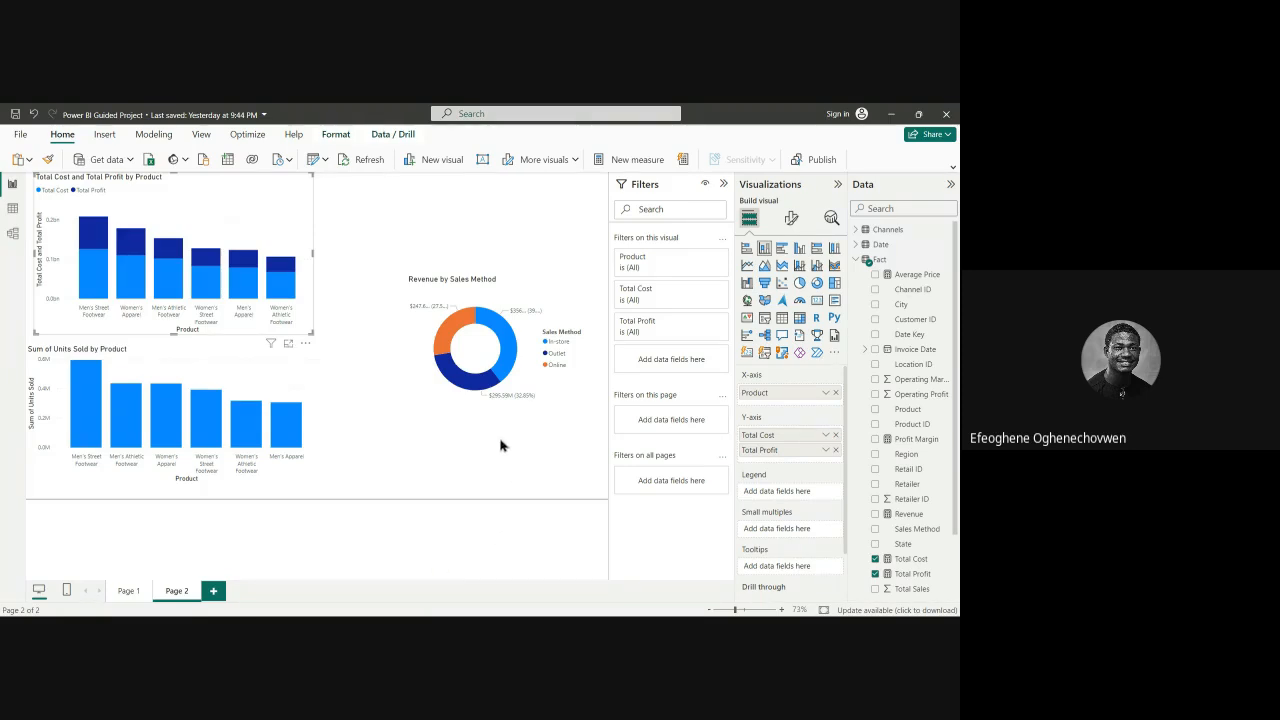
# Step: Move the Revenue by Sales Method donut chart up beside the product column charts and shift the Total Cost and Total Profit chart slightly
pyautogui.moveTo(514, 285); pyautogui.dragTo(497, 209)
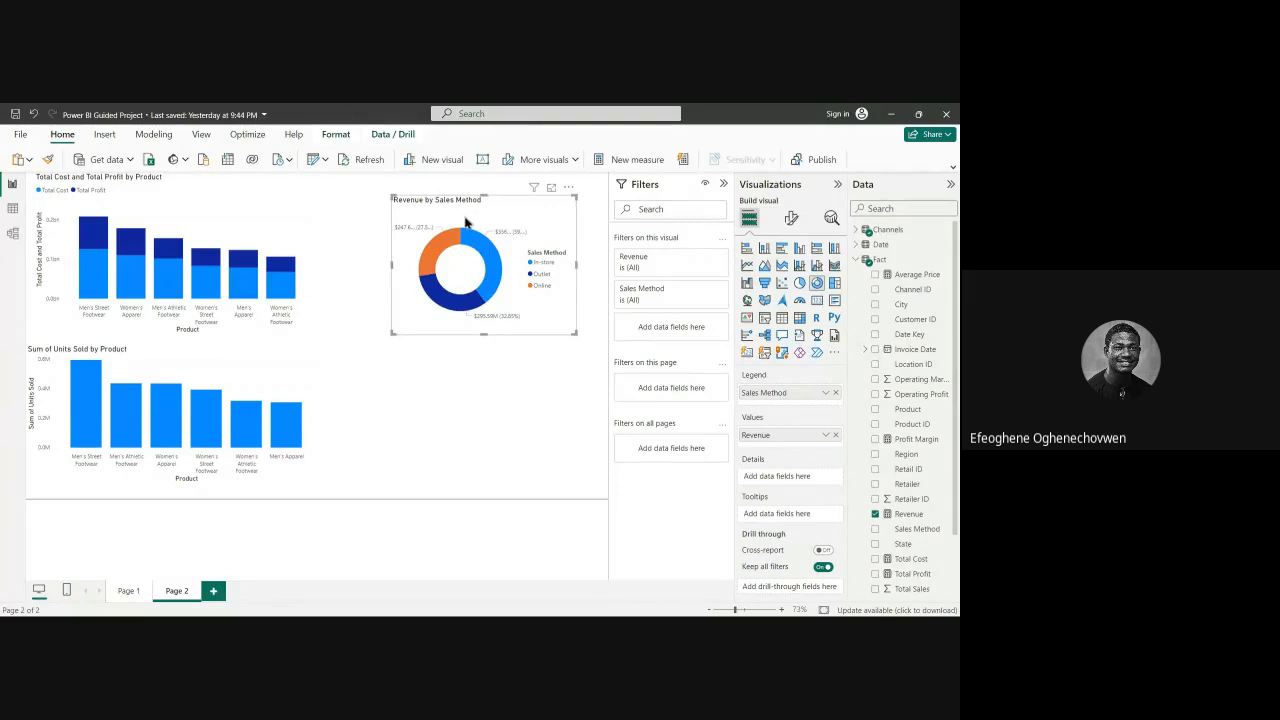
pyautogui.moveTo(453, 212); pyautogui.dragTo(437, 200)
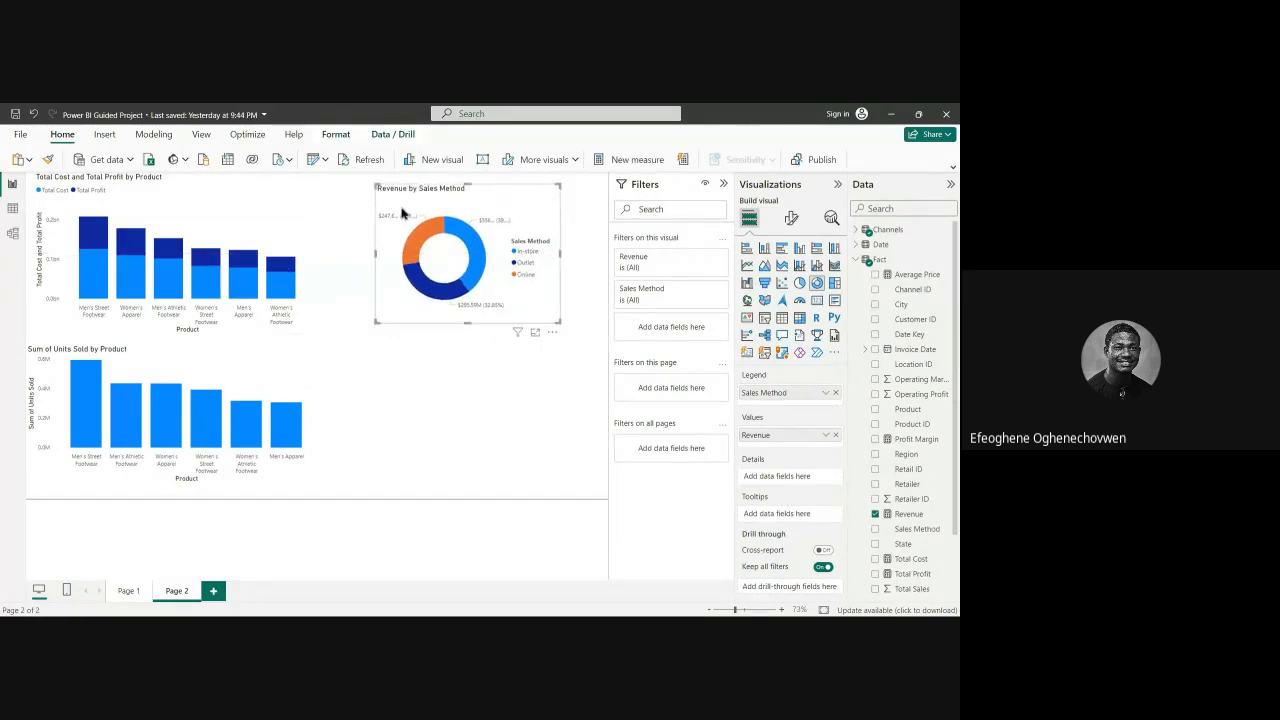
pyautogui.moveTo(277, 206); pyautogui.dragTo(297, 215)
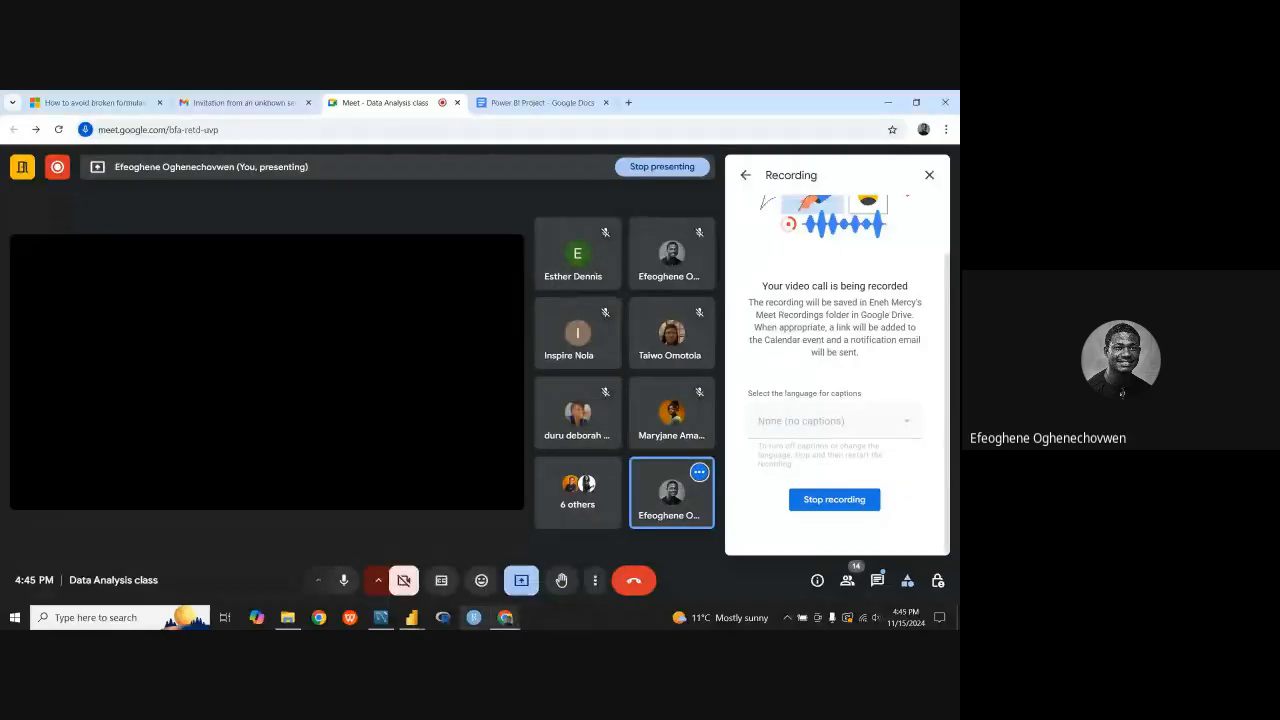
# Step: Switch to Power BI and compare the Power BI Guided Project report's Page 1 and Page 2 with the finished Adidas dashboard
pyautogui.moveTo(411, 617)
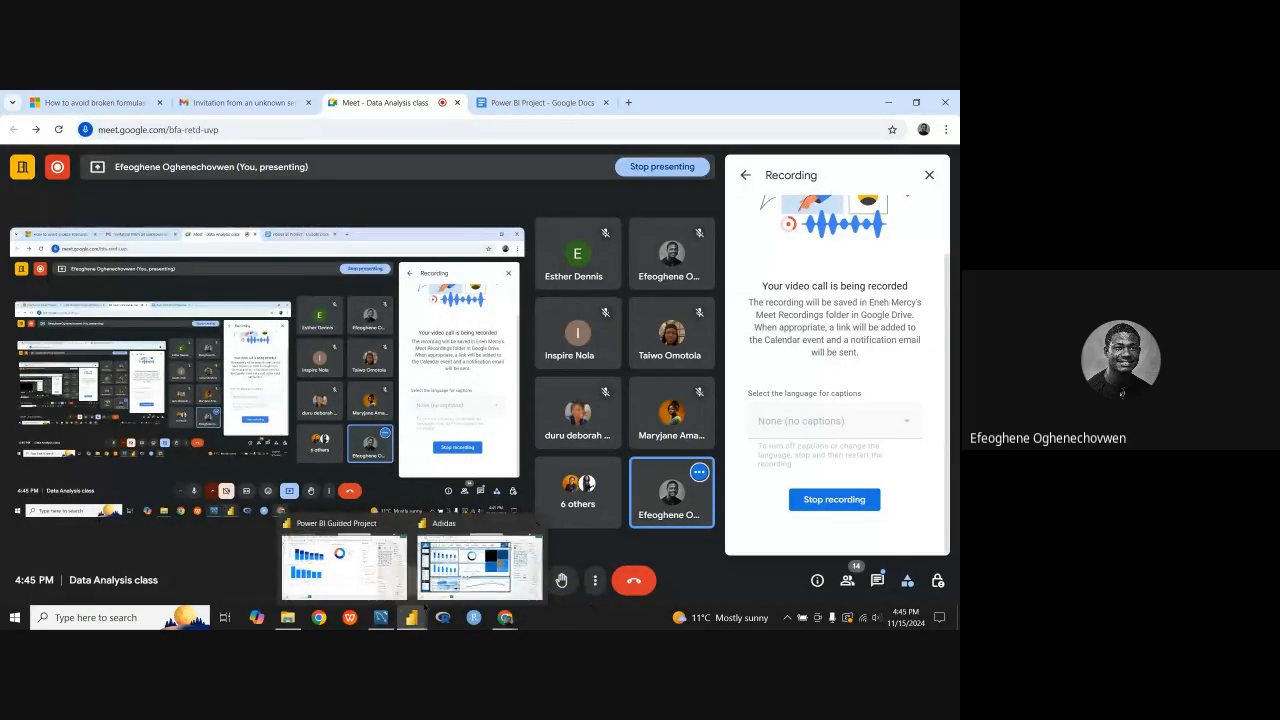
pyautogui.click(376, 590)
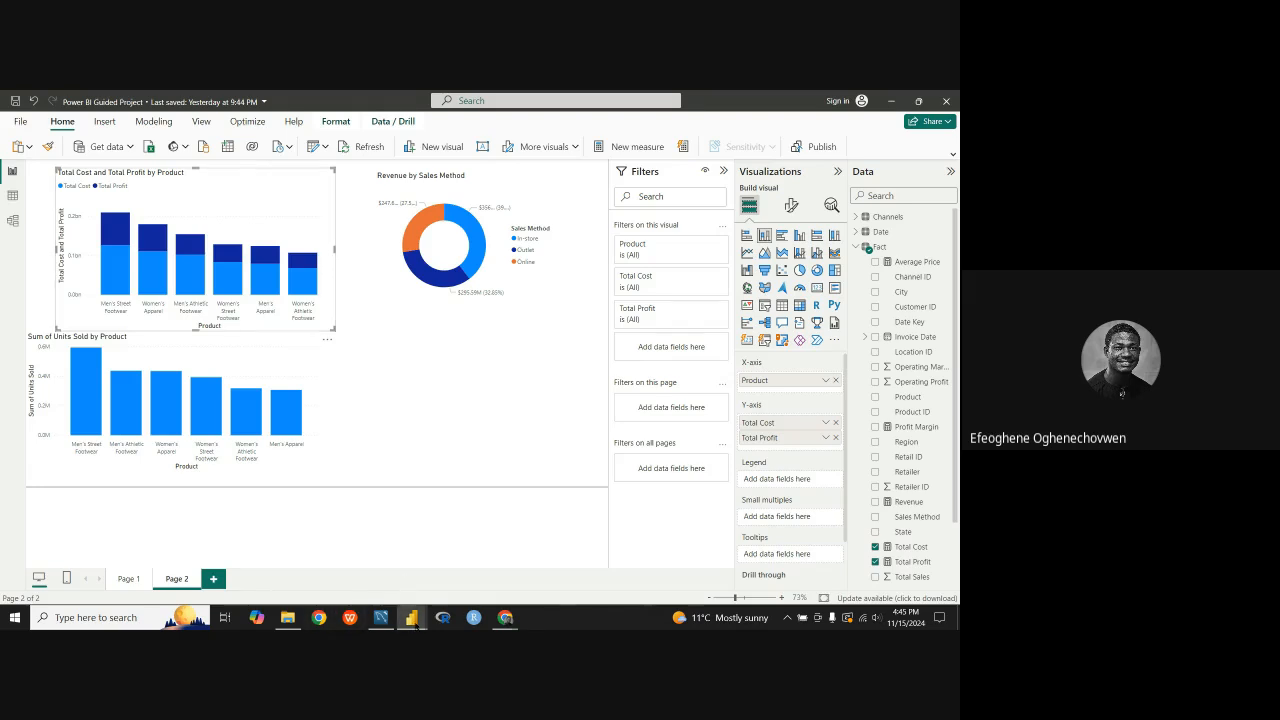
pyautogui.moveTo(417, 619)
pyautogui.click(480, 565)
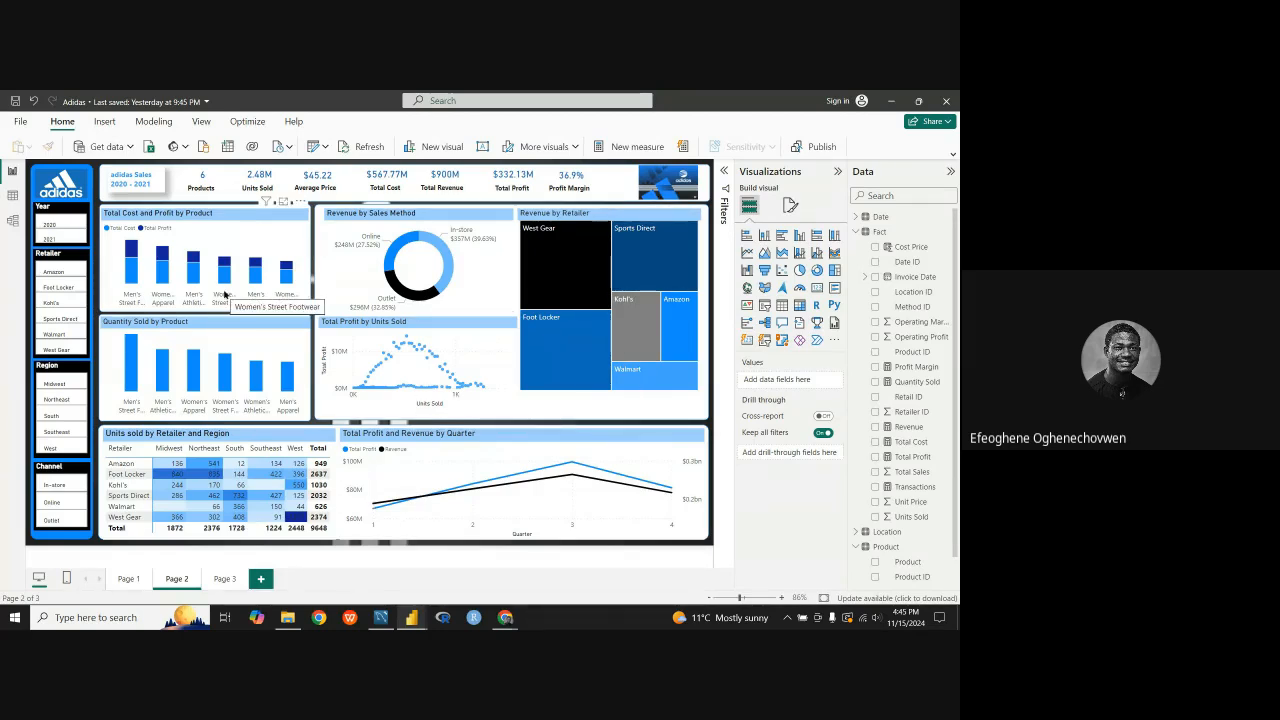
pyautogui.moveTo(411, 617)
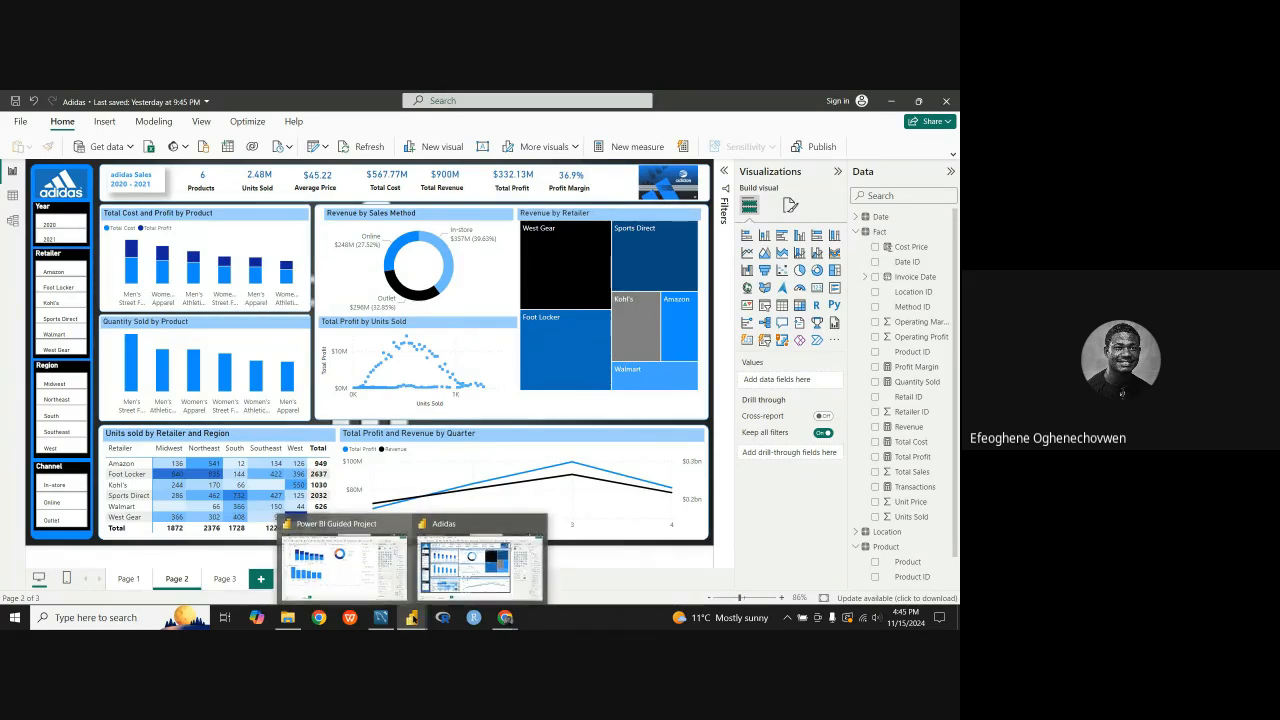
pyautogui.click(373, 537)
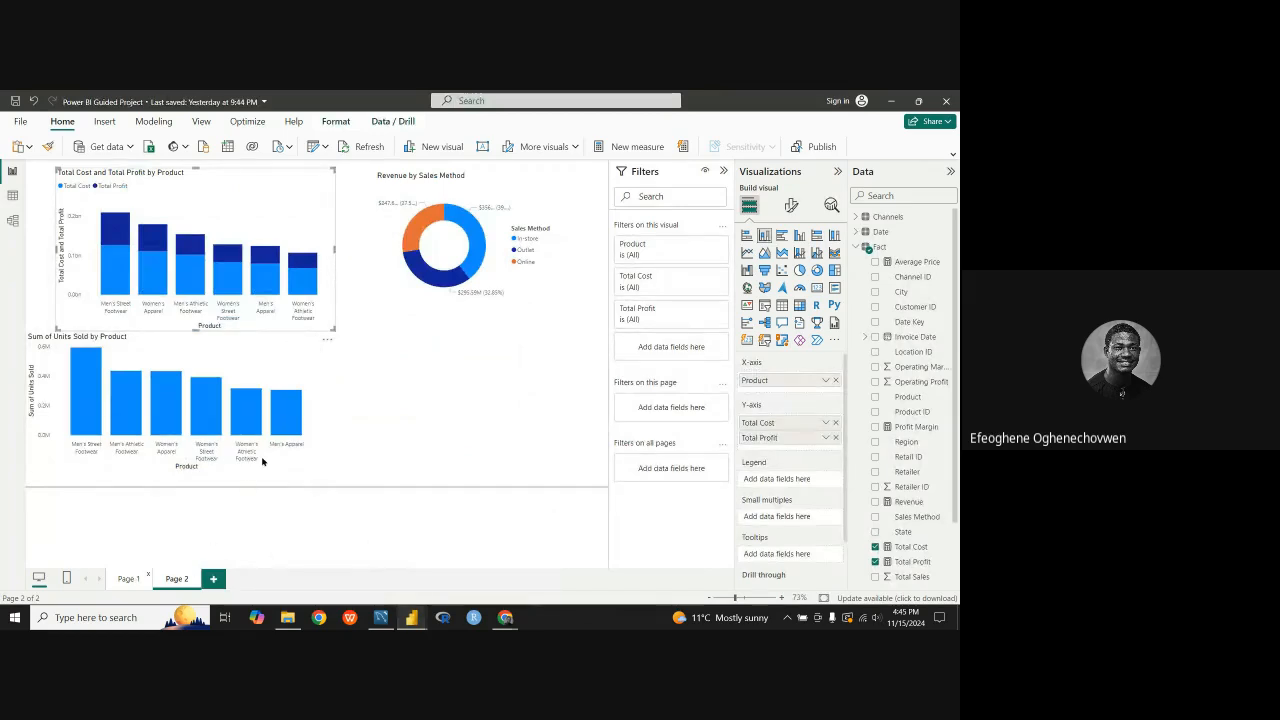
pyautogui.click(128, 578)
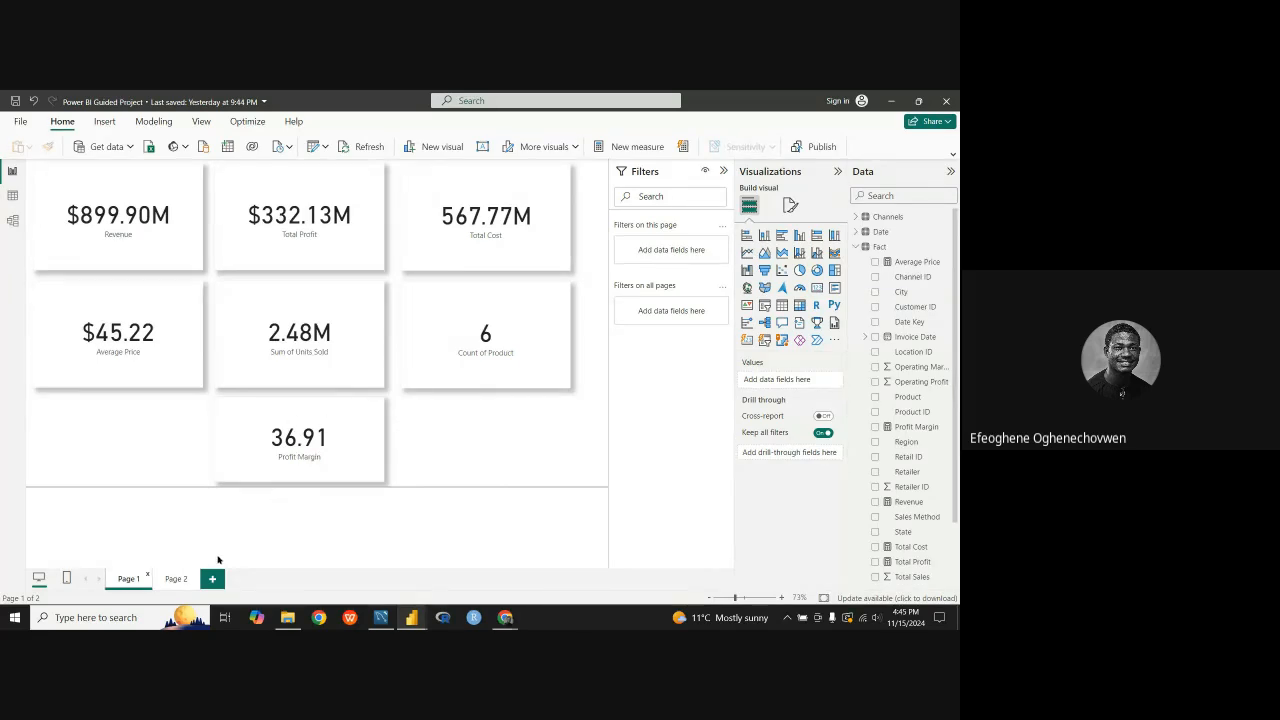
pyautogui.click(176, 578)
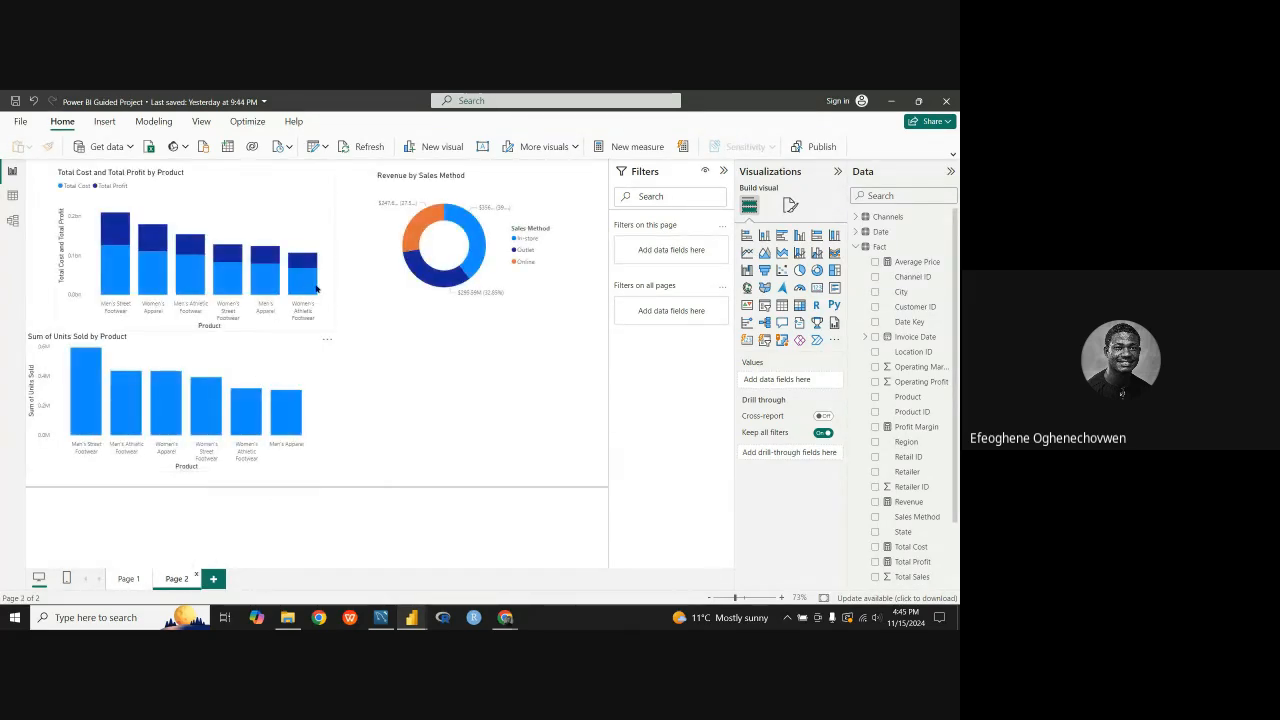
# Step: Align the cost and profit chart to the page's upper-left corner, nudge the units sold chart down, and move the donut chart closer to them
pyautogui.click(229, 215)
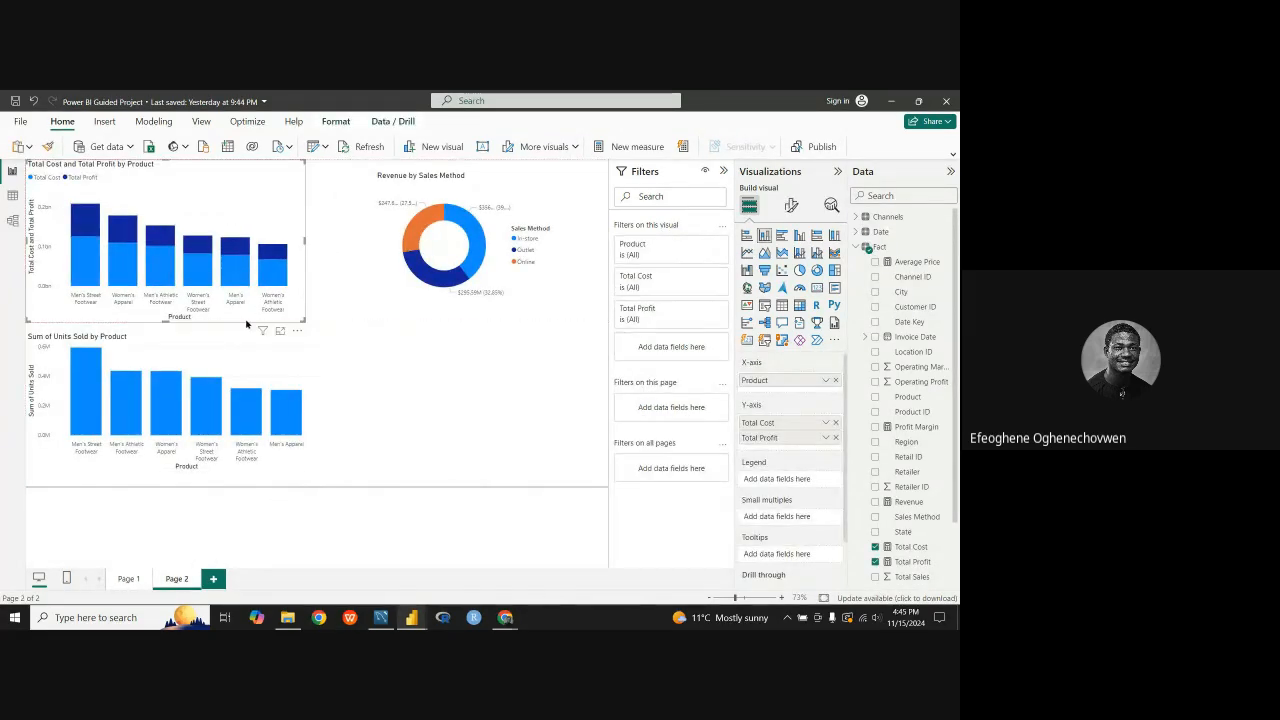
pyautogui.click(263, 362)
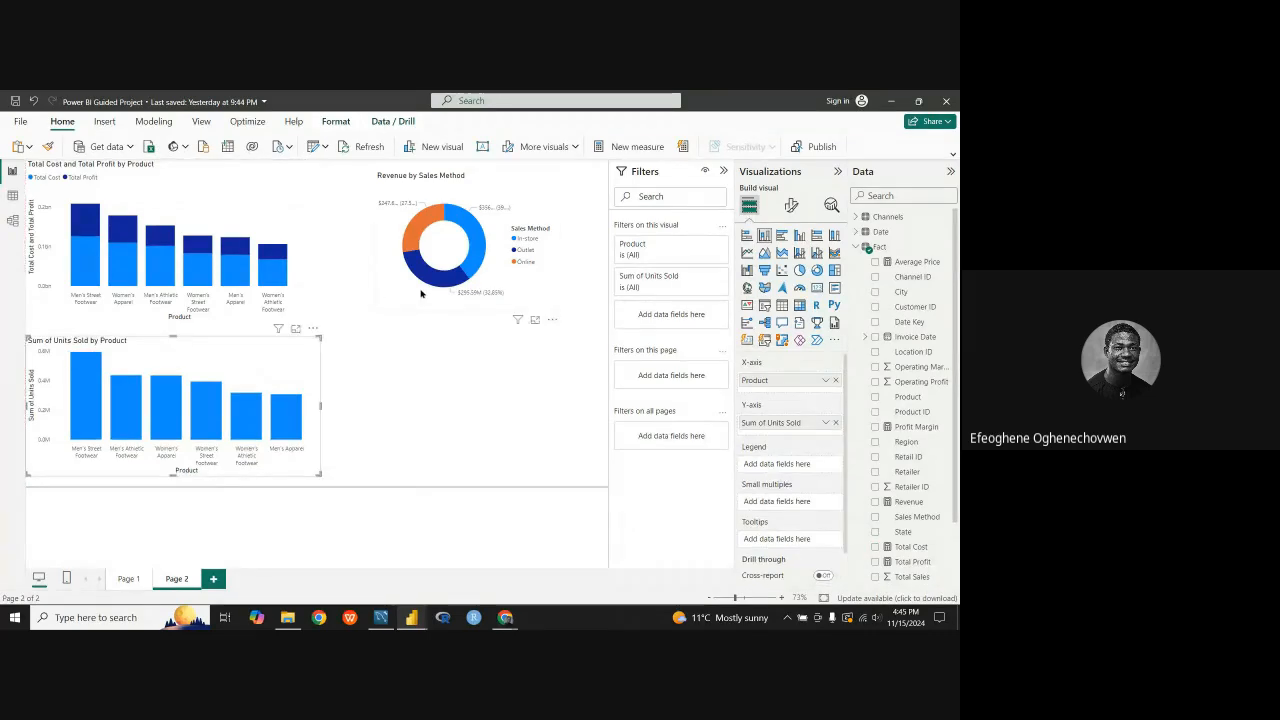
pyautogui.moveTo(420, 292); pyautogui.dragTo(380, 298)
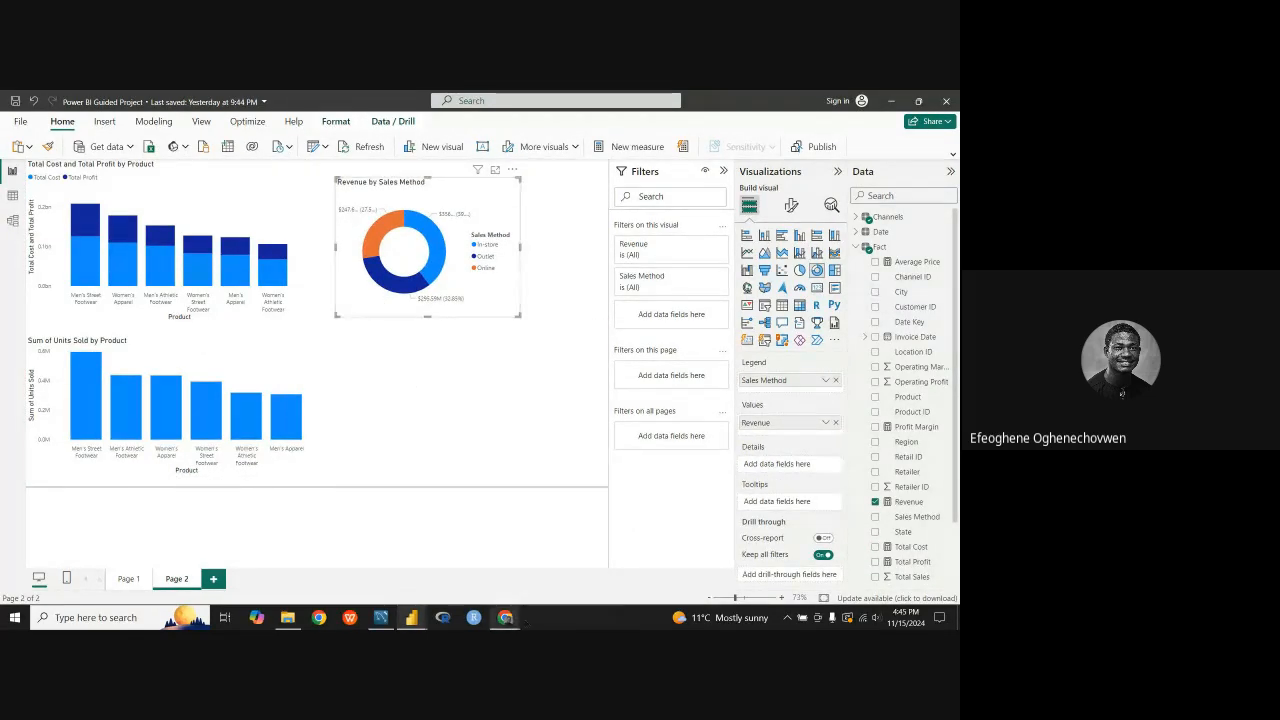
# Step: Switch to the Power BI Project document in Google Docs and examine the visuals required for the Overview Page
pyautogui.moveTo(505, 617)
pyautogui.click(462, 567)
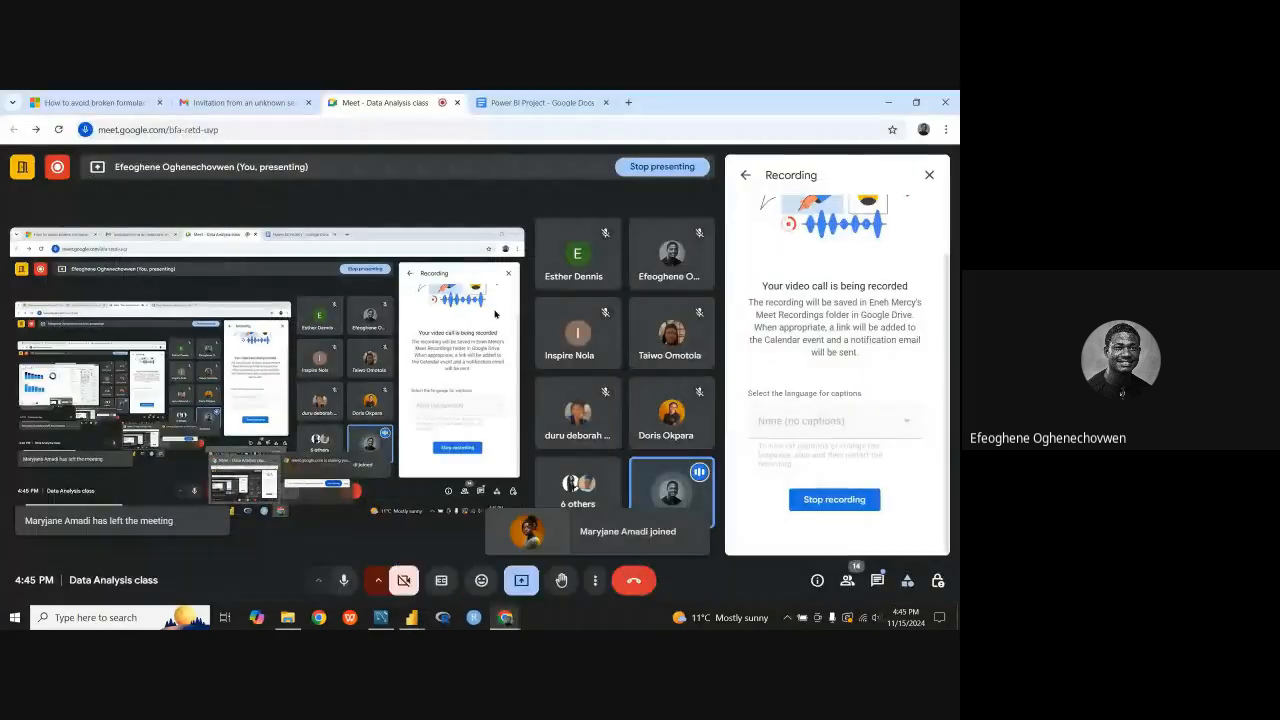
pyautogui.click(520, 102)
pyautogui.scroll(-7, 466, 360)
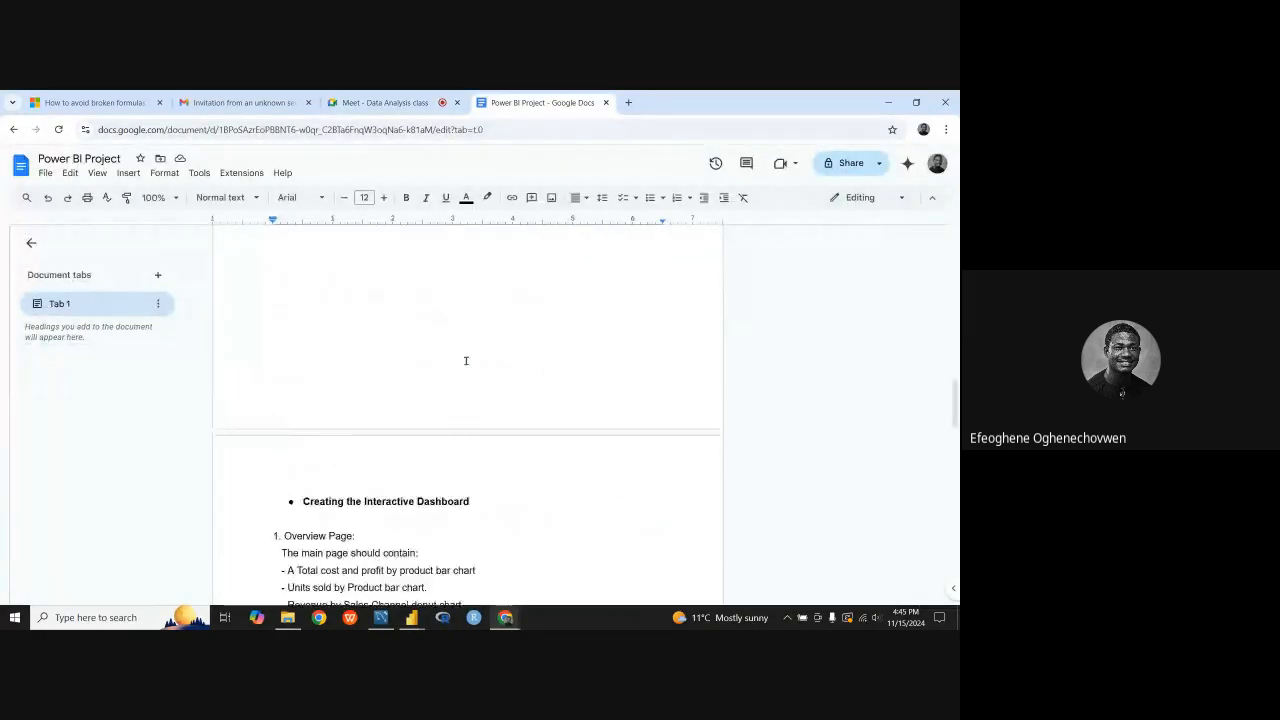
pyautogui.scroll(3, 460, 371)
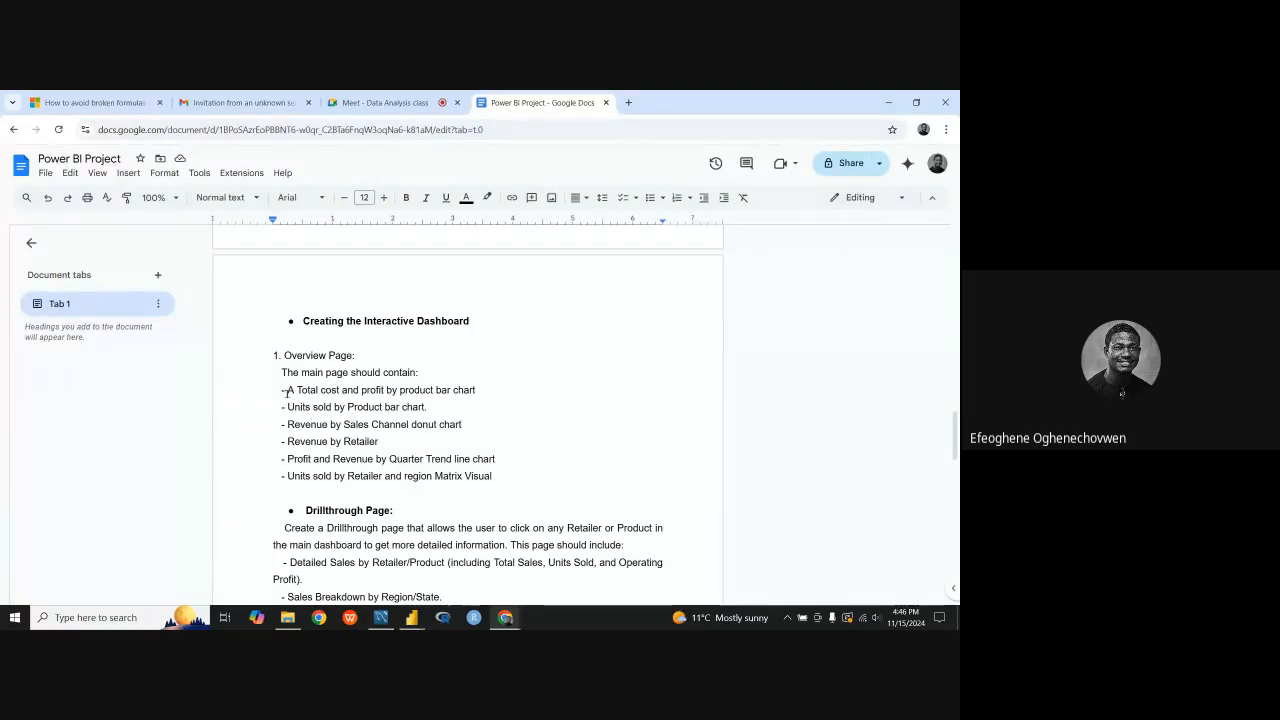
pyautogui.moveTo(285, 390); pyautogui.dragTo(470, 392)
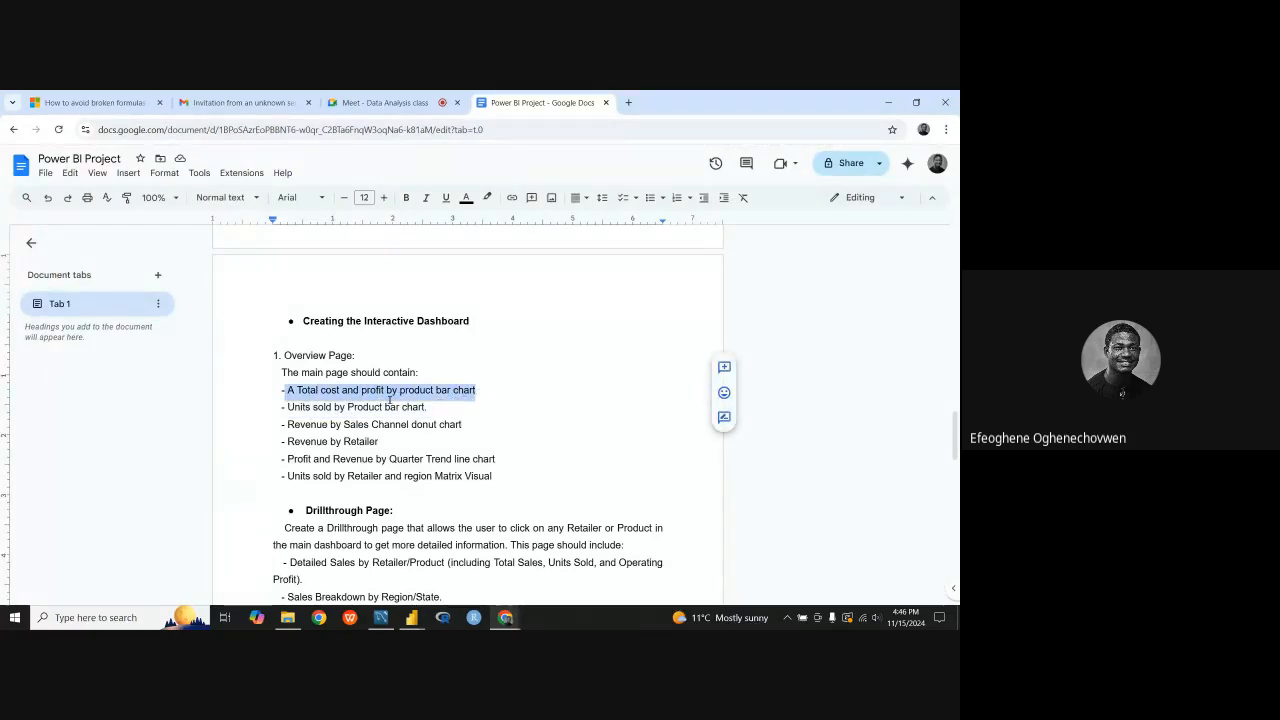
pyautogui.moveTo(288, 407); pyautogui.dragTo(474, 408)
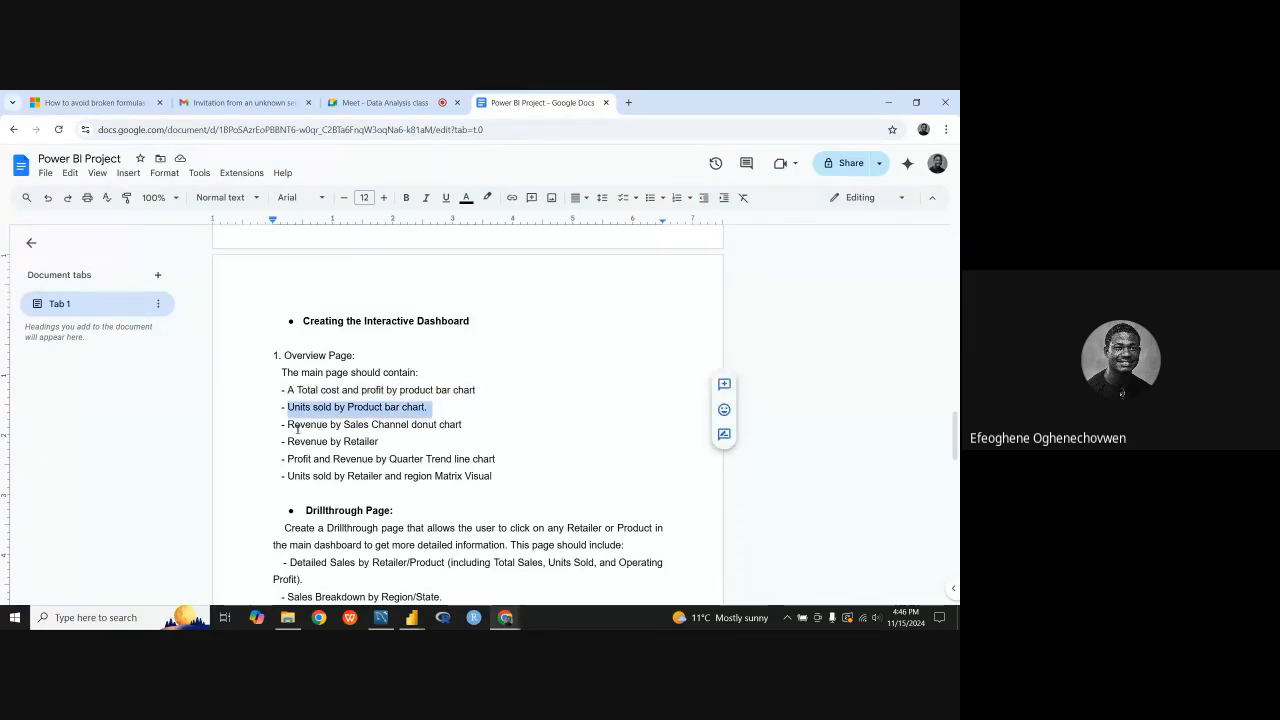
pyautogui.moveTo(293, 428); pyautogui.dragTo(470, 428)
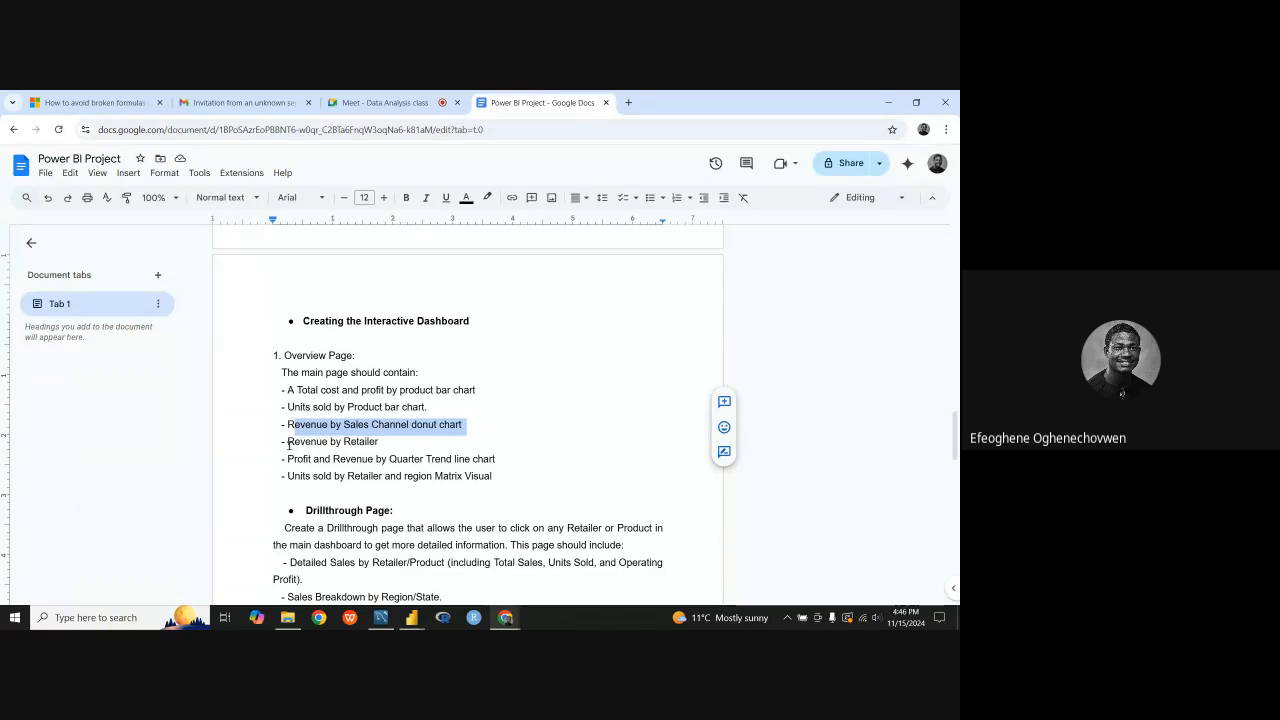
pyautogui.moveTo(288, 443); pyautogui.dragTo(373, 443)
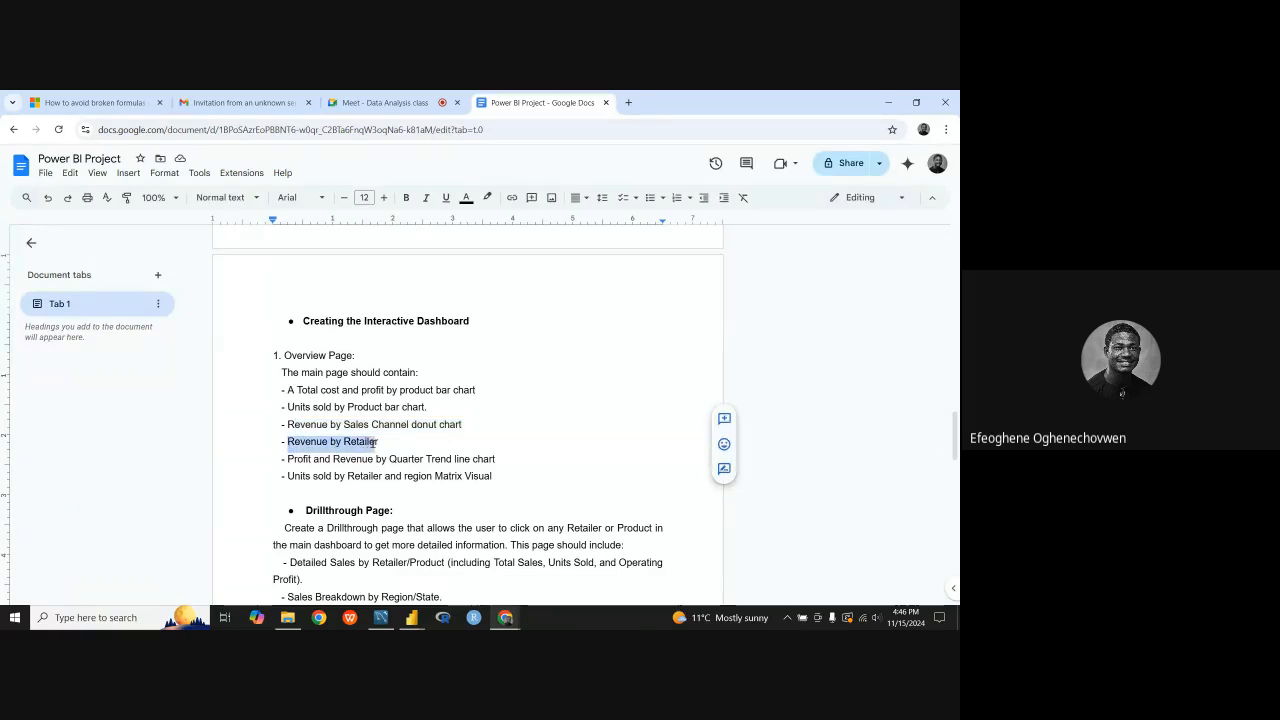
pyautogui.click(389, 441)
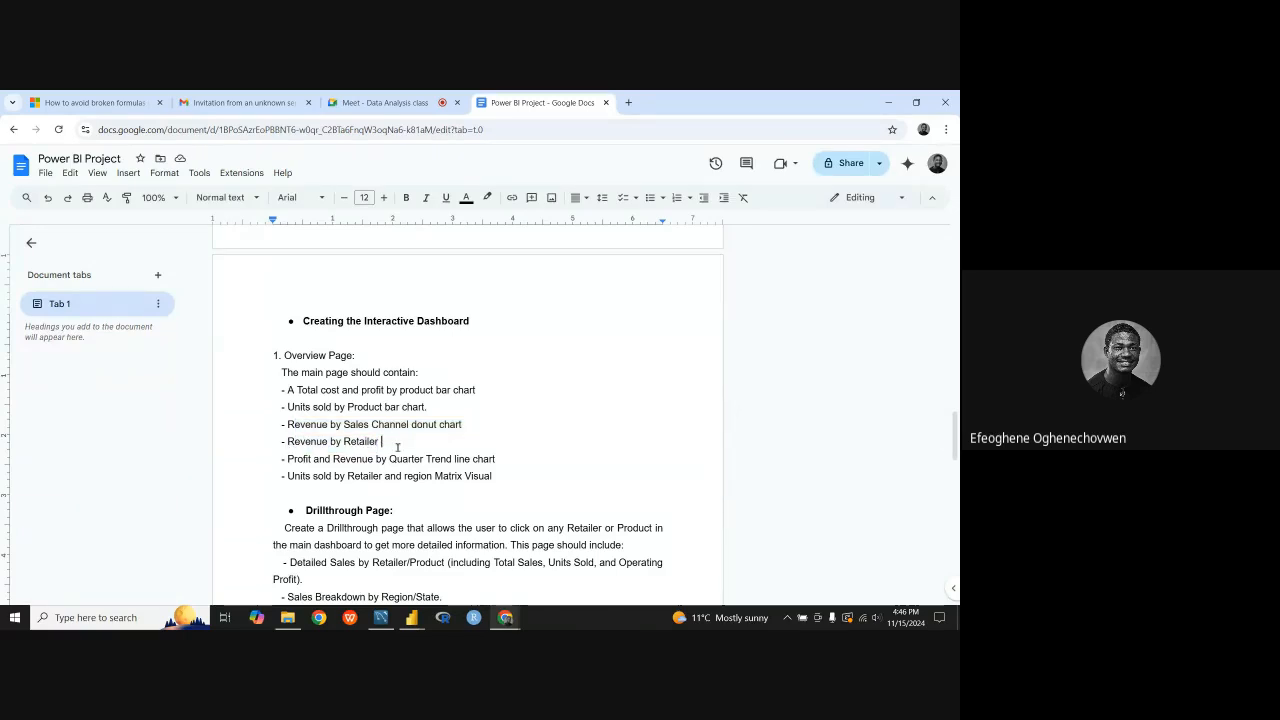
# Step: Switch back to the Power BI Guided Project report and reduce the height and width of the Revenue by Sales Method donut chart
pyautogui.click(411, 617)
pyautogui.click(395, 583)
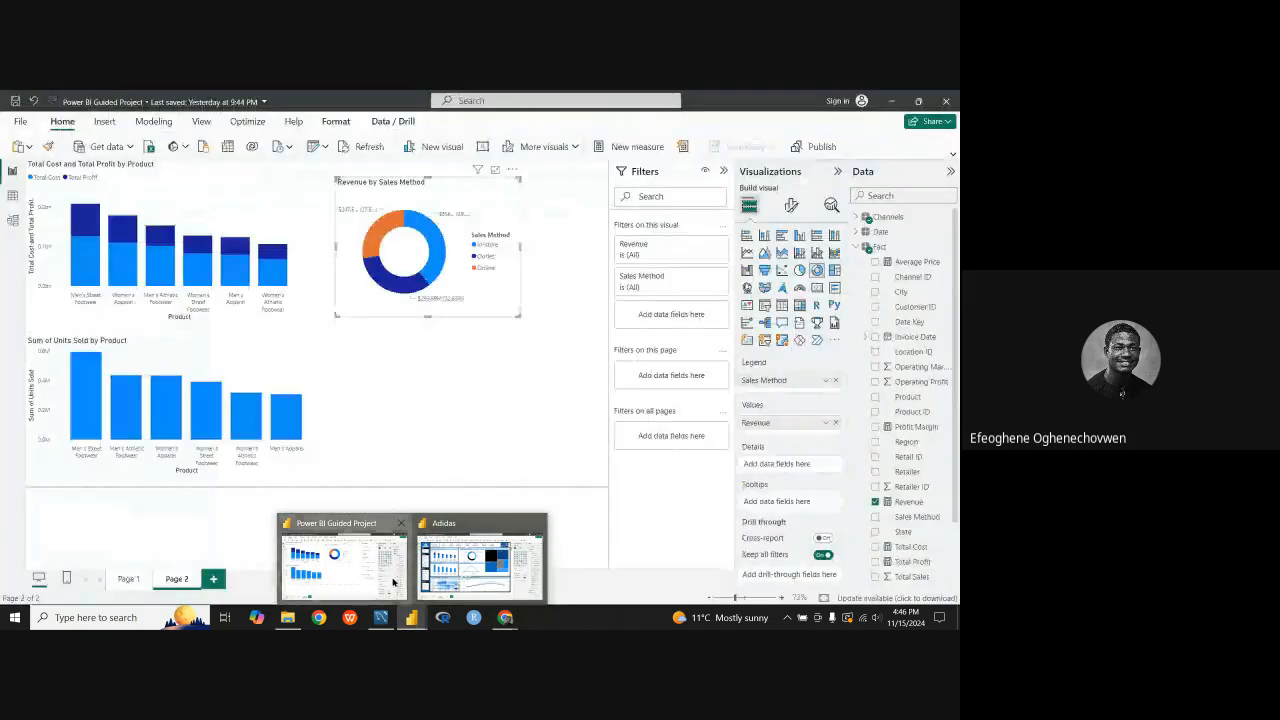
pyautogui.moveTo(426, 316); pyautogui.dragTo(427, 300)
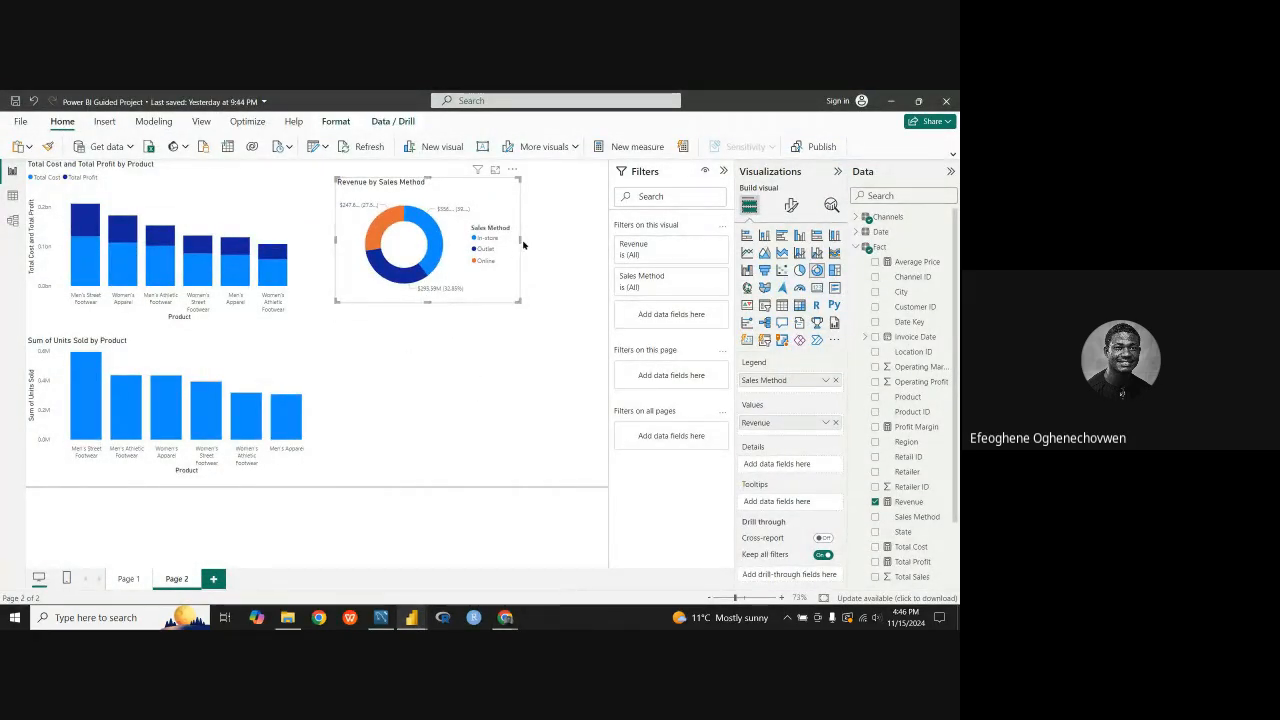
pyautogui.moveTo(521, 242); pyautogui.dragTo(478, 242)
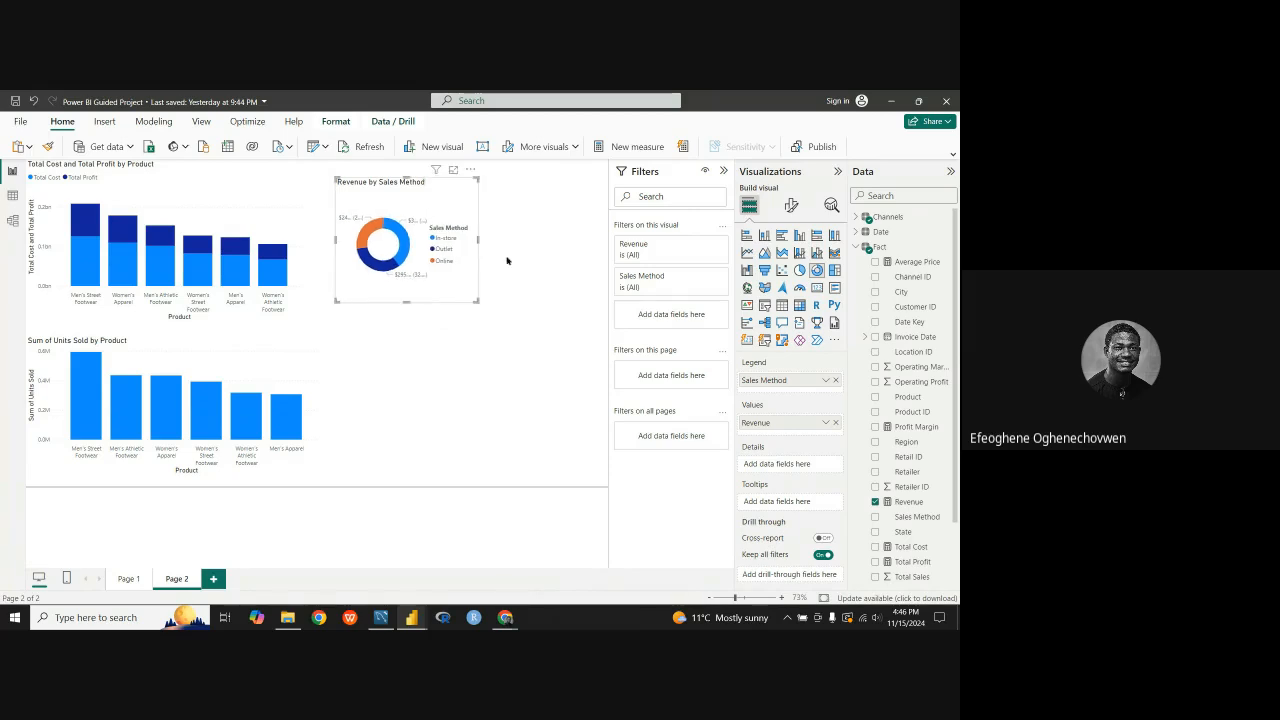
pyautogui.click(565, 324)
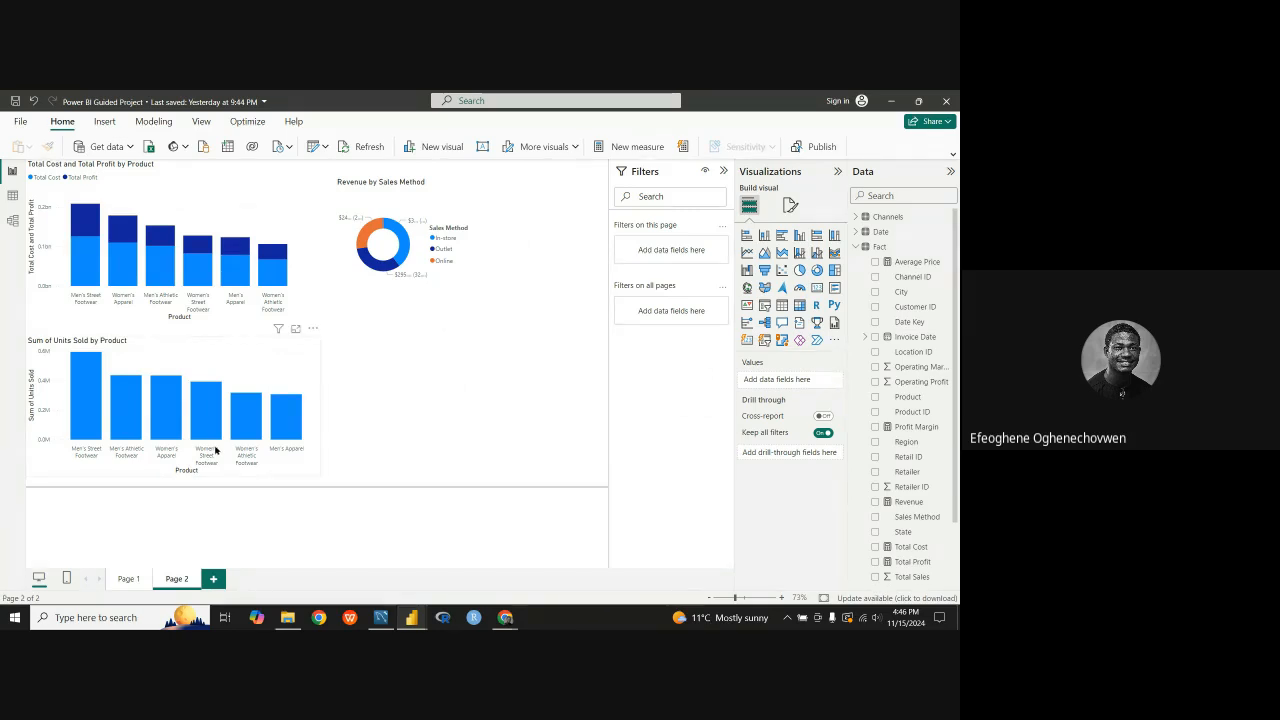
# Step: Check the Revenue by Retailer requirement in the Google Docs brief and how the Adidas dashboard presents it, returning to the Guided Project report
pyautogui.moveTo(231, 437)
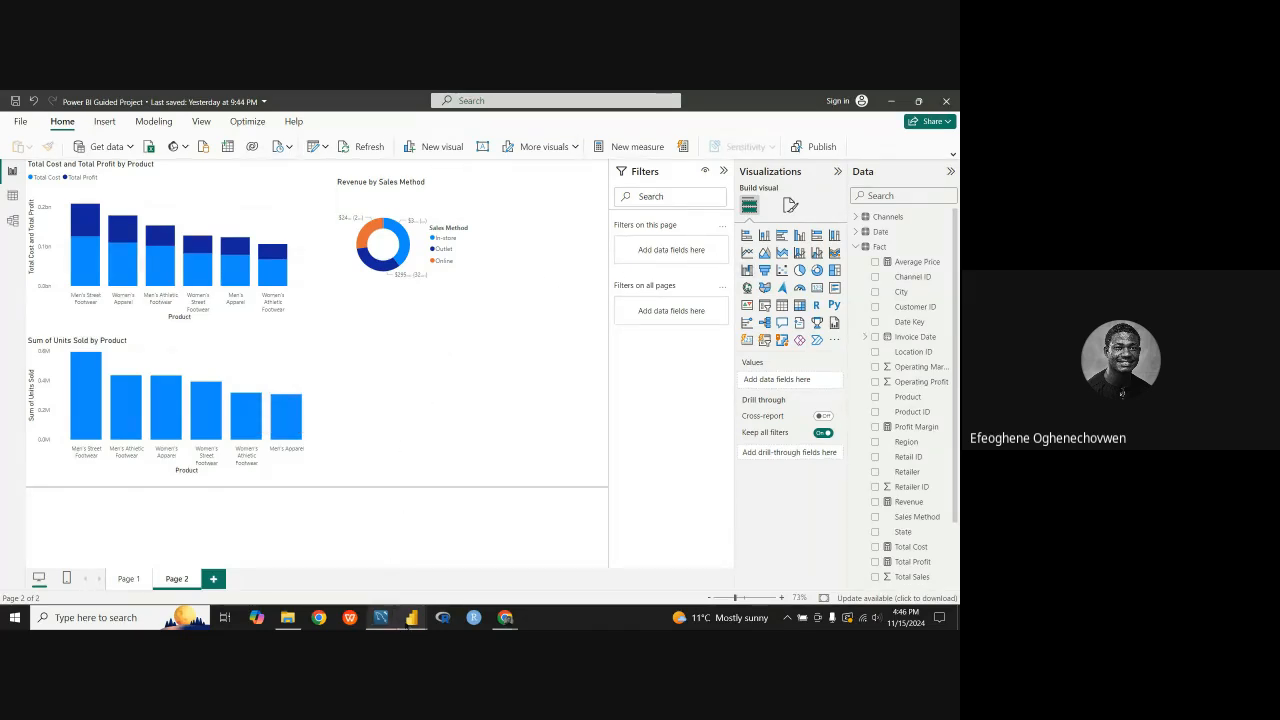
pyautogui.moveTo(412, 618)
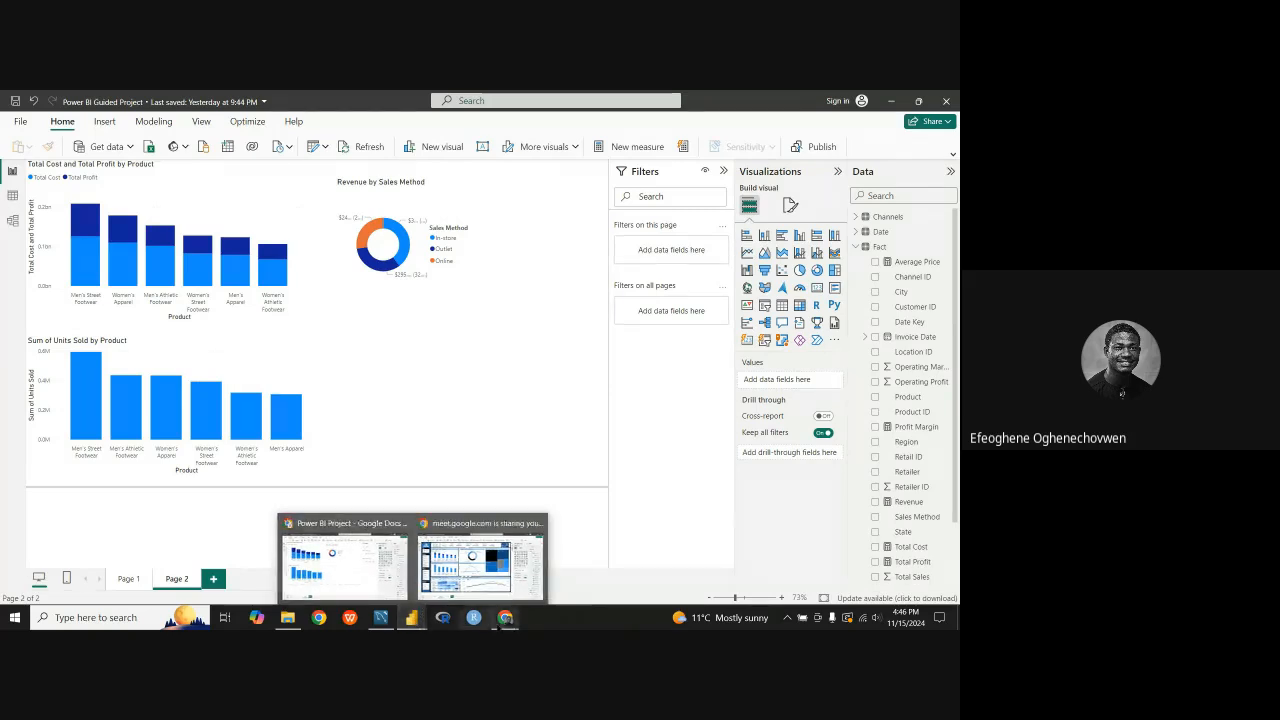
pyautogui.moveTo(505, 617)
pyautogui.click(435, 555)
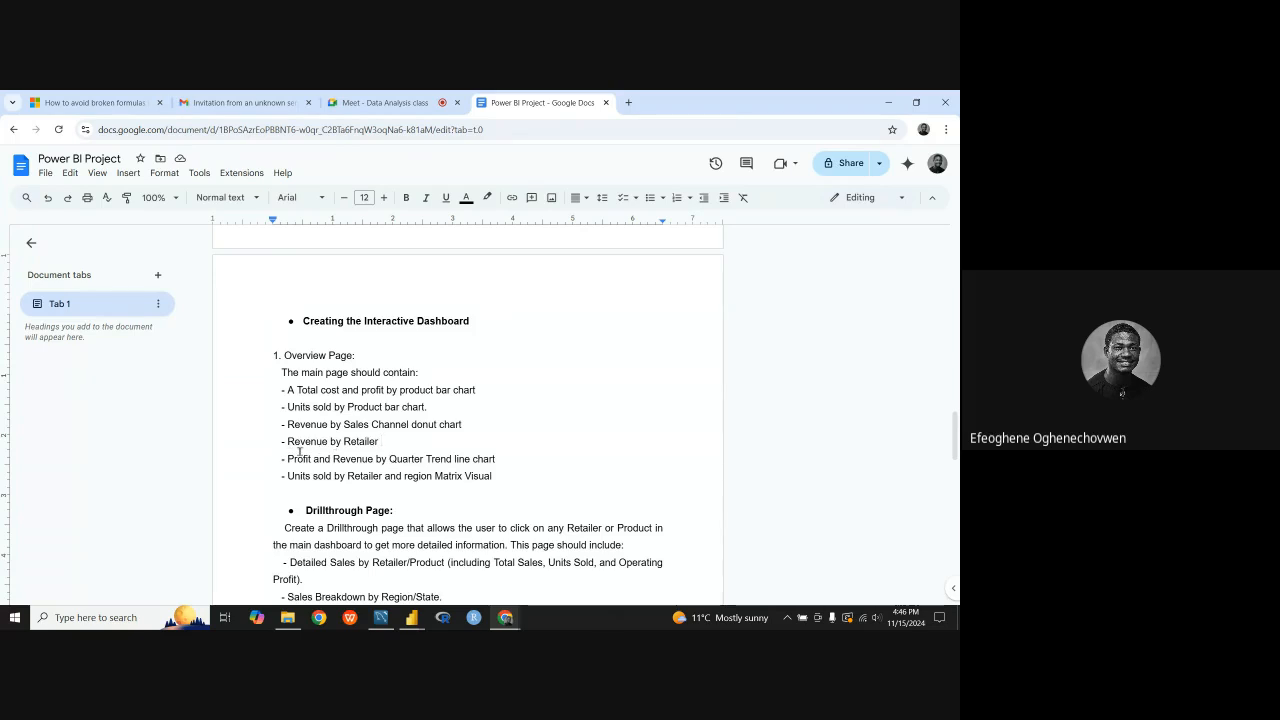
pyautogui.moveTo(287, 441)
pyautogui.mouseDown()
pyautogui.moveTo(384, 443)
pyautogui.moveTo(290, 443)
pyautogui.mouseUp()
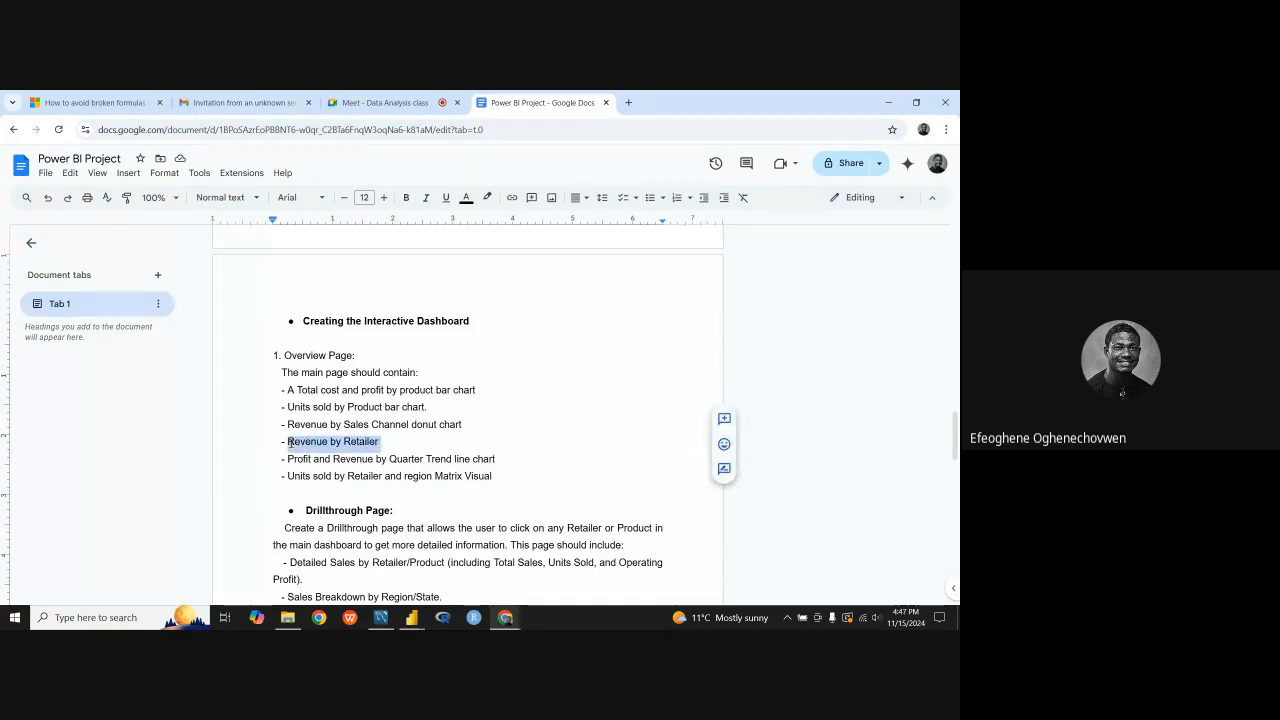
pyautogui.click(388, 442)
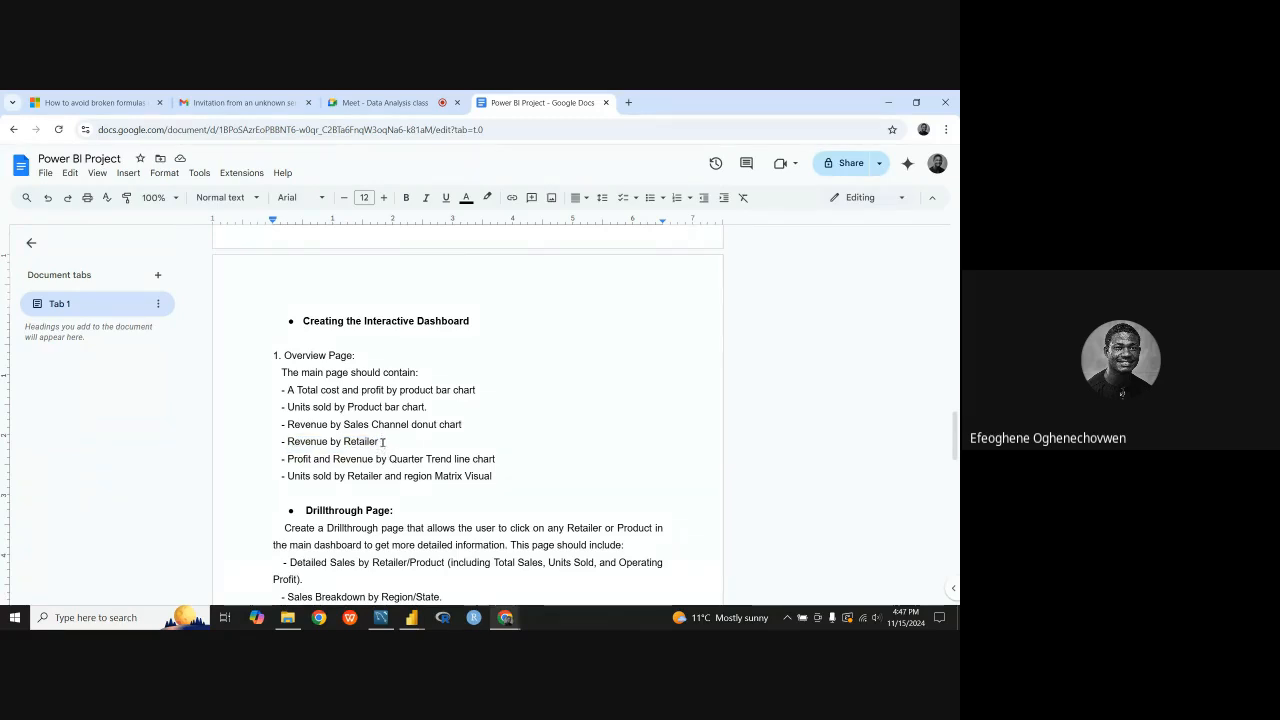
pyautogui.moveTo(413, 615)
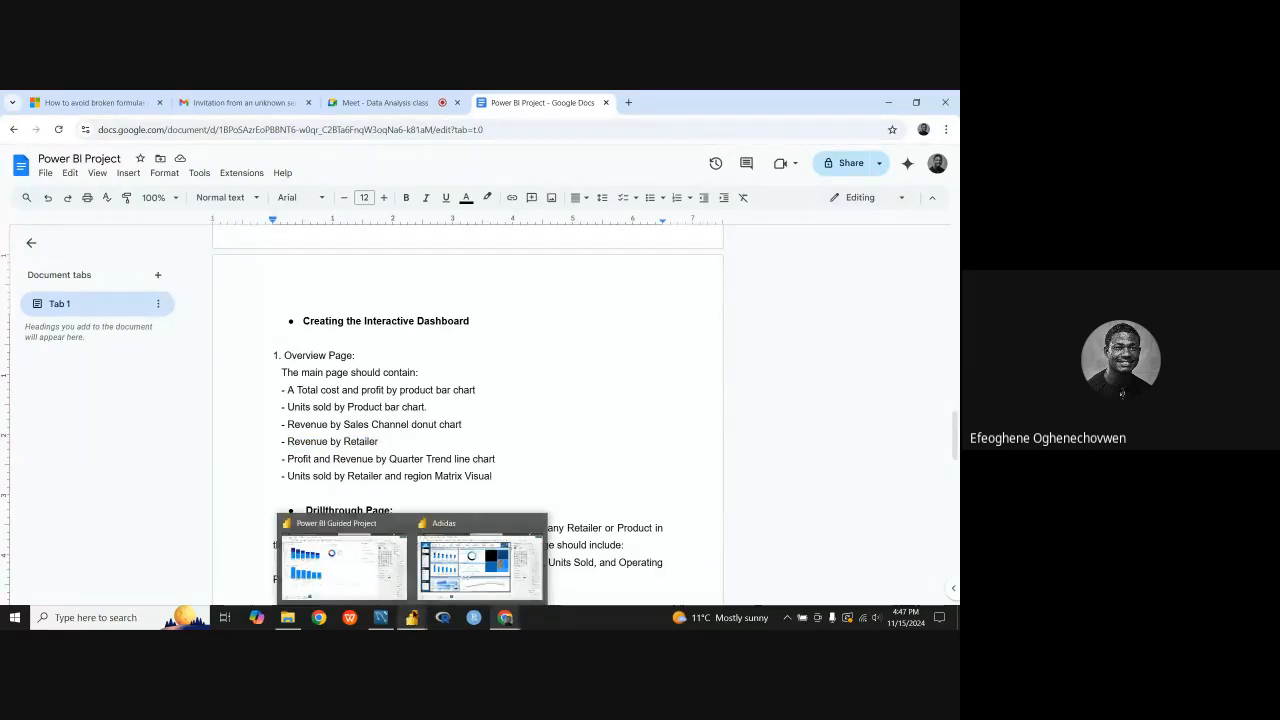
pyautogui.click(435, 586)
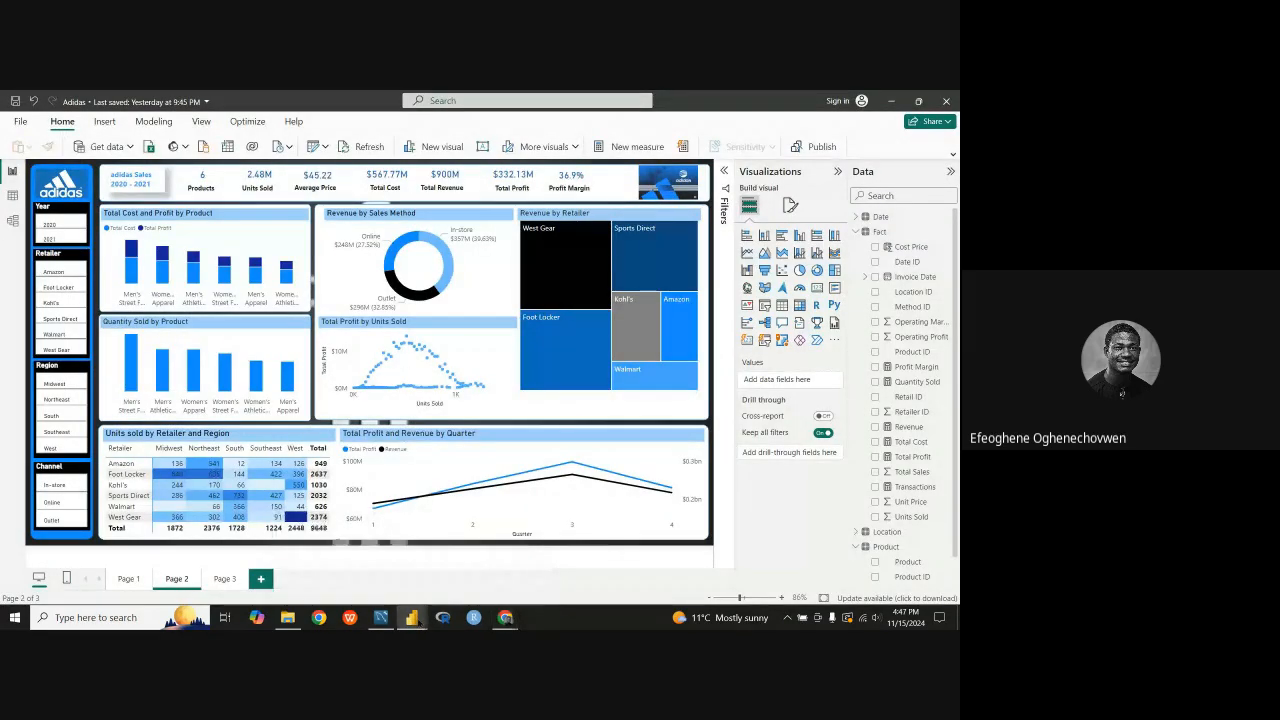
pyautogui.click(377, 574)
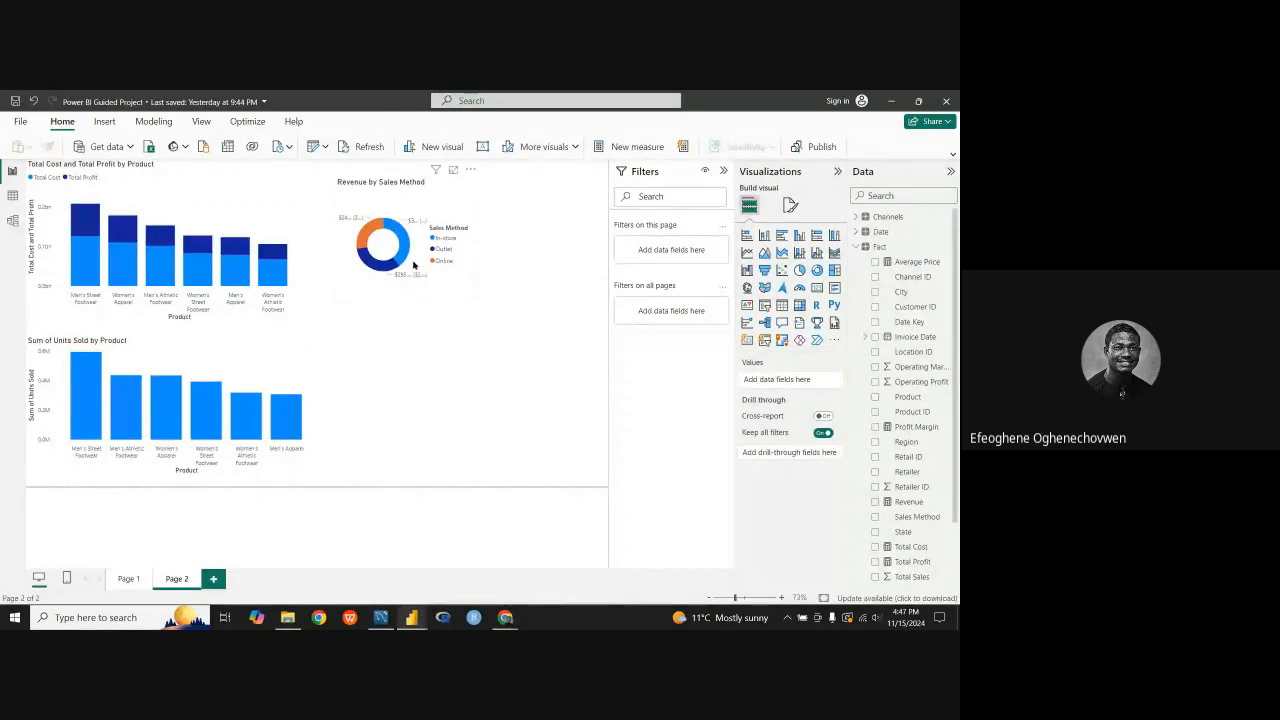
# Step: Add an empty treemap visual to Page 2 beneath the Revenue by Sales Method donut chart
pyautogui.click(405, 298)
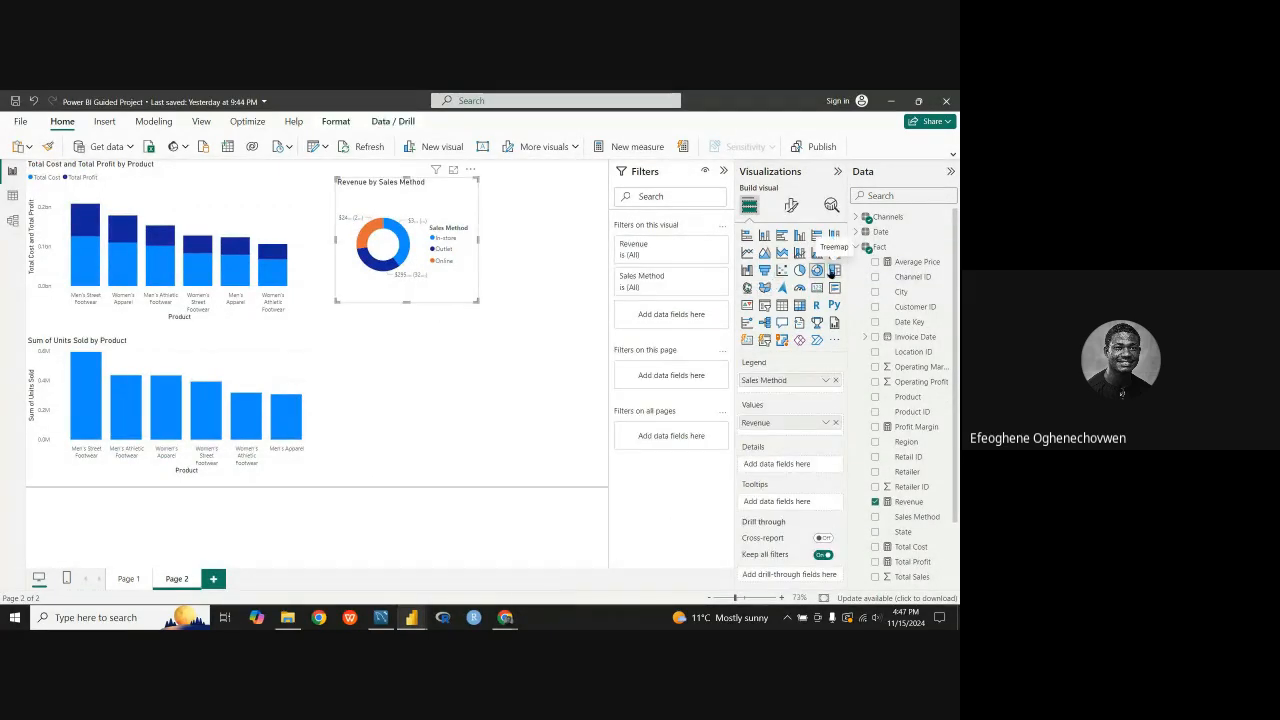
pyautogui.click(422, 326)
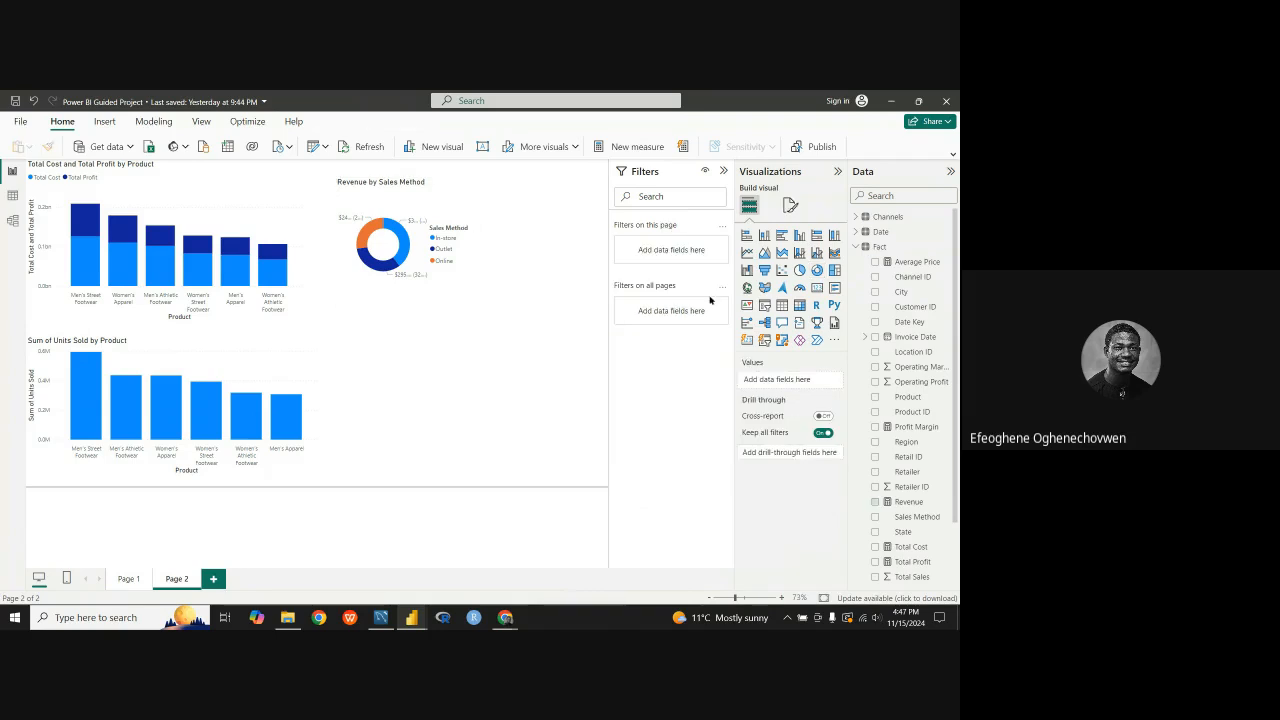
pyautogui.click(834, 271)
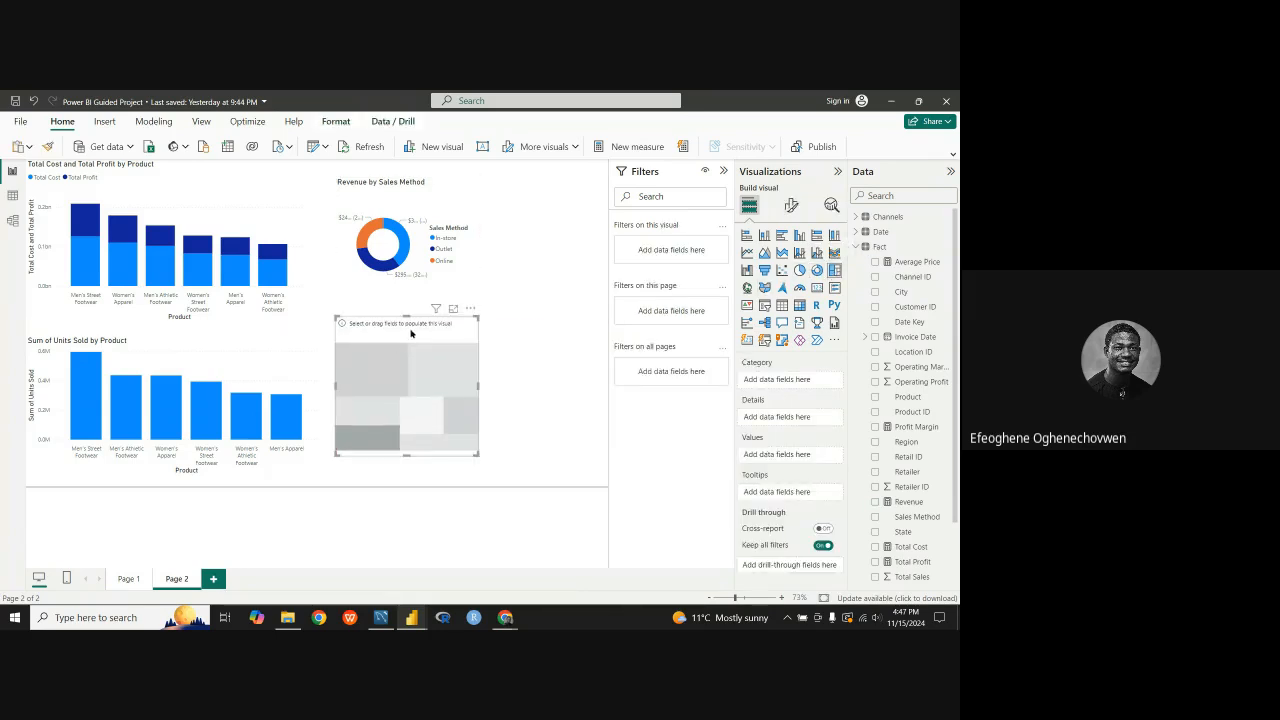
pyautogui.click(572, 376)
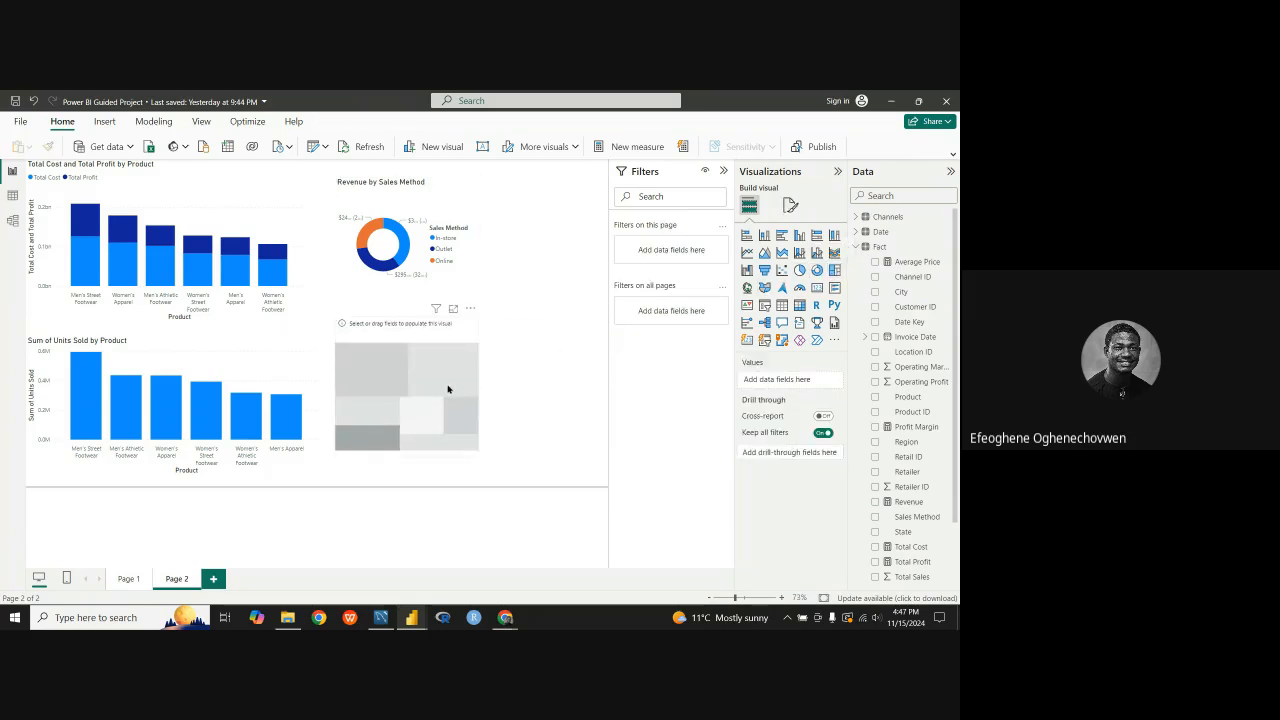
pyautogui.click(448, 389)
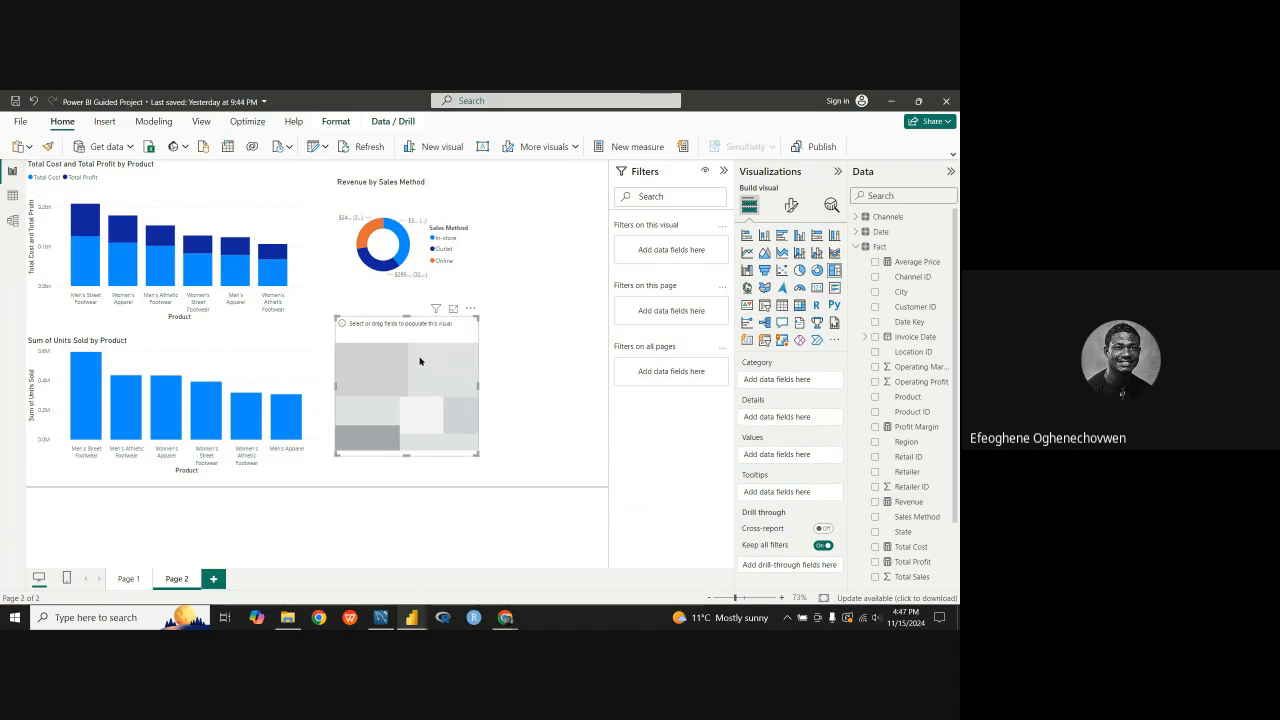
pyautogui.click(425, 249)
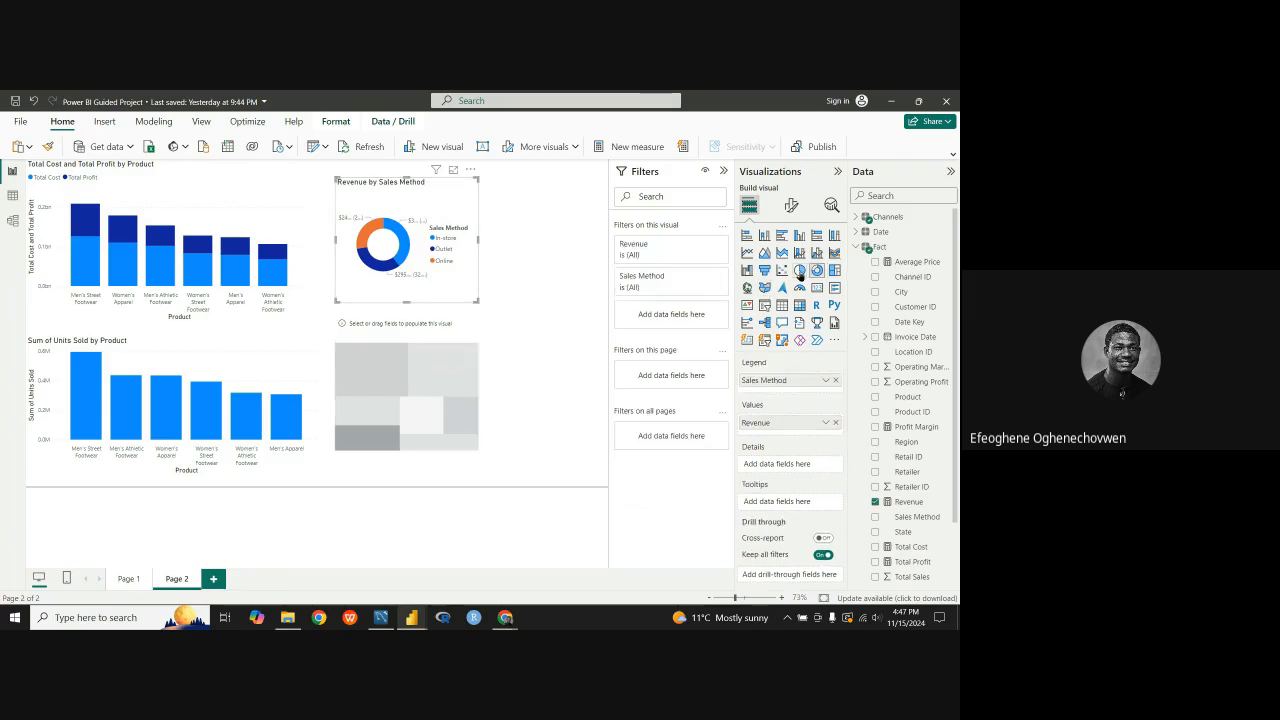
pyautogui.click(450, 345)
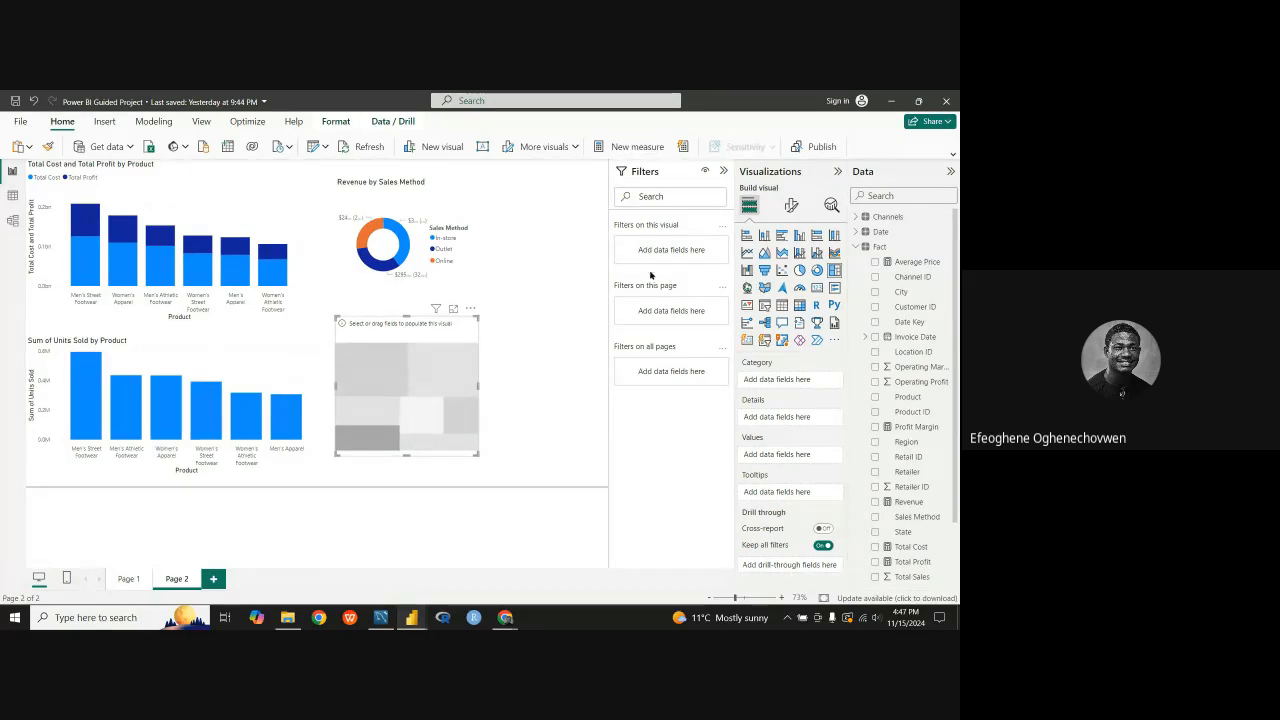
# Step: Widen the Revenue by Sales Method donut chart and the empty treemap below it toward the page's right edge
pyautogui.click(395, 212)
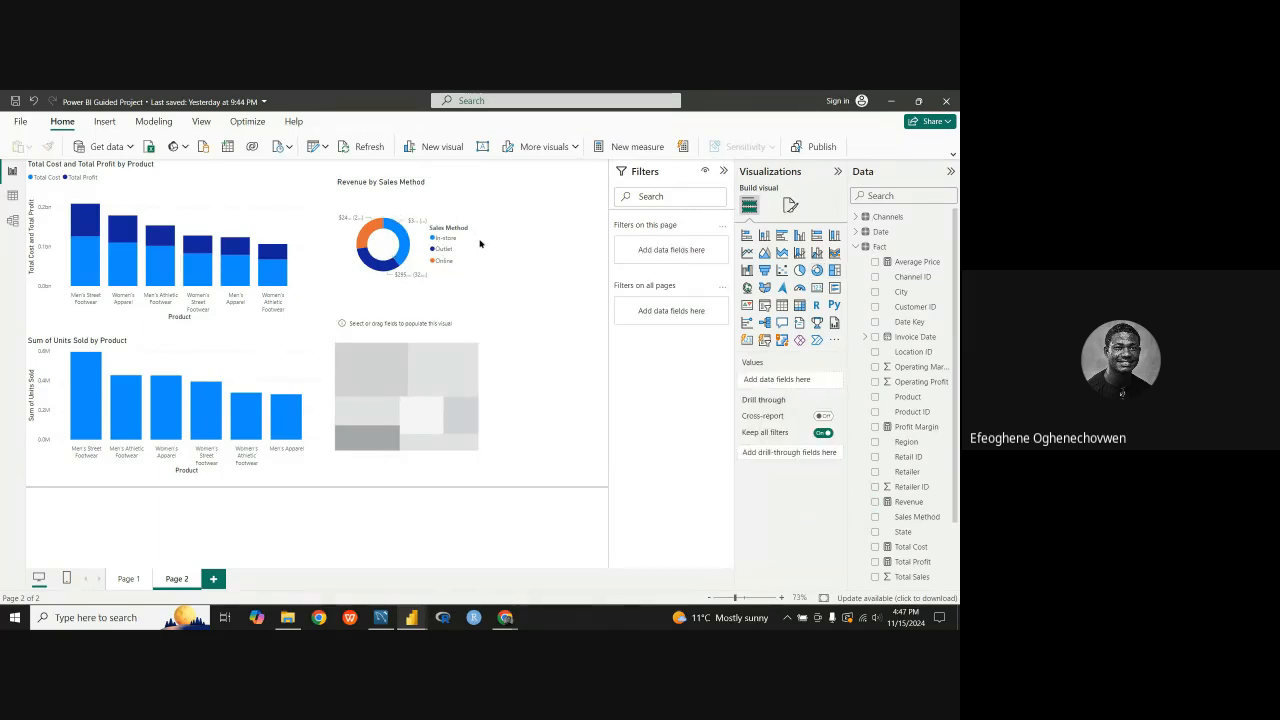
pyautogui.moveTo(479, 242); pyautogui.dragTo(571, 245)
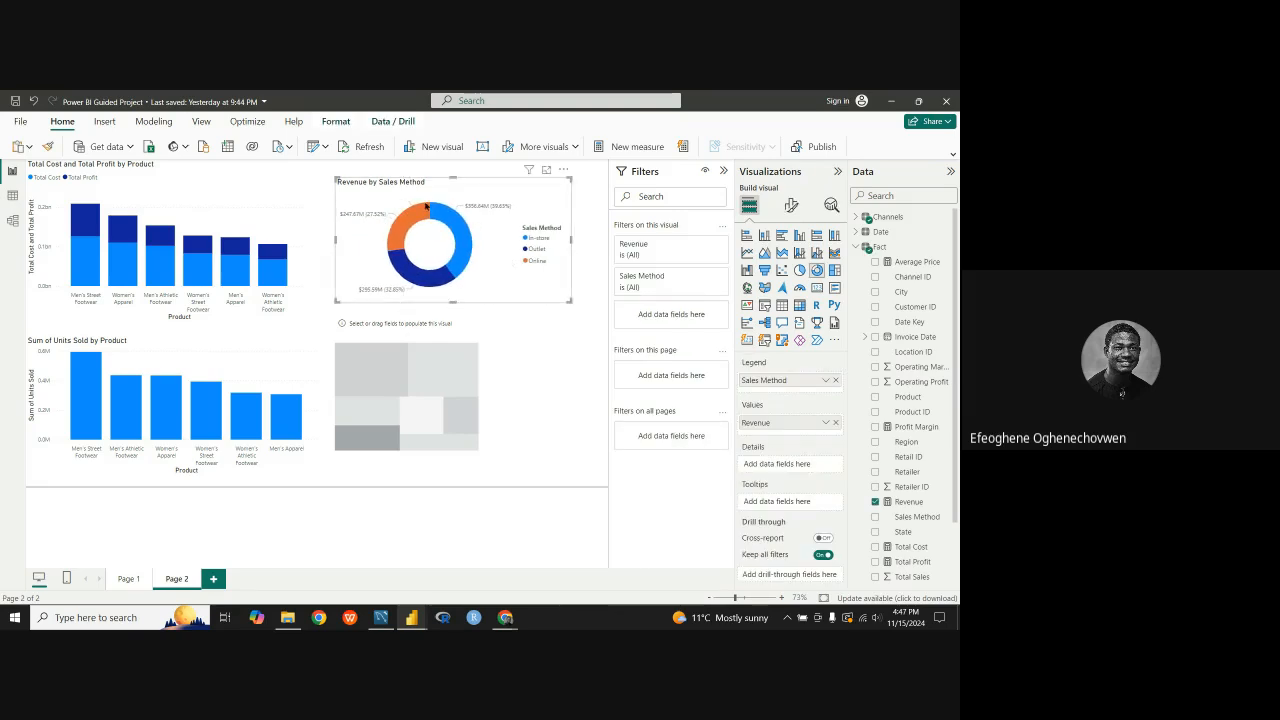
pyautogui.click(460, 337)
pyautogui.moveTo(479, 386); pyautogui.dragTo(550, 389)
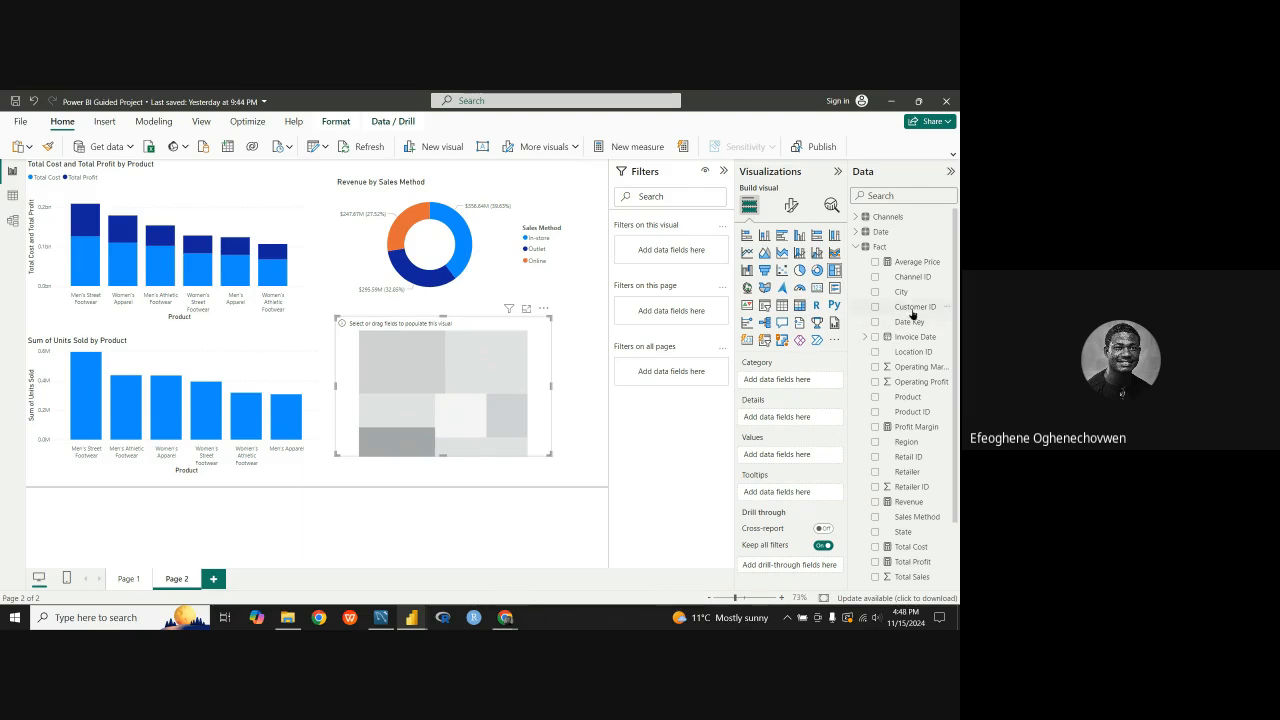
# Step: Assign the Retailer field from the Retailer table as the treemap's category
pyautogui.scroll(-3, 897, 285)
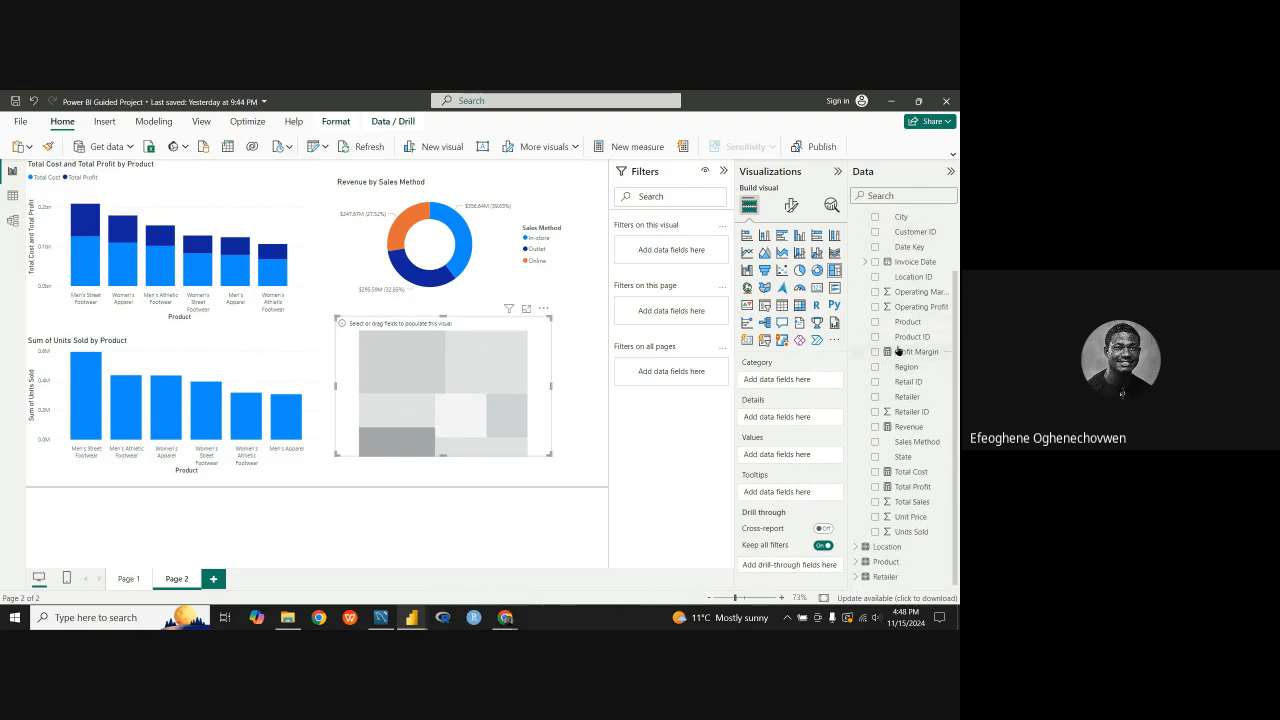
pyautogui.scroll(3, 895, 355)
pyautogui.click(857, 247)
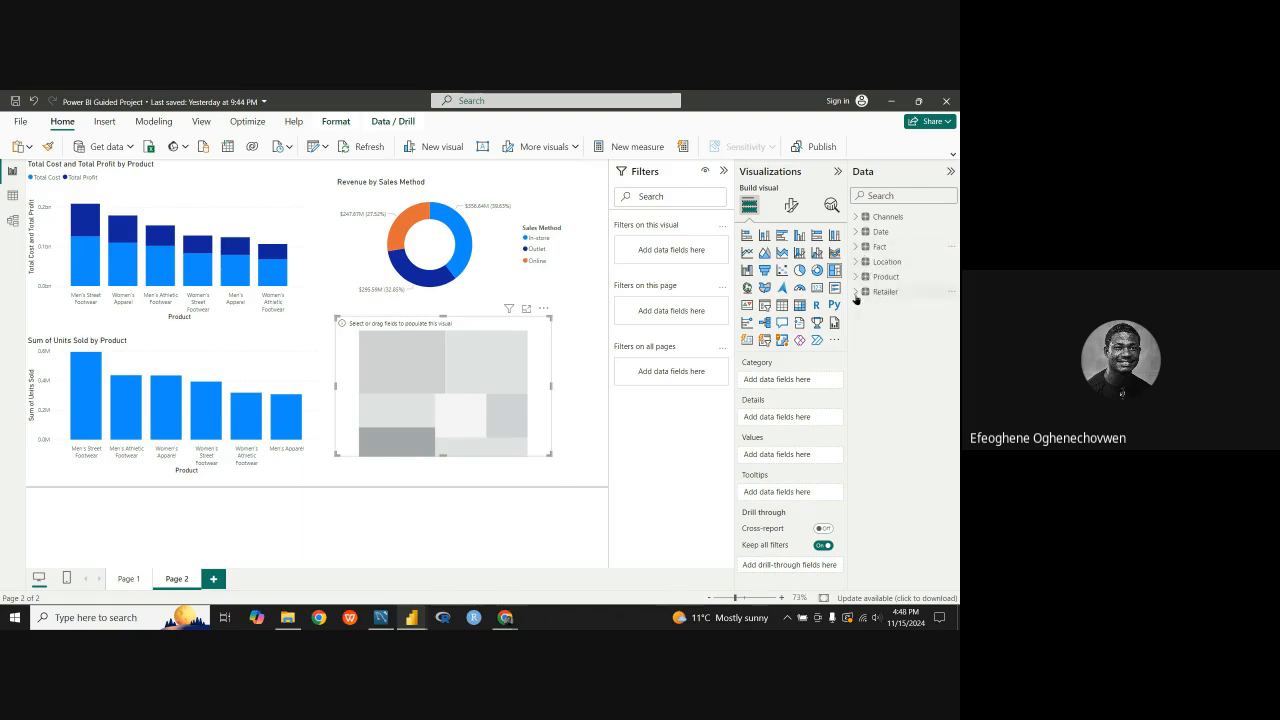
pyautogui.click(856, 292)
pyautogui.click(125, 581)
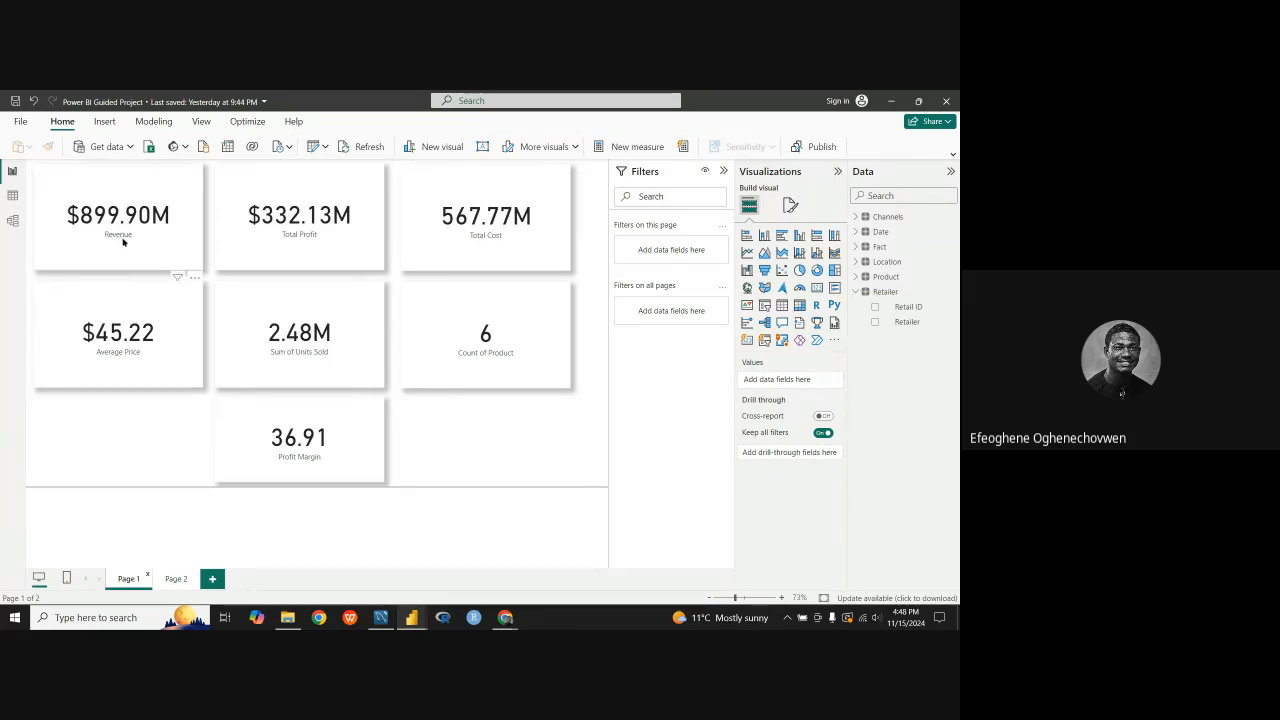
pyautogui.click(174, 580)
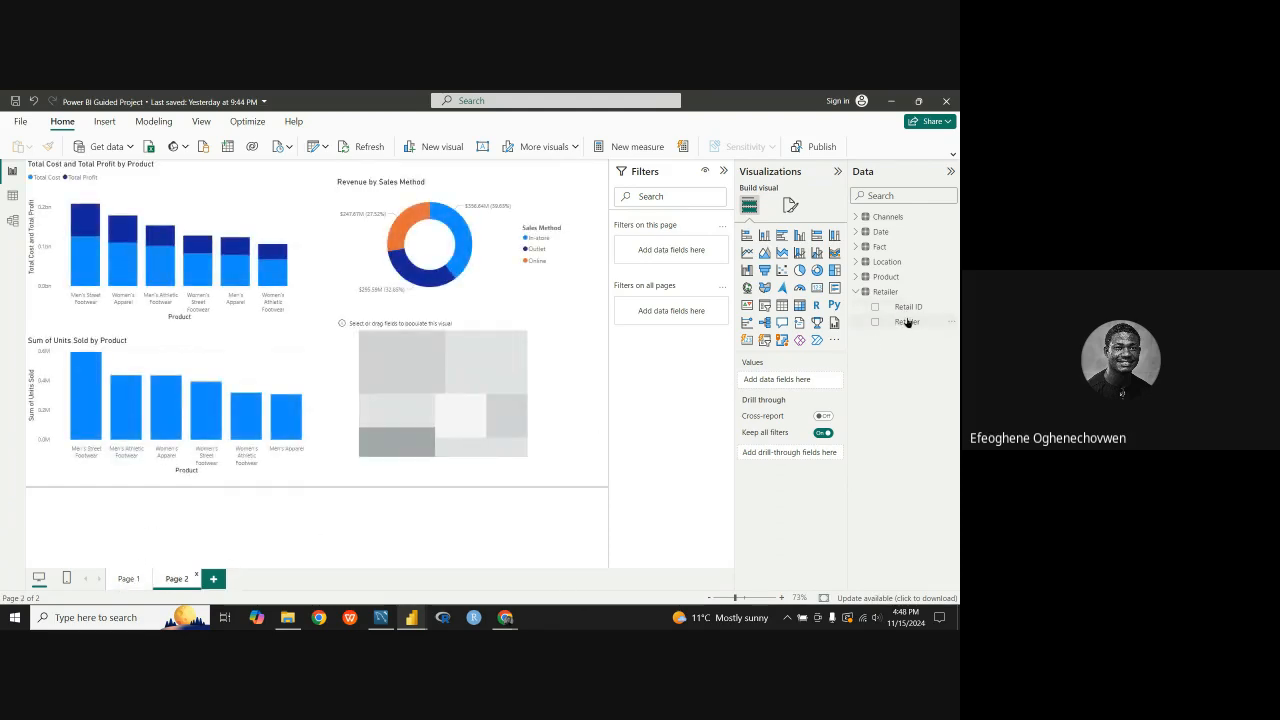
pyautogui.moveTo(907, 321); pyautogui.dragTo(486, 420)
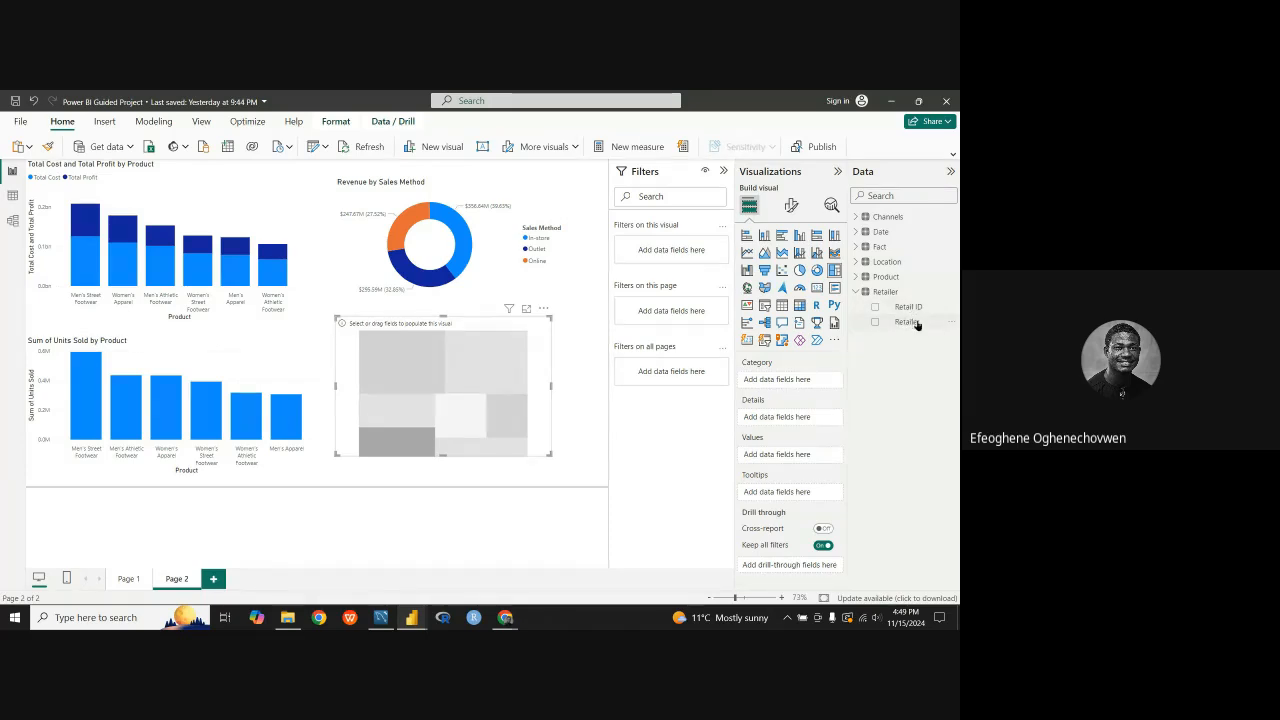
pyautogui.moveTo(917, 325); pyautogui.dragTo(800, 388)
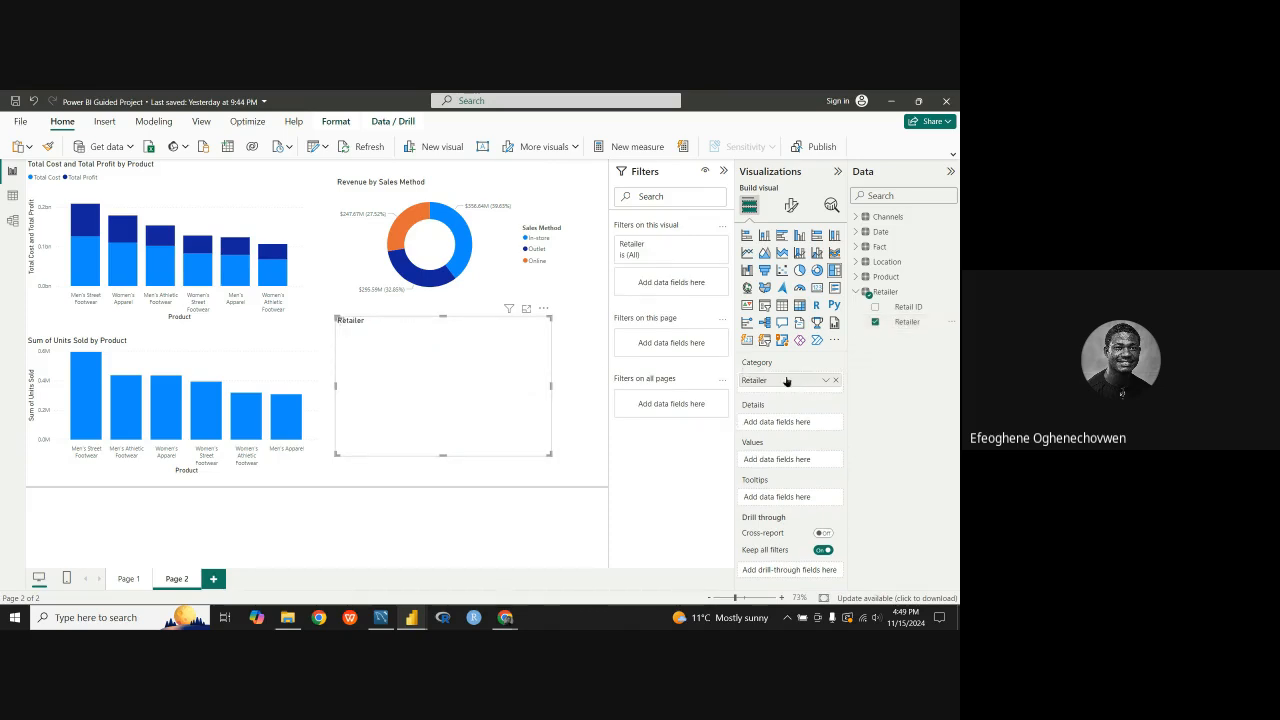
# Step: Assign the Revenue measure from the Fact table as the treemap's values
pyautogui.click(857, 292)
pyautogui.click(857, 250)
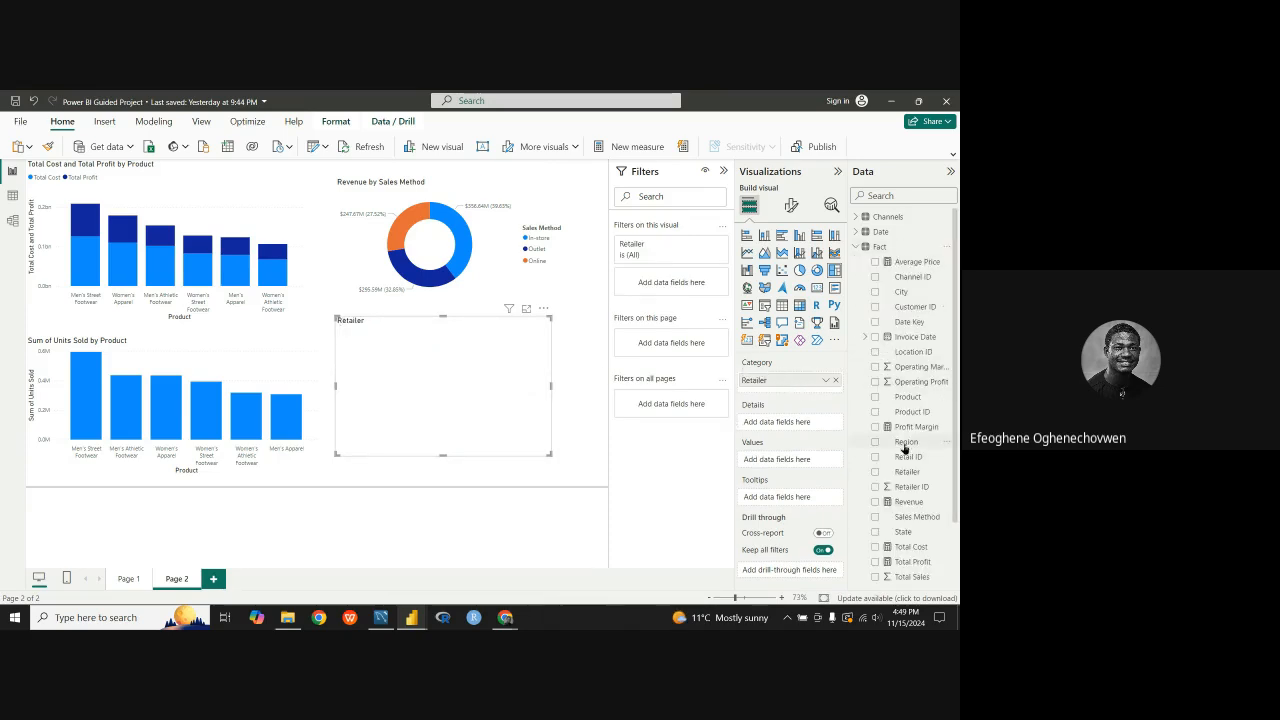
pyautogui.scroll(-2, 913, 440)
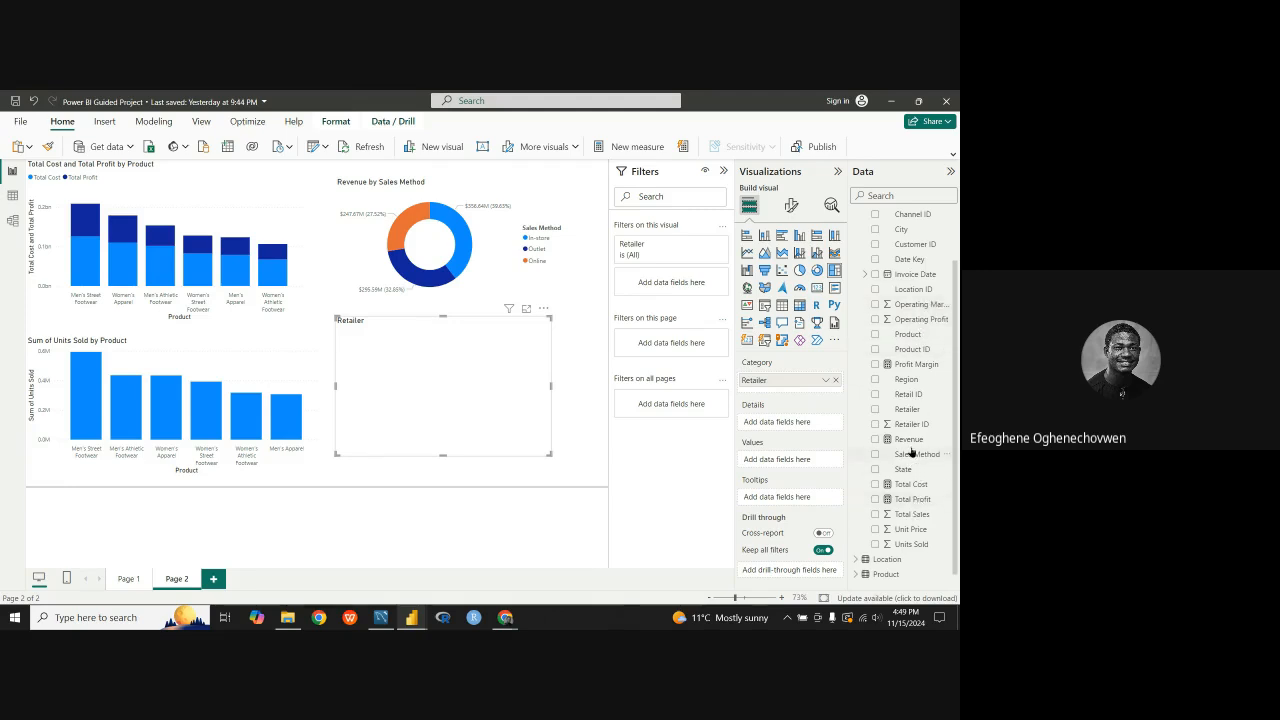
pyautogui.moveTo(909, 440); pyautogui.dragTo(775, 459)
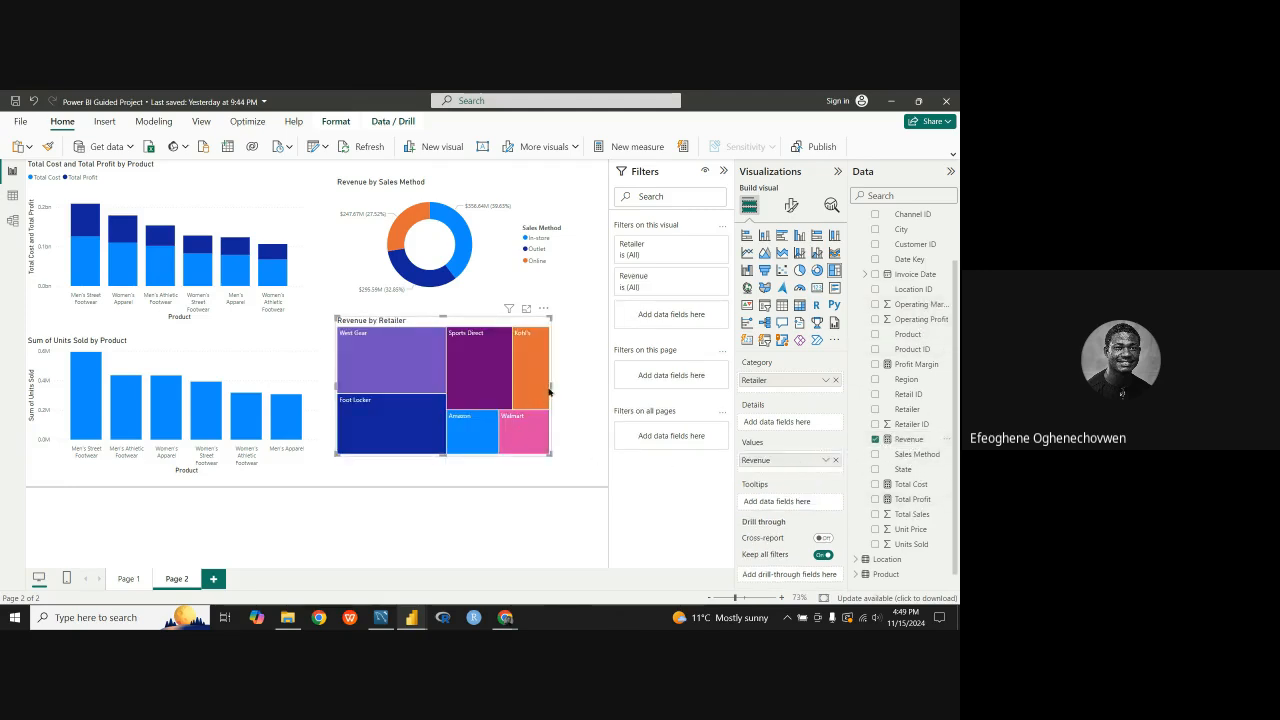
# Step: Widen the Revenue by Retailer treemap to match the donut chart and extend its height both downward and upward
pyautogui.moveTo(551, 386); pyautogui.dragTo(573, 387)
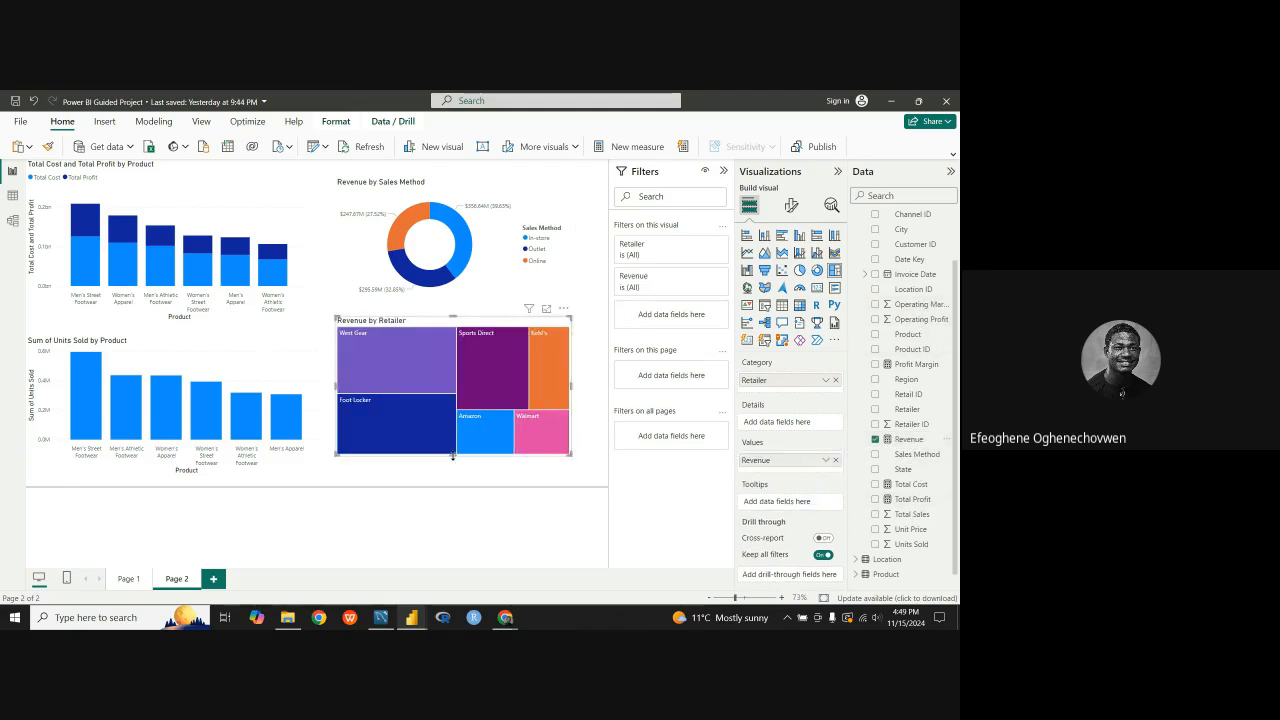
pyautogui.moveTo(454, 455); pyautogui.dragTo(454, 467)
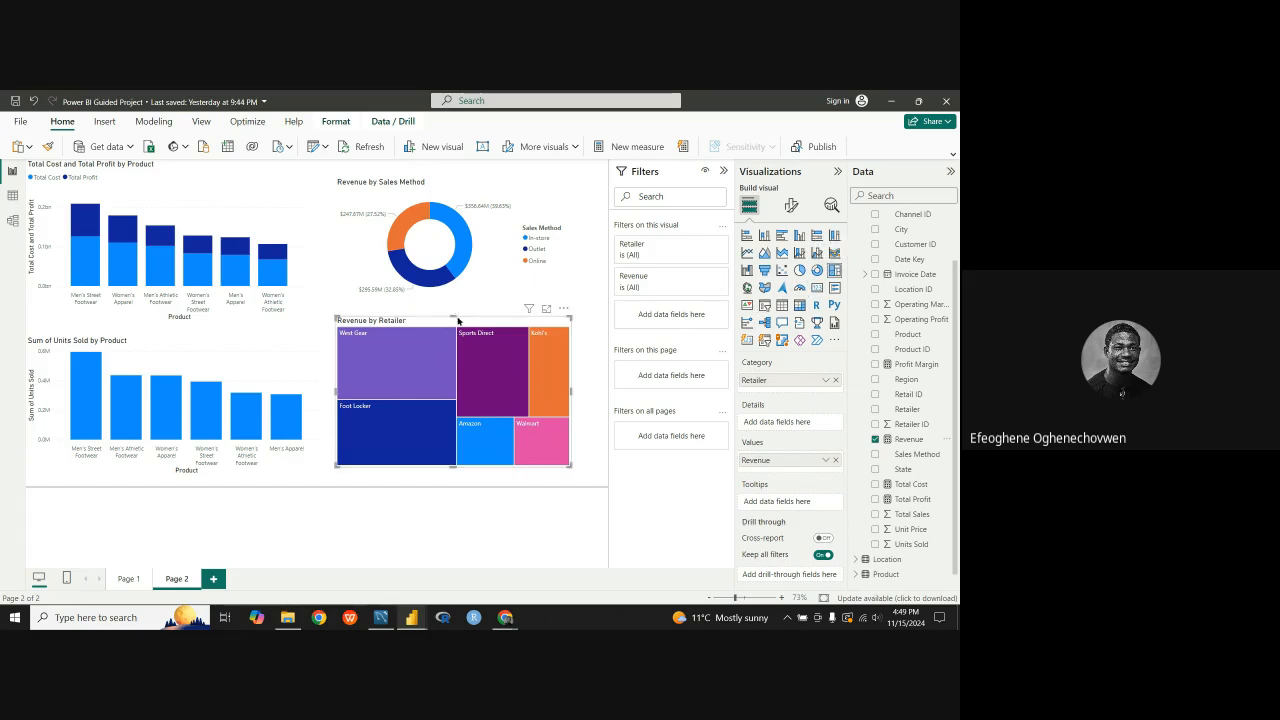
pyautogui.moveTo(456, 316); pyautogui.dragTo(456, 303)
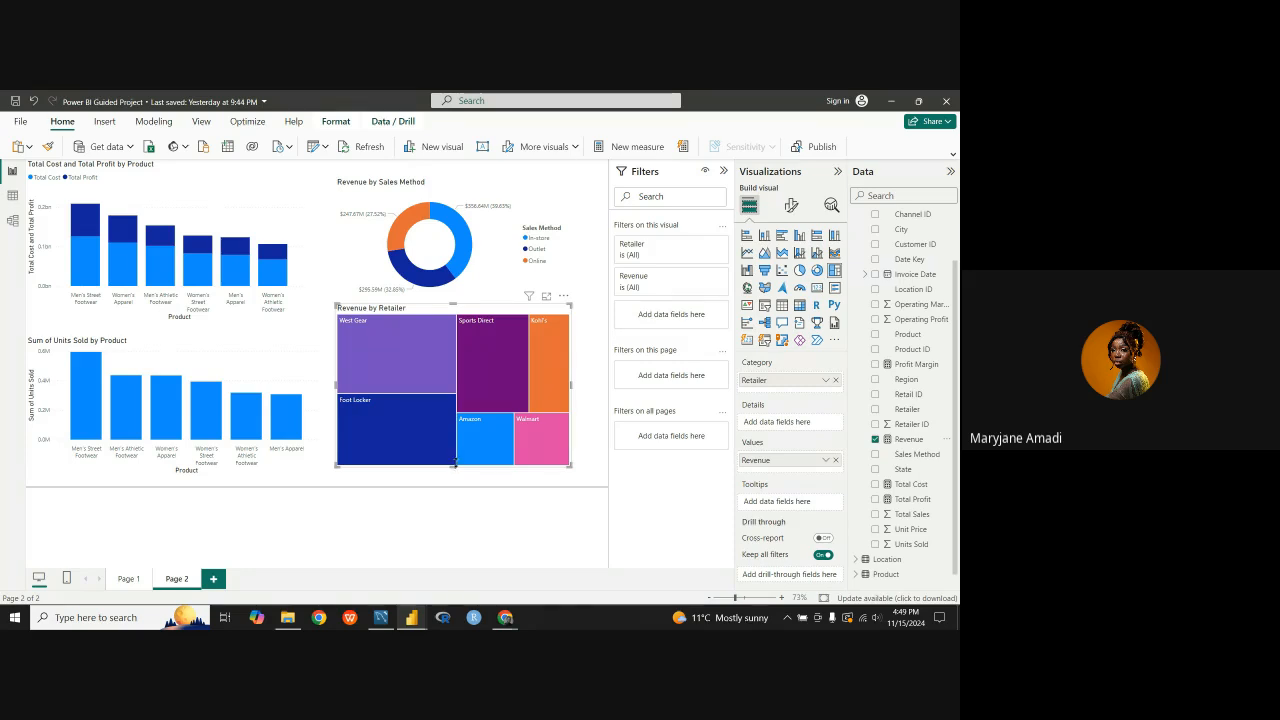
# Step: Examine the revenue details of individual retailers in the treemap, such as Foot Locker, Kohl's and West Gear
pyautogui.moveTo(460, 463)
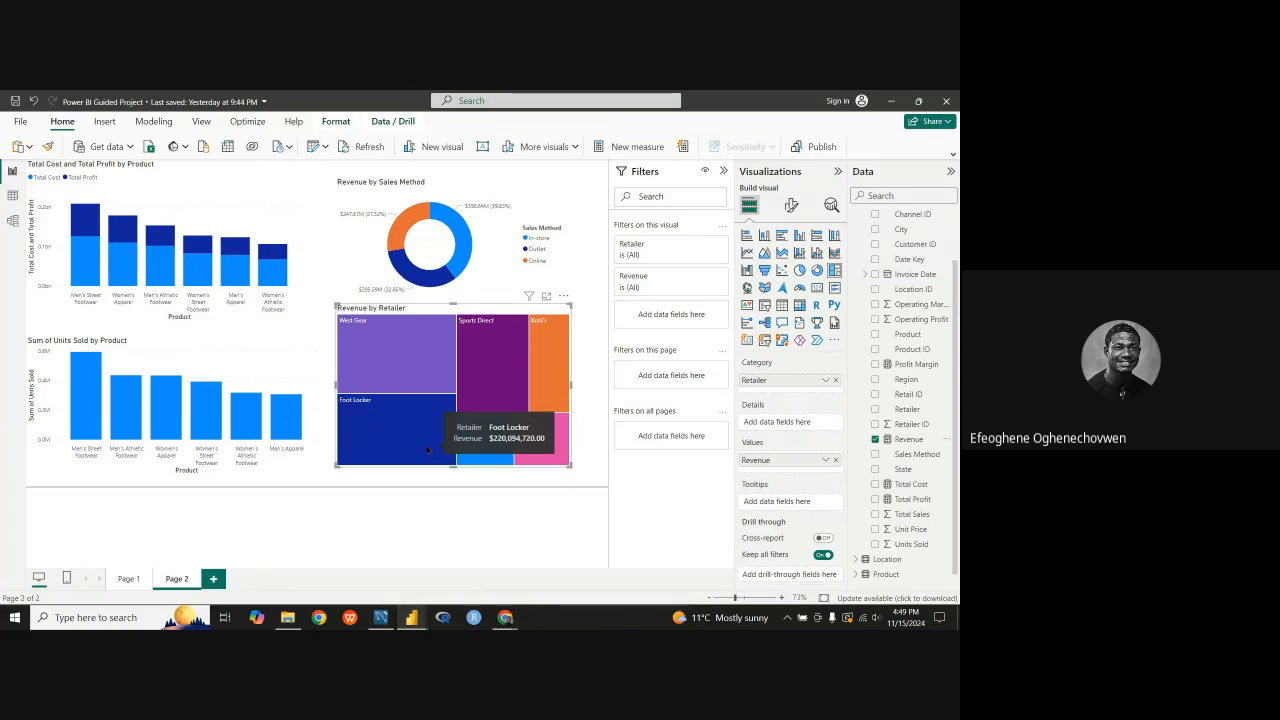
pyautogui.moveTo(460, 347)
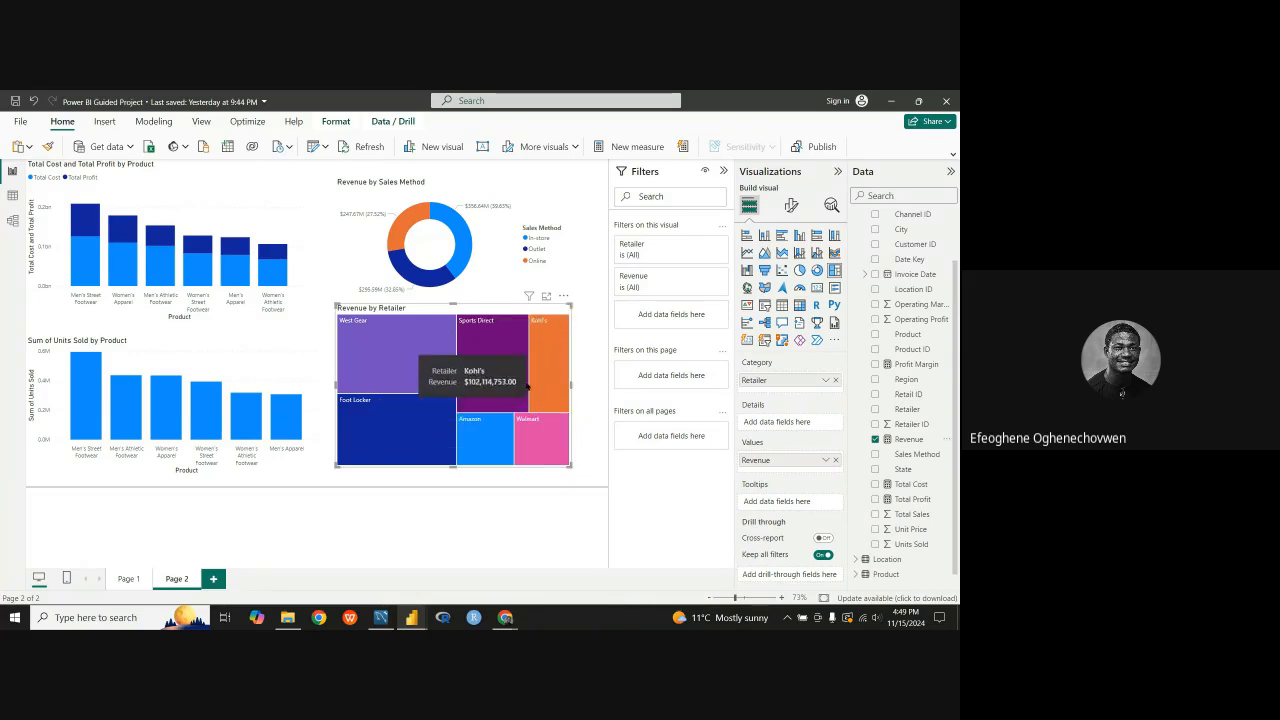
pyautogui.moveTo(353, 416)
pyautogui.moveTo(390, 367)
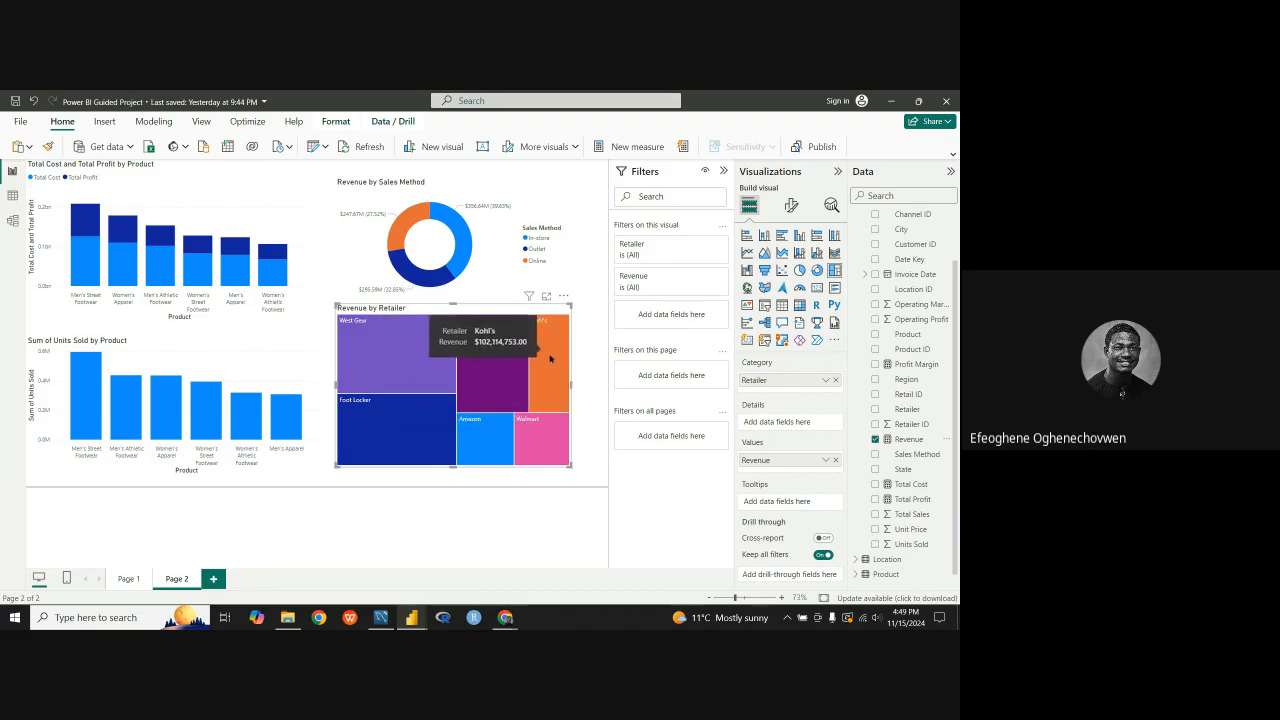
pyautogui.moveTo(547, 369)
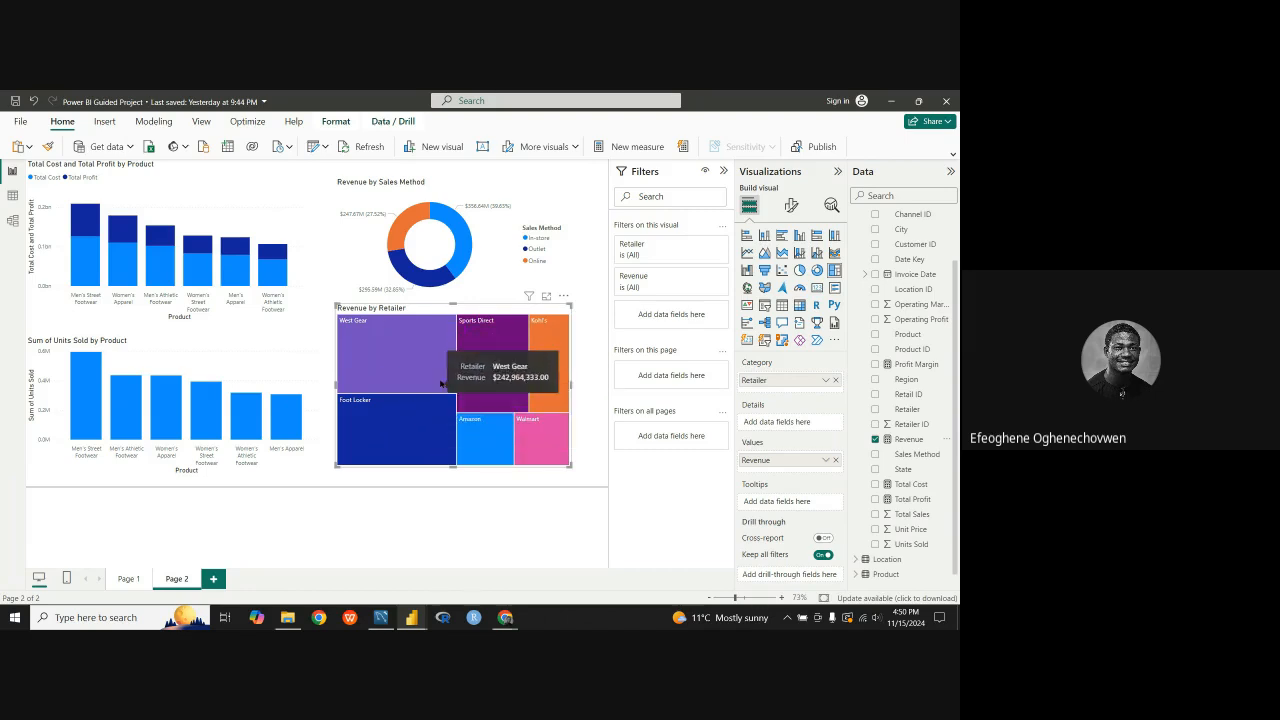
pyautogui.moveTo(395, 433)
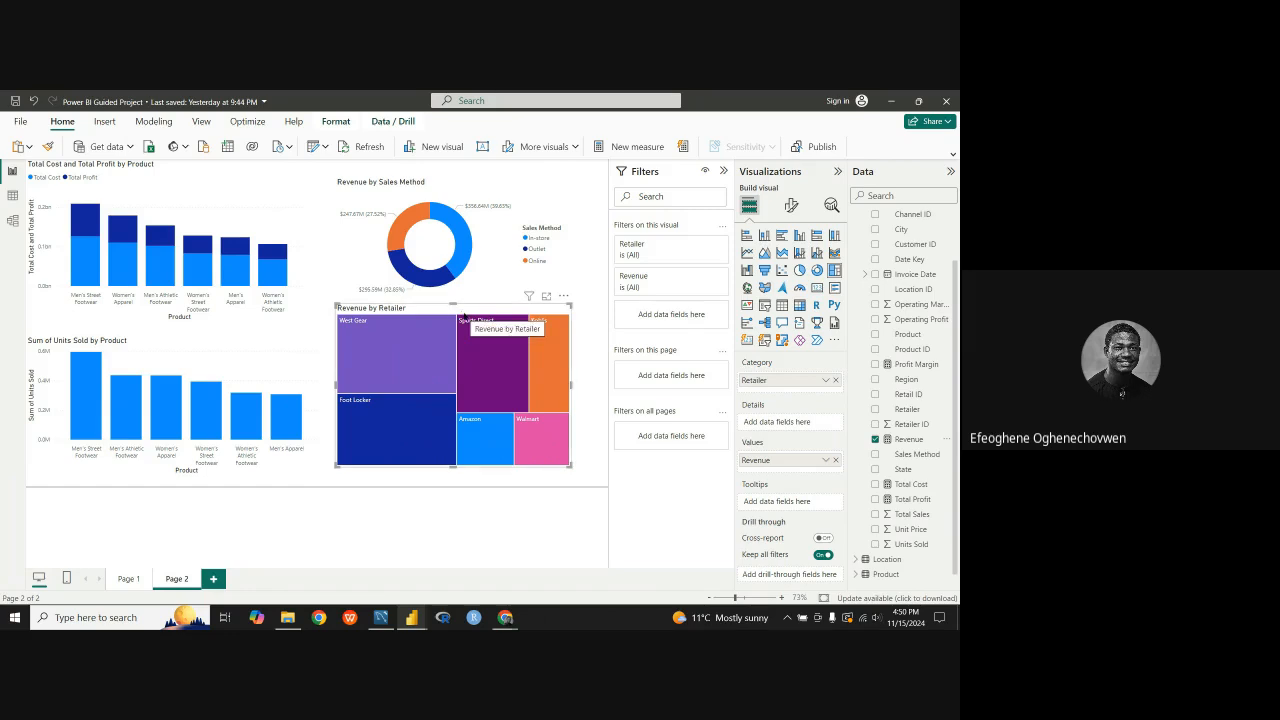
# Step: Shift the Revenue by Retailer treemap toward the page's right edge and shorten it from its lower edge
pyautogui.moveTo(464, 316); pyautogui.dragTo(485, 316)
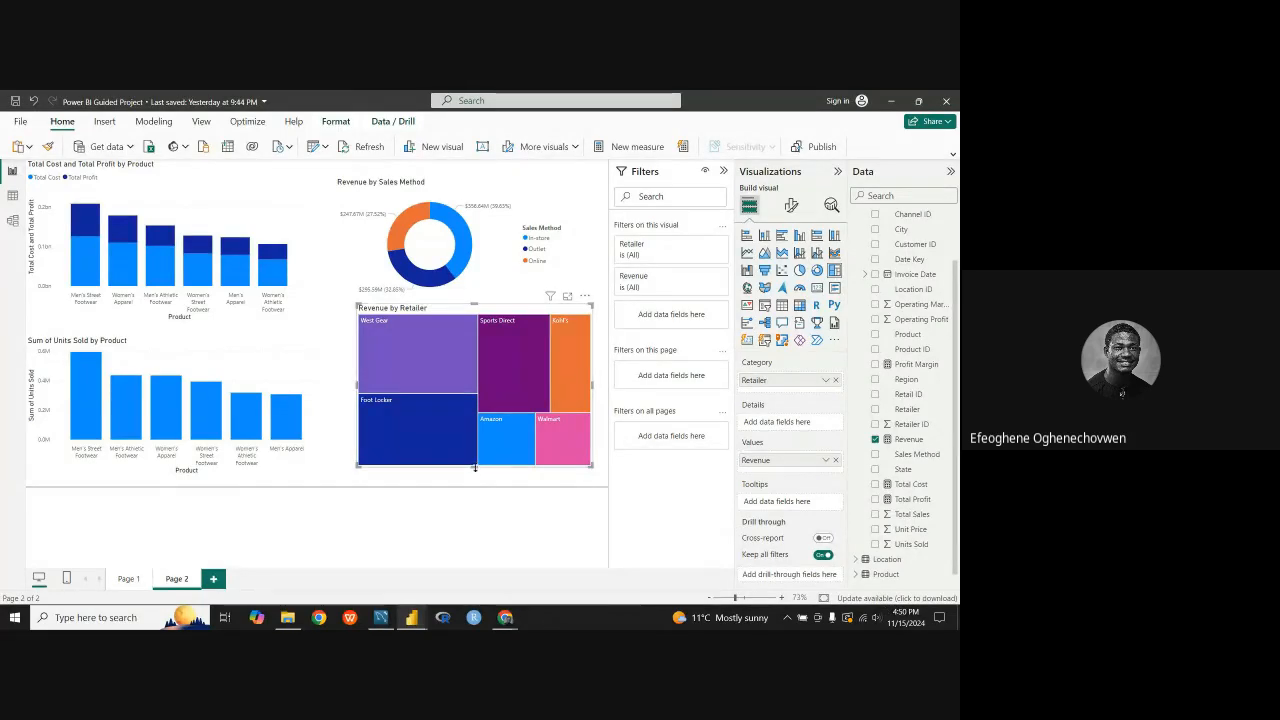
pyautogui.moveTo(474, 465); pyautogui.dragTo(476, 450)
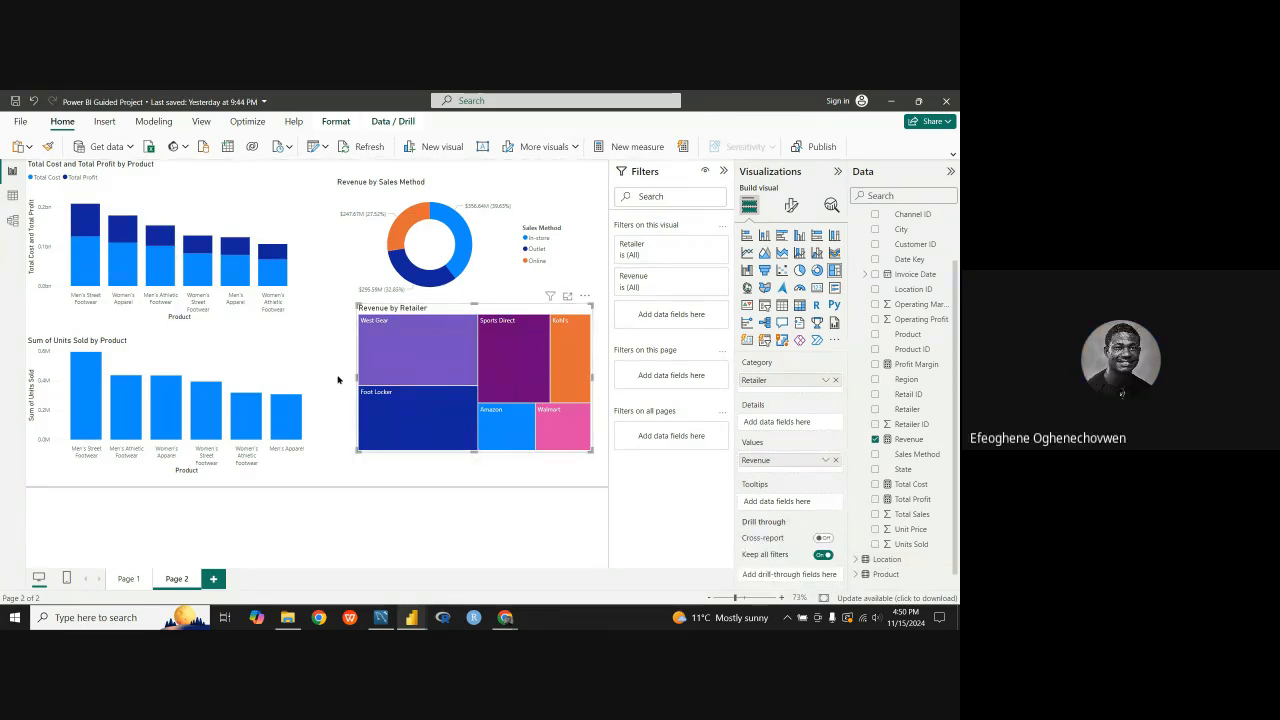
pyautogui.moveTo(455, 311); pyautogui.dragTo(468, 312)
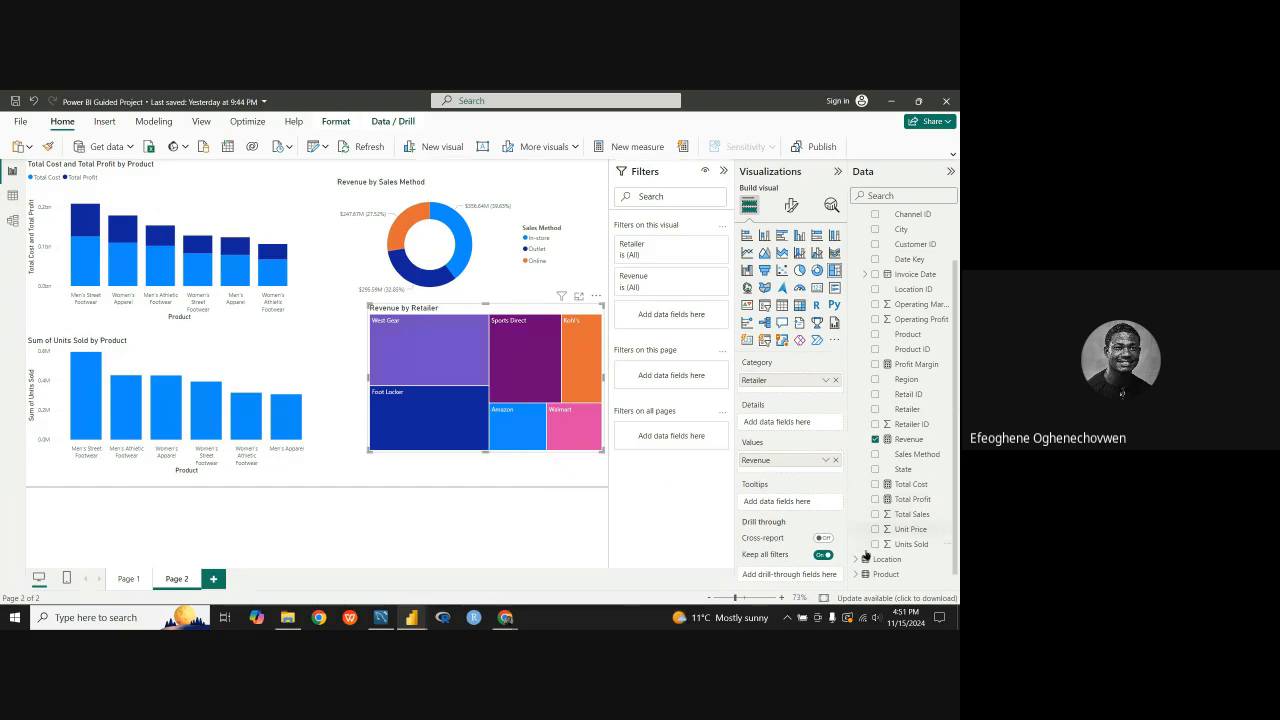
# Step: Switch to the Power BI Project document in Google Docs and highlight the Profit and Revenue by Quarter Trend line chart requirement
pyautogui.moveTo(537, 432)
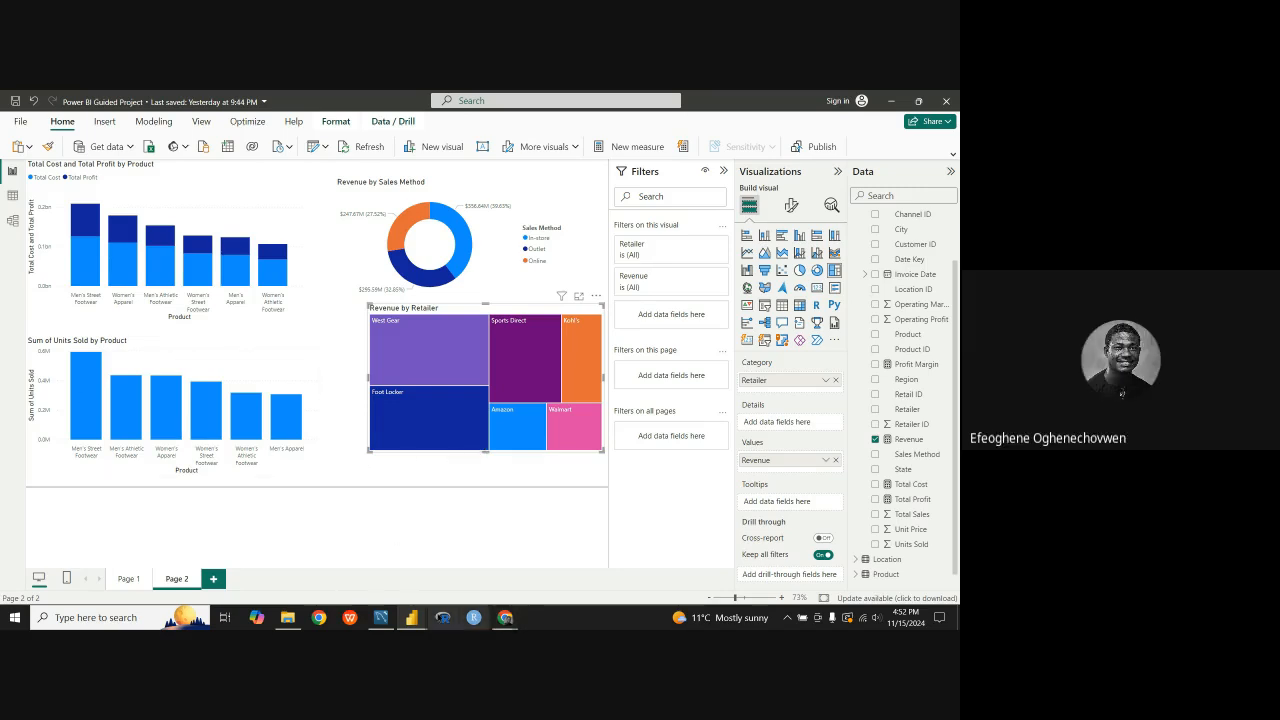
pyautogui.moveTo(411, 617)
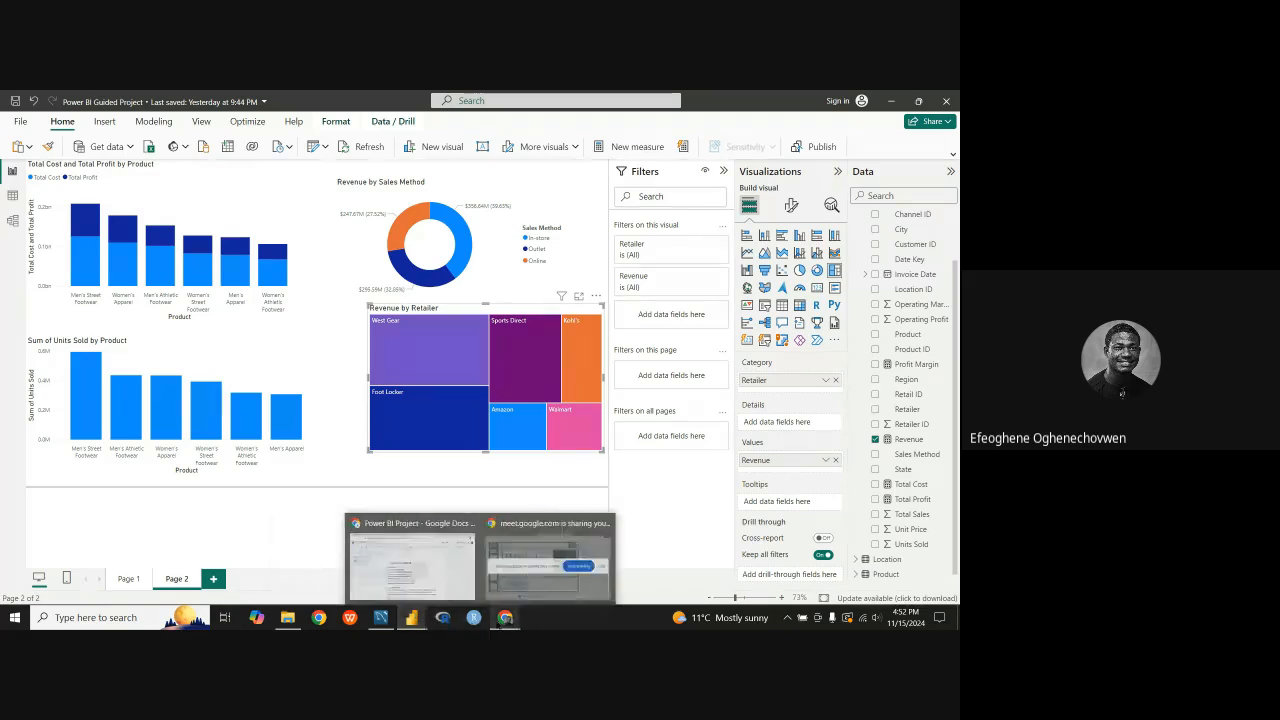
pyautogui.moveTo(505, 617)
pyautogui.click(466, 590)
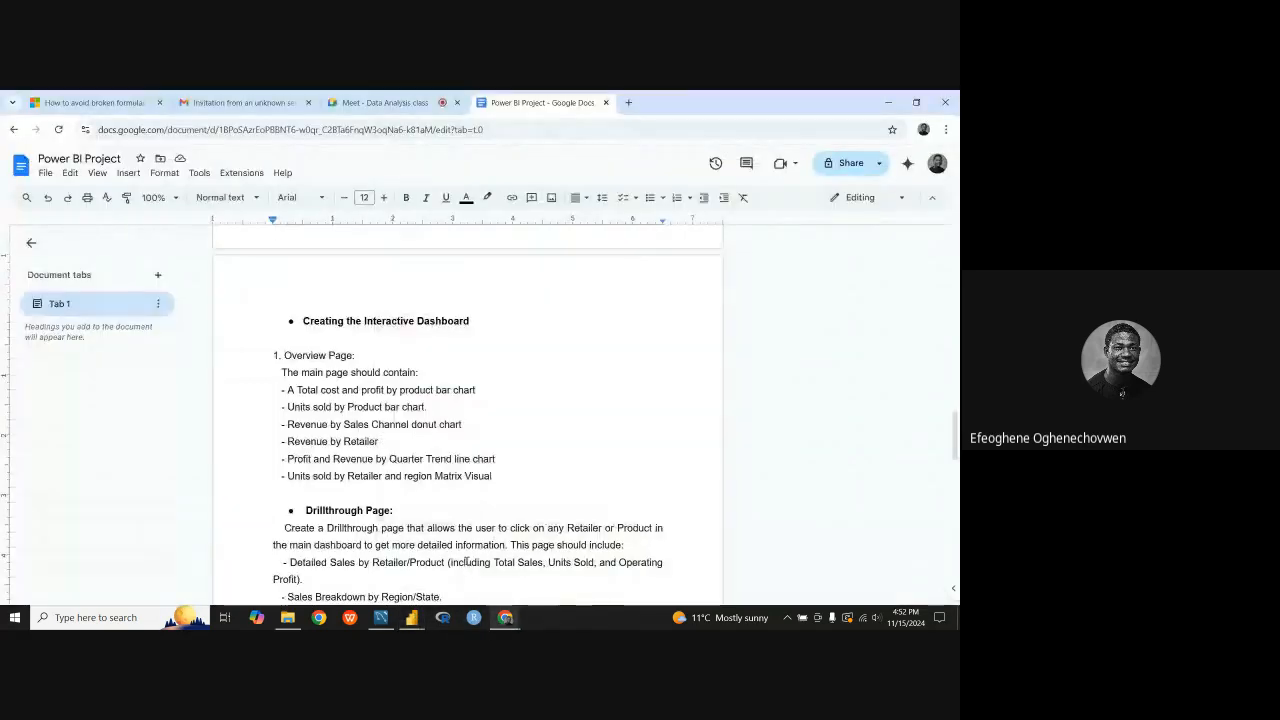
pyautogui.scroll(-1, 462, 531)
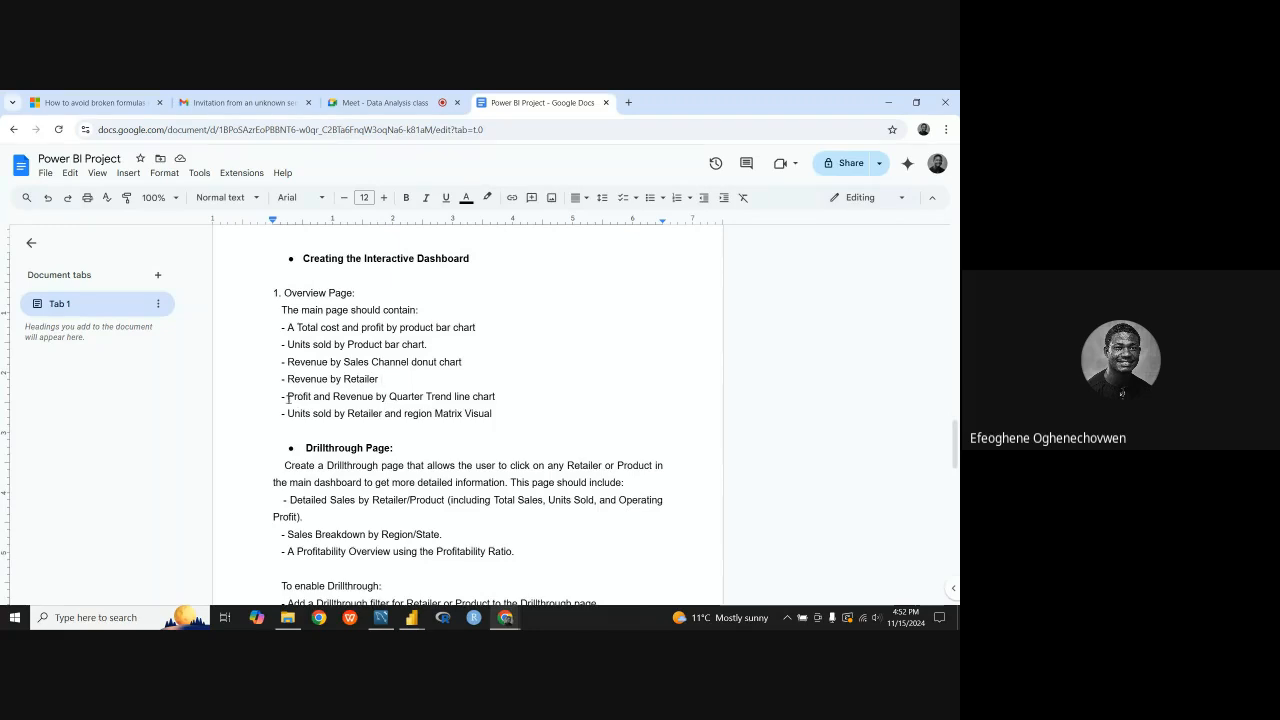
pyautogui.moveTo(287, 397); pyautogui.dragTo(520, 402)
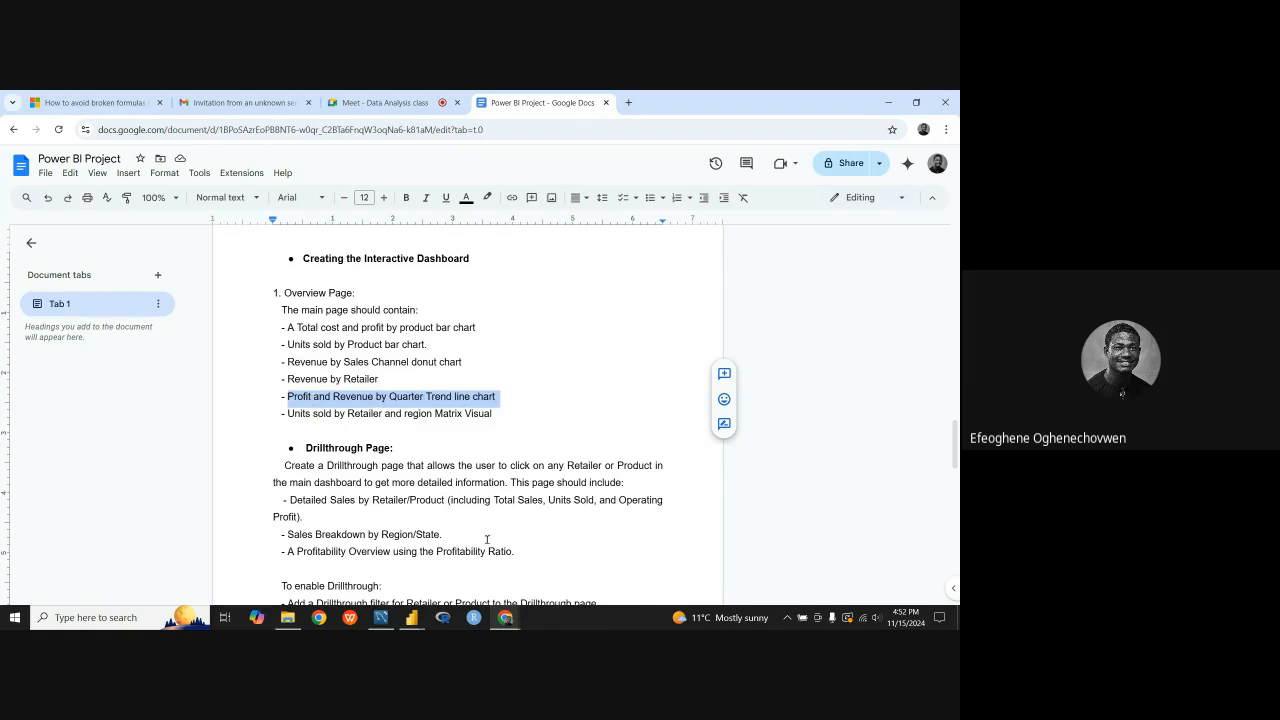
# Step: Switch to the Power BI Guided Project report and extend the Revenue by Retailer treemap slightly downward
pyautogui.moveTo(411, 617)
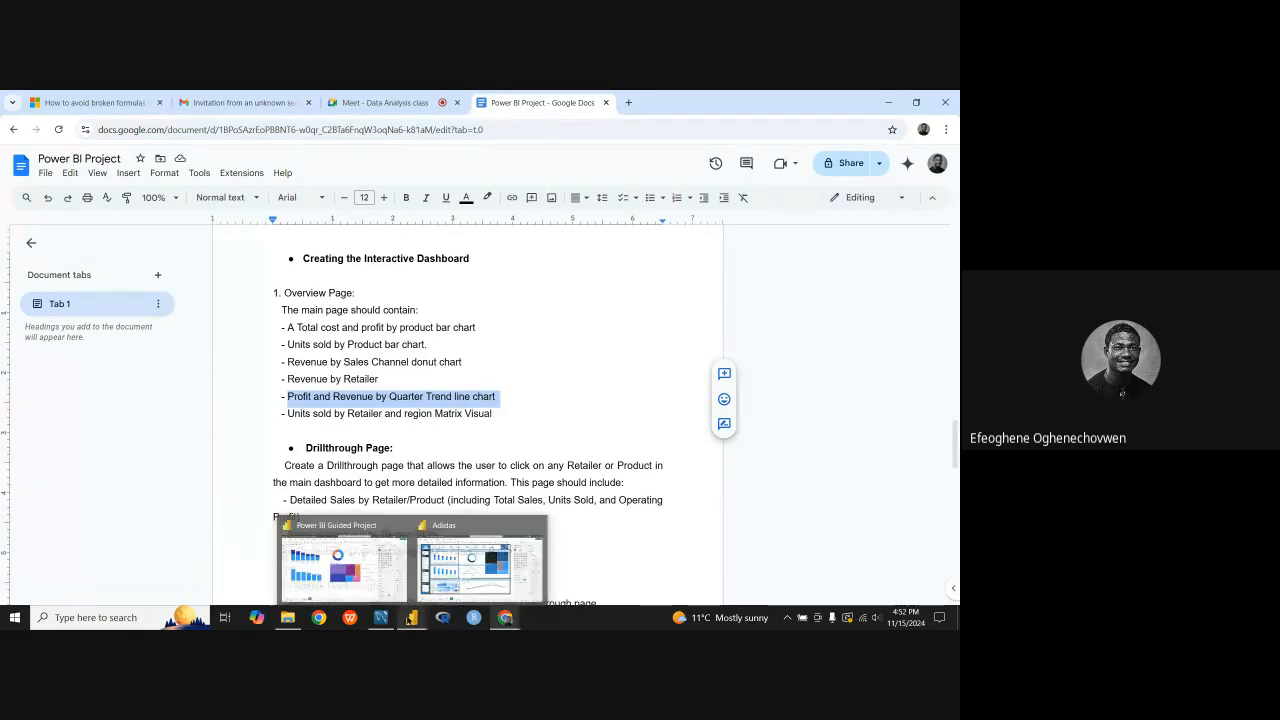
pyautogui.click(356, 565)
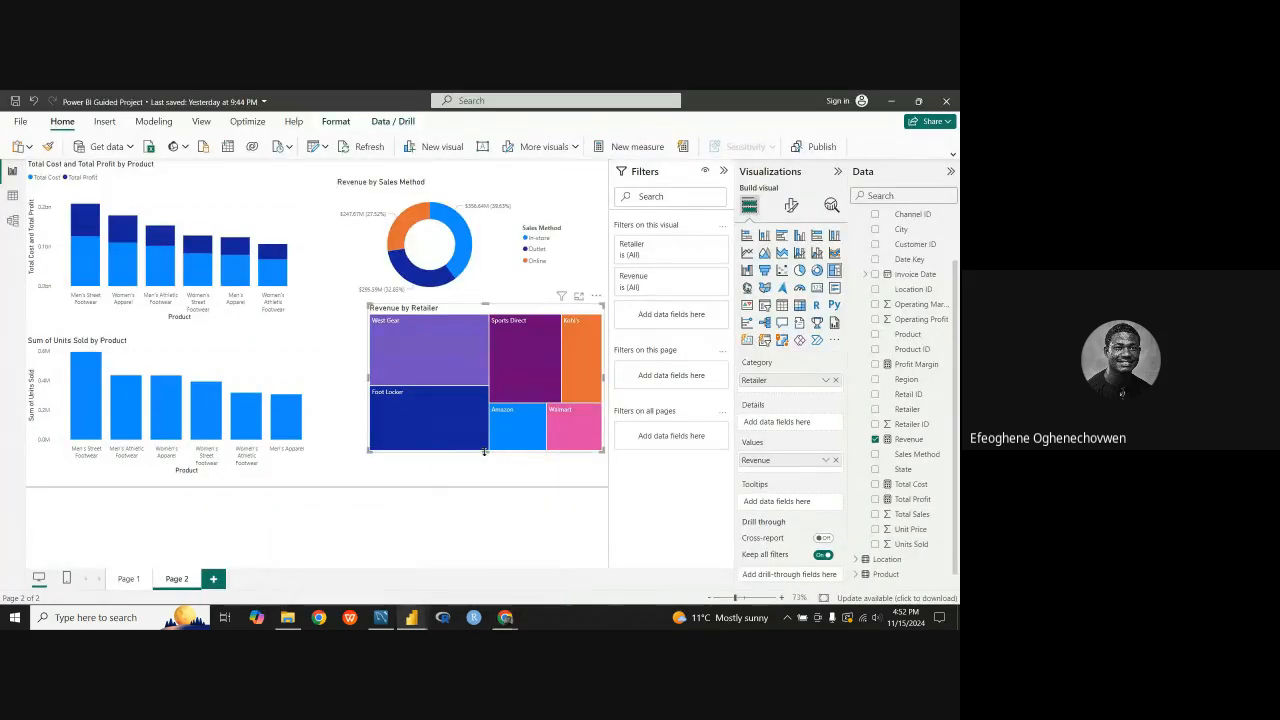
pyautogui.moveTo(484, 452)
pyautogui.mouseDown()
pyautogui.moveTo(489, 423)
pyautogui.moveTo(479, 462)
pyautogui.mouseUp()
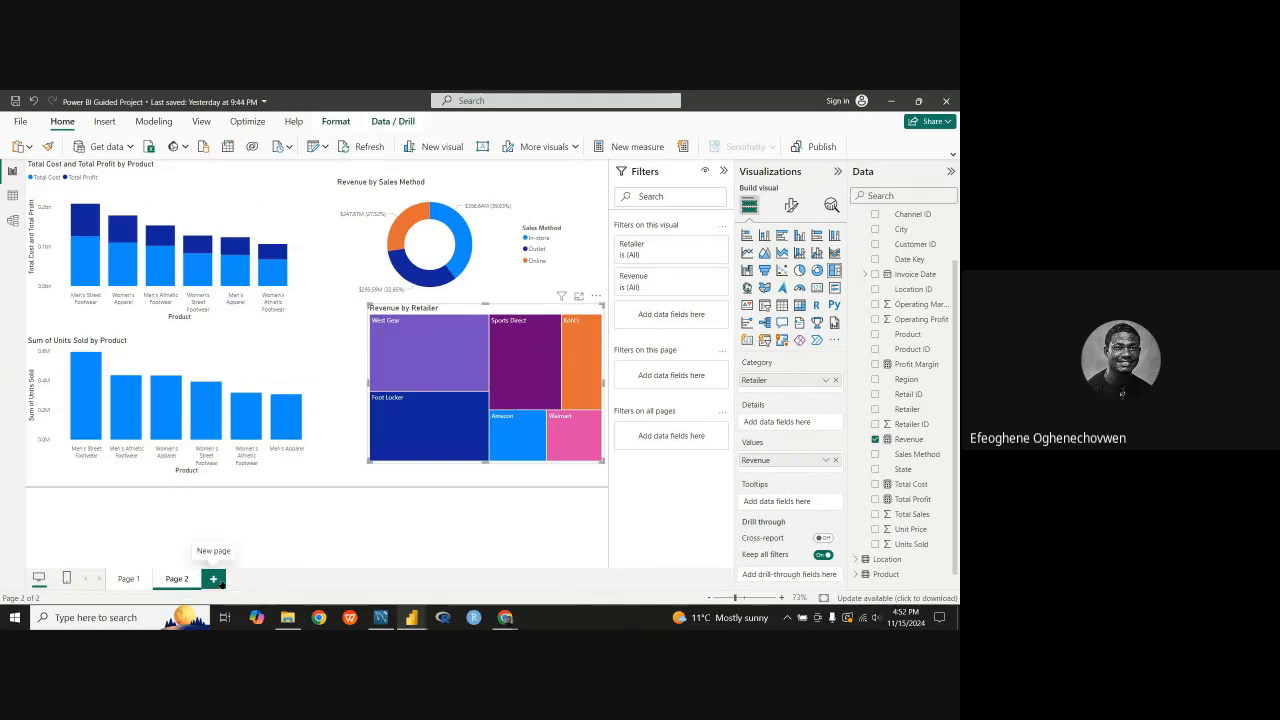
# Step: Add a third report page and insert an empty line chart on it
pyautogui.click(213, 579)
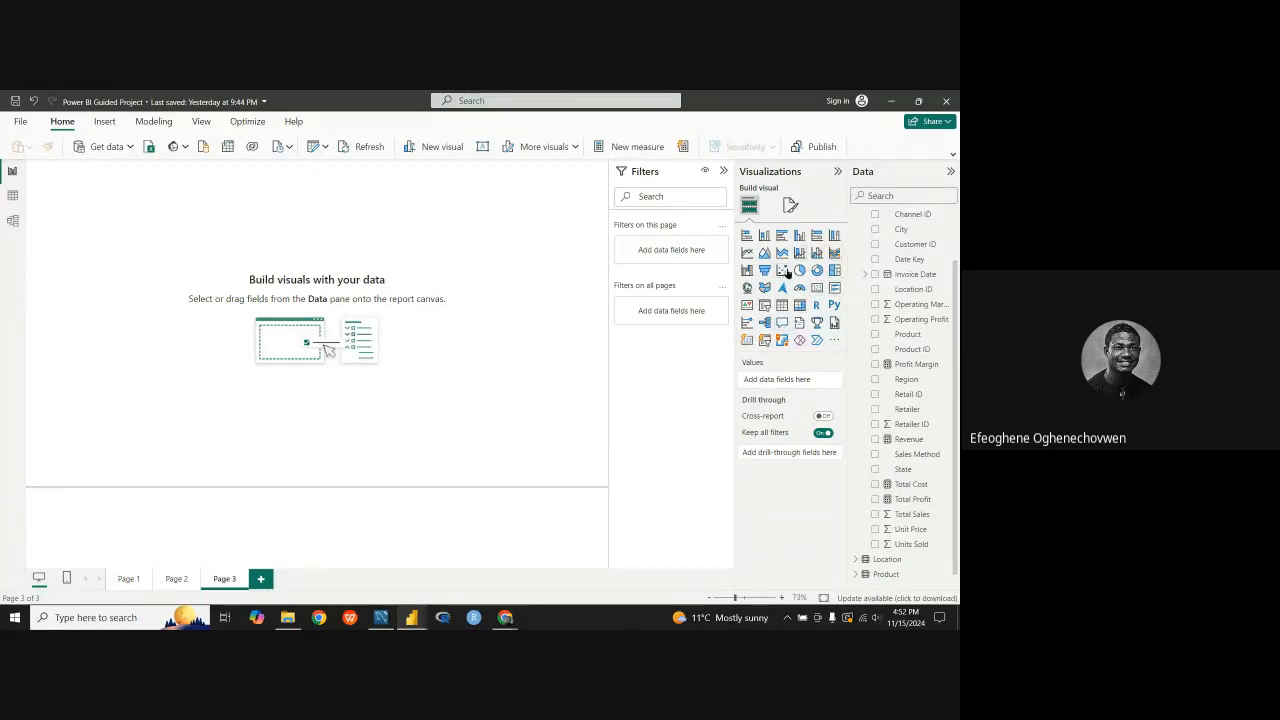
pyautogui.click(785, 270)
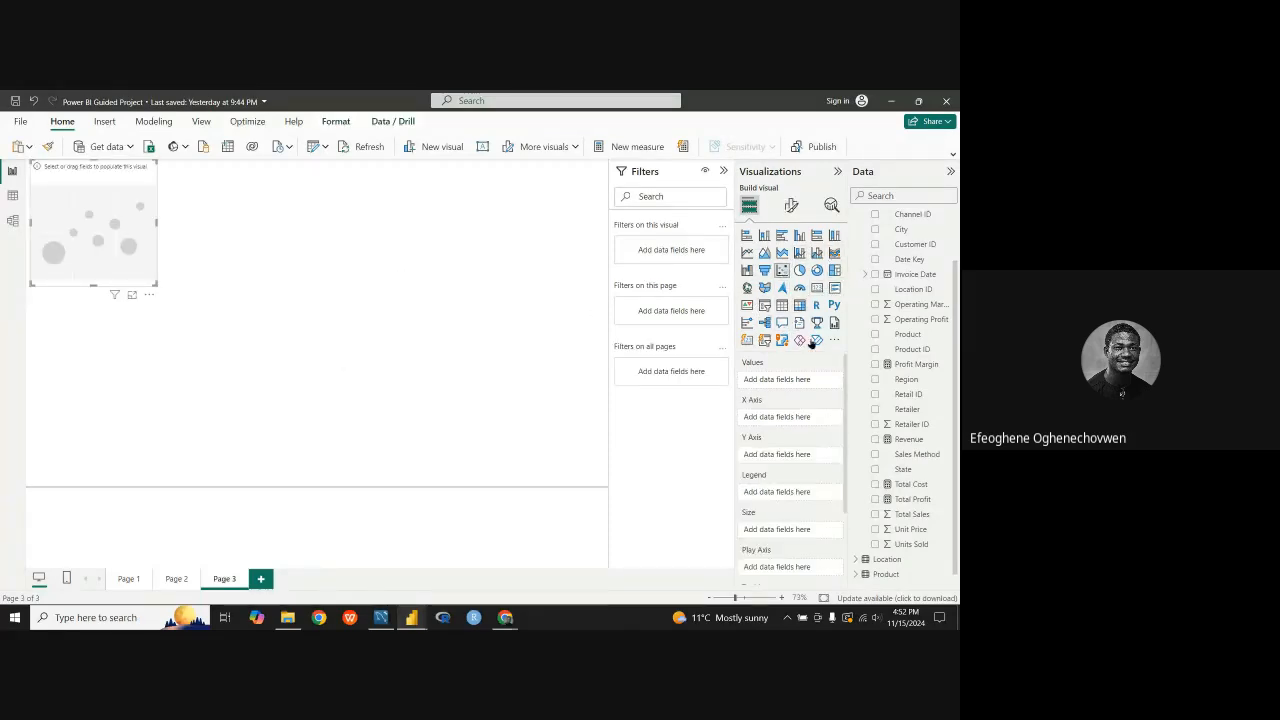
pyautogui.click(746, 252)
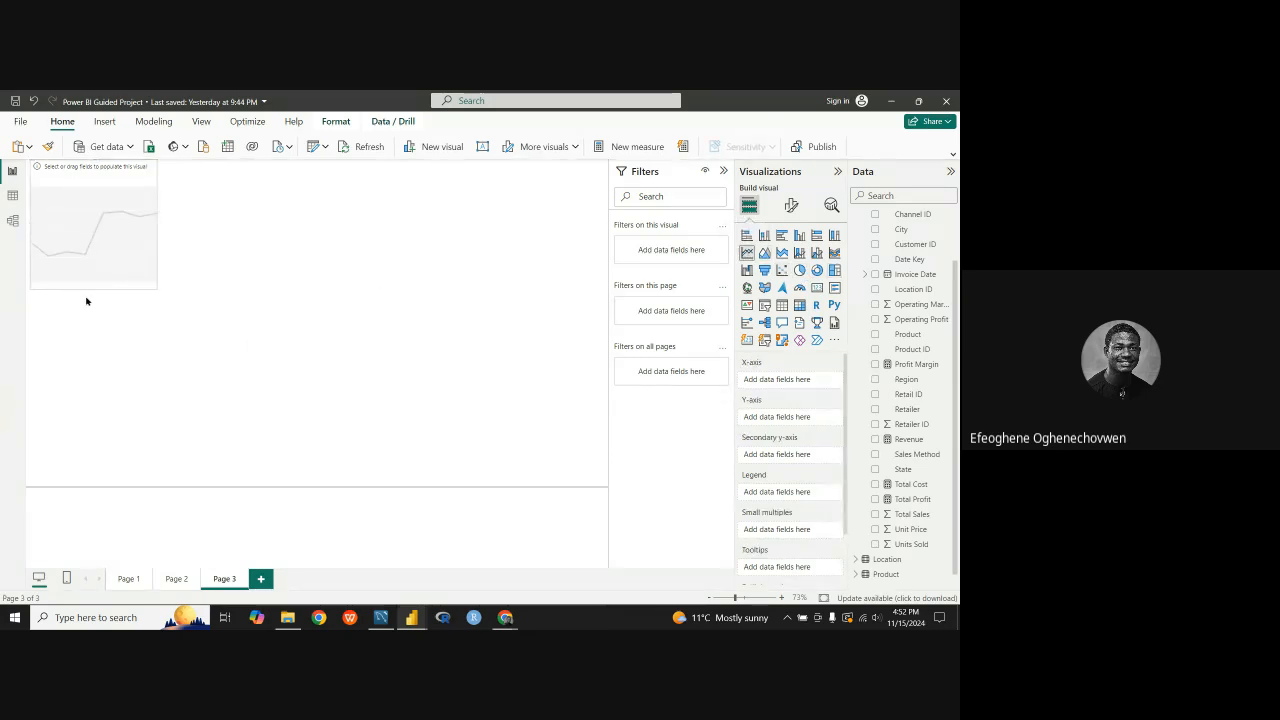
# Step: Enlarge the empty line chart in both directions and move it toward the middle of the page
pyautogui.moveTo(89, 287); pyautogui.dragTo(93, 378)
pyautogui.moveTo(156, 269); pyautogui.dragTo(393, 320)
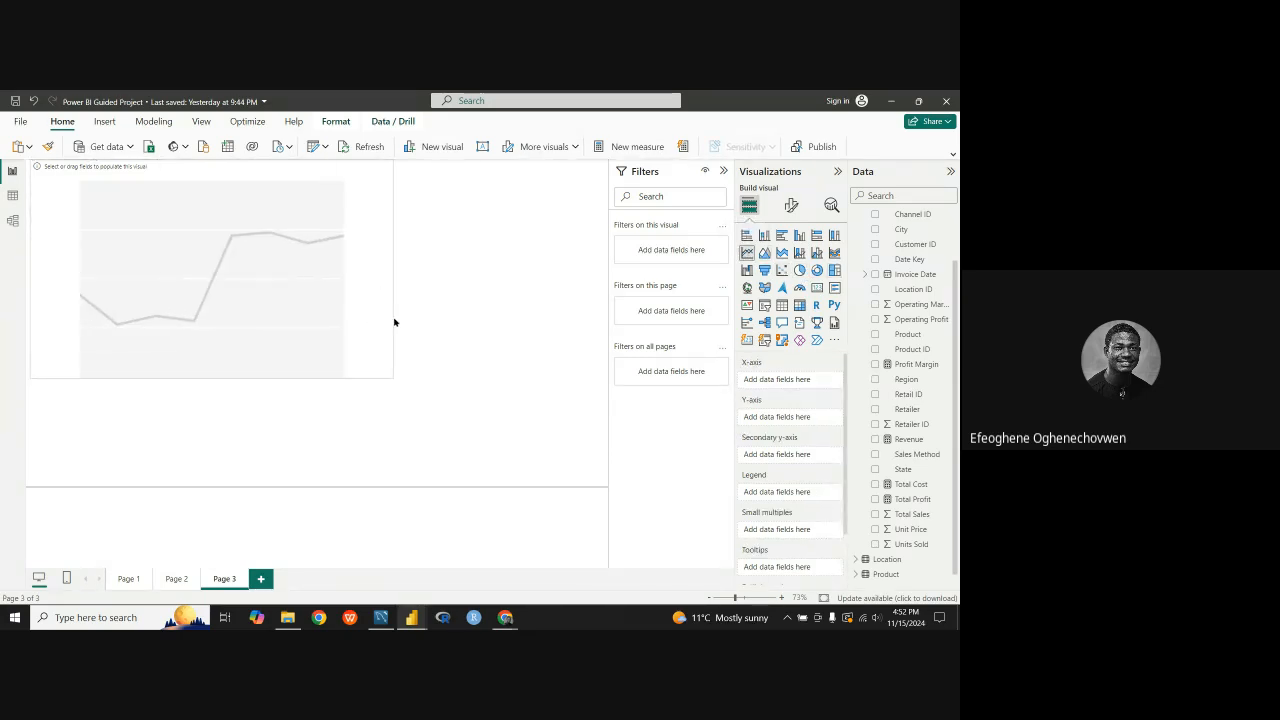
pyautogui.moveTo(297, 303); pyautogui.dragTo(306, 343)
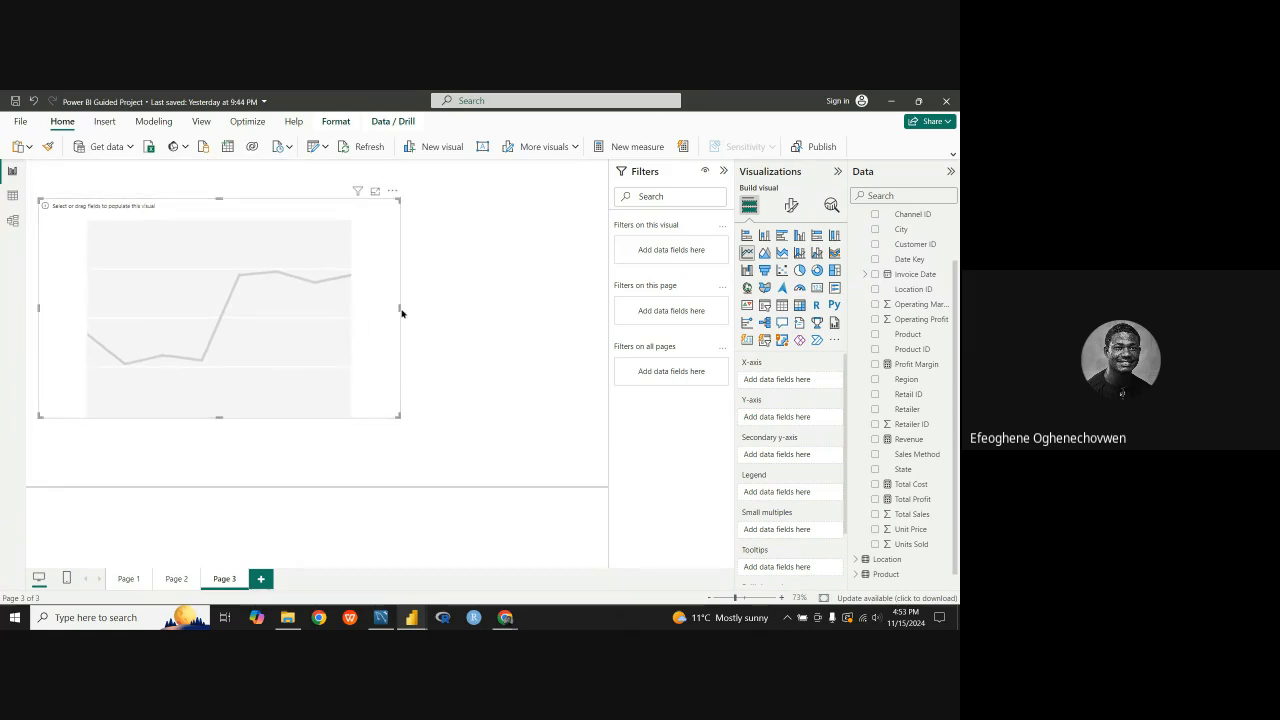
pyautogui.moveTo(399, 318); pyautogui.dragTo(455, 318)
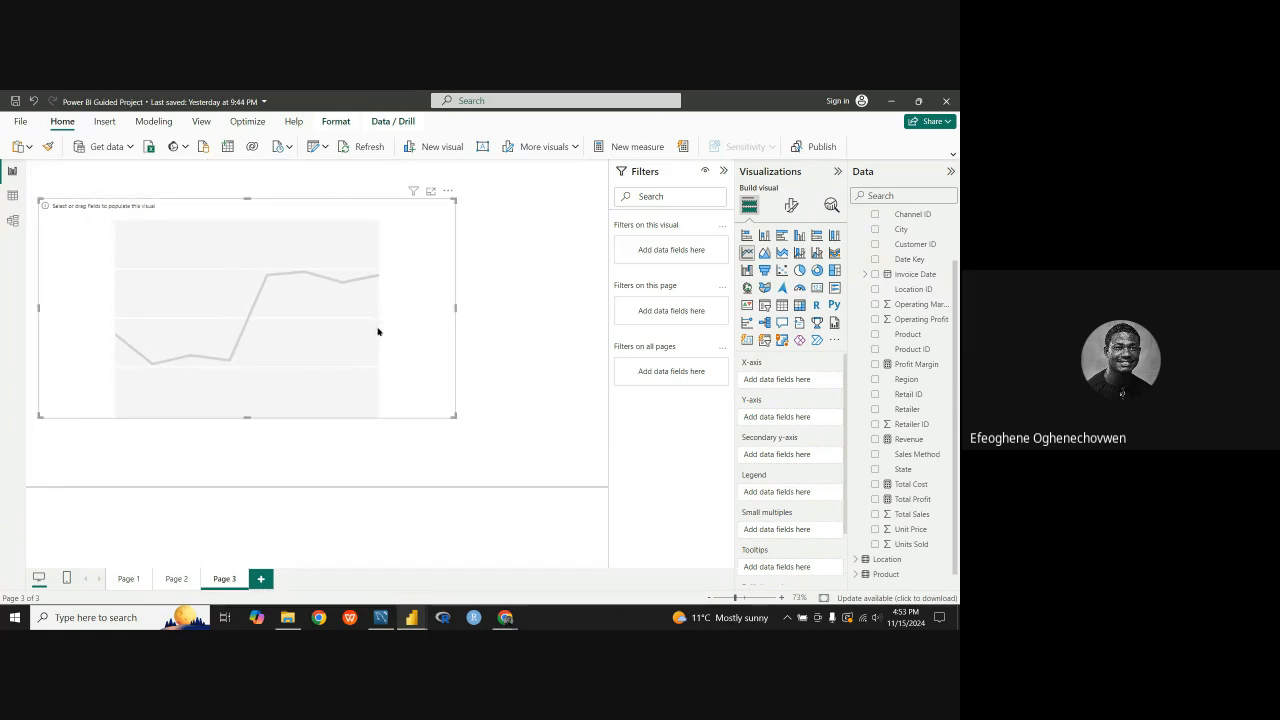
pyautogui.moveTo(409, 331); pyautogui.dragTo(457, 323)
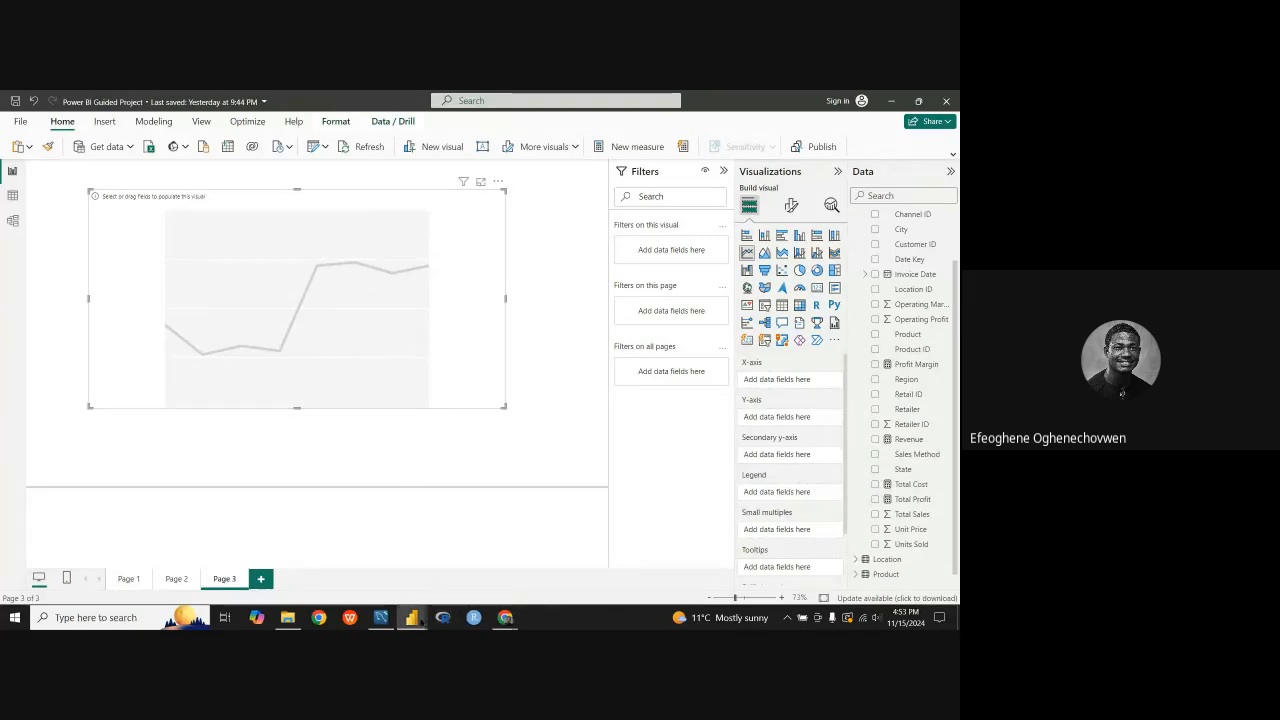
# Step: Recheck the quarterly trend line chart requirement in the Power BI Project document and return to the Power BI Guided Project report
pyautogui.moveTo(412, 617)
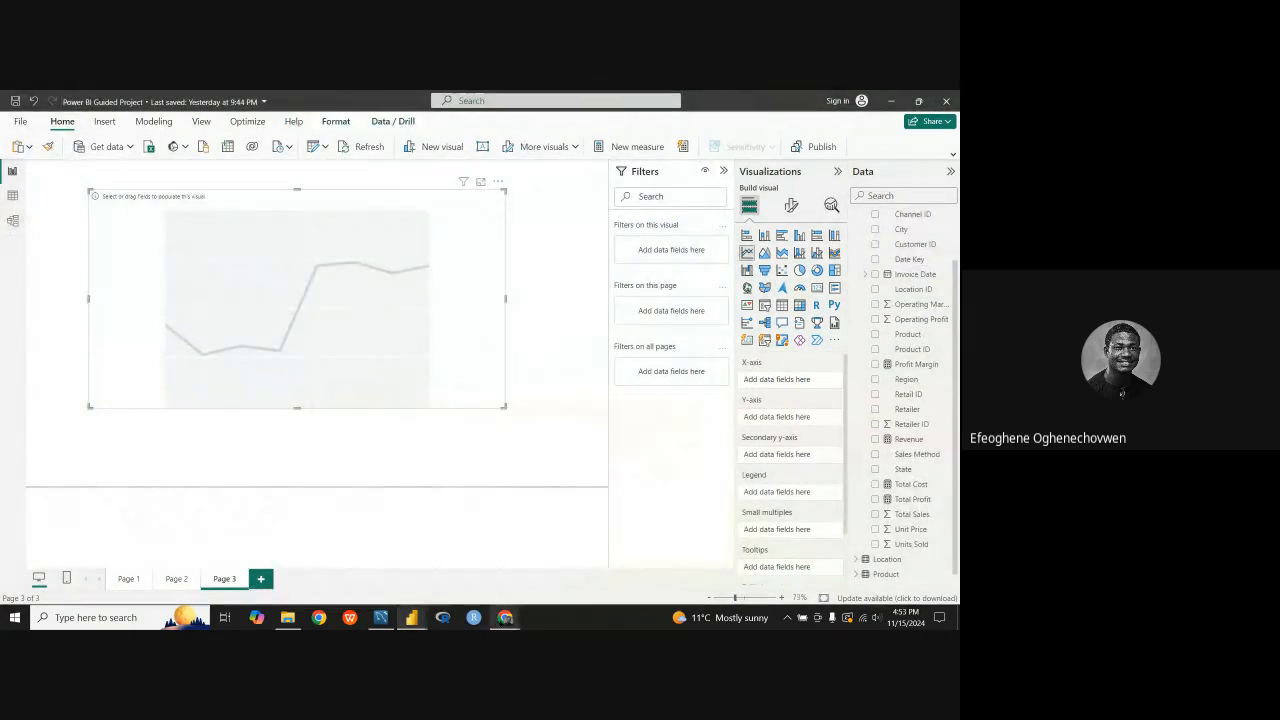
pyautogui.moveTo(505, 617)
pyautogui.click(469, 563)
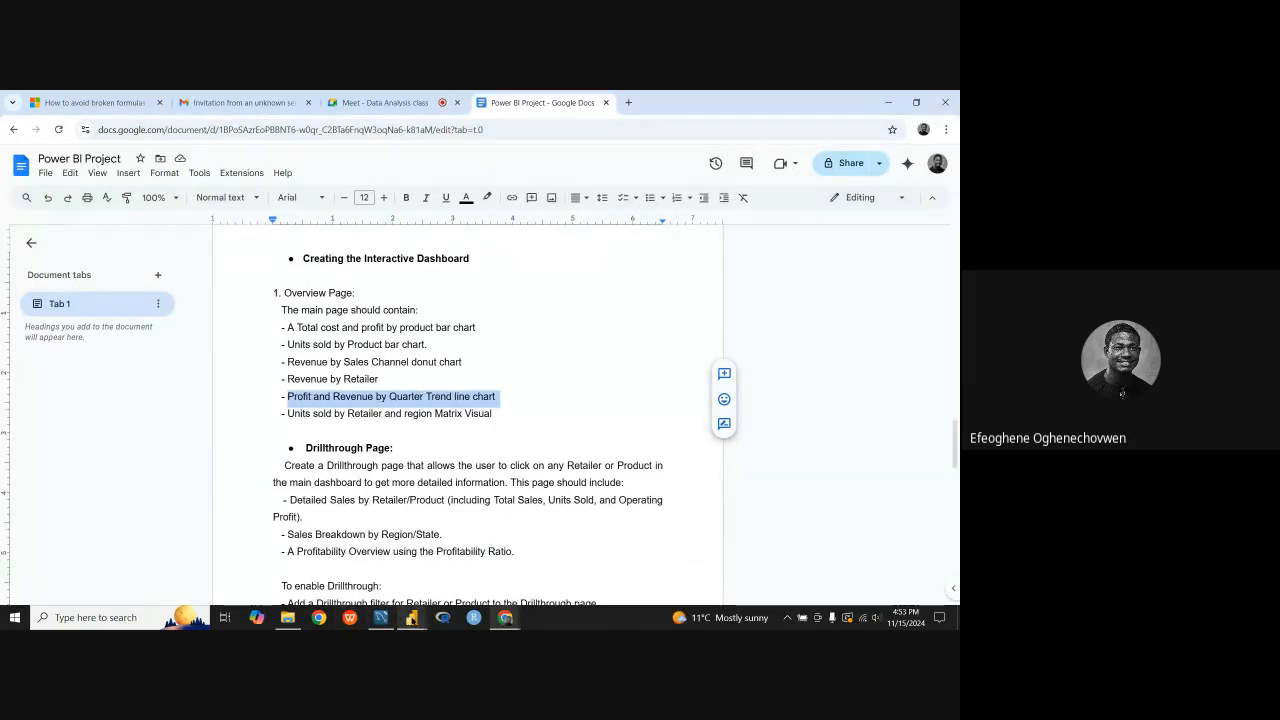
pyautogui.moveTo(411, 617)
pyautogui.click(349, 567)
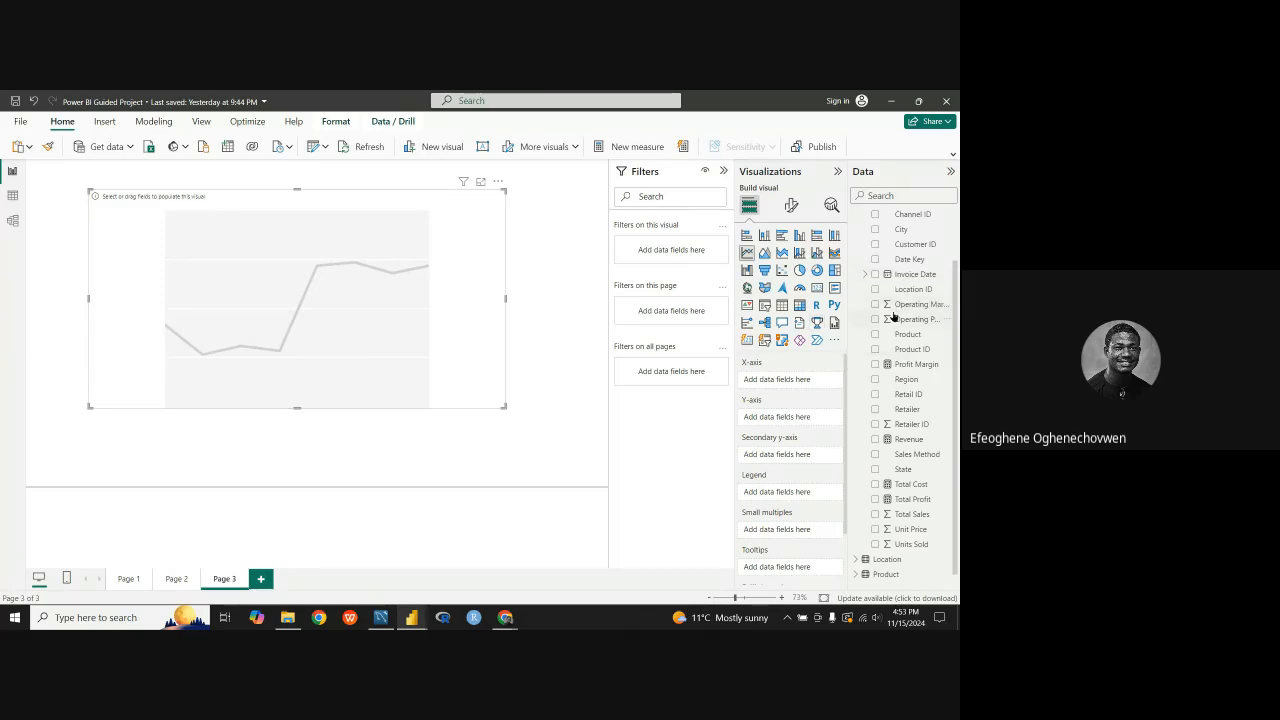
# Step: Assign the Quarter field from the Date table to the line chart's X-axis
pyautogui.scroll(2, 865, 280)
pyautogui.click(857, 248)
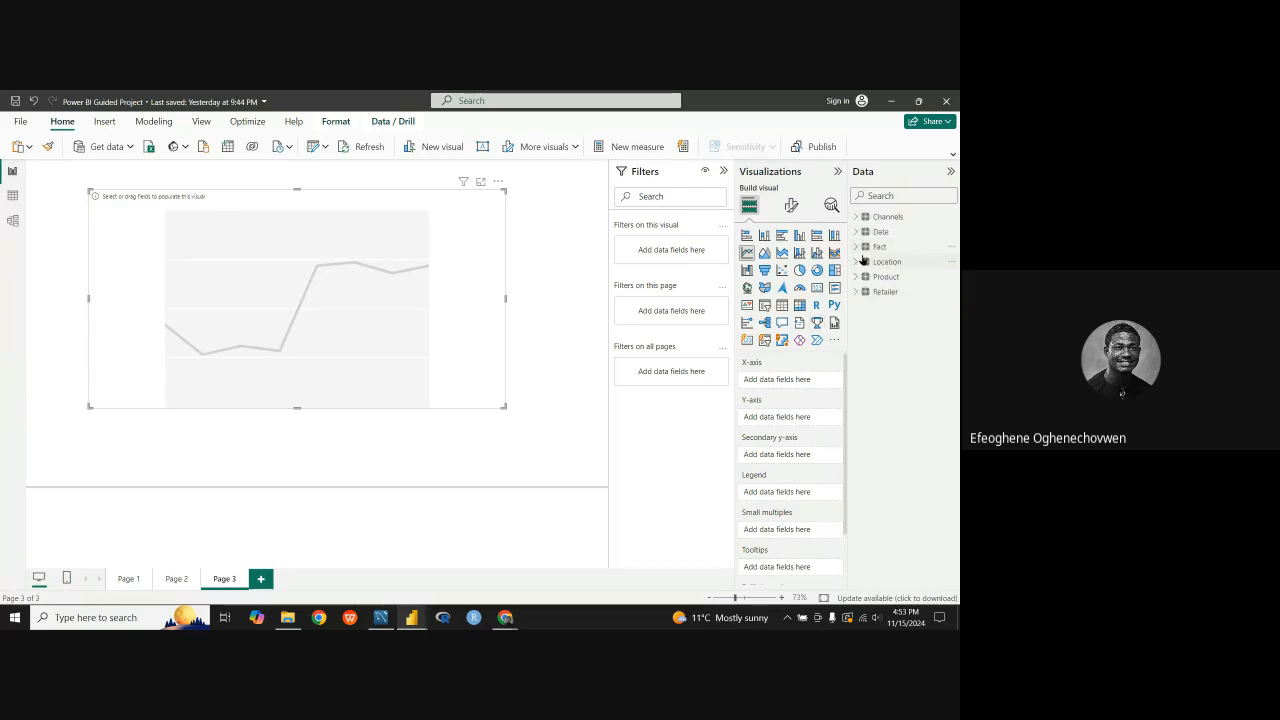
pyautogui.click(855, 248)
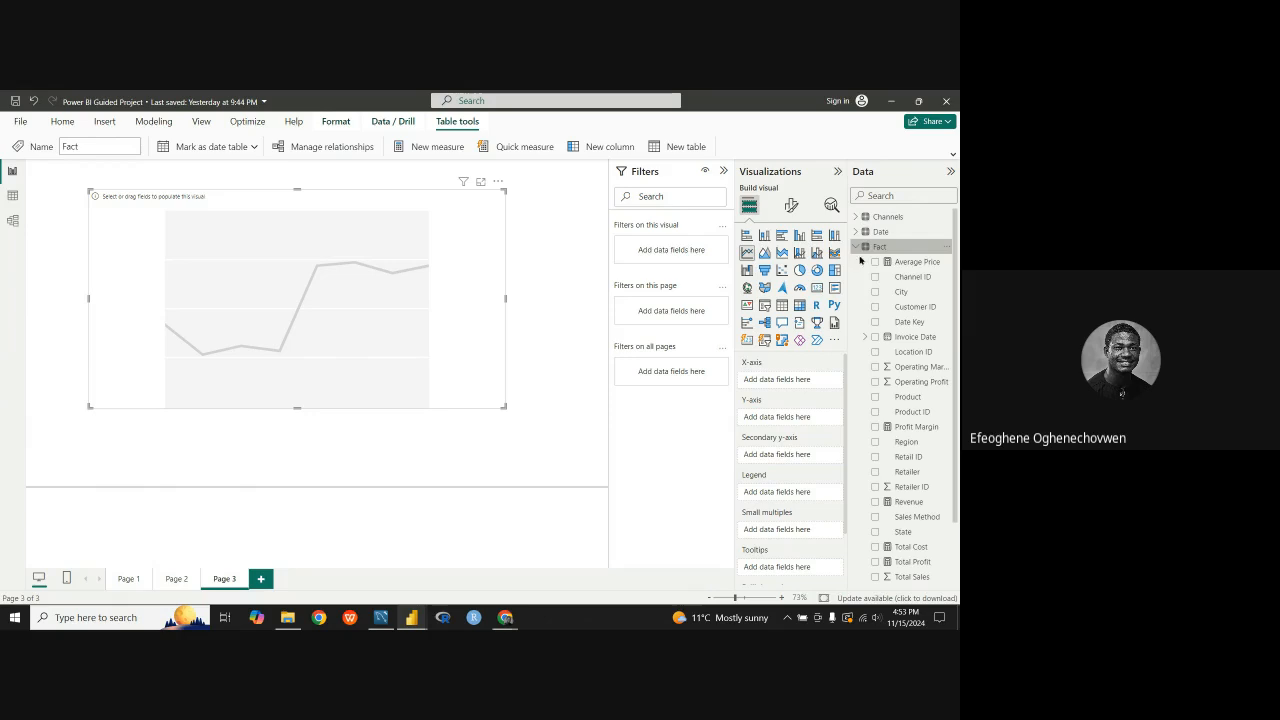
pyautogui.scroll(-3, 905, 370)
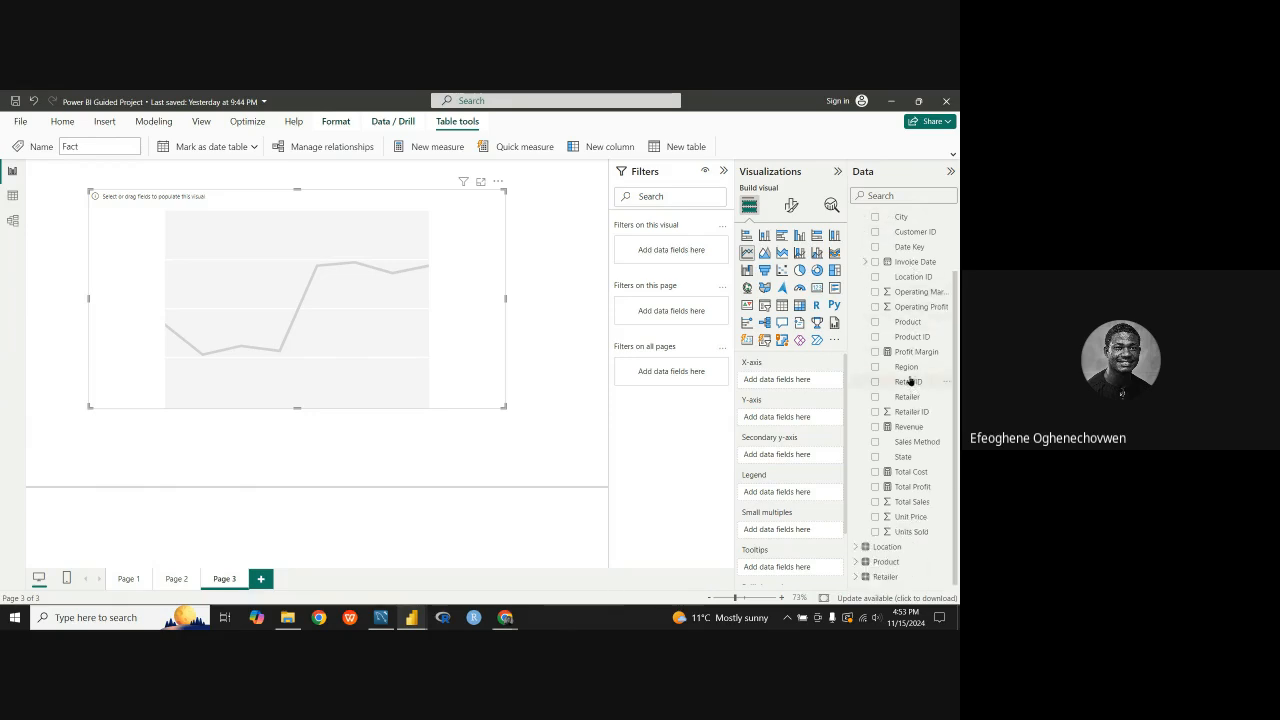
pyautogui.scroll(2, 908, 370)
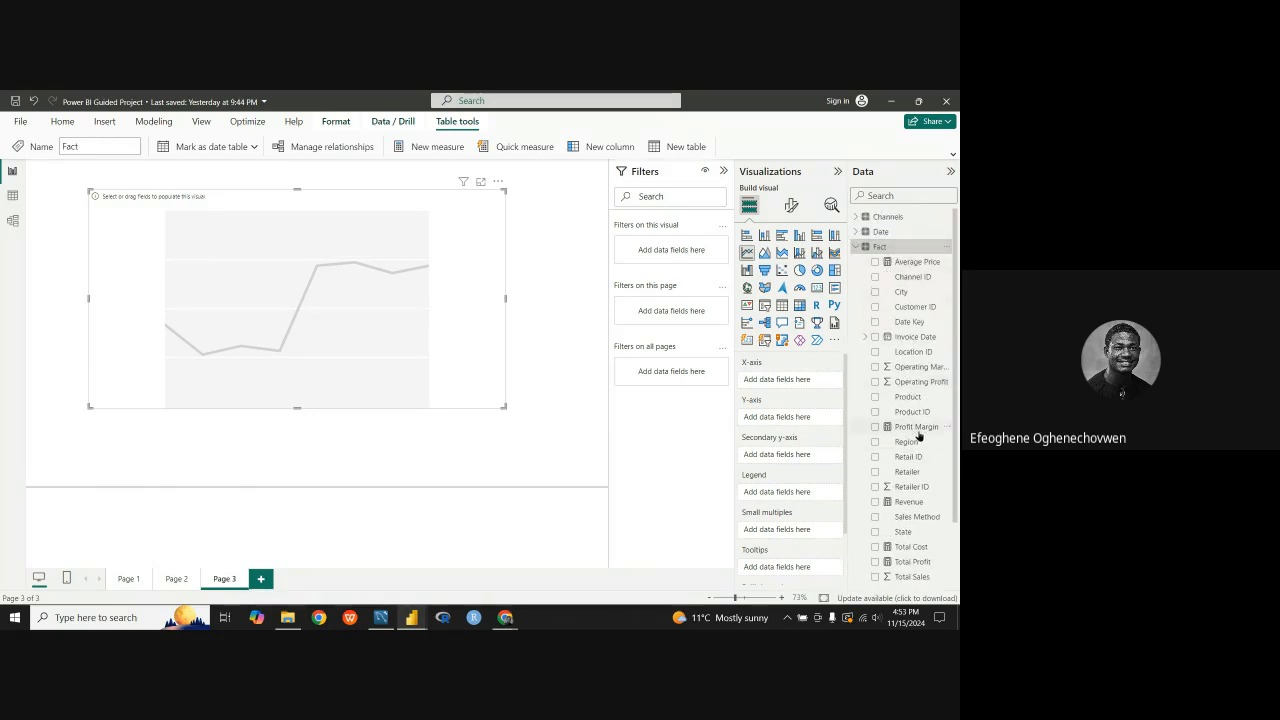
pyautogui.scroll(-2, 916, 436)
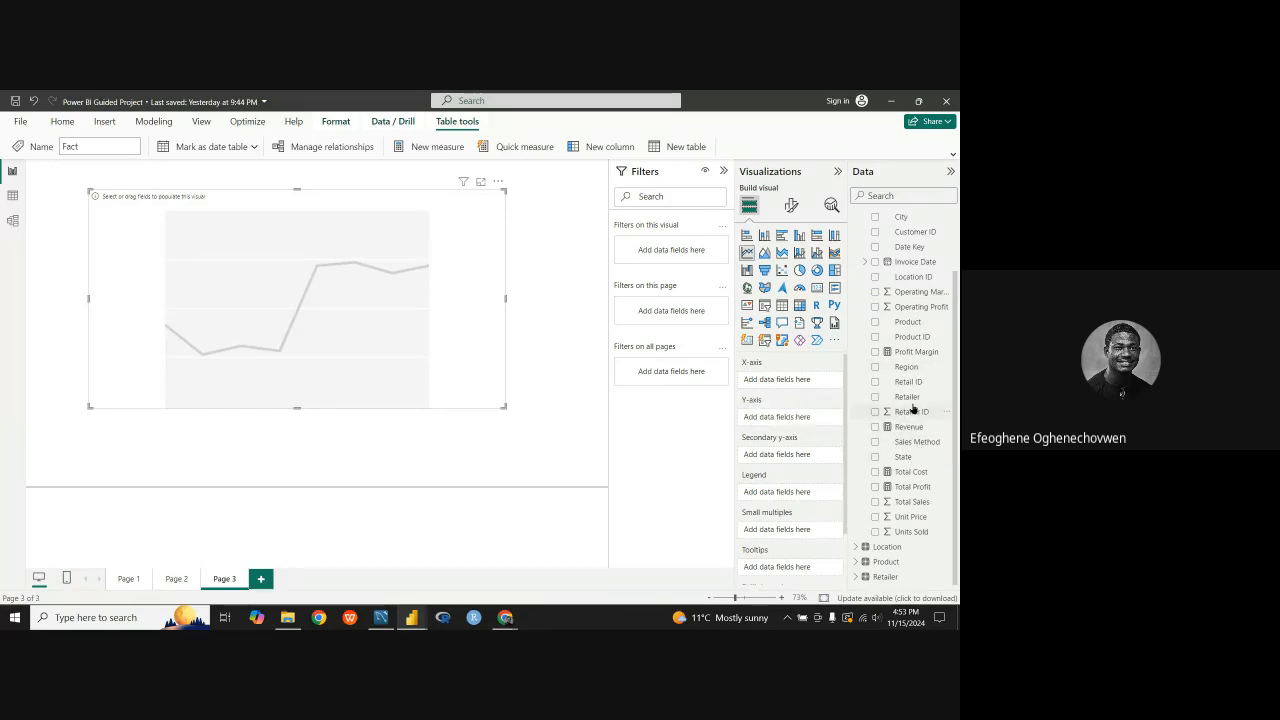
pyautogui.scroll(3, 912, 408)
pyautogui.click(878, 246)
pyautogui.click(880, 231)
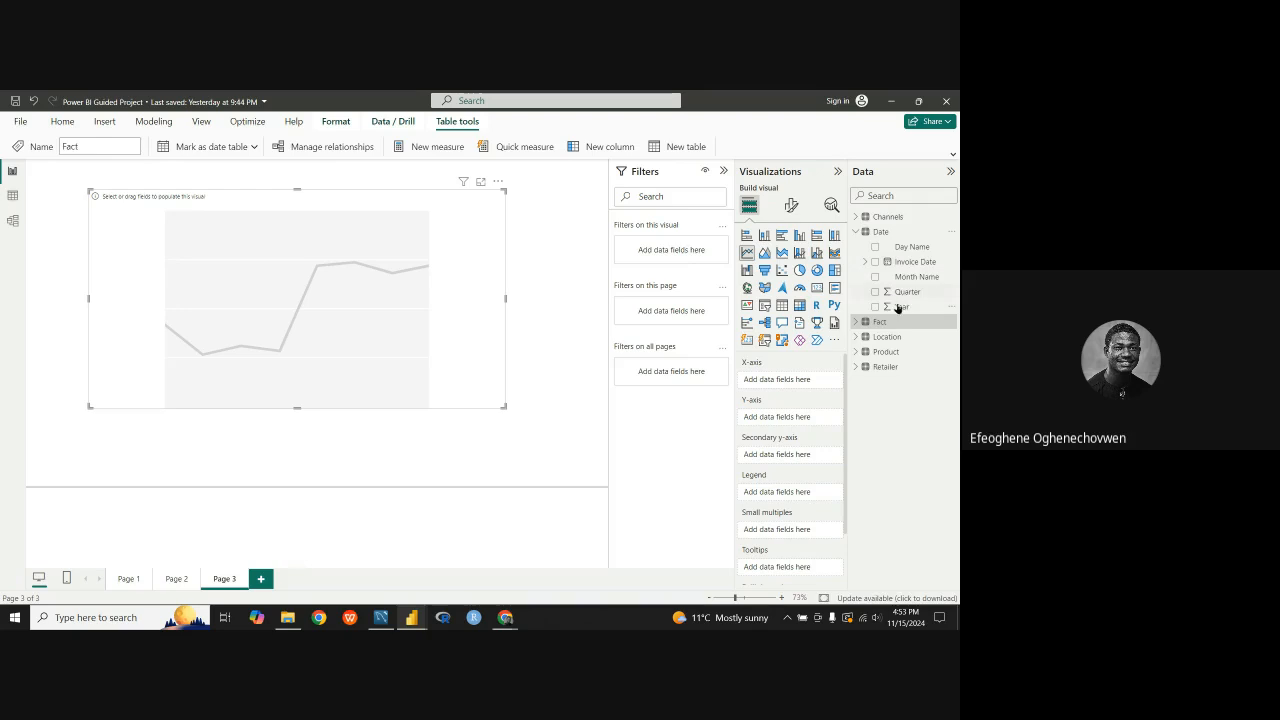
pyautogui.moveTo(912, 292); pyautogui.dragTo(811, 390)
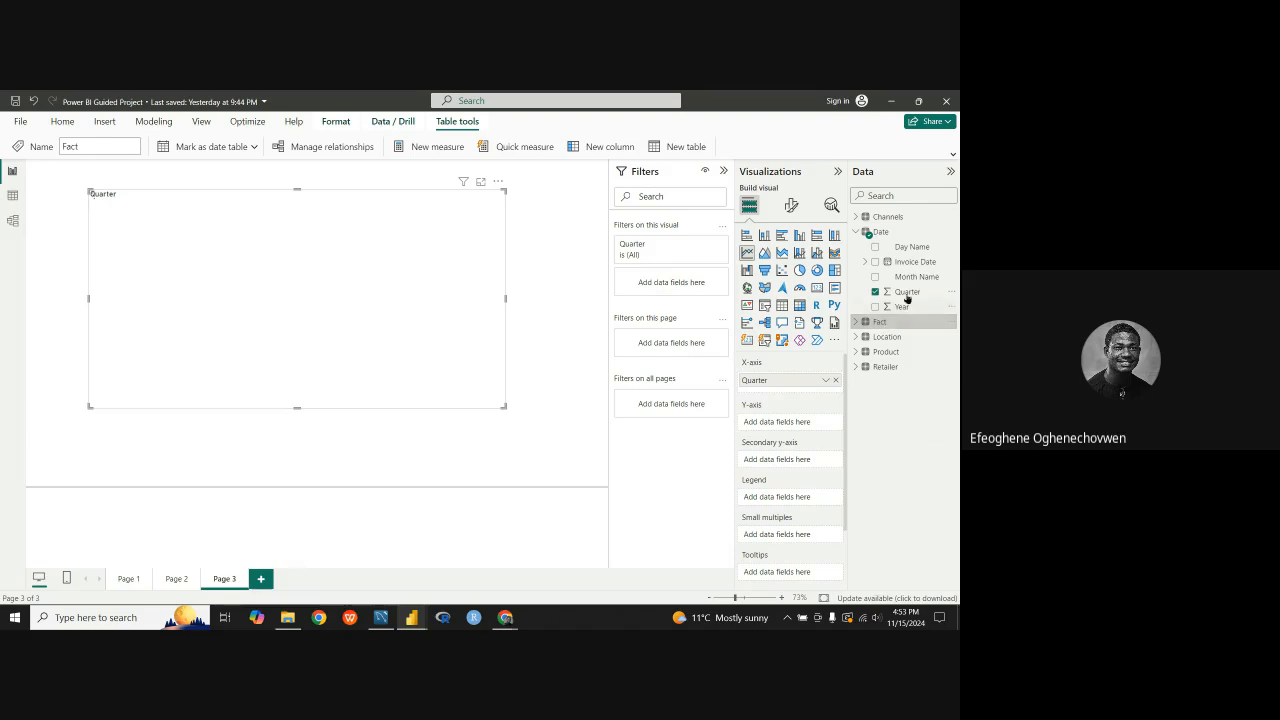
# Step: Plot Revenue from the Fact table on the line chart's Y-axis and Total Profit on its secondary y-axis
pyautogui.click(855, 232)
pyautogui.click(856, 246)
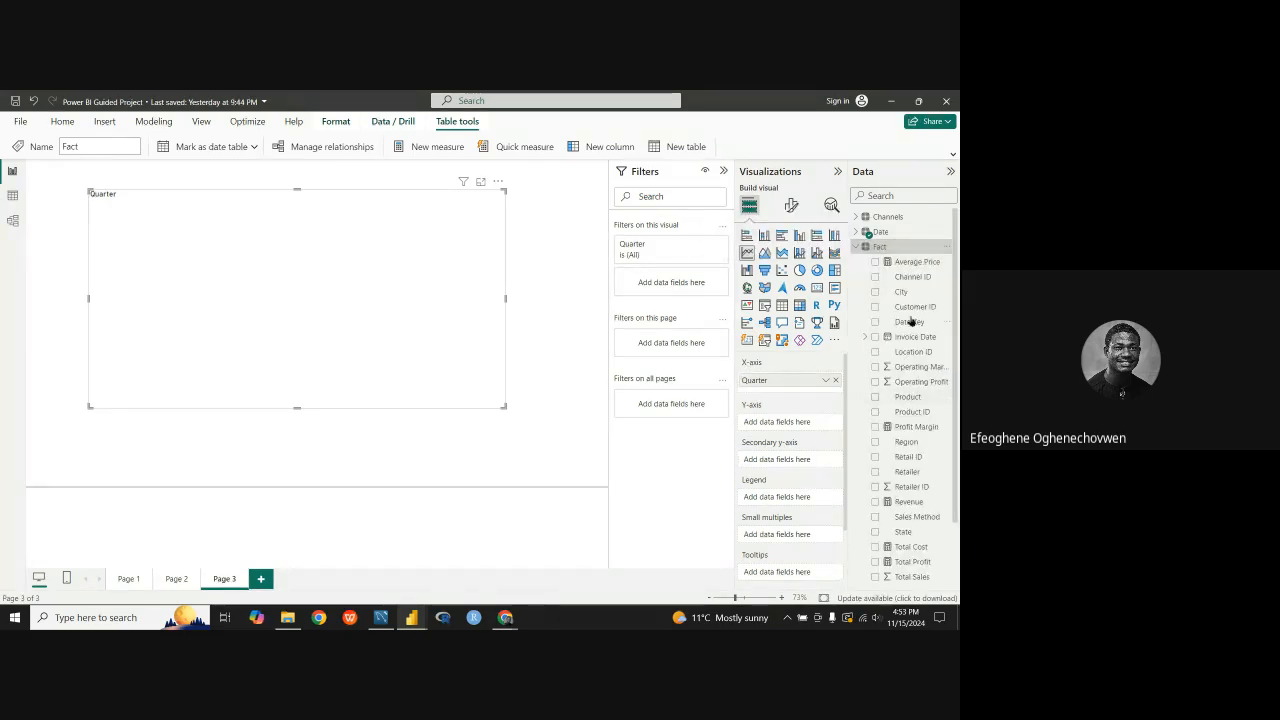
pyautogui.moveTo(920, 502); pyautogui.dragTo(819, 427)
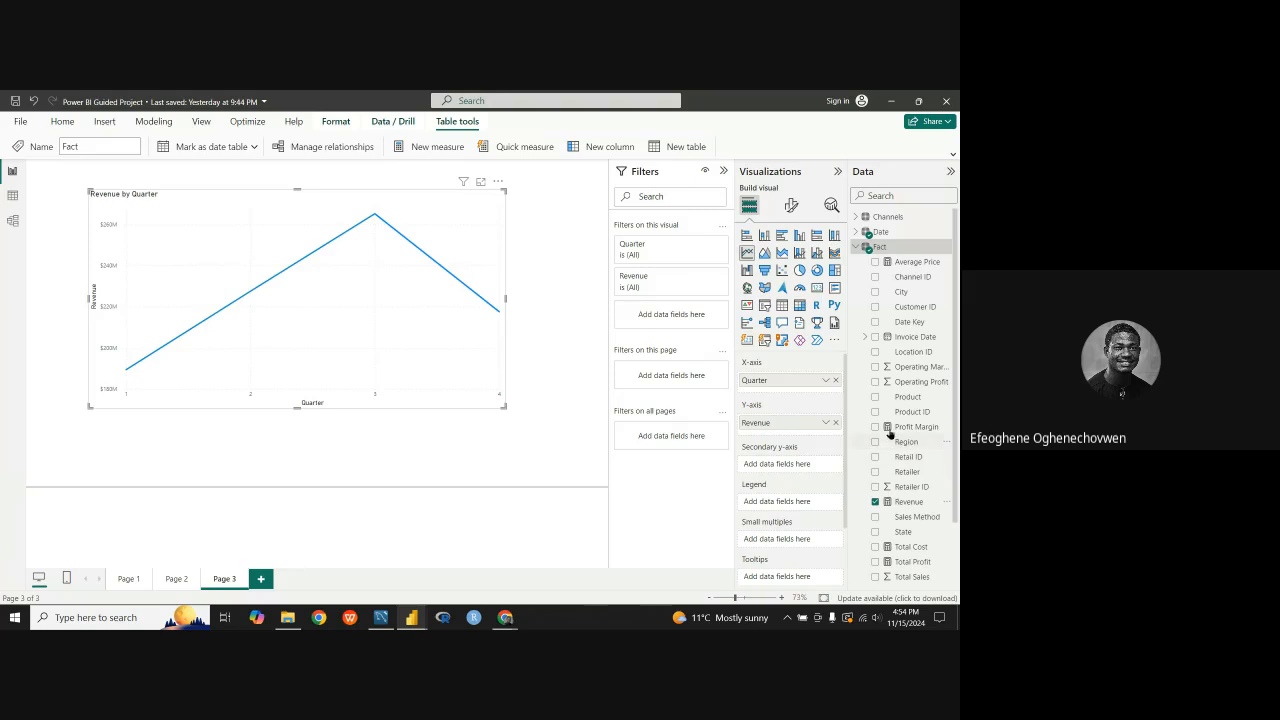
pyautogui.scroll(-2, 903, 478)
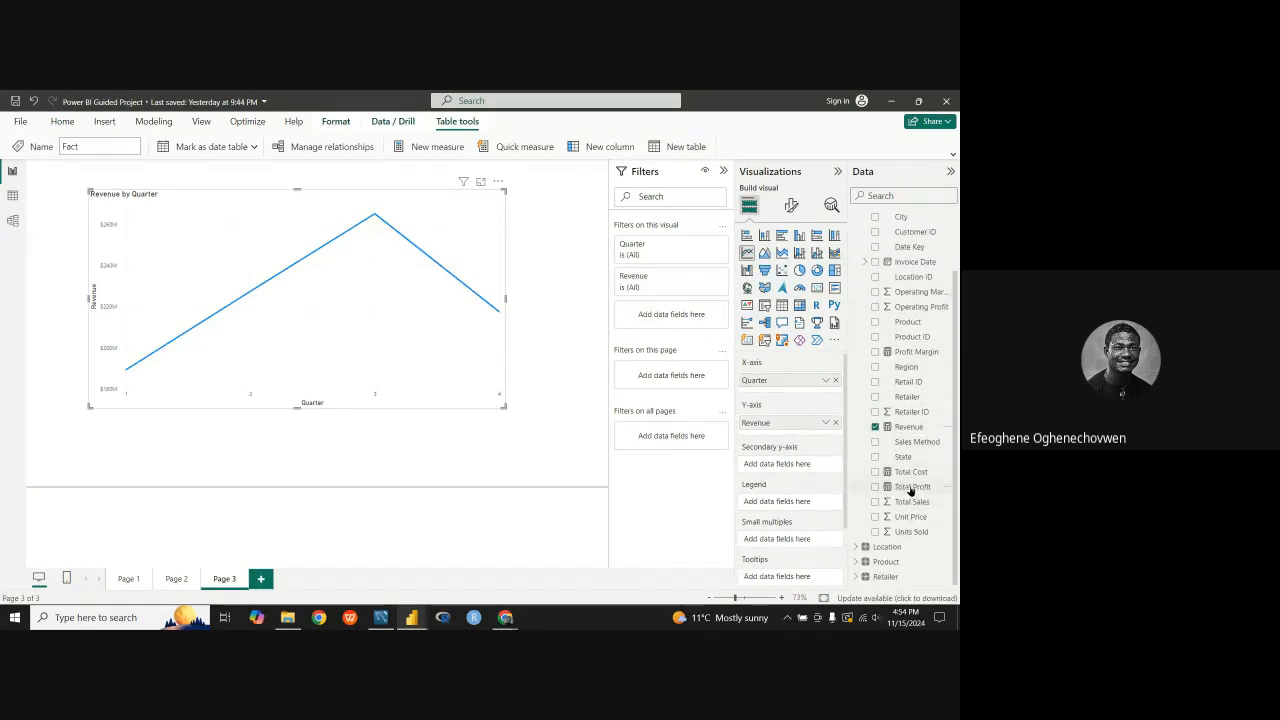
pyautogui.moveTo(908, 487); pyautogui.dragTo(805, 466)
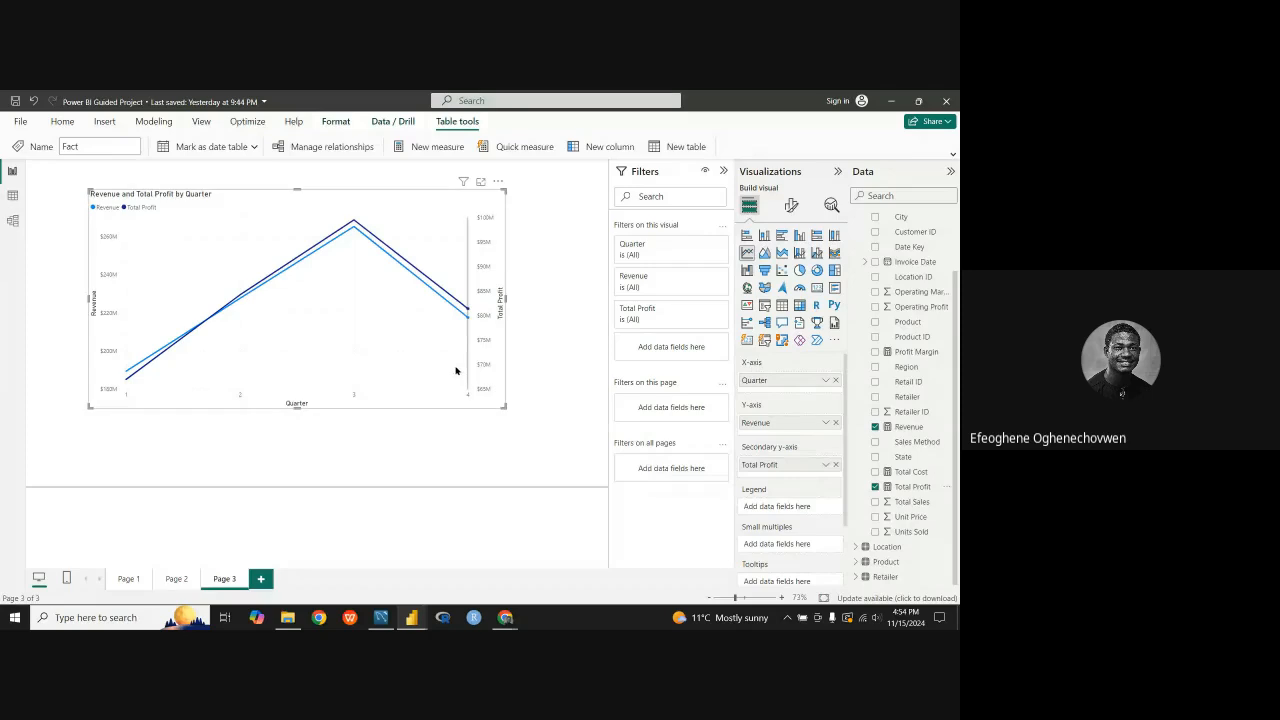
# Step: Shrink the Revenue and Total Profit by Quarter line chart and place it near the page's upper-left corner
pyautogui.moveTo(505, 302); pyautogui.dragTo(539, 298)
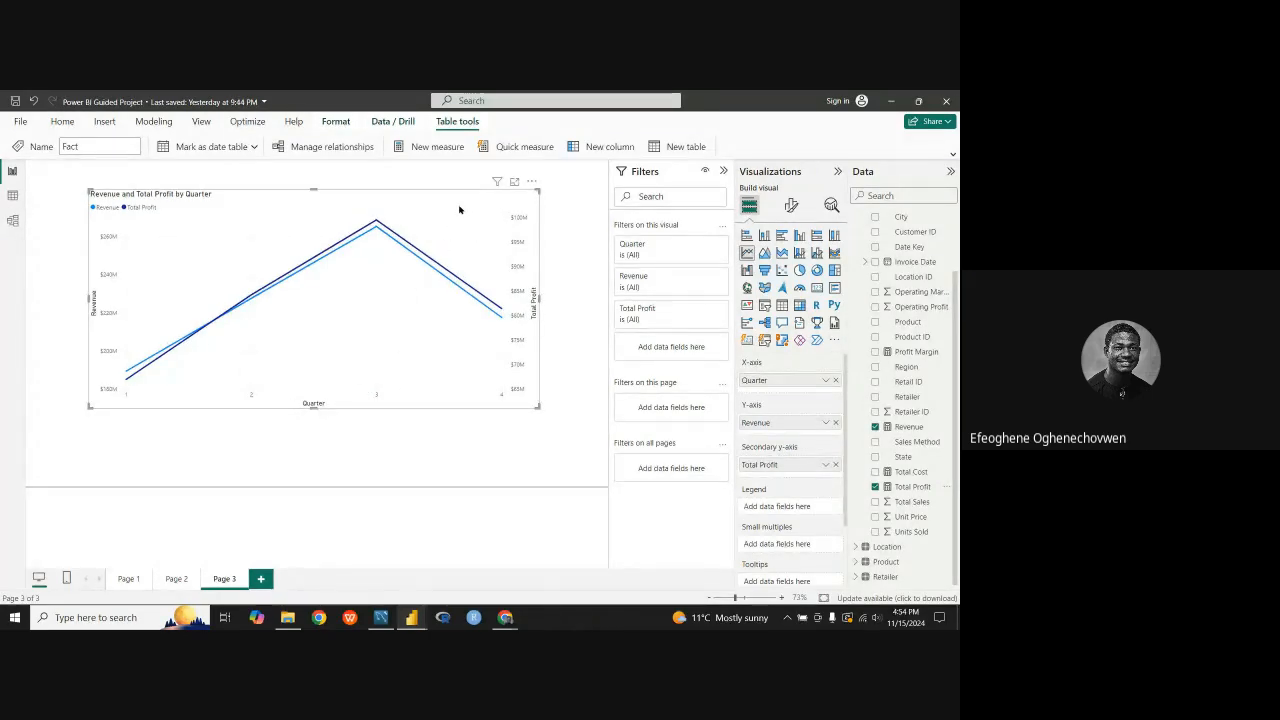
pyautogui.moveTo(344, 399); pyautogui.dragTo(291, 345)
pyautogui.moveTo(499, 263); pyautogui.dragTo(428, 264)
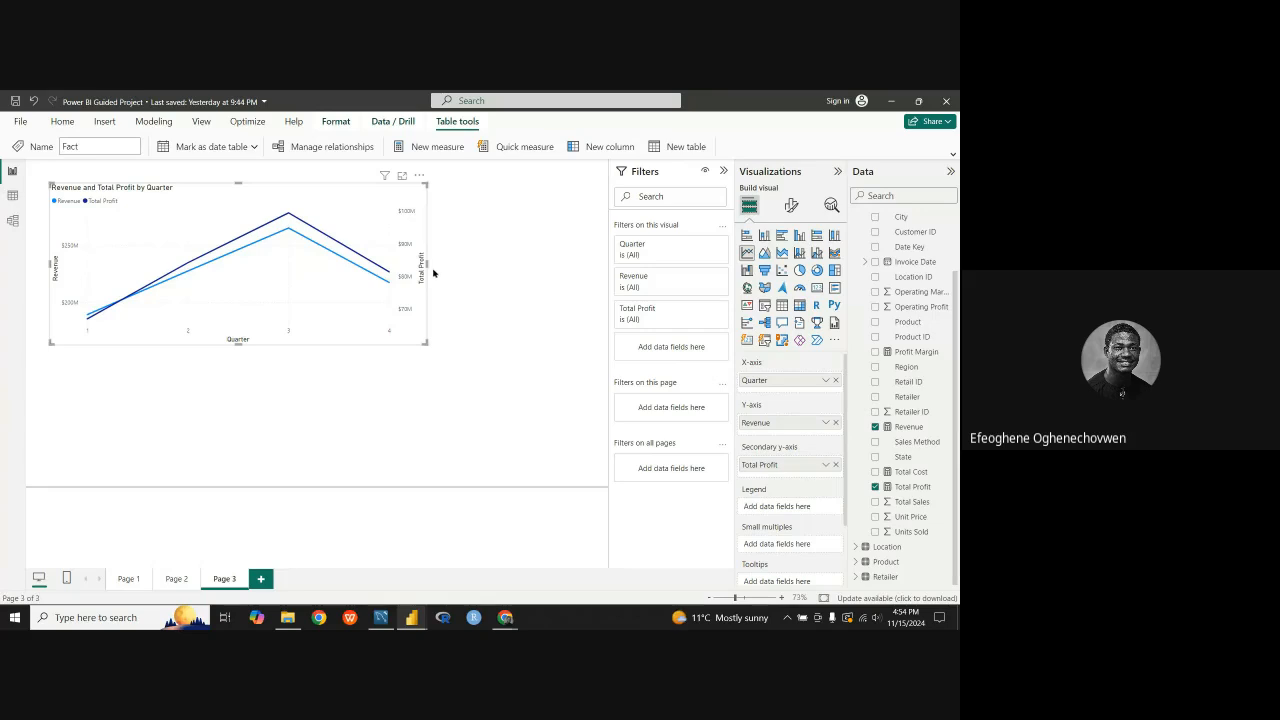
pyautogui.moveTo(428, 264); pyautogui.dragTo(391, 256)
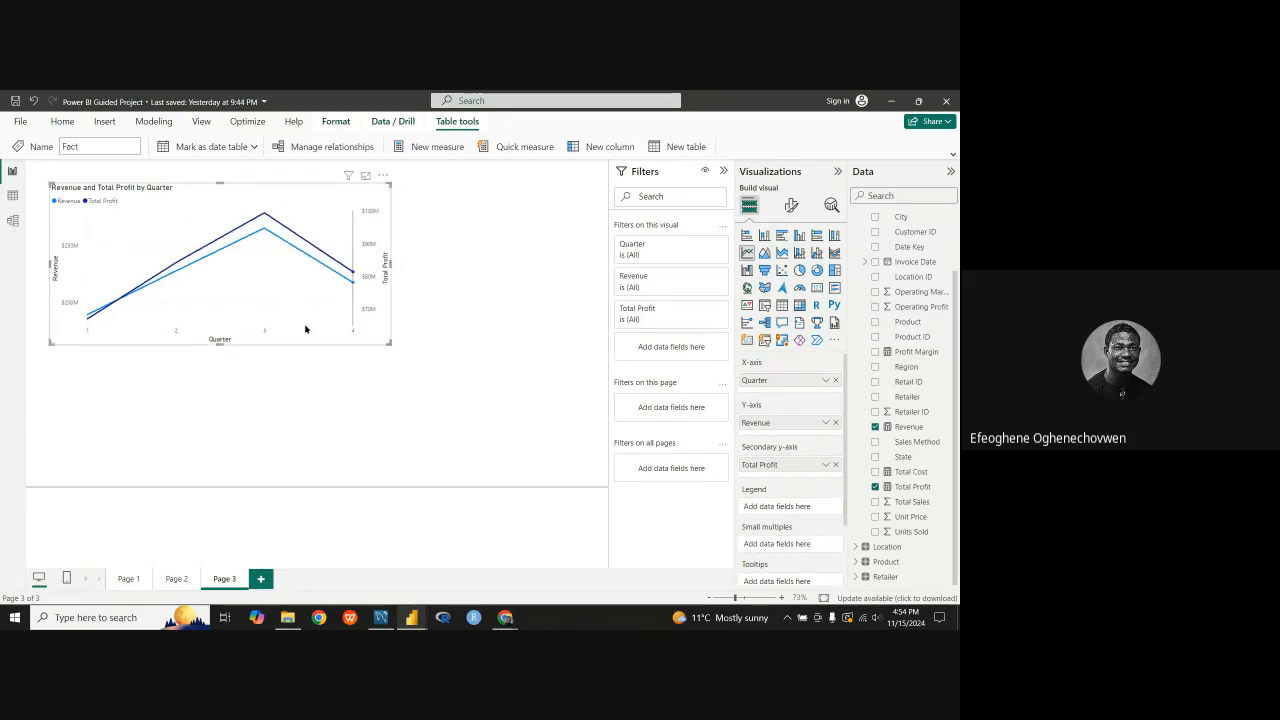
# Step: Review the visuals on Page 2 and Page 3, and switch to the Adidas report to examine its finished overview dashboard
pyautogui.click(176, 583)
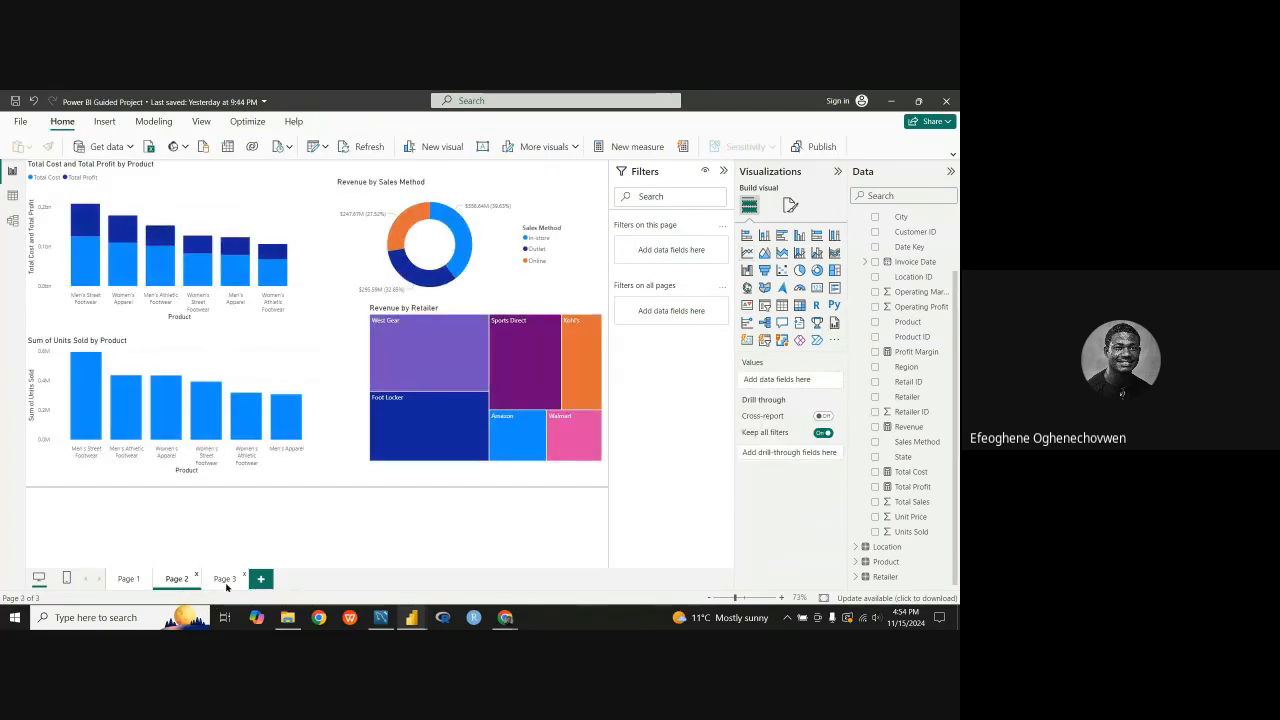
pyautogui.click(224, 582)
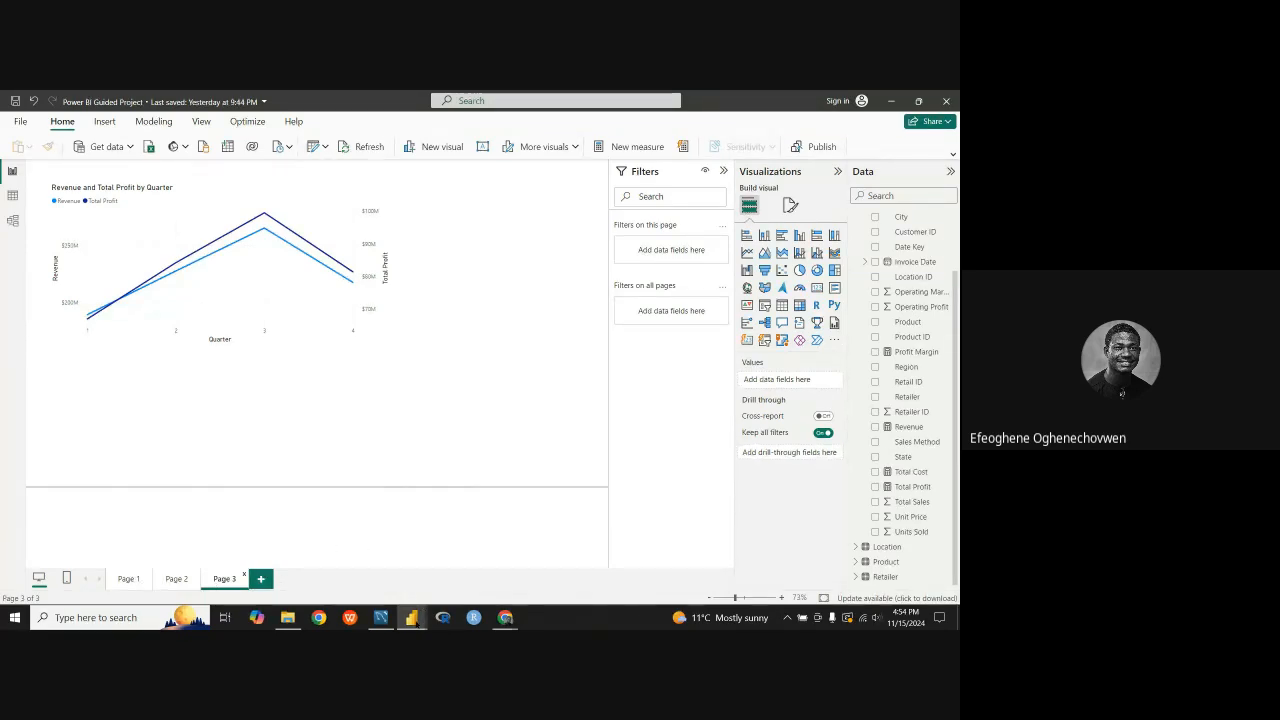
pyautogui.moveTo(416, 620)
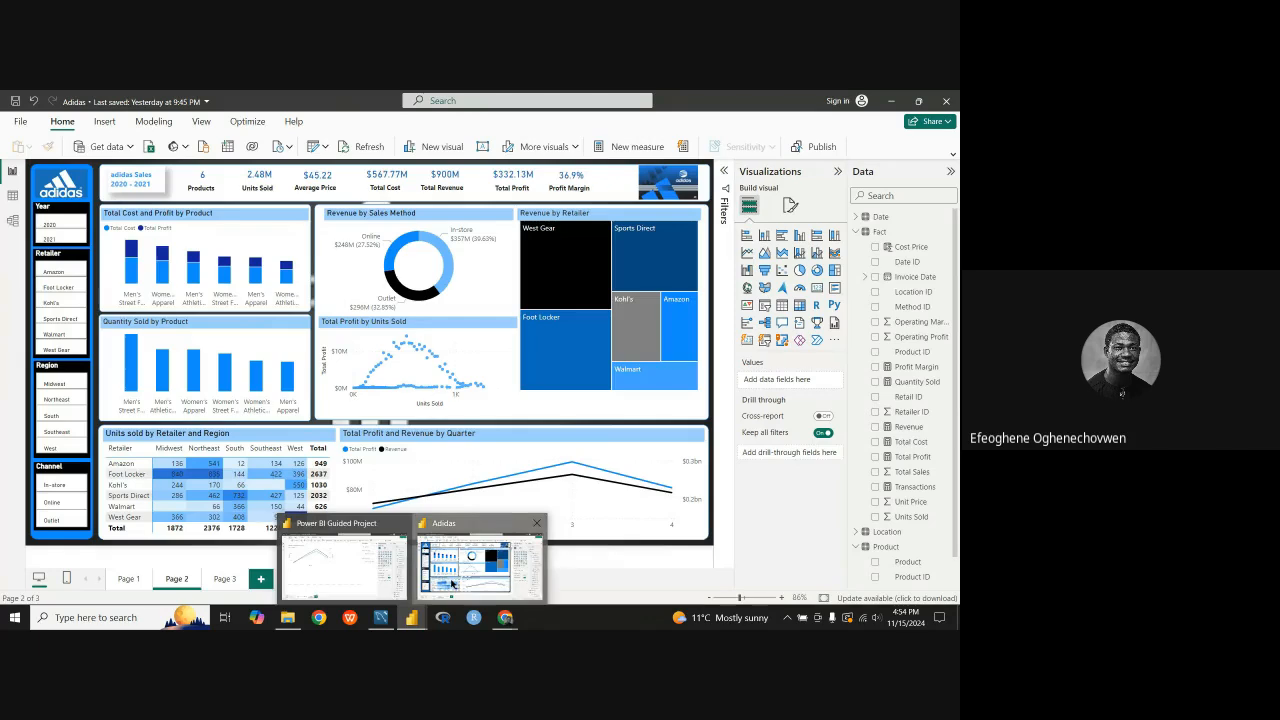
pyautogui.click(455, 582)
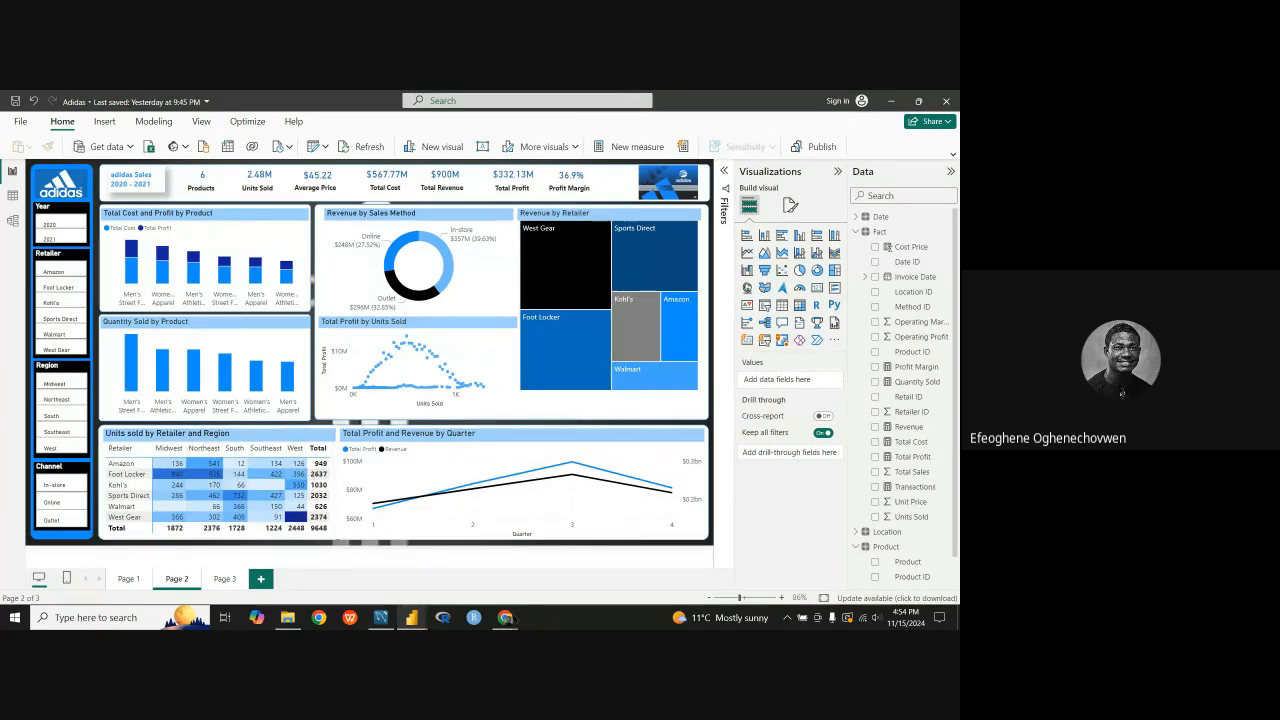
# Step: Switch to the Power BI Project document in Google Docs and read the Units sold by Retailer and region Matrix Visual requirement
pyautogui.moveTo(505, 617)
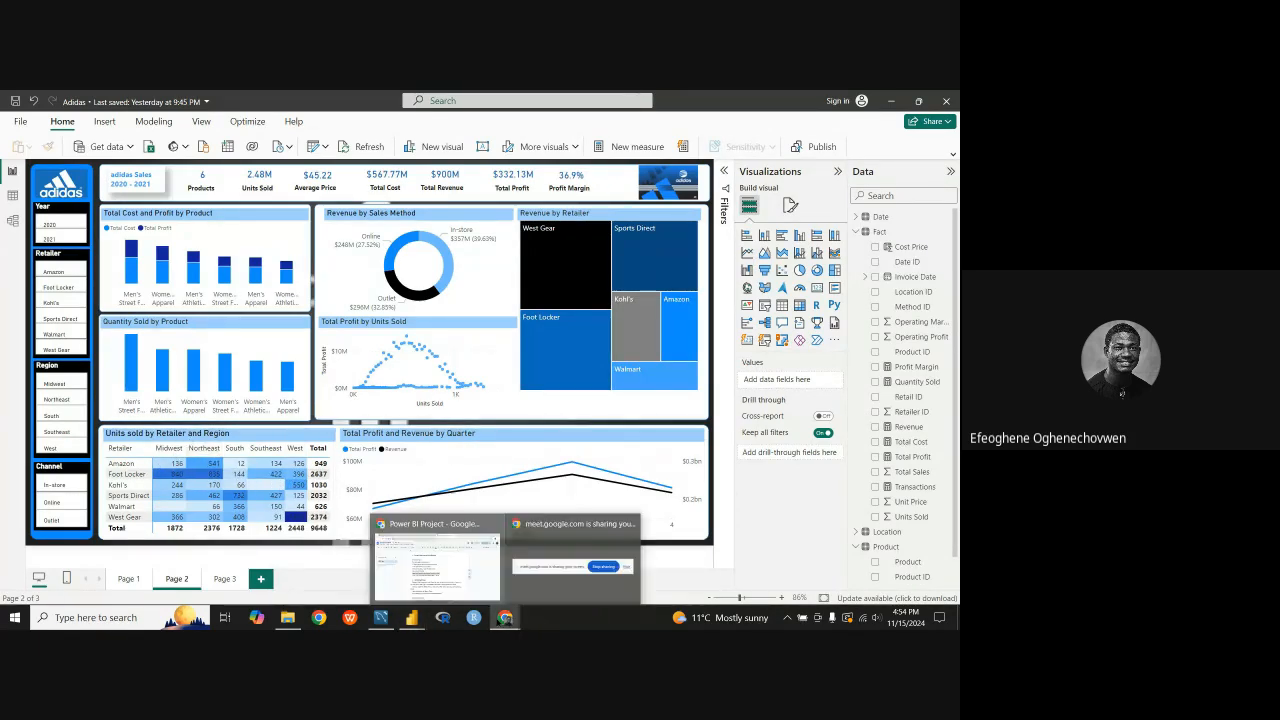
pyautogui.click(437, 560)
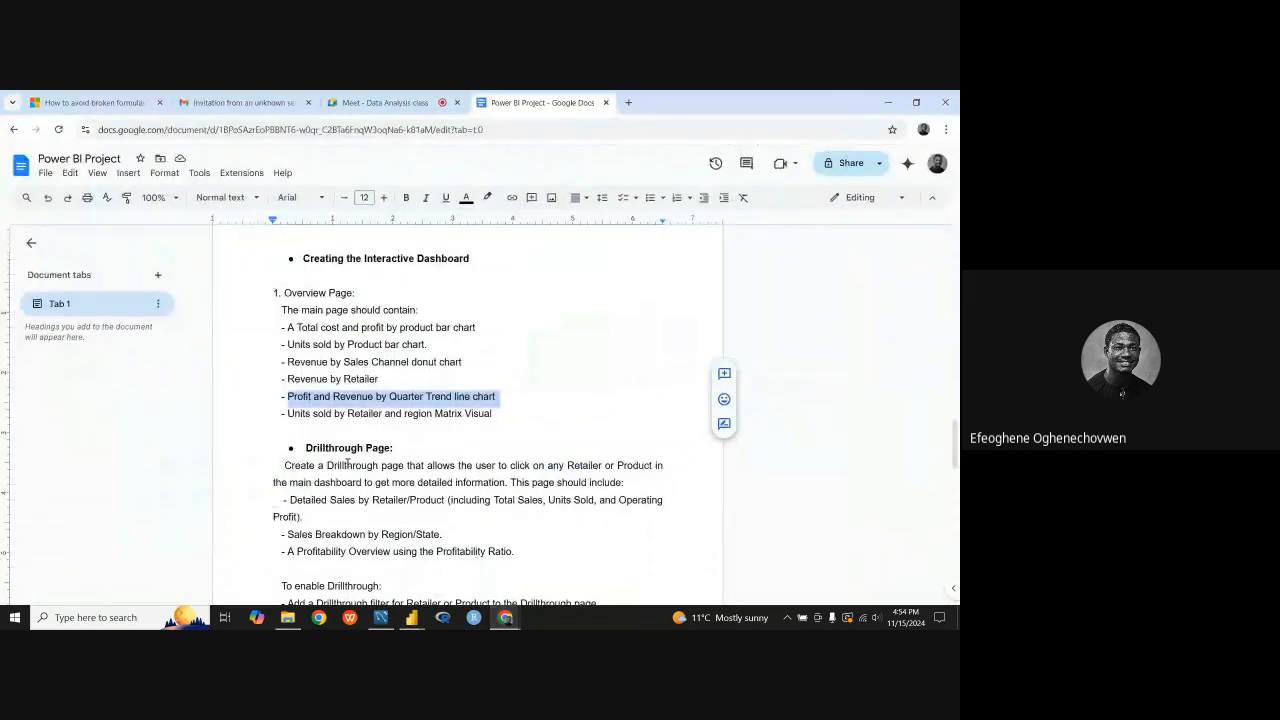
pyautogui.click(287, 413)
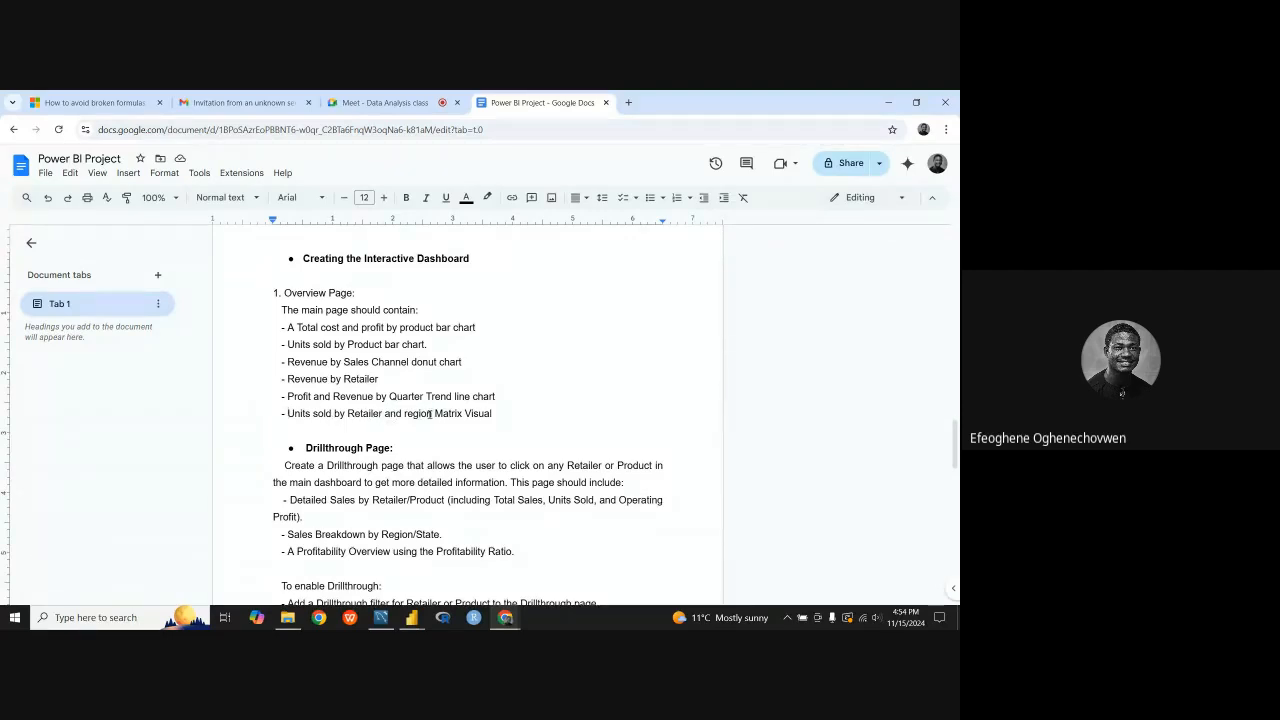
pyautogui.moveTo(497, 413); pyautogui.dragTo(288, 414)
pyautogui.click(442, 451)
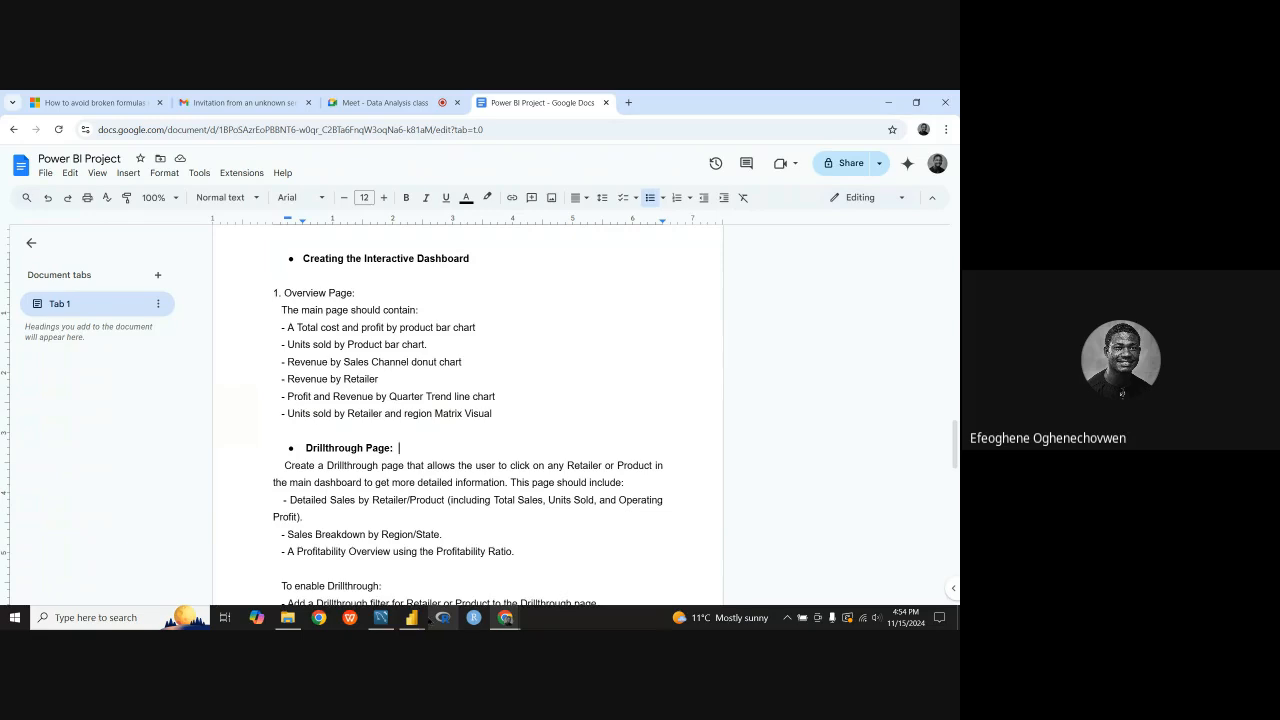
# Step: Switch to the Power BI Guided Project report, insert a blank Matrix visual on Page 3 and align it beneath the line chart
pyautogui.click(411, 617)
pyautogui.click(369, 572)
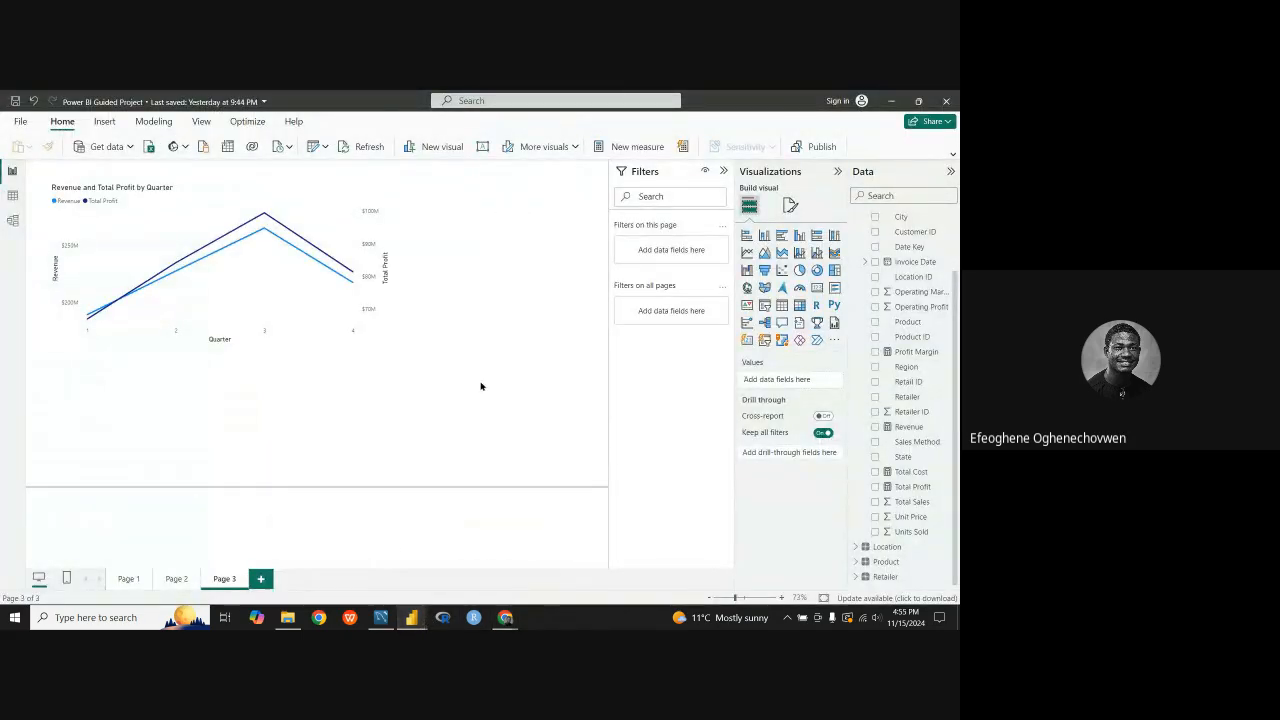
pyautogui.click(799, 305)
pyautogui.moveTo(350, 374); pyautogui.dragTo(294, 371)
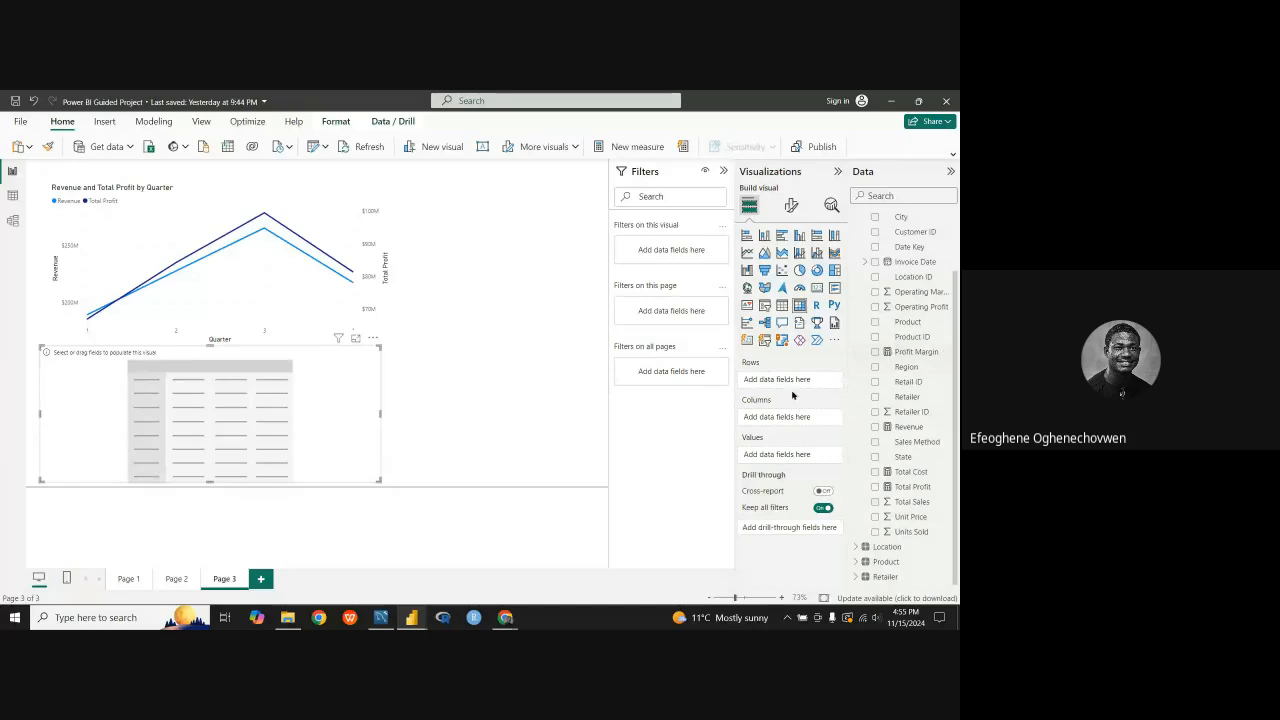
pyautogui.moveTo(331, 414)
pyautogui.mouseDown()
pyautogui.moveTo(353, 408)
pyautogui.moveTo(337, 413)
pyautogui.mouseUp()
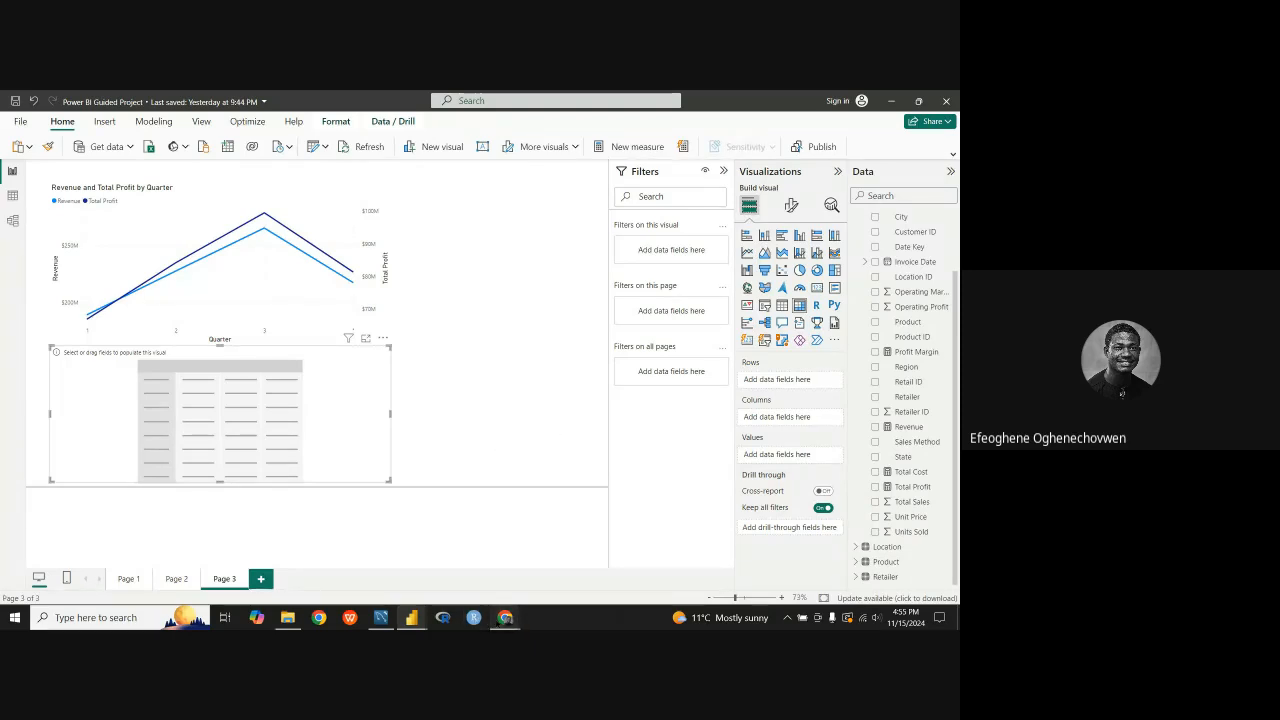
# Step: Switch to the Power BI Project document, reread the Units sold by Retailer and region Matrix Visual requirement, and restore its original word spacing
pyautogui.moveTo(505, 617)
pyautogui.click(440, 550)
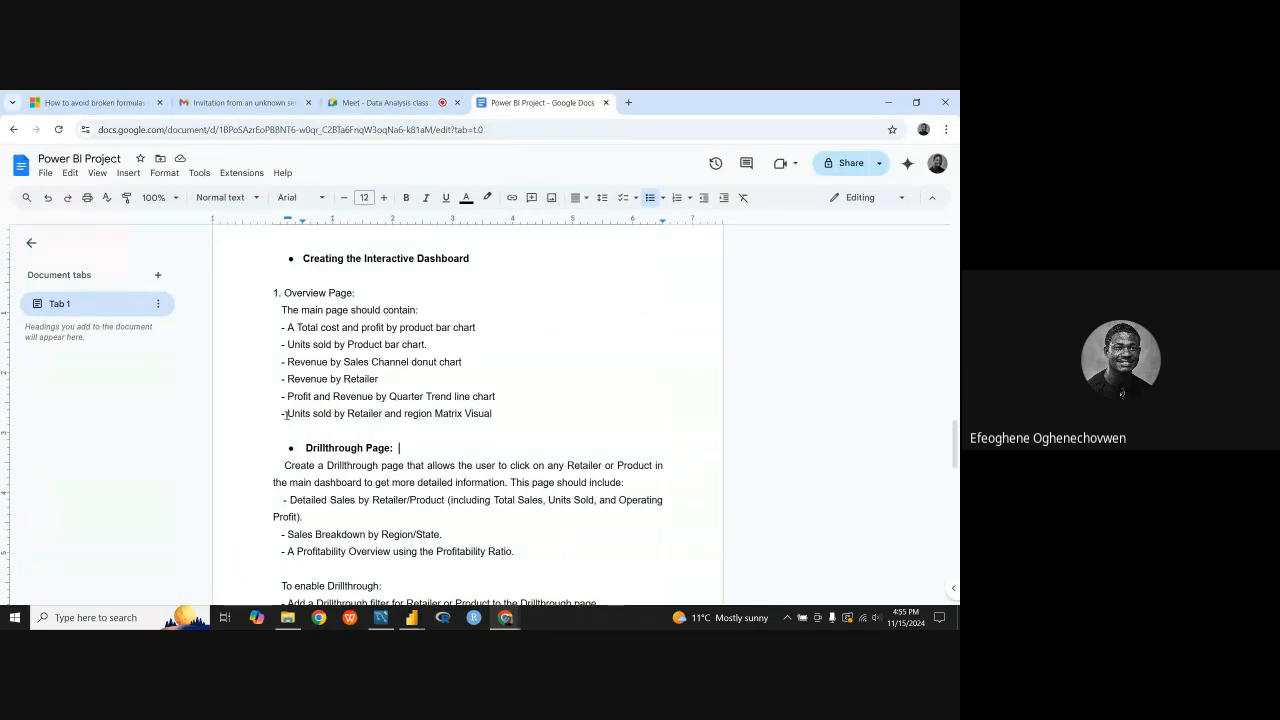
pyautogui.moveTo(287, 414); pyautogui.dragTo(344, 416)
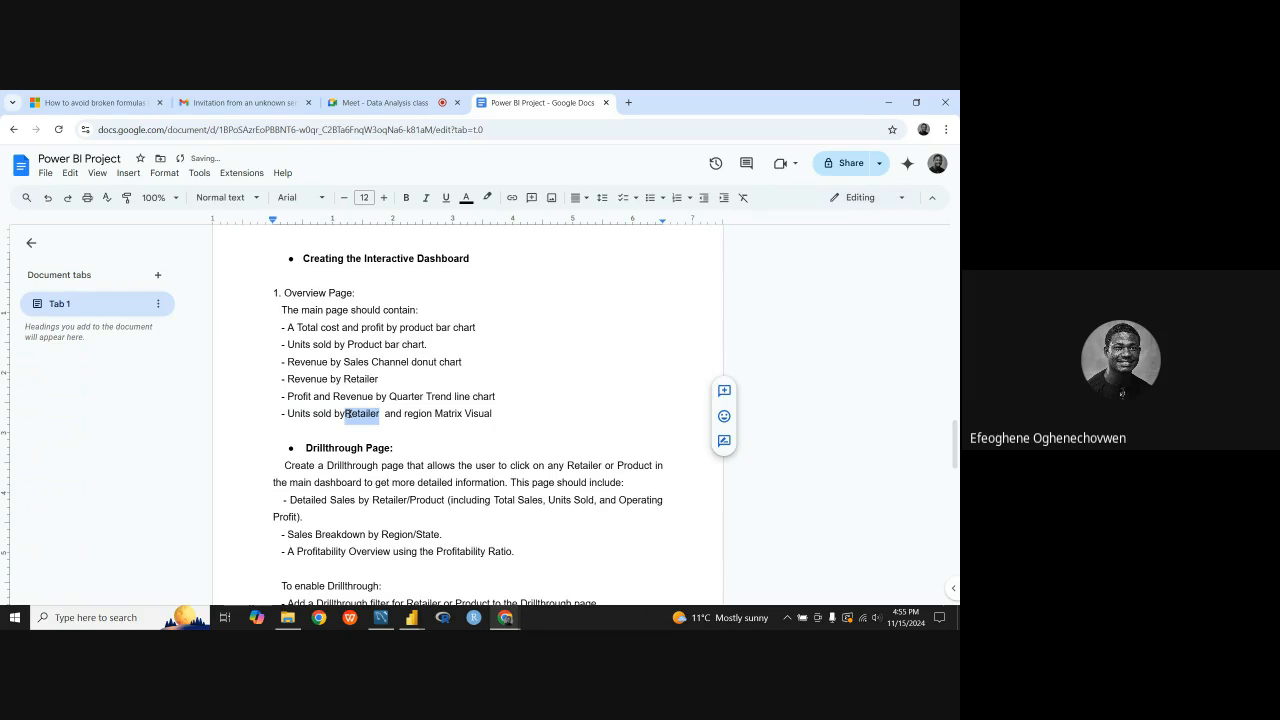
pyautogui.press('BackSpace')
pyautogui.hotkey('ctrl', 'z')
pyautogui.click(343, 413)
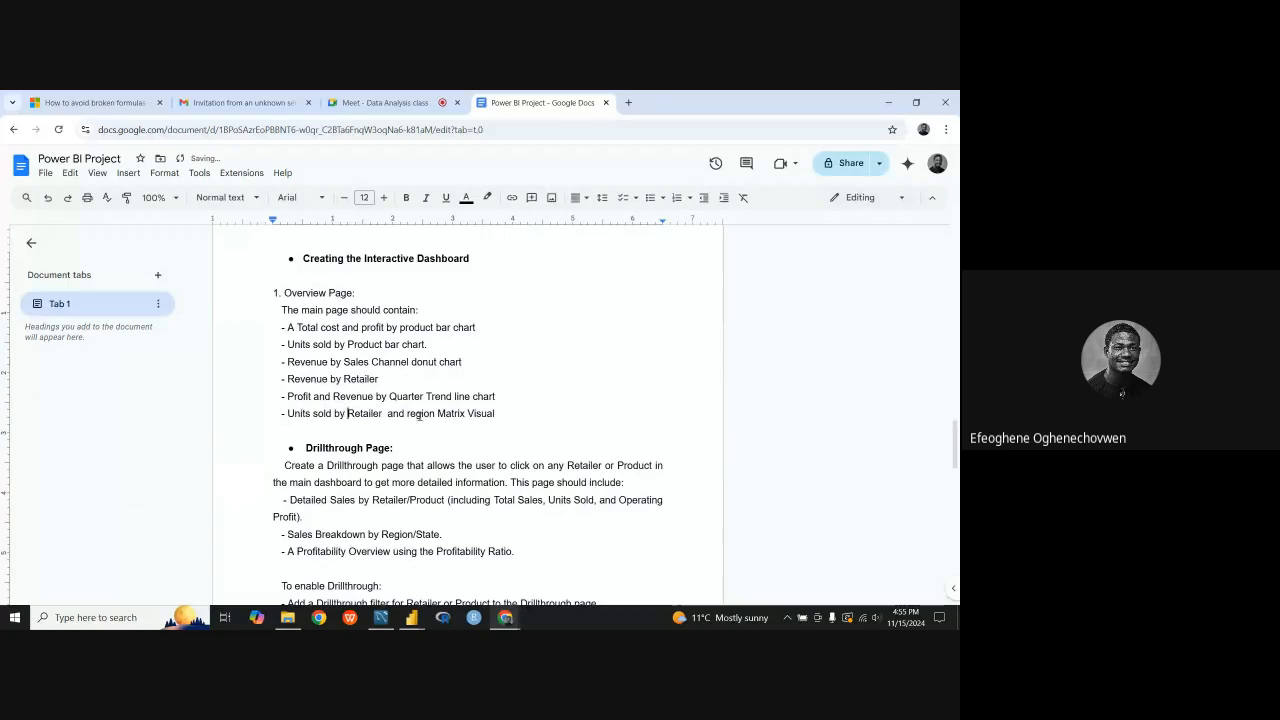
pyautogui.click(387, 413)
pyautogui.press('BackSpace')
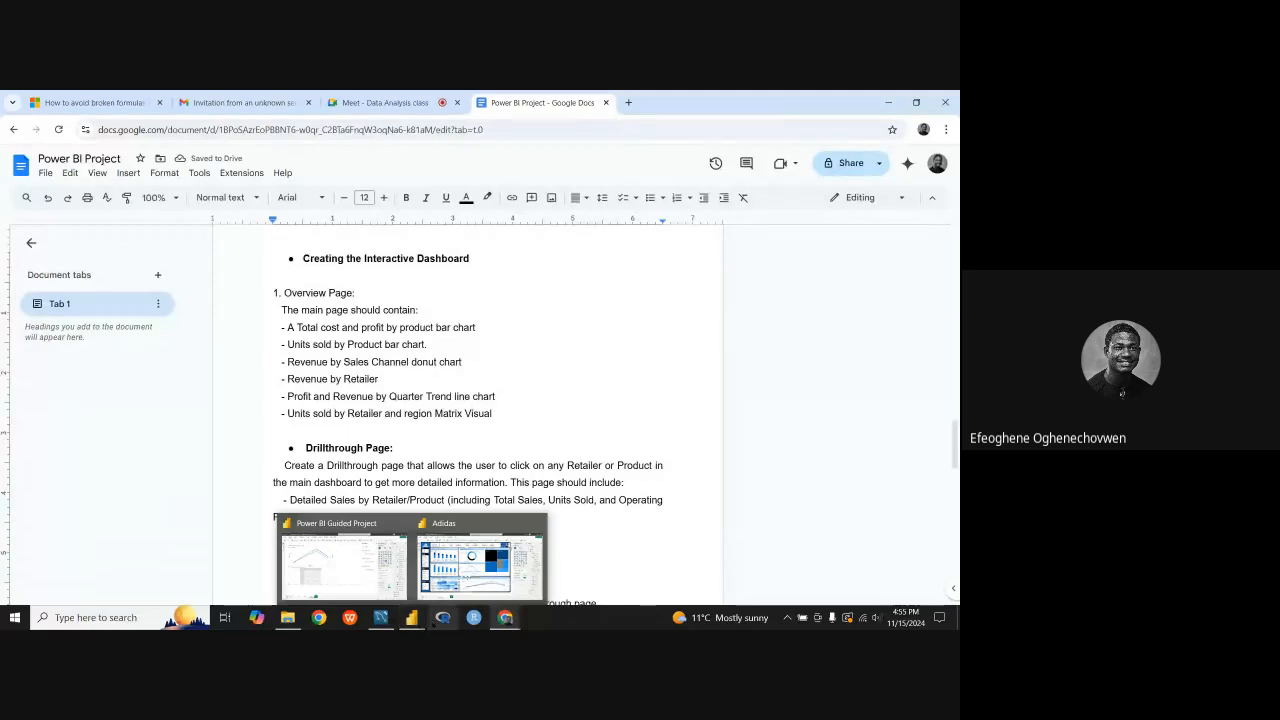
# Step: Switch back to the Power BI Guided Project report and add Units Sold to the matrix's Values
pyautogui.click(350, 568)
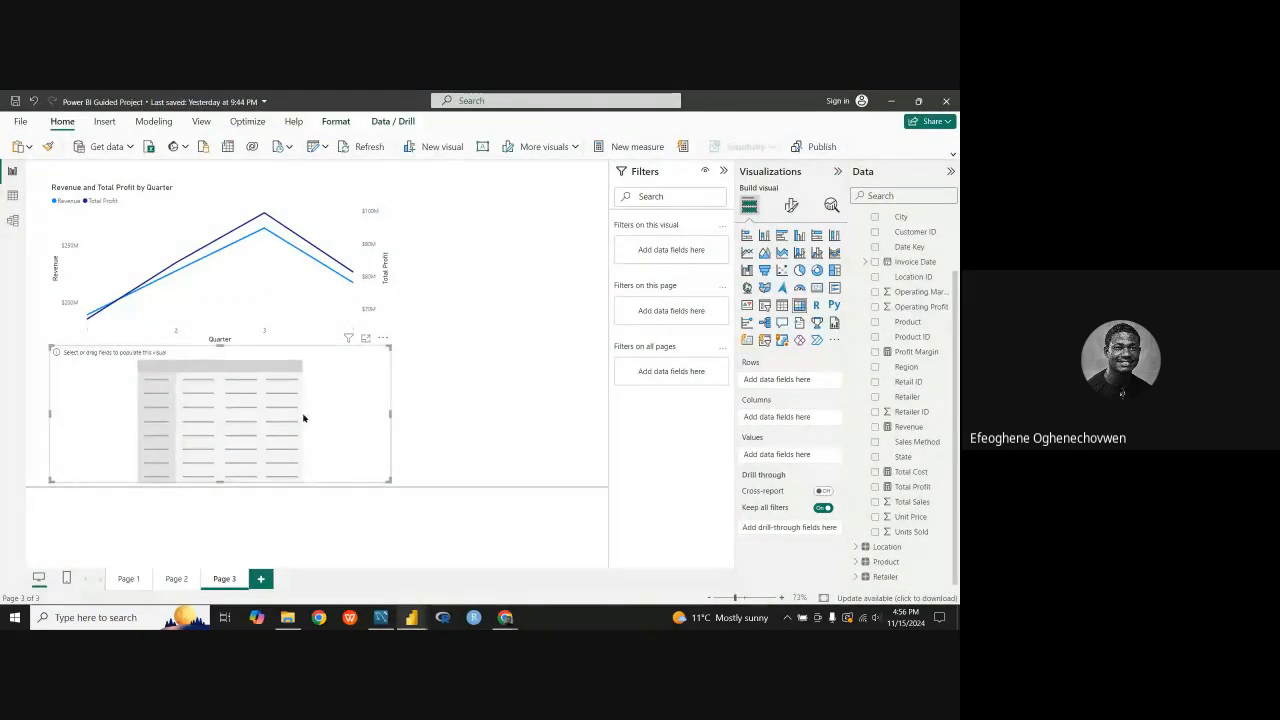
pyautogui.scroll(3, 890, 386)
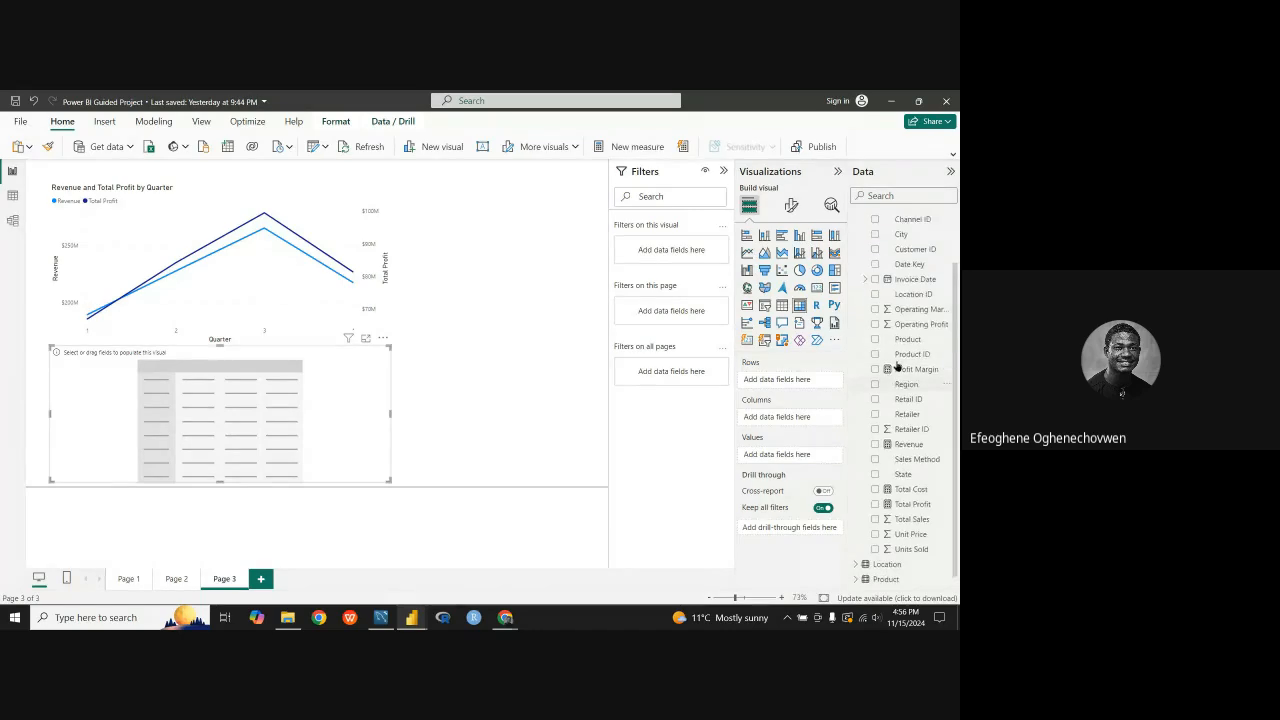
pyautogui.scroll(-3, 897, 385)
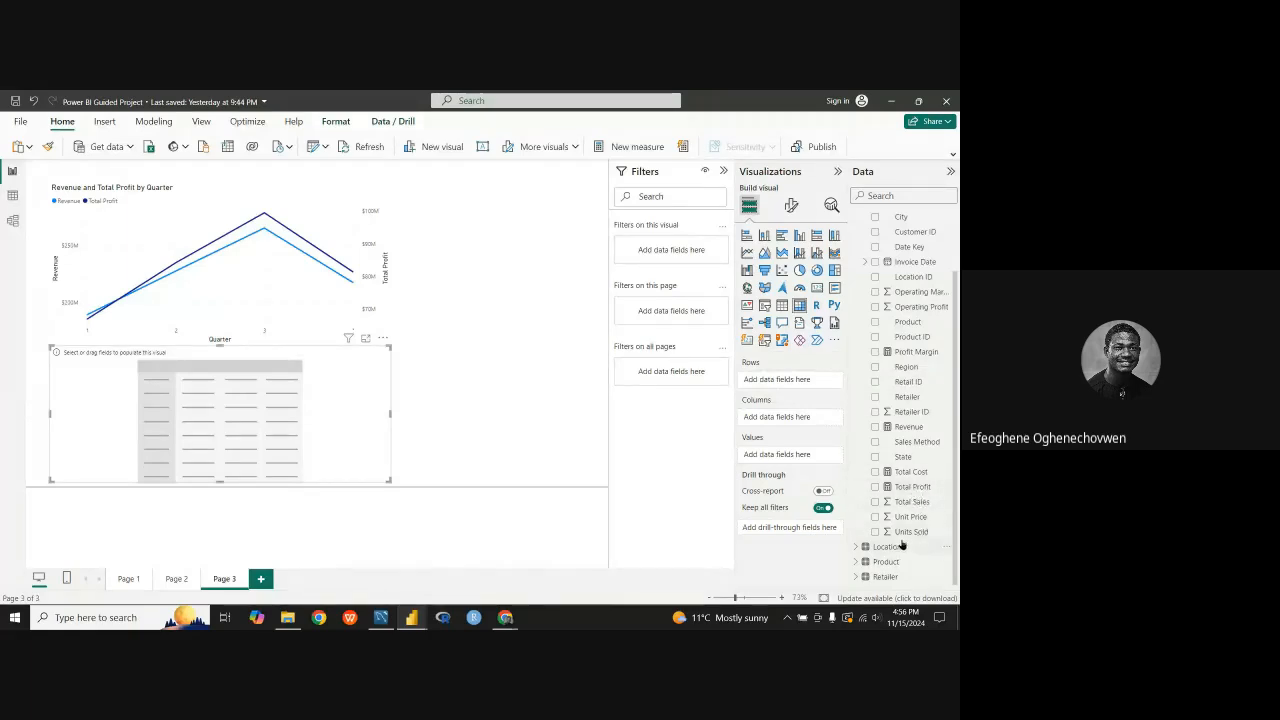
pyautogui.moveTo(913, 533); pyautogui.dragTo(810, 458)
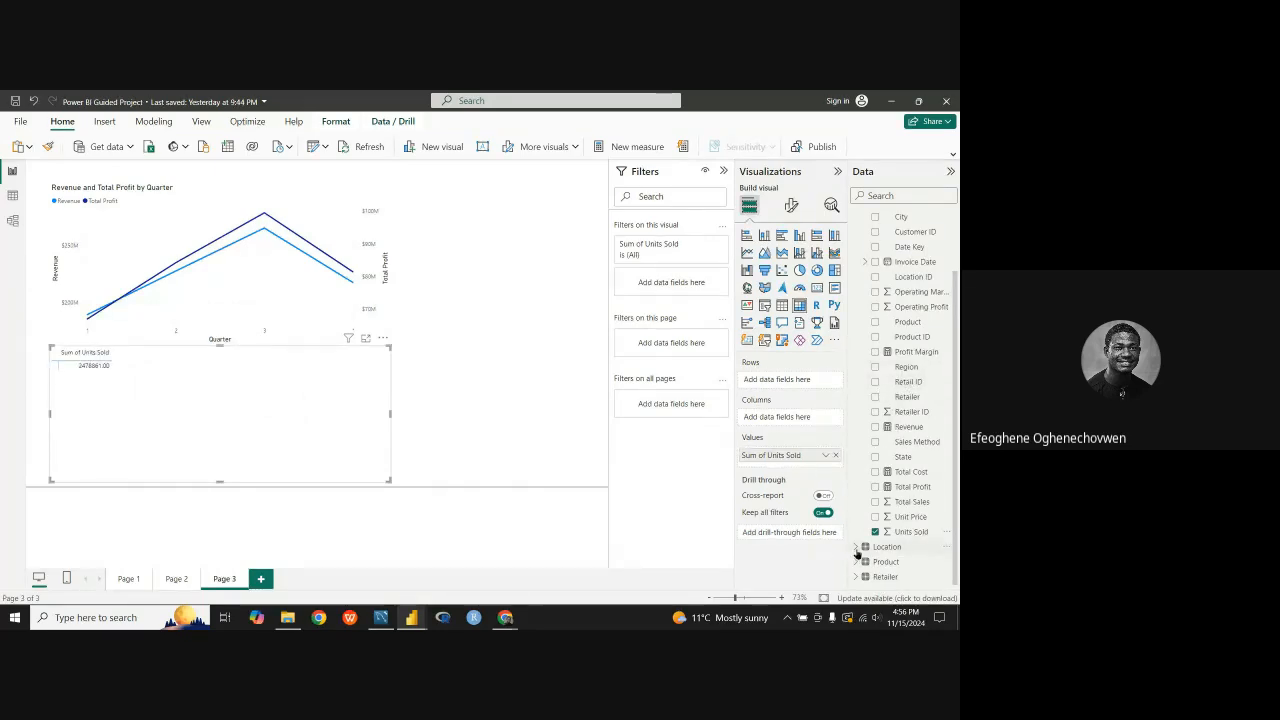
# Step: Put Retailer from the Retailer table on the matrix's rows and Region from the Location table on its columns
pyautogui.click(885, 576)
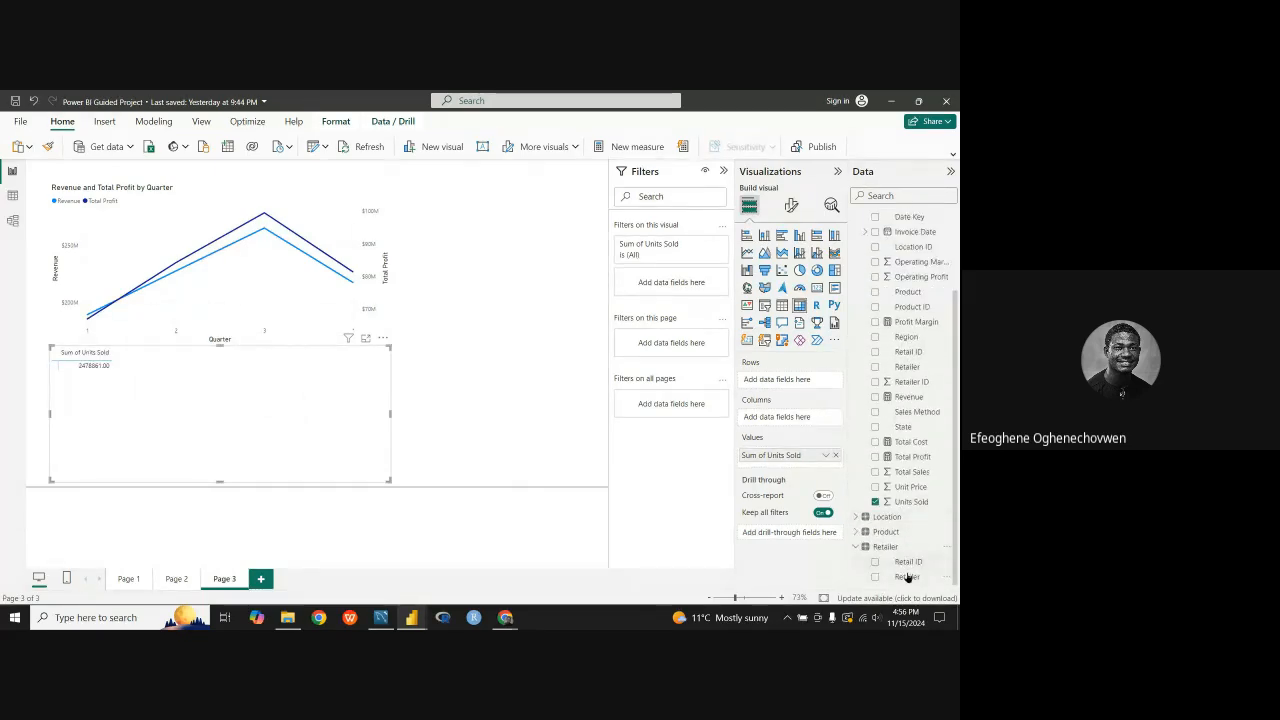
pyautogui.moveTo(918, 580); pyautogui.dragTo(812, 381)
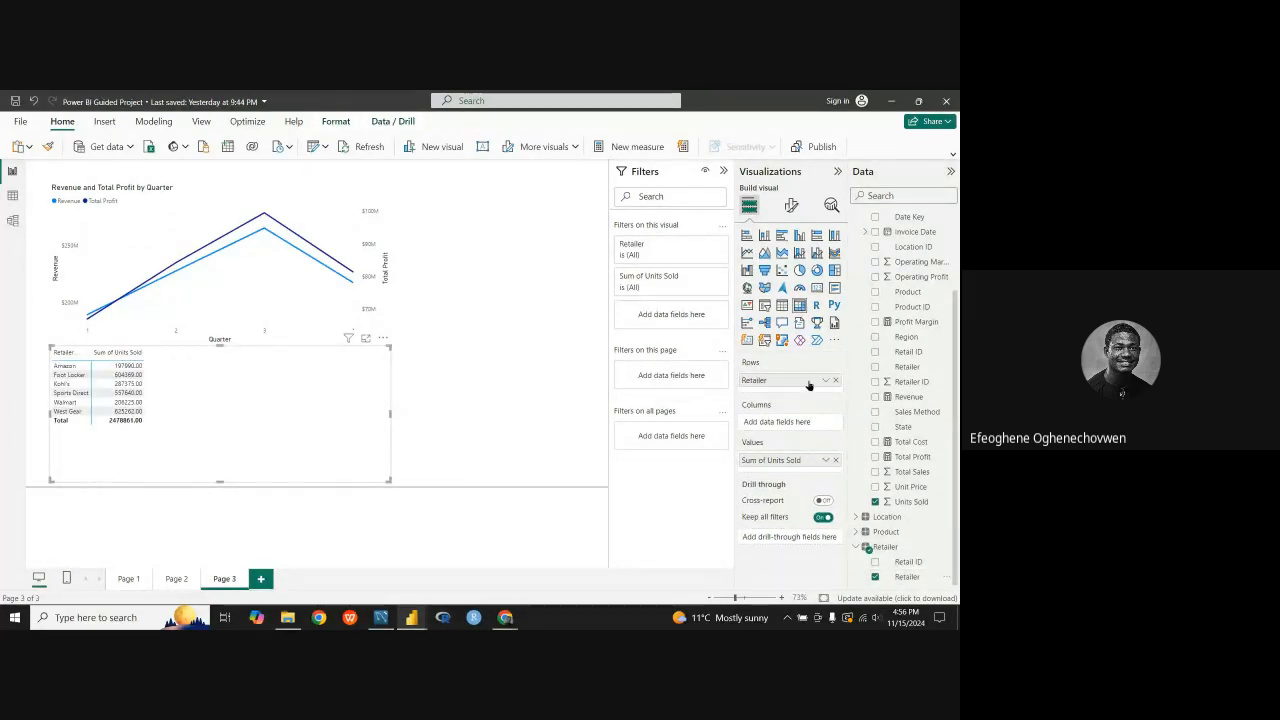
pyautogui.moveTo(810, 381)
pyautogui.mouseDown()
pyautogui.moveTo(800, 427)
pyautogui.moveTo(791, 384)
pyautogui.mouseUp()
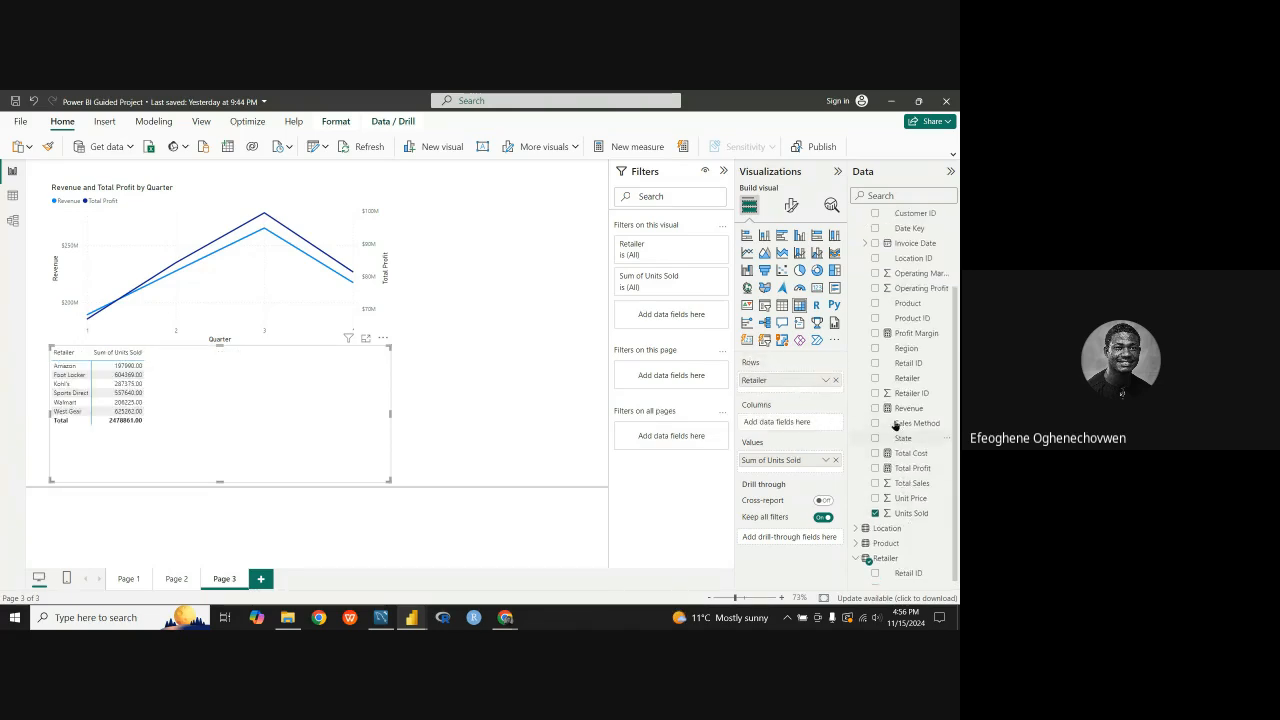
pyautogui.click(864, 517)
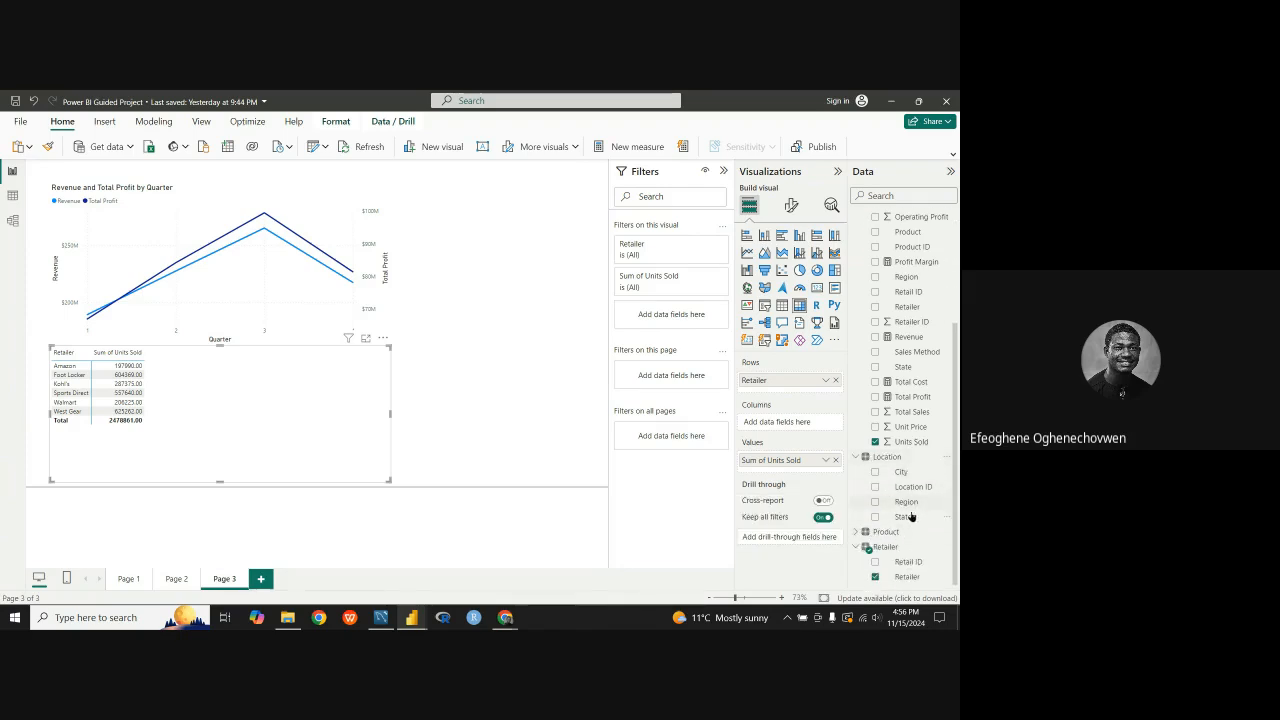
pyautogui.moveTo(906, 502); pyautogui.dragTo(794, 428)
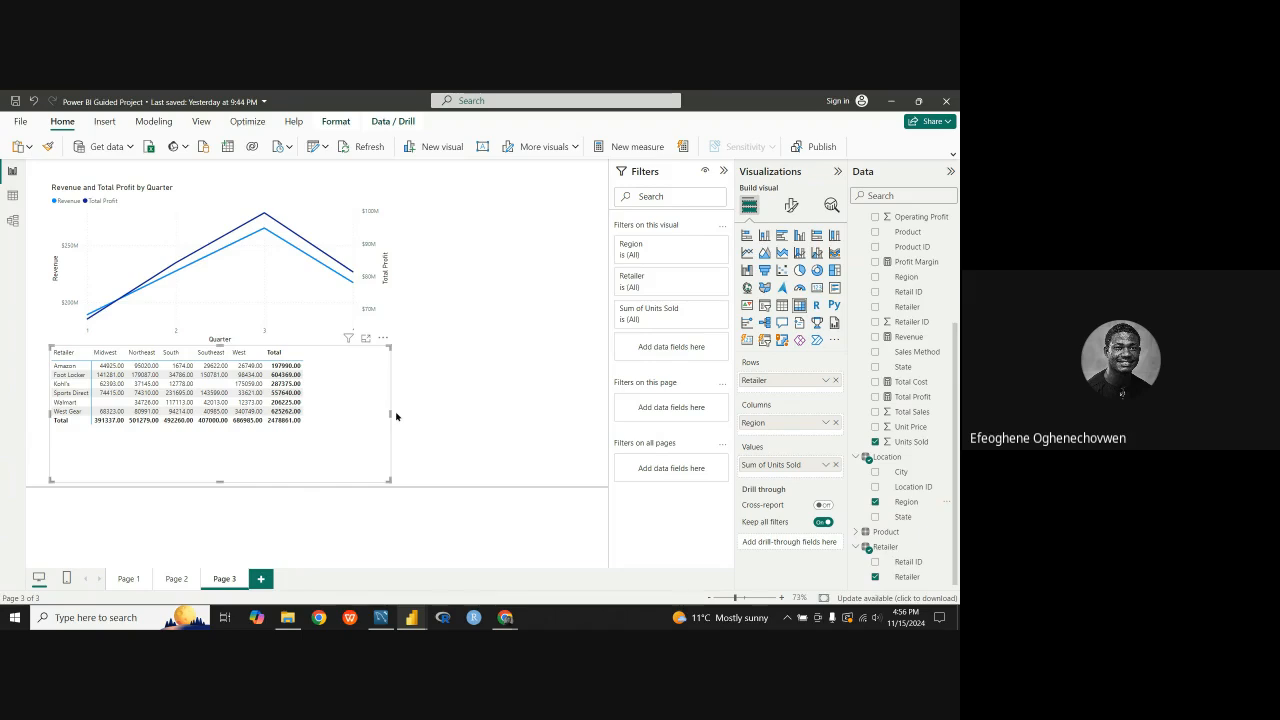
# Step: Resize the matrix beneath the line chart, reducing its height and making it slightly narrower to fit the table
pyautogui.moveTo(391, 412); pyautogui.dragTo(436, 414)
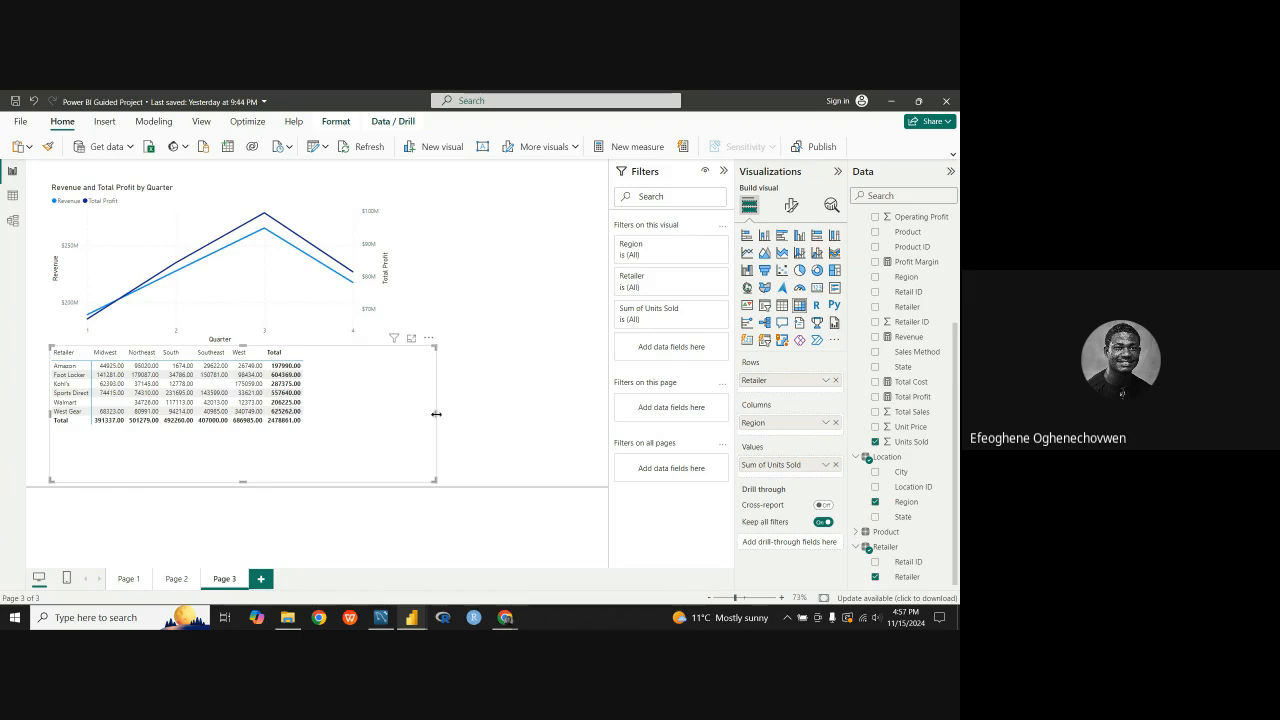
pyautogui.moveTo(435, 414); pyautogui.dragTo(378, 416)
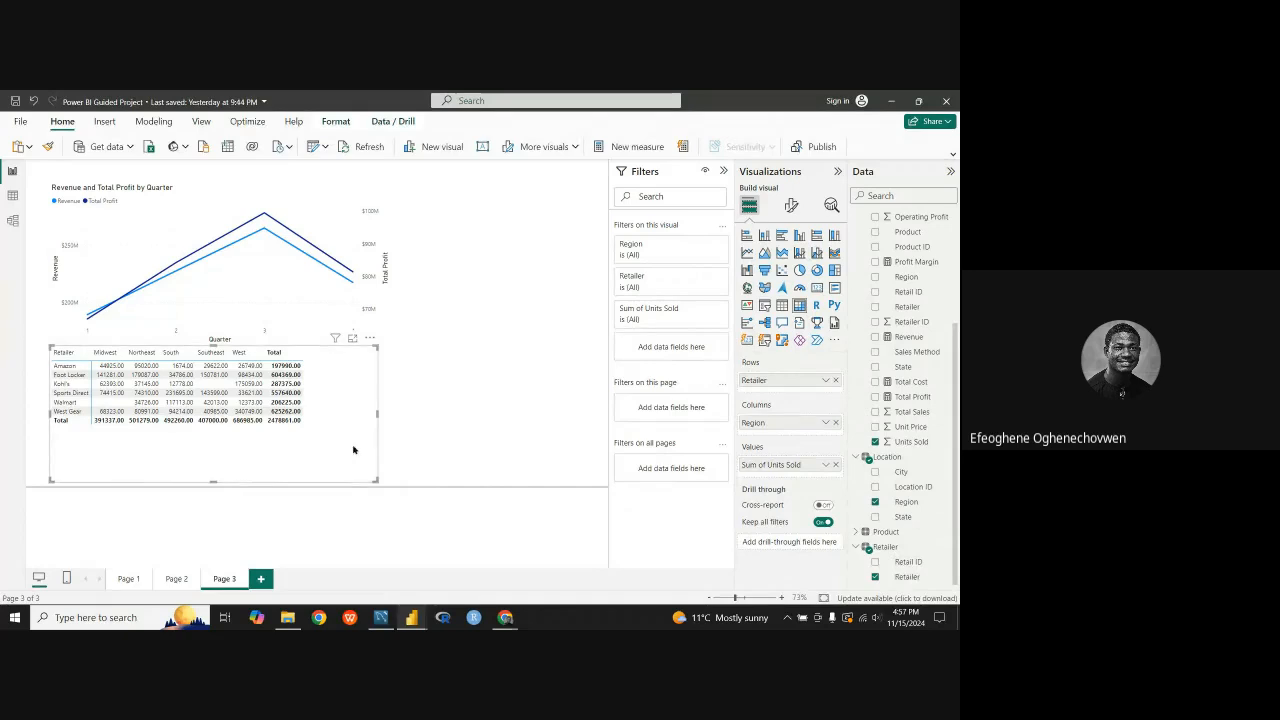
pyautogui.moveTo(377, 414); pyautogui.dragTo(347, 412)
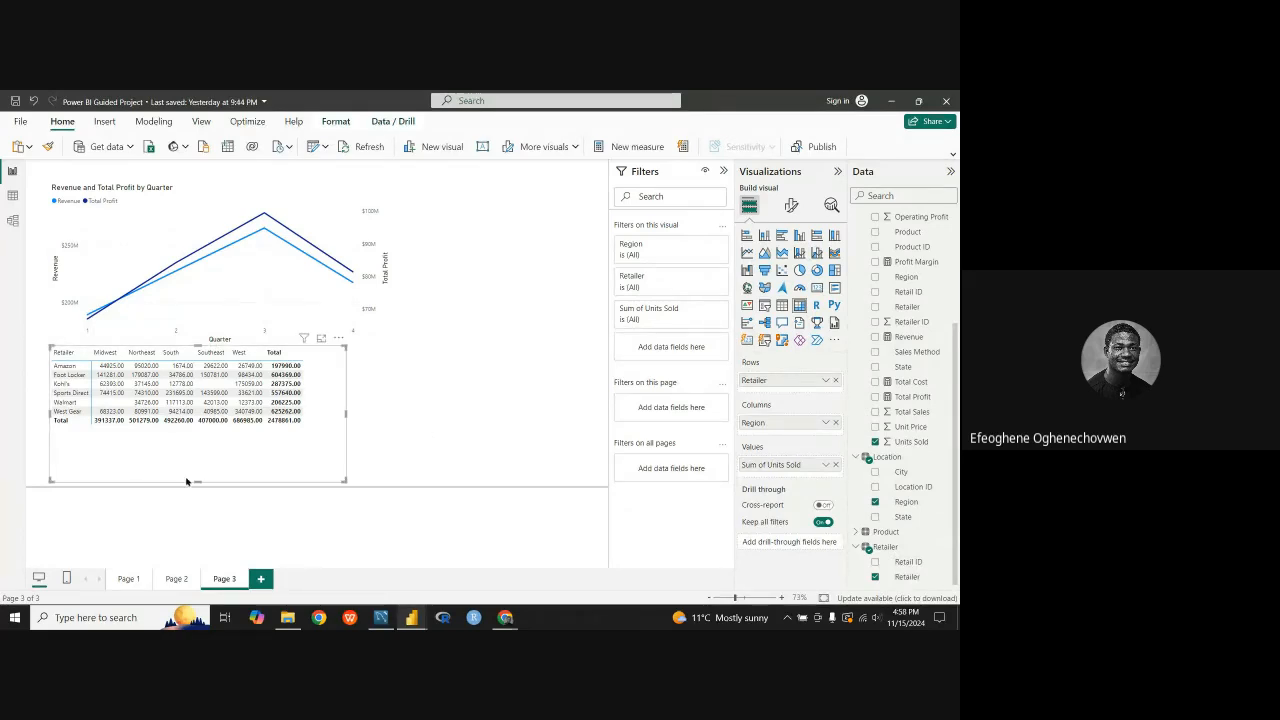
pyautogui.moveTo(197, 481); pyautogui.dragTo(206, 455)
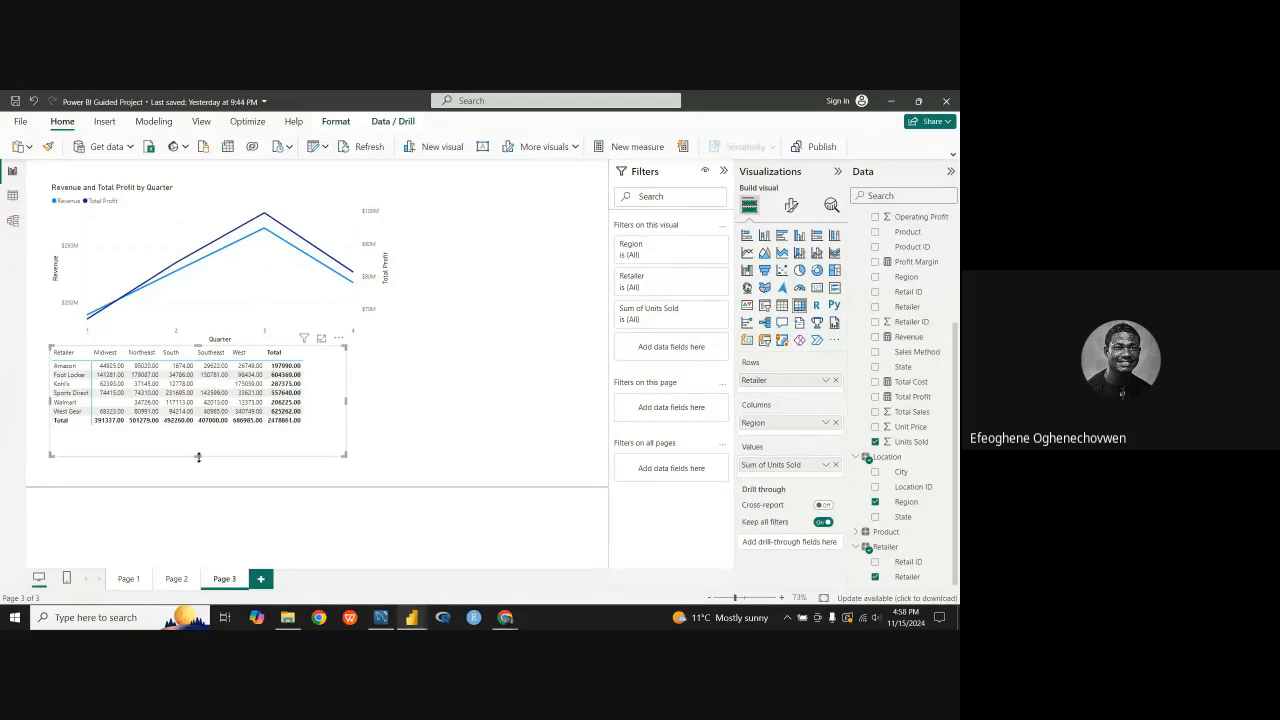
pyautogui.moveTo(198, 456); pyautogui.dragTo(201, 449)
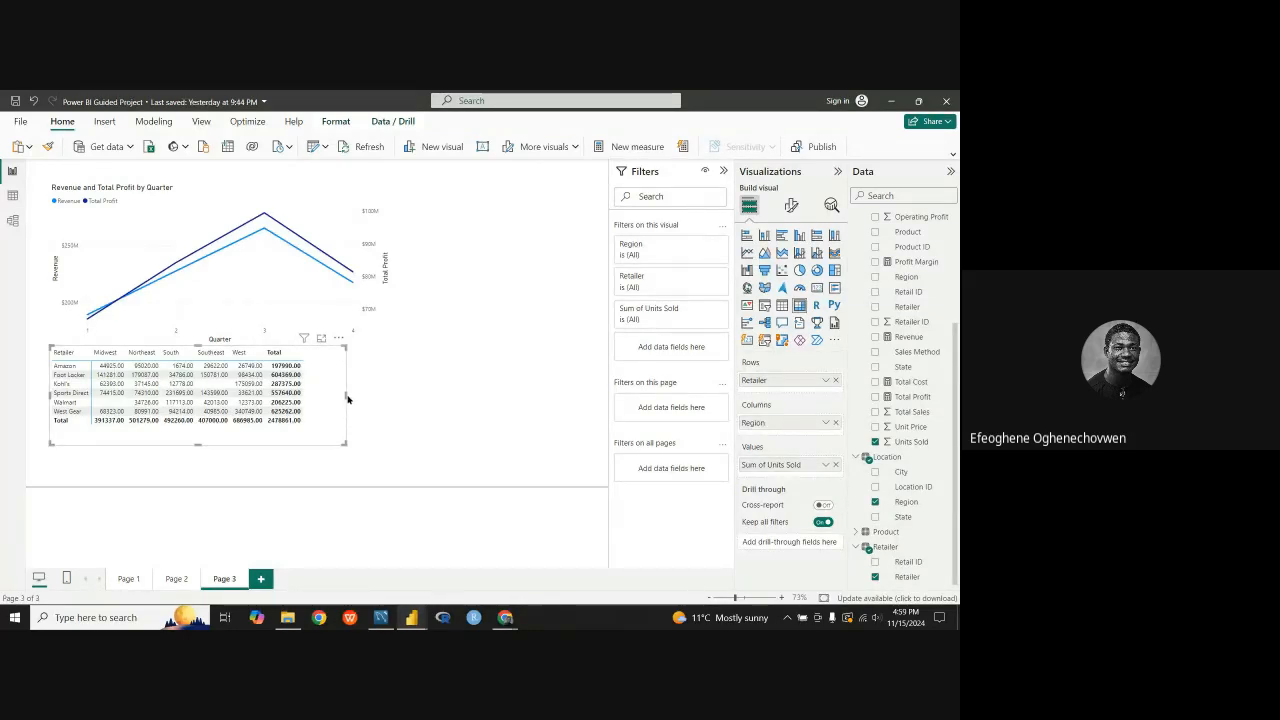
pyautogui.moveTo(348, 396); pyautogui.dragTo(378, 398)
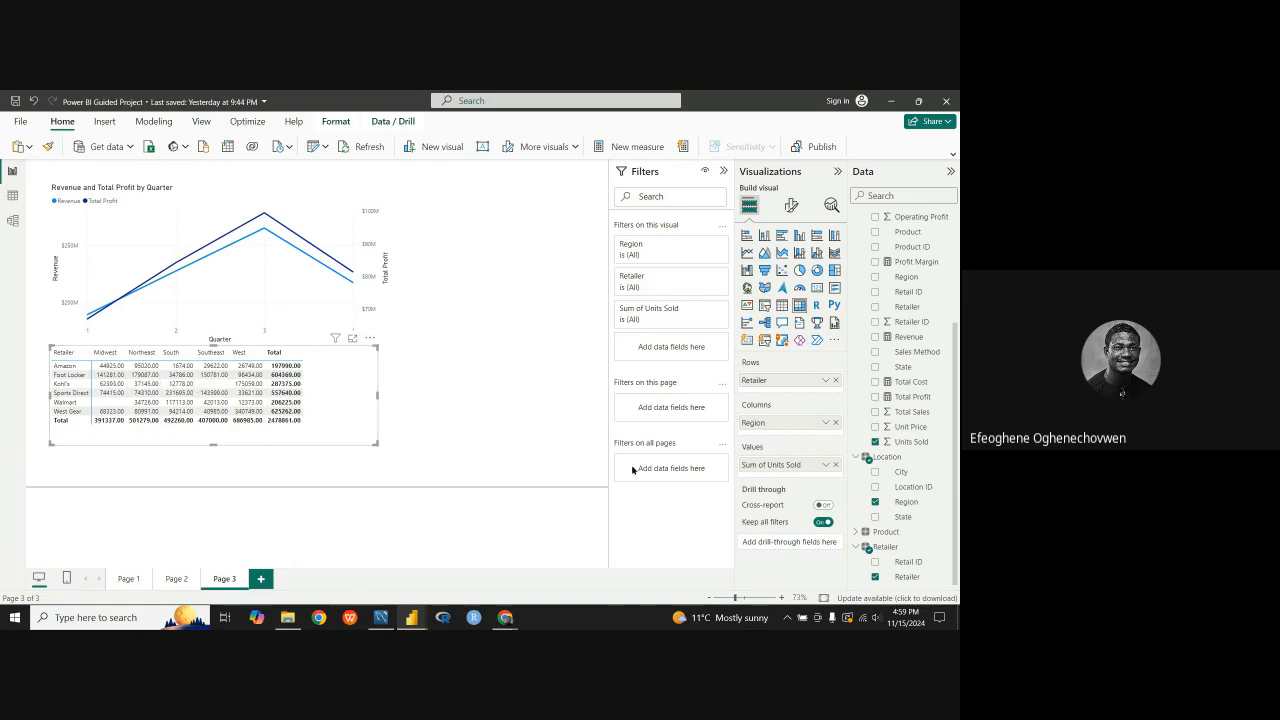
# Step: Change the matrix's Units Sold aggregation to Count (Distinct) and narrow the visual slightly
pyautogui.click(826, 467)
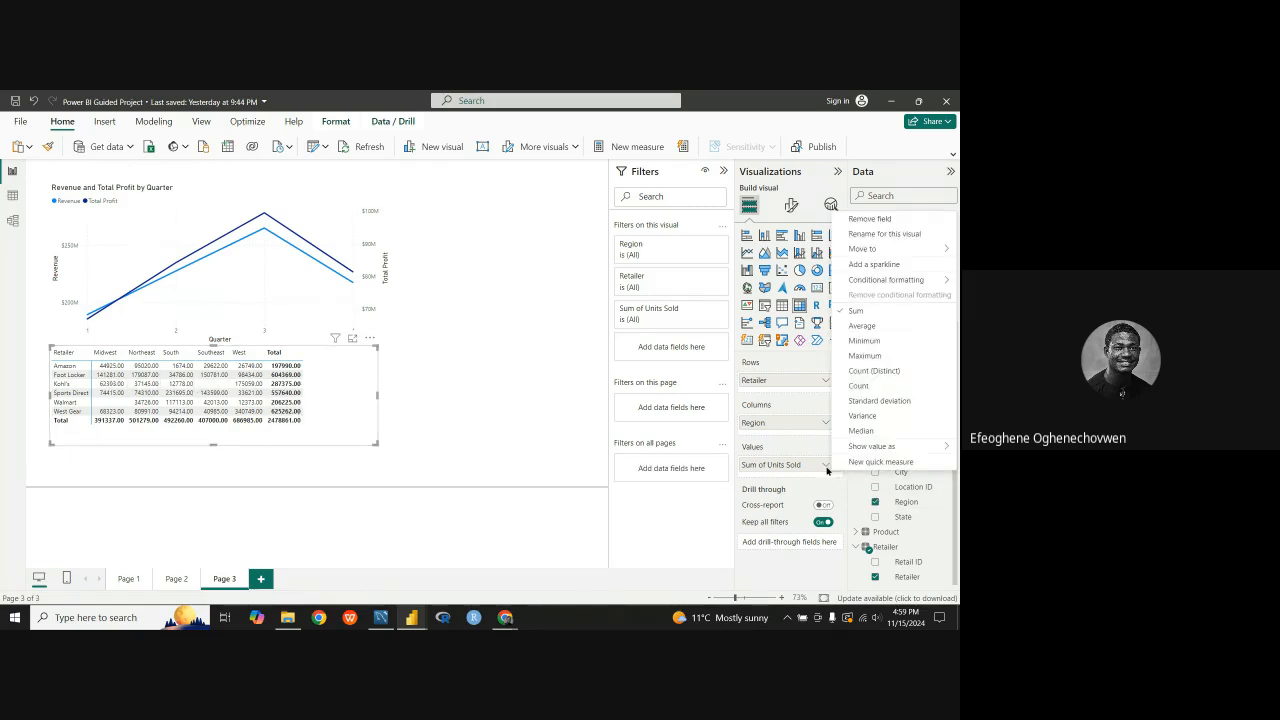
pyautogui.click(852, 385)
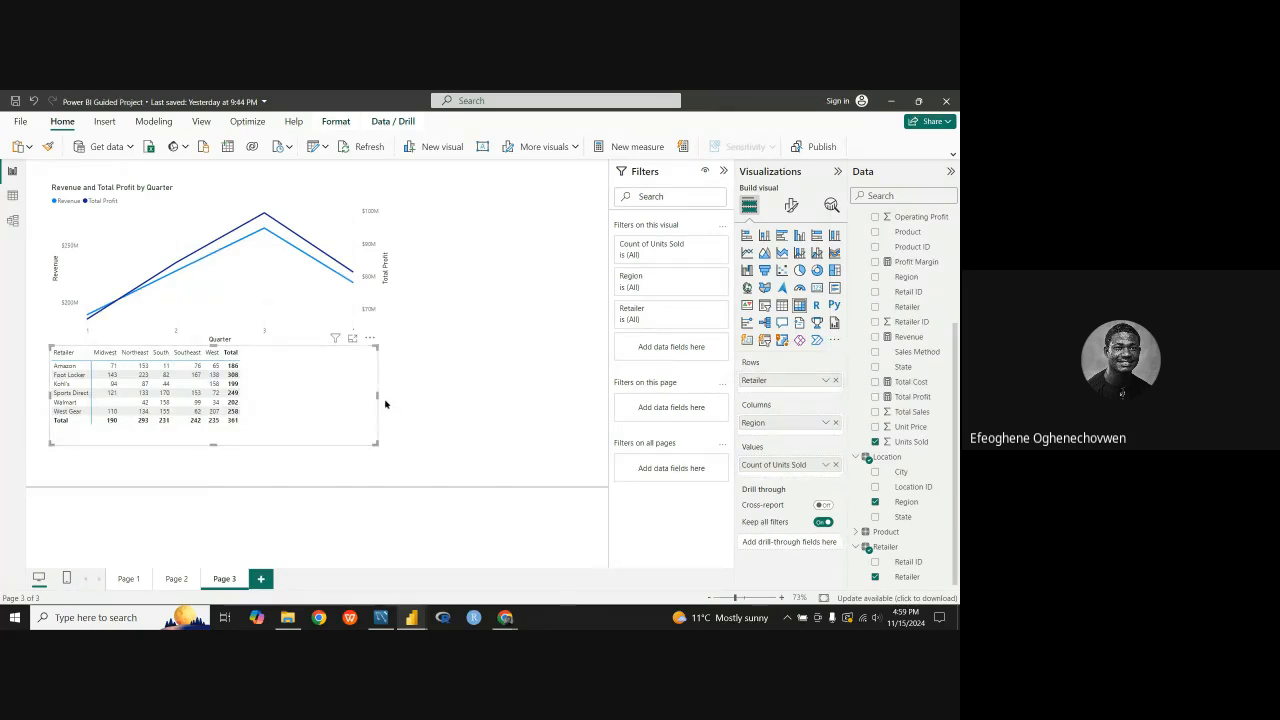
pyautogui.moveTo(378, 396)
pyautogui.mouseDown()
pyautogui.moveTo(396, 398)
pyautogui.moveTo(385, 394)
pyautogui.mouseUp()
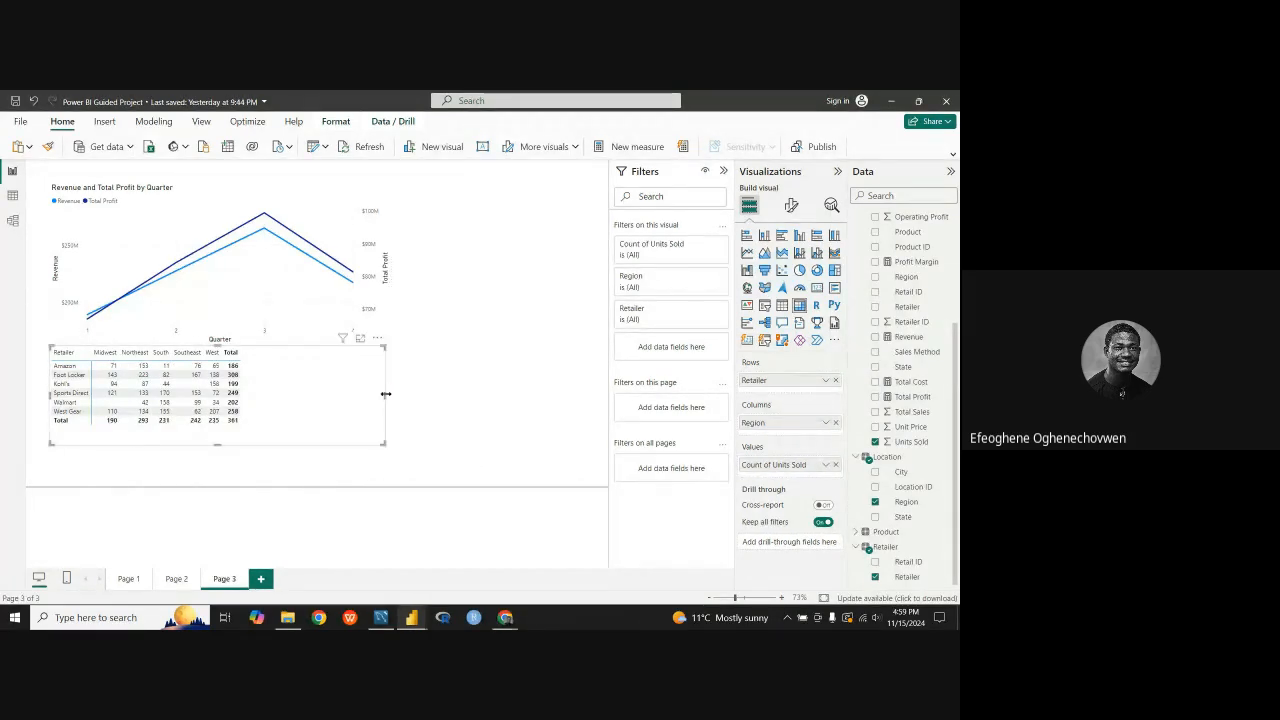
pyautogui.click(824, 466)
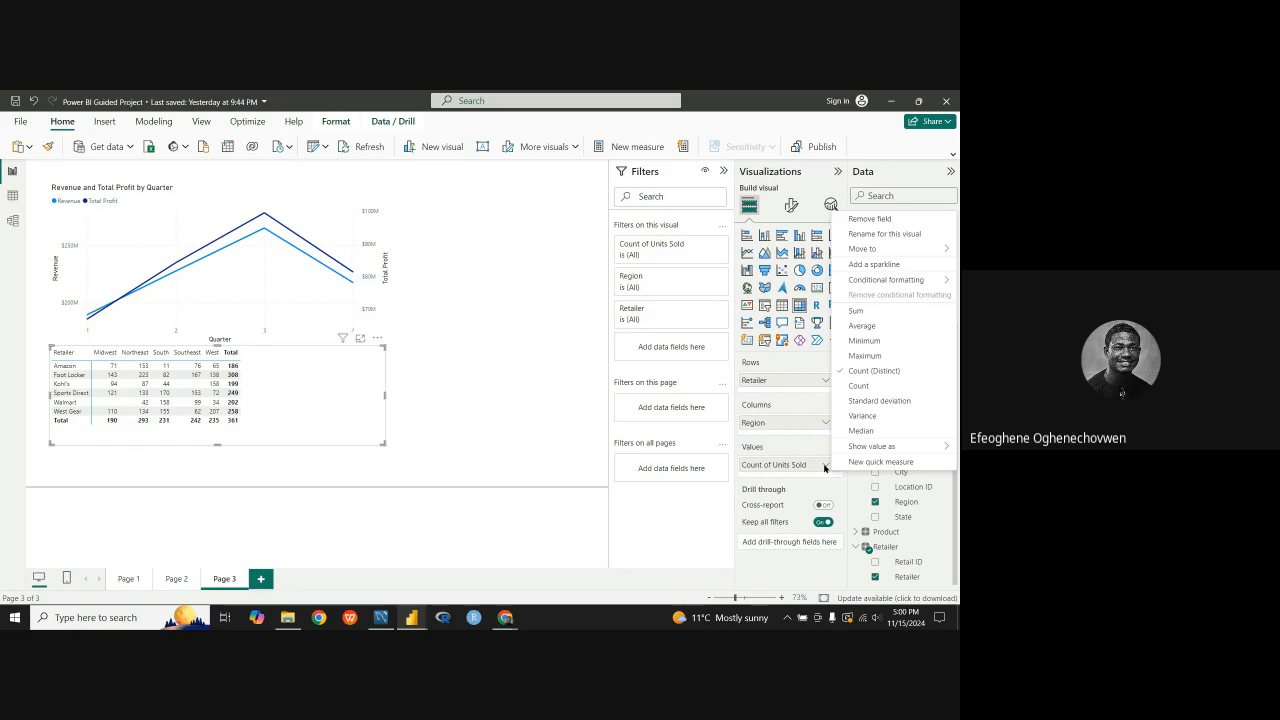
pyautogui.click(356, 397)
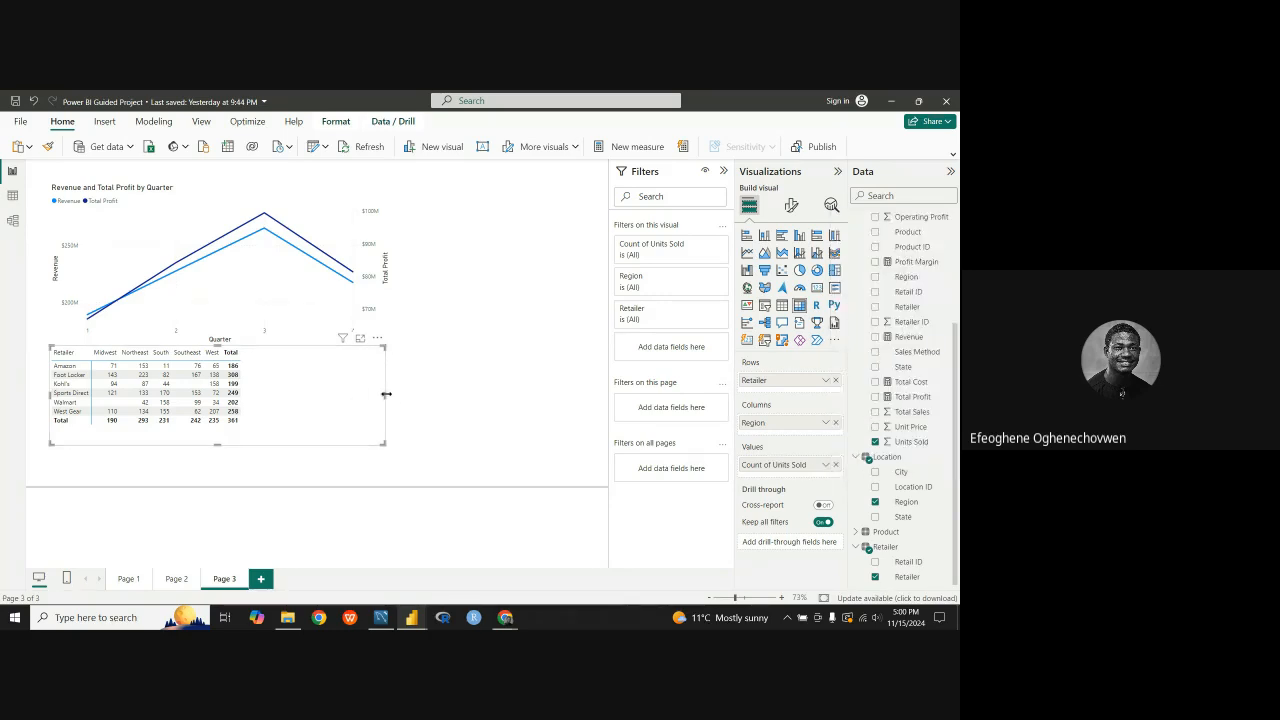
pyautogui.moveTo(385, 394); pyautogui.dragTo(372, 398)
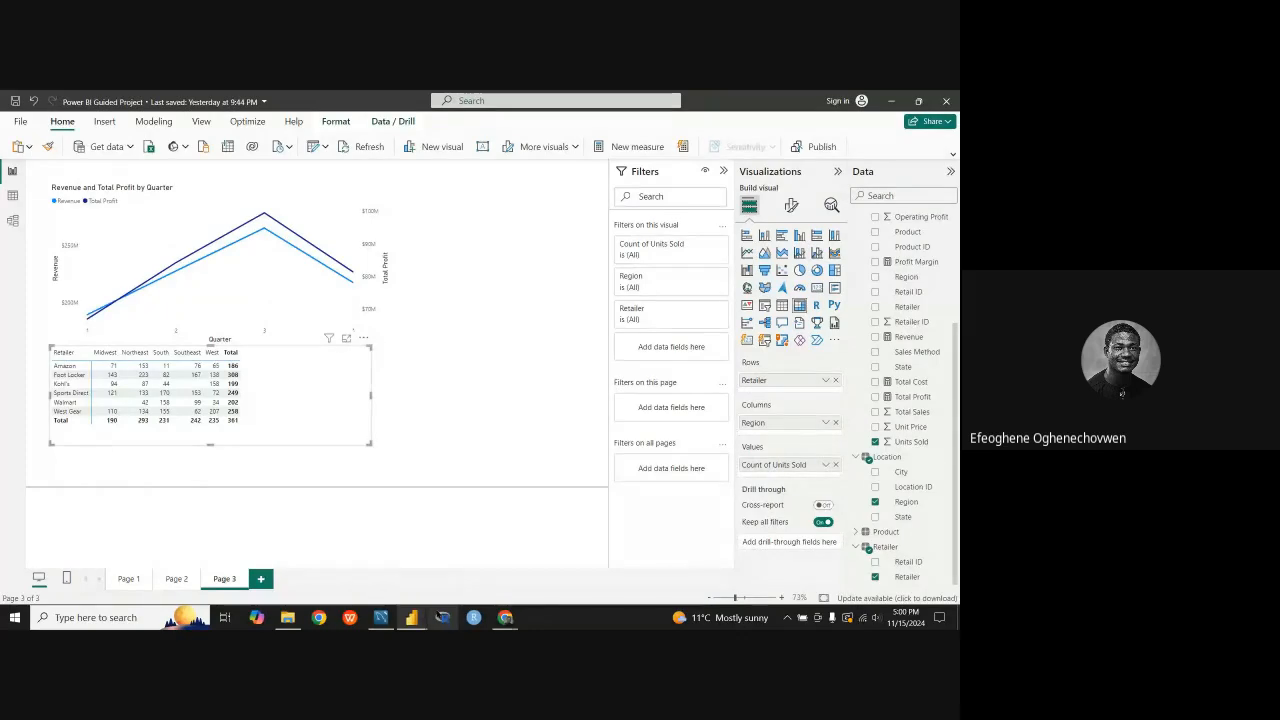
# Step: Switch to the Adidas report and examine its Units sold by Retailer and Region matrix for comparison
pyautogui.moveTo(411, 617)
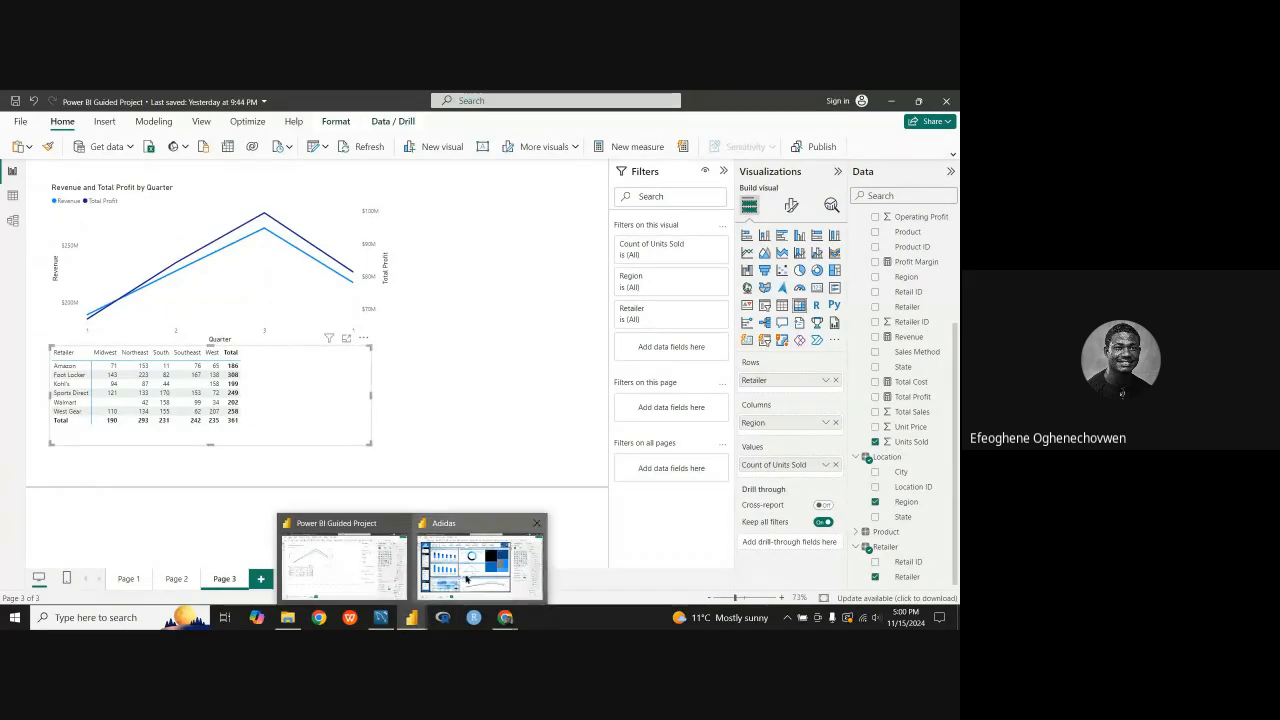
pyautogui.click(466, 577)
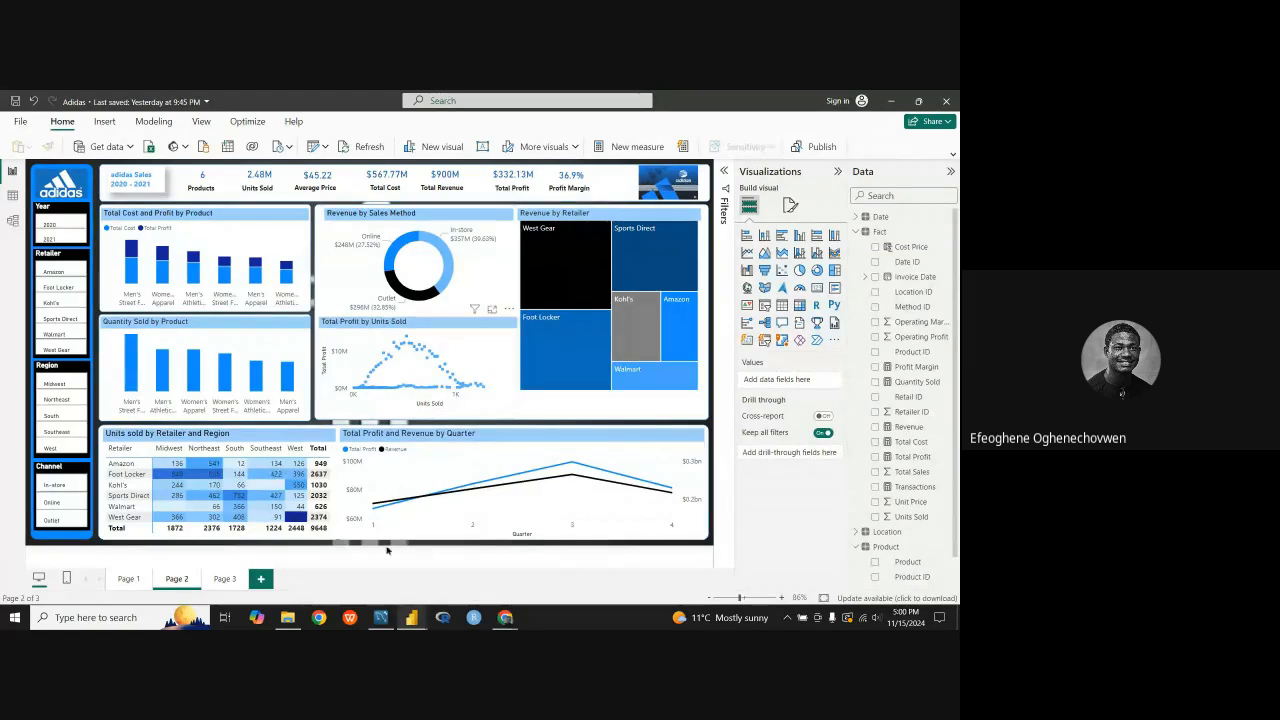
pyautogui.moveTo(403, 618)
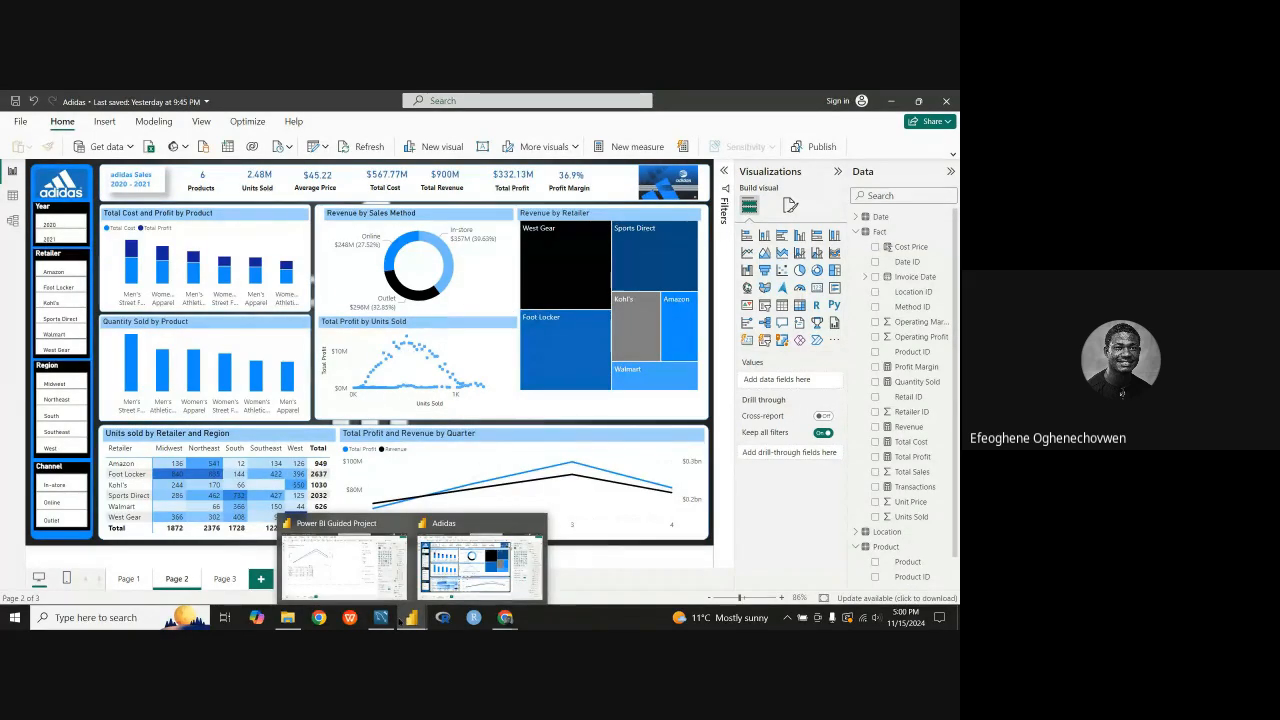
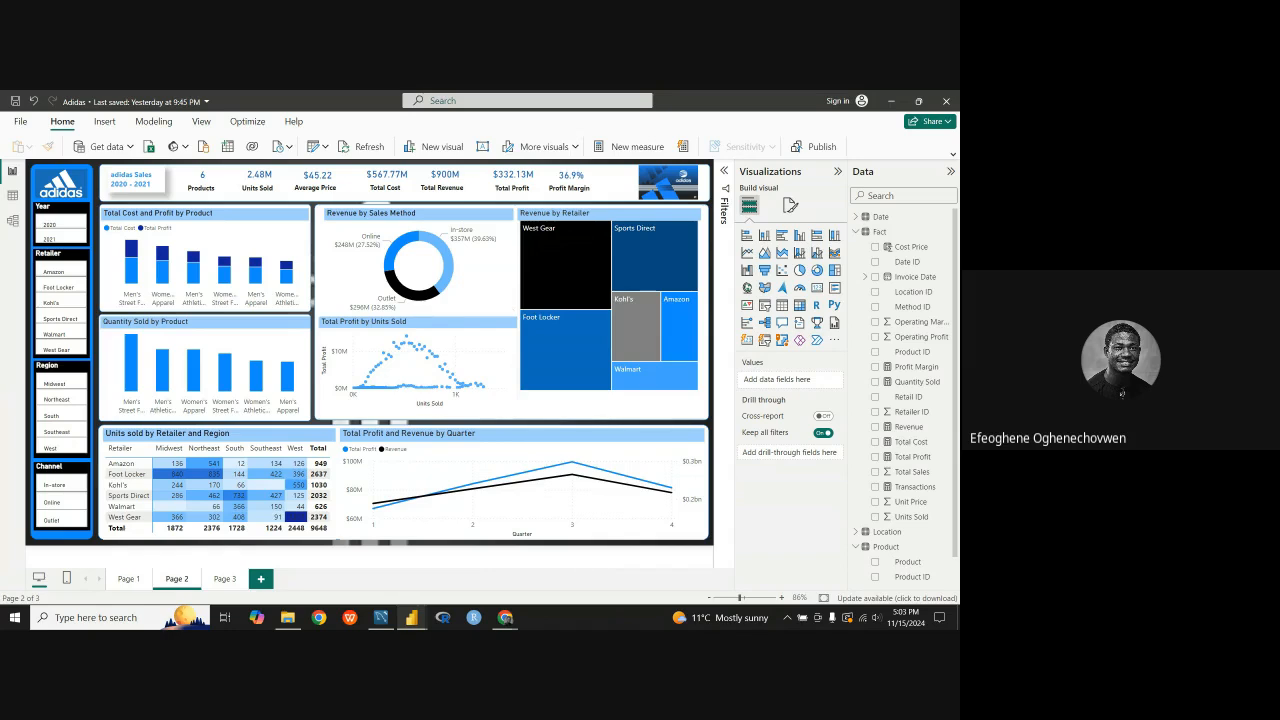
# Step: Switch back to the Power BI Guided Project report and add a scatter chart beside the matrix on Page 3
pyautogui.moveTo(412, 617)
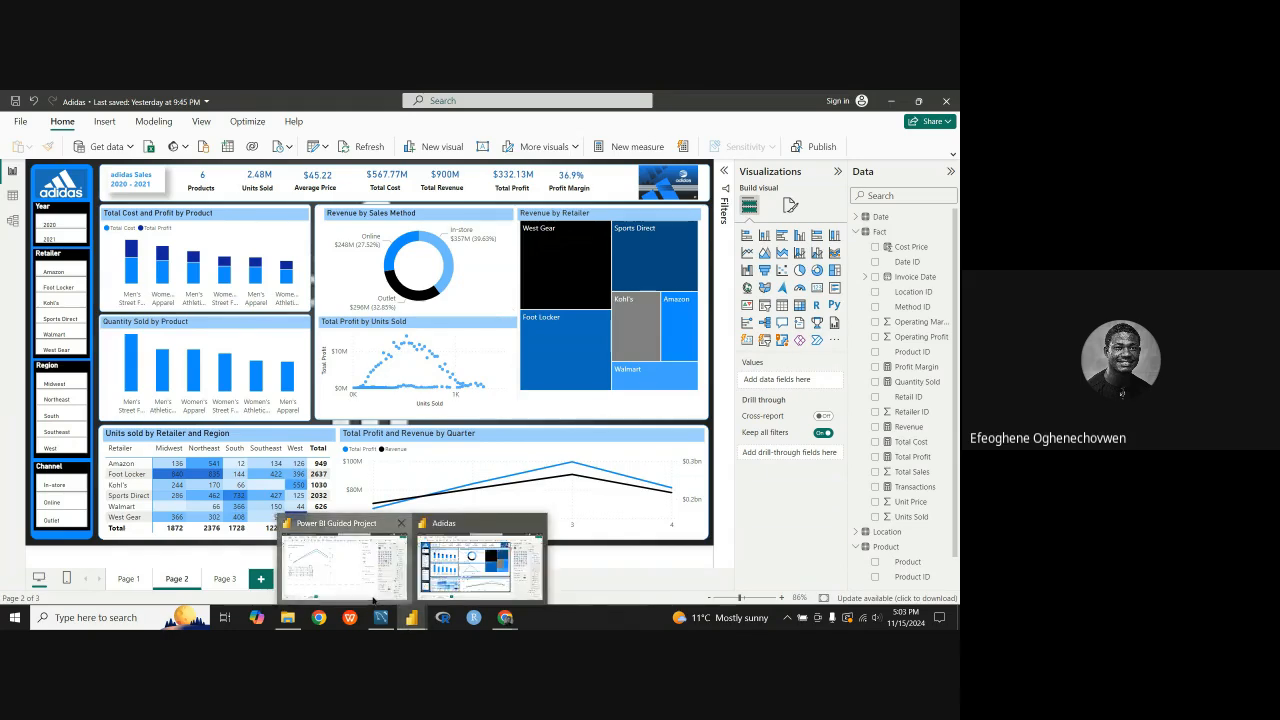
pyautogui.click(340, 560)
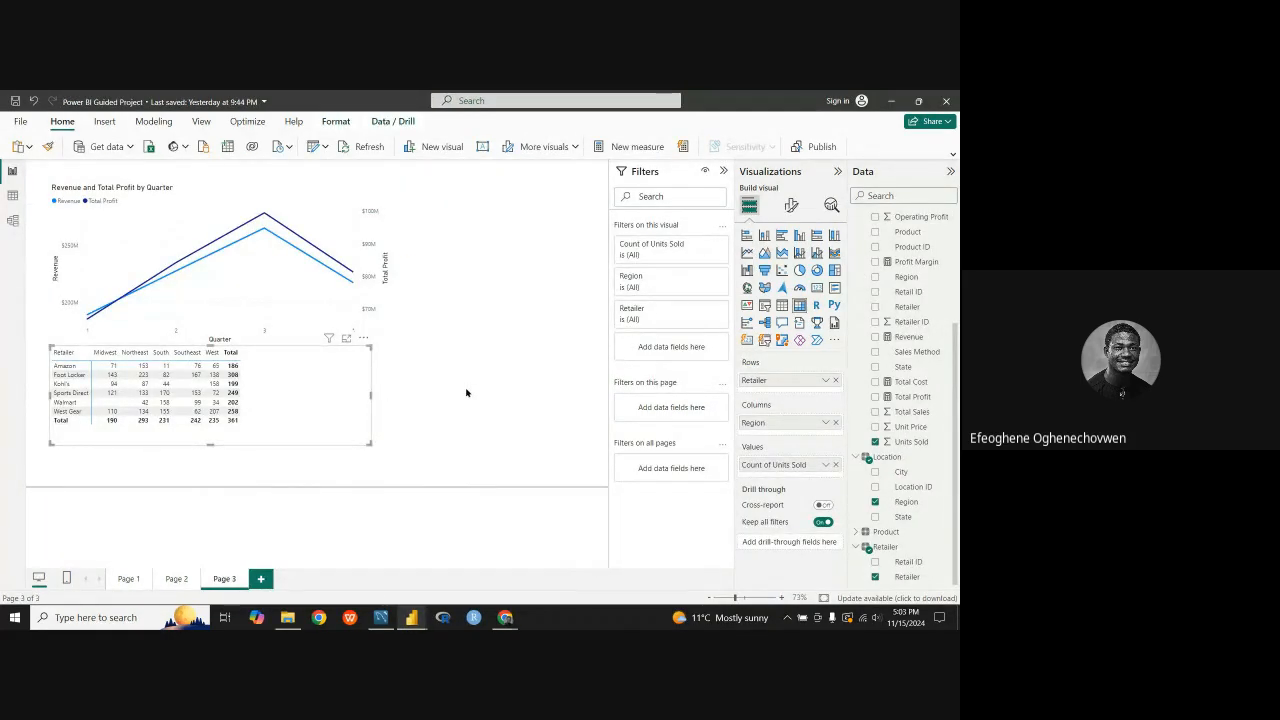
pyautogui.click(421, 383)
pyautogui.click(782, 270)
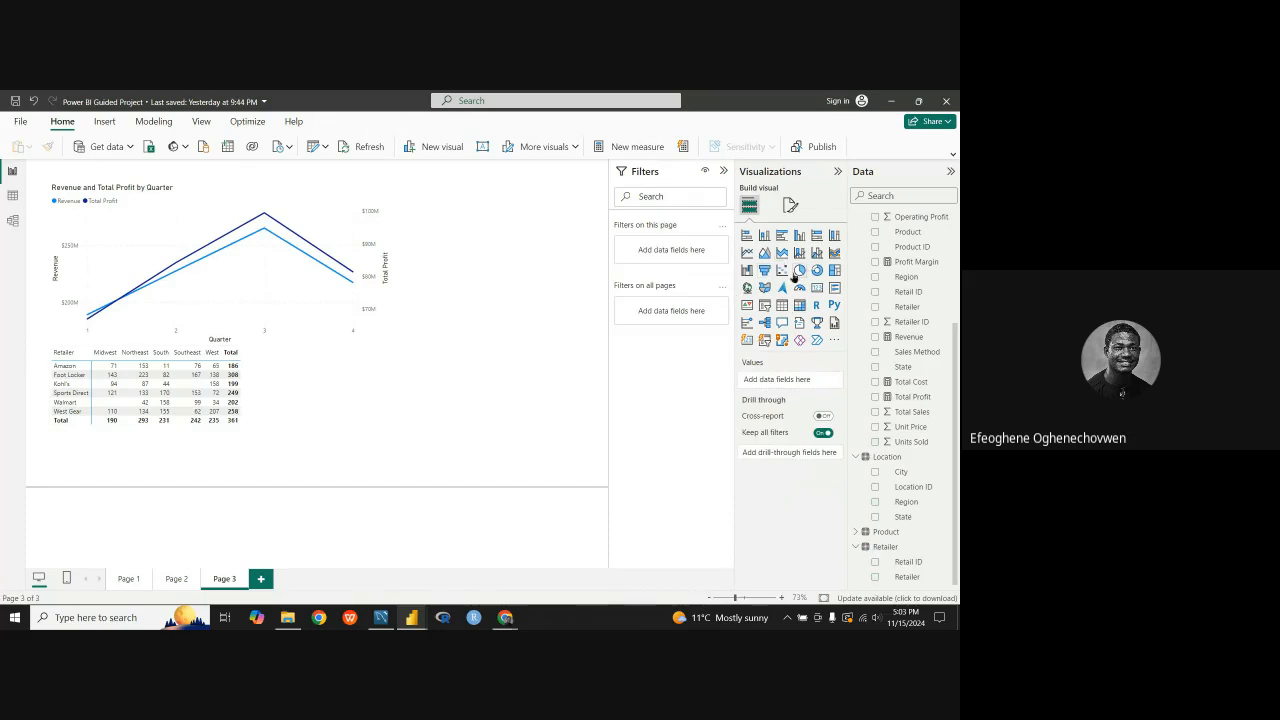
pyautogui.moveTo(449, 371); pyautogui.dragTo(449, 349)
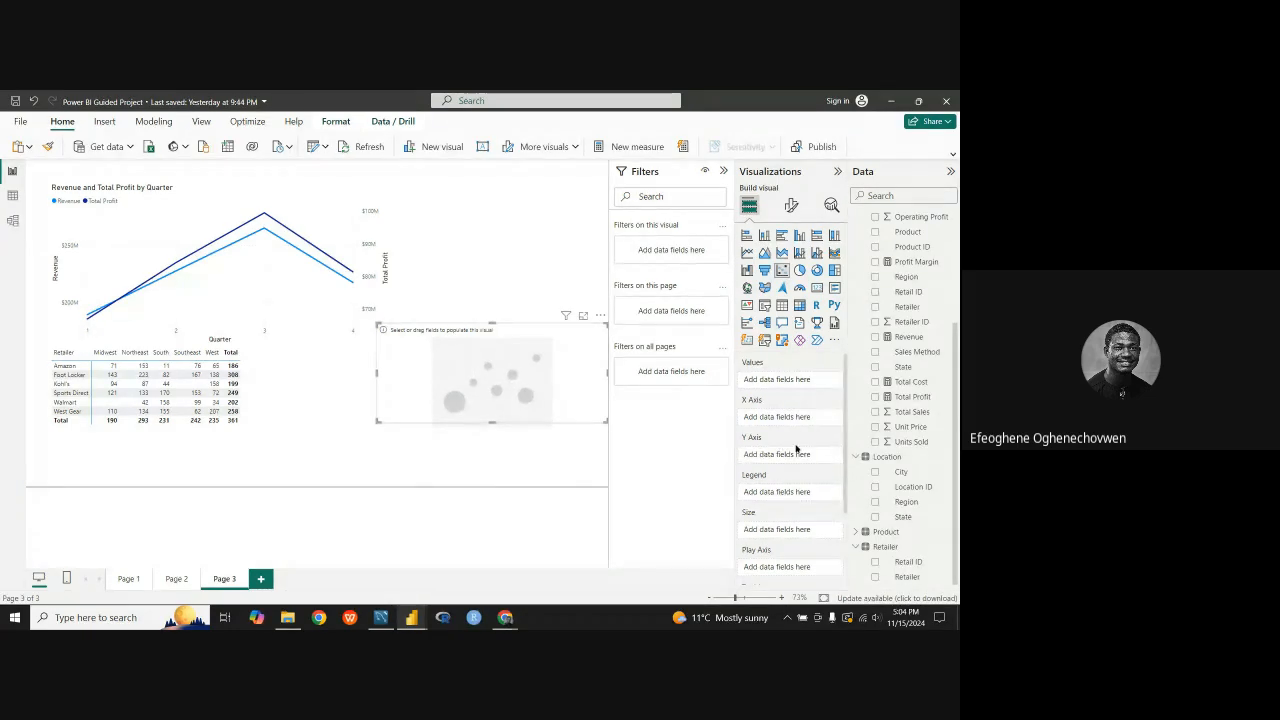
pyautogui.moveTo(531, 365); pyautogui.dragTo(480, 333)
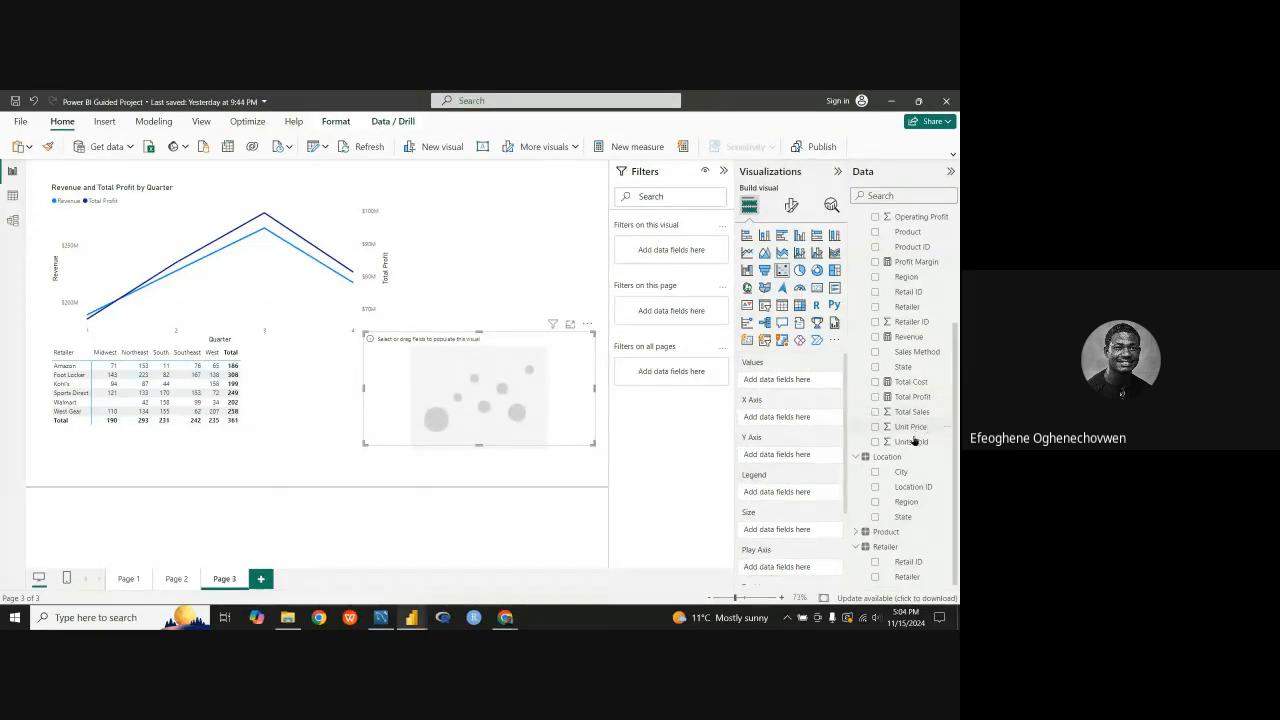
# Step: Put Units Sold on the scatter chart's X axis and Total Profit on its Y axis, with Units Sold not summarized
pyautogui.moveTo(913, 445); pyautogui.dragTo(800, 423)
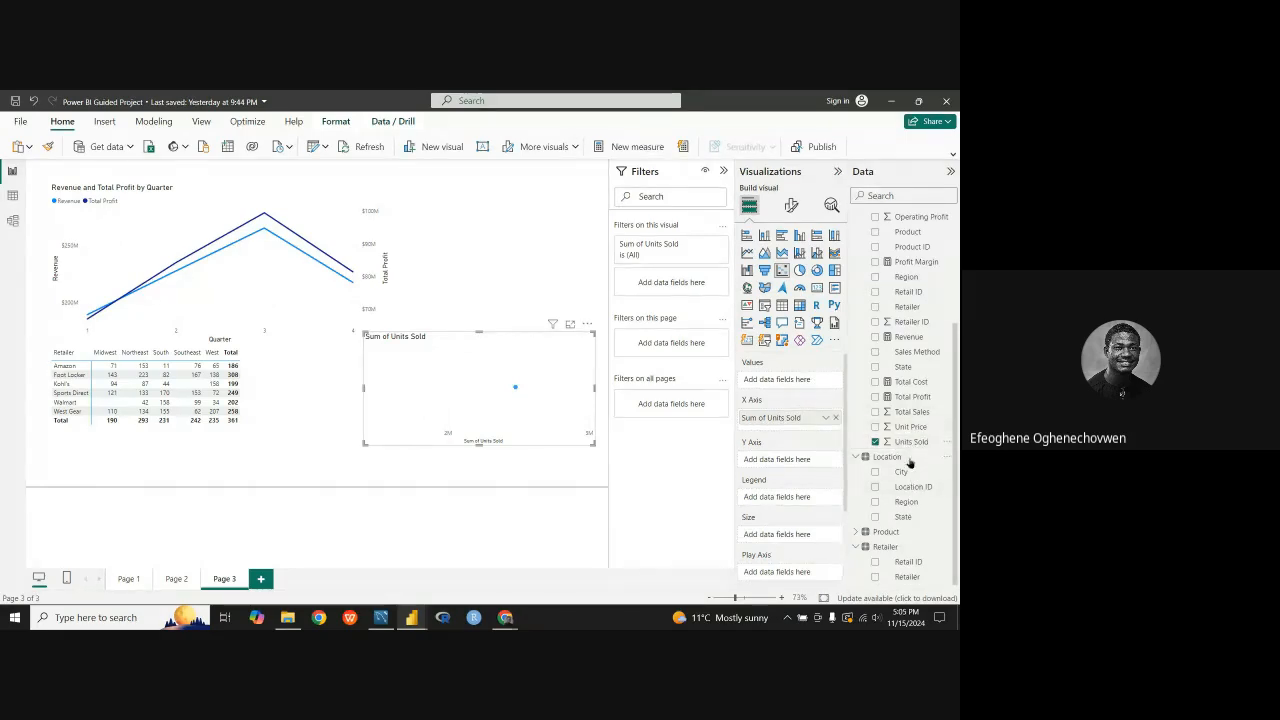
pyautogui.scroll(3, 910, 462)
pyautogui.scroll(-3, 911, 464)
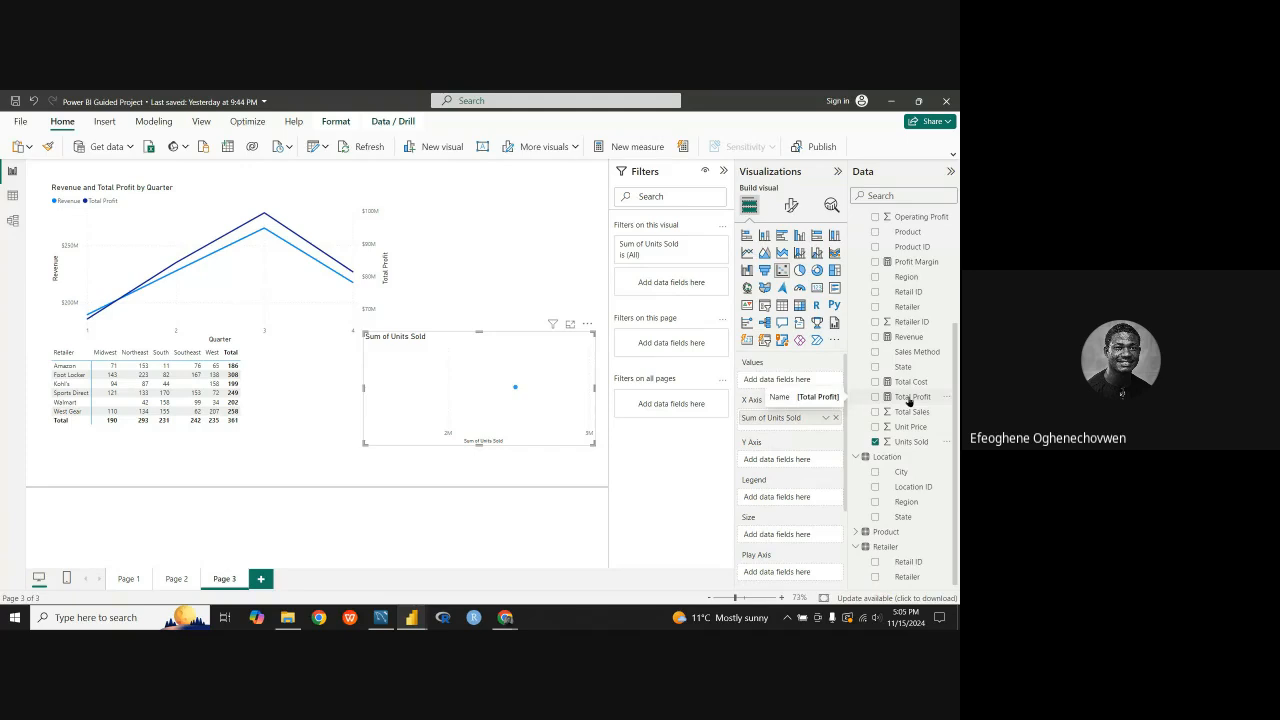
pyautogui.moveTo(909, 401); pyautogui.dragTo(799, 465)
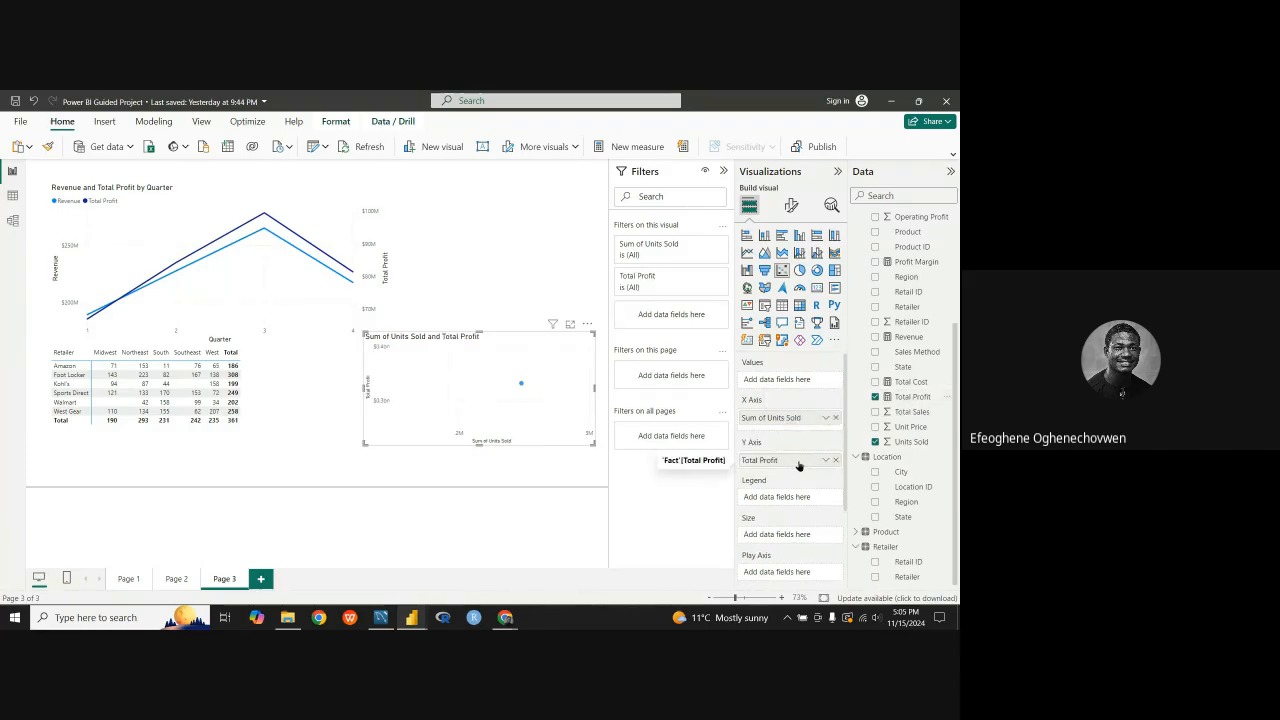
pyautogui.click(825, 418)
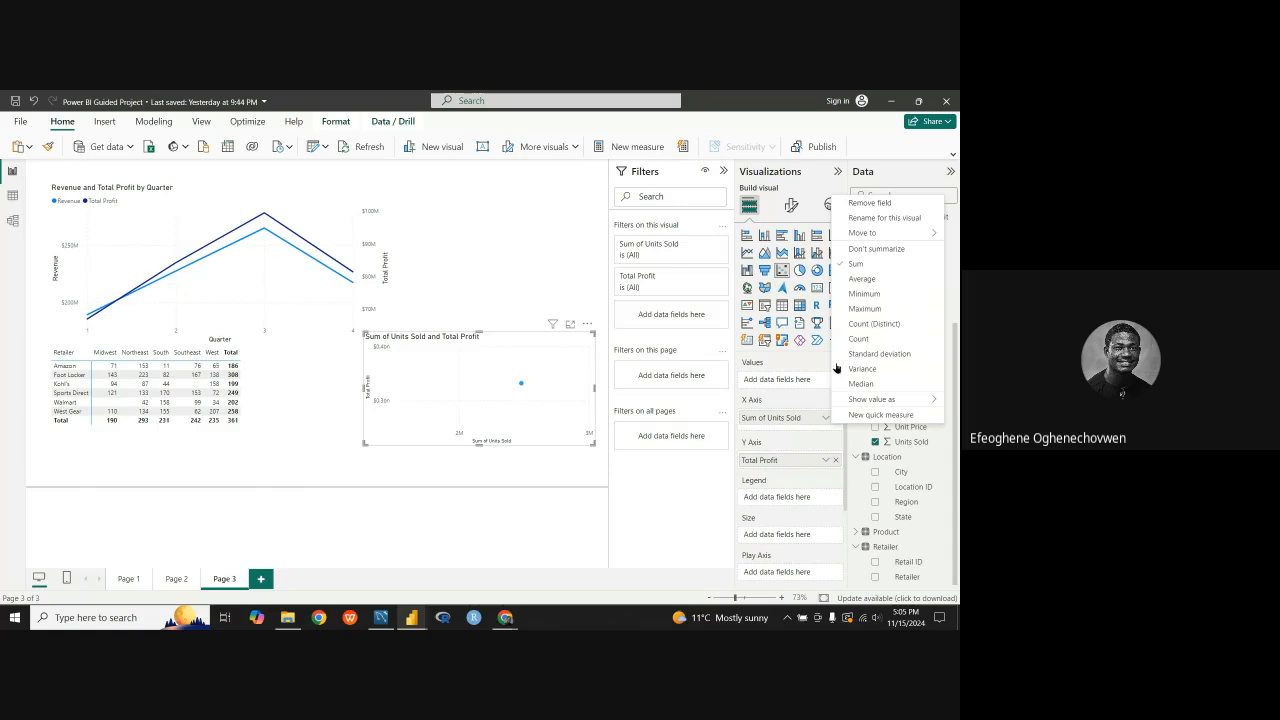
pyautogui.click(862, 252)
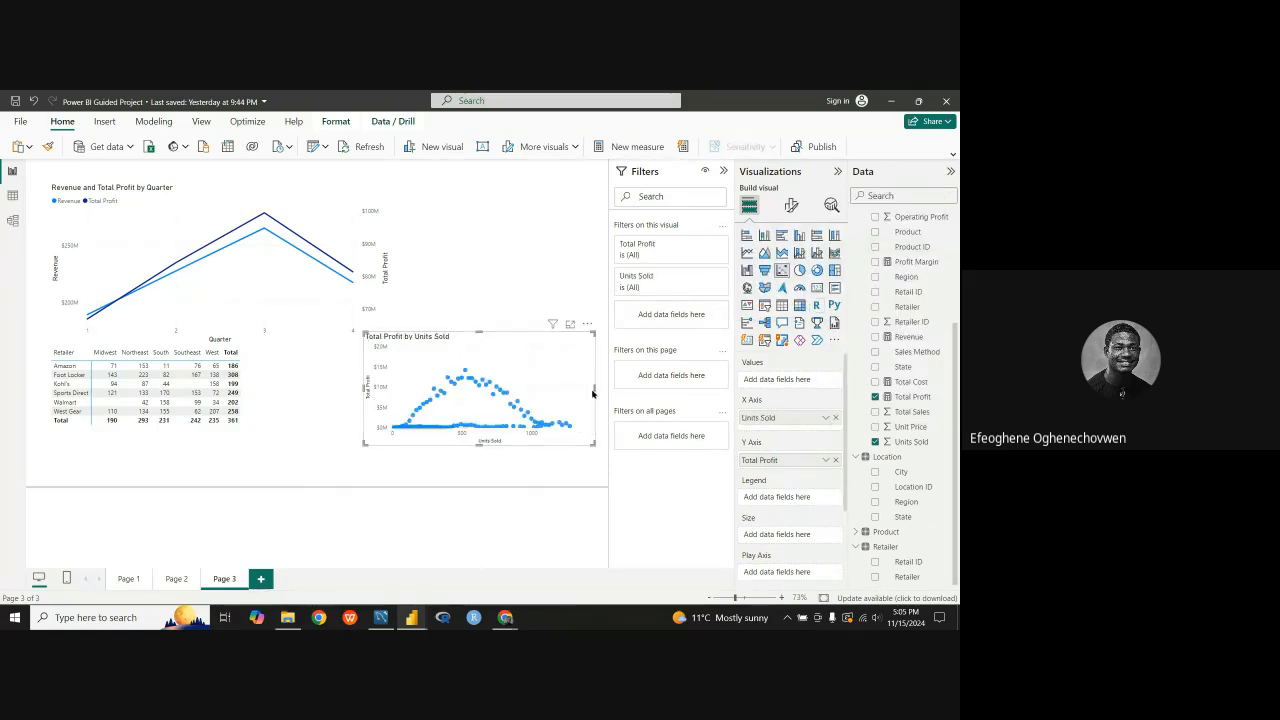
# Step: Widen and heighten the scatter chart and shift it up and towards the matrix beneath the line chart
pyautogui.moveTo(595, 390); pyautogui.dragTo(607, 390)
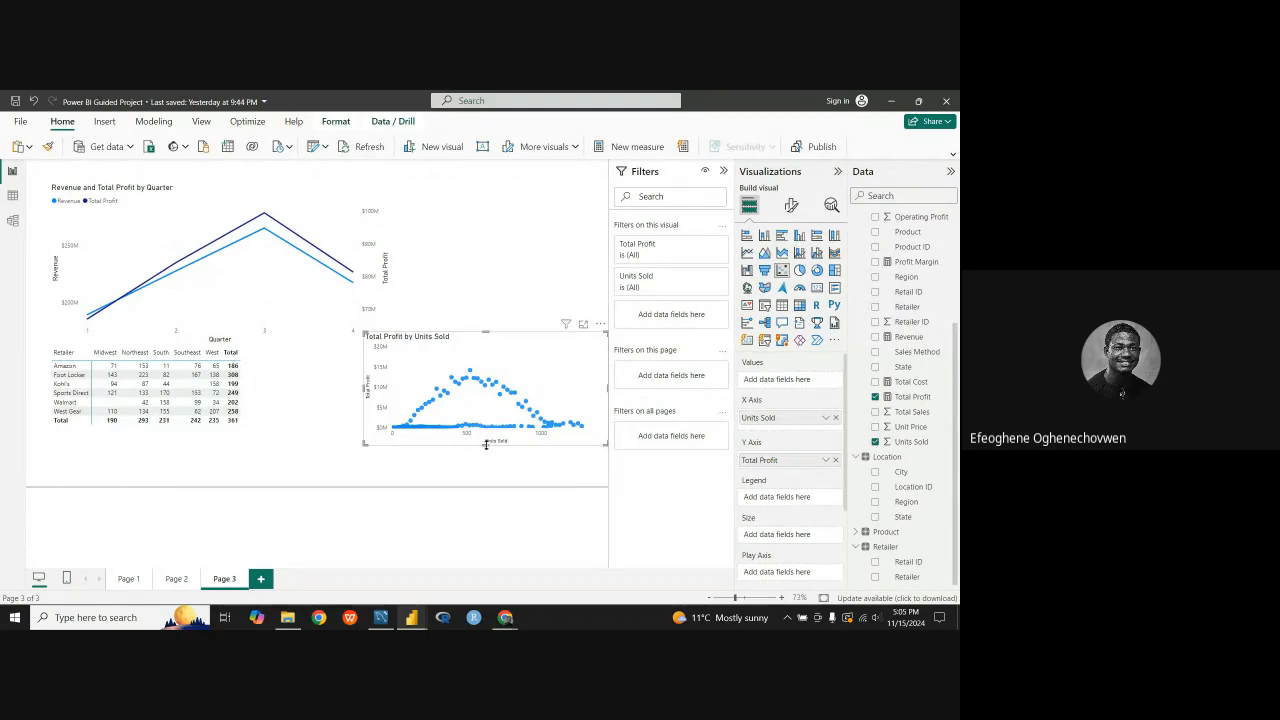
pyautogui.moveTo(494, 449); pyautogui.dragTo(494, 461)
pyautogui.moveTo(515, 355); pyautogui.dragTo(474, 351)
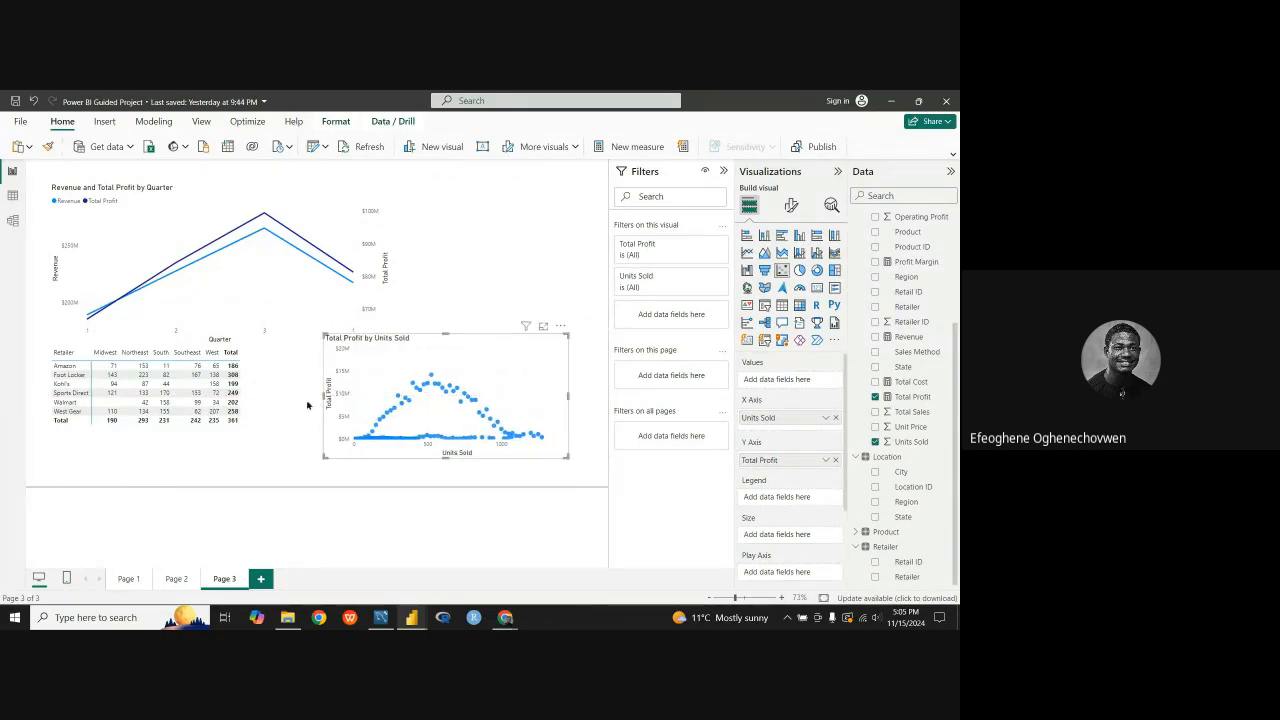
pyautogui.moveTo(323, 400); pyautogui.dragTo(302, 398)
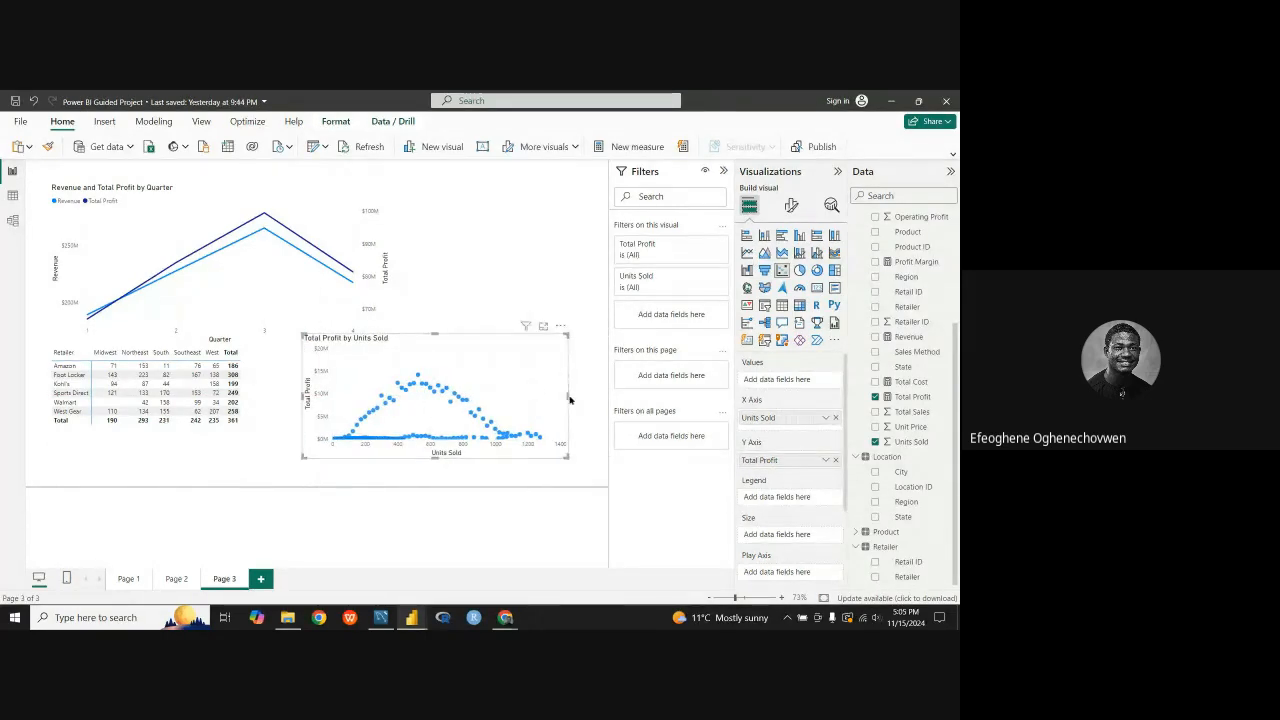
pyautogui.moveTo(566, 398); pyautogui.dragTo(603, 400)
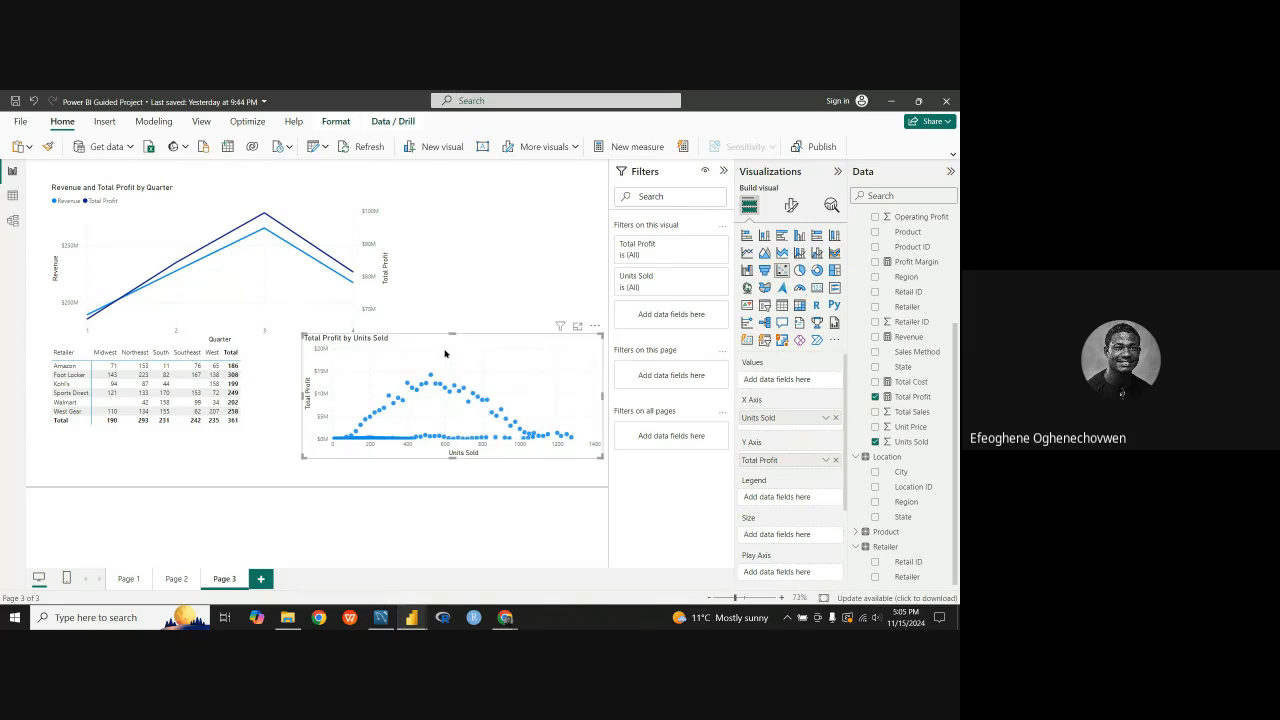
pyautogui.moveTo(452, 342); pyautogui.dragTo(457, 315)
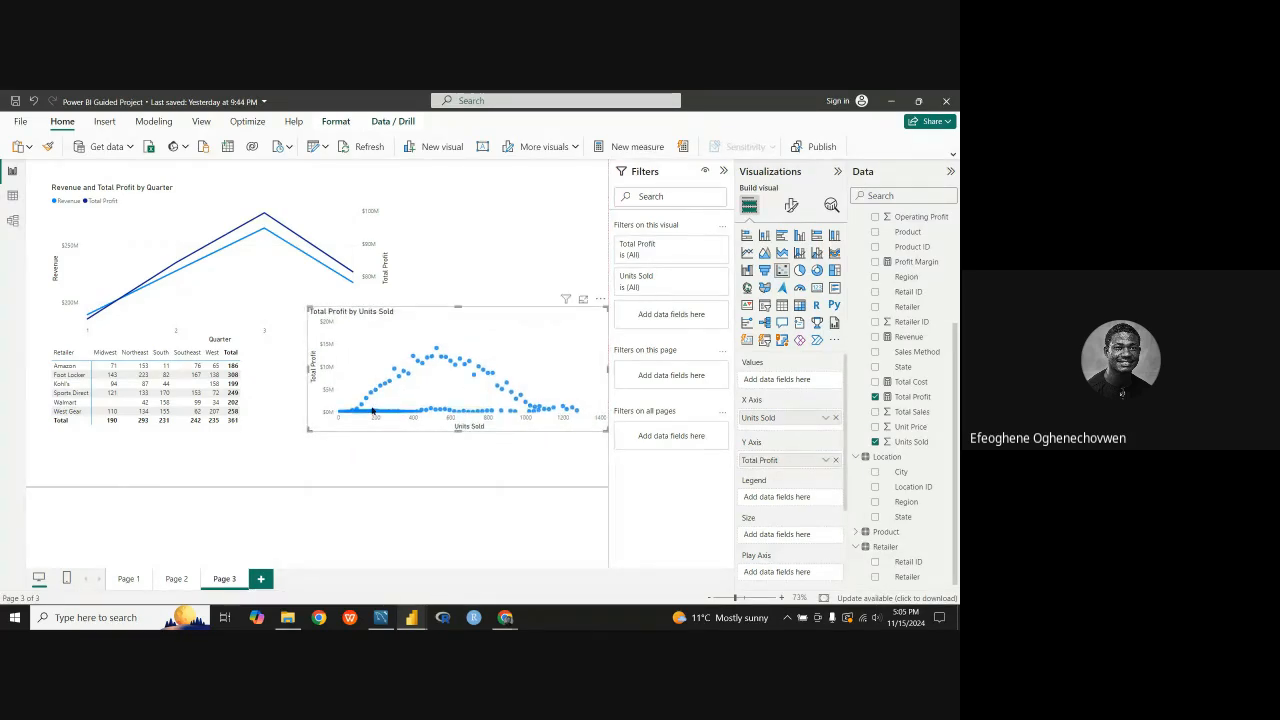
pyautogui.moveTo(311, 370); pyautogui.dragTo(268, 368)
pyautogui.moveTo(445, 433); pyautogui.dragTo(430, 441)
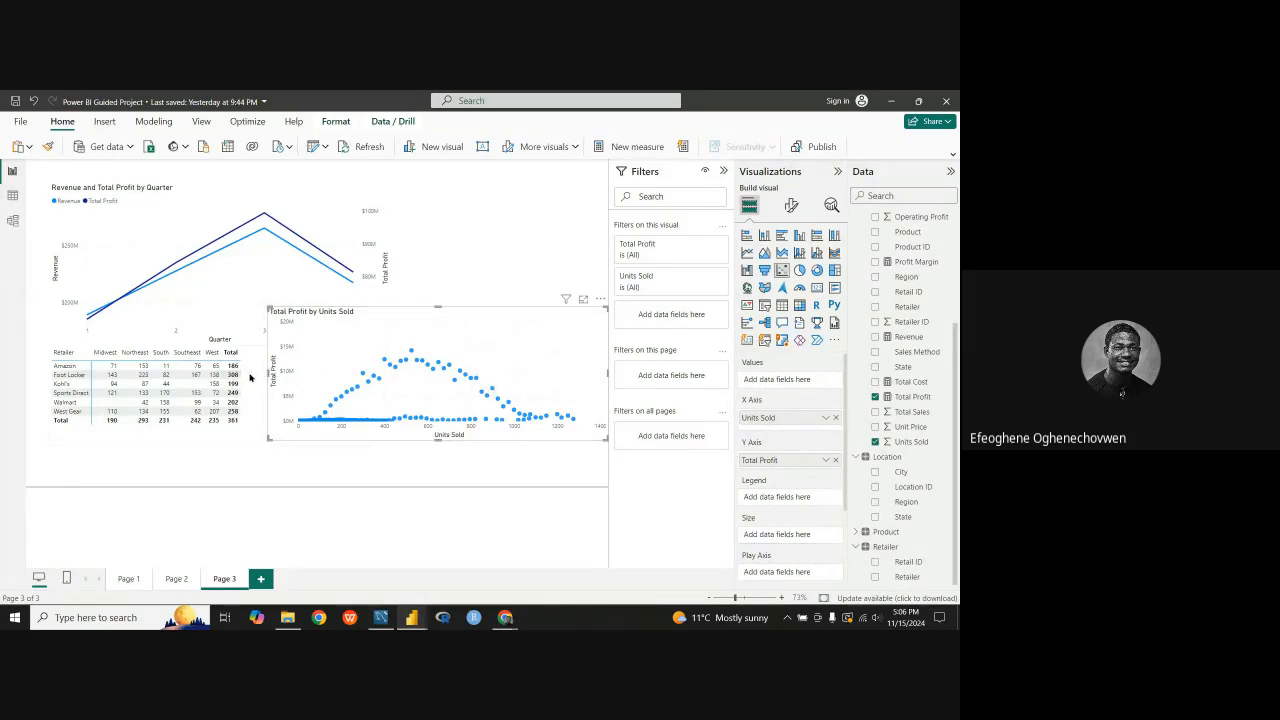
# Step: Enlarge the scatter chart further, stretching it upward over part of the line chart and slightly downward
pyautogui.moveTo(268, 375)
pyautogui.mouseDown()
pyautogui.moveTo(340, 377)
pyautogui.moveTo(291, 375)
pyautogui.mouseUp()
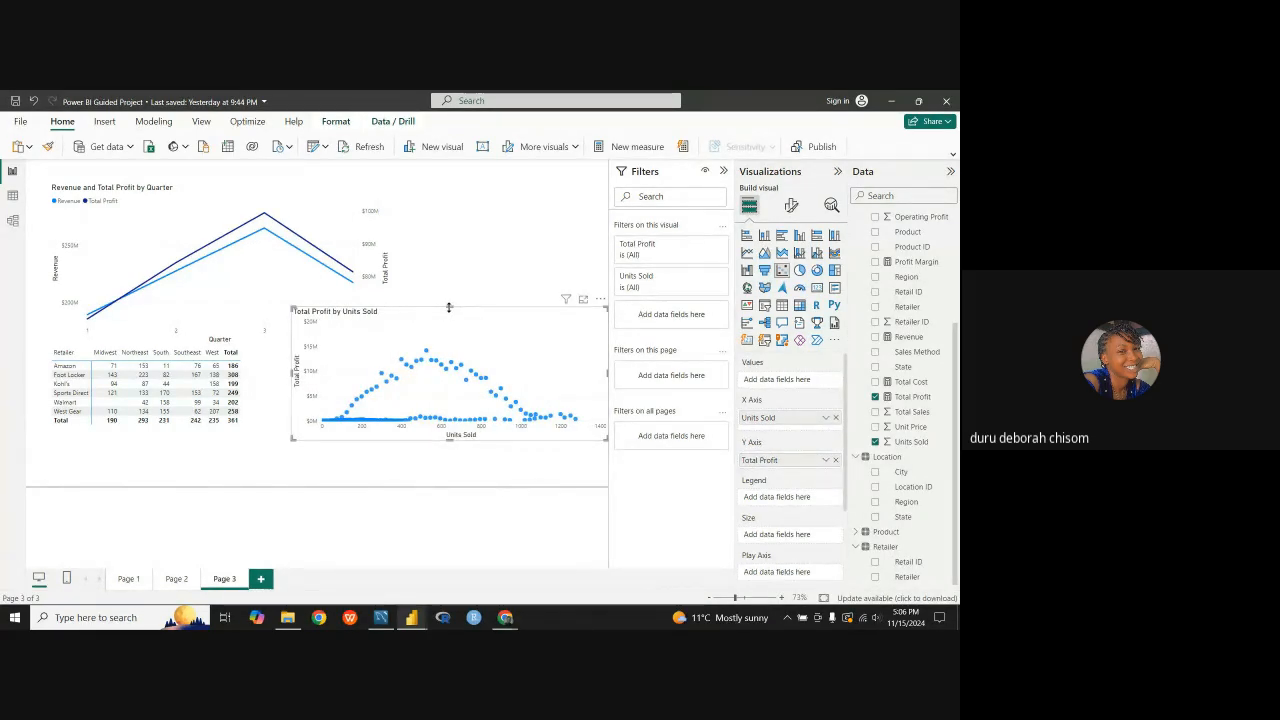
pyautogui.moveTo(449, 307); pyautogui.dragTo(449, 297)
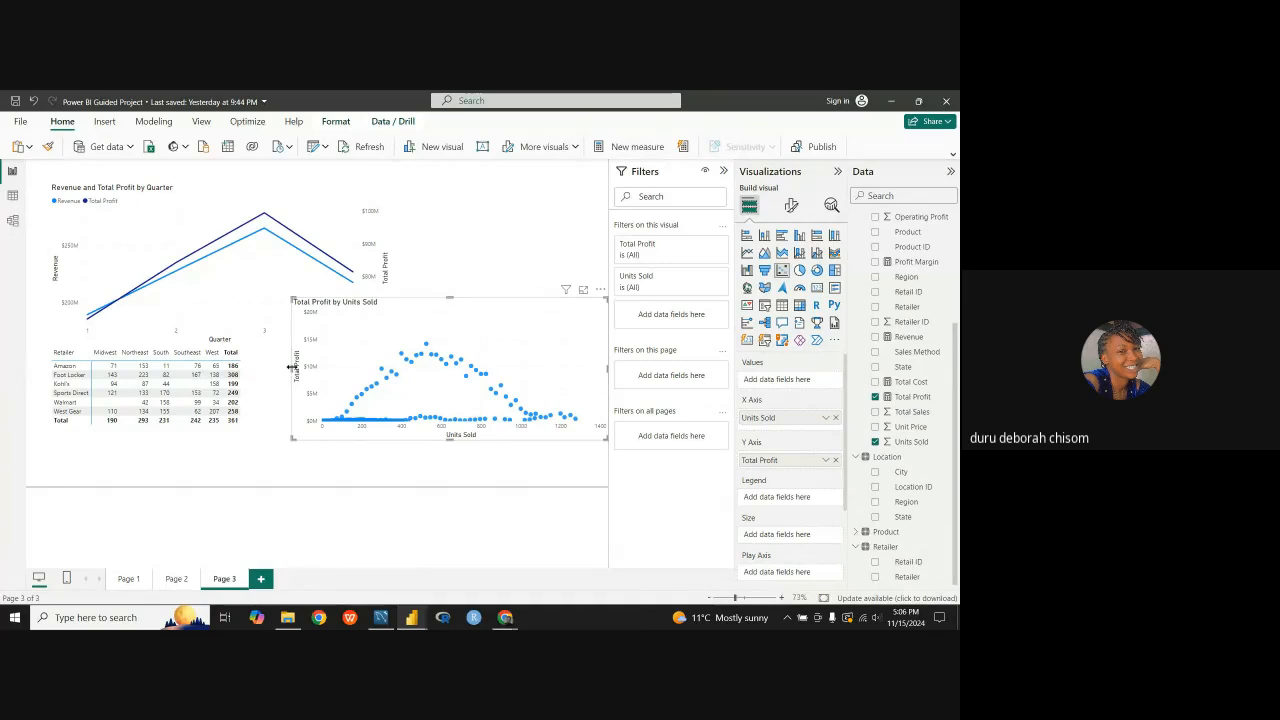
pyautogui.moveTo(296, 374); pyautogui.dragTo(268, 374)
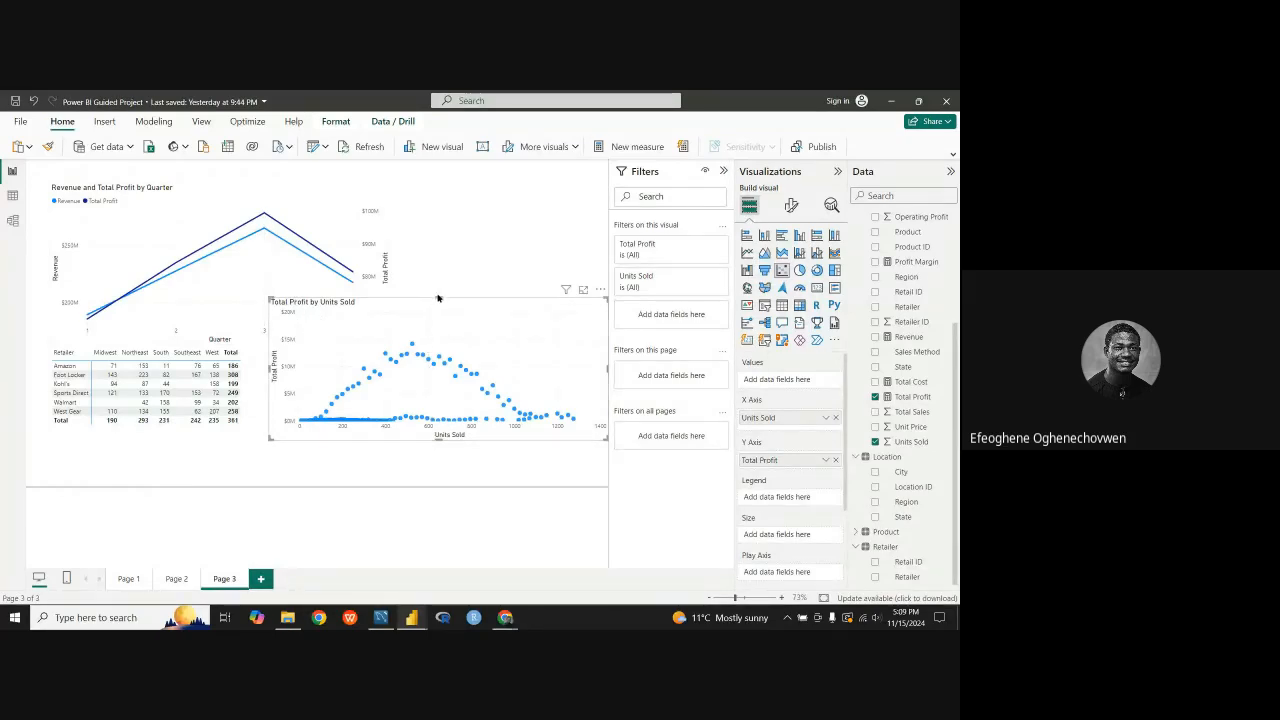
pyautogui.moveTo(437, 296); pyautogui.dragTo(443, 209)
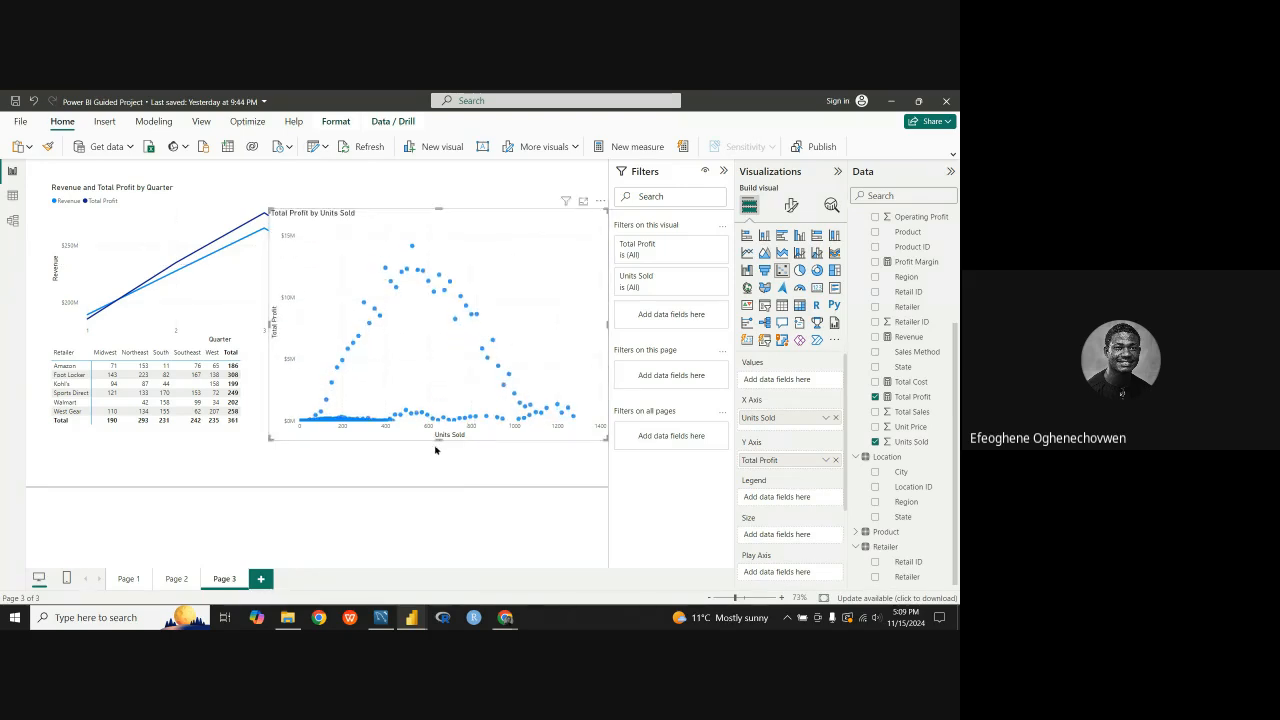
pyautogui.moveTo(437, 443); pyautogui.dragTo(435, 465)
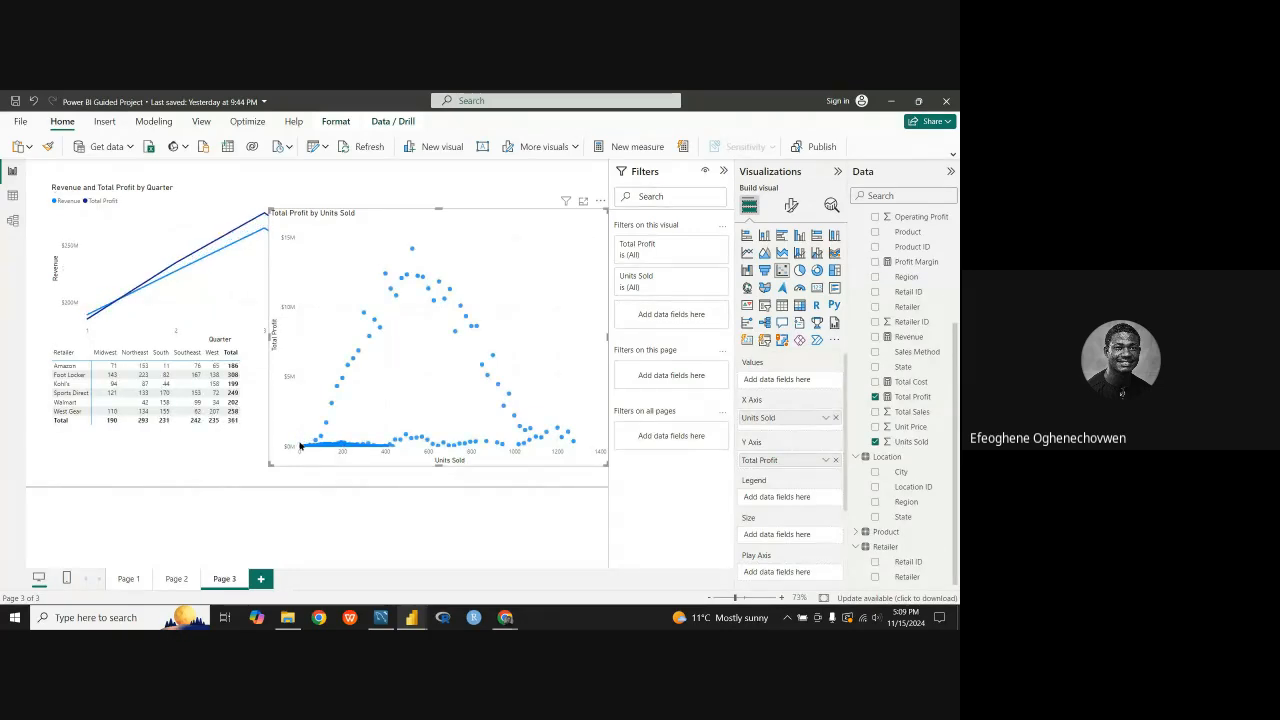
pyautogui.moveTo(344, 450)
pyautogui.moveTo(574, 447)
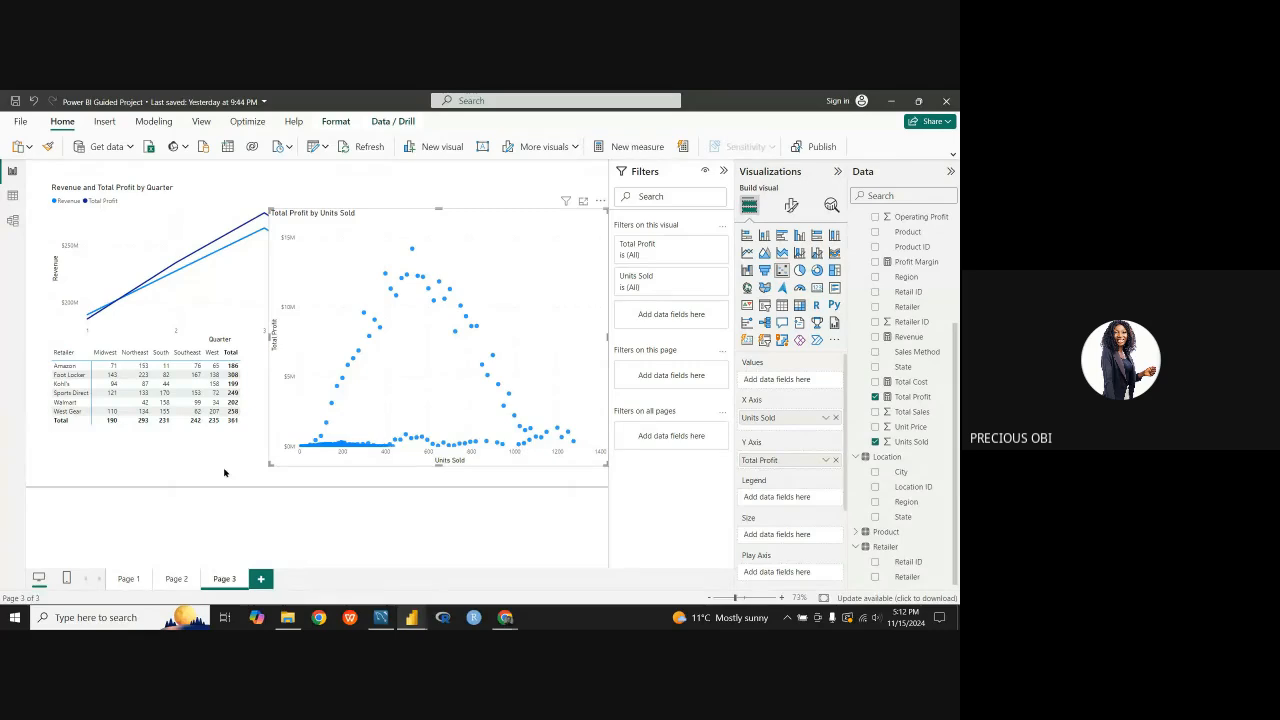
# Step: Shrink the scatter chart beside the line chart, then spread out the line chart and matrix towards the page's left edge
pyautogui.click(224, 472)
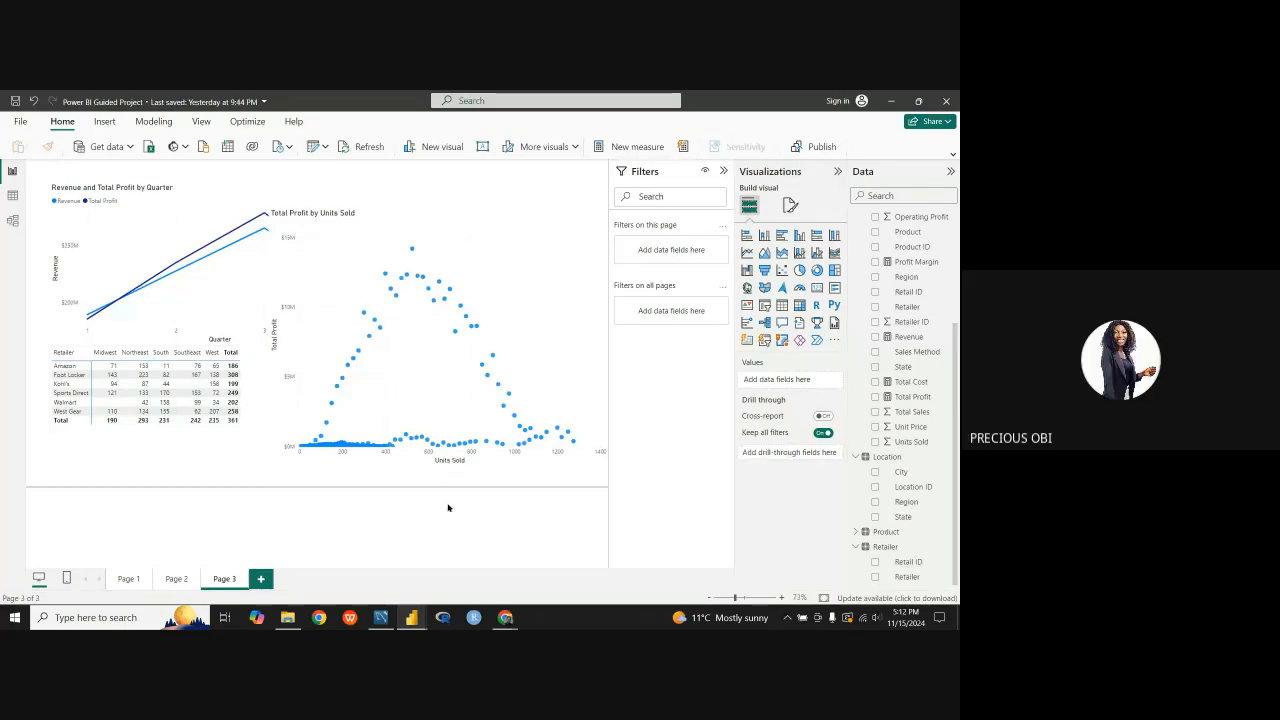
pyautogui.click(432, 211)
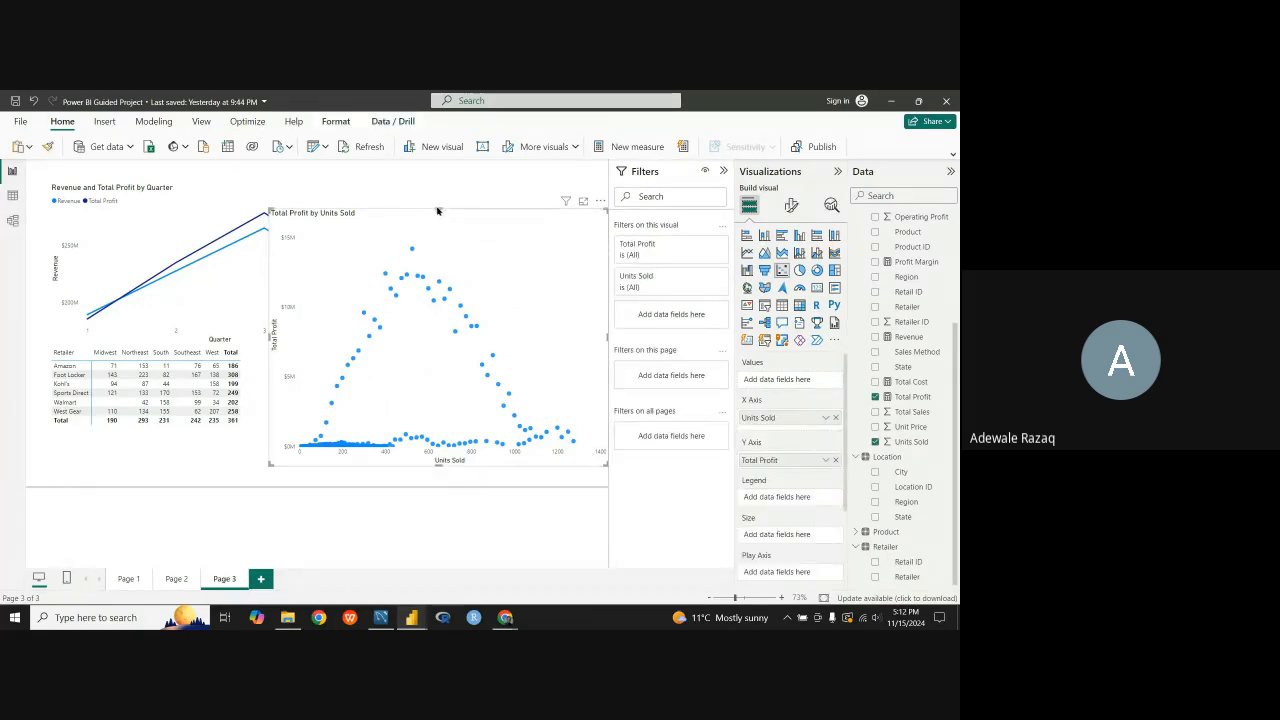
pyautogui.moveTo(436, 209); pyautogui.dragTo(427, 276)
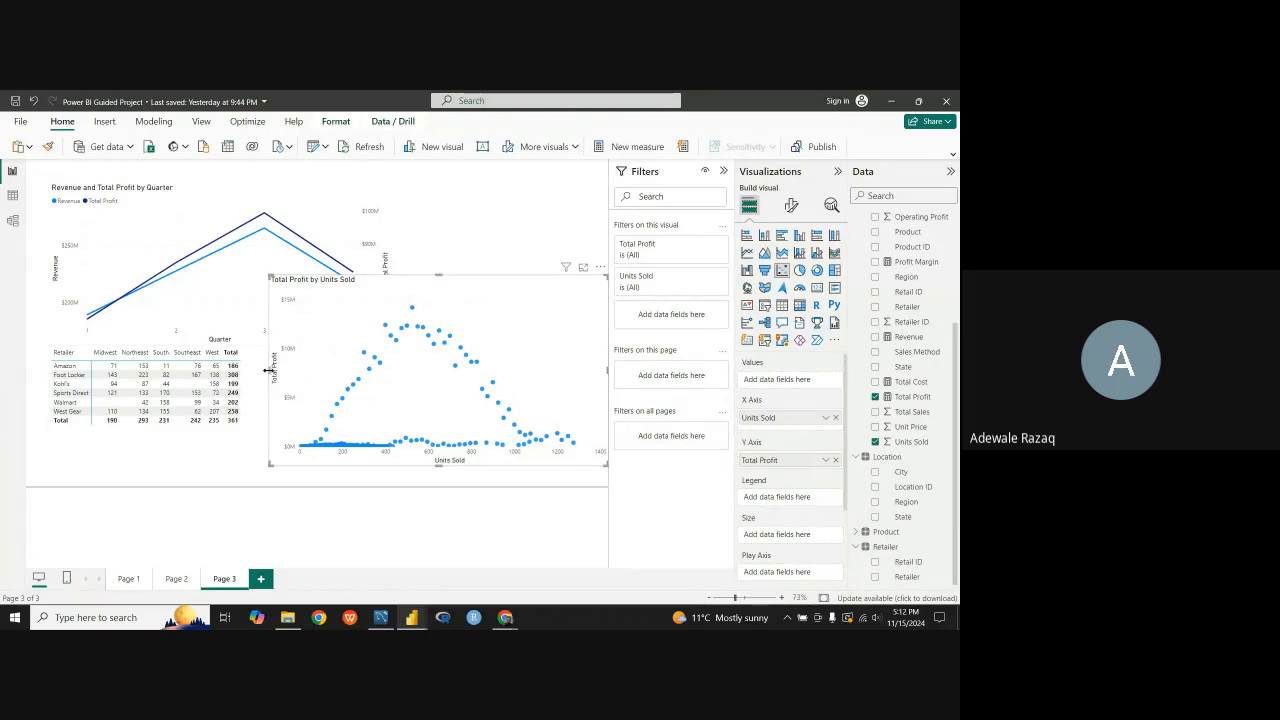
pyautogui.moveTo(269, 370); pyautogui.dragTo(390, 370)
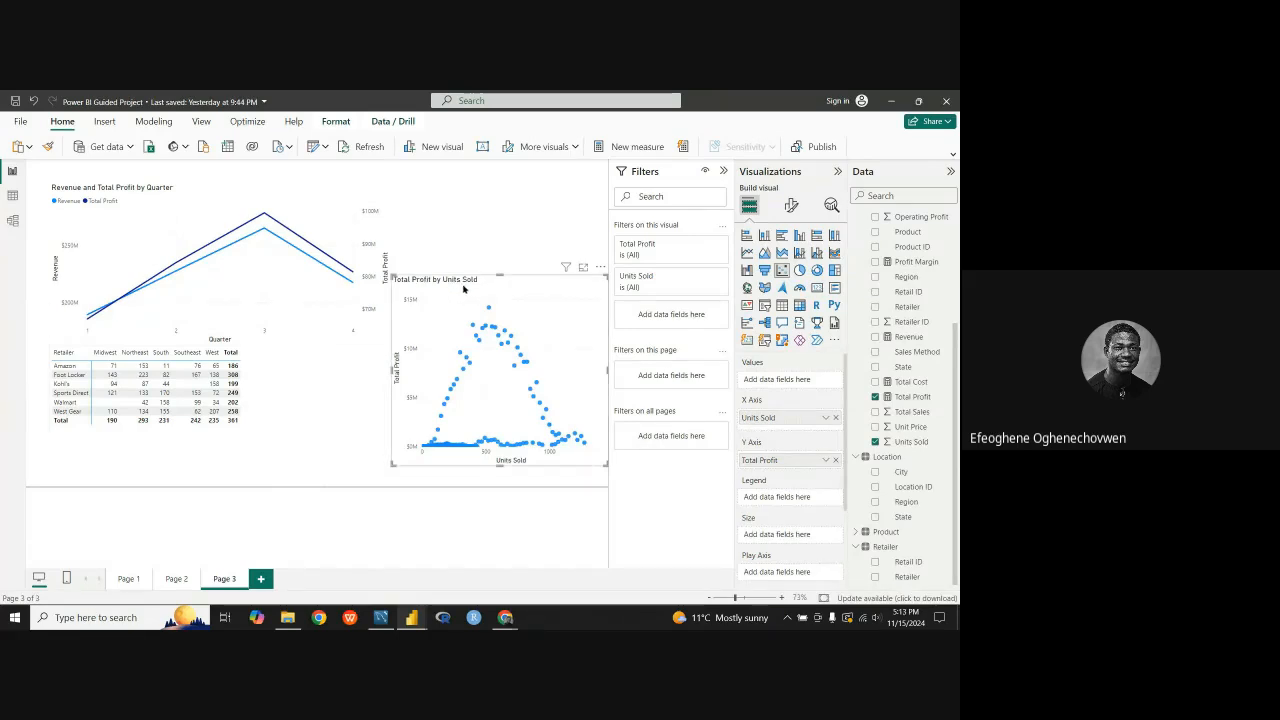
pyautogui.moveTo(519, 289); pyautogui.dragTo(537, 253)
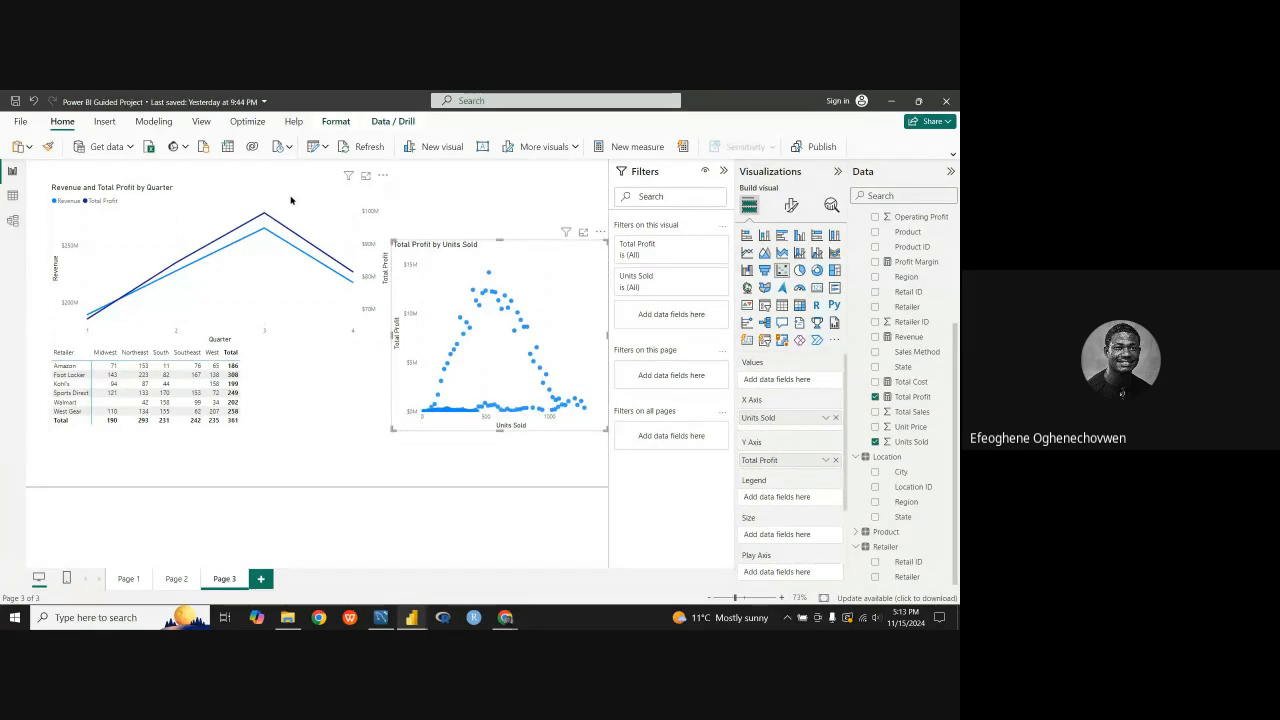
pyautogui.moveTo(291, 200); pyautogui.dragTo(272, 199)
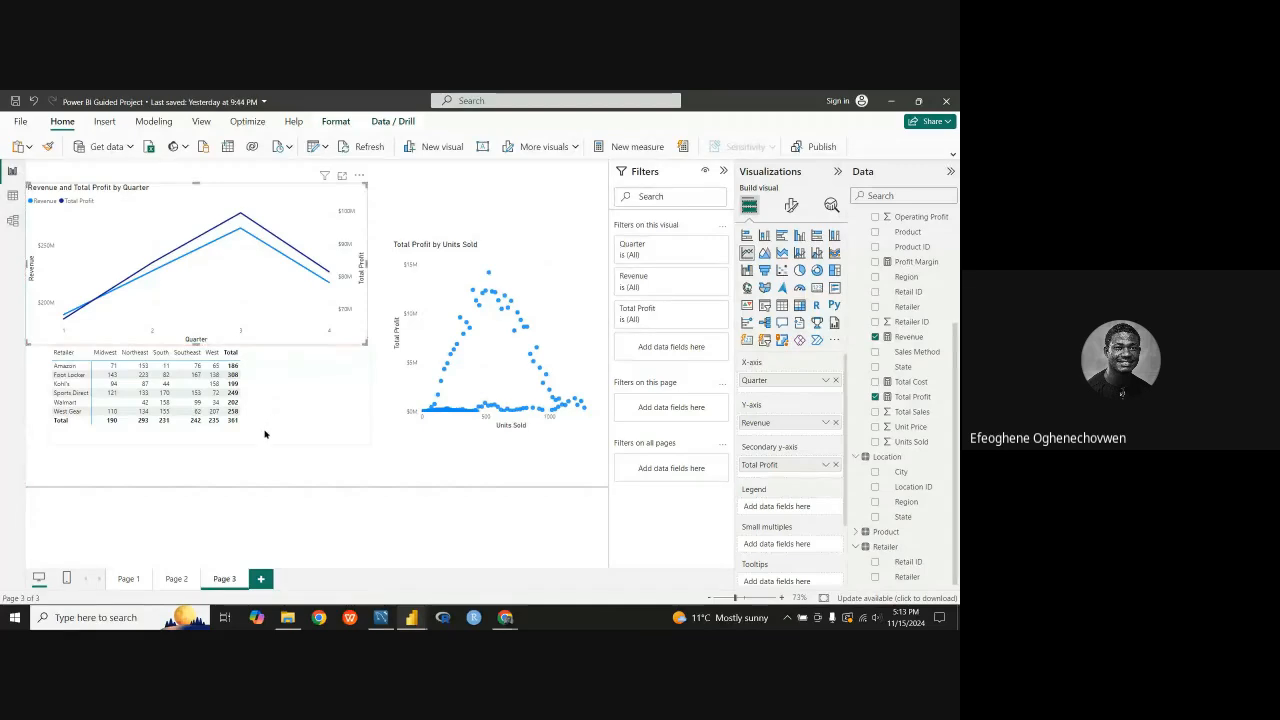
pyautogui.moveTo(266, 434); pyautogui.dragTo(268, 412)
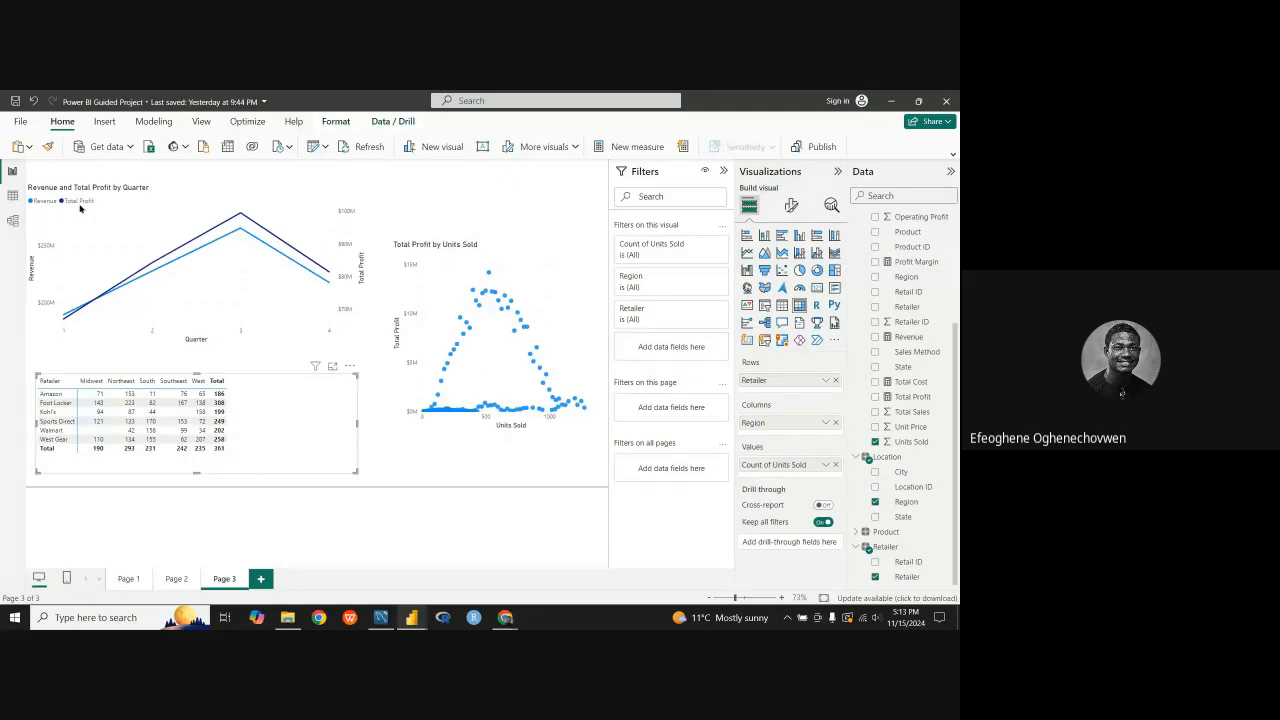
# Step: Examine the Fact table's data rows and return to the report canvas
pyautogui.click(12, 195)
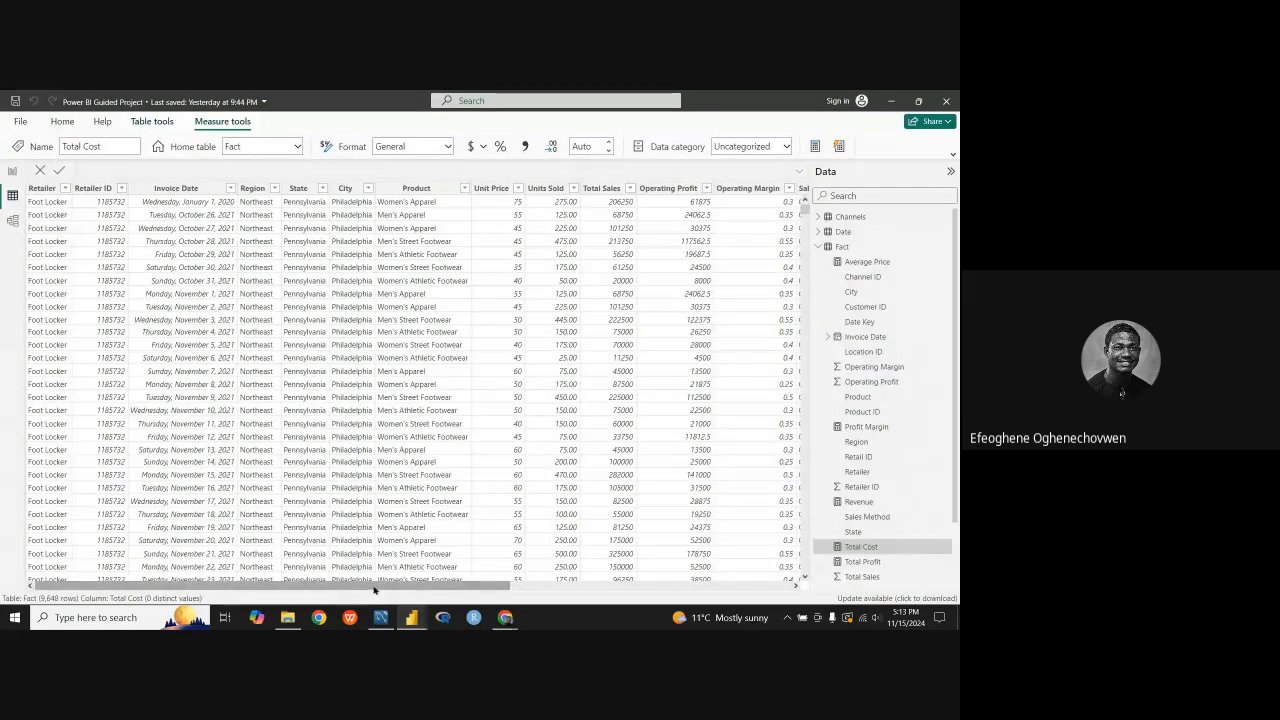
pyautogui.moveTo(374, 590)
pyautogui.mouseDown()
pyautogui.moveTo(635, 590)
pyautogui.moveTo(350, 591)
pyautogui.mouseUp()
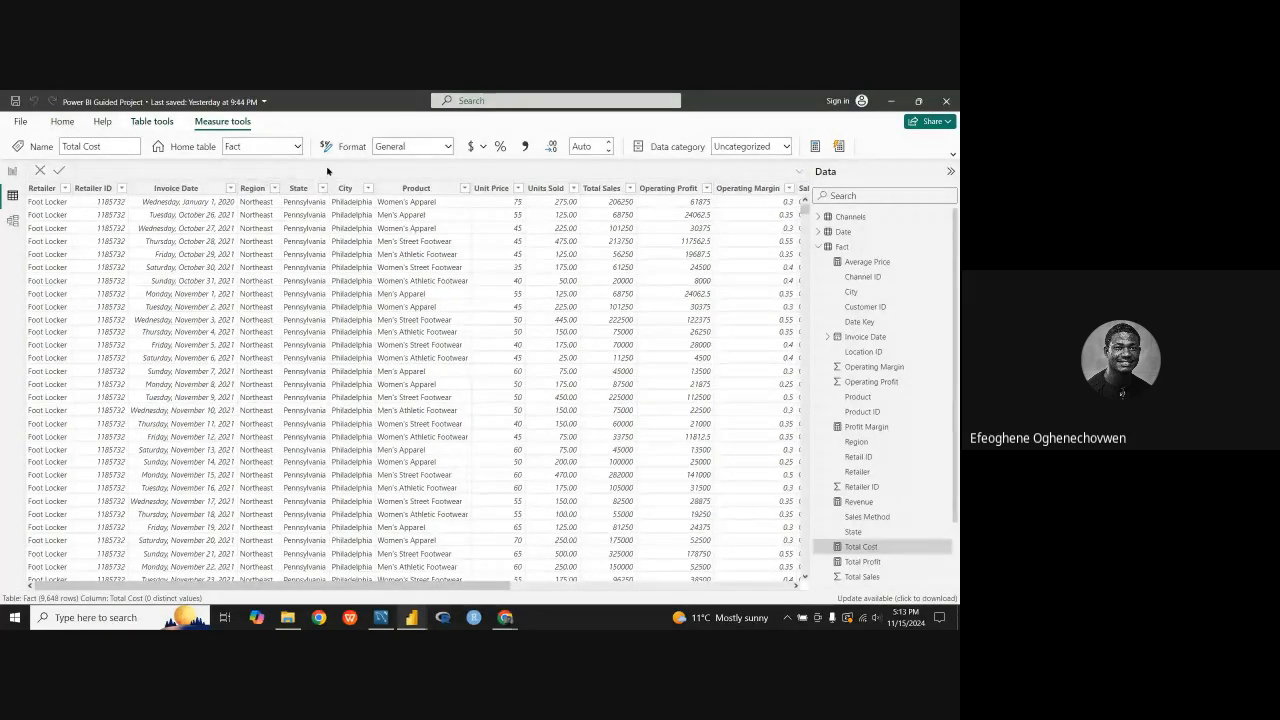
pyautogui.click(12, 171)
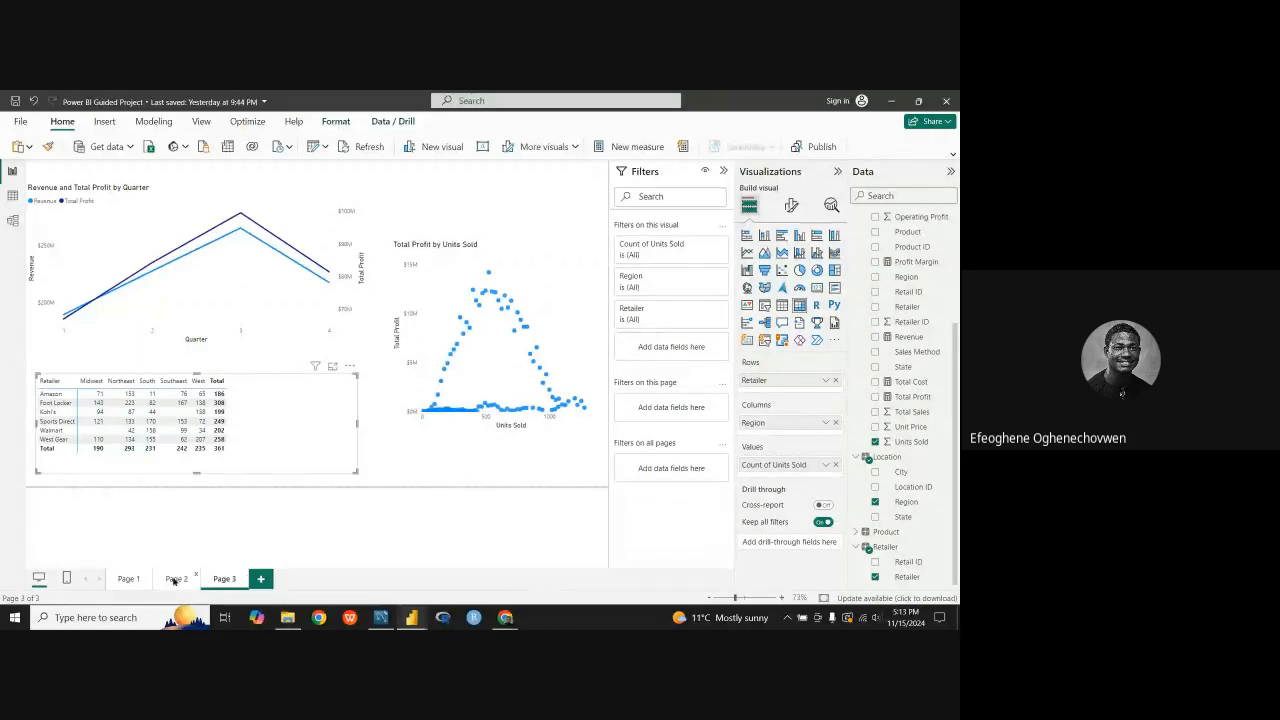
# Step: Add a blank fourth page to the report and return to the KPI cards on Page 1
pyautogui.click(128, 578)
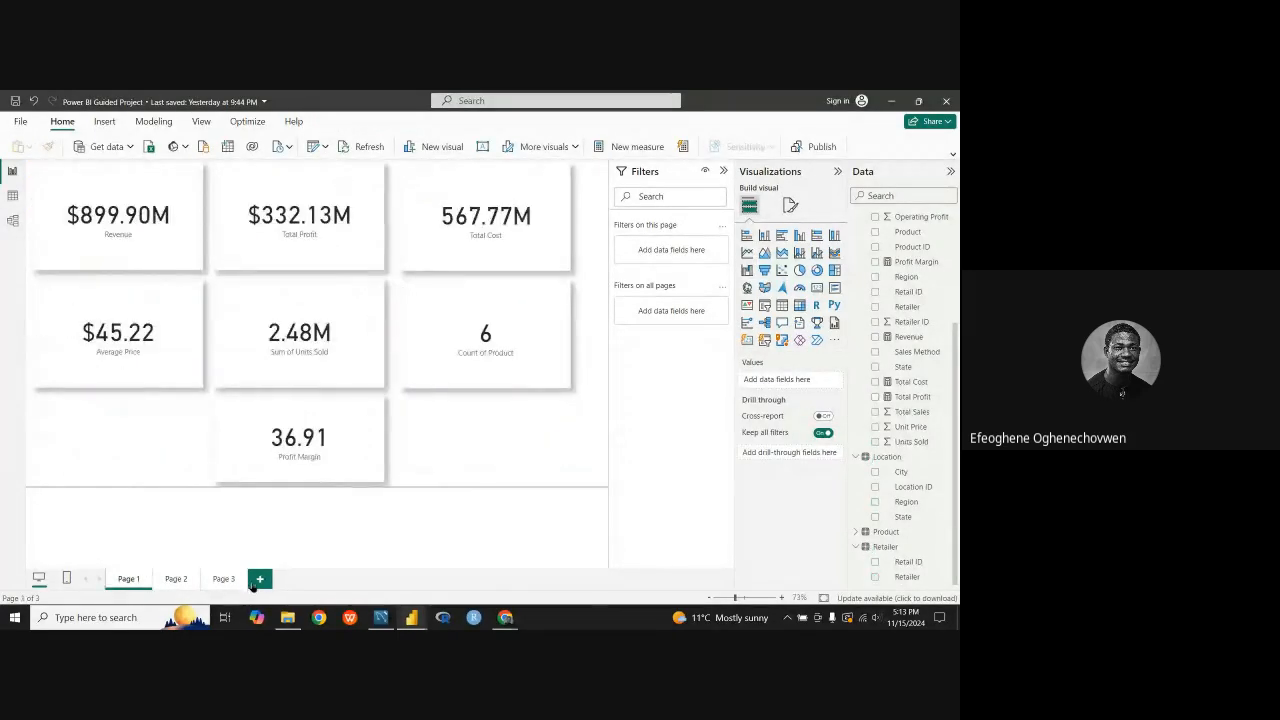
pyautogui.click(259, 578)
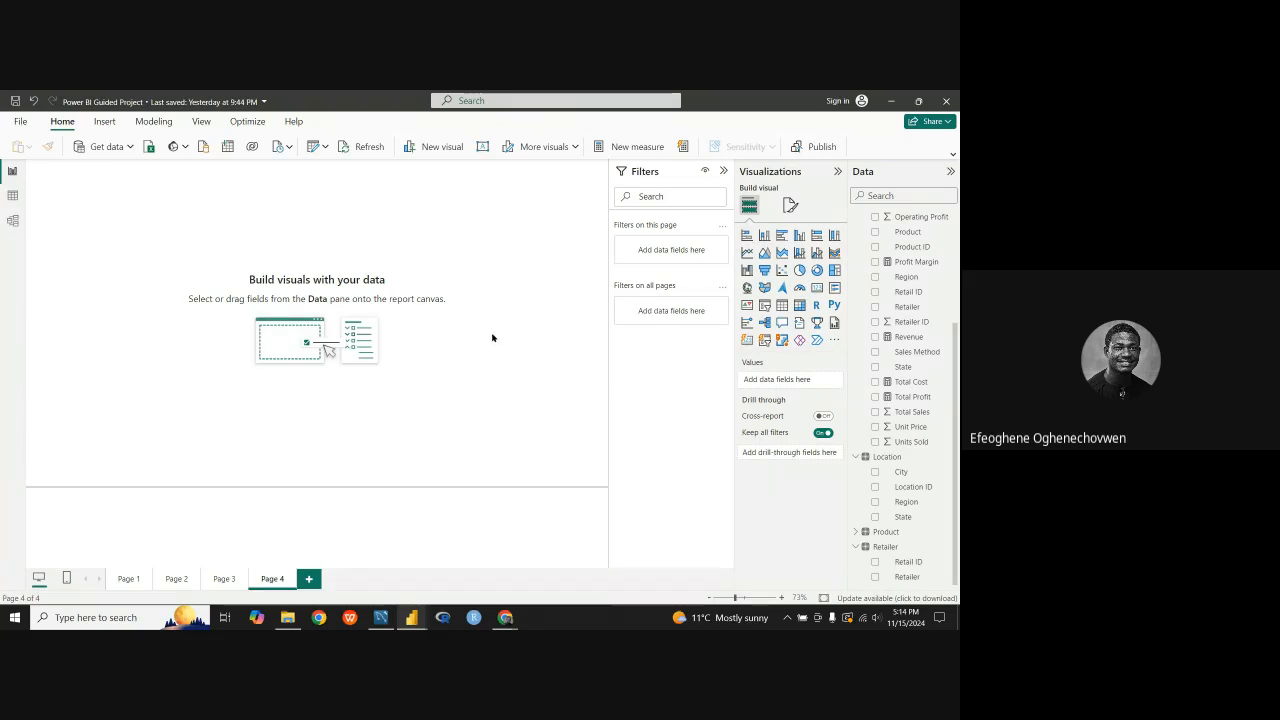
pyautogui.click(136, 580)
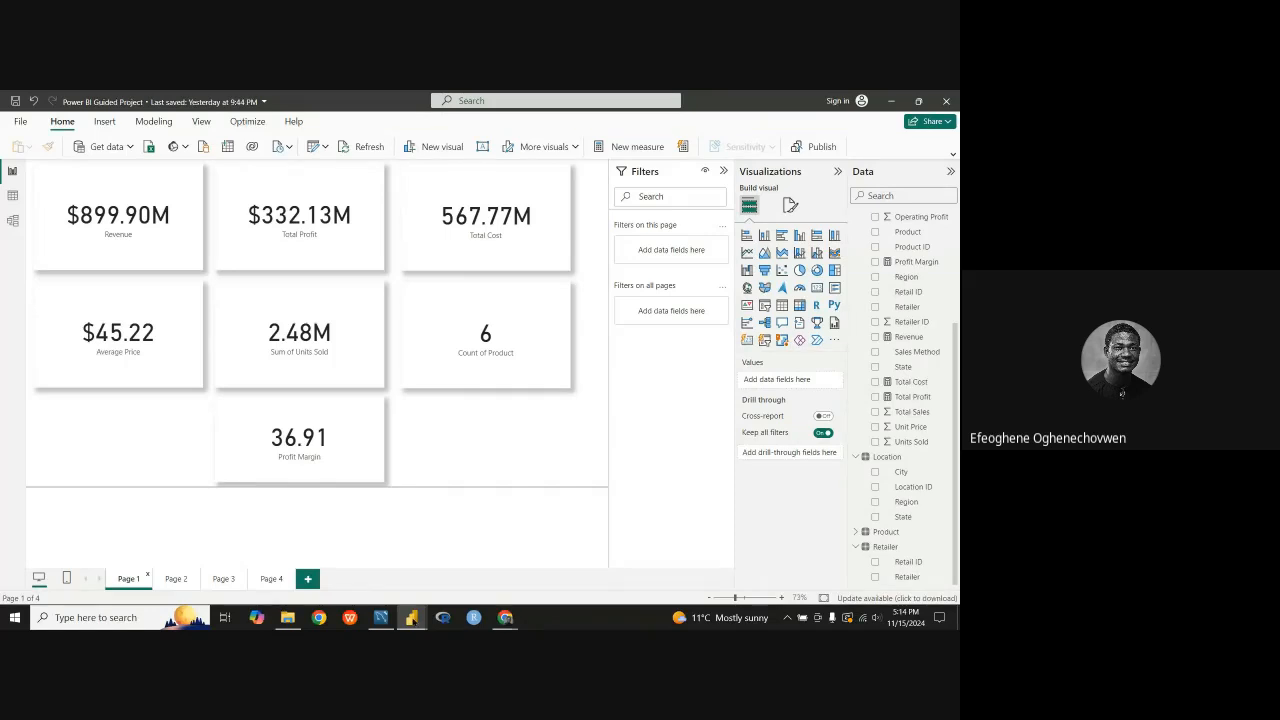
# Step: View the finished Adidas report's dashboard for reference and return to the blank Page 4 of the Power BI Guided Project report
pyautogui.moveTo(411, 617)
pyautogui.click(445, 570)
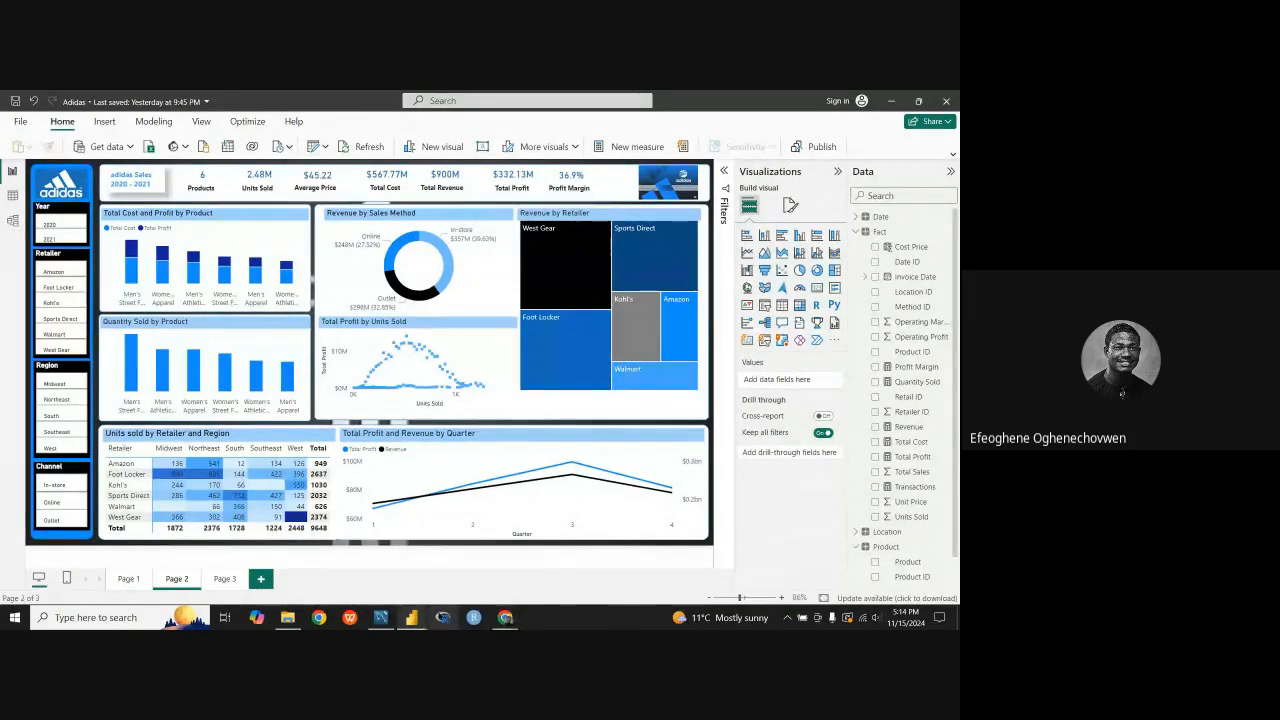
pyautogui.moveTo(411, 617)
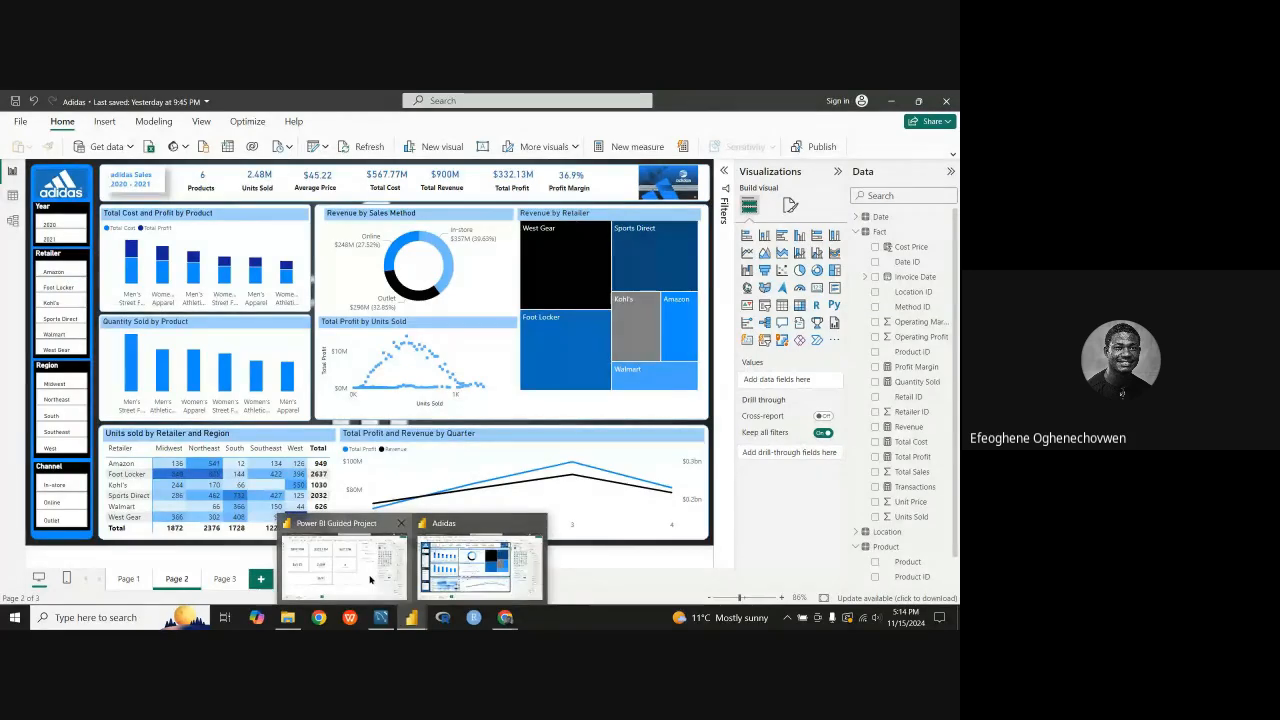
pyautogui.click(370, 580)
pyautogui.click(286, 578)
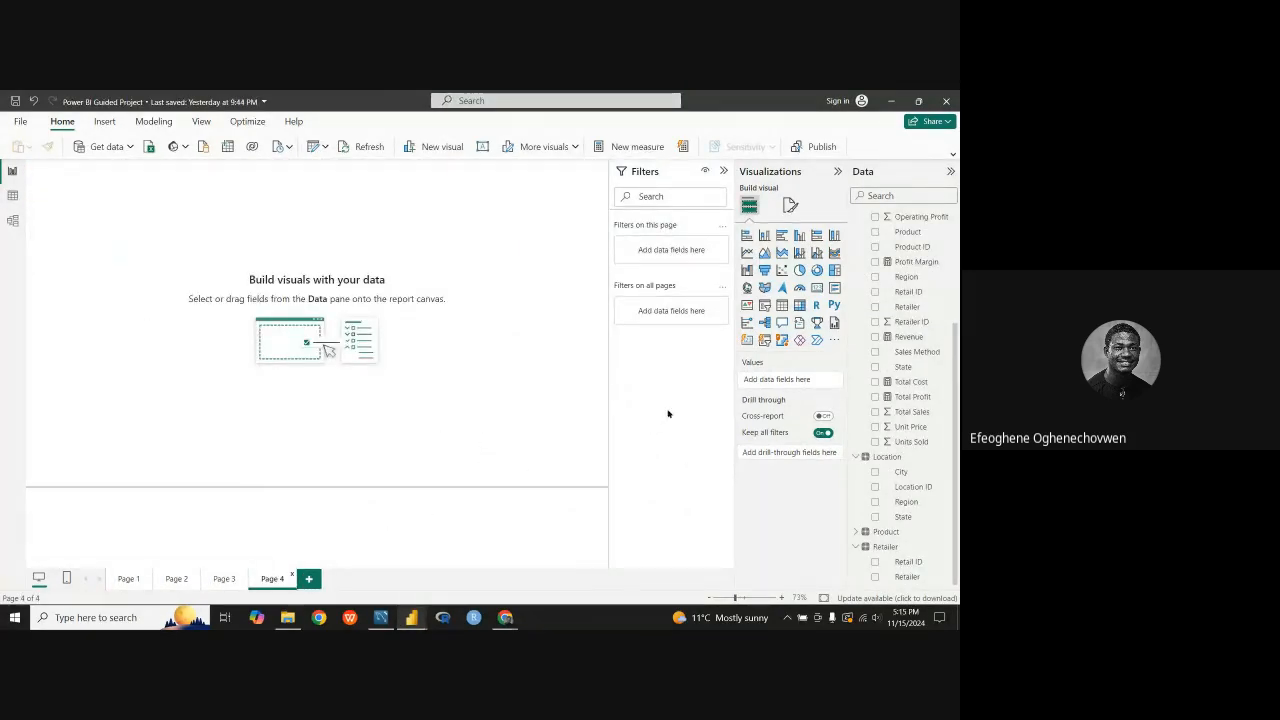
# Step: Open the canvas background settings in the page formatting options of the blank Page 4
pyautogui.click(837, 172)
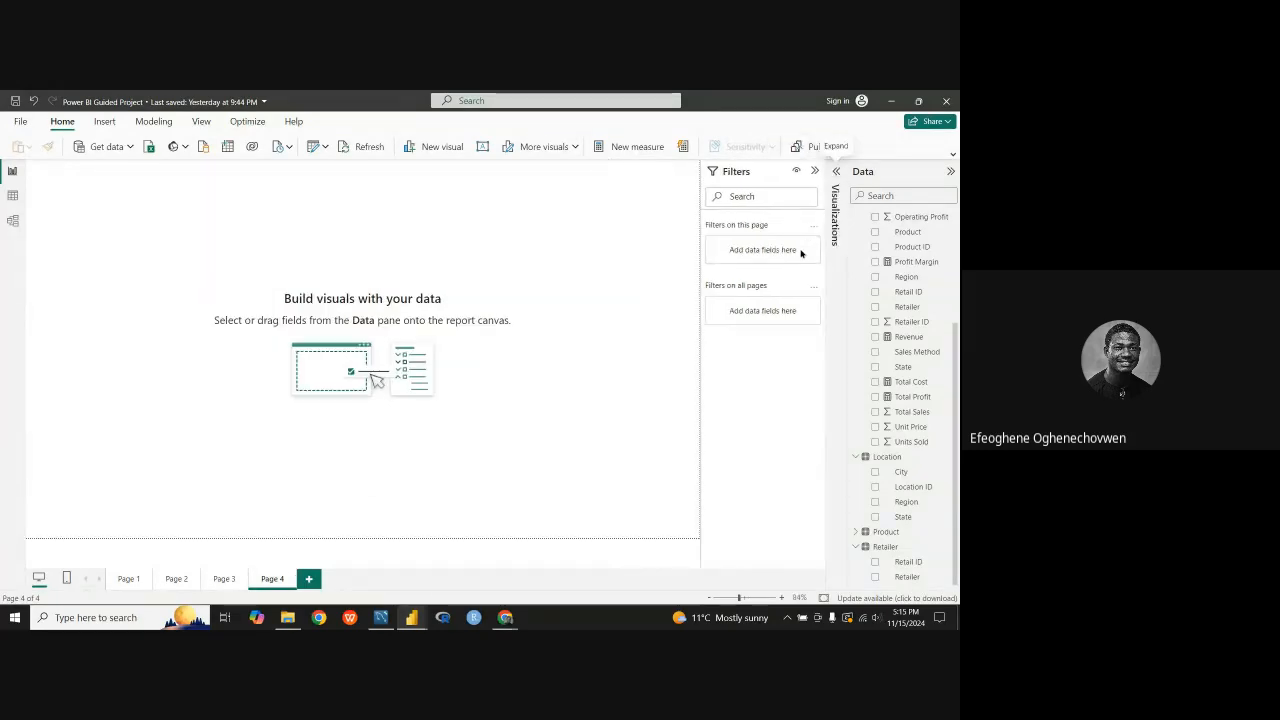
pyautogui.click(824, 174)
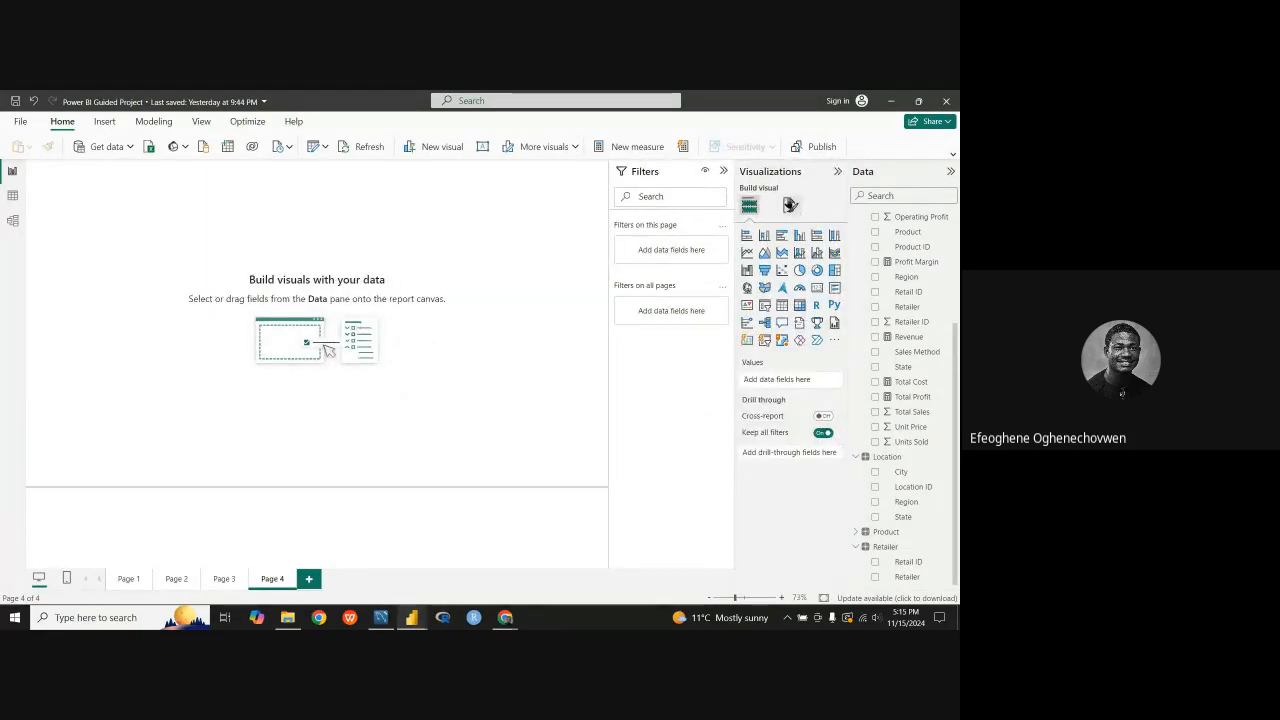
pyautogui.click(790, 205)
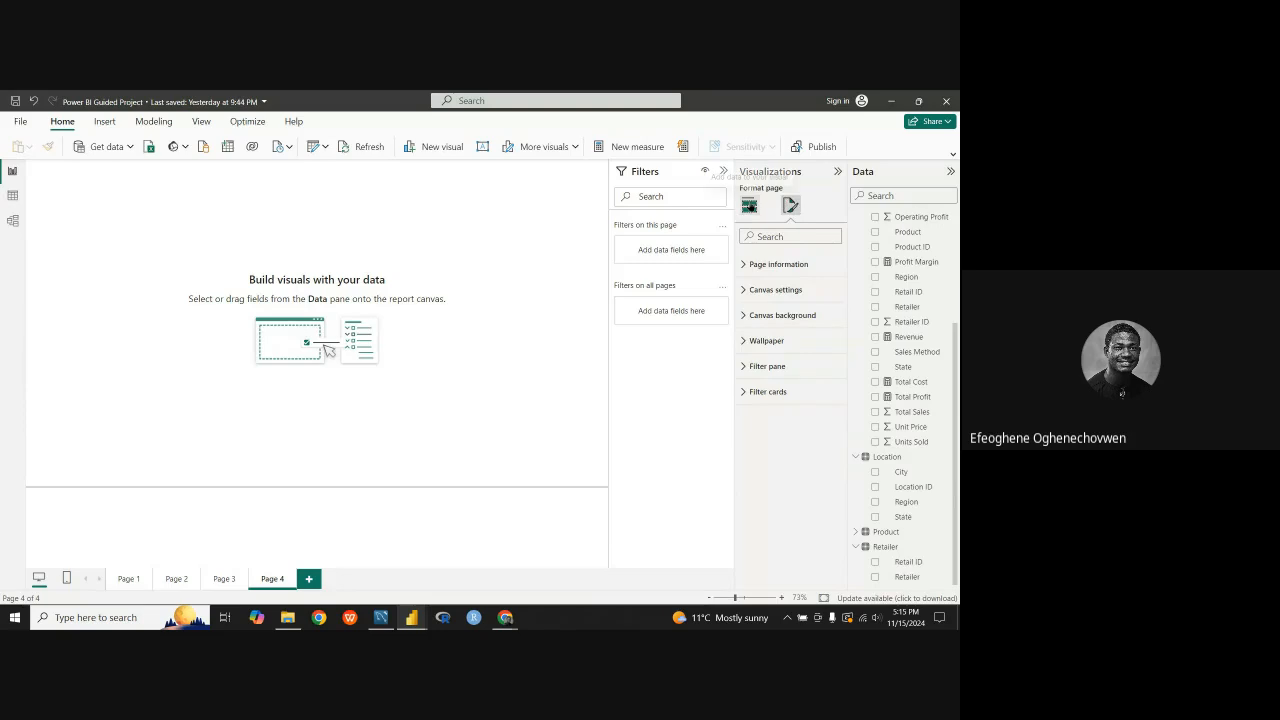
pyautogui.click(749, 205)
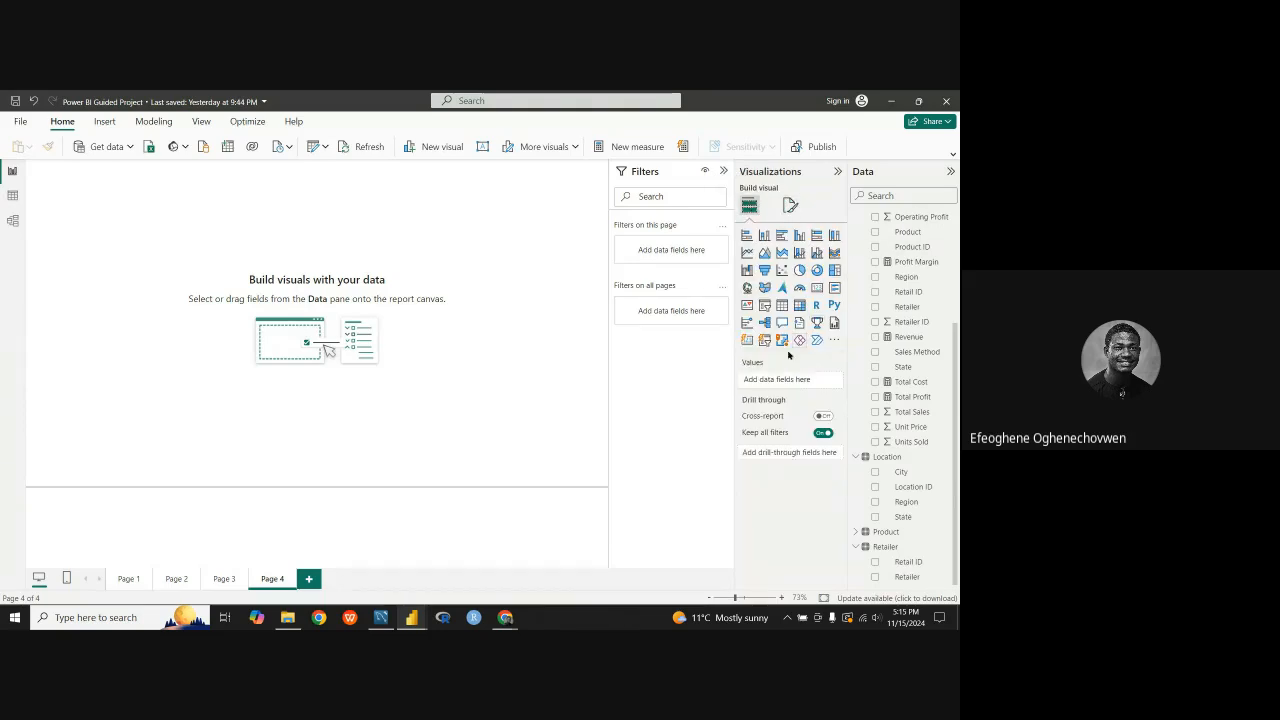
pyautogui.click(790, 205)
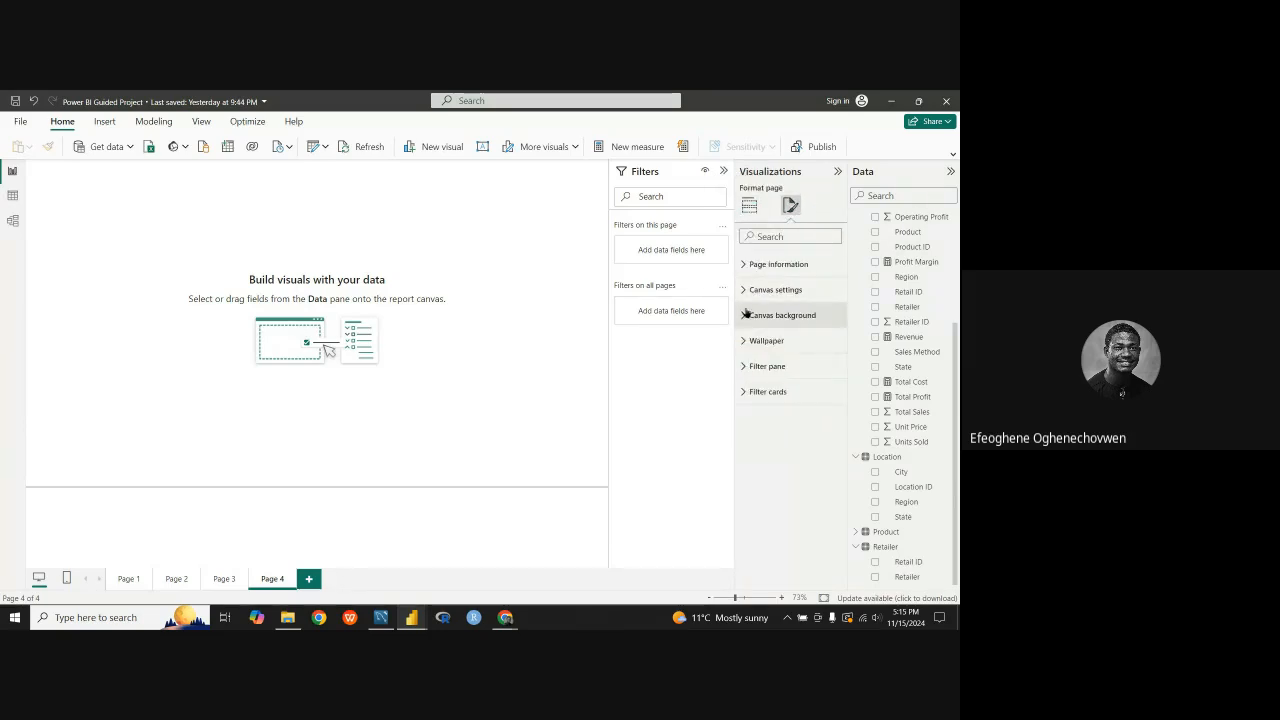
pyautogui.click(749, 205)
pyautogui.click(790, 205)
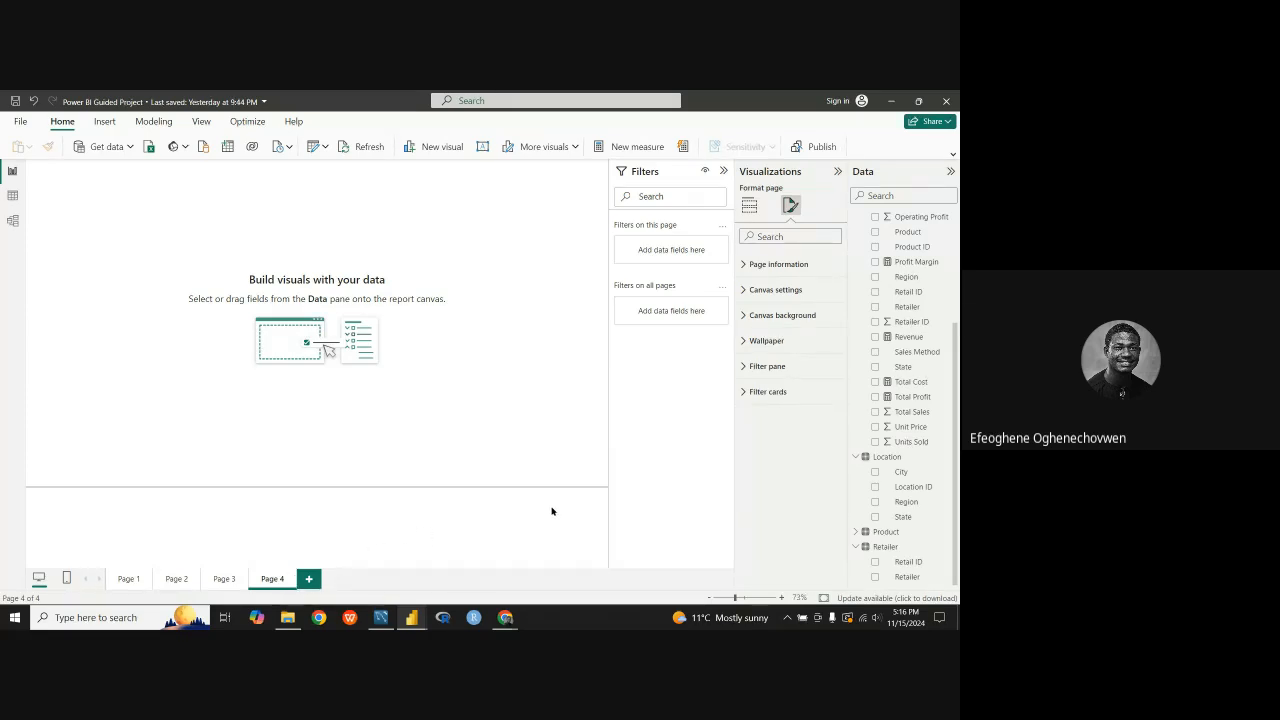
pyautogui.click(219, 588)
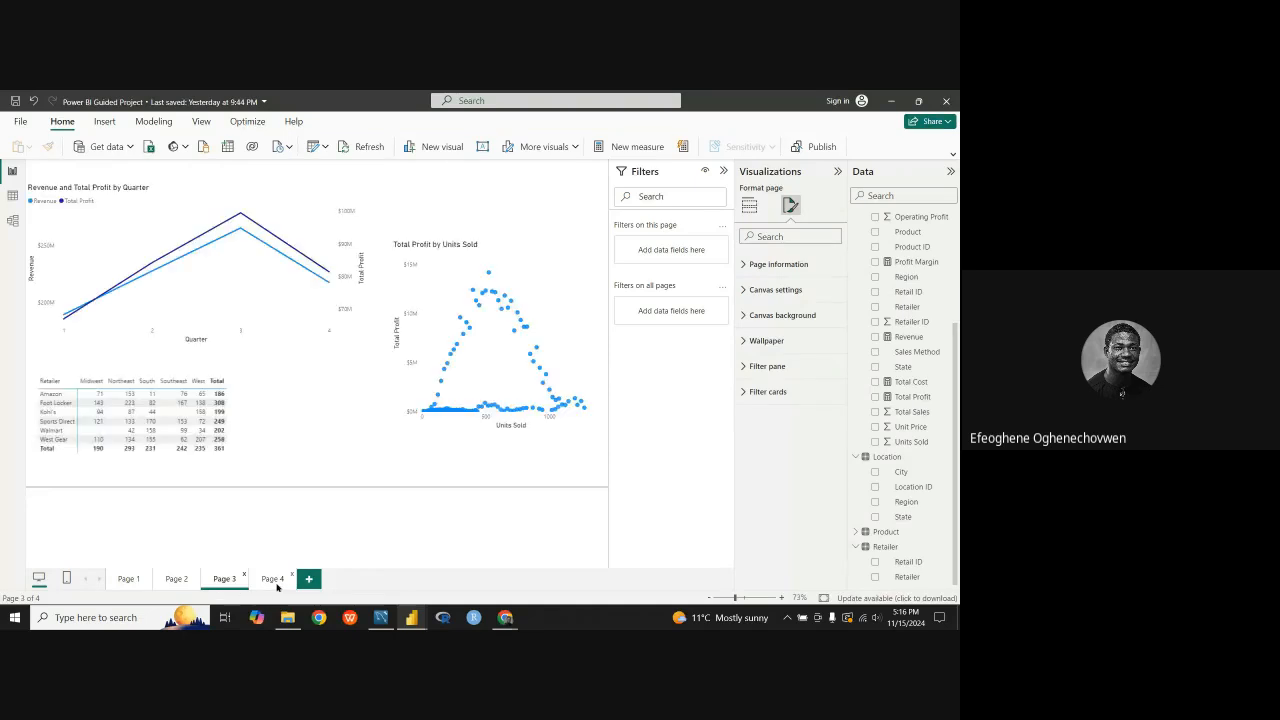
pyautogui.click(277, 586)
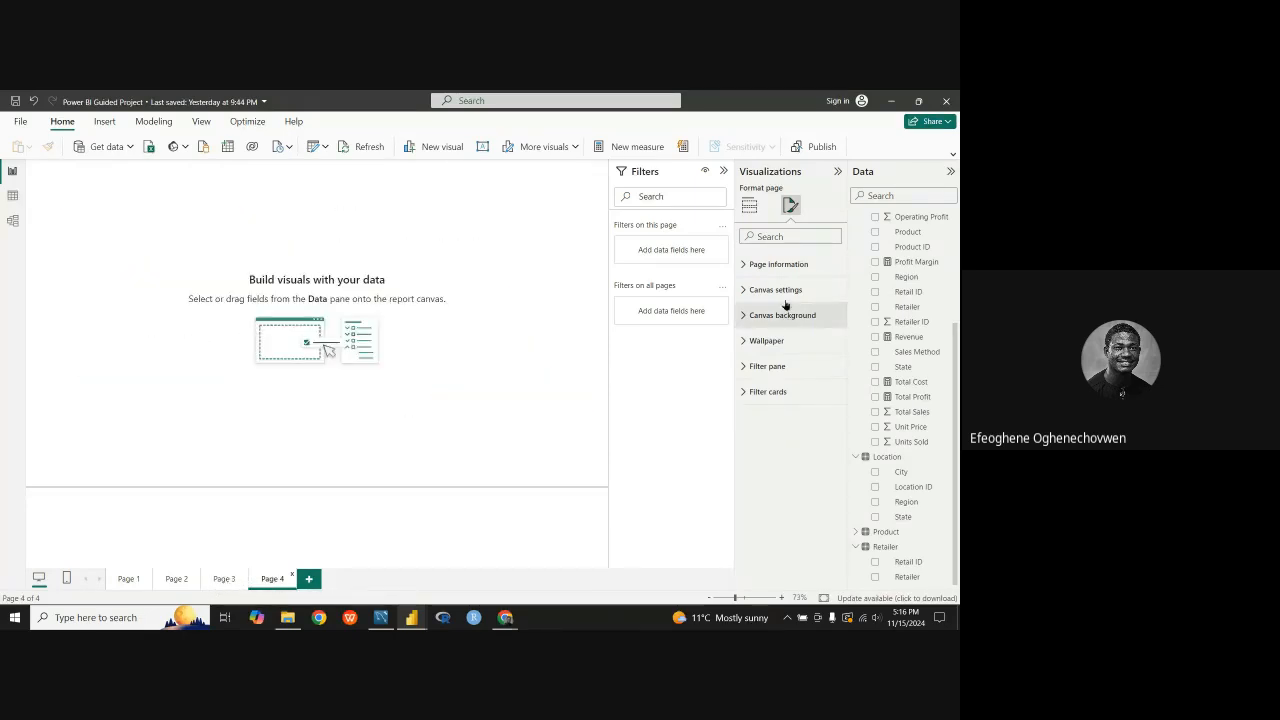
pyautogui.click(752, 318)
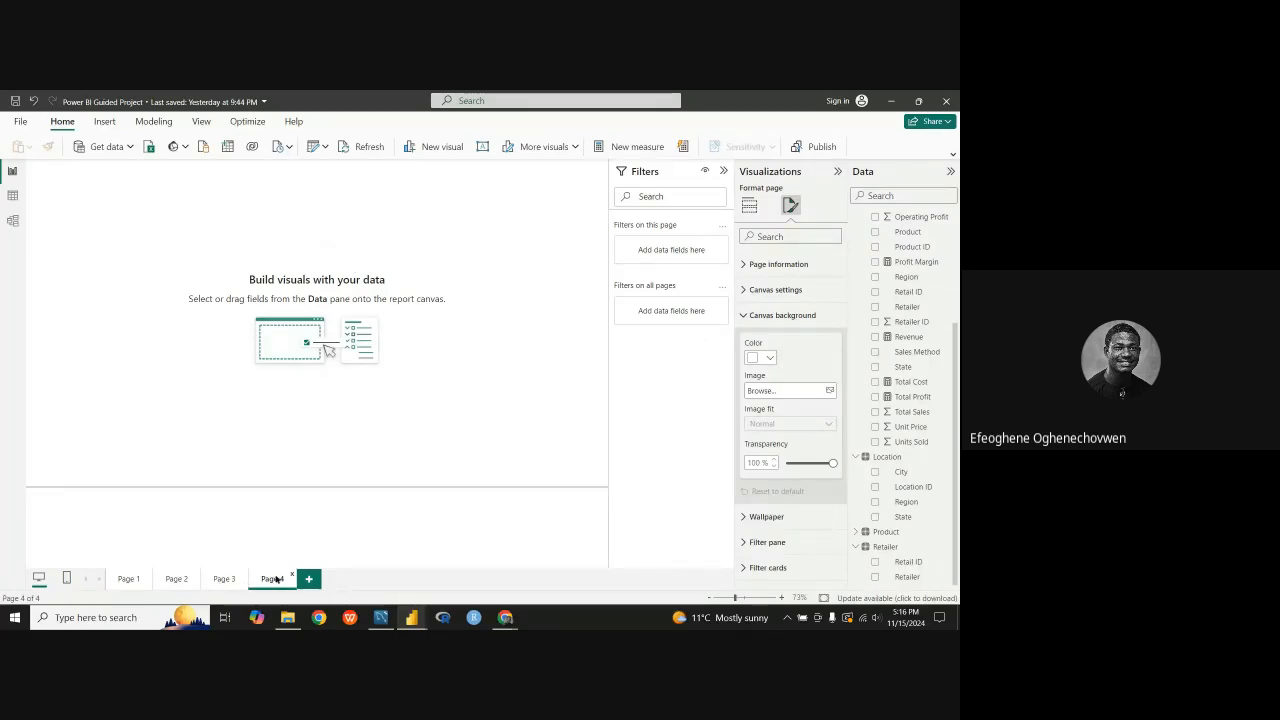
# Step: Check the background of the finished Adidas dashboard and return to Page 4 of the guided project
pyautogui.moveTo(413, 618)
pyautogui.click(408, 548)
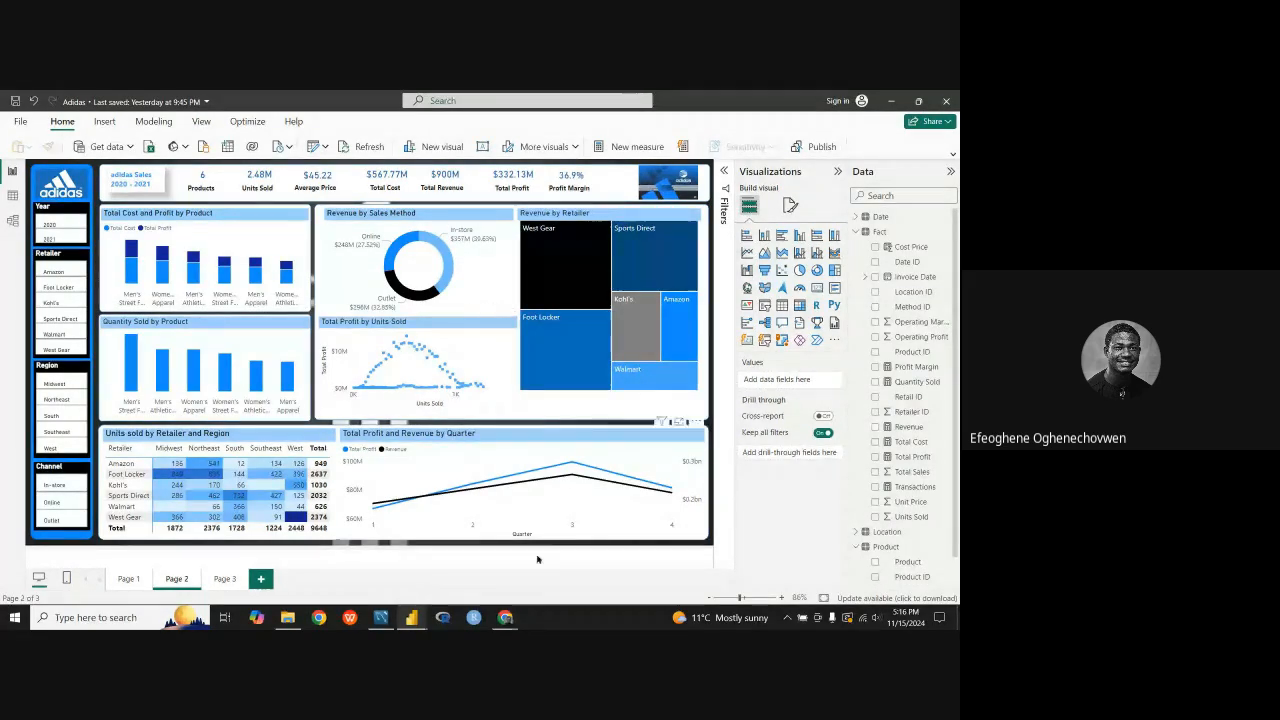
pyautogui.moveTo(424, 594)
pyautogui.click(331, 572)
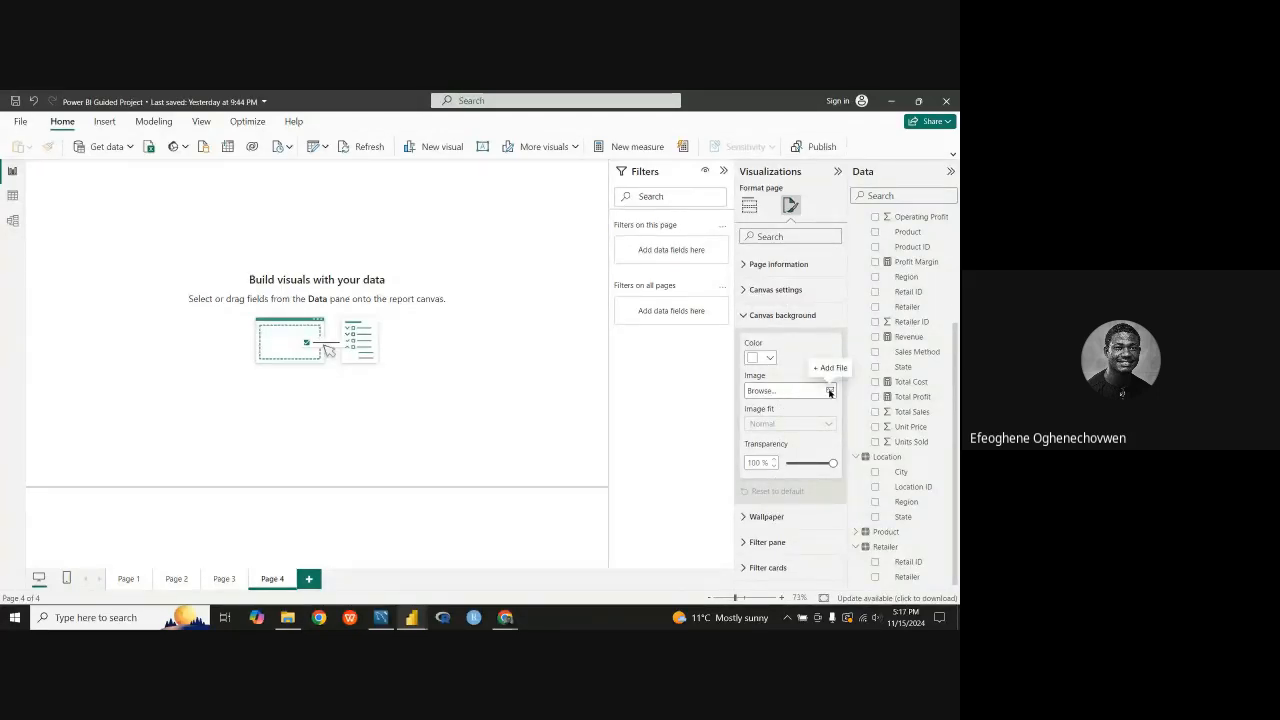
# Step: Add the Adid picture from the Tefem folder as Page 4's canvas background image
pyautogui.click(829, 391)
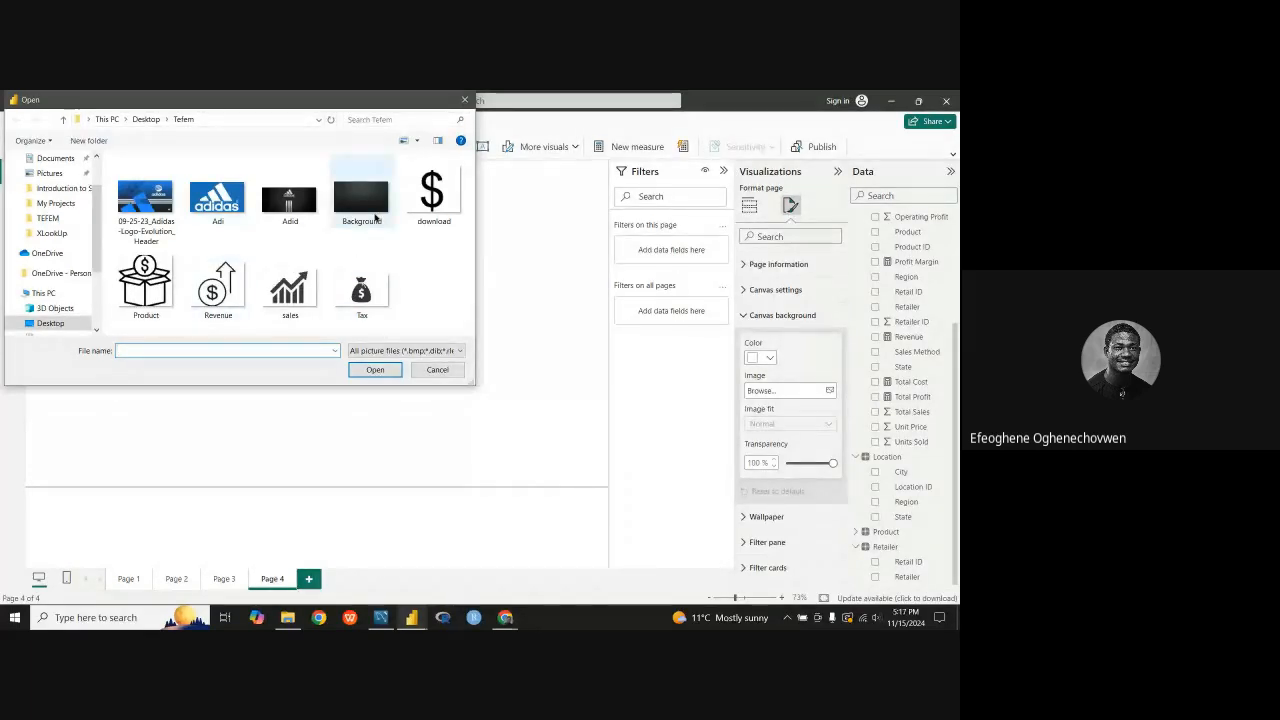
pyautogui.click(289, 208)
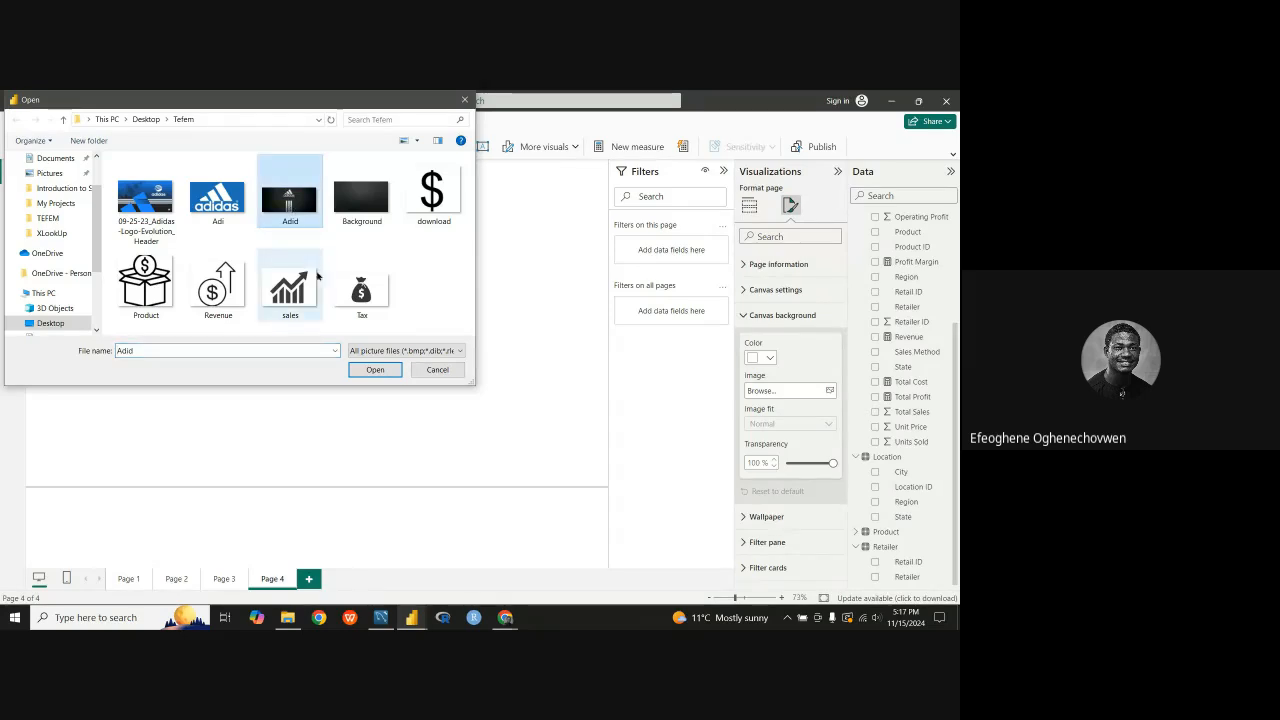
pyautogui.click(373, 370)
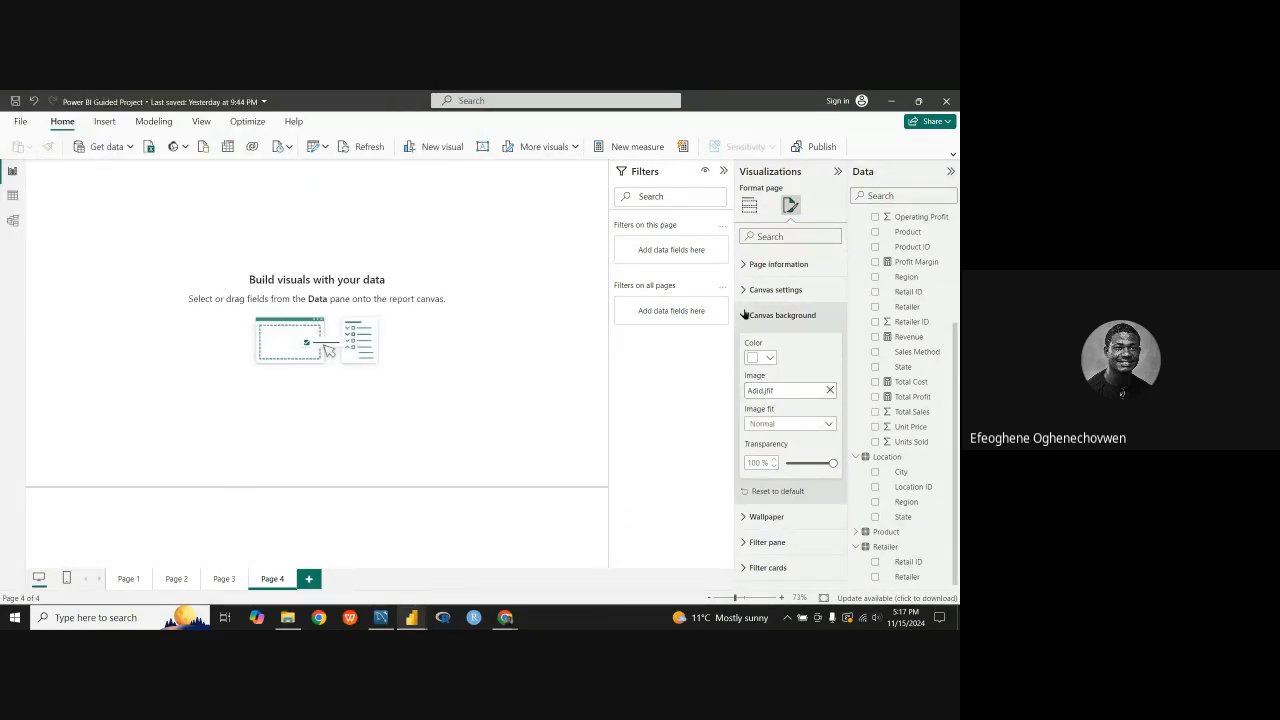
# Step: Set the background image's fit to Fit and its transparency to 0%
pyautogui.click(828, 425)
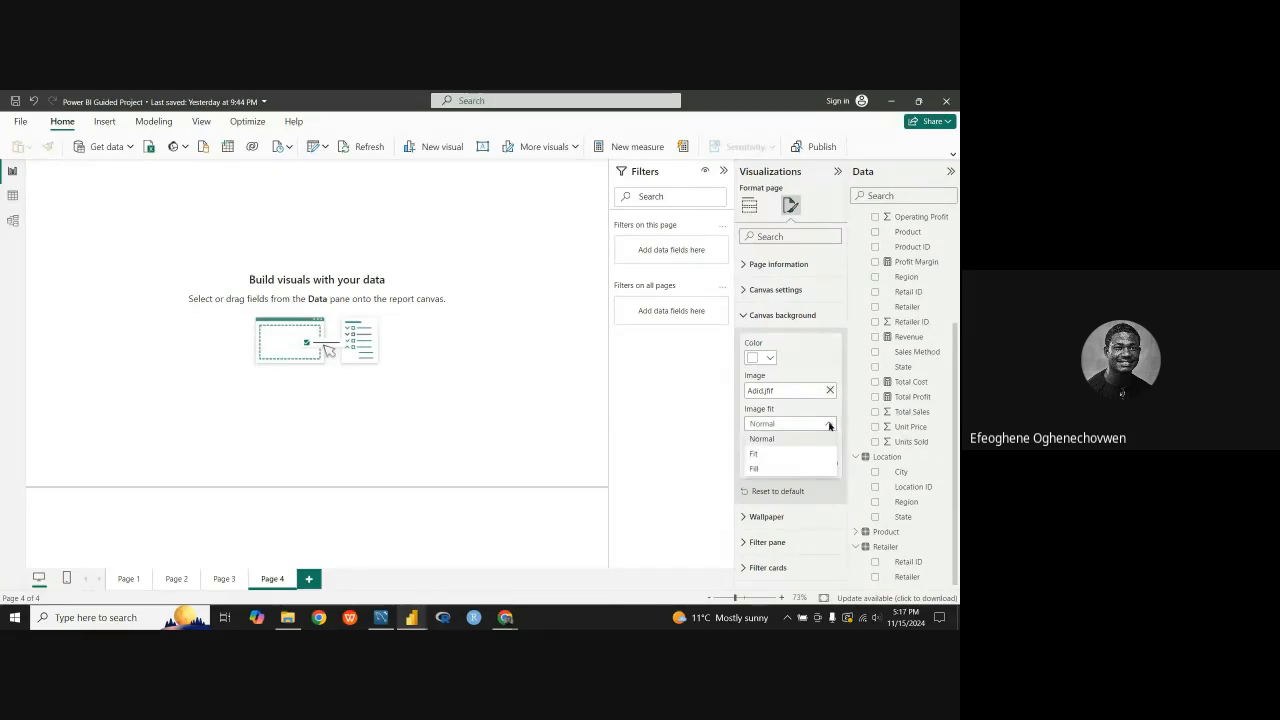
pyautogui.click(829, 425)
pyautogui.click(829, 425)
pyautogui.click(783, 456)
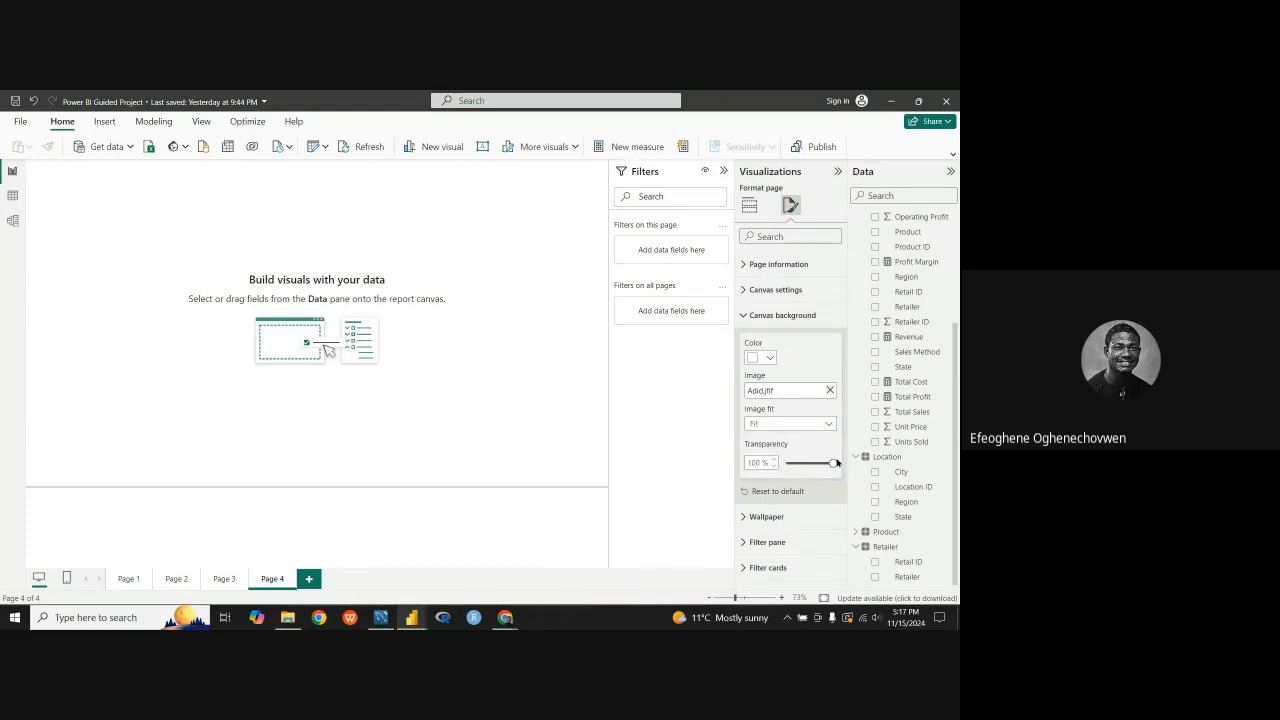
pyautogui.moveTo(834, 463); pyautogui.dragTo(785, 463)
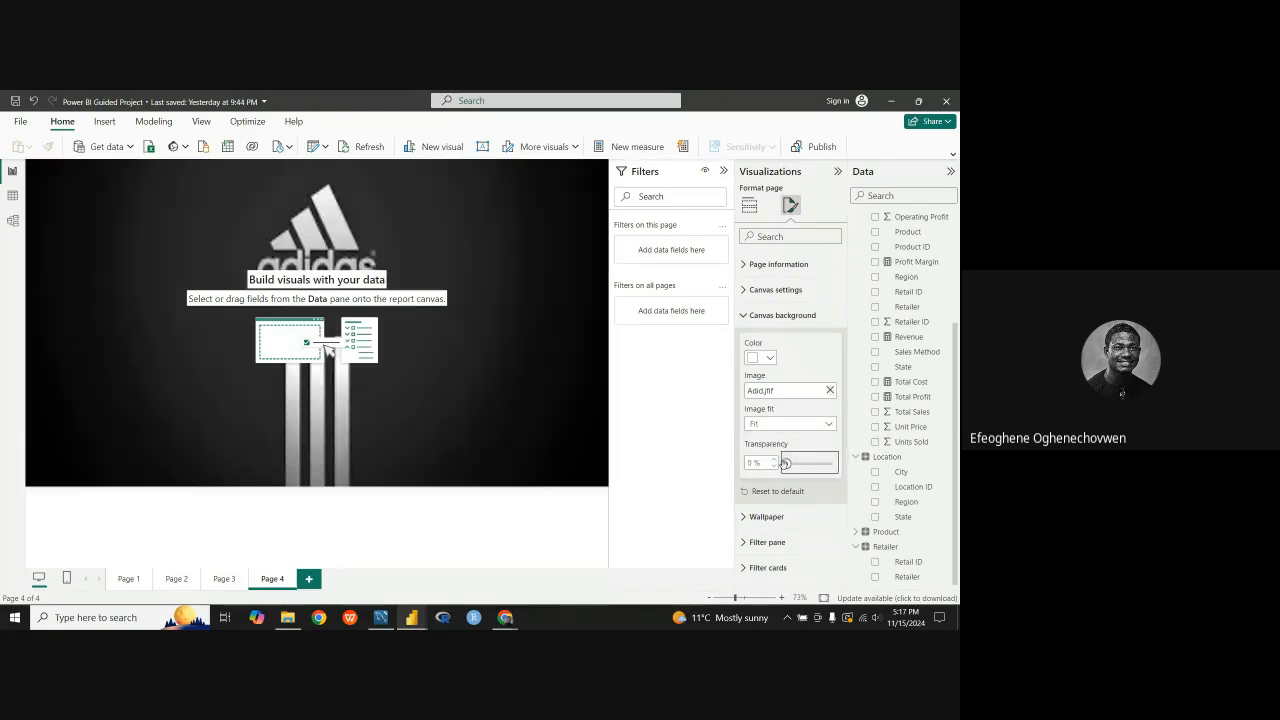
# Step: Try the Normal image fit for the background picture, and restore the Fit option
pyautogui.click(827, 427)
pyautogui.click(789, 437)
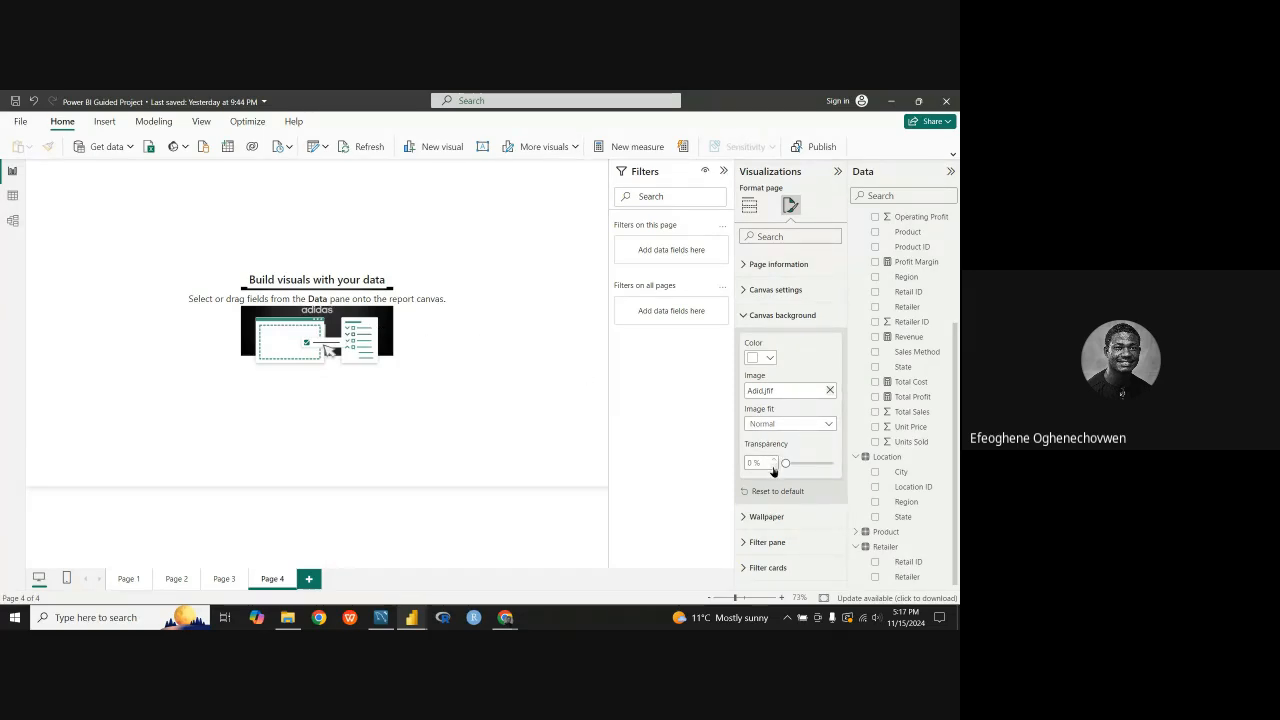
pyautogui.click(829, 425)
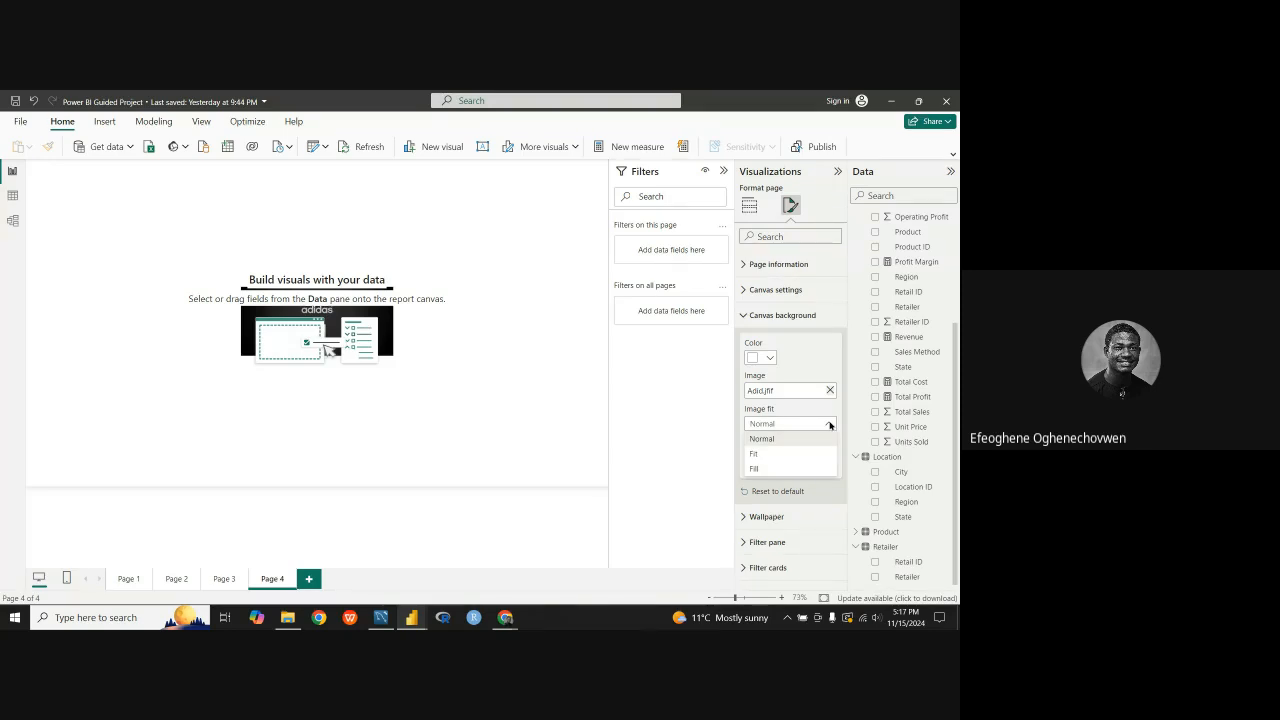
pyautogui.click(830, 424)
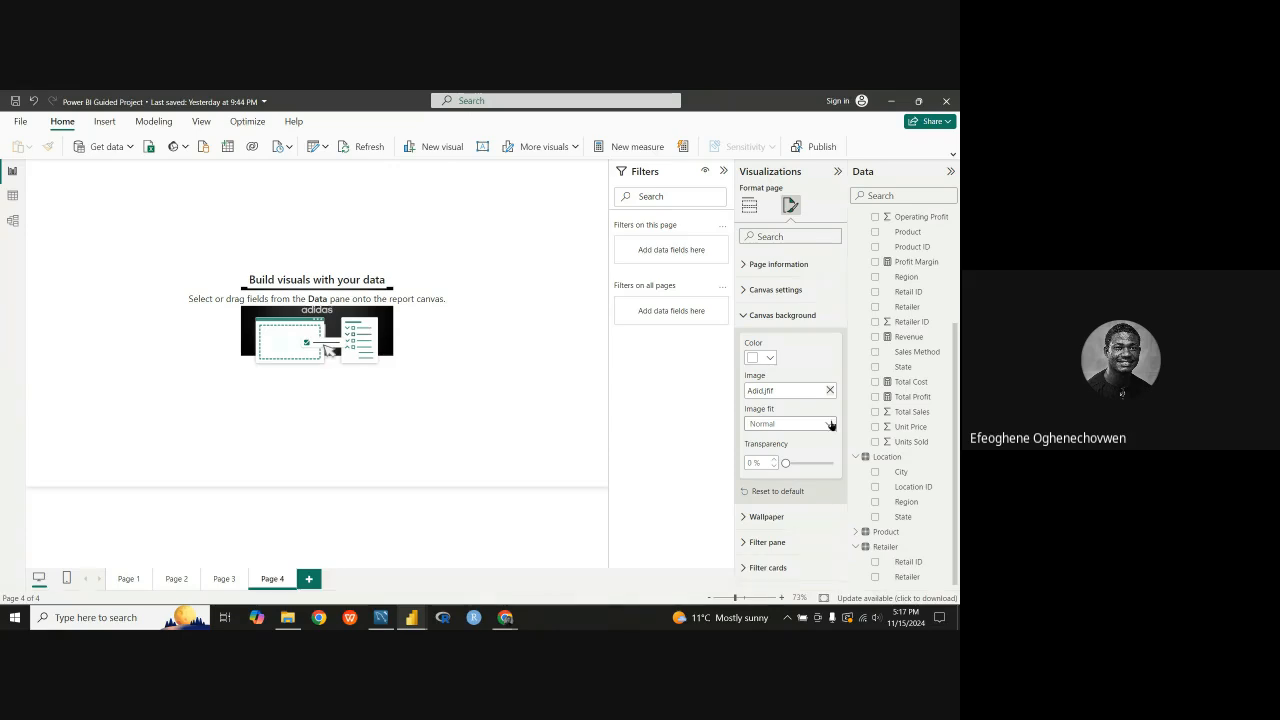
pyautogui.click(830, 424)
pyautogui.click(770, 457)
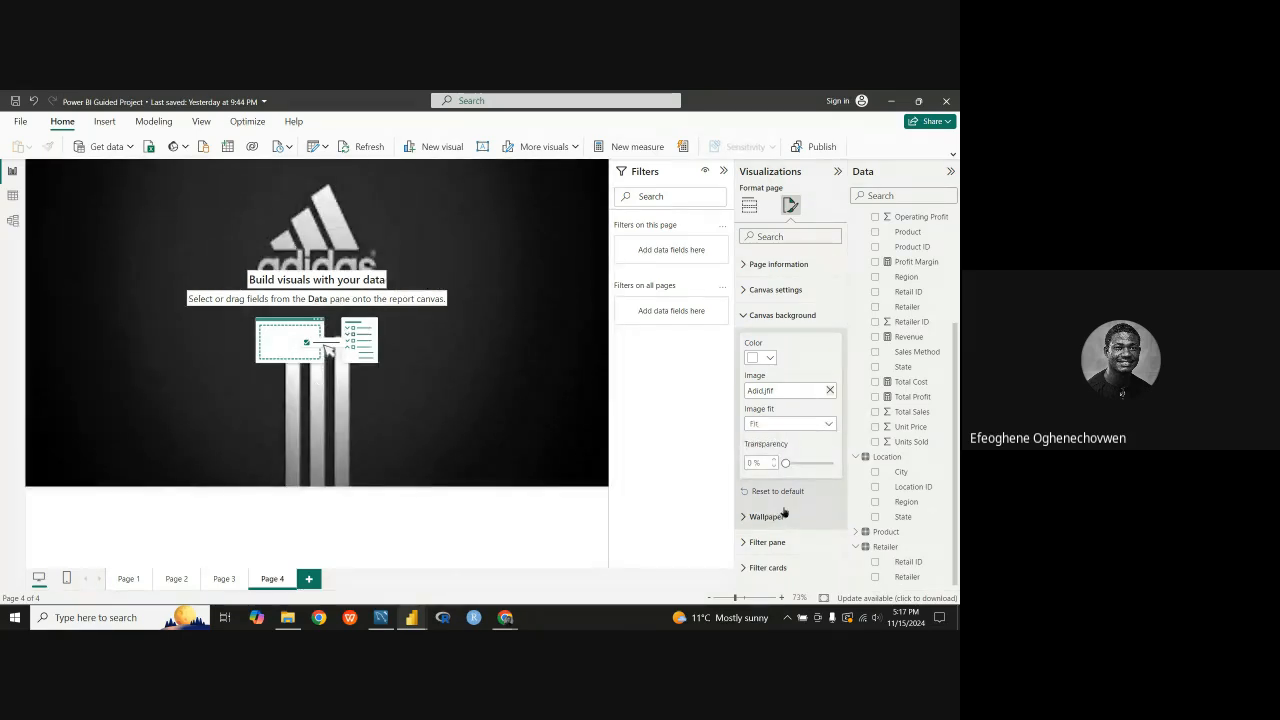
# Step: Set the canvas background's transparency to 27% and collapse its settings
pyautogui.click(785, 463)
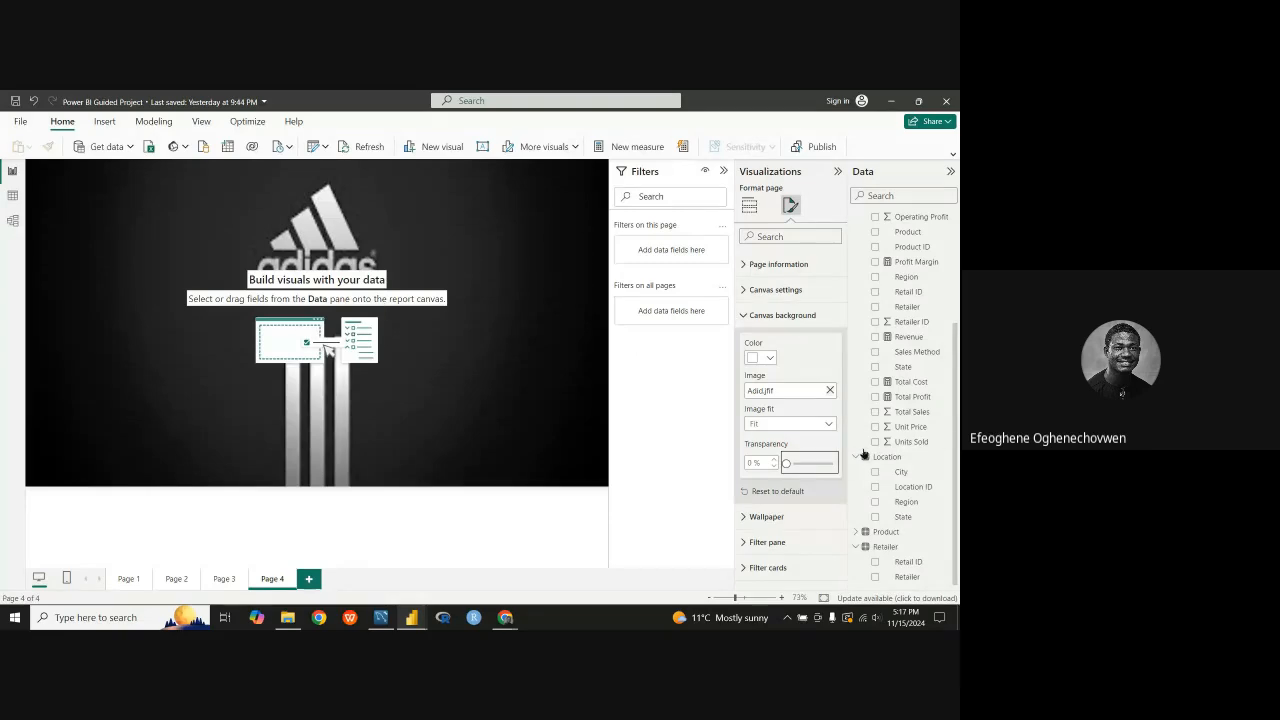
pyautogui.moveTo(786, 464)
pyautogui.mouseDown()
pyautogui.moveTo(814, 466)
pyautogui.moveTo(800, 463)
pyautogui.mouseUp()
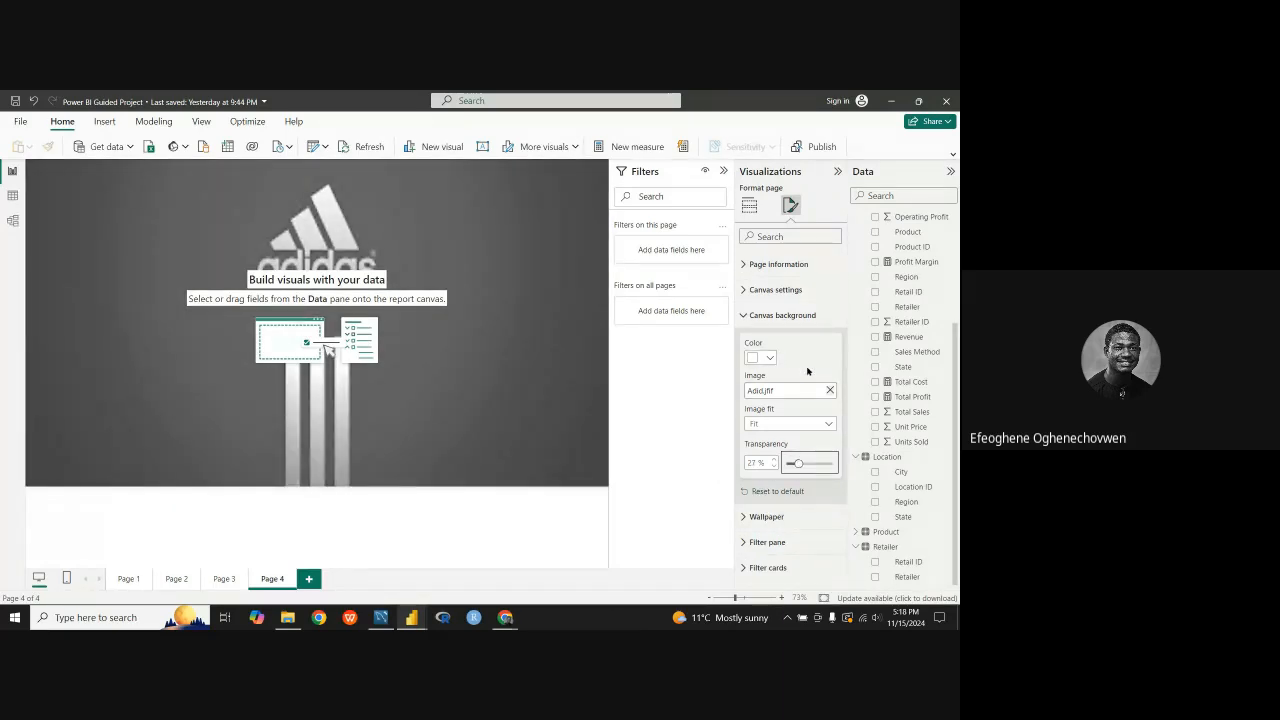
pyautogui.click(746, 316)
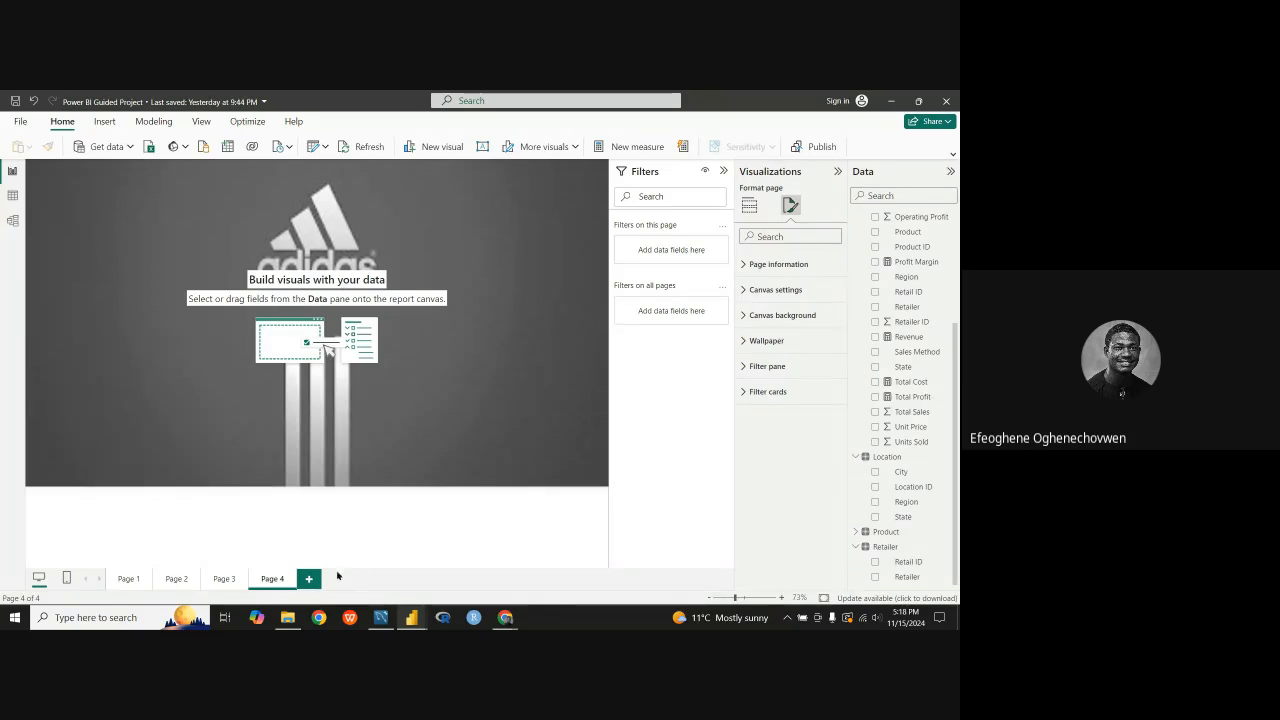
# Step: Examine the shapes behind the KPI cards, slicers and charts in the finished Adidas dashboard, and return to Page 4 of the guided project
pyautogui.moveTo(412, 617)
pyautogui.click(465, 555)
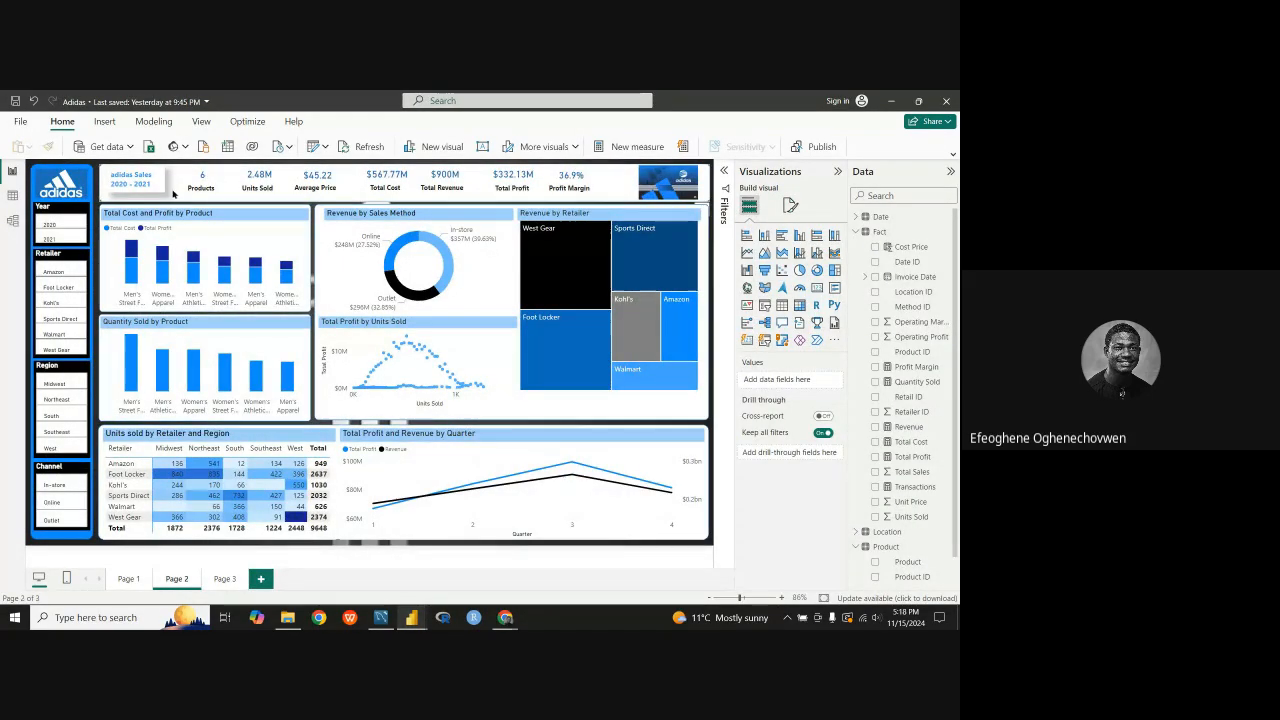
pyautogui.click(173, 198)
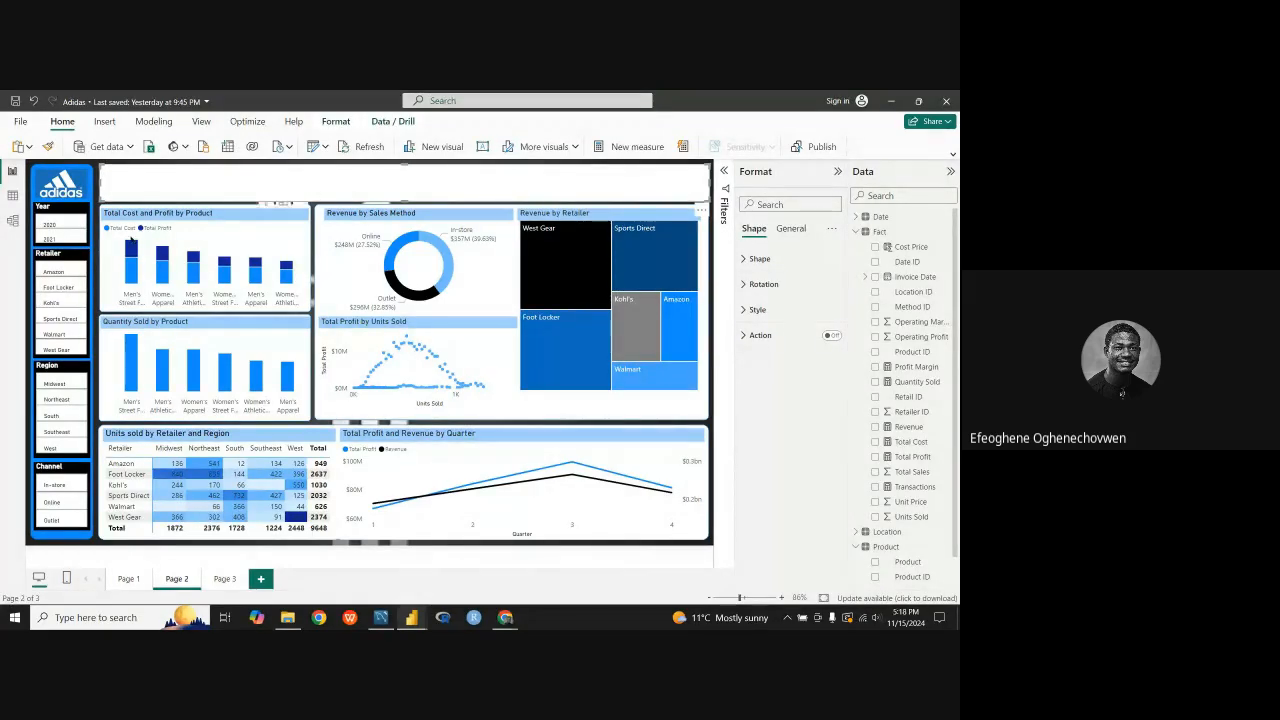
pyautogui.click(33, 172)
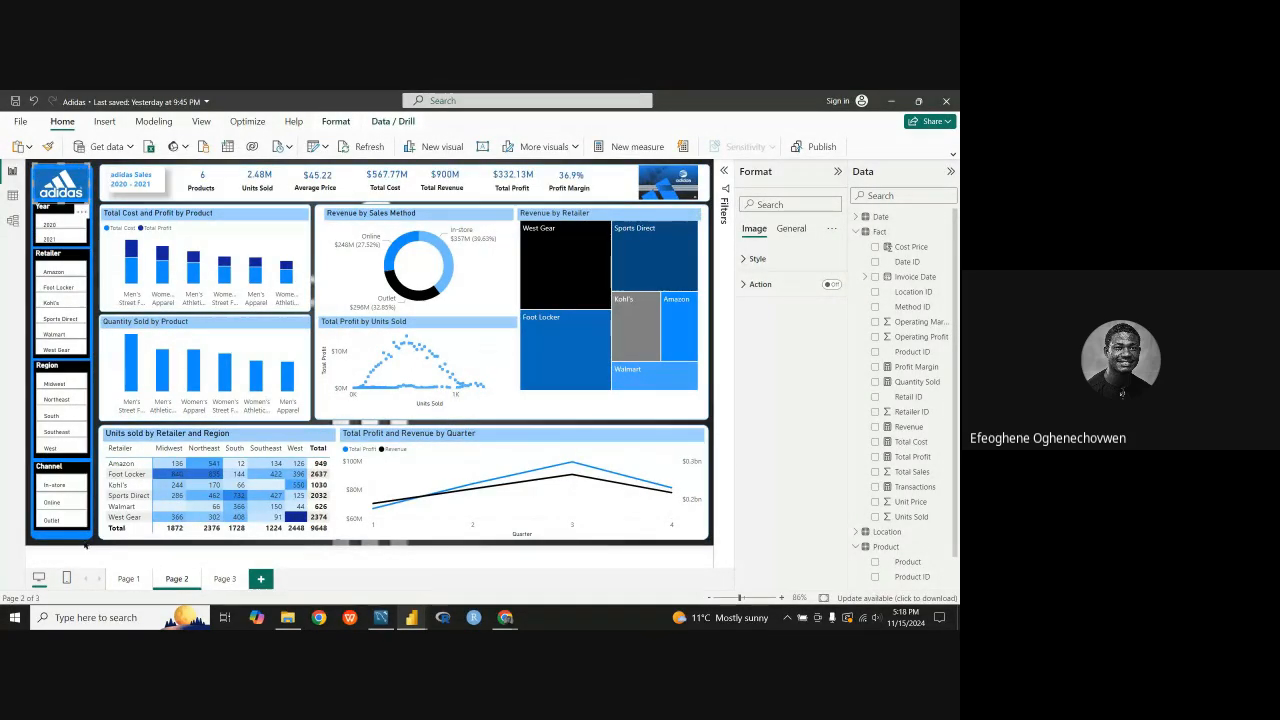
pyautogui.click(84, 539)
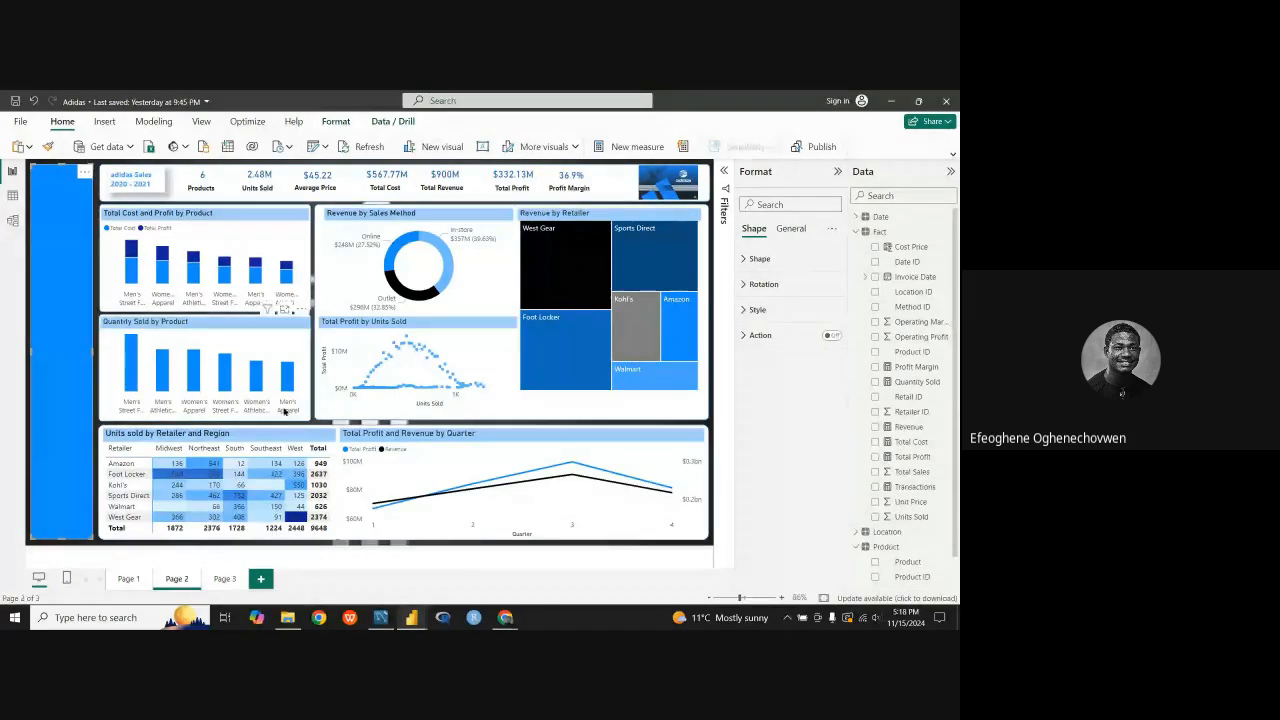
pyautogui.click(691, 411)
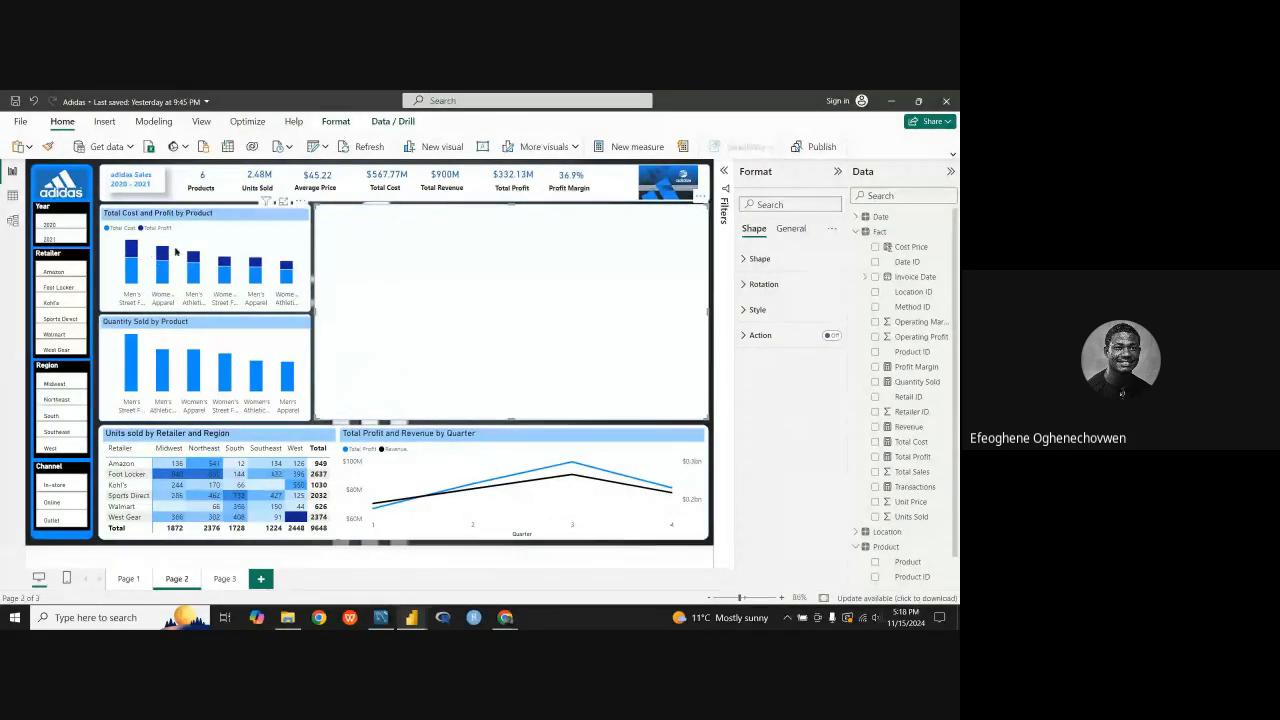
pyautogui.click(710, 440)
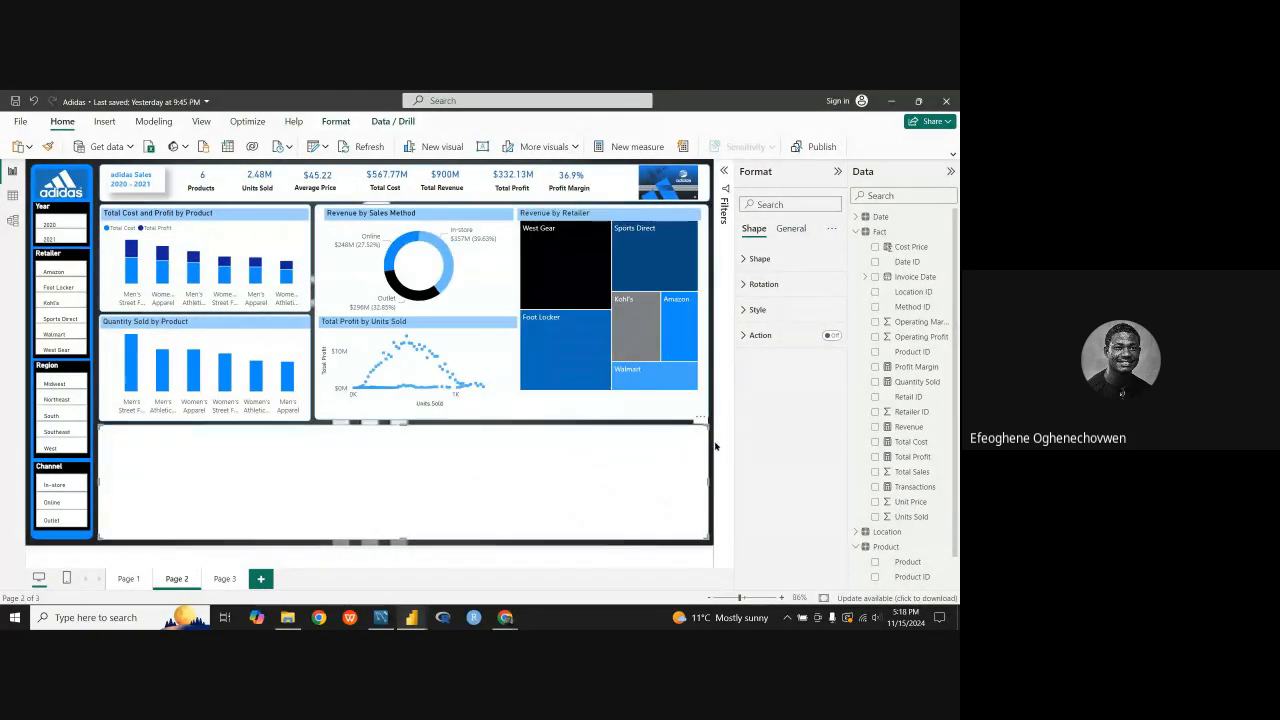
pyautogui.click(689, 540)
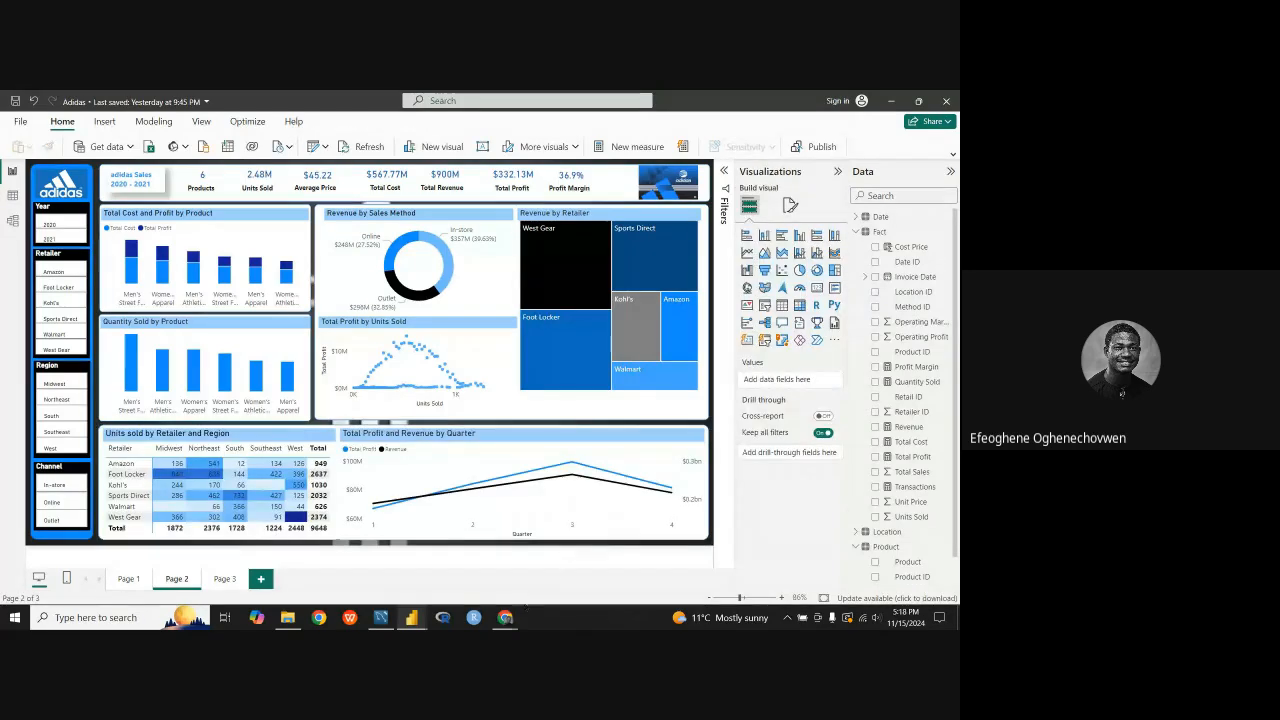
pyautogui.moveTo(411, 614)
pyautogui.click(401, 592)
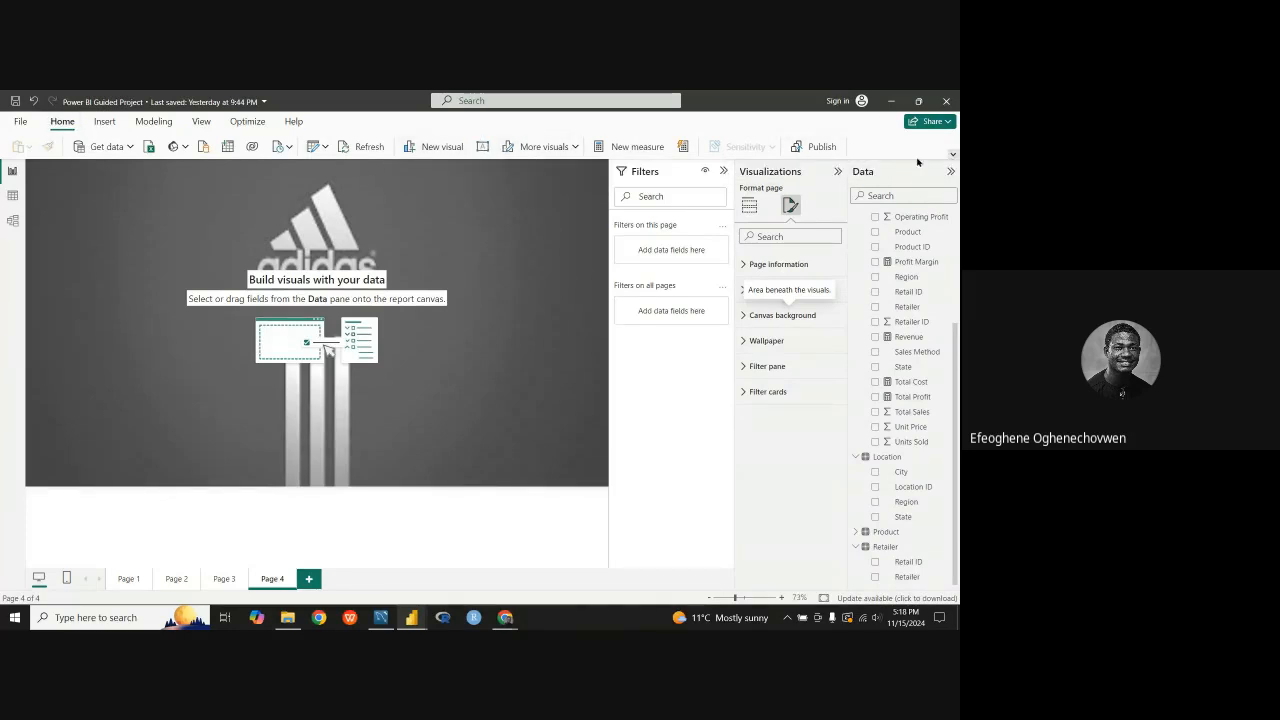
# Step: Insert a rounded rectangle shape on Page 4
pyautogui.click(952, 154)
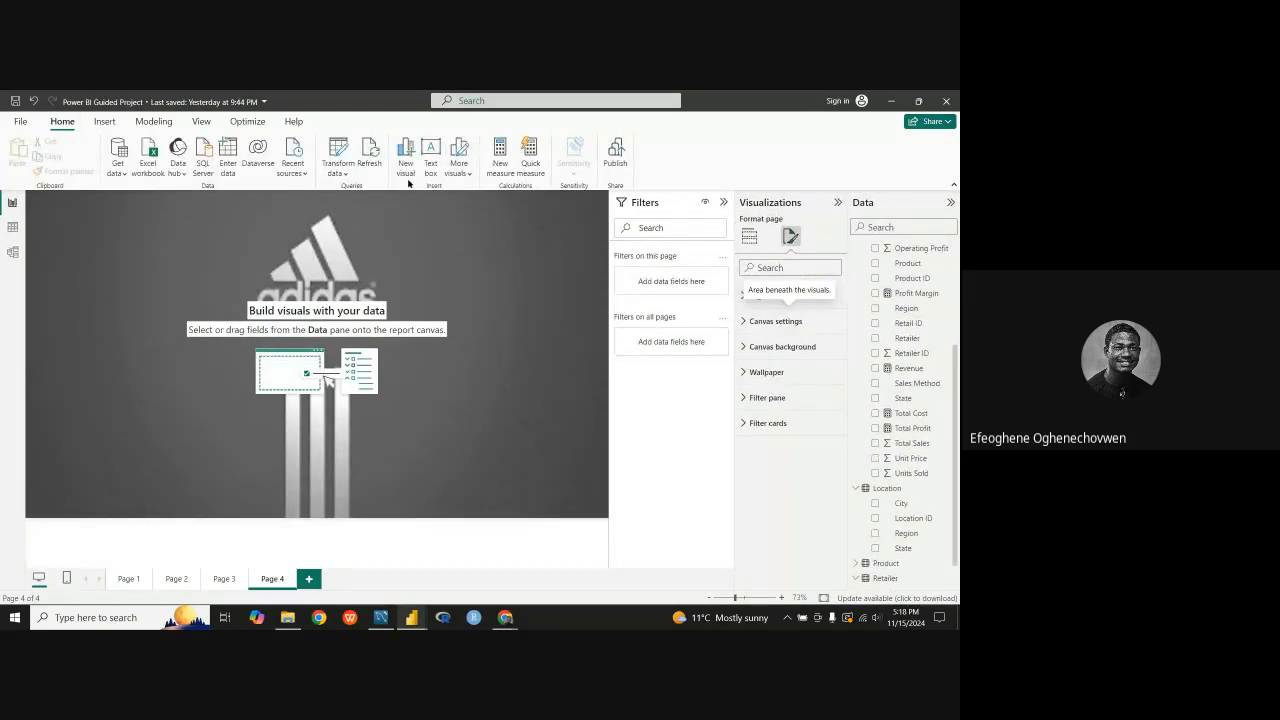
pyautogui.click(105, 122)
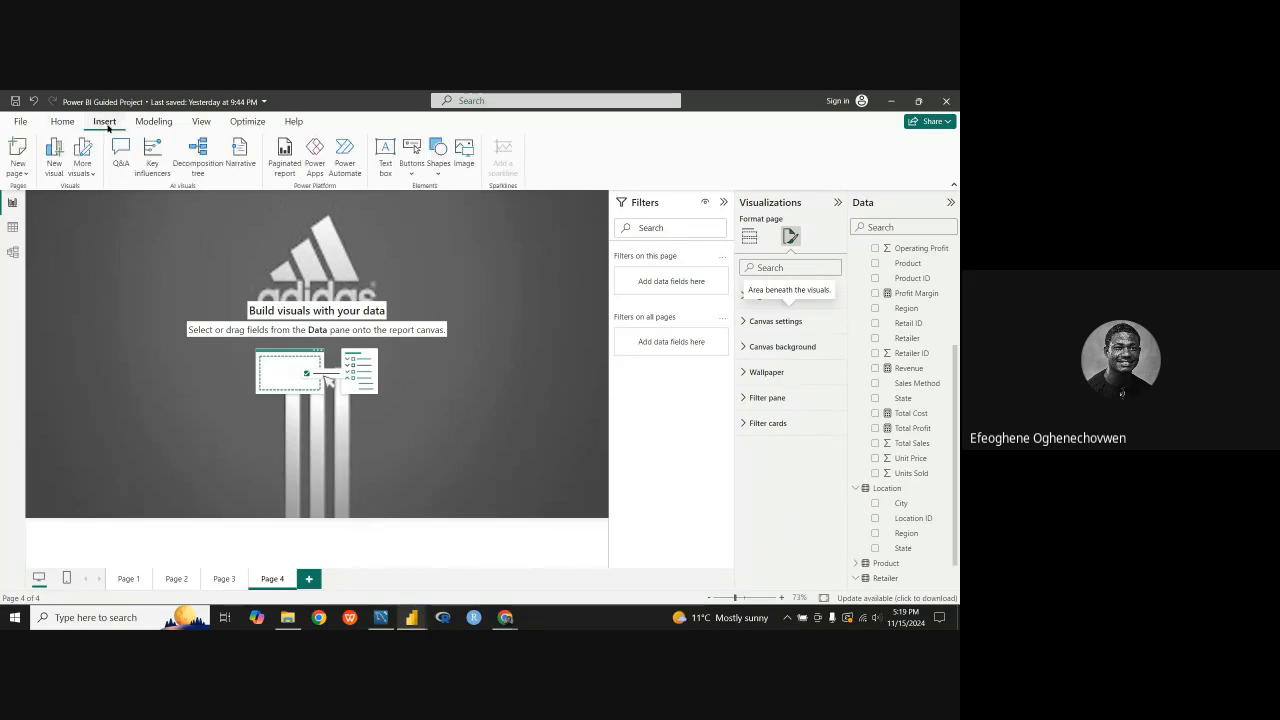
pyautogui.click(437, 170)
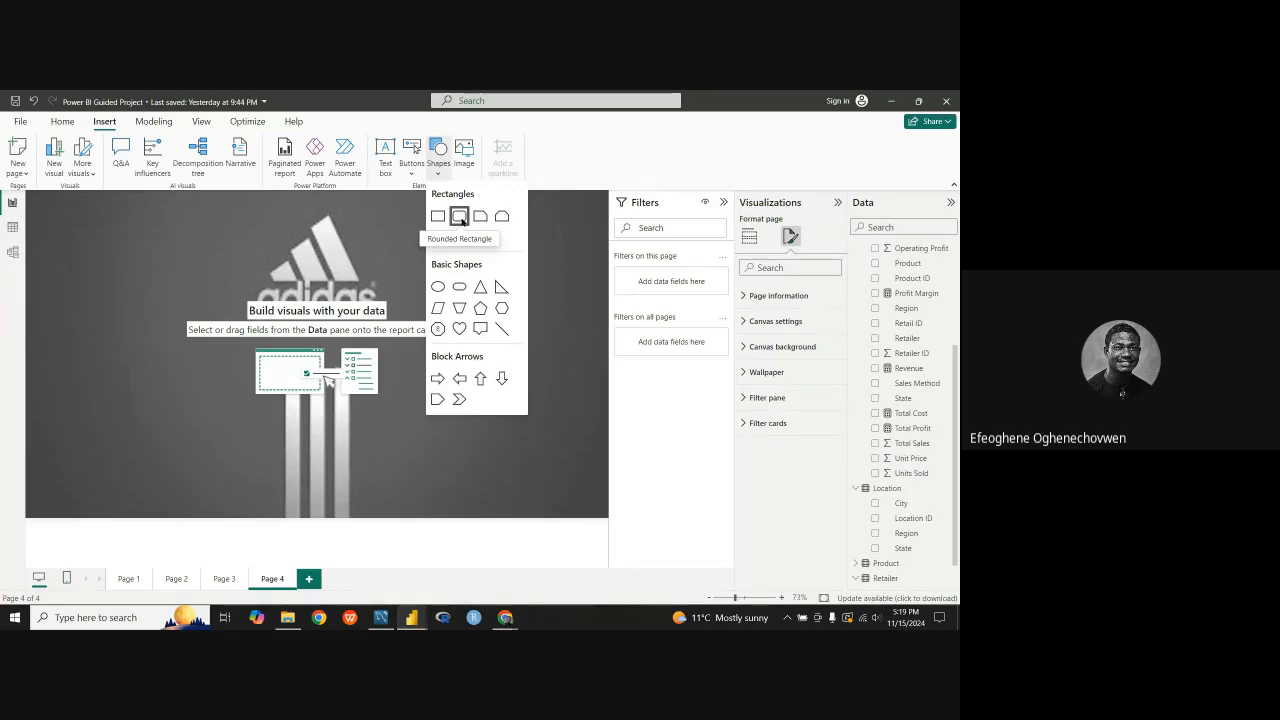
pyautogui.click(481, 221)
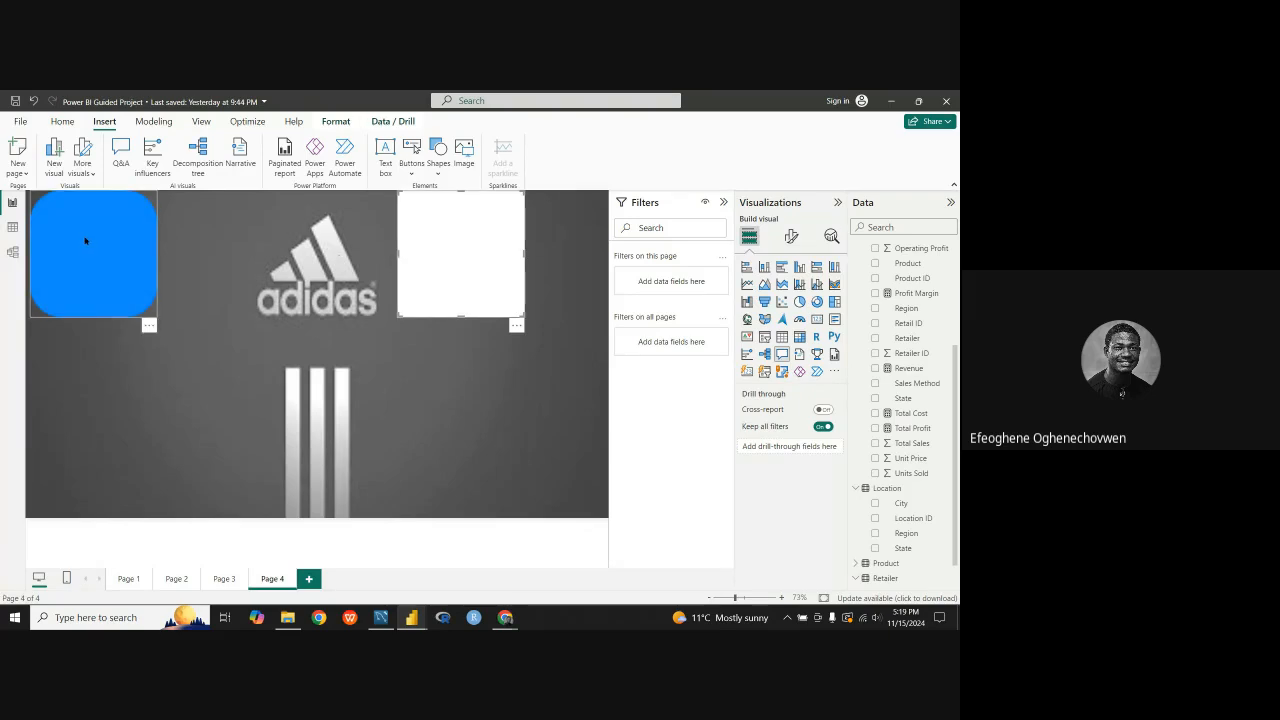
pyautogui.click(85, 240)
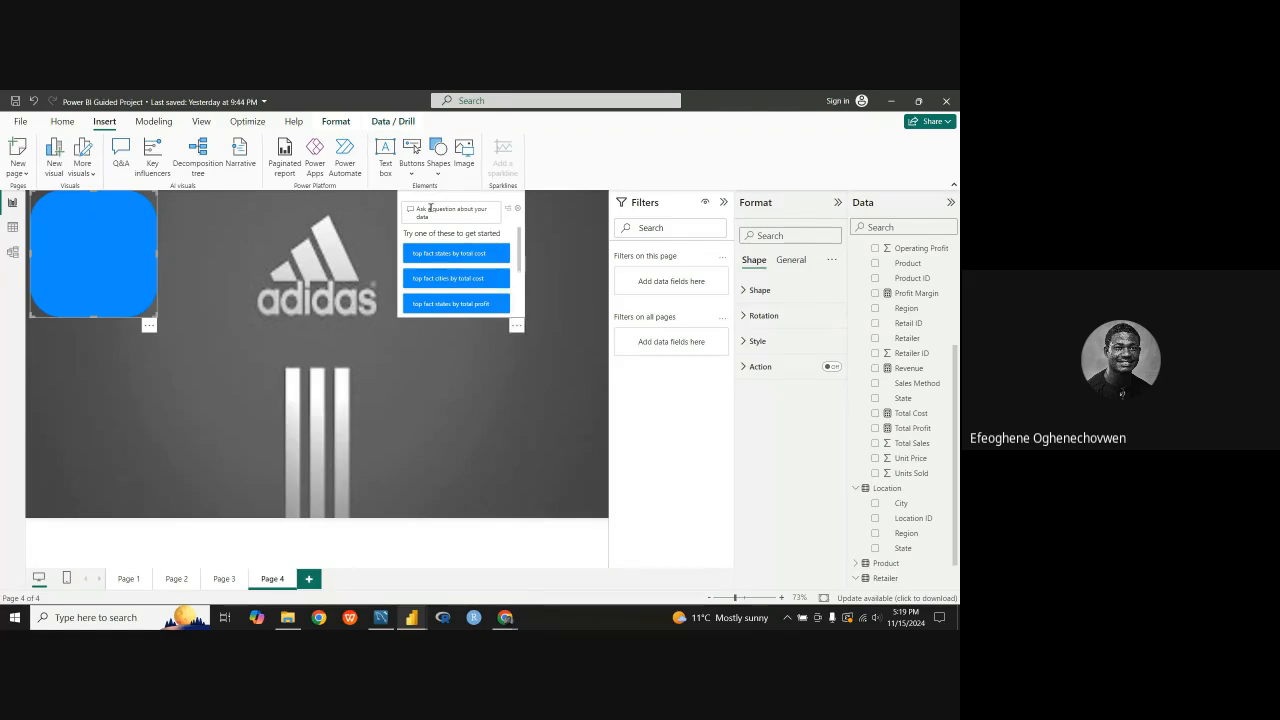
# Step: Remove the stray Q&A visual from Page 4
pyautogui.moveTo(506, 208); pyautogui.dragTo(488, 256)
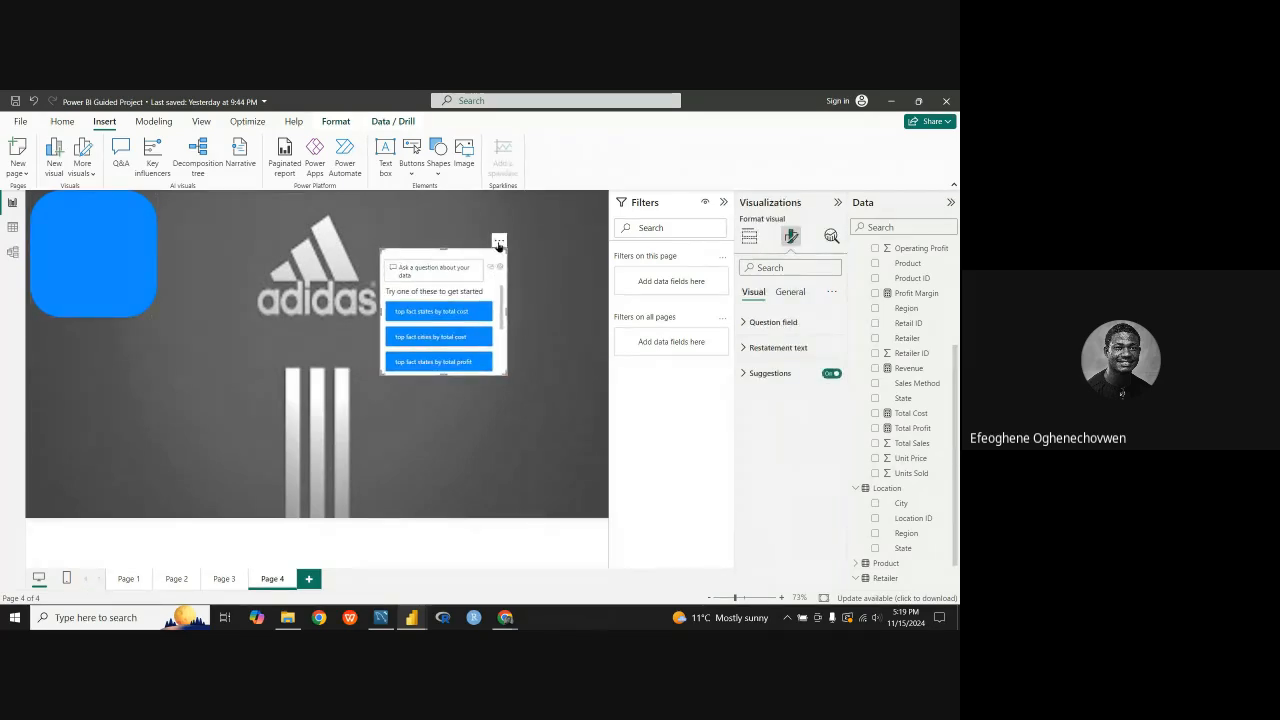
pyautogui.click(499, 241)
pyautogui.click(514, 256)
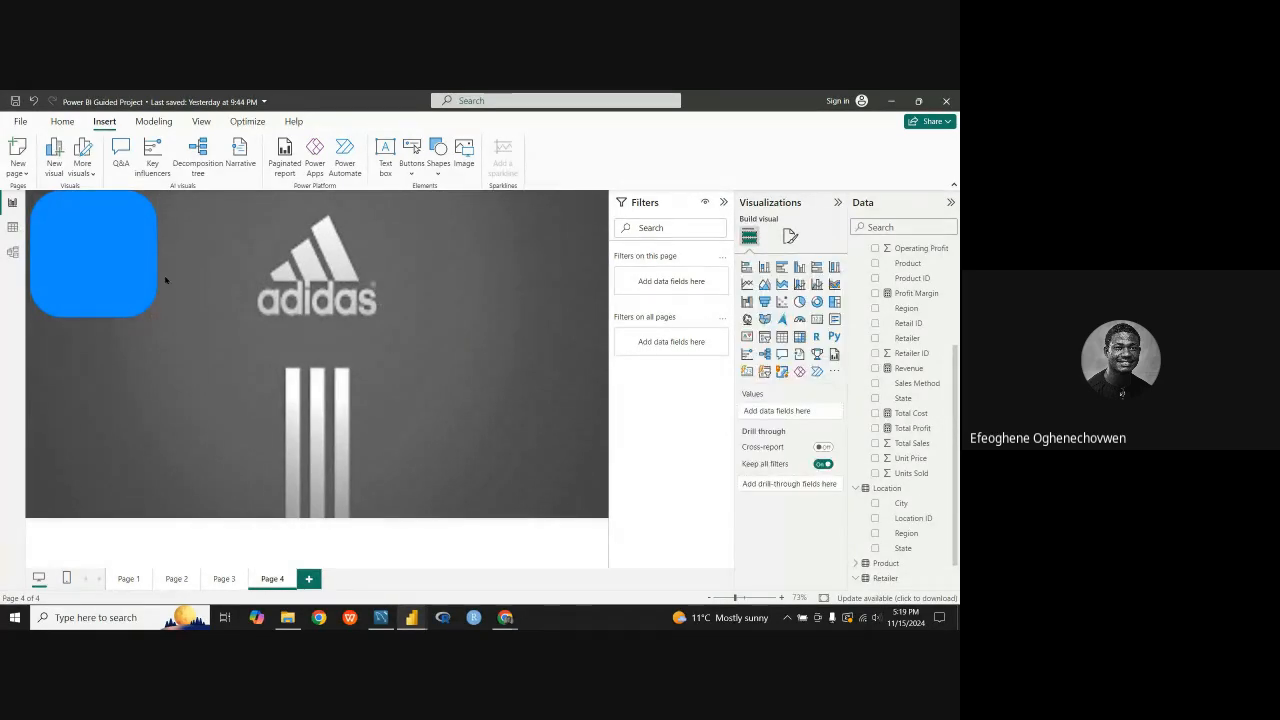
# Step: Move the rounded rectangle slightly inward, collapse the filters area, and place a copy of the shape over the Adidas logo
pyautogui.click(103, 263)
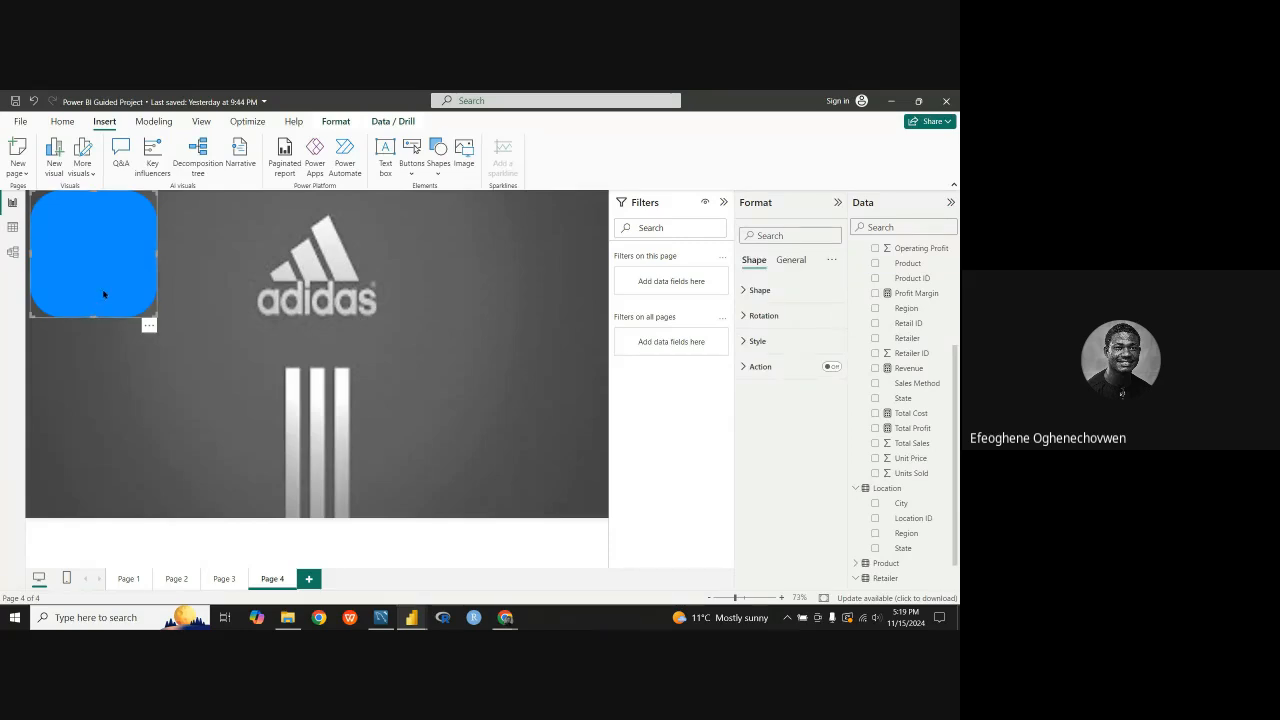
pyautogui.moveTo(106, 291); pyautogui.dragTo(132, 285)
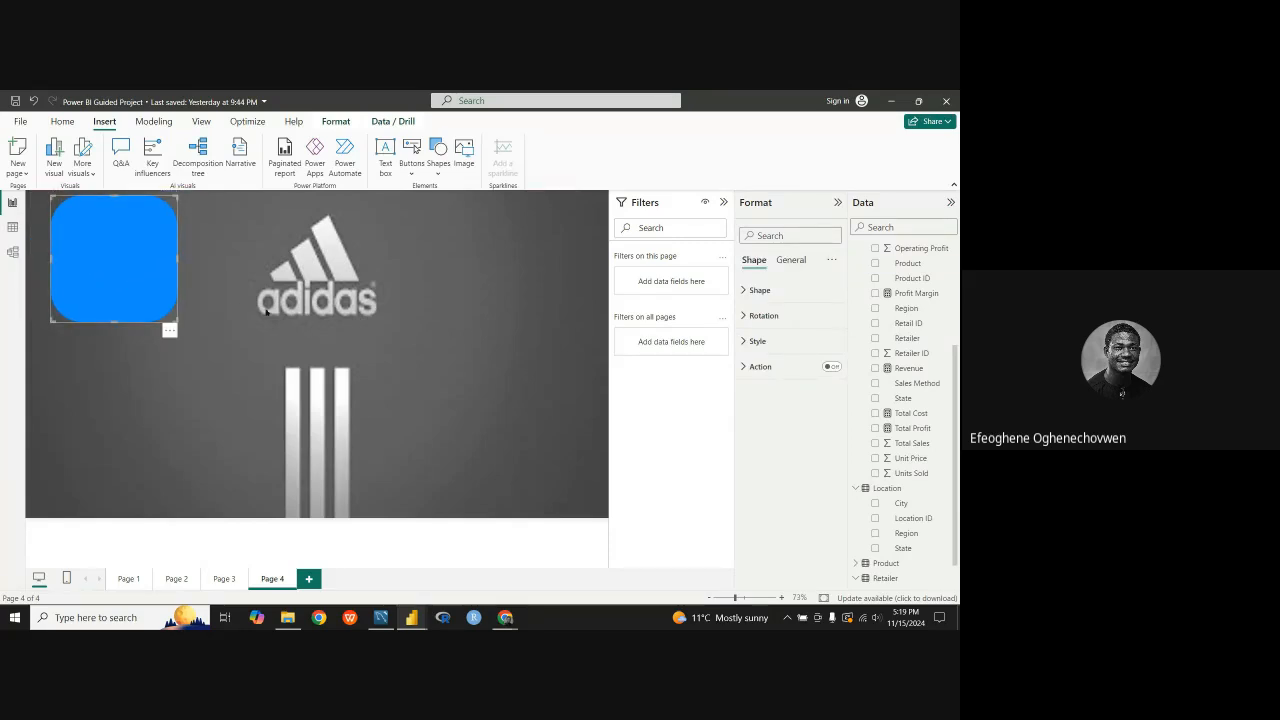
pyautogui.click(724, 203)
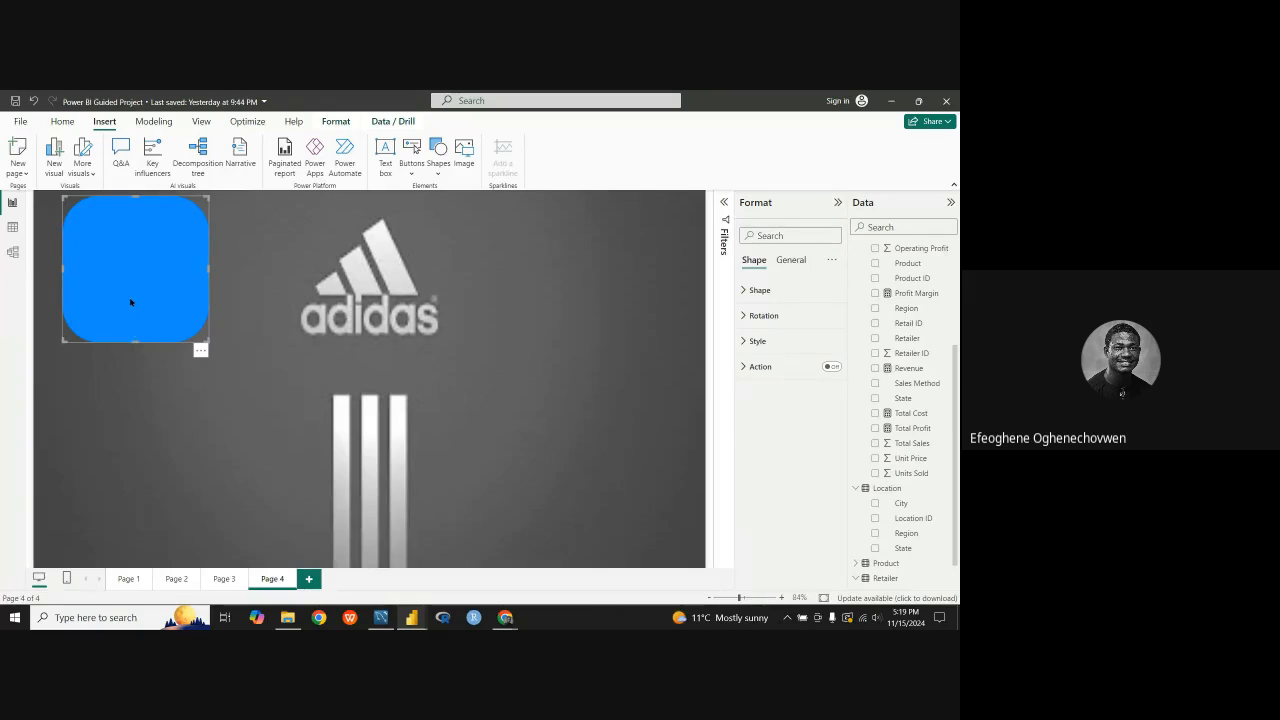
pyautogui.hotkey('ctrl', 'v')
pyautogui.moveTo(123, 300); pyautogui.dragTo(443, 277)
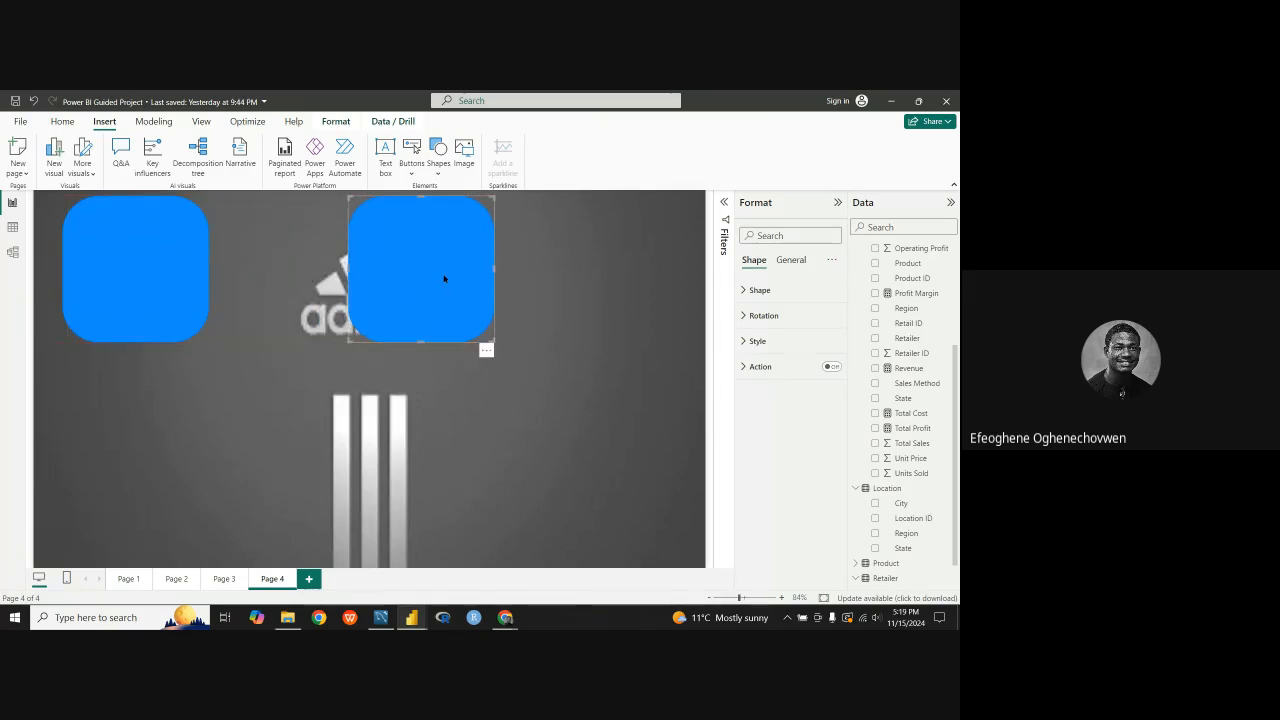
# Step: Reshape the original rounded rectangle into a narrow vertical bar along the page's left edge, spanning nearly the full page height
pyautogui.keyDown('ctrl'); pyautogui.click(175, 304); pyautogui.keyUp('ctrl')
pyautogui.click(176, 303)
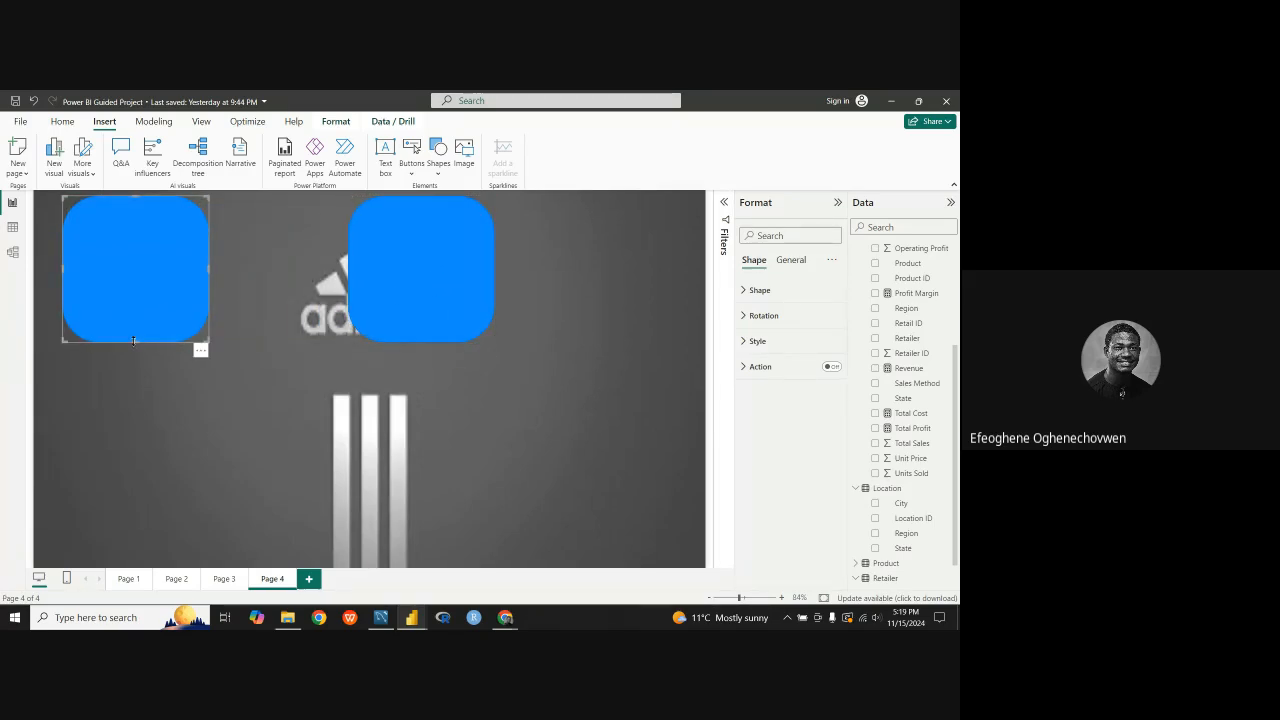
pyautogui.moveTo(134, 344); pyautogui.dragTo(102, 545)
pyautogui.moveTo(166, 323)
pyautogui.mouseDown()
pyautogui.moveTo(146, 331)
pyautogui.moveTo(151, 320)
pyautogui.mouseUp()
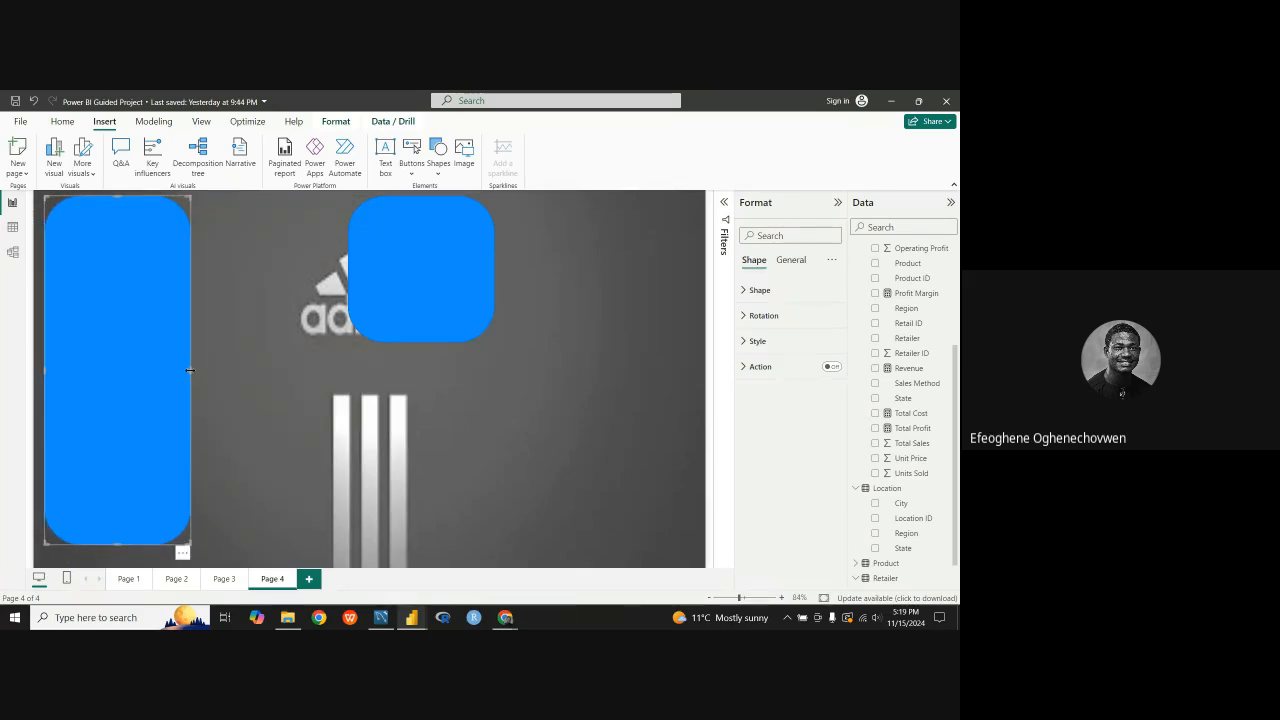
pyautogui.moveTo(189, 370); pyautogui.dragTo(115, 371)
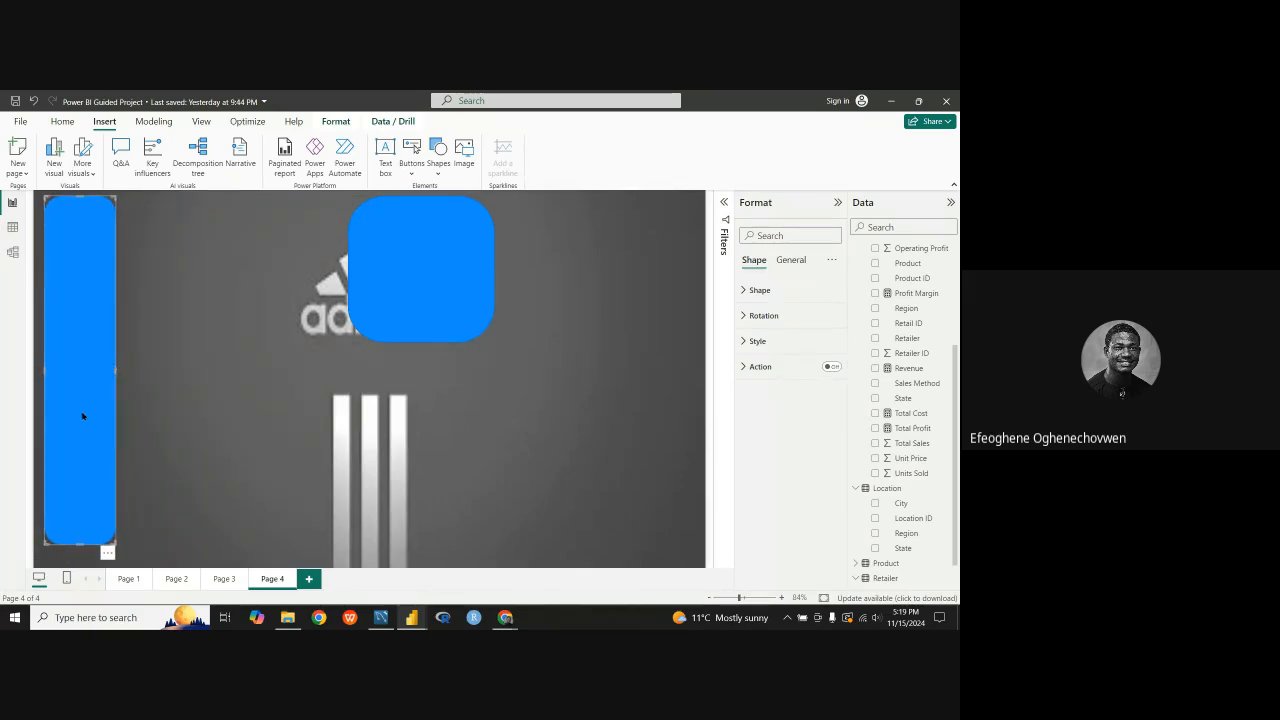
pyautogui.moveTo(83, 416); pyautogui.dragTo(85, 428)
pyautogui.moveTo(117, 379); pyautogui.dragTo(77, 361)
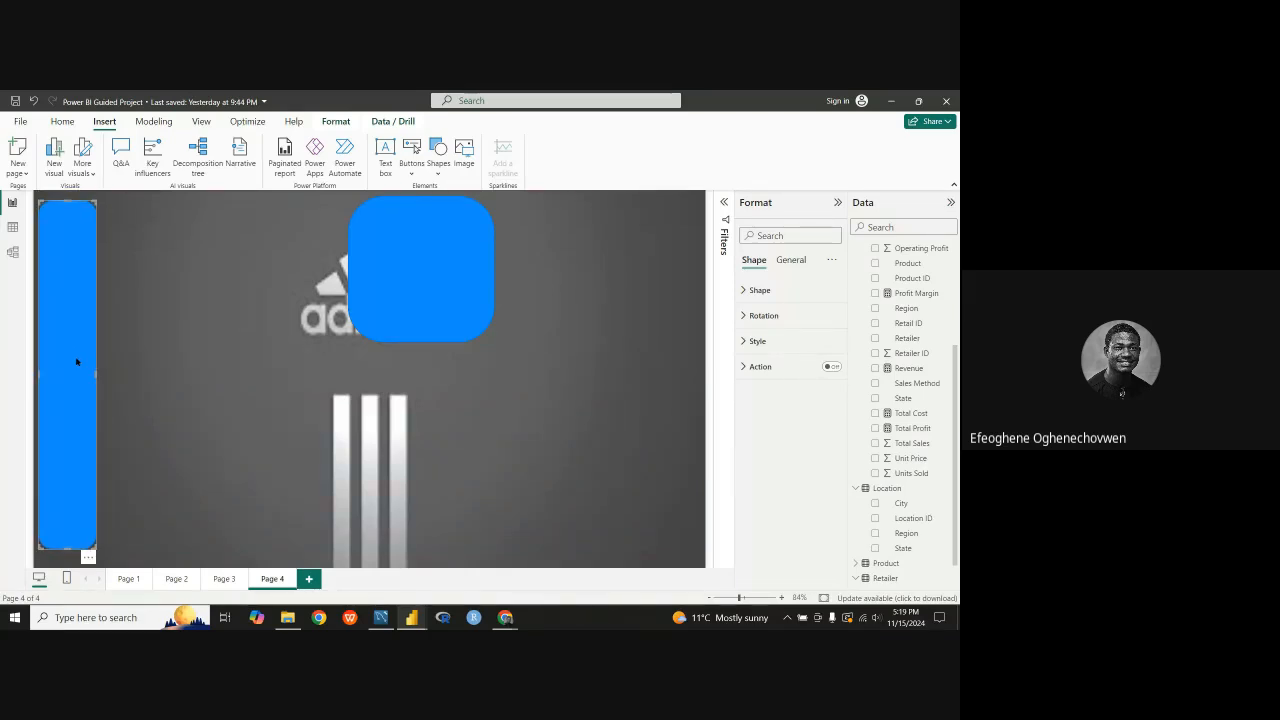
pyautogui.moveTo(64, 549); pyautogui.dragTo(62, 565)
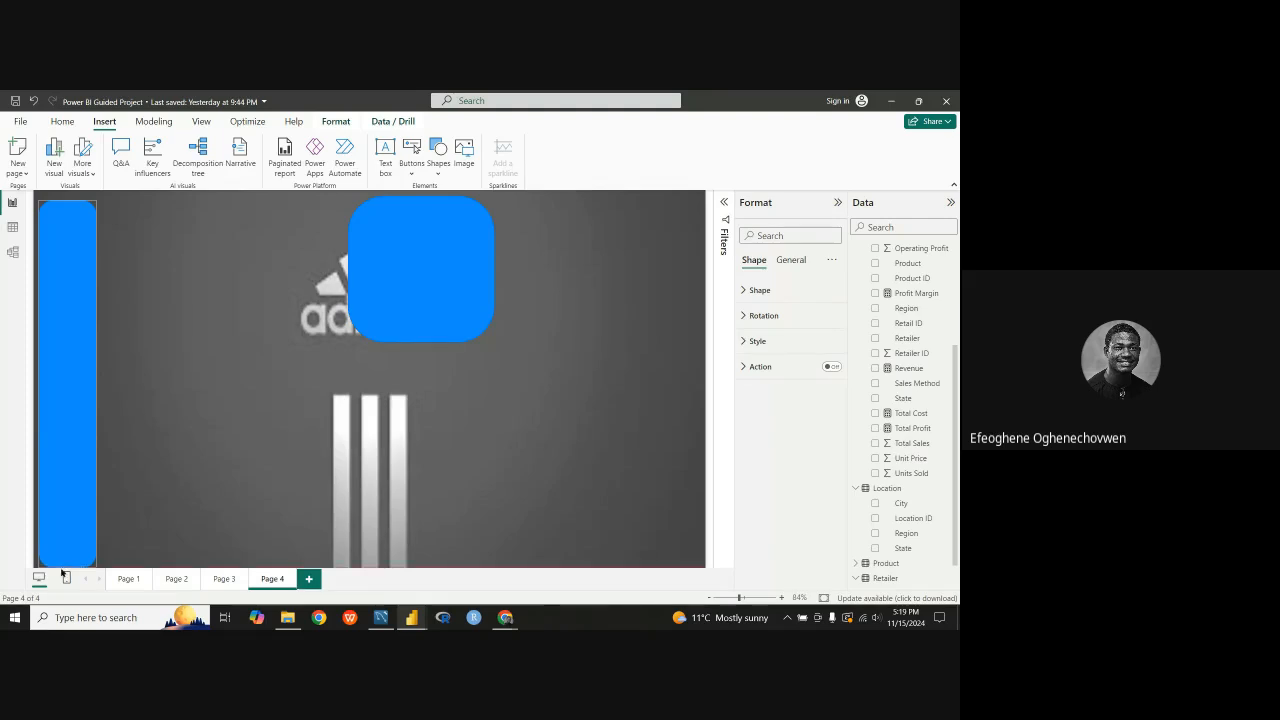
pyautogui.click(58, 363)
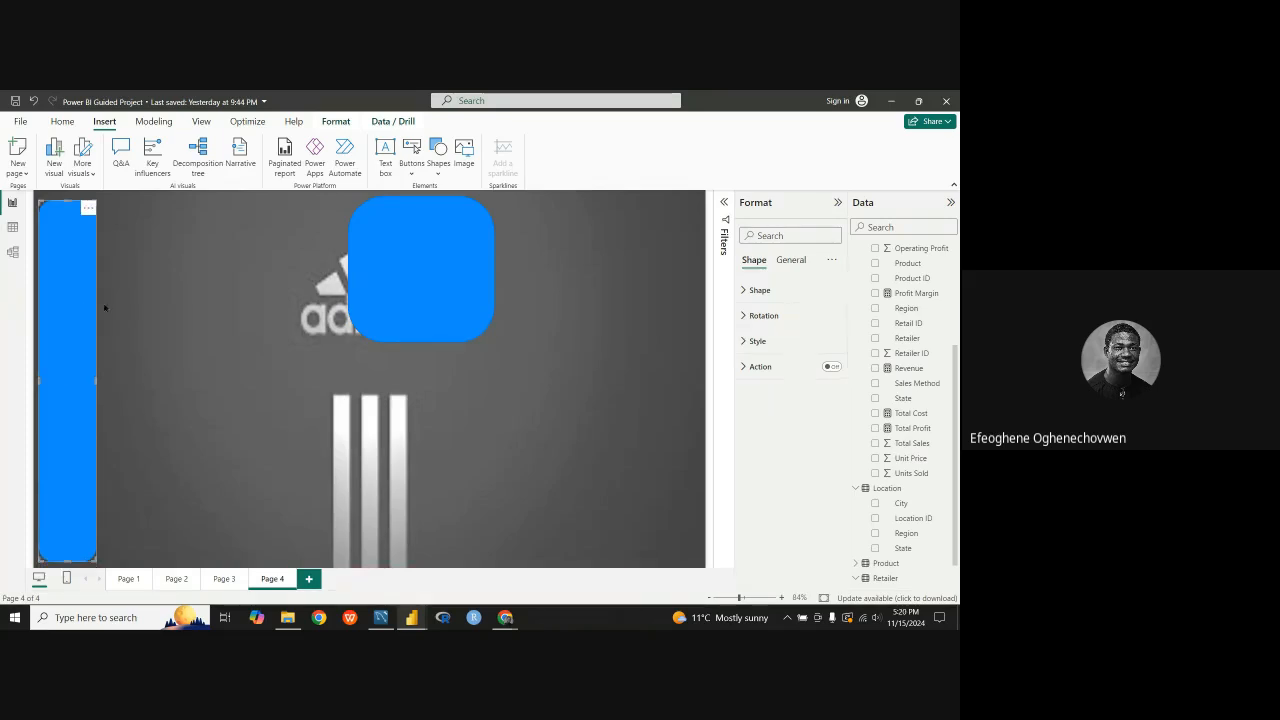
# Step: Reshape the copied rectangle into a thin horizontal bar about 1140 wide and 77 high along the page's top edge, beside the vertical bar
pyautogui.click(455, 279)
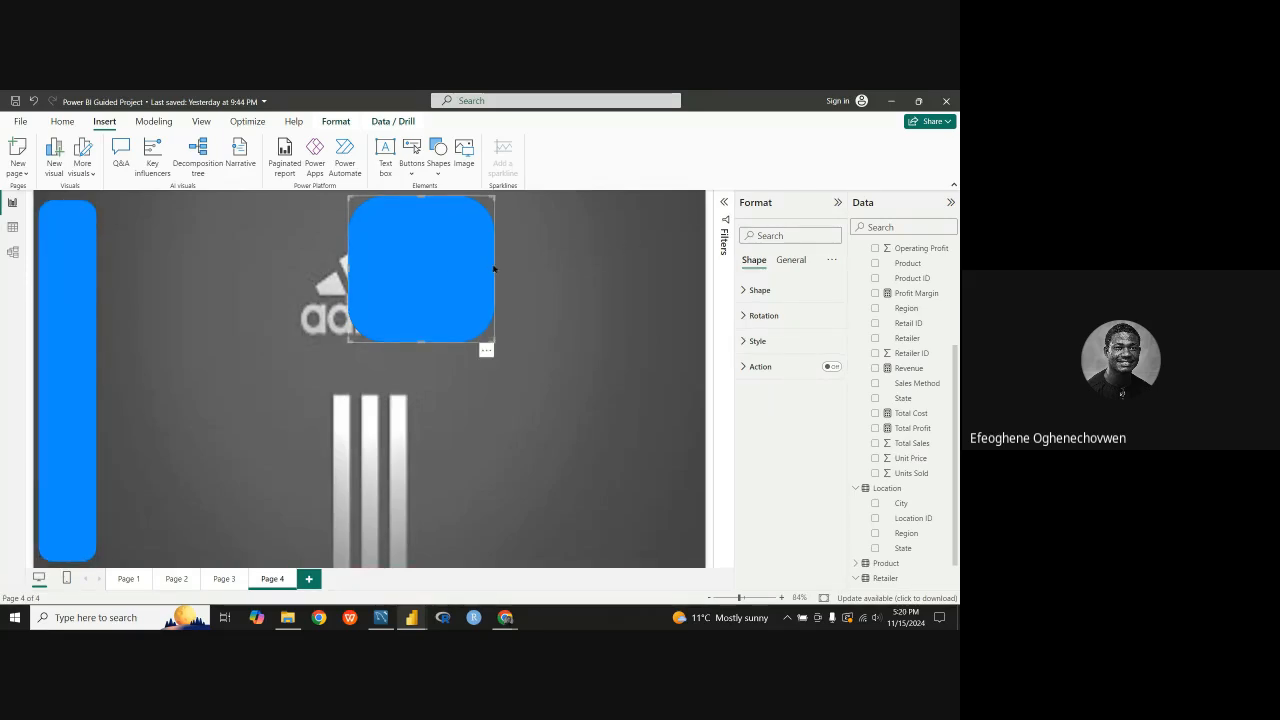
pyautogui.moveTo(494, 271); pyautogui.dragTo(705, 271)
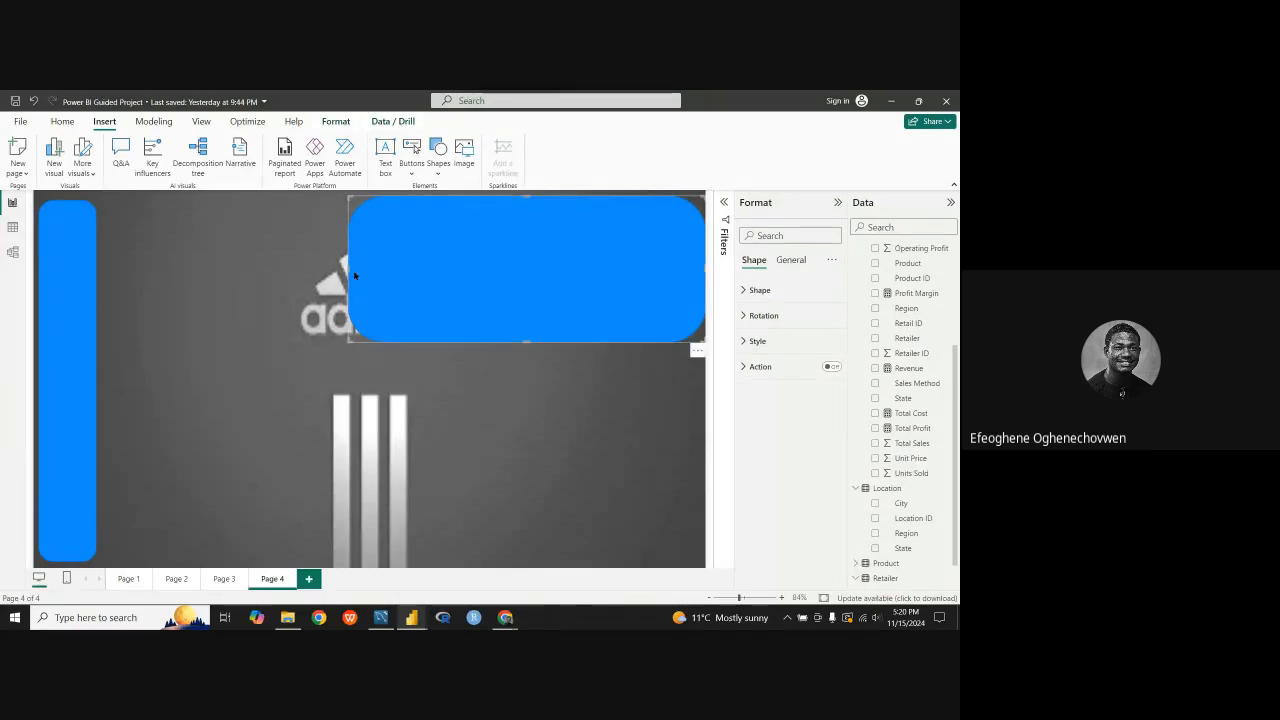
pyautogui.moveTo(344, 268); pyautogui.dragTo(152, 268)
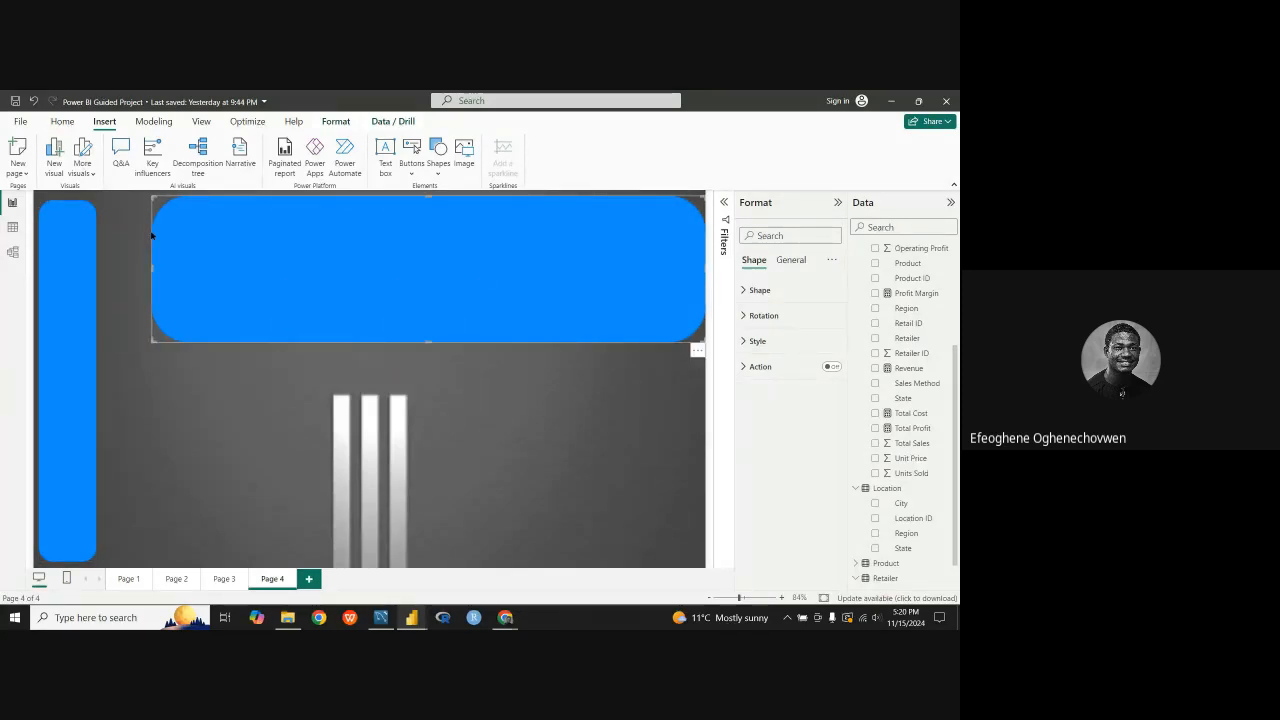
pyautogui.moveTo(428, 341); pyautogui.dragTo(346, 217)
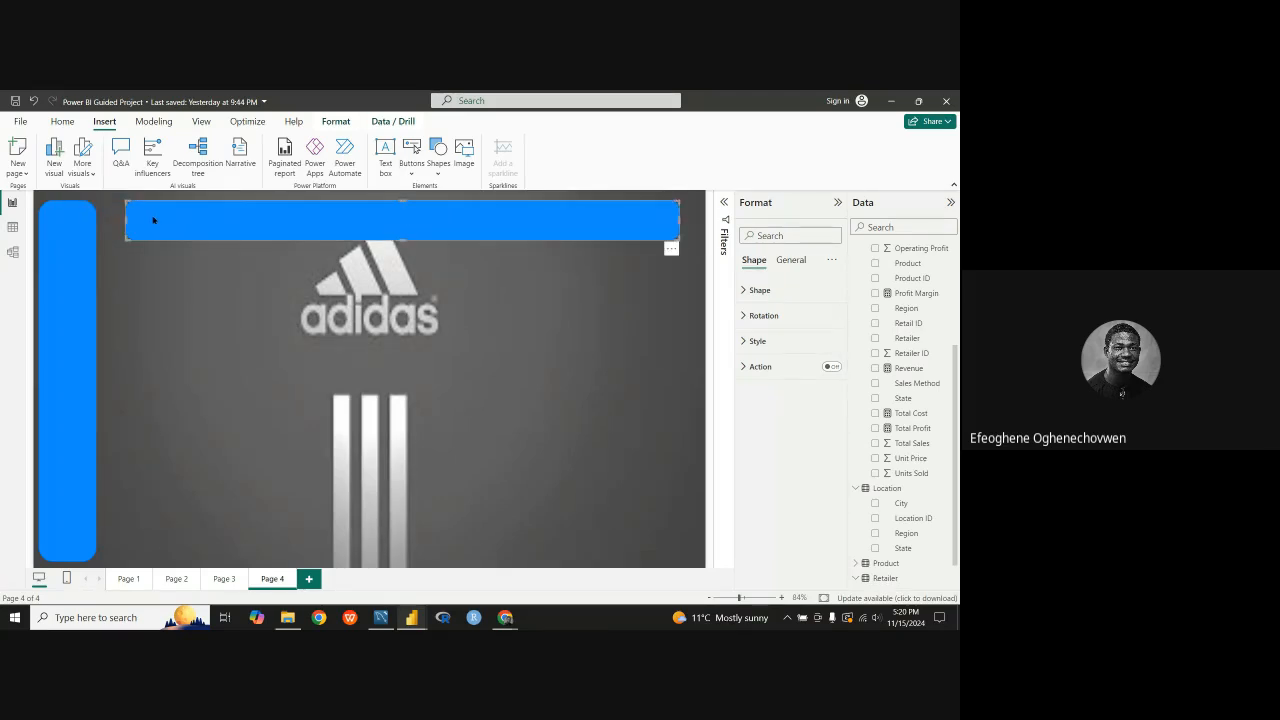
pyautogui.moveTo(126, 220); pyautogui.dragTo(108, 214)
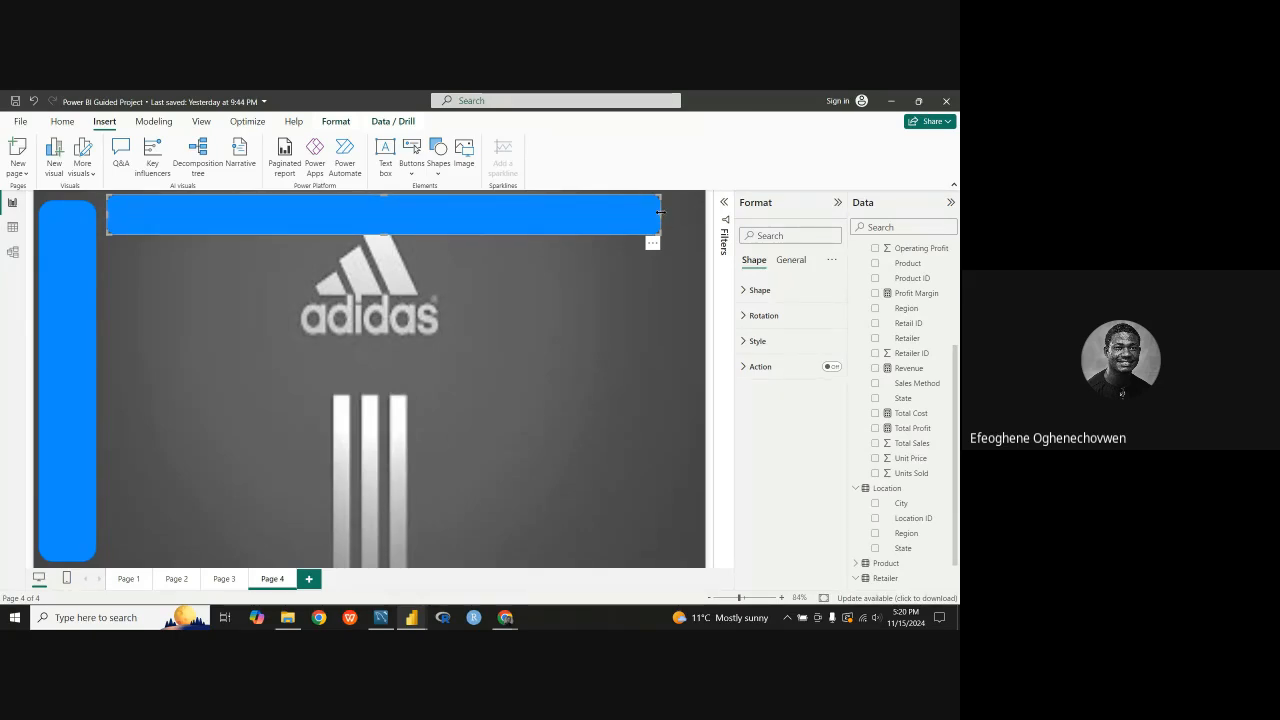
pyautogui.moveTo(659, 215); pyautogui.dragTo(700, 216)
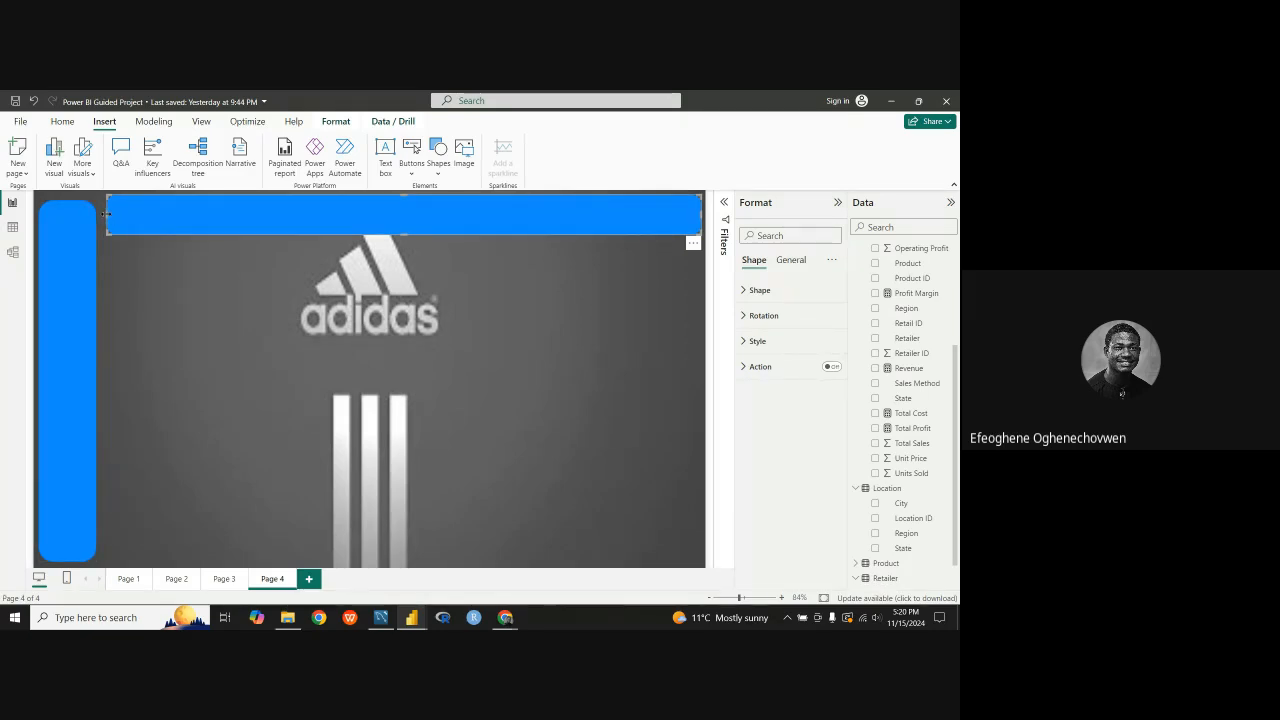
pyautogui.moveTo(105, 213); pyautogui.dragTo(101, 217)
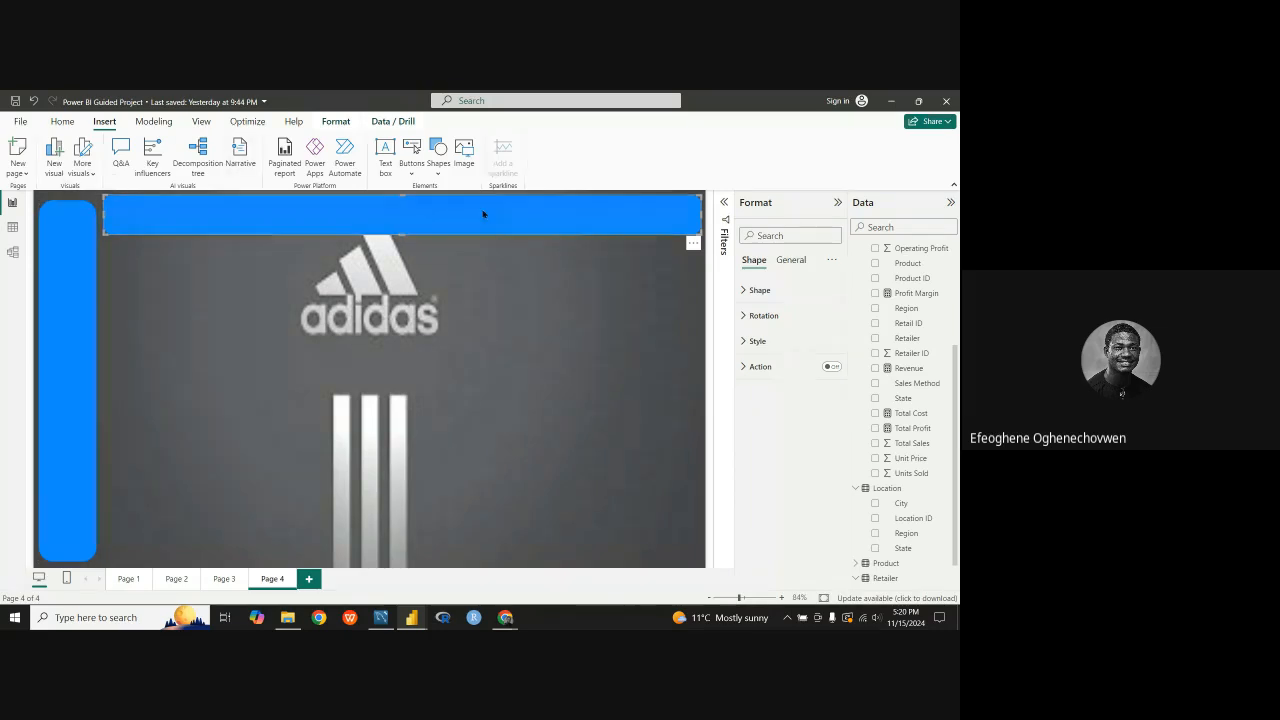
pyautogui.moveTo(484, 213); pyautogui.dragTo(479, 215)
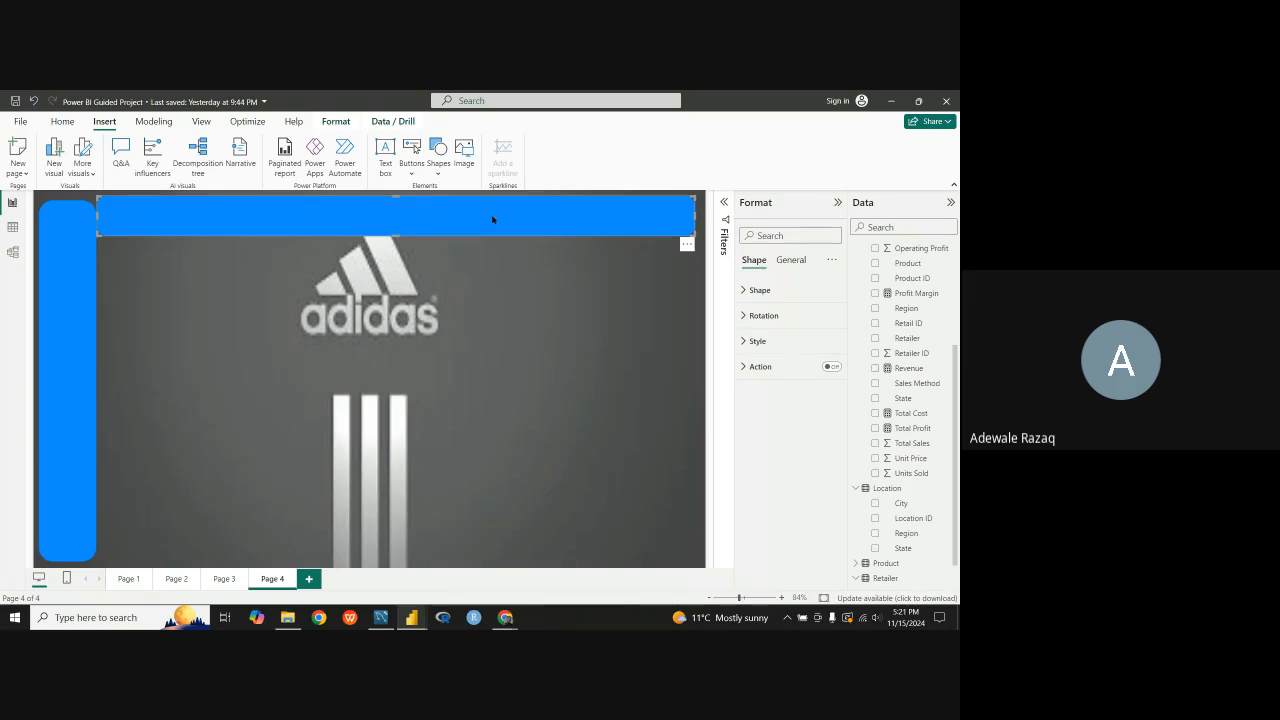
pyautogui.moveTo(492, 219); pyautogui.dragTo(497, 219)
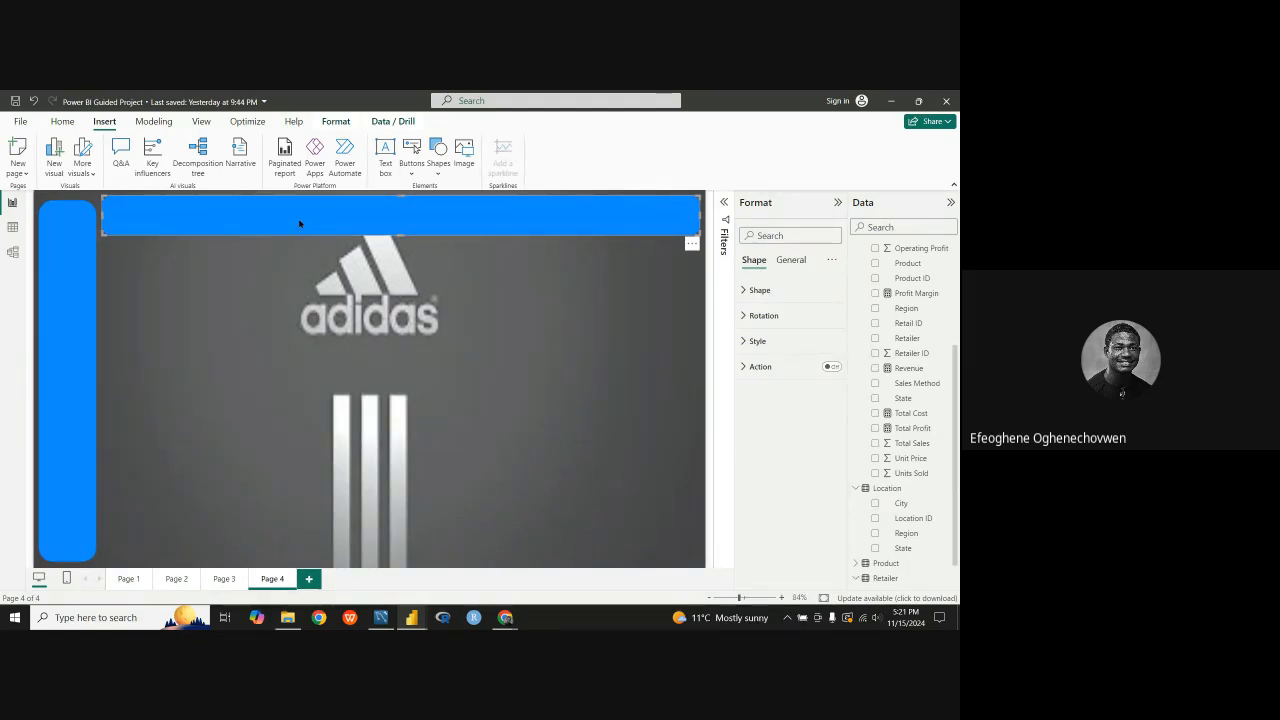
# Step: Extend the vertical bar upward to align with the top of the horizontal bar, and fine-tune the horizontal bar's position
pyautogui.click(65, 205)
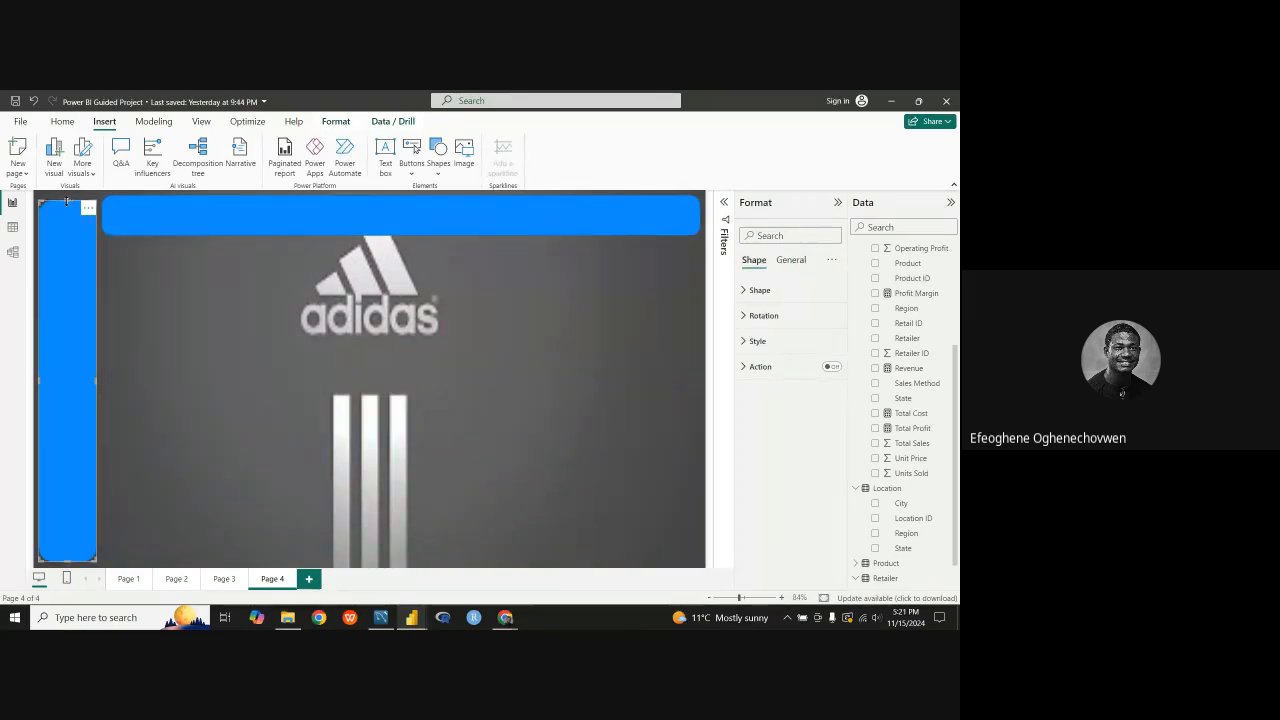
pyautogui.moveTo(67, 201); pyautogui.dragTo(67, 200)
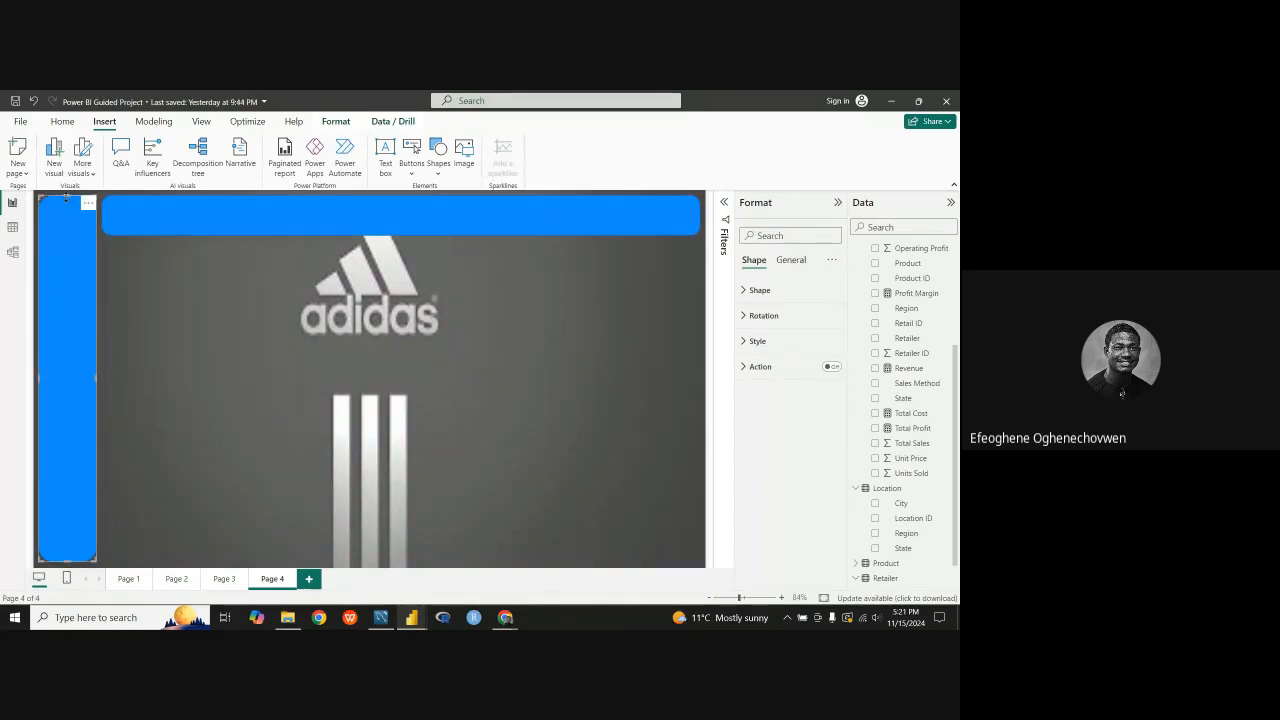
pyautogui.click(221, 209)
pyautogui.moveTo(217, 210); pyautogui.dragTo(221, 209)
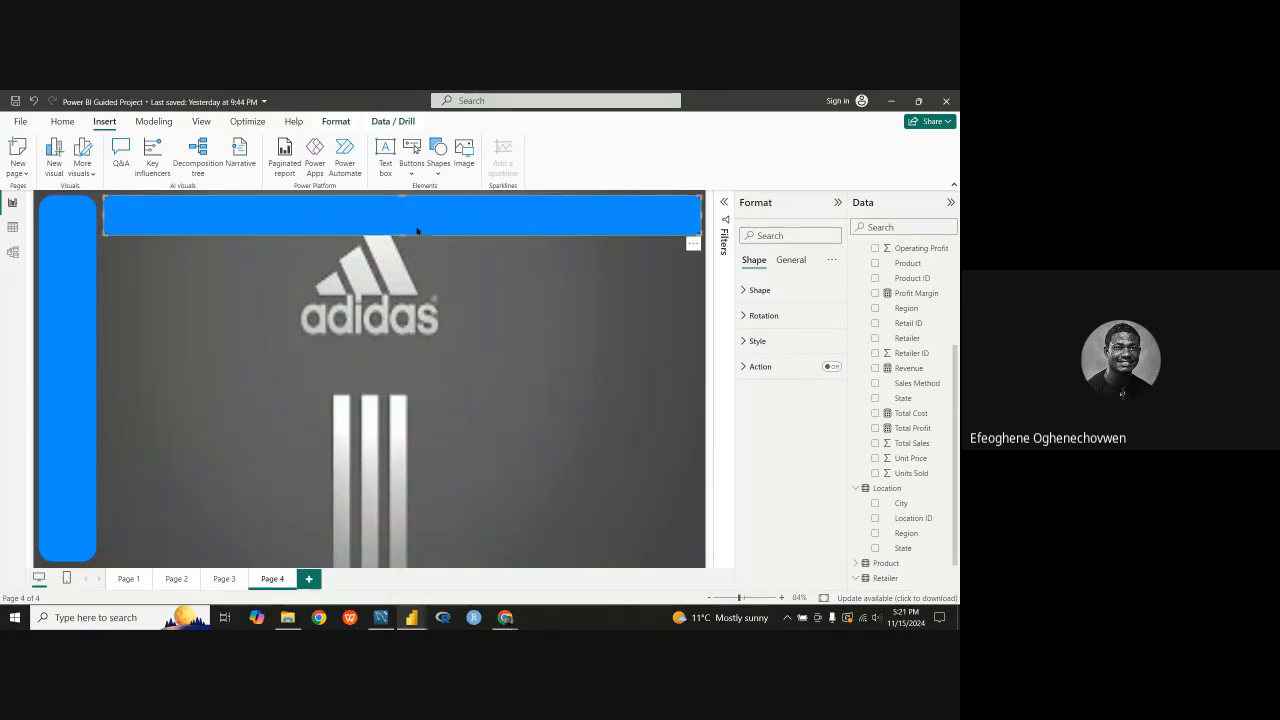
# Step: Examine the horizontal bar's size properties and background effects, and return to its shape settings
pyautogui.click(792, 260)
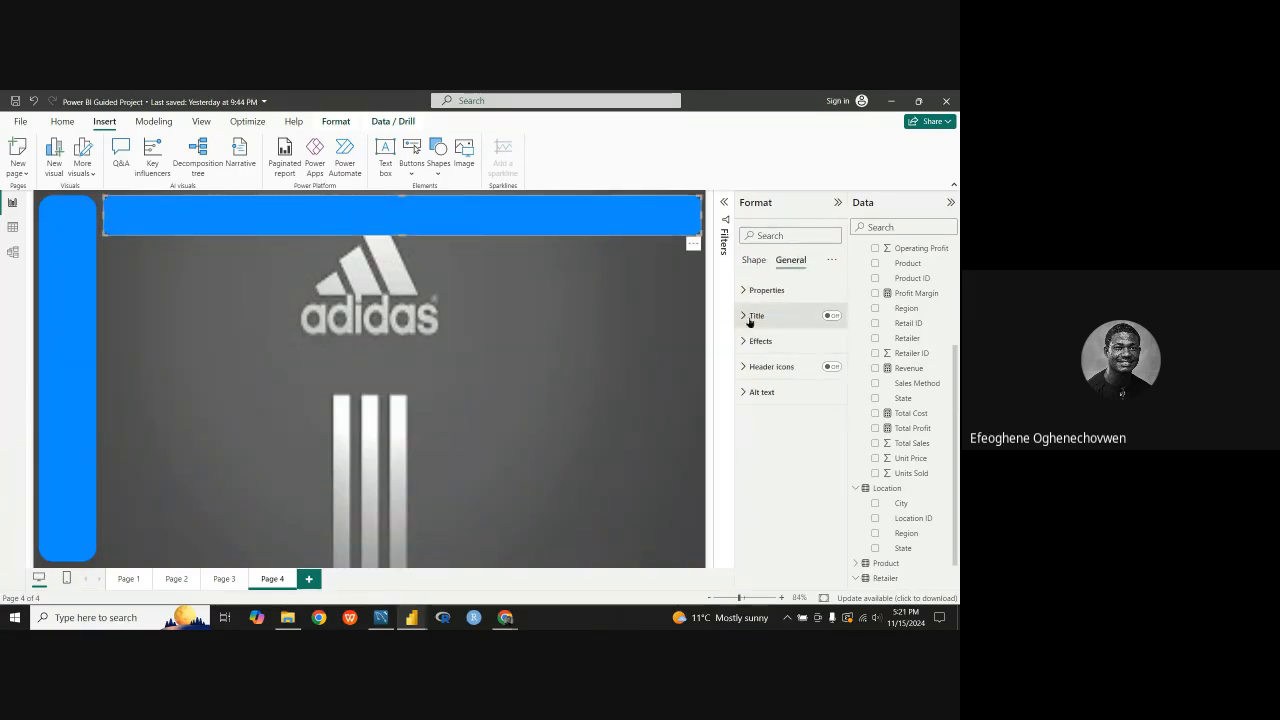
pyautogui.click(749, 291)
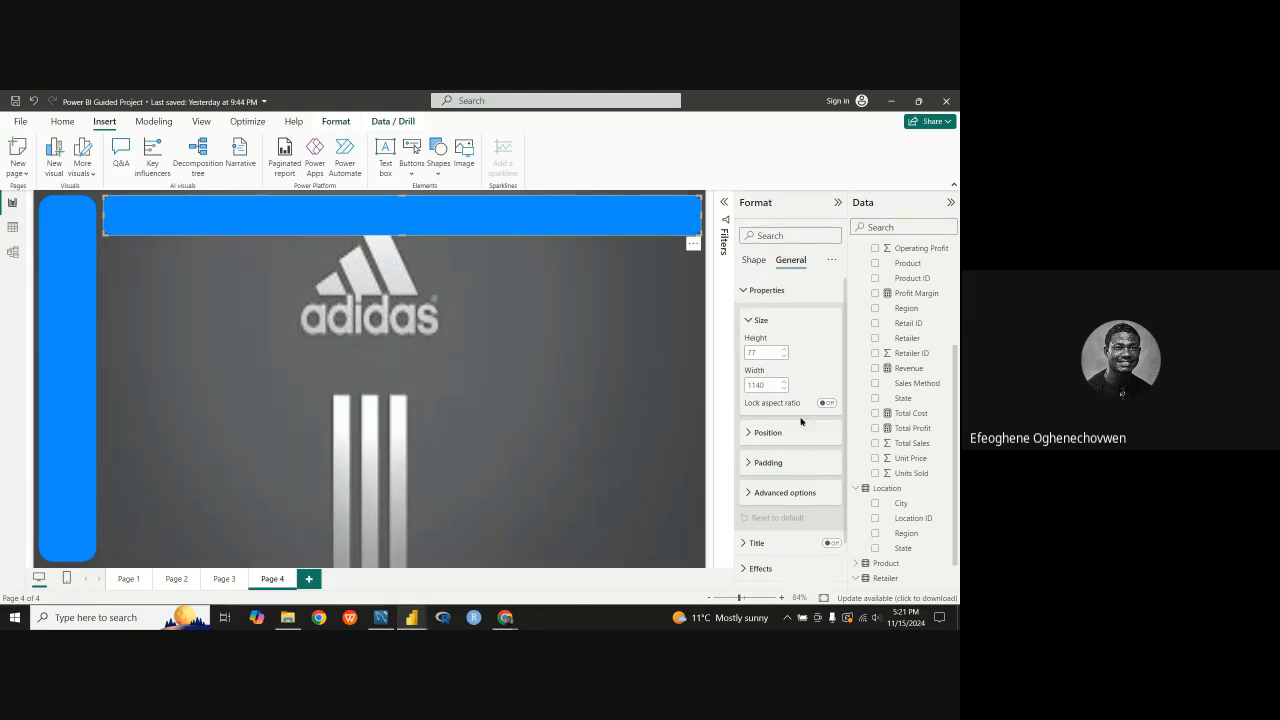
pyautogui.click(748, 290)
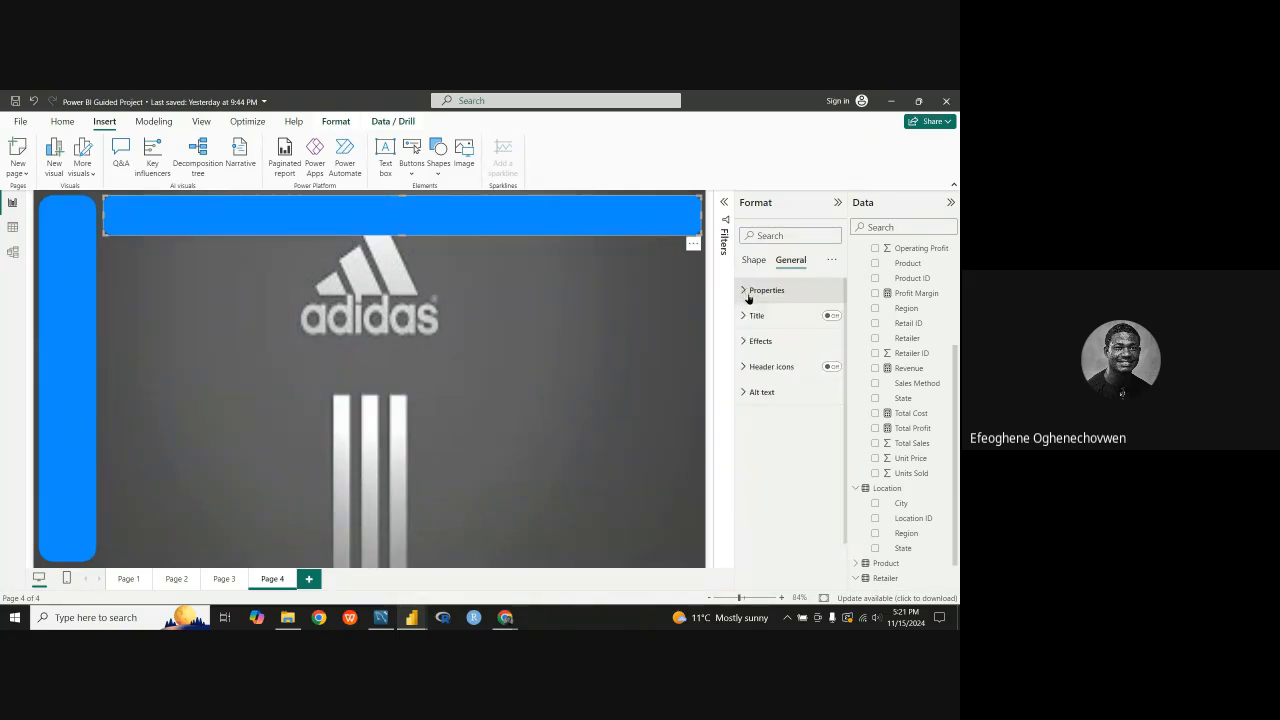
pyautogui.click(746, 343)
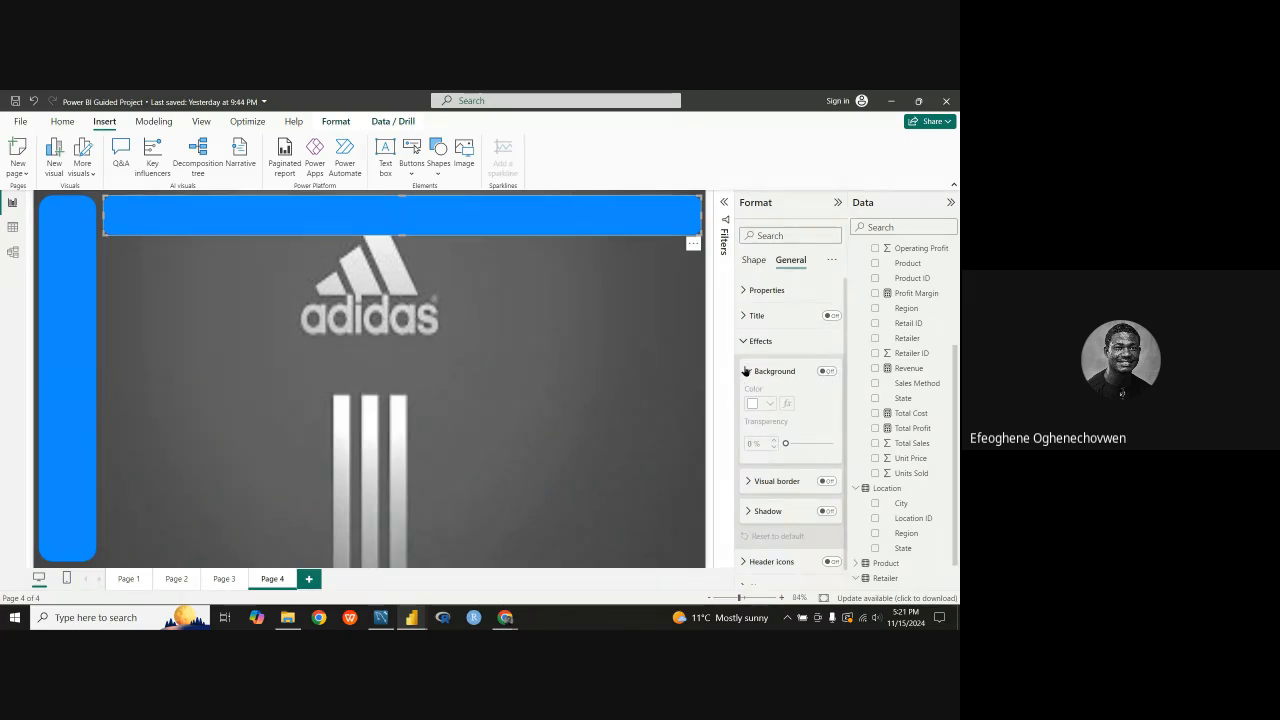
pyautogui.click(747, 371)
pyautogui.click(742, 343)
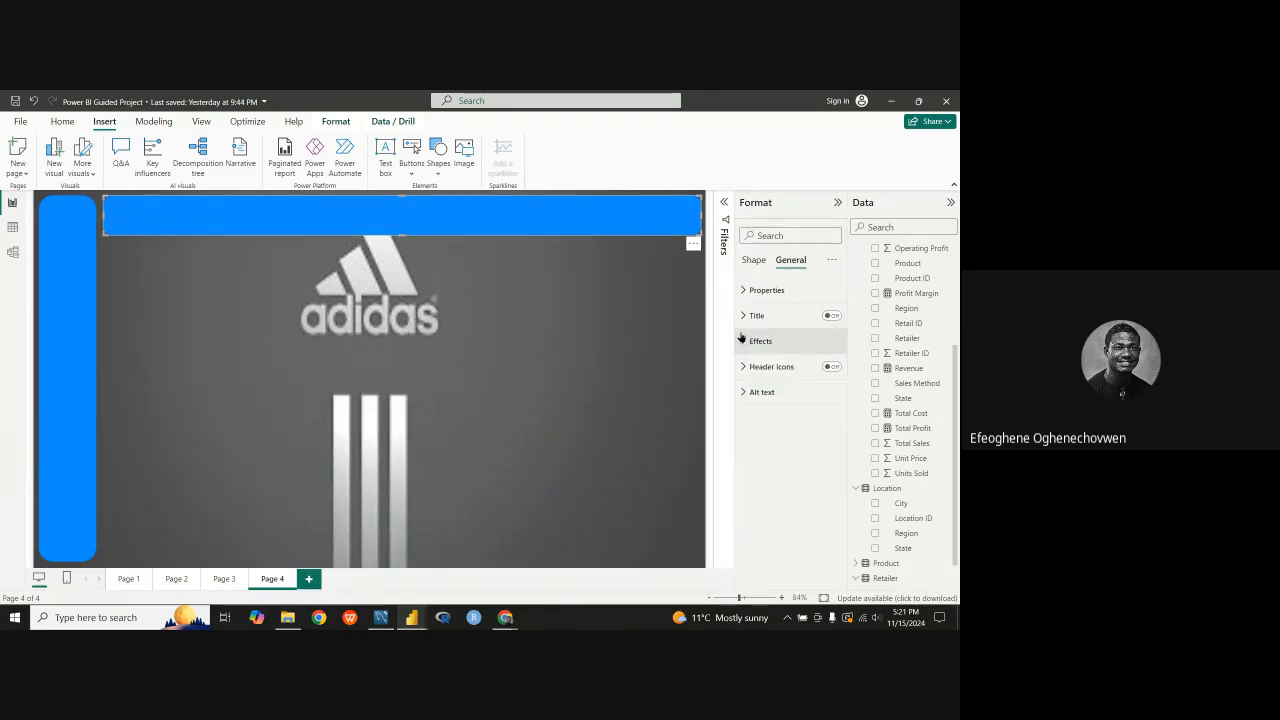
pyautogui.click(753, 261)
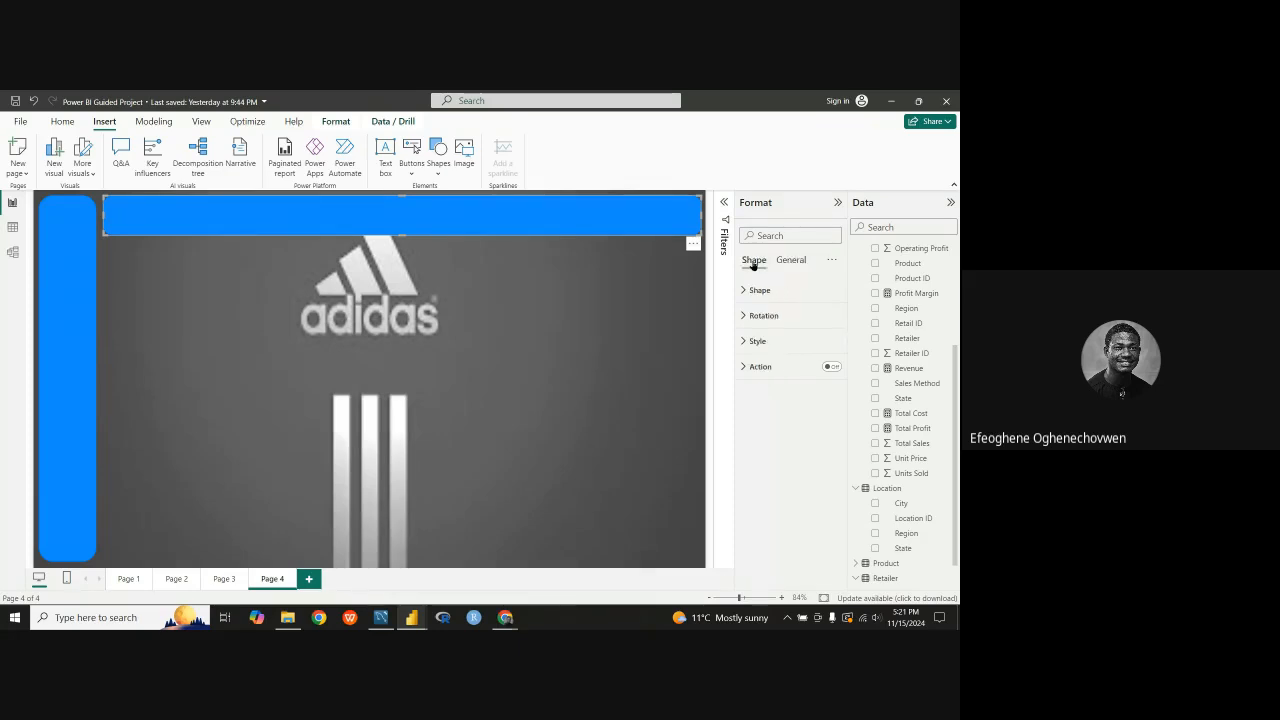
# Step: Reduce the rounded corners of the horizontal bar to 19%
pyautogui.click(746, 291)
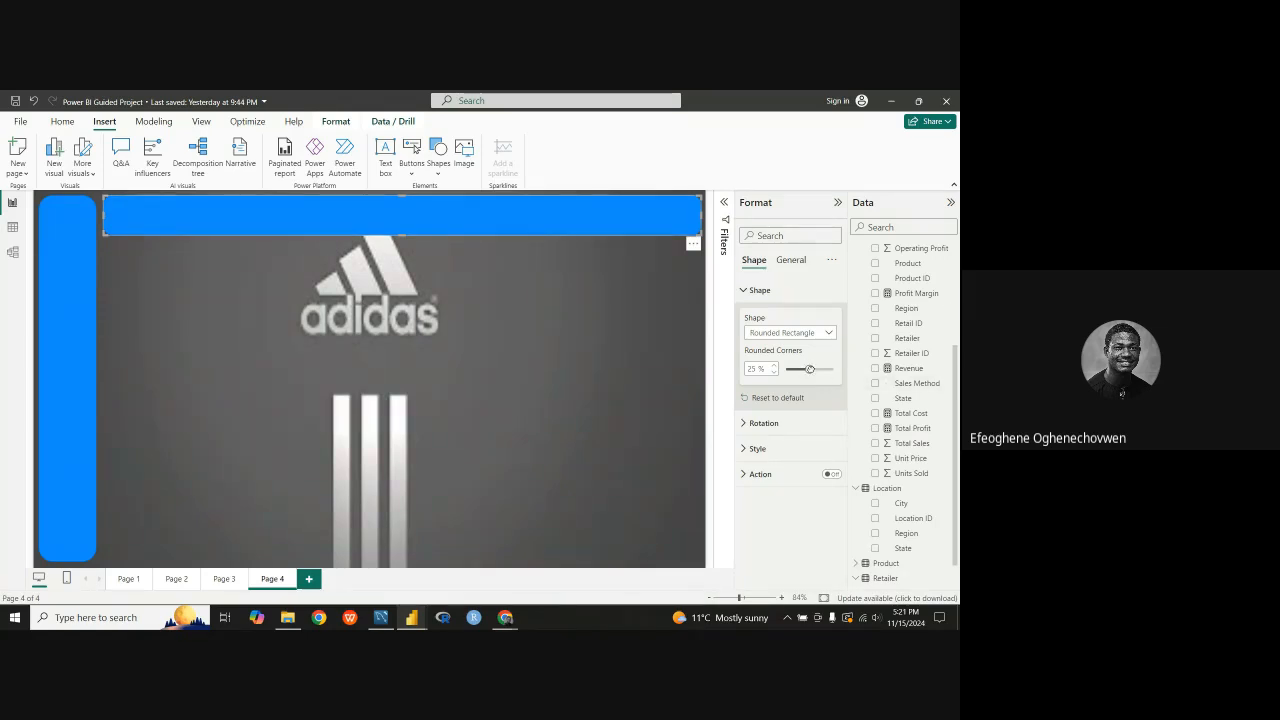
pyautogui.click(810, 368)
pyautogui.click(598, 379)
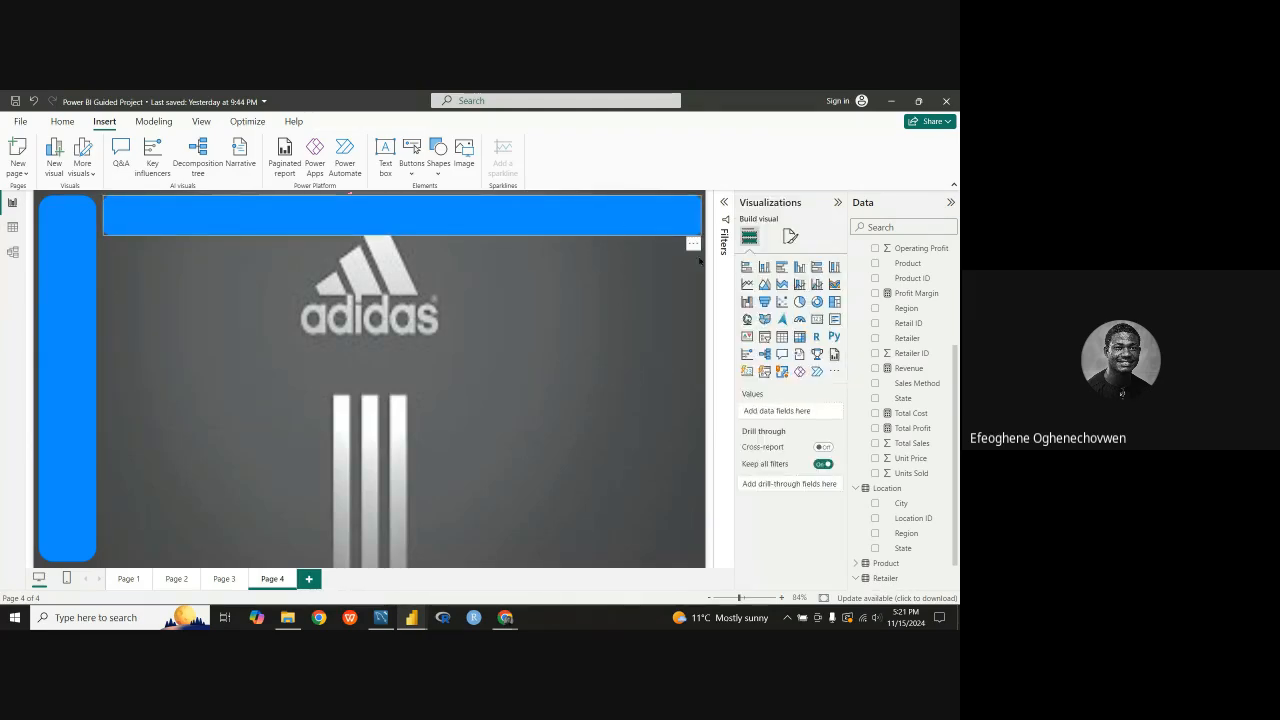
# Step: Examine the horizontal bar's general formatting options, including its background, border and shadow effects and its title
pyautogui.click(698, 261)
pyautogui.click(790, 260)
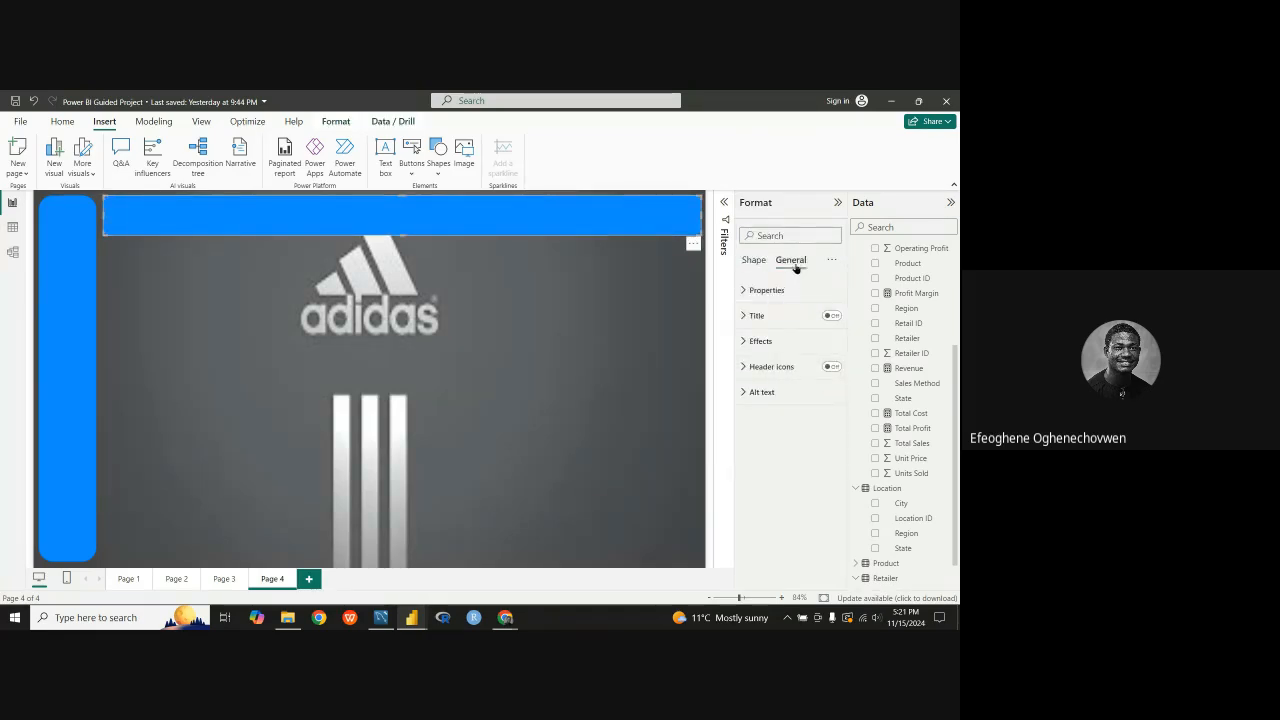
pyautogui.click(742, 346)
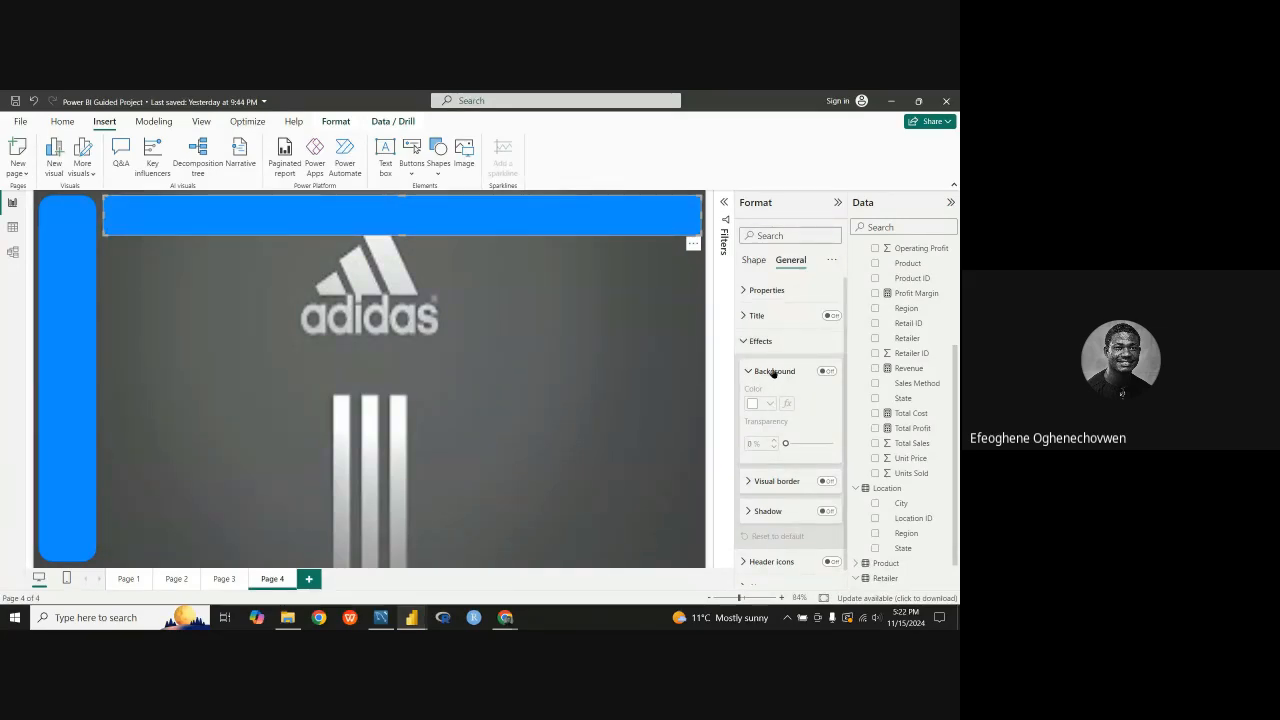
pyautogui.scroll(-1, 780, 390)
pyautogui.scroll(1, 770, 360)
pyautogui.click(748, 340)
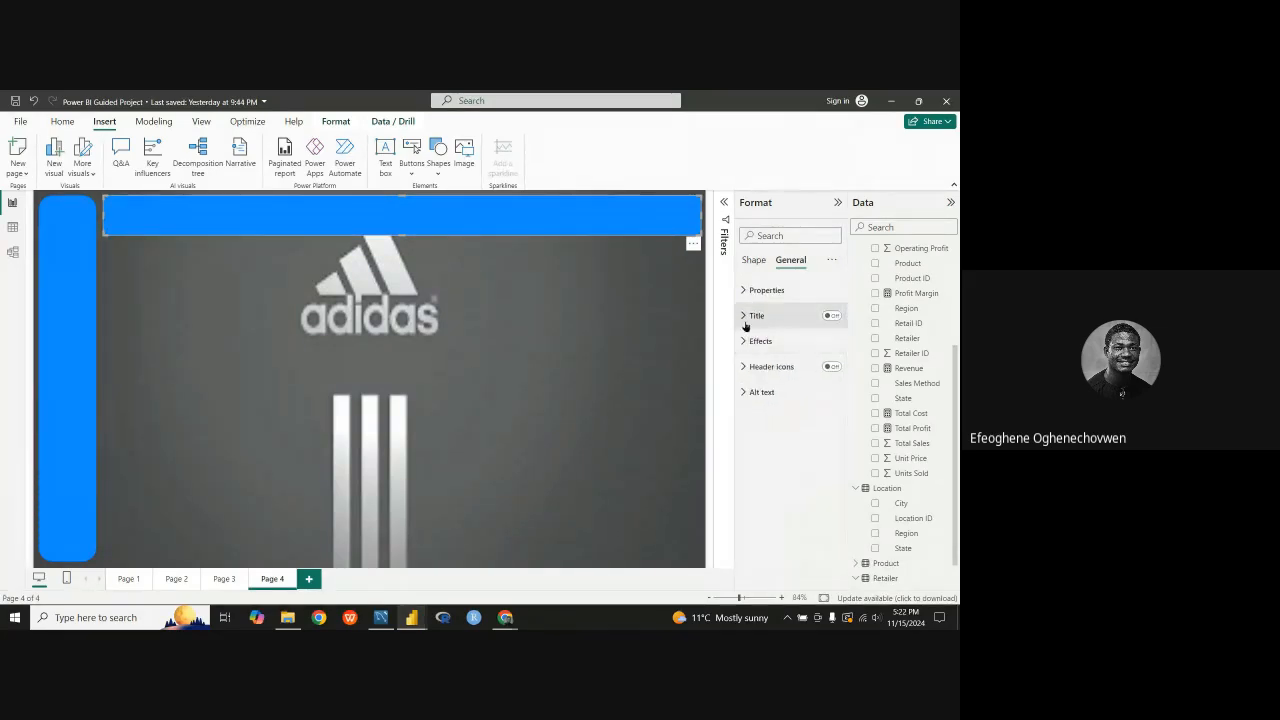
pyautogui.click(750, 315)
pyautogui.click(750, 315)
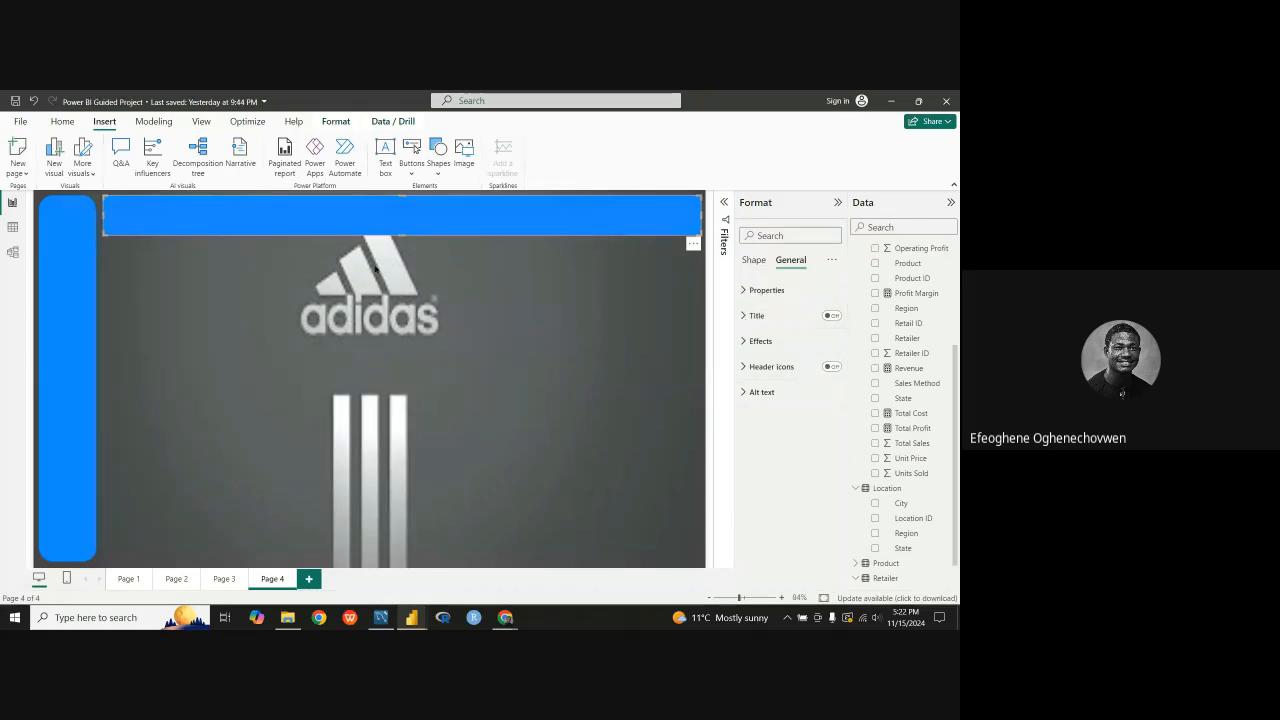
# Step: Nudge the horizontal bar slightly toward the vertical bar, and paste a copy stretched into a tall panel across the middle of the page
pyautogui.moveTo(439, 213); pyautogui.dragTo(437, 215)
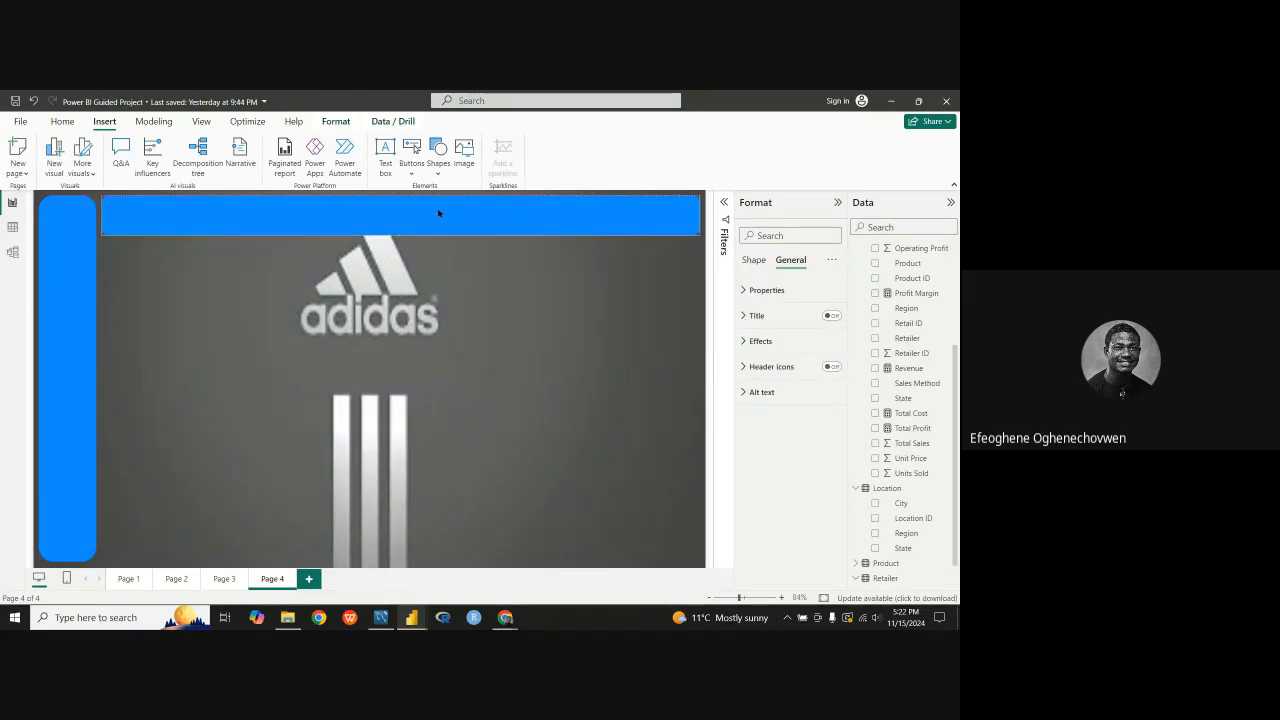
pyautogui.moveTo(438, 213); pyautogui.dragTo(395, 216)
pyautogui.hotkey('ctrl', 'v')
pyautogui.moveTo(490, 216); pyautogui.dragTo(453, 347)
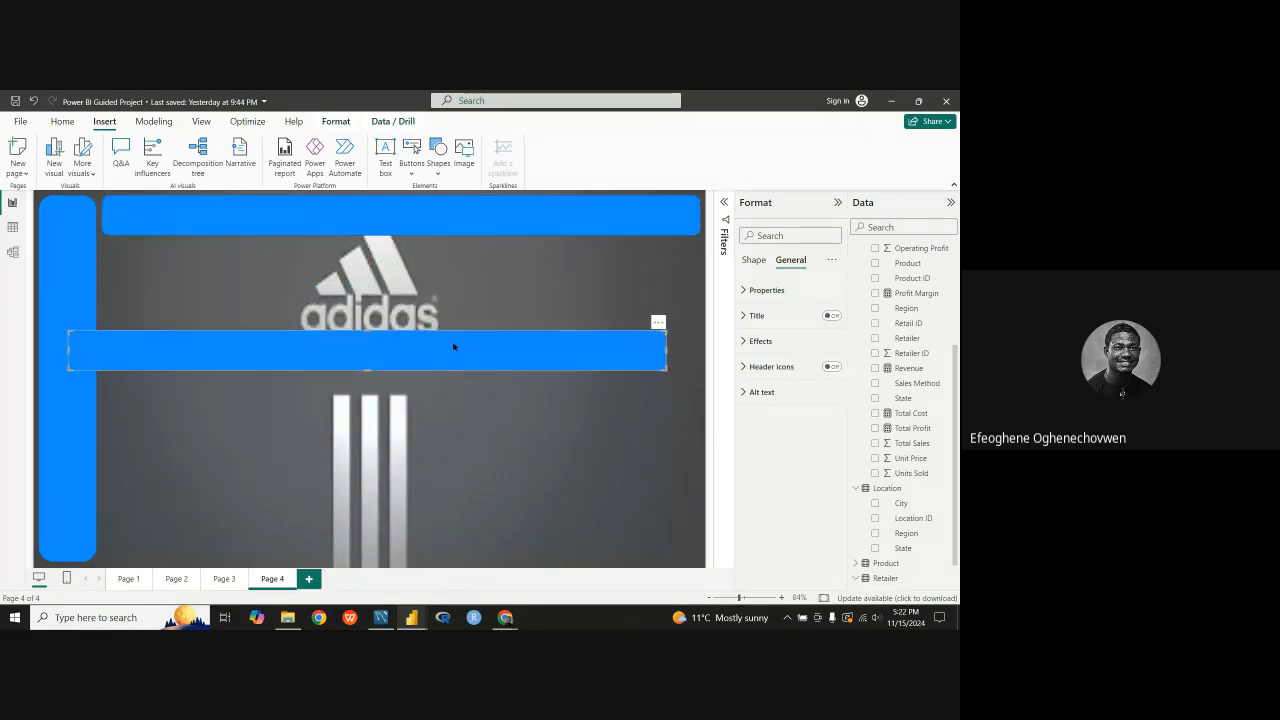
pyautogui.moveTo(365, 369); pyautogui.dragTo(386, 337)
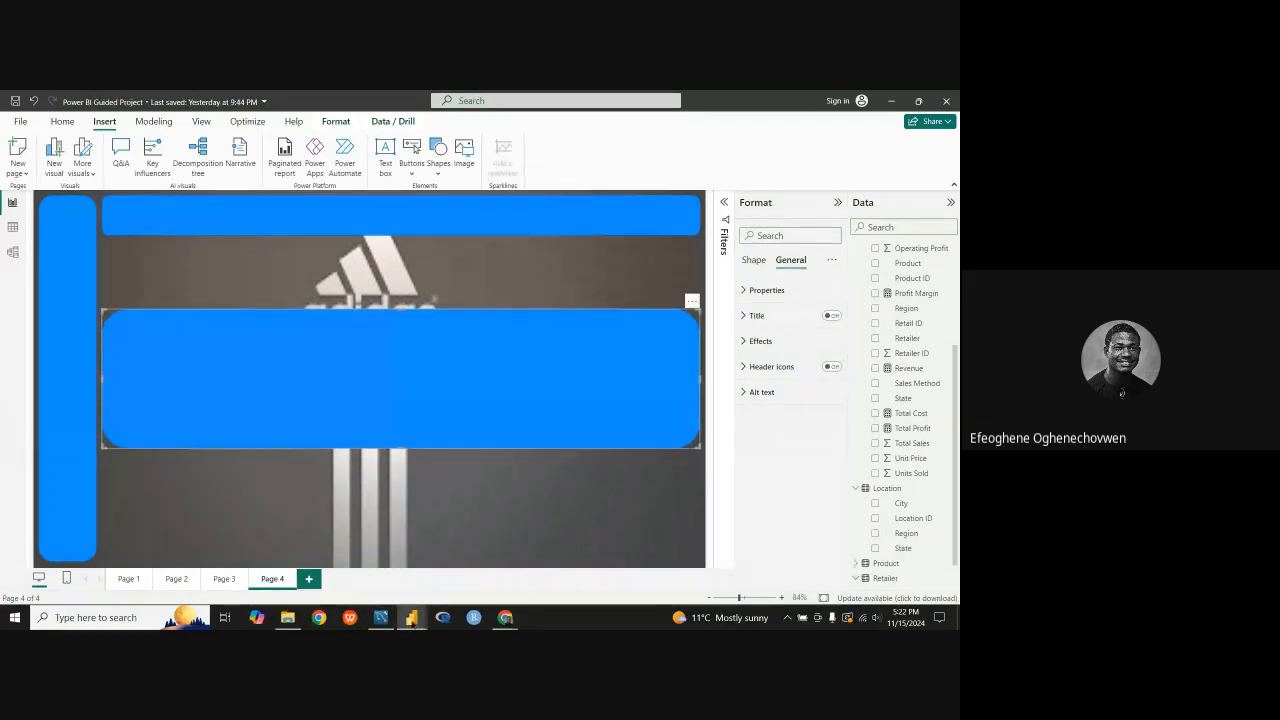
# Step: Switch to the finished Adidas report to study the layout of its chart panels, and return to the guided project
pyautogui.moveTo(411, 615)
pyautogui.click(449, 580)
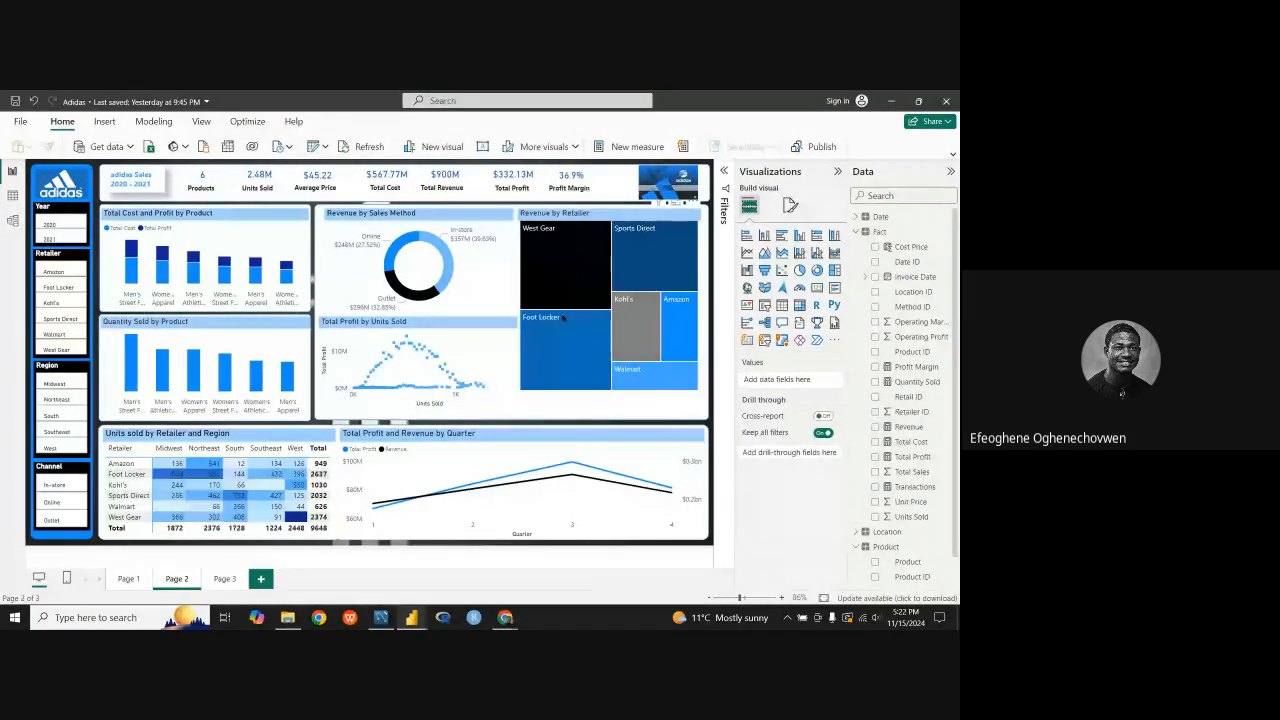
pyautogui.moveTo(574, 313)
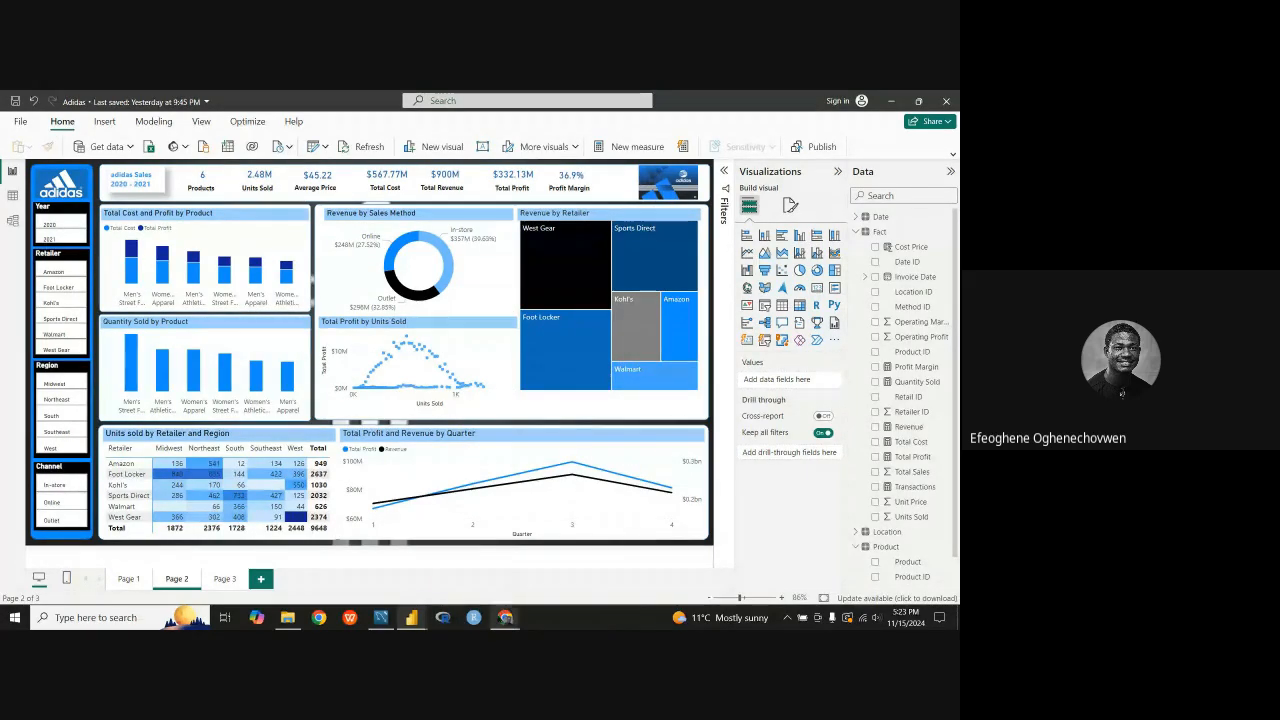
pyautogui.moveTo(411, 617)
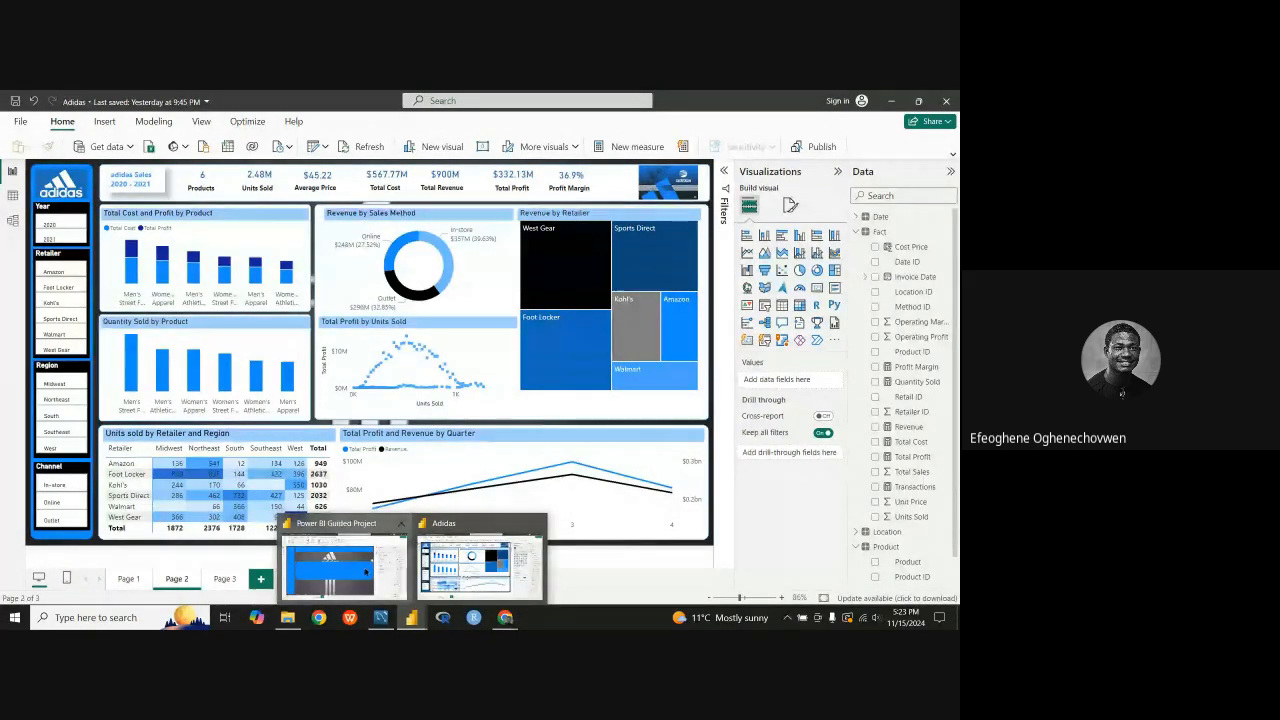
pyautogui.click(340, 565)
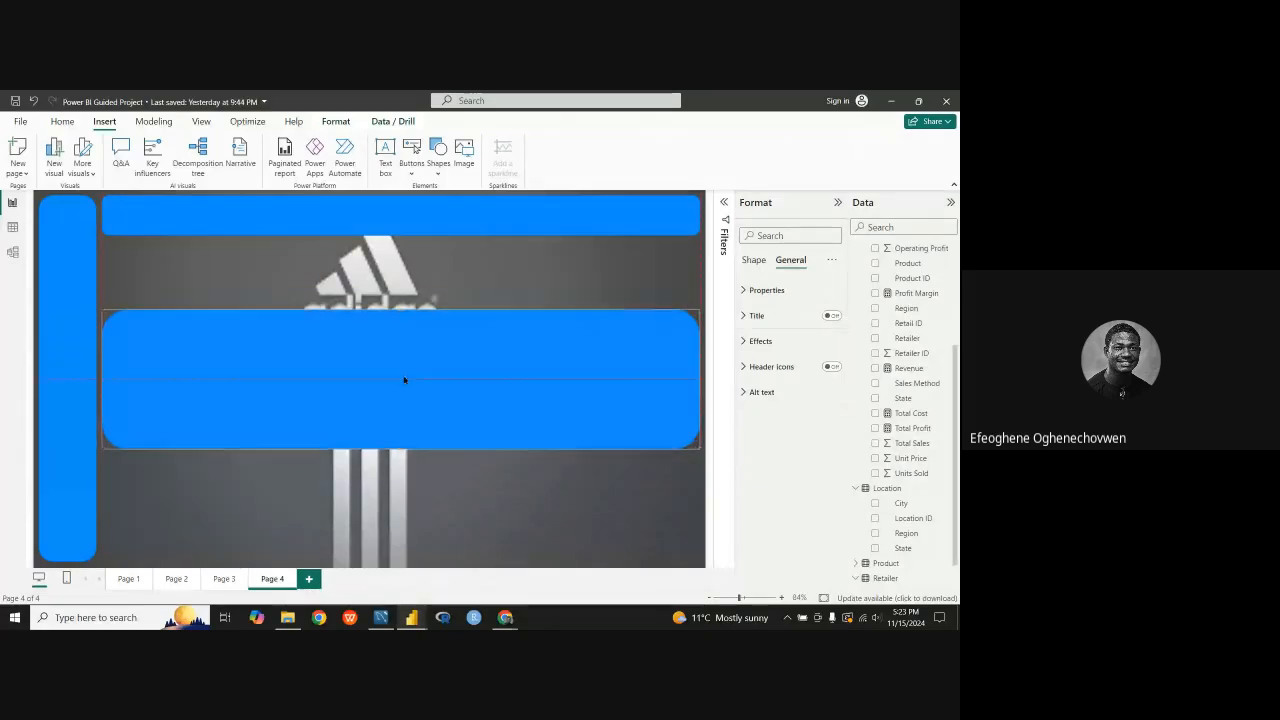
# Step: Move the tall panel to the bottom of the page, level with the vertical bar's lower end, and reduce its height from above
pyautogui.moveTo(406, 380); pyautogui.dragTo(360, 489)
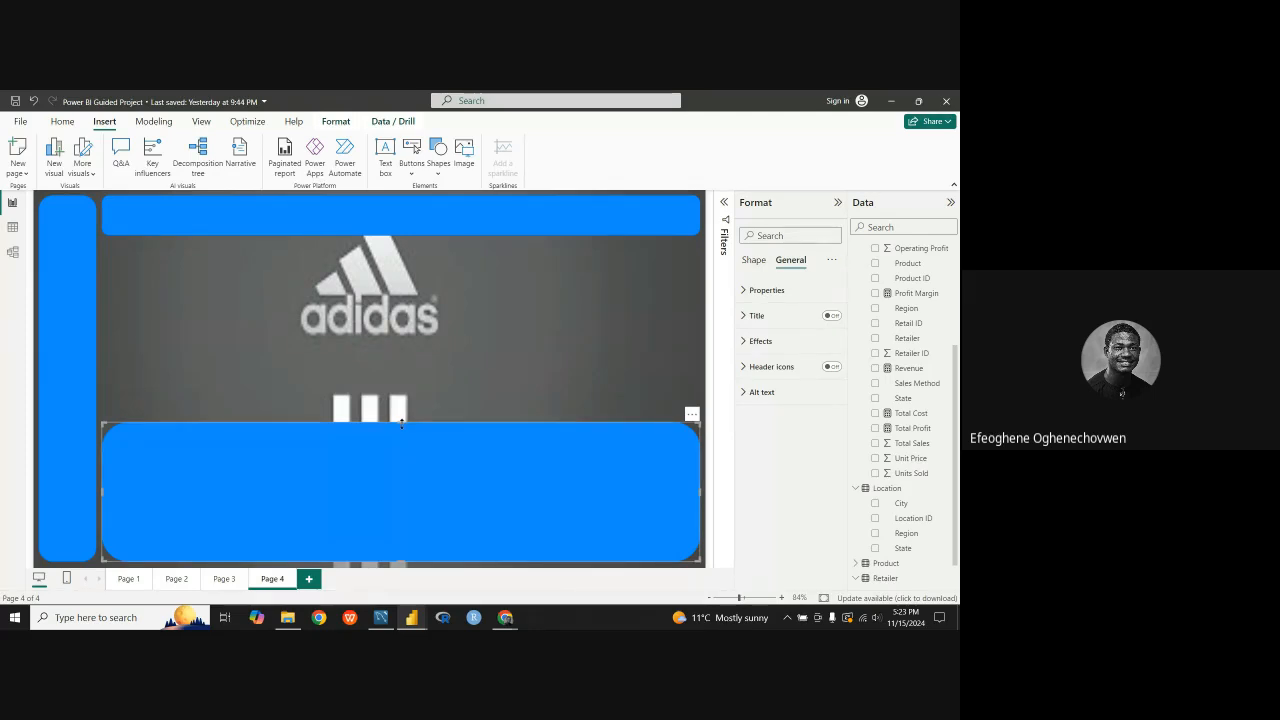
pyautogui.moveTo(401, 433); pyautogui.dragTo(399, 441)
pyautogui.click(389, 360)
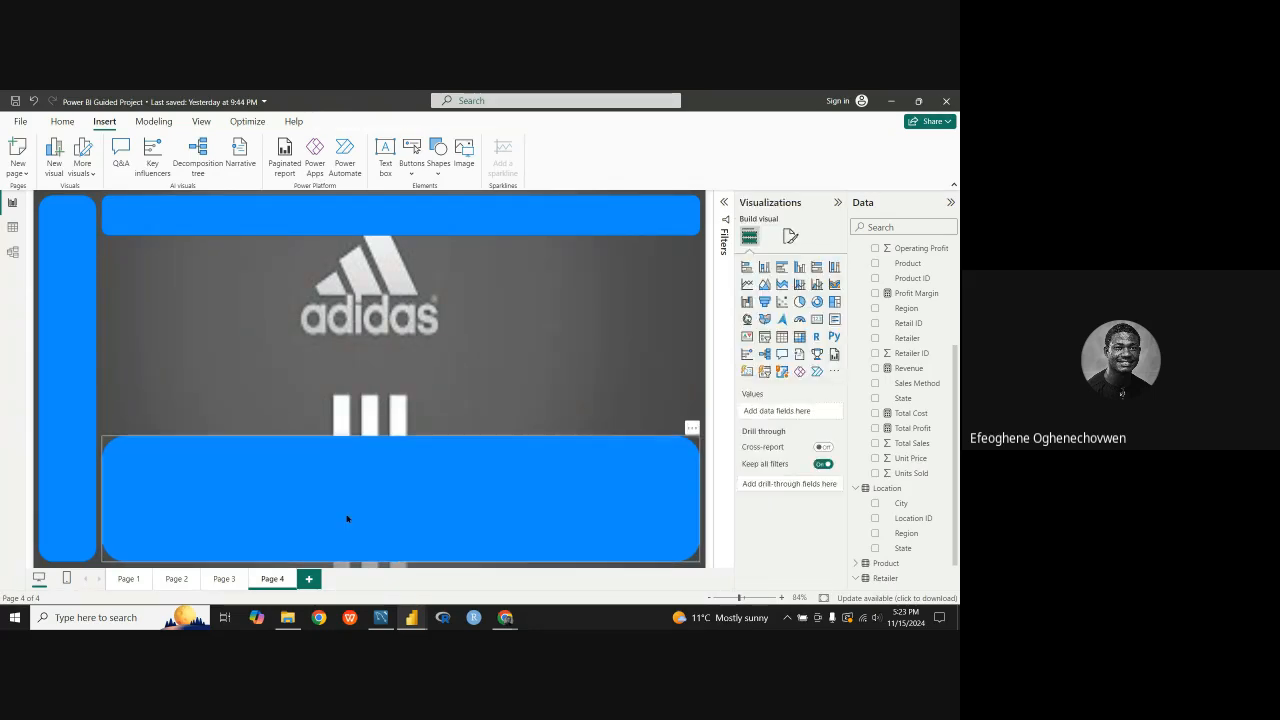
# Step: Paste another copy of the horizontal bar, place it below the original, and stretch it into a medium-height, full-width panel
pyautogui.click(389, 232)
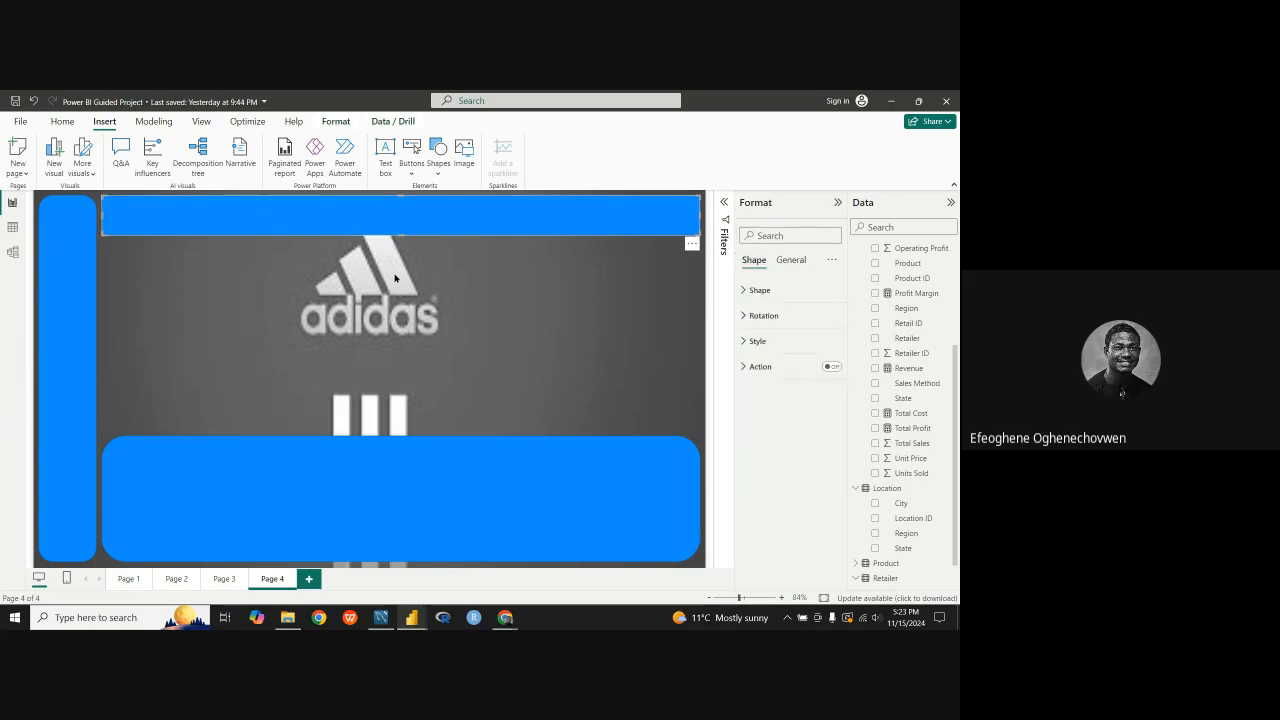
pyautogui.hotkey('ctrl', 'v')
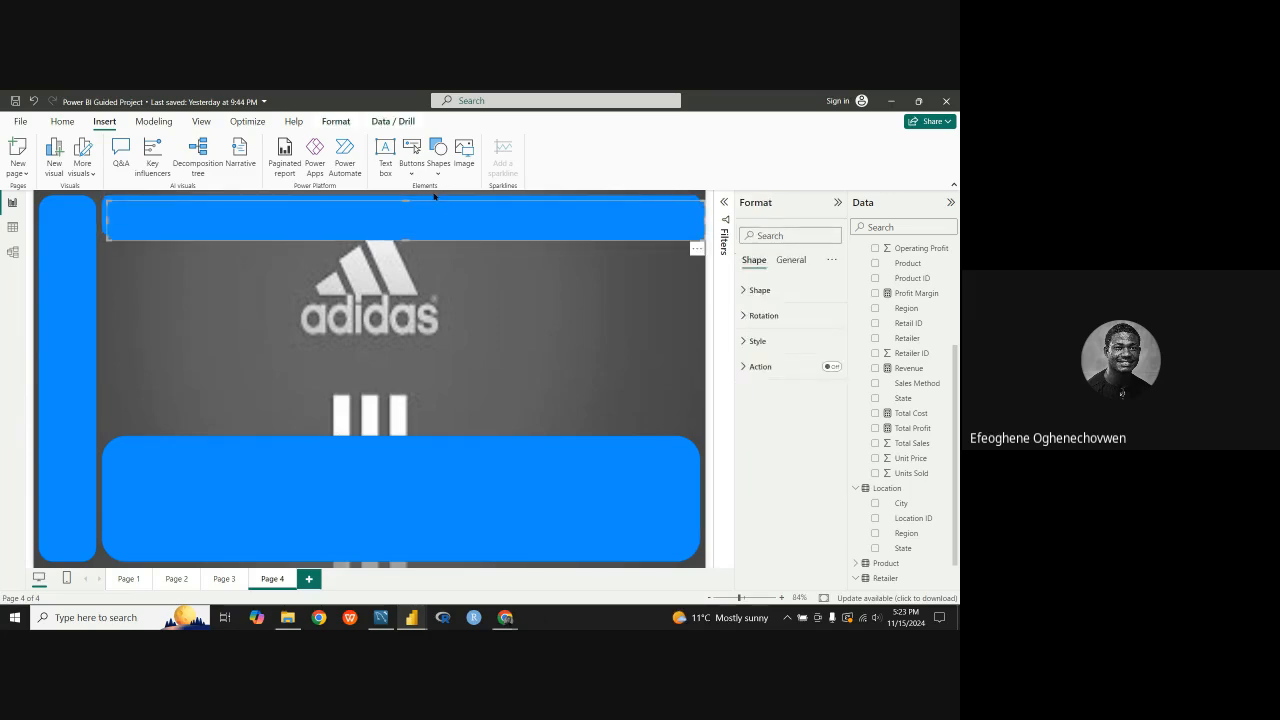
pyautogui.moveTo(394, 214); pyautogui.dragTo(400, 343)
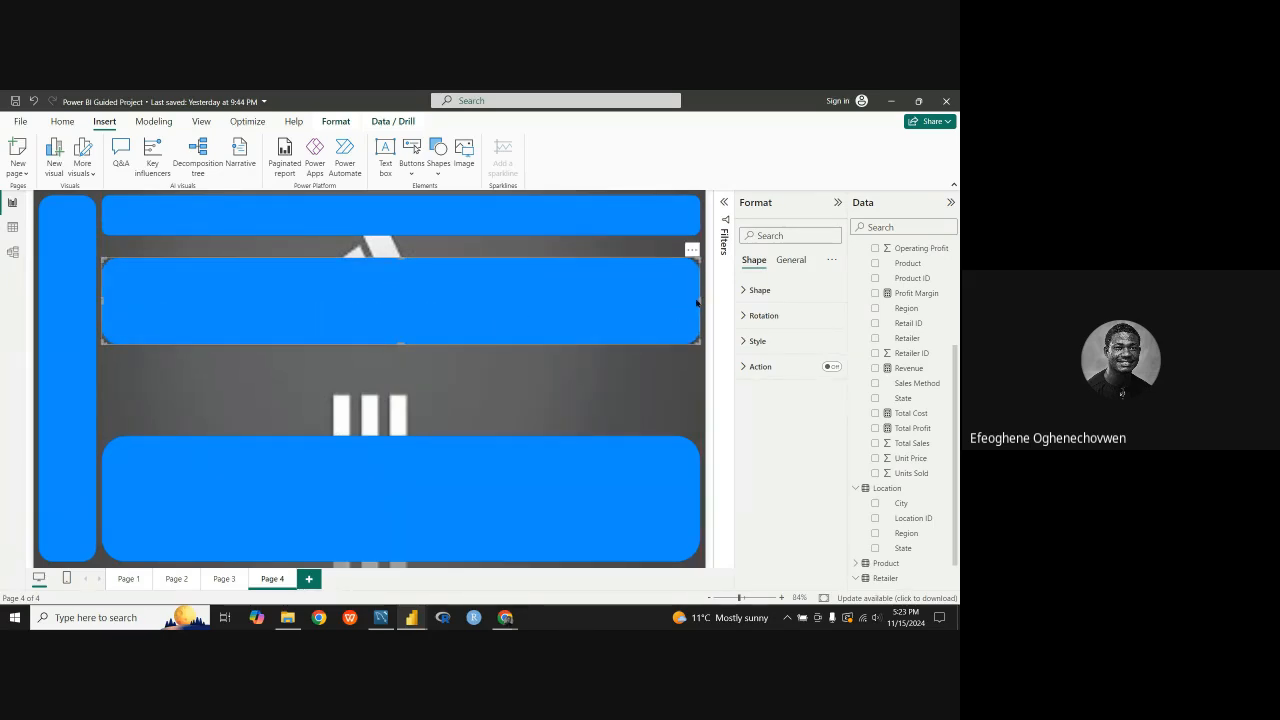
# Step: Add a copy of the medium-height panel, narrowed to under half its width, just above the bottom panel beside the vertical bar
pyautogui.moveTo(577, 293); pyautogui.dragTo(351, 384)
pyautogui.moveTo(160, 365); pyautogui.dragTo(164, 383)
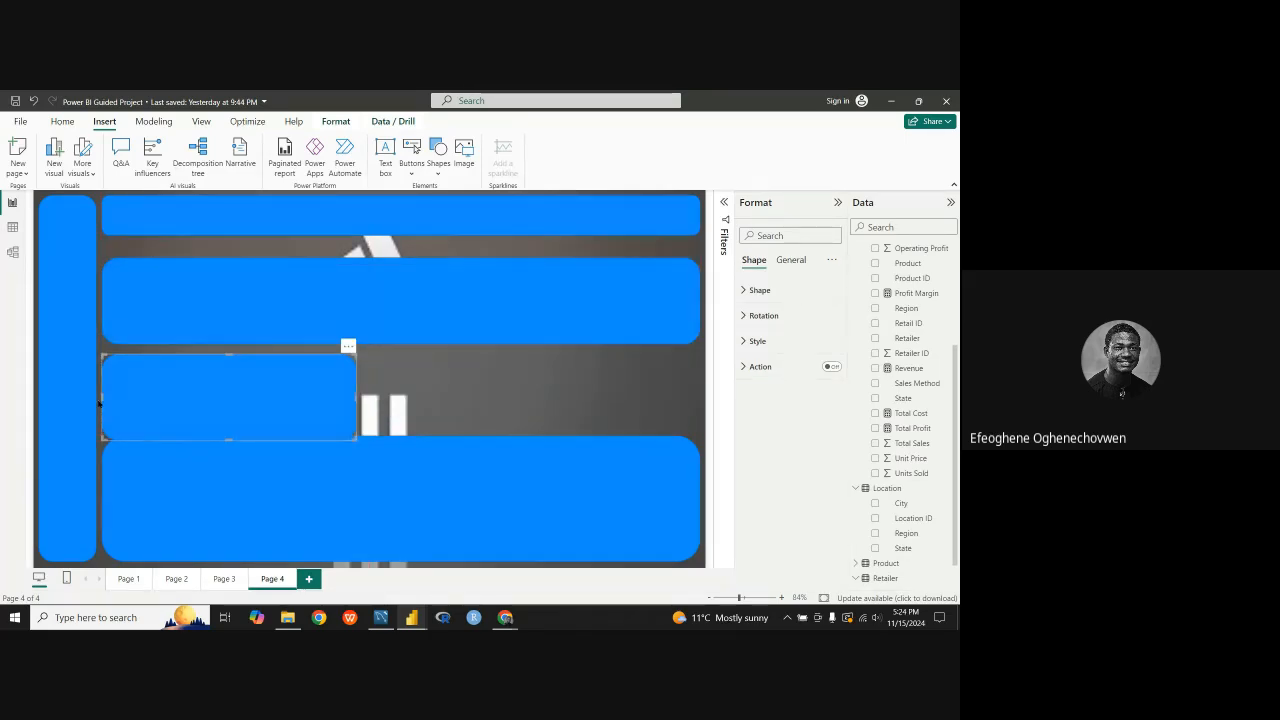
pyautogui.moveTo(101, 395); pyautogui.dragTo(146, 382)
# Step: Narrow the medium-height wide panel to match the small panel beneath it, and extend it upward to just below the horizontal bar
pyautogui.moveTo(277, 317); pyautogui.dragTo(283, 317)
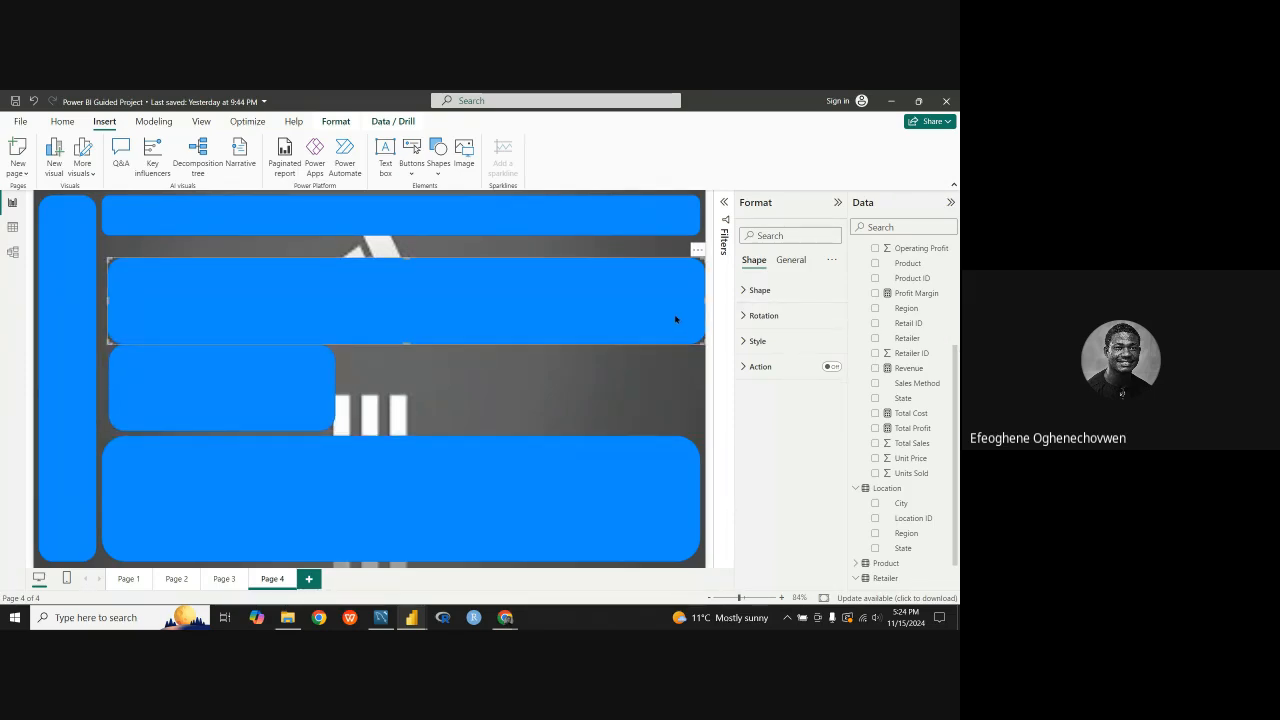
pyautogui.moveTo(705, 298); pyautogui.dragTo(258, 293)
pyautogui.press('Down')
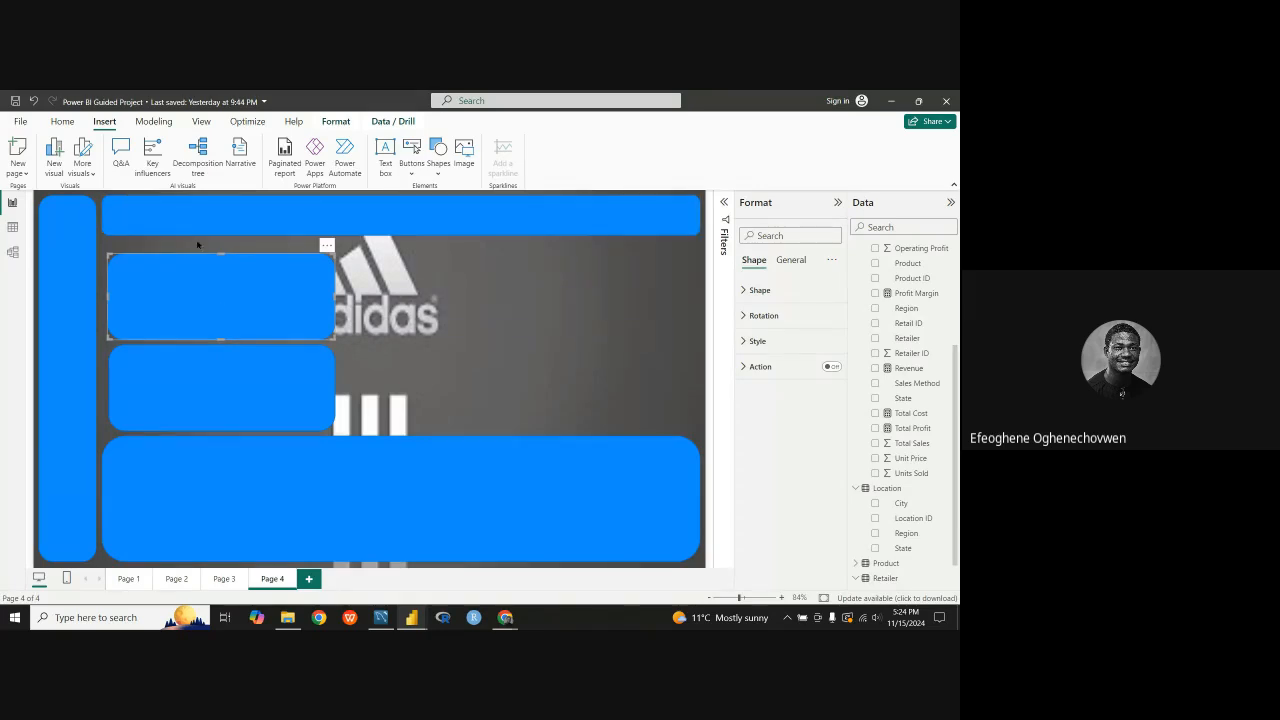
pyautogui.moveTo(218, 254); pyautogui.dragTo(214, 246)
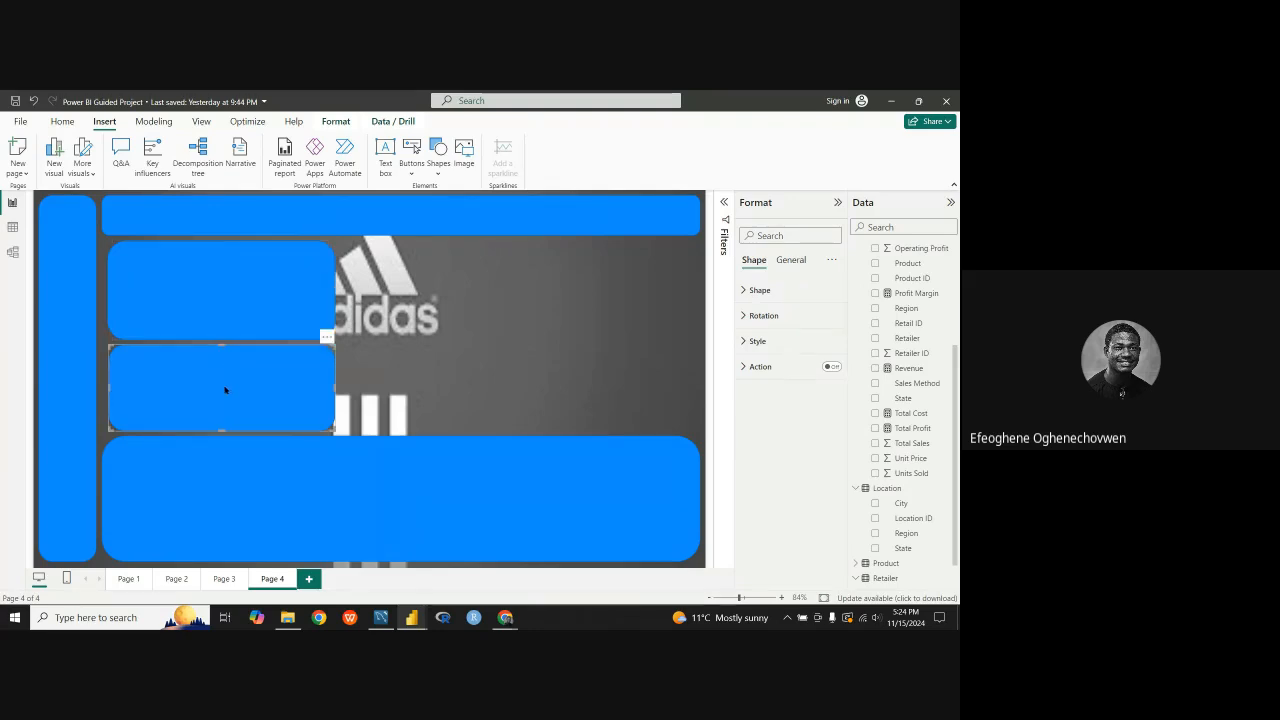
# Step: Lower the bottom panel's upper edge slightly, and extend the lower small panel down to meet it
pyautogui.click(294, 483)
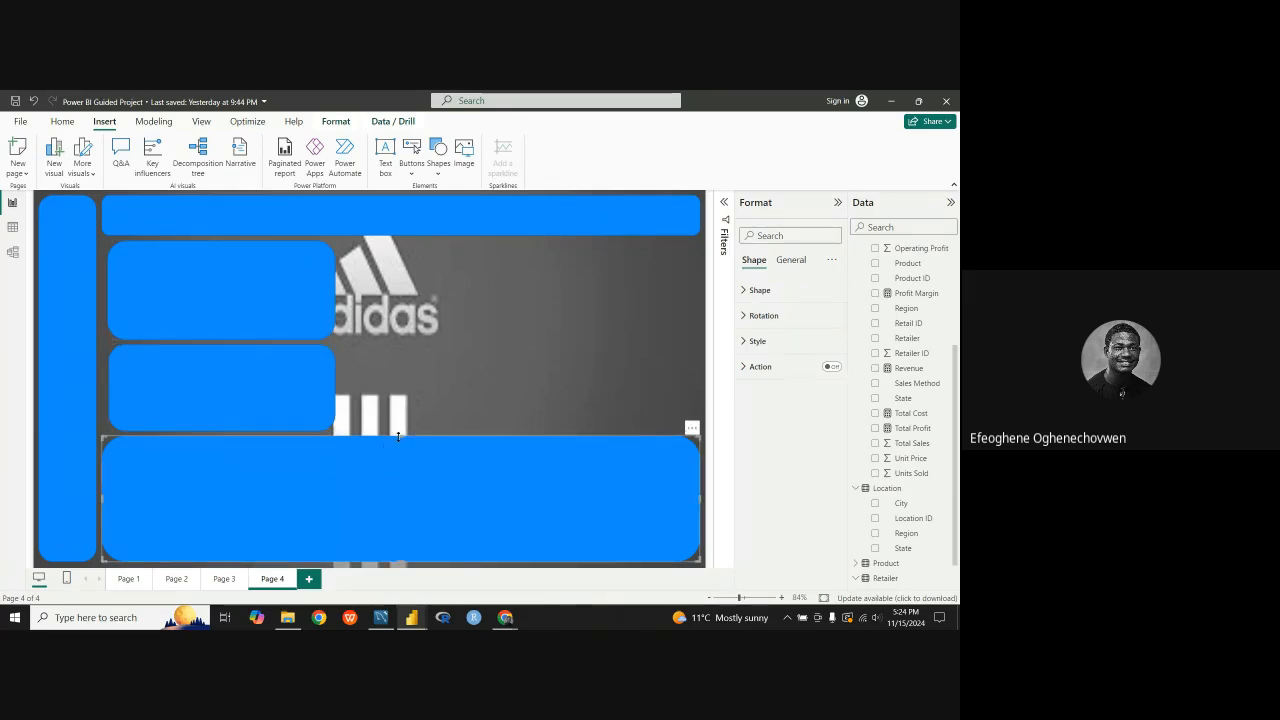
pyautogui.moveTo(398, 440); pyautogui.dragTo(398, 448)
pyautogui.click(186, 394)
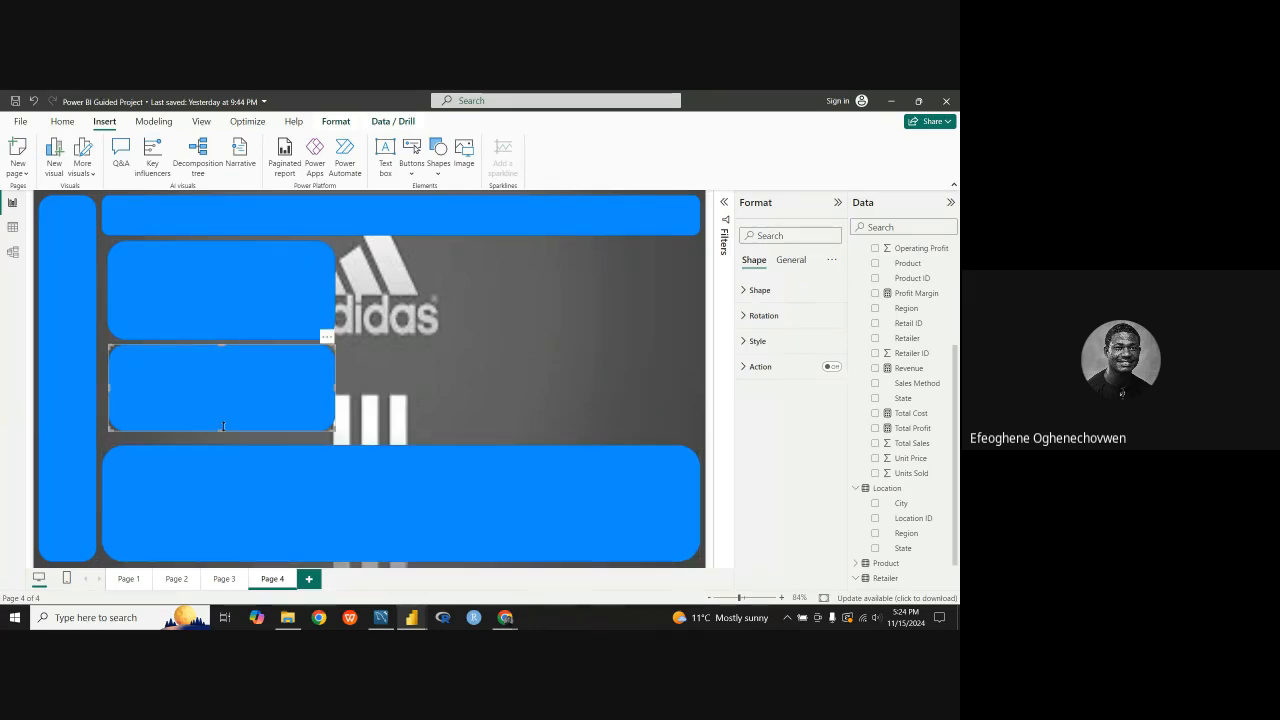
pyautogui.moveTo(223, 427); pyautogui.dragTo(223, 443)
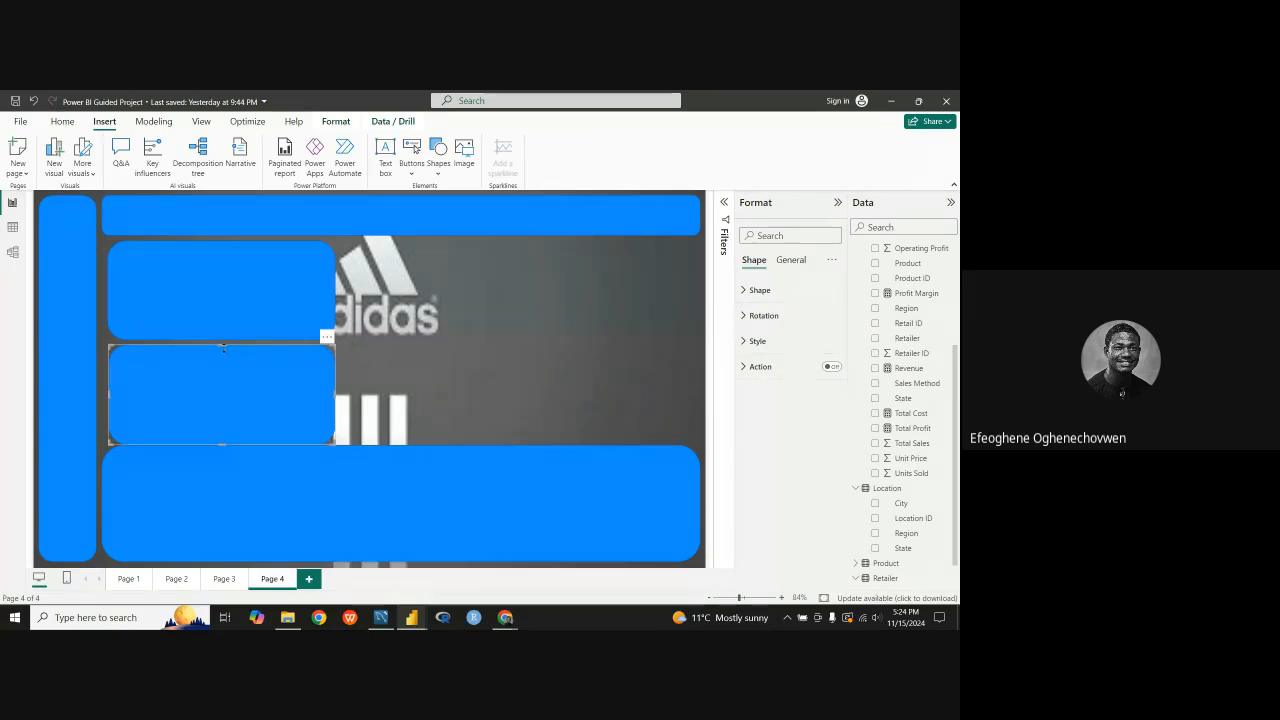
# Step: Paste another wide panel and reshape it into a large block filling the space to the right of the two small panels
pyautogui.click(292, 306)
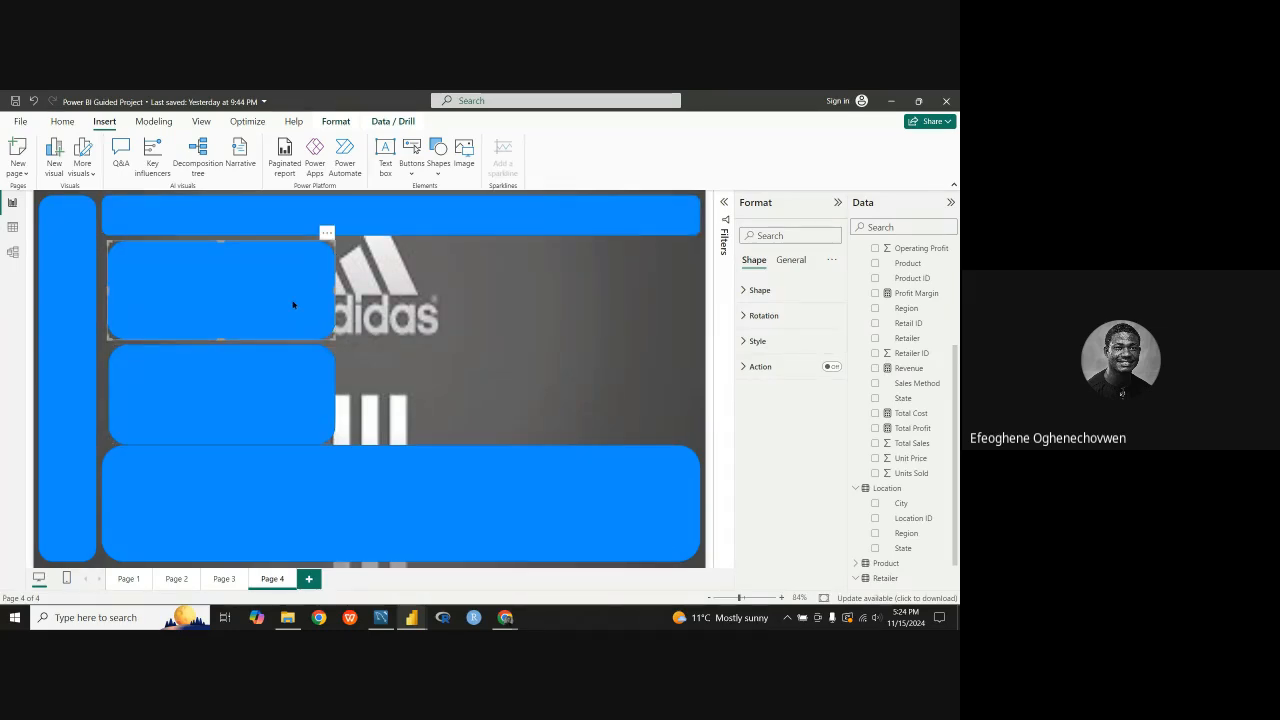
pyautogui.hotkey('ctrl', 'v')
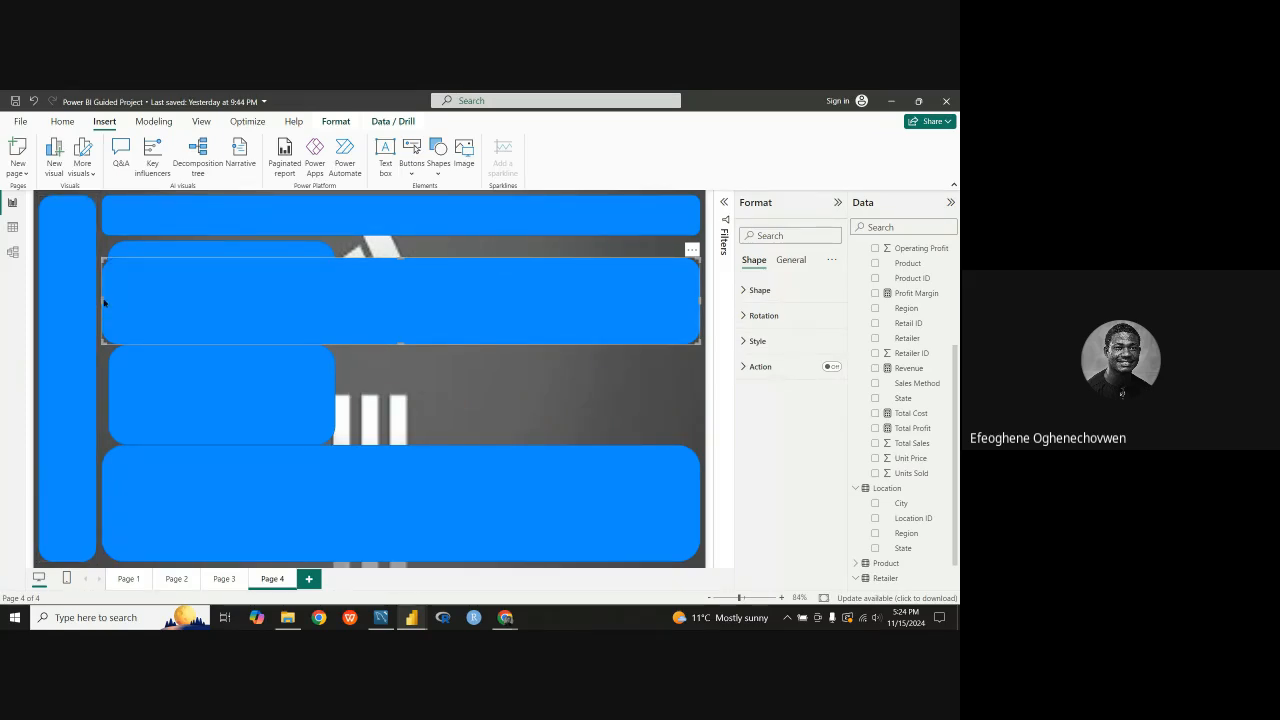
pyautogui.moveTo(104, 302); pyautogui.dragTo(280, 303)
pyautogui.moveTo(490, 345); pyautogui.dragTo(481, 435)
pyautogui.moveTo(477, 295); pyautogui.dragTo(495, 249)
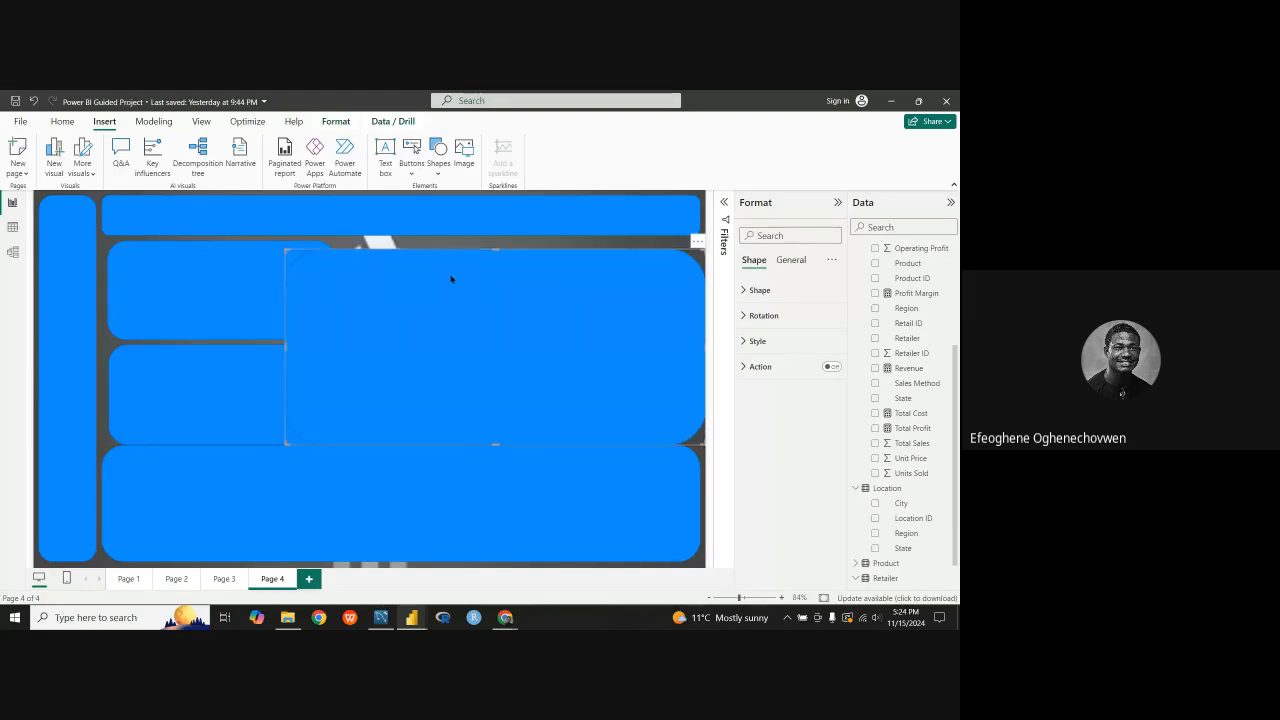
pyautogui.moveTo(286, 345); pyautogui.dragTo(340, 347)
pyautogui.moveTo(454, 335); pyautogui.dragTo(450, 330)
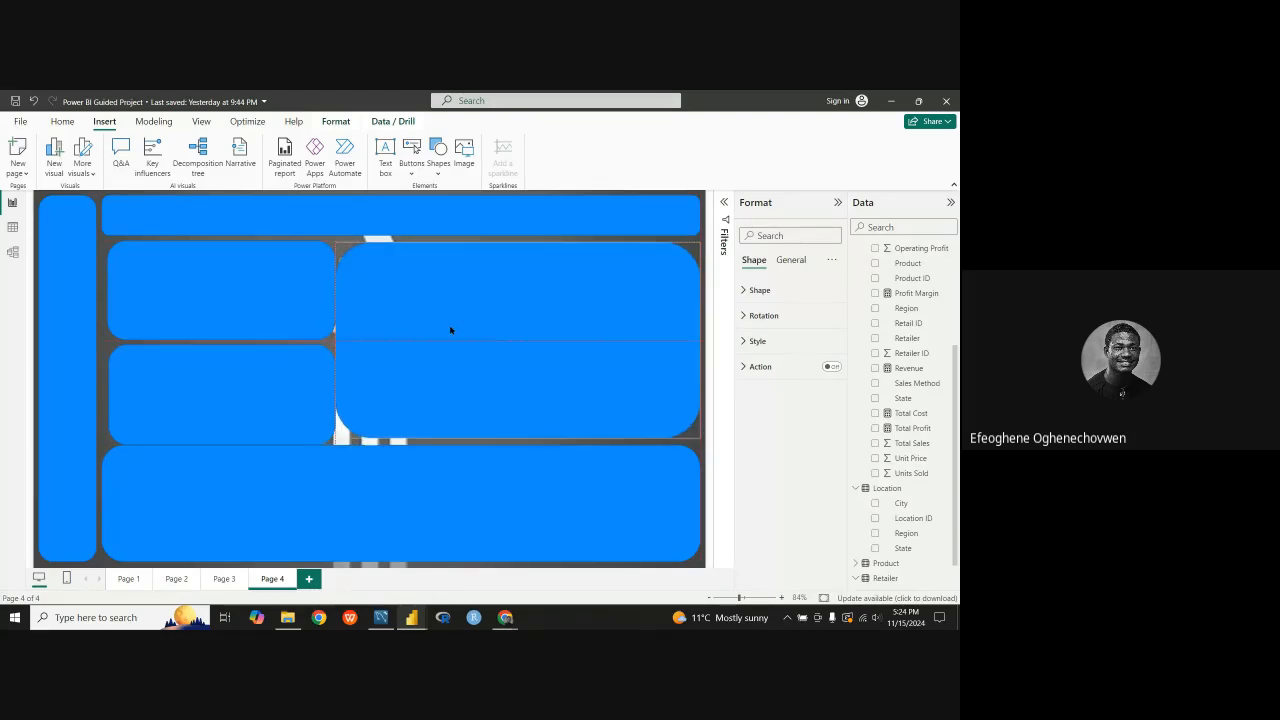
# Step: Extend the large block to just below the horizontal bar and down to the bottom panel, leaving a narrow gap beside the small panels
pyautogui.moveTo(516, 246); pyautogui.dragTo(517, 245)
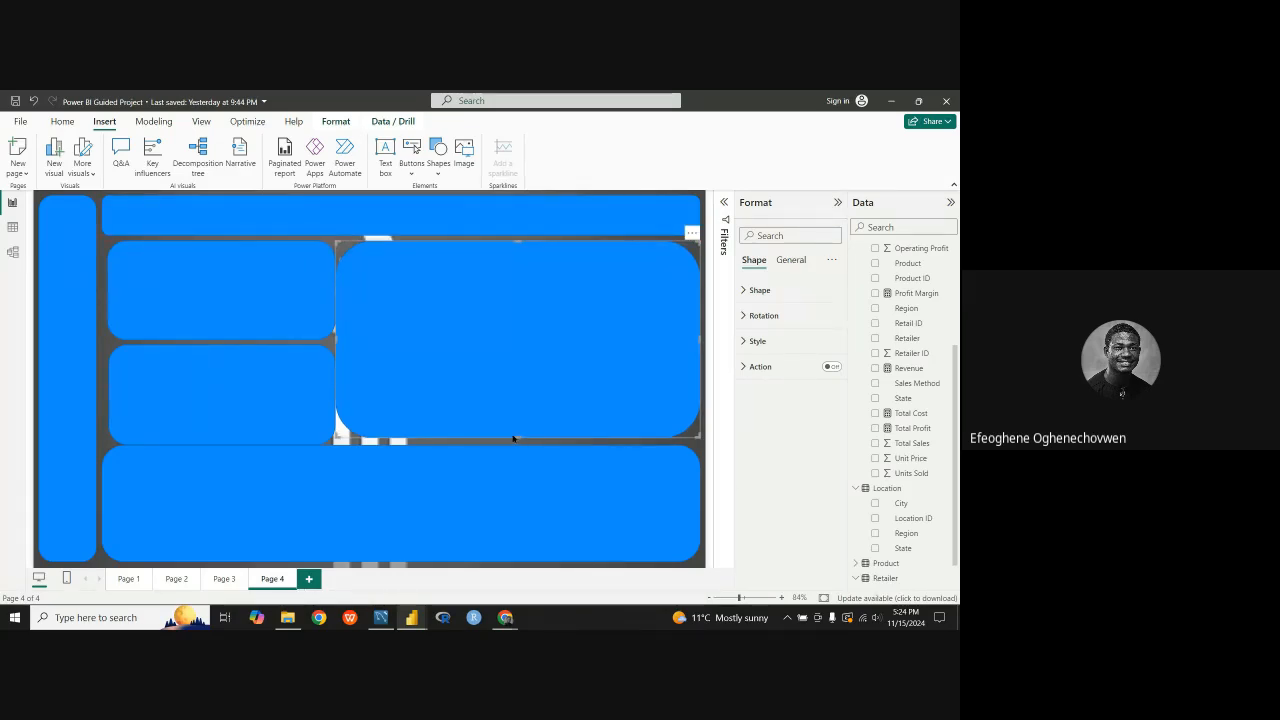
pyautogui.moveTo(518, 436); pyautogui.dragTo(518, 442)
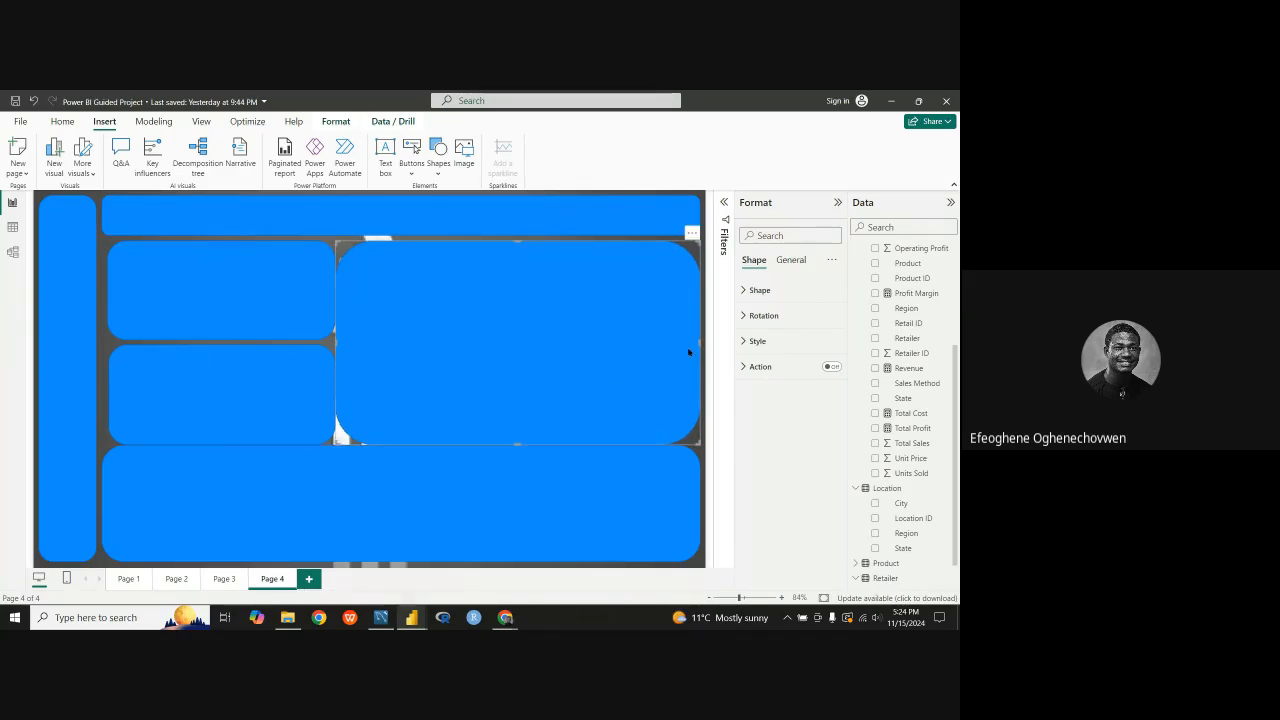
pyautogui.keyDown('ctrl'); pyautogui.click(298, 314); pyautogui.keyUp('ctrl')
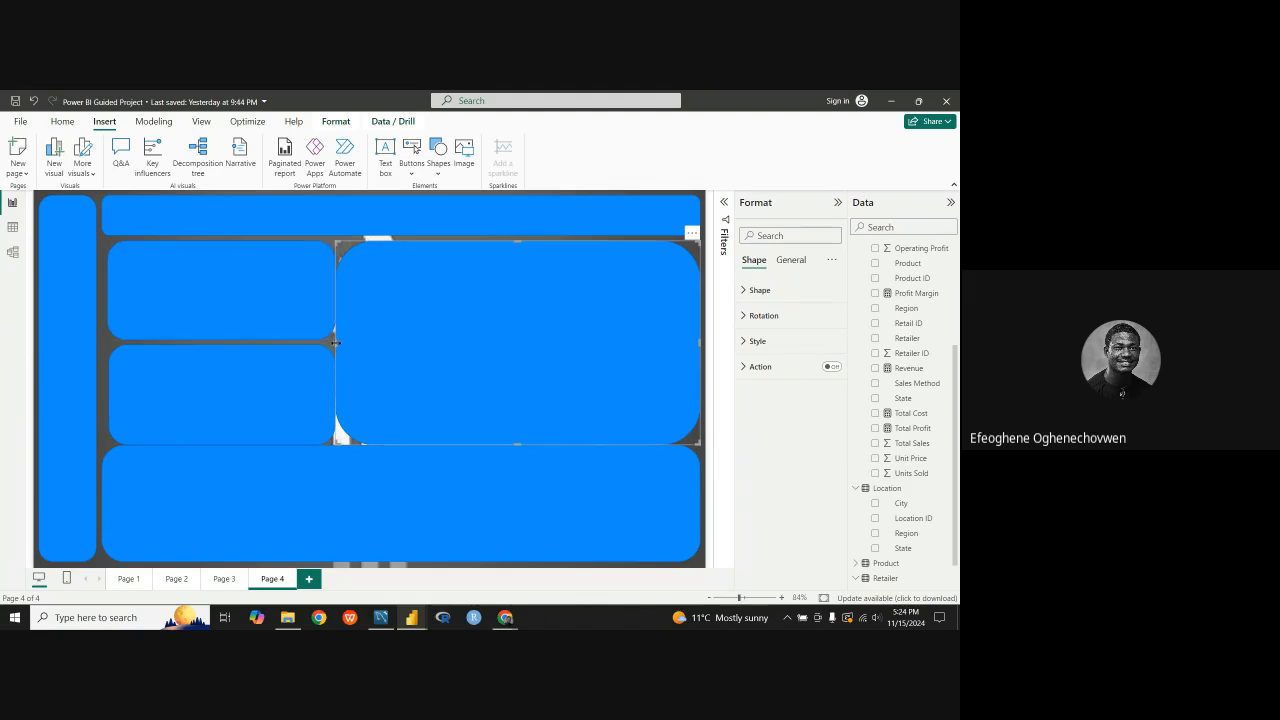
pyautogui.moveTo(336, 343); pyautogui.dragTo(340, 343)
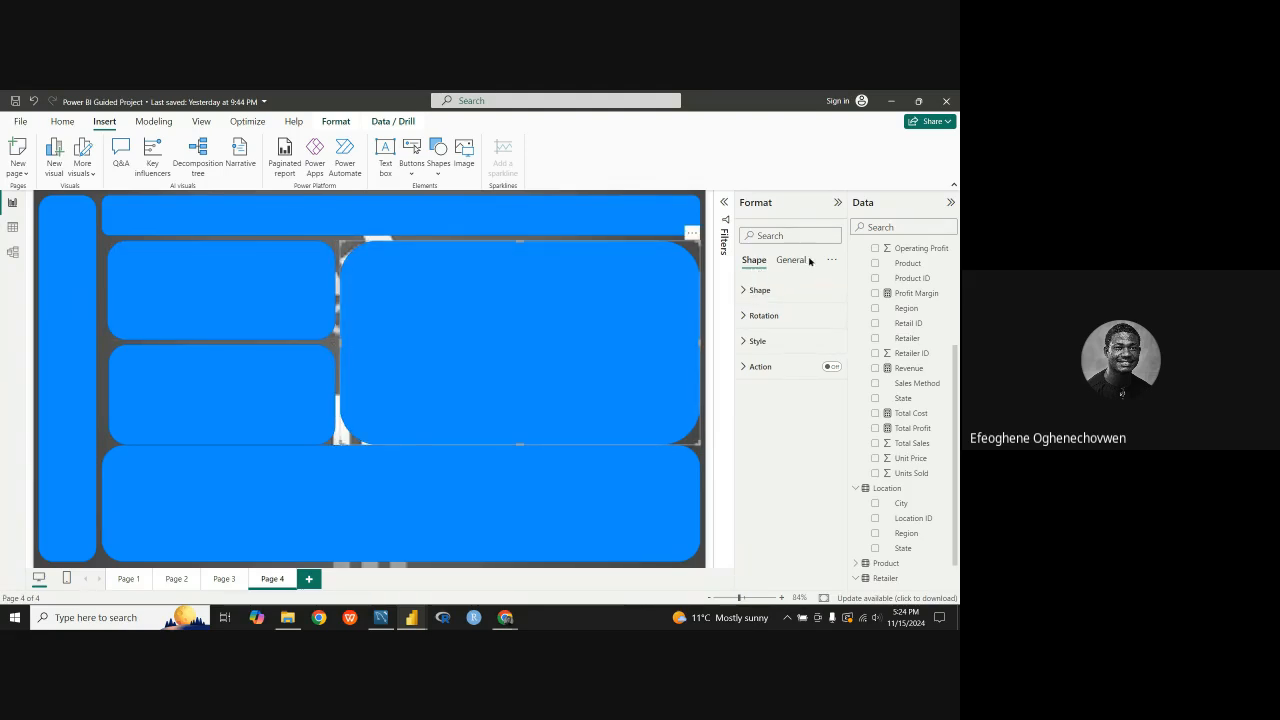
# Step: Reduce the large block's rounded corners to 3%
pyautogui.click(752, 290)
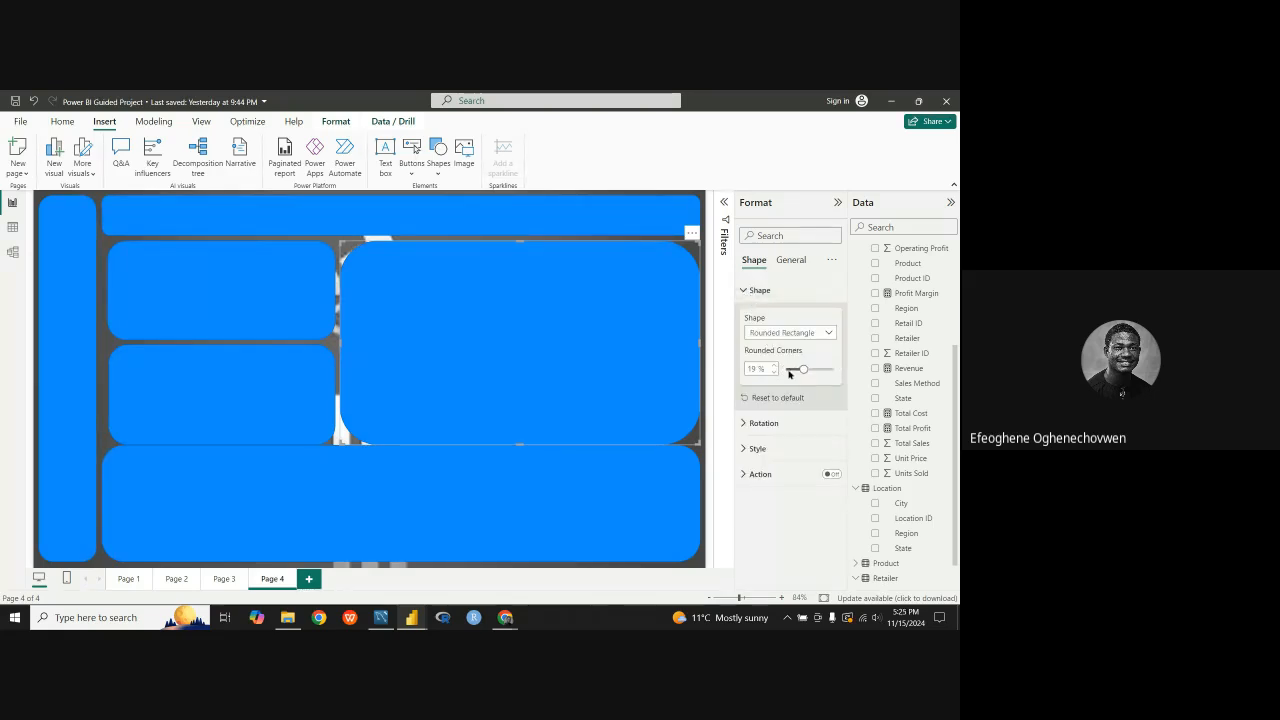
pyautogui.moveTo(805, 370); pyautogui.dragTo(791, 369)
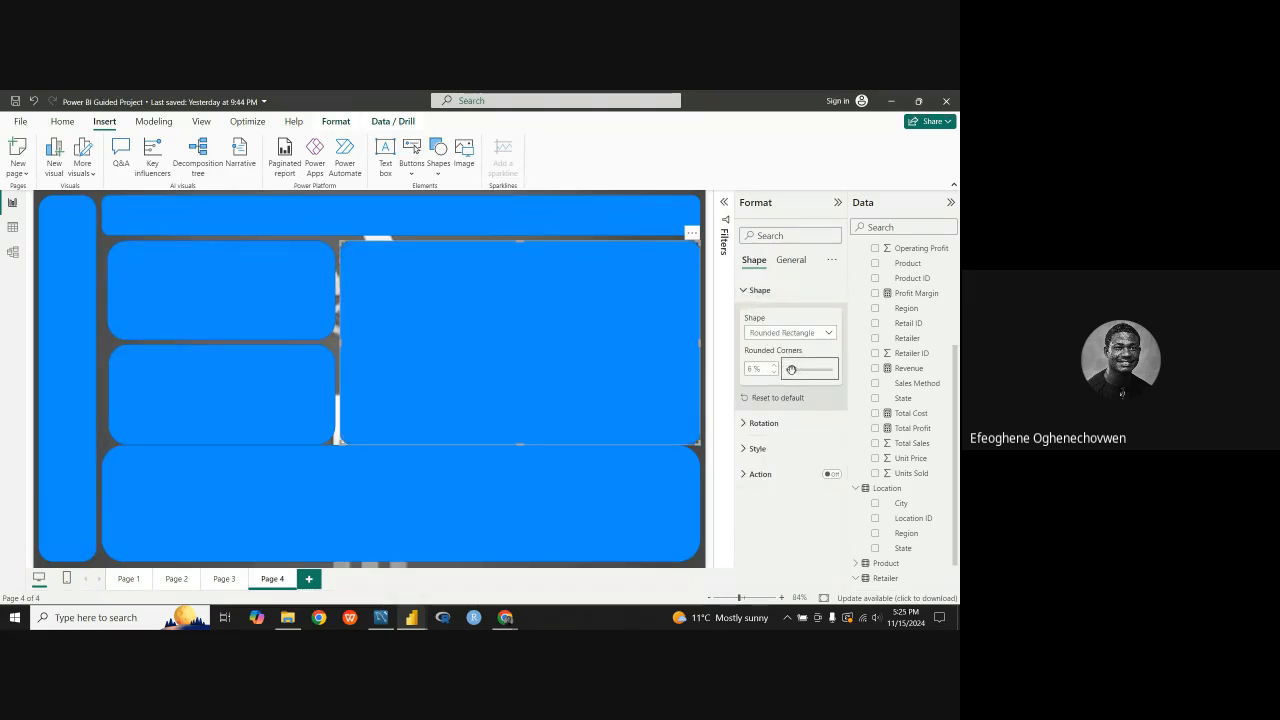
pyautogui.click(220, 309)
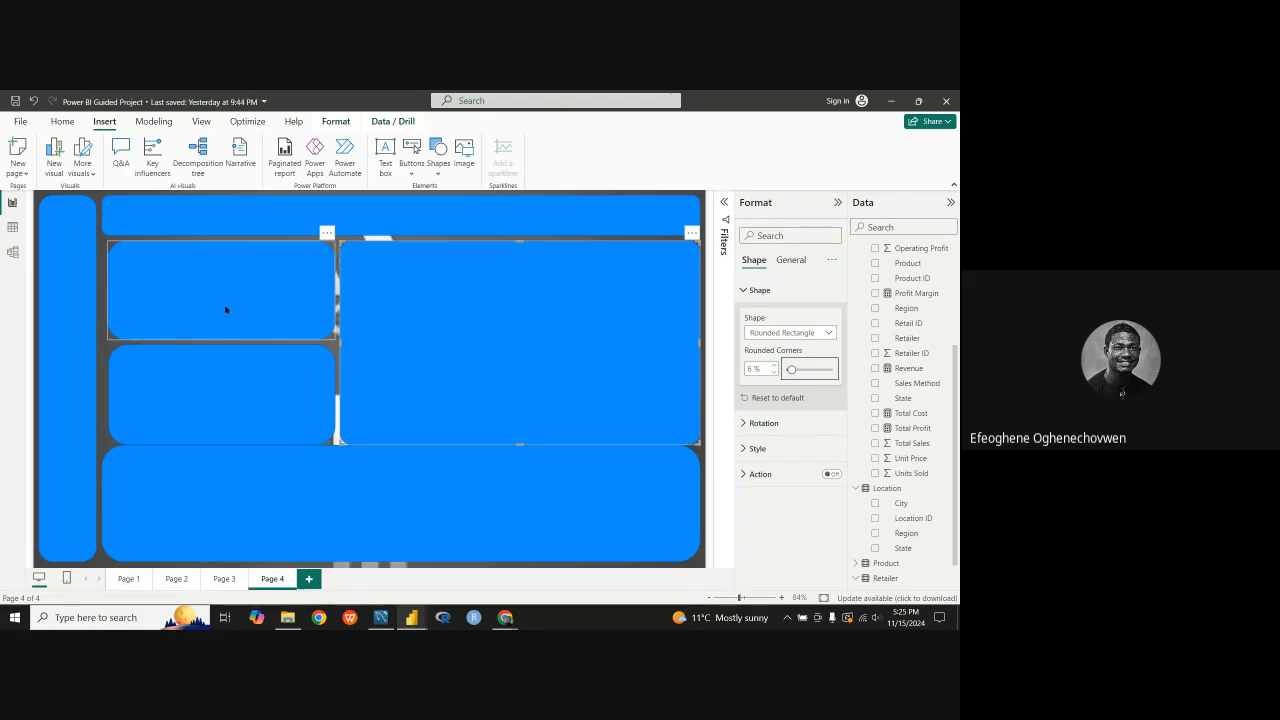
pyautogui.click(657, 366)
pyautogui.moveTo(794, 370); pyautogui.dragTo(790, 369)
# Step: Set the rounded corners of the upper and lower small panels to 3%
pyautogui.click(262, 310)
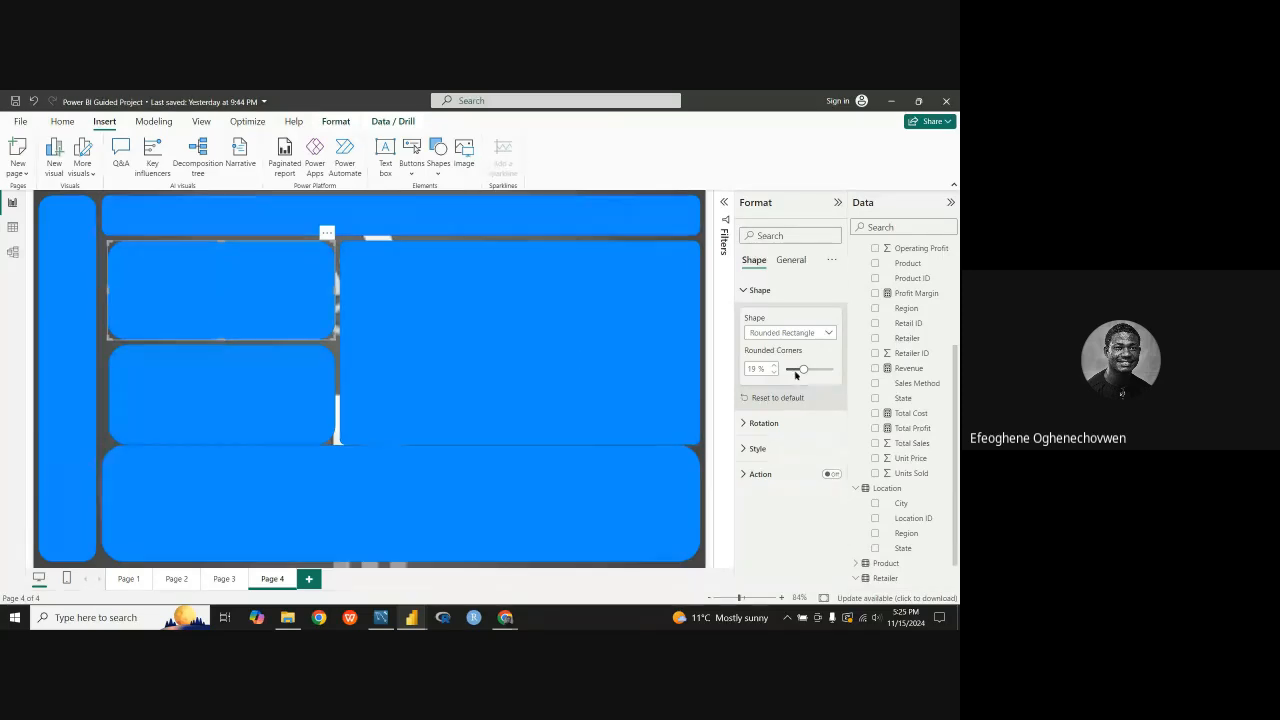
pyautogui.doubleClick(752, 368)
pyautogui.write('3')
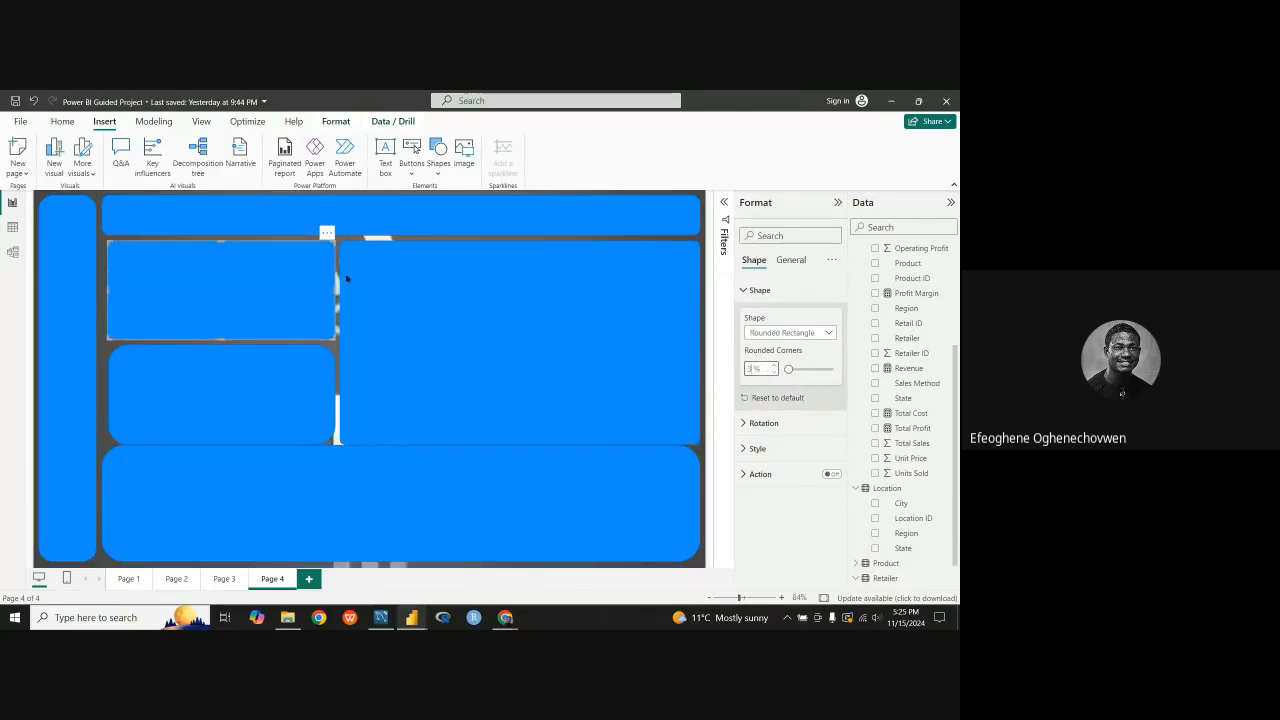
pyautogui.click(278, 381)
pyautogui.click(642, 380)
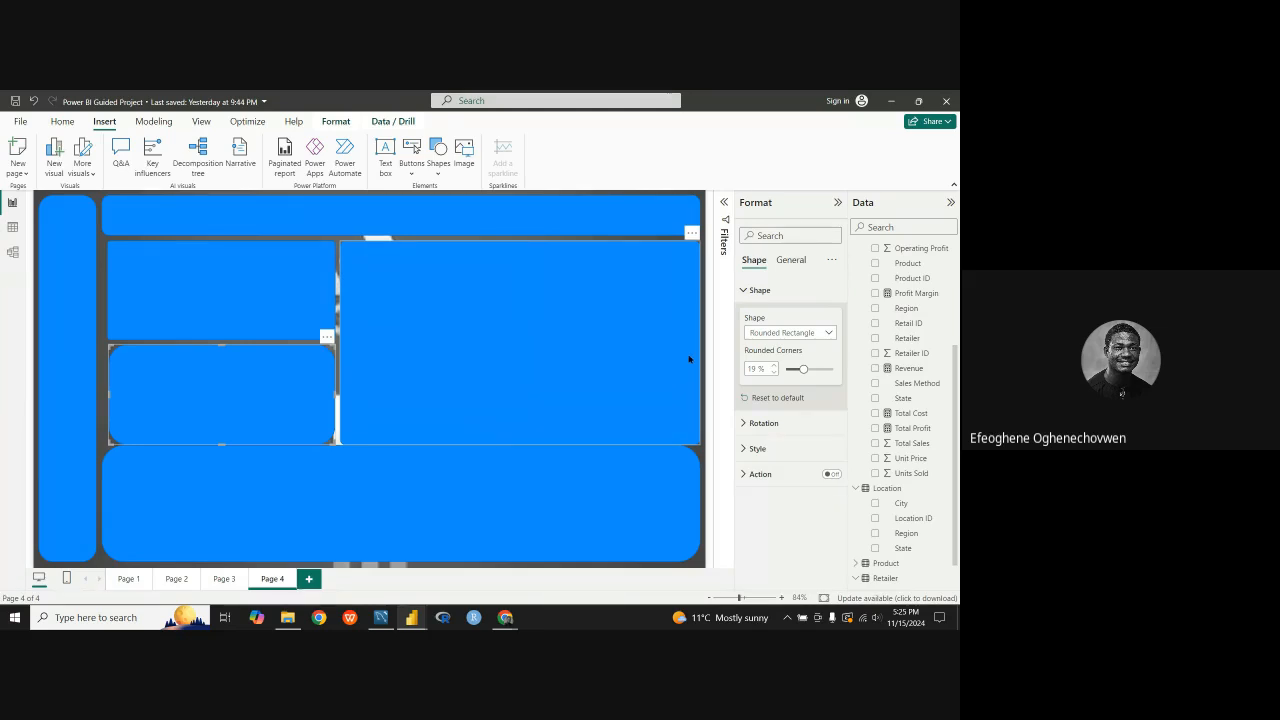
pyautogui.doubleClick(766, 369)
pyautogui.write('3')
pyautogui.press('Return')
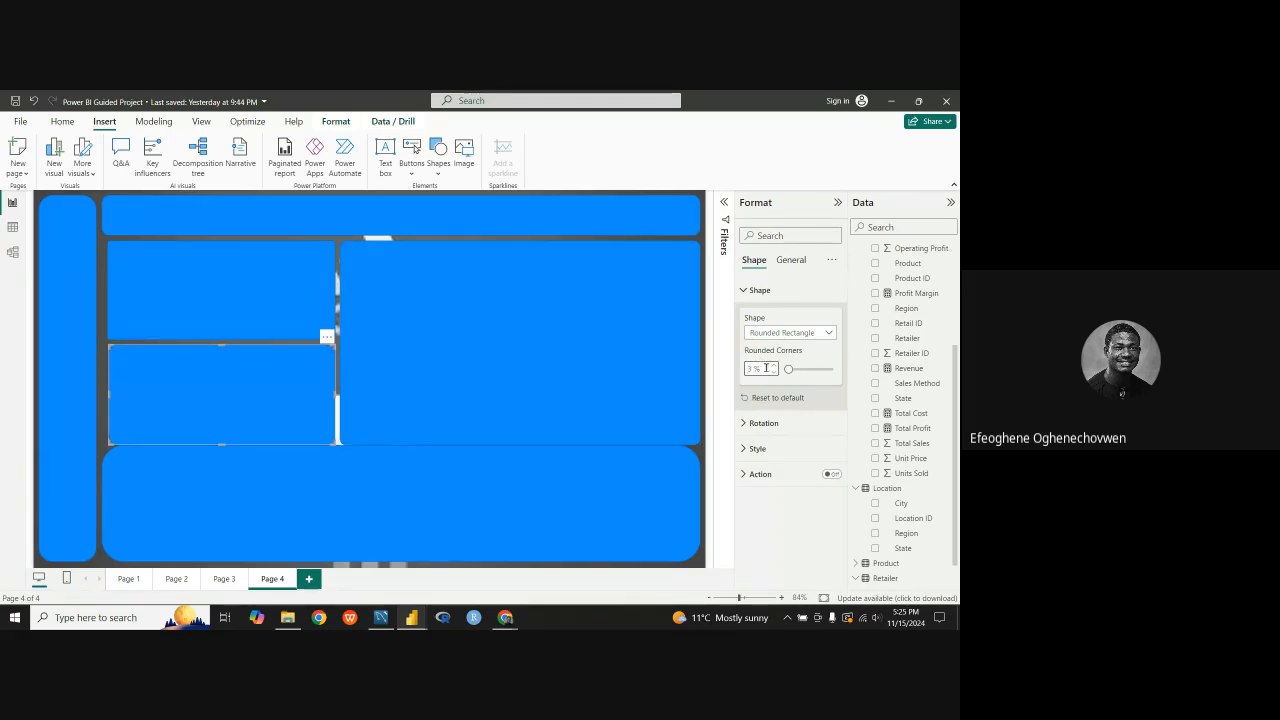
# Step: Set the bottom panel's rounded corners to 3%
pyautogui.click(262, 475)
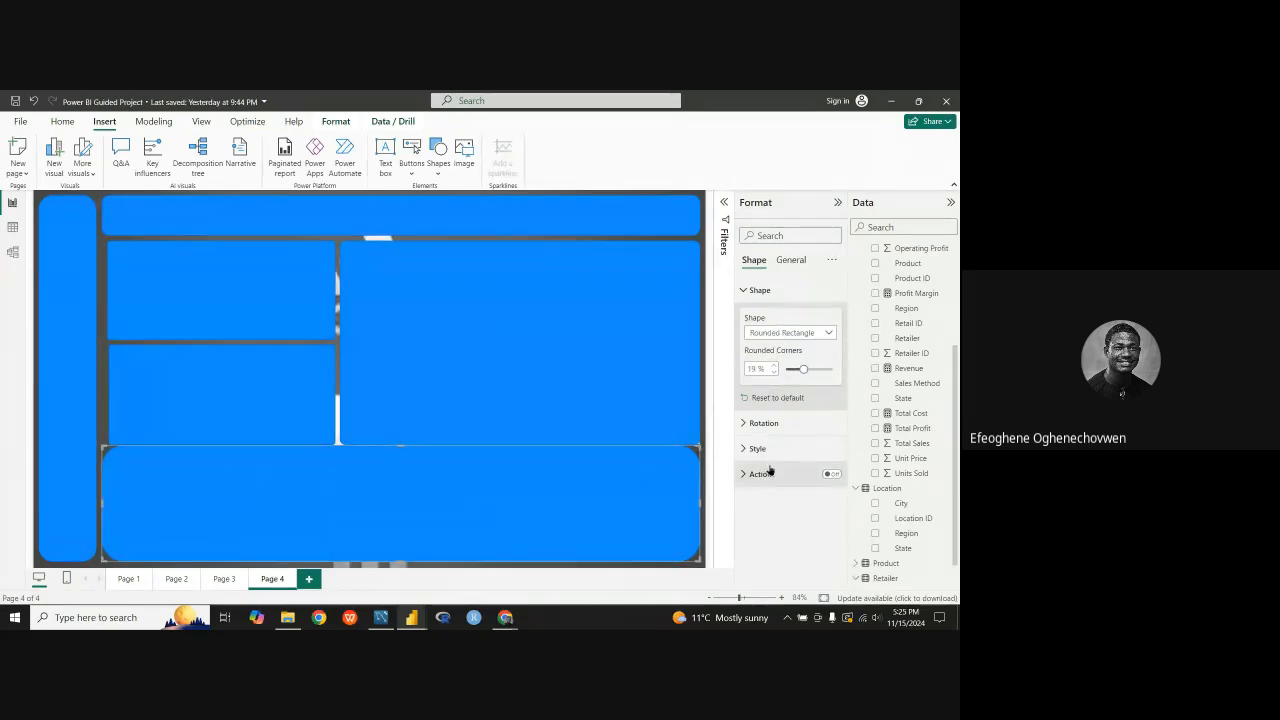
pyautogui.doubleClick(758, 369)
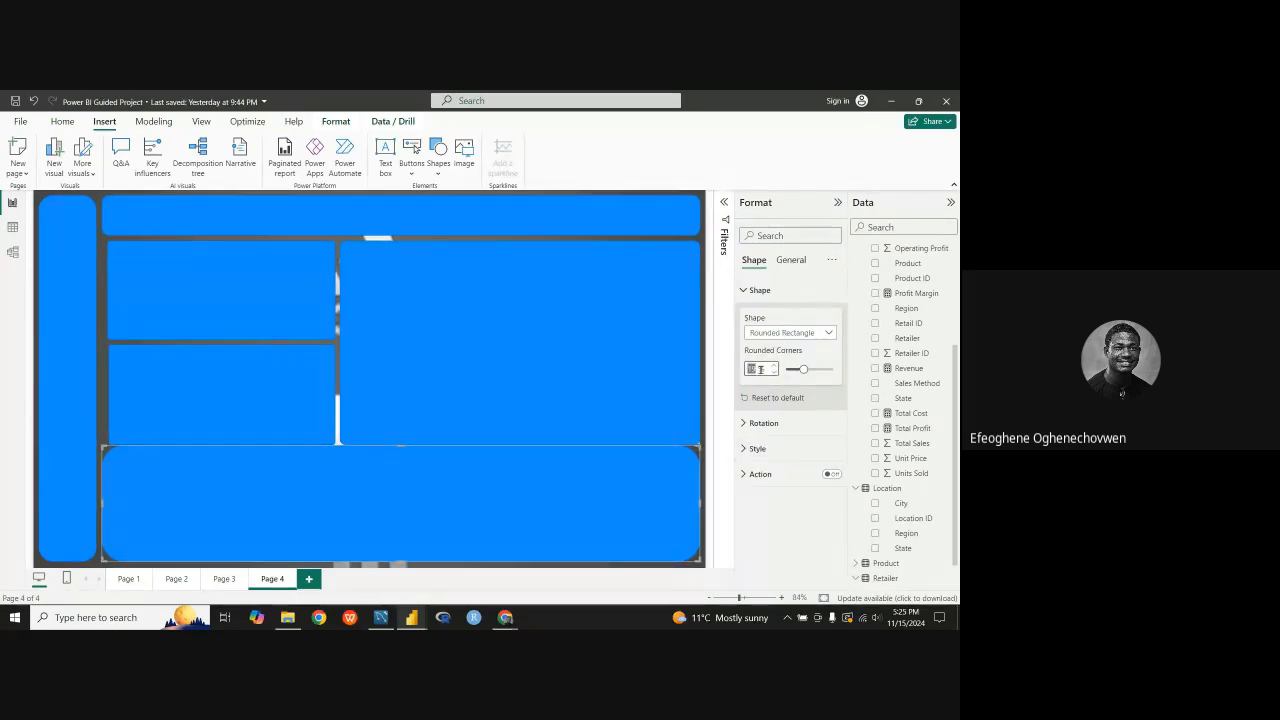
pyautogui.write('3')
pyautogui.press('Return')
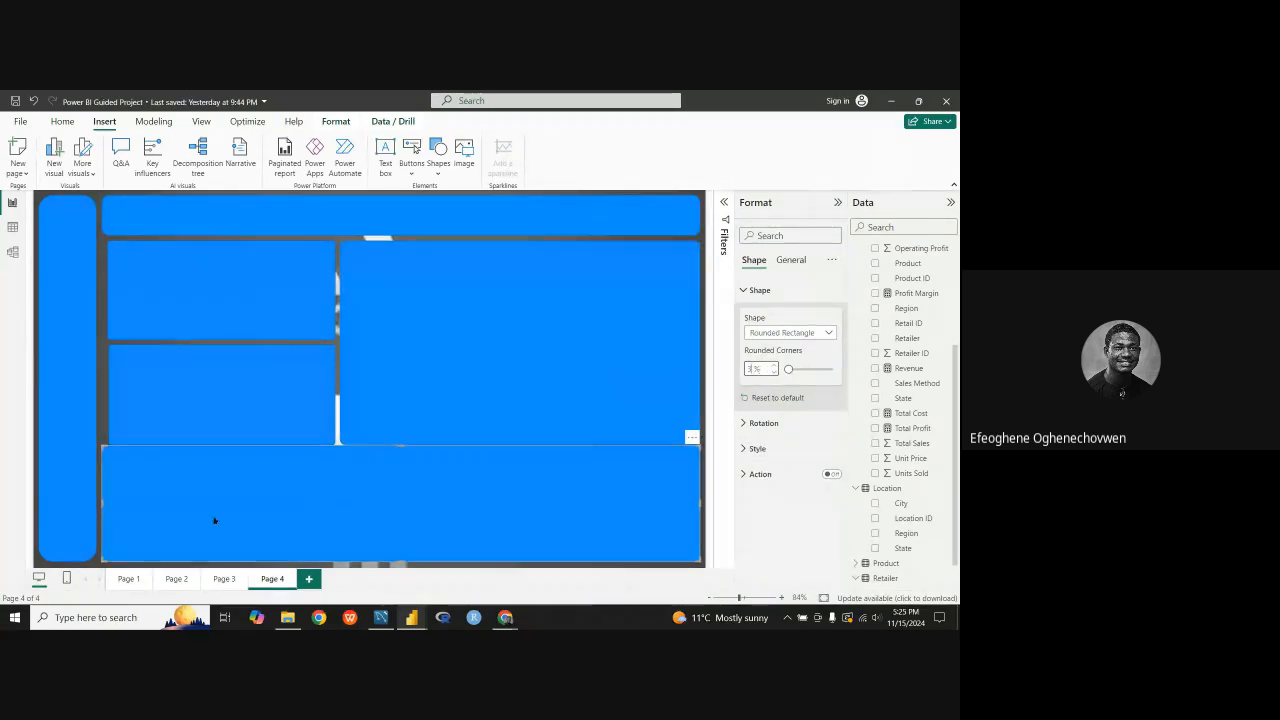
# Step: Extend both small panels toward the vertical bar so their outer edges line up with the bottom panel
pyautogui.click(46, 481)
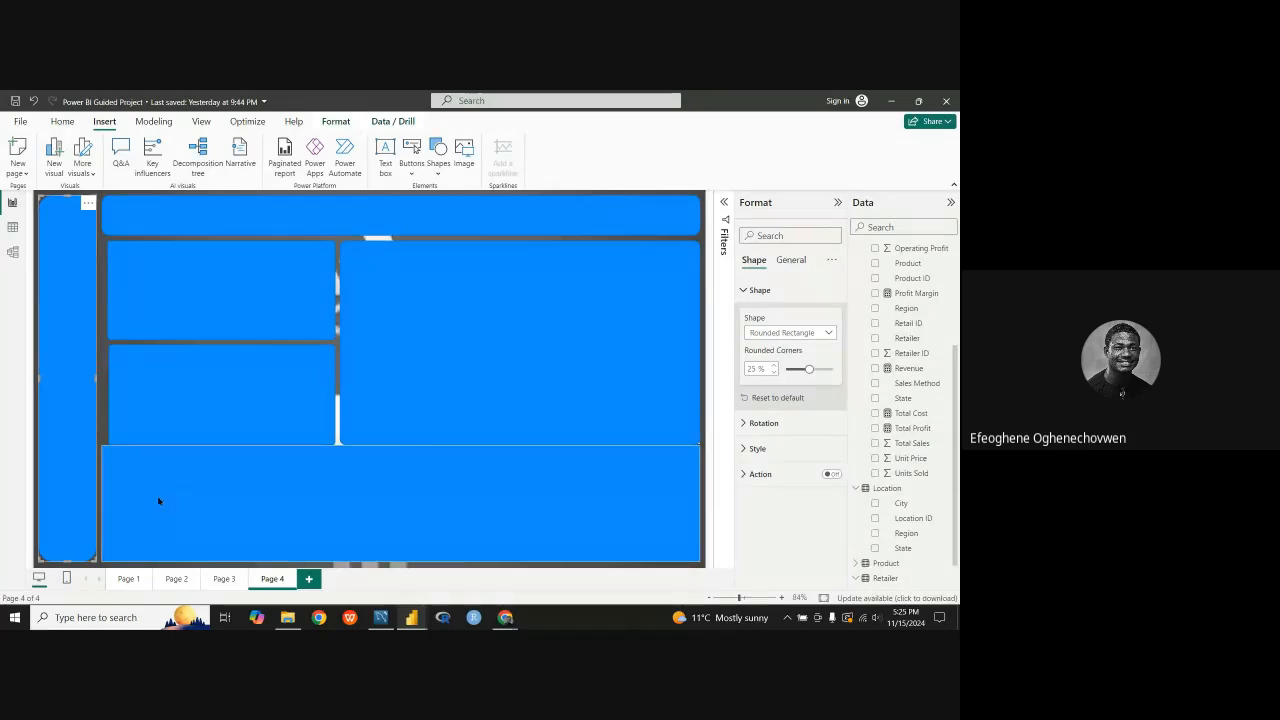
pyautogui.click(156, 407)
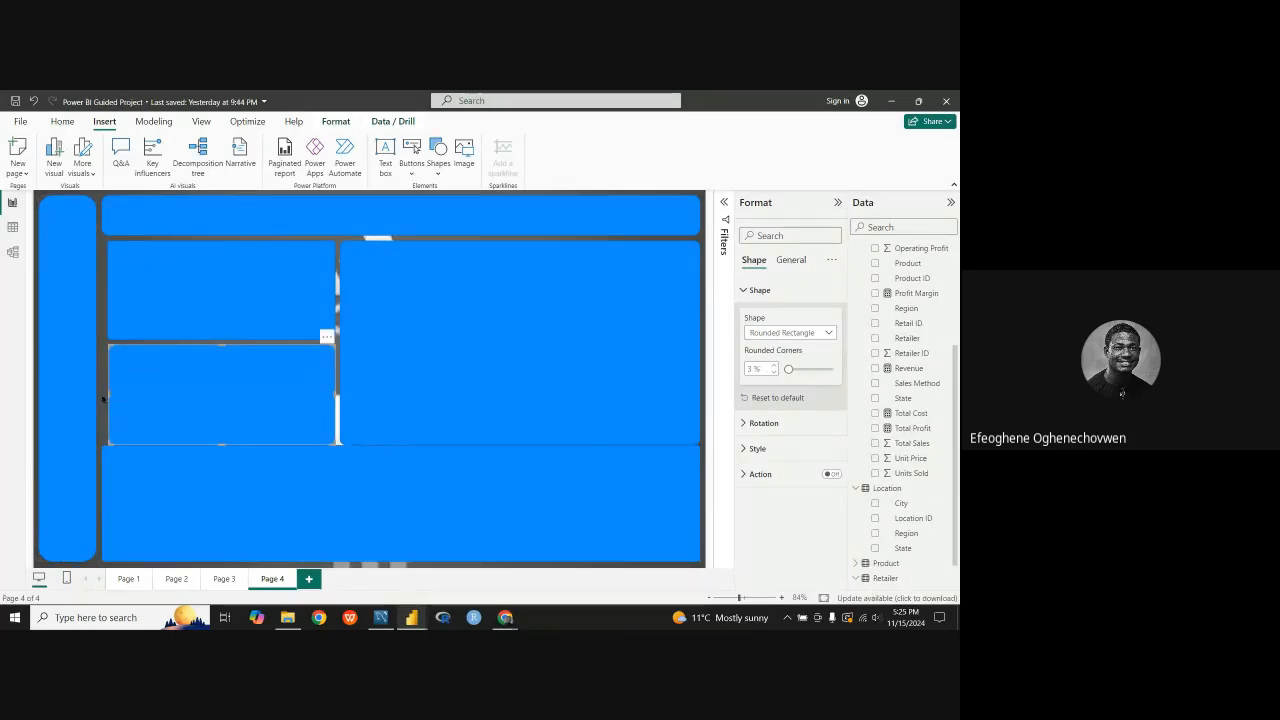
pyautogui.click(134, 320)
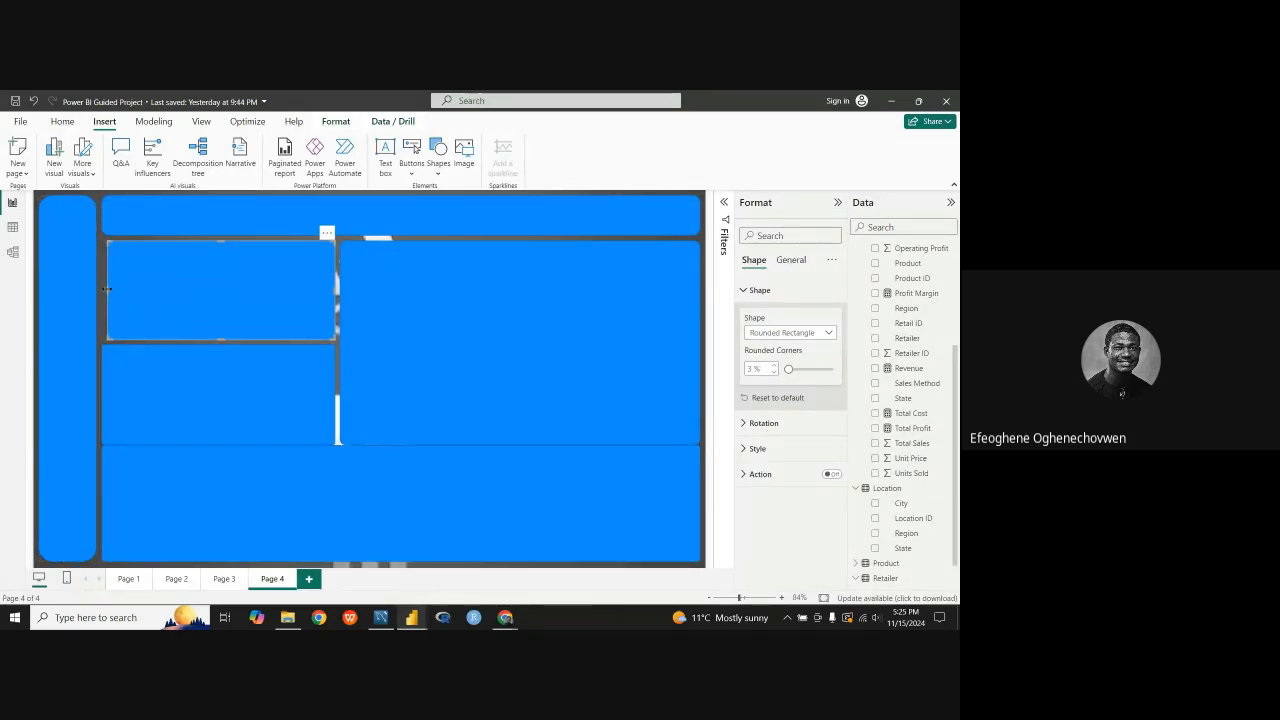
pyautogui.moveTo(106, 287); pyautogui.dragTo(101, 287)
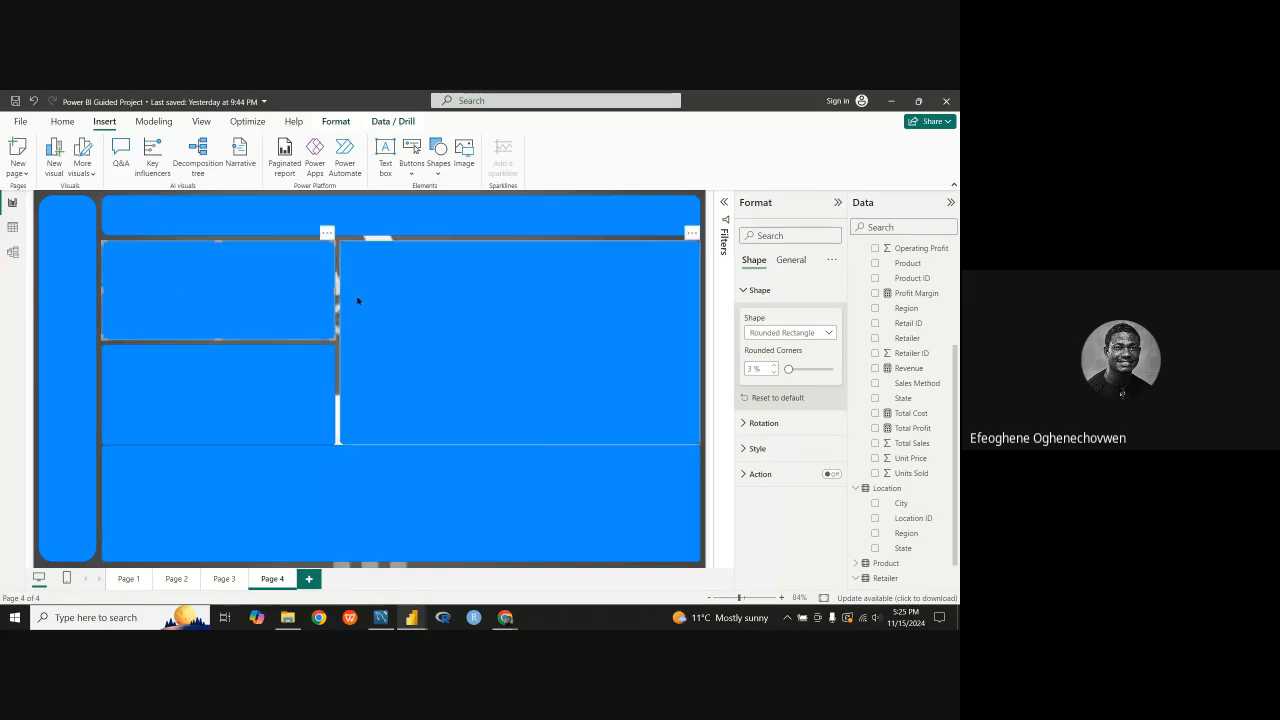
# Step: Make the vertical bar's corners nearly square, and set the horizontal bar's rounded corners to 3%
pyautogui.click(57, 303)
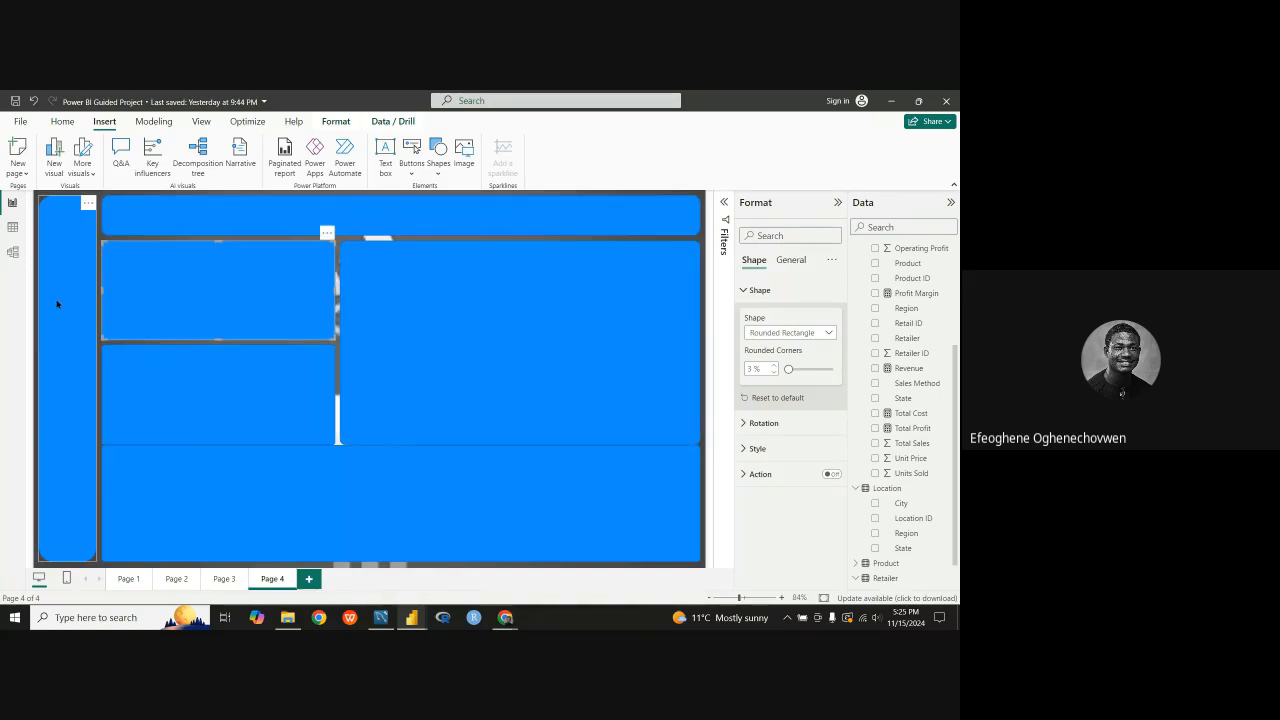
pyautogui.doubleClick(760, 369)
pyautogui.write('0')
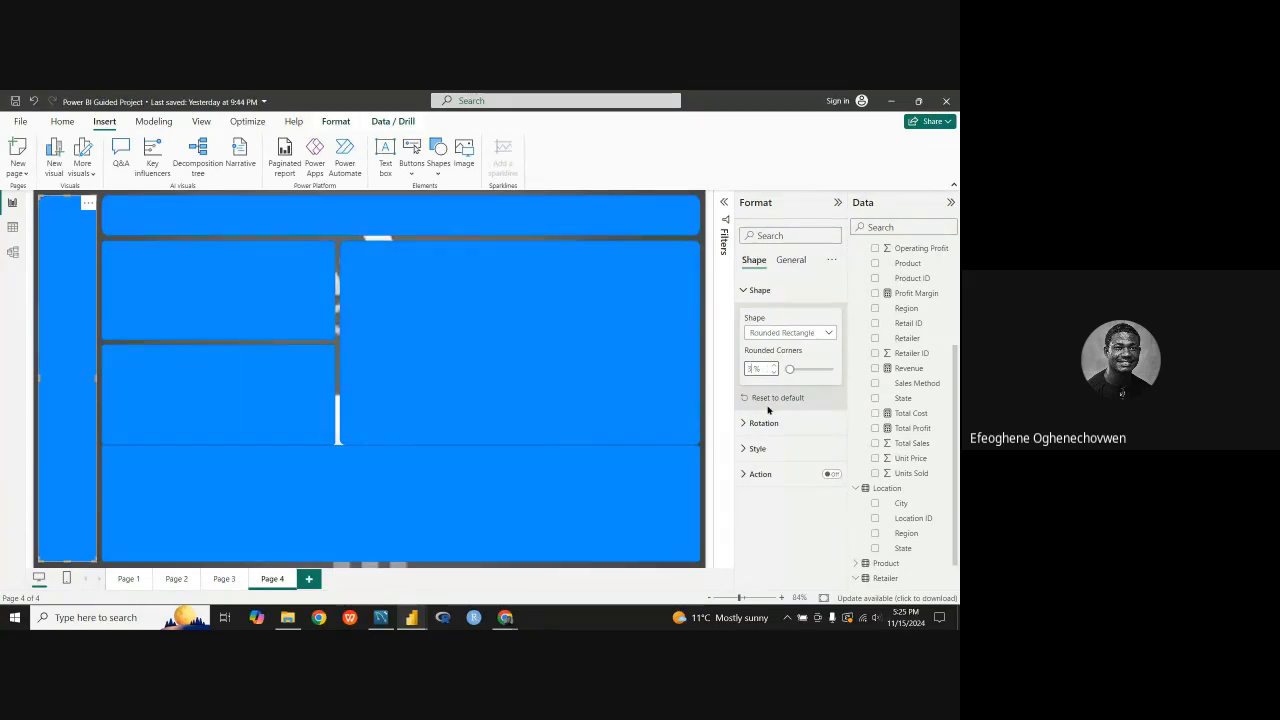
pyautogui.click(278, 230)
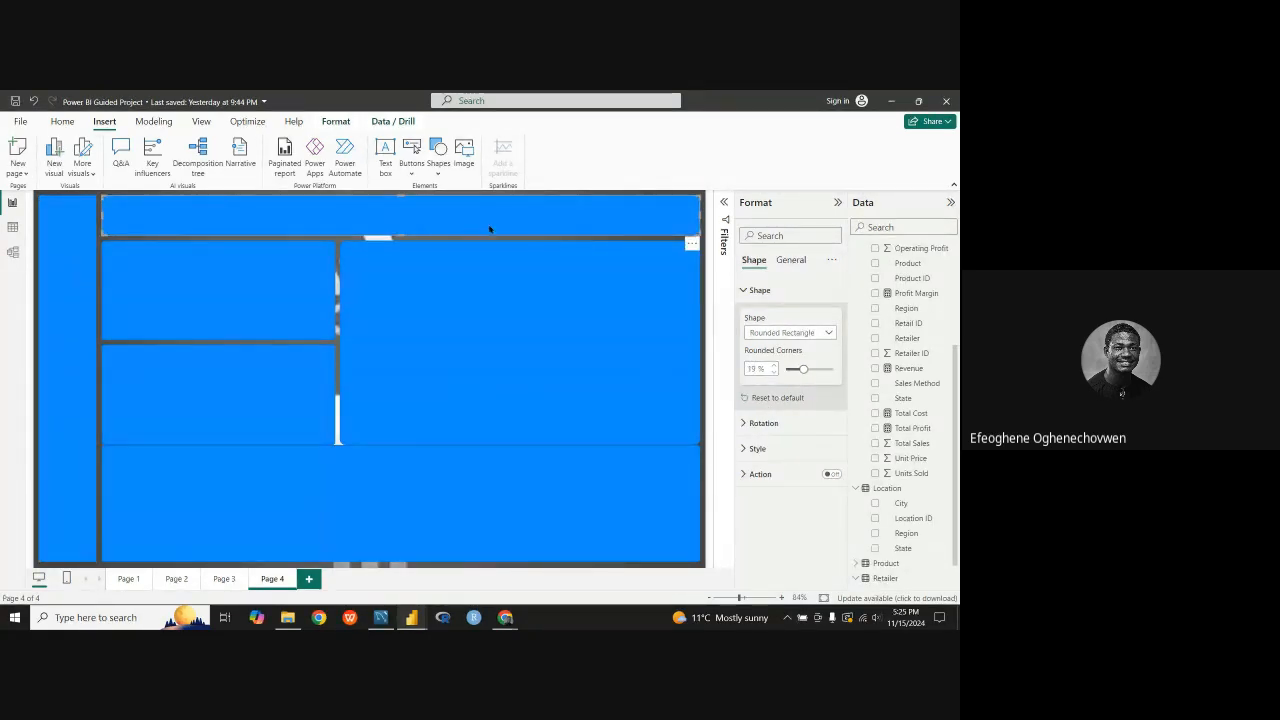
pyautogui.doubleClick(755, 368)
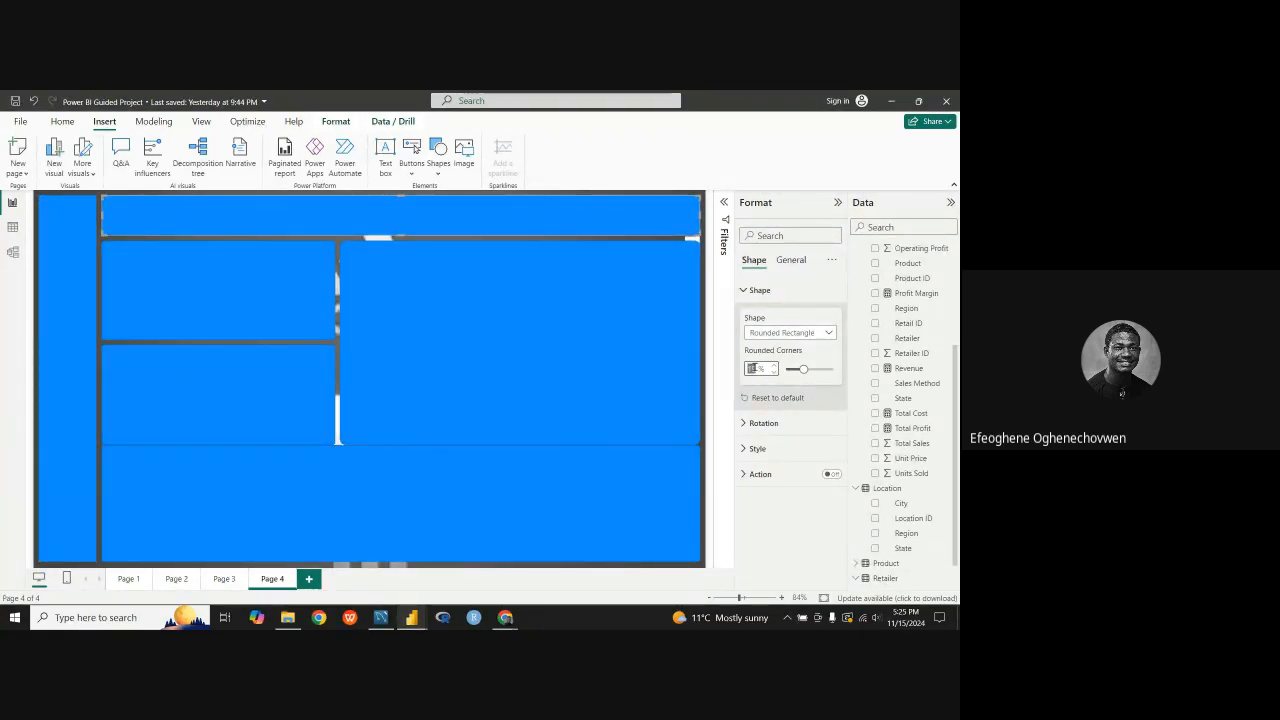
pyautogui.write('0')
pyautogui.click(404, 216)
pyautogui.moveTo(400, 236); pyautogui.dragTo(398, 236)
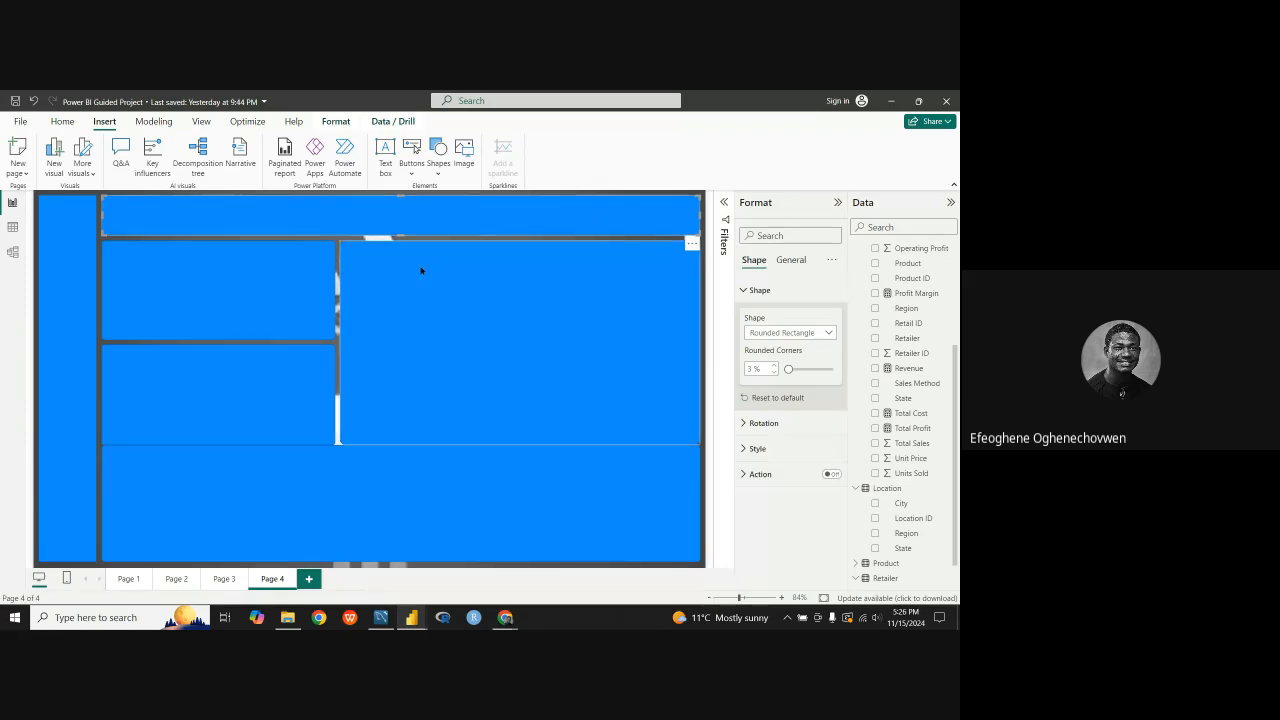
# Step: Switch to the finished Adidas report to compare its panel layout and colors, and return to the guided project's Page 4
pyautogui.click(453, 263)
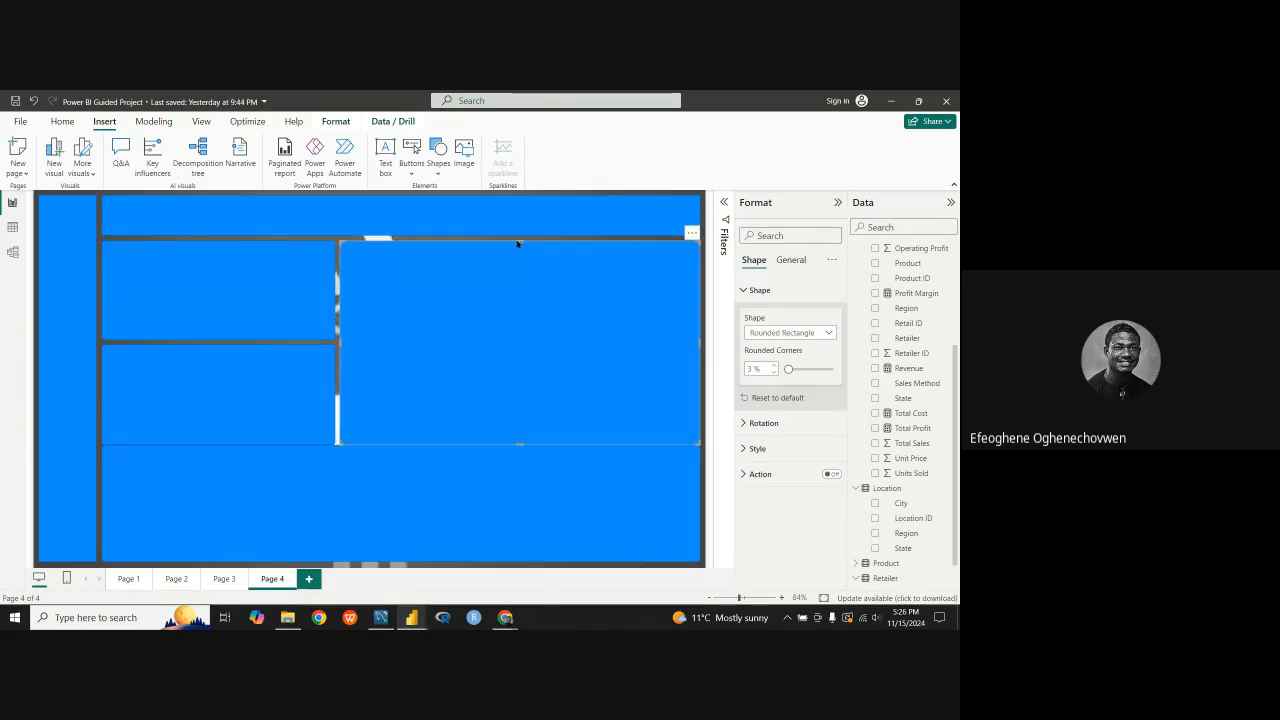
pyautogui.click(517, 214)
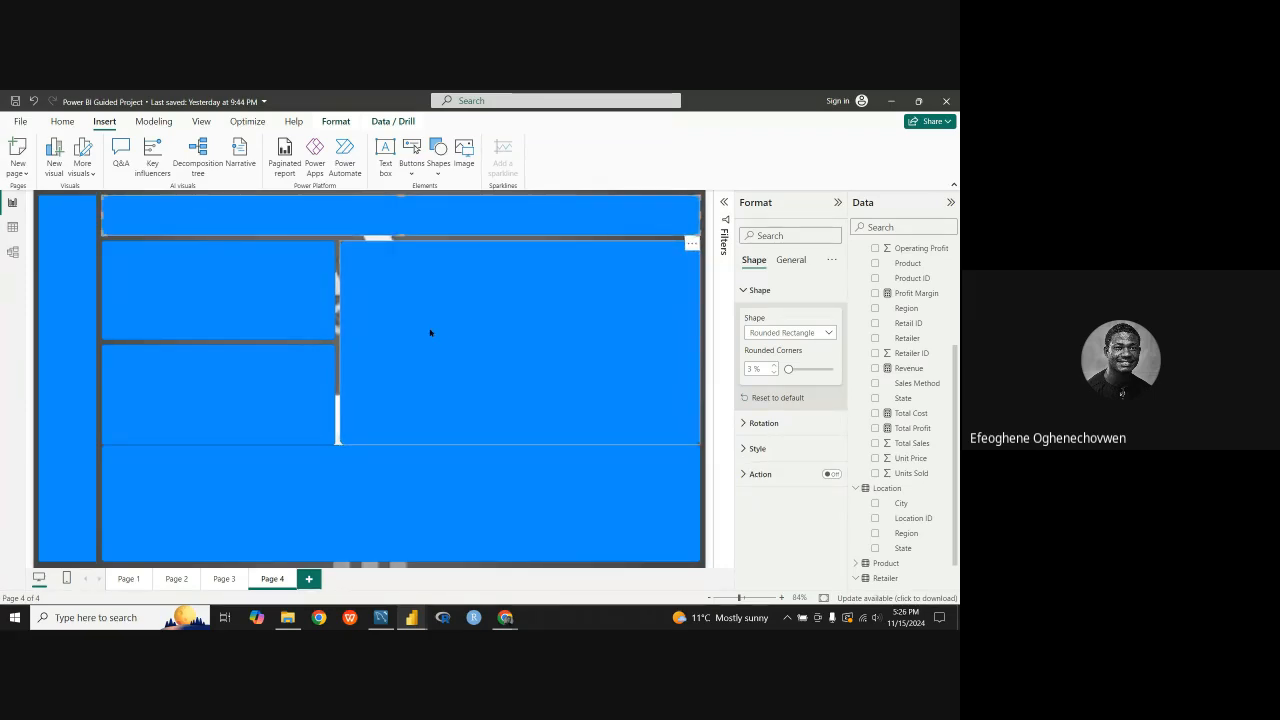
pyautogui.click(520, 350)
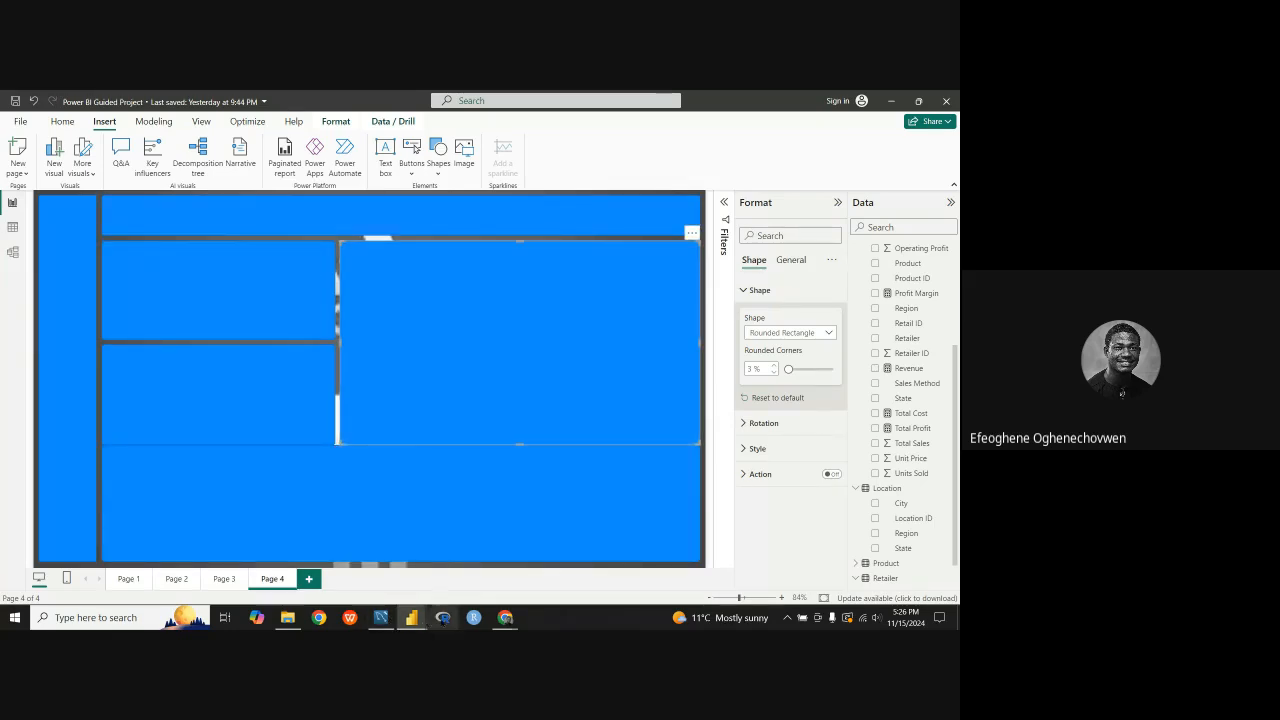
pyautogui.moveTo(412, 617)
pyautogui.click(465, 560)
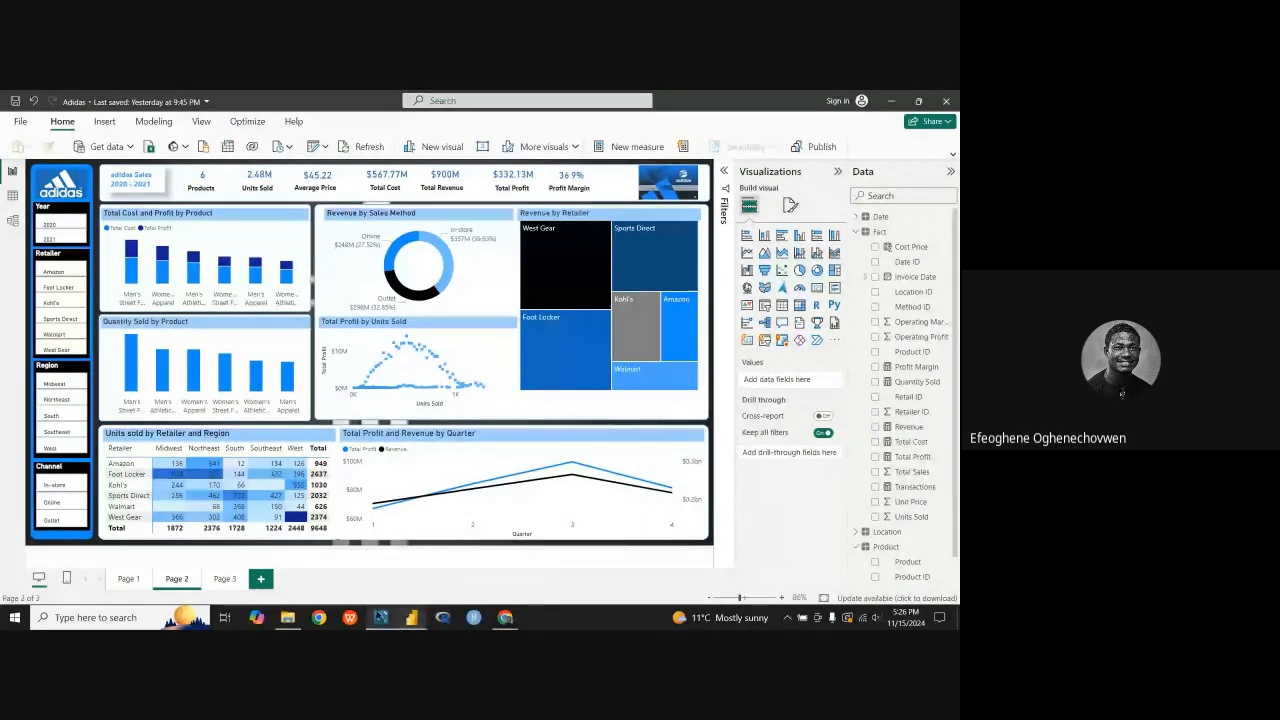
pyautogui.moveTo(412, 617)
pyautogui.click(385, 575)
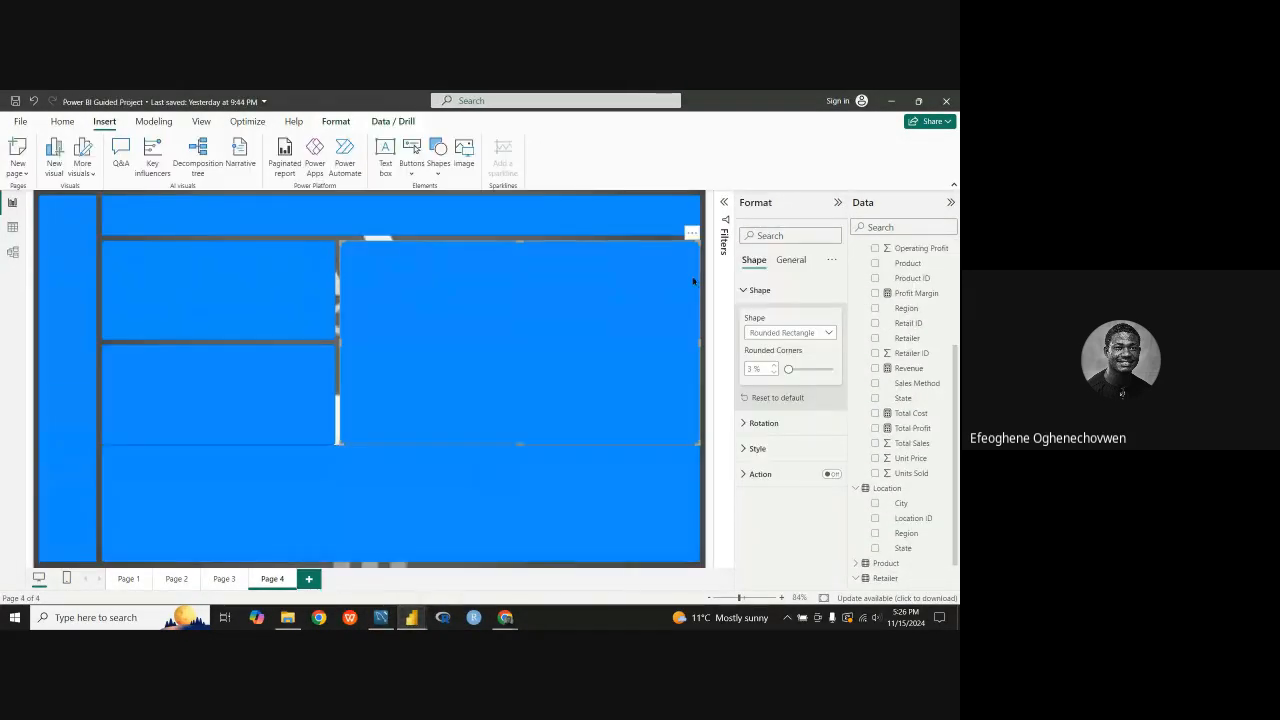
pyautogui.click(791, 260)
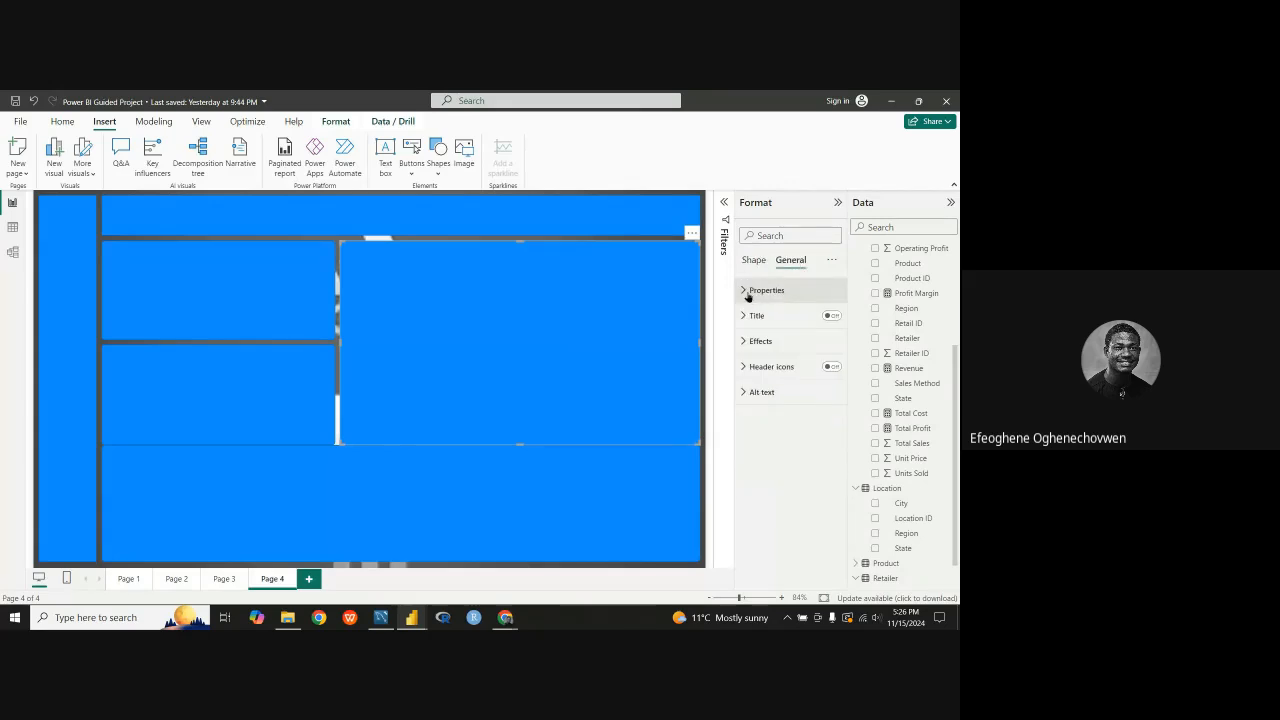
pyautogui.click(747, 293)
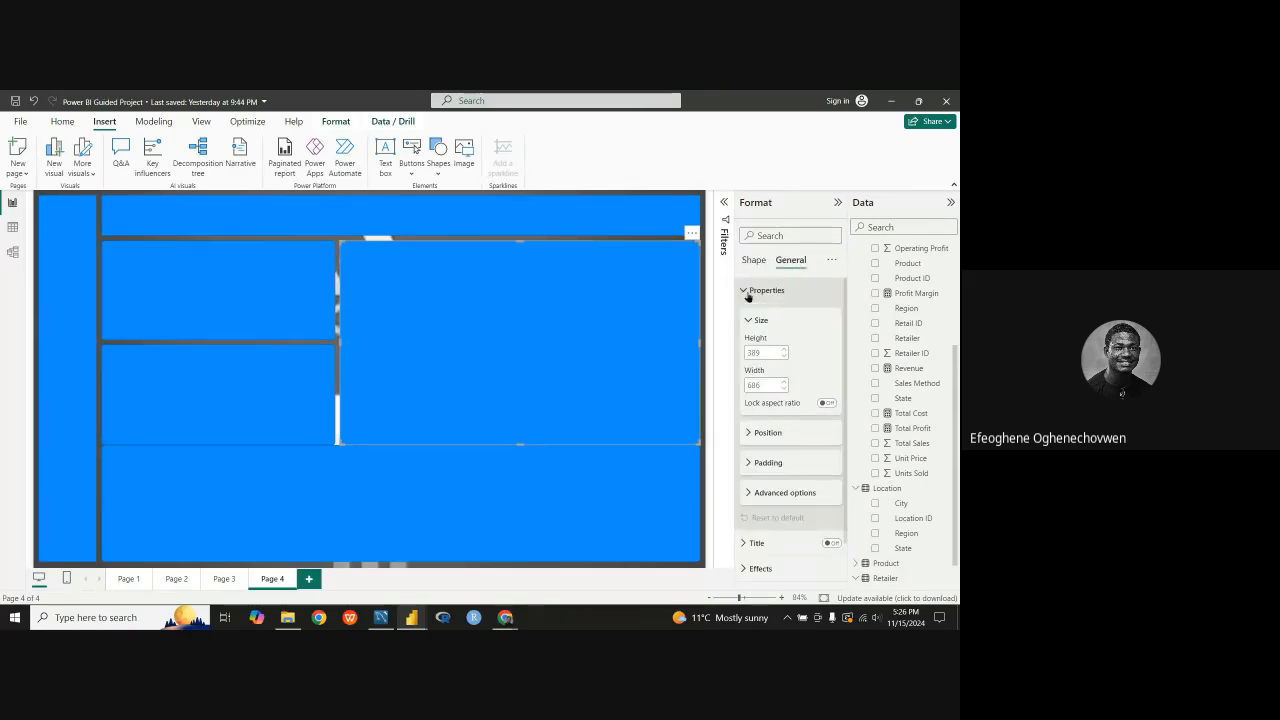
pyautogui.click(748, 293)
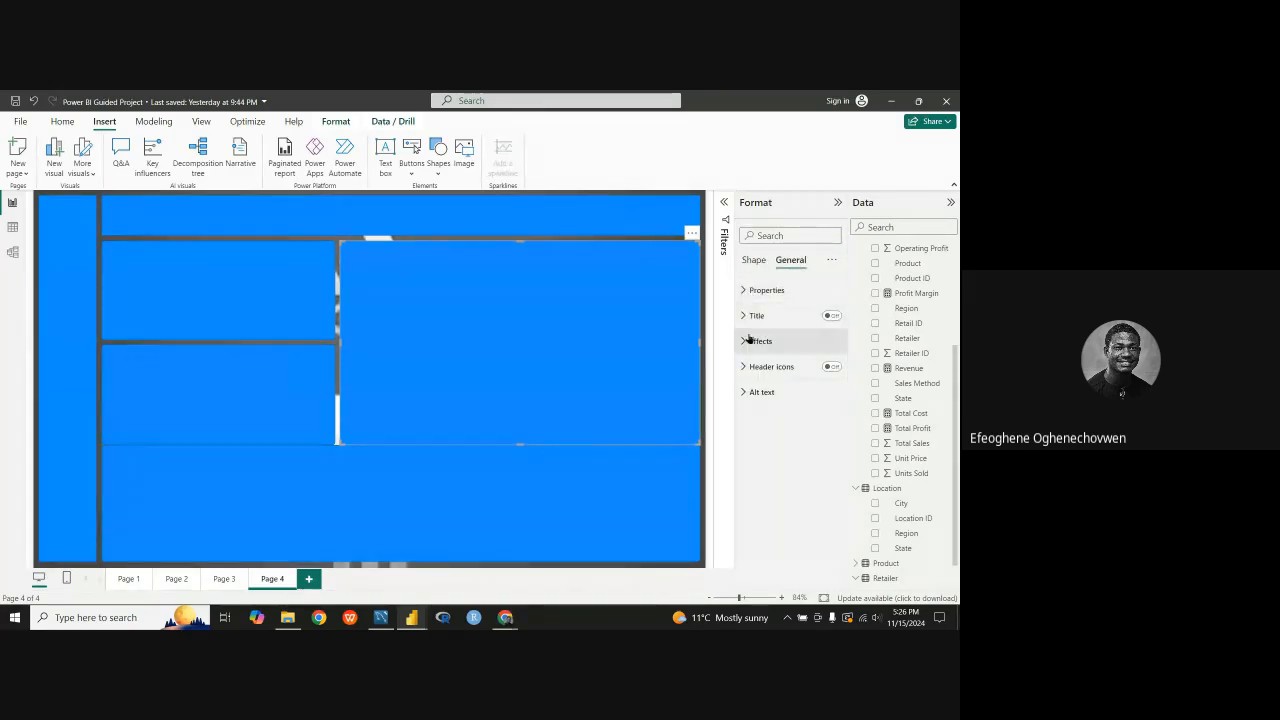
pyautogui.click(749, 341)
pyautogui.click(751, 343)
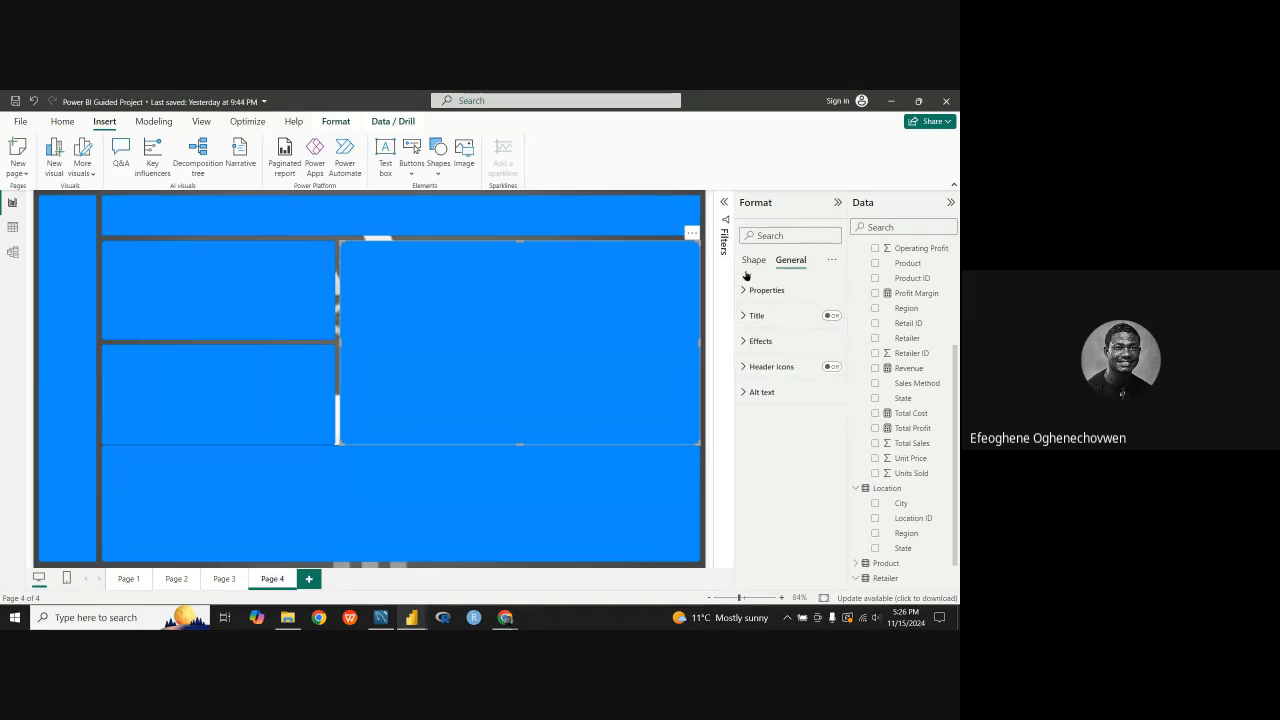
# Step: Set the large block's fill color to white
pyautogui.click(752, 260)
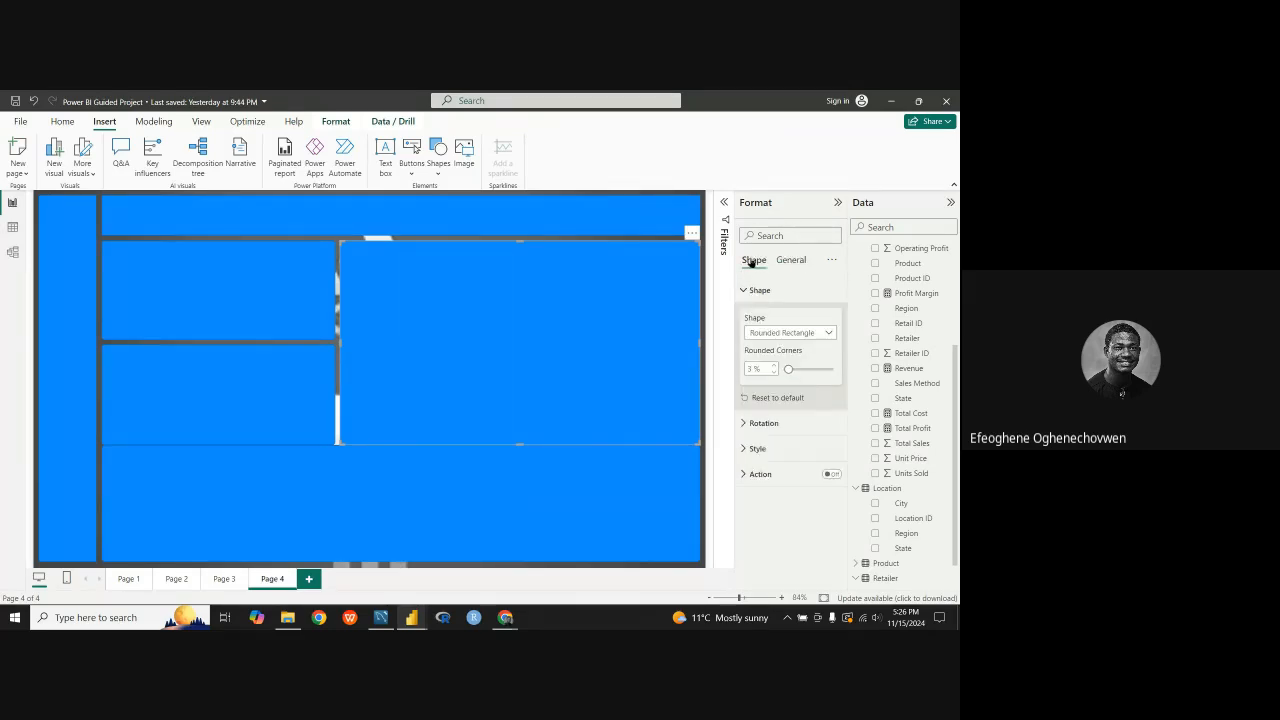
pyautogui.click(751, 449)
pyautogui.scroll(-3, 751, 450)
pyautogui.click(769, 362)
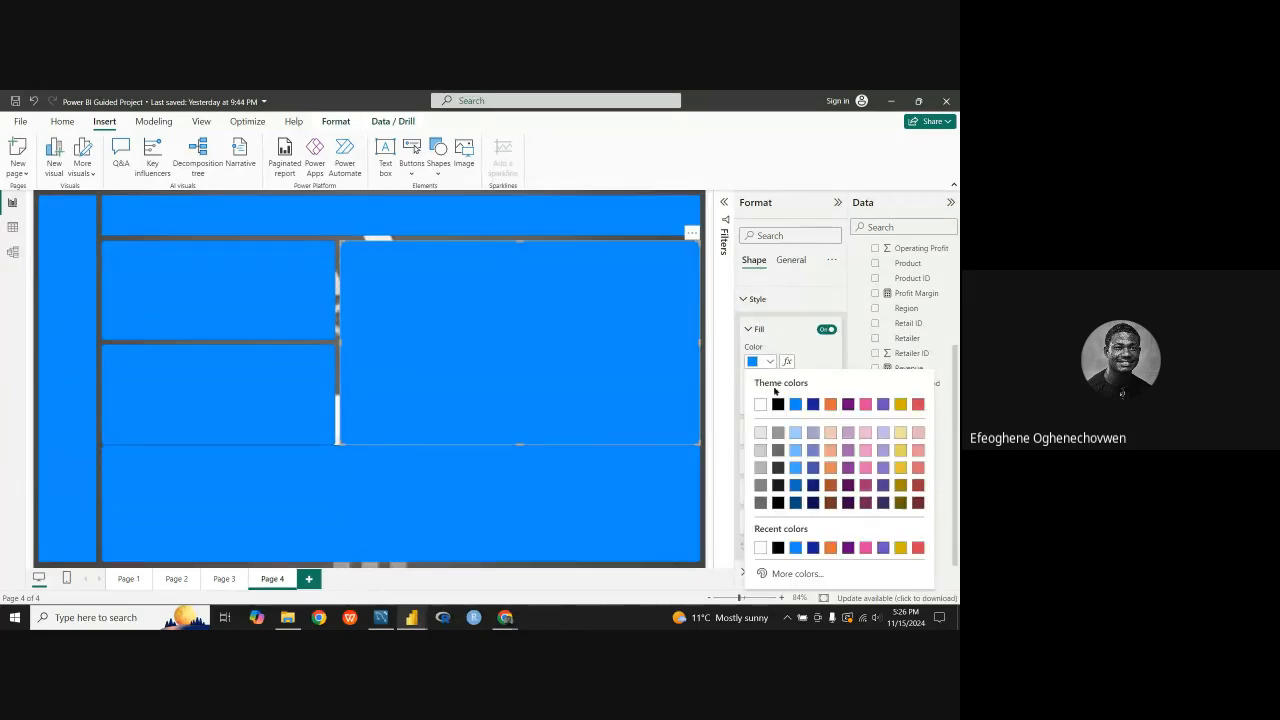
pyautogui.click(761, 404)
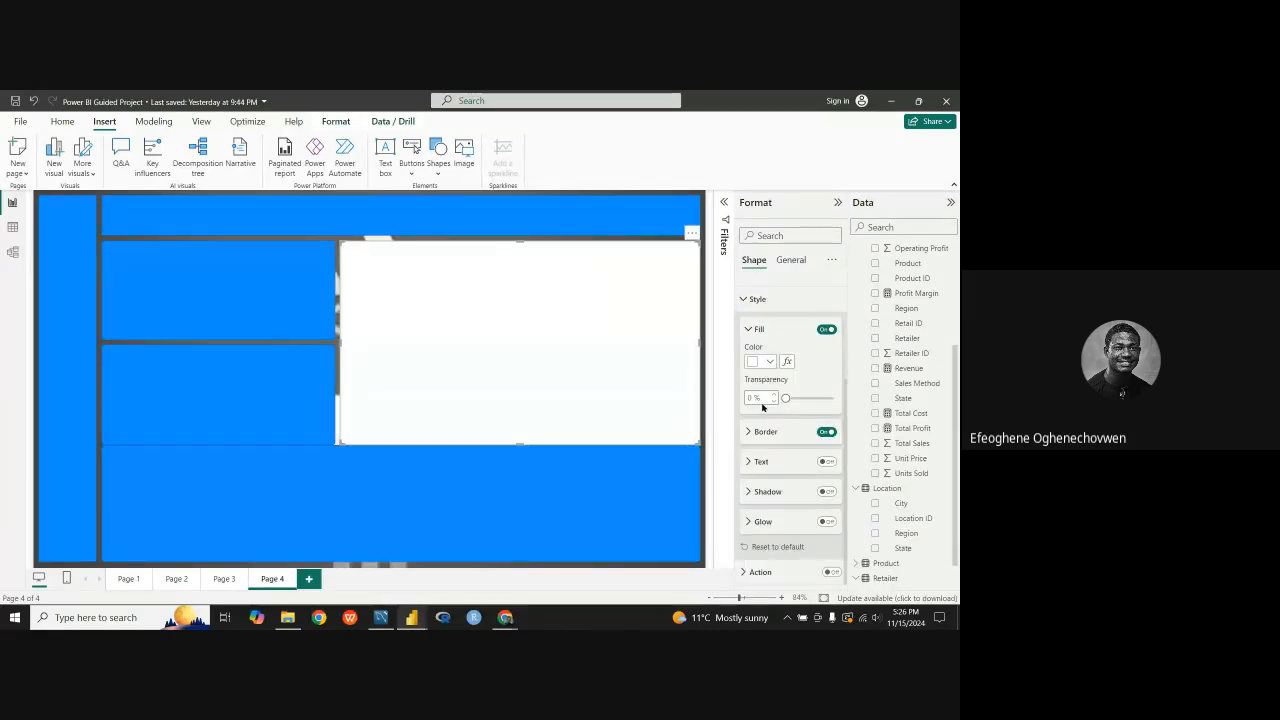
# Step: Set the fill color of the bottom panel and the horizontal bar to white
pyautogui.click(686, 457)
pyautogui.click(769, 362)
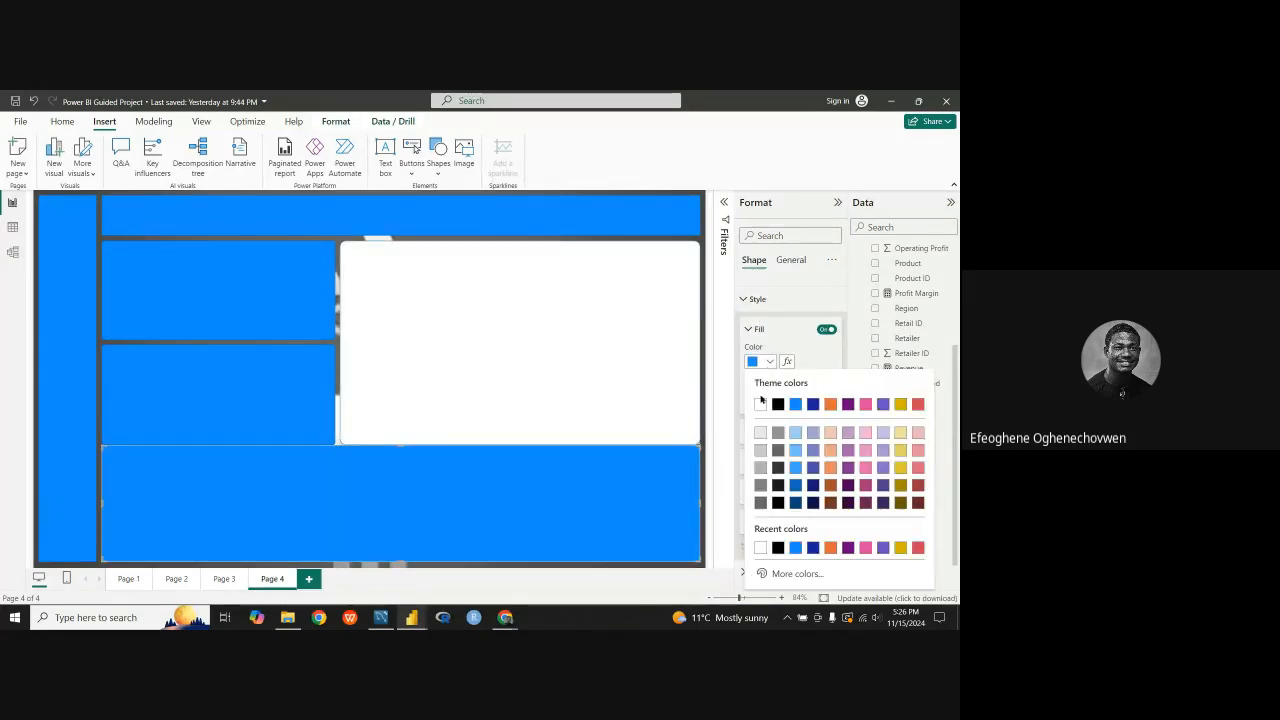
pyautogui.click(761, 404)
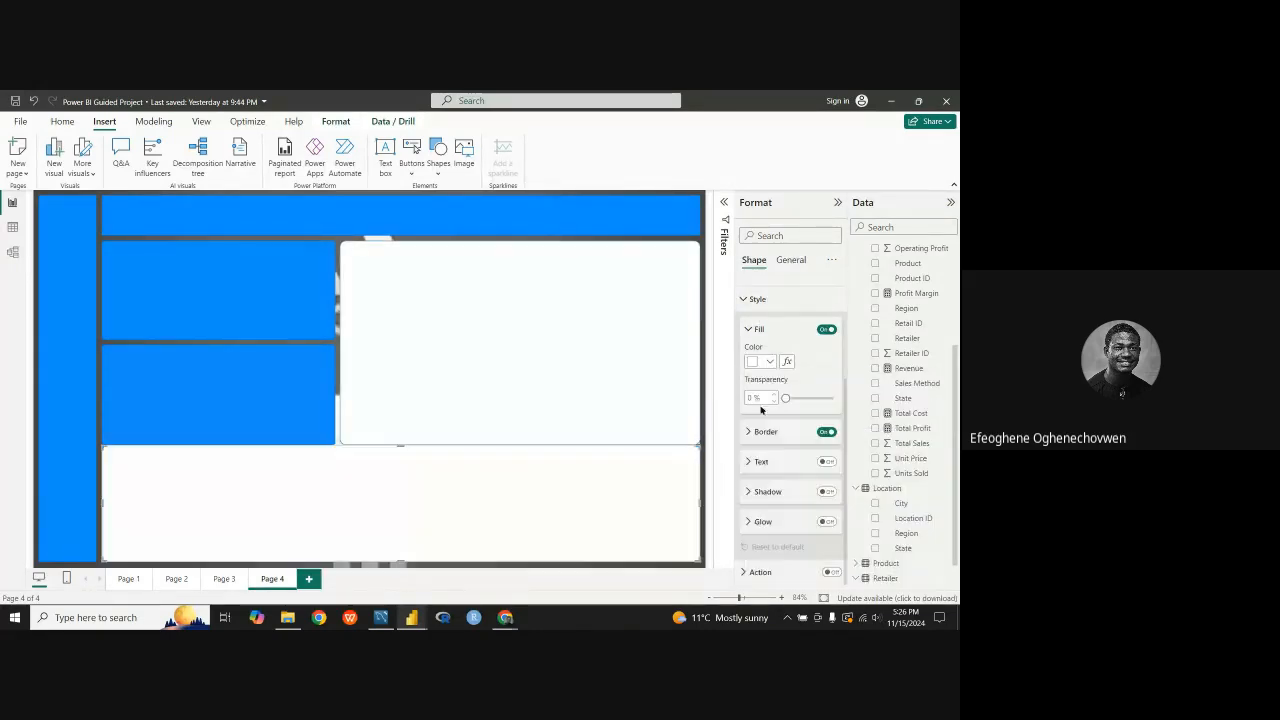
pyautogui.click(549, 209)
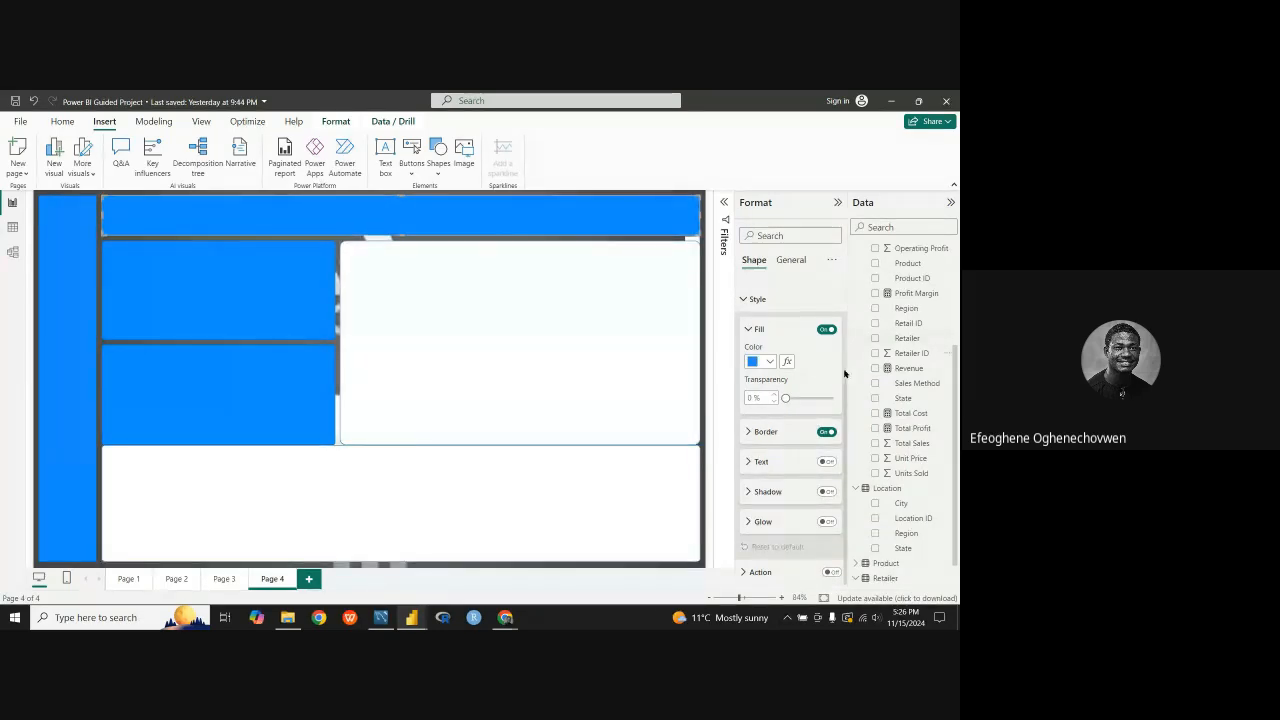
pyautogui.click(769, 362)
pyautogui.click(762, 405)
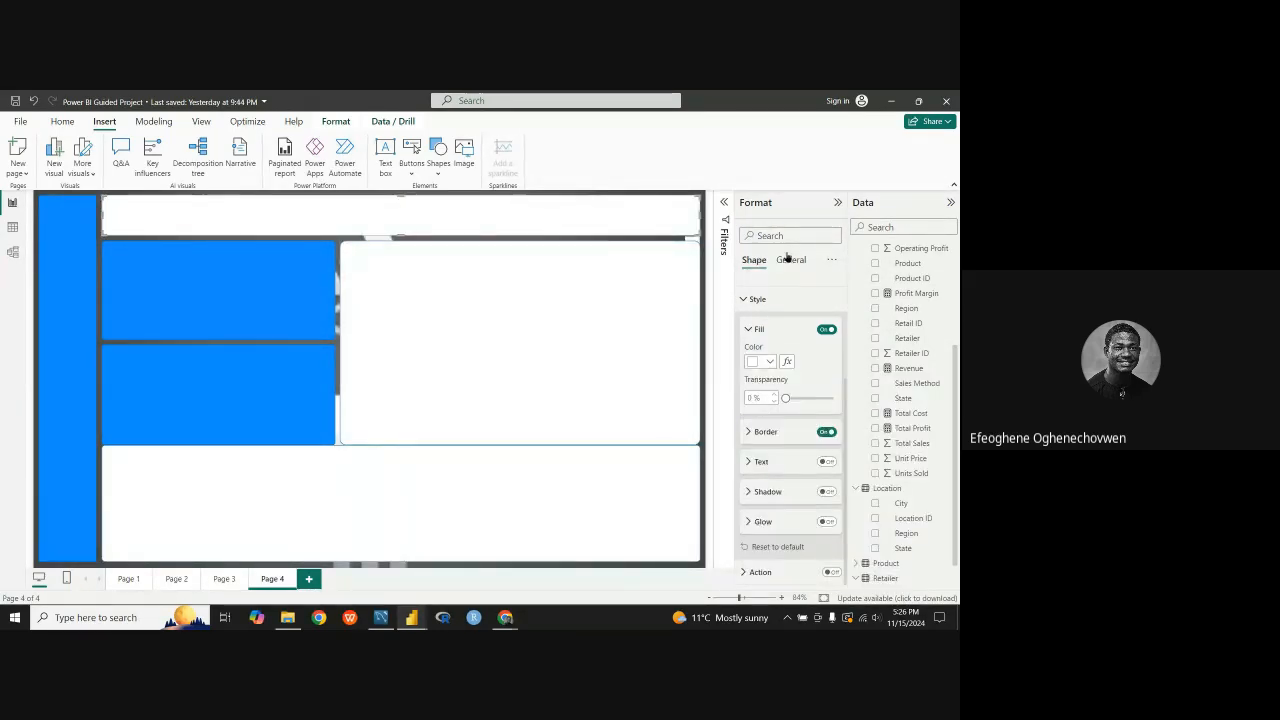
# Step: Set the fill color of both small stacked panels to white
pyautogui.click(191, 277)
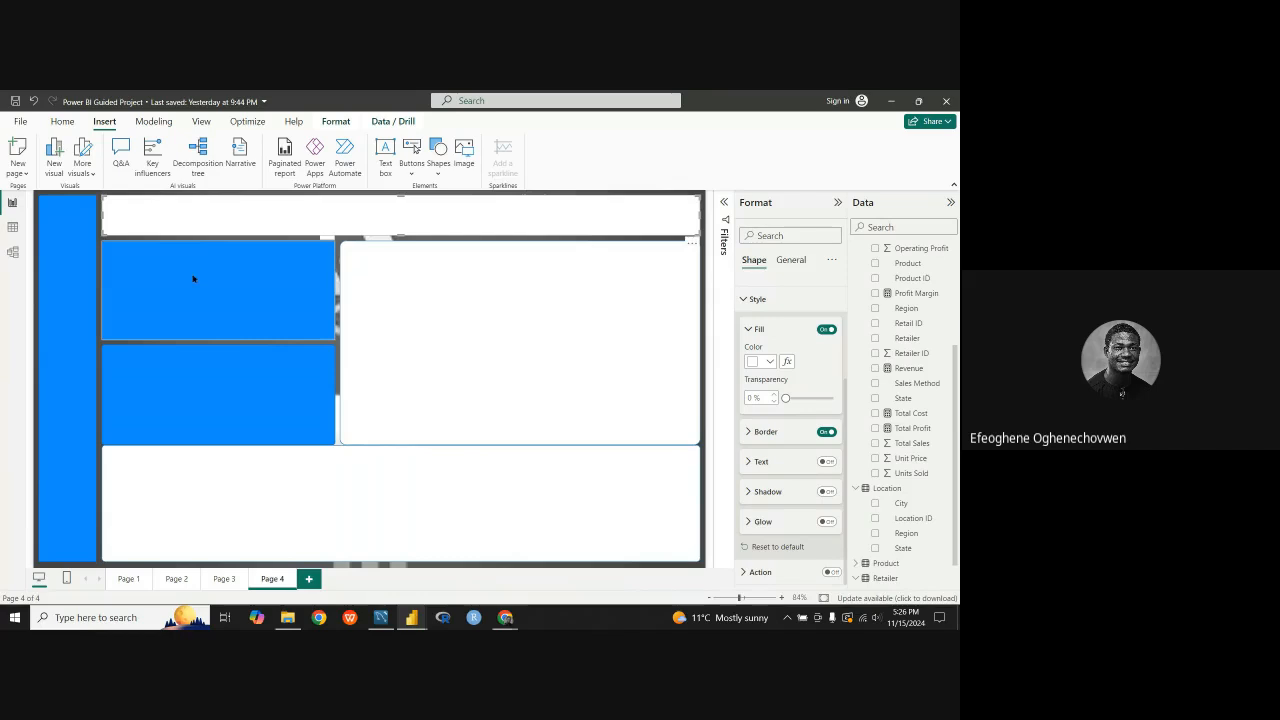
pyautogui.click(769, 362)
pyautogui.click(762, 404)
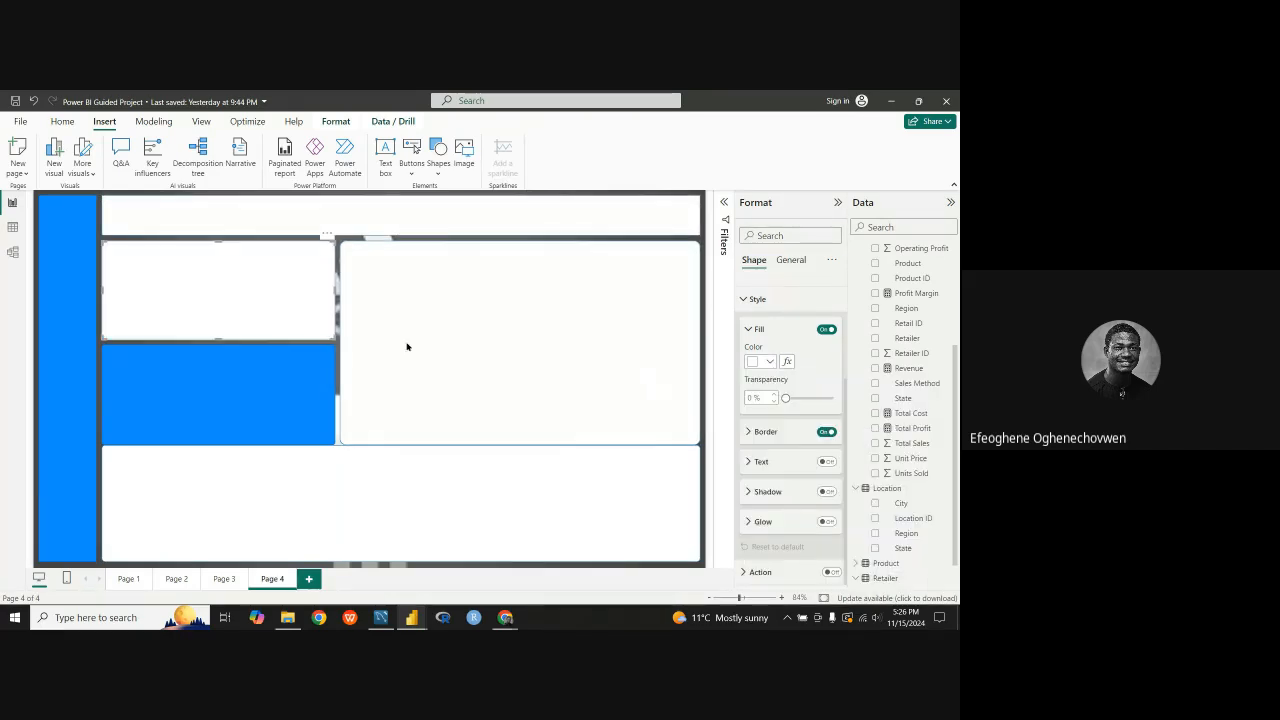
pyautogui.click(251, 397)
pyautogui.click(769, 363)
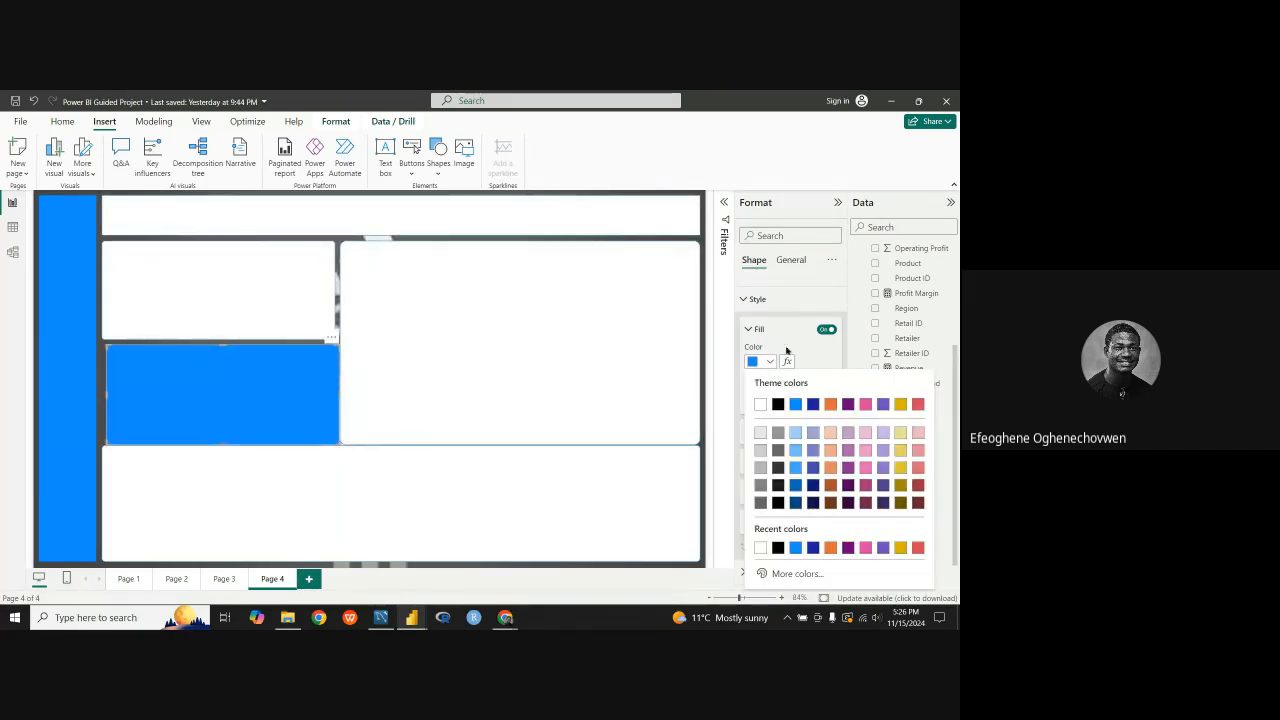
pyautogui.click(762, 404)
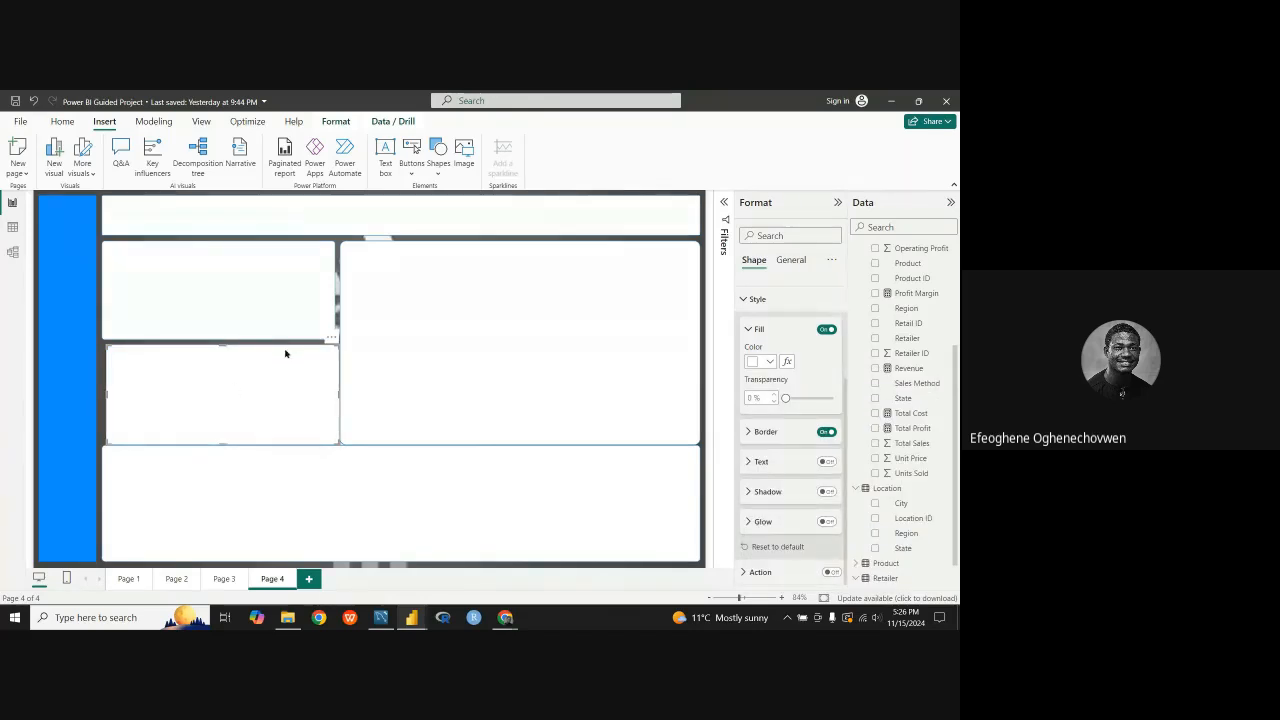
# Step: Nudge the large block upward and realign the lower small panel with the one above it, leaving a thin gap over the bottom panel
pyautogui.click(506, 210)
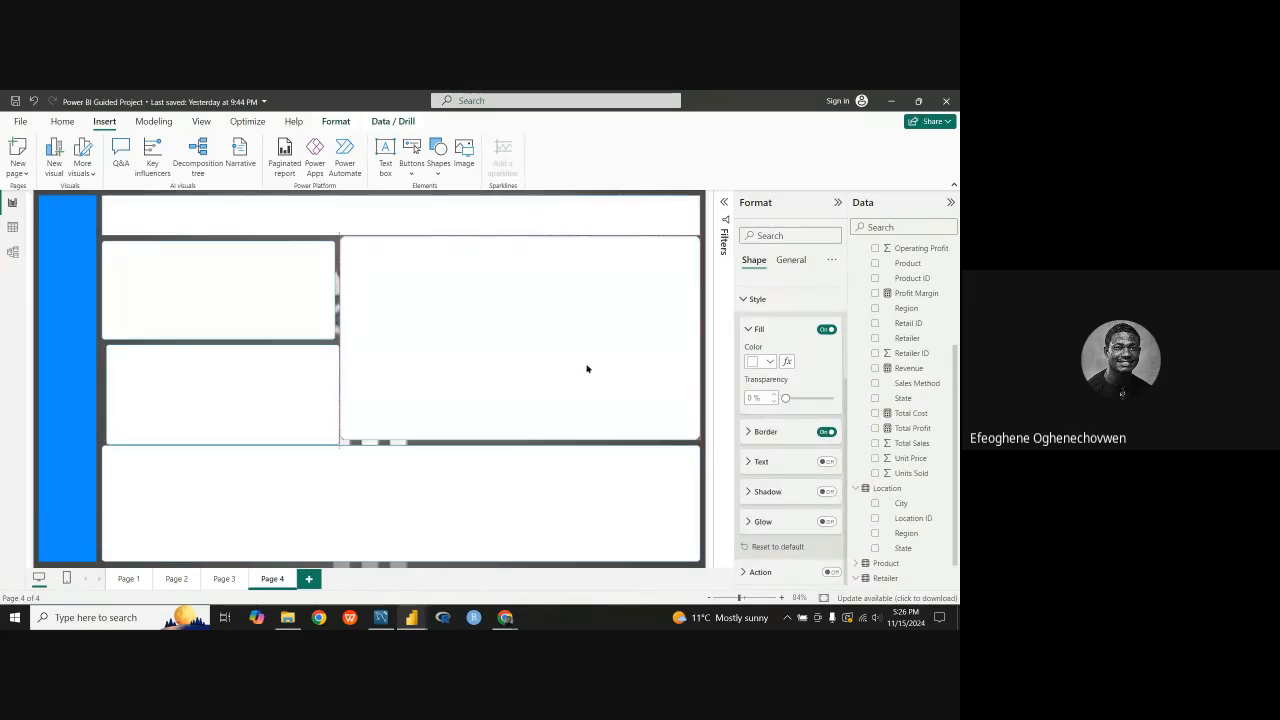
pyautogui.click(587, 373)
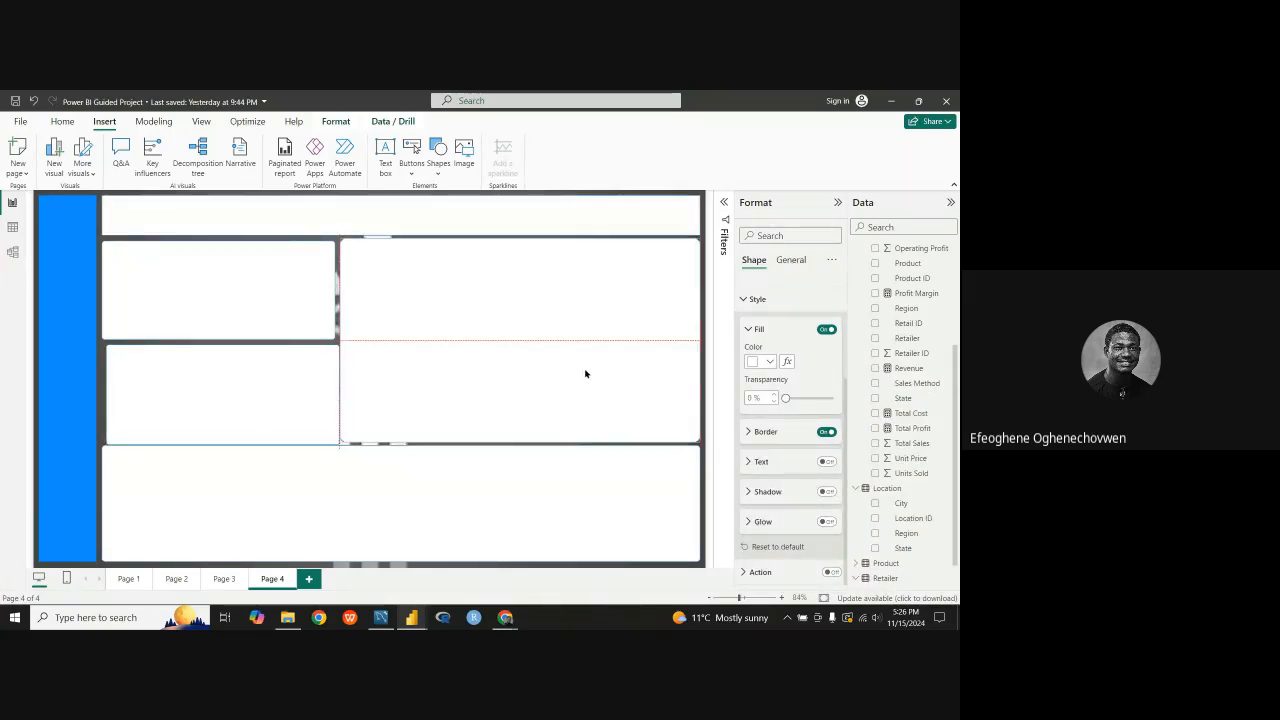
pyautogui.click(293, 395)
pyautogui.moveTo(291, 393); pyautogui.dragTo(289, 392)
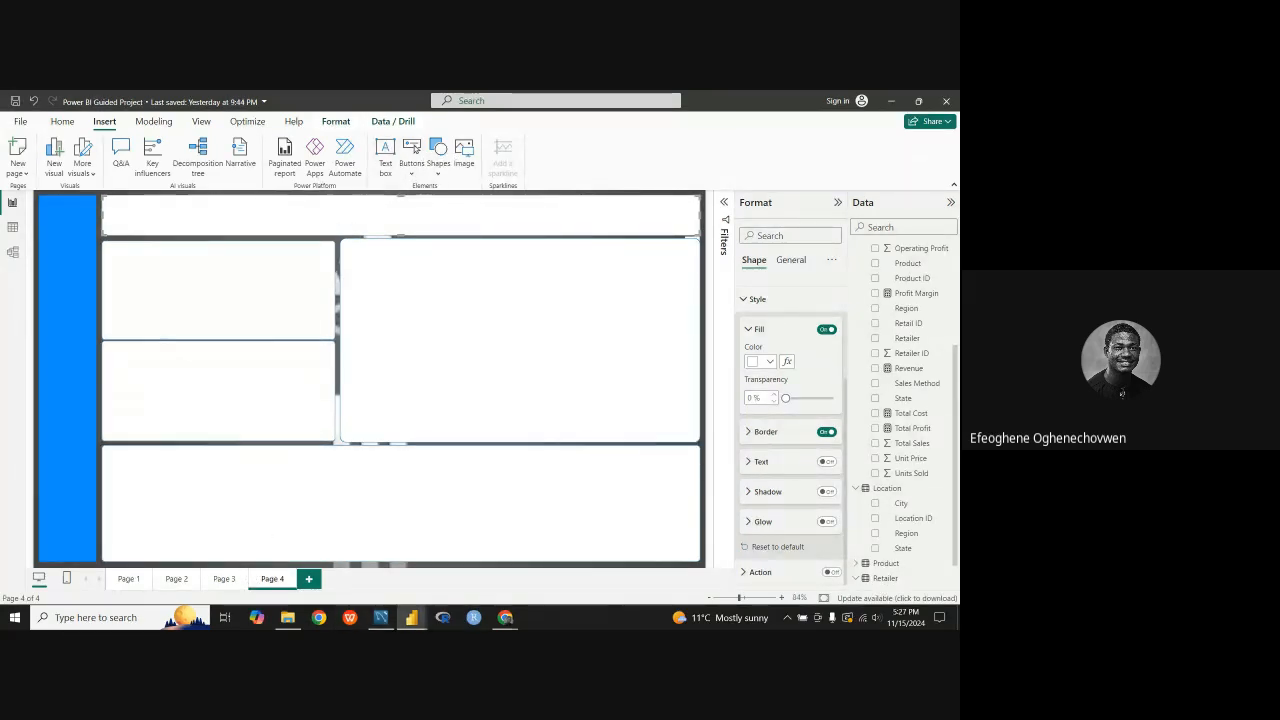
# Step: Switch to the finished Adidas report, filter it to 2020, and compare the Amazon and Foot Locker figures
pyautogui.moveTo(411, 617)
pyautogui.click(478, 550)
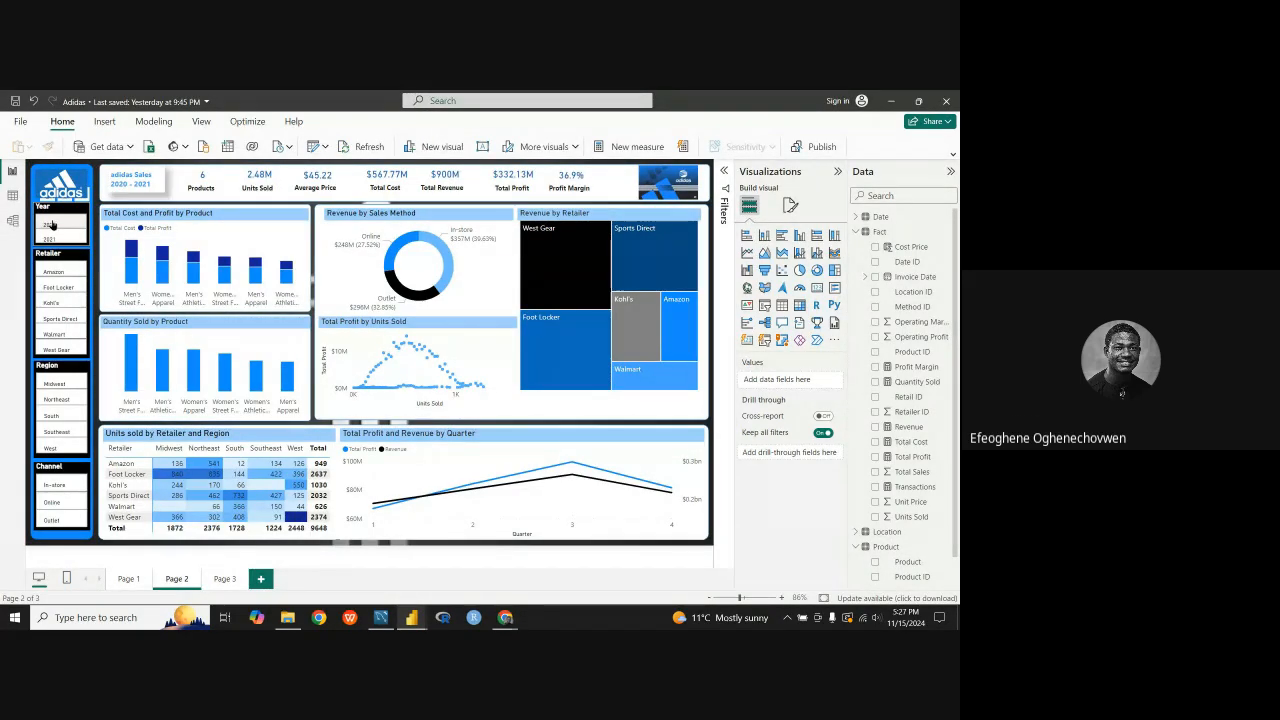
pyautogui.click(50, 225)
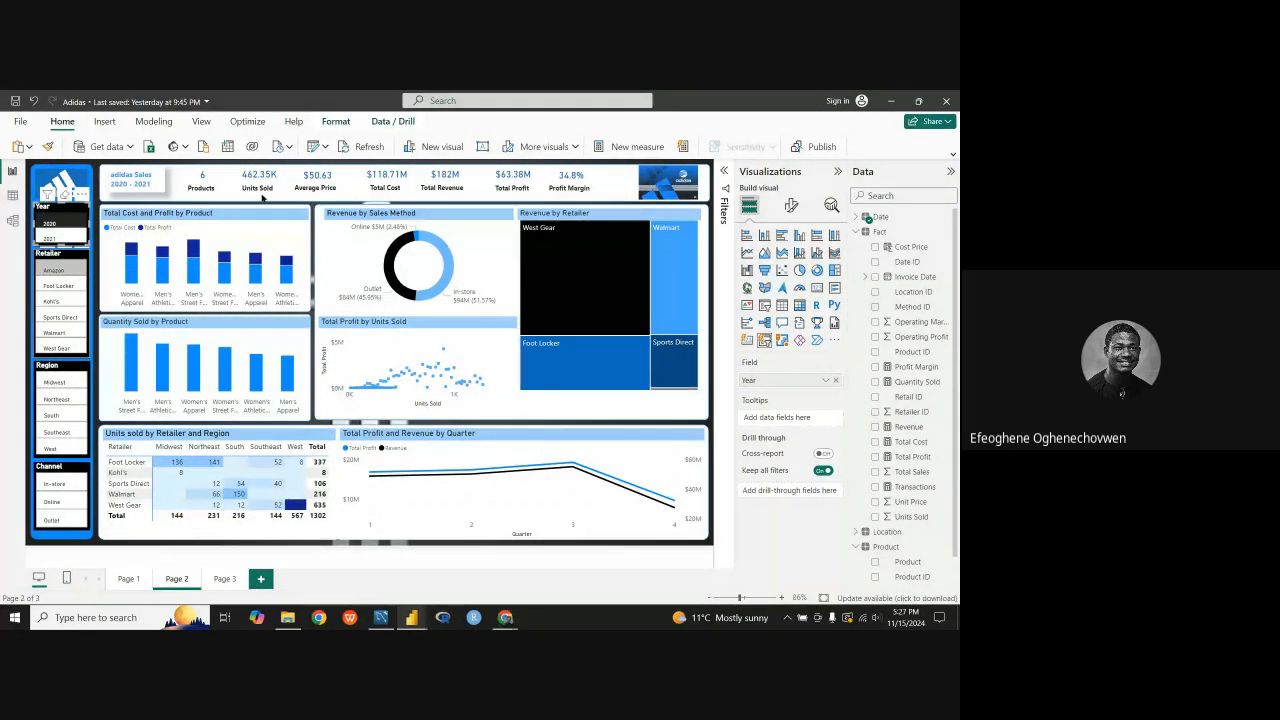
pyautogui.click(53, 270)
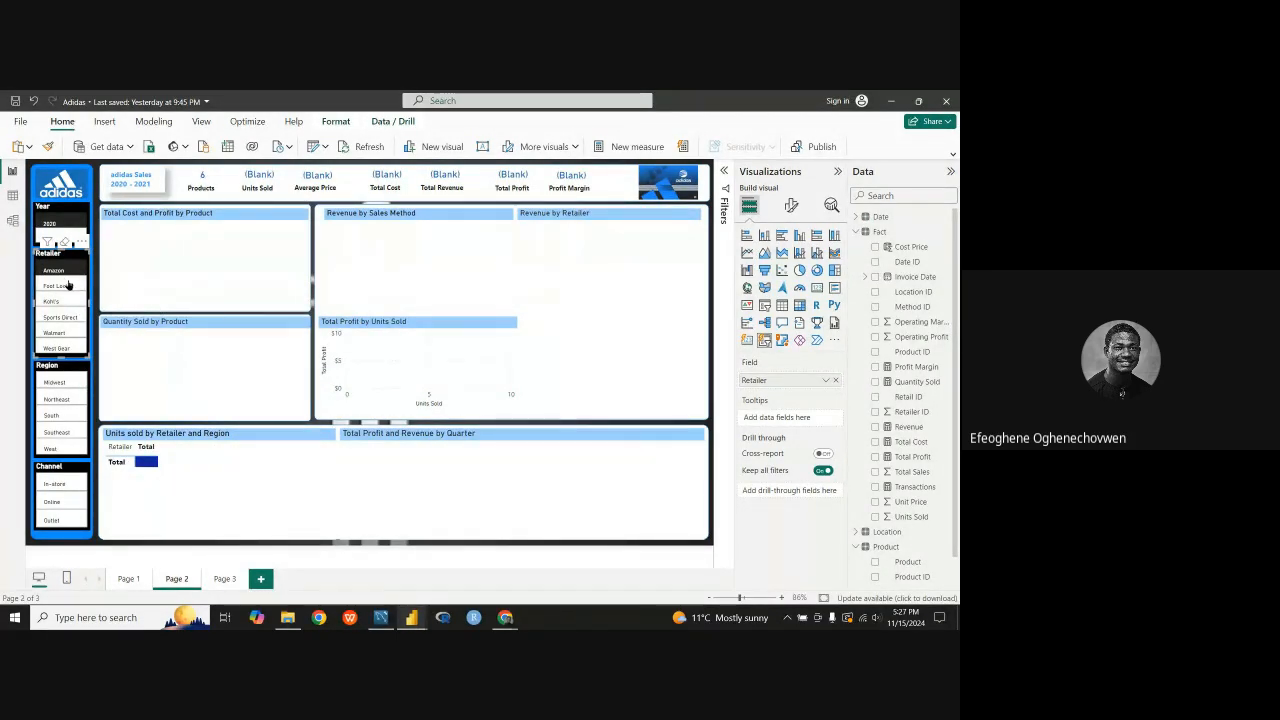
pyautogui.click(67, 285)
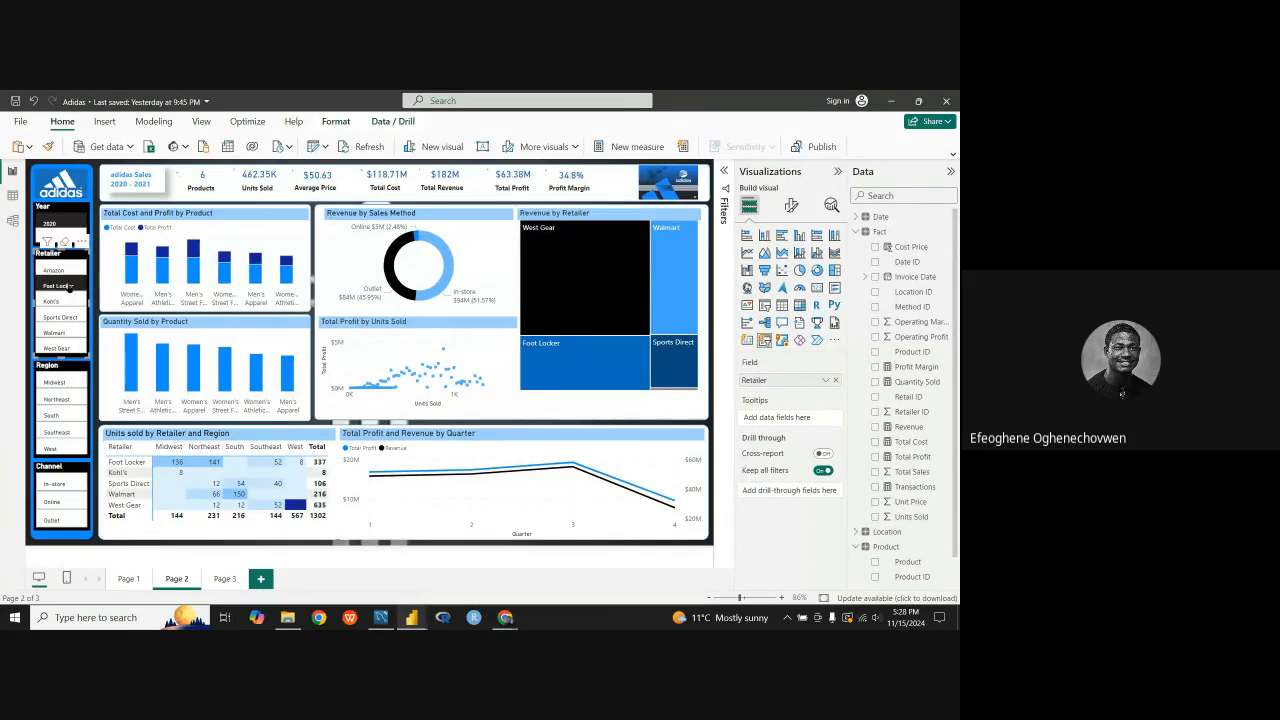
pyautogui.click(66, 286)
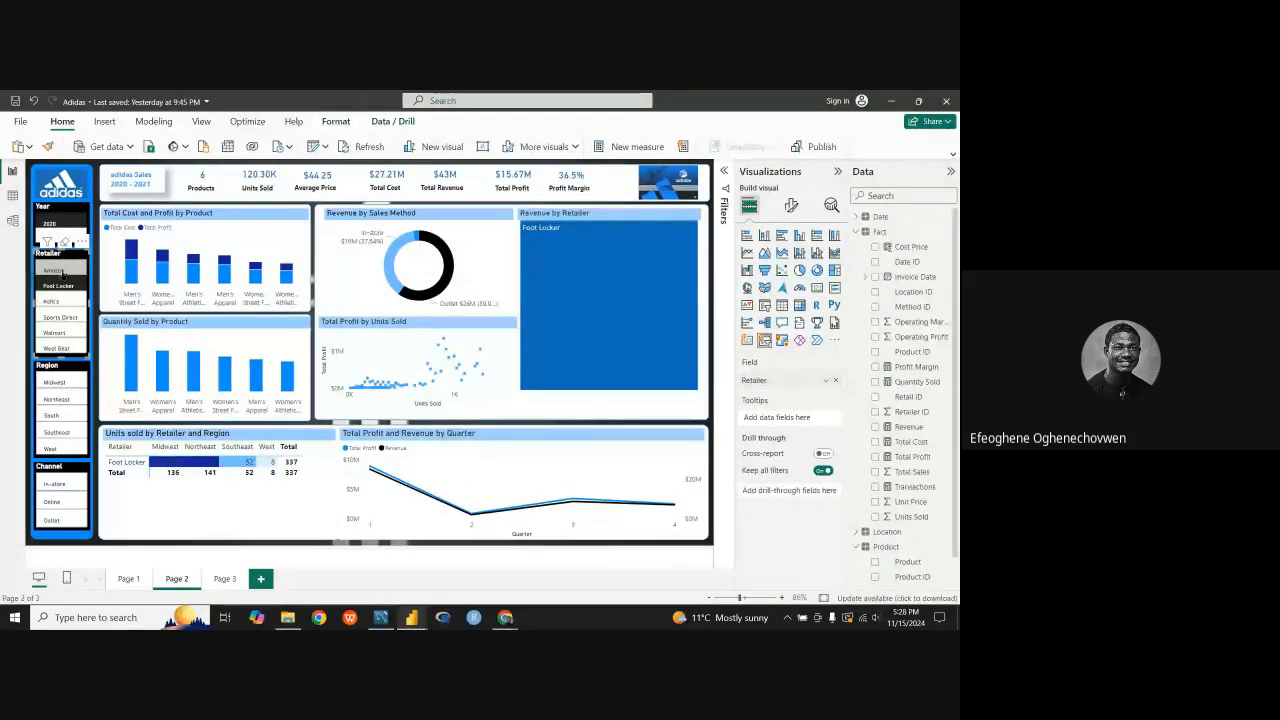
pyautogui.click(62, 272)
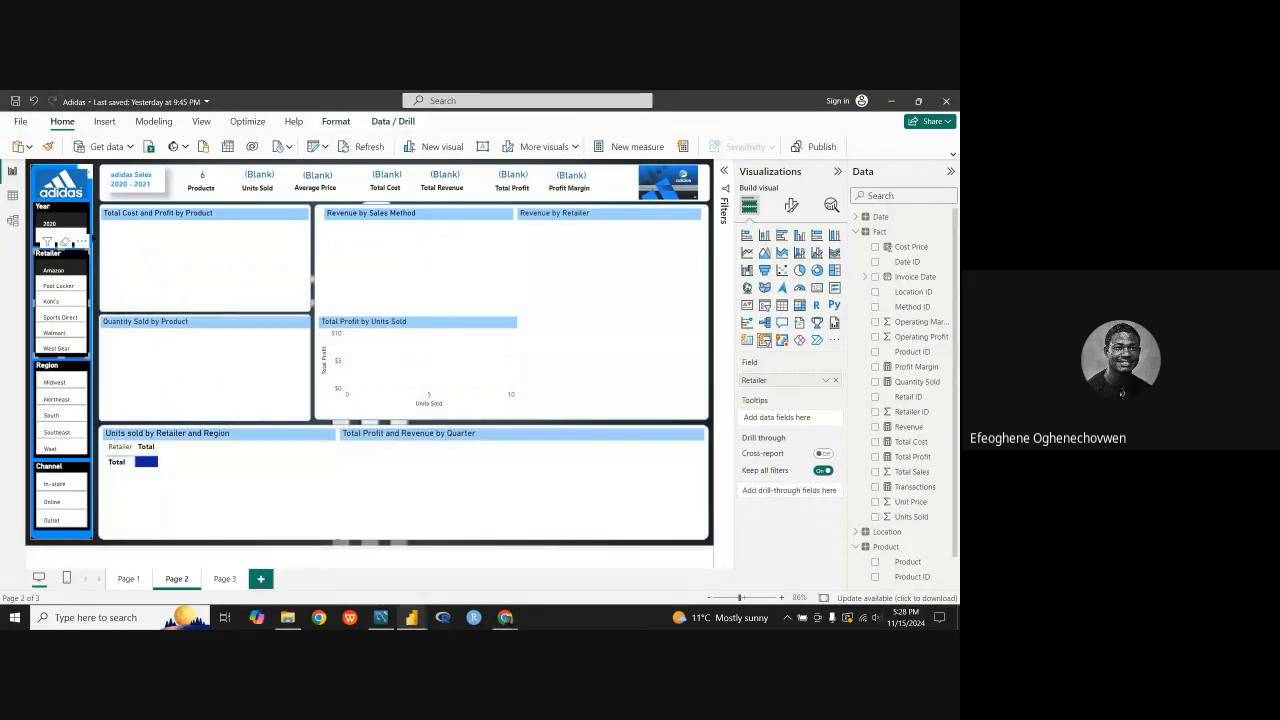
# Step: Filter the report to 2021 and compare the results for Foot Locker and Amazon
pyautogui.click(67, 238)
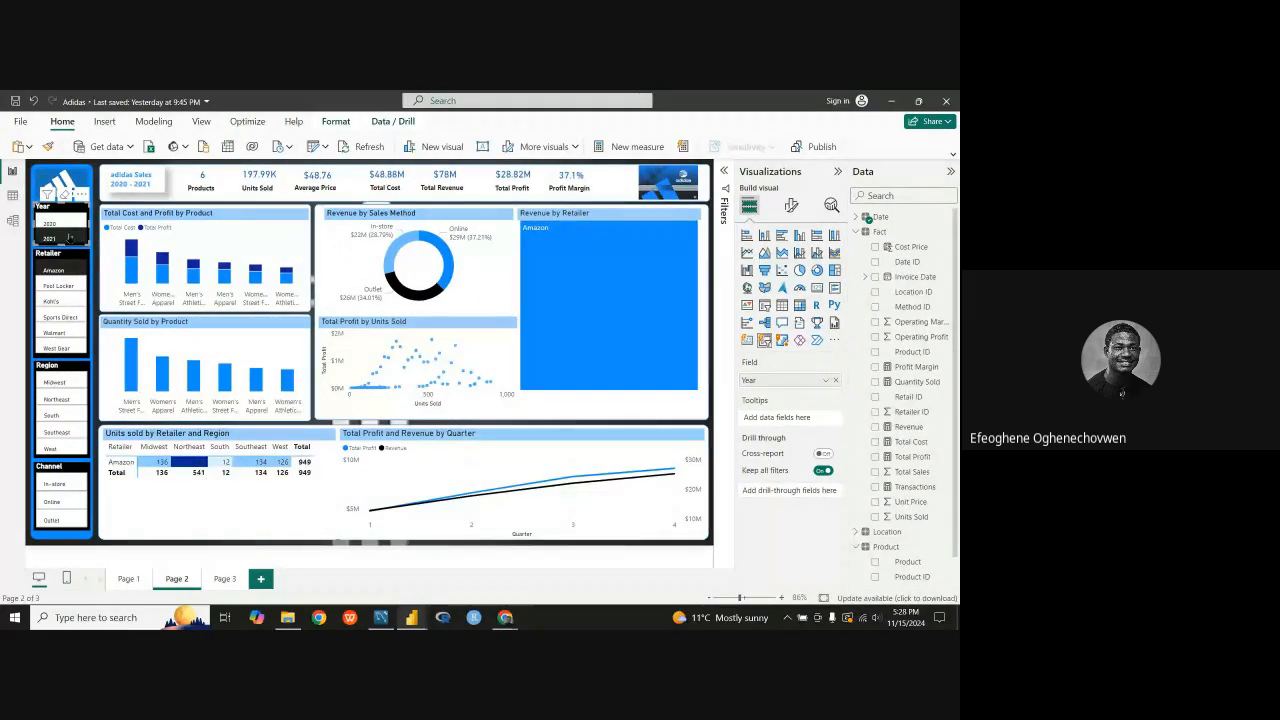
pyautogui.click(60, 286)
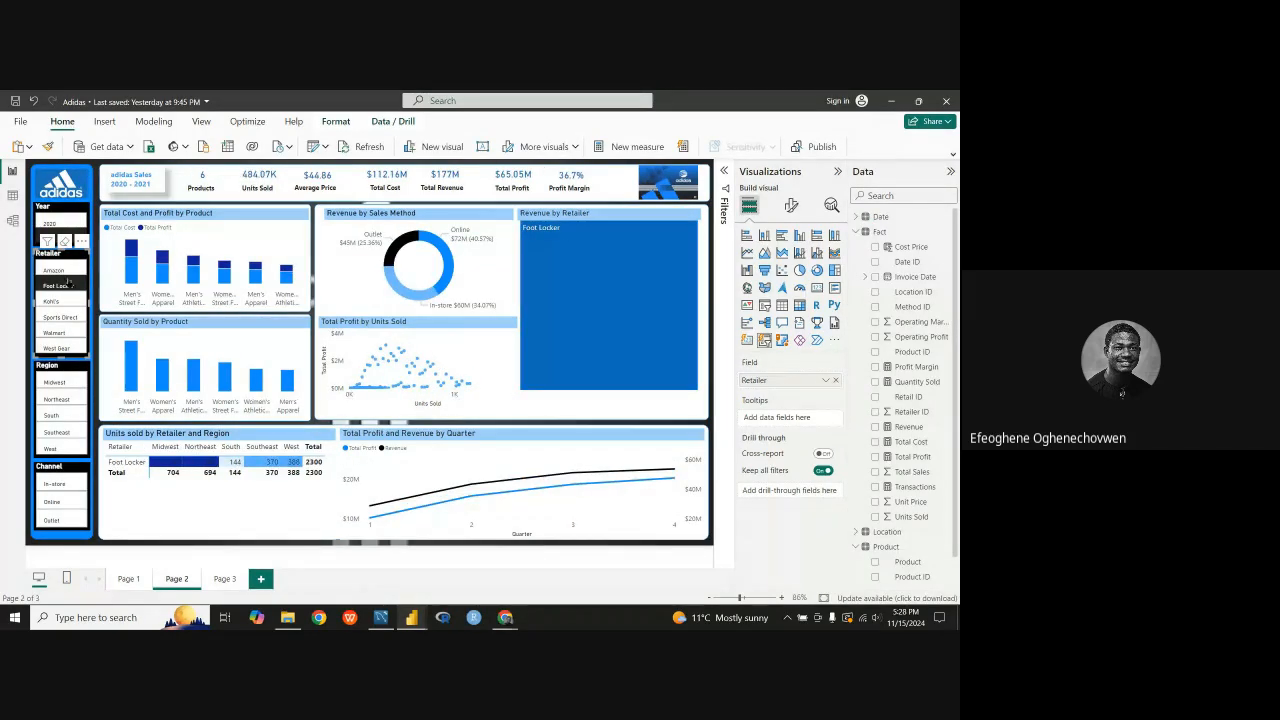
pyautogui.click(58, 270)
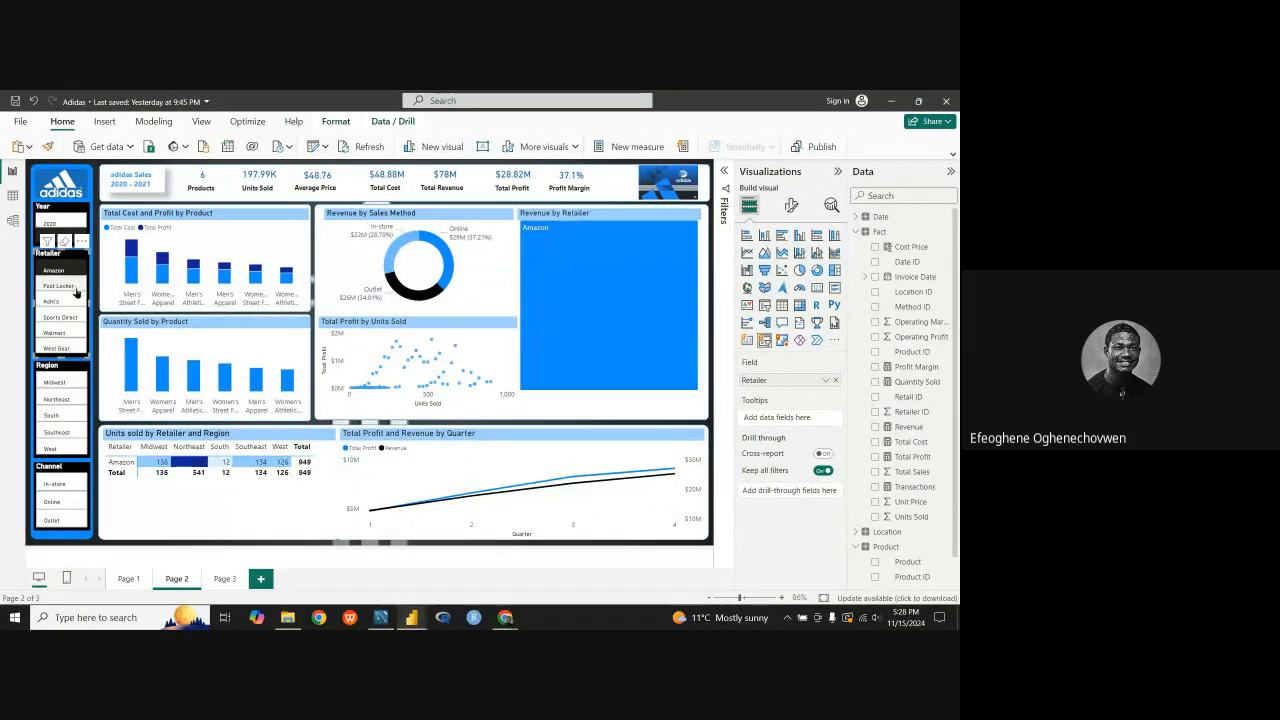
# Step: Return the year filter to 2020 and compare the results for Foot Locker, Kohl's and Walmart
pyautogui.click(57, 225)
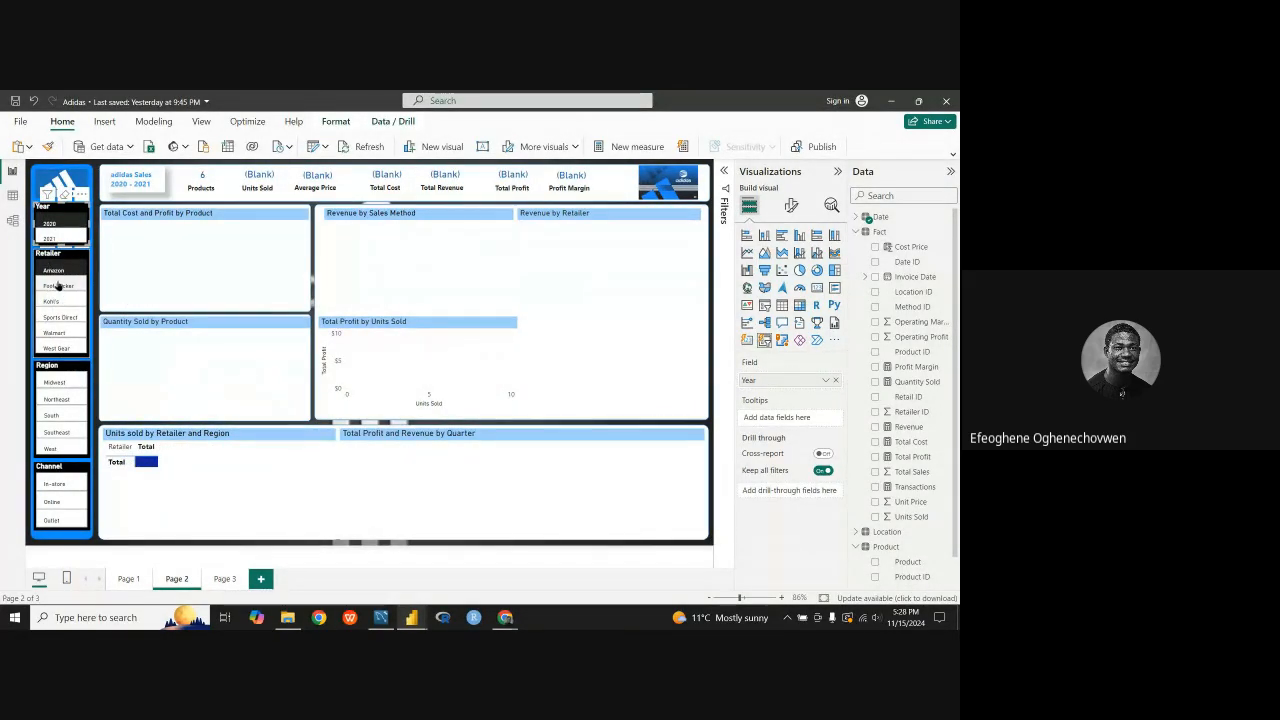
pyautogui.click(60, 283)
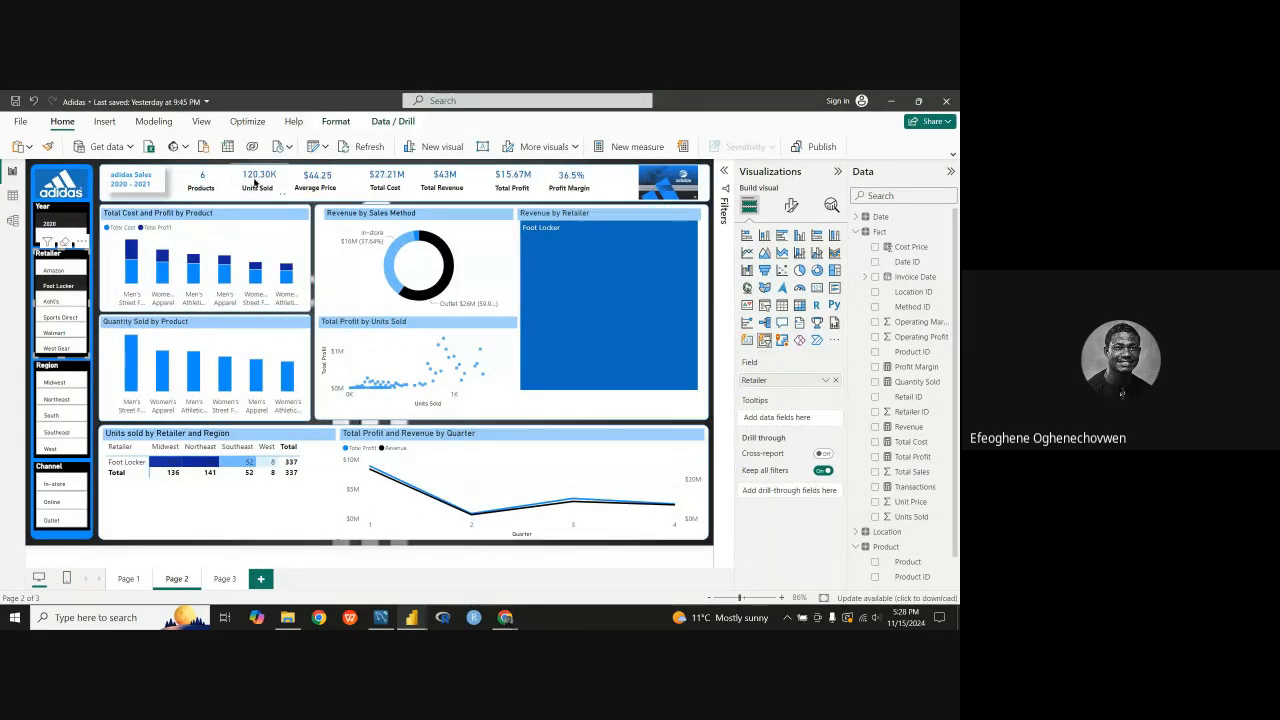
pyautogui.click(51, 301)
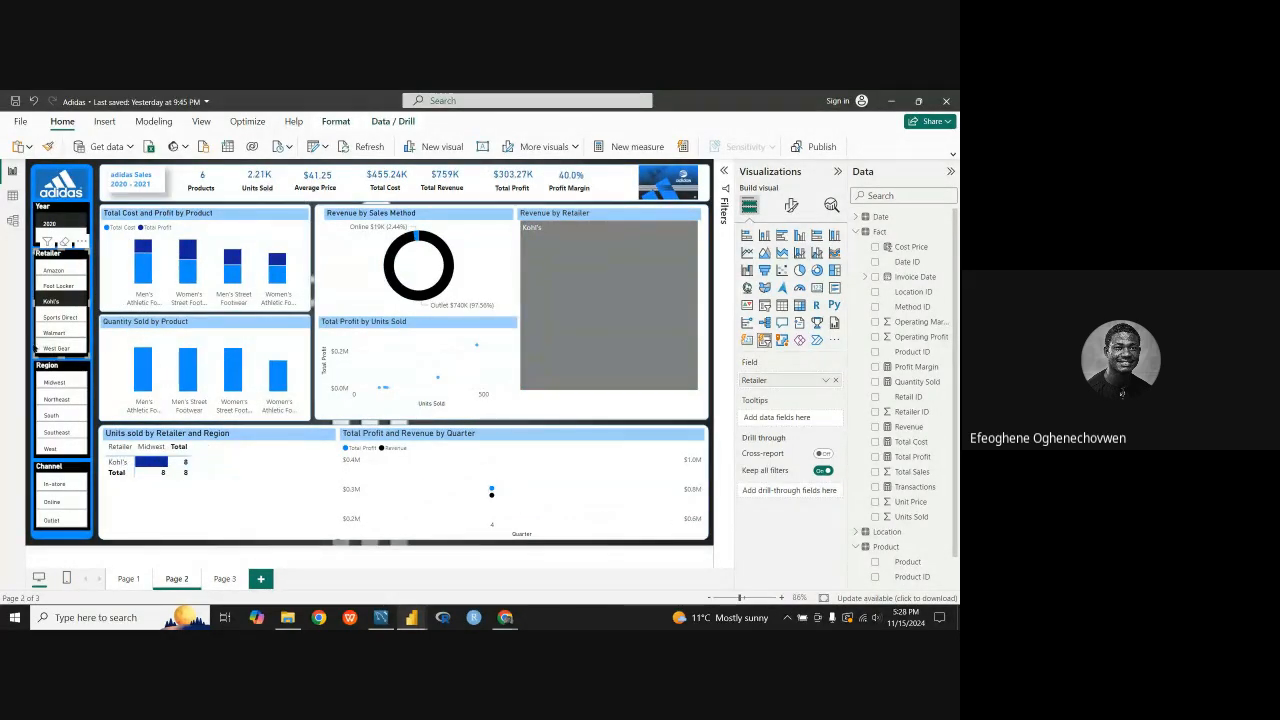
pyautogui.click(67, 333)
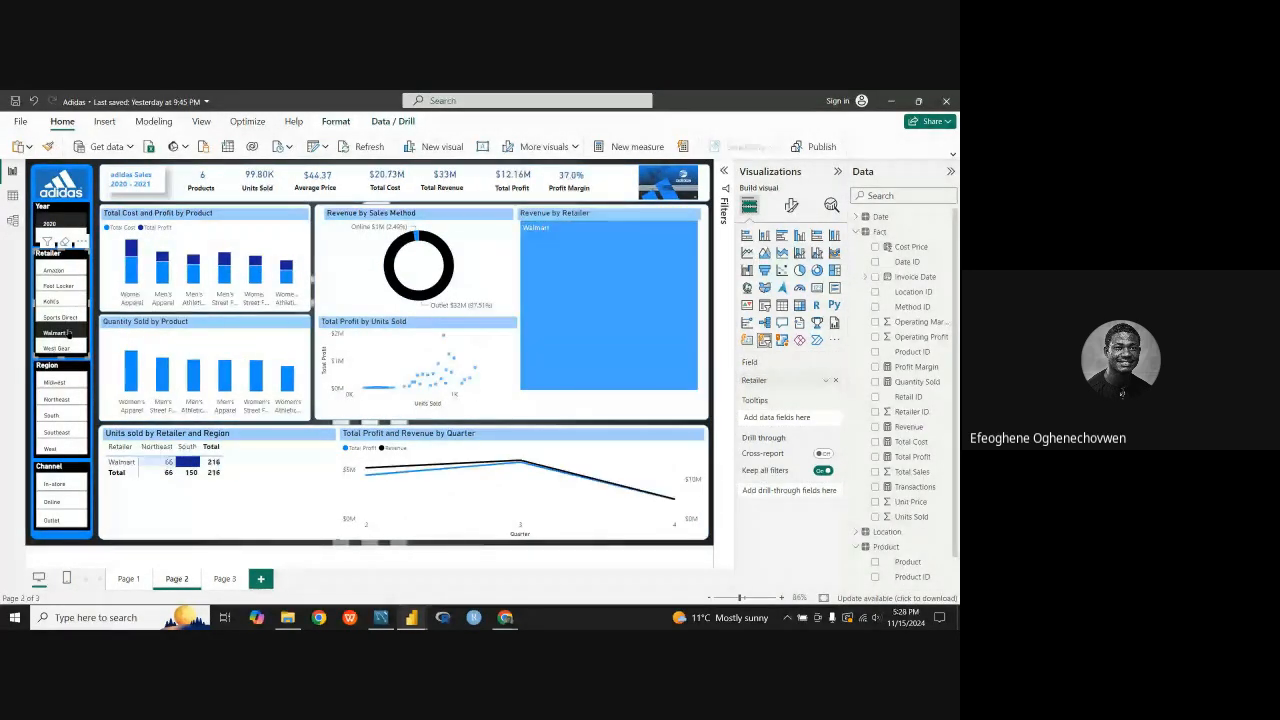
pyautogui.click(58, 300)
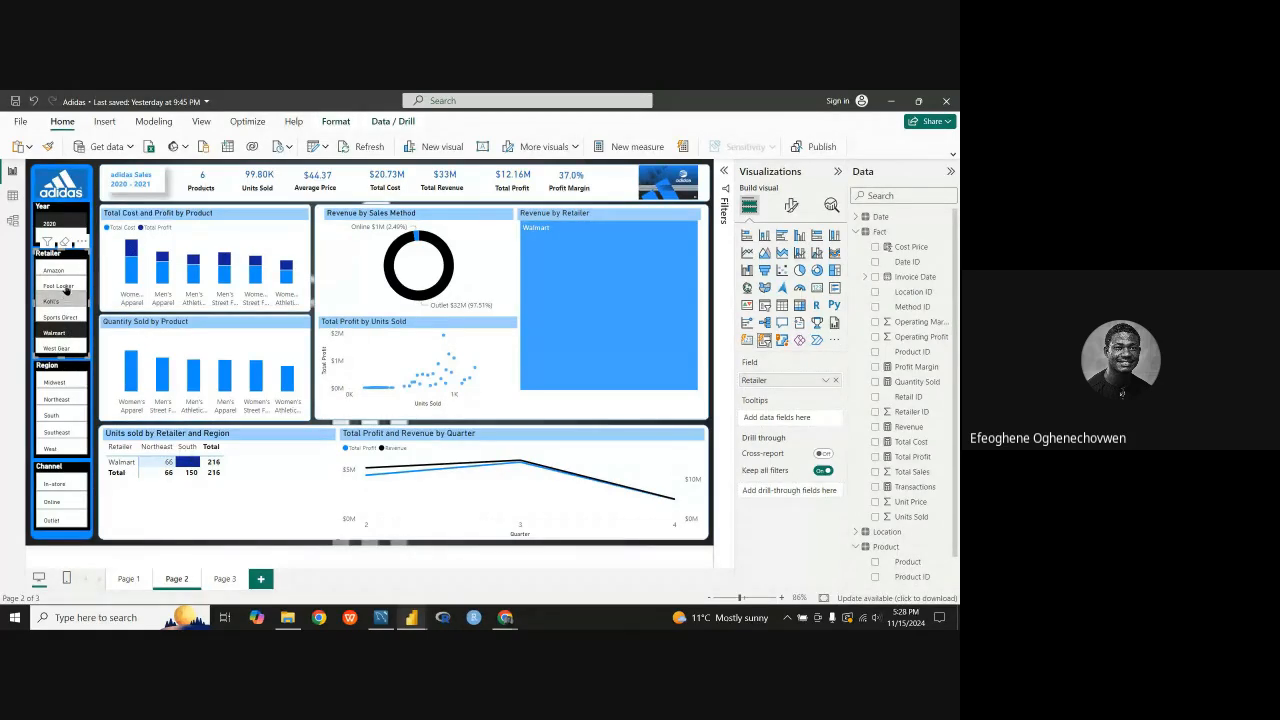
pyautogui.click(60, 285)
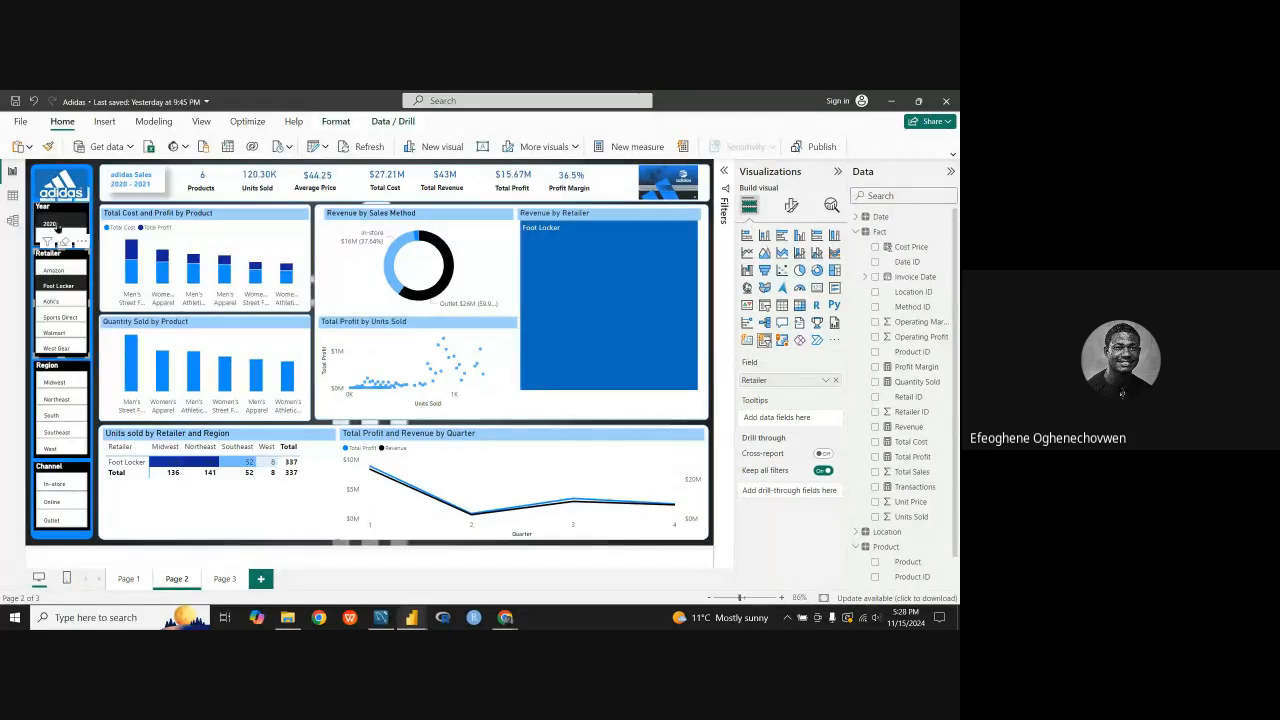
# Step: Examine Kohl's quarterly profit and revenue trend with no year filter, and return to the guided project's Page 4
pyautogui.click(68, 302)
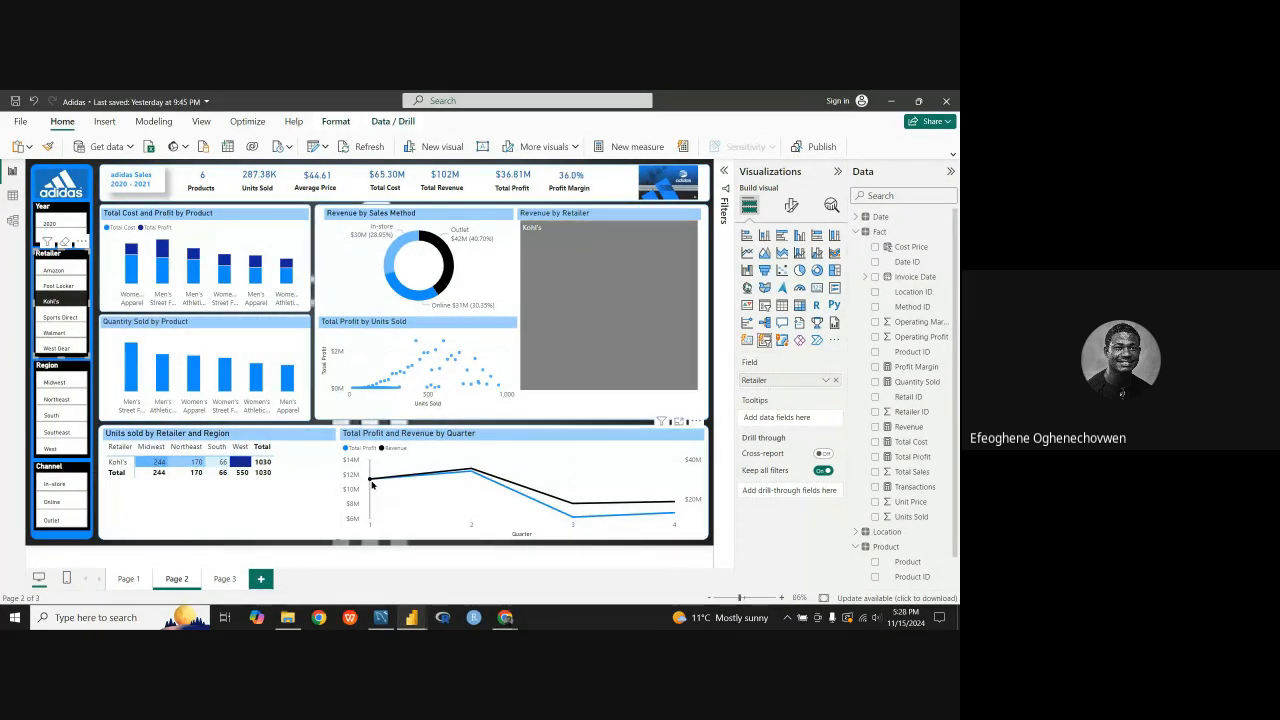
pyautogui.moveTo(372, 484)
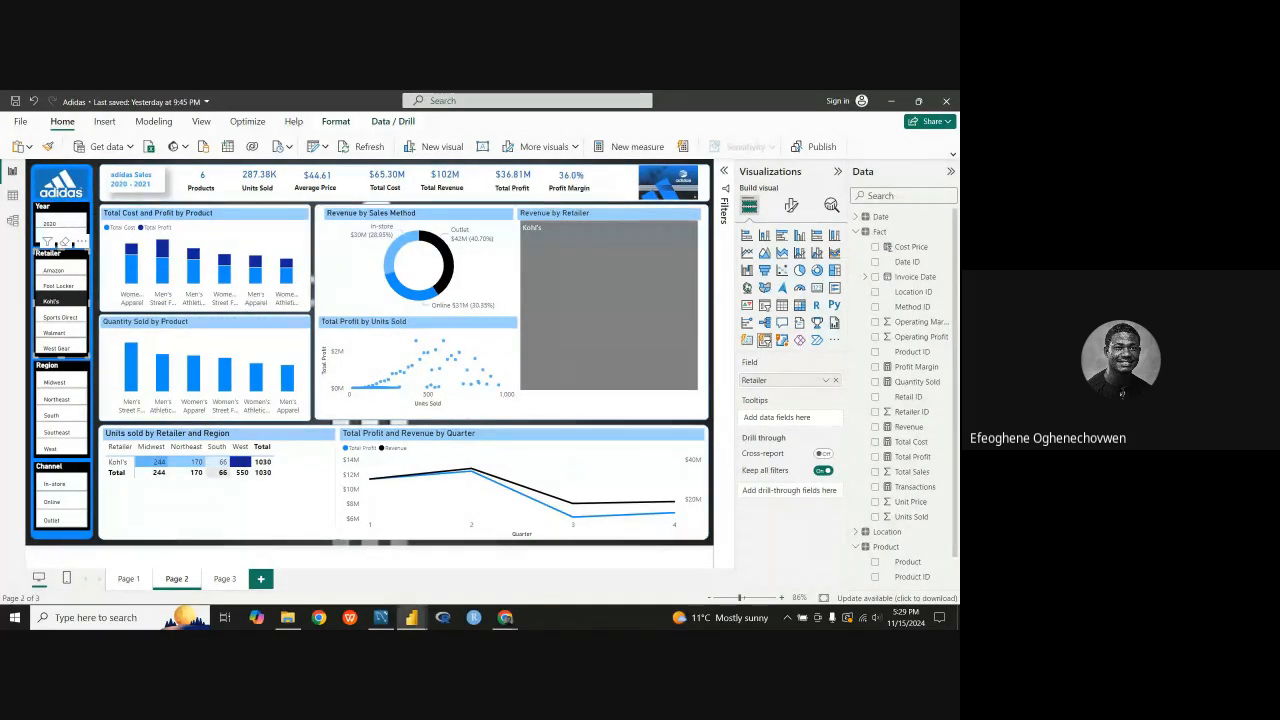
pyautogui.moveTo(411, 617)
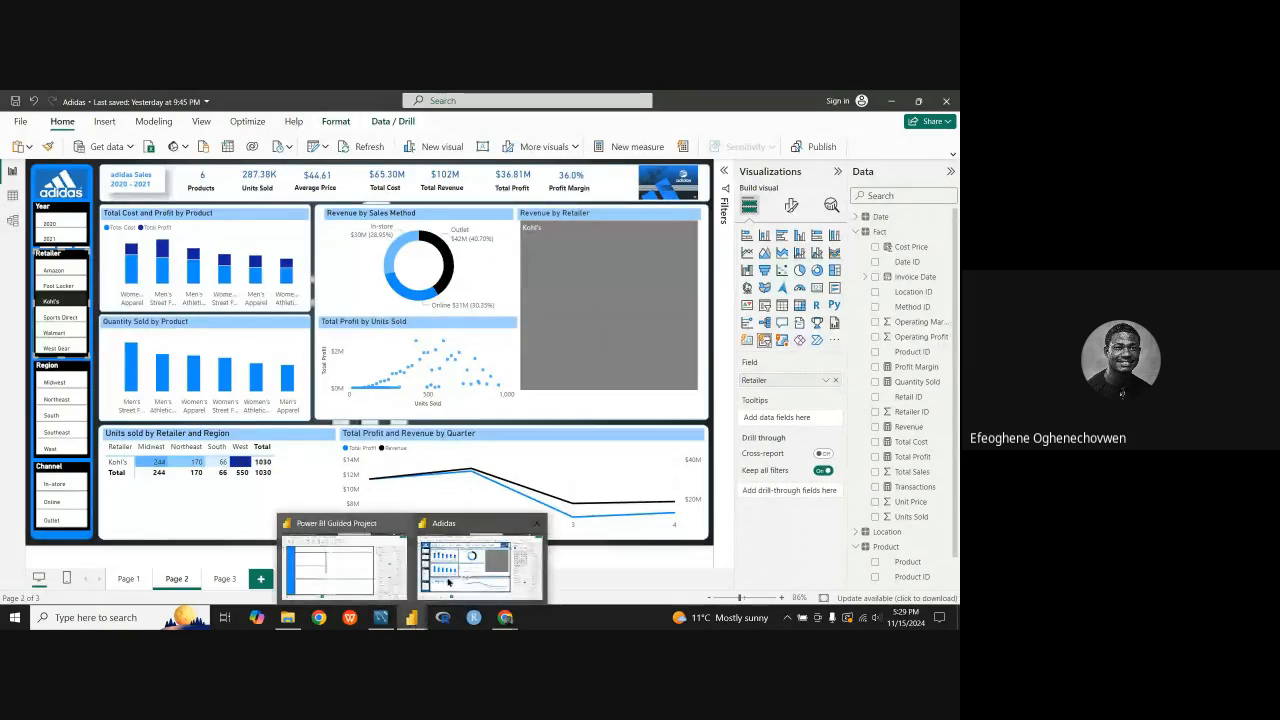
pyautogui.click(369, 583)
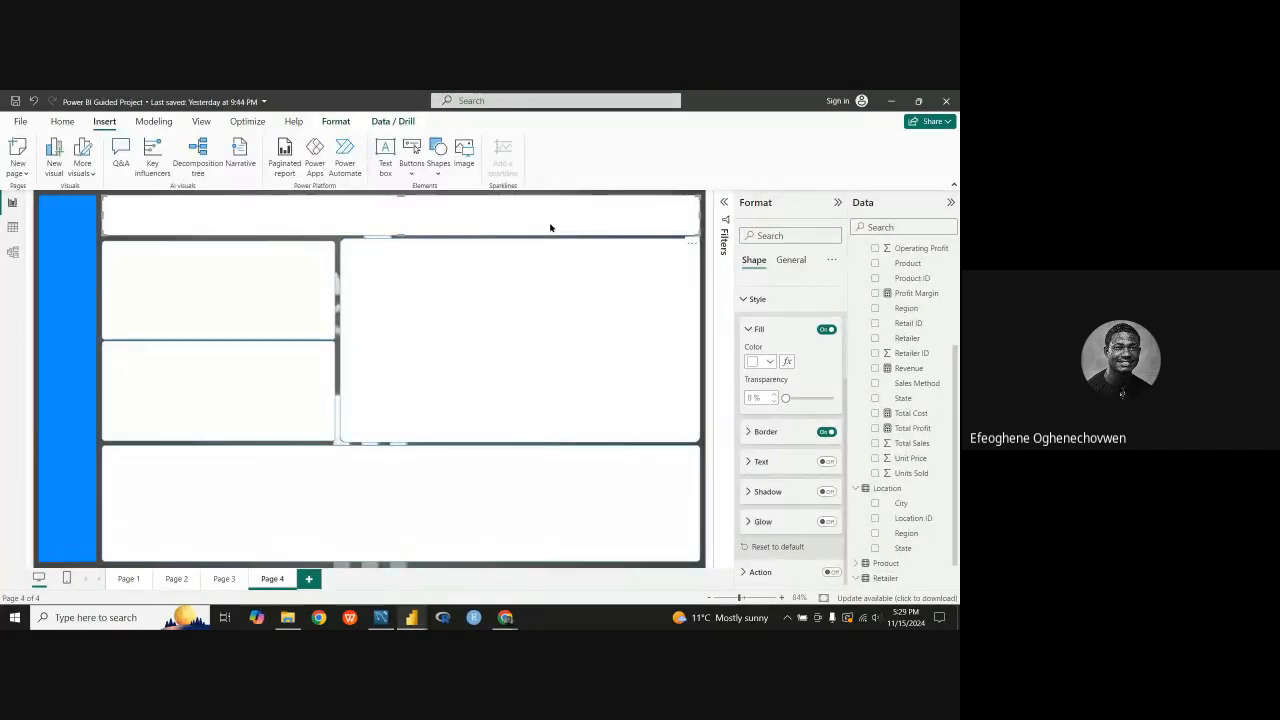
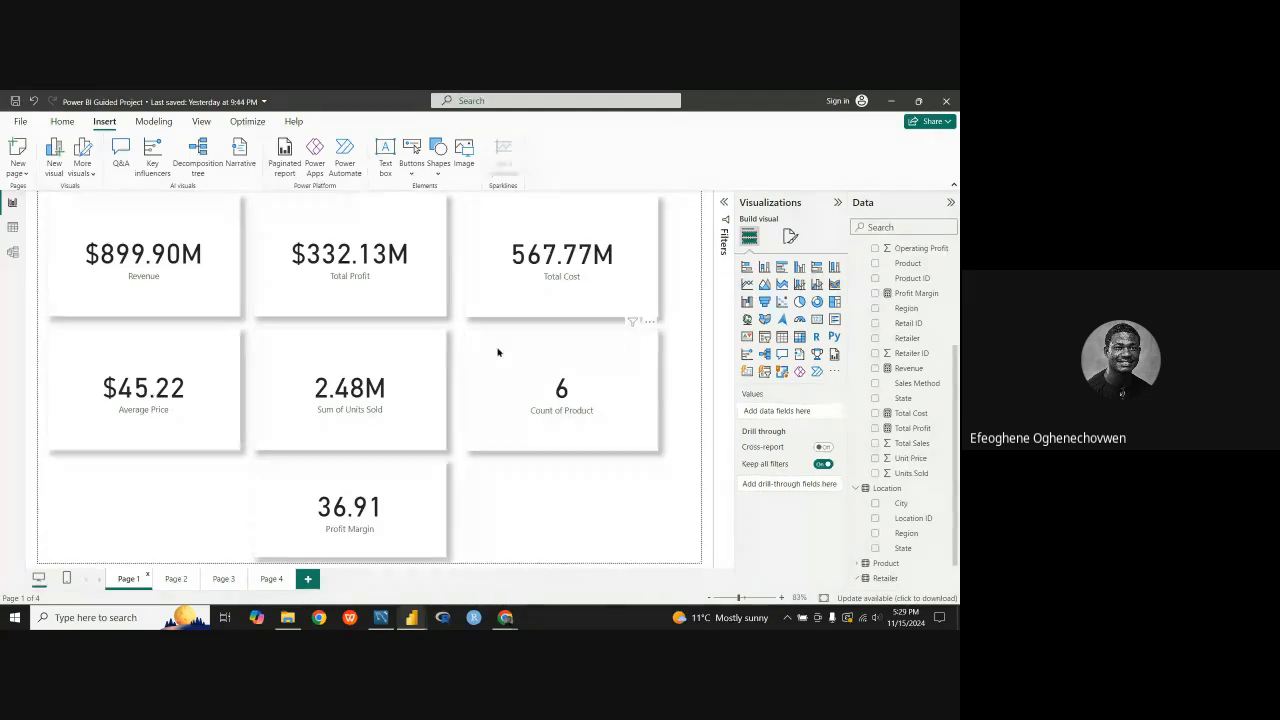
# Step: Copy the Count of Product card from Page 1 and paste it onto Page 4
pyautogui.click(546, 411)
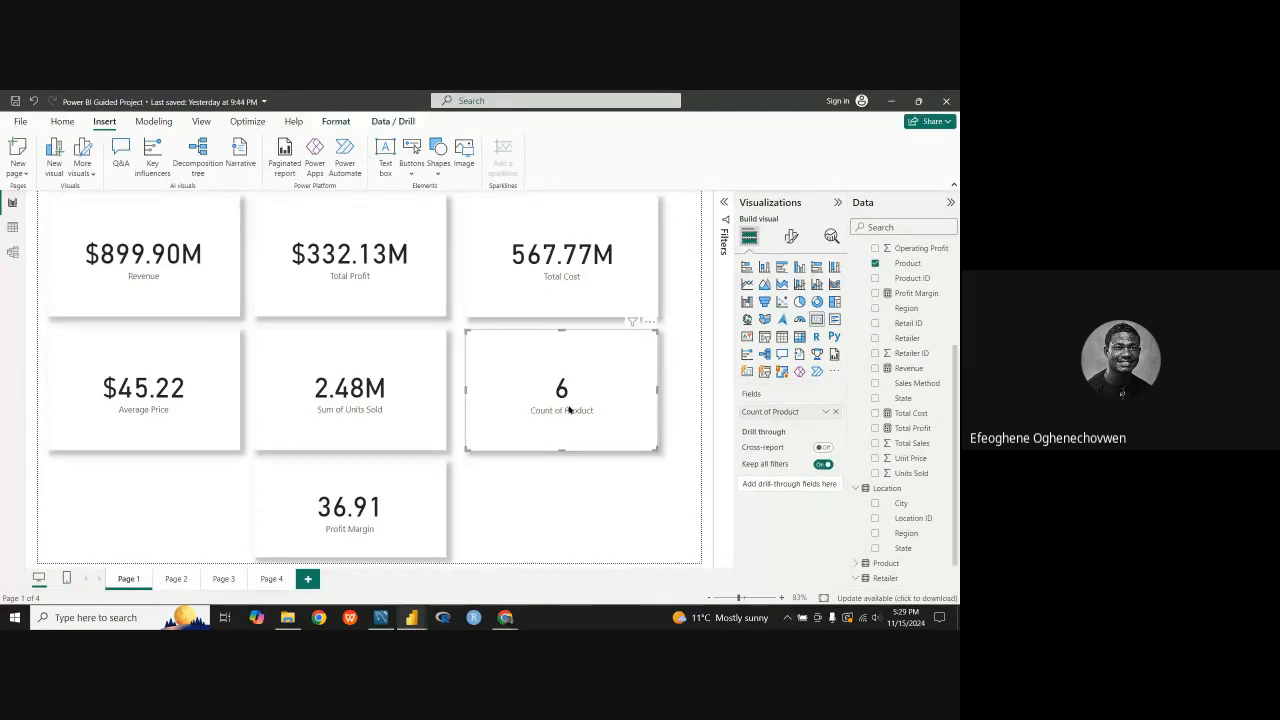
pyautogui.rightClick(568, 410)
pyautogui.moveTo(632, 442)
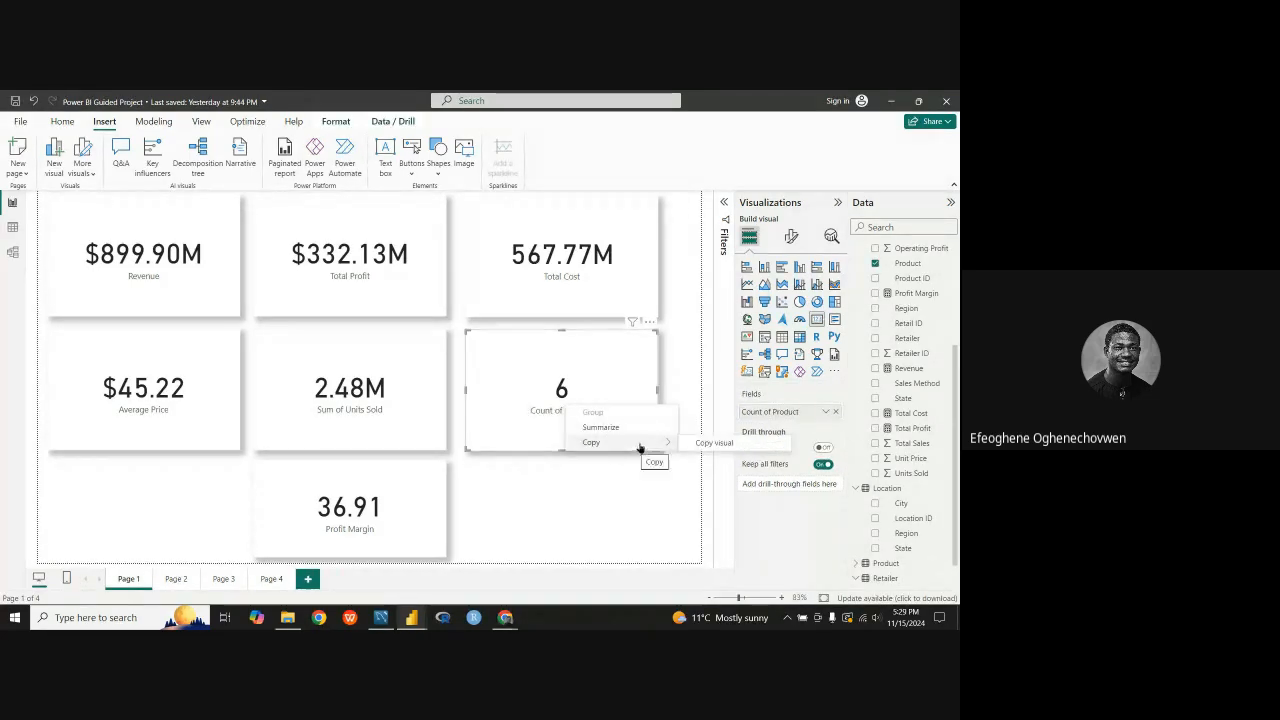
pyautogui.click(714, 443)
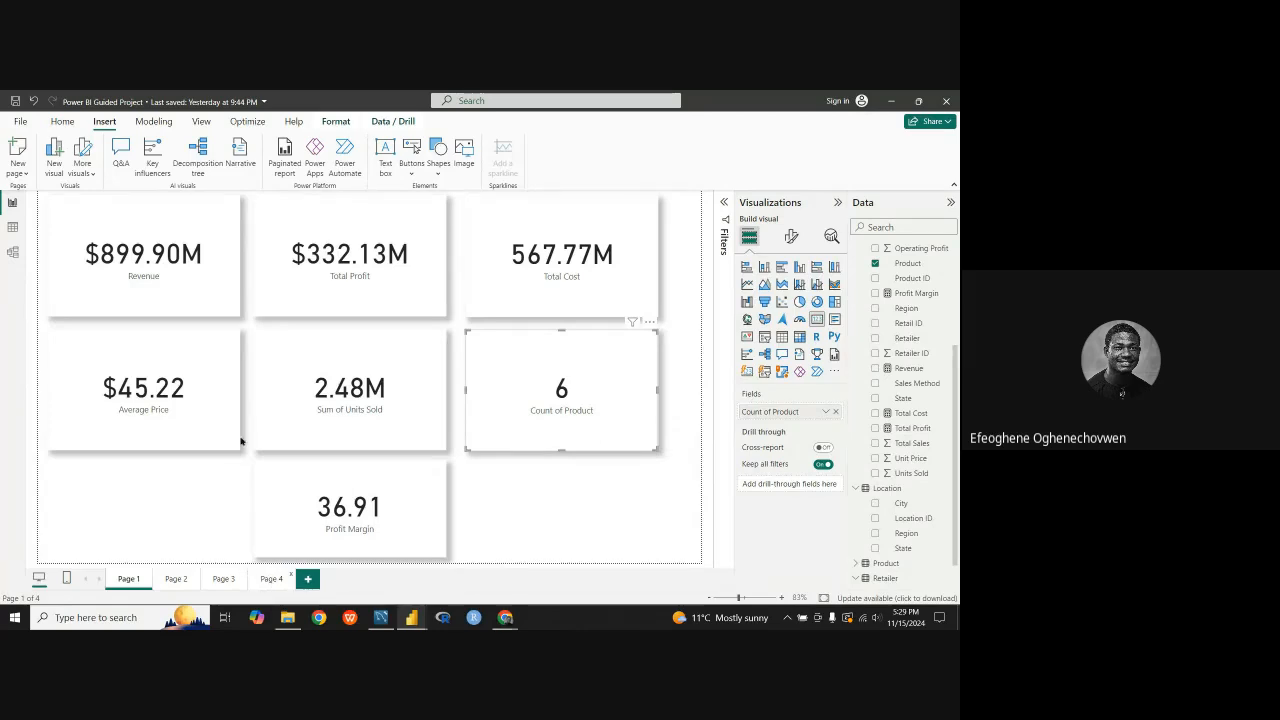
pyautogui.click(271, 579)
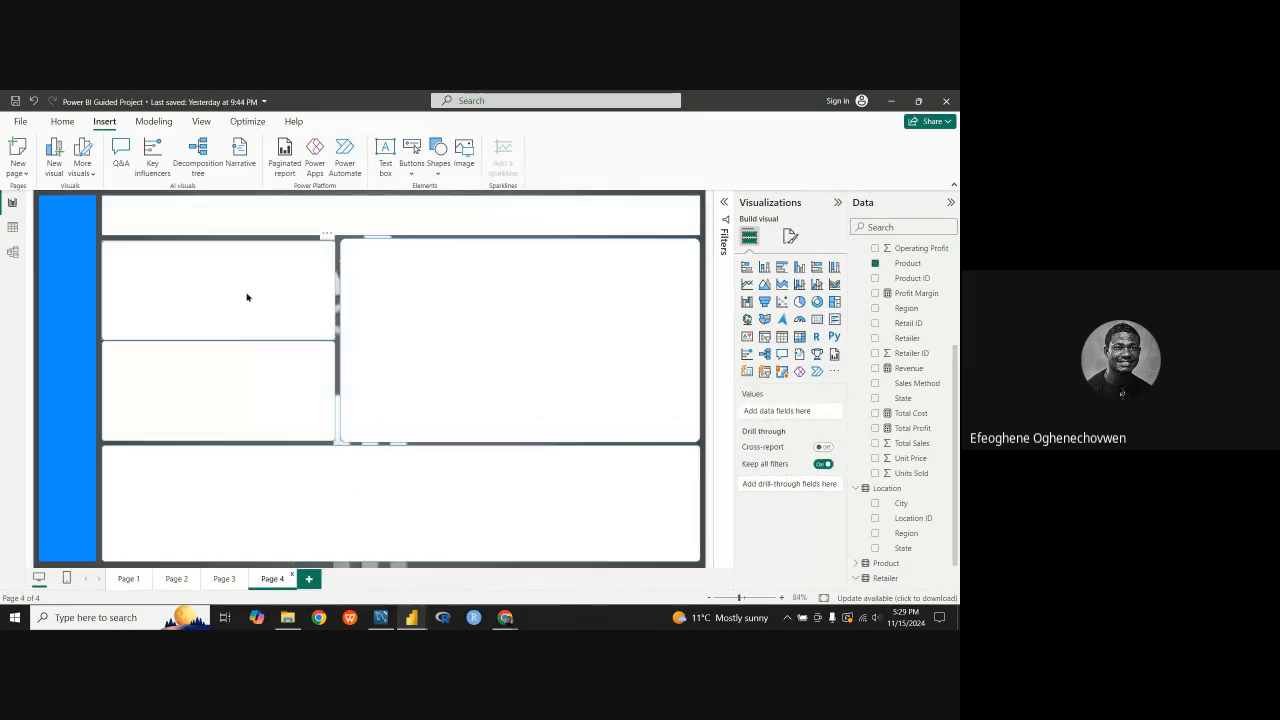
pyautogui.click(176, 218)
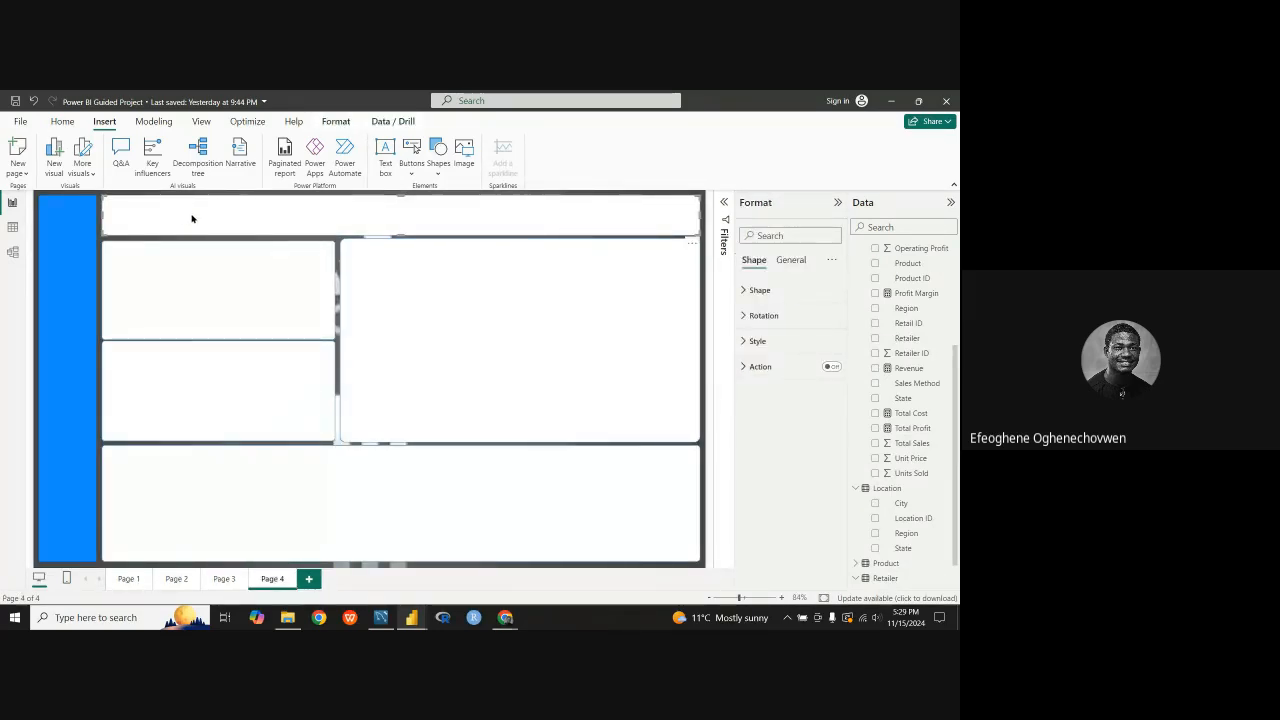
pyautogui.rightClick(192, 218)
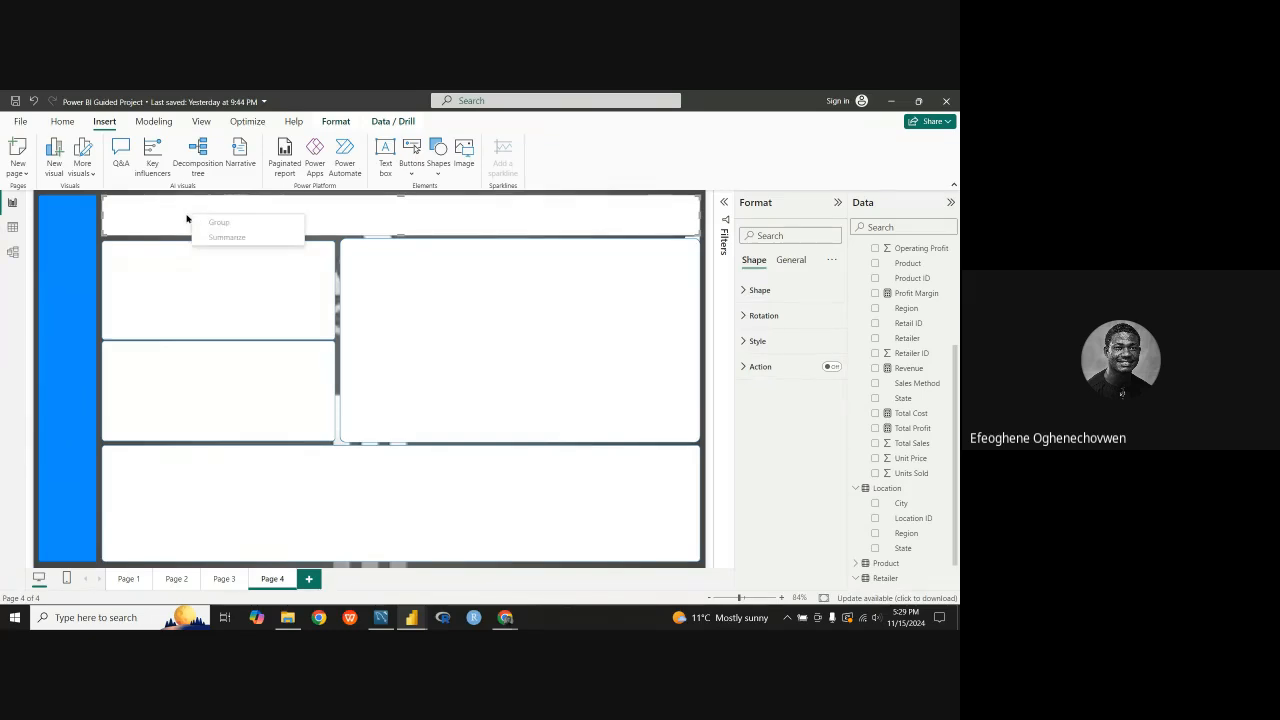
pyautogui.click(181, 220)
pyautogui.hotkey('ctrl', 'v')
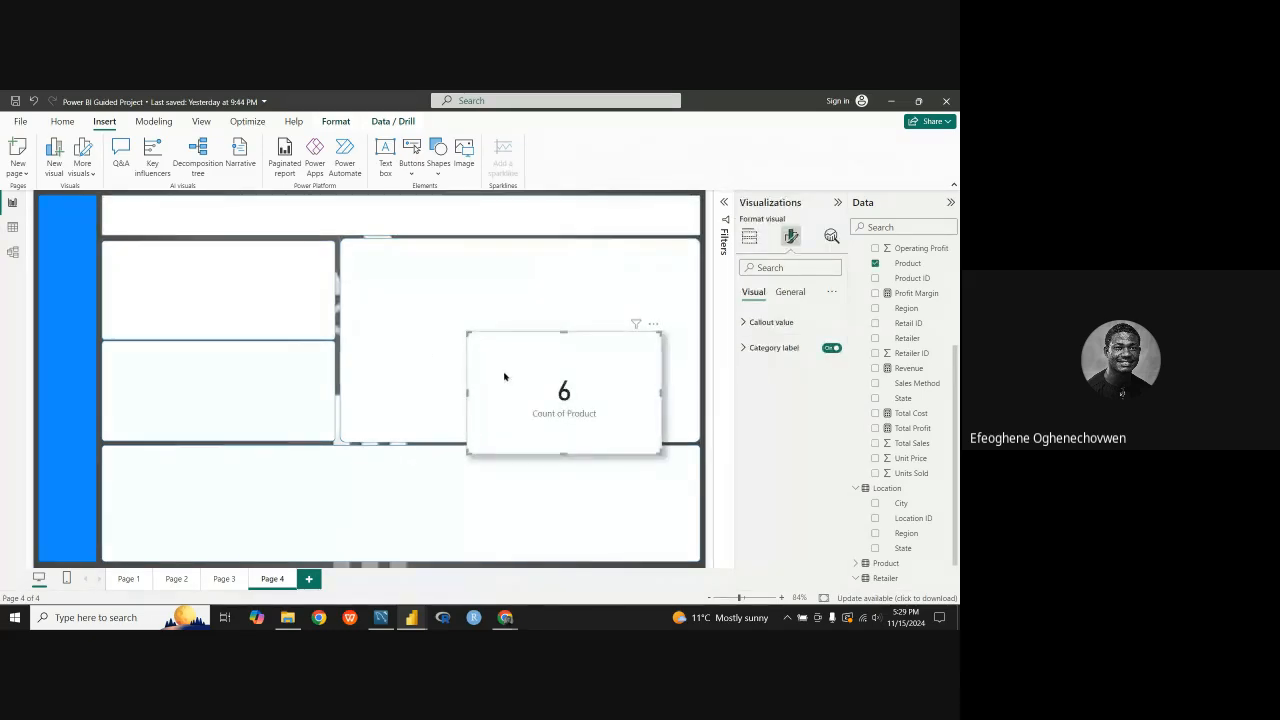
# Step: Shrink the pasted Count of Product card and move it up over the white header panel on Page 4
pyautogui.moveTo(533, 386); pyautogui.dragTo(204, 286)
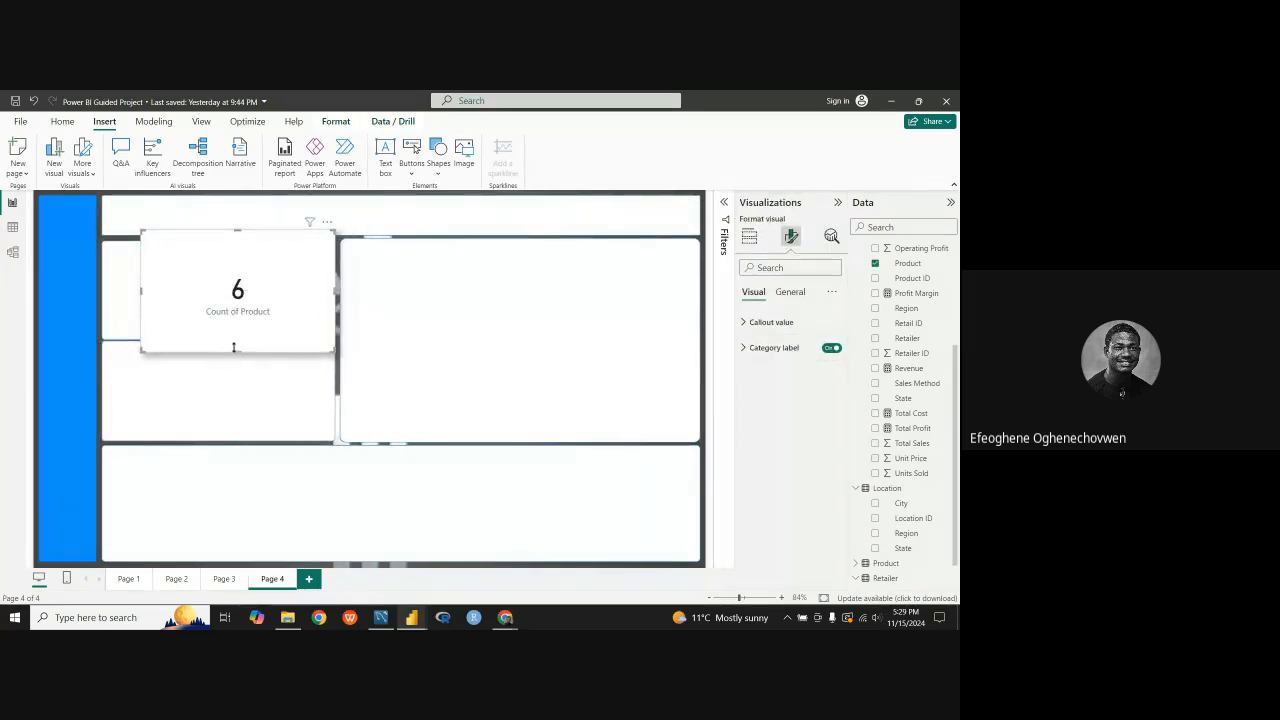
pyautogui.moveTo(235, 349); pyautogui.dragTo(253, 278)
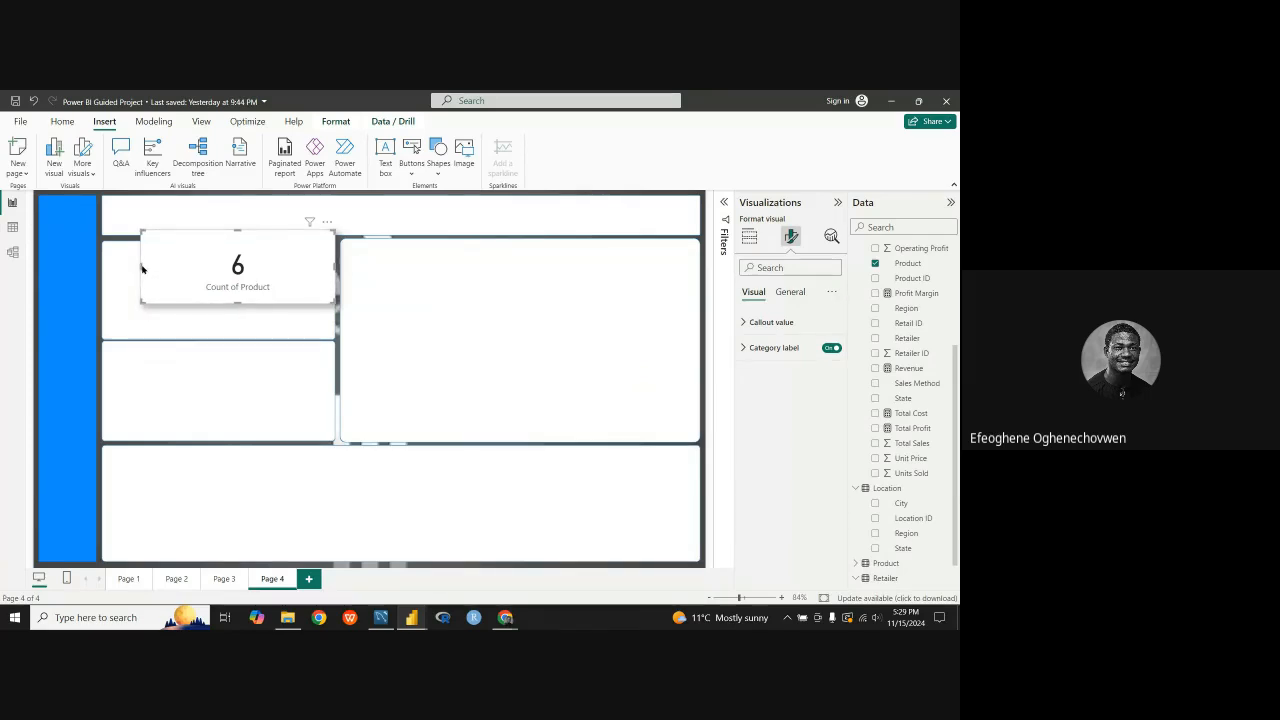
pyautogui.moveTo(140, 264); pyautogui.dragTo(226, 300)
pyautogui.moveTo(244, 253); pyautogui.dragTo(256, 273)
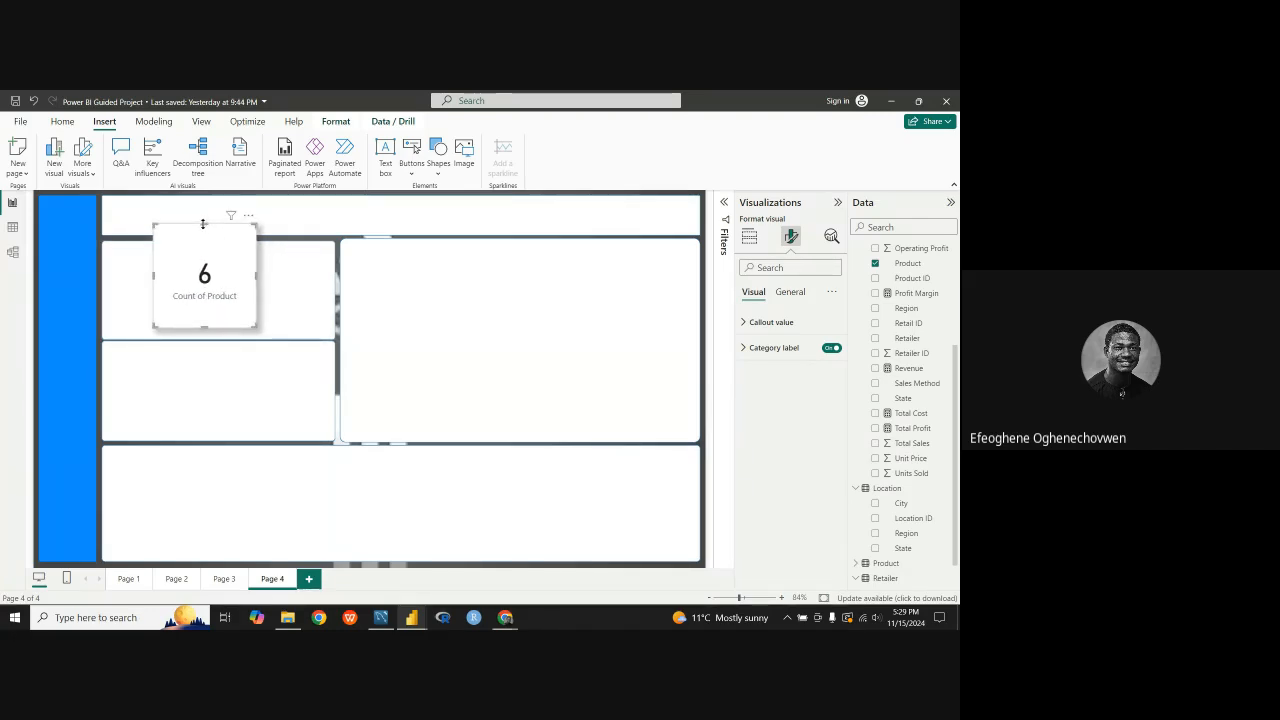
pyautogui.moveTo(203, 224); pyautogui.dragTo(203, 240)
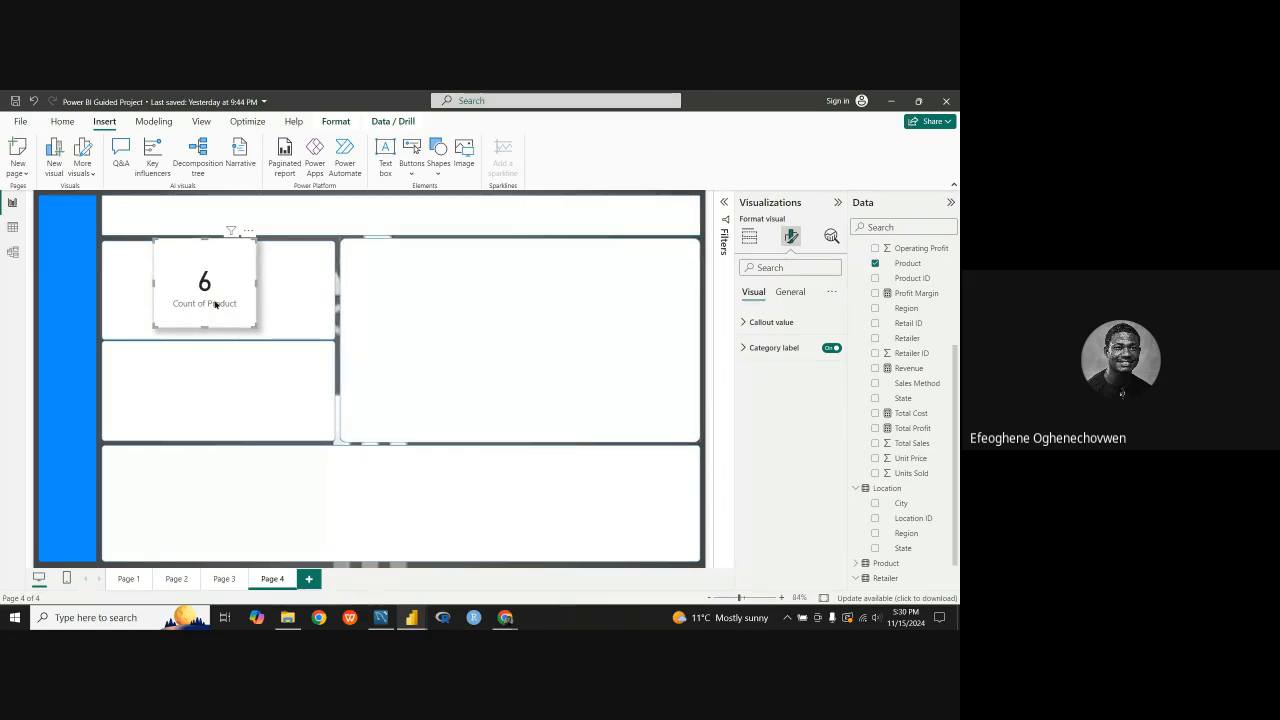
pyautogui.moveTo(203, 325); pyautogui.dragTo(211, 273)
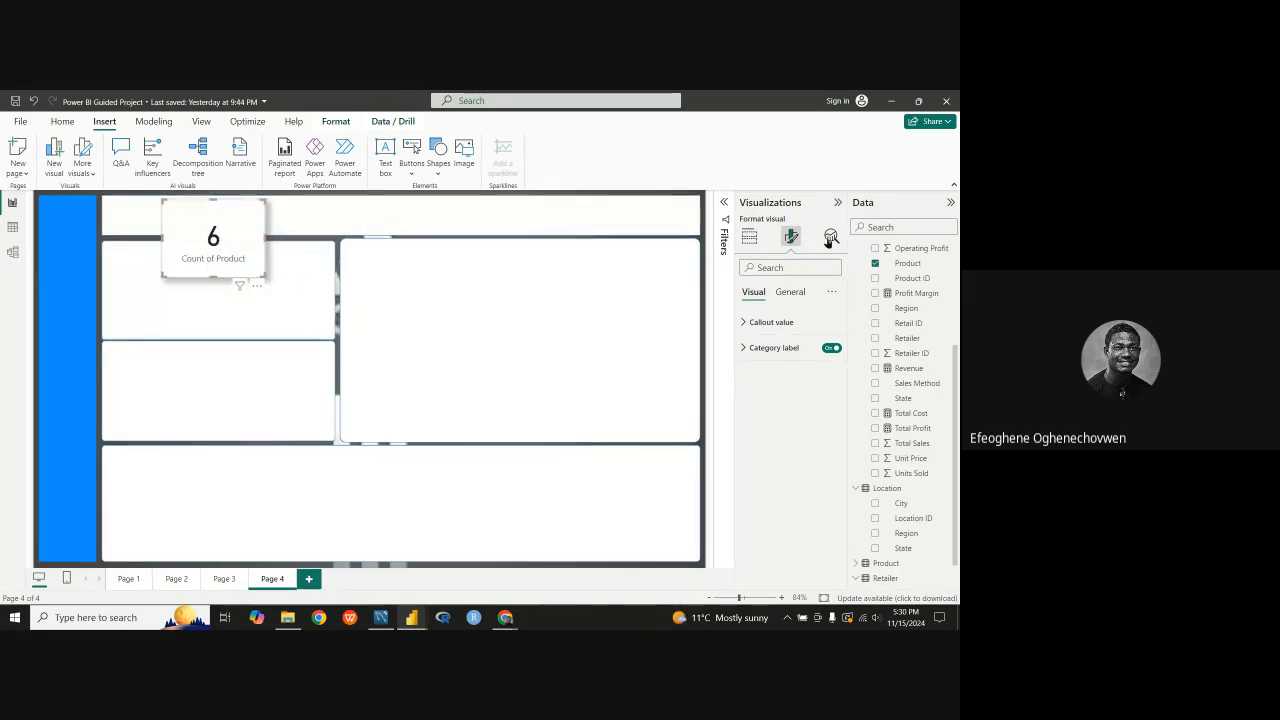
# Step: Set the Count of Product card's callout value font size to 15
pyautogui.click(792, 293)
pyautogui.click(750, 292)
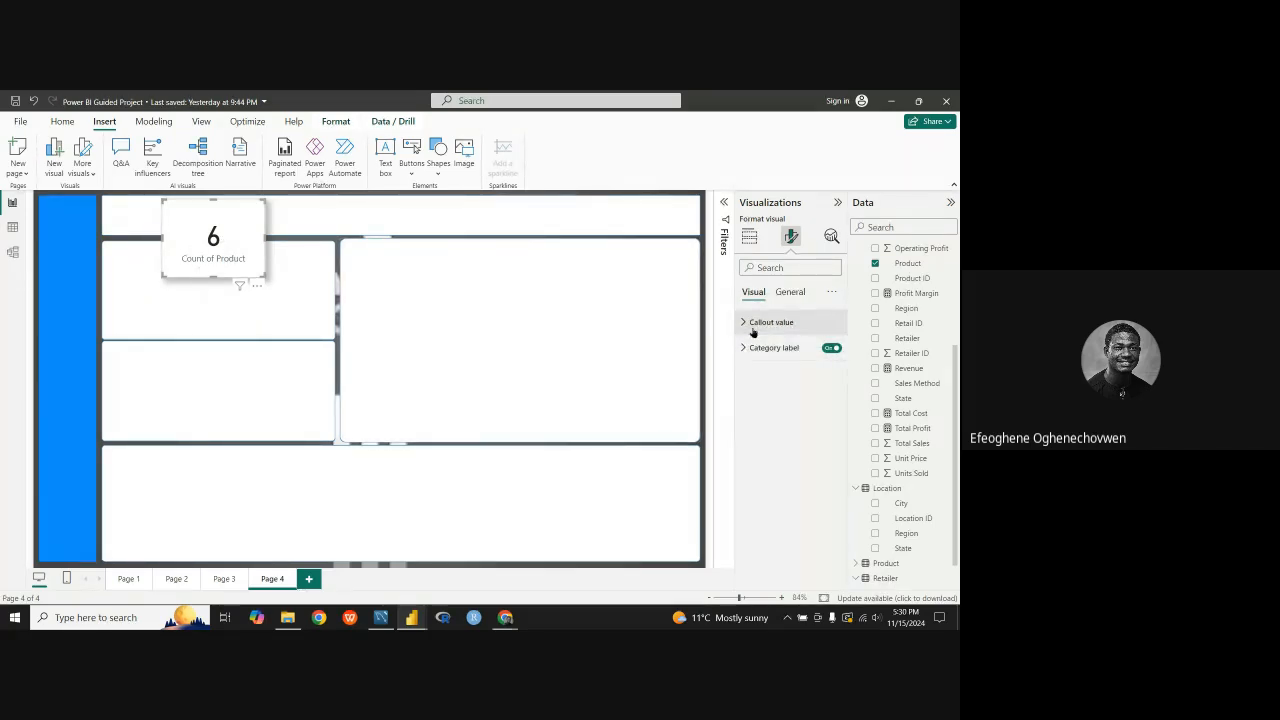
pyautogui.click(748, 324)
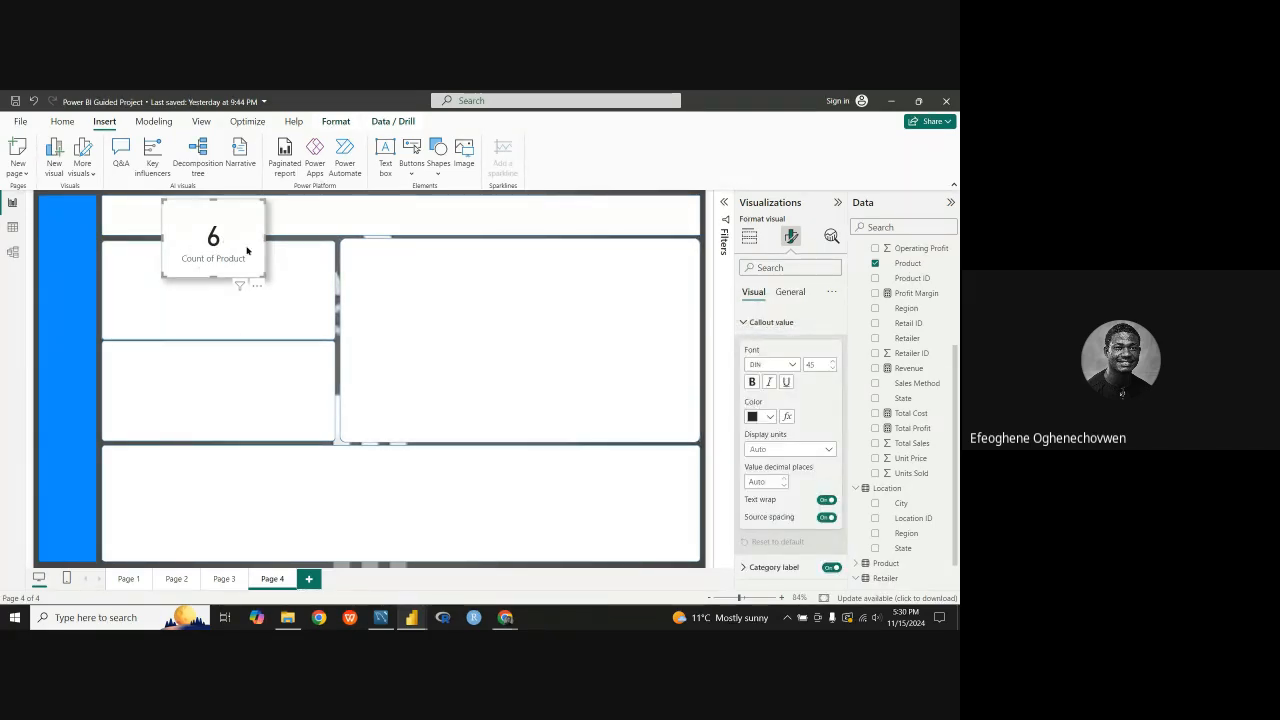
pyautogui.doubleClick(814, 365)
pyautogui.write('15')
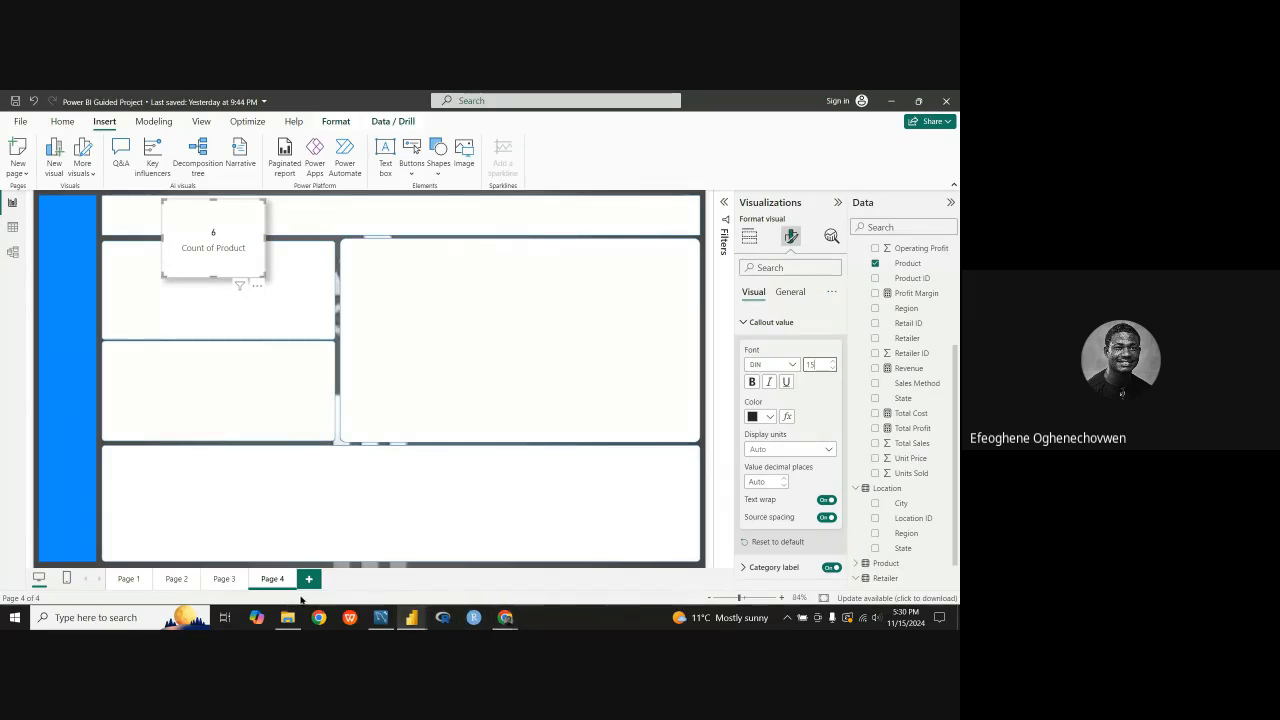
# Step: Examine the callout value formatting of the Products card in the finished Adidas report
pyautogui.moveTo(411, 617)
pyautogui.click(469, 571)
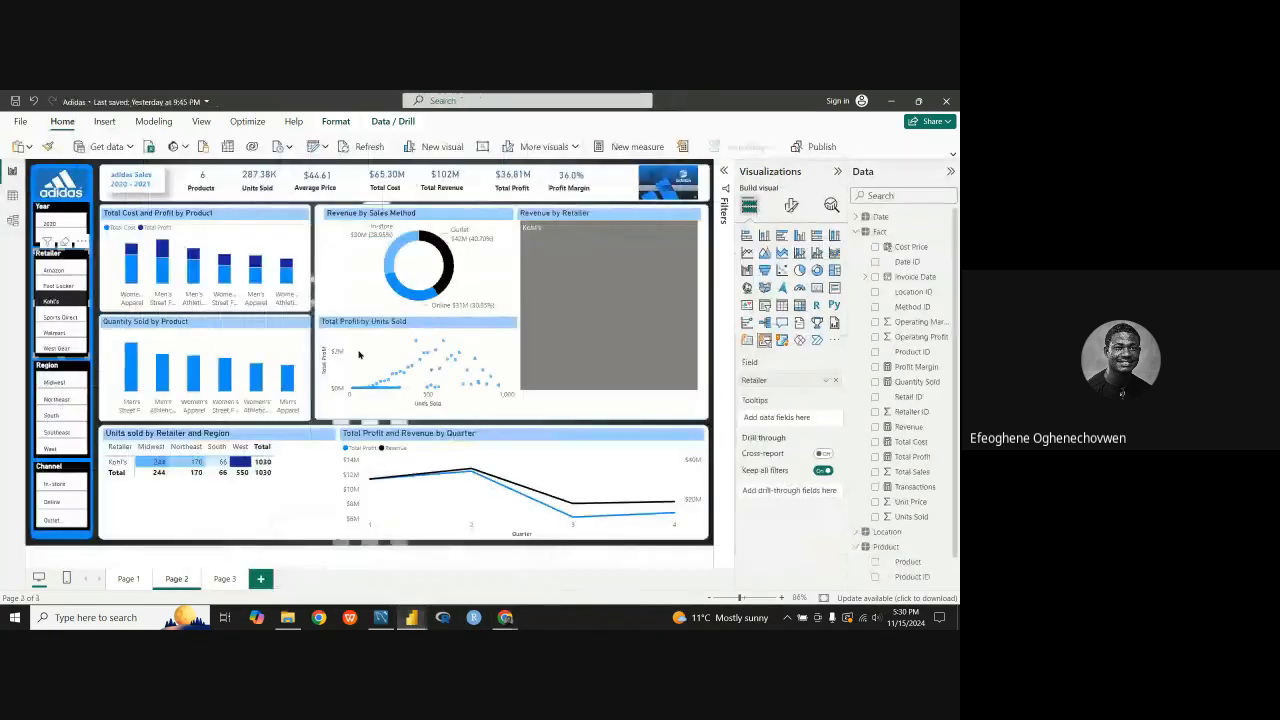
pyautogui.click(192, 176)
pyautogui.click(791, 205)
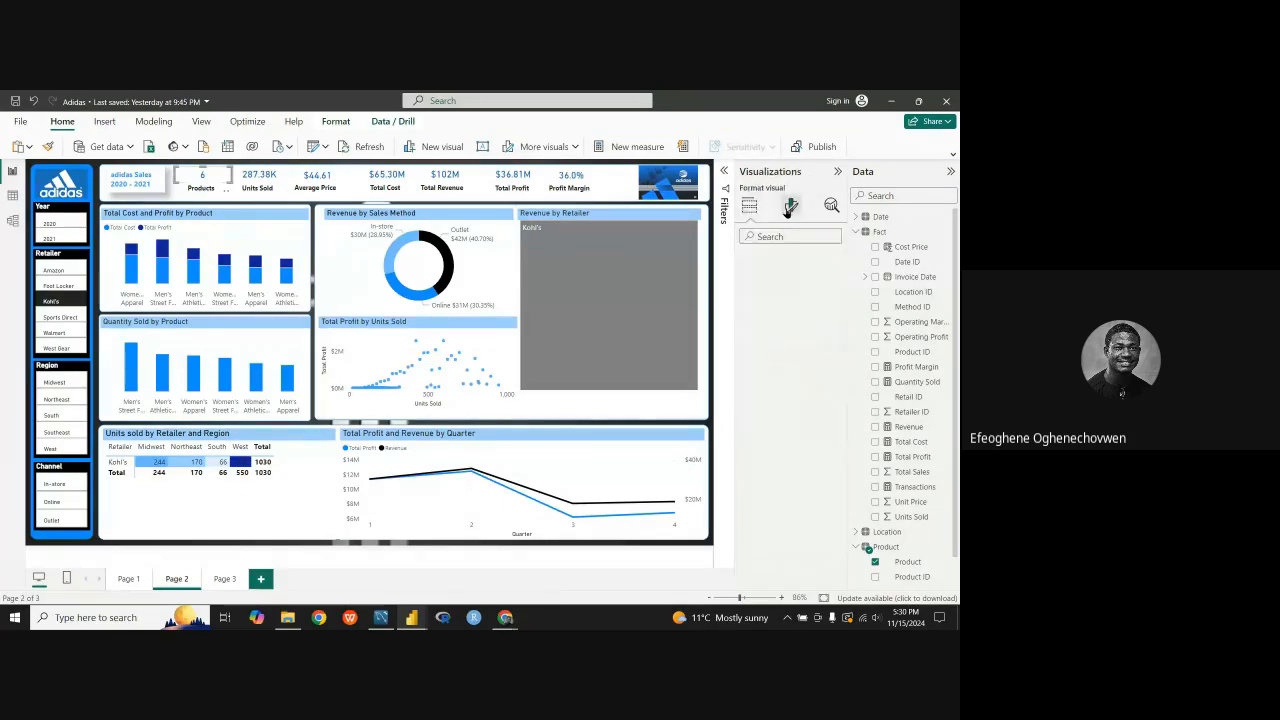
pyautogui.click(747, 292)
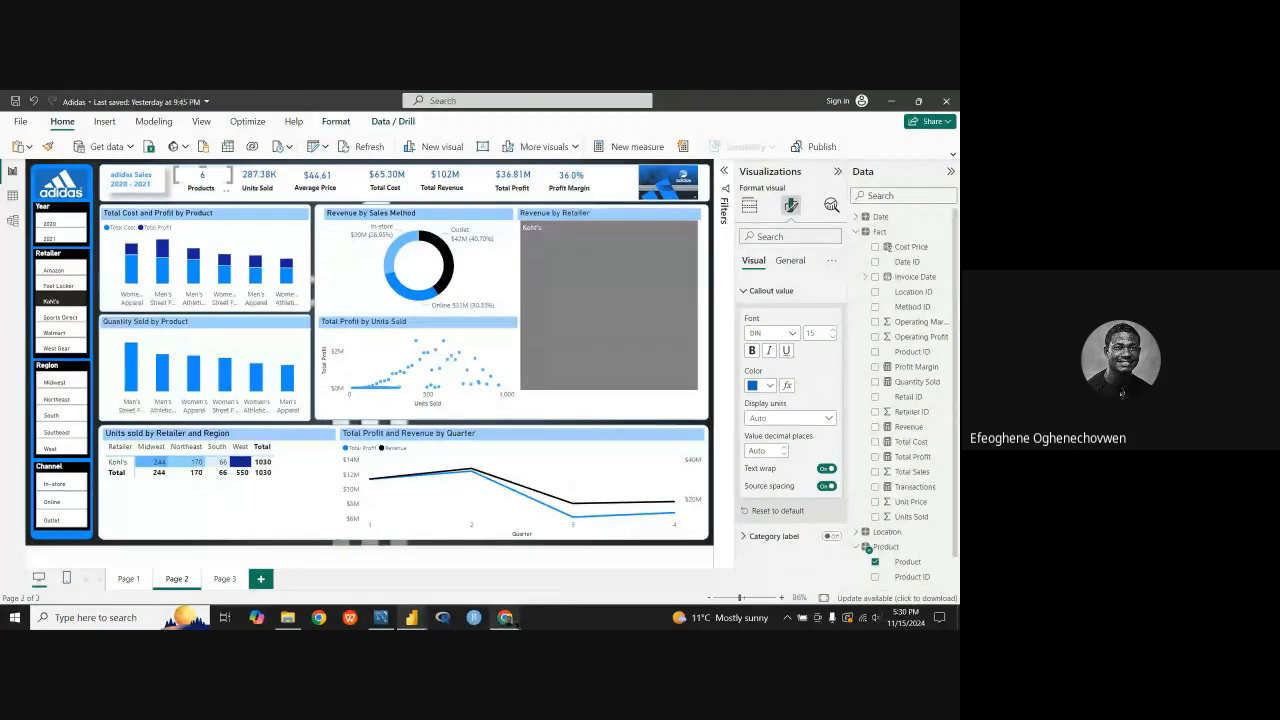
pyautogui.moveTo(412, 617)
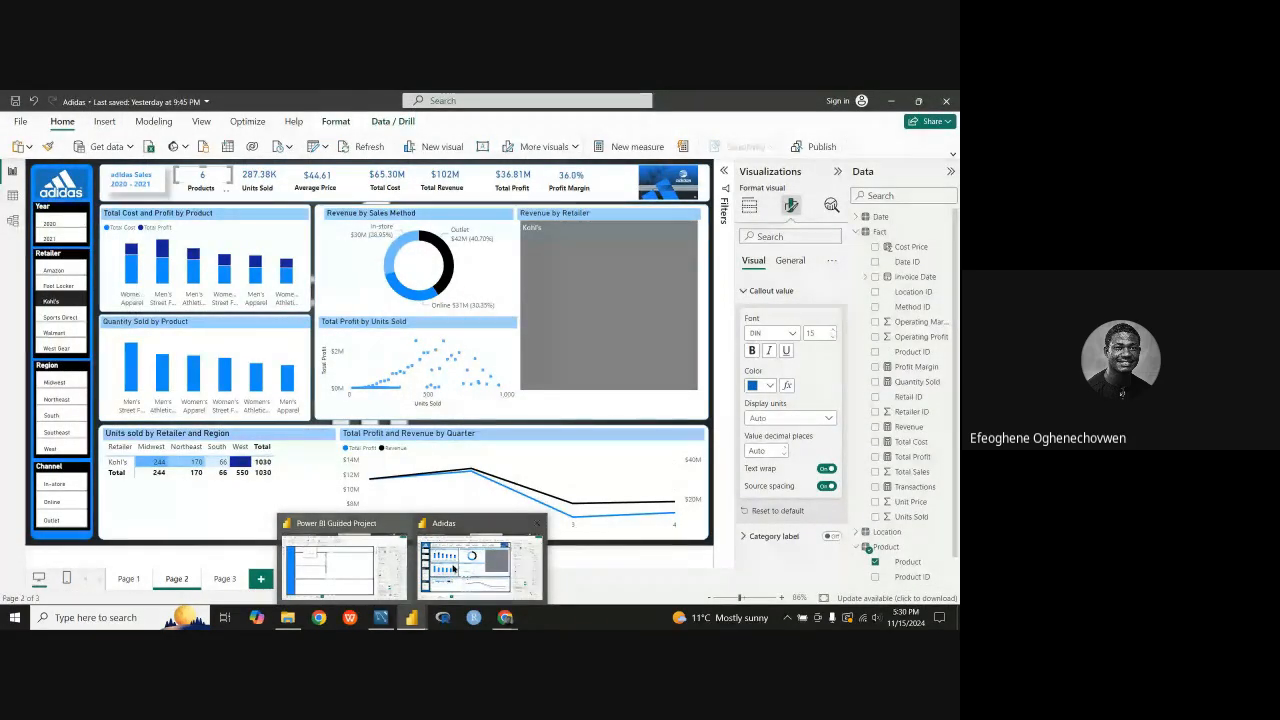
pyautogui.click(468, 582)
pyautogui.click(487, 568)
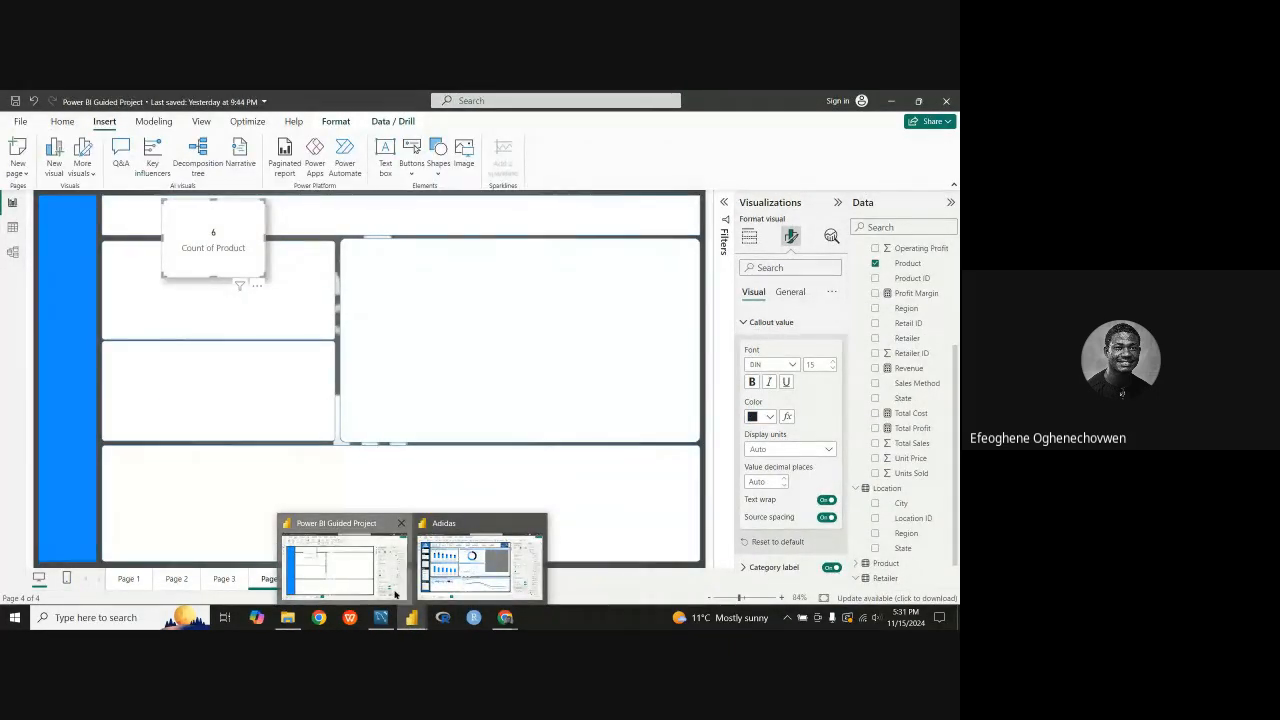
# Step: Return to the guided project, keep the callout font size at 15, and turn off the Count of Product card's category label
pyautogui.click(395, 594)
pyautogui.write('15')
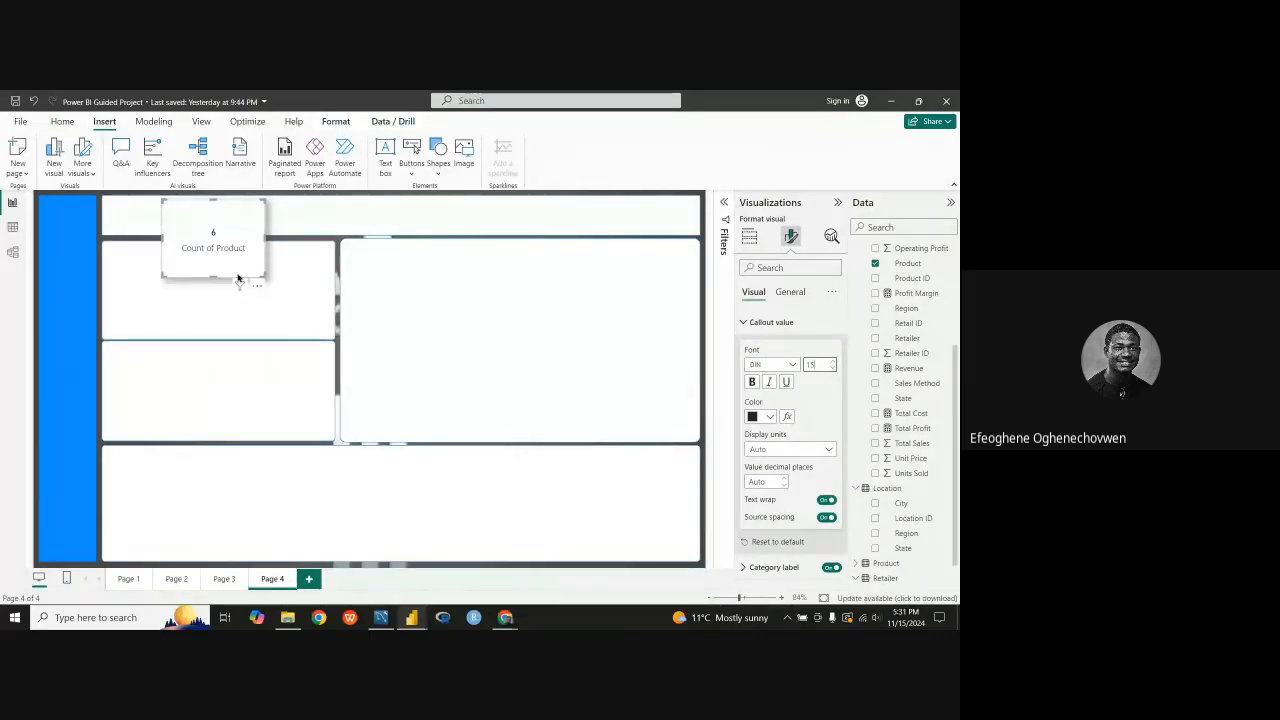
pyautogui.moveTo(212, 277)
pyautogui.mouseDown()
pyautogui.moveTo(223, 251)
pyautogui.moveTo(226, 273)
pyautogui.mouseUp()
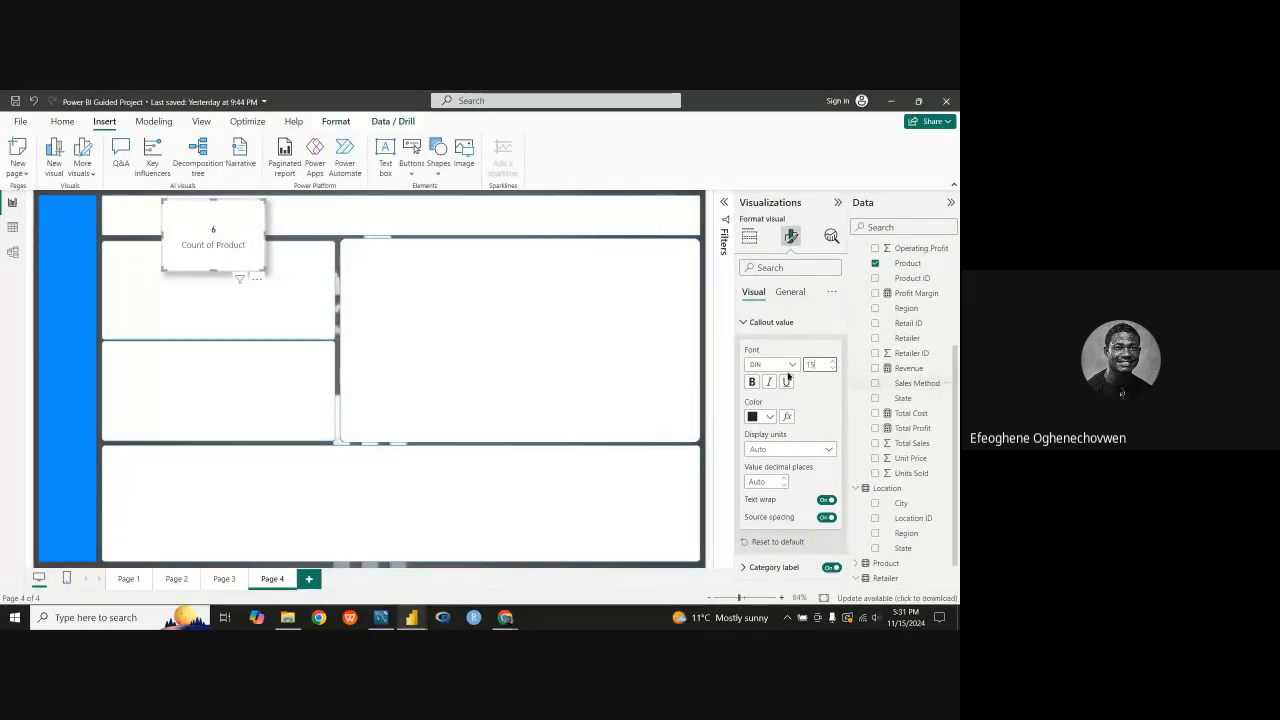
pyautogui.click(746, 323)
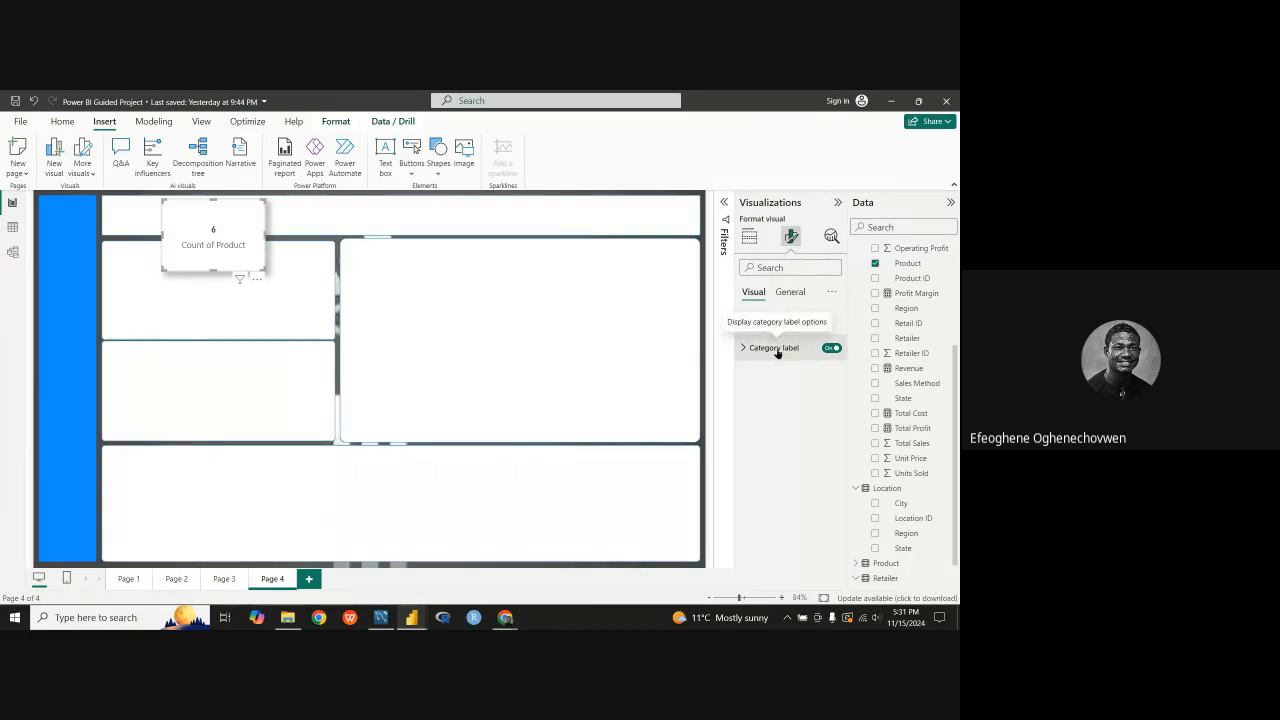
pyautogui.click(830, 348)
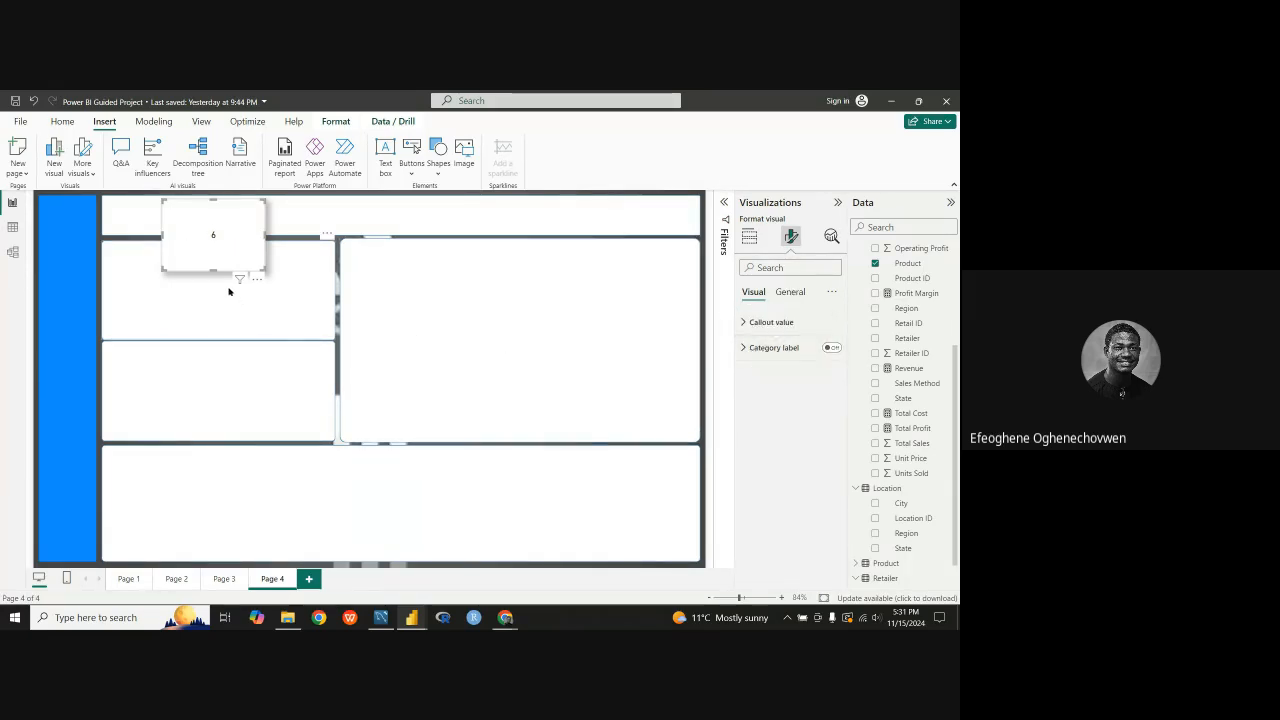
# Step: Reduce the Count of Product card to a small box that fits inside the white header panel
pyautogui.moveTo(215, 270); pyautogui.dragTo(240, 214)
pyautogui.moveTo(219, 211)
pyautogui.mouseDown()
pyautogui.moveTo(232, 219)
pyautogui.moveTo(198, 211)
pyautogui.mouseUp()
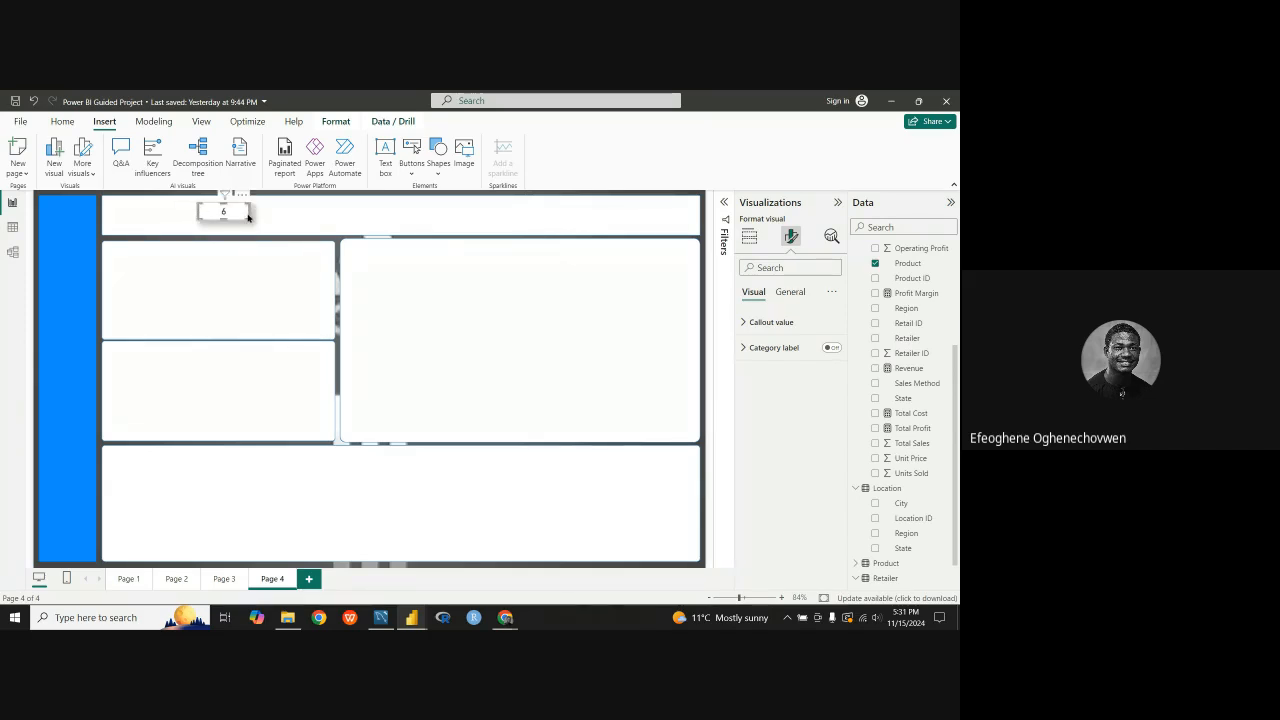
pyautogui.click(244, 299)
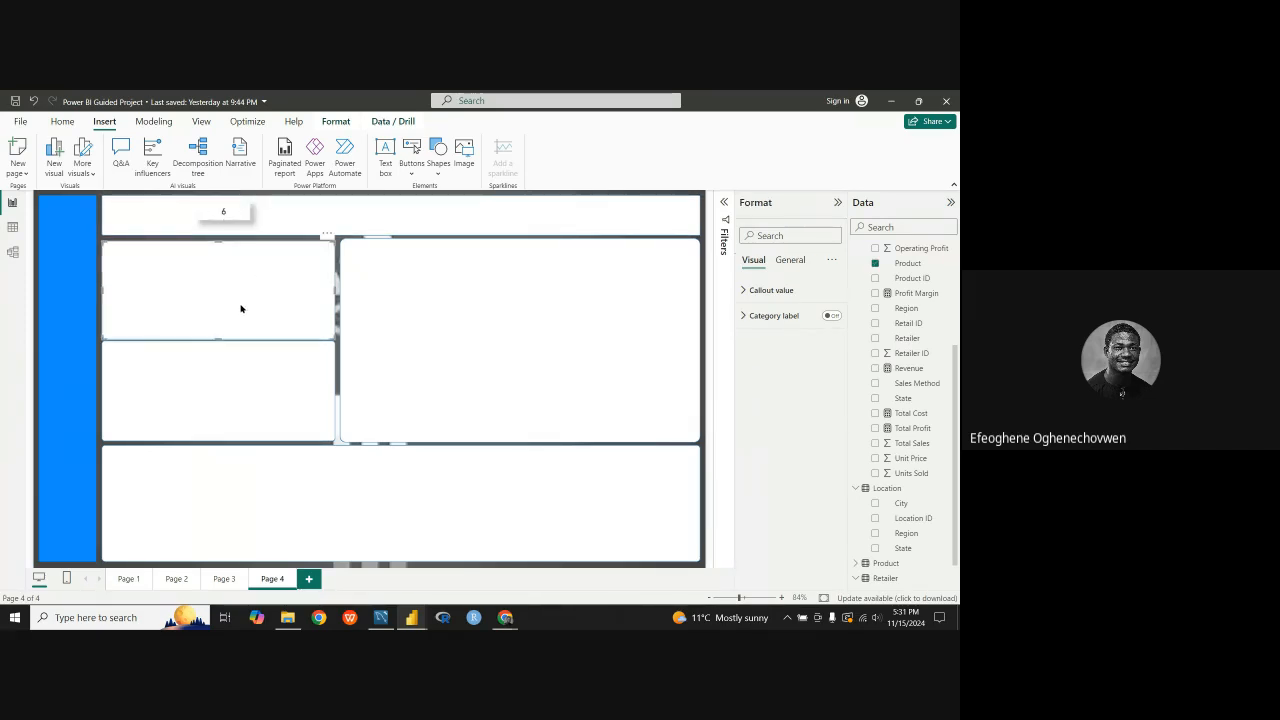
# Step: Turn off the shadow effect on the Count of Product card in the header panel
pyautogui.click(240, 218)
pyautogui.click(790, 291)
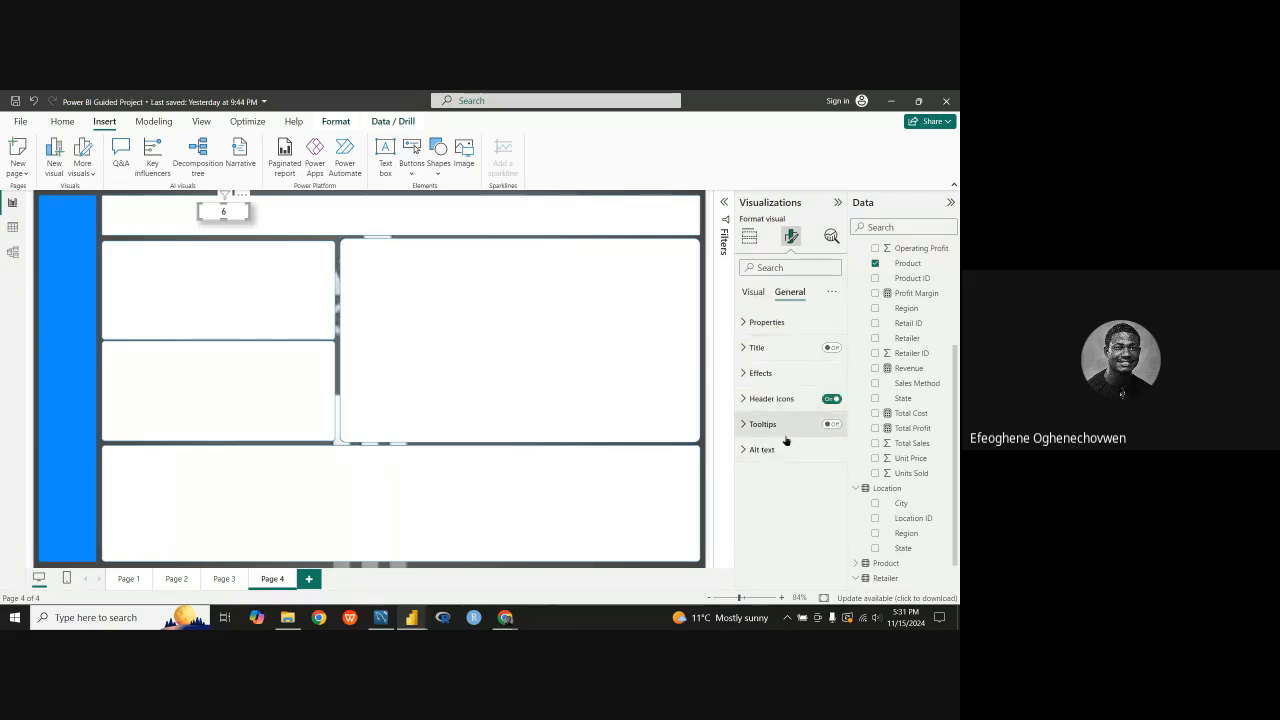
pyautogui.click(753, 292)
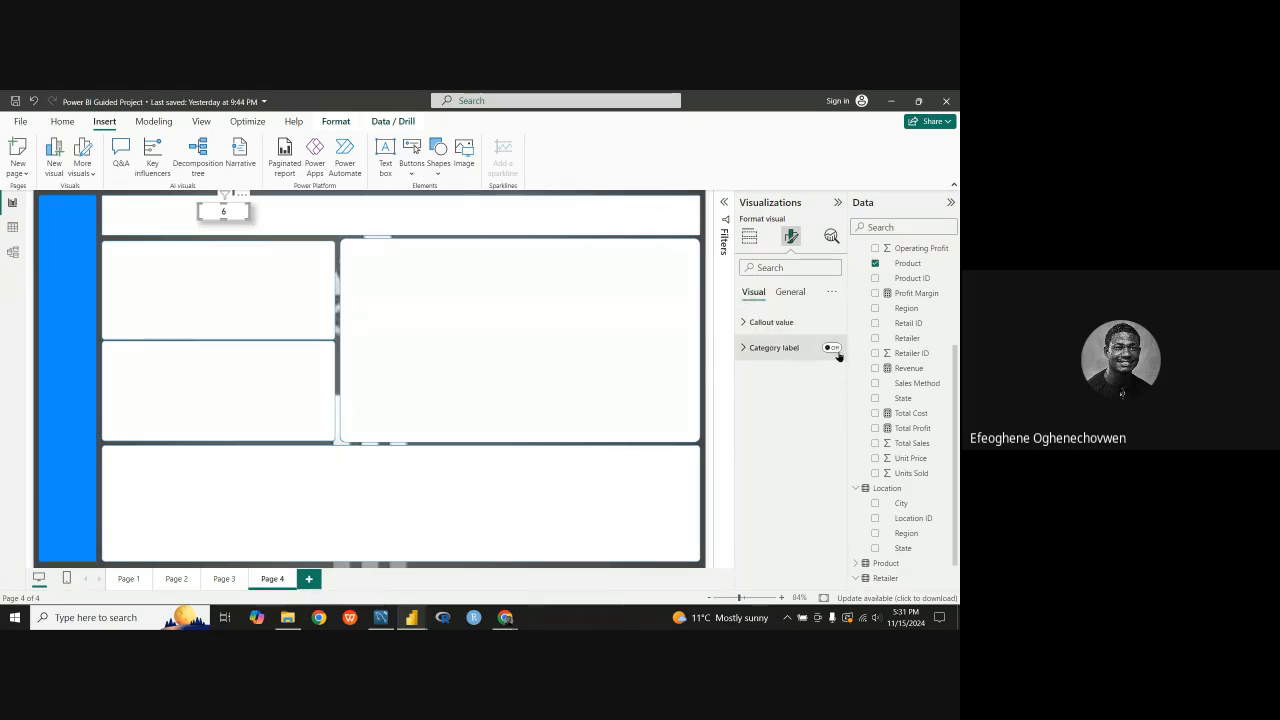
pyautogui.click(743, 348)
pyautogui.click(745, 347)
pyautogui.click(790, 291)
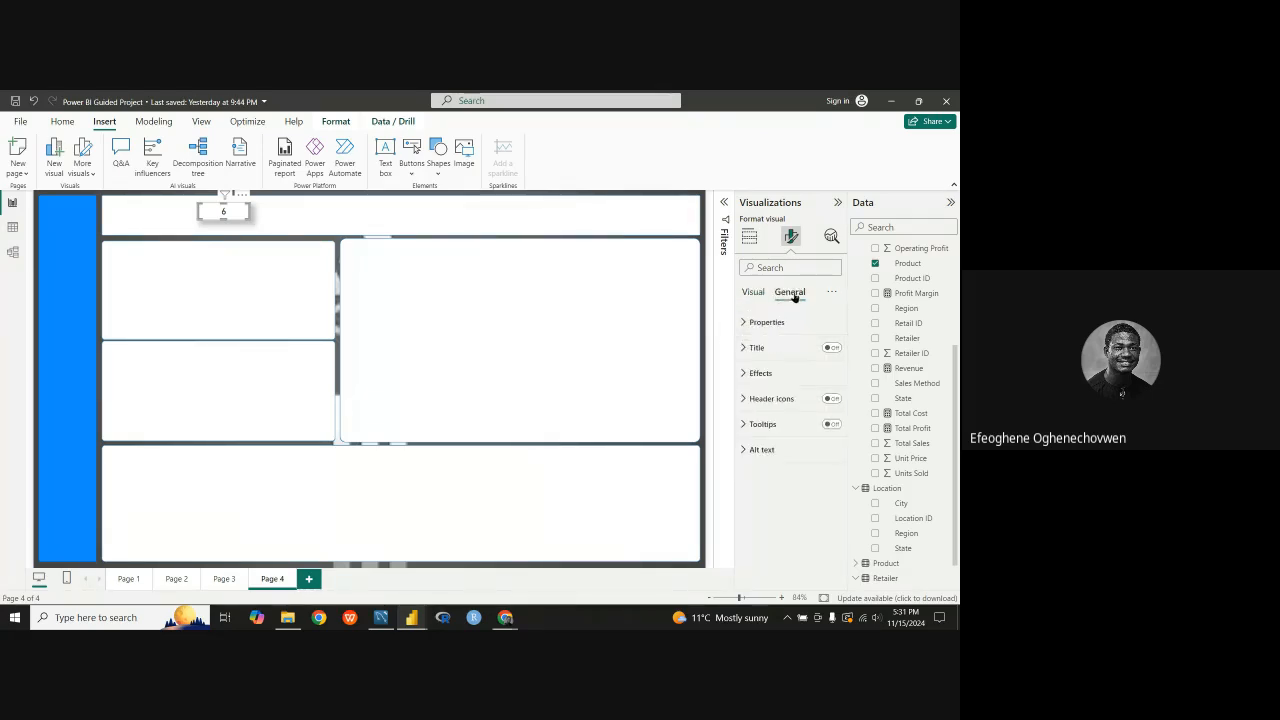
pyautogui.click(750, 372)
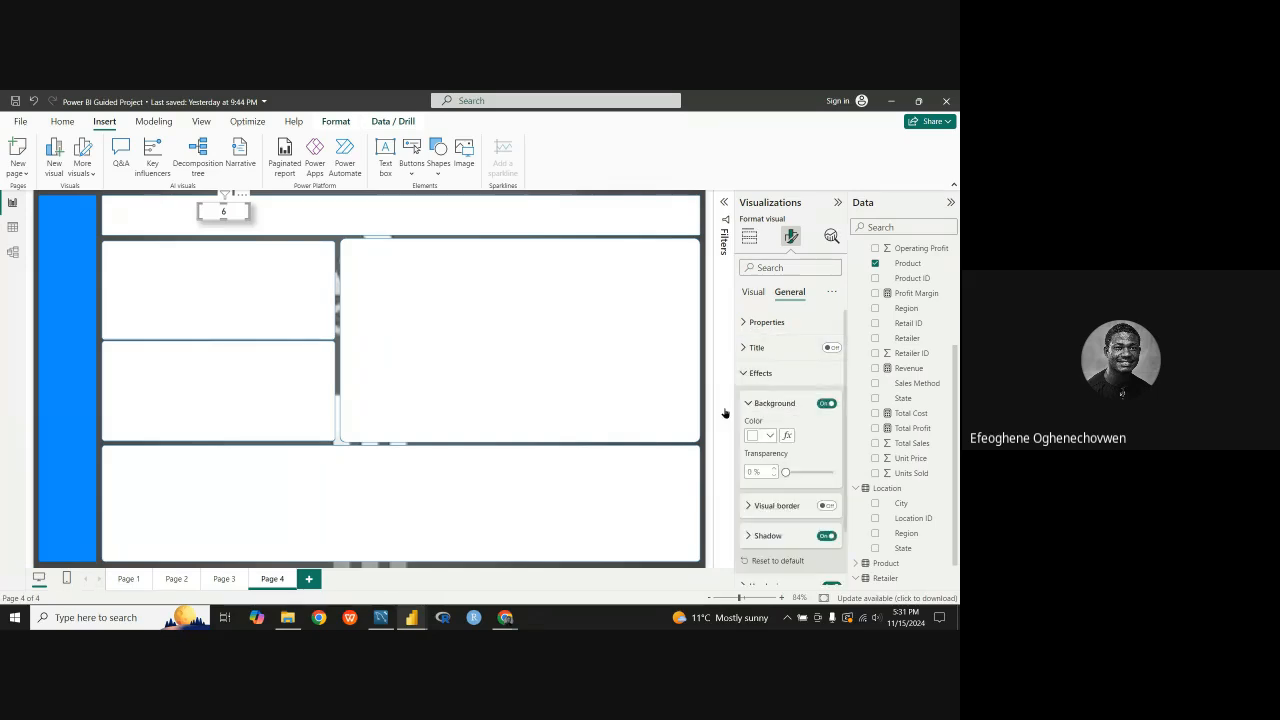
pyautogui.click(826, 537)
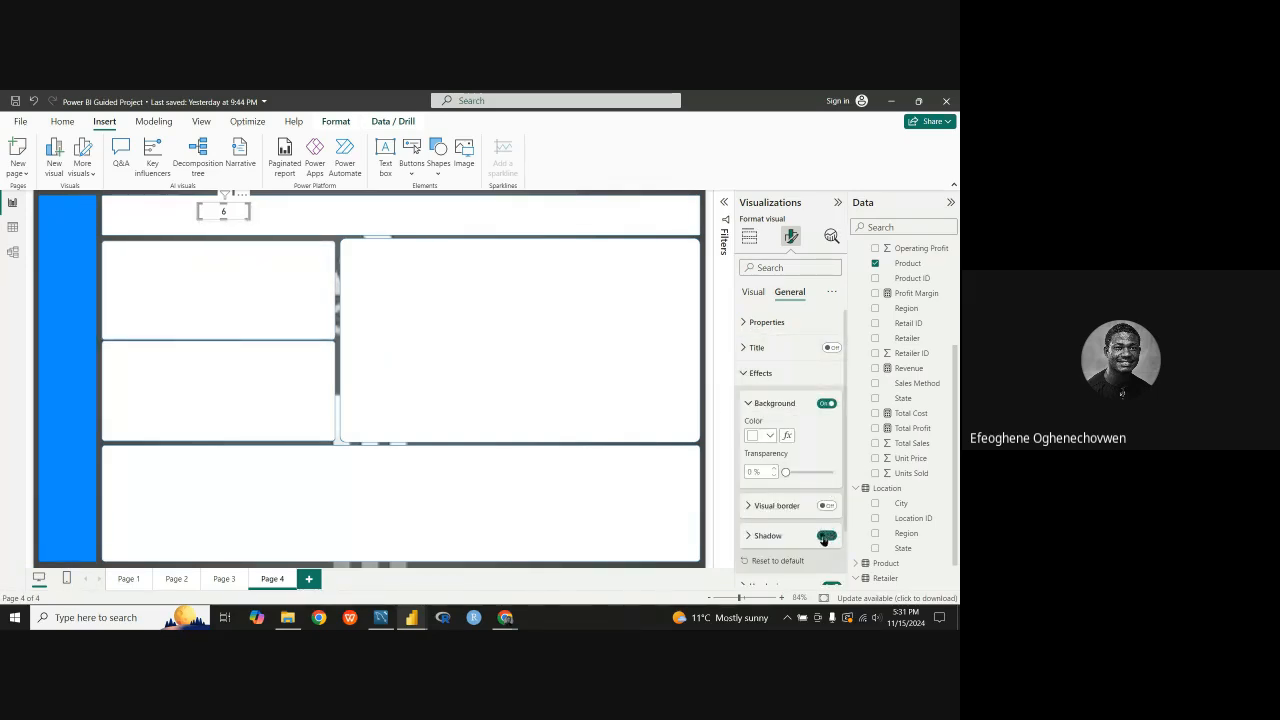
pyautogui.click(235, 276)
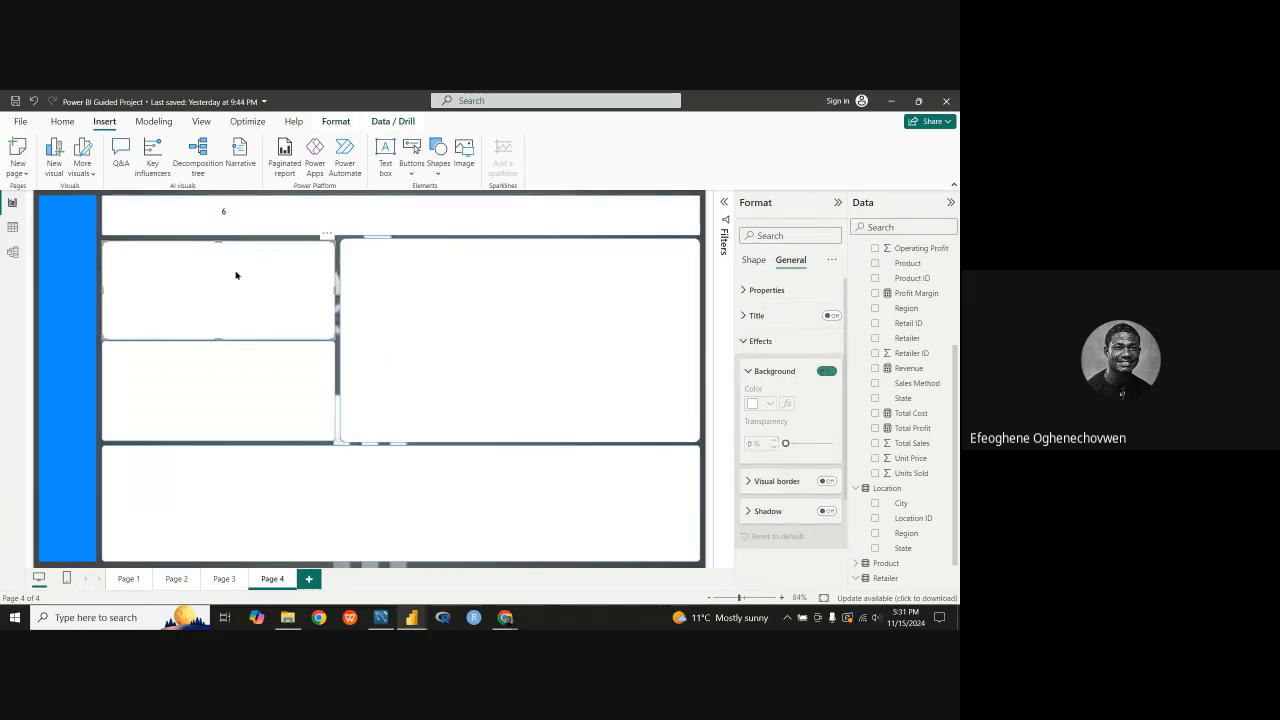
pyautogui.click(237, 213)
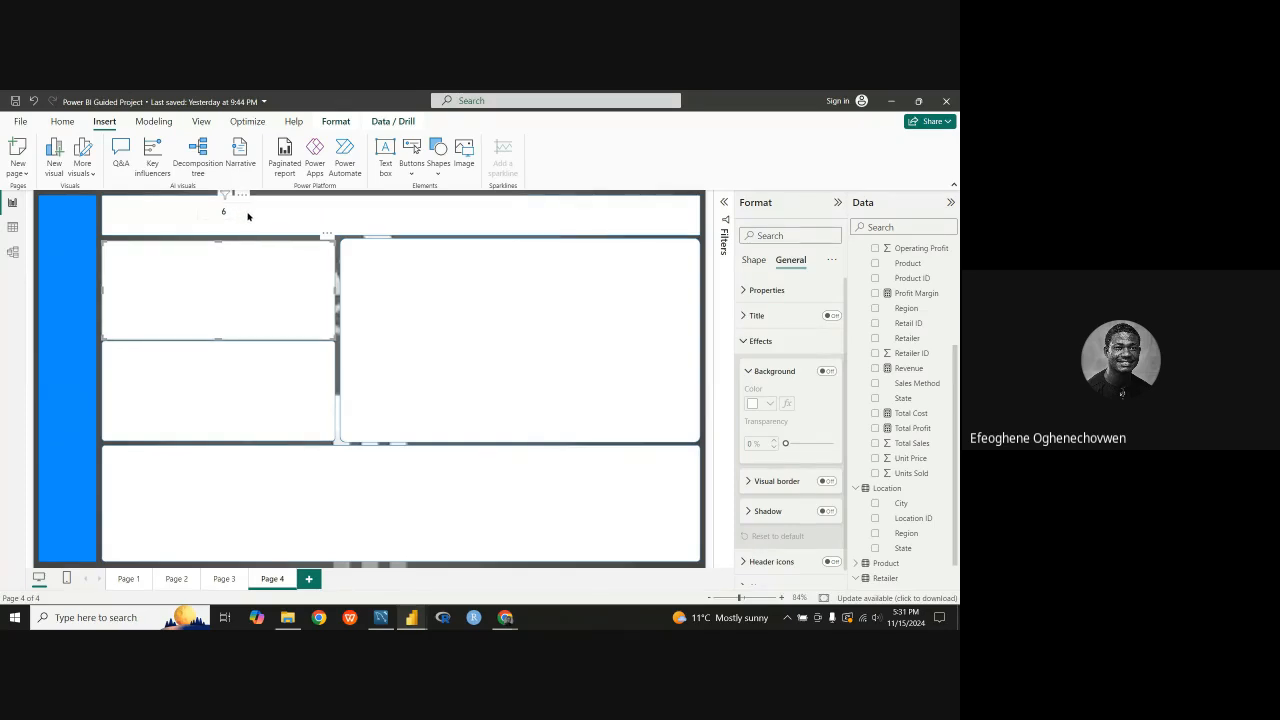
# Step: Copy the Sum of Units Sold card from Page 1 and paste it onto Page 4
pyautogui.click(128, 579)
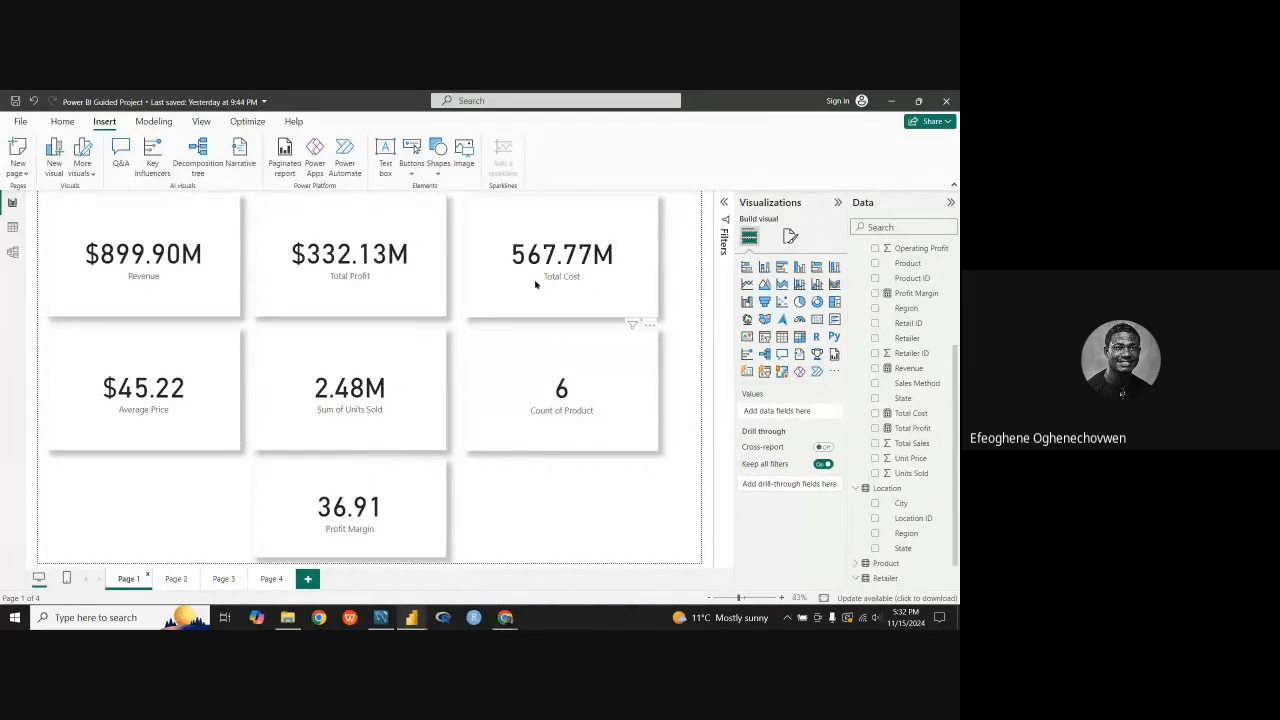
pyautogui.rightClick(349, 418)
pyautogui.moveTo(453, 458)
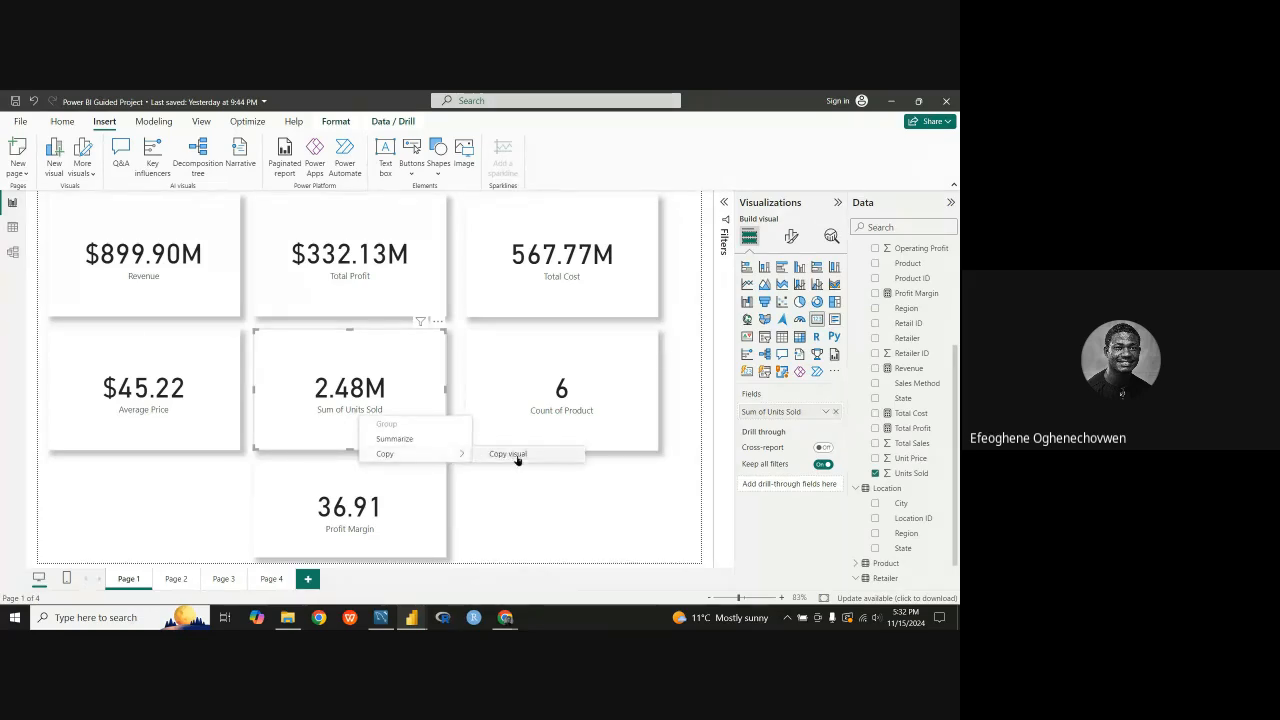
pyautogui.click(517, 457)
pyautogui.click(271, 577)
pyautogui.hotkey('ctrl', 'v')
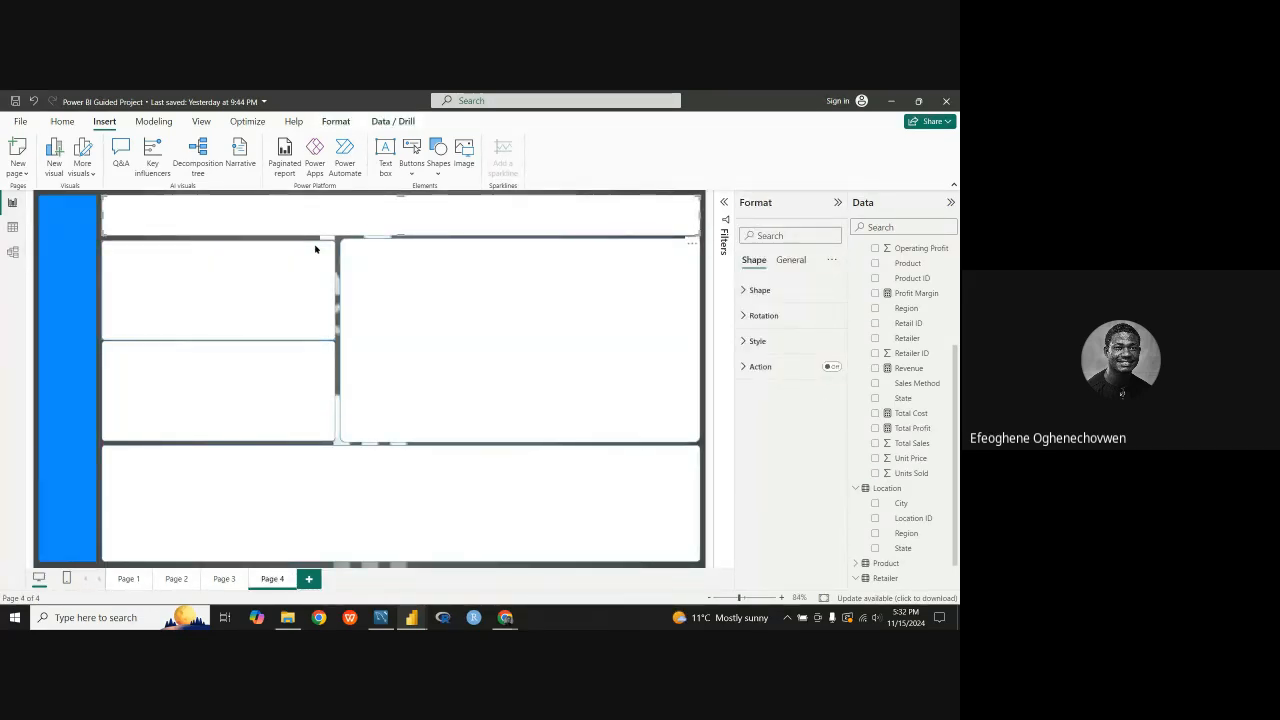
# Step: Paste the copied Sum of Units Sold card onto Page 4 and turn off its category label
pyautogui.hotkey('ctrl', 'v')
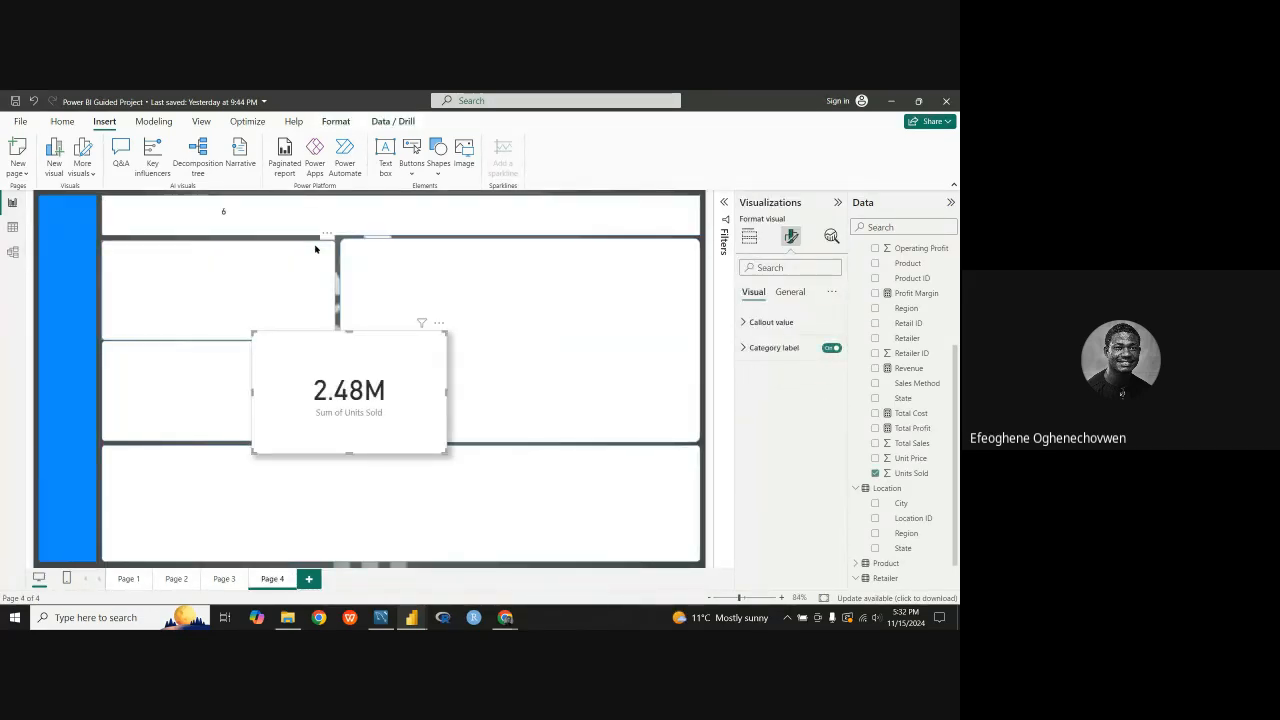
pyautogui.click(789, 292)
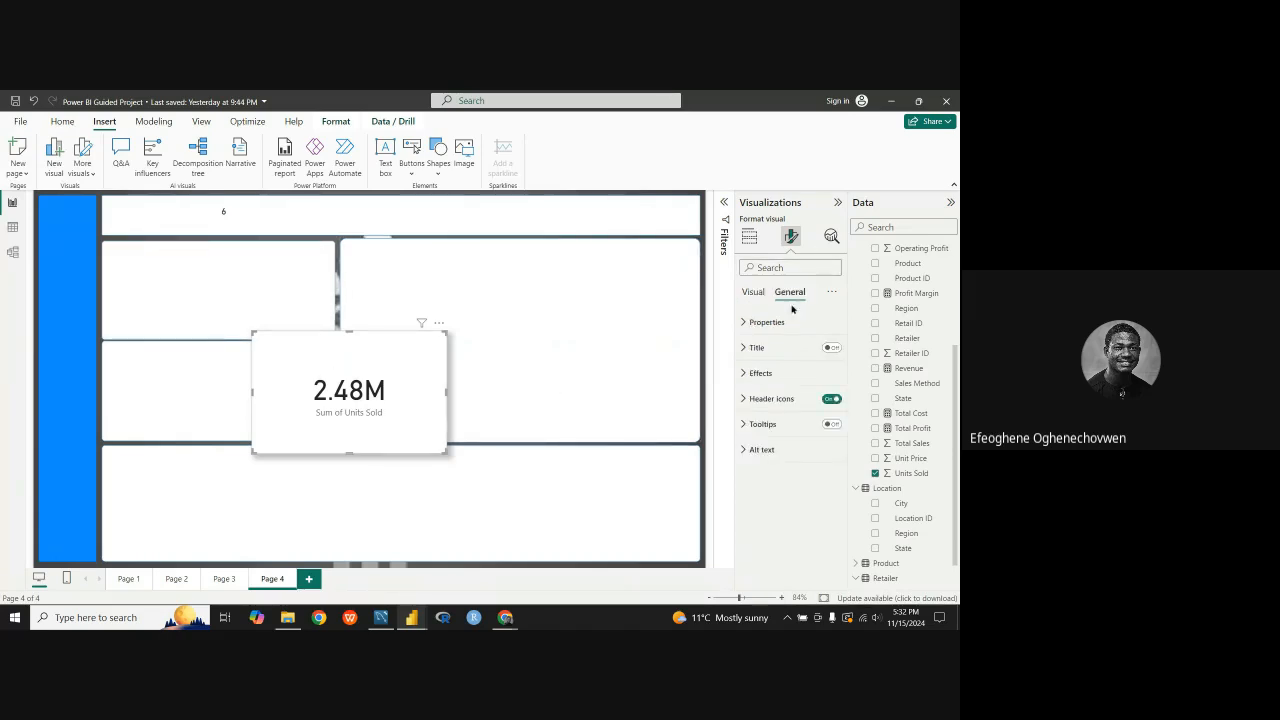
pyautogui.click(829, 399)
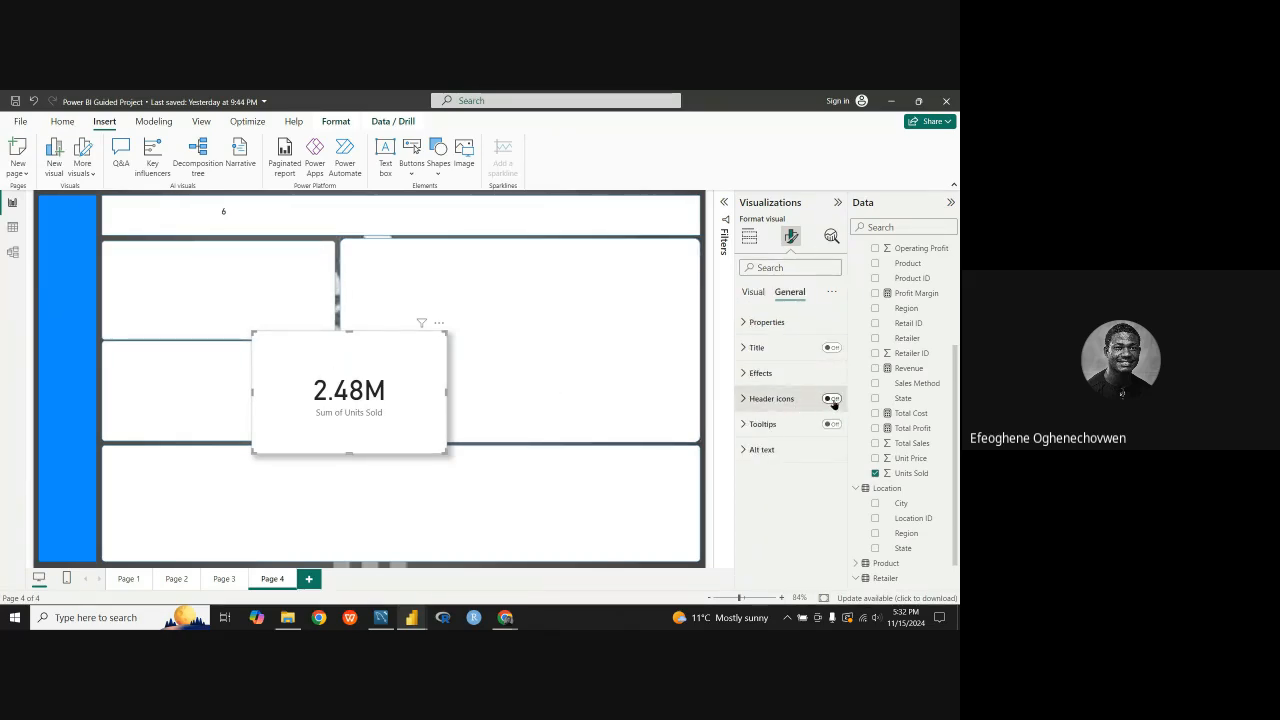
pyautogui.click(829, 399)
pyautogui.click(753, 292)
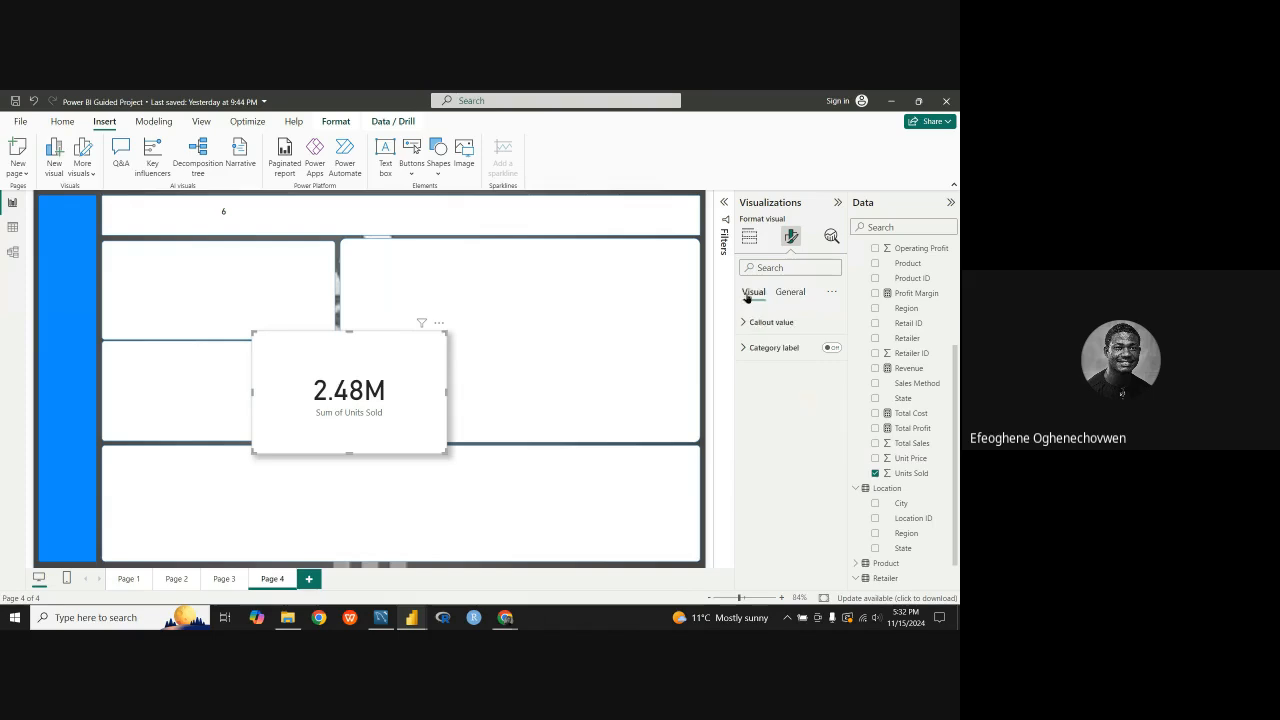
pyautogui.click(834, 349)
# Step: Set the callout value font size of the Sum of Units Sold card to 15
pyautogui.click(780, 323)
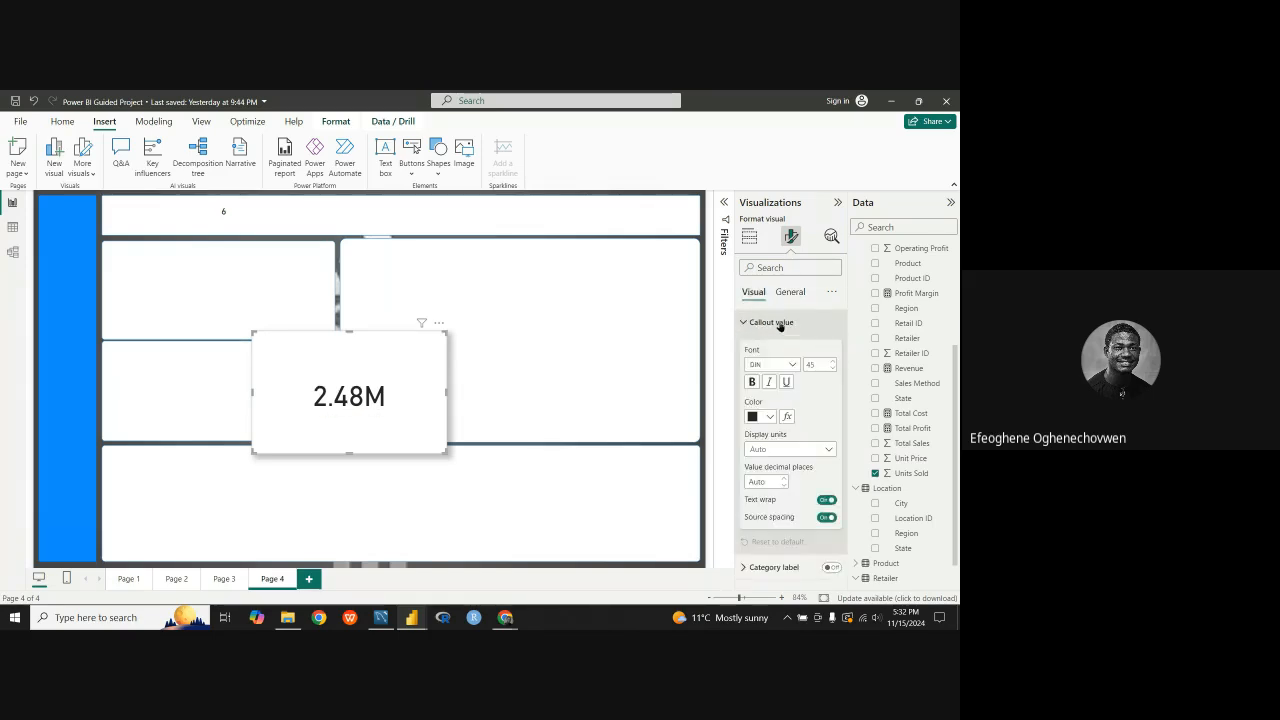
pyautogui.moveTo(823, 365); pyautogui.dragTo(795, 366)
pyautogui.write('1')
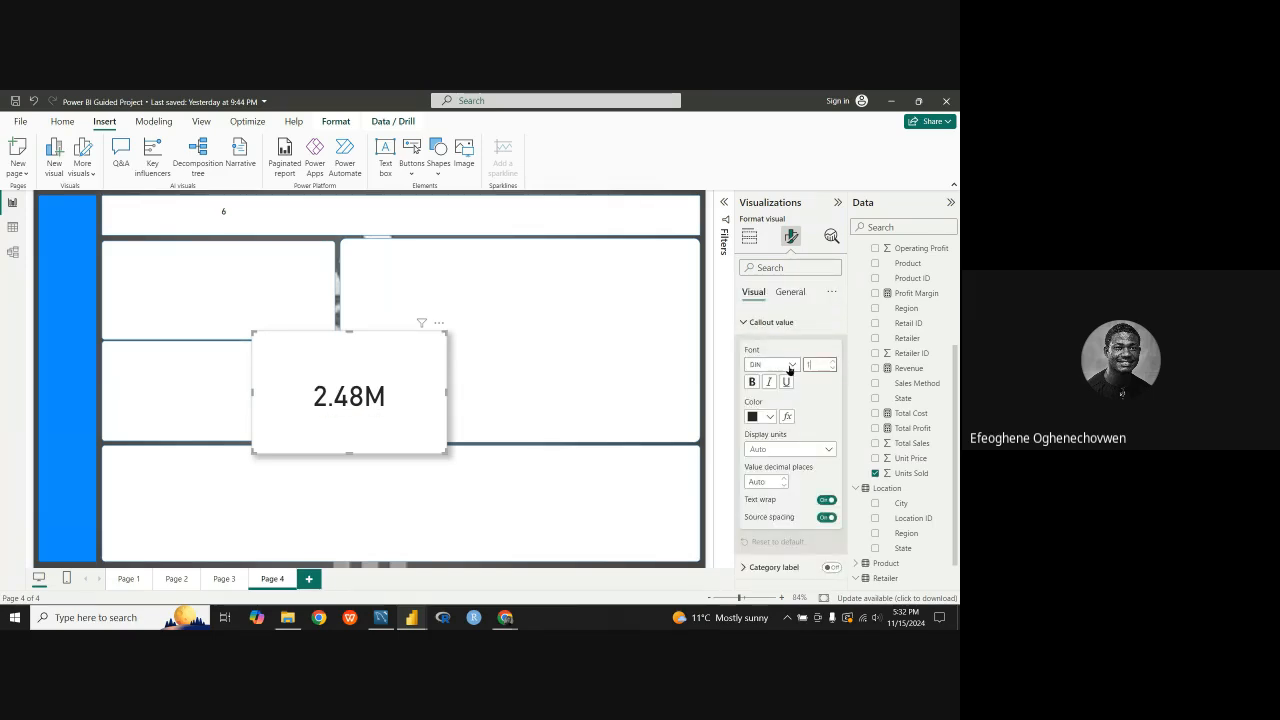
pyautogui.write('5')
pyautogui.press('Return')
# Step: Shrink the Sum of Units Sold card to a small box and move it into the header panel beside the product count
pyautogui.moveTo(354, 391); pyautogui.dragTo(309, 224)
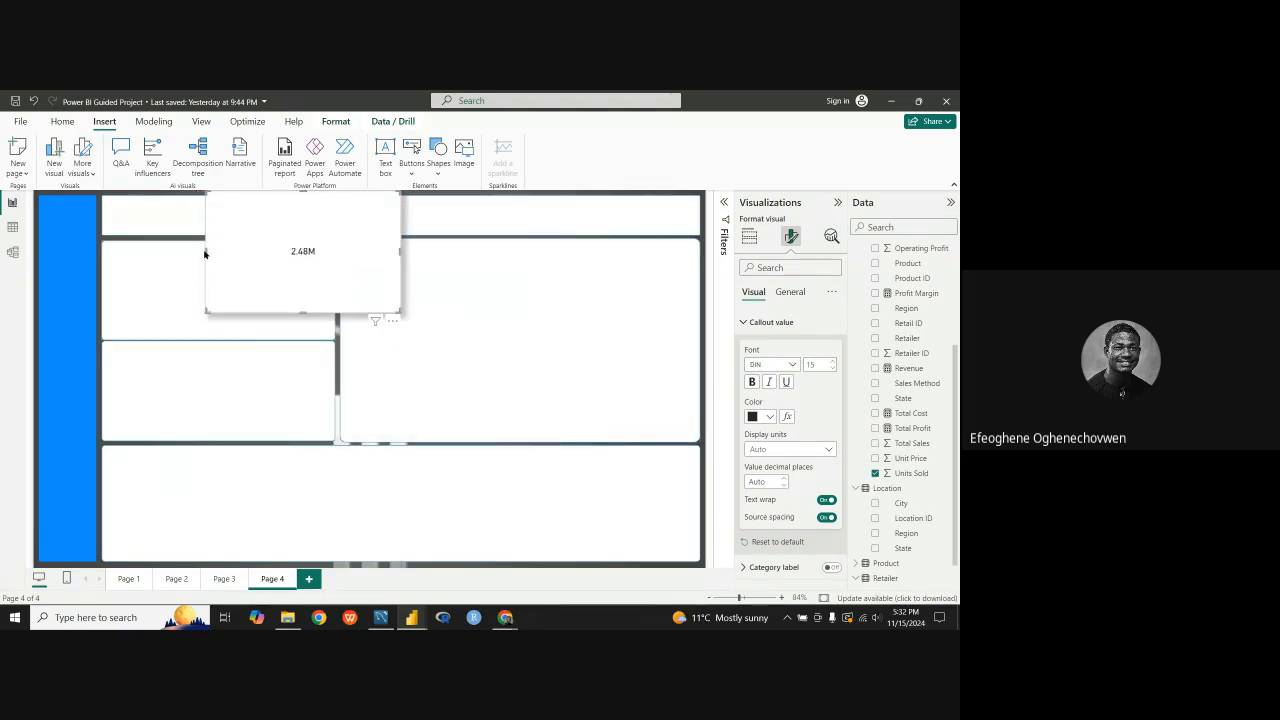
pyautogui.moveTo(204, 254); pyautogui.dragTo(303, 254)
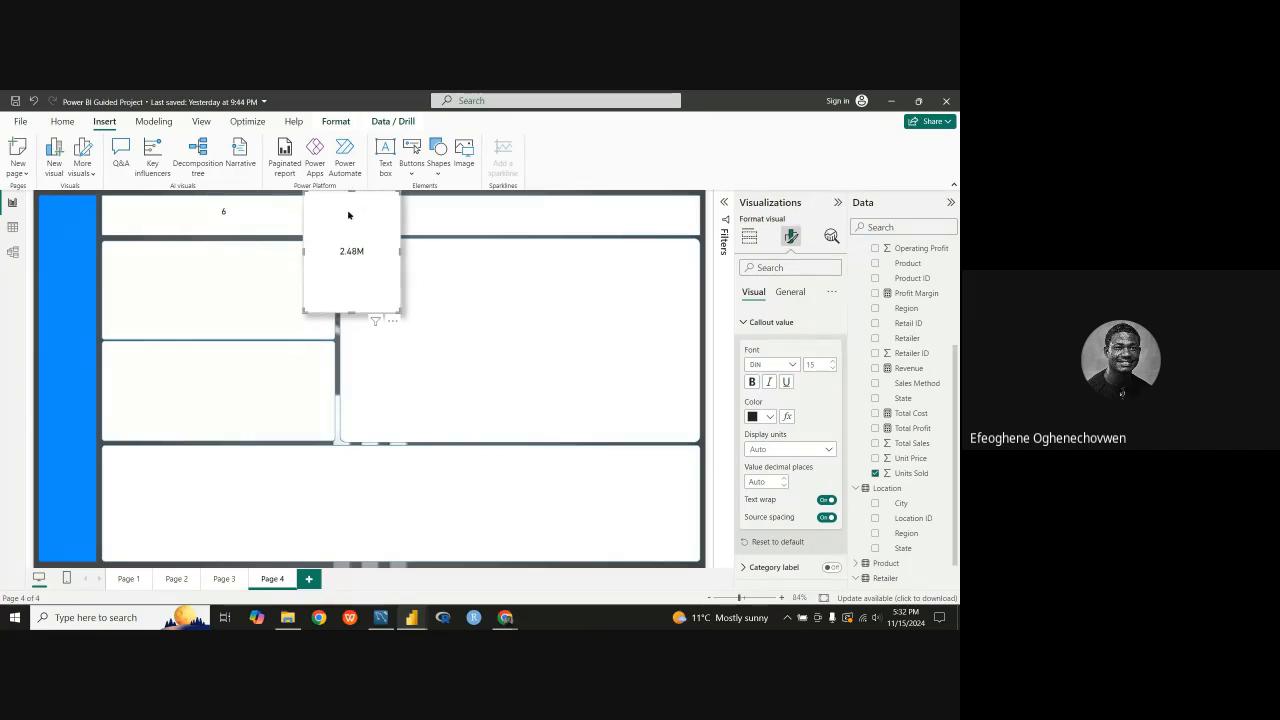
pyautogui.moveTo(351, 193); pyautogui.dragTo(351, 238)
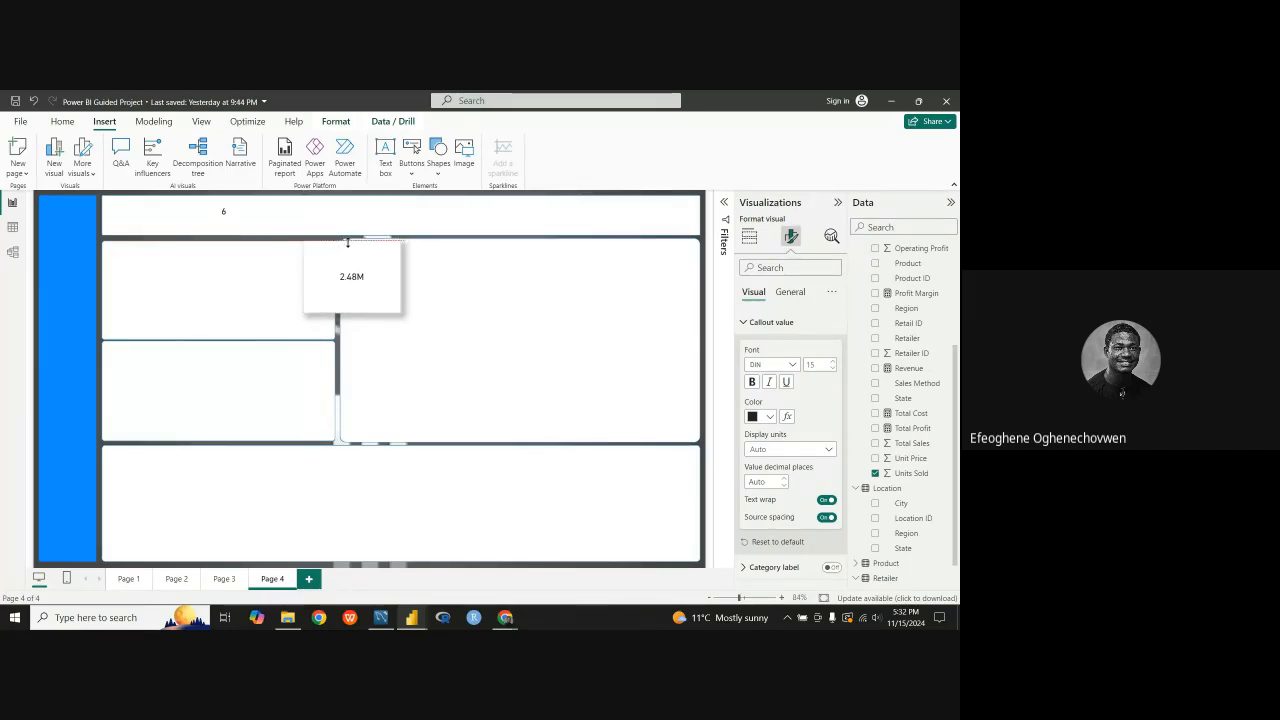
pyautogui.moveTo(360, 292); pyautogui.dragTo(285, 220)
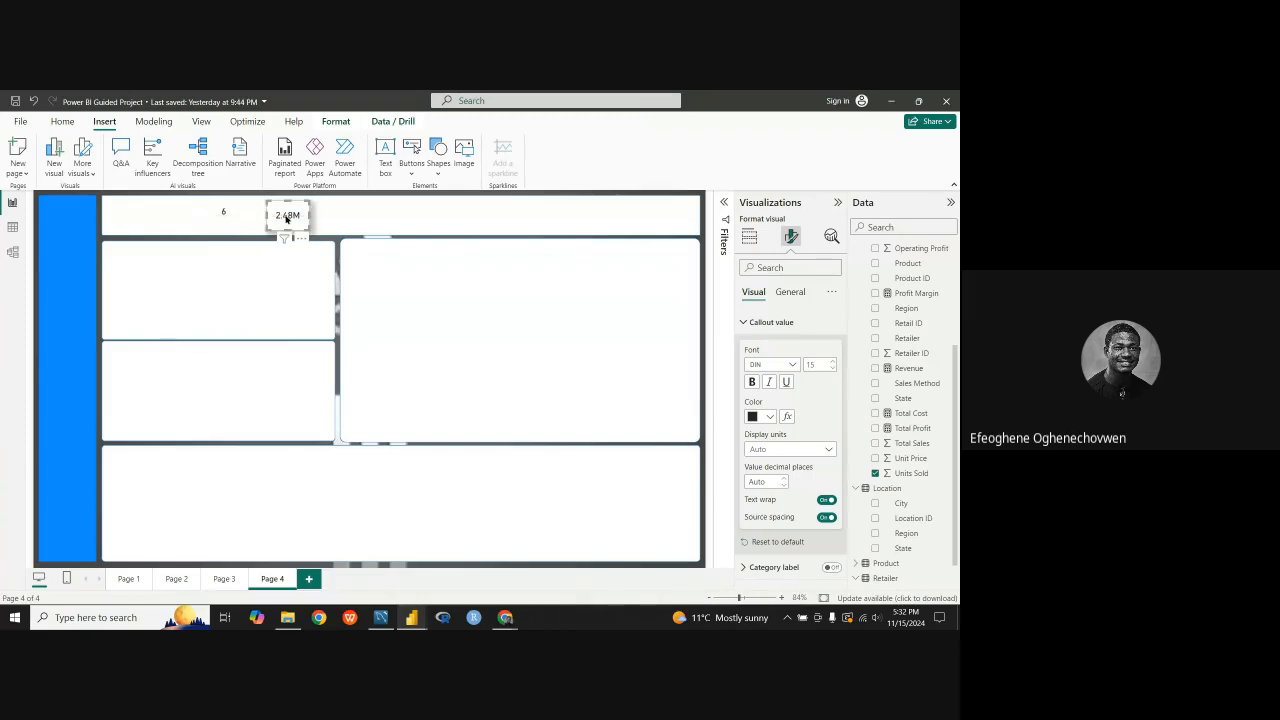
# Step: Turn off the Sum of Units Sold card's shadow, then trim the card and align it with the product count in the header
pyautogui.click(788, 292)
pyautogui.click(750, 372)
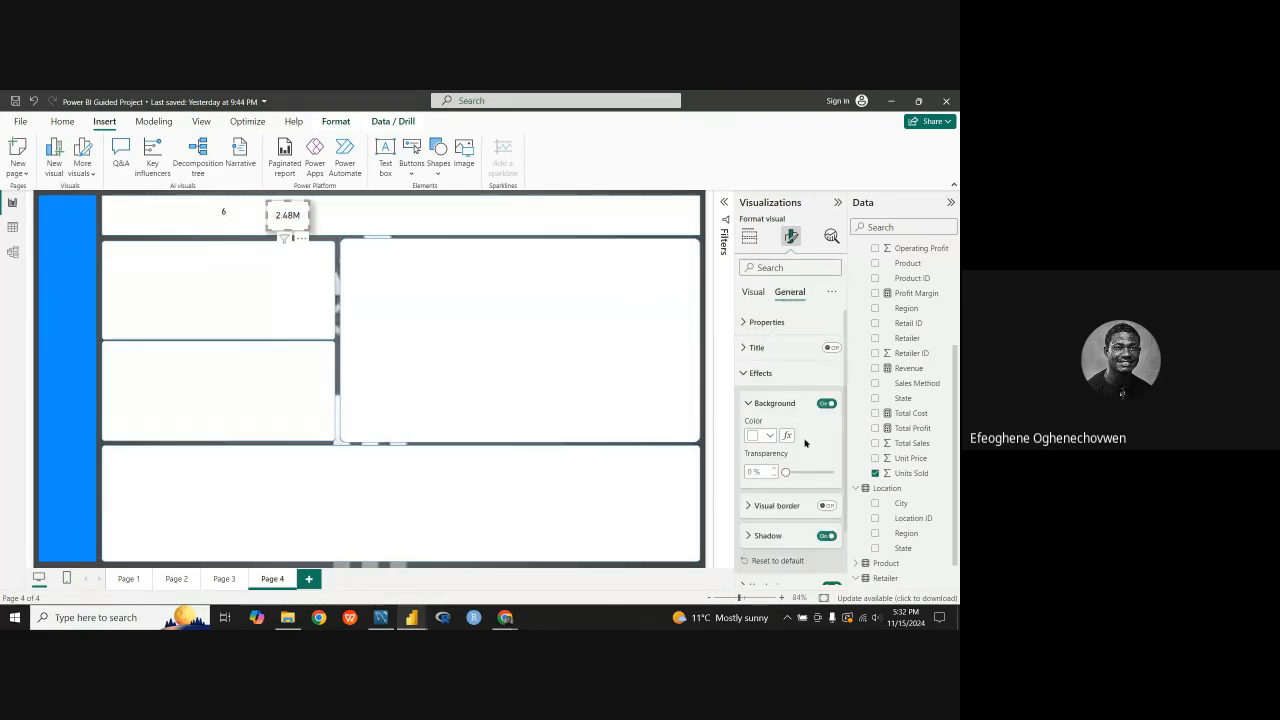
pyautogui.click(826, 536)
pyautogui.moveTo(288, 214)
pyautogui.mouseDown()
pyautogui.moveTo(224, 293)
pyautogui.moveTo(272, 217)
pyautogui.mouseUp()
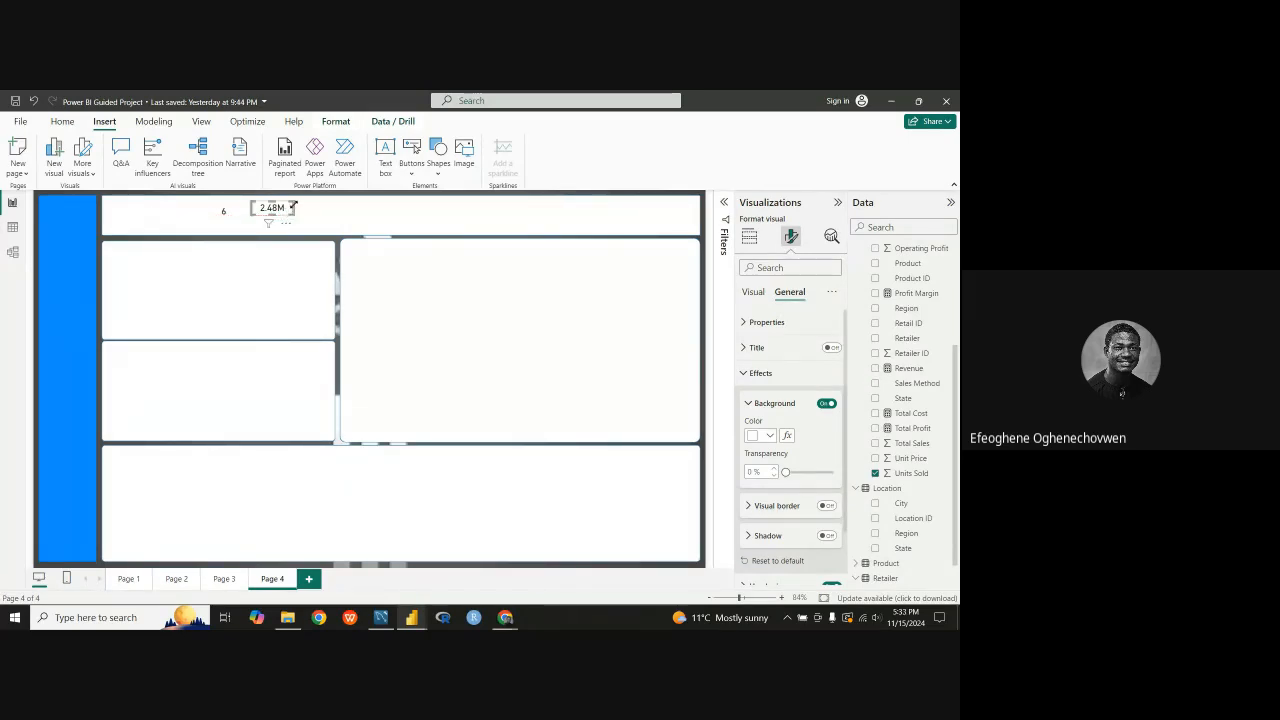
pyautogui.moveTo(293, 207); pyautogui.dragTo(281, 213)
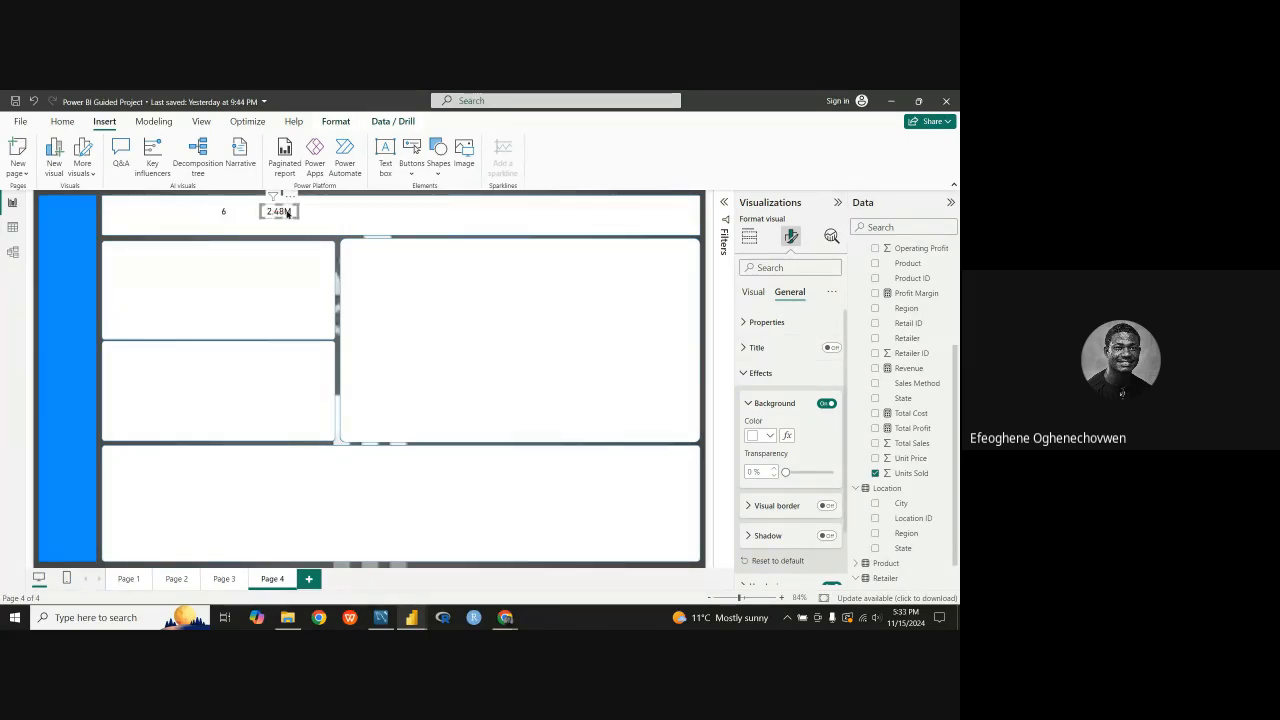
# Step: Duplicate the Sum of Units Sold card and place the copy just to its right in the header panel
pyautogui.click(271, 261)
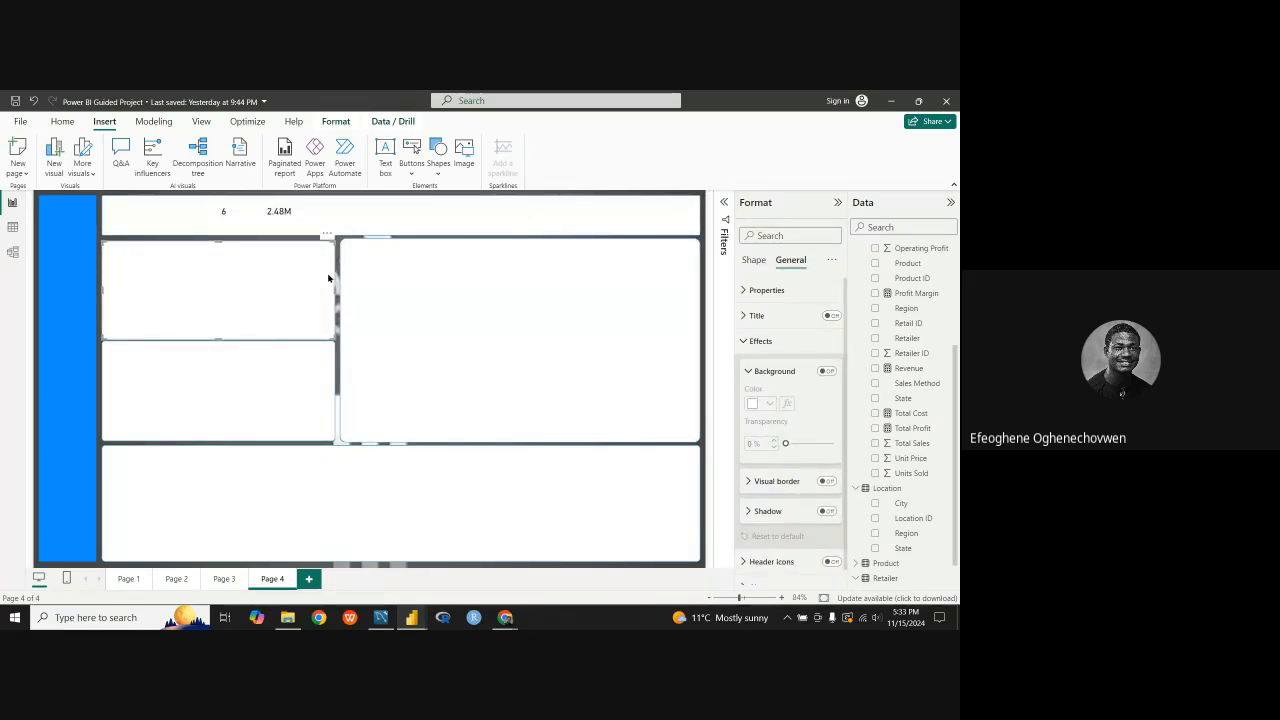
pyautogui.click(287, 217)
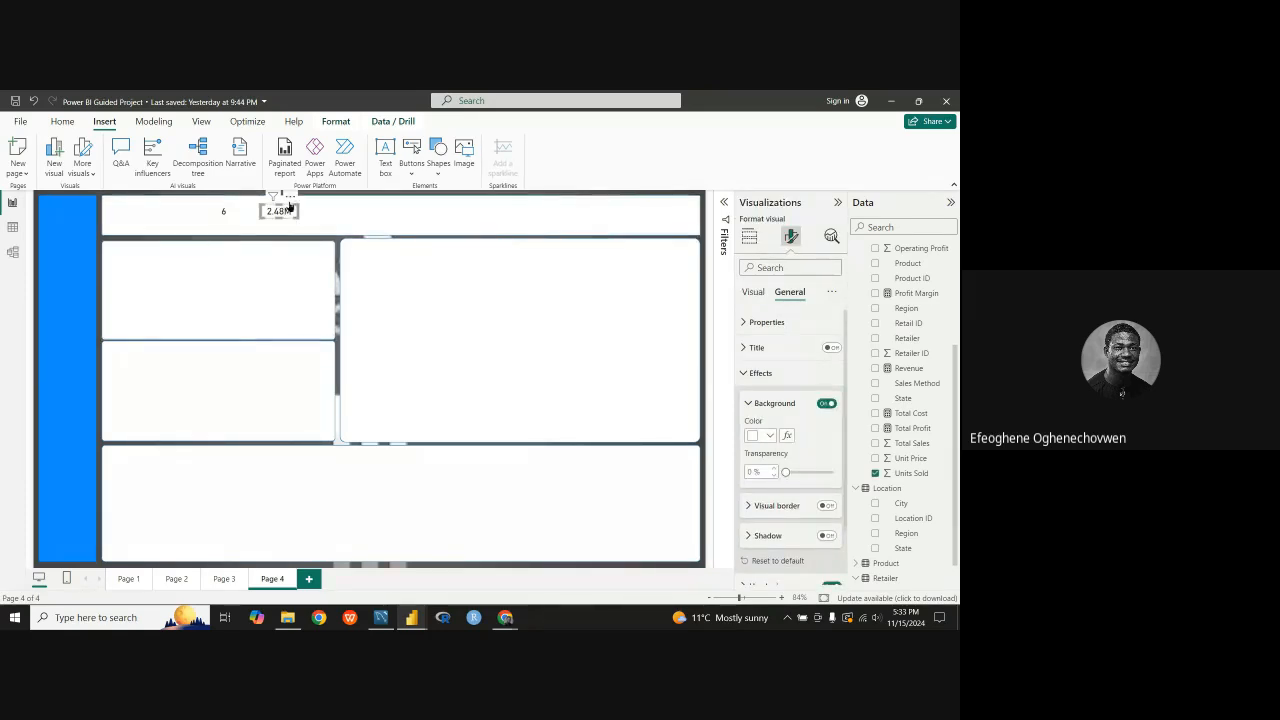
pyautogui.click(289, 196)
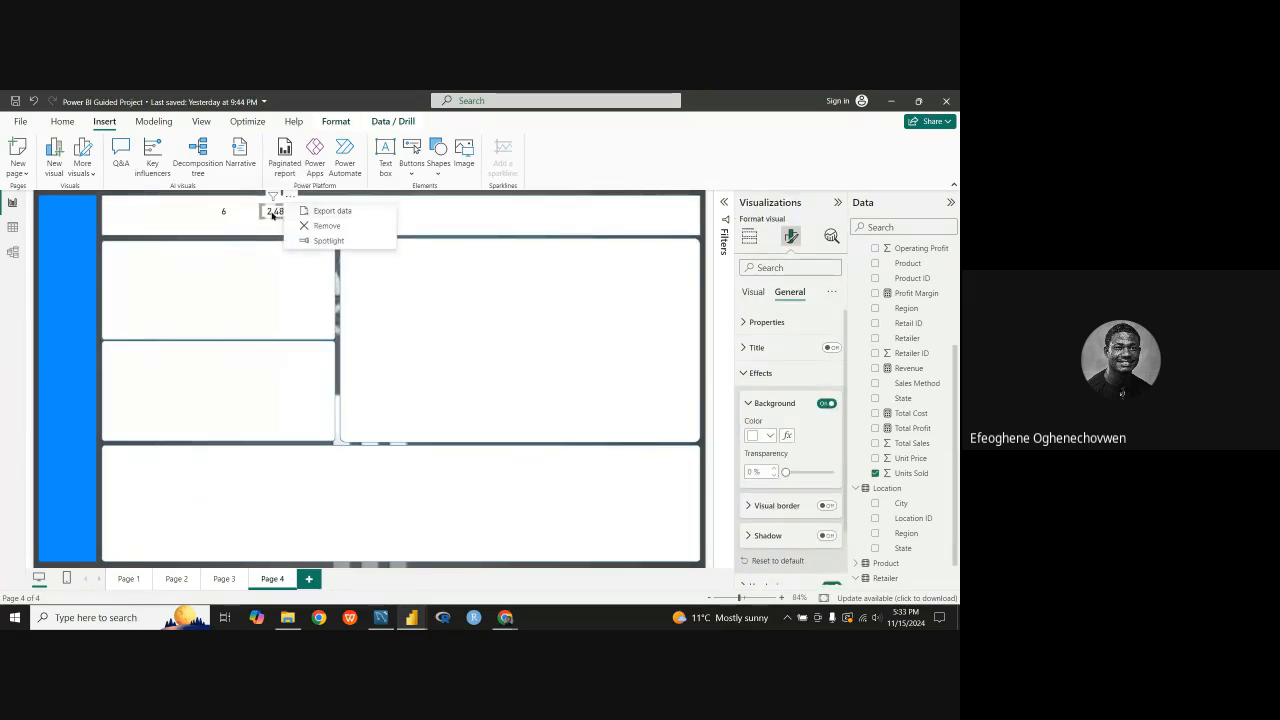
pyautogui.click(272, 214)
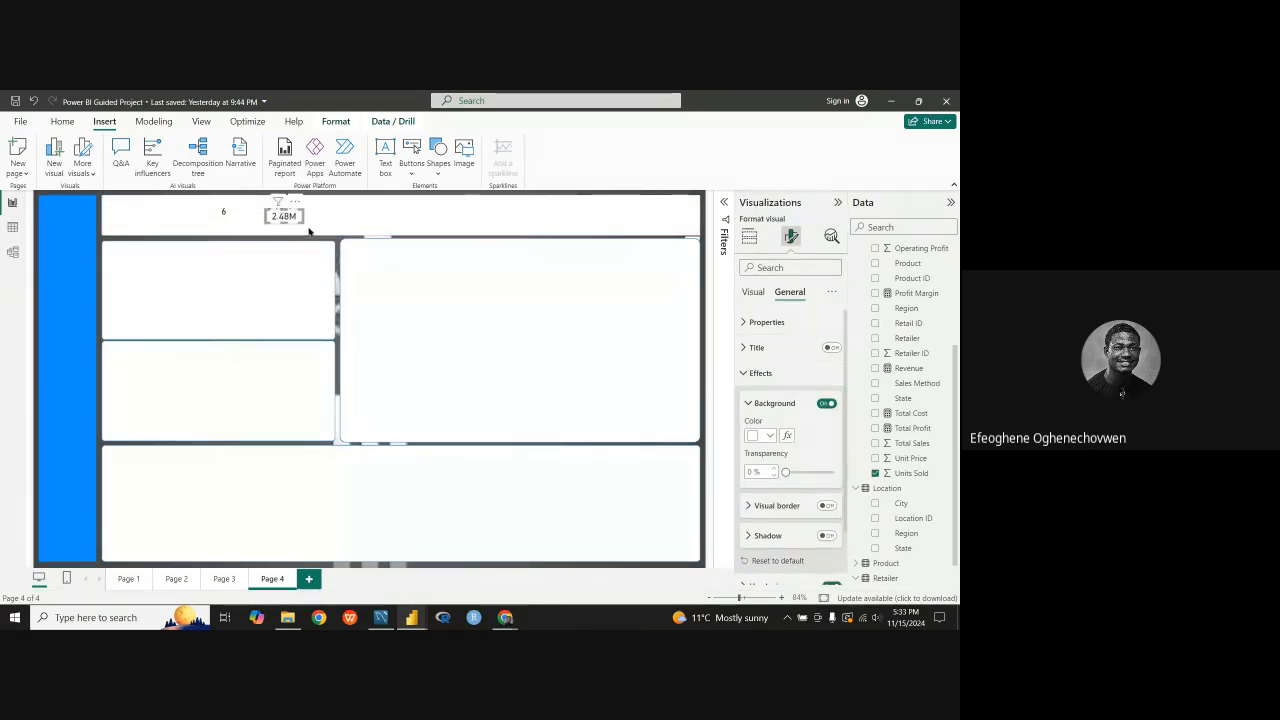
pyautogui.moveTo(286, 218); pyautogui.dragTo(330, 212)
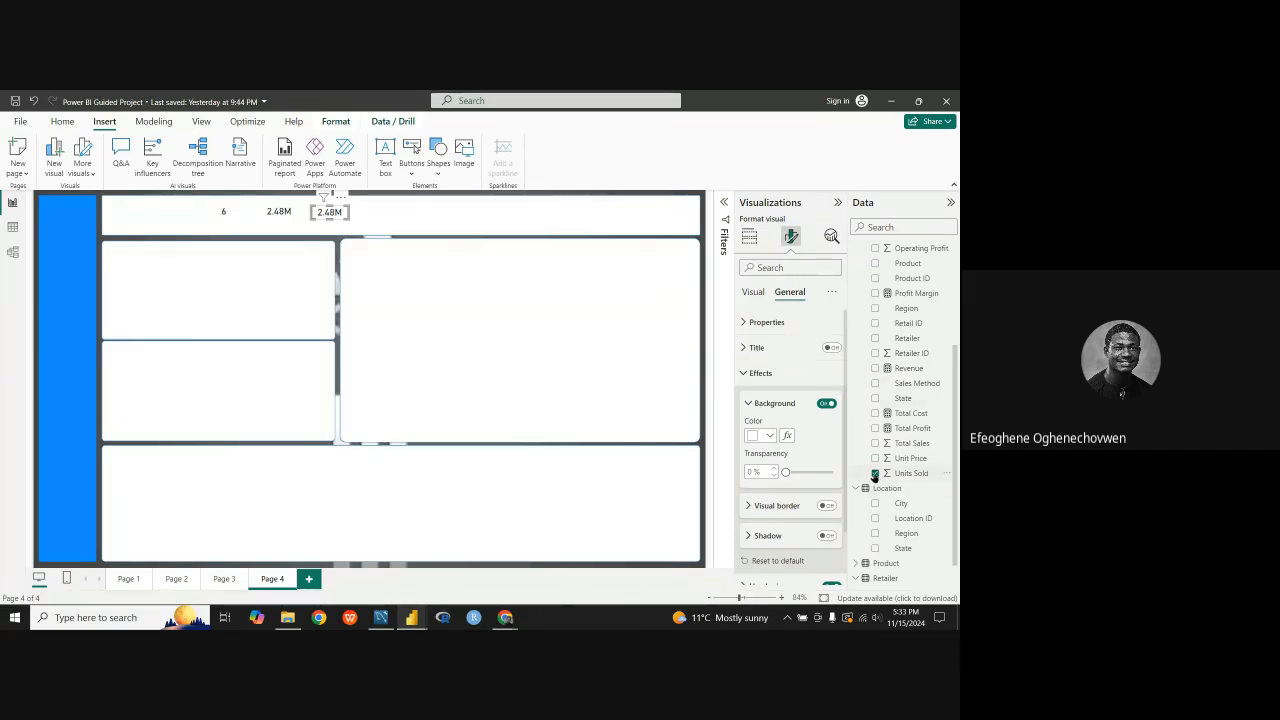
# Step: Replace Units Sold with the Average Price measure in the duplicated header card
pyautogui.click(875, 474)
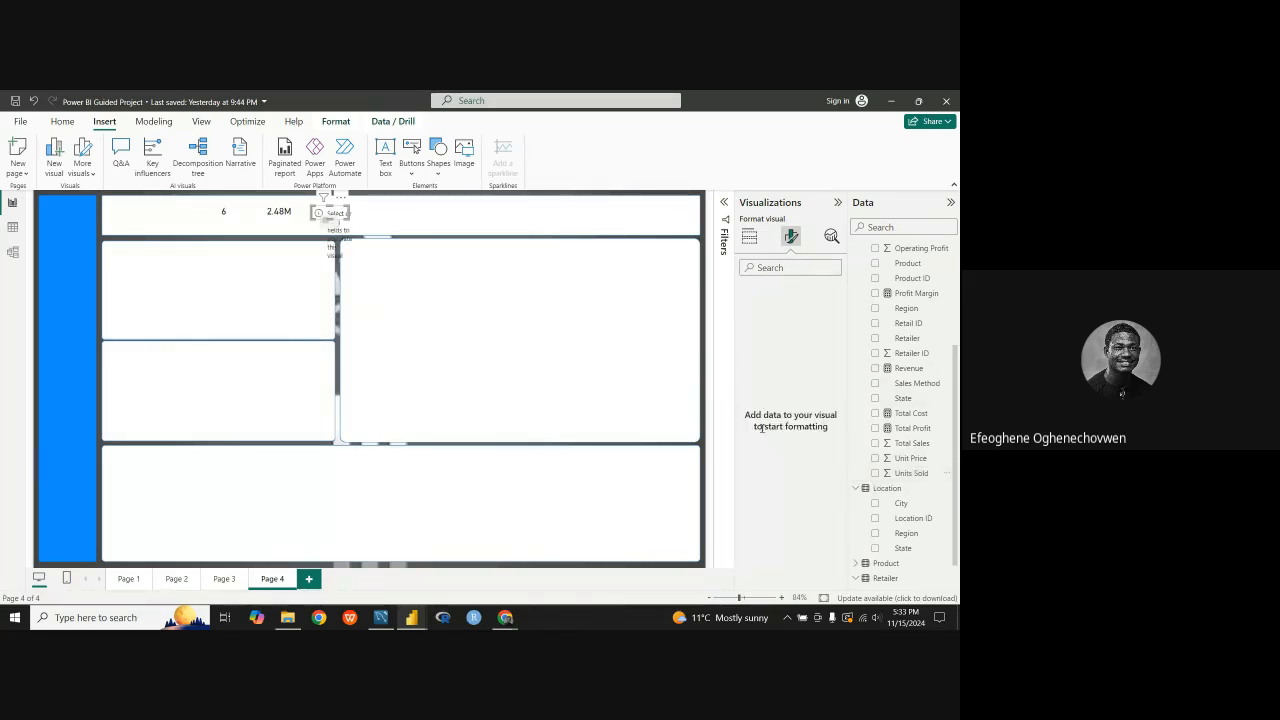
pyautogui.click(749, 236)
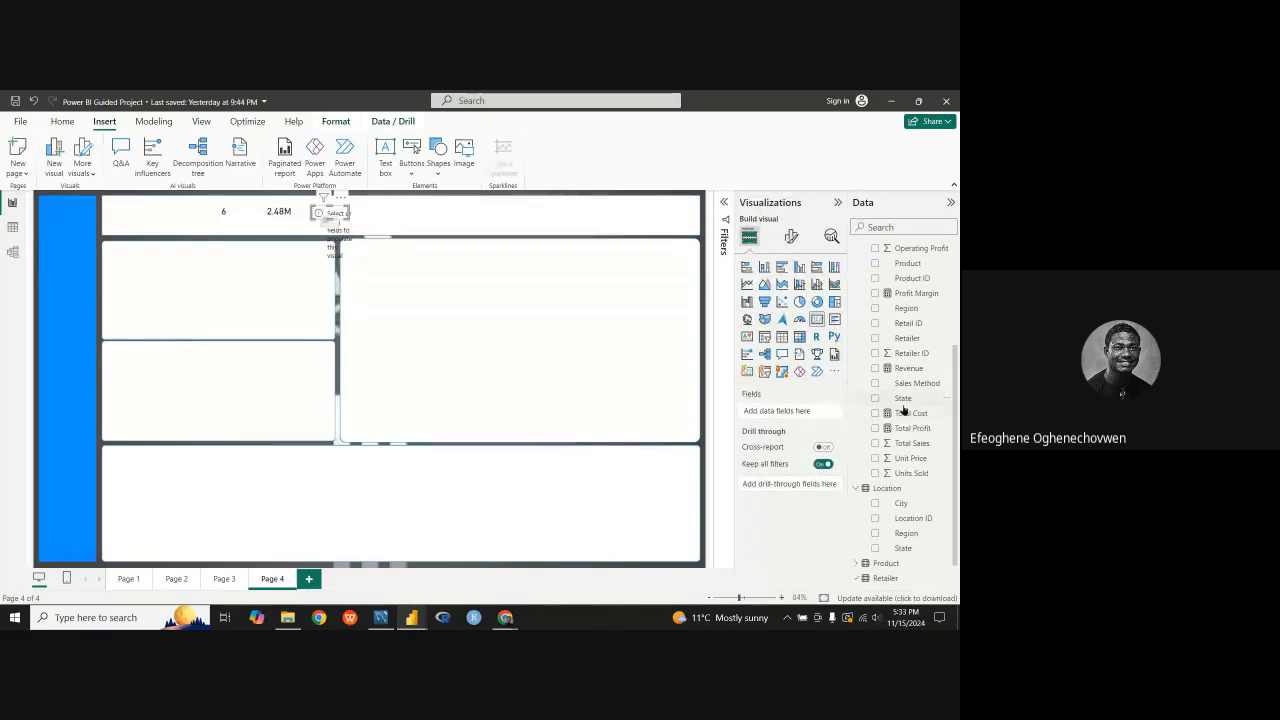
pyautogui.scroll(5, 903, 409)
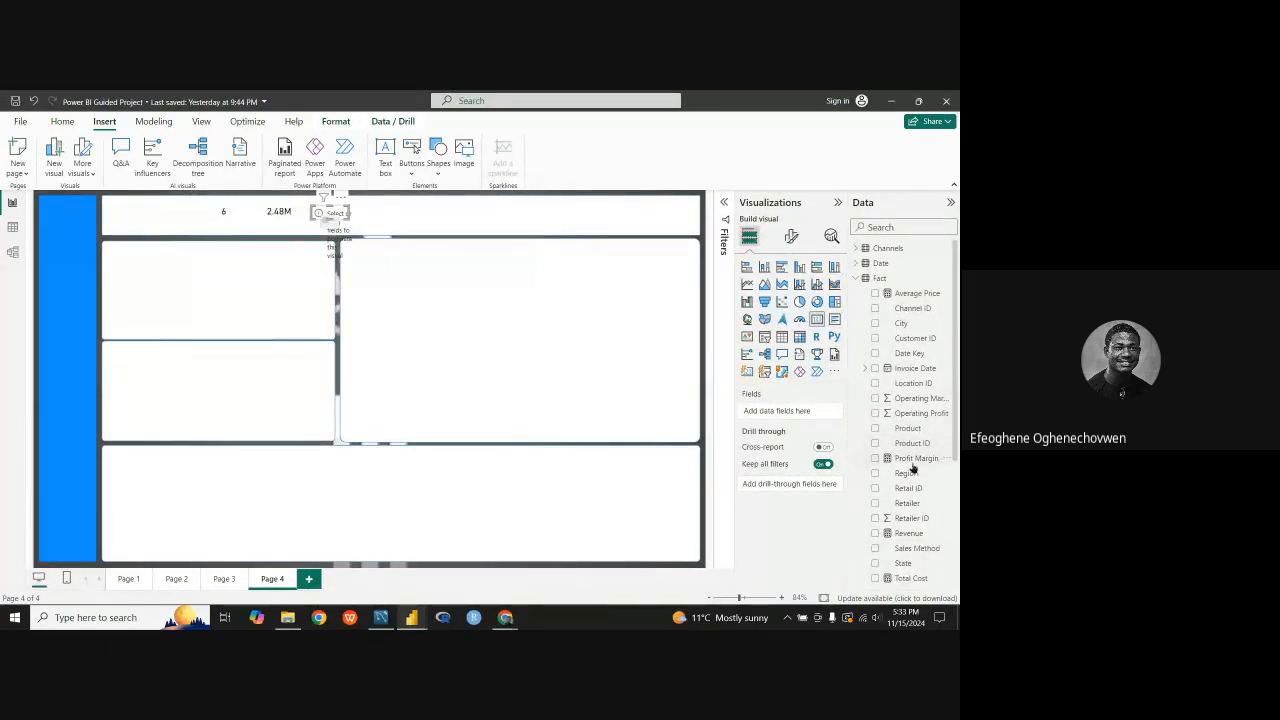
pyautogui.moveTo(912, 293); pyautogui.dragTo(778, 411)
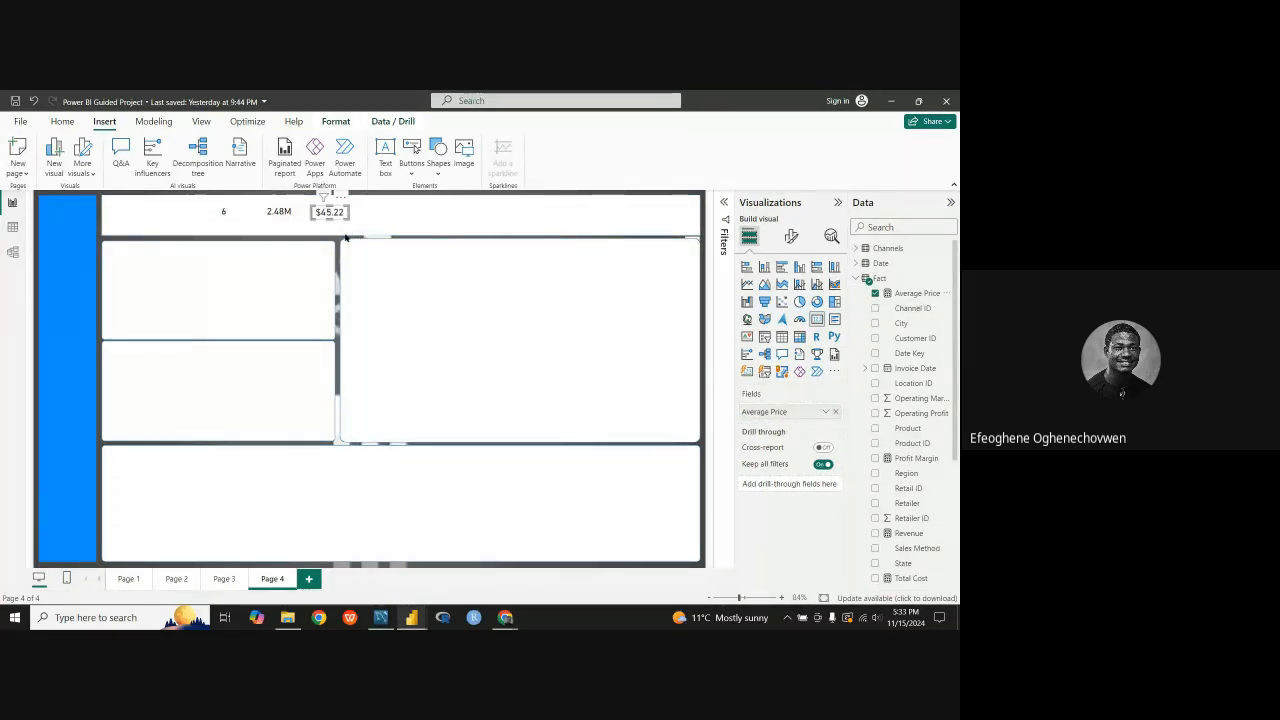
# Step: Duplicate the Average Price card to its right in the header and replace the copy's field with Total Cost
pyautogui.moveTo(345, 237); pyautogui.dragTo(345, 218)
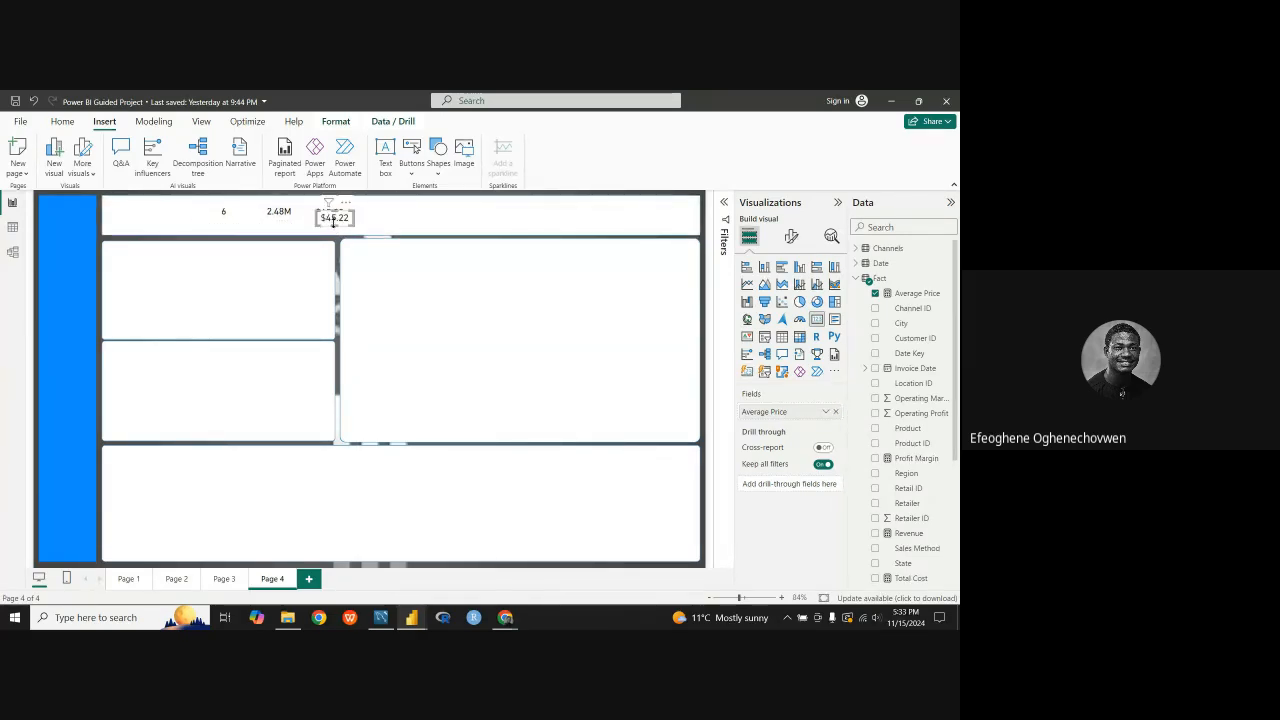
pyautogui.moveTo(332, 220); pyautogui.dragTo(373, 212)
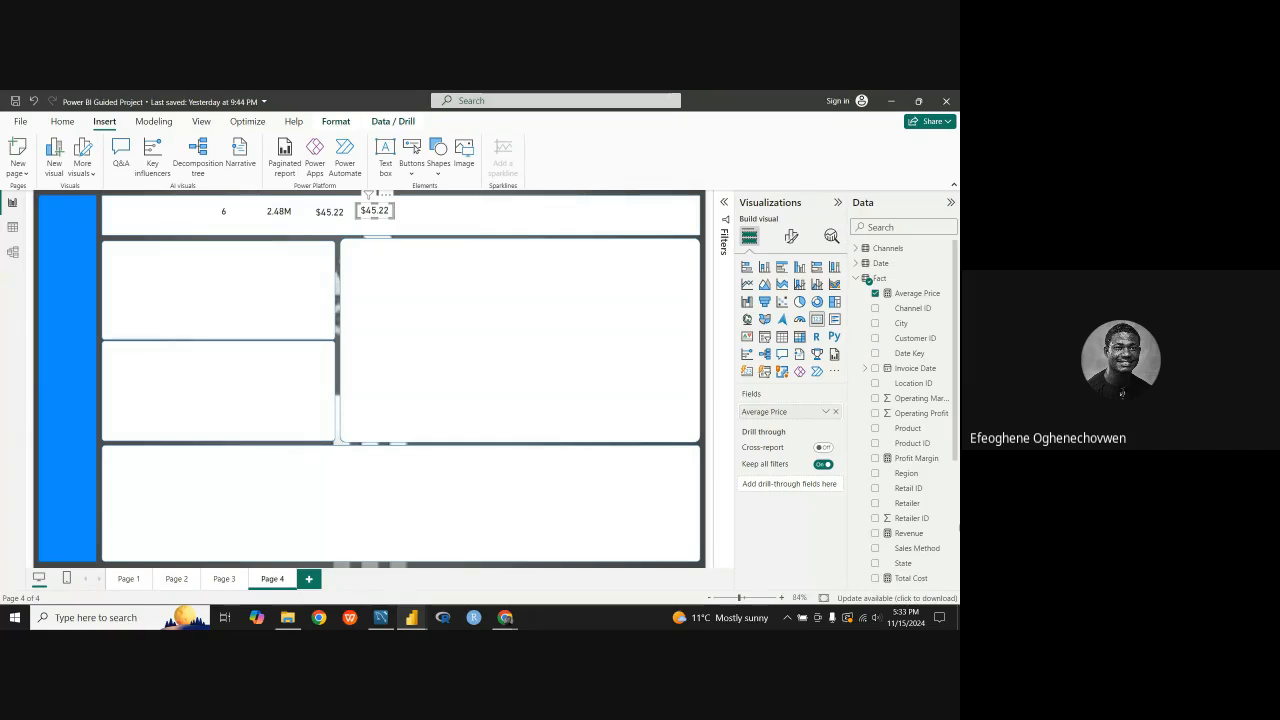
pyautogui.click(875, 293)
pyautogui.scroll(-3, 900, 460)
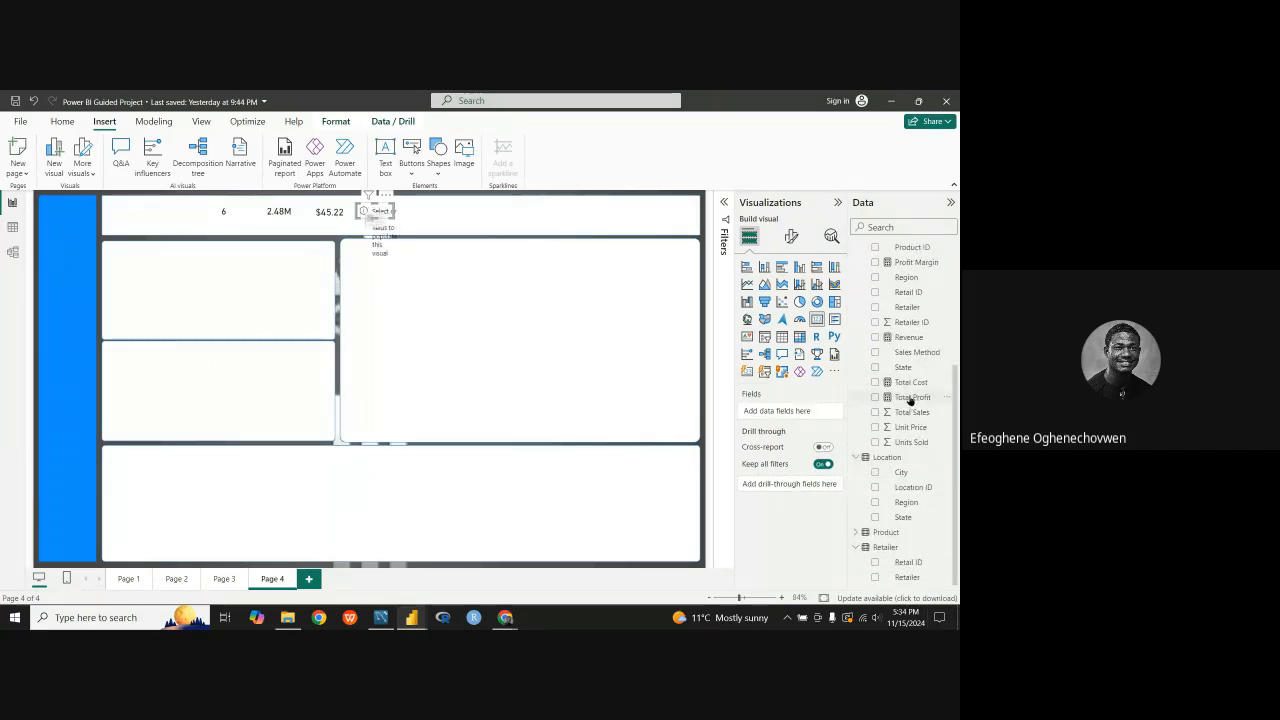
pyautogui.moveTo(911, 382); pyautogui.dragTo(810, 422)
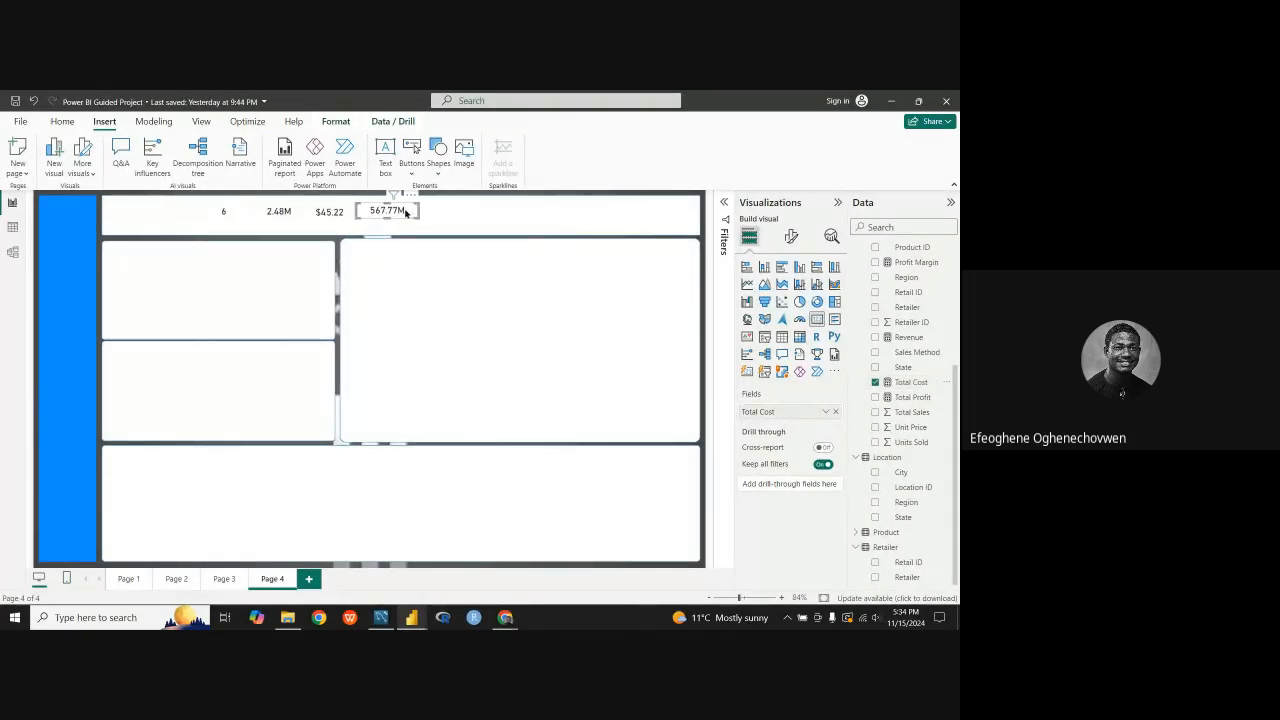
# Step: Duplicate the Total Cost card to its right in the header and replace the copy's field with Revenue
pyautogui.hotkey('ctrl', 'v')
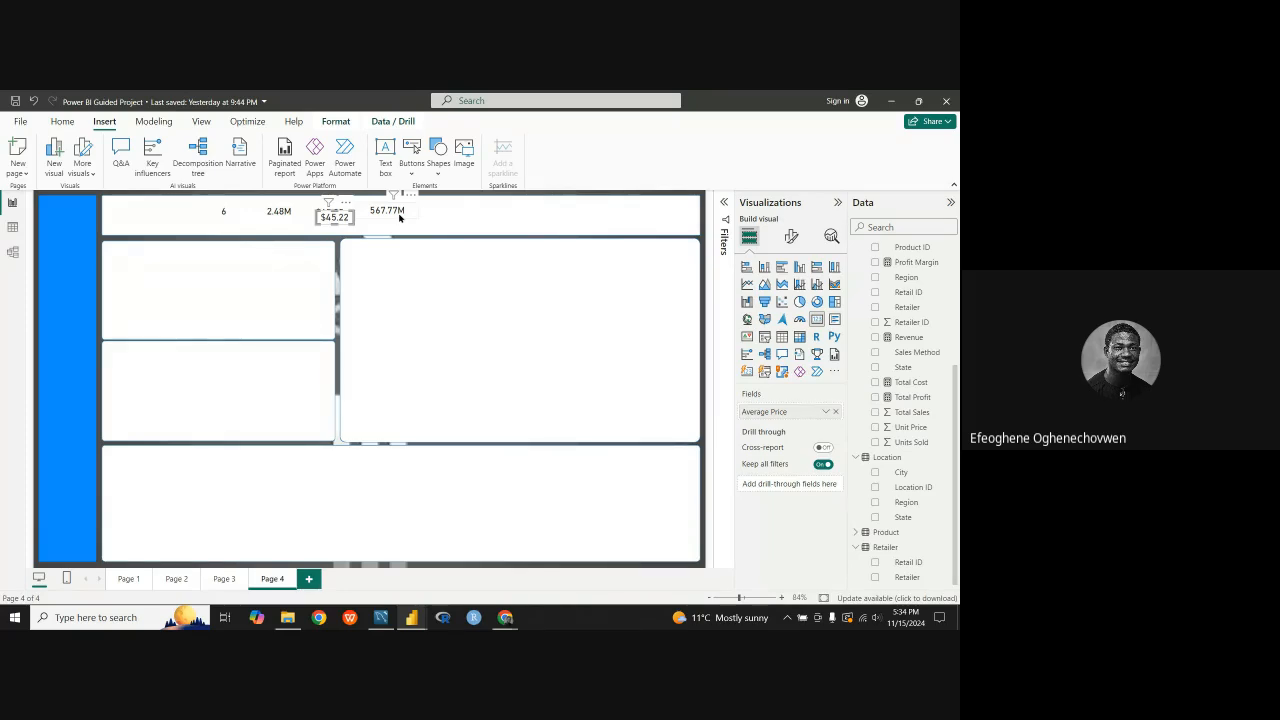
pyautogui.click(397, 214)
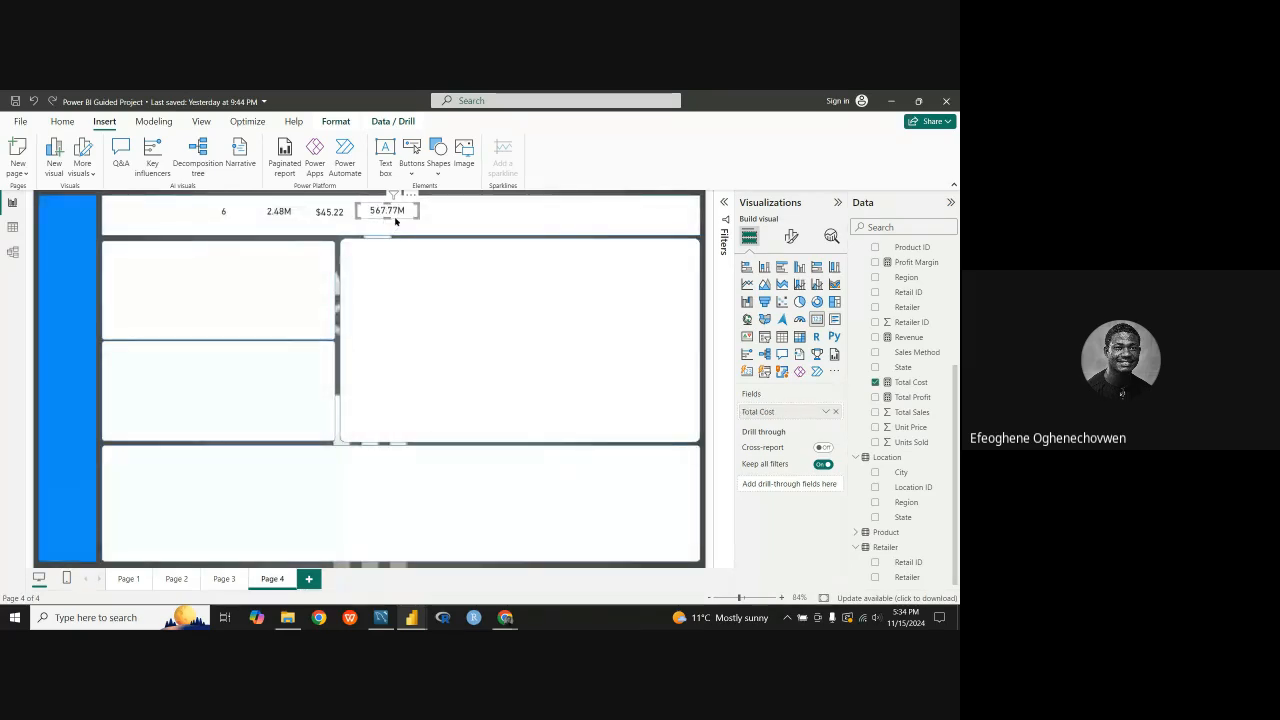
pyautogui.hotkey('ctrl', 'v')
pyautogui.moveTo(408, 218); pyautogui.dragTo(461, 215)
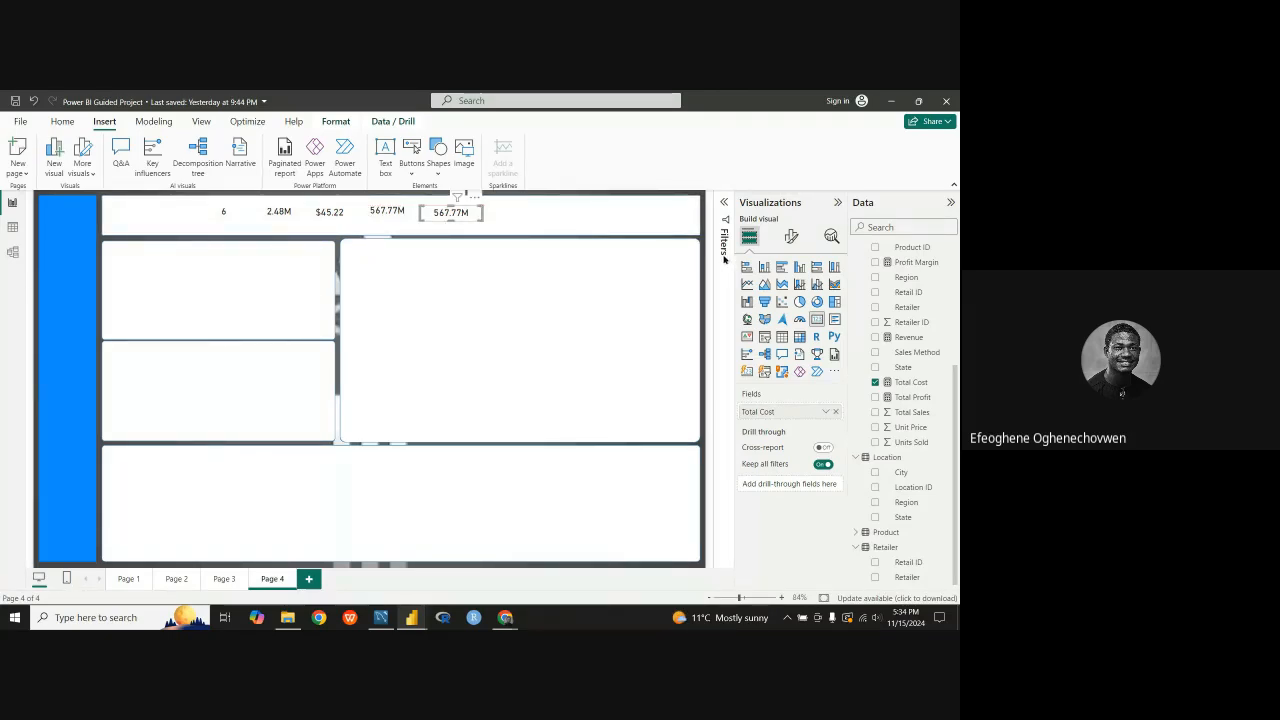
pyautogui.click(875, 382)
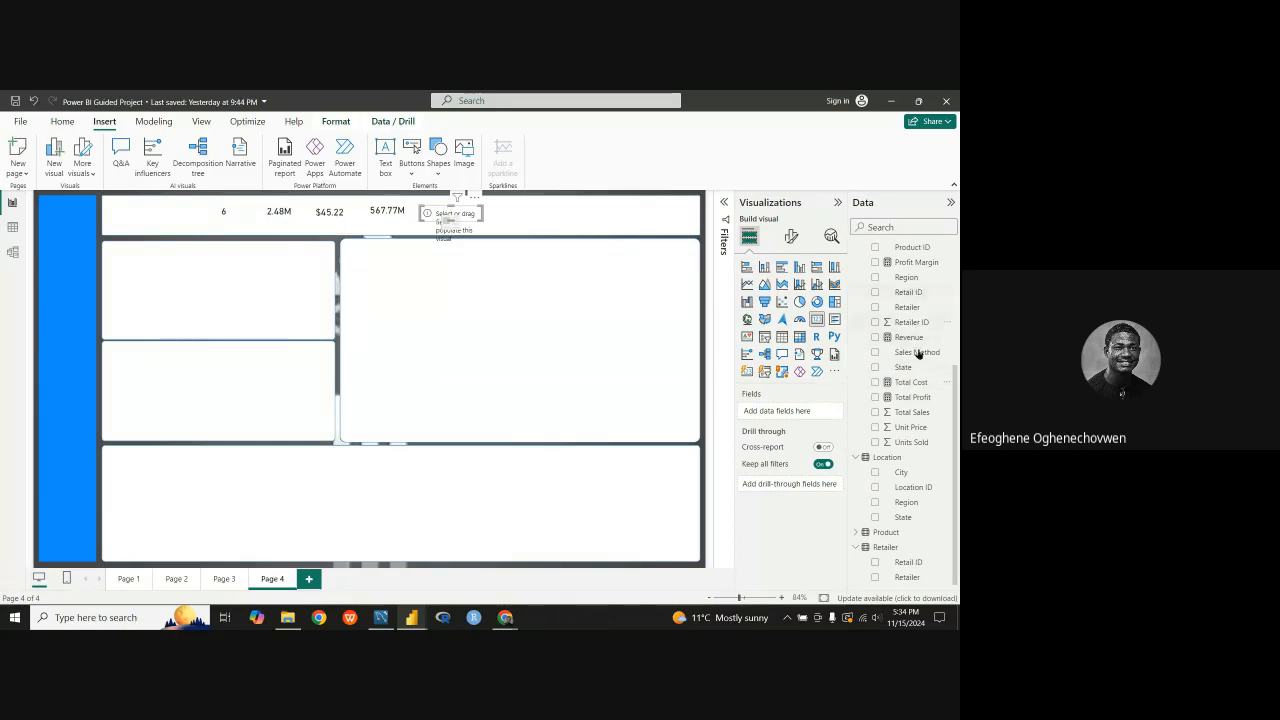
pyautogui.scroll(3, 919, 446)
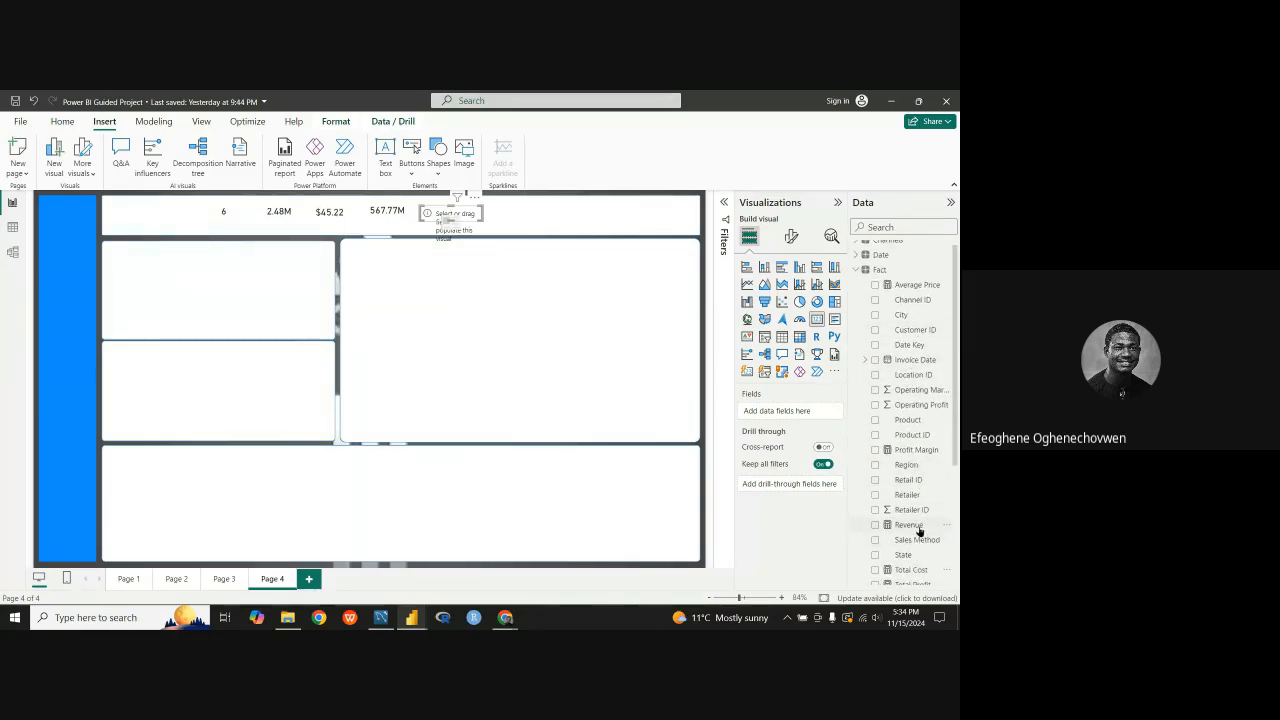
pyautogui.moveTo(919, 530); pyautogui.dragTo(806, 412)
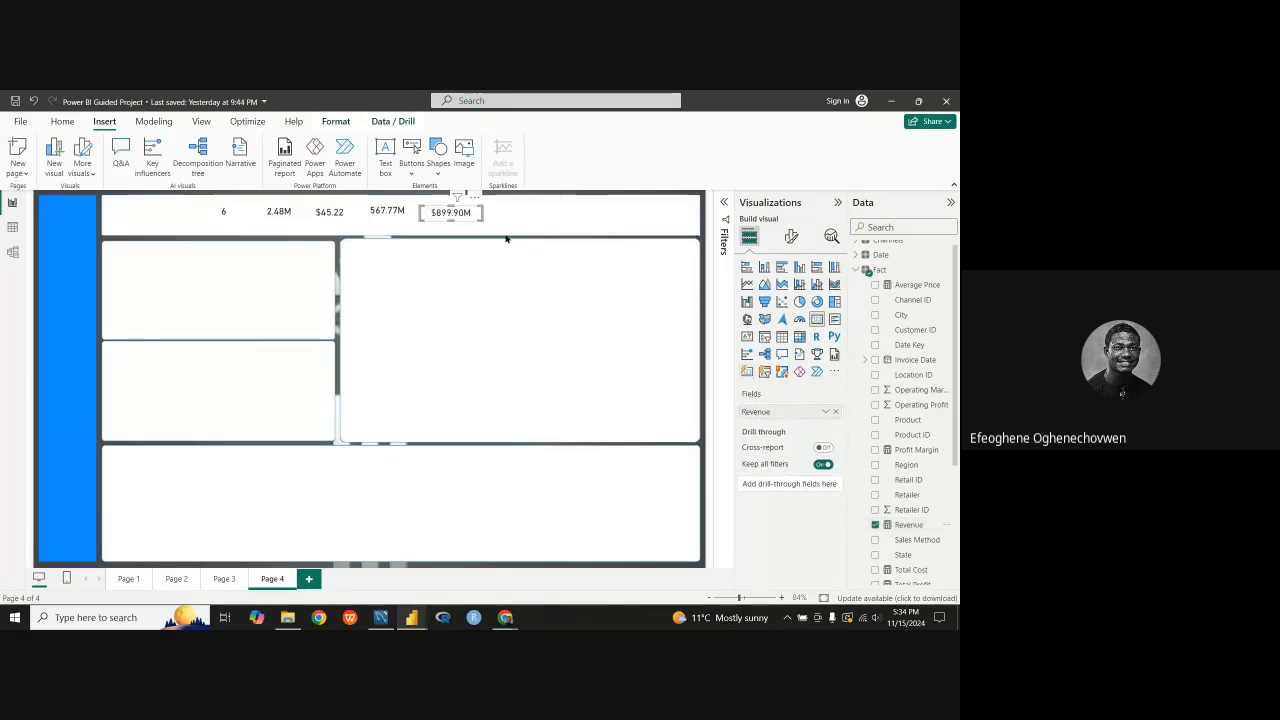
# Step: Duplicate the Revenue card to its right in the header and replace the copy's field with Total Profit
pyautogui.hotkey('ctrl', 'v')
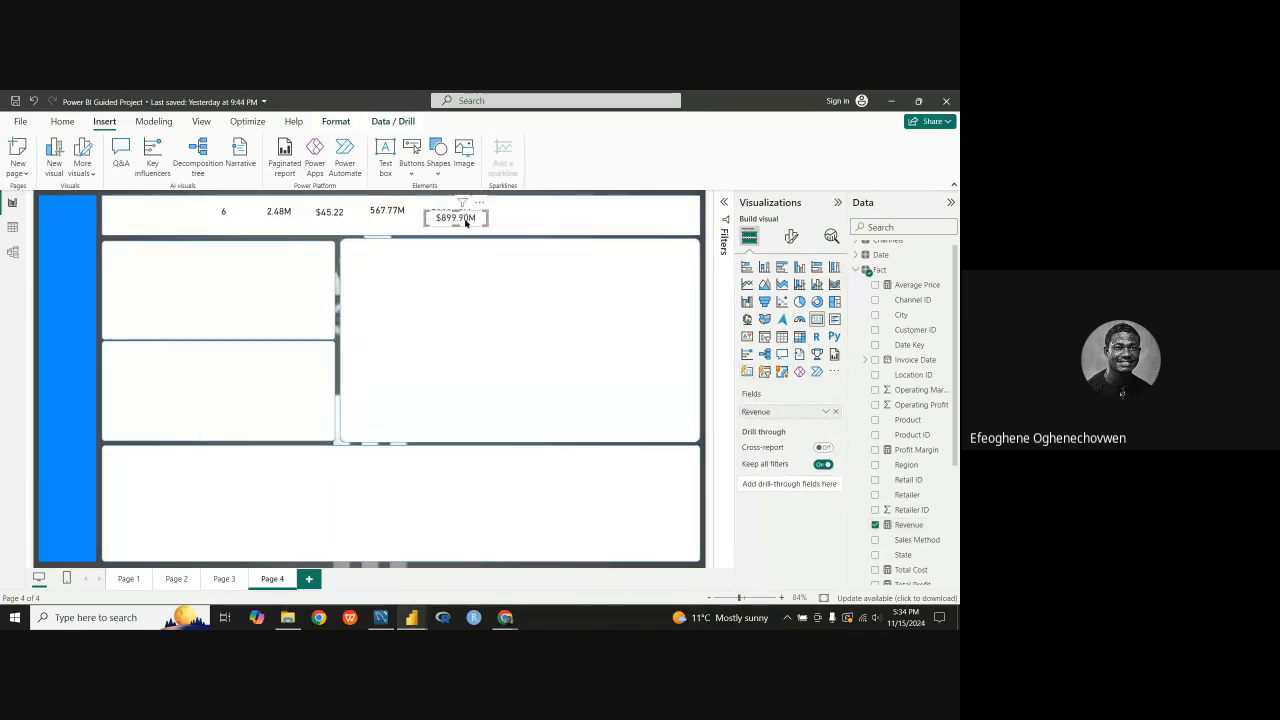
pyautogui.moveTo(465, 222); pyautogui.dragTo(521, 216)
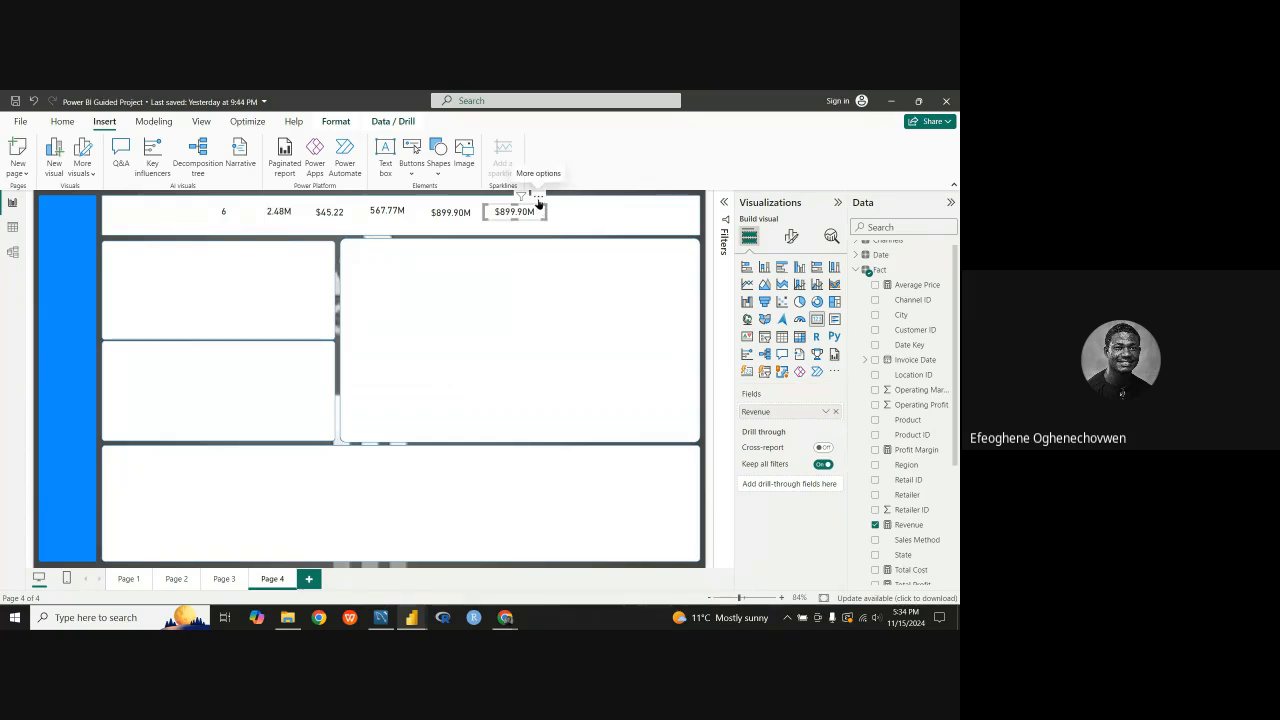
pyautogui.click(876, 525)
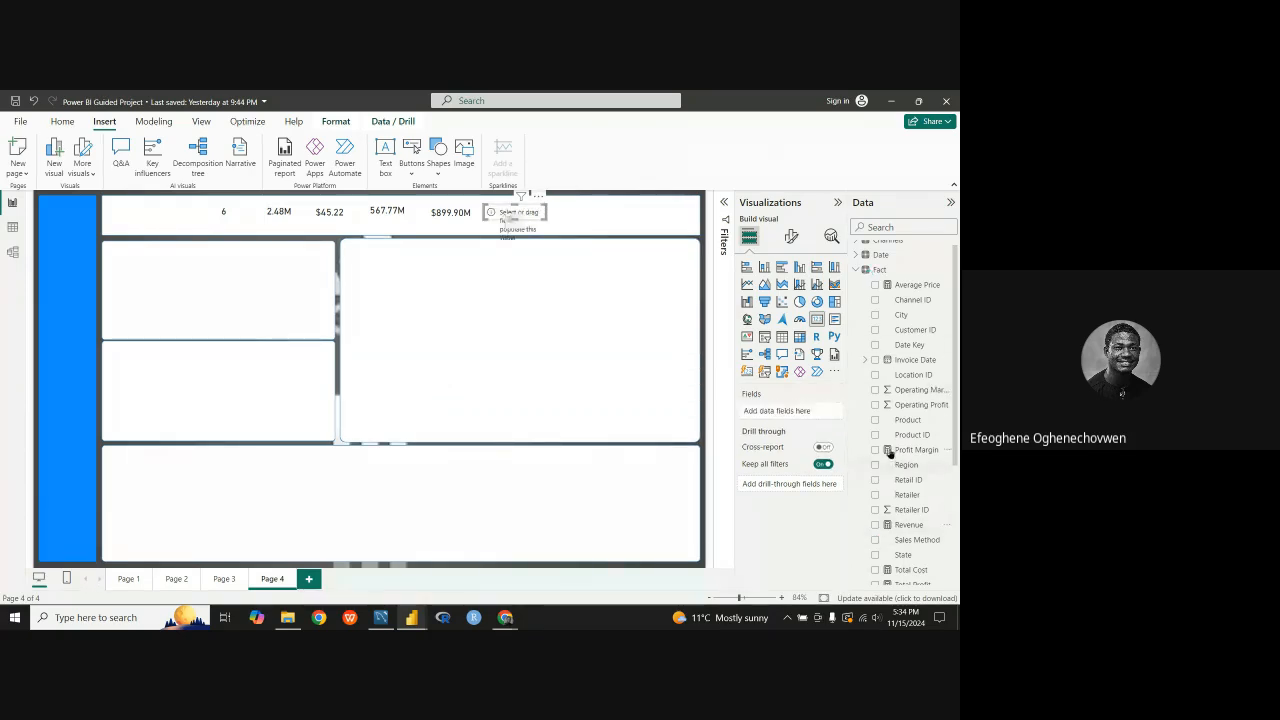
pyautogui.scroll(-3, 920, 470)
pyautogui.moveTo(931, 462); pyautogui.dragTo(790, 414)
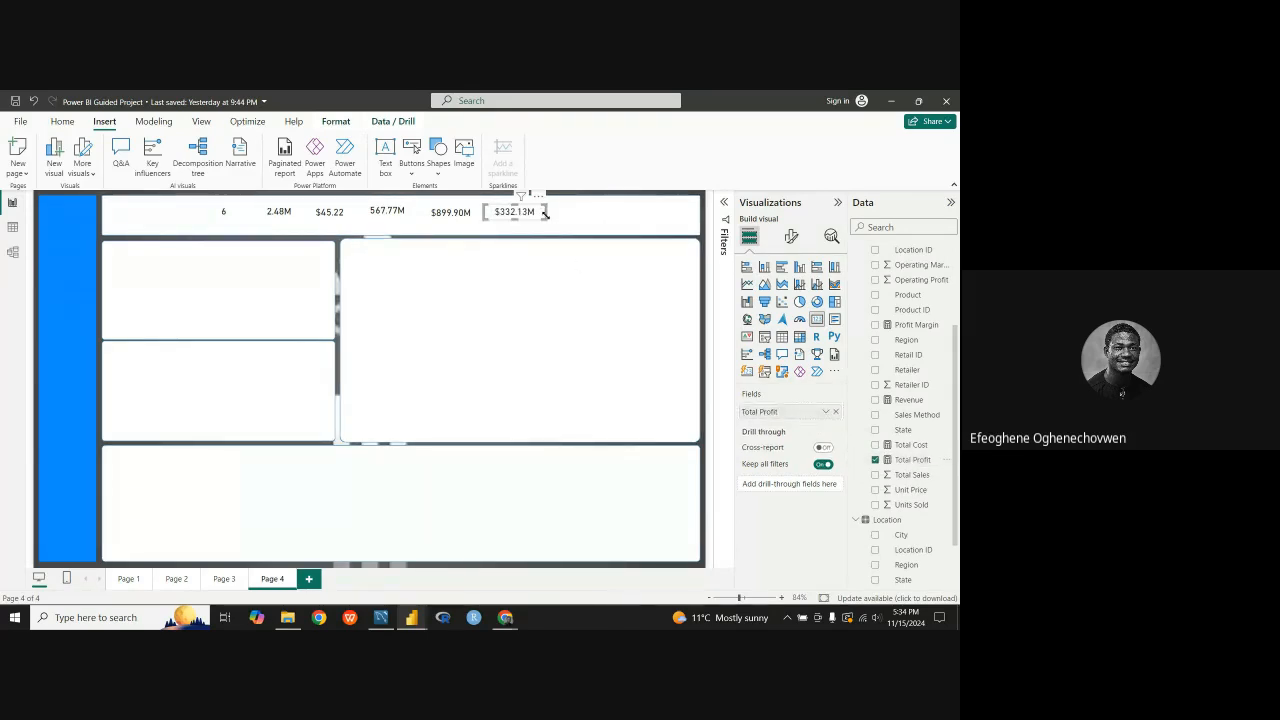
# Step: Duplicate the Total Profit card to its right in the header and replace the copy's field with Profit Margin
pyautogui.hotkey('ctrl', 'c')
pyautogui.hotkey('ctrl', 'v')
pyautogui.moveTo(526, 225); pyautogui.dragTo(583, 222)
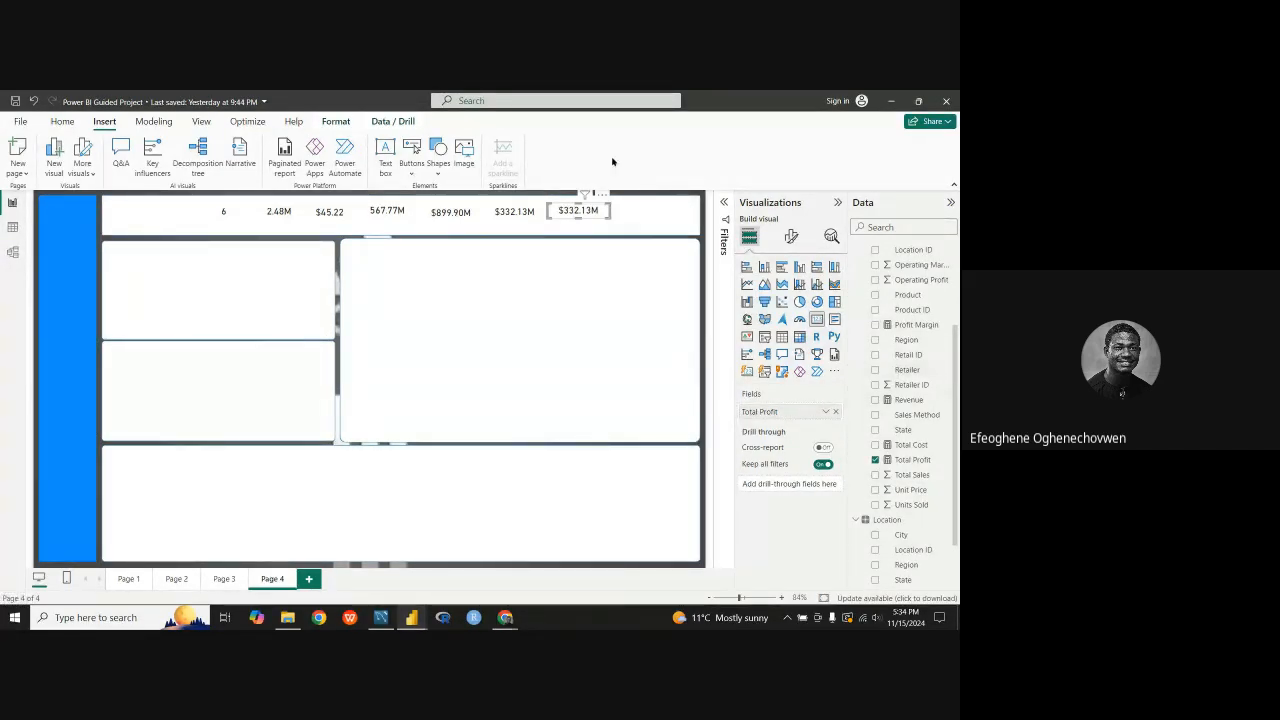
pyautogui.click(877, 461)
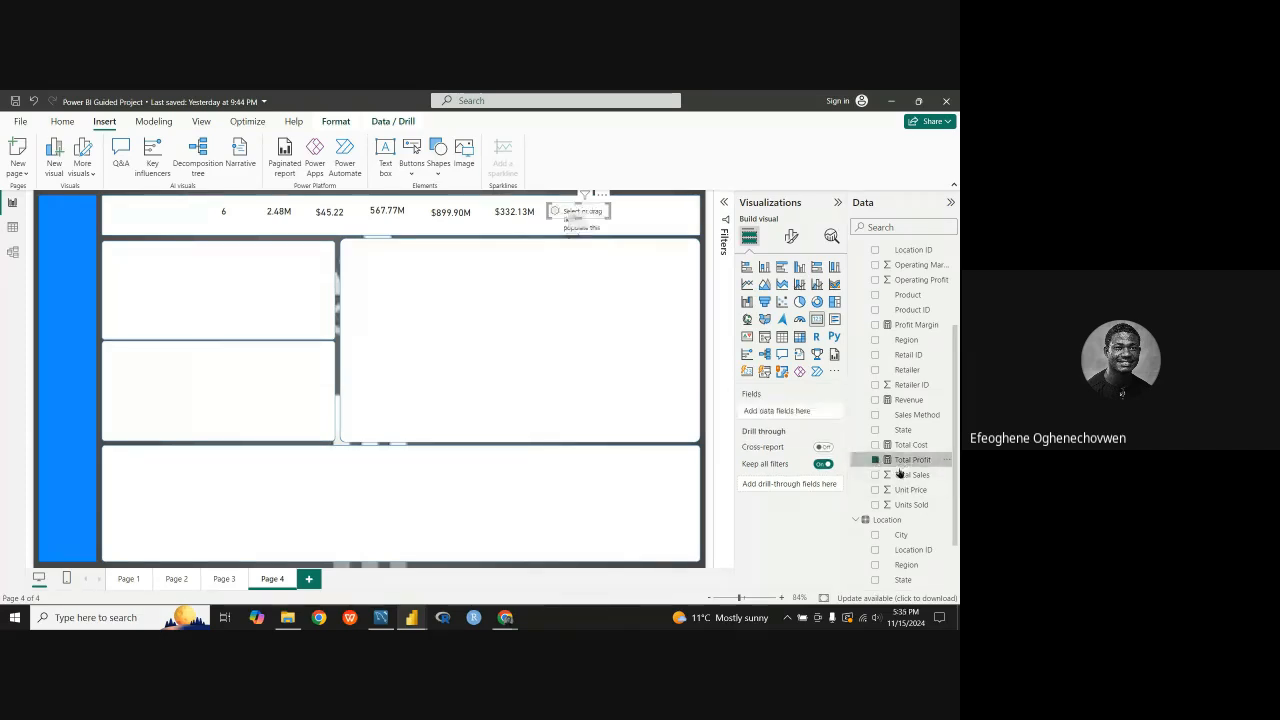
pyautogui.scroll(-2, 929, 502)
pyautogui.scroll(4, 909, 440)
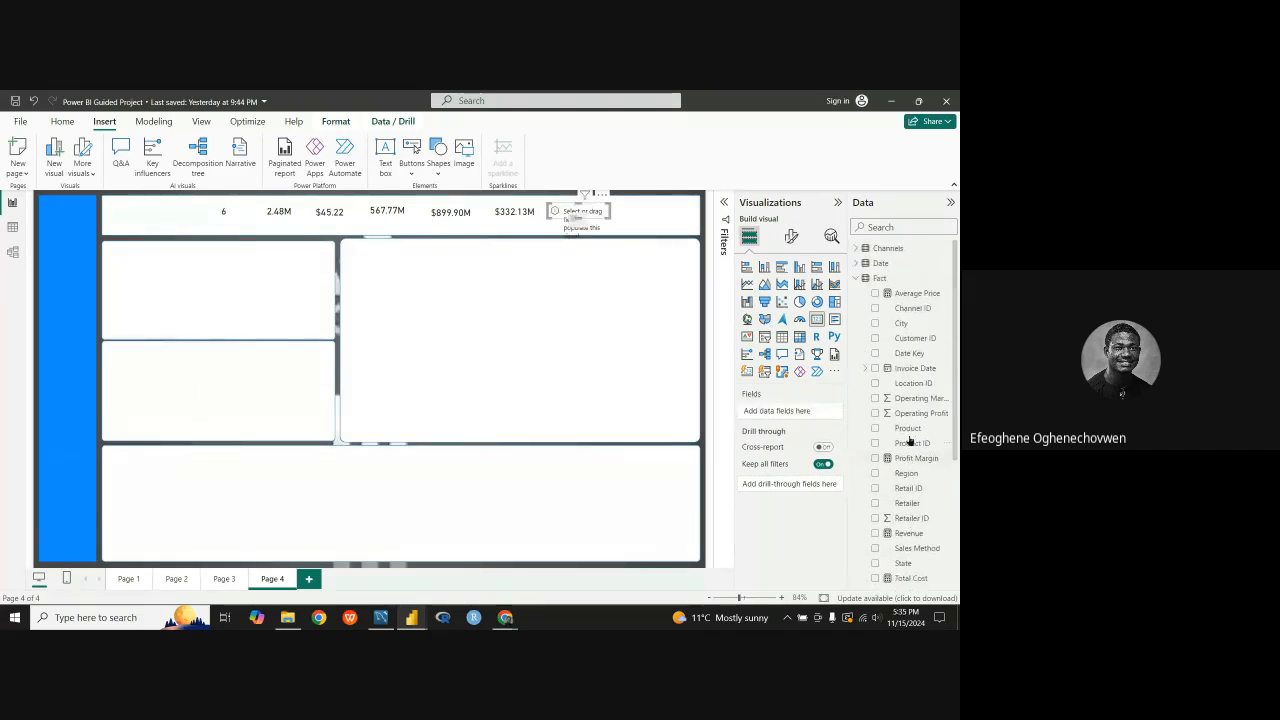
pyautogui.moveTo(913, 463); pyautogui.dragTo(790, 412)
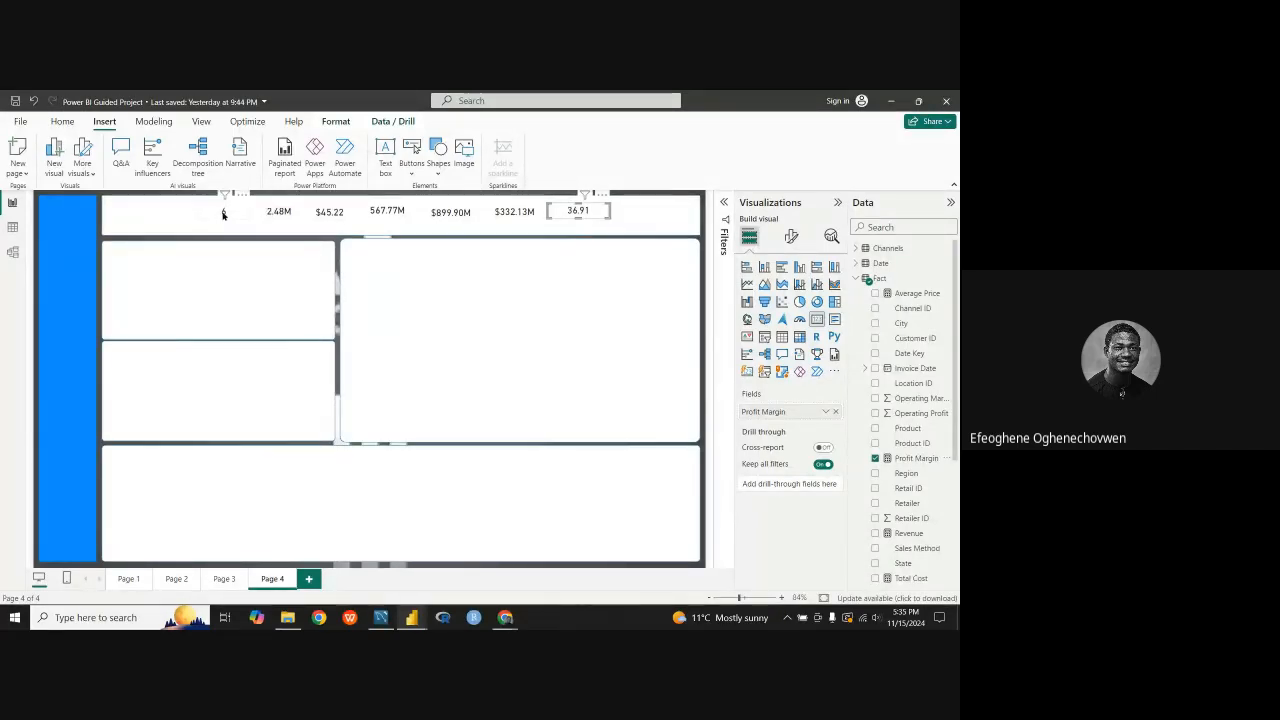
pyautogui.click(114, 209)
pyautogui.click(226, 274)
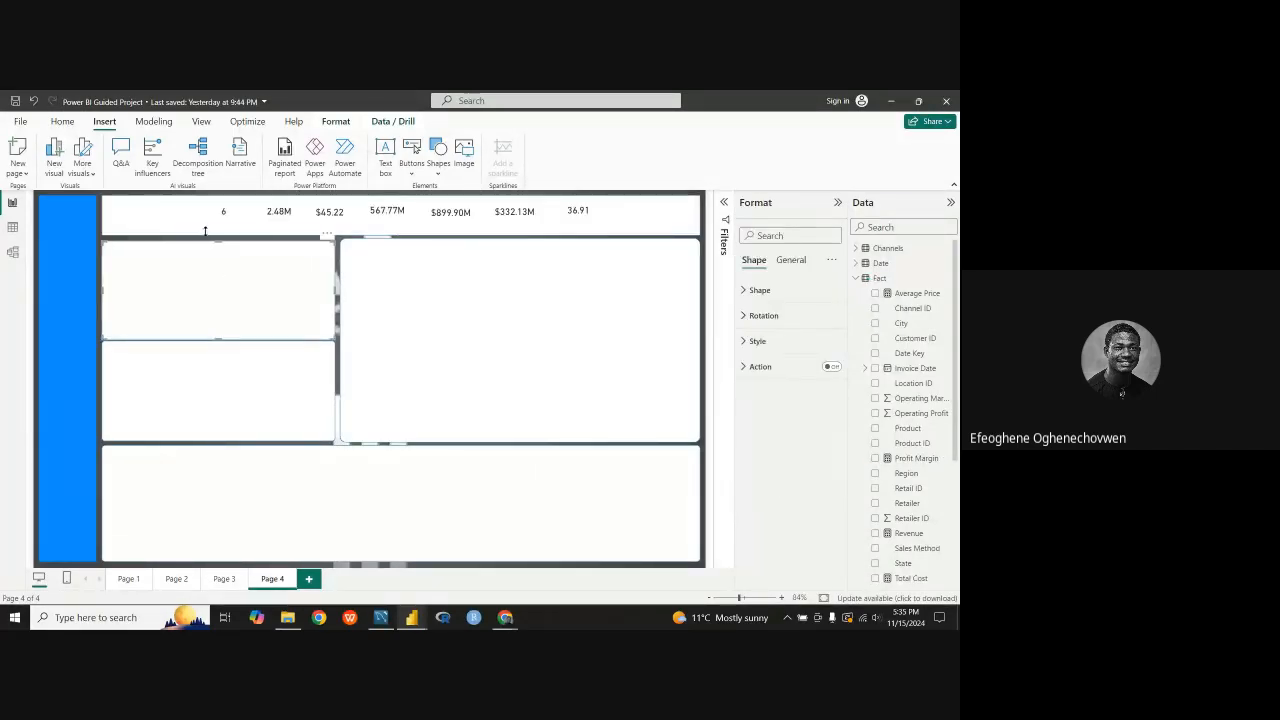
pyautogui.click(133, 213)
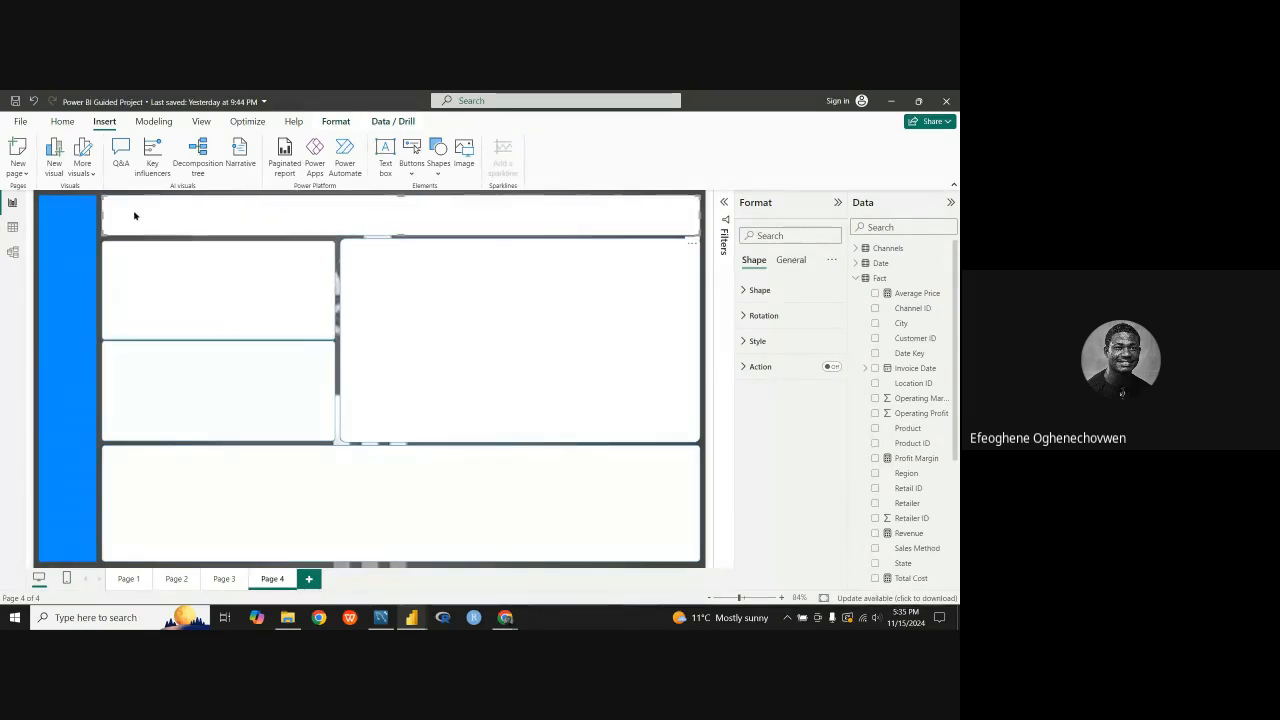
pyautogui.click(165, 269)
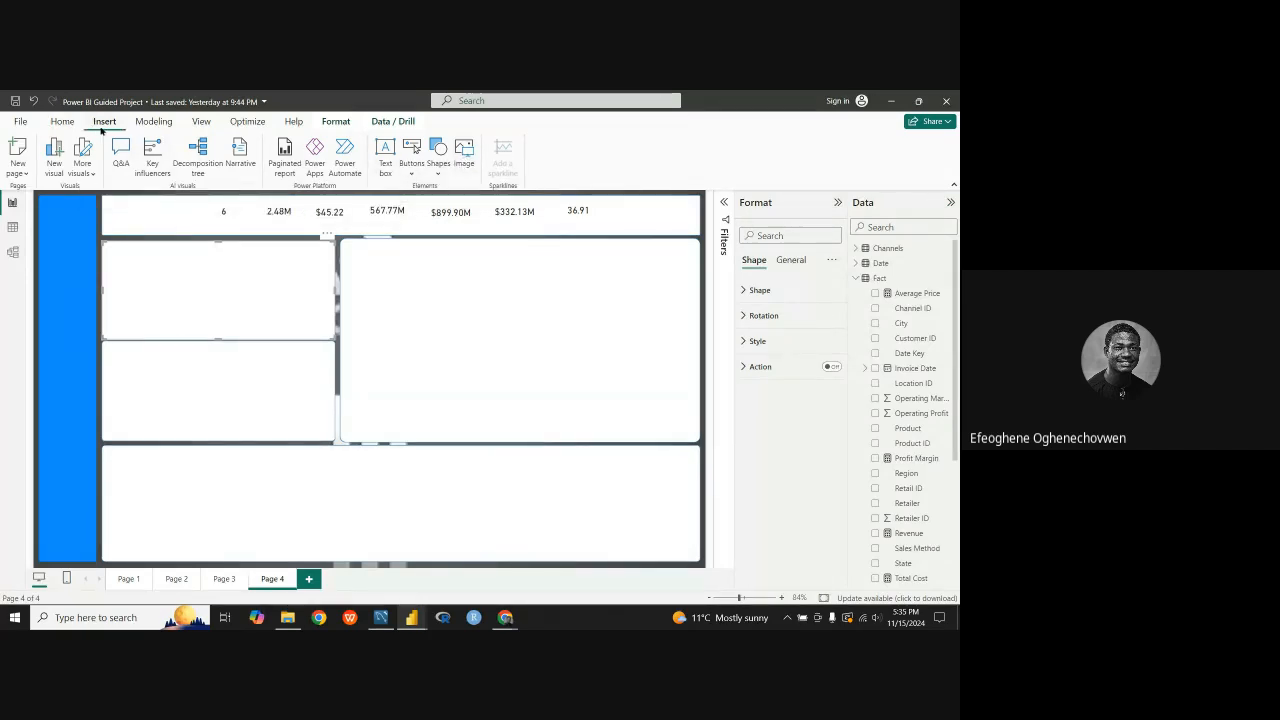
# Step: Insert the Adi picture from the Tefem folder as the adidas logo on the page
pyautogui.click(64, 122)
pyautogui.click(104, 121)
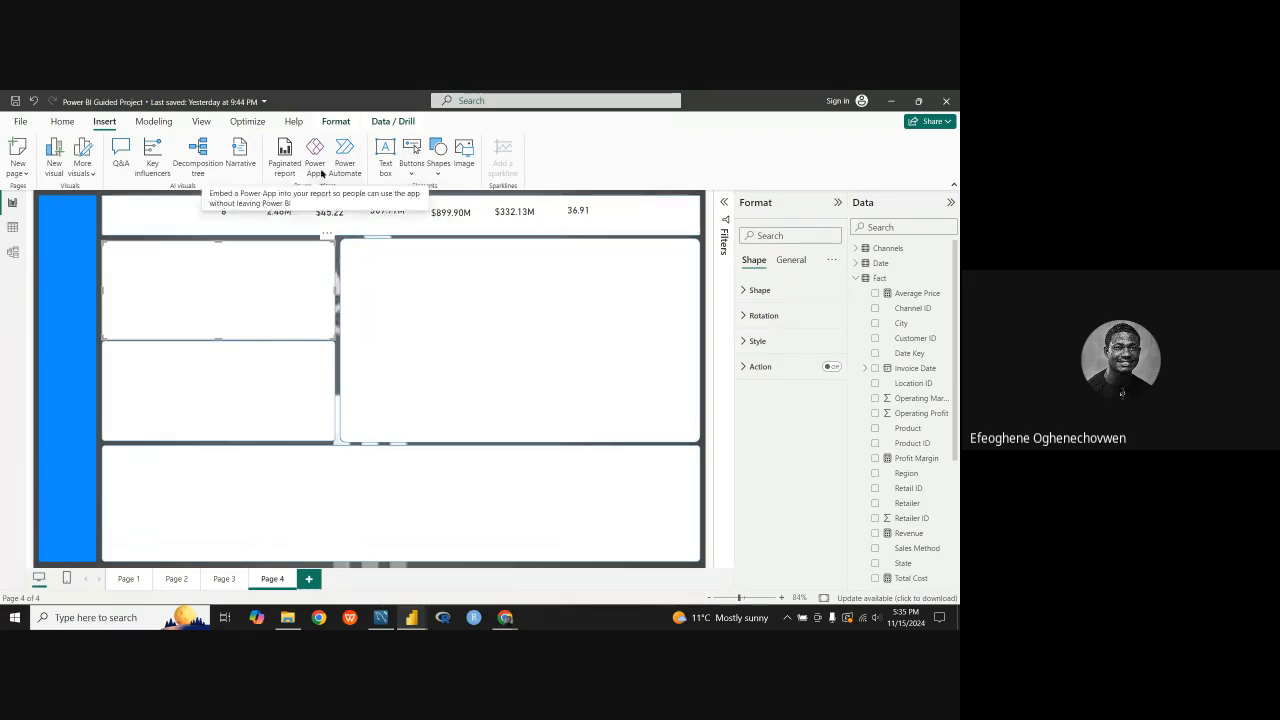
pyautogui.click(464, 150)
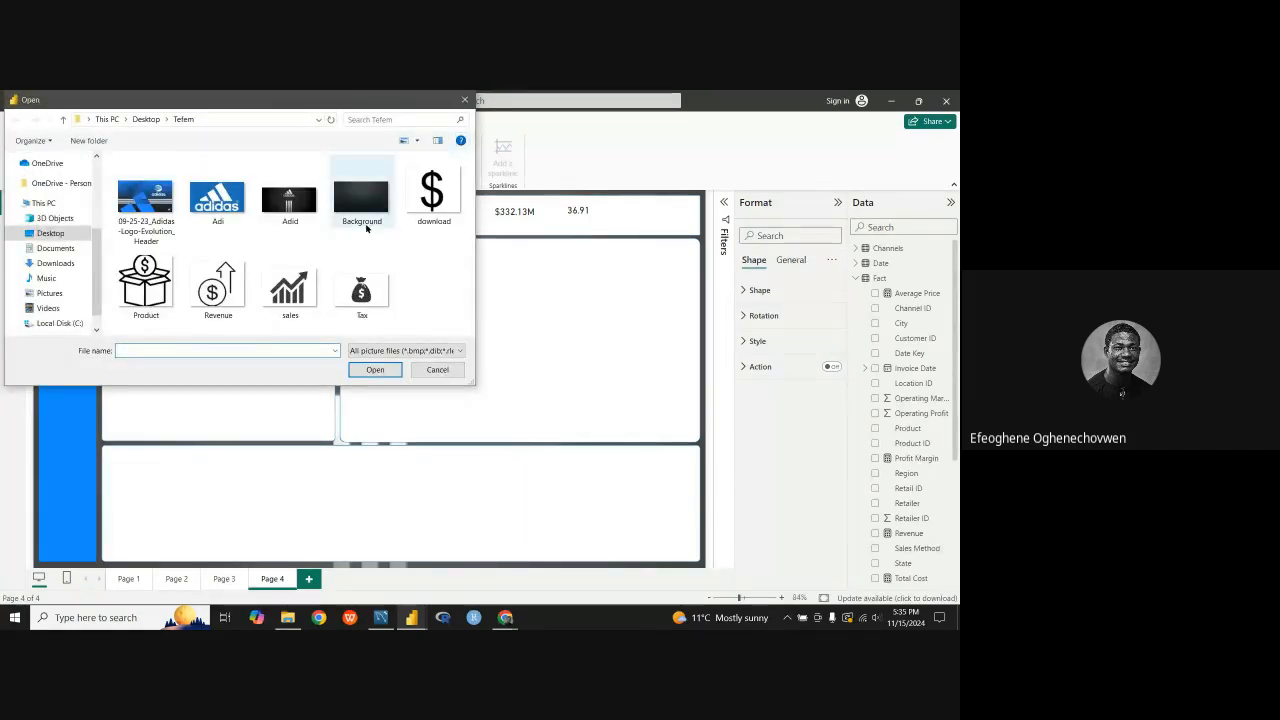
pyautogui.click(218, 205)
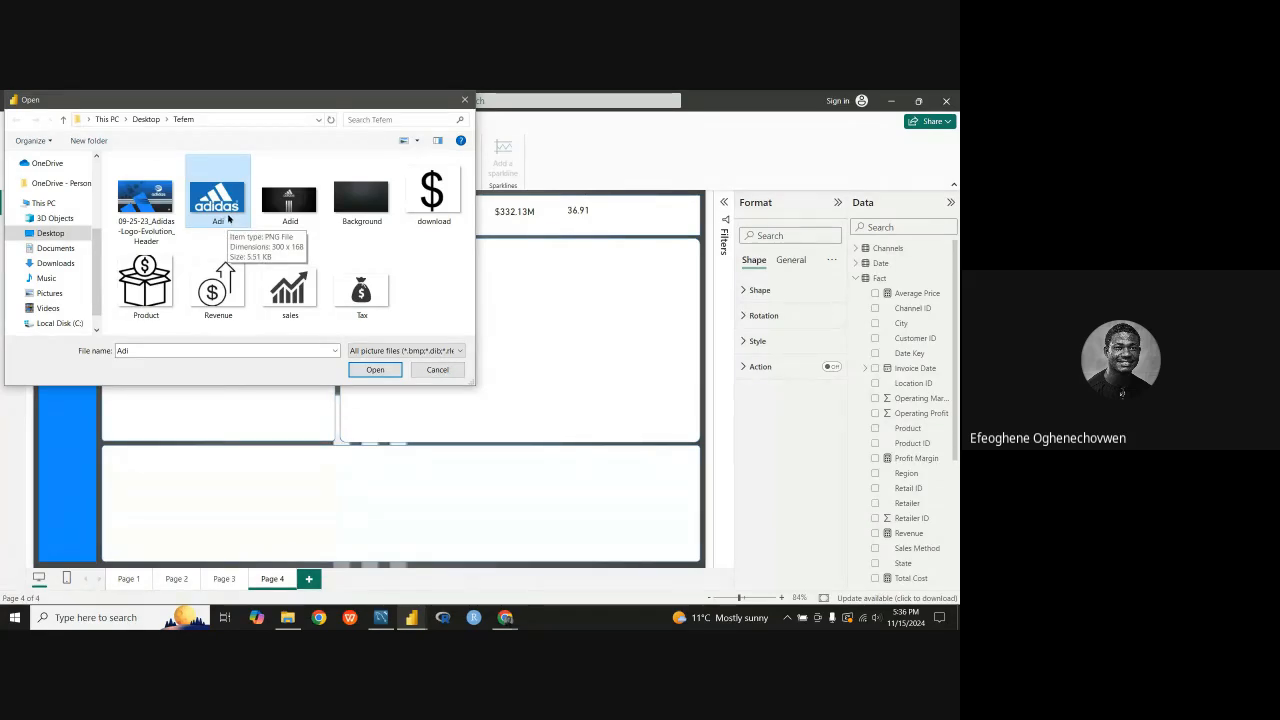
pyautogui.click(374, 369)
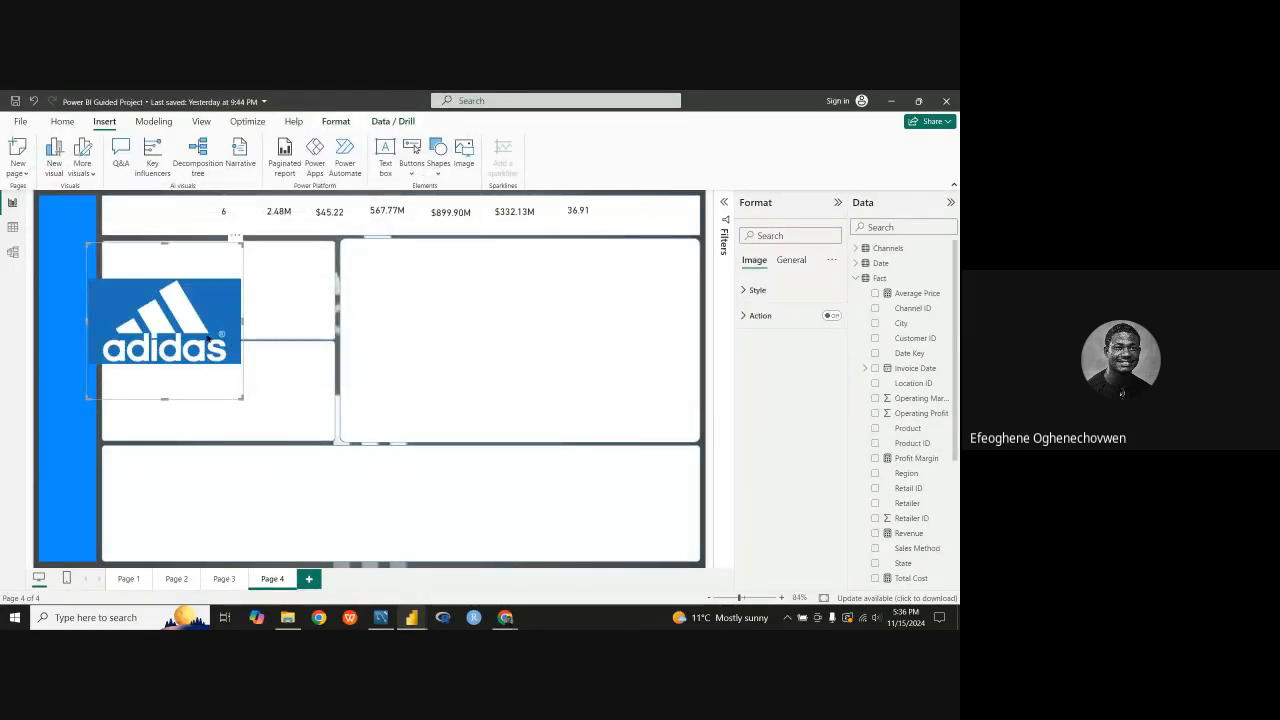
# Step: Shrink the adidas logo to the width of the blue side panel and place it at the panel's upper end
pyautogui.moveTo(209, 340); pyautogui.dragTo(212, 288)
pyautogui.moveTo(168, 352); pyautogui.dragTo(176, 287)
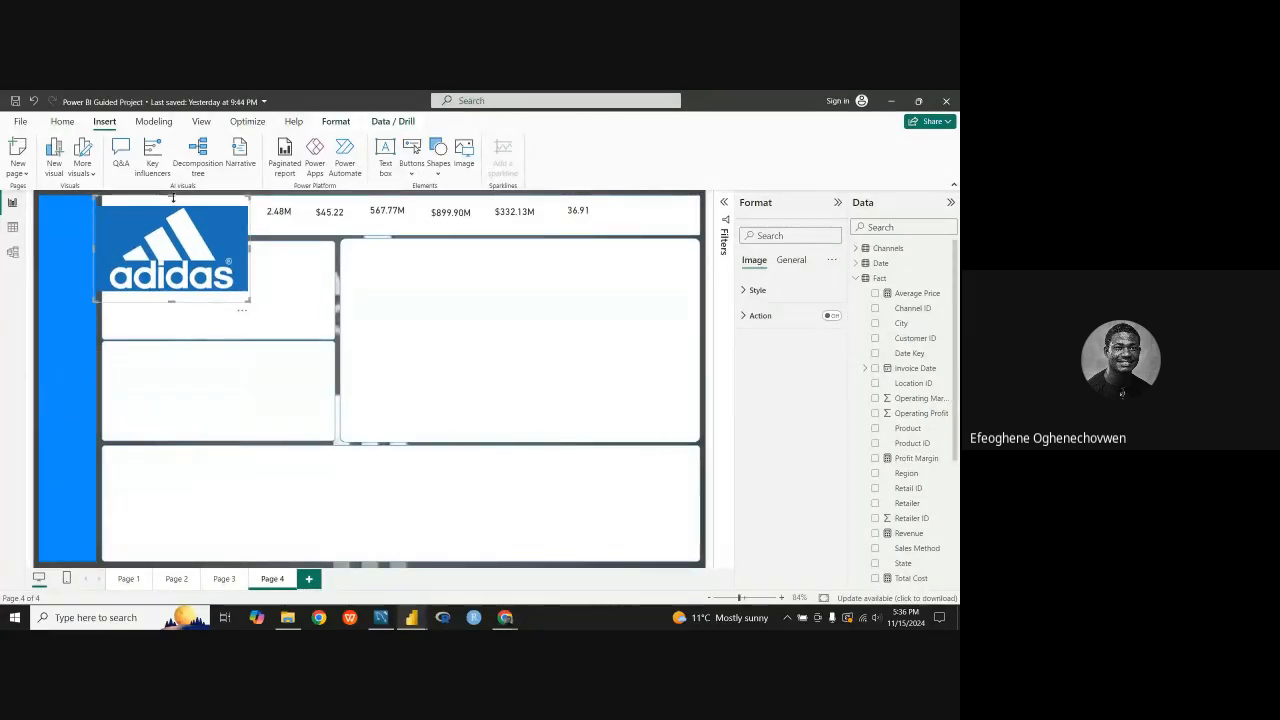
pyautogui.moveTo(167, 198); pyautogui.dragTo(113, 256)
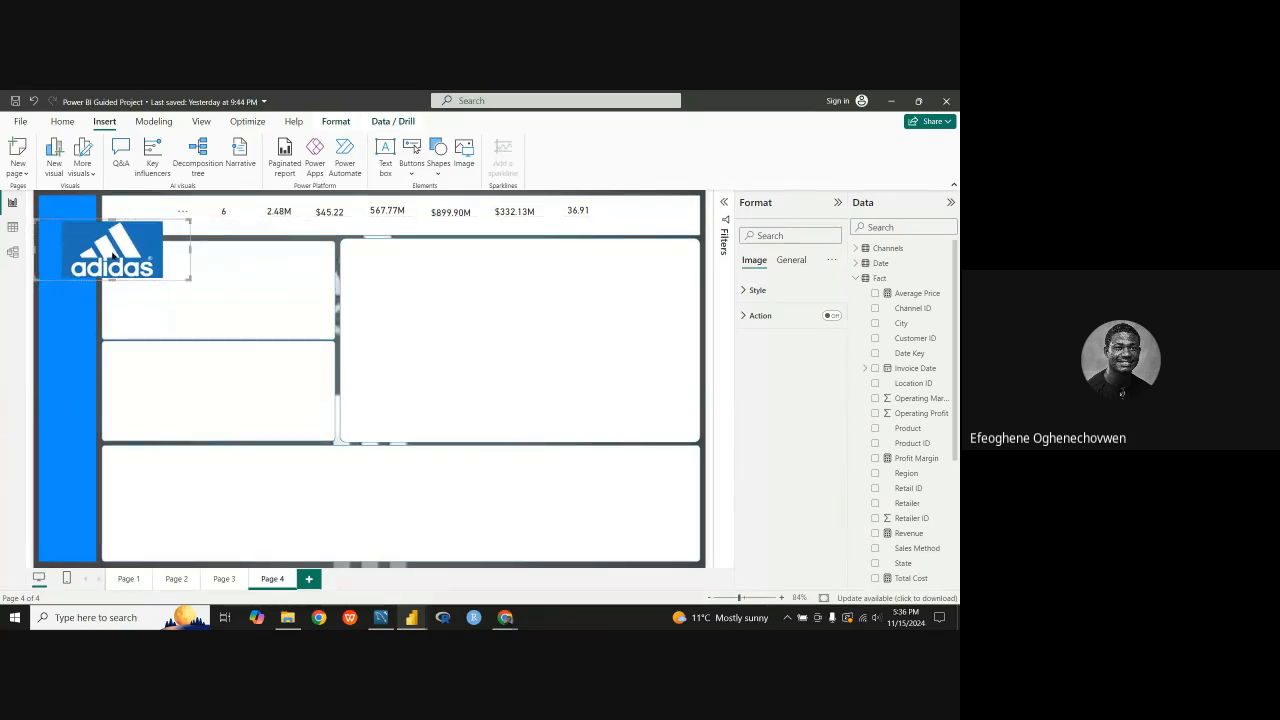
pyautogui.moveTo(190, 248); pyautogui.dragTo(64, 218)
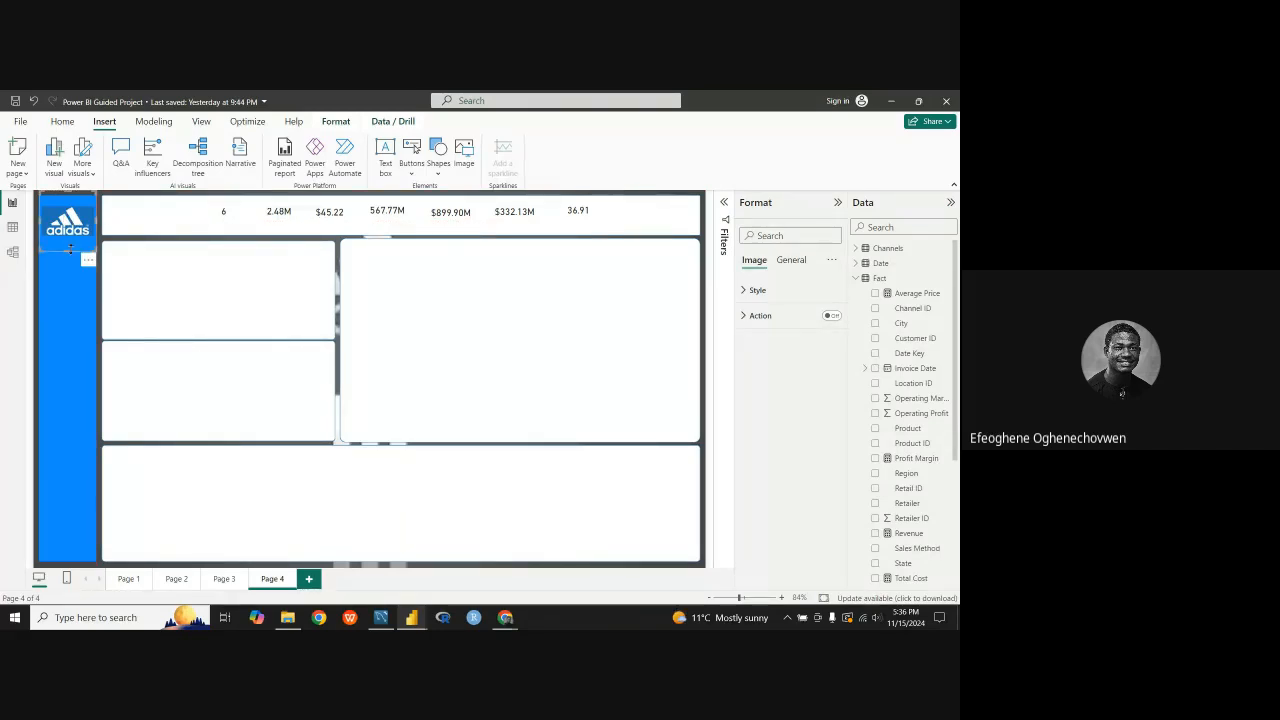
pyautogui.moveTo(70, 248); pyautogui.dragTo(68, 243)
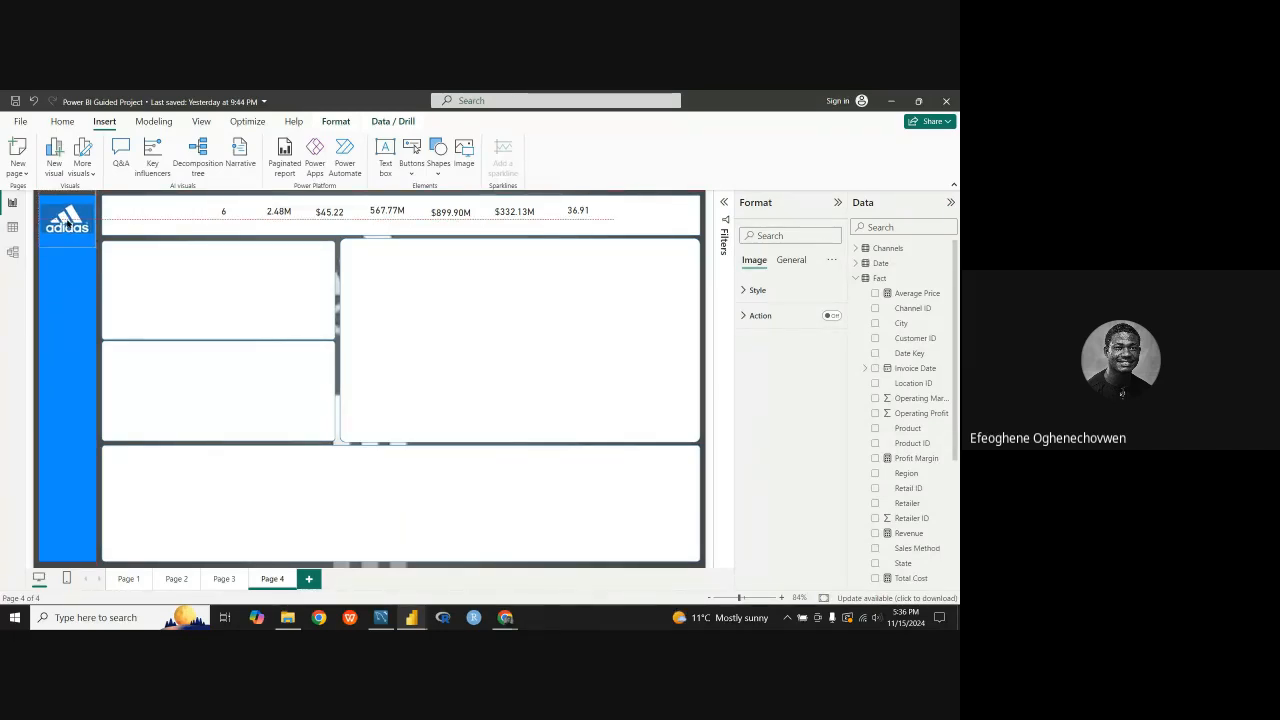
pyautogui.click(152, 221)
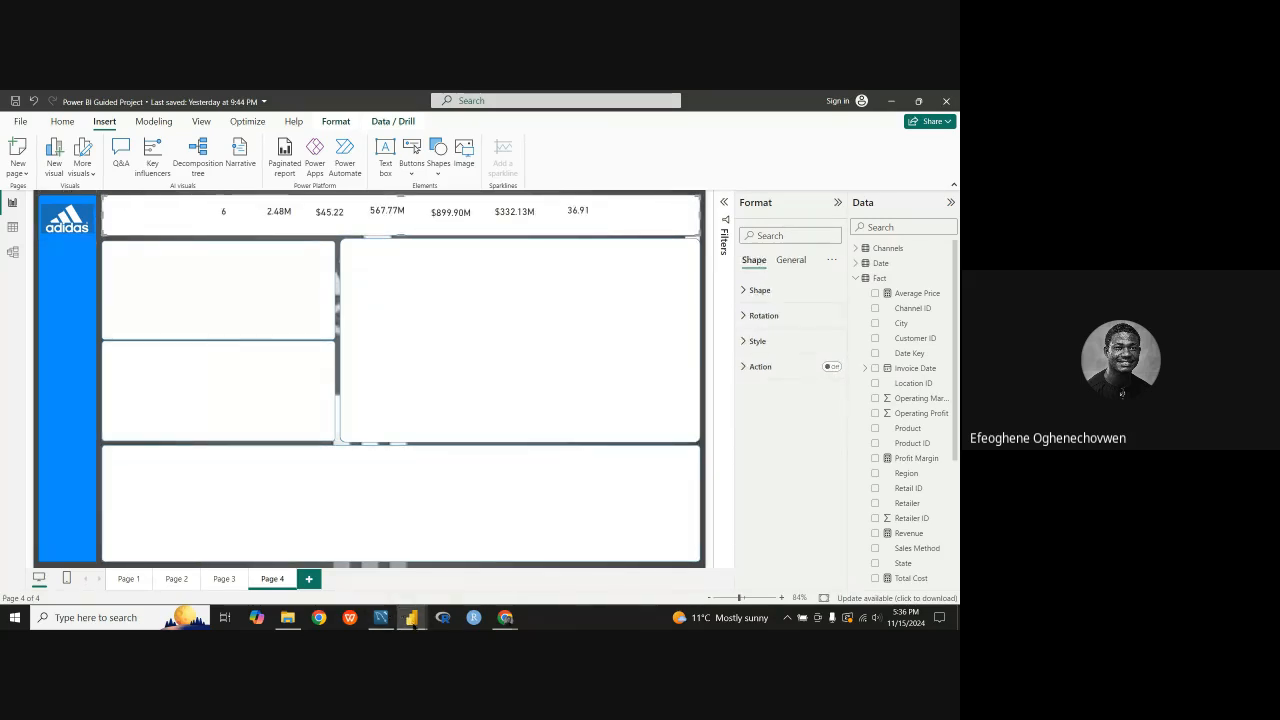
# Step: Check the finished Adidas report for reference, return to the guided project and insert a text box reduced to fit the upper-left white panel
pyautogui.moveTo(412, 617)
pyautogui.click(468, 567)
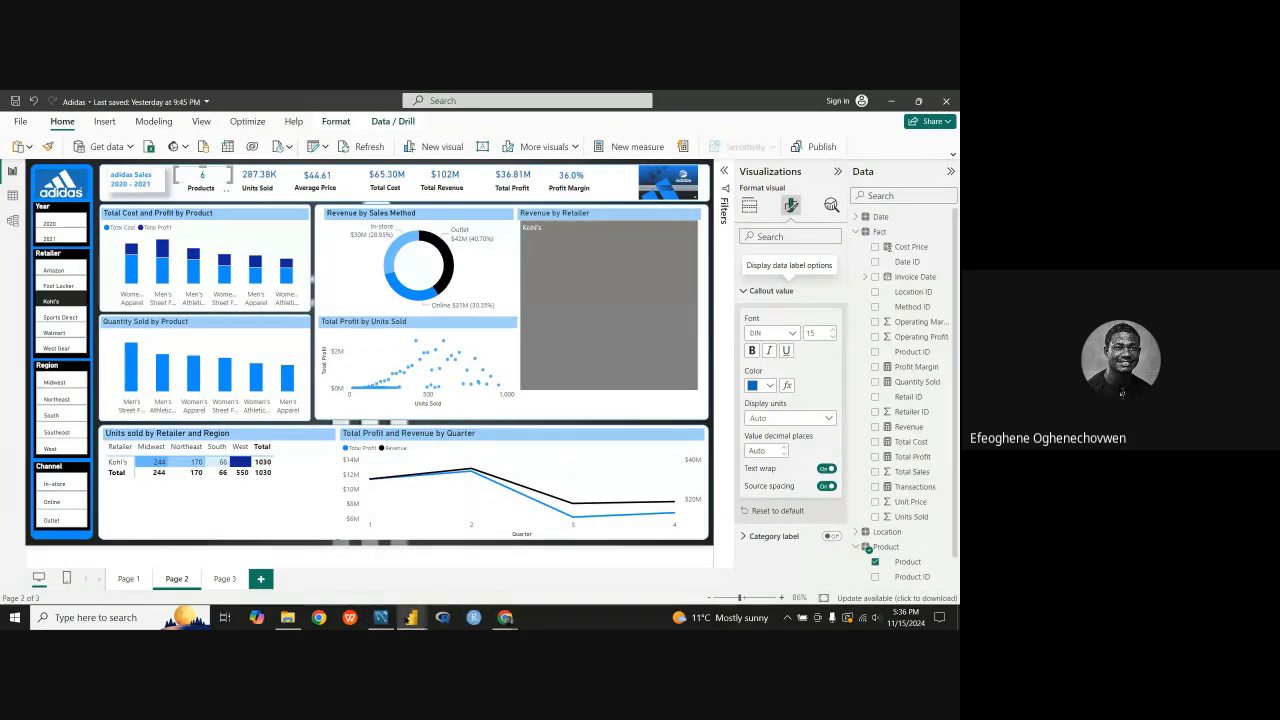
pyautogui.moveTo(411, 617)
pyautogui.click(340, 566)
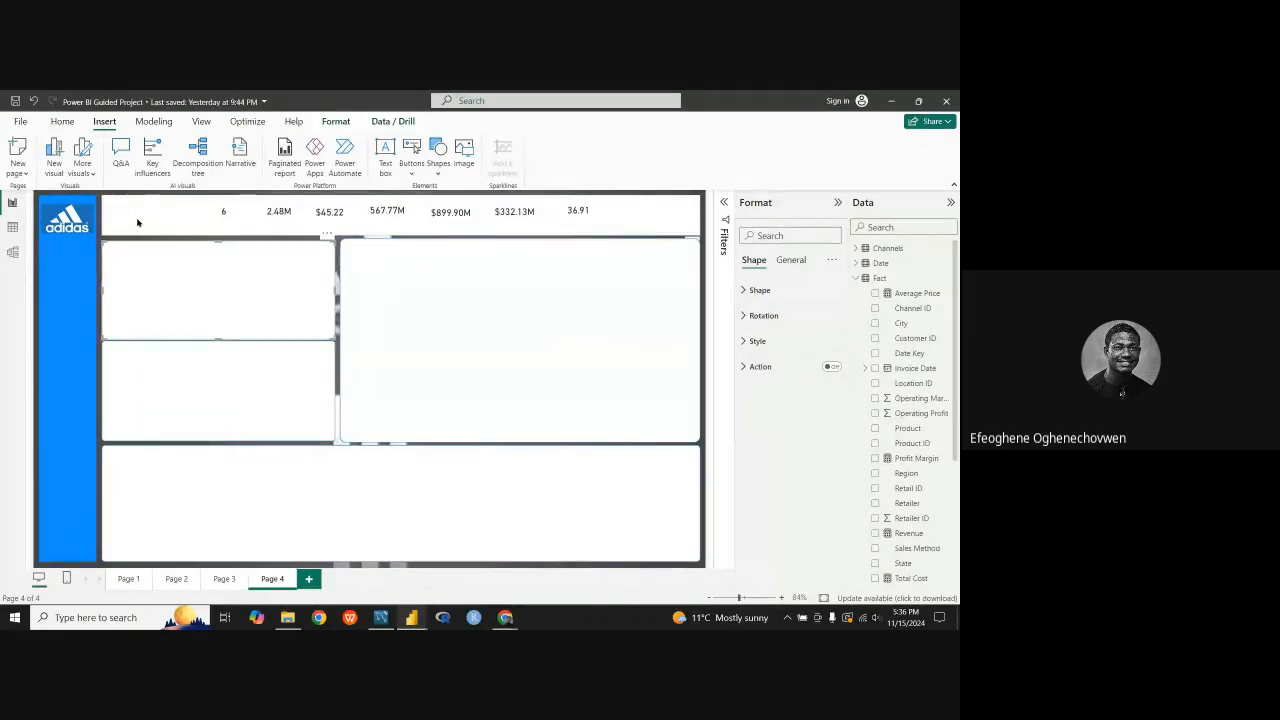
pyautogui.click(385, 152)
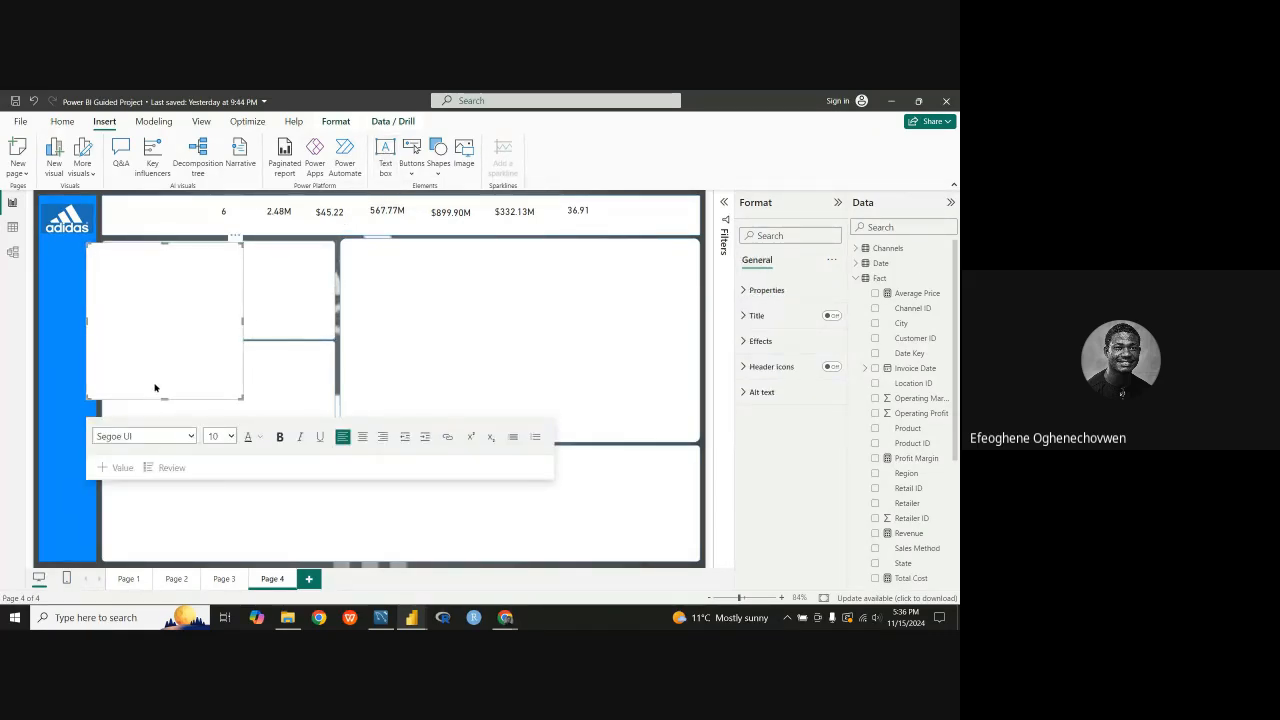
pyautogui.moveTo(163, 400); pyautogui.dragTo(165, 330)
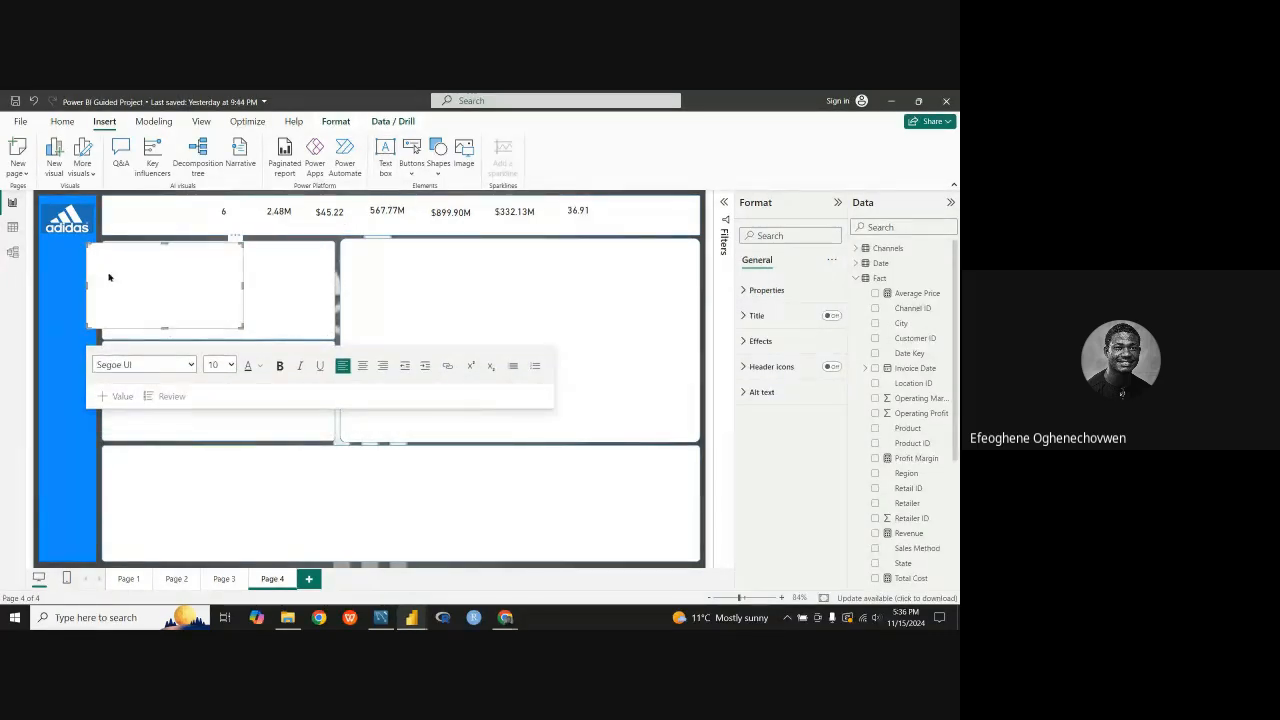
pyautogui.moveTo(87, 285); pyautogui.dragTo(154, 285)
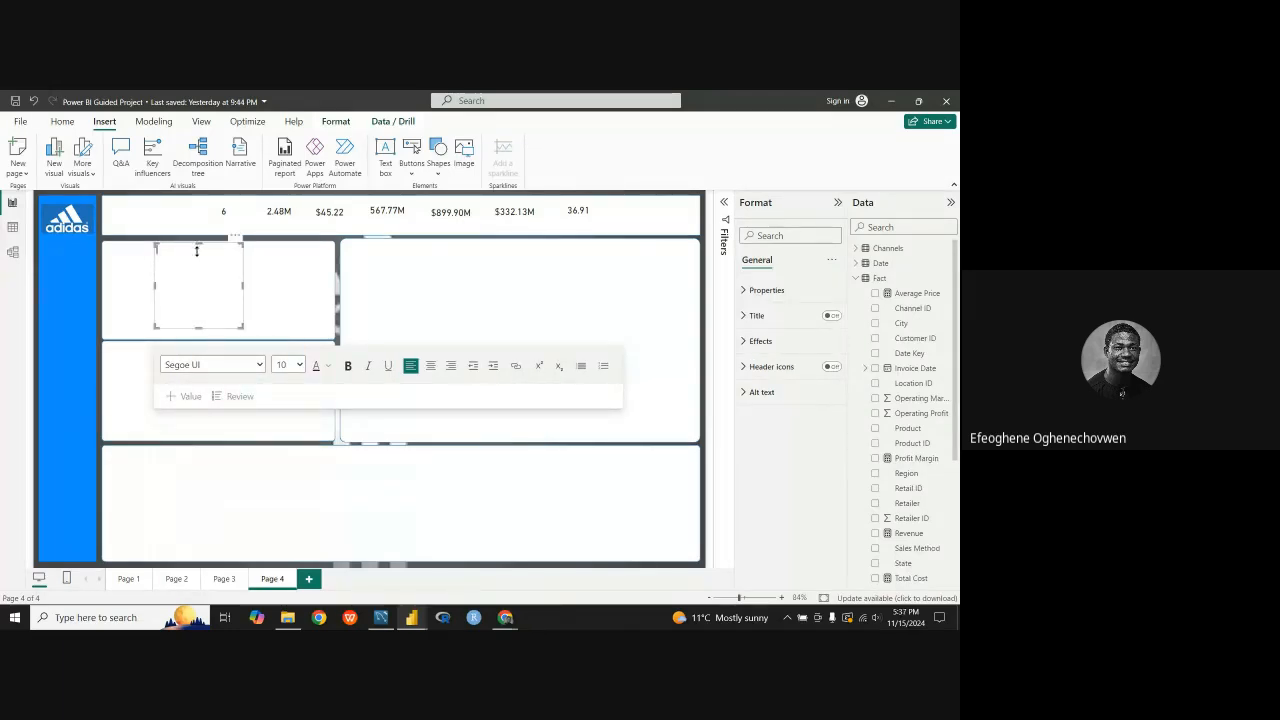
pyautogui.moveTo(198, 243); pyautogui.dragTo(198, 268)
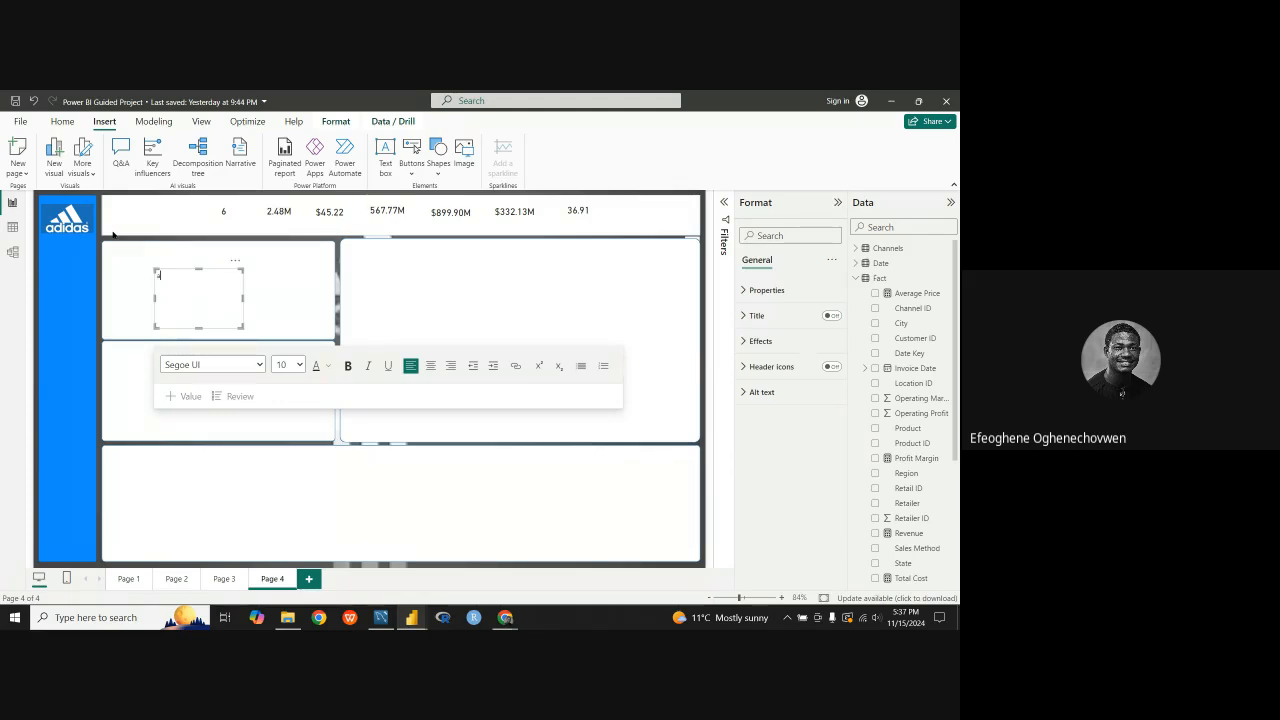
# Step: Enter "adidas sales" and "2020-2021" on two lines in the new text box
pyautogui.write('as sales')
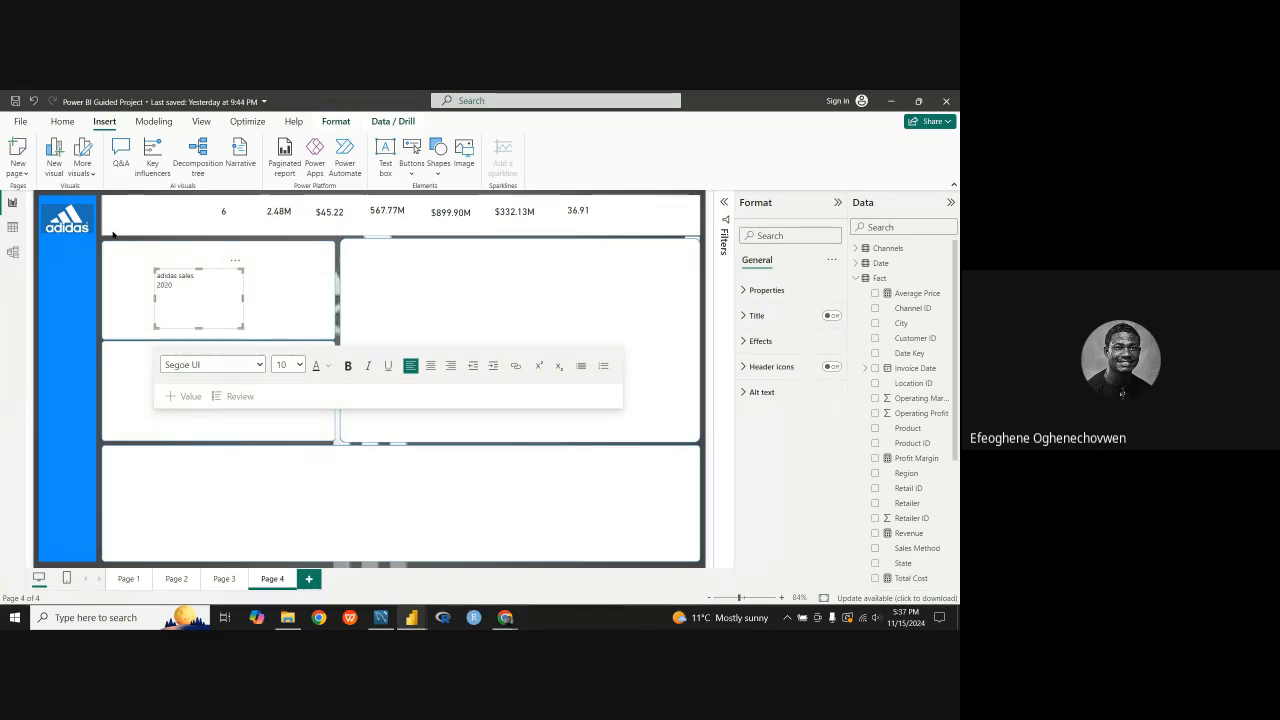
pyautogui.write('-2021')
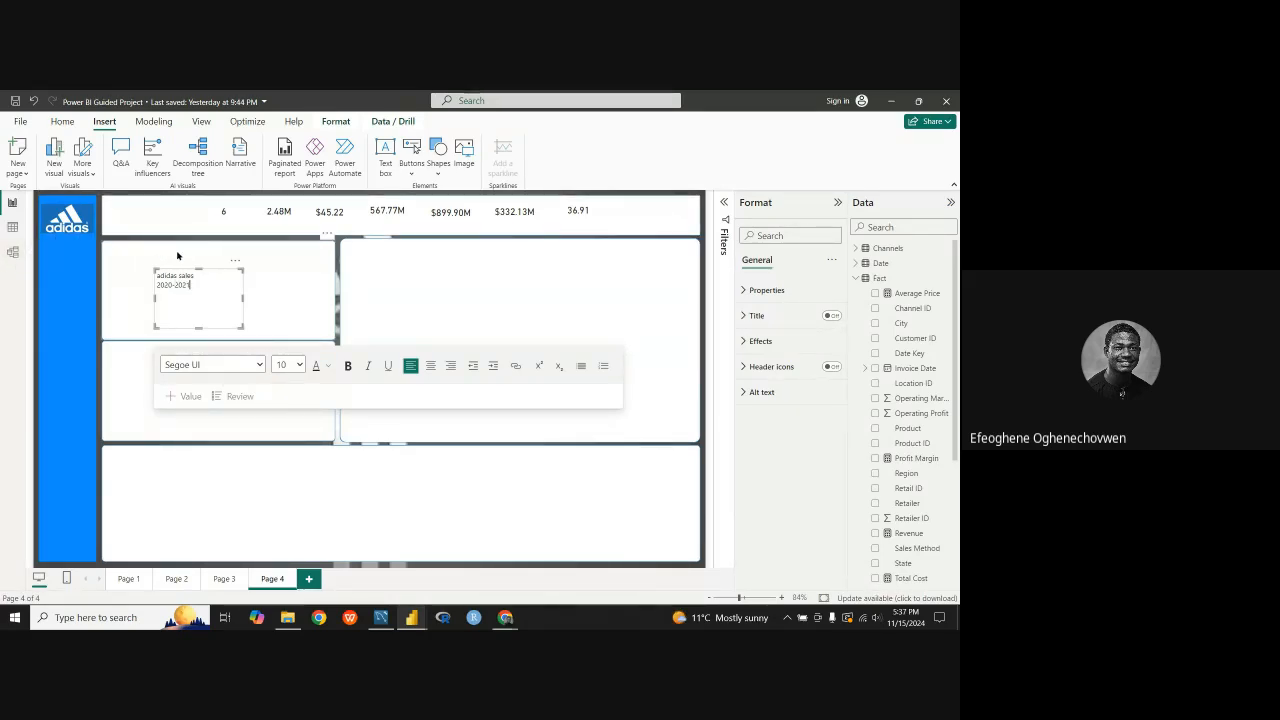
# Step: Narrow the adidas sales text box around its text and move it into the header beside the logo
pyautogui.moveTo(242, 297); pyautogui.dragTo(185, 300)
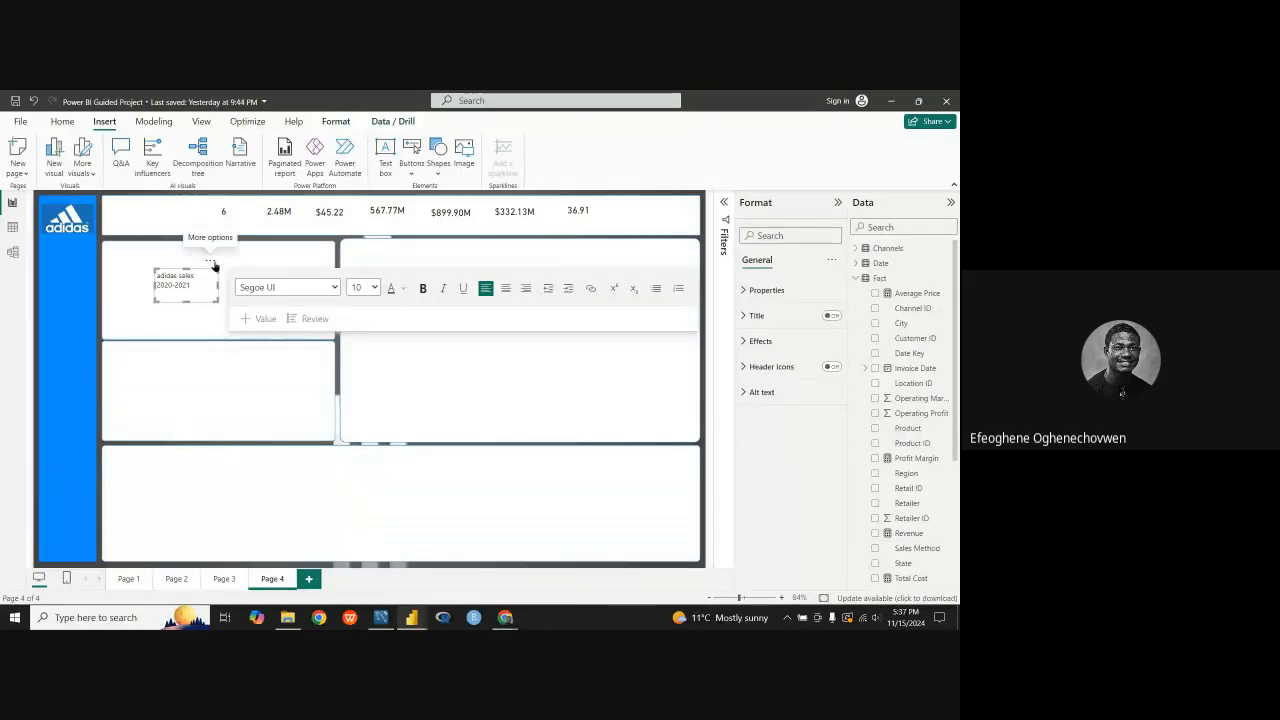
pyautogui.moveTo(210, 265); pyautogui.dragTo(158, 210)
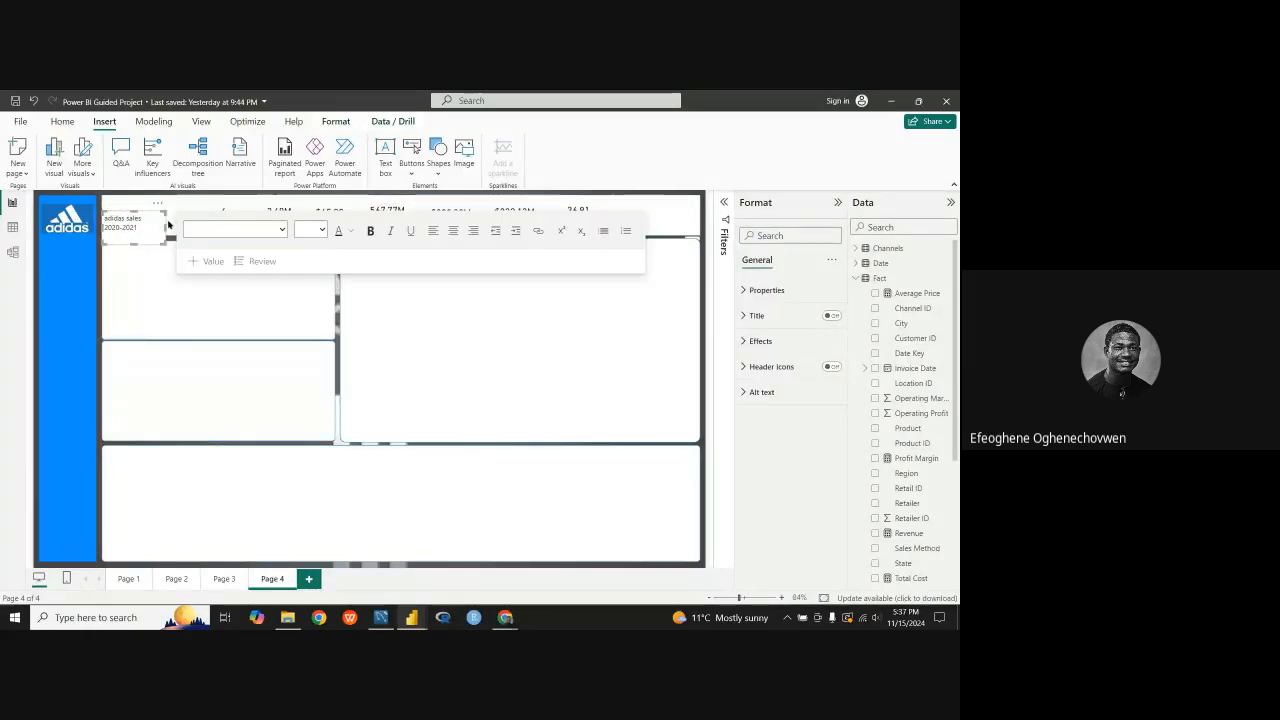
pyautogui.click(150, 219)
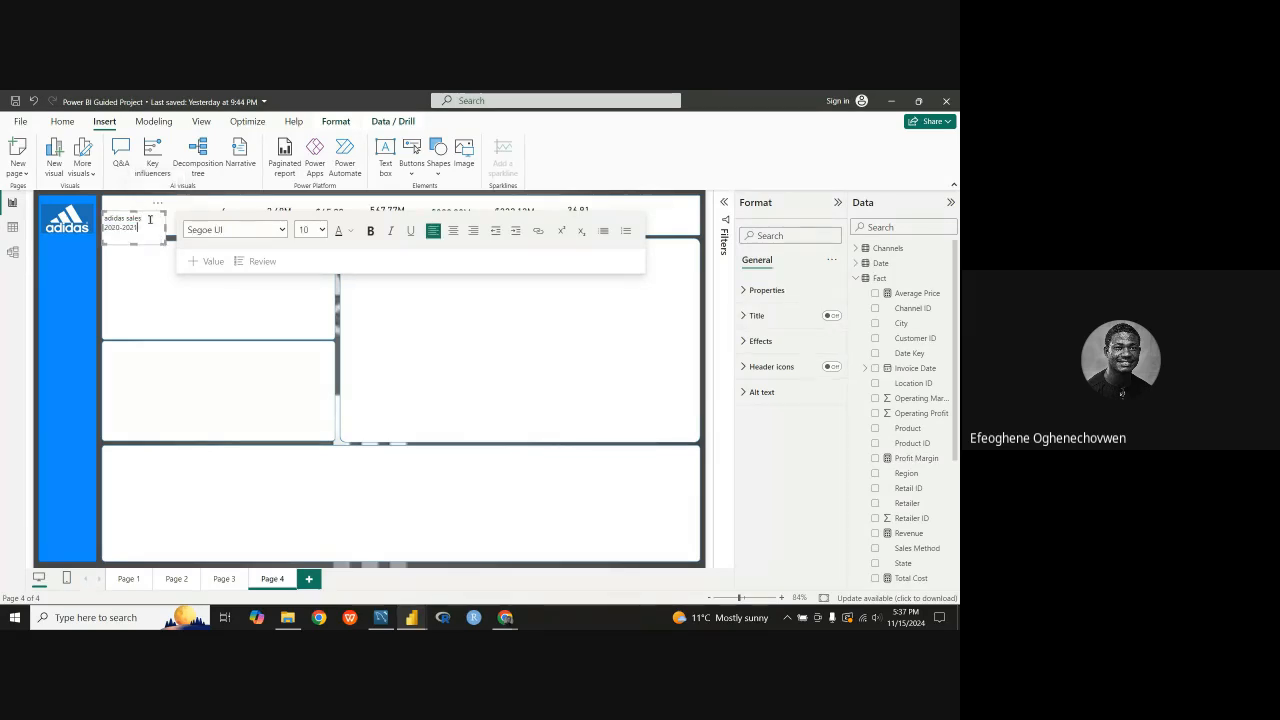
pyautogui.click(170, 194)
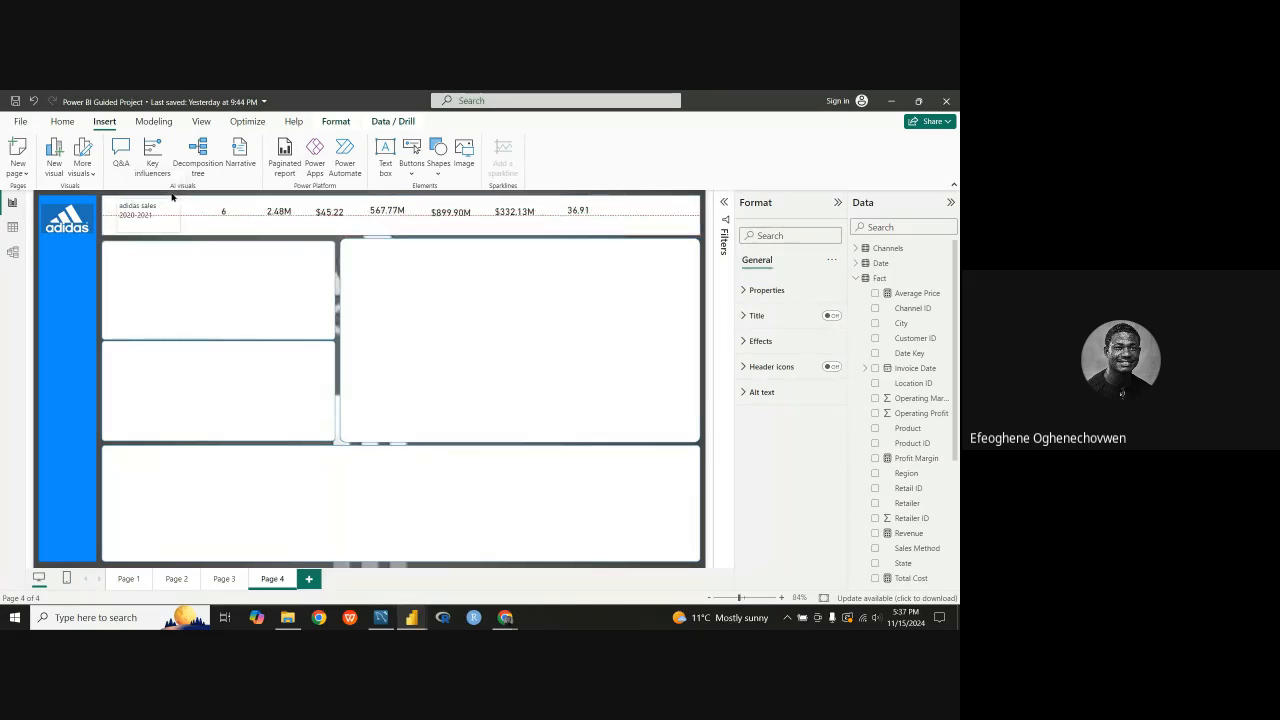
pyautogui.moveTo(168, 198); pyautogui.dragTo(166, 196)
pyautogui.click(163, 203)
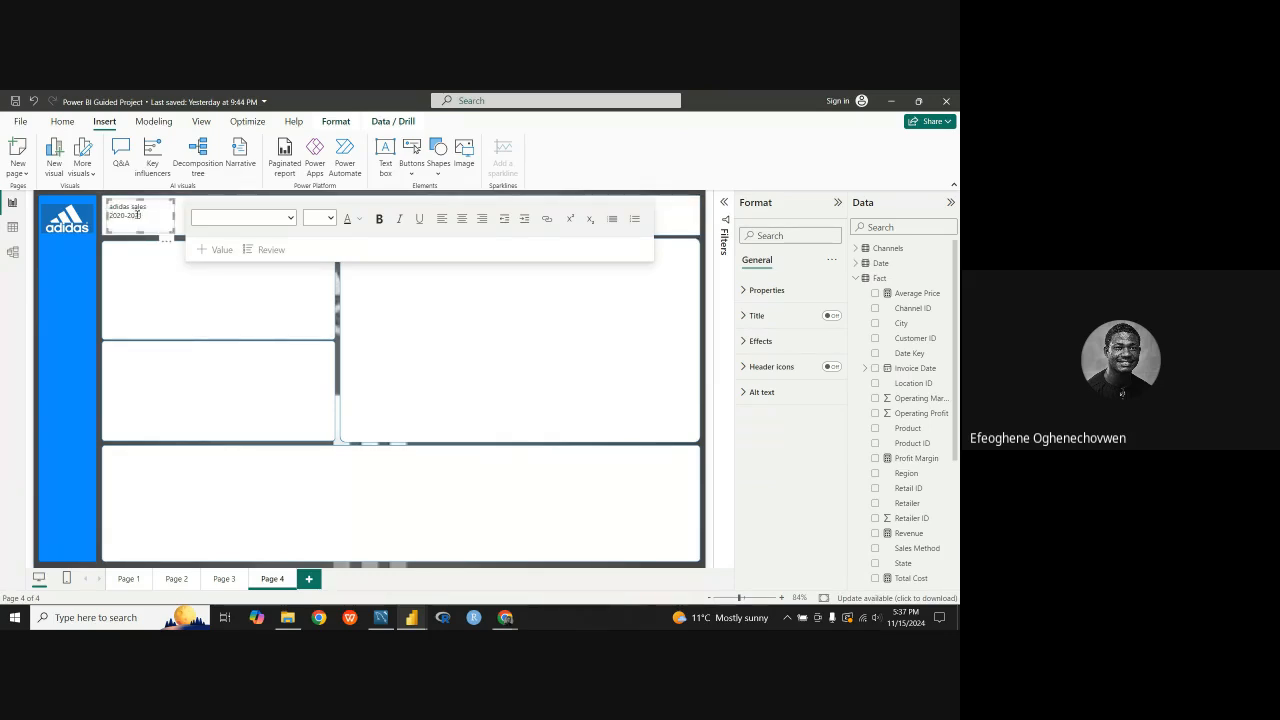
pyautogui.click(146, 215)
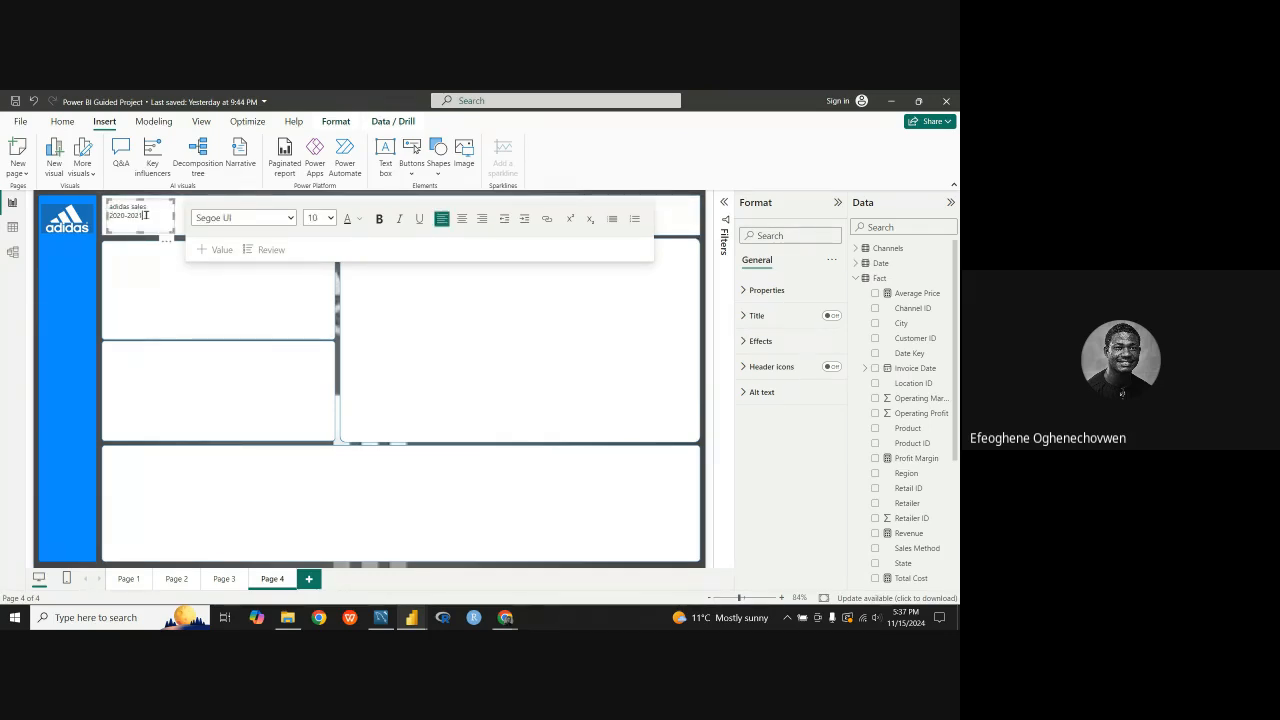
pyautogui.moveTo(125, 215); pyautogui.dragTo(110, 206)
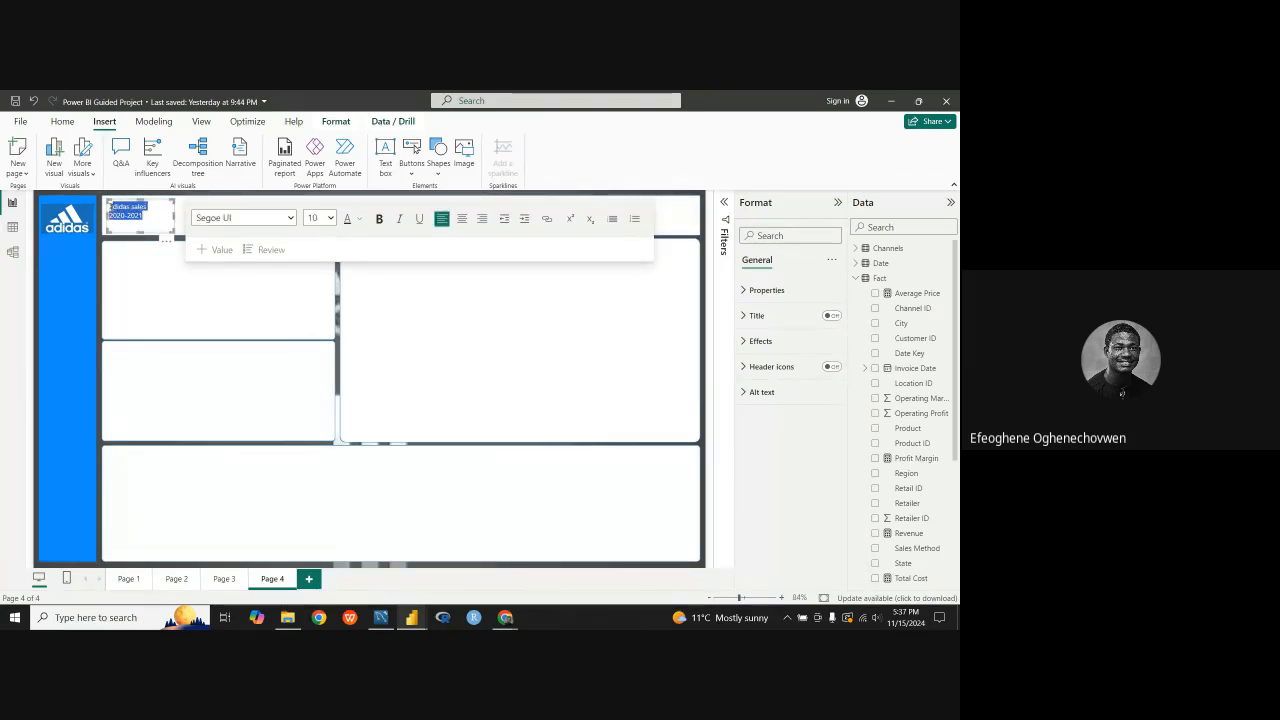
pyautogui.click(171, 214)
pyautogui.click(396, 224)
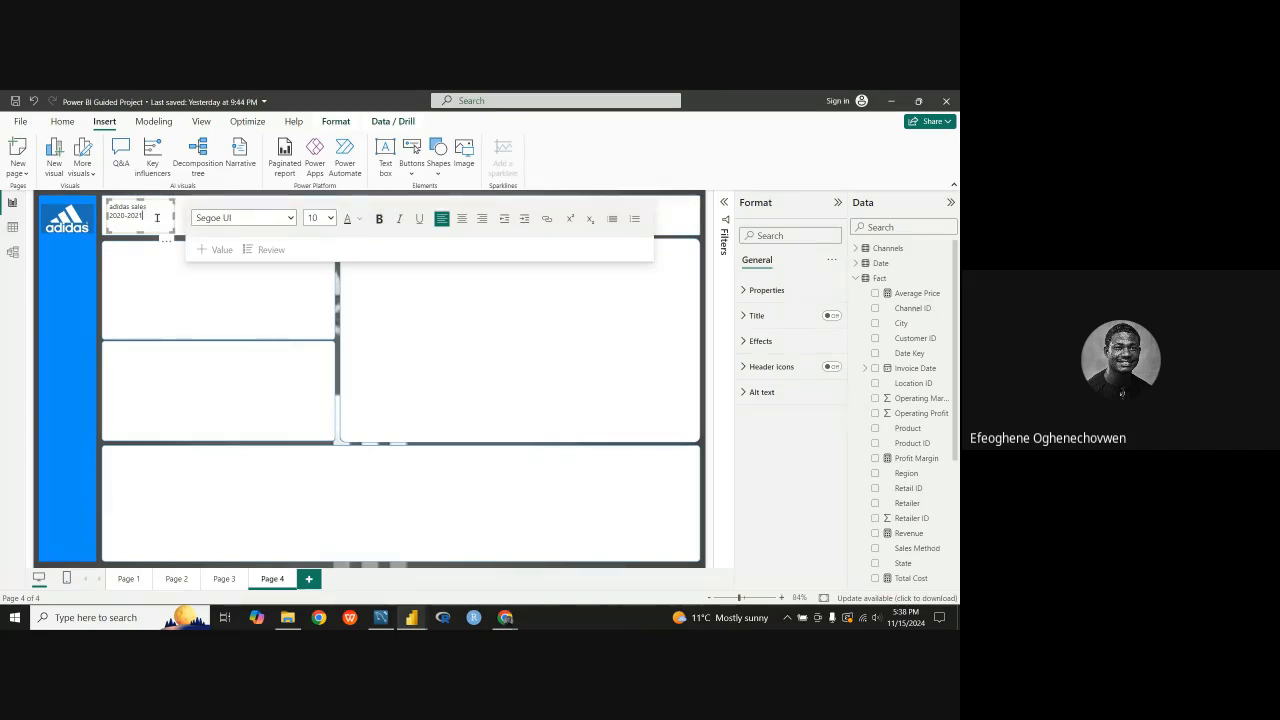
pyautogui.moveTo(156, 217); pyautogui.dragTo(107, 217)
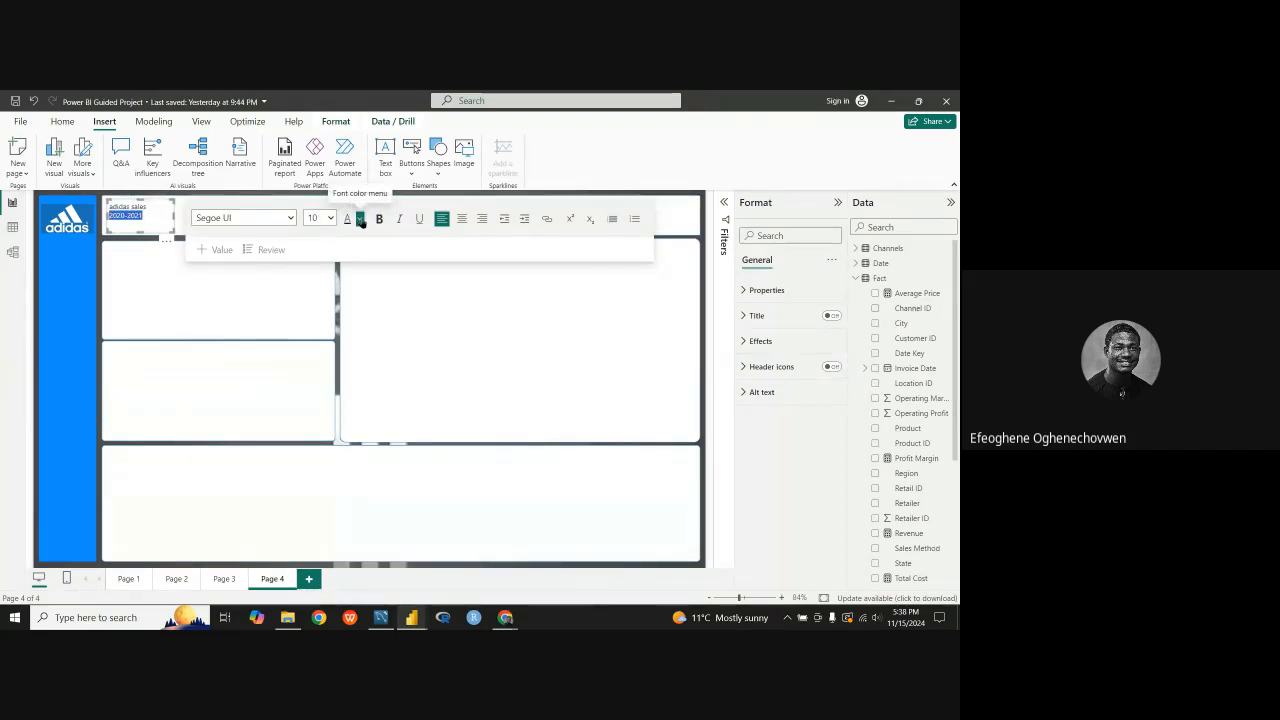
pyautogui.click(156, 248)
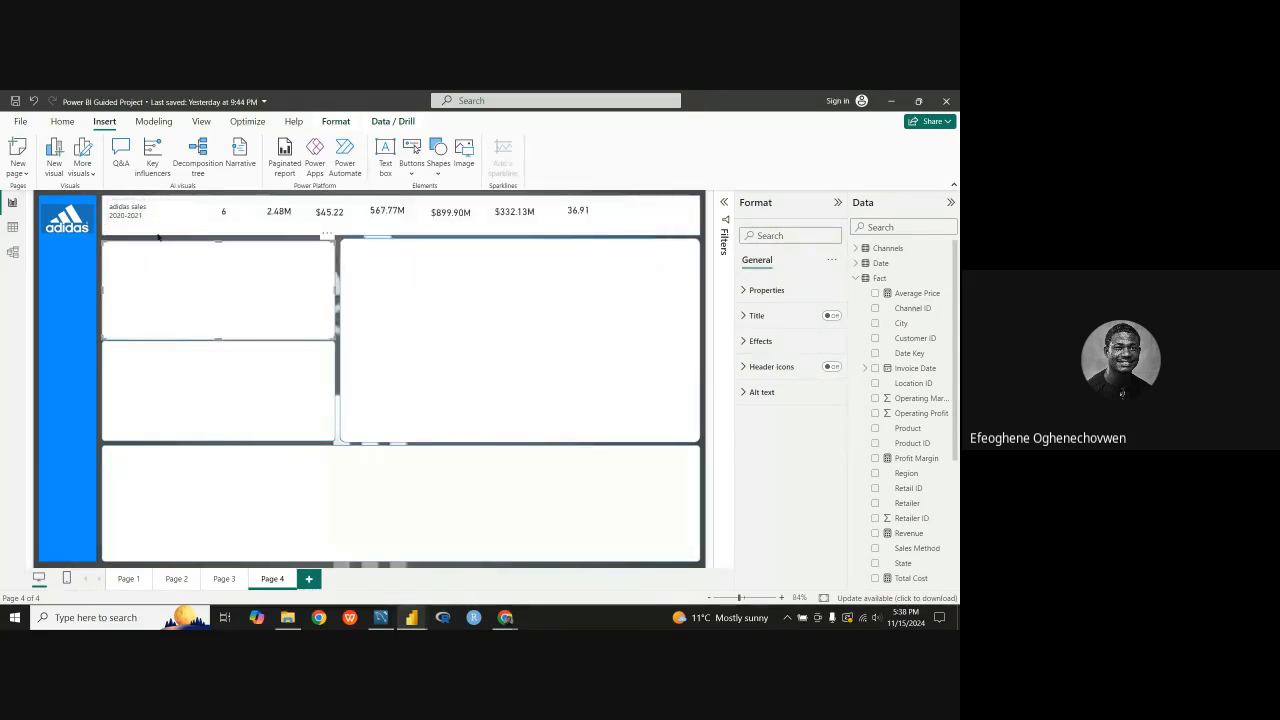
pyautogui.click(156, 228)
pyautogui.click(168, 285)
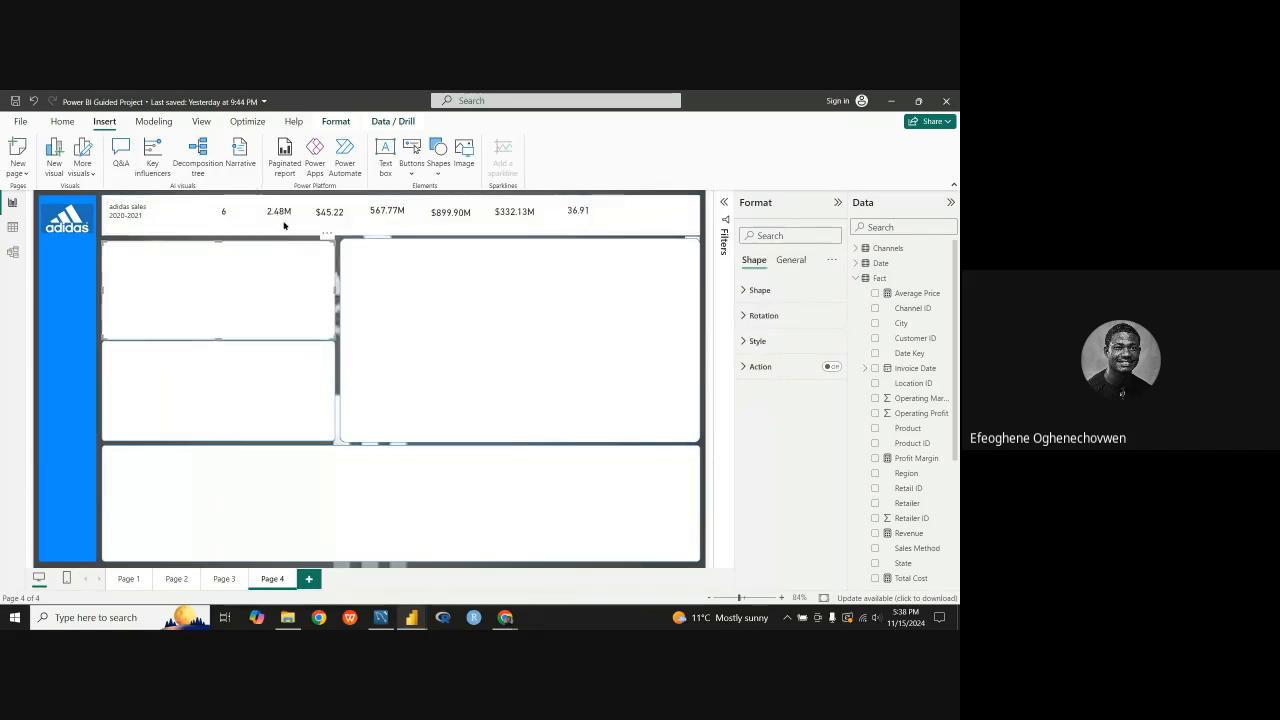
pyautogui.click(159, 214)
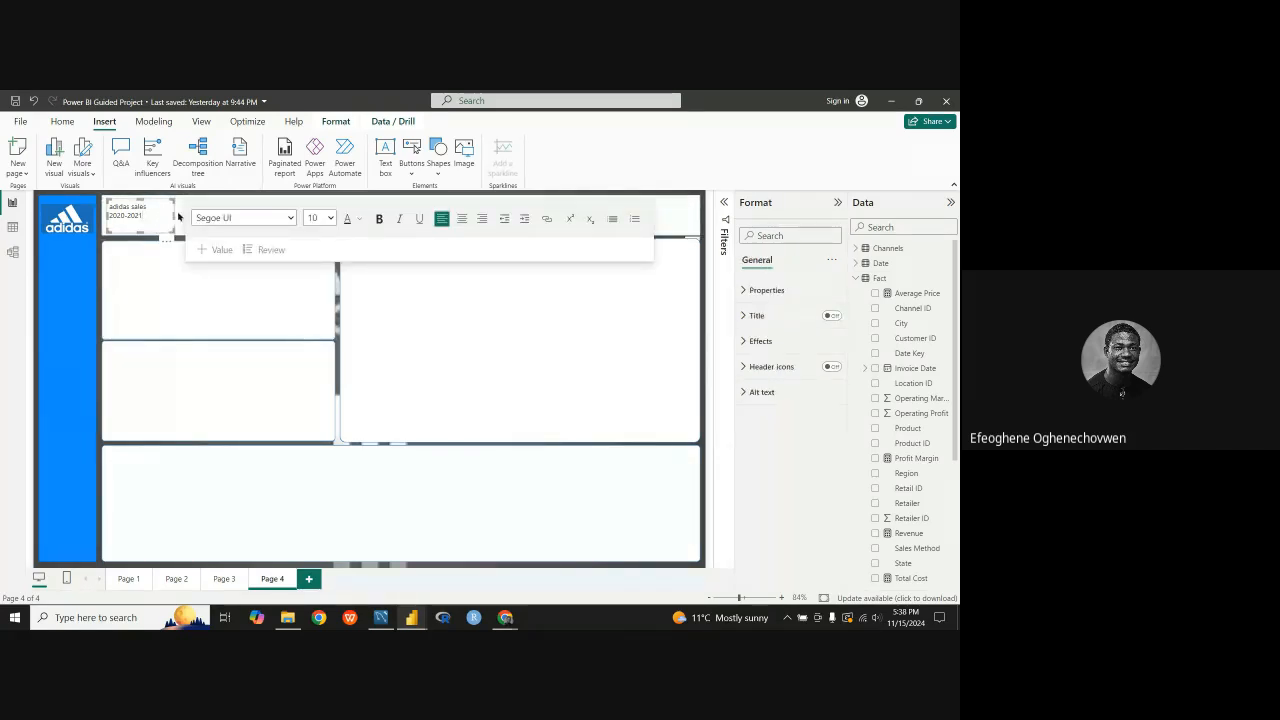
# Step: Narrow the adidas sales text box a little more and settle it in the header beside the logo
pyautogui.moveTo(173, 216); pyautogui.dragTo(163, 214)
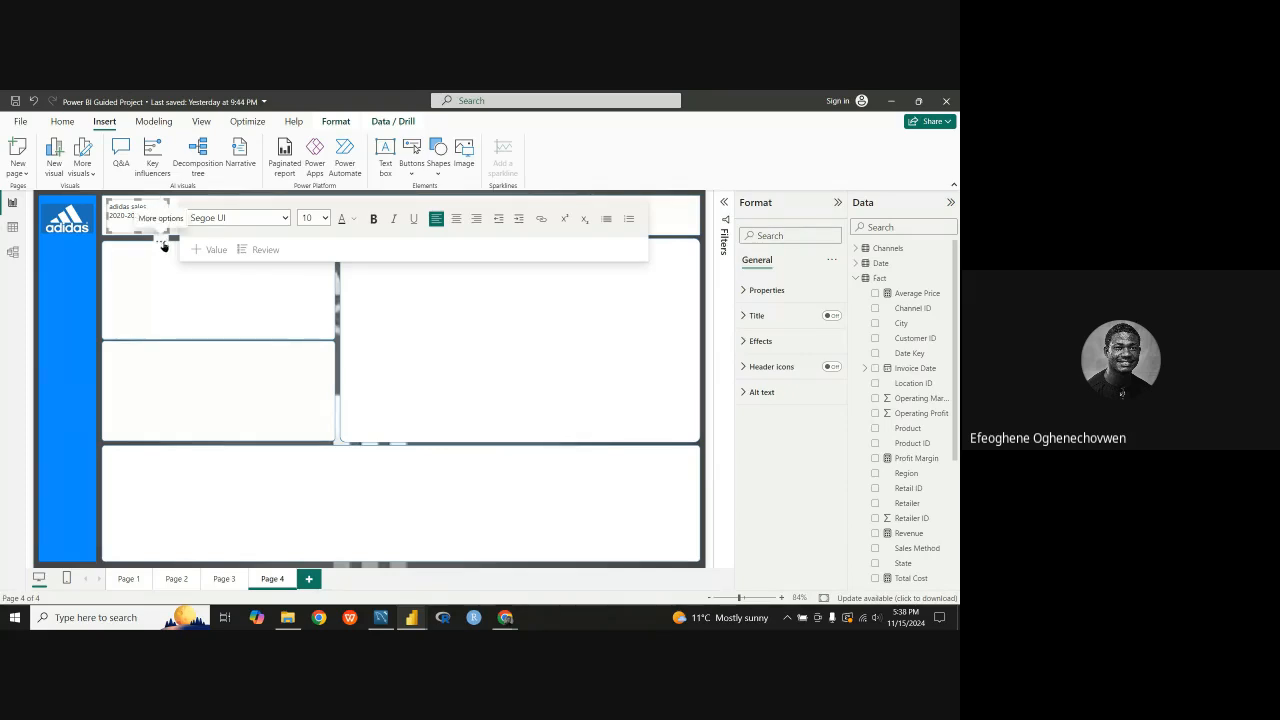
pyautogui.moveTo(165, 244); pyautogui.dragTo(167, 246)
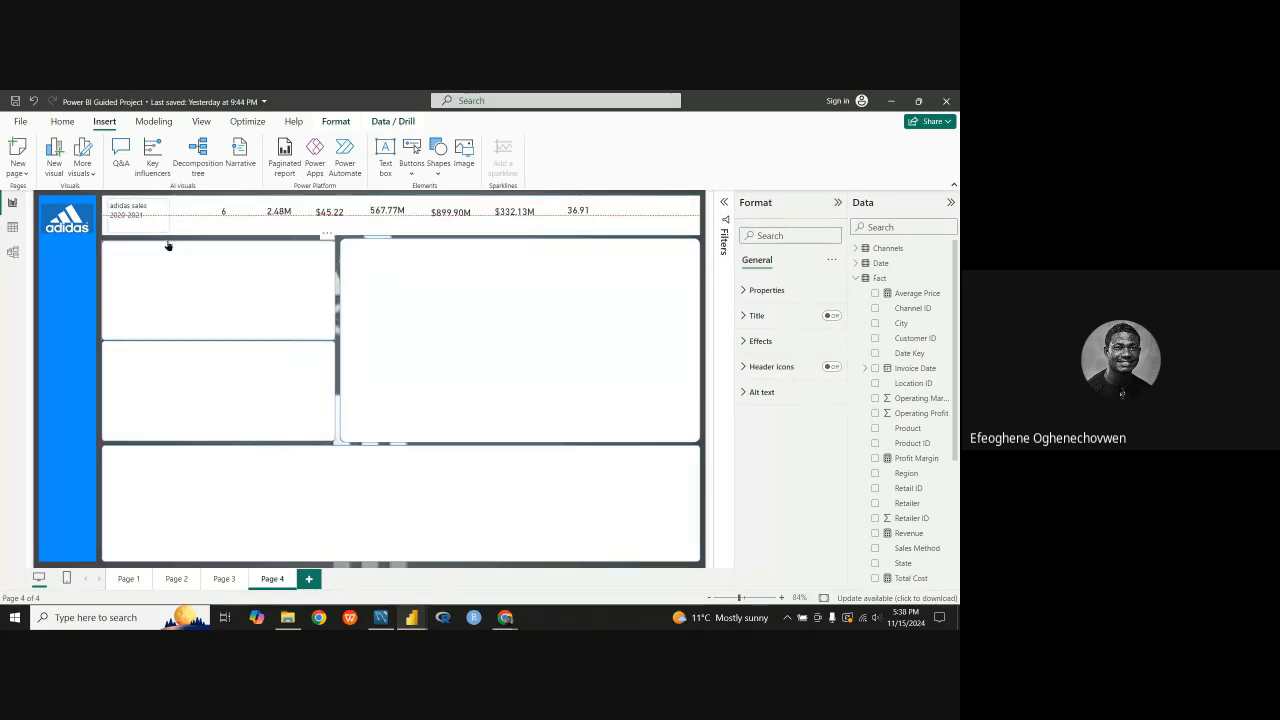
pyautogui.moveTo(168, 246); pyautogui.dragTo(168, 246)
pyautogui.click(232, 287)
pyautogui.click(234, 226)
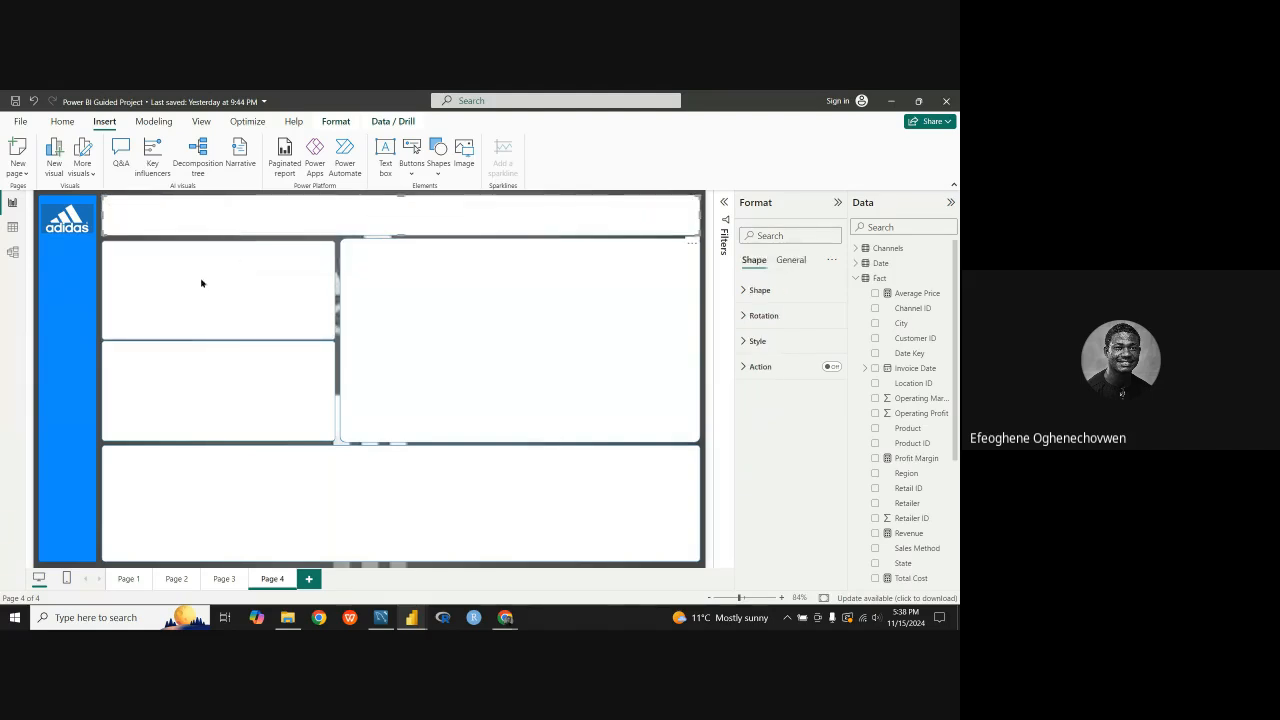
pyautogui.click(201, 283)
# Step: Raise the product count, units sold and average price cards into one aligned row in the header
pyautogui.click(226, 215)
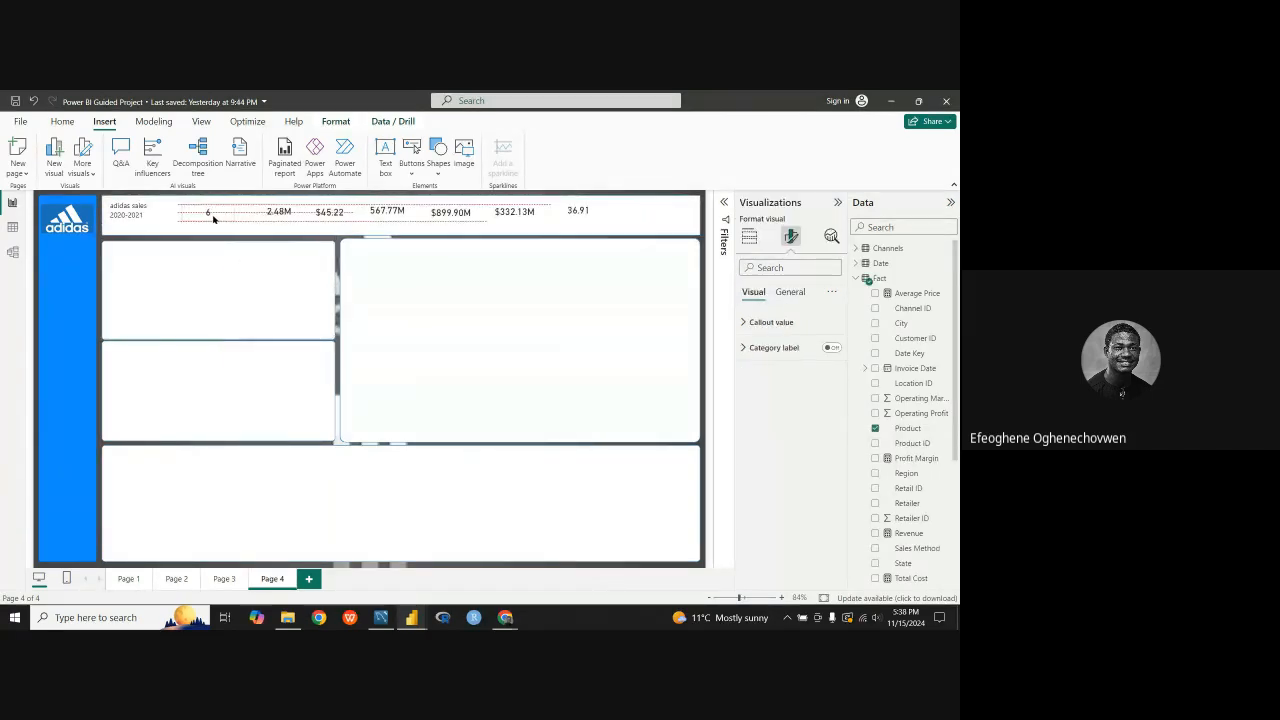
pyautogui.moveTo(218, 213); pyautogui.dragTo(227, 217)
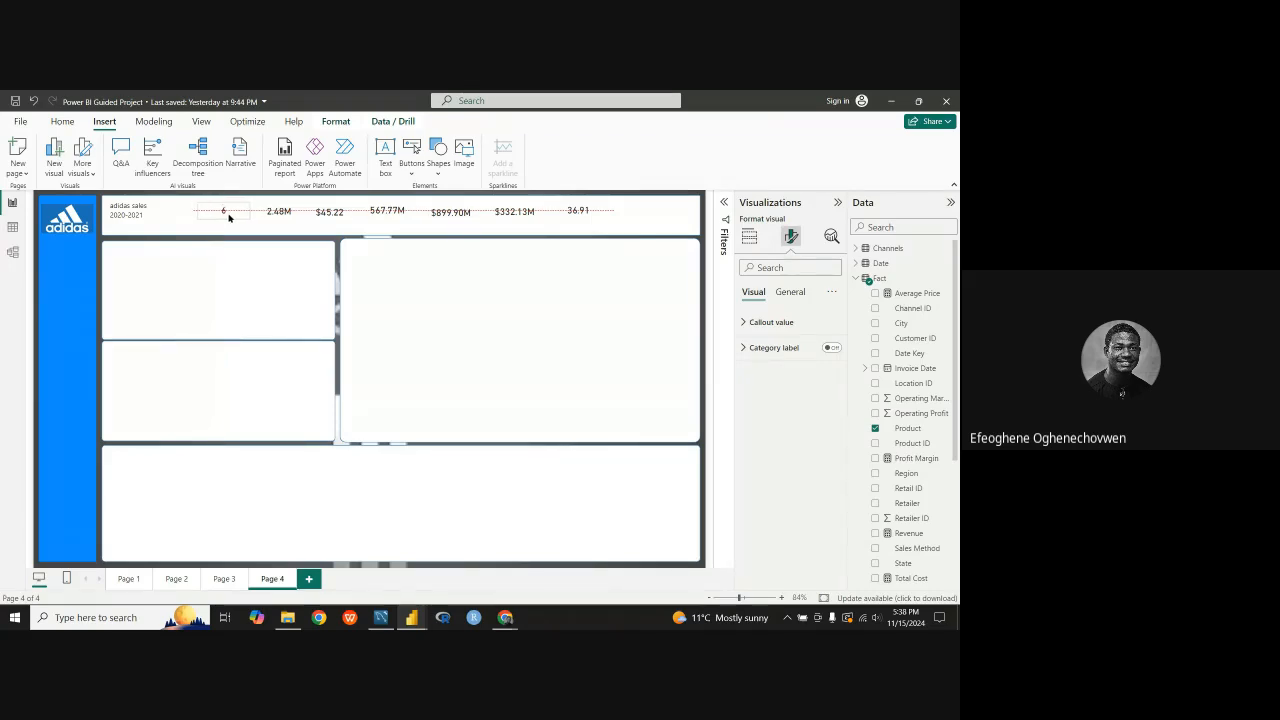
pyautogui.moveTo(226, 215); pyautogui.dragTo(335, 213)
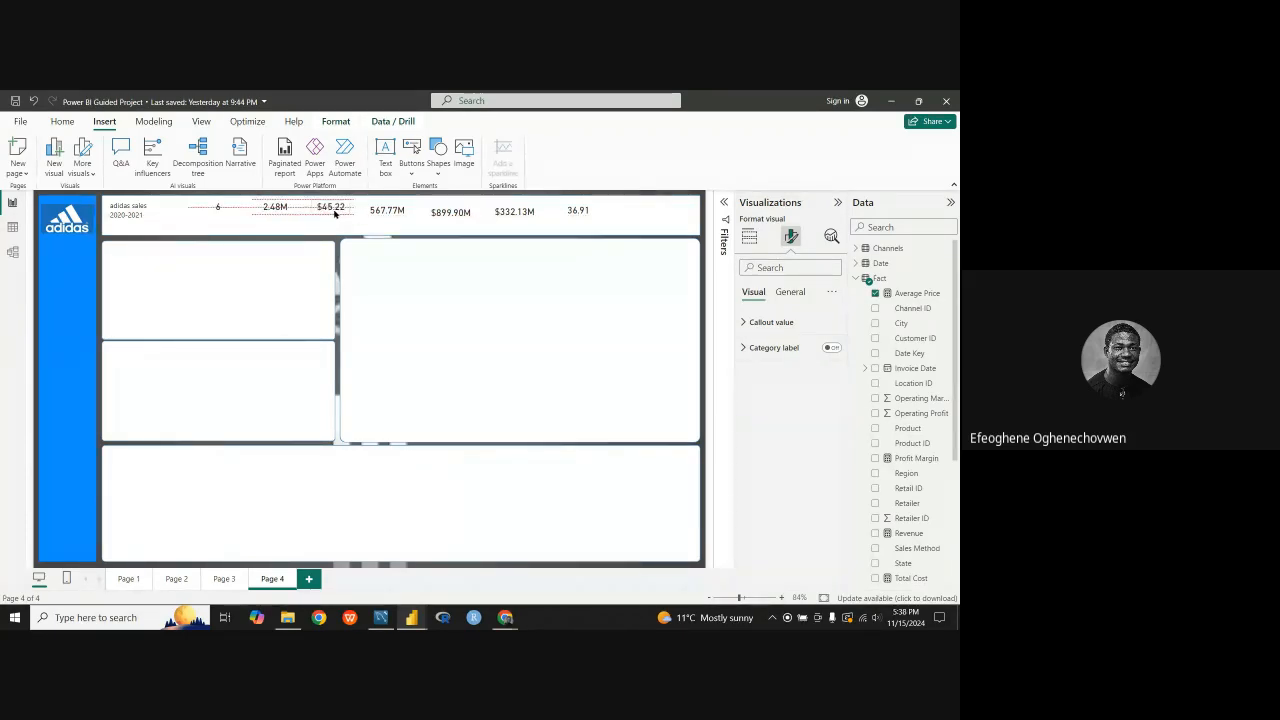
# Step: Align the total cost, revenue, profit and profit margin cards with the other header cards and space them evenly
pyautogui.click(390, 213)
pyautogui.moveTo(393, 212); pyautogui.dragTo(447, 213)
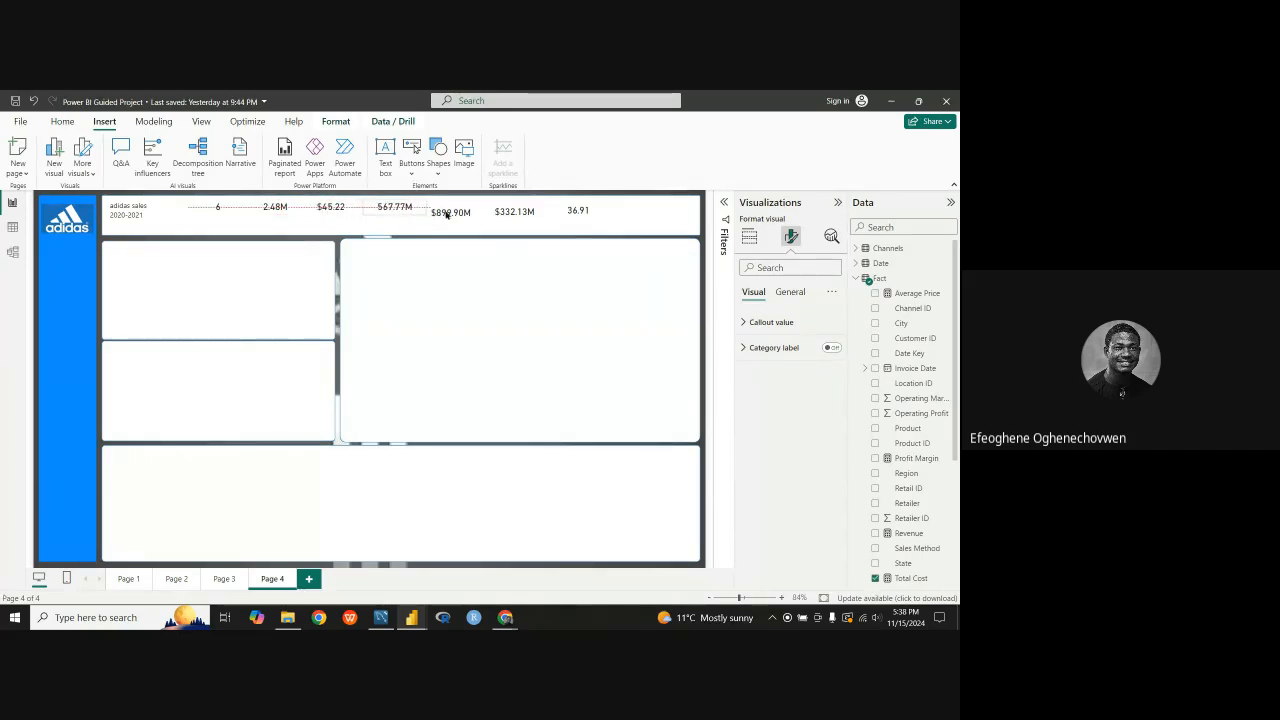
pyautogui.click(452, 213)
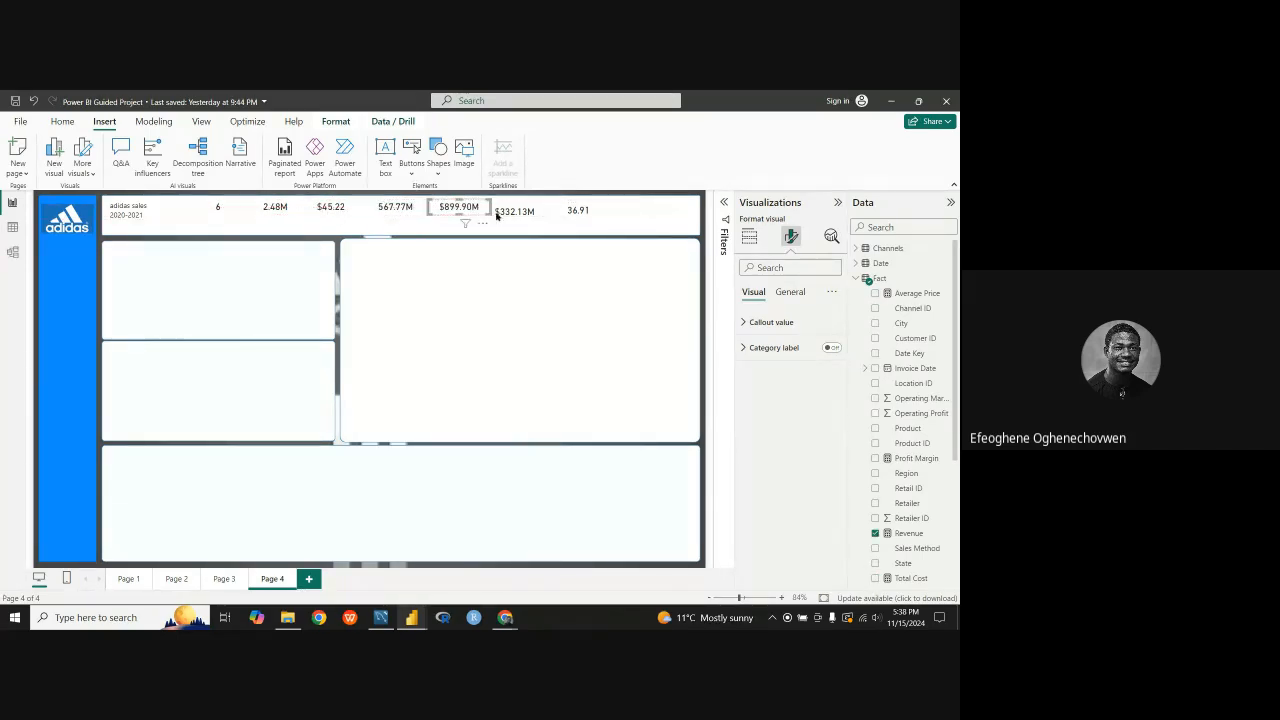
pyautogui.moveTo(527, 216); pyautogui.dragTo(593, 211)
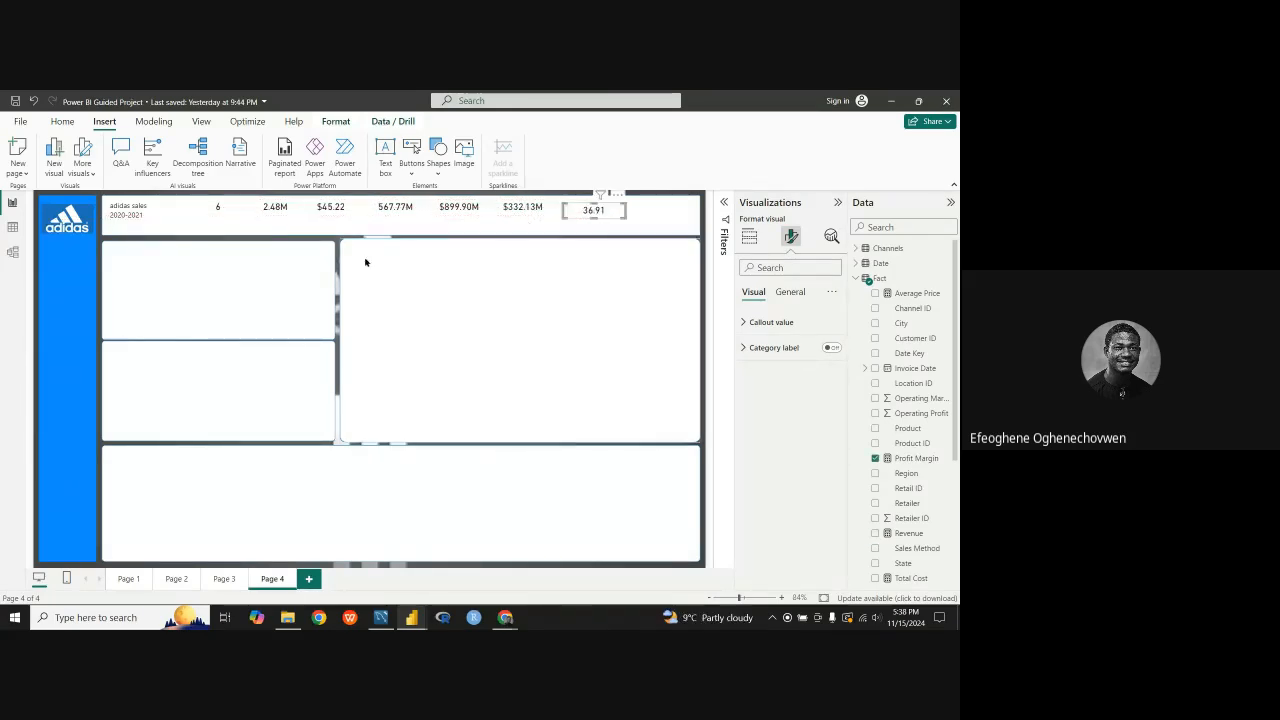
pyautogui.click(615, 198)
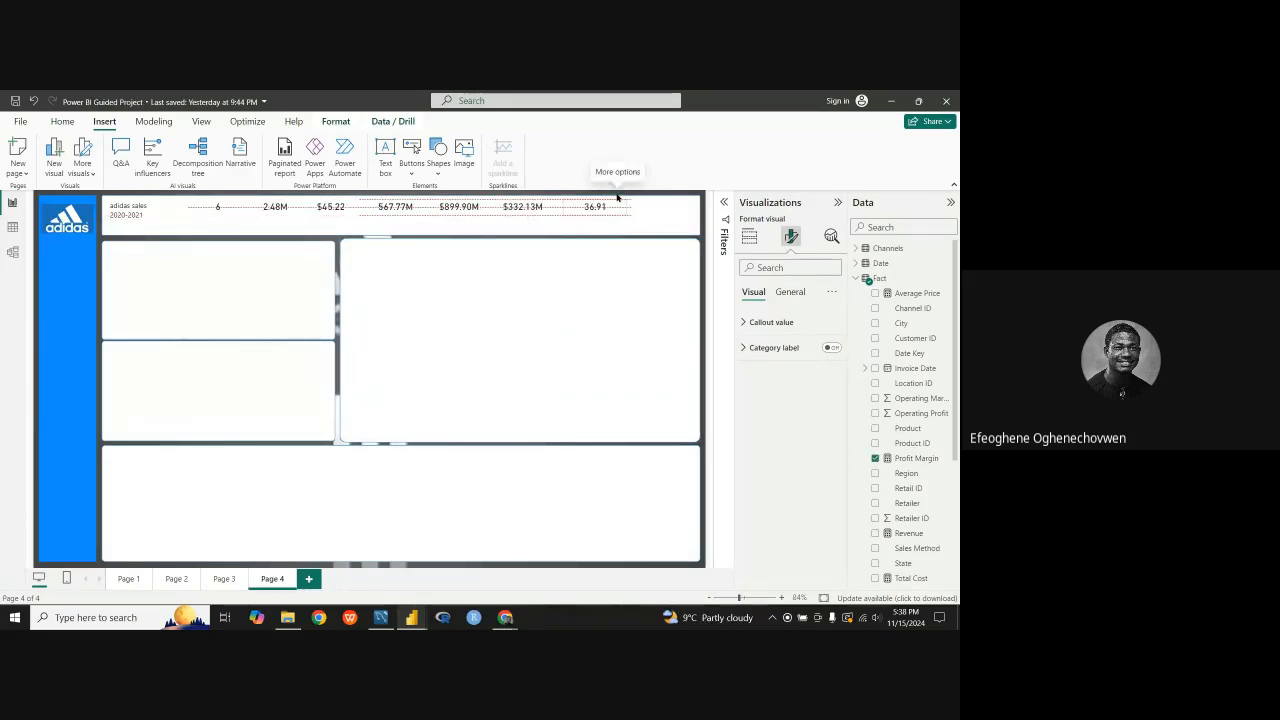
# Step: Insert a text box reading "Products", shrink it to one line and move it beneath the product count card
pyautogui.click(220, 224)
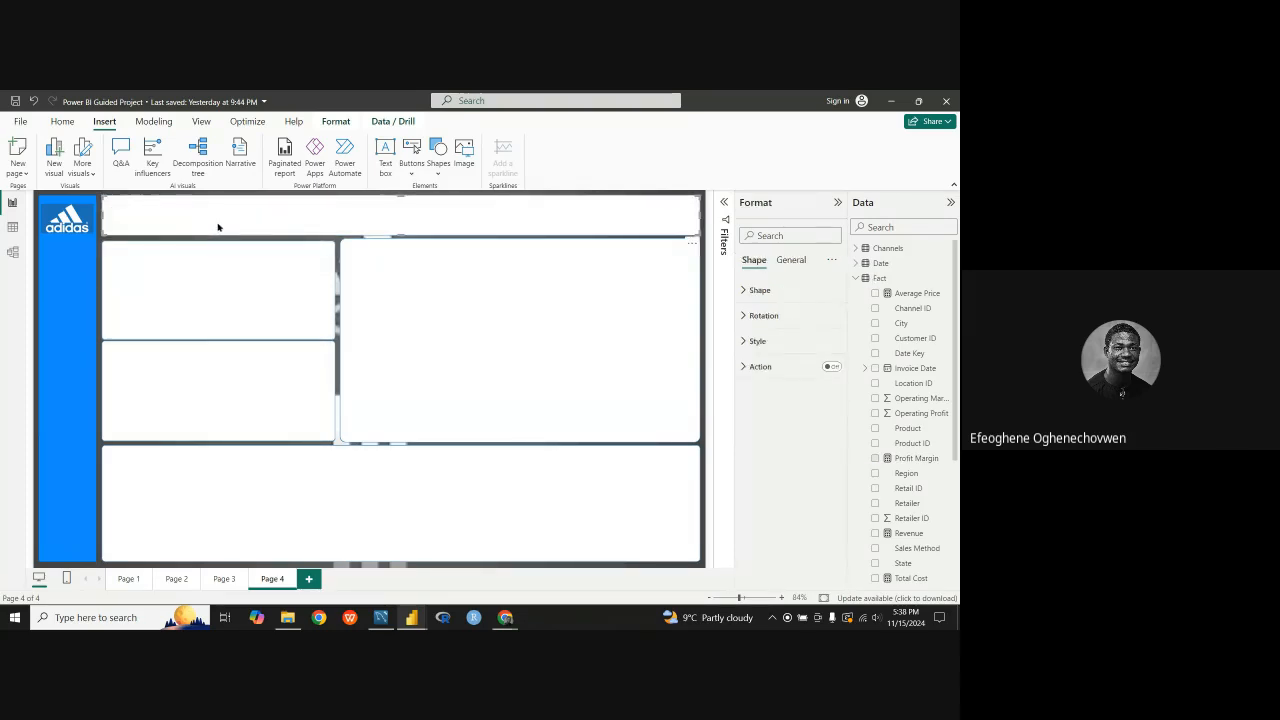
pyautogui.click(390, 152)
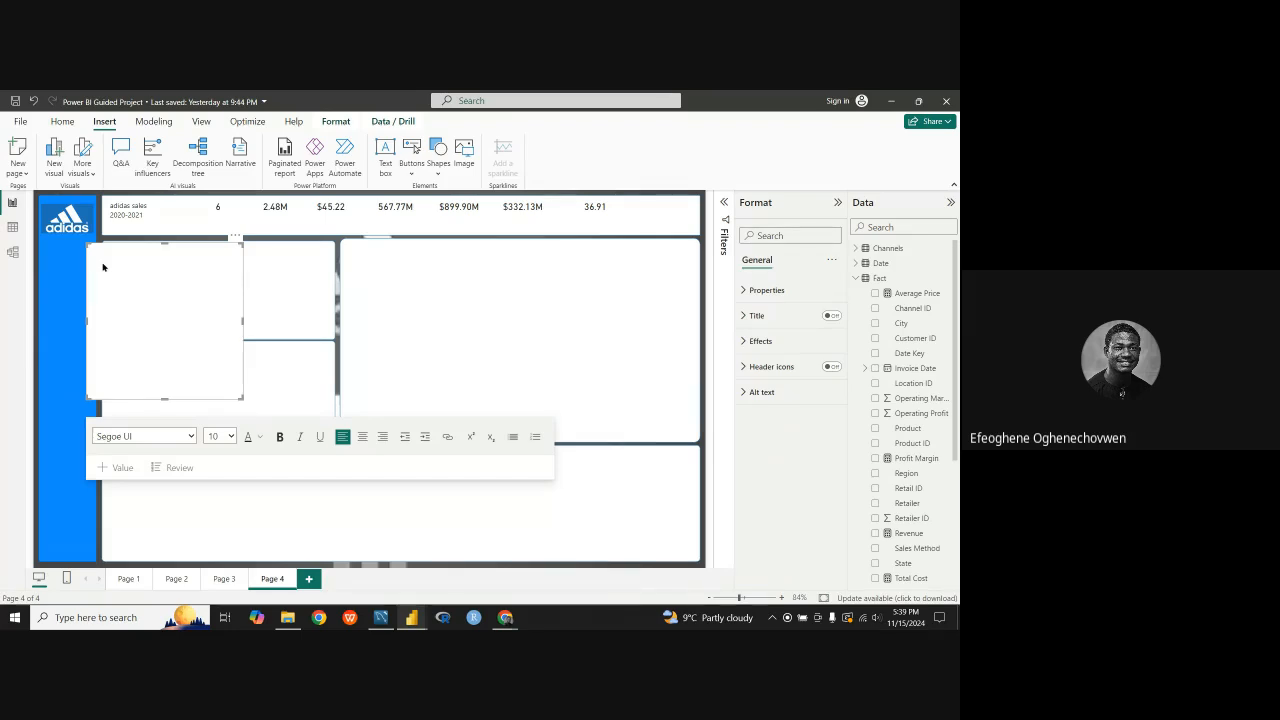
pyautogui.write('ot')
pyautogui.press('BackSpace')
pyautogui.press('BackSpace')
pyautogui.press('BackSpace')
pyautogui.write('Product')
pyautogui.moveTo(164, 398); pyautogui.dragTo(251, 218)
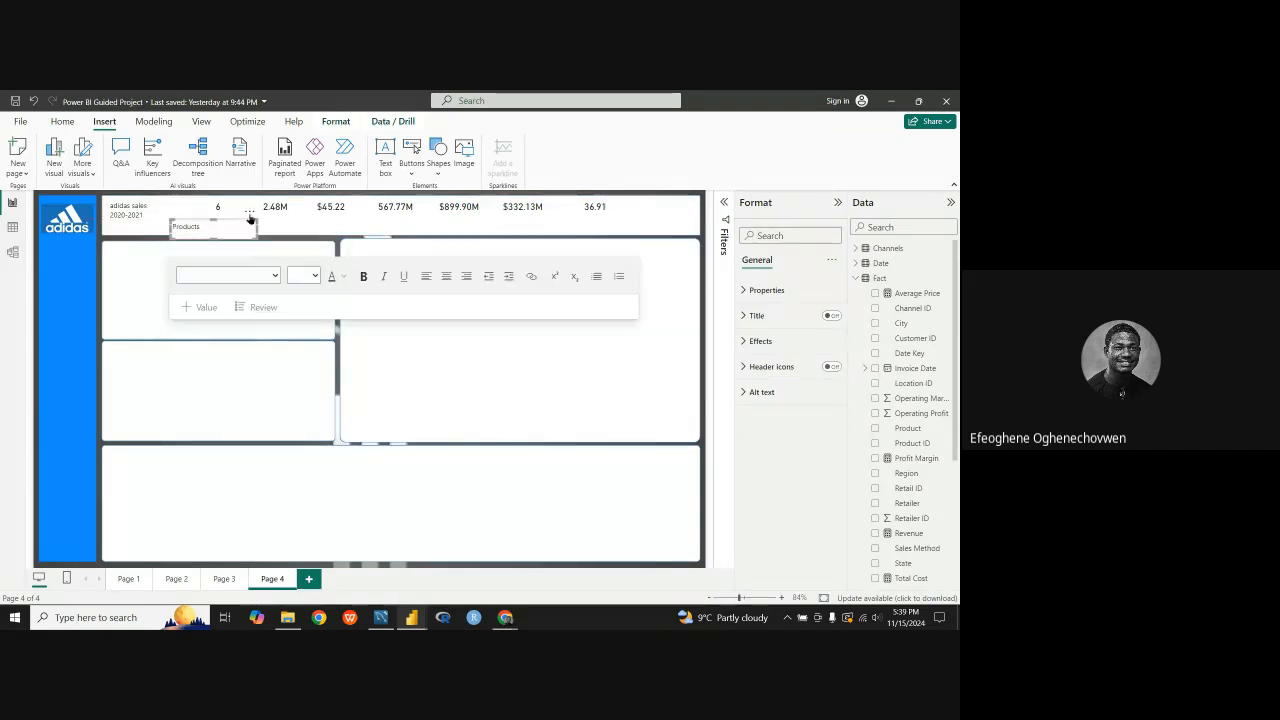
# Step: Centre the Products label's text, reduce the box height and position it directly under the product count card
pyautogui.click(211, 225)
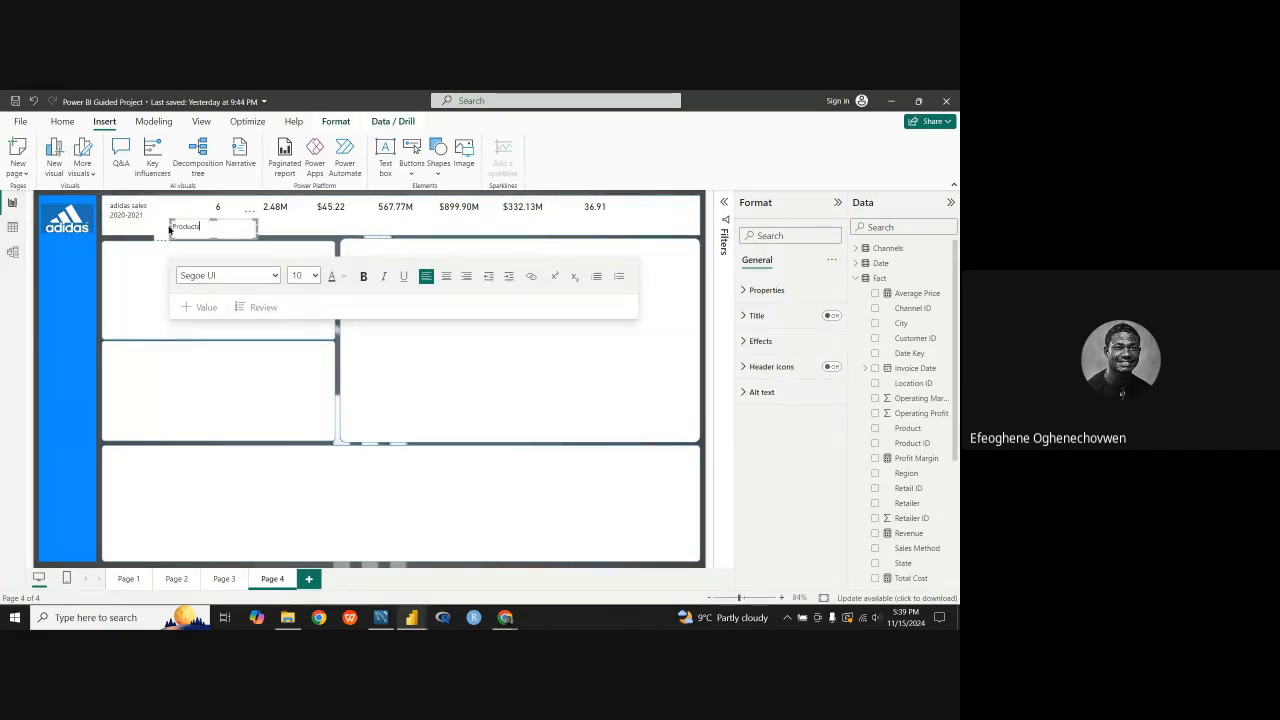
pyautogui.doubleClick(174, 228)
pyautogui.click(446, 276)
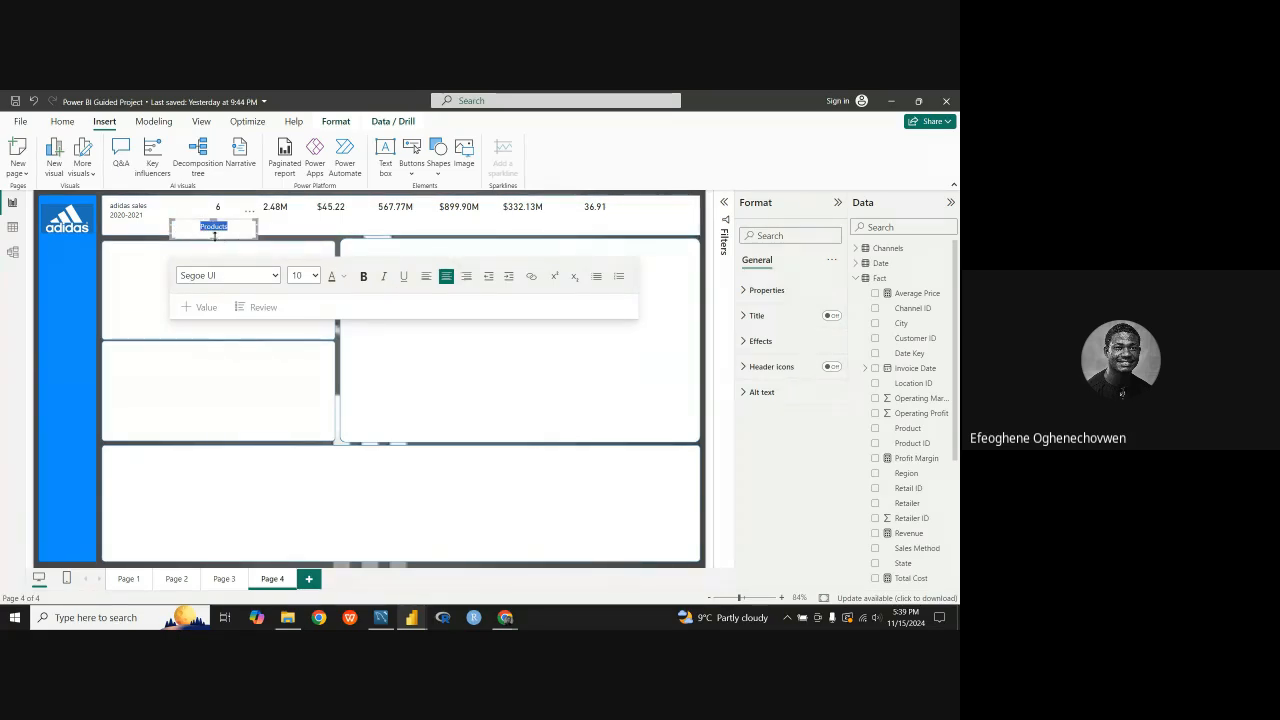
pyautogui.moveTo(214, 238); pyautogui.dragTo(258, 209)
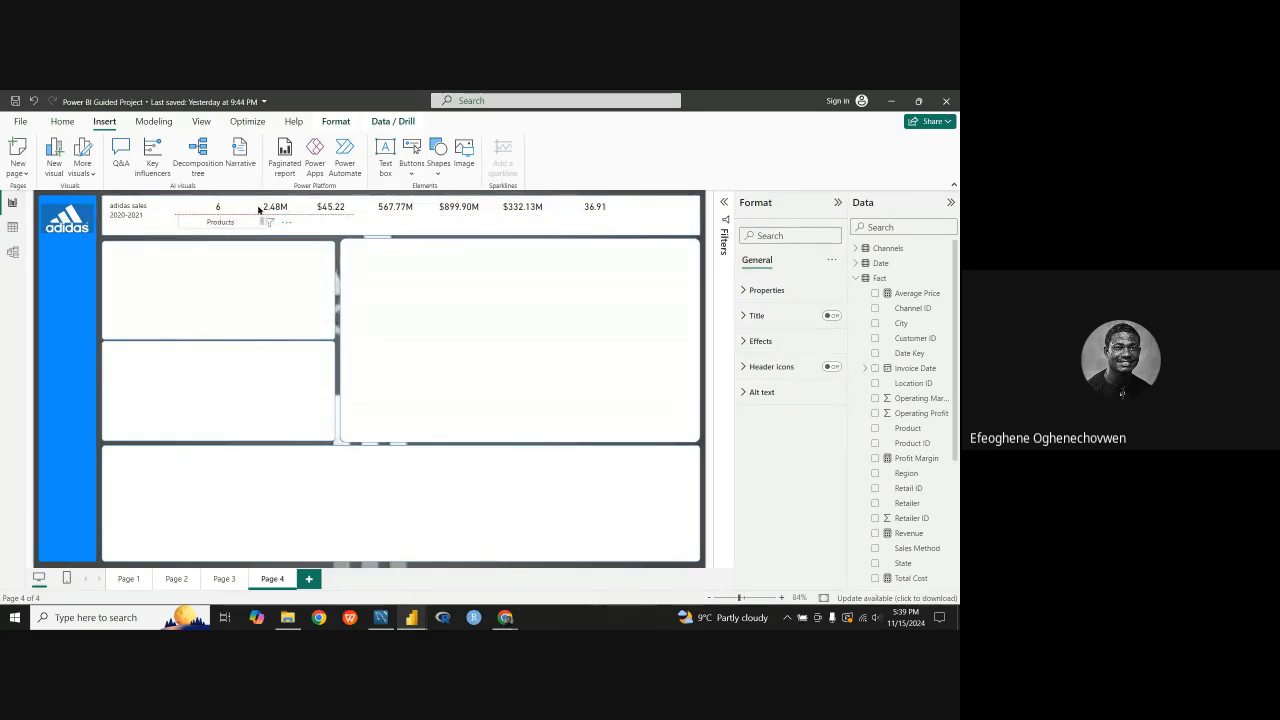
pyautogui.click(257, 207)
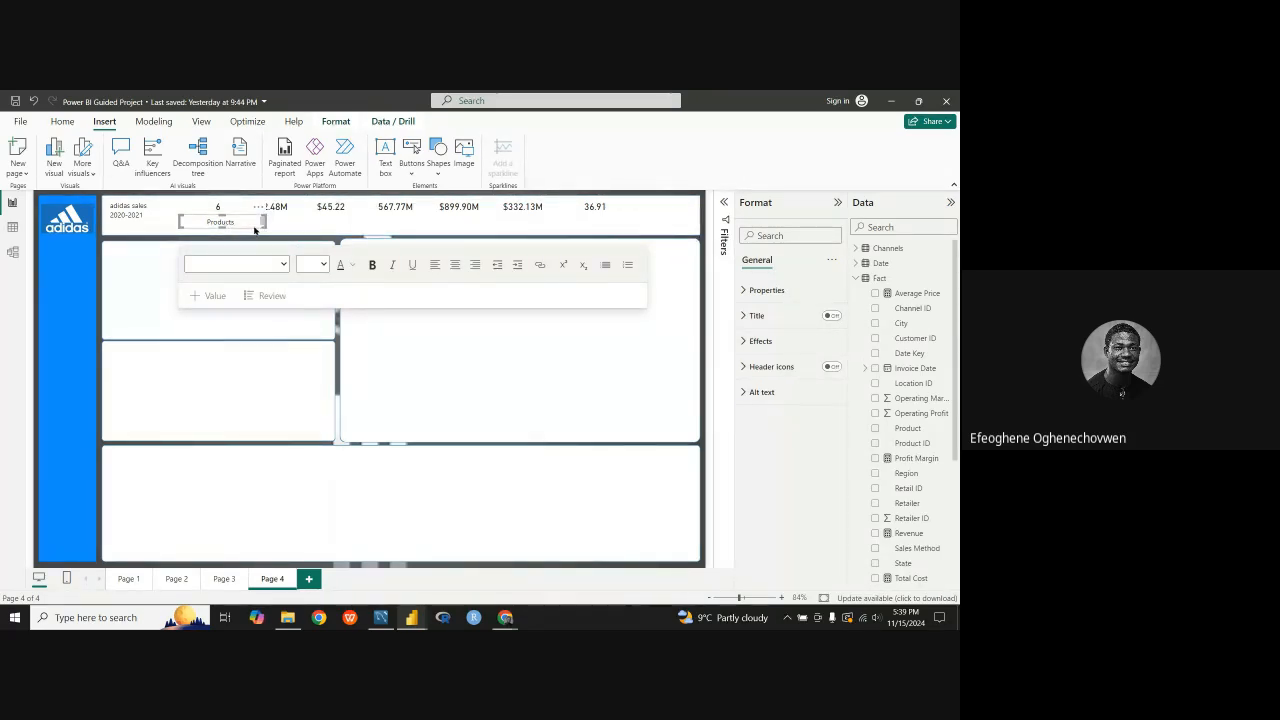
# Step: Duplicate the Products label, place the copy beneath the 2.48M card and change its text to "Units Sold"
pyautogui.moveTo(254, 230); pyautogui.dragTo(312, 208)
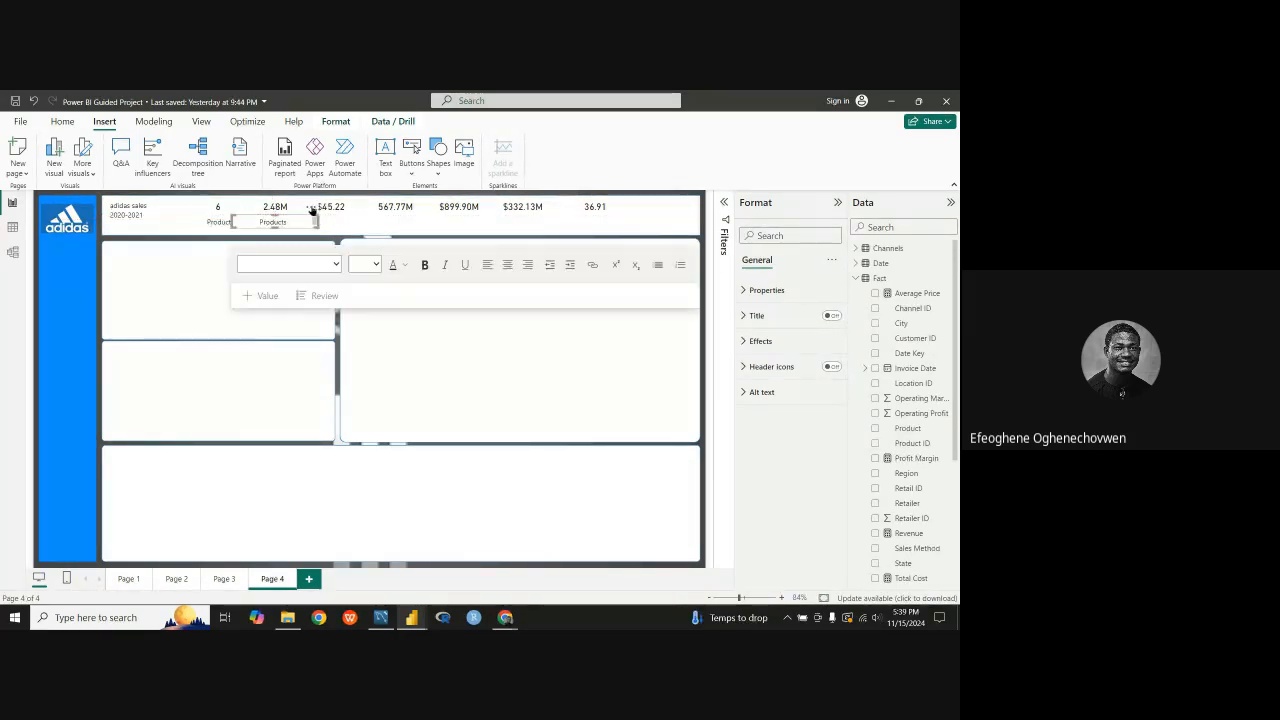
pyautogui.moveTo(291, 221); pyautogui.dragTo(249, 224)
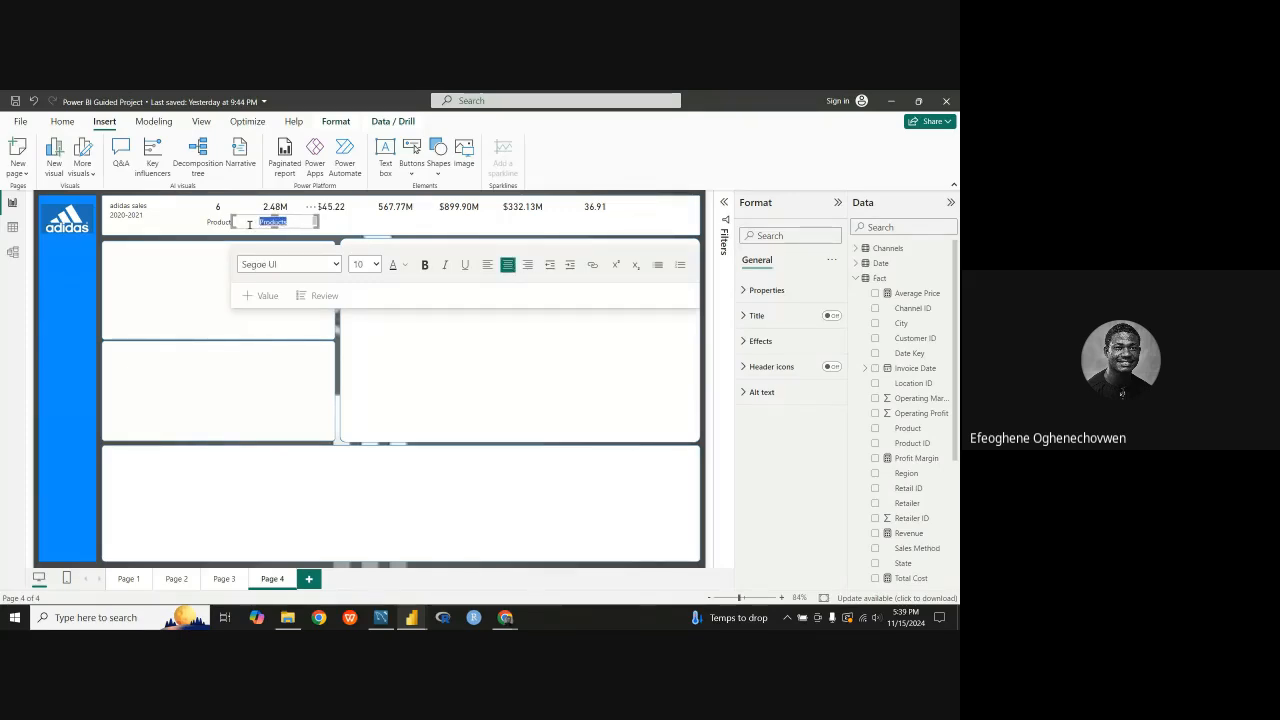
pyautogui.write('Units Sold')
pyautogui.hotkey('ctrl', 'a')
pyautogui.press('BackSpace')
pyautogui.hotkey('ctrl', 'z')
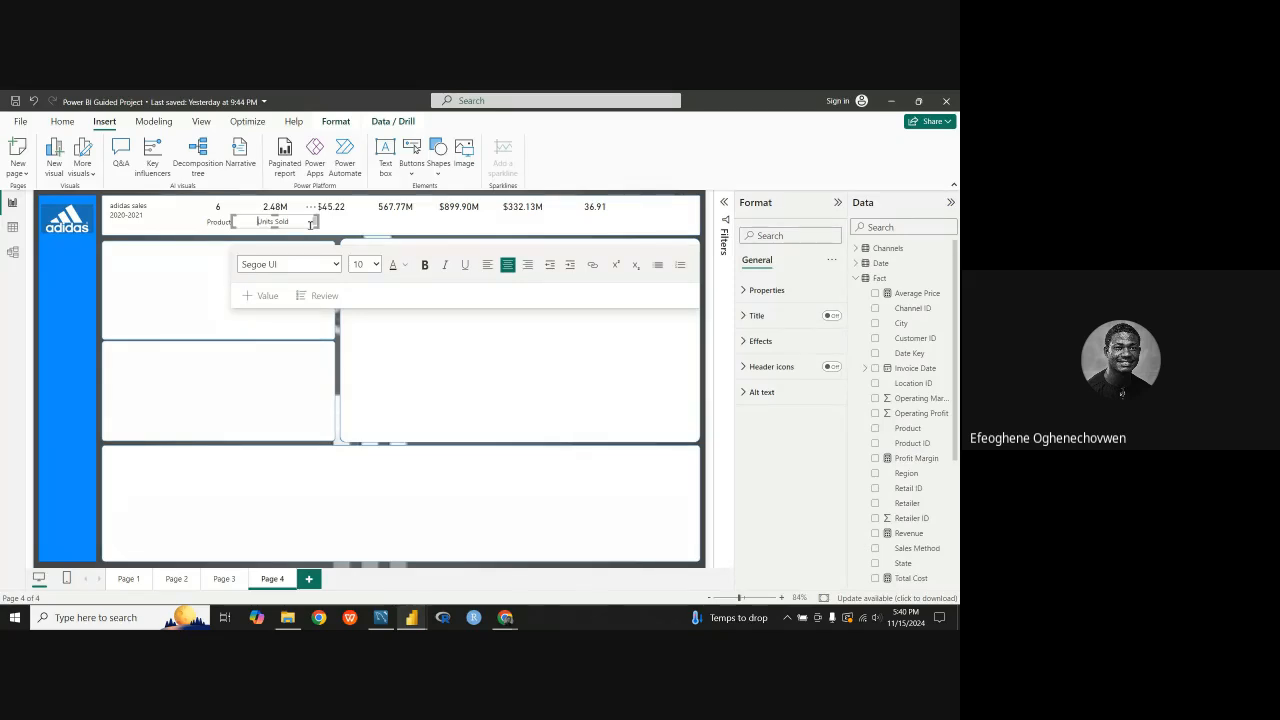
# Step: Move the Units Sold label out of the header, down to the upper edge of the lowest panel
pyautogui.moveTo(311, 224); pyautogui.dragTo(363, 226)
pyautogui.click(267, 221)
pyautogui.click(283, 264)
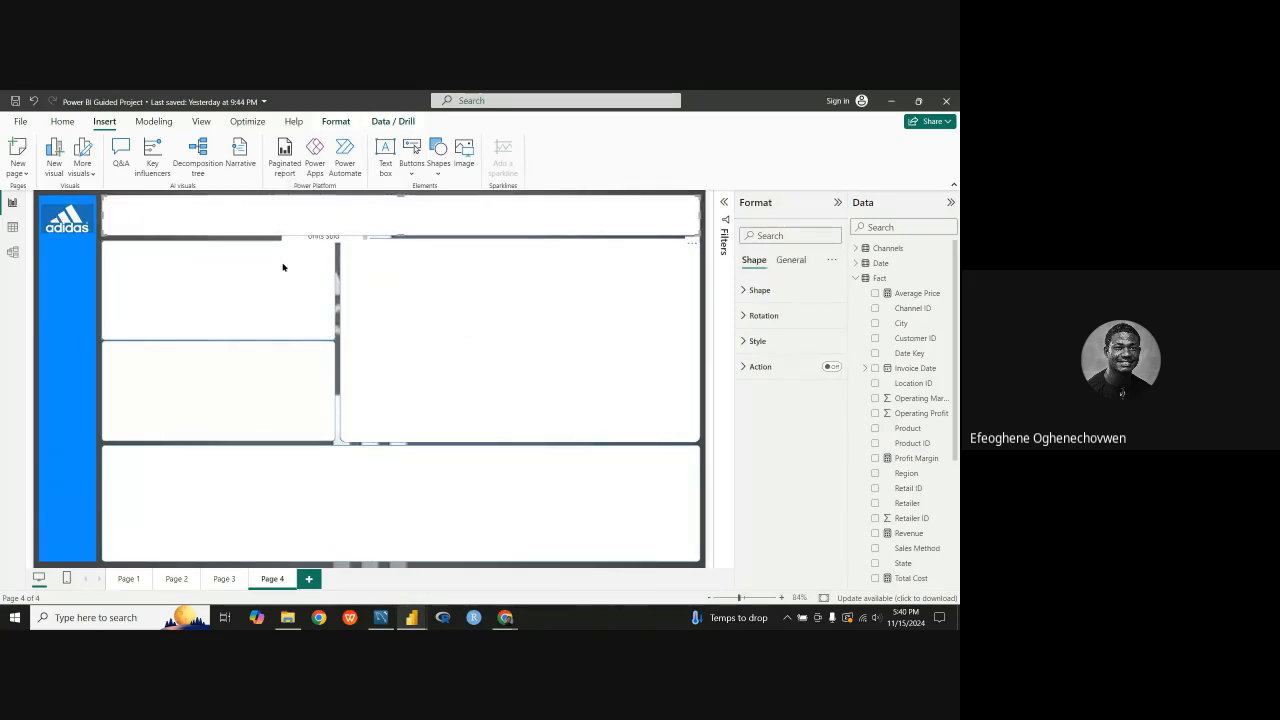
pyautogui.click(257, 219)
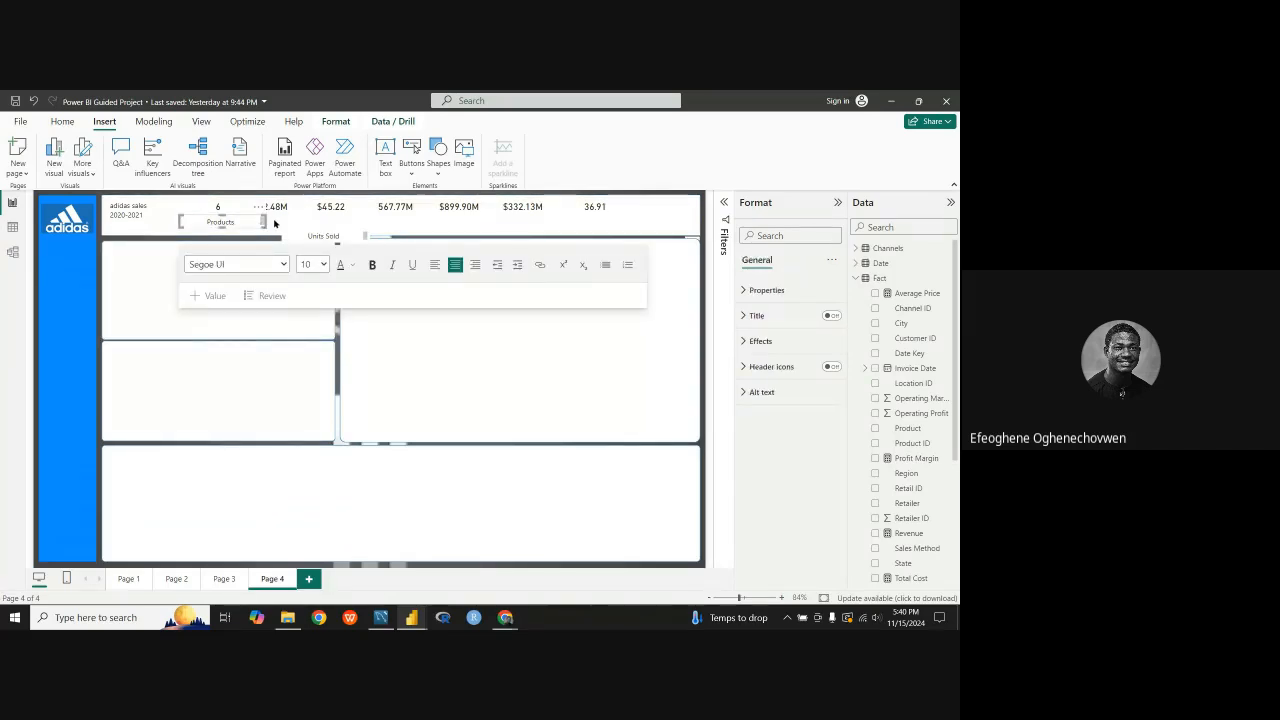
pyautogui.click(281, 223)
pyautogui.click(344, 260)
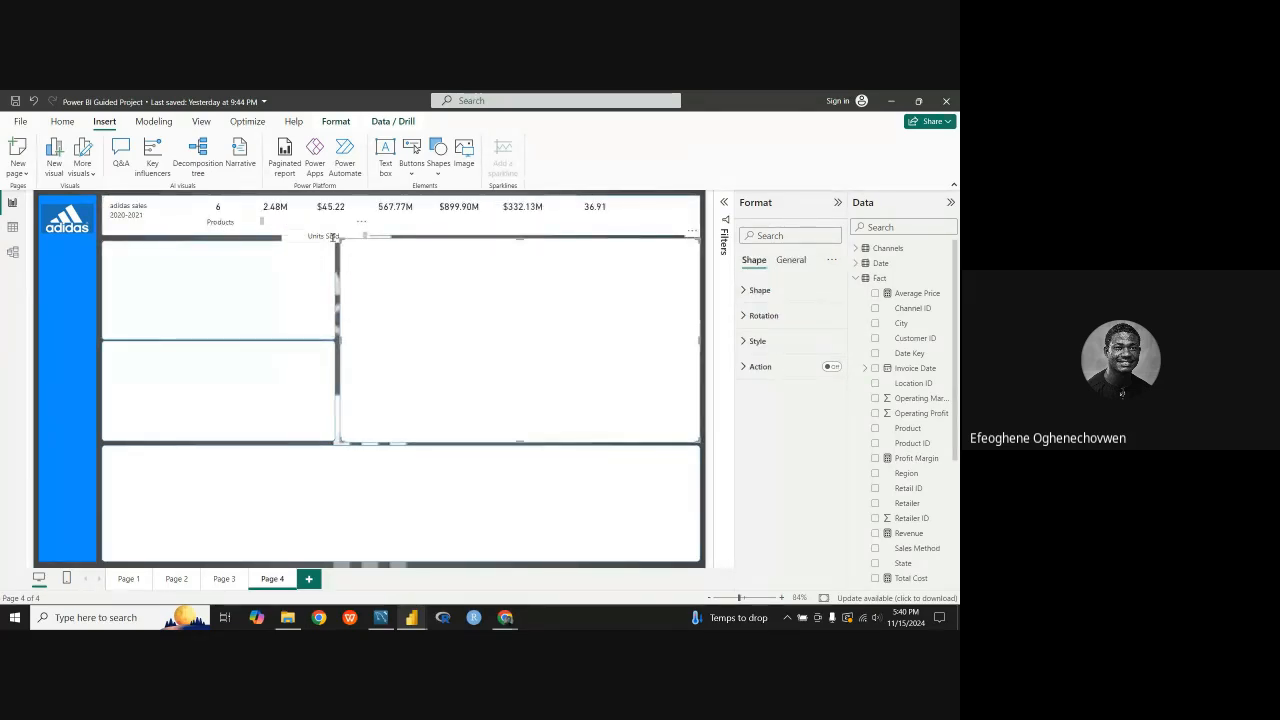
pyautogui.moveTo(360, 224); pyautogui.dragTo(409, 441)
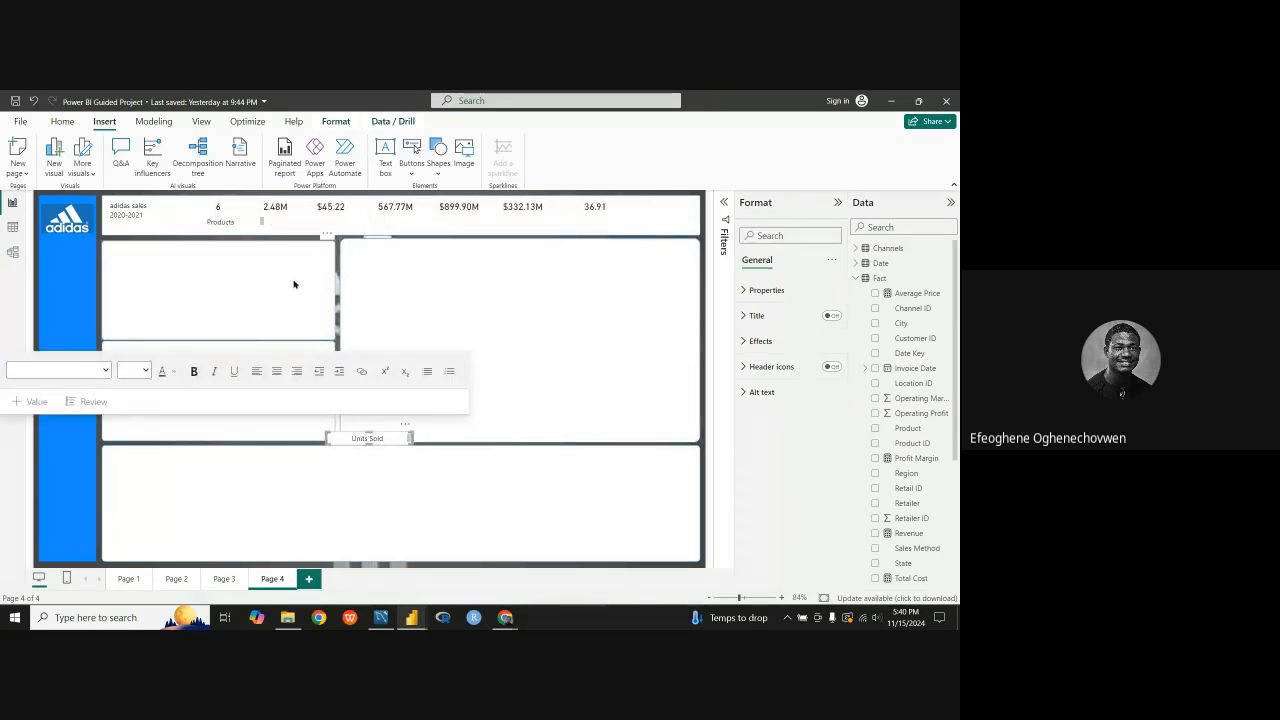
# Step: Increase the height of the Products text box slightly so its label fits without a scroll bar
pyautogui.click(264, 221)
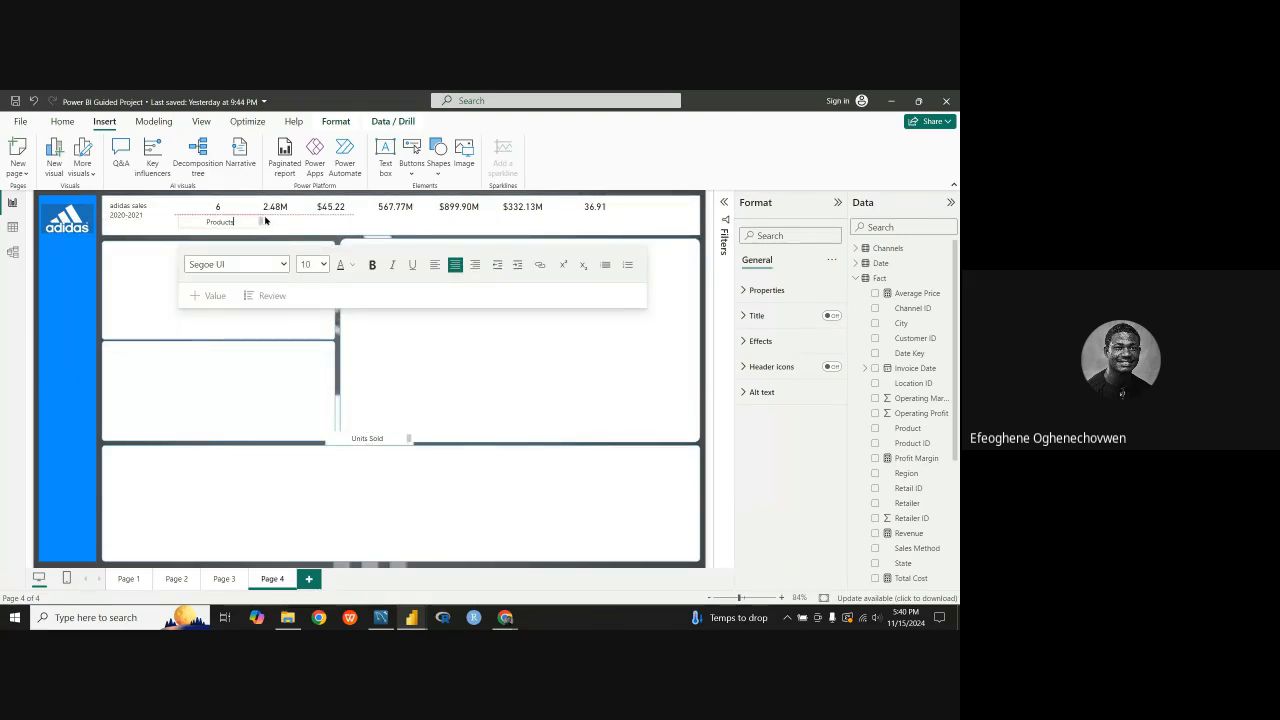
pyautogui.click(228, 222)
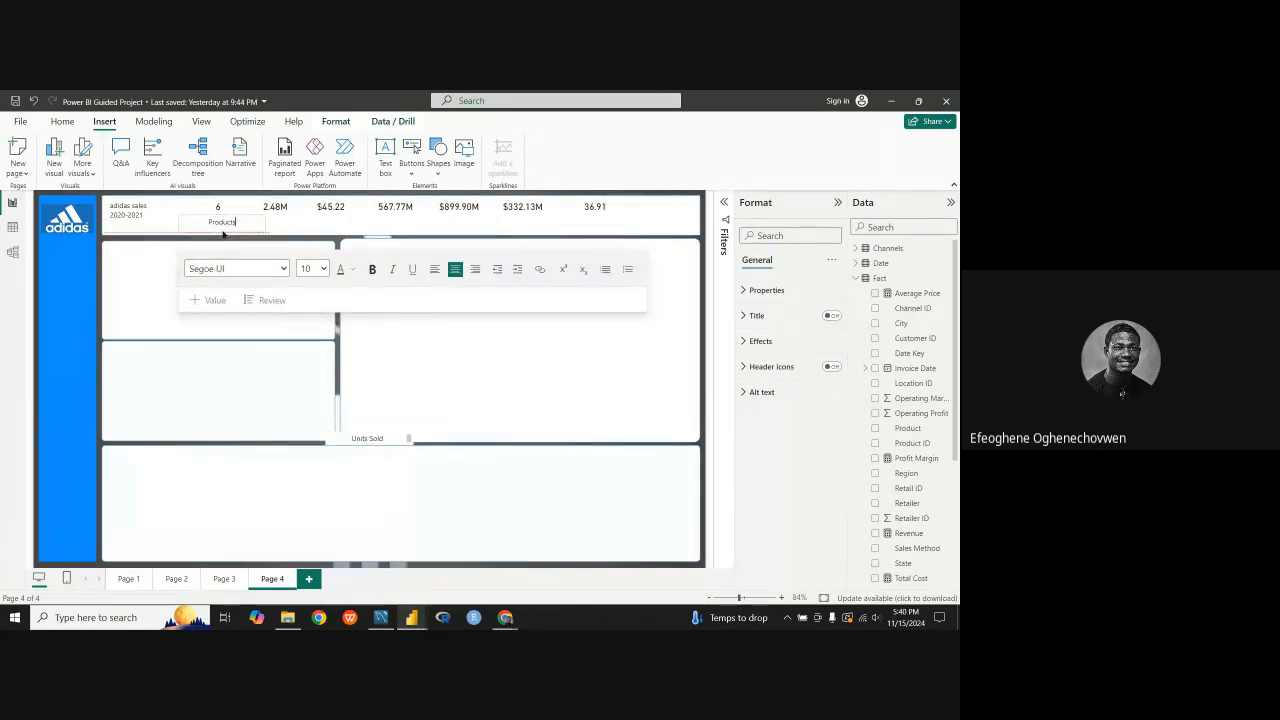
pyautogui.click(276, 243)
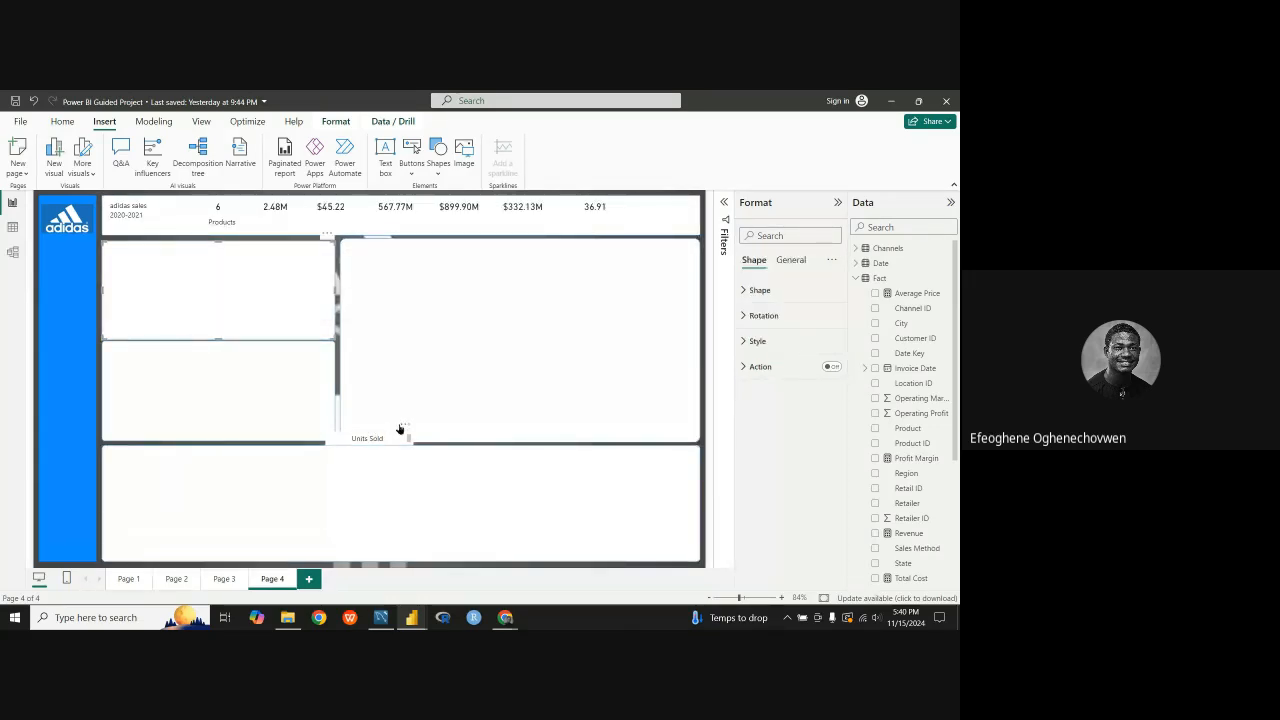
# Step: Move the Units Sold label back beneath the 2.48M card and make its box slightly taller
pyautogui.moveTo(400, 428); pyautogui.dragTo(312, 213)
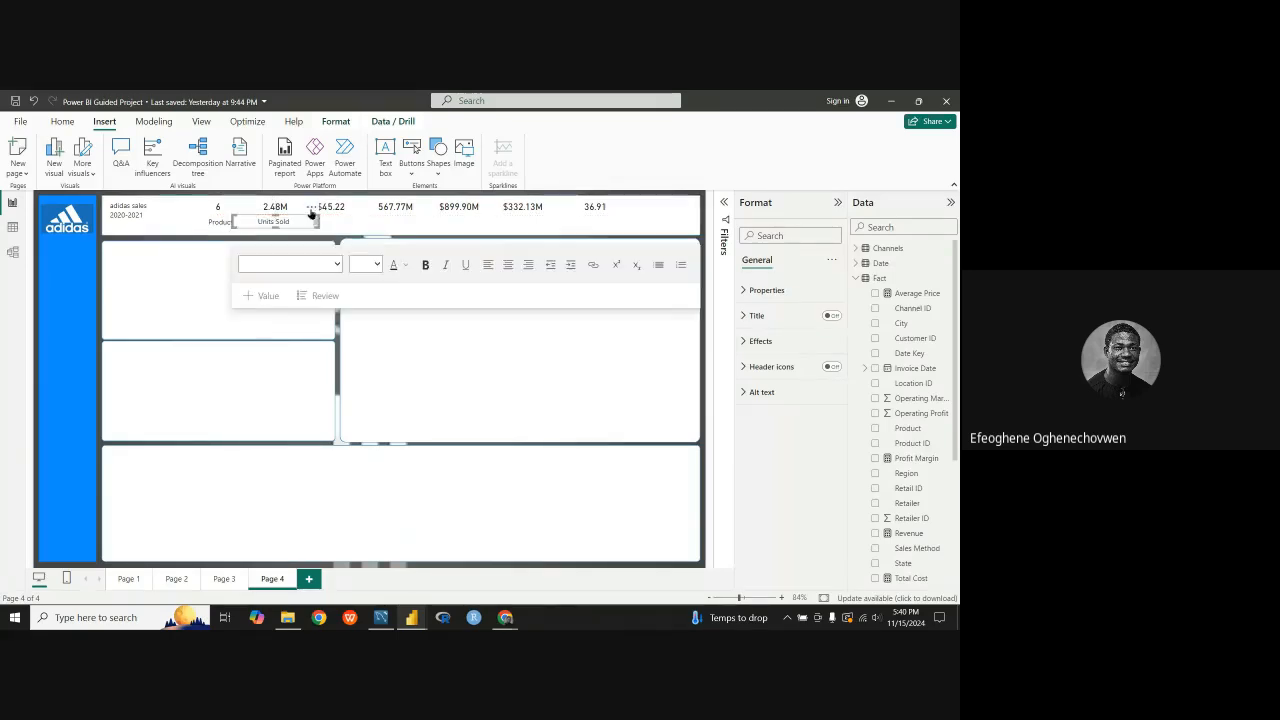
pyautogui.click(338, 368)
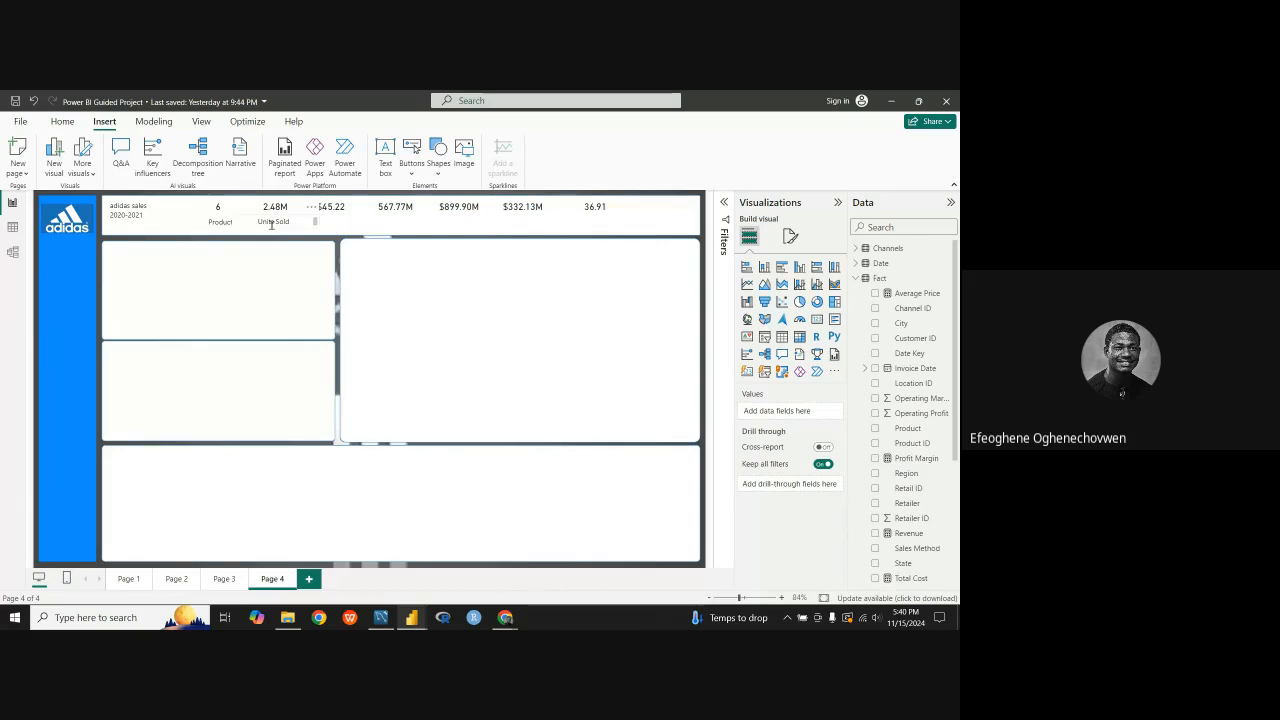
pyautogui.click(271, 223)
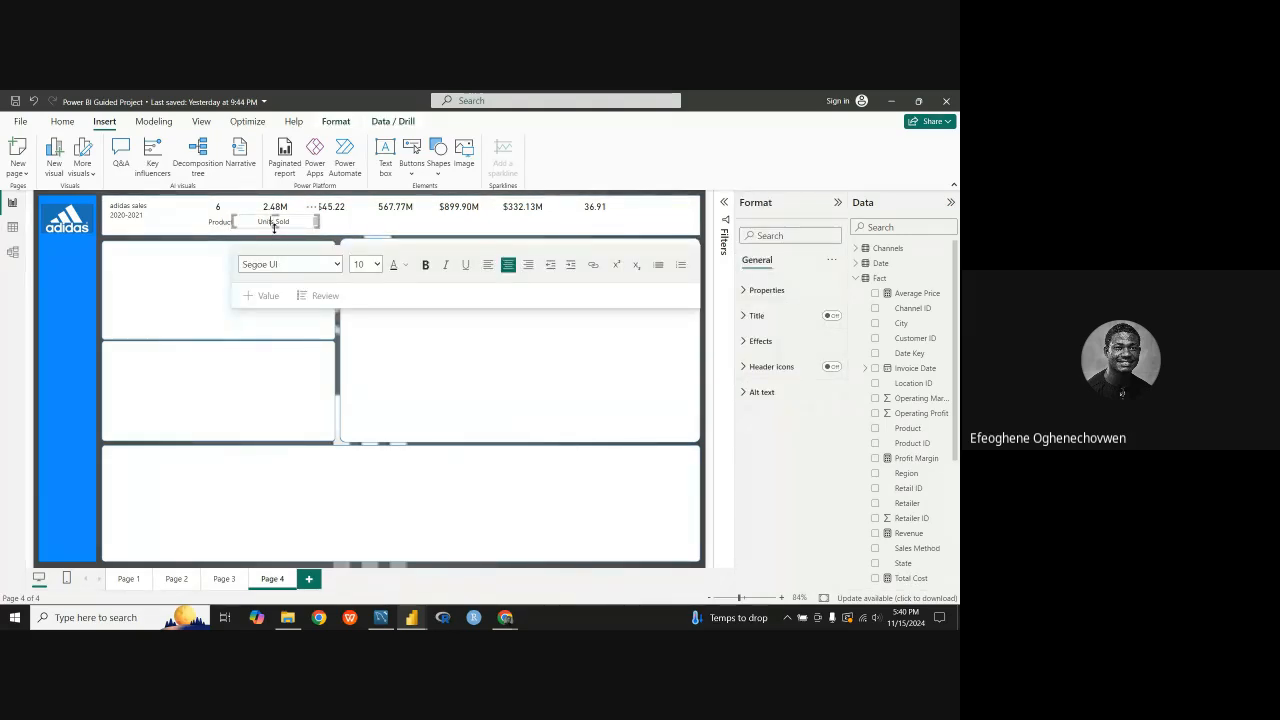
pyautogui.click(277, 228)
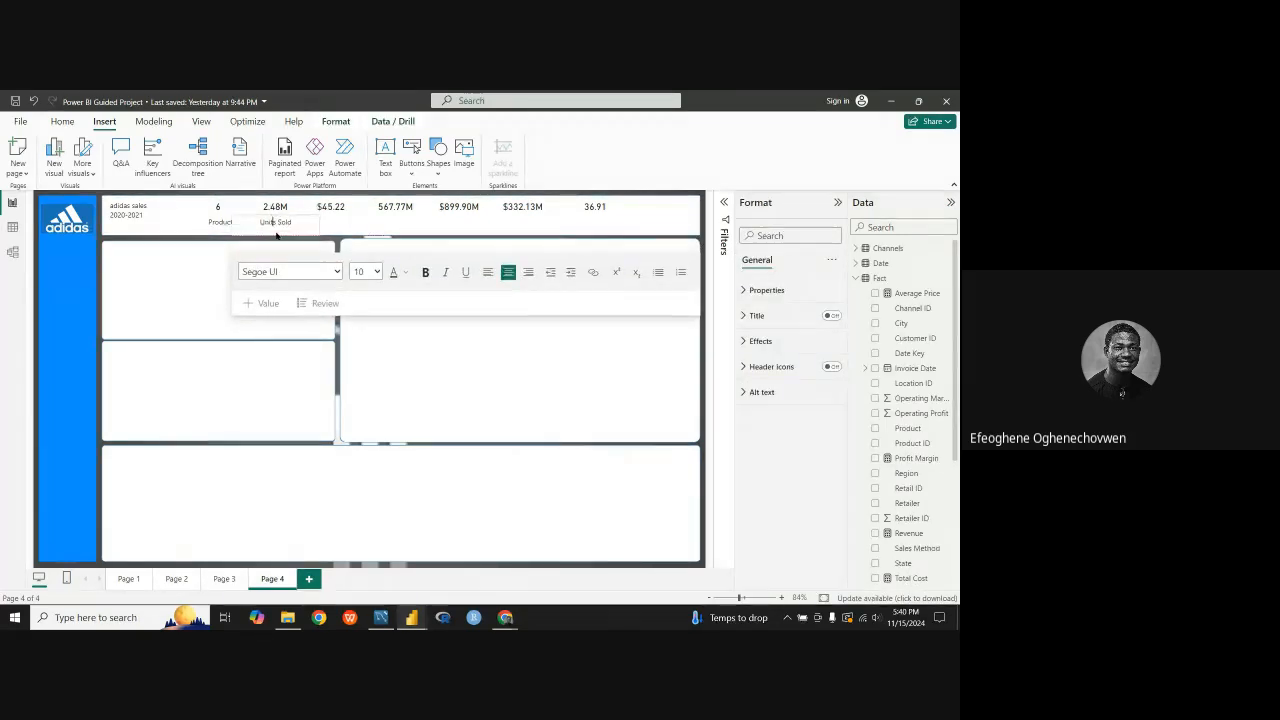
pyautogui.moveTo(278, 230); pyautogui.dragTo(278, 231)
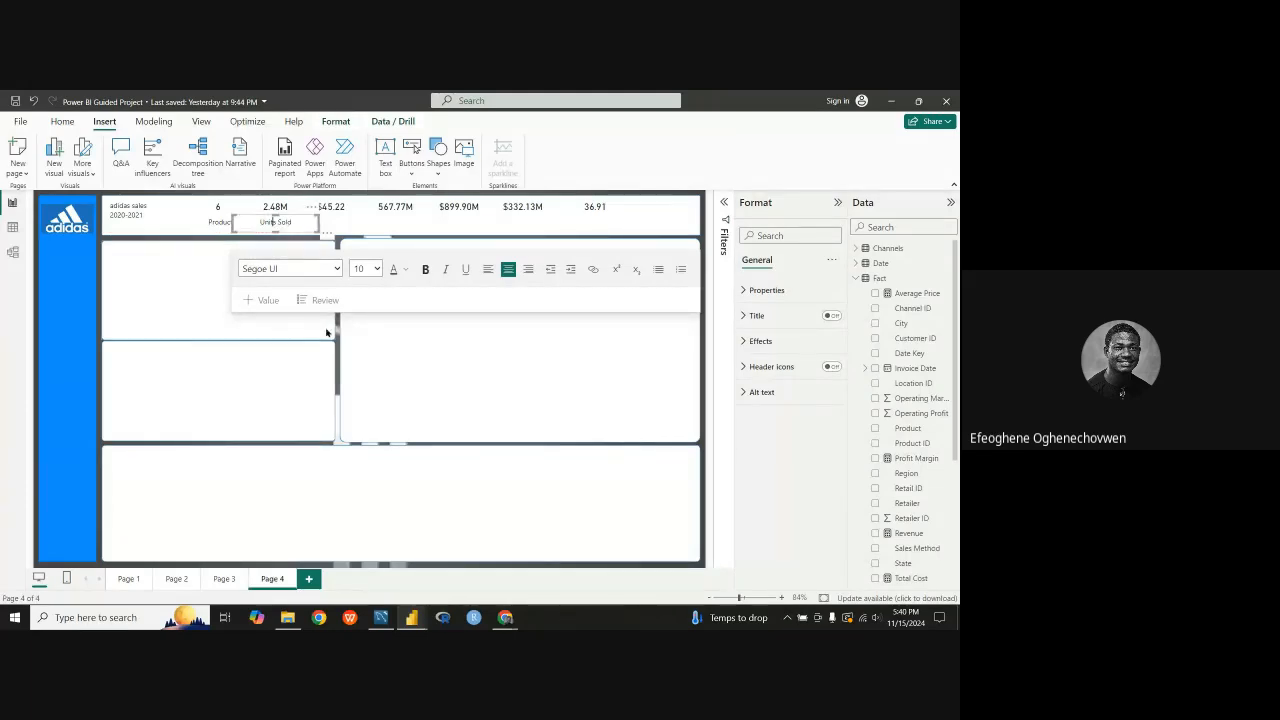
pyautogui.click(307, 245)
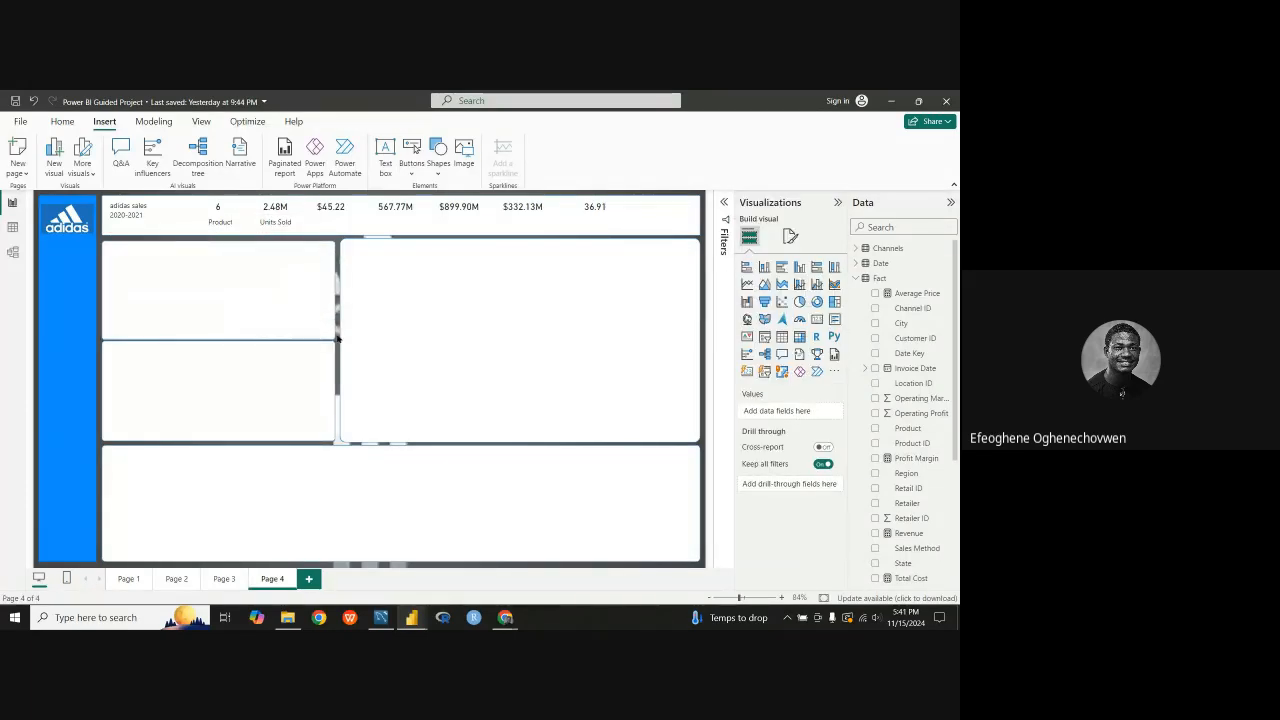
# Step: Duplicate the Units Sold label and place the copy beneath the $45.22 card
pyautogui.click(306, 219)
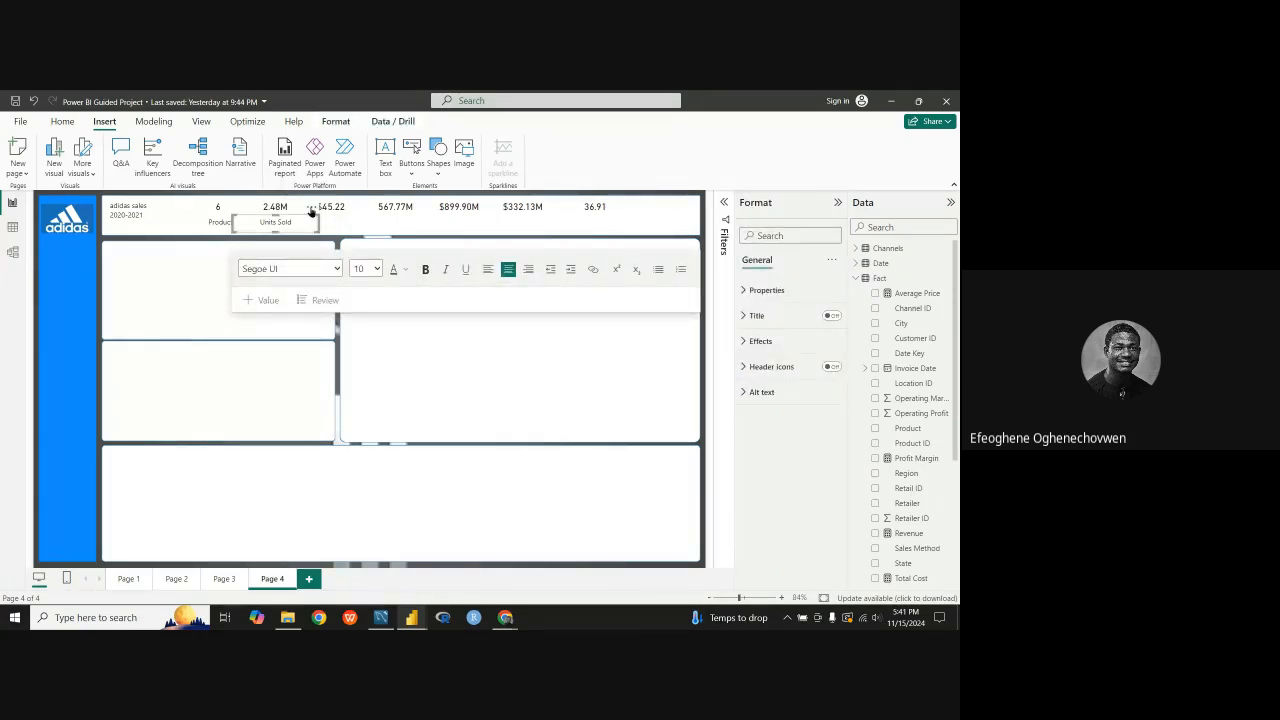
pyautogui.moveTo(313, 211)
pyautogui.mouseDown()
pyautogui.moveTo(354, 220)
pyautogui.moveTo(316, 209)
pyautogui.mouseUp()
pyautogui.click(311, 207)
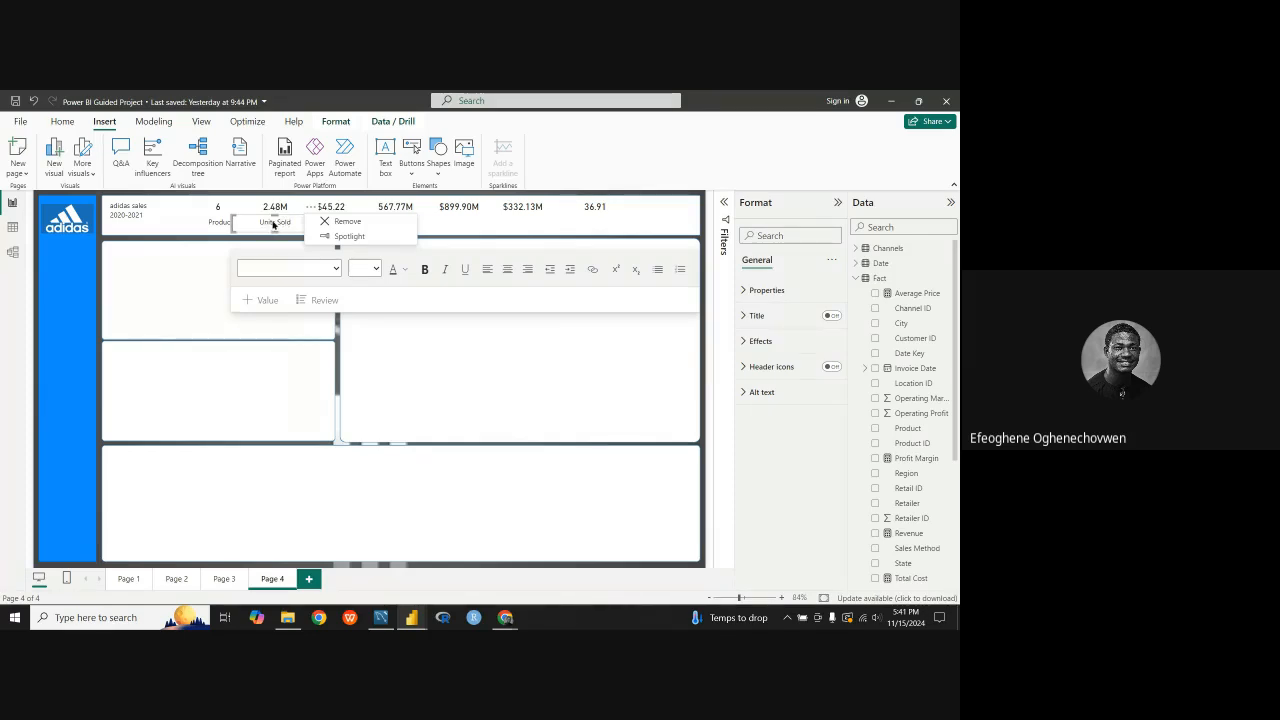
pyautogui.click(273, 226)
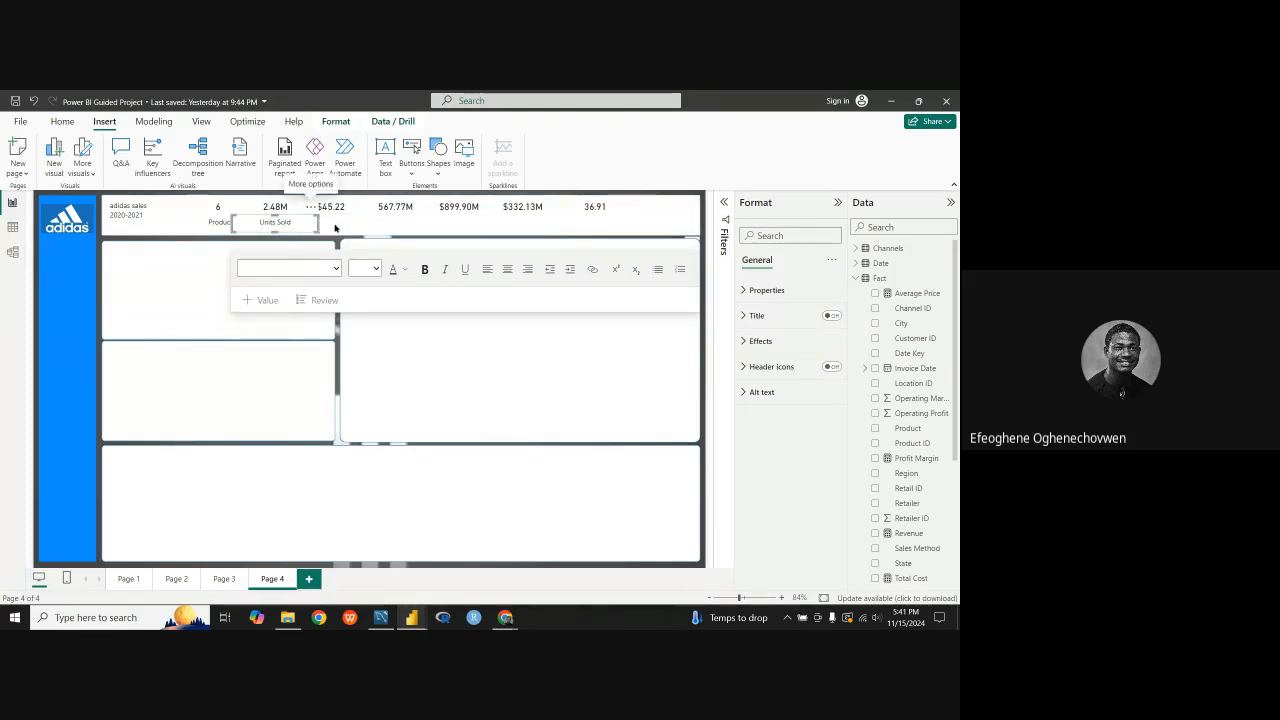
pyautogui.hotkey('ctrl', 'v')
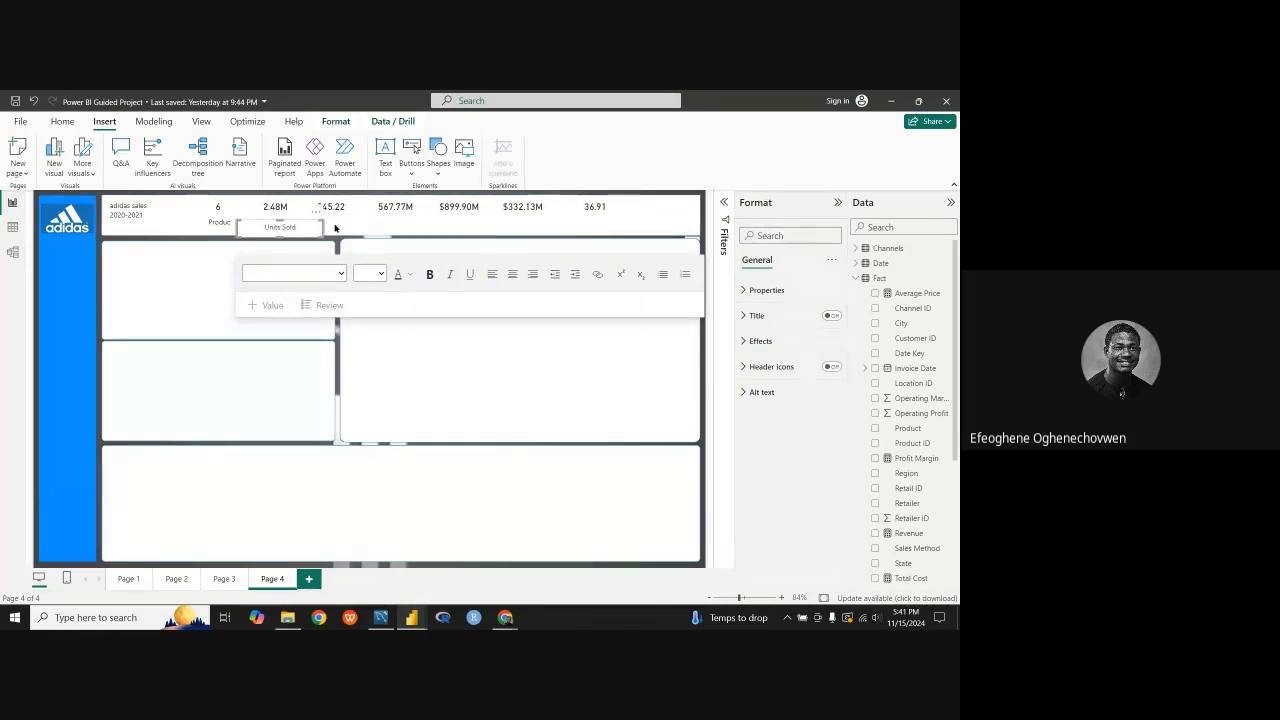
pyautogui.moveTo(310, 224)
pyautogui.mouseDown()
pyautogui.moveTo(364, 212)
pyautogui.moveTo(303, 223)
pyautogui.mouseUp()
# Step: Change the copied label beneath the $45.22 card to "Average Price" and nudge its box slightly into line with the other labels
pyautogui.click(348, 222)
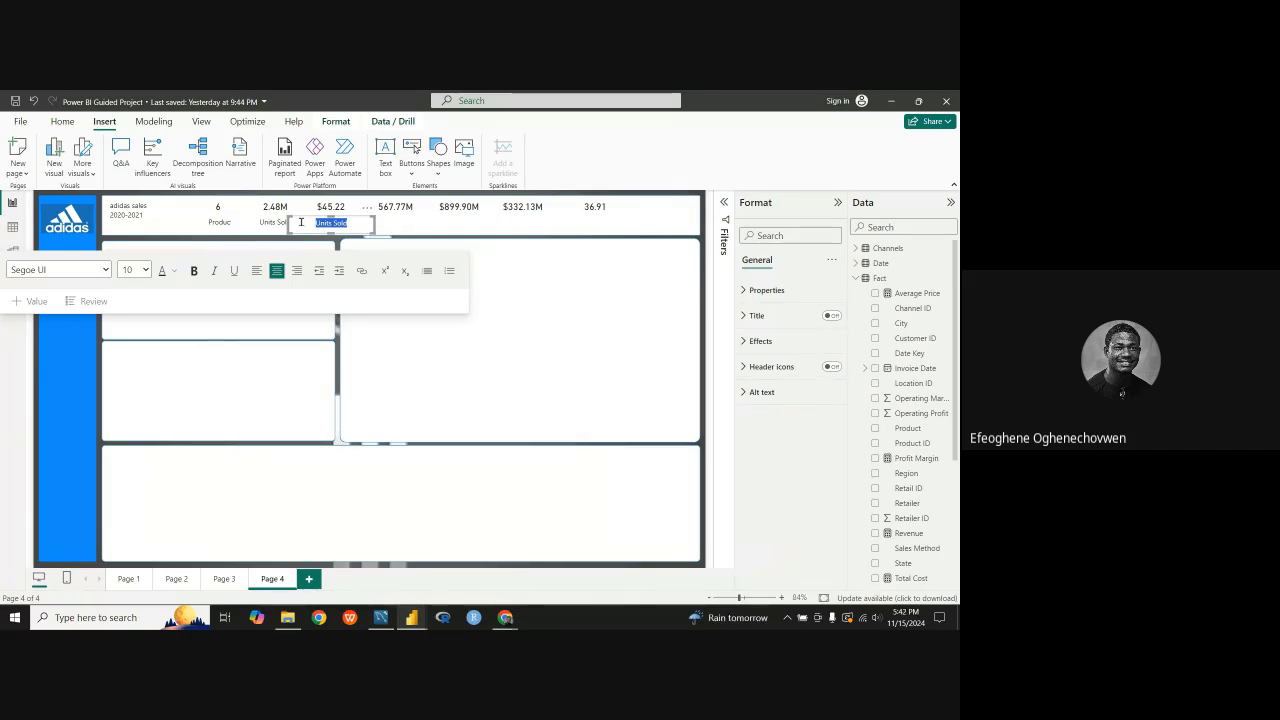
pyautogui.write('Average Pri')
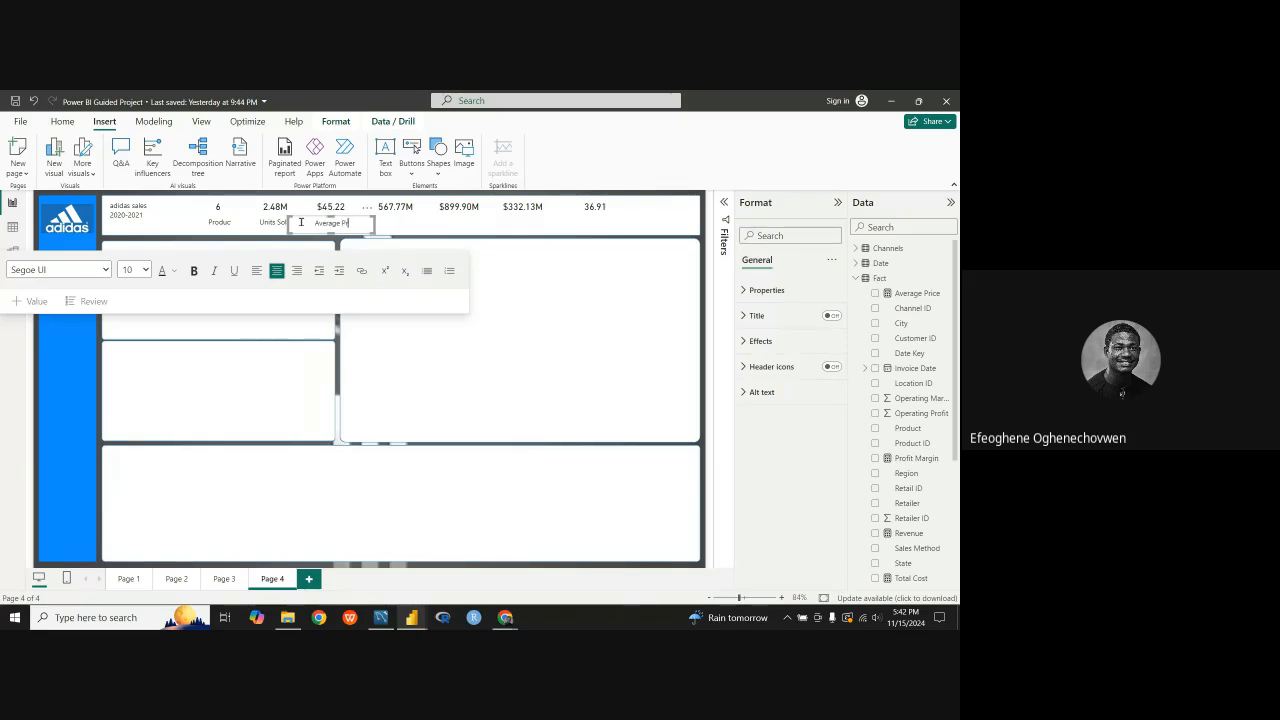
pyautogui.write('ce')
pyautogui.write('e')
pyautogui.moveTo(365, 213); pyautogui.dragTo(370, 210)
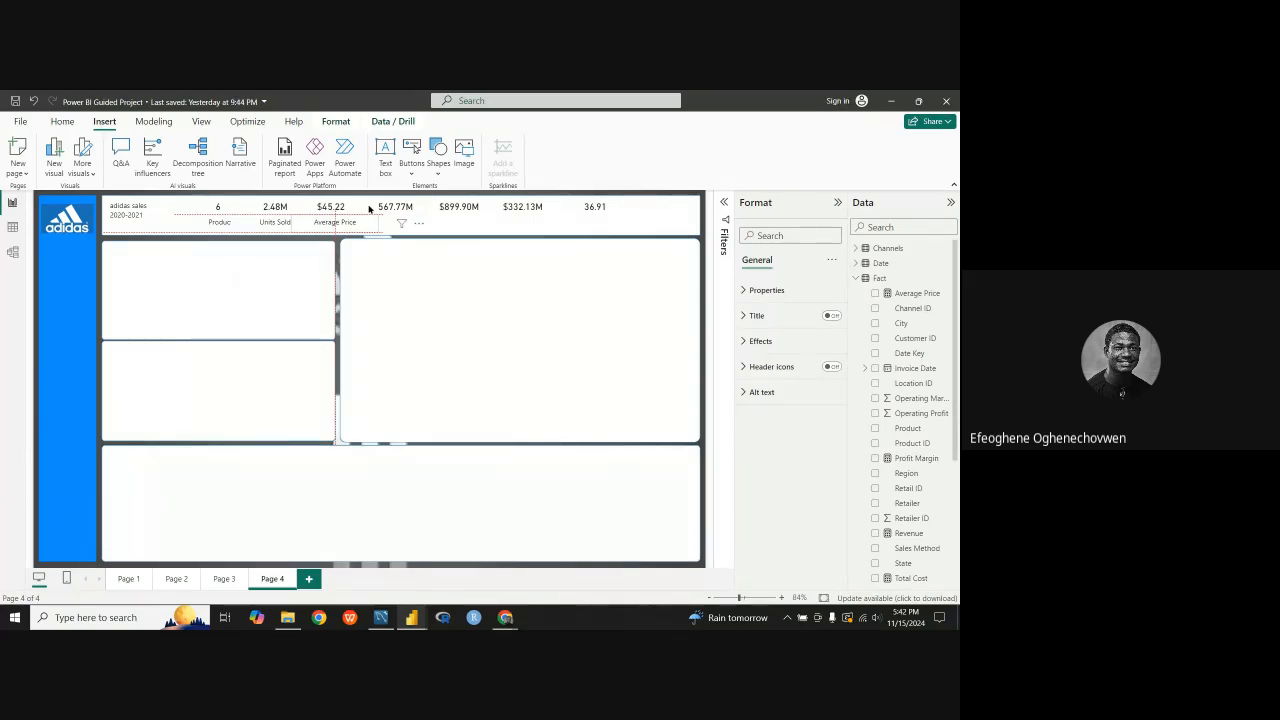
pyautogui.moveTo(369, 209); pyautogui.dragTo(369, 209)
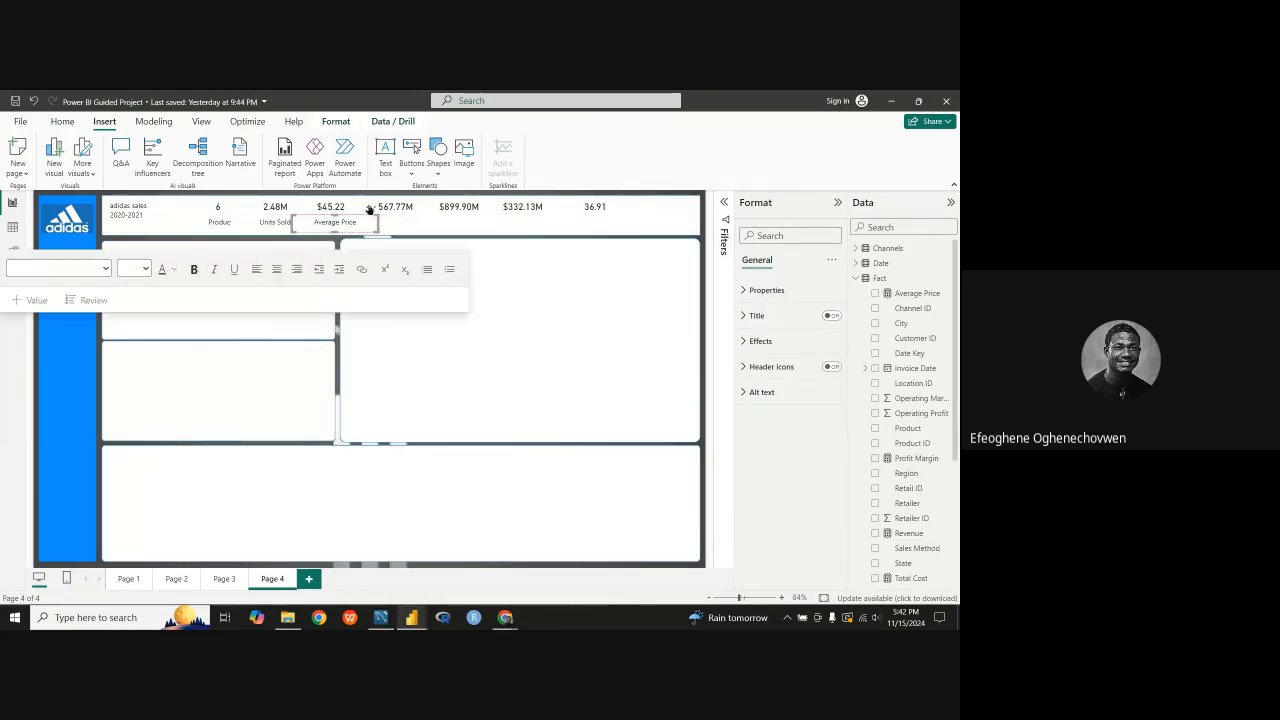
pyautogui.click(338, 364)
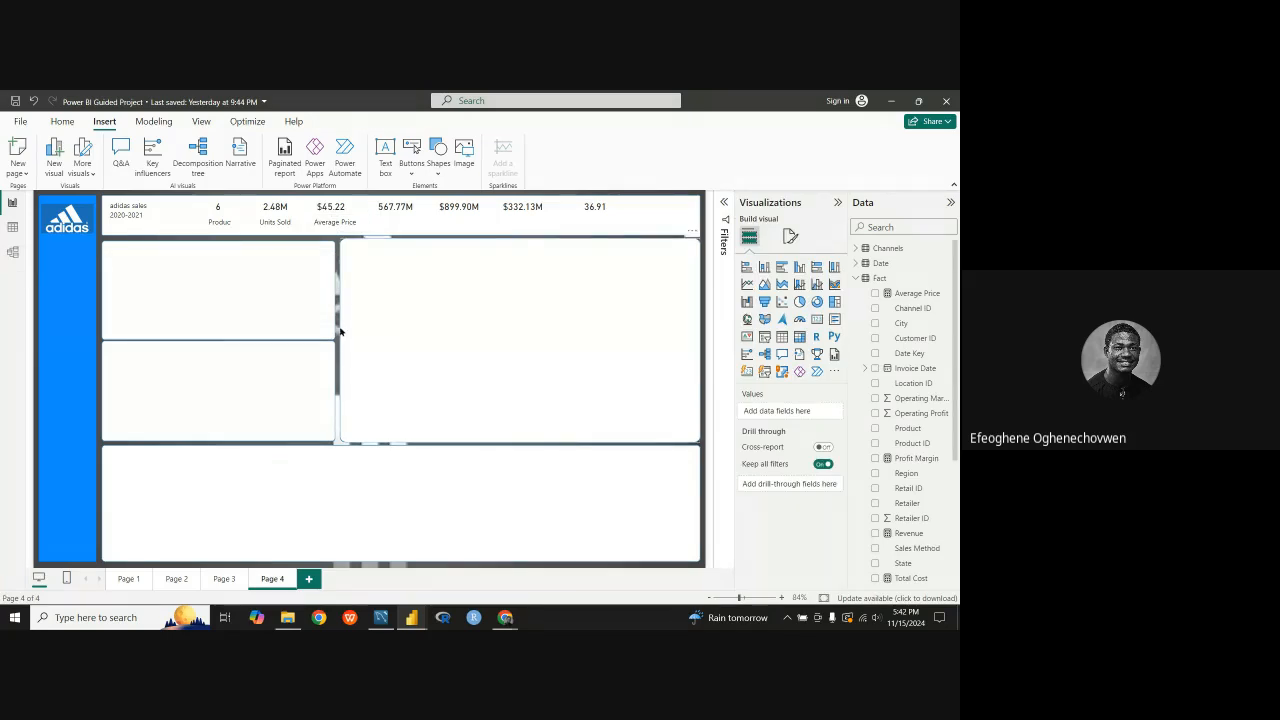
# Step: Duplicate the Average Price label and centre the copy beneath the 567.77M card
pyautogui.click(350, 220)
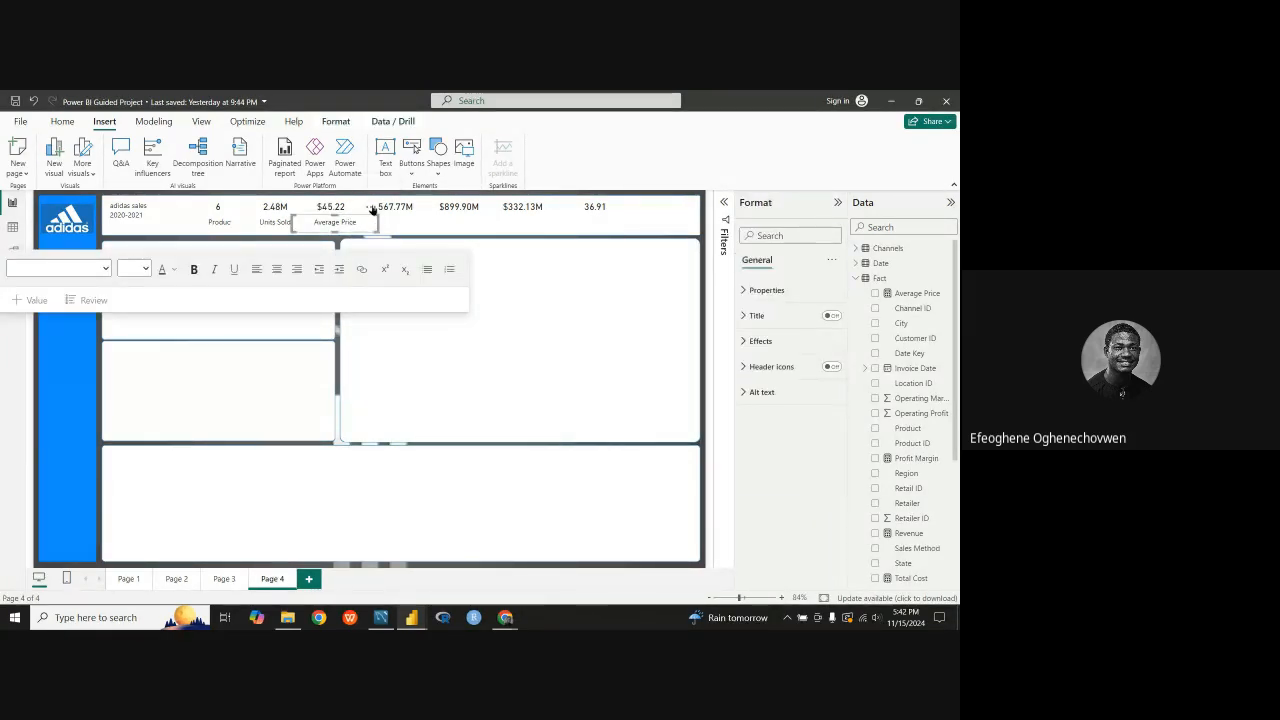
pyautogui.hotkey('ctrl', 'v')
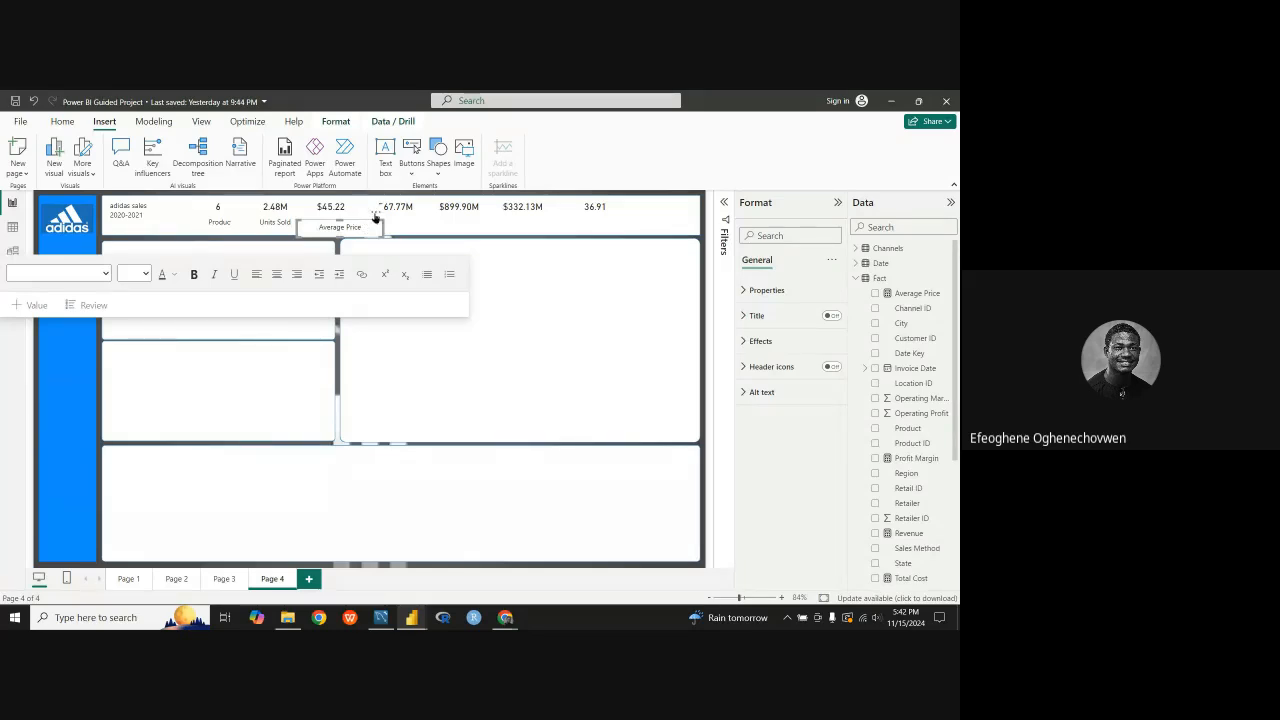
pyautogui.moveTo(366, 227); pyautogui.dragTo(437, 210)
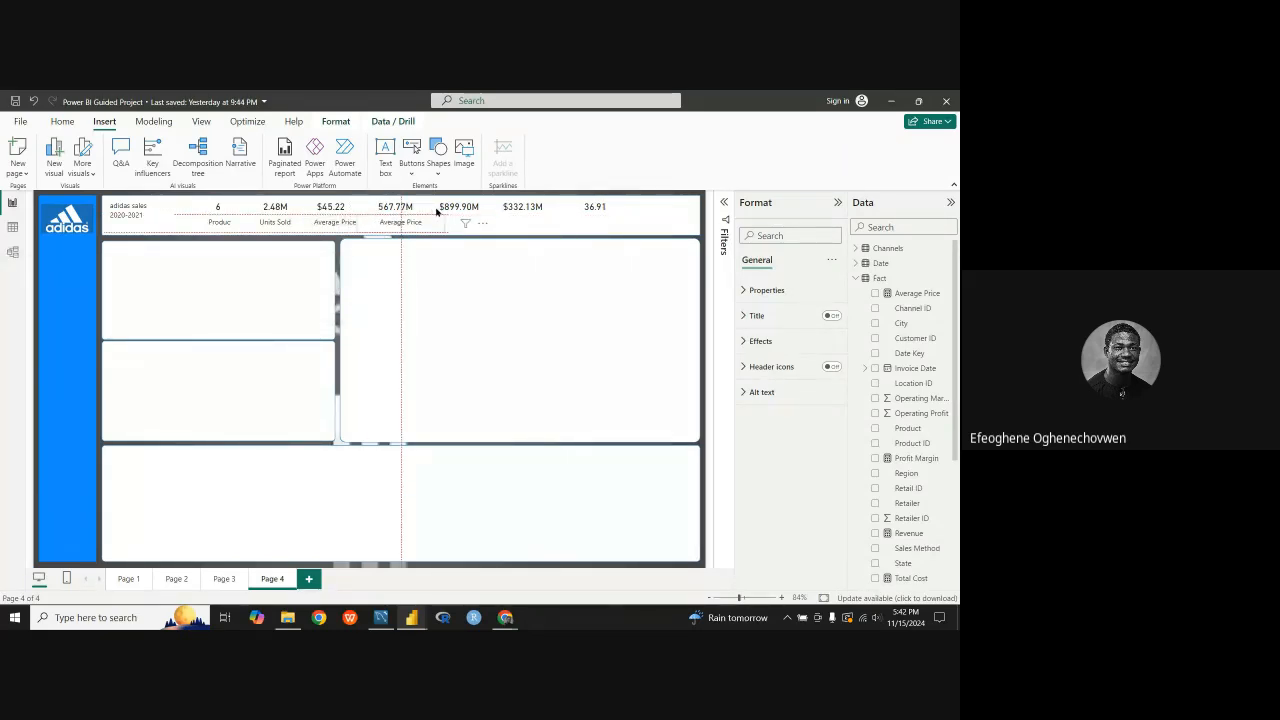
pyautogui.moveTo(436, 210); pyautogui.dragTo(431, 212)
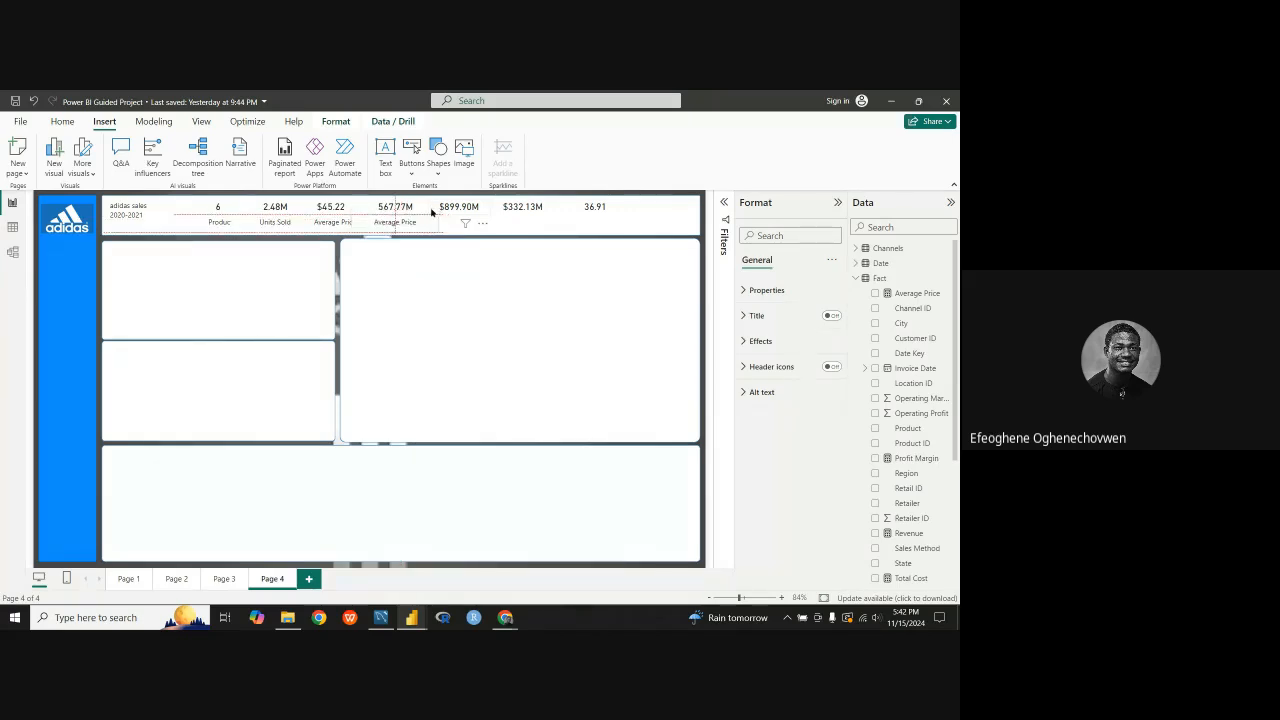
# Step: Replace the text of the label beneath the 567.77M card with "Total Cost"
pyautogui.click(417, 224)
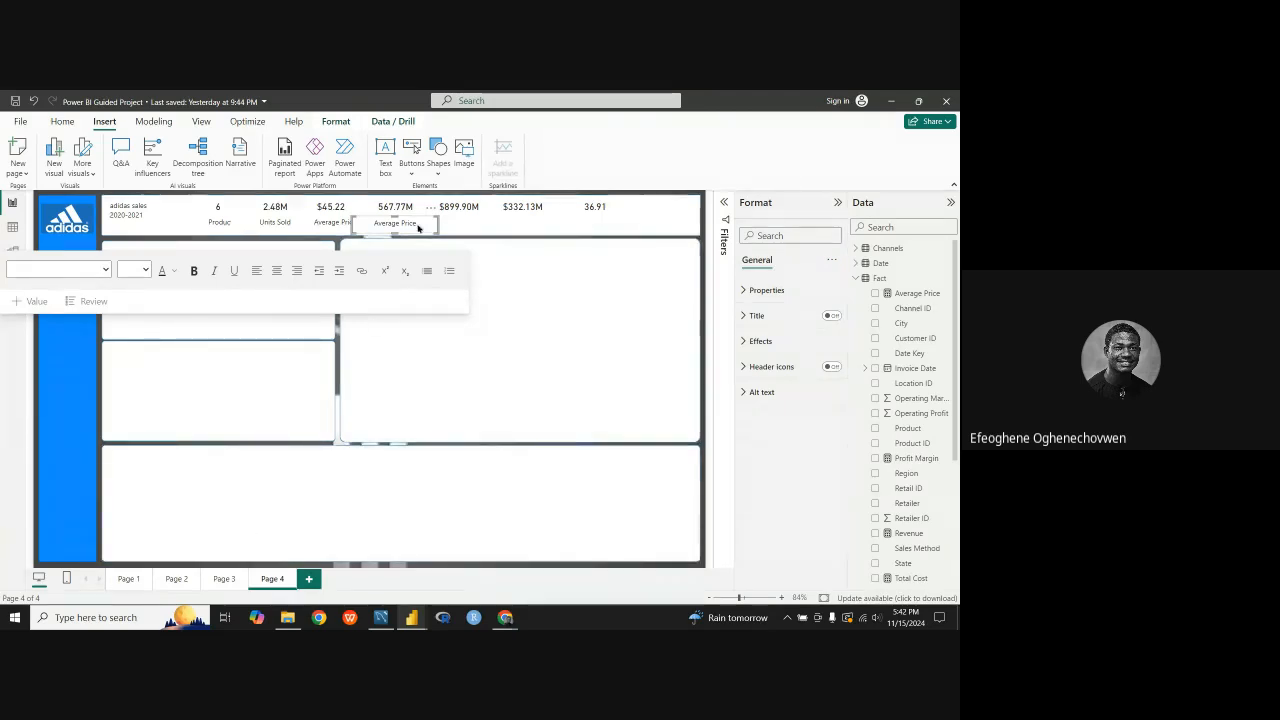
pyautogui.moveTo(421, 223); pyautogui.dragTo(367, 223)
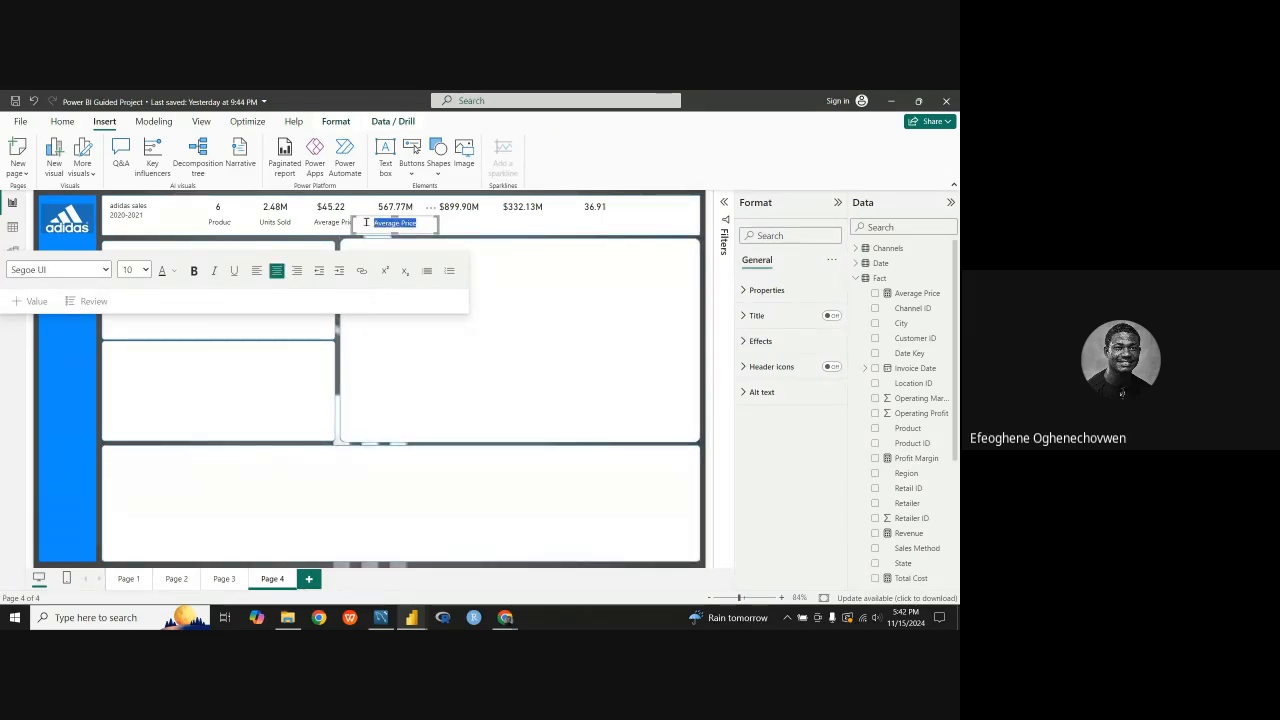
pyautogui.write('Tot')
pyautogui.press('BackSpace')
pyautogui.press('BackSpace')
pyautogui.press('BackSpace')
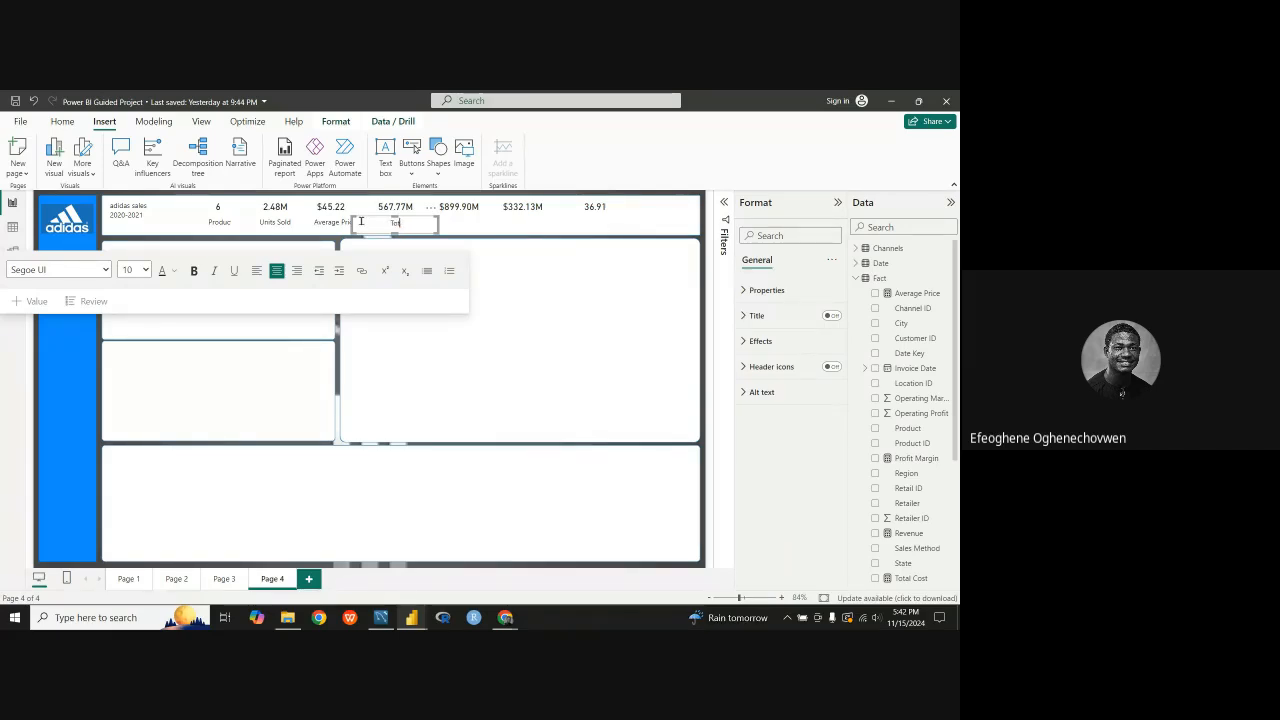
pyautogui.write('al Cos')
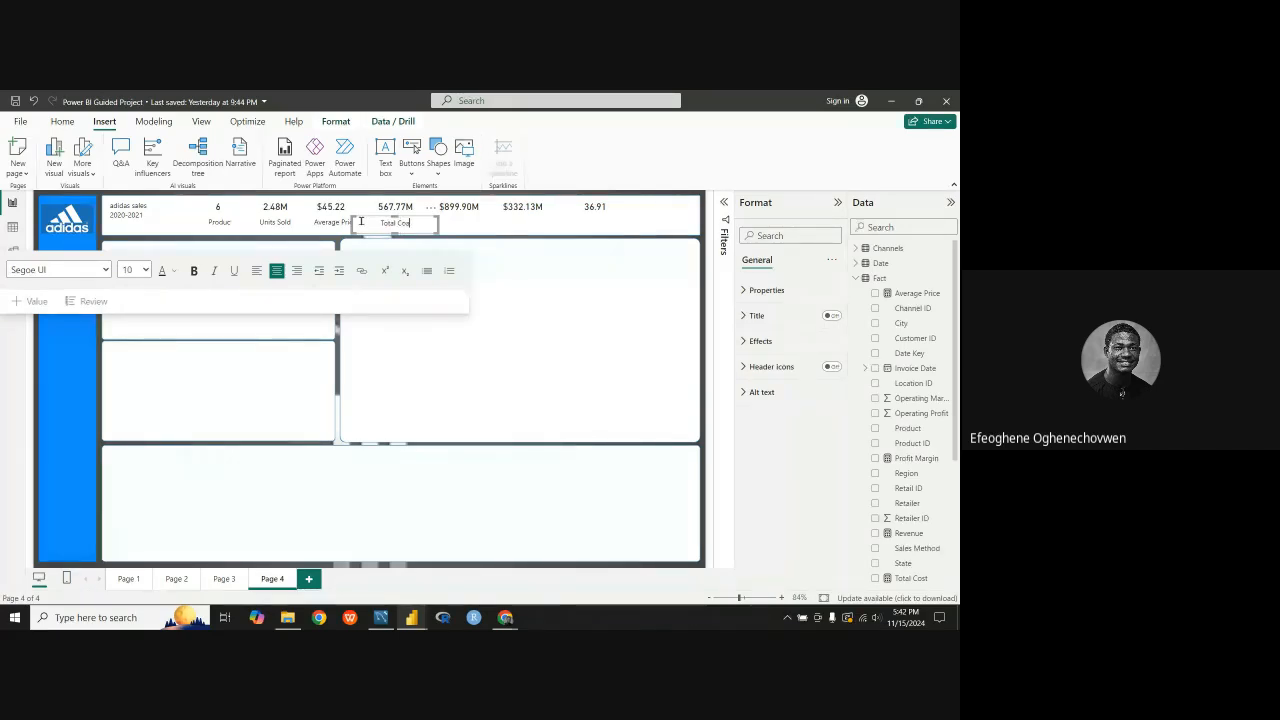
pyautogui.write('t')
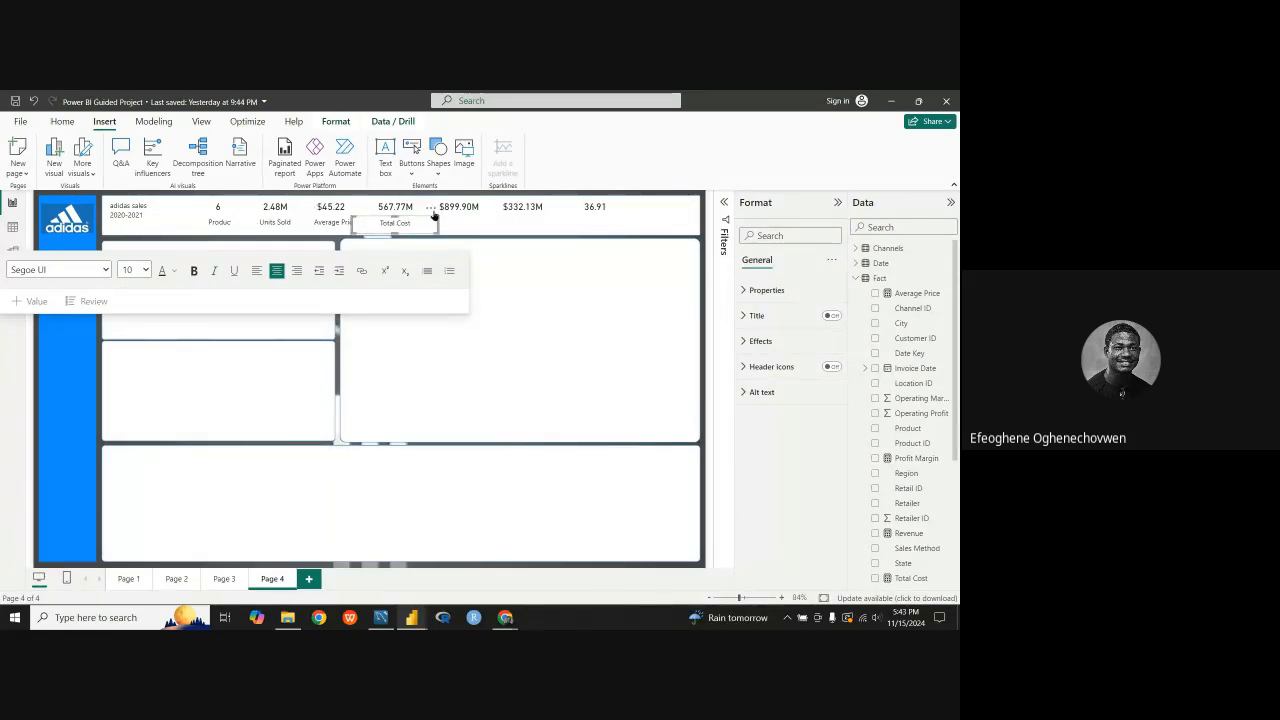
# Step: Duplicate the Total Cost label and place the copy beneath the $899.90M card
pyautogui.click(430, 208)
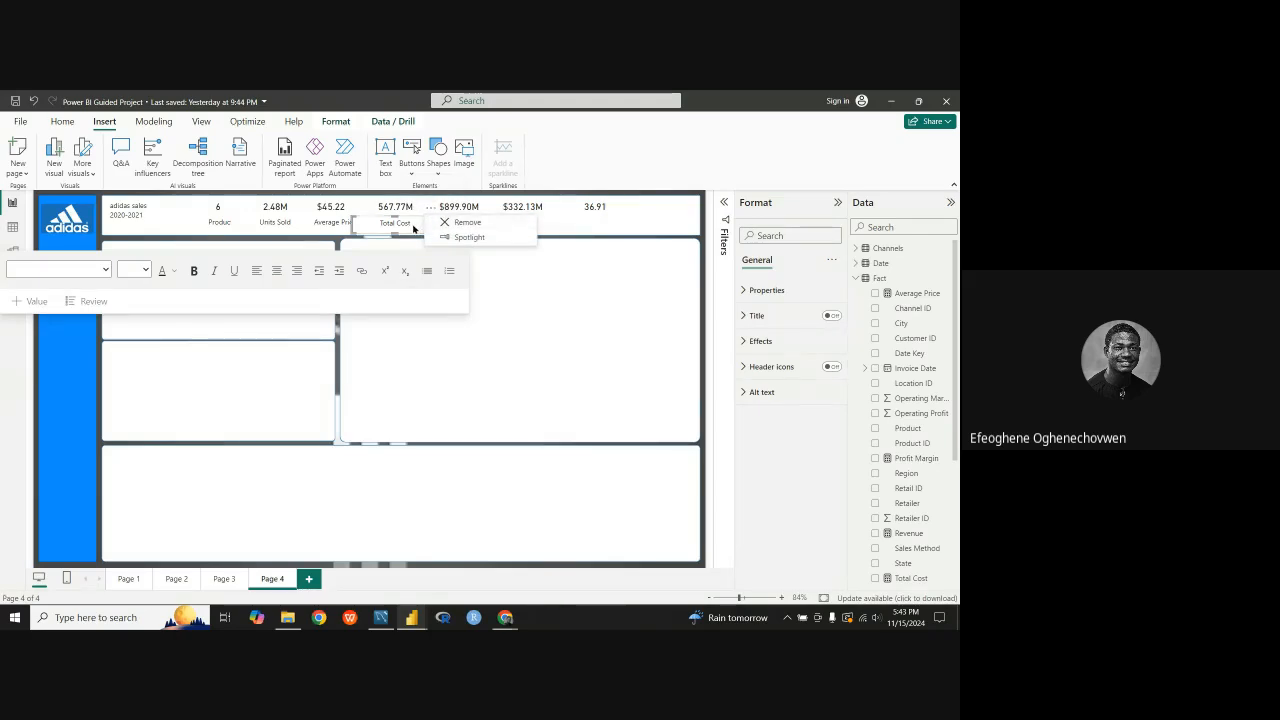
pyautogui.hotkey('ctrl', 'v')
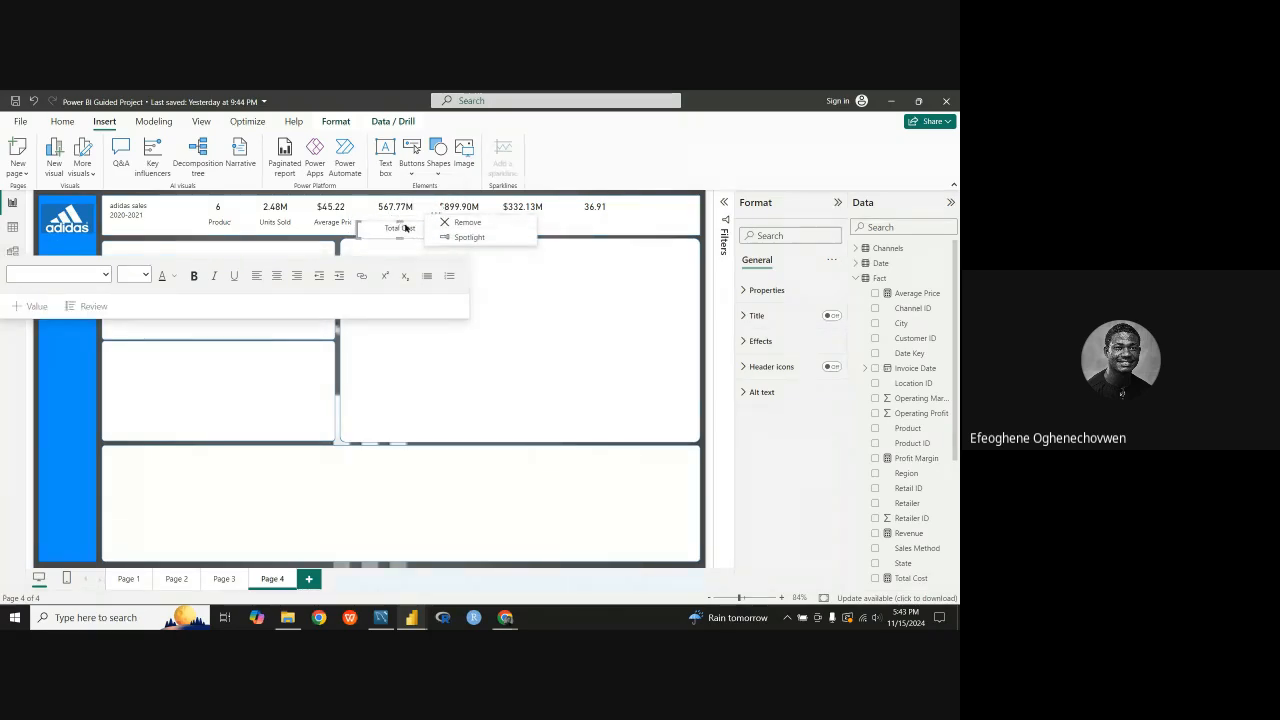
pyautogui.click(434, 214)
pyautogui.moveTo(434, 214)
pyautogui.mouseDown()
pyautogui.moveTo(497, 209)
pyautogui.moveTo(438, 223)
pyautogui.mouseUp()
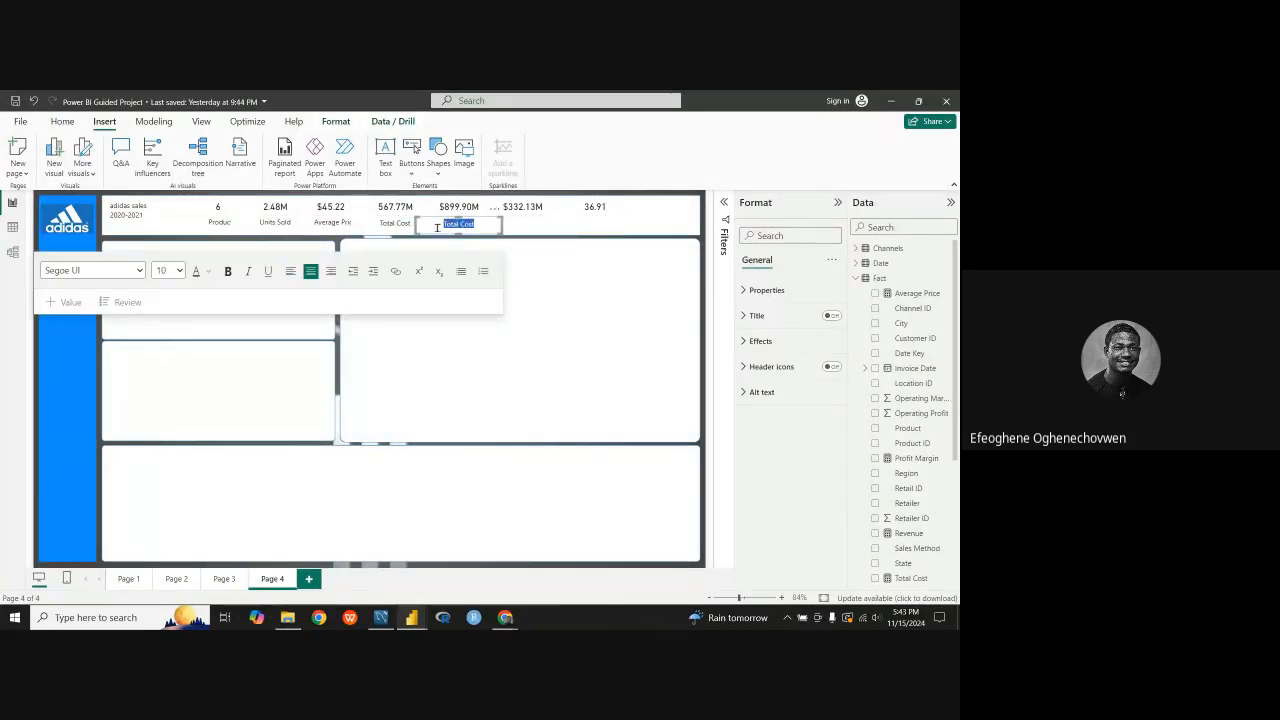
# Step: Change the text of the label beneath the $899.90M card to "Total Revenue"
pyautogui.click(474, 223)
pyautogui.press('BackSpace')
pyautogui.press('BackSpace')
pyautogui.press('BackSpace')
pyautogui.press('BackSpace')
pyautogui.press('BackSpace')
pyautogui.write('R')
pyautogui.press('BackSpace')
pyautogui.write('Revenue')
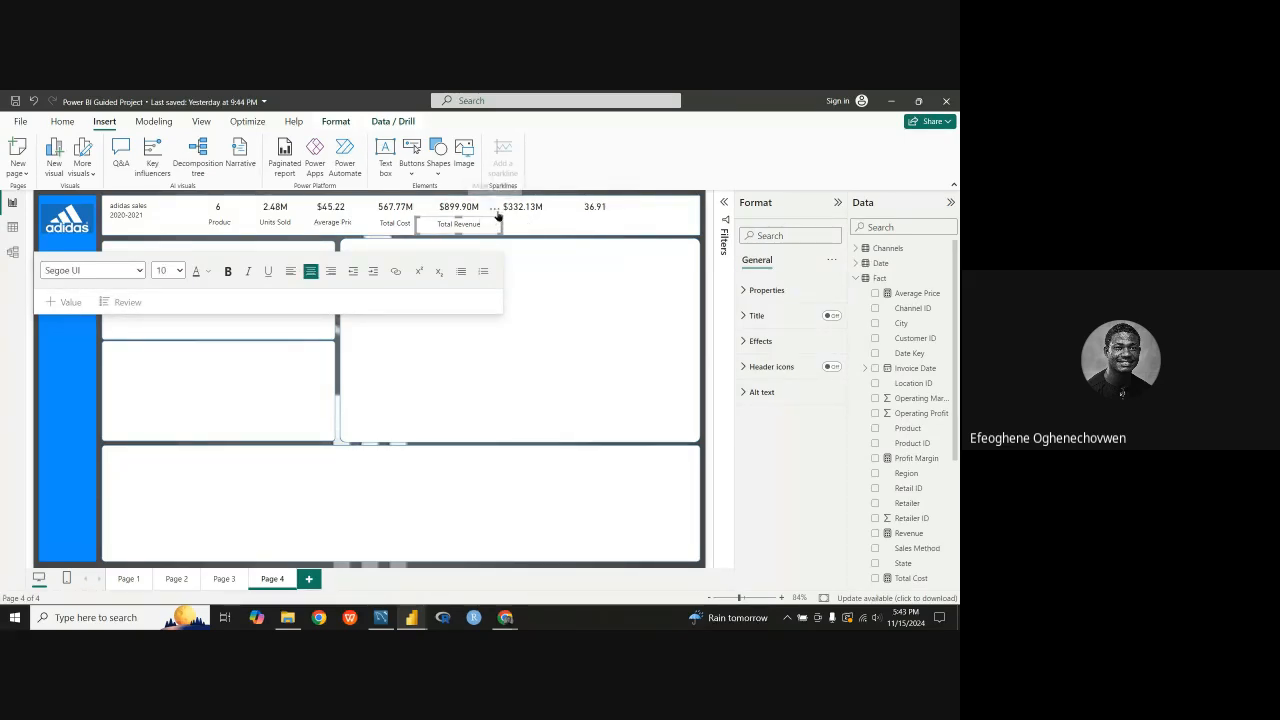
# Step: Duplicate the Total Revenue label and place the copy beneath the $332.13M card
pyautogui.click(492, 206)
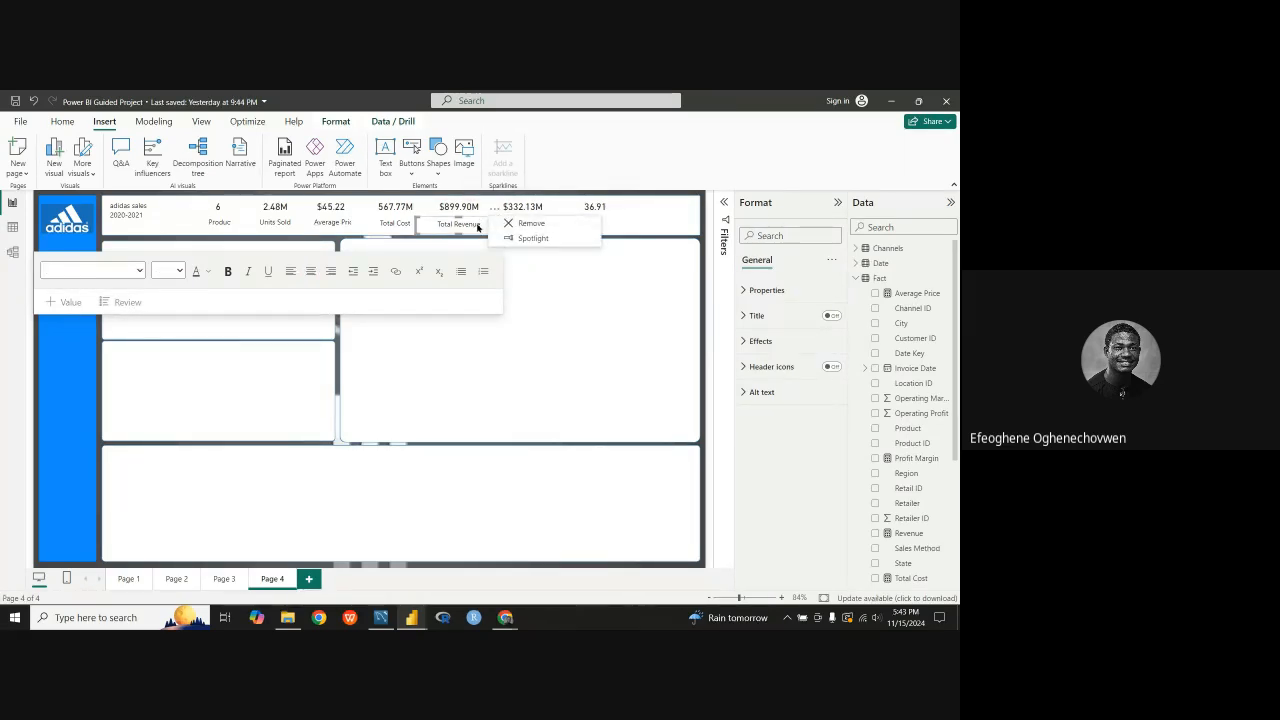
pyautogui.hotkey('ctrl', 'v')
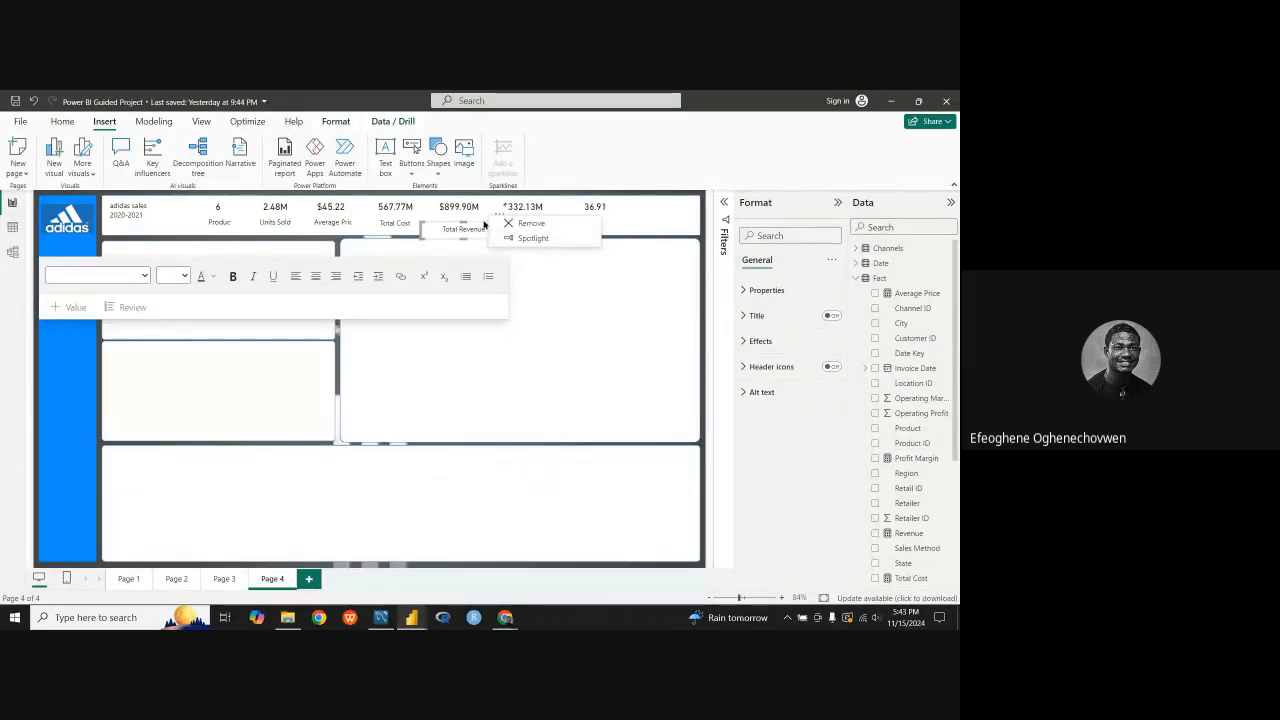
pyautogui.click(517, 260)
pyautogui.moveTo(502, 221); pyautogui.dragTo(557, 210)
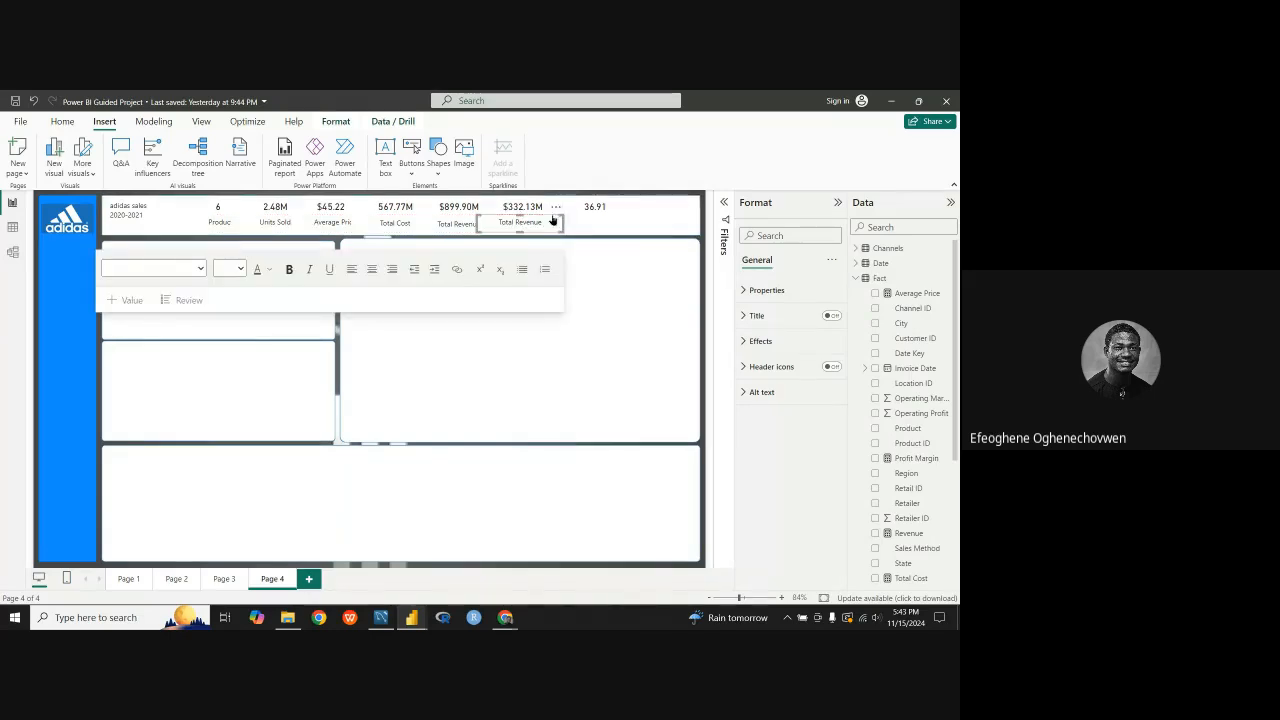
# Step: Change the text of the label beneath the $332.13M card to "Total Profit"
pyautogui.click(547, 221)
pyautogui.press('BackSpace')
pyautogui.press('BackSpace')
pyautogui.press('BackSpace')
pyautogui.press('BackSpace')
pyautogui.press('BackSpace')
pyautogui.press('BackSpace')
pyautogui.press('BackSpace')
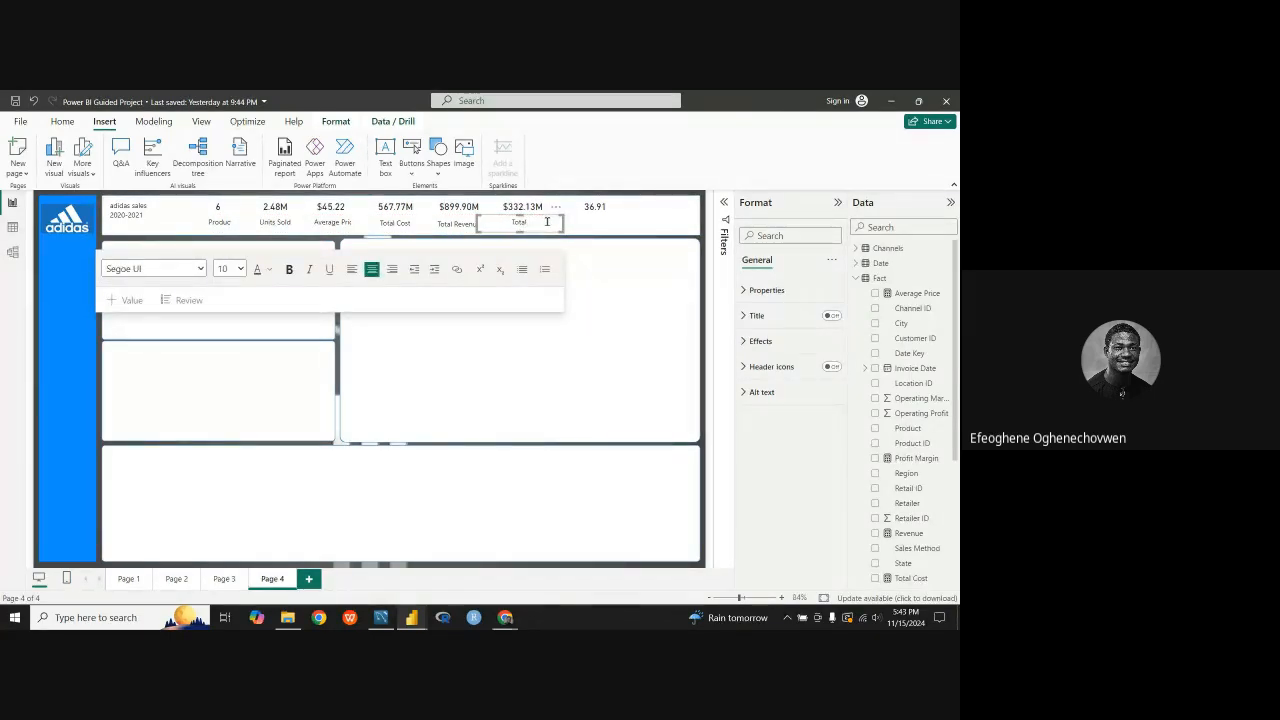
pyautogui.write('Prof')
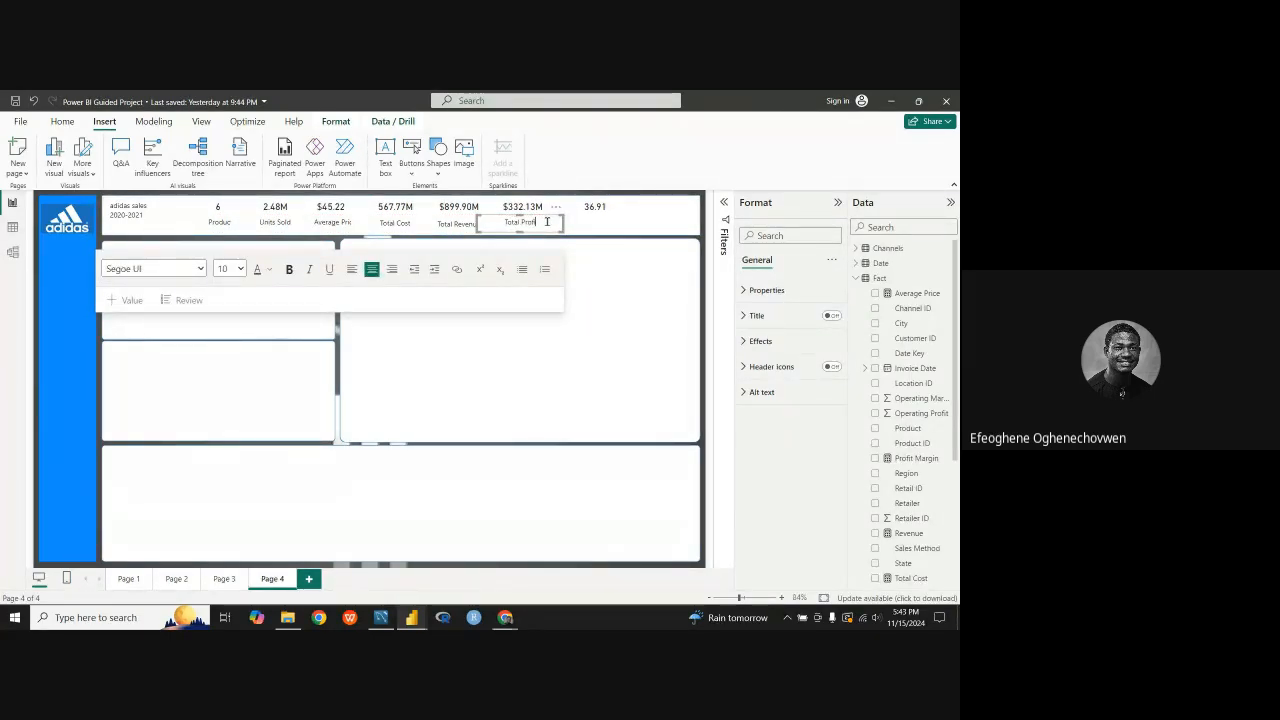
pyautogui.write('it')
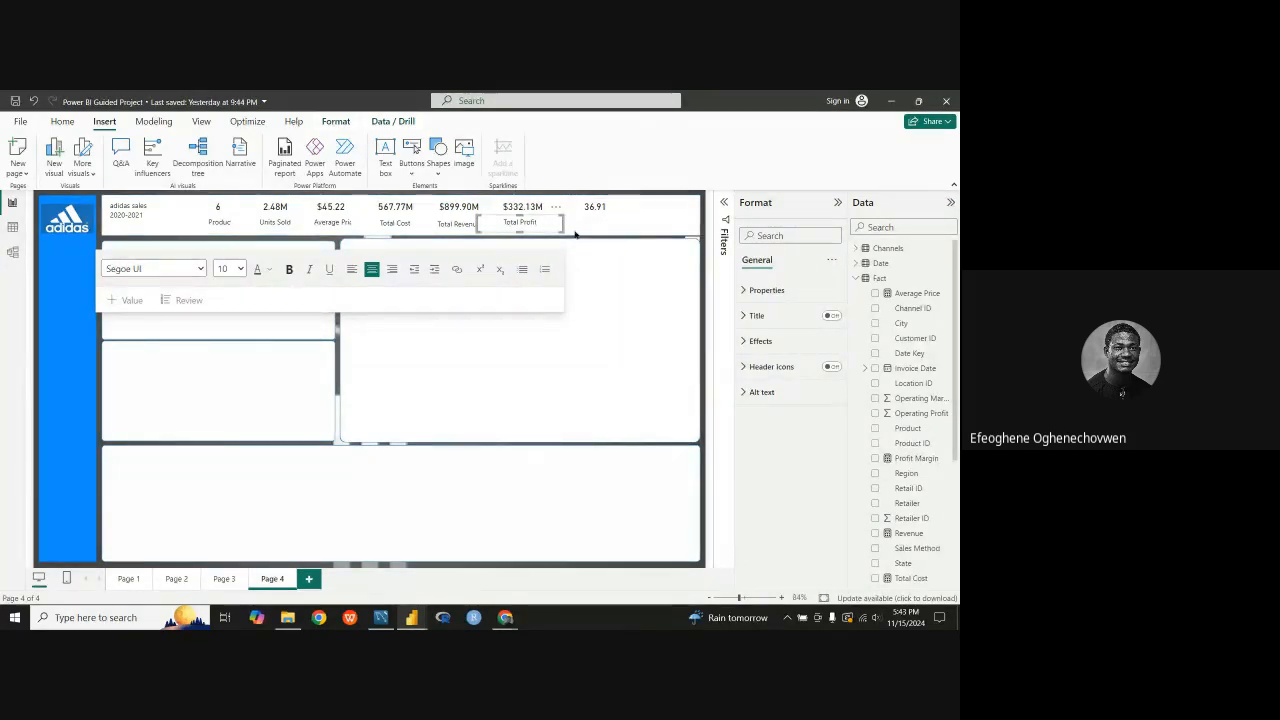
# Step: Duplicate the Total Profit label and centre the copy beneath the 36.91 card
pyautogui.click(562, 215)
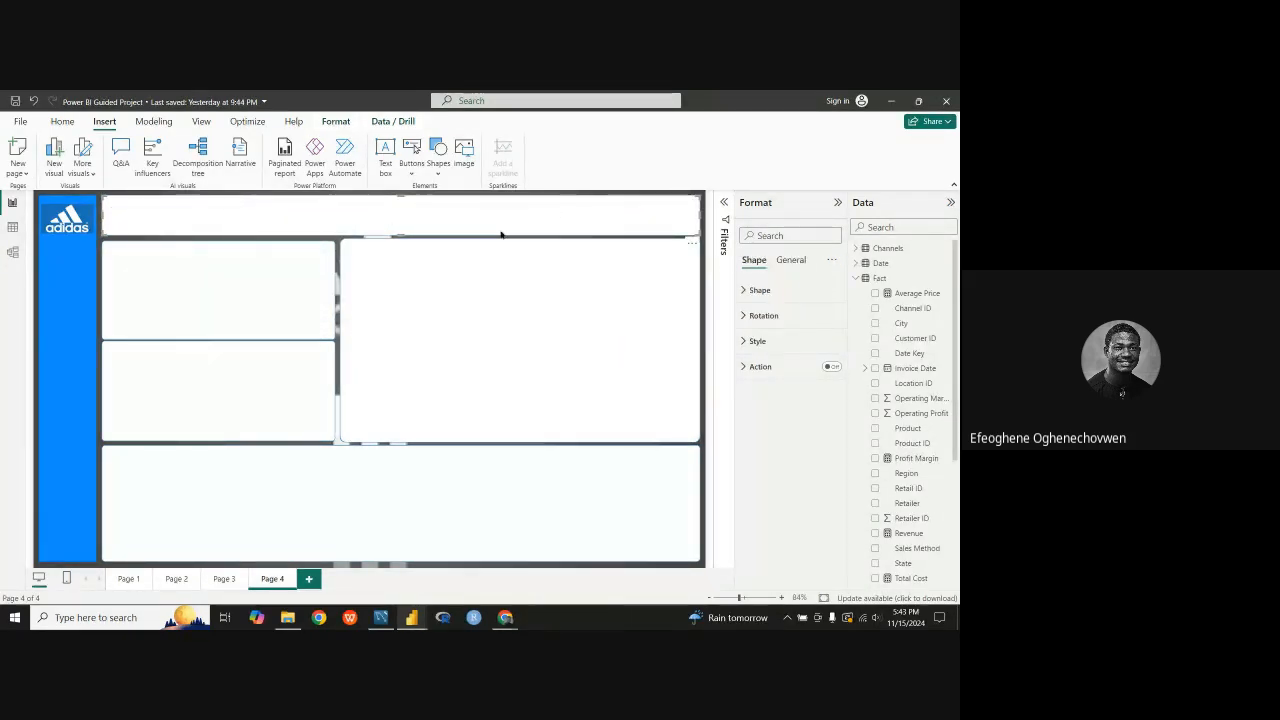
pyautogui.click(545, 217)
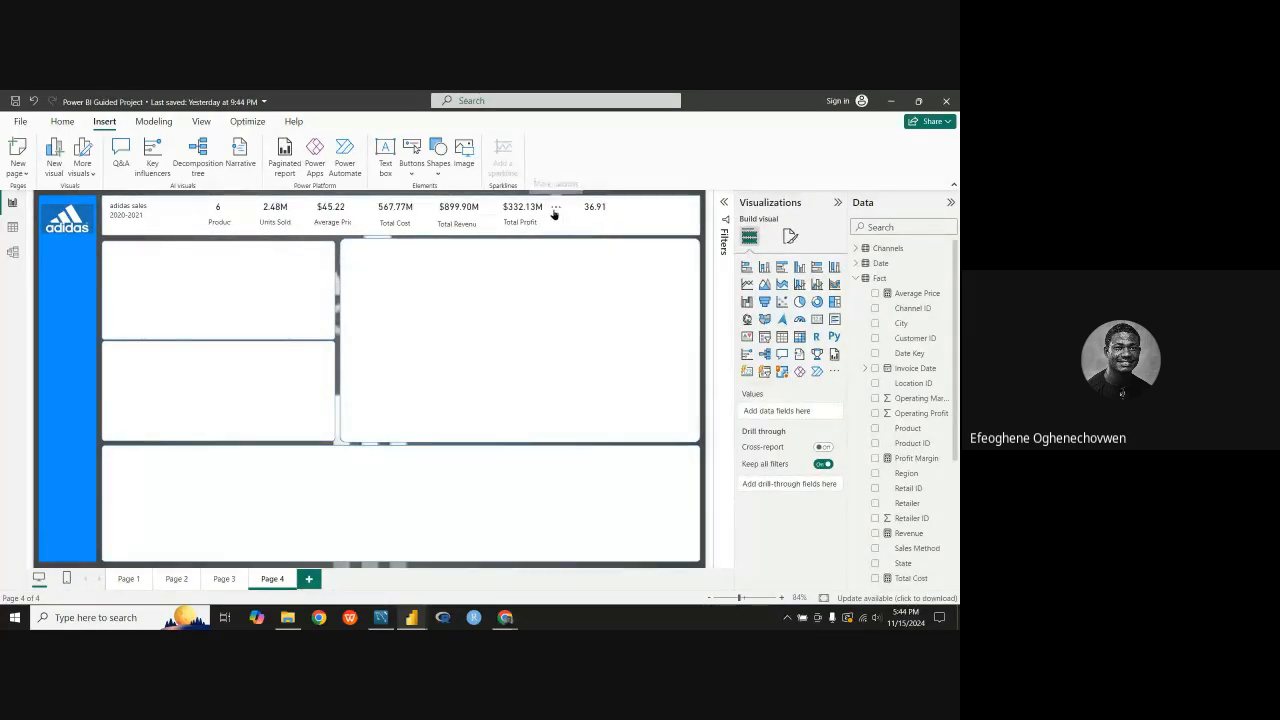
pyautogui.click(555, 206)
pyautogui.click(534, 224)
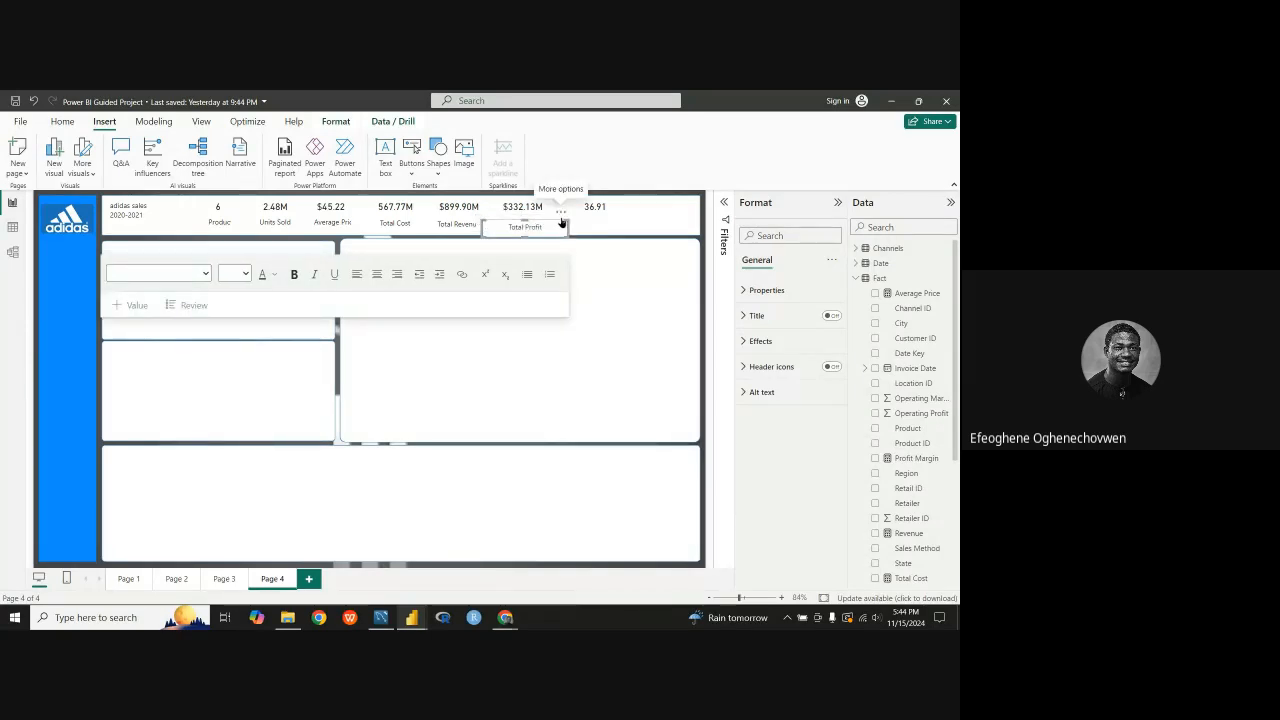
pyautogui.click(632, 215)
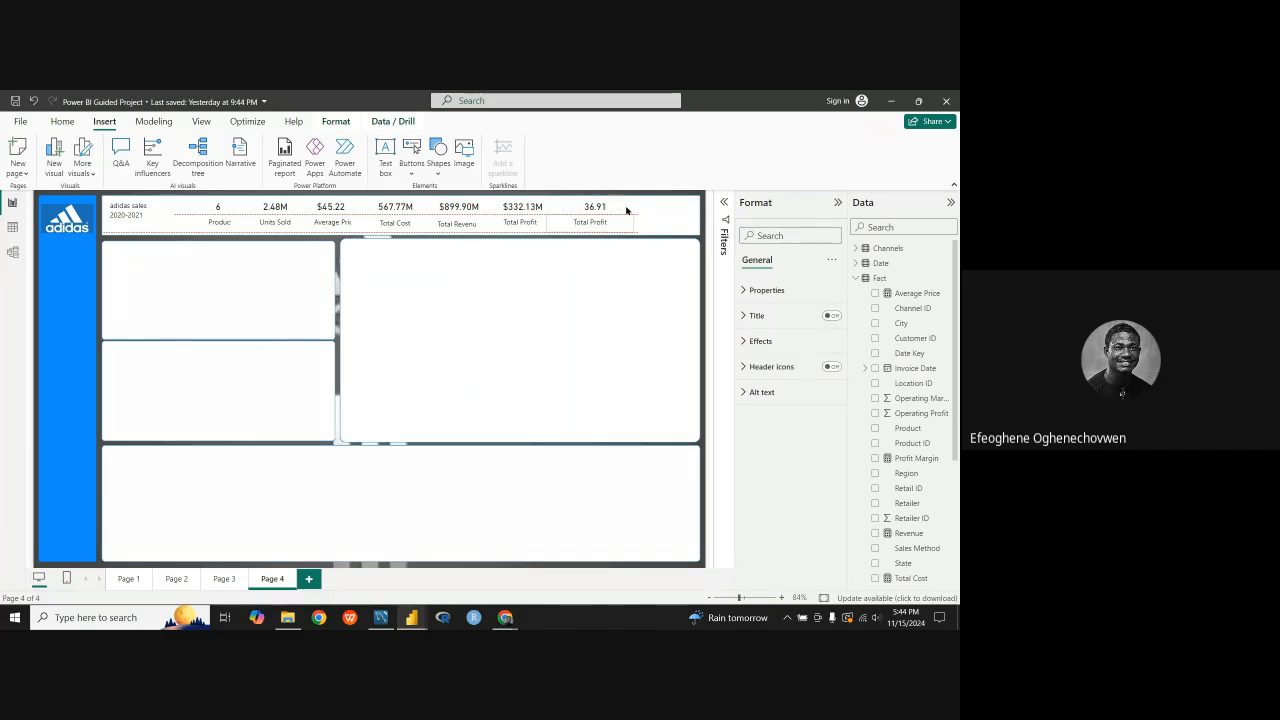
pyautogui.click(626, 212)
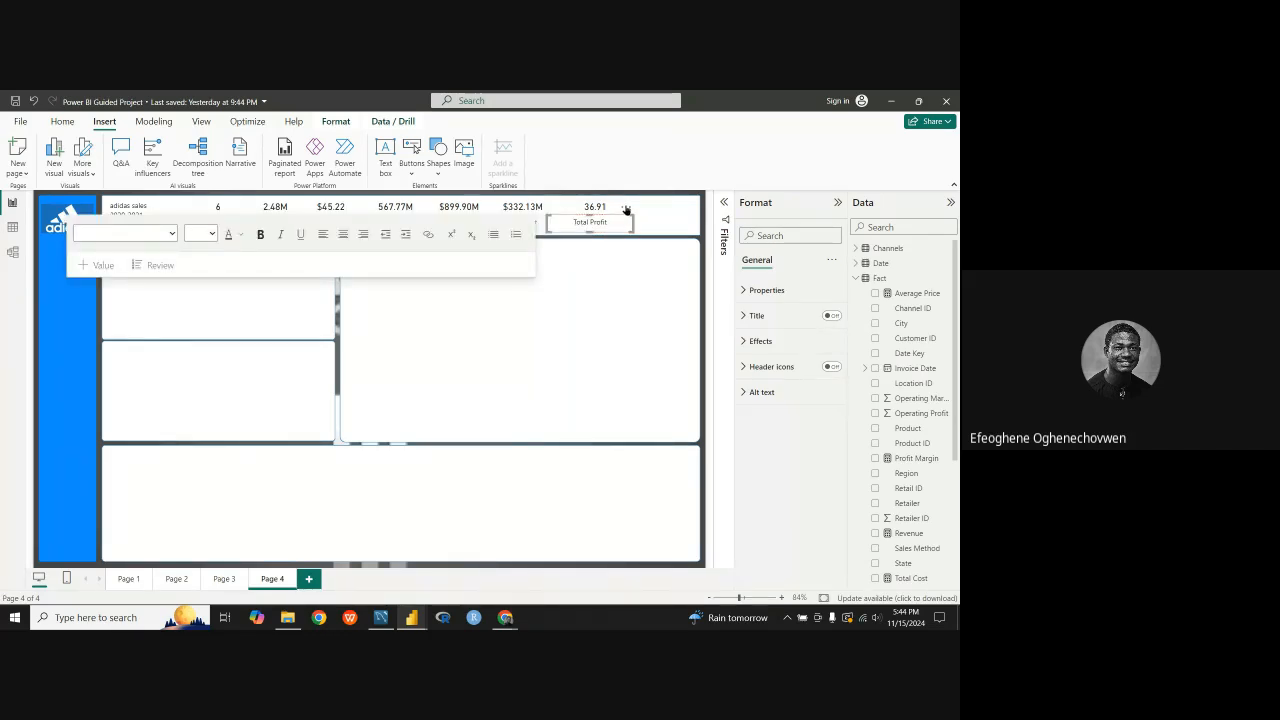
pyautogui.moveTo(626, 210); pyautogui.dragTo(631, 209)
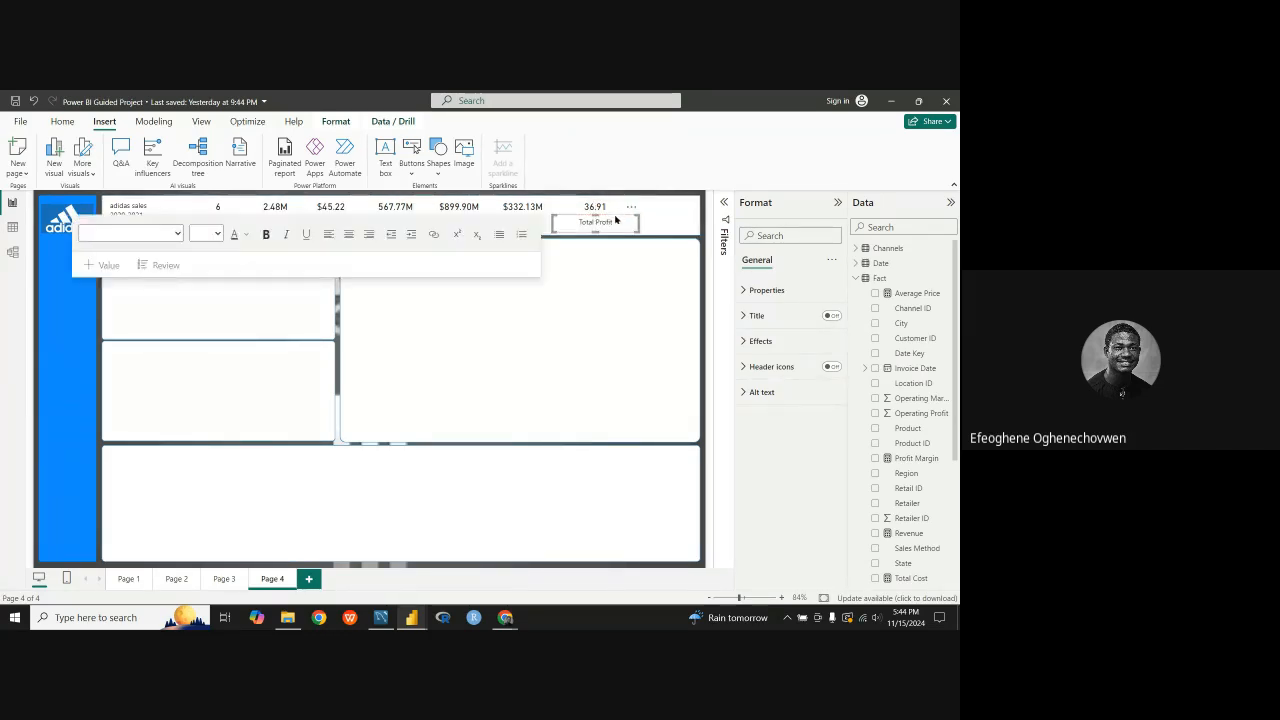
# Step: Change the text of the label beneath the 36.91 card to "Total Margin"
pyautogui.click(606, 224)
pyautogui.press('BackSpace')
pyautogui.press('BackSpace')
pyautogui.press('BackSpace')
pyautogui.press('BackSpace')
pyautogui.press('BackSpace')
pyautogui.press('BackSpace')
pyautogui.press('BackSpace')
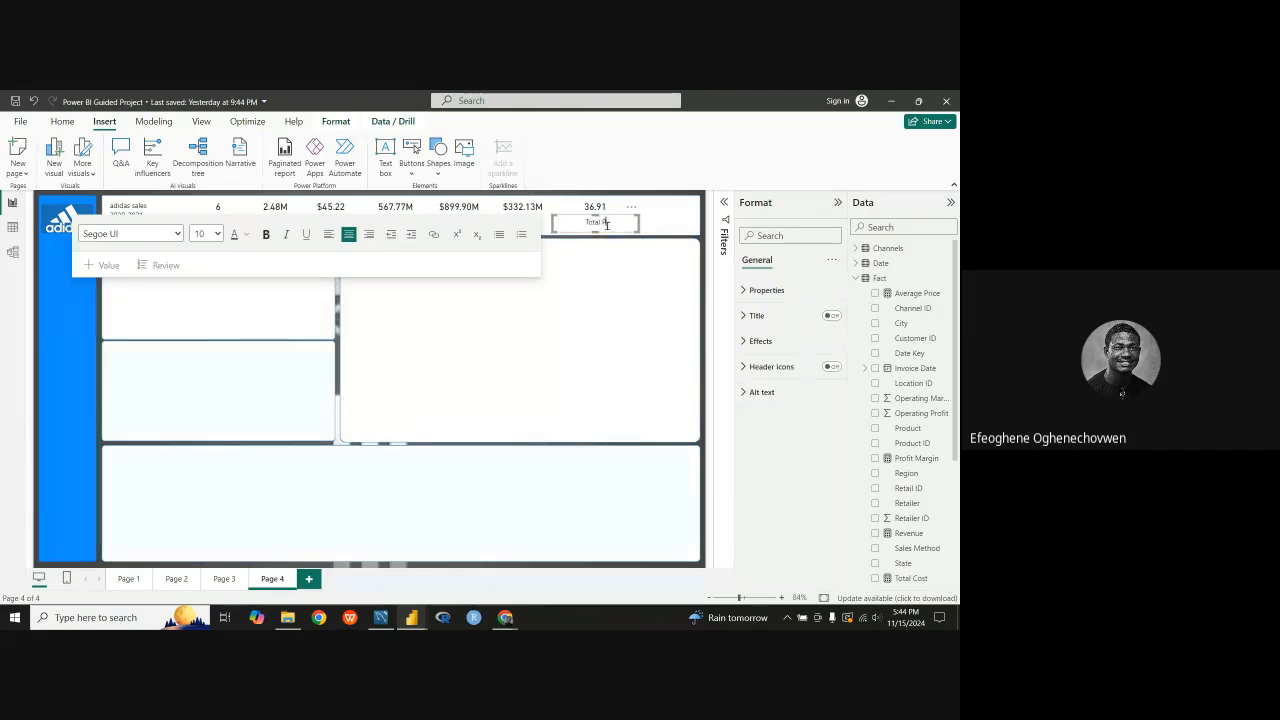
pyautogui.write('Margin')
pyautogui.press('Return')
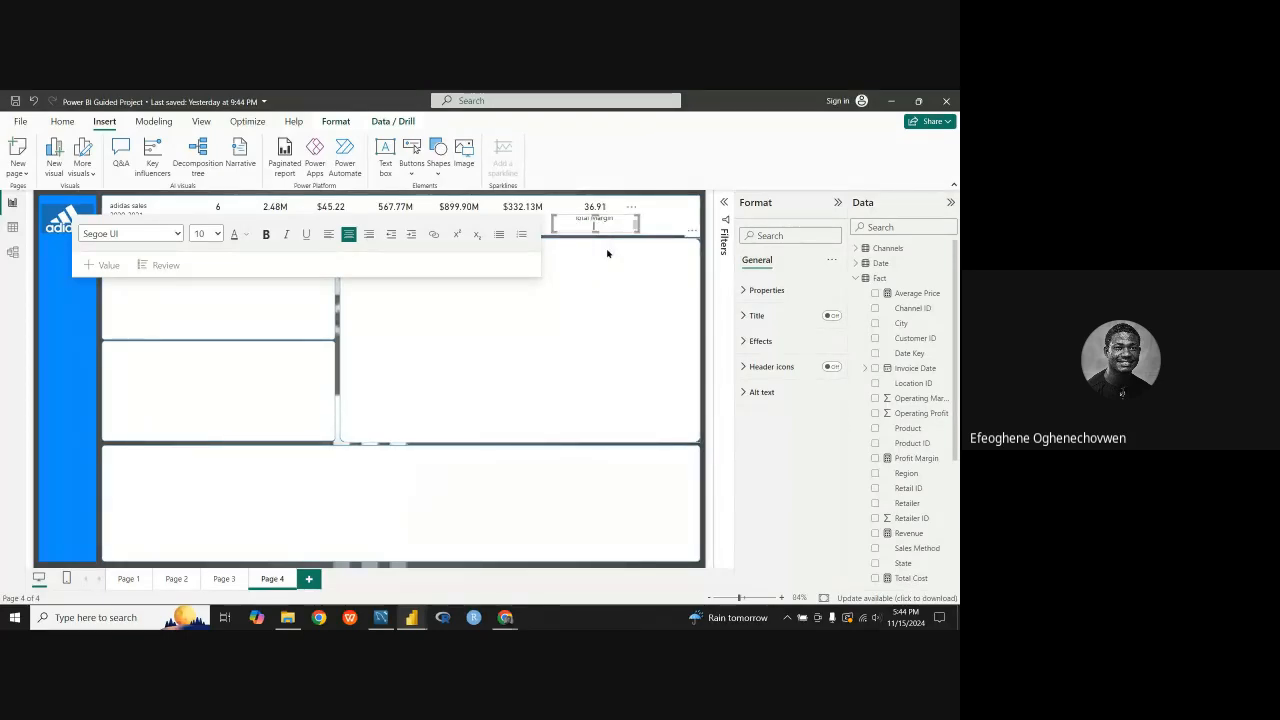
pyautogui.press('BackSpace')
pyautogui.click(650, 222)
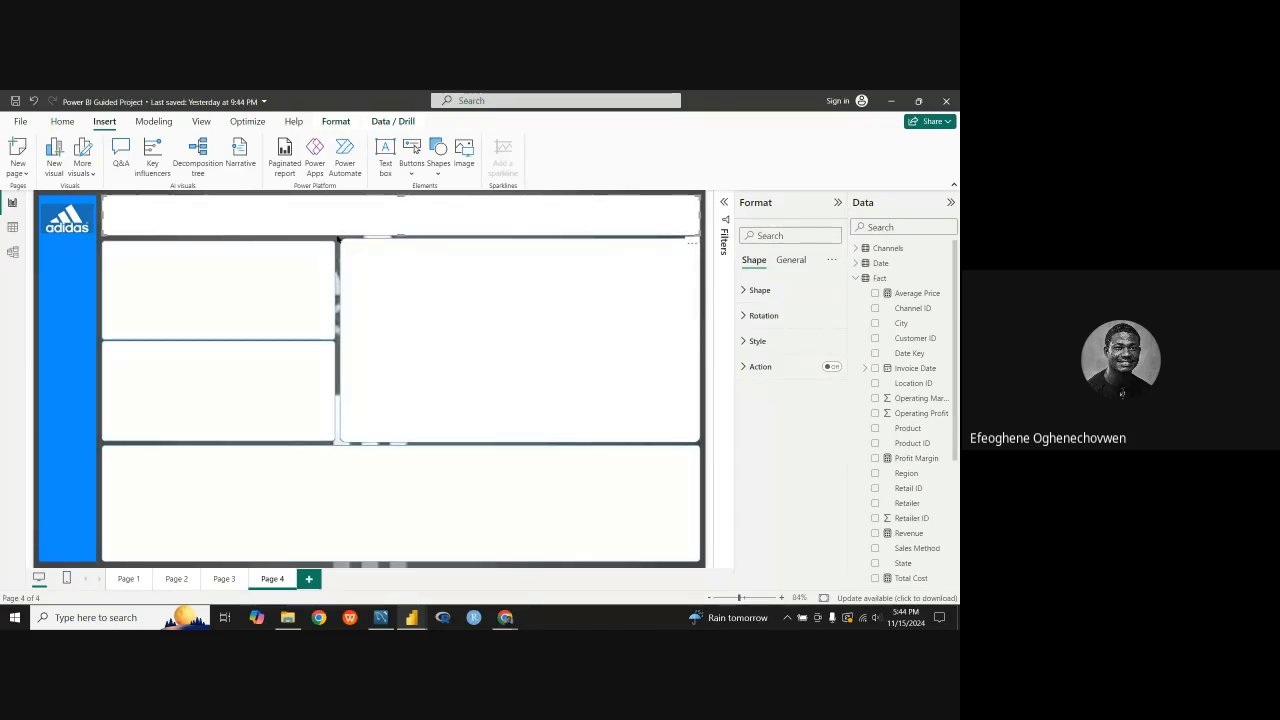
pyautogui.click(333, 264)
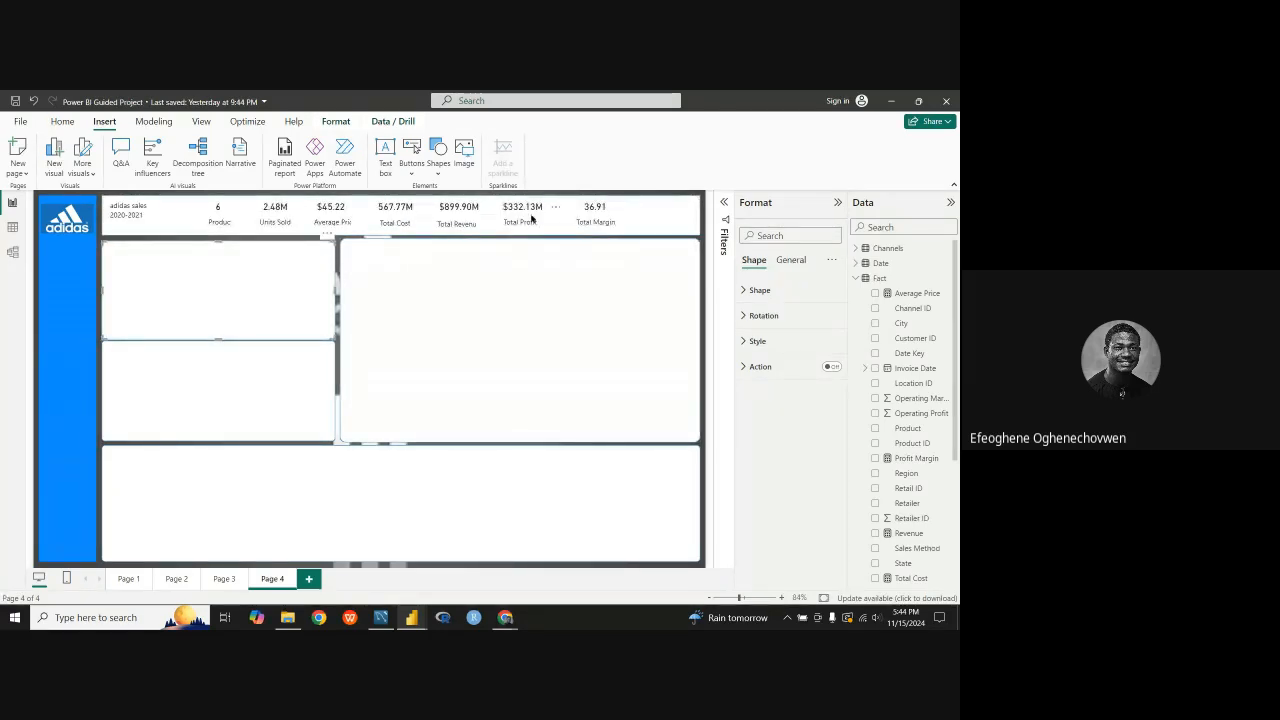
# Step: Replace the word "Total" with "Profit" in the label beneath the 36.91 card so it reads "Profit Margin"
pyautogui.click(591, 222)
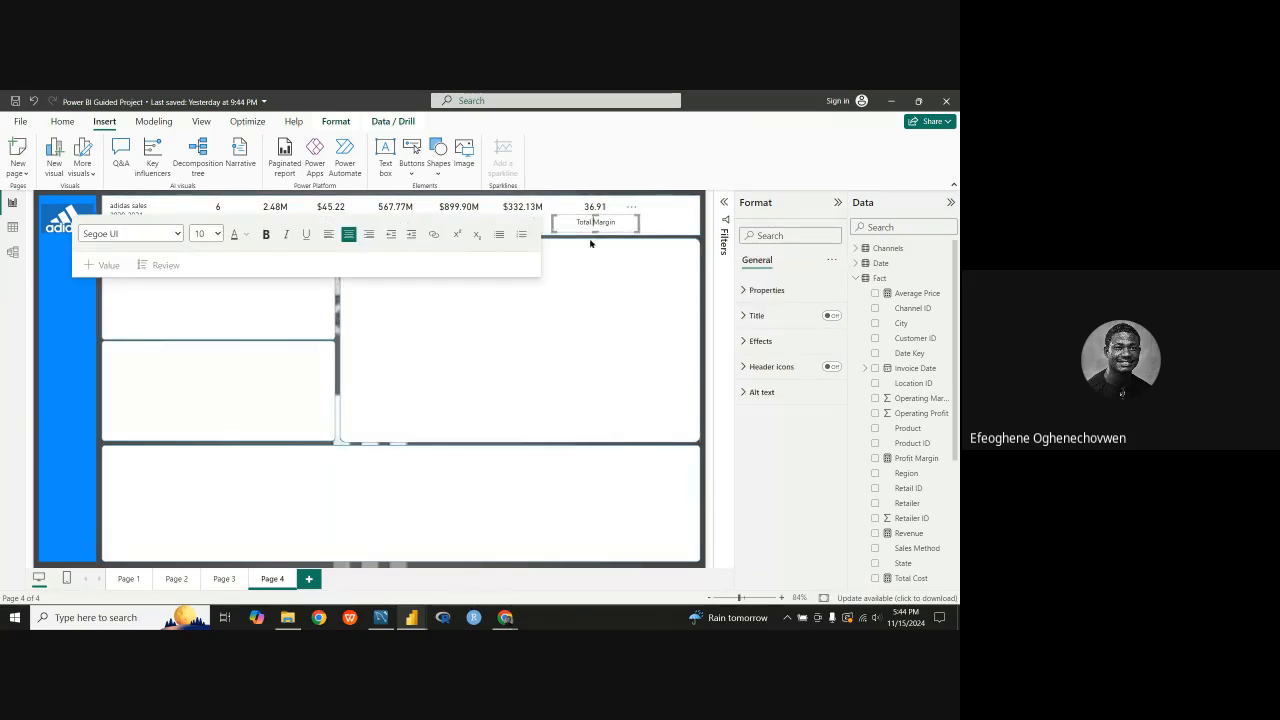
pyautogui.doubleClick(588, 222)
pyautogui.press('Right')
pyautogui.press('BackSpace')
pyautogui.press('BackSpace')
pyautogui.press('BackSpace')
pyautogui.write('Pr')
pyautogui.press('Return')
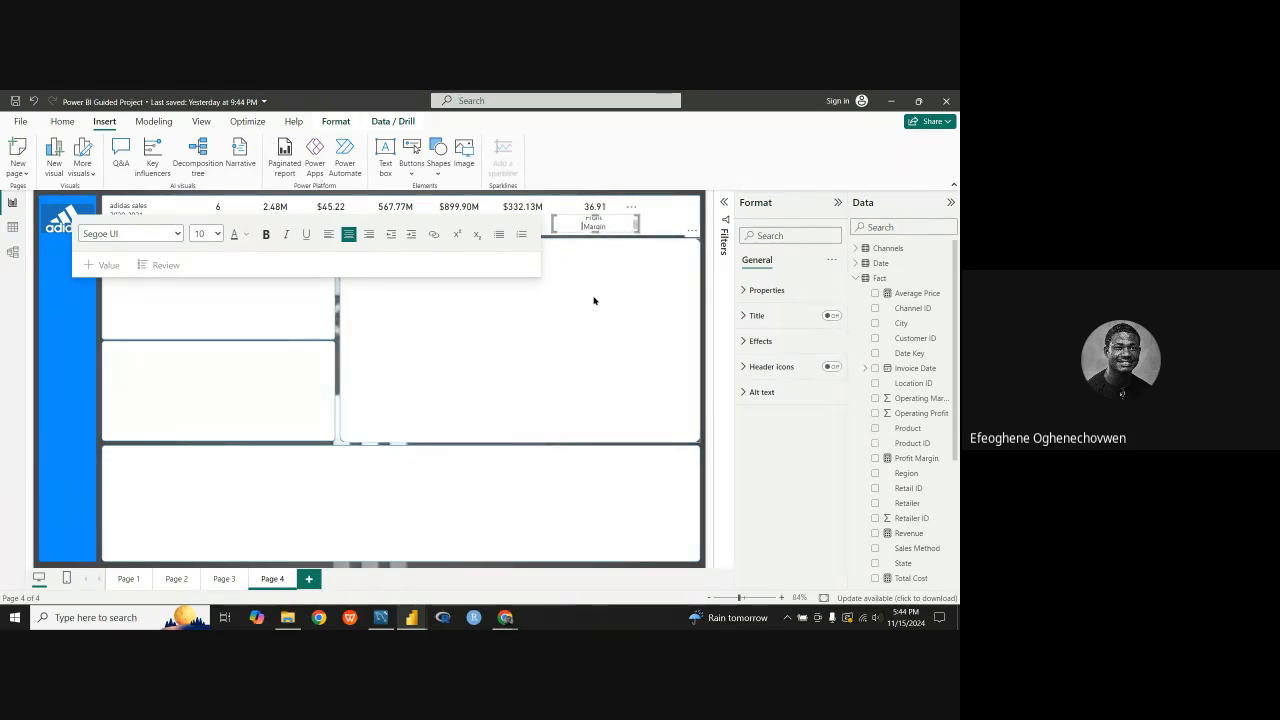
pyautogui.press('BackSpace')
pyautogui.click(591, 207)
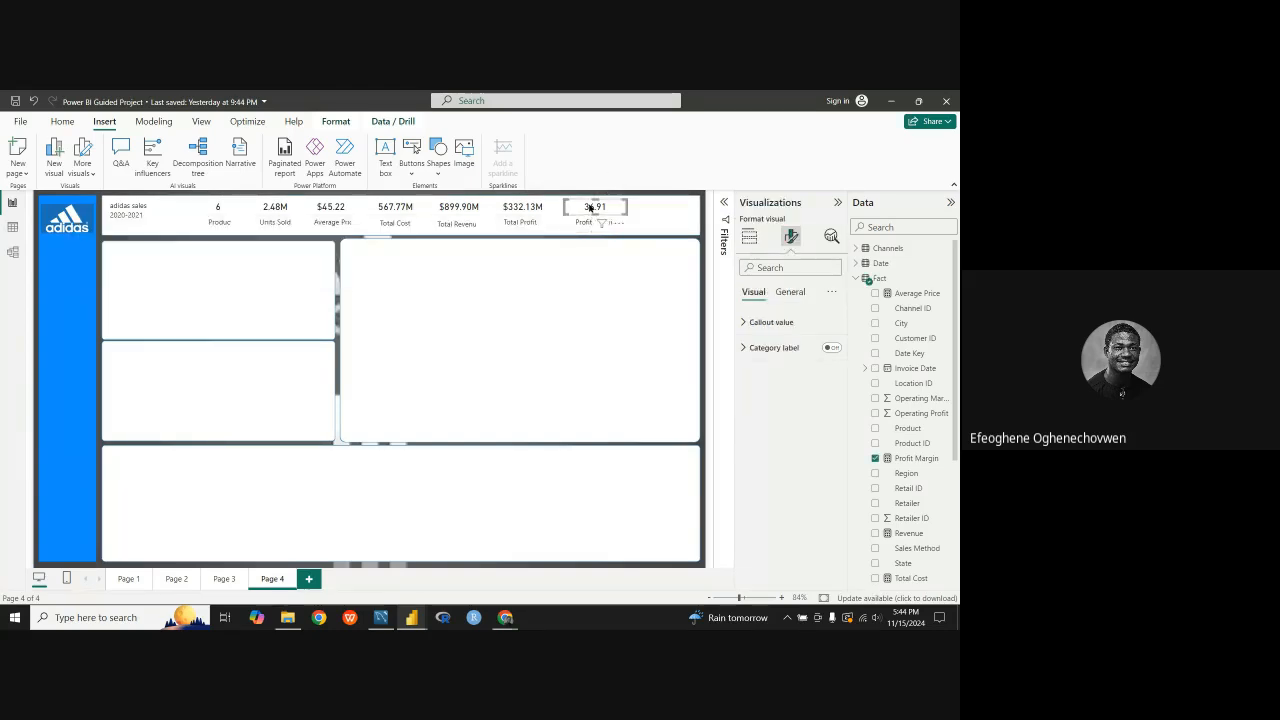
pyautogui.click(333, 240)
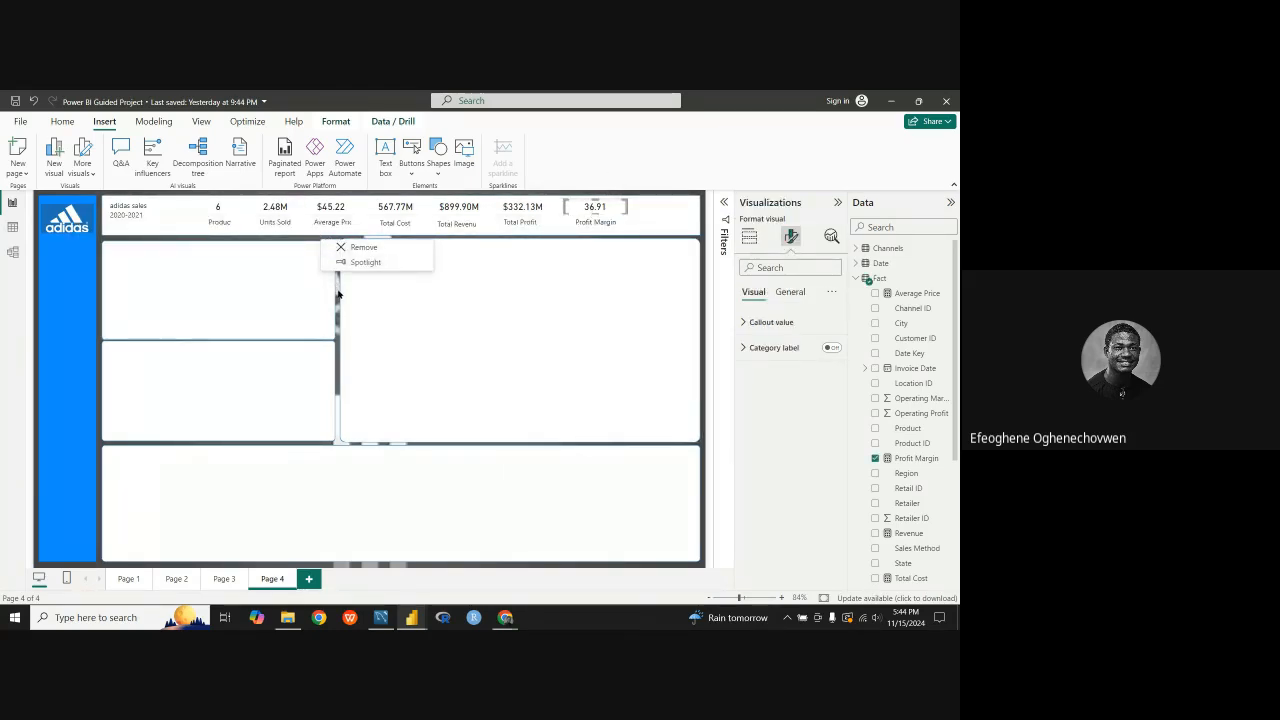
pyautogui.click(337, 287)
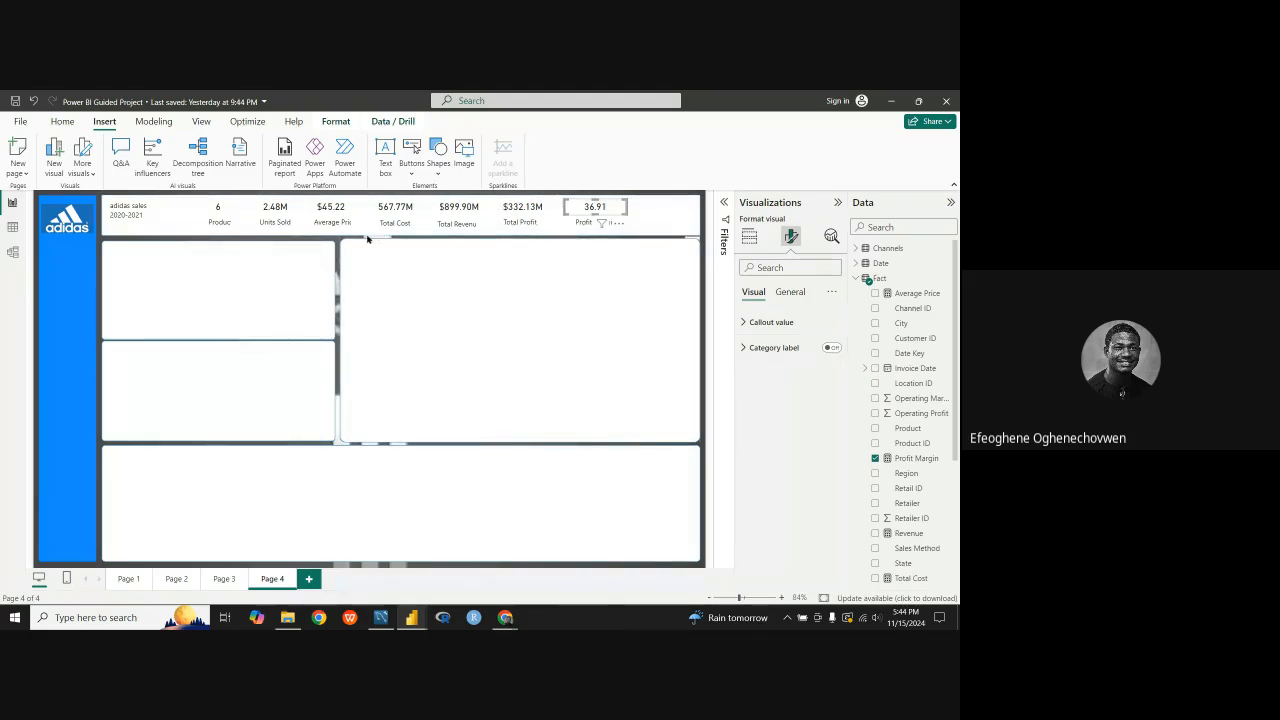
pyautogui.click(336, 314)
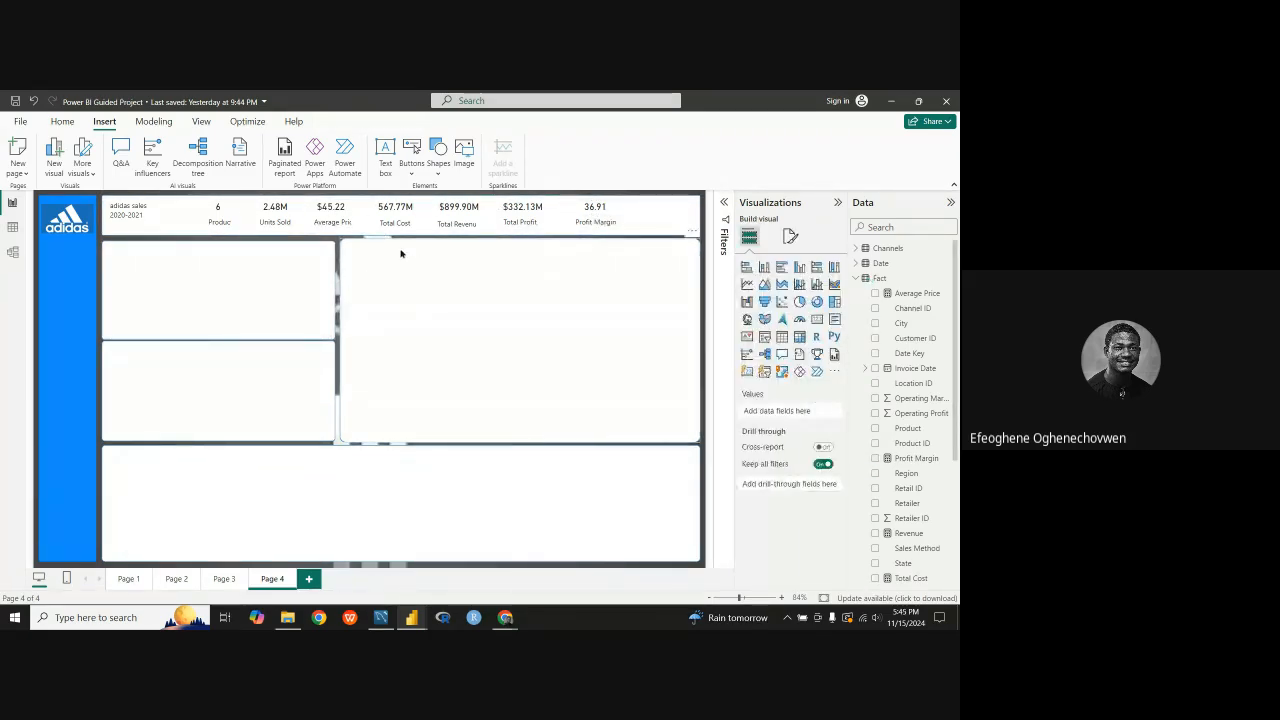
# Step: Narrow the Total Cost label's text box so it clears the Average Price label, keeping it beneath the 567.77M card
pyautogui.click(365, 223)
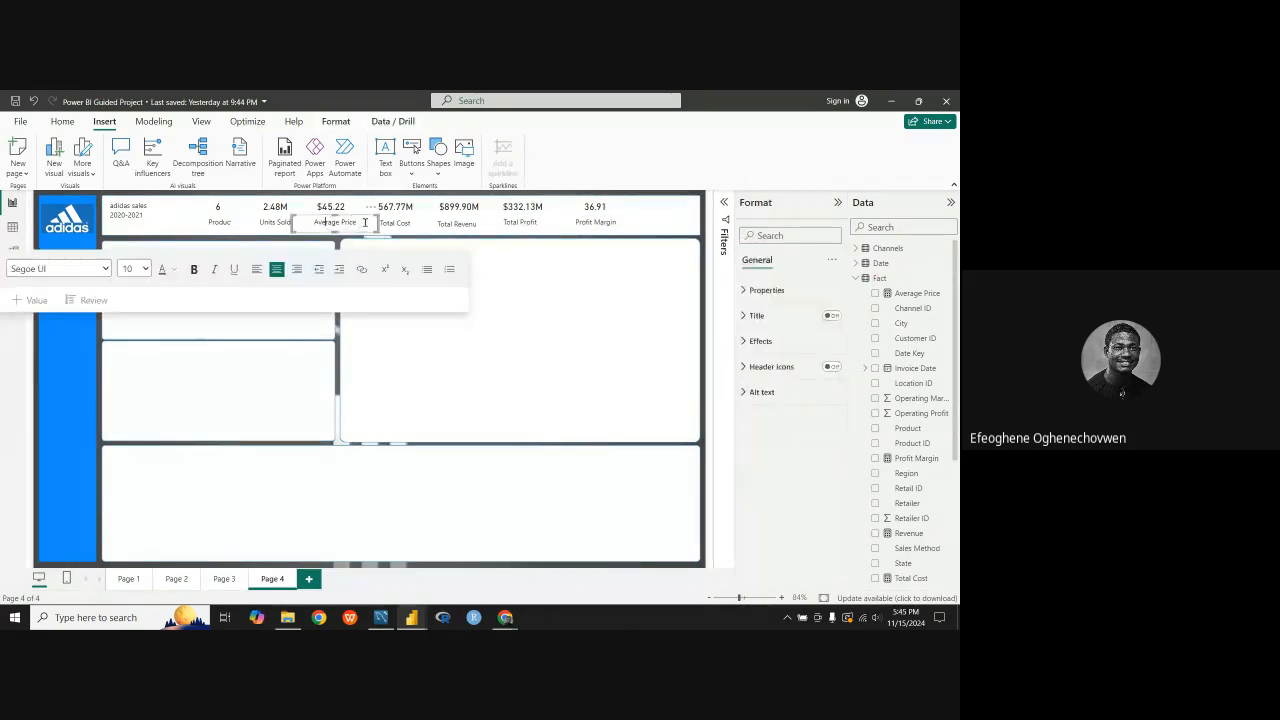
pyautogui.click(338, 353)
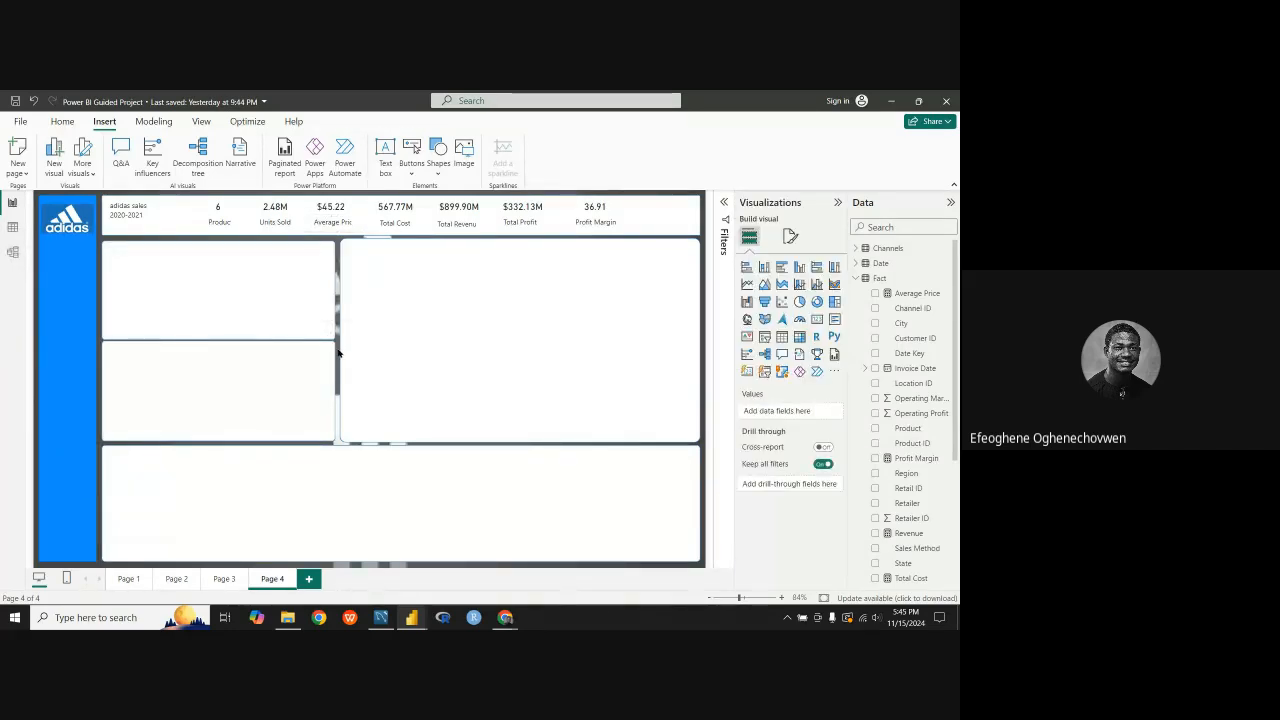
pyautogui.click(355, 224)
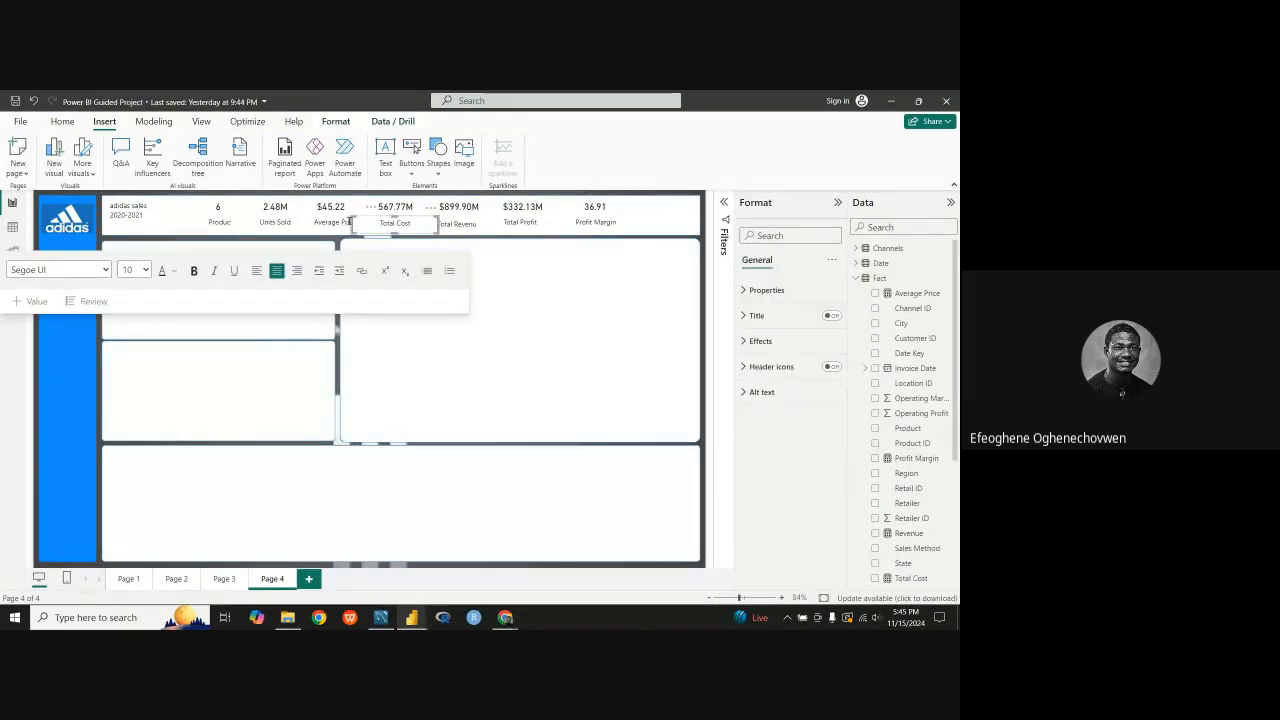
pyautogui.moveTo(353, 226); pyautogui.dragTo(416, 218)
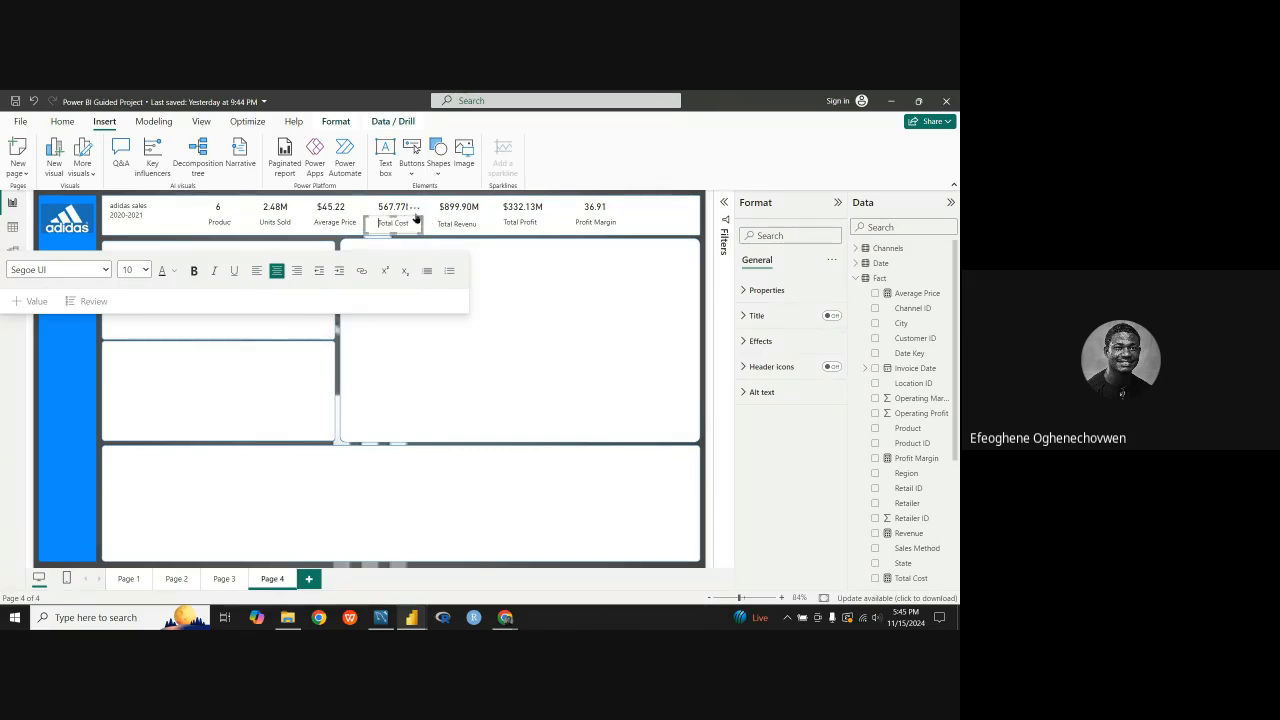
pyautogui.click(338, 340)
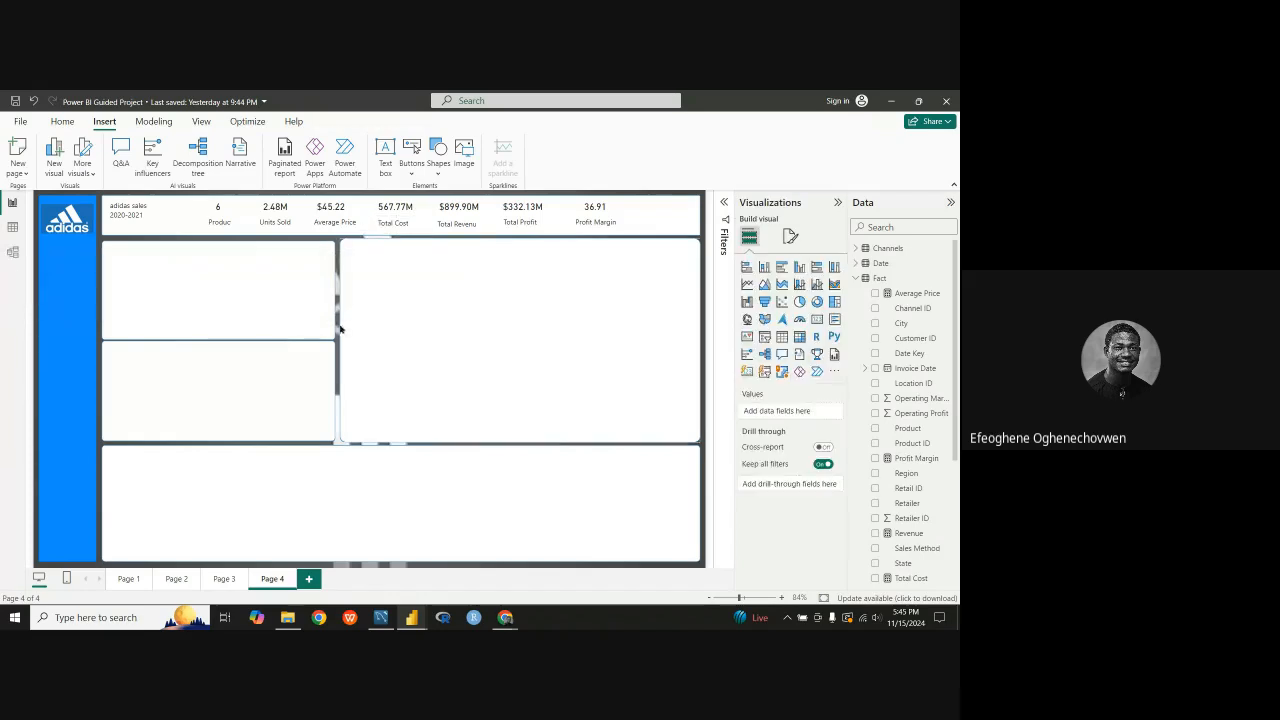
# Step: Narrow the Total Revenue label's text box from both sides and align it beneath the $899.90M card
pyautogui.click(467, 225)
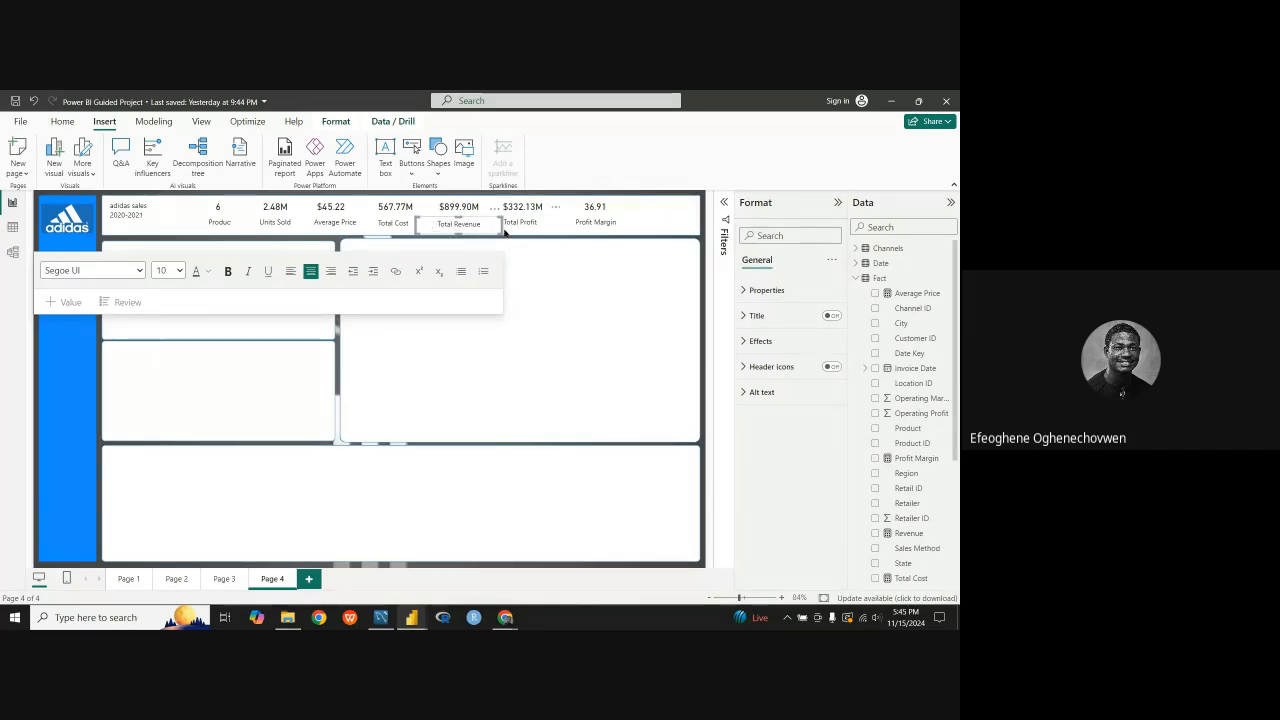
pyautogui.moveTo(502, 224); pyautogui.dragTo(490, 223)
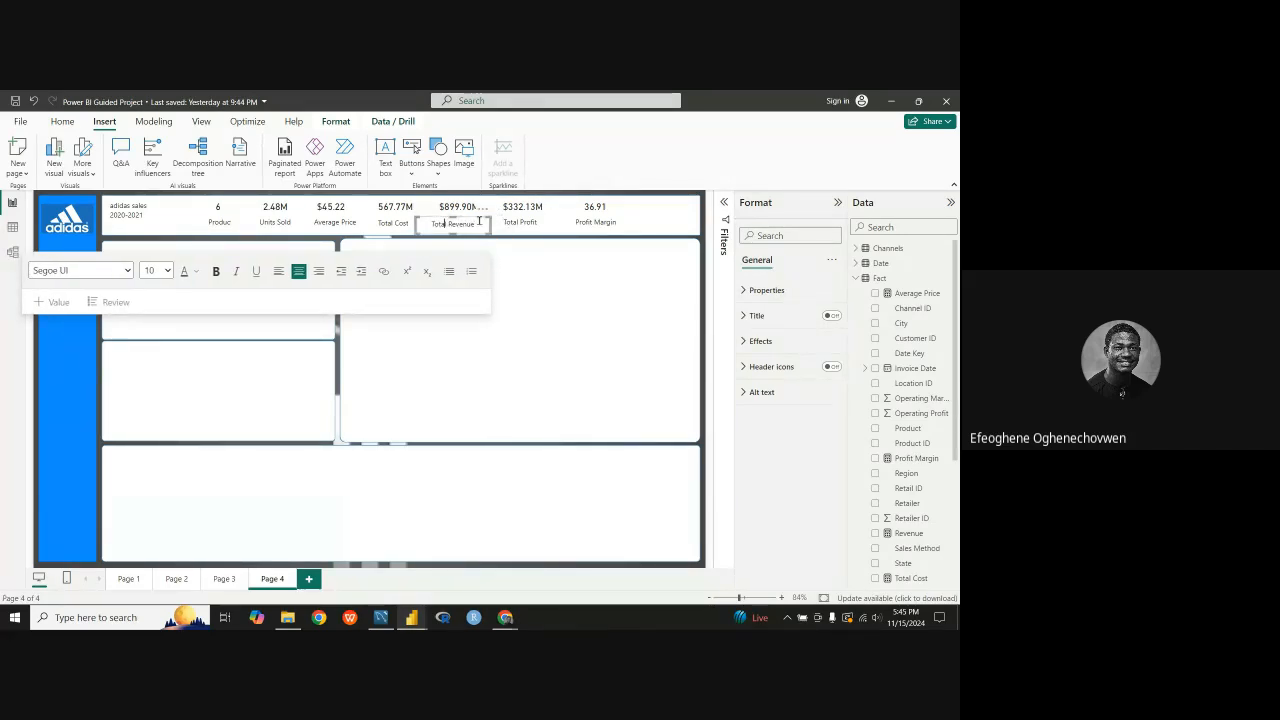
pyautogui.moveTo(416, 224); pyautogui.dragTo(427, 228)
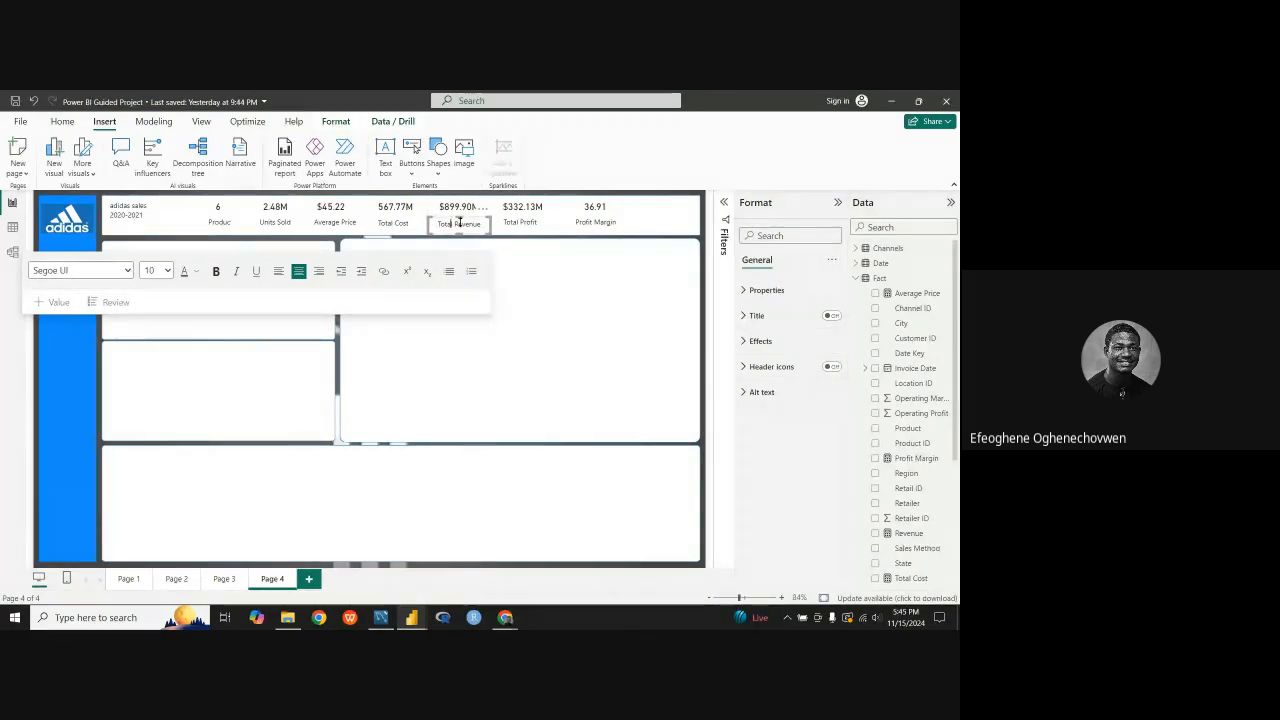
pyautogui.moveTo(485, 215); pyautogui.dragTo(487, 215)
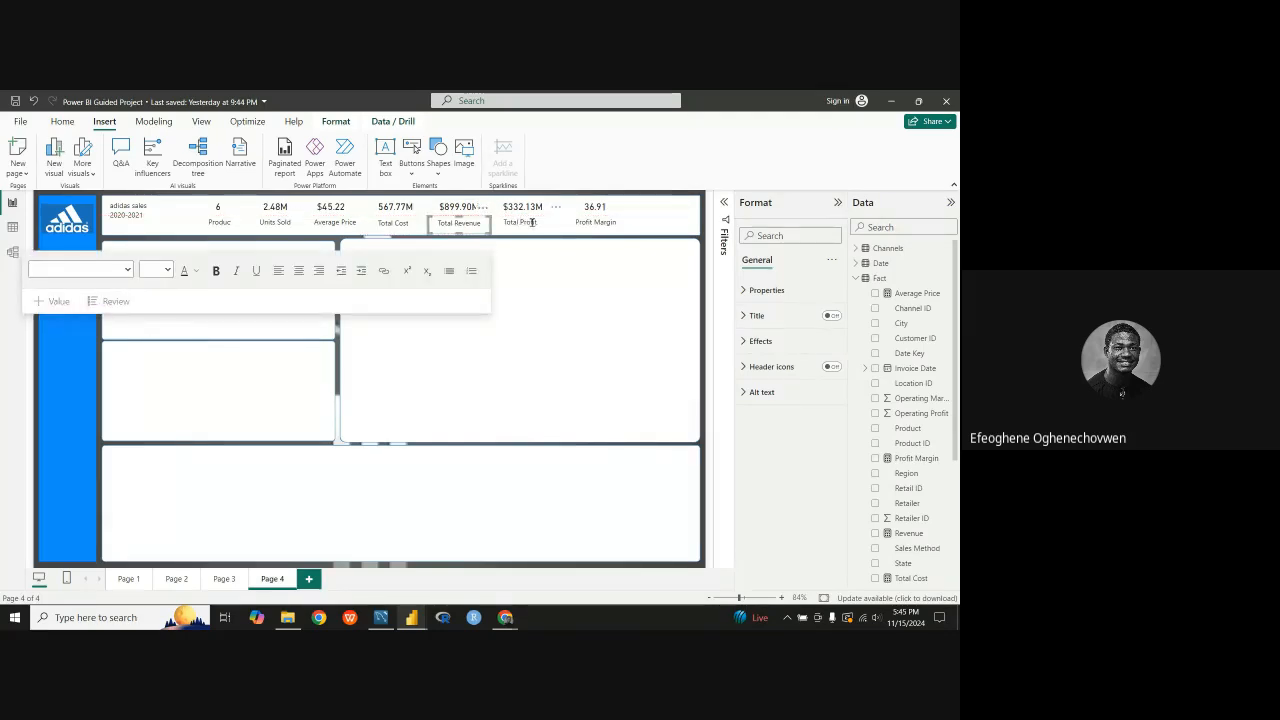
pyautogui.click(338, 348)
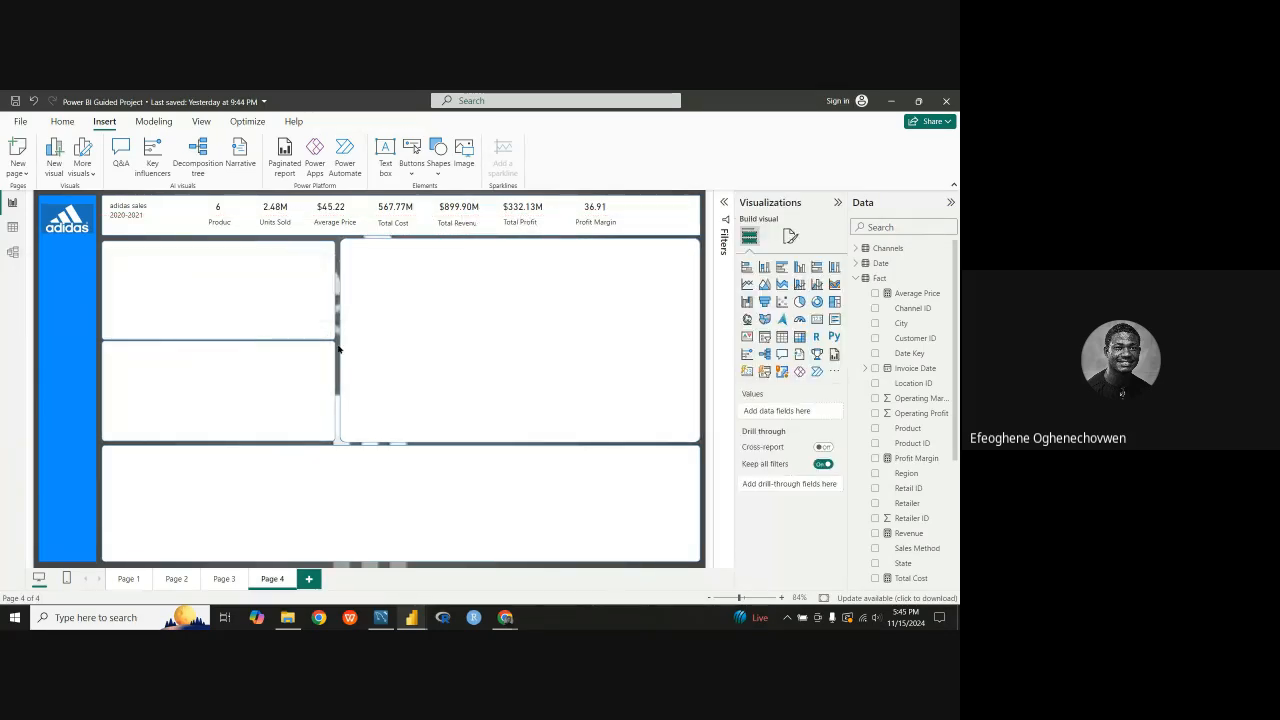
# Step: Narrow the Total Profit label's text box to clear the Total Revenue label and centre it beneath the $332.13M card
pyautogui.click(494, 222)
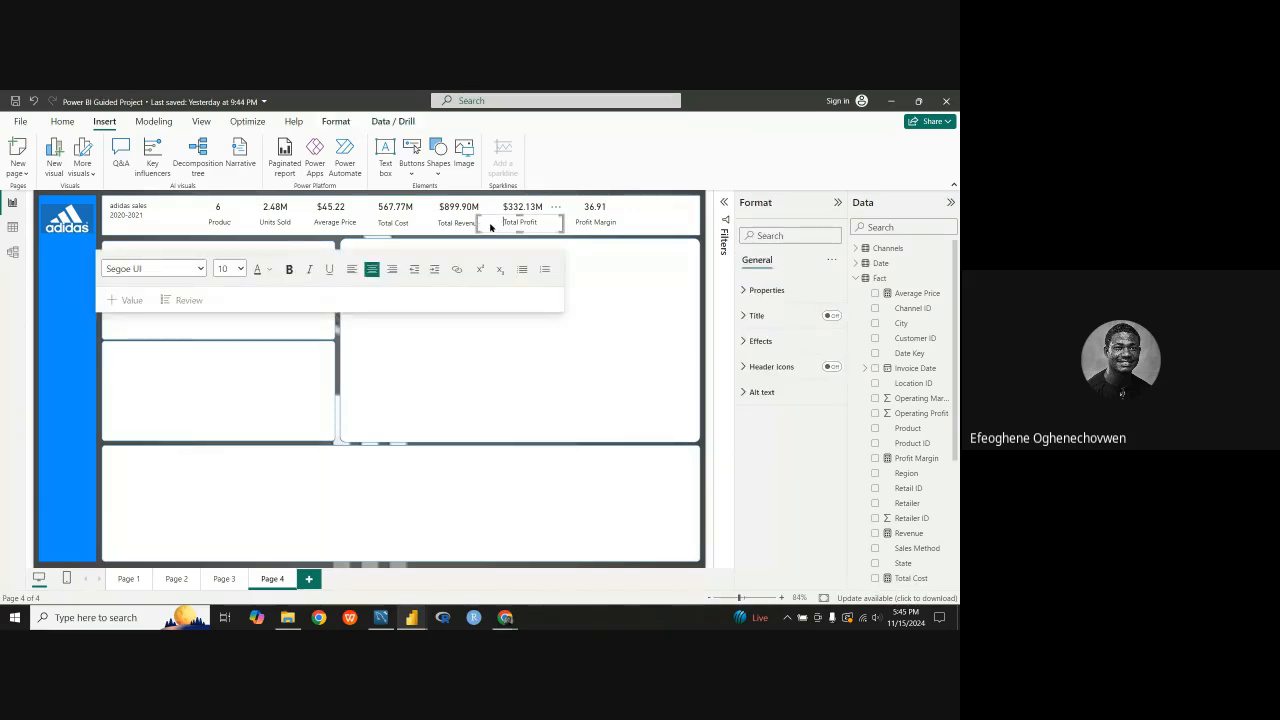
pyautogui.click(510, 224)
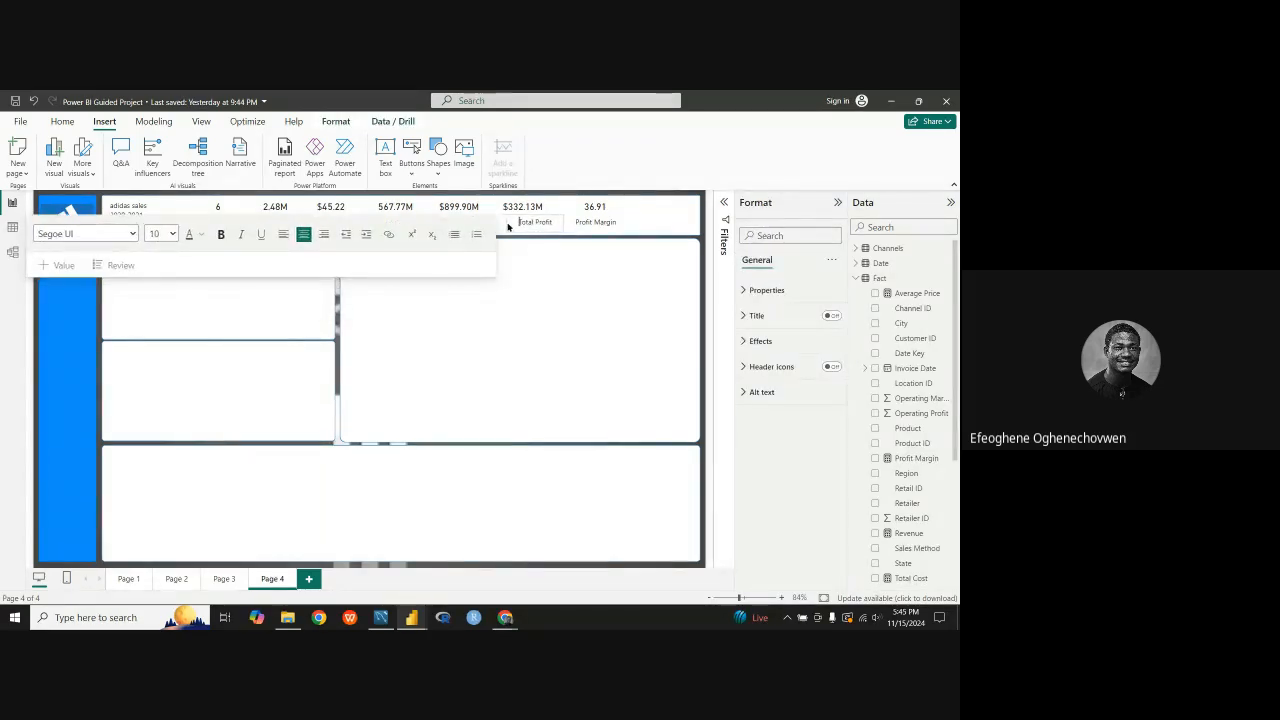
pyautogui.moveTo(559, 209); pyautogui.dragTo(537, 208)
# Step: Narrow the Profit Margin label's text box and centre it beneath the 36.91 card
pyautogui.click(580, 224)
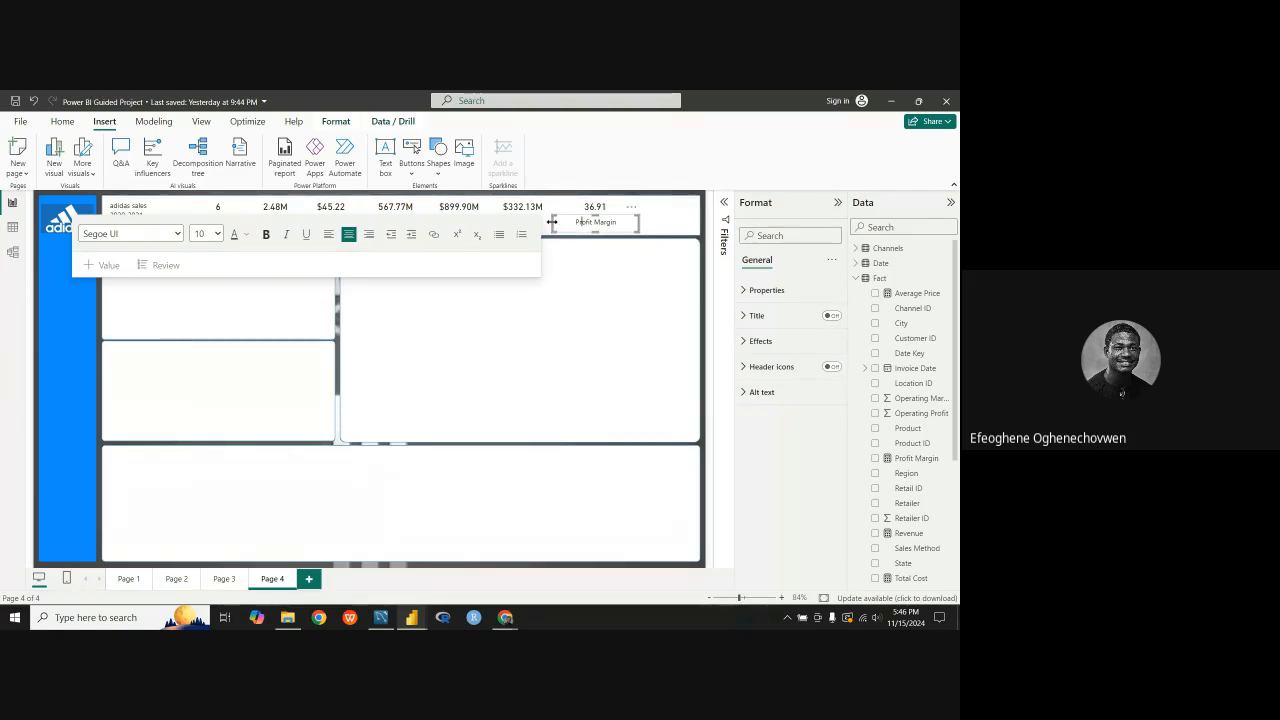
pyautogui.moveTo(555, 228); pyautogui.dragTo(618, 213)
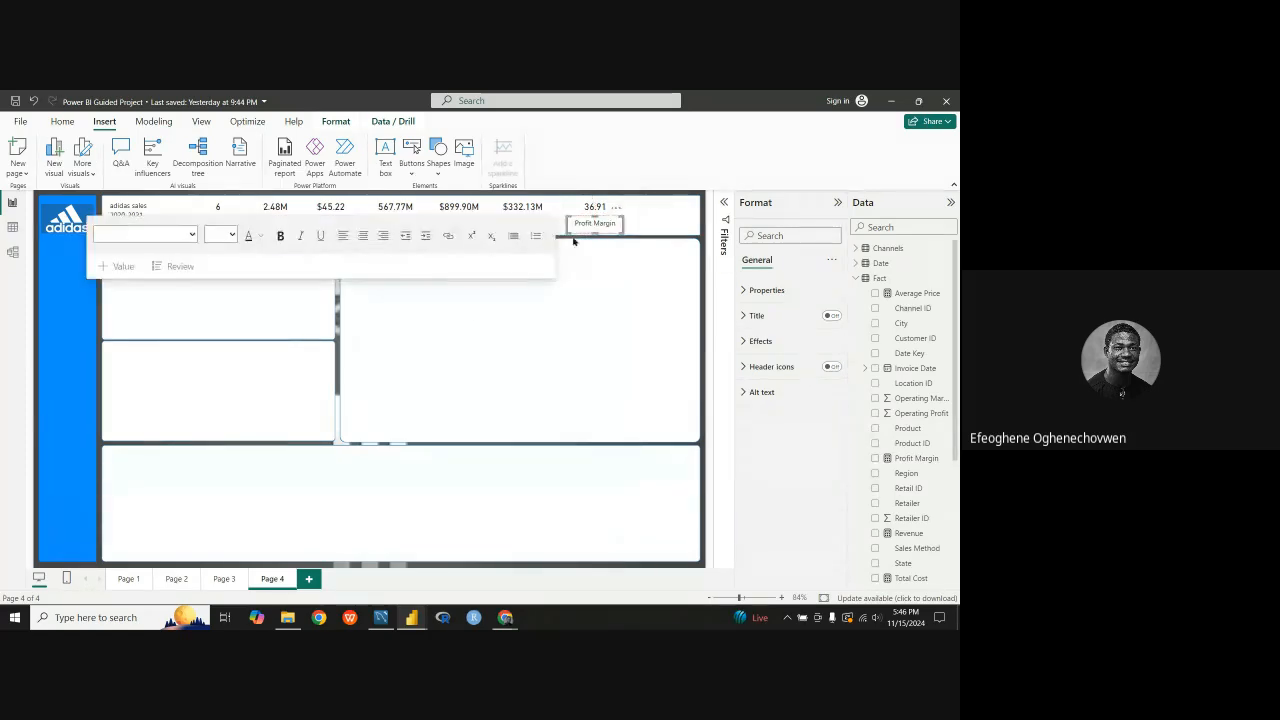
pyautogui.click(339, 356)
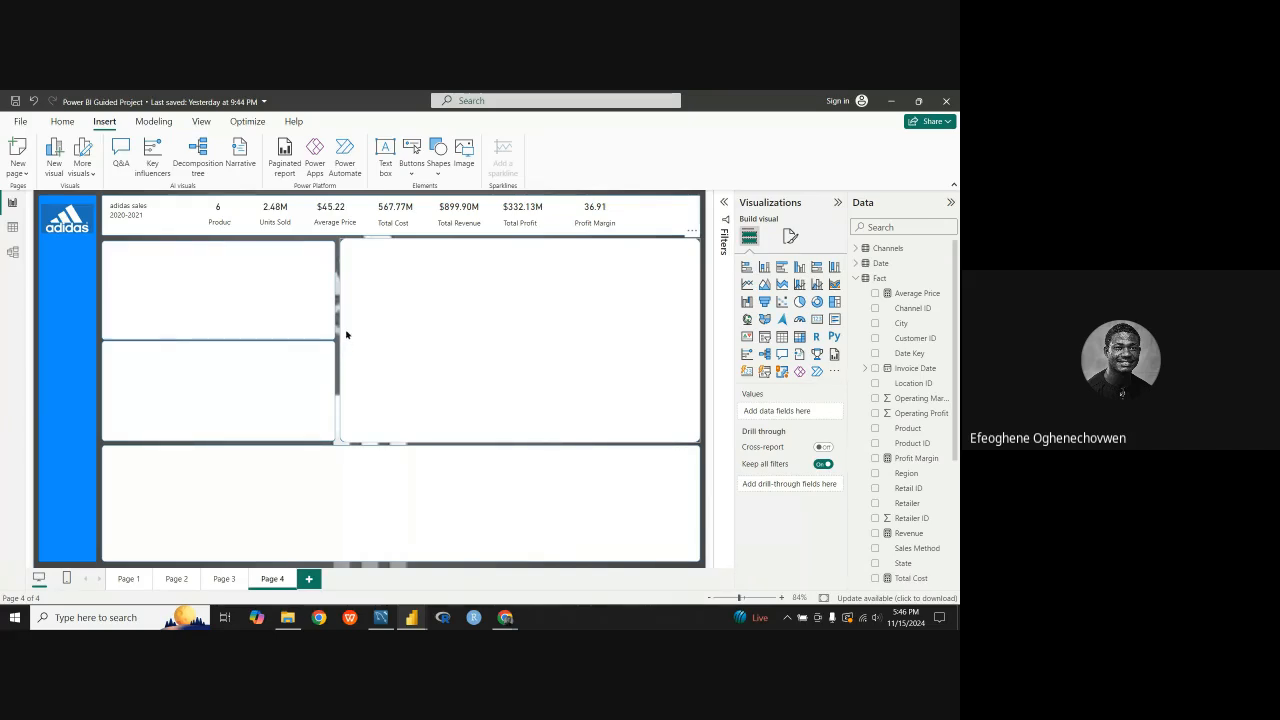
# Step: Narrow the Units Sold label's text box to clear the Products label and centre it beneath the 2.48M card
pyautogui.click(245, 222)
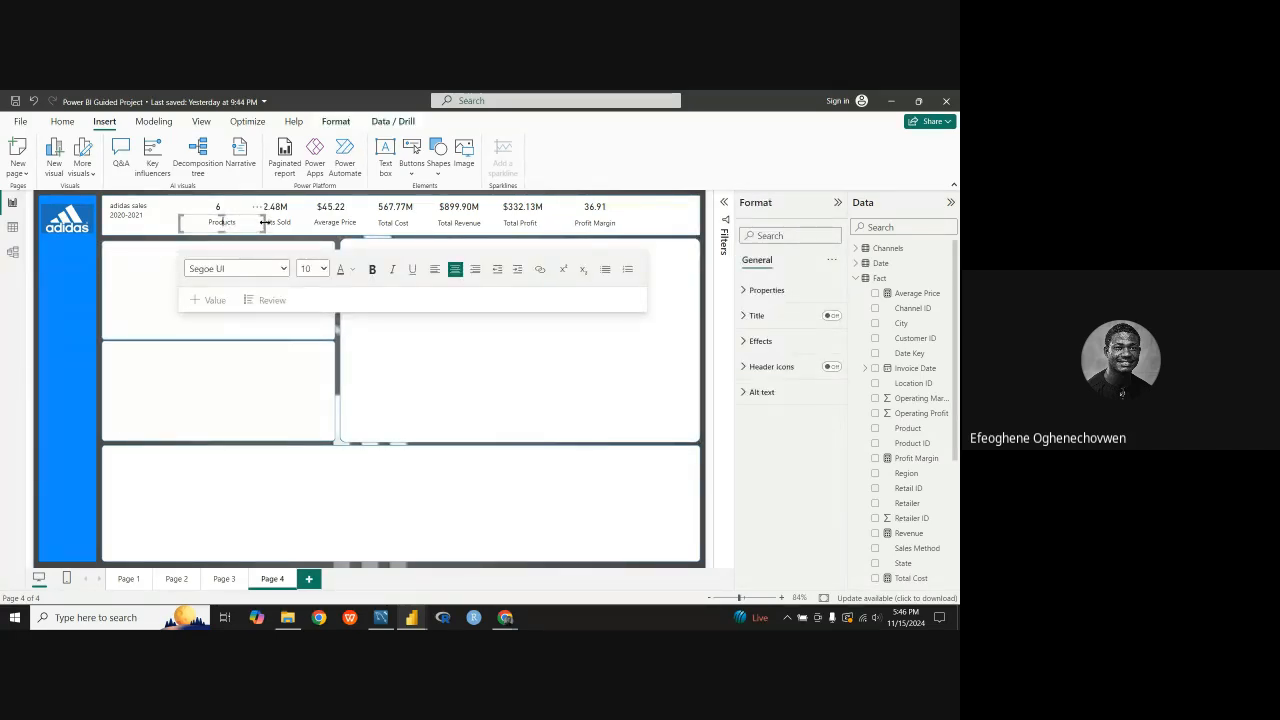
pyautogui.click(293, 229)
pyautogui.click(274, 229)
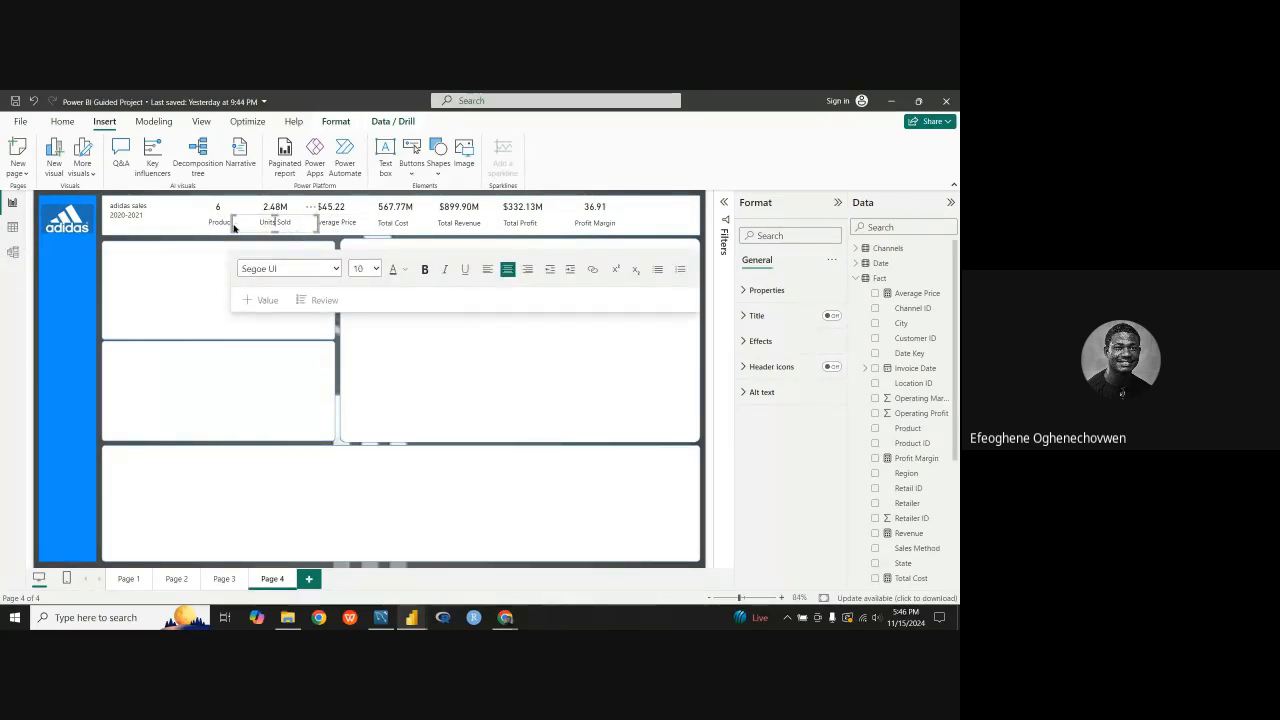
pyautogui.moveTo(232, 227); pyautogui.dragTo(257, 227)
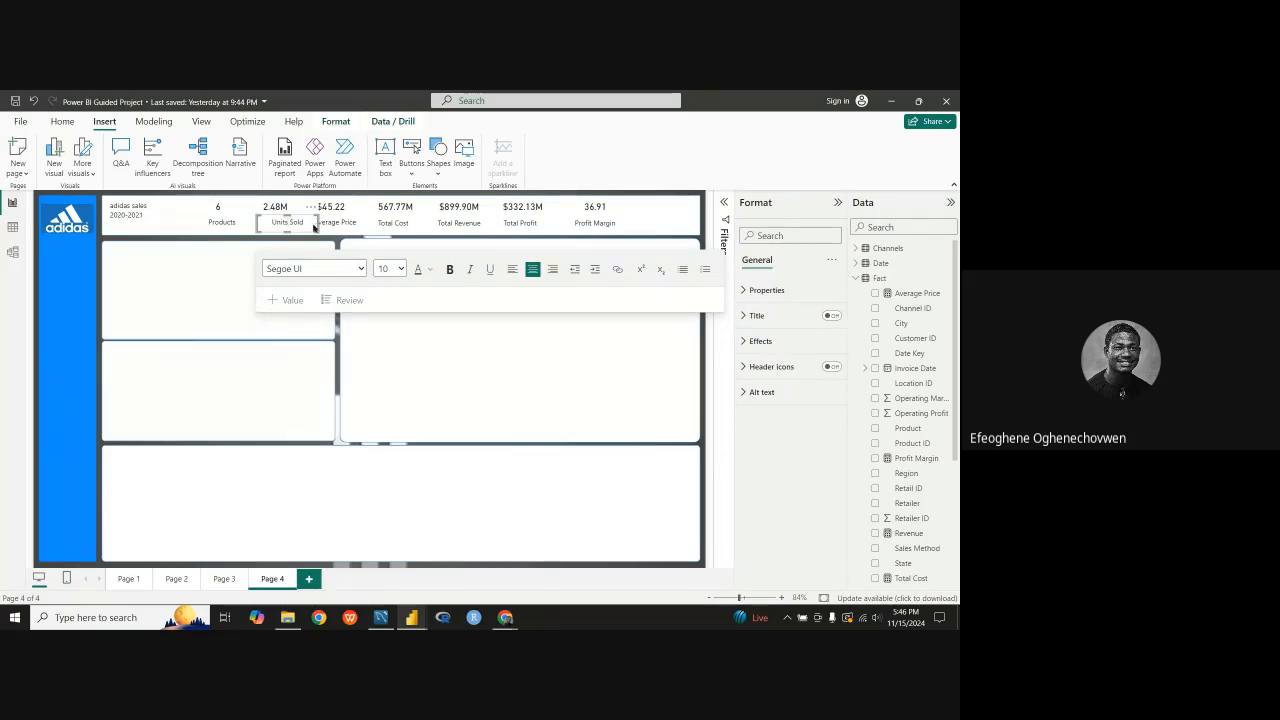
pyautogui.click(312, 224)
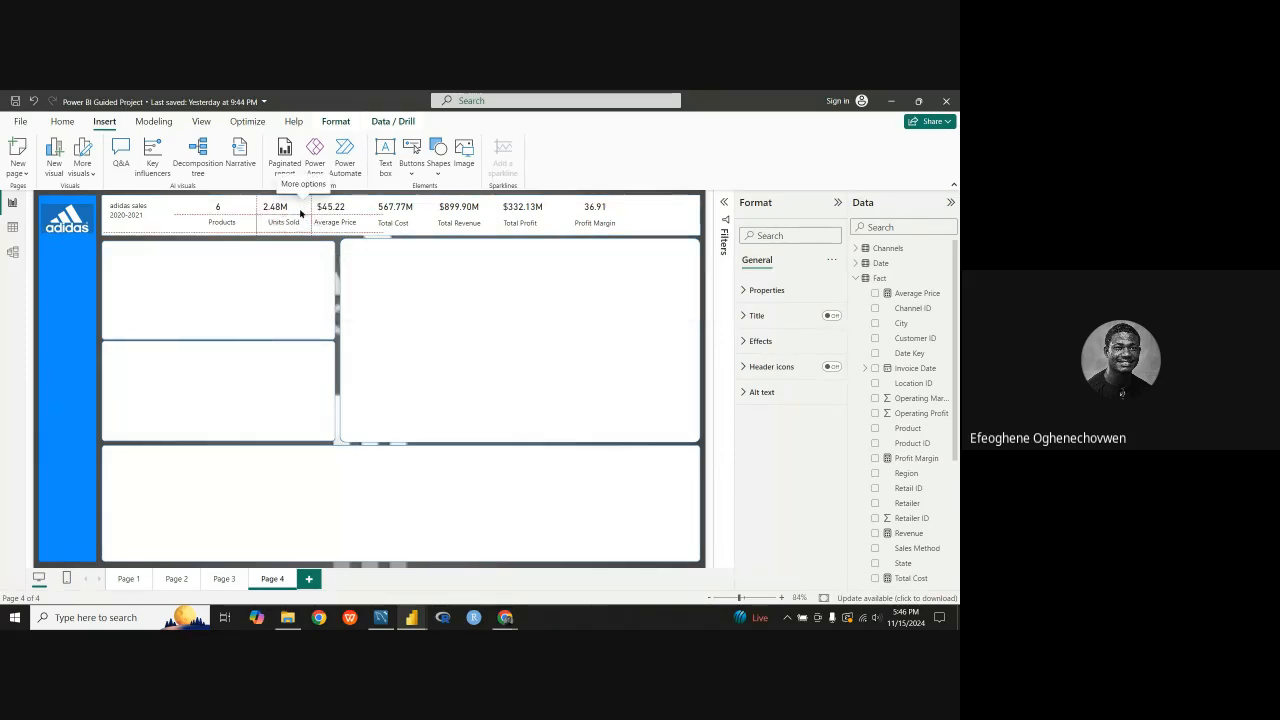
pyautogui.click(300, 211)
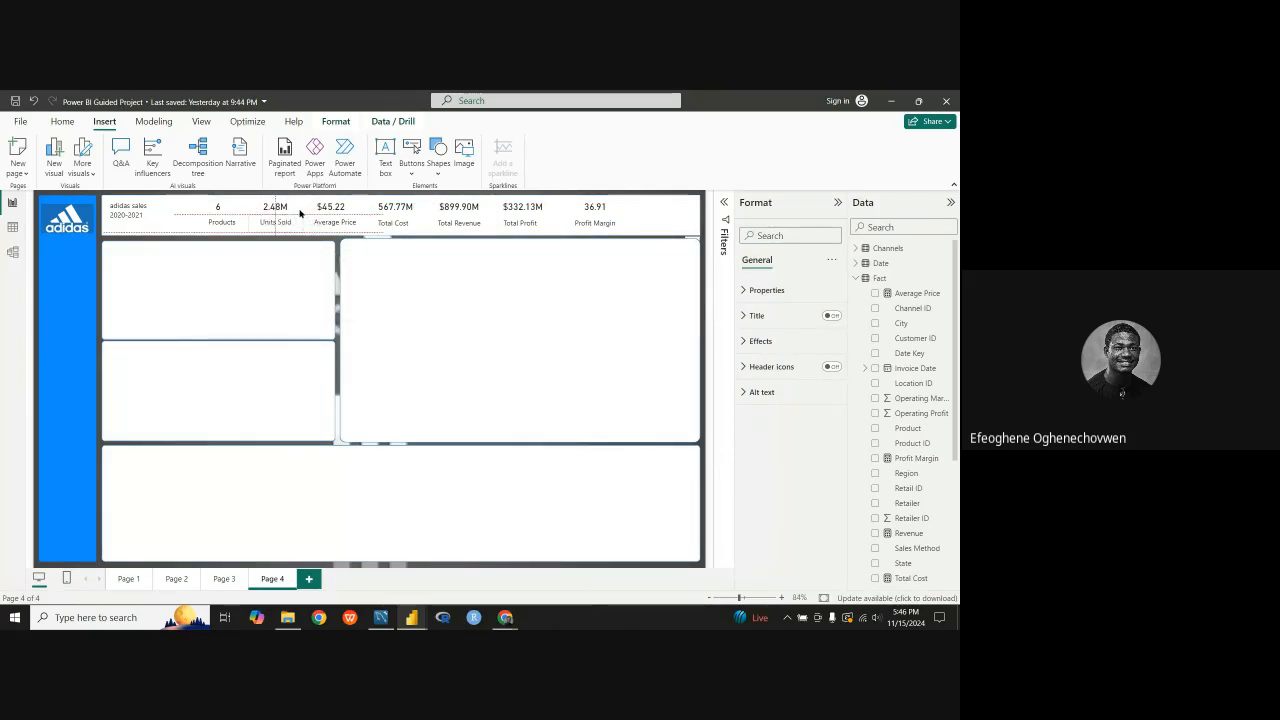
pyautogui.click(290, 216)
# Step: Narrow the Products label's text box and centre it beneath the card showing 6
pyautogui.click(230, 225)
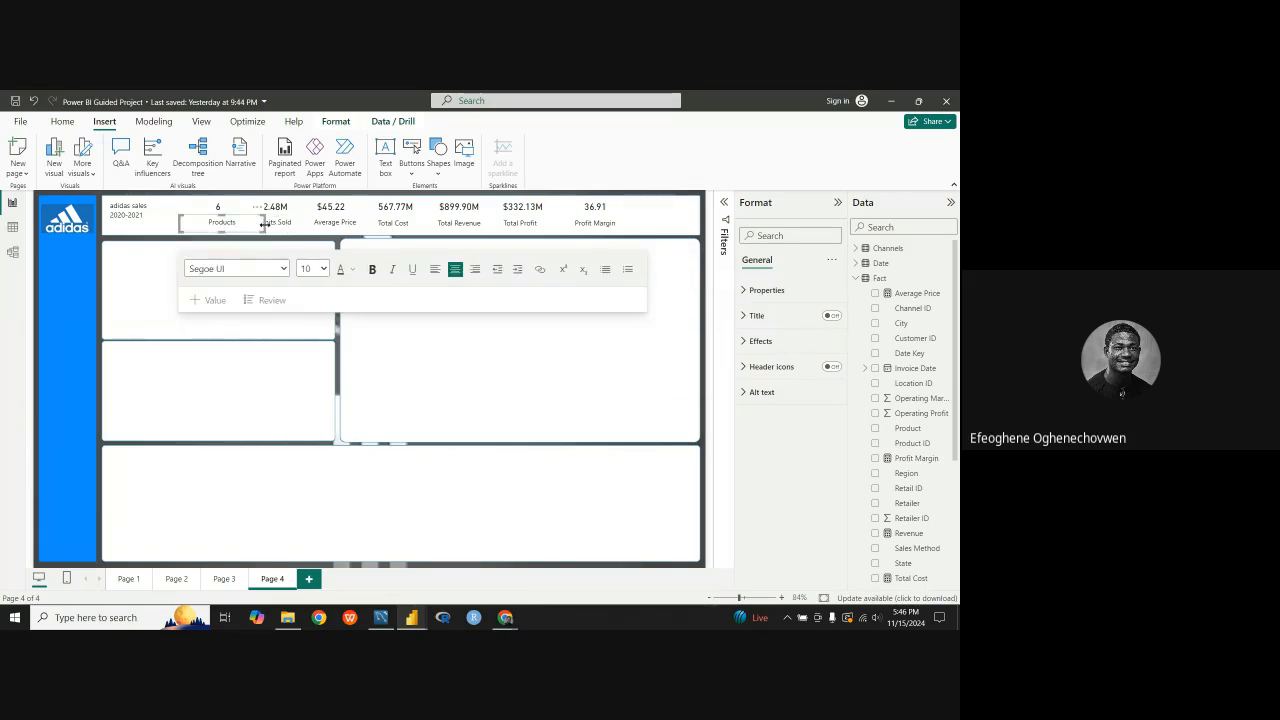
pyautogui.moveTo(265, 224); pyautogui.dragTo(236, 212)
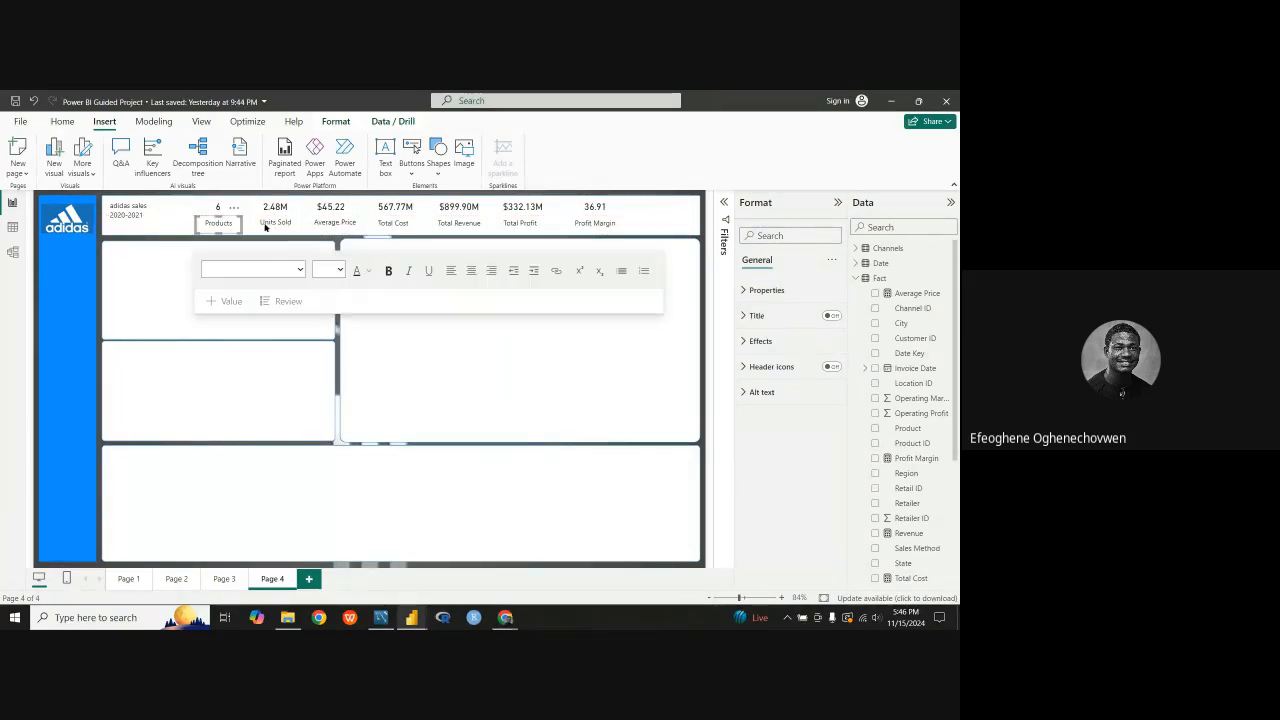
pyautogui.click(338, 354)
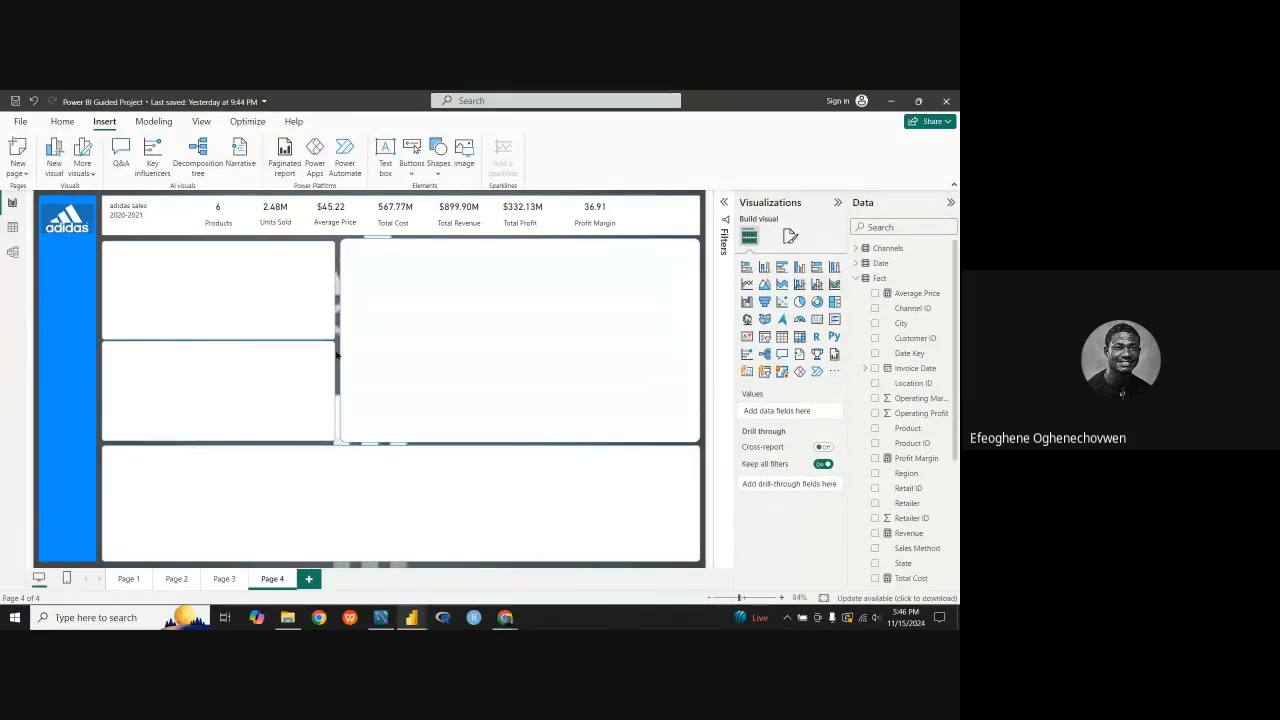
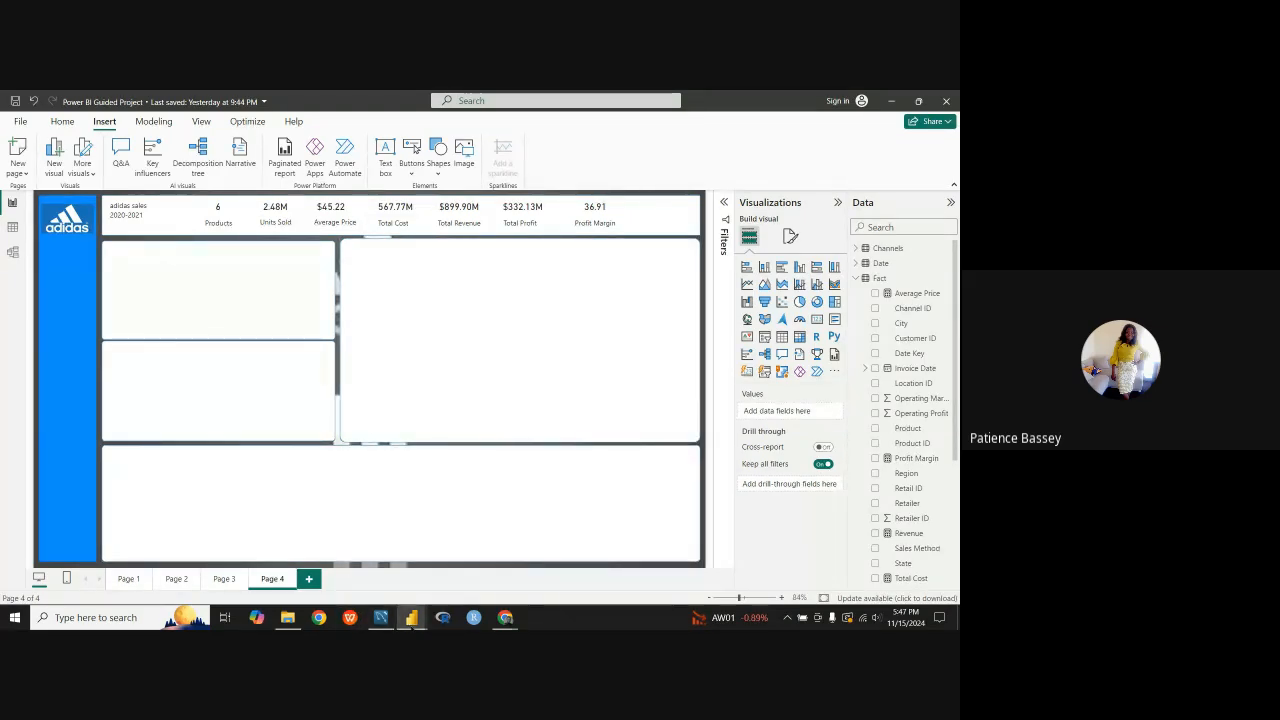
# Step: Switch to the finished Adidas report and clear the Kohl's selection in its Retailer slicer
pyautogui.moveTo(412, 620)
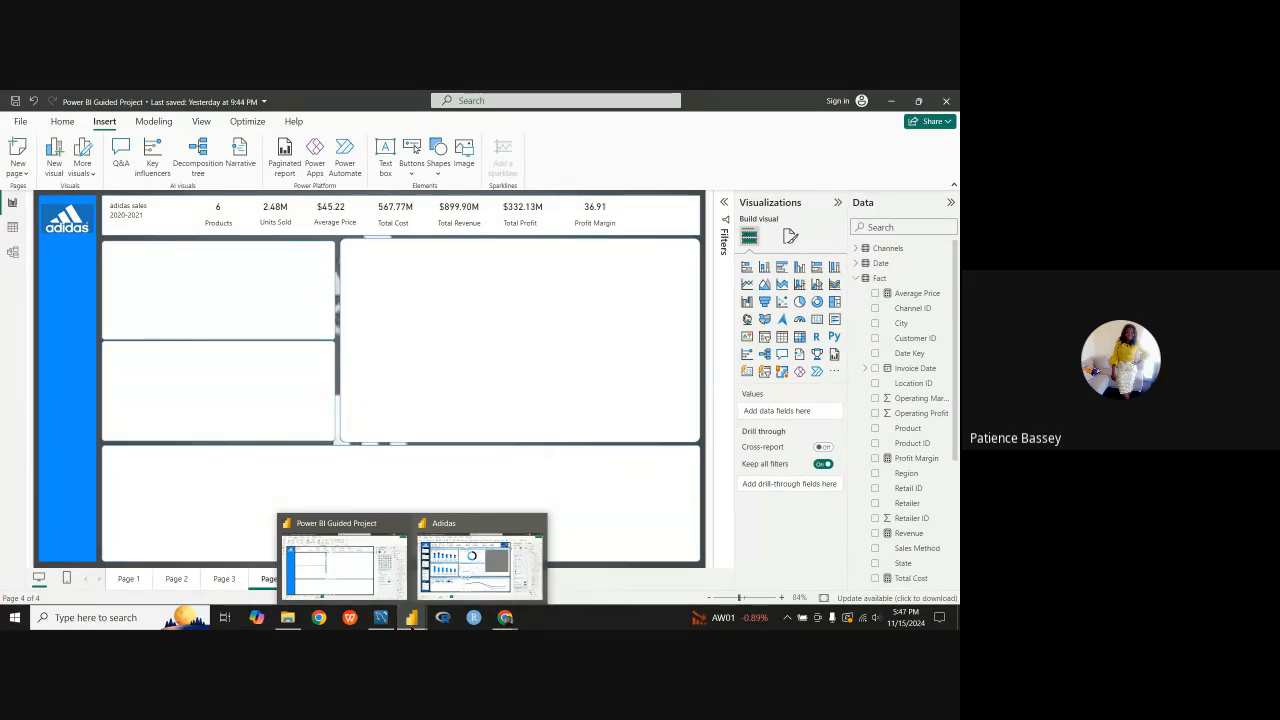
pyautogui.moveTo(419, 548)
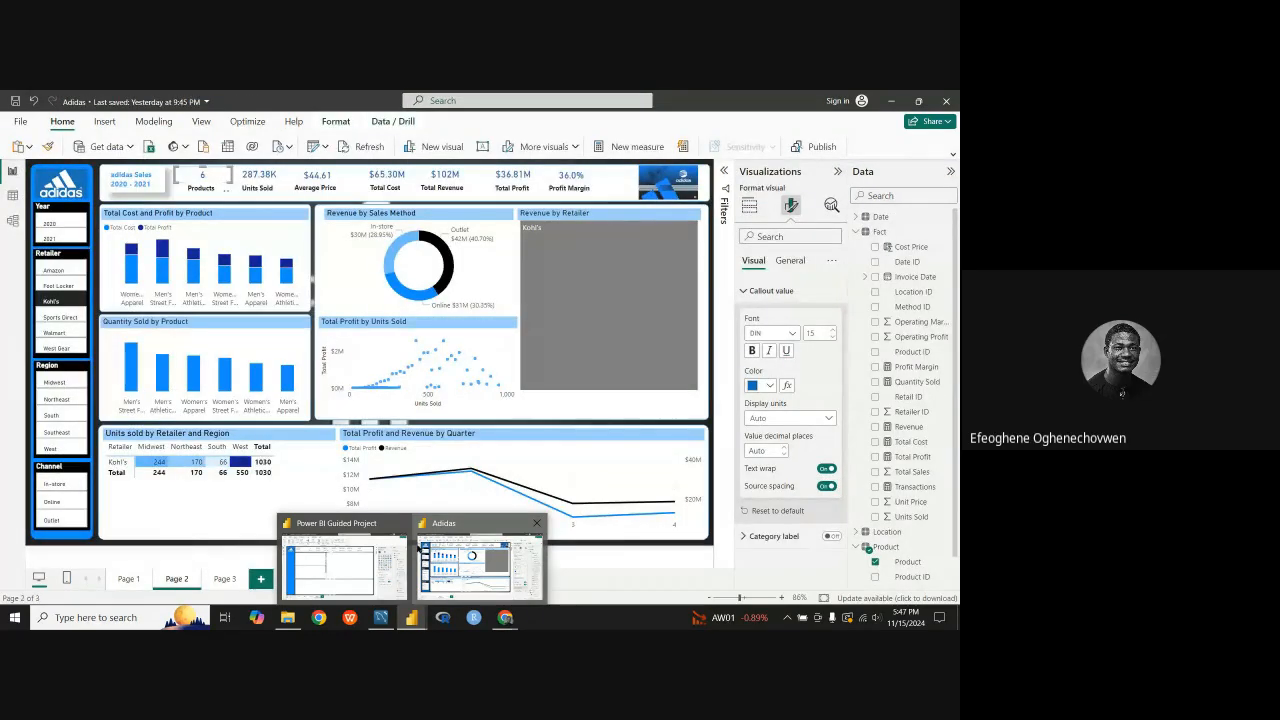
pyautogui.click(340, 565)
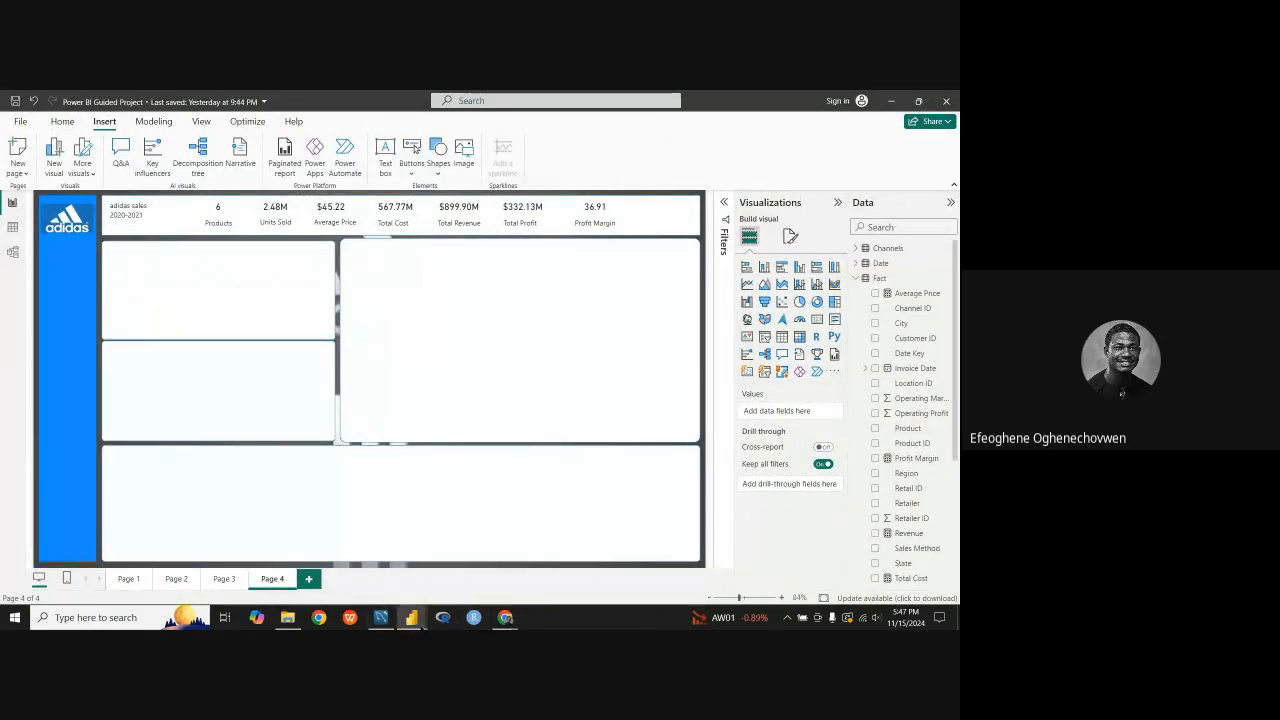
pyautogui.click(460, 540)
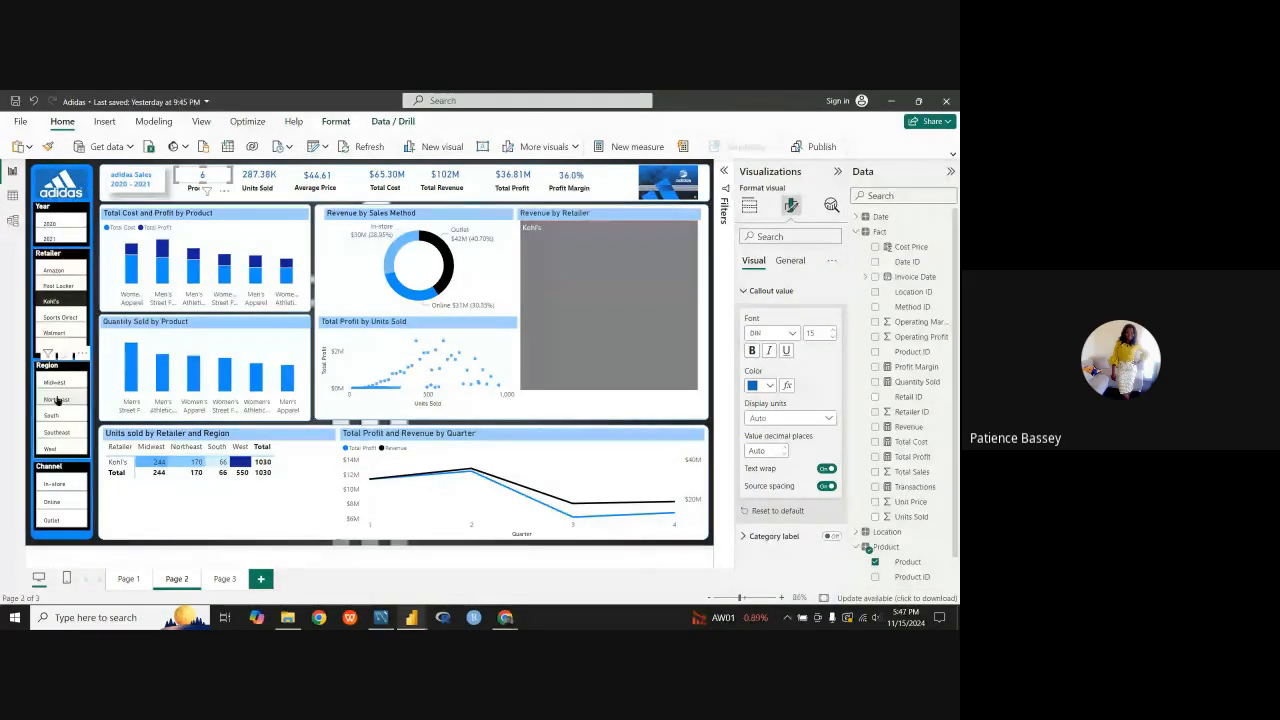
pyautogui.click(63, 302)
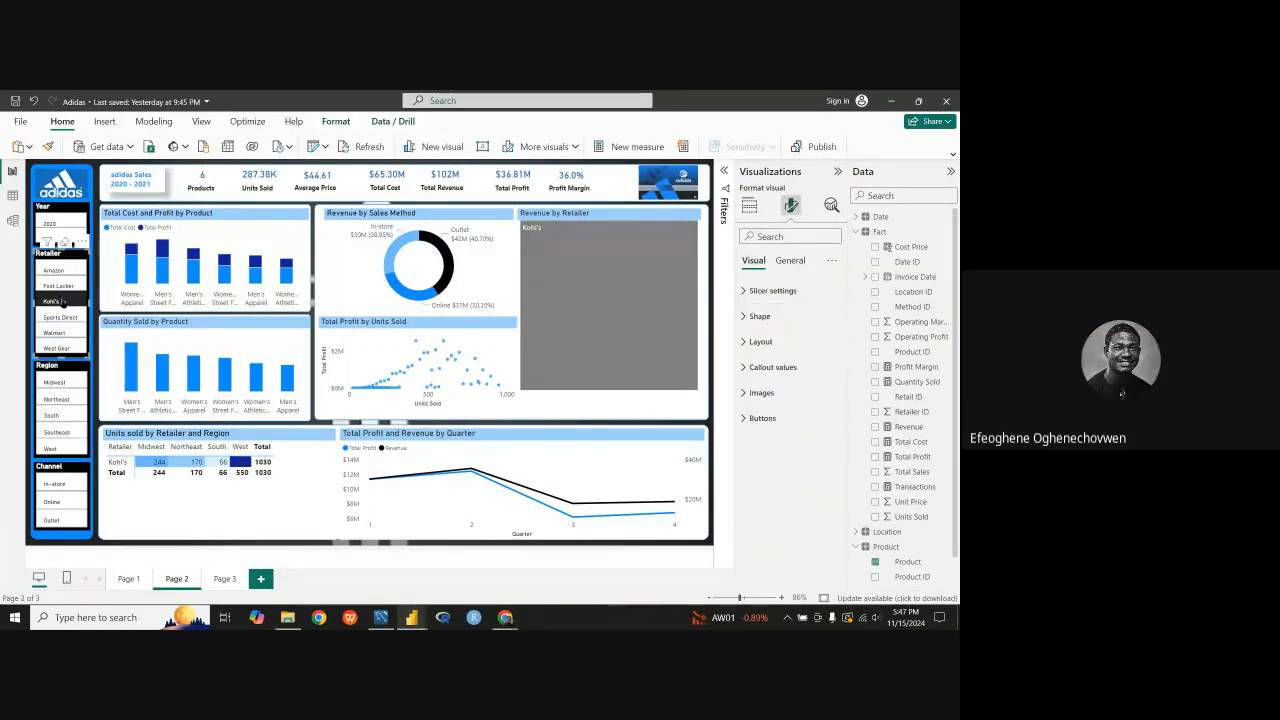
pyautogui.click(59, 305)
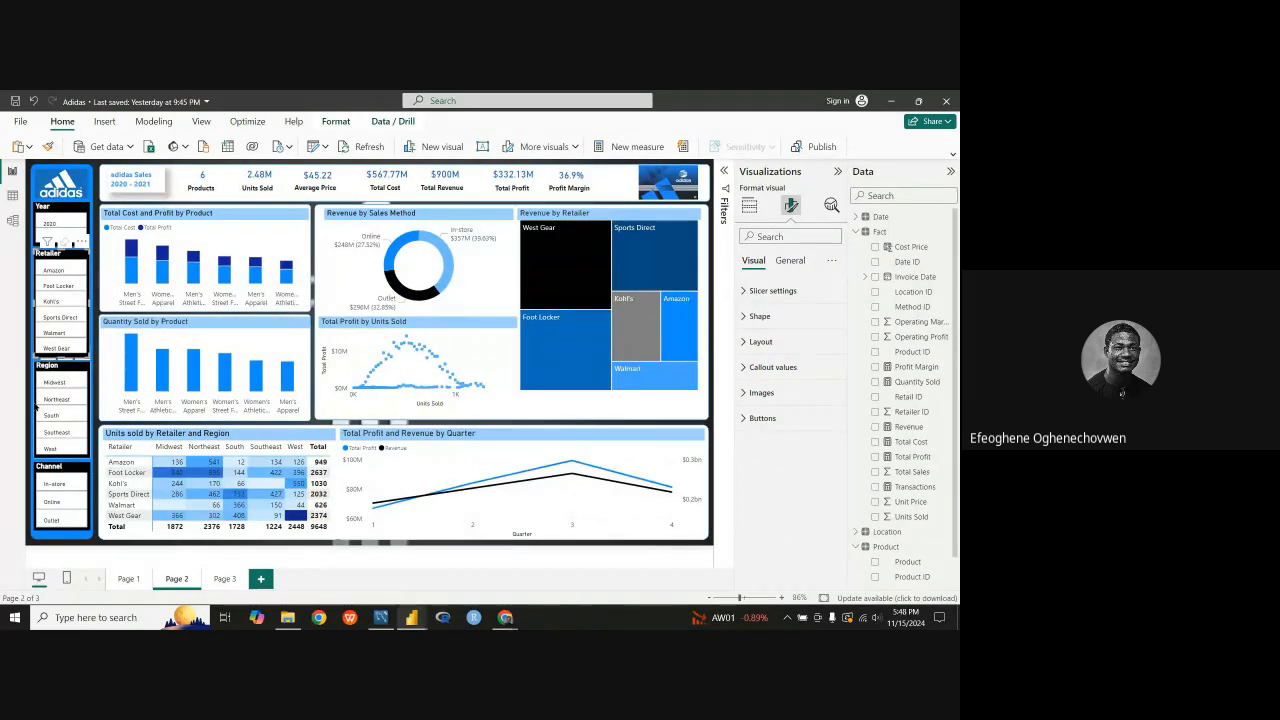
pyautogui.press('XF86MonBrightnessUp')
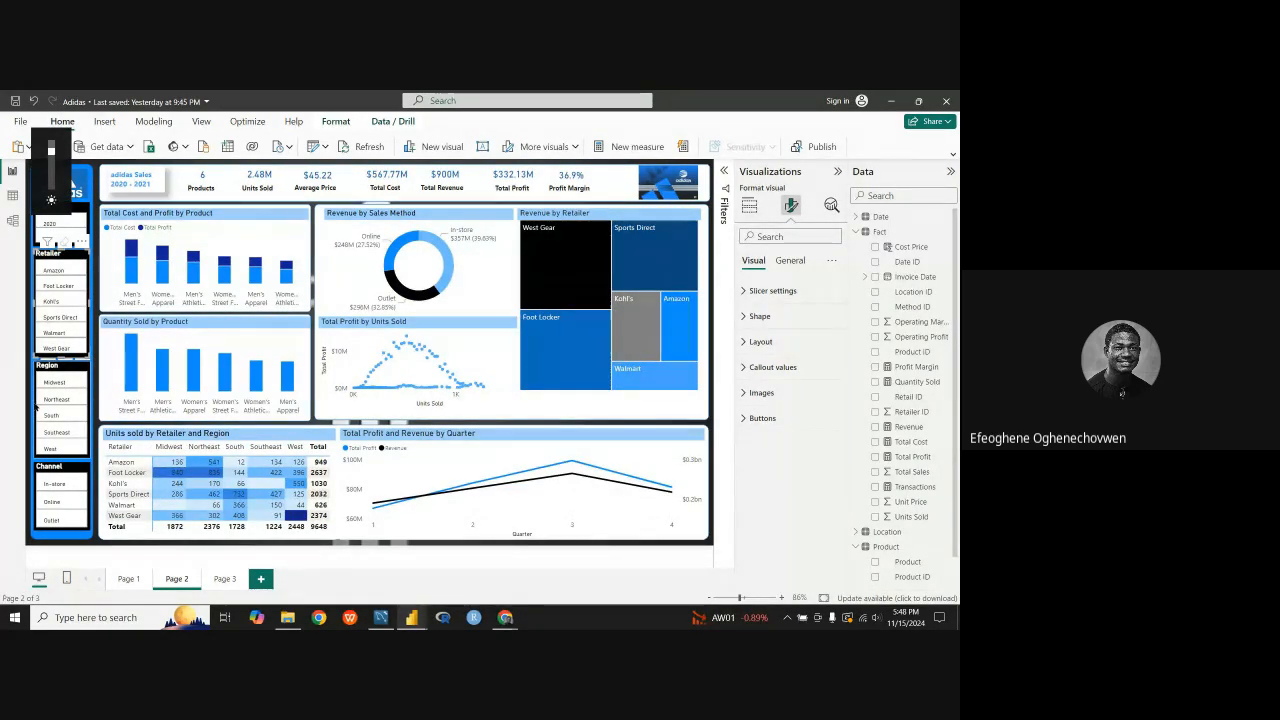
pyautogui.press('XF86MonBrightnessUp')
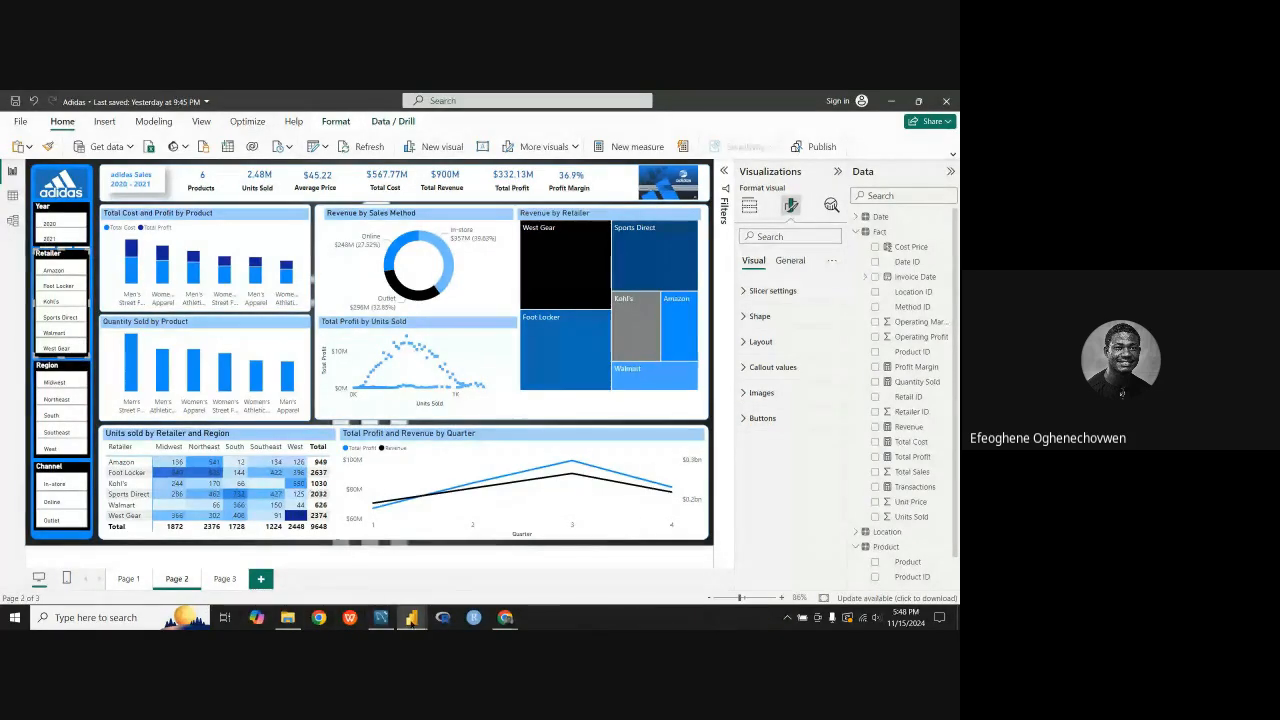
# Step: Return to the Power BI Guided Project file, copy the Revenue card visual from Page 1 and paste it onto Page 4
pyautogui.moveTo(411, 617)
pyautogui.click(343, 565)
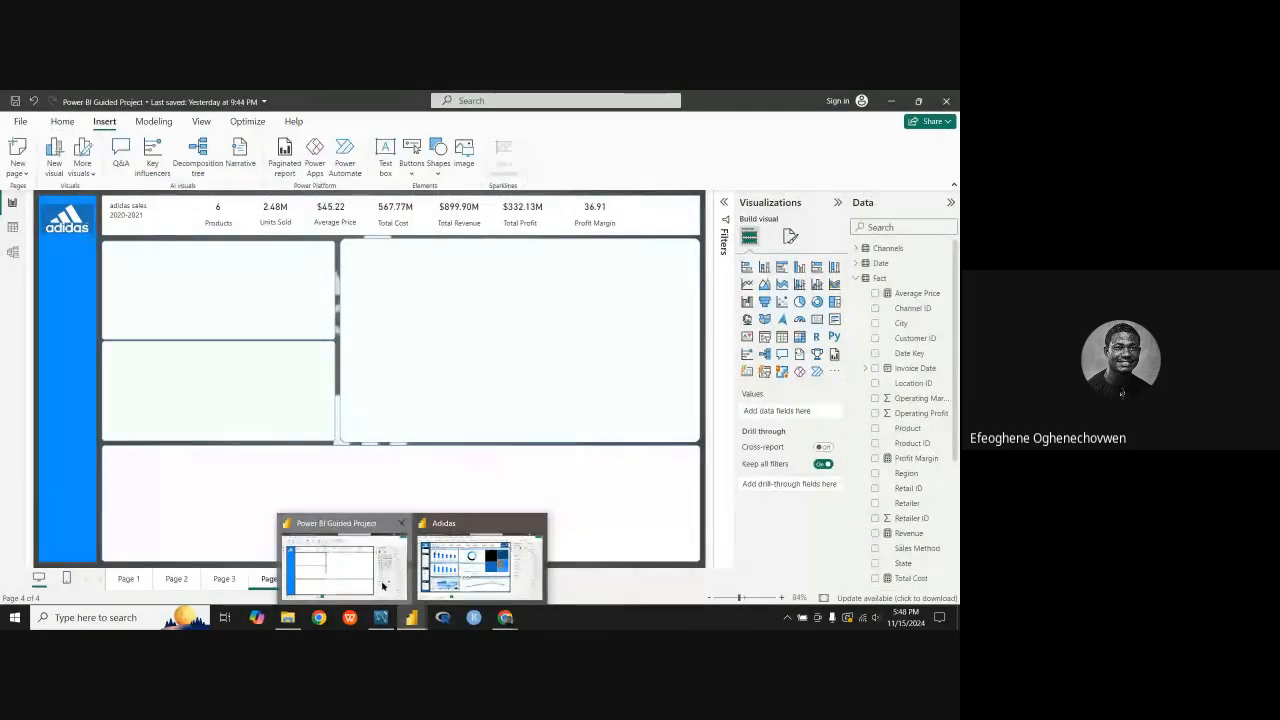
pyautogui.click(122, 579)
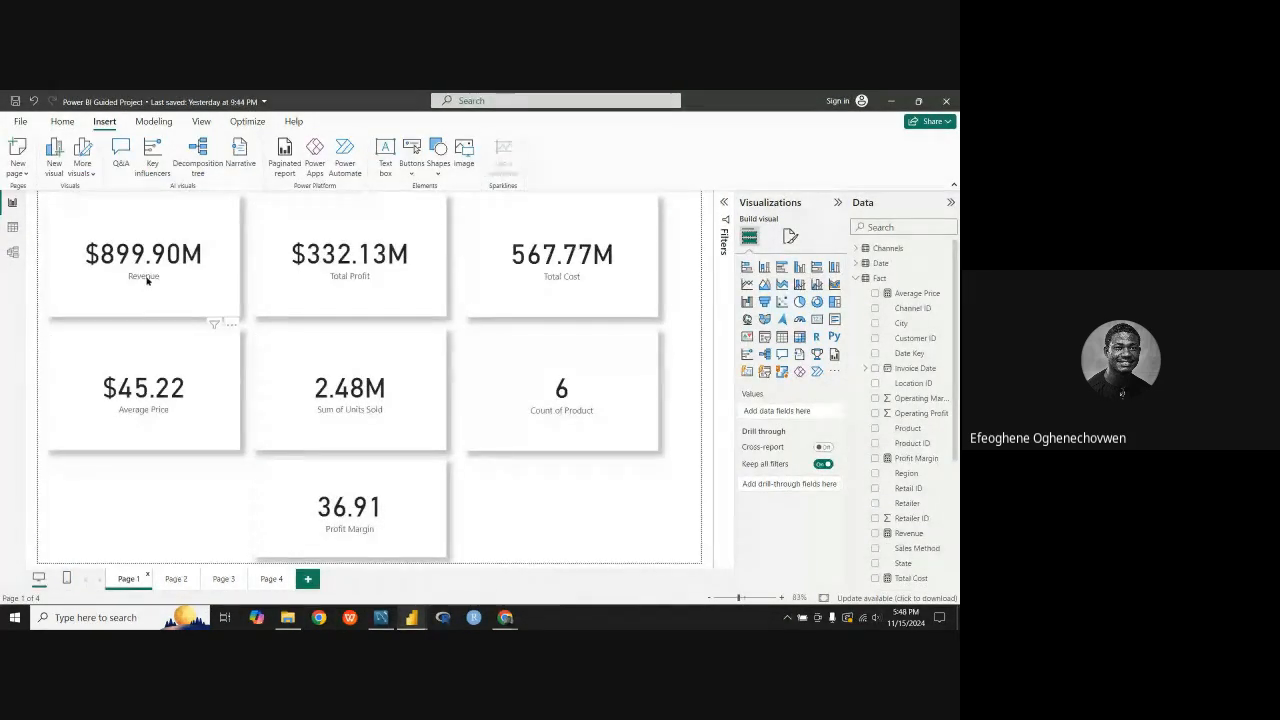
pyautogui.click(146, 279)
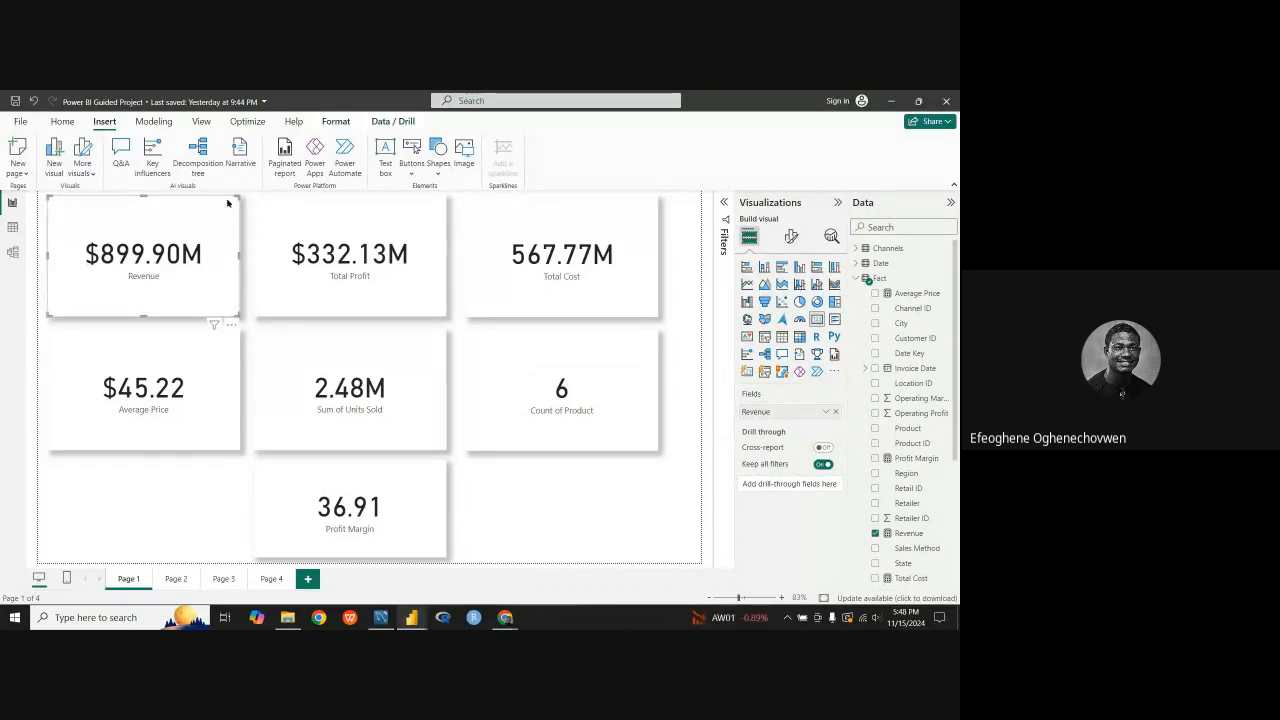
pyautogui.rightClick(211, 256)
pyautogui.moveTo(234, 286)
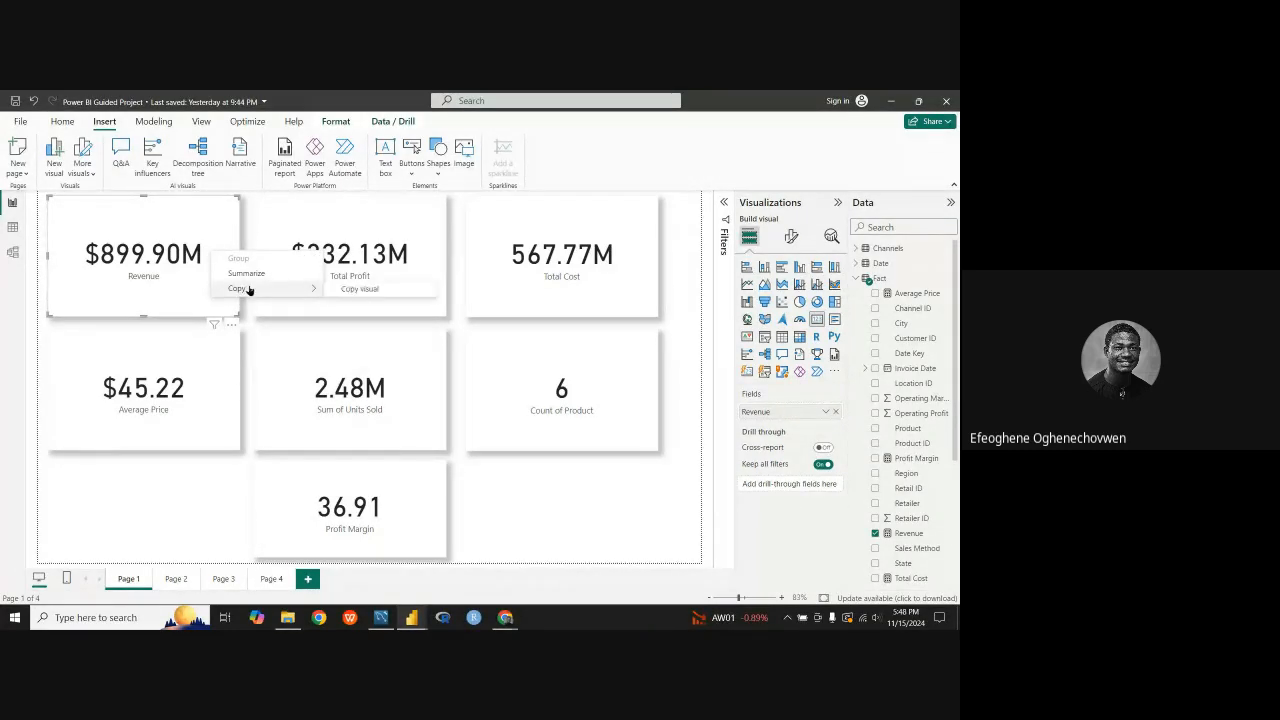
pyautogui.click(349, 288)
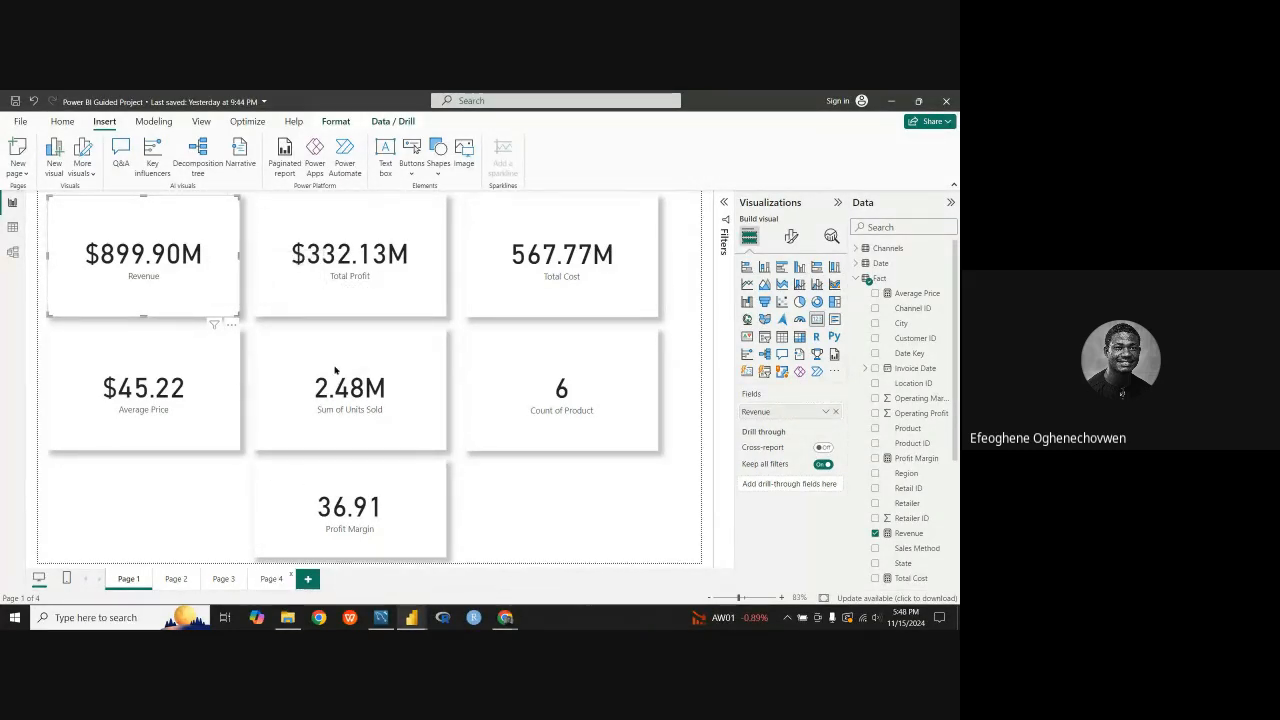
pyautogui.click(278, 578)
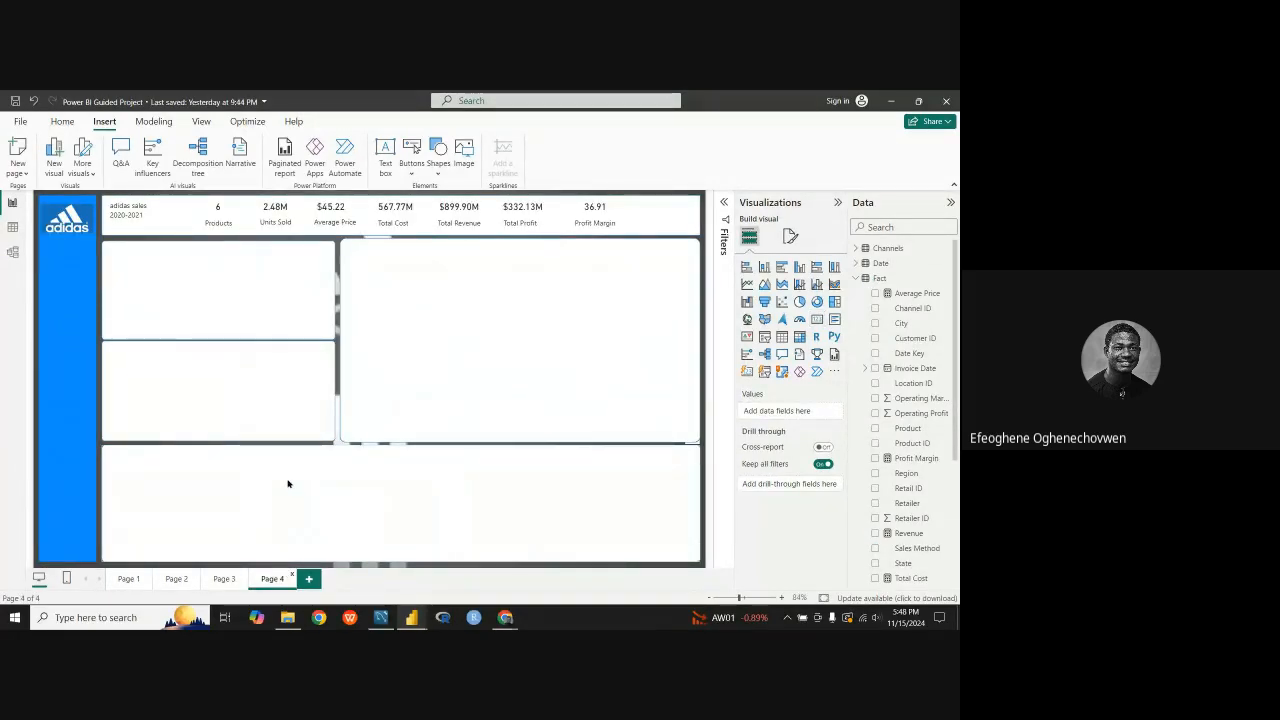
pyautogui.click(445, 332)
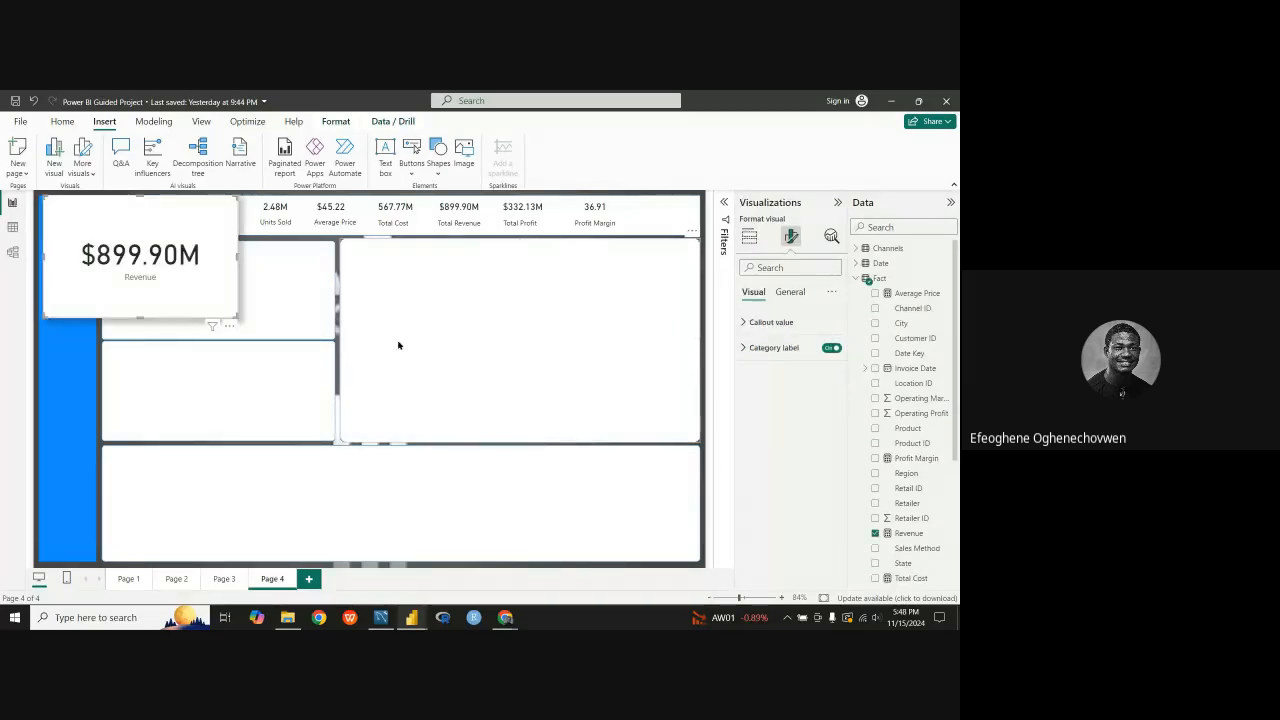
# Step: Move the pasted Revenue card into the large panel beneath the KPI header and enlarge it slightly
pyautogui.moveTo(114, 267); pyautogui.dragTo(503, 322)
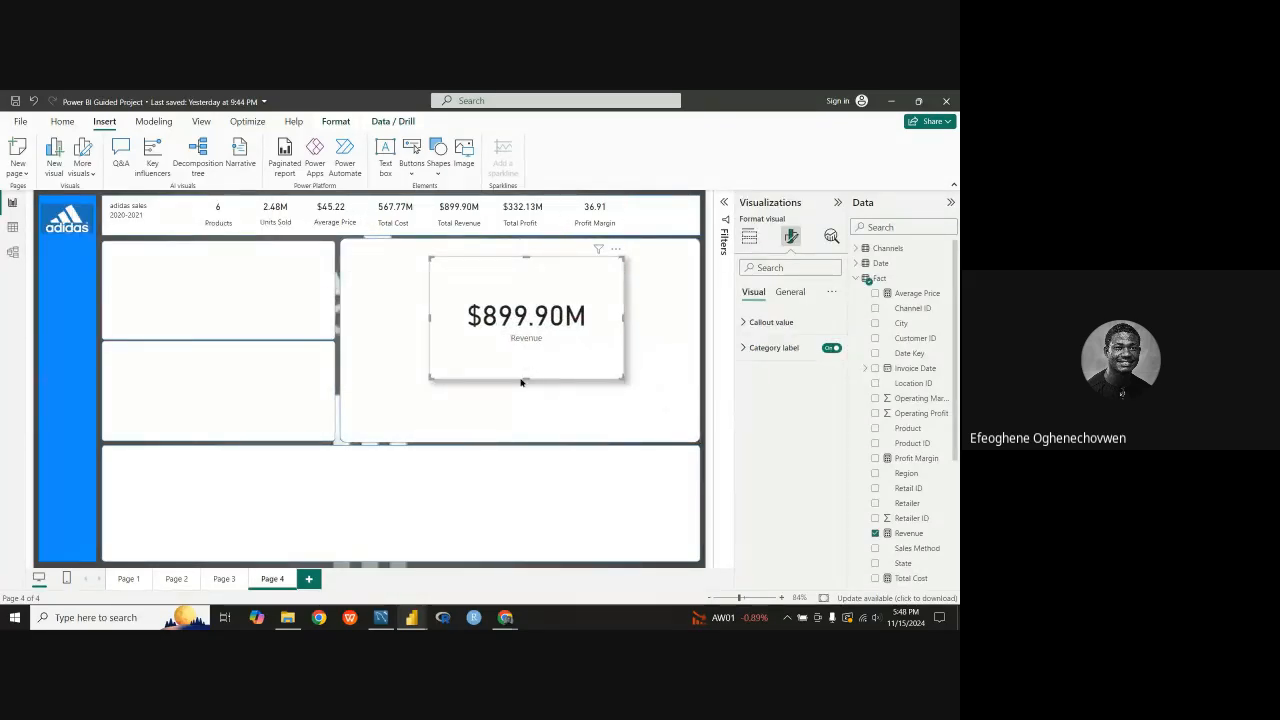
pyautogui.moveTo(524, 370)
pyautogui.mouseDown()
pyautogui.moveTo(528, 279)
pyautogui.moveTo(514, 408)
pyautogui.moveTo(528, 276)
pyautogui.moveTo(527, 386)
pyautogui.mouseUp()
pyautogui.moveTo(430, 316)
pyautogui.mouseDown()
pyautogui.moveTo(602, 317)
pyautogui.moveTo(423, 316)
pyautogui.mouseUp()
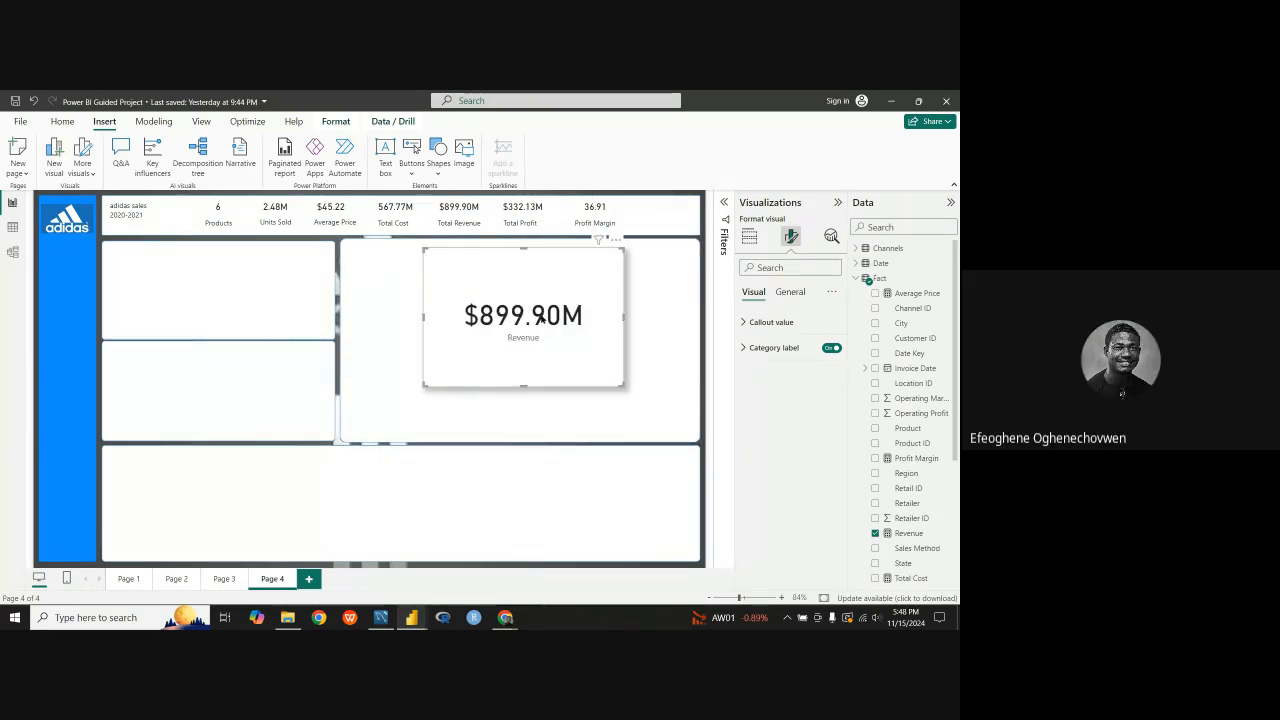
# Step: Increase the pasted Revenue card's category label font size to 23
pyautogui.click(776, 322)
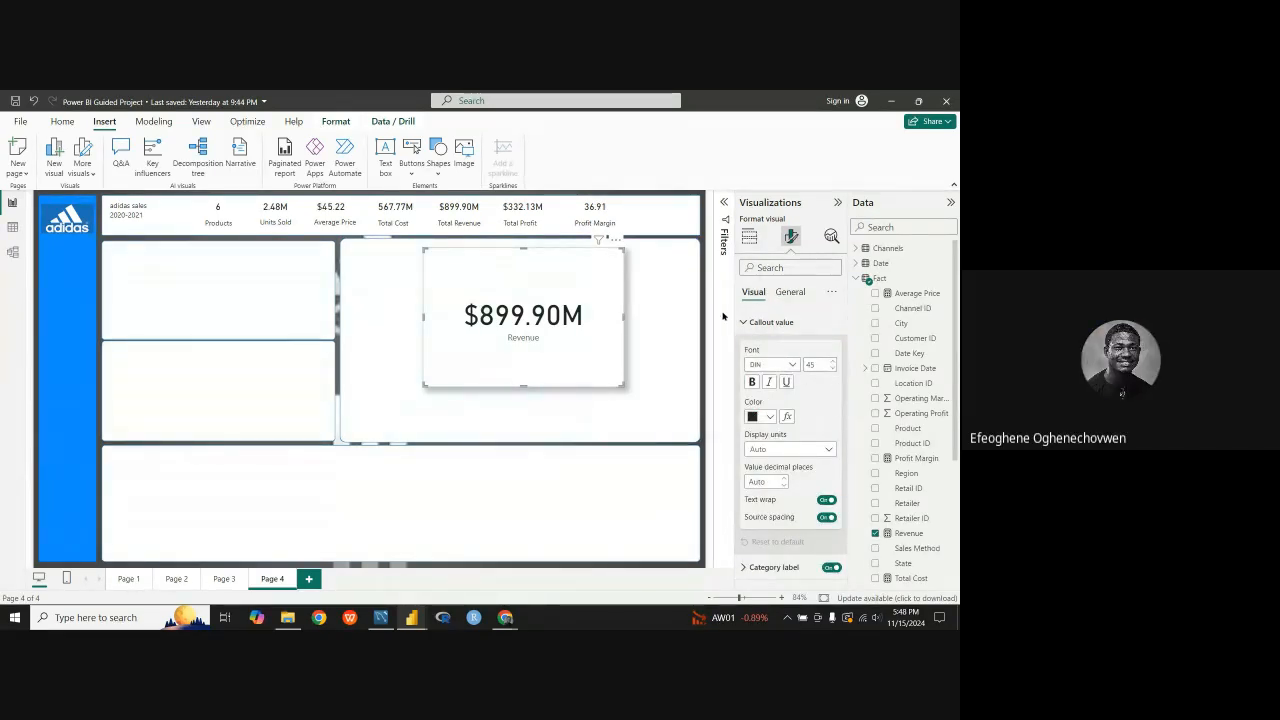
pyautogui.click(765, 322)
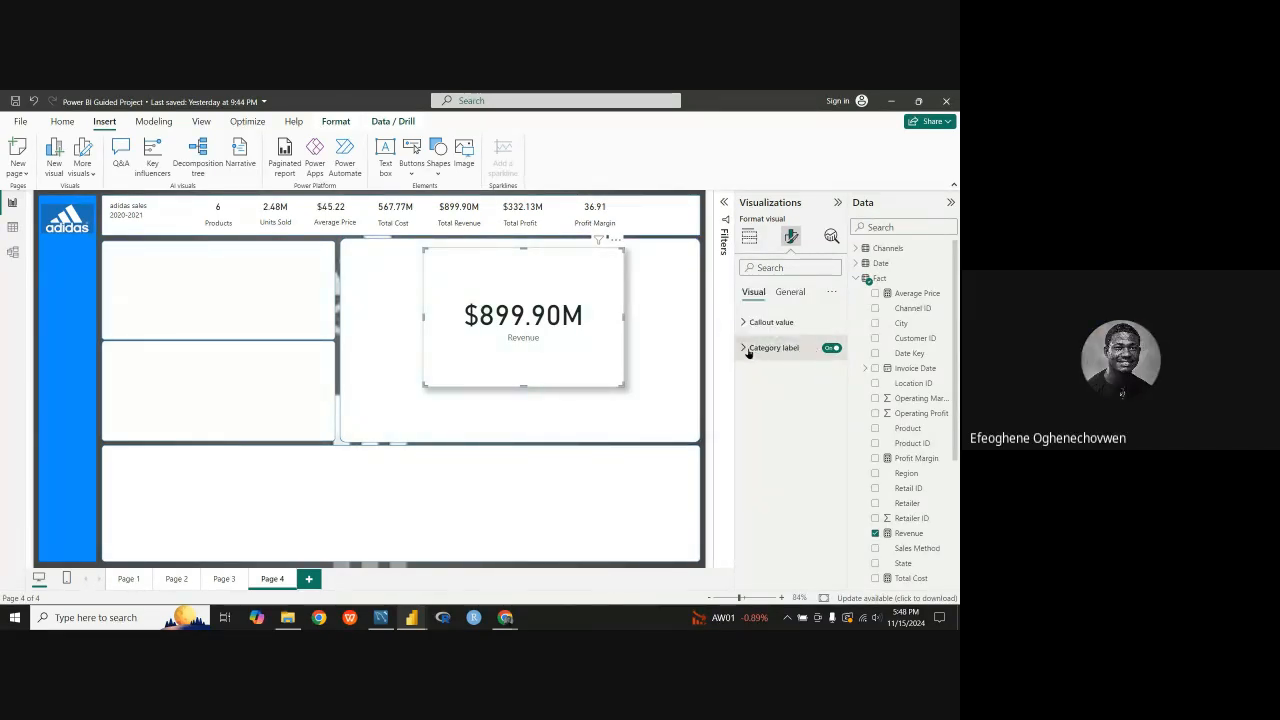
pyautogui.click(750, 348)
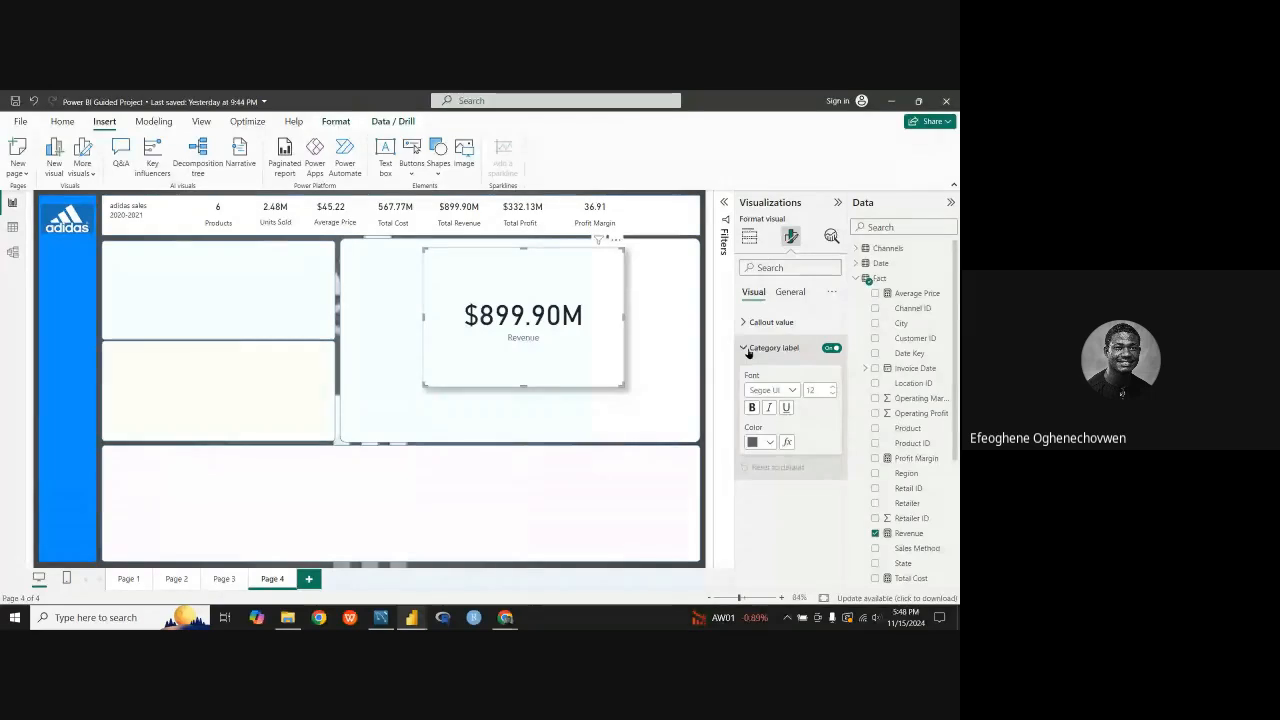
pyautogui.click(833, 388)
pyautogui.click(833, 388)
pyautogui.click(833, 388)
pyautogui.click(833, 388)
pyautogui.click(832, 388)
pyautogui.click(832, 388)
pyautogui.click(831, 389)
pyautogui.click(831, 389)
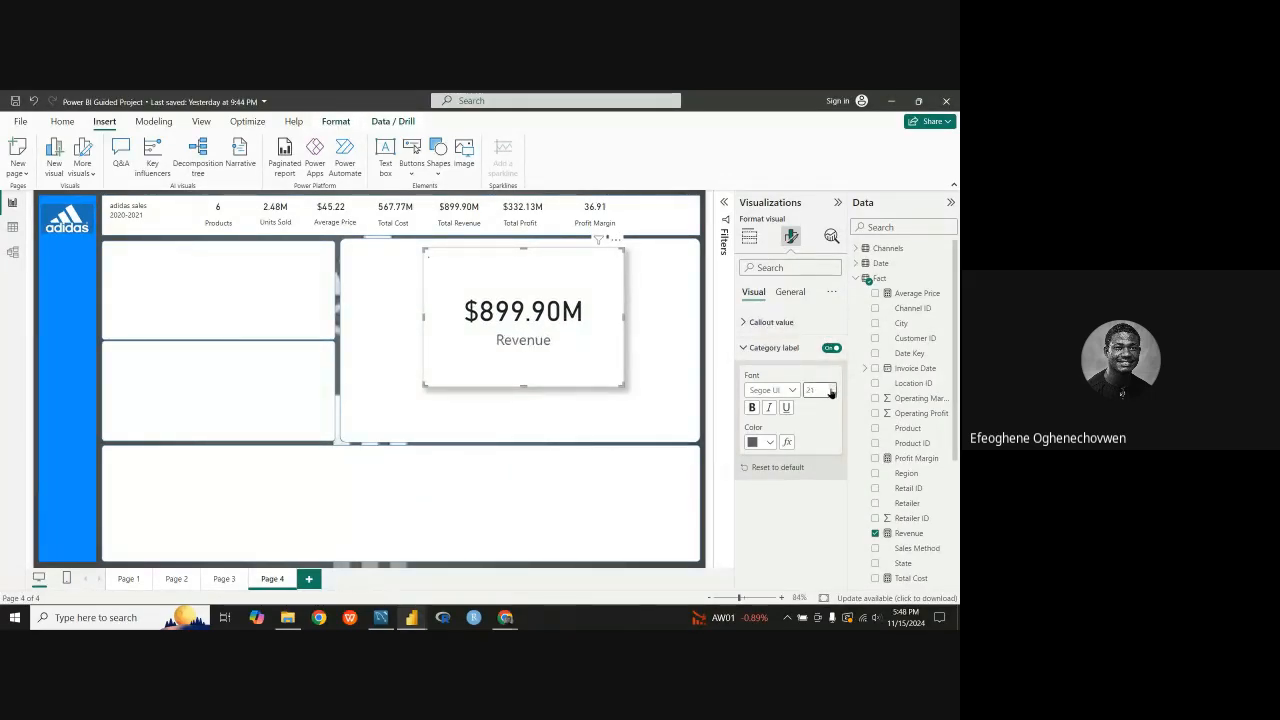
pyautogui.click(831, 389)
pyautogui.click(831, 389)
# Step: Shrink the height of the pasted Revenue card, delete the card and undo the deletion
pyautogui.moveTo(524, 387); pyautogui.dragTo(517, 301)
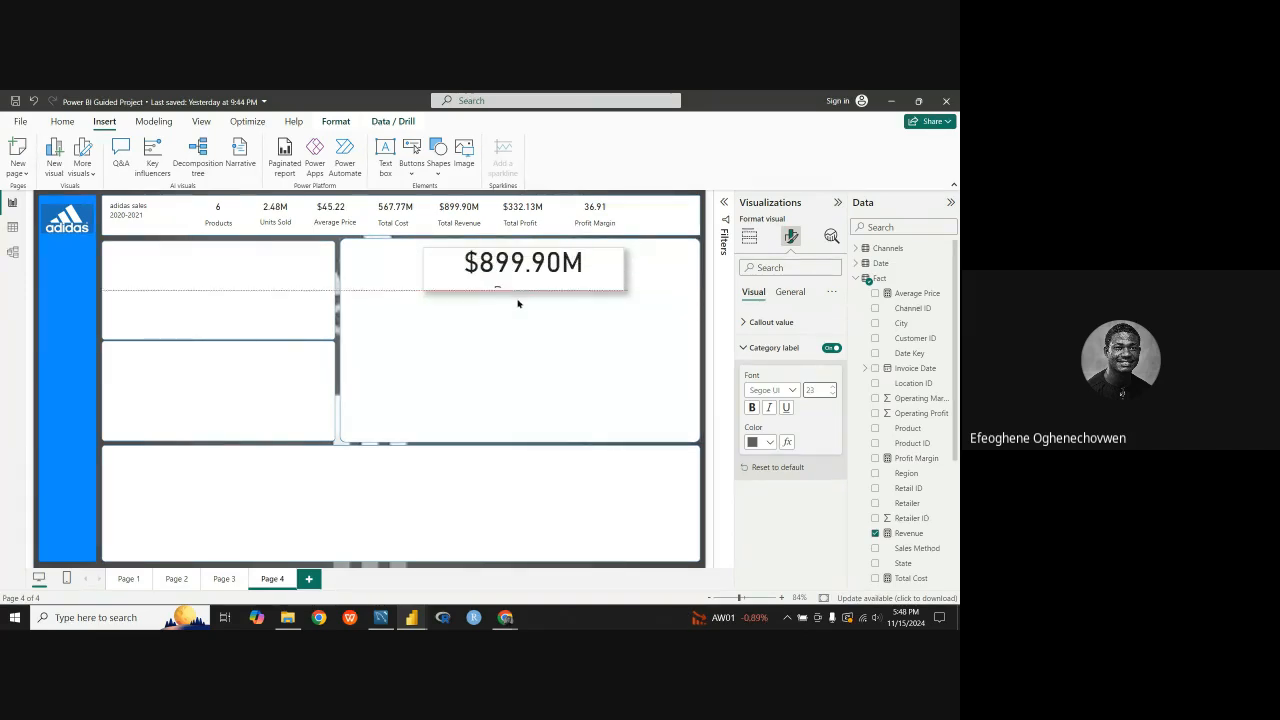
pyautogui.press('Delete')
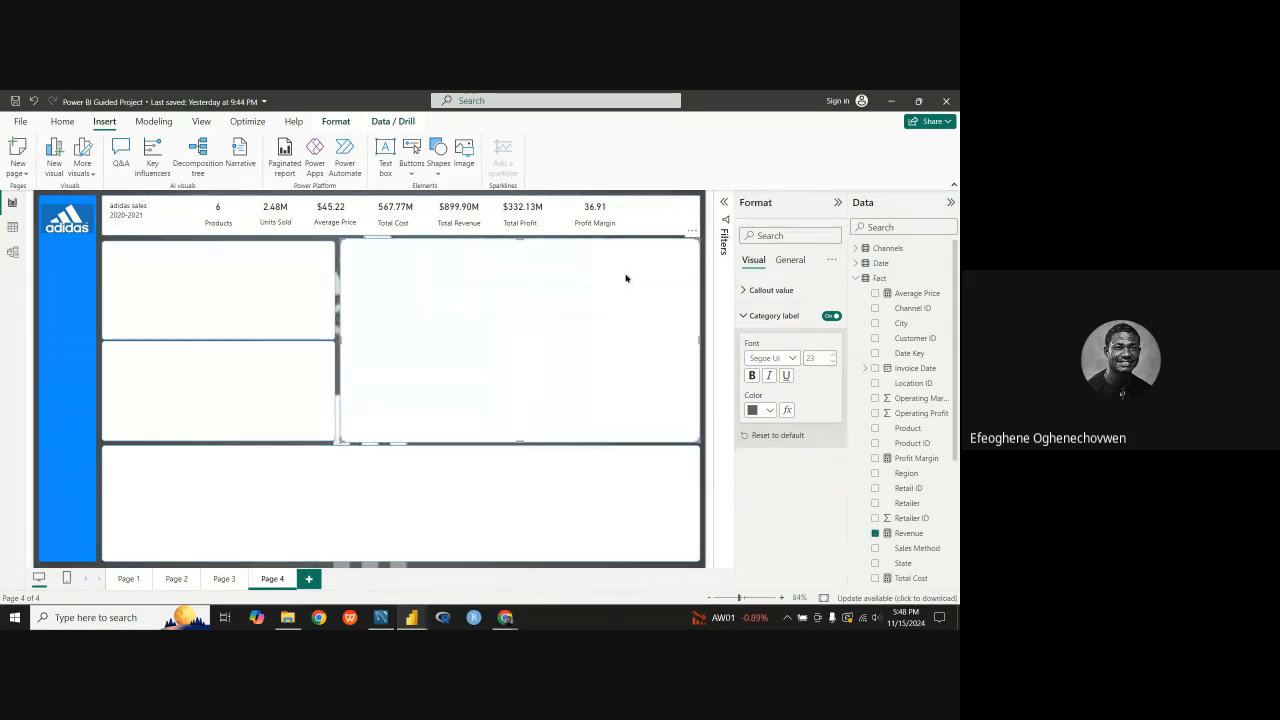
pyautogui.click(595, 285)
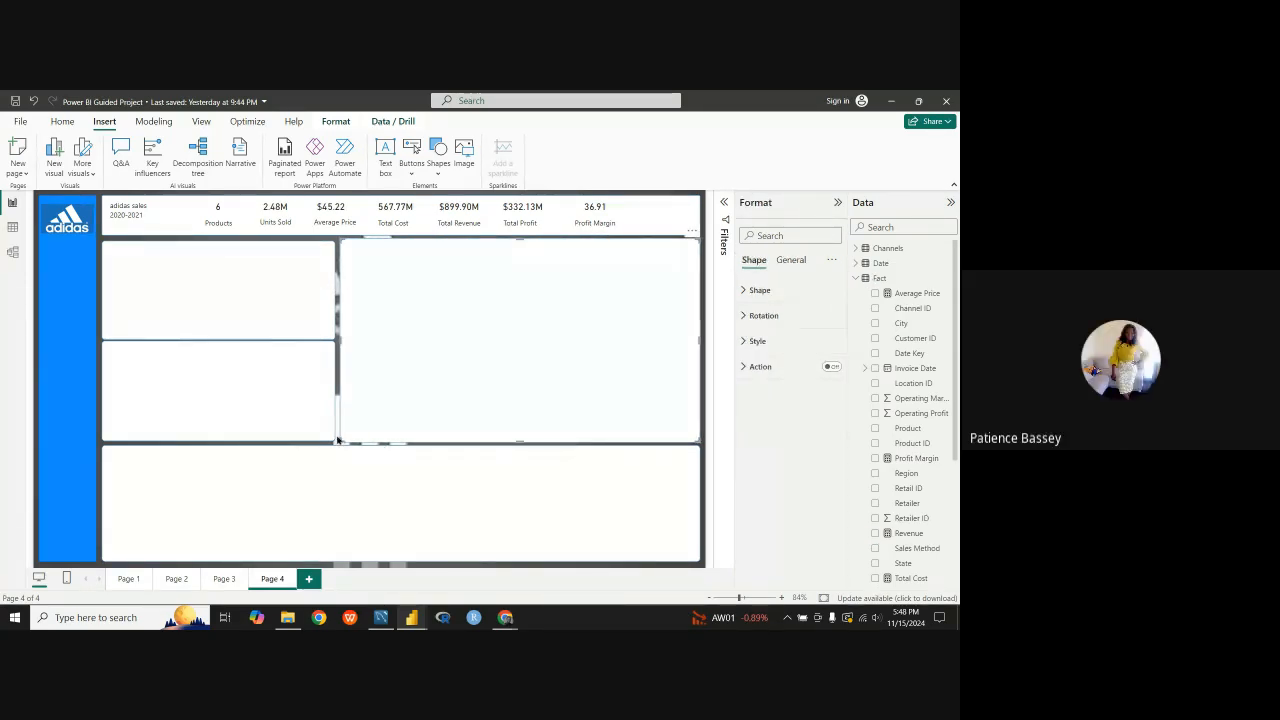
pyautogui.hotkey('ctrl', 'z')
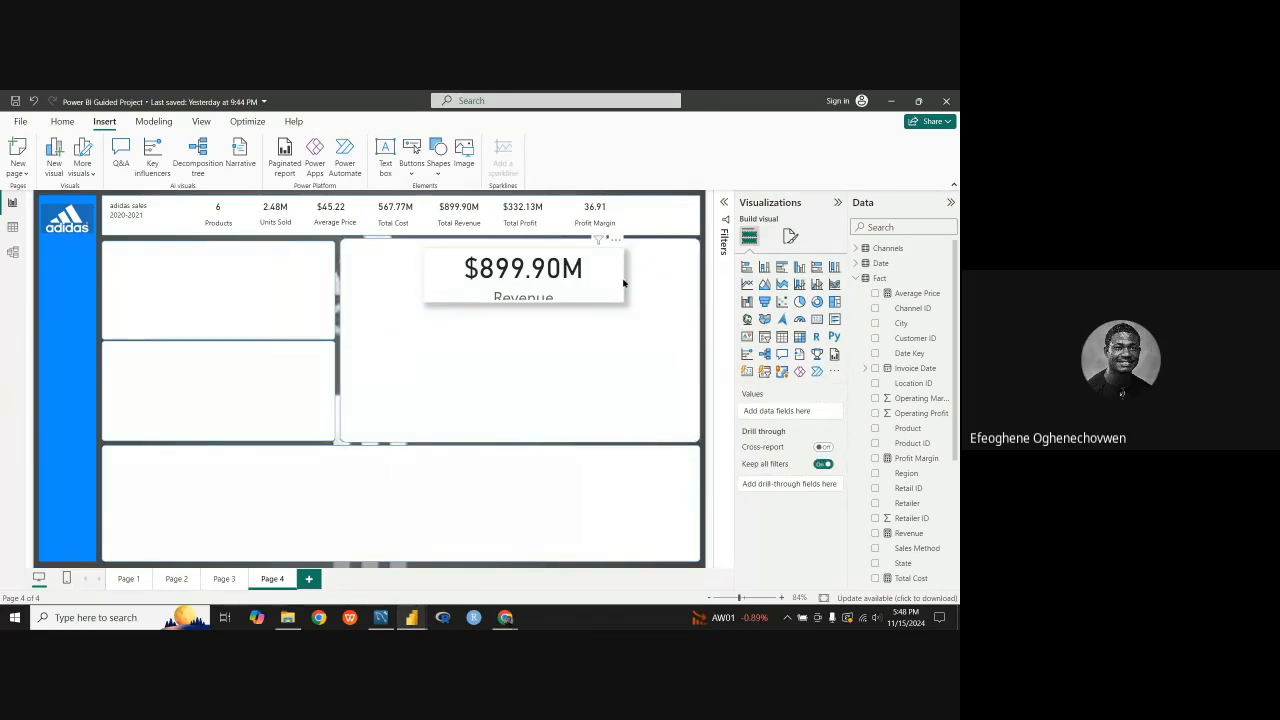
# Step: Heighten the pasted Revenue card to fit its category label, and remove the card from Page 4
pyautogui.click(530, 301)
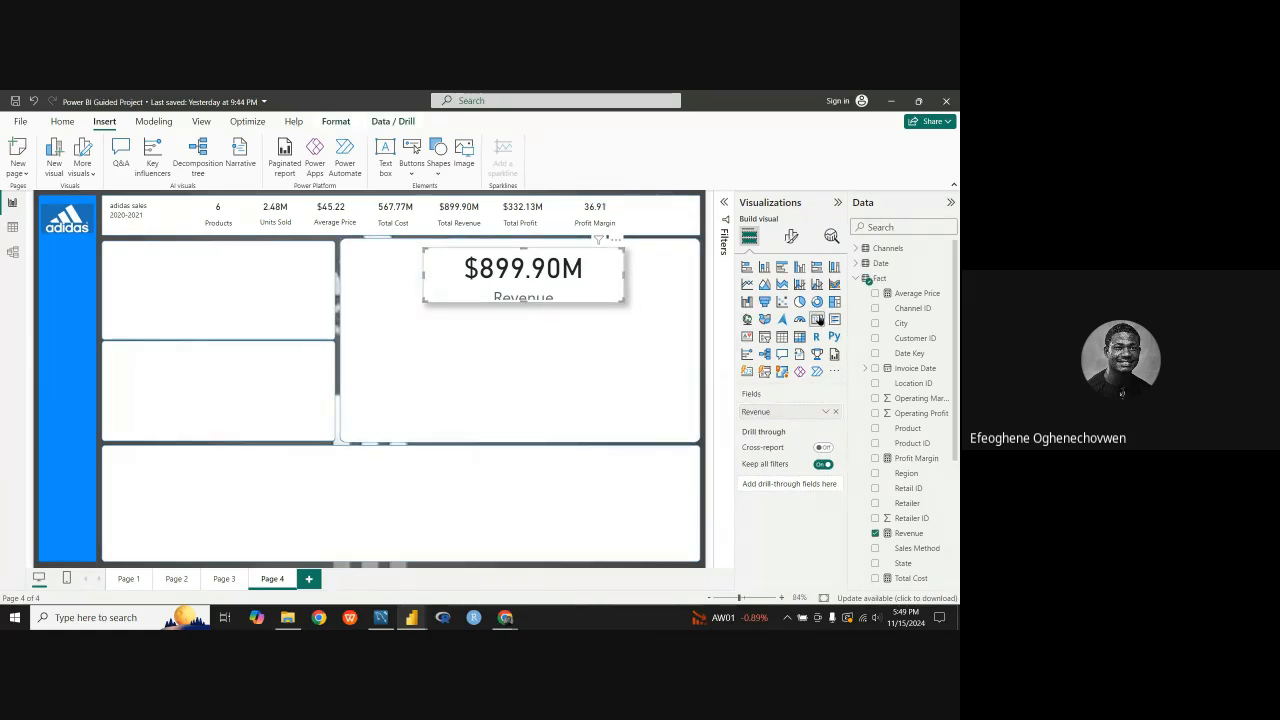
pyautogui.moveTo(523, 301); pyautogui.dragTo(522, 346)
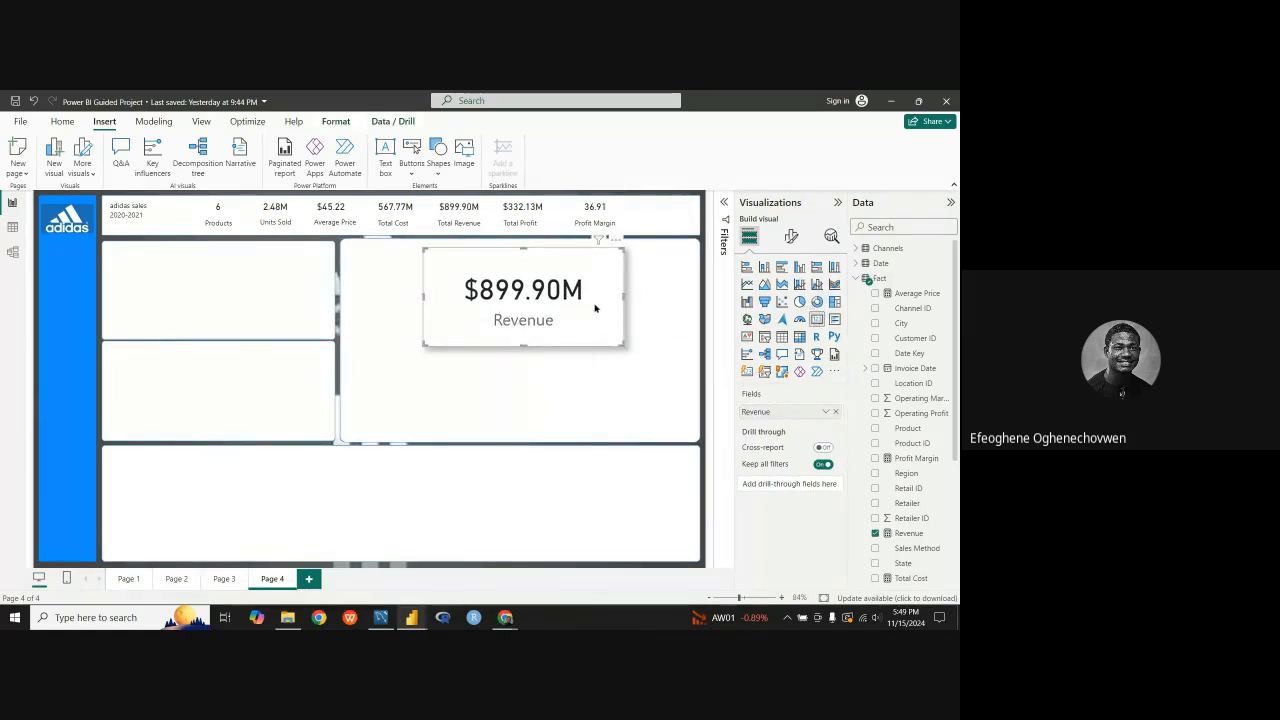
pyautogui.click(617, 241)
pyautogui.click(641, 270)
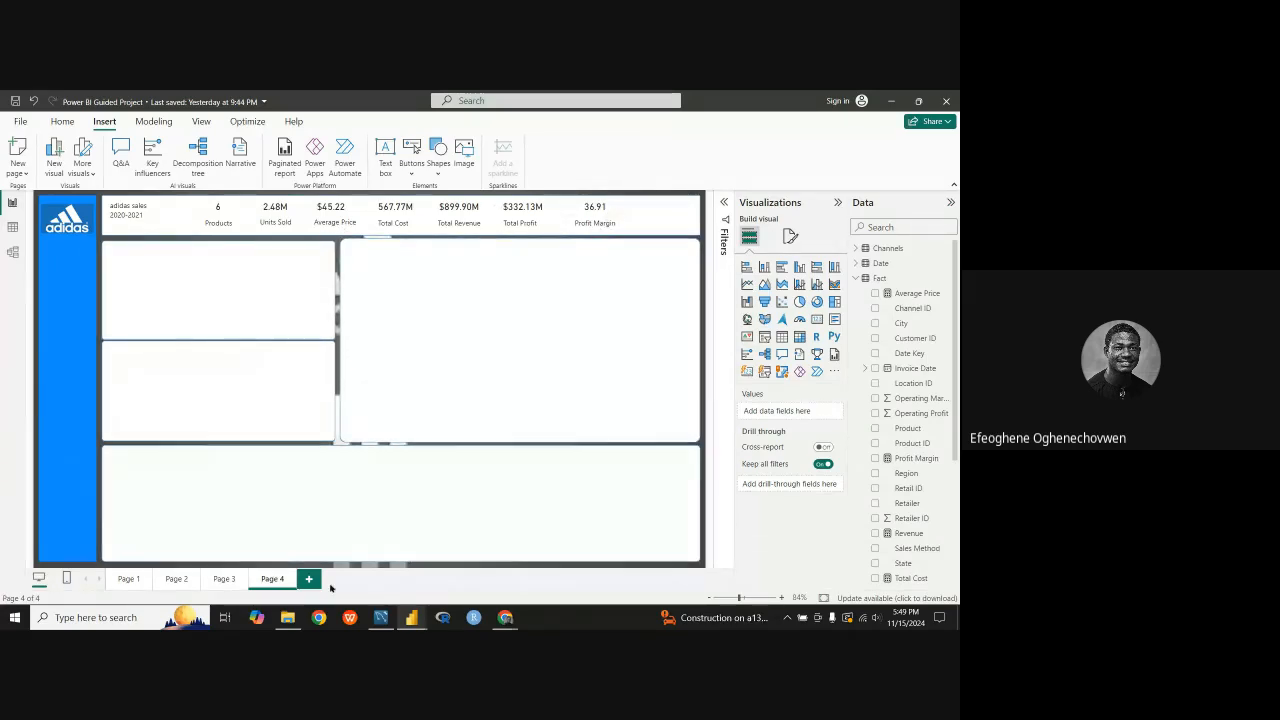
# Step: Check the chart arrangement of the finished Adidas dashboard and return to Page 4 of the Power BI Guided Project
pyautogui.moveTo(411, 617)
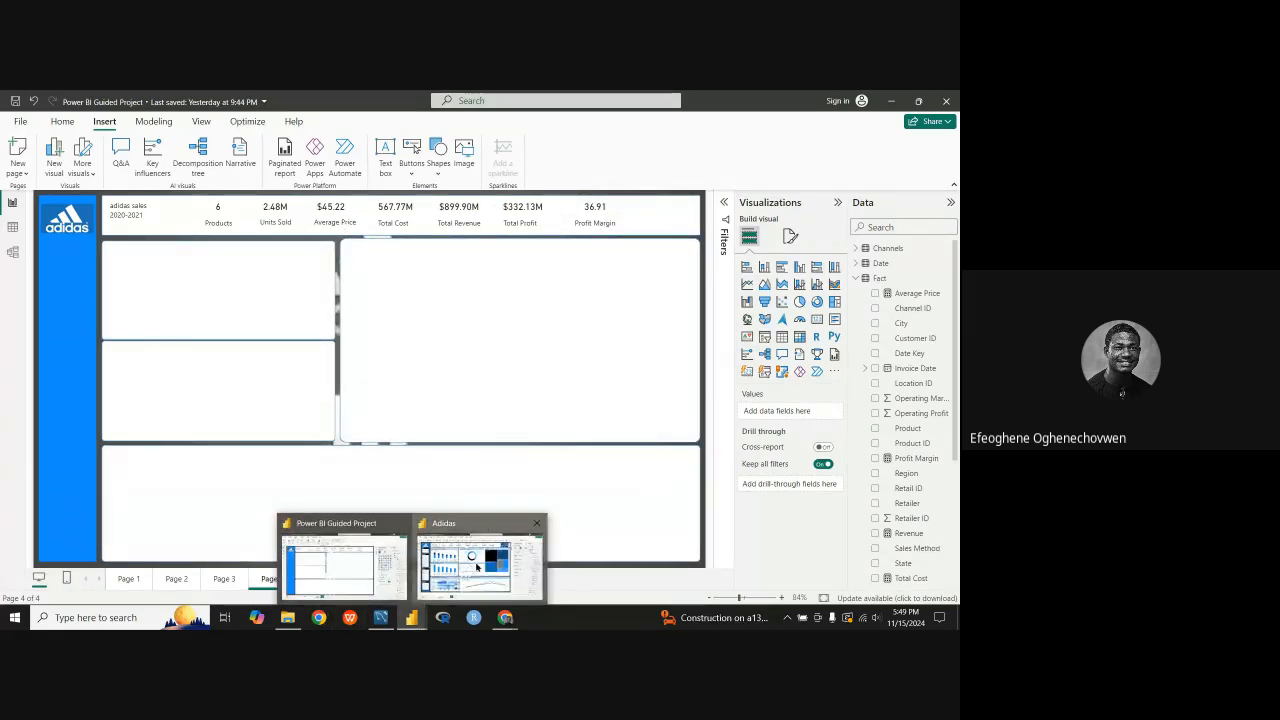
pyautogui.moveTo(474, 566)
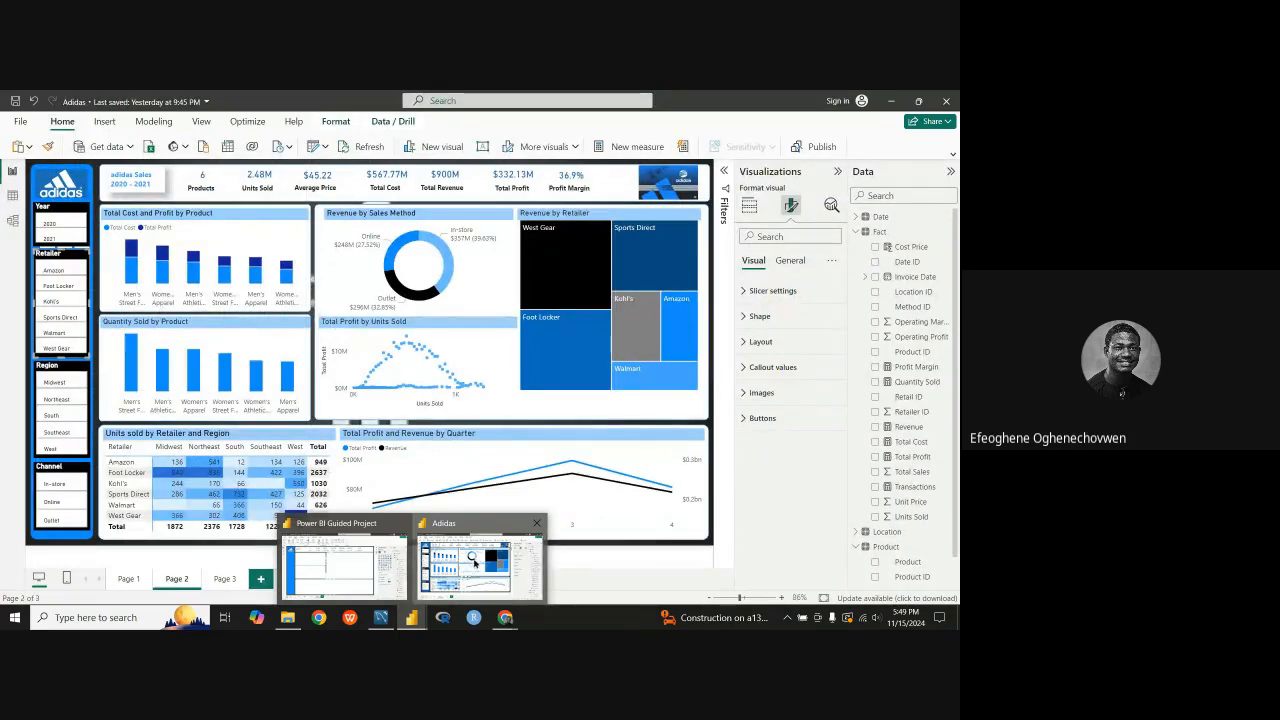
pyautogui.click(335, 567)
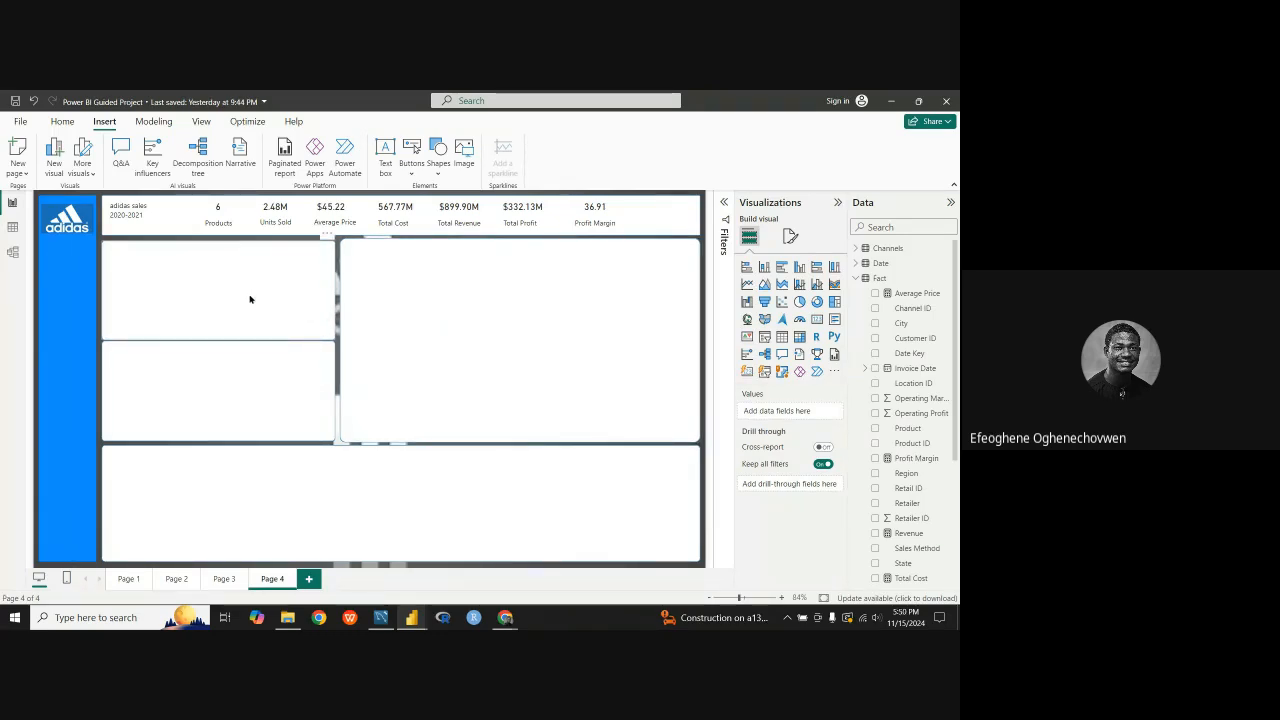
# Step: Reduce the height of the Total Cost and Total Profit by Product chart on Page 2
pyautogui.click(279, 297)
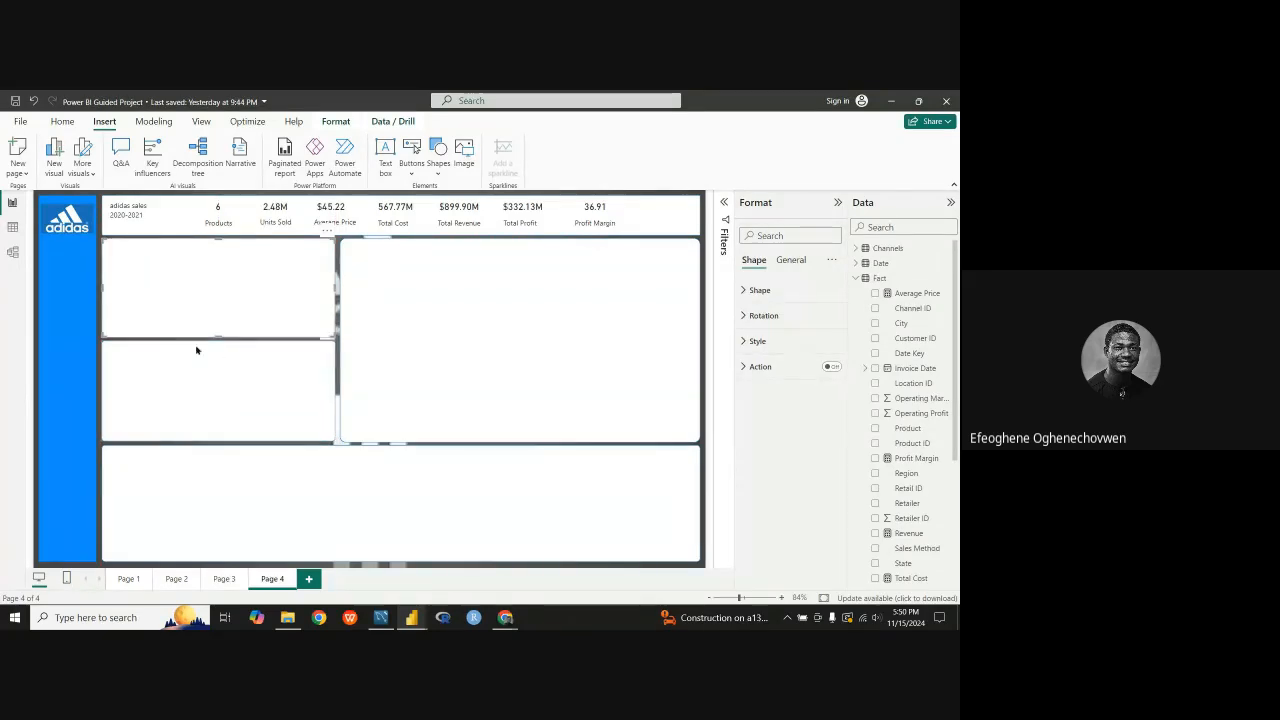
pyautogui.click(215, 580)
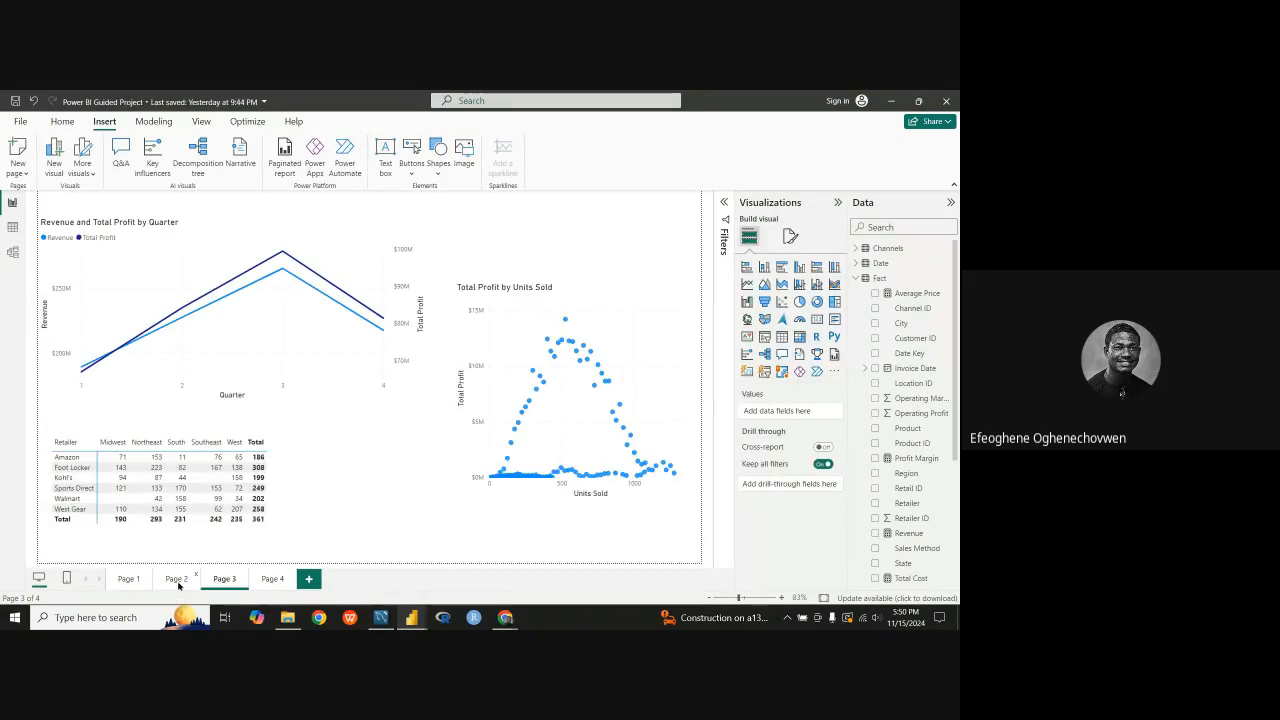
pyautogui.click(178, 584)
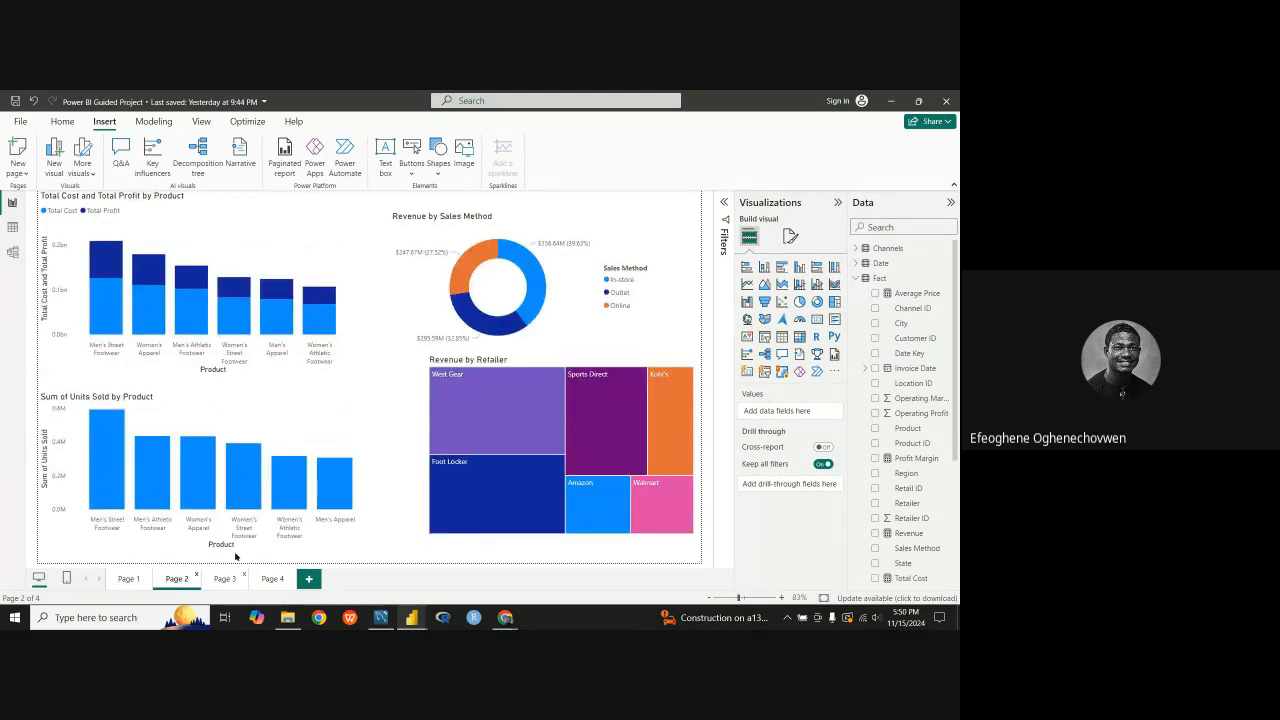
pyautogui.click(270, 231)
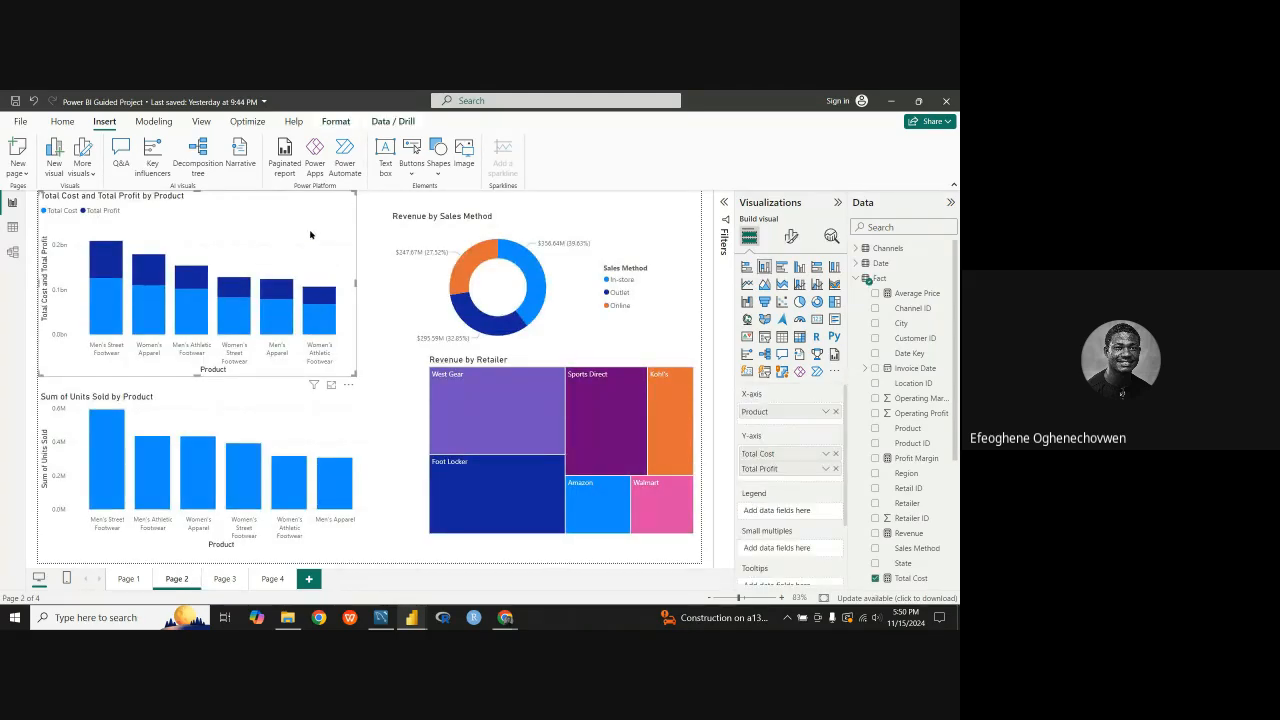
pyautogui.moveTo(310, 234); pyautogui.dragTo(215, 233)
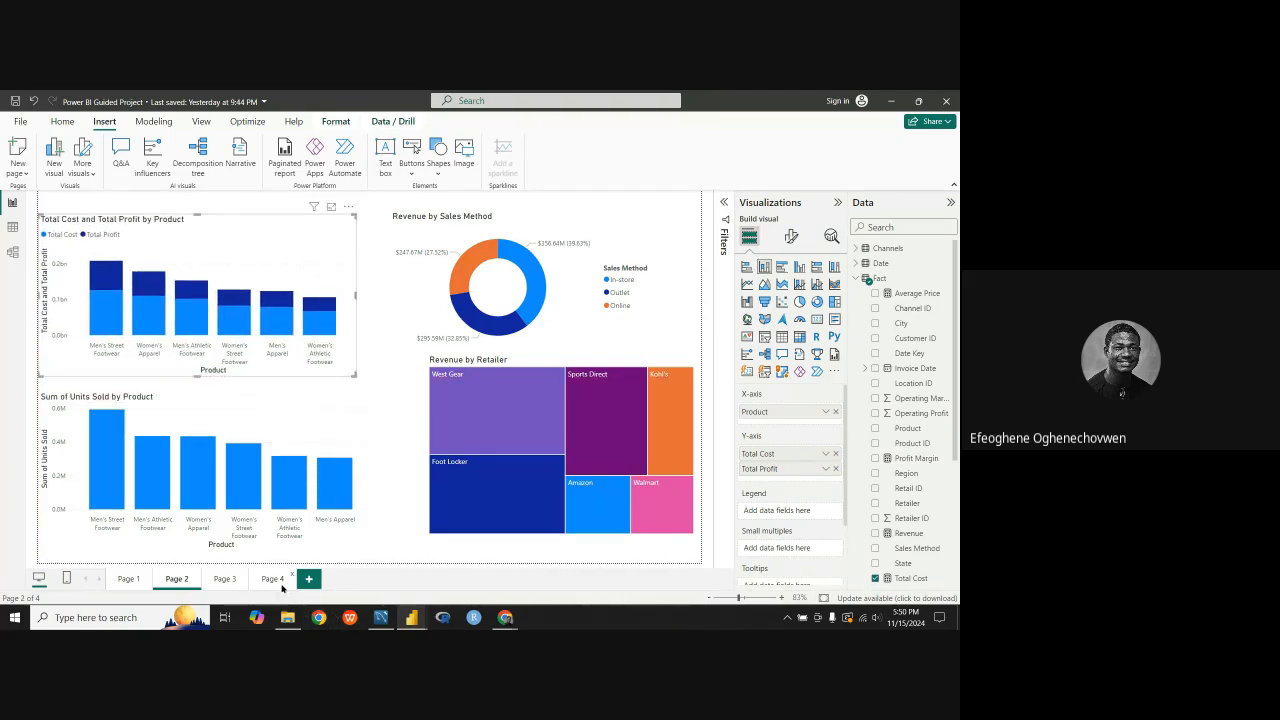
# Step: Copy the Total Cost and Total Profit by Product chart from Page 2 and paste it onto Page 4
pyautogui.click(280, 580)
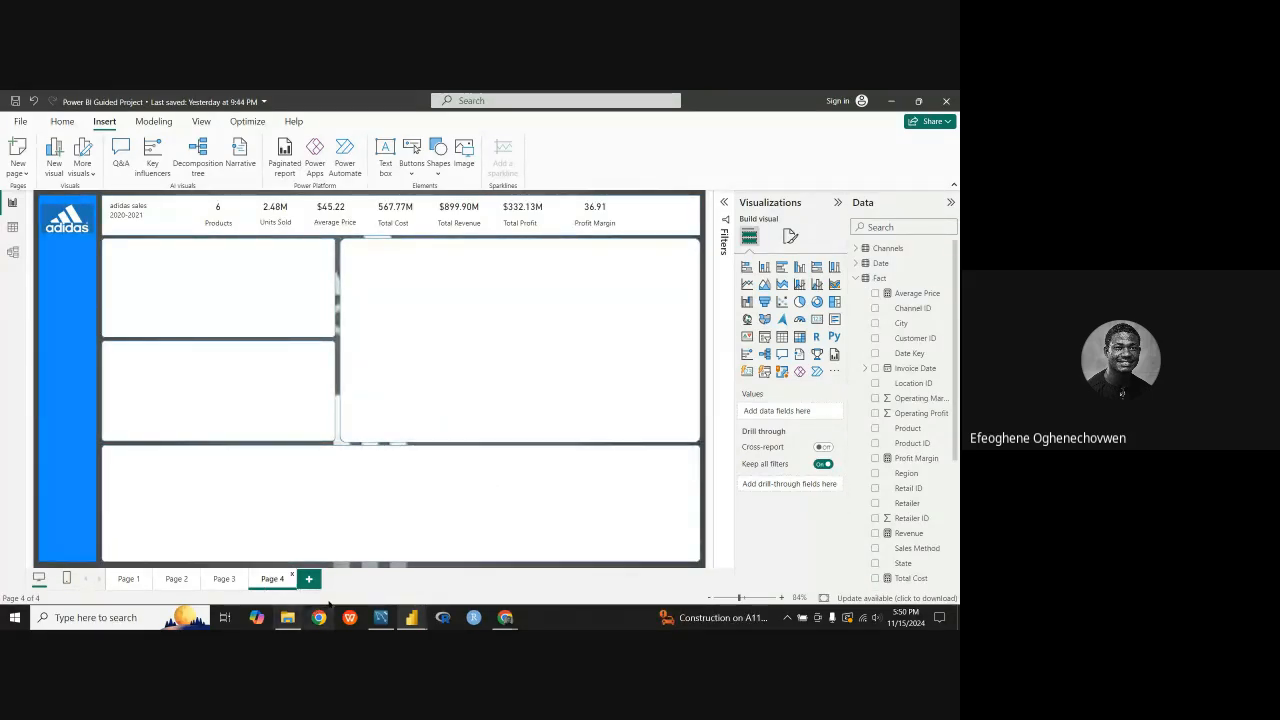
pyautogui.click(180, 581)
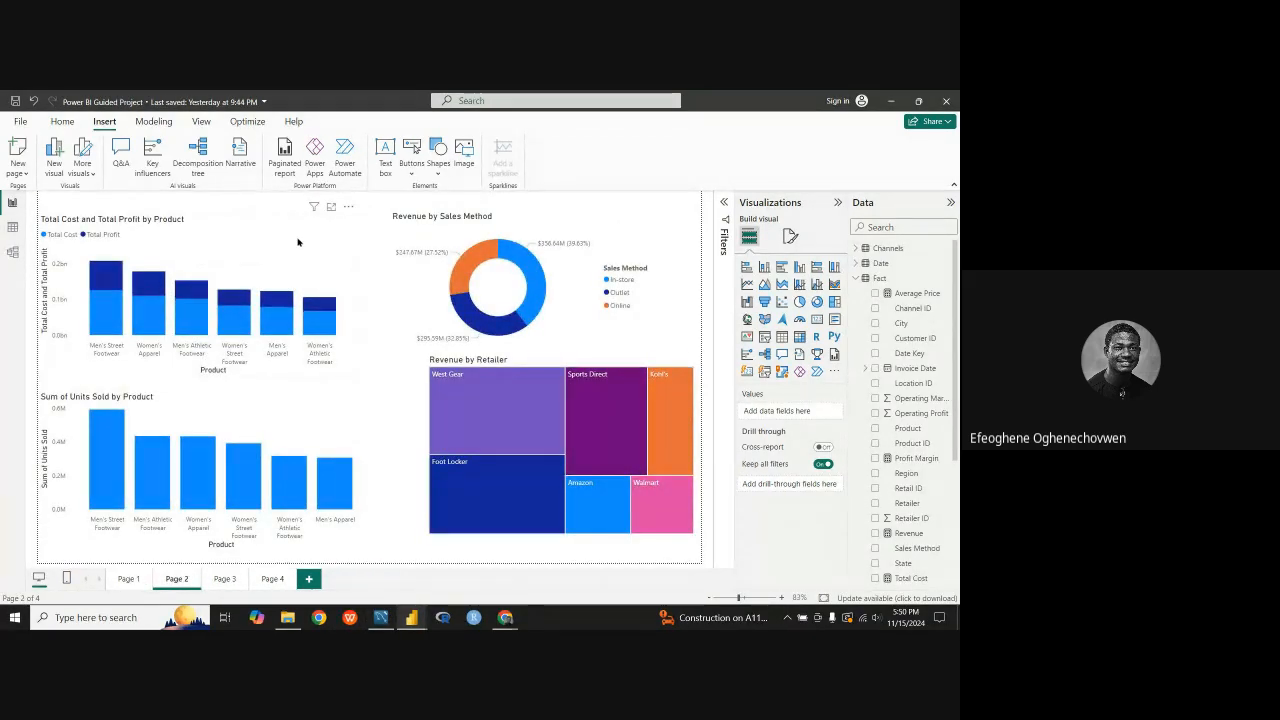
pyautogui.click(297, 242)
pyautogui.click(348, 206)
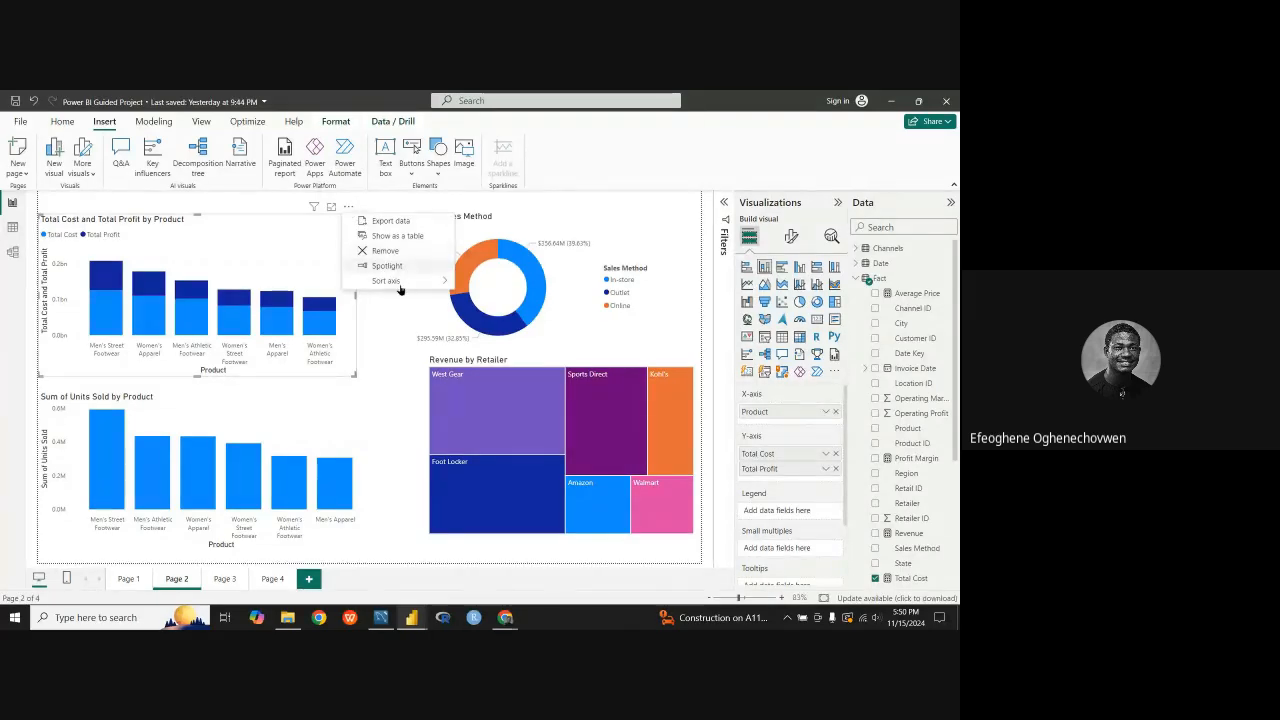
pyautogui.click(295, 275)
pyautogui.rightClick(290, 264)
pyautogui.moveTo(337, 318)
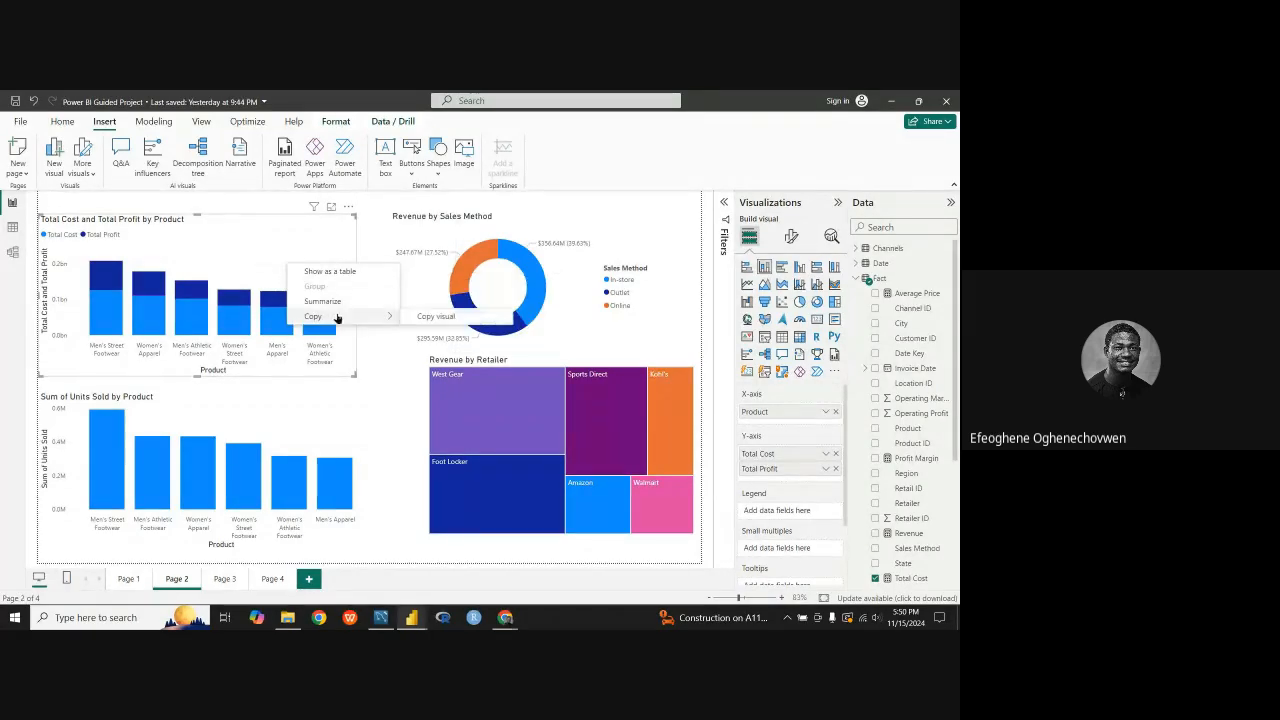
pyautogui.click(425, 317)
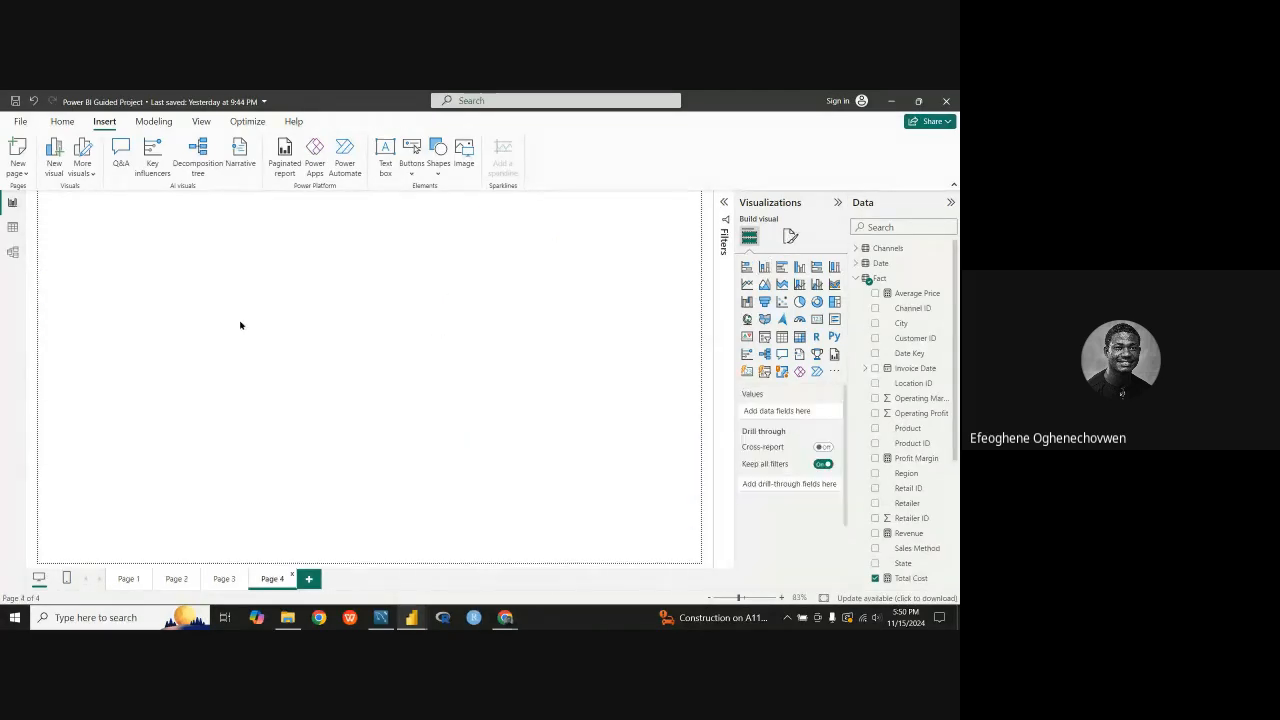
pyautogui.click(184, 290)
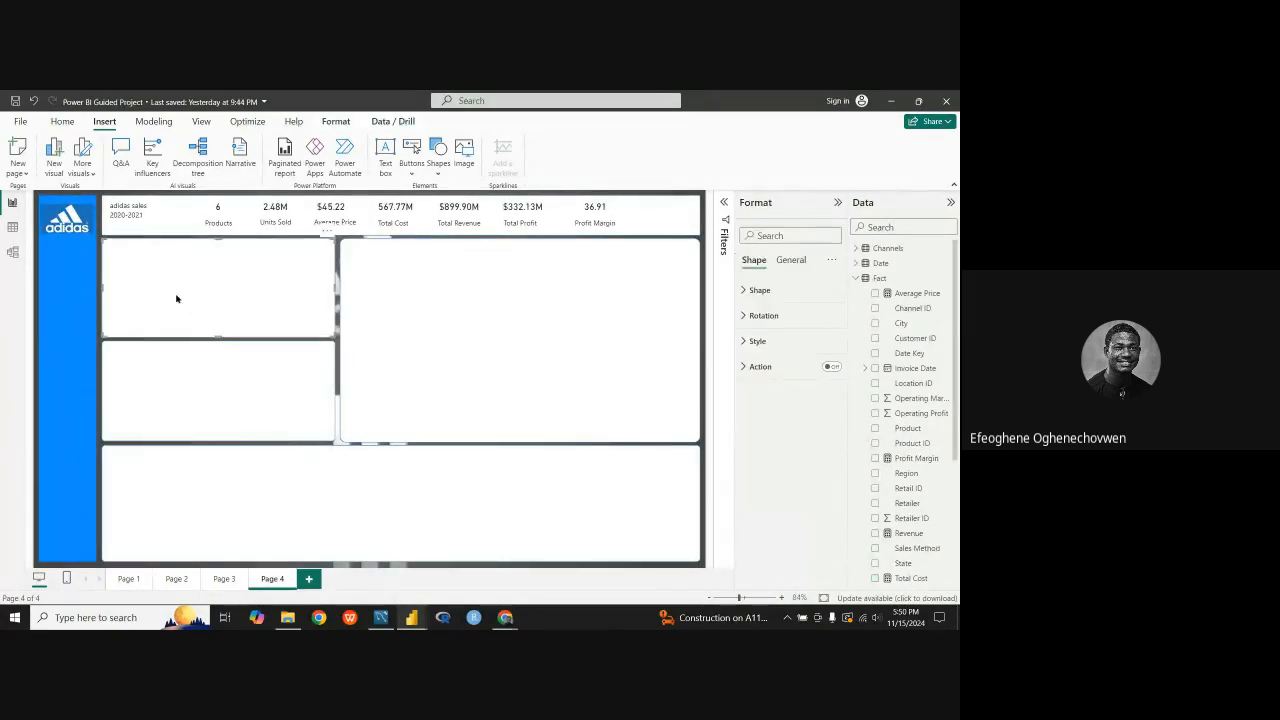
pyautogui.hotkey('ctrl', 'v')
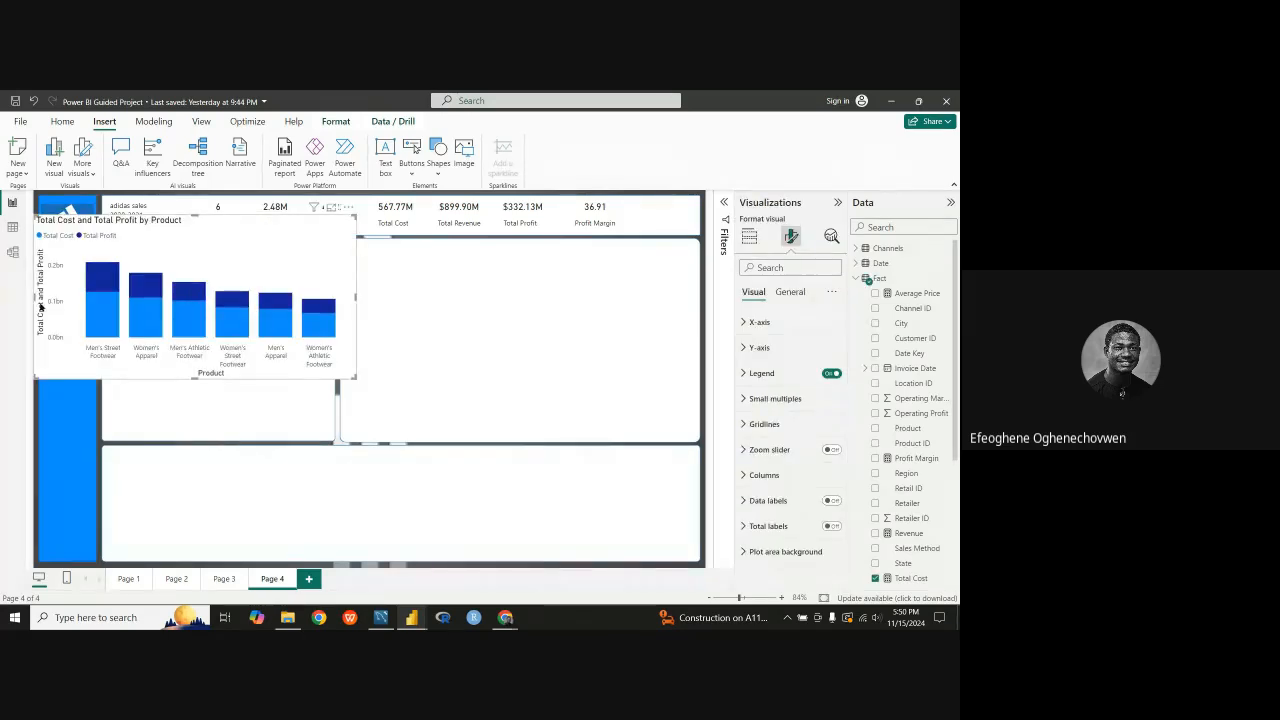
# Step: Narrow and shorten the pasted Total Cost and Total Profit by Product chart and place it inside the panel beneath the adidas sales heading
pyautogui.moveTo(35, 297); pyautogui.dragTo(148, 297)
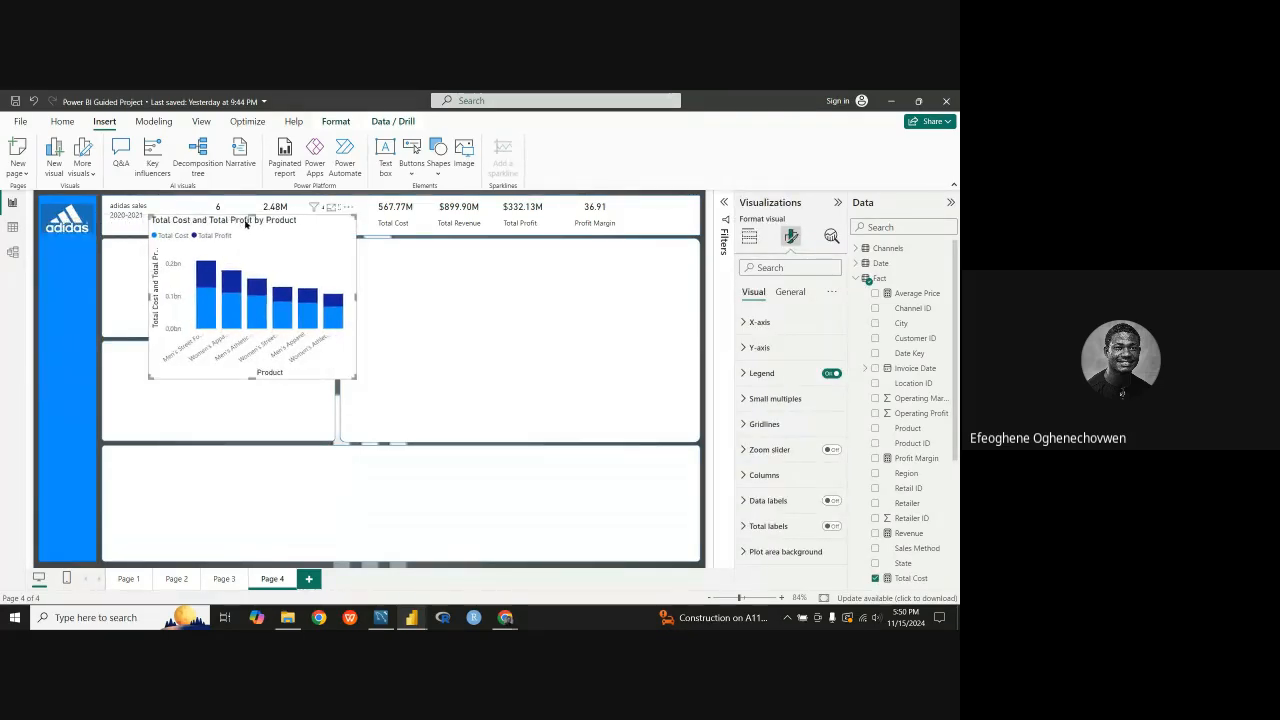
pyautogui.moveTo(250, 218); pyautogui.dragTo(206, 266)
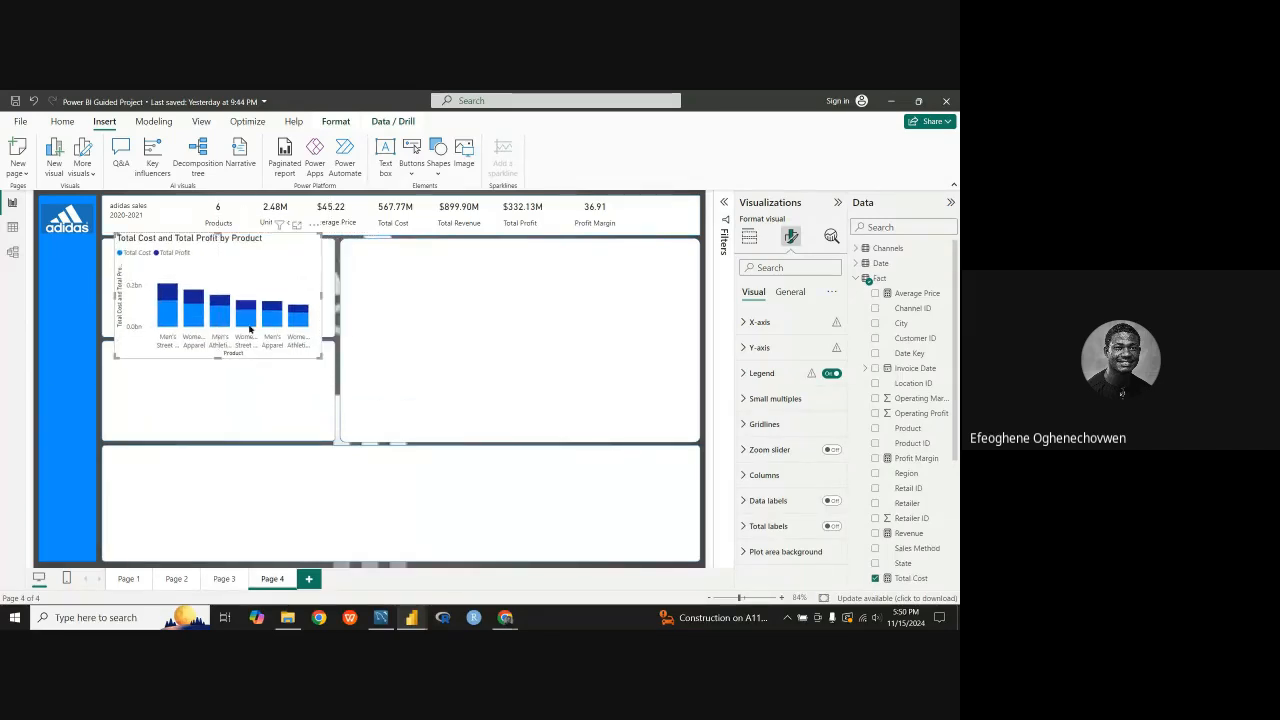
pyautogui.moveTo(218, 357); pyautogui.dragTo(220, 322)
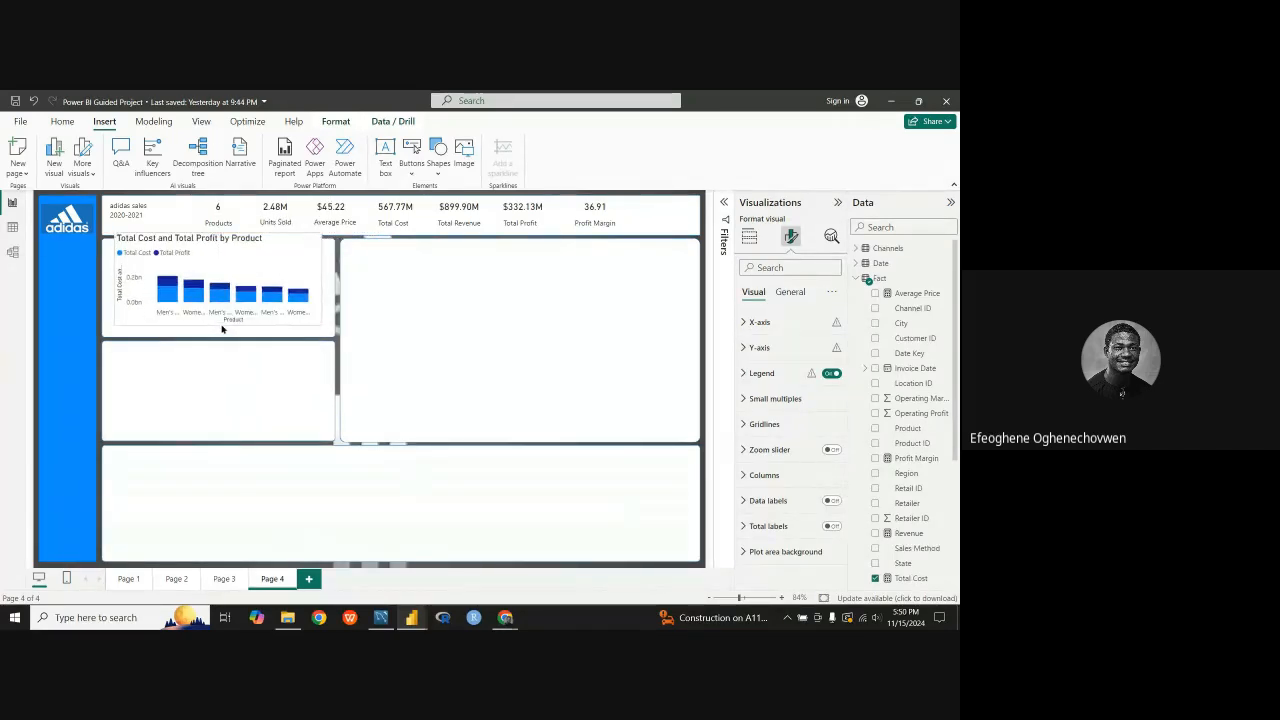
pyautogui.moveTo(214, 232); pyautogui.dragTo(216, 238)
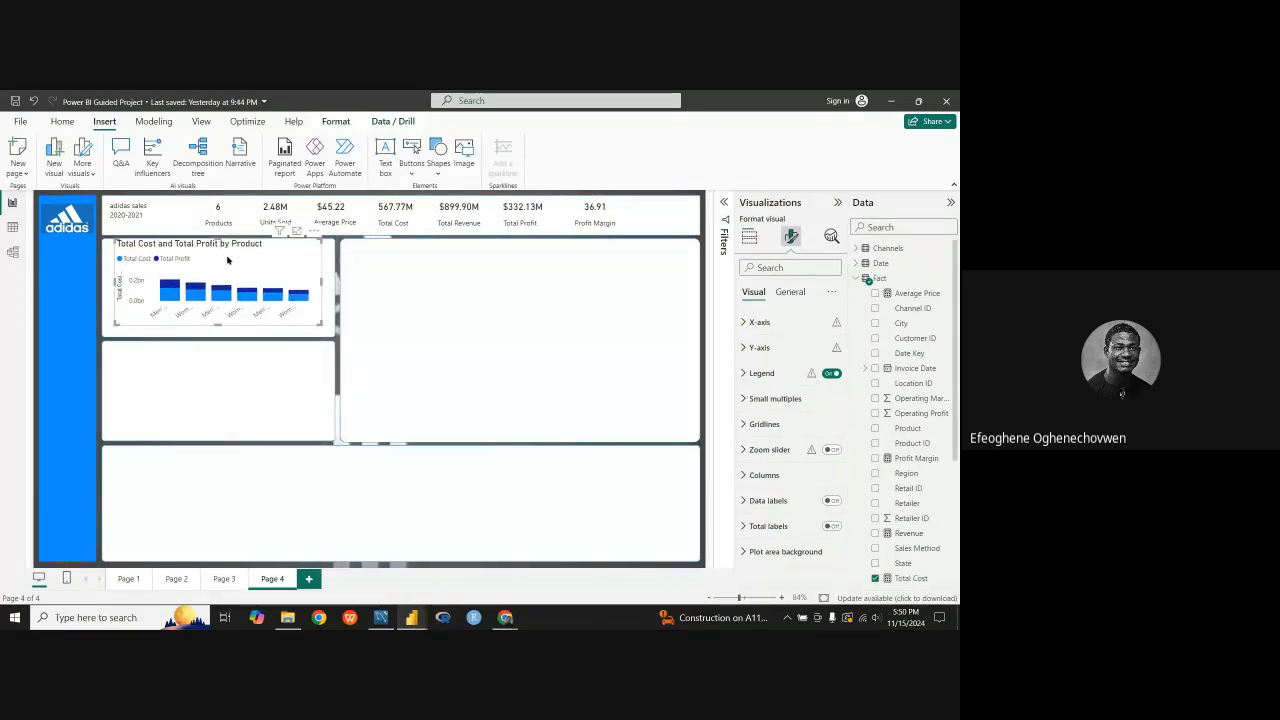
pyautogui.moveTo(219, 323); pyautogui.dragTo(218, 330)
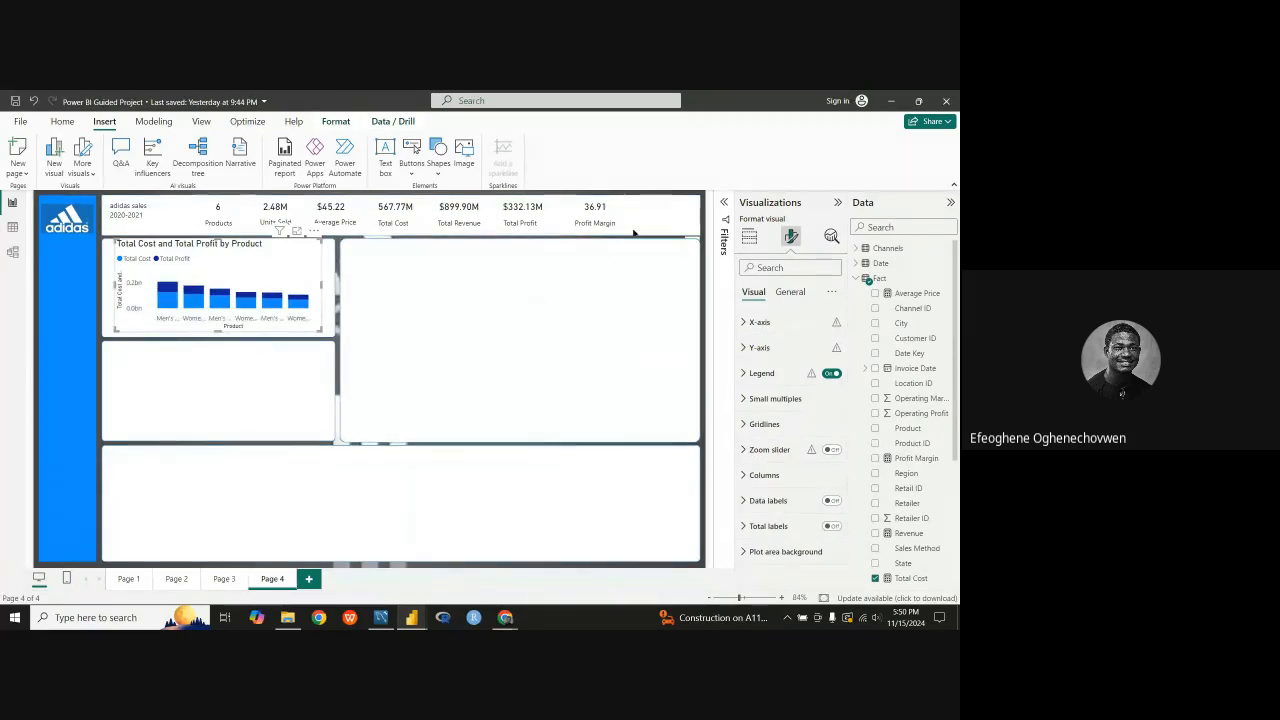
# Step: Review the field assignments and format options of the pasted chart and the canvas background settings of Page 4
pyautogui.click(749, 237)
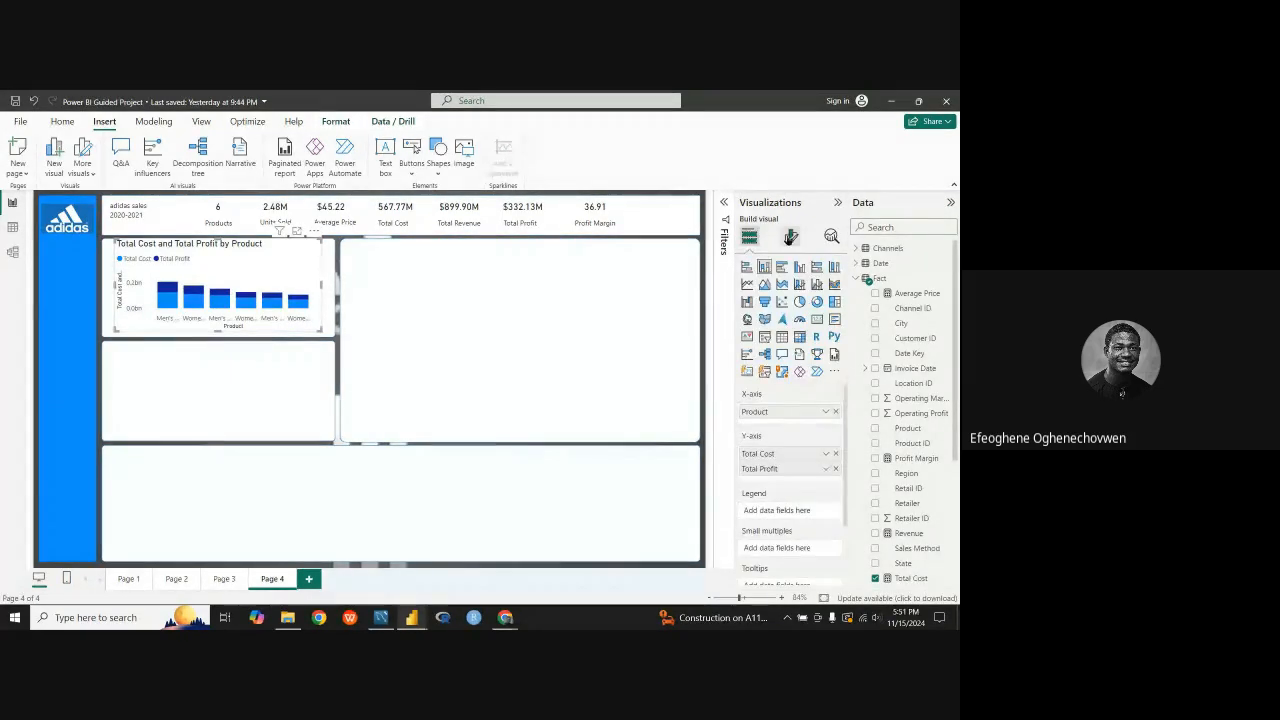
pyautogui.click(790, 237)
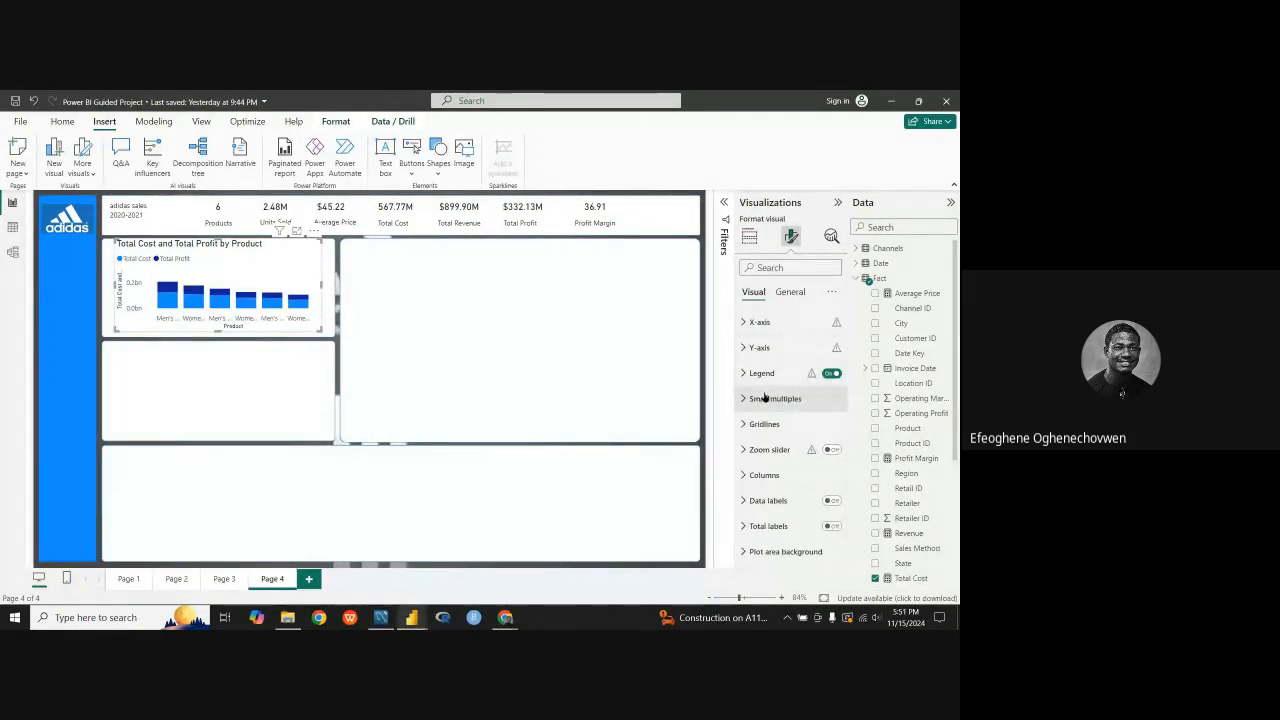
pyautogui.click(749, 237)
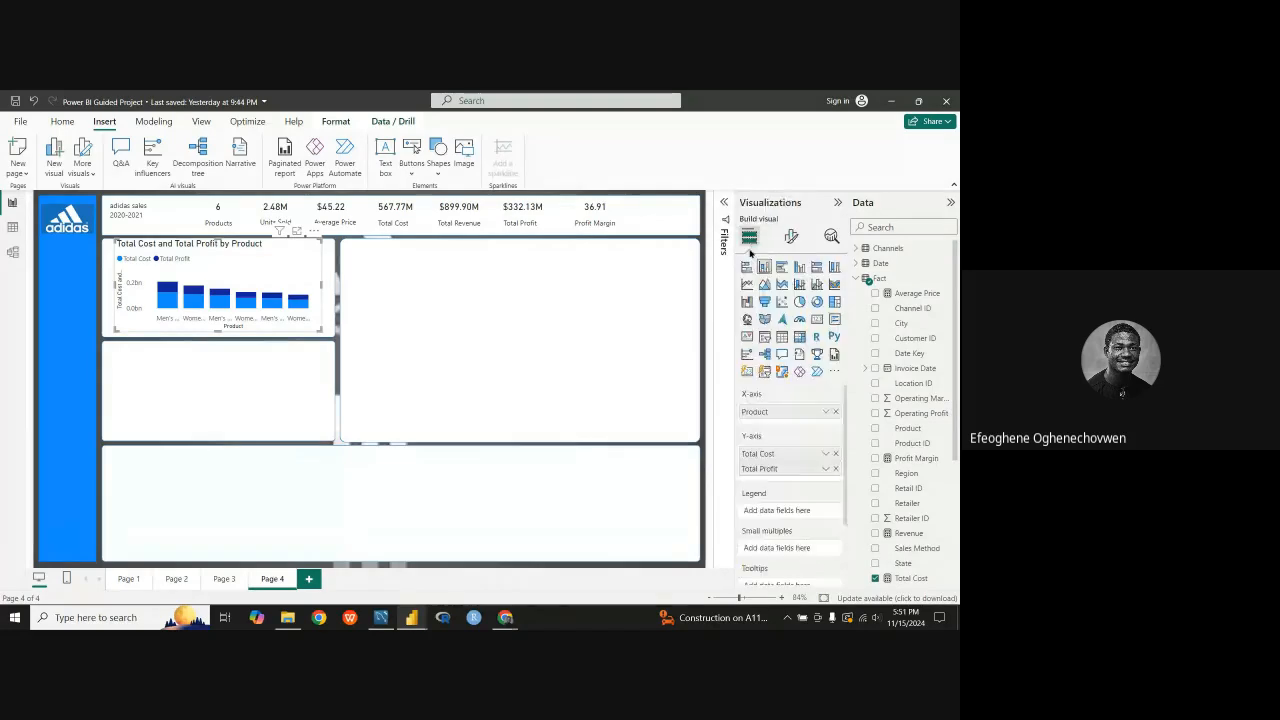
pyautogui.click(703, 566)
pyautogui.click(790, 236)
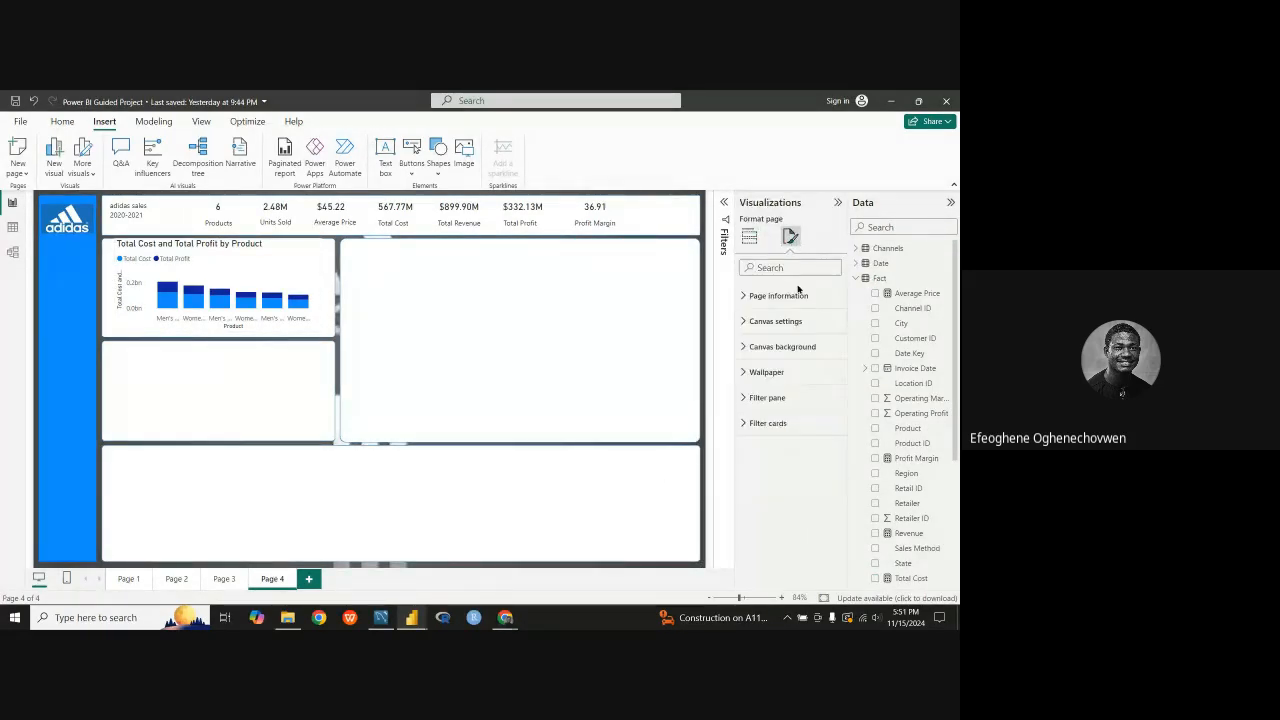
pyautogui.click(745, 347)
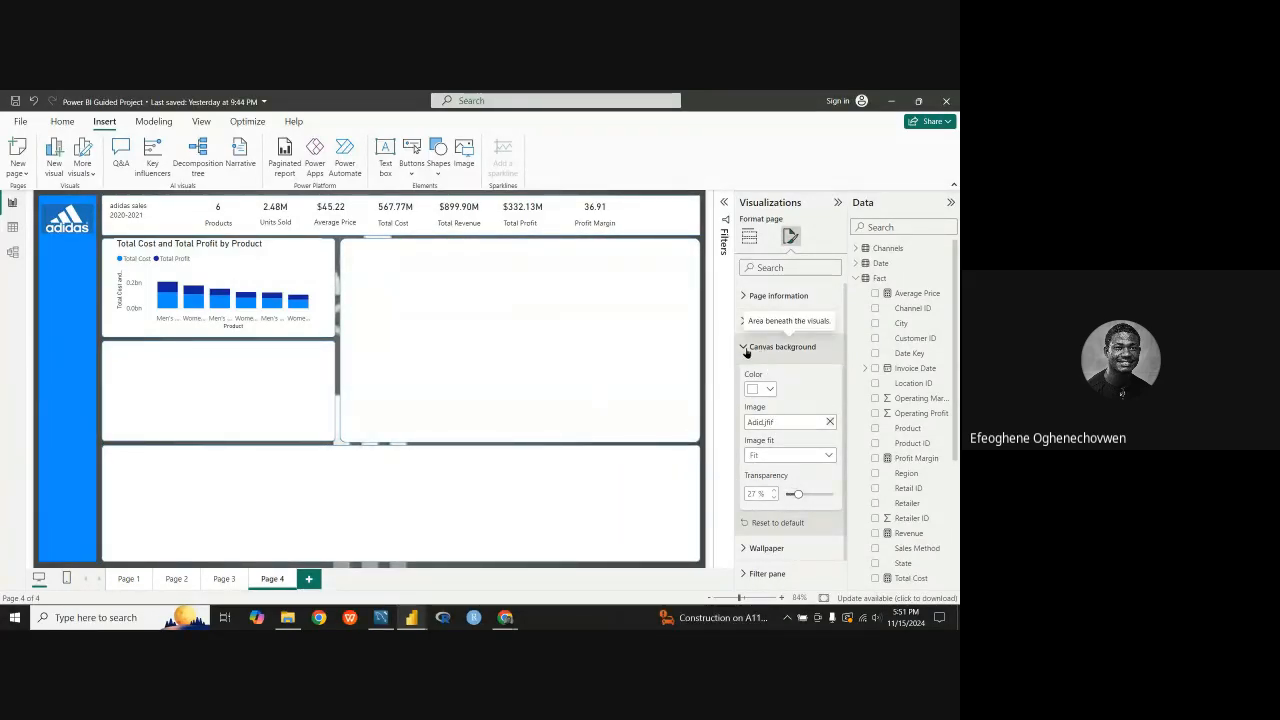
pyautogui.click(500, 374)
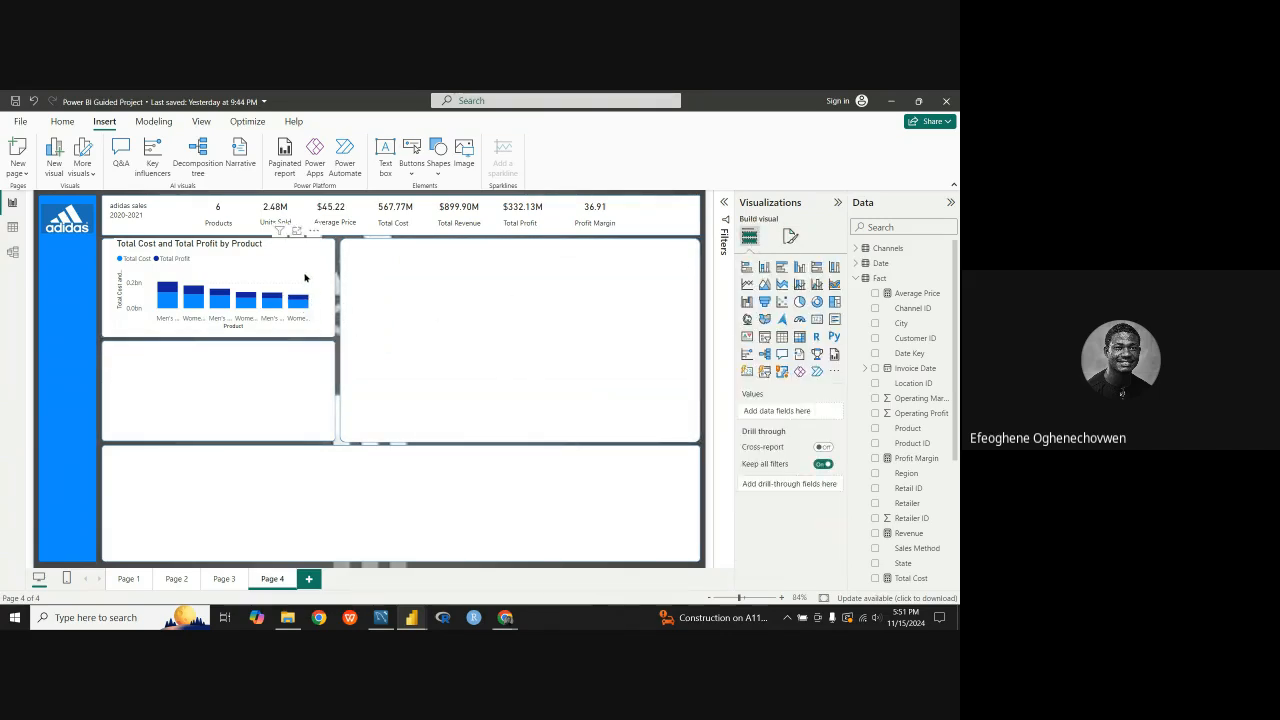
# Step: Try a wider size for the Total Cost and Total Profit by Product chart, extending it past its panel
pyautogui.click(266, 326)
pyautogui.moveTo(218, 329); pyautogui.dragTo(218, 347)
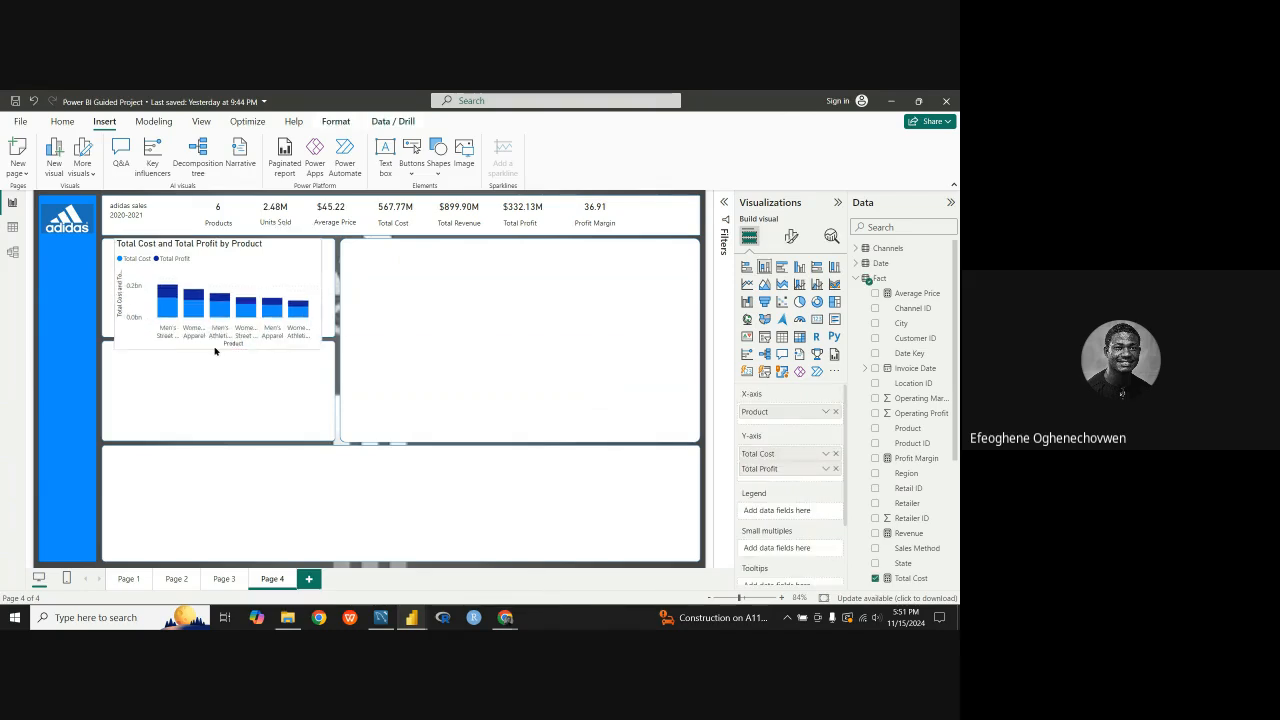
pyautogui.moveTo(321, 294); pyautogui.dragTo(405, 296)
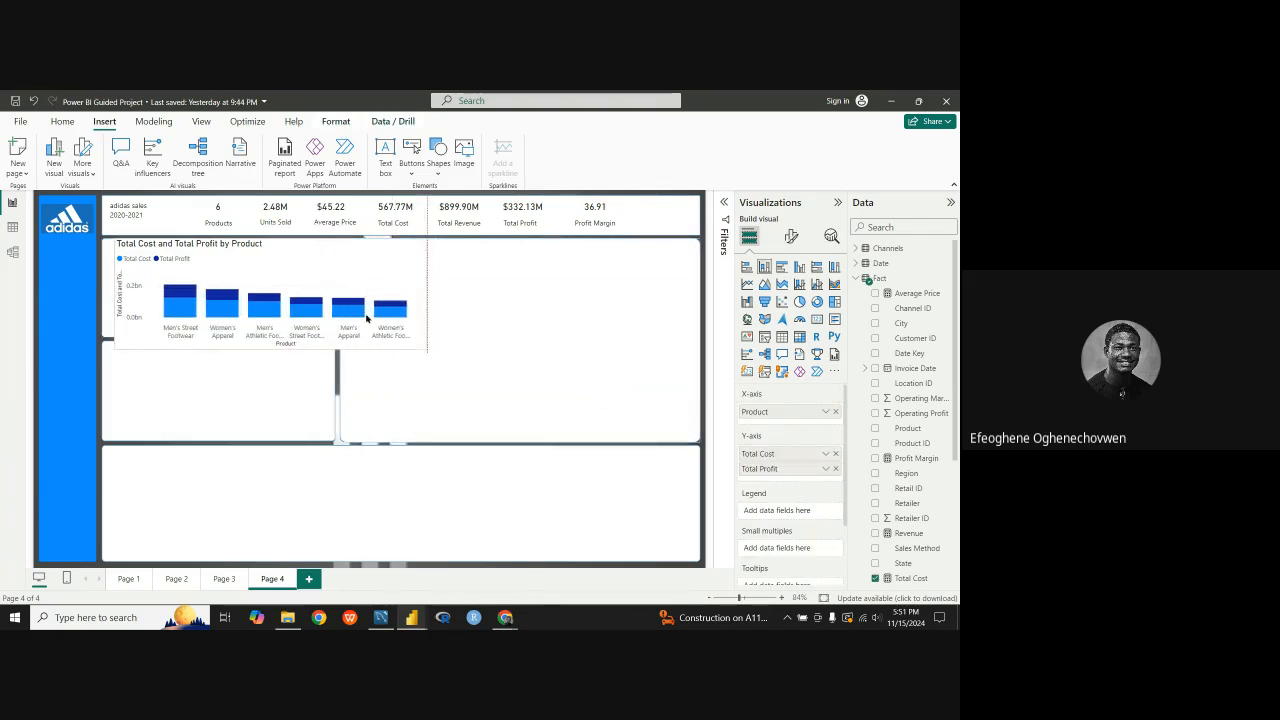
pyautogui.moveTo(262, 349)
pyautogui.mouseDown()
pyautogui.moveTo(257, 402)
pyautogui.moveTo(255, 326)
pyautogui.mouseUp()
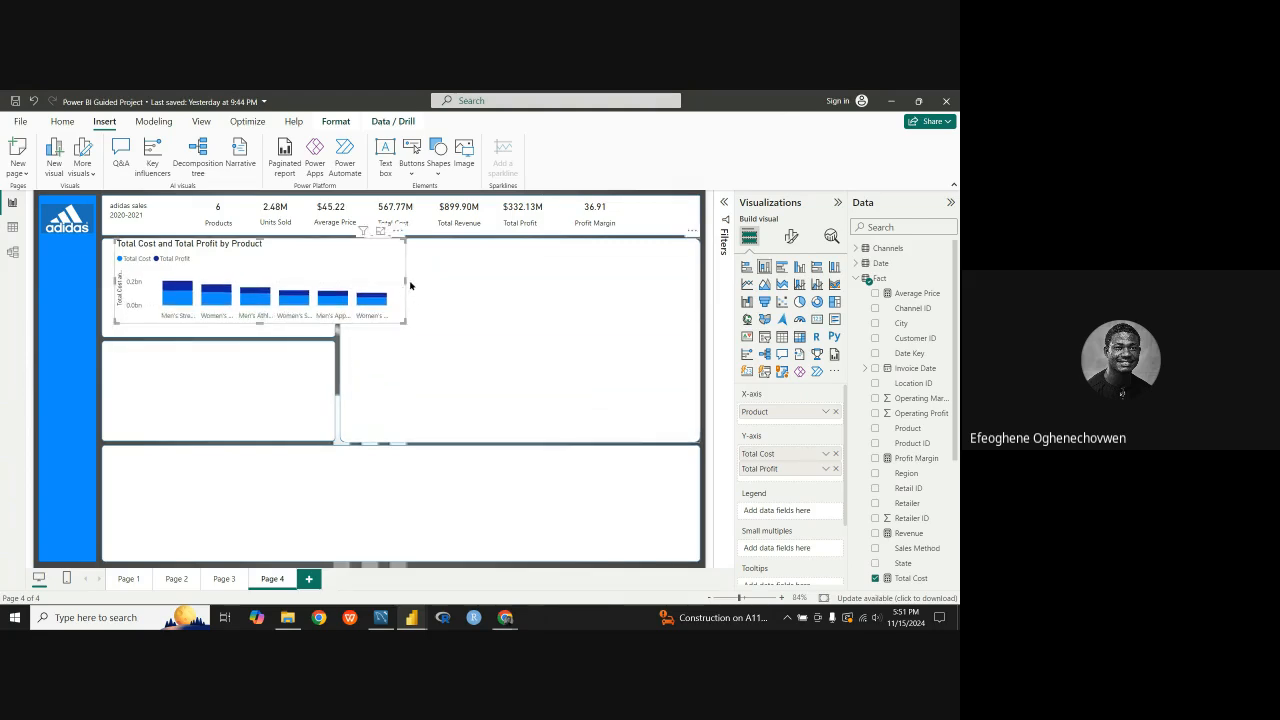
# Step: Narrow the Total Cost and Total Profit by Product chart and adjust its position and edges to fill its small panel
pyautogui.moveTo(407, 284); pyautogui.dragTo(284, 276)
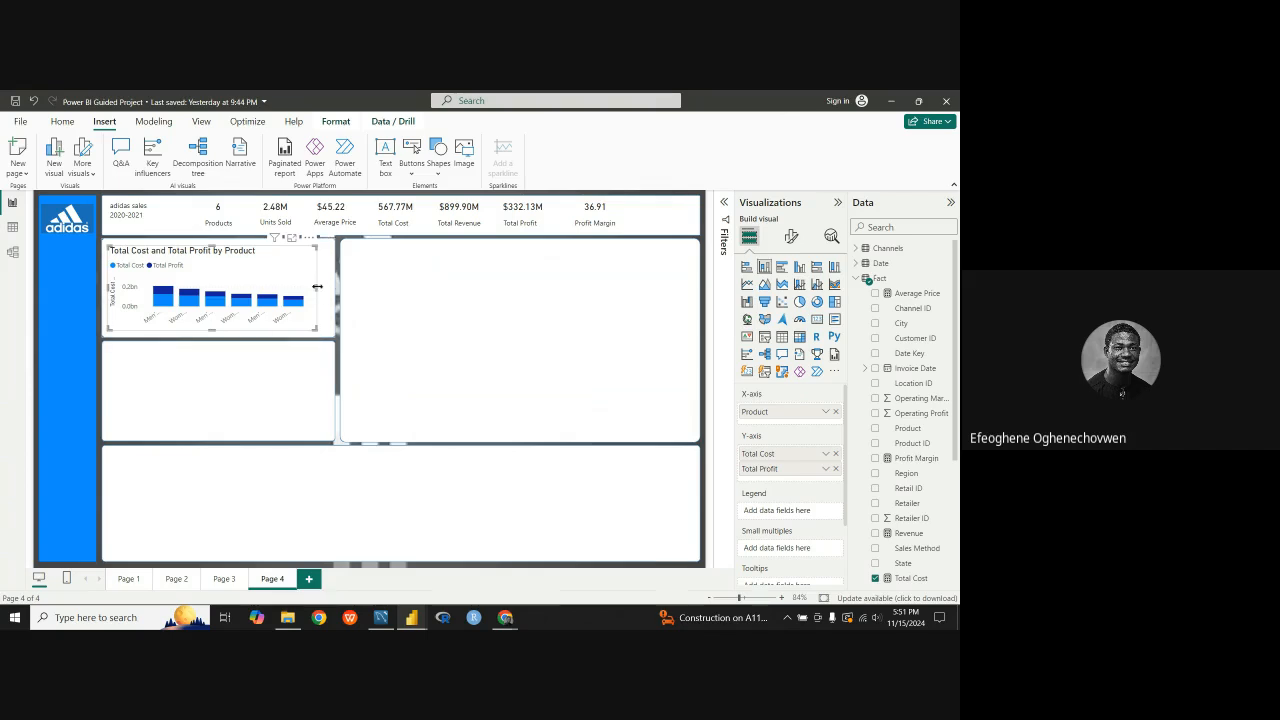
pyautogui.moveTo(317, 289); pyautogui.dragTo(333, 287)
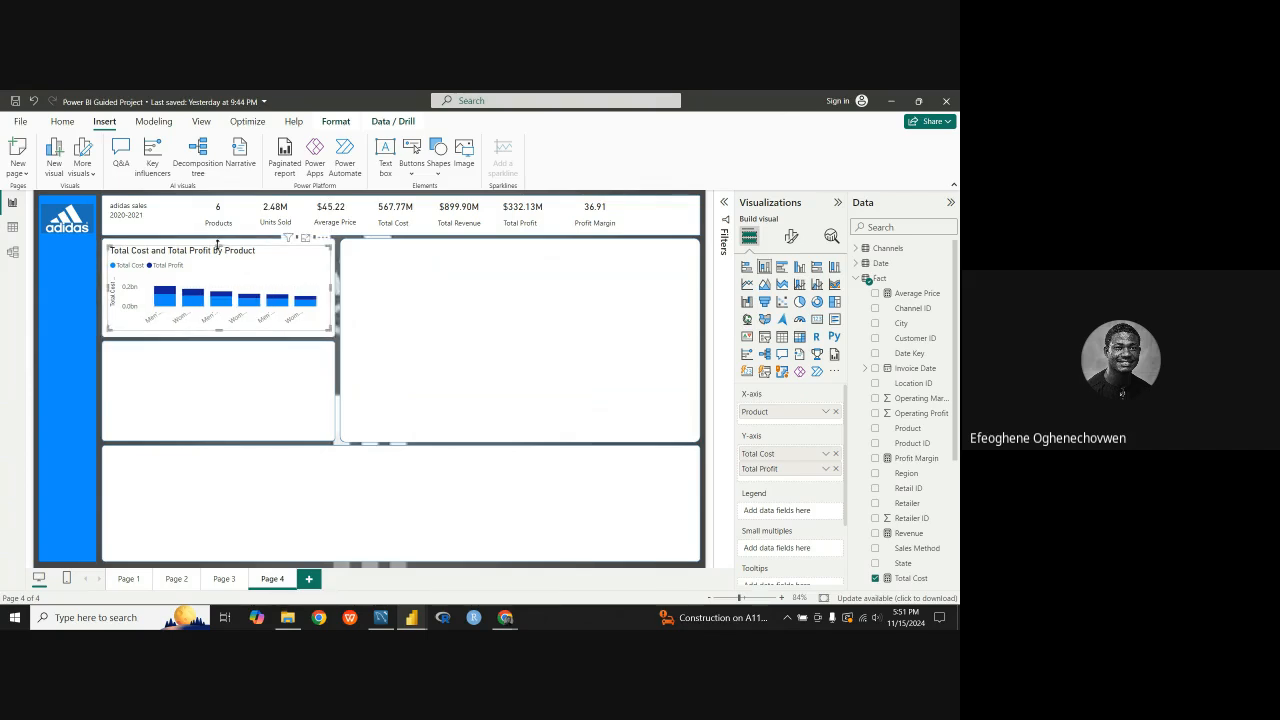
pyautogui.moveTo(217, 246); pyautogui.dragTo(216, 243)
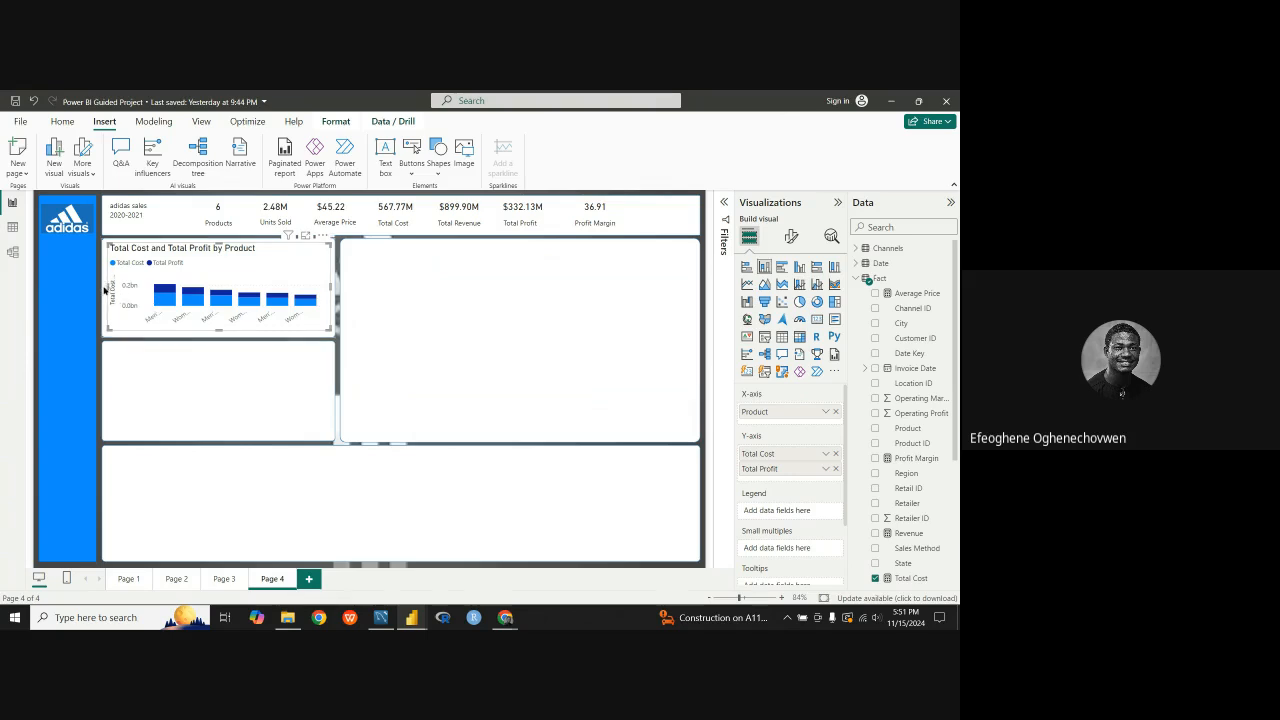
pyautogui.moveTo(108, 289); pyautogui.dragTo(110, 291)
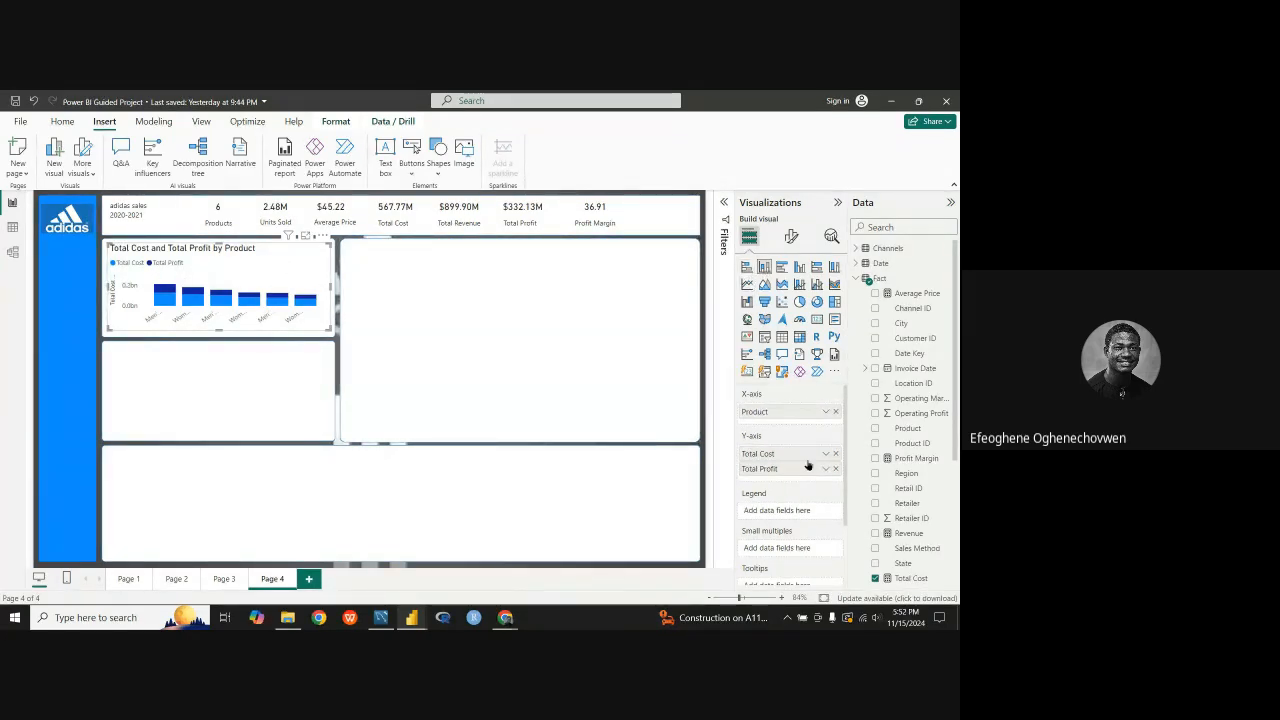
# Step: Examine the Total Cost and Profit by Product chart in the finished Adidas dashboard and return to Page 2 of the Power BI Guided Project
pyautogui.click(791, 236)
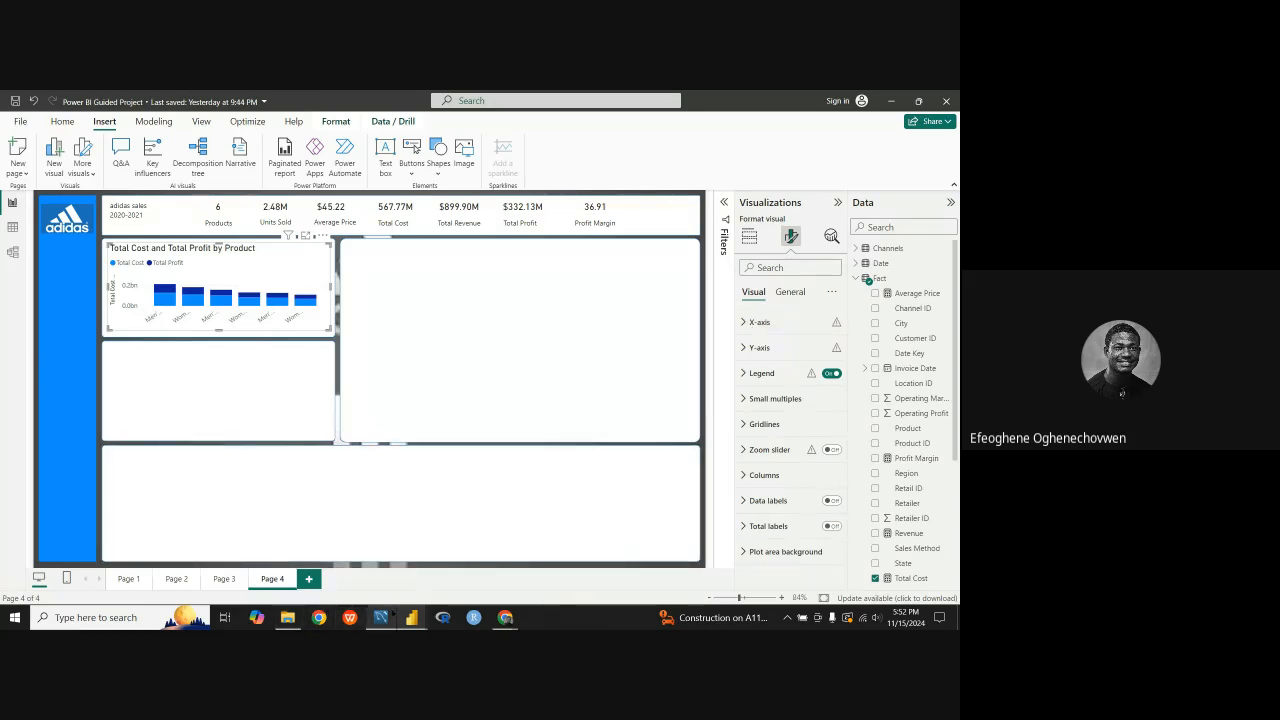
pyautogui.moveTo(410, 616)
pyautogui.click(478, 565)
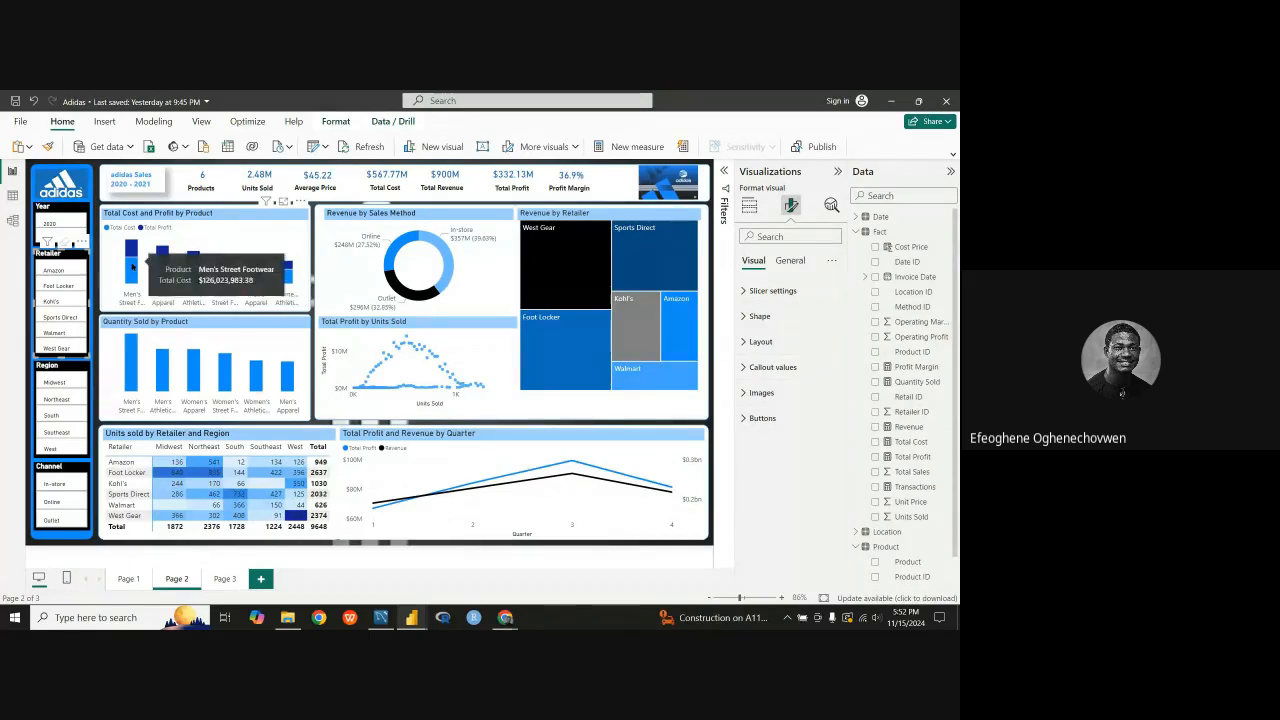
pyautogui.moveTo(131, 276)
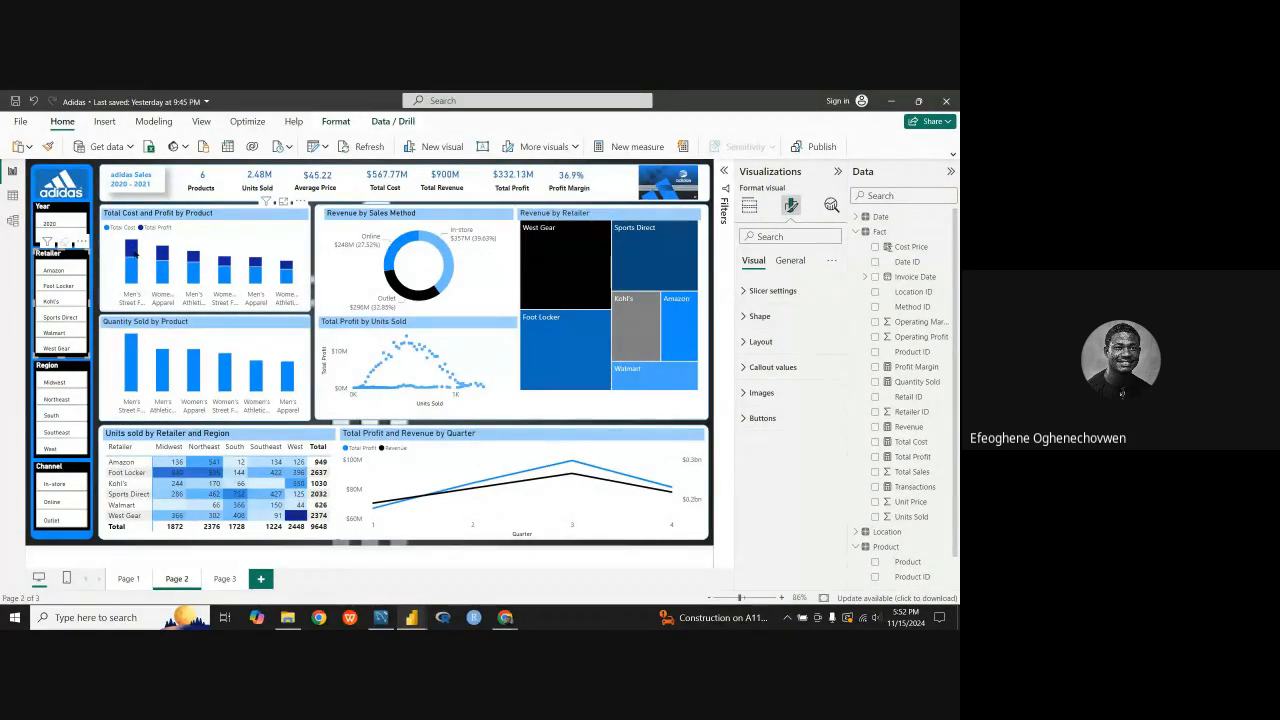
pyautogui.moveTo(137, 254)
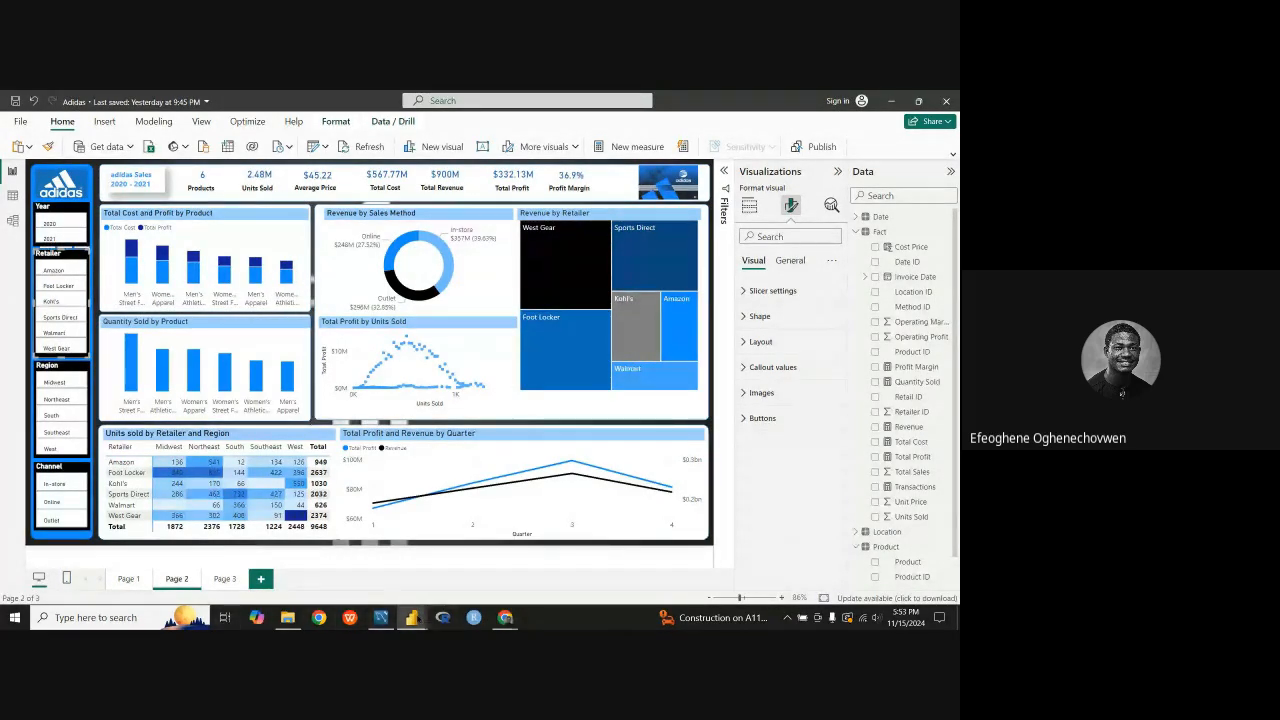
pyautogui.moveTo(405, 615)
pyautogui.click(368, 594)
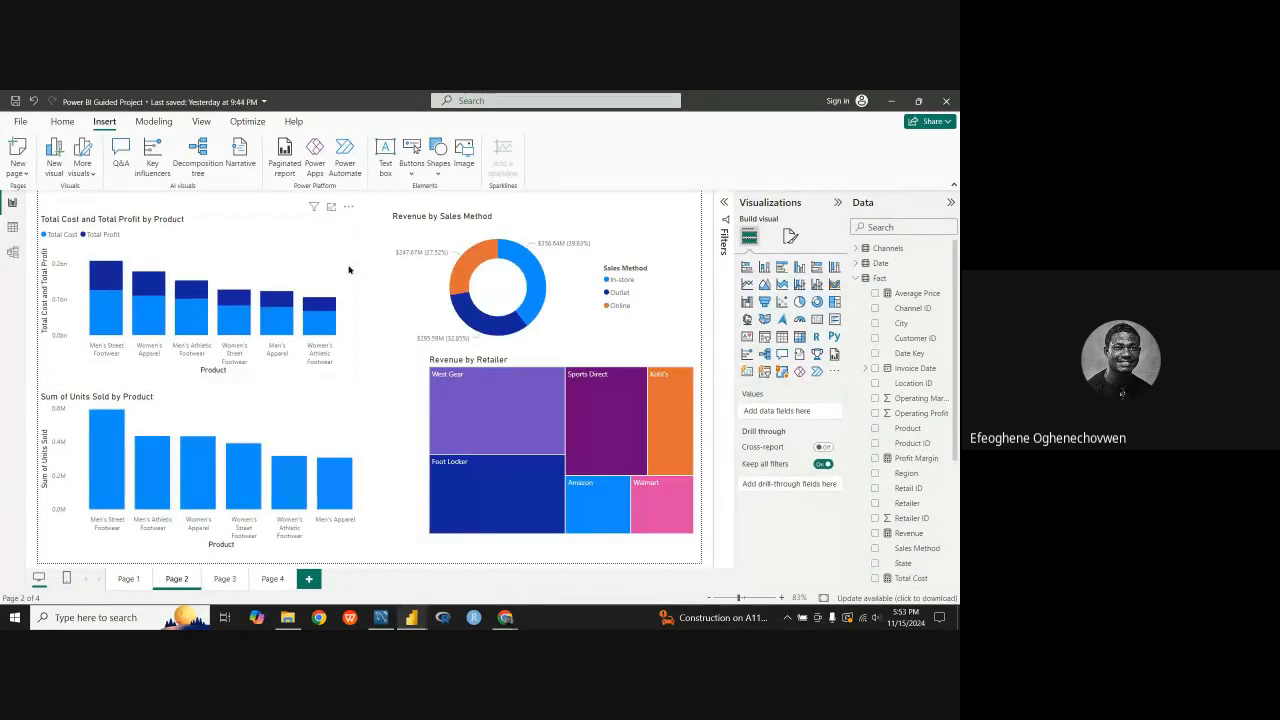
# Step: Try adding Revenue to the Y-axis of the Total Cost and Total Profit by Product chart on Page 2 and remove it again
pyautogui.click(326, 265)
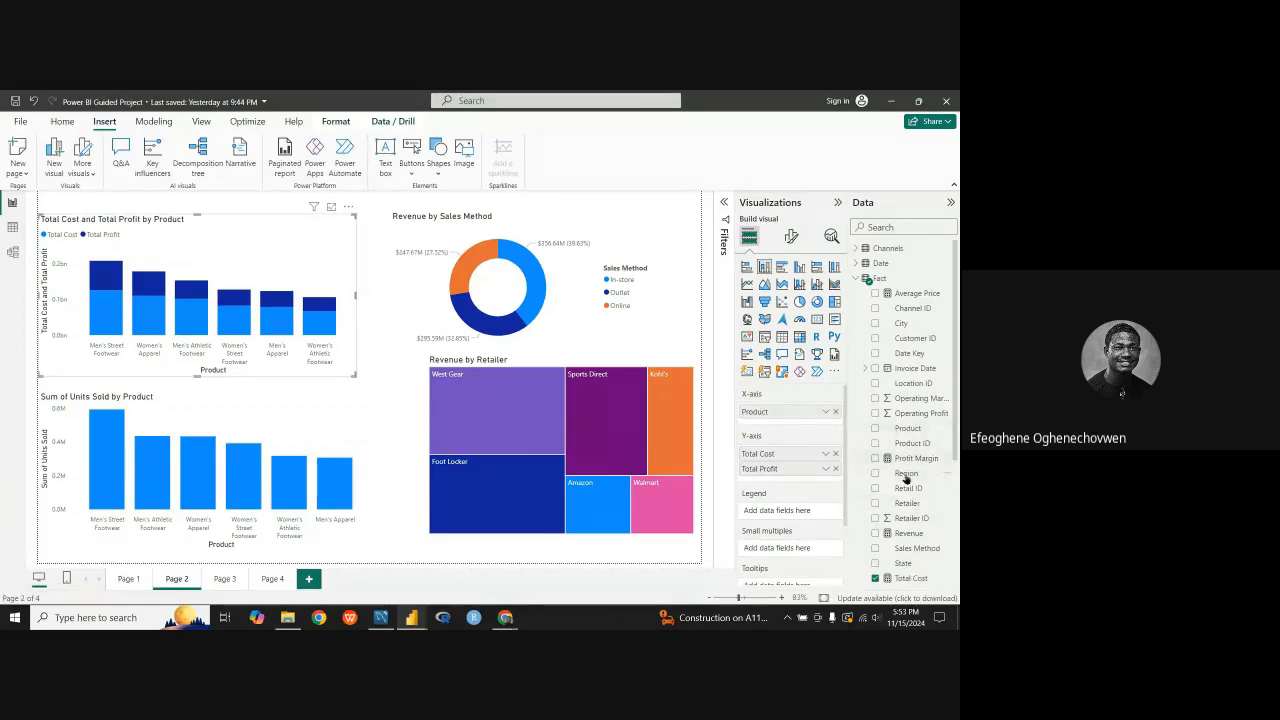
pyautogui.scroll(-4, 906, 480)
pyautogui.scroll(4, 906, 450)
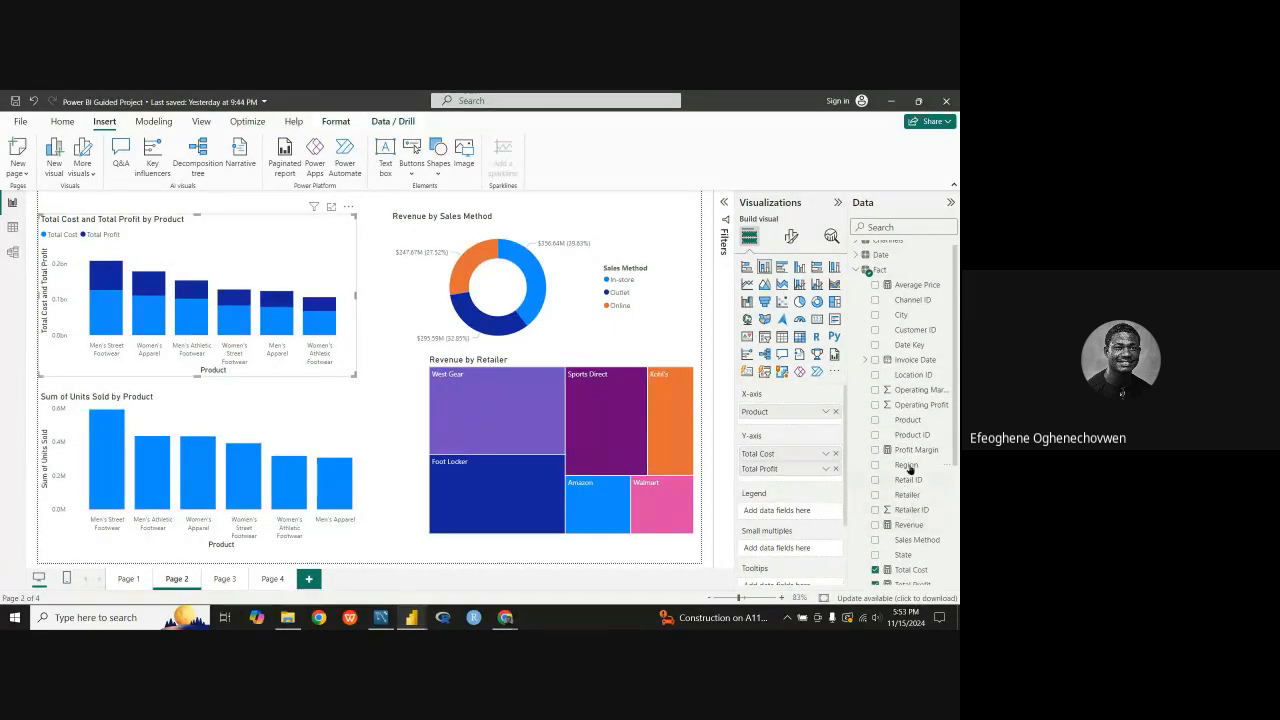
pyautogui.moveTo(912, 526); pyautogui.dragTo(812, 484)
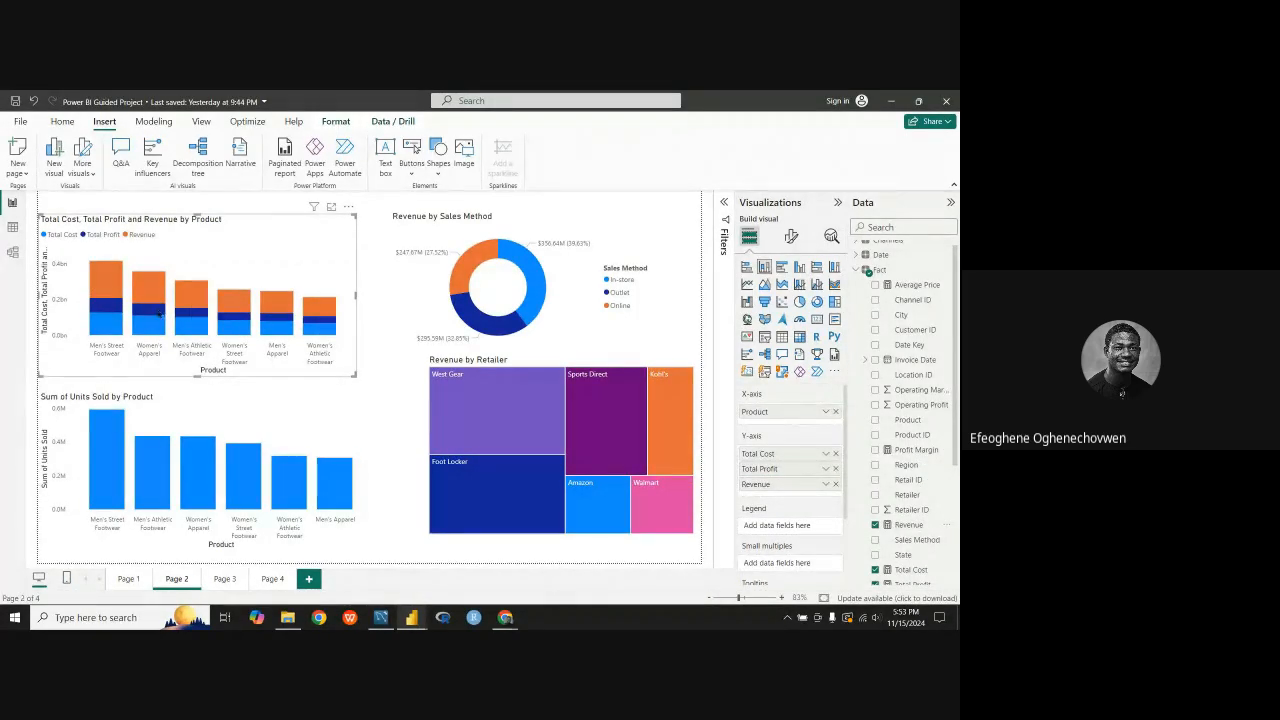
pyautogui.moveTo(105, 302)
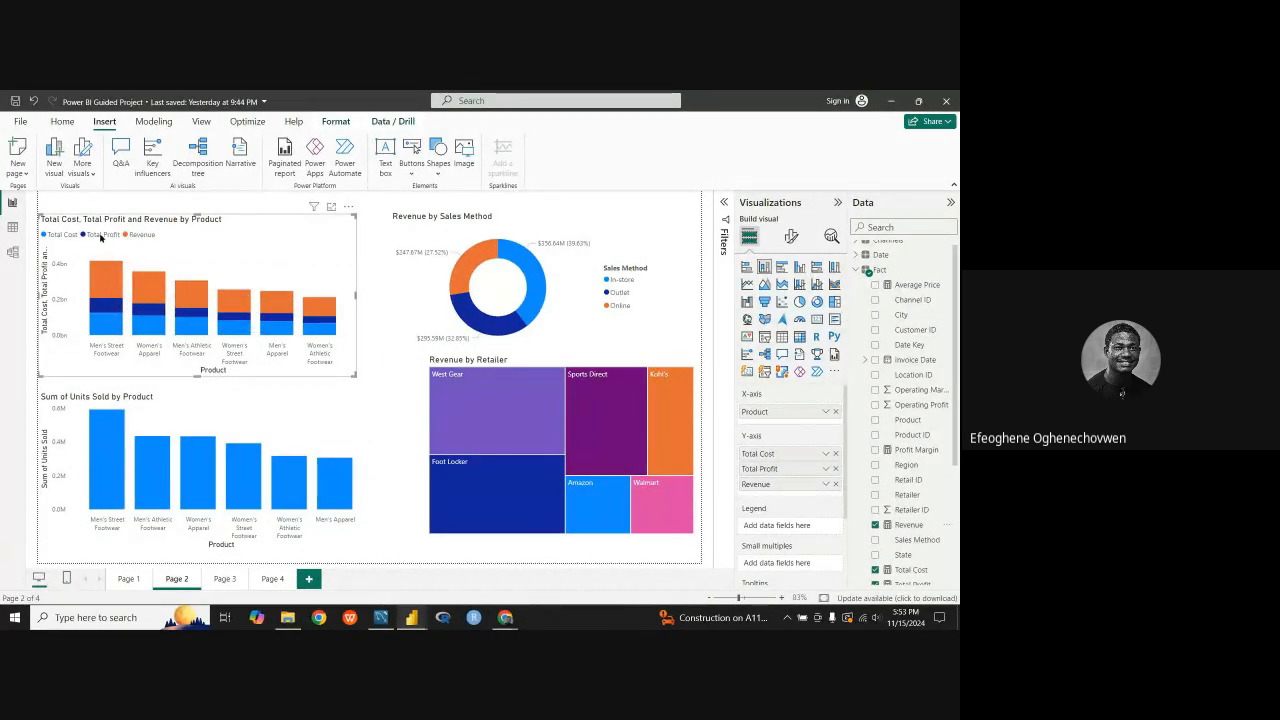
pyautogui.click(836, 484)
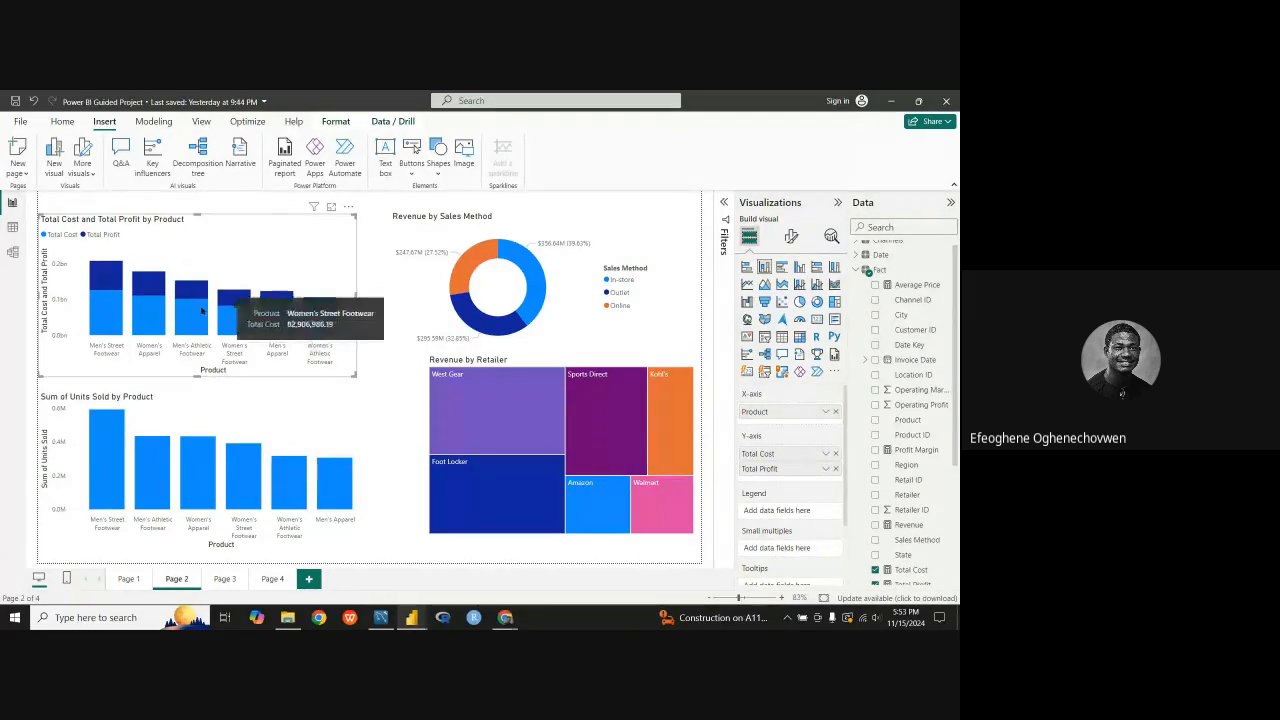
# Step: Review the X-axis values and layout format options of the Total Cost and Total Profit by Product chart on Page 4
pyautogui.click(282, 578)
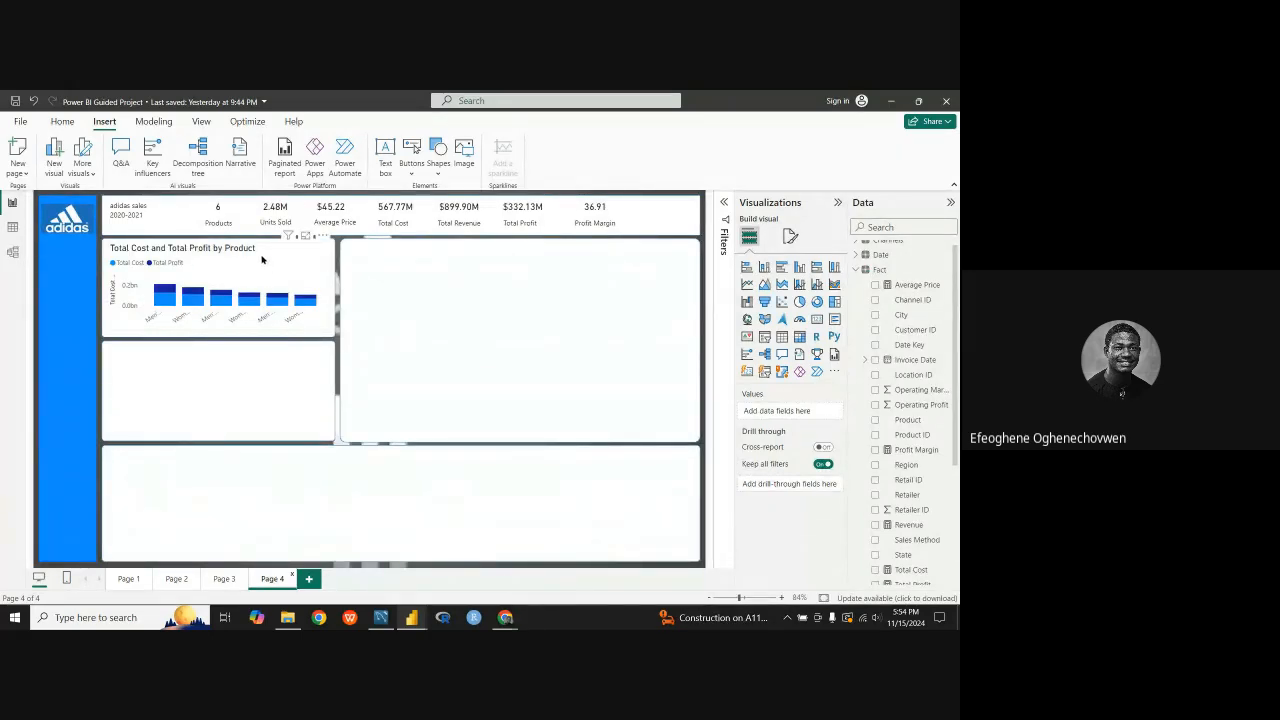
pyautogui.click(262, 260)
pyautogui.click(792, 244)
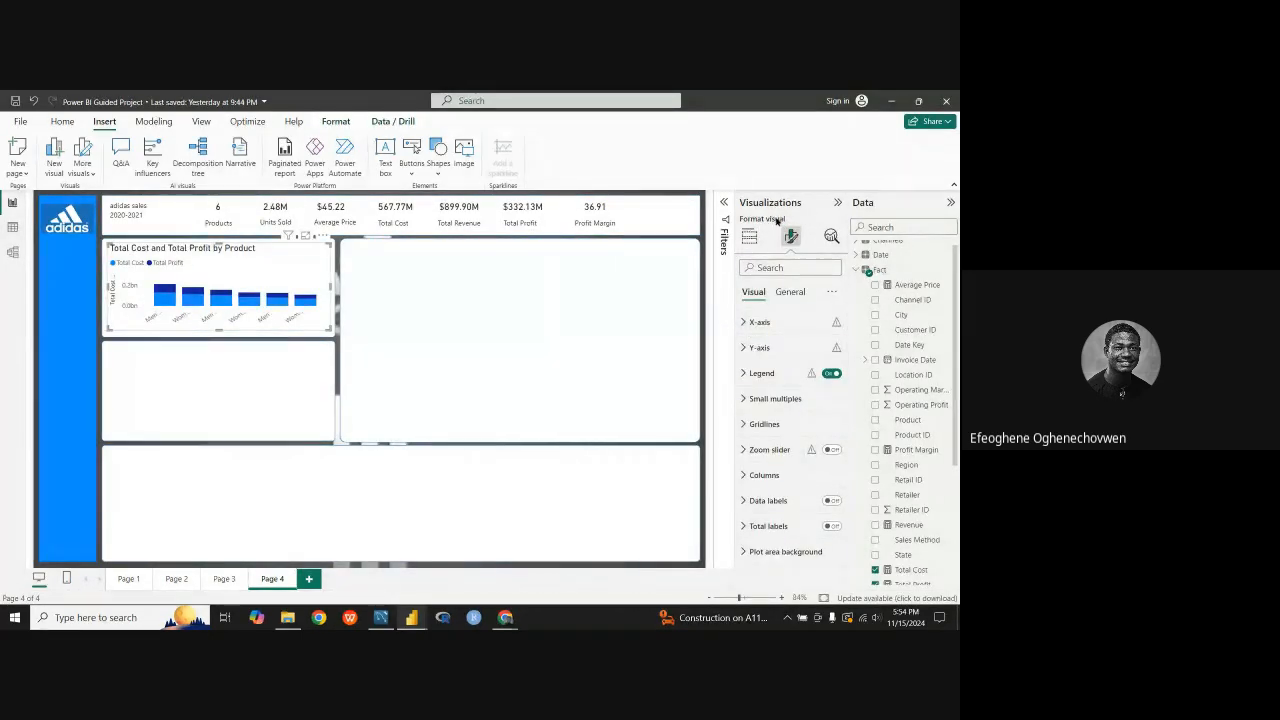
pyautogui.click(749, 236)
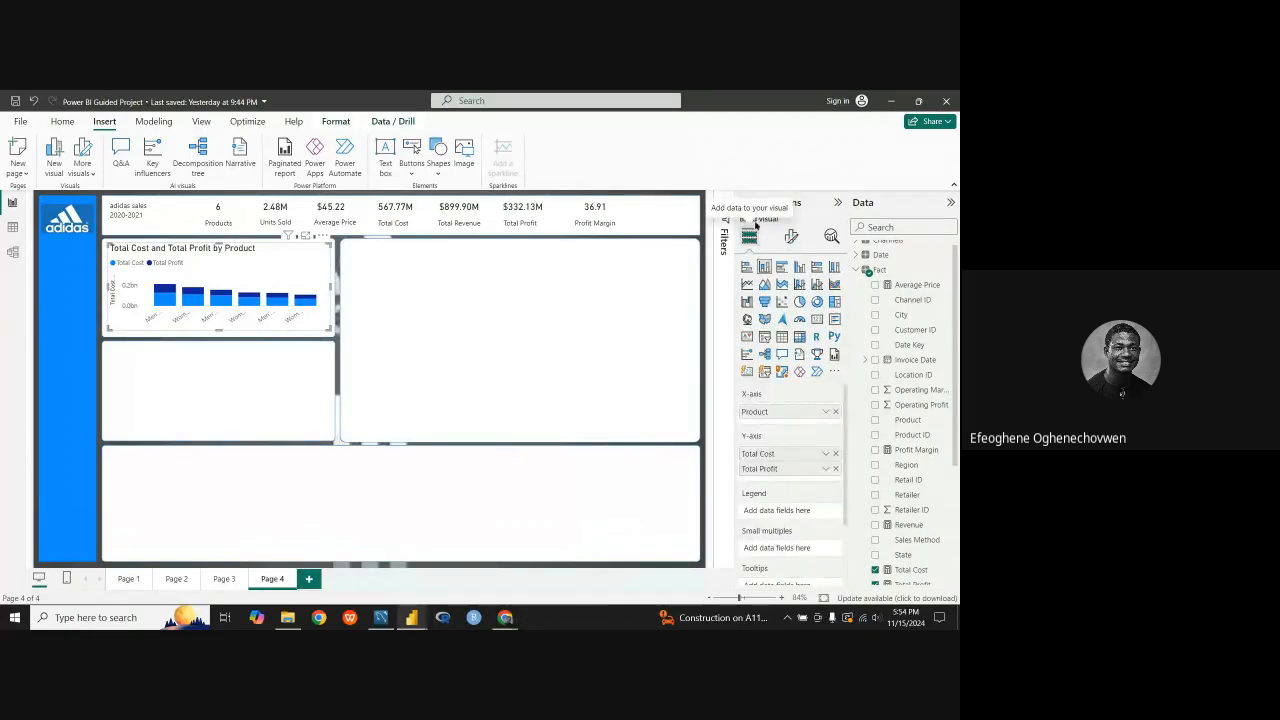
pyautogui.click(791, 236)
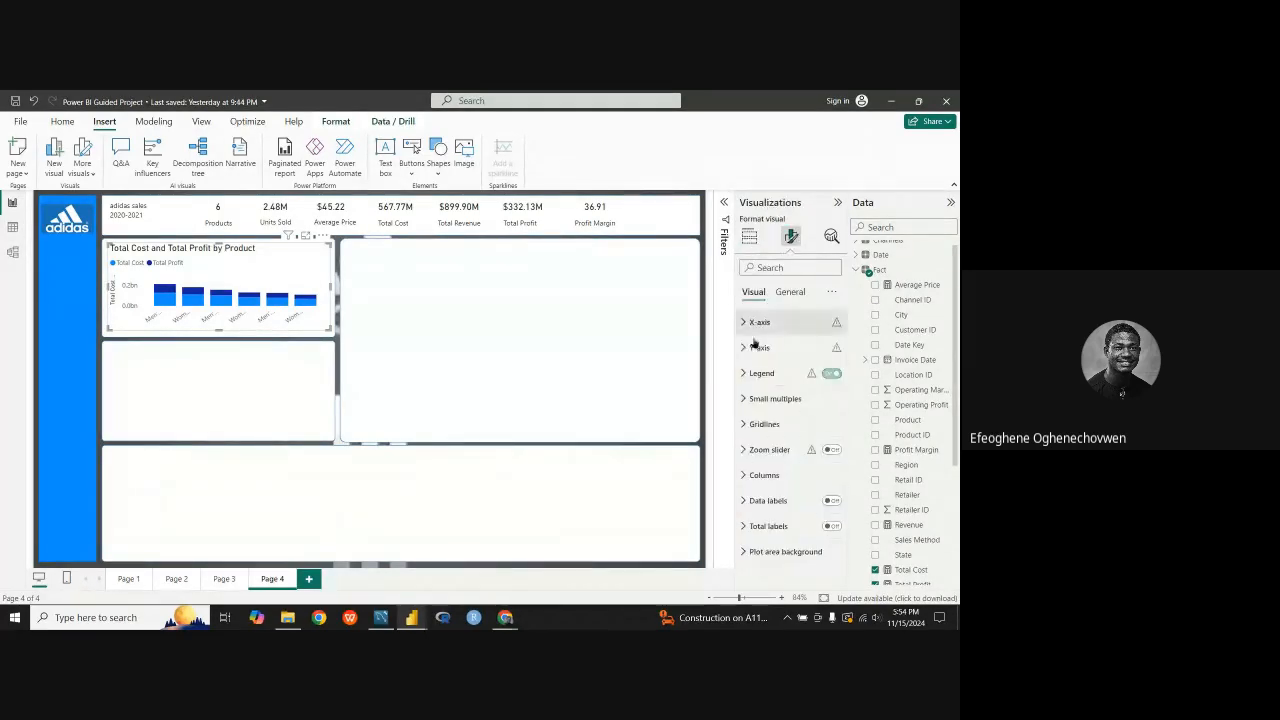
pyautogui.click(745, 323)
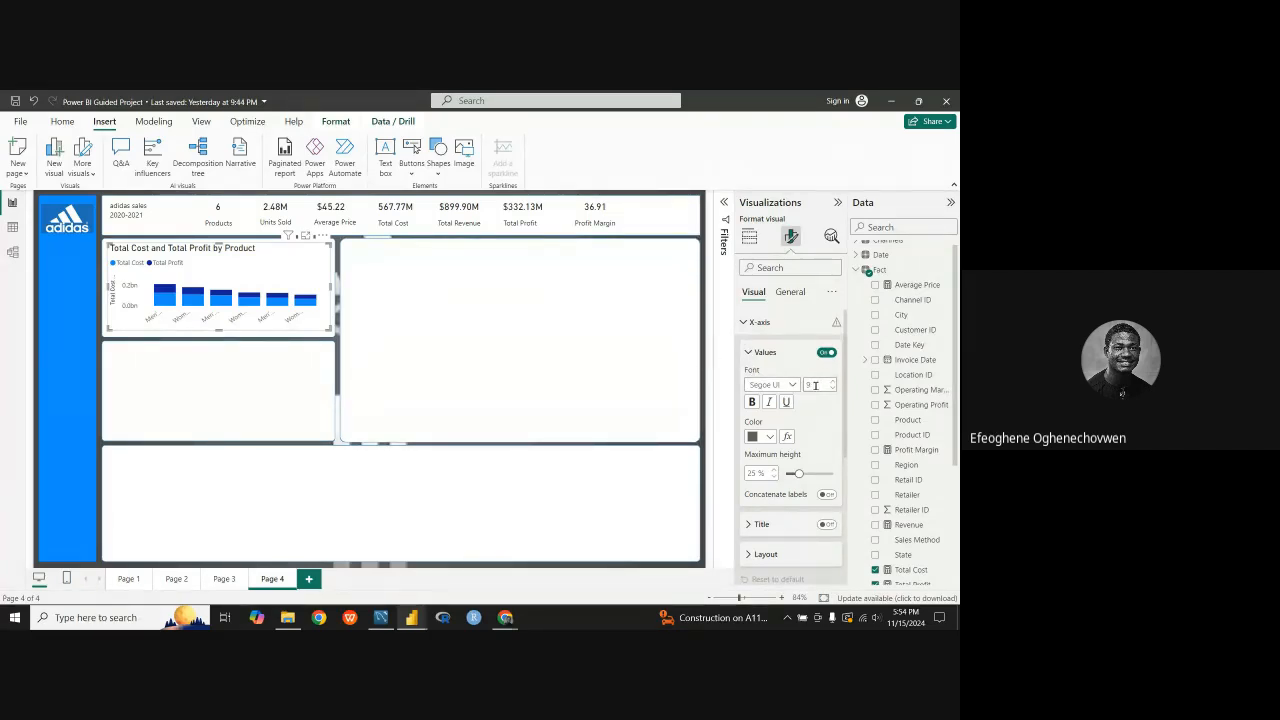
pyautogui.click(746, 353)
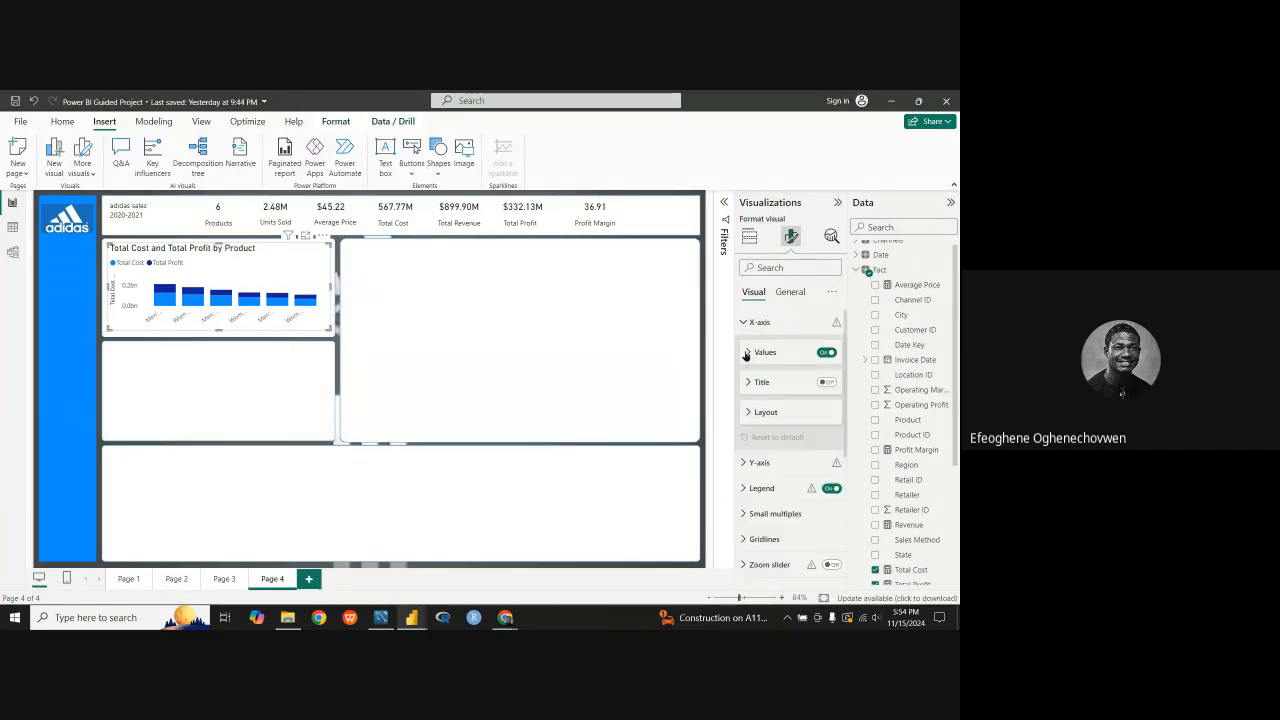
pyautogui.click(748, 412)
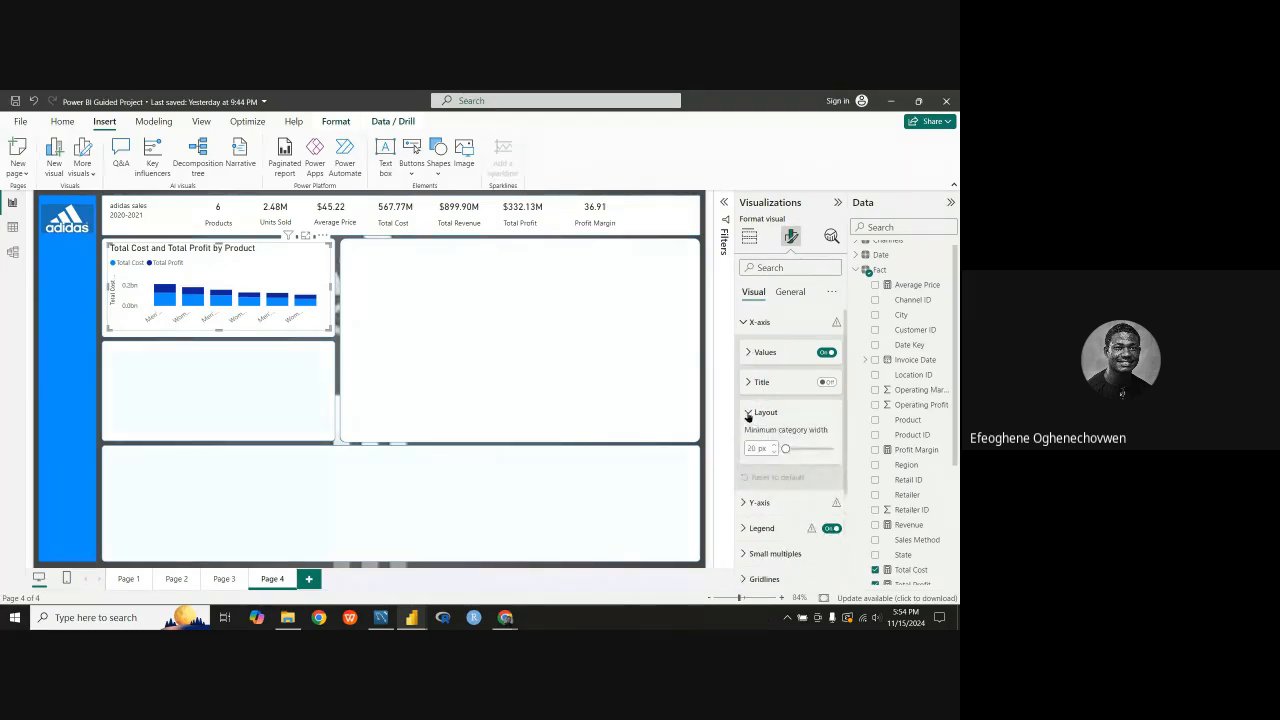
pyautogui.click(748, 412)
pyautogui.click(746, 322)
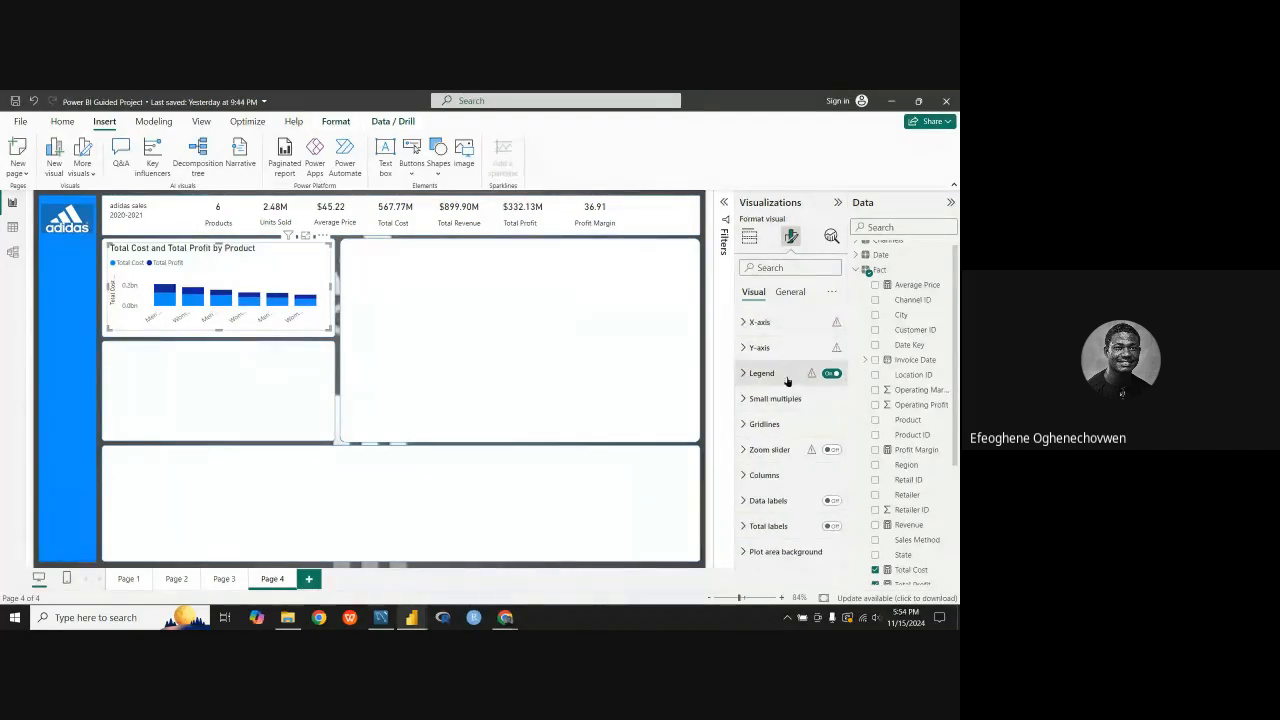
# Step: Try hiding the legend of the Page 4 chart and restore it
pyautogui.click(824, 374)
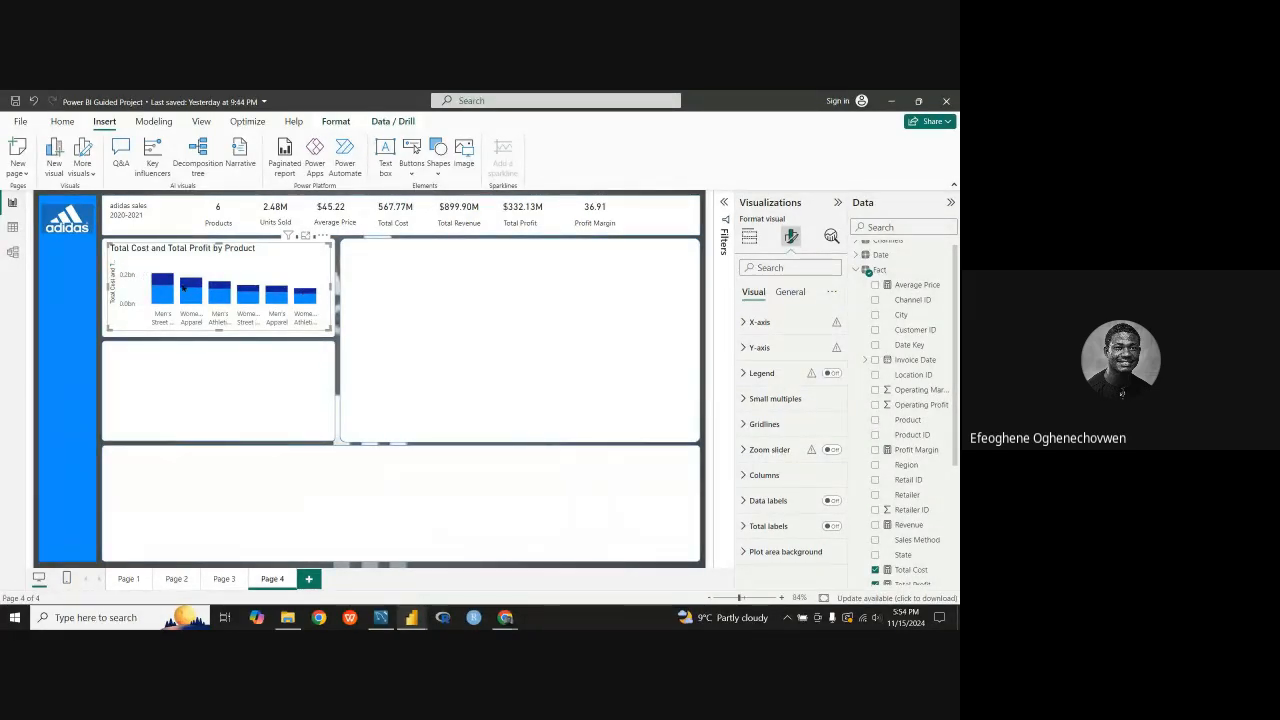
pyautogui.moveTo(183, 287)
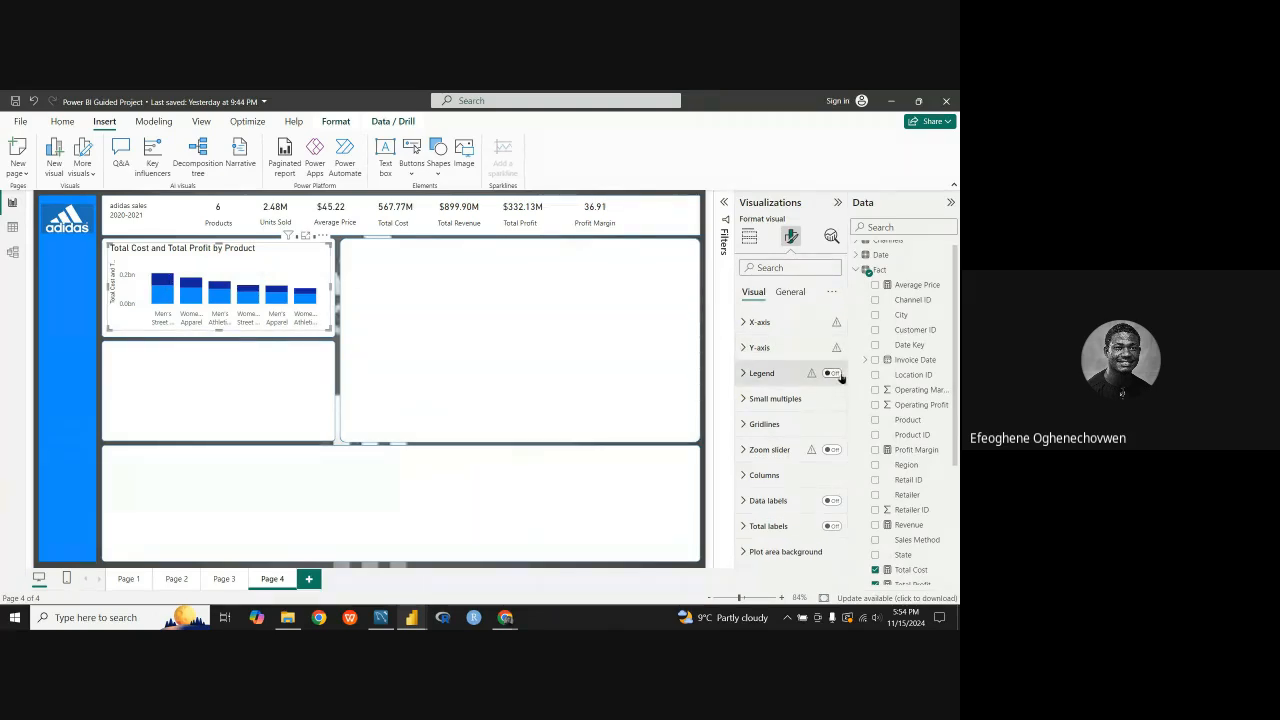
pyautogui.click(834, 373)
# Step: Try the Top center and Top right positions for the chart's legend and return it to Top left
pyautogui.click(745, 378)
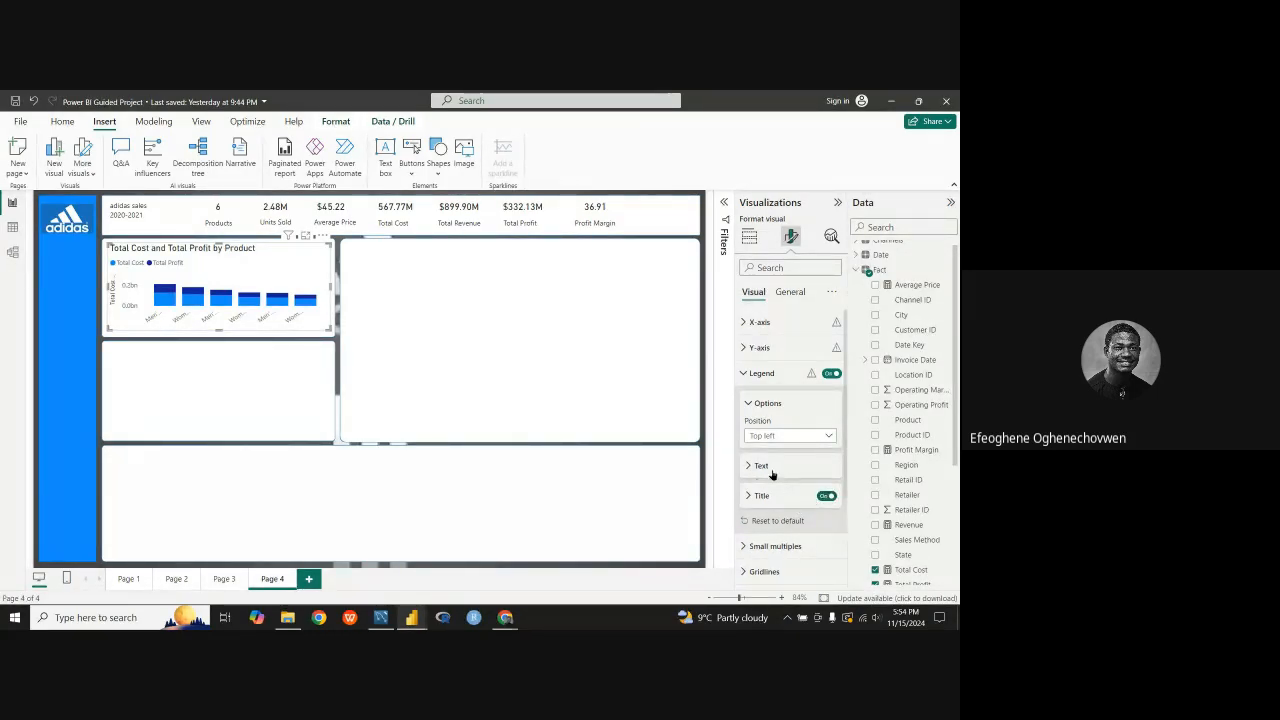
pyautogui.click(830, 436)
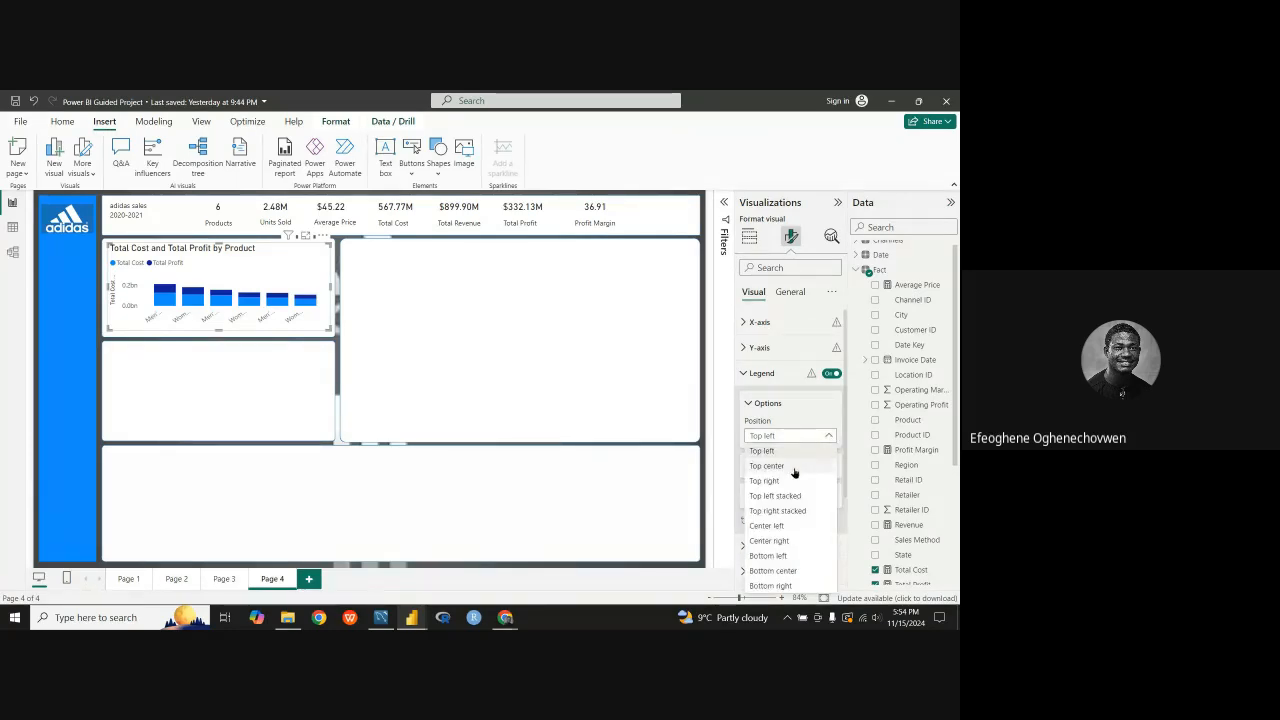
pyautogui.click(790, 468)
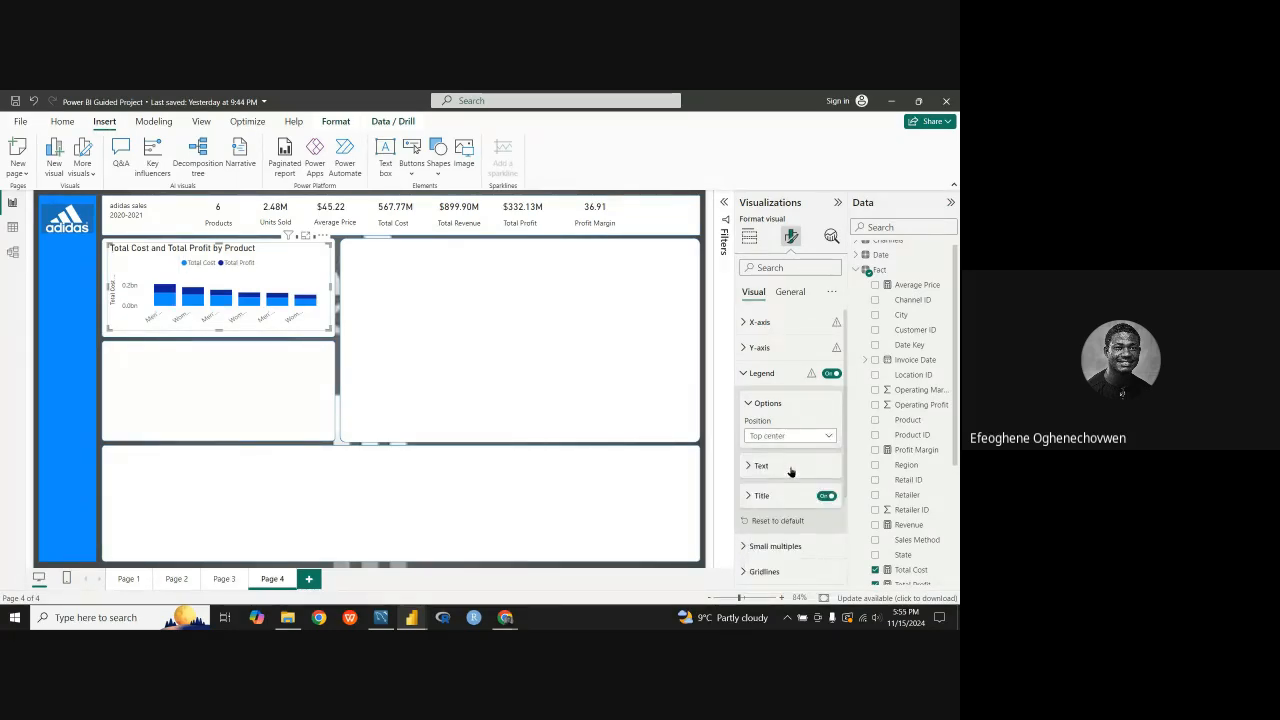
pyautogui.click(825, 441)
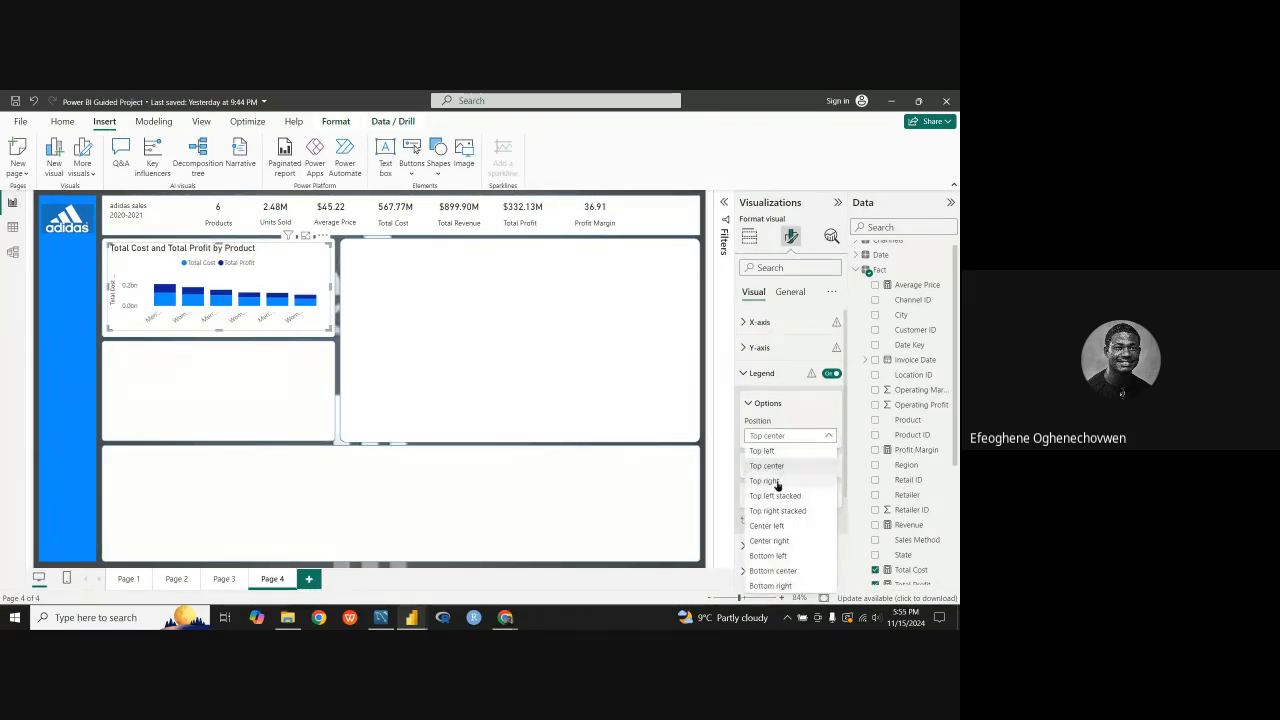
pyautogui.click(778, 484)
pyautogui.click(828, 436)
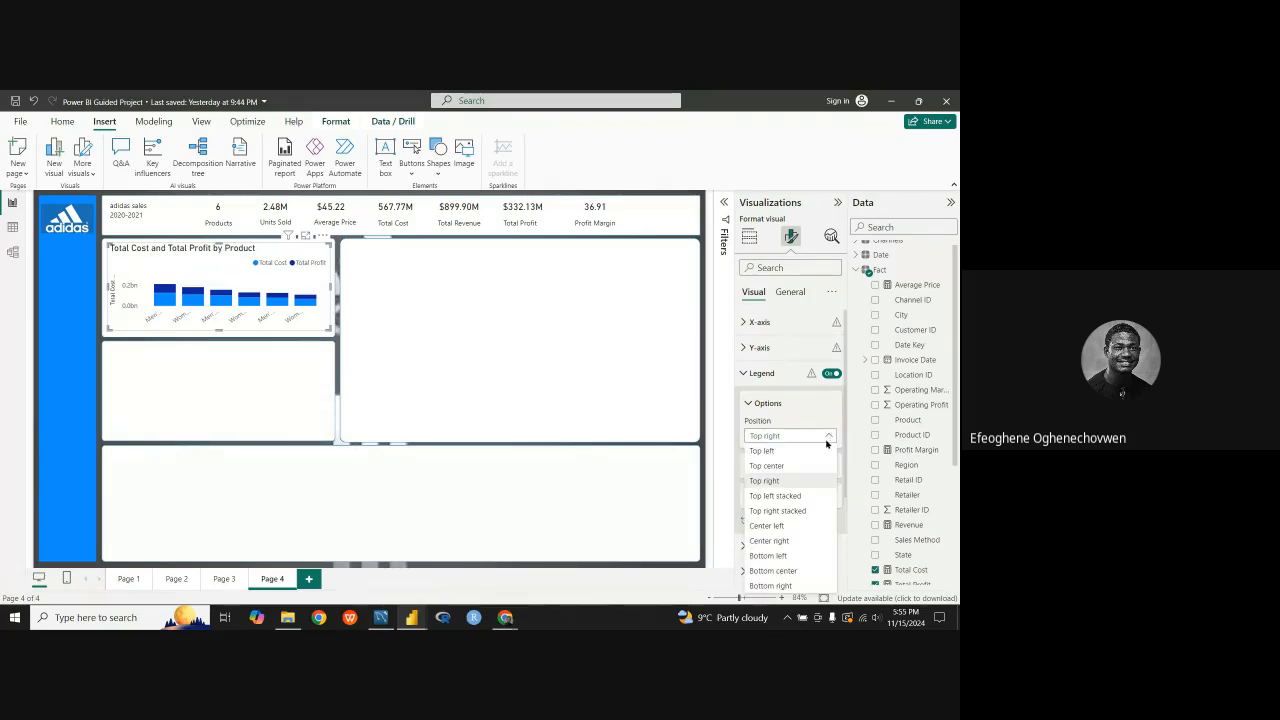
pyautogui.click(764, 452)
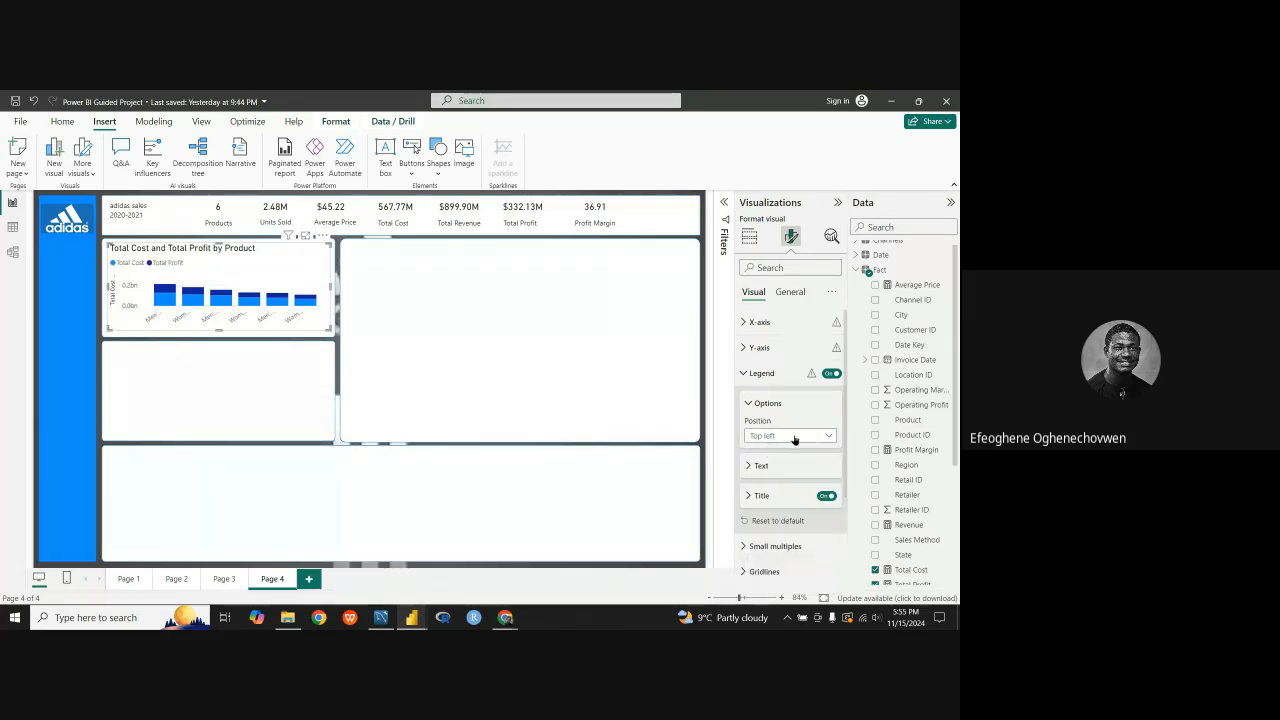
pyautogui.click(747, 406)
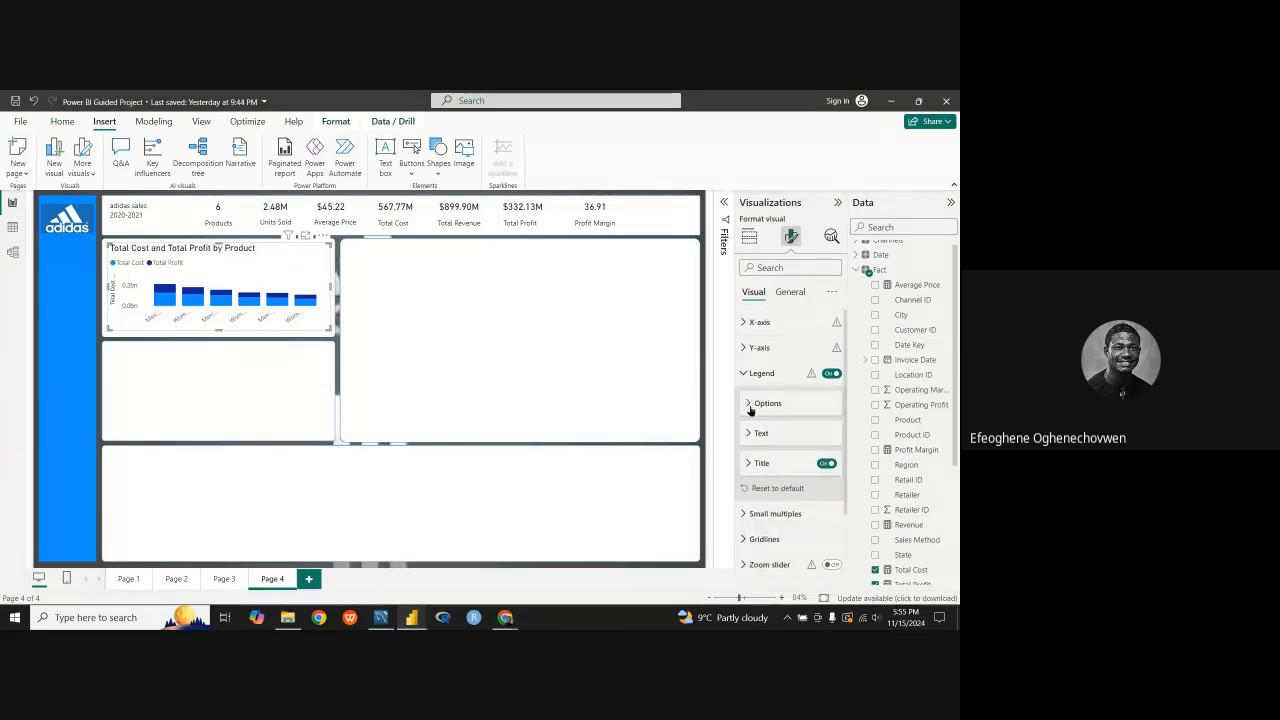
pyautogui.click(744, 375)
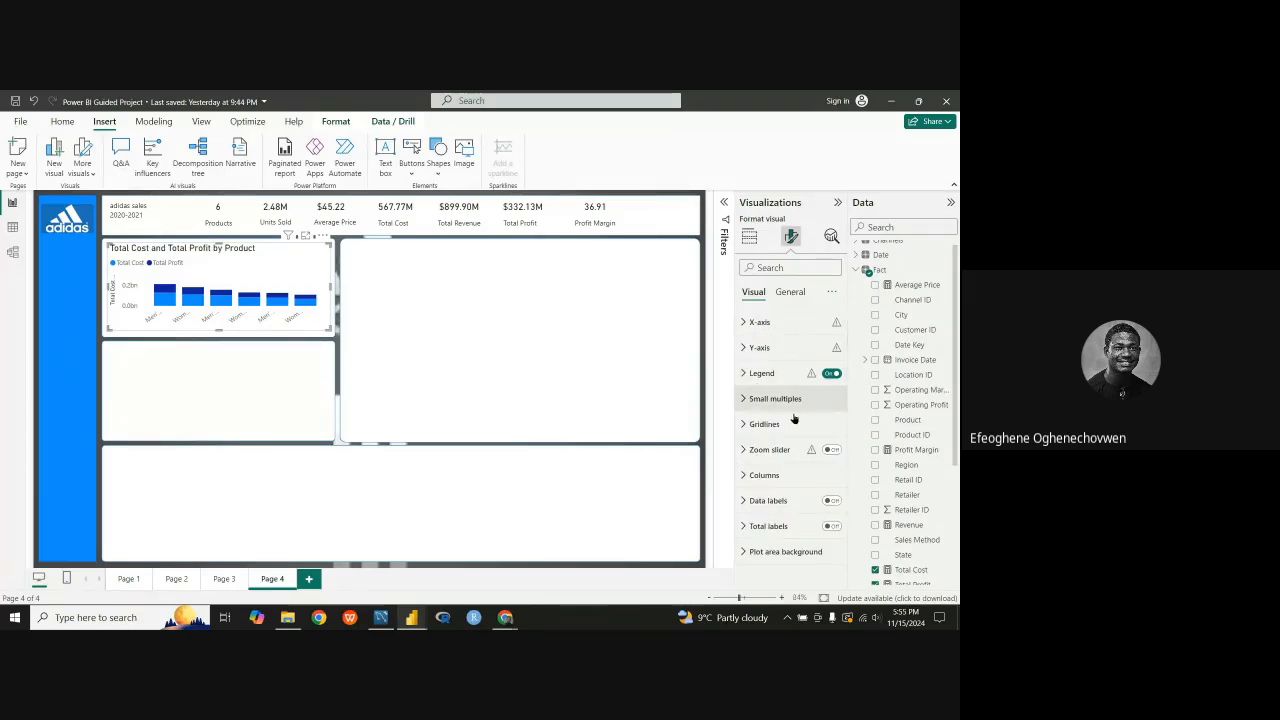
# Step: Reduce the legend text size of the Total Cost and Total Profit by Product chart to 8
pyautogui.click(745, 378)
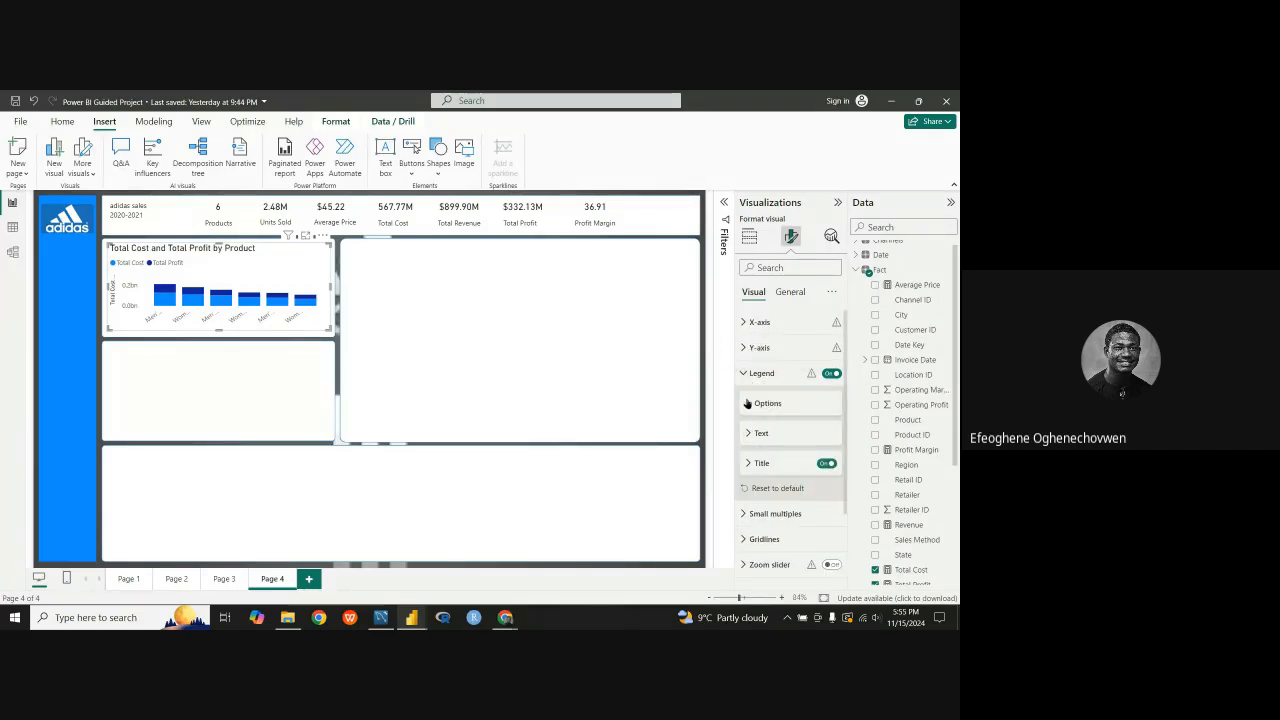
pyautogui.click(750, 403)
pyautogui.scroll(-3, 772, 432)
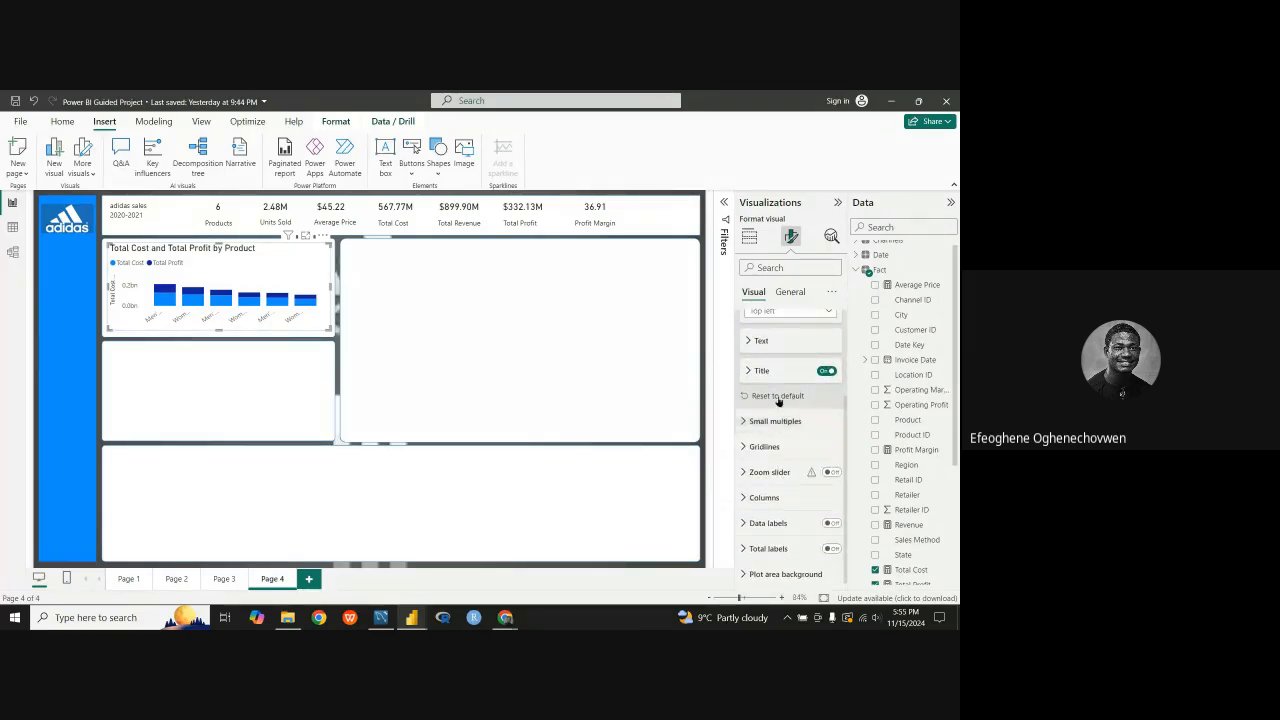
pyautogui.click(748, 342)
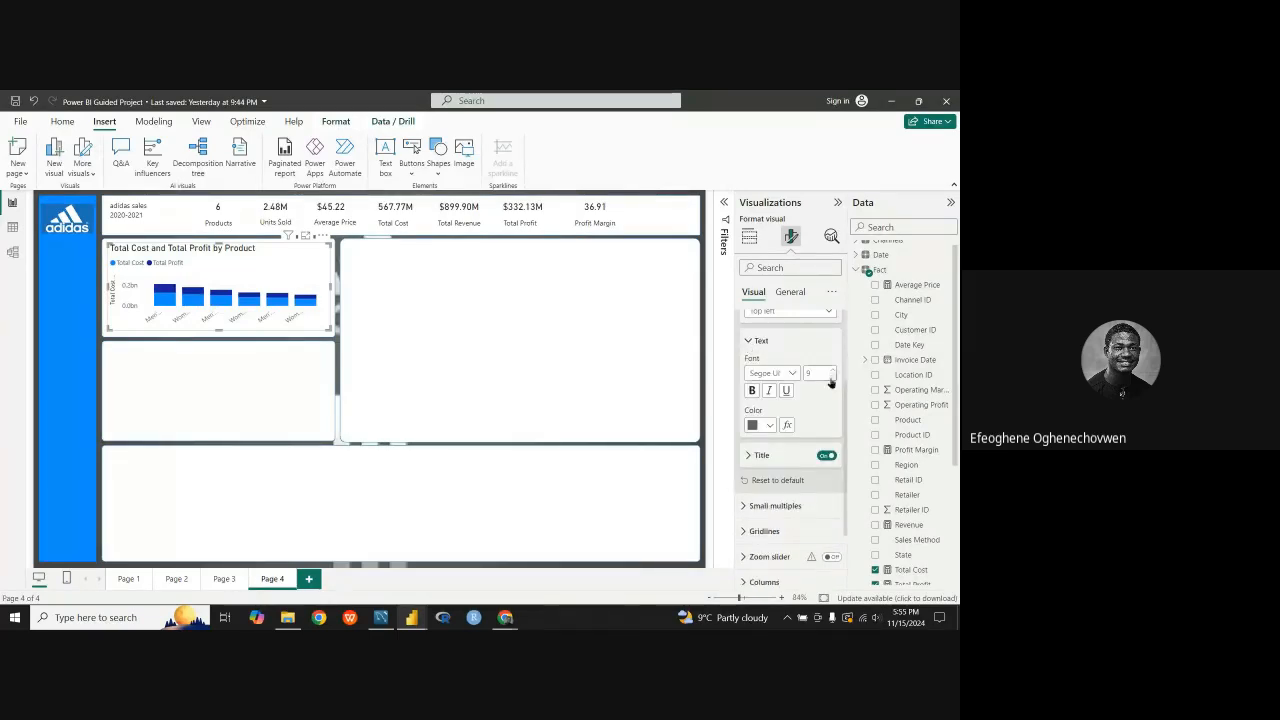
pyautogui.click(830, 380)
pyautogui.scroll(3, 800, 410)
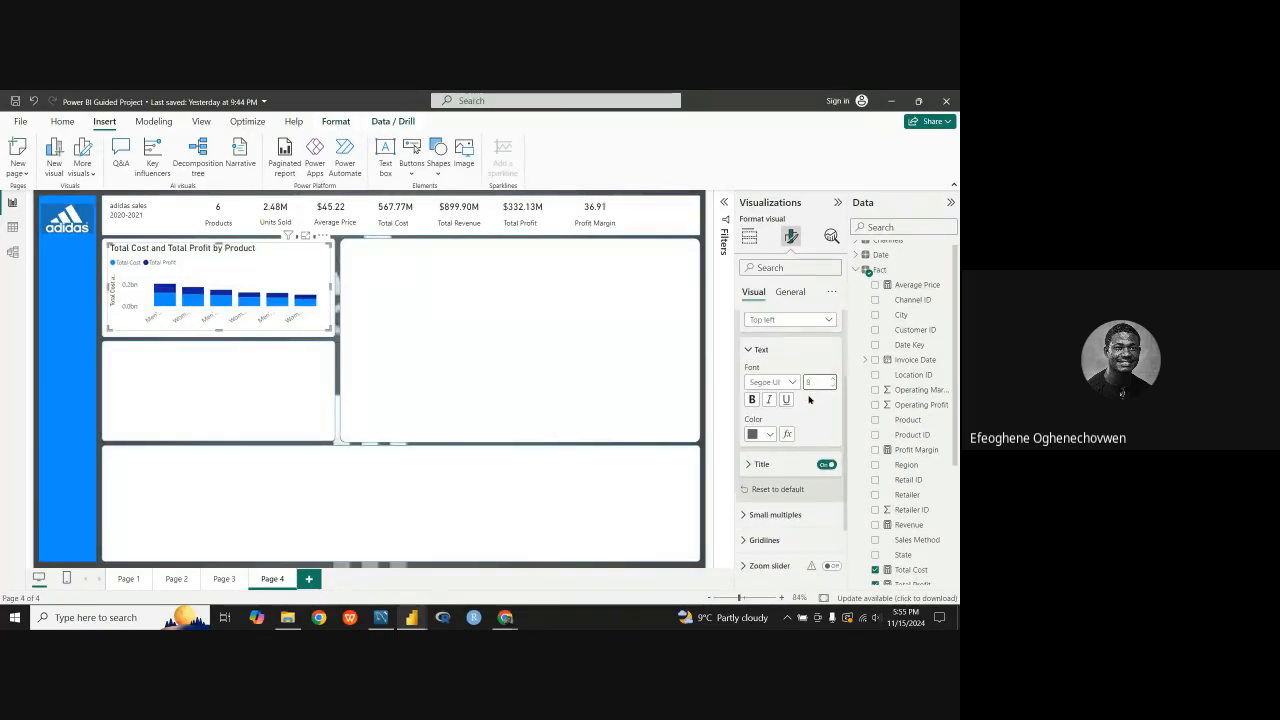
pyautogui.scroll(-2, 820, 449)
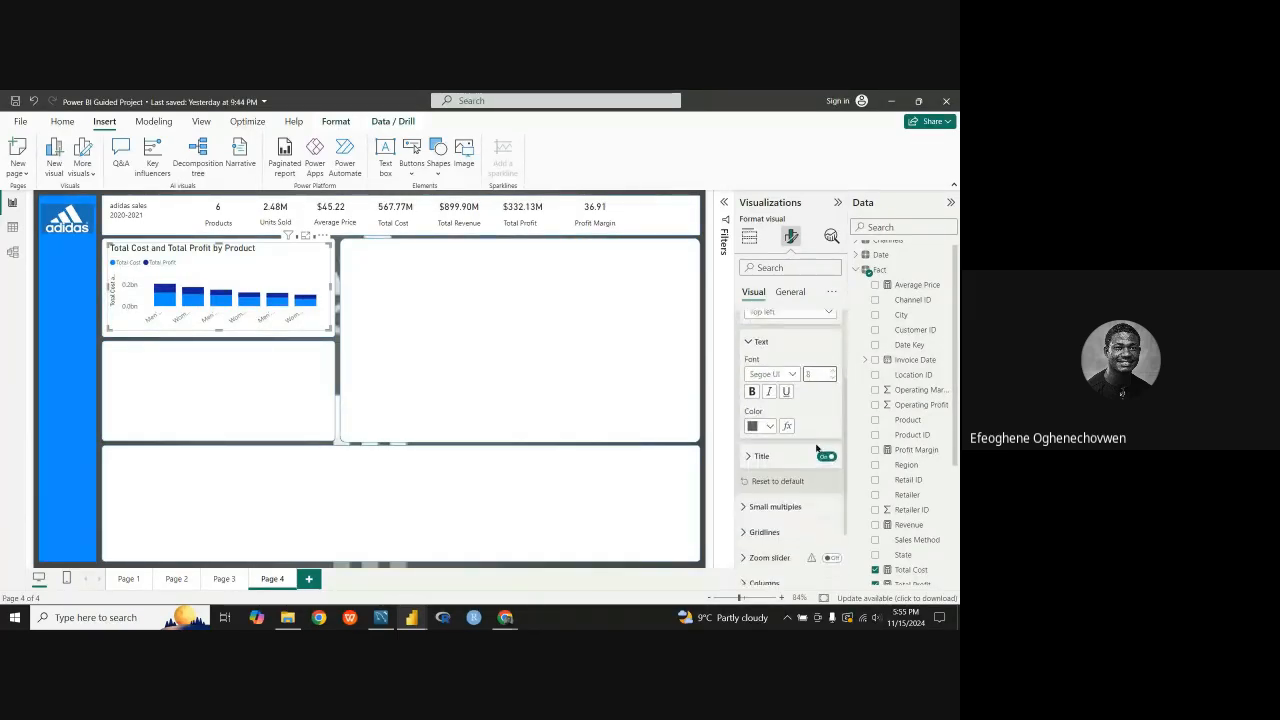
pyautogui.scroll(2, 817, 449)
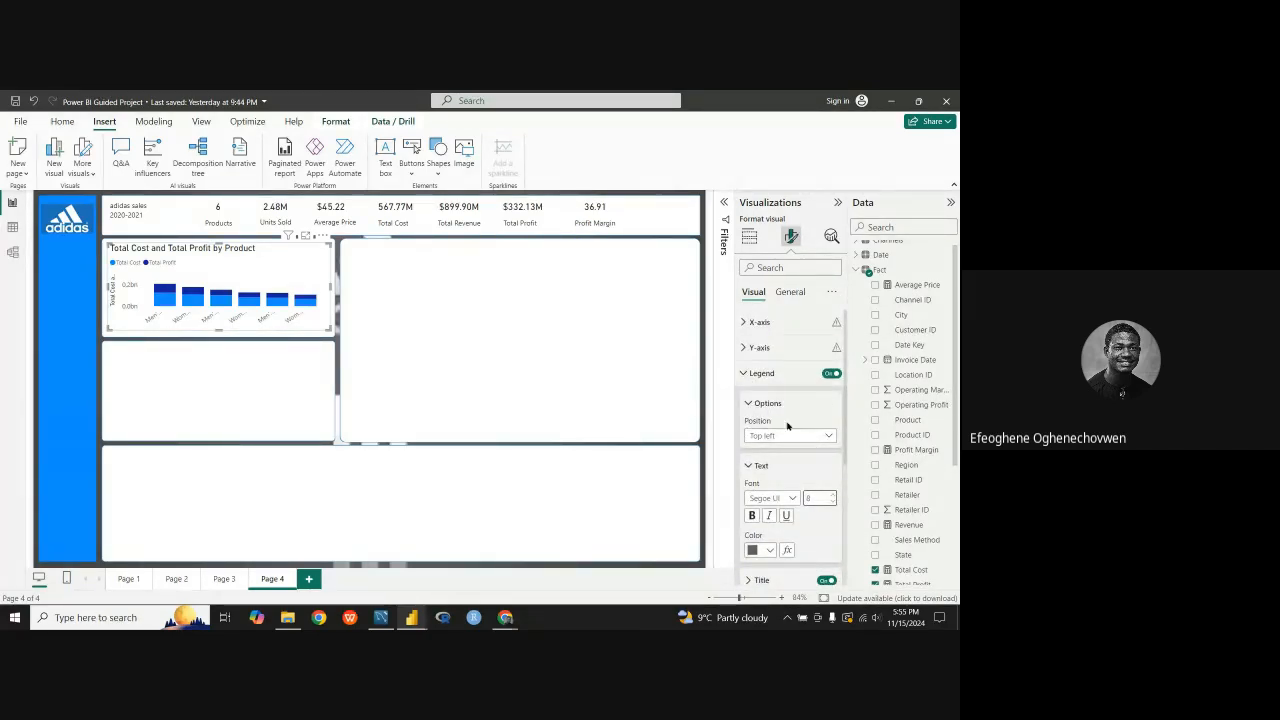
pyautogui.click(748, 374)
pyautogui.click(746, 376)
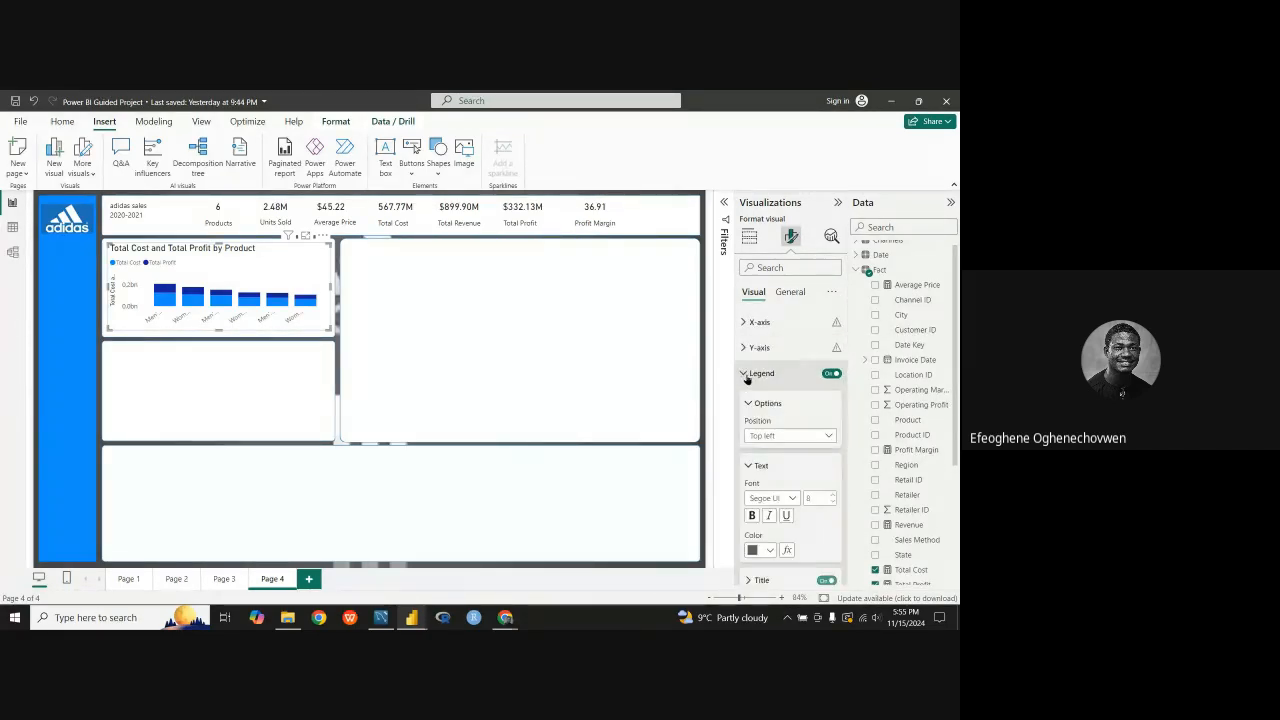
pyautogui.click(746, 376)
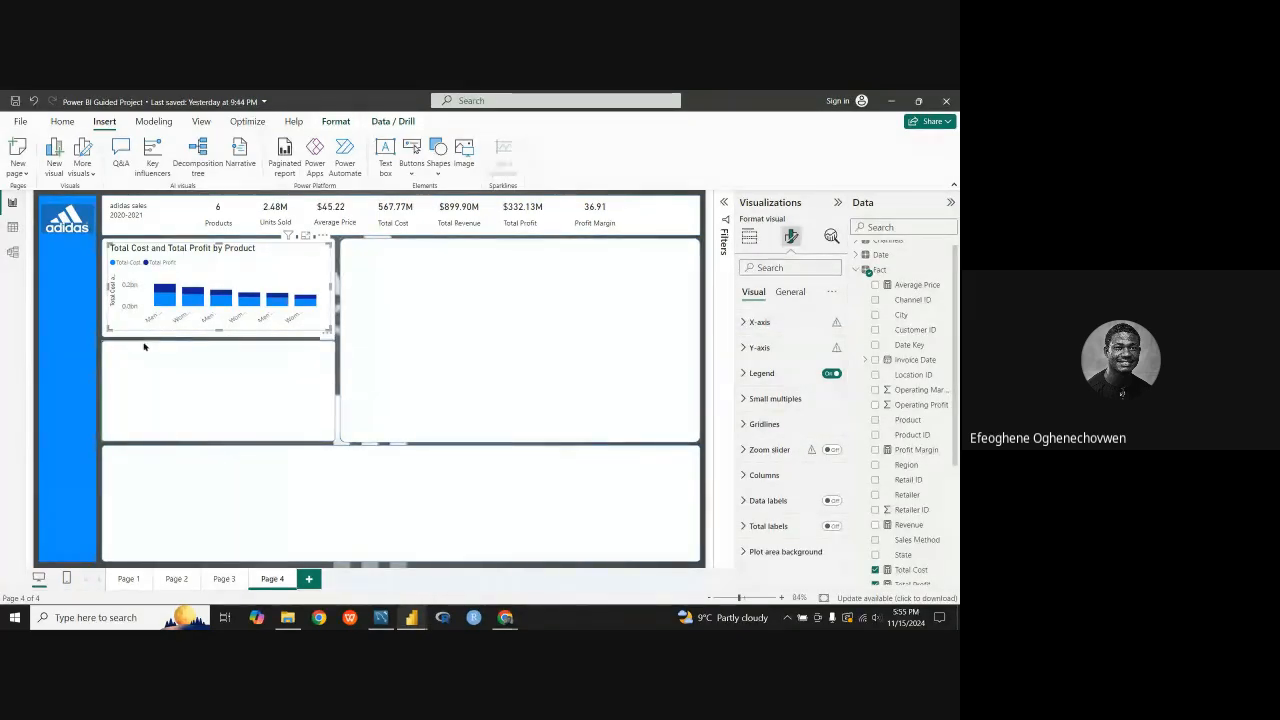
# Step: Examine the Y-axis range options and the column series choices of the Total Cost and Total Profit by Product chart
pyautogui.click(743, 349)
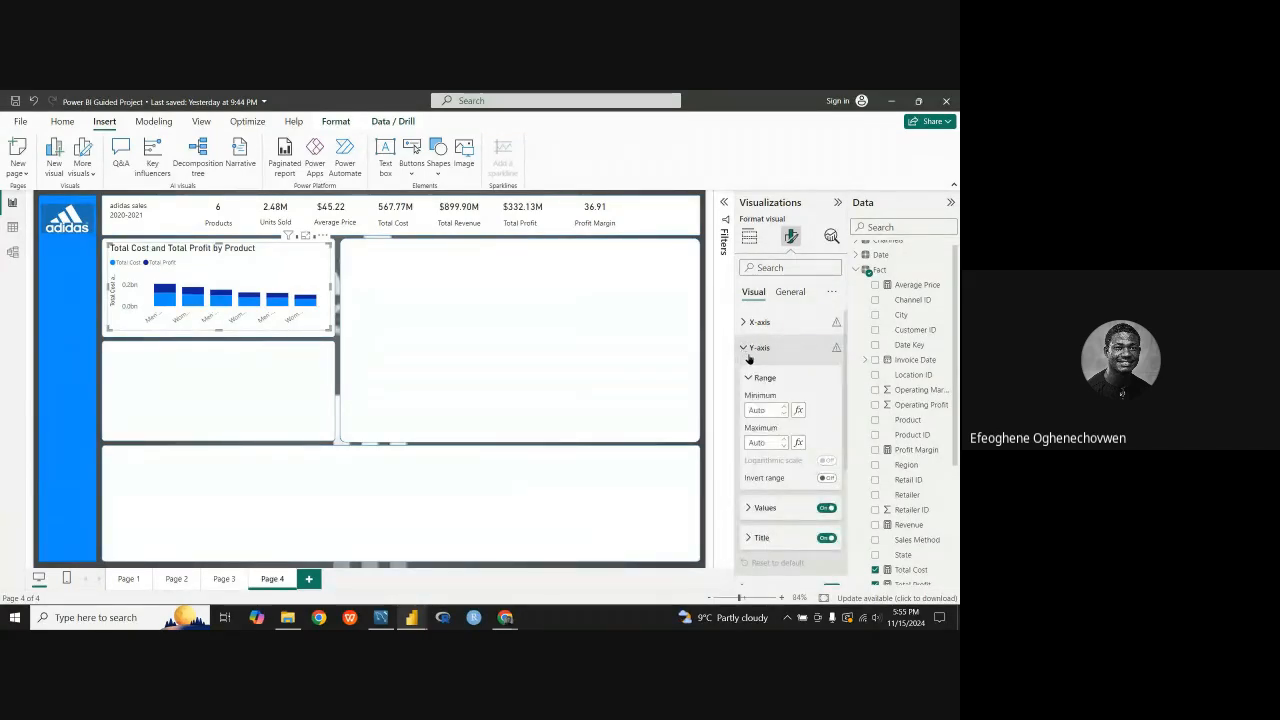
pyautogui.click(748, 358)
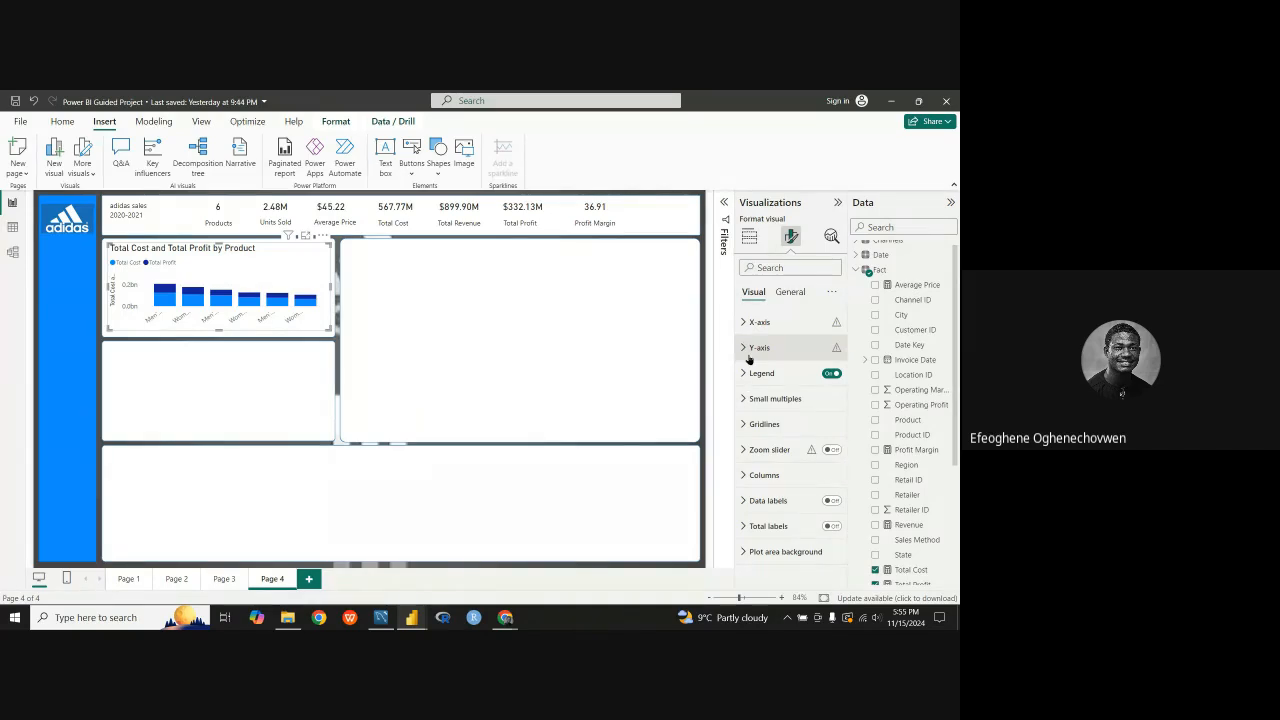
pyautogui.click(744, 476)
pyautogui.scroll(-1, 746, 482)
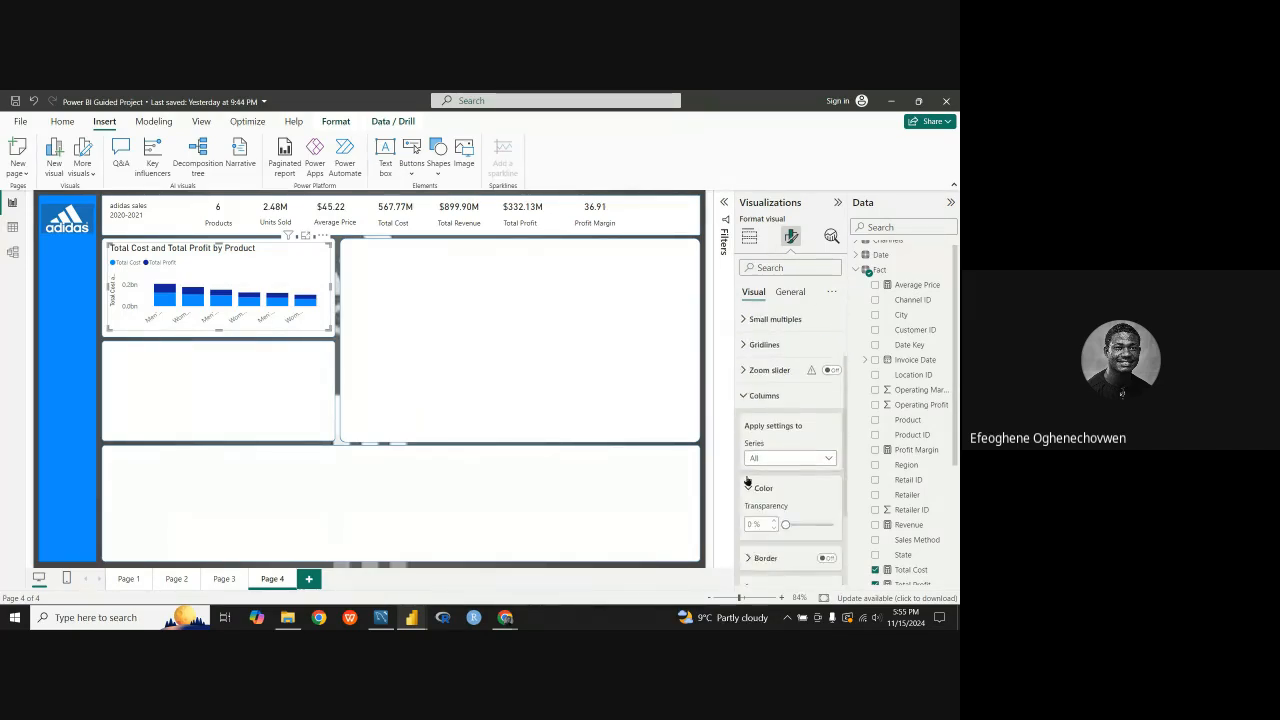
pyautogui.scroll(-1, 746, 482)
pyautogui.click(826, 416)
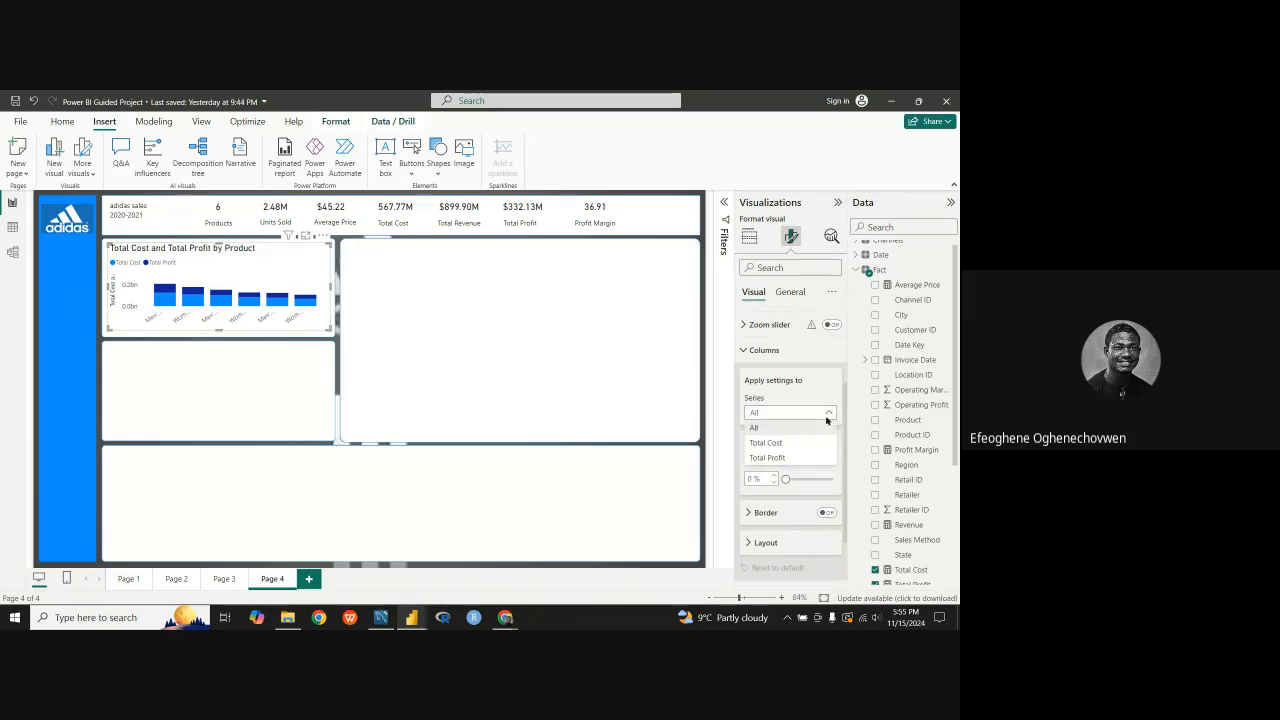
pyautogui.click(764, 424)
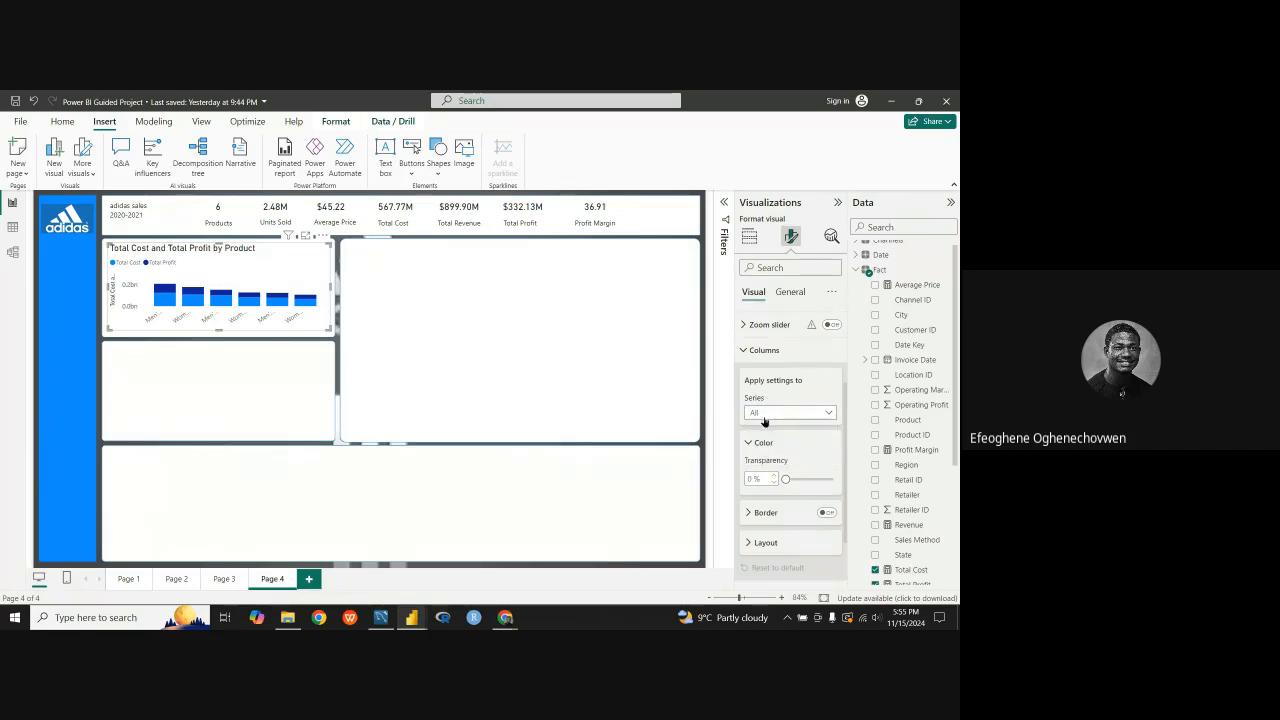
pyautogui.click(789, 292)
pyautogui.click(752, 292)
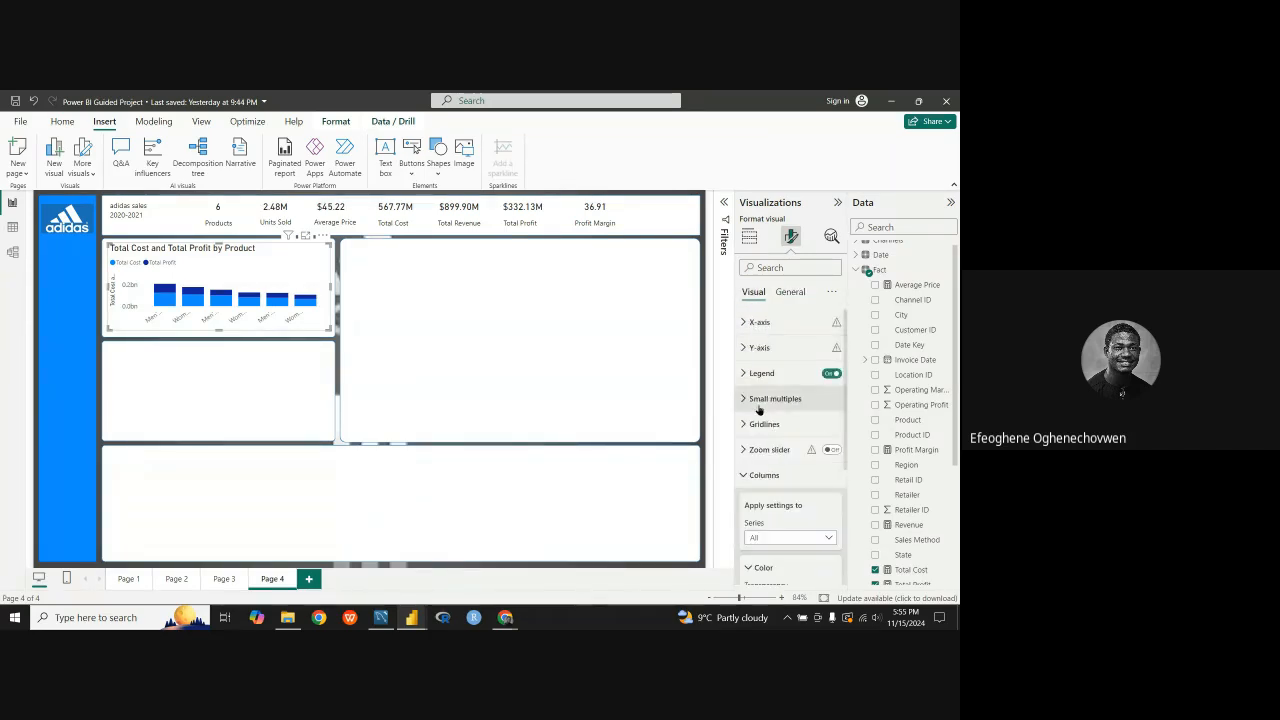
# Step: Examine the column layout options of the Page 4 chart, including the spacing between categories and between series
pyautogui.scroll(-5, 745, 480)
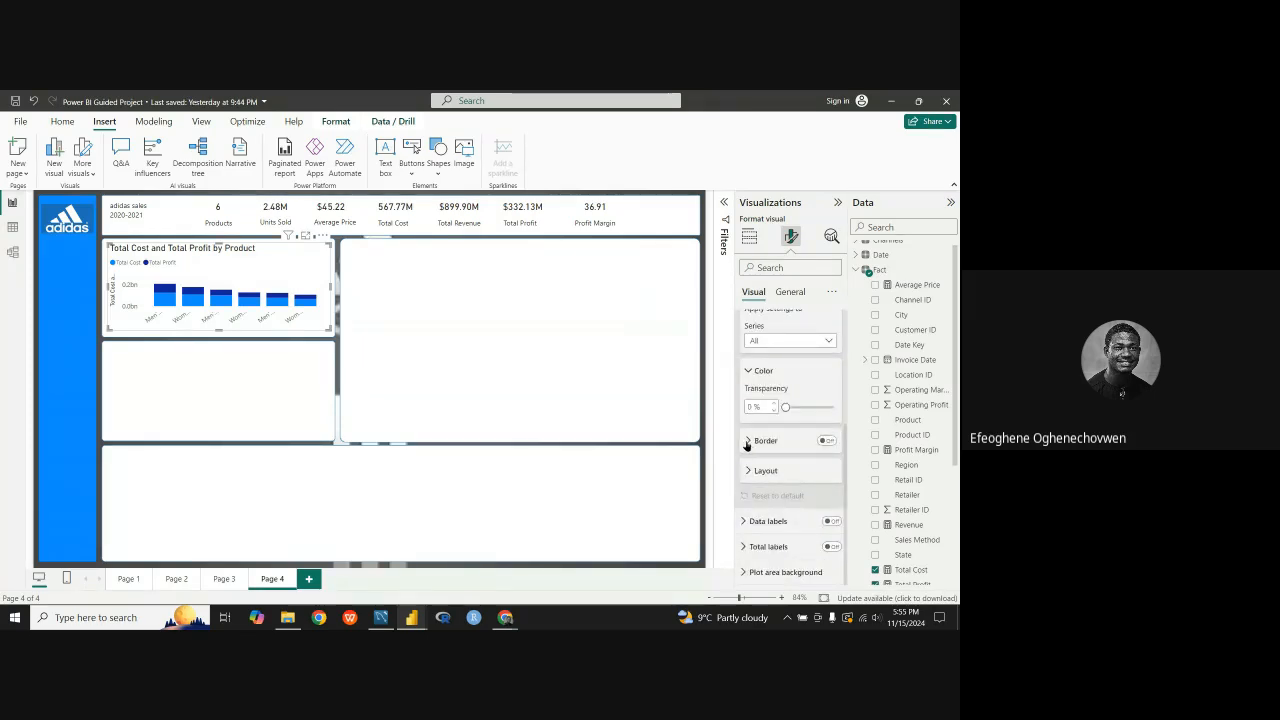
pyautogui.click(745, 478)
pyautogui.scroll(-3, 760, 465)
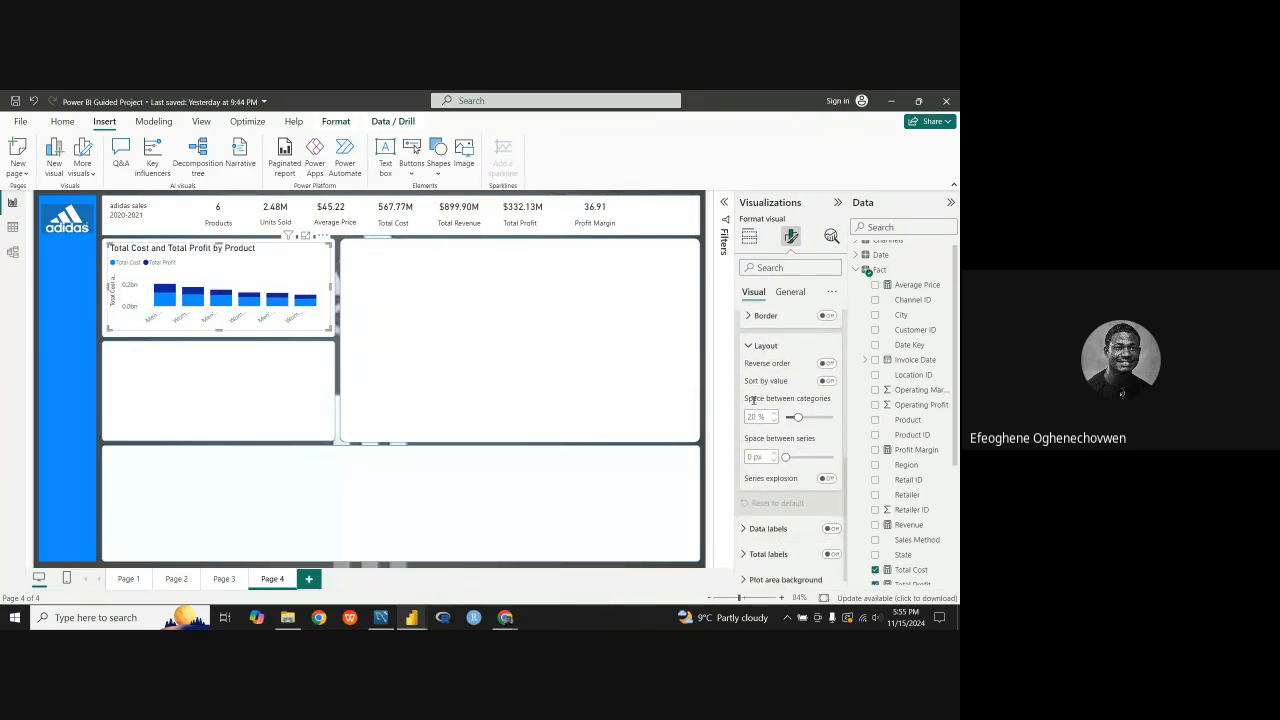
pyautogui.scroll(2, 752, 400)
pyautogui.click(747, 346)
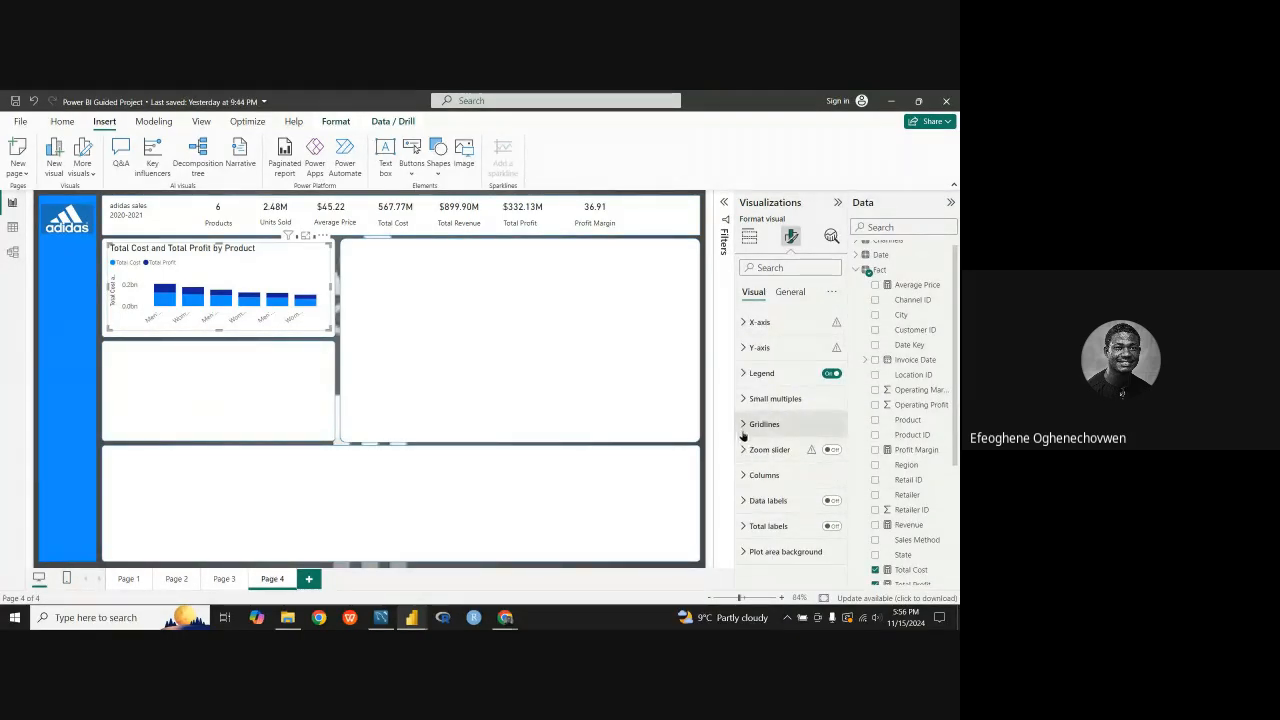
pyautogui.click(743, 475)
pyautogui.scroll(-3, 753, 507)
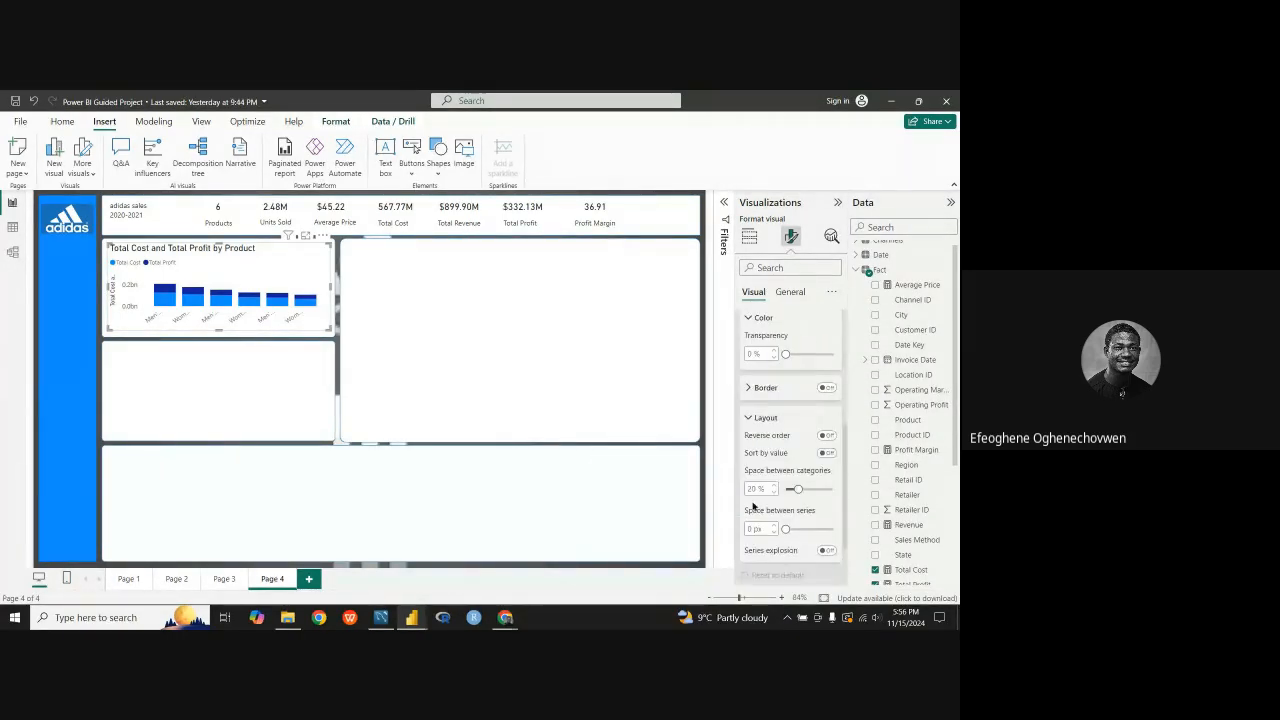
pyautogui.scroll(3, 755, 453)
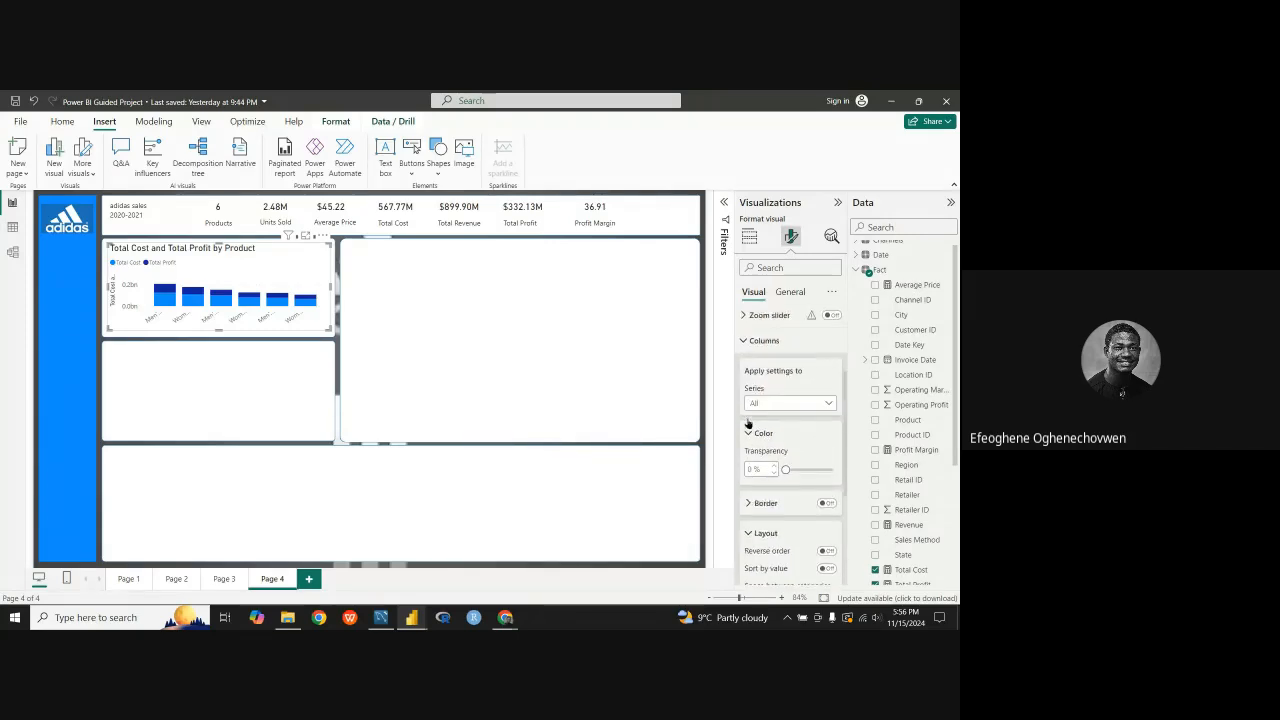
pyautogui.click(748, 443)
pyautogui.scroll(3, 748, 445)
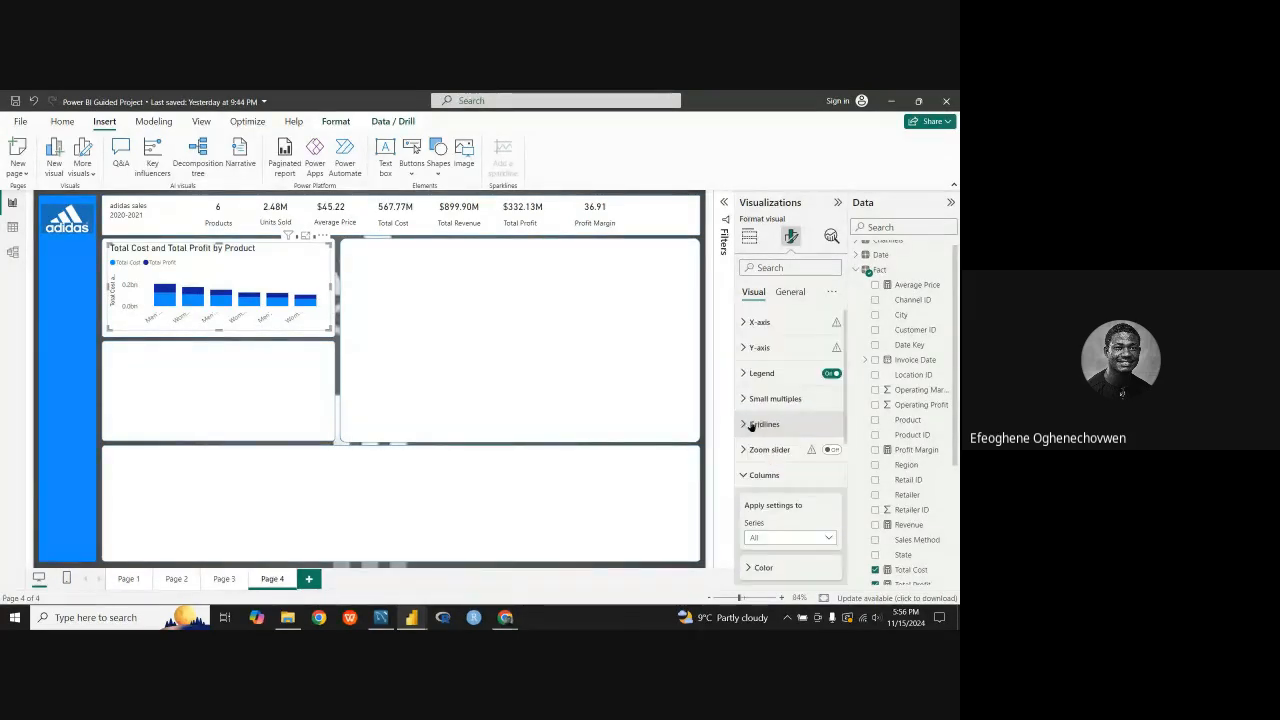
pyautogui.click(751, 475)
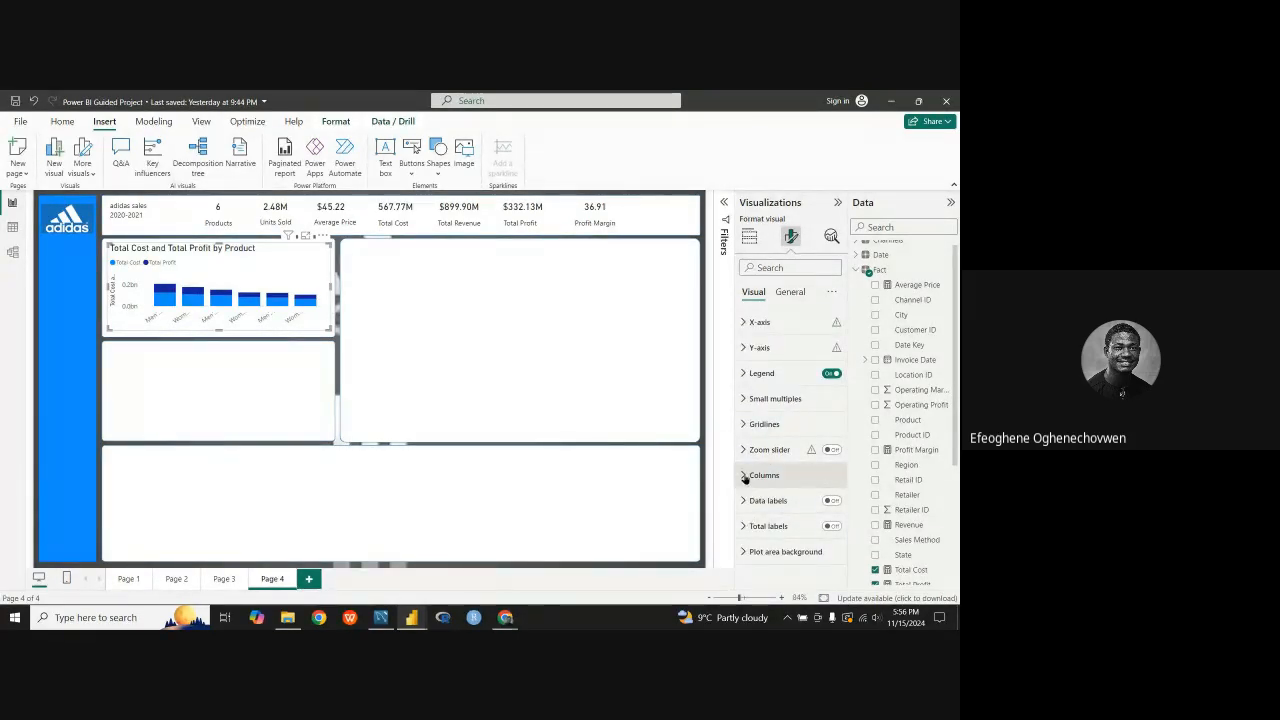
# Step: Check the column color and border options of the Page 4 chart, along with its legend text and title settings
pyautogui.click(751, 475)
pyautogui.scroll(-3, 757, 500)
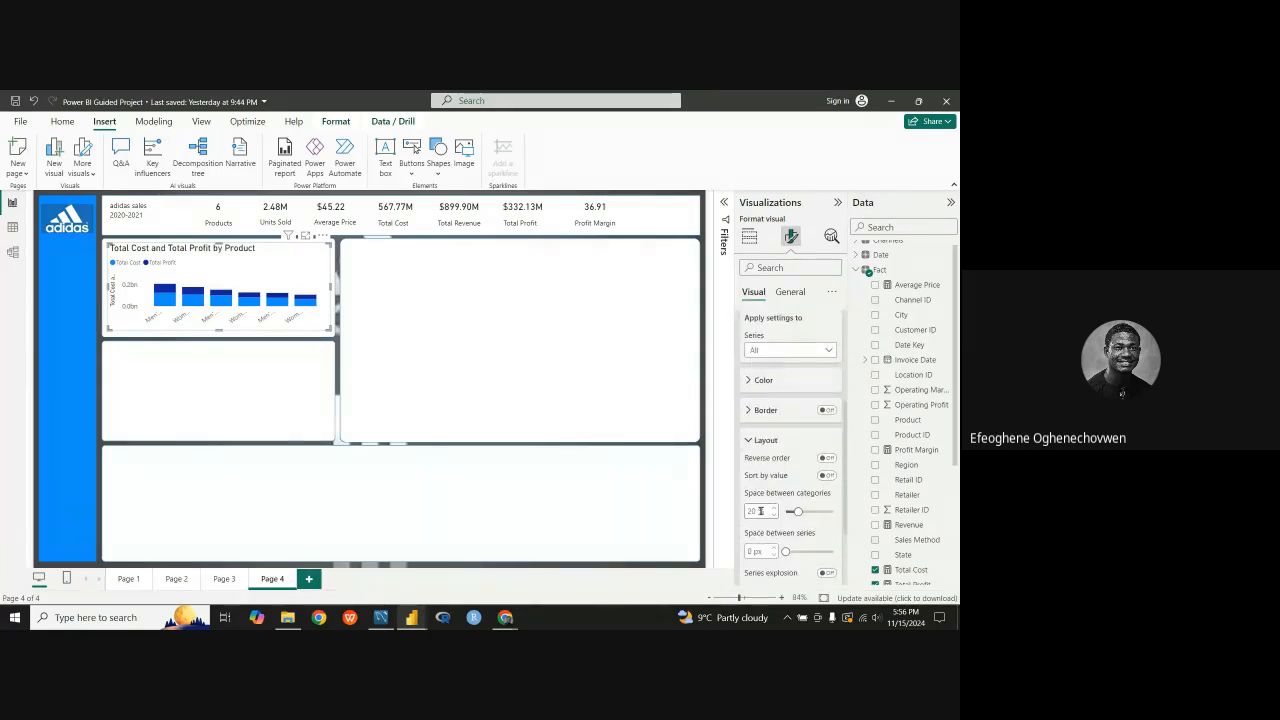
pyautogui.click(746, 443)
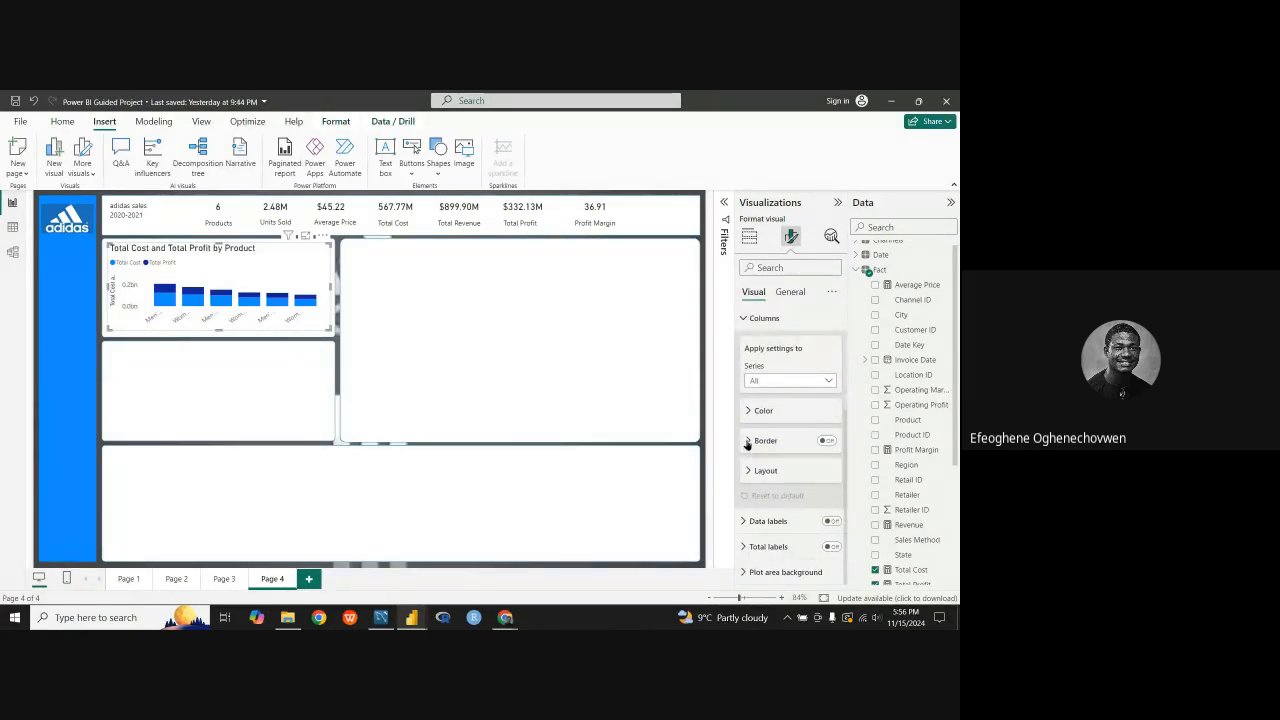
pyautogui.click(747, 441)
pyautogui.click(747, 441)
pyautogui.click(751, 410)
pyautogui.click(752, 407)
pyautogui.scroll(1, 753, 405)
pyautogui.click(746, 387)
pyautogui.click(746, 387)
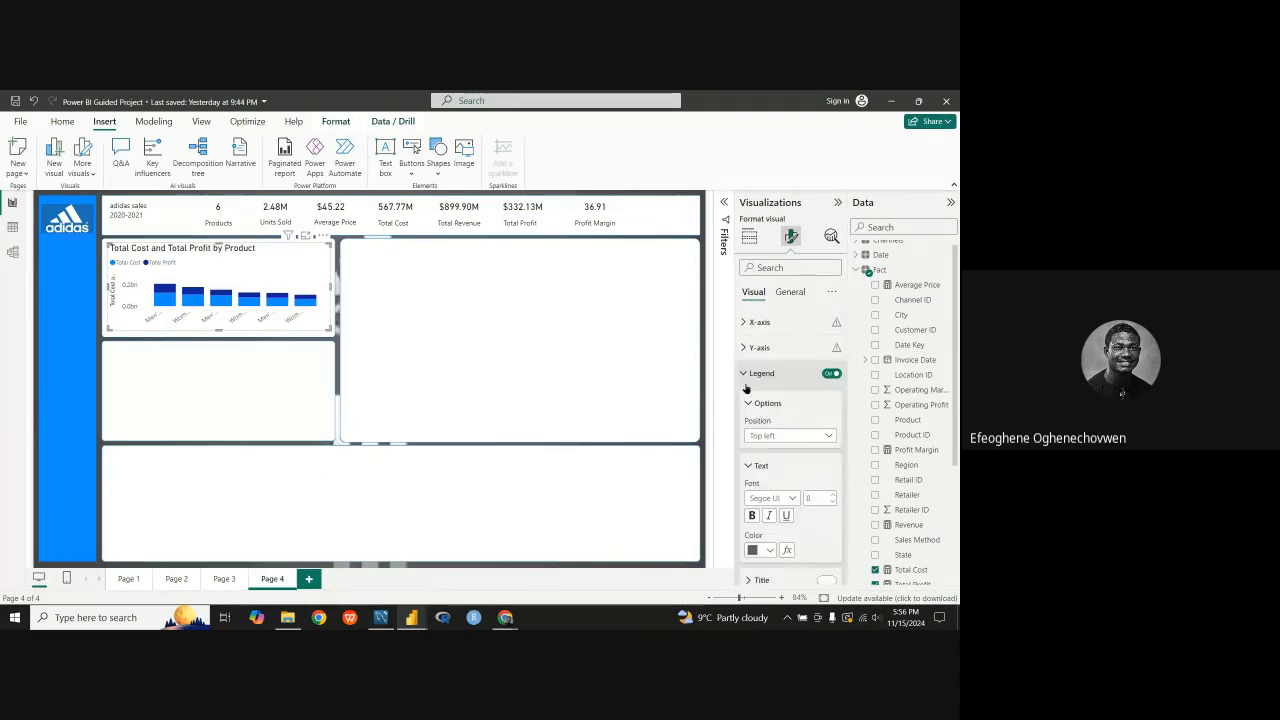
pyautogui.scroll(-2, 787, 524)
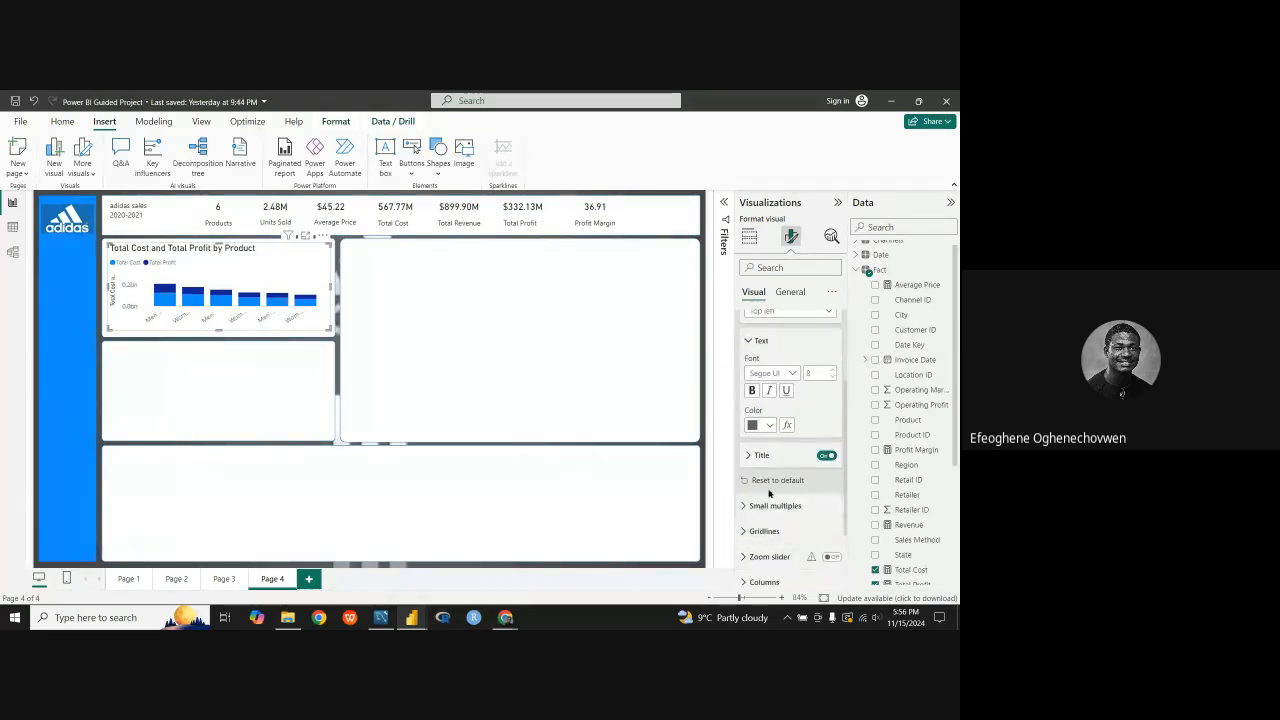
pyautogui.scroll(2, 765, 480)
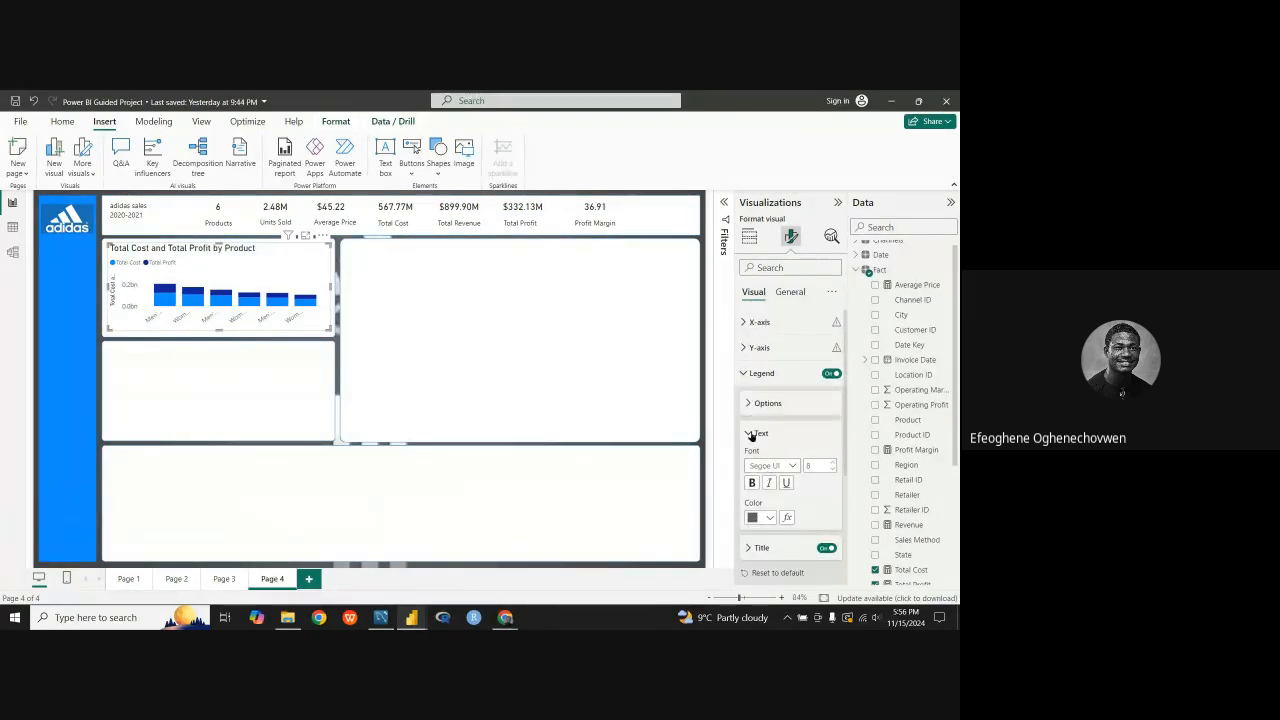
pyautogui.click(745, 380)
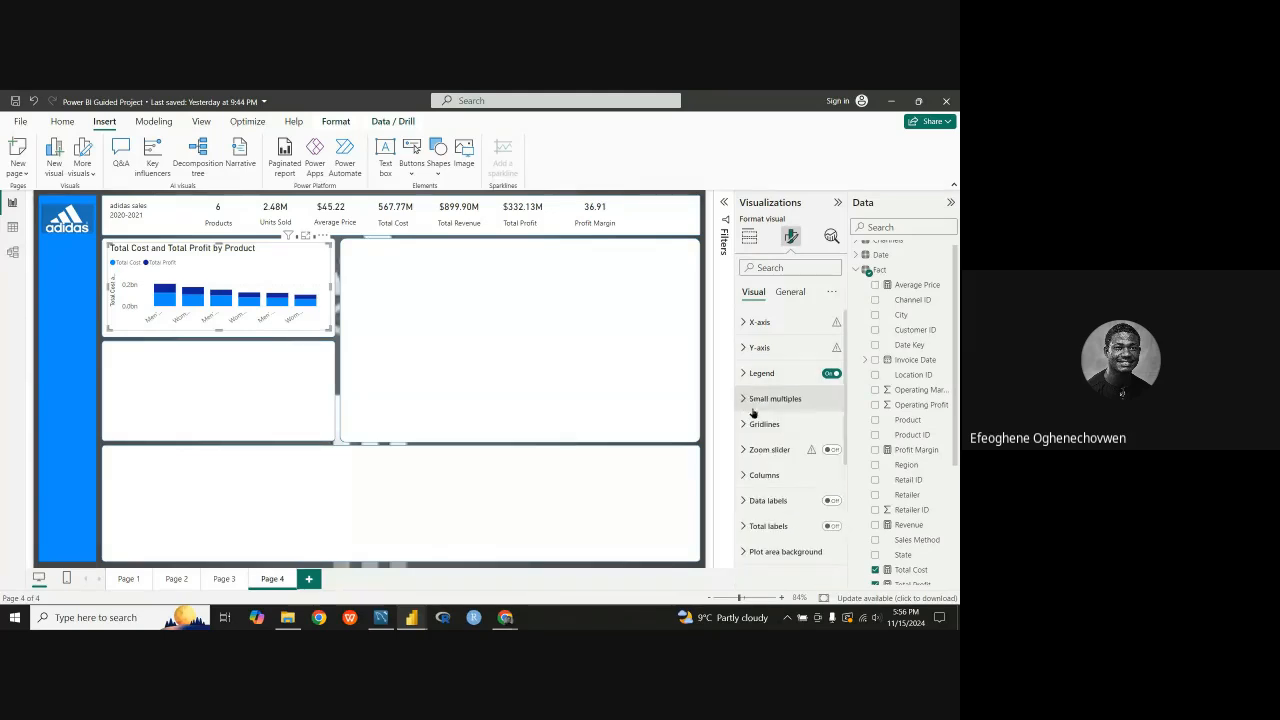
# Step: Set the space between column categories to 37% and extend the chart downward over most of the panel below it
pyautogui.click(745, 477)
pyautogui.scroll(-3, 752, 490)
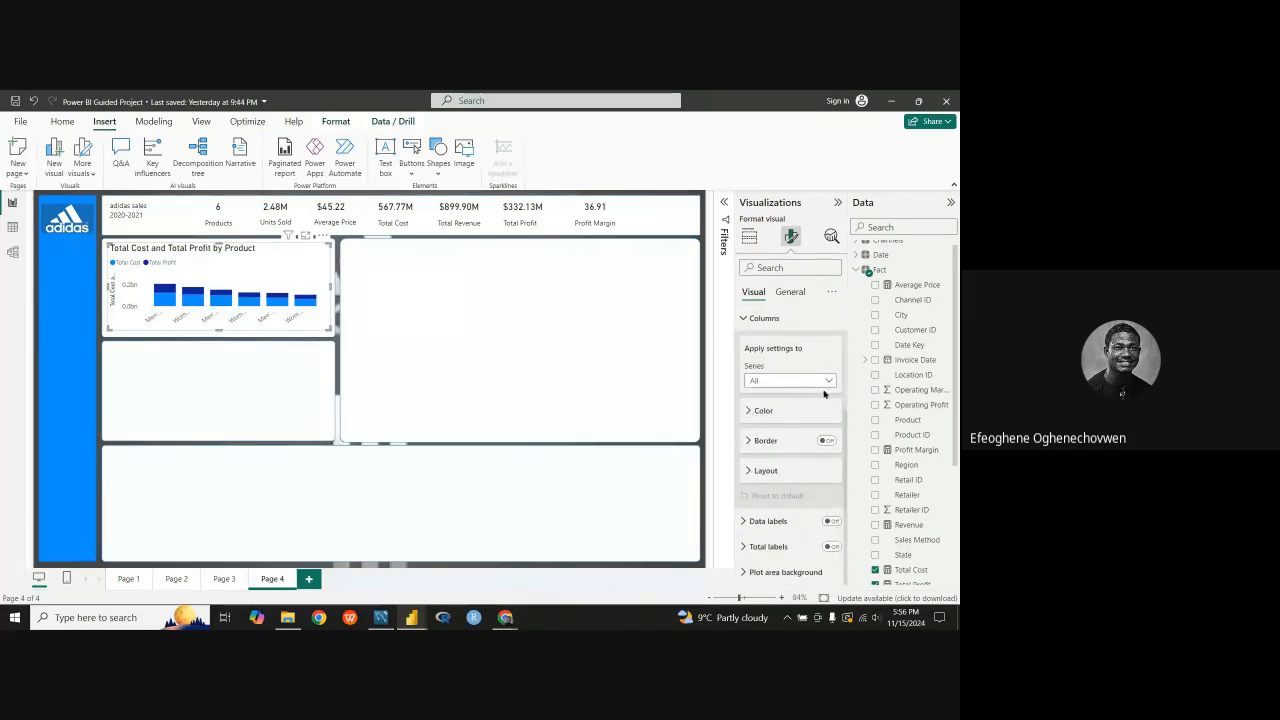
pyautogui.click(747, 472)
pyautogui.scroll(-2, 770, 450)
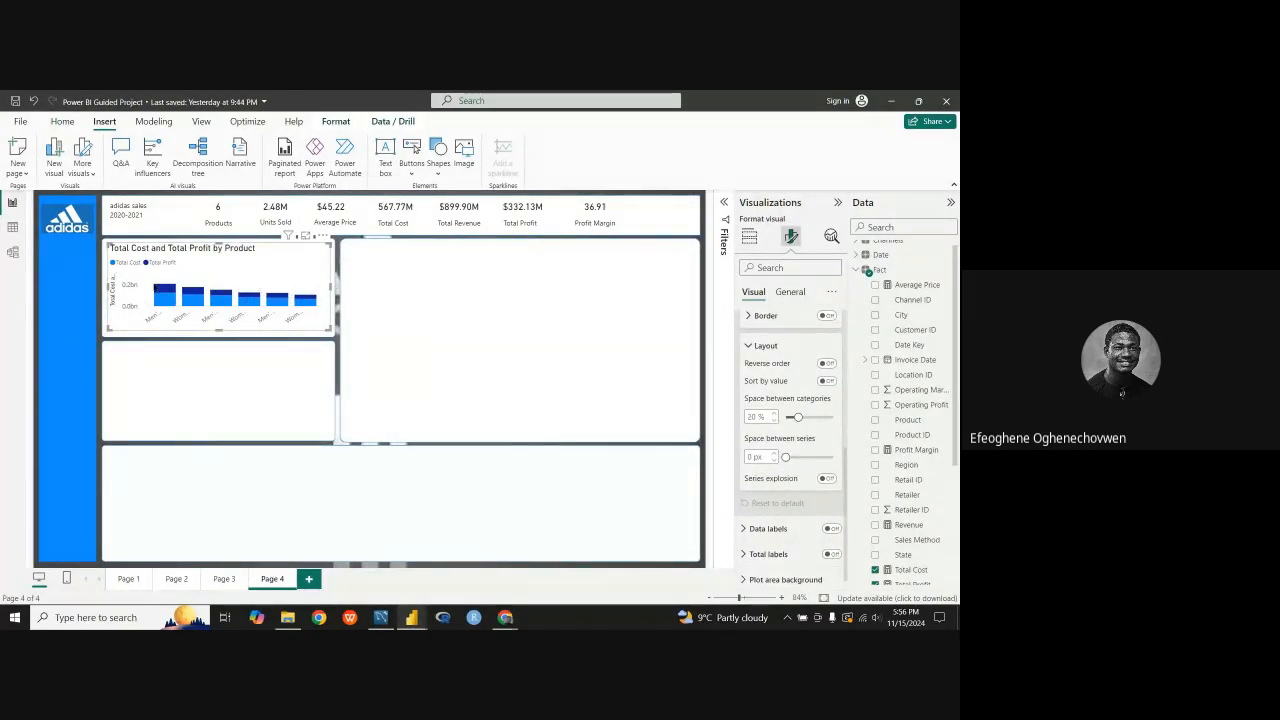
pyautogui.click(798, 417)
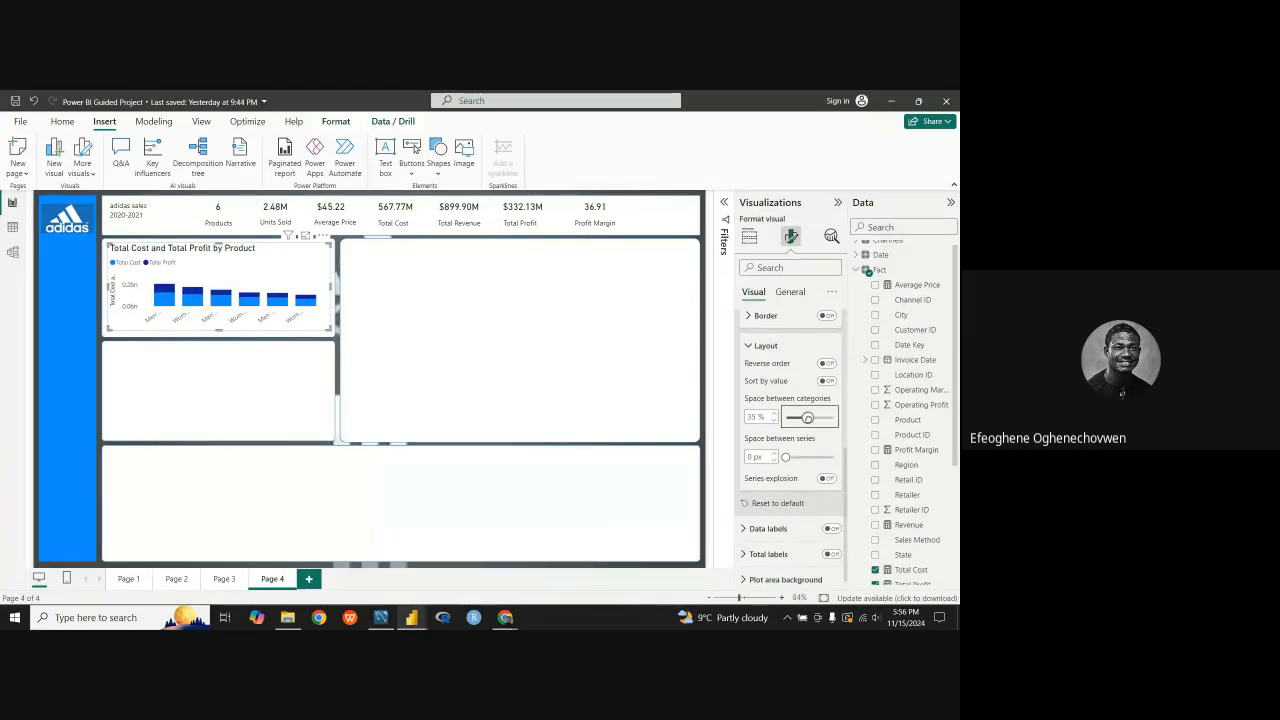
pyautogui.moveTo(807, 418); pyautogui.dragTo(808, 418)
pyautogui.moveTo(219, 330); pyautogui.dragTo(221, 418)
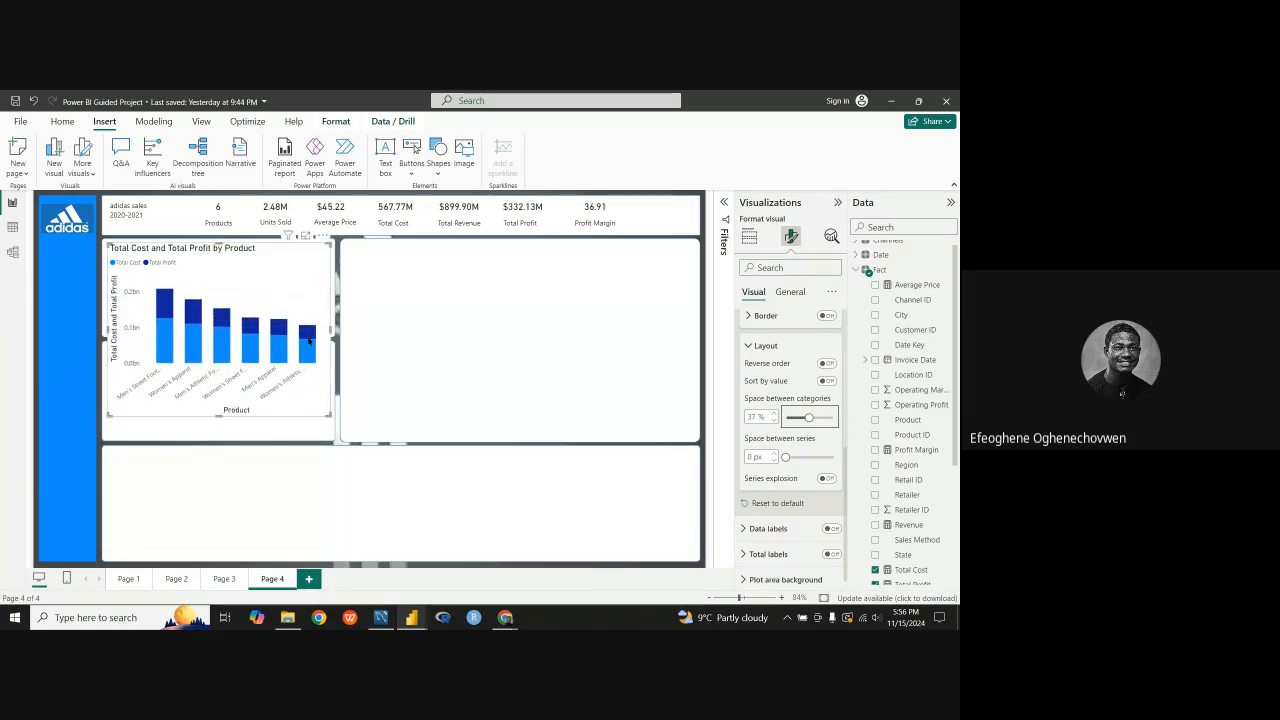
# Step: Set the space between the Total Cost and Total Profit series in the columns to 2 px
pyautogui.click(786, 457)
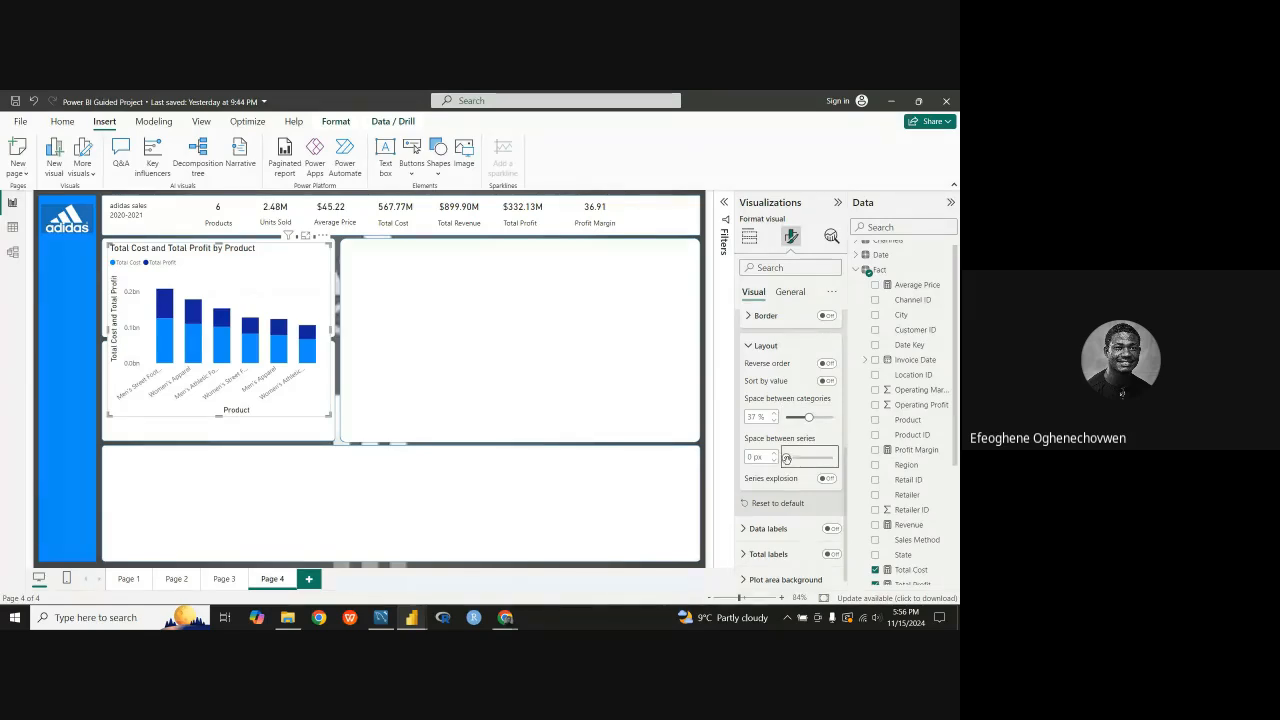
pyautogui.press('Right')
pyautogui.click(786, 458)
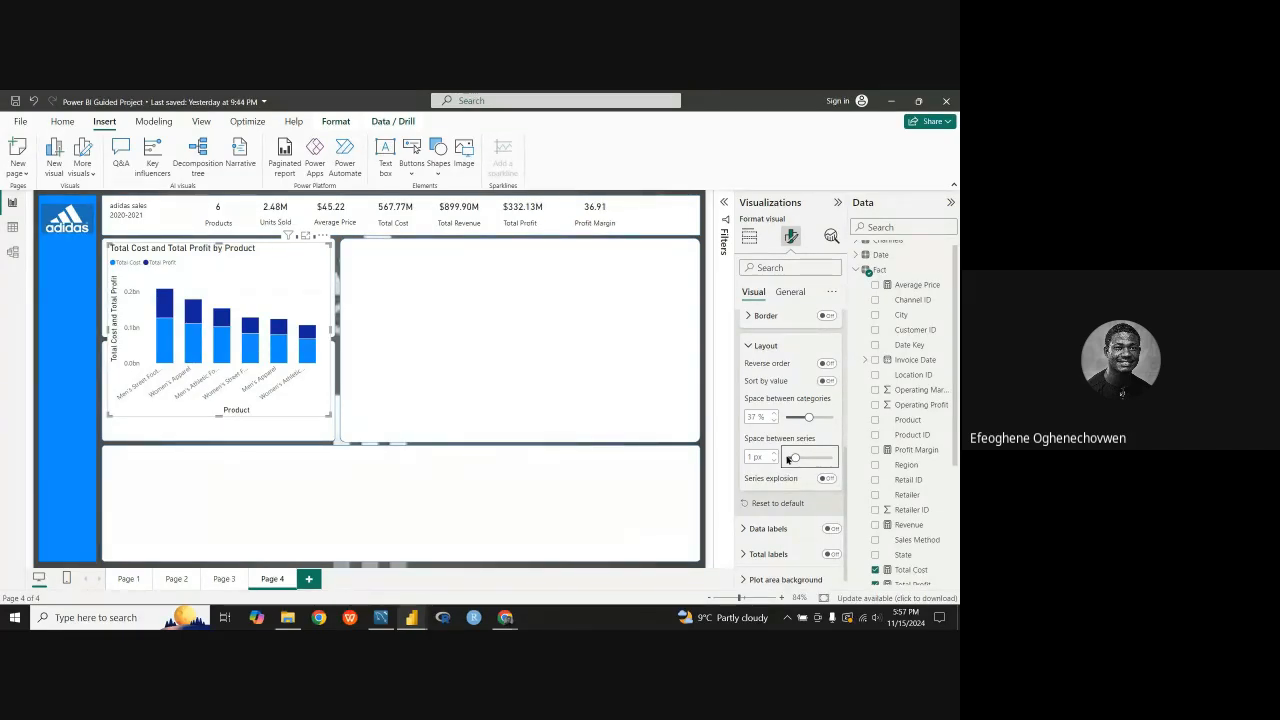
pyautogui.moveTo(790, 458); pyautogui.dragTo(805, 457)
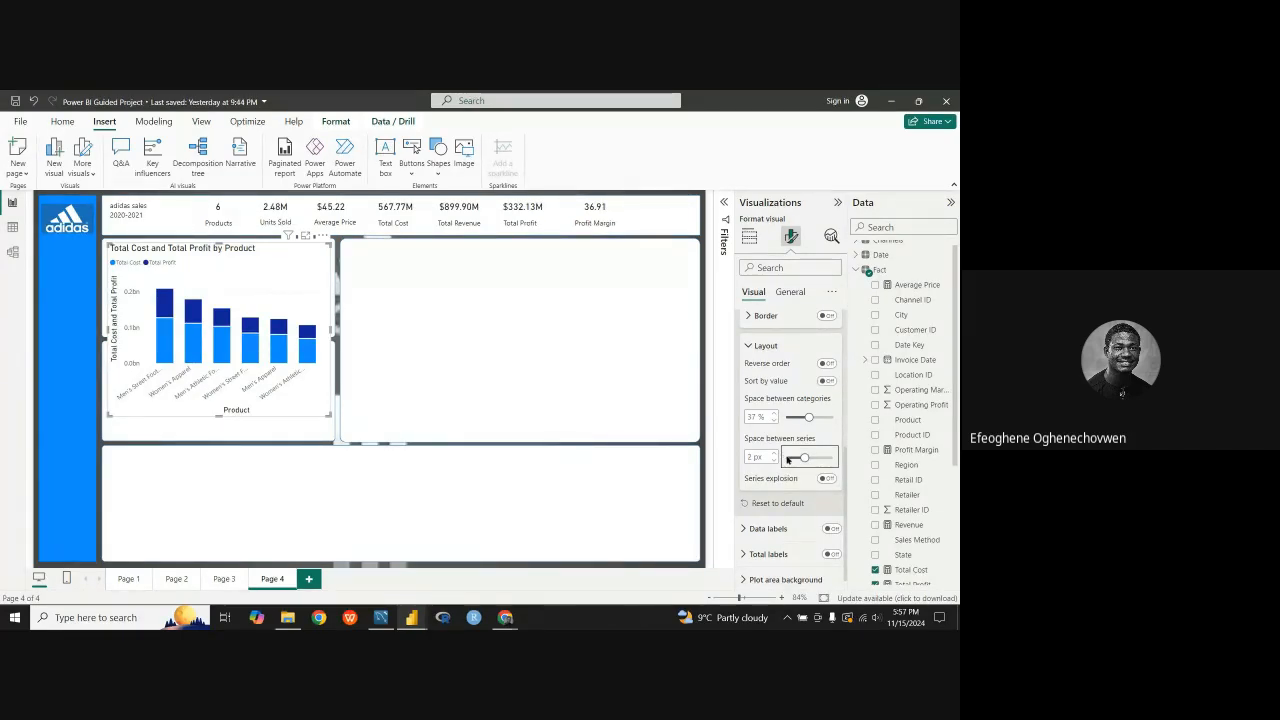
pyautogui.press('Right')
pyautogui.press('Right')
pyautogui.press('Right')
pyautogui.press('Left')
pyautogui.press('Left')
pyautogui.press('Left')
pyautogui.press('Left')
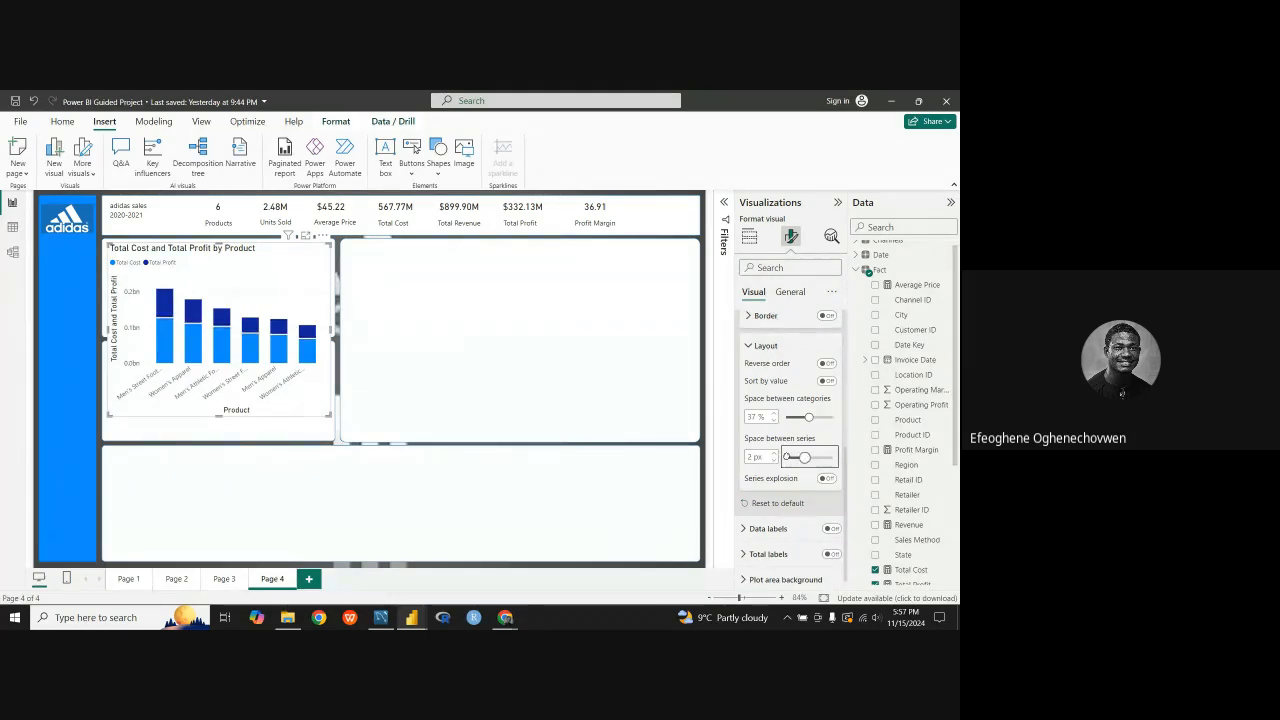
pyautogui.press('Right')
# Step: Try Series explosion on the Total Cost and Total Profit by Product columns and turn it back off
pyautogui.click(827, 479)
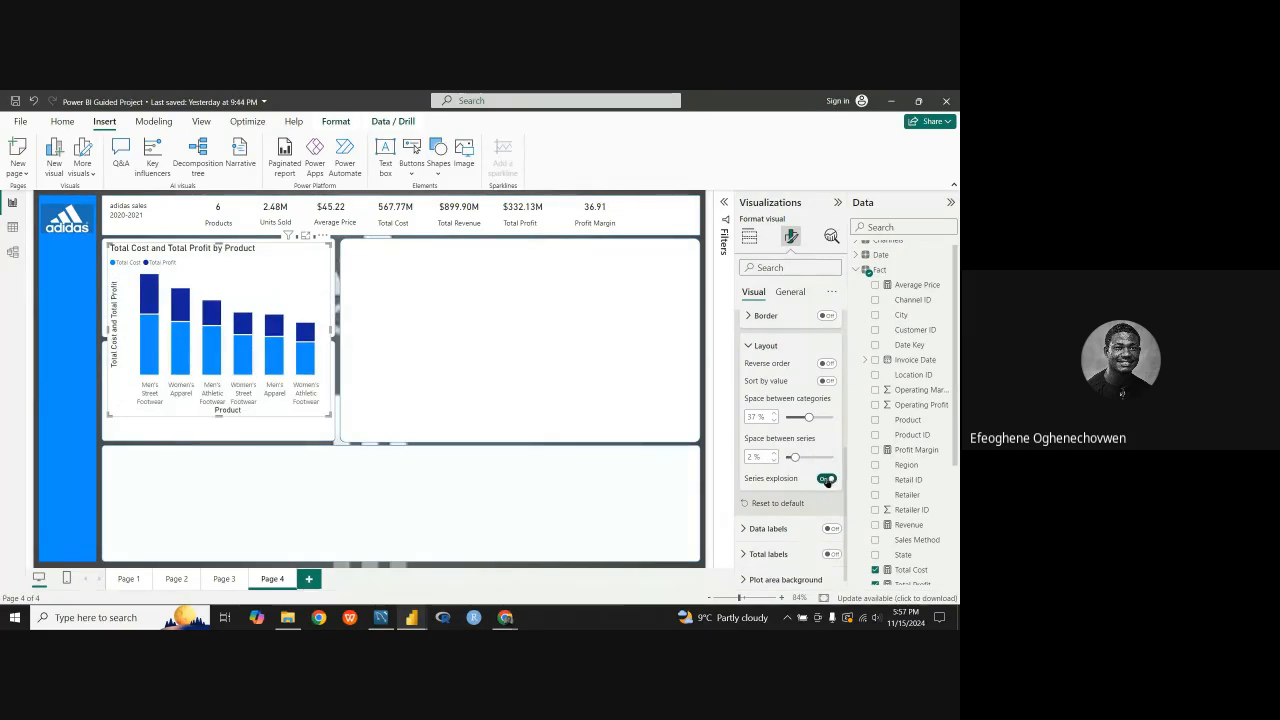
pyautogui.click(827, 479)
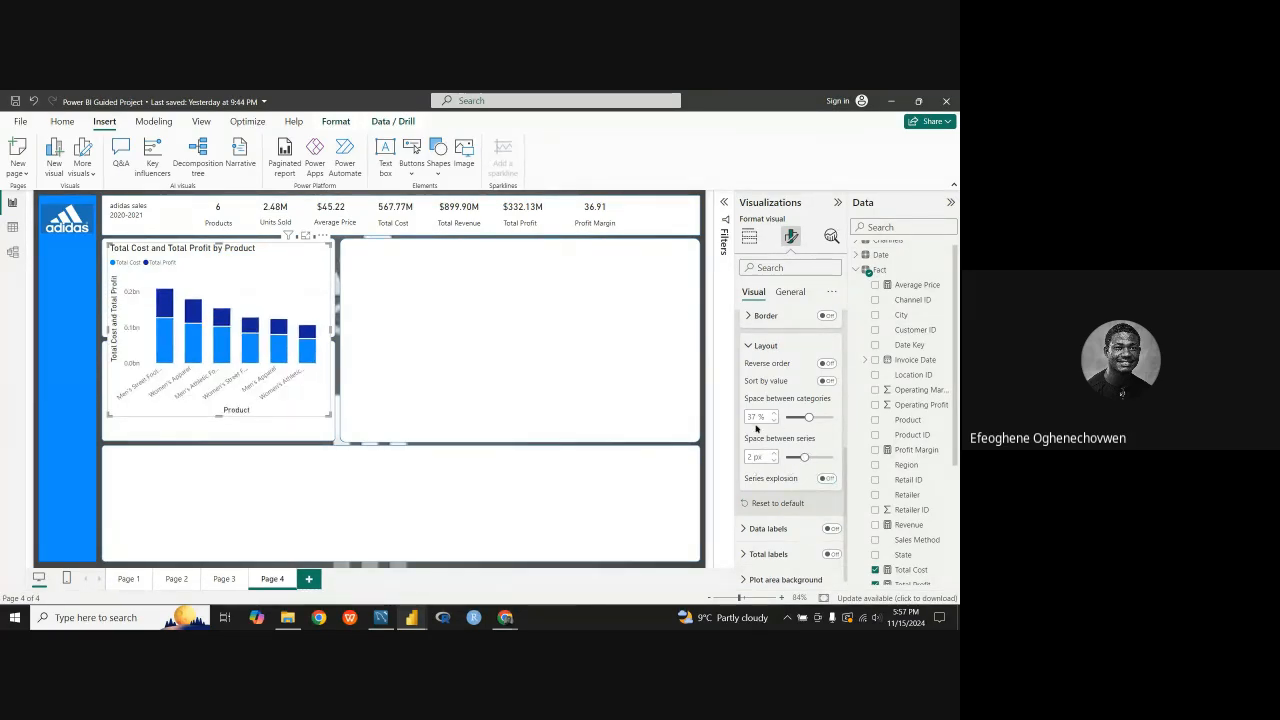
pyautogui.click(747, 346)
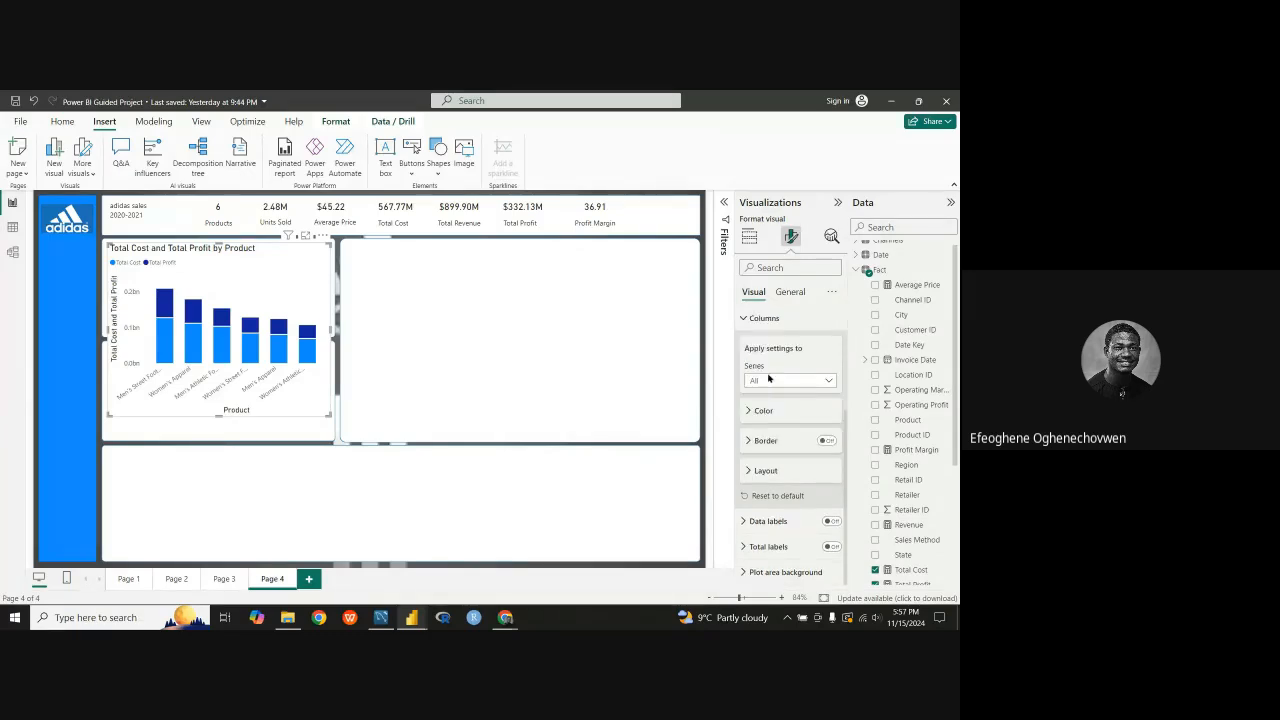
pyautogui.click(747, 320)
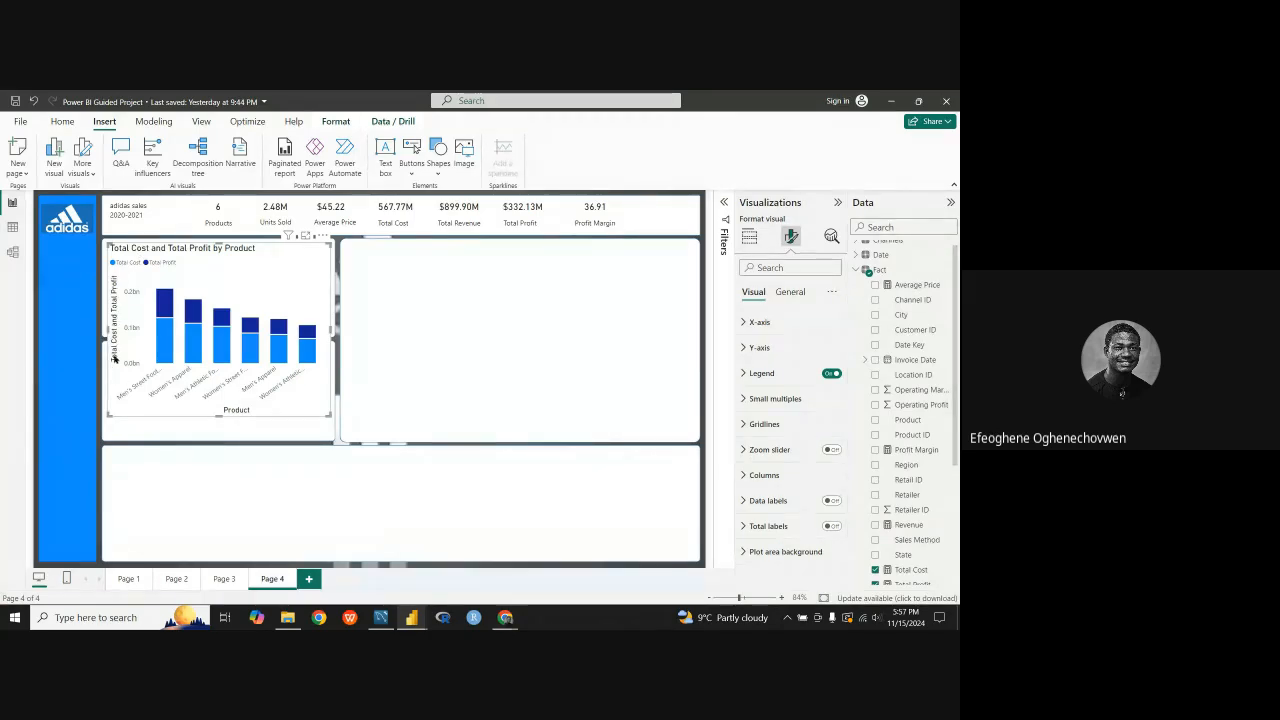
# Step: Hide the Y-axis title and the Y-axis values of the Total Cost and Total Profit by Product chart
pyautogui.click(756, 349)
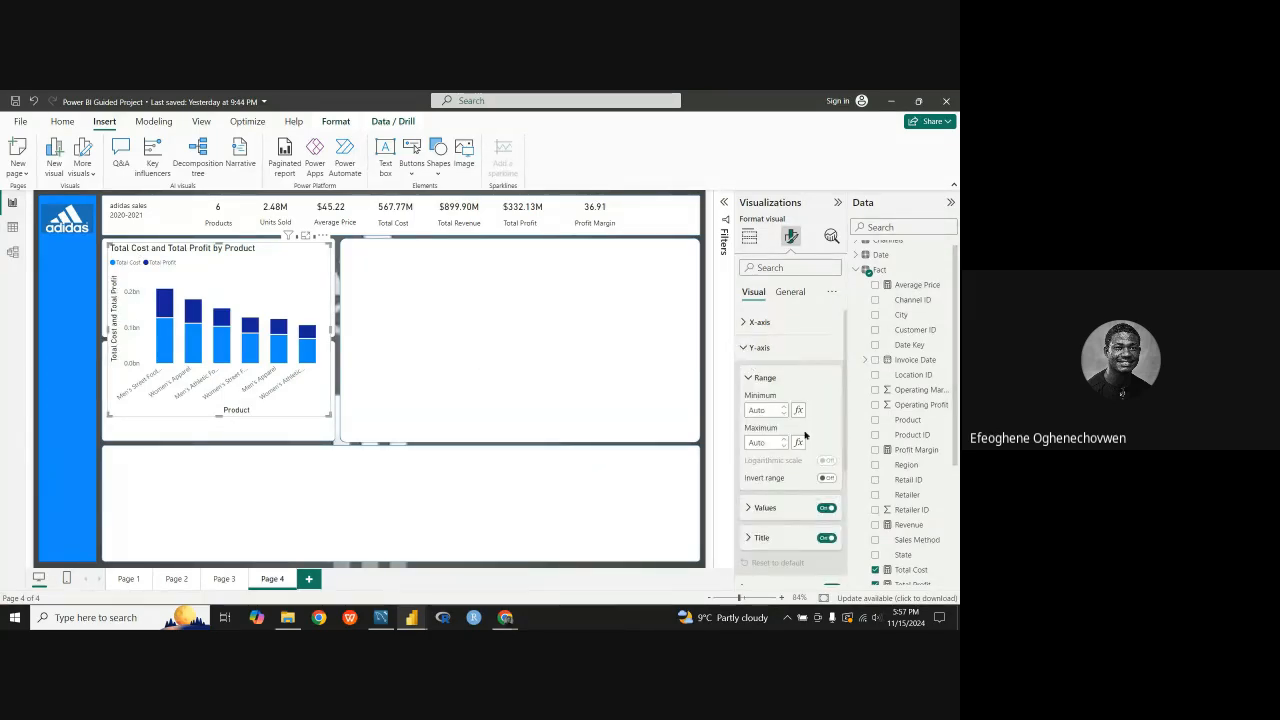
pyautogui.scroll(-2, 795, 430)
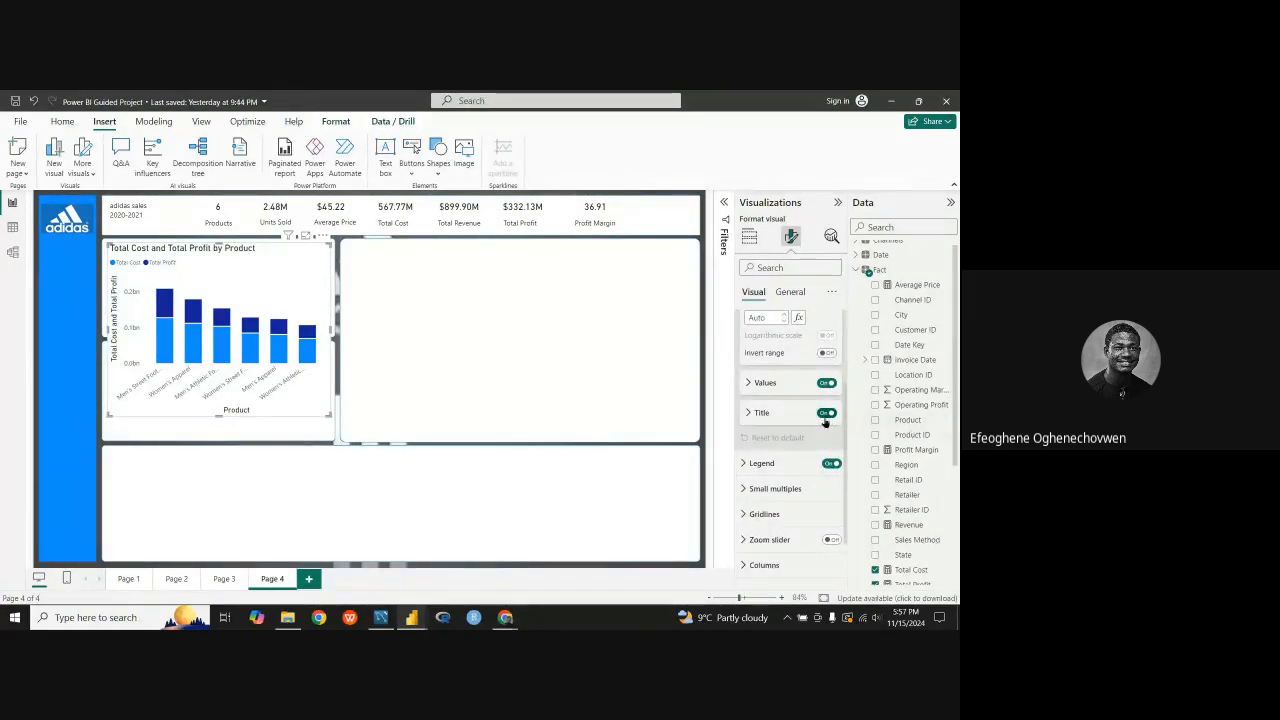
pyautogui.click(825, 413)
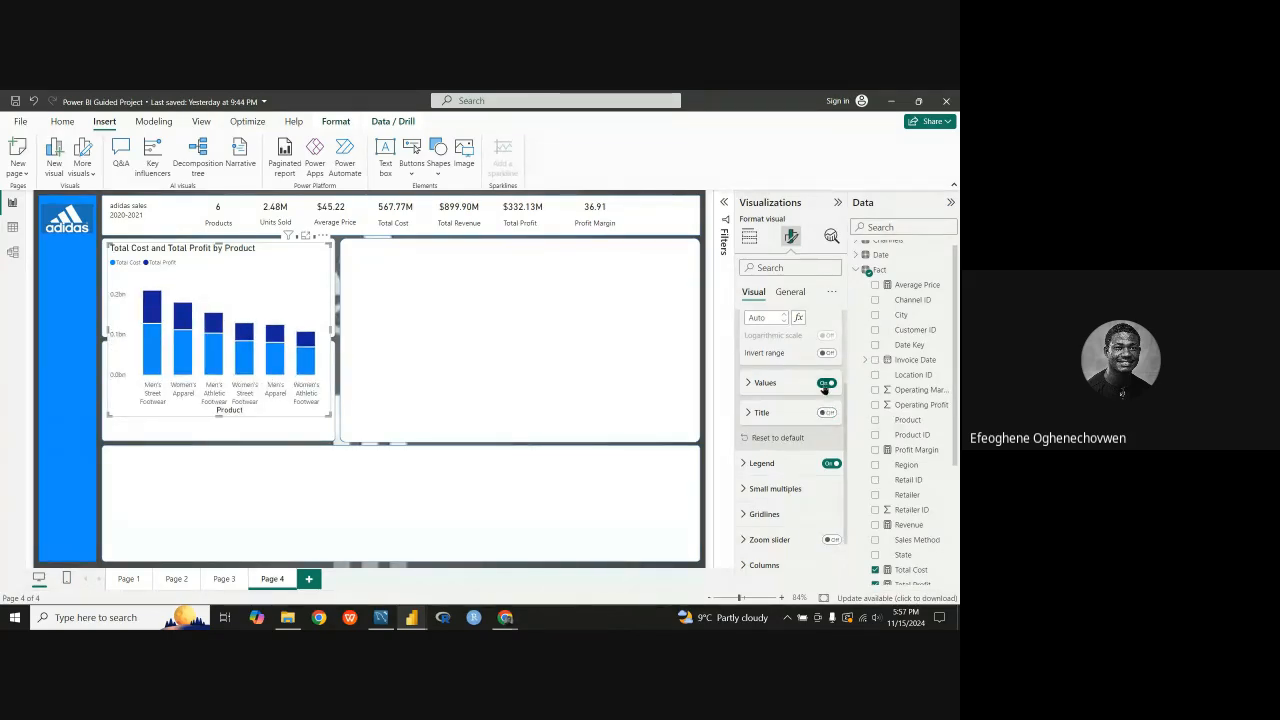
pyautogui.click(826, 383)
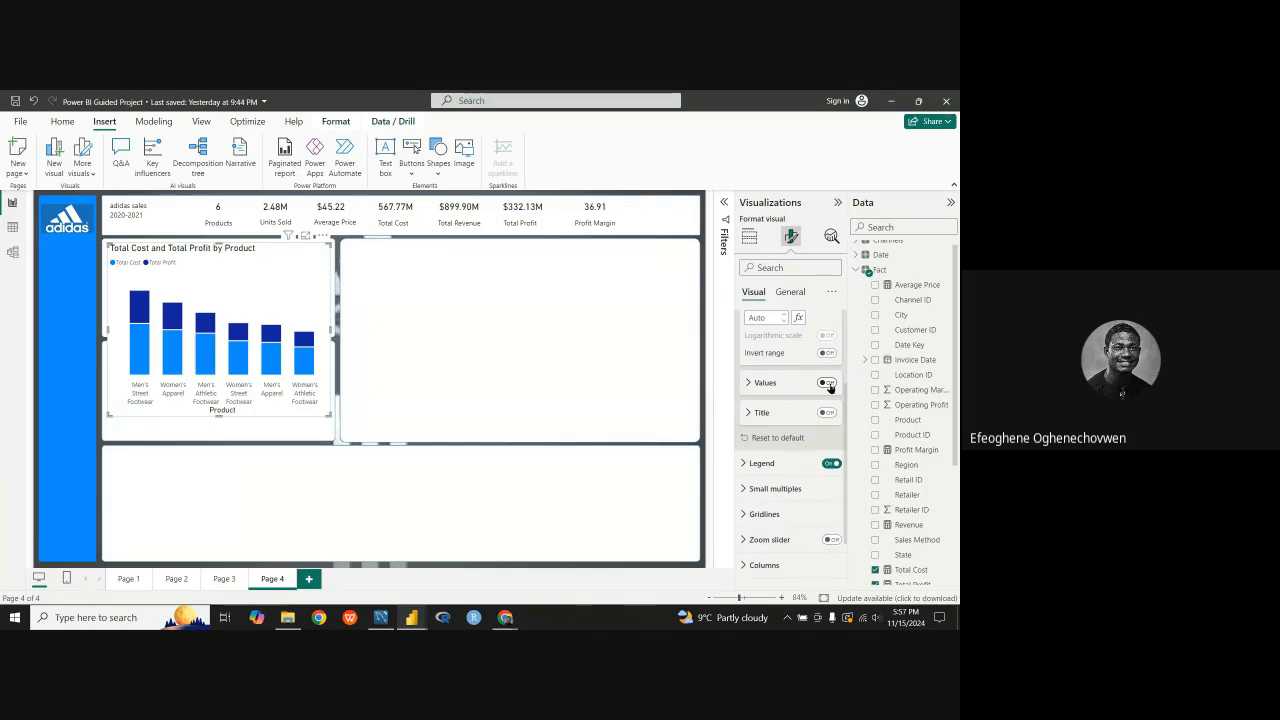
# Step: Try showing the Y-axis values of the Total Cost and Total Profit by Product chart and hide them again
pyautogui.click(826, 383)
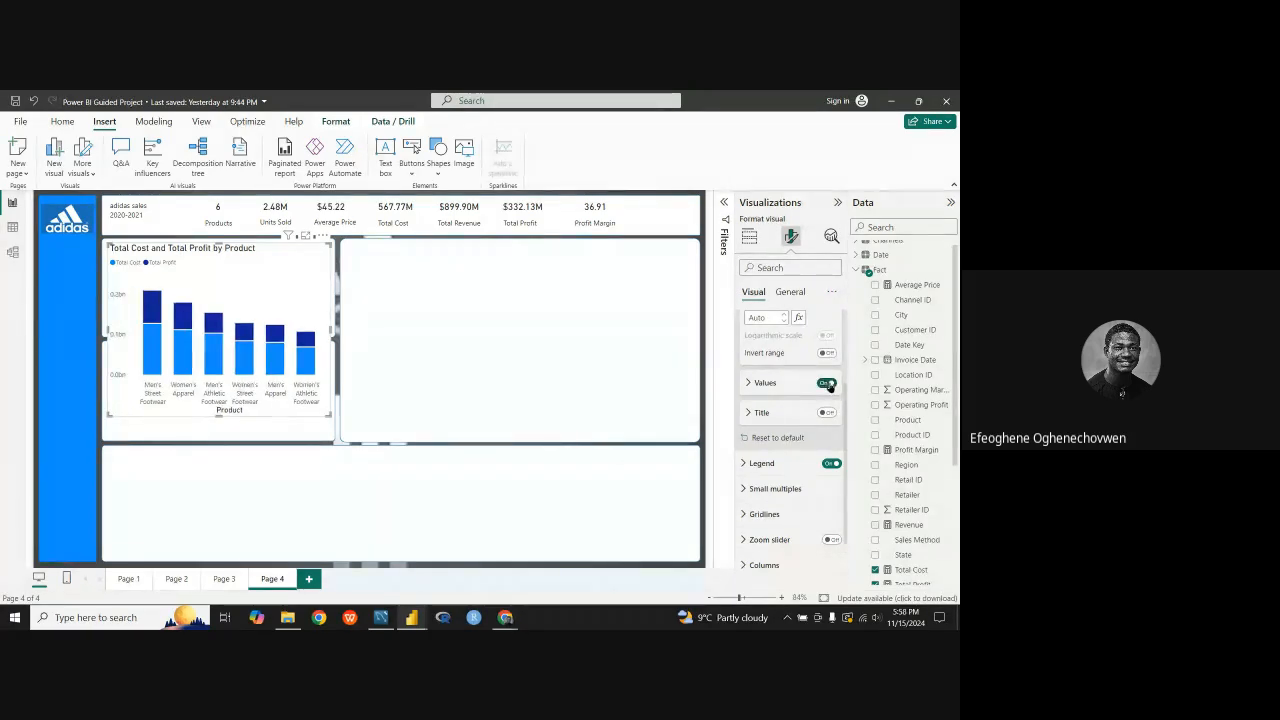
pyautogui.click(826, 384)
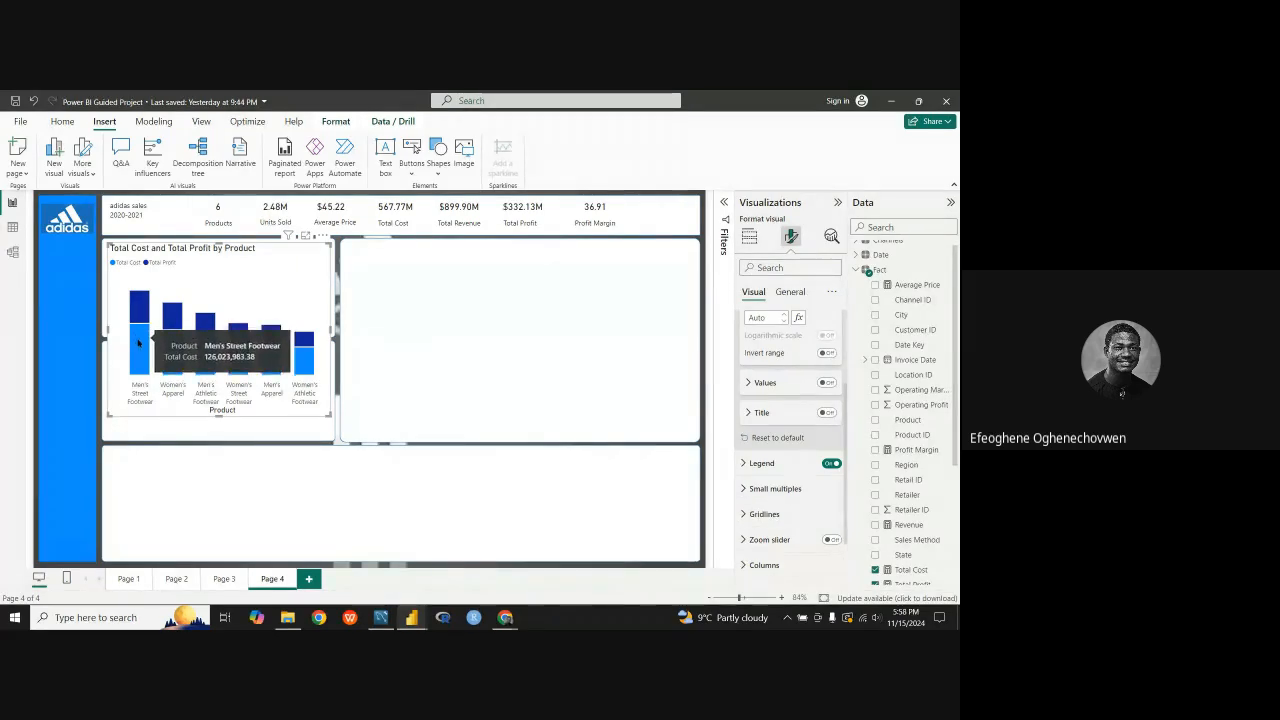
pyautogui.click(826, 383)
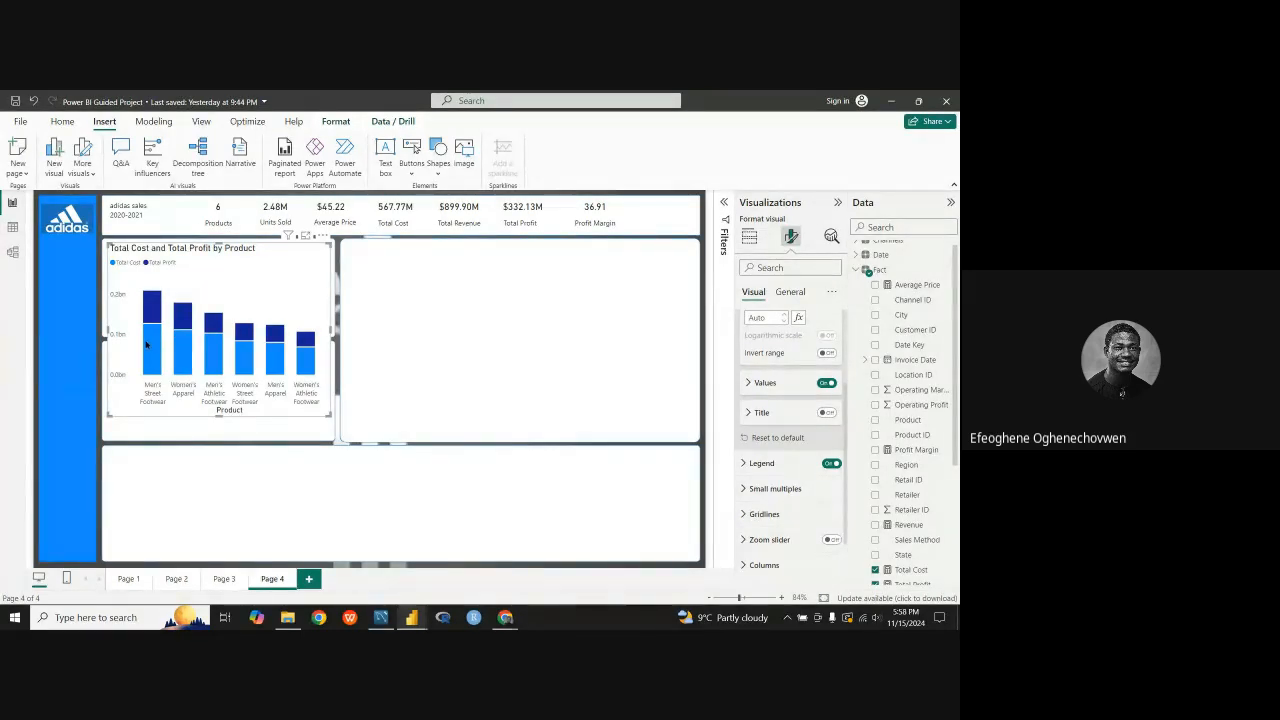
pyautogui.moveTo(155, 345)
pyautogui.click(826, 384)
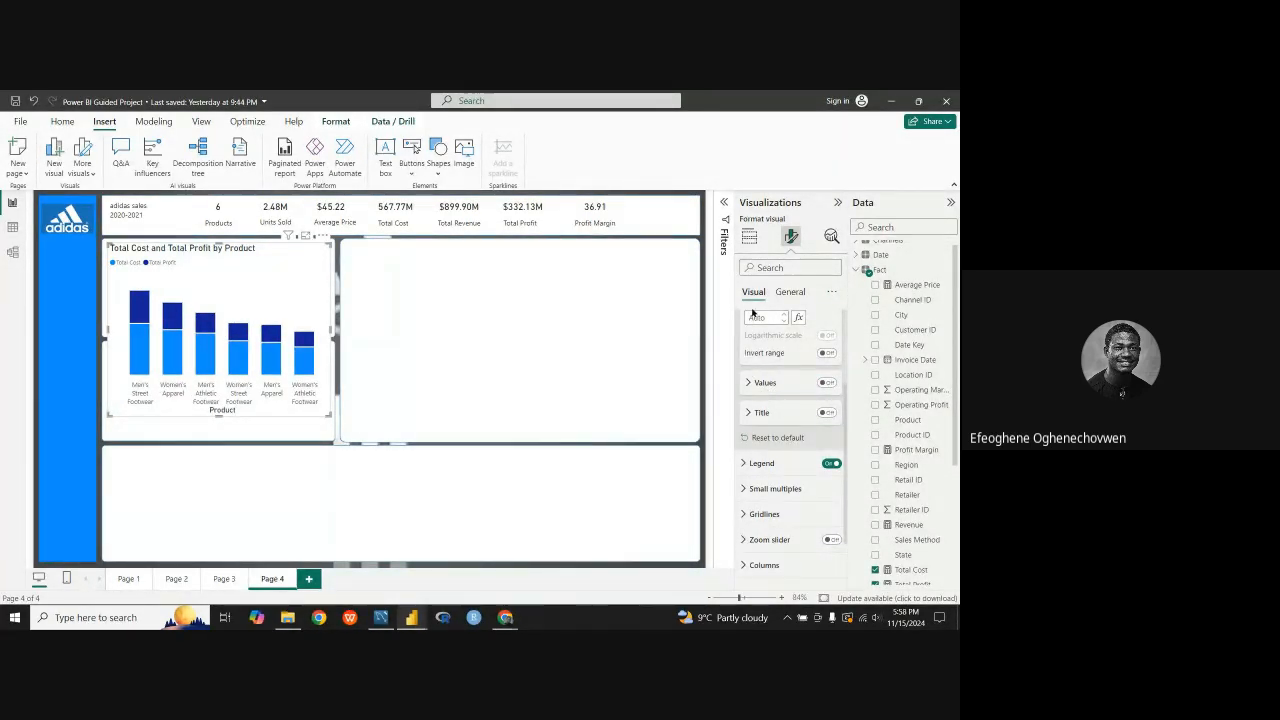
# Step: Hide the X-axis values and the X-axis title of the Total Cost and Total Profit by Product chart
pyautogui.scroll(2, 752, 313)
pyautogui.click(745, 349)
pyautogui.click(750, 328)
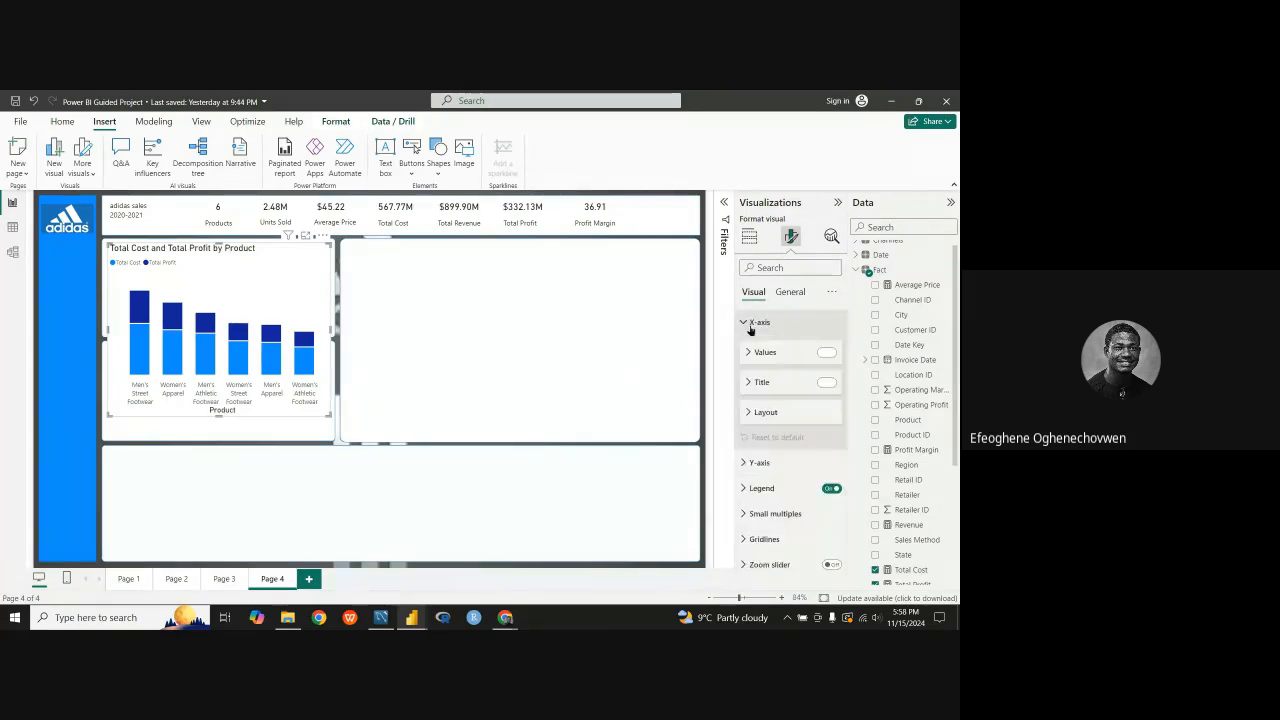
pyautogui.click(825, 353)
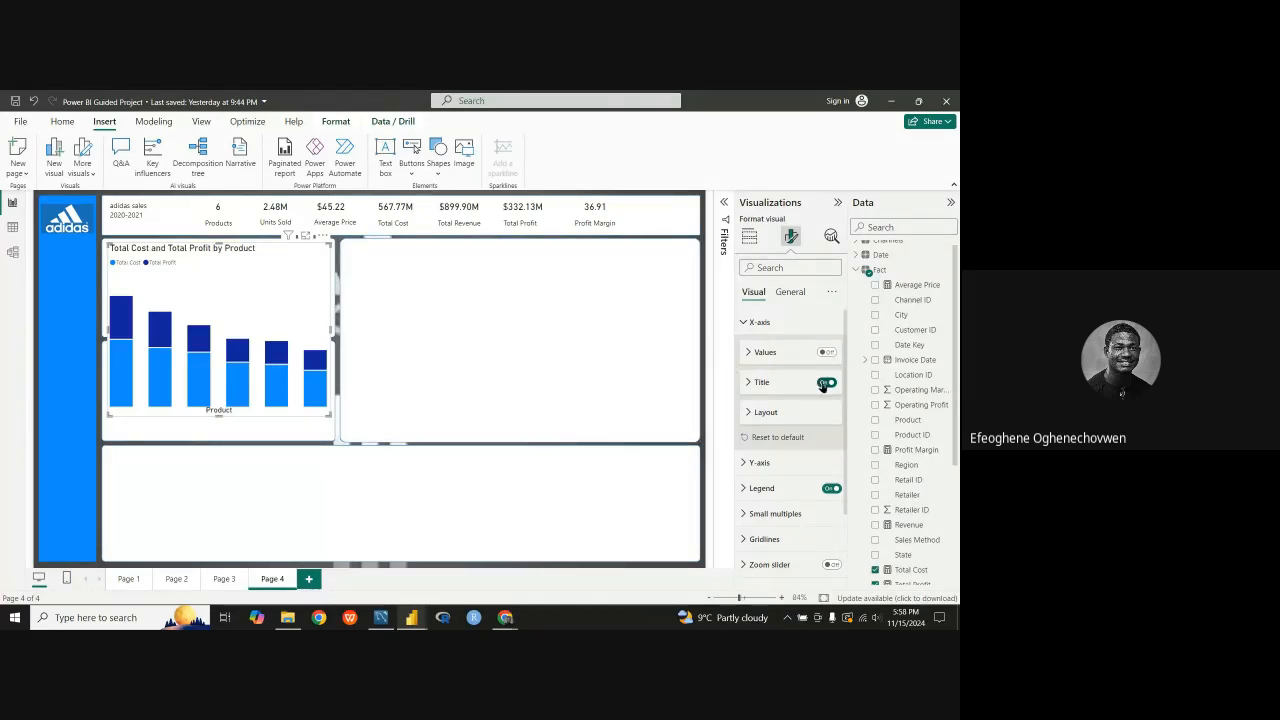
pyautogui.click(826, 383)
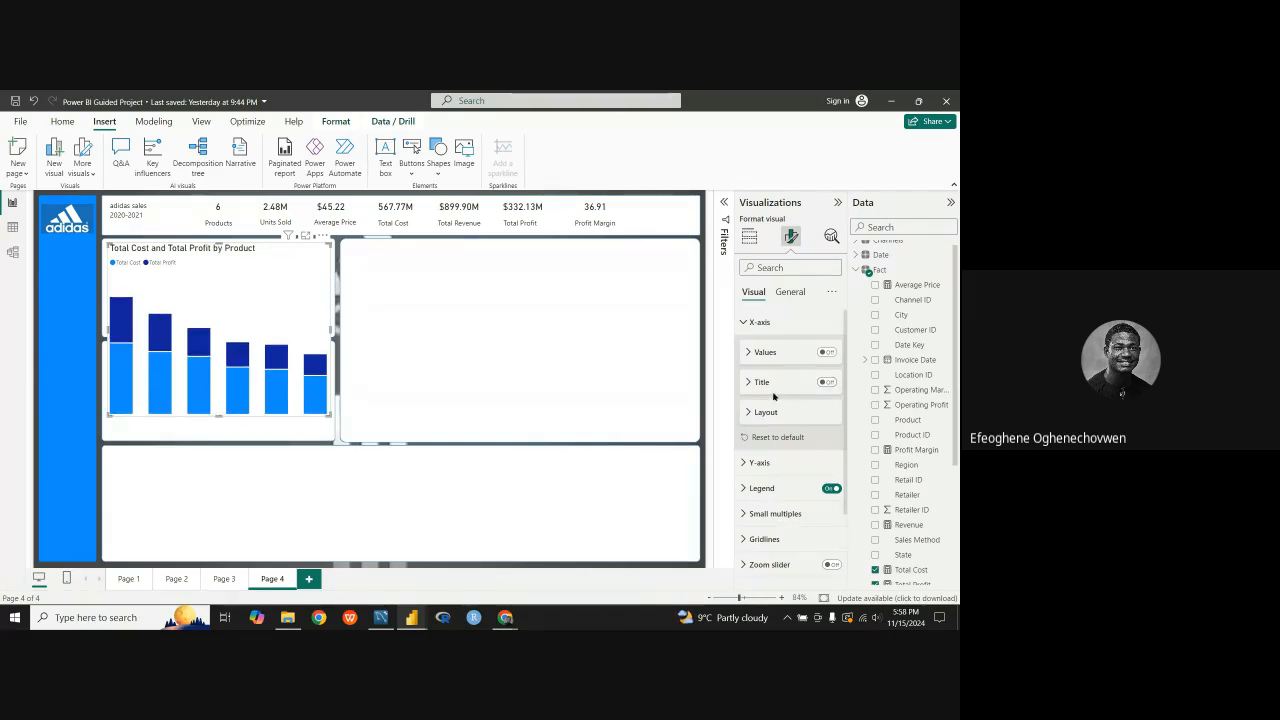
# Step: Show the chart's X-axis product labels again and keep only the X-axis title hidden
pyautogui.scroll(-2, 762, 383)
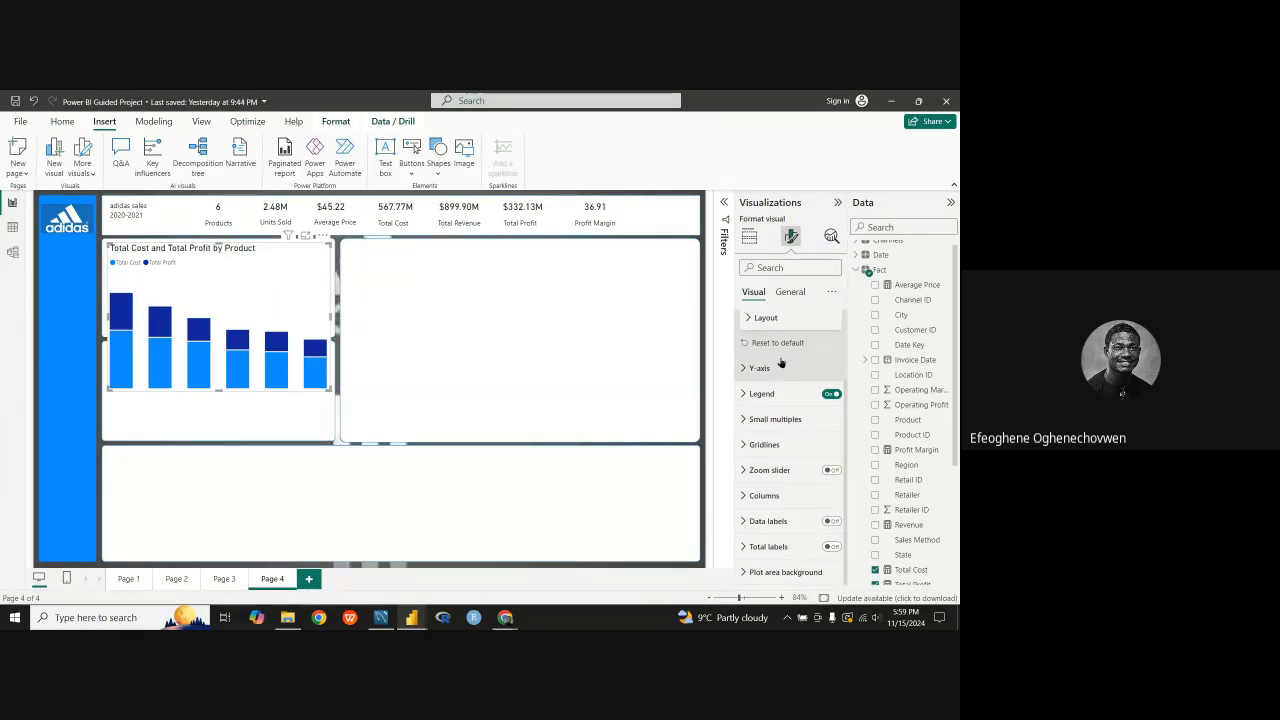
pyautogui.click(749, 370)
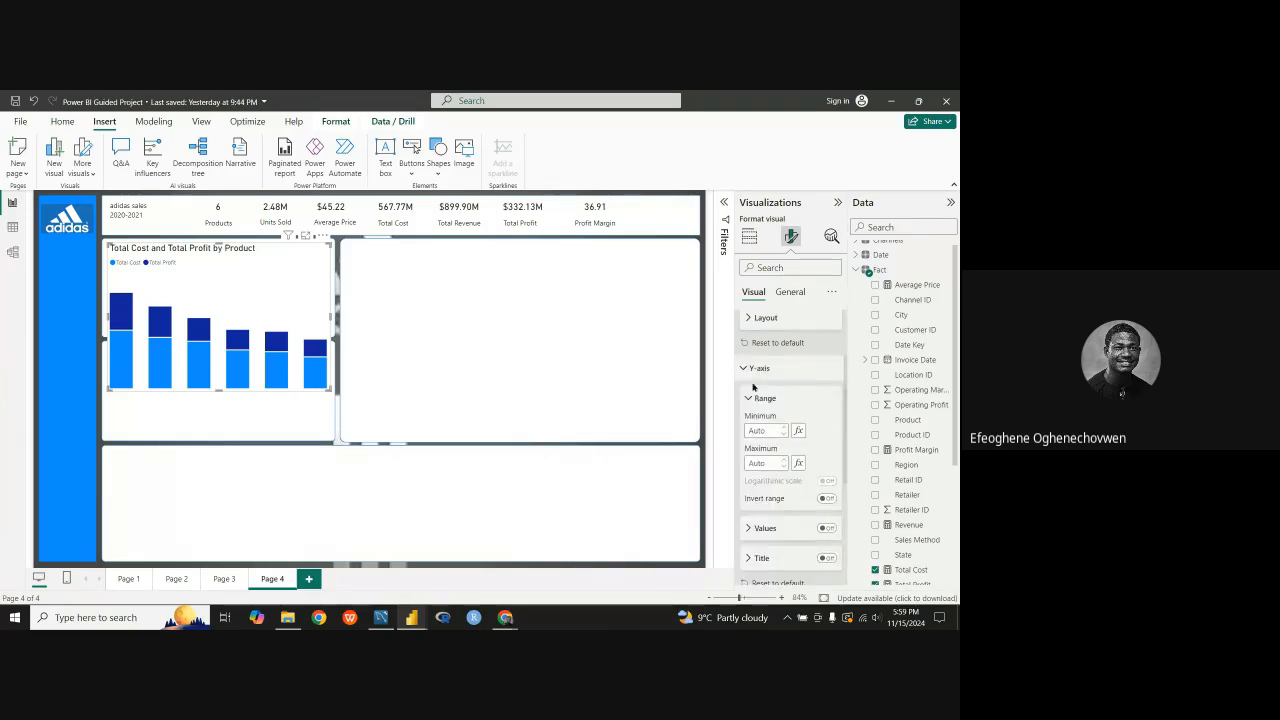
pyautogui.click(753, 370)
pyautogui.scroll(2, 761, 343)
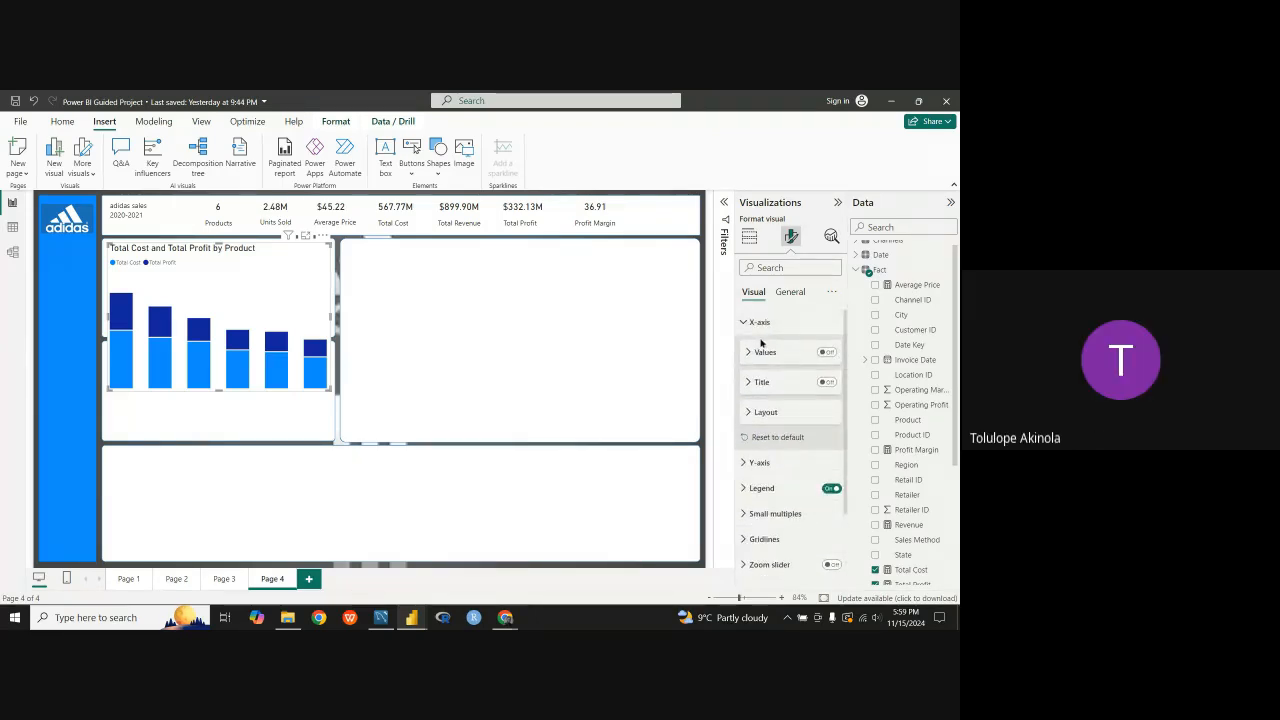
pyautogui.click(825, 382)
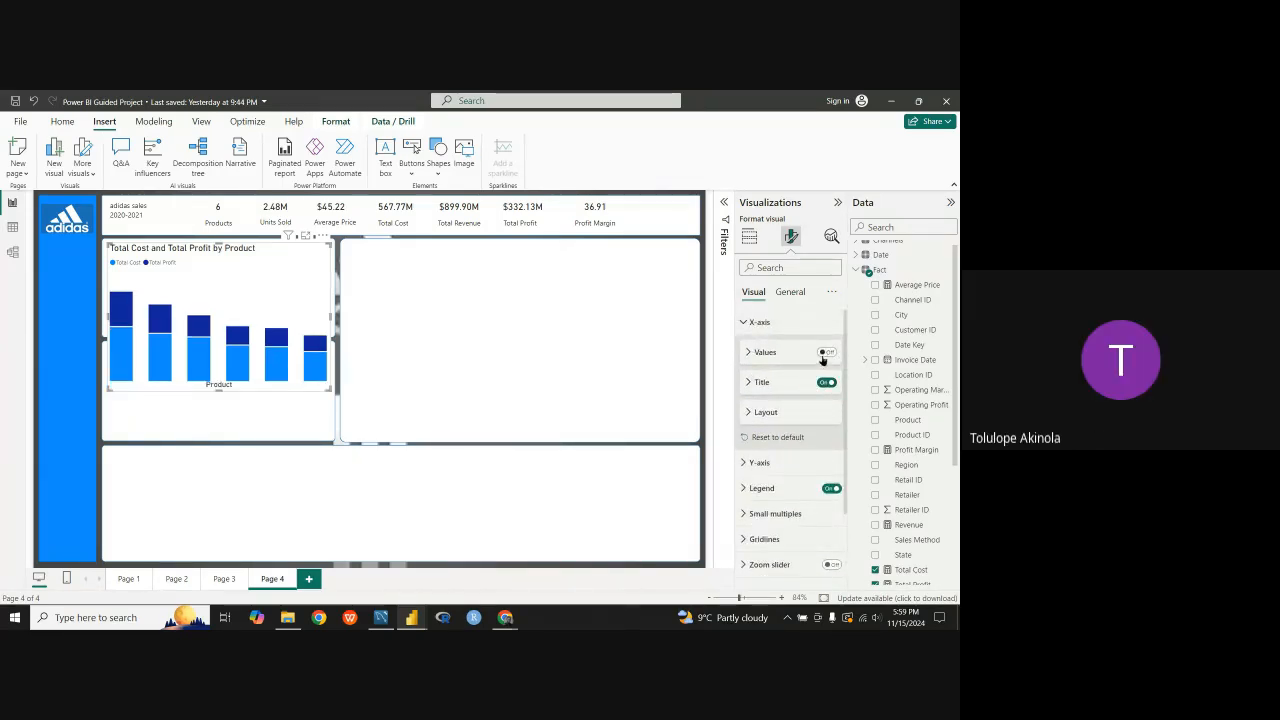
pyautogui.click(826, 353)
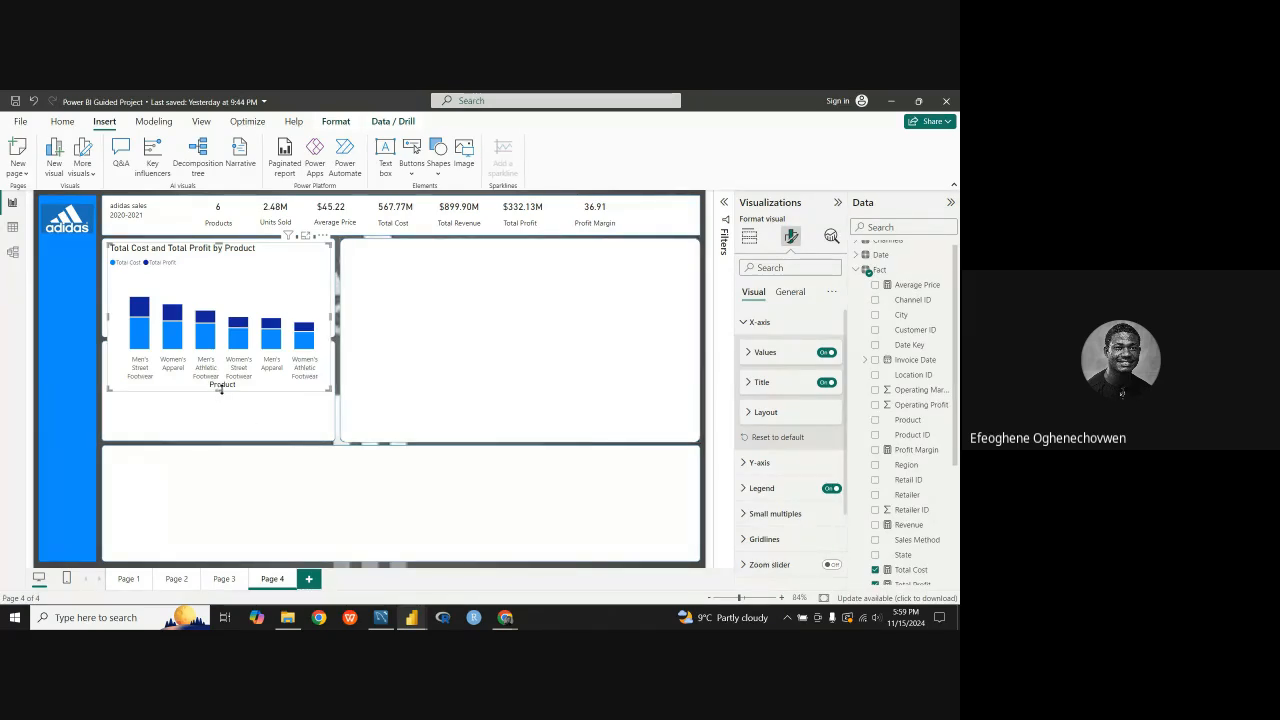
pyautogui.click(825, 383)
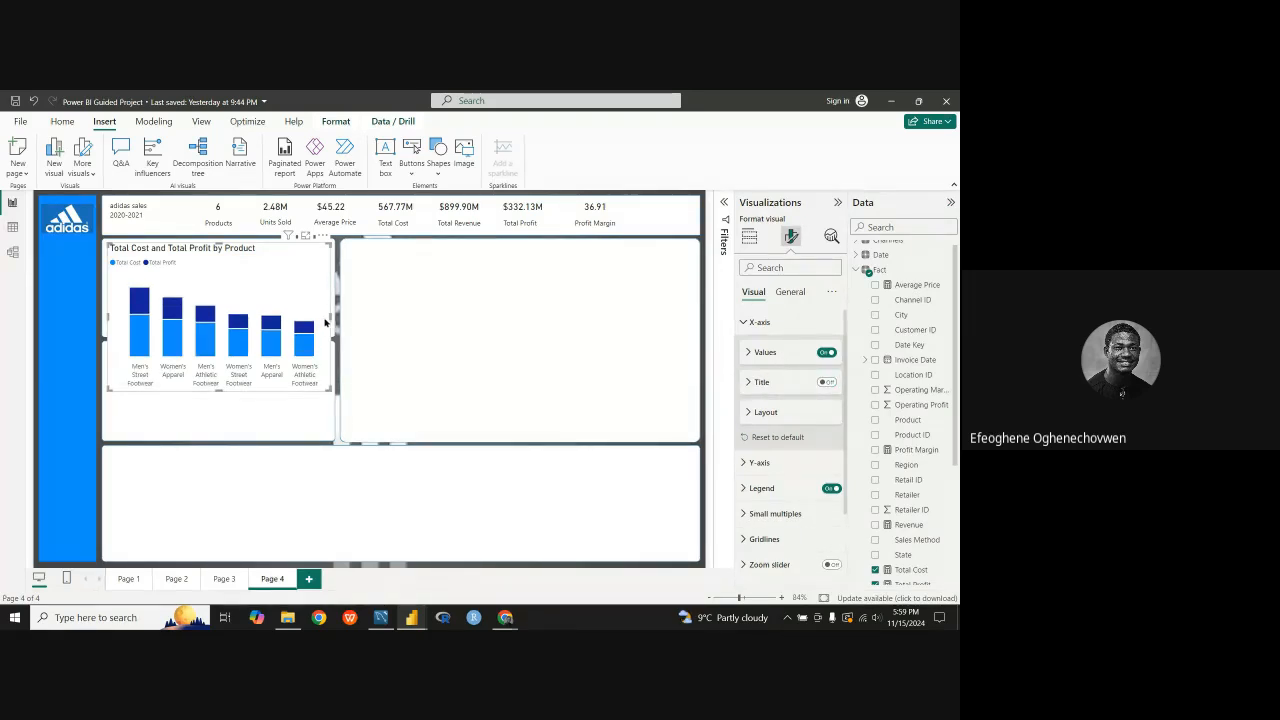
# Step: Widen the Total Cost and Total Profit by Product chart slightly and extend it downward over the panel below
pyautogui.moveTo(332, 320); pyautogui.dragTo(338, 320)
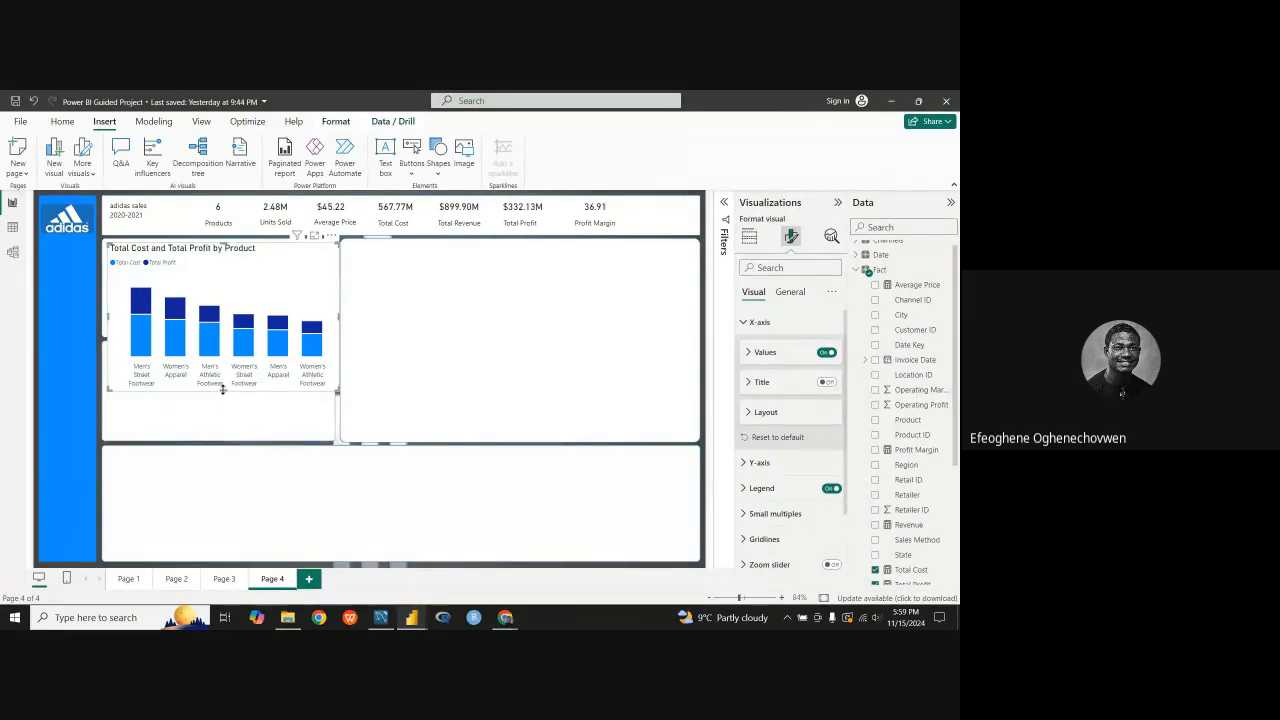
pyautogui.moveTo(222, 390)
pyautogui.mouseDown()
pyautogui.moveTo(223, 353)
pyautogui.moveTo(222, 404)
pyautogui.moveTo(222, 325)
pyautogui.moveTo(230, 410)
pyautogui.mouseUp()
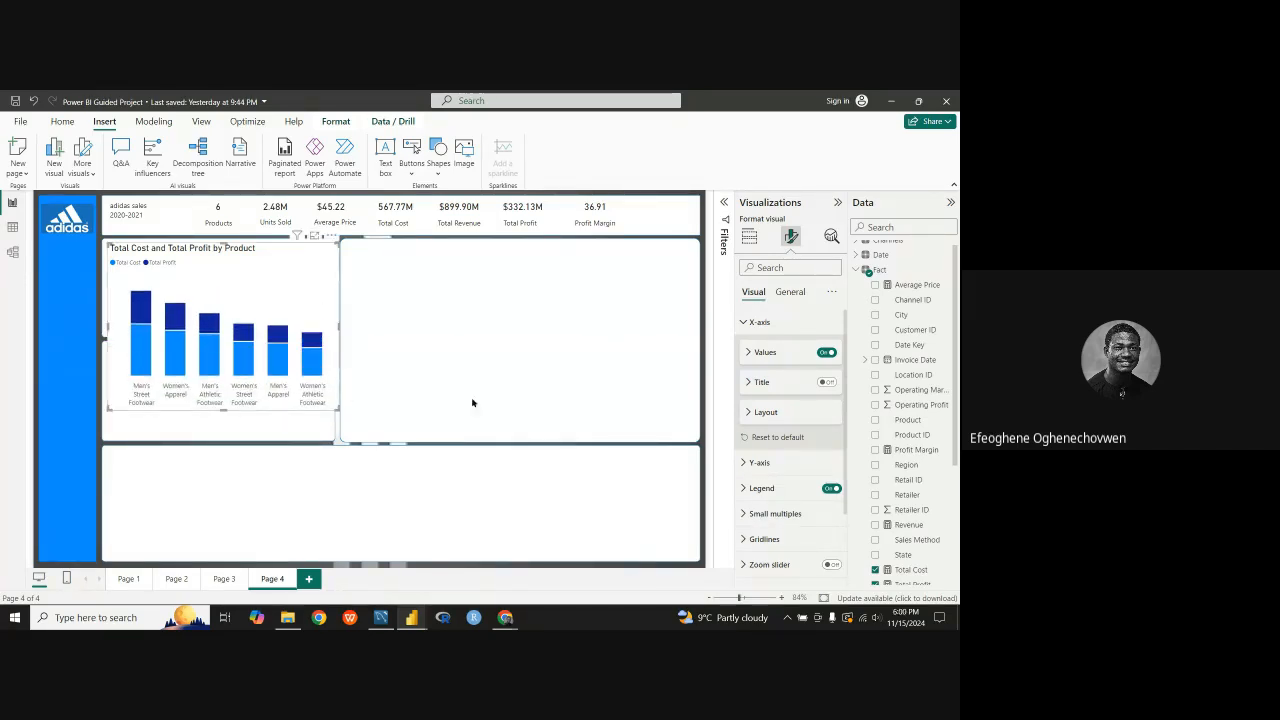
pyautogui.click(748, 411)
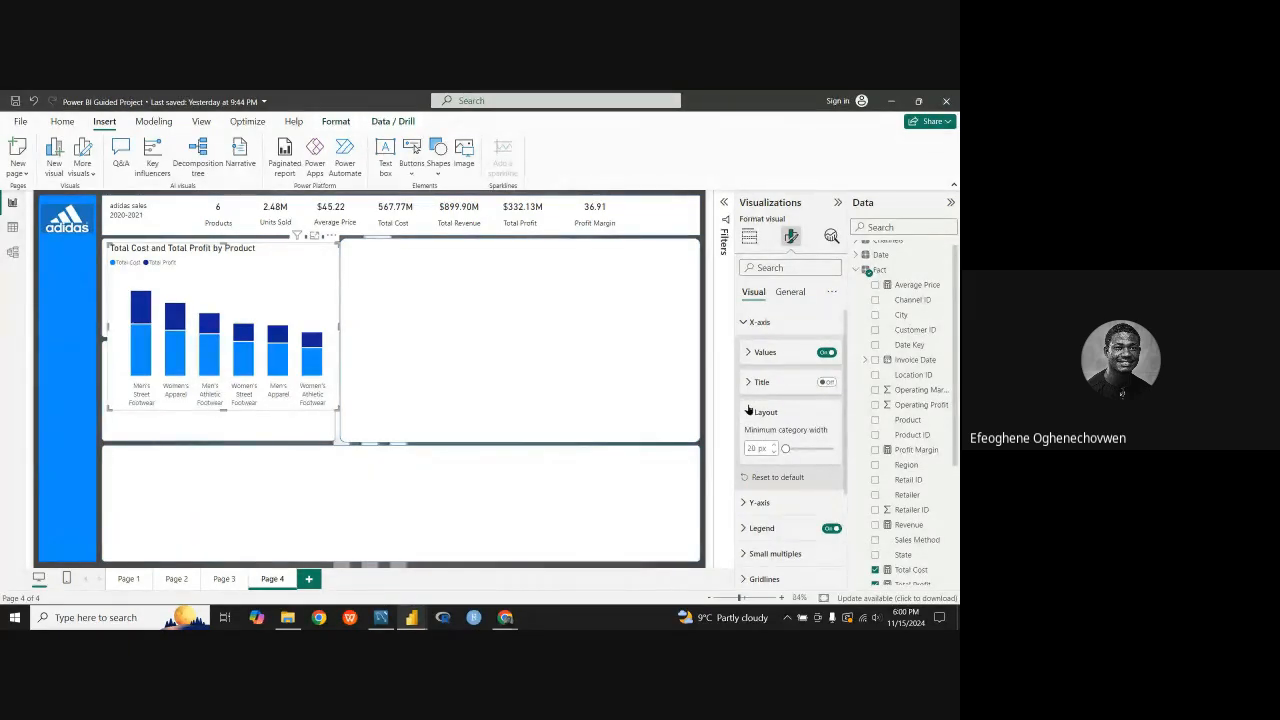
pyautogui.click(748, 411)
# Step: Turn on Series explosion in the column layout of the Total Cost and Total Profit by Product chart
pyautogui.scroll(-2, 765, 440)
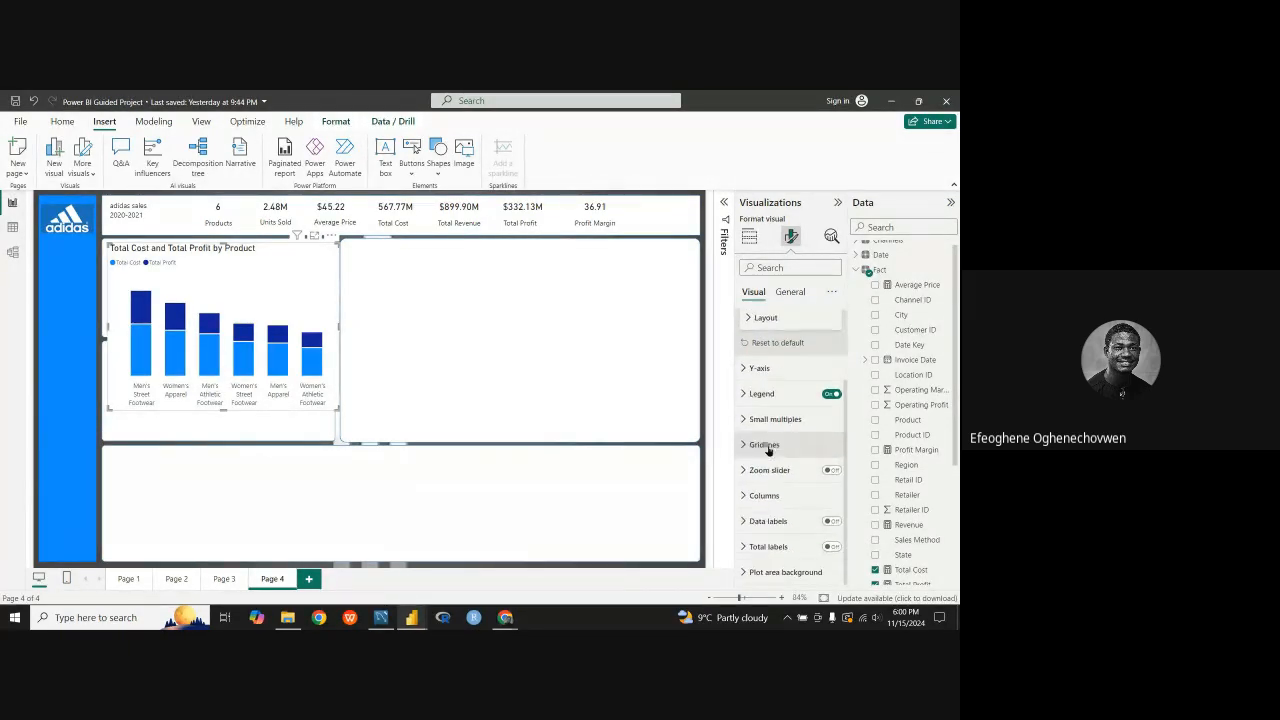
pyautogui.click(739, 496)
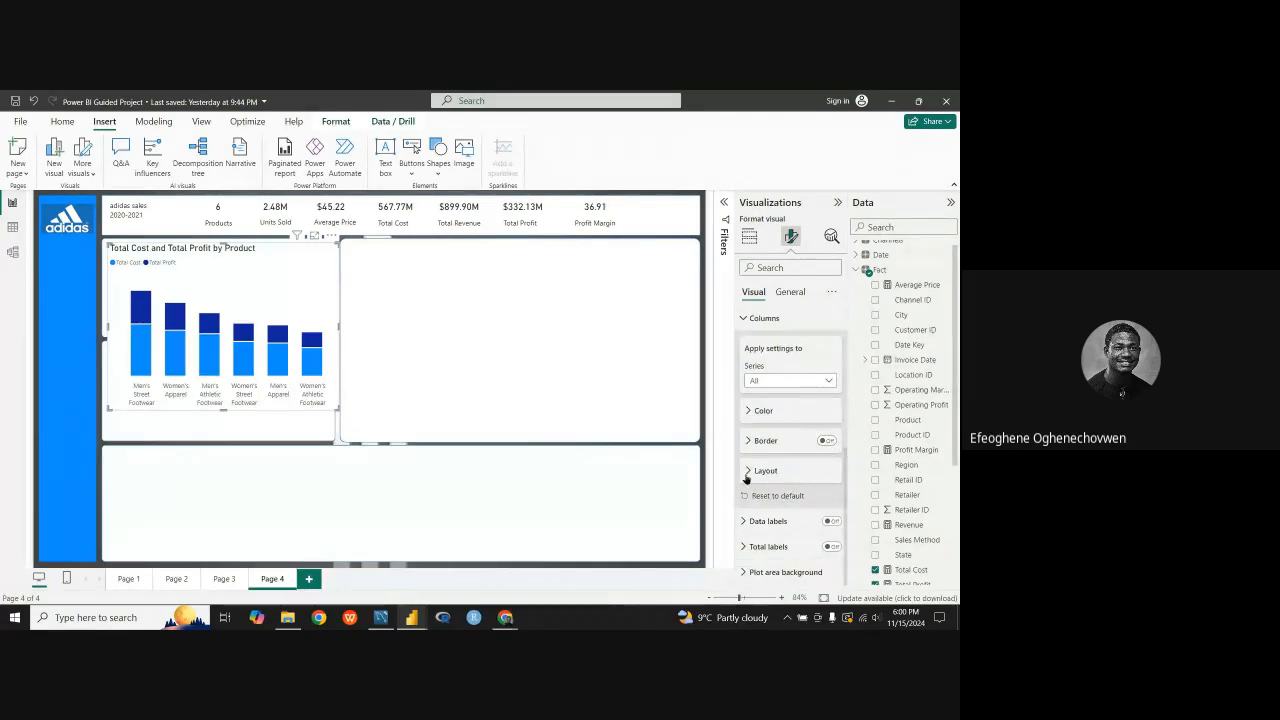
pyautogui.click(746, 474)
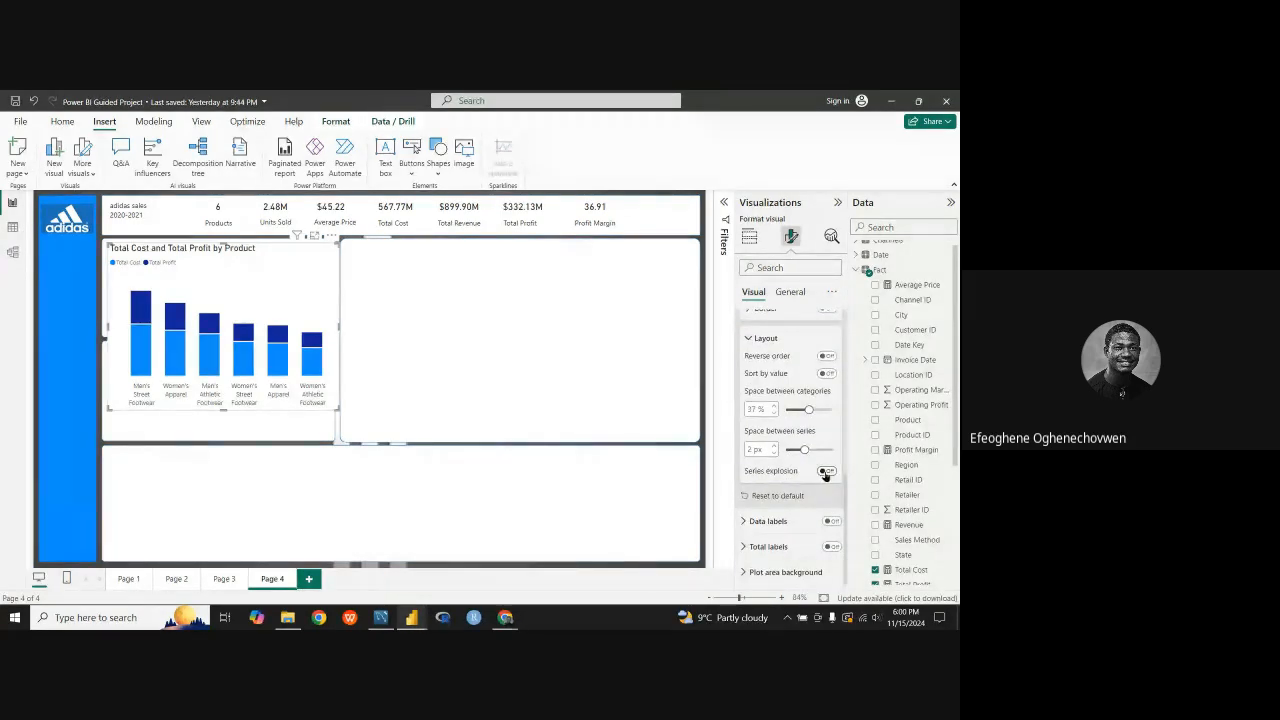
pyautogui.click(826, 472)
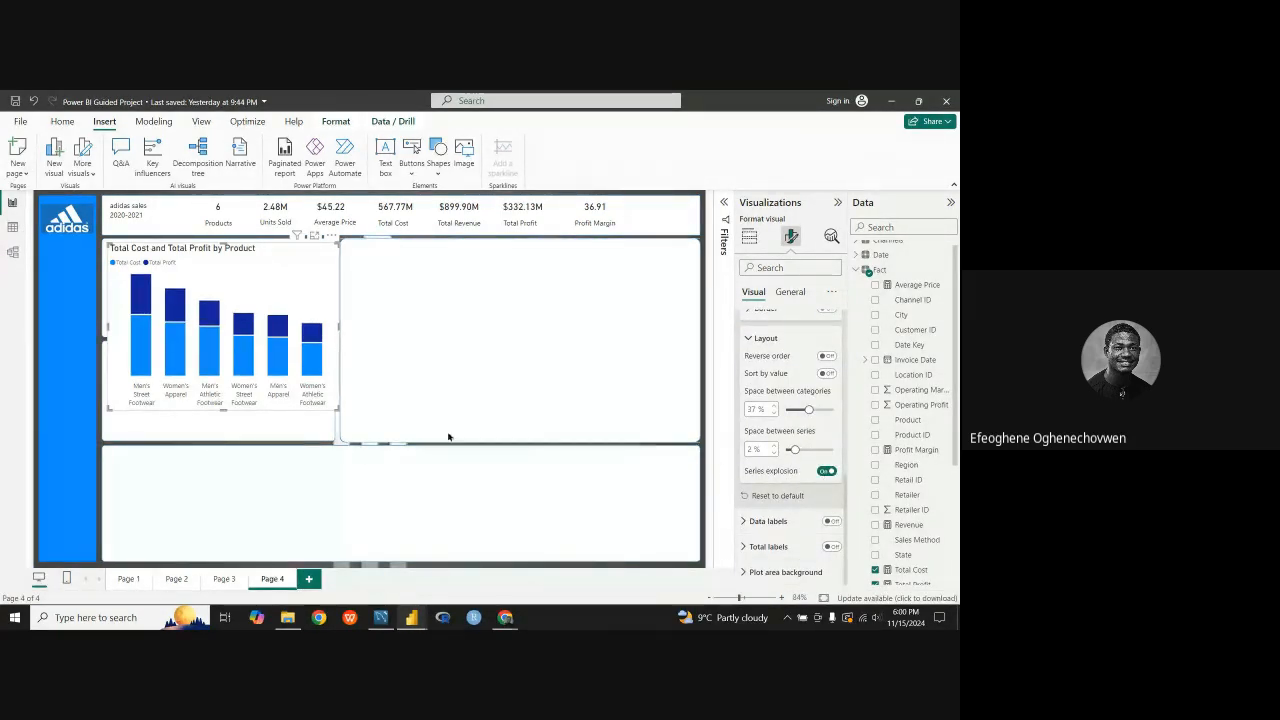
# Step: Shrink the Total Cost and Total Profit by Product chart in height and width and place it inside the dashboard's upper-left panel
pyautogui.moveTo(228, 410); pyautogui.dragTo(240, 367)
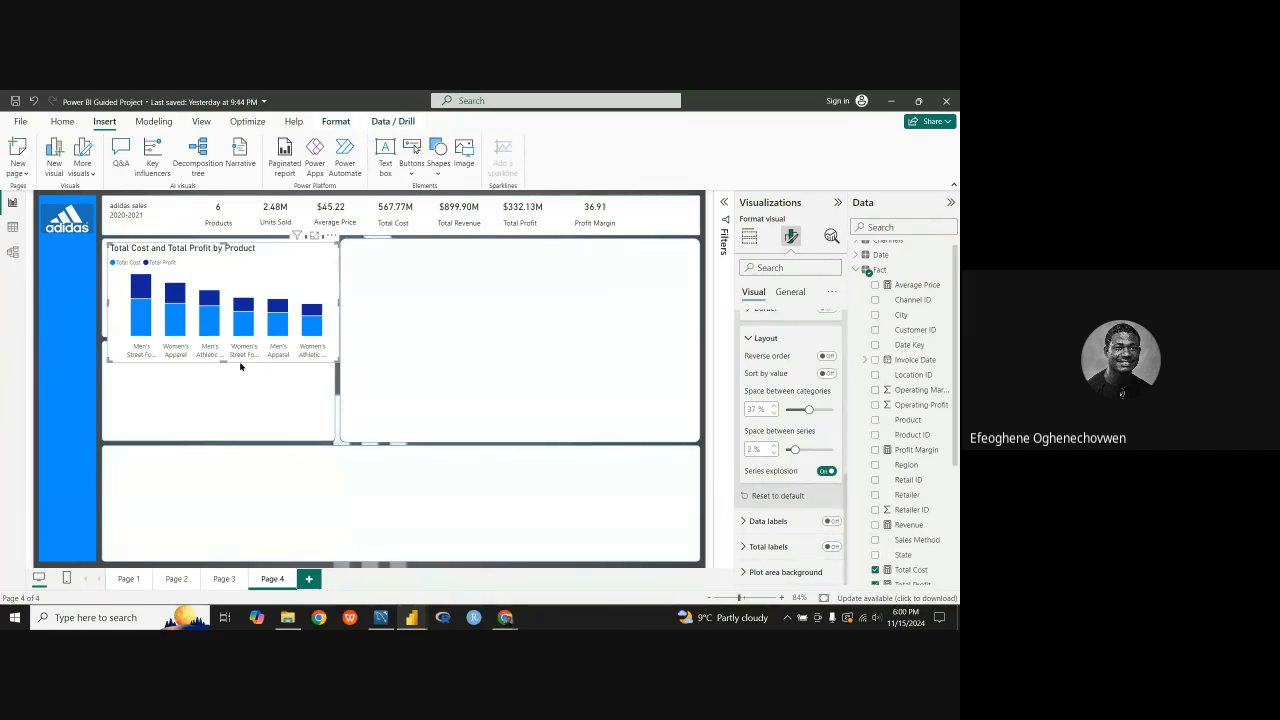
pyautogui.moveTo(261, 291); pyautogui.dragTo(261, 286)
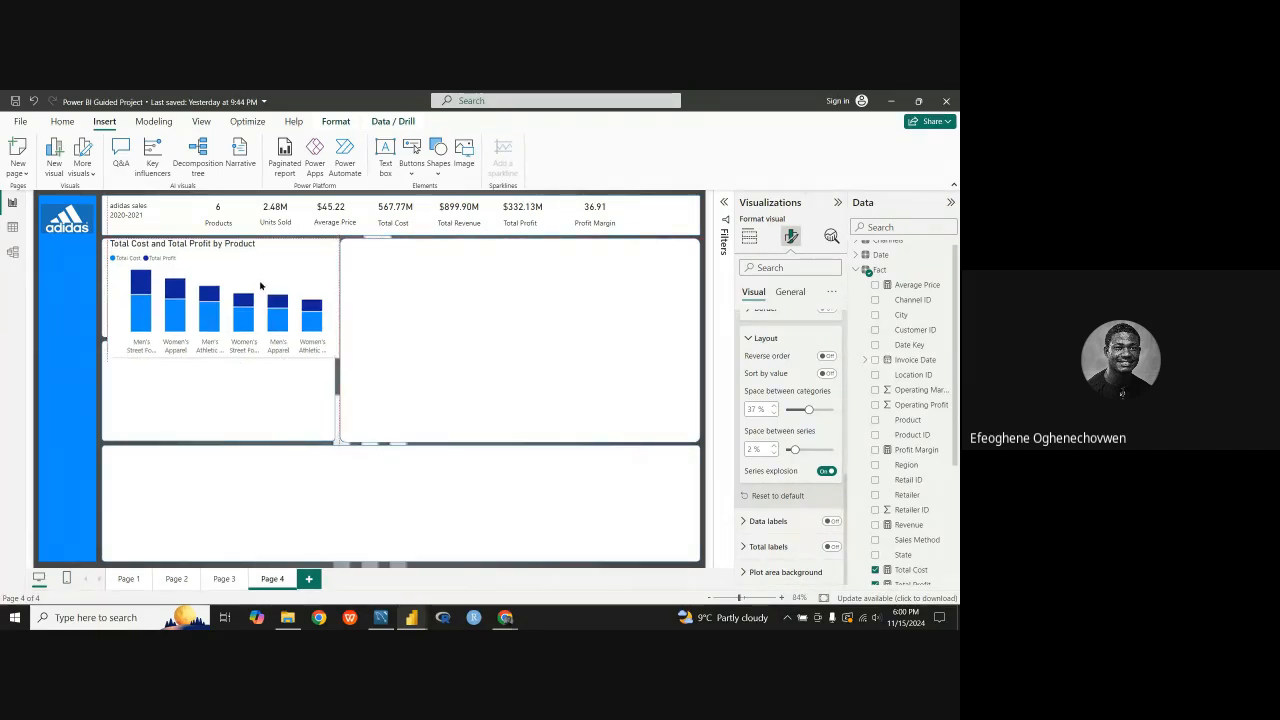
pyautogui.moveTo(222, 355); pyautogui.dragTo(222, 335)
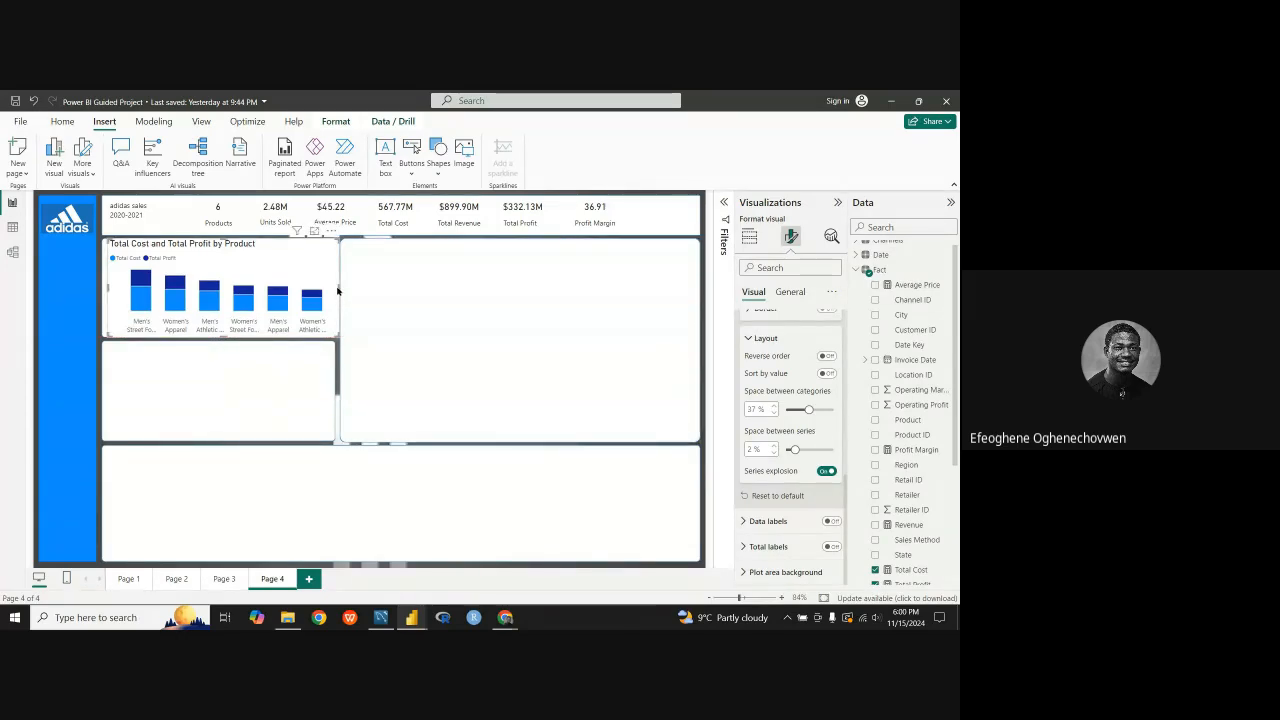
pyautogui.moveTo(340, 291)
pyautogui.mouseDown()
pyautogui.moveTo(304, 292)
pyautogui.moveTo(323, 292)
pyautogui.mouseUp()
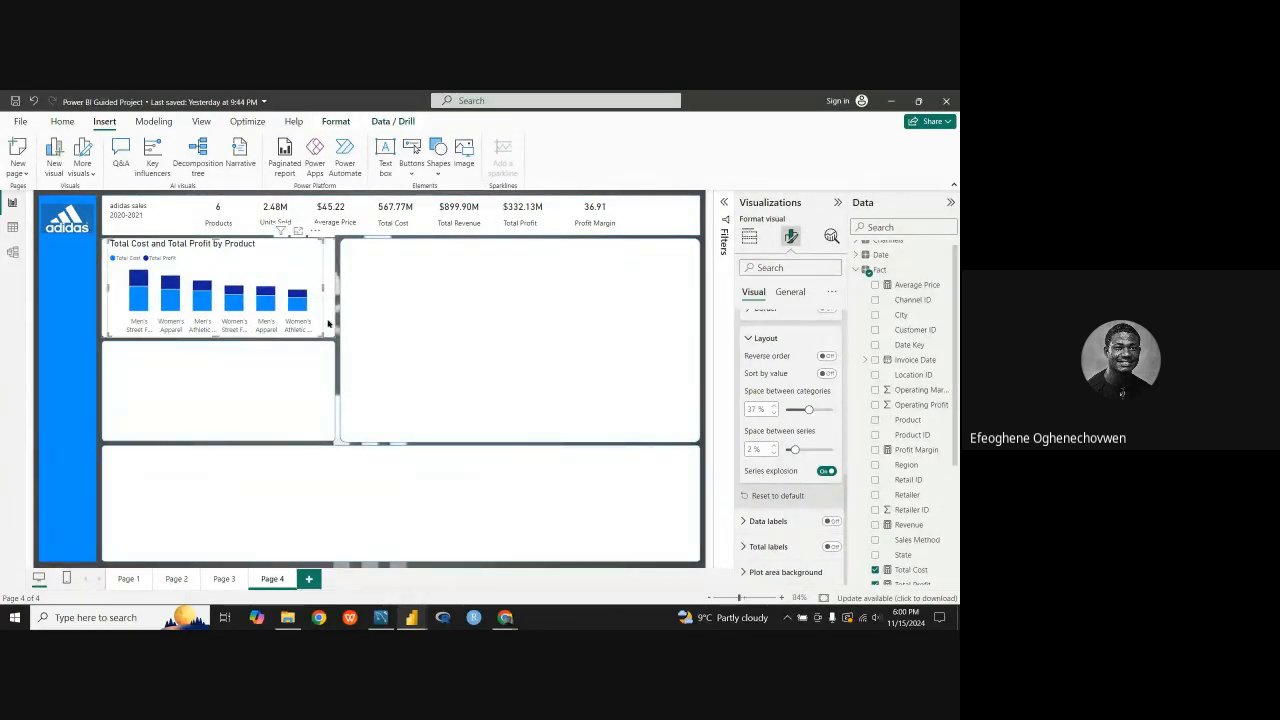
pyautogui.moveTo(299, 281); pyautogui.dragTo(303, 282)
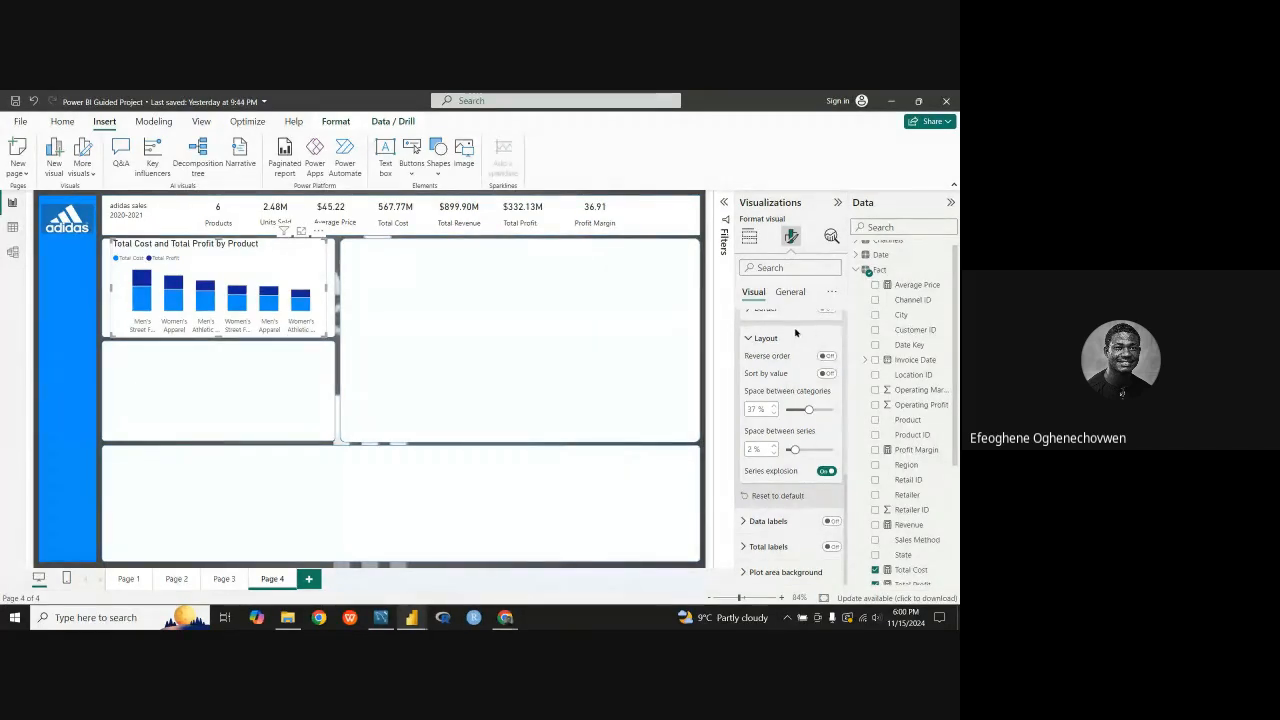
# Step: Switch Series explosion off and back on to compare the column heights in the resized chart
pyautogui.scroll(3, 780, 350)
pyautogui.scroll(-3, 775, 380)
pyautogui.click(829, 472)
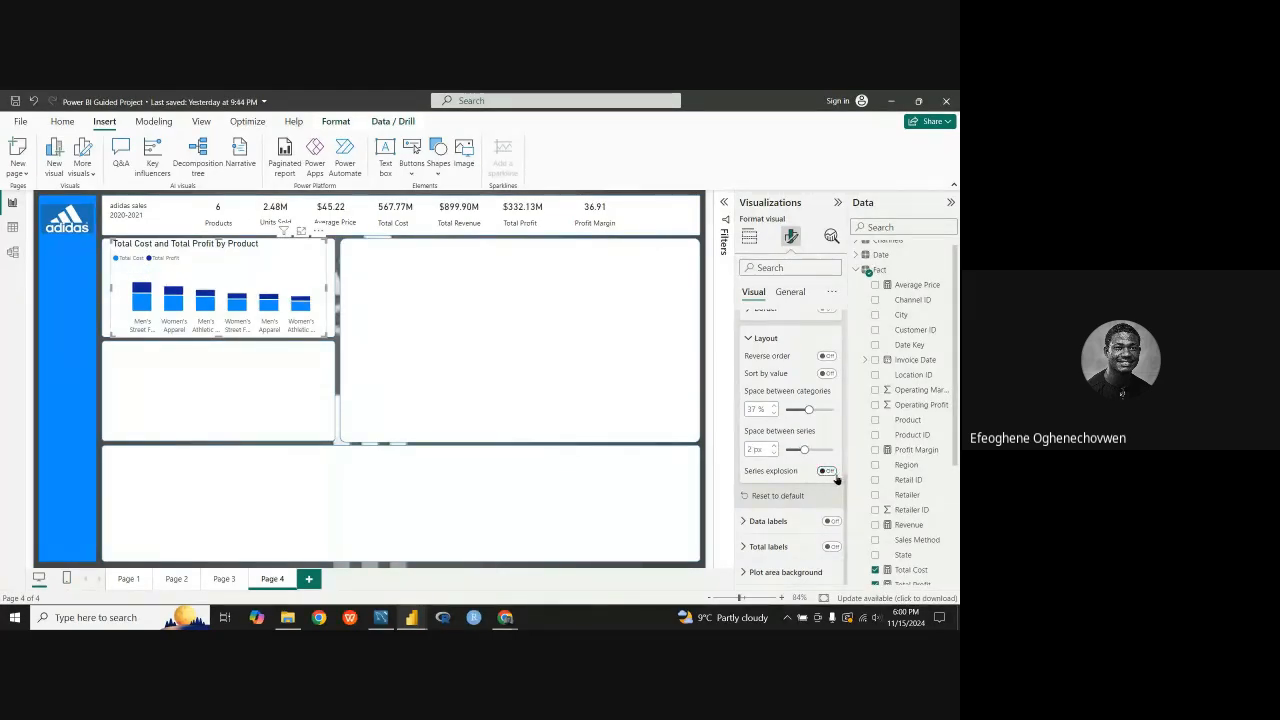
pyautogui.click(828, 471)
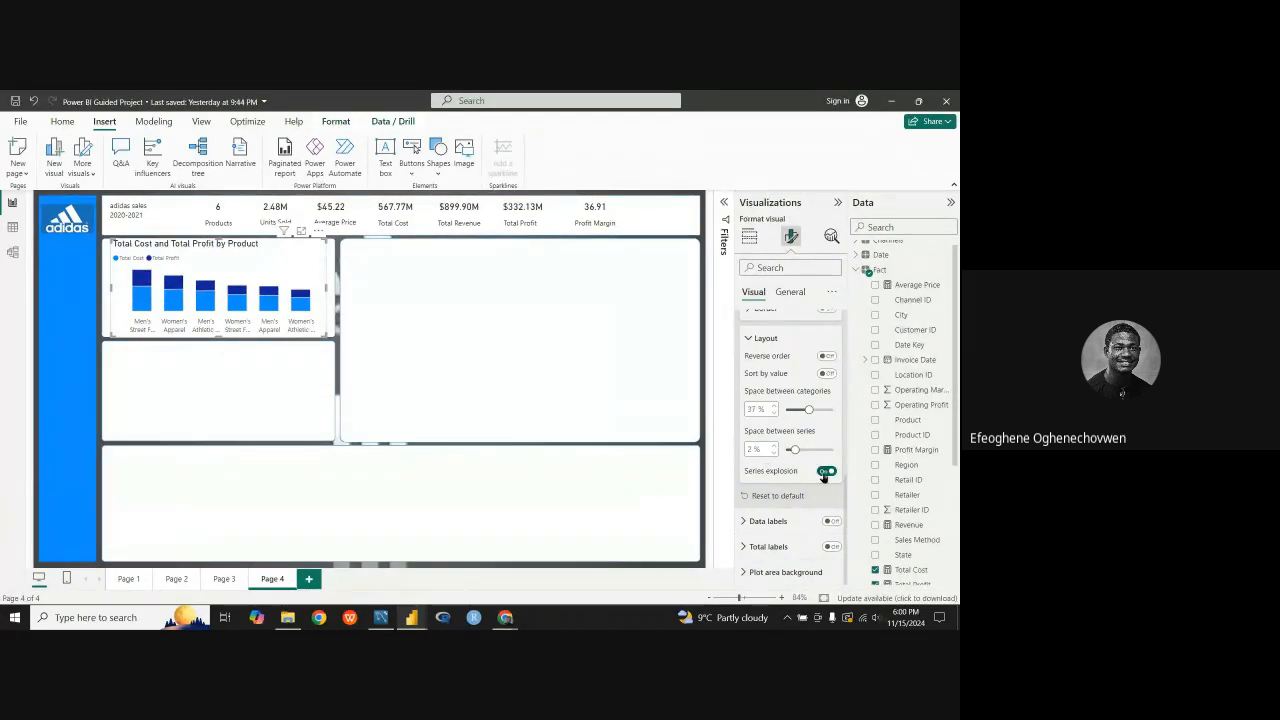
pyautogui.click(832, 474)
pyautogui.click(833, 474)
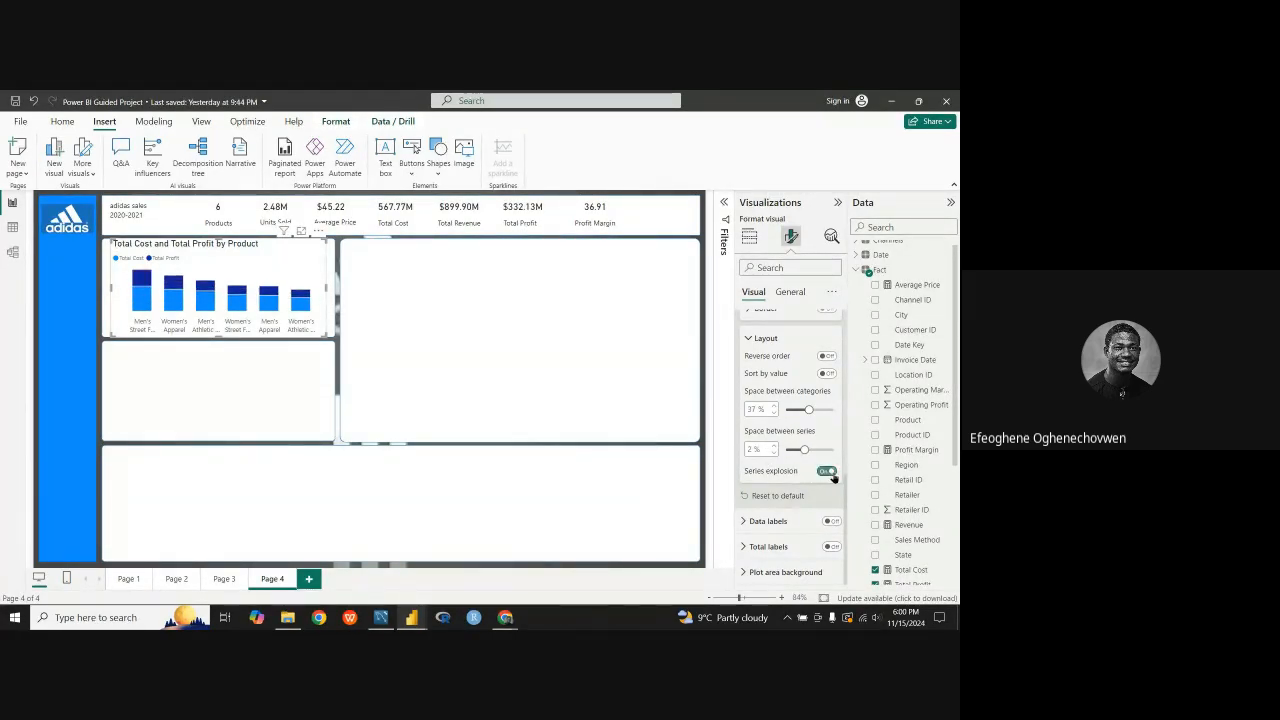
# Step: Increase the space between column categories to about 53%
pyautogui.moveTo(807, 410)
pyautogui.mouseDown()
pyautogui.moveTo(829, 411)
pyautogui.moveTo(818, 411)
pyautogui.mouseUp()
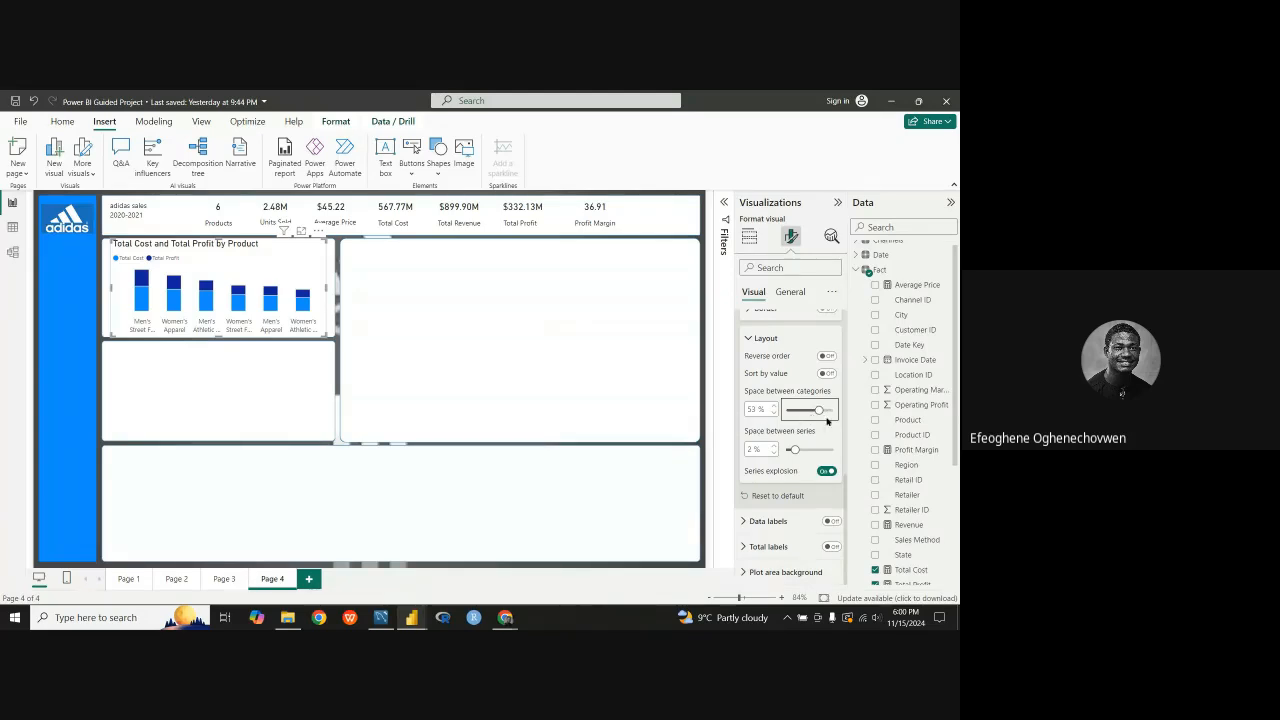
pyautogui.moveTo(820, 411); pyautogui.dragTo(818, 410)
# Step: Set the chart title's font size to 12, shorten the chart slightly, and nudge it left and up within its panel
pyautogui.click(790, 291)
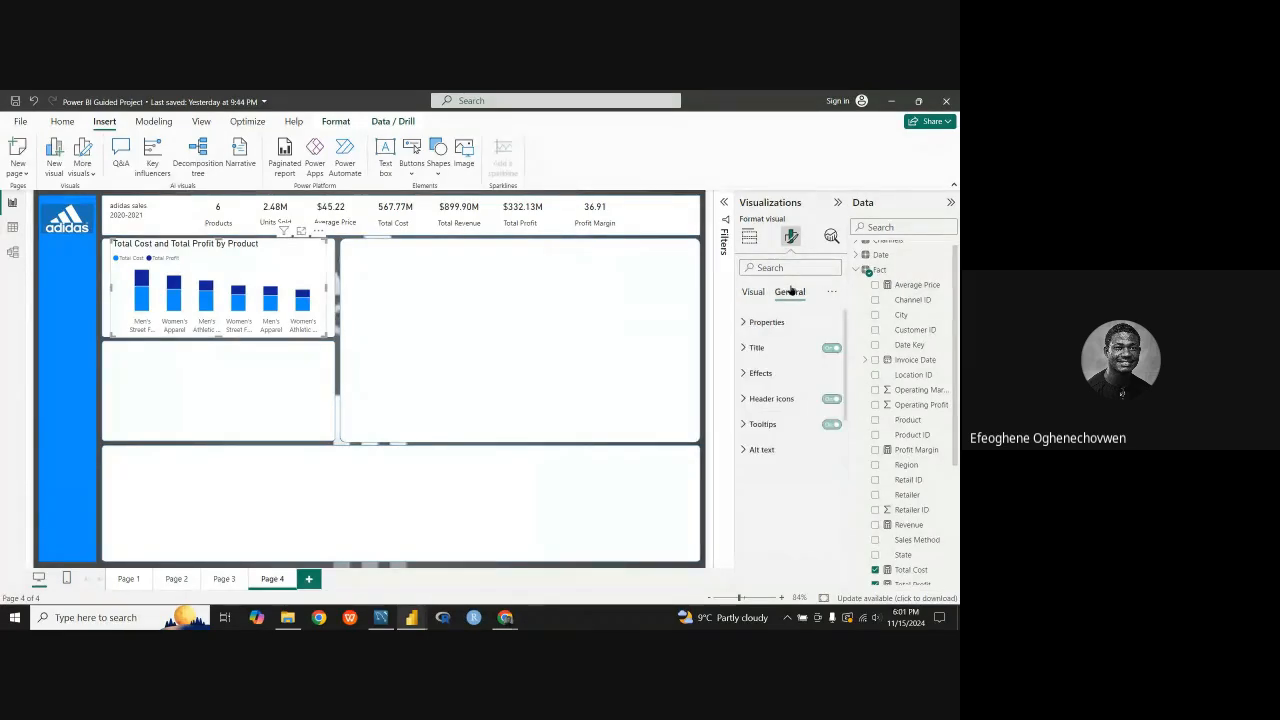
pyautogui.click(746, 349)
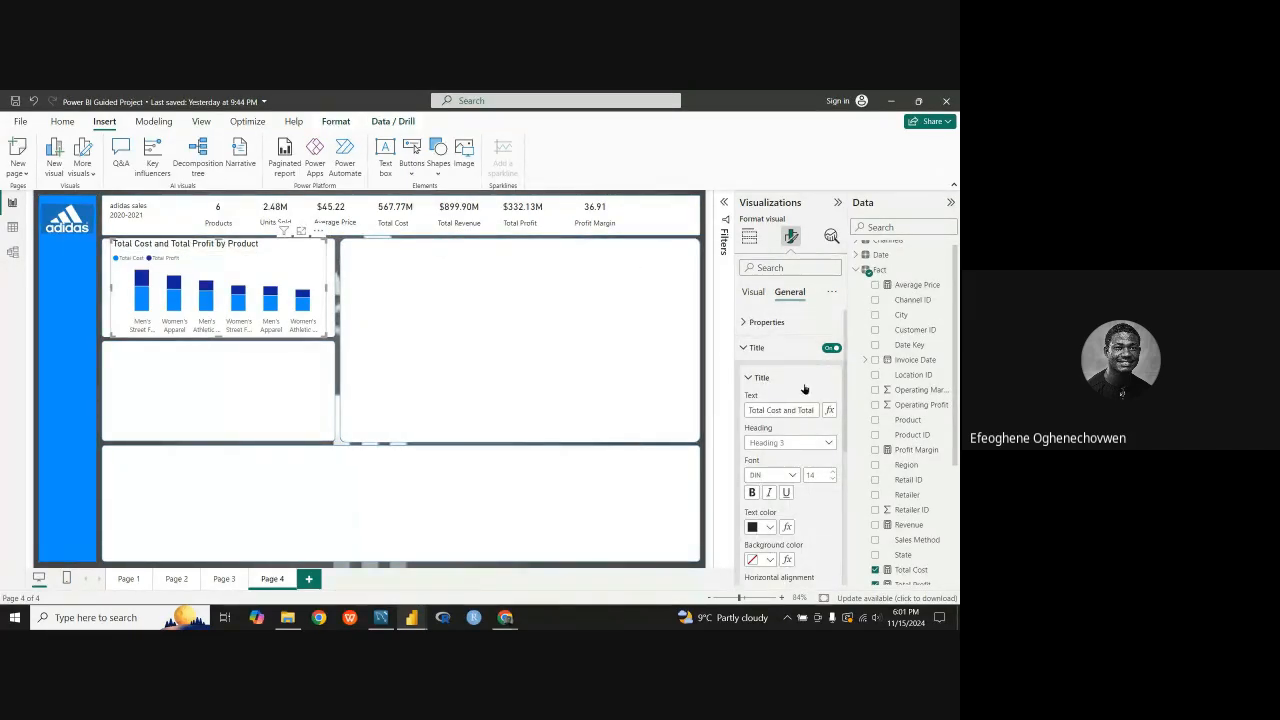
pyautogui.scroll(-3, 806, 435)
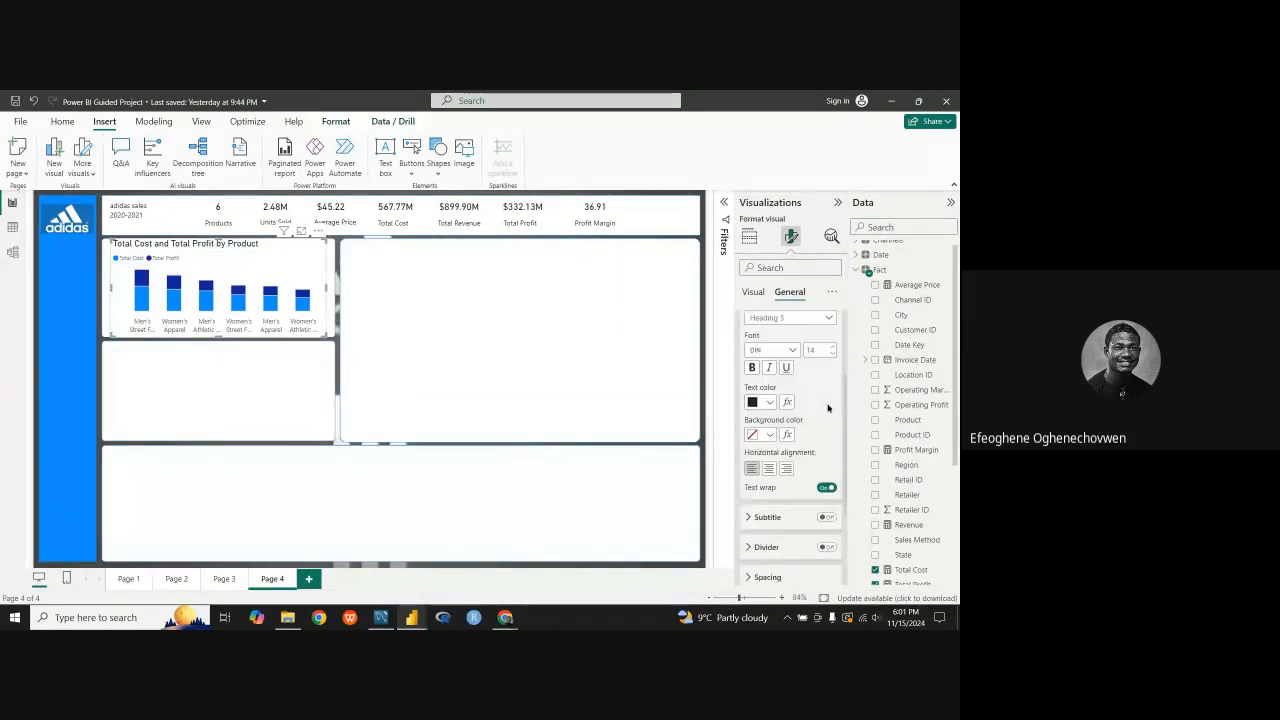
pyautogui.click(831, 354)
pyautogui.click(831, 354)
pyautogui.click(831, 354)
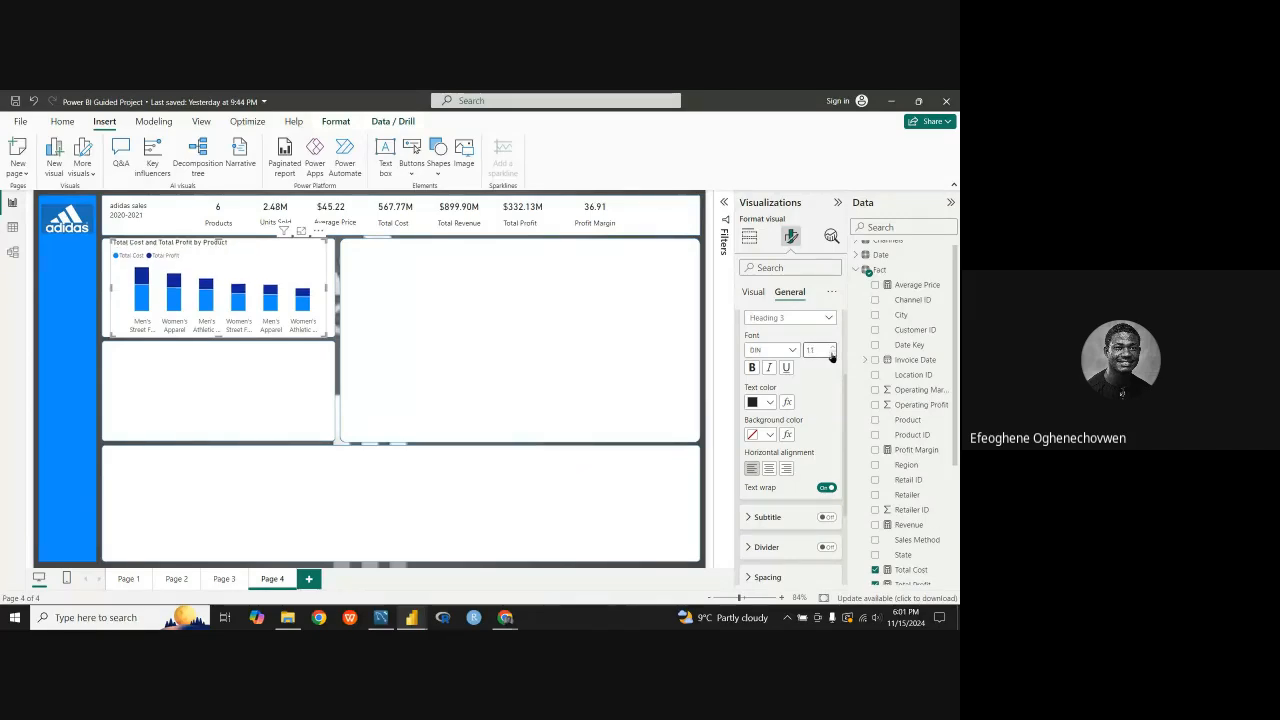
pyautogui.click(831, 345)
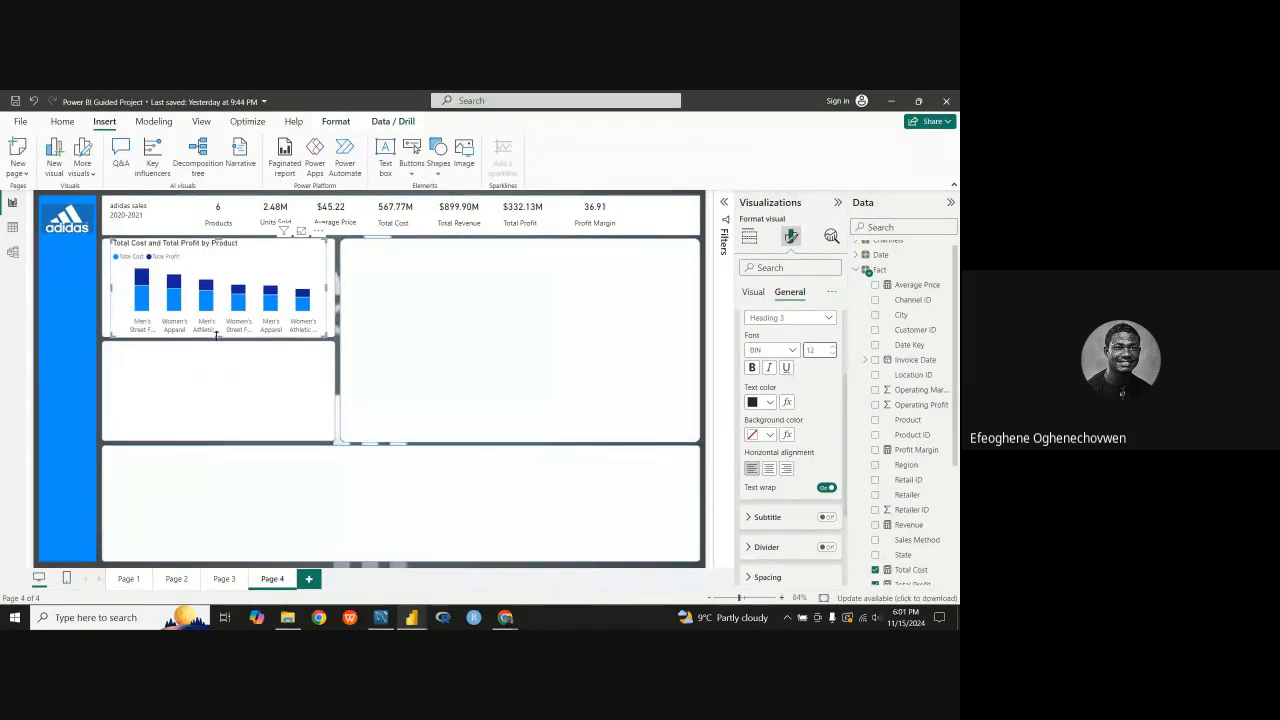
pyautogui.moveTo(216, 336); pyautogui.dragTo(216, 331)
pyautogui.moveTo(261, 266); pyautogui.dragTo(256, 266)
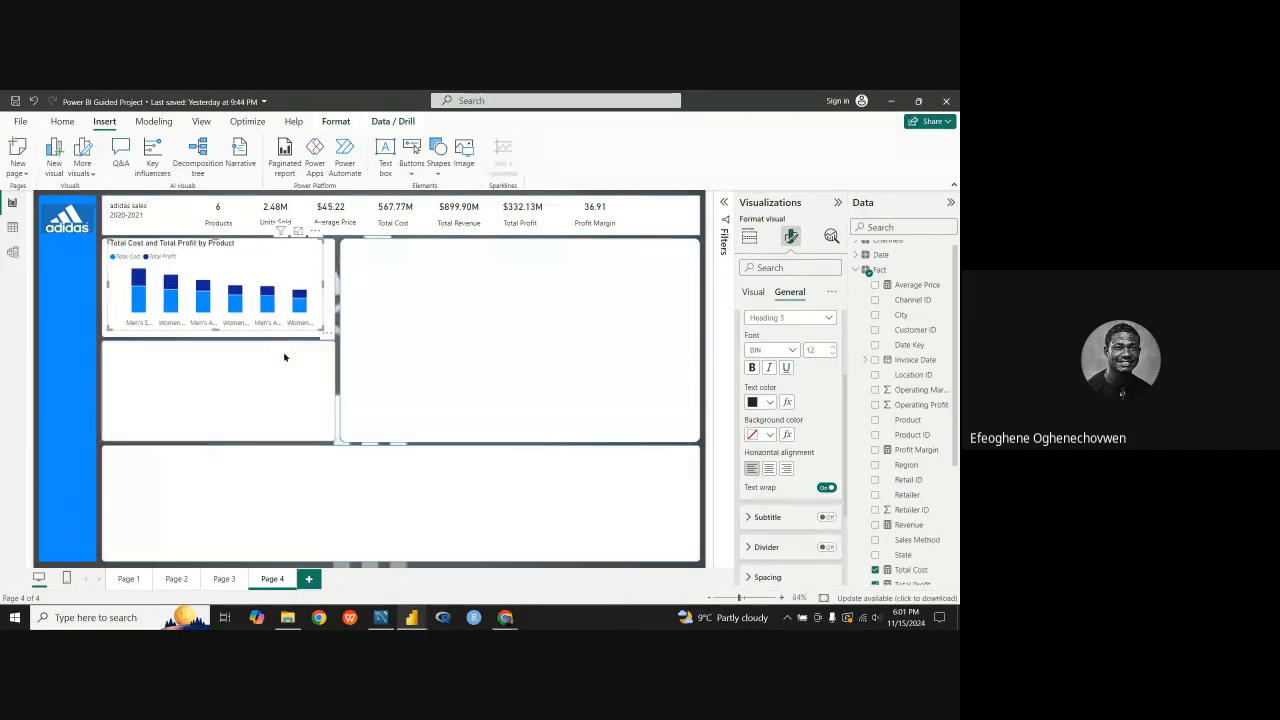
# Step: Shorten the bottom panel from its upper edge, then slightly lengthen the middle-left panel and move it down against the bottom panel
pyautogui.click(318, 463)
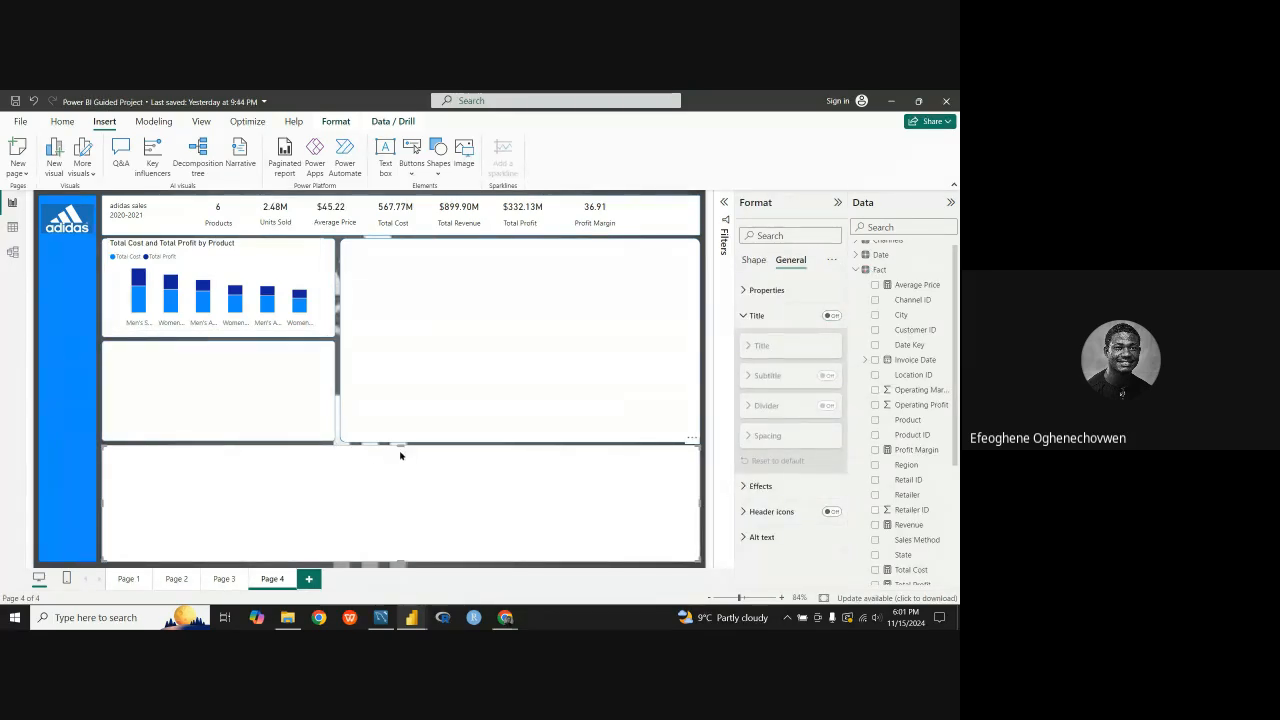
pyautogui.moveTo(401, 447); pyautogui.dragTo(398, 457)
pyautogui.click(230, 426)
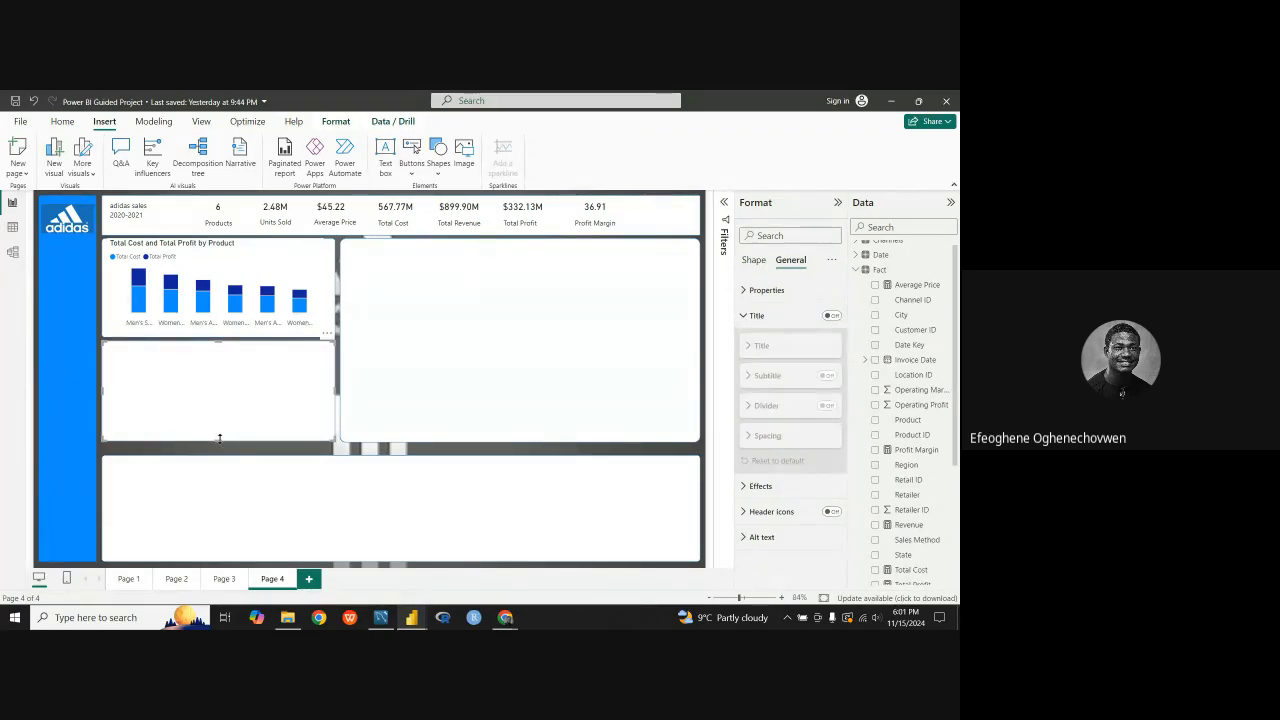
pyautogui.moveTo(220, 441); pyautogui.dragTo(221, 450)
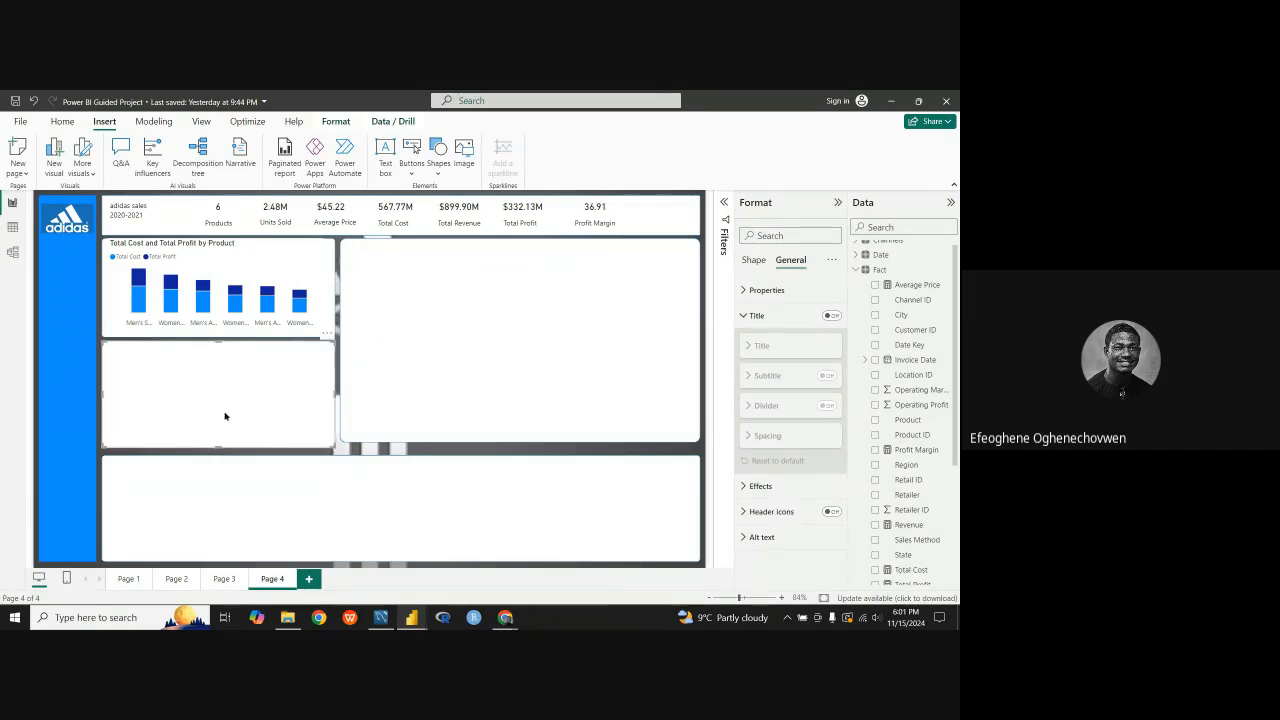
pyautogui.moveTo(229, 401); pyautogui.dragTo(230, 406)
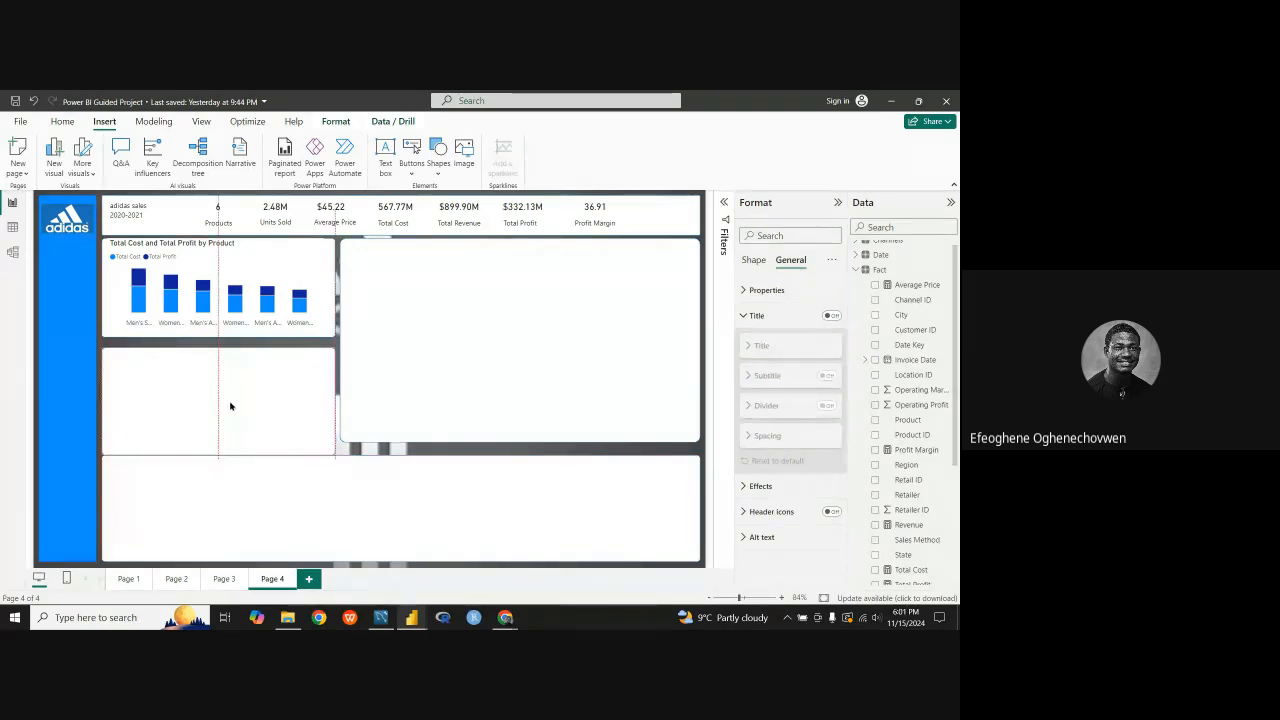
# Step: Extend the upper-left panel downward until it meets the top edge of the middle-left panel
pyautogui.click(217, 334)
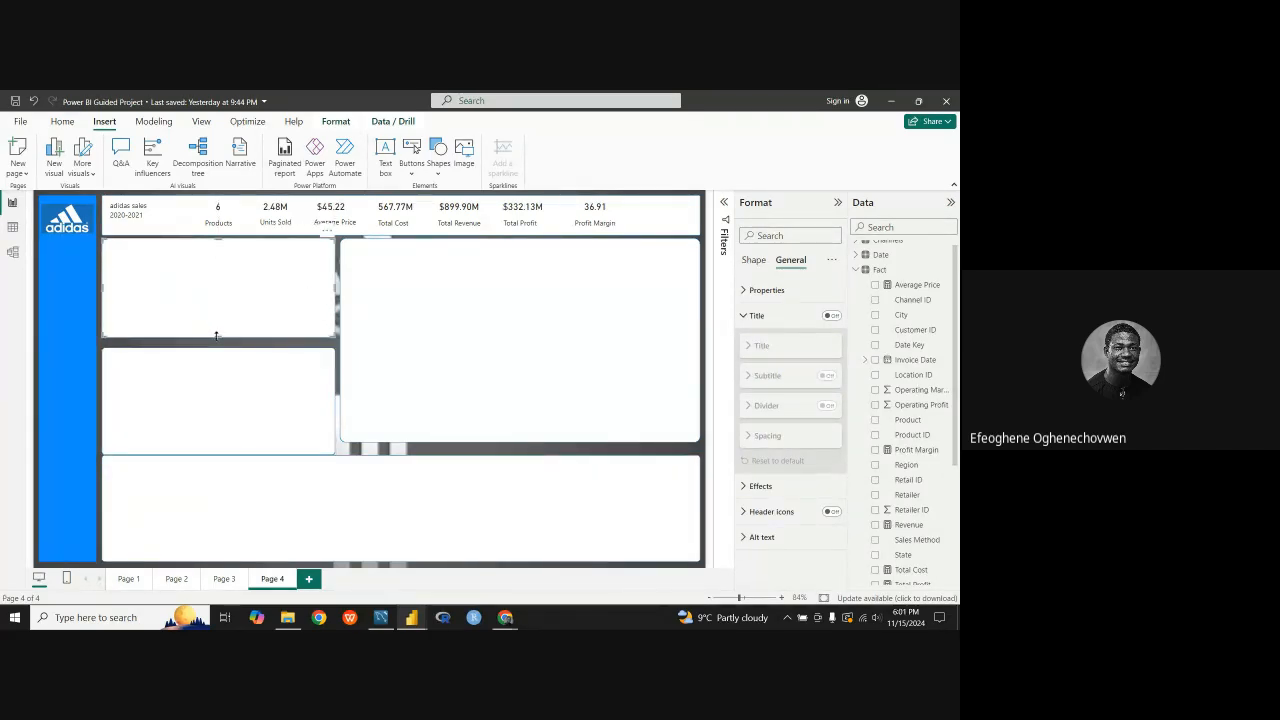
pyautogui.moveTo(216, 334); pyautogui.dragTo(222, 347)
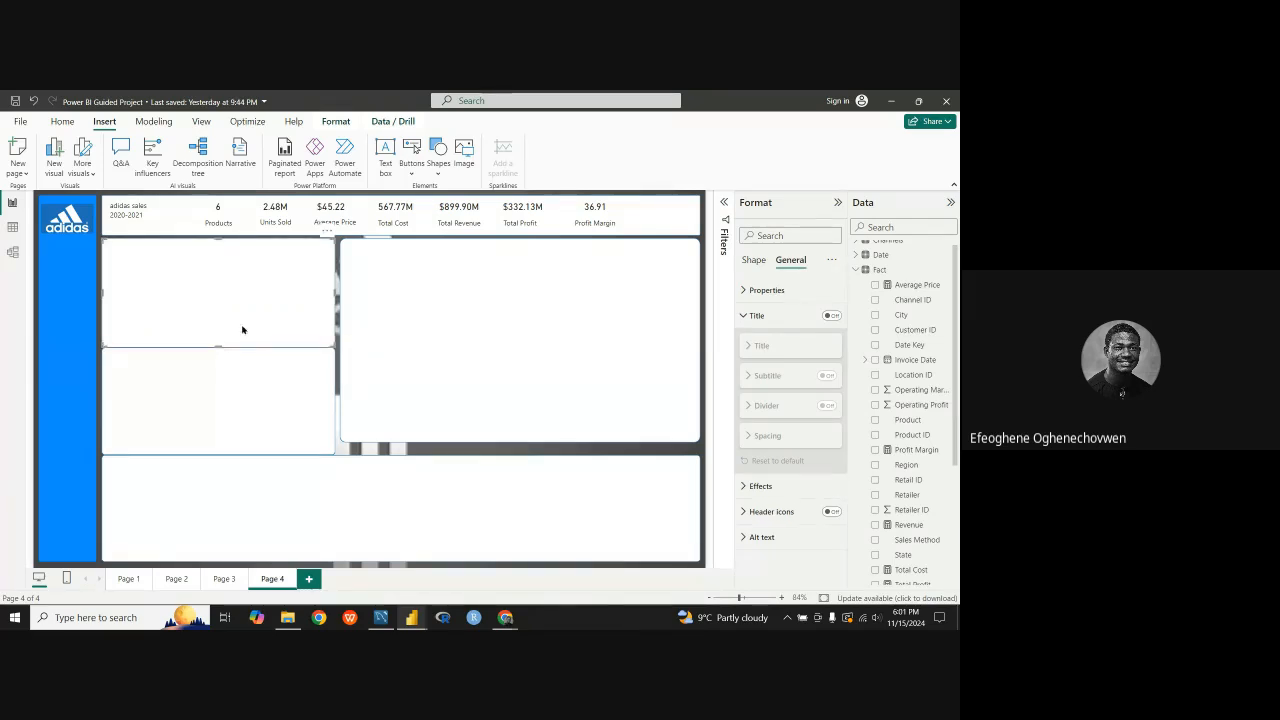
pyautogui.click(337, 341)
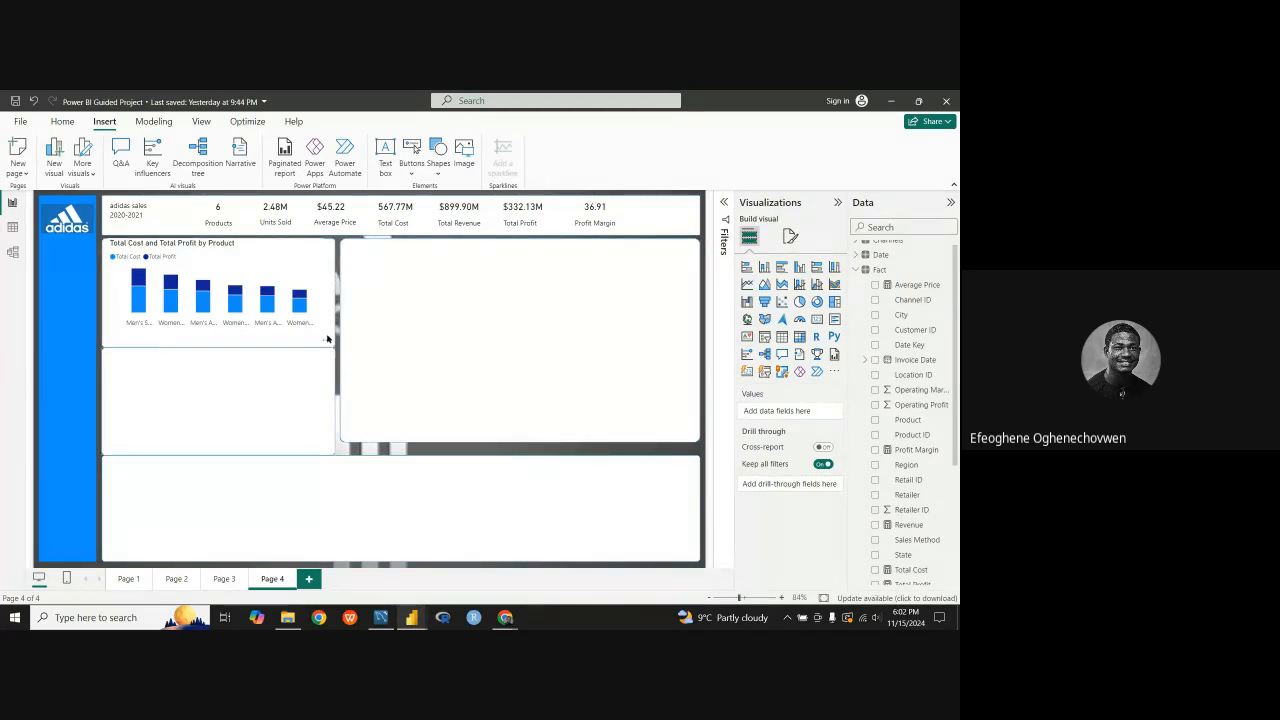
# Step: Narrow the large right-hand panel from its left side and widen the upper-left panel toward it
pyautogui.click(369, 356)
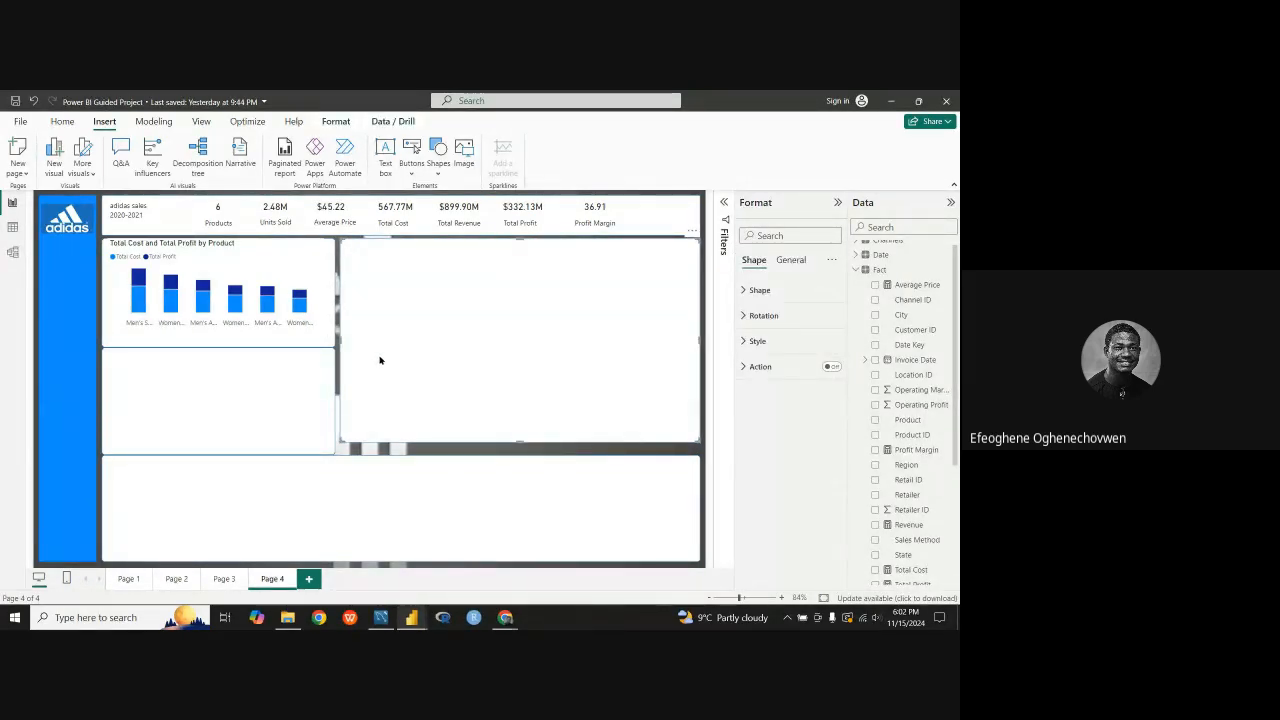
pyautogui.moveTo(340, 342); pyautogui.dragTo(379, 342)
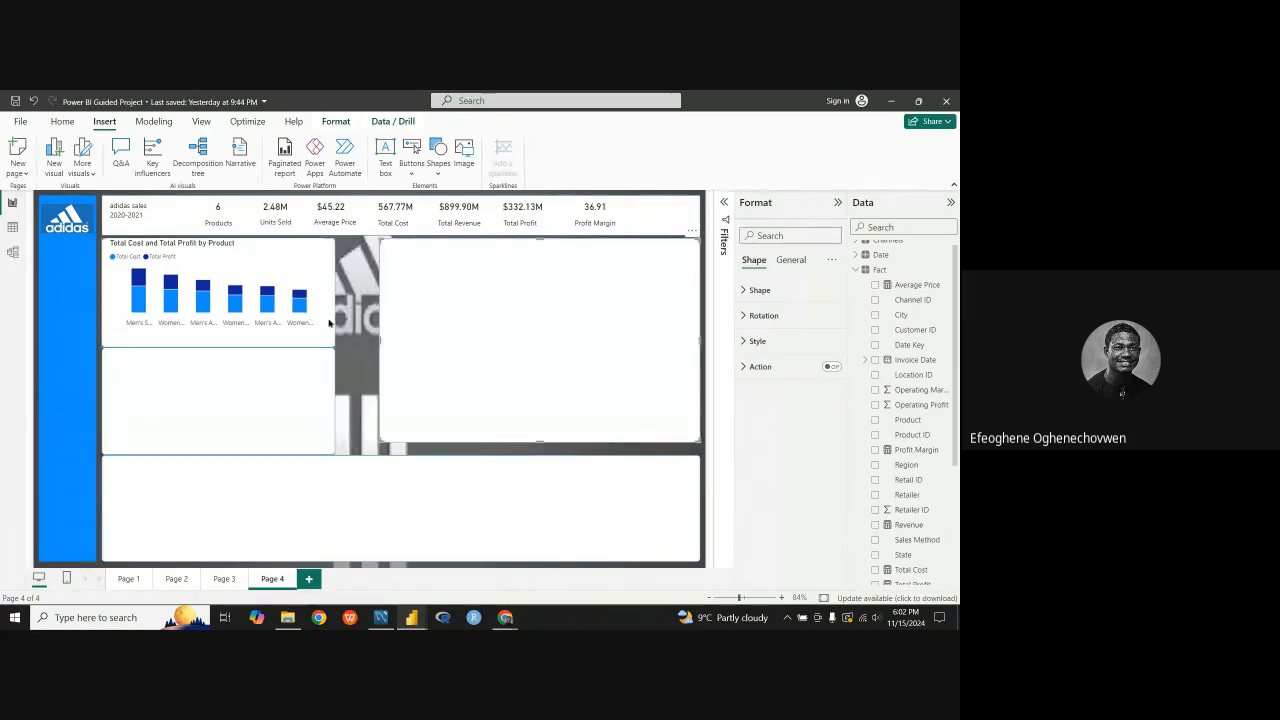
pyautogui.moveTo(333, 297); pyautogui.dragTo(362, 296)
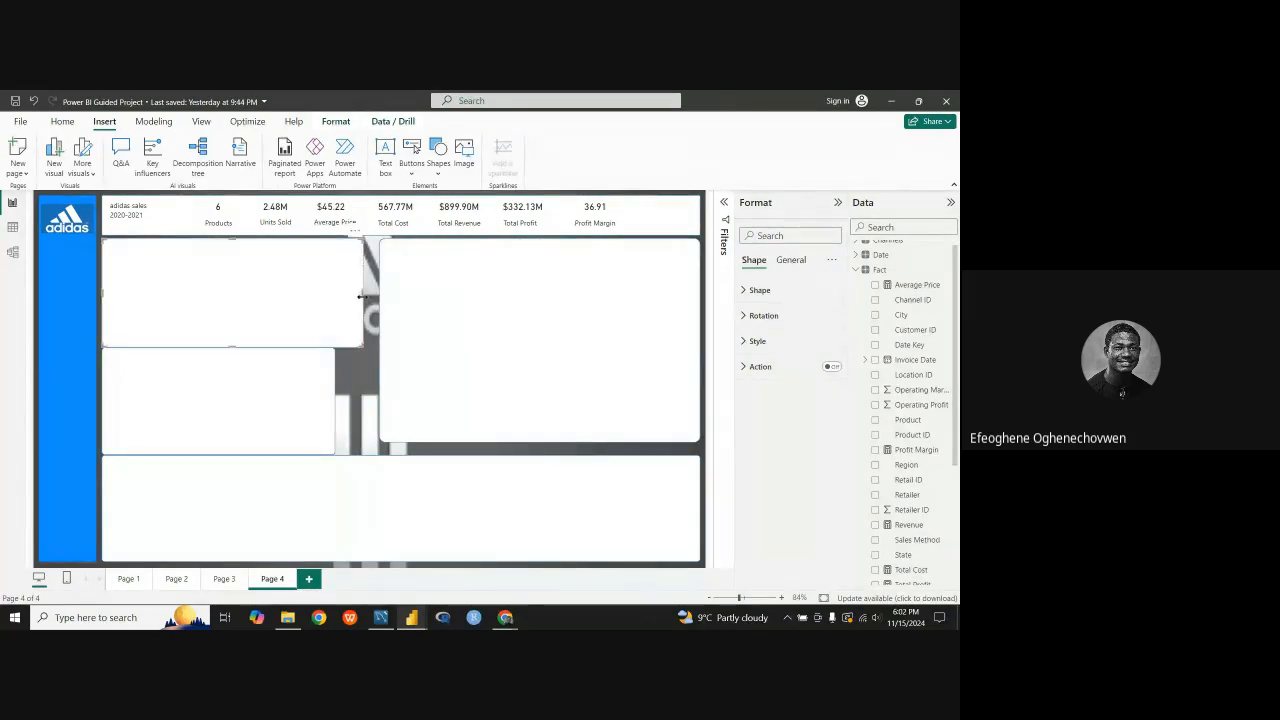
pyautogui.click(349, 352)
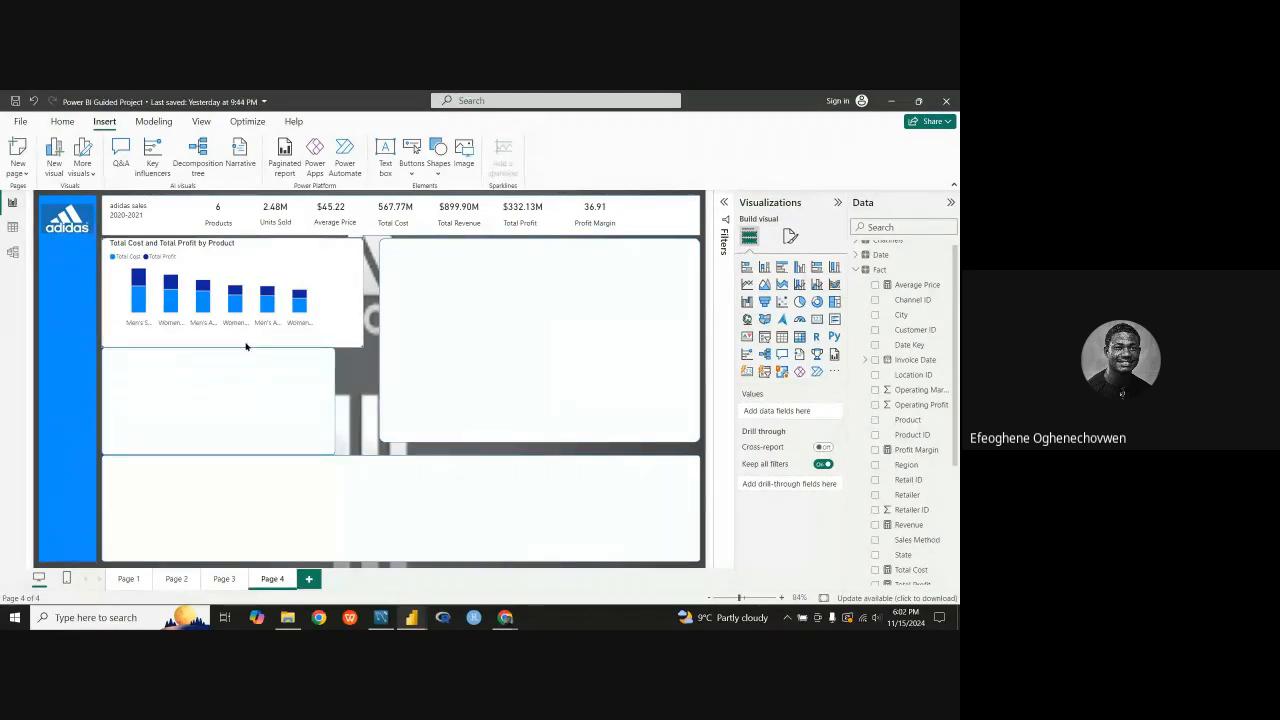
# Step: Pull the right edge of the upper-left panel back in so it is slightly wider than the panel below
pyautogui.click(351, 298)
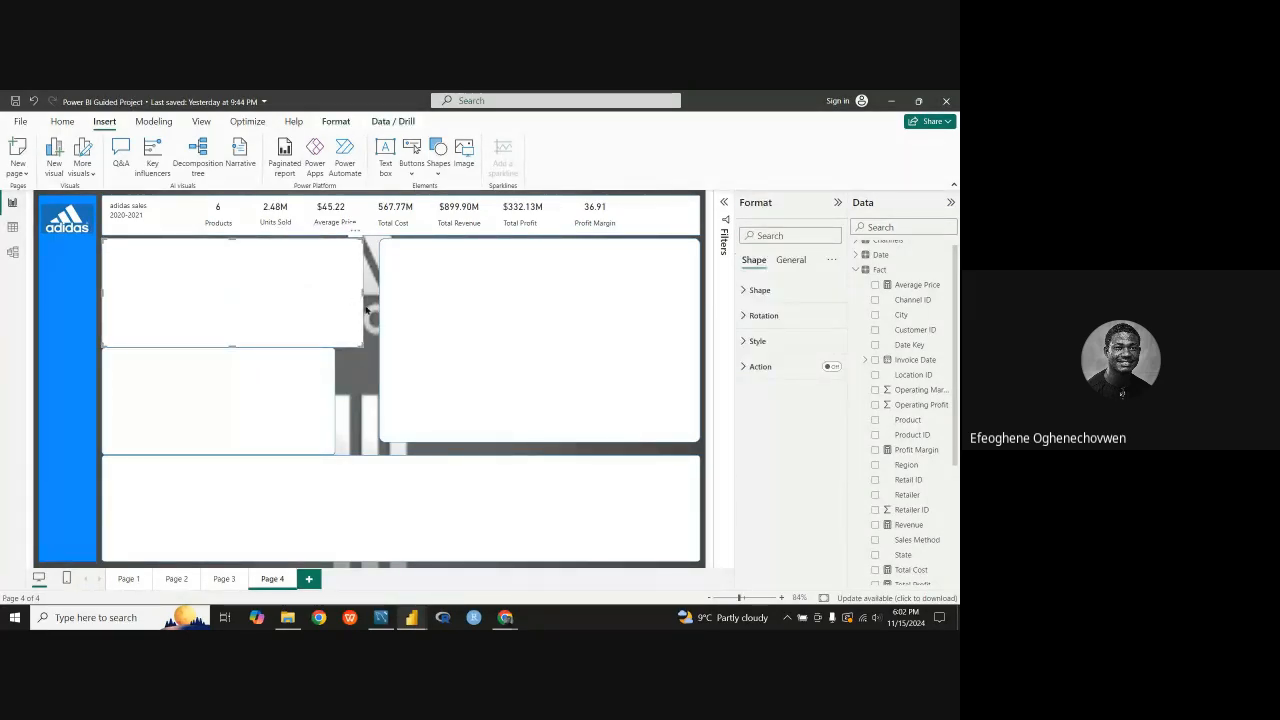
pyautogui.click(364, 298)
pyautogui.click(360, 300)
pyautogui.moveTo(364, 298); pyautogui.dragTo(343, 299)
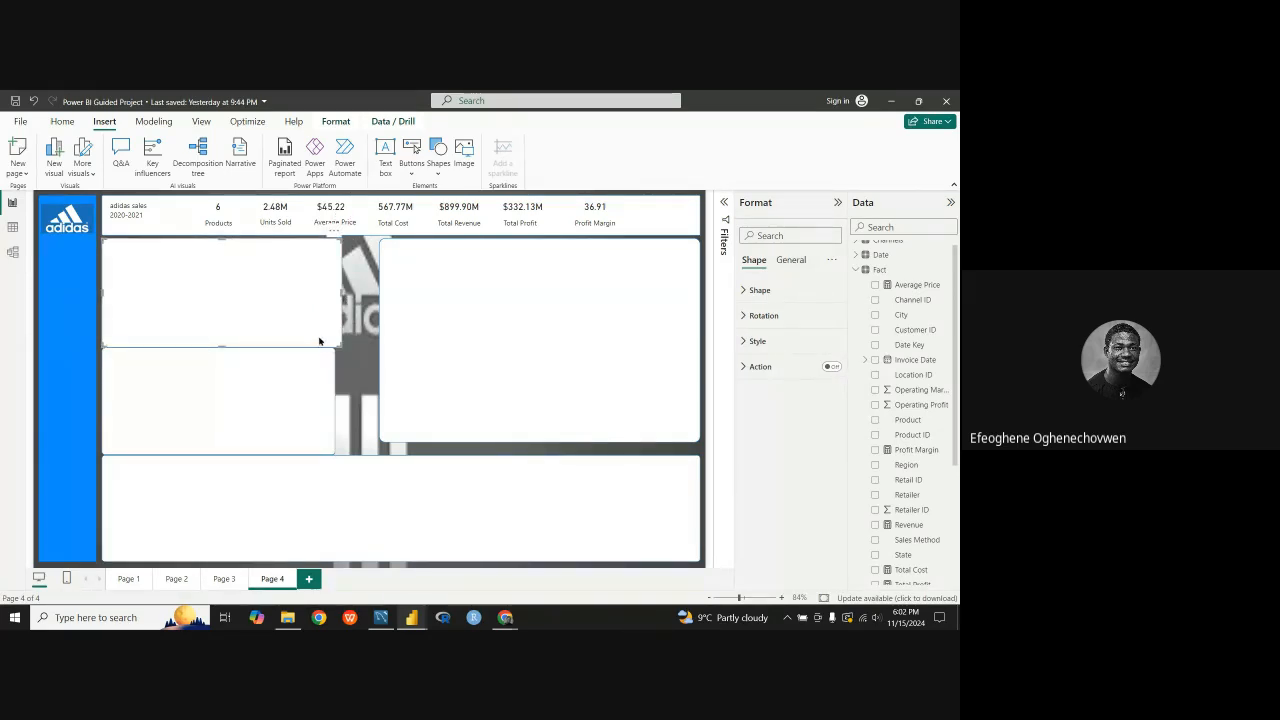
pyautogui.click(224, 349)
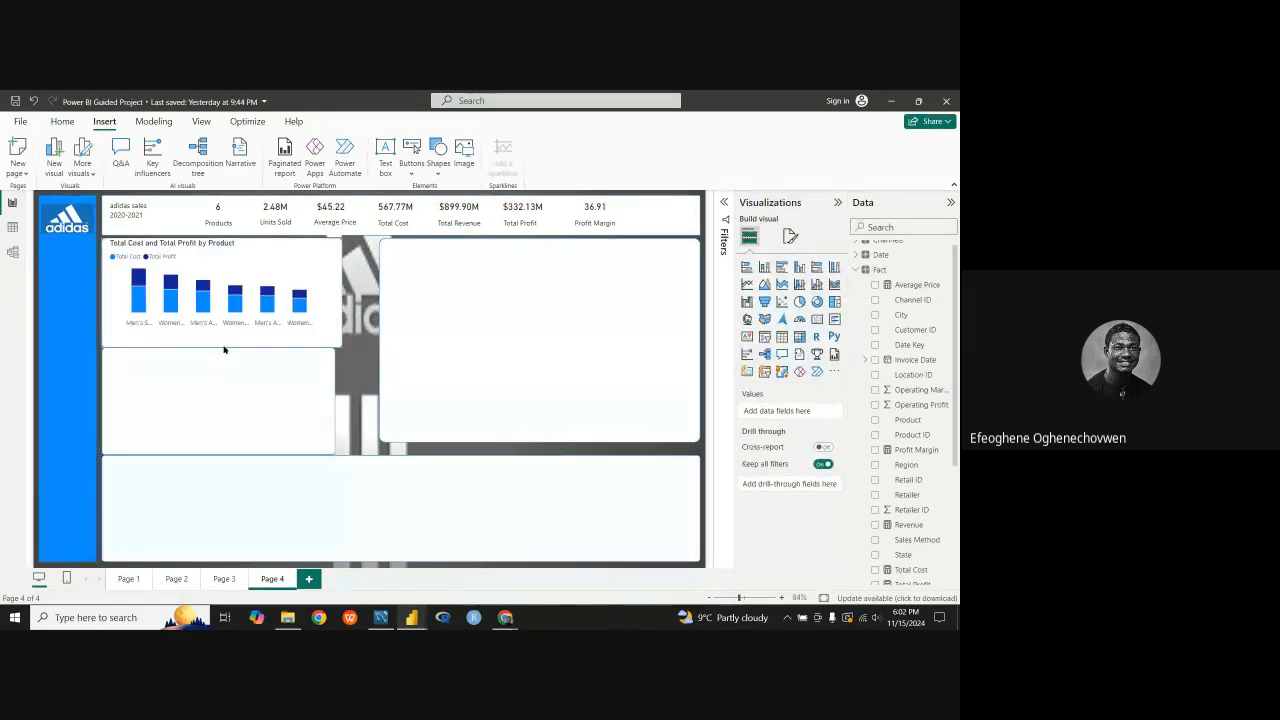
pyautogui.click(232, 338)
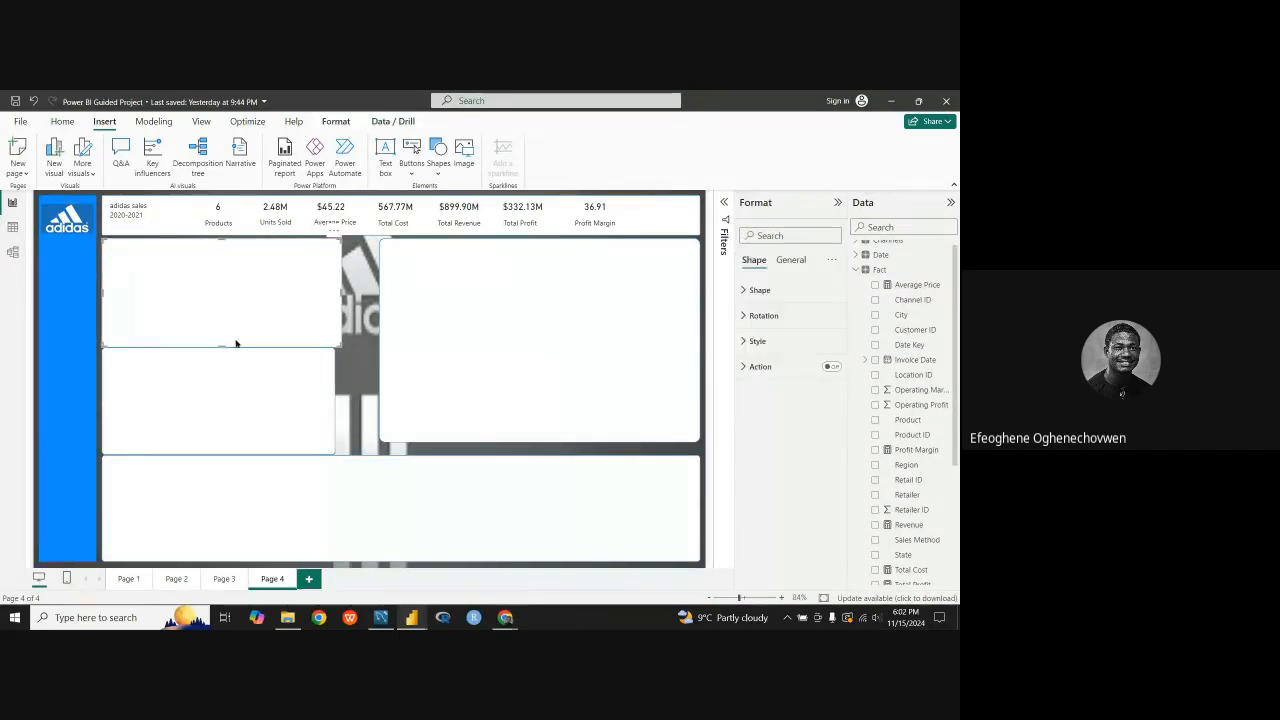
pyautogui.click(340, 352)
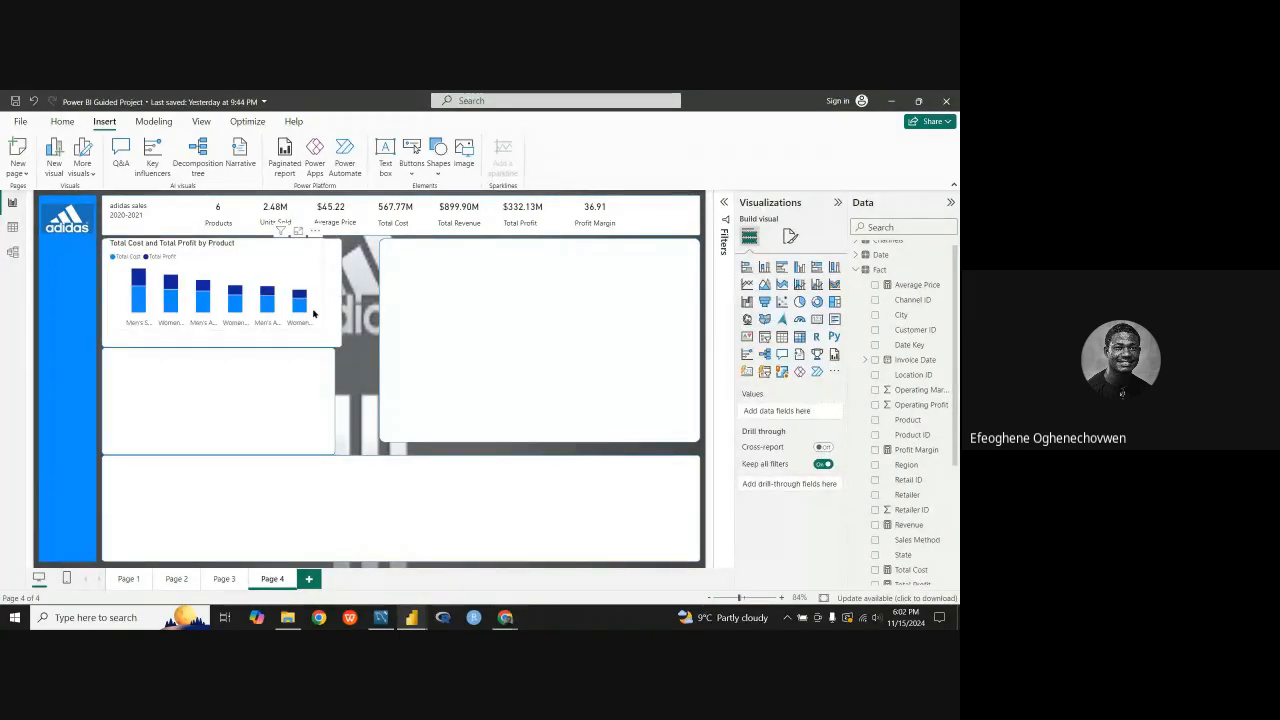
# Step: Lengthen the Total Cost and Total Profit by Product chart downward and narrow its panel to just beyond the chart's right edge
pyautogui.click(313, 314)
pyautogui.moveTo(213, 332); pyautogui.dragTo(219, 341)
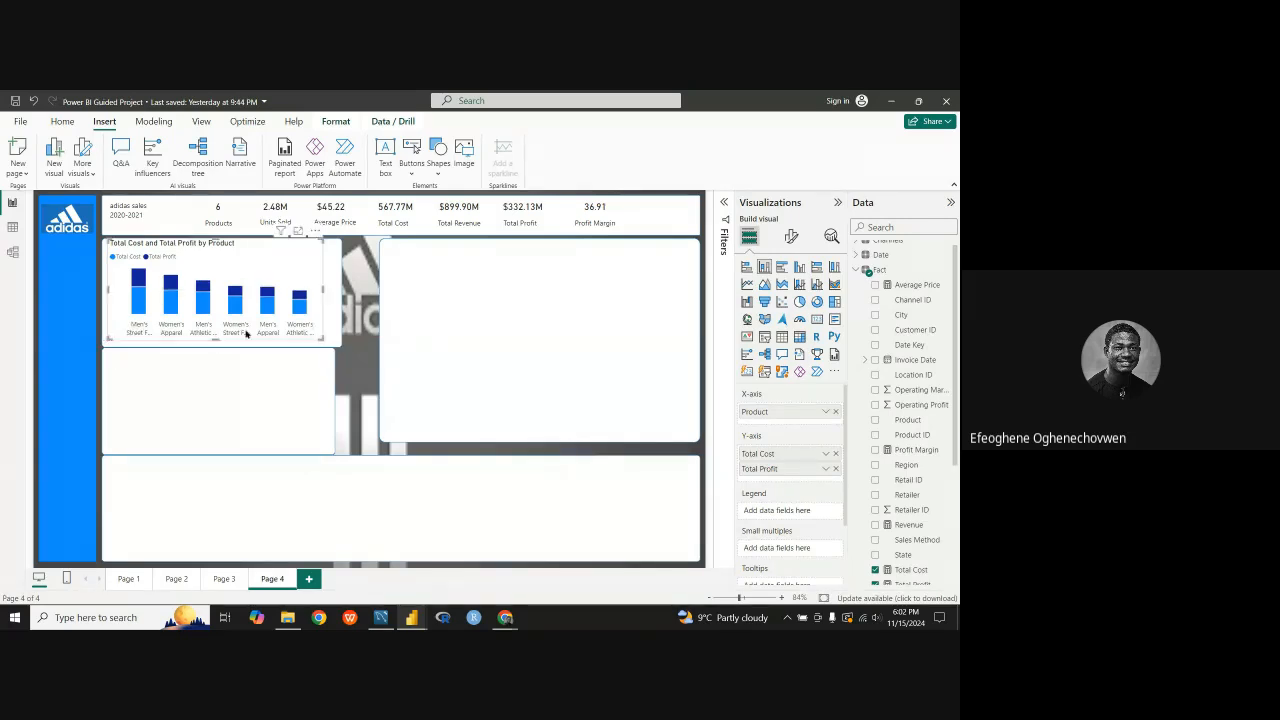
pyautogui.click(341, 294)
pyautogui.moveTo(341, 291); pyautogui.dragTo(330, 291)
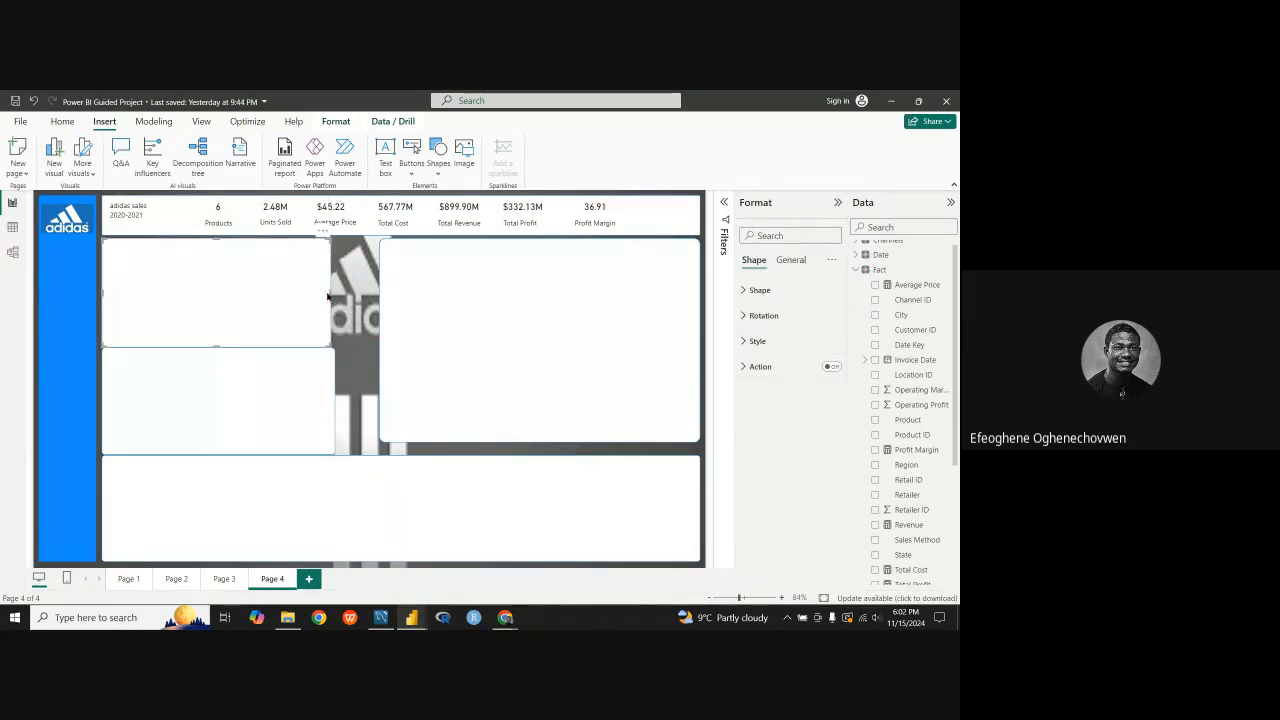
pyautogui.click(331, 340)
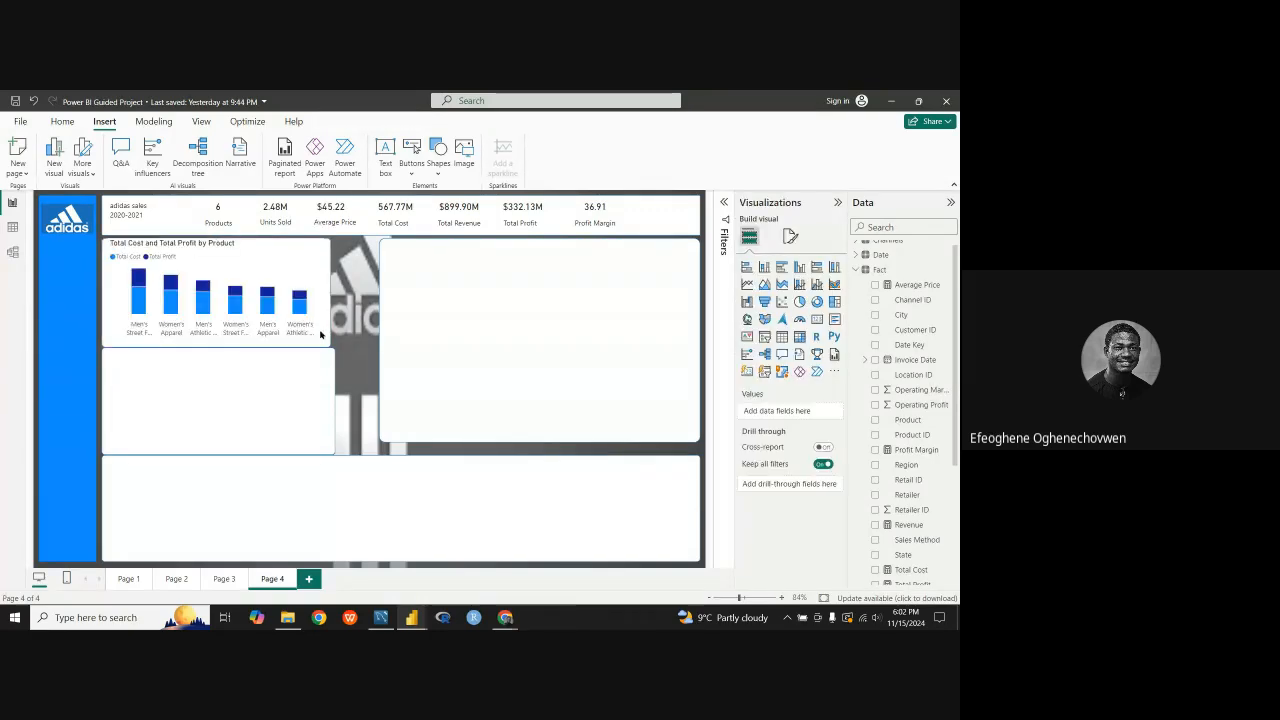
# Step: Narrow the middle-left panel to match the panel above it and shift the large right-hand panel left and slightly down
pyautogui.click(334, 401)
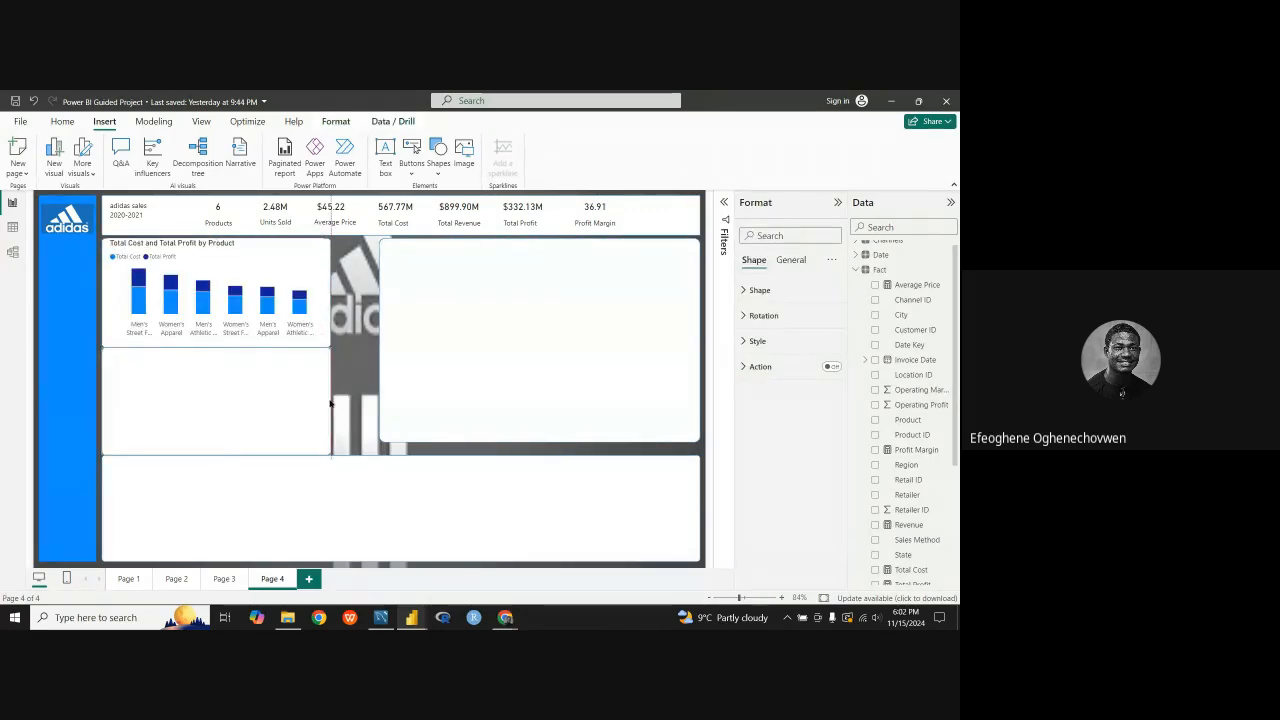
pyautogui.moveTo(420, 400); pyautogui.dragTo(403, 407)
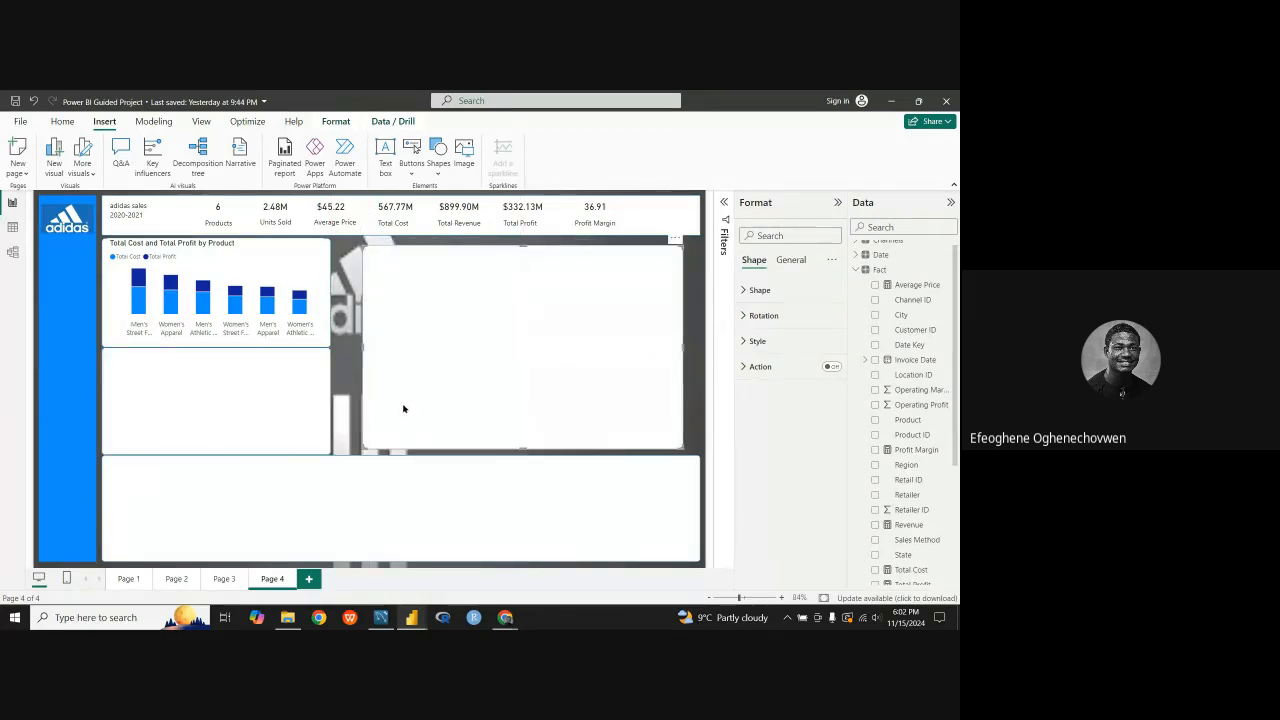
# Step: Copy the Sum of Units Sold by Product chart from Page 2
pyautogui.click(232, 580)
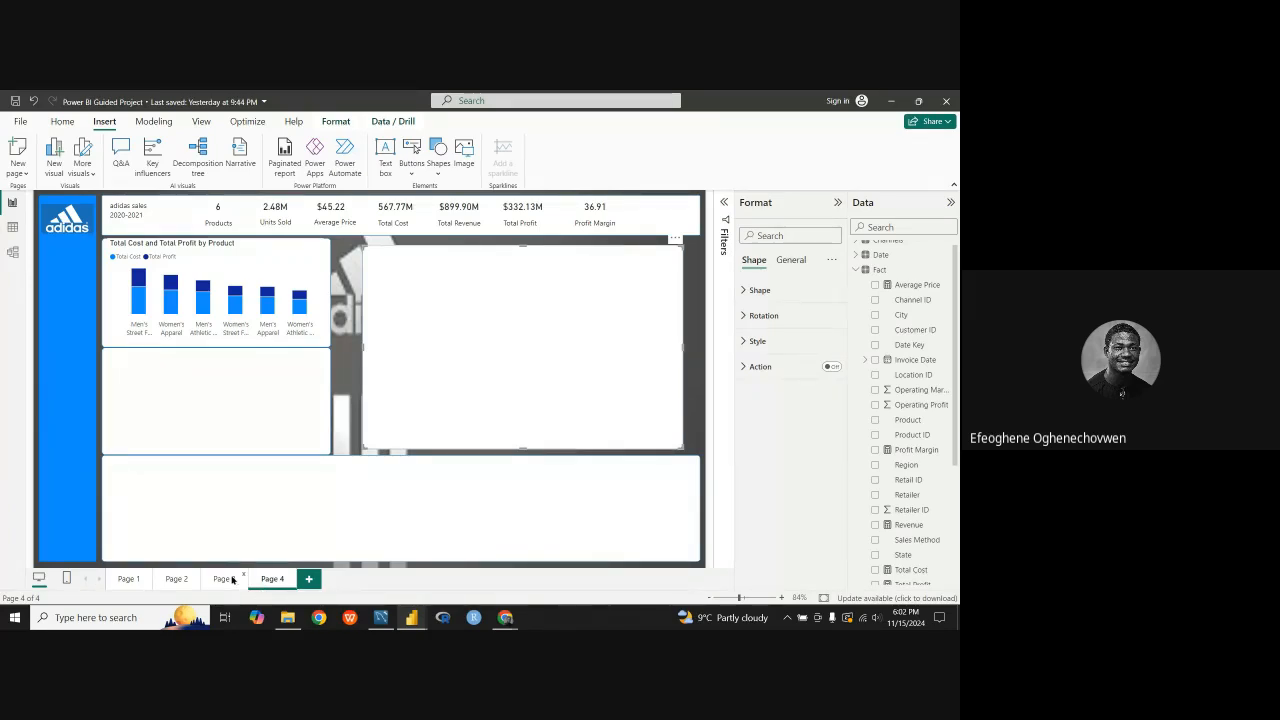
pyautogui.click(177, 579)
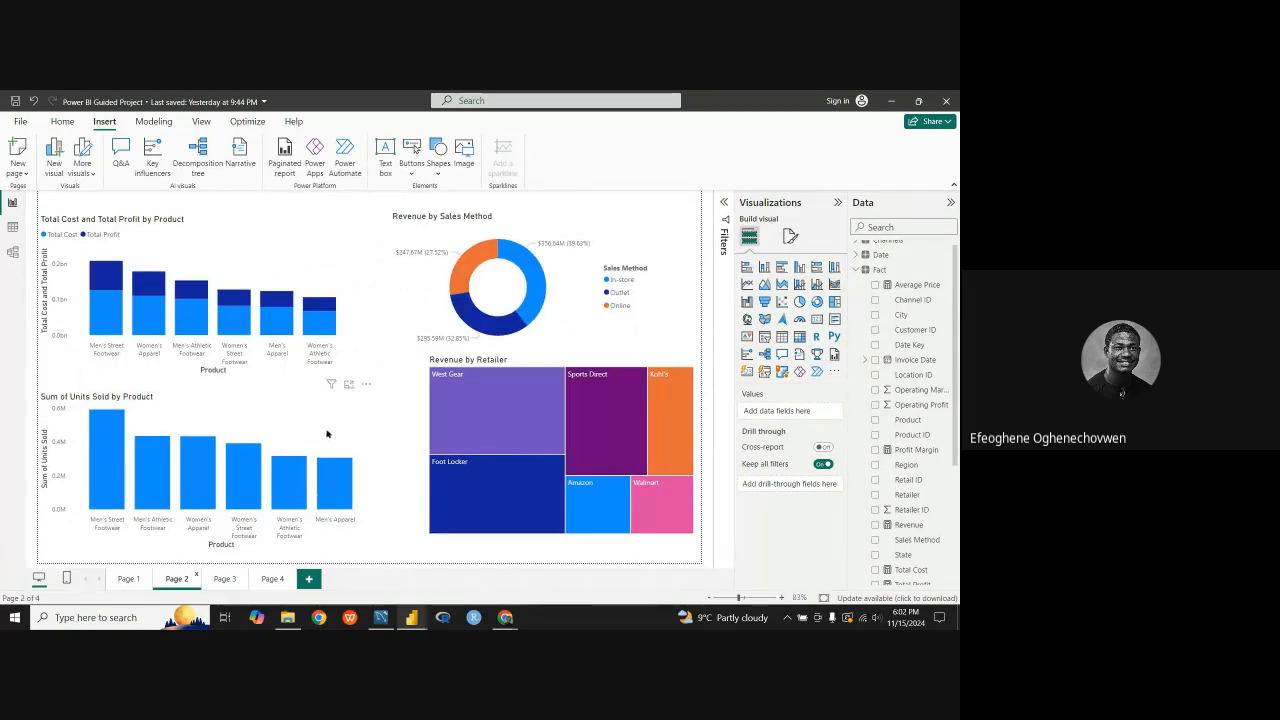
pyautogui.click(366, 384)
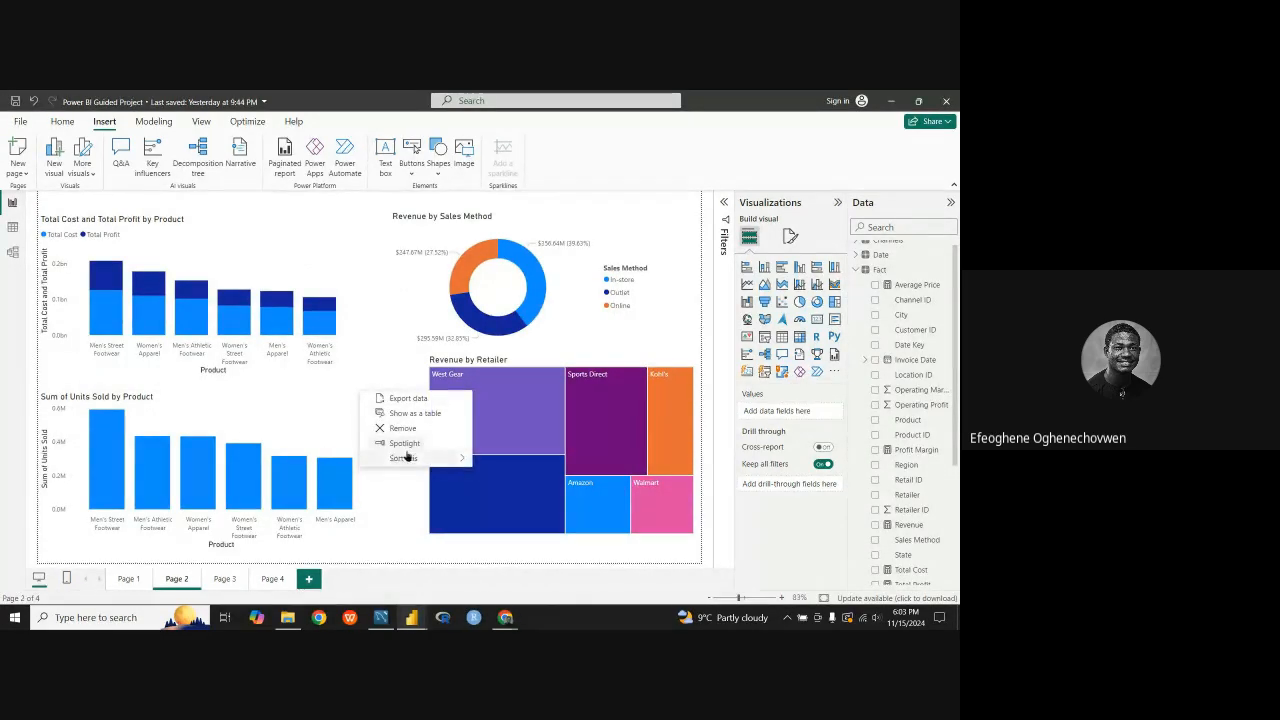
pyautogui.moveTo(410, 457)
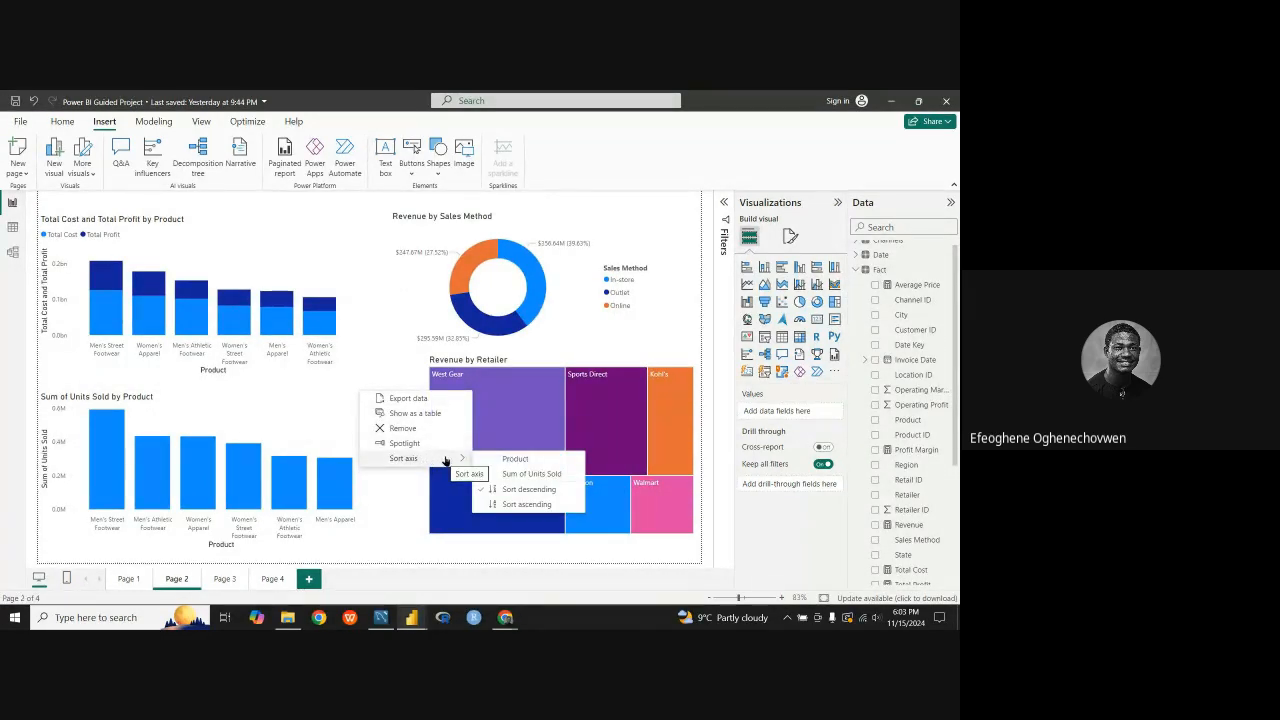
pyautogui.click(333, 421)
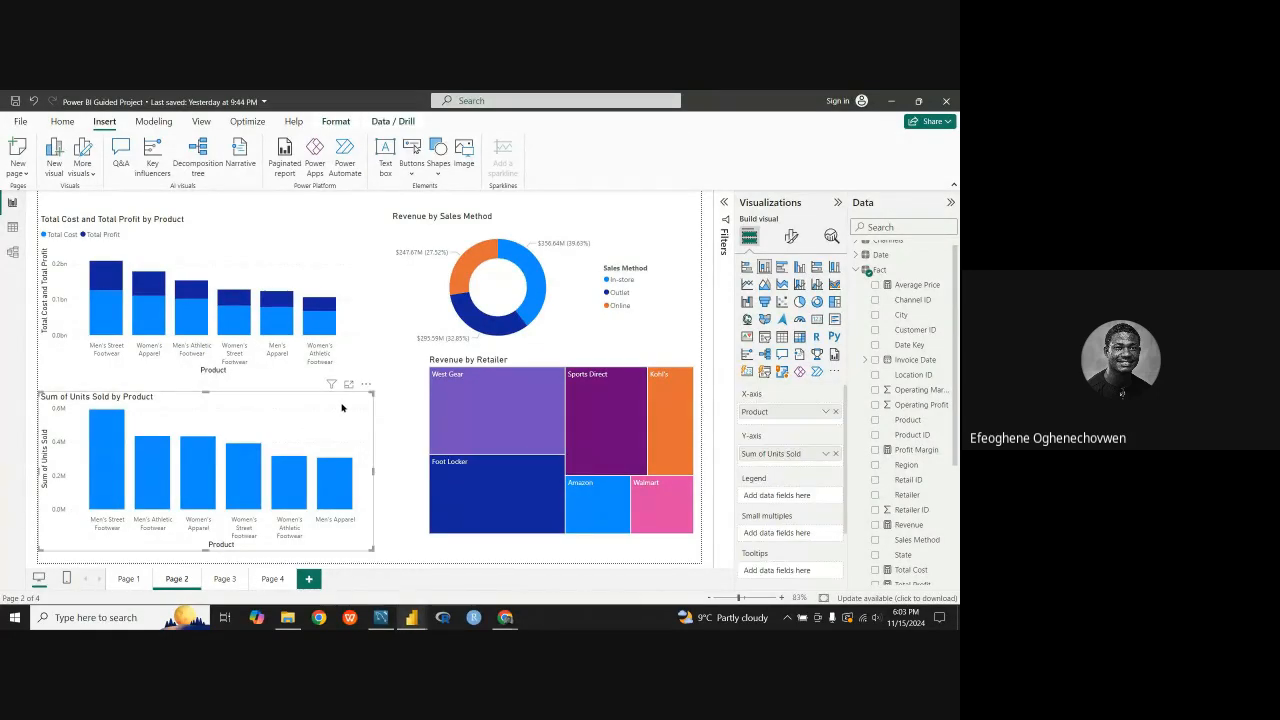
pyautogui.rightClick(342, 404)
pyautogui.moveTo(420, 471)
pyautogui.click(478, 471)
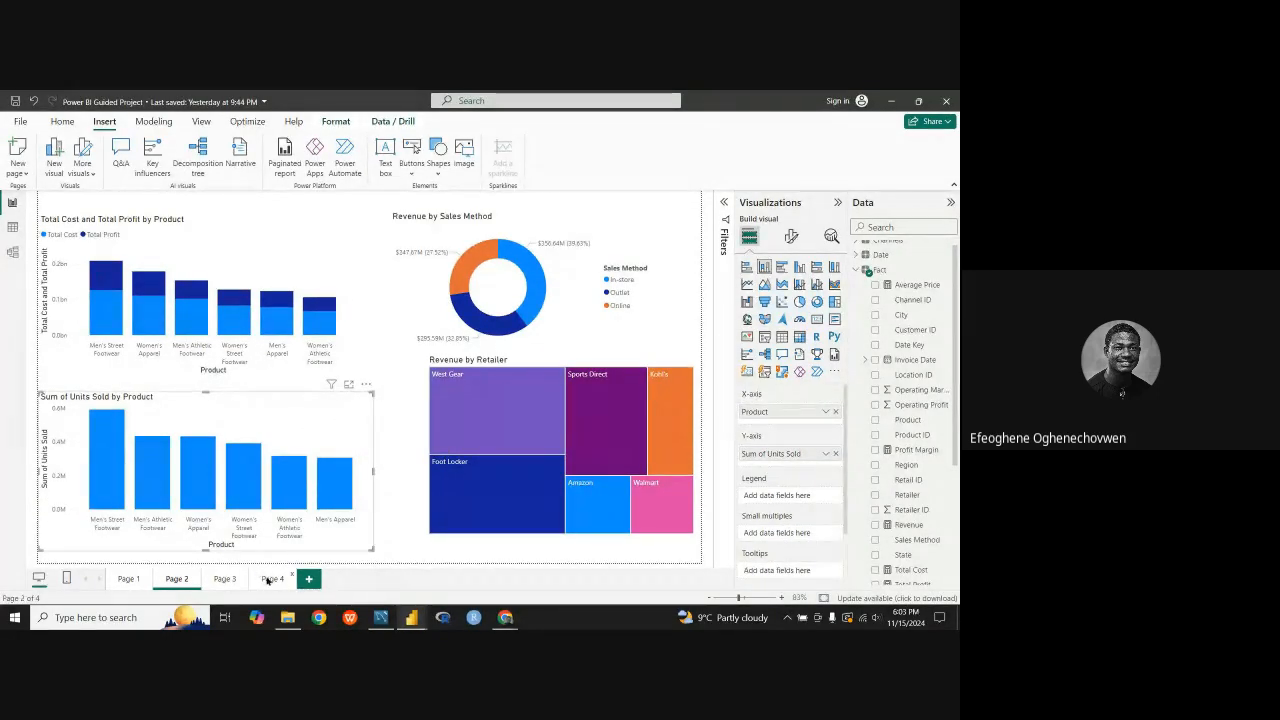
# Step: Paste the Sum of Units Sold by Product chart onto Page 4, move it toward the page centre, and increase its height
pyautogui.click(268, 579)
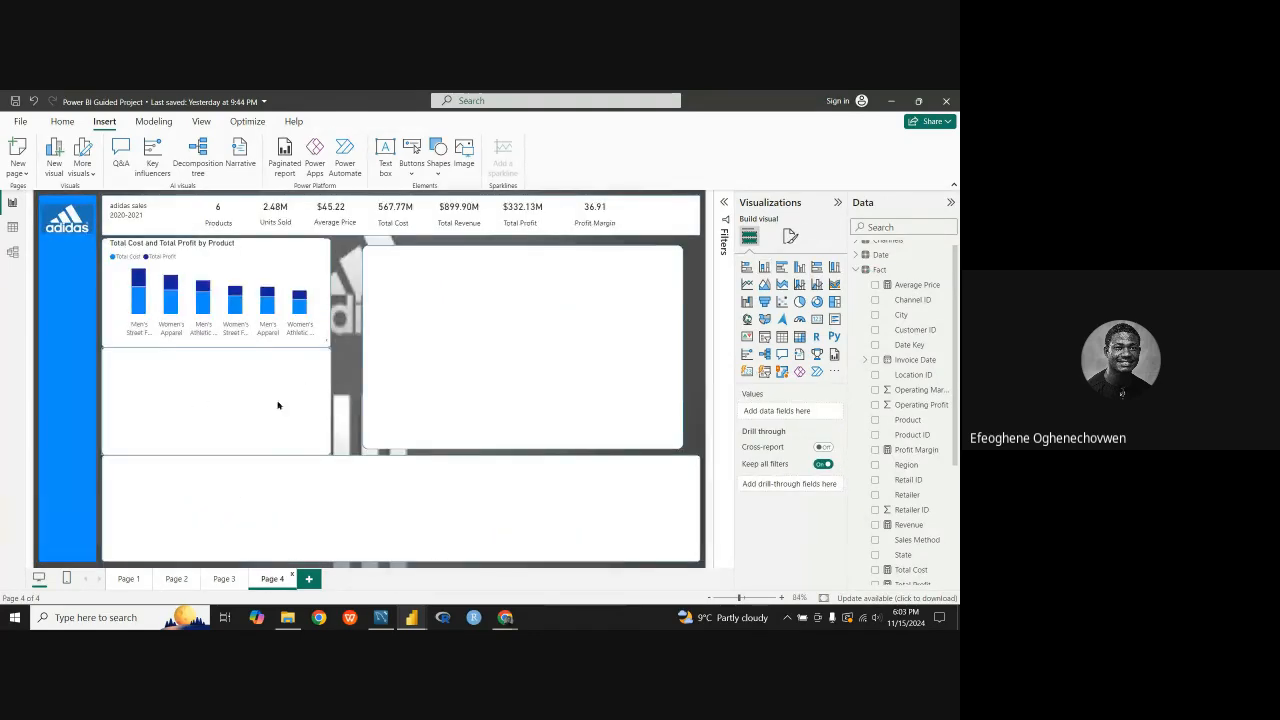
pyautogui.click(200, 411)
pyautogui.hotkey('ctrl', 'v')
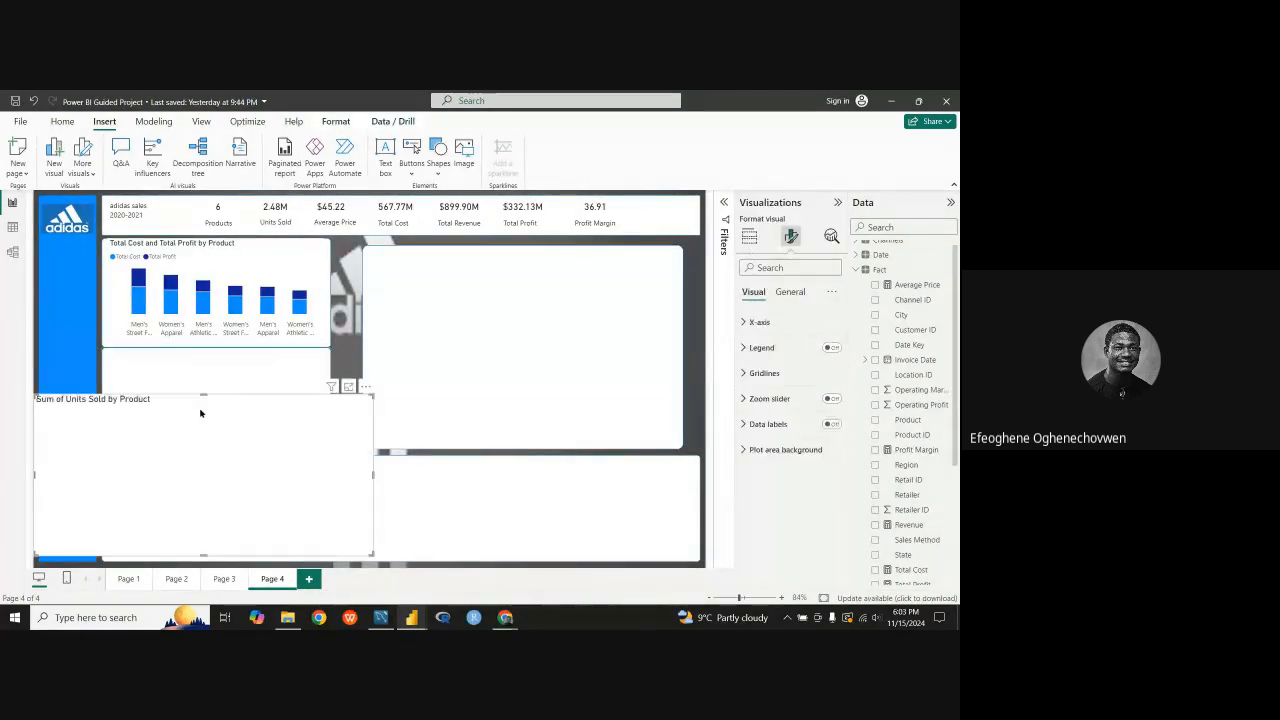
pyautogui.moveTo(201, 418); pyautogui.dragTo(366, 305)
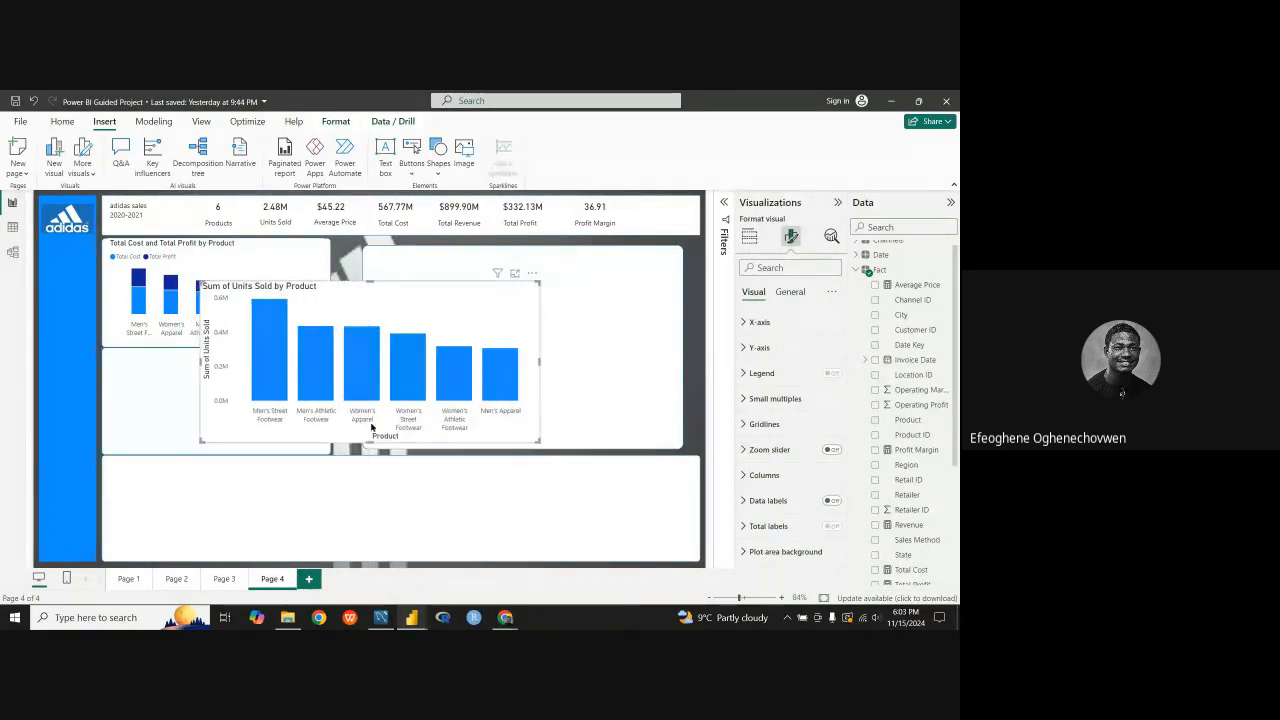
pyautogui.moveTo(370, 441); pyautogui.dragTo(370, 500)
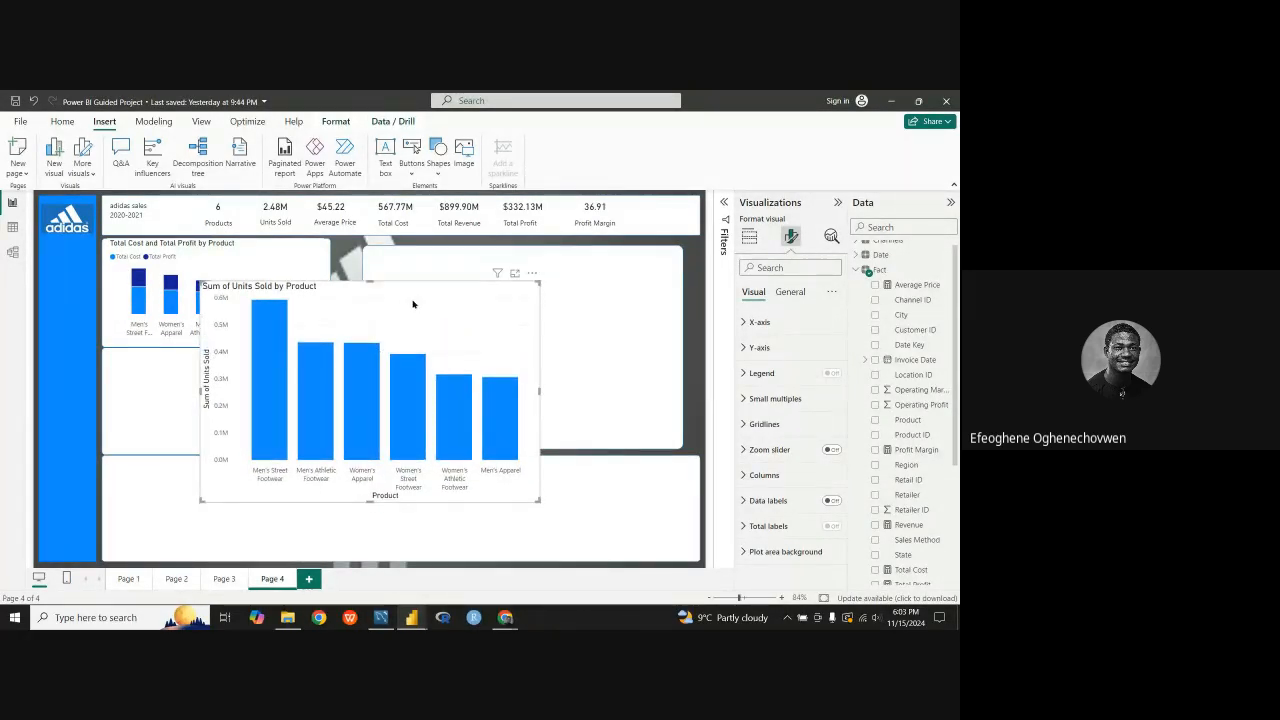
pyautogui.moveTo(413, 304); pyautogui.dragTo(378, 317)
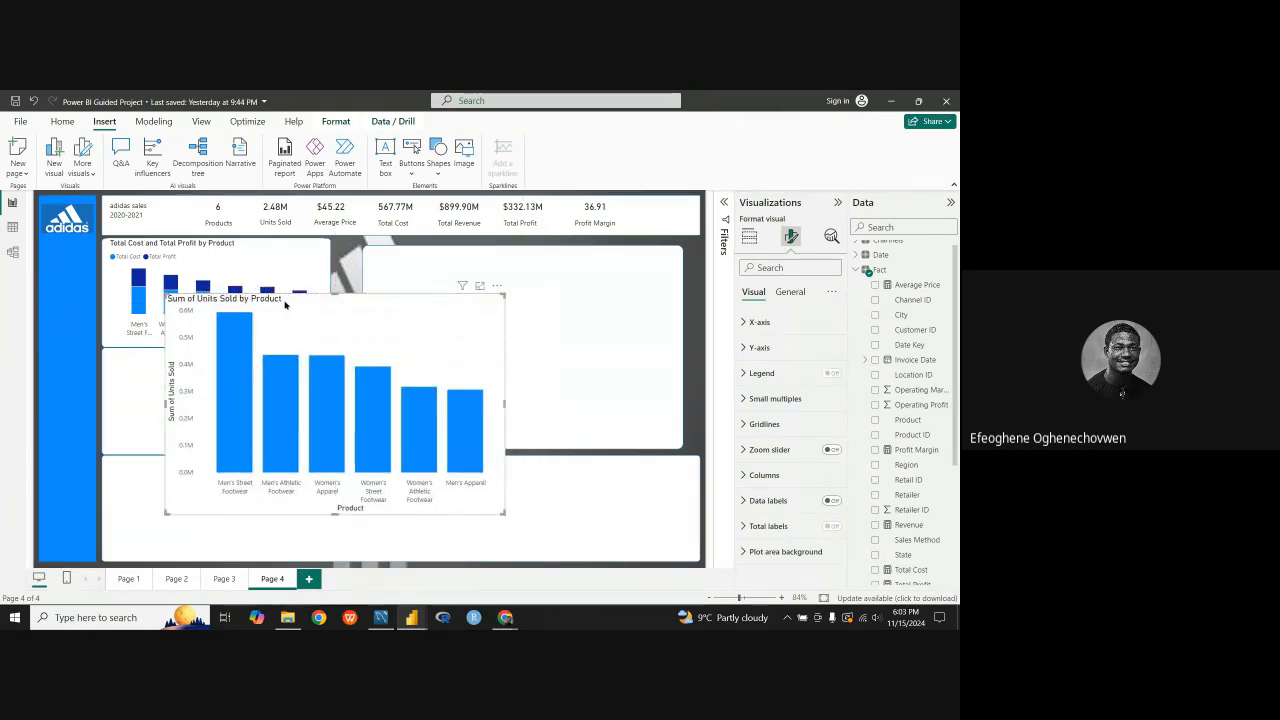
# Step: Reduce the title font size of the Sum of Units Sold by Product chart to 11
pyautogui.click(790, 291)
pyautogui.click(757, 347)
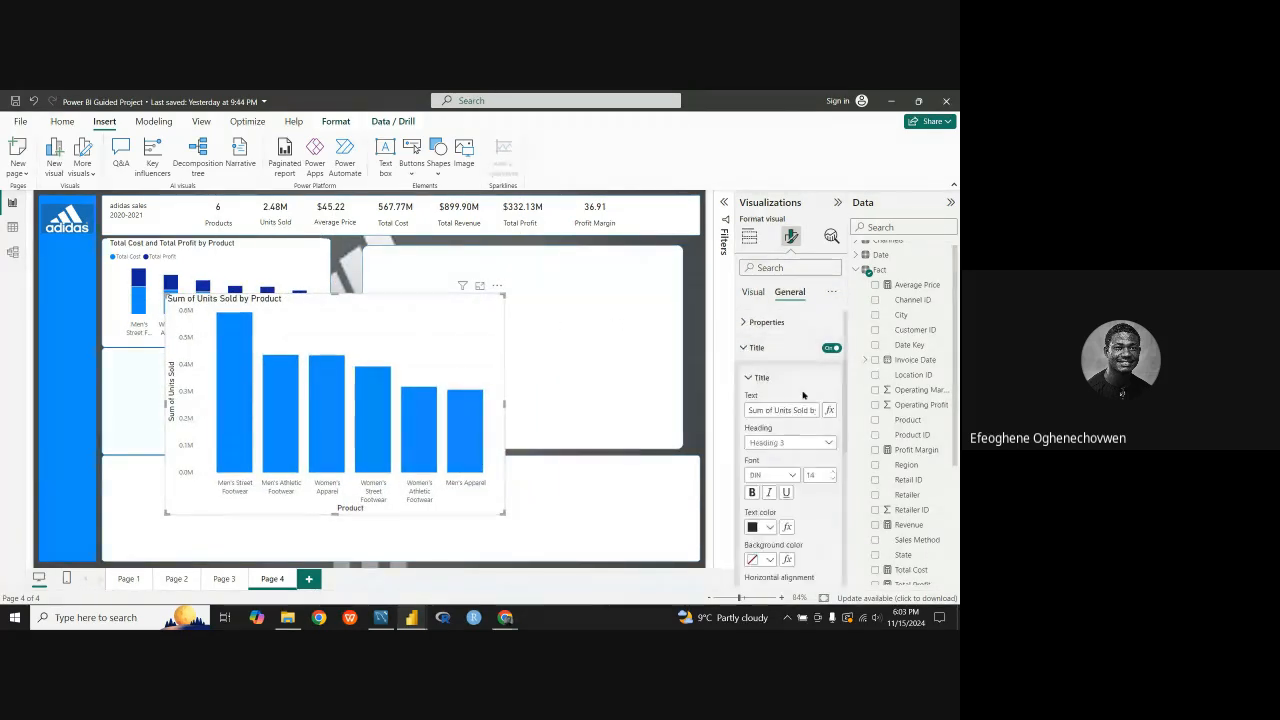
pyautogui.click(832, 479)
pyautogui.click(832, 479)
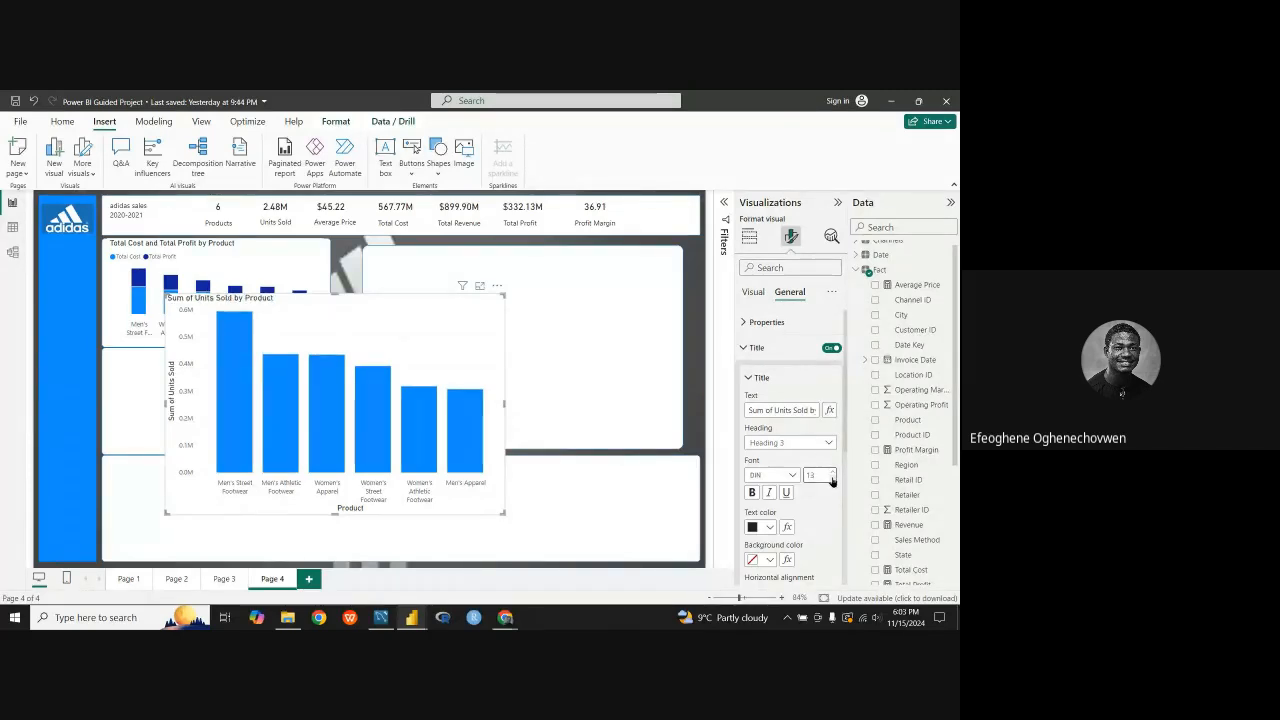
pyautogui.click(832, 479)
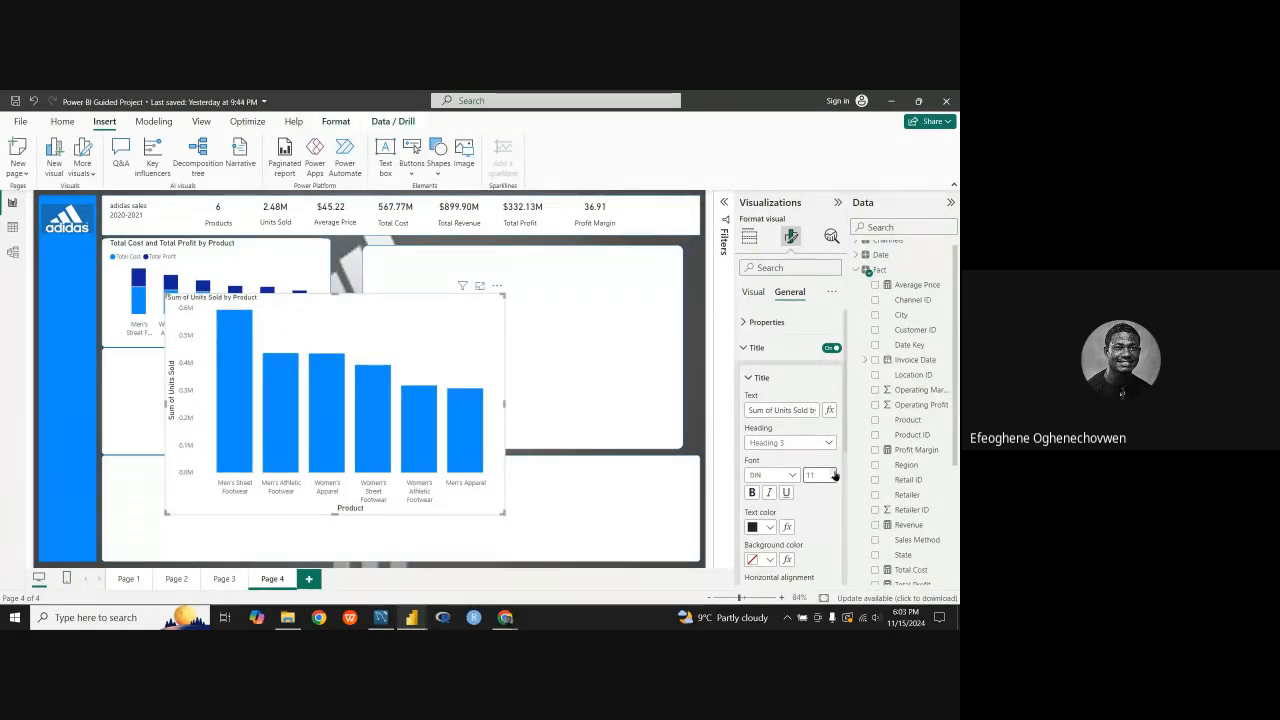
# Step: Set the title font size of the Sum of Units Sold by Product chart to 12
pyautogui.click(833, 472)
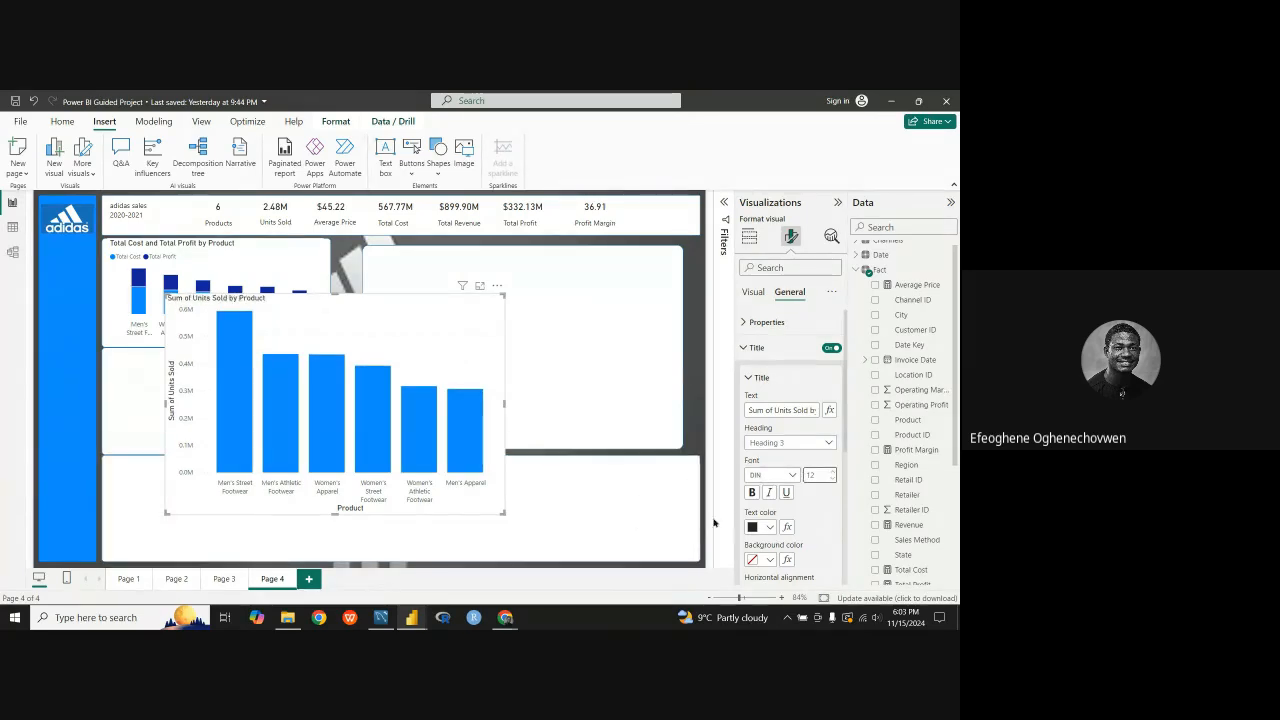
pyautogui.click(743, 347)
pyautogui.click(745, 322)
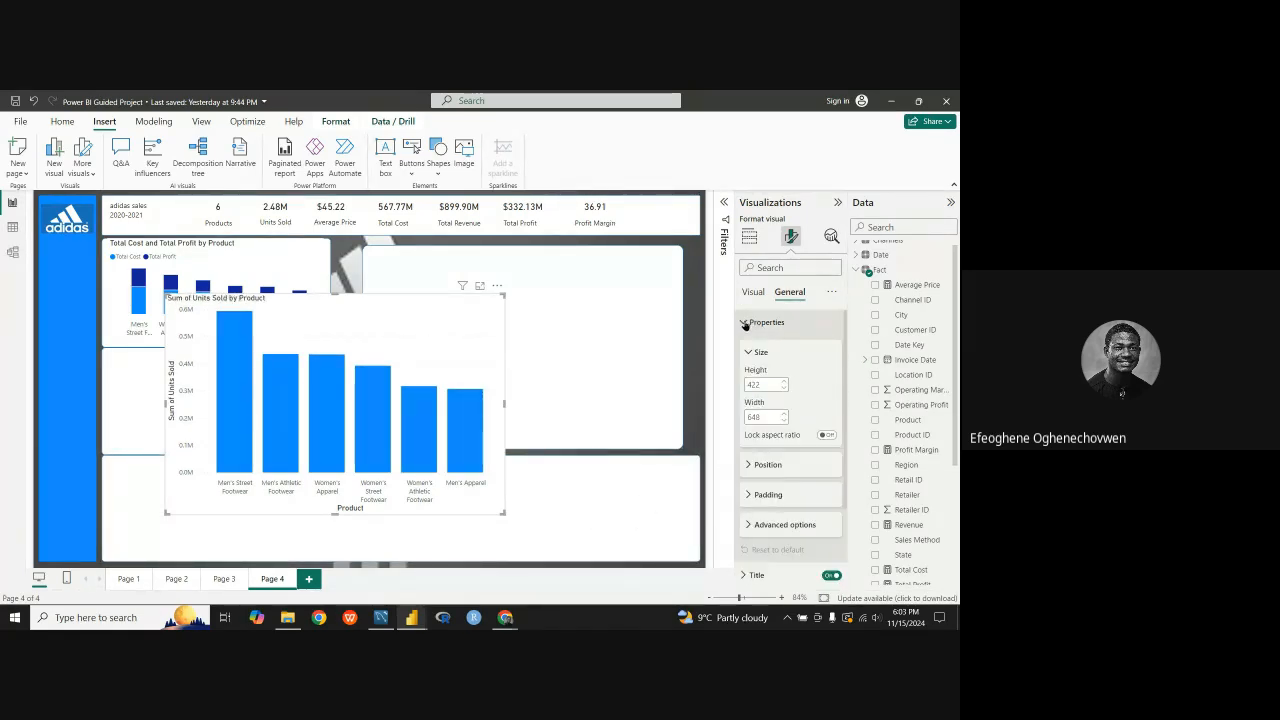
# Step: Turn off the X-axis title of the Sum of Units Sold by Product chart, keeping its axis values on
pyautogui.click(753, 292)
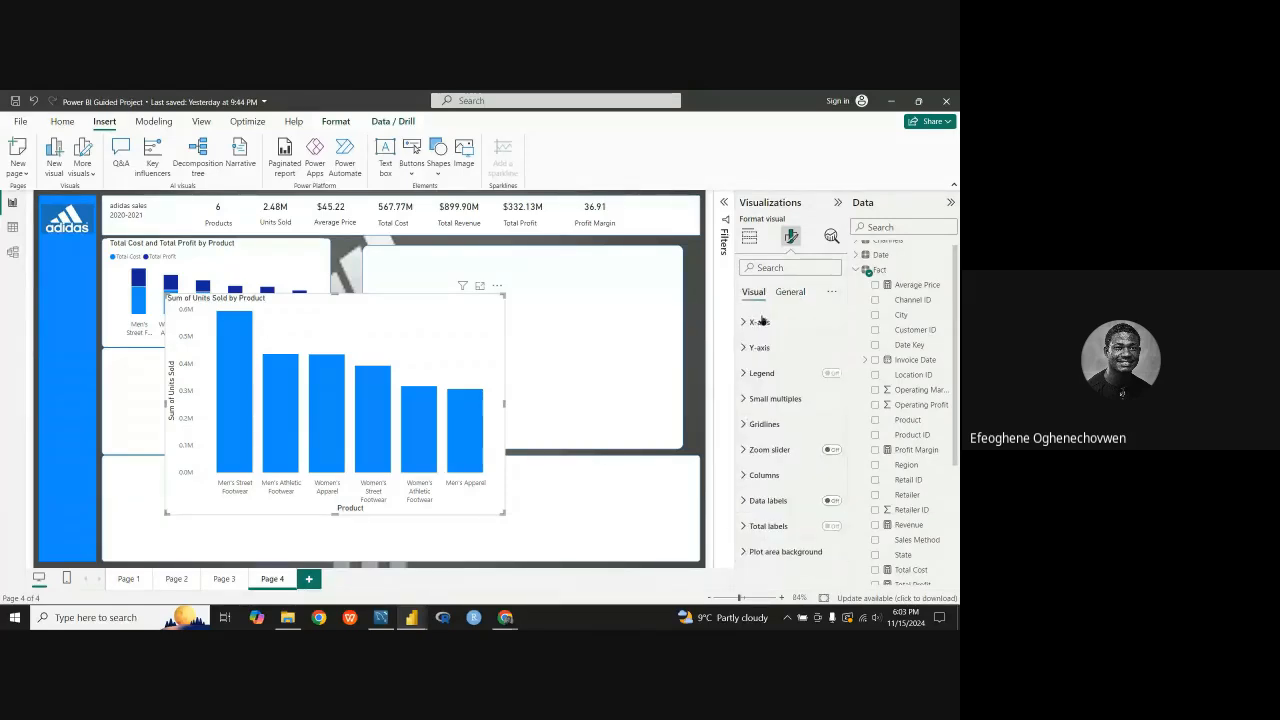
pyautogui.click(752, 323)
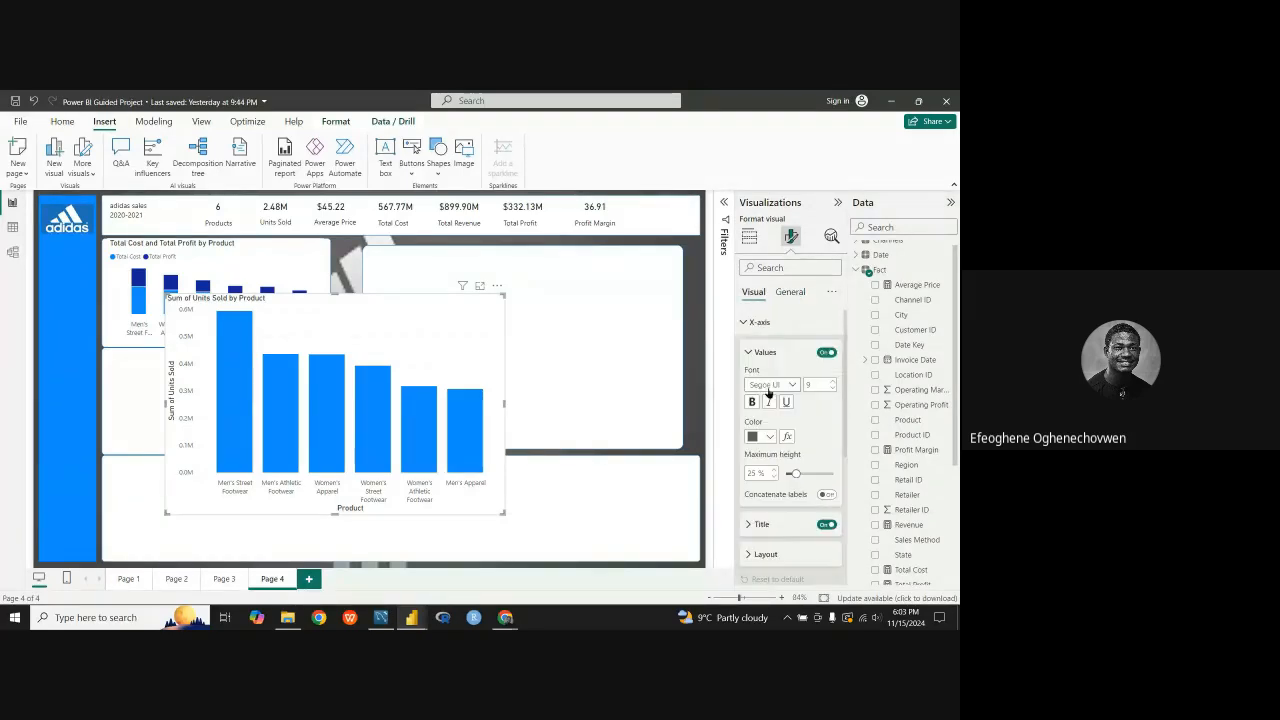
pyautogui.click(826, 353)
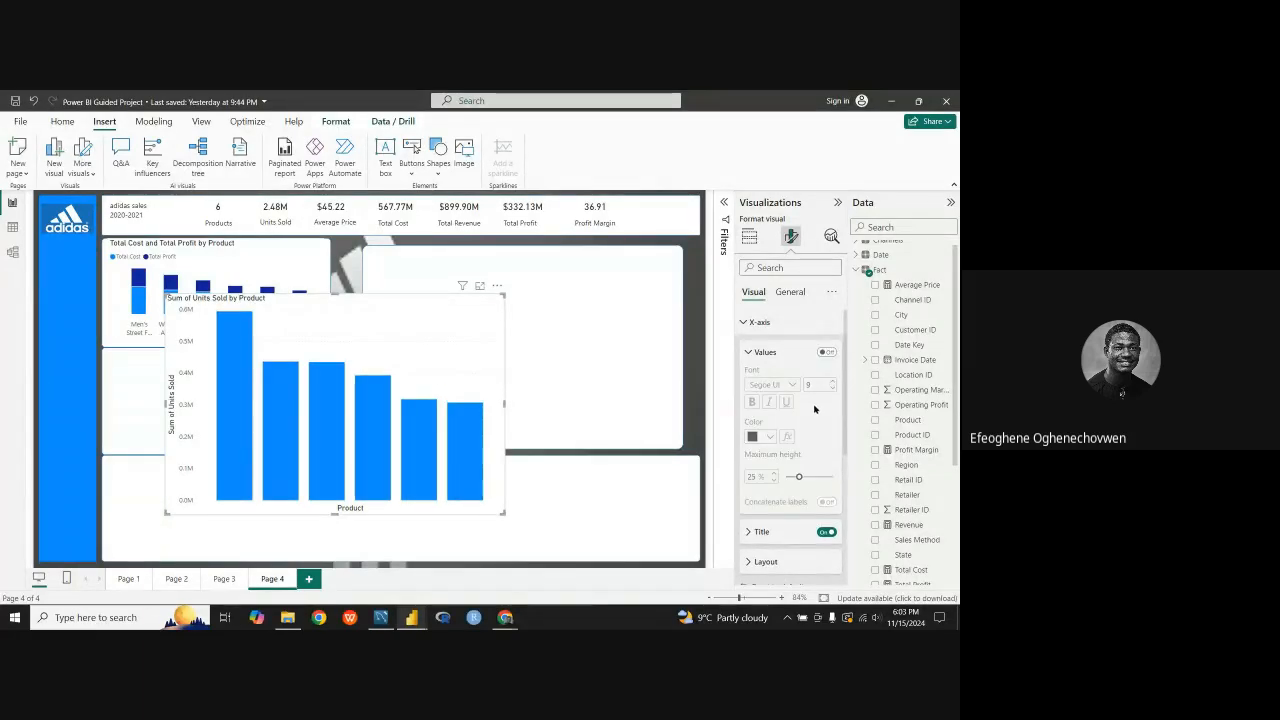
pyautogui.click(826, 352)
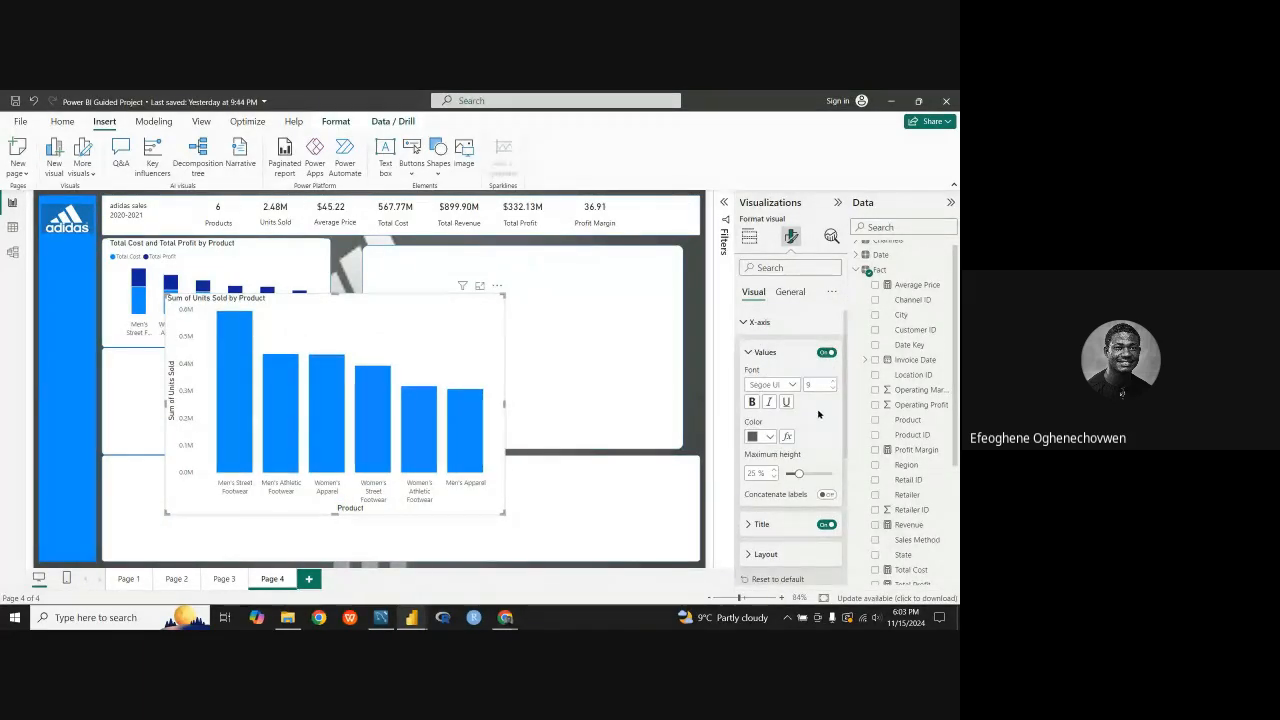
pyautogui.click(820, 525)
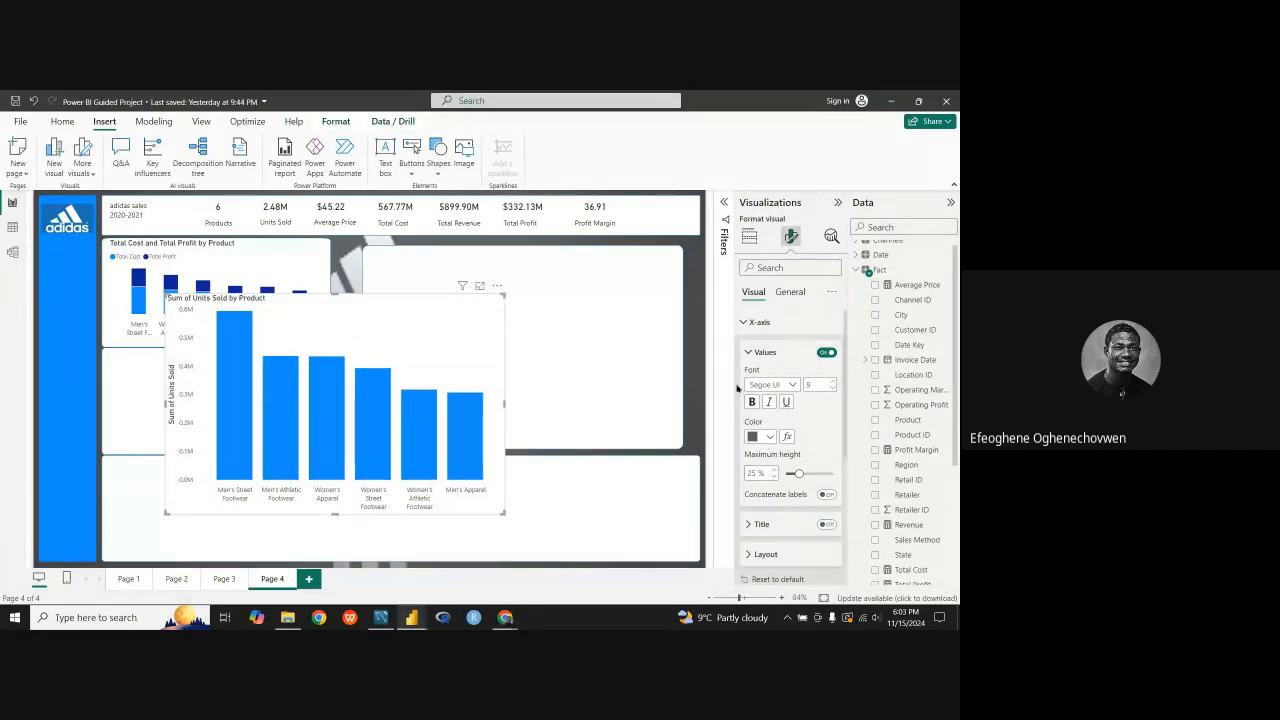
pyautogui.click(756, 356)
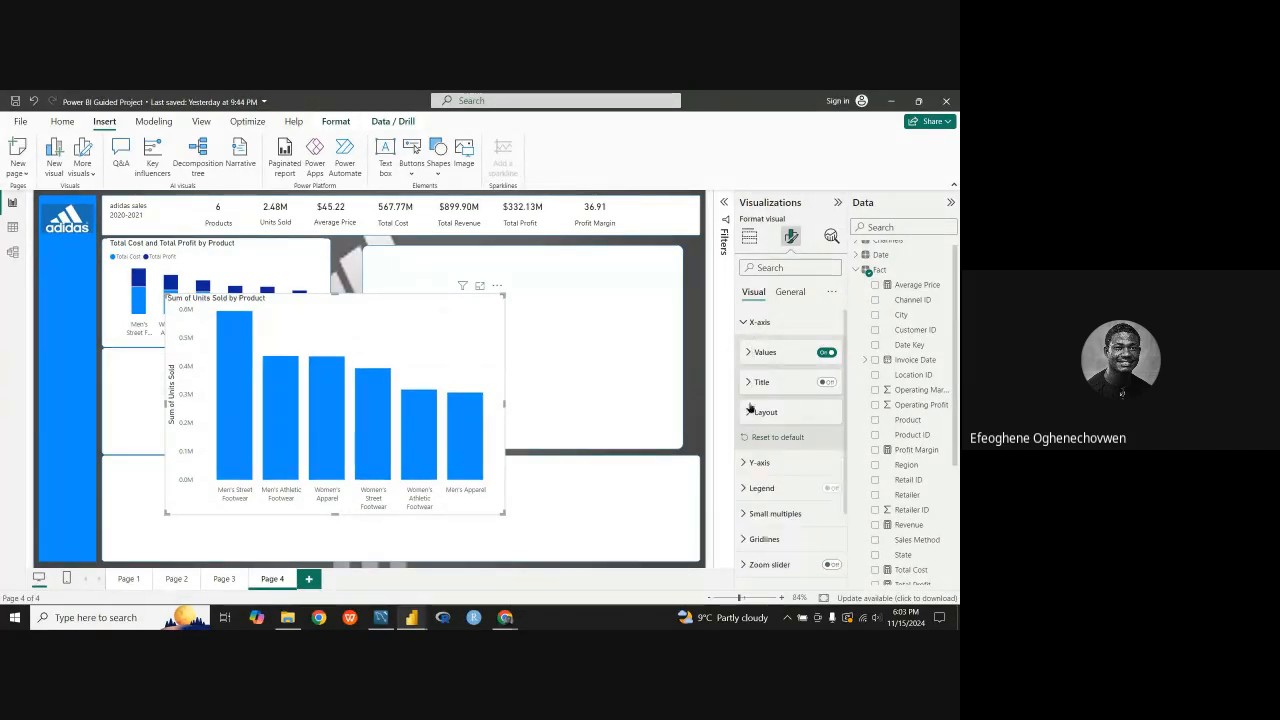
pyautogui.click(749, 322)
# Step: Turn off the Y-axis values and title of the units sold chart and move the chart toward the left-hand panels
pyautogui.click(748, 349)
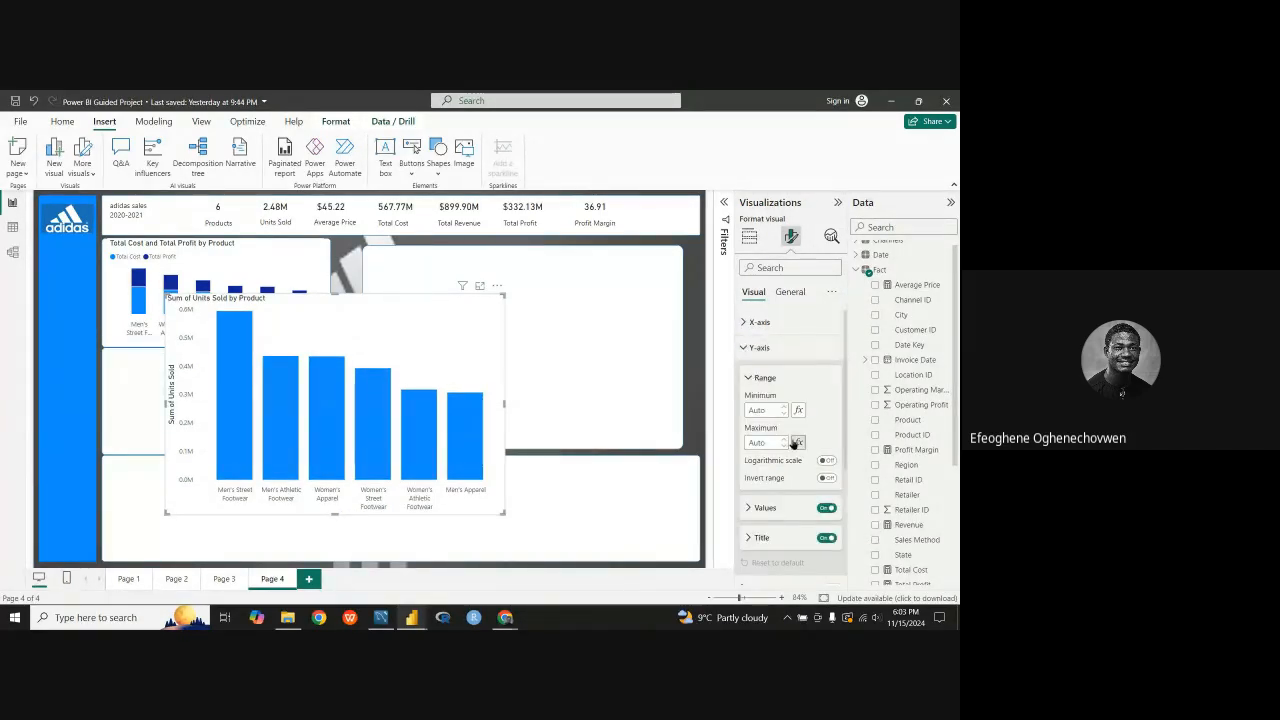
pyautogui.scroll(-3, 812, 470)
pyautogui.click(826, 384)
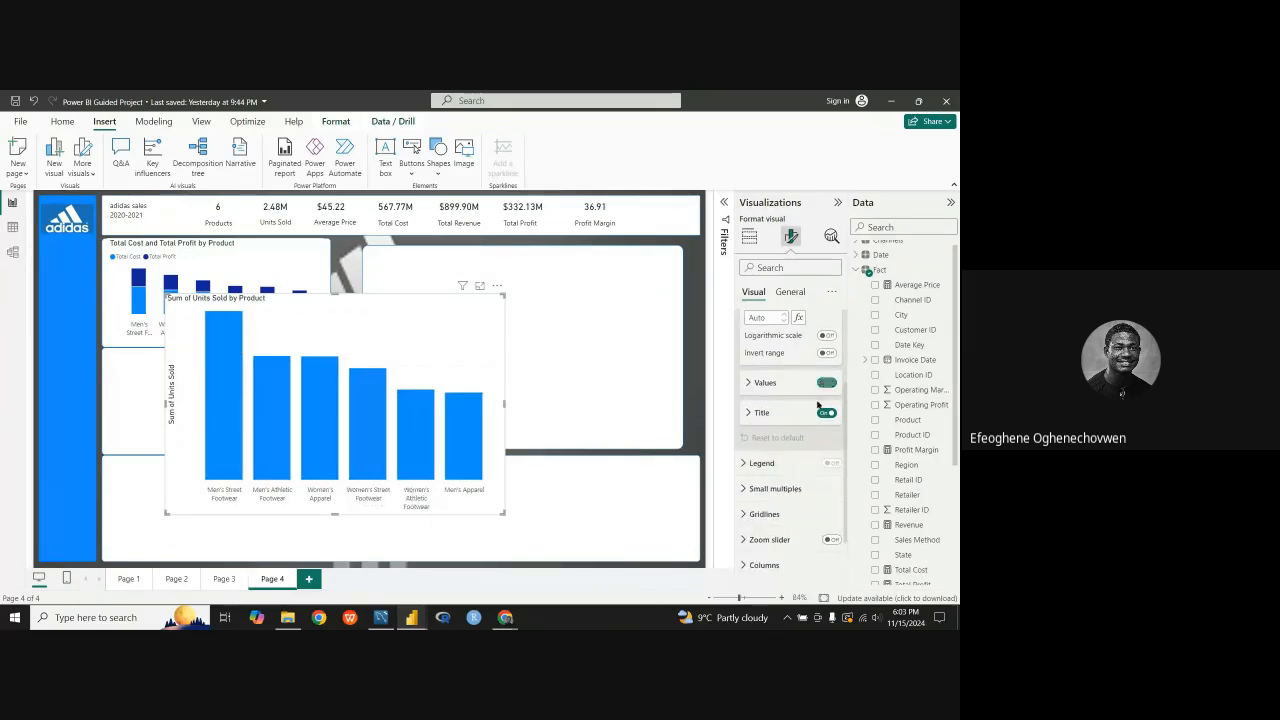
pyautogui.click(825, 413)
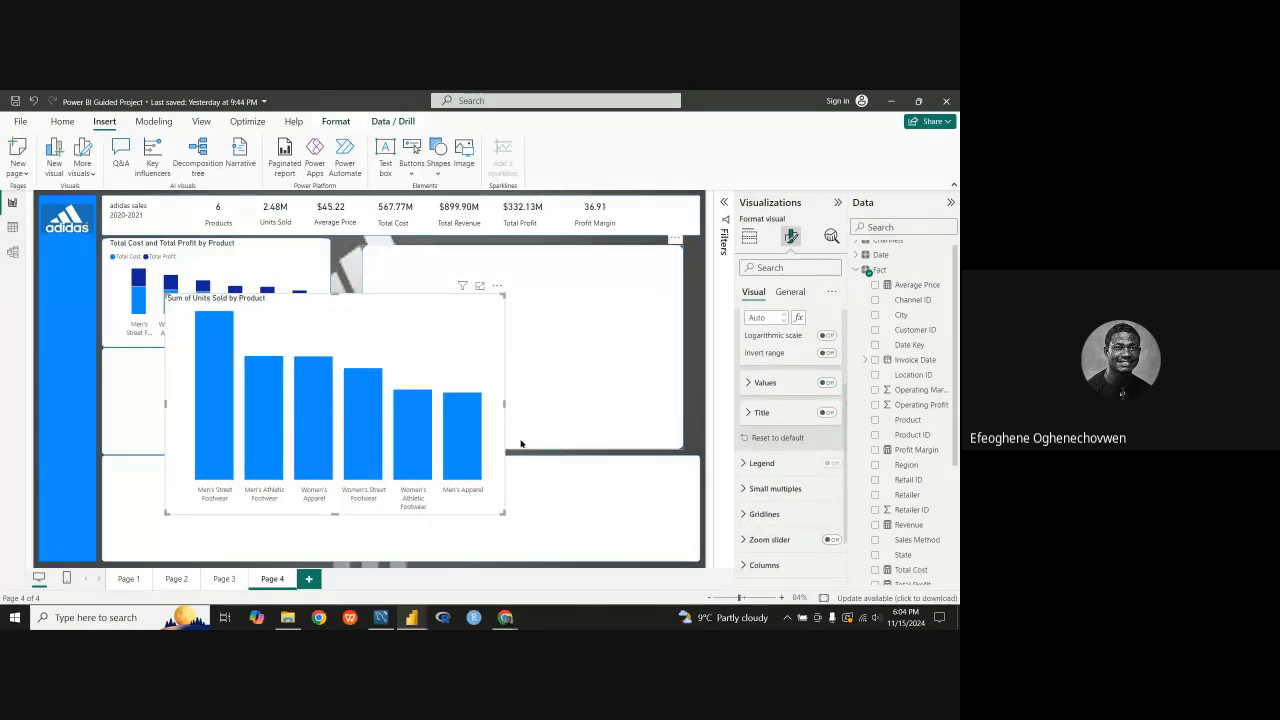
pyautogui.moveTo(492, 426); pyautogui.dragTo(437, 380)
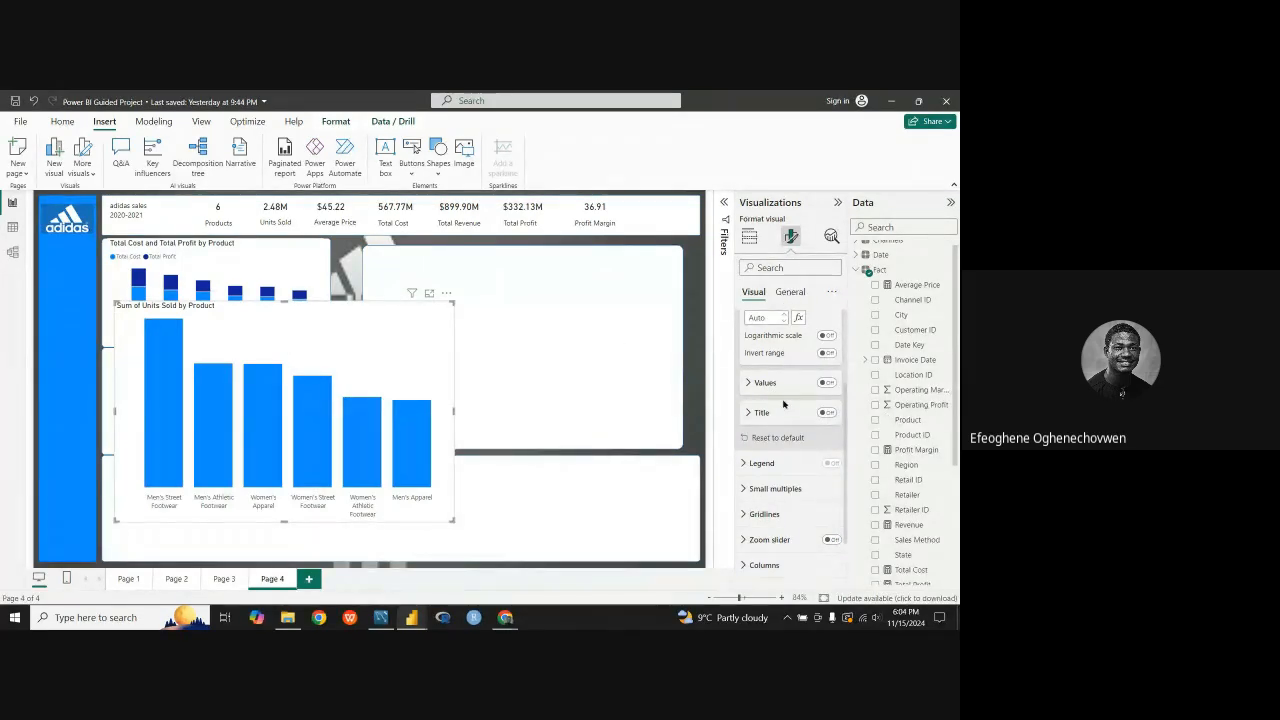
# Step: Try orange, a lighter blue and a darker blue on the units sold chart's columns, and restore the original theme blue
pyautogui.scroll(-3, 784, 404)
pyautogui.click(777, 454)
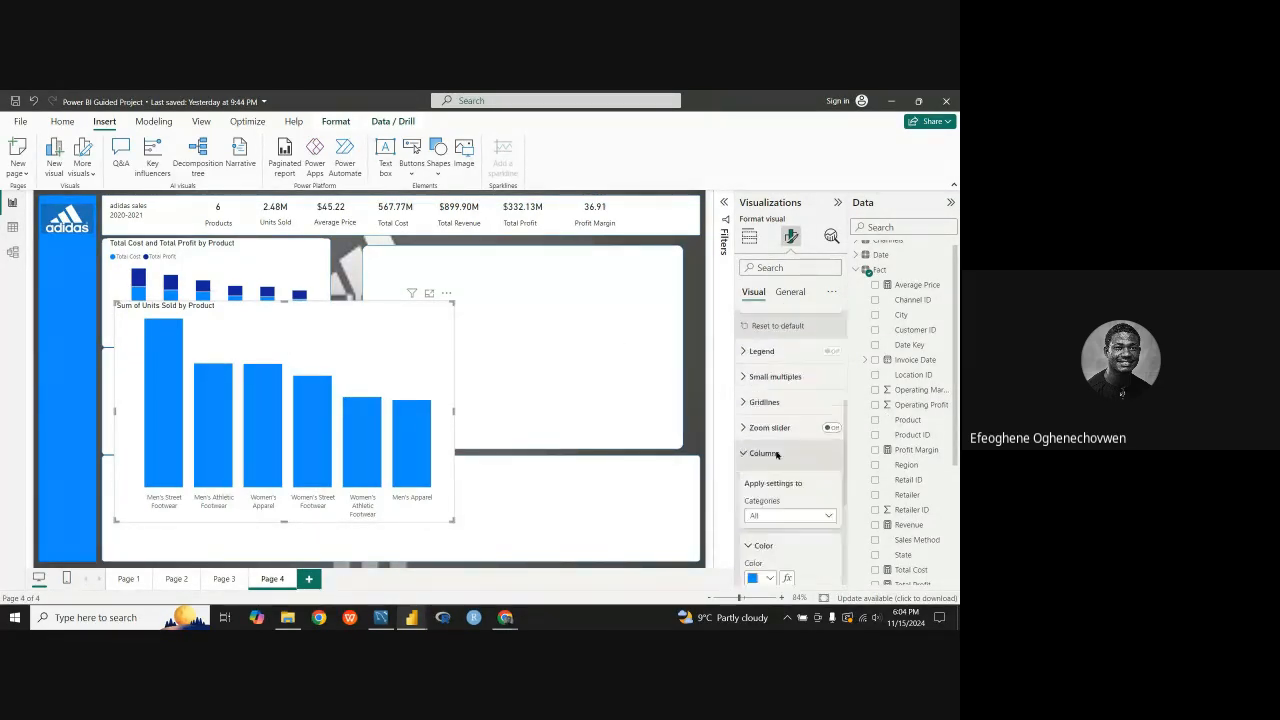
pyautogui.scroll(-3, 784, 404)
pyautogui.click(768, 370)
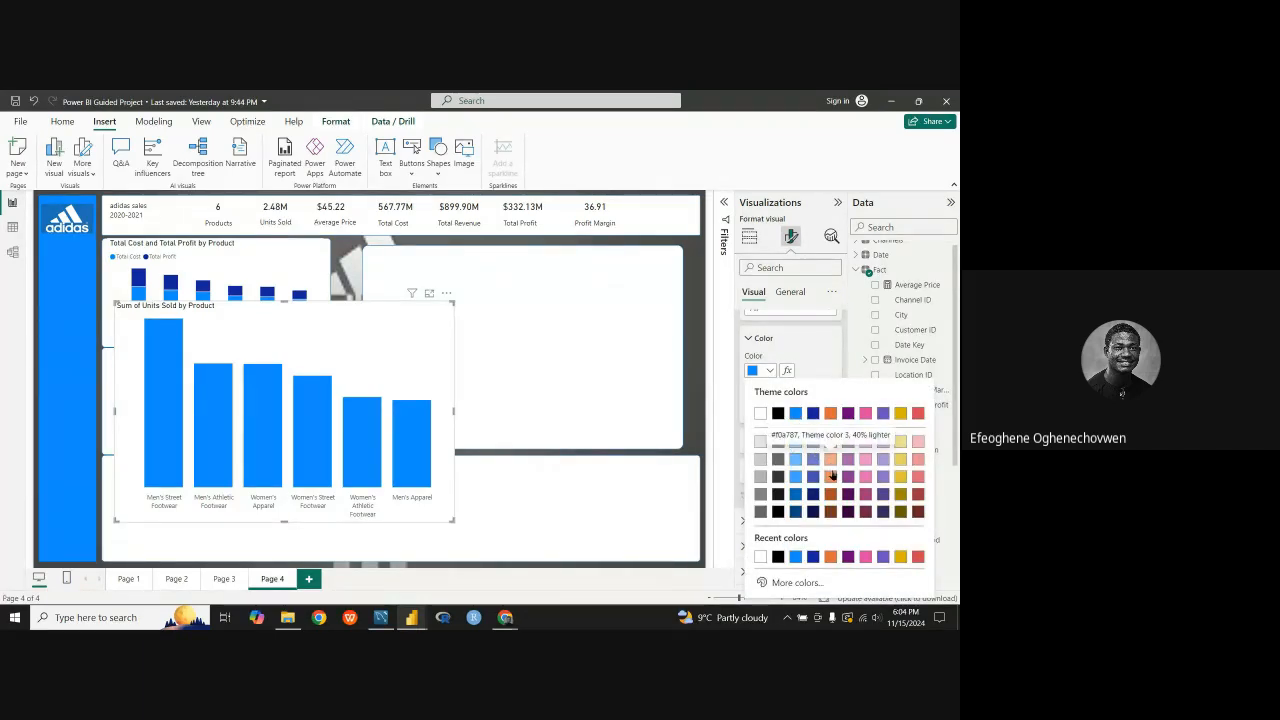
pyautogui.click(831, 476)
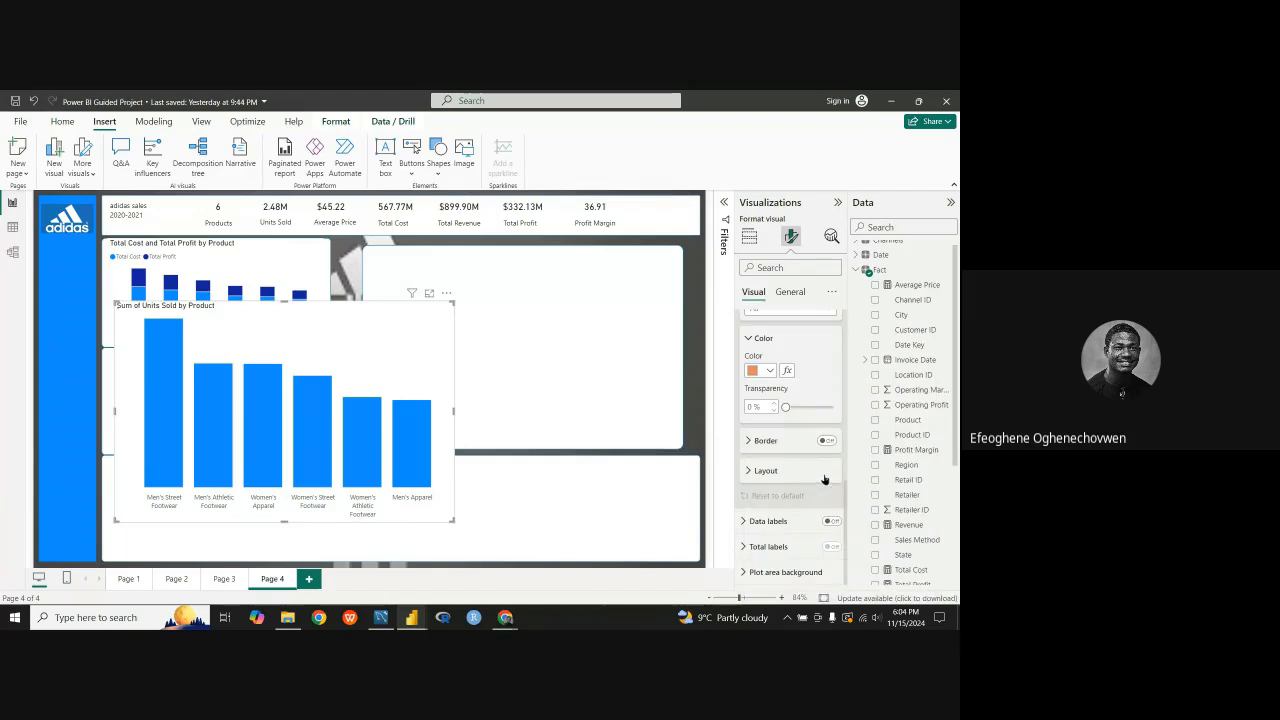
pyautogui.click(768, 370)
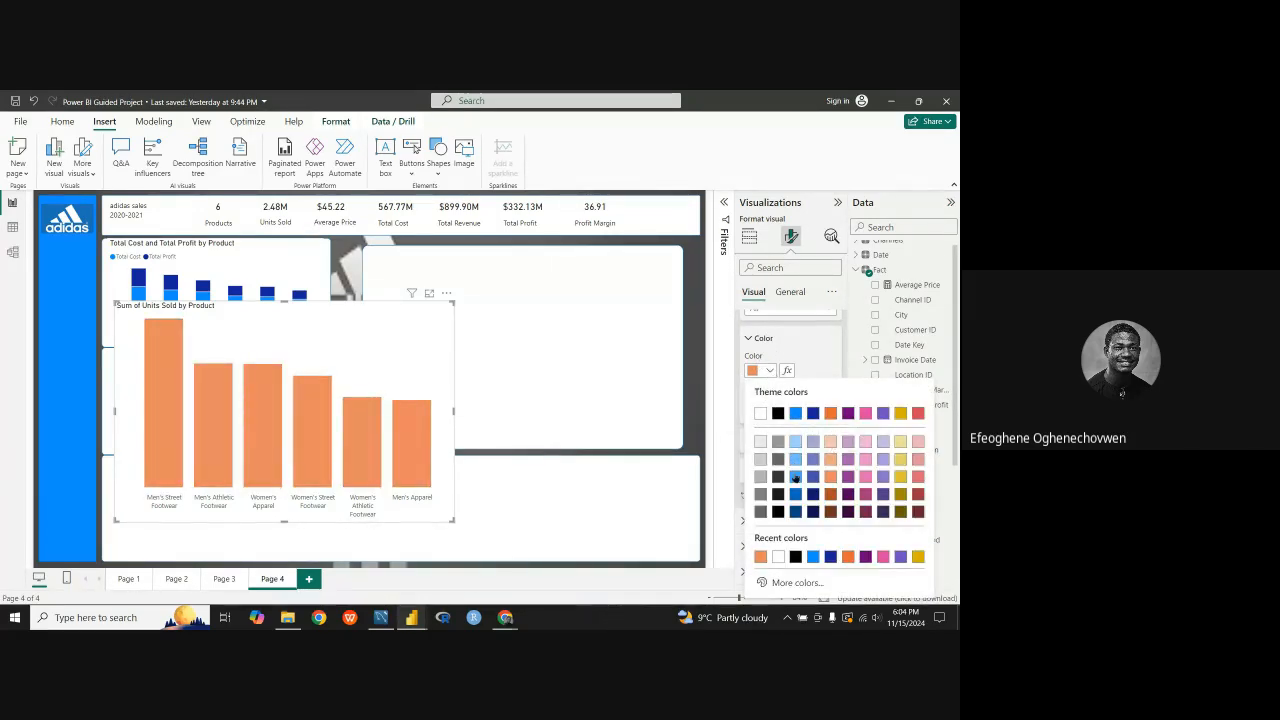
pyautogui.click(796, 478)
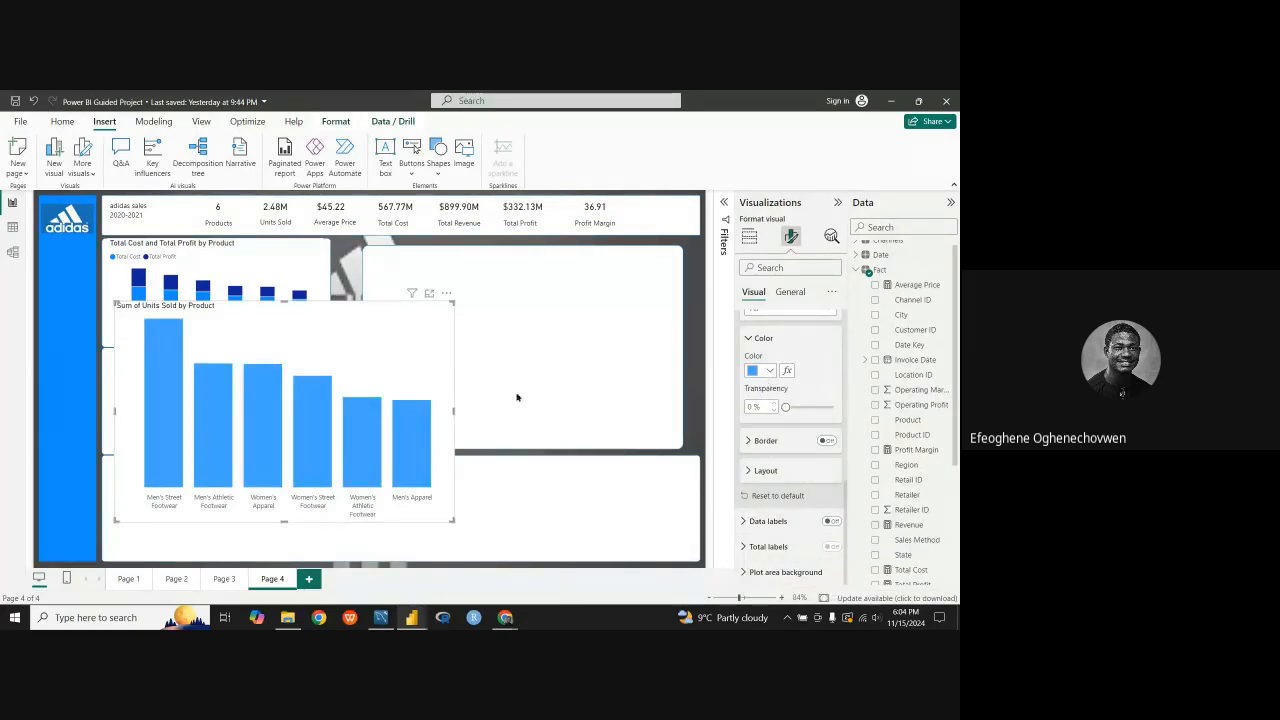
pyautogui.moveTo(280, 354); pyautogui.dragTo(273, 392)
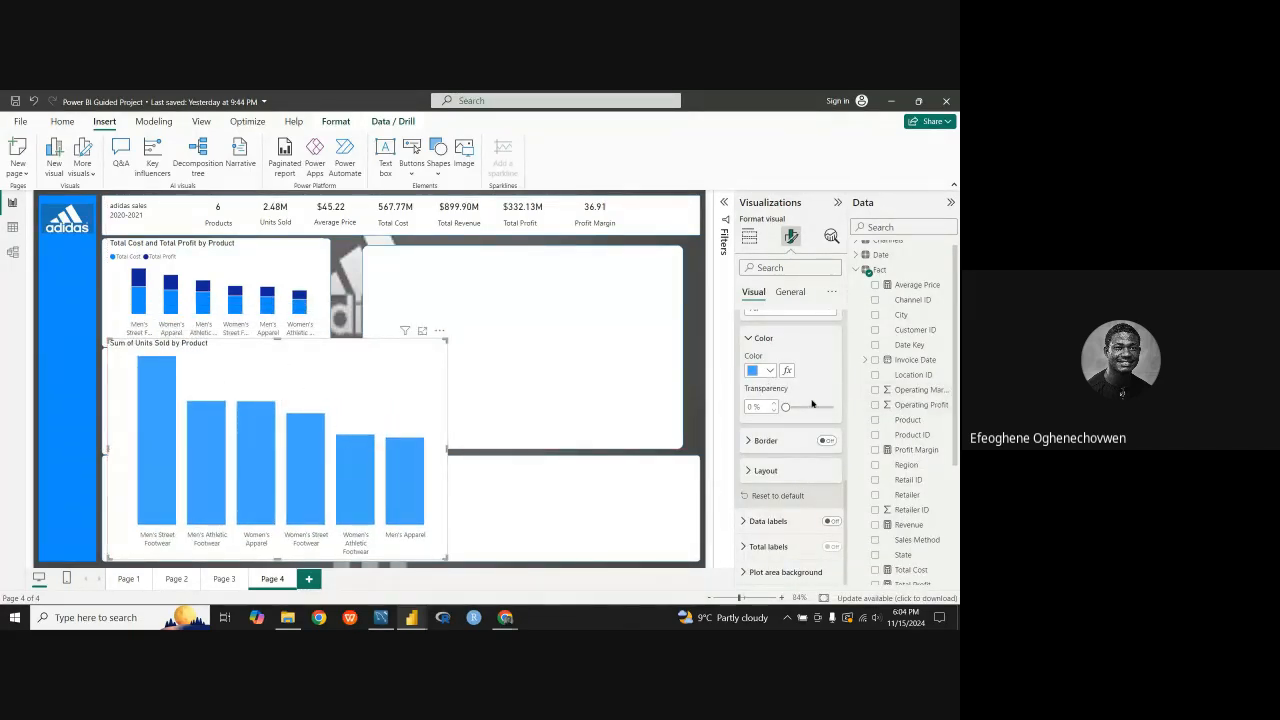
pyautogui.click(769, 371)
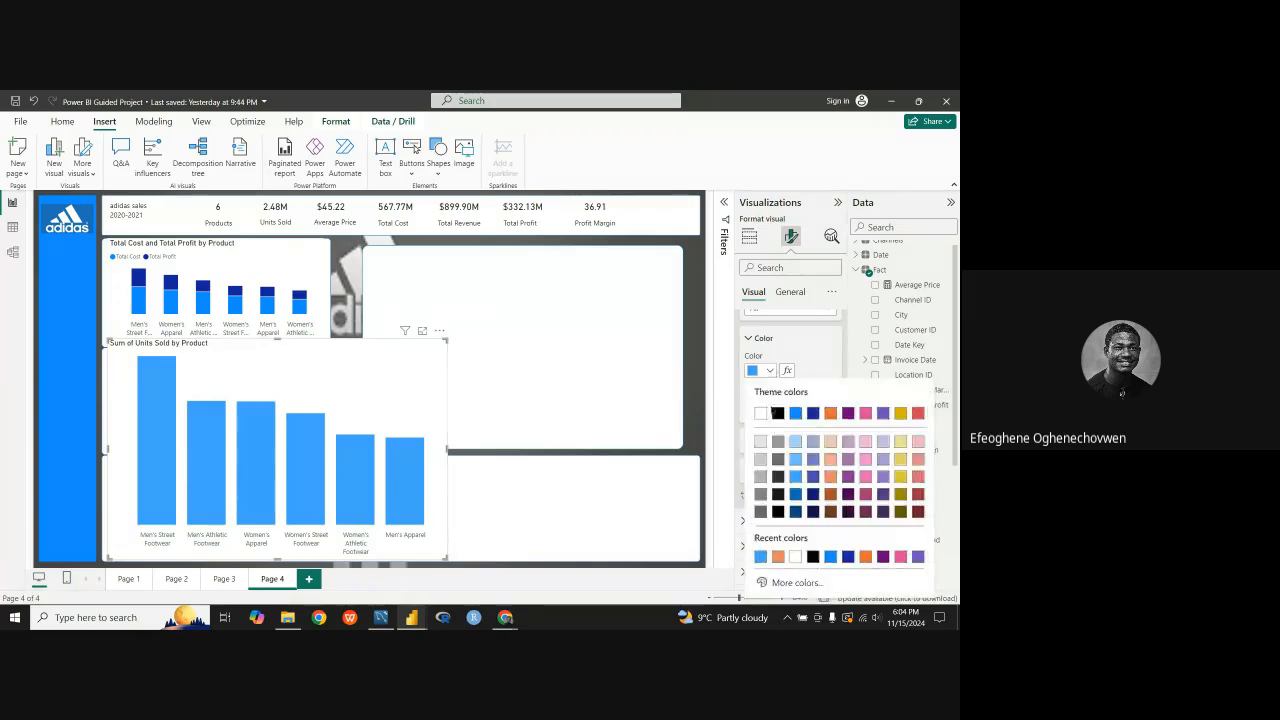
pyautogui.click(796, 495)
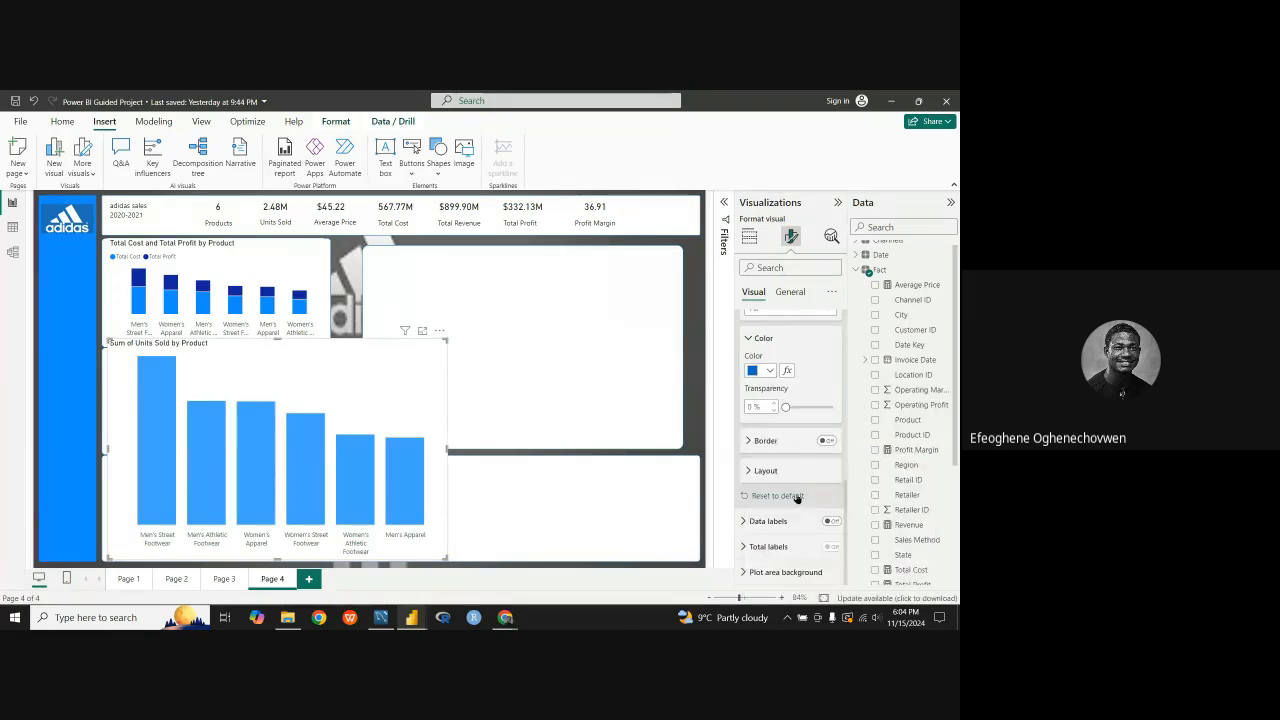
pyautogui.click(769, 371)
pyautogui.click(792, 414)
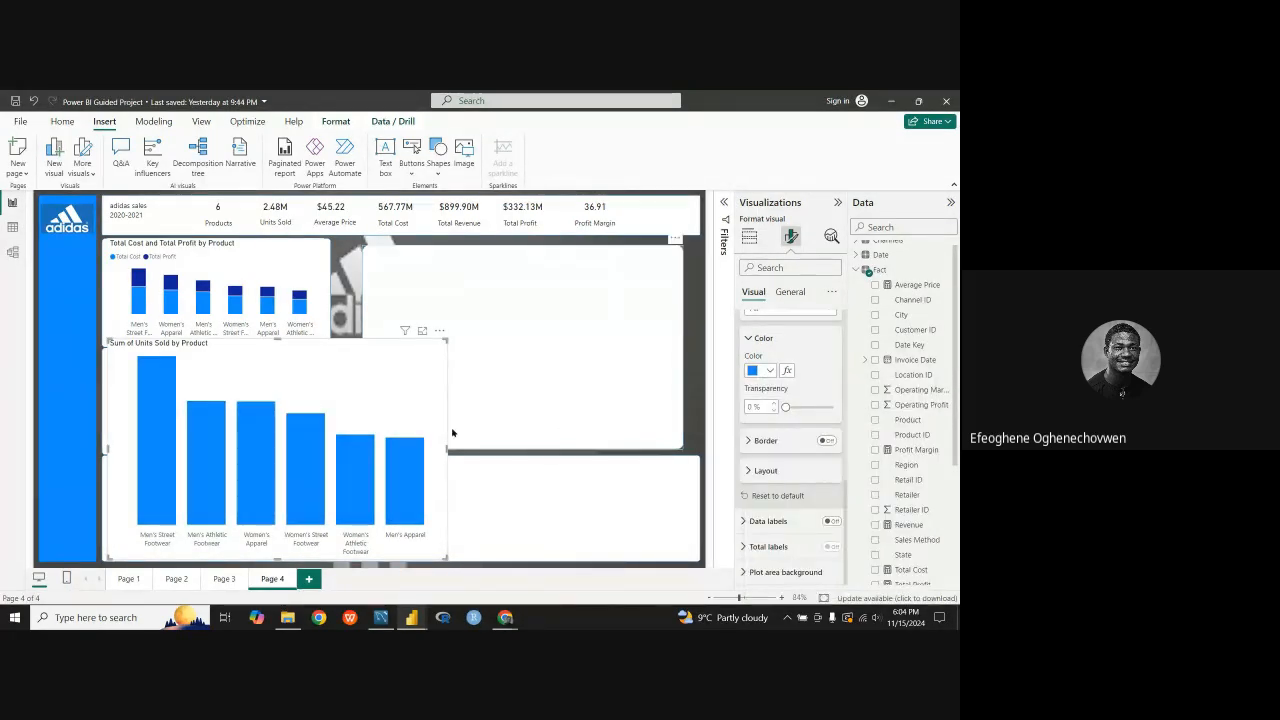
# Step: Reduce the width and height of the Sum of Units Sold by Product chart and place it over the left-hand panels
pyautogui.moveTo(363, 423); pyautogui.dragTo(480, 391)
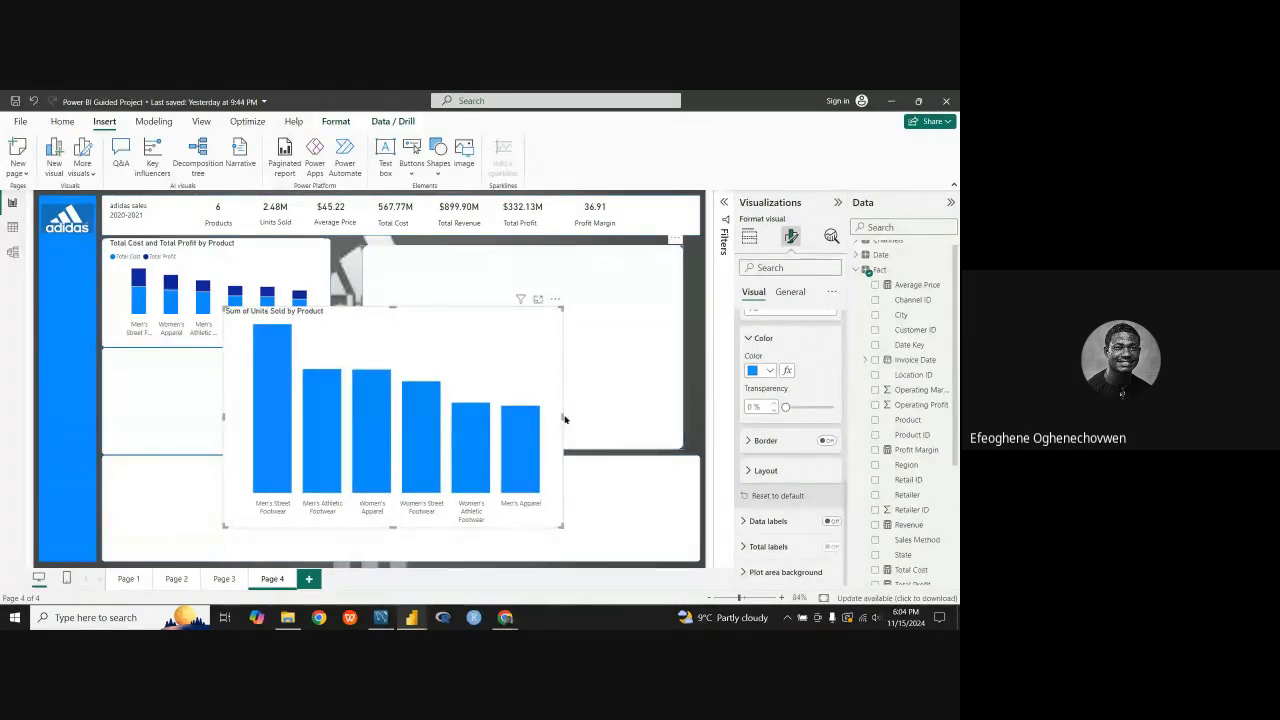
pyautogui.moveTo(561, 422); pyautogui.dragTo(347, 414)
pyautogui.moveTo(272, 544); pyautogui.dragTo(274, 507)
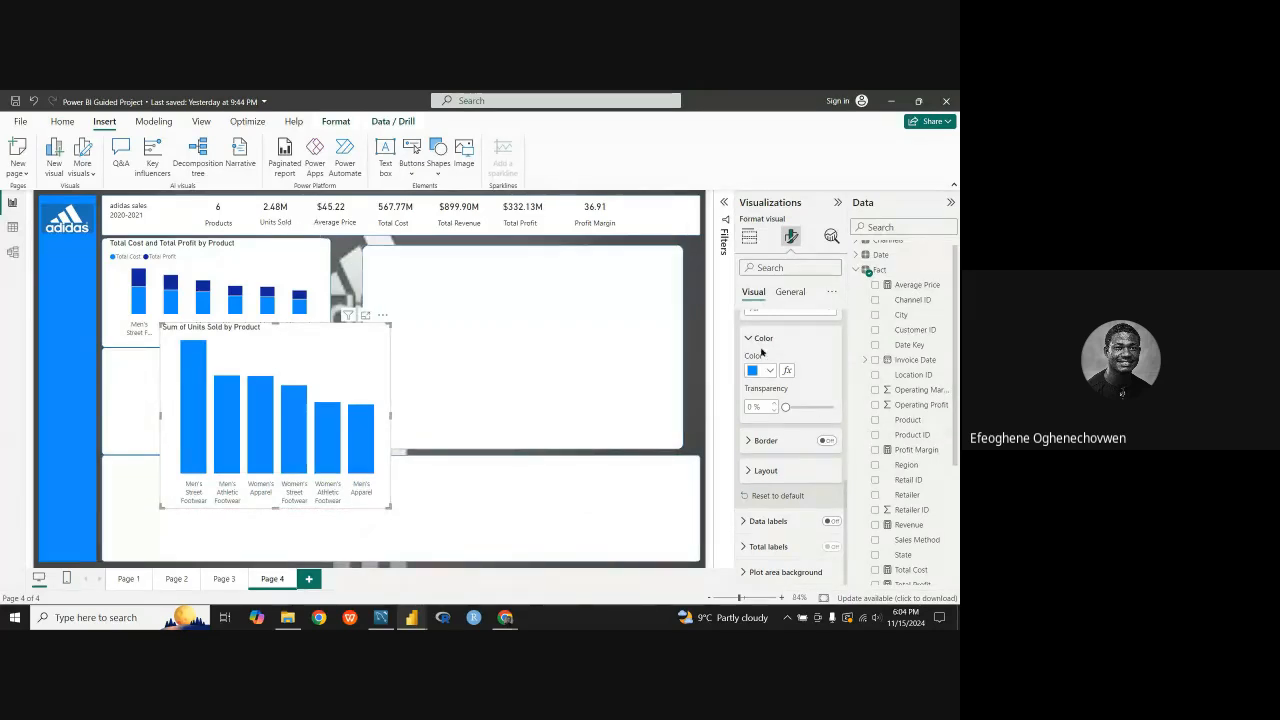
# Step: Set the space between categories of the units sold chart's columns to 51%
pyautogui.click(747, 524)
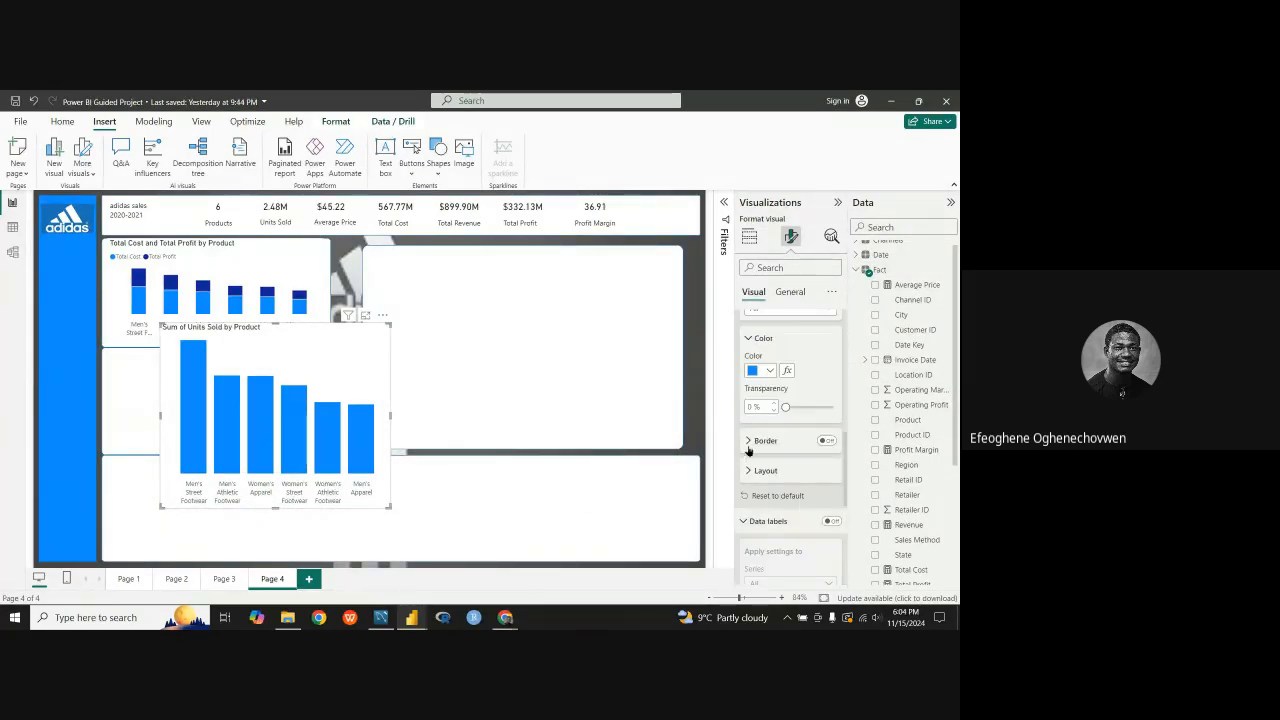
pyautogui.click(748, 471)
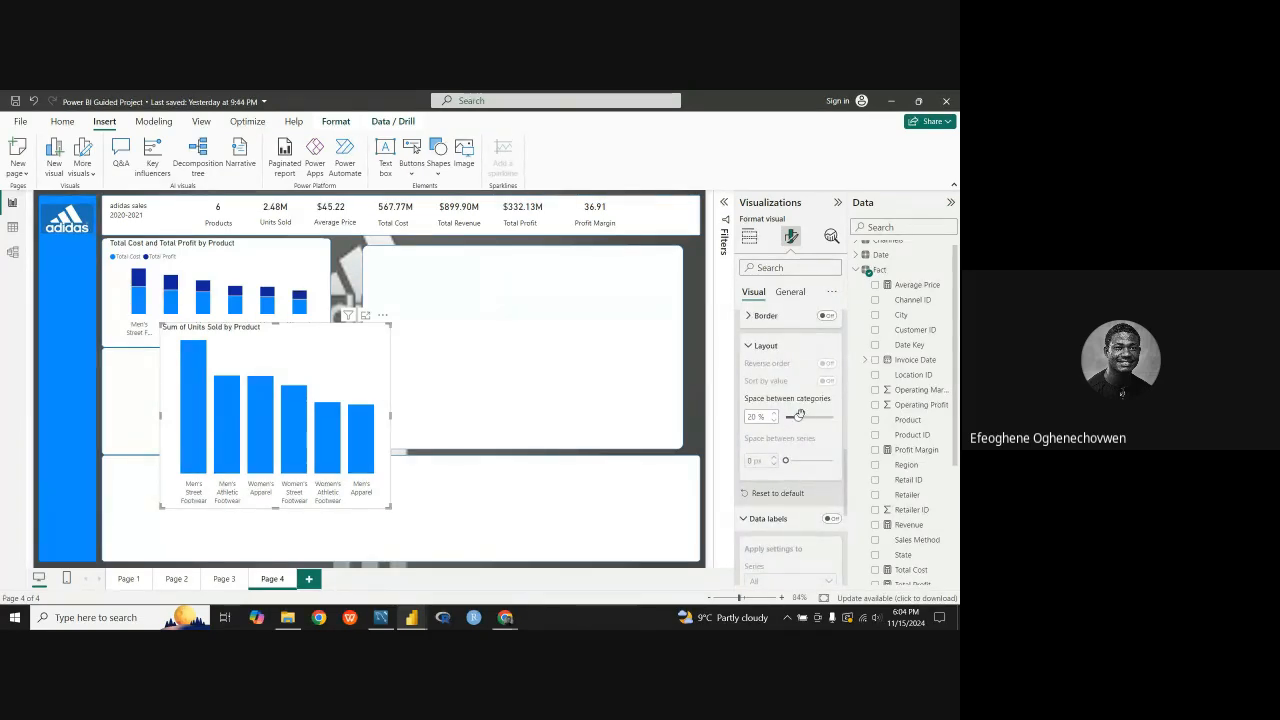
pyautogui.moveTo(817, 418)
pyautogui.mouseDown()
pyautogui.moveTo(848, 426)
pyautogui.moveTo(816, 420)
pyautogui.mouseUp()
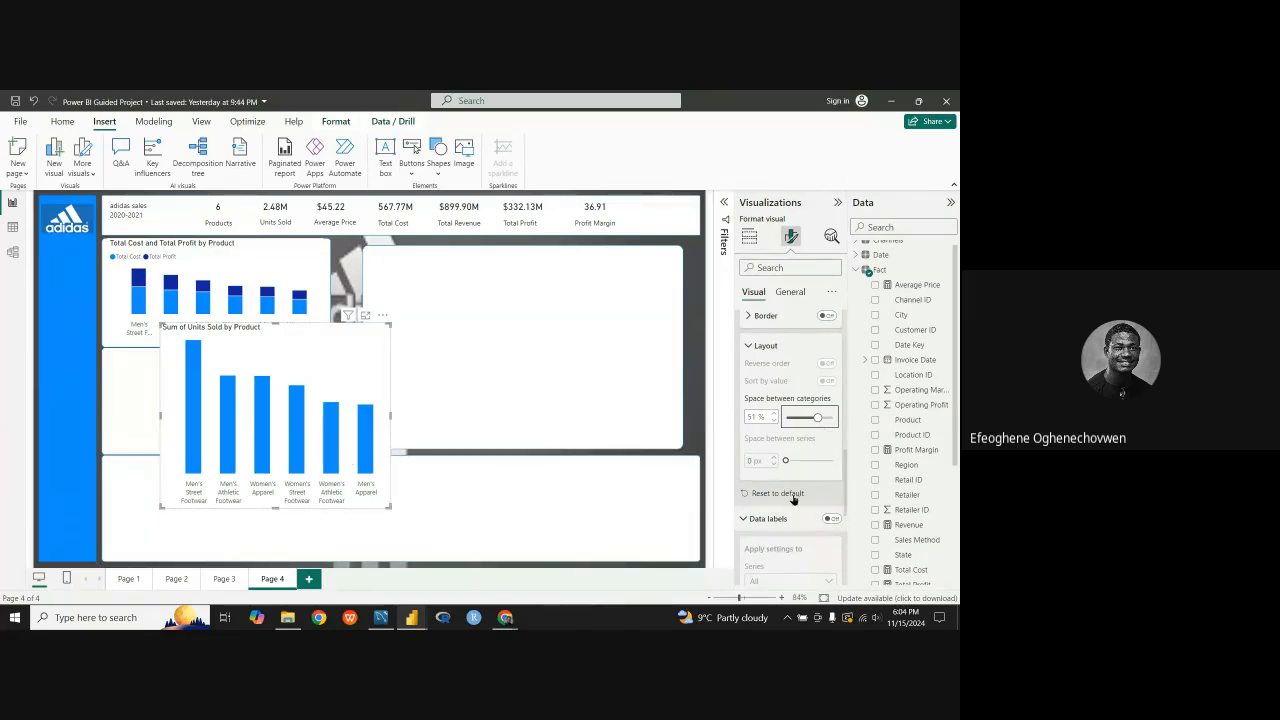
pyautogui.click(749, 348)
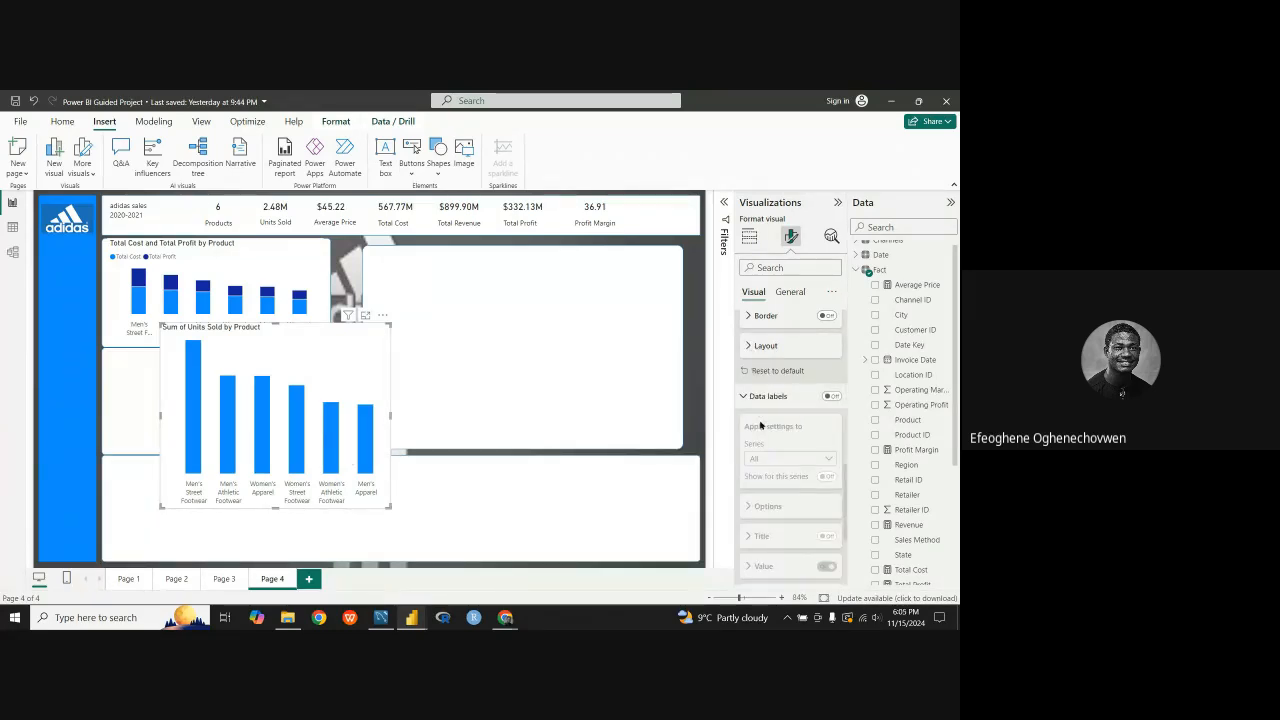
# Step: Try a 10% space between series on the Total Cost and Total Profit by Product chart and return it to 2%
pyautogui.scroll(-3, 760, 439)
pyautogui.scroll(3, 760, 440)
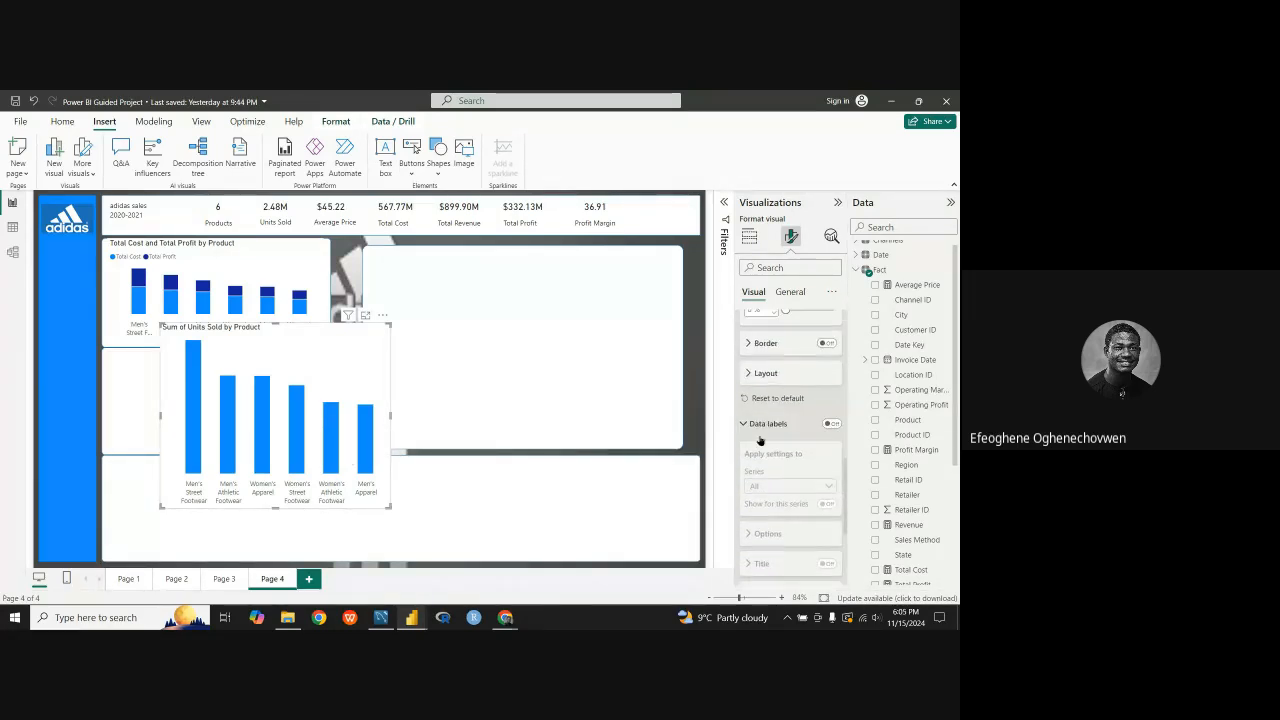
pyautogui.click(750, 378)
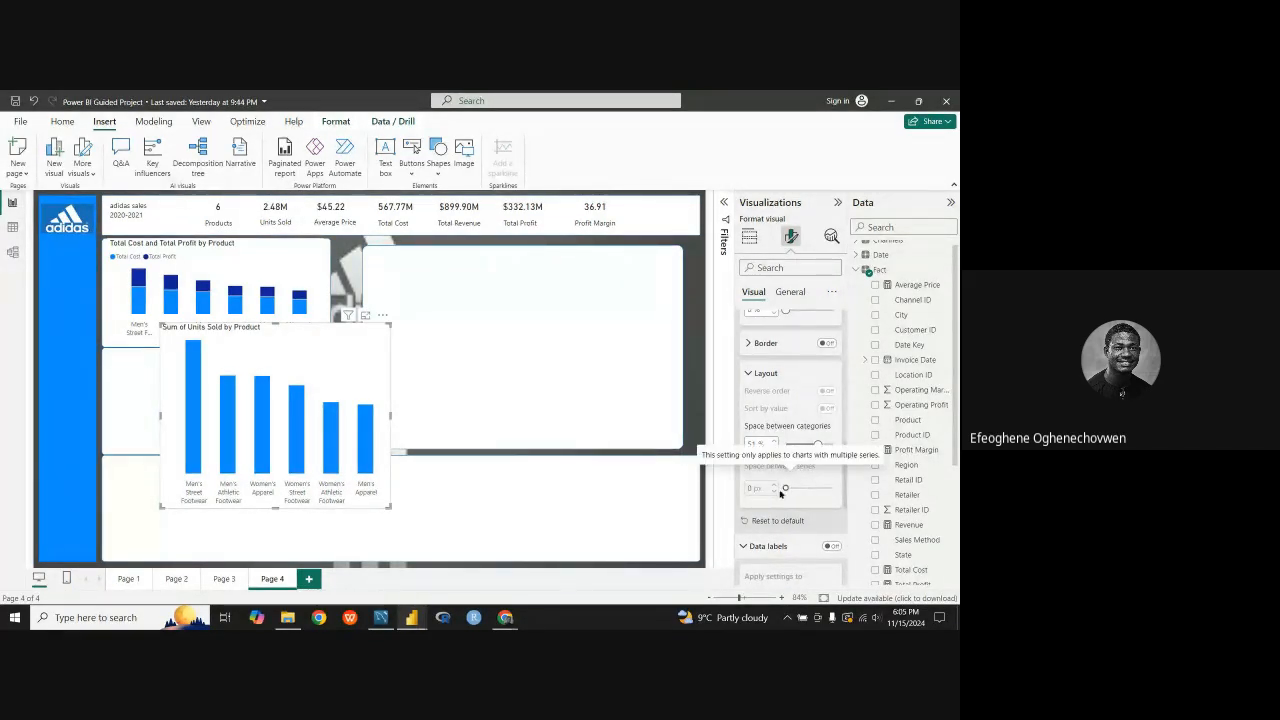
pyautogui.click(303, 276)
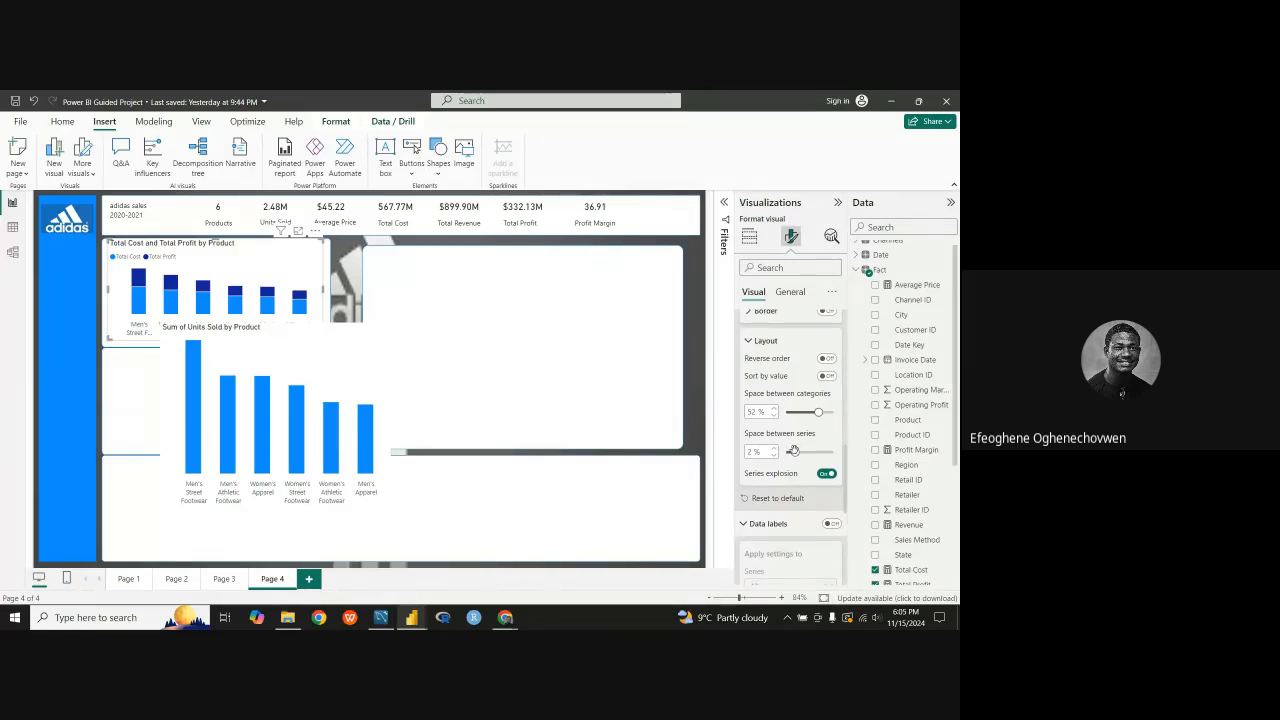
pyautogui.moveTo(793, 451); pyautogui.dragTo(851, 463)
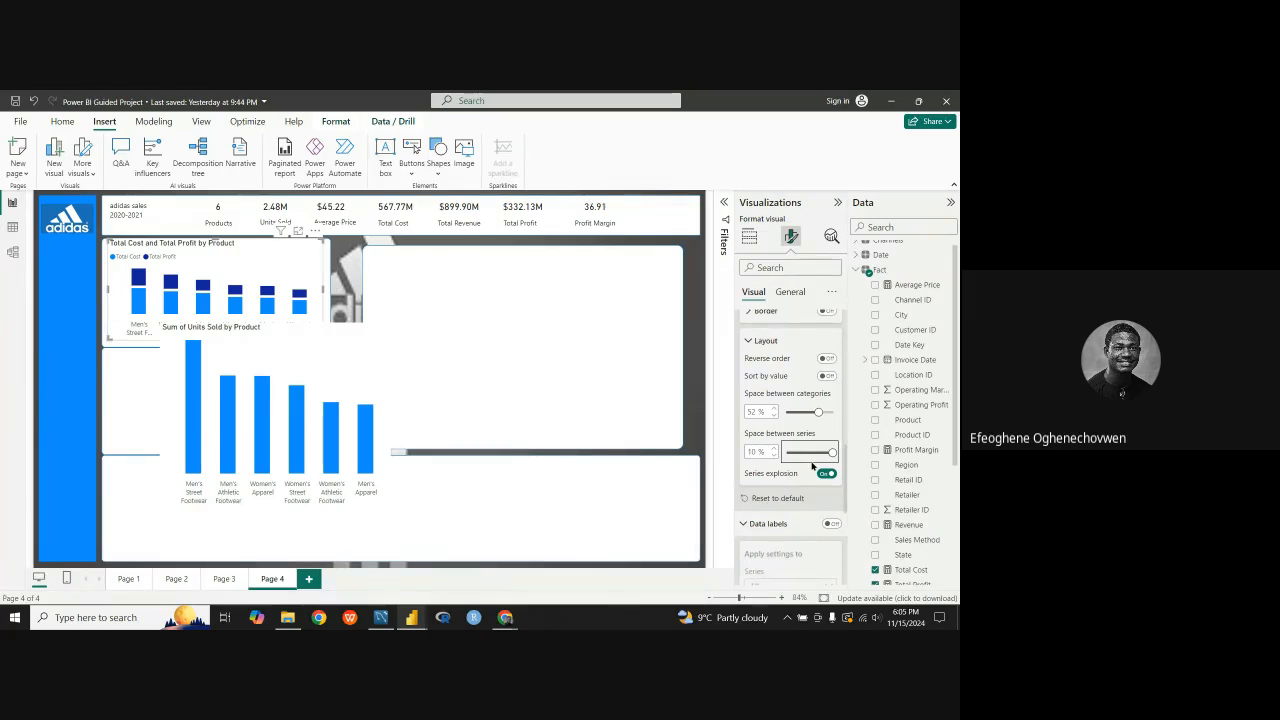
pyautogui.click(760, 451)
pyautogui.write('2')
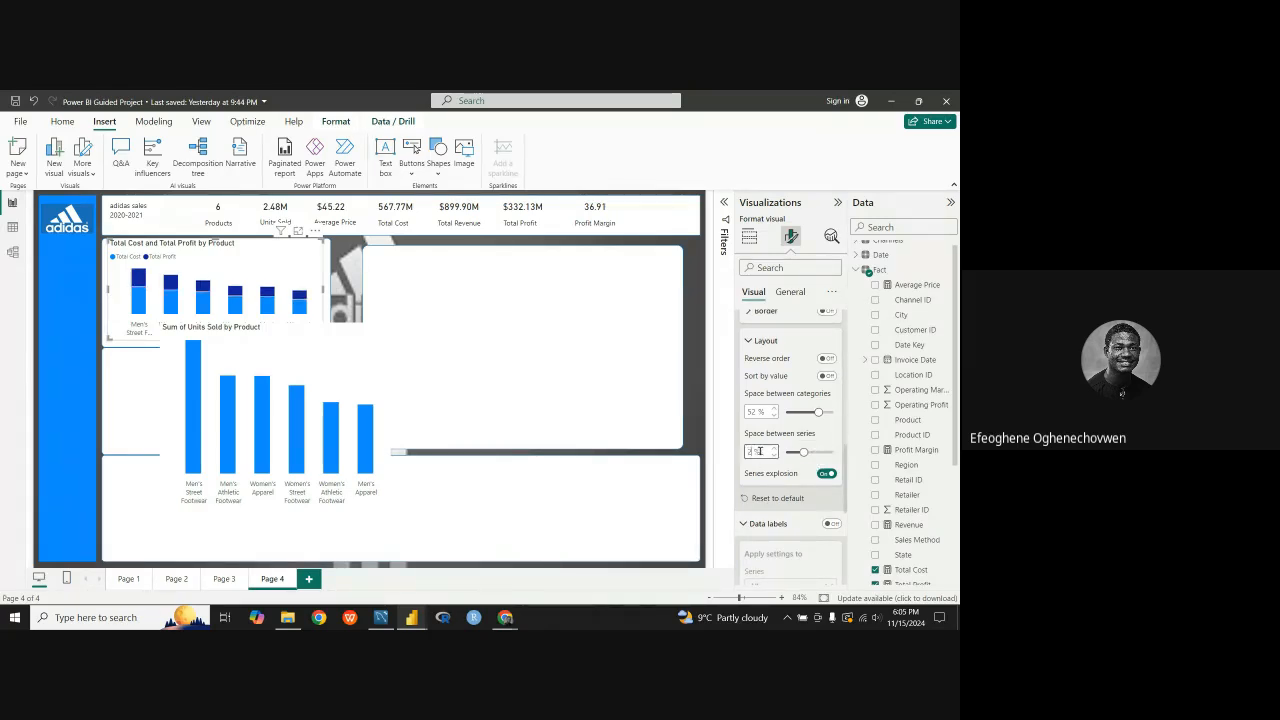
# Step: Shorten the Sum of Units Sold by Product chart and fit it into the panel beneath the Total Cost and Total Profit chart
pyautogui.click(337, 366)
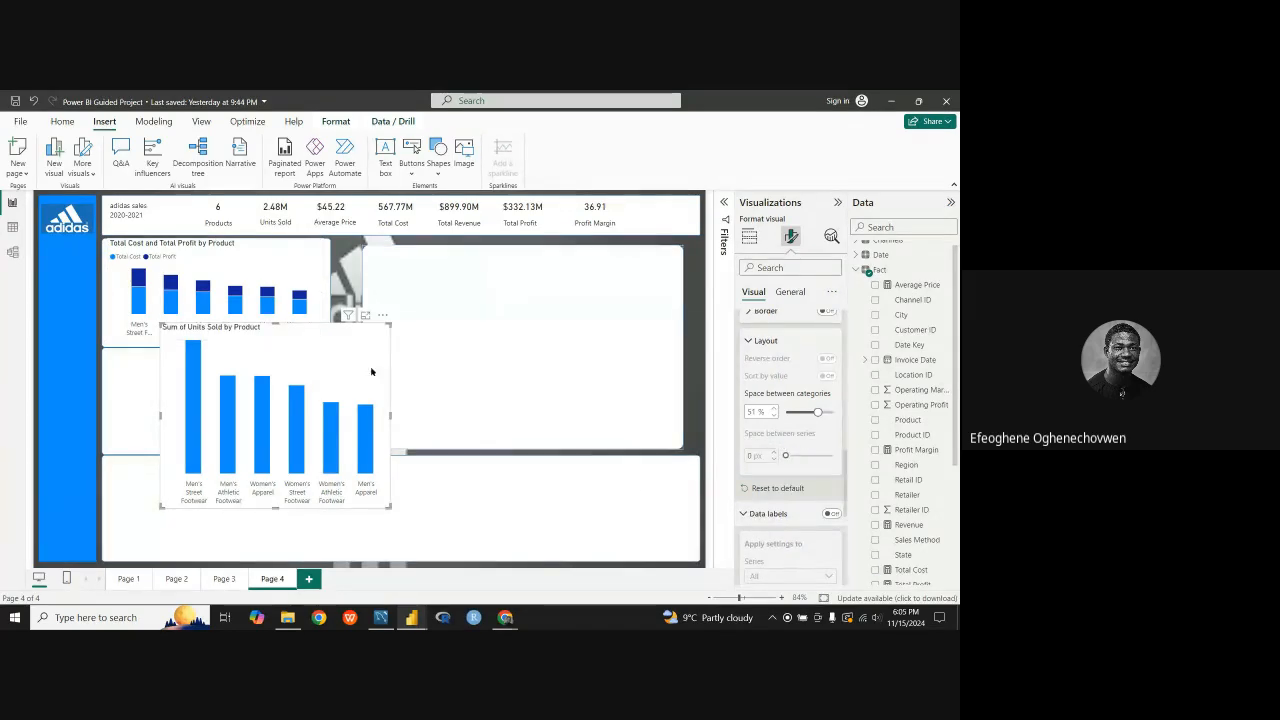
pyautogui.moveTo(288, 345); pyautogui.dragTo(238, 357)
pyautogui.moveTo(243, 514); pyautogui.dragTo(243, 485)
pyautogui.moveTo(298, 396); pyautogui.dragTo(267, 387)
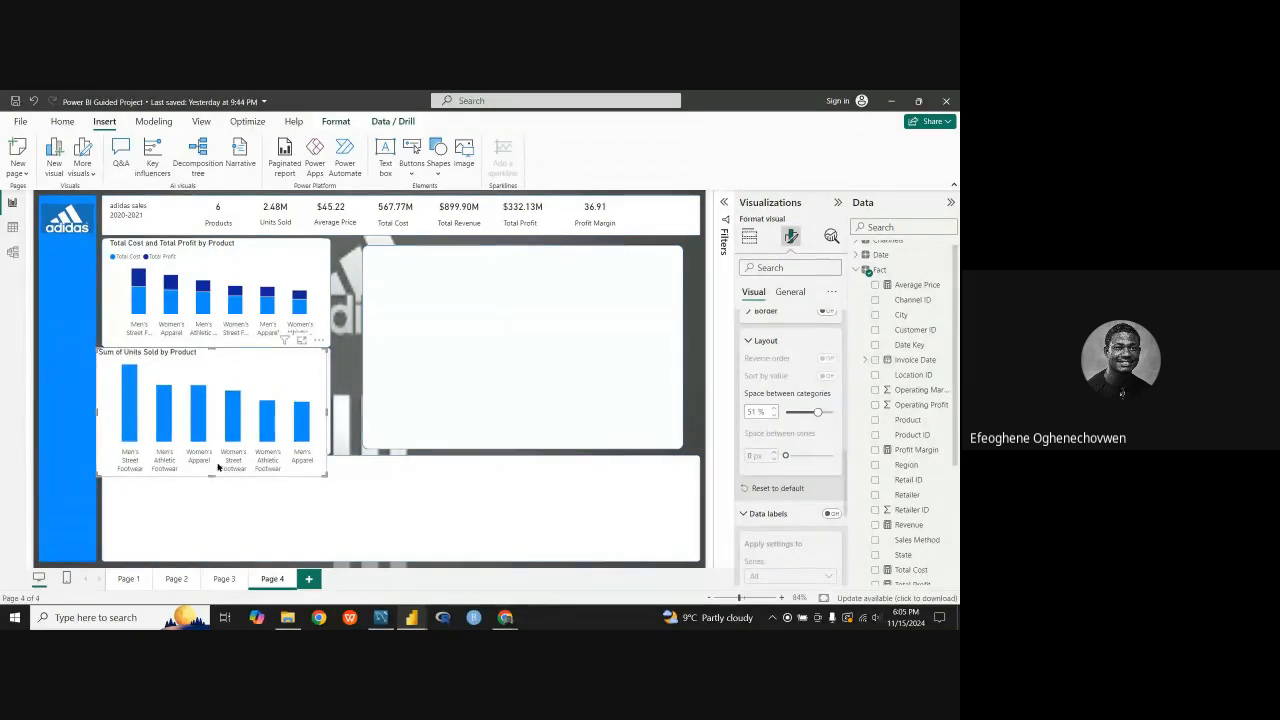
pyautogui.moveTo(214, 475); pyautogui.dragTo(214, 454)
pyautogui.moveTo(256, 370); pyautogui.dragTo(299, 372)
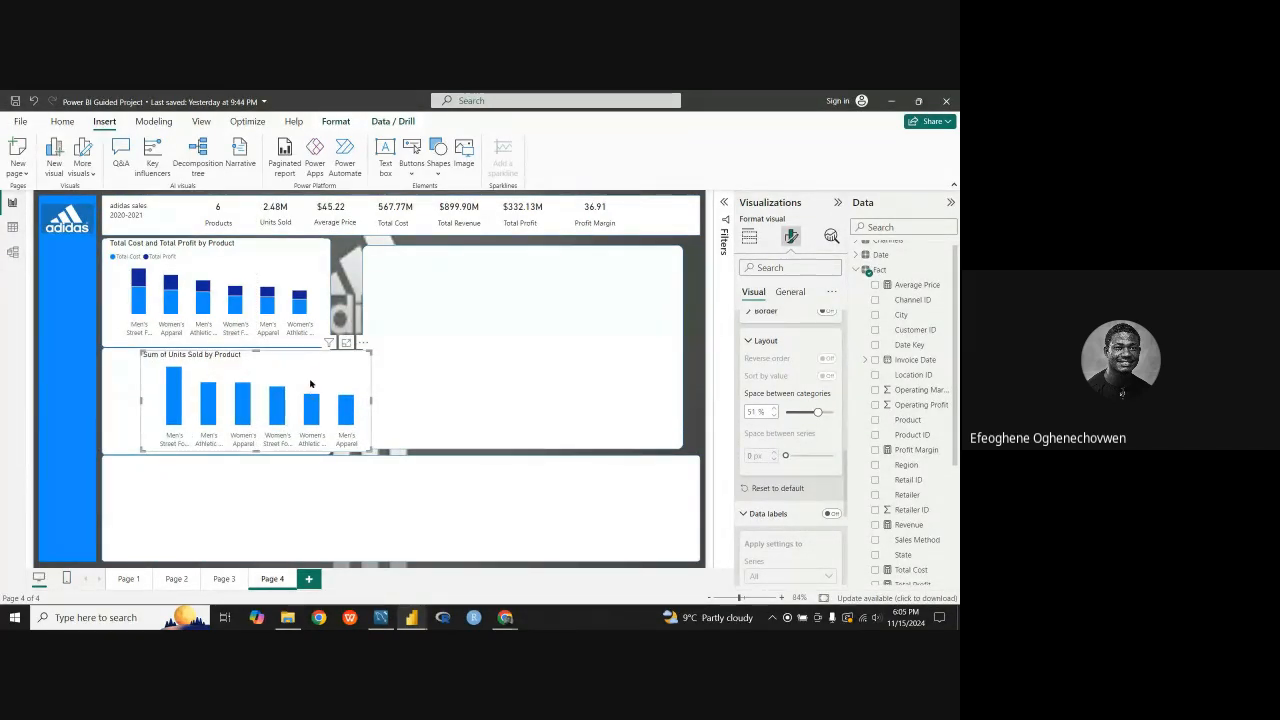
pyautogui.moveTo(310, 384); pyautogui.dragTo(235, 368)
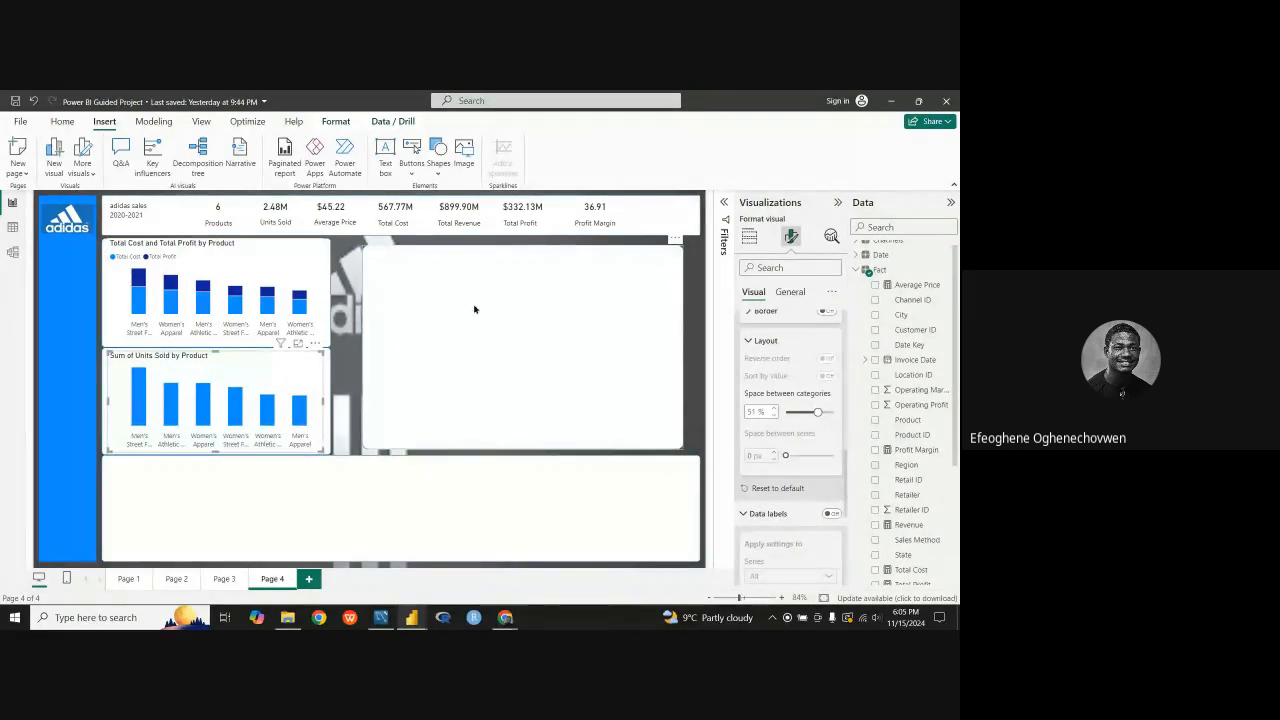
# Step: Enlarge the big blank panel beside the two column charts to fill the space between them, the KPI strip and the lower panel
pyautogui.click(433, 363)
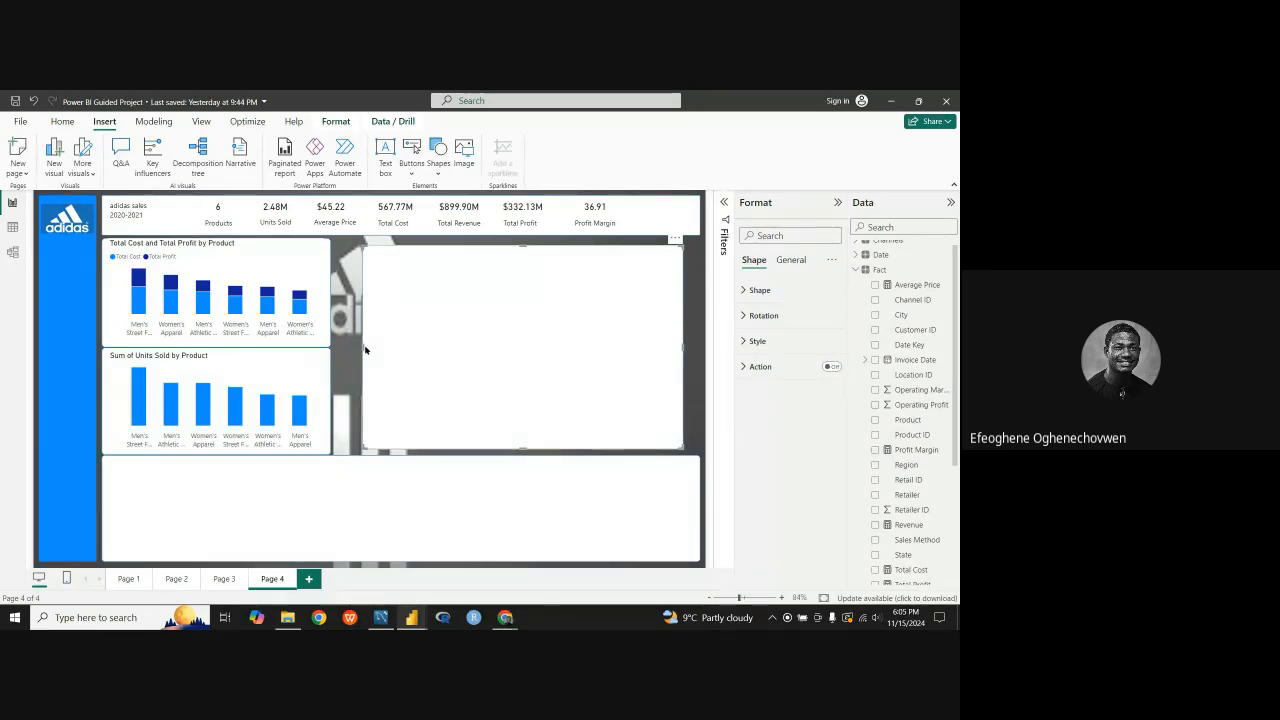
pyautogui.moveTo(364, 349); pyautogui.dragTo(340, 349)
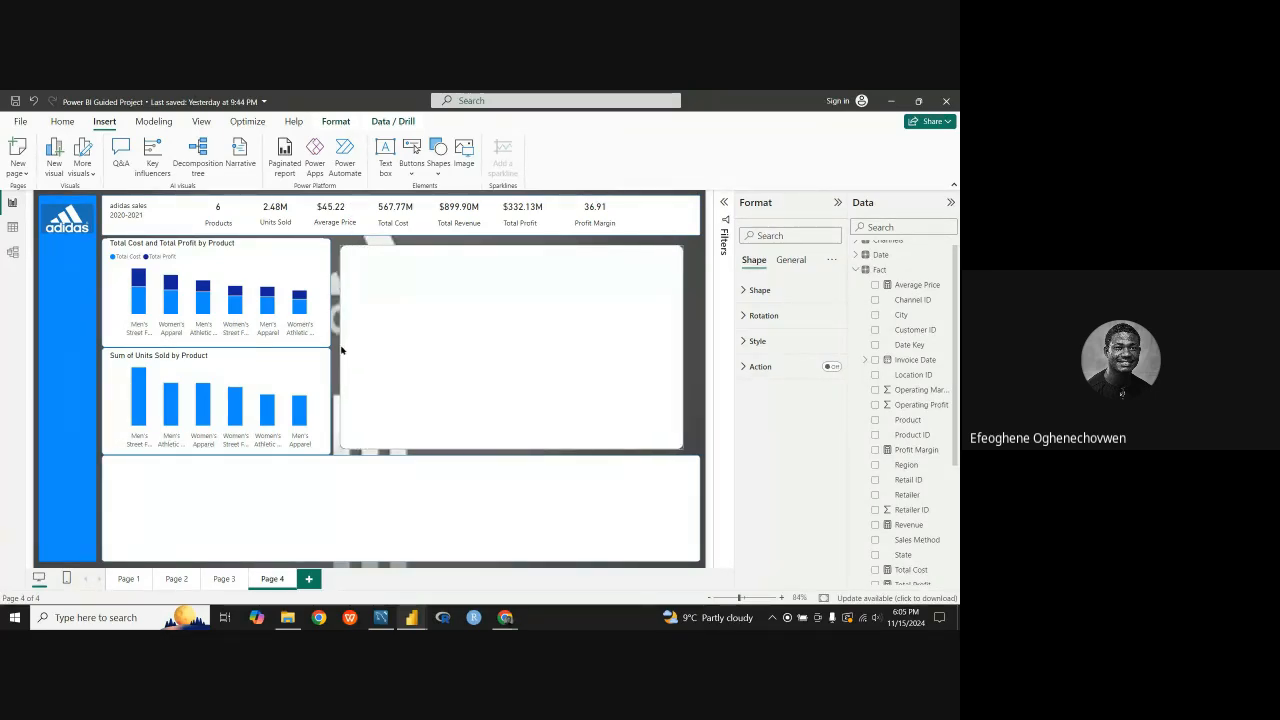
pyautogui.moveTo(511, 245); pyautogui.dragTo(511, 237)
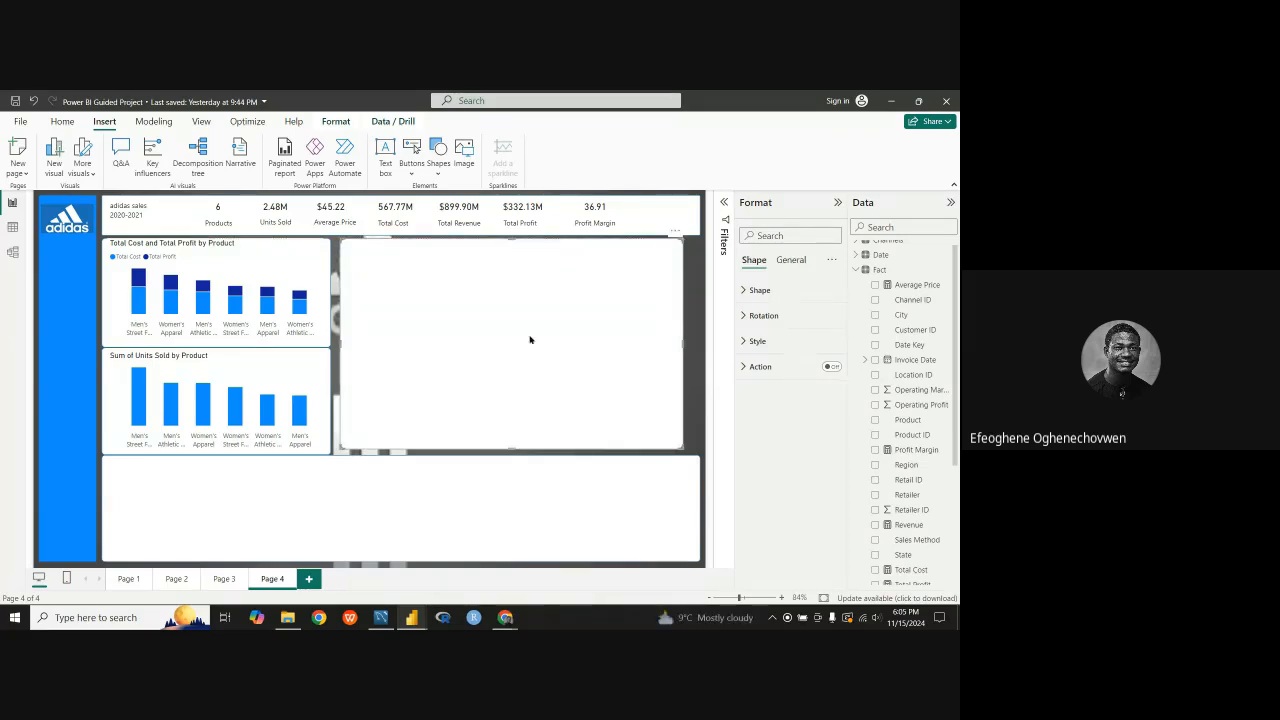
pyautogui.moveTo(508, 447); pyautogui.dragTo(508, 451)
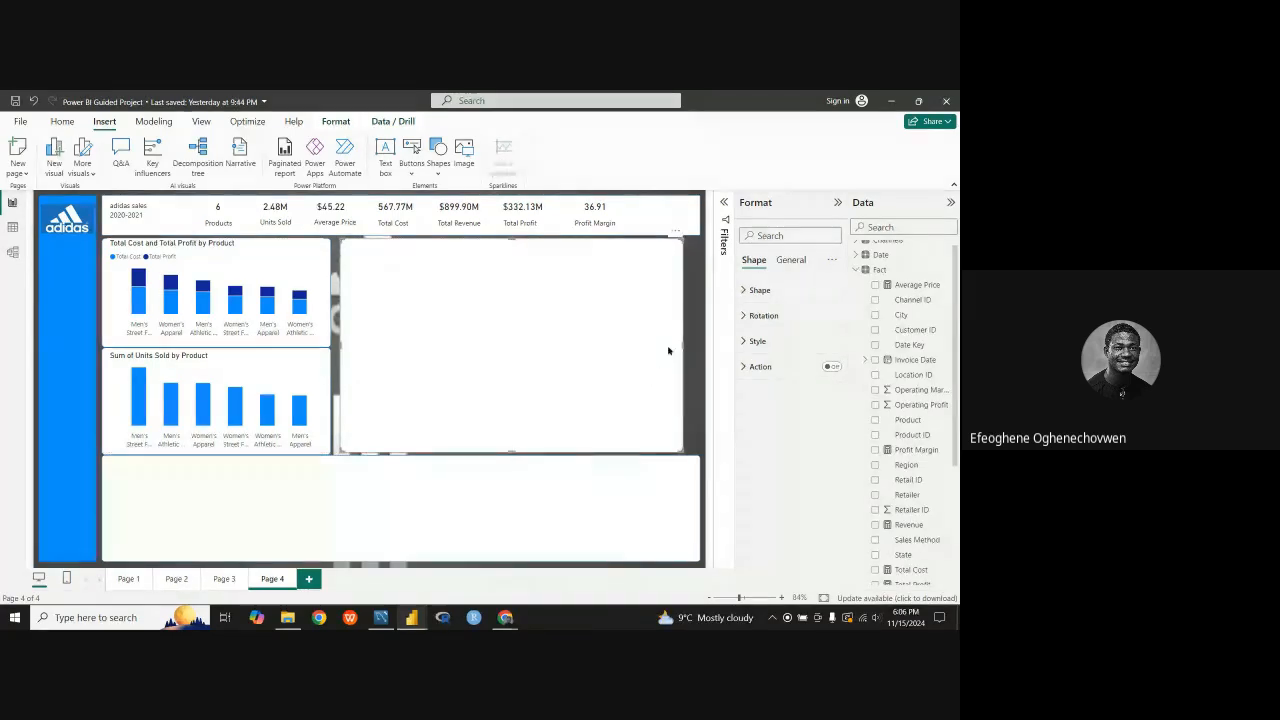
pyautogui.moveTo(683, 349); pyautogui.dragTo(700, 347)
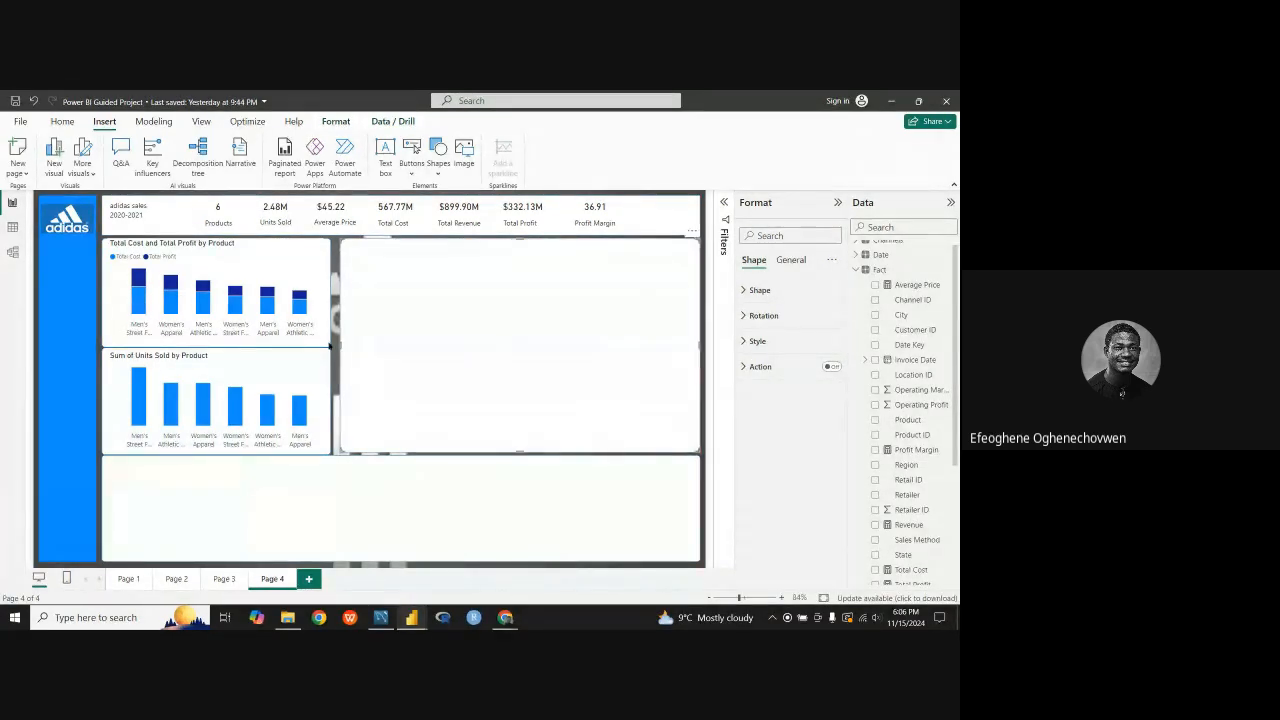
pyautogui.moveTo(341, 349); pyautogui.dragTo(336, 348)
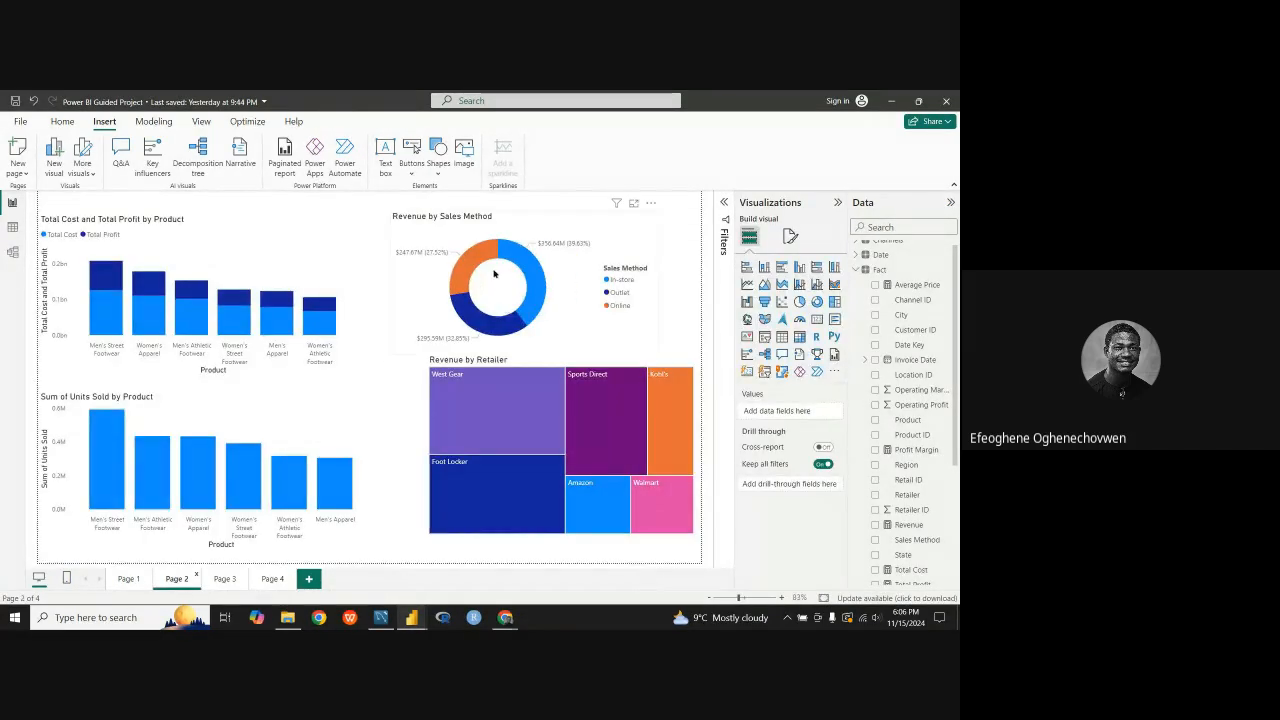
pyautogui.click(590, 305)
pyautogui.rightClick(598, 287)
pyautogui.moveTo(633, 344)
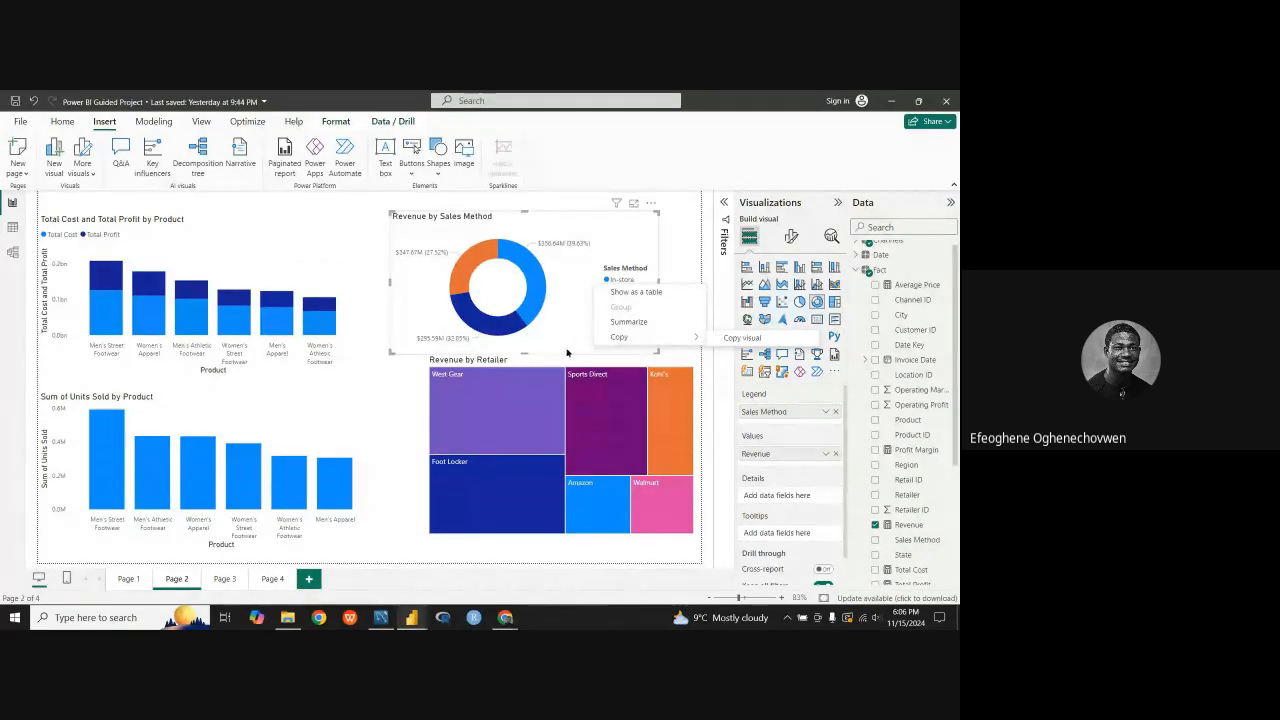
pyautogui.click(272, 579)
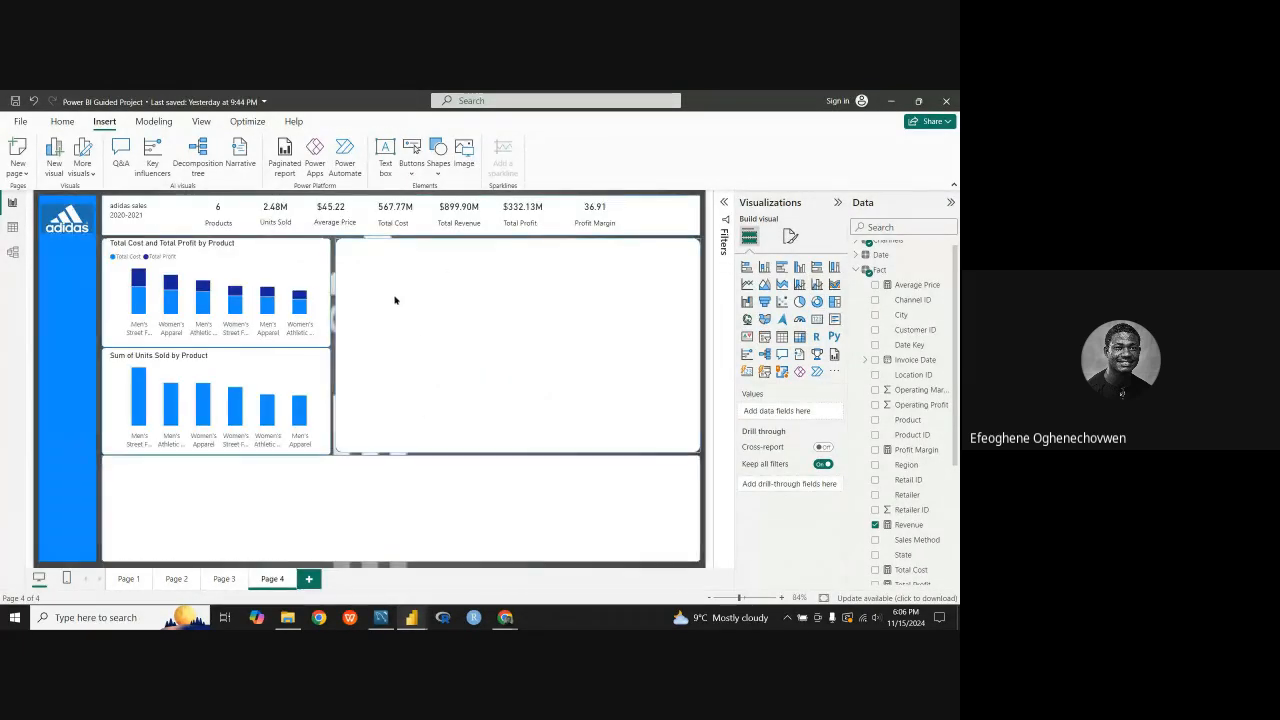
pyautogui.rightClick(392, 292)
pyautogui.click(431, 351)
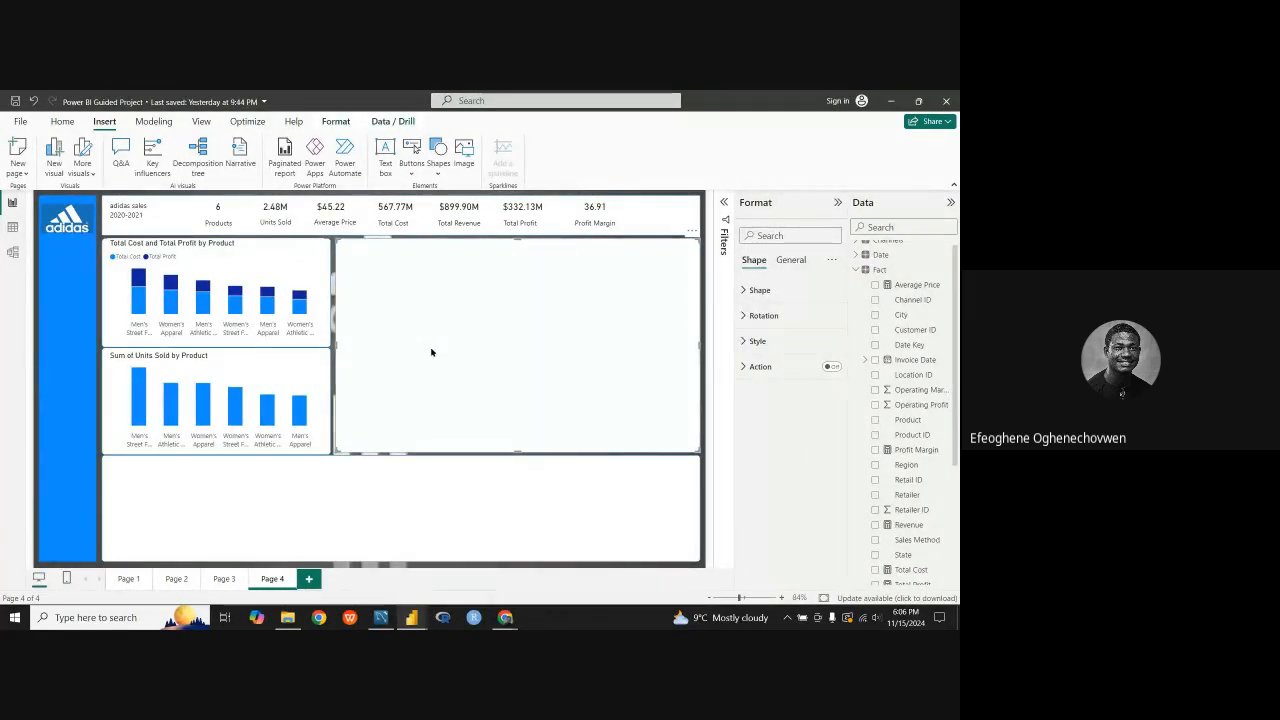
pyautogui.hotkey('ctrl', 'v')
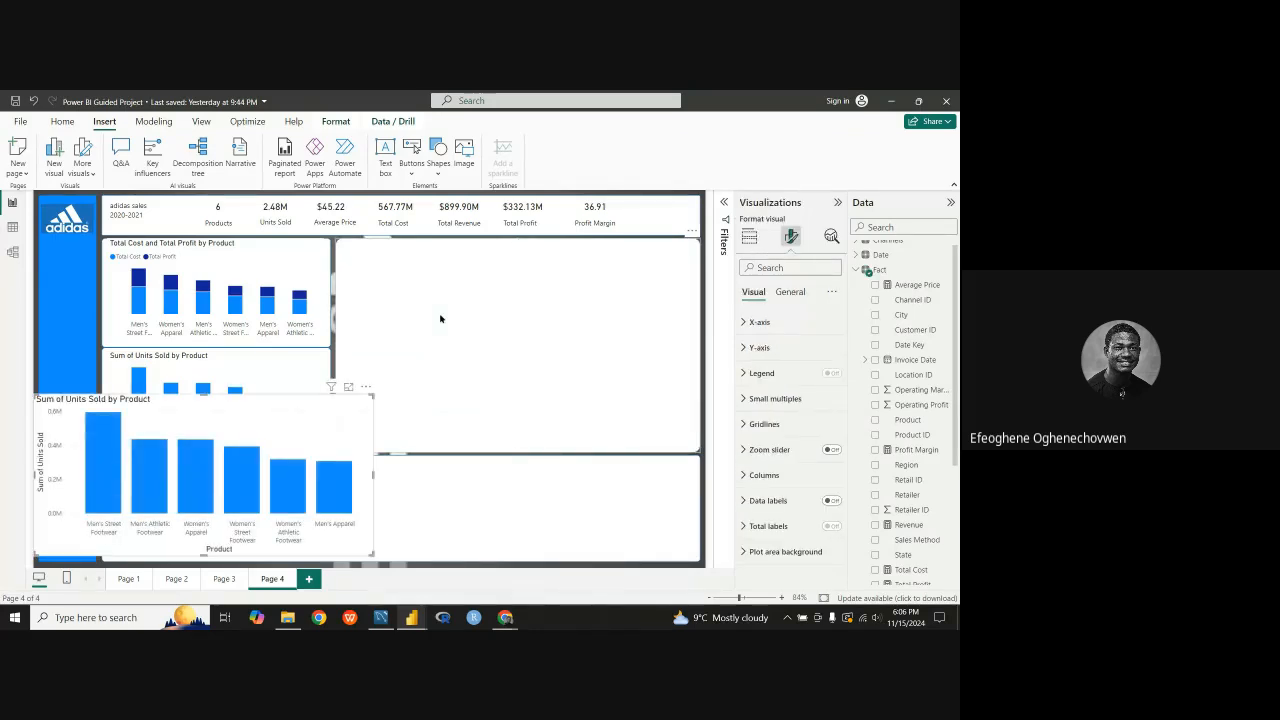
pyautogui.click(366, 390)
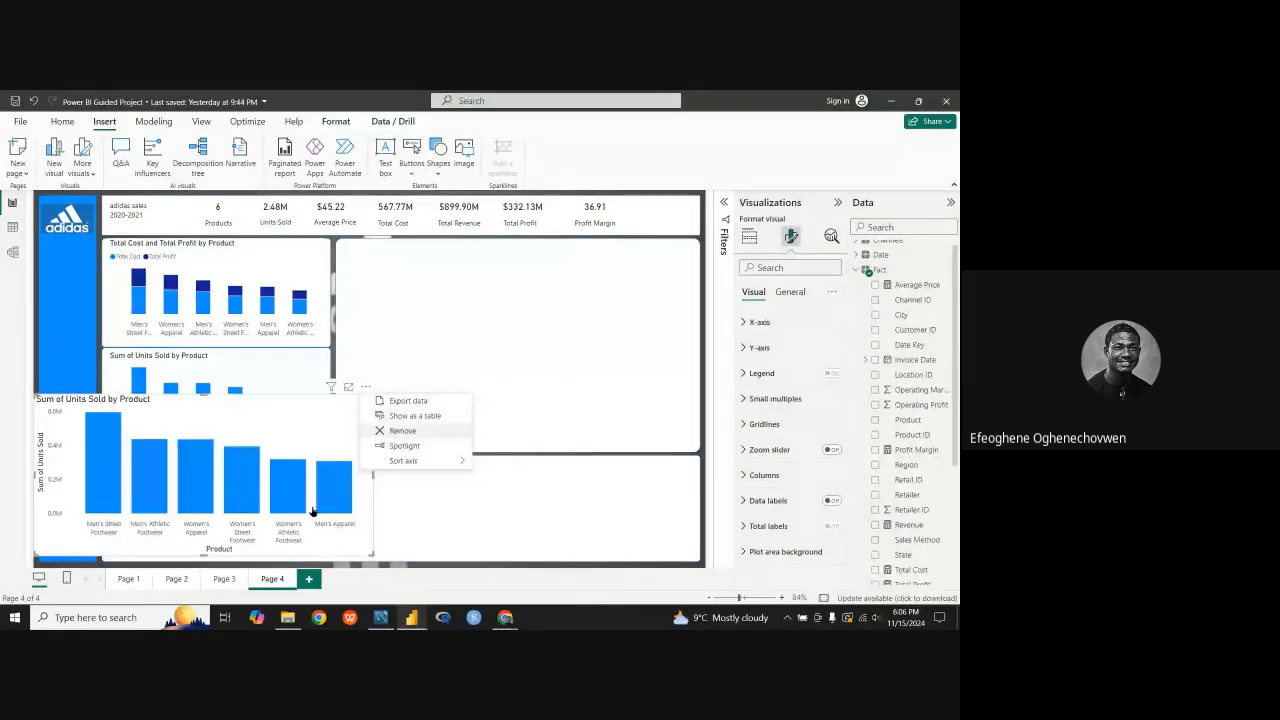
pyautogui.click(390, 433)
# Step: Copy the Revenue by Sales Method donut chart from Page 2 and paste it onto Page 4
pyautogui.click(168, 580)
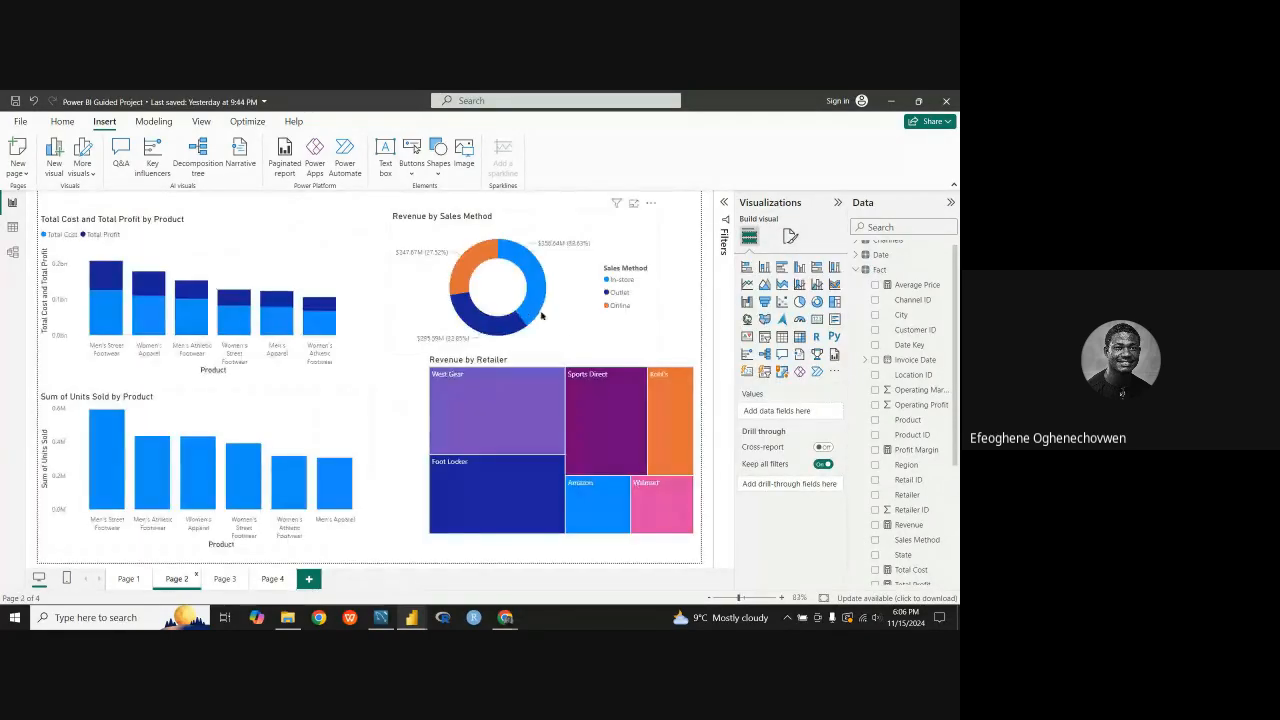
pyautogui.rightClick(585, 285)
pyautogui.moveTo(660, 333)
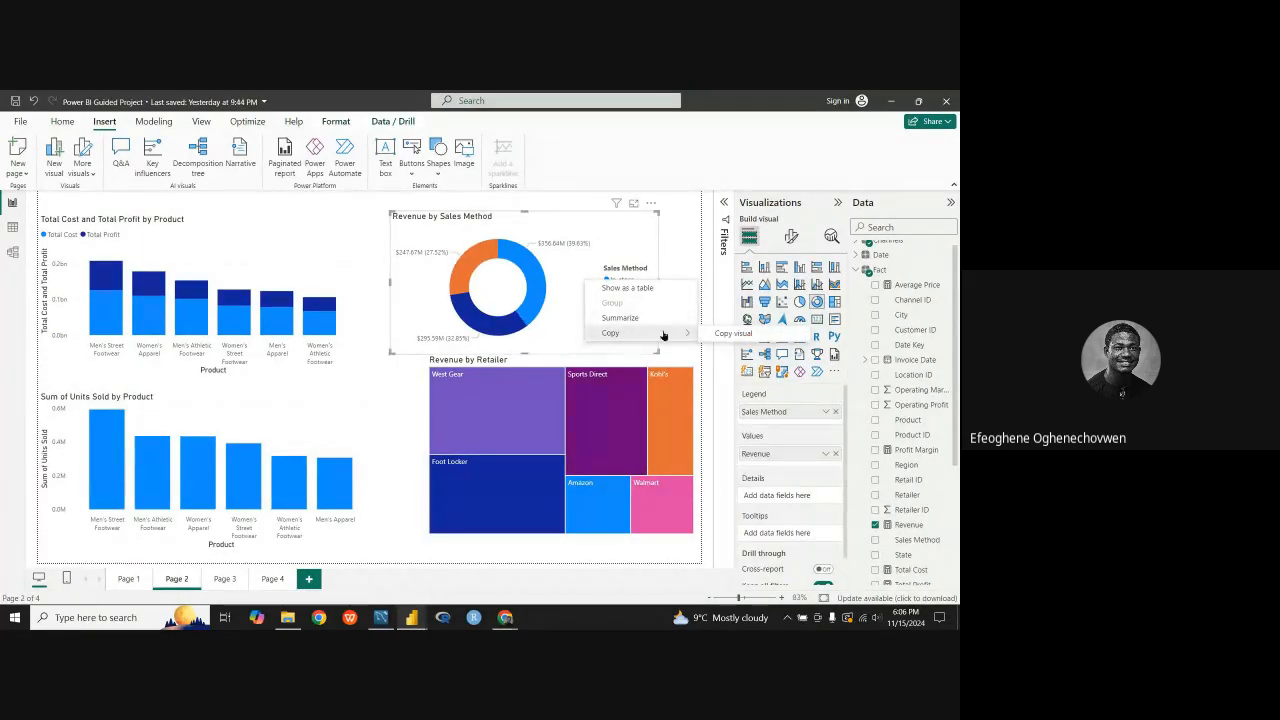
pyautogui.click(730, 334)
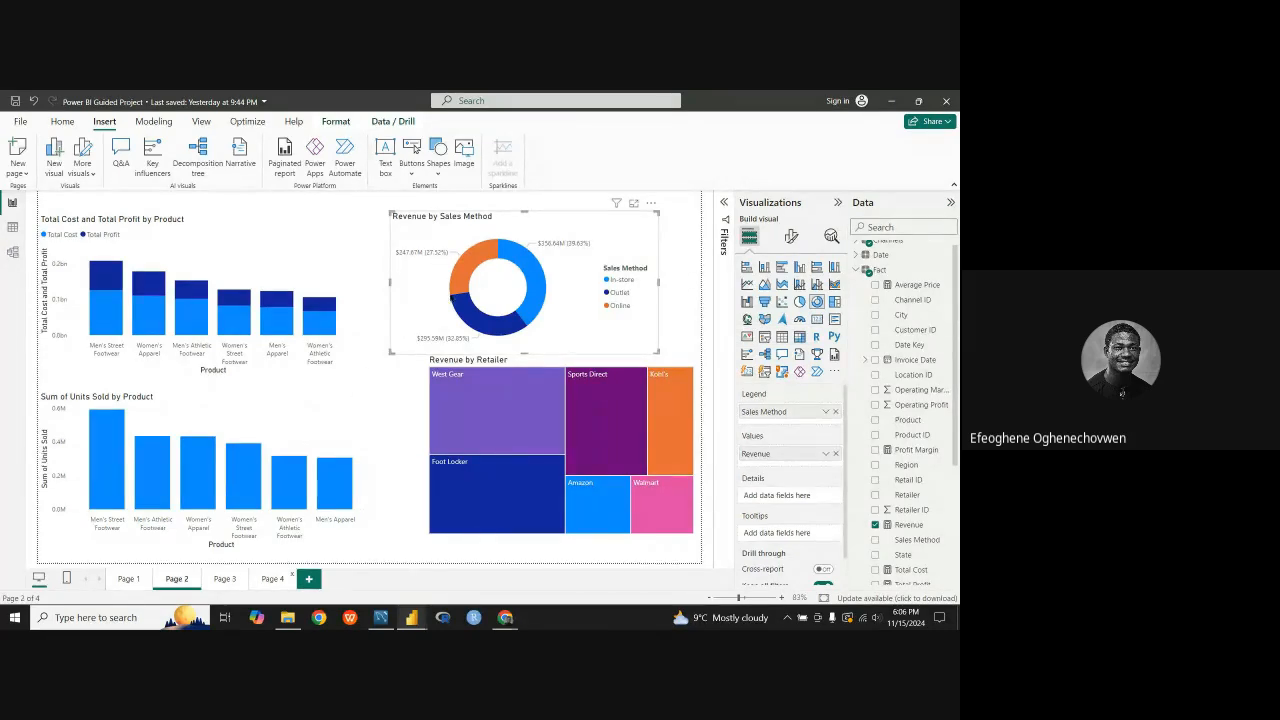
pyautogui.click(272, 578)
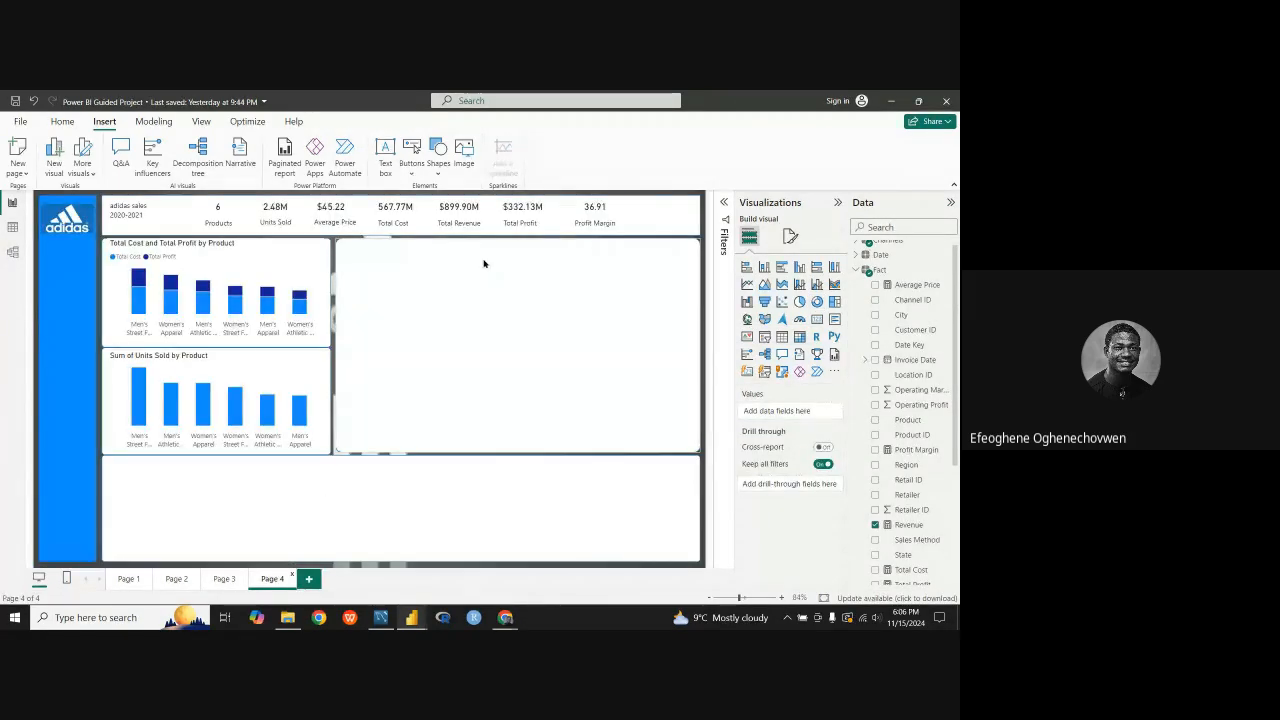
pyautogui.click(454, 283)
pyautogui.hotkey('ctrl', 'v')
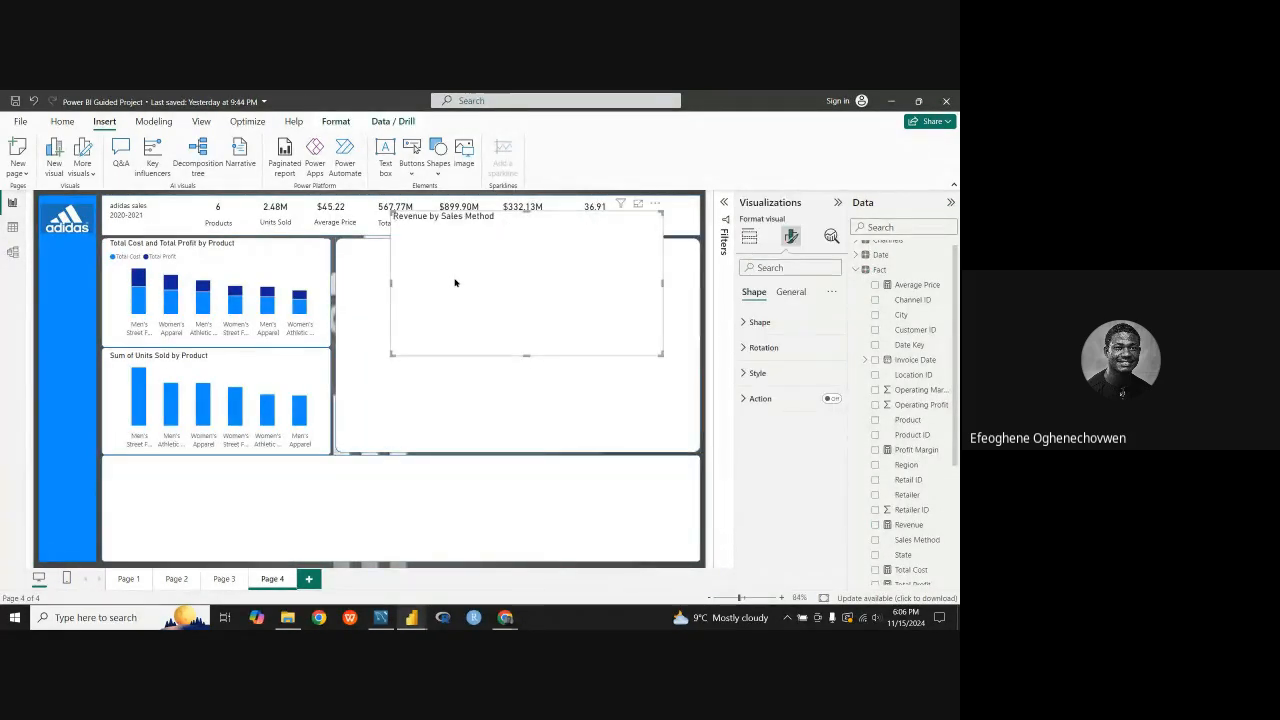
# Step: Reduce the Revenue by Sales Method donut's width and height and place it in the upper-left part of the large blank panel
pyautogui.moveTo(549, 226); pyautogui.dragTo(499, 258)
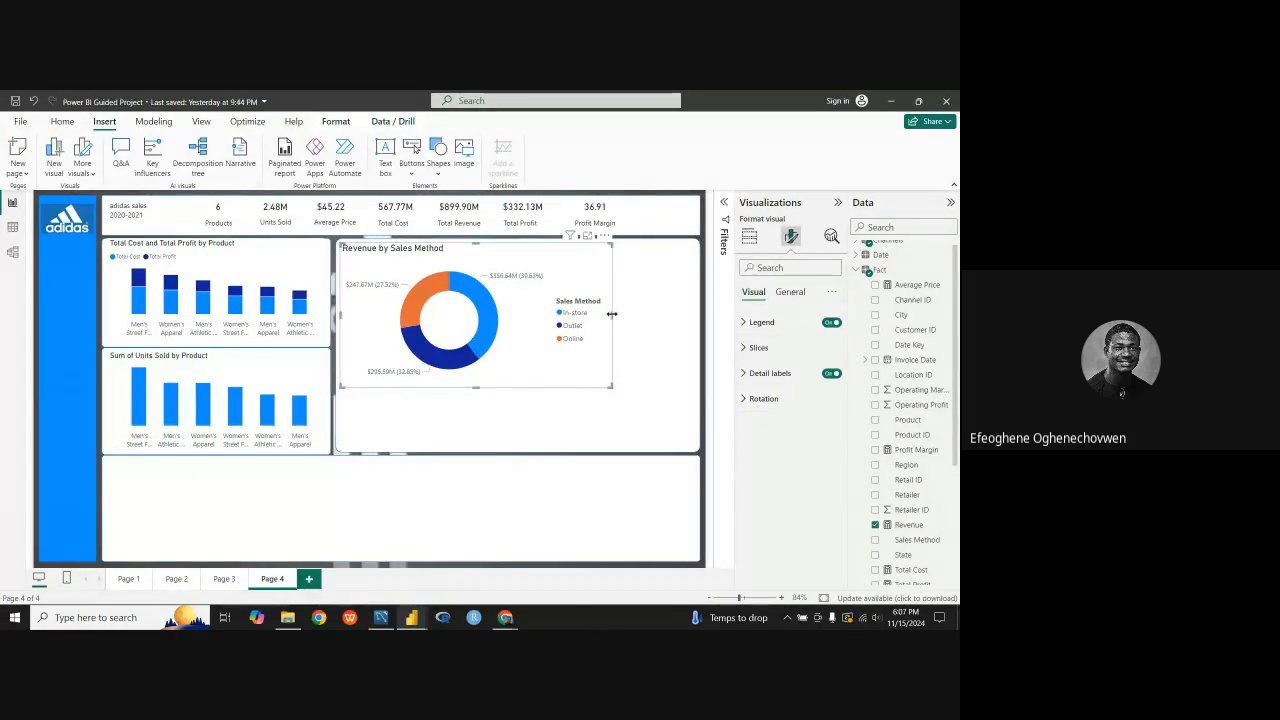
pyautogui.moveTo(611, 314); pyautogui.dragTo(521, 330)
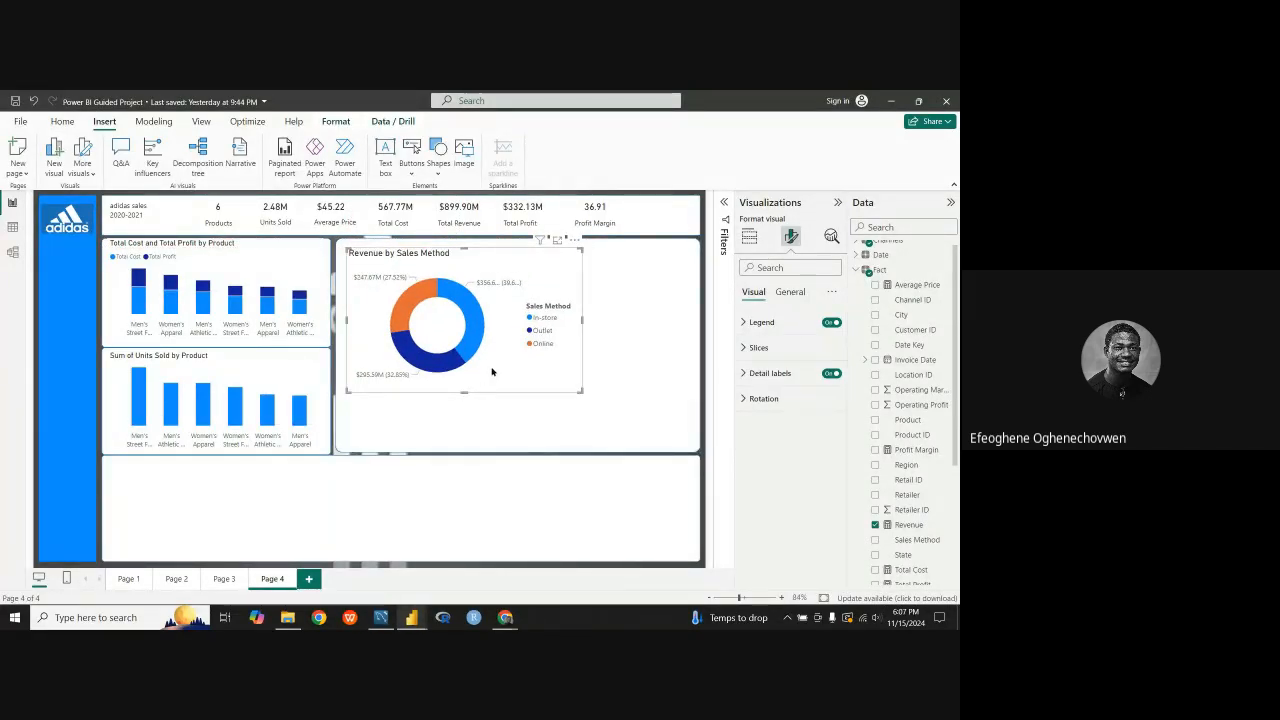
pyautogui.moveTo(491, 372); pyautogui.dragTo(483, 358)
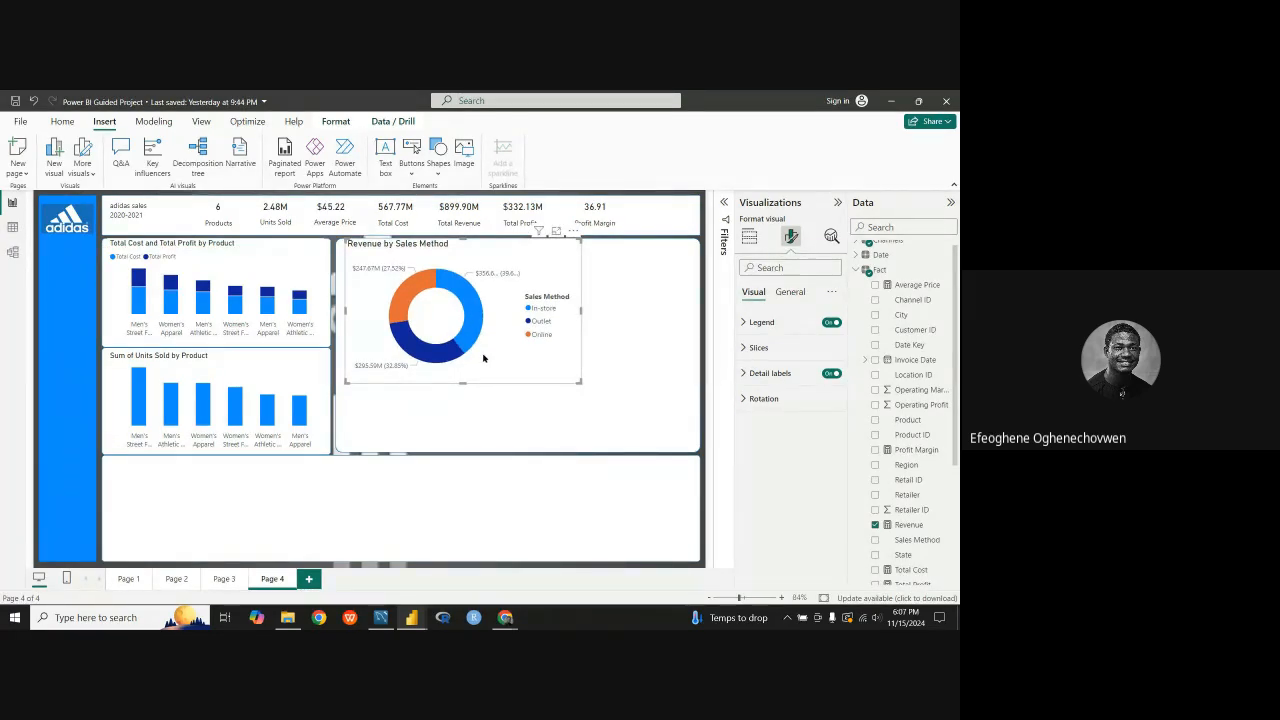
pyautogui.moveTo(460, 342)
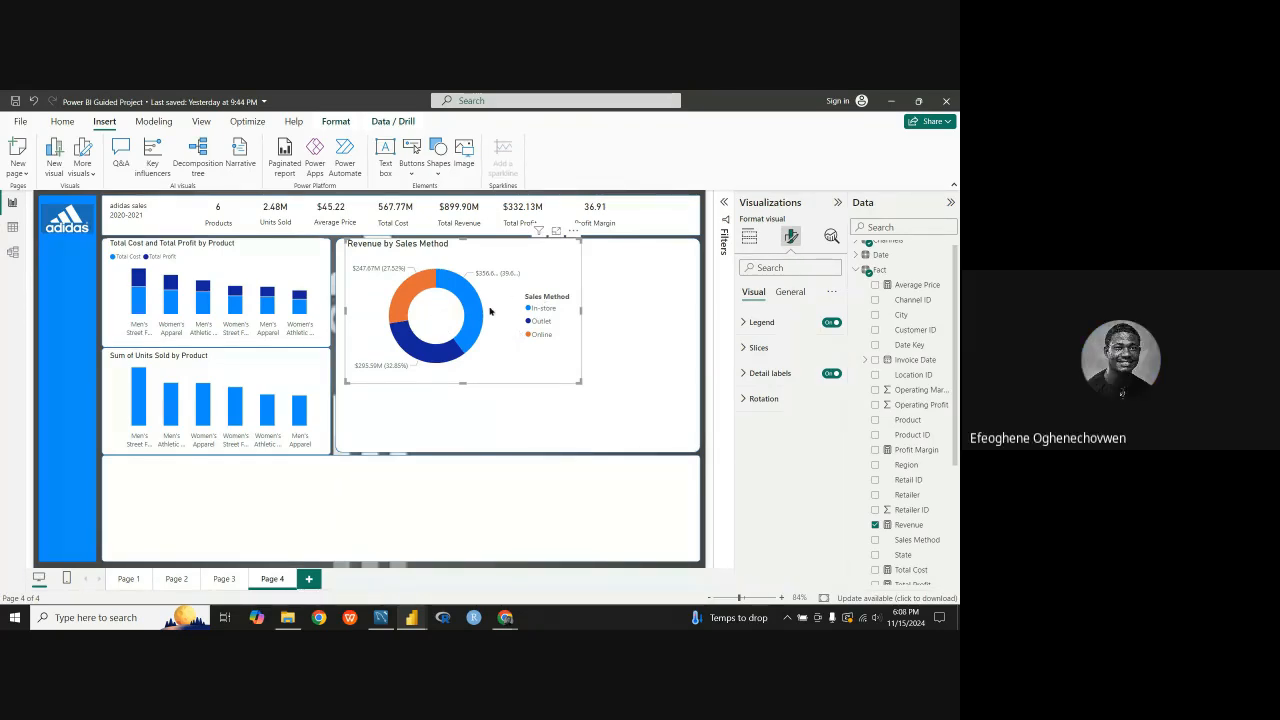
pyautogui.moveTo(410, 345)
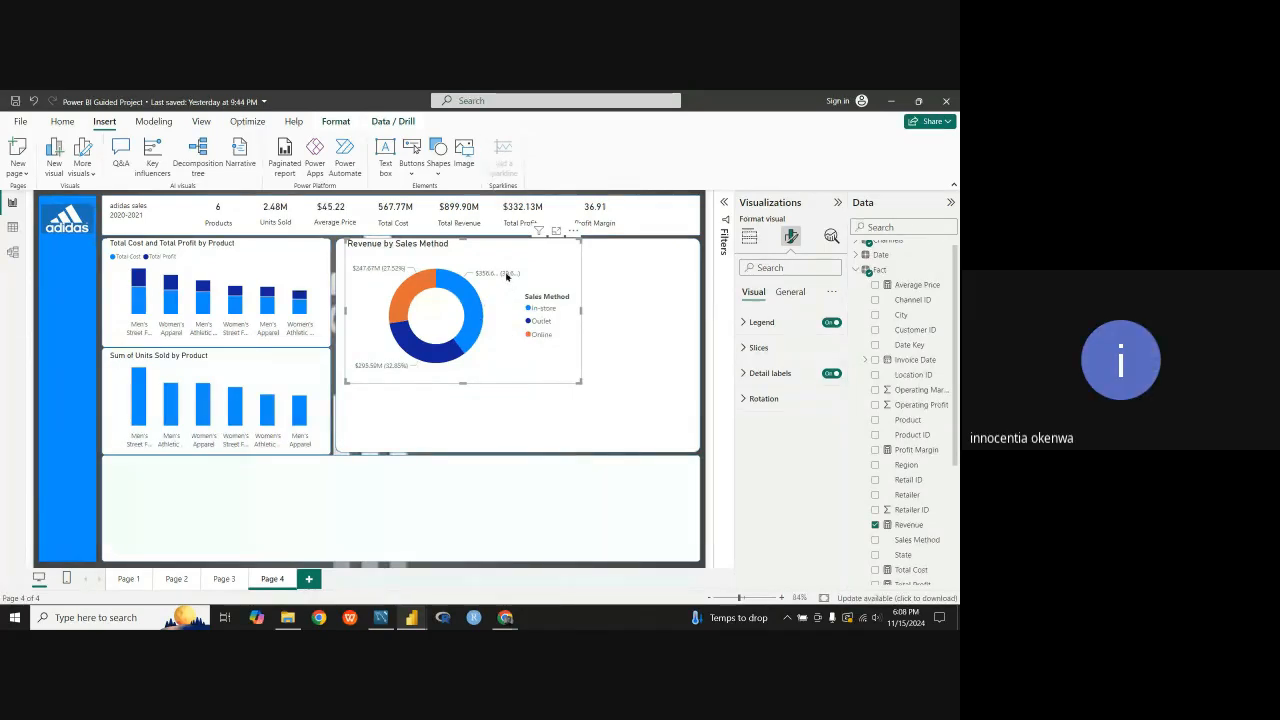
pyautogui.moveTo(524, 254); pyautogui.dragTo(518, 261)
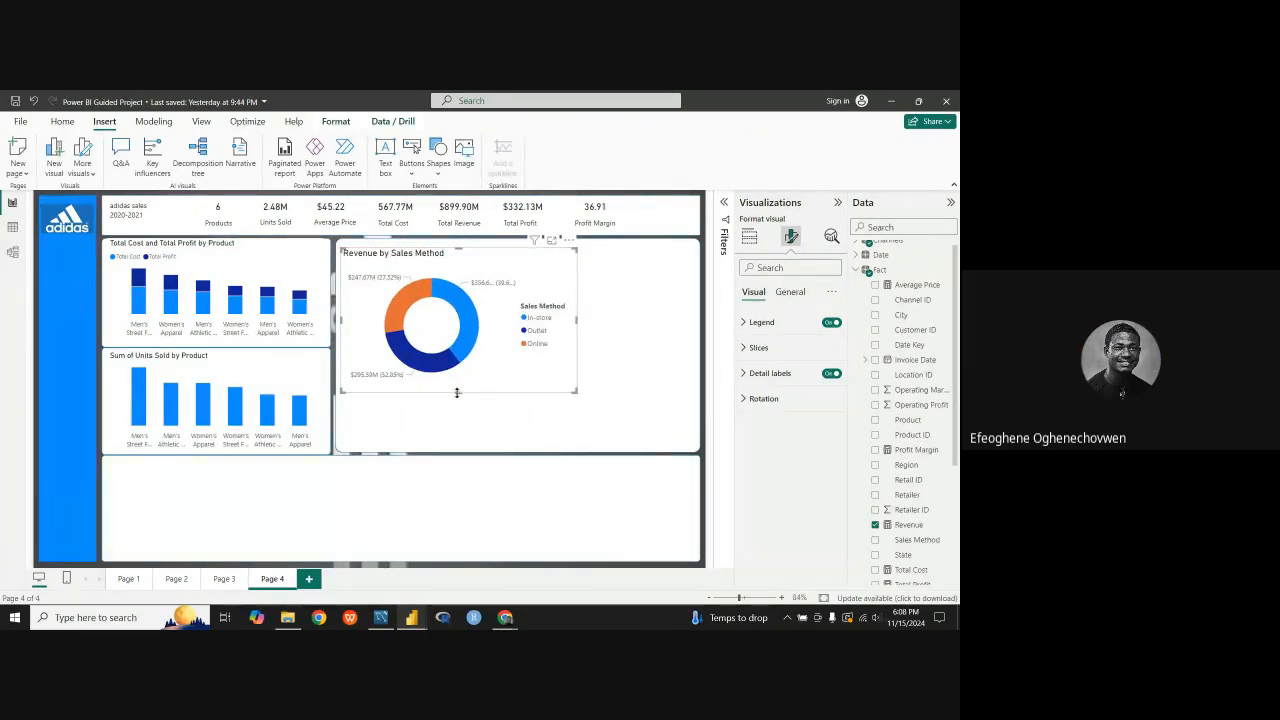
pyautogui.moveTo(457, 392); pyautogui.dragTo(472, 350)
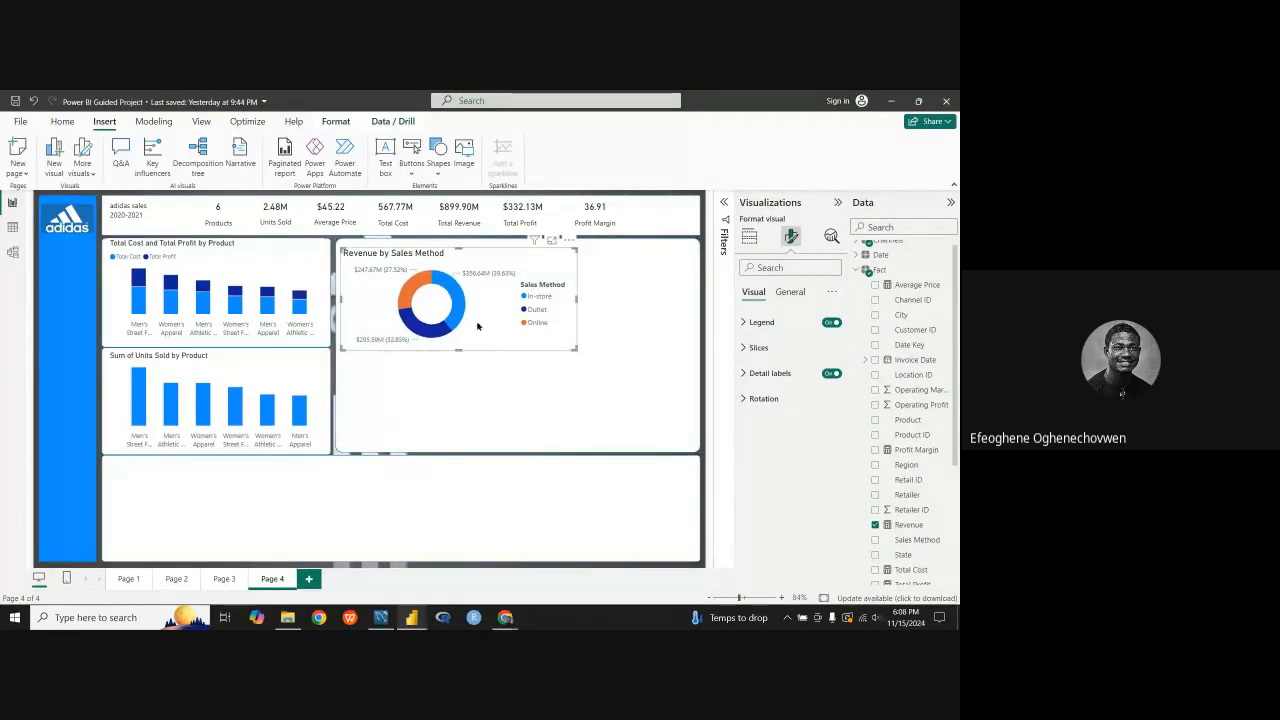
pyautogui.moveTo(499, 256); pyautogui.dragTo(500, 253)
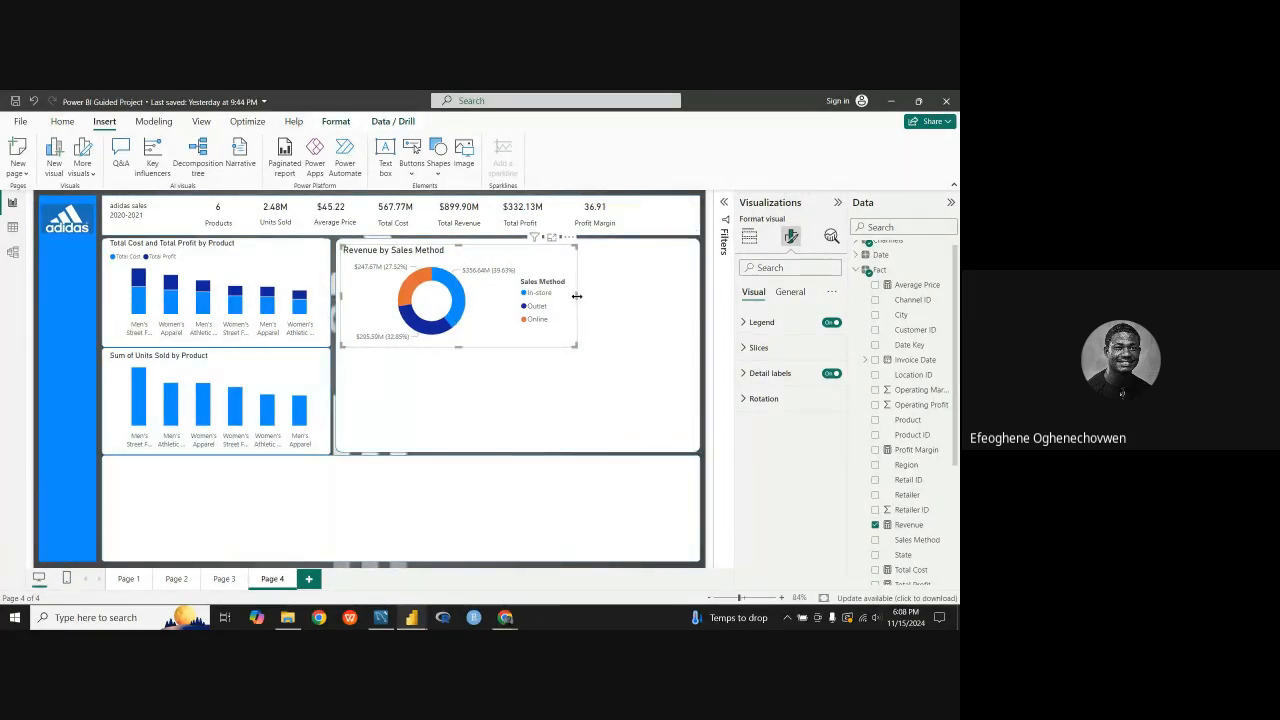
pyautogui.moveTo(576, 296); pyautogui.dragTo(571, 298)
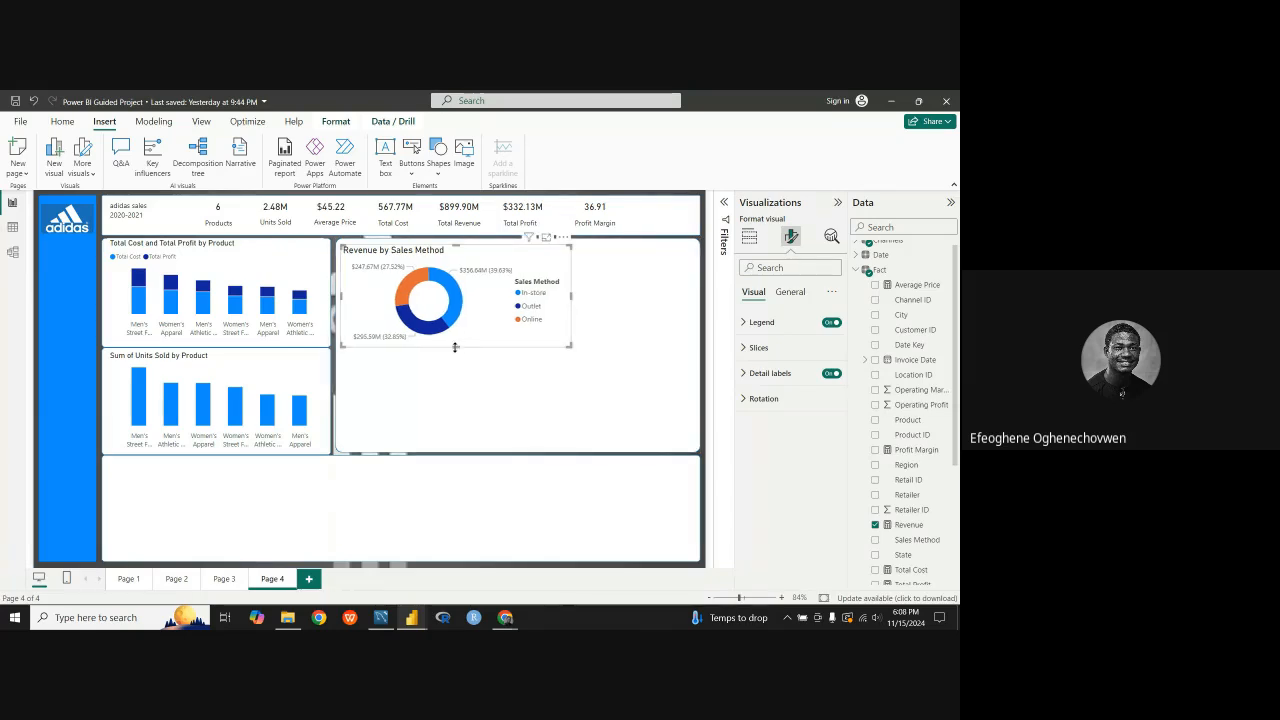
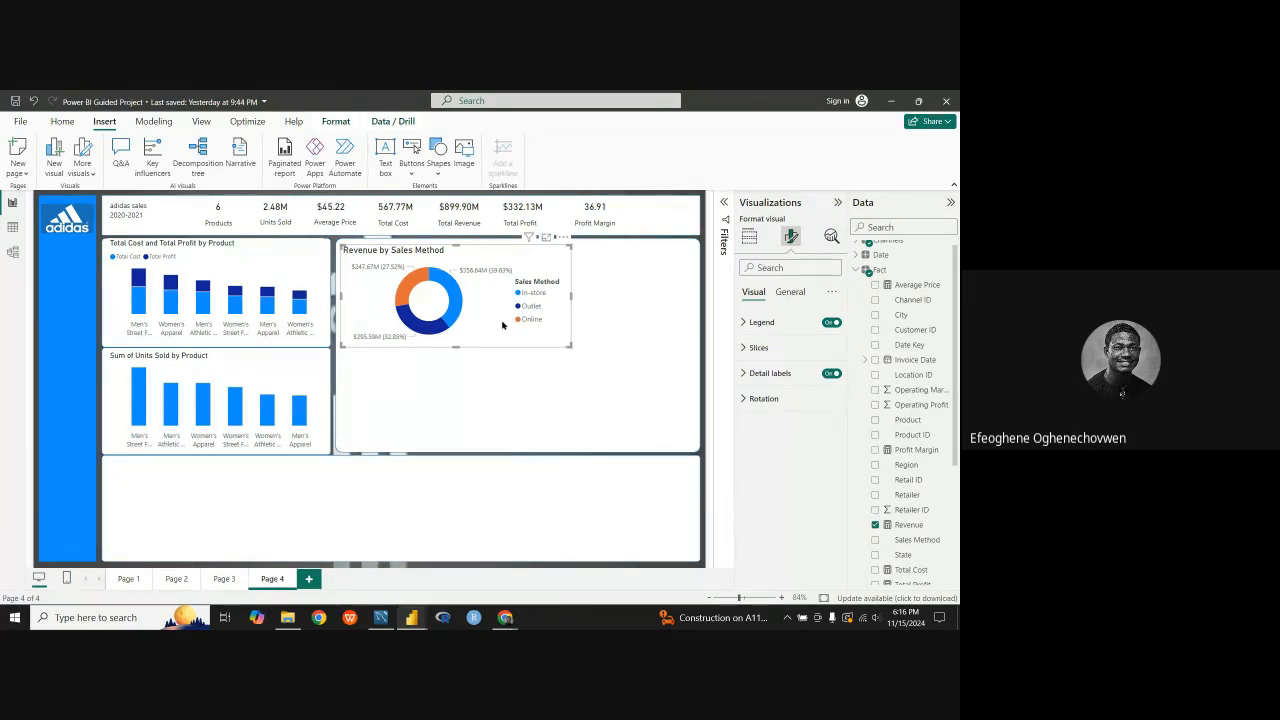
# Step: Reposition the Revenue by Sales Method donut chart slightly up within its panel and narrow it from its outer edge
pyautogui.moveTo(502, 325); pyautogui.dragTo(512, 322)
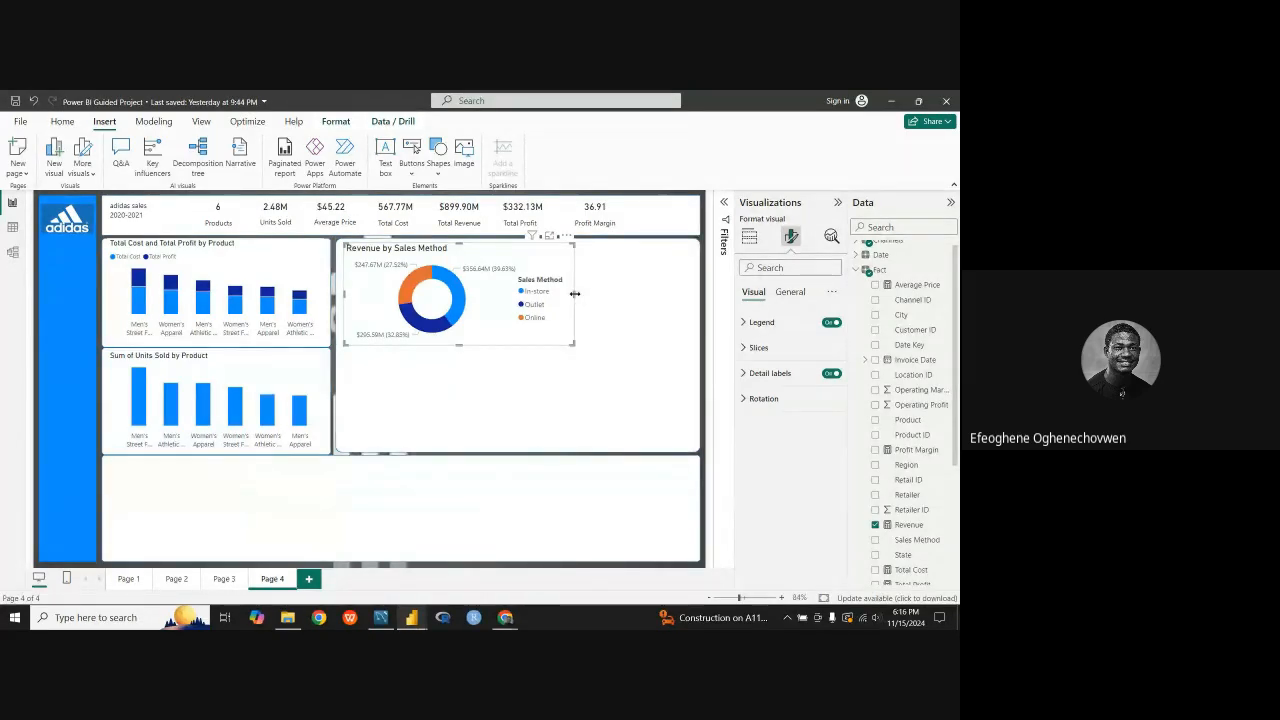
pyautogui.moveTo(575, 293); pyautogui.dragTo(555, 294)
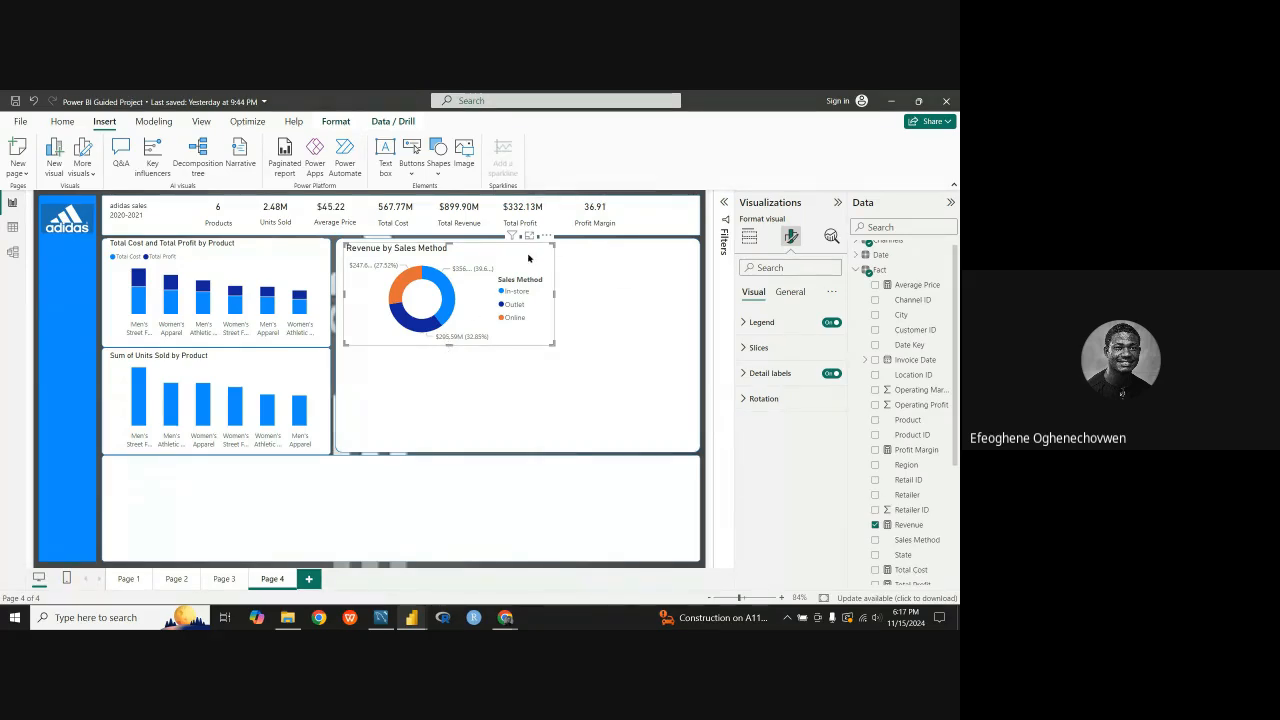
pyautogui.moveTo(528, 258); pyautogui.dragTo(527, 258)
# Step: Set the title font size of the Revenue by Sales Method donut chart to 12
pyautogui.click(548, 241)
pyautogui.click(791, 292)
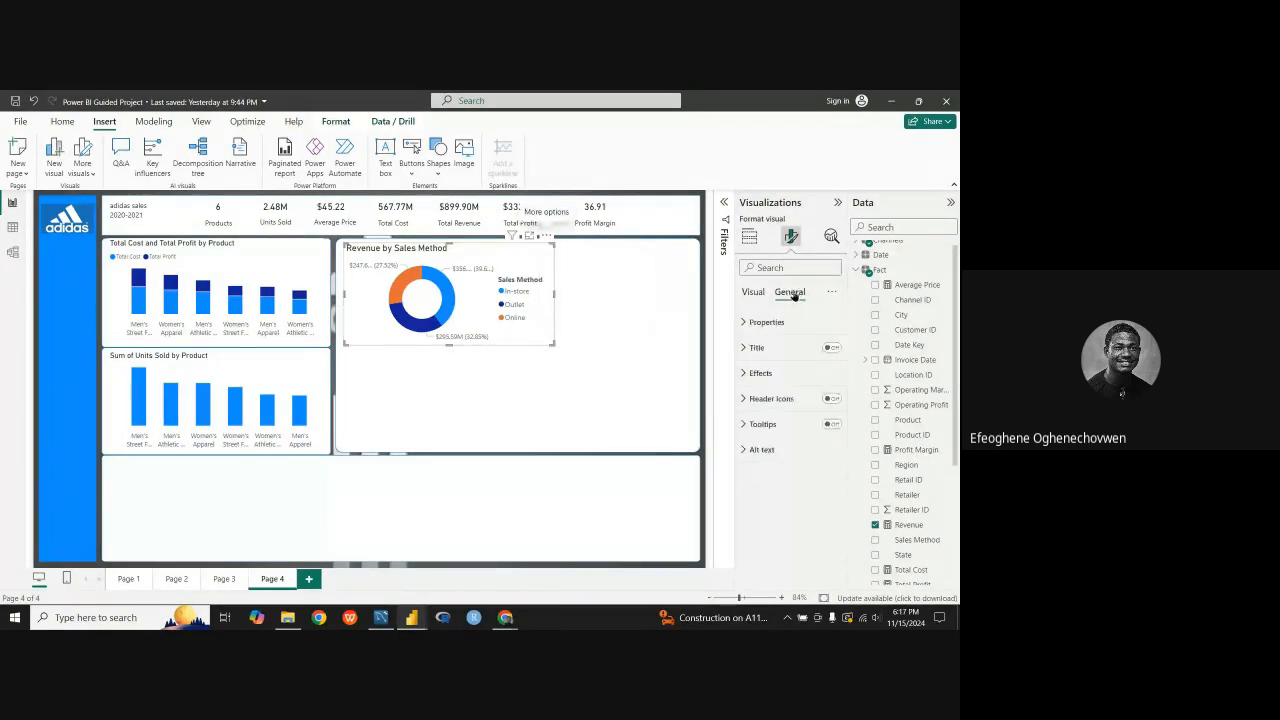
pyautogui.click(753, 292)
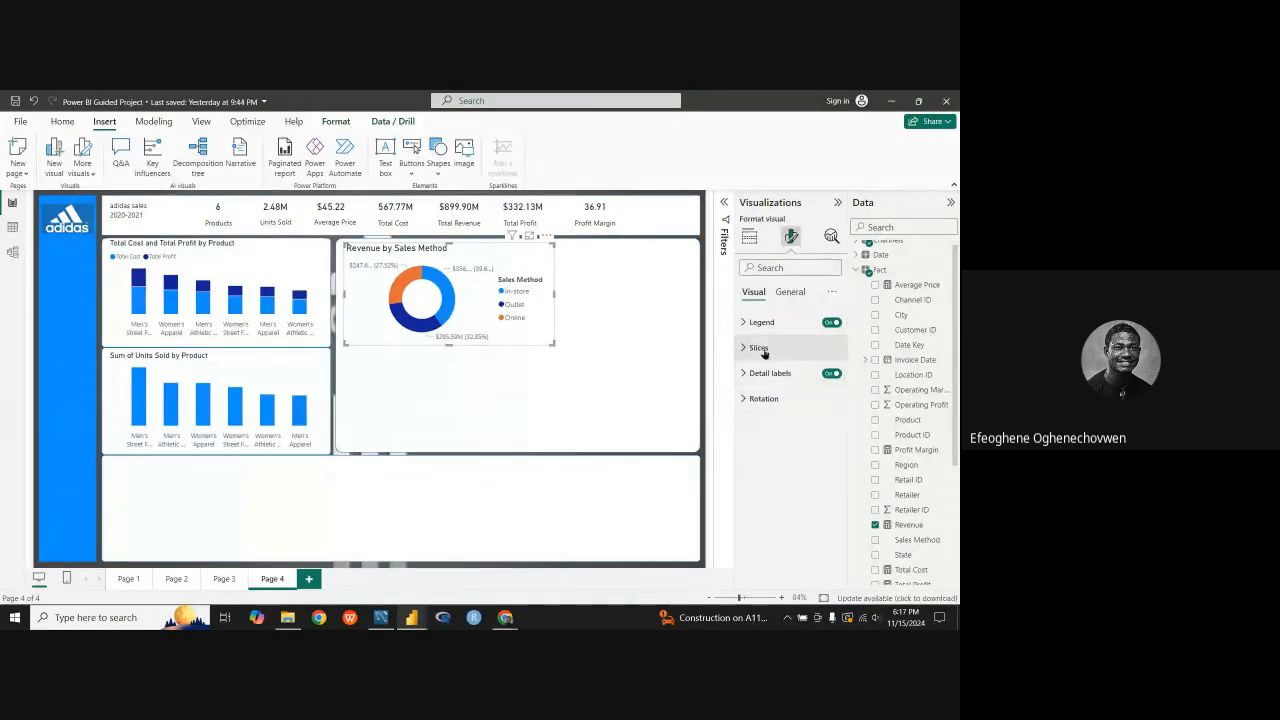
pyautogui.click(800, 292)
pyautogui.click(760, 347)
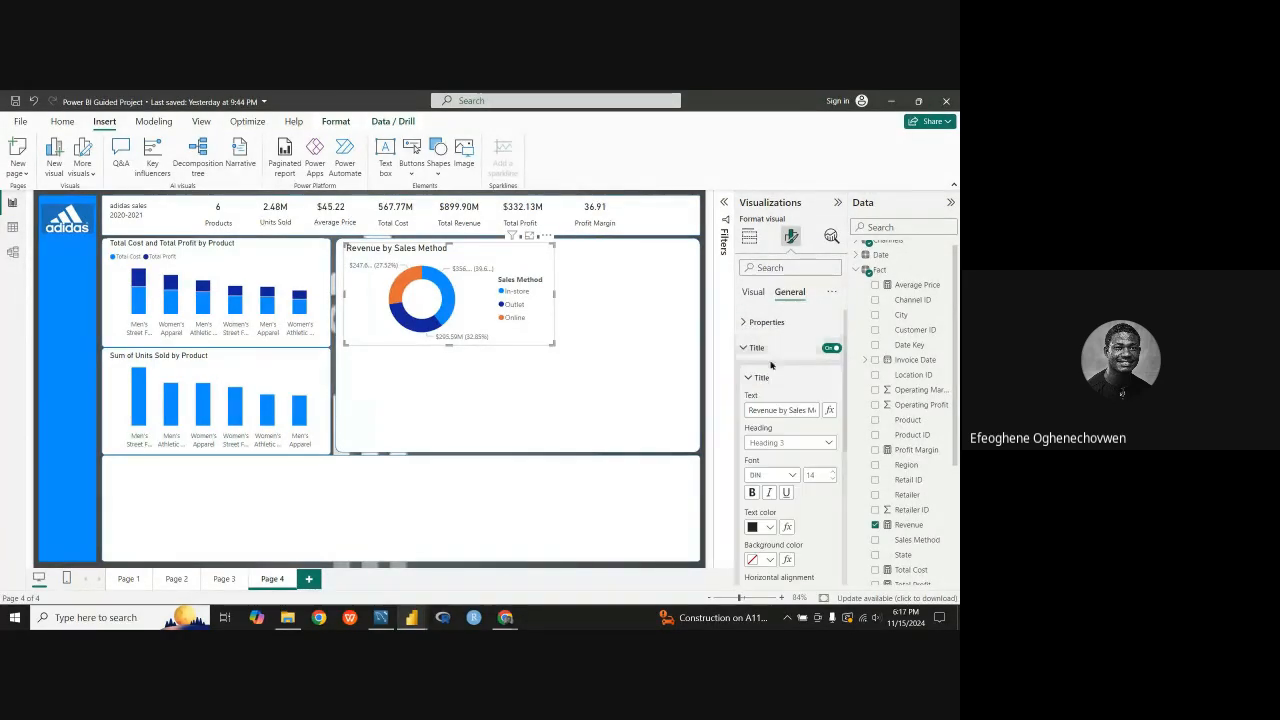
pyautogui.click(833, 479)
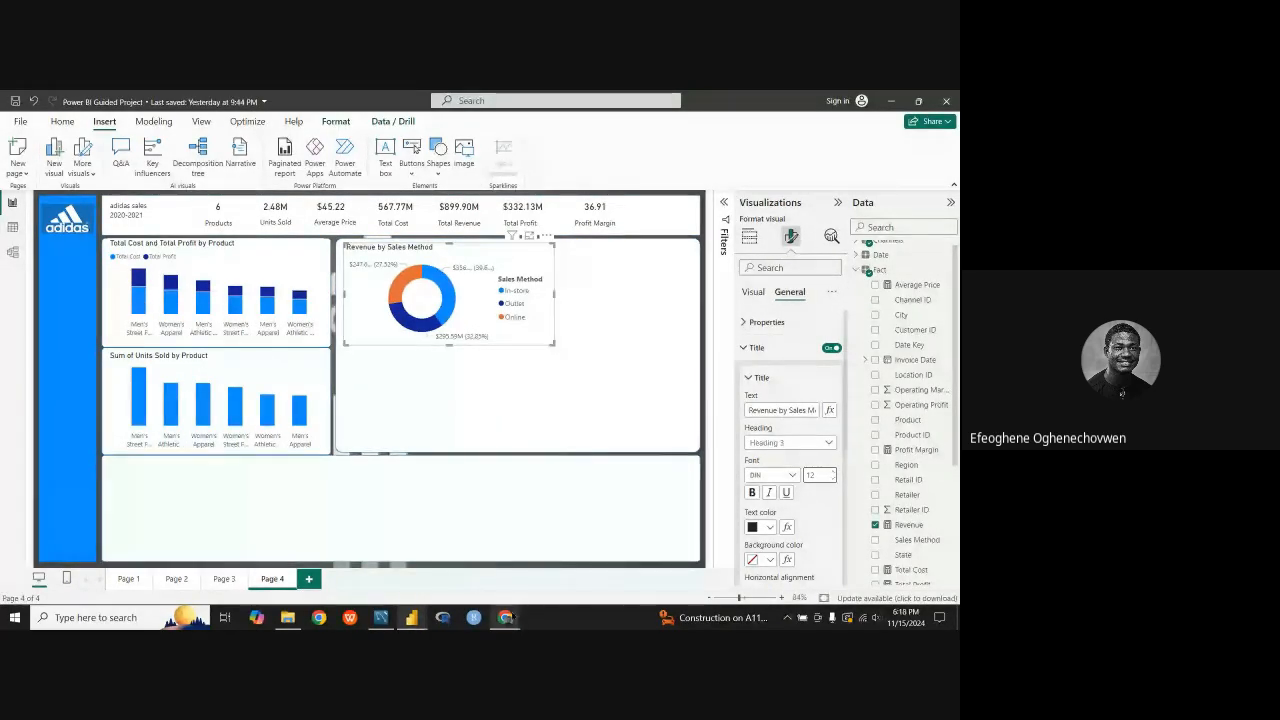
pyautogui.moveTo(510, 619)
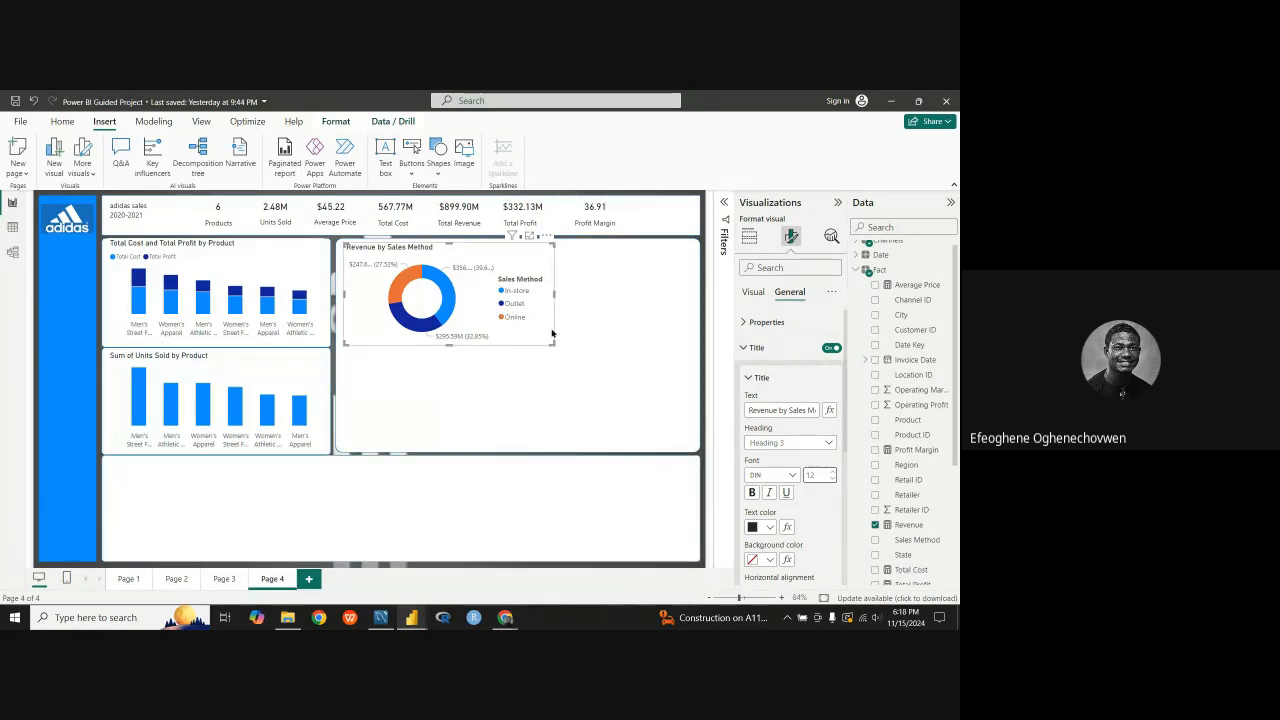
pyautogui.click(745, 349)
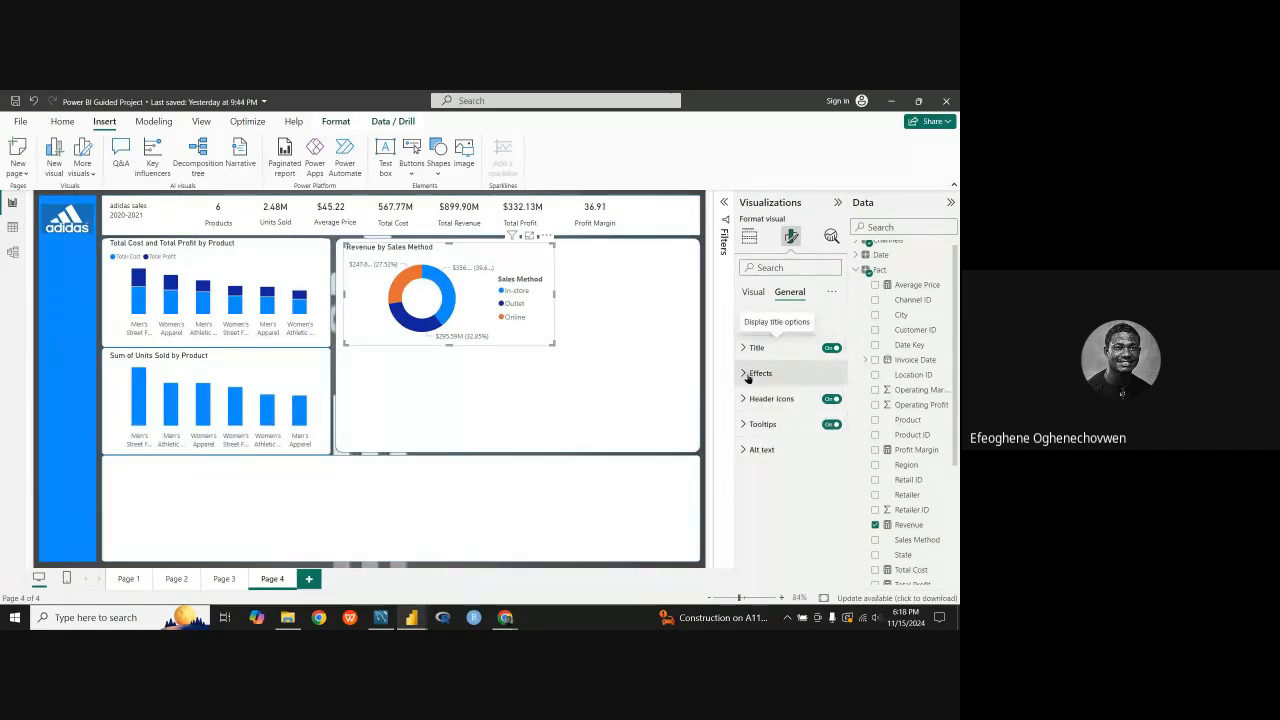
# Step: Recolor the In-store slice of the donut chart with the light blue theme shade #70bbff
pyautogui.click(745, 374)
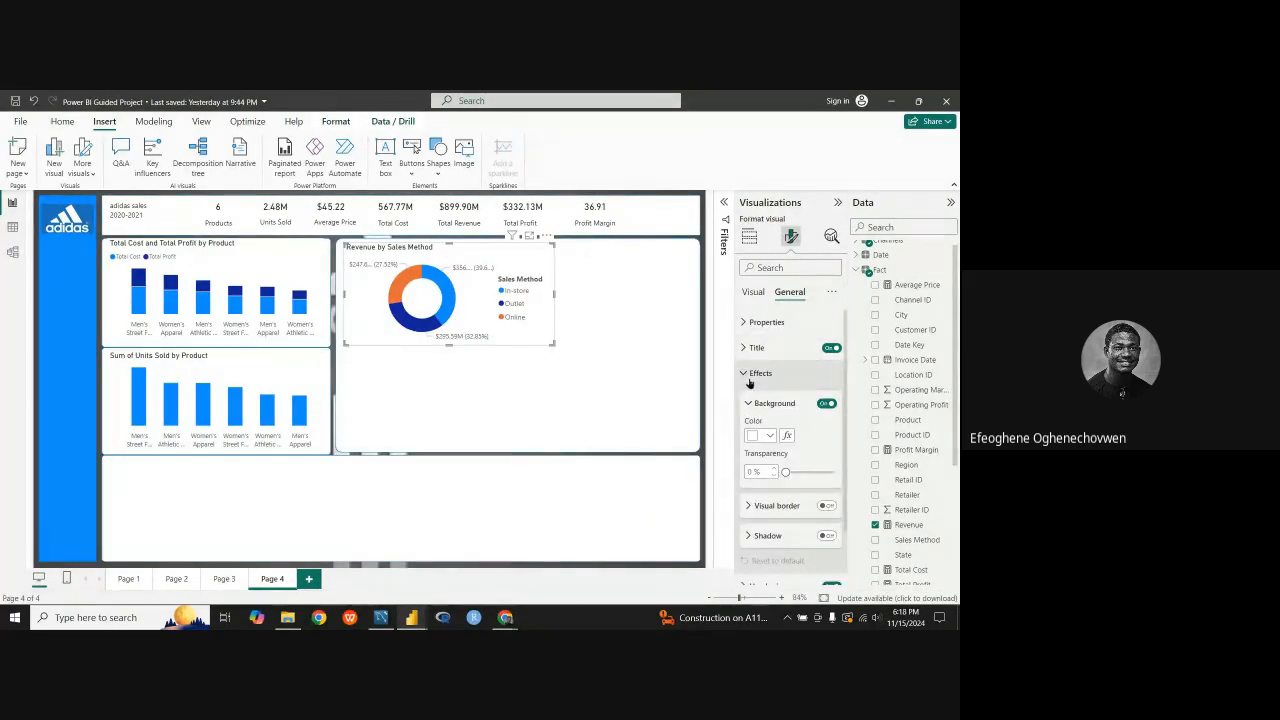
pyautogui.click(748, 373)
pyautogui.click(753, 292)
pyautogui.click(745, 347)
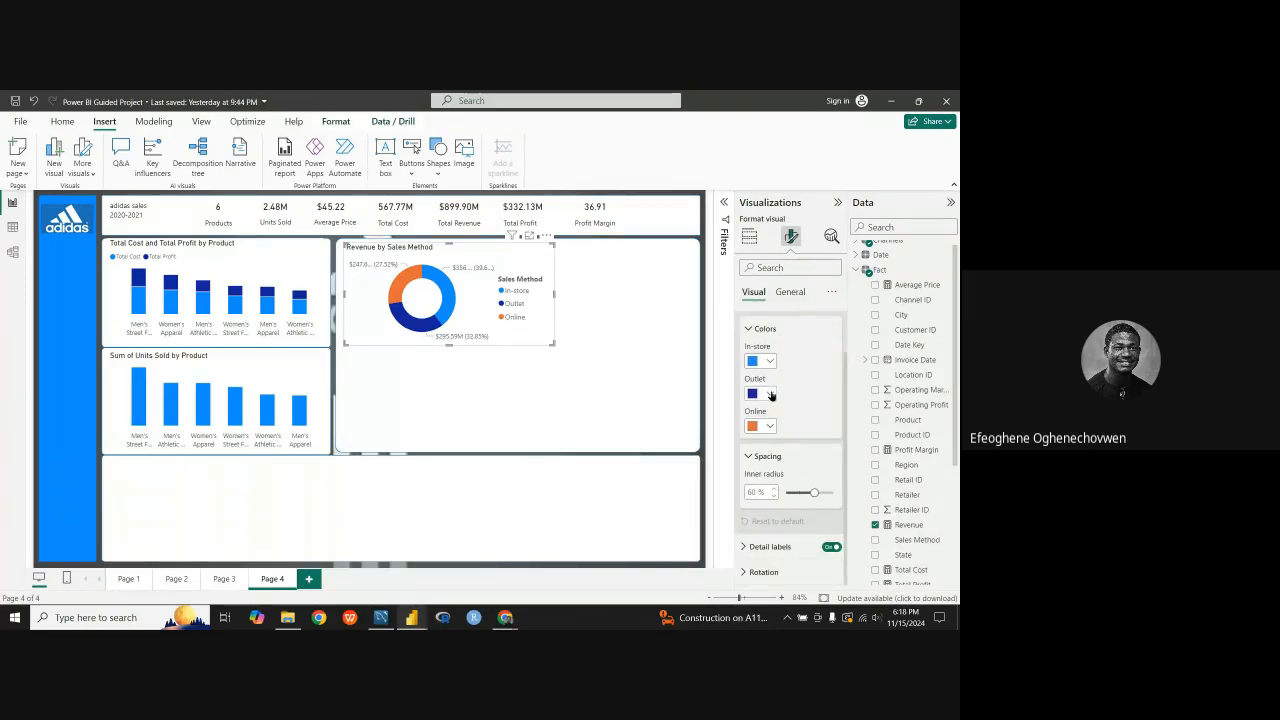
pyautogui.click(770, 362)
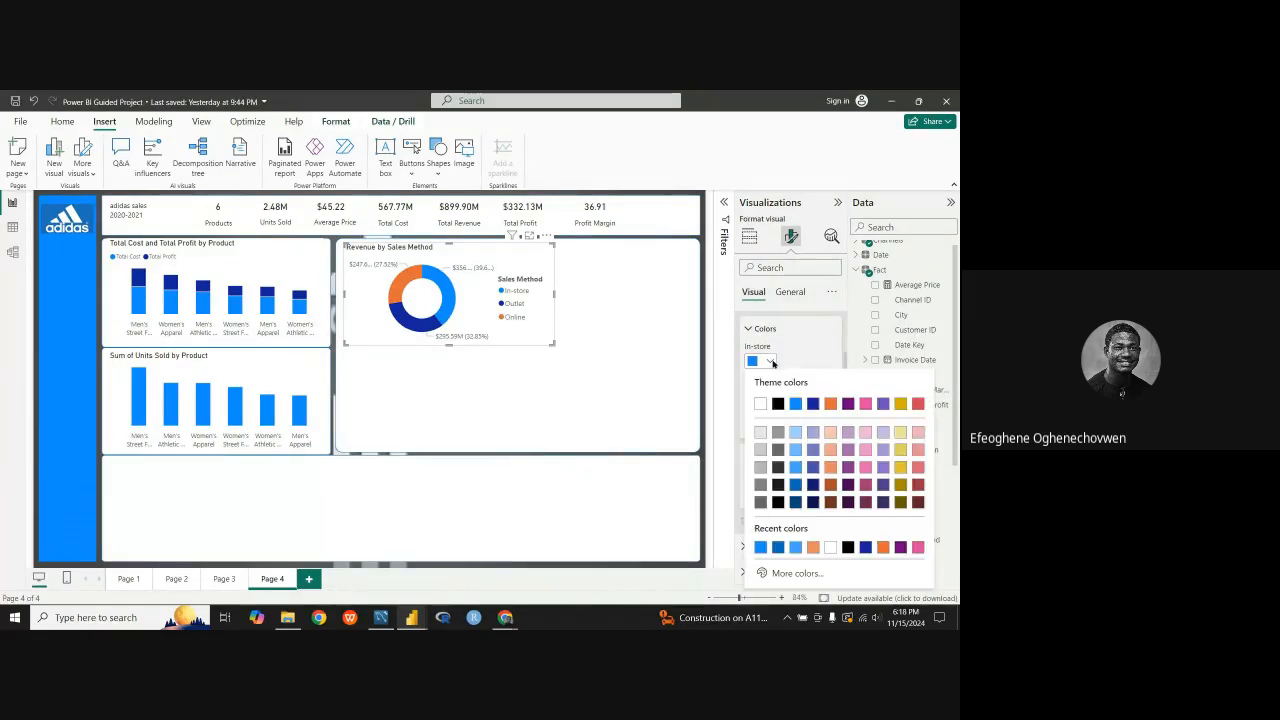
pyautogui.click(798, 433)
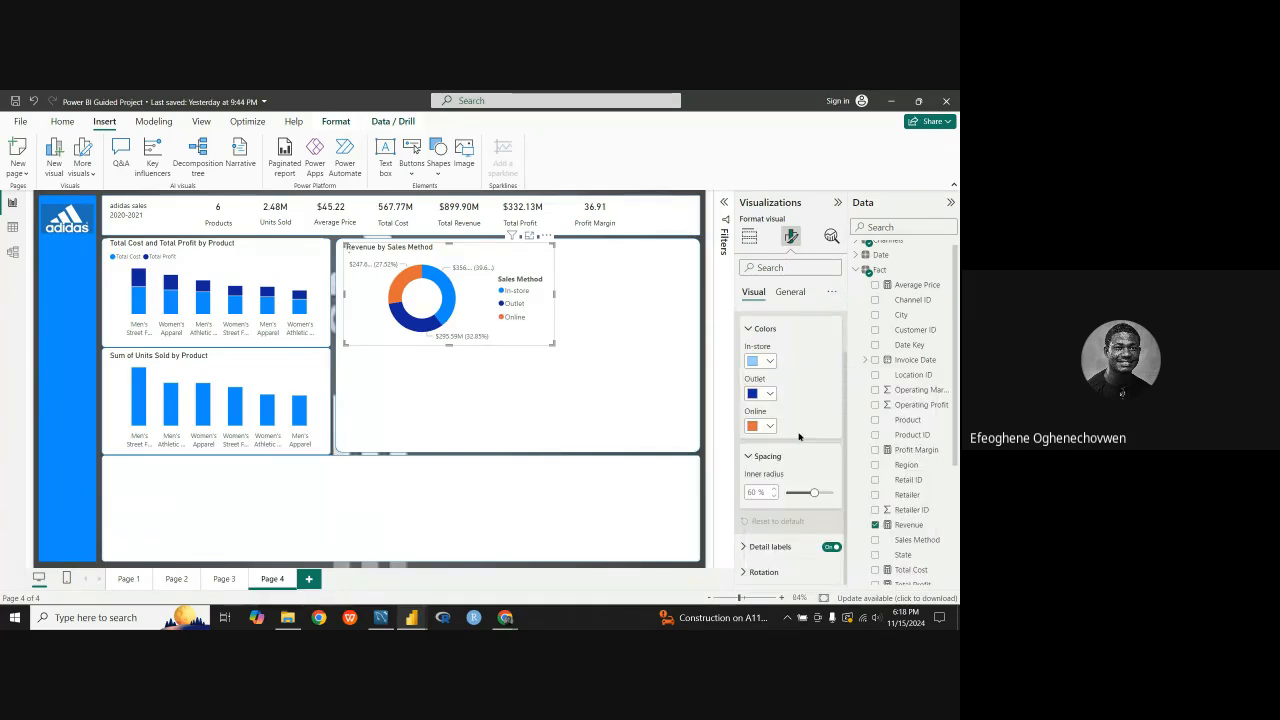
pyautogui.click(766, 368)
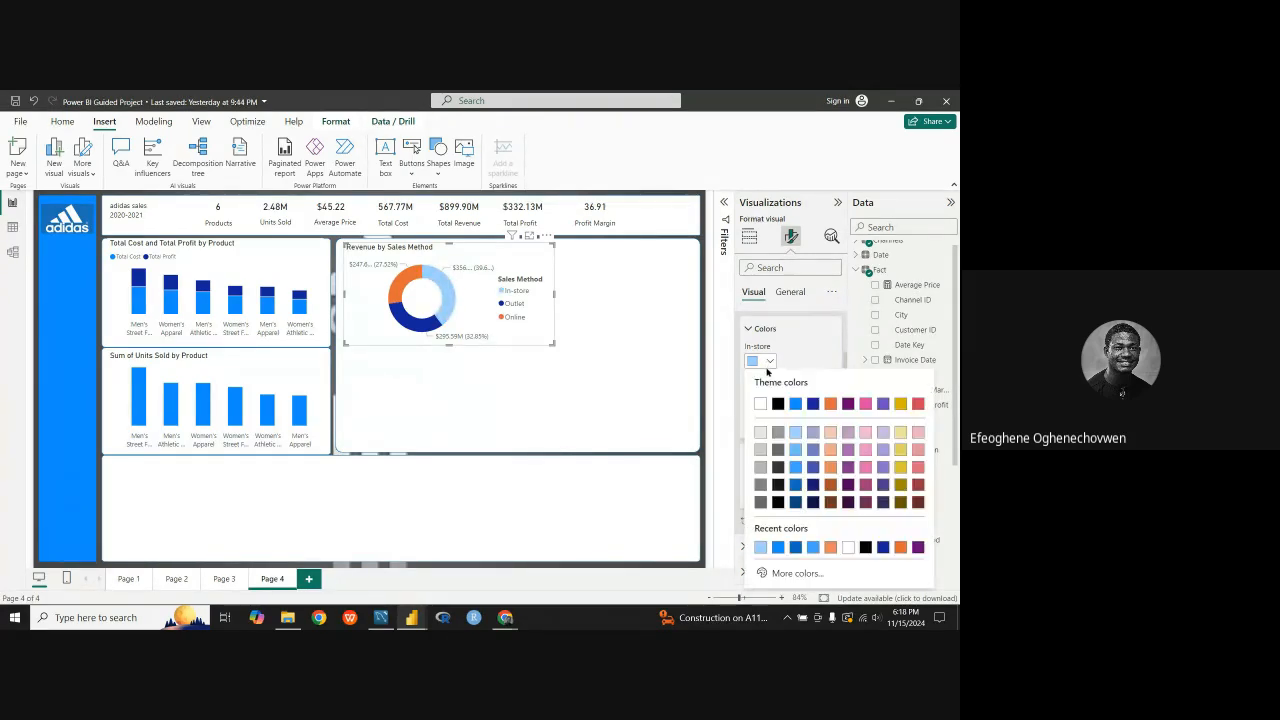
pyautogui.click(797, 450)
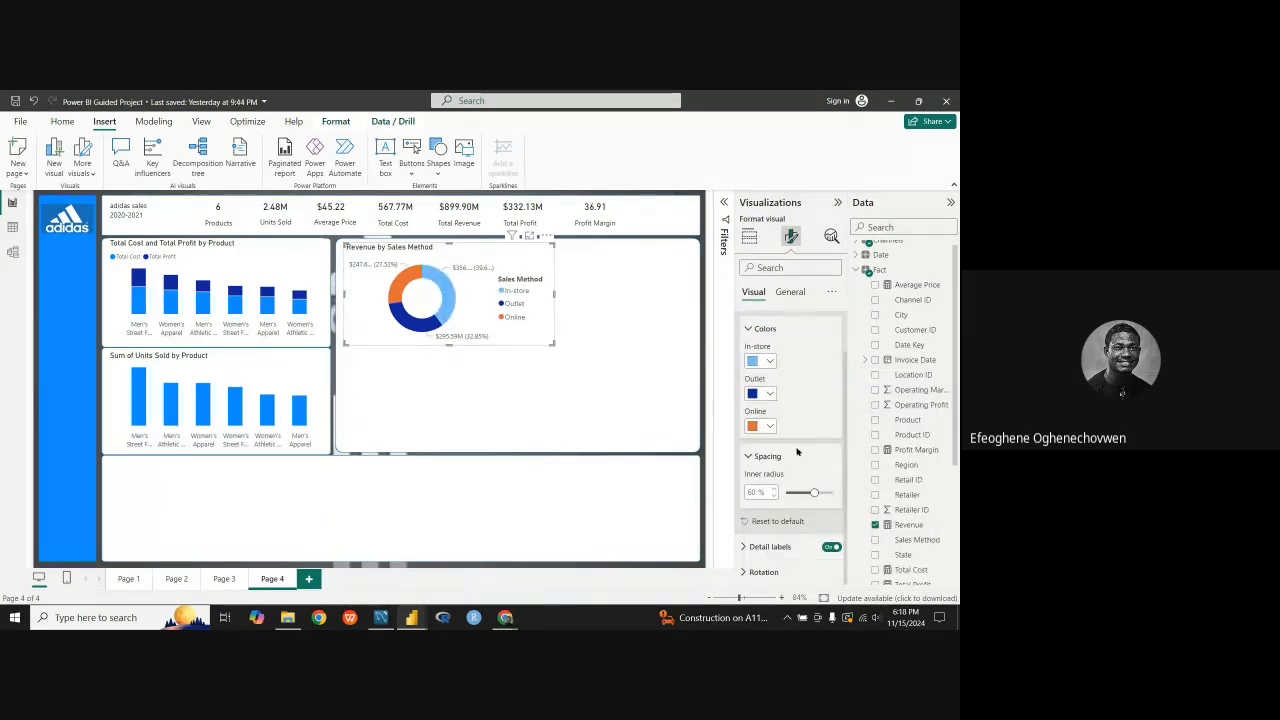
# Step: Color the donut chart's Outlet slice black and its Online slice a medium blue theme shade
pyautogui.click(769, 395)
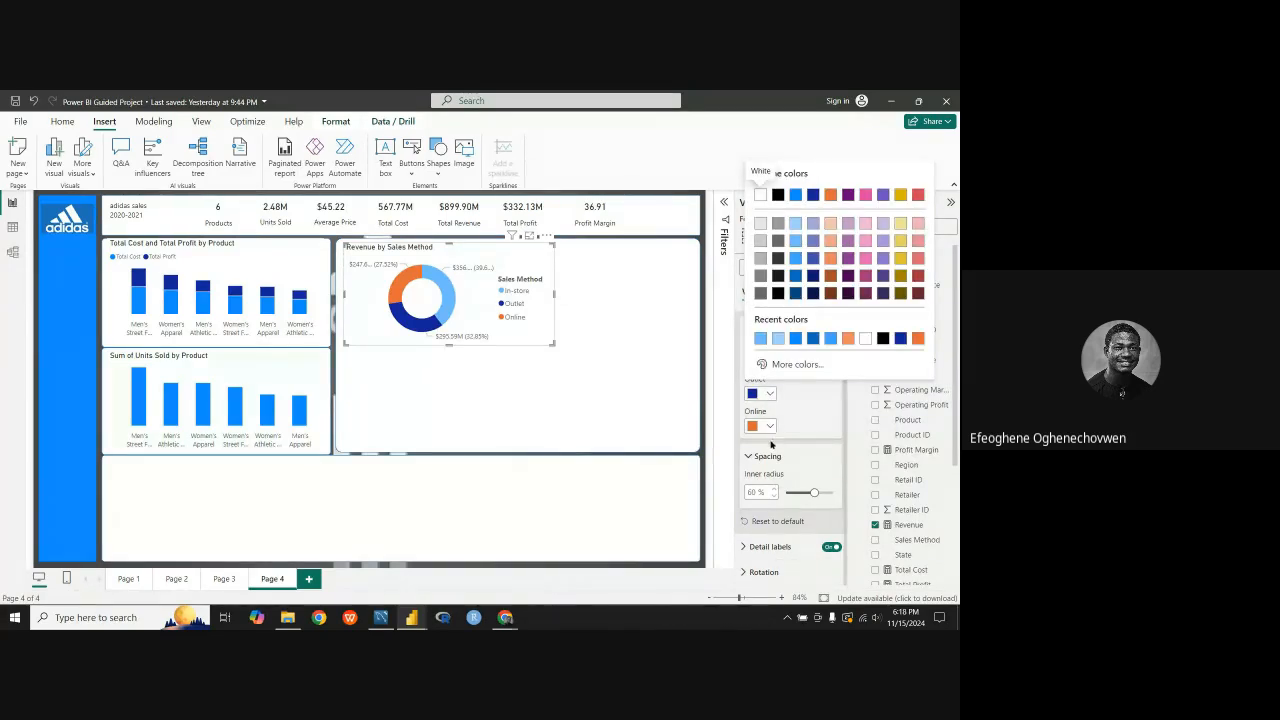
pyautogui.click(778, 294)
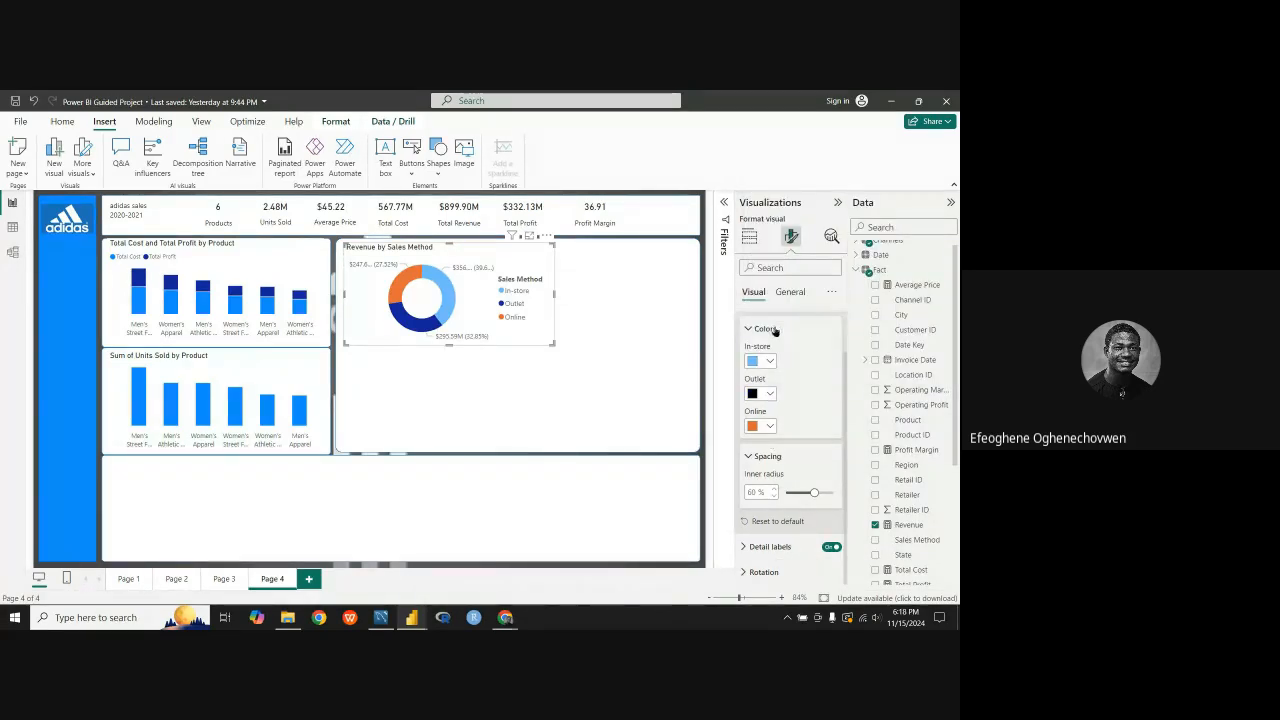
pyautogui.click(769, 427)
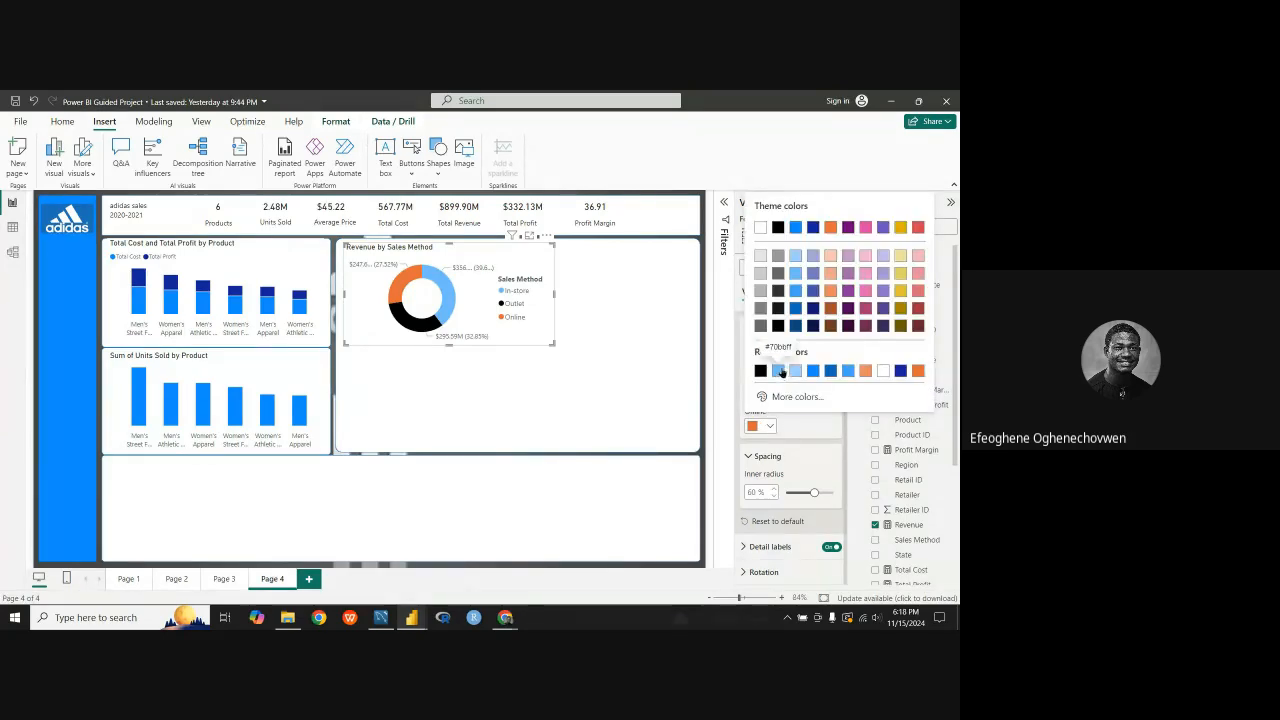
pyautogui.click(769, 427)
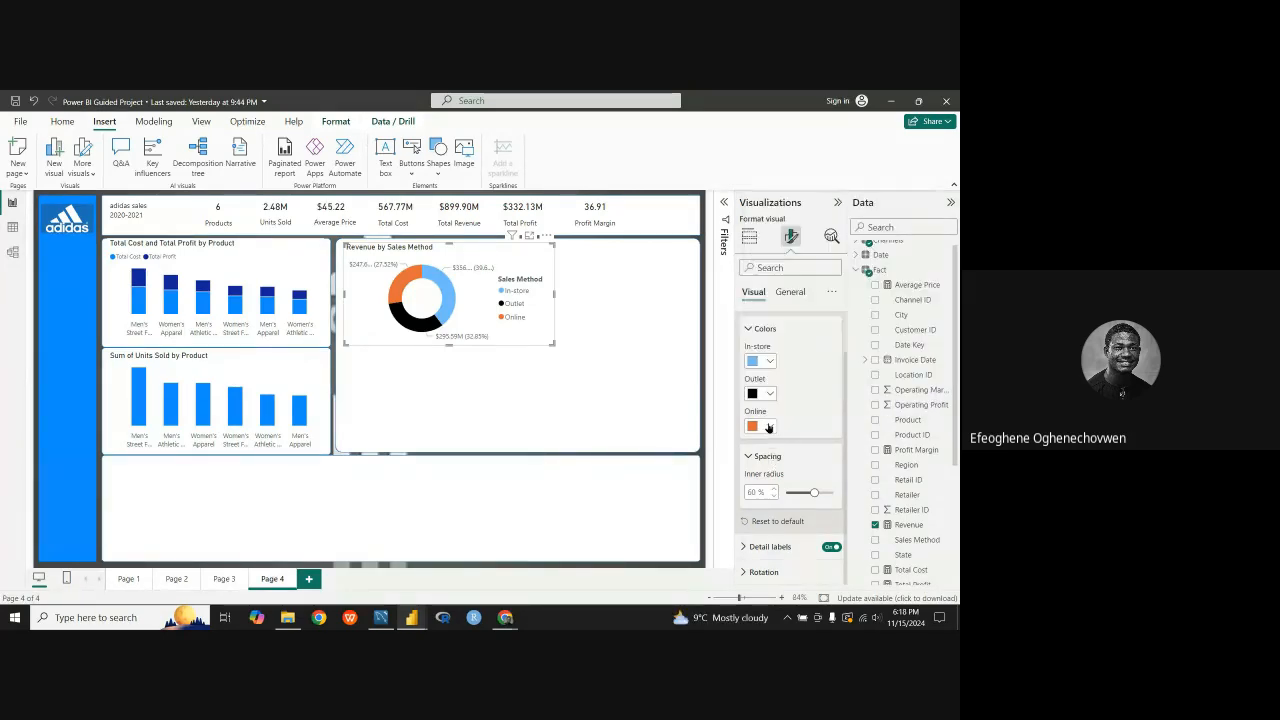
pyautogui.click(769, 427)
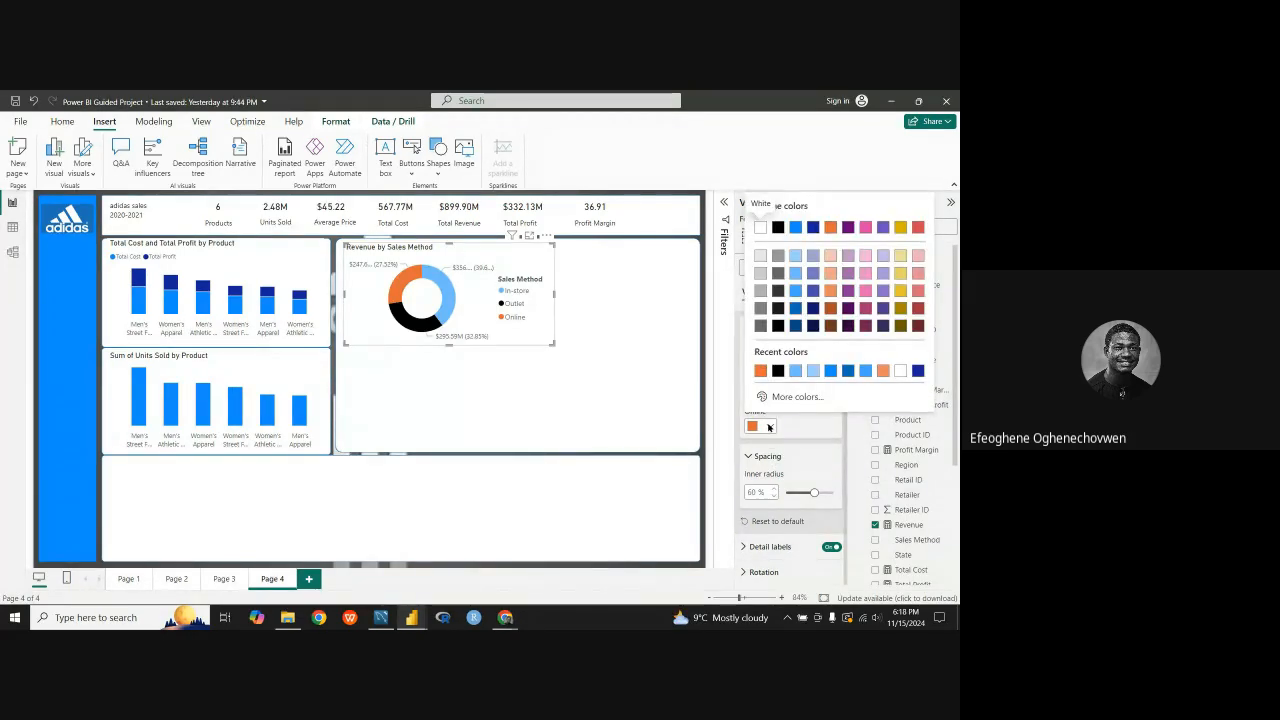
pyautogui.click(797, 291)
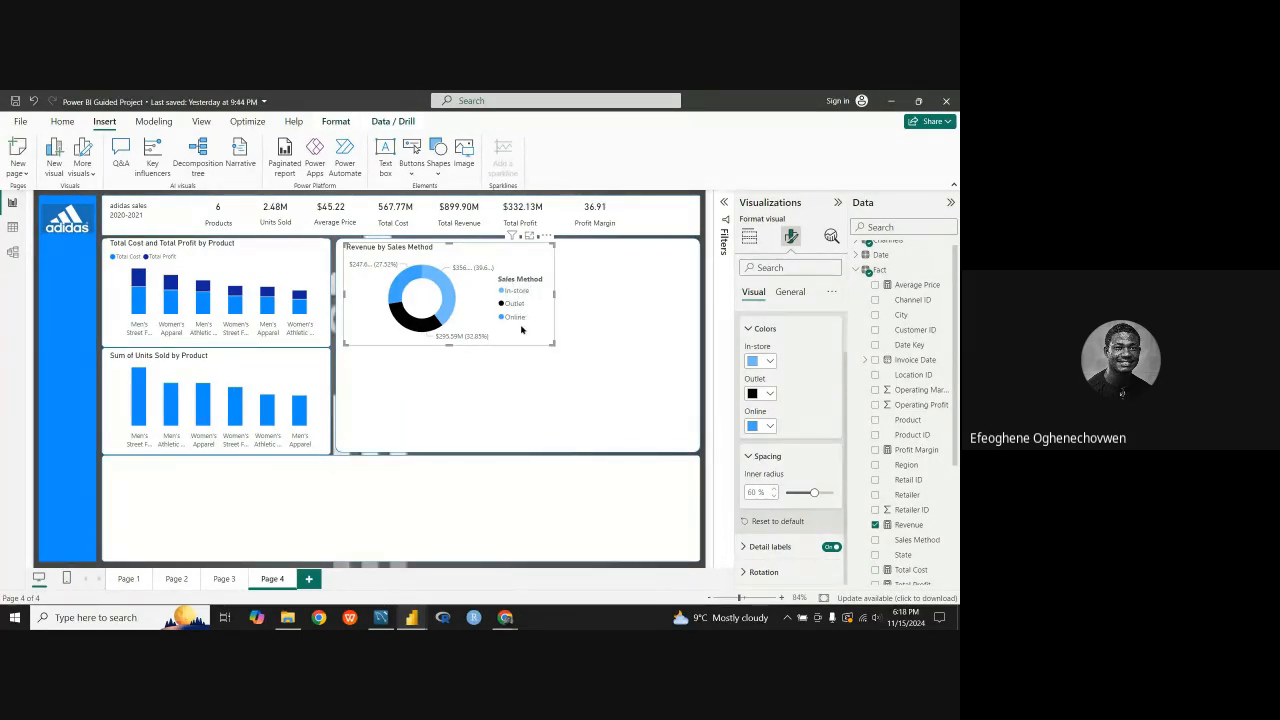
pyautogui.click(752, 330)
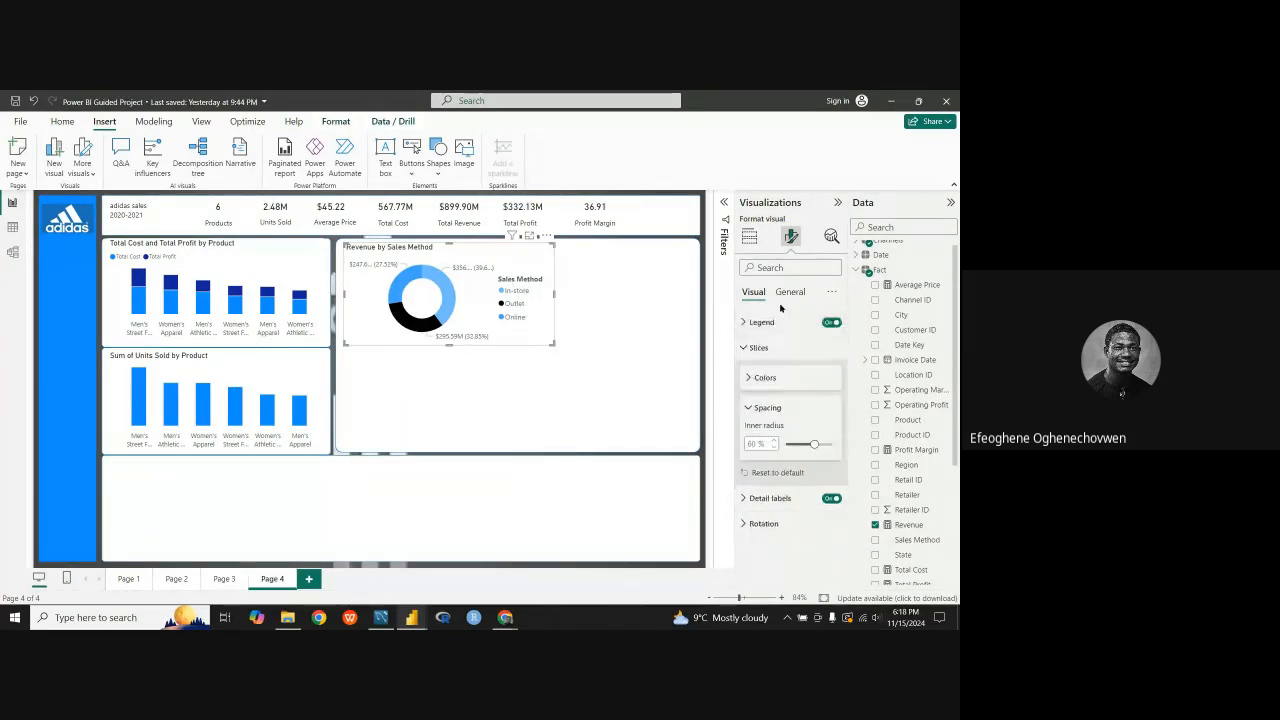
pyautogui.click(752, 347)
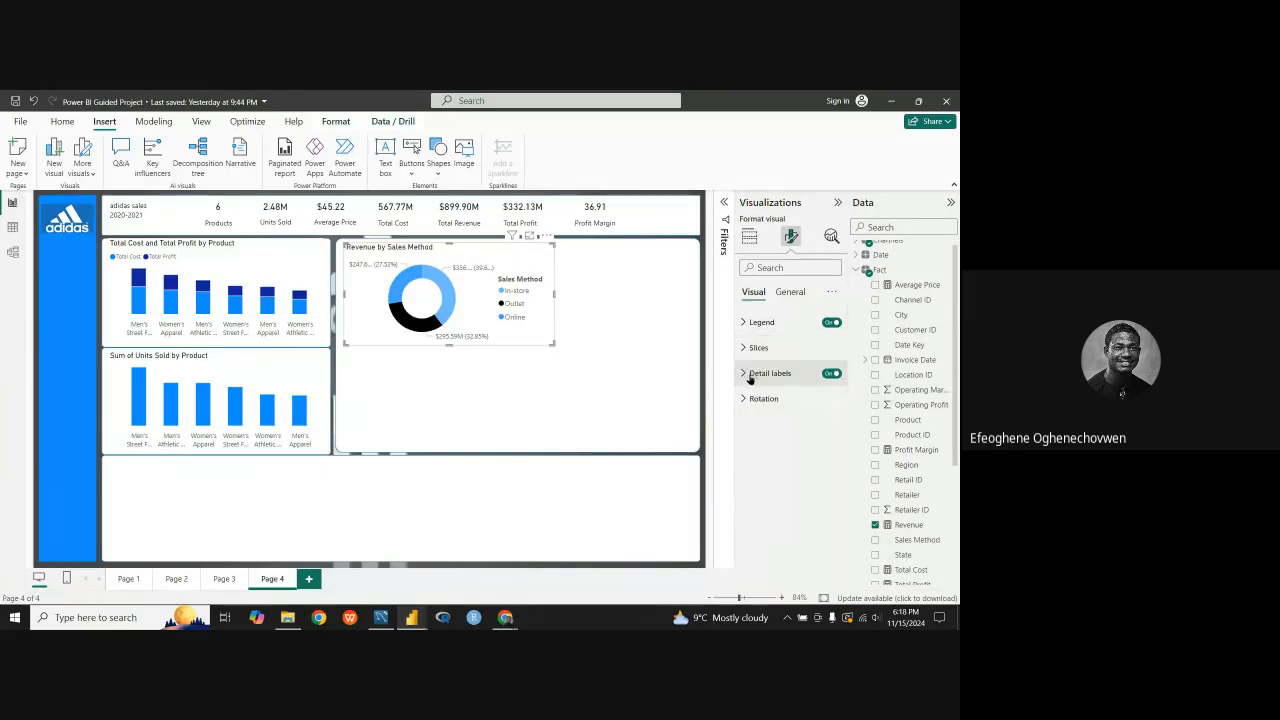
# Step: Turn off the legend of the Revenue by Sales Method donut chart
pyautogui.click(750, 375)
pyautogui.click(750, 374)
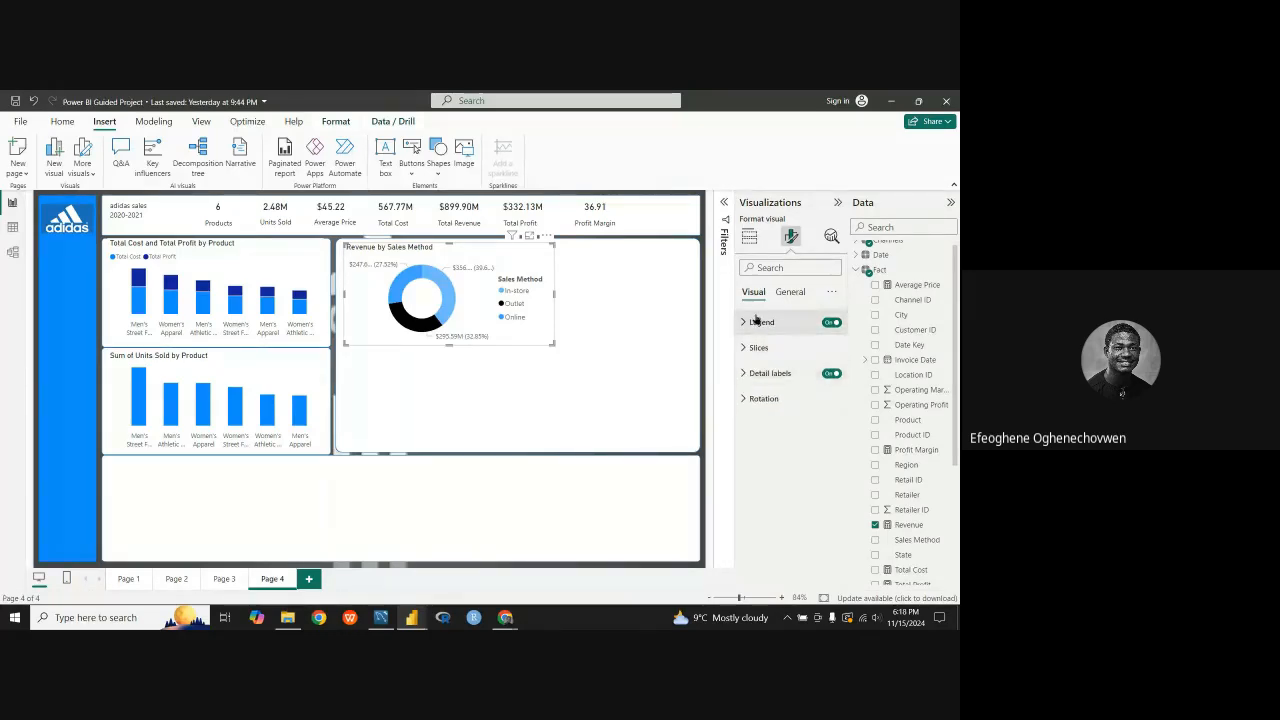
pyautogui.click(756, 321)
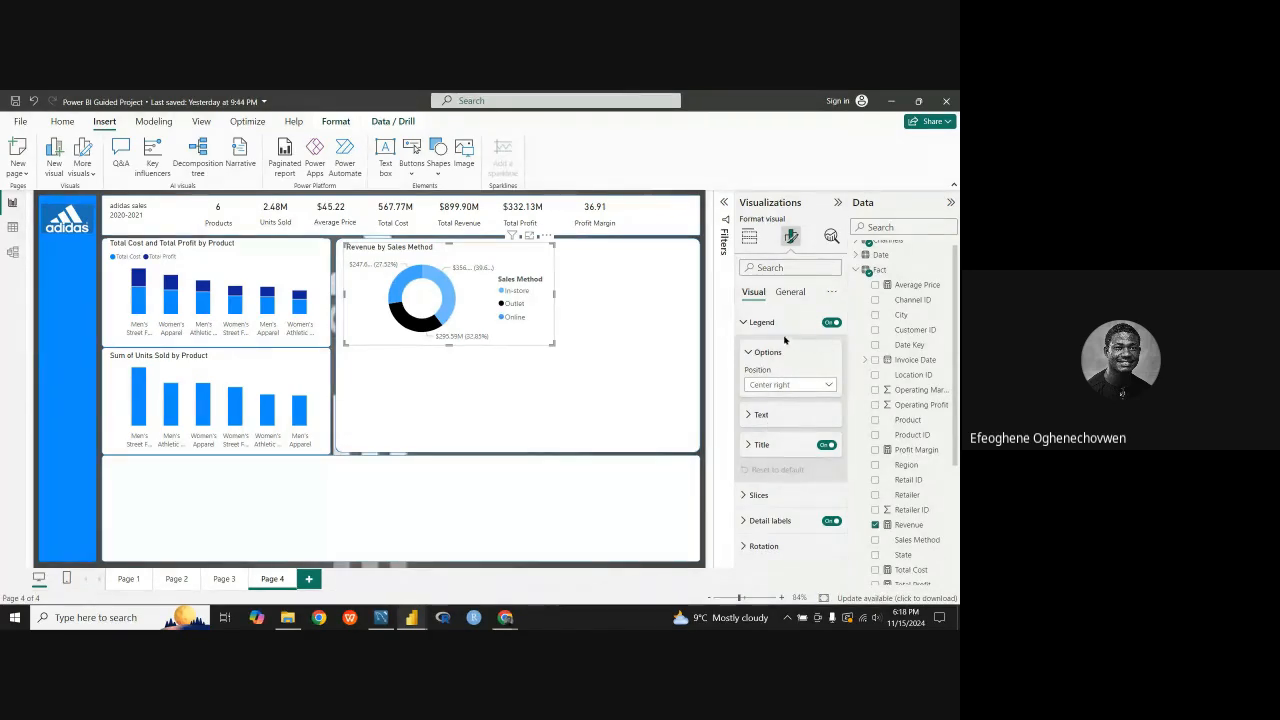
pyautogui.click(829, 322)
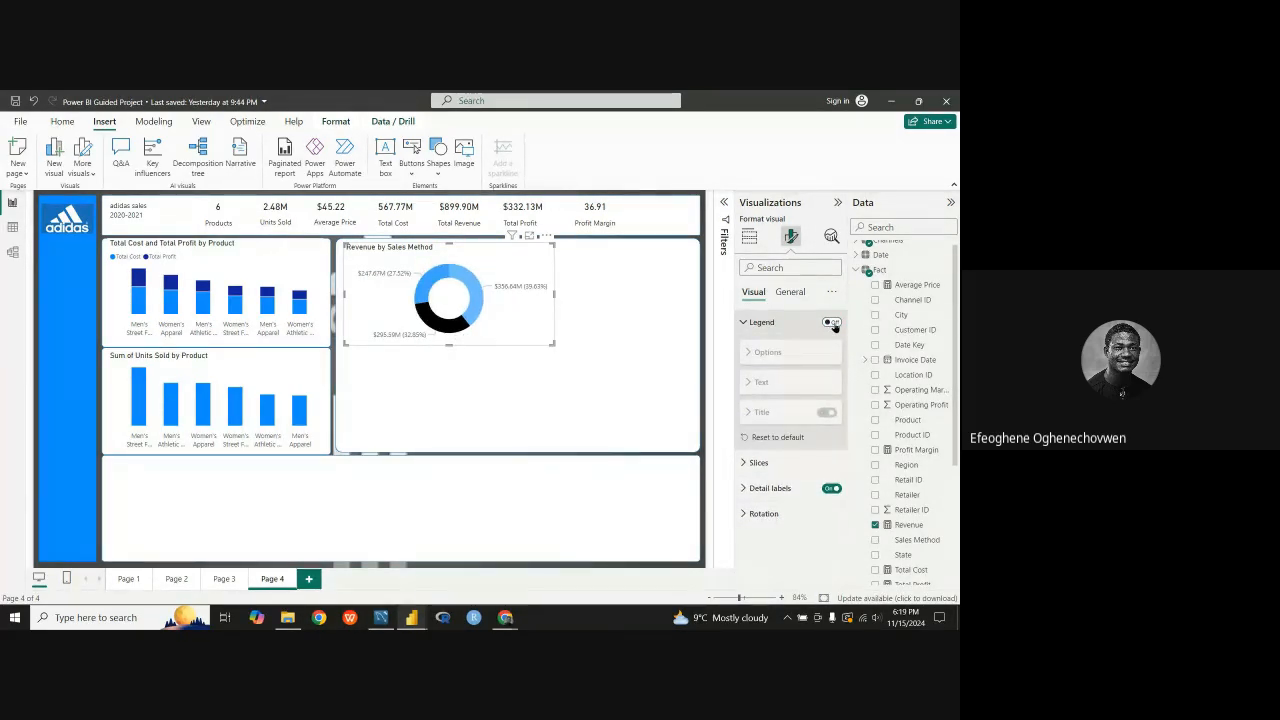
pyautogui.click(752, 324)
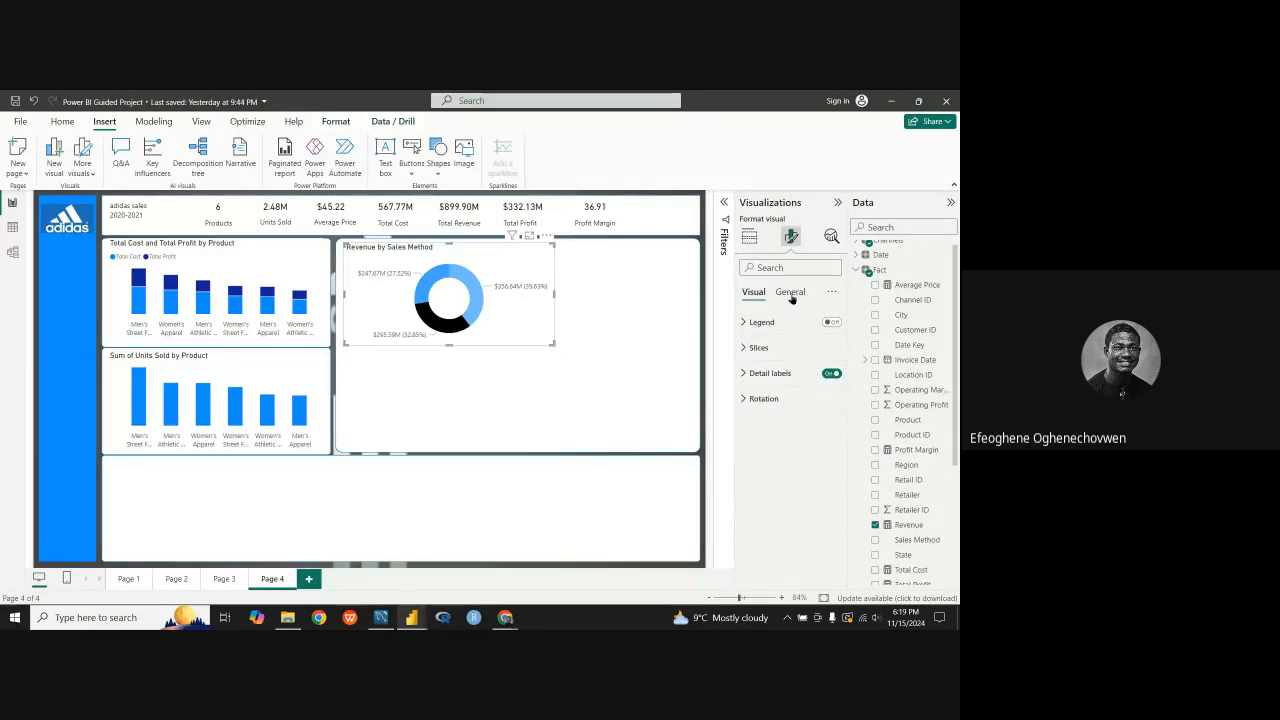
# Step: Review the donut chart's title and effects formatting options, and inspect the slice tooltips for sales method and revenue
pyautogui.click(790, 292)
pyautogui.click(749, 347)
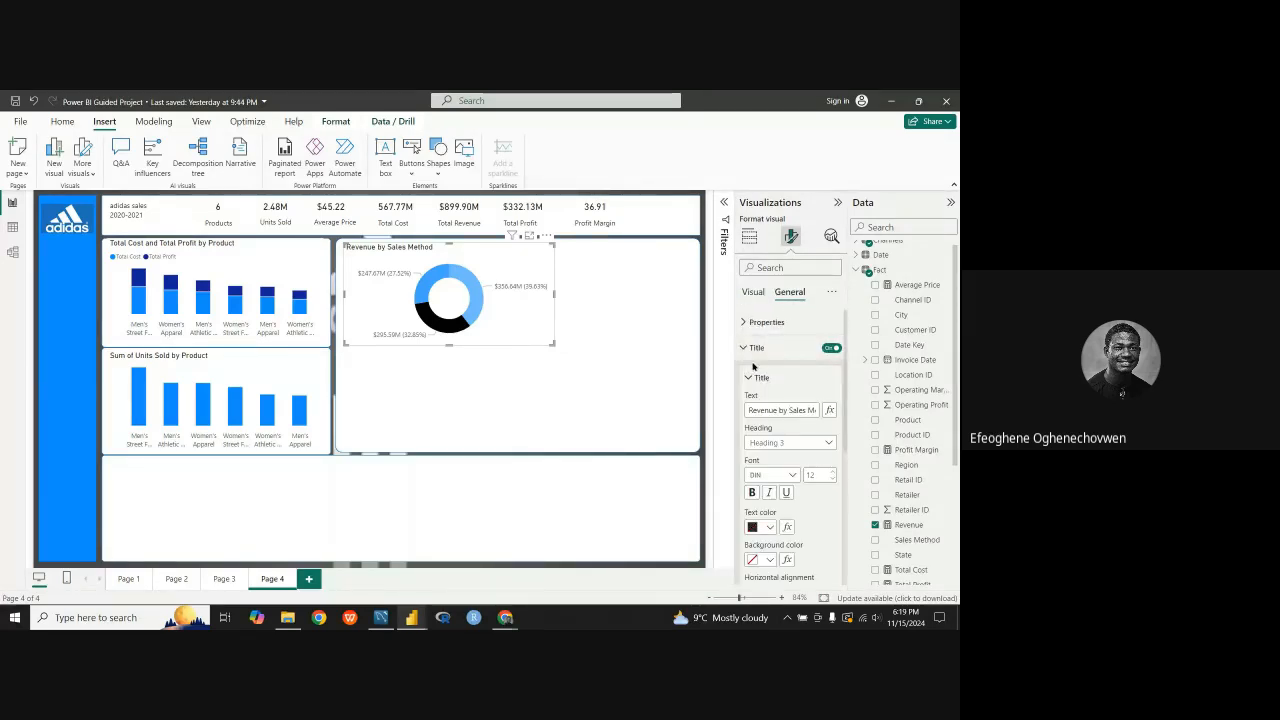
pyautogui.scroll(-5, 758, 390)
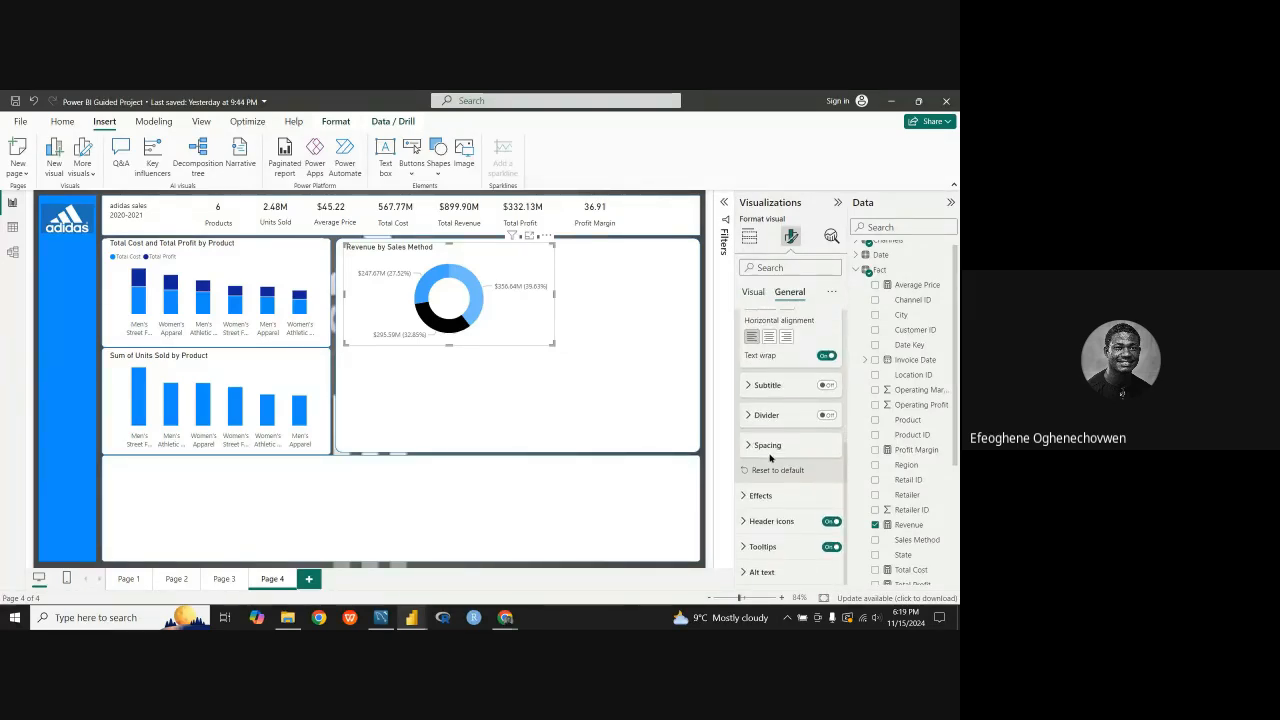
pyautogui.scroll(2, 770, 457)
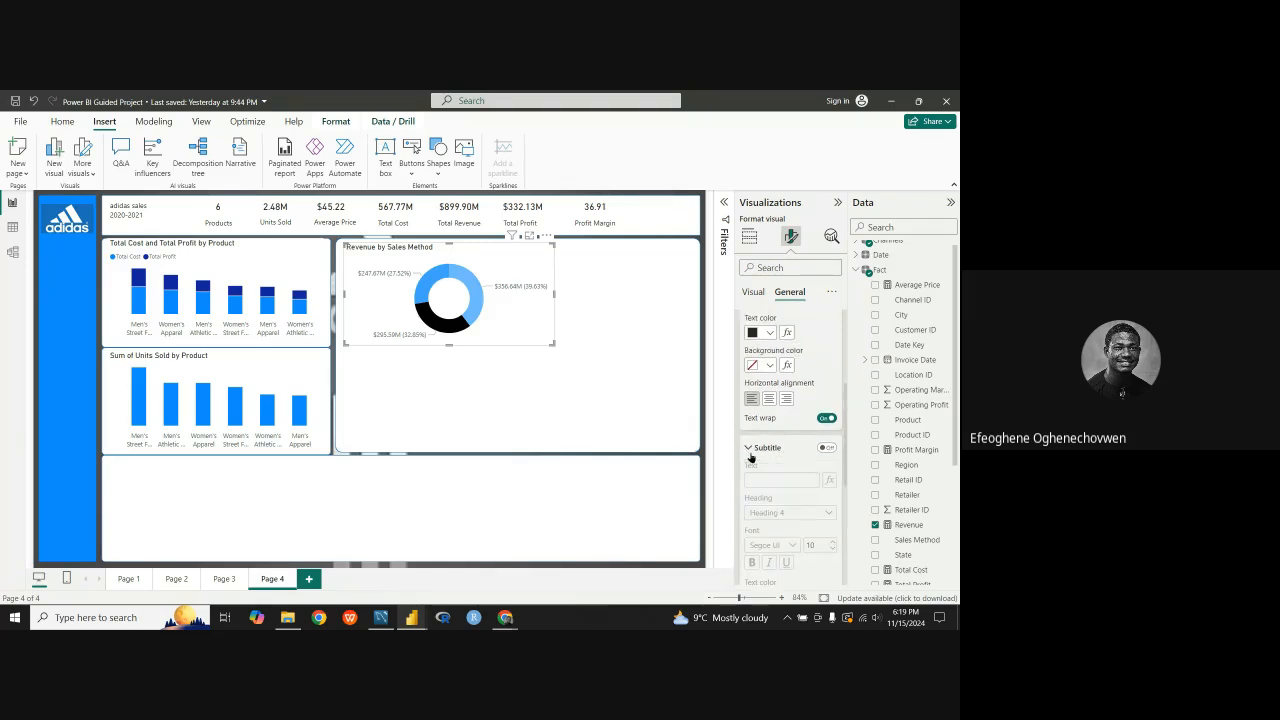
pyautogui.scroll(-2, 760, 472)
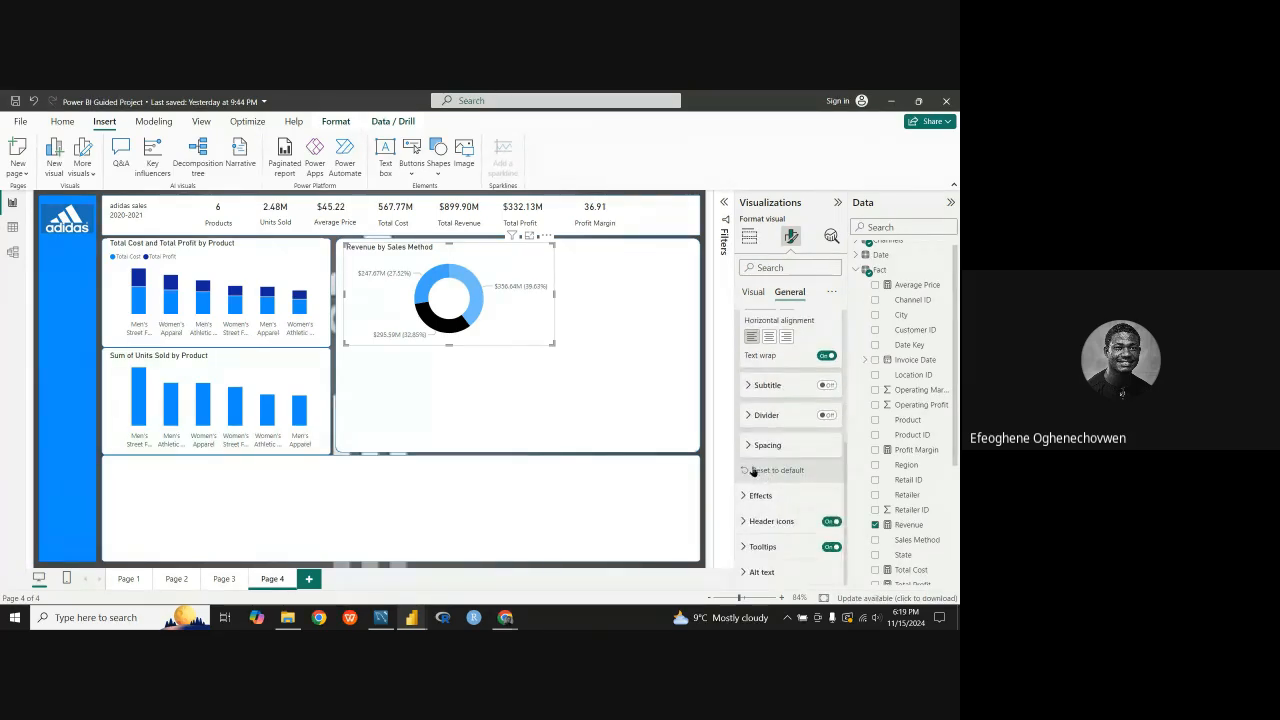
pyautogui.click(750, 495)
pyautogui.scroll(-3, 748, 500)
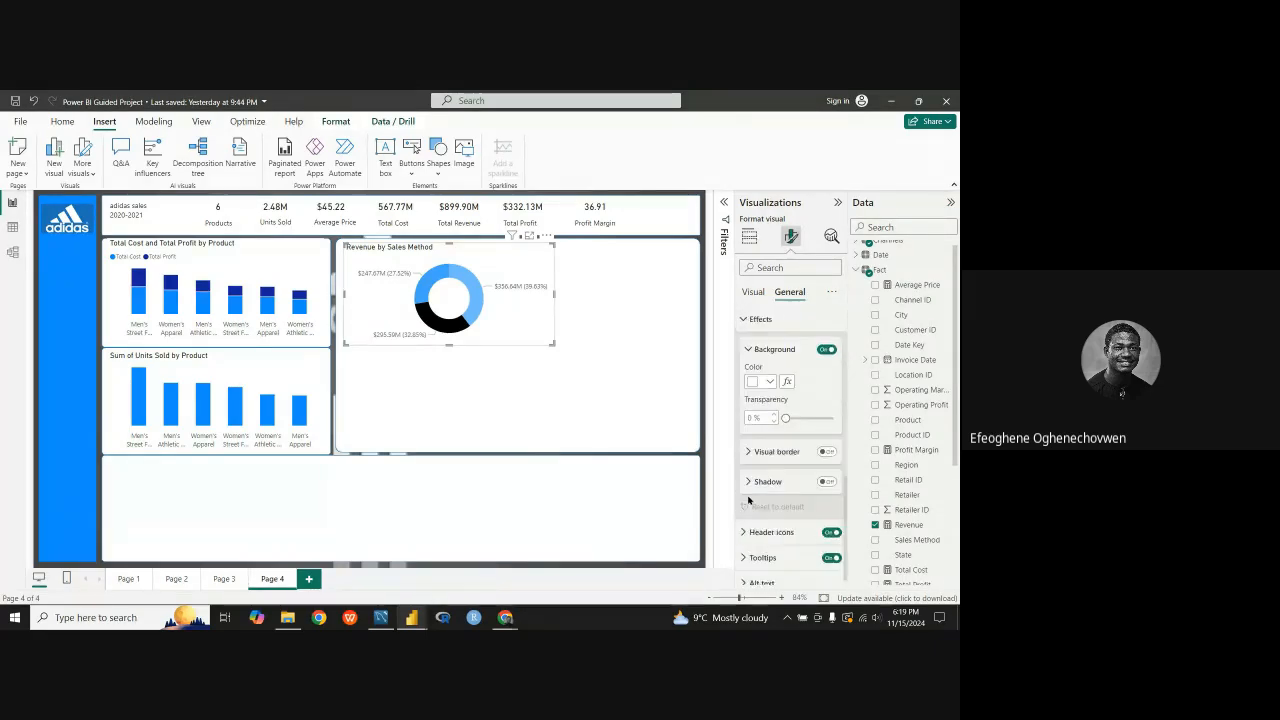
pyautogui.scroll(-1, 748, 500)
pyautogui.scroll(5, 749, 453)
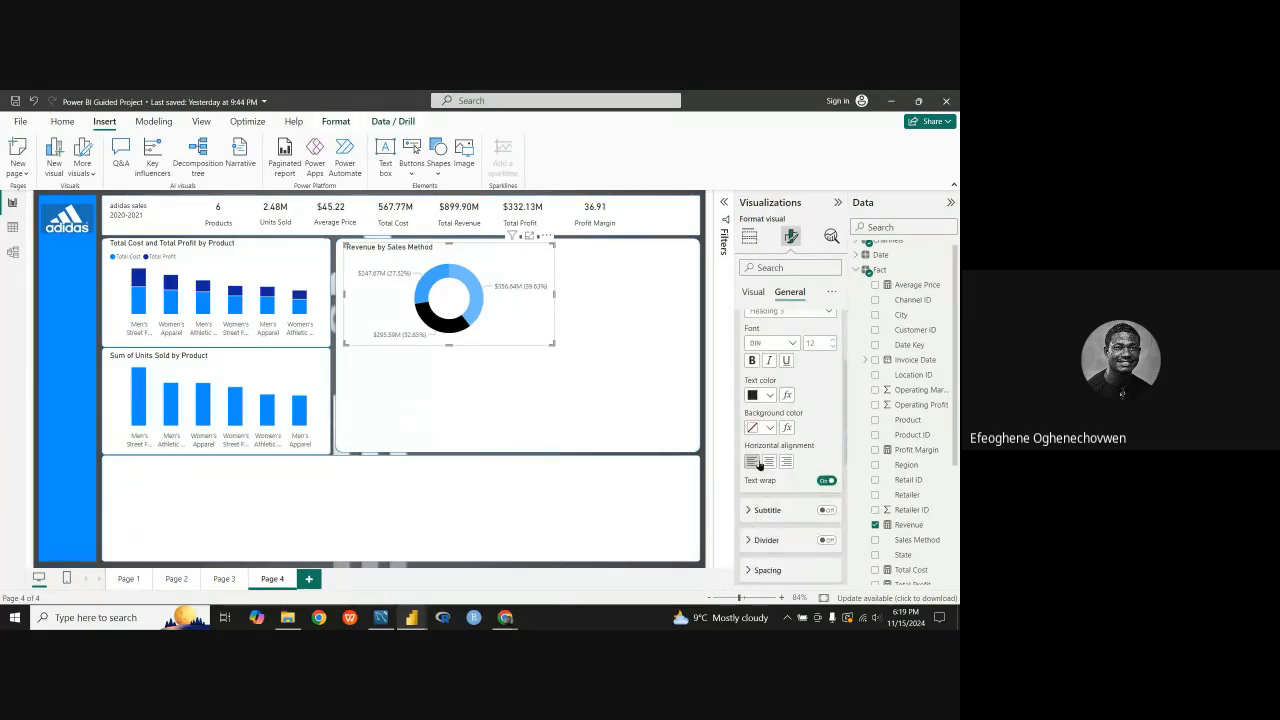
pyautogui.scroll(3, 757, 430)
pyautogui.click(745, 377)
pyautogui.click(743, 347)
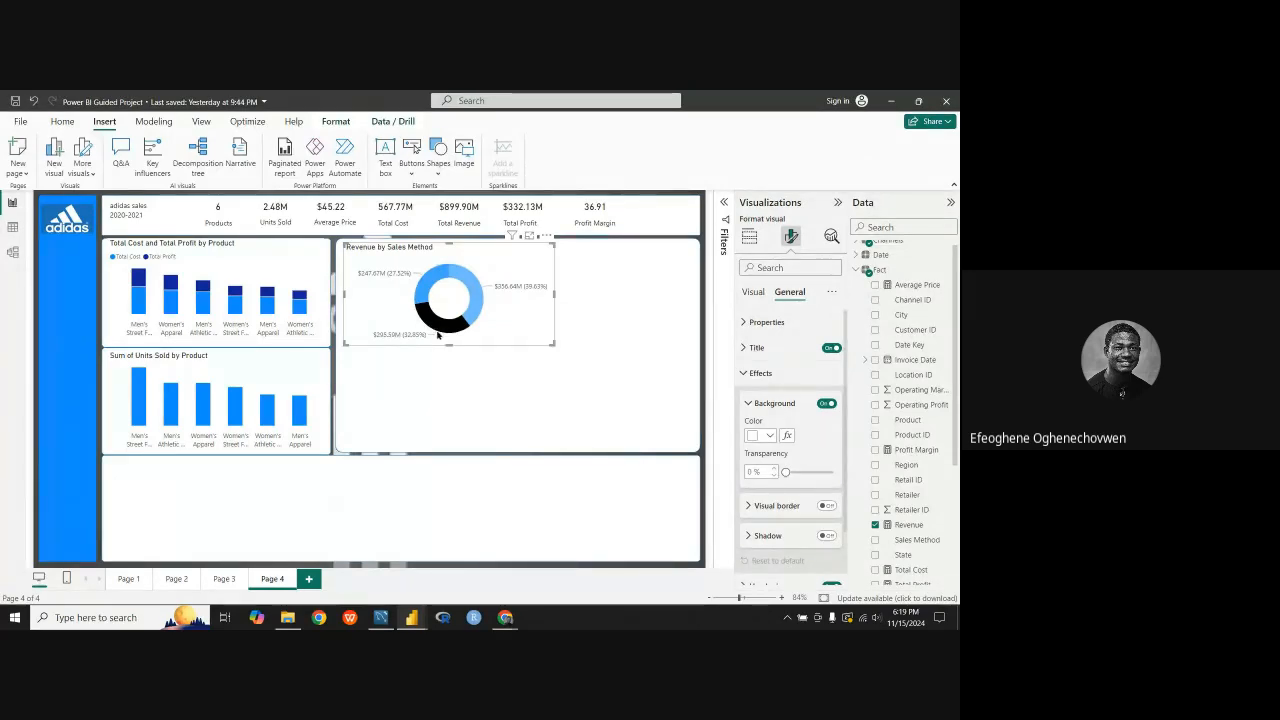
pyautogui.moveTo(460, 330)
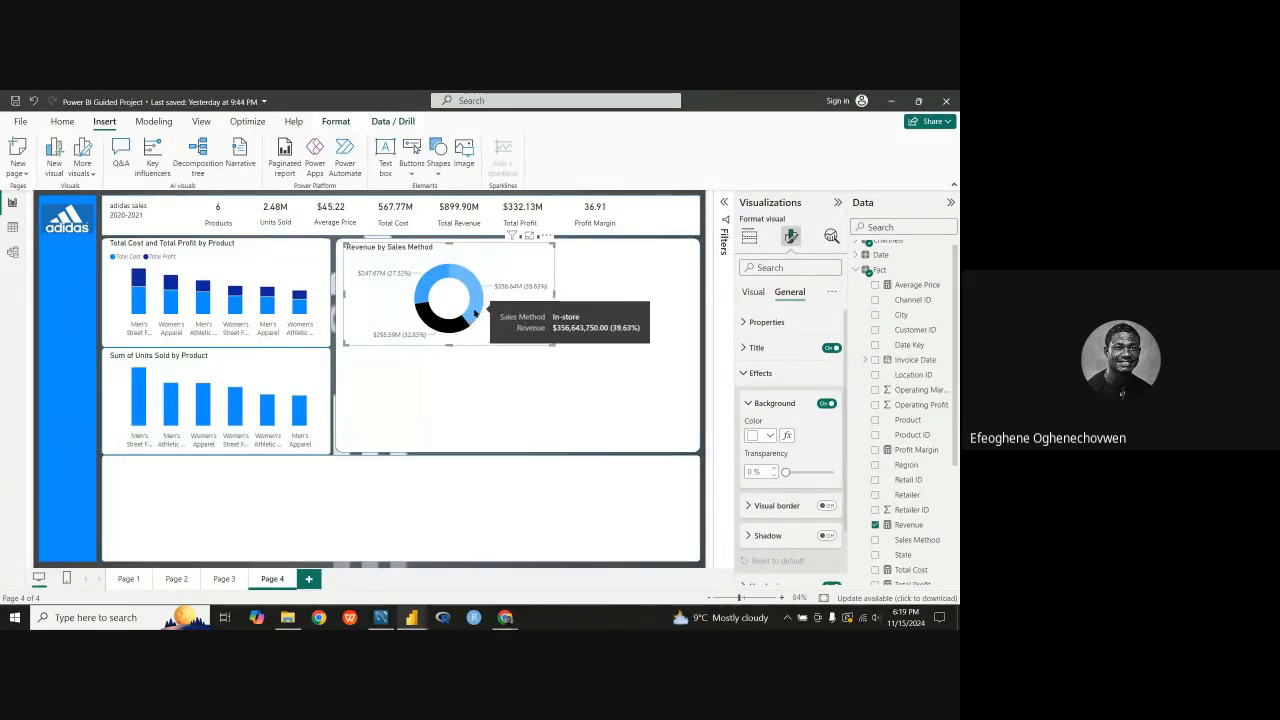
pyautogui.moveTo(478, 305)
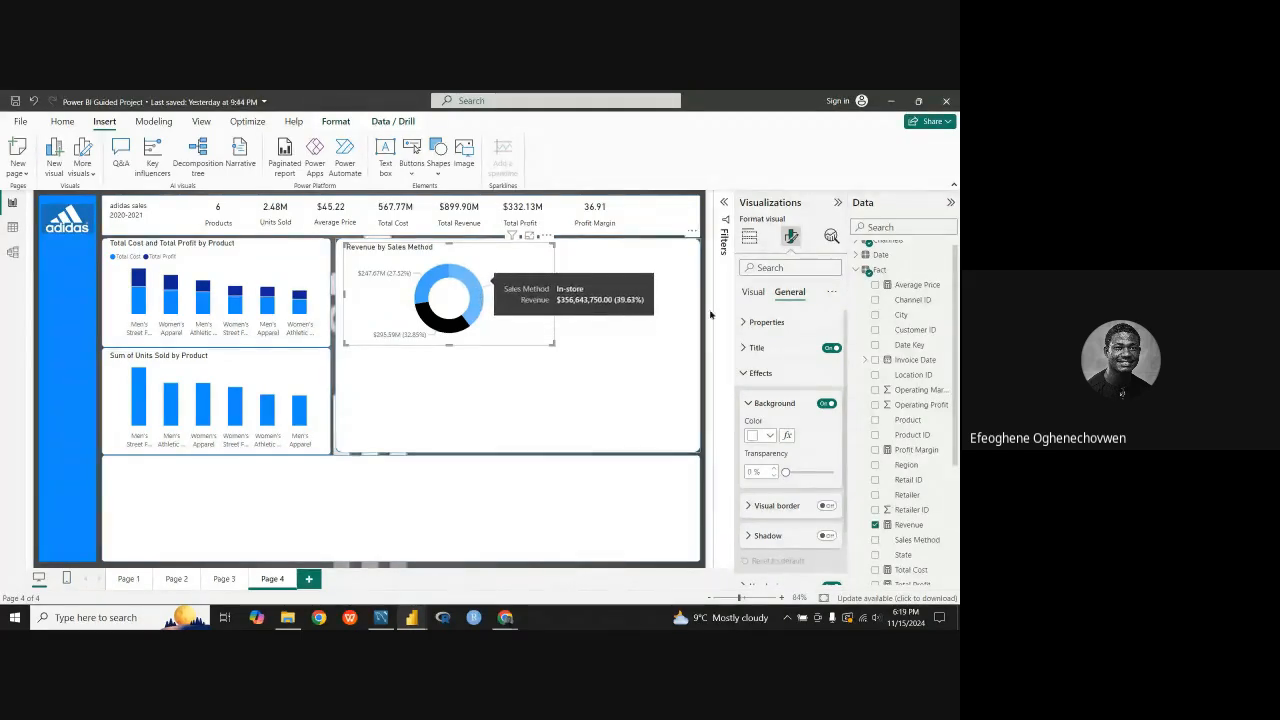
# Step: Set the label contents of the Revenue by Sales Method donut chart's detail labels to All detail labels
pyautogui.click(745, 372)
pyautogui.click(752, 292)
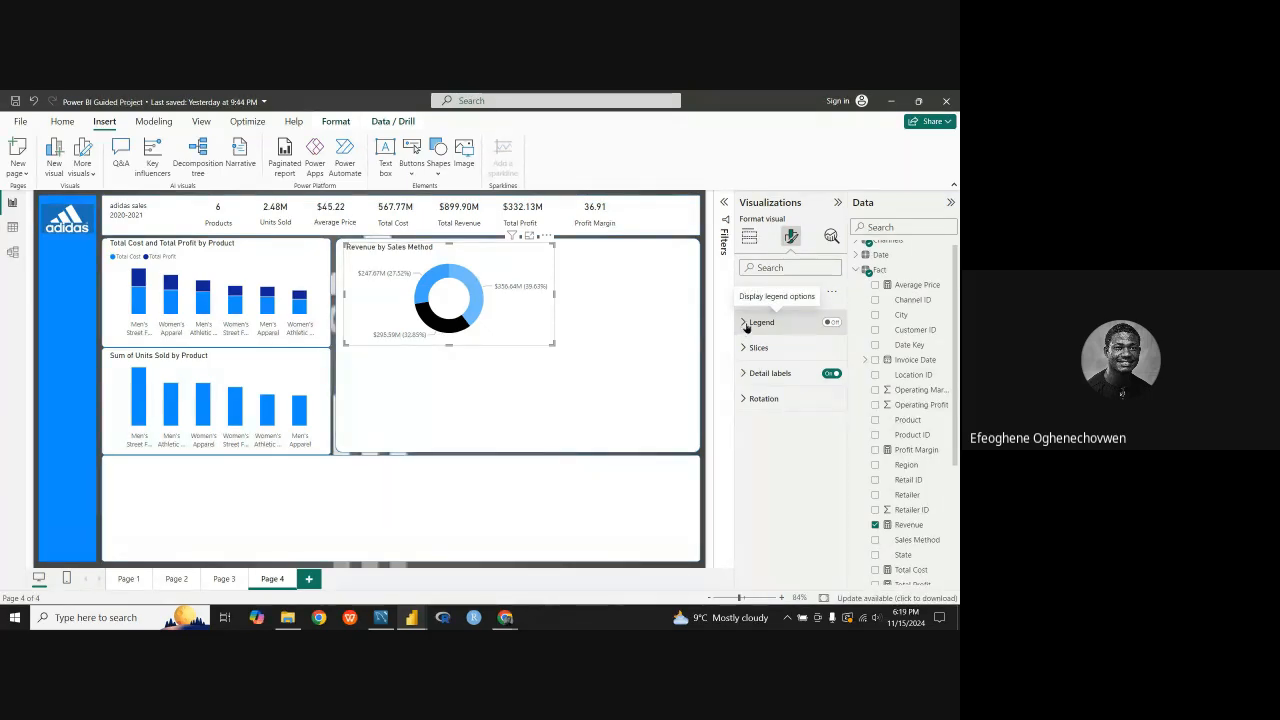
pyautogui.click(745, 378)
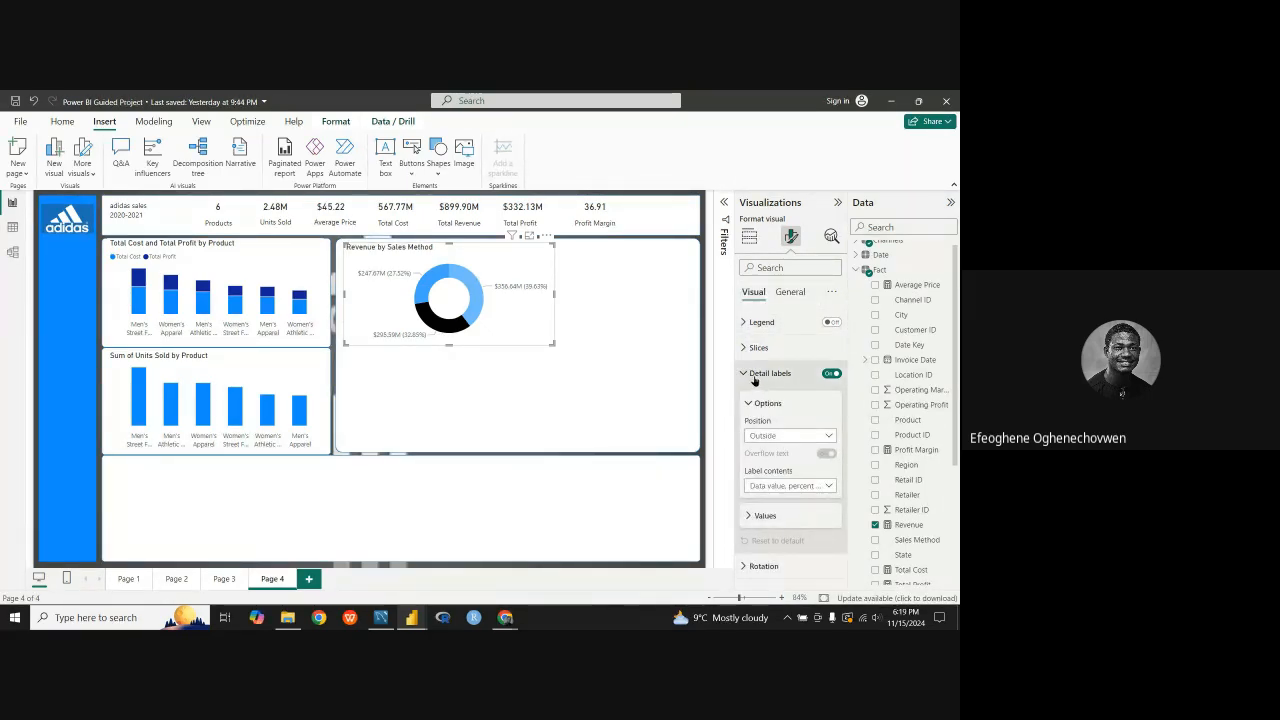
pyautogui.click(756, 378)
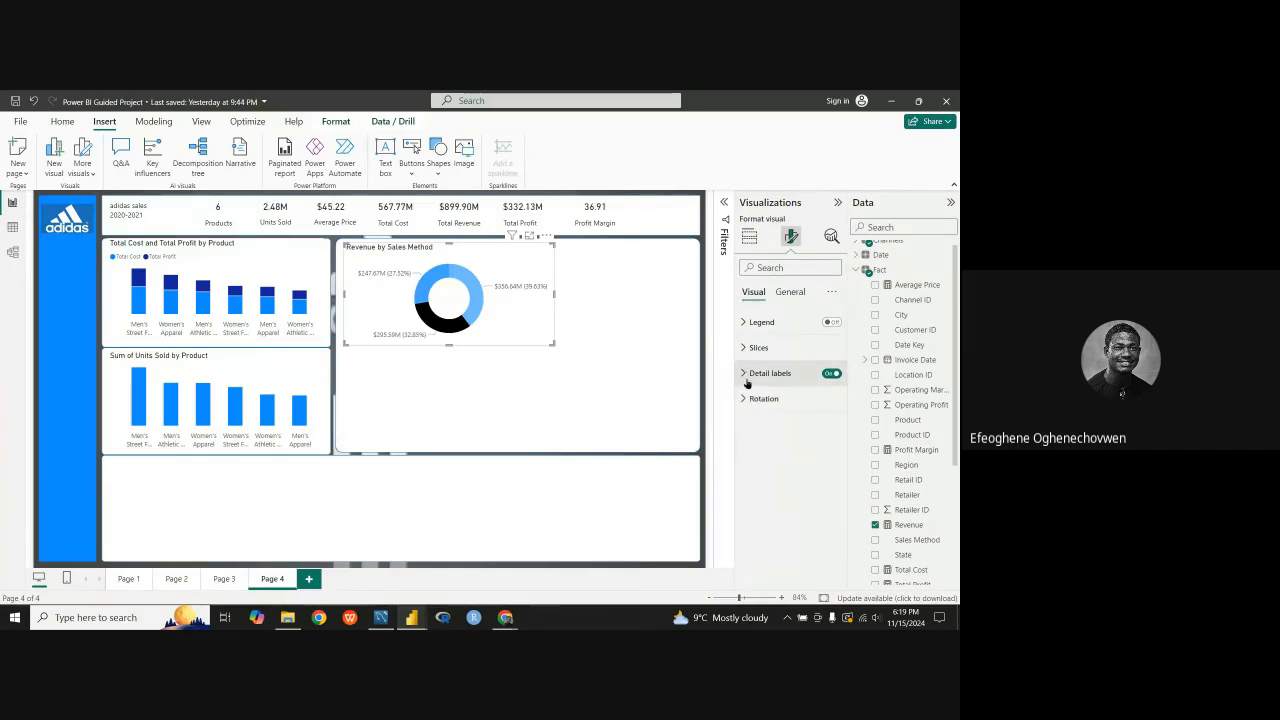
pyautogui.click(756, 378)
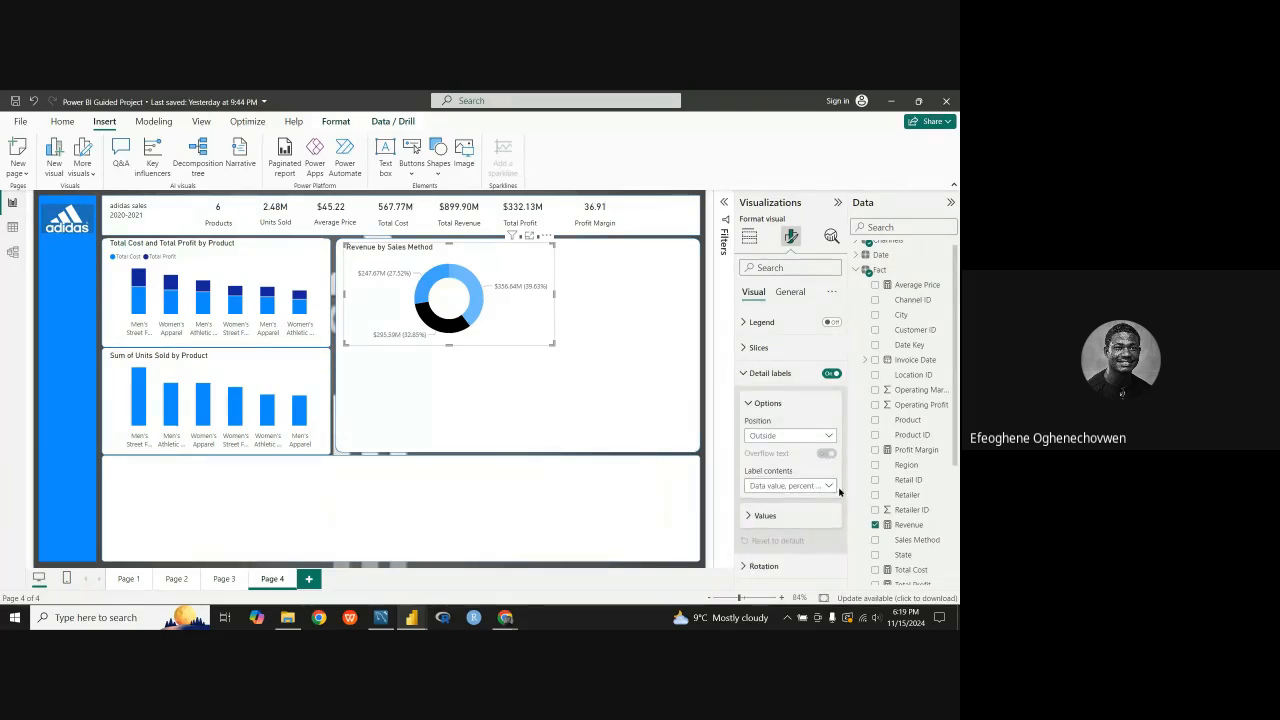
pyautogui.click(825, 487)
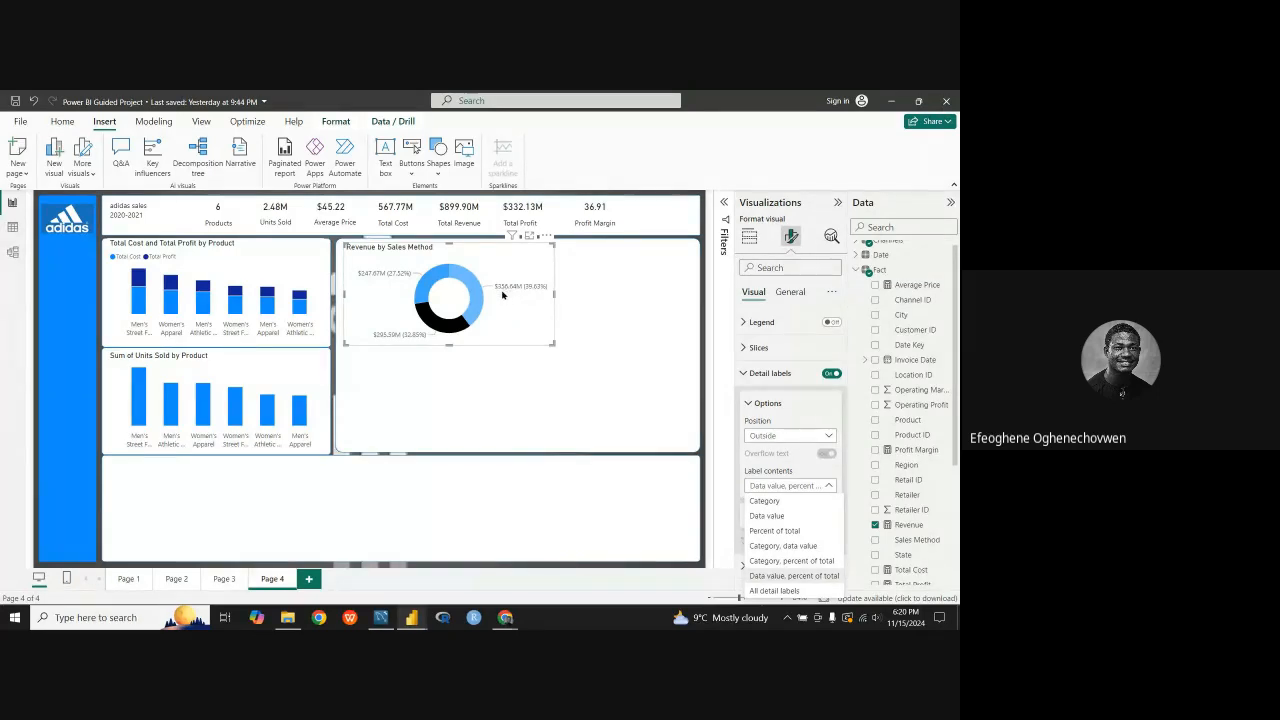
pyautogui.click(775, 591)
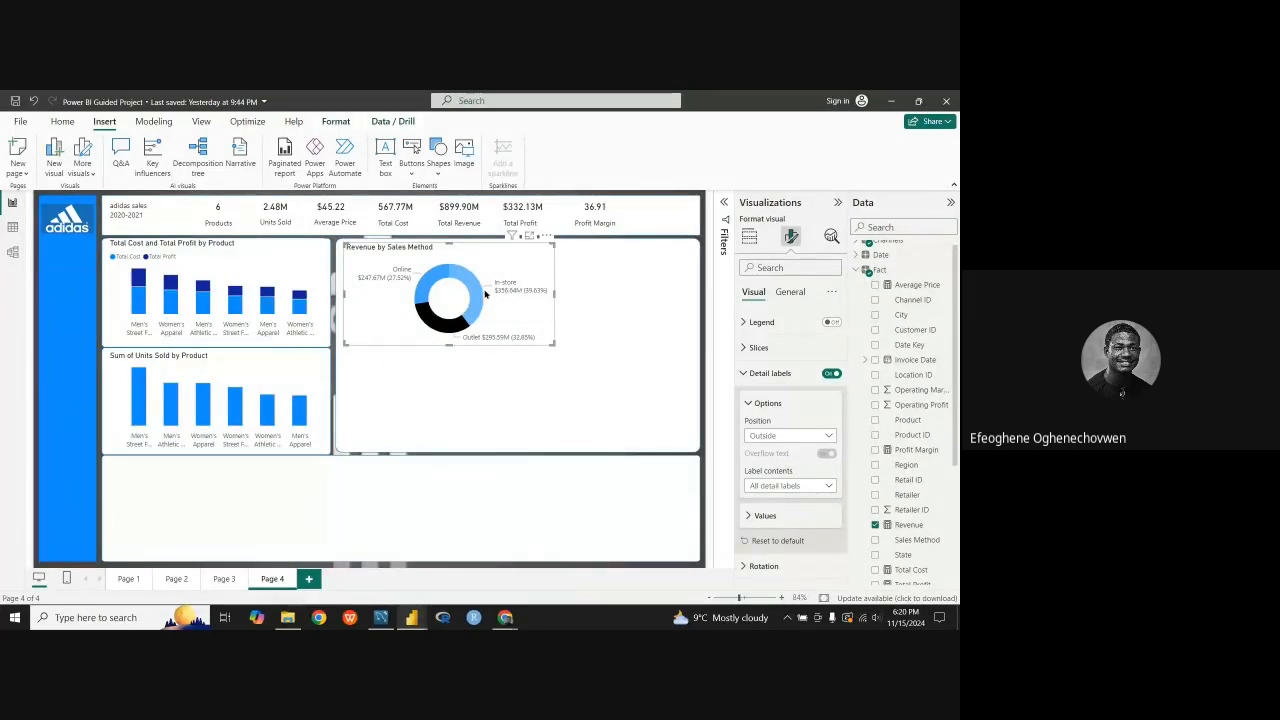
# Step: Try the Category and Data value label contents on the donut chart and return to All detail labels
pyautogui.click(820, 486)
pyautogui.click(775, 503)
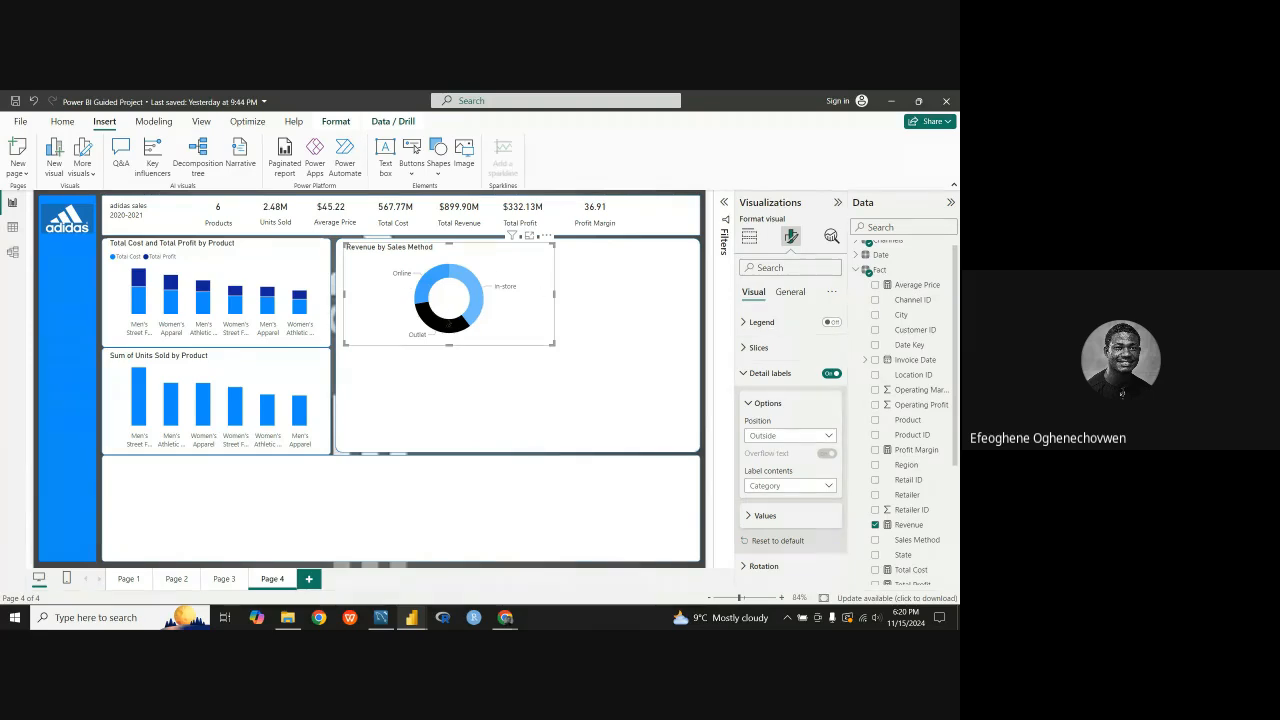
pyautogui.click(828, 488)
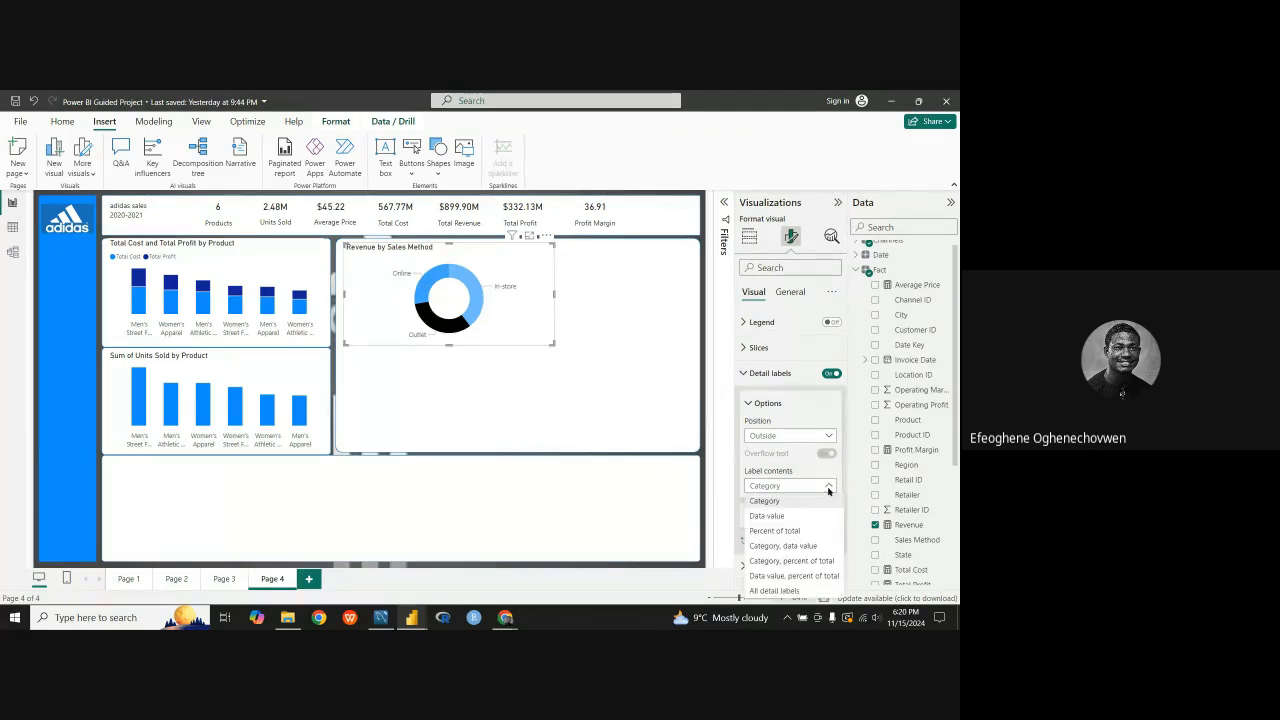
pyautogui.click(767, 504)
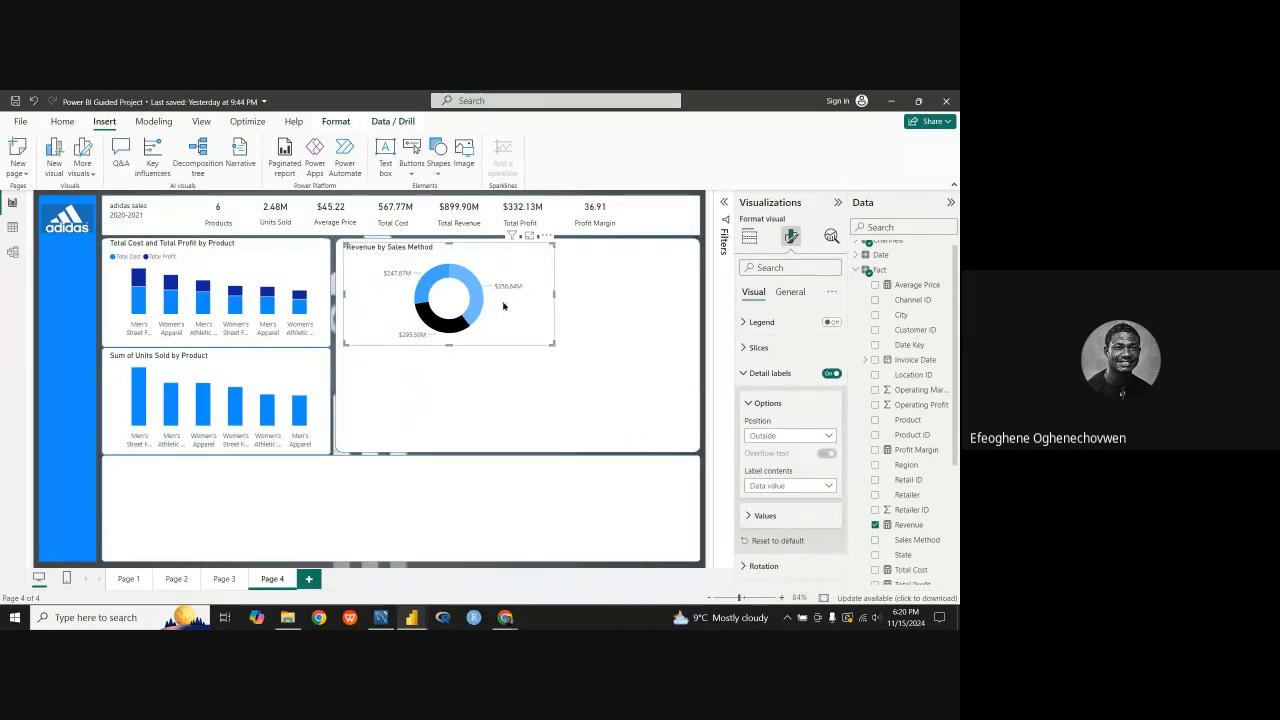
pyautogui.click(829, 436)
pyautogui.click(830, 437)
pyautogui.click(830, 488)
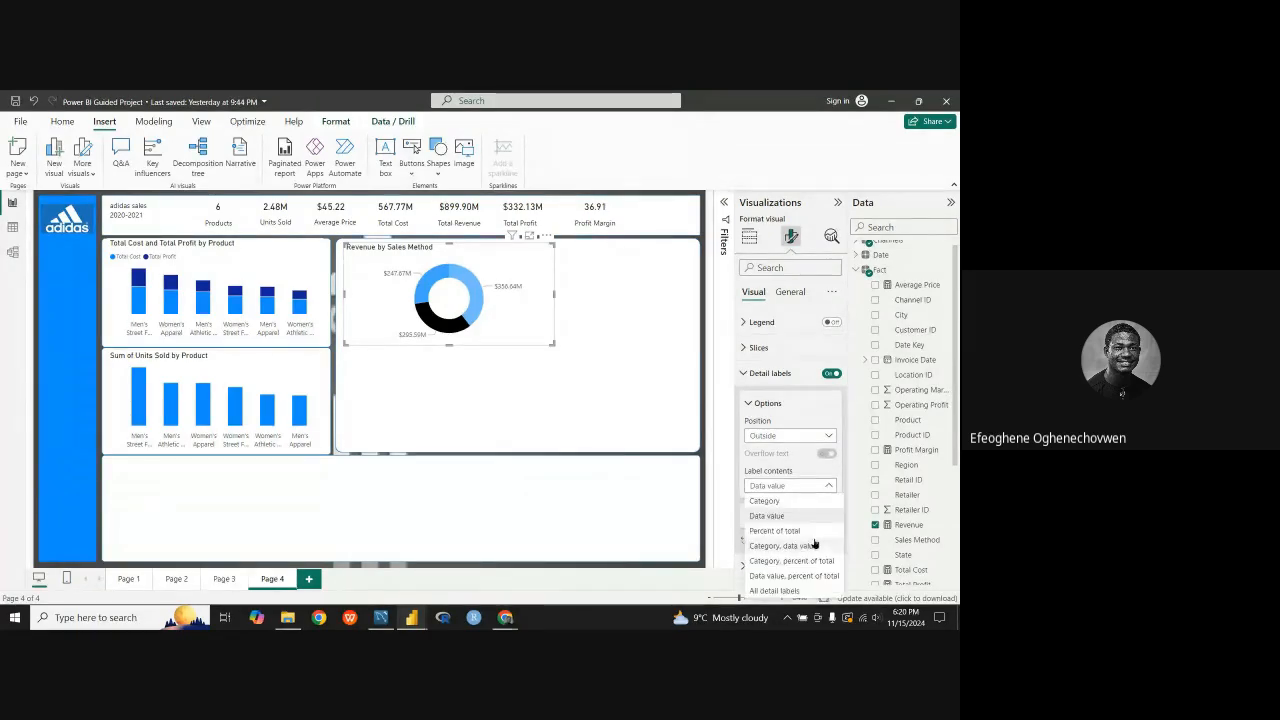
pyautogui.click(799, 592)
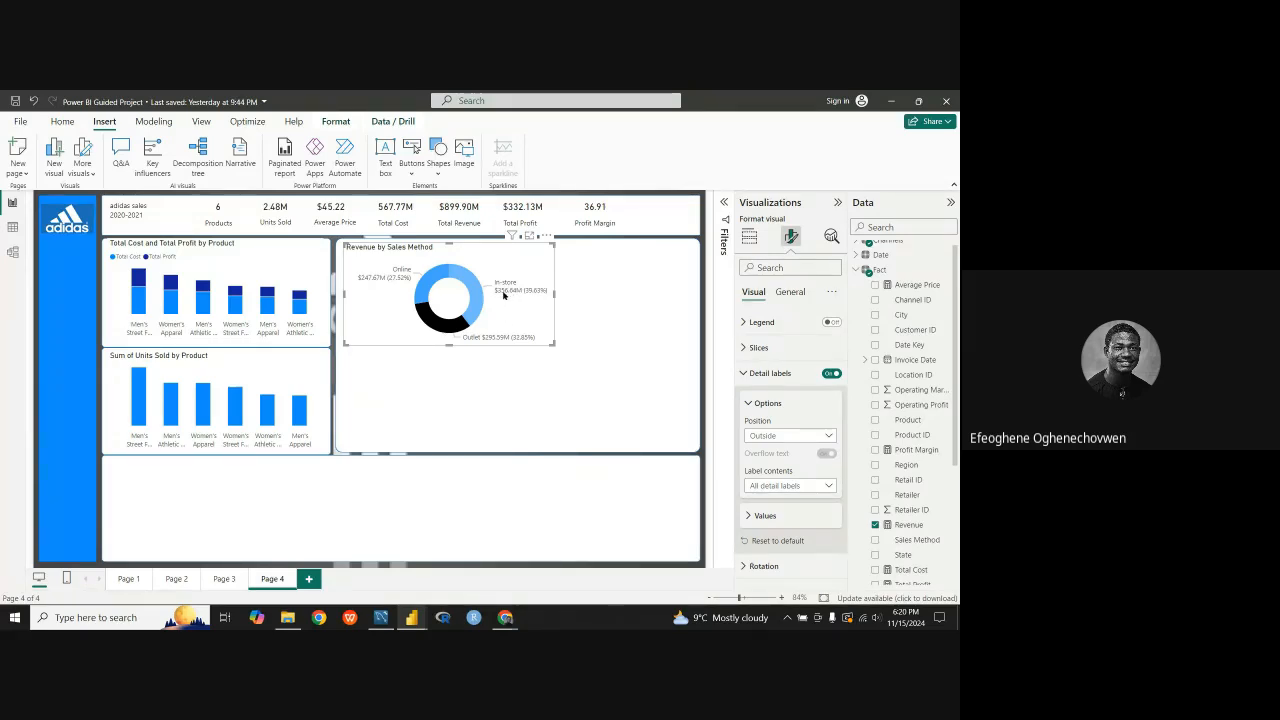
# Step: Set the value decimal places of the donut chart's detail labels to 0
pyautogui.moveTo(508, 297)
pyautogui.click(763, 516)
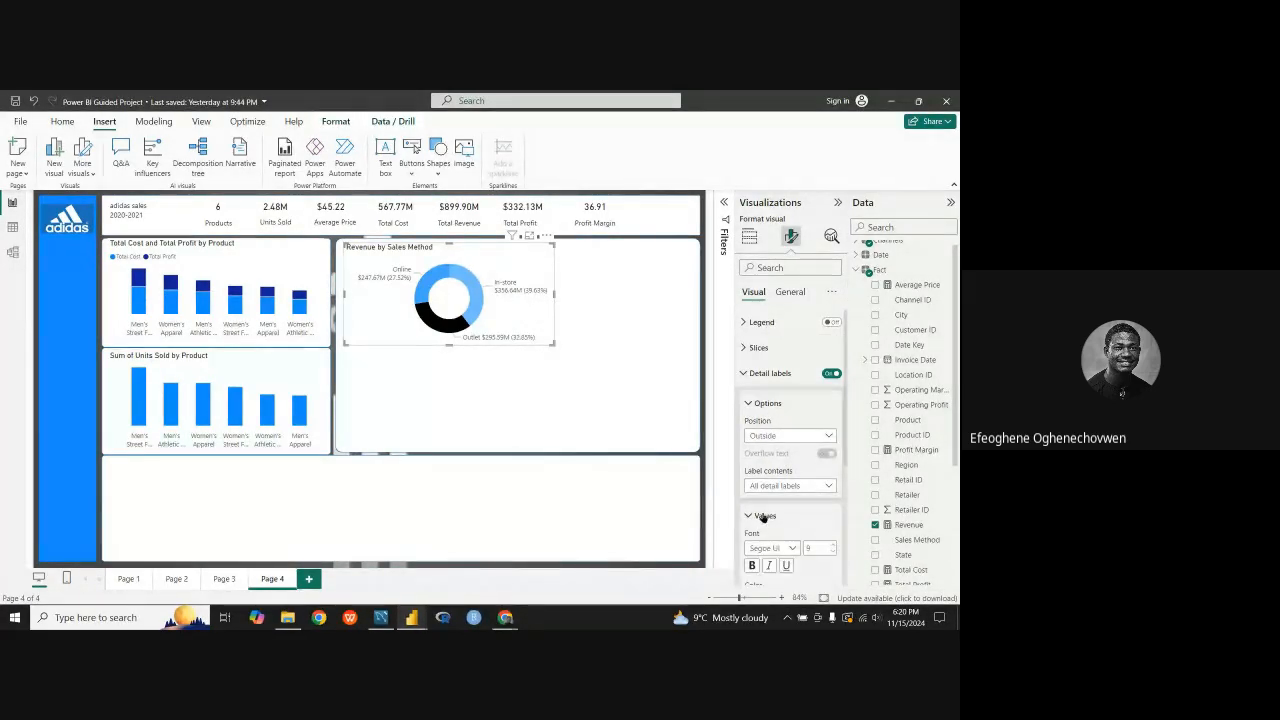
pyautogui.scroll(-3, 765, 517)
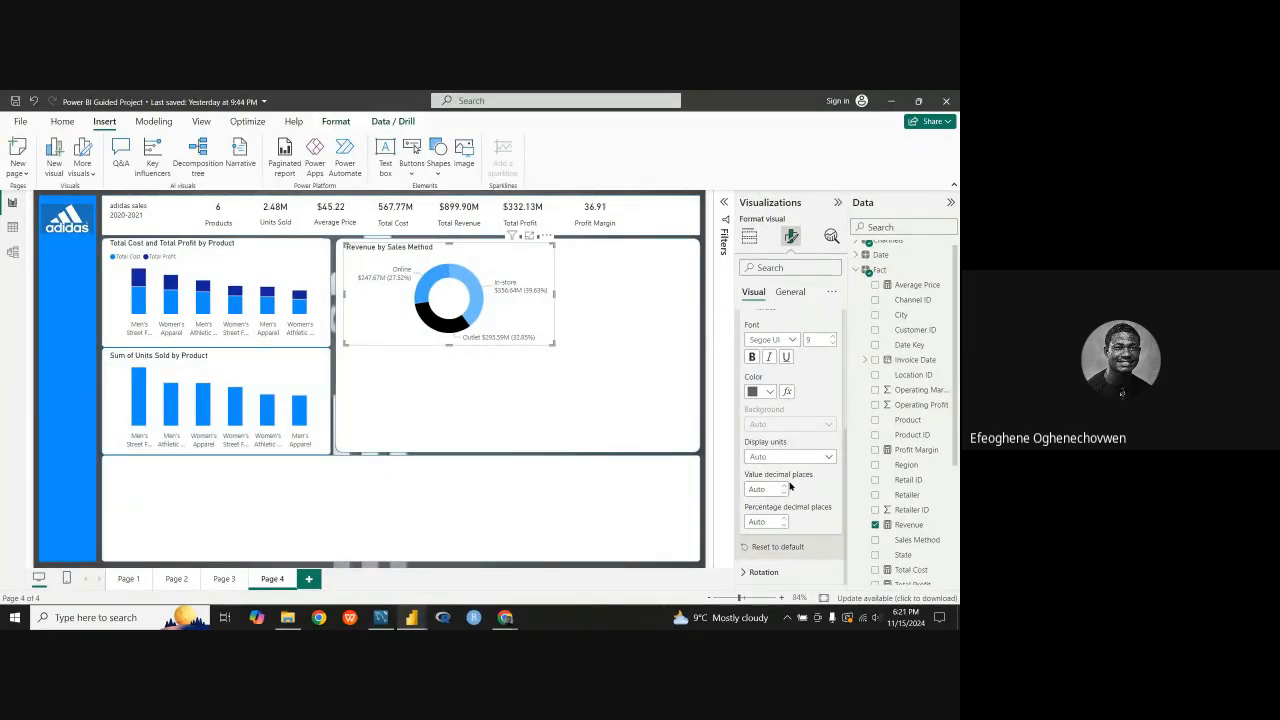
pyautogui.click(785, 494)
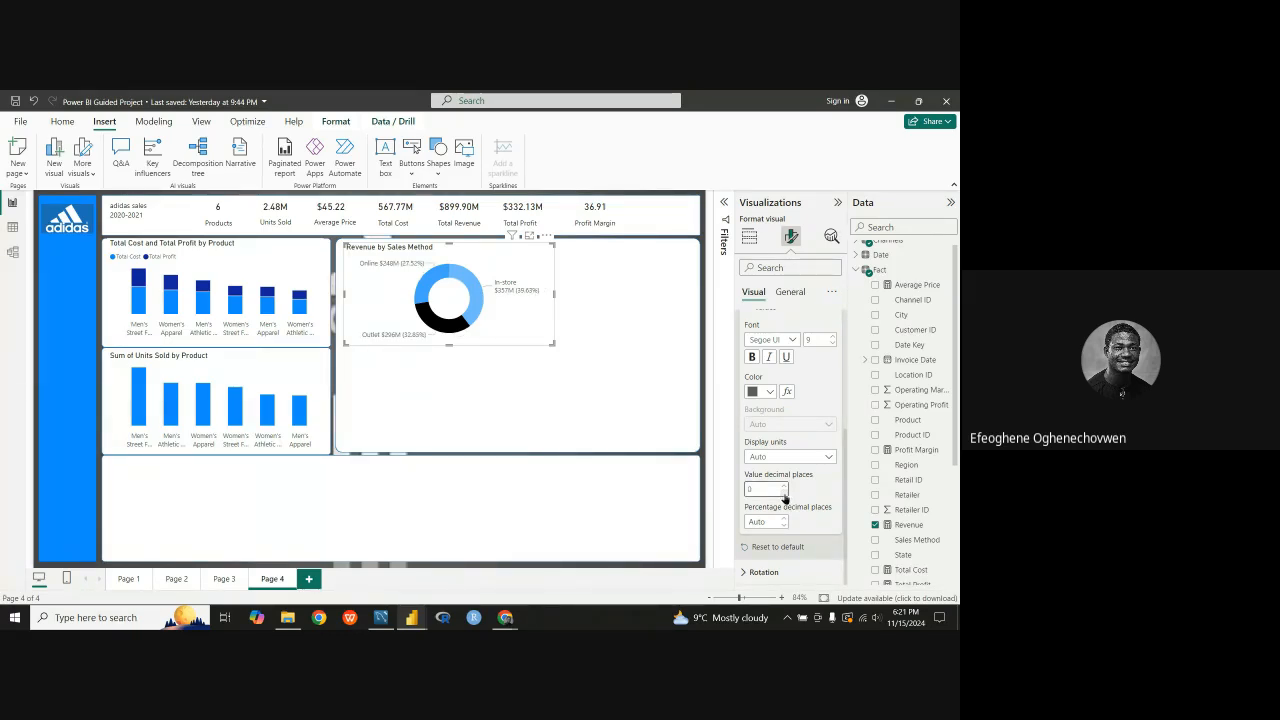
# Step: Try up to 7 value decimal places on the donut chart's detail labels and bring them back to 0
pyautogui.click(785, 489)
pyautogui.click(785, 489)
pyautogui.click(785, 489)
pyautogui.click(785, 489)
pyautogui.click(785, 489)
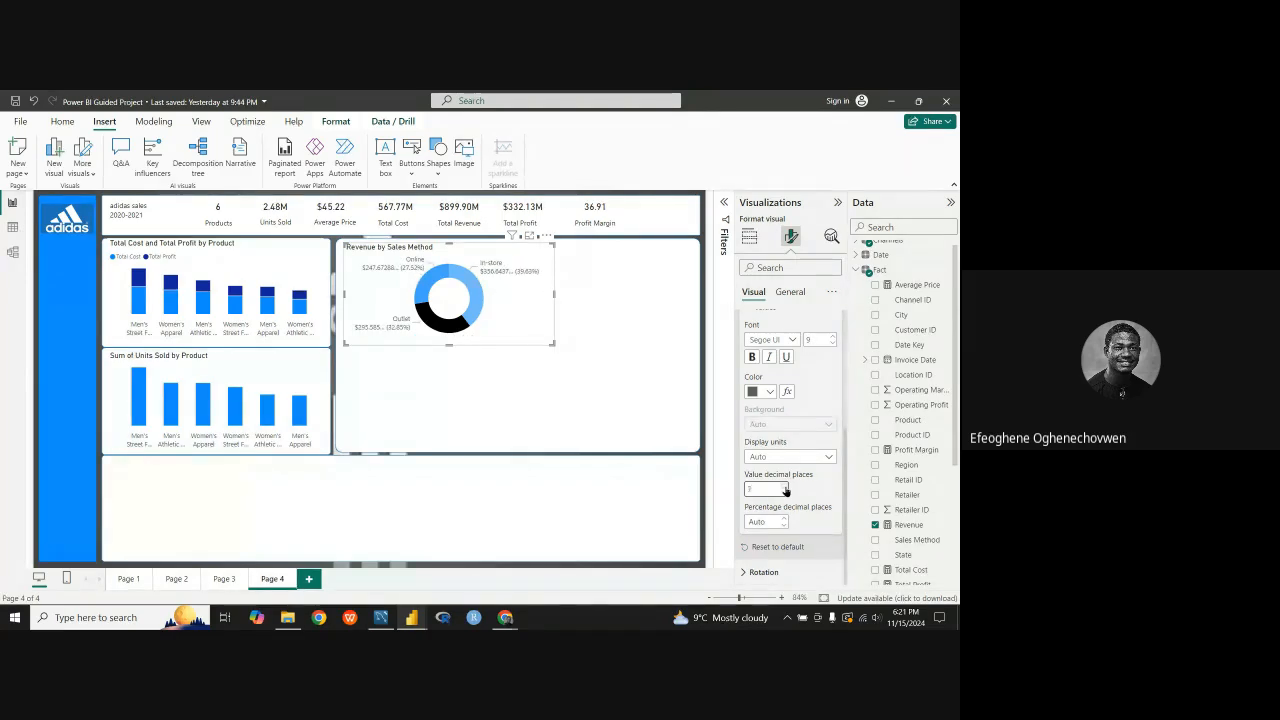
pyautogui.click(786, 493)
pyautogui.doubleClick(778, 494)
pyautogui.click(785, 493)
pyautogui.click(786, 493)
pyautogui.click(786, 493)
pyautogui.click(786, 494)
pyautogui.click(786, 494)
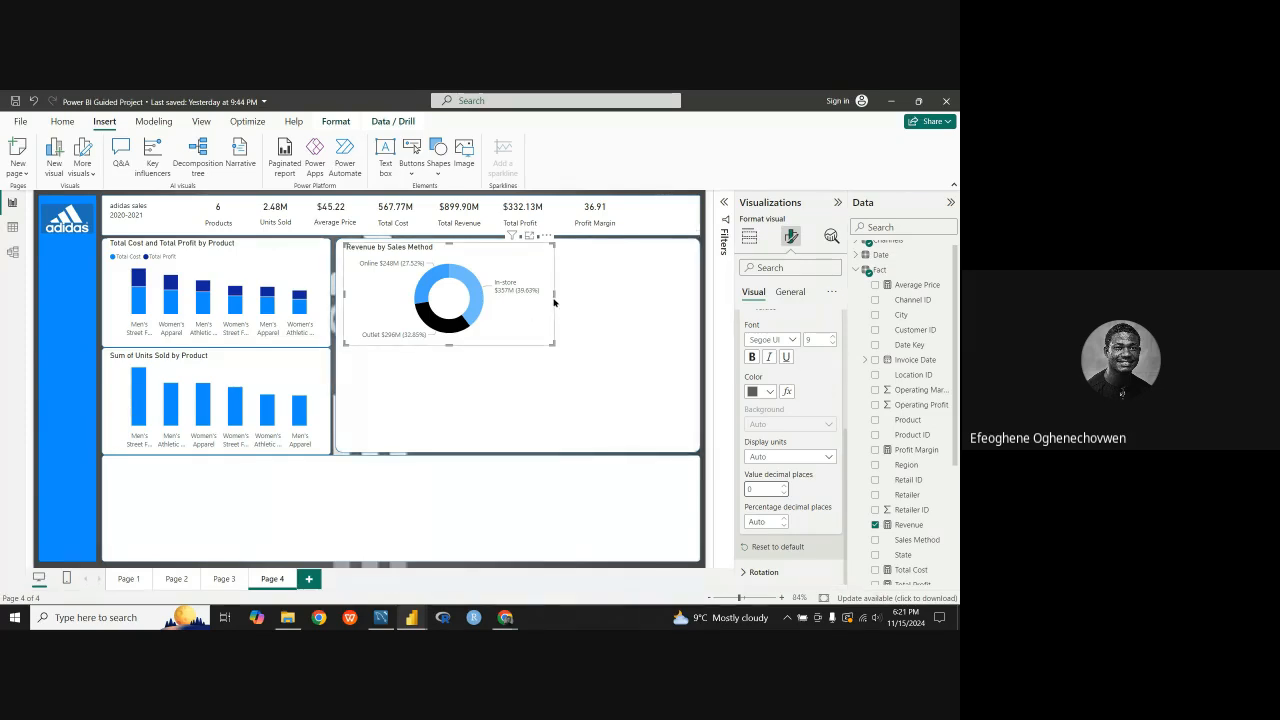
# Step: Narrow the donut chart and copy the Revenue by Retailer treemap from Page 2 onto Page 4
pyautogui.moveTo(554, 296); pyautogui.dragTo(480, 300)
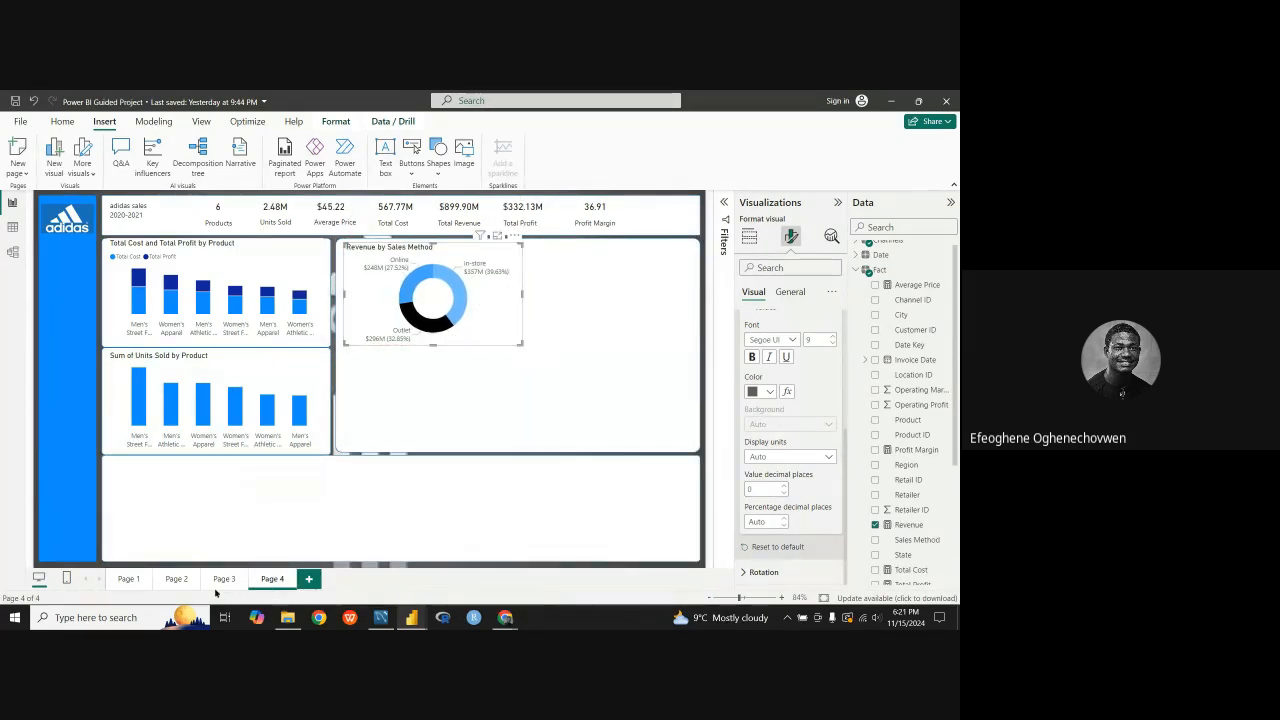
pyautogui.click(177, 579)
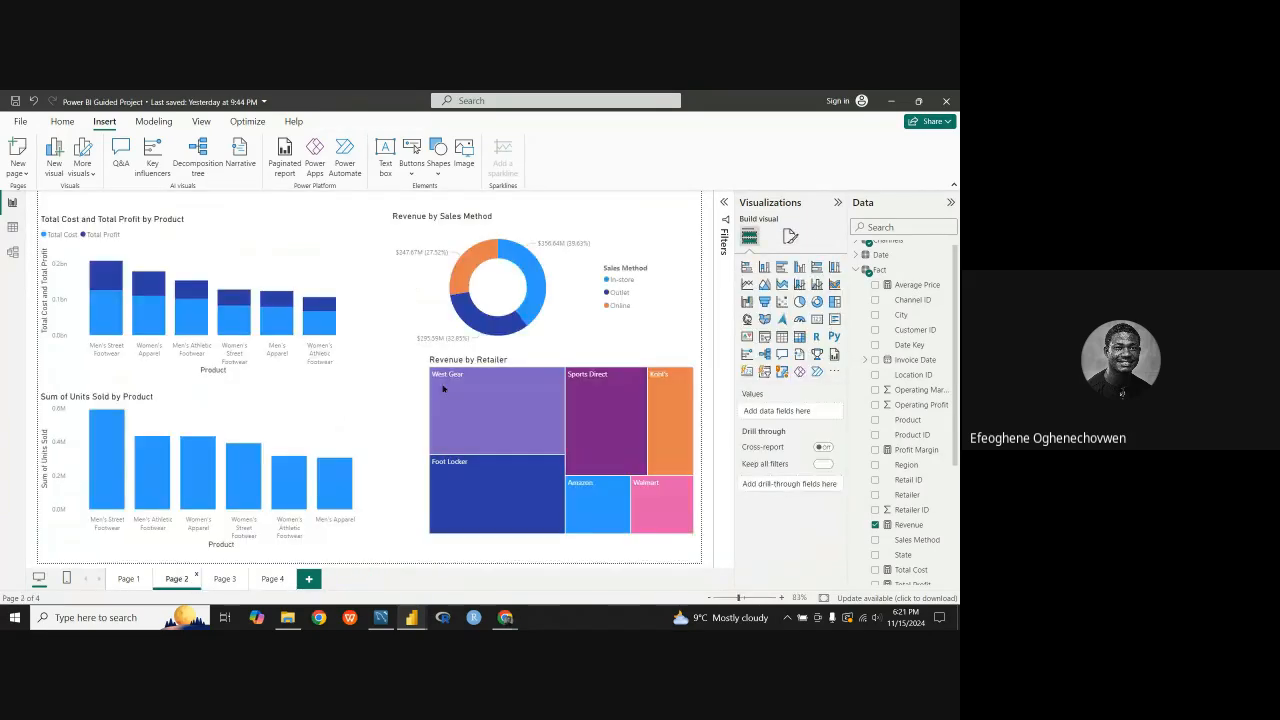
pyautogui.rightClick(533, 364)
pyautogui.moveTo(634, 419)
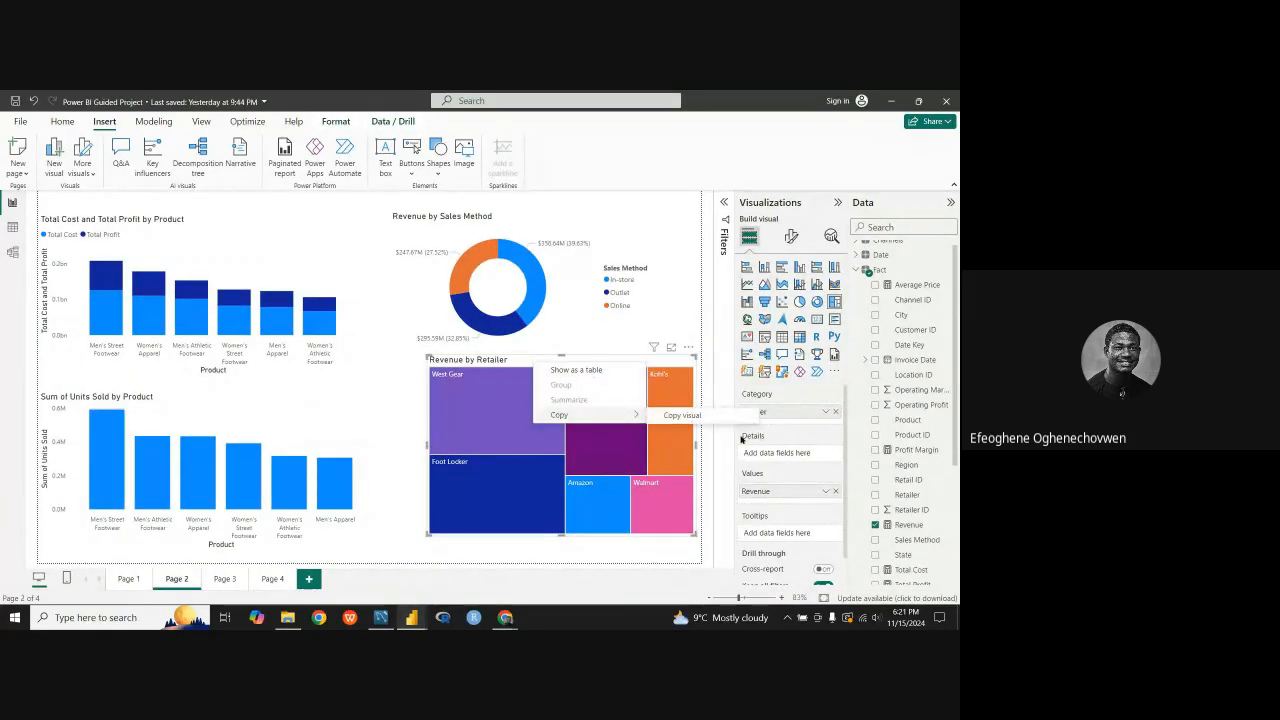
pyautogui.click(712, 418)
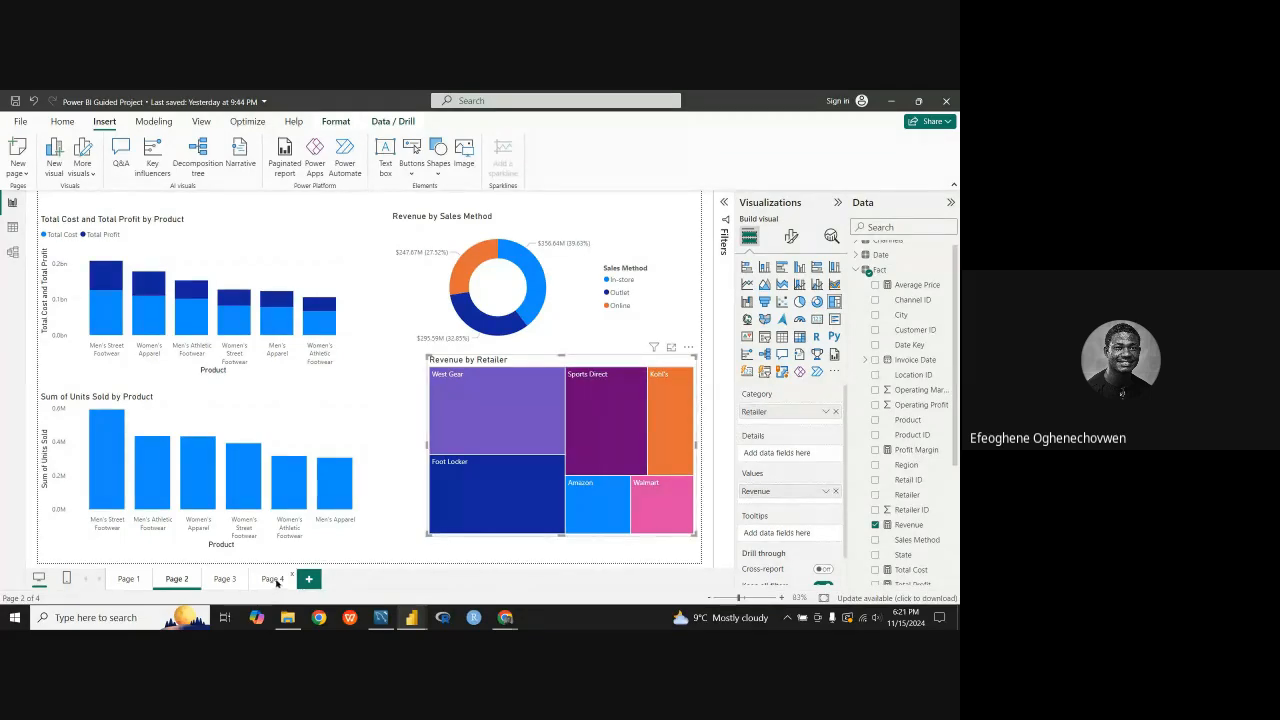
pyautogui.click(272, 579)
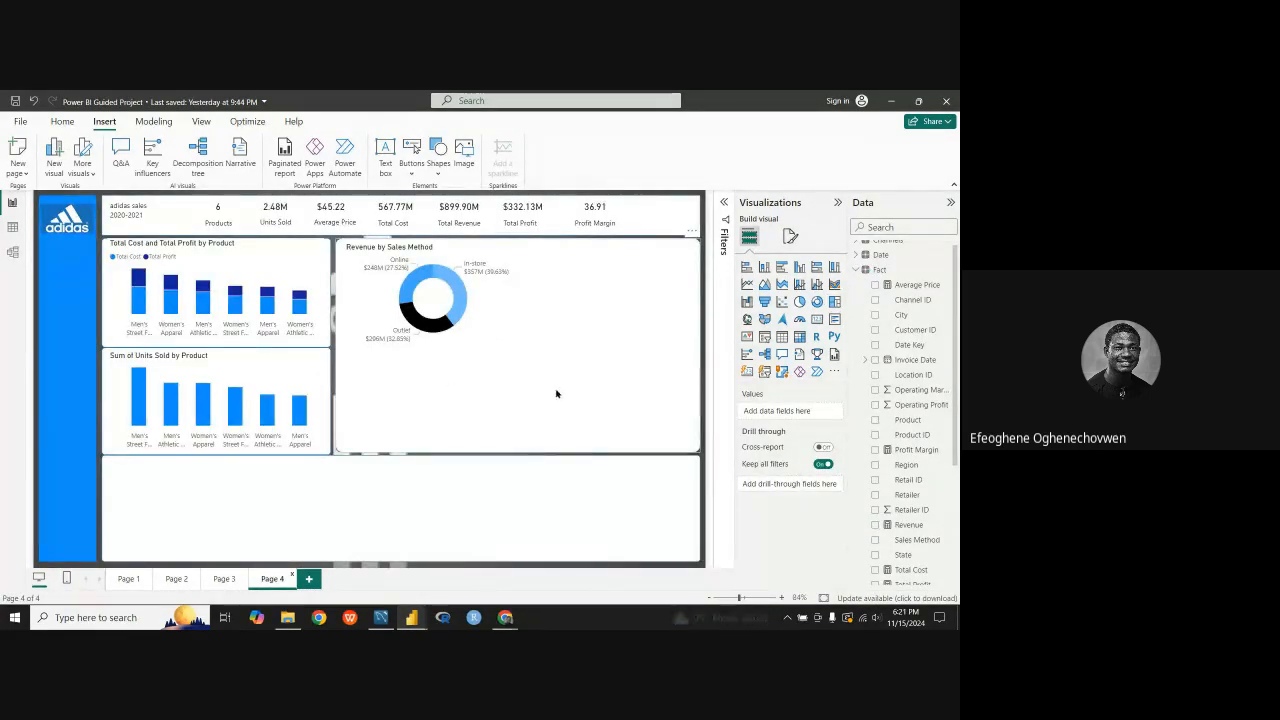
pyautogui.hotkey('ctrl', 'v')
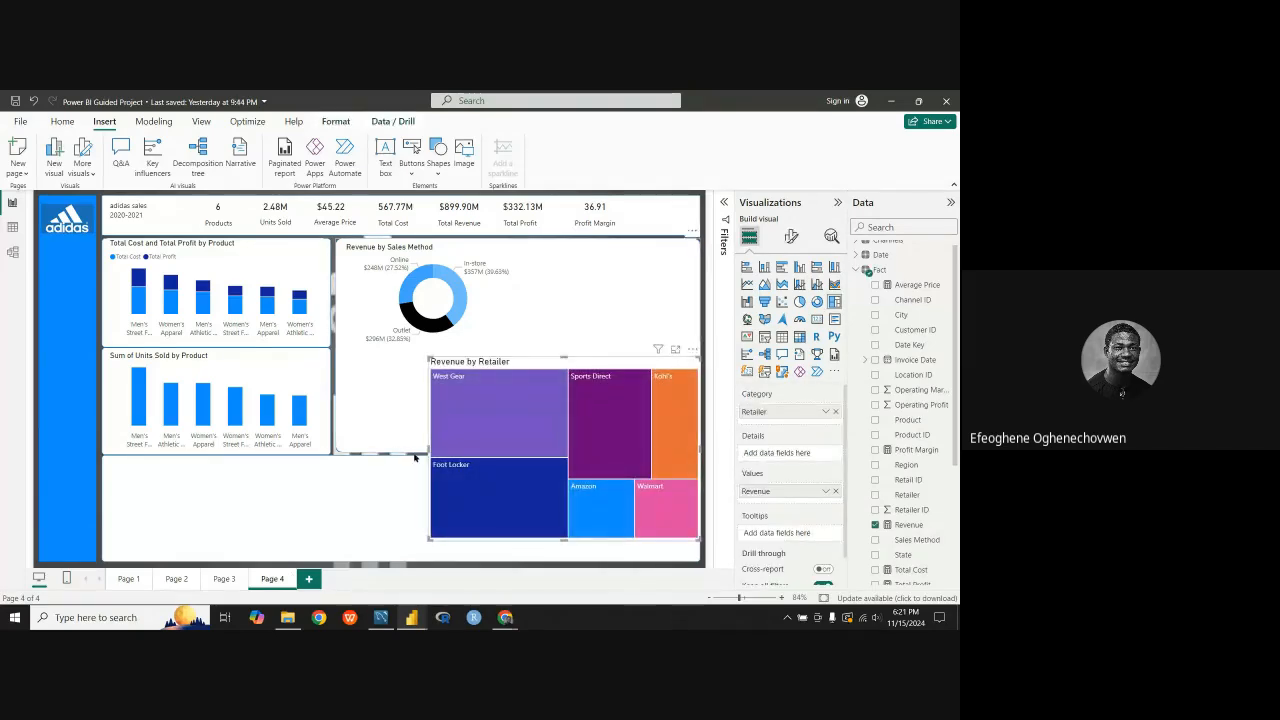
# Step: Narrow the Revenue by Retailer treemap and move it beside the donut chart inside the white panel
pyautogui.click(470, 313)
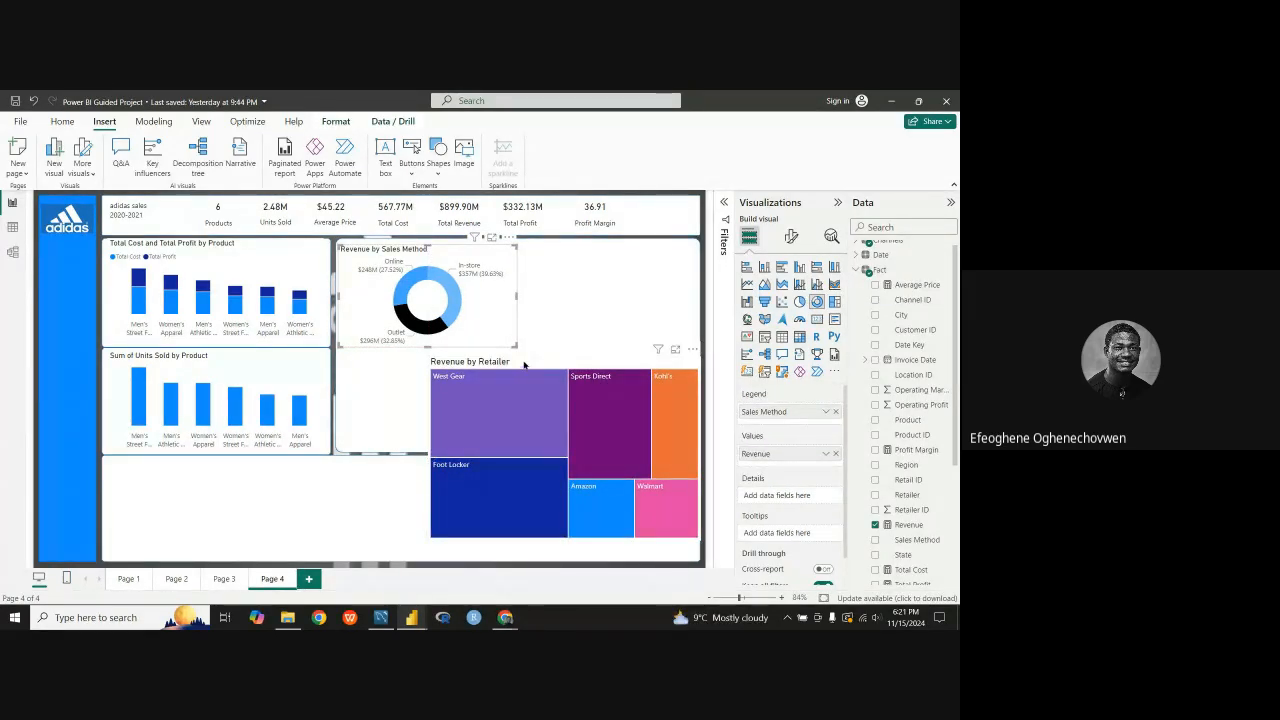
pyautogui.click(435, 430)
pyautogui.moveTo(427, 447); pyautogui.dragTo(487, 447)
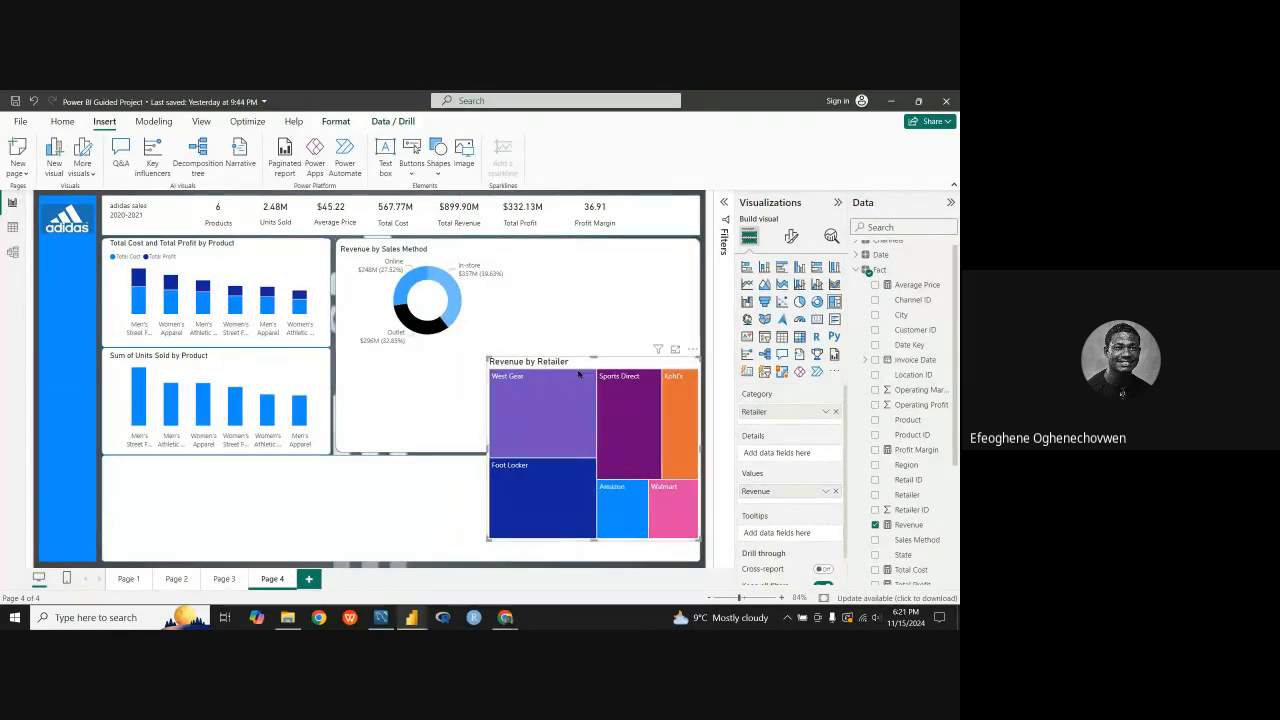
pyautogui.moveTo(600, 367); pyautogui.dragTo(580, 255)
pyautogui.moveTo(572, 432)
pyautogui.mouseDown()
pyautogui.moveTo(573, 390)
pyautogui.moveTo(578, 431)
pyautogui.mouseUp()
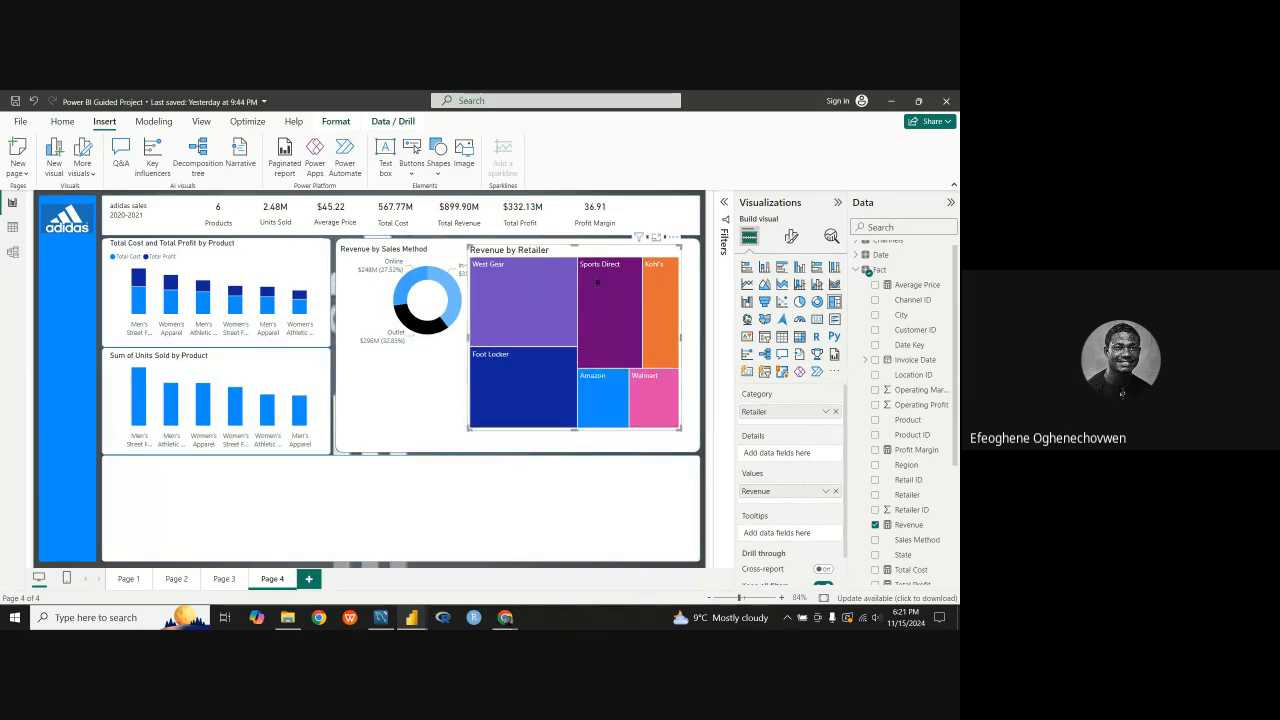
pyautogui.moveTo(587, 255); pyautogui.dragTo(600, 258)
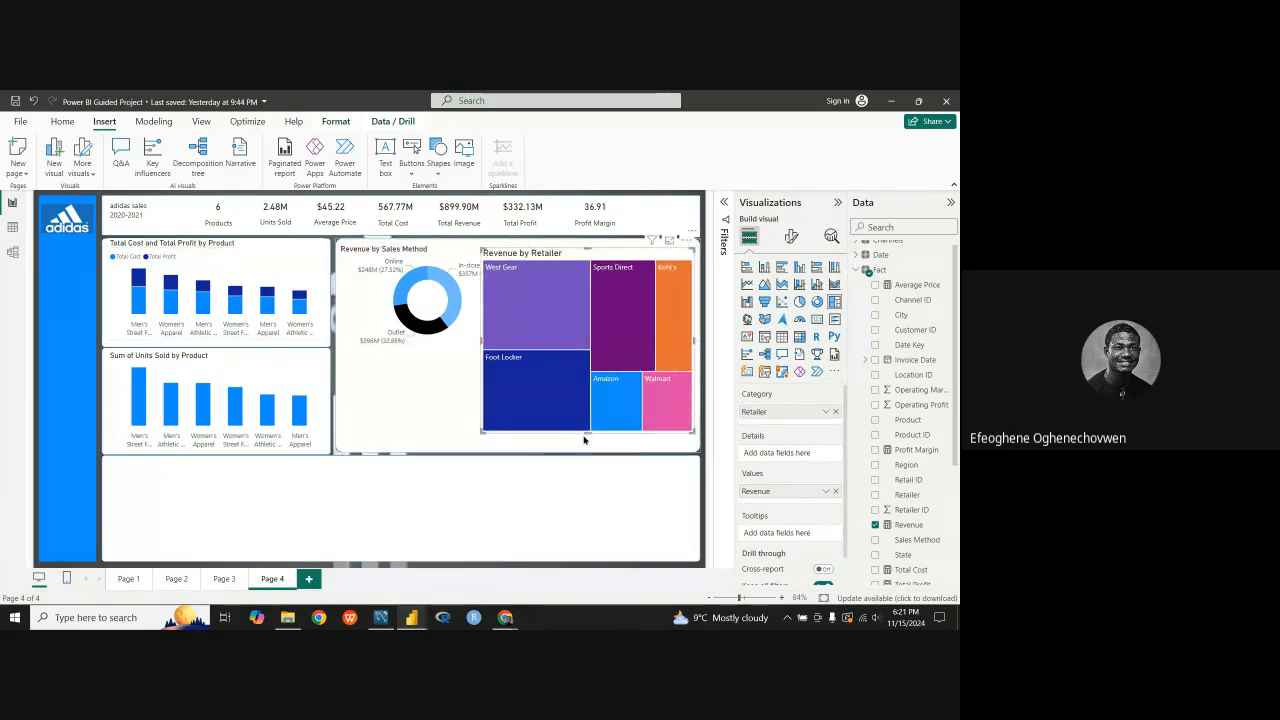
# Step: Make the treemap slightly taller and narrower from its left edge, and nudge it up within the panel
pyautogui.moveTo(586, 432); pyautogui.dragTo(588, 445)
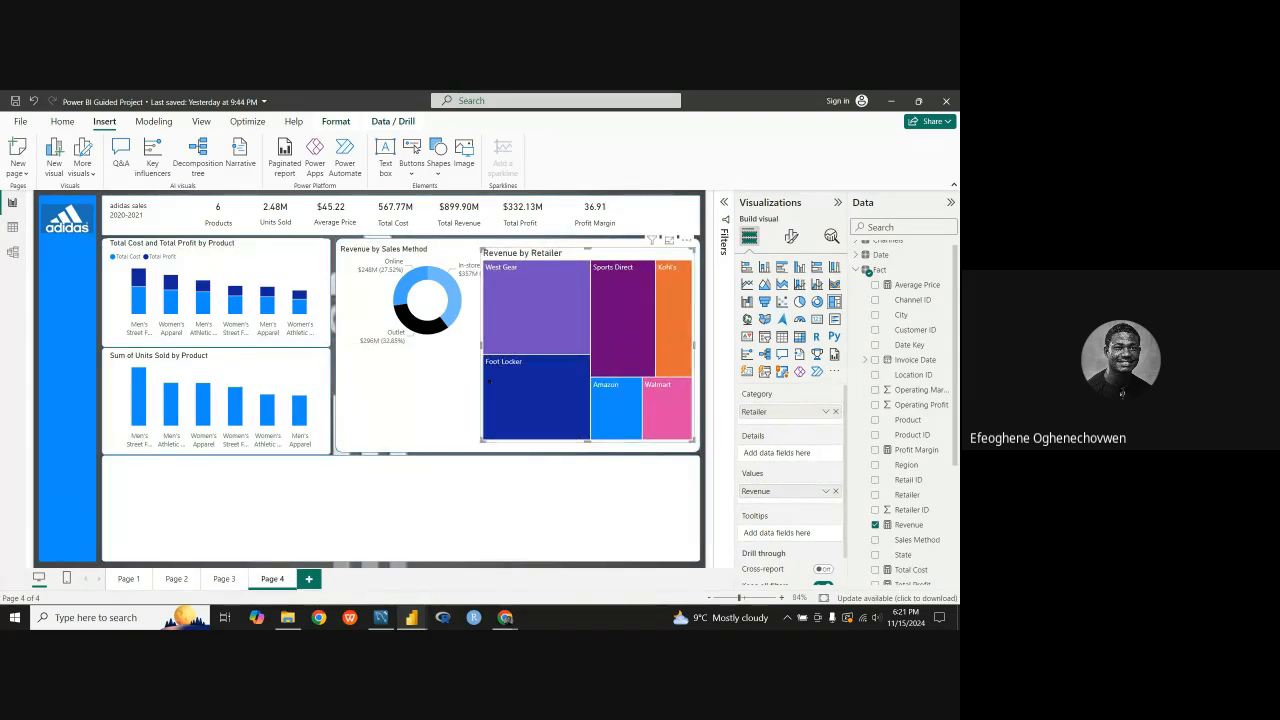
pyautogui.moveTo(480, 343); pyautogui.dragTo(502, 345)
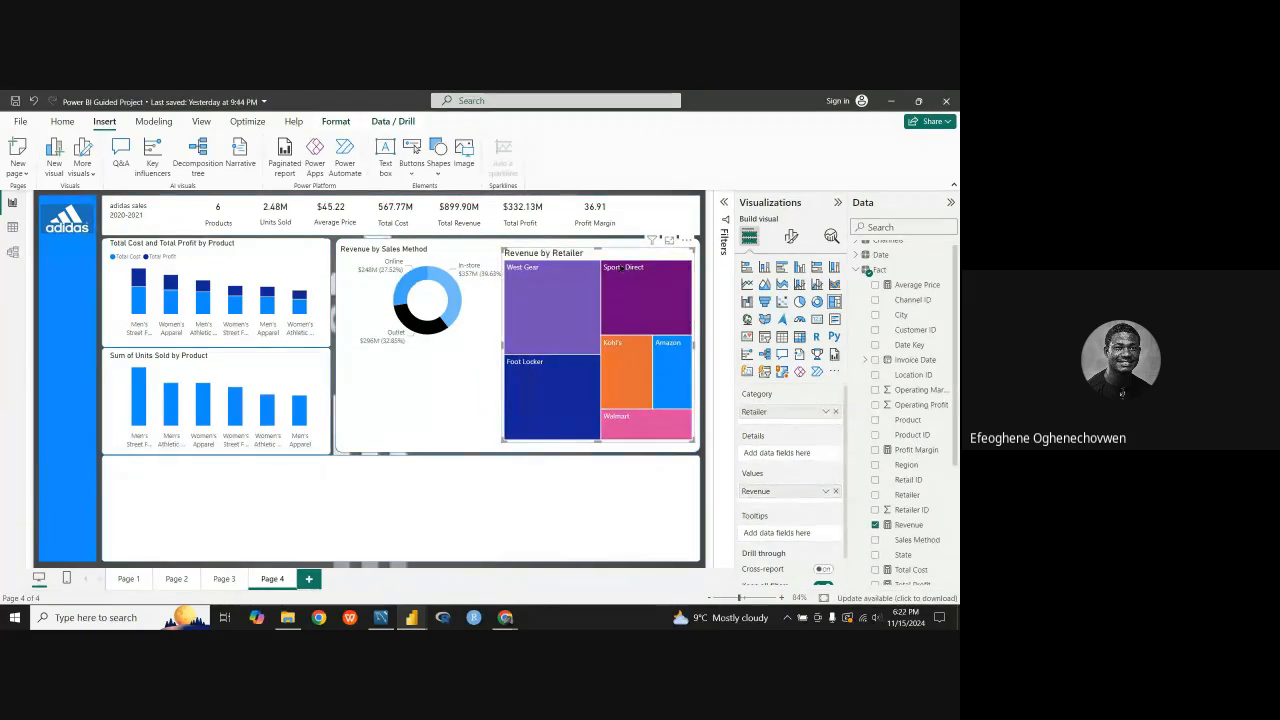
pyautogui.moveTo(627, 257); pyautogui.dragTo(627, 255)
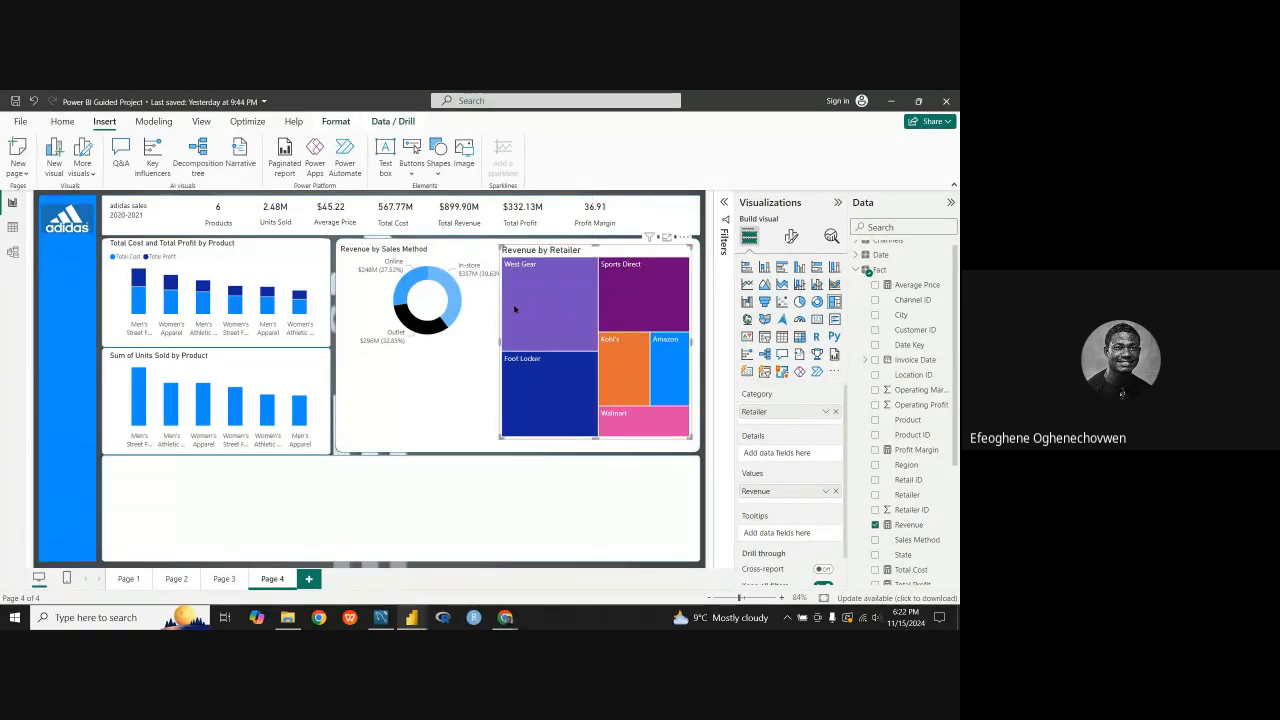
# Step: Narrow the Revenue by Sales Method donut chart so it clears the treemap, and shift it slightly upward
pyautogui.click(470, 325)
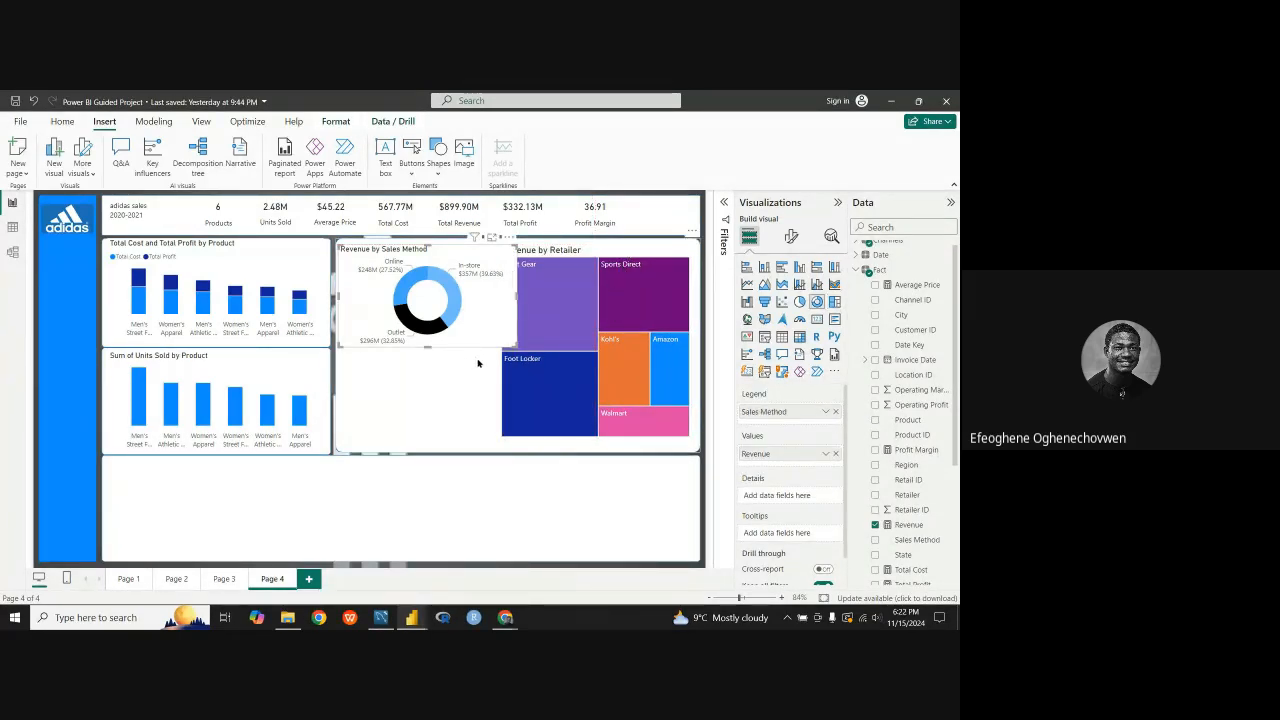
pyautogui.moveTo(513, 300); pyautogui.dragTo(488, 310)
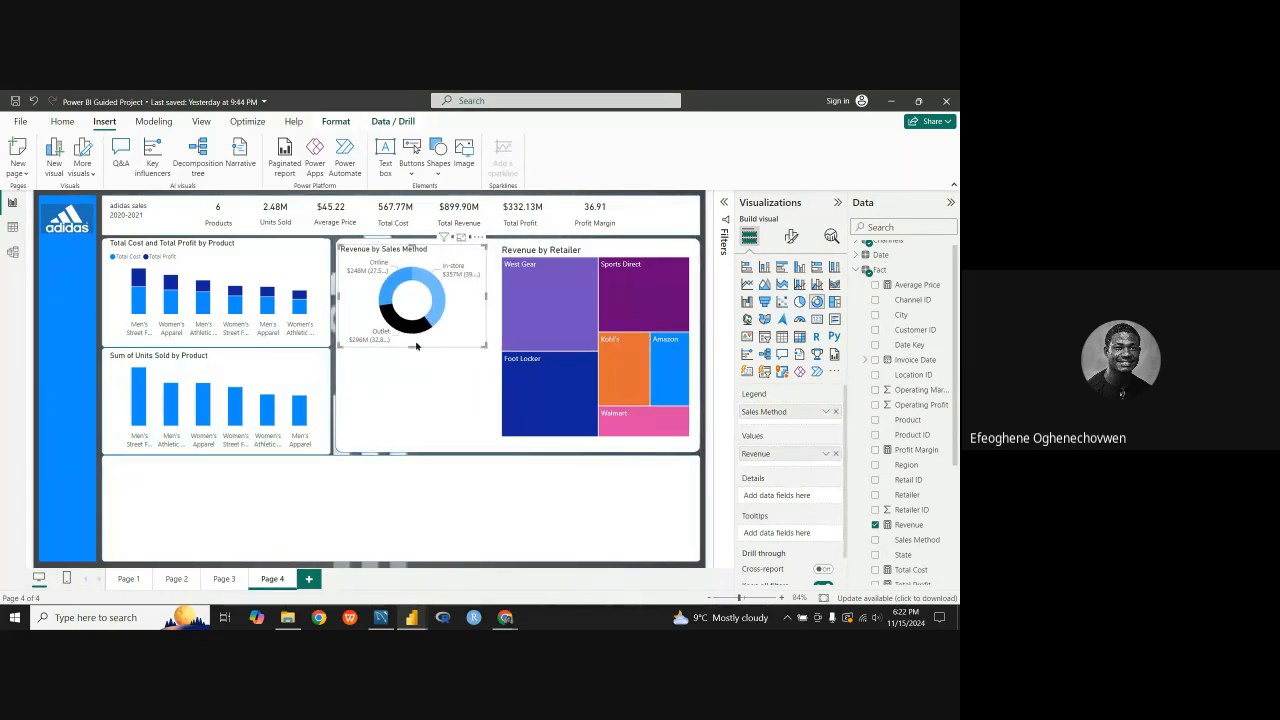
pyautogui.moveTo(425, 264); pyautogui.dragTo(427, 258)
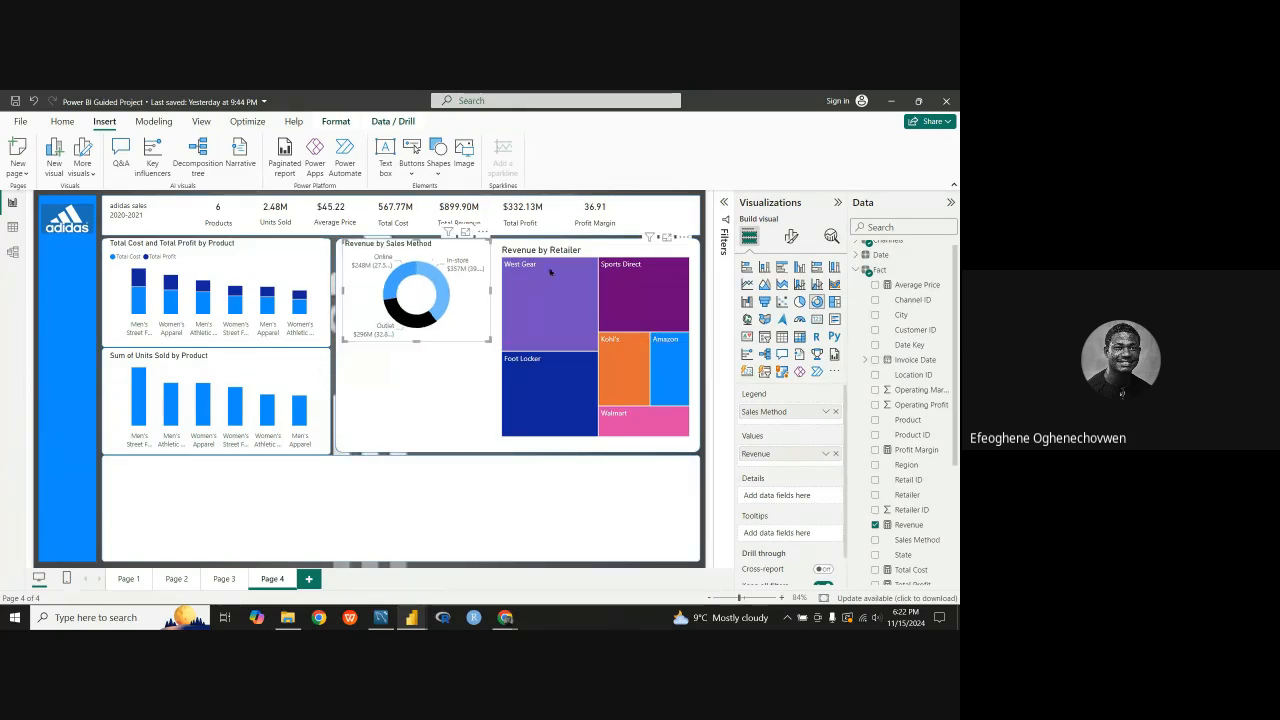
# Step: Set the title font size of the Revenue by Retailer treemap to 12
pyautogui.click(603, 253)
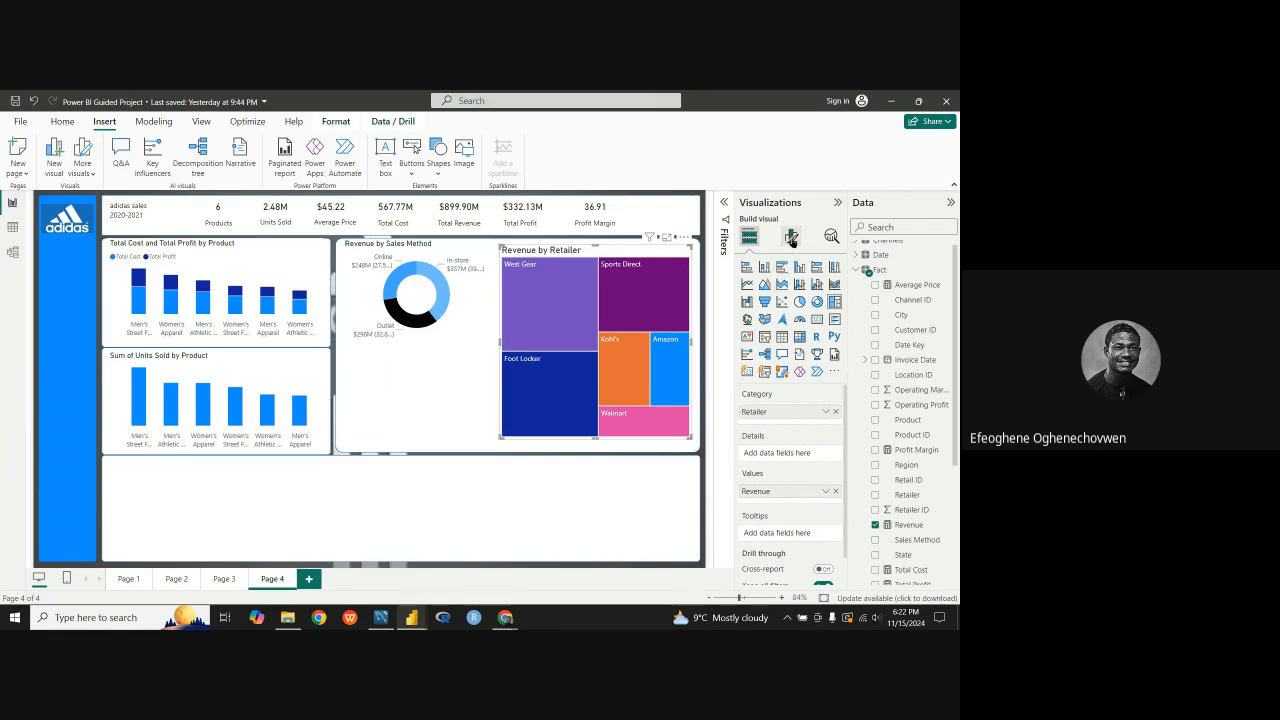
pyautogui.click(791, 236)
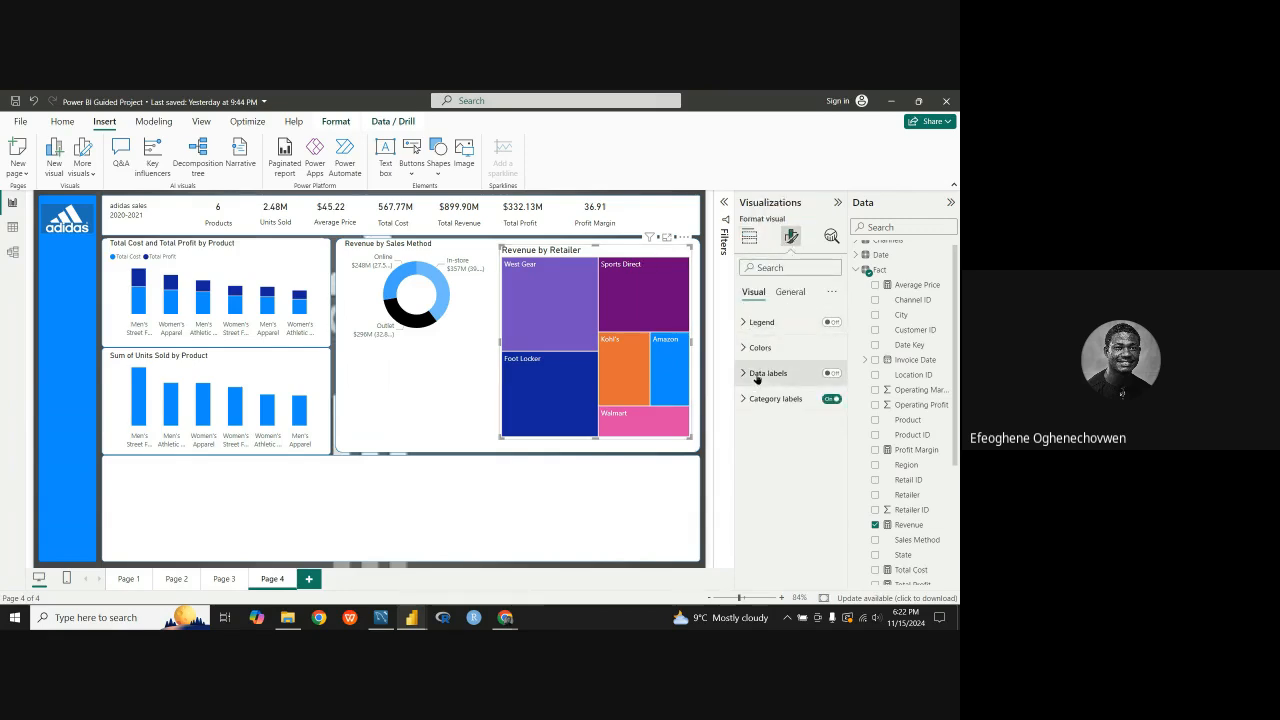
pyautogui.click(790, 291)
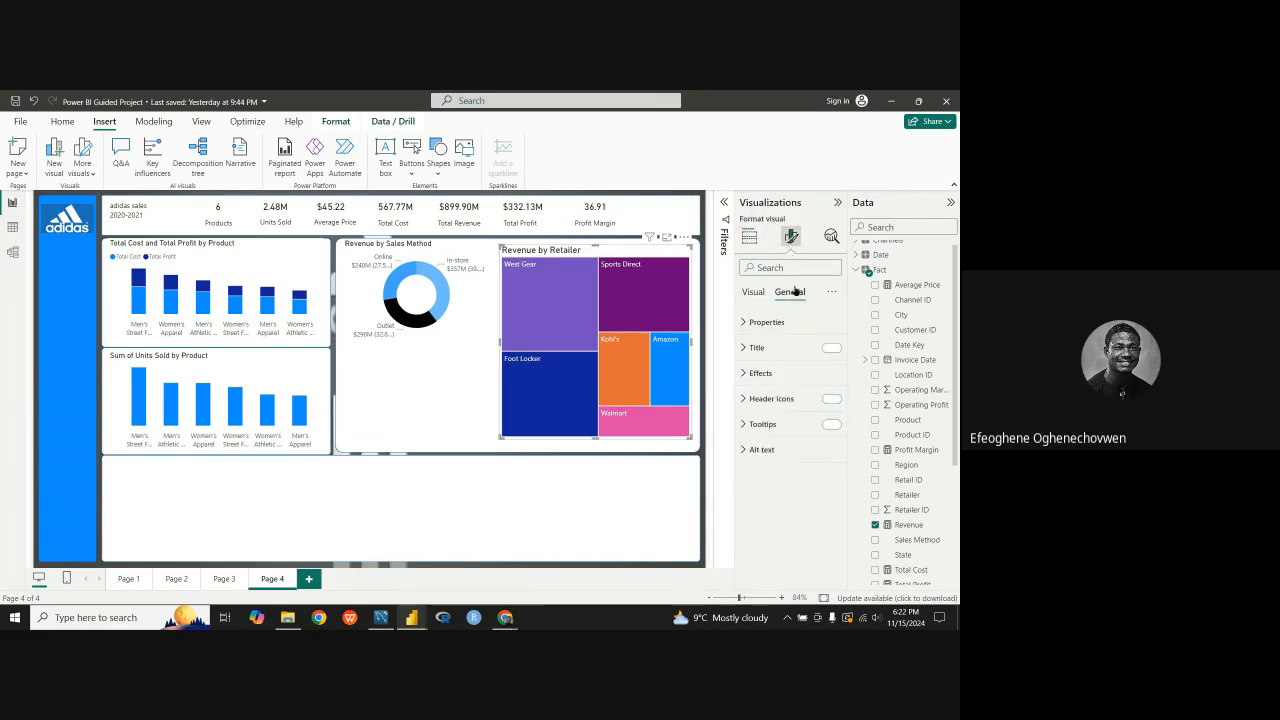
pyautogui.click(762, 349)
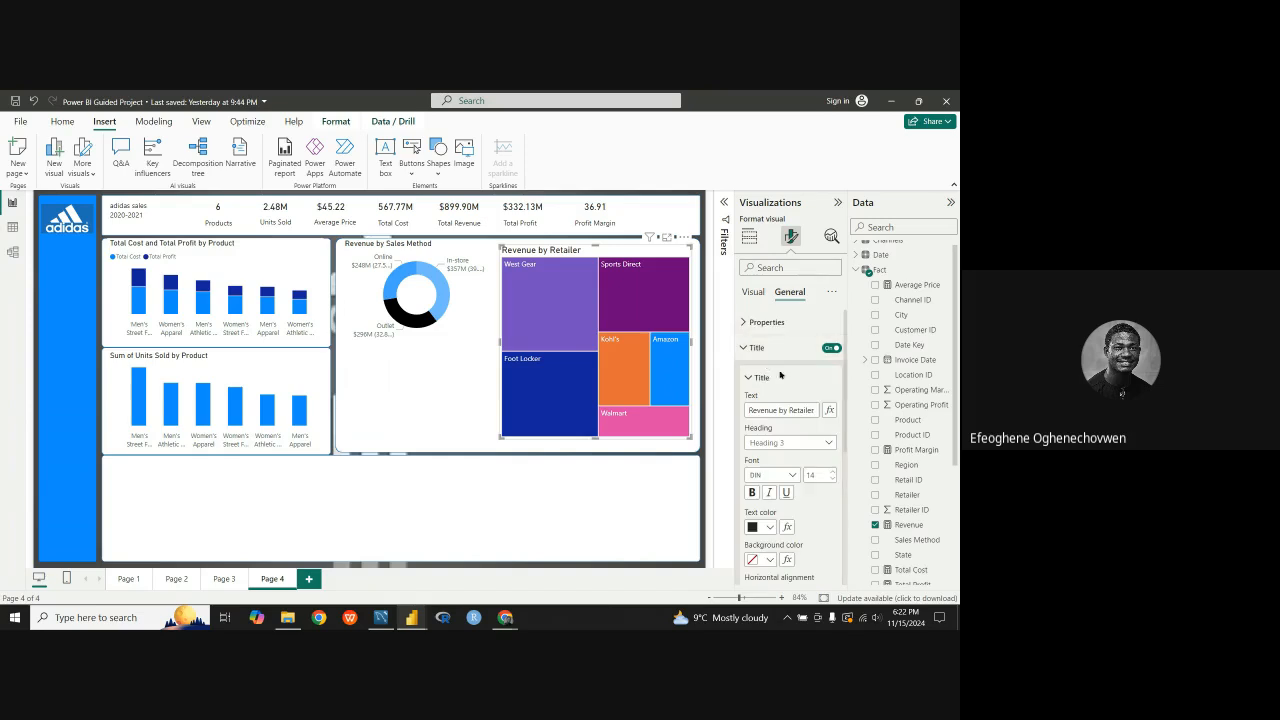
pyautogui.click(830, 481)
pyautogui.click(830, 481)
pyautogui.click(830, 481)
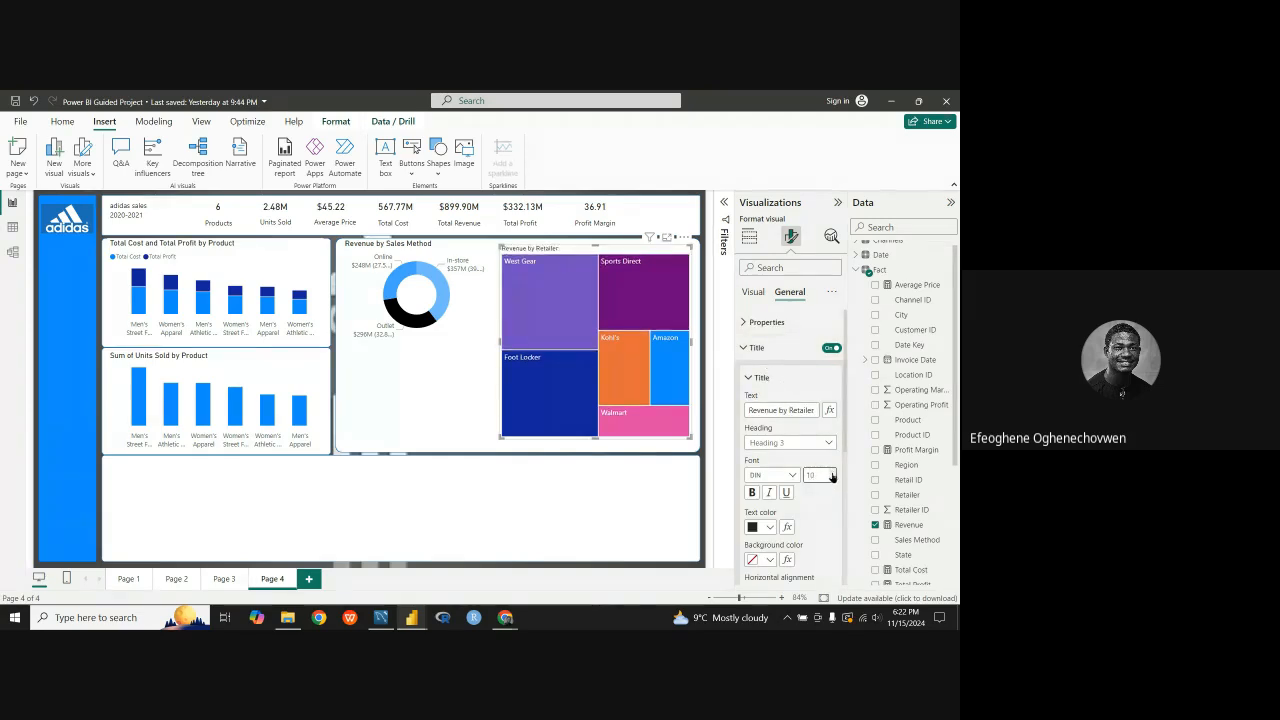
pyautogui.click(831, 474)
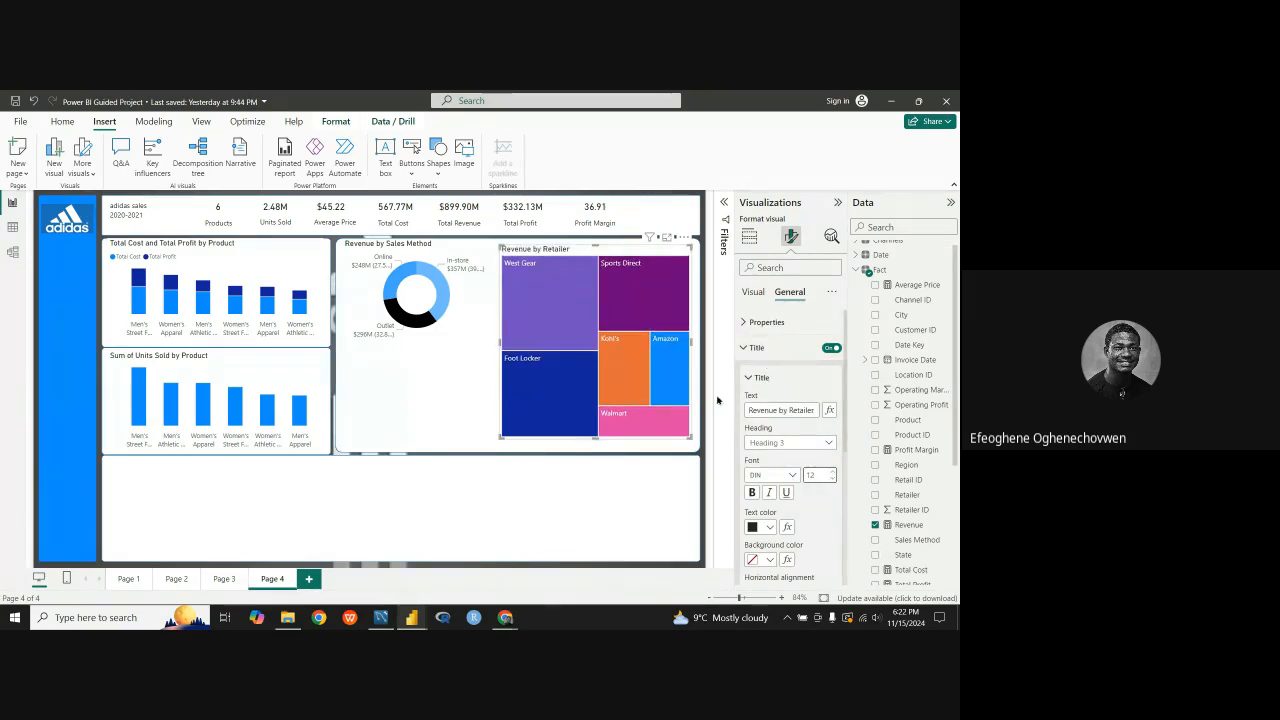
# Step: Nudge the treemap up and right to the white panel's edge, then shift the donut chart slightly right and down and reduce its height
pyautogui.moveTo(609, 251); pyautogui.dragTo(609, 245)
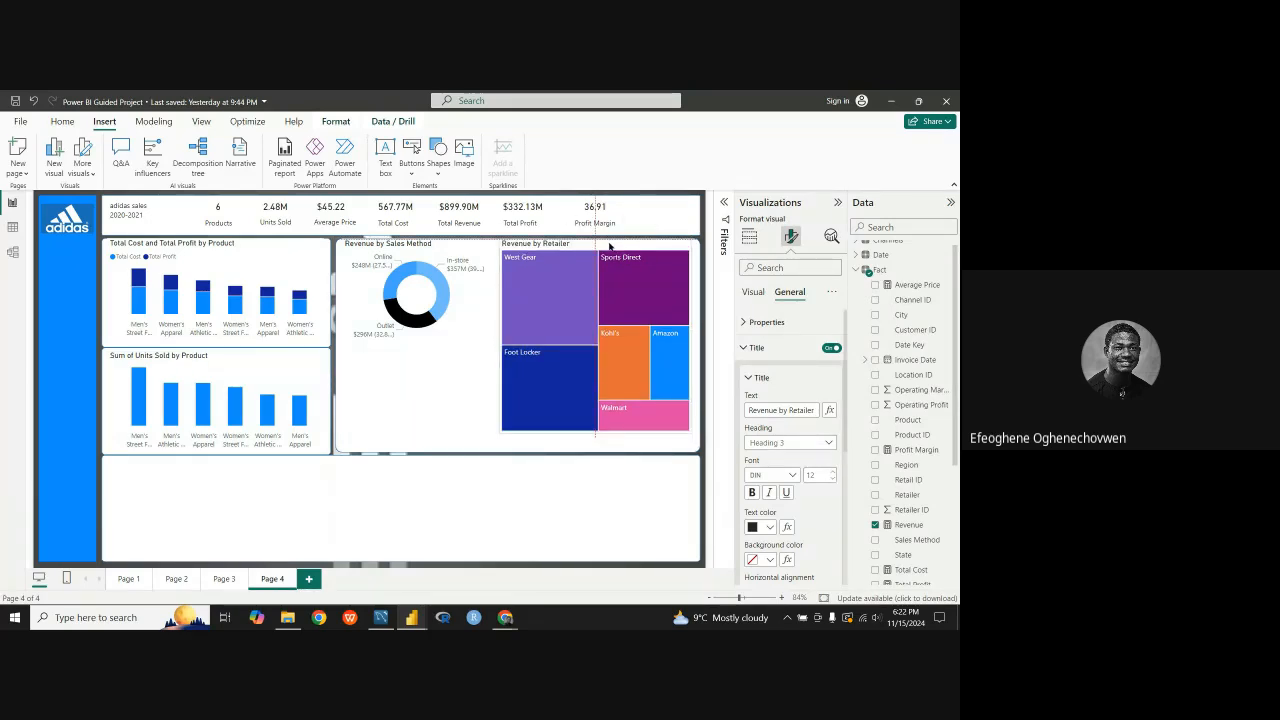
pyautogui.moveTo(609, 246); pyautogui.dragTo(603, 250)
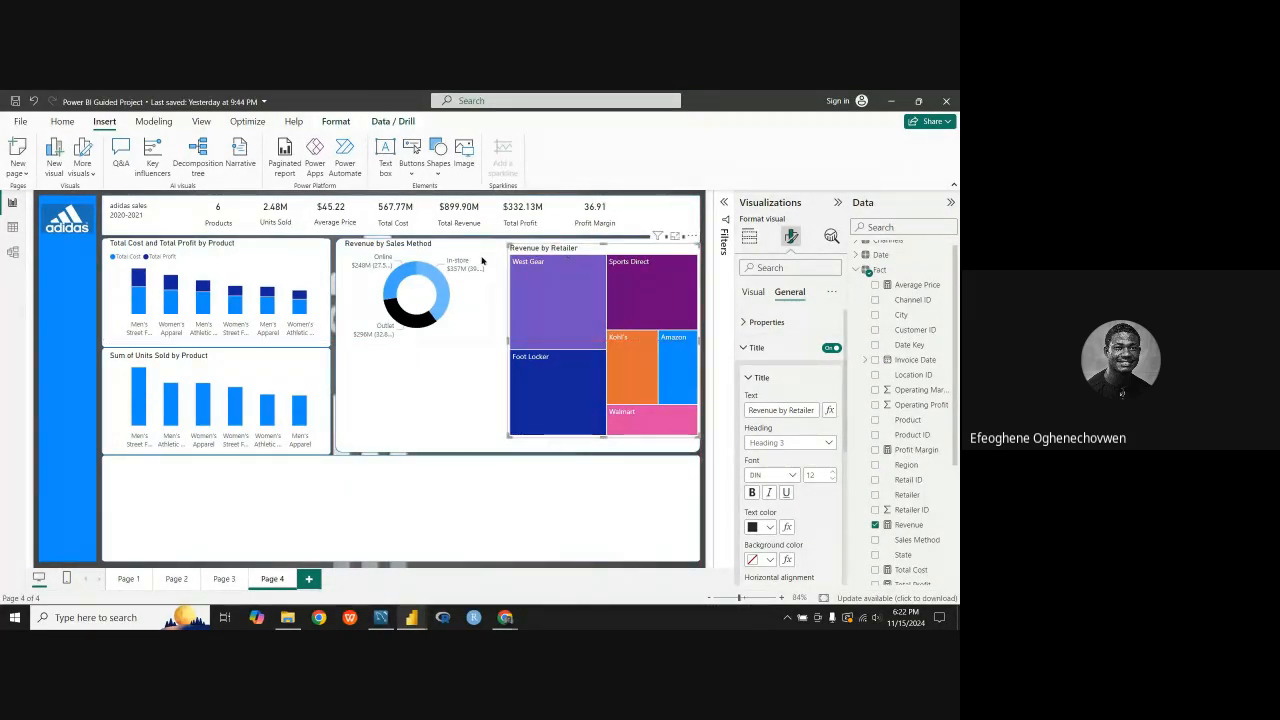
pyautogui.moveTo(483, 261); pyautogui.dragTo(487, 263)
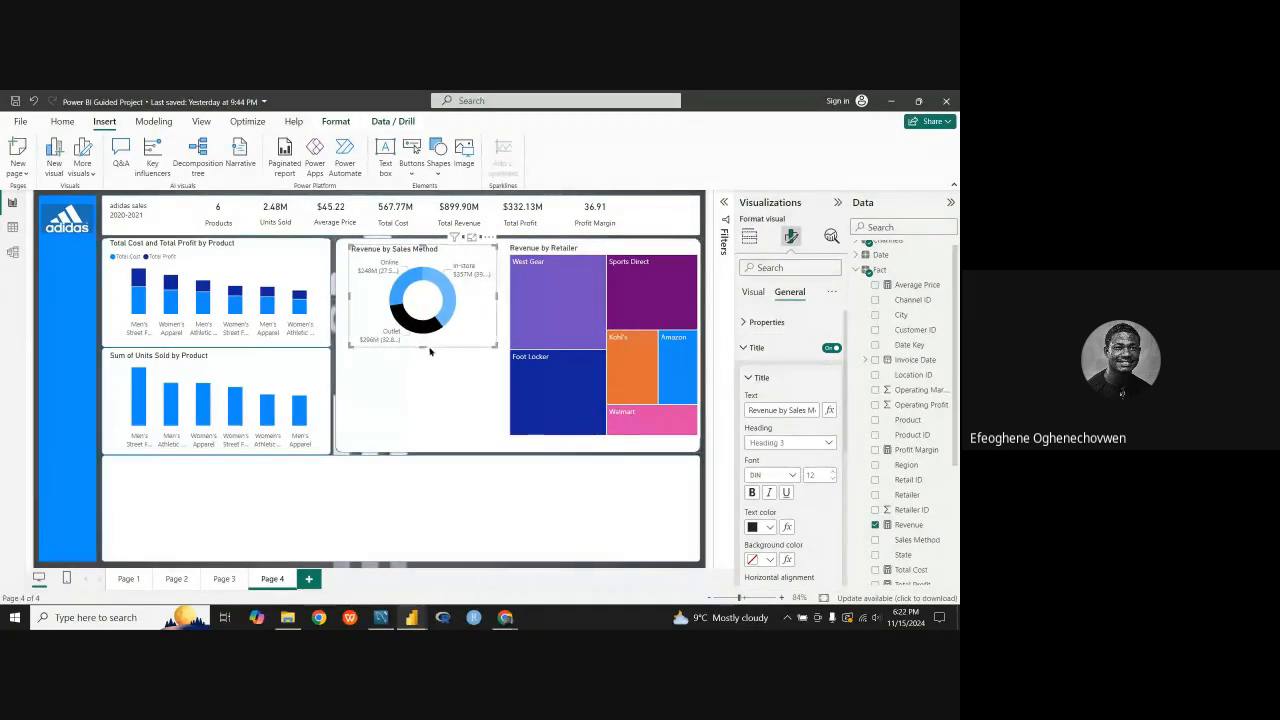
pyautogui.moveTo(430, 350); pyautogui.dragTo(428, 338)
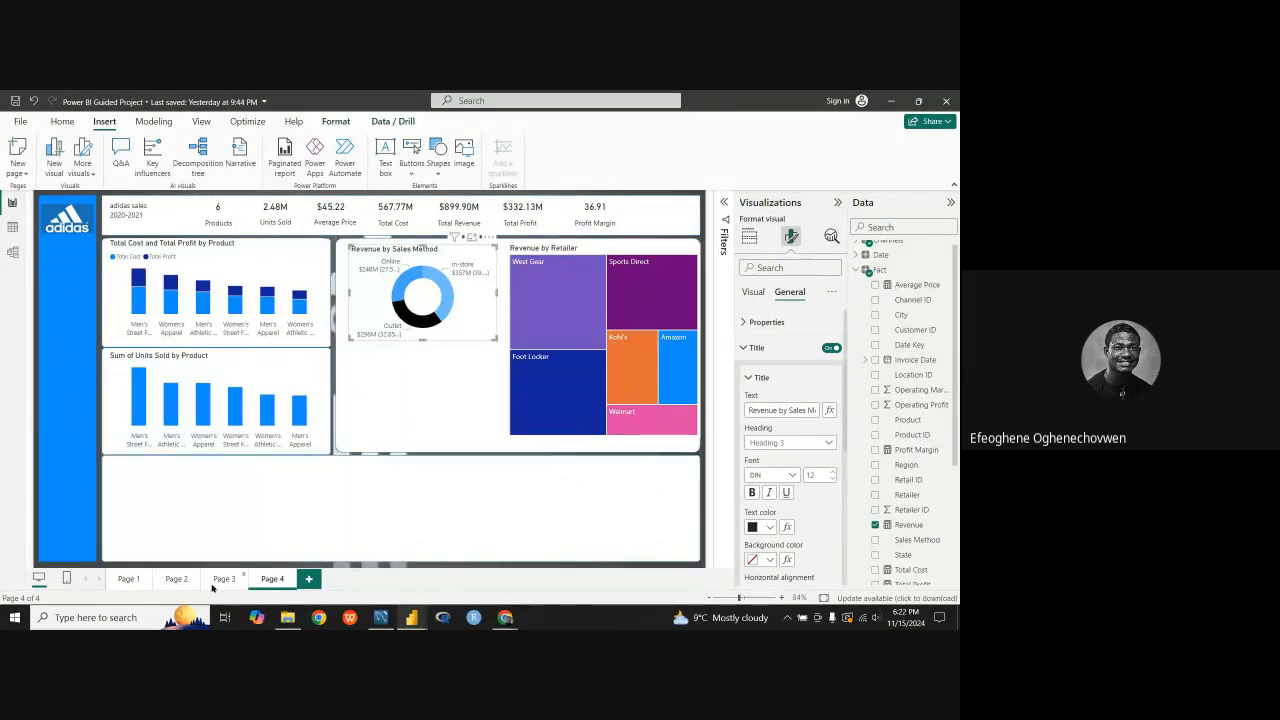
# Step: Copy the Total Profit by Units Sold scatter chart from Page 3 and paste it onto Page 4
pyautogui.click(212, 586)
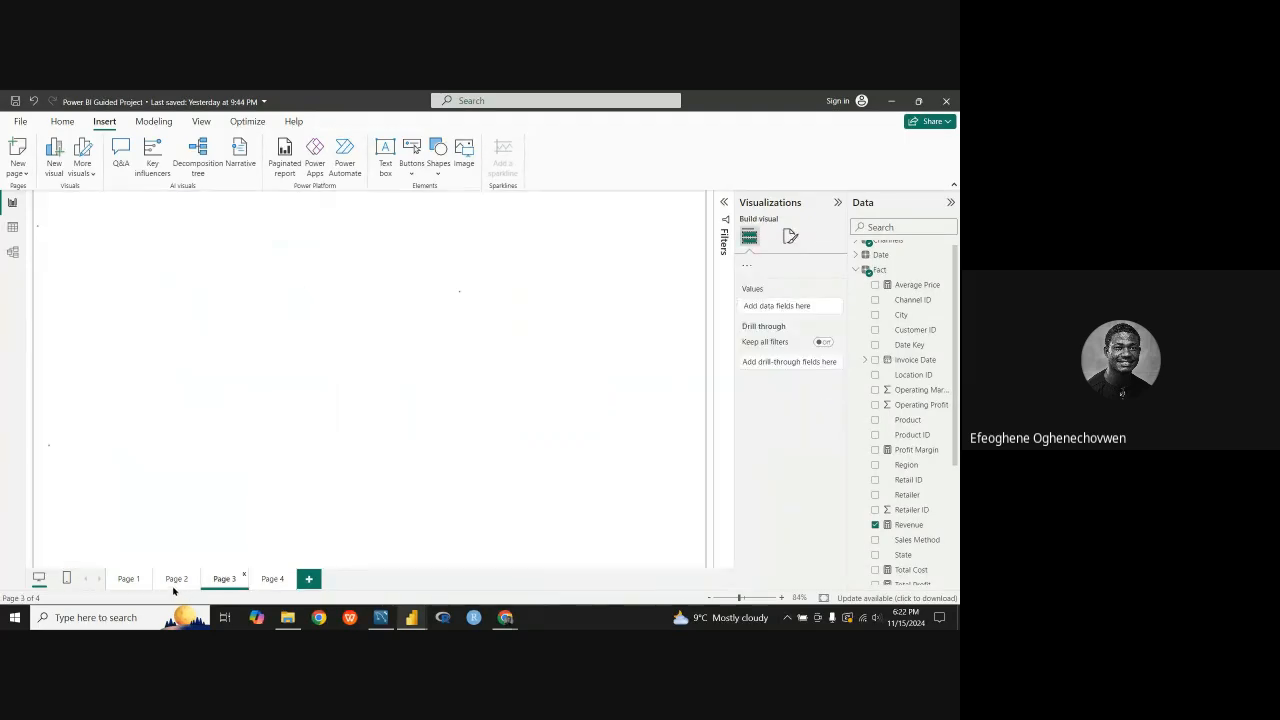
pyautogui.click(175, 582)
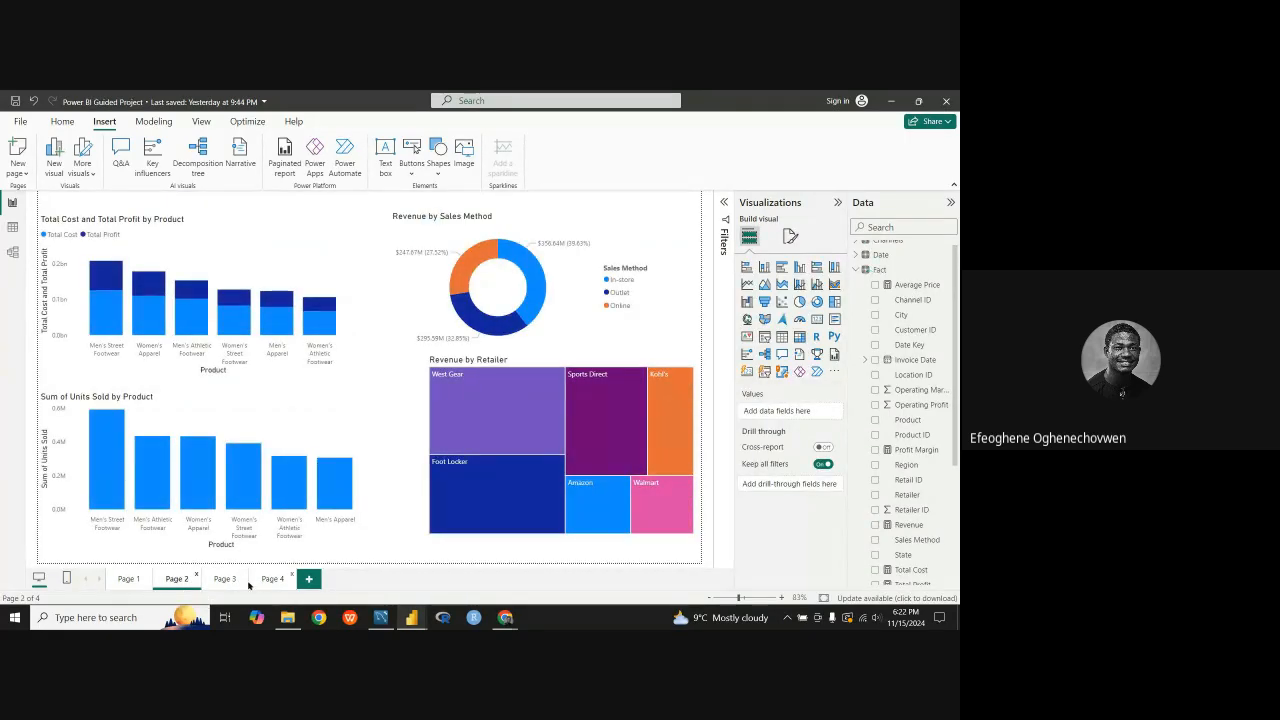
pyautogui.click(238, 580)
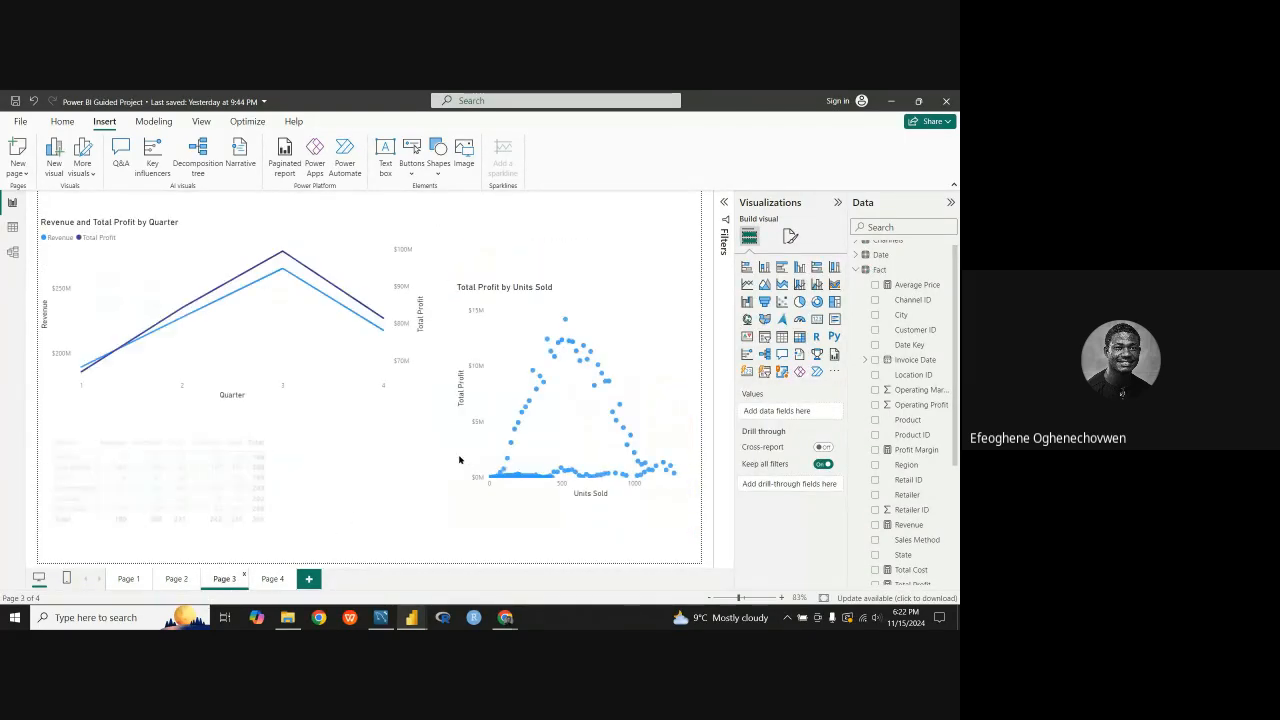
pyautogui.rightClick(624, 296)
pyautogui.moveTo(685, 346)
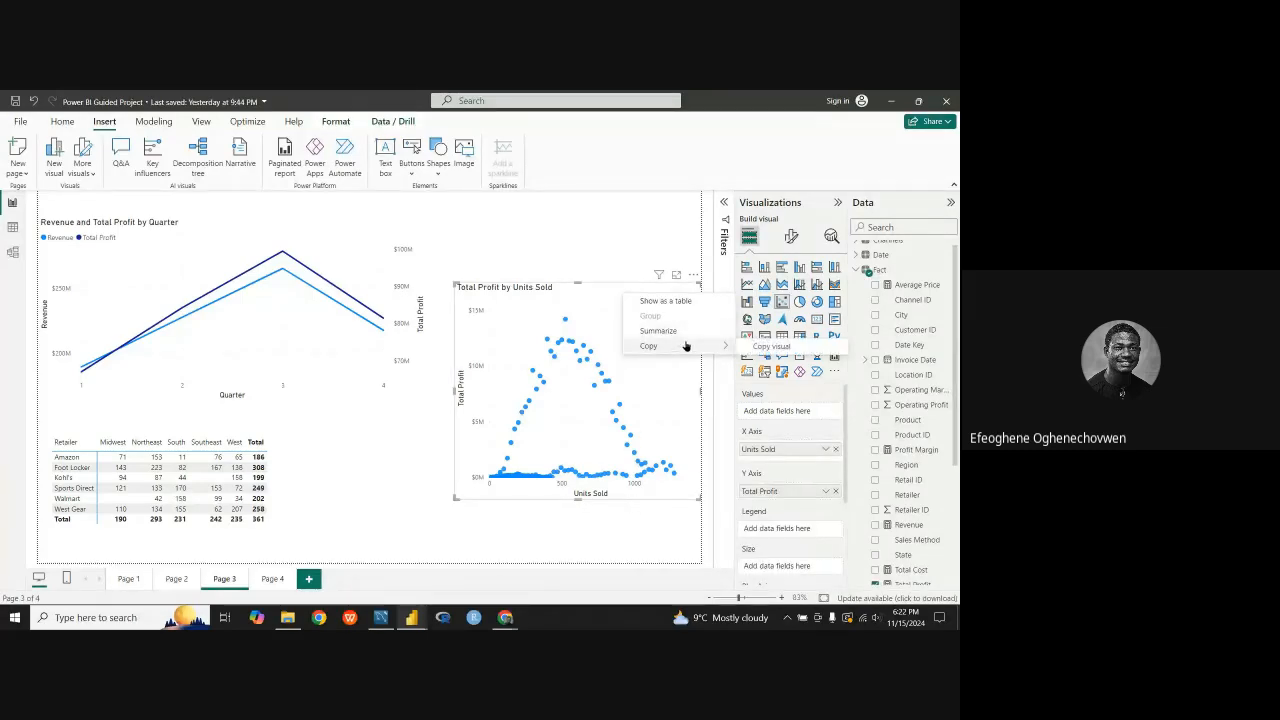
pyautogui.click(780, 346)
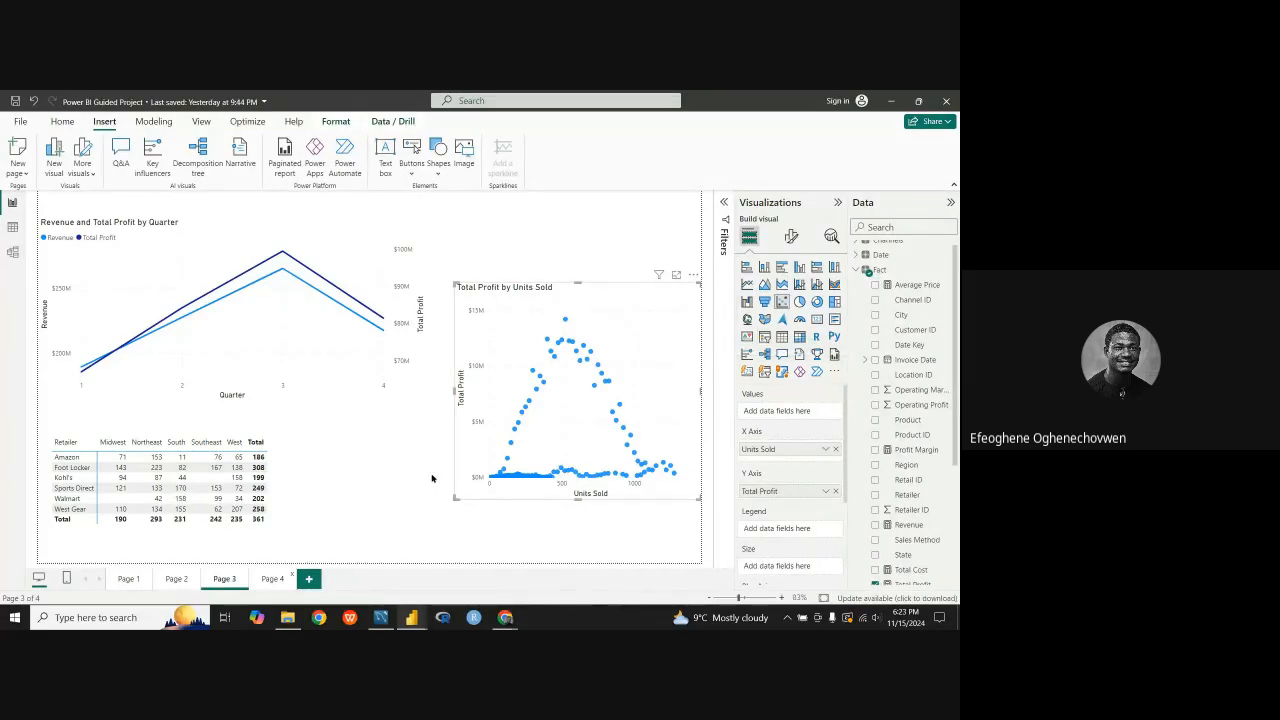
pyautogui.click(274, 580)
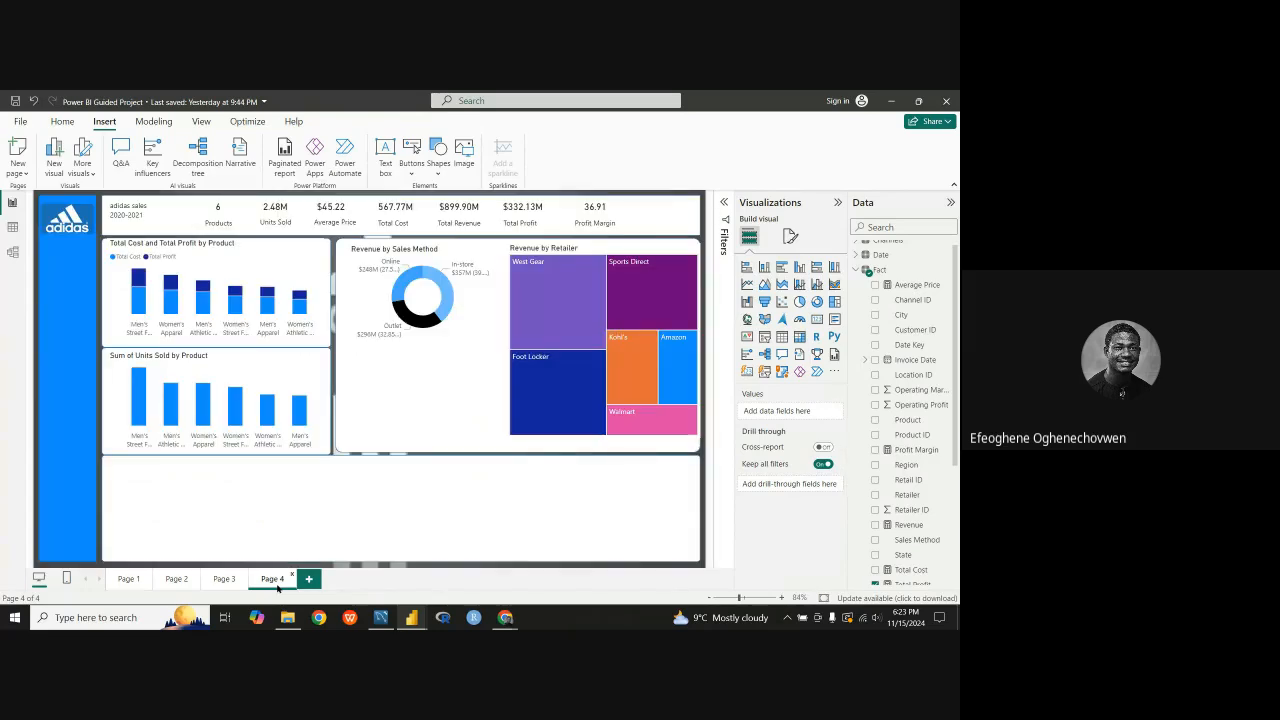
pyautogui.click(418, 390)
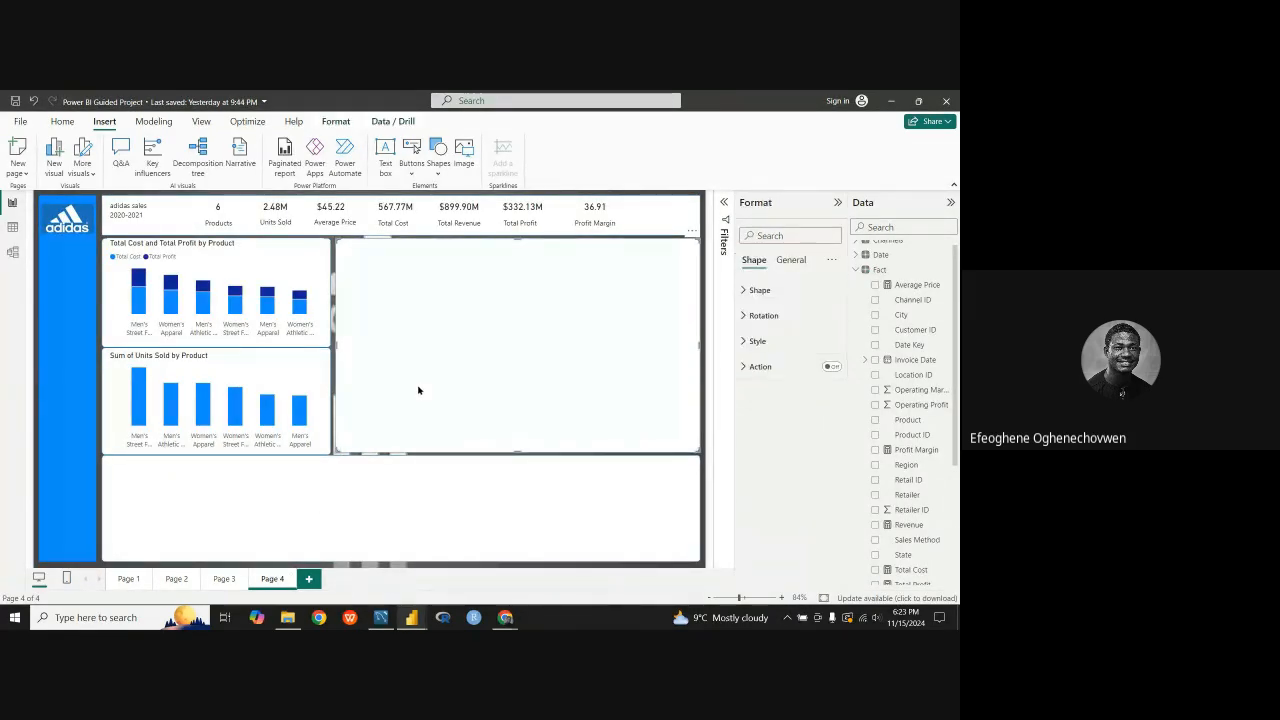
pyautogui.hotkey('ctrl', 'v')
# Step: Shrink the Total Profit by Units Sold scatter chart and fit it below the donut chart, clear of the treemap
pyautogui.moveTo(578, 284); pyautogui.dragTo(534, 421)
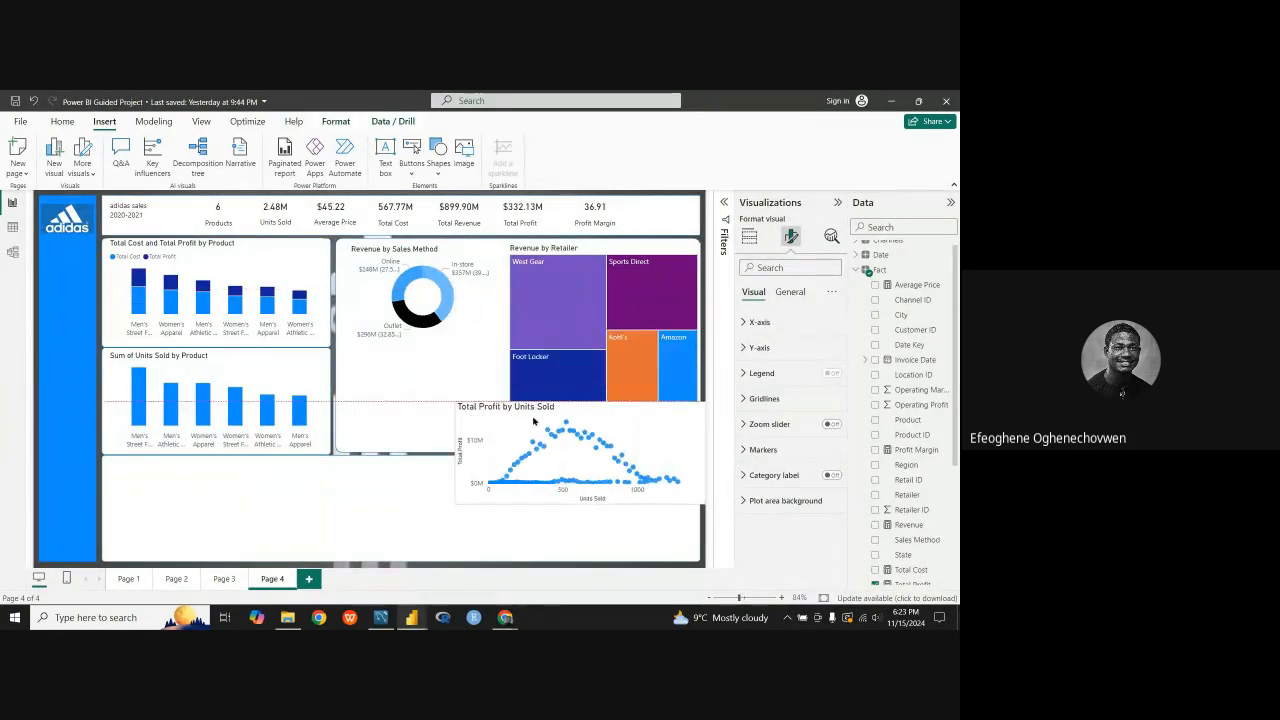
pyautogui.moveTo(688, 491); pyautogui.dragTo(522, 404)
pyautogui.moveTo(454, 370); pyautogui.dragTo(470, 363)
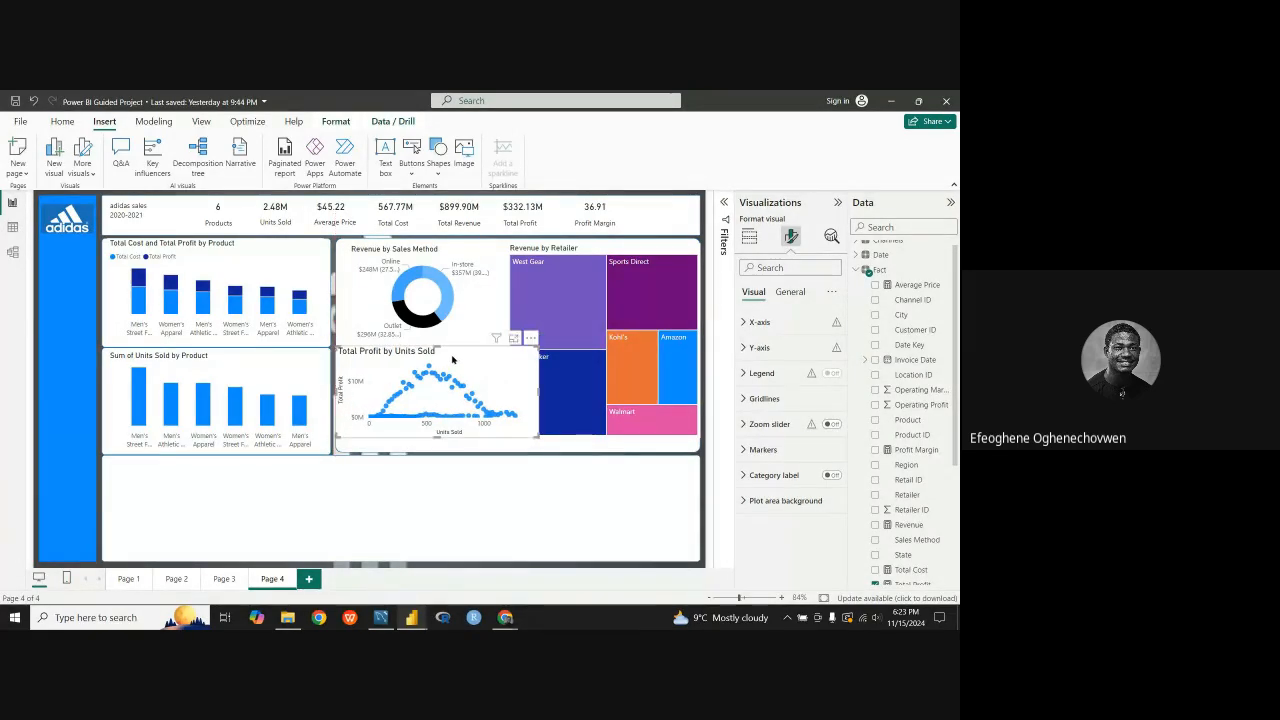
pyautogui.moveTo(452, 362)
pyautogui.mouseDown()
pyautogui.moveTo(456, 372)
pyautogui.moveTo(437, 349)
pyautogui.mouseUp()
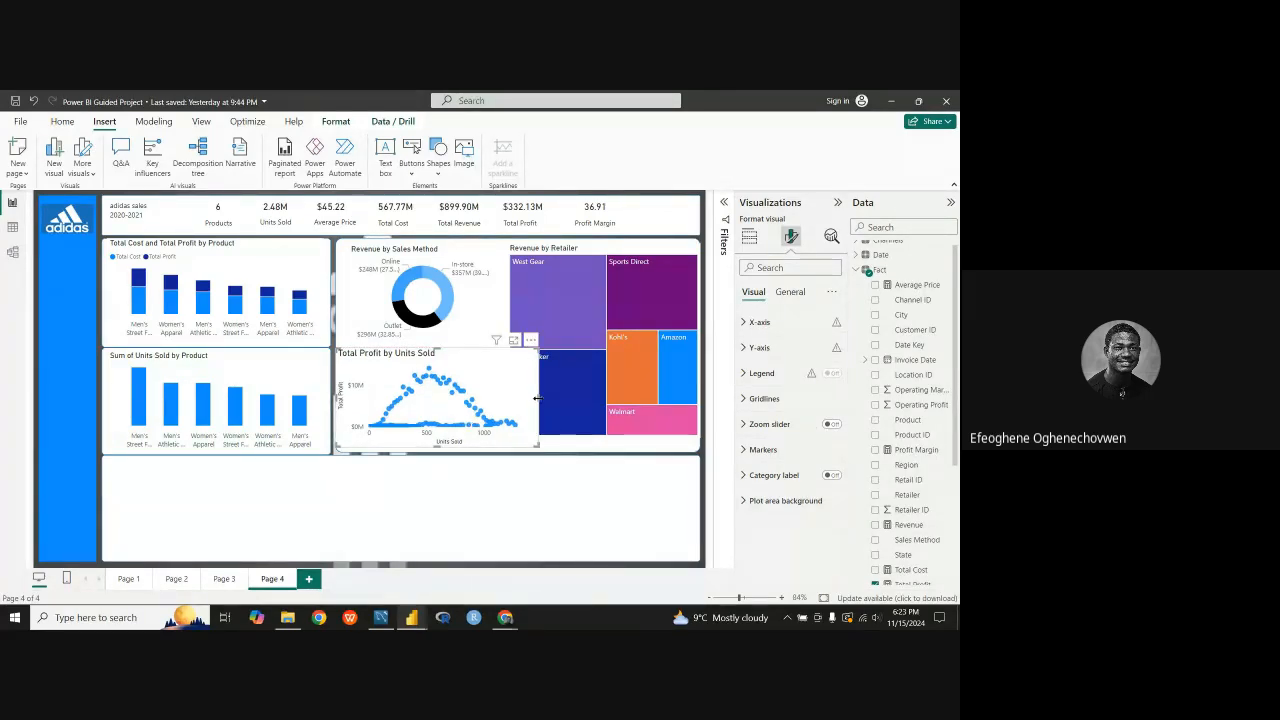
pyautogui.moveTo(537, 398); pyautogui.dragTo(505, 404)
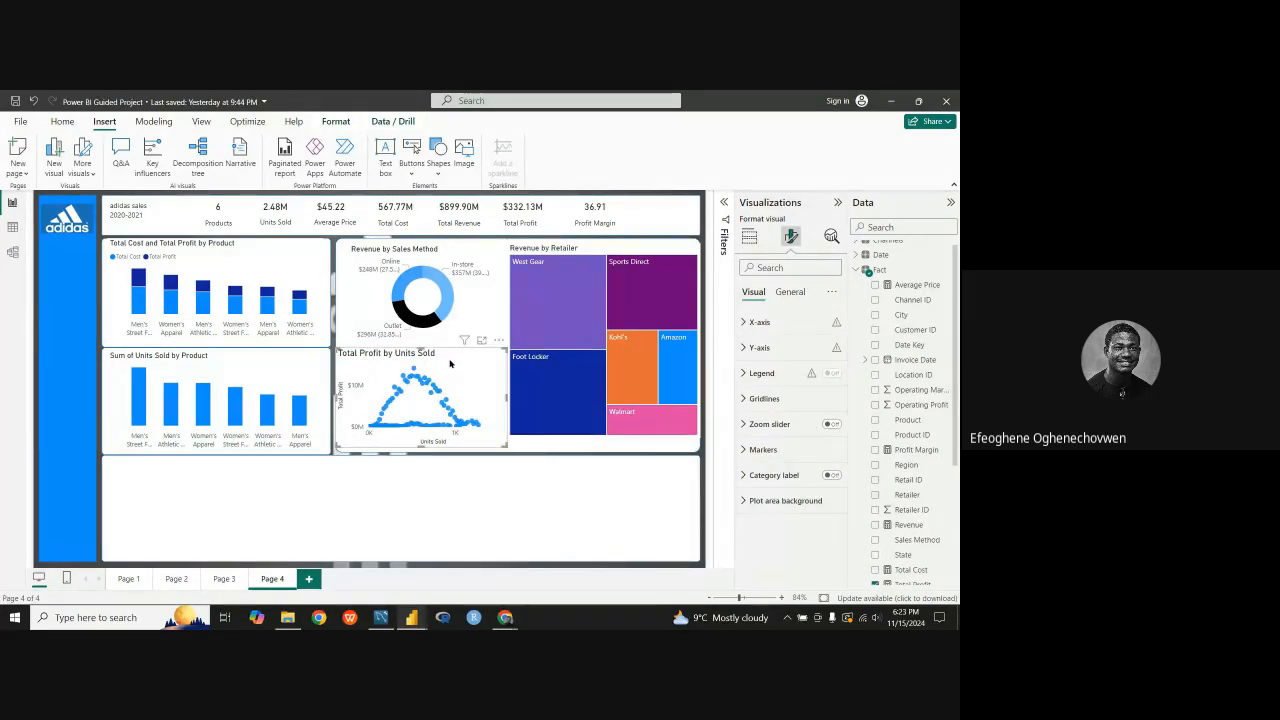
# Step: Set the title font size of the Total Profit by Units Sold scatter chart to 12
pyautogui.click(797, 292)
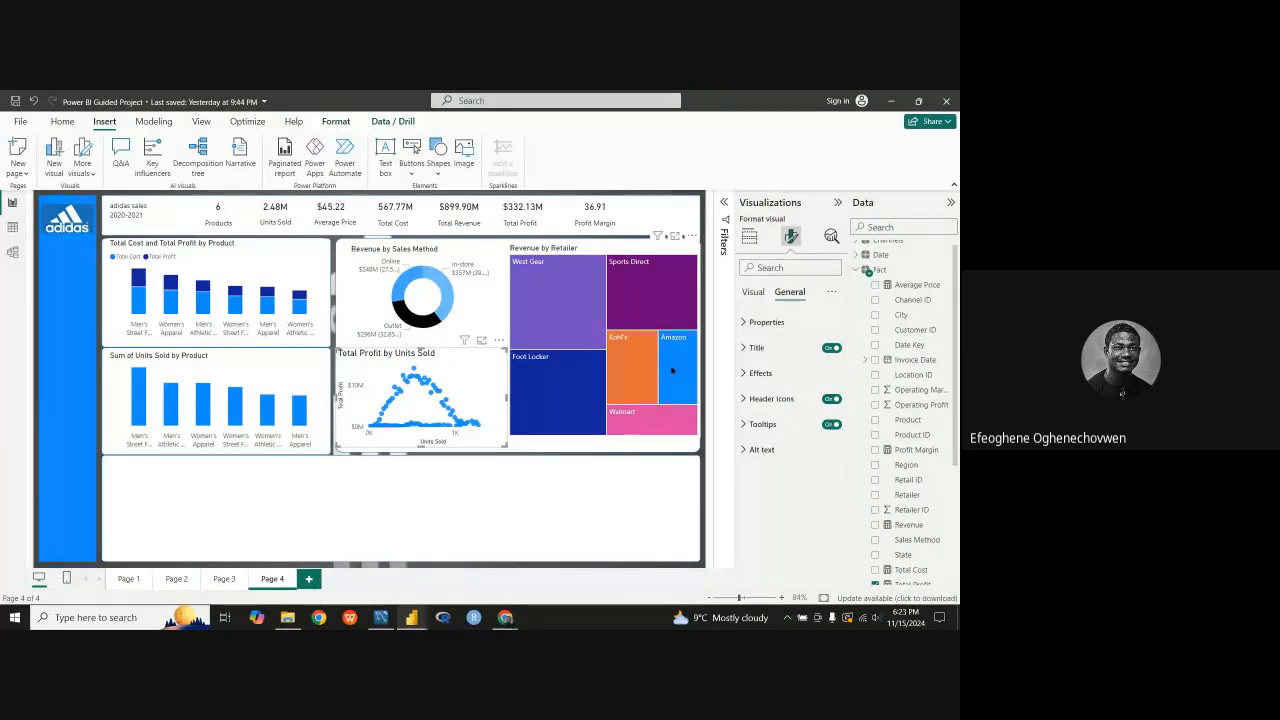
pyautogui.moveTo(675, 355)
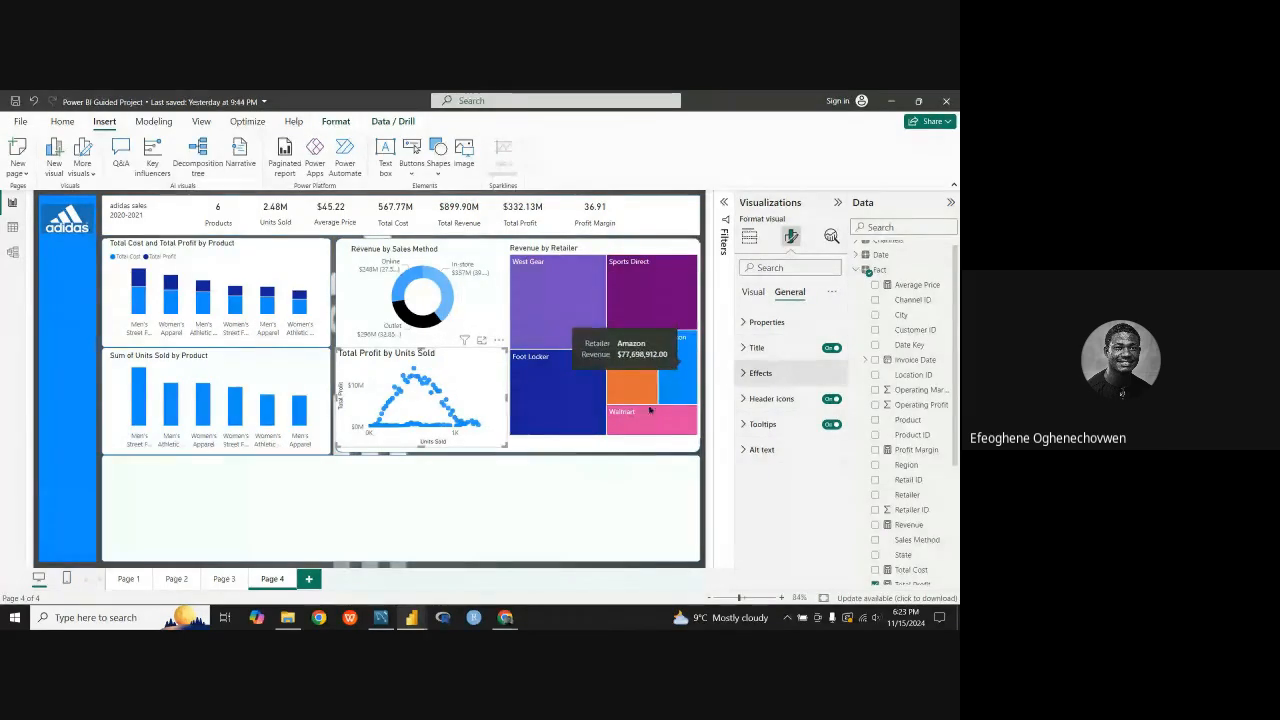
pyautogui.click(756, 292)
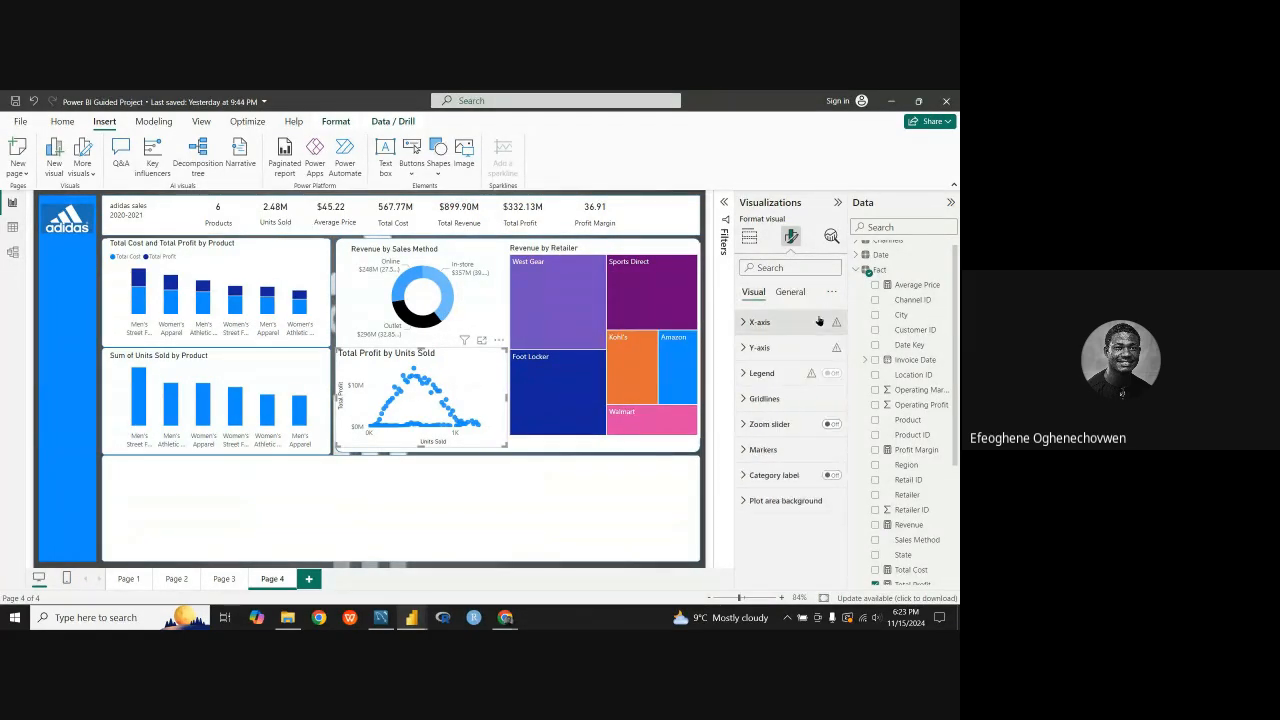
pyautogui.click(790, 292)
pyautogui.click(753, 292)
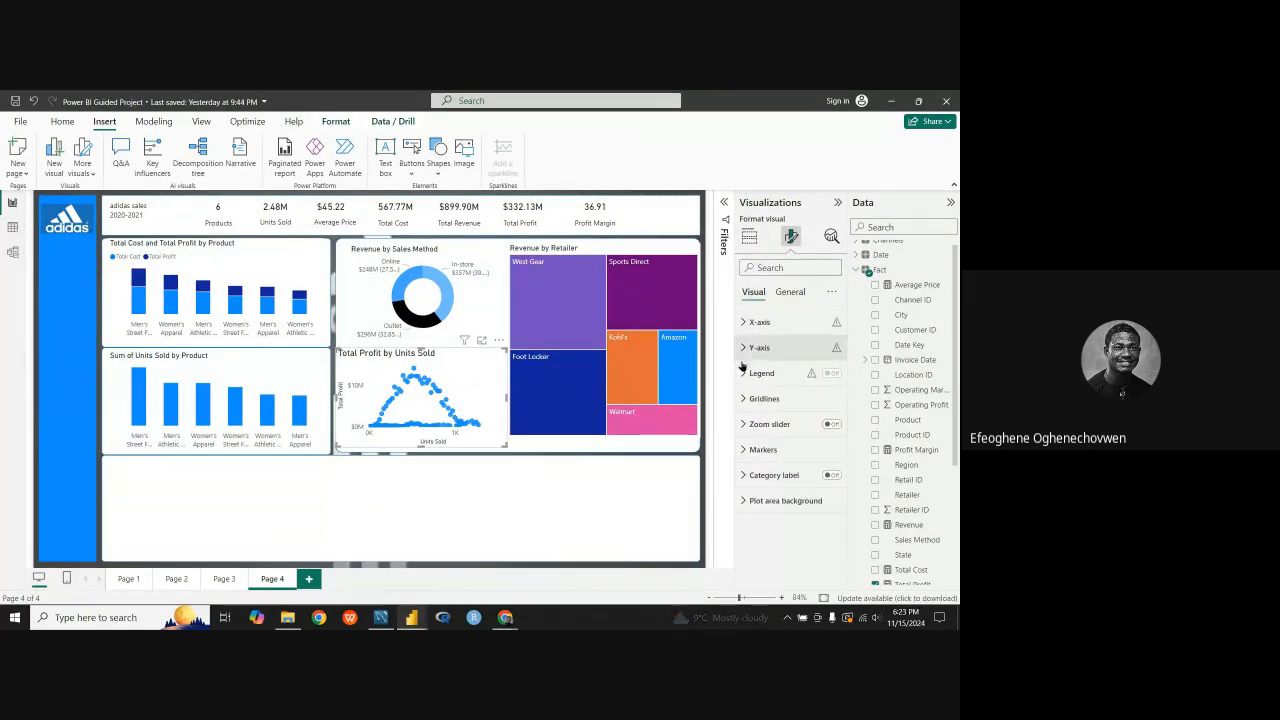
pyautogui.click(788, 294)
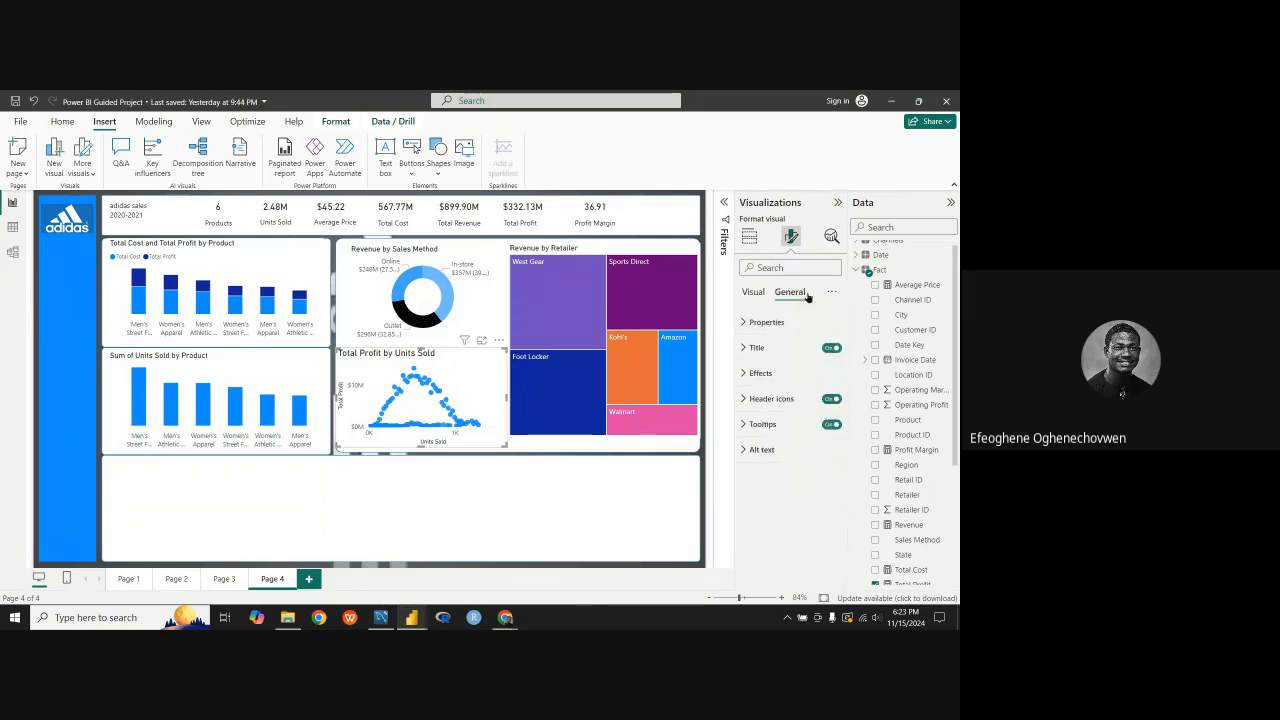
pyautogui.click(740, 348)
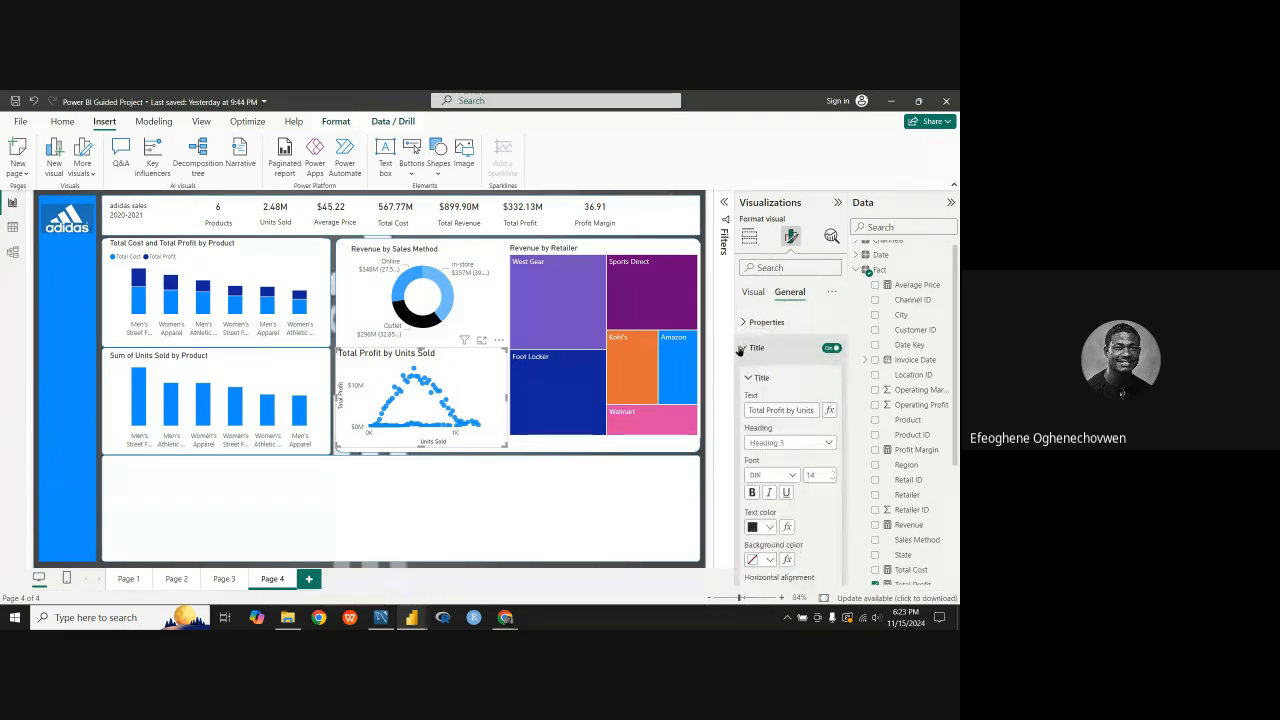
pyautogui.click(832, 478)
pyautogui.click(832, 478)
pyautogui.click(832, 478)
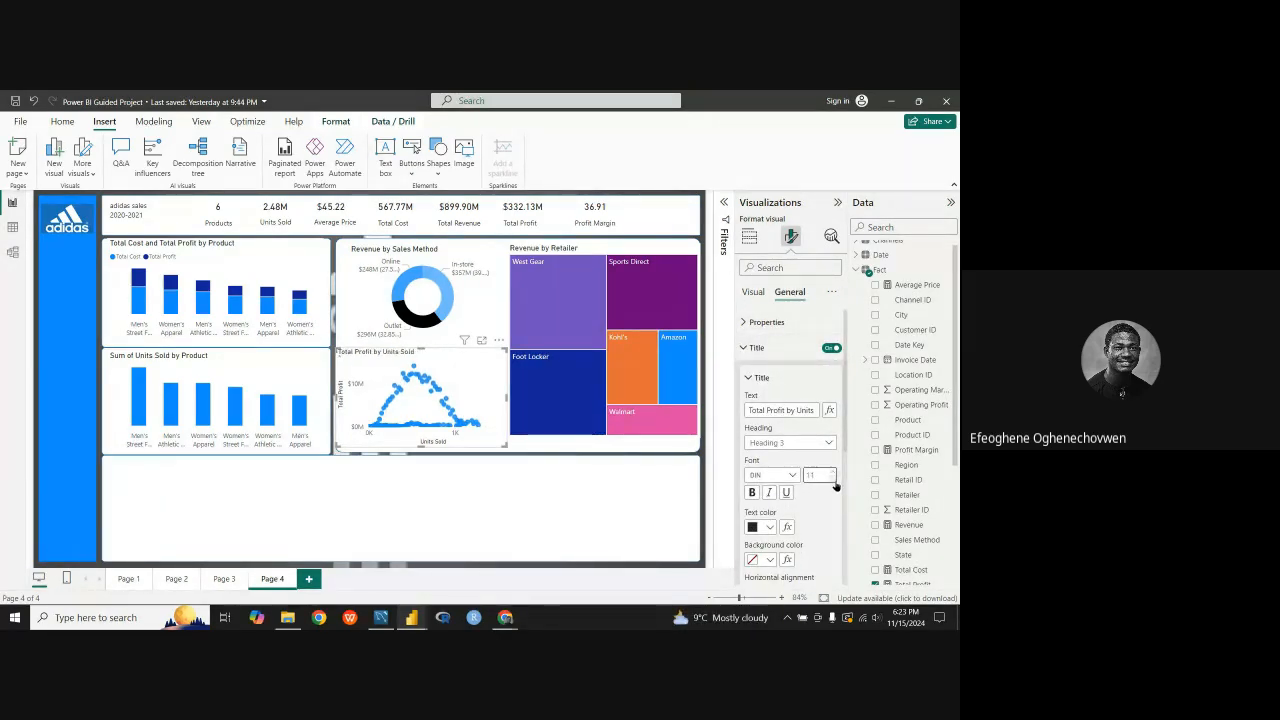
pyautogui.click(831, 472)
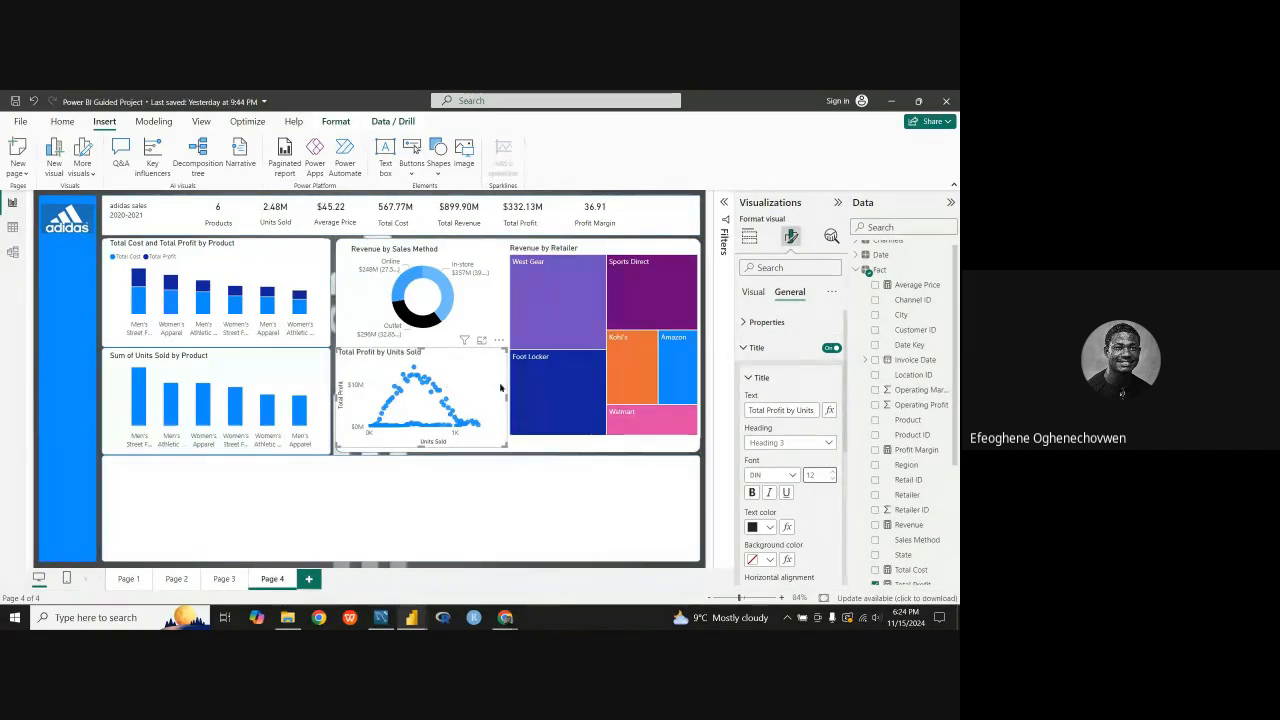
pyautogui.click(745, 347)
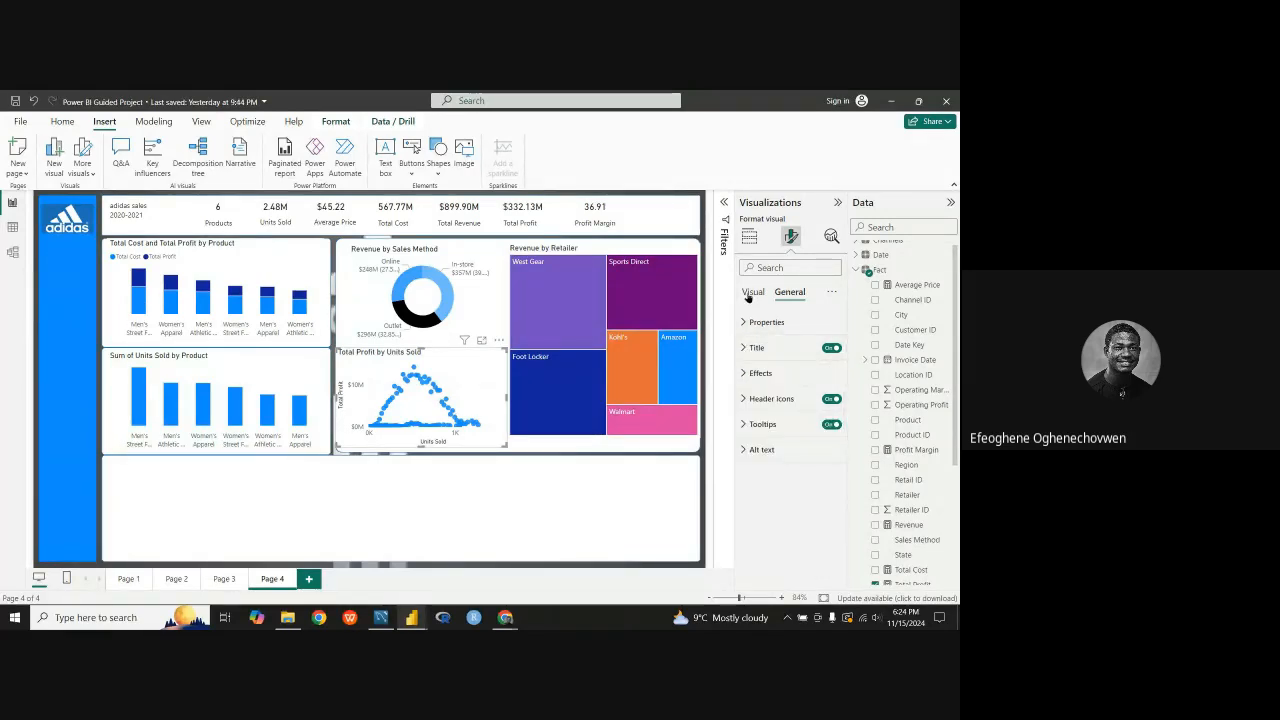
# Step: Turn off the Y-axis title of the Total Profit by Units Sold scatter chart
pyautogui.click(753, 291)
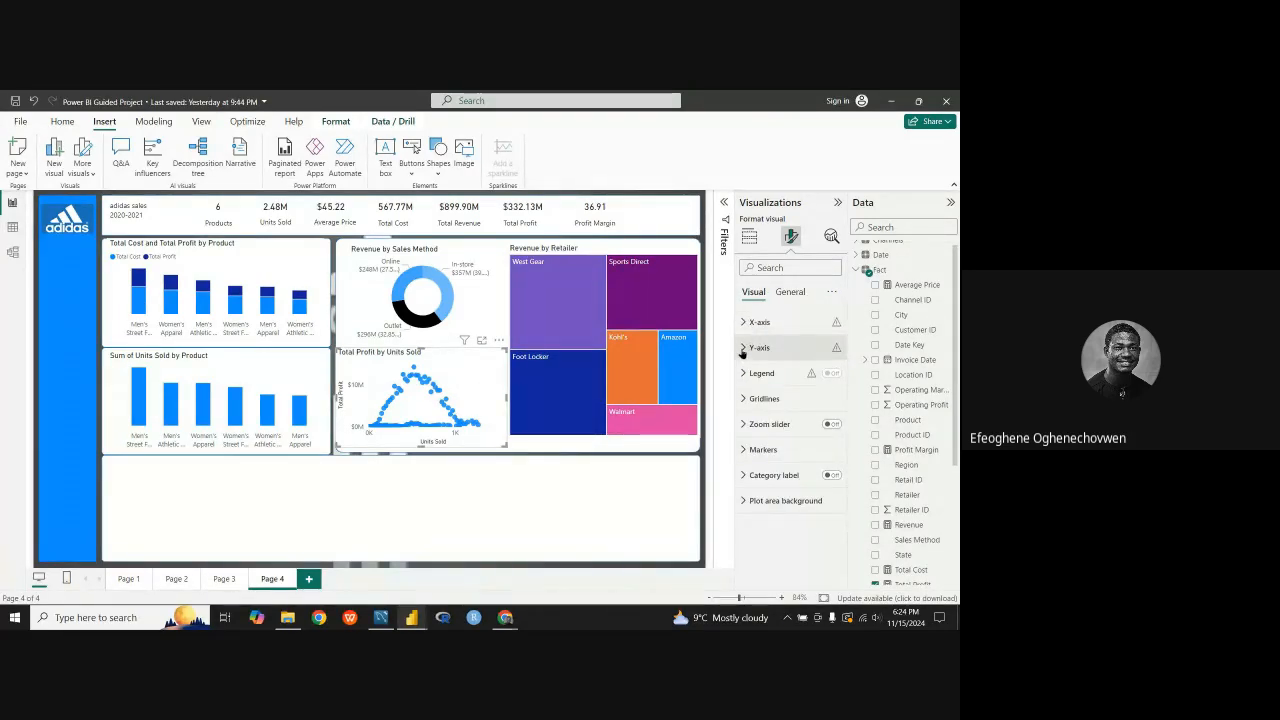
pyautogui.click(743, 349)
pyautogui.scroll(-3, 787, 429)
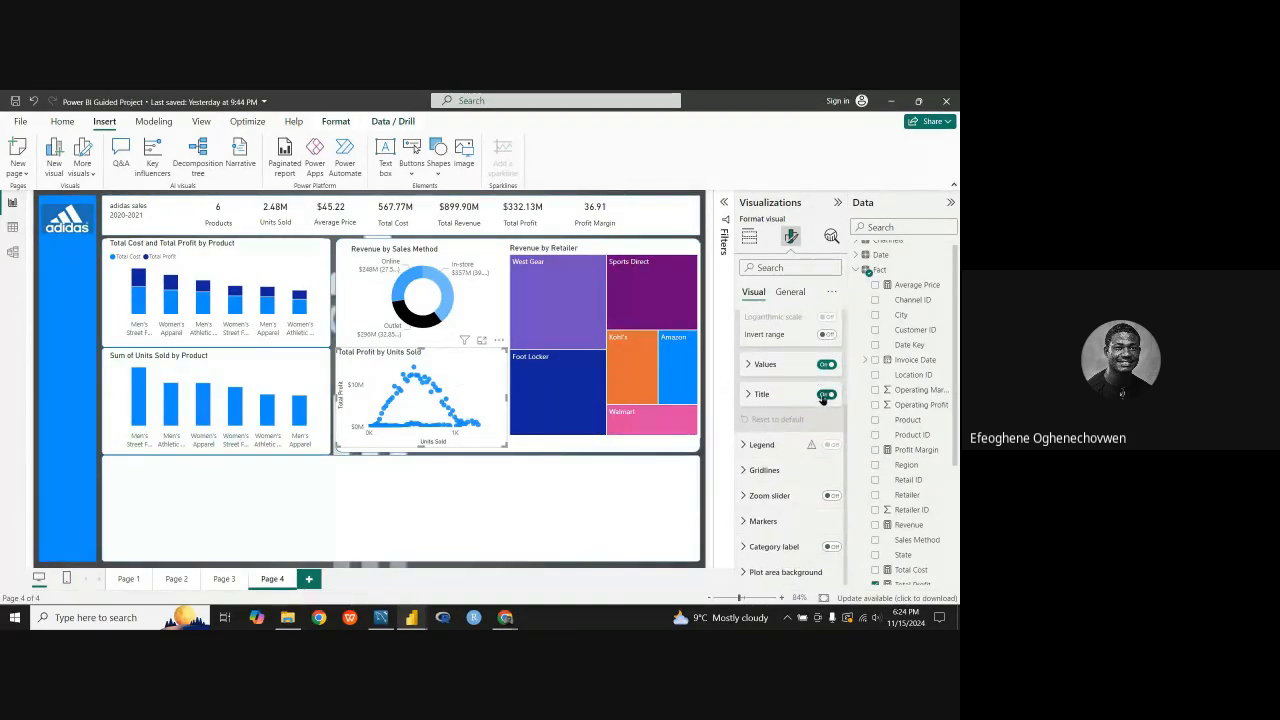
pyautogui.click(825, 395)
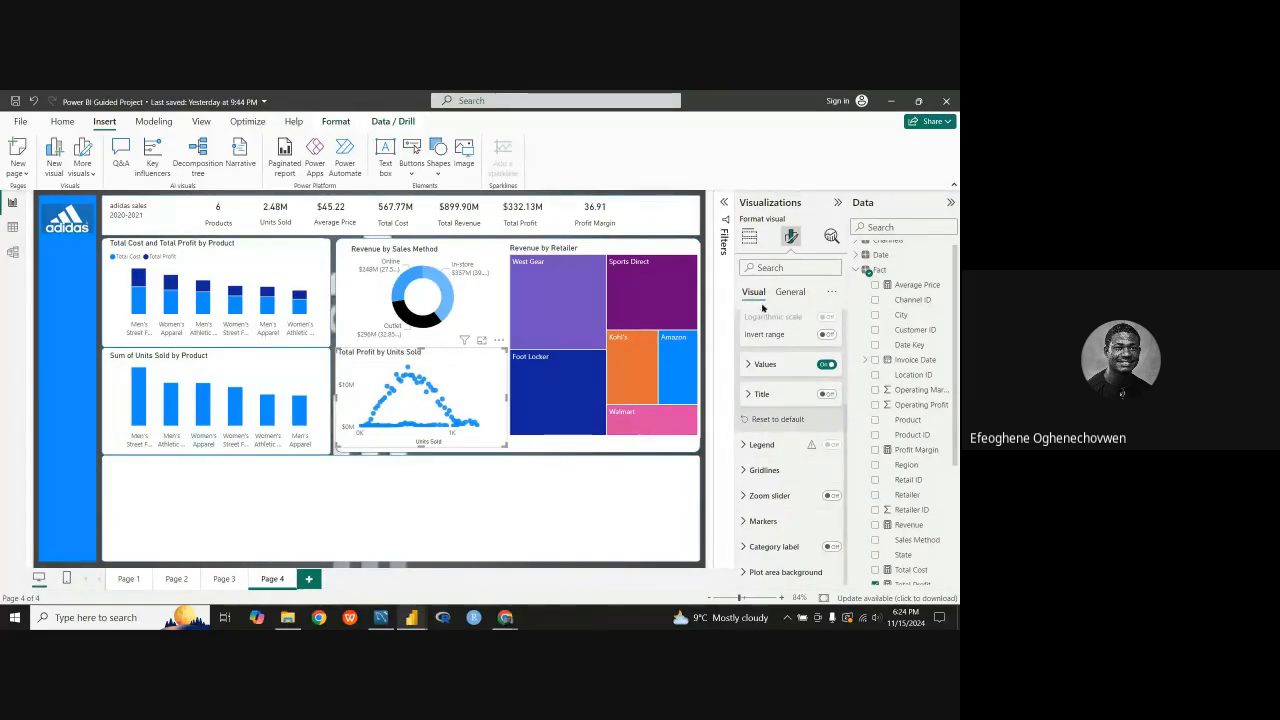
pyautogui.click(790, 291)
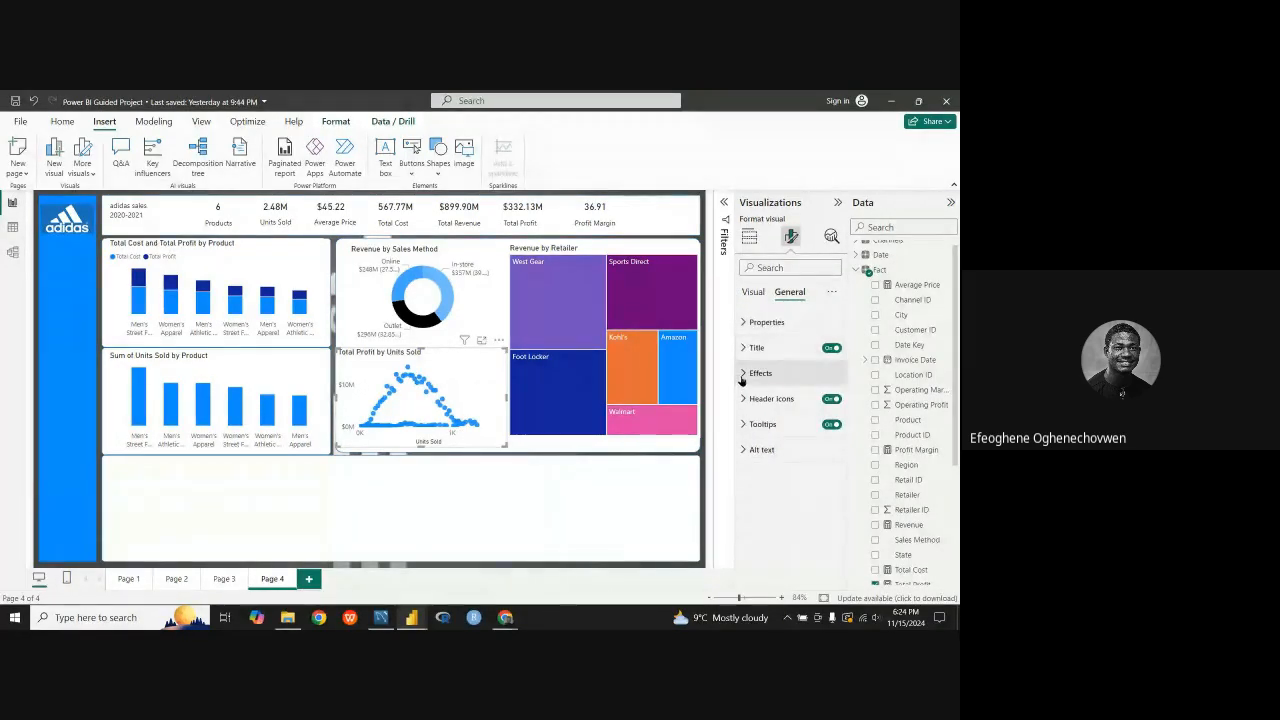
pyautogui.click(742, 373)
pyautogui.click(743, 322)
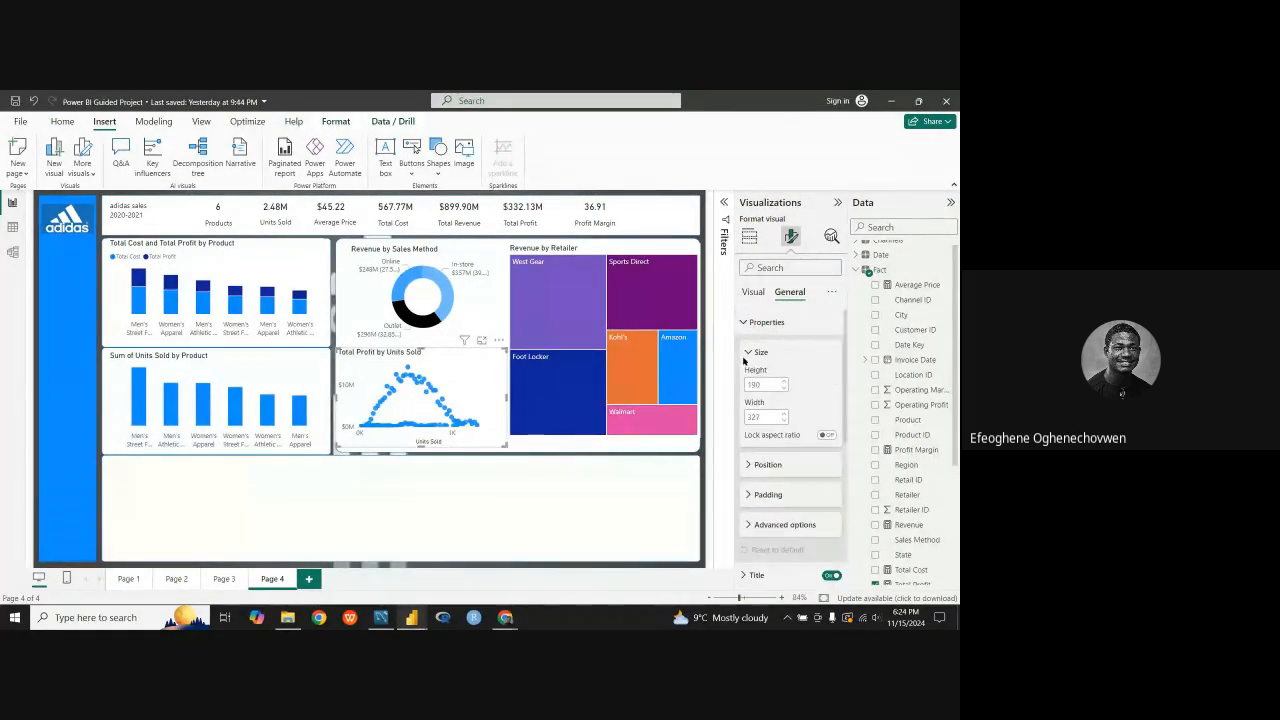
pyautogui.click(747, 352)
pyautogui.click(744, 322)
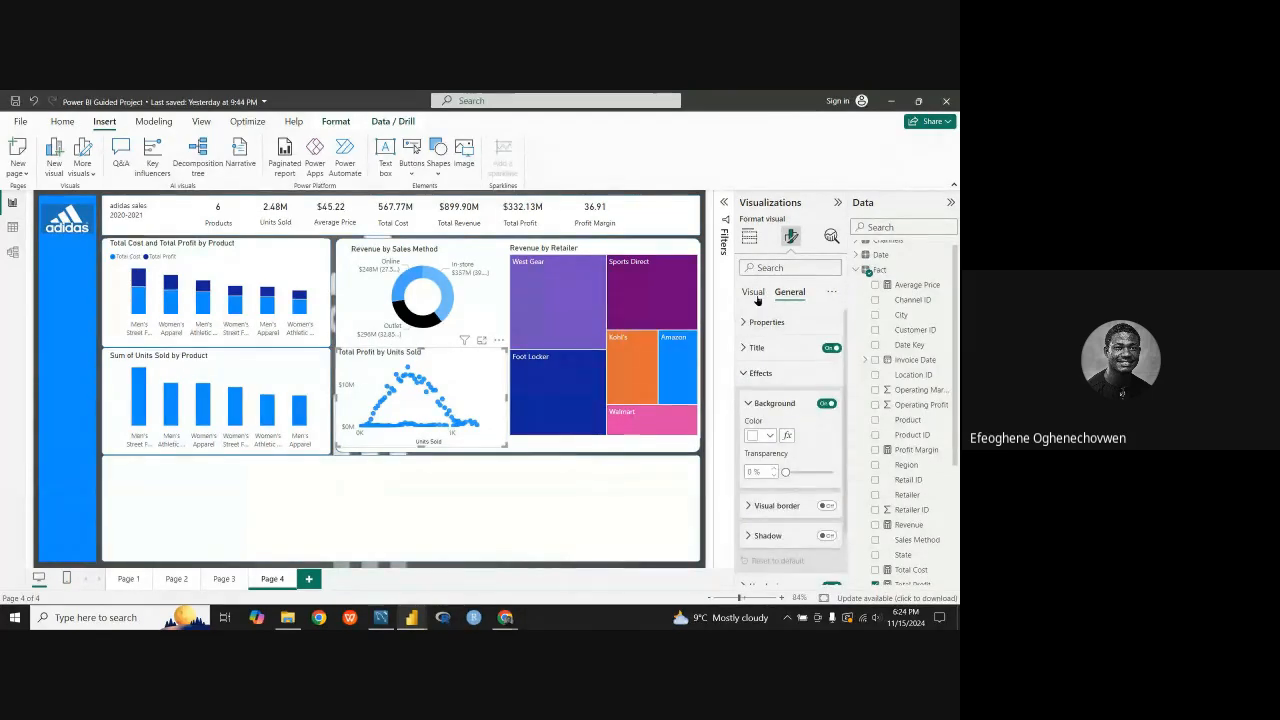
# Step: Turn off the X-axis title of the Total Profit by Units Sold scatter chart
pyautogui.click(755, 292)
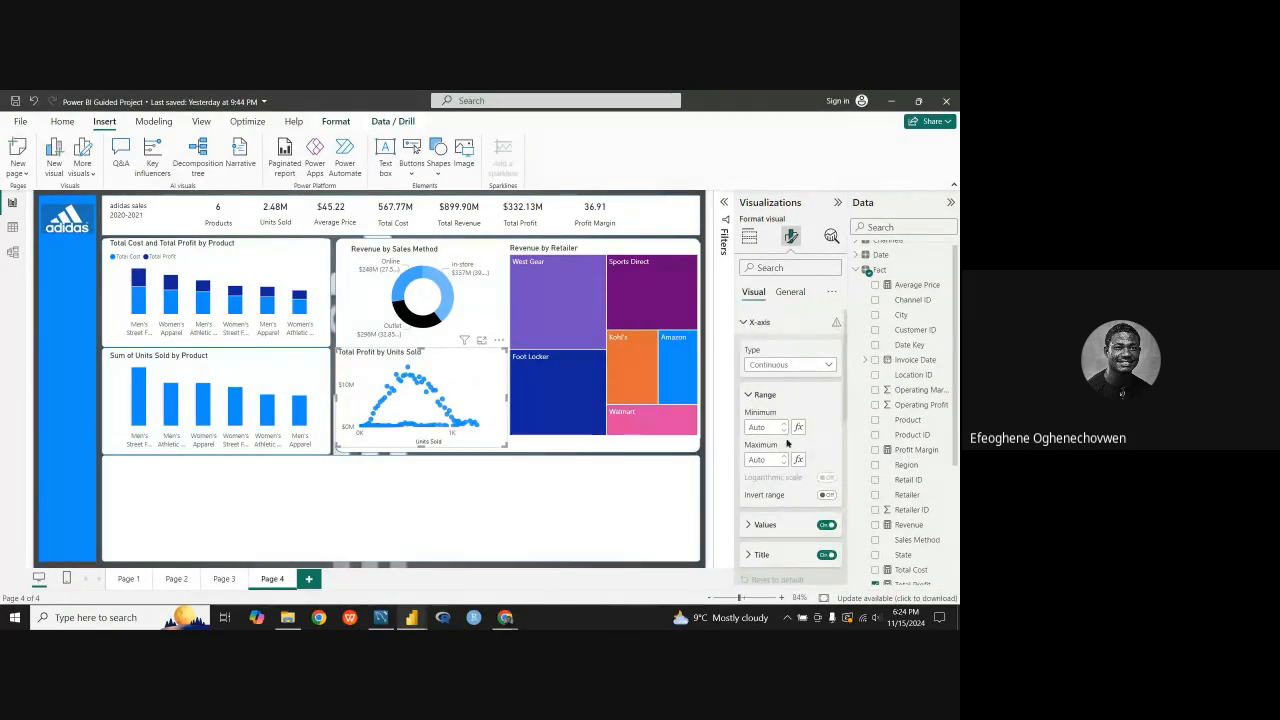
pyautogui.scroll(-5, 788, 450)
pyautogui.scroll(1, 800, 380)
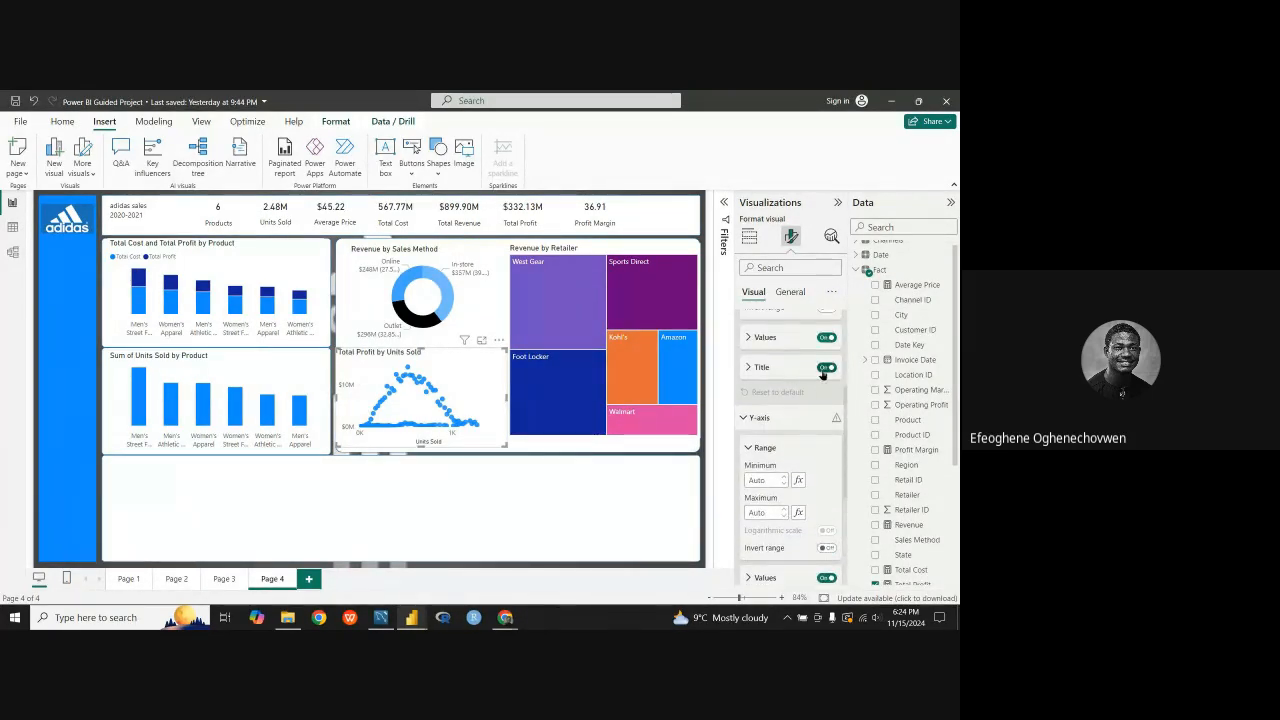
pyautogui.click(824, 369)
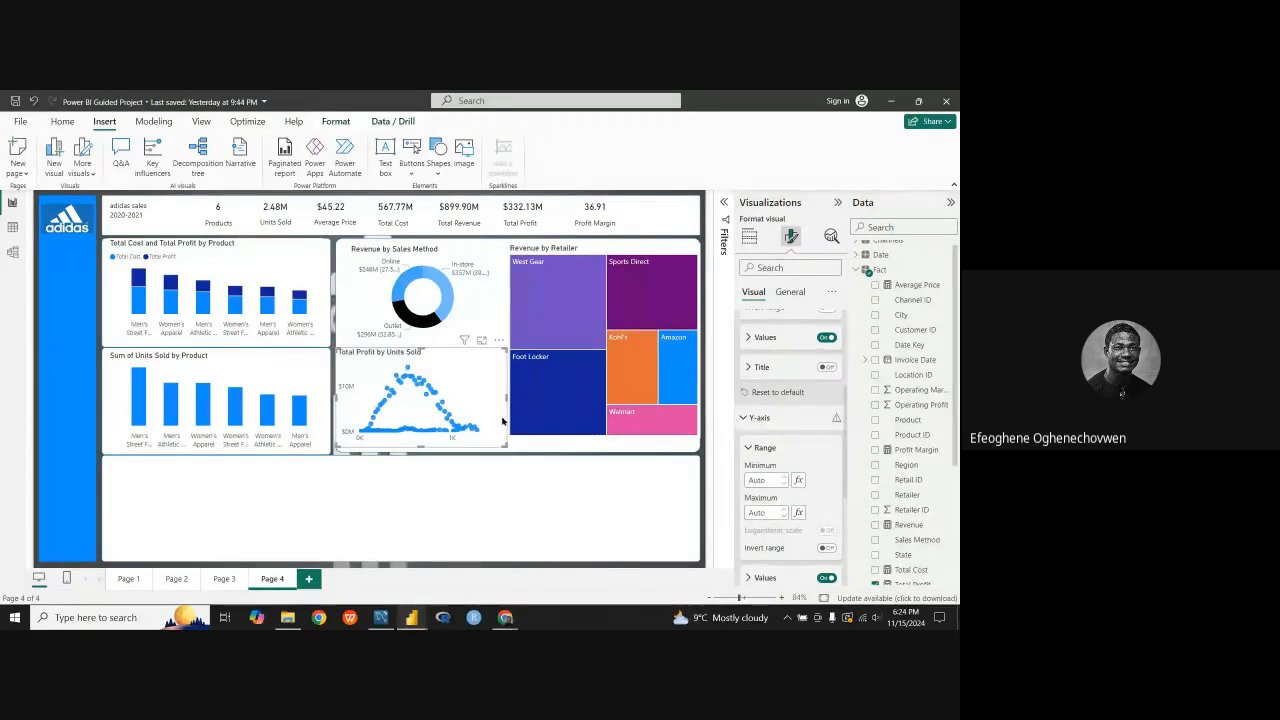
pyautogui.scroll(3, 787, 349)
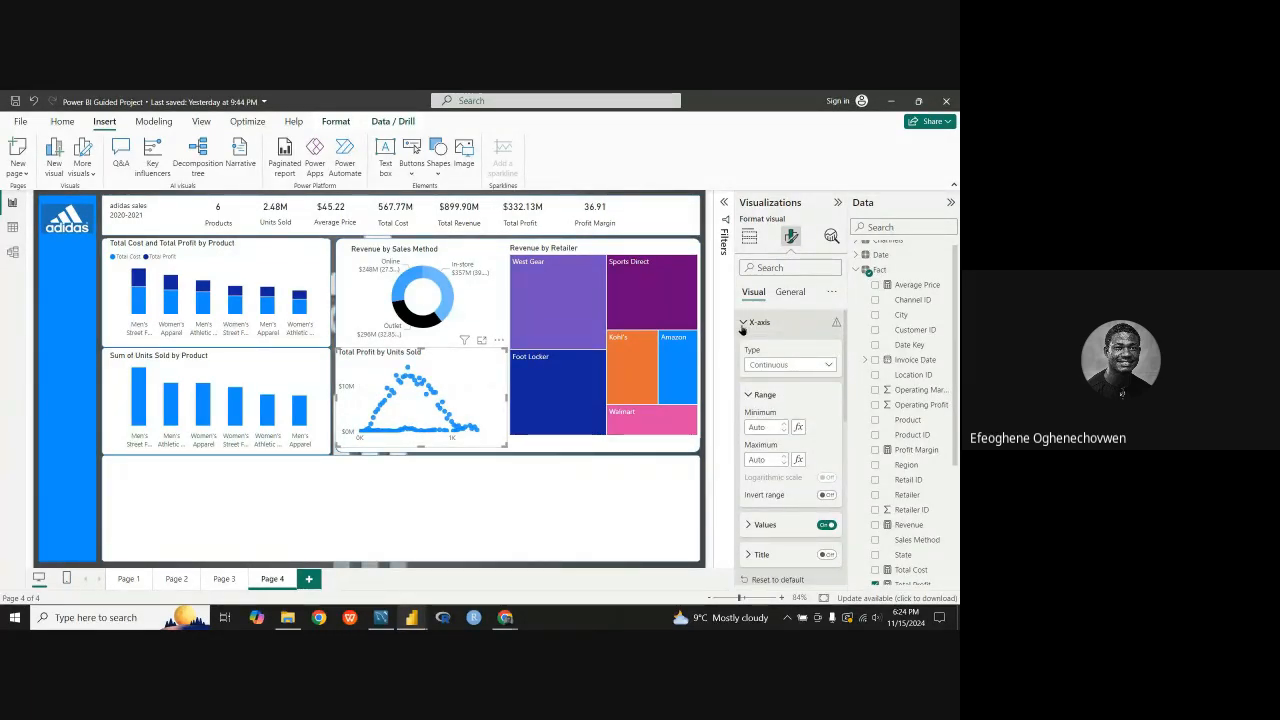
# Step: Examine the title, effects and properties settings of the Total Profit by Units Sold scatter chart
pyautogui.click(789, 291)
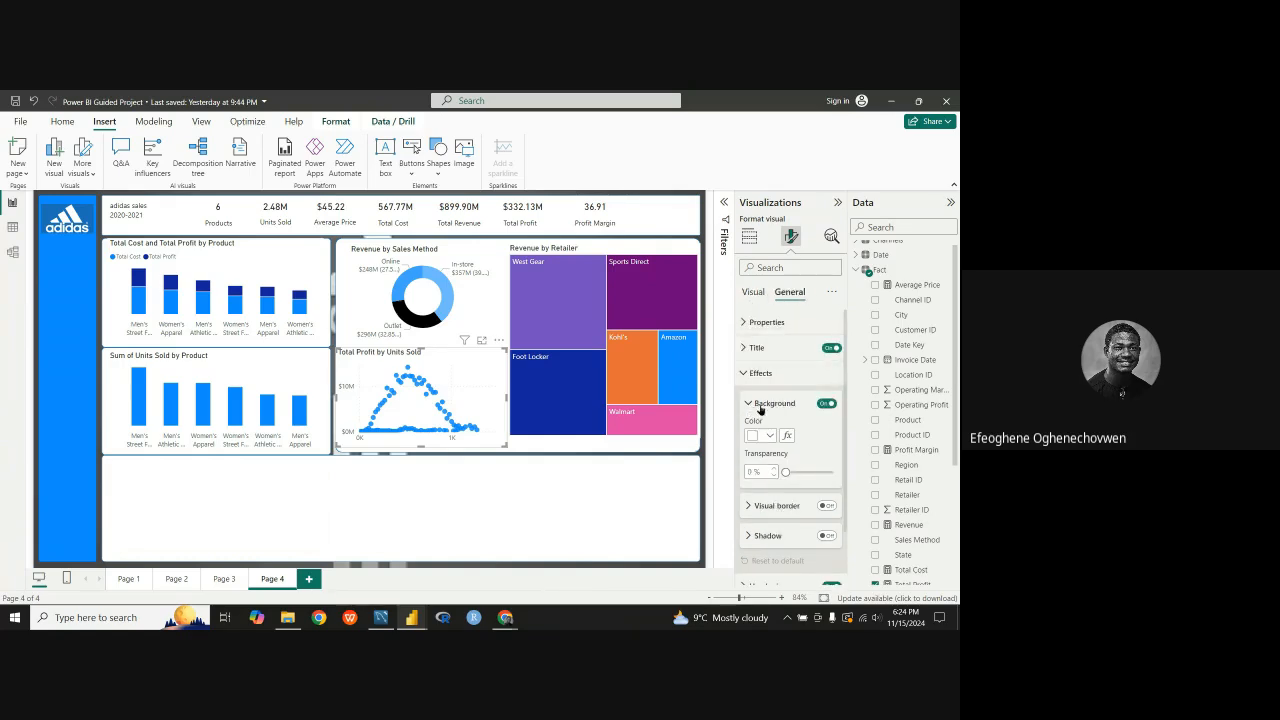
pyautogui.click(756, 348)
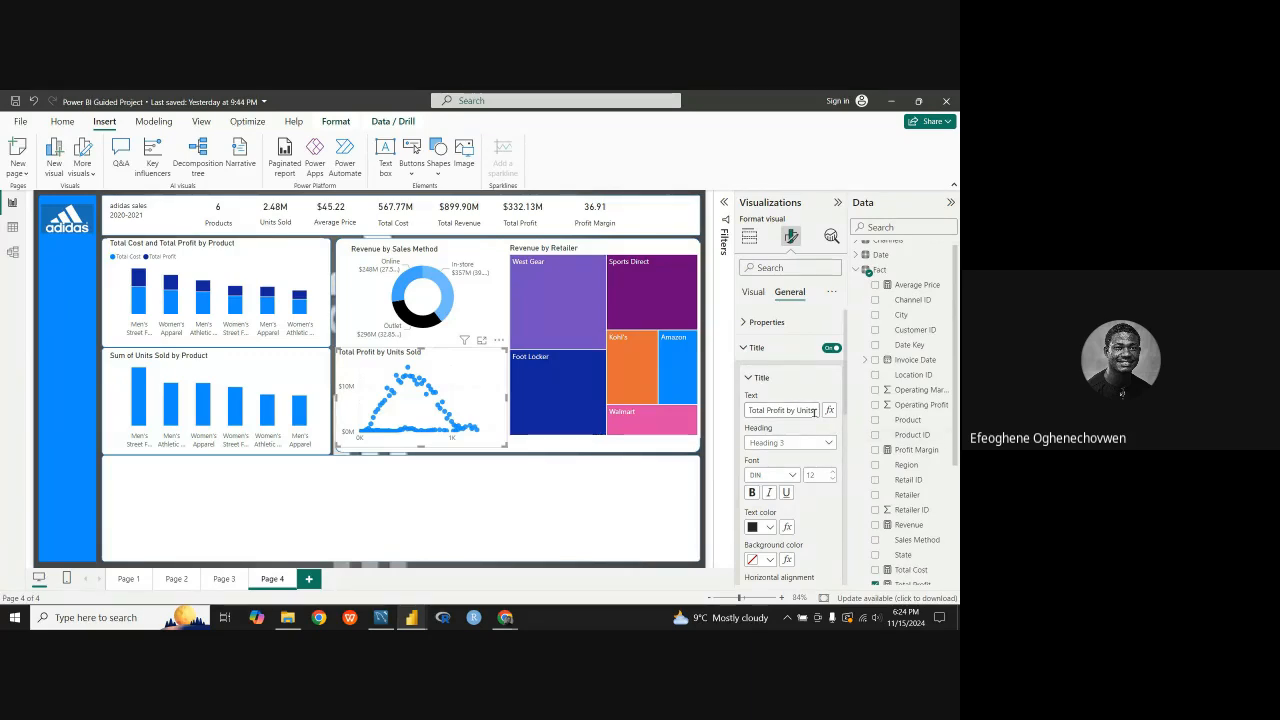
pyautogui.moveTo(814, 411); pyautogui.dragTo(740, 424)
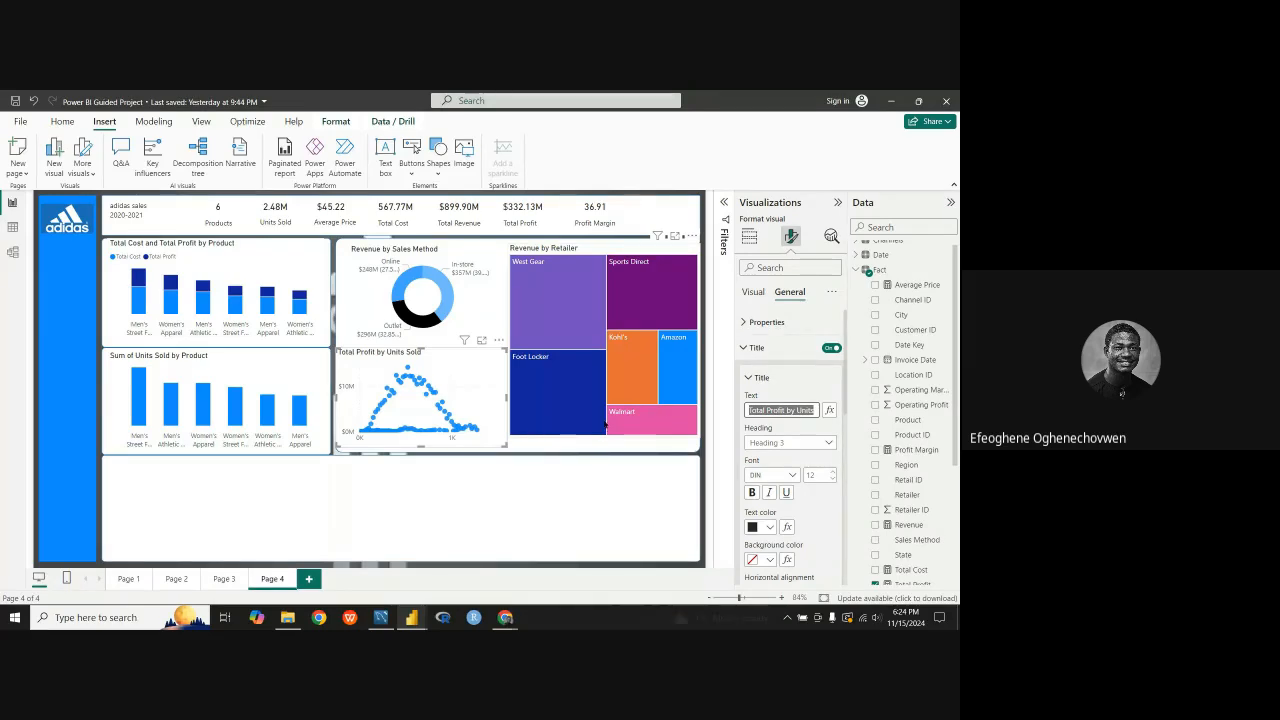
pyautogui.click(747, 378)
pyautogui.click(743, 352)
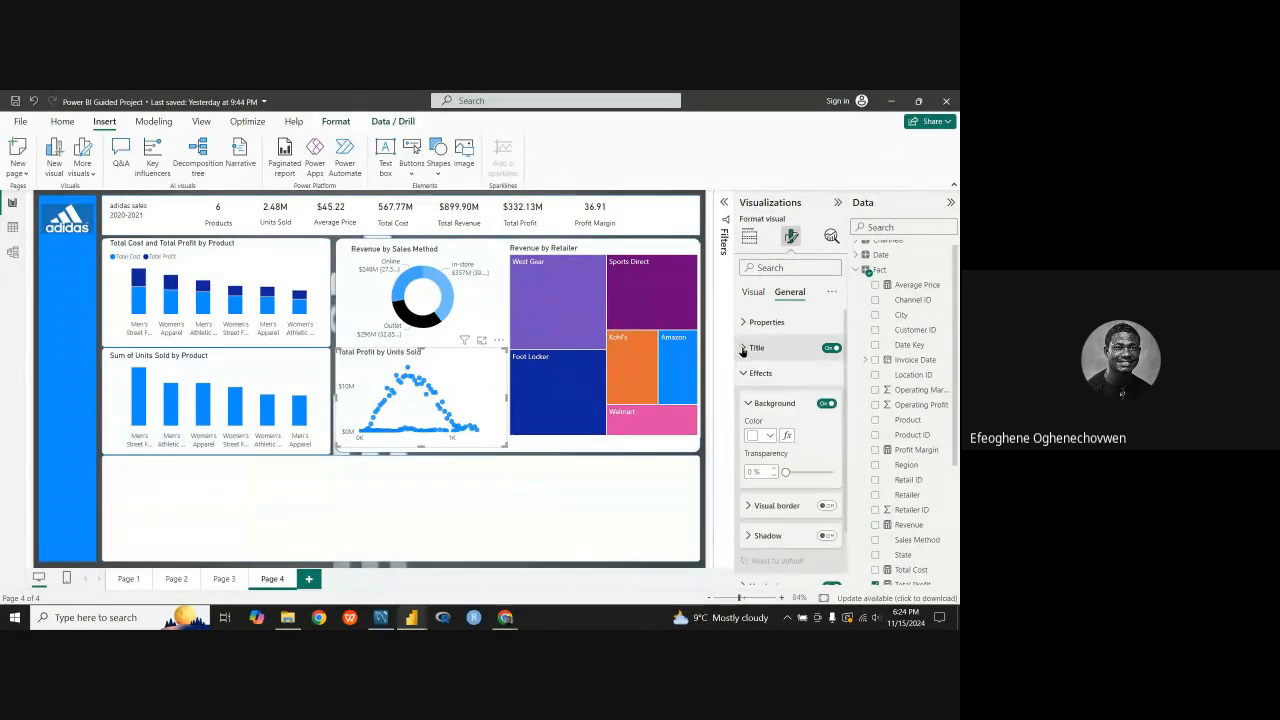
pyautogui.click(749, 405)
pyautogui.click(744, 373)
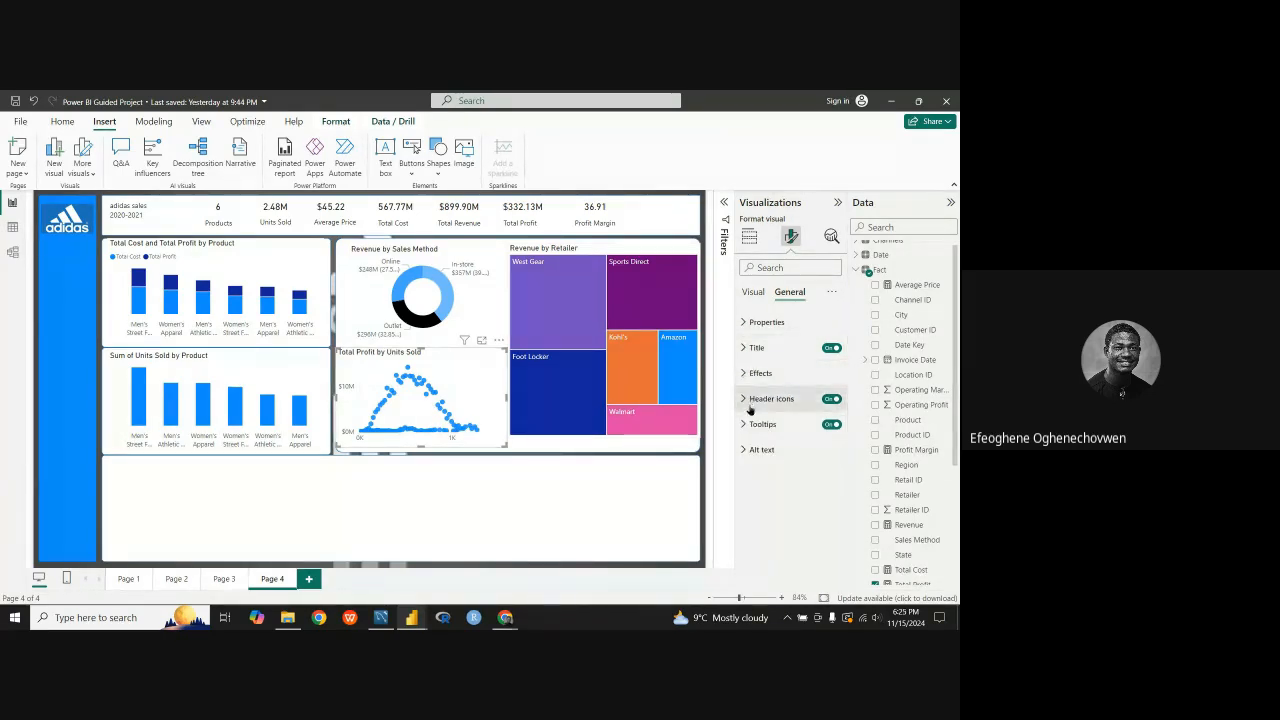
pyautogui.click(744, 373)
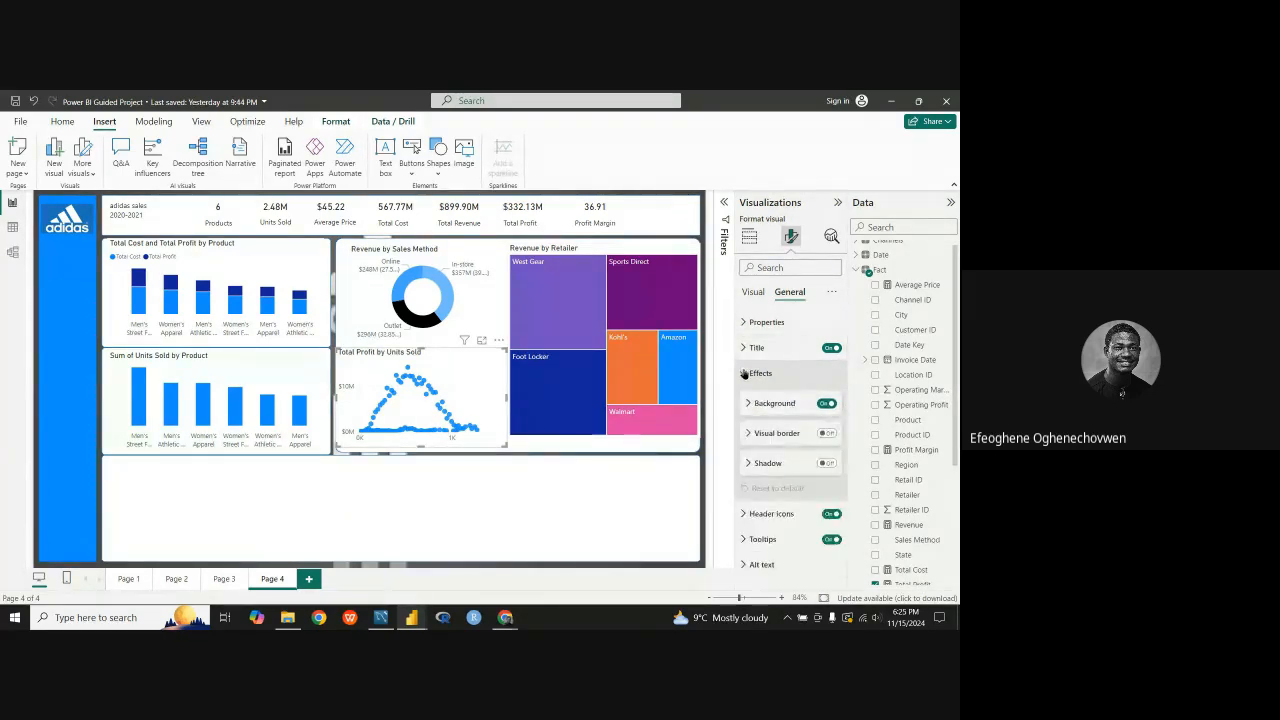
pyautogui.click(744, 373)
pyautogui.click(744, 323)
pyautogui.scroll(-1, 746, 460)
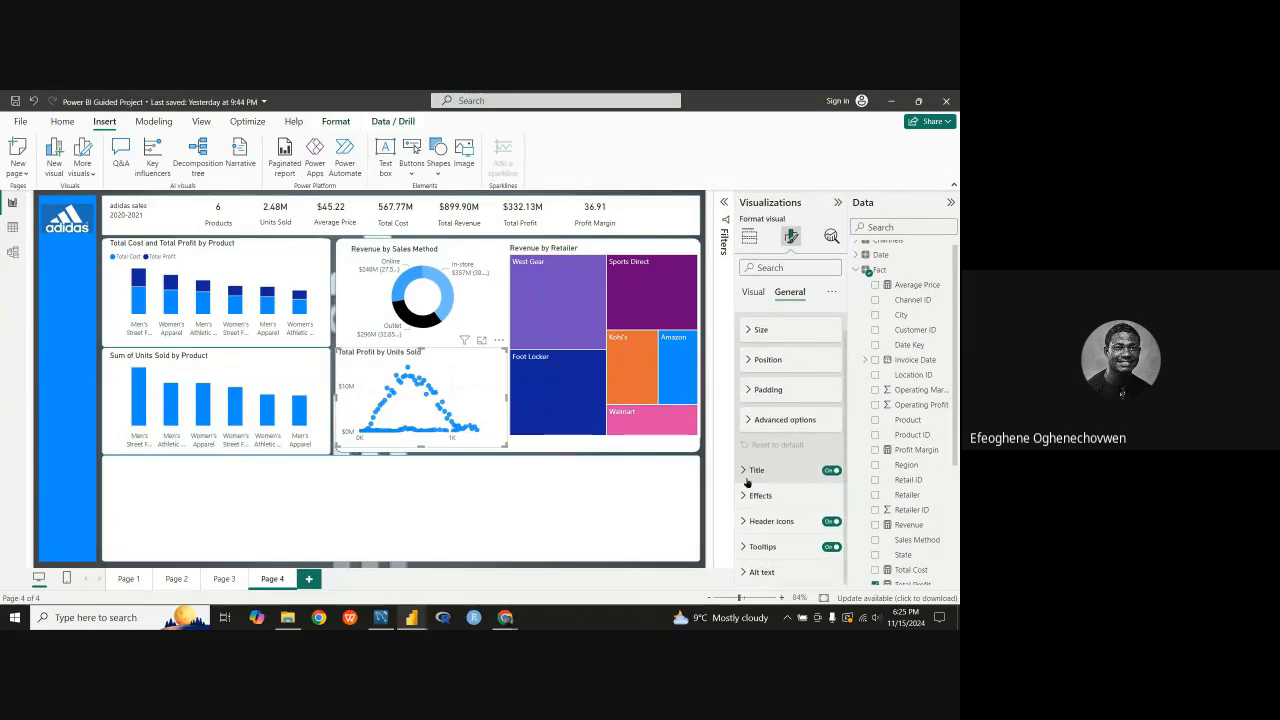
# Step: Examine the axis, marker, legend and gridline settings of the Total Profit by Units Sold scatter chart
pyautogui.click(758, 296)
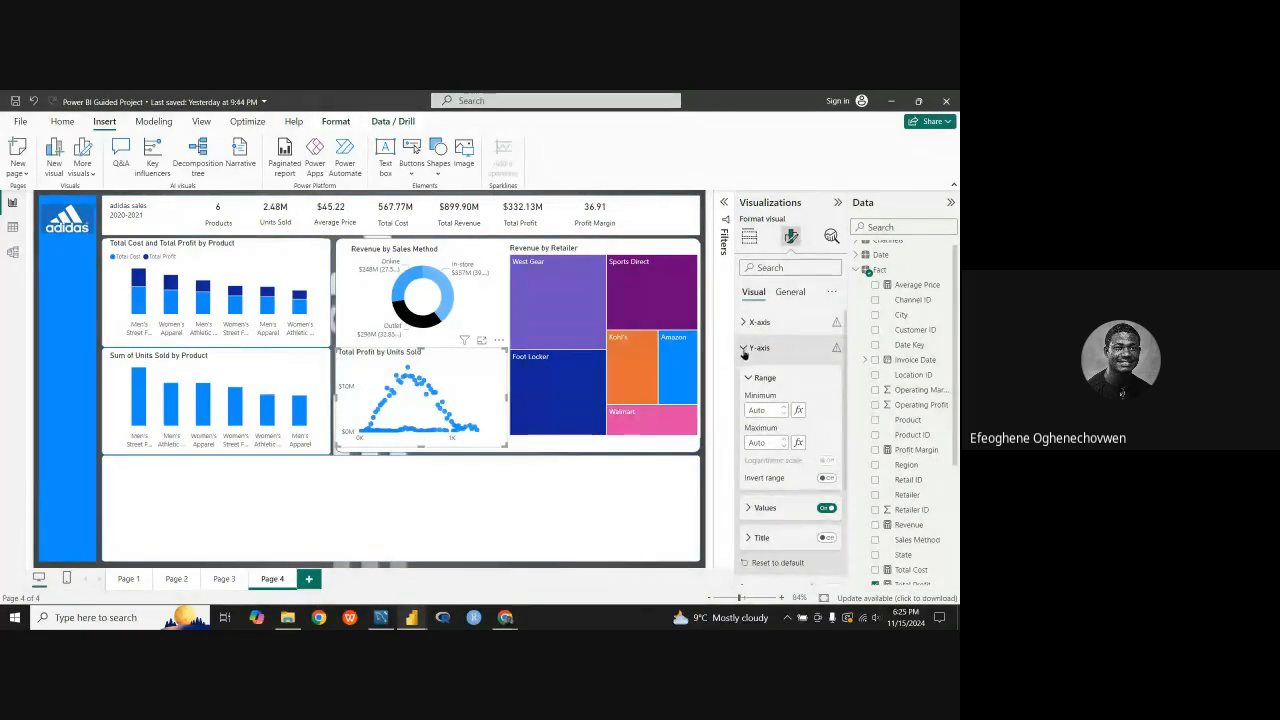
pyautogui.click(746, 321)
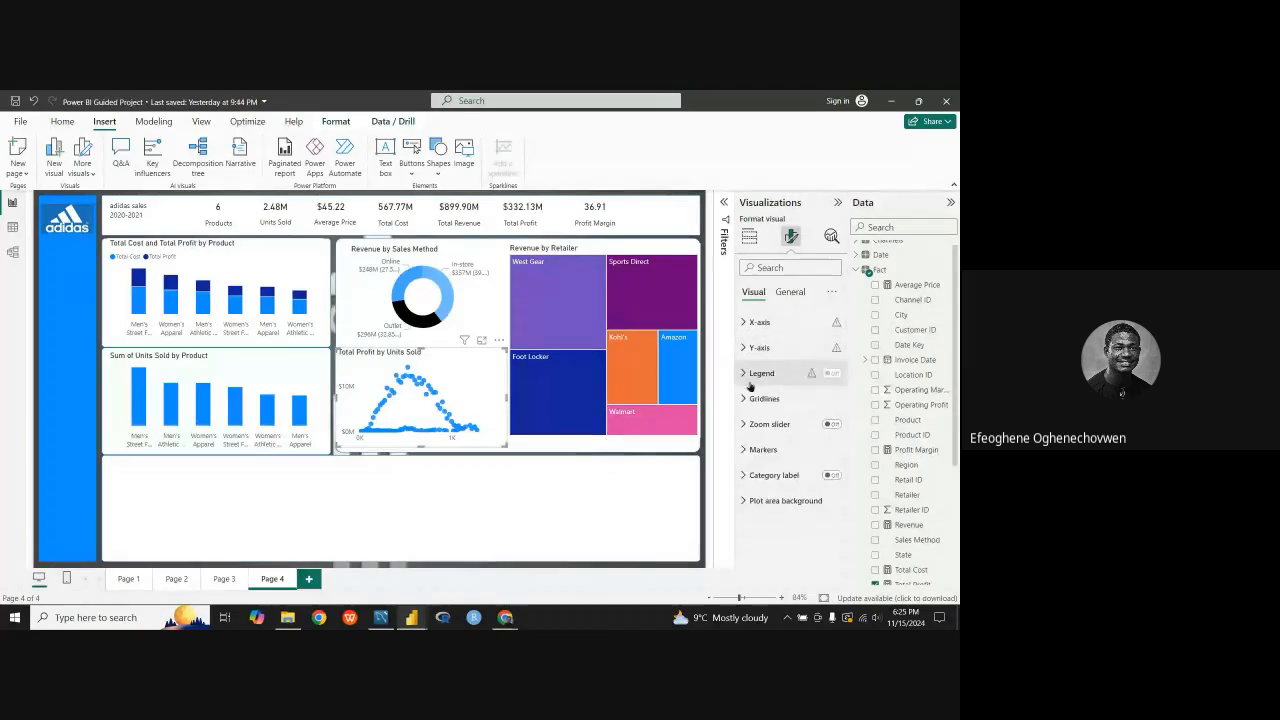
pyautogui.click(744, 450)
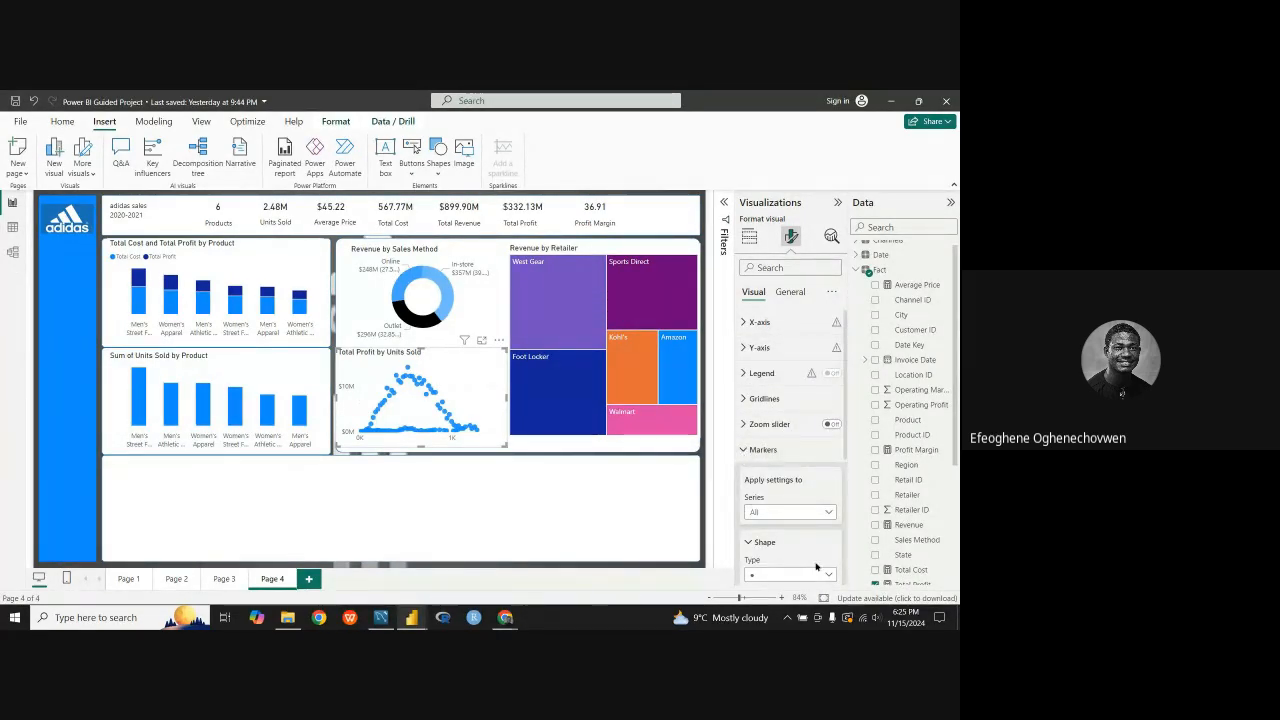
pyautogui.scroll(-3, 760, 400)
pyautogui.scroll(1, 763, 380)
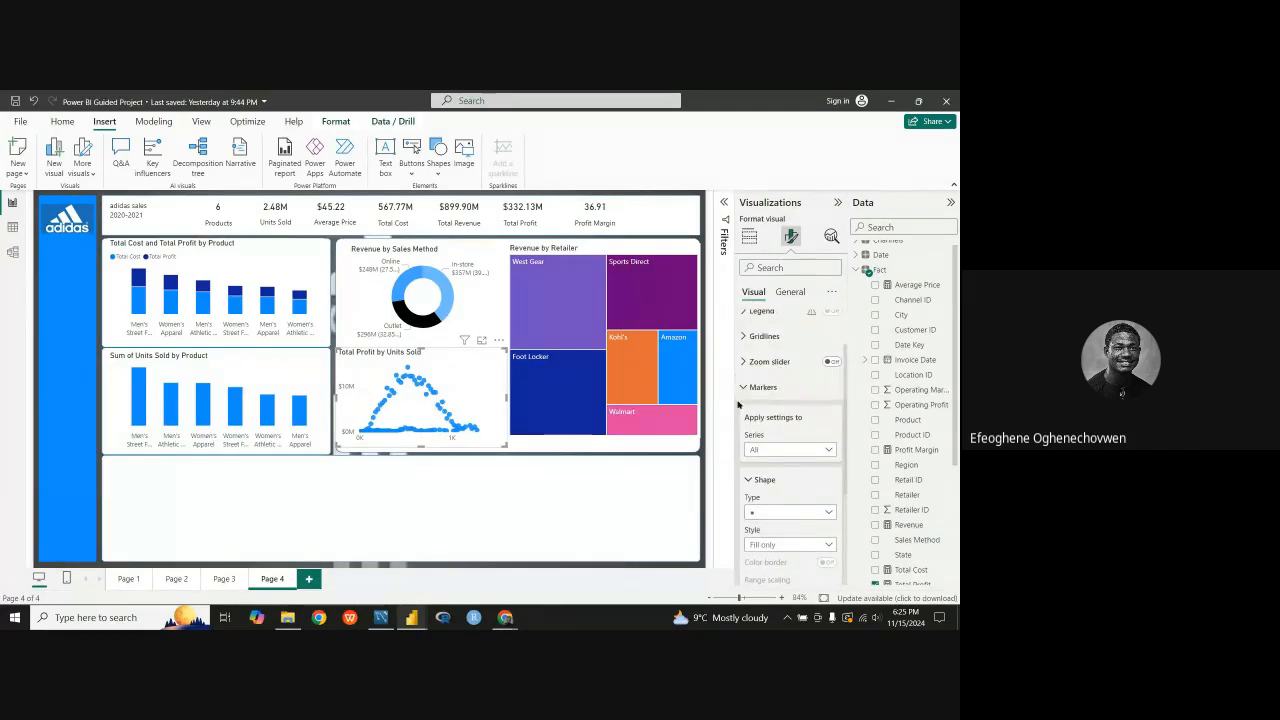
pyautogui.click(746, 400)
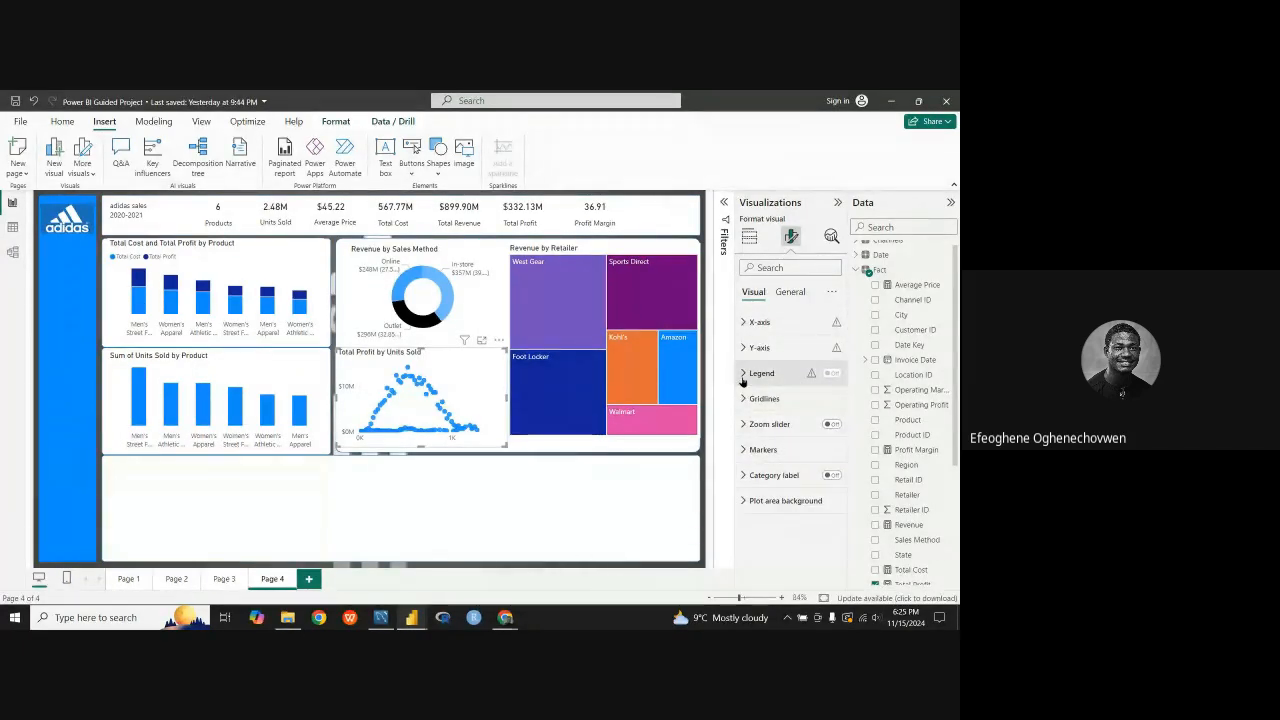
pyautogui.click(743, 376)
pyautogui.click(742, 376)
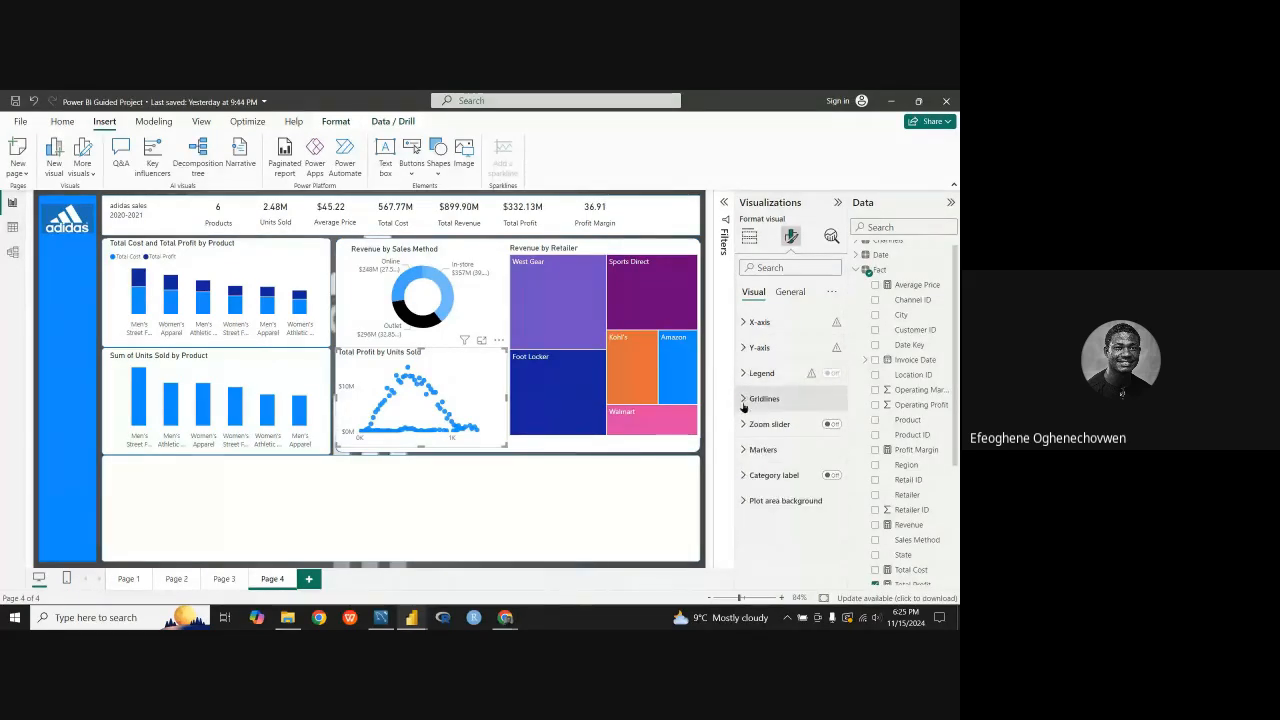
pyautogui.click(743, 401)
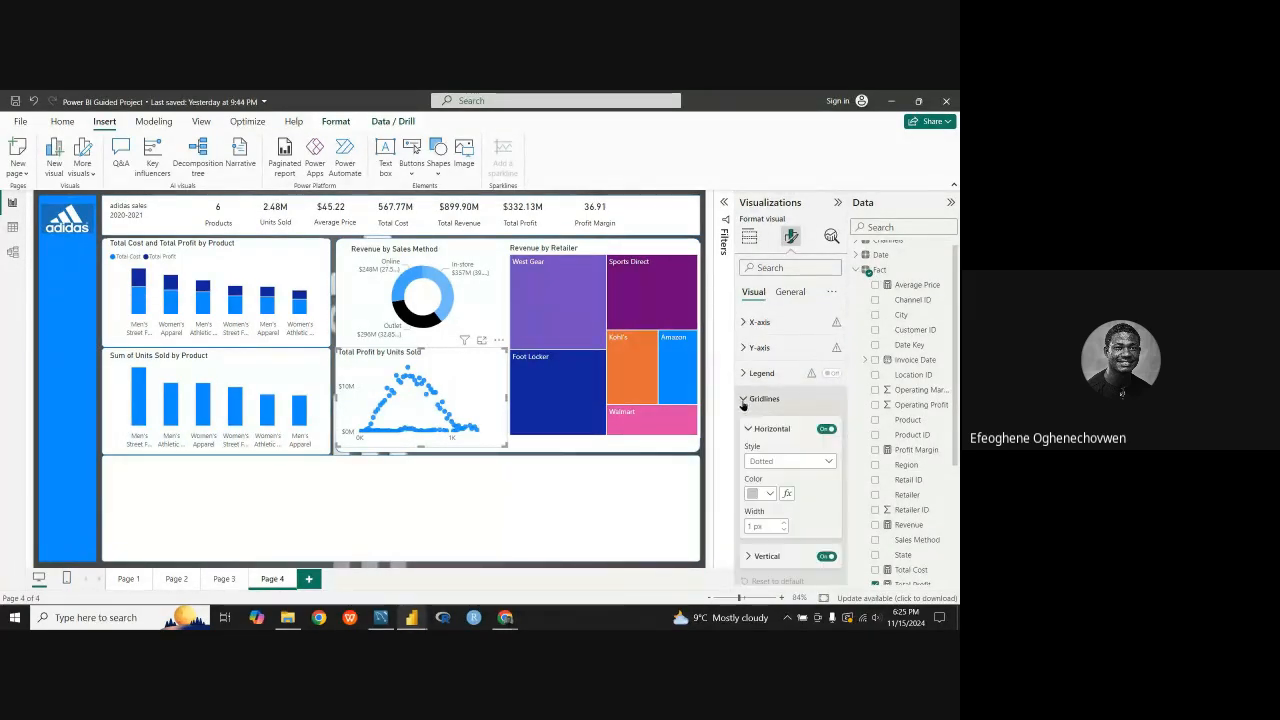
pyautogui.click(743, 404)
pyautogui.click(745, 404)
pyautogui.scroll(-1, 781, 511)
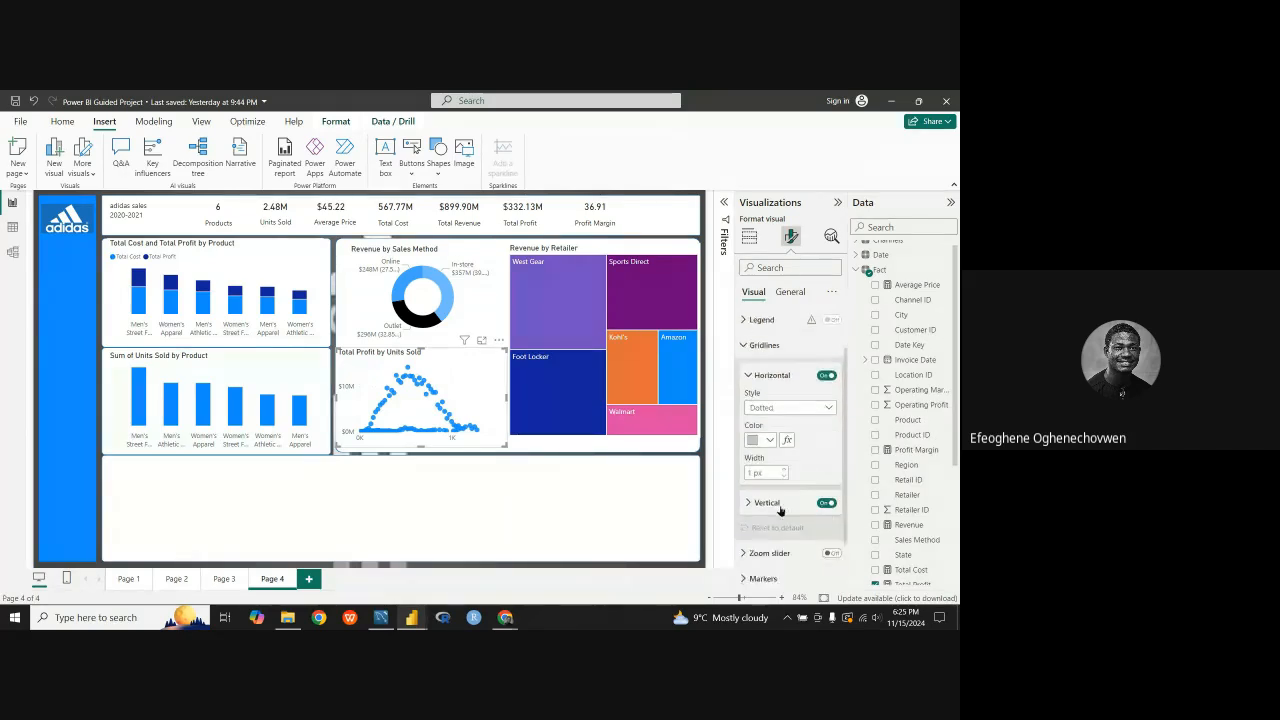
pyautogui.scroll(-1, 781, 511)
pyautogui.scroll(1, 770, 463)
pyautogui.click(747, 379)
pyautogui.scroll(1, 753, 384)
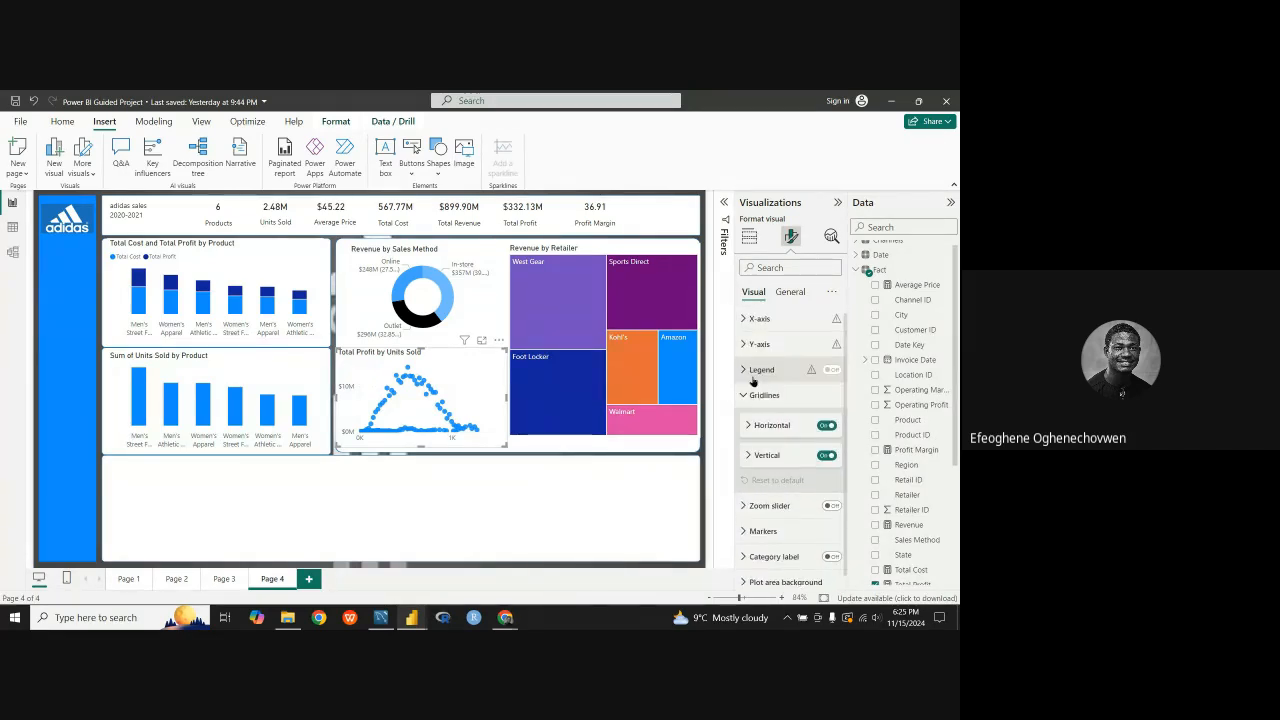
# Step: Try square markers on the Total Profit by Units Sold scatter chart and switch the marker shape back to circle
pyautogui.click(749, 531)
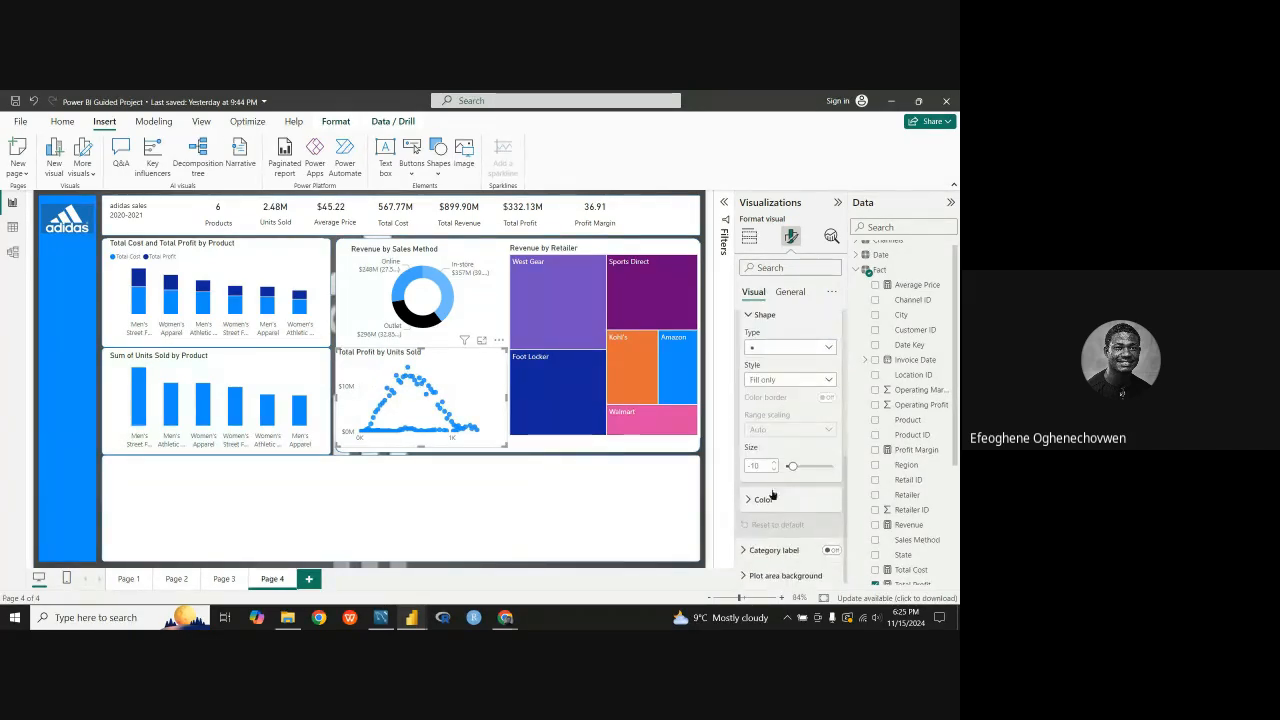
pyautogui.click(827, 352)
pyautogui.click(780, 385)
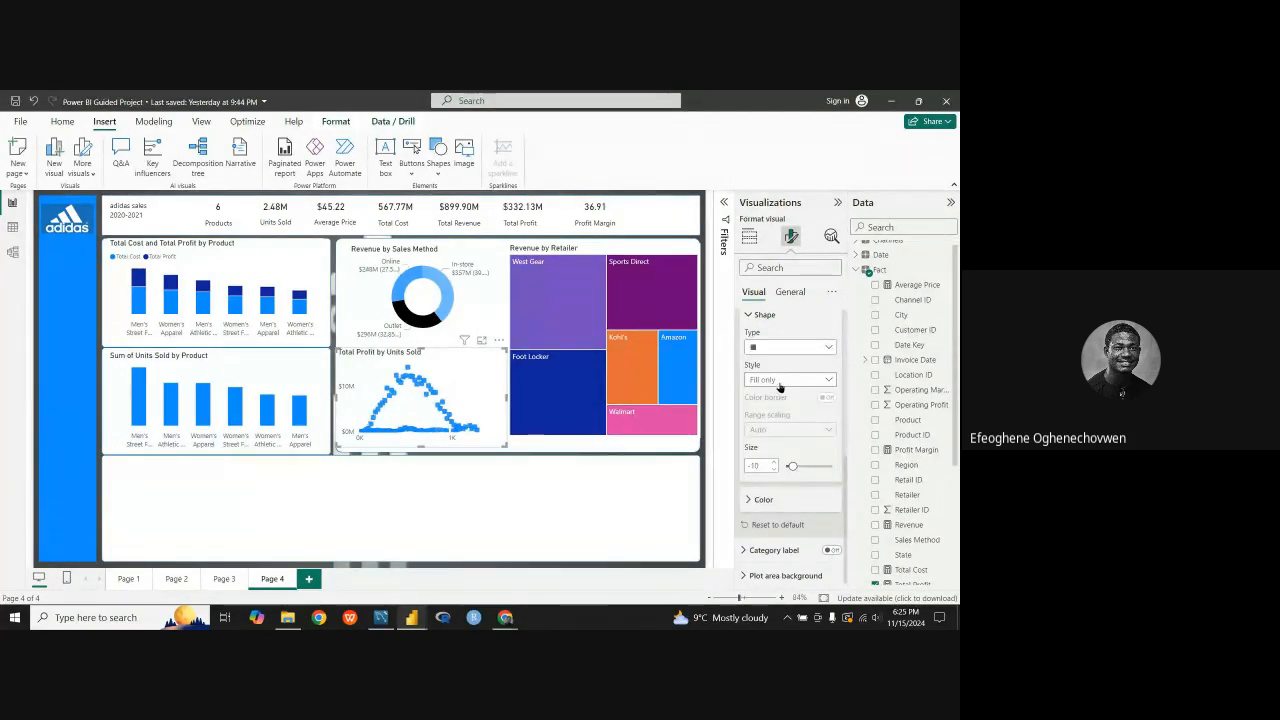
pyautogui.click(830, 348)
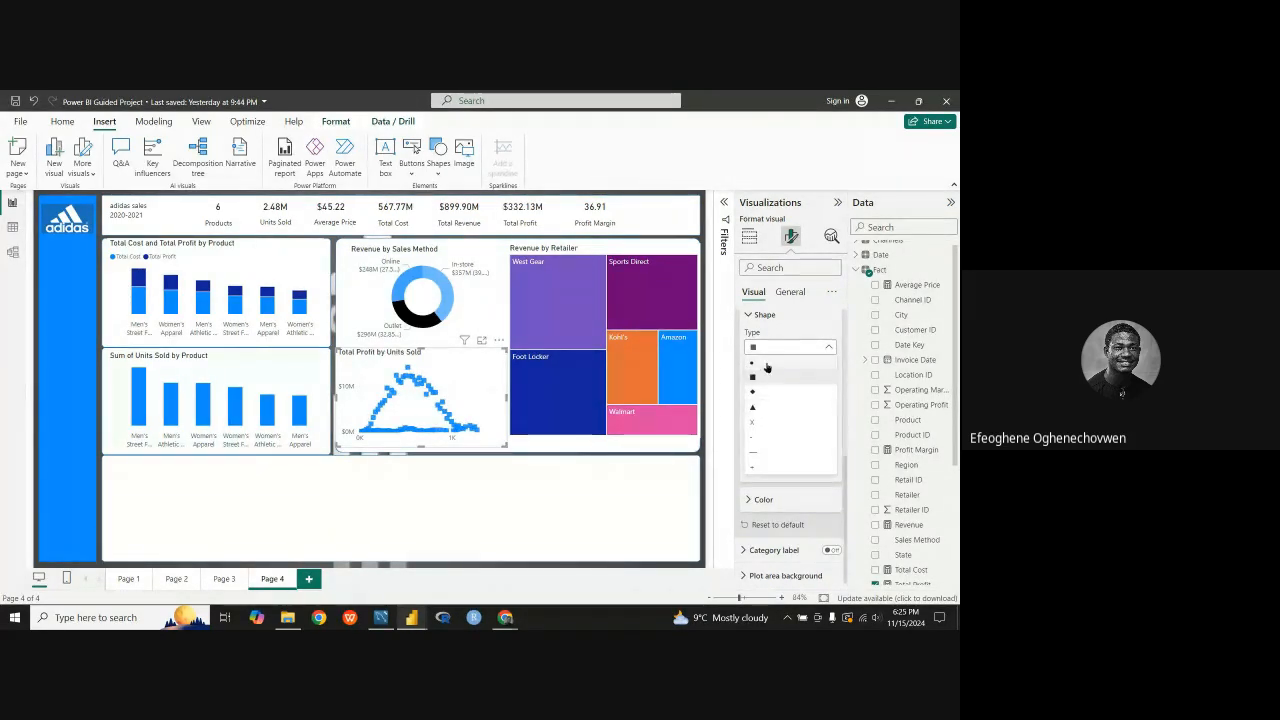
pyautogui.click(766, 364)
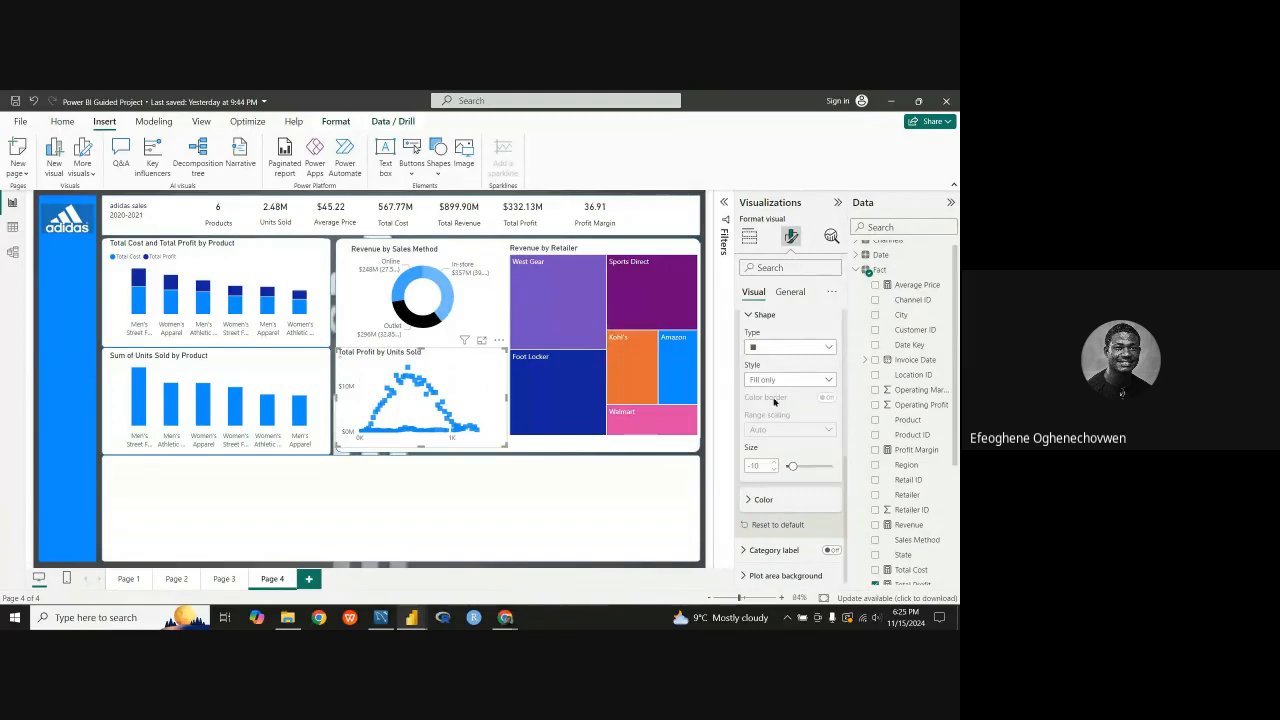
# Step: Reduce the marker size of the Total Profit by Units Sold scatter chart to -20
pyautogui.doubleClick(772, 469)
pyautogui.click(773, 470)
pyautogui.click(773, 470)
pyautogui.click(773, 470)
pyautogui.click(773, 470)
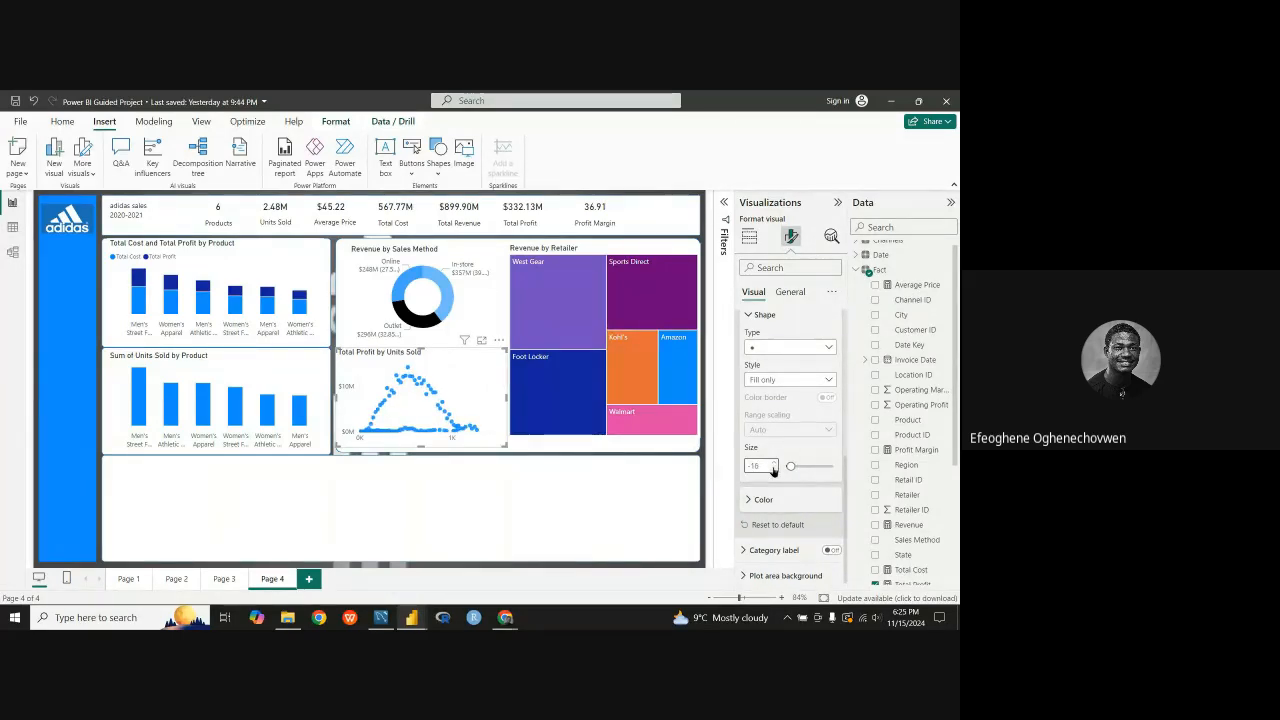
pyautogui.click(773, 470)
pyautogui.click(773, 470)
pyautogui.click(773, 470)
pyautogui.click(773, 470)
pyautogui.click(773, 470)
pyautogui.click(773, 470)
pyautogui.click(773, 470)
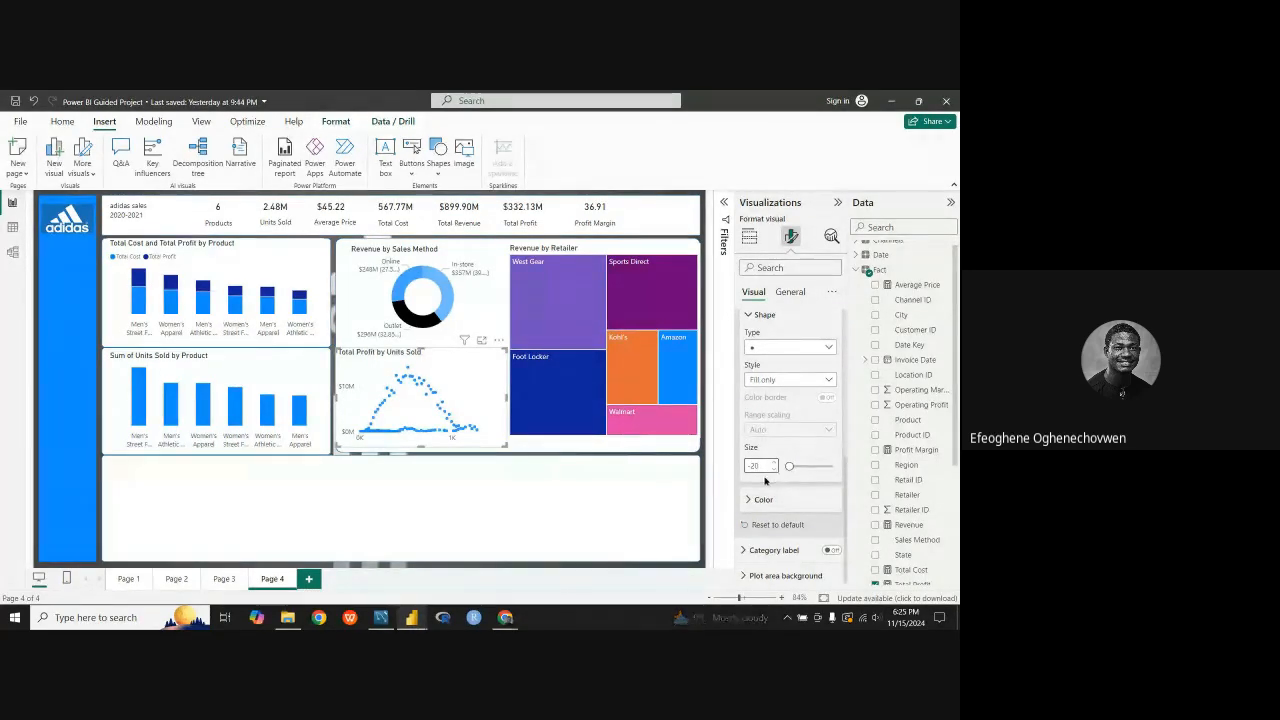
pyautogui.scroll(2, 768, 478)
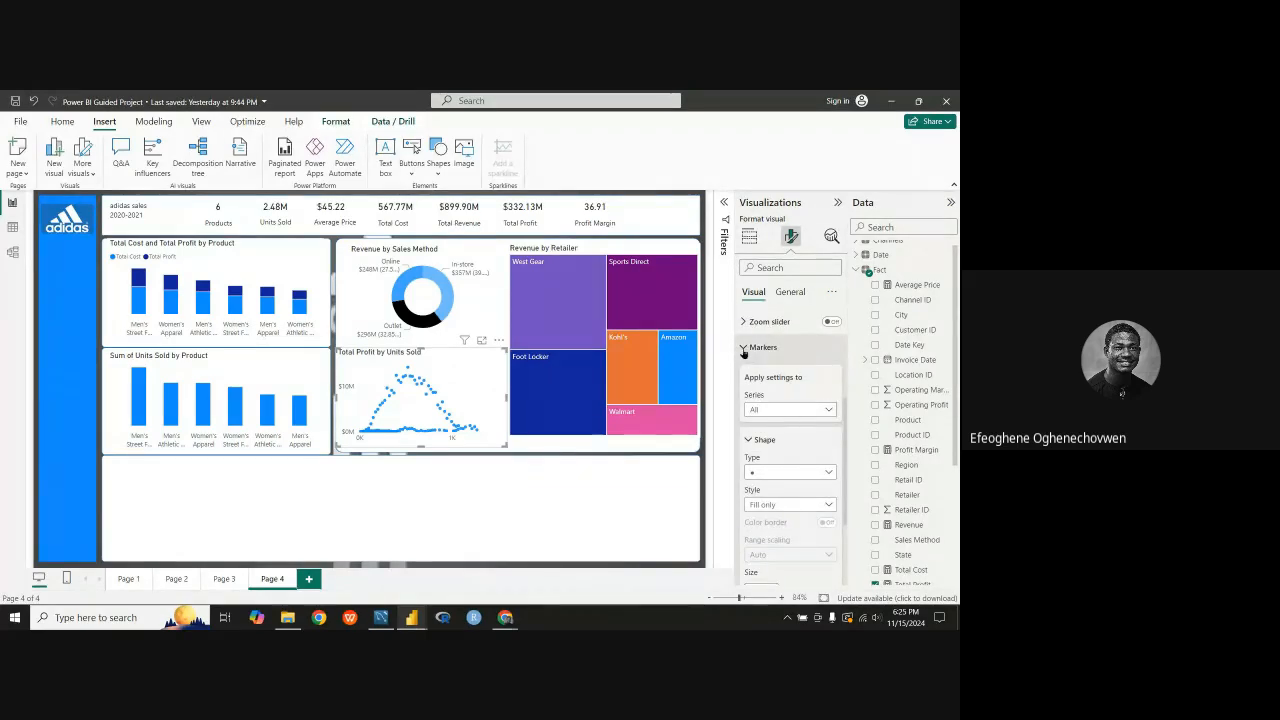
pyautogui.click(743, 347)
# Step: Change the title of the Total Profit by Units Sold scatter chart to "How units sold affects price"
pyautogui.click(788, 291)
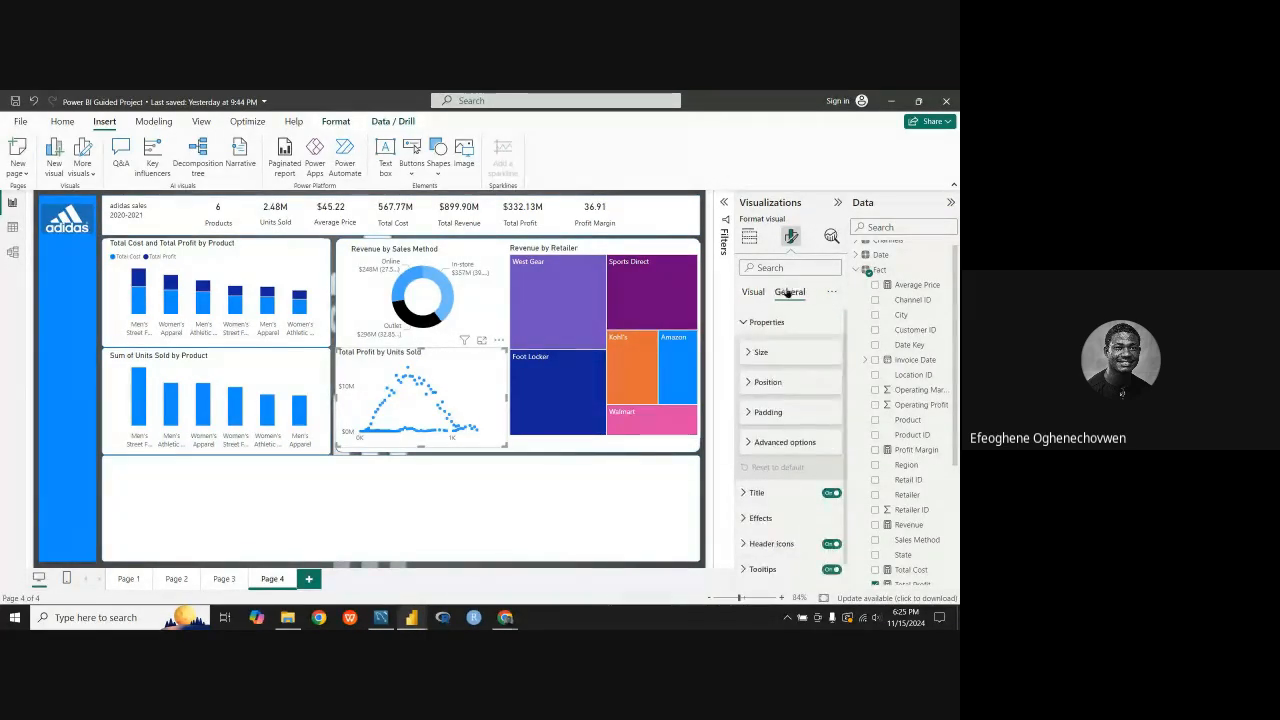
pyautogui.click(751, 353)
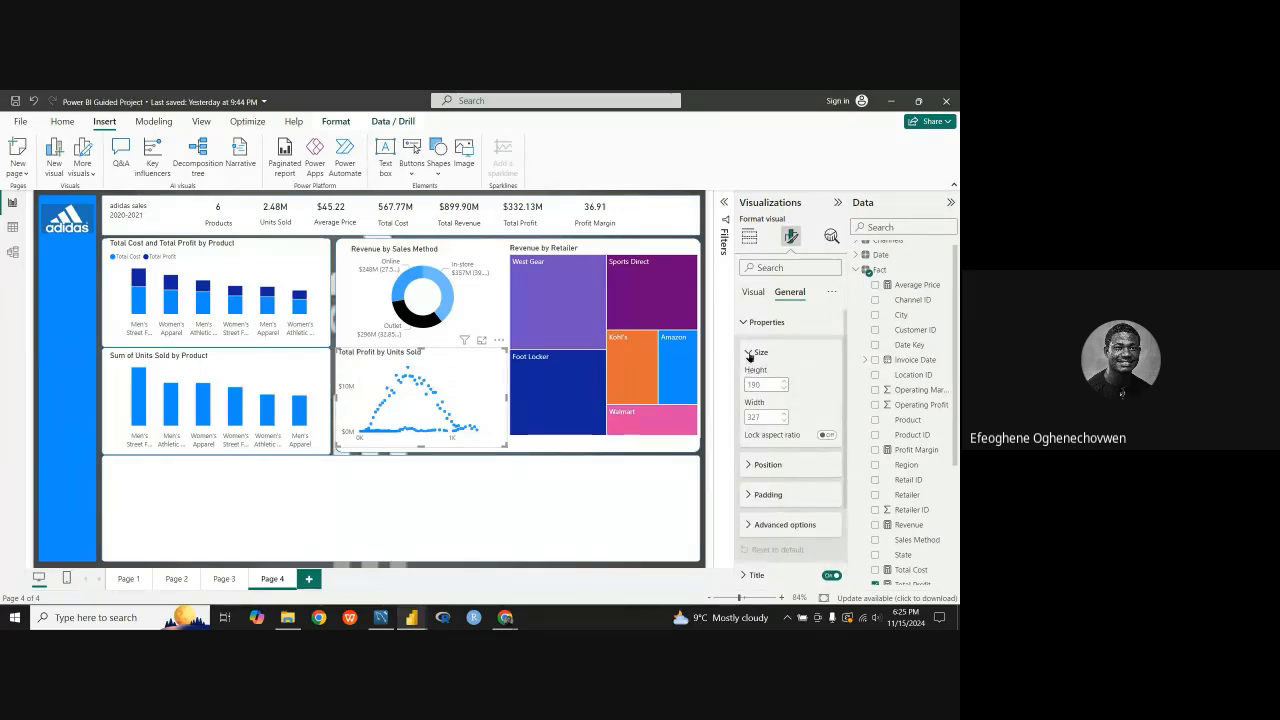
pyautogui.click(750, 353)
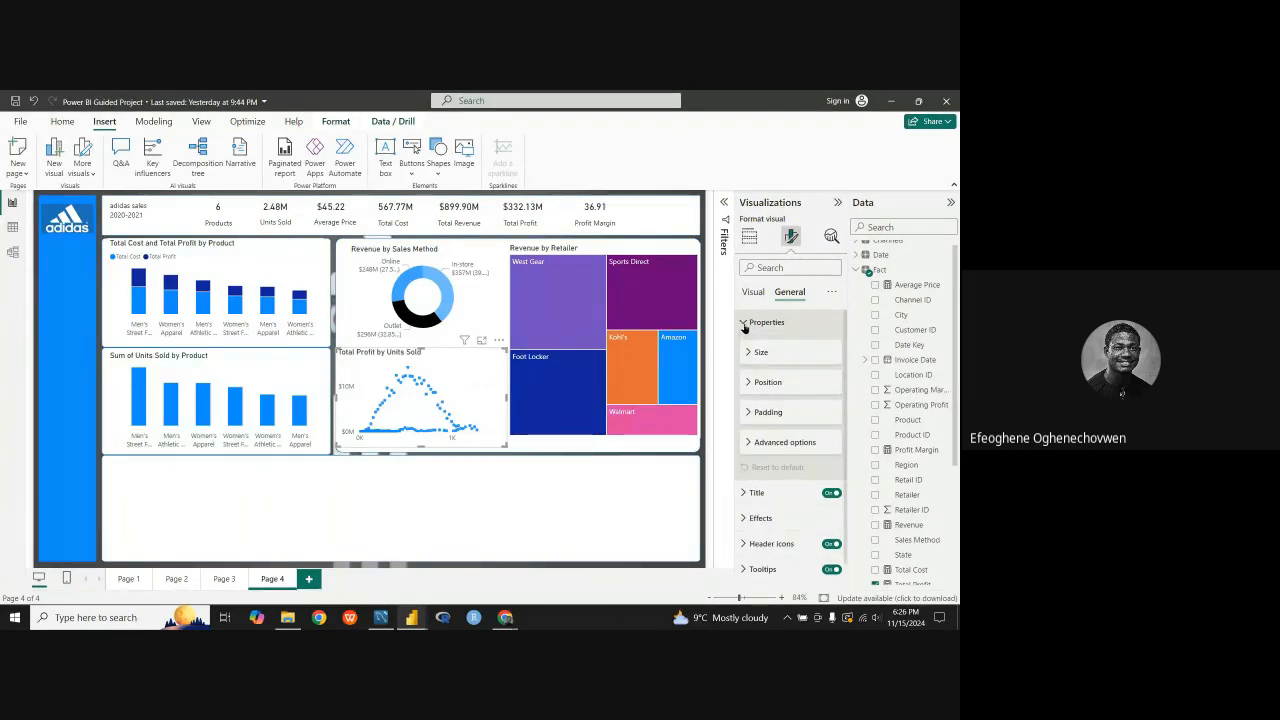
pyautogui.click(744, 323)
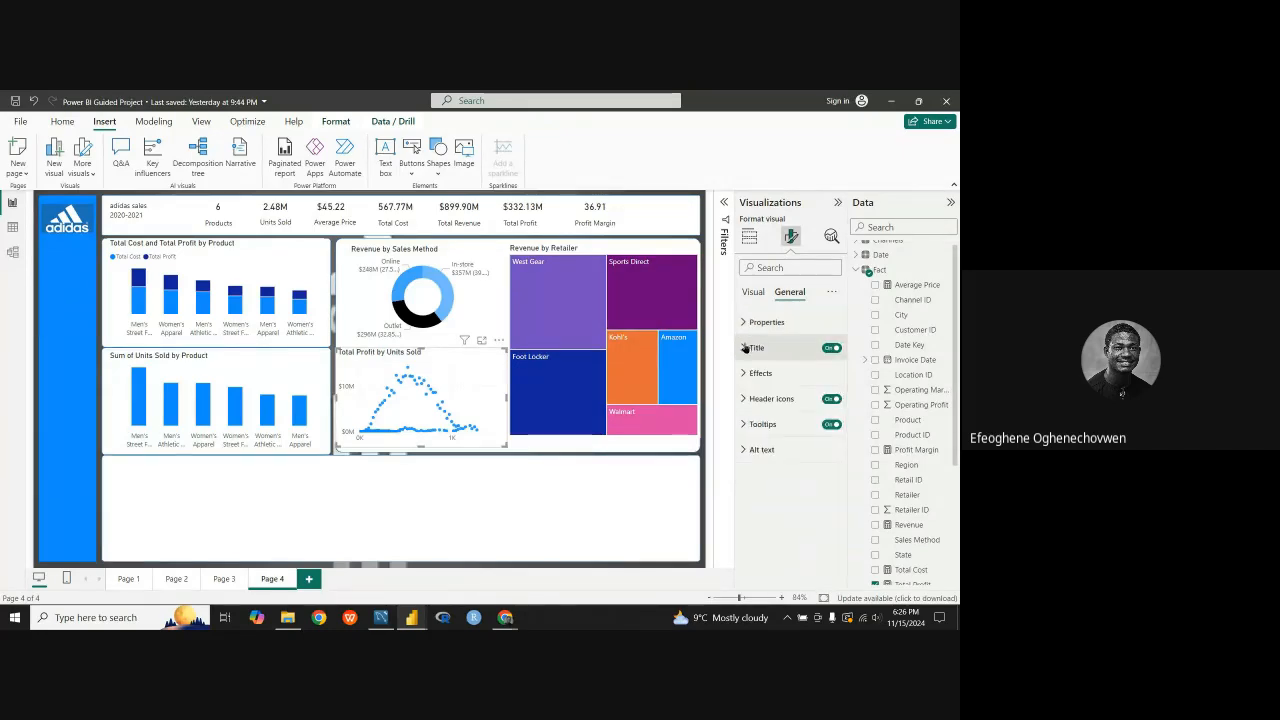
pyautogui.click(756, 347)
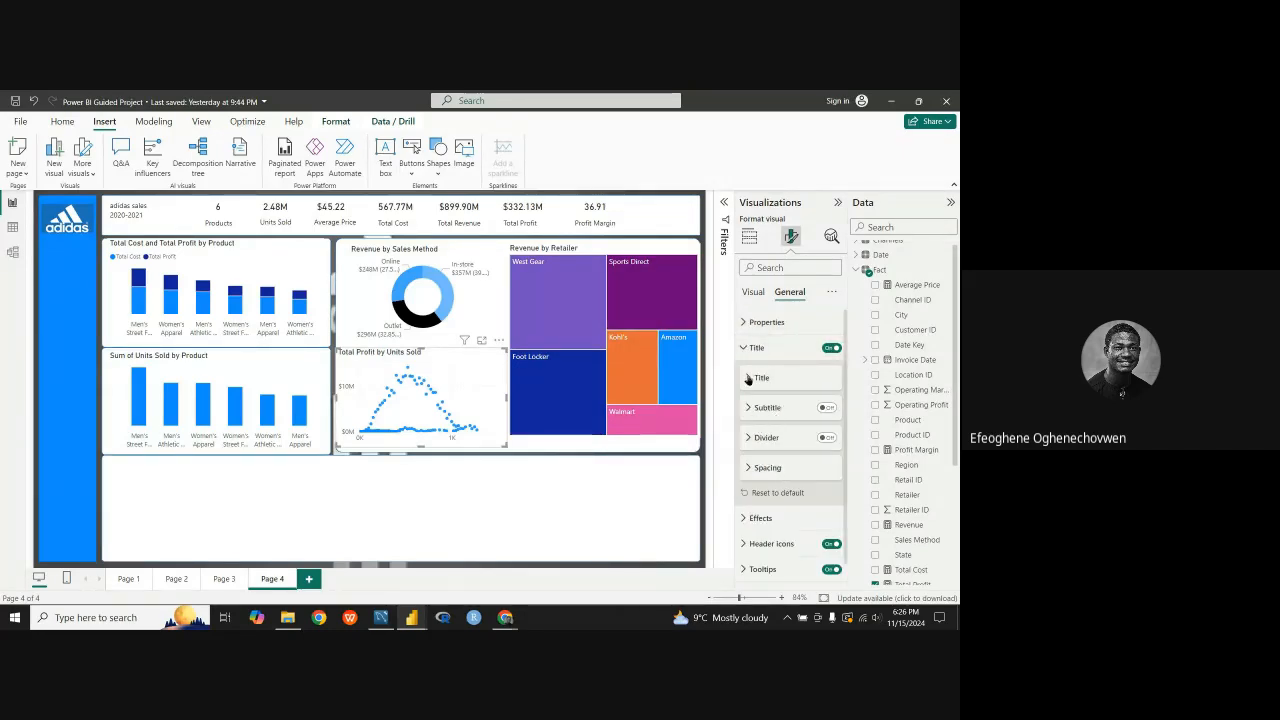
pyautogui.click(748, 378)
pyautogui.tripleClick(800, 410)
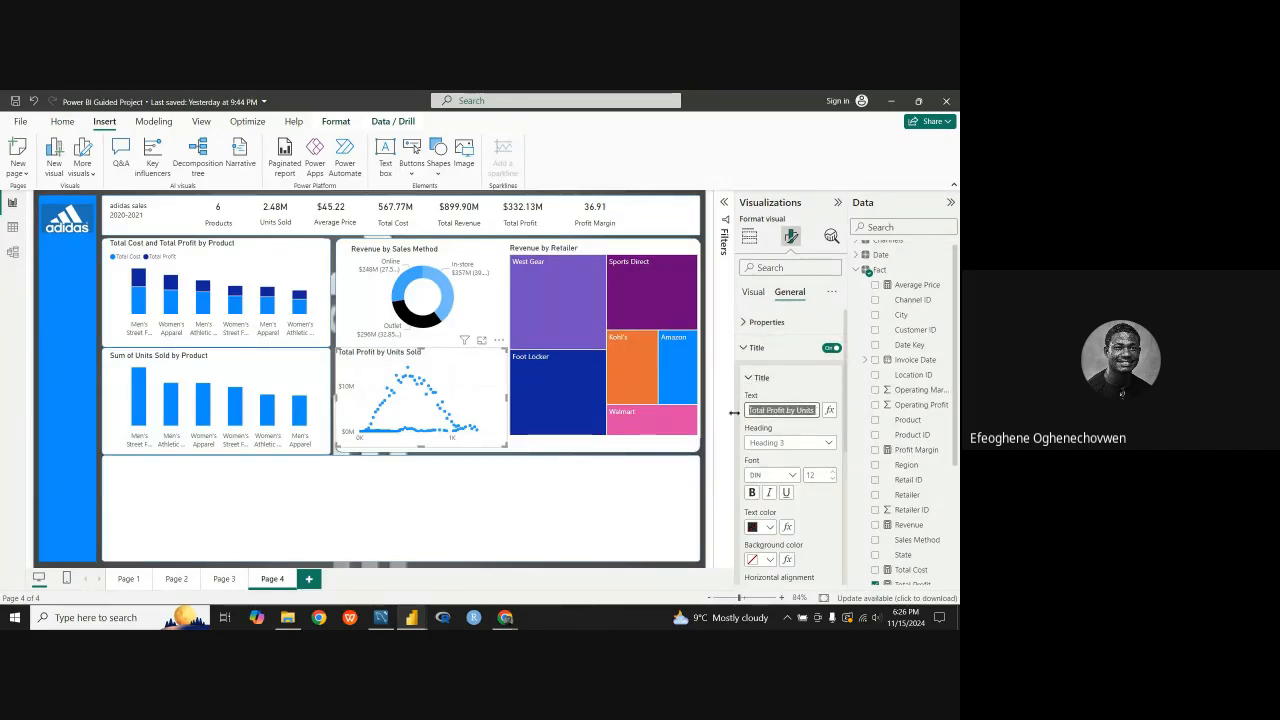
pyautogui.click(788, 410)
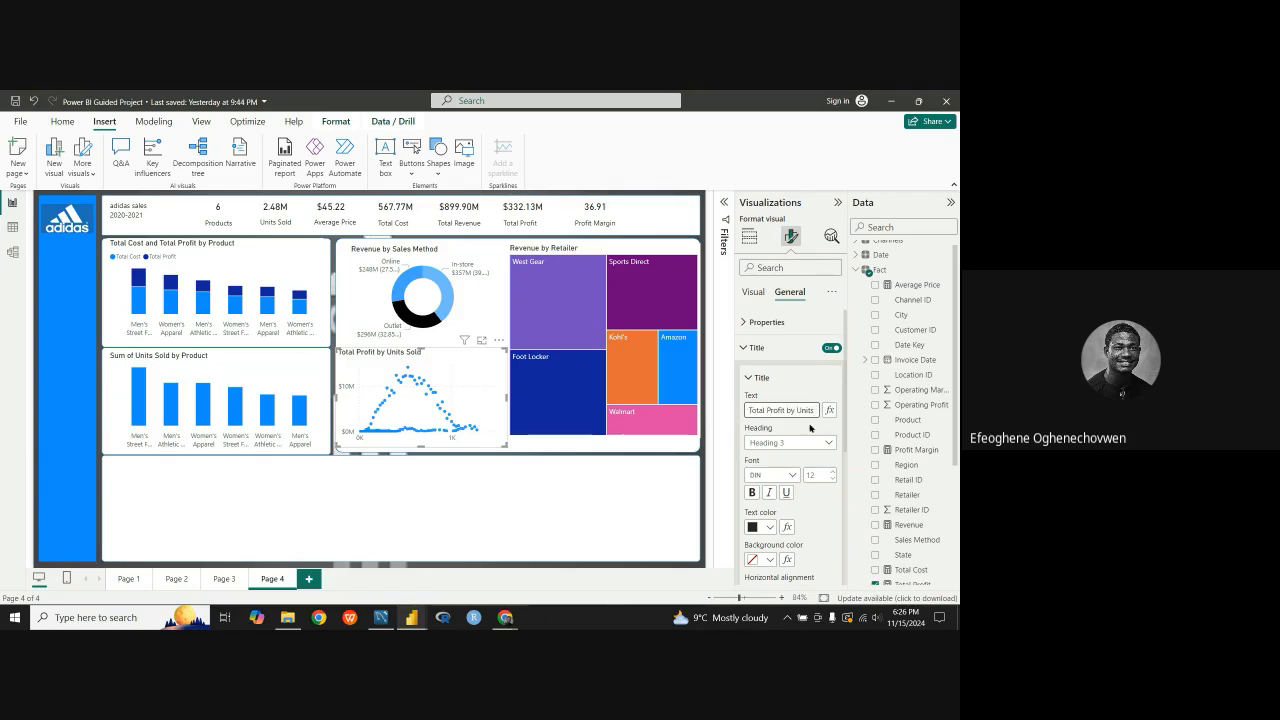
pyautogui.click(759, 410)
pyautogui.moveTo(817, 410); pyautogui.dragTo(748, 410)
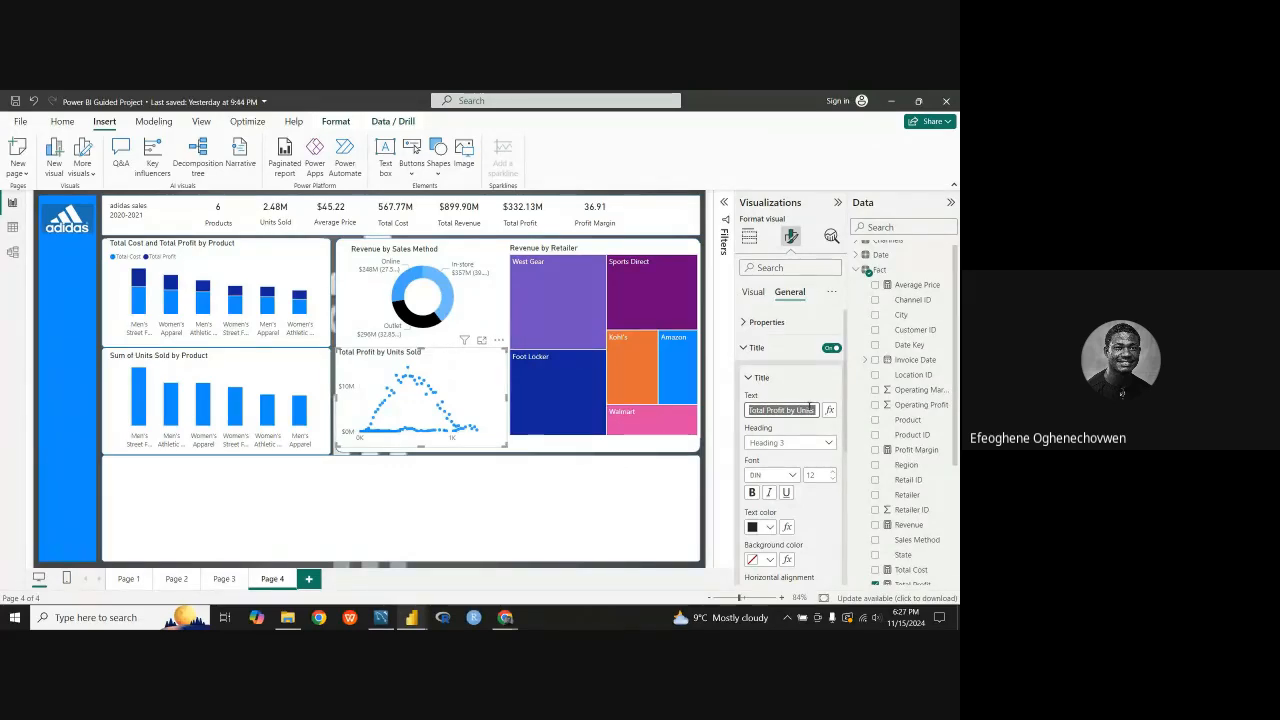
pyautogui.write('Ho')
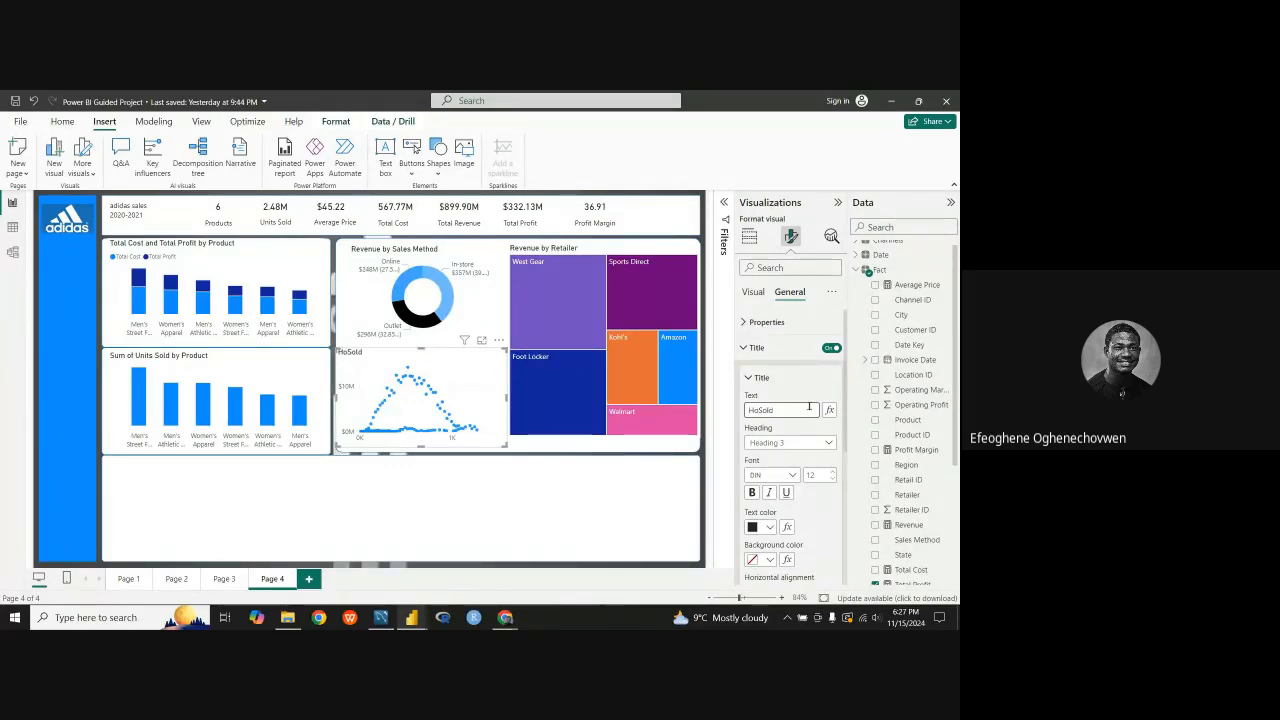
pyautogui.write('w units')
pyautogui.press('BackSpace')
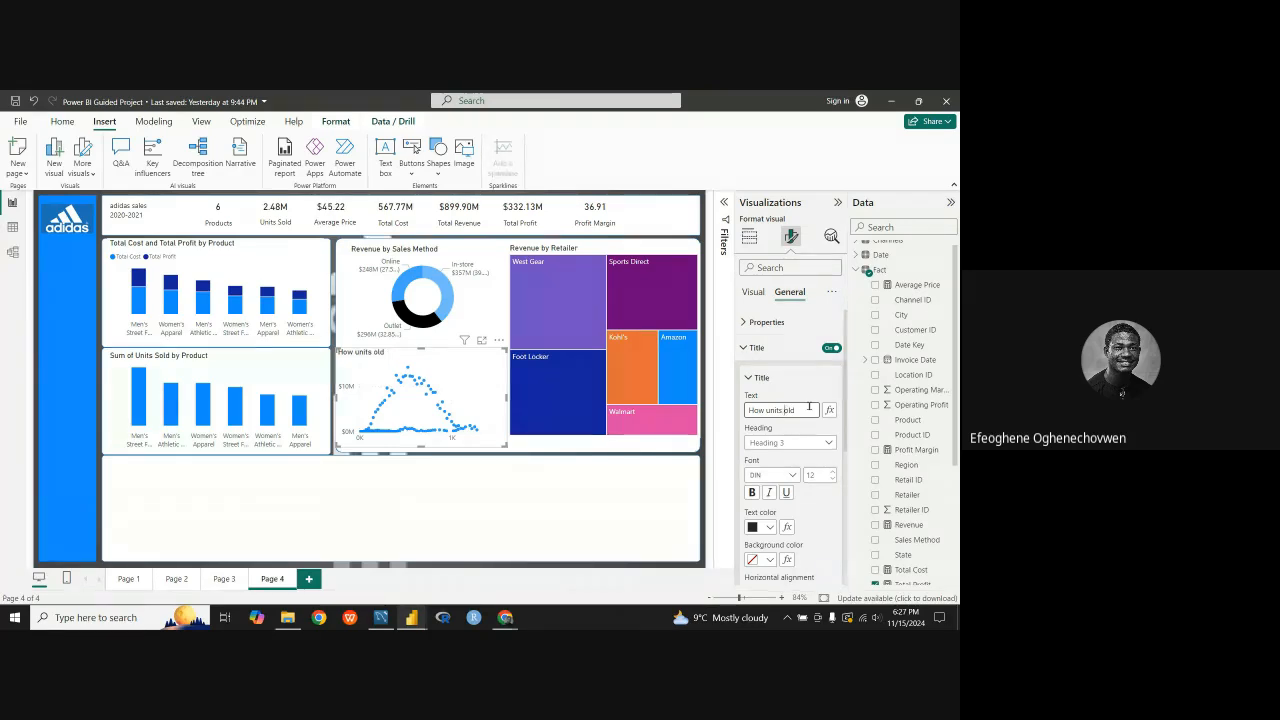
pyautogui.write('sold affect price')
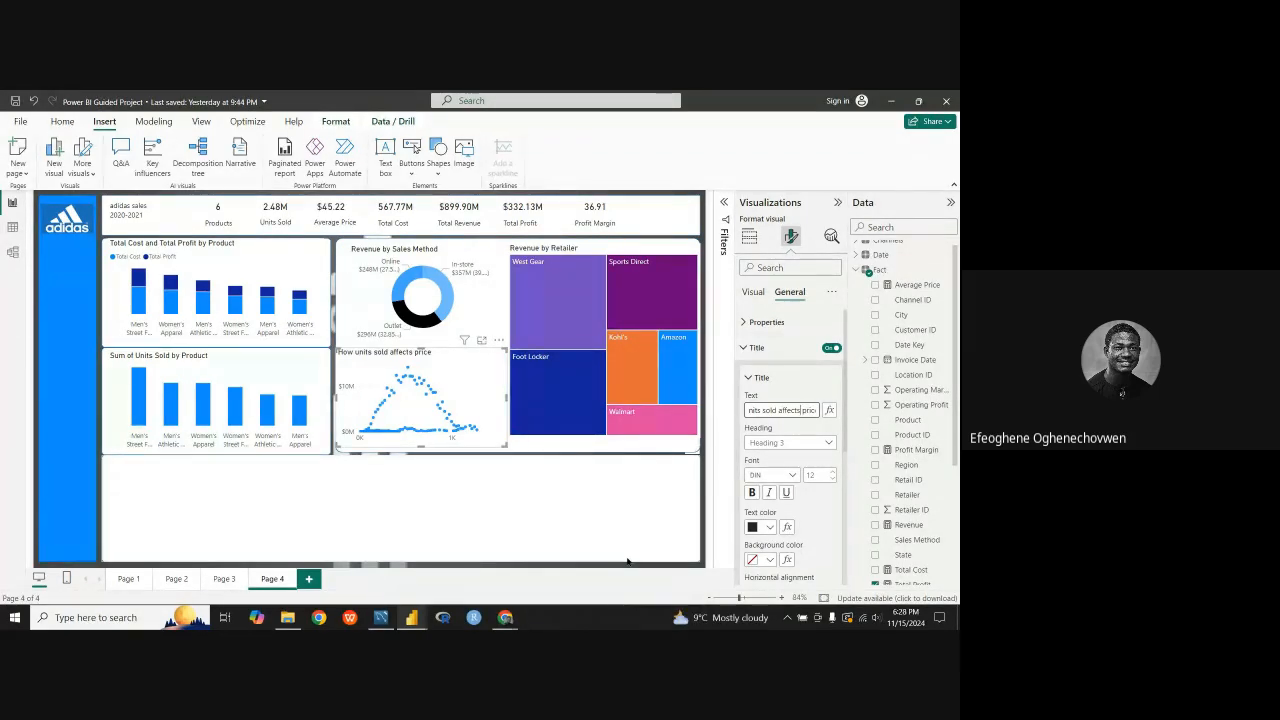
# Step: Capitalize Price and Units in the scatter chart title so it reads "How Units sold affects Price"
pyautogui.press('BackSpace')
pyautogui.press('Left')
pyautogui.press('Left')
pyautogui.press('Left')
pyautogui.press('Left')
pyautogui.press('Left')
pyautogui.press('Left')
pyautogui.press('Left')
pyautogui.press('Left')
pyautogui.press('Left')
pyautogui.press('Left')
pyautogui.press('Left')
pyautogui.press('Left')
pyautogui.press('Delete')
pyautogui.write('U')
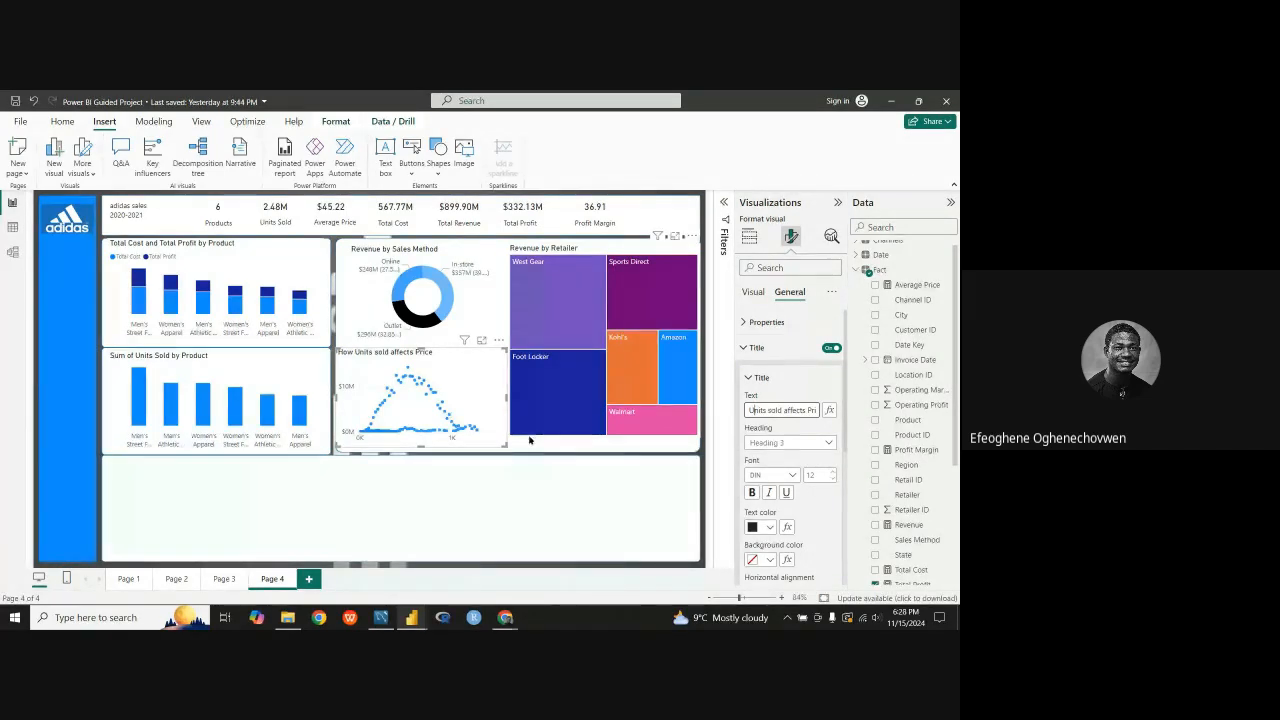
pyautogui.click(491, 478)
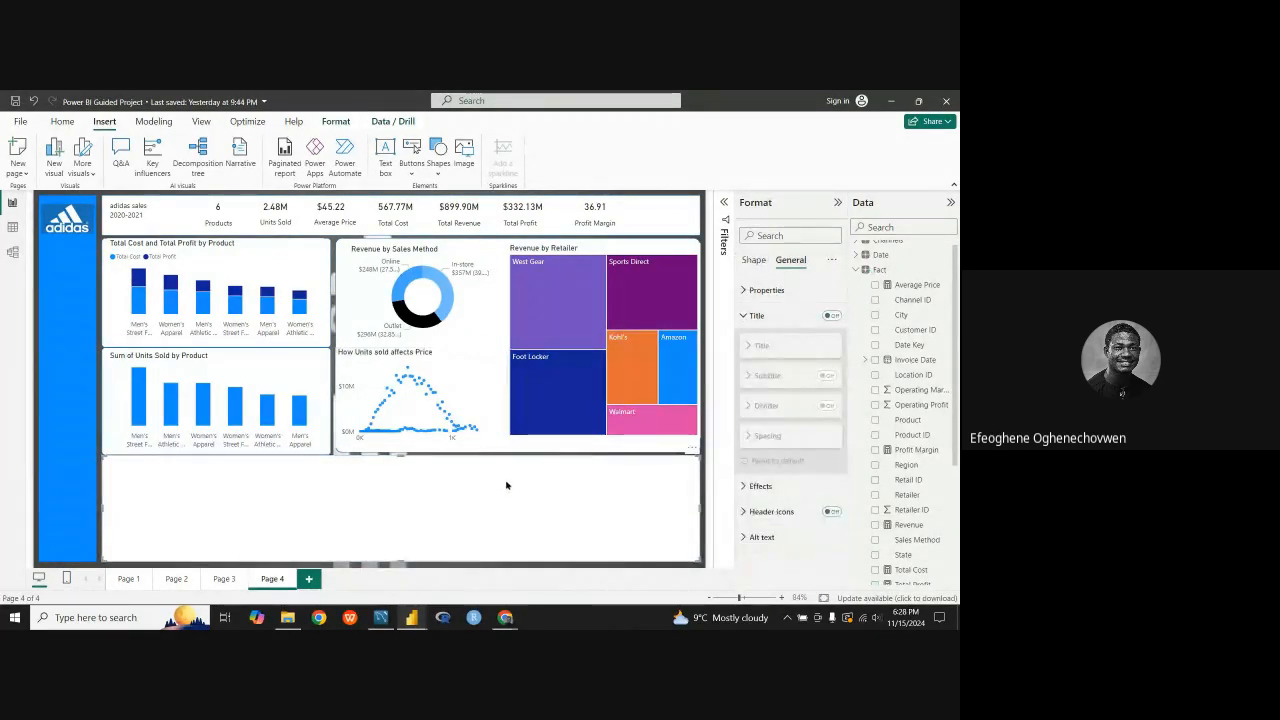
# Step: Shift the scatter chart slightly right and narrow its right side so it does not overlap the treemap
pyautogui.click(464, 369)
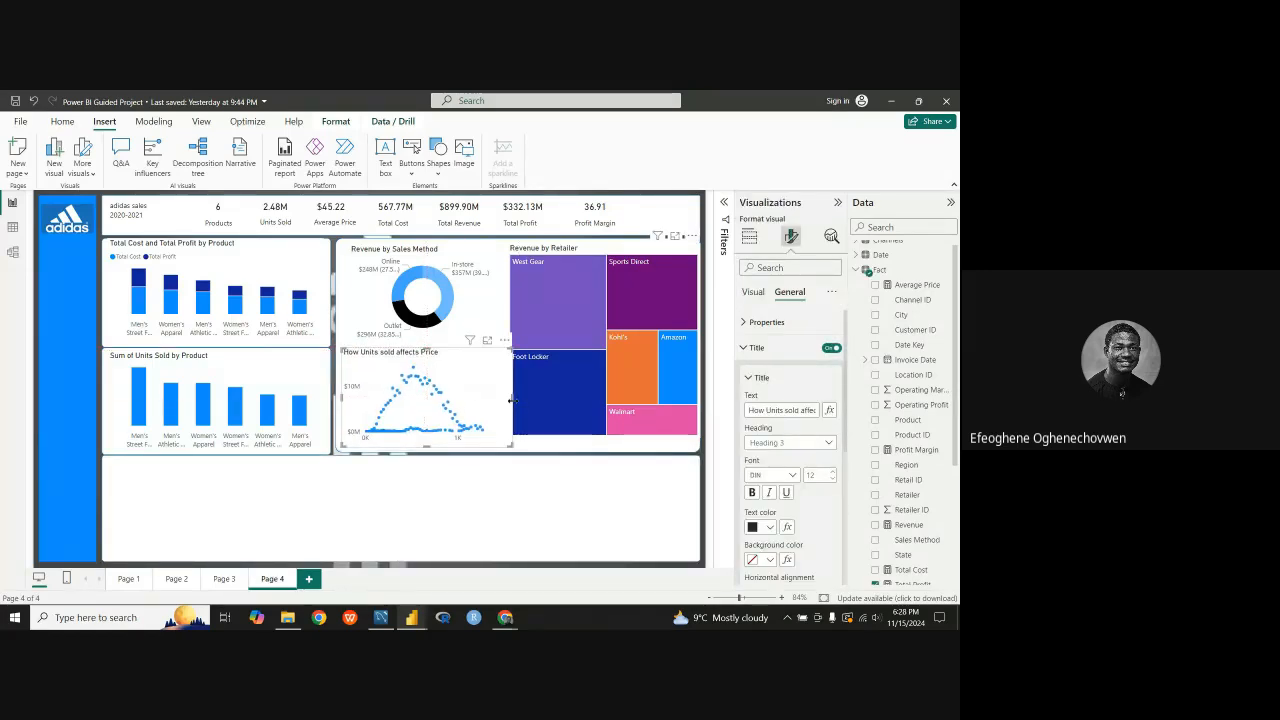
pyautogui.moveTo(508, 404); pyautogui.dragTo(504, 405)
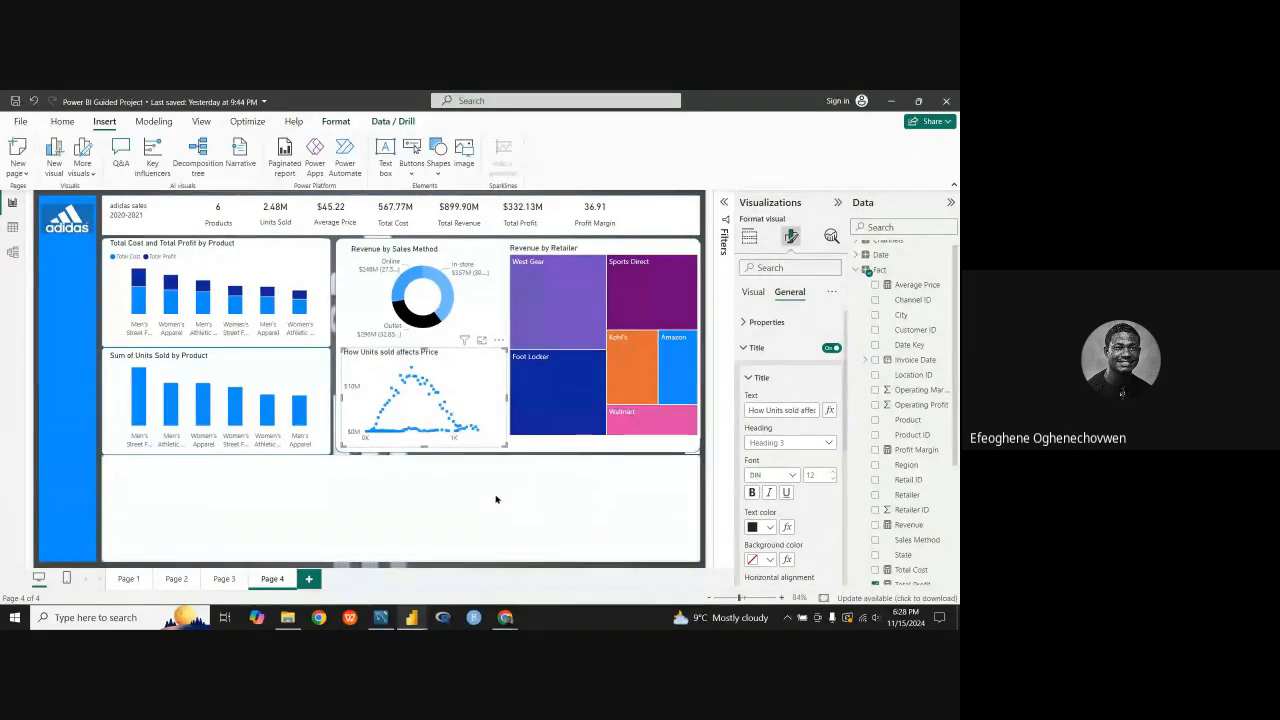
pyautogui.click(318, 497)
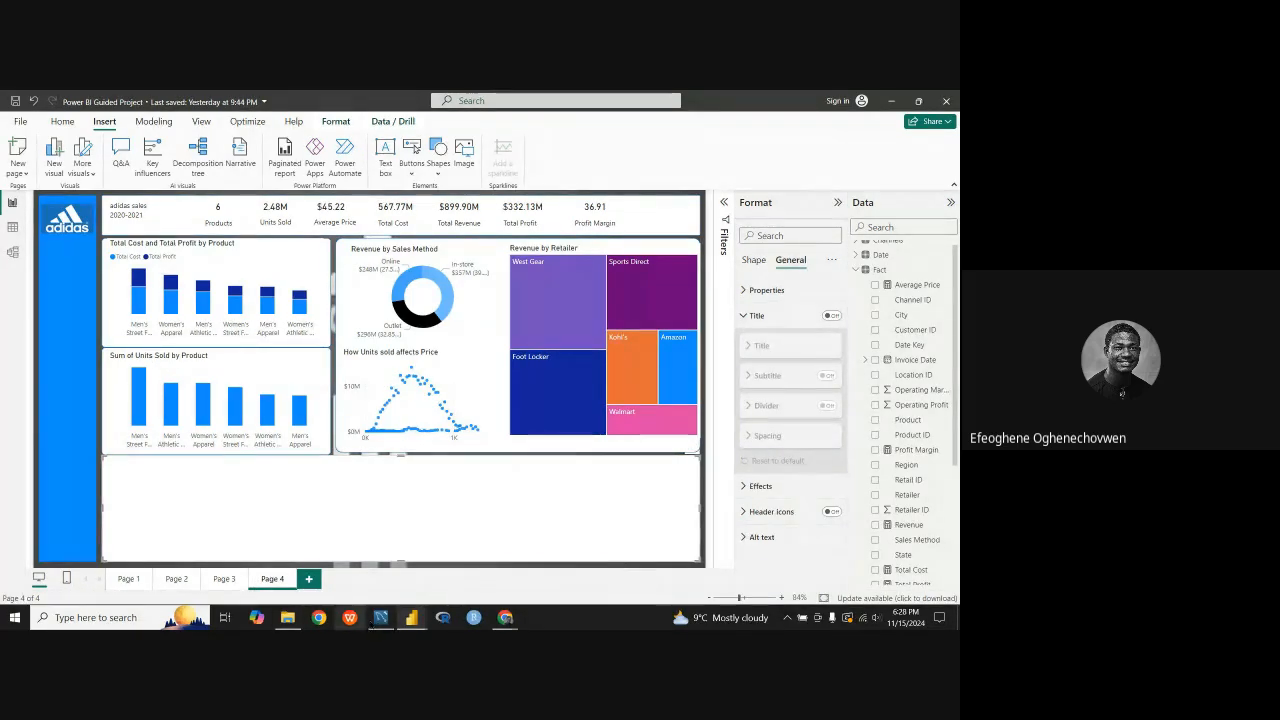
# Step: Look at the finished dashboard in the Adidas report for reference and return to the Power BI Guided Project report
pyautogui.moveTo(411, 617)
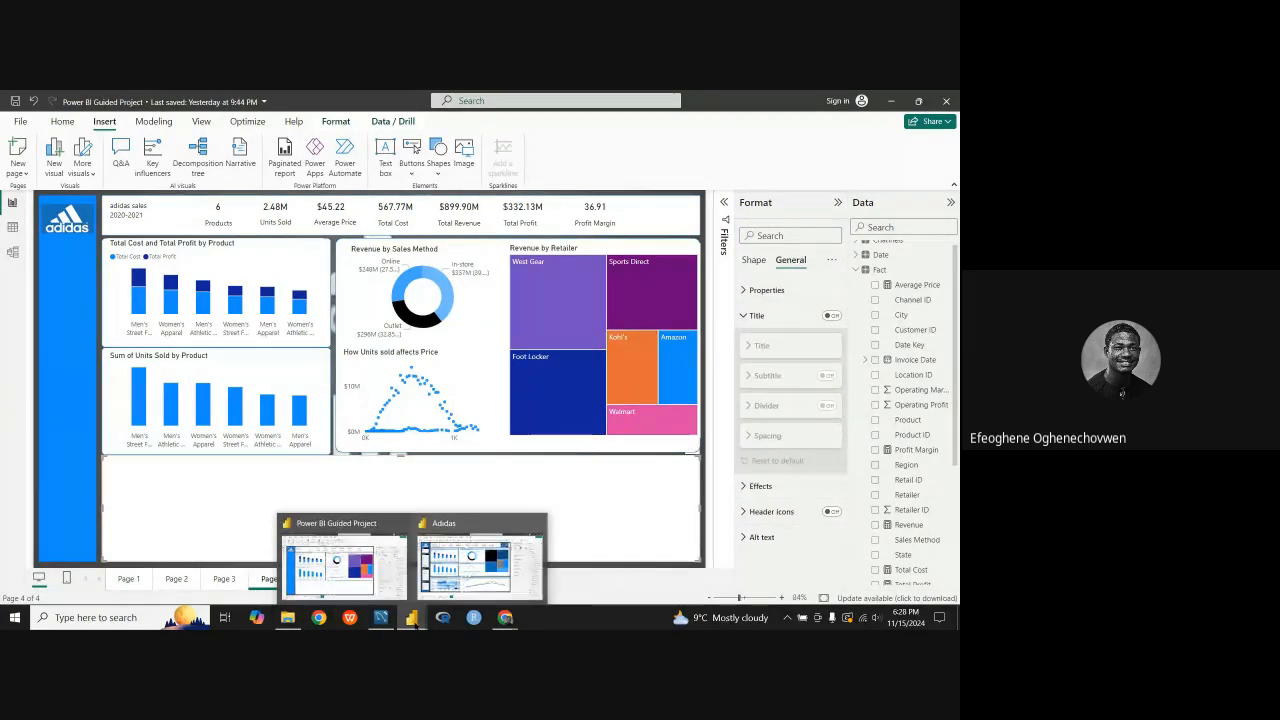
pyautogui.click(469, 585)
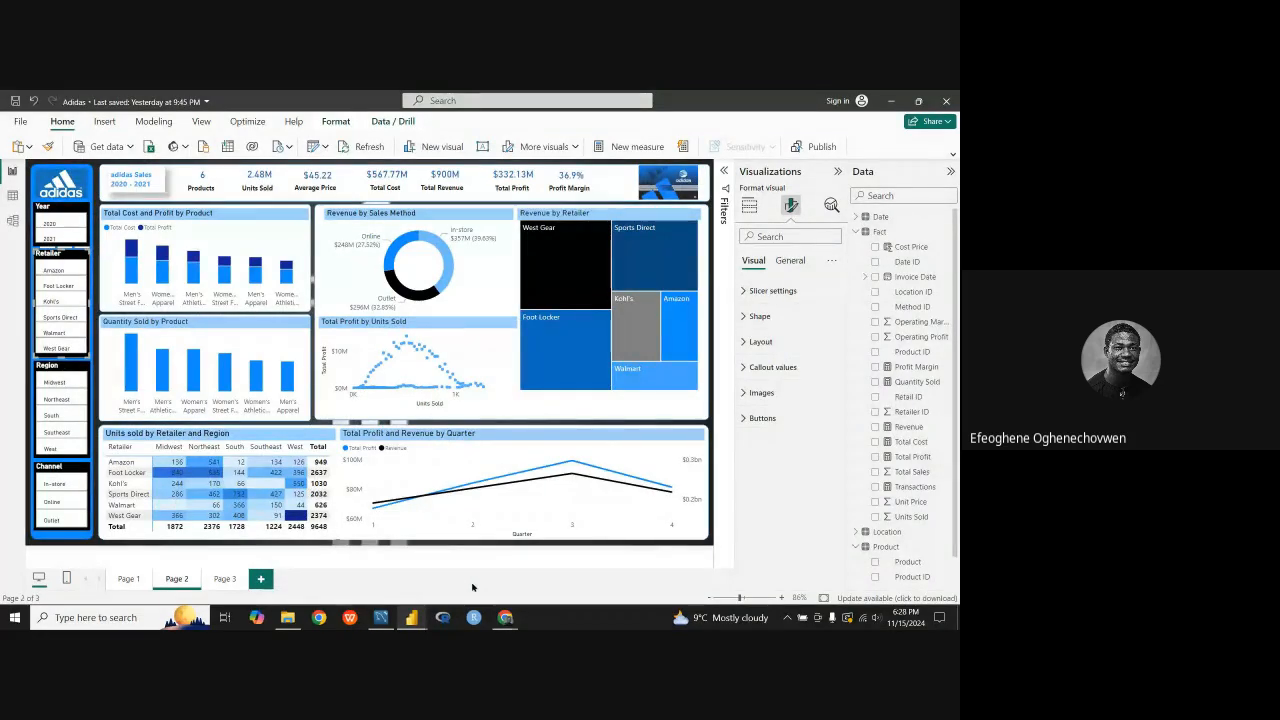
pyautogui.moveTo(420, 623)
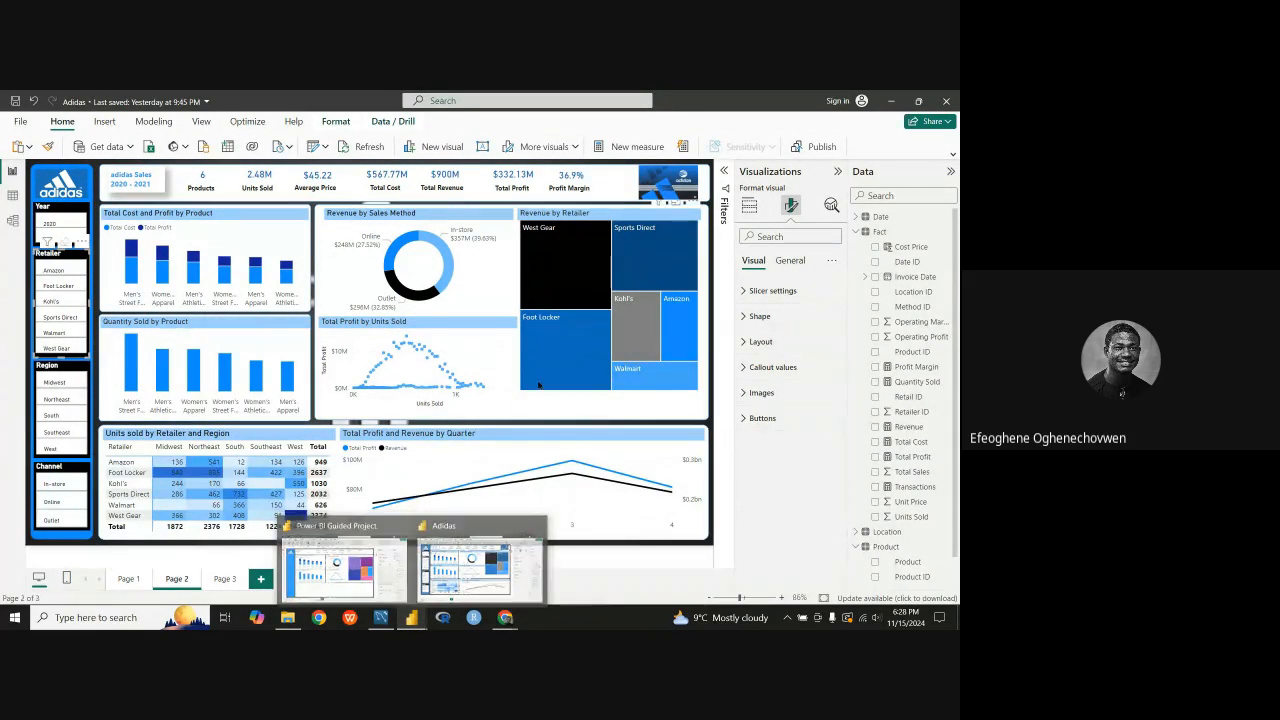
pyautogui.click(362, 578)
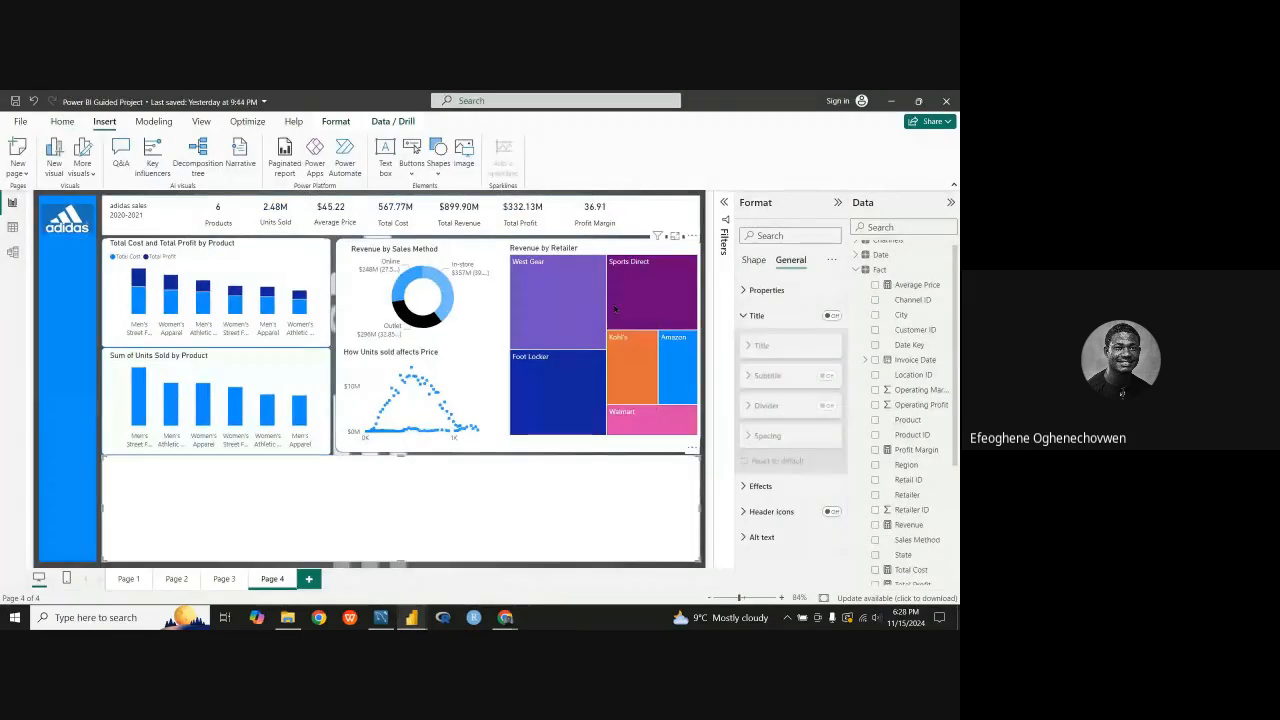
# Step: Set the West Gear tile of the Revenue by Retailer treemap to black
pyautogui.moveTo(593, 348)
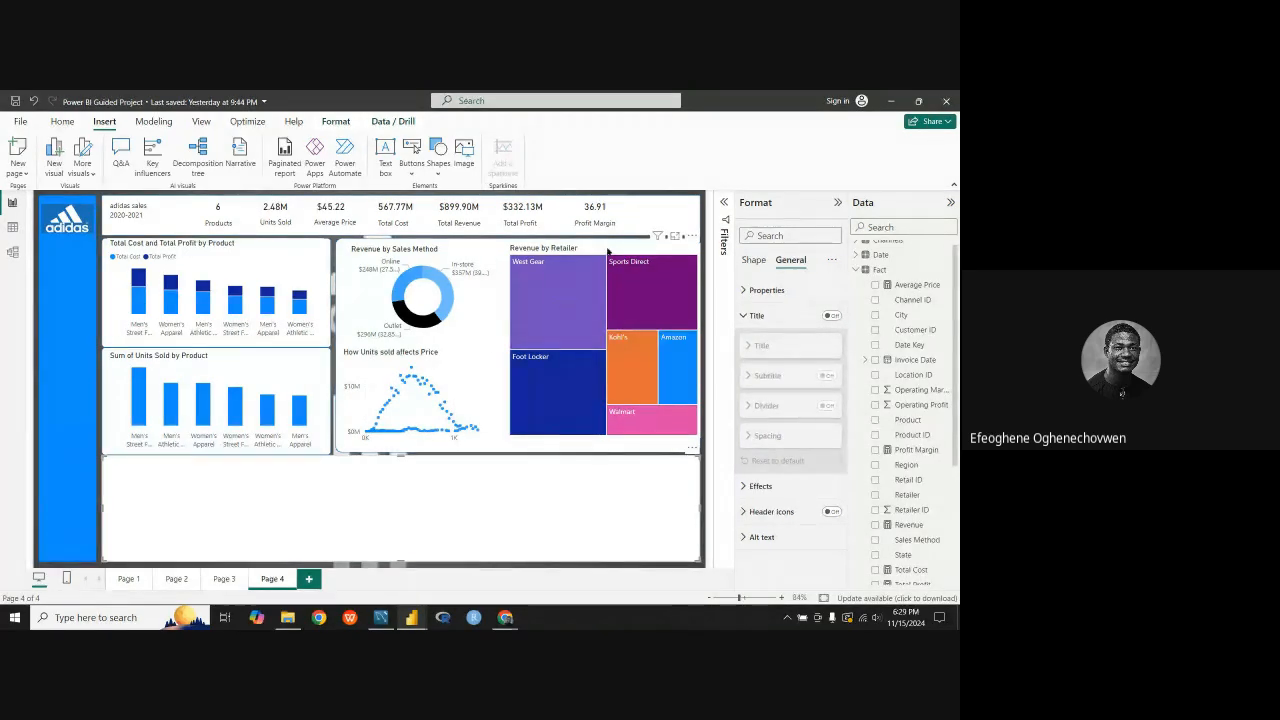
pyautogui.click(701, 268)
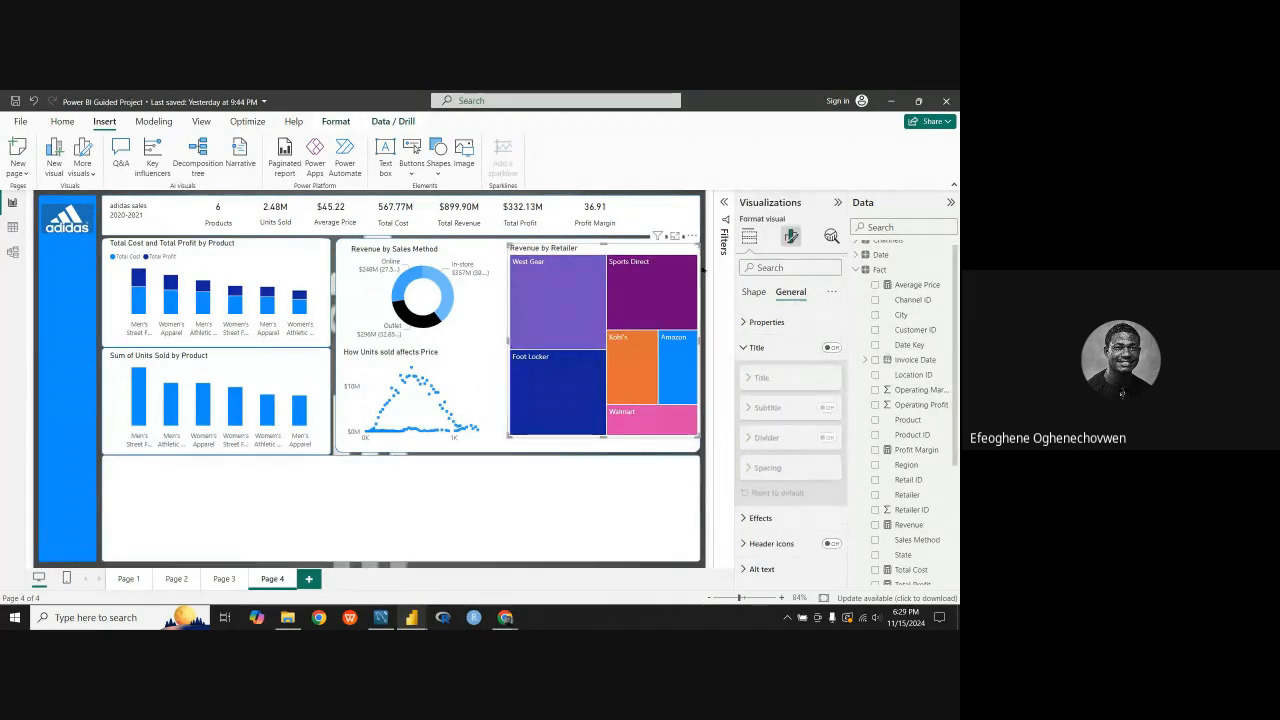
pyautogui.click(748, 322)
pyautogui.click(755, 291)
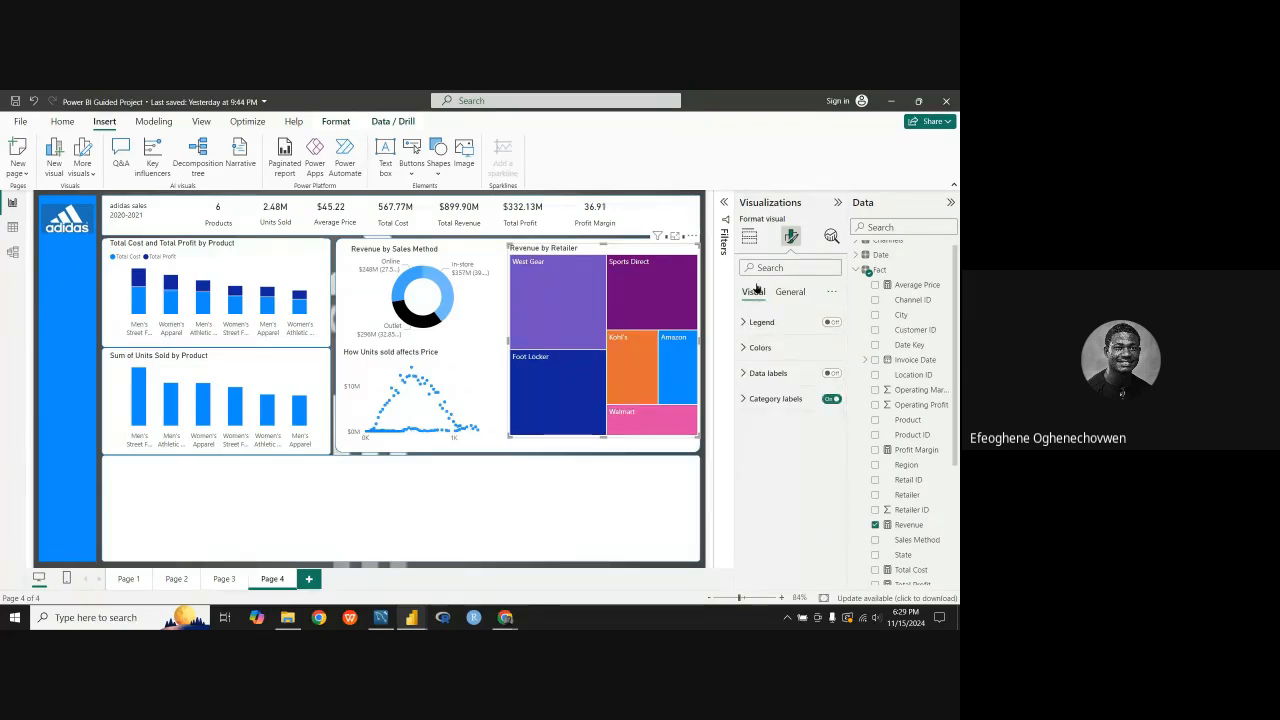
pyautogui.click(758, 347)
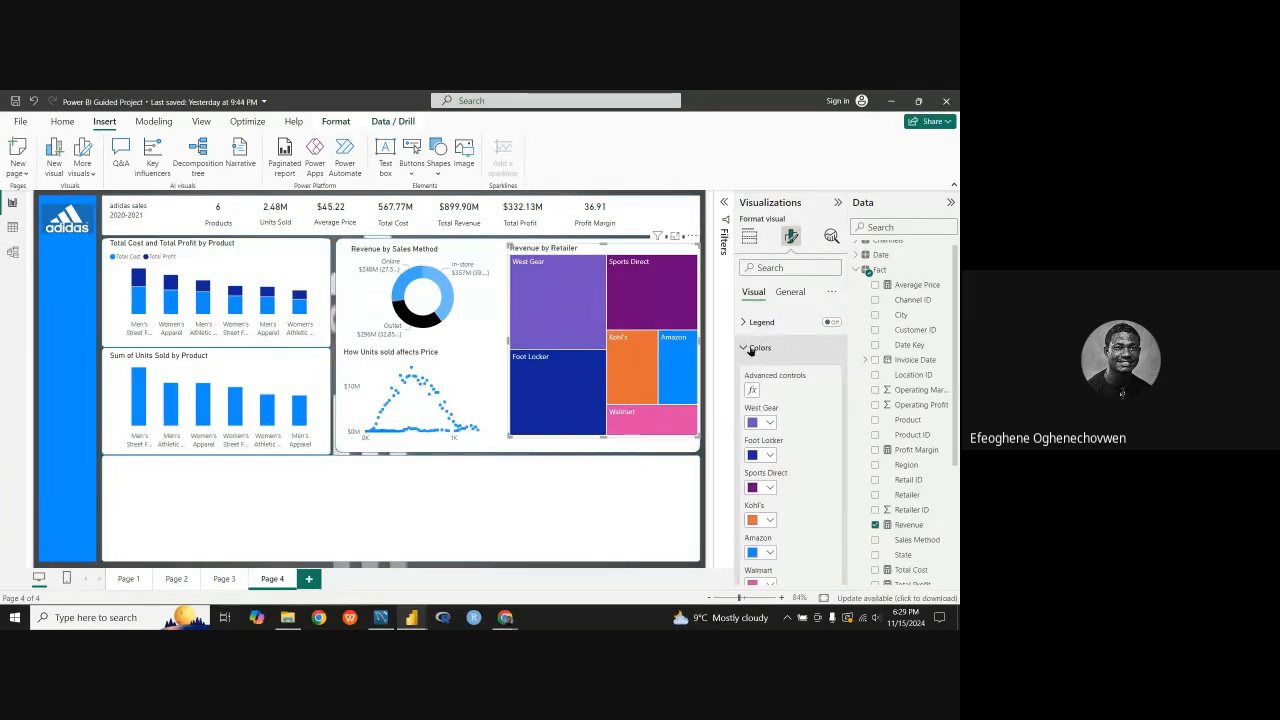
pyautogui.click(772, 424)
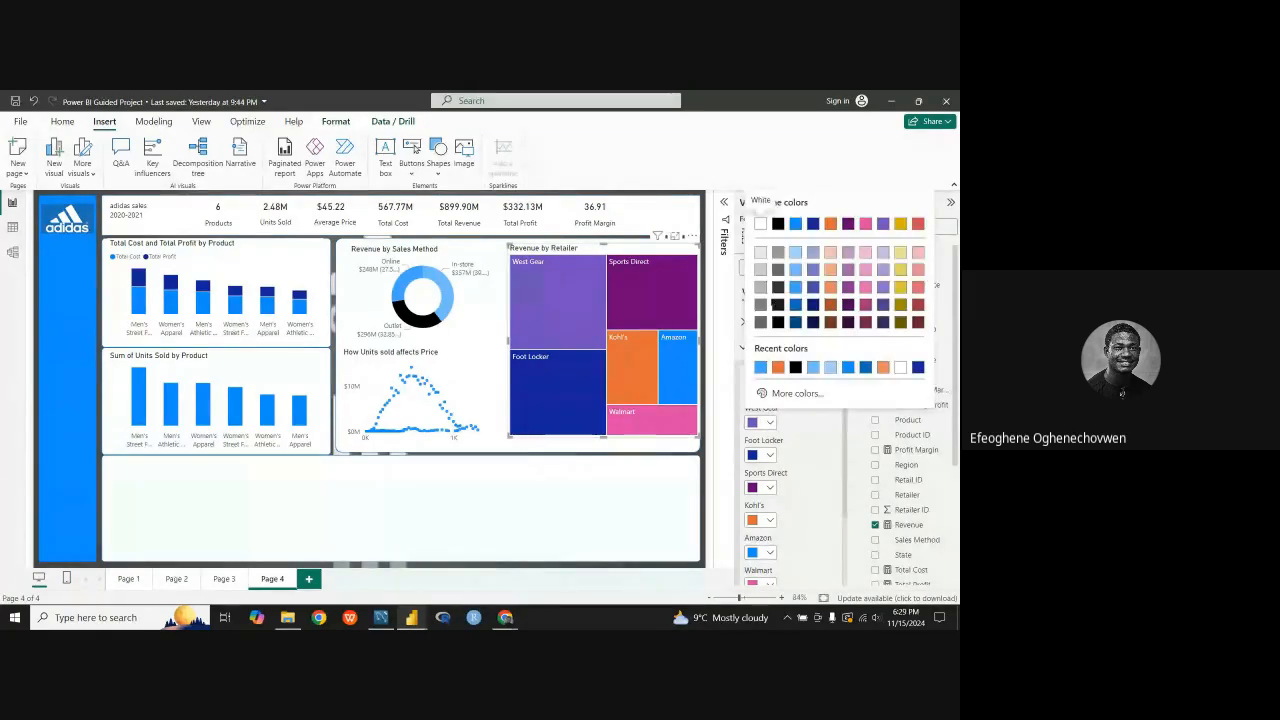
pyautogui.click(778, 224)
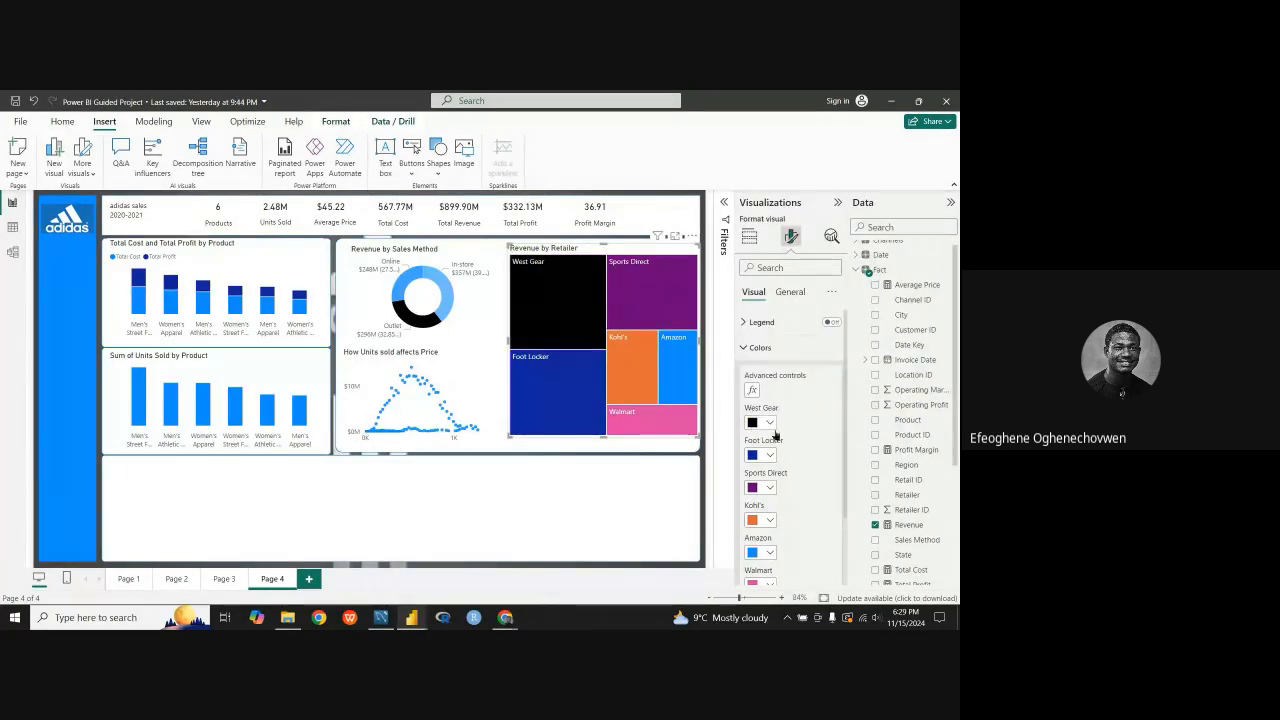
# Step: Try the dark blue #094780 on the West Gear treemap tile and set the tile back to black
pyautogui.click(771, 424)
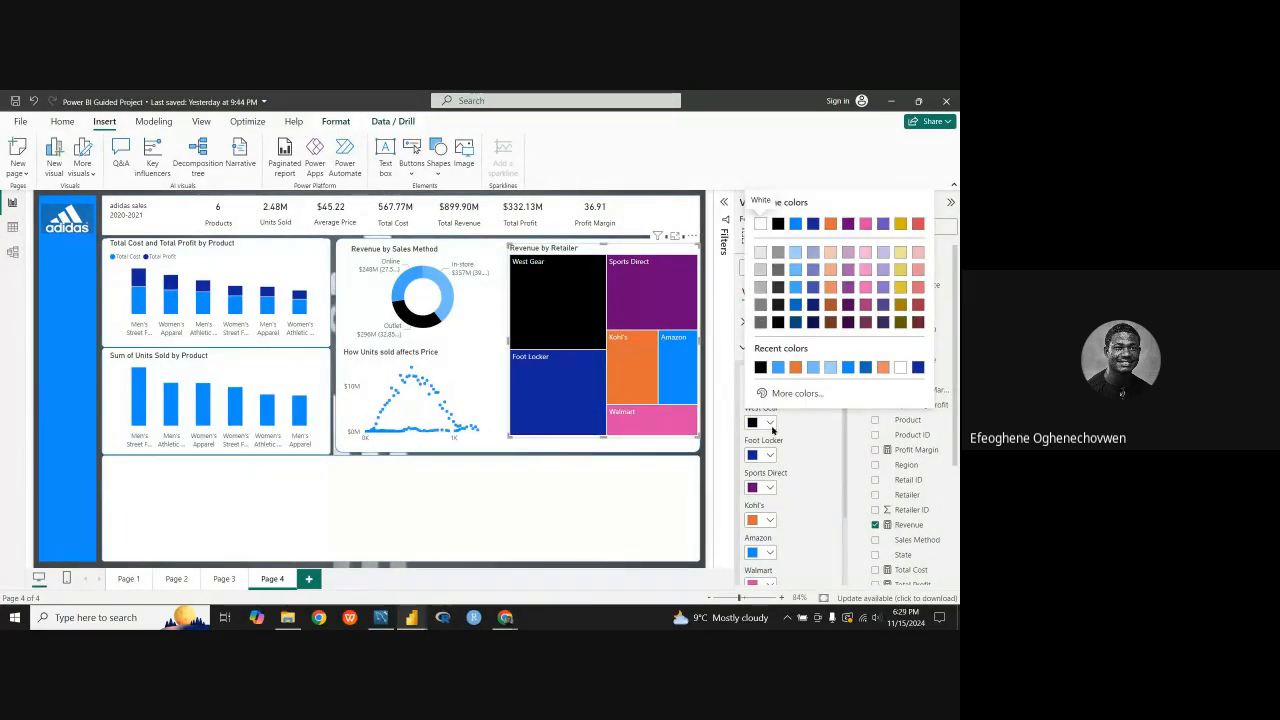
pyautogui.click(771, 426)
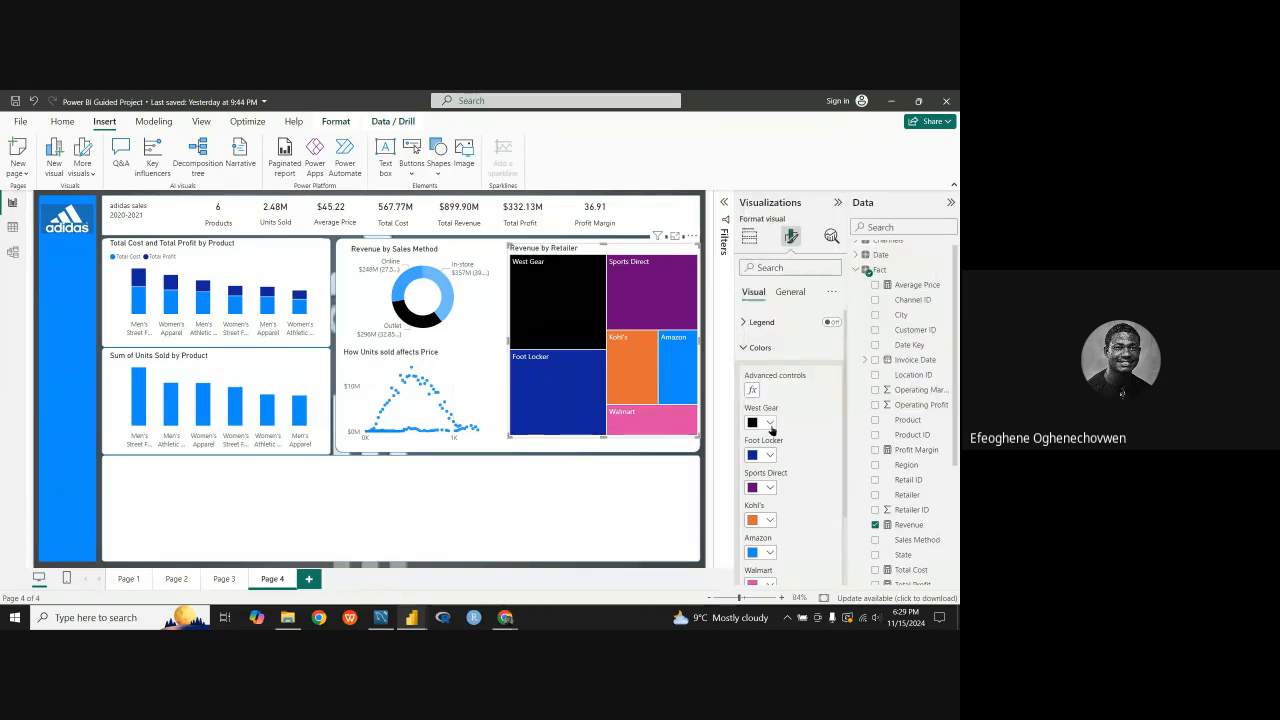
pyautogui.click(771, 426)
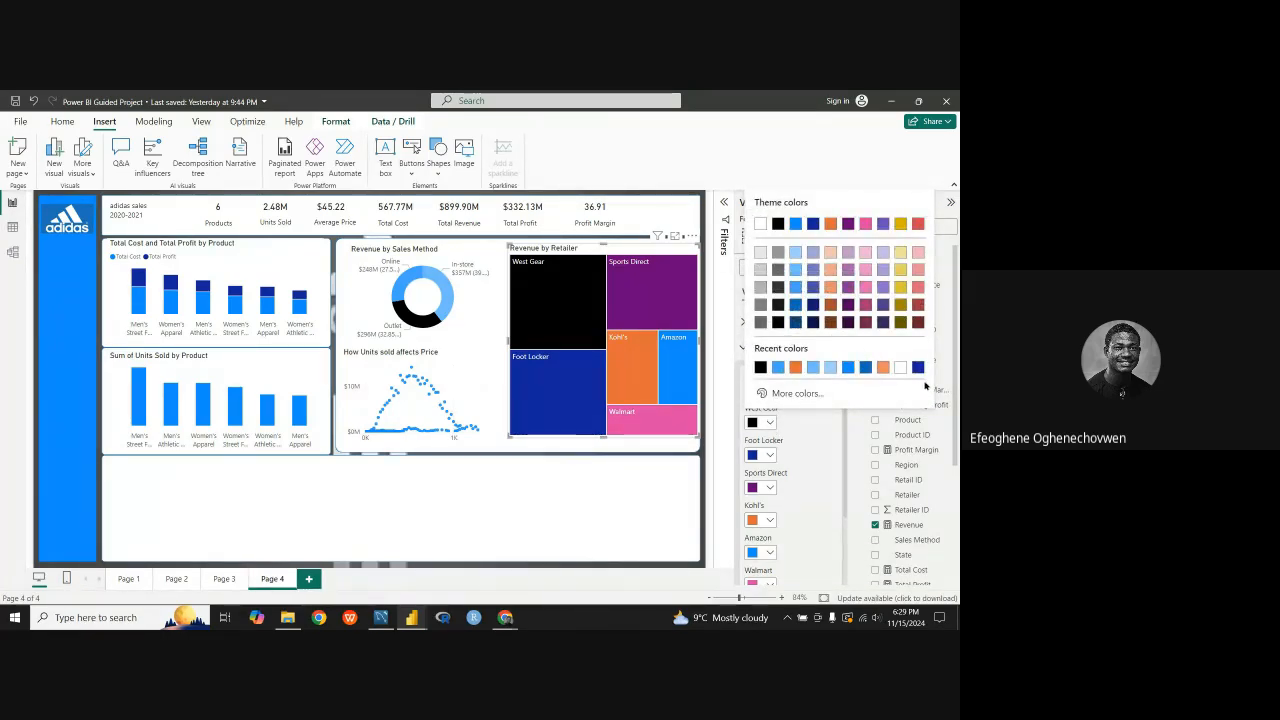
pyautogui.click(796, 324)
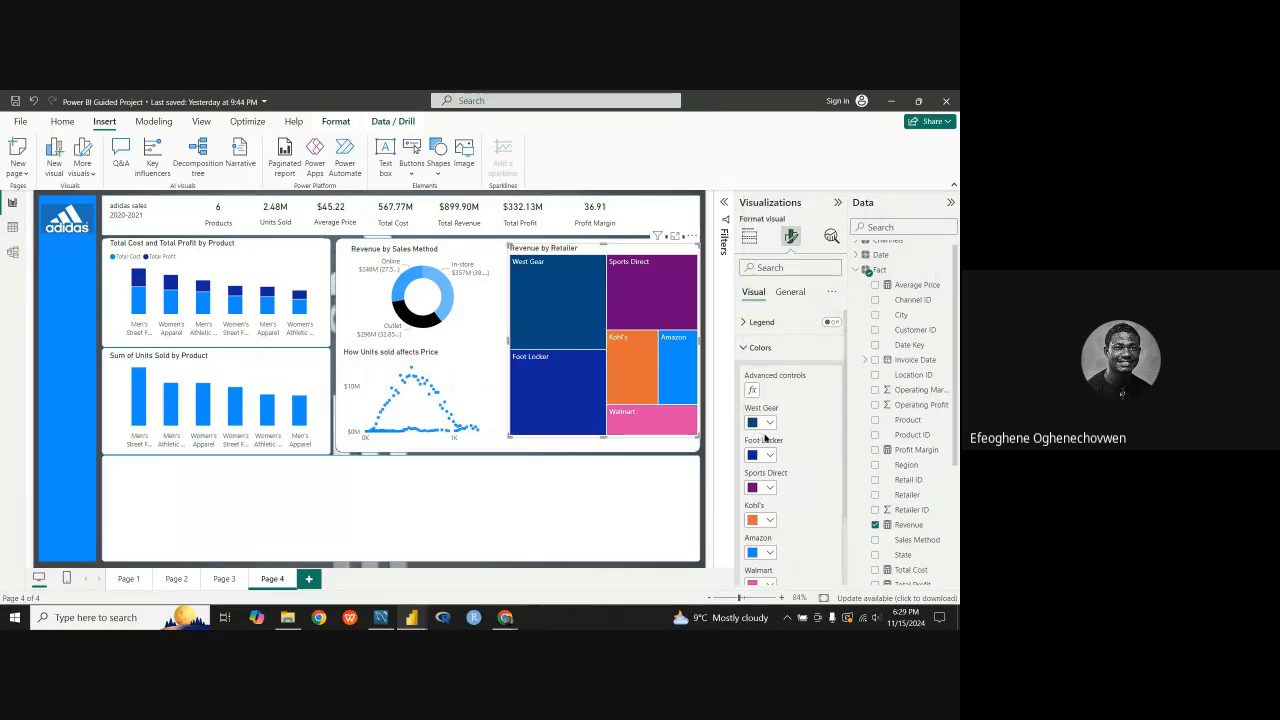
pyautogui.click(768, 423)
pyautogui.click(778, 367)
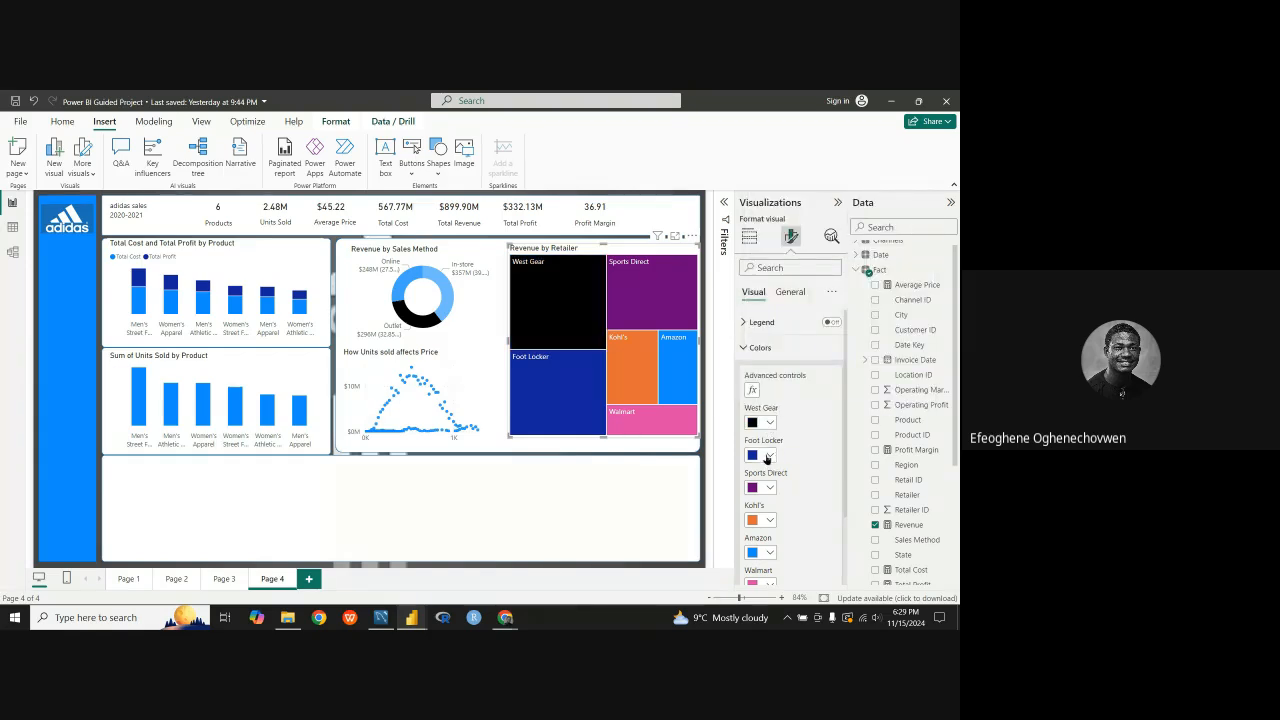
# Step: Set the Sports Direct tile of the Revenue by Retailer treemap to dark blue, Theme color 1, 50% darker
pyautogui.scroll(-2, 772, 554)
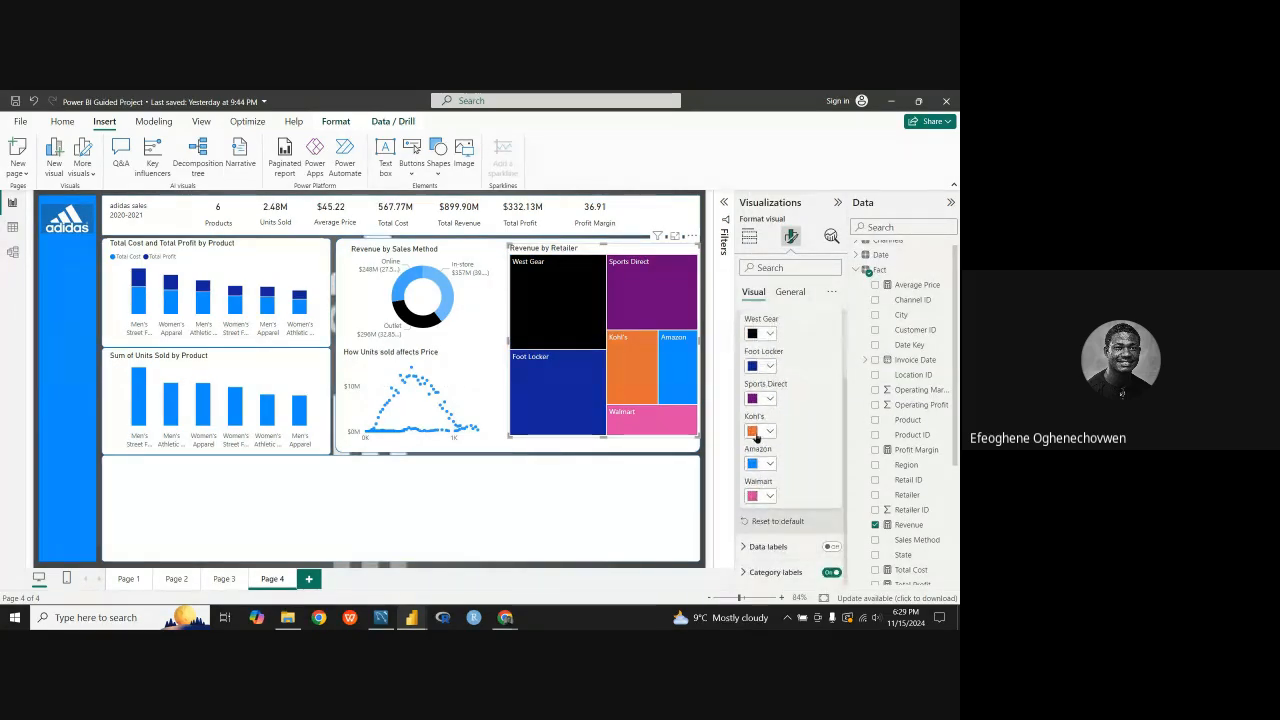
pyautogui.scroll(2, 756, 430)
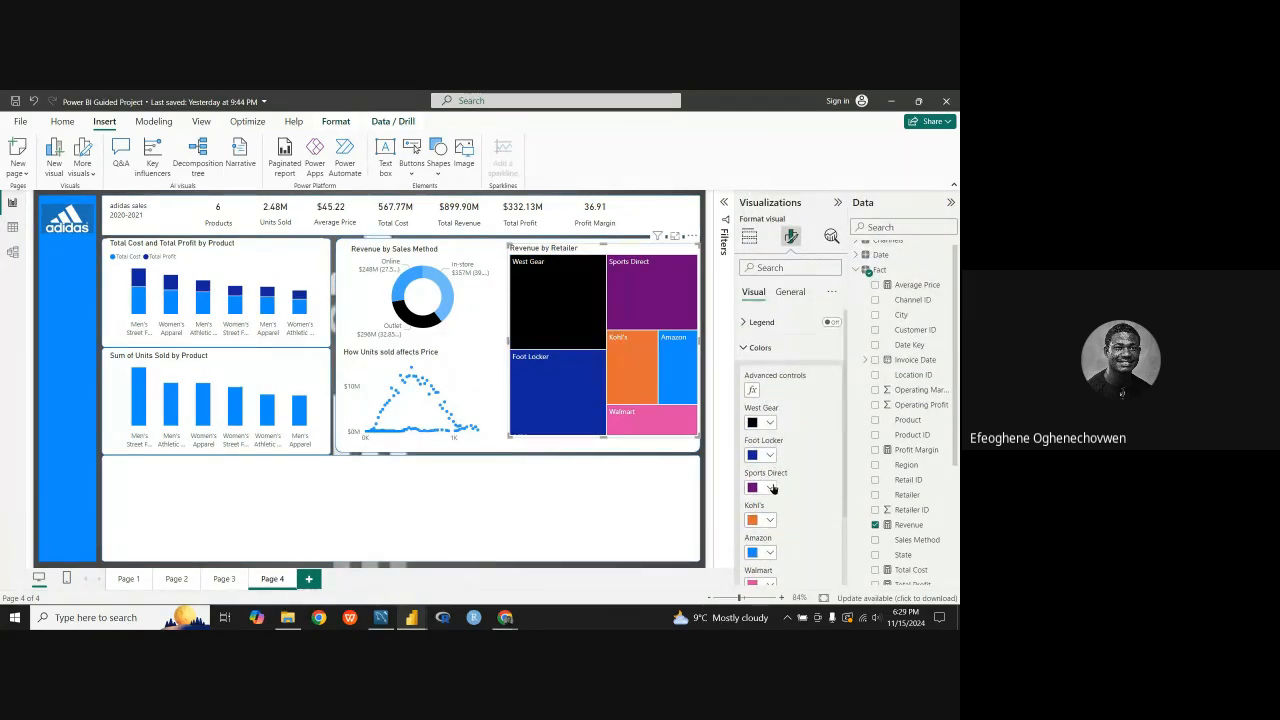
pyautogui.click(768, 488)
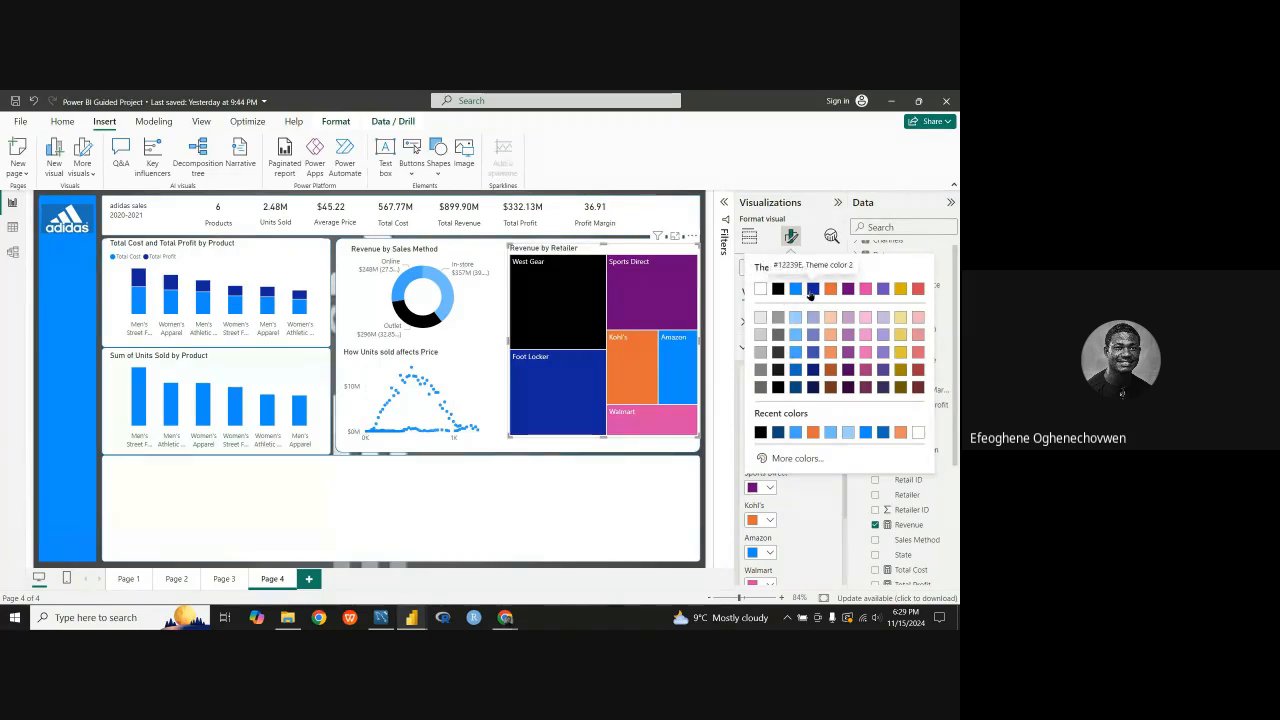
pyautogui.click(796, 390)
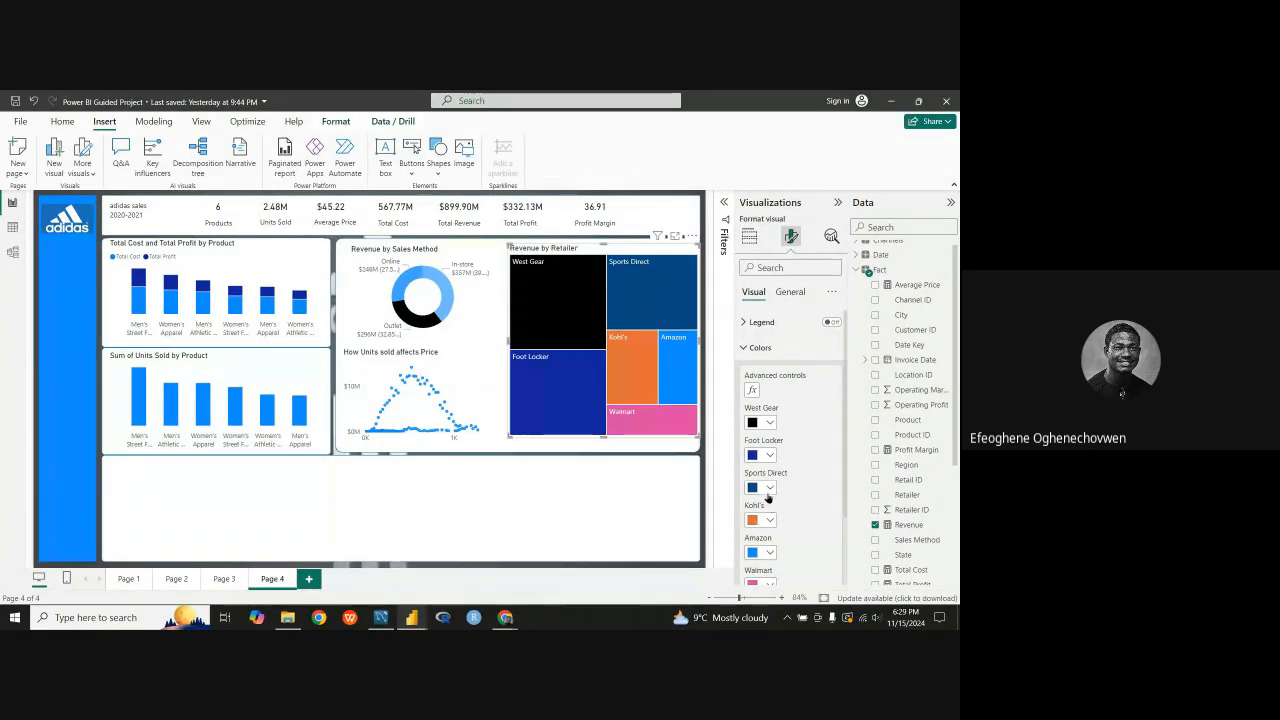
# Step: Set the treemap's Foot Locker tile to blue #0d6abf, Theme color 1, 25% darker, and the Kohl's tile to gray
pyautogui.click(770, 455)
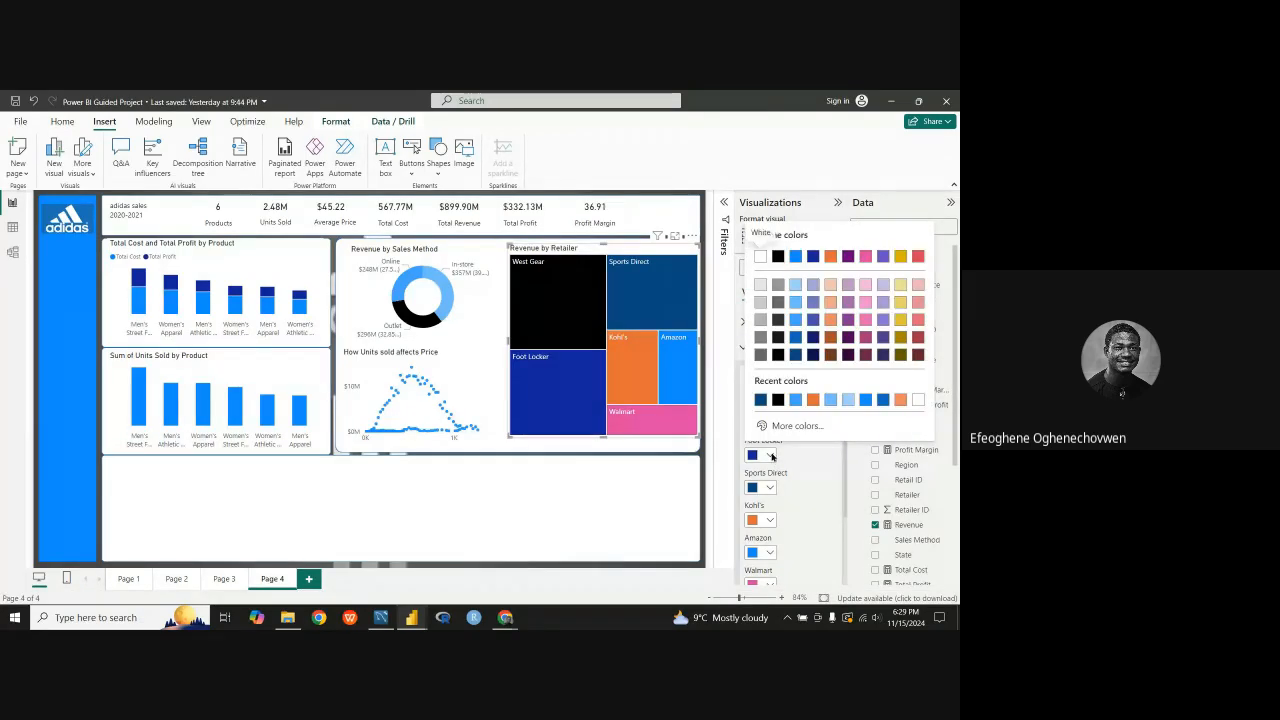
pyautogui.click(796, 341)
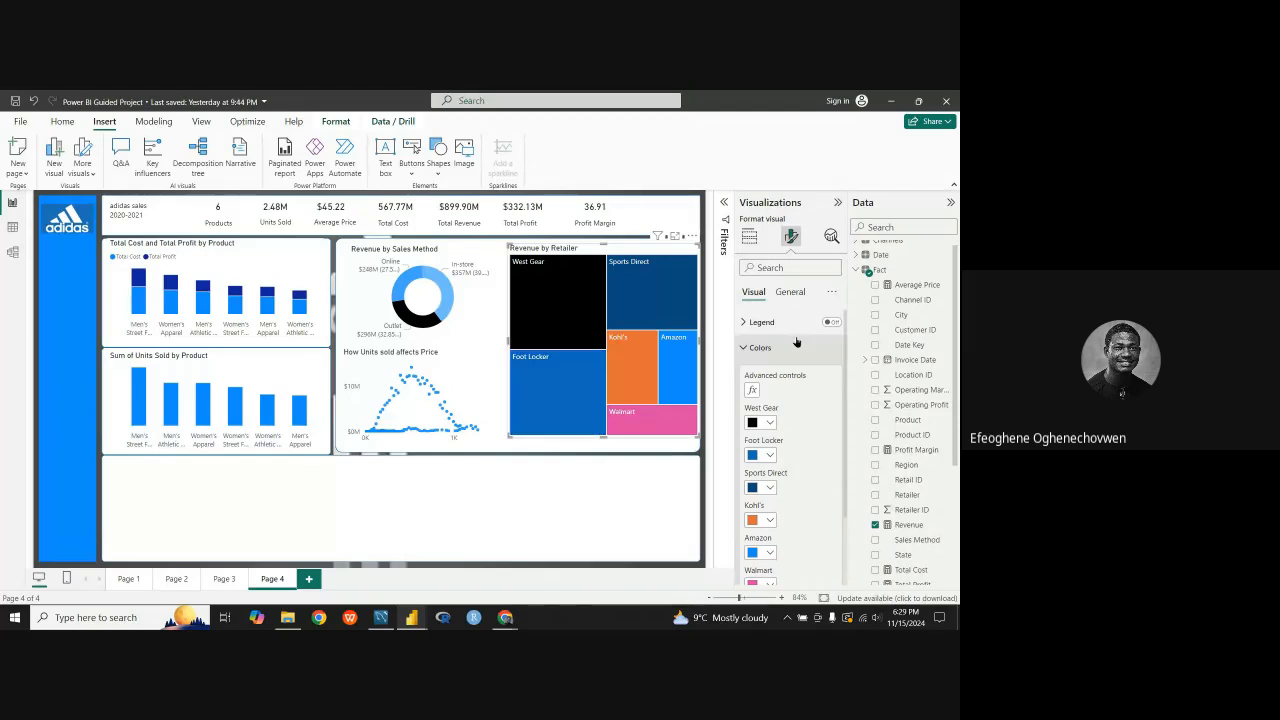
pyautogui.click(768, 521)
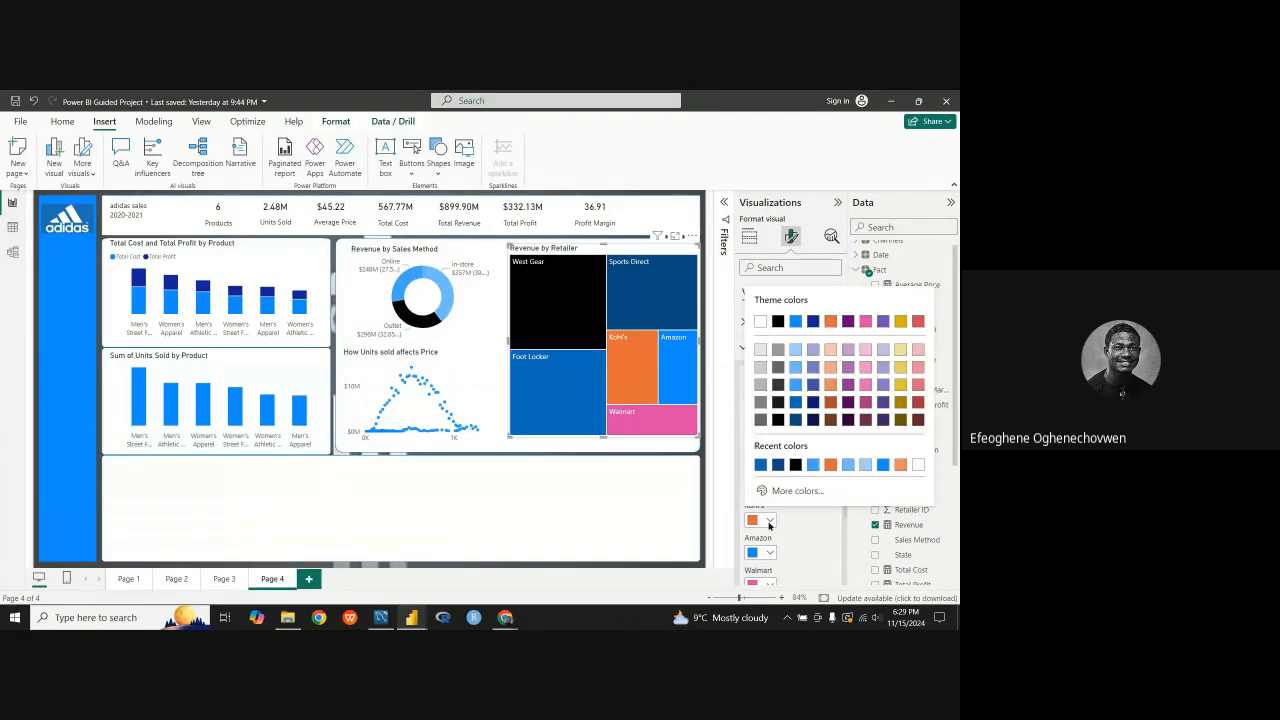
pyautogui.click(764, 403)
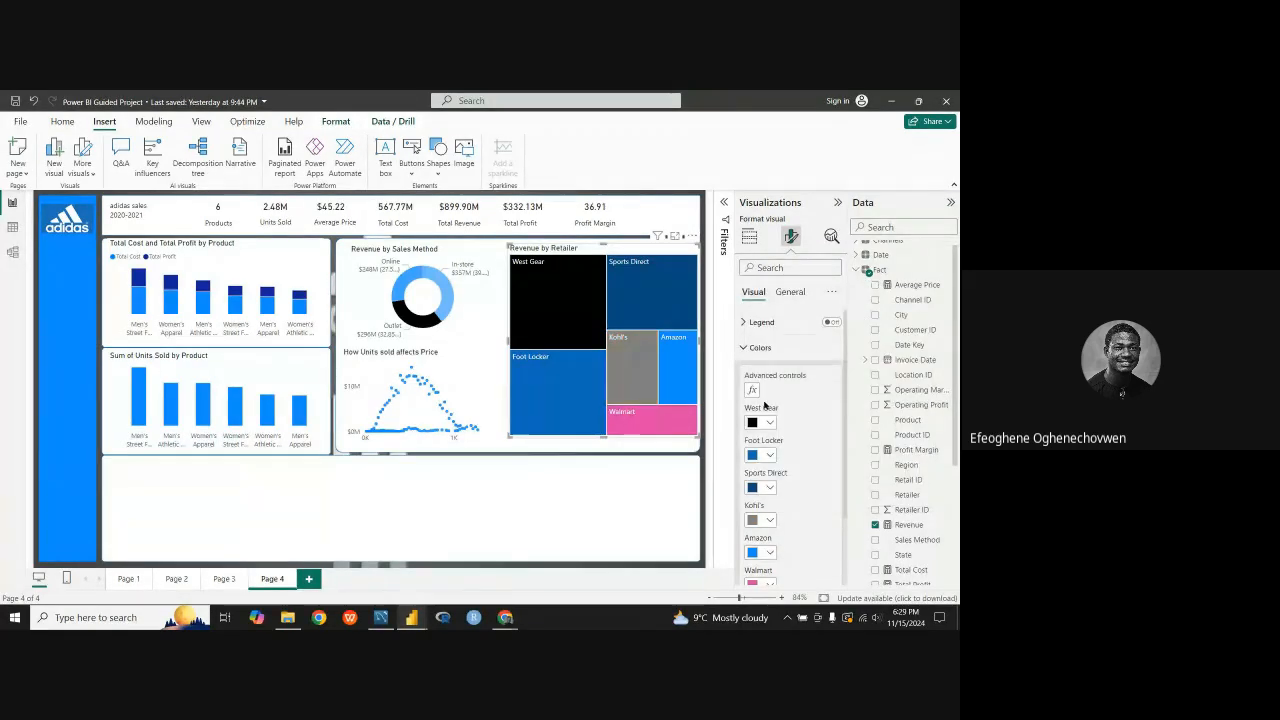
# Step: Set the treemap's Amazon tile to a light blue shade and the Walmart tile to an even lighter blue from the same theme color
pyautogui.click(769, 552)
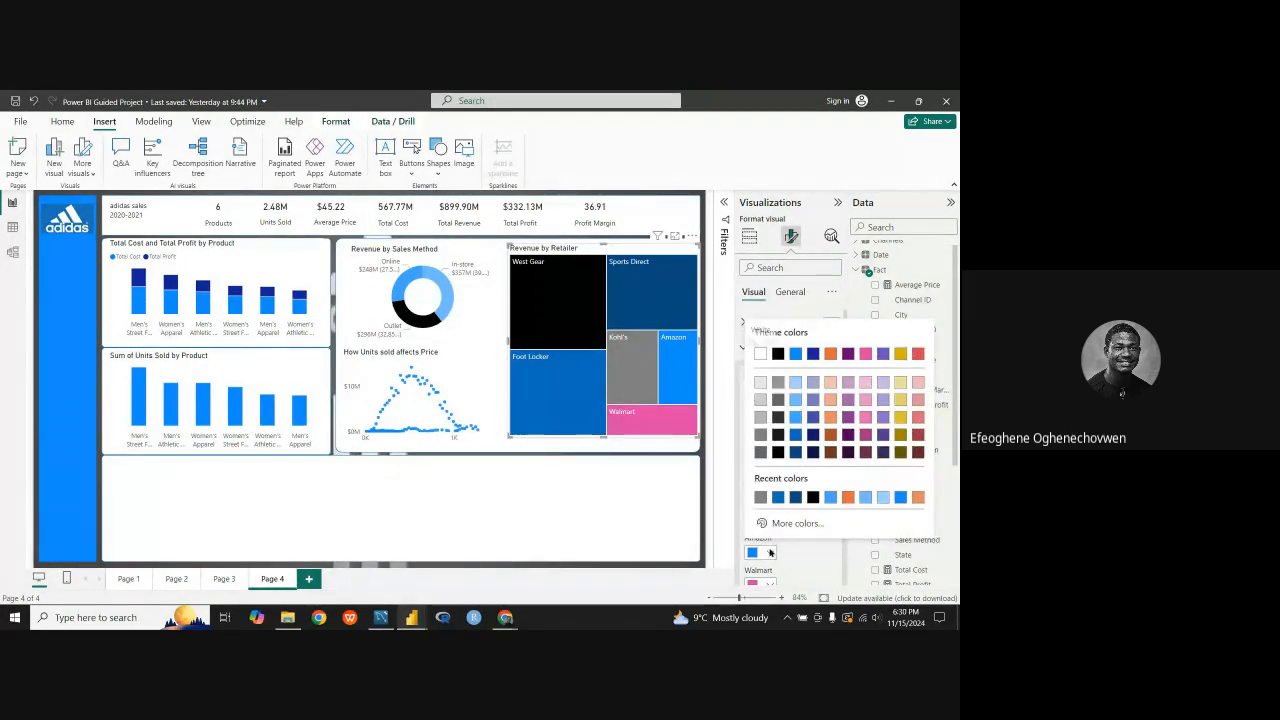
pyautogui.click(796, 420)
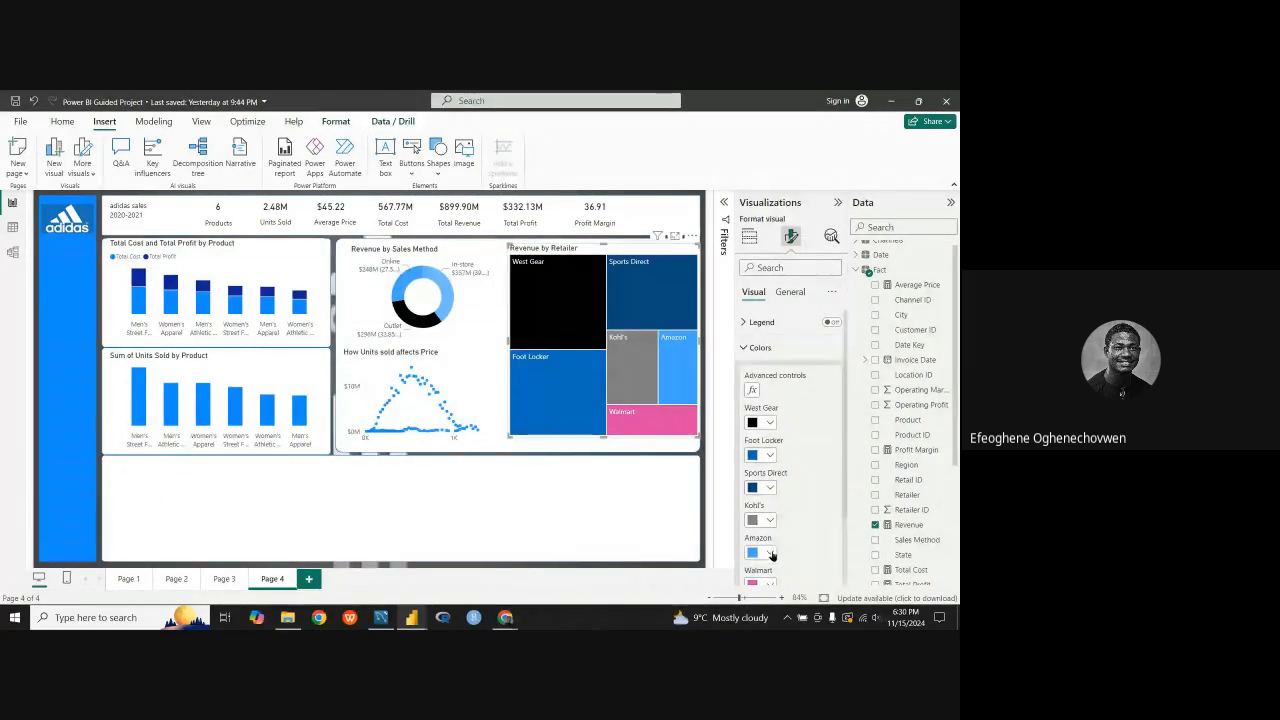
pyautogui.scroll(-2, 775, 480)
pyautogui.click(768, 496)
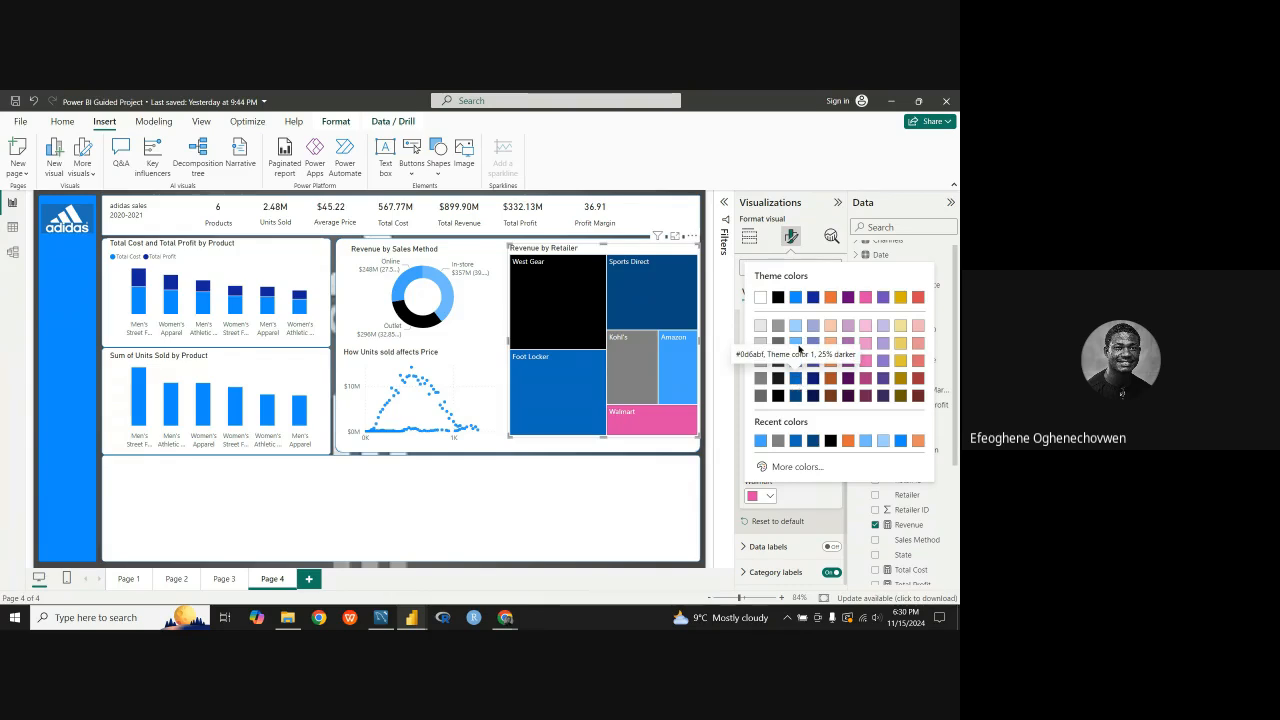
pyautogui.click(799, 346)
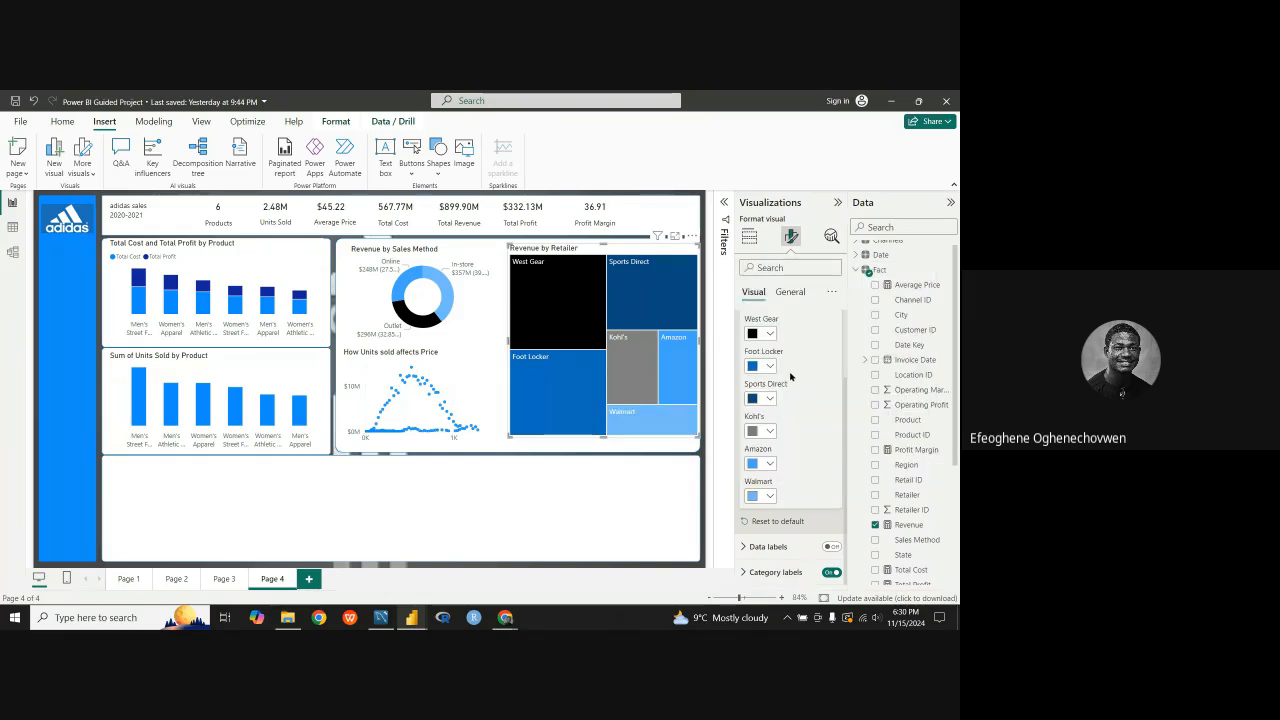
pyautogui.click(770, 464)
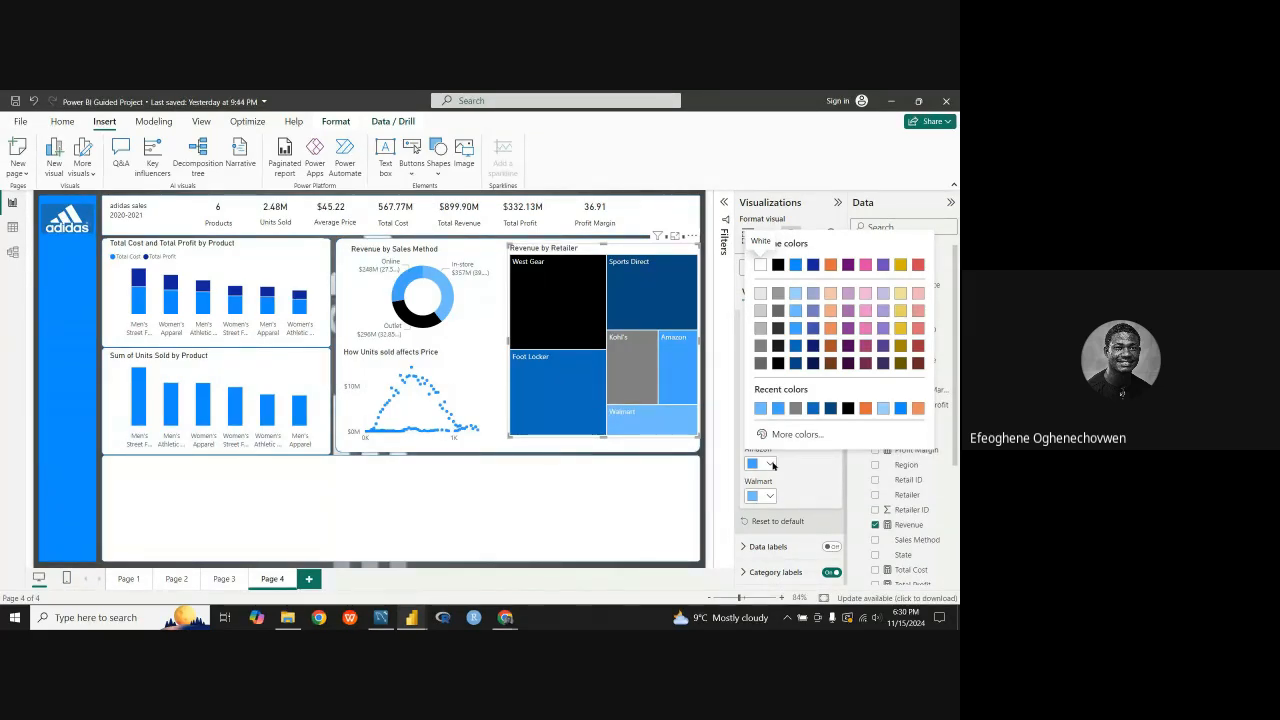
pyautogui.click(772, 464)
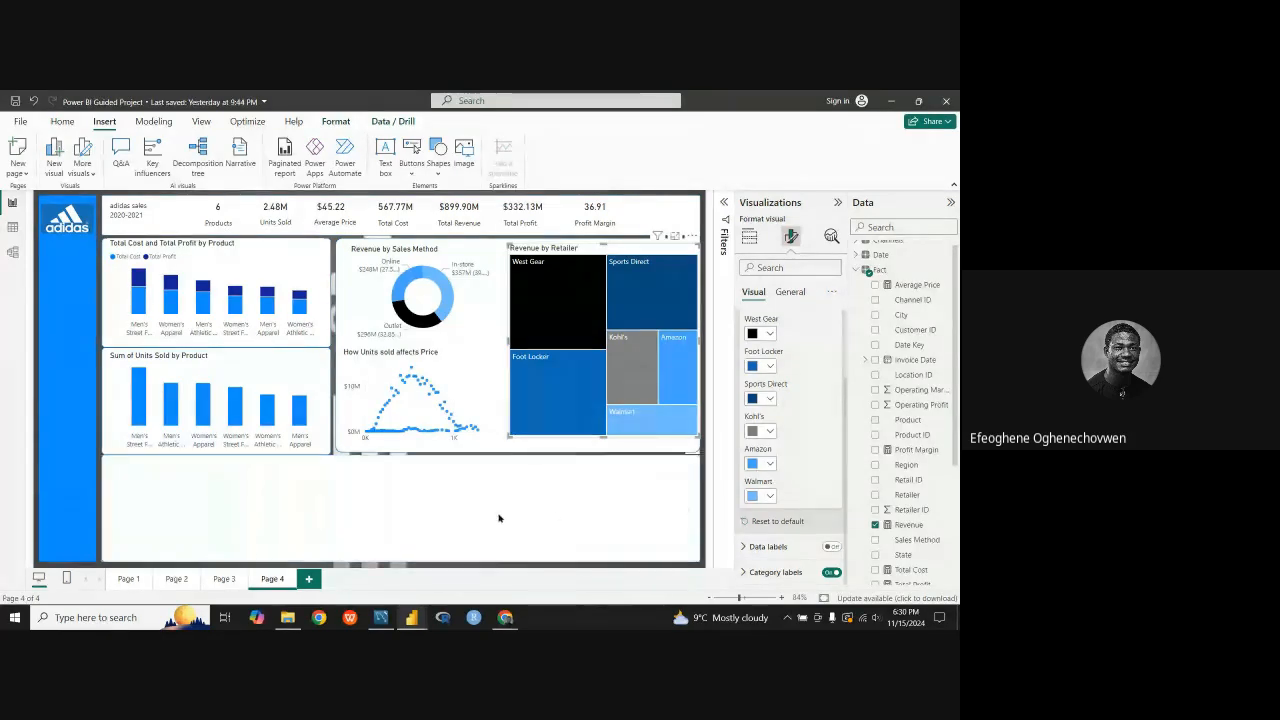
# Step: Copy the Retailer by Region matrix of units sold from Page 3 and paste it onto the Page 4 dashboard
pyautogui.click(210, 495)
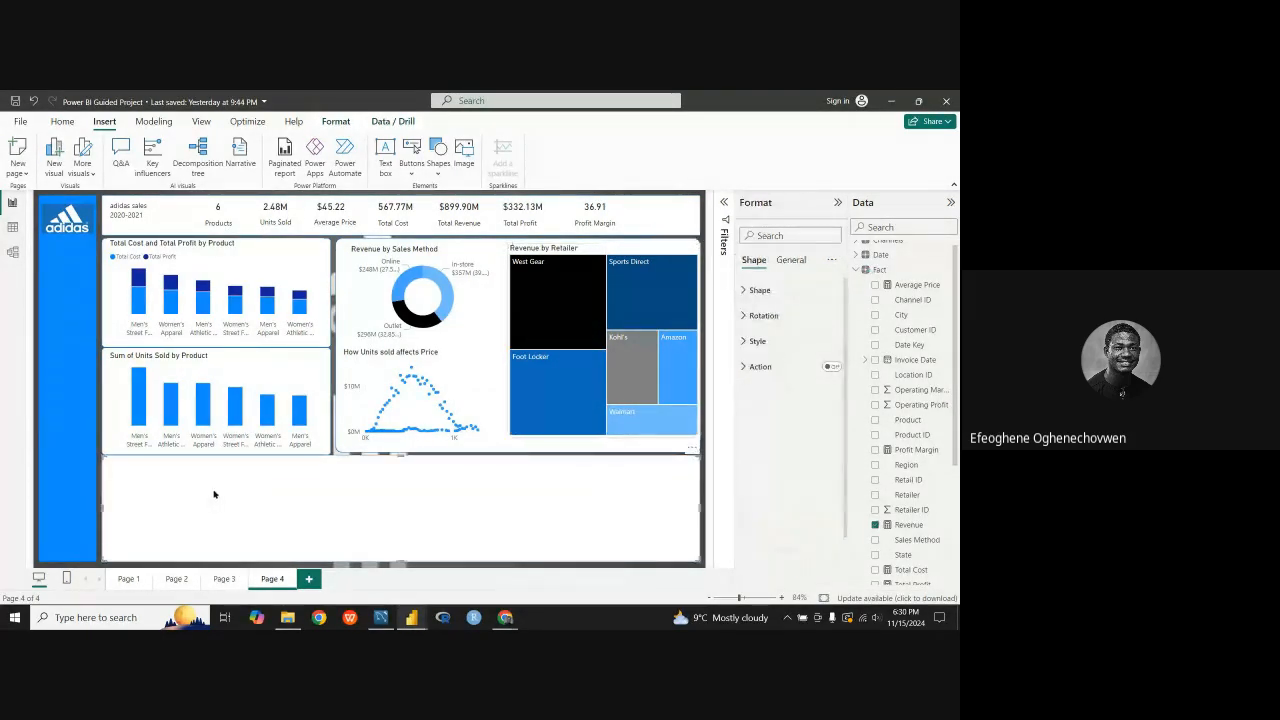
pyautogui.click(177, 580)
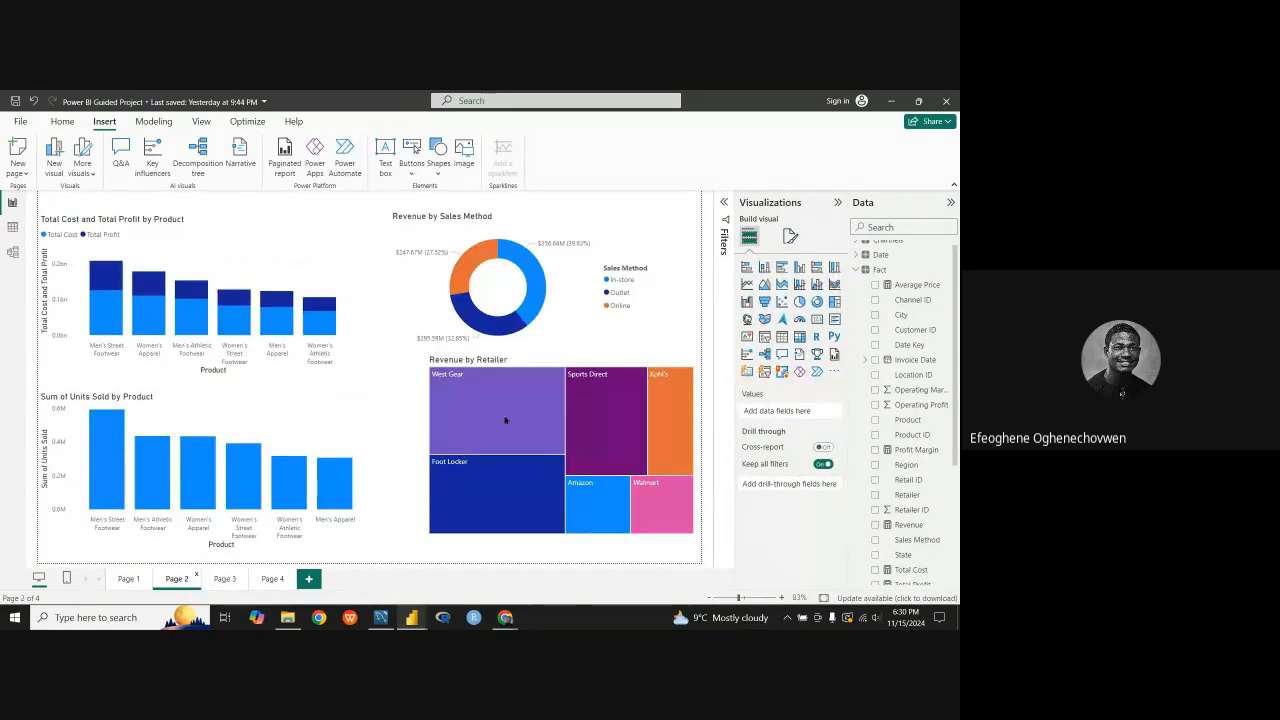
pyautogui.click(140, 580)
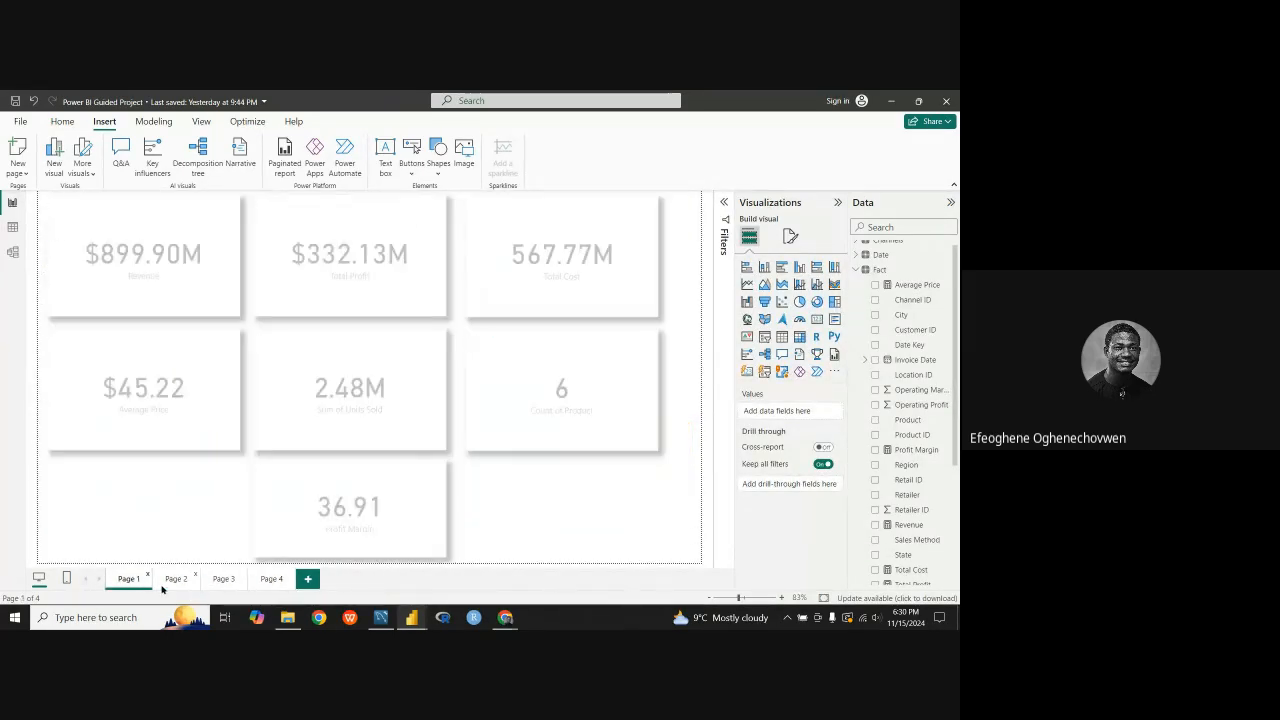
pyautogui.click(224, 580)
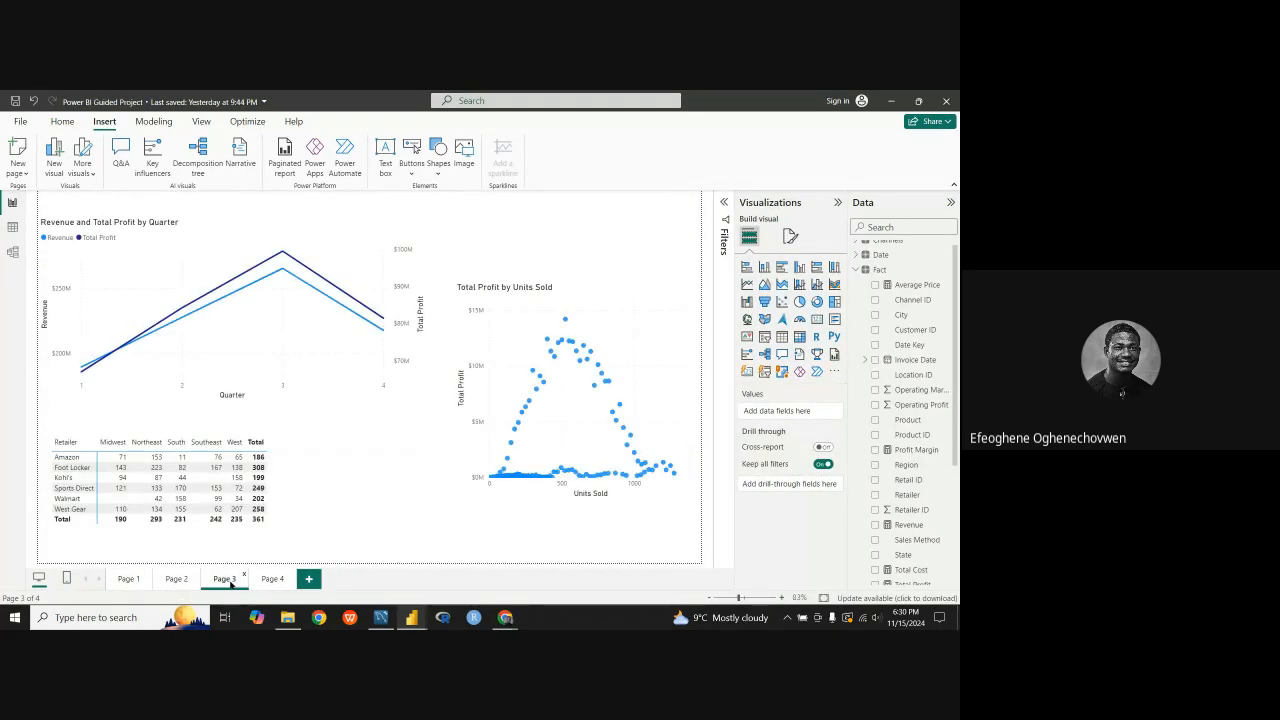
pyautogui.click(381, 440)
pyautogui.rightClick(365, 467)
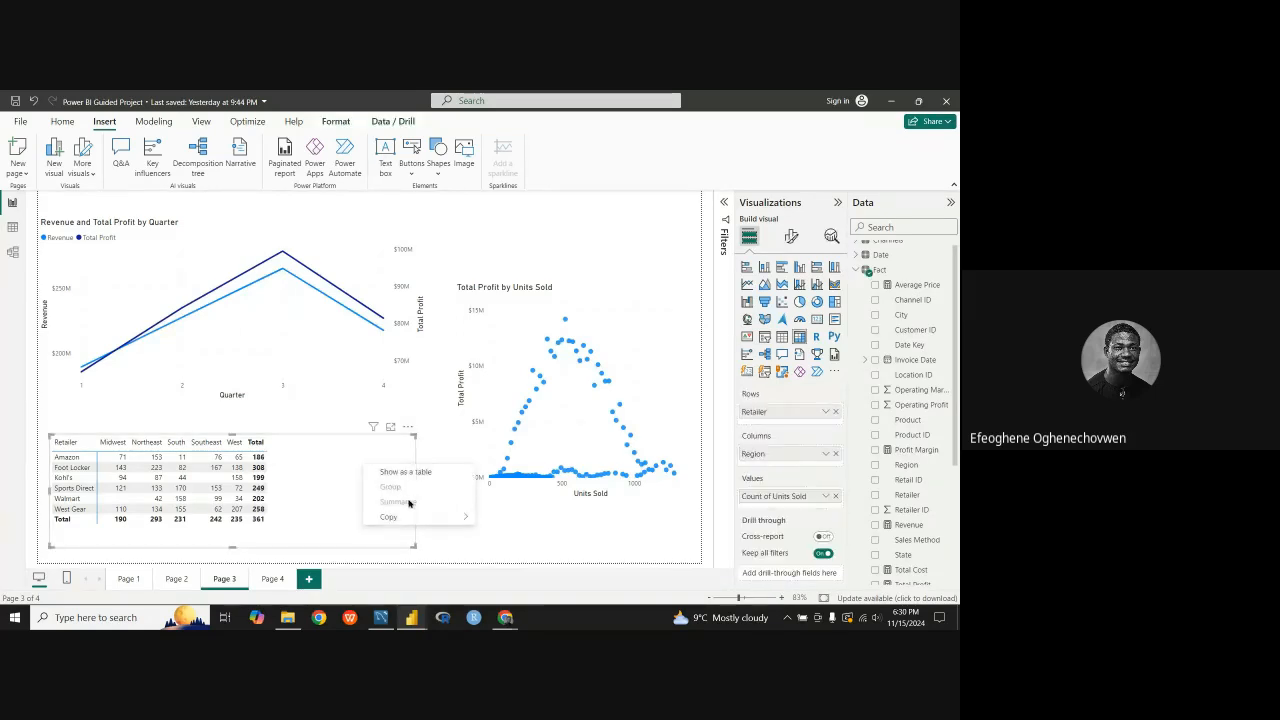
pyautogui.moveTo(410, 517)
pyautogui.click(513, 518)
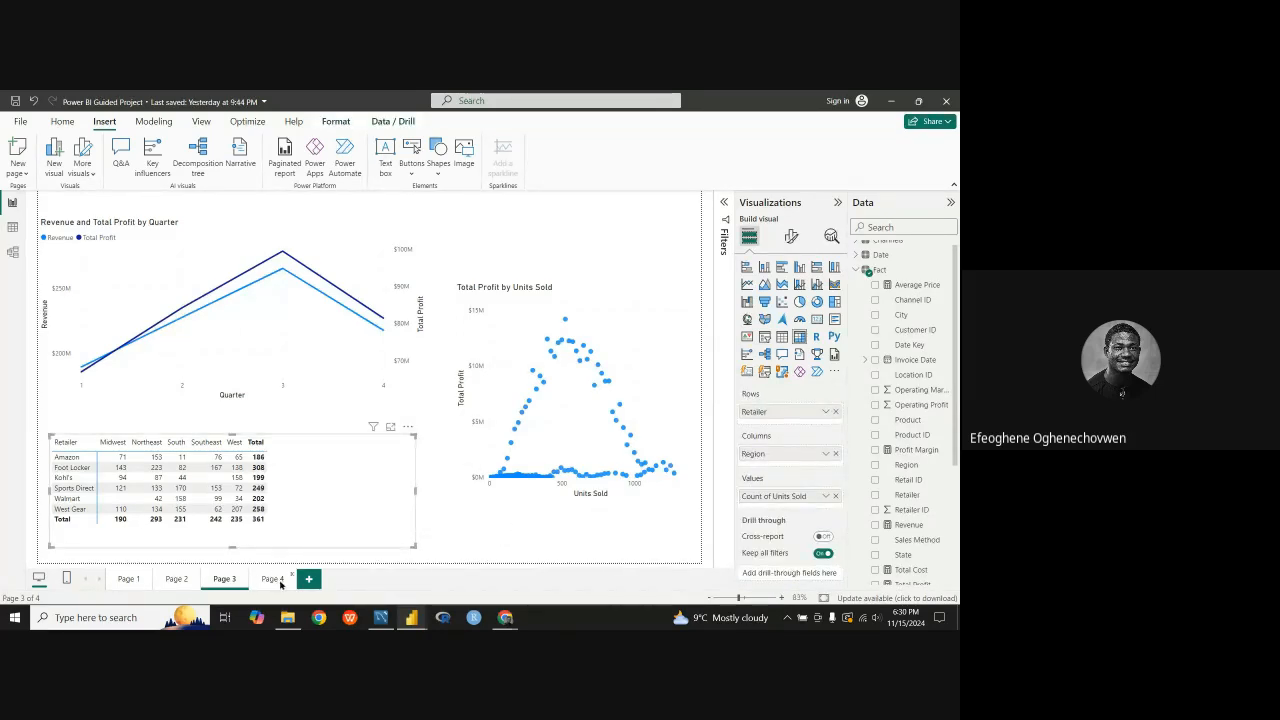
pyautogui.click(271, 578)
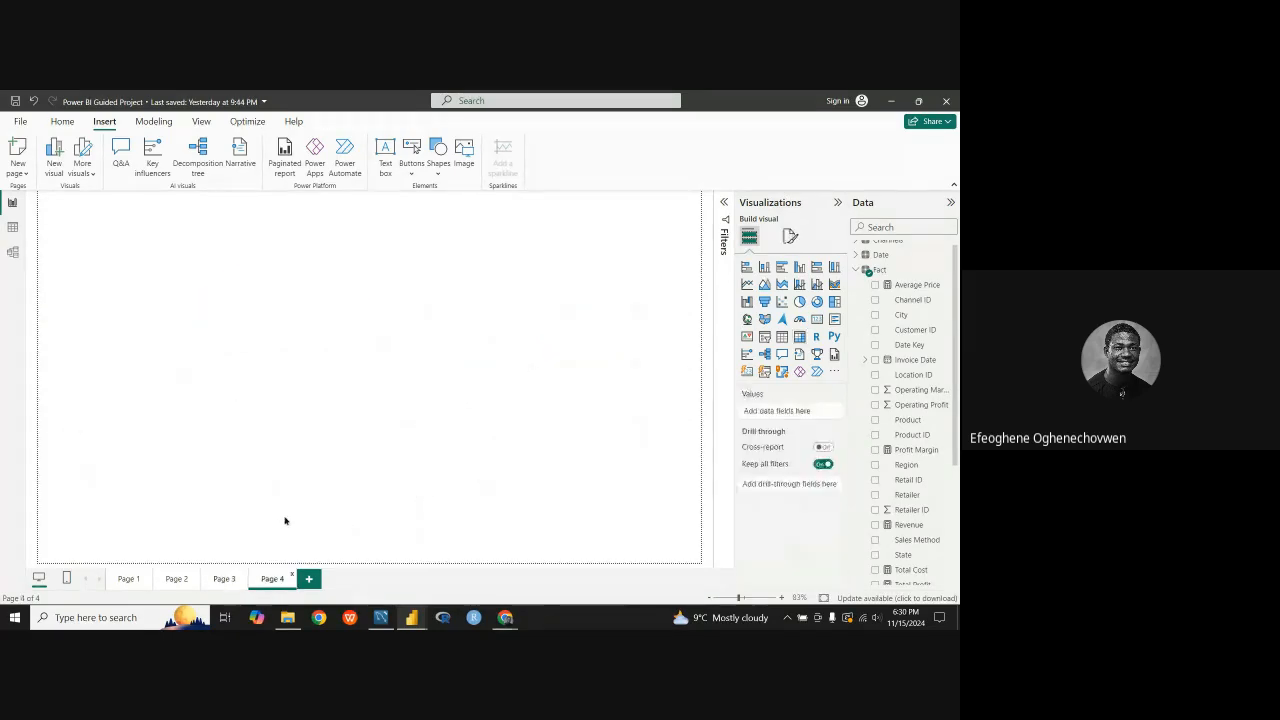
pyautogui.hotkey('ctrl', 'v')
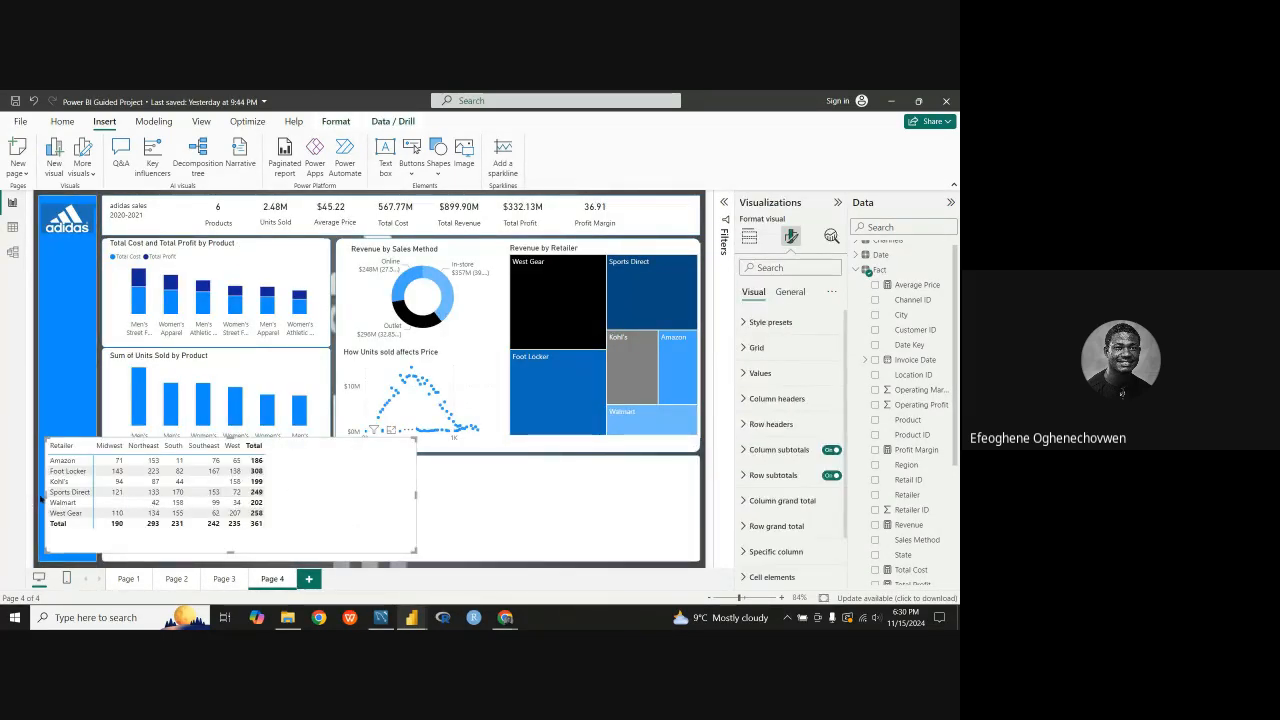
# Step: Shrink the pasted matrix and place it in the left part of the empty white panel below the product charts
pyautogui.moveTo(46, 502); pyautogui.dragTo(120, 513)
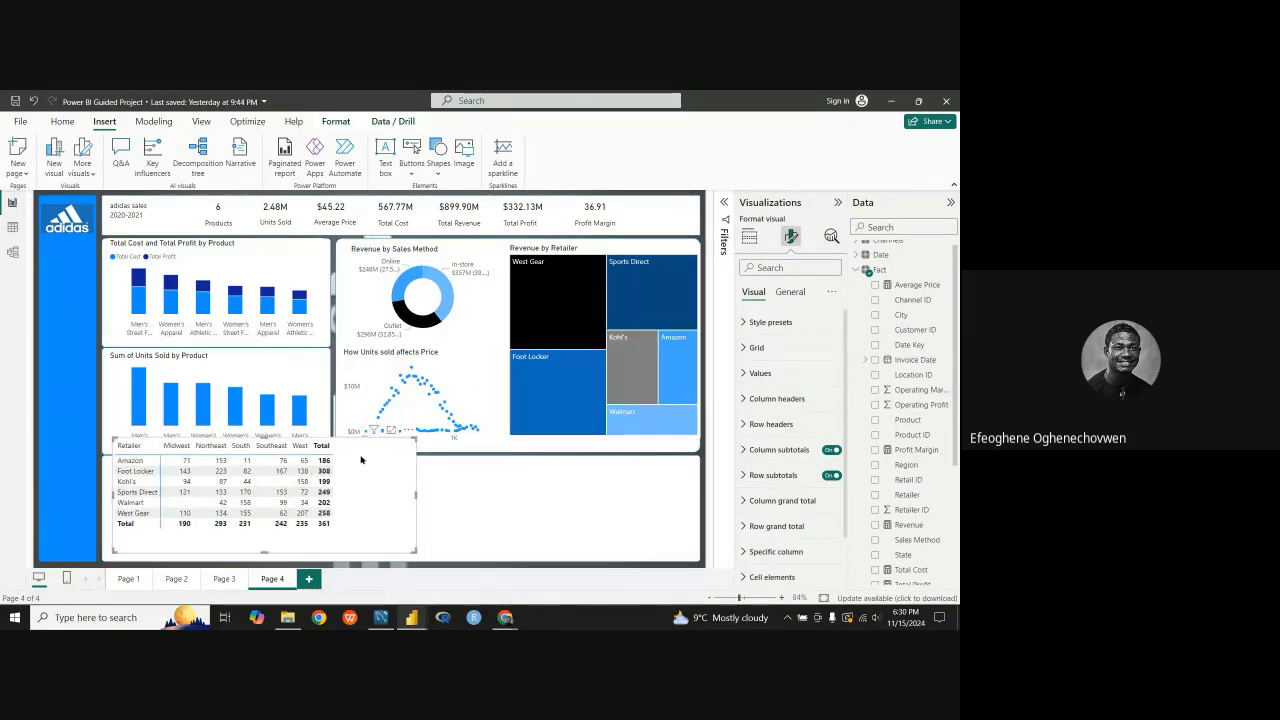
pyautogui.moveTo(362, 459); pyautogui.dragTo(362, 507)
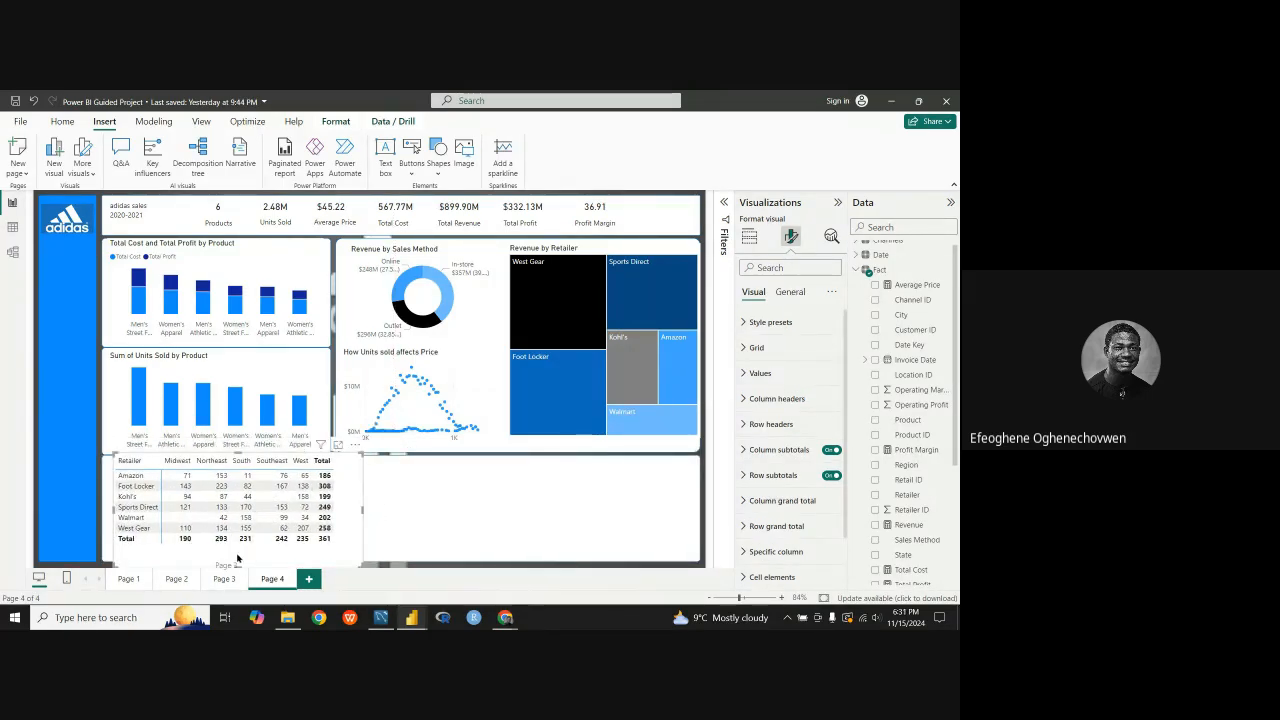
pyautogui.moveTo(263, 558); pyautogui.dragTo(294, 517)
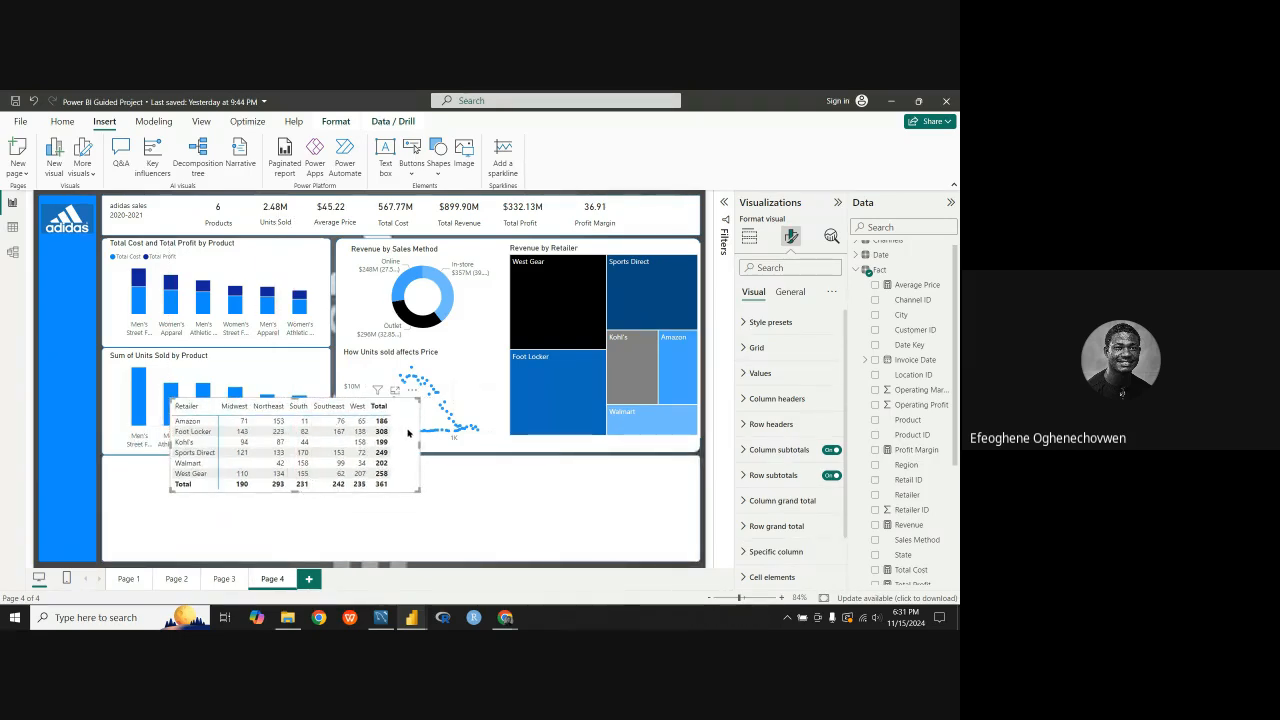
pyautogui.moveTo(410, 430); pyautogui.dragTo(353, 514)
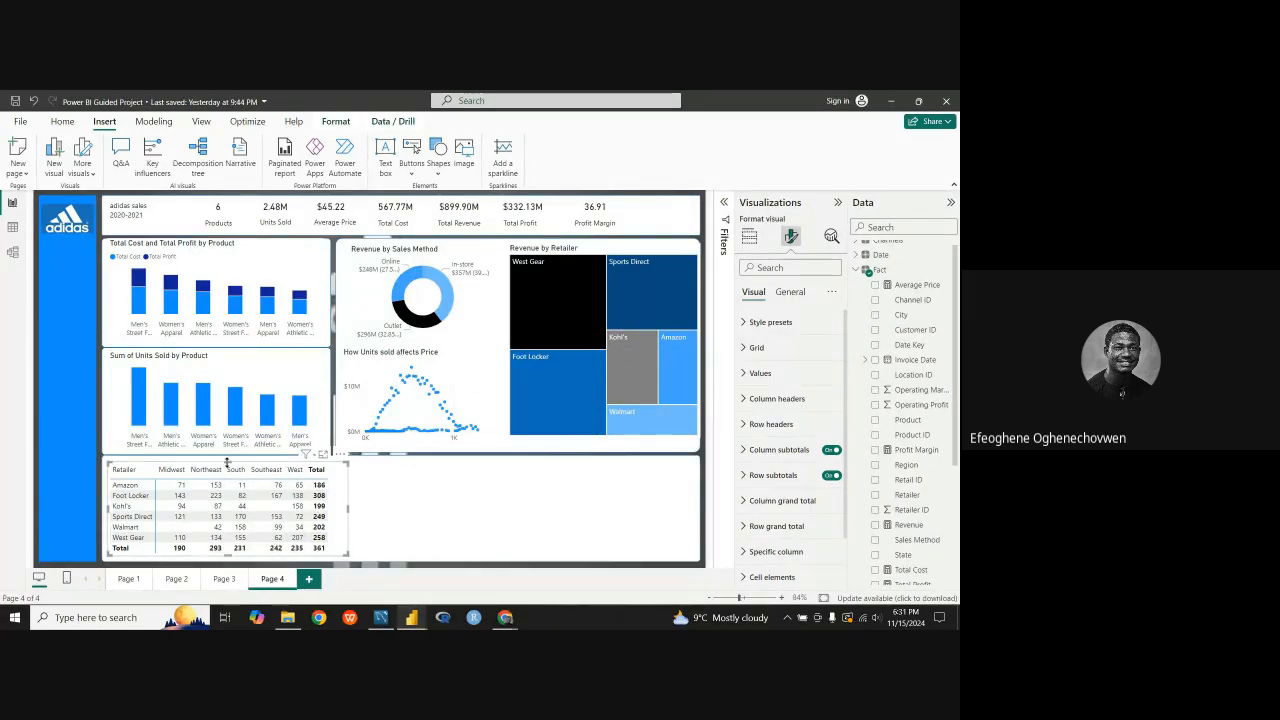
pyautogui.moveTo(228, 463); pyautogui.dragTo(228, 465)
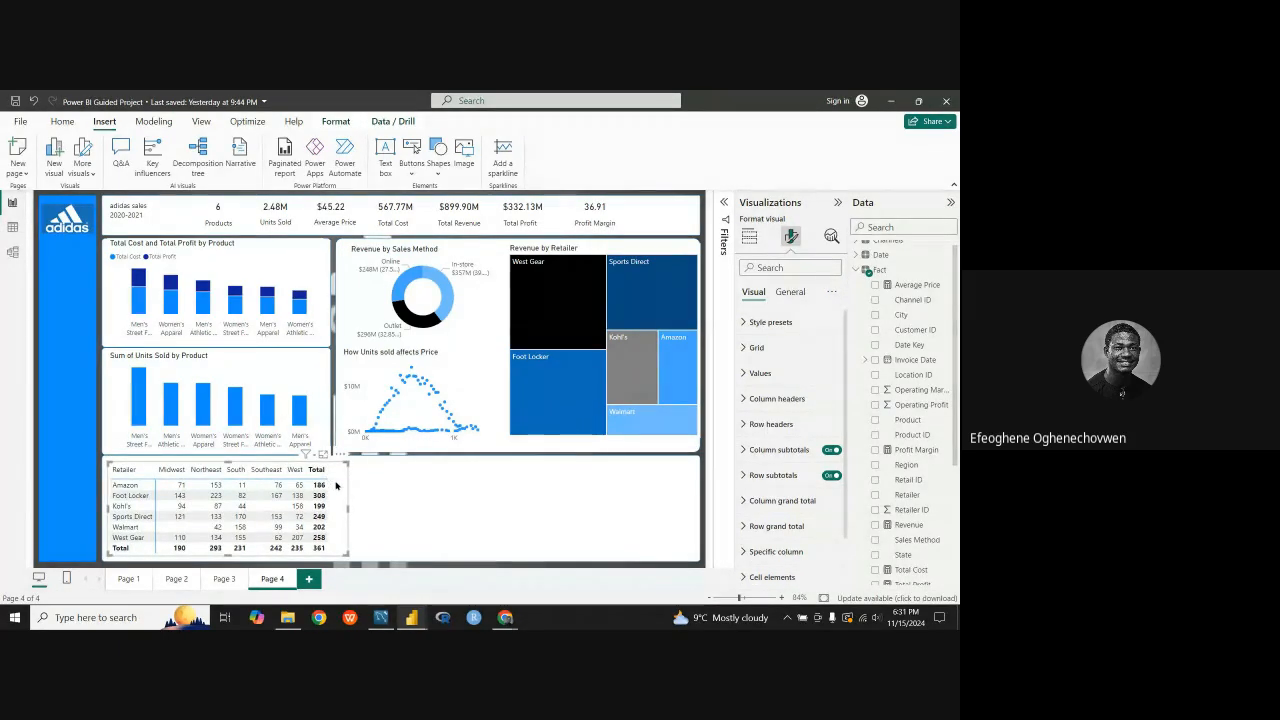
# Step: Copy the Revenue and Total Profit by Quarter line chart from Page 3 and paste it onto the Page 4 dashboard
pyautogui.click(226, 579)
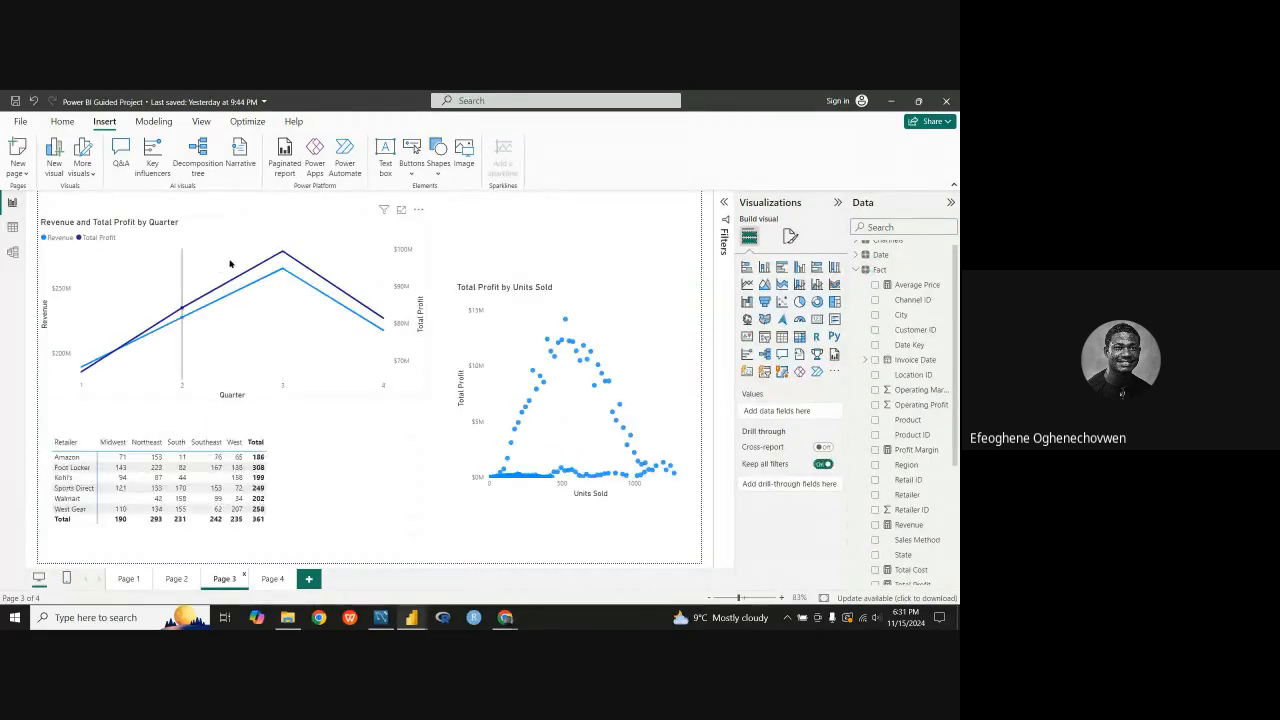
pyautogui.rightClick(348, 239)
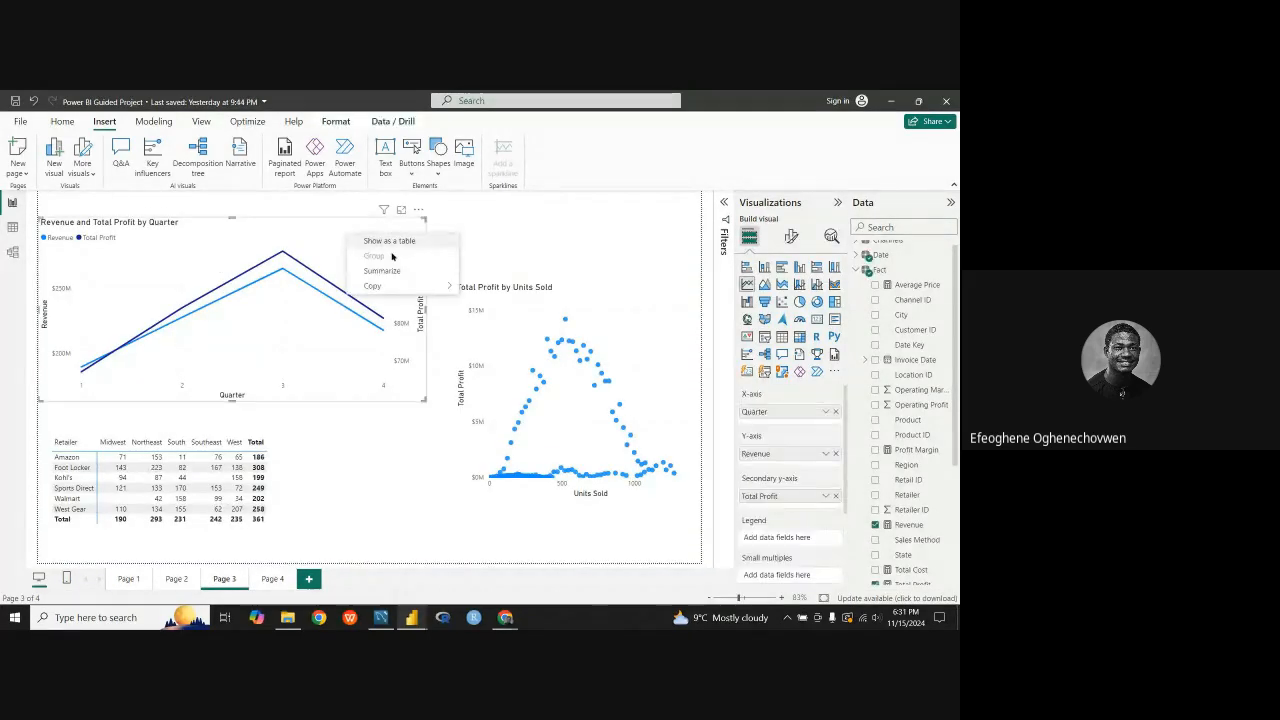
pyautogui.moveTo(406, 287)
pyautogui.click(487, 288)
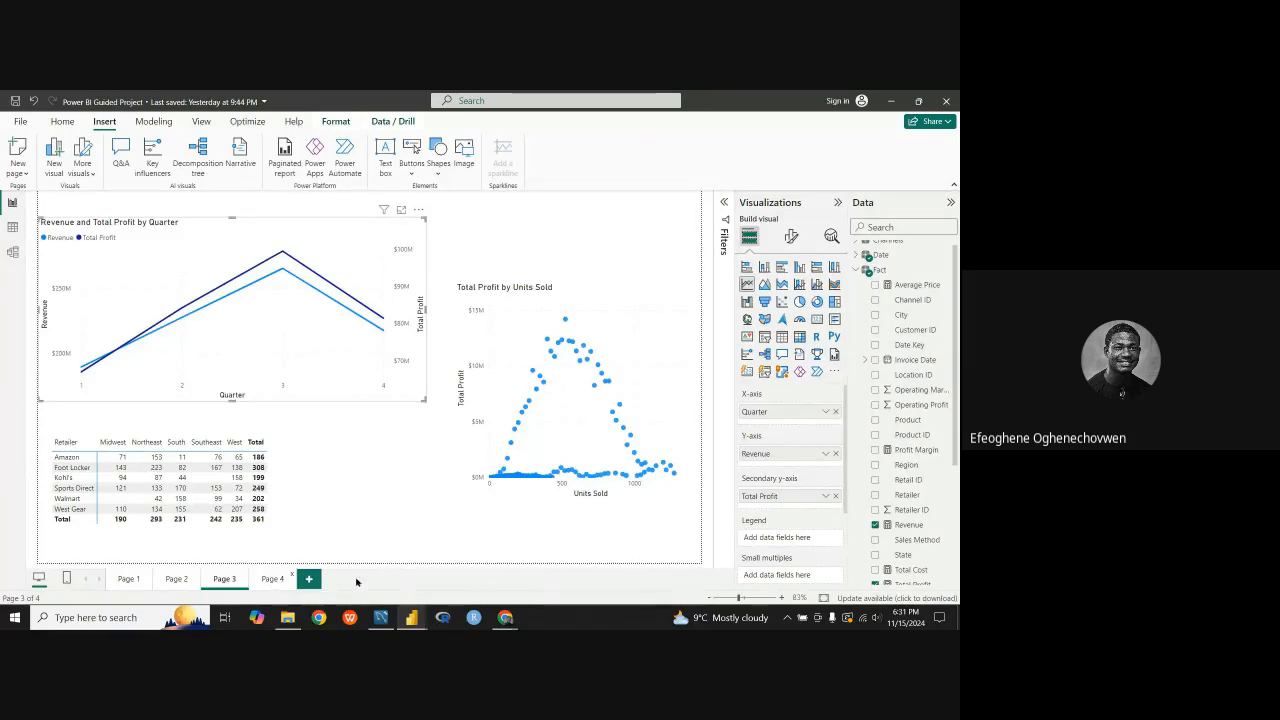
pyautogui.click(272, 579)
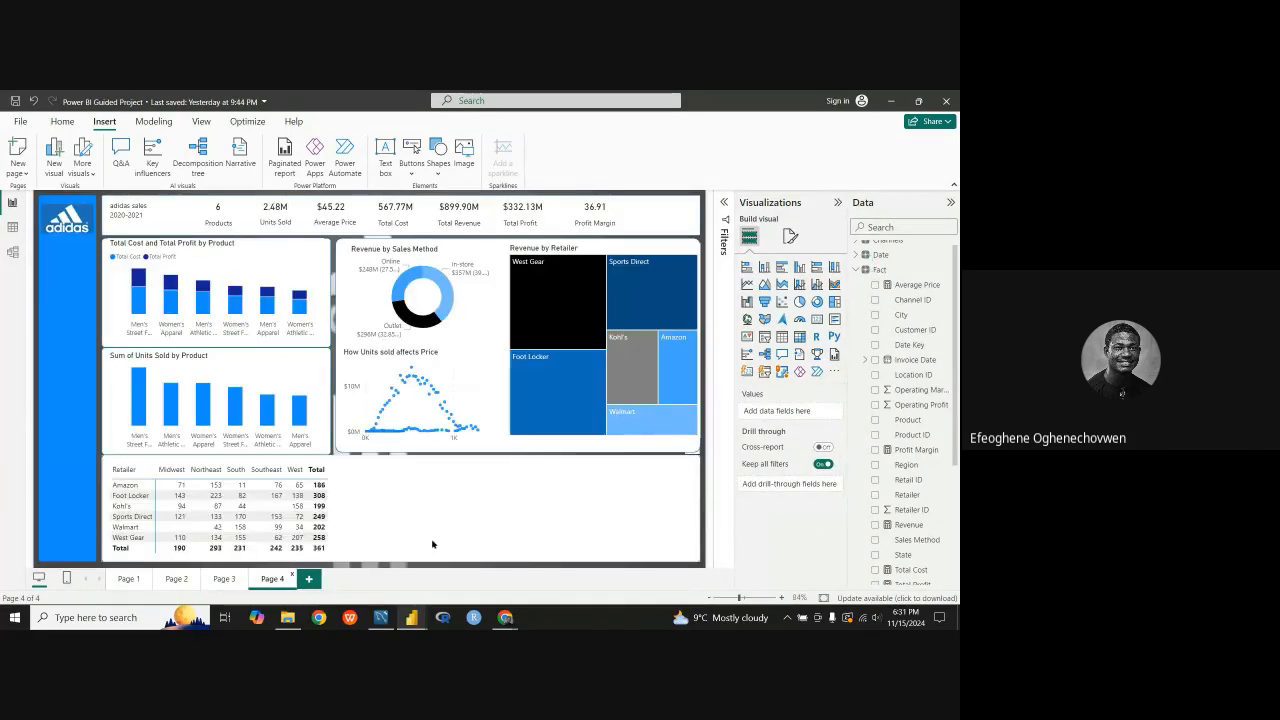
pyautogui.click(477, 507)
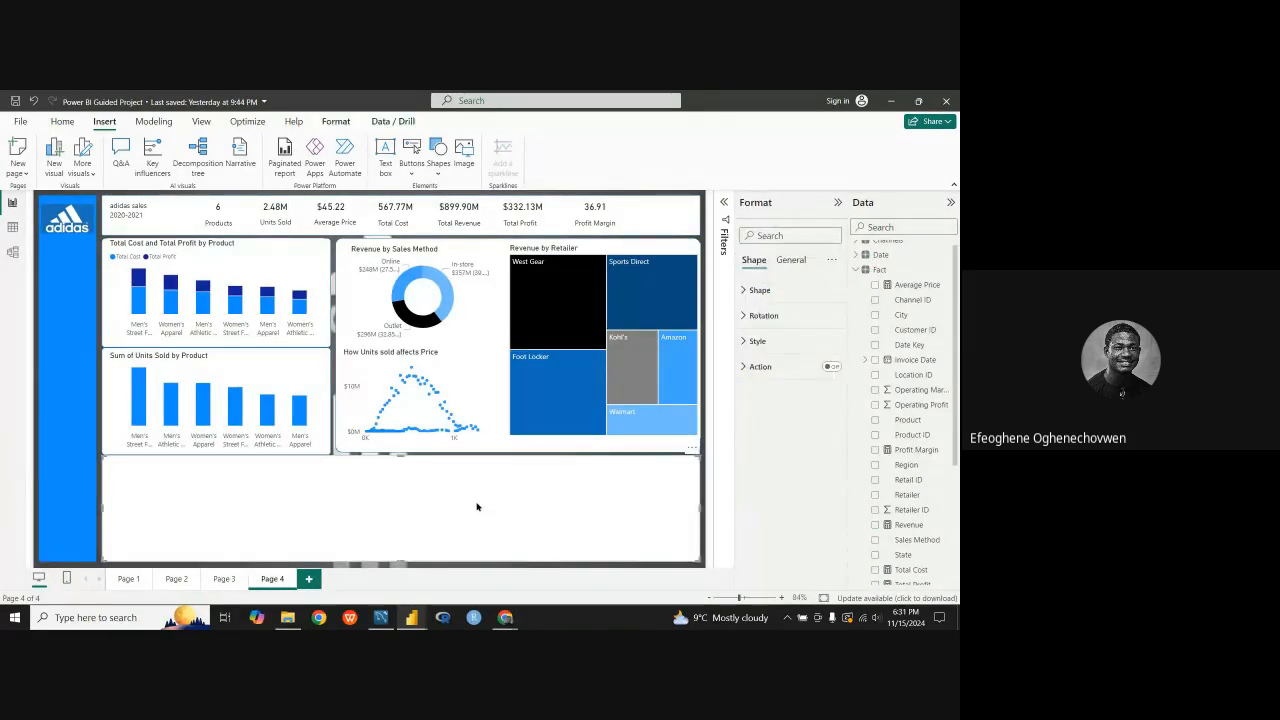
pyautogui.click(522, 572)
pyautogui.click(515, 568)
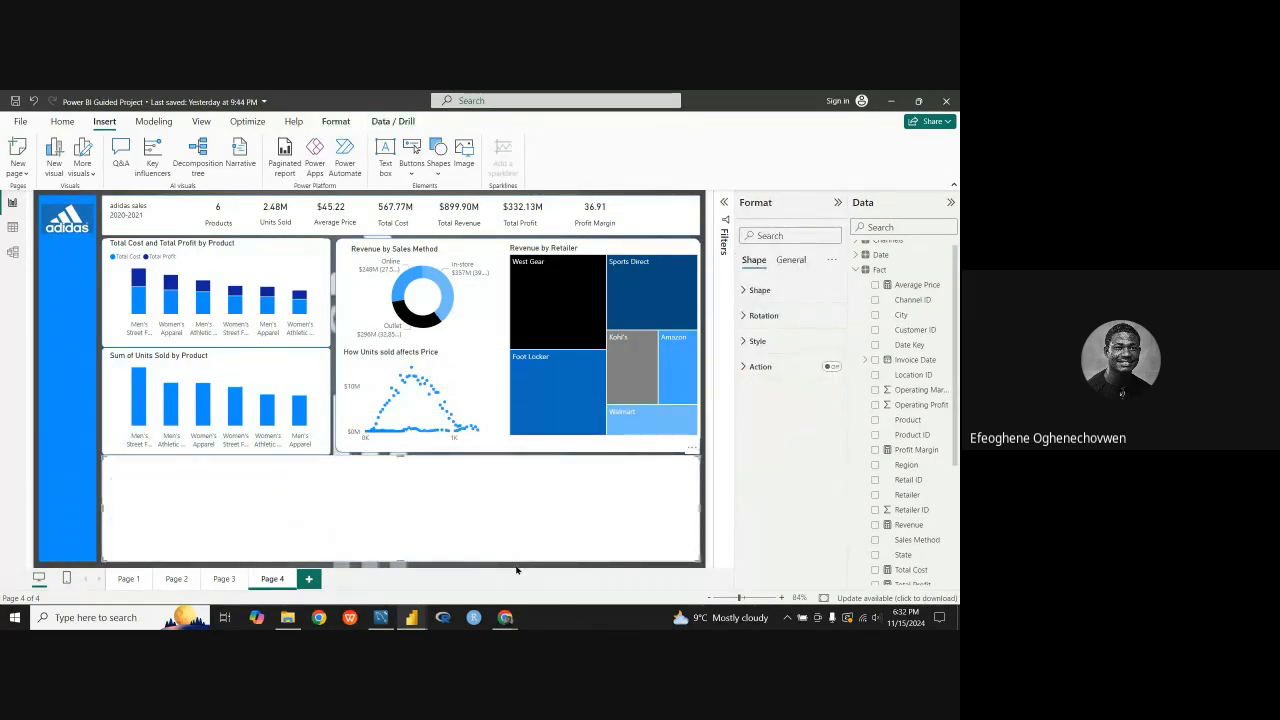
pyautogui.click(516, 570)
pyautogui.hotkey('ctrl', 'v')
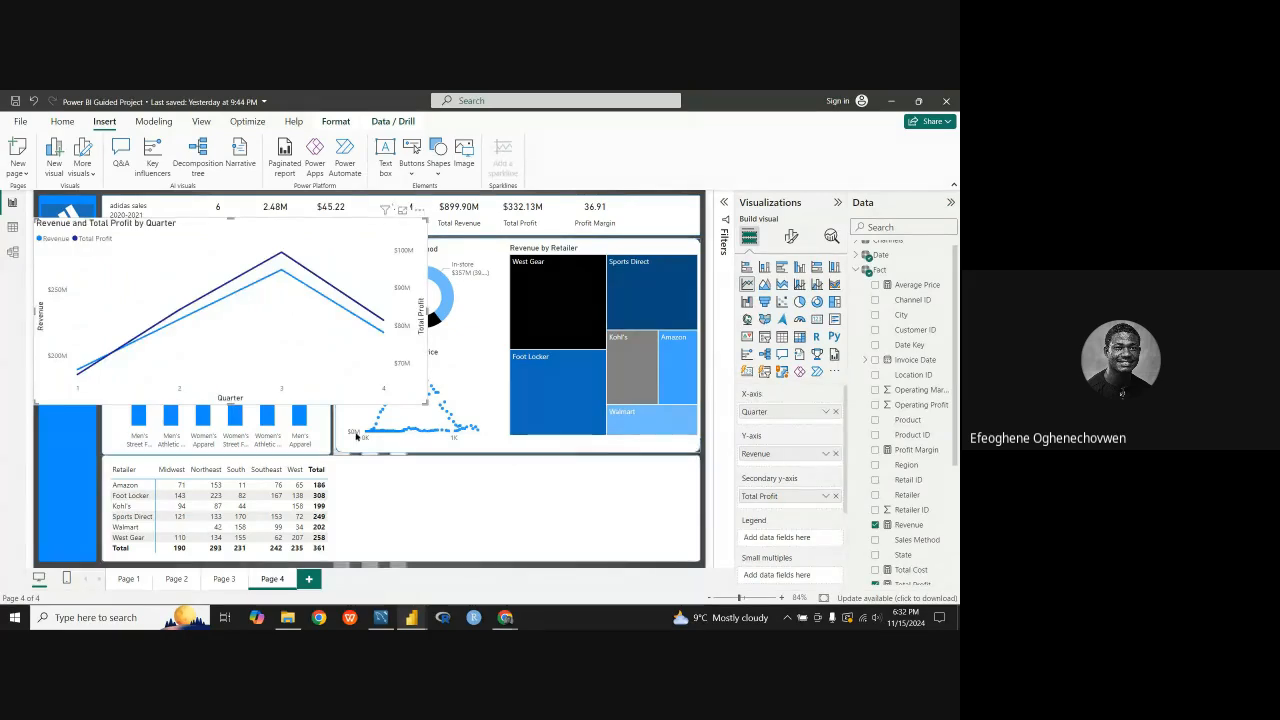
# Step: Resize and move the quarterly line chart into the white panel space beside the matrix, and narrow the matrix so the two do not overlap
pyautogui.moveTo(239, 395); pyautogui.dragTo(509, 488)
pyautogui.moveTo(509, 383); pyautogui.dragTo(493, 487)
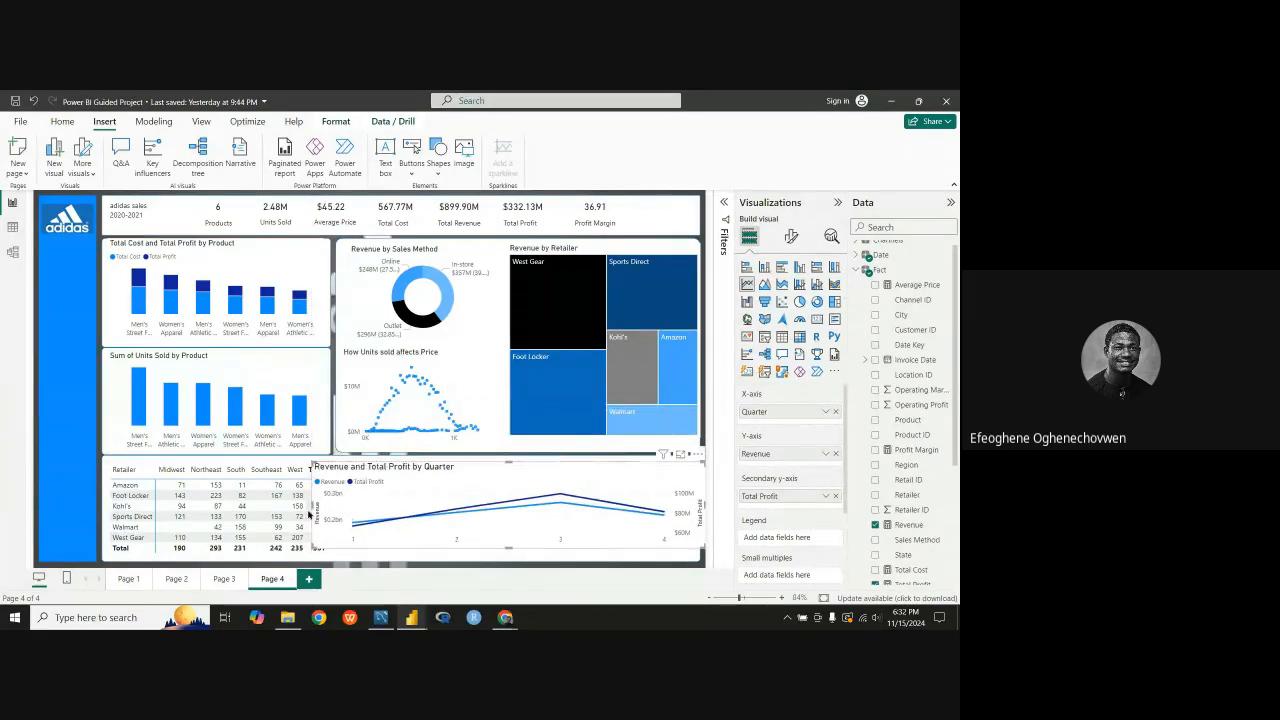
pyautogui.moveTo(311, 504); pyautogui.dragTo(339, 510)
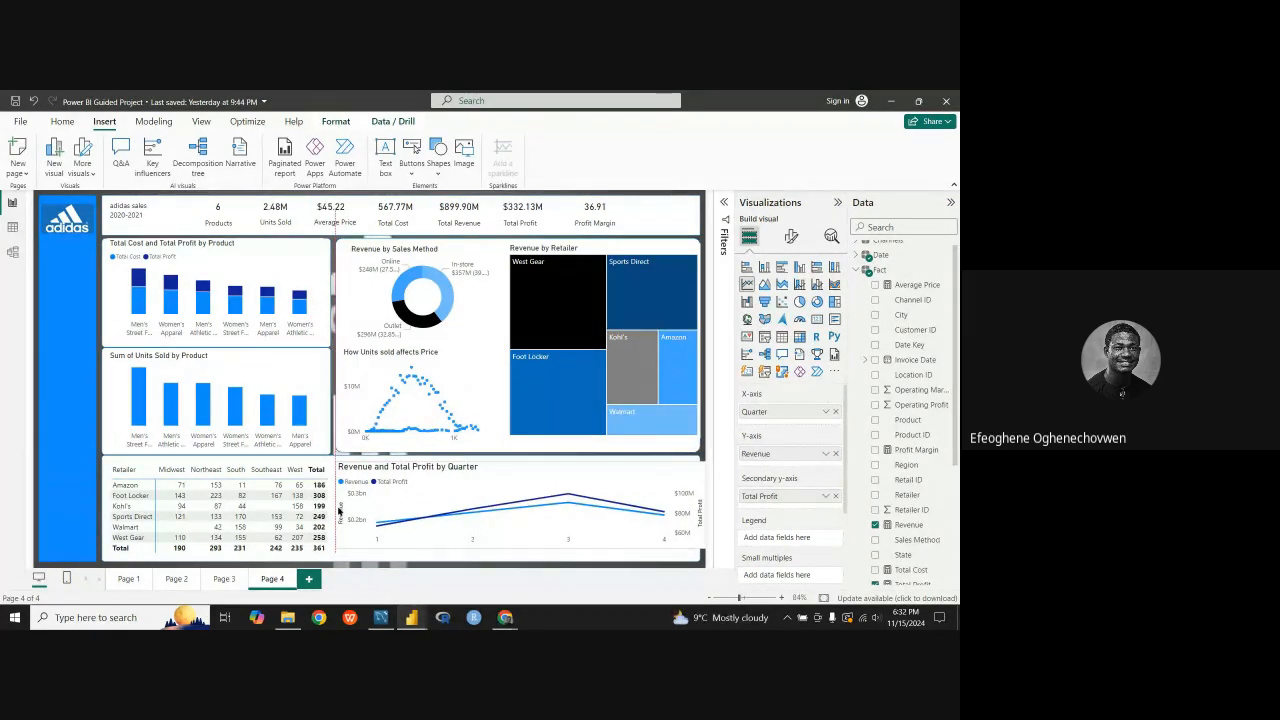
pyautogui.moveTo(519, 548); pyautogui.dragTo(518, 556)
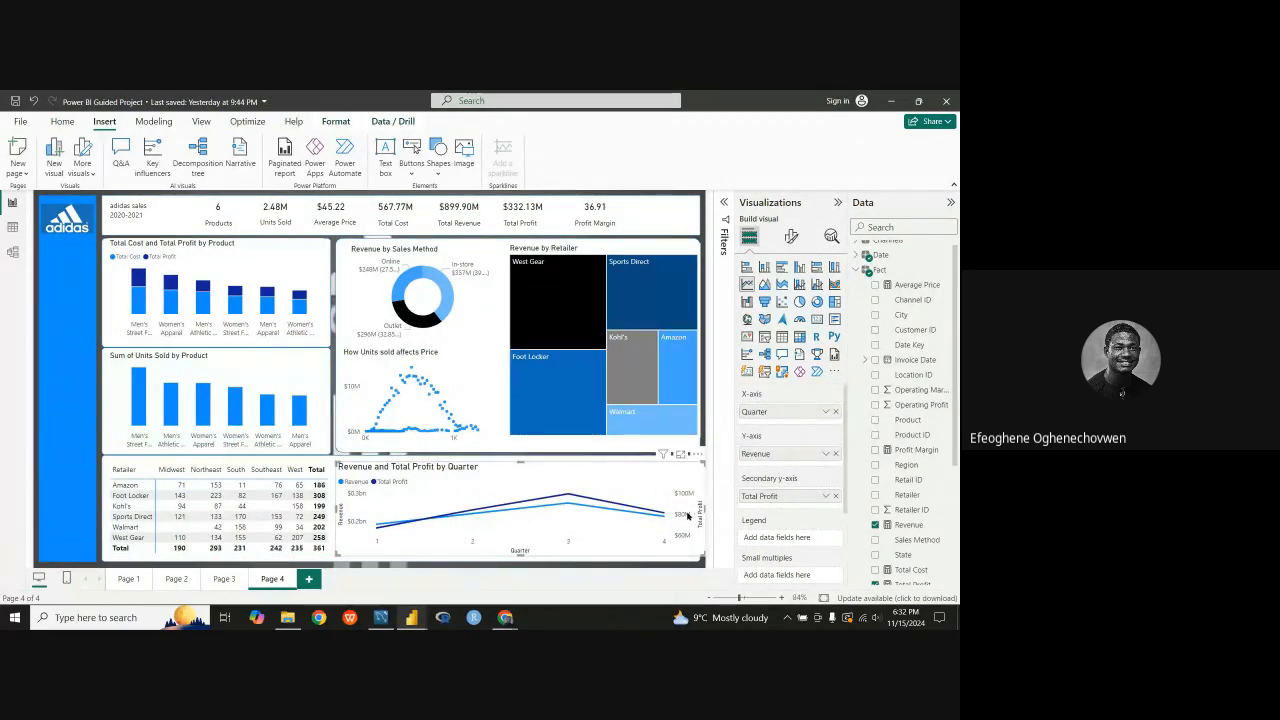
pyautogui.moveTo(688, 516); pyautogui.dragTo(692, 518)
pyautogui.moveTo(580, 481); pyautogui.dragTo(582, 484)
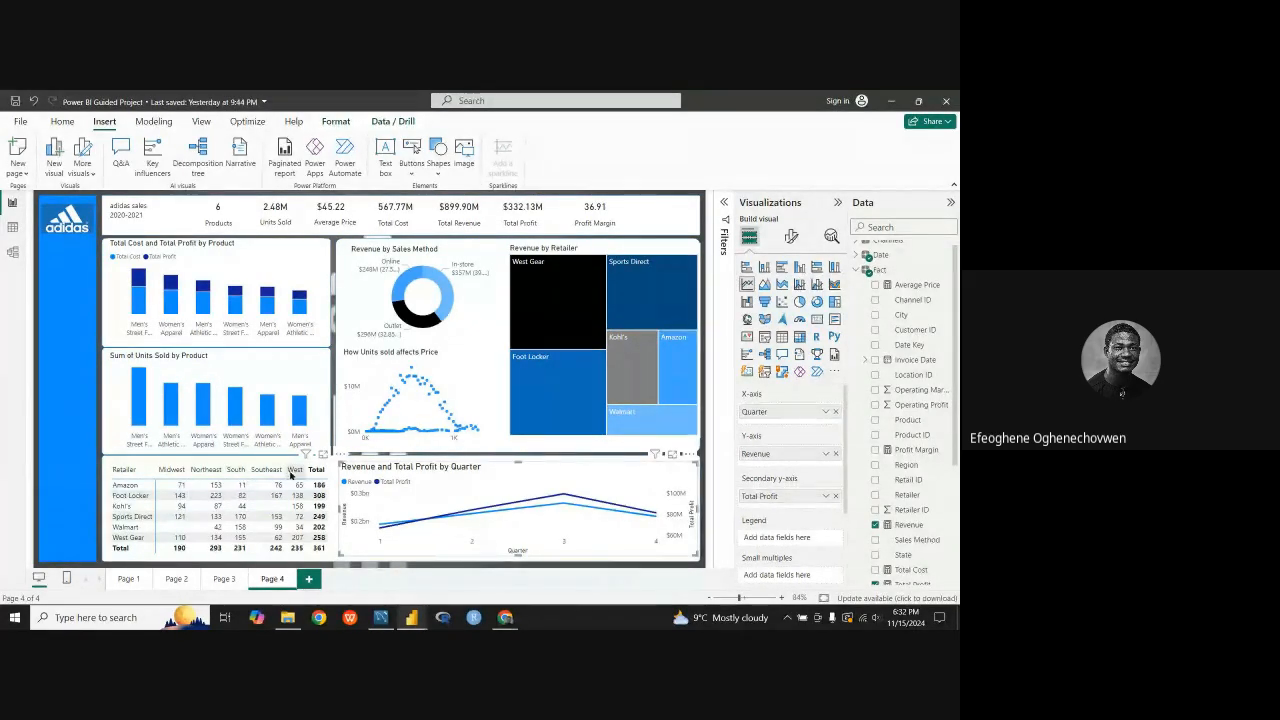
pyautogui.moveTo(328, 561); pyautogui.dragTo(348, 558)
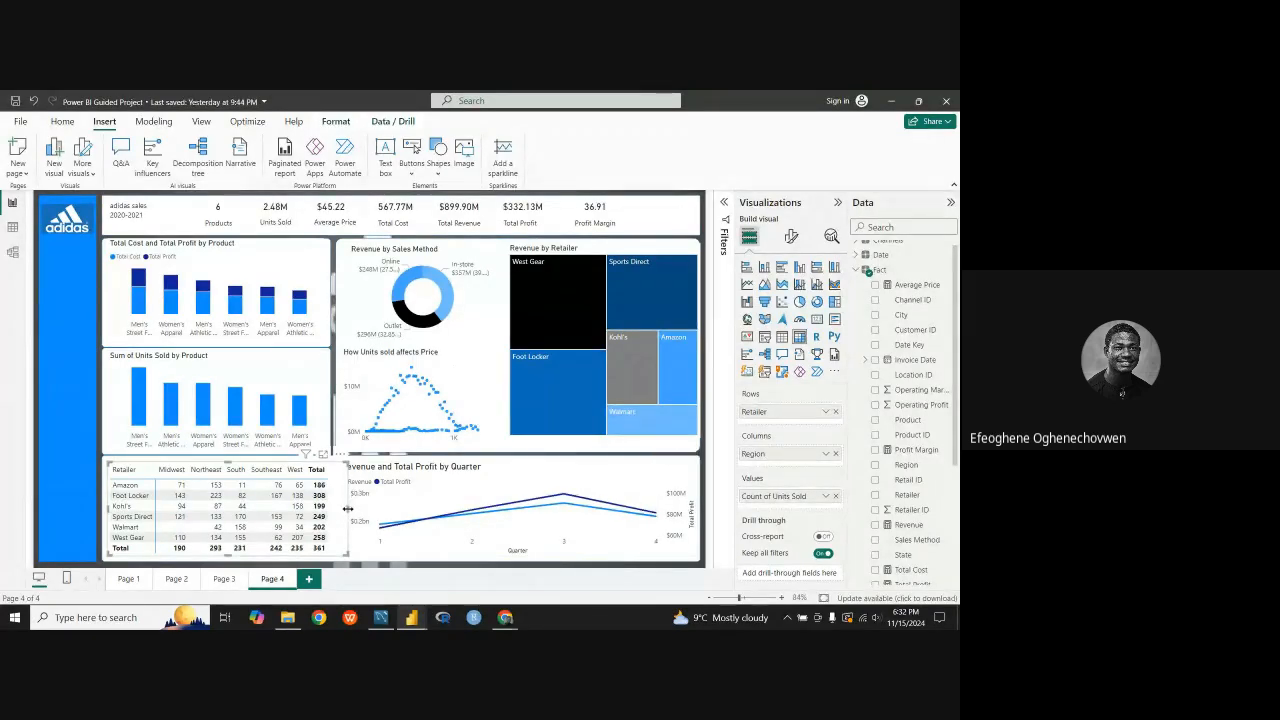
pyautogui.moveTo(348, 509); pyautogui.dragTo(333, 509)
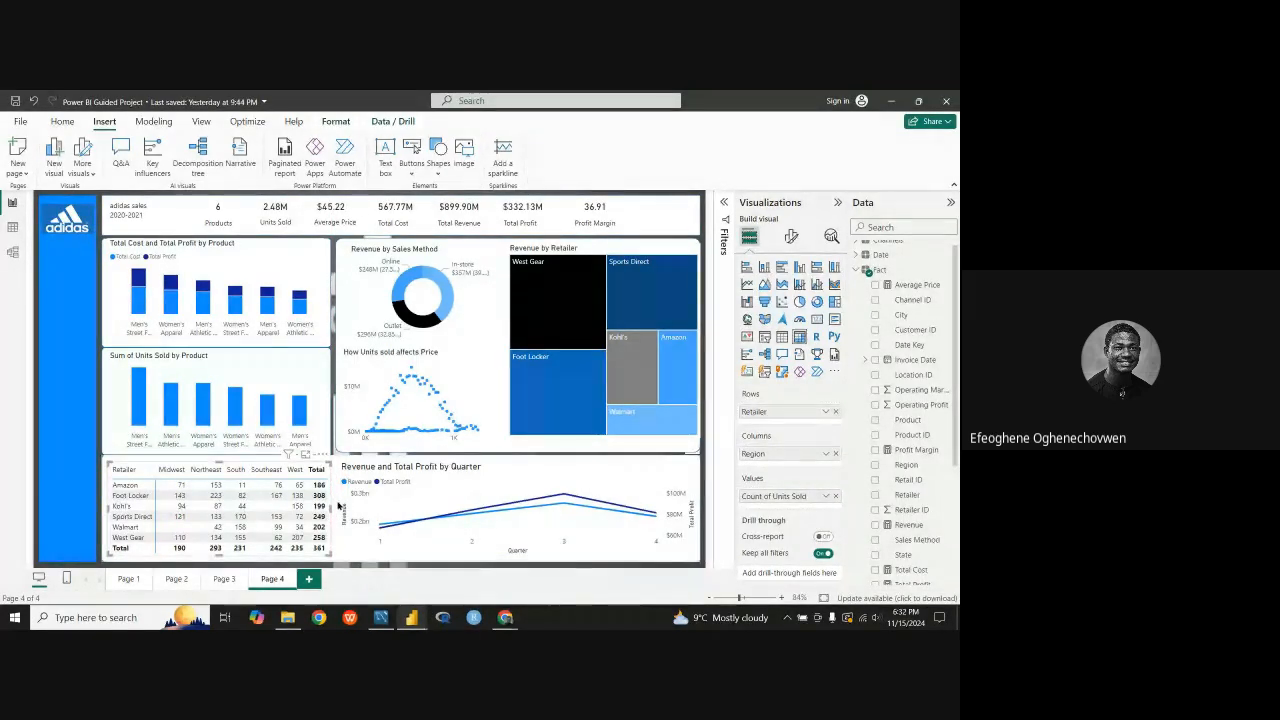
pyautogui.click(335, 514)
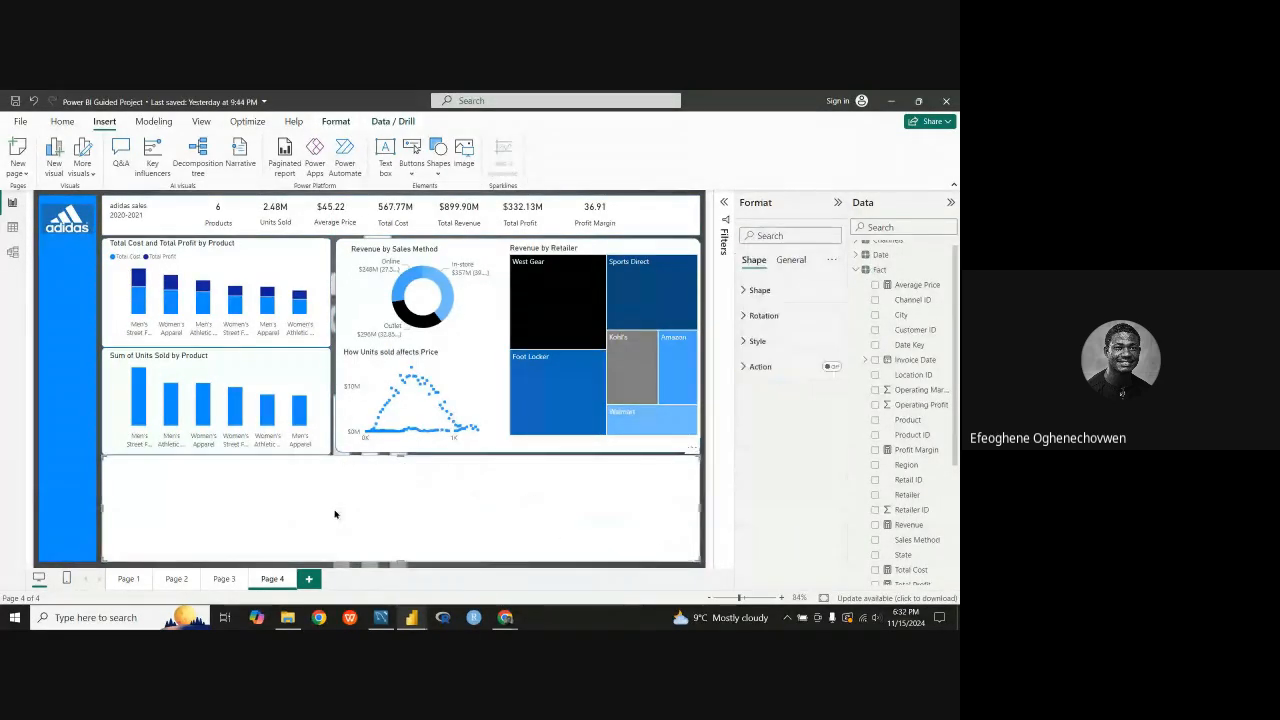
pyautogui.click(401, 543)
pyautogui.click(440, 552)
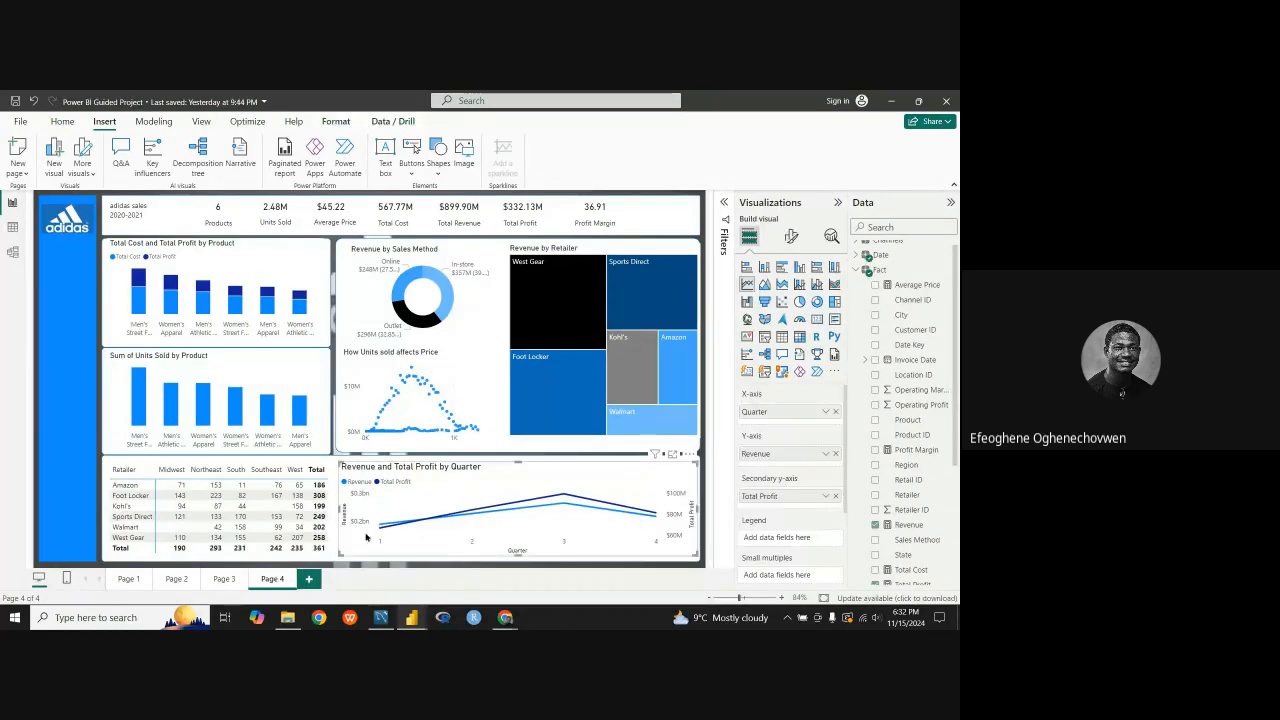
pyautogui.click(332, 518)
pyautogui.click(467, 574)
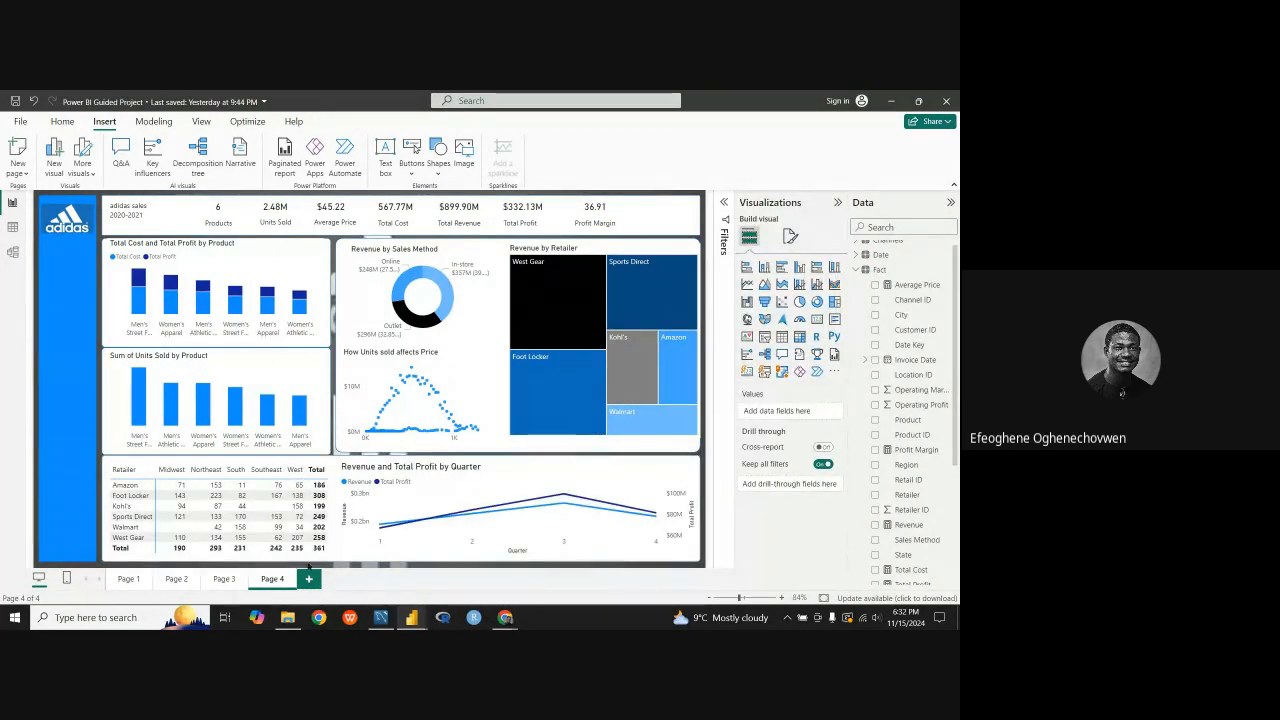
# Step: Stretch the retailer matrix upward over the product chart and give it the title "Units sold by Retailer and Region"
pyautogui.click(302, 555)
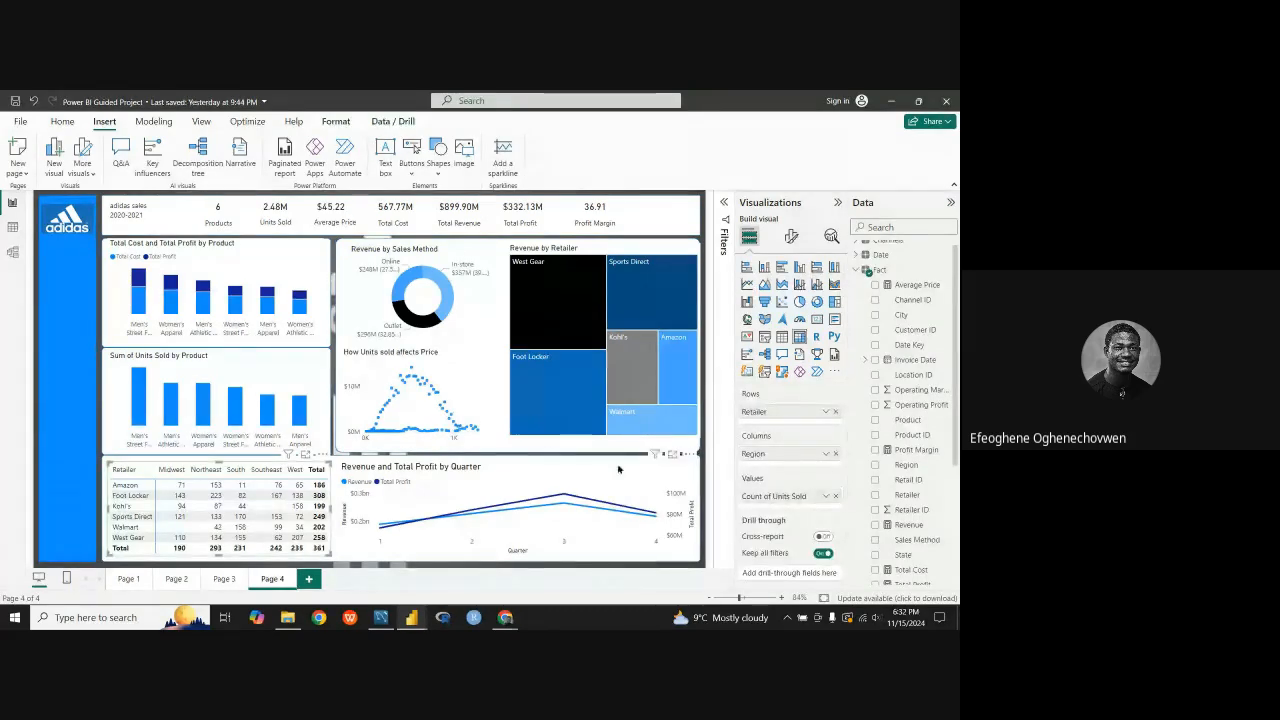
pyautogui.click(790, 237)
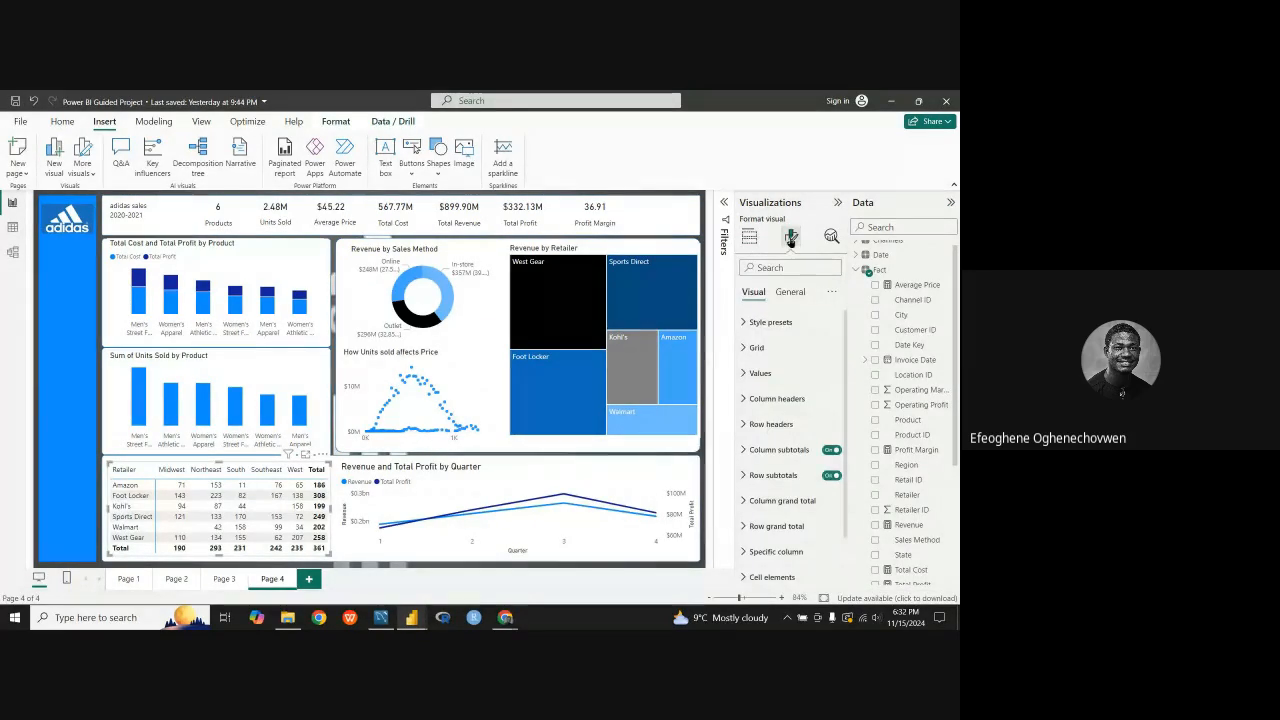
pyautogui.click(788, 292)
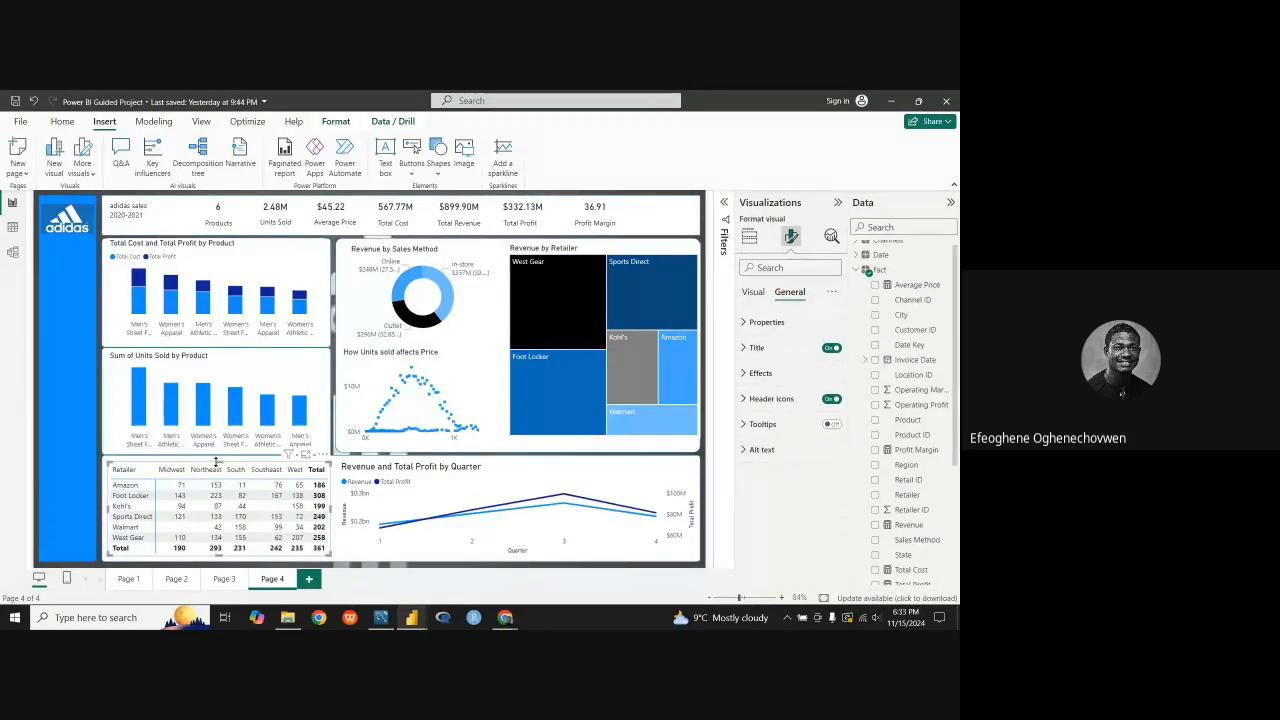
pyautogui.moveTo(217, 463); pyautogui.dragTo(225, 386)
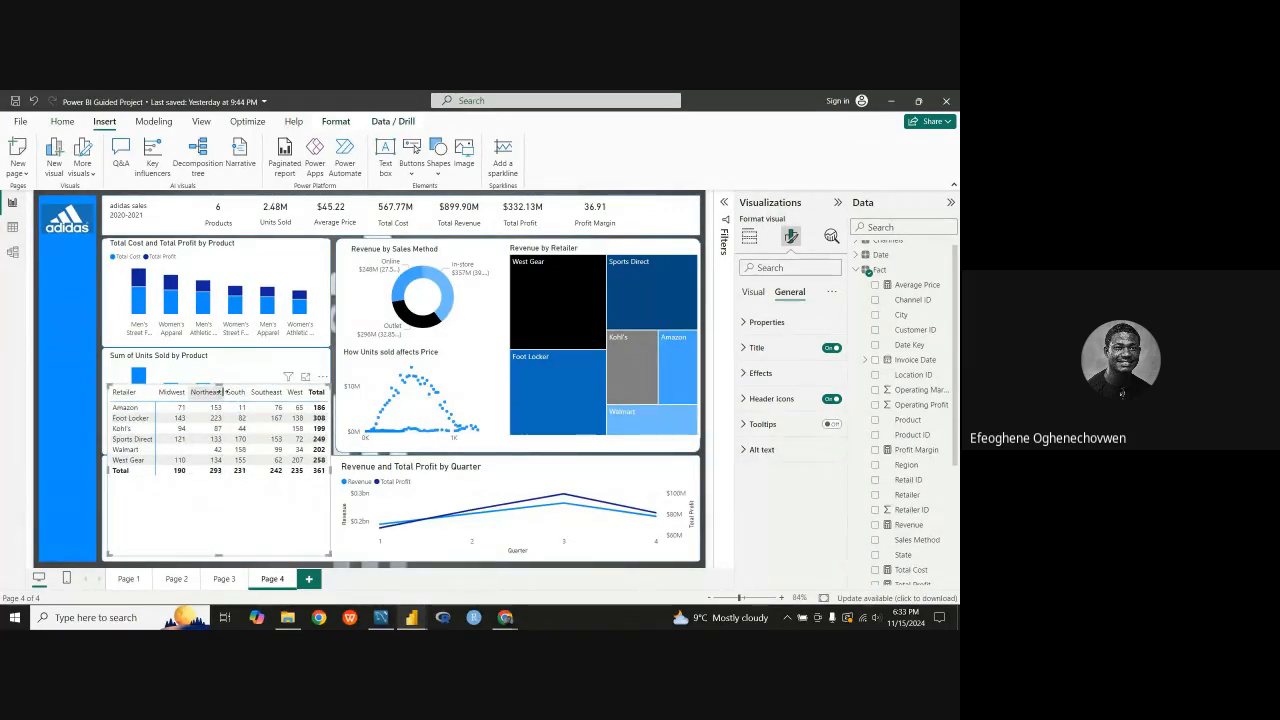
pyautogui.click(765, 347)
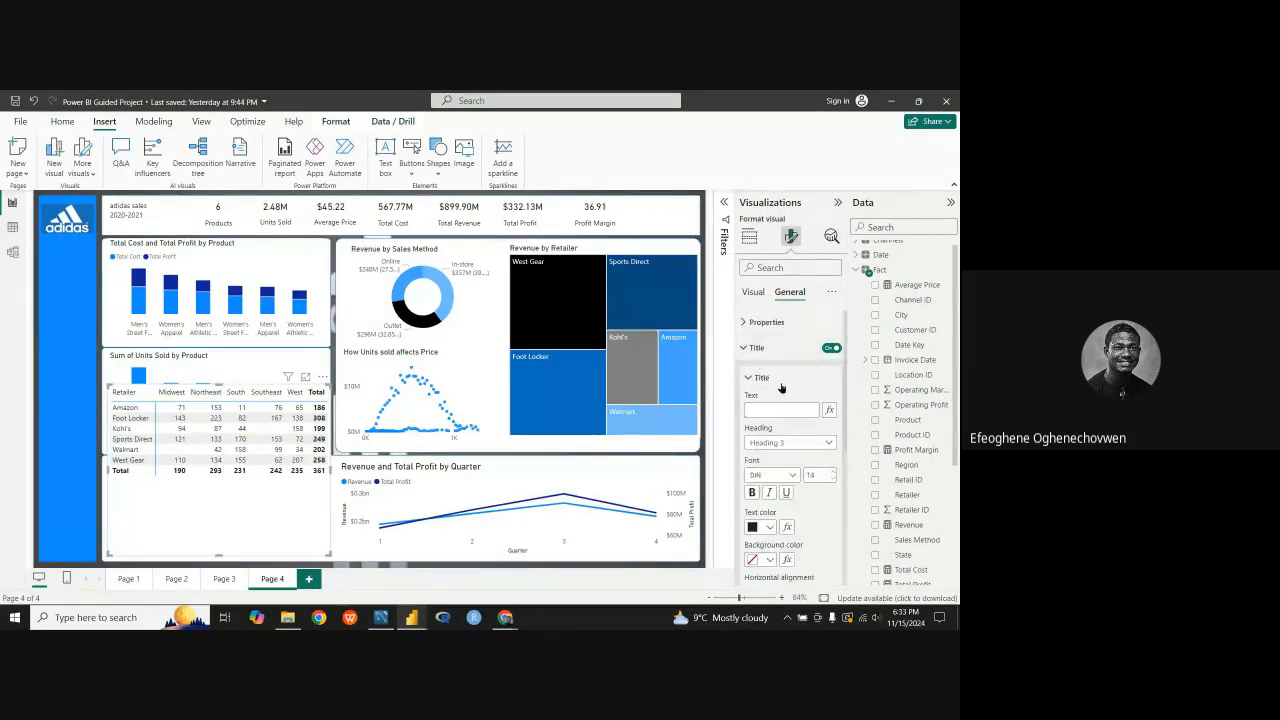
pyautogui.click(763, 408)
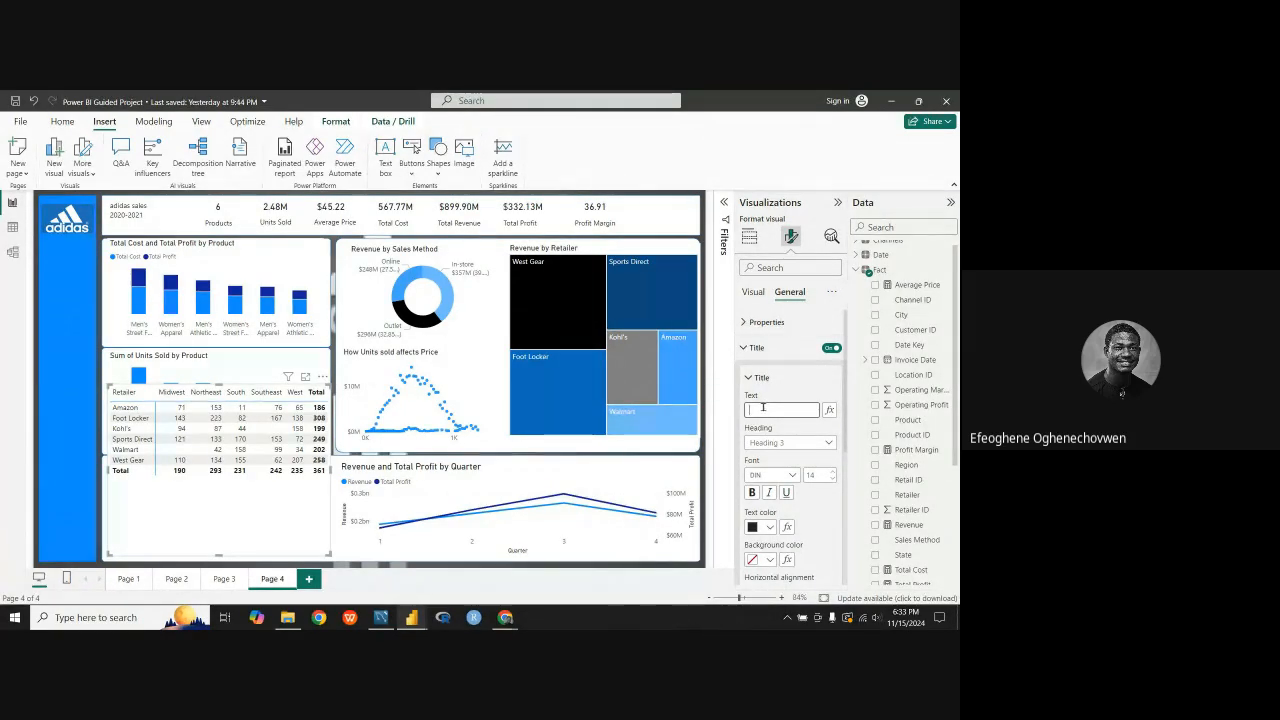
pyautogui.write('Units sold by ')
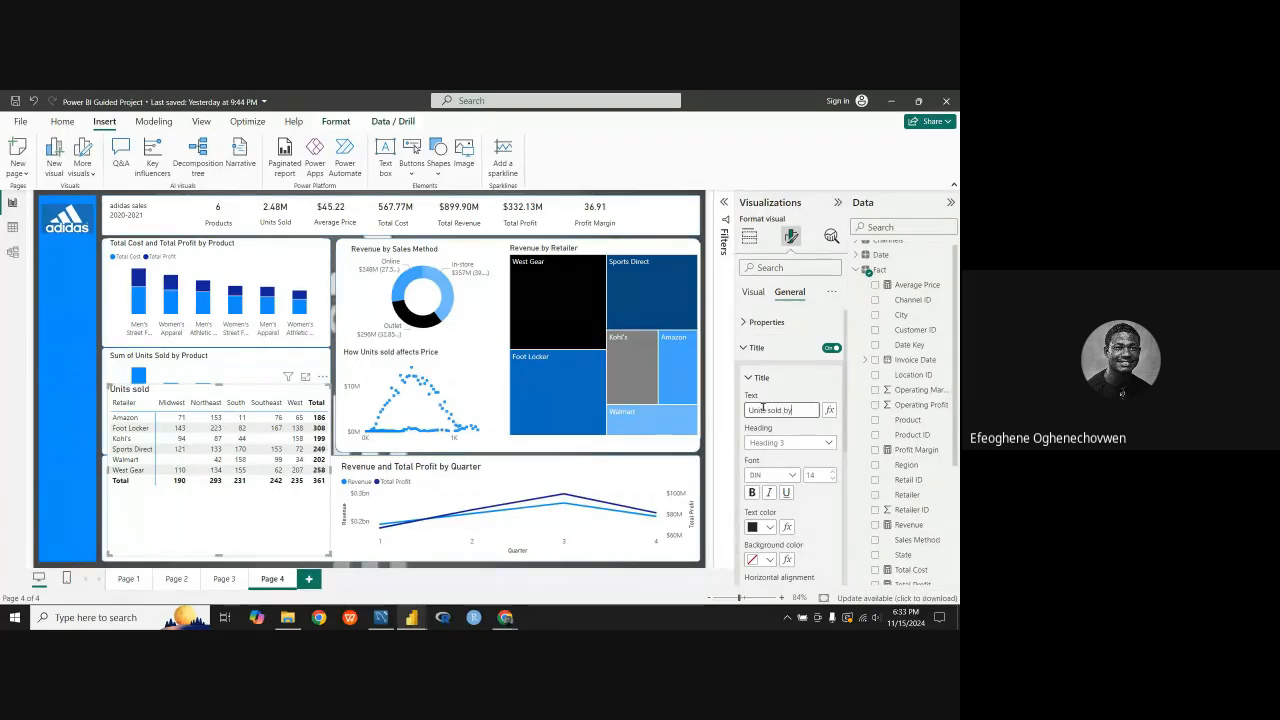
pyautogui.write('Retail')
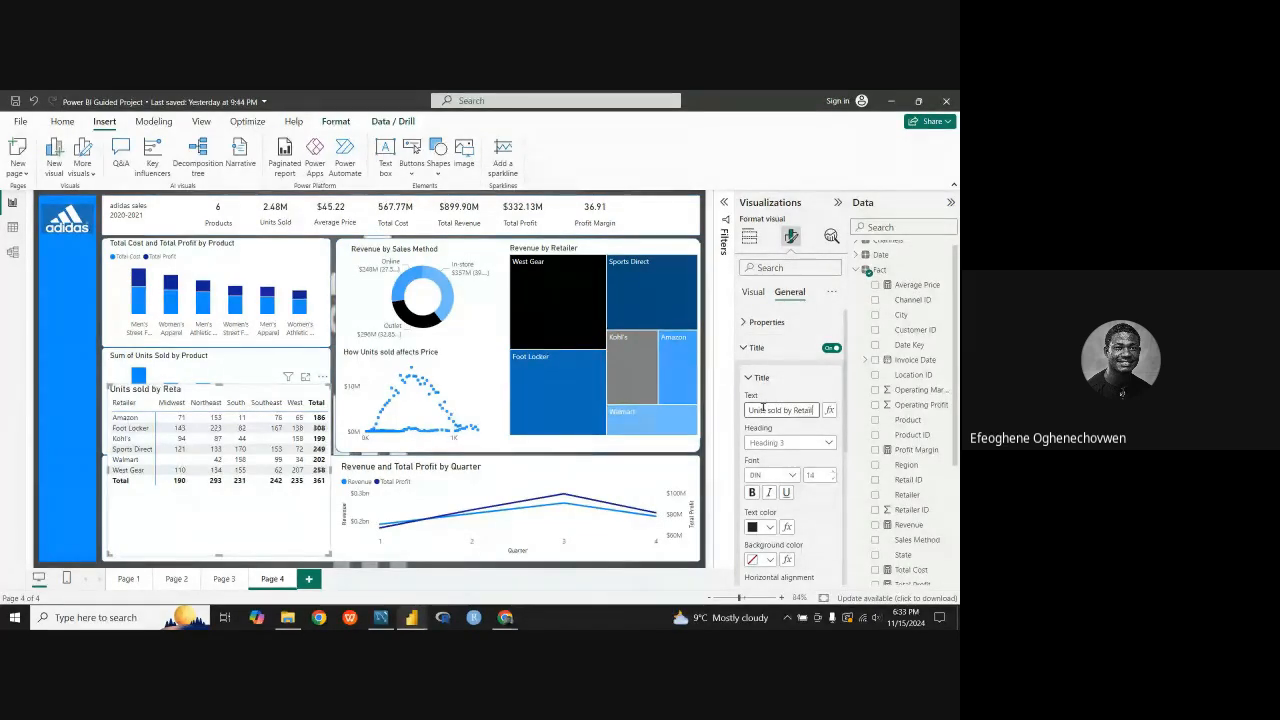
pyautogui.write('er and Re')
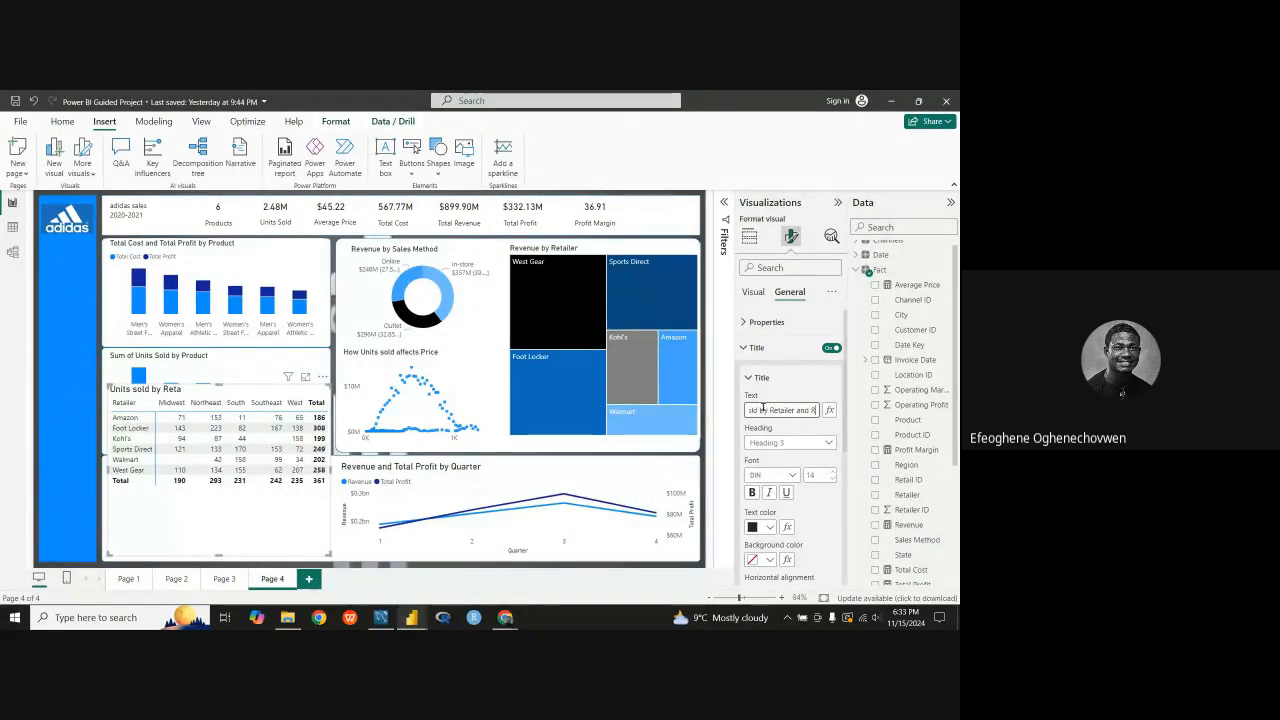
pyautogui.write('gion')
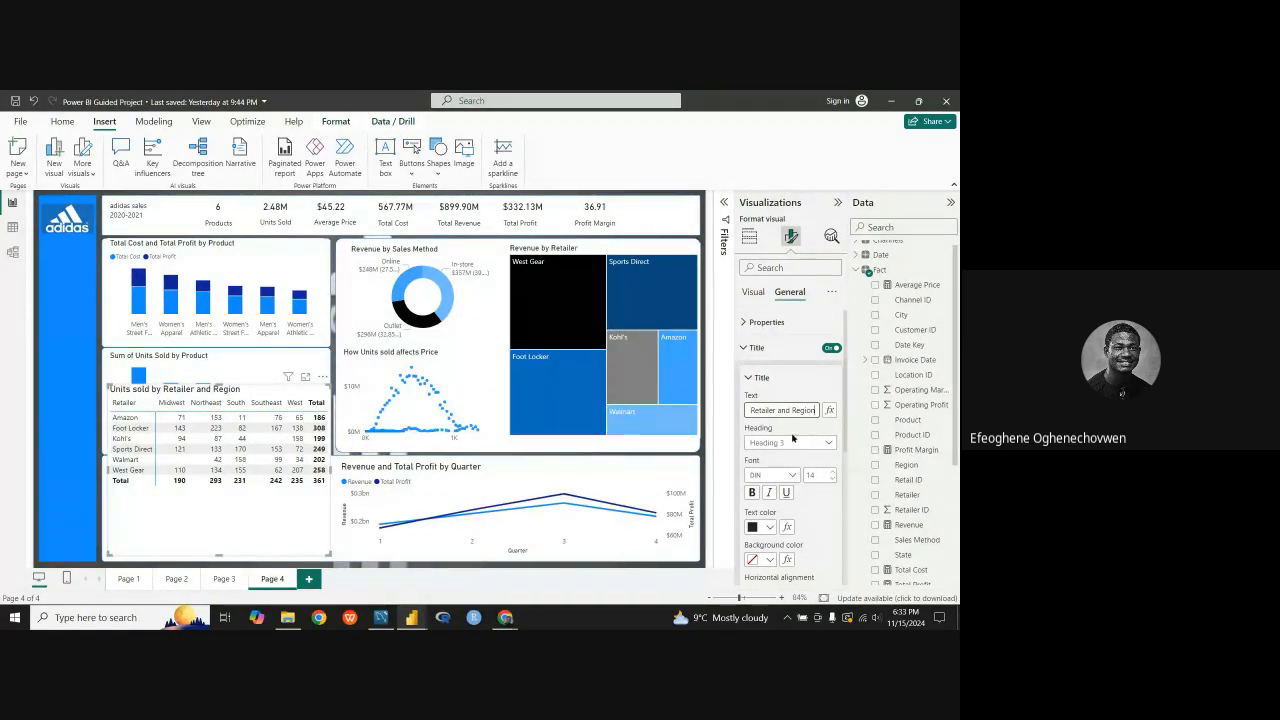
# Step: Reduce the font size of the retailer matrix's title to 12
pyautogui.click(832, 479)
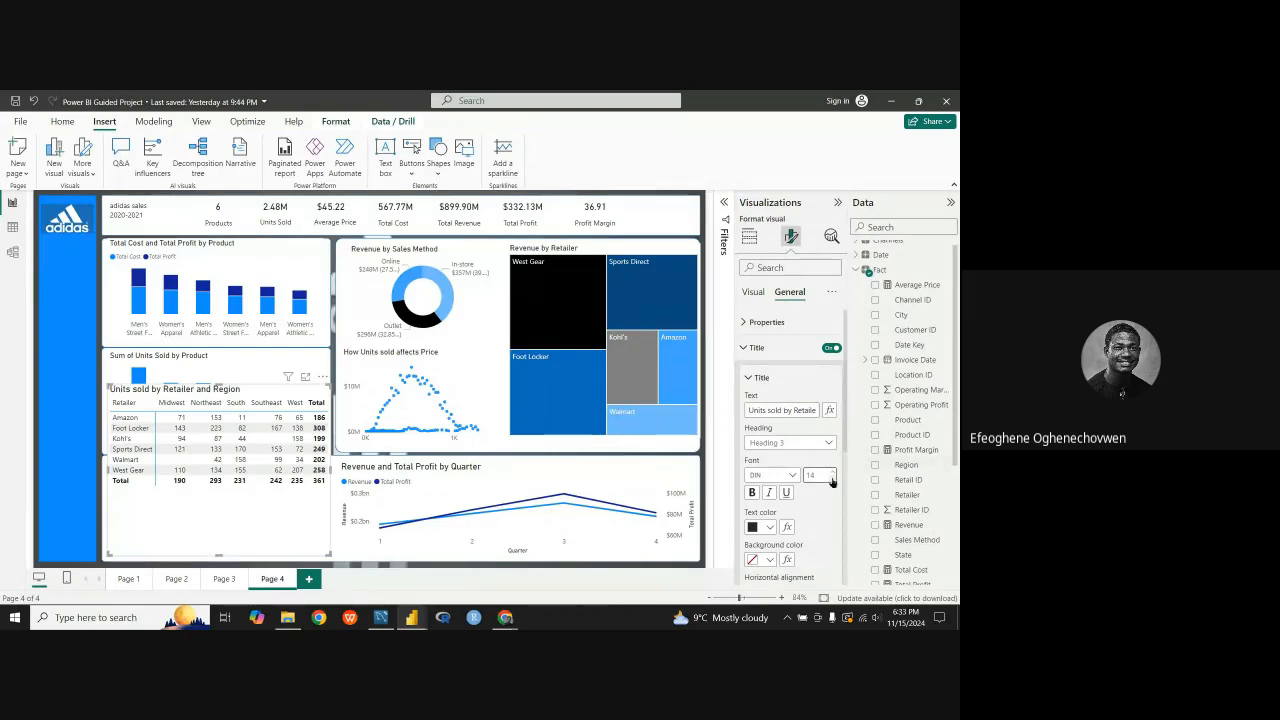
pyautogui.click(832, 479)
pyautogui.click(832, 479)
pyautogui.click(832, 472)
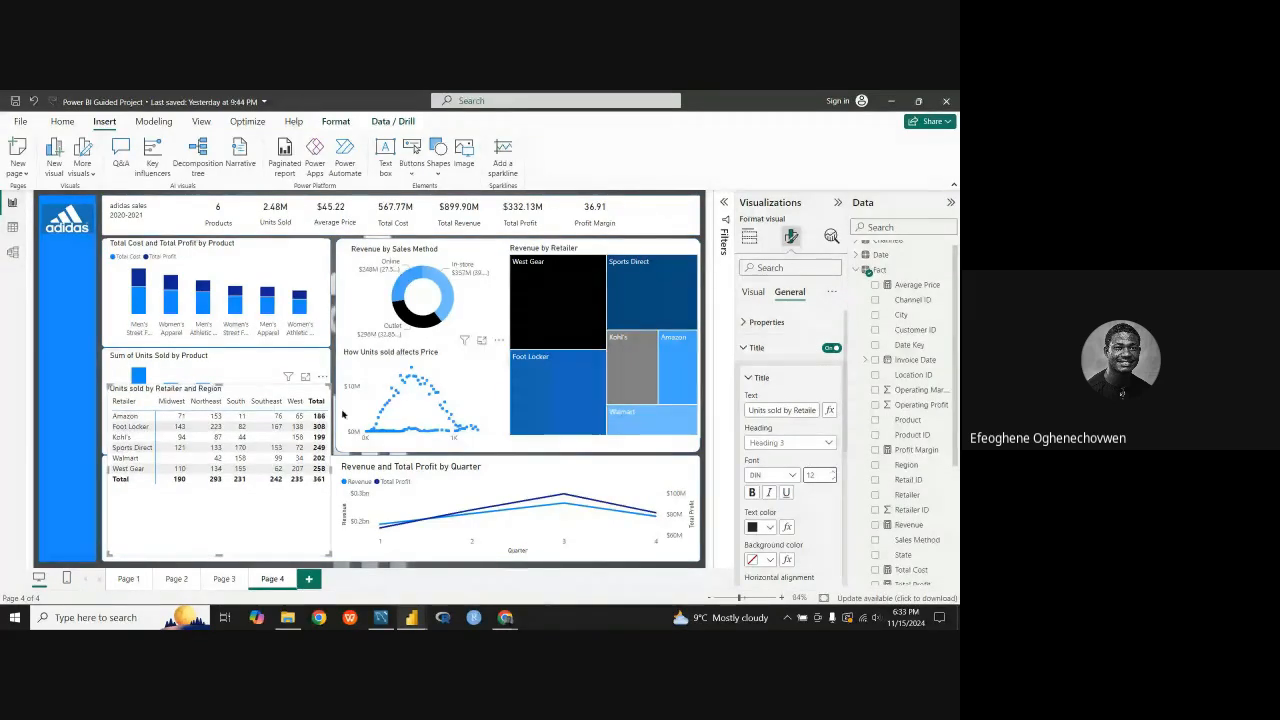
# Step: Shorten the titled matrix so all its rows still fit and place it in the white panel beside the quarterly line chart
pyautogui.moveTo(283, 395); pyautogui.dragTo(269, 439)
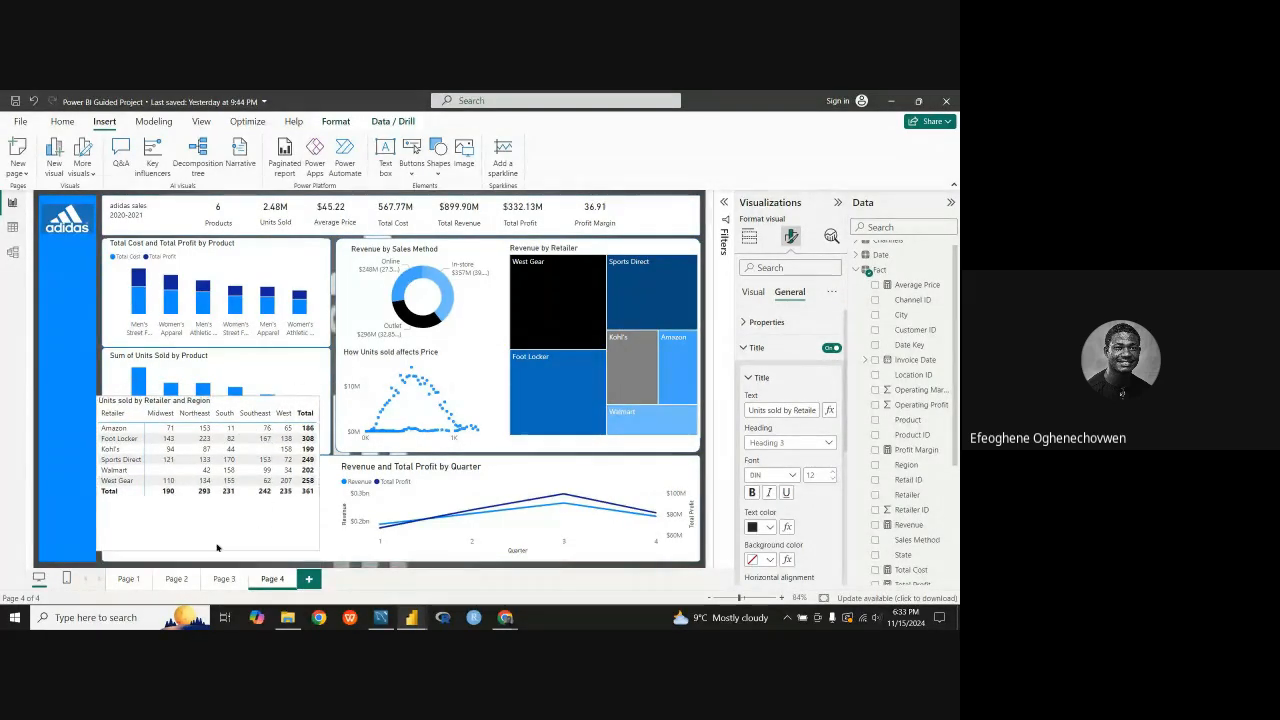
pyautogui.moveTo(205, 531); pyautogui.dragTo(214, 508)
pyautogui.moveTo(252, 408); pyautogui.dragTo(270, 456)
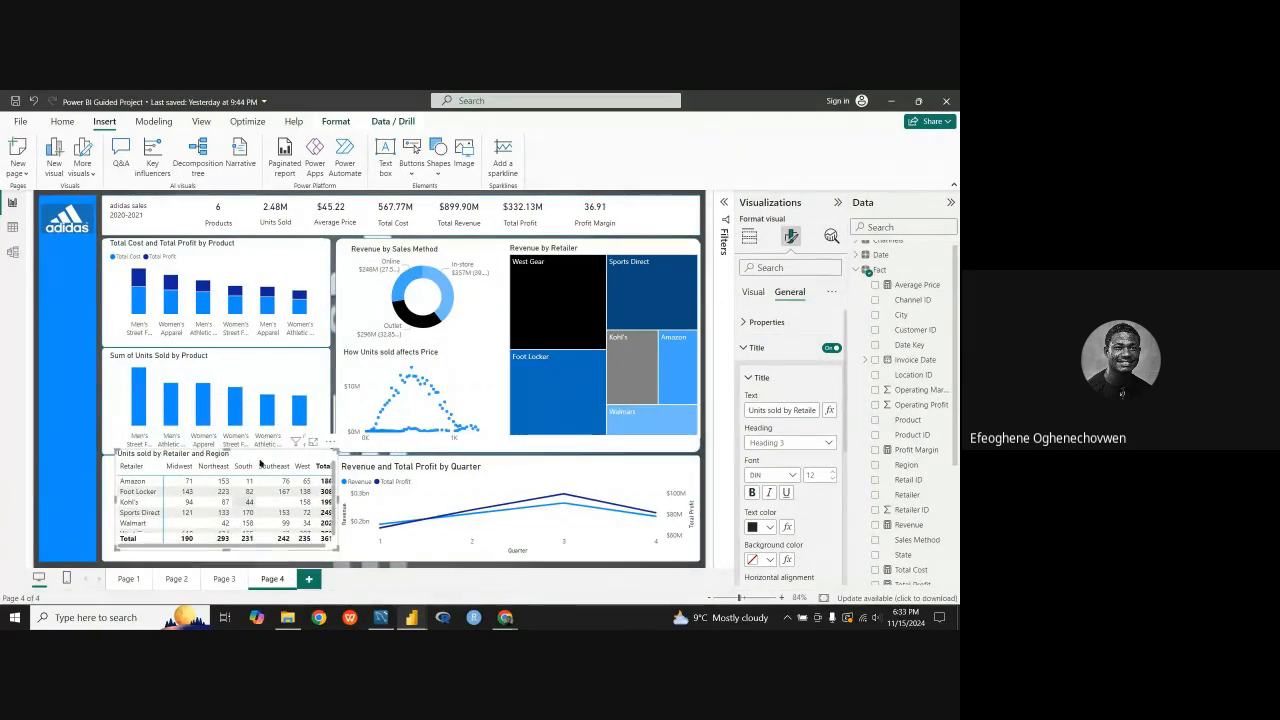
pyautogui.moveTo(261, 456); pyautogui.dragTo(275, 433)
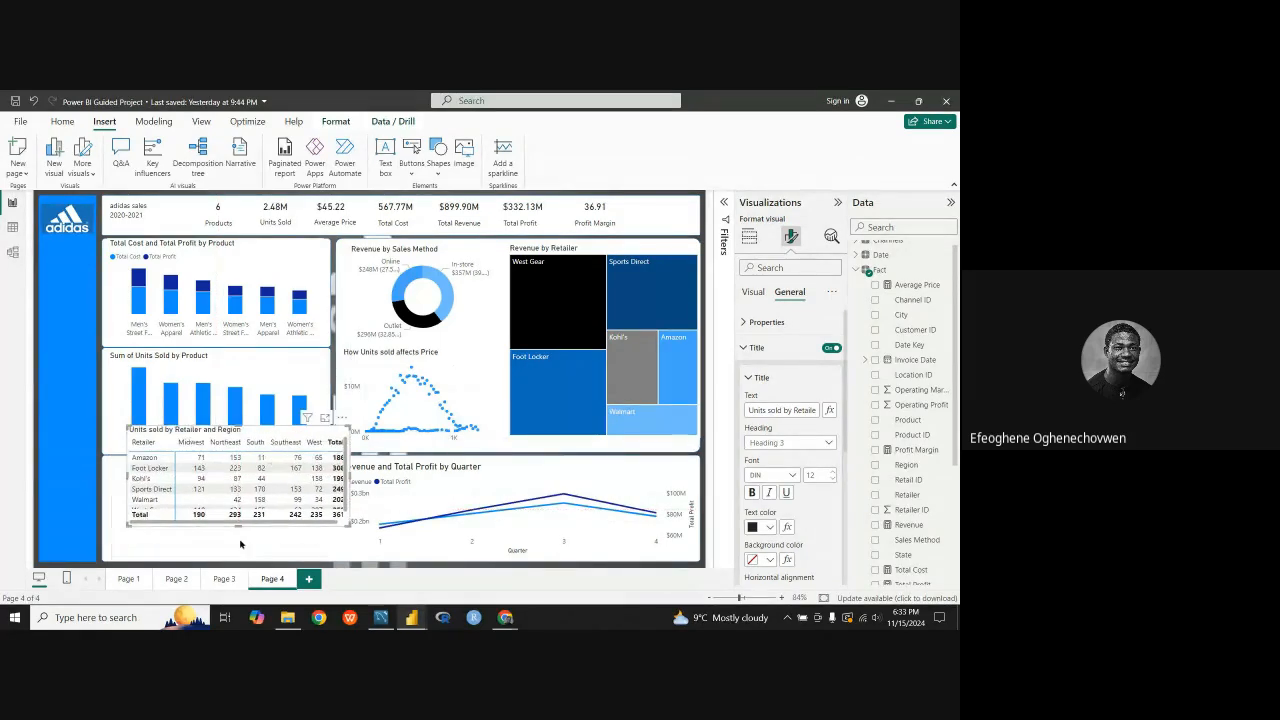
pyautogui.moveTo(237, 527); pyautogui.dragTo(235, 540)
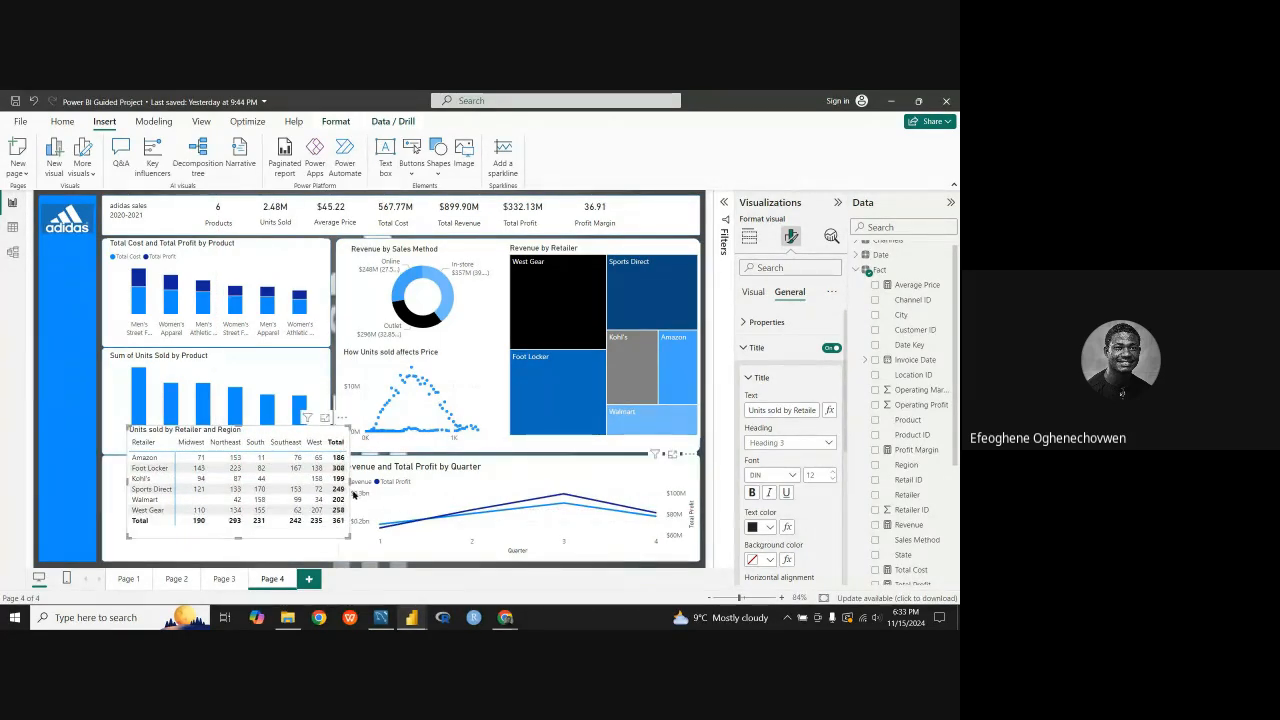
pyautogui.moveTo(351, 484)
pyautogui.mouseDown()
pyautogui.moveTo(368, 486)
pyautogui.moveTo(355, 487)
pyautogui.mouseUp()
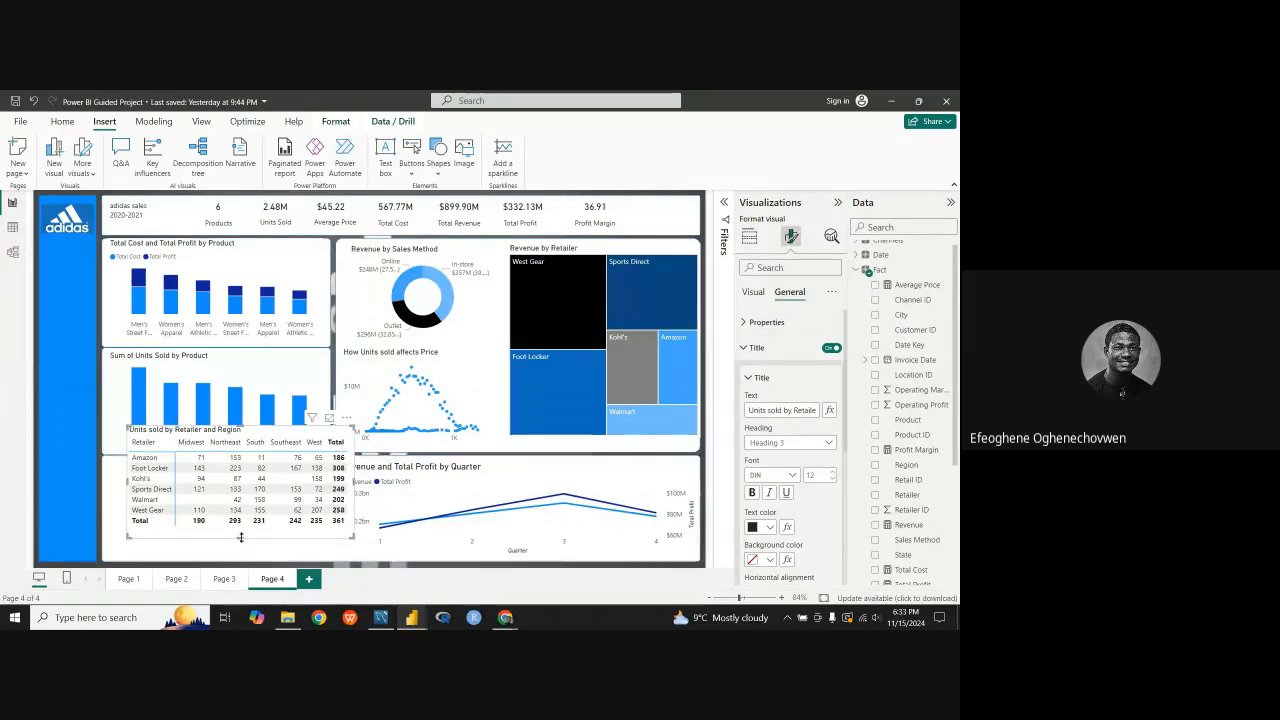
pyautogui.moveTo(265, 436)
pyautogui.mouseDown()
pyautogui.moveTo(246, 467)
pyautogui.moveTo(251, 444)
pyautogui.mouseUp()
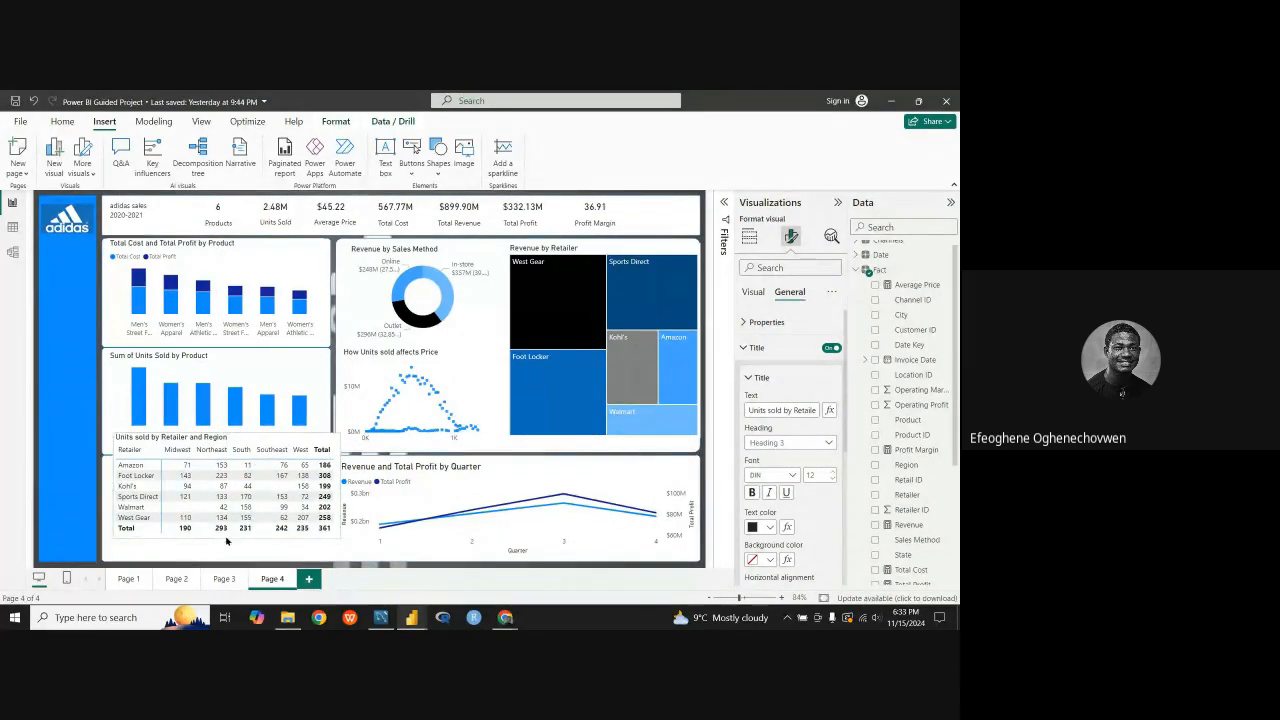
pyautogui.moveTo(270, 442); pyautogui.dragTo(262, 462)
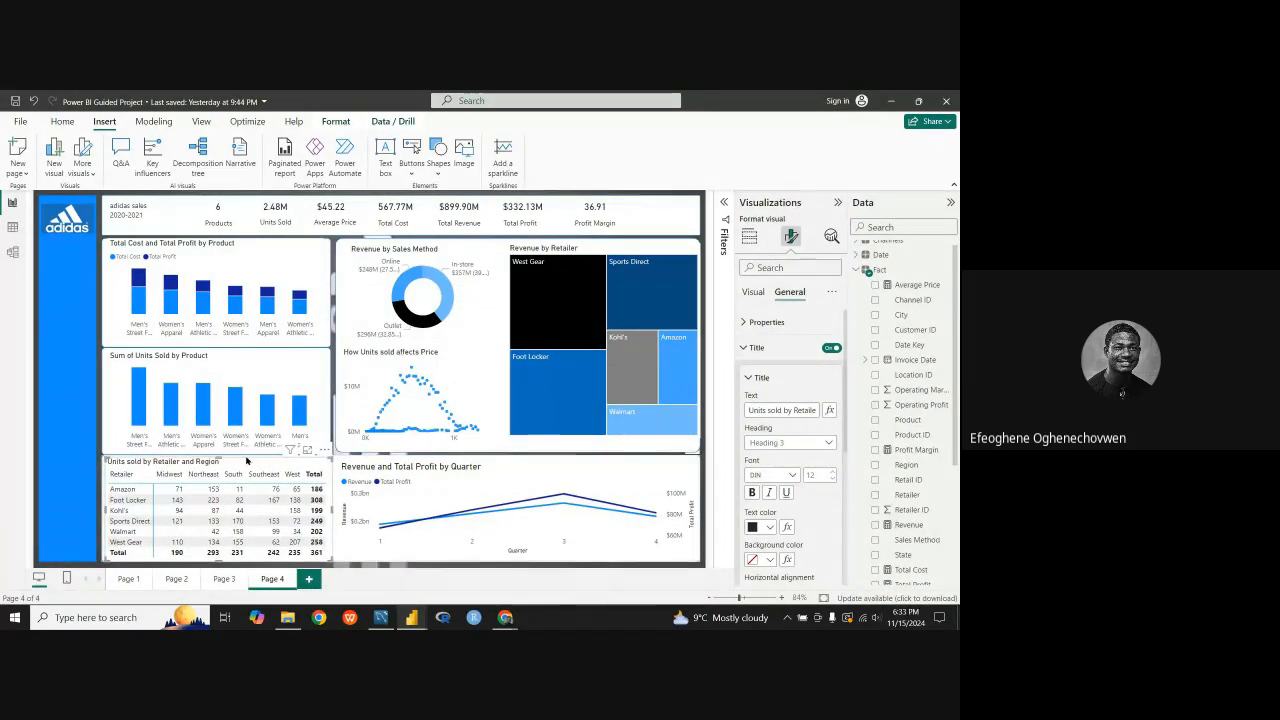
# Step: Move the retailer matrix off the lower white panel and examine the panel's shape, rotation, fill and border settings
pyautogui.moveTo(247, 459); pyautogui.dragTo(271, 421)
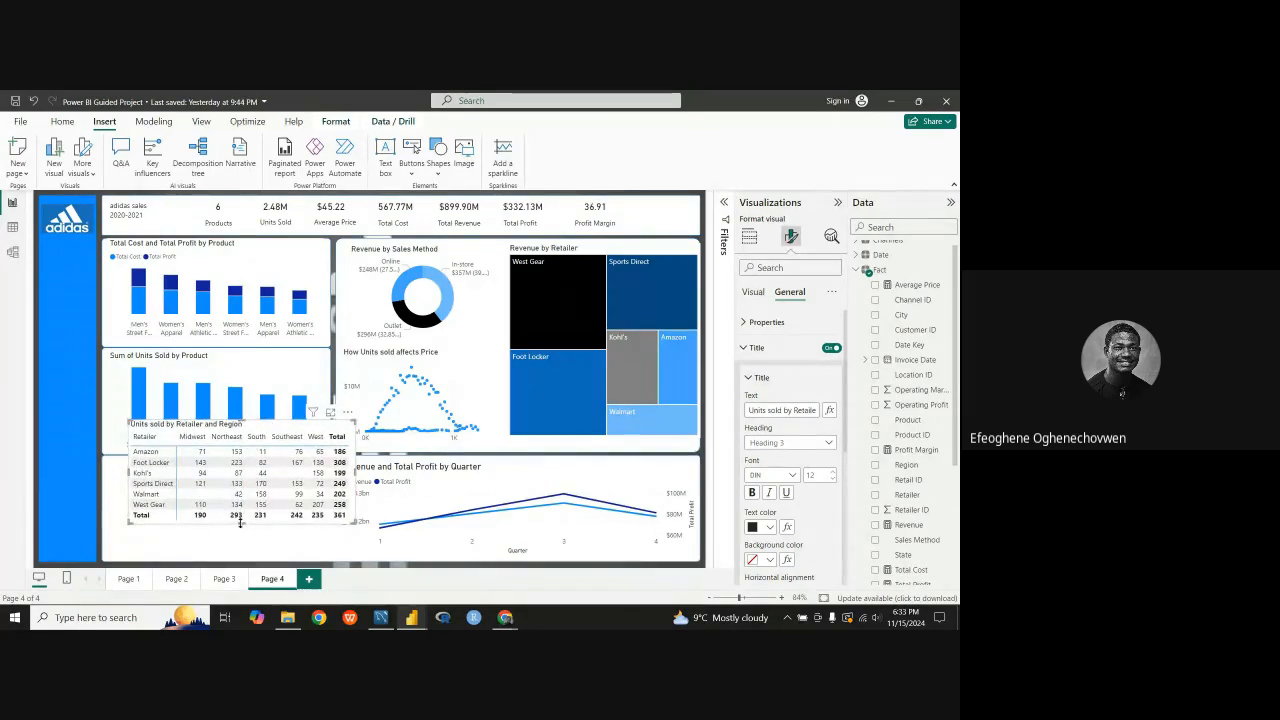
pyautogui.click(328, 560)
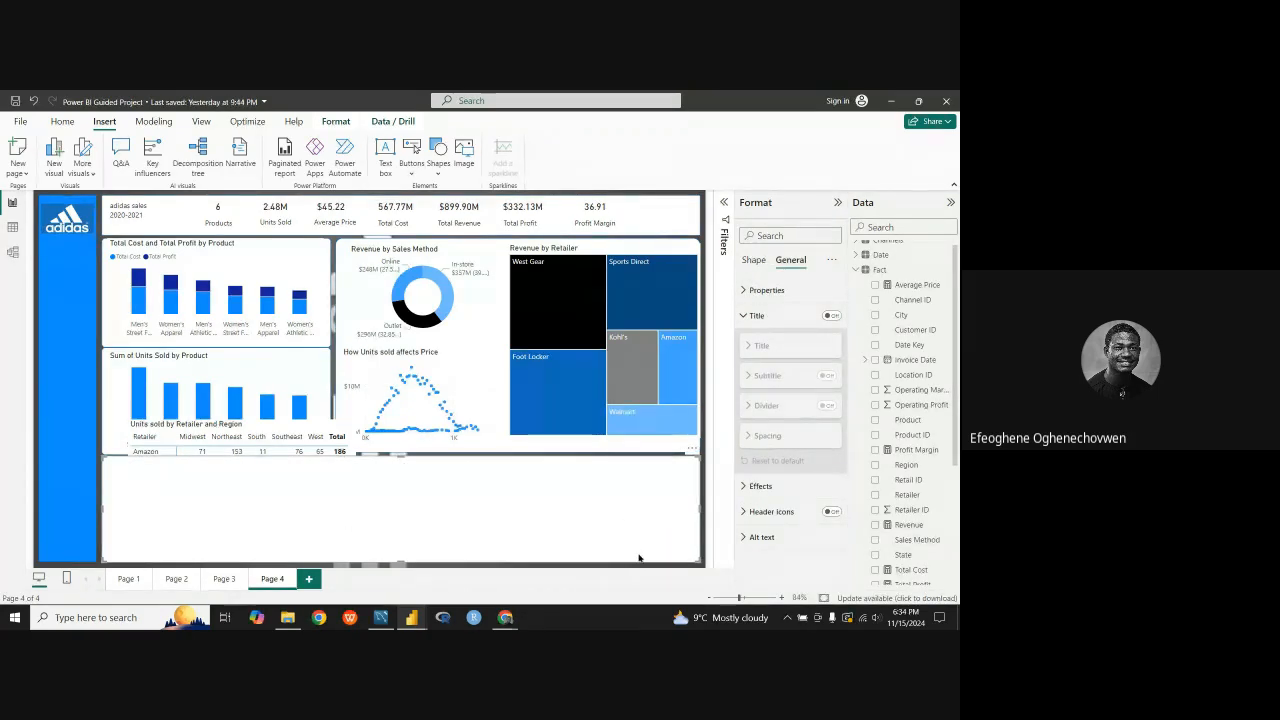
pyautogui.click(754, 259)
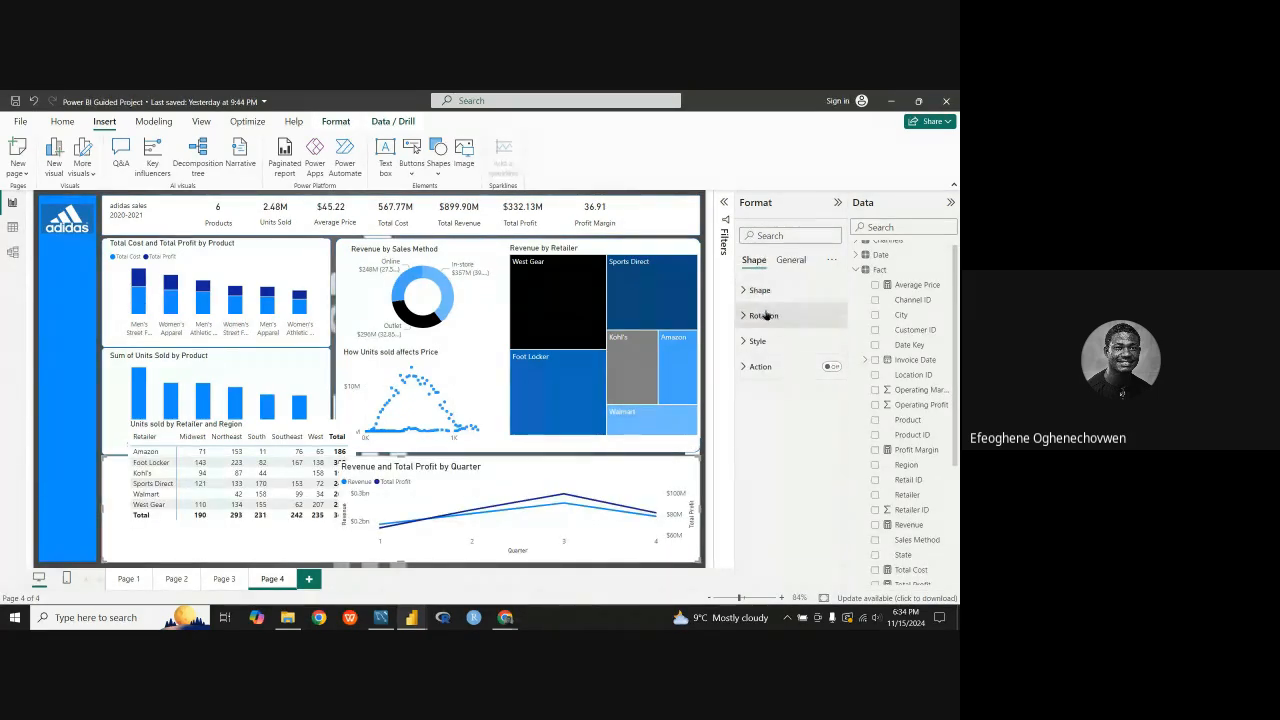
pyautogui.click(757, 341)
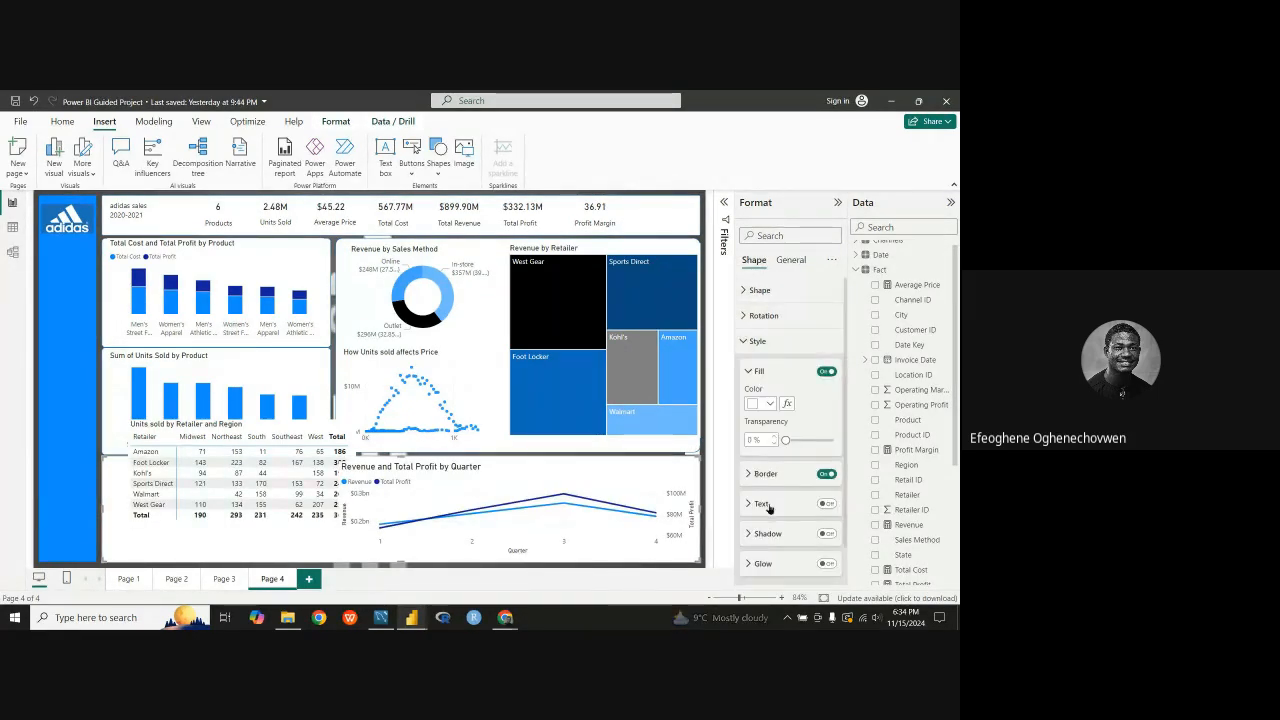
pyautogui.scroll(-1, 769, 509)
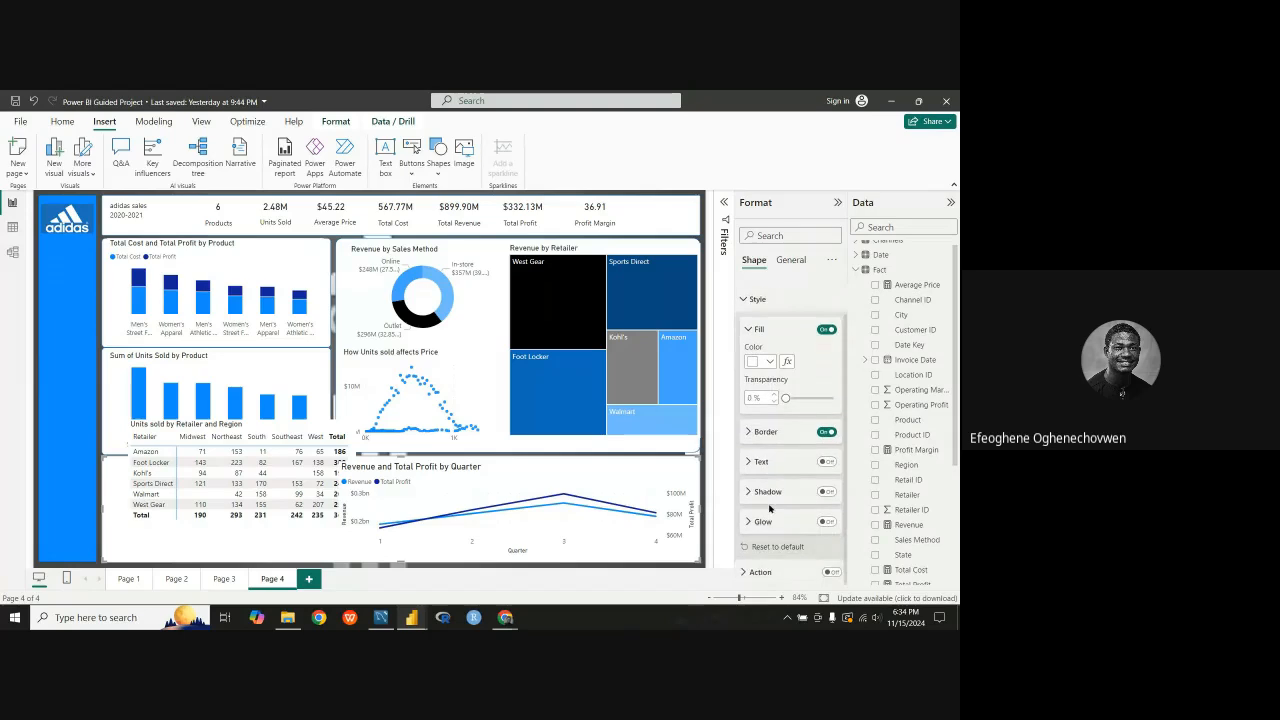
pyautogui.click(749, 433)
pyautogui.click(749, 433)
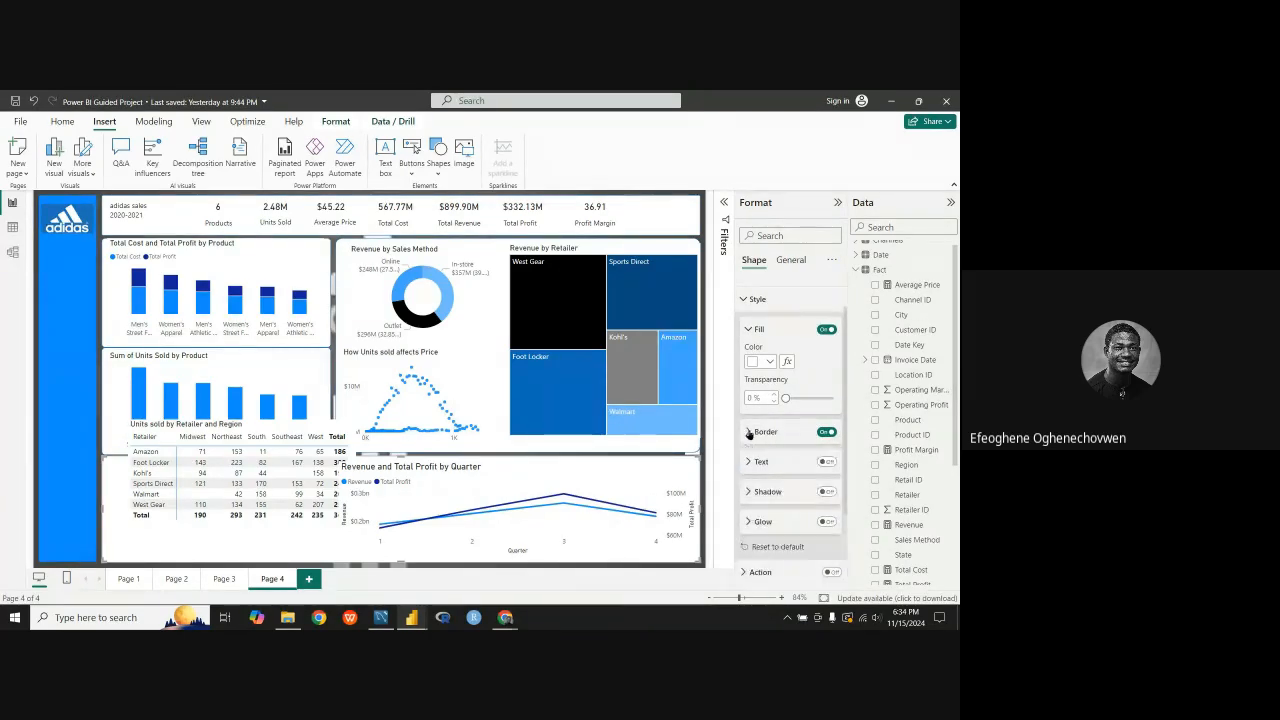
pyautogui.click(748, 330)
pyautogui.click(748, 342)
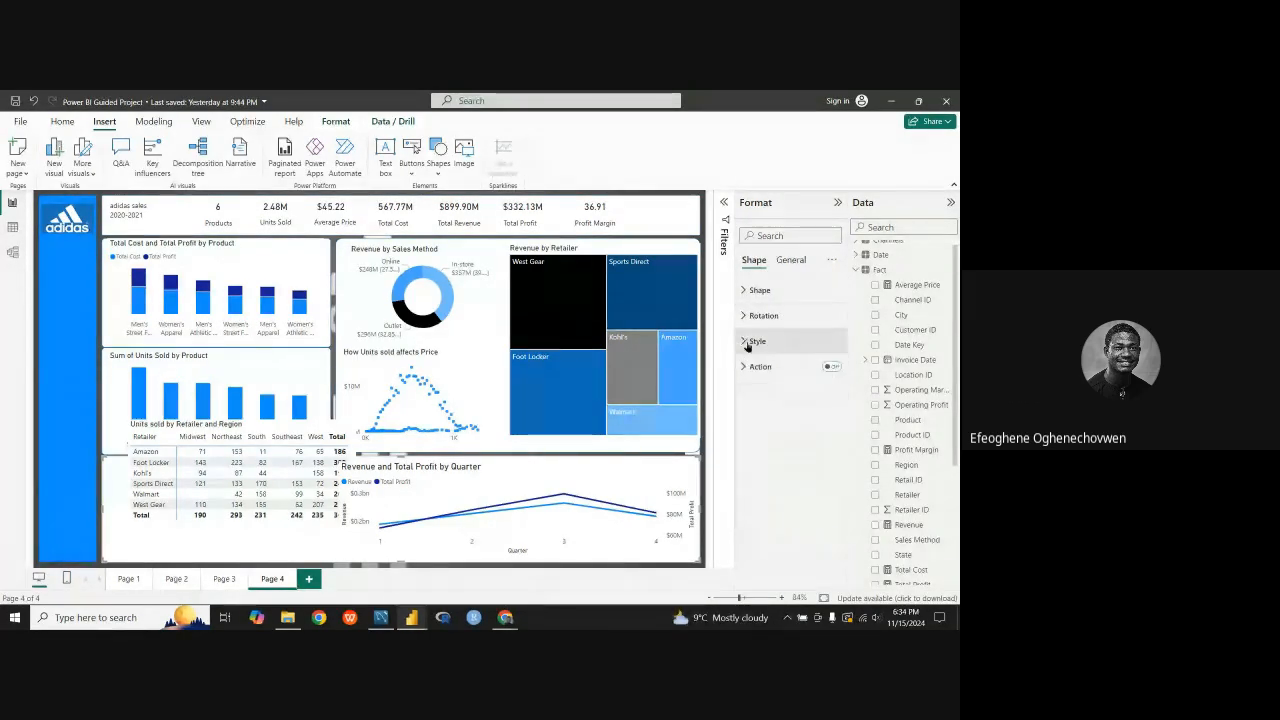
pyautogui.click(744, 342)
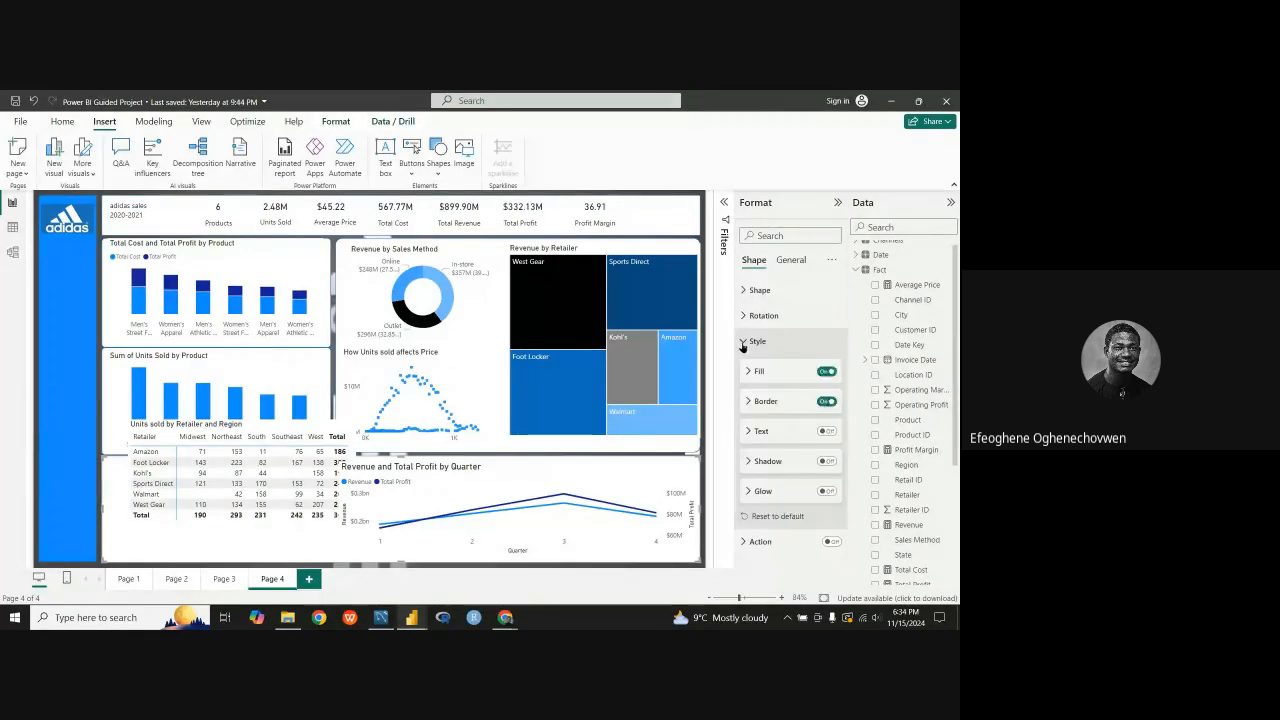
pyautogui.click(743, 342)
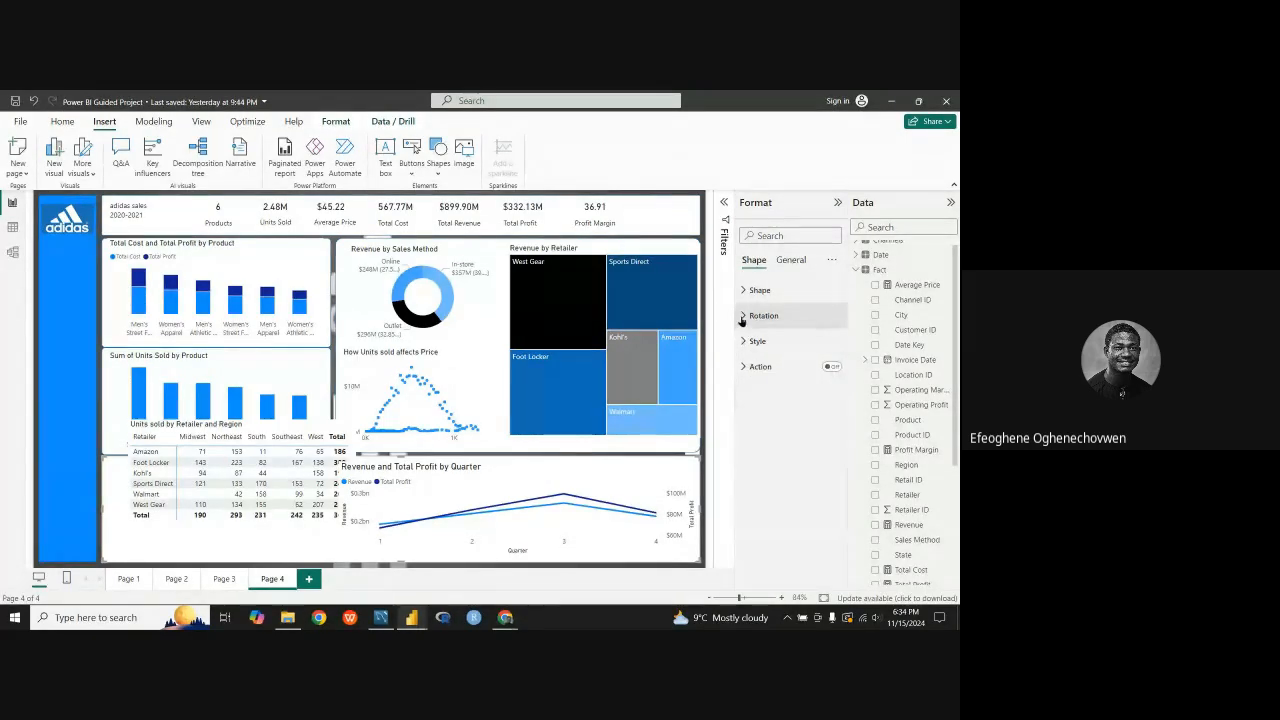
pyautogui.click(742, 316)
pyautogui.click(742, 317)
pyautogui.click(744, 290)
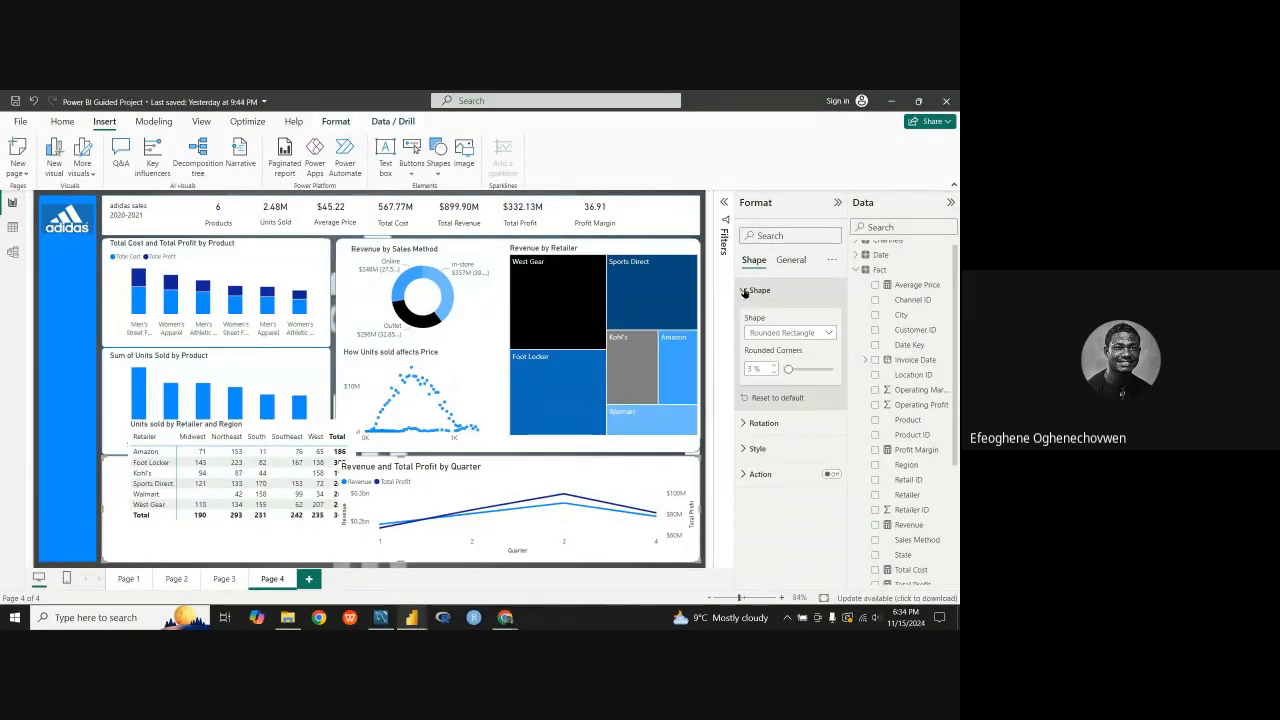
pyautogui.click(744, 290)
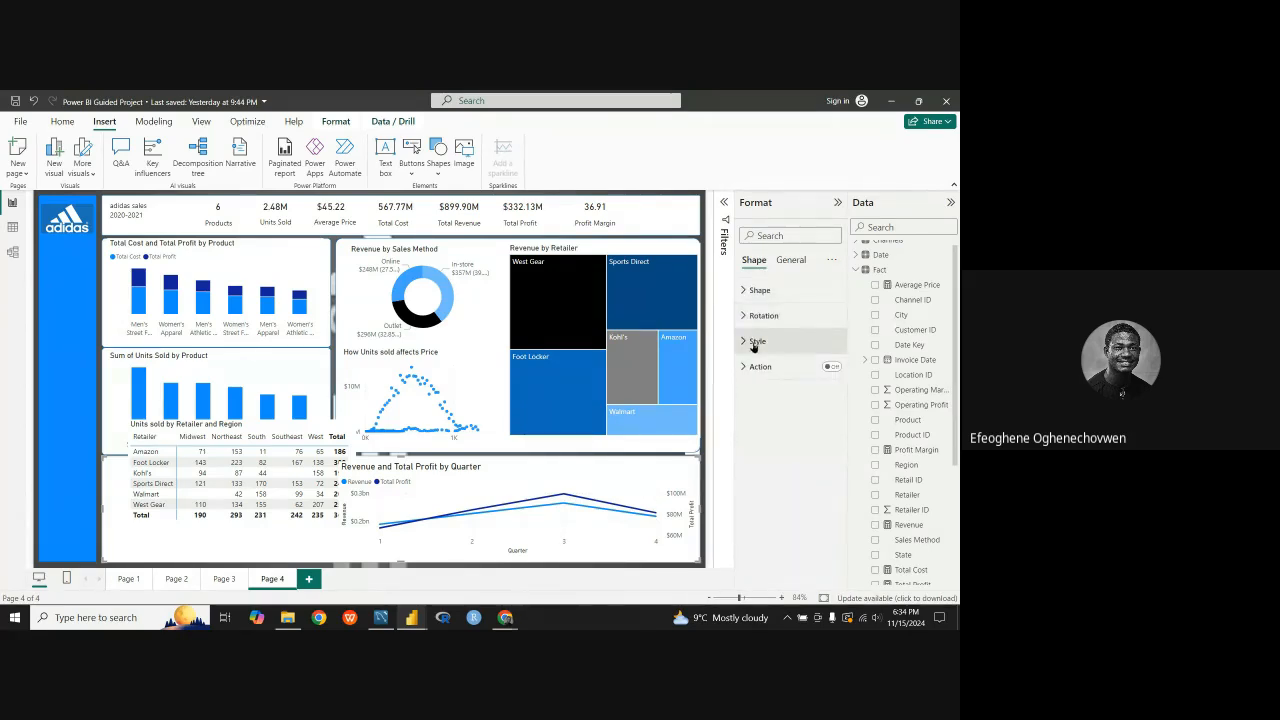
pyautogui.click(754, 341)
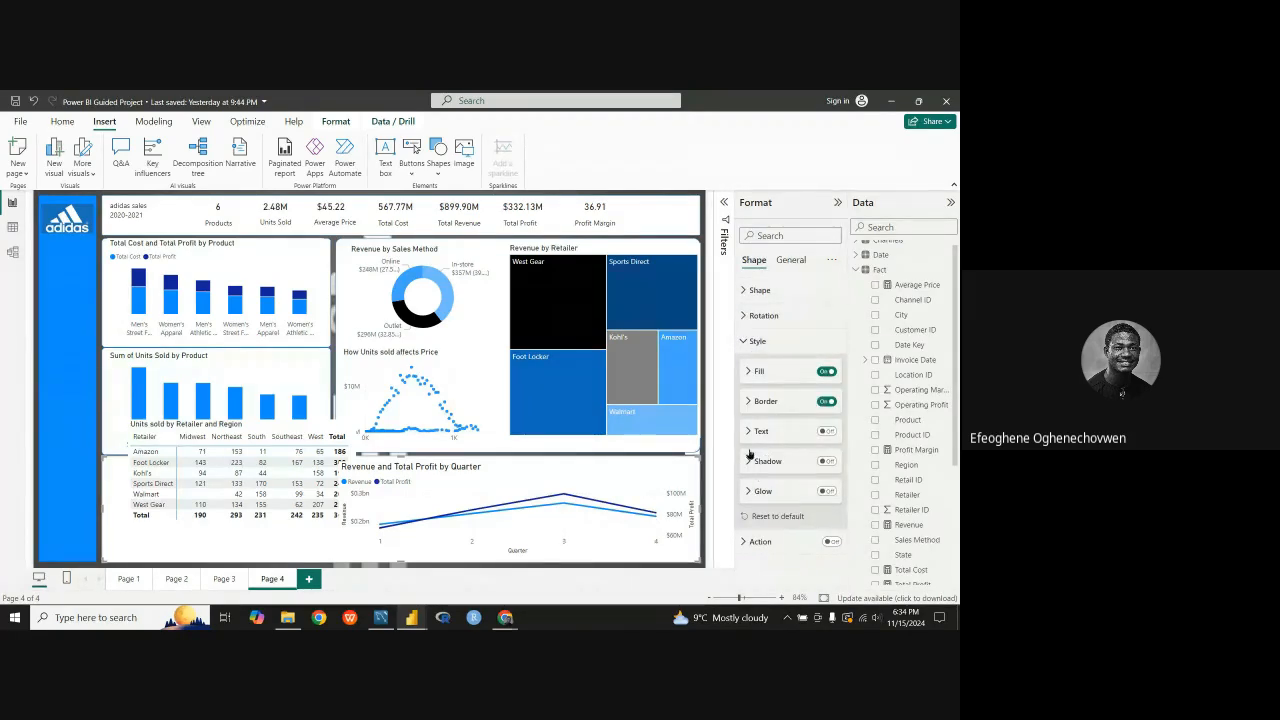
pyautogui.click(746, 375)
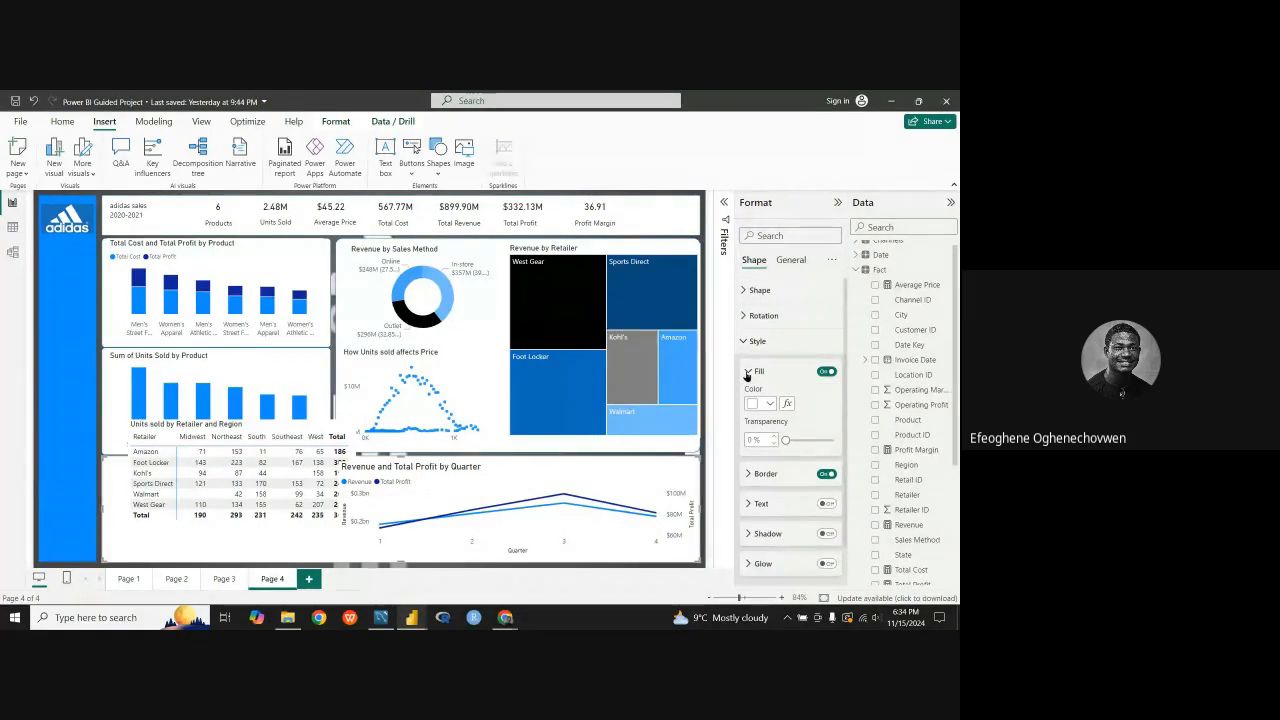
pyautogui.click(747, 374)
pyautogui.click(748, 402)
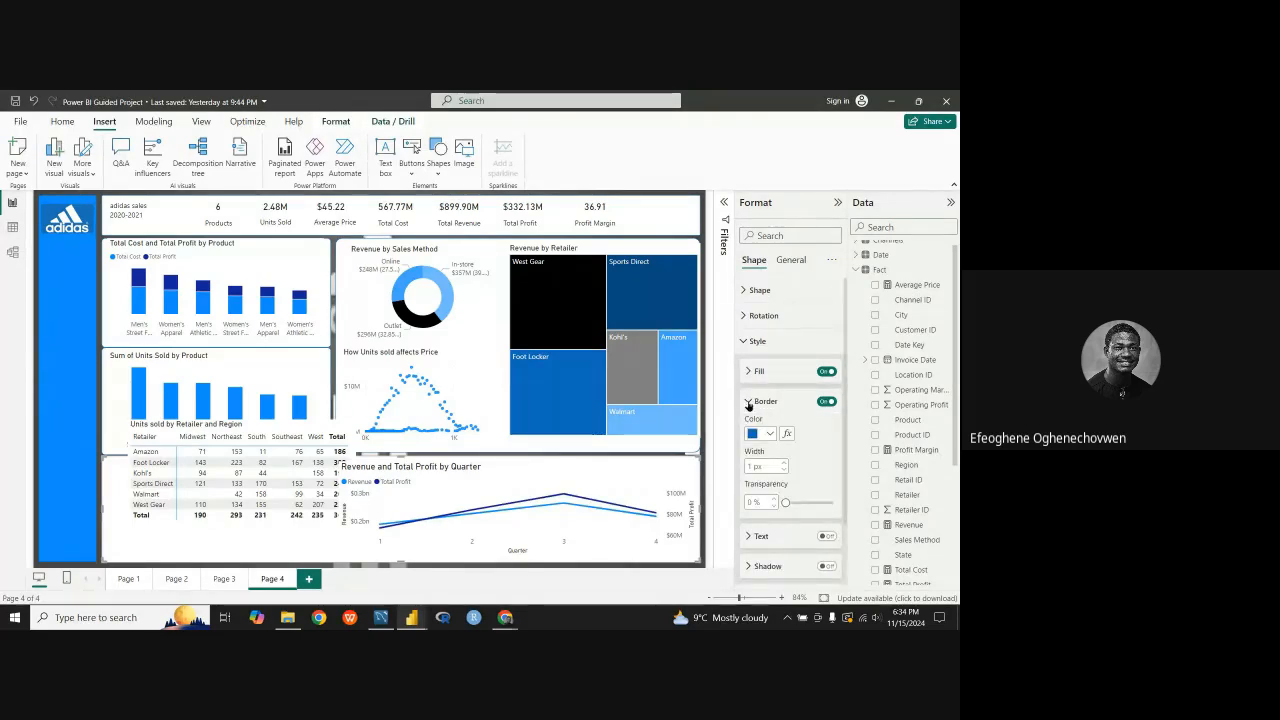
pyautogui.scroll(-1, 748, 405)
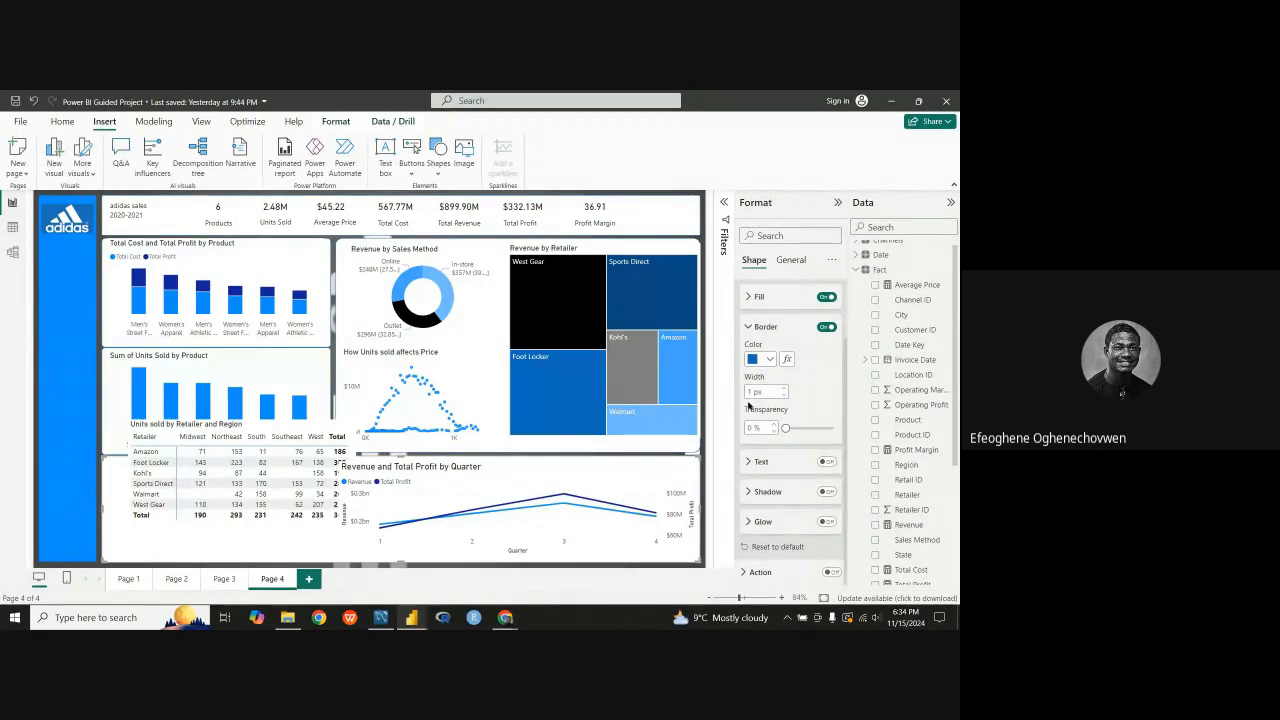
pyautogui.scroll(1, 748, 405)
pyautogui.click(748, 401)
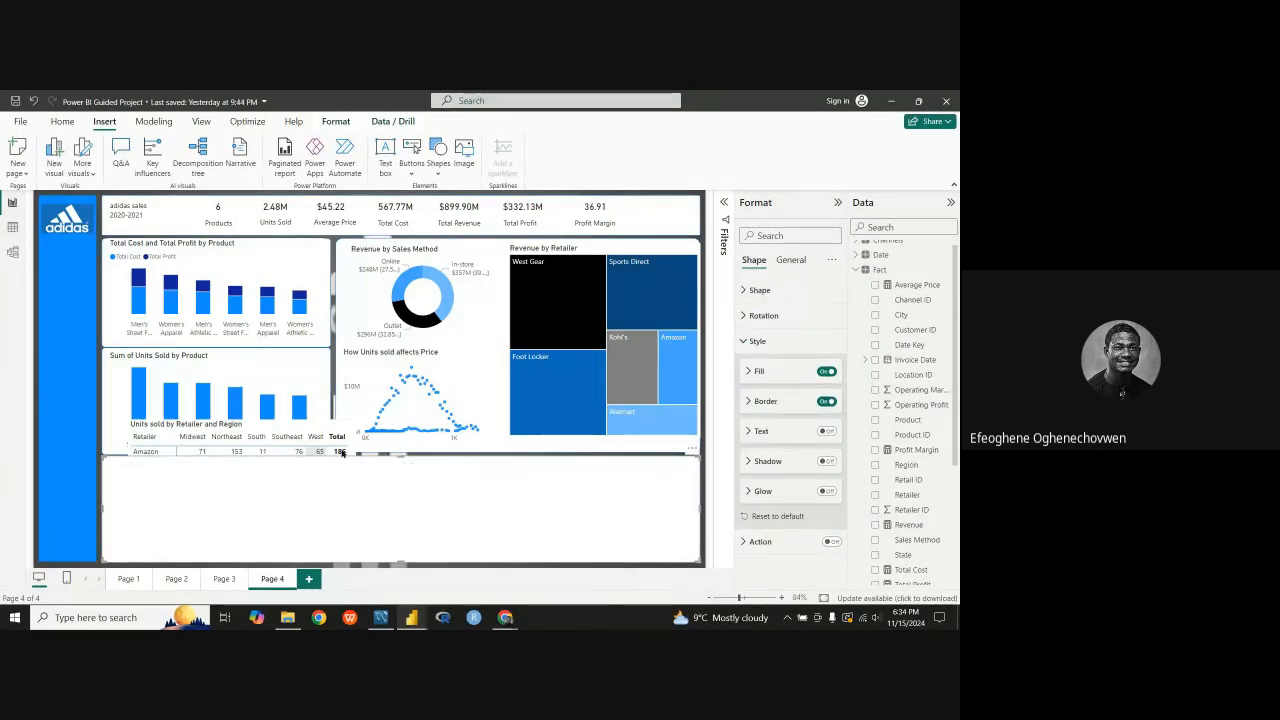
# Step: Move the retailer matrix back into the white panel beside the quarterly line chart and deselect it
pyautogui.click(272, 455)
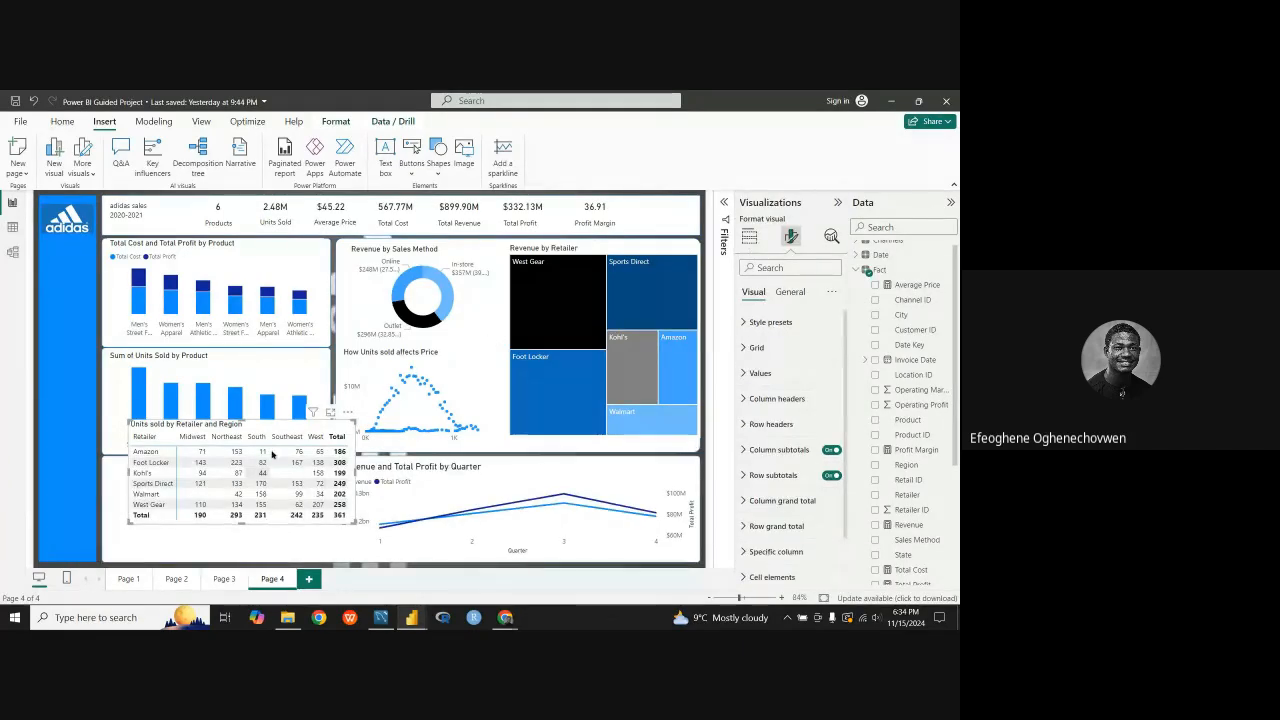
pyautogui.moveTo(277, 427); pyautogui.dragTo(253, 464)
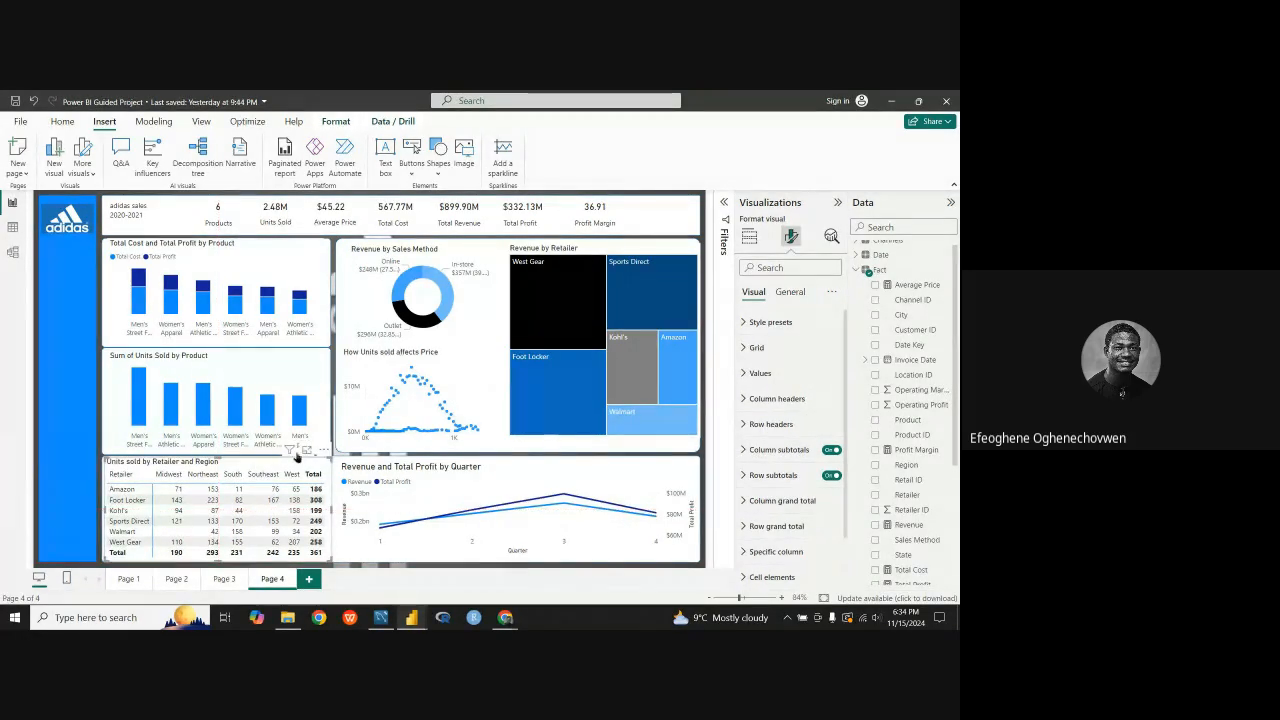
pyautogui.click(529, 569)
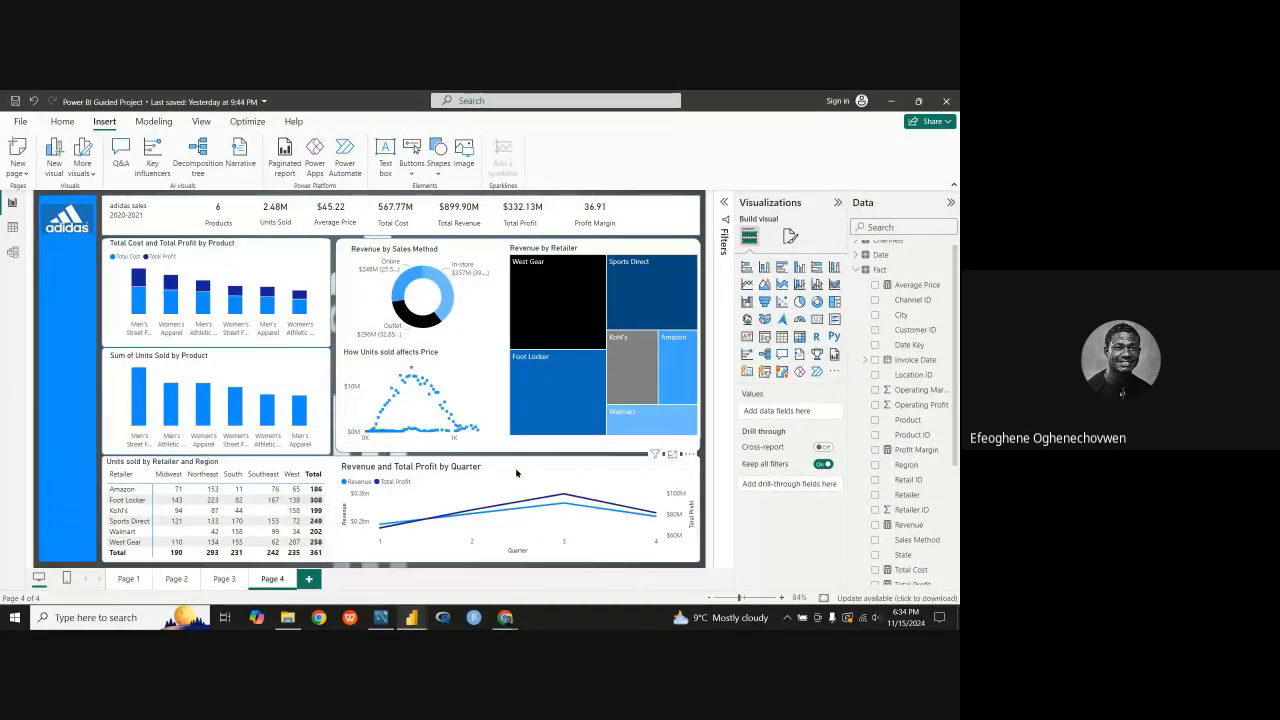
# Step: Narrow the quarterly line chart slightly and nudge it so it sits inside the white panel's edges
pyautogui.moveTo(526, 474); pyautogui.dragTo(521, 475)
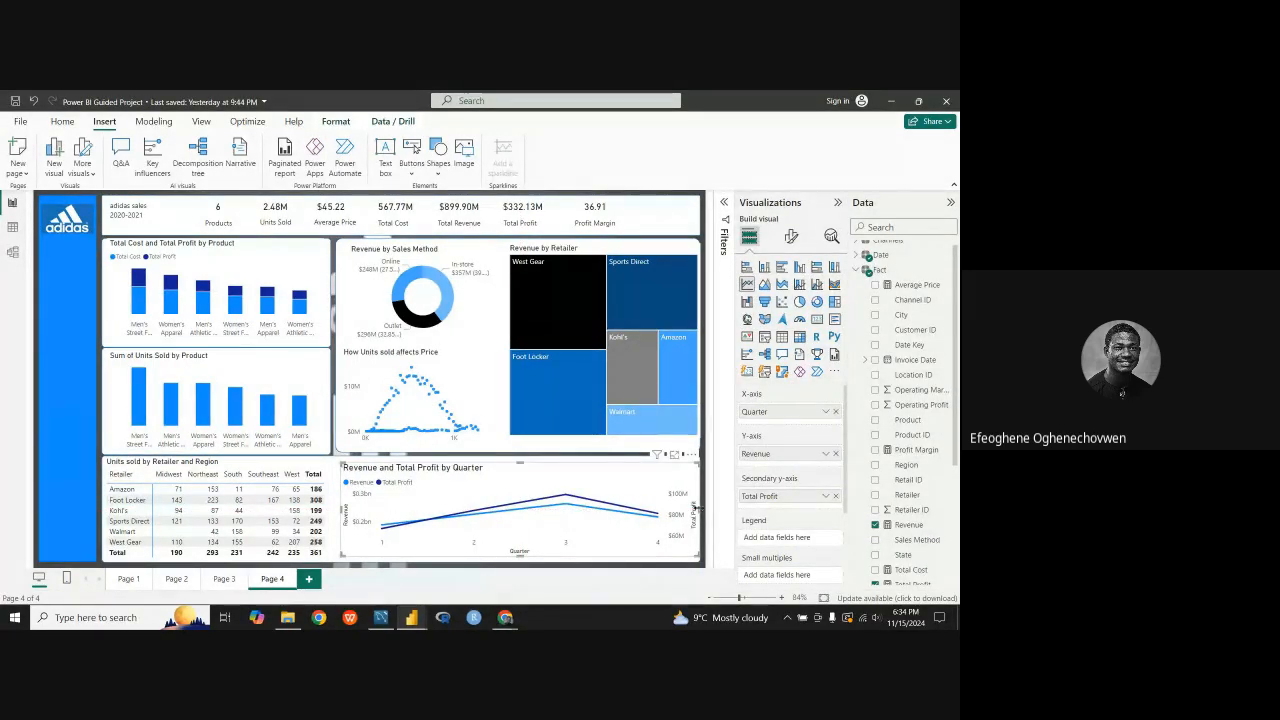
pyautogui.moveTo(625, 477); pyautogui.dragTo(629, 477)
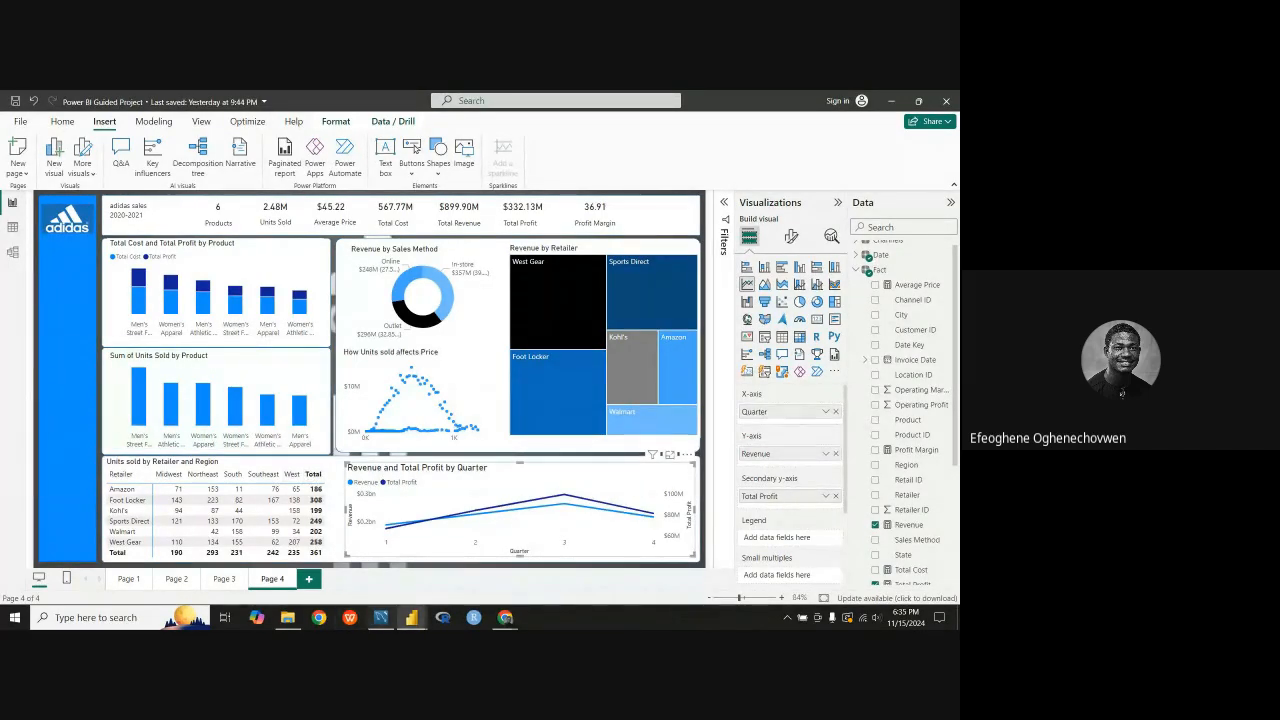
# Step: Switch to the Adidas reference report window to compare its retailer matrix with the one being built
pyautogui.moveTo(414, 620)
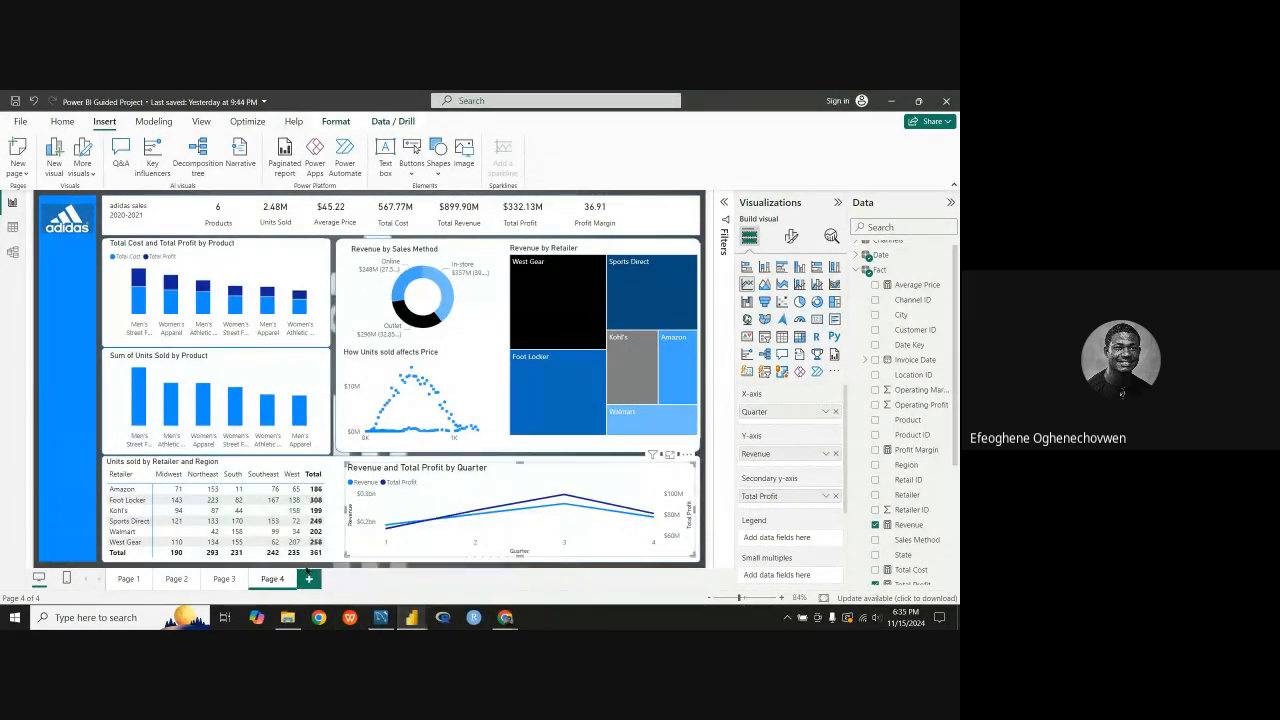
pyautogui.click(477, 595)
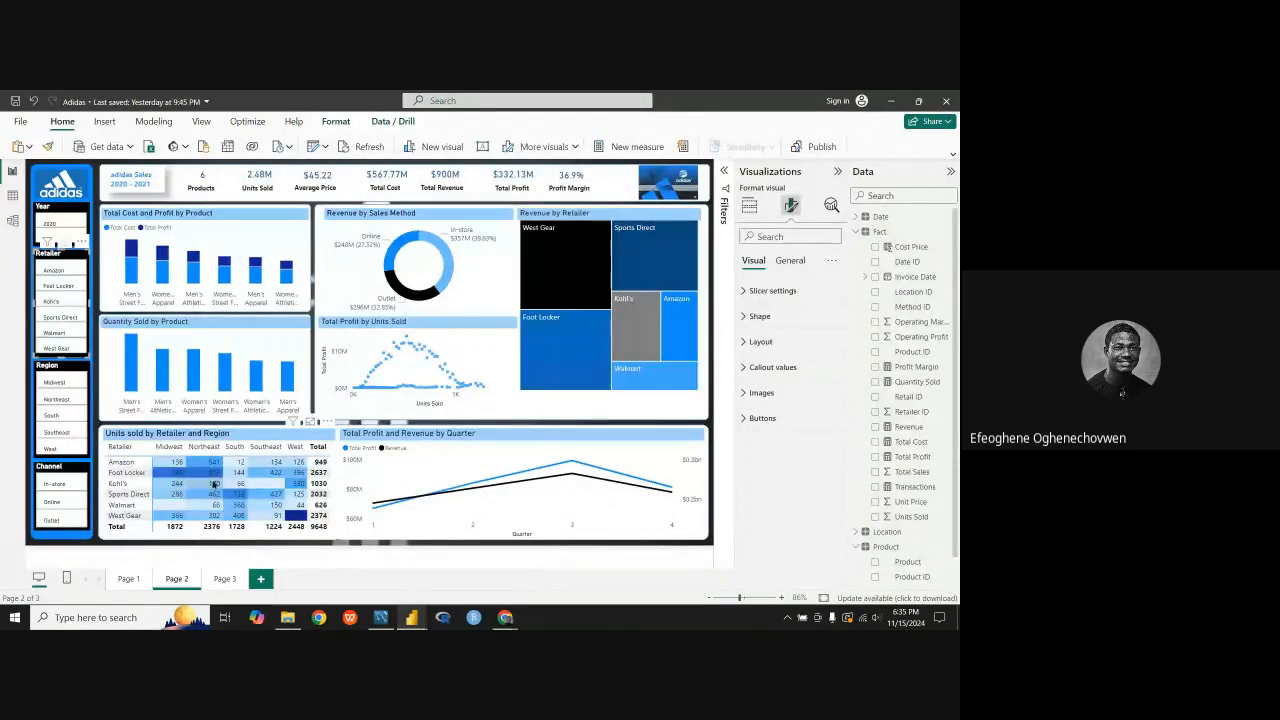
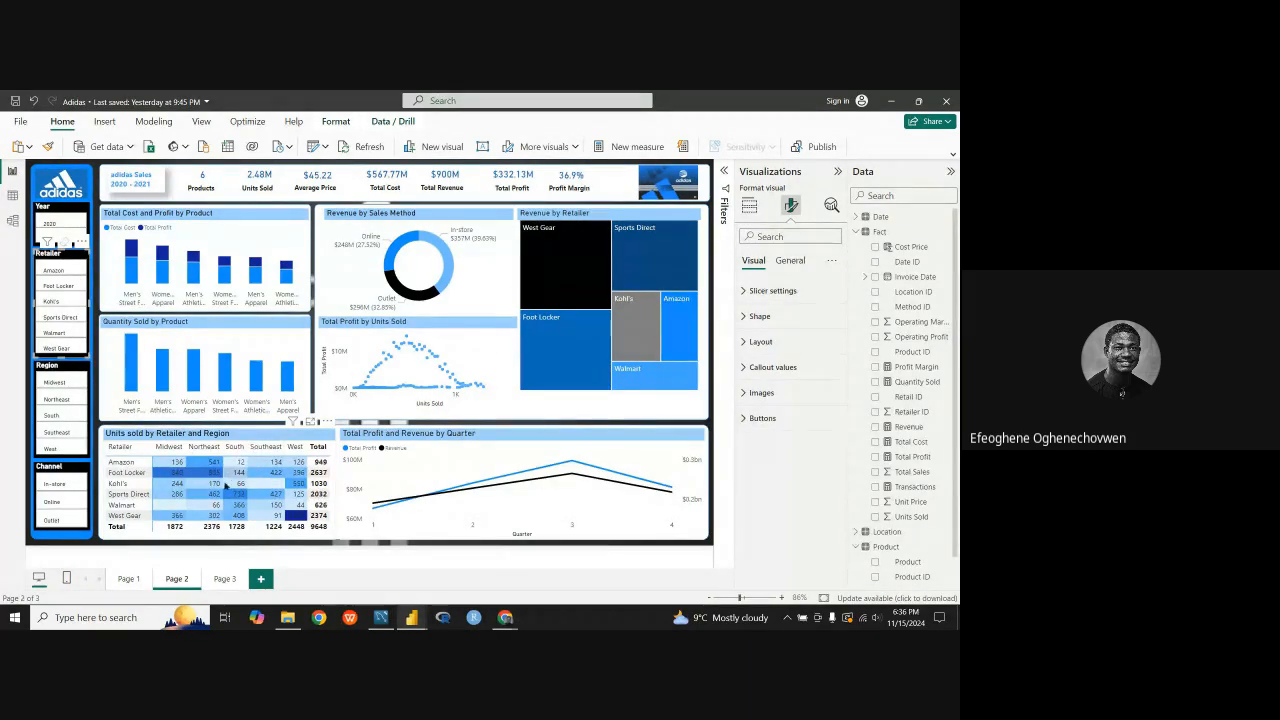
# Step: Look at Page 3 and Page 2 of the Adidas reference report, and switch back to the Power BI Guided Project report
pyautogui.click(222, 580)
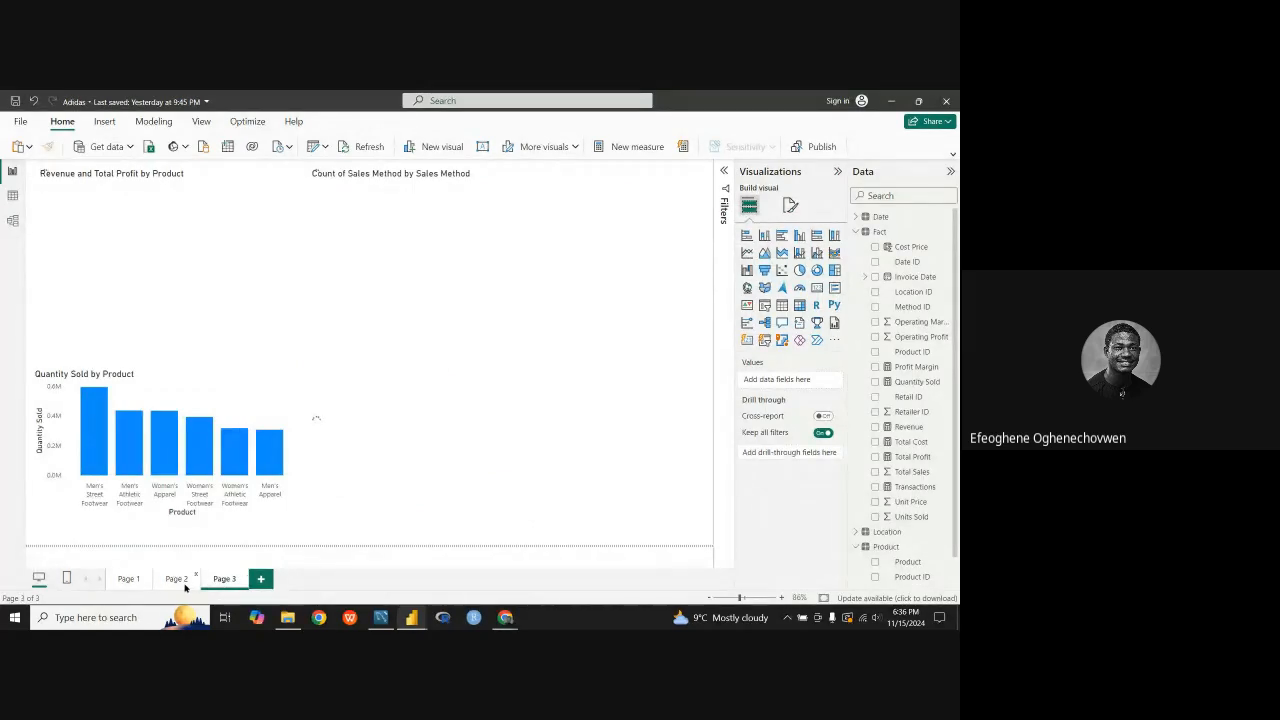
pyautogui.click(189, 581)
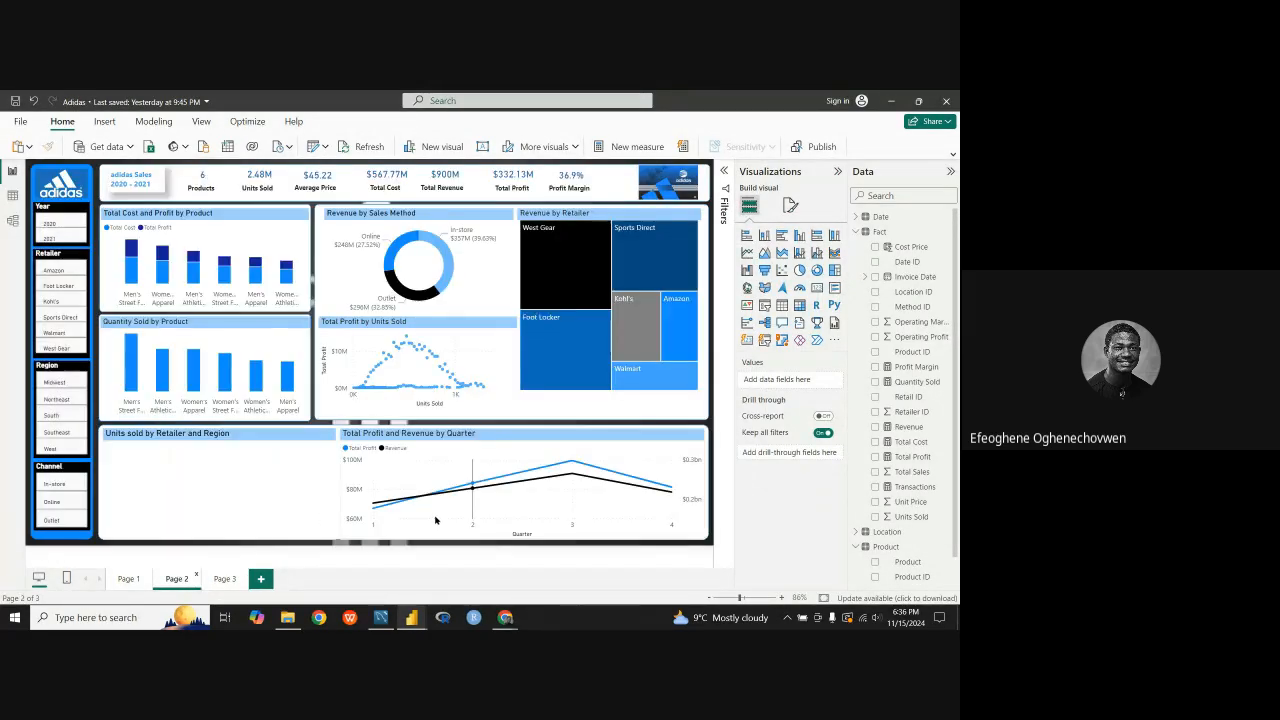
pyautogui.moveTo(411, 617)
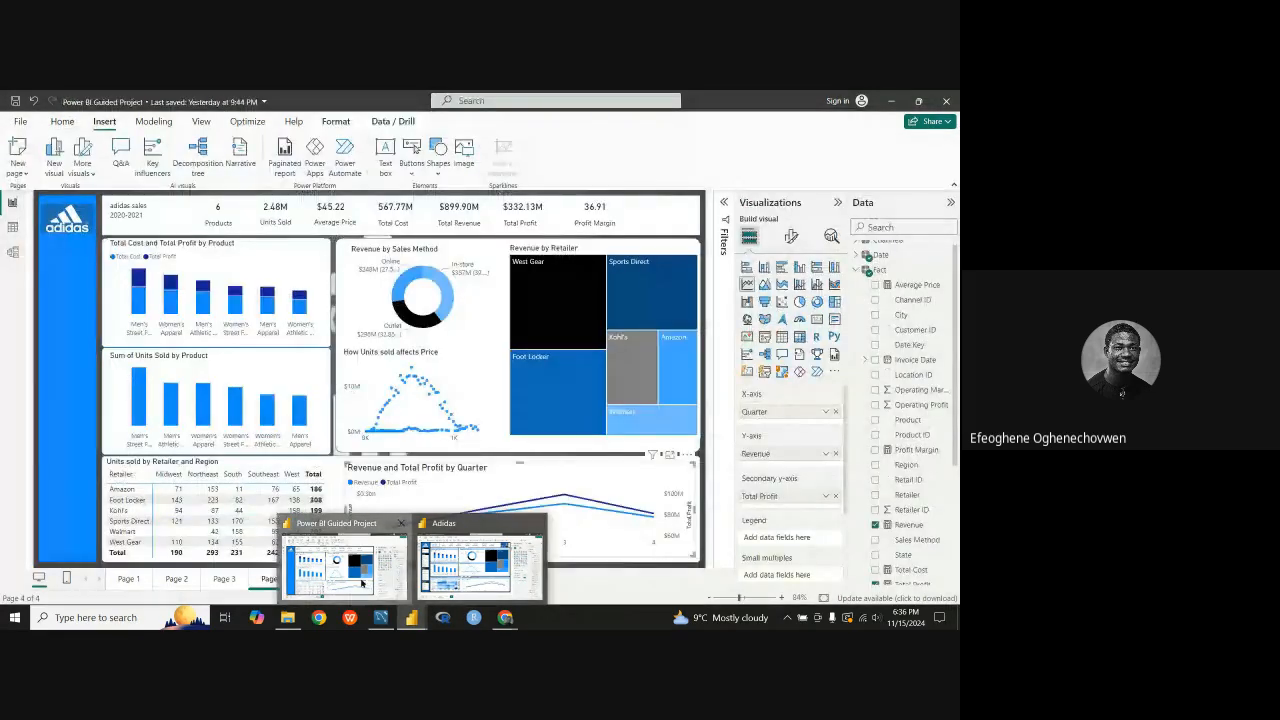
pyautogui.click(380, 580)
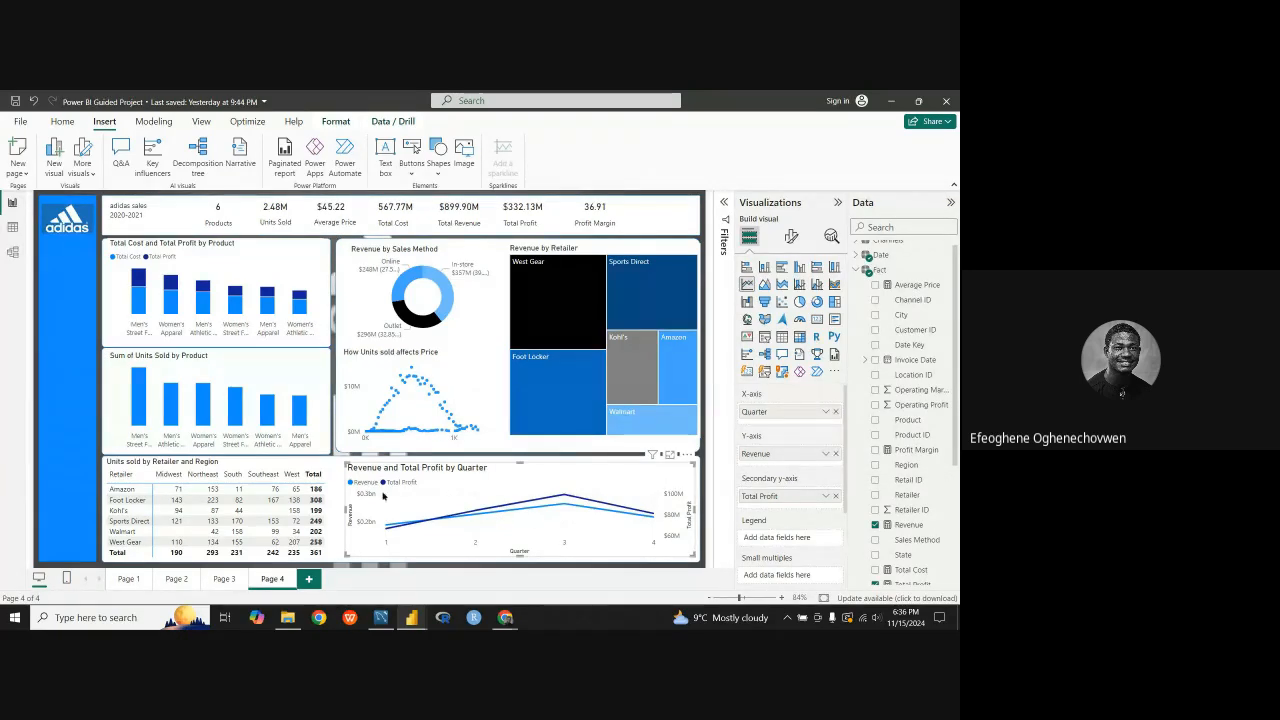
# Step: Open the background color conditional formatting for the Count of Units Sold values in the retailer matrix
pyautogui.click(306, 476)
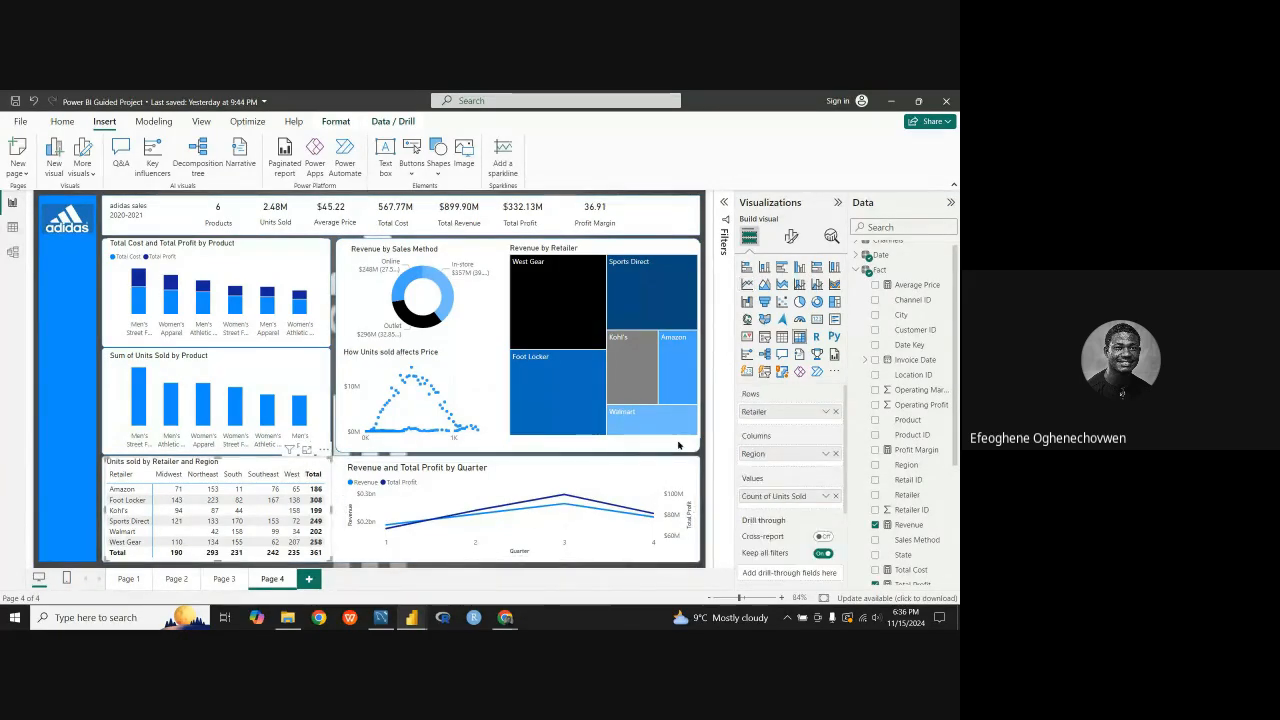
pyautogui.click(826, 497)
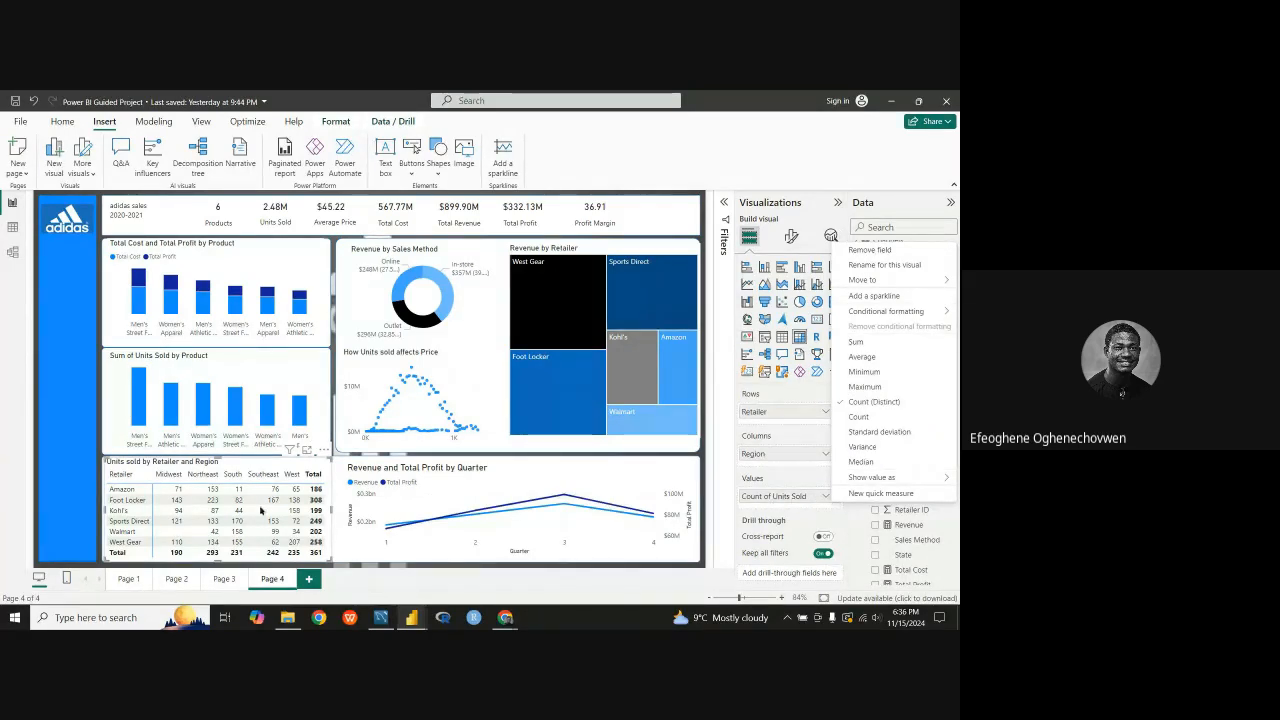
pyautogui.click(778, 443)
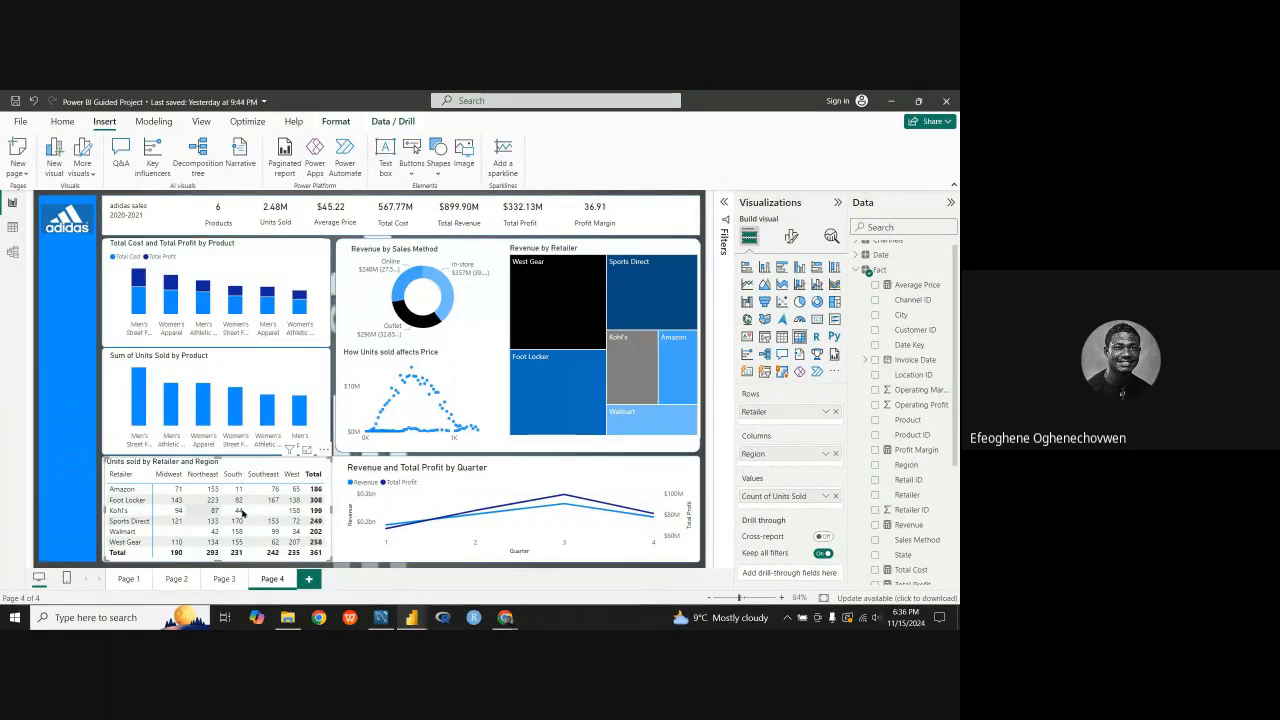
pyautogui.click(826, 497)
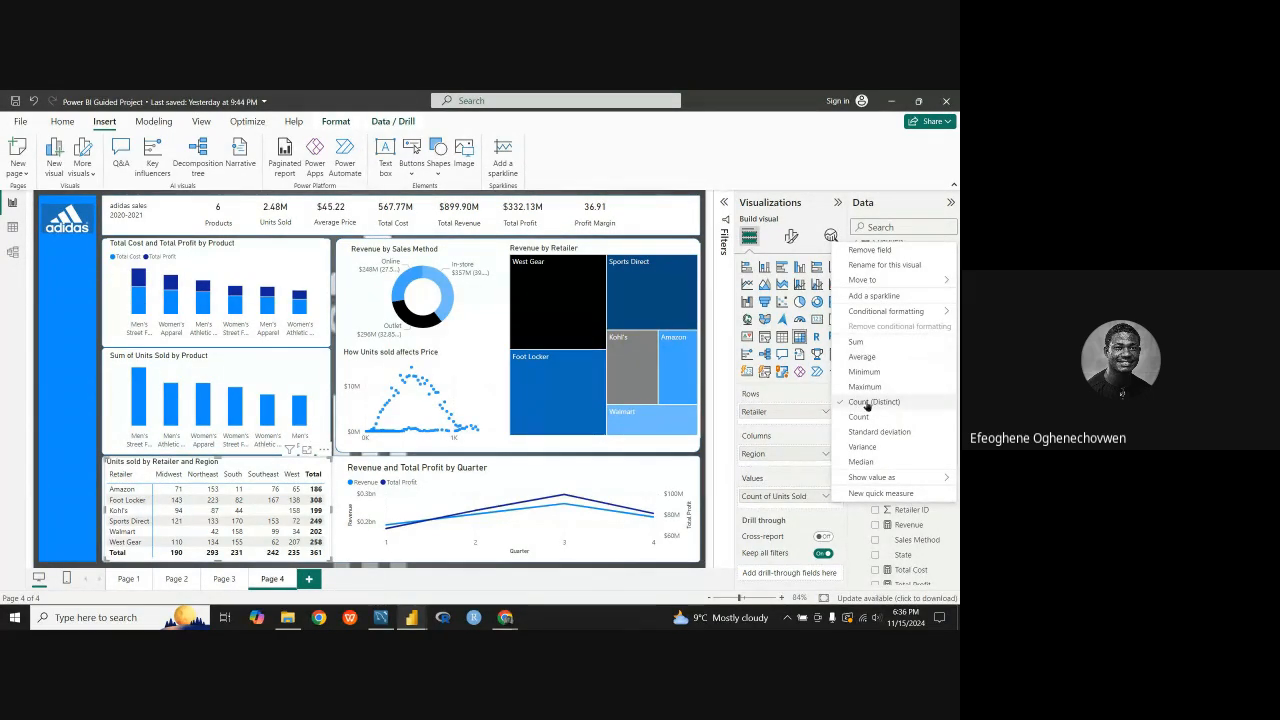
pyautogui.moveTo(882, 311)
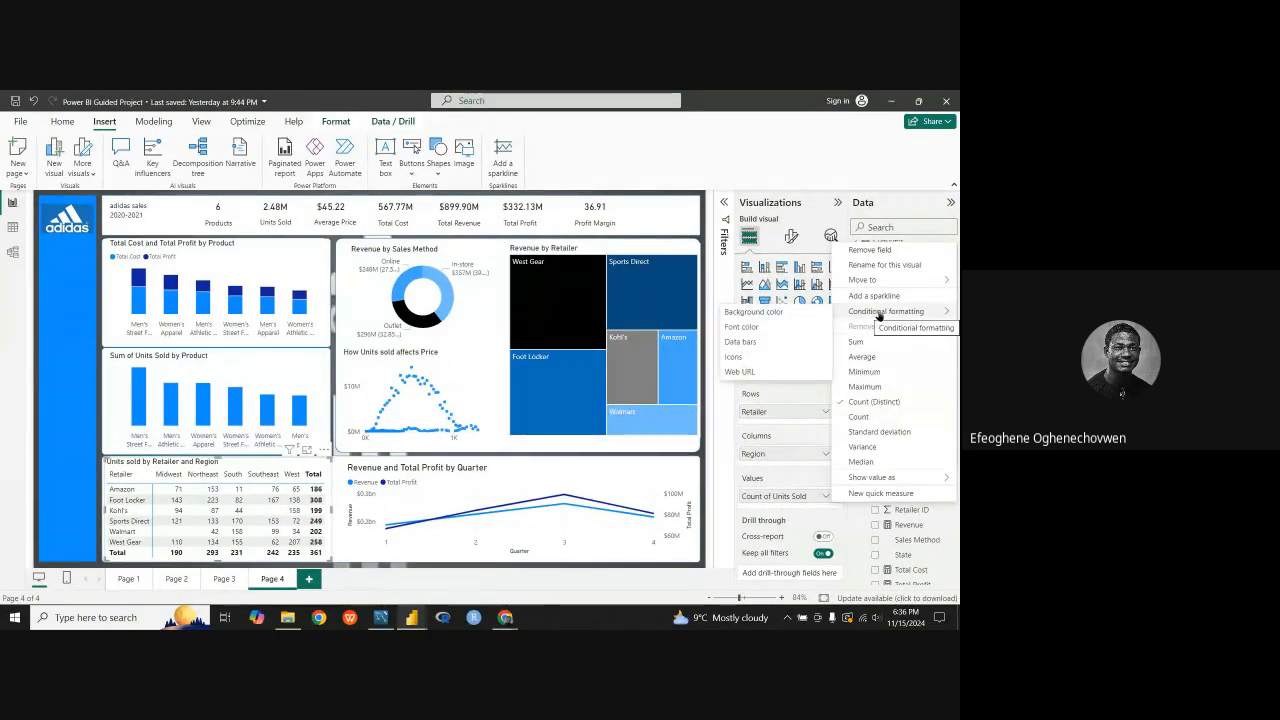
pyautogui.click(754, 313)
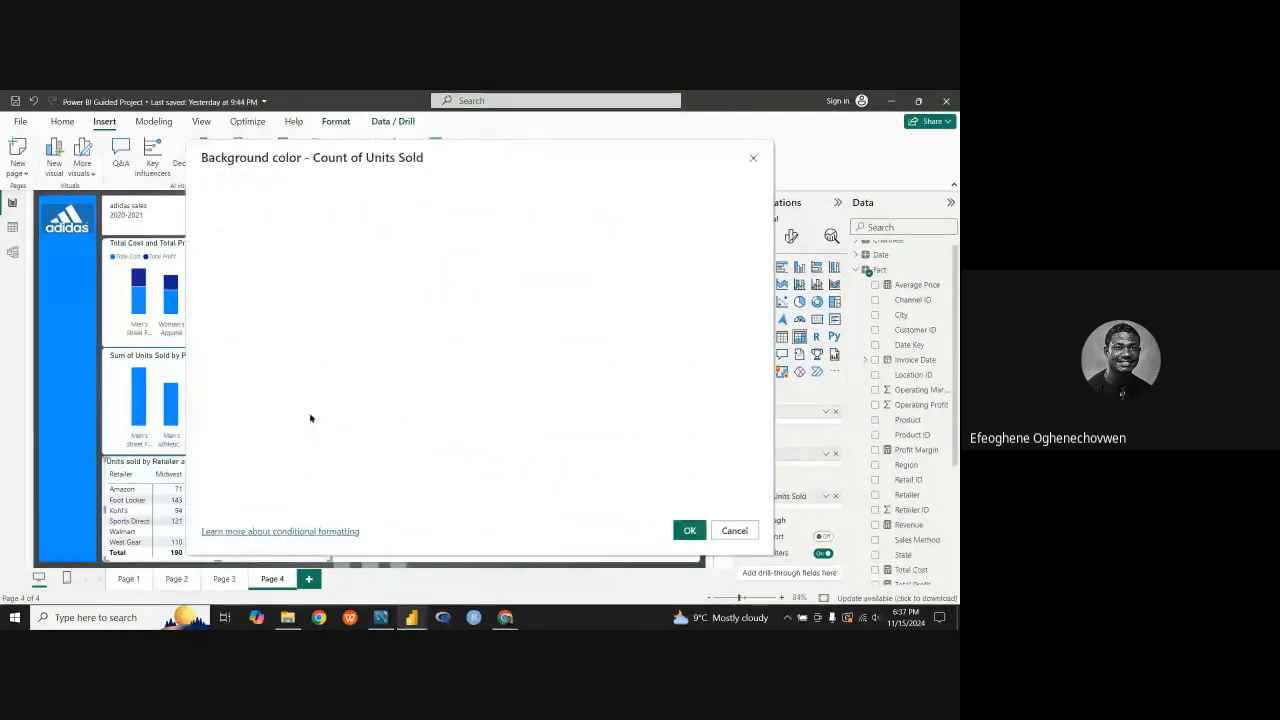
pyautogui.moveTo(647, 178); pyautogui.dragTo(724, 164)
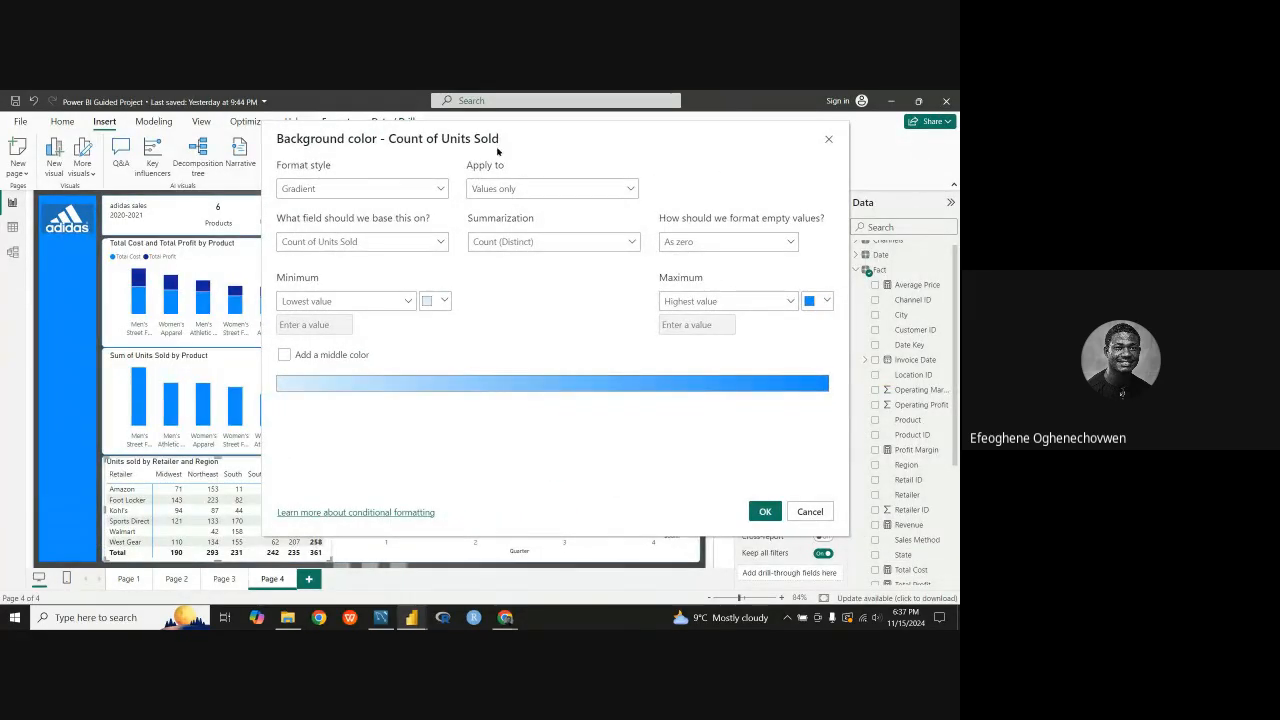
# Step: Examine the format style, base field and apply-to choices of the background color rule, keeping Gradient and Values only
pyautogui.click(441, 189)
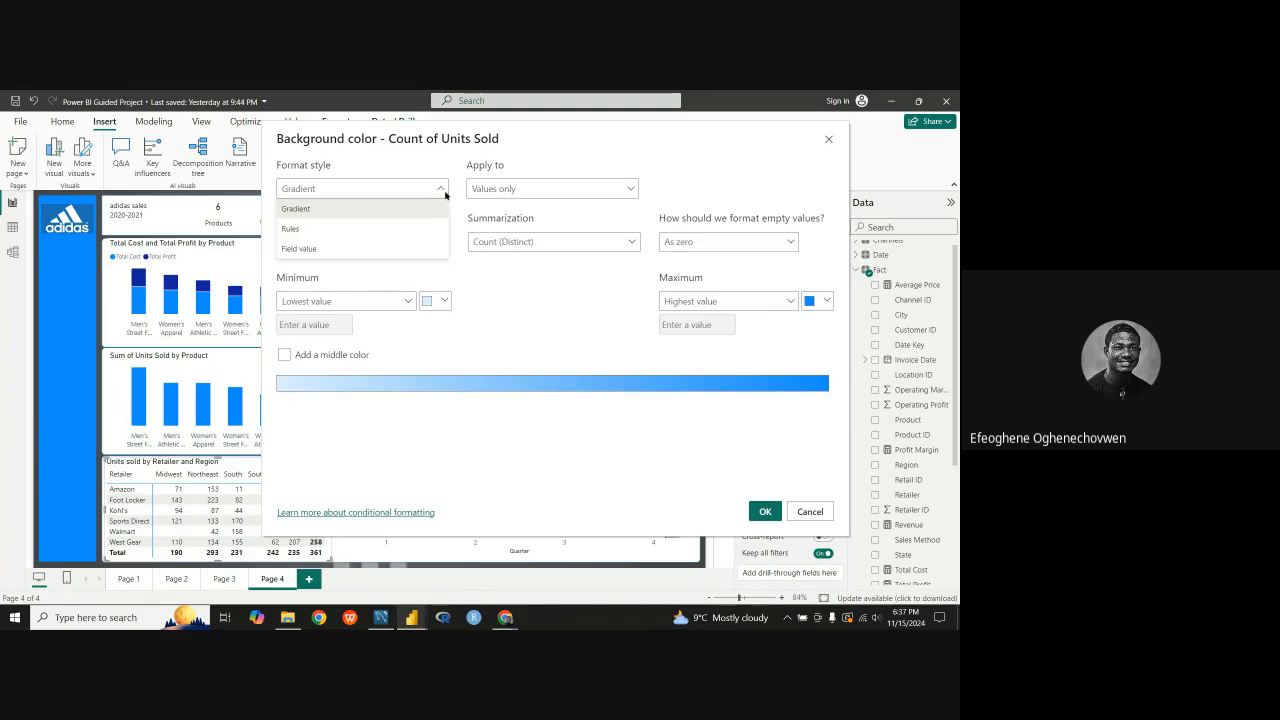
pyautogui.click(404, 211)
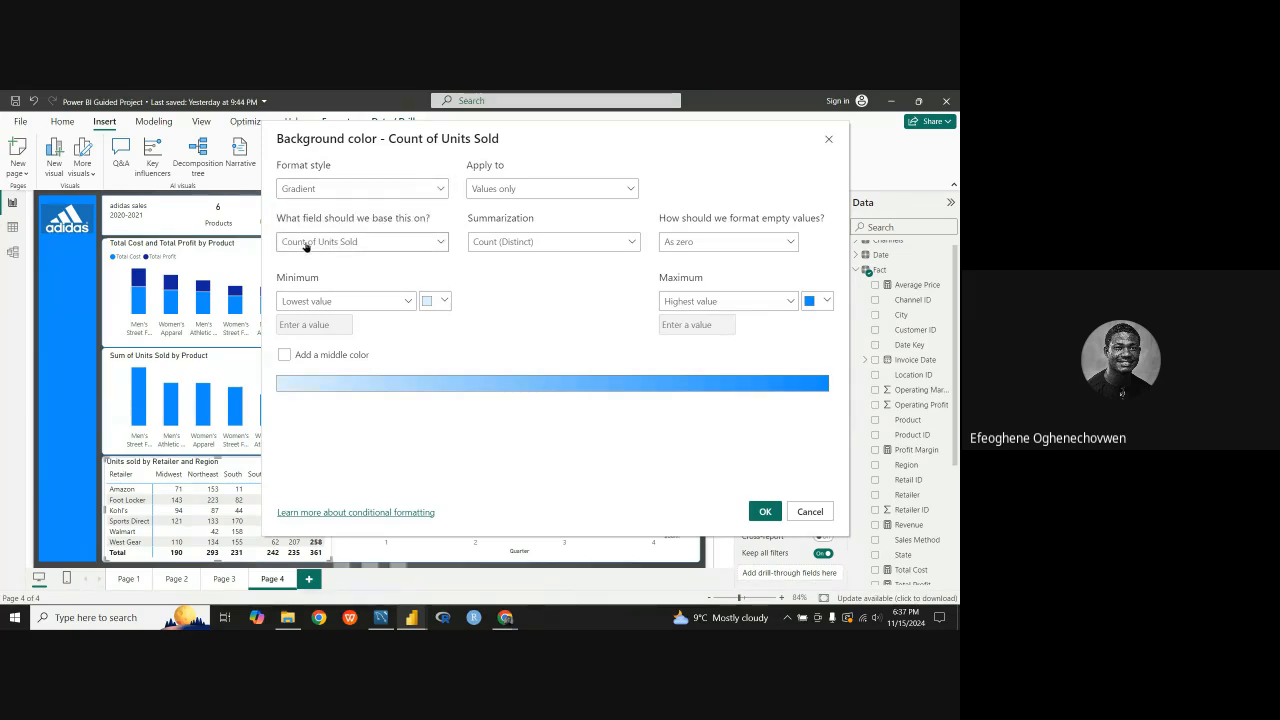
pyautogui.click(441, 243)
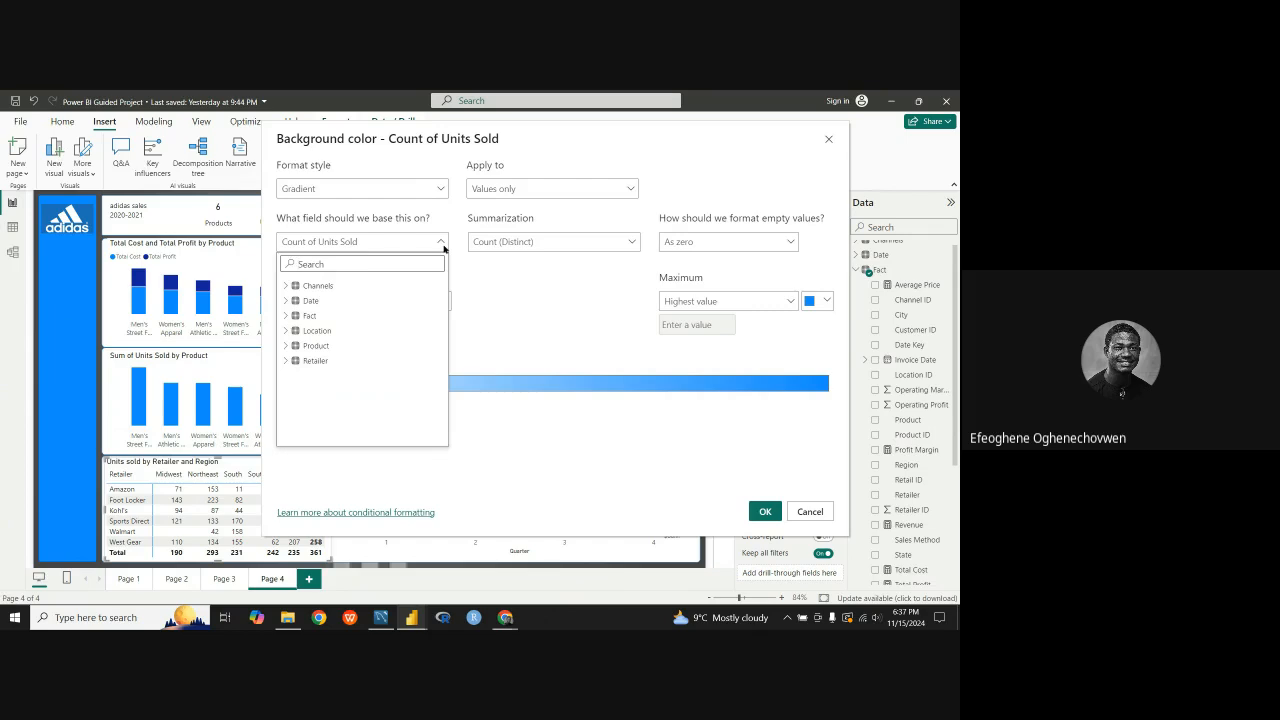
pyautogui.click(441, 243)
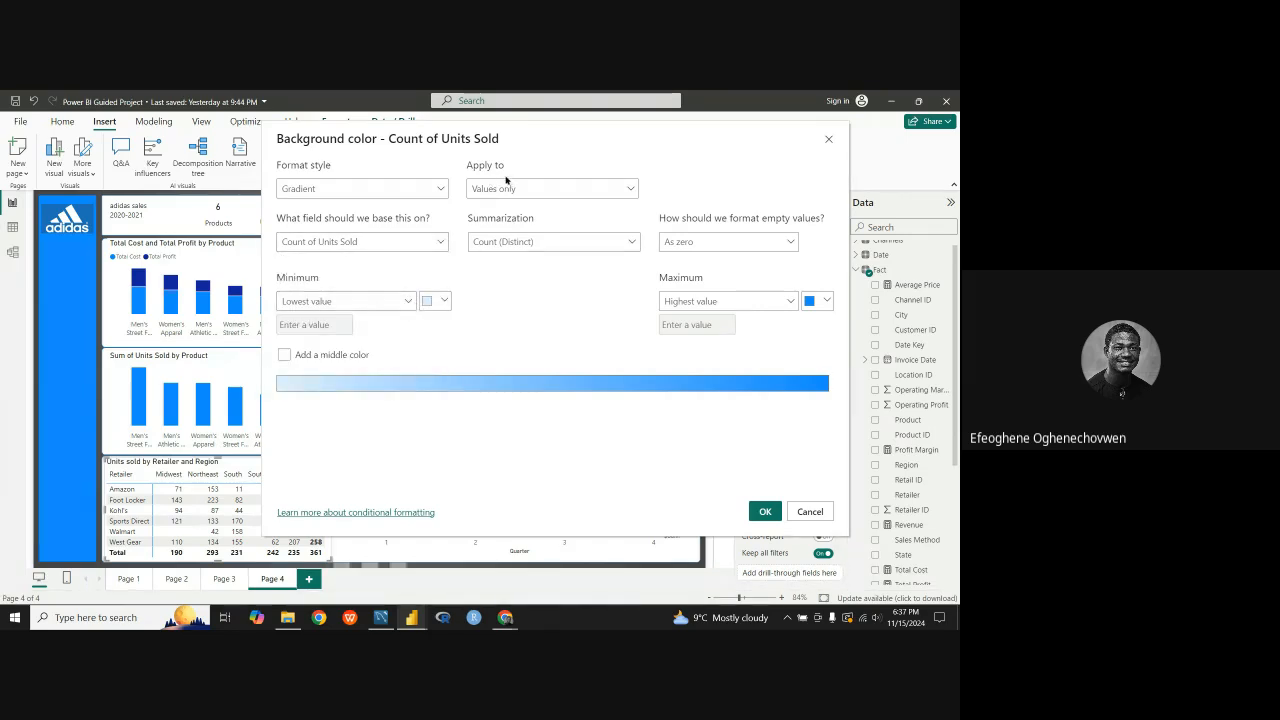
pyautogui.click(636, 193)
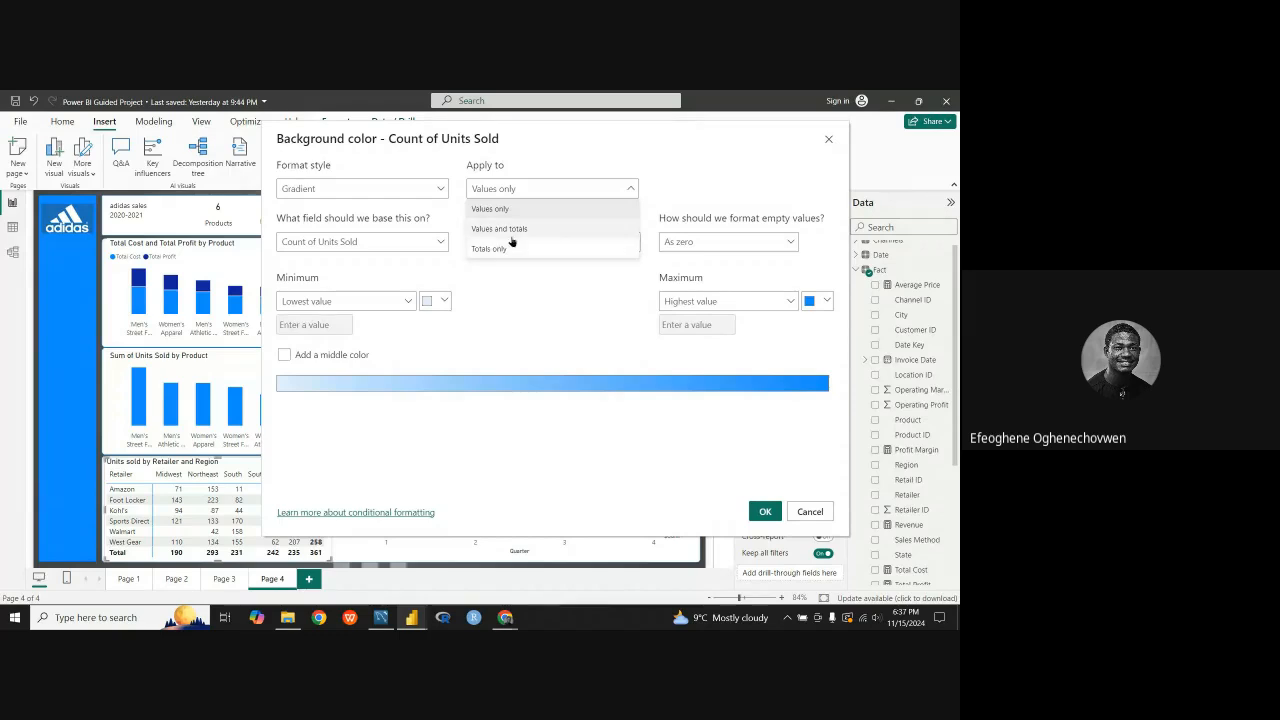
pyautogui.click(629, 192)
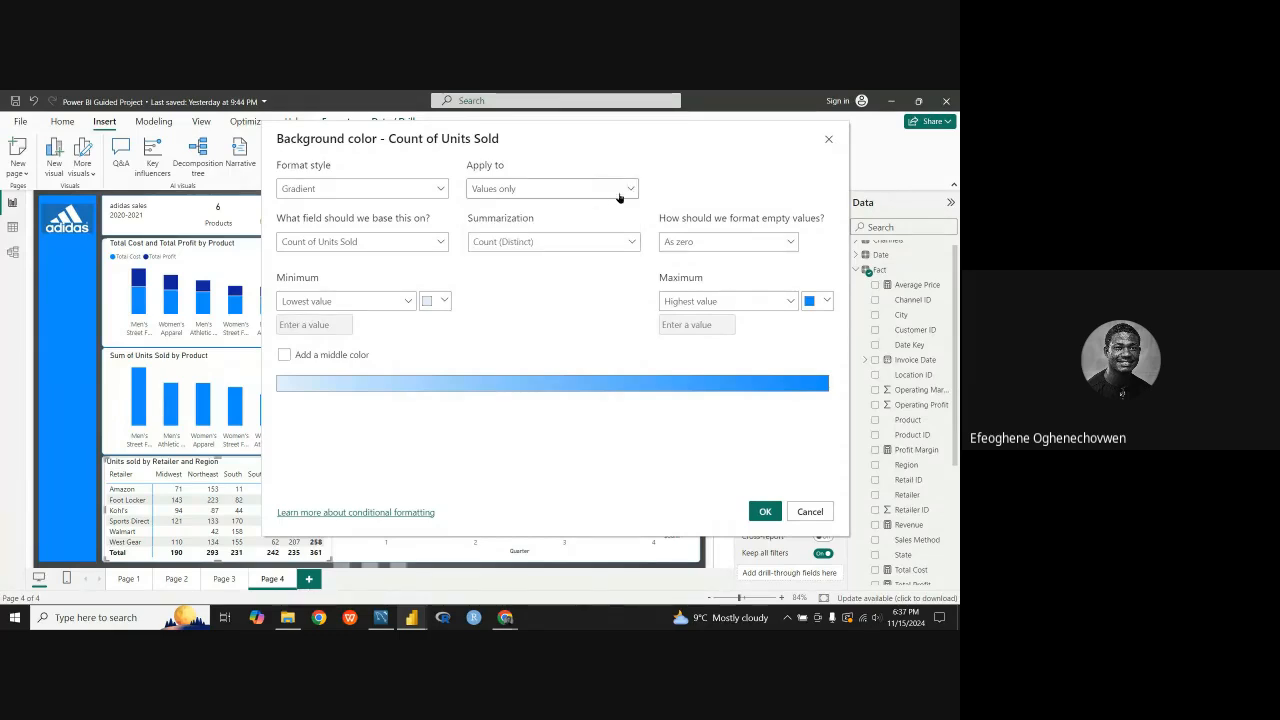
pyautogui.moveTo(564, 152); pyautogui.dragTo(757, 168)
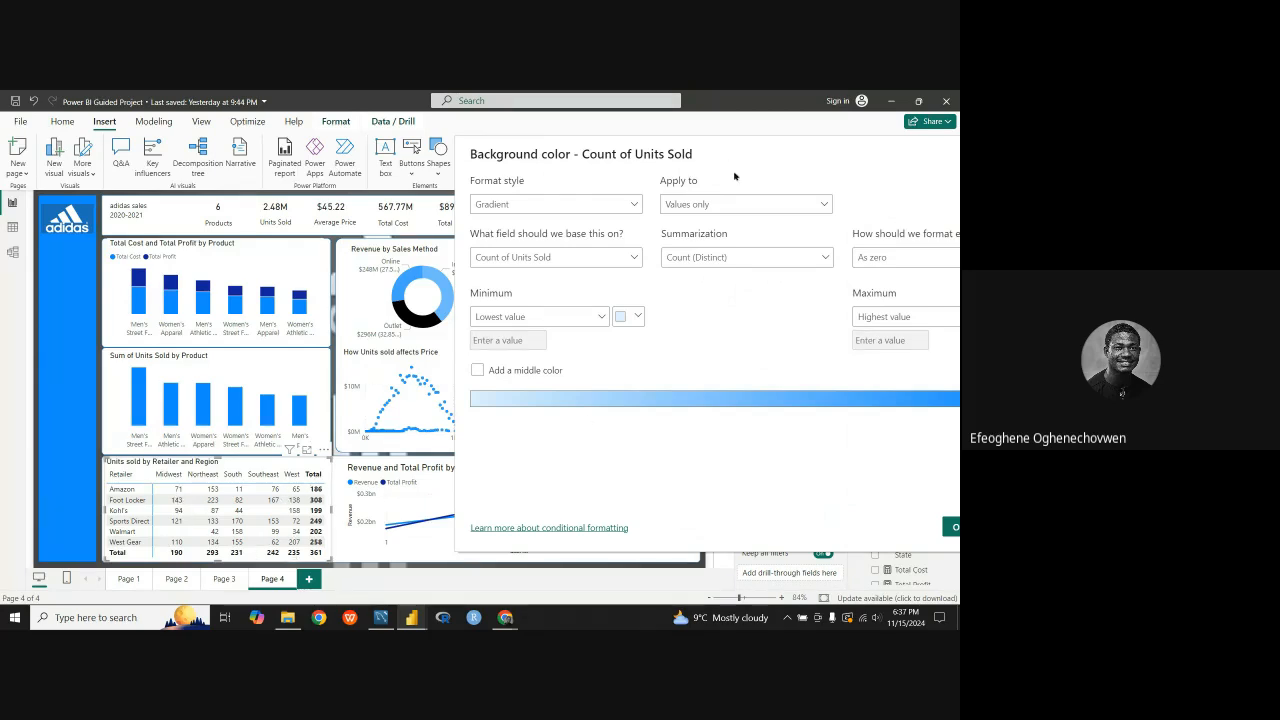
pyautogui.click(816, 206)
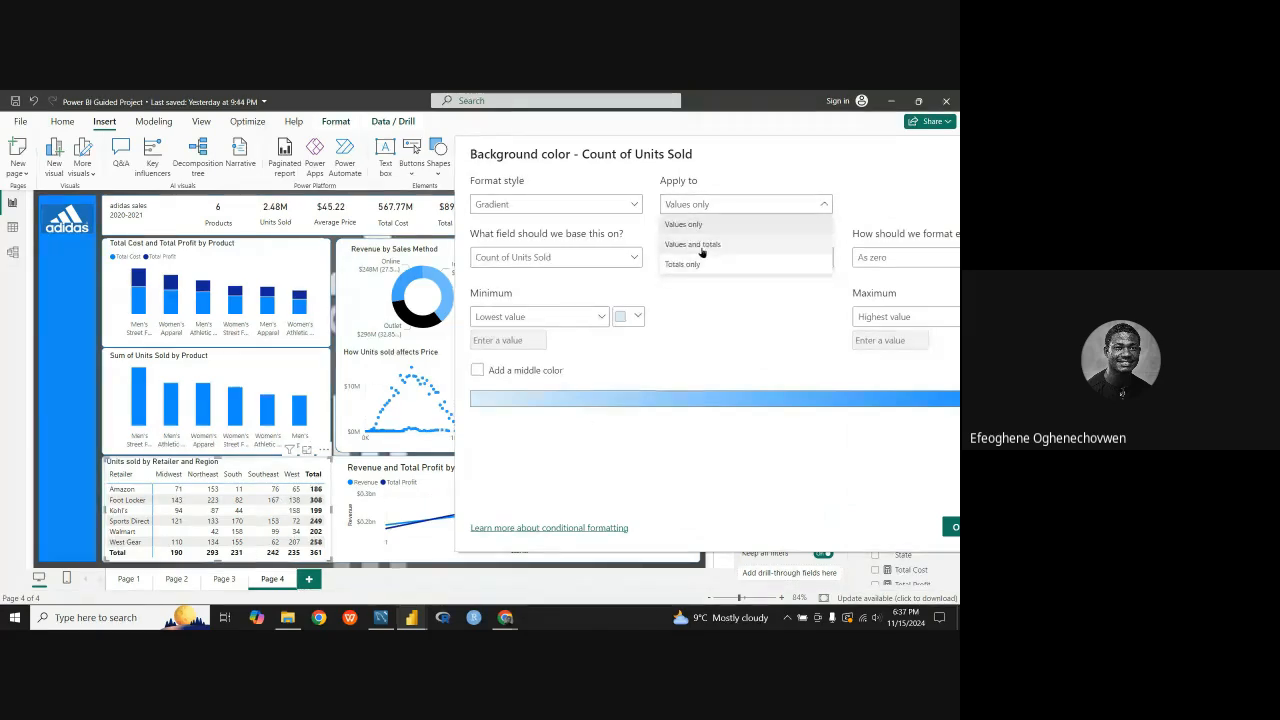
pyautogui.click(822, 206)
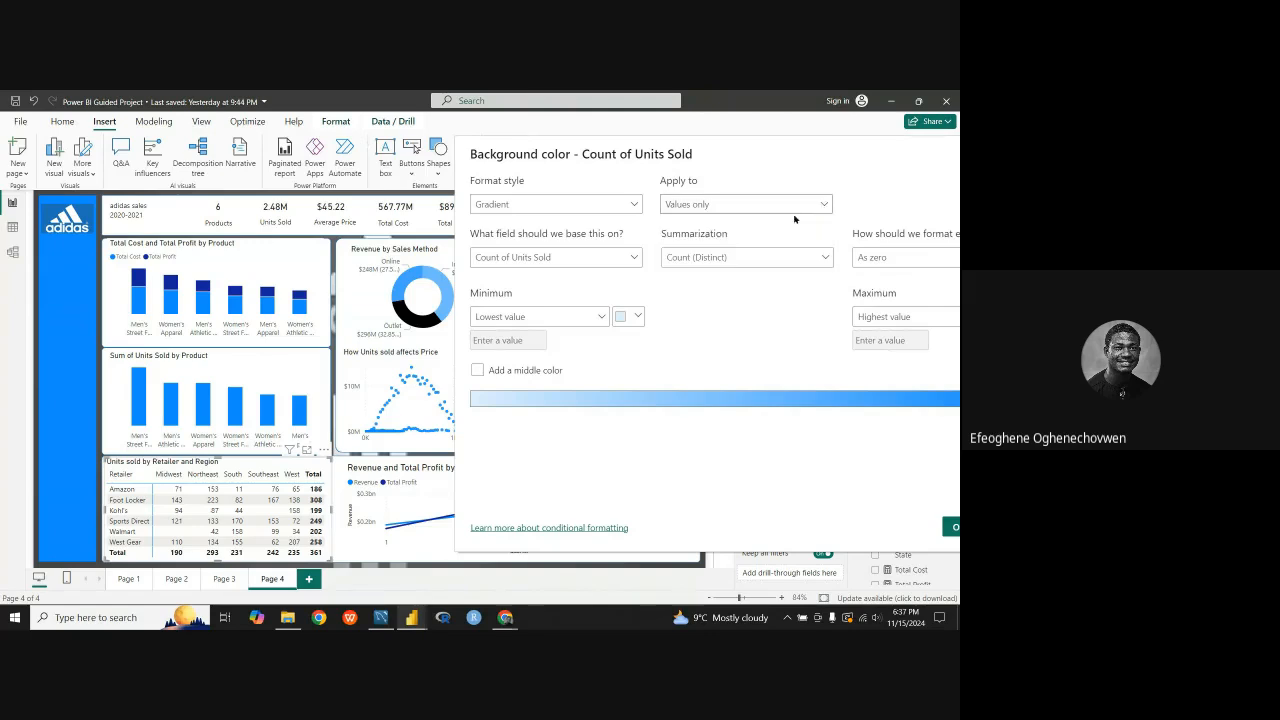
# Step: Examine the choices for formatting empty values in the background color rule, keeping As zero
pyautogui.moveTo(794, 146); pyautogui.dragTo(562, 135)
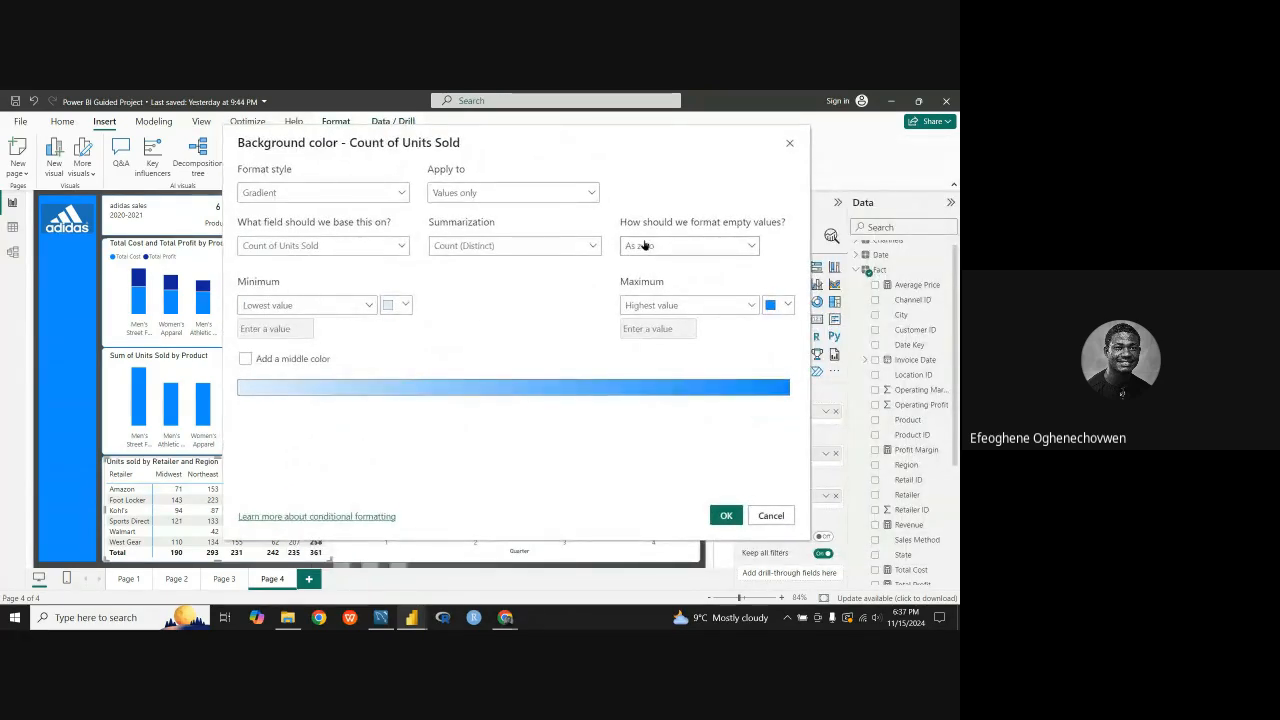
pyautogui.click(754, 247)
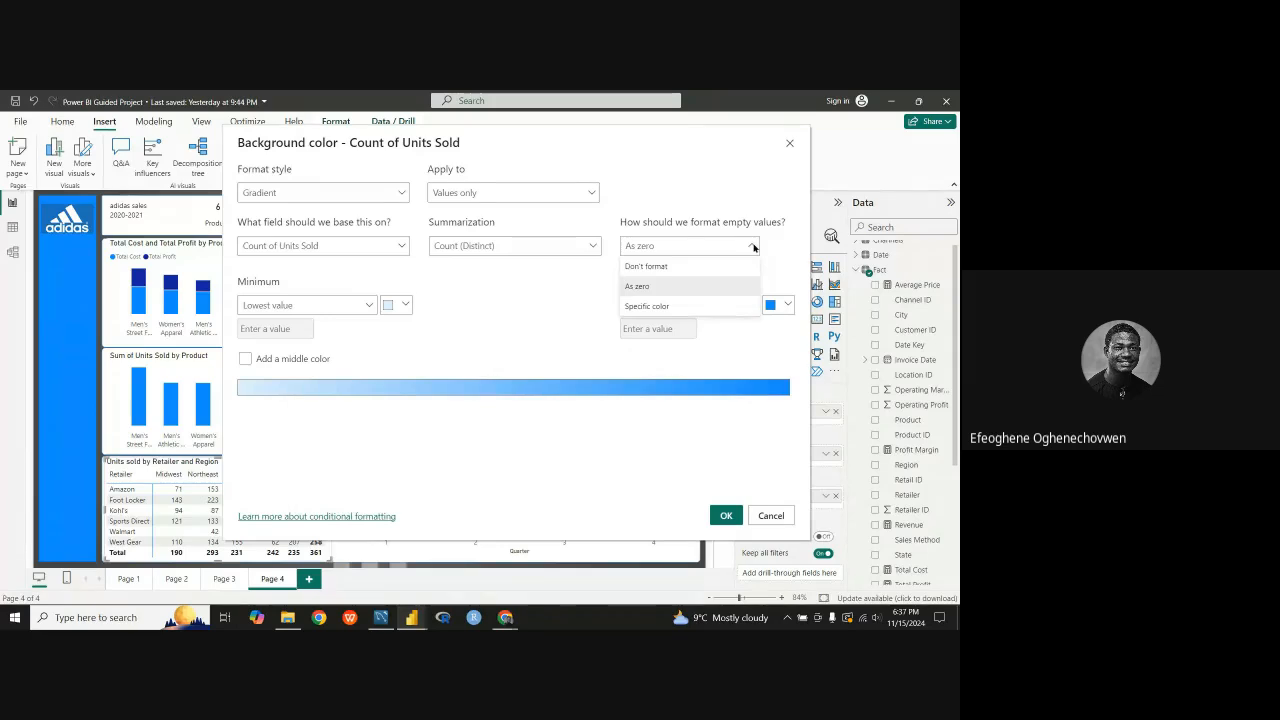
pyautogui.click(752, 246)
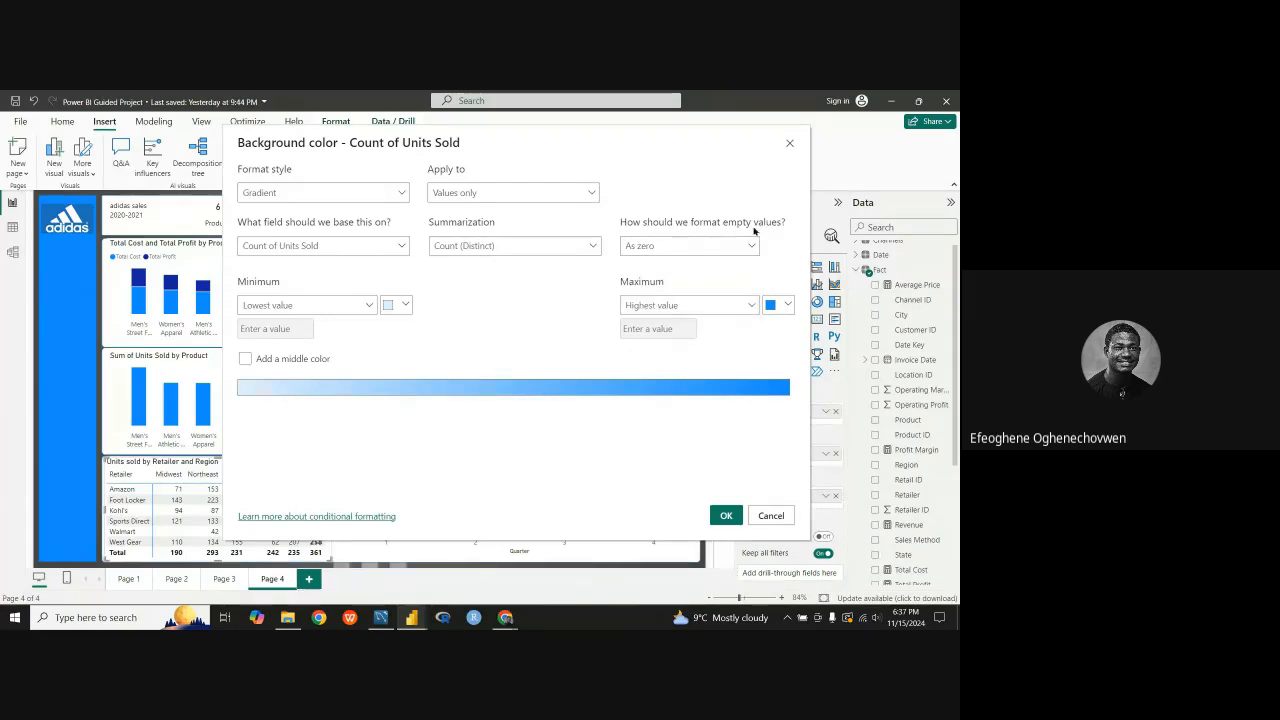
pyautogui.click(750, 247)
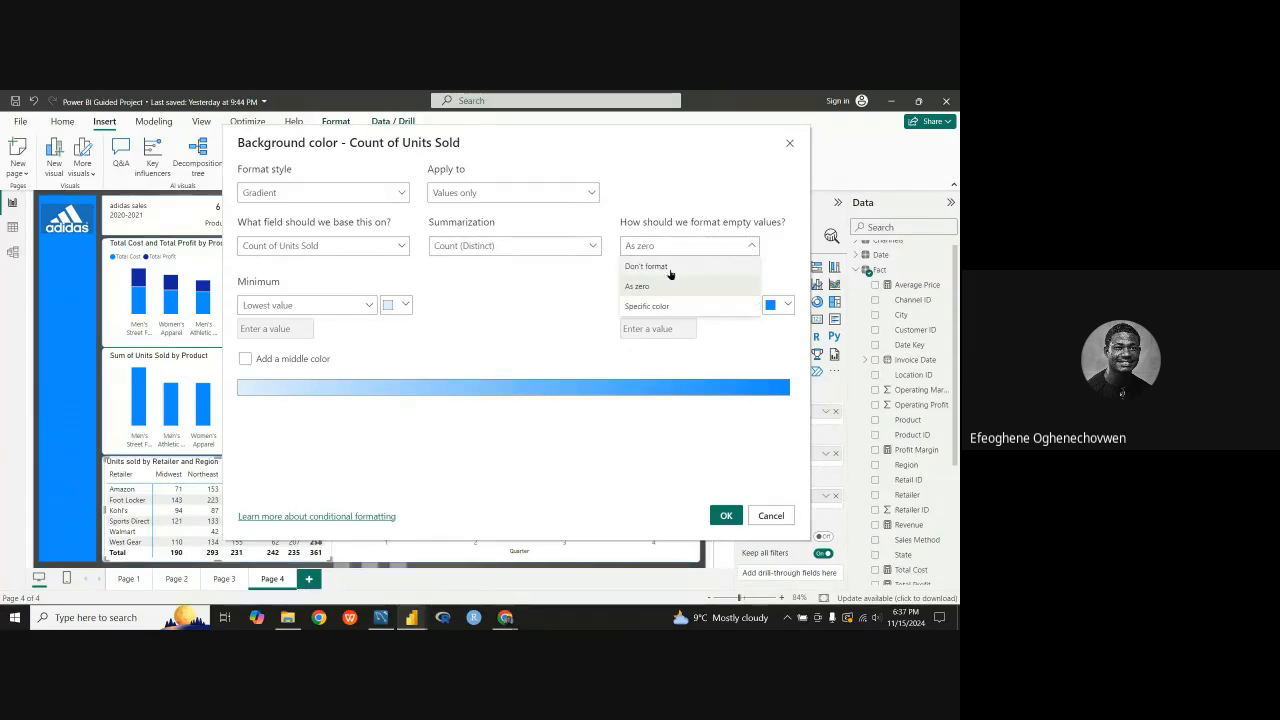
pyautogui.click(753, 246)
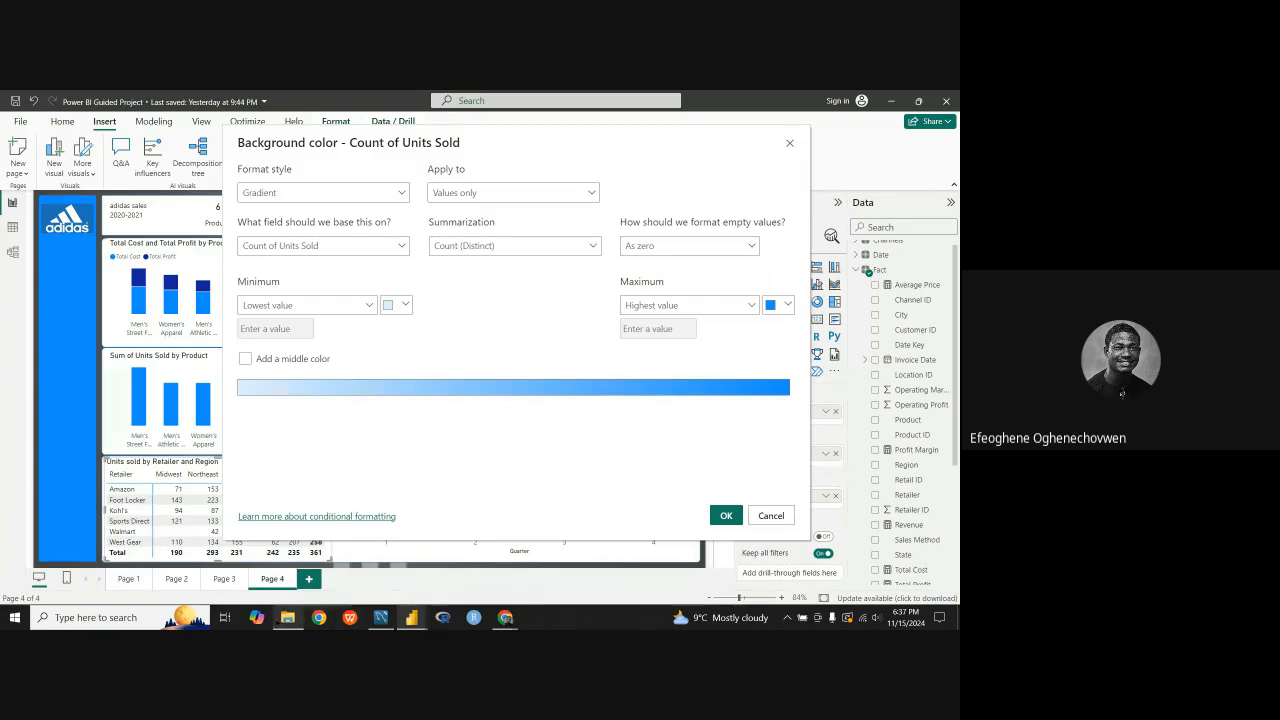
# Step: Switch to the Adidas reference report and test its slicers with year 2020, retailer Amazon and year 2021
pyautogui.moveTo(411, 617)
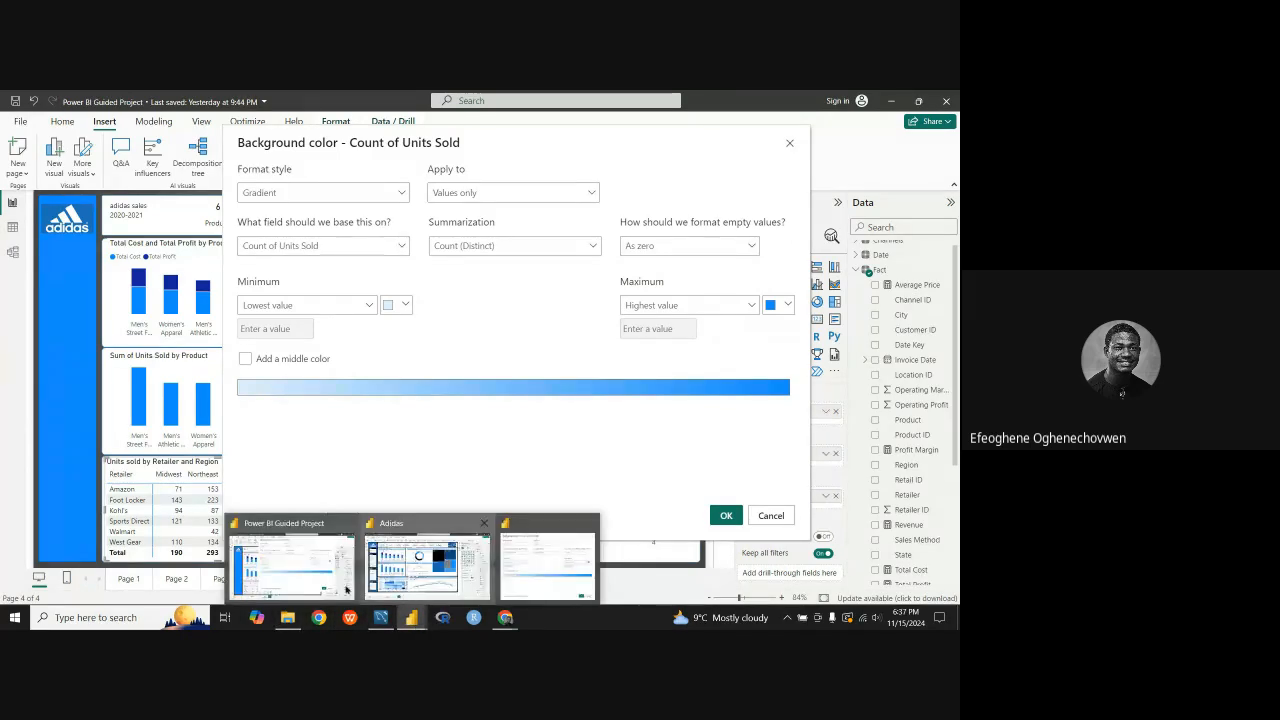
pyautogui.click(396, 581)
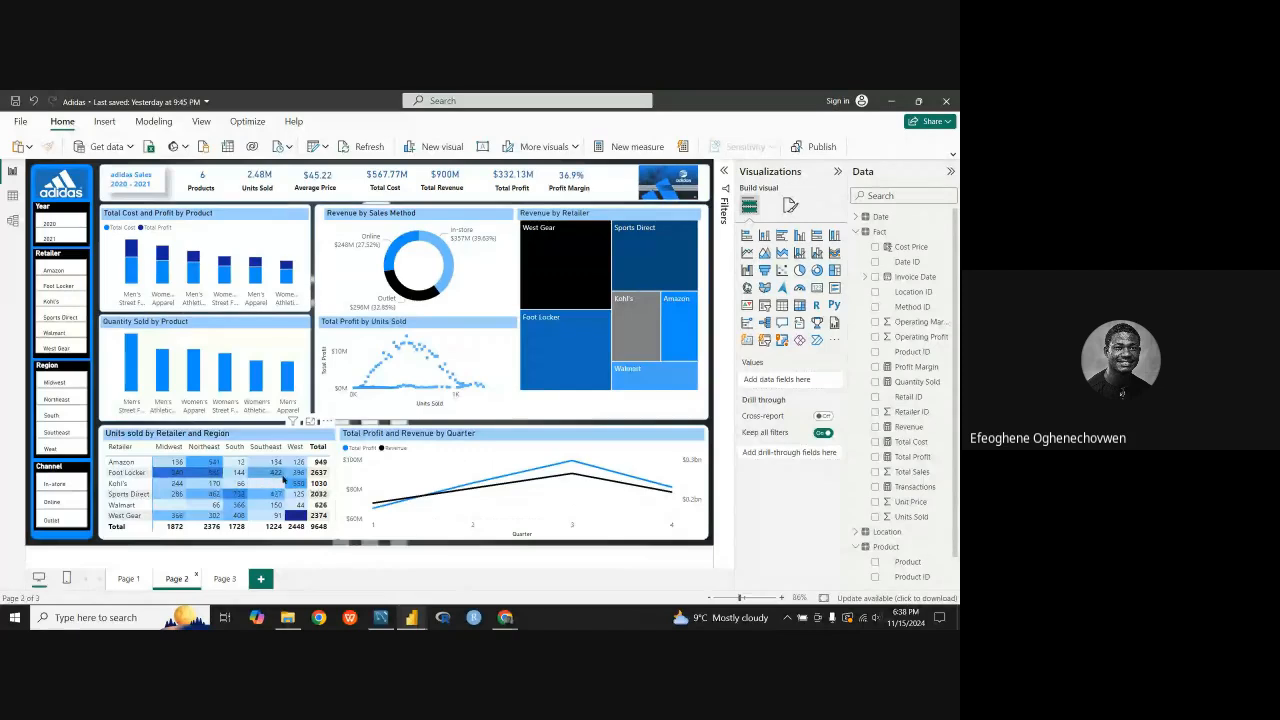
pyautogui.click(64, 225)
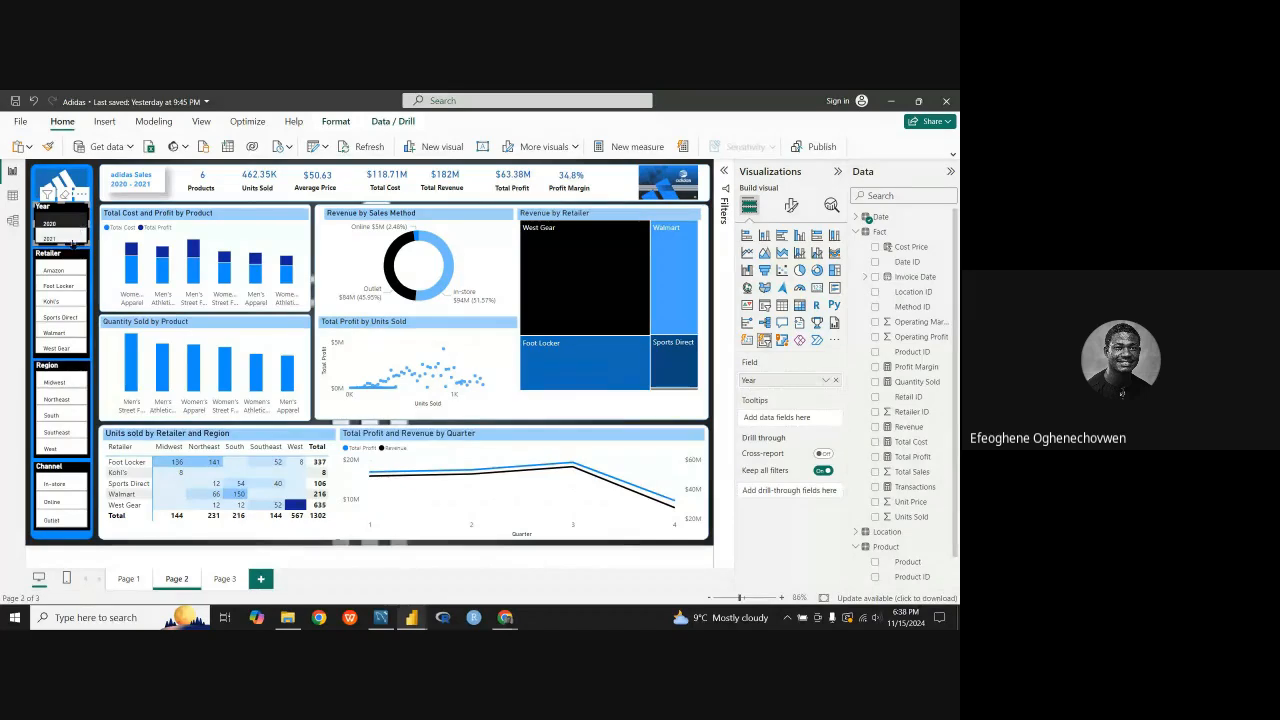
pyautogui.click(58, 270)
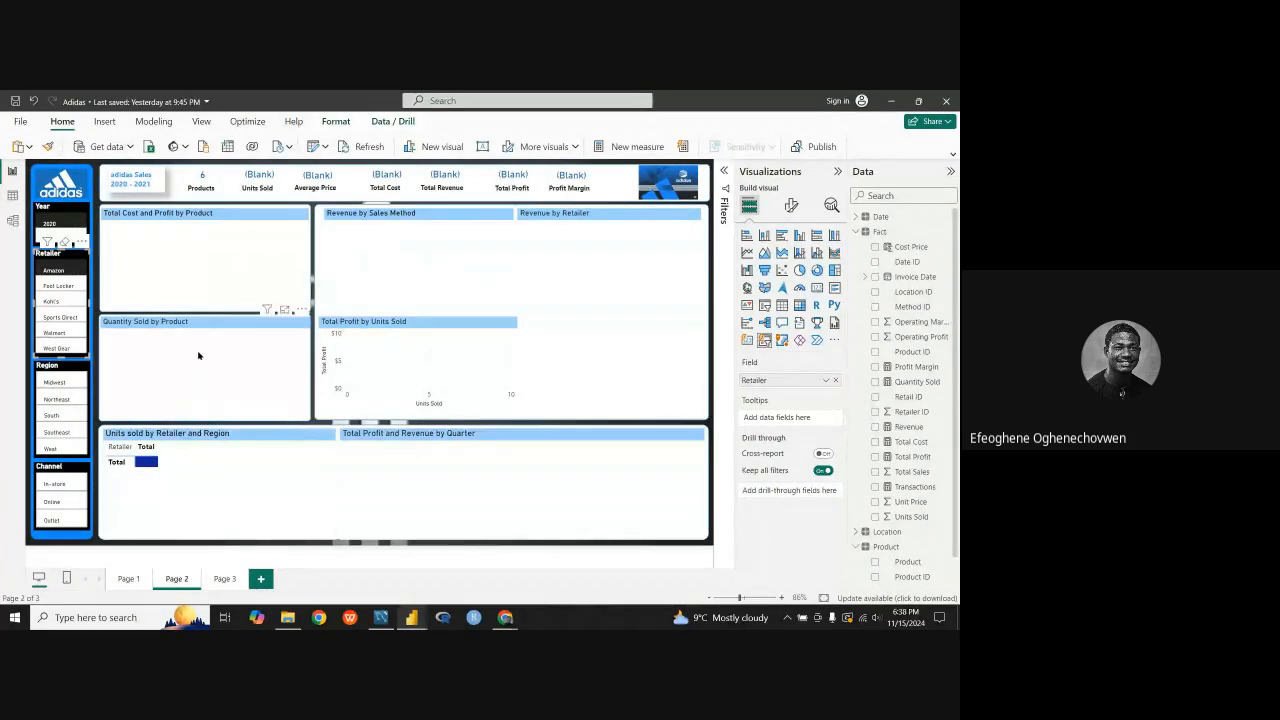
pyautogui.click(62, 239)
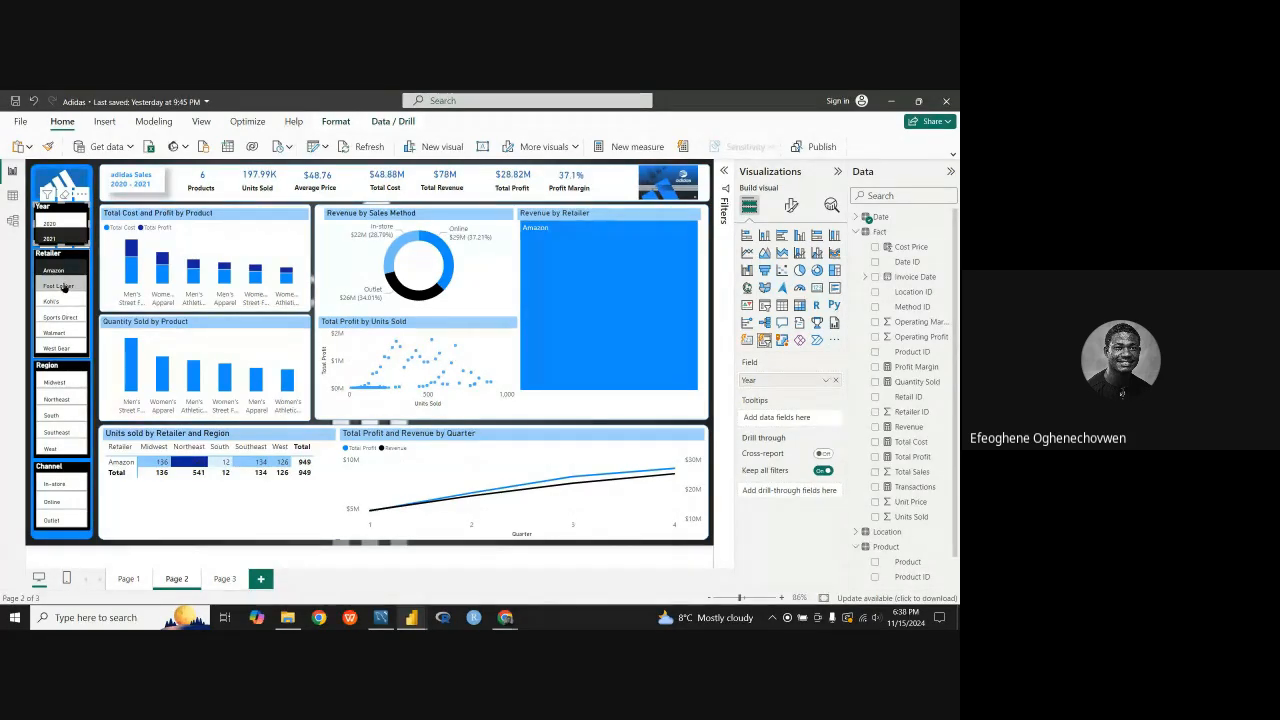
# Step: Filter the reference report by Foot Locker, Kohl's and Sports Direct in turn, and set the year to 2020 with the retailer filter cleared
pyautogui.click(60, 286)
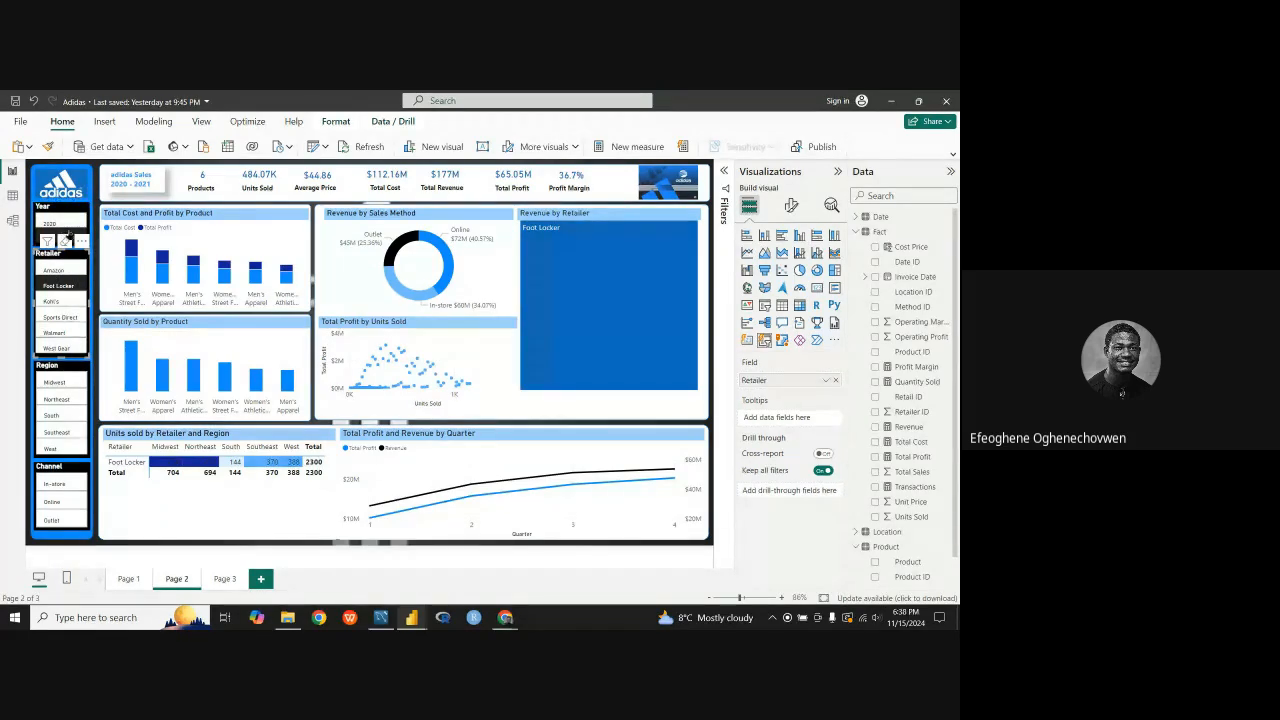
pyautogui.click(62, 301)
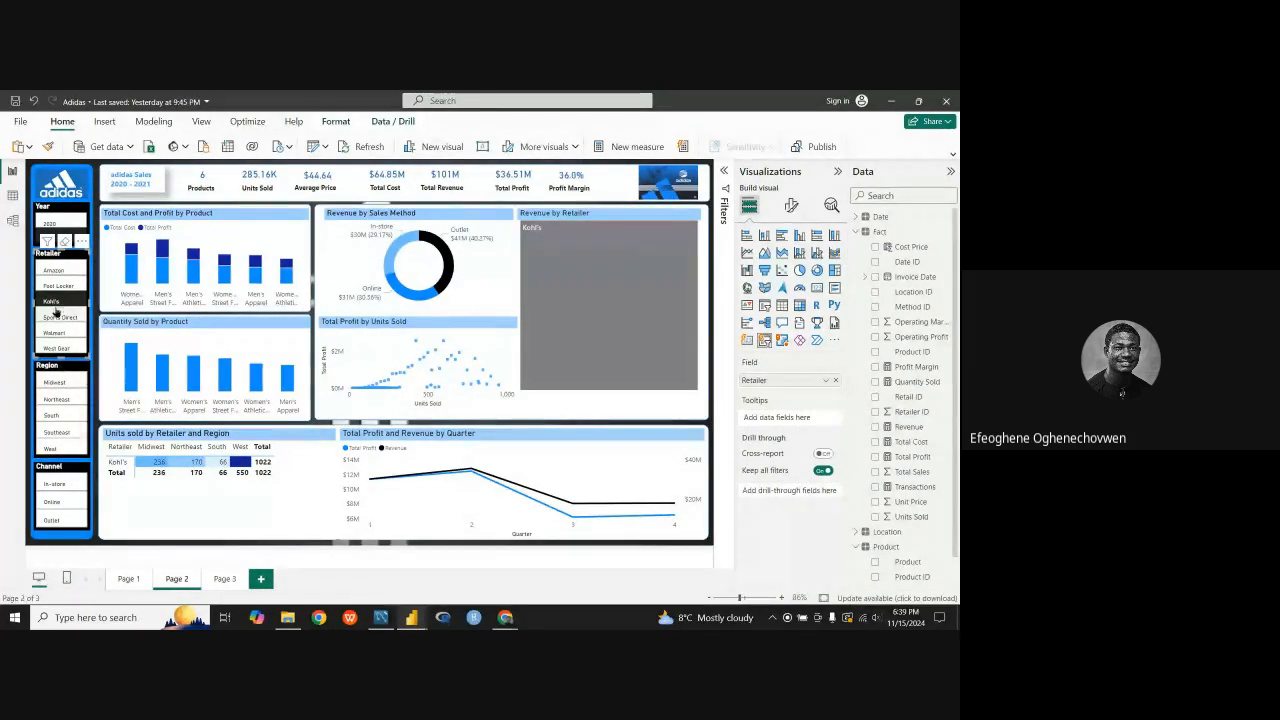
pyautogui.click(60, 318)
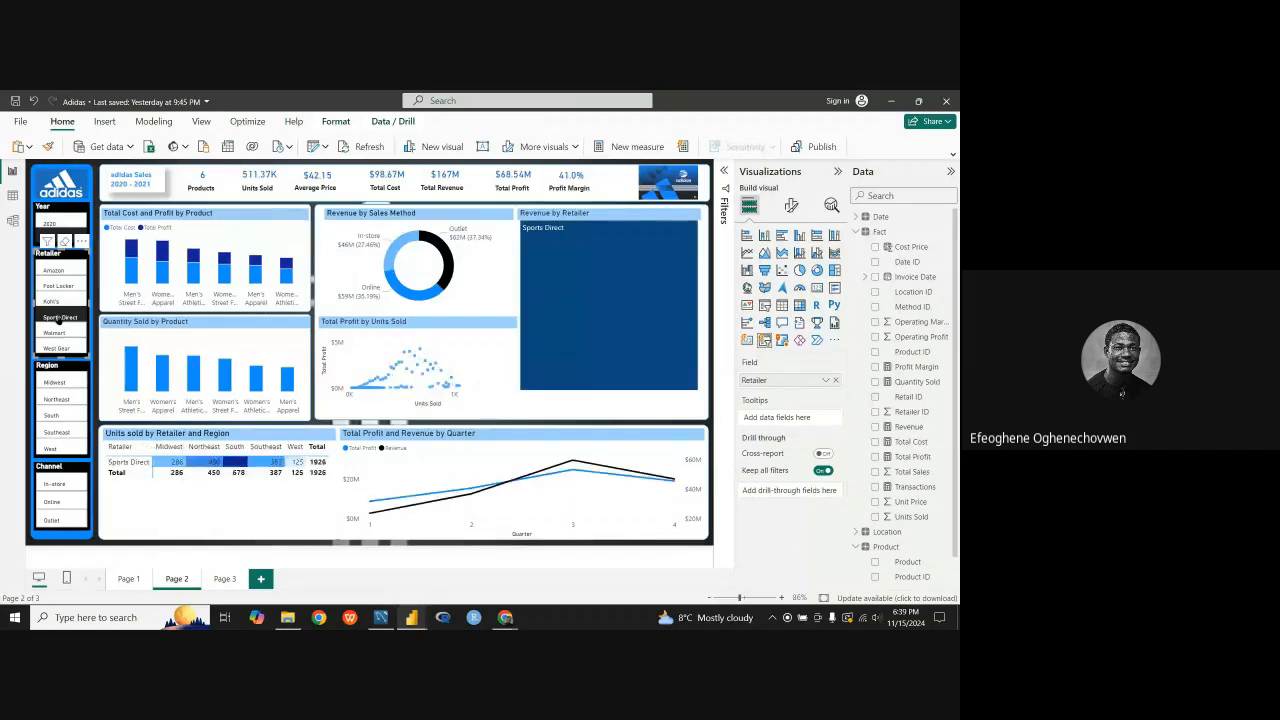
pyautogui.click(64, 224)
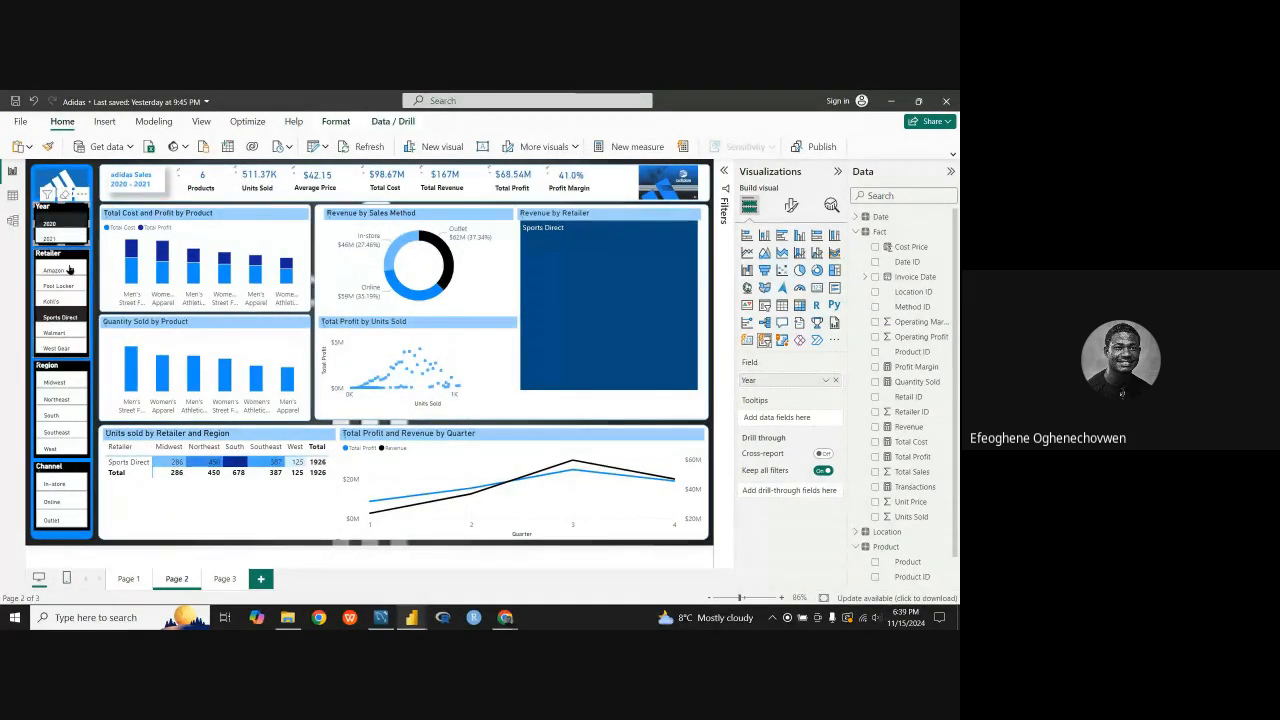
pyautogui.click(58, 316)
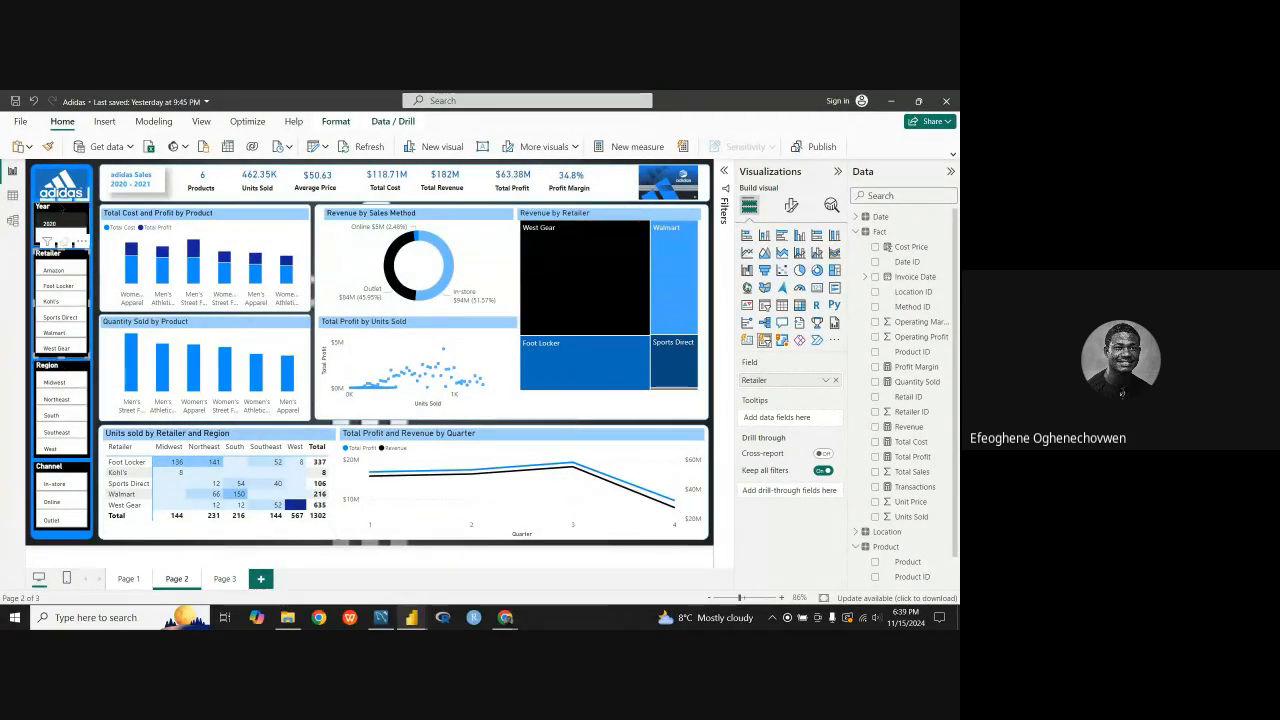
# Step: Clear the year filter in the reference report and return to the Power BI Guided Project report
pyautogui.click(60, 224)
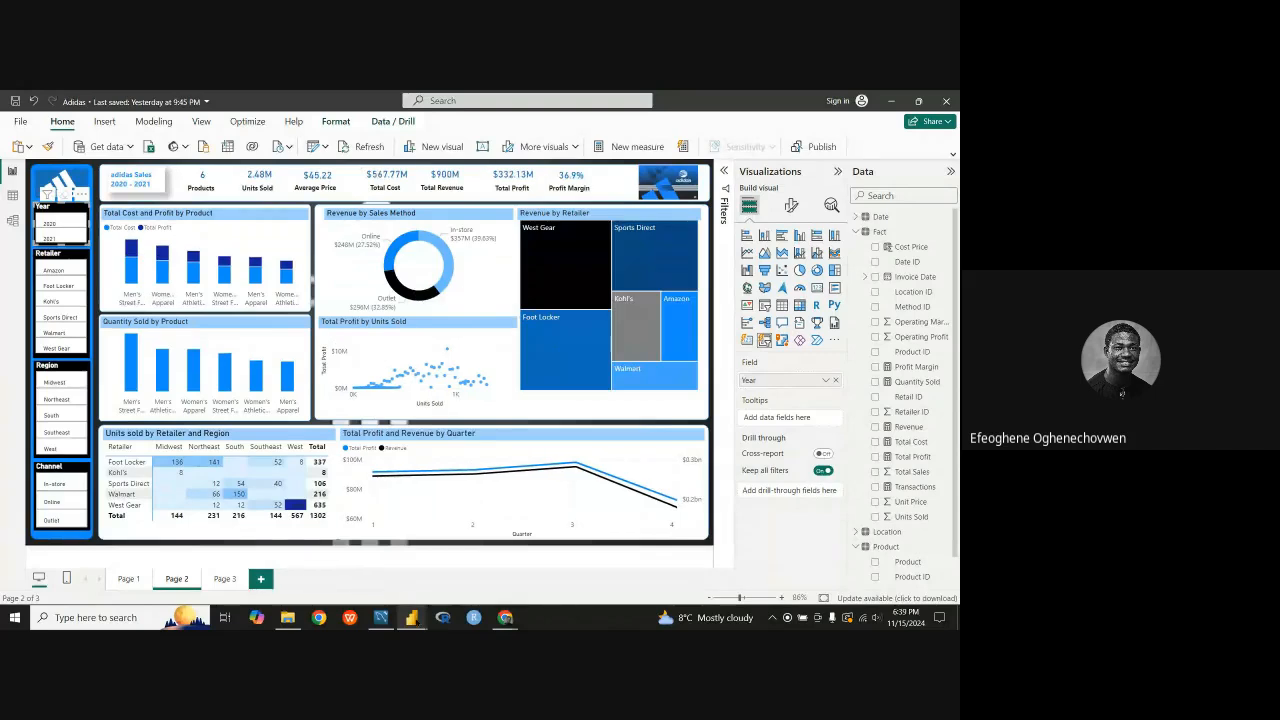
pyautogui.moveTo(411, 617)
pyautogui.click(523, 579)
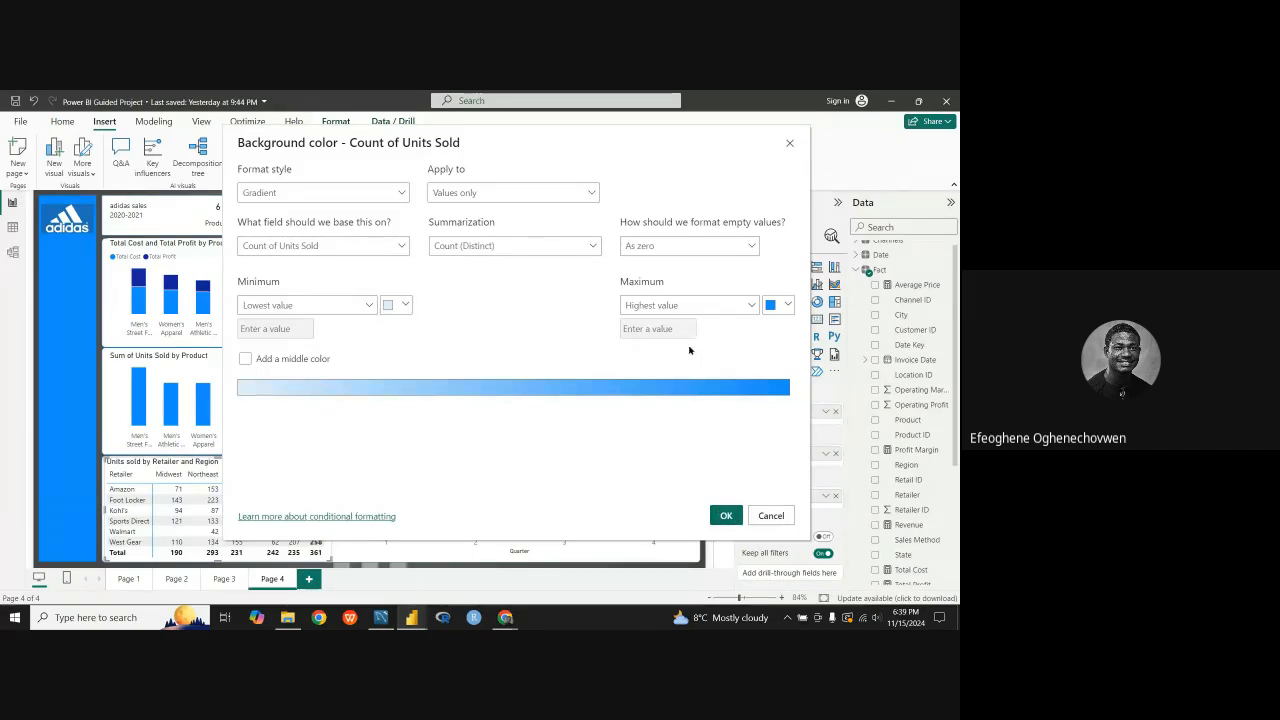
# Step: Try #094780 (theme color 1, 50% darker) as the highest-value color of the background gradient
pyautogui.click(405, 305)
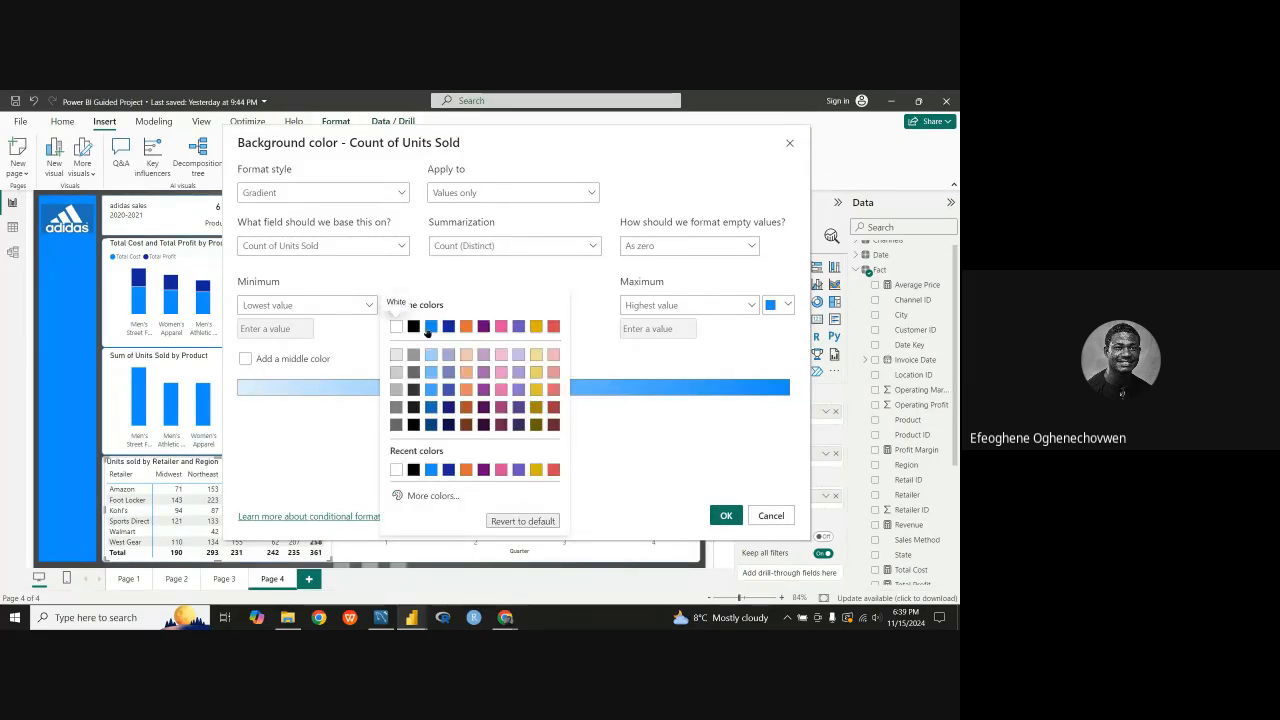
pyautogui.click(357, 322)
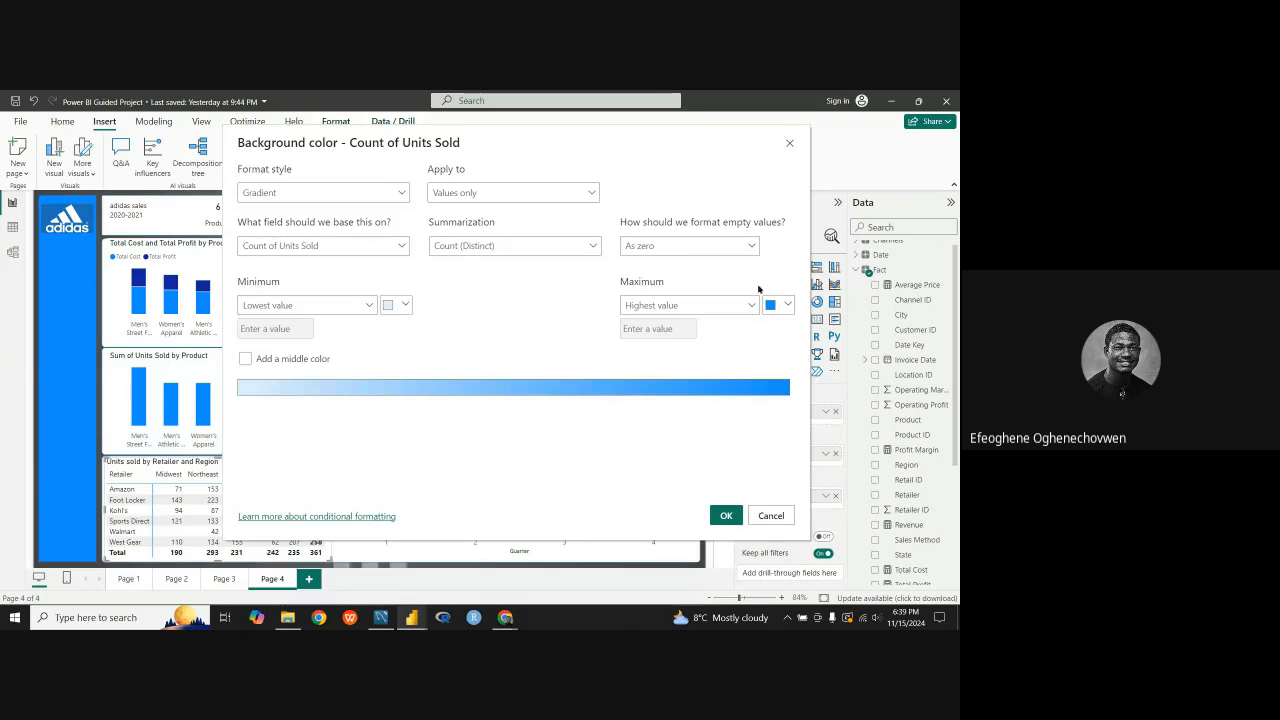
pyautogui.click(787, 305)
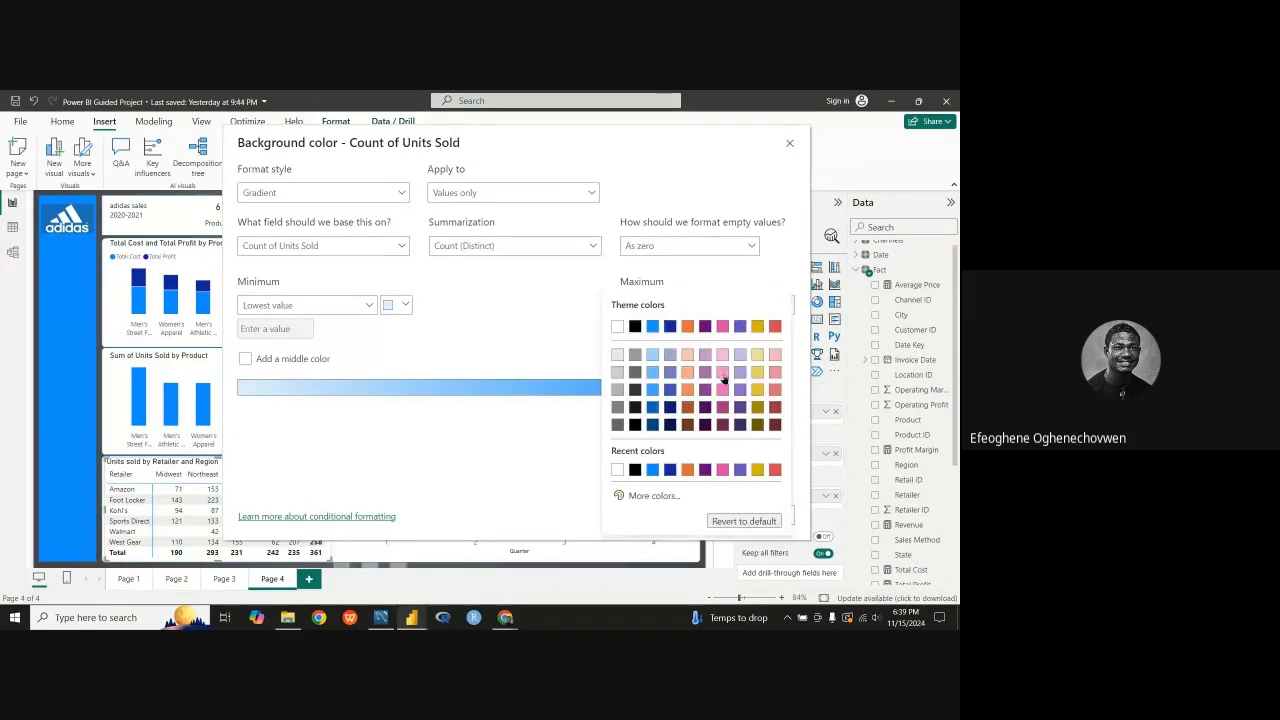
pyautogui.click(652, 425)
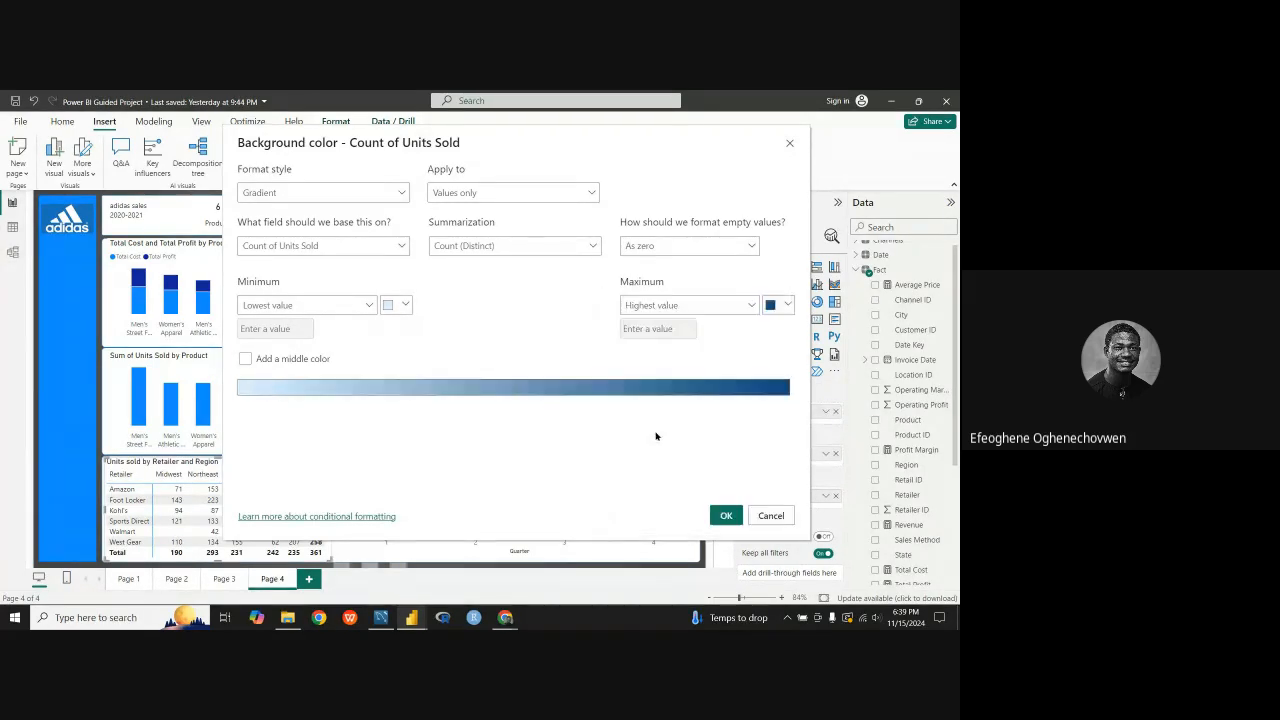
# Step: Set the gradient's highest-value color to dark navy blue, keep the light blue minimum, and apply the rule to the matrix
pyautogui.click(784, 307)
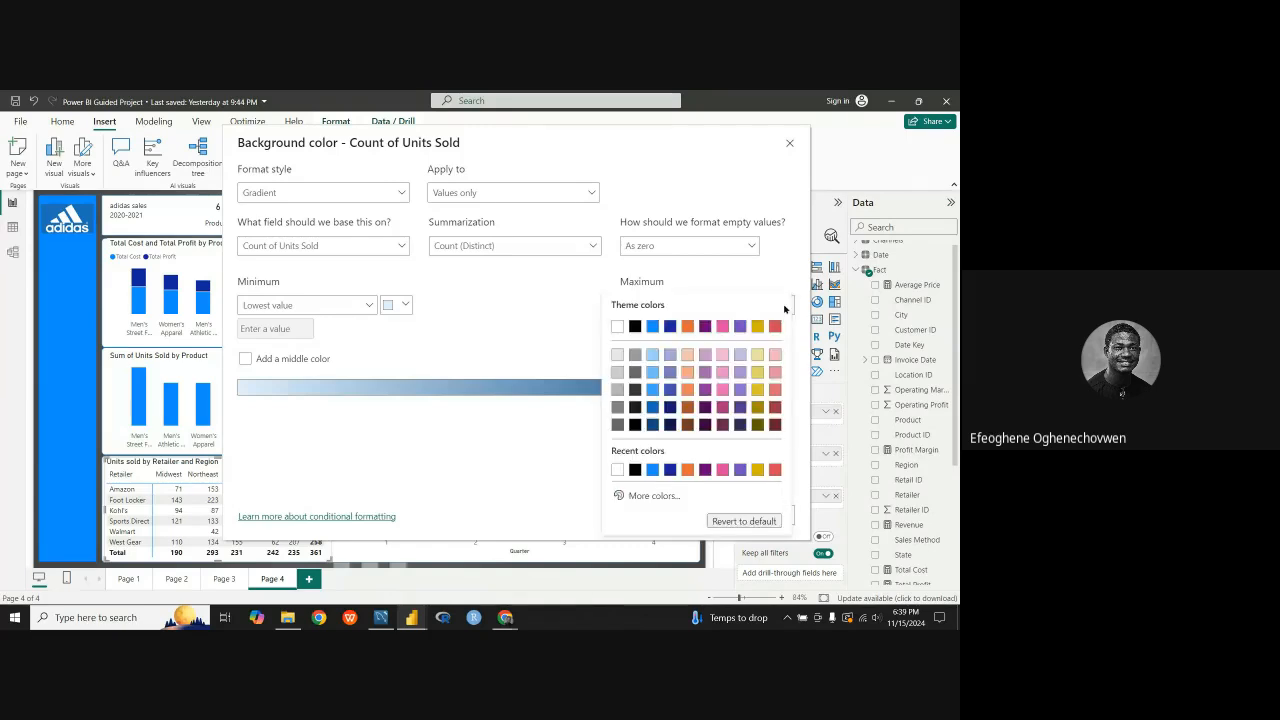
pyautogui.click(667, 410)
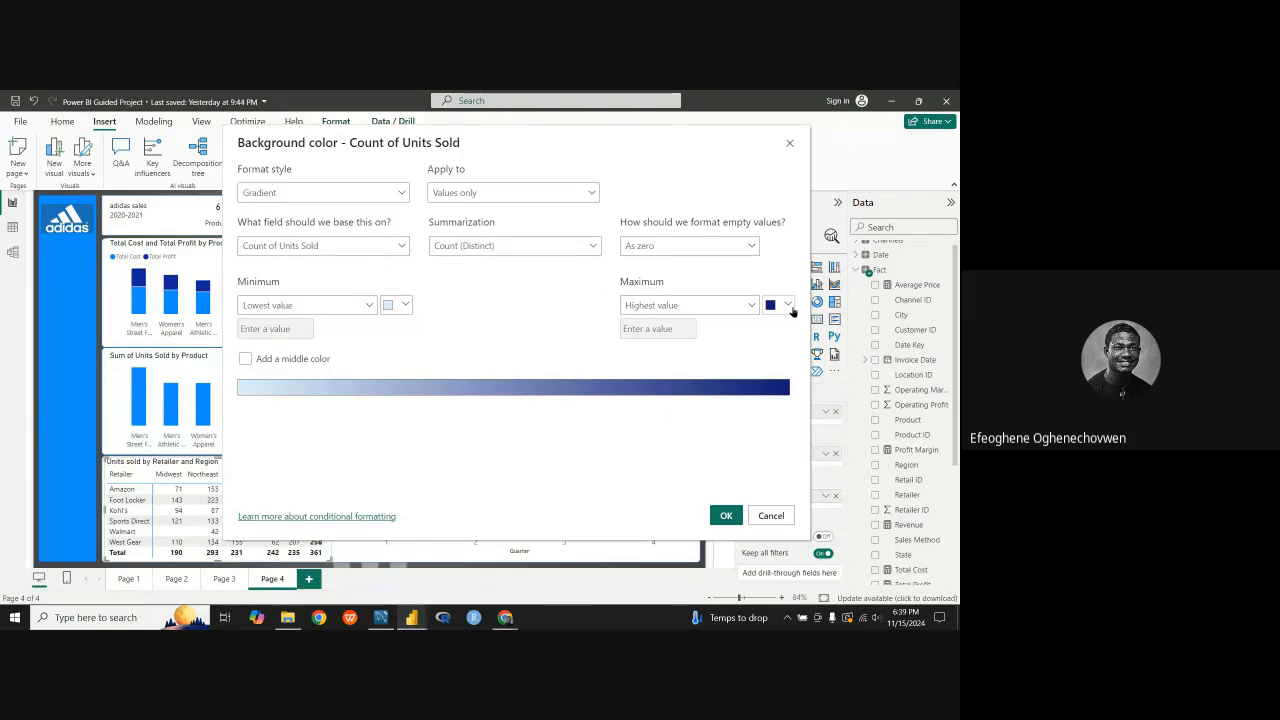
pyautogui.click(403, 304)
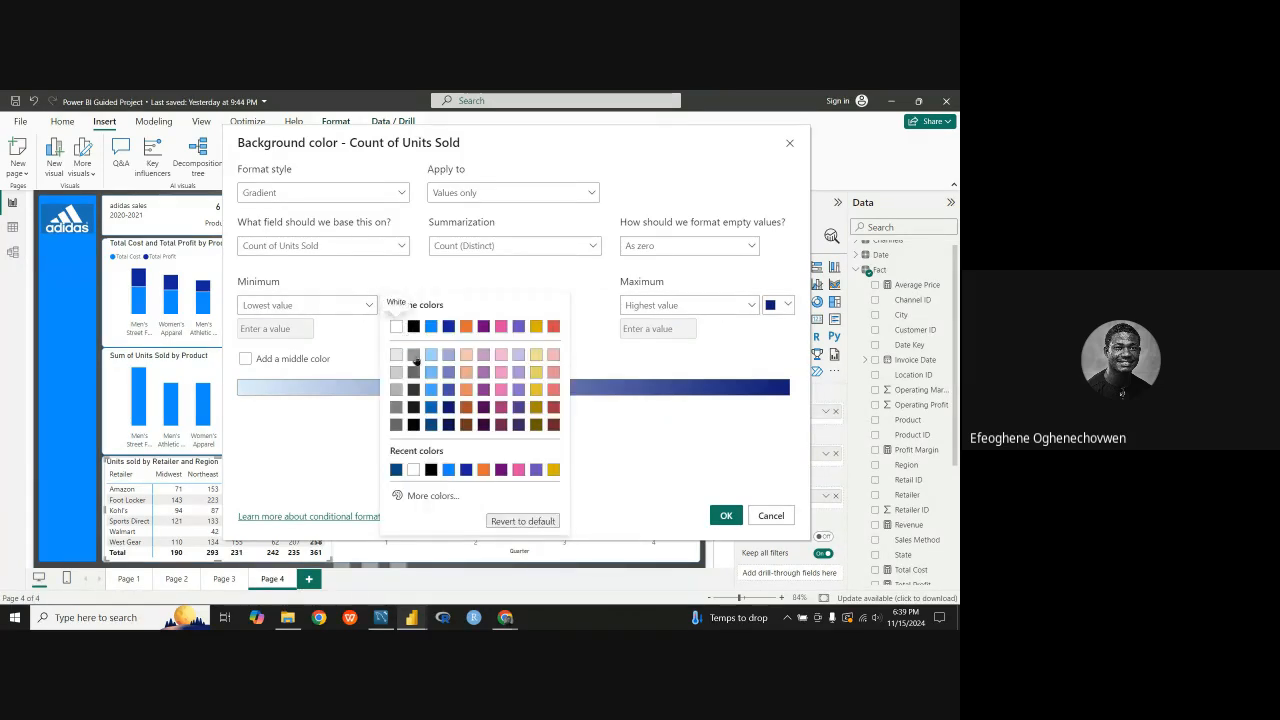
pyautogui.click(356, 350)
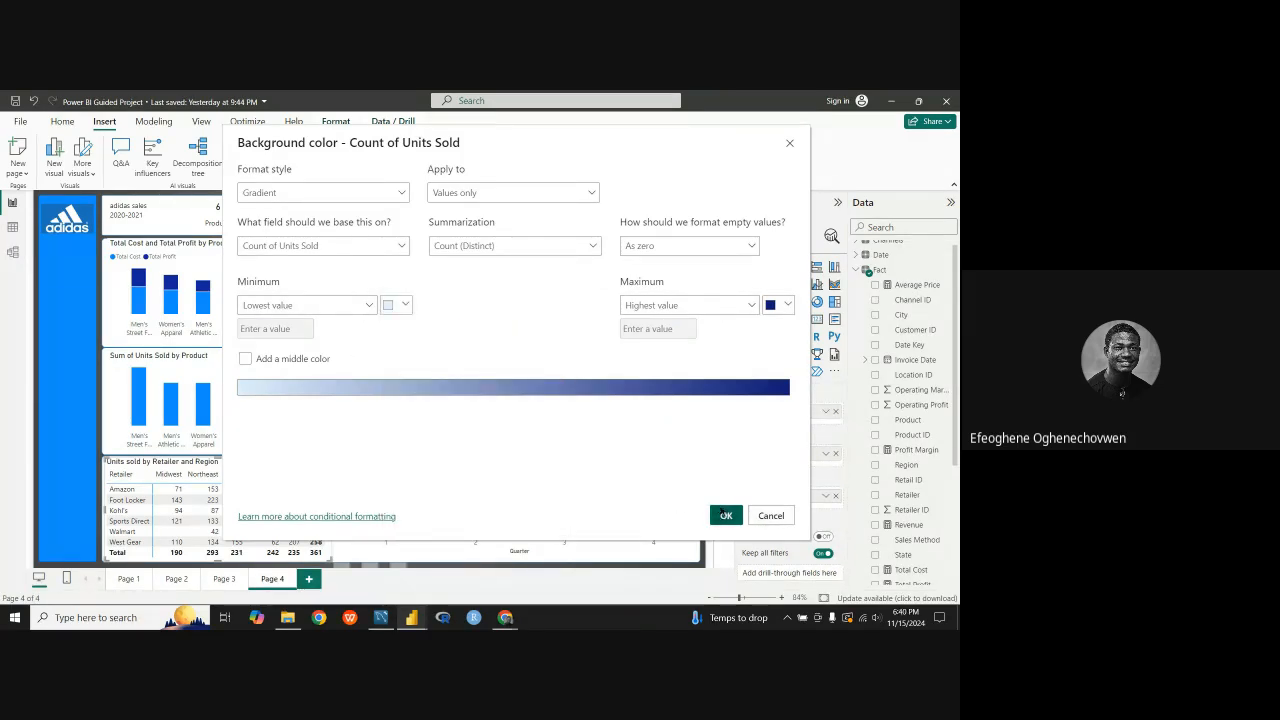
pyautogui.click(722, 513)
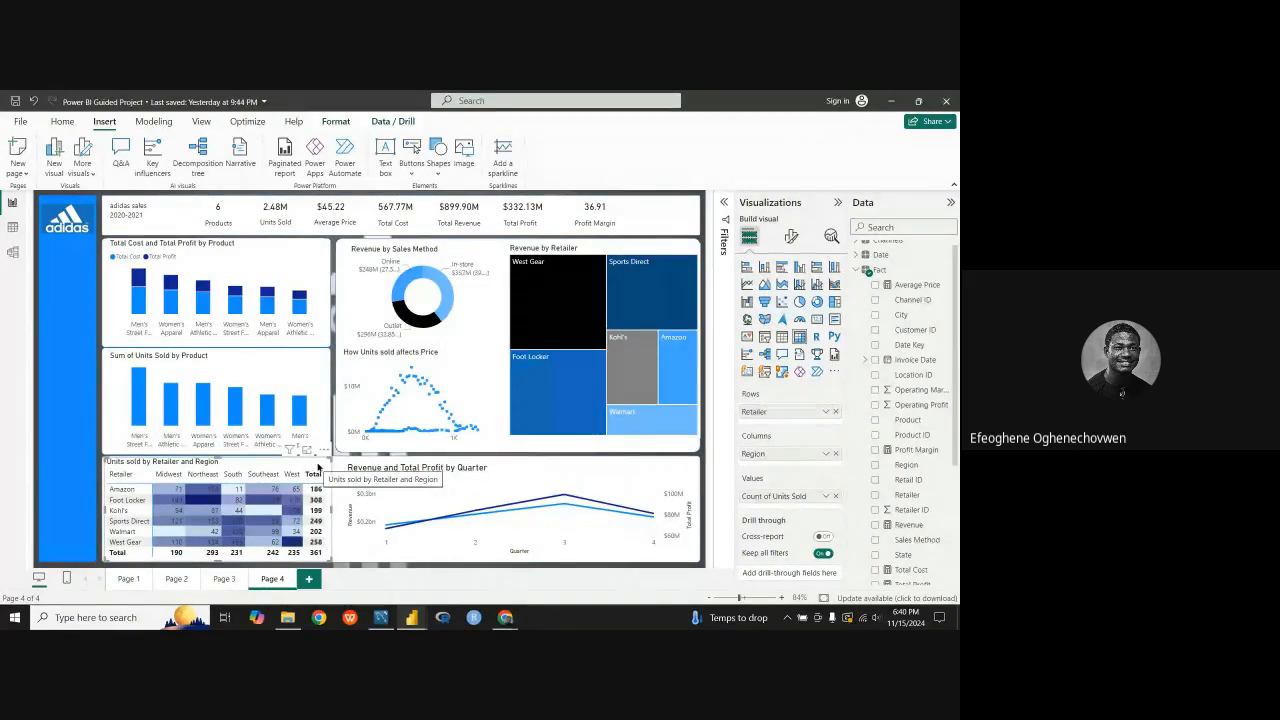
# Step: Add a medium blue middle color to the matrix's Count of Units Sold background gradient and apply the rule
pyautogui.click(827, 496)
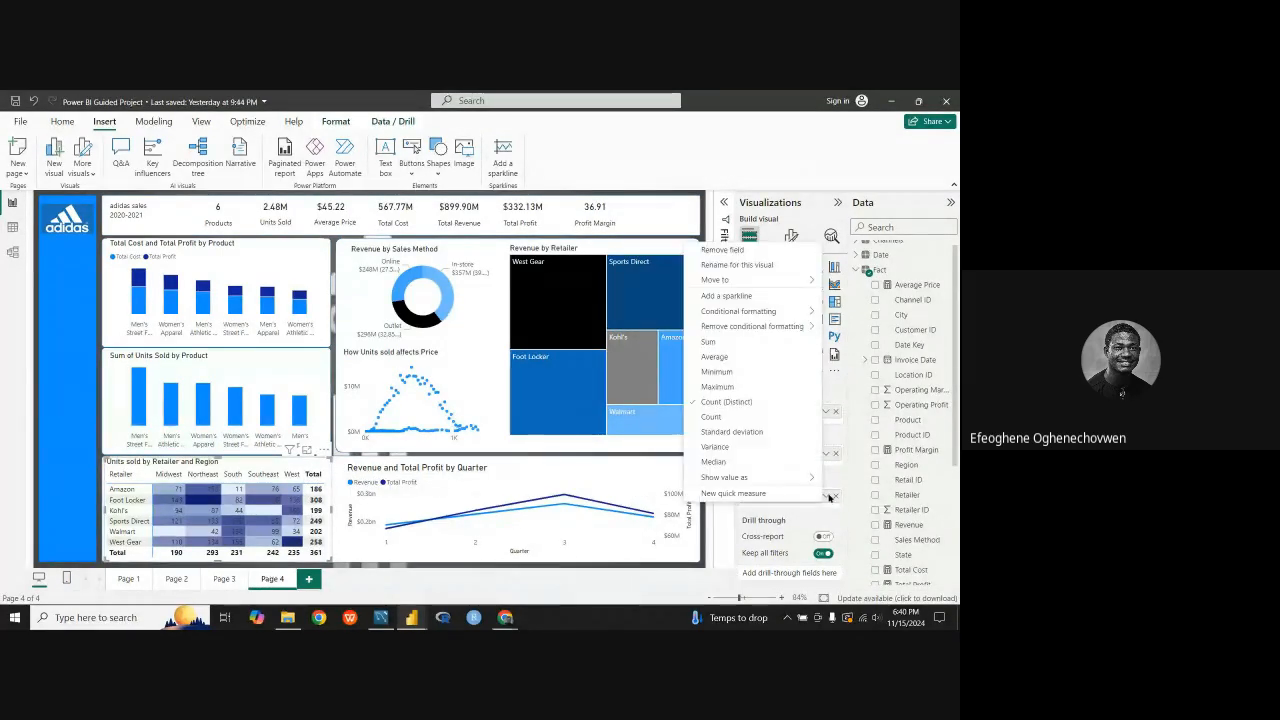
pyautogui.moveTo(762, 314)
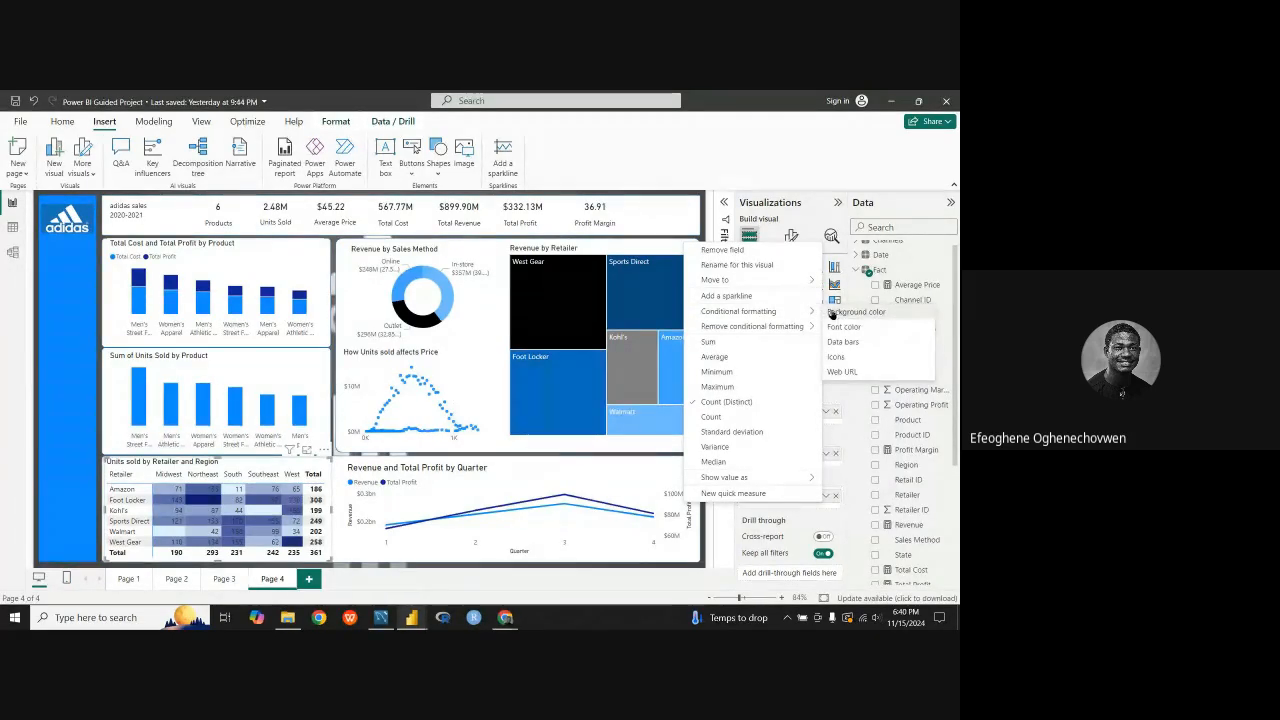
pyautogui.click(832, 314)
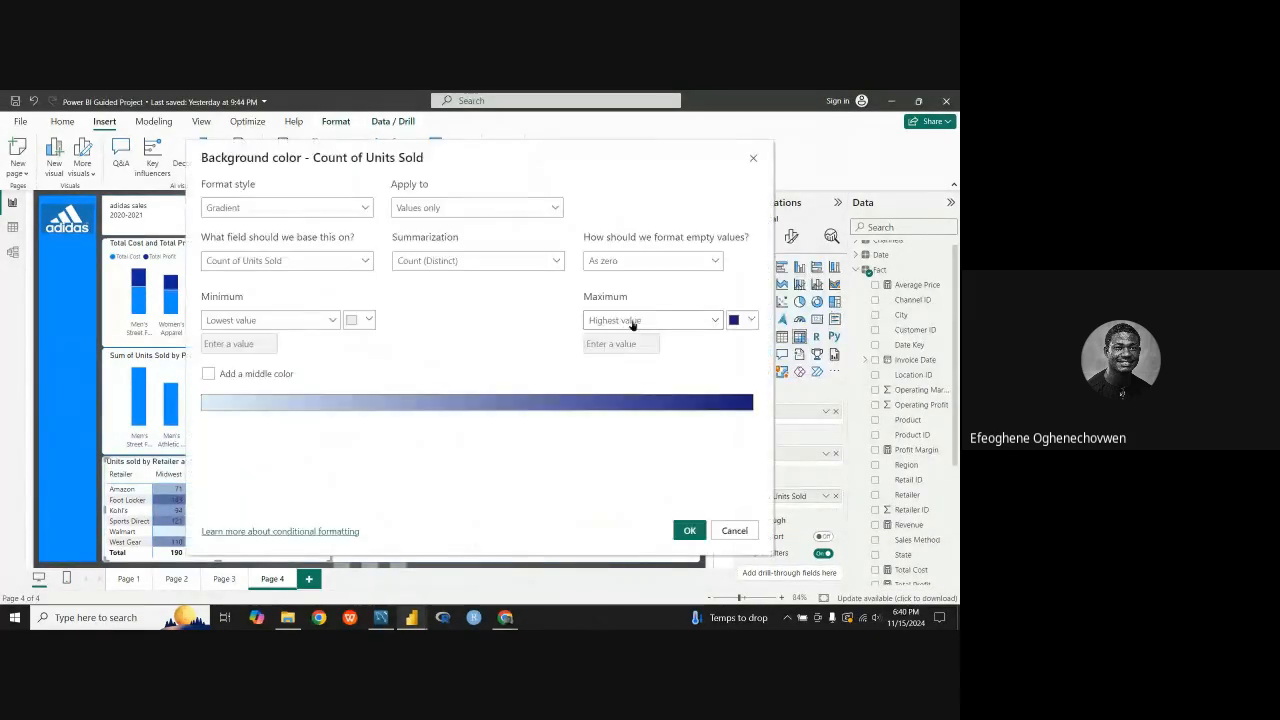
pyautogui.click(208, 374)
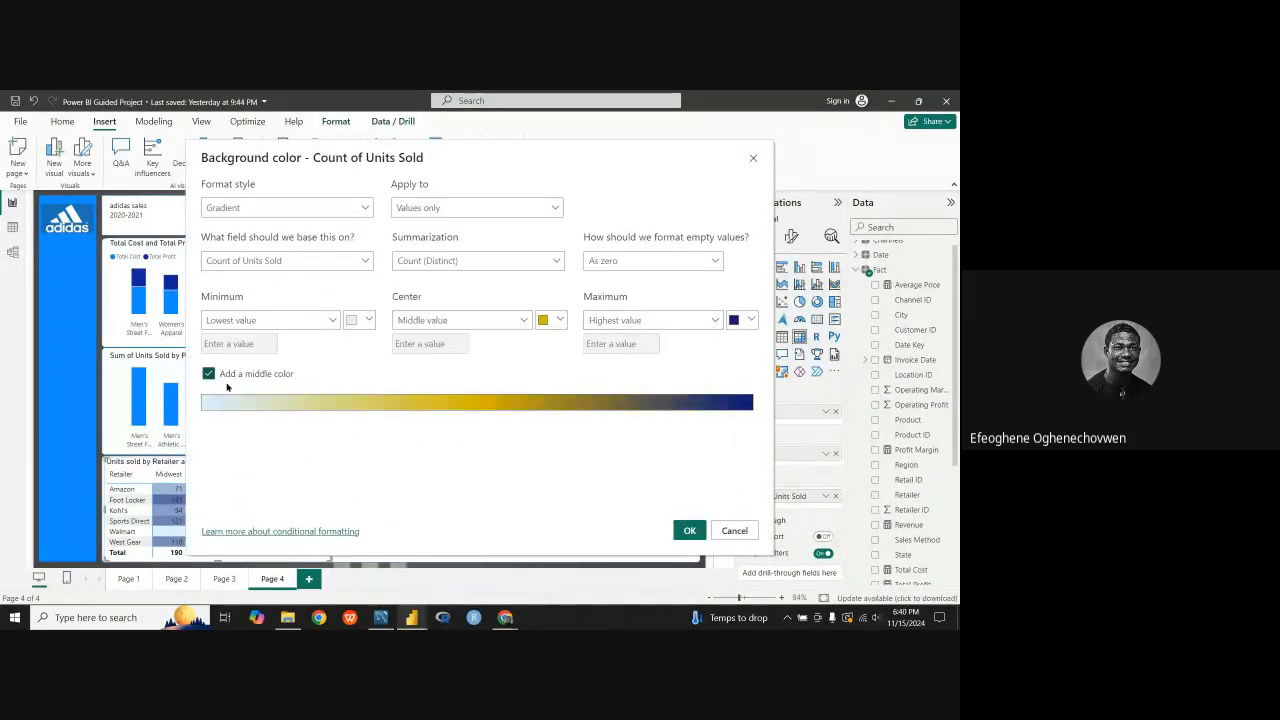
pyautogui.click(563, 320)
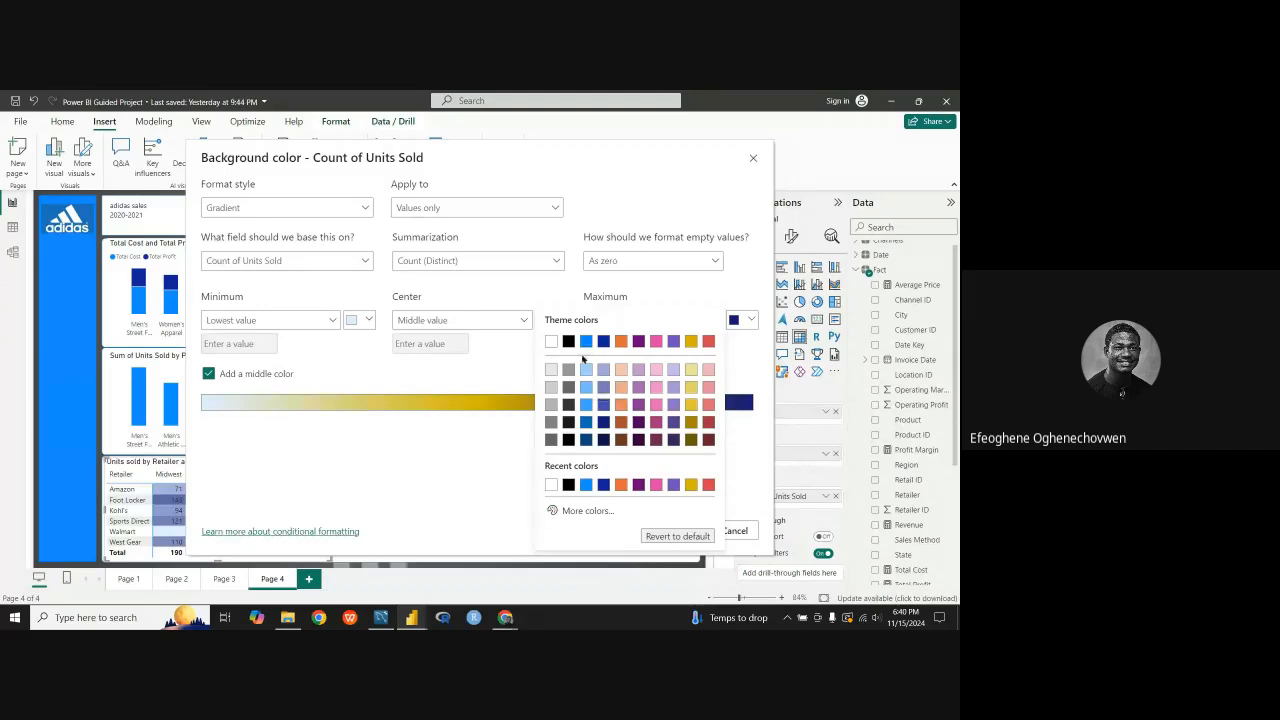
pyautogui.click(586, 372)
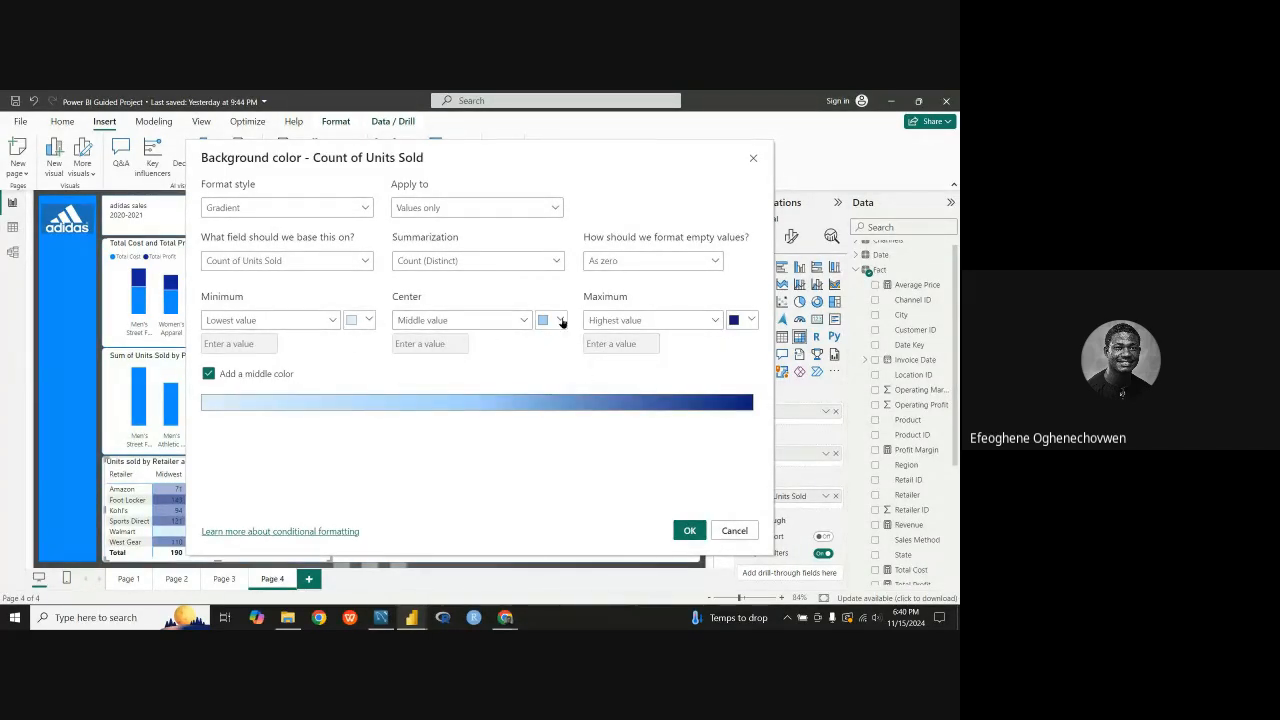
pyautogui.click(561, 321)
pyautogui.click(587, 407)
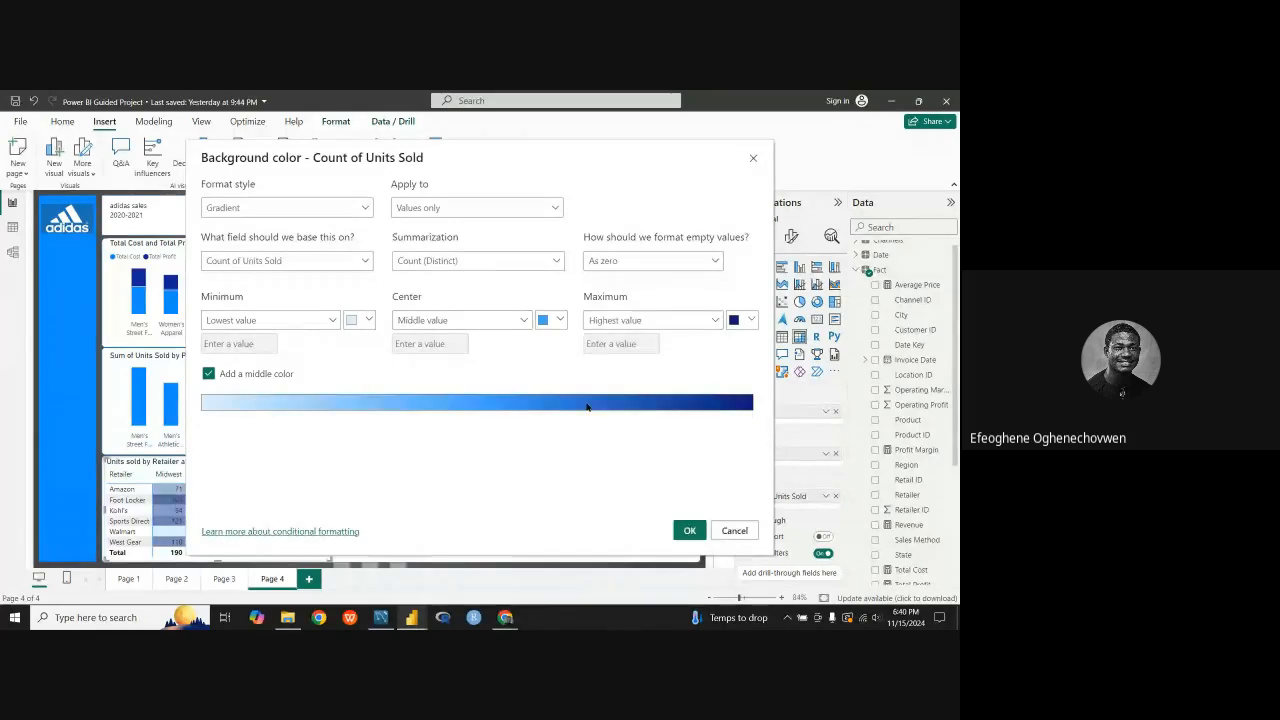
pyautogui.click(688, 531)
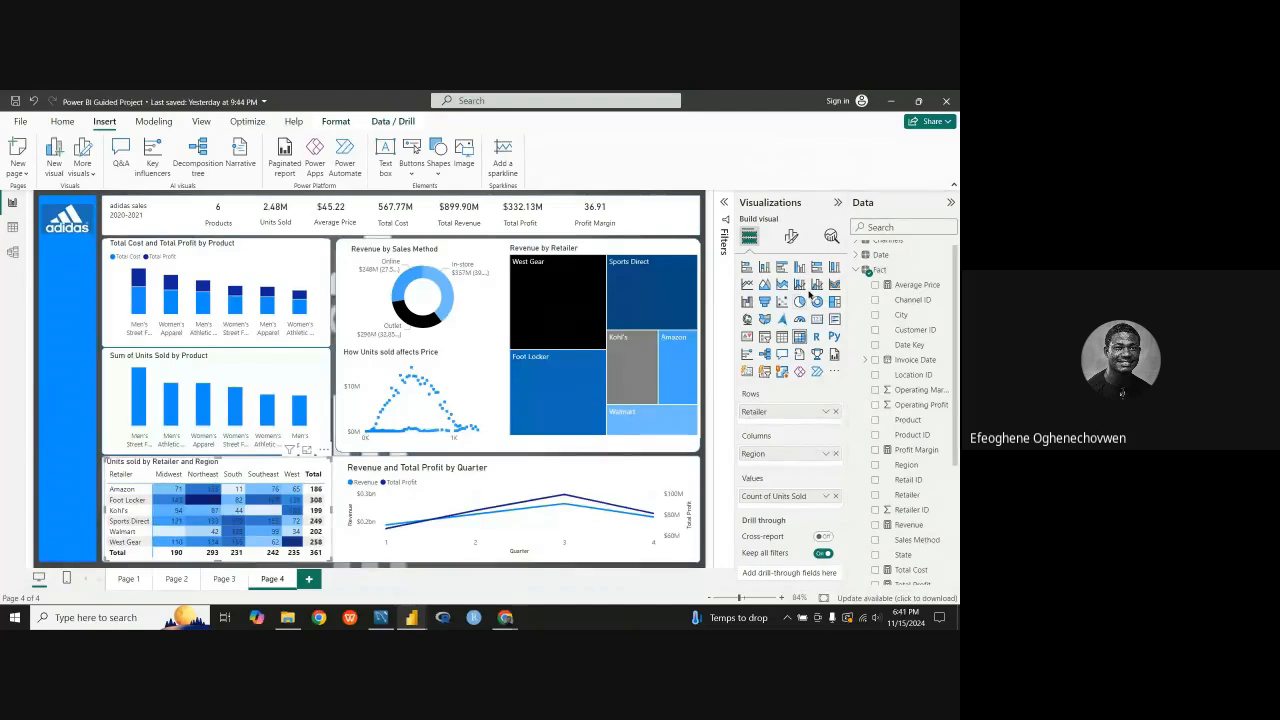
# Step: Try white as the text color of the Units sold by Retailer and Region matrix title
pyautogui.click(791, 236)
pyautogui.scroll(-2, 797, 413)
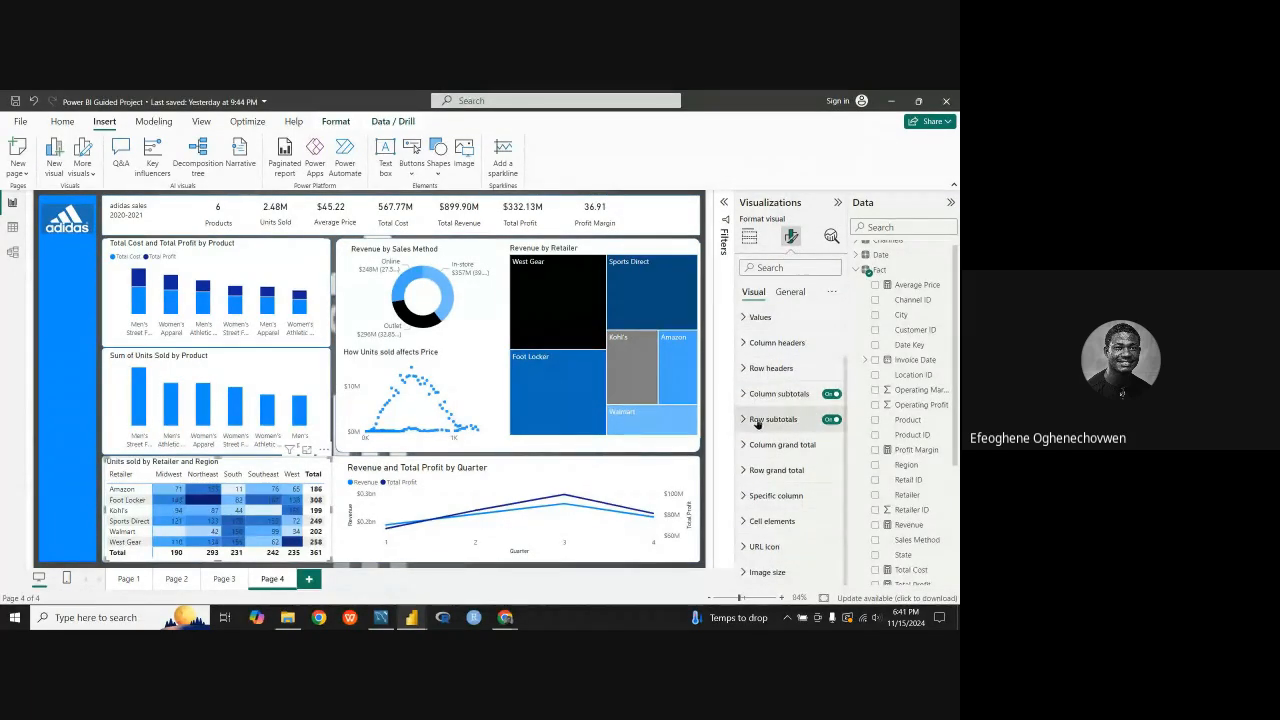
pyautogui.click(789, 292)
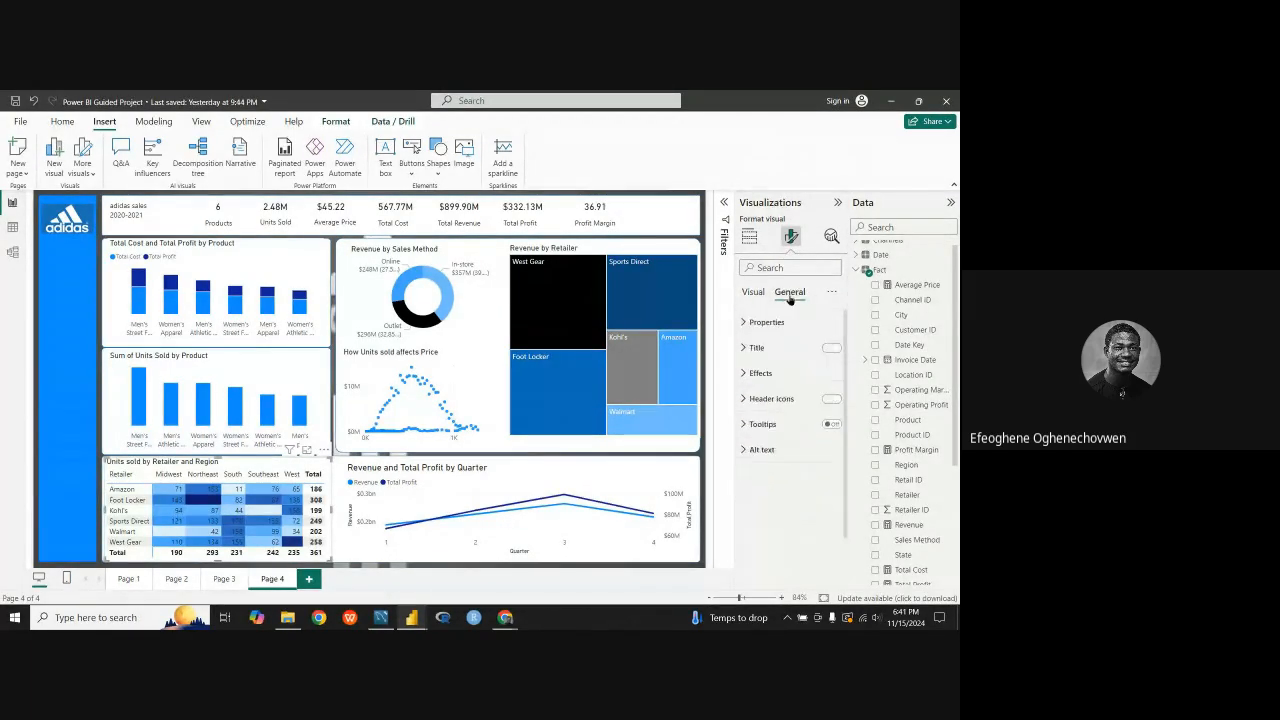
pyautogui.click(746, 352)
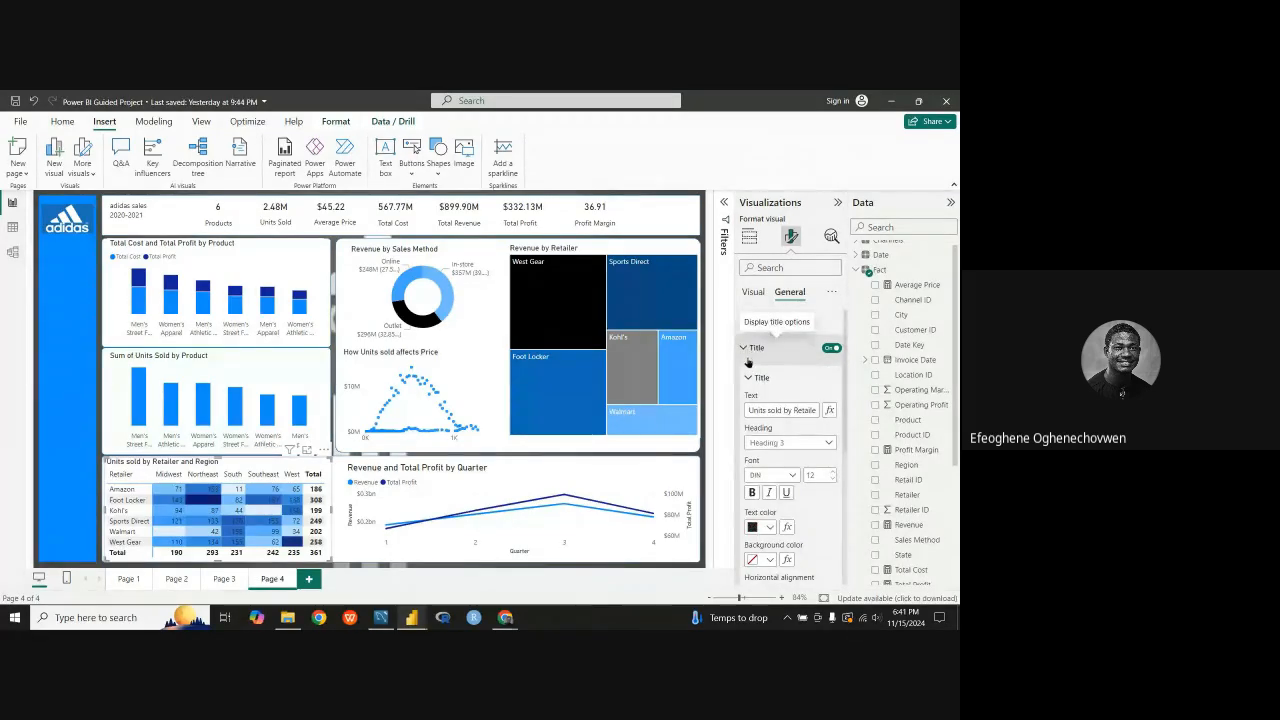
pyautogui.click(769, 528)
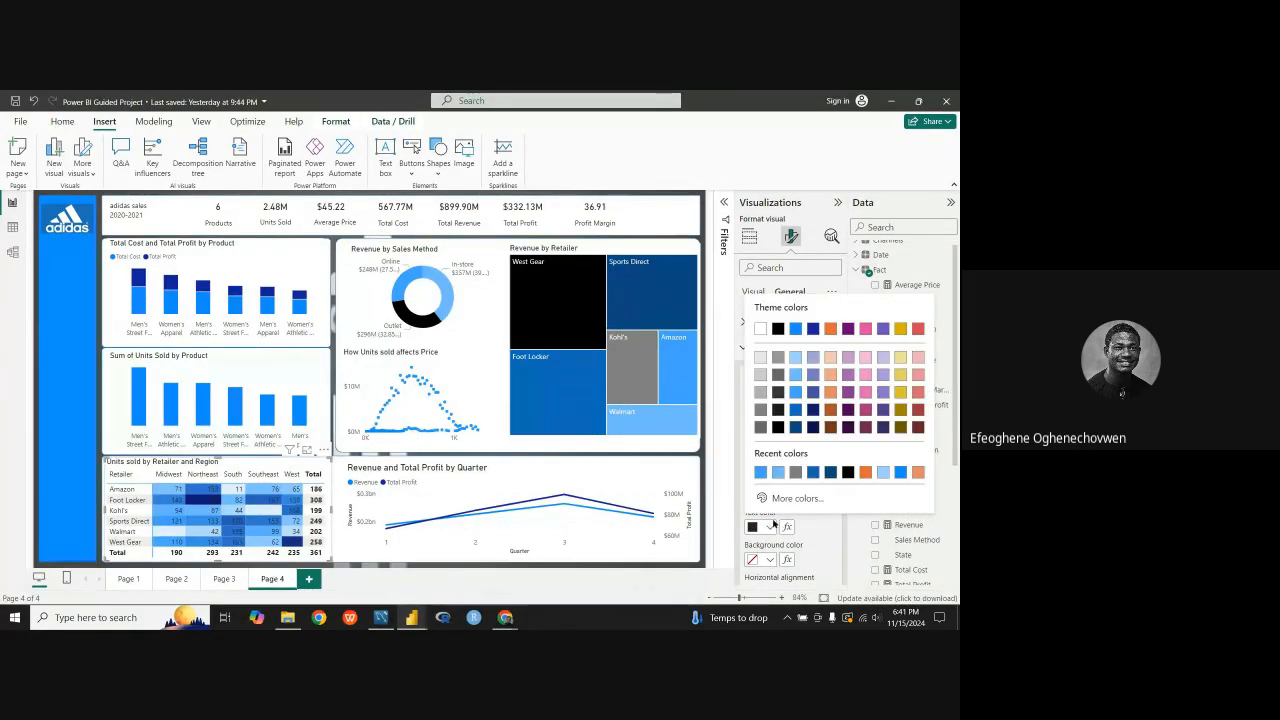
pyautogui.click(760, 332)
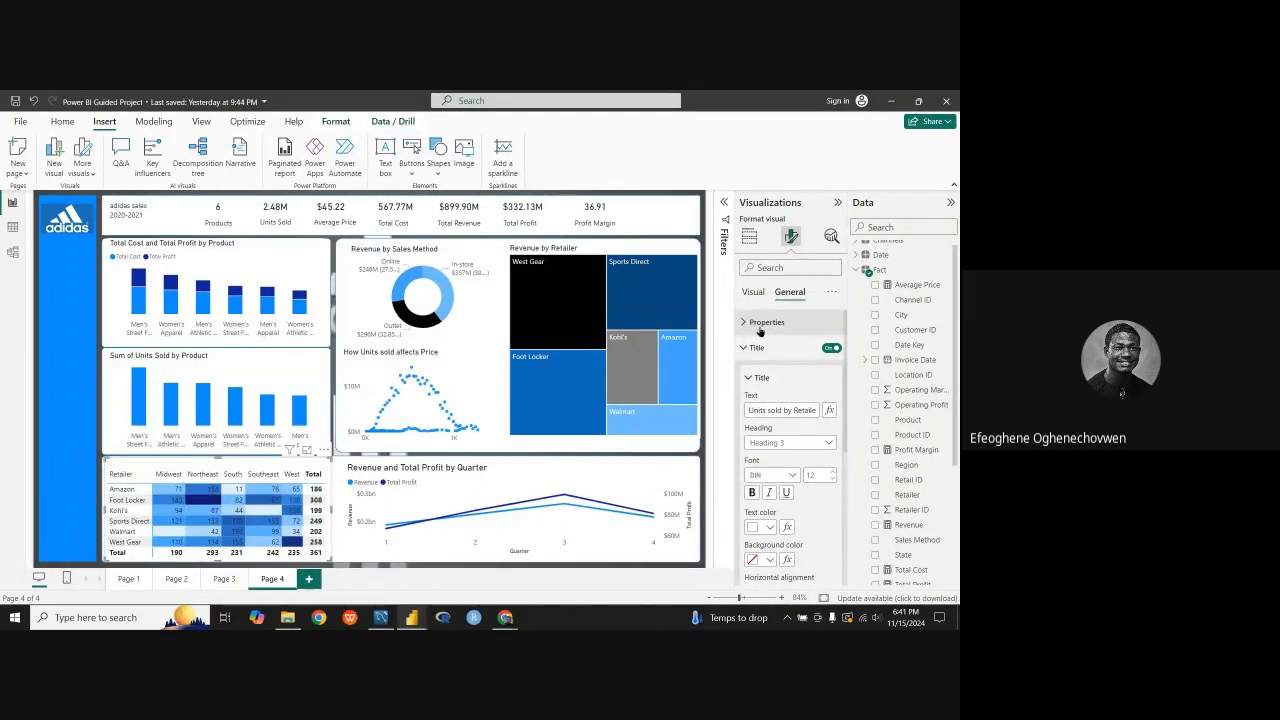
# Step: Return the matrix title's text color to black and close the title settings
pyautogui.click(769, 528)
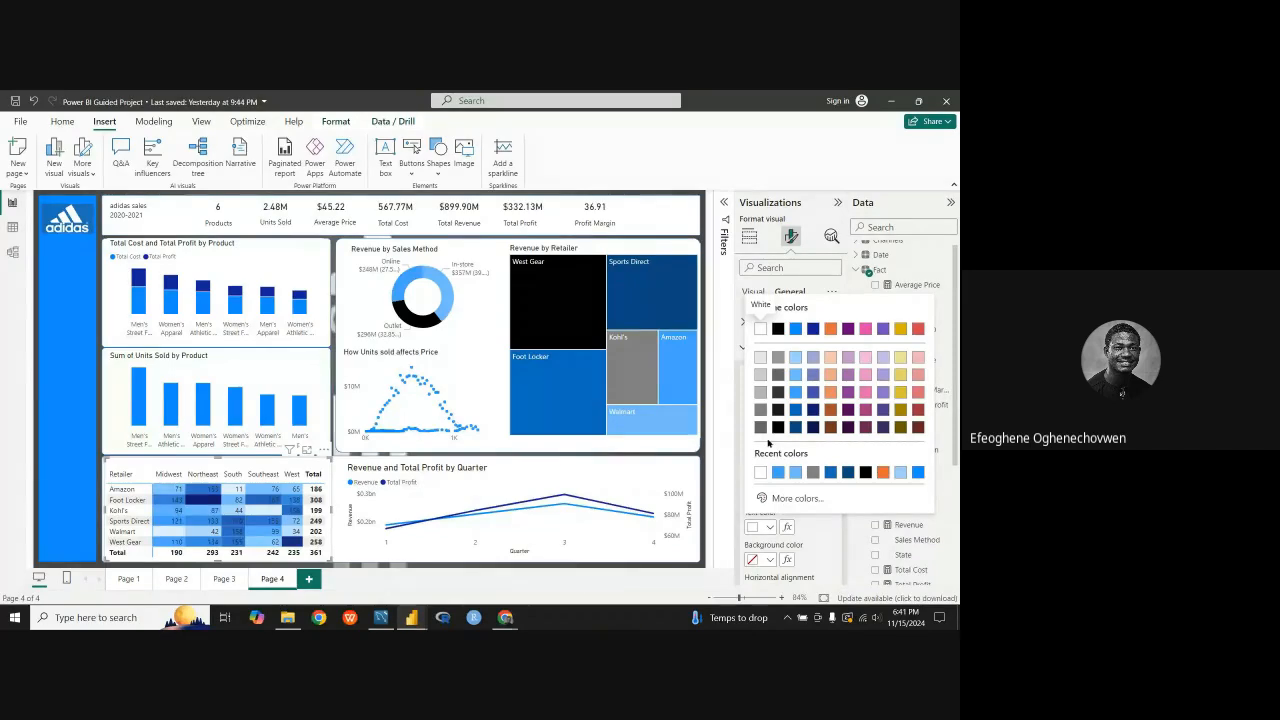
pyautogui.click(763, 473)
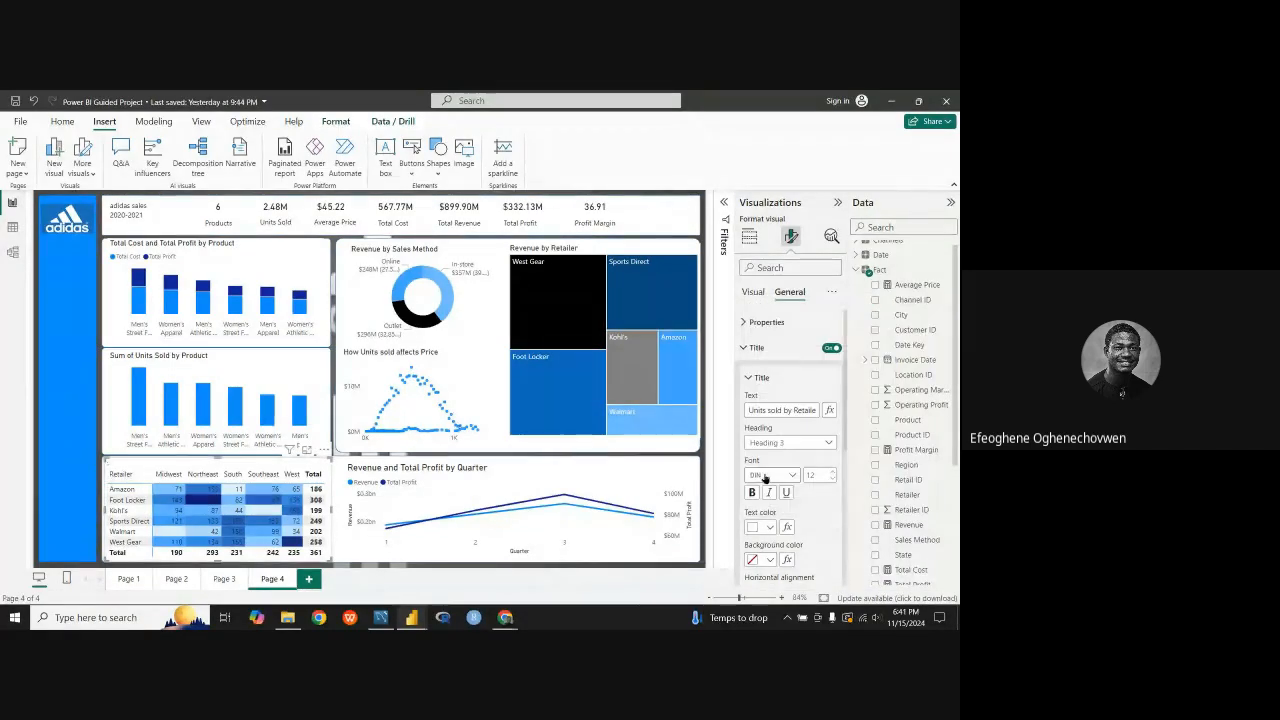
pyautogui.click(769, 527)
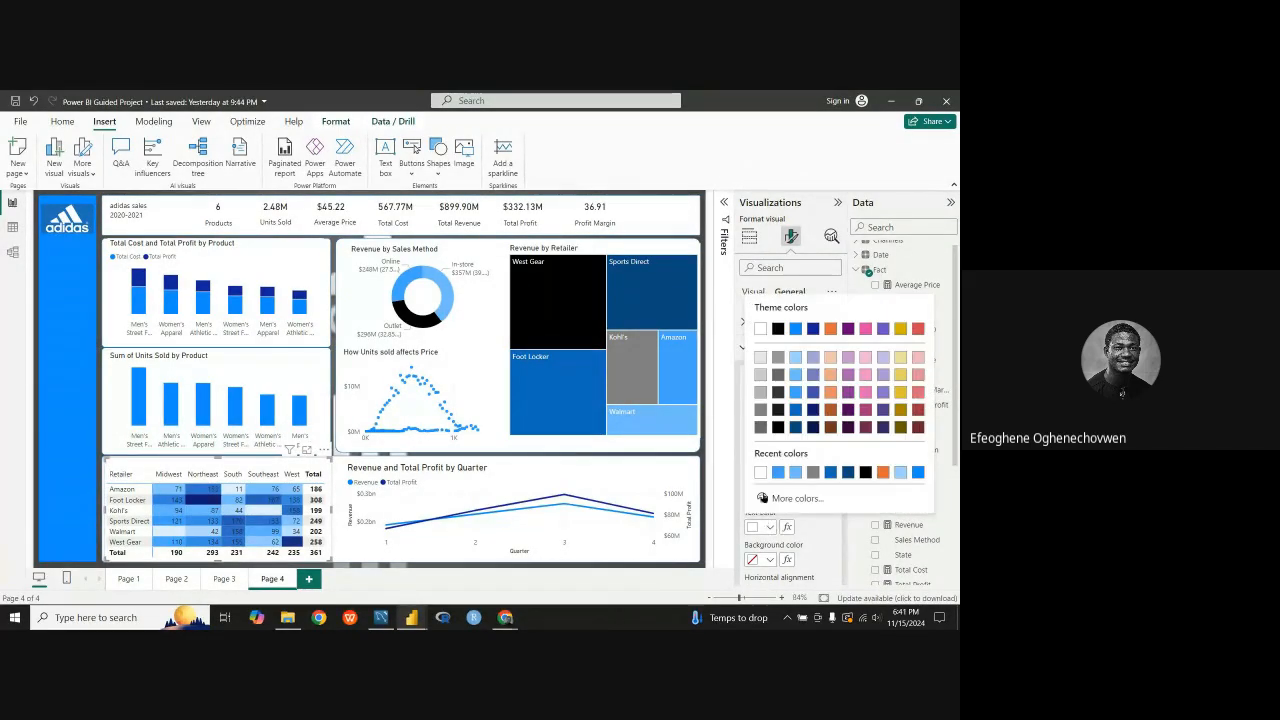
pyautogui.click(776, 429)
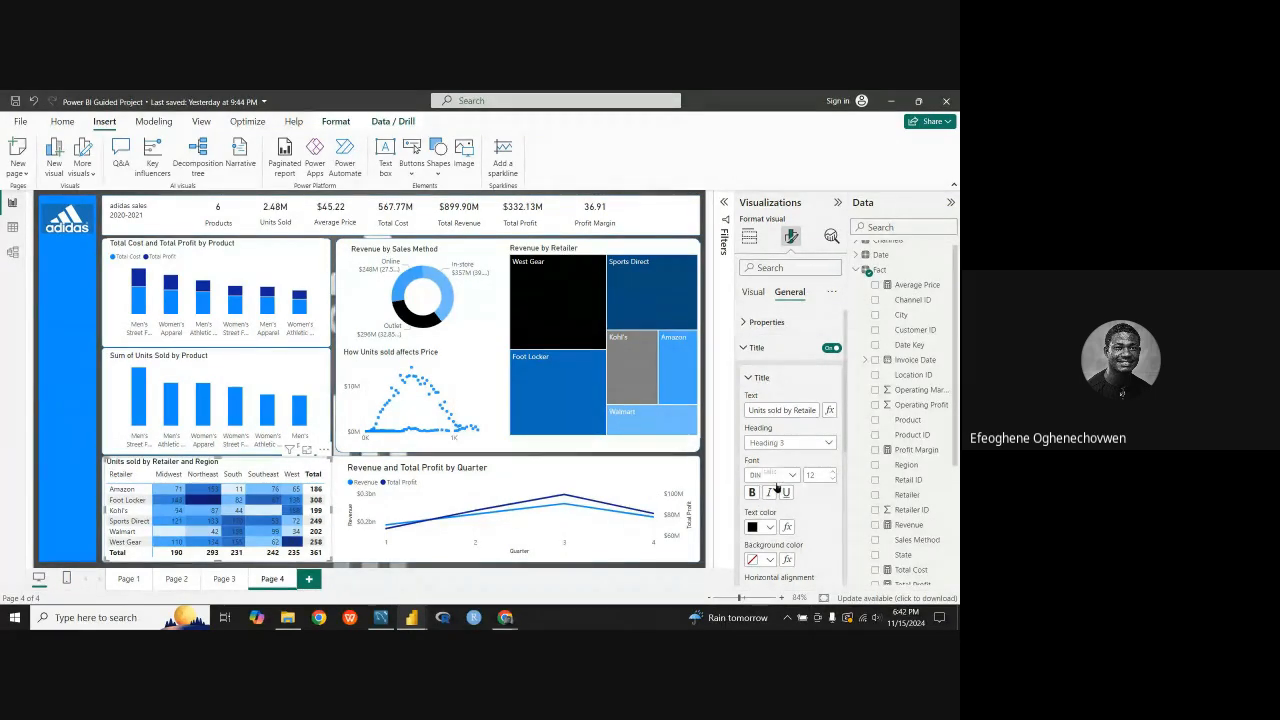
pyautogui.scroll(-3, 766, 470)
pyautogui.scroll(2, 772, 423)
pyautogui.click(756, 377)
pyautogui.click(748, 347)
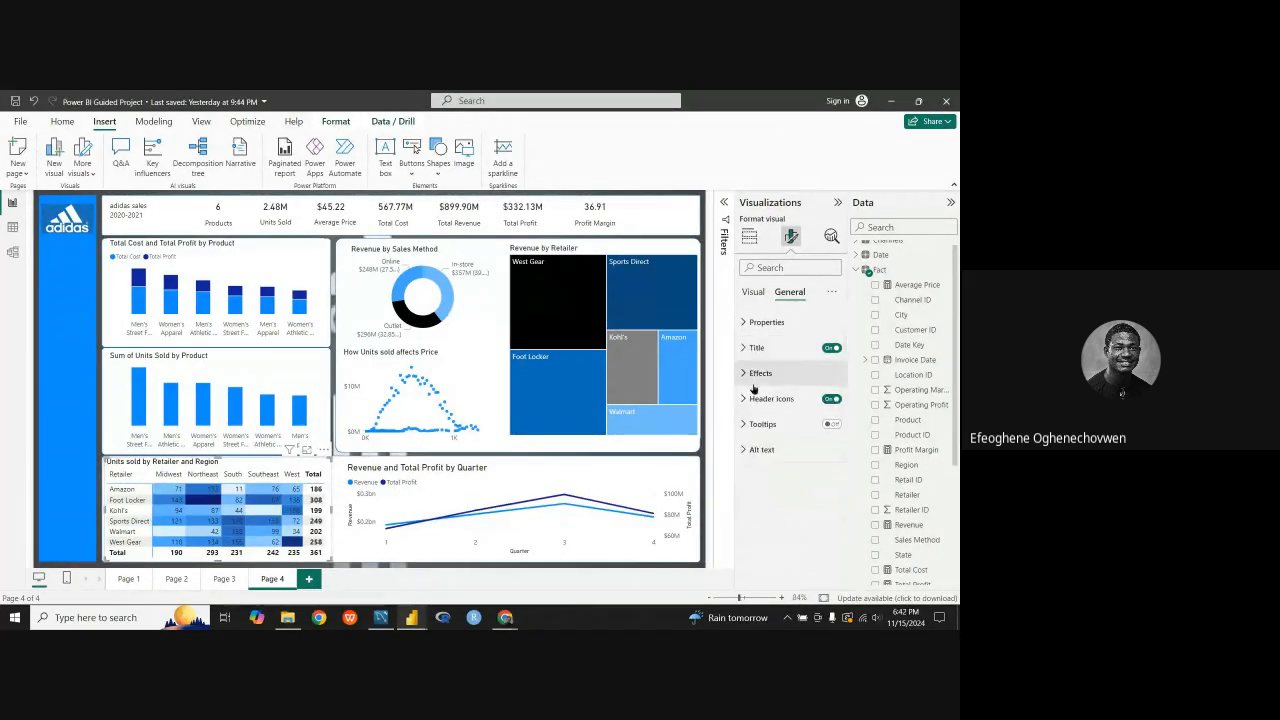
# Step: Set the main text color of the matrix values to white
pyautogui.click(752, 291)
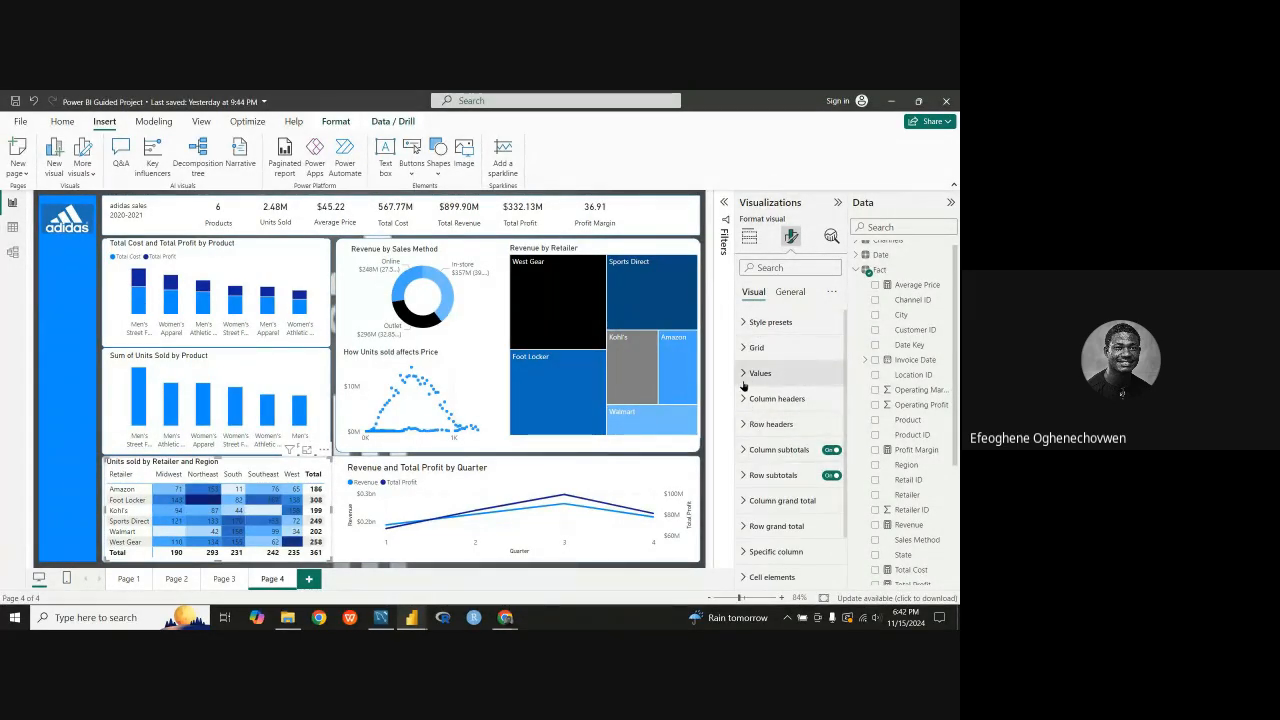
pyautogui.click(760, 373)
pyautogui.scroll(-2, 770, 390)
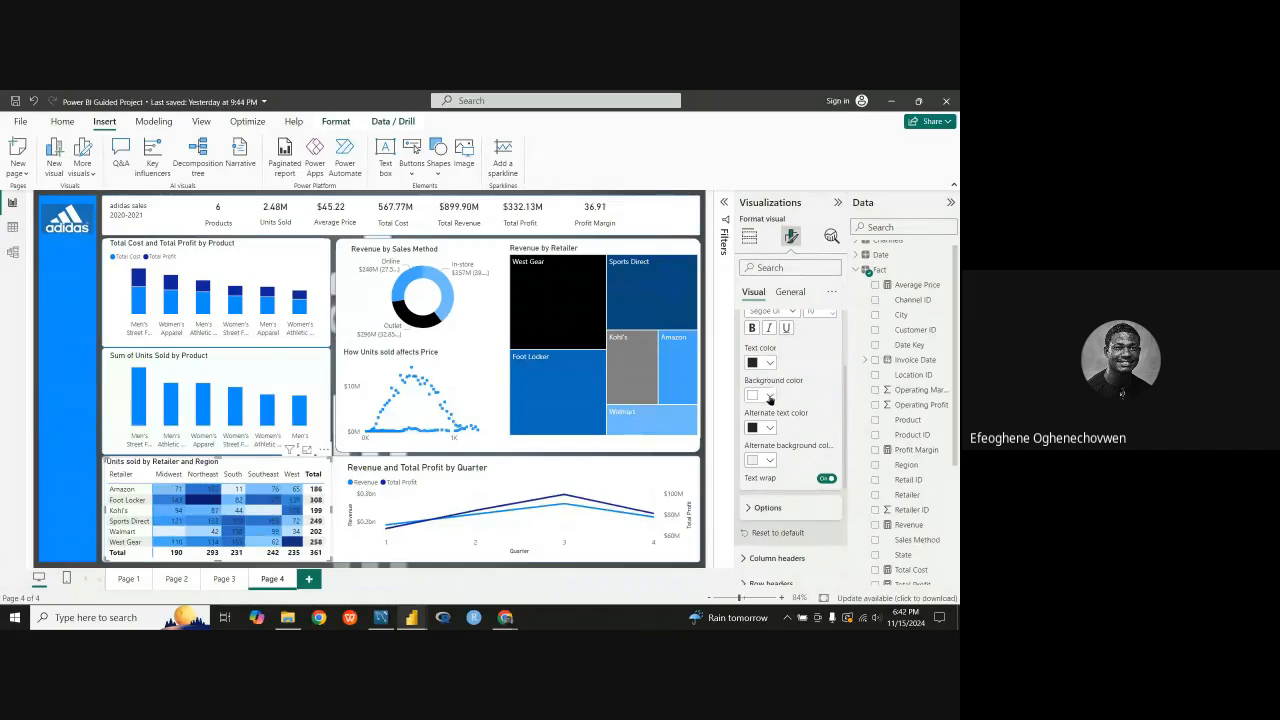
pyautogui.click(767, 366)
pyautogui.click(763, 404)
pyautogui.moveTo(475, 506)
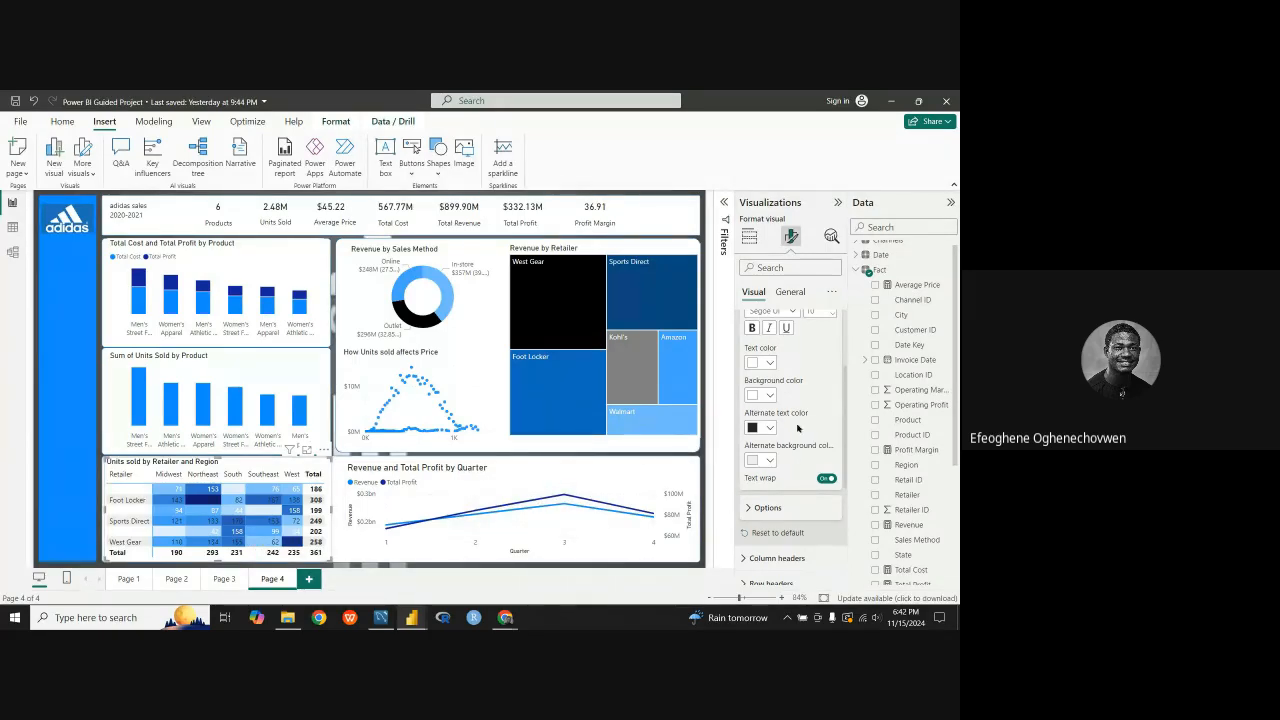
pyautogui.scroll(2, 771, 381)
pyautogui.scroll(-3, 771, 381)
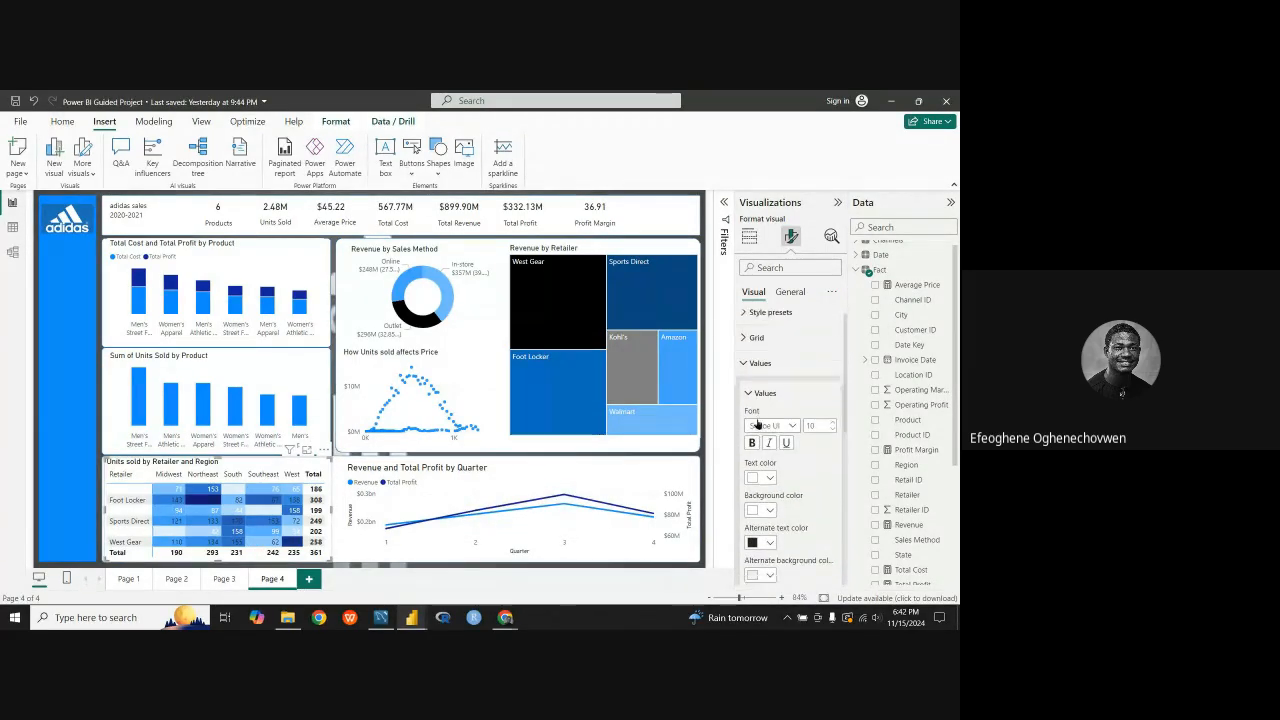
pyautogui.scroll(1, 764, 401)
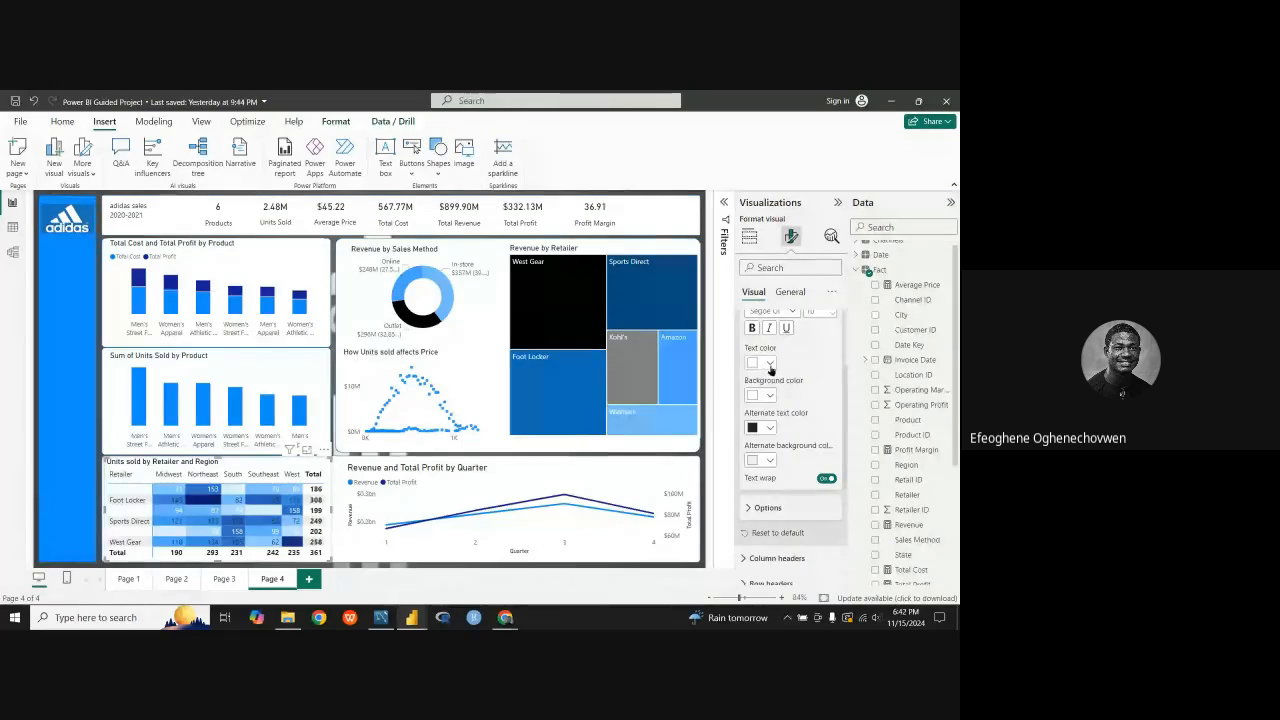
pyautogui.scroll(1, 770, 367)
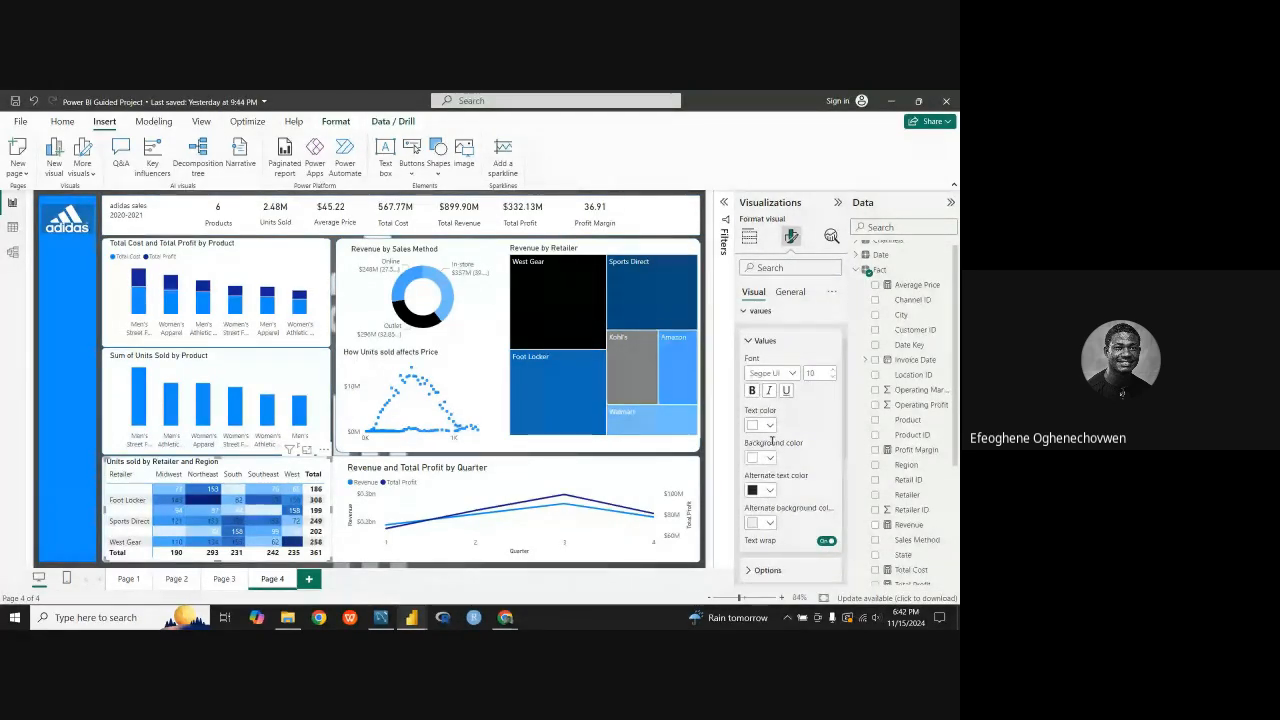
# Step: Return the main text color of the retailer matrix values to black
pyautogui.click(771, 427)
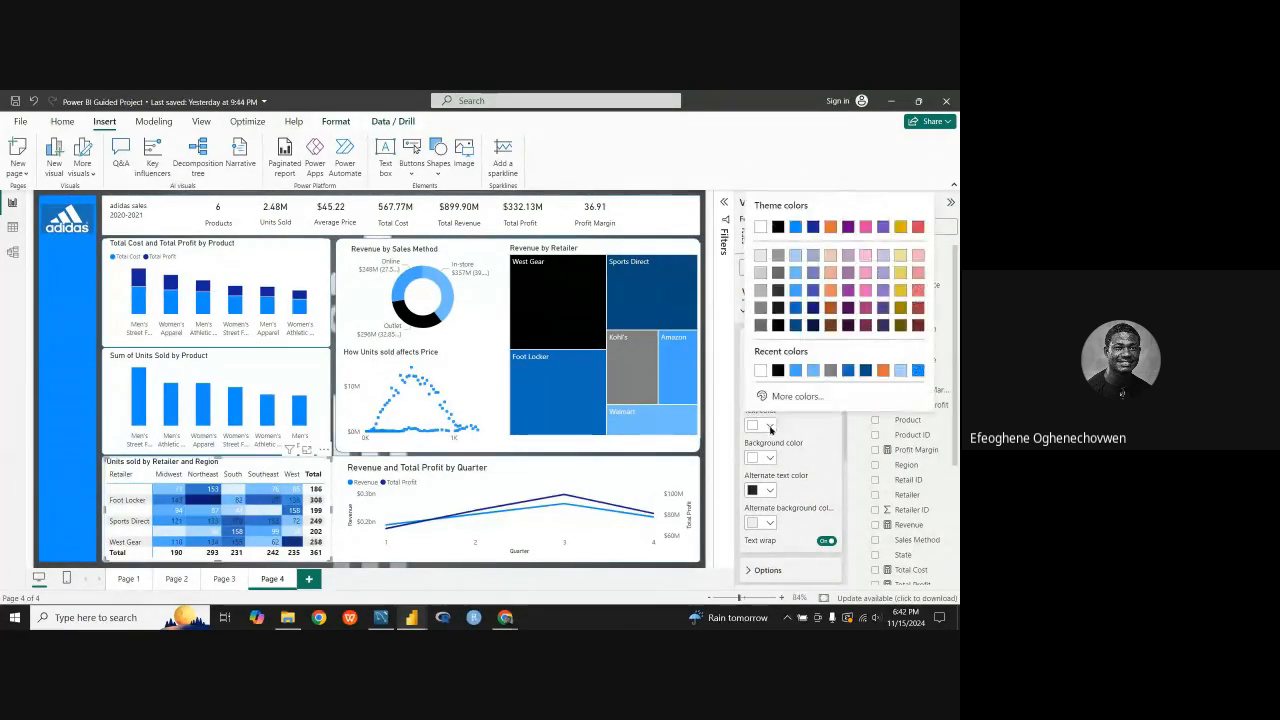
pyautogui.click(779, 373)
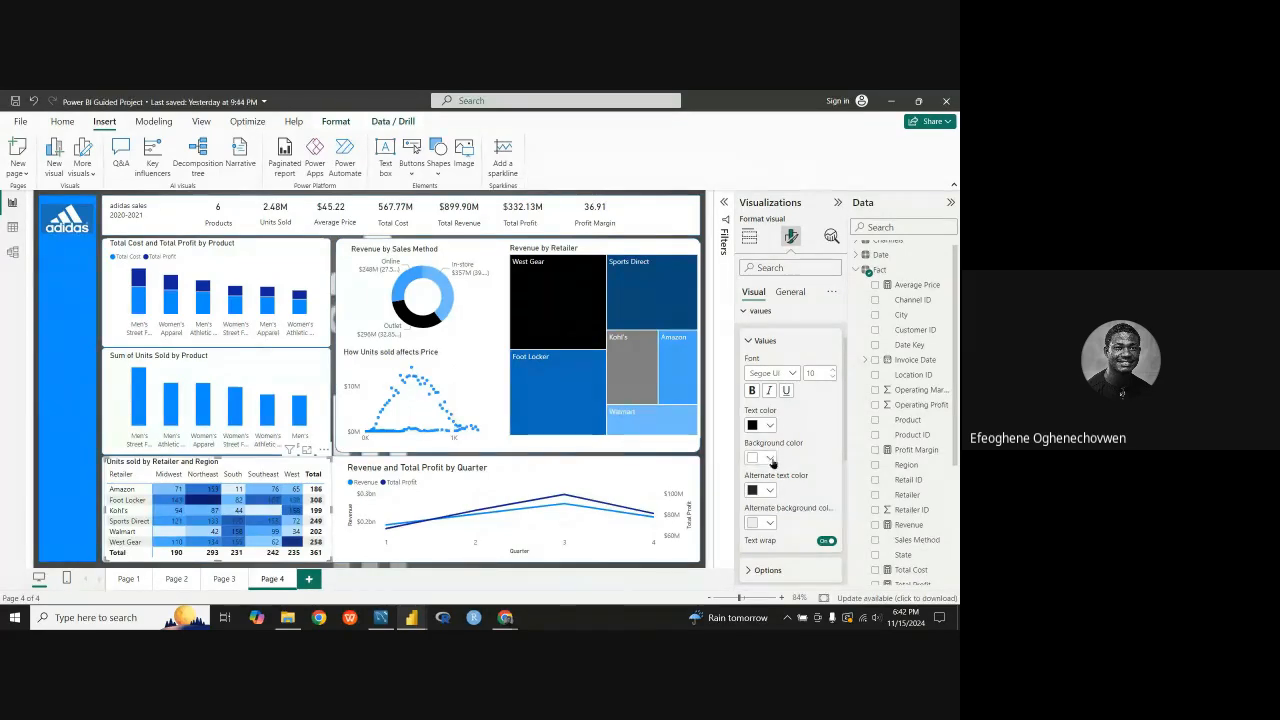
pyautogui.scroll(-2, 768, 500)
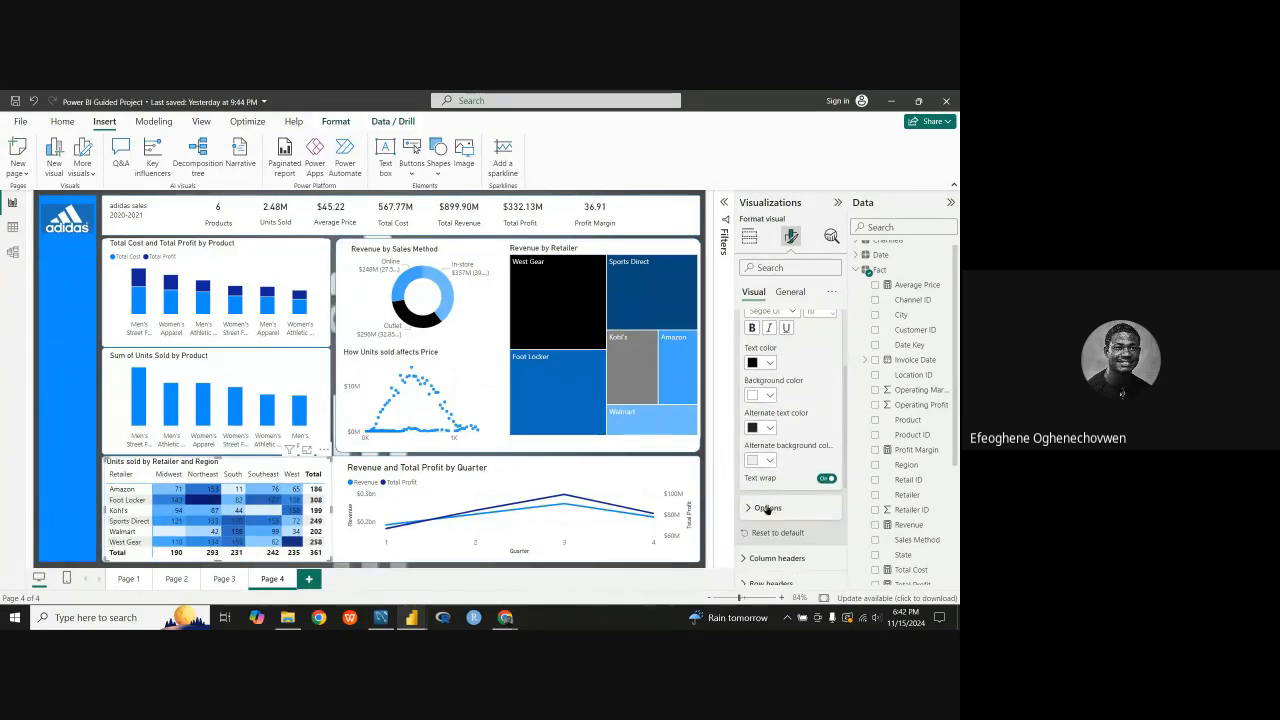
pyautogui.scroll(1, 771, 435)
# Step: Try white as the main text color of the matrix values and switch it back to black
pyautogui.click(771, 428)
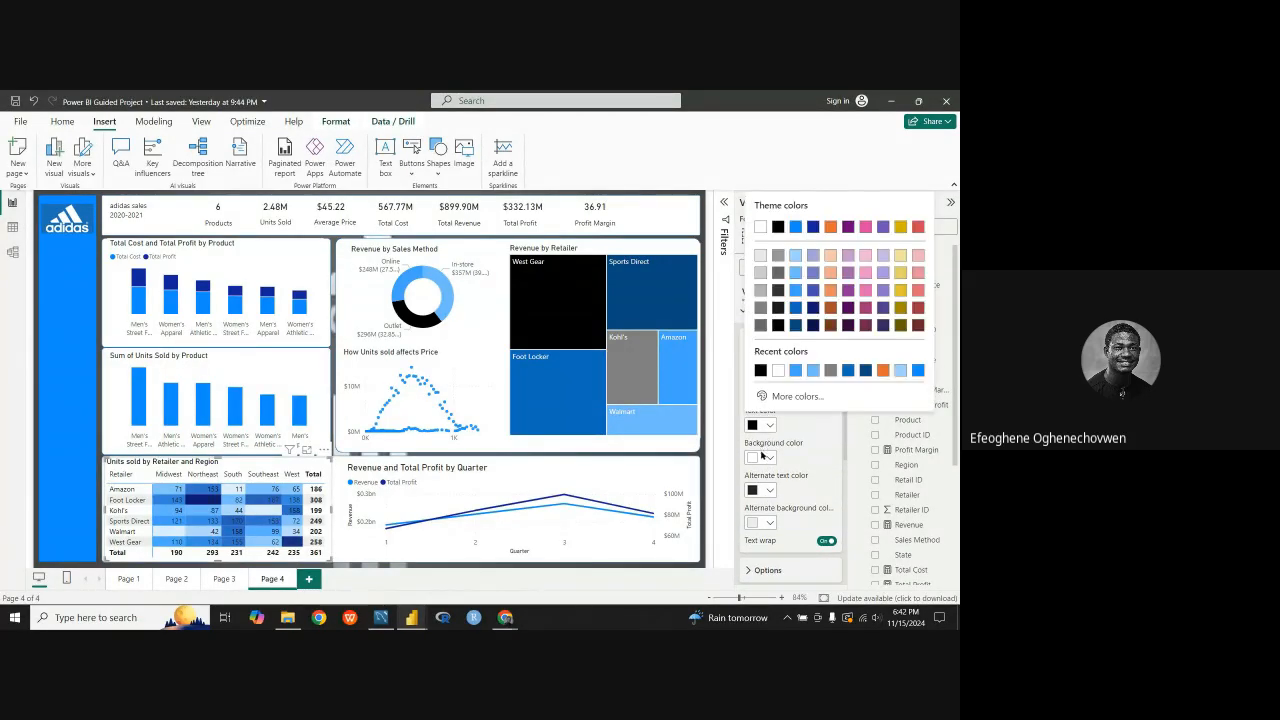
pyautogui.click(776, 372)
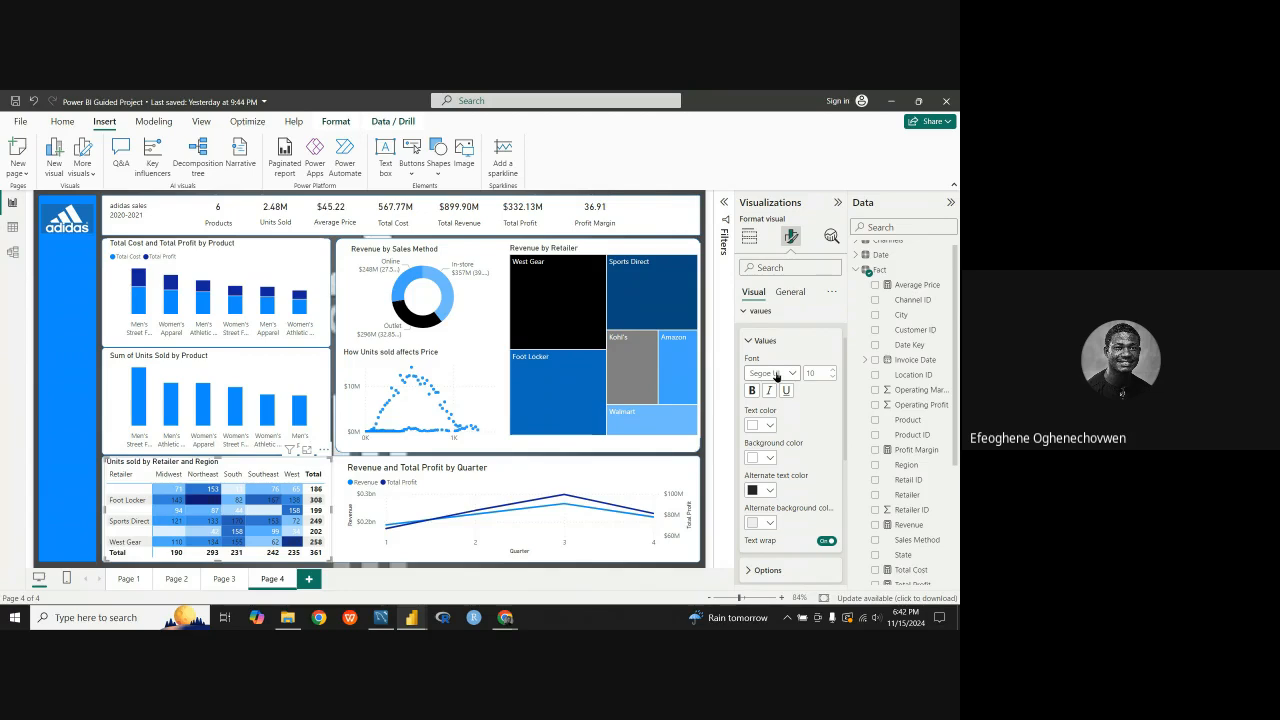
pyautogui.click(769, 426)
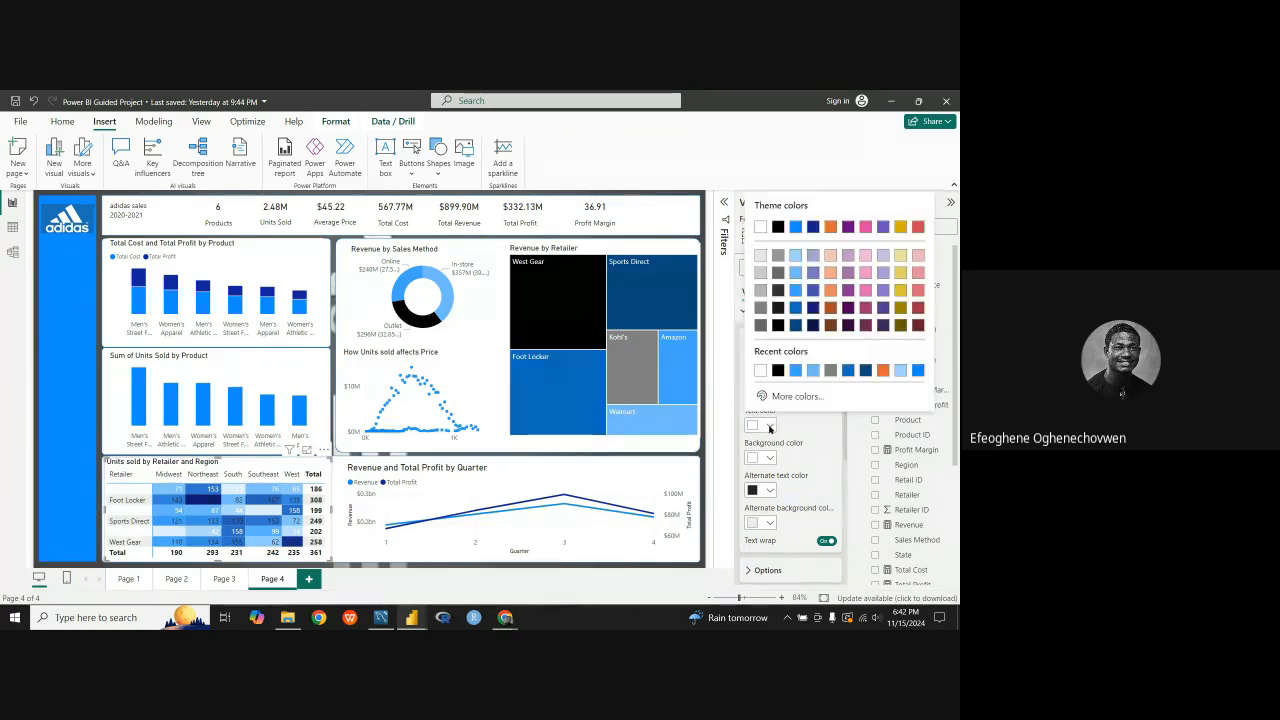
pyautogui.click(778, 370)
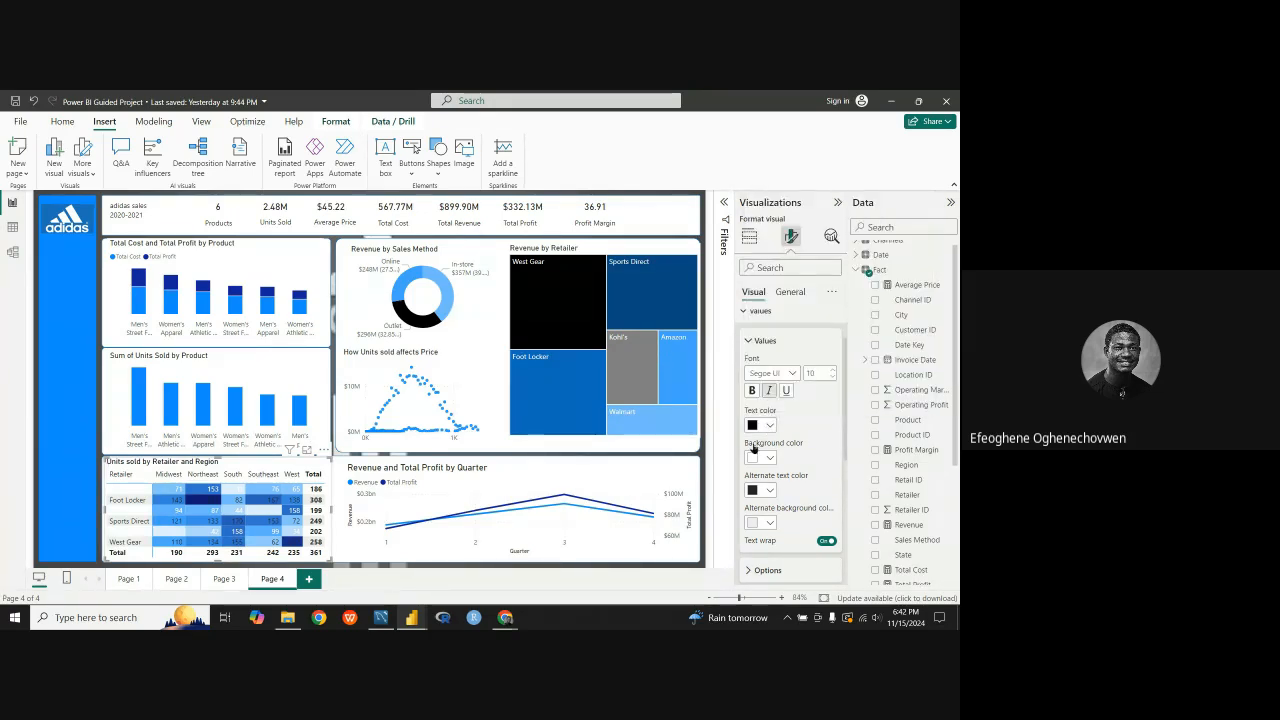
# Step: Compare white with black once more as the main text color of the matrix values, ending on black
pyautogui.scroll(1, 757, 440)
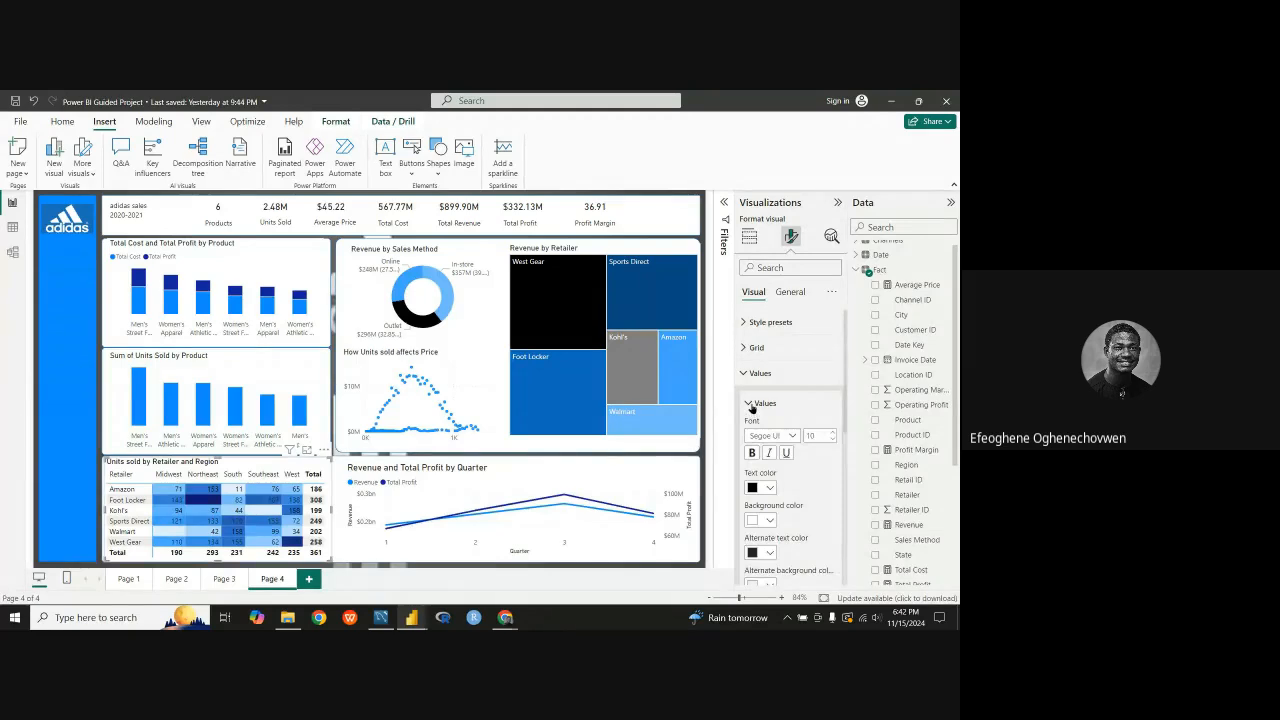
pyautogui.click(752, 404)
pyautogui.click(750, 406)
pyautogui.scroll(-1, 752, 473)
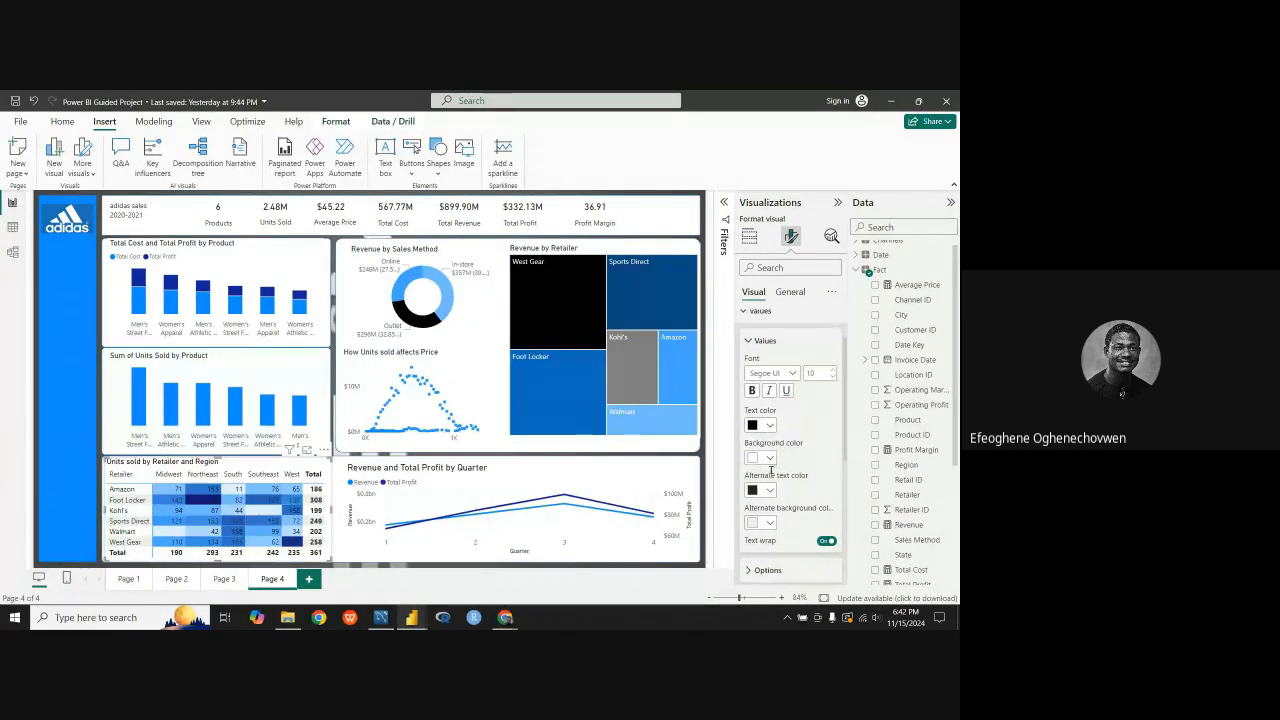
pyautogui.click(768, 427)
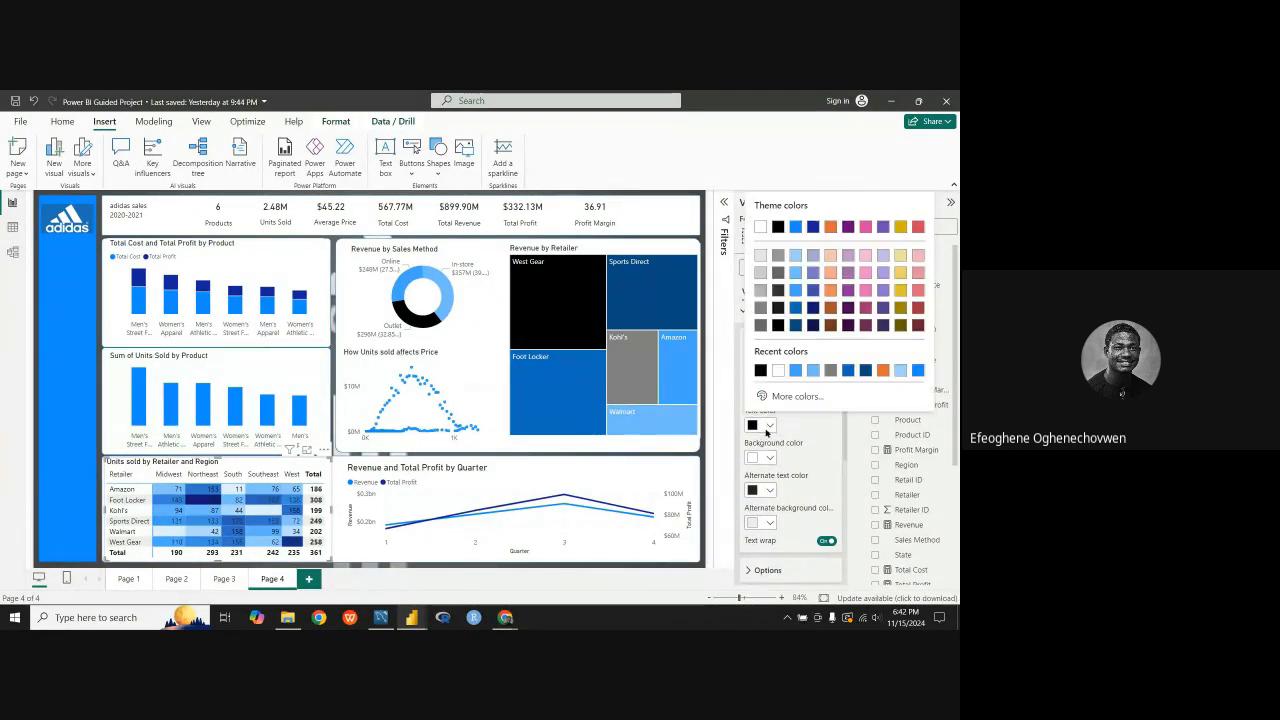
pyautogui.click(776, 375)
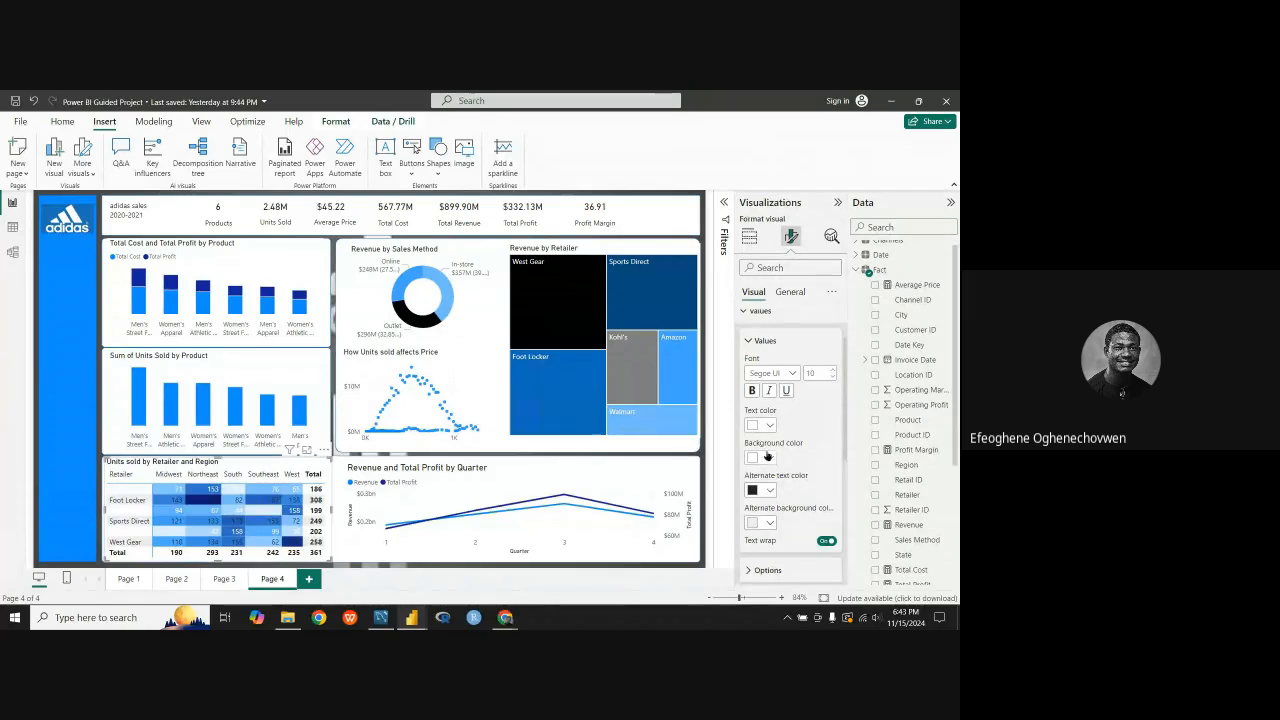
pyautogui.click(768, 427)
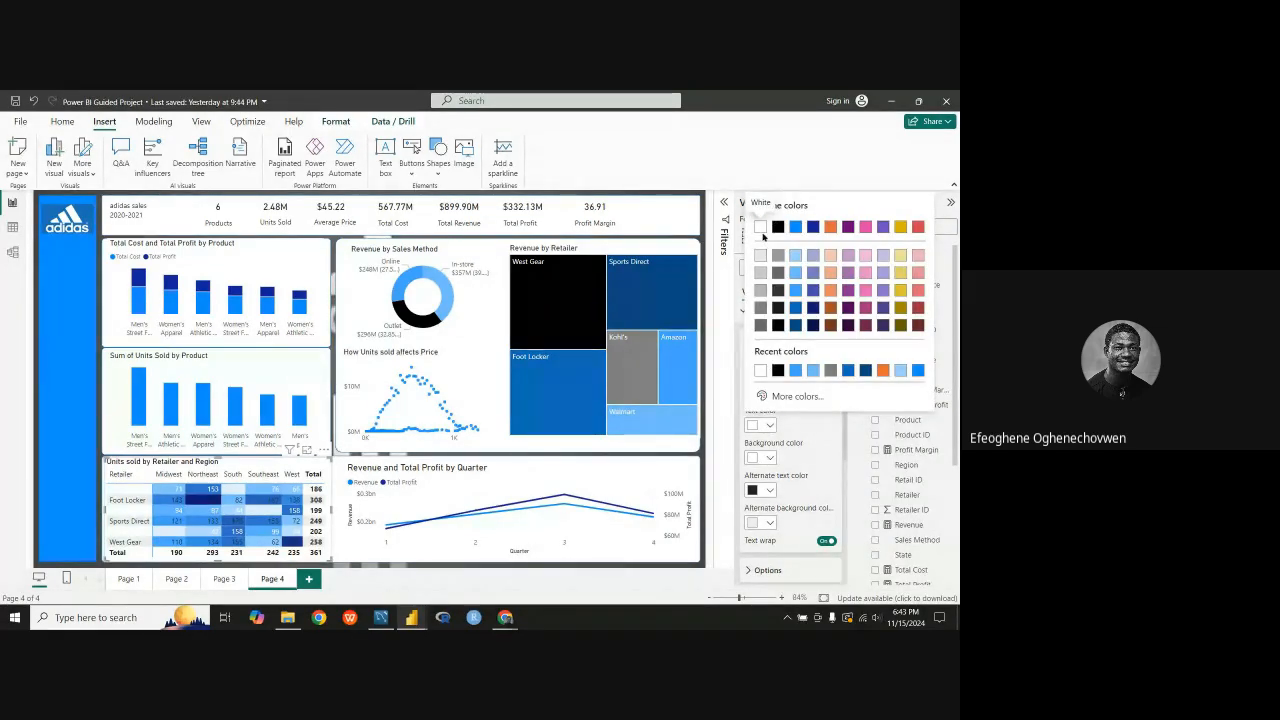
pyautogui.click(778, 370)
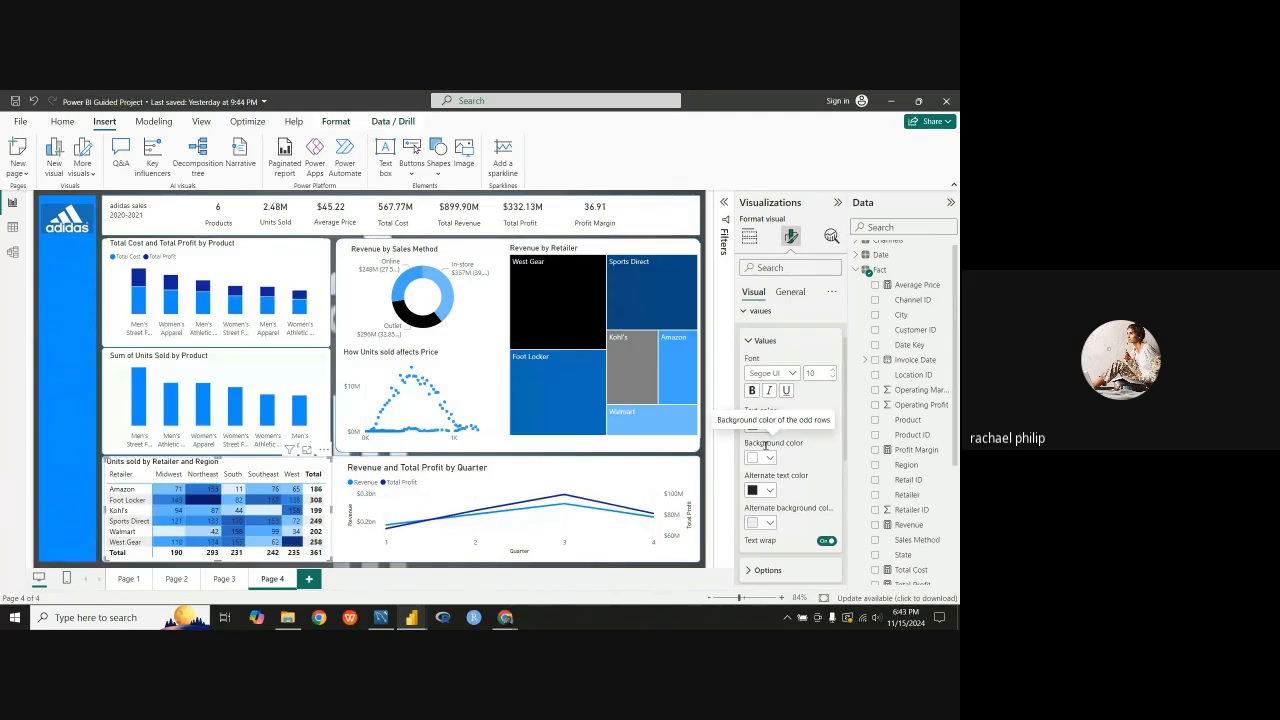
# Step: Try white as the alternate text color of the matrix values and change it to black
pyautogui.click(767, 491)
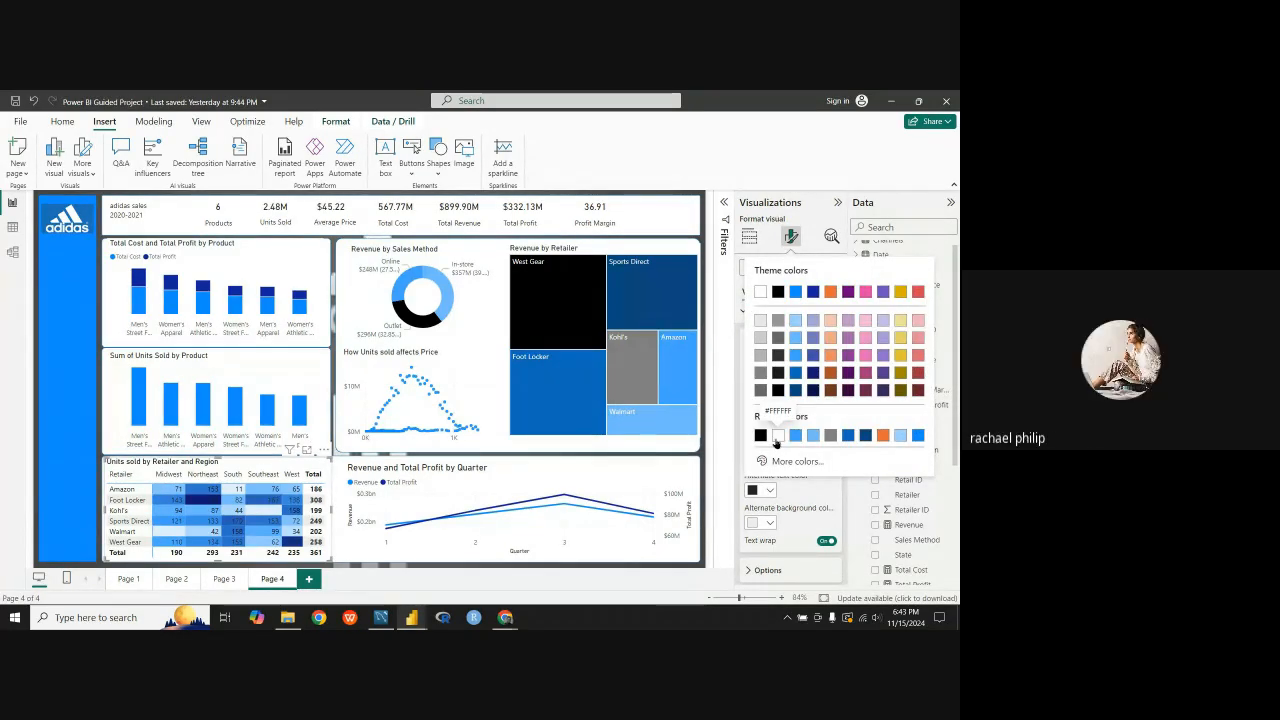
pyautogui.click(777, 437)
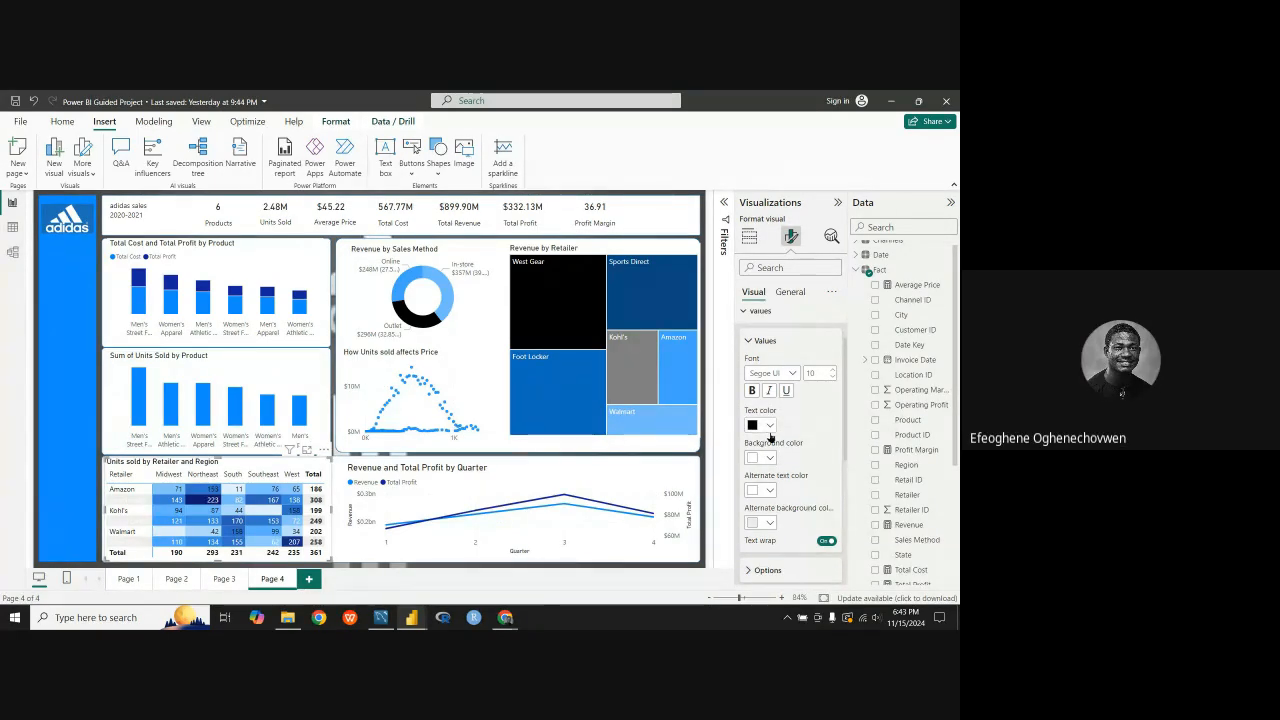
pyautogui.click(770, 490)
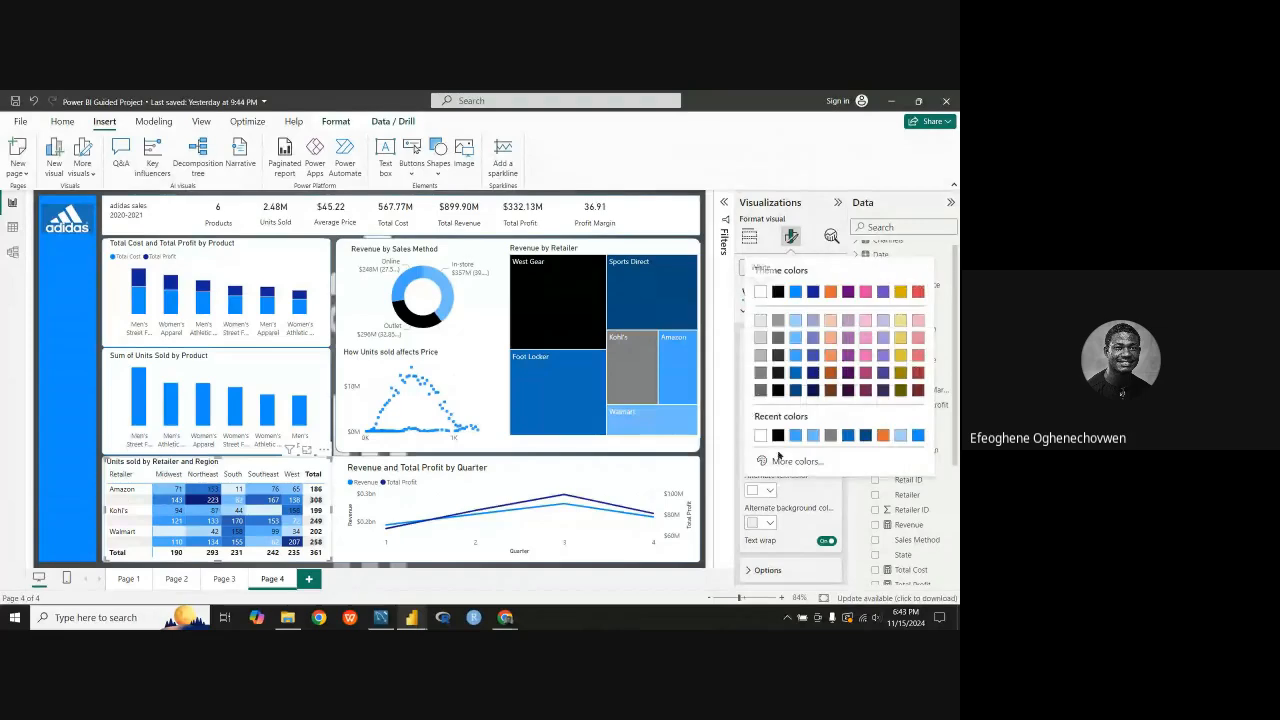
pyautogui.click(777, 436)
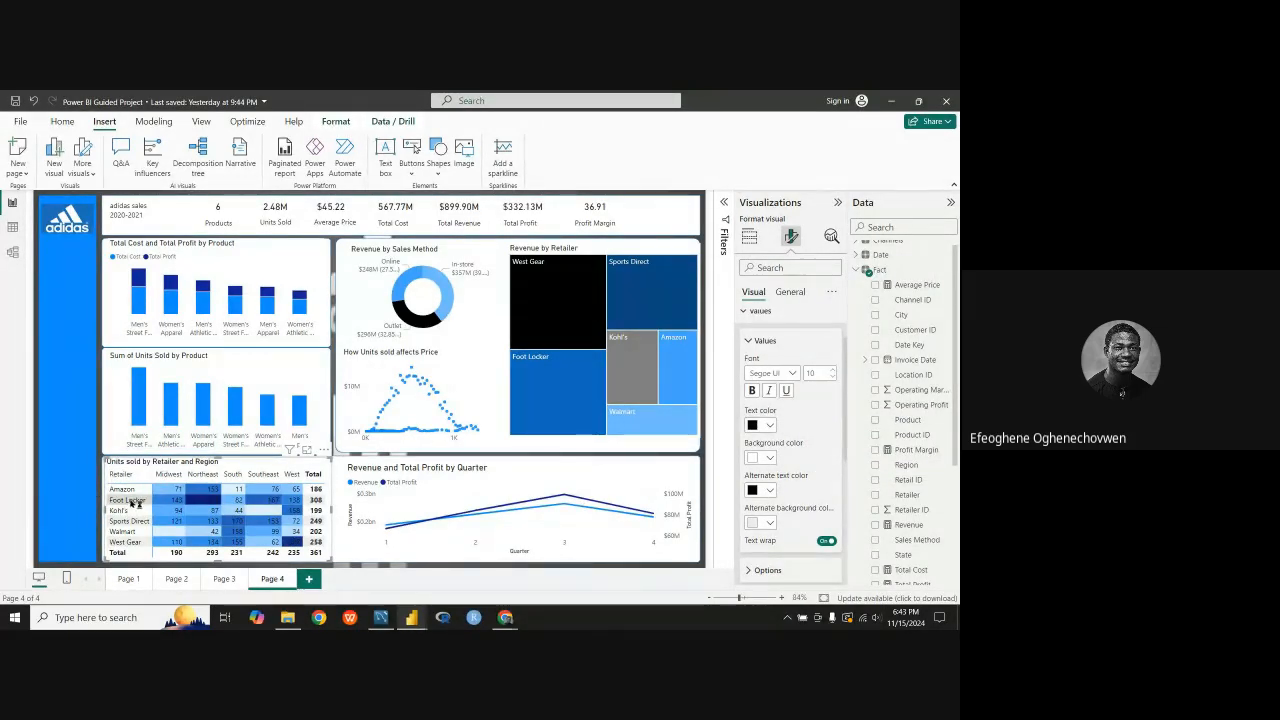
# Step: Try white alternate text on a black alternate background in the matrix values, and return the alternate background to white
pyautogui.click(768, 492)
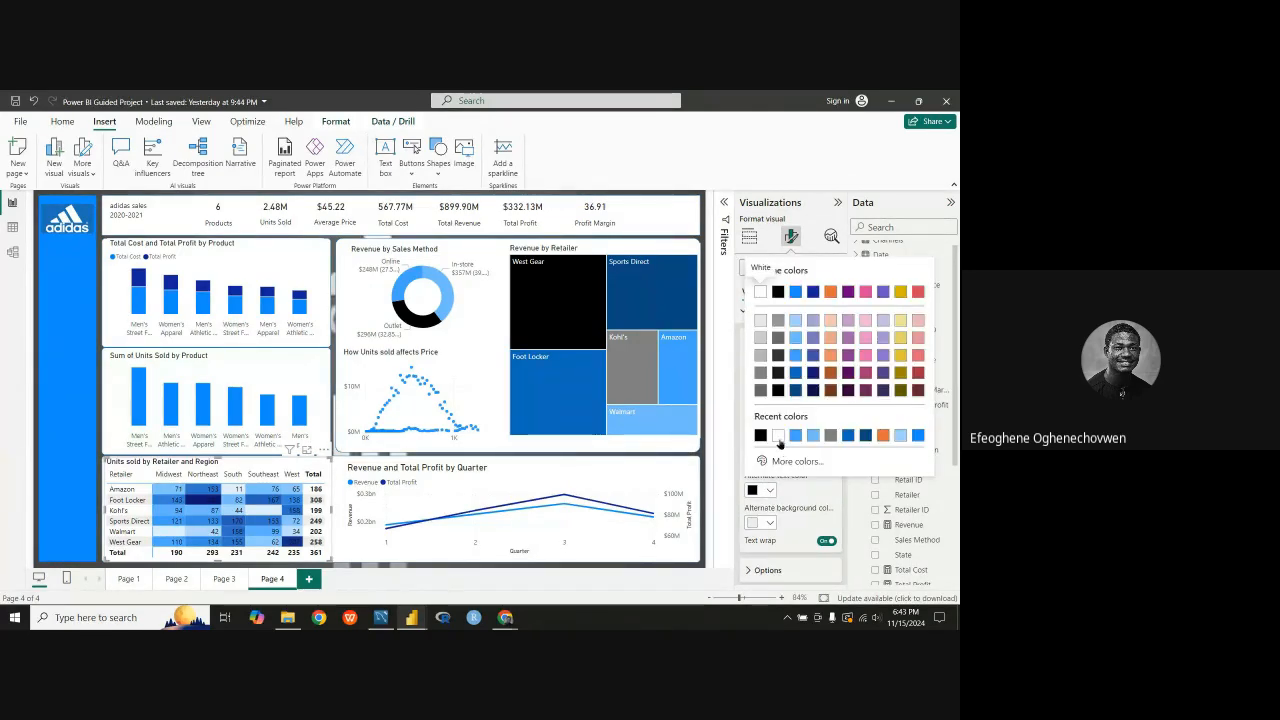
pyautogui.click(781, 441)
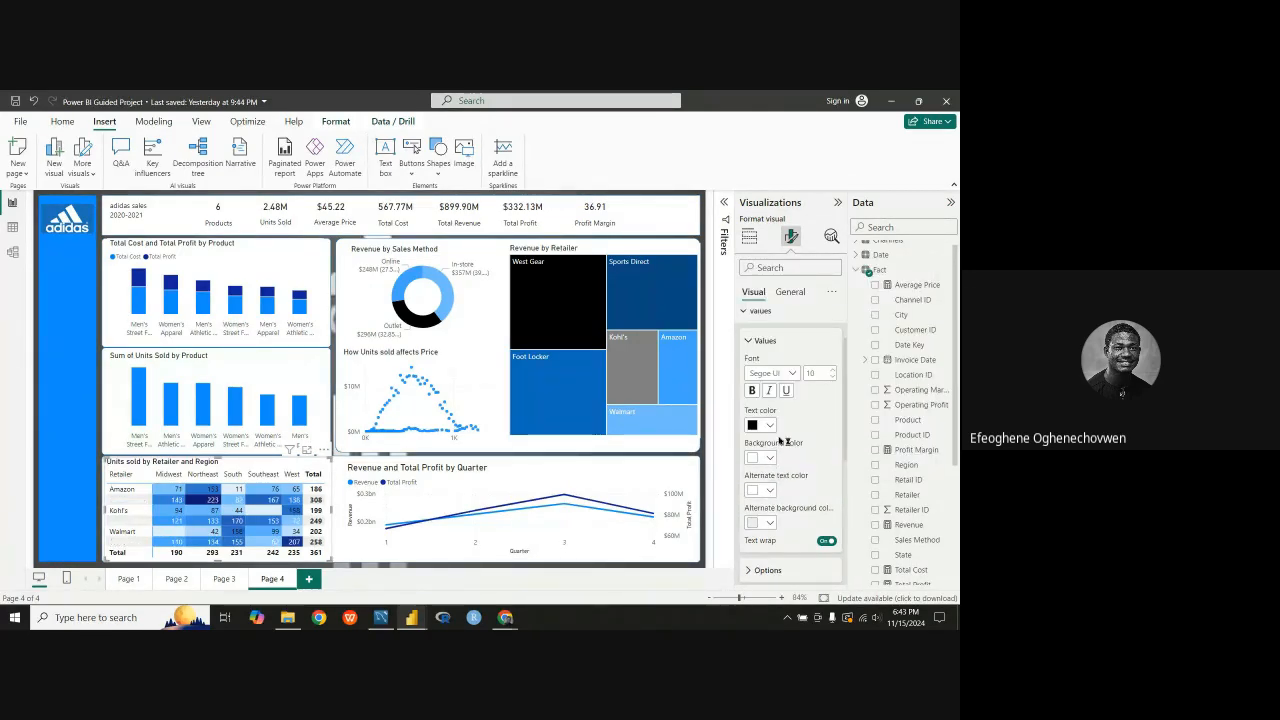
pyautogui.click(769, 525)
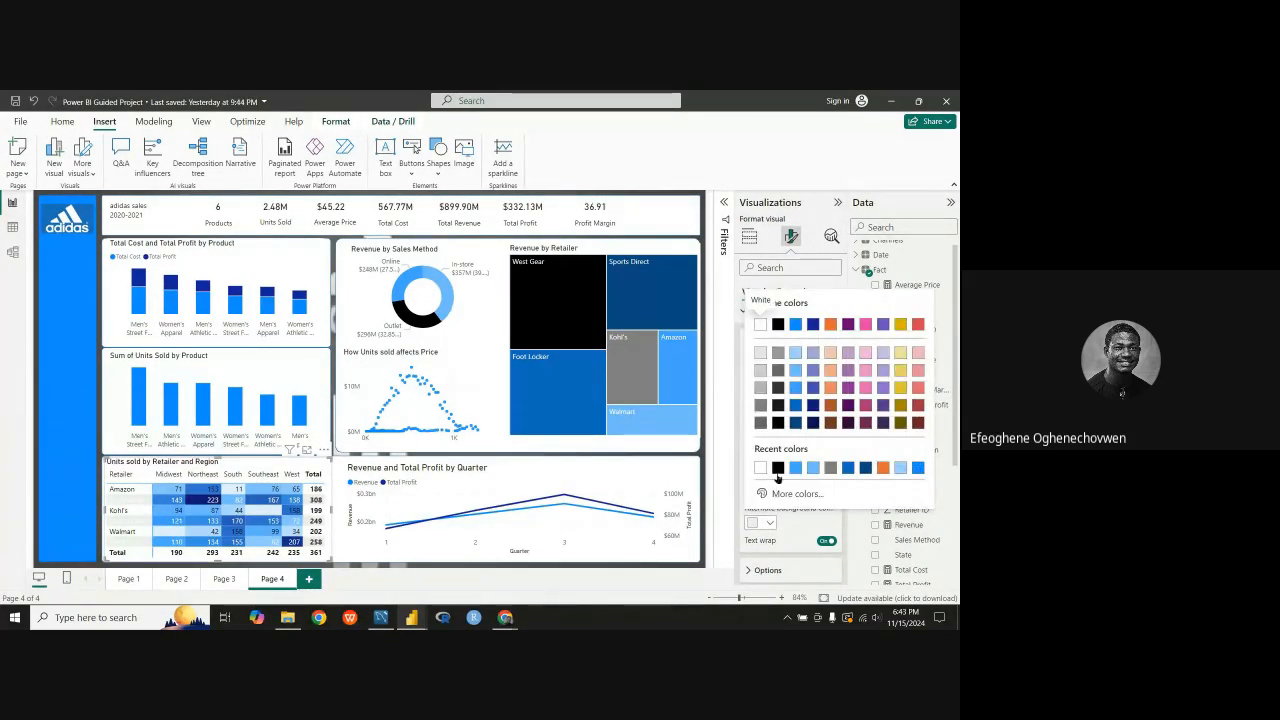
pyautogui.click(778, 474)
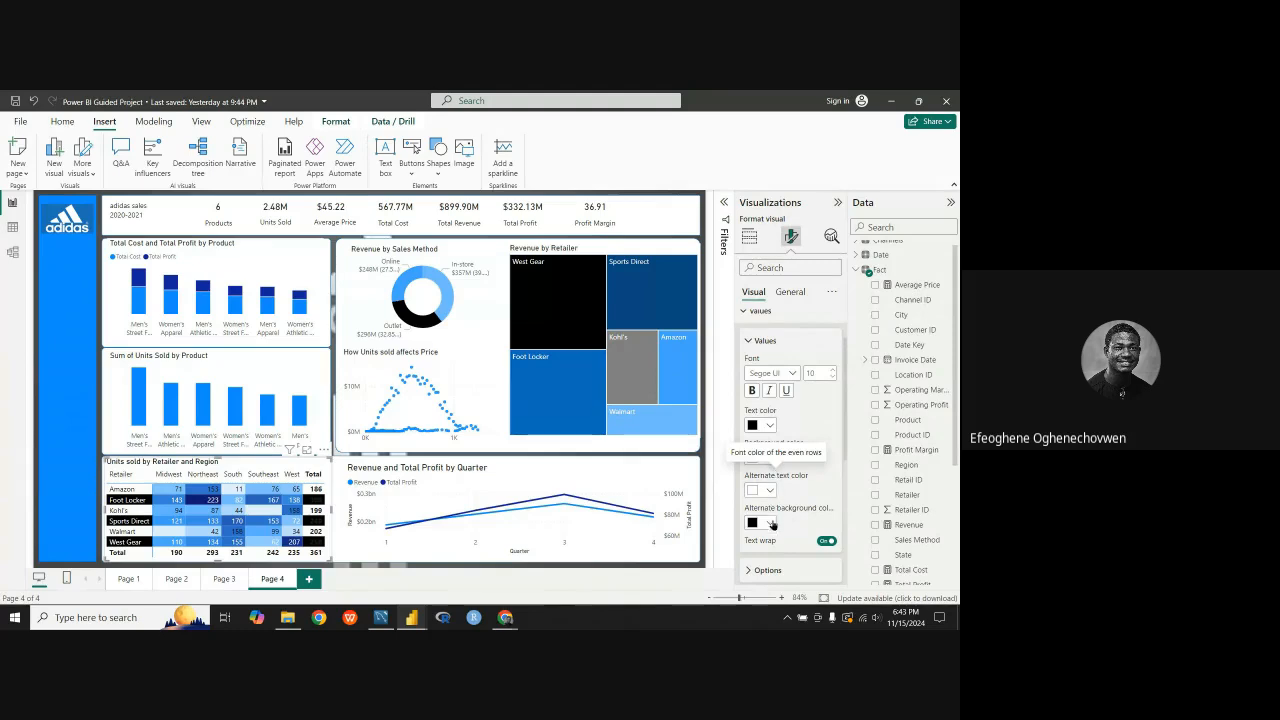
pyautogui.click(773, 490)
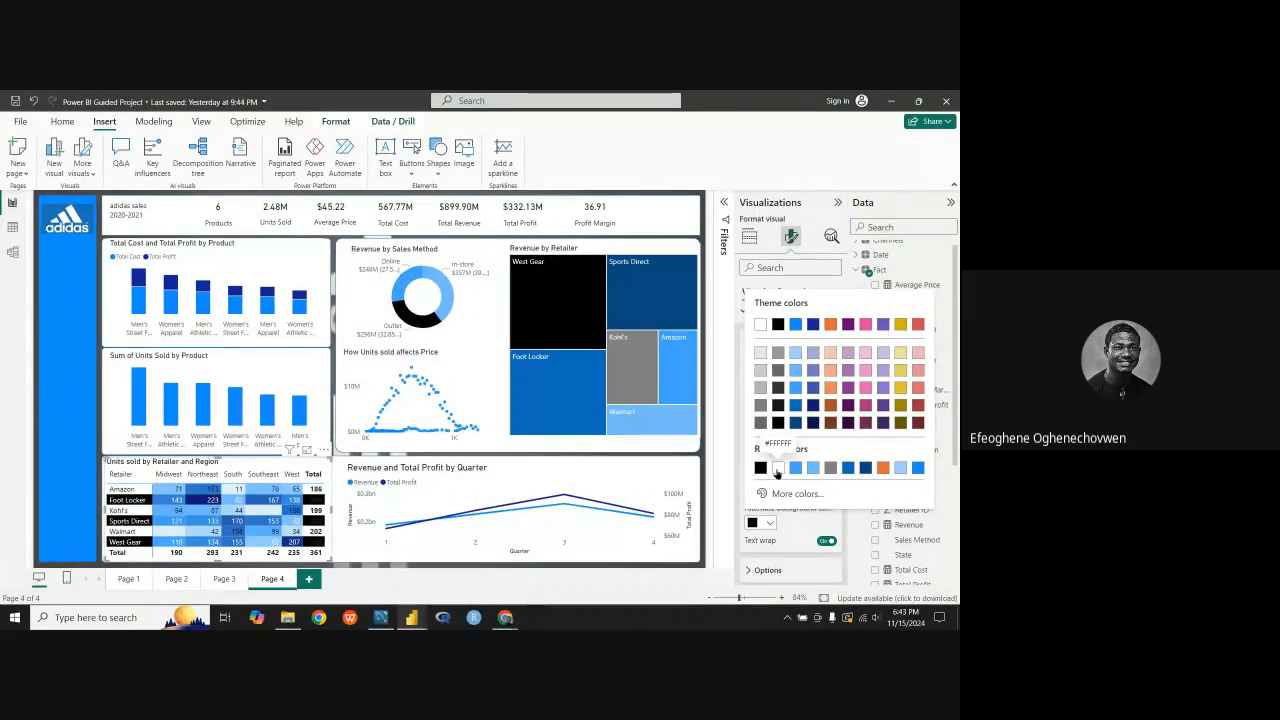
pyautogui.click(777, 469)
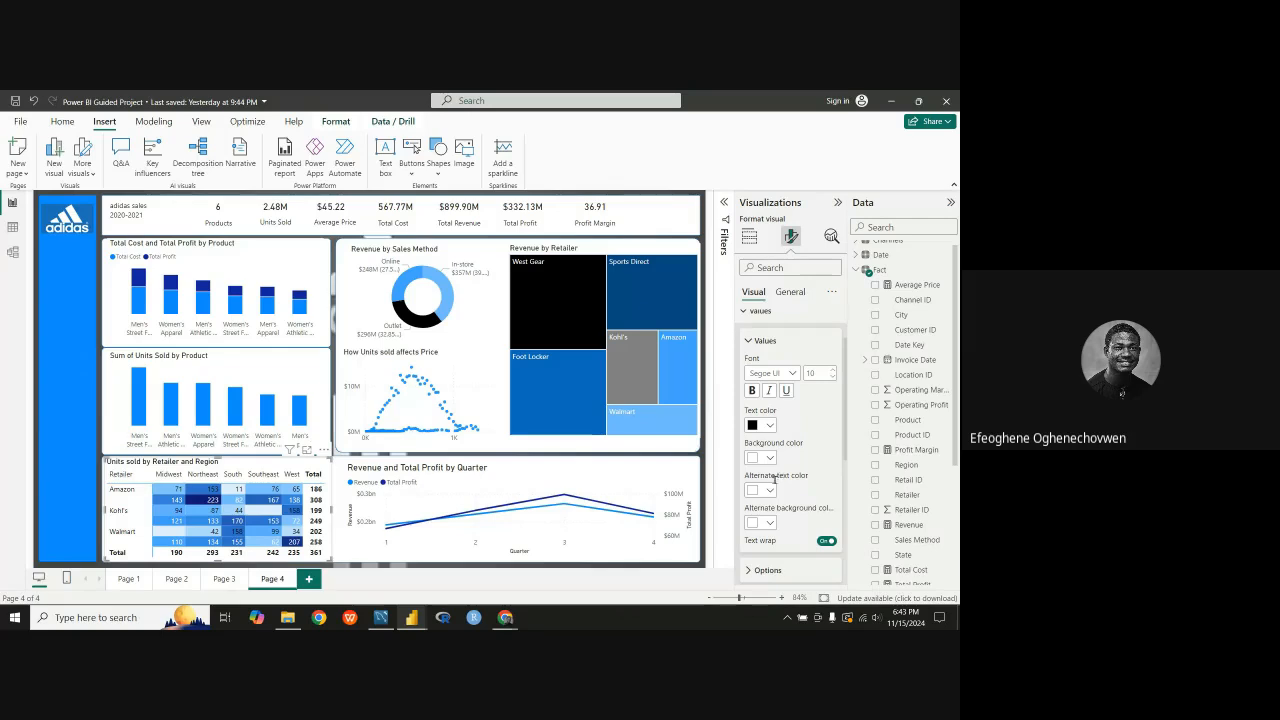
# Step: Test white main text alongside the white alternate text in the matrix values, and restore the main text color to black
pyautogui.click(770, 428)
pyautogui.click(760, 373)
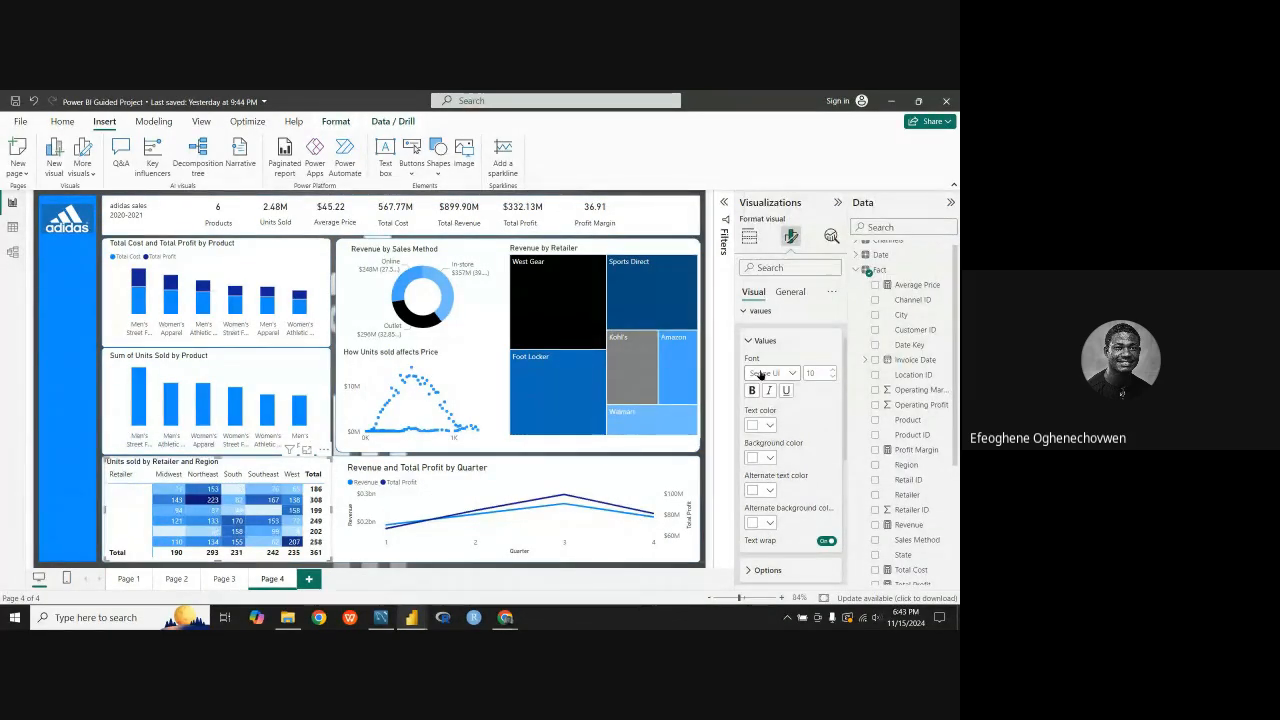
pyautogui.click(770, 426)
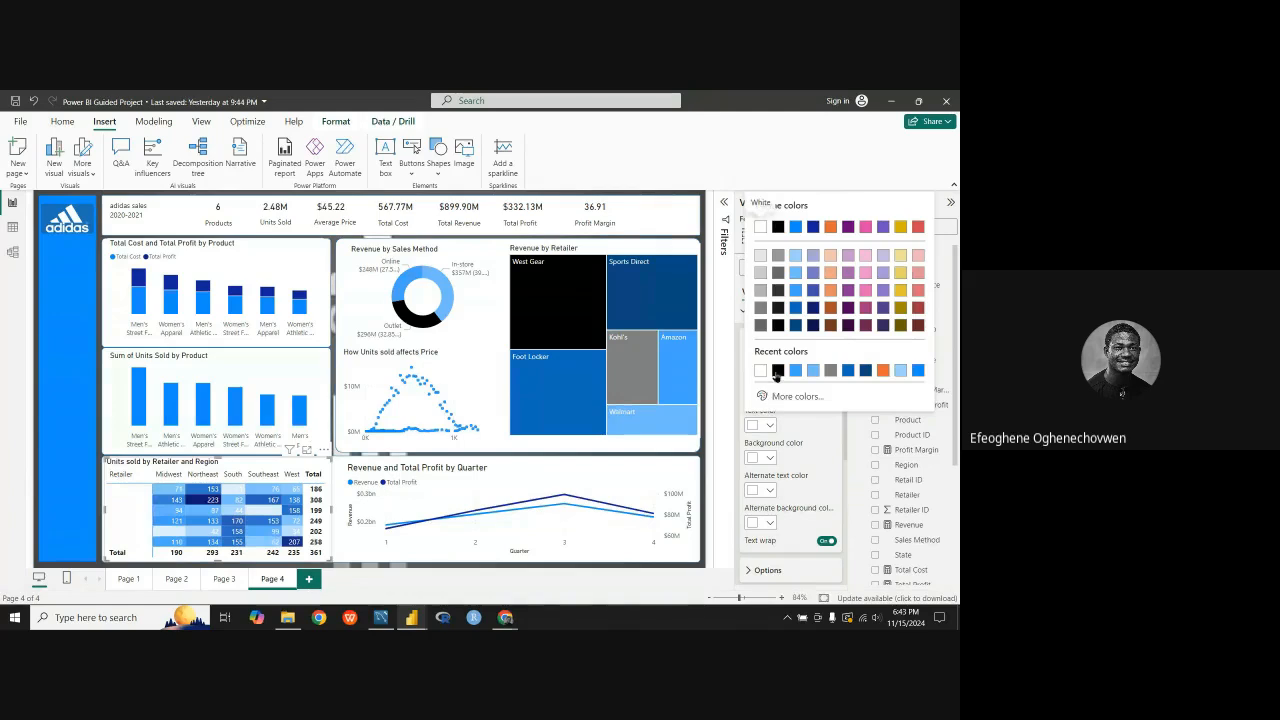
pyautogui.click(778, 226)
# Step: Set both the alternate background color and the alternate text color of the matrix values to black
pyautogui.click(766, 523)
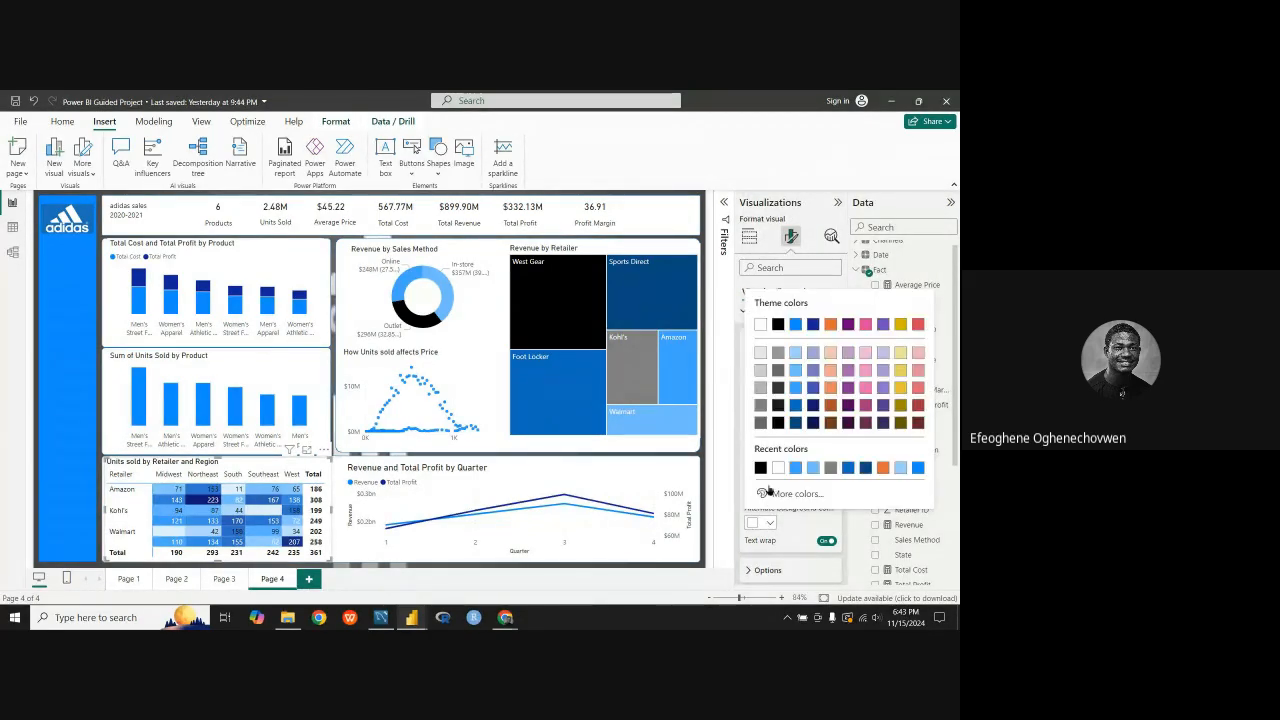
pyautogui.click(774, 321)
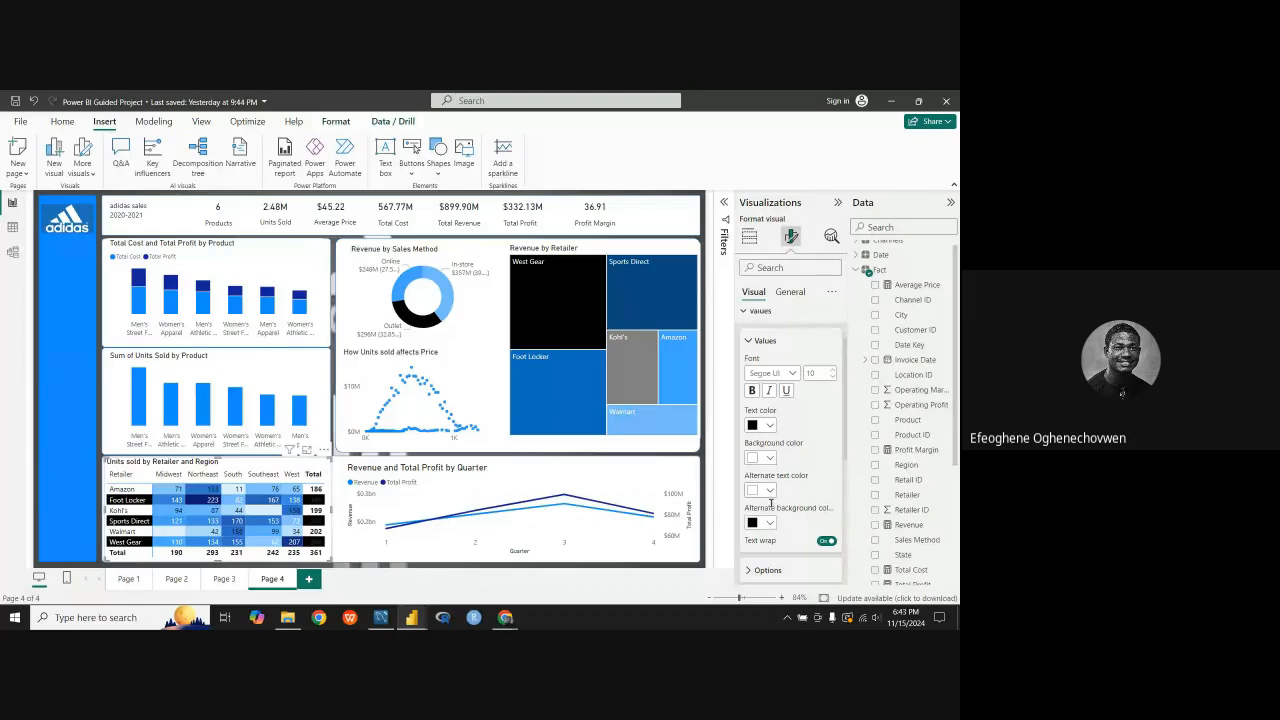
pyautogui.click(770, 491)
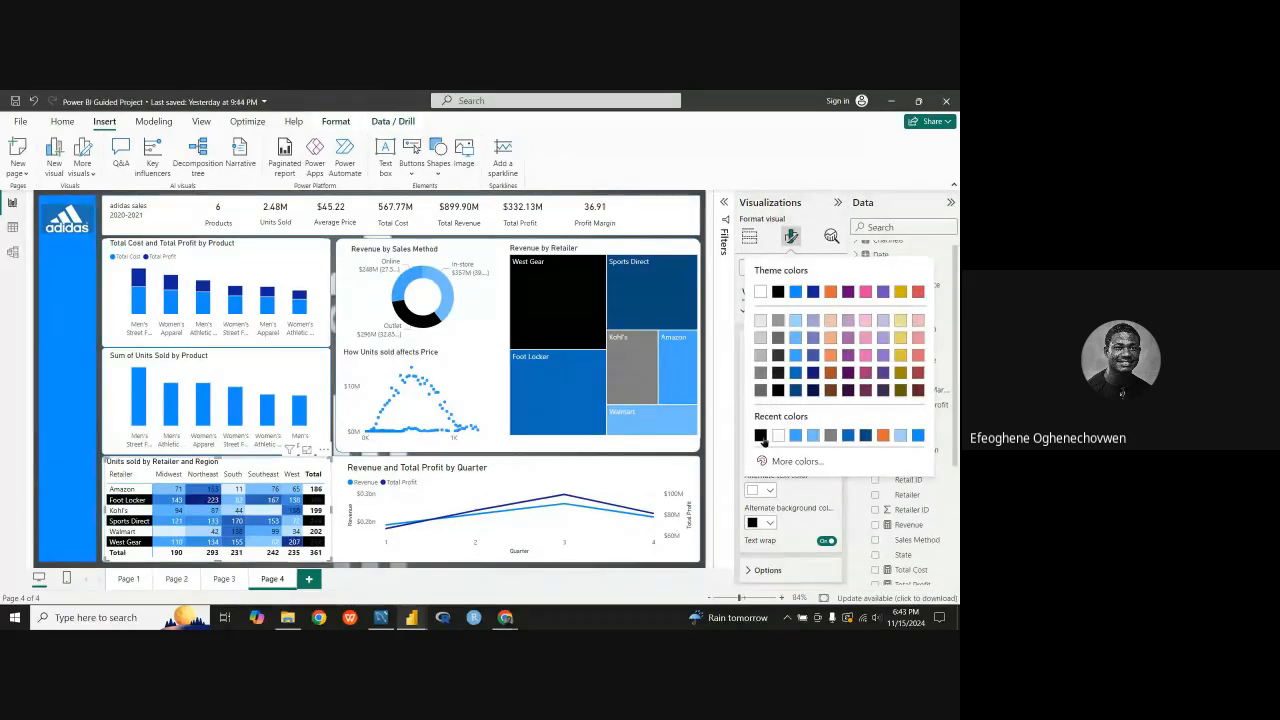
pyautogui.click(763, 425)
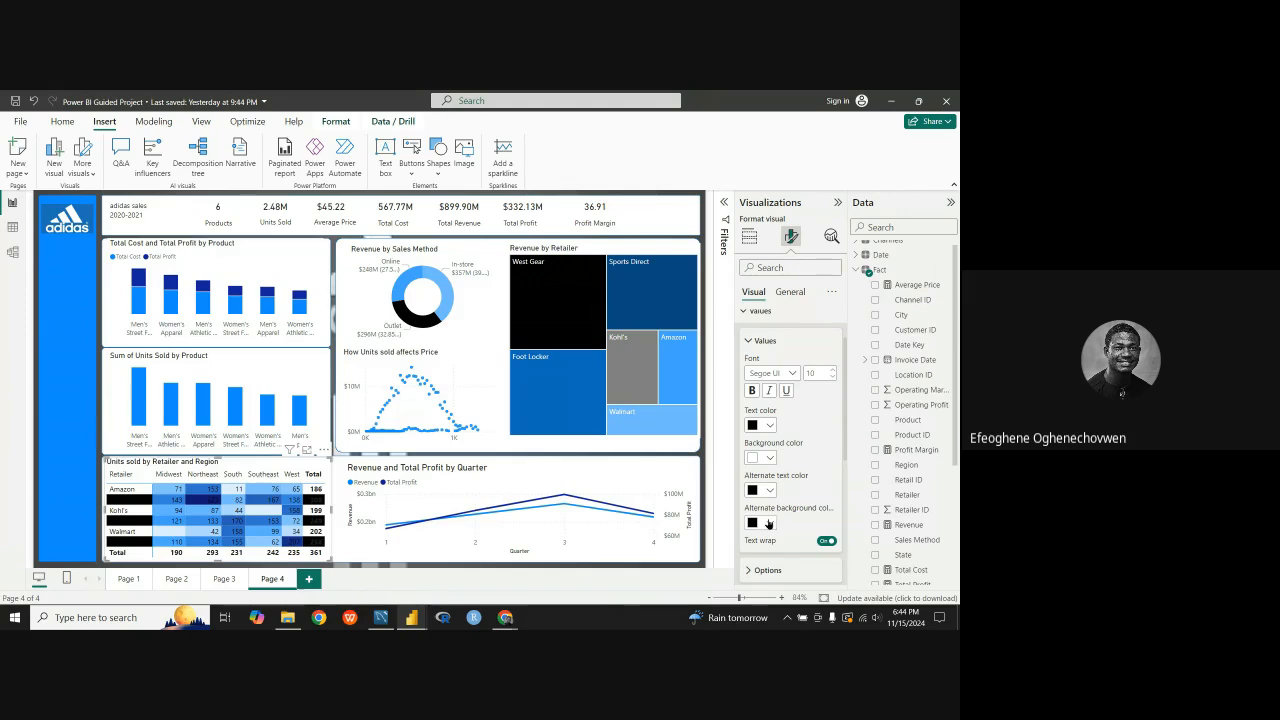
# Step: Set the alternate background color of the matrix values to white
pyautogui.scroll(-1, 768, 526)
pyautogui.click(769, 461)
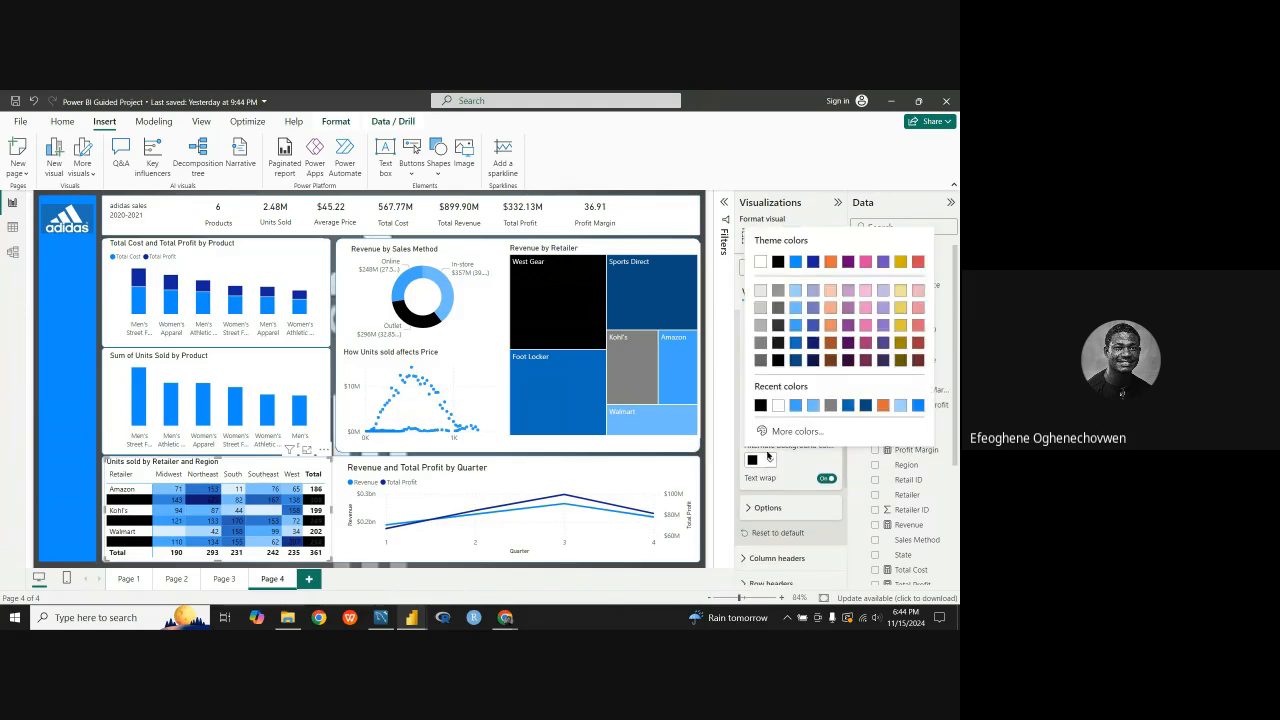
pyautogui.click(778, 405)
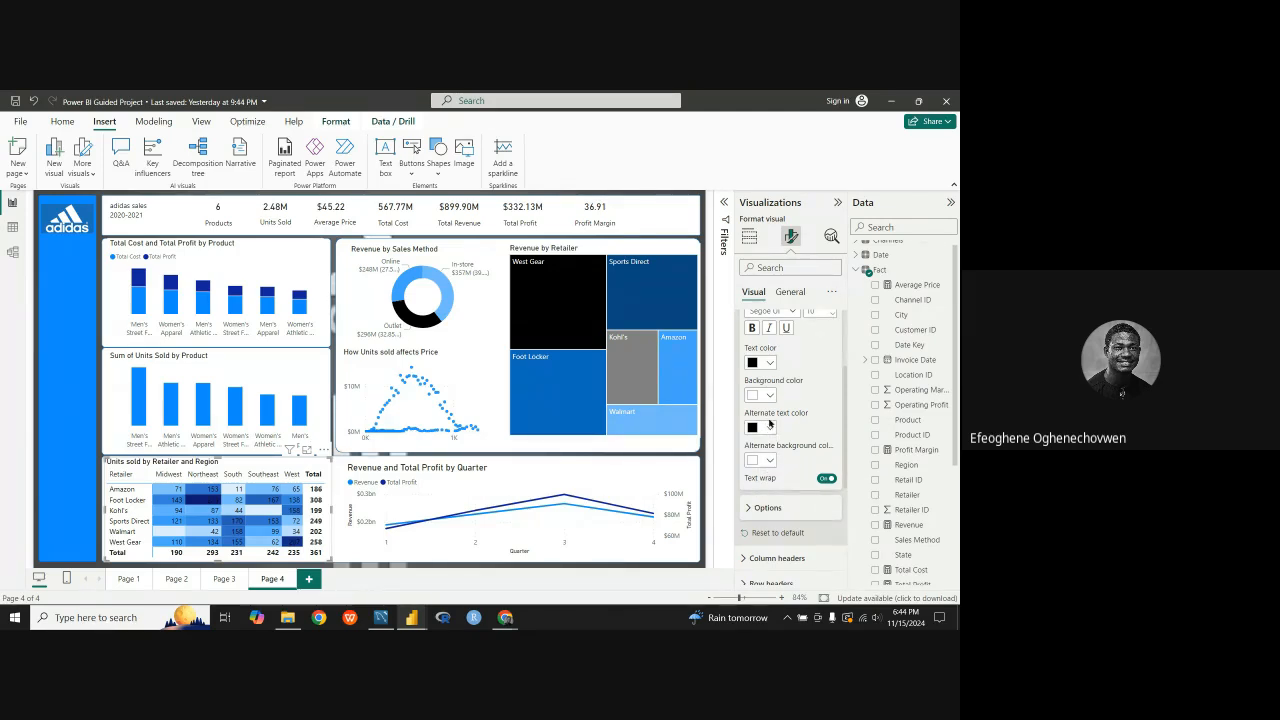
pyautogui.click(754, 509)
pyautogui.scroll(-5, 755, 505)
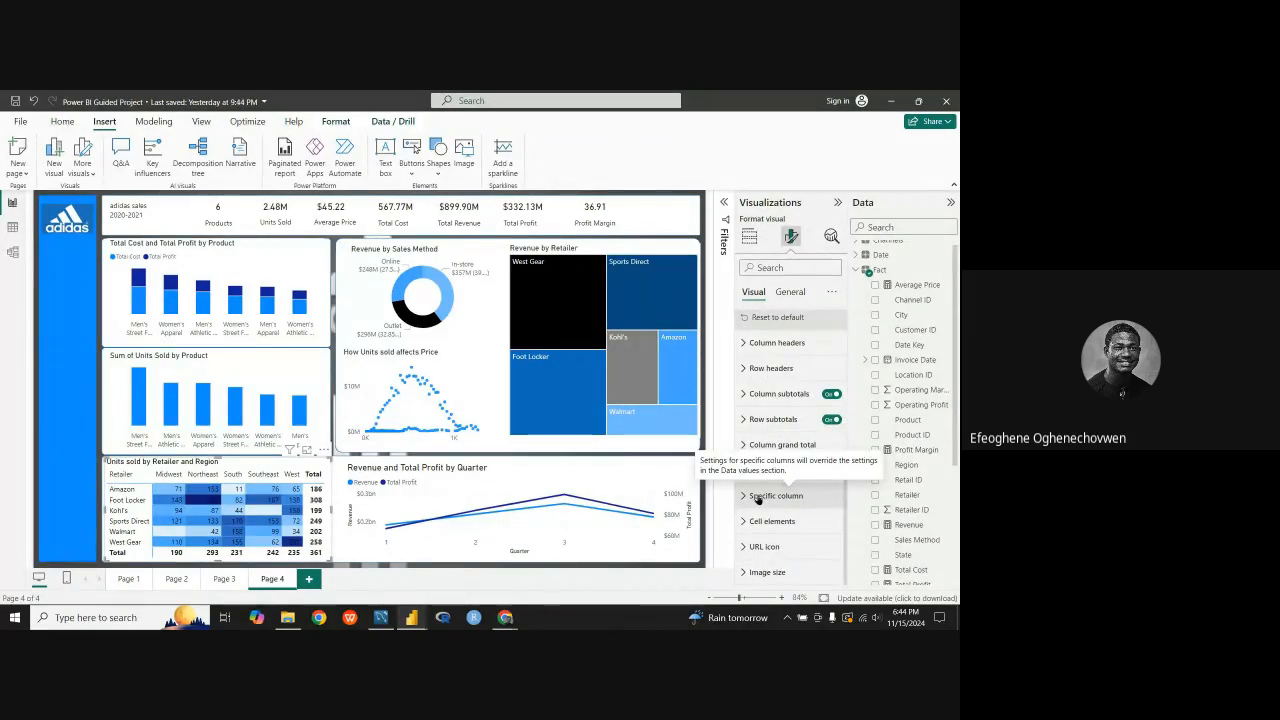
pyautogui.scroll(5, 760, 470)
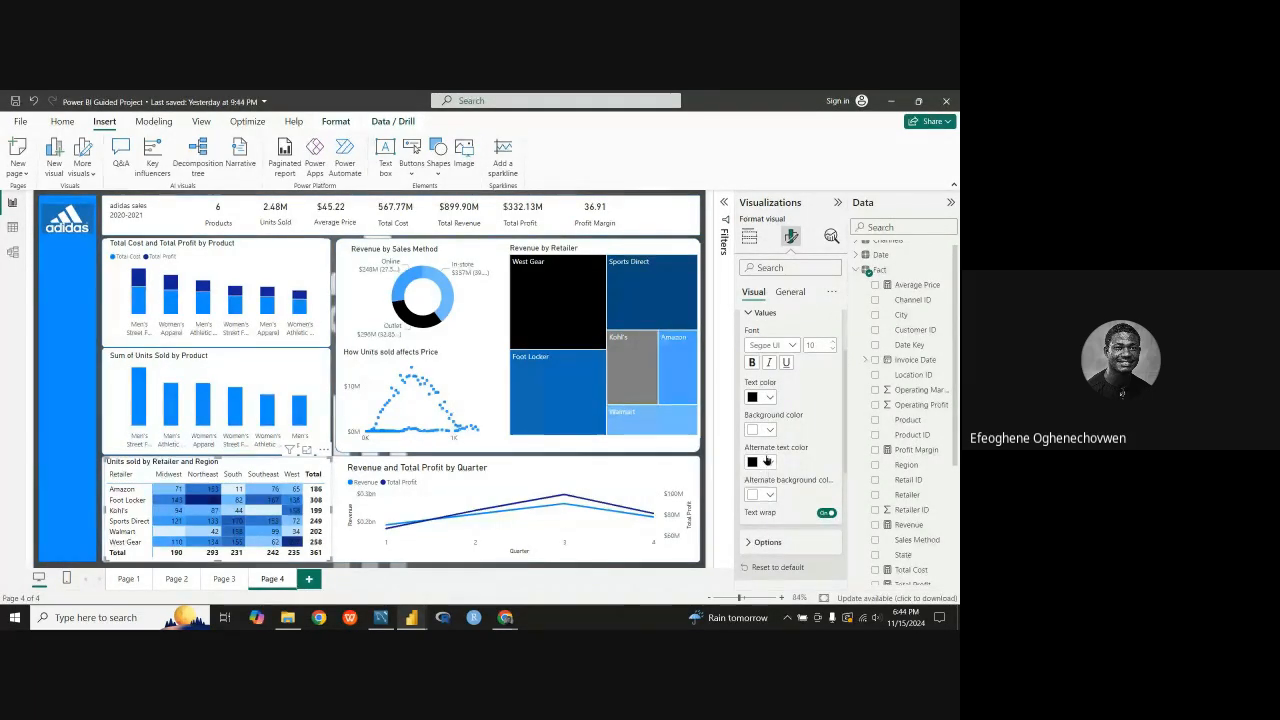
pyautogui.click(770, 430)
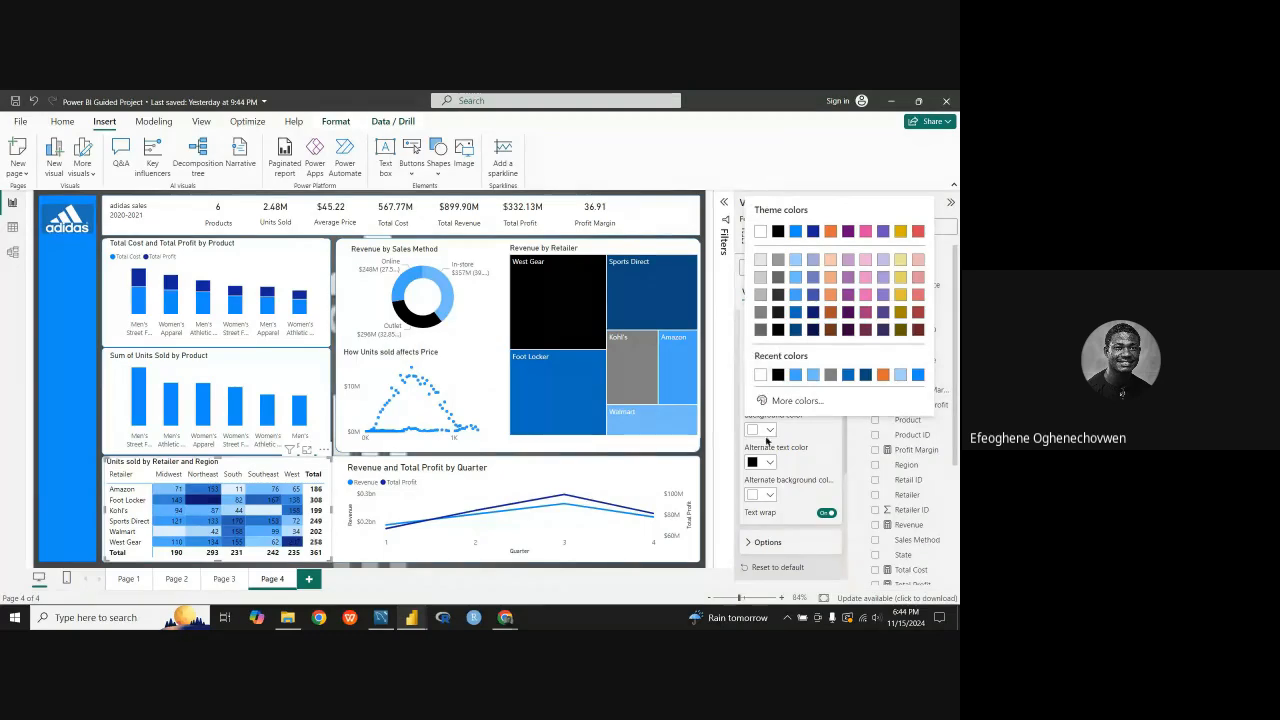
pyautogui.click(769, 431)
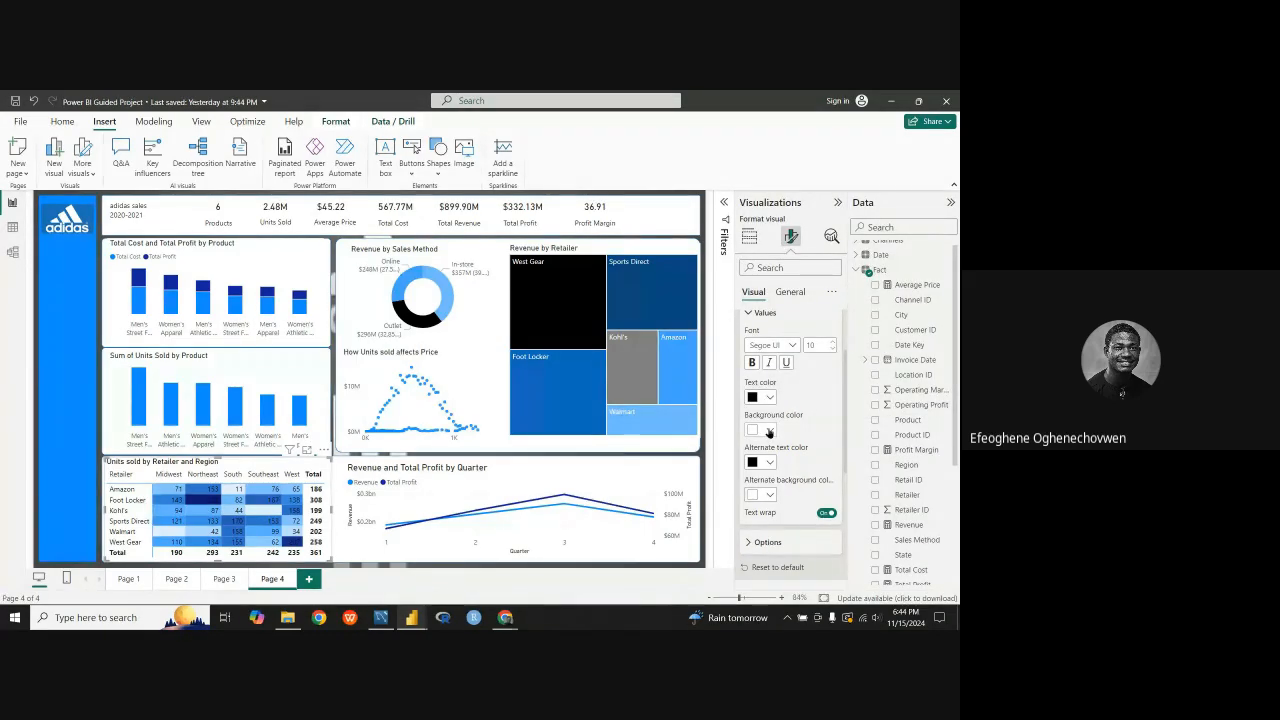
# Step: Review the text and background color settings of the matrix values
pyautogui.click(769, 431)
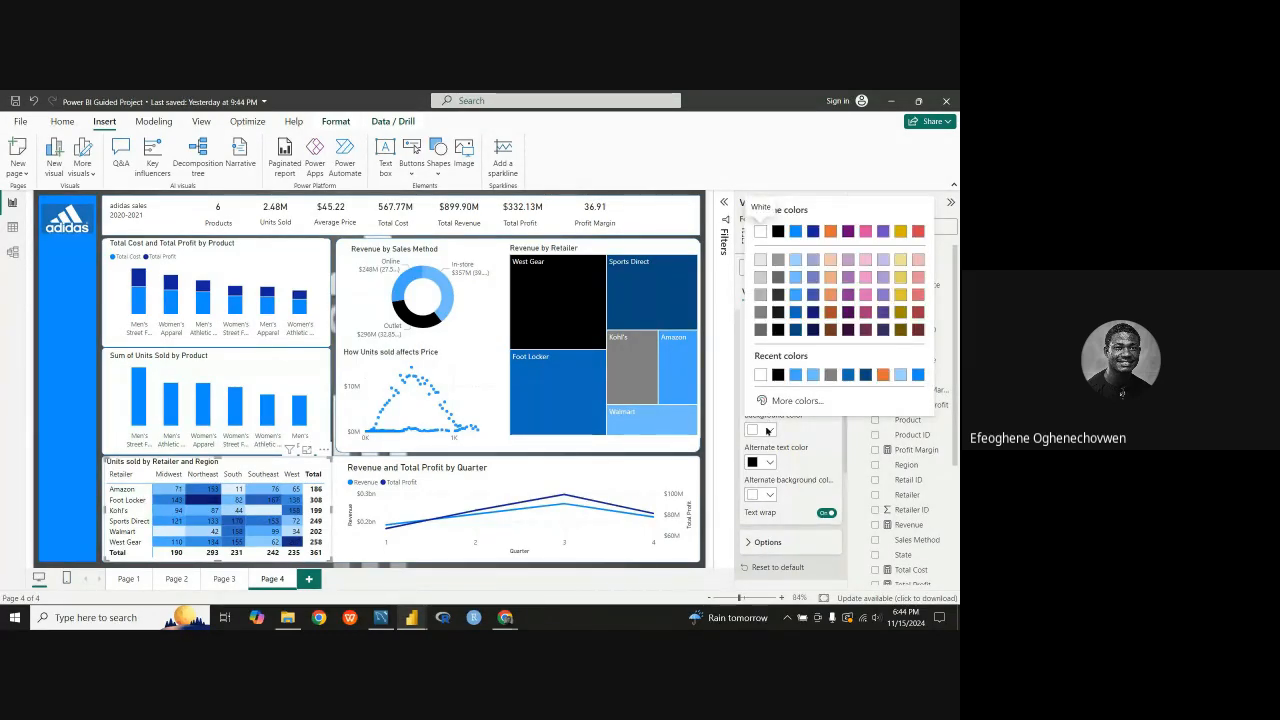
pyautogui.click(769, 431)
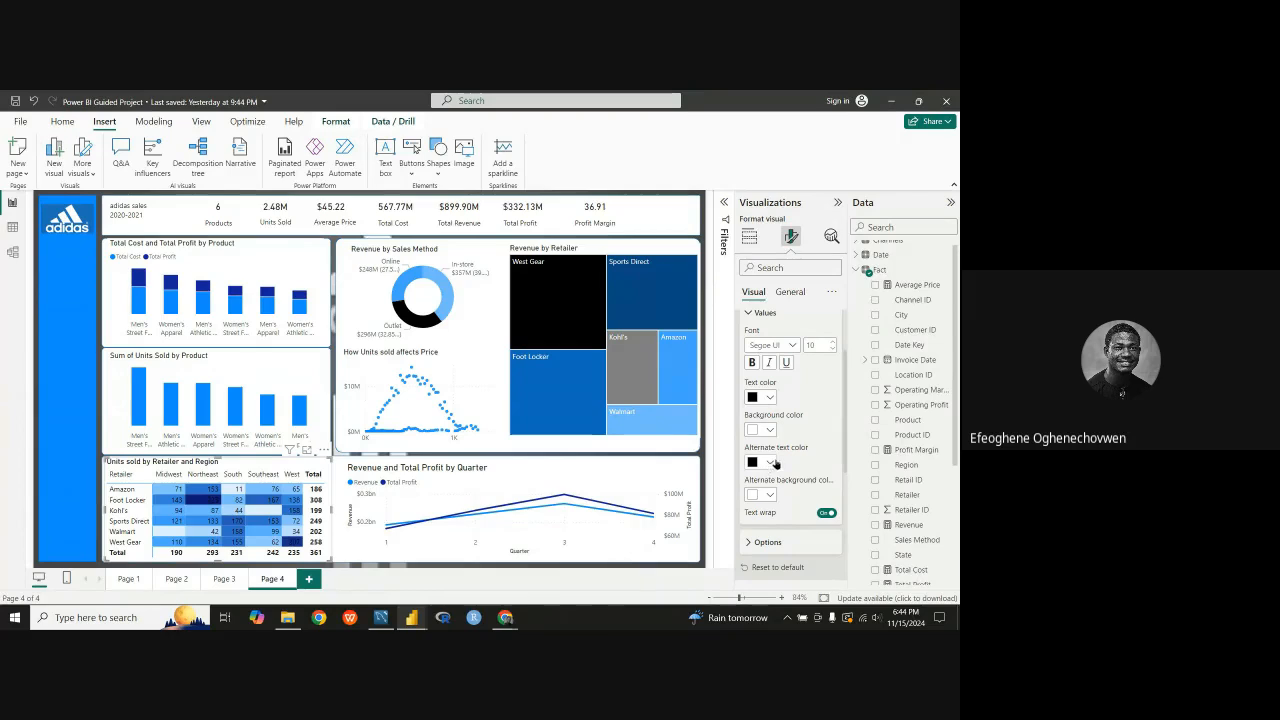
pyautogui.scroll(1, 772, 422)
pyautogui.scroll(3, 772, 420)
pyautogui.click(749, 408)
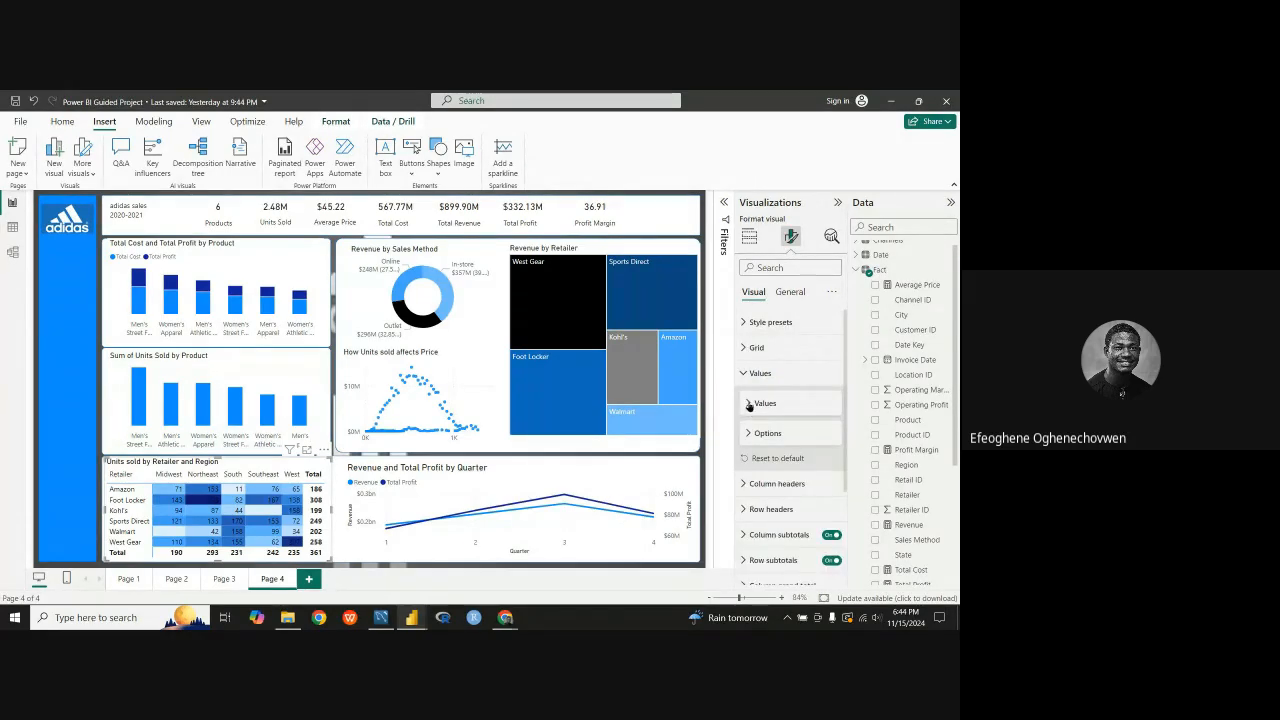
pyautogui.click(749, 406)
pyautogui.click(747, 404)
pyautogui.click(745, 373)
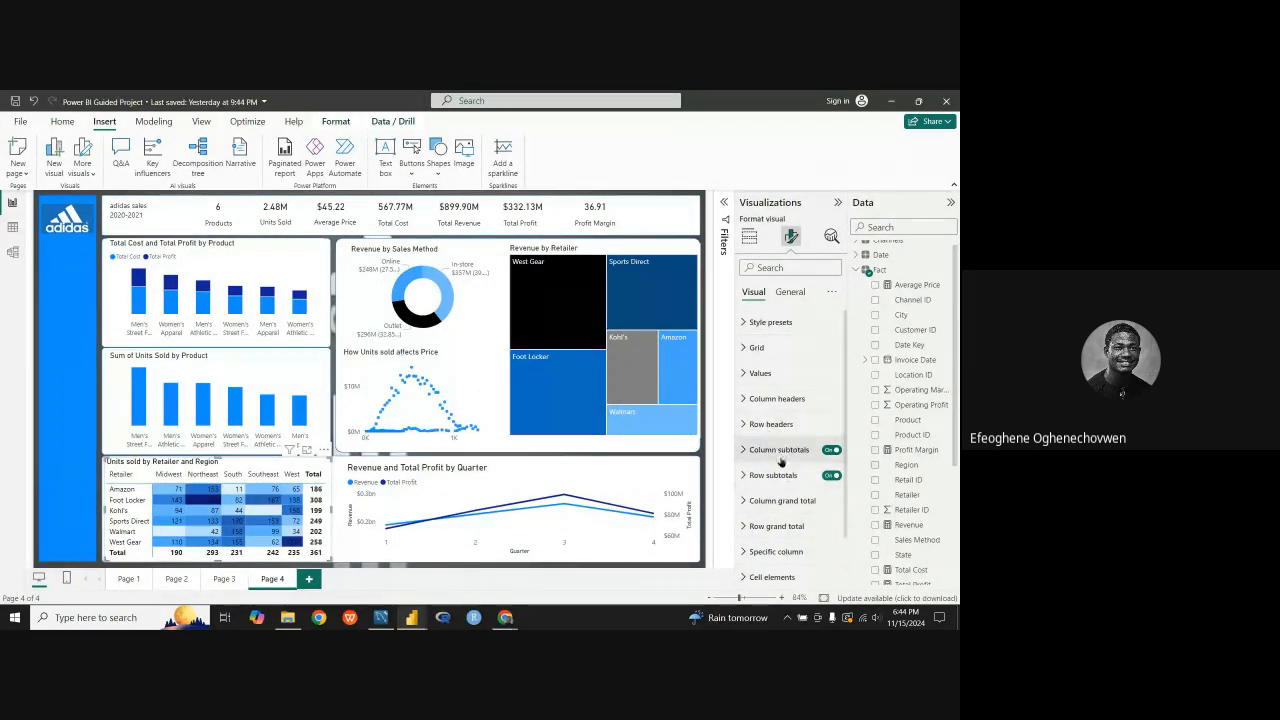
# Step: Check the matrix's cell elements settings for the Count of Units Sold series
pyautogui.scroll(-1, 778, 528)
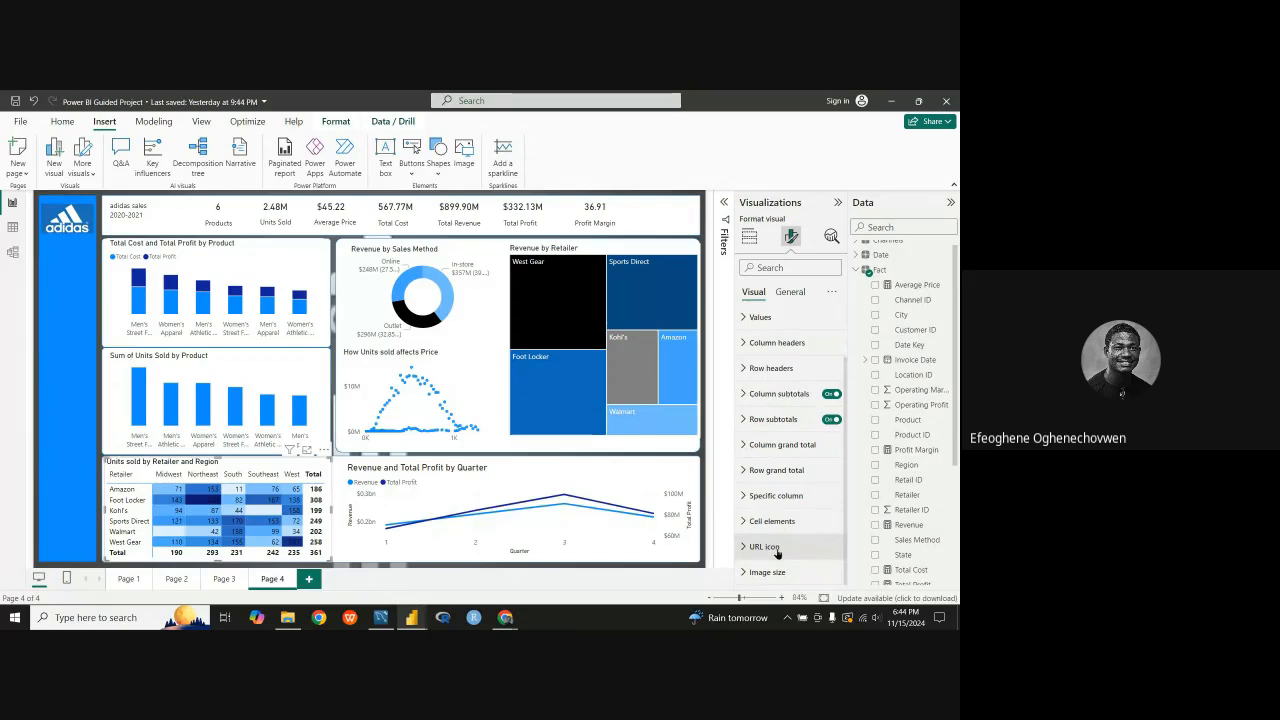
pyautogui.click(752, 521)
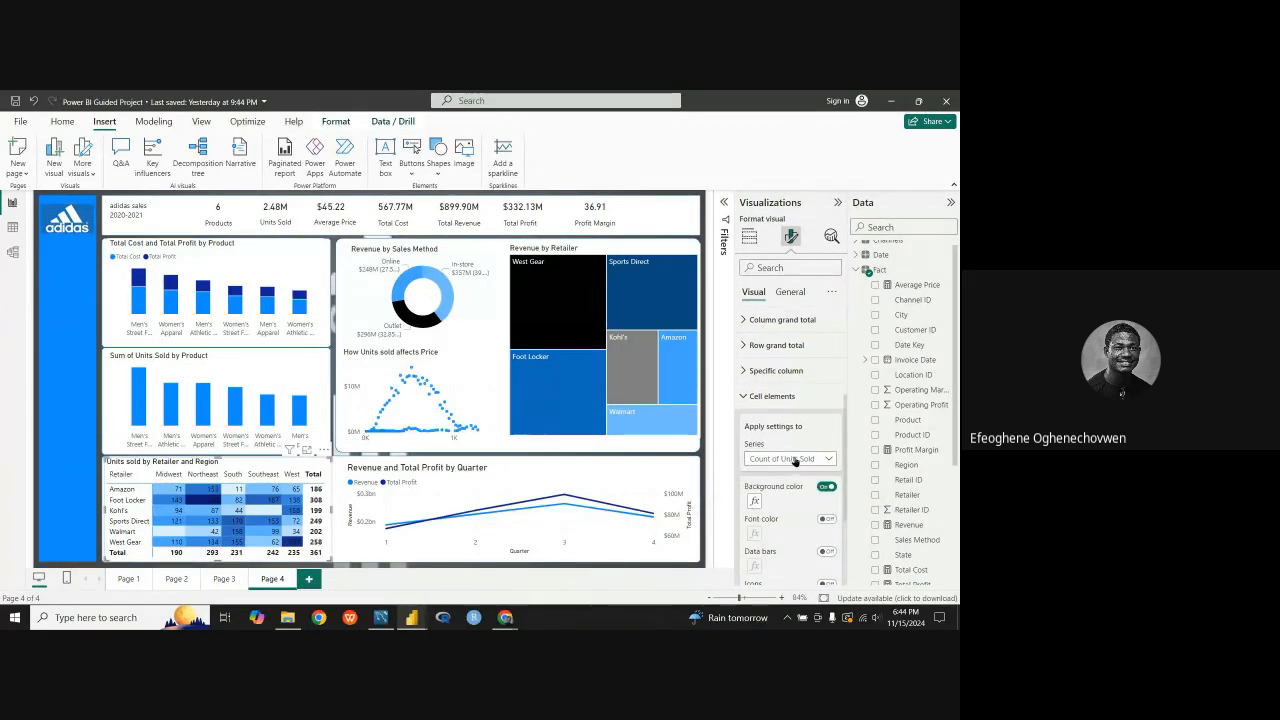
pyautogui.scroll(-3, 778, 470)
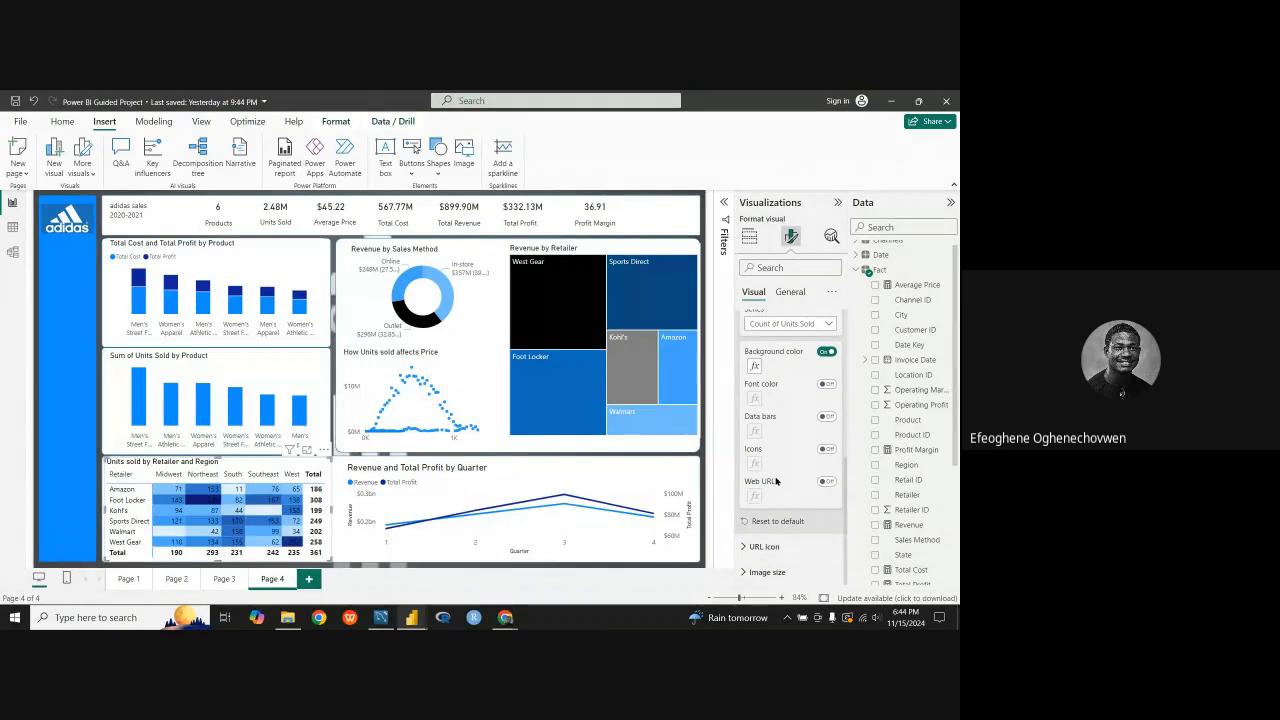
pyautogui.scroll(5, 776, 485)
pyautogui.scroll(3, 752, 480)
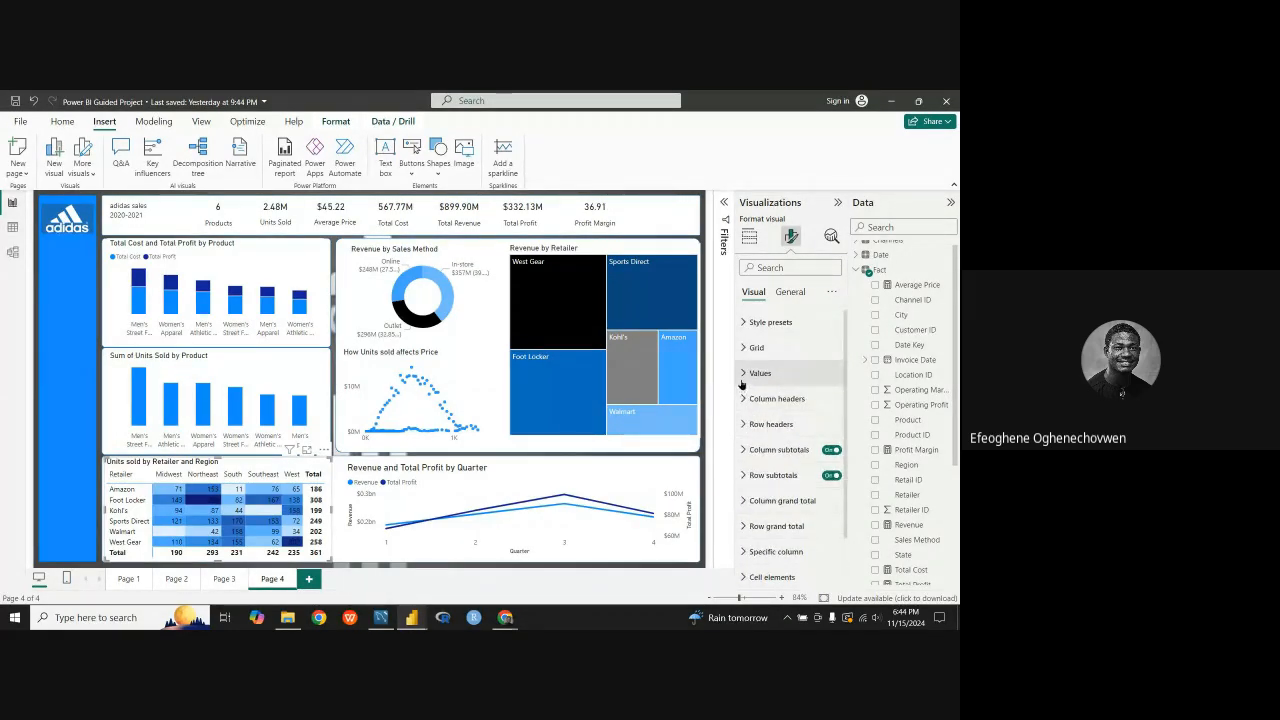
pyautogui.click(742, 376)
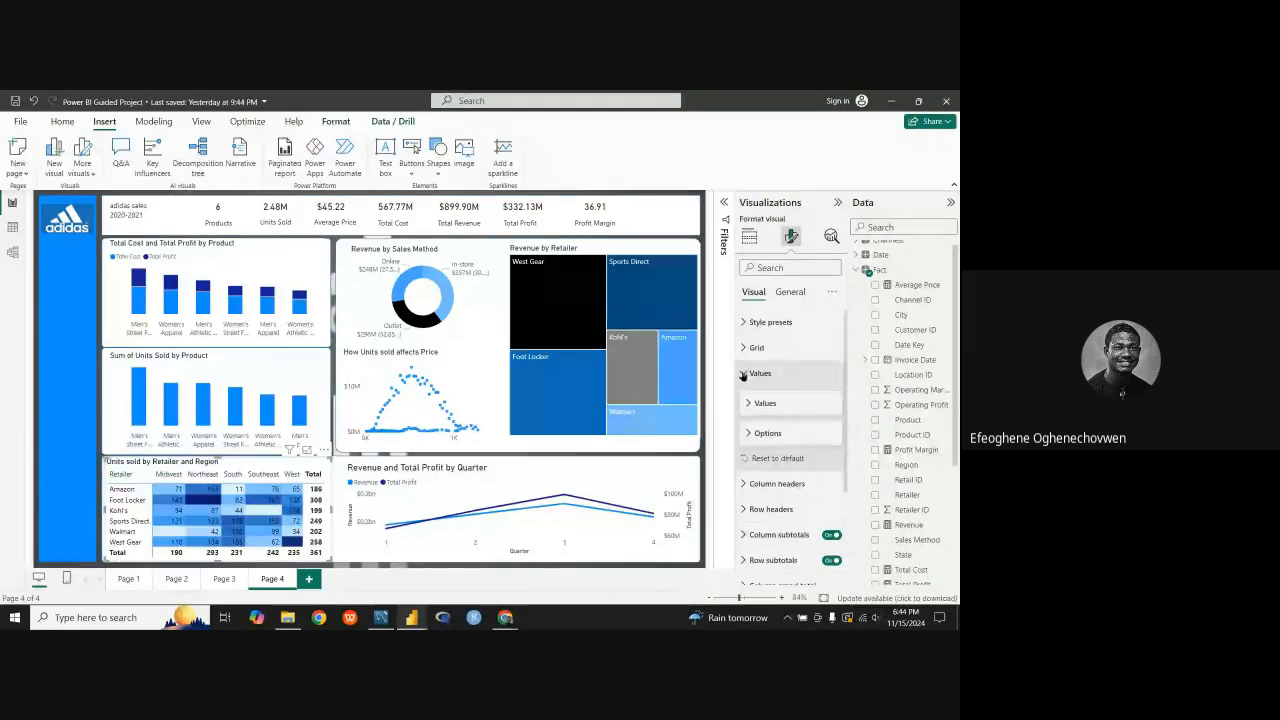
pyautogui.click(742, 376)
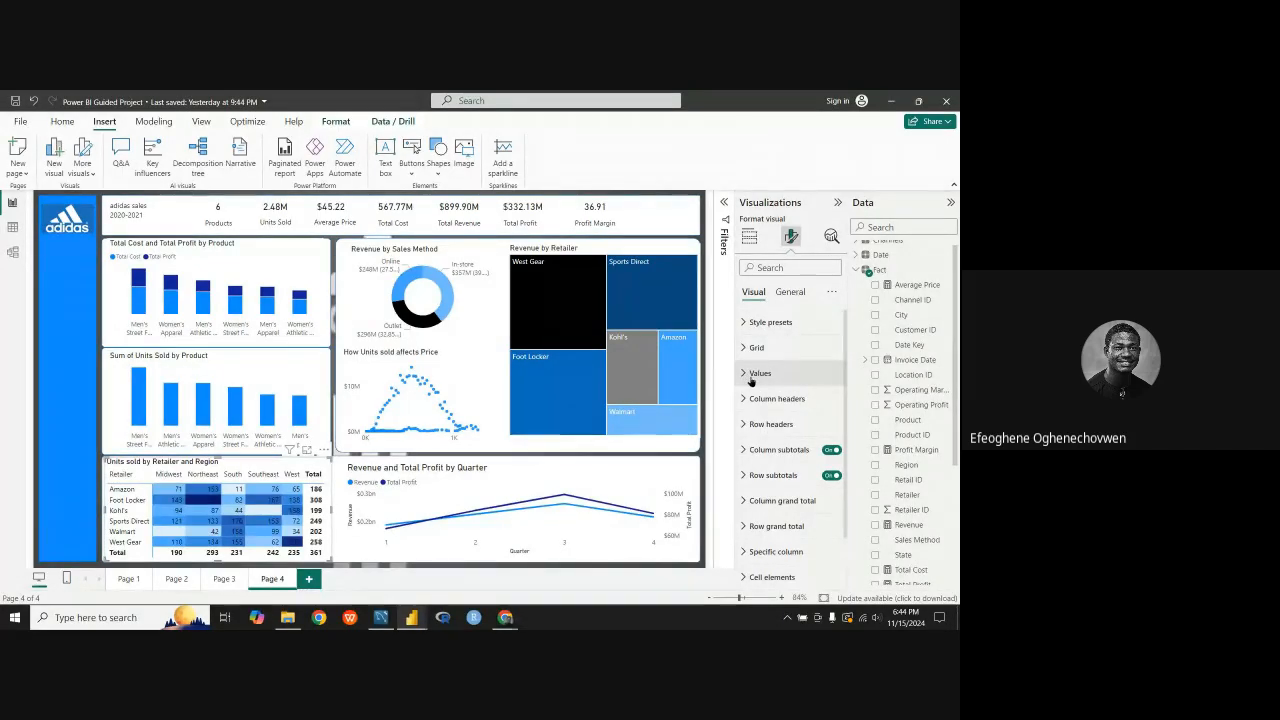
# Step: Nudge the Revenue and Total Profit by Quarter line chart slightly left and turn off its Y-axis and X-axis titles
pyautogui.click(624, 469)
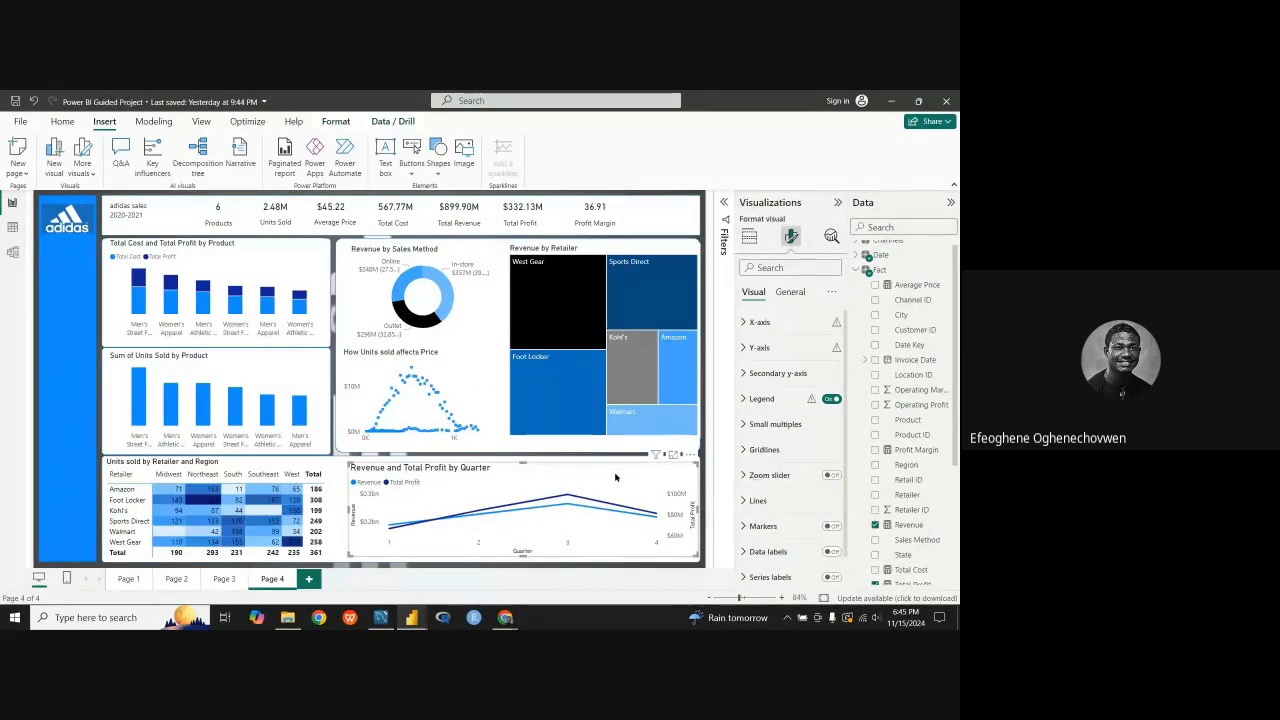
pyautogui.moveTo(616, 477); pyautogui.dragTo(609, 477)
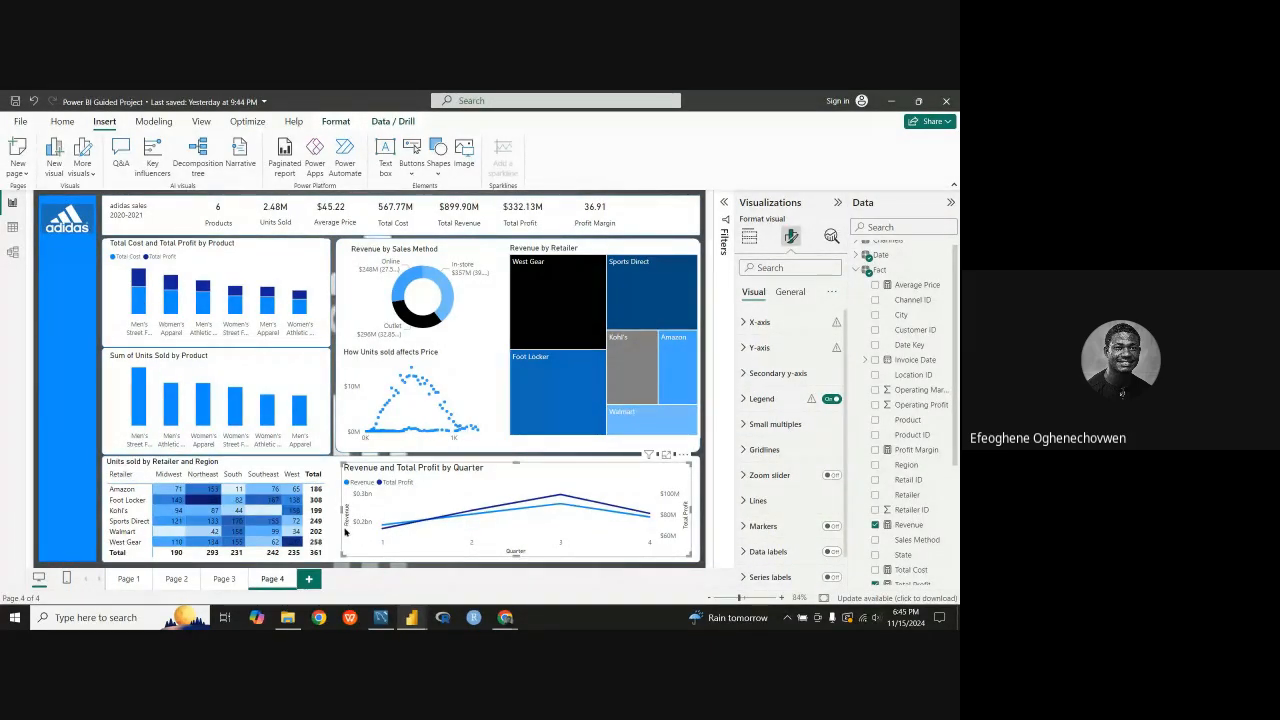
pyautogui.click(748, 348)
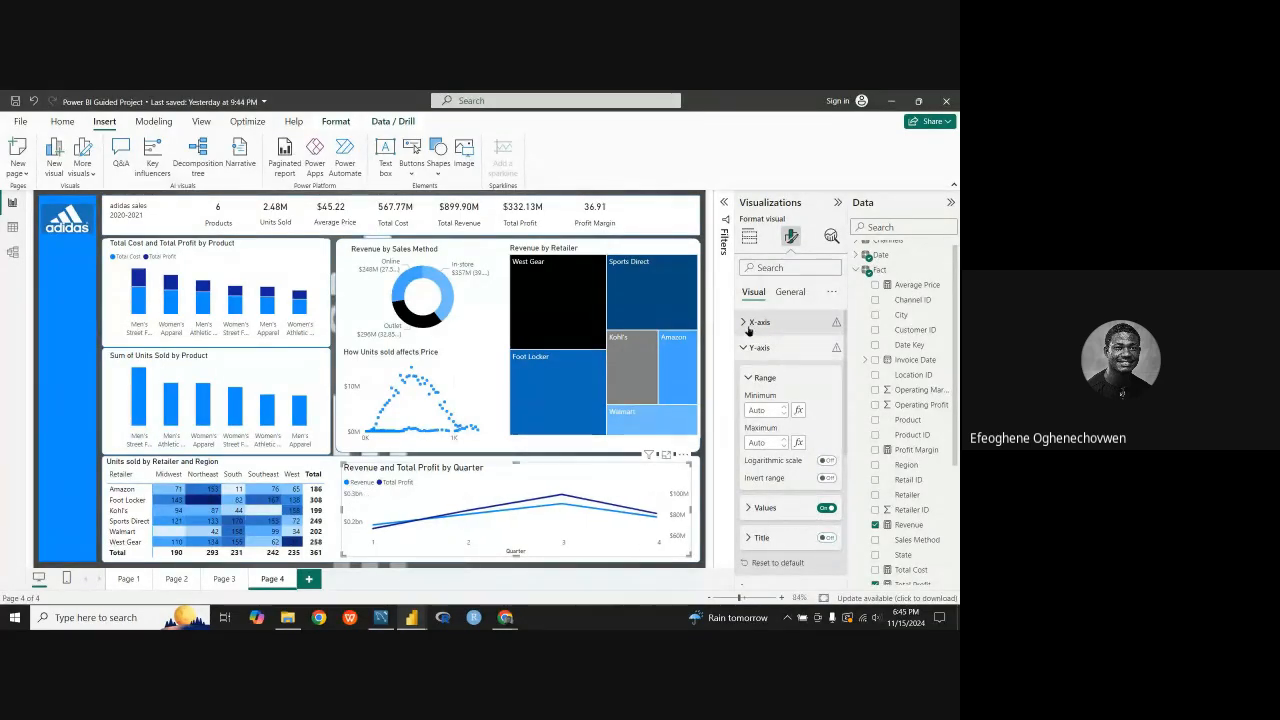
pyautogui.click(746, 348)
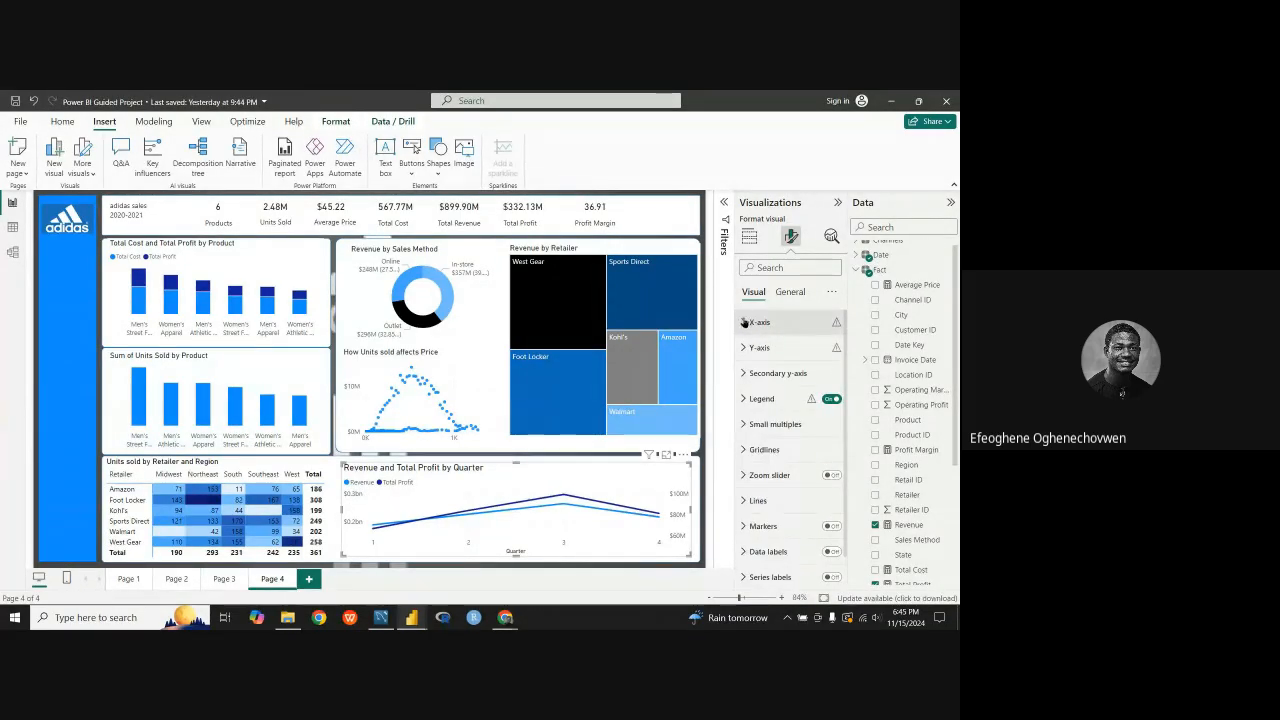
pyautogui.click(748, 321)
pyautogui.click(825, 555)
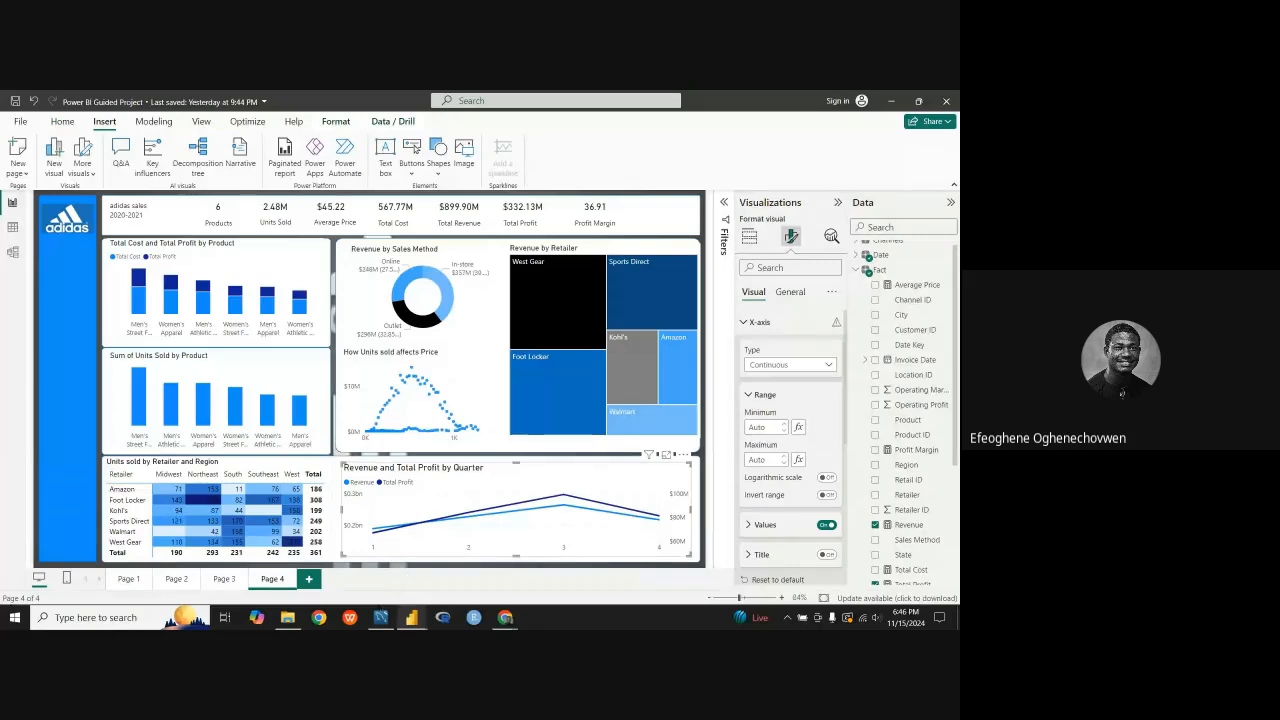
# Step: Switch to the Adidas reference report and test its Region and Channel slicers with Midwest, Northeast, South and In-store, clearing the selections again
pyautogui.moveTo(412, 617)
pyautogui.click(446, 560)
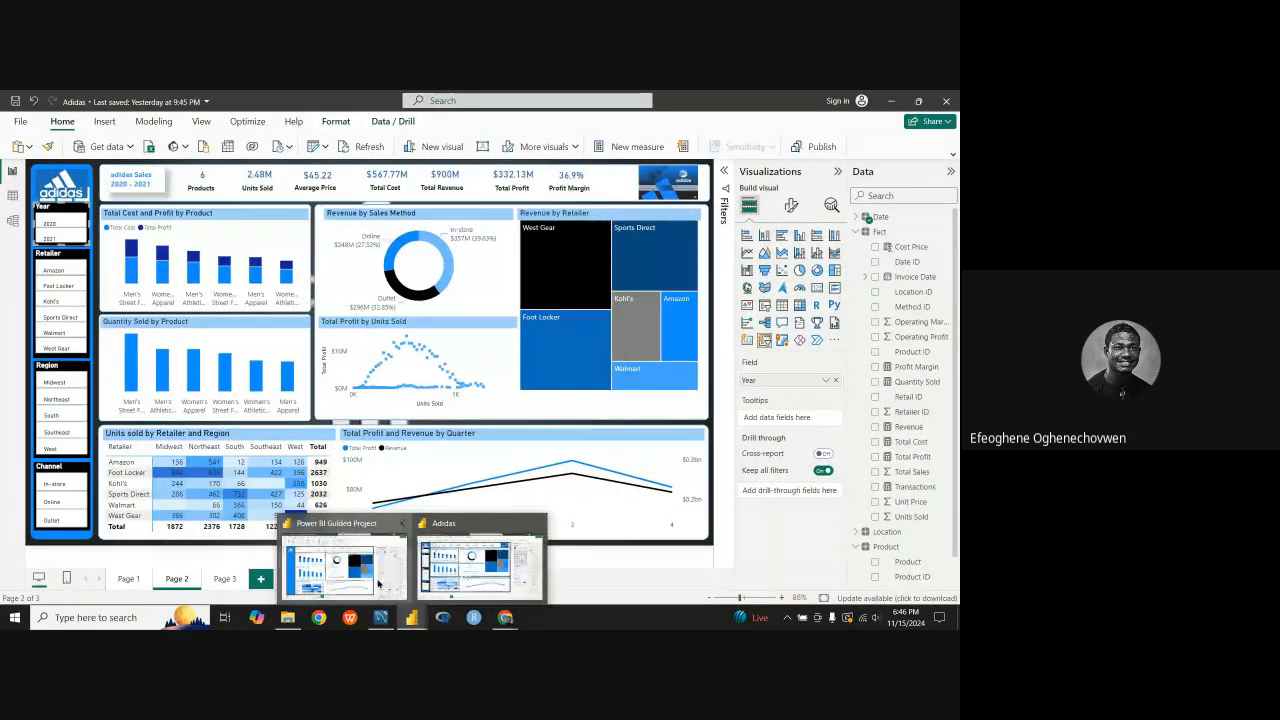
pyautogui.click(442, 580)
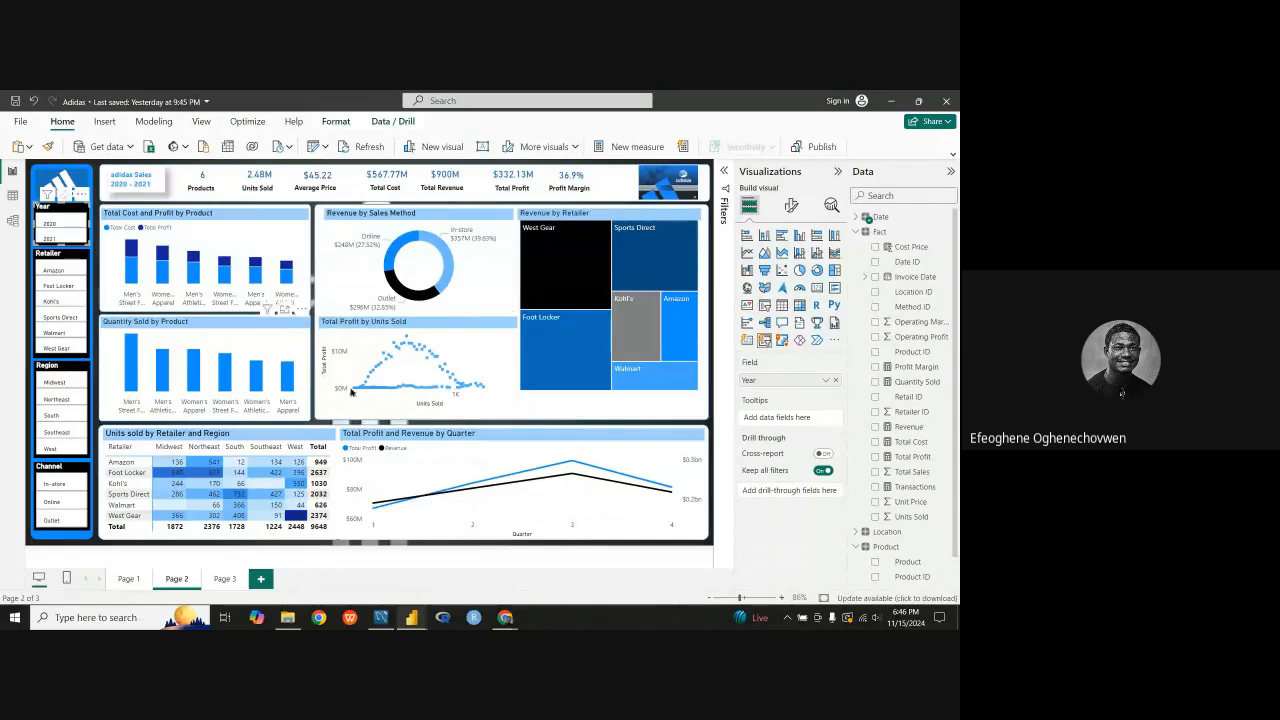
pyautogui.click(62, 383)
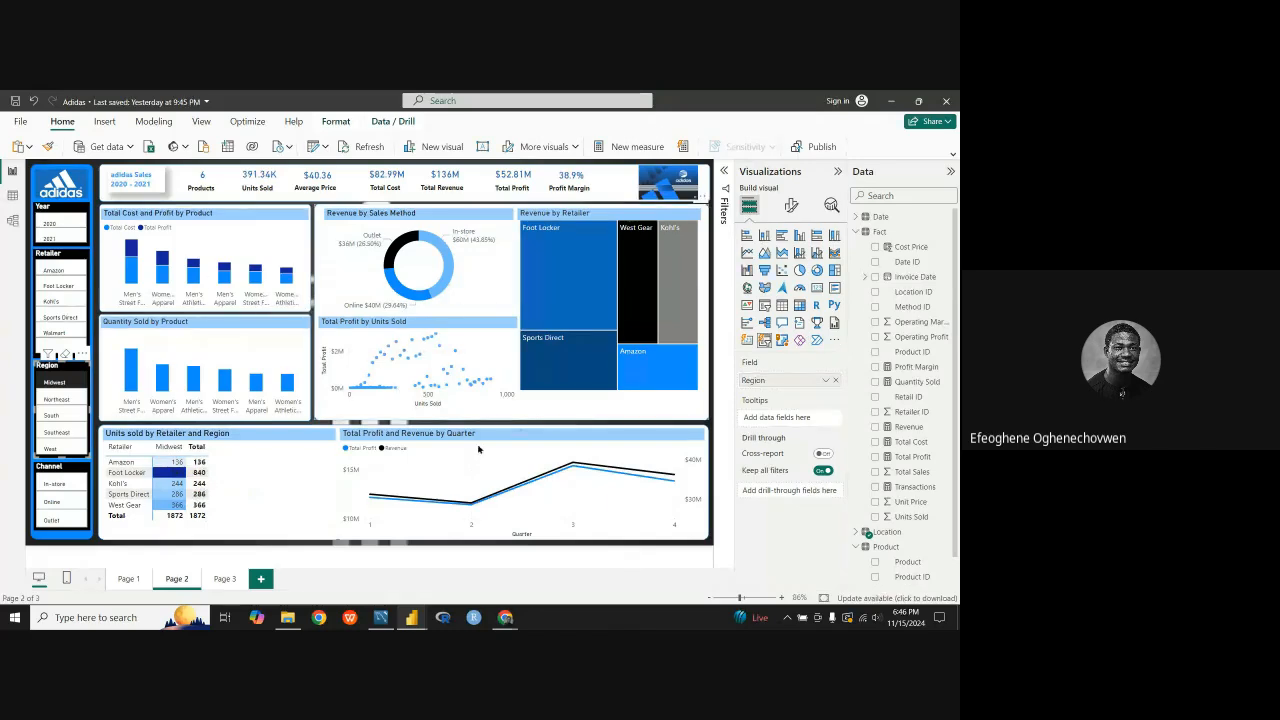
pyautogui.click(56, 399)
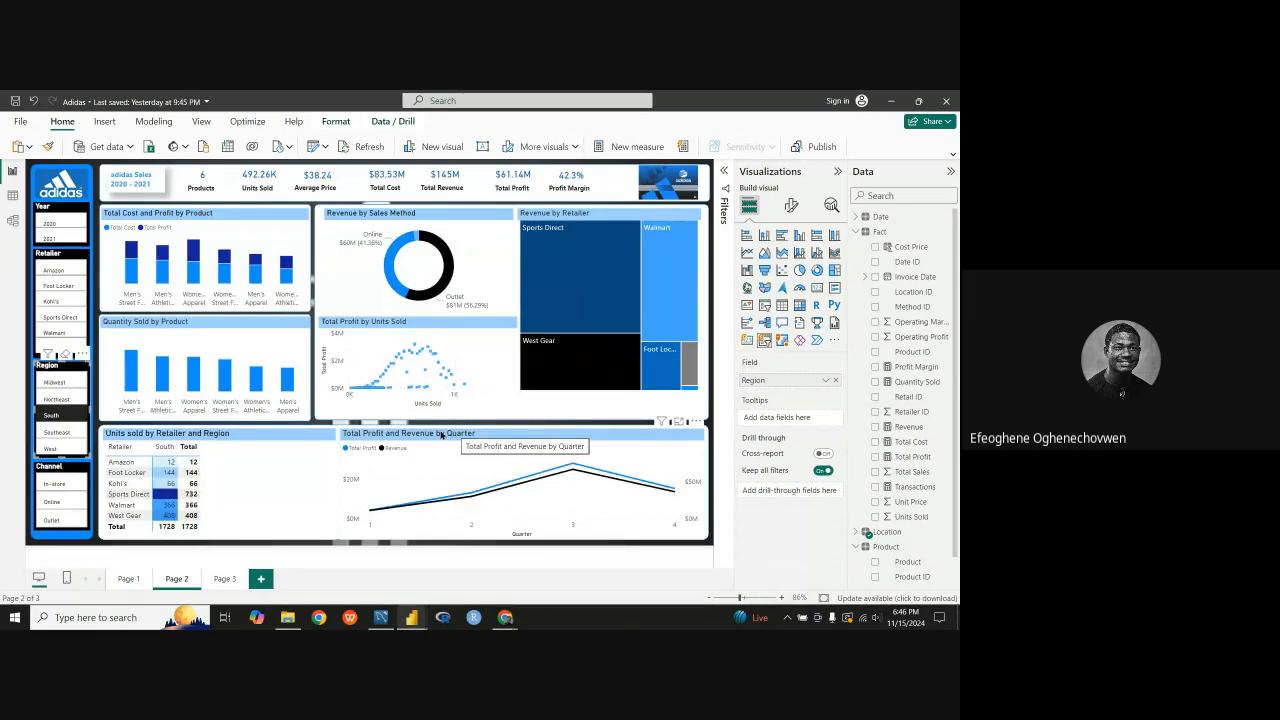
pyautogui.click(67, 484)
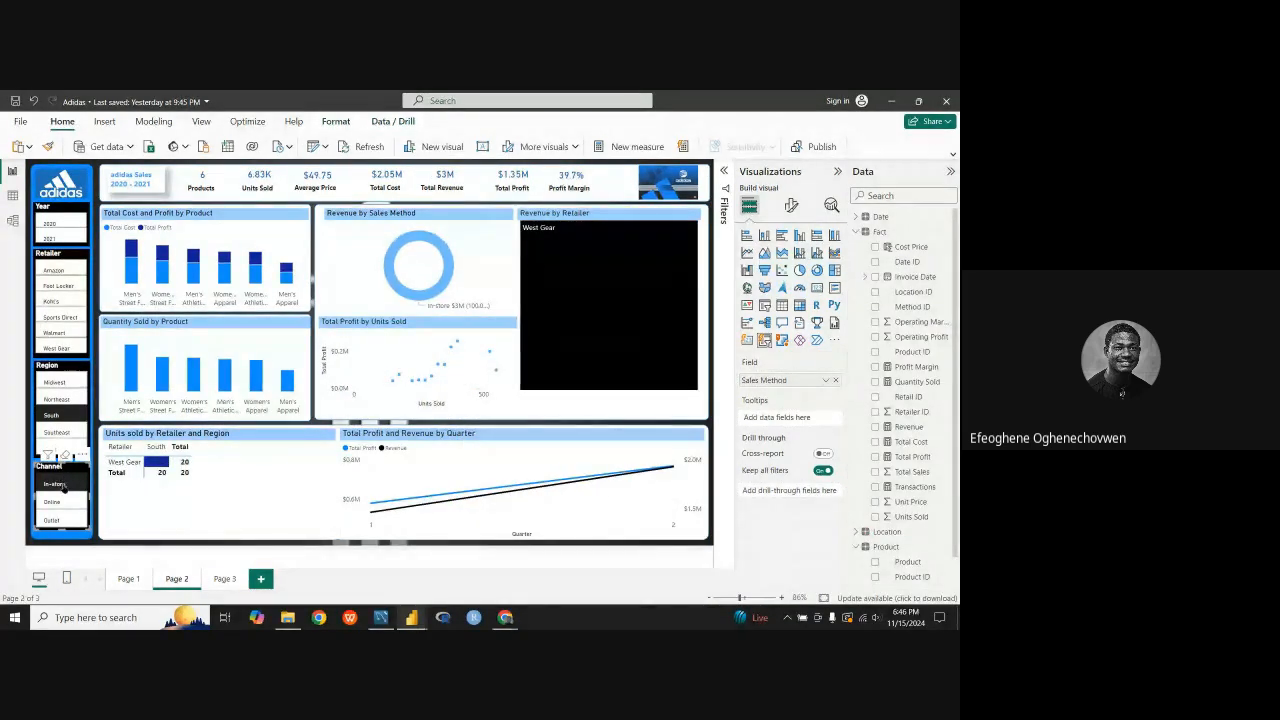
pyautogui.click(64, 486)
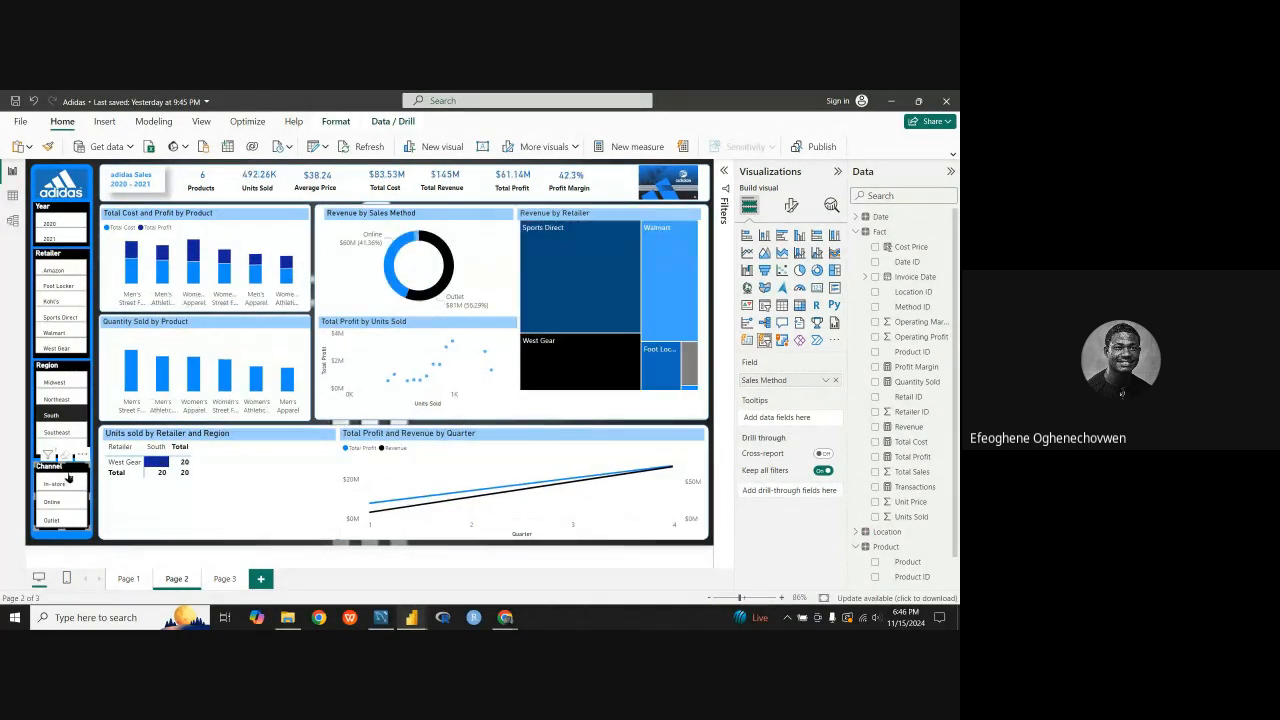
pyautogui.click(70, 419)
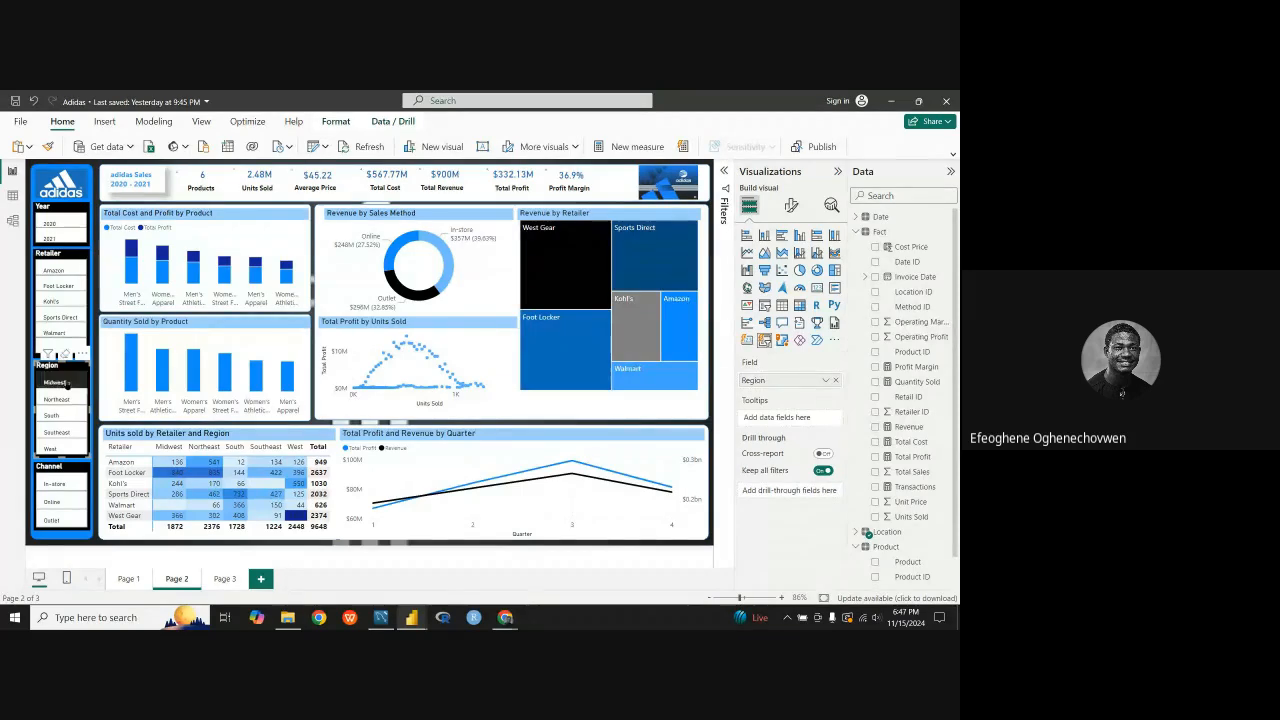
# Step: Examine how the reference report's visuals respond to filtering by the Midwest, Northeast and Southeast regions
pyautogui.click(60, 382)
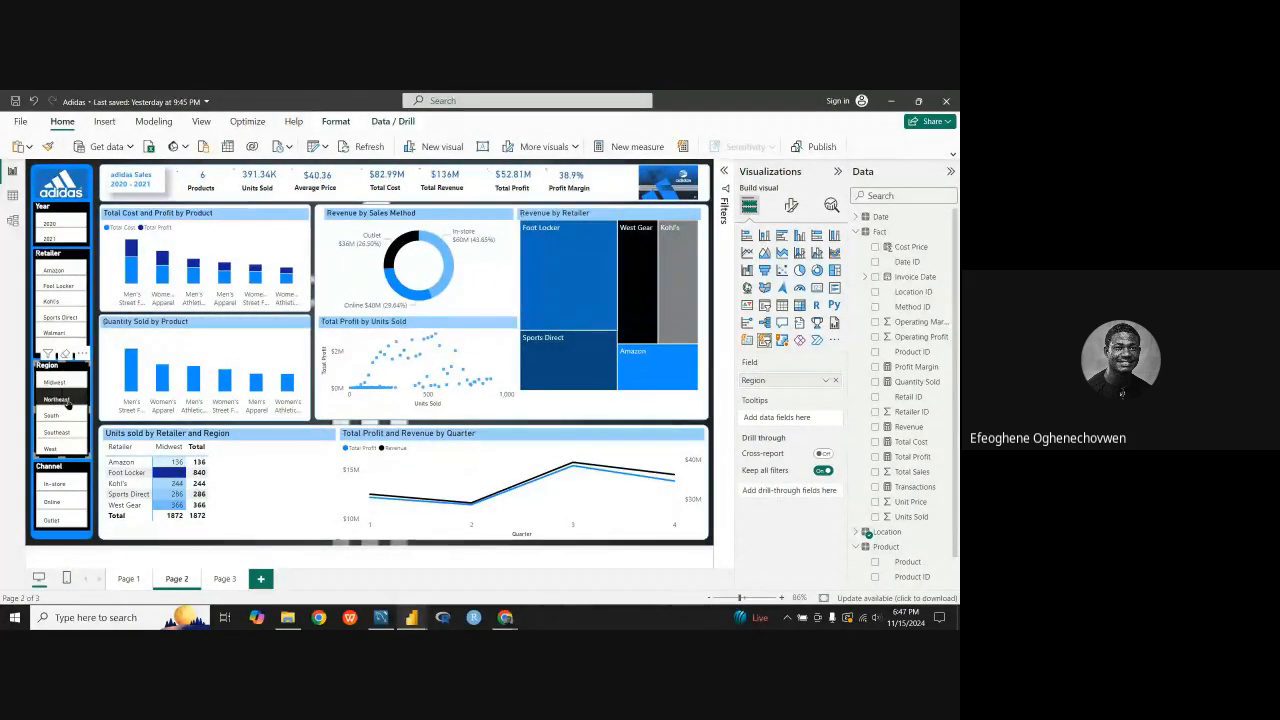
pyautogui.click(66, 401)
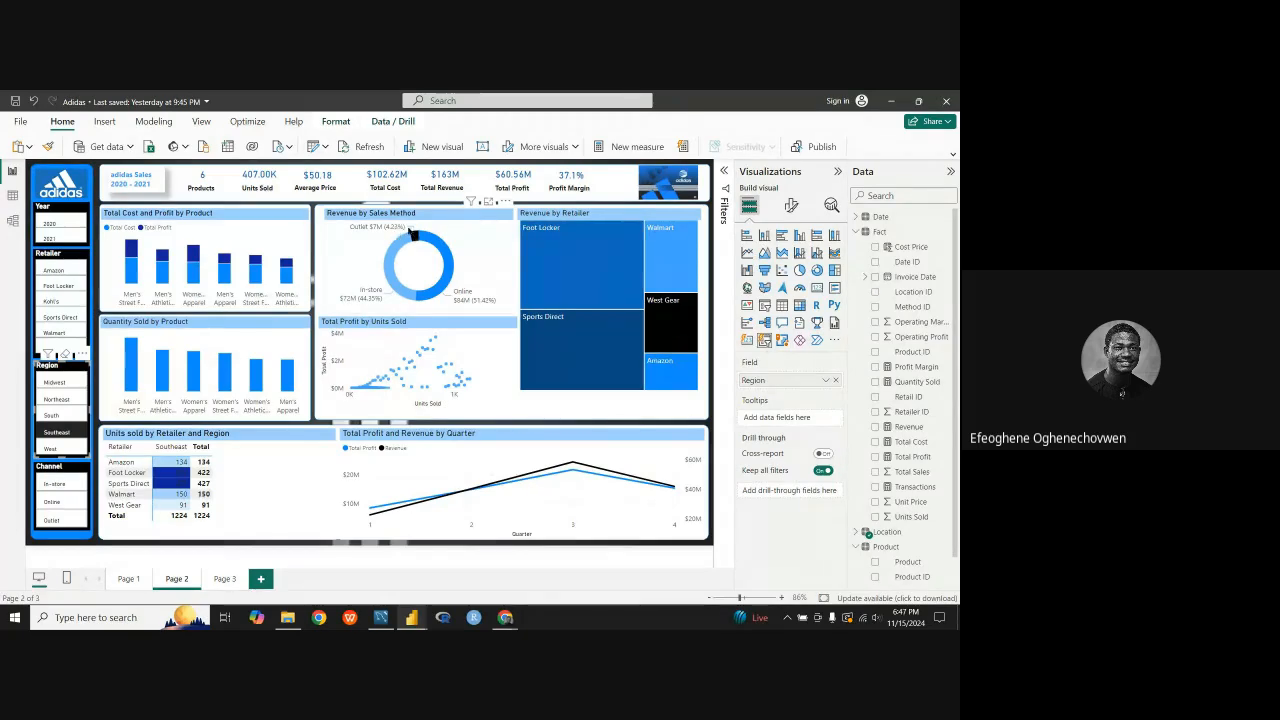
pyautogui.moveTo(404, 297)
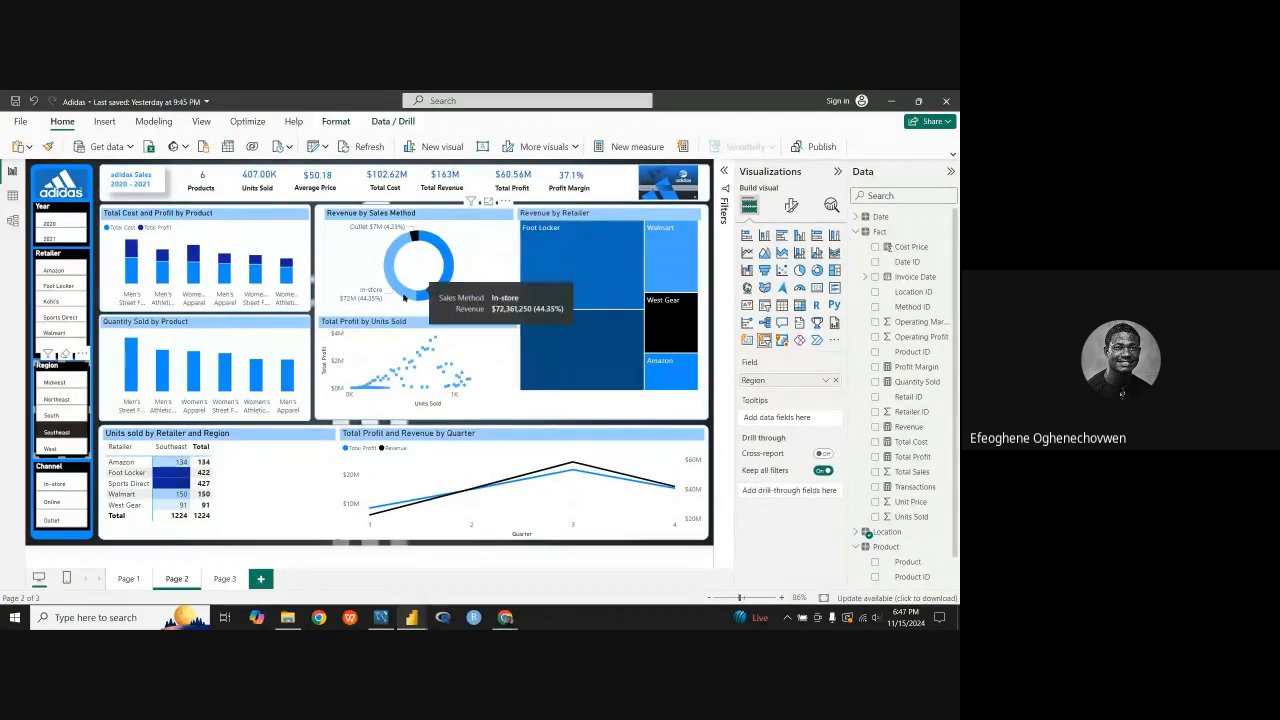
pyautogui.click(62, 382)
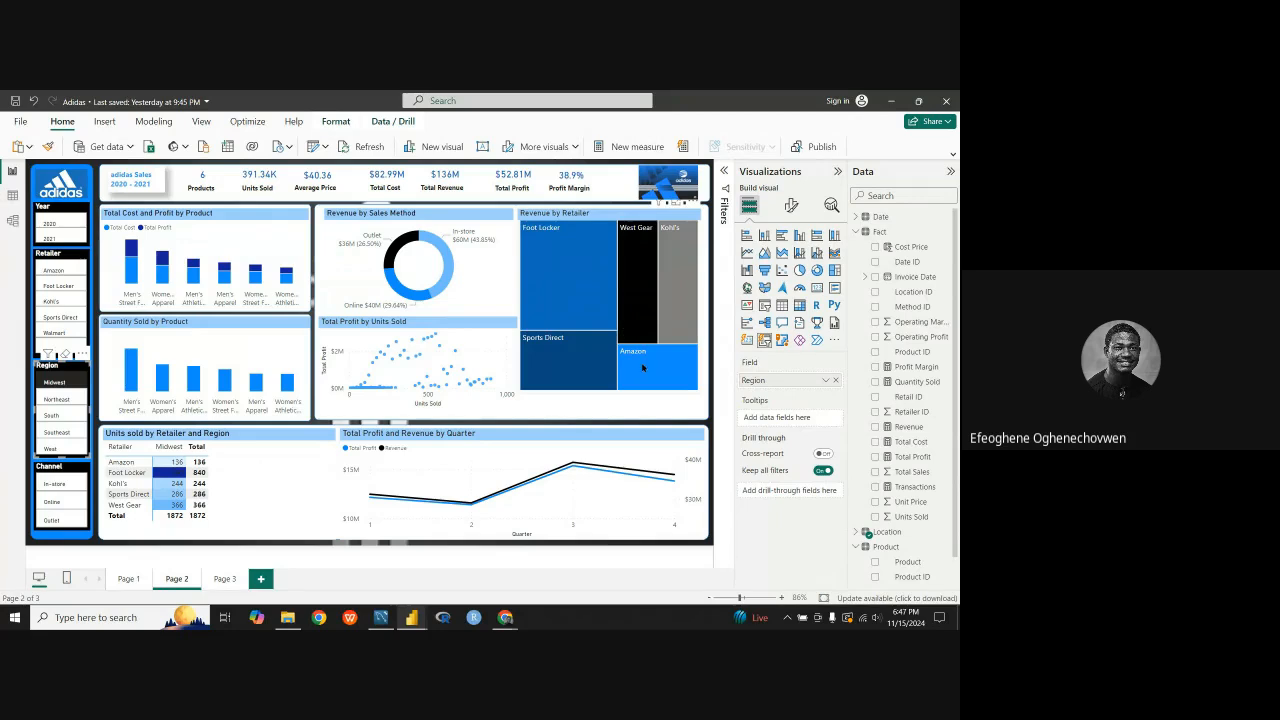
pyautogui.click(236, 580)
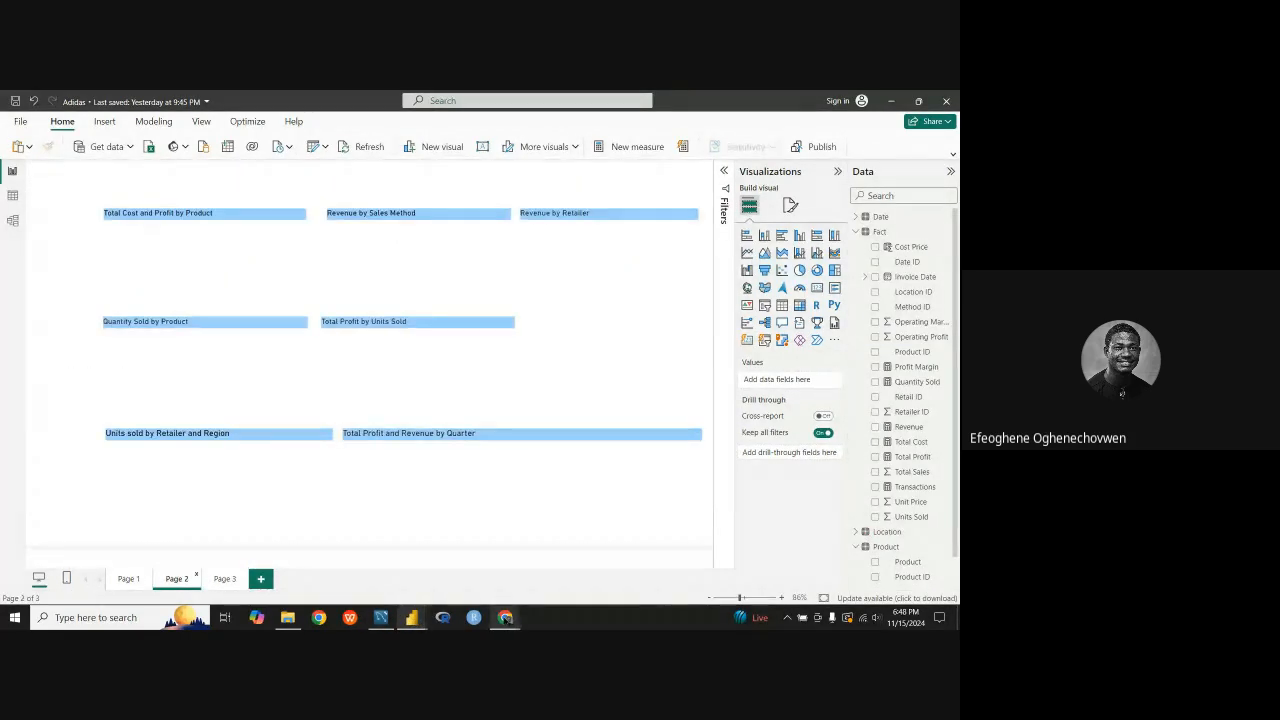
# Step: Compare Page 4 of the Power BI Guided Project with the Adidas reference page, ending on the guided project
pyautogui.moveTo(411, 617)
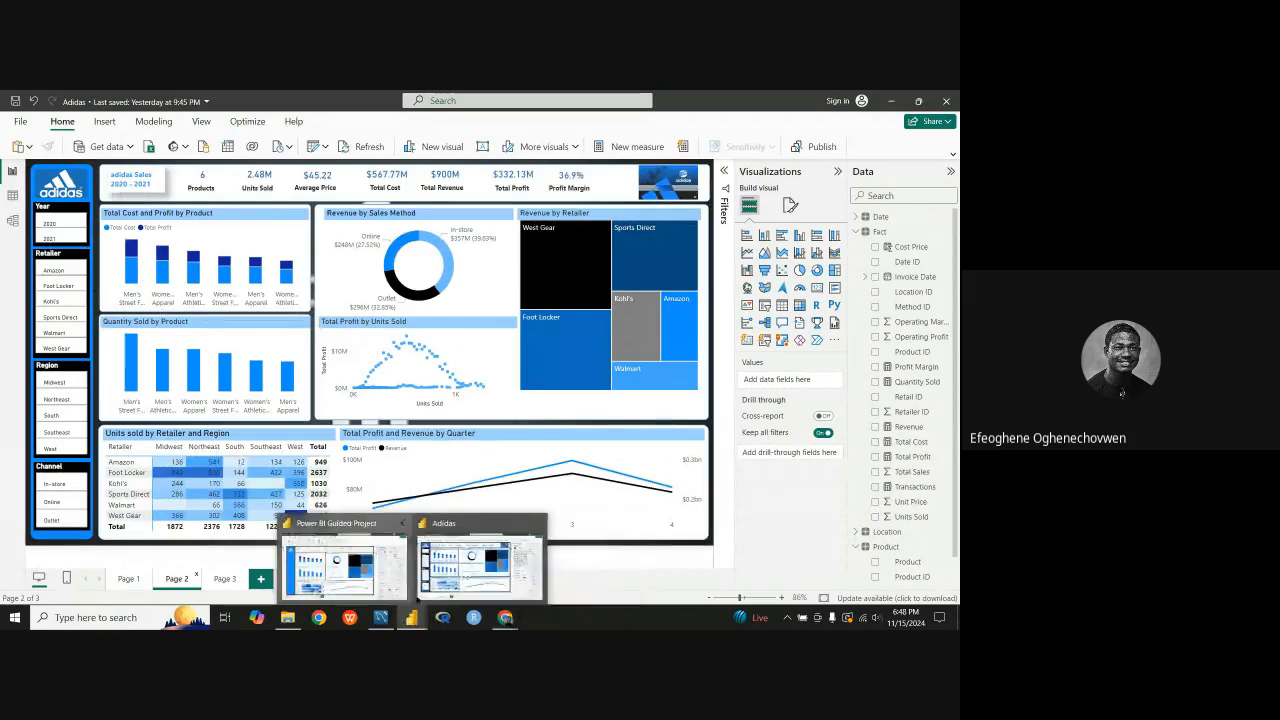
pyautogui.click(318, 574)
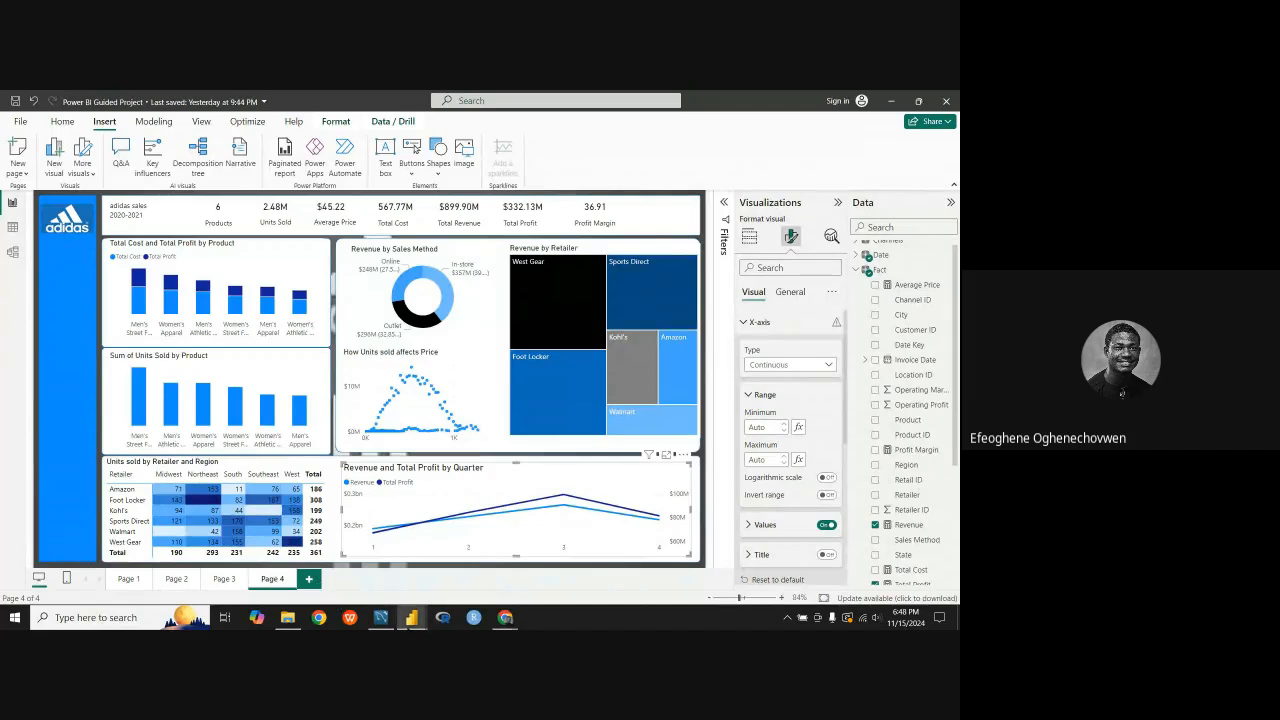
pyautogui.moveTo(411, 617)
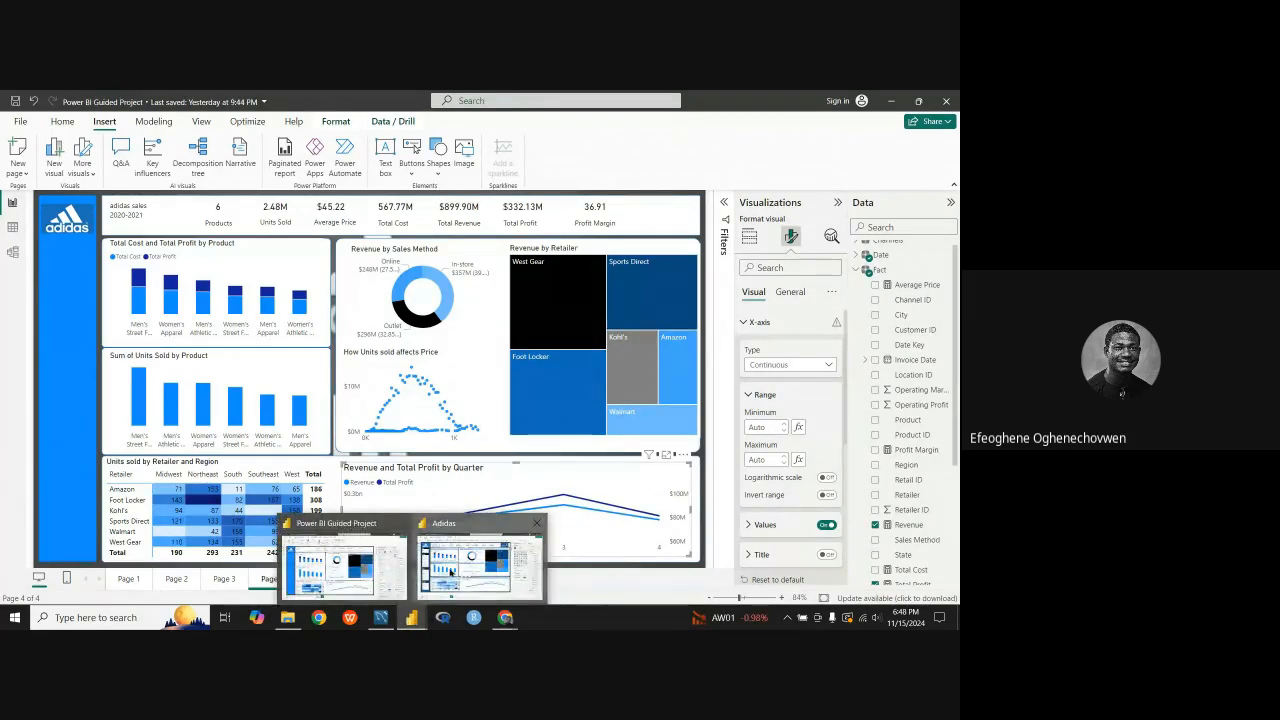
pyautogui.click(450, 571)
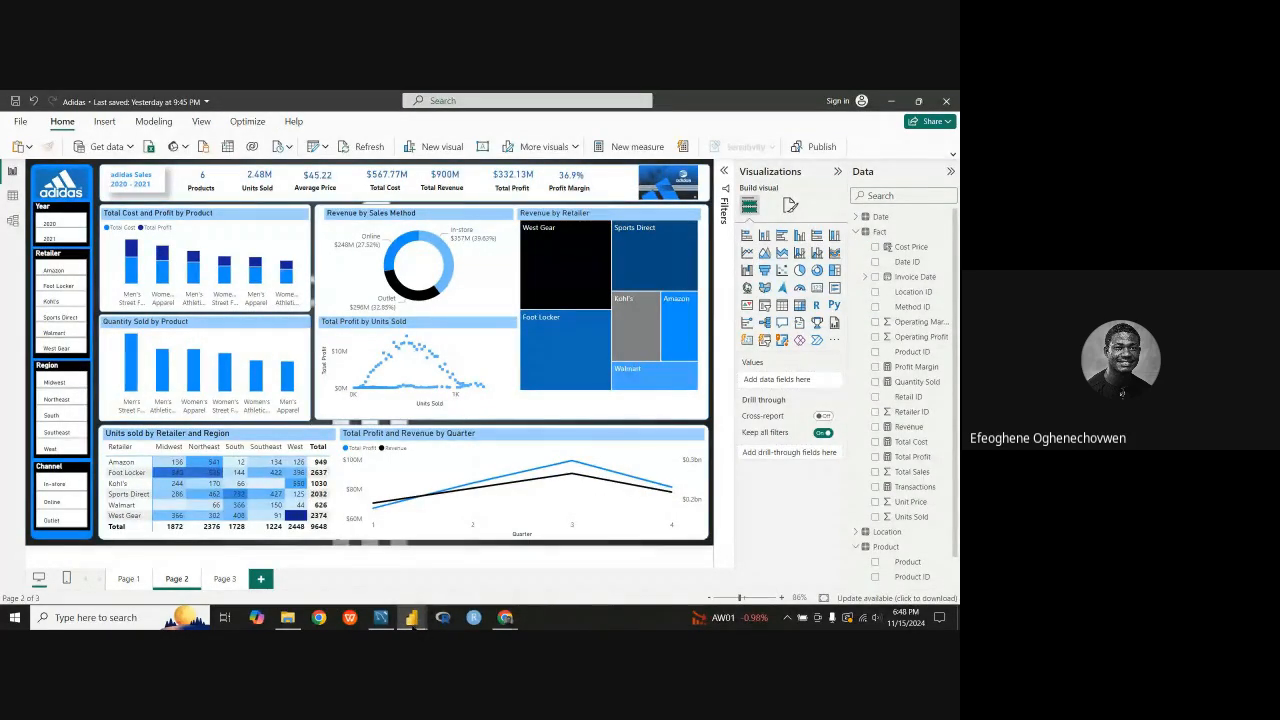
pyautogui.moveTo(411, 617)
pyautogui.click(350, 571)
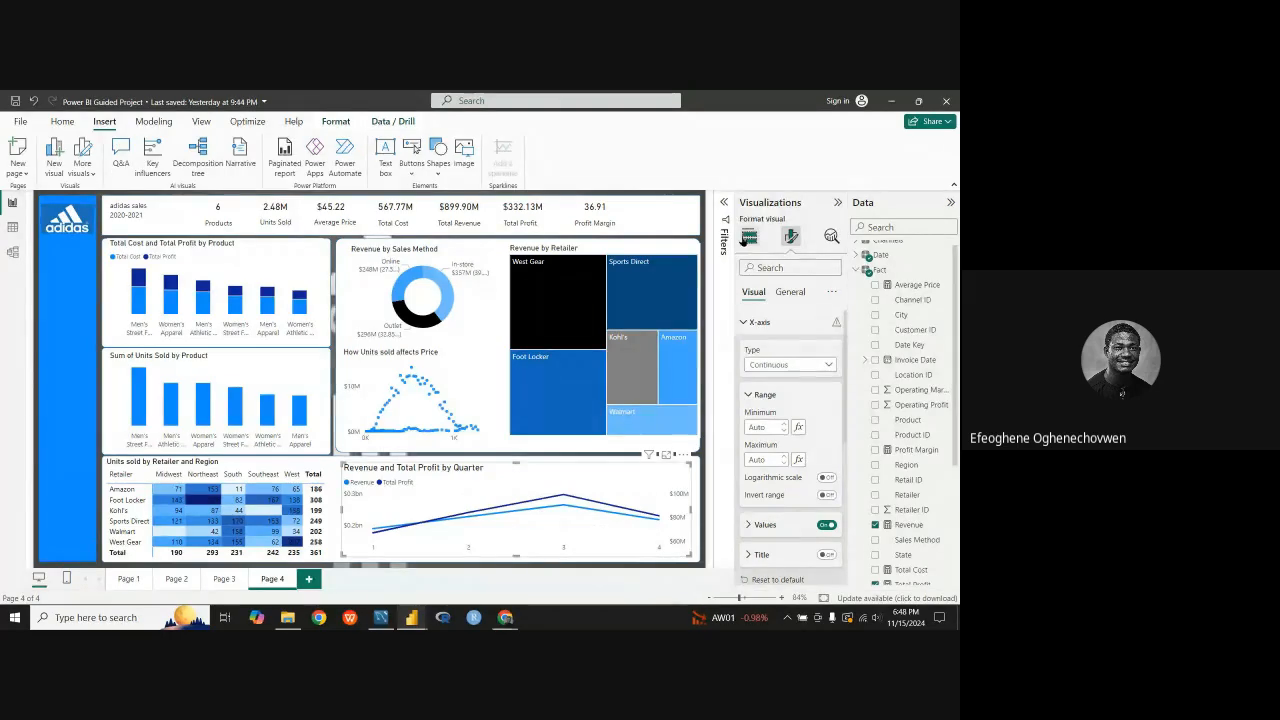
pyautogui.click(749, 236)
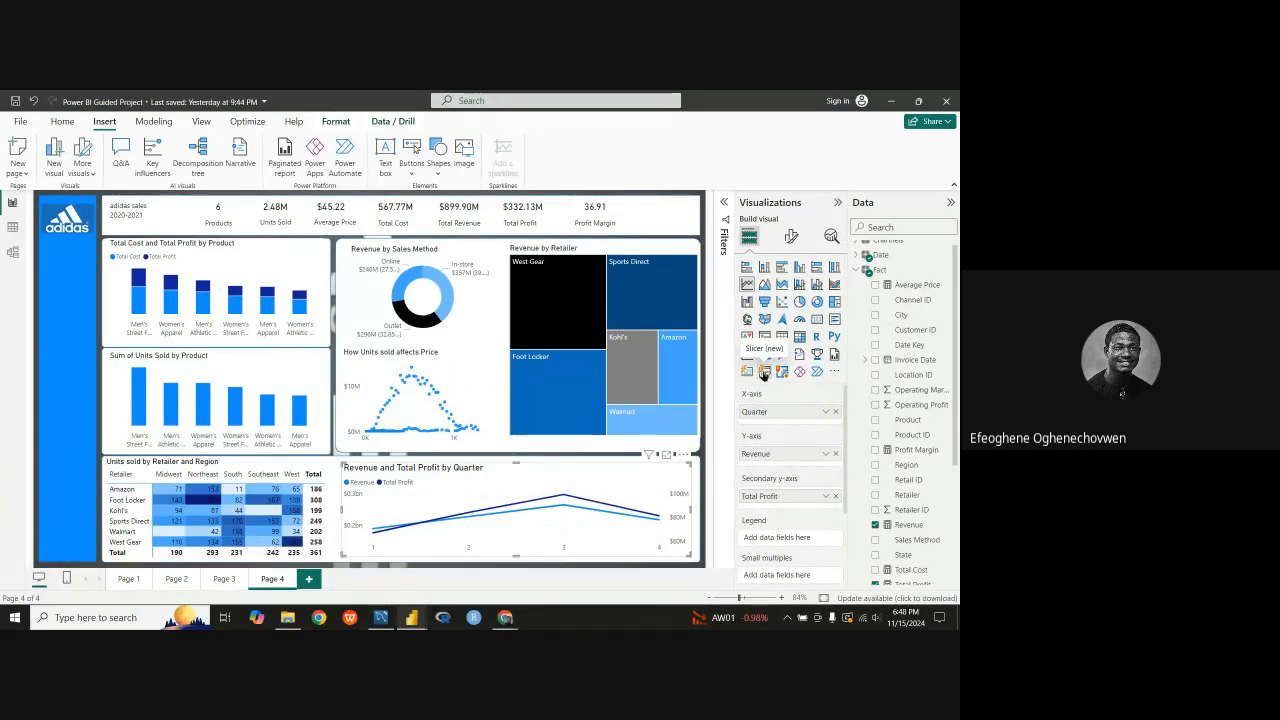
pyautogui.click(764, 371)
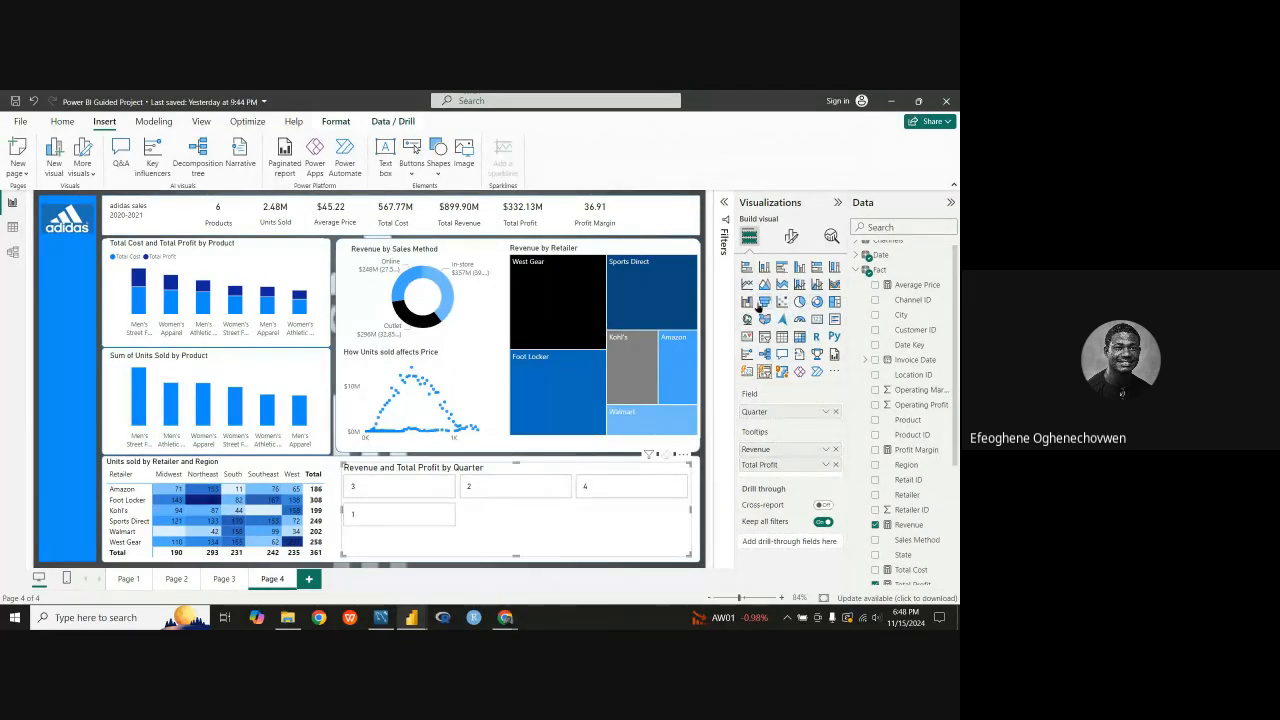
pyautogui.click(746, 287)
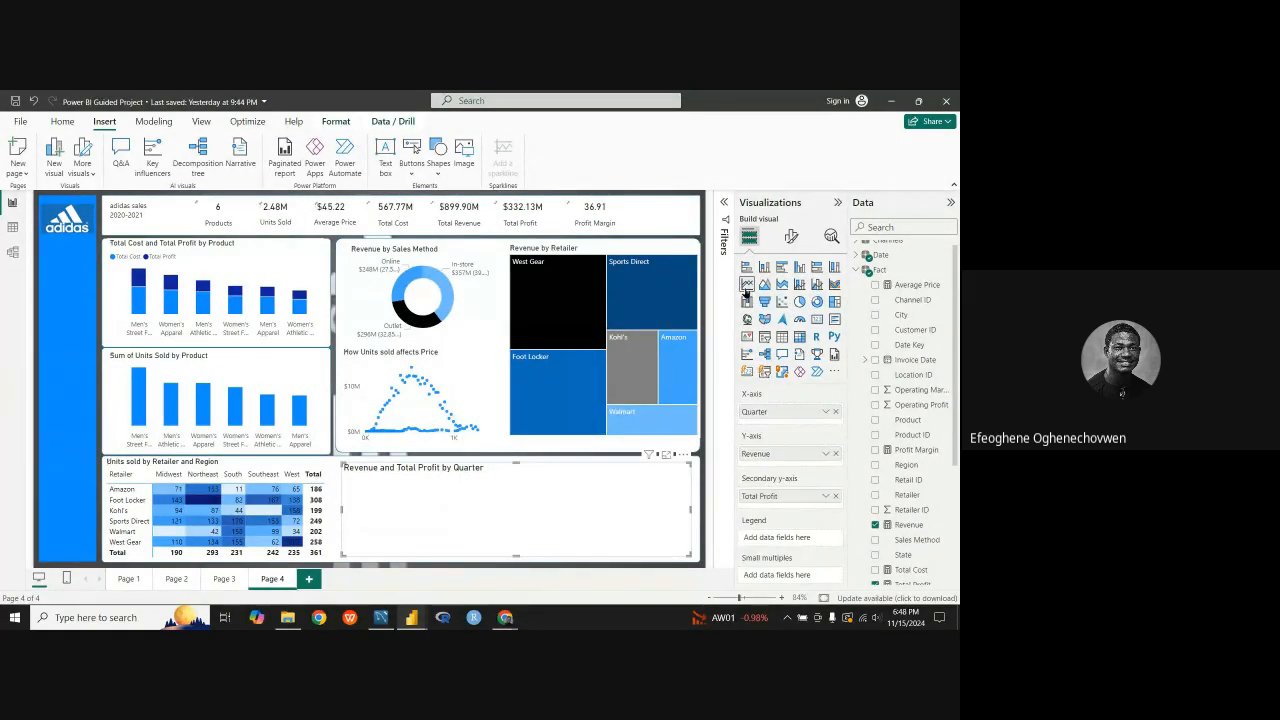
# Step: Add an empty button slicer to Page 4 and move it over the area between the product and sales method charts
pyautogui.click(453, 570)
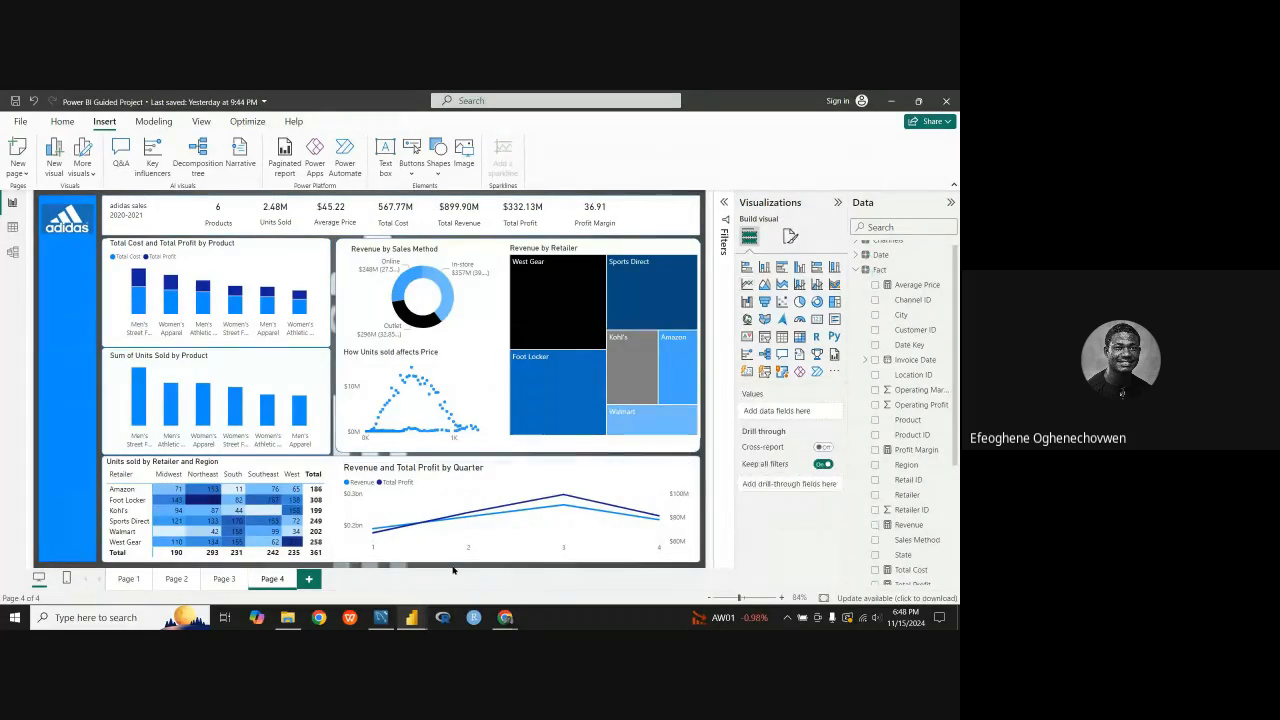
pyautogui.click(764, 371)
pyautogui.moveTo(166, 301); pyautogui.dragTo(332, 340)
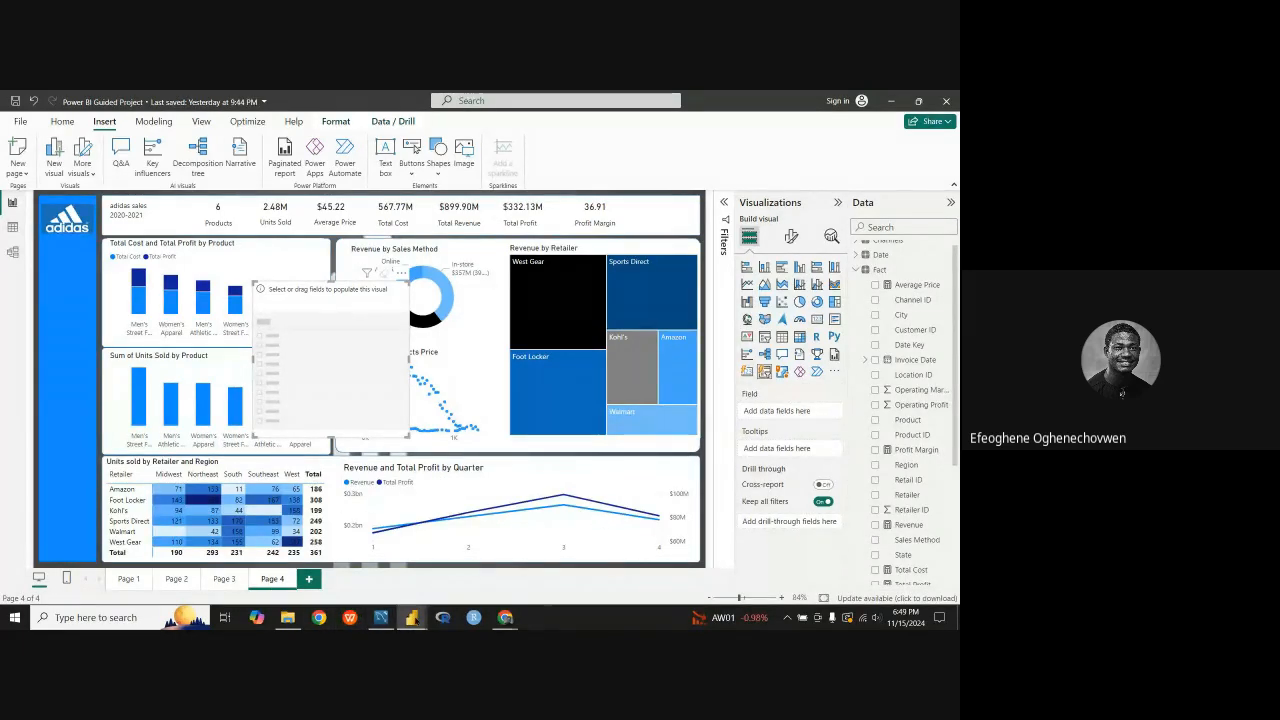
# Step: Switch to the Adidas reference report, test its Year slicer with 2020, clear the selection and return to the guided project
pyautogui.moveTo(411, 617)
pyautogui.click(477, 568)
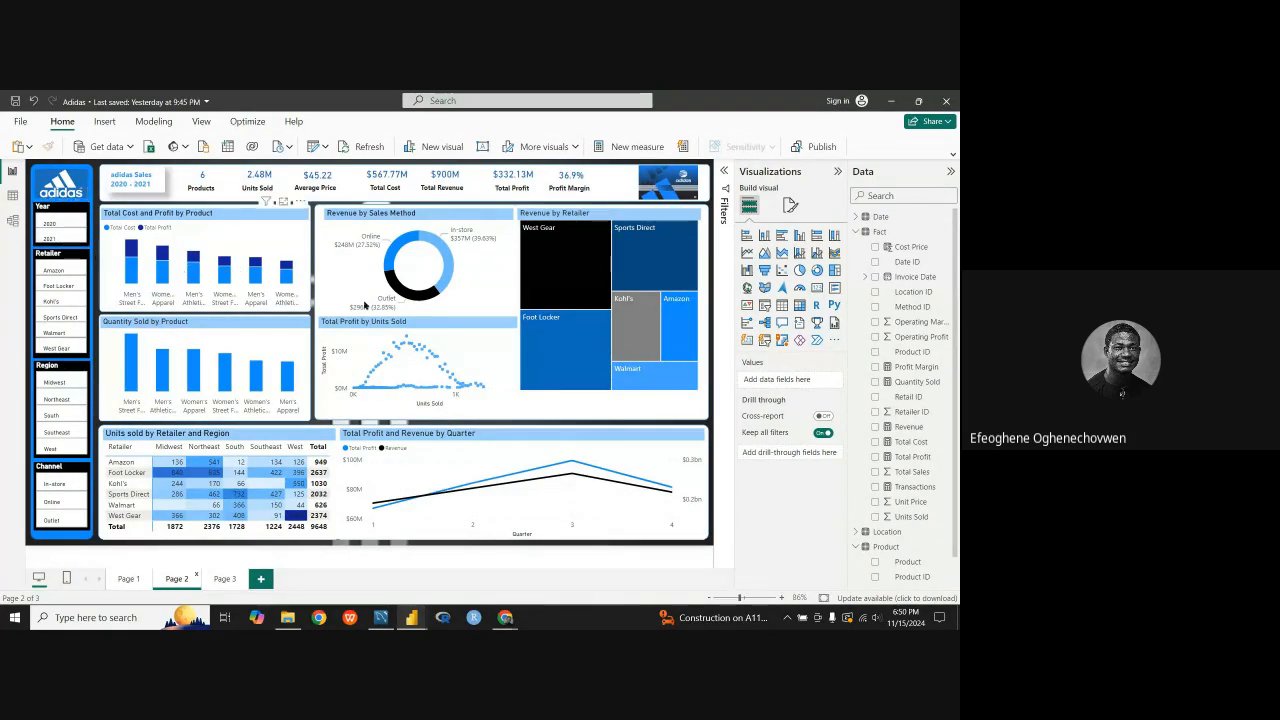
pyautogui.click(65, 223)
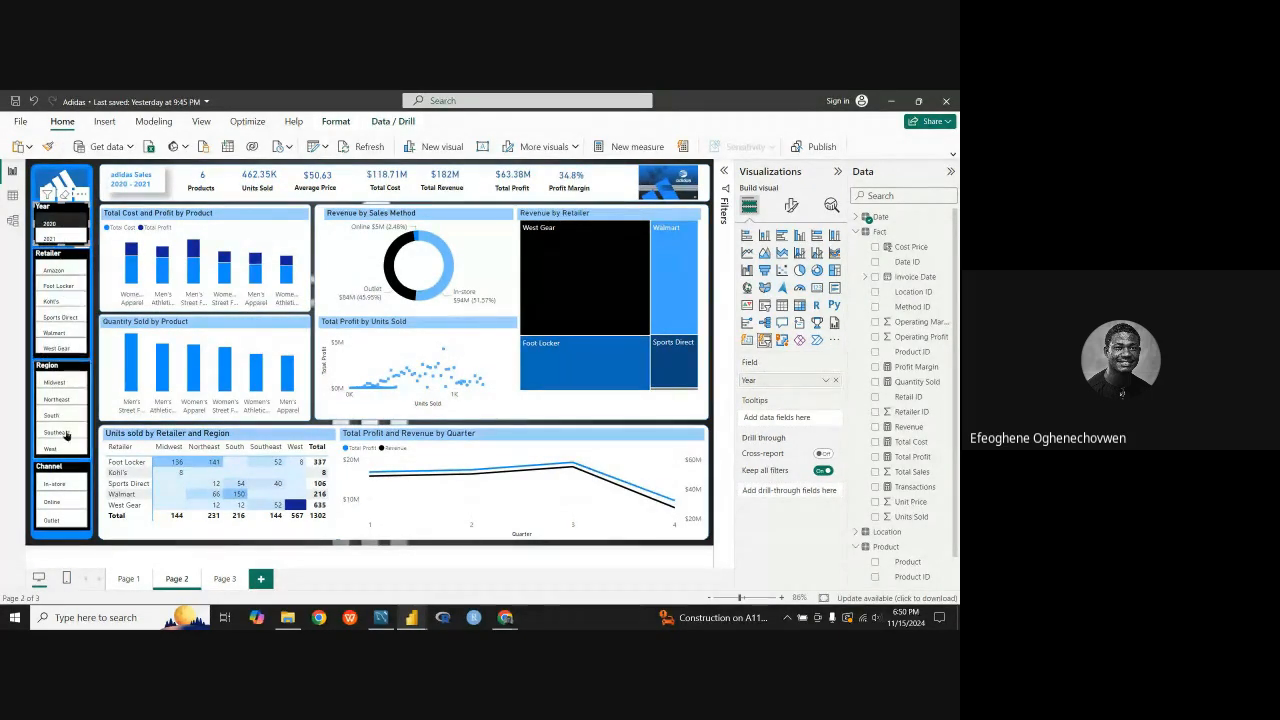
pyautogui.click(71, 231)
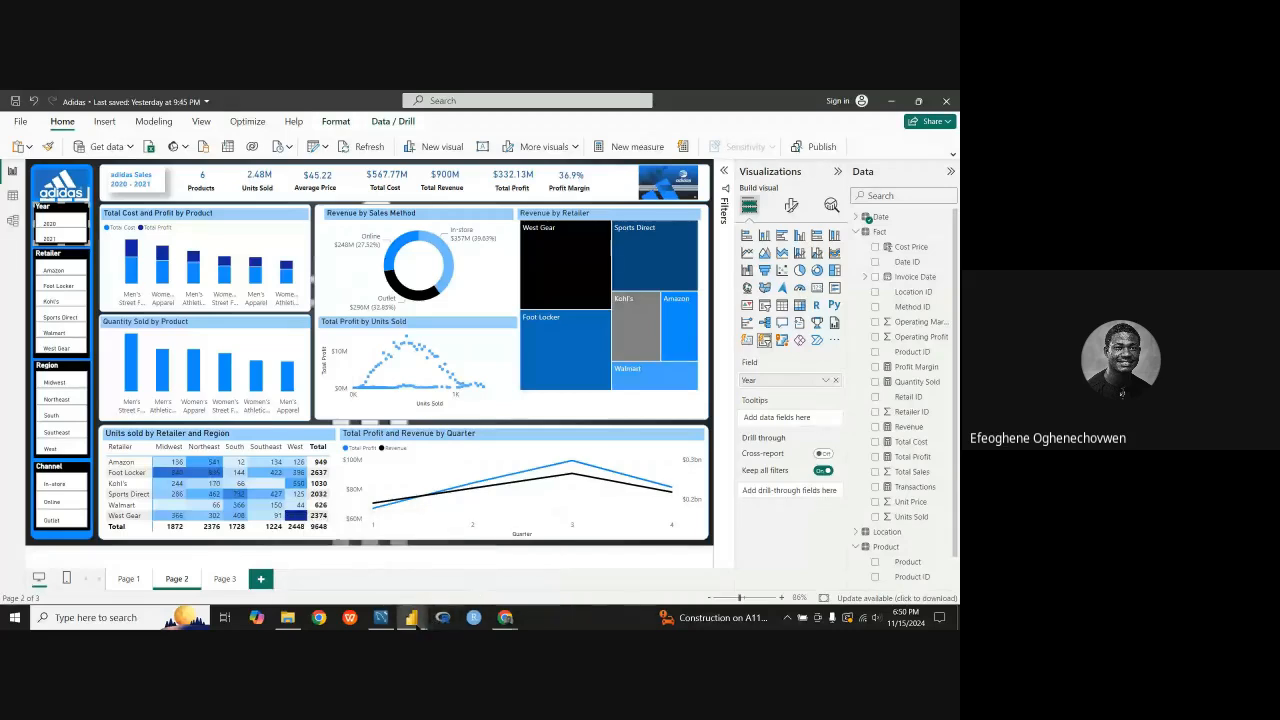
pyautogui.moveTo(411, 617)
pyautogui.click(348, 585)
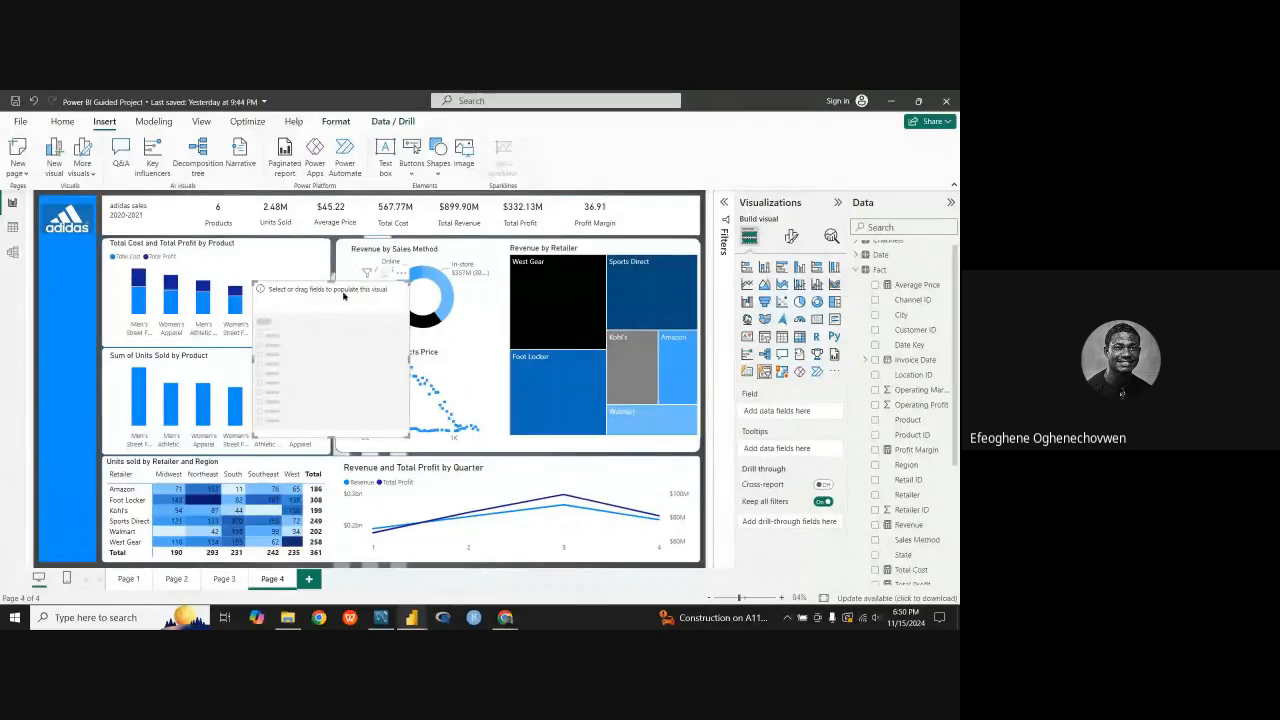
# Step: Assign the Date table's Year field to the new button slicer and reduce the slicer's height
pyautogui.click(864, 270)
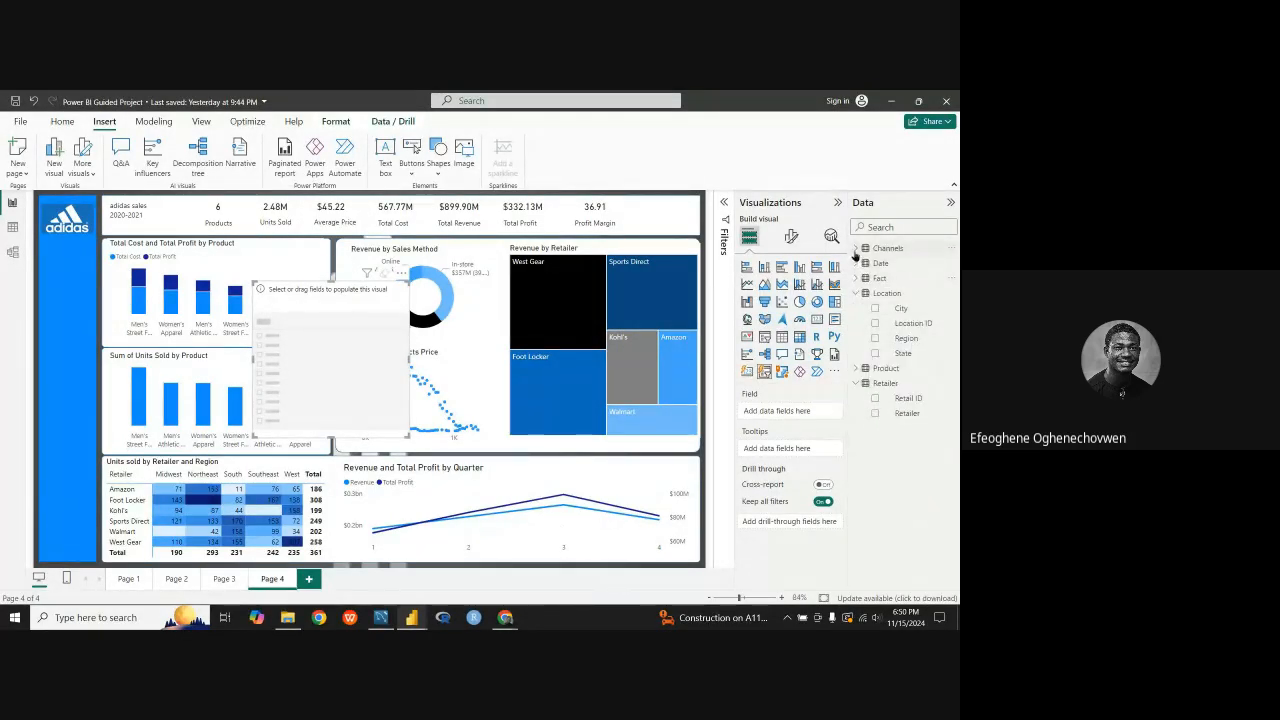
pyautogui.click(865, 263)
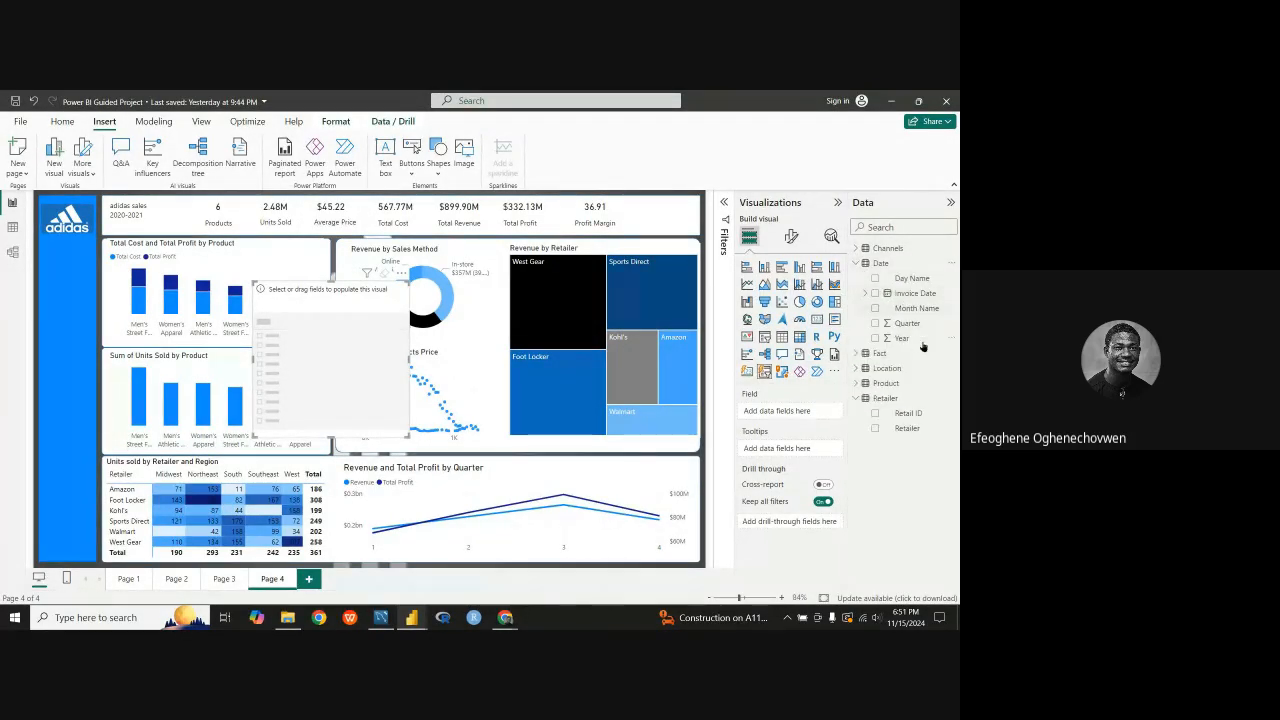
pyautogui.moveTo(903, 338); pyautogui.dragTo(776, 411)
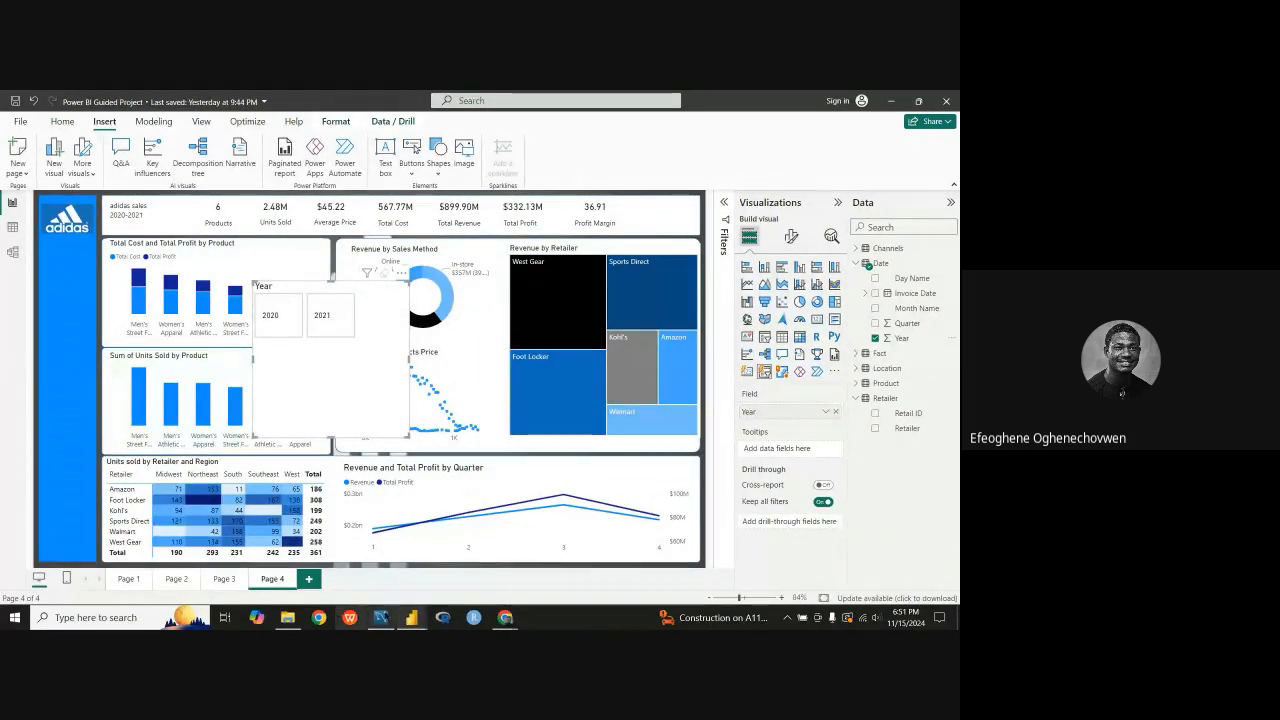
pyautogui.moveTo(411, 617)
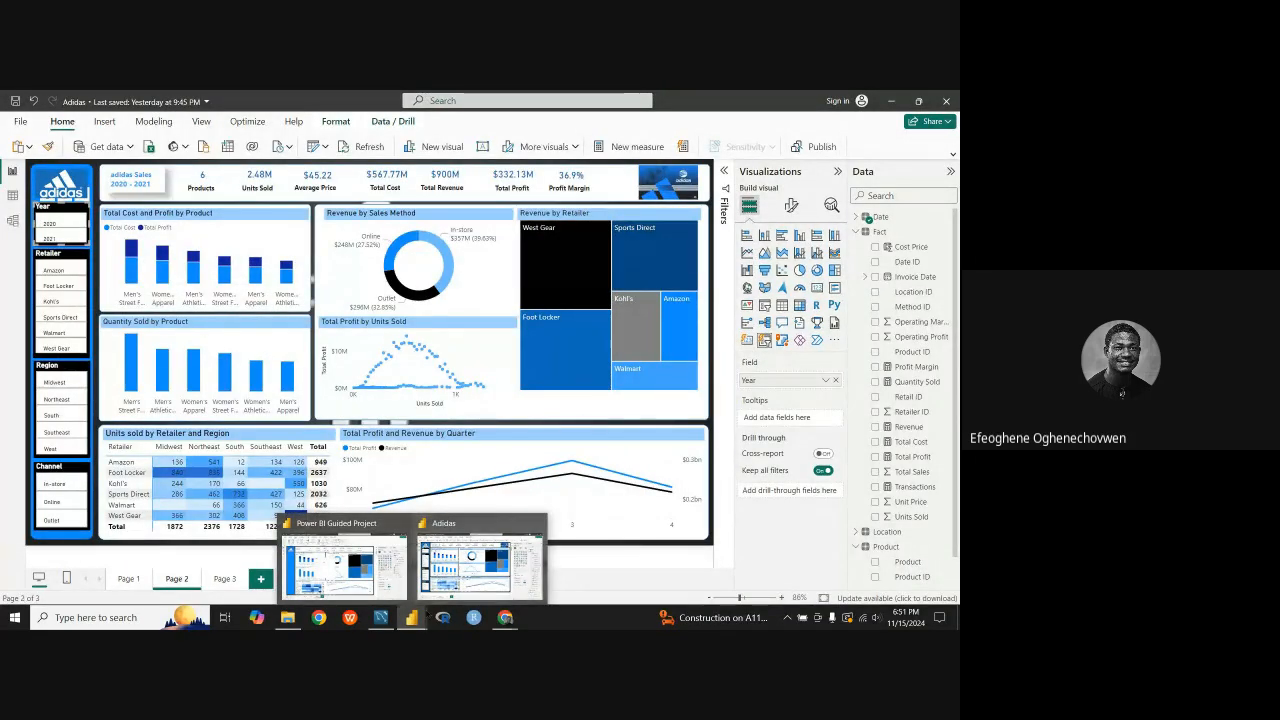
pyautogui.moveTo(331, 437); pyautogui.dragTo(337, 375)
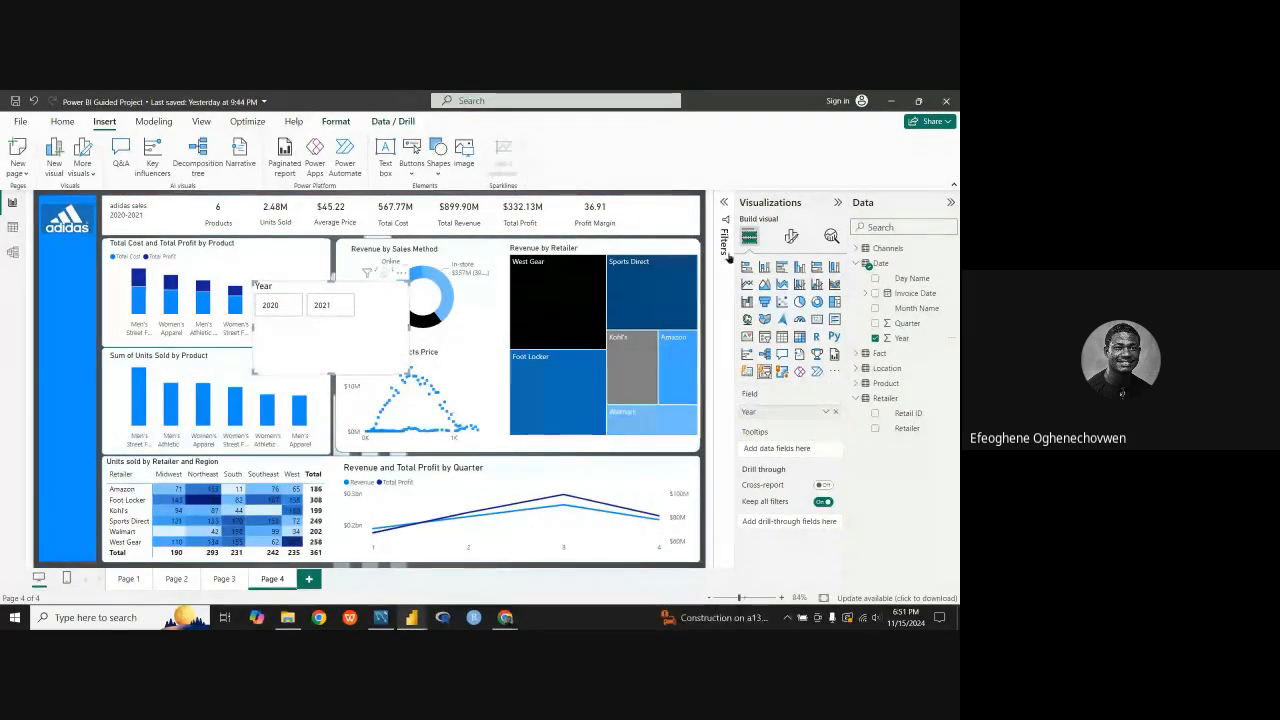
# Step: Try the Rounded Rectangle and Snipped tab, both top shapes on the Year slicer's buttons, then restore Rectangle
pyautogui.click(792, 236)
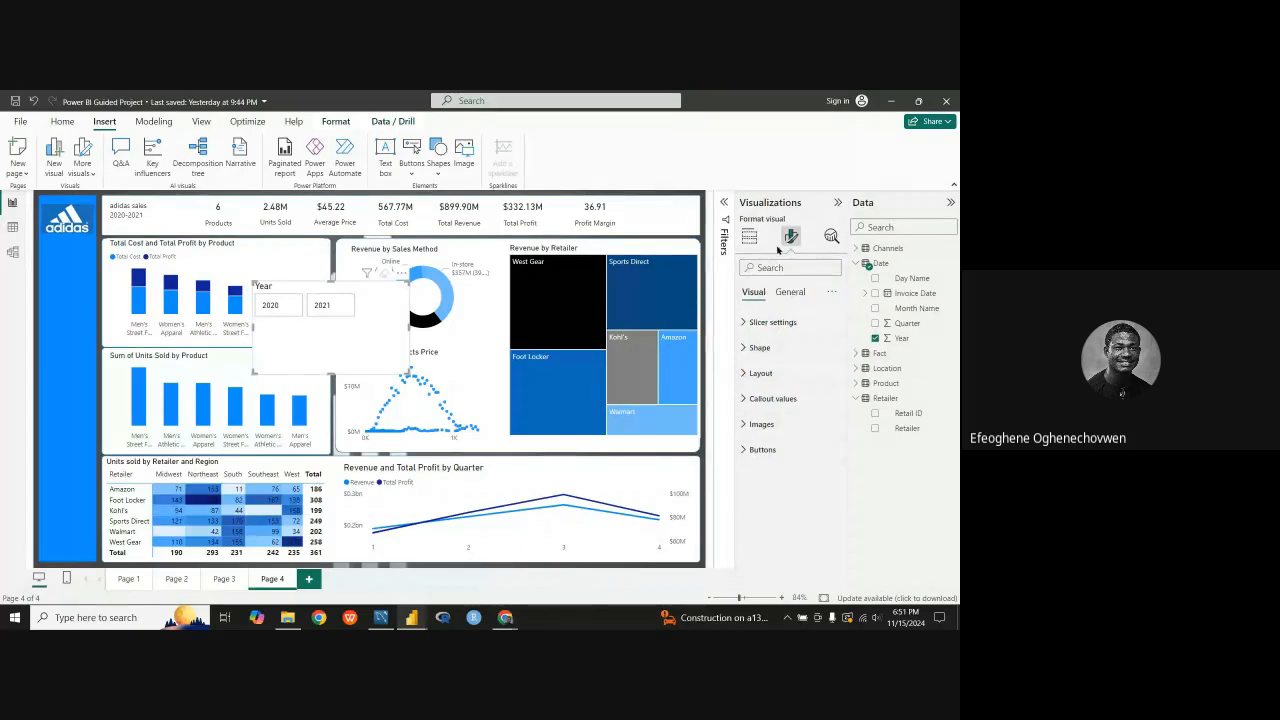
pyautogui.click(745, 348)
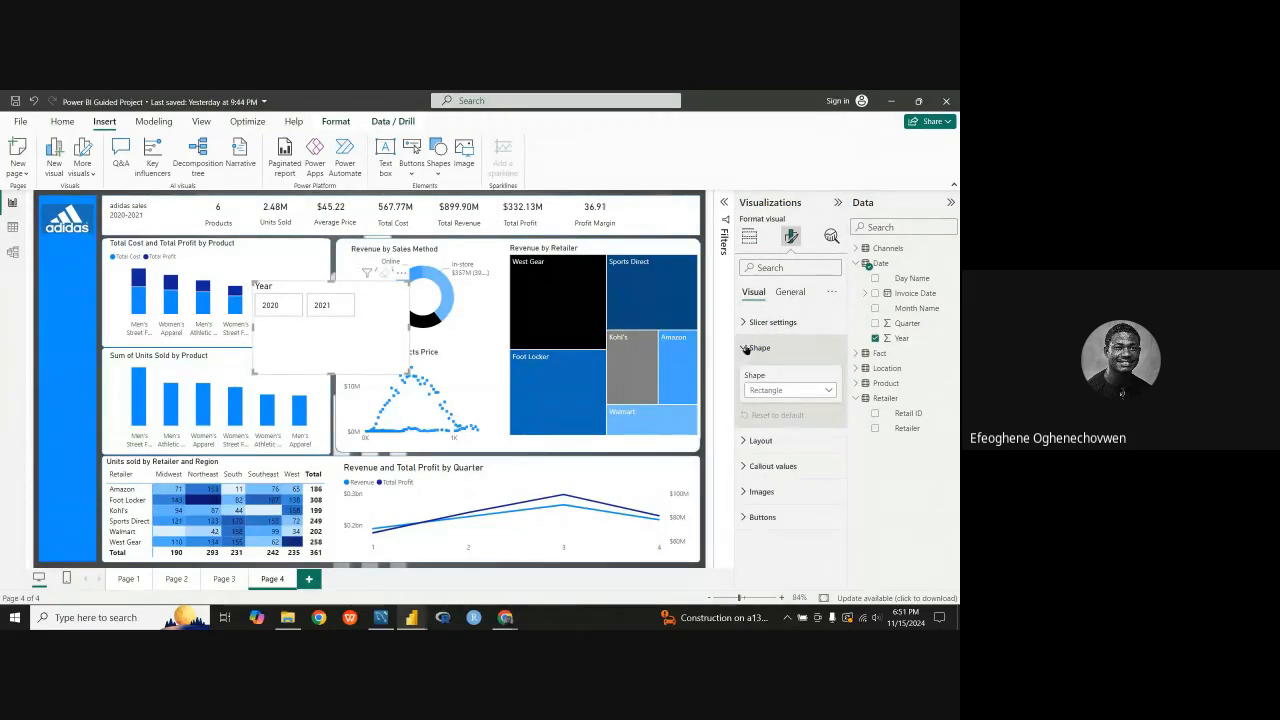
pyautogui.click(827, 393)
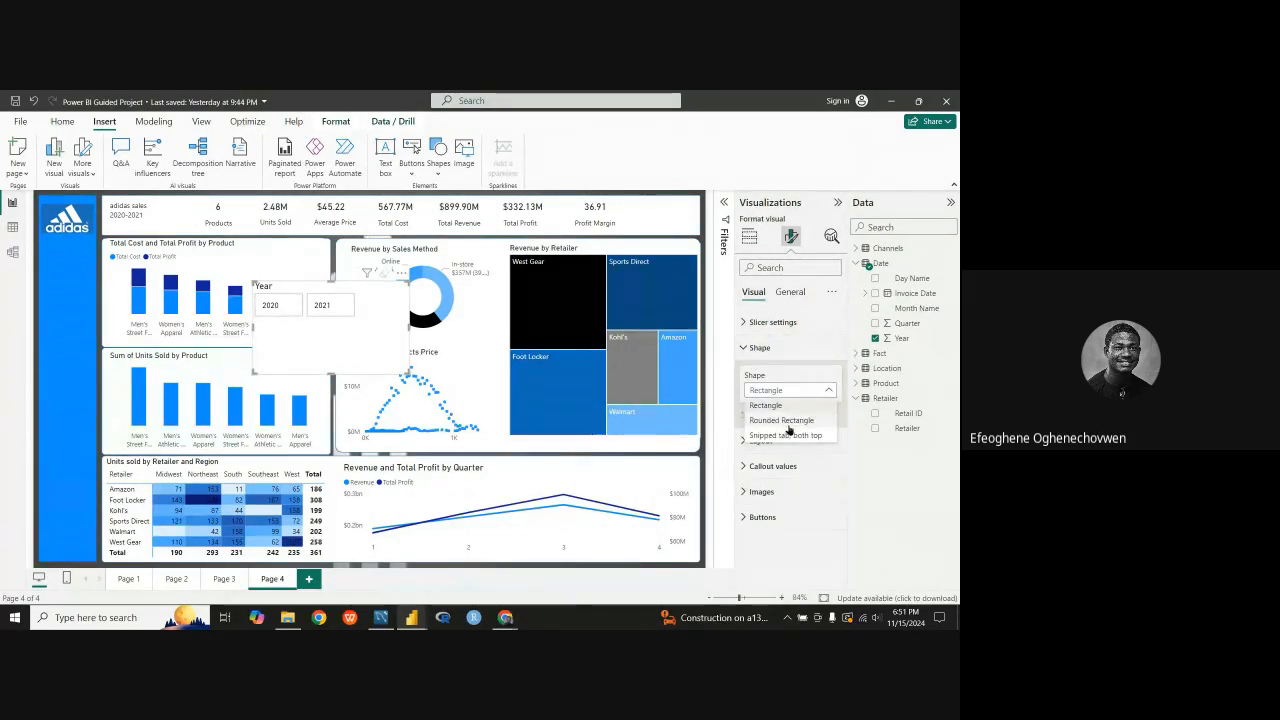
pyautogui.click(790, 428)
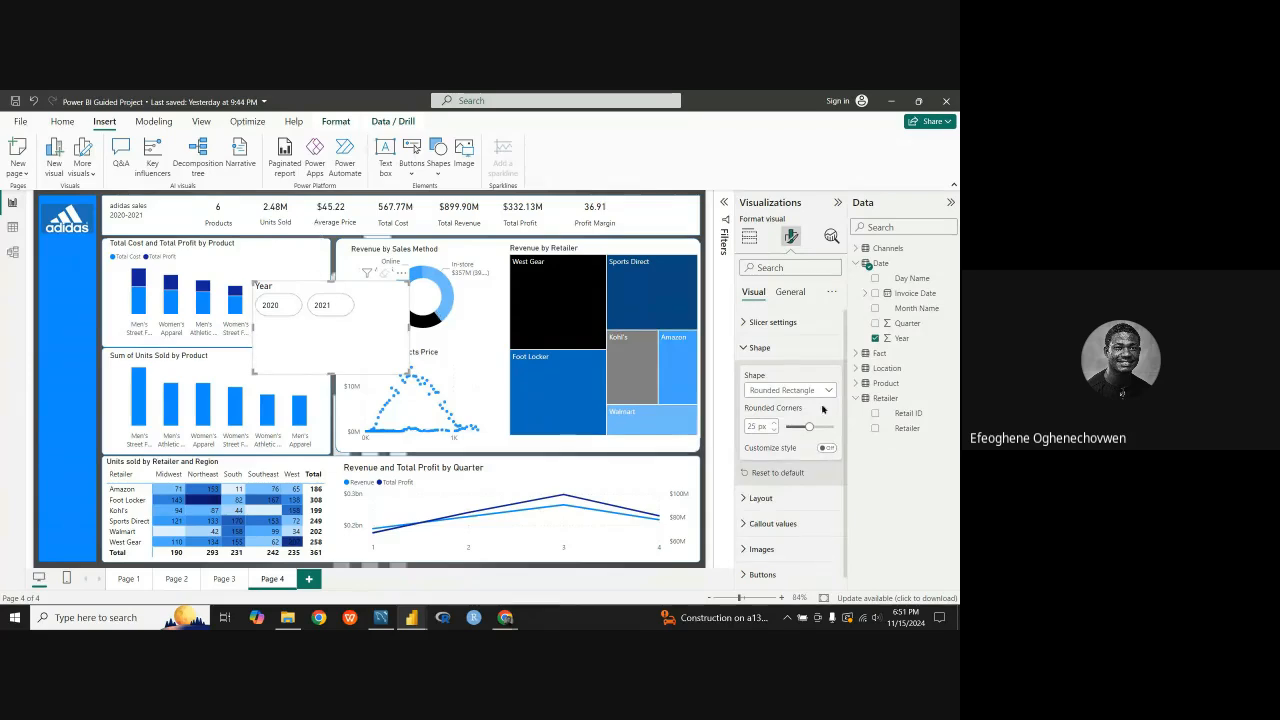
pyautogui.click(800, 390)
pyautogui.click(801, 438)
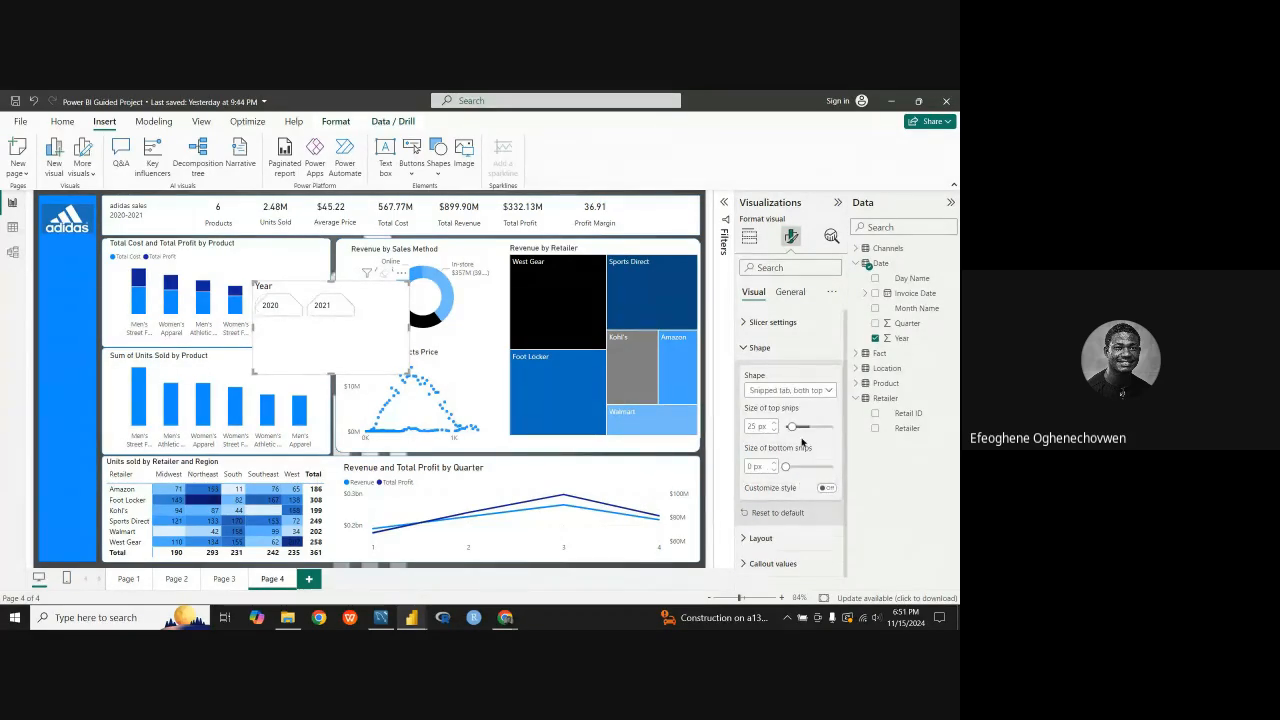
pyautogui.click(828, 392)
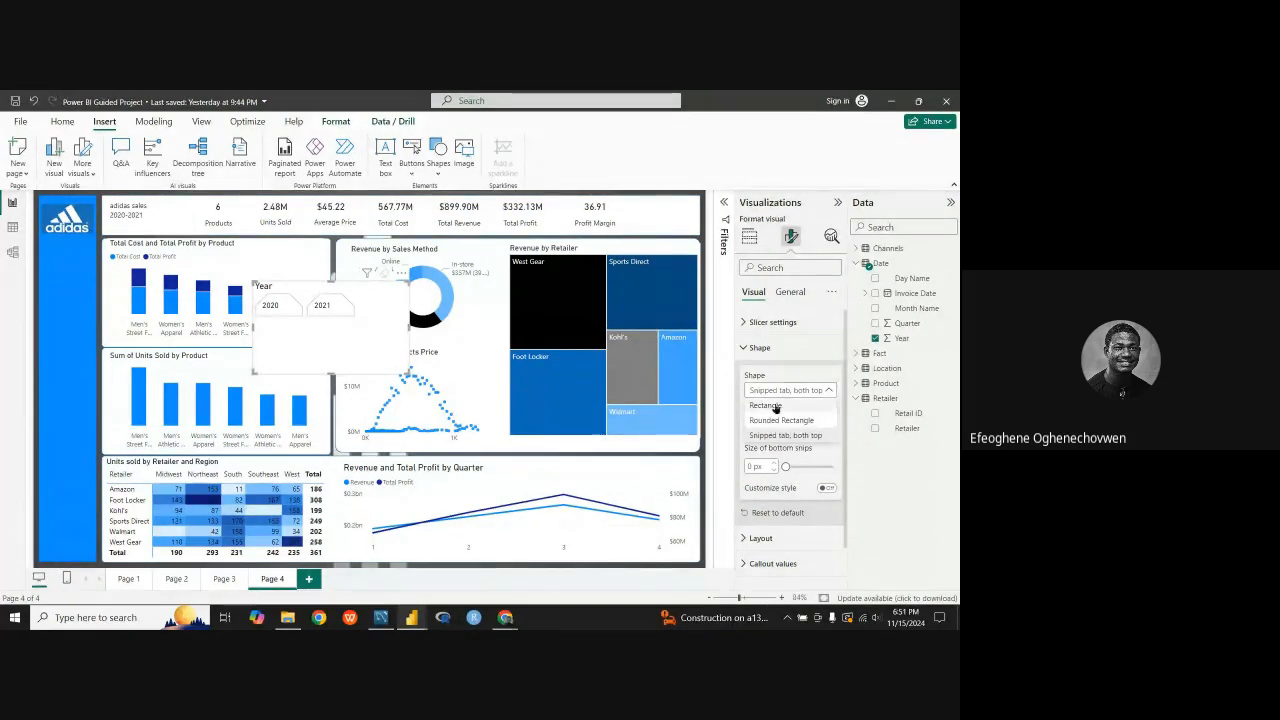
pyautogui.click(790, 406)
pyautogui.click(745, 347)
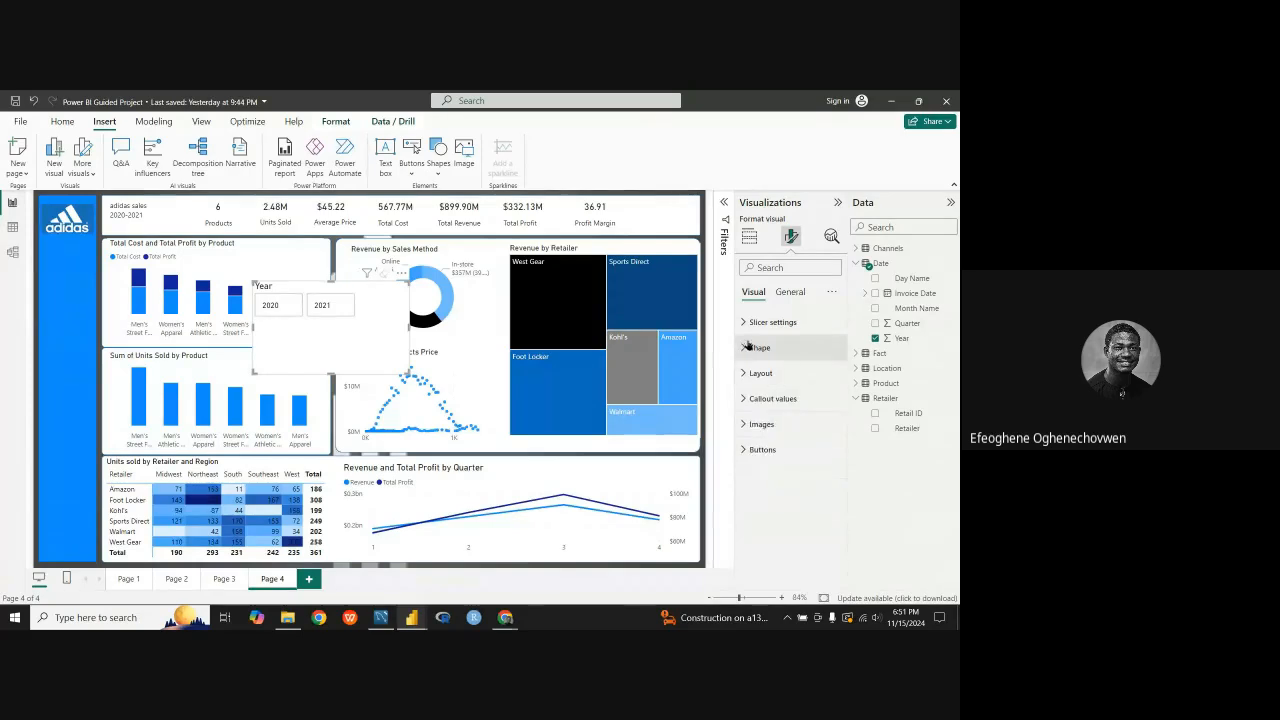
# Step: Increase the space between cards in the Year slicer's layout to 13 px
pyautogui.click(741, 374)
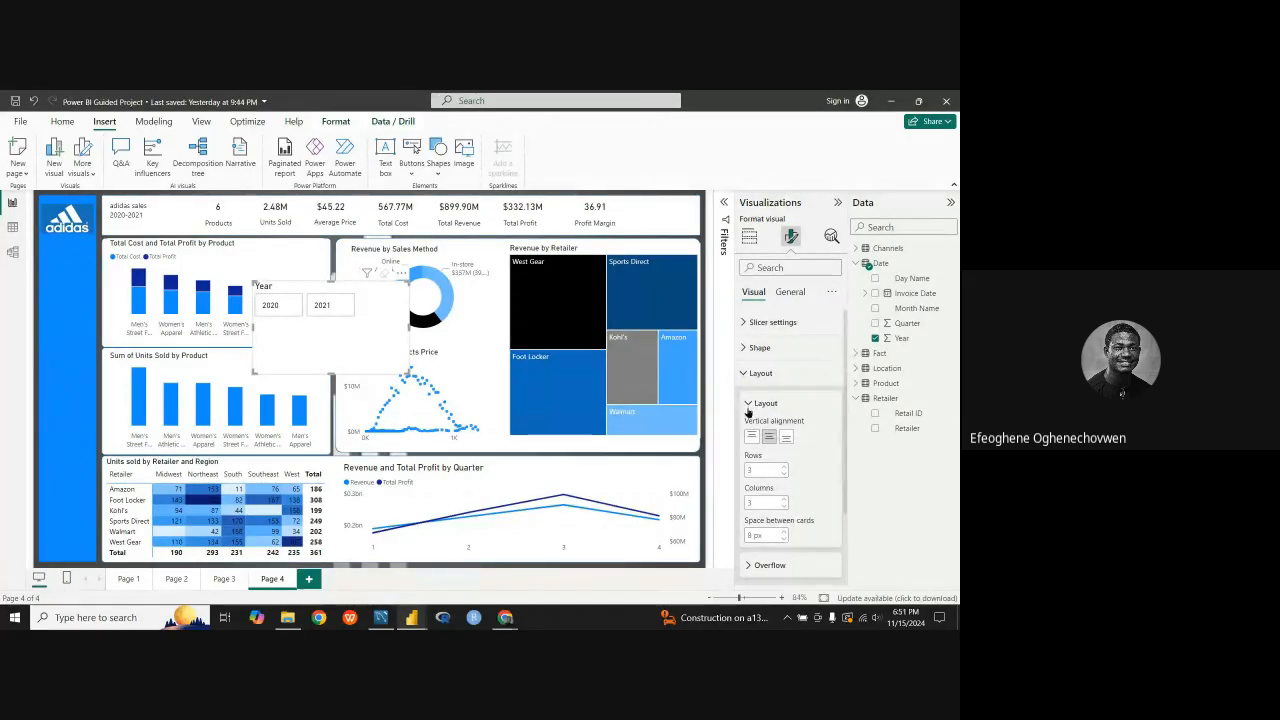
pyautogui.click(784, 540)
pyautogui.click(784, 540)
pyautogui.click(783, 533)
pyautogui.click(783, 533)
pyautogui.click(783, 533)
pyautogui.click(783, 533)
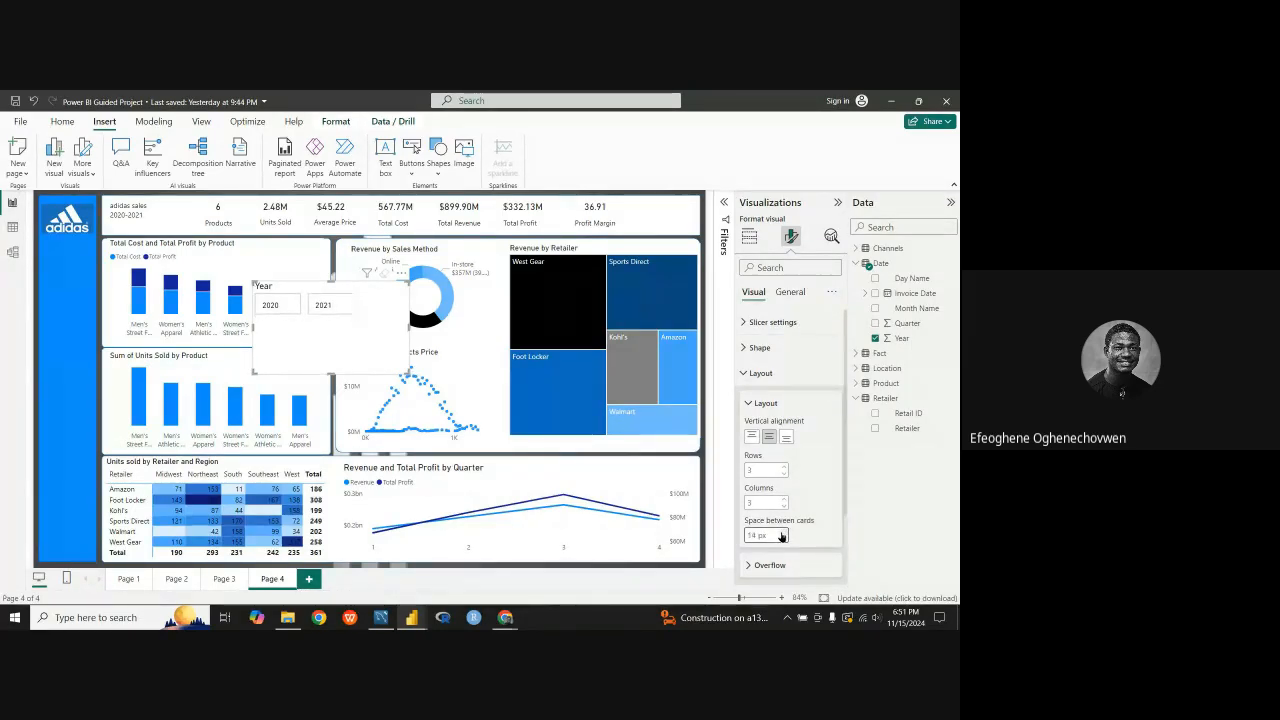
pyautogui.click(783, 533)
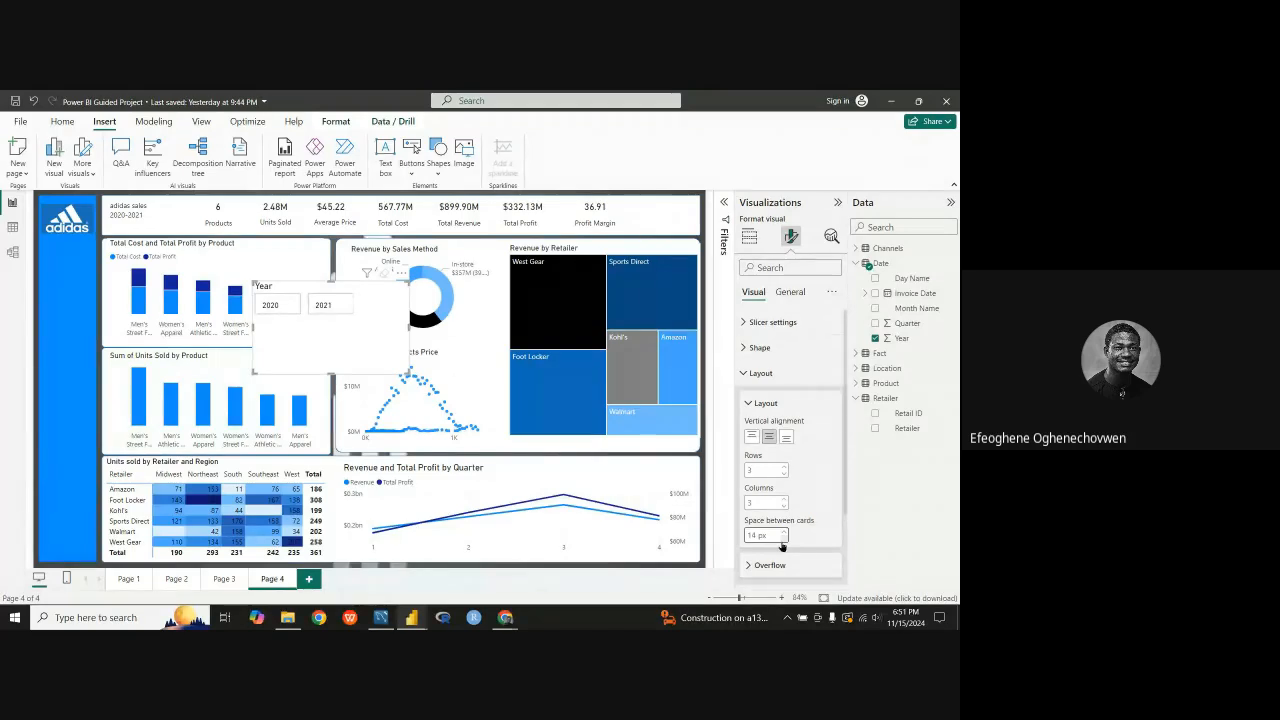
pyautogui.click(783, 540)
pyautogui.click(783, 540)
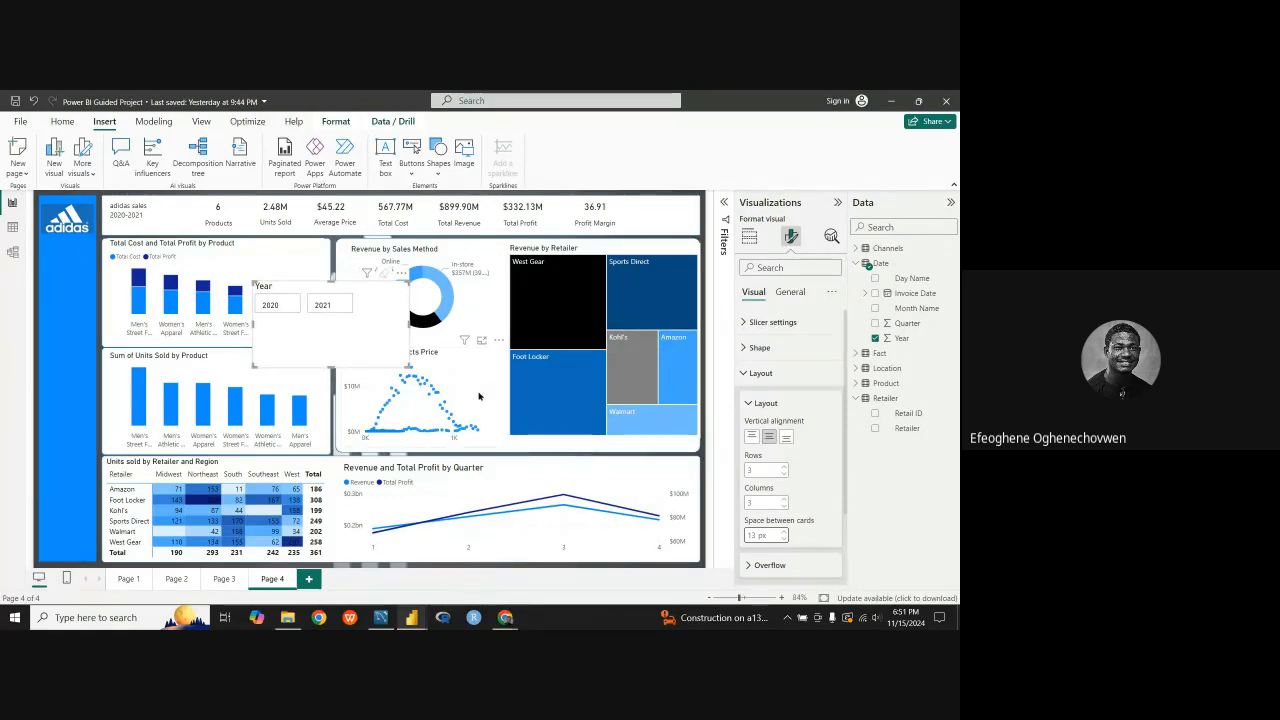
# Step: Arrange the Year slicer's buttons in 1 row and 2 columns
pyautogui.click(785, 500)
pyautogui.click(785, 505)
pyautogui.click(785, 506)
pyautogui.click(784, 475)
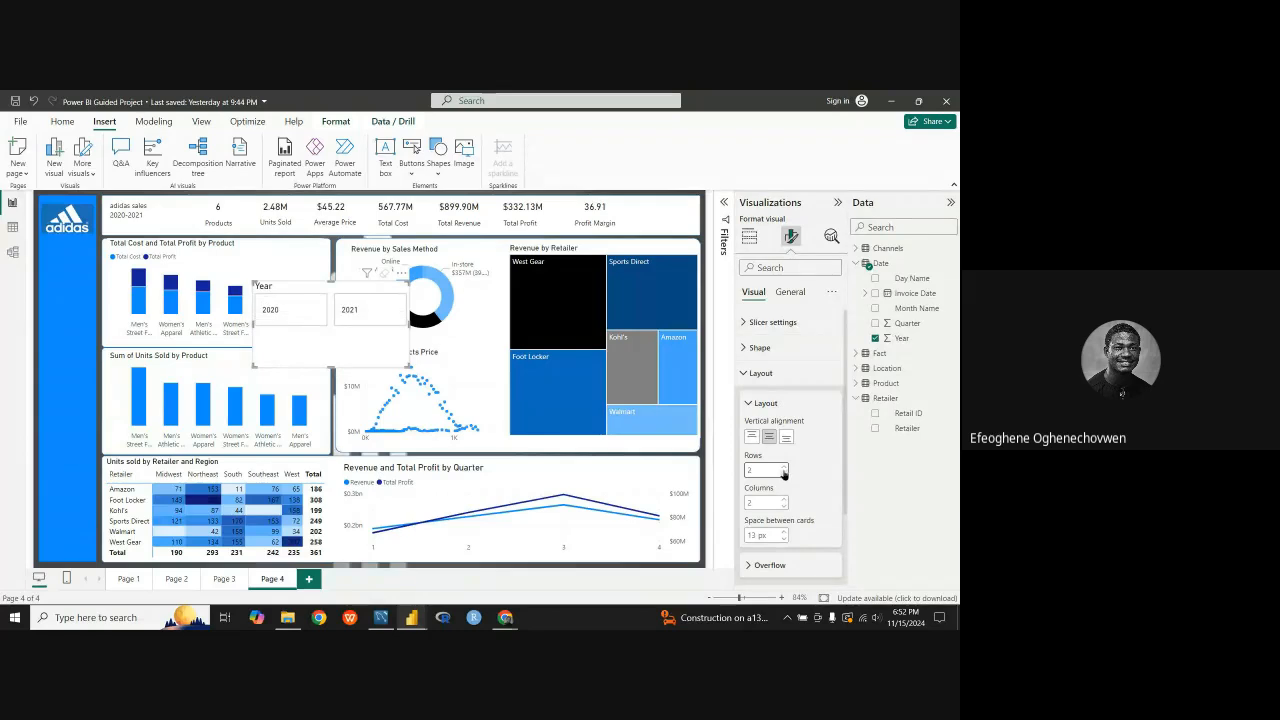
pyautogui.click(784, 468)
pyautogui.click(784, 468)
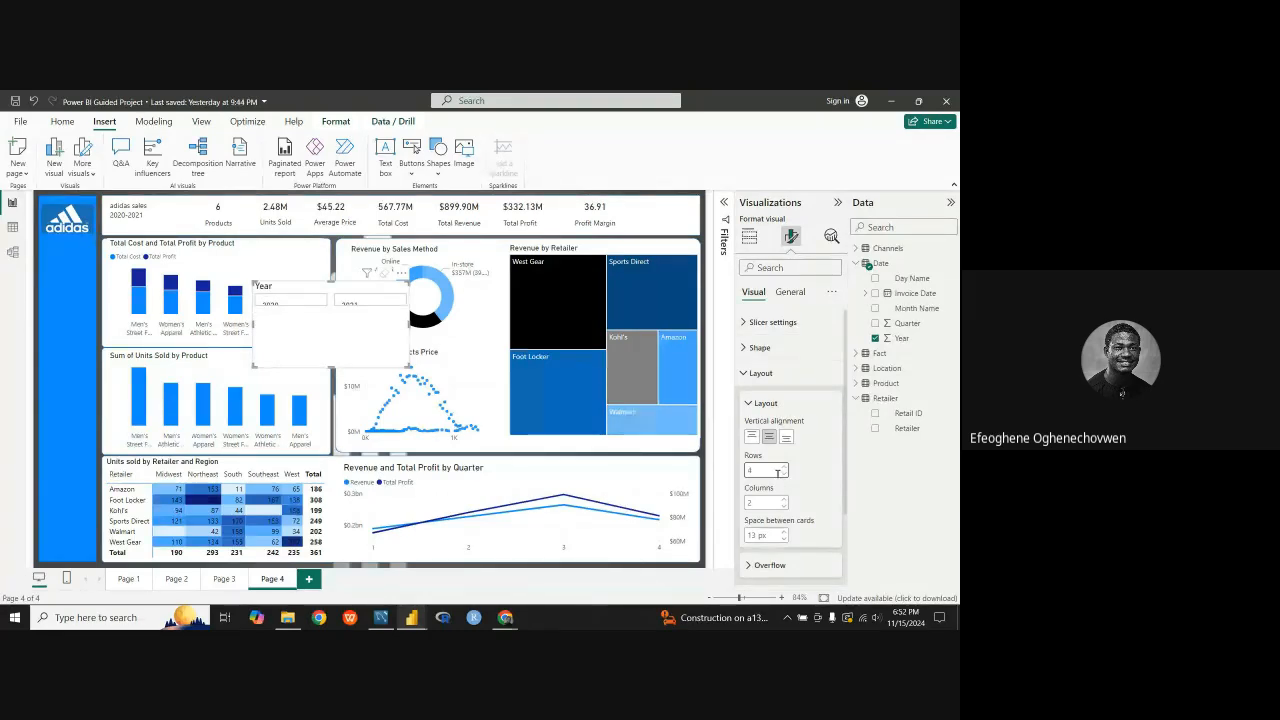
pyautogui.click(782, 476)
pyautogui.click(782, 477)
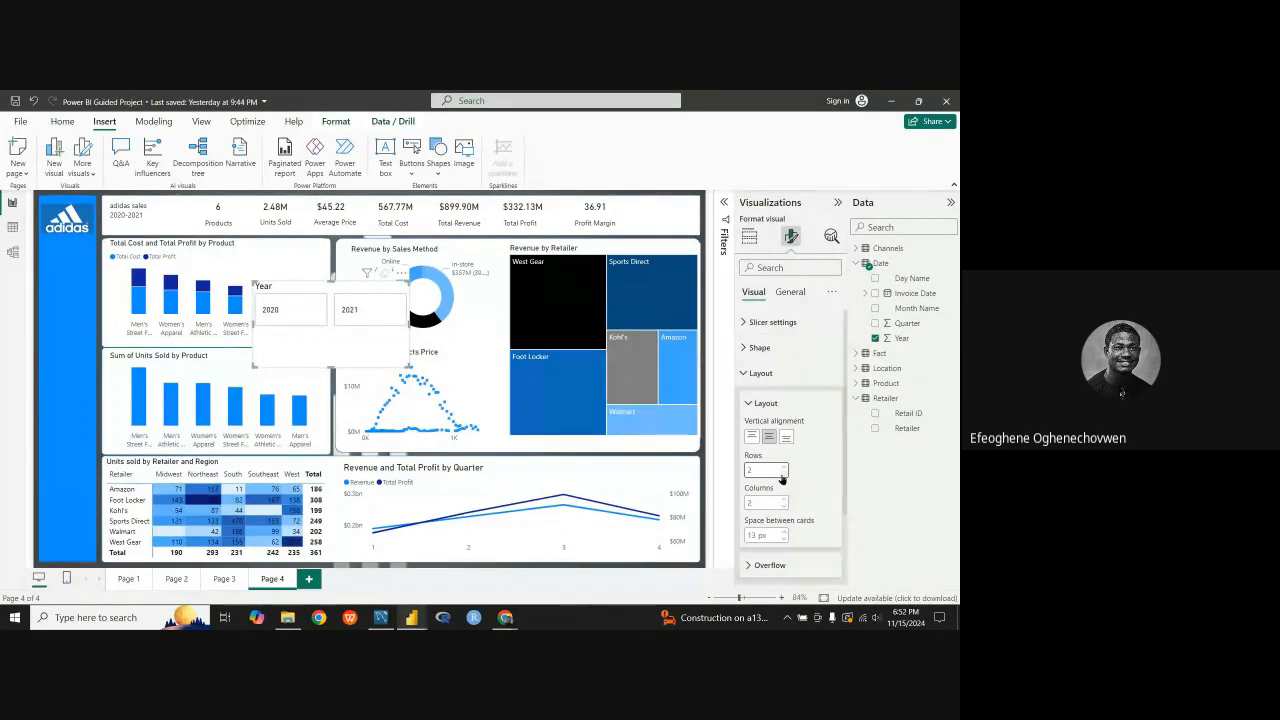
pyautogui.click(782, 477)
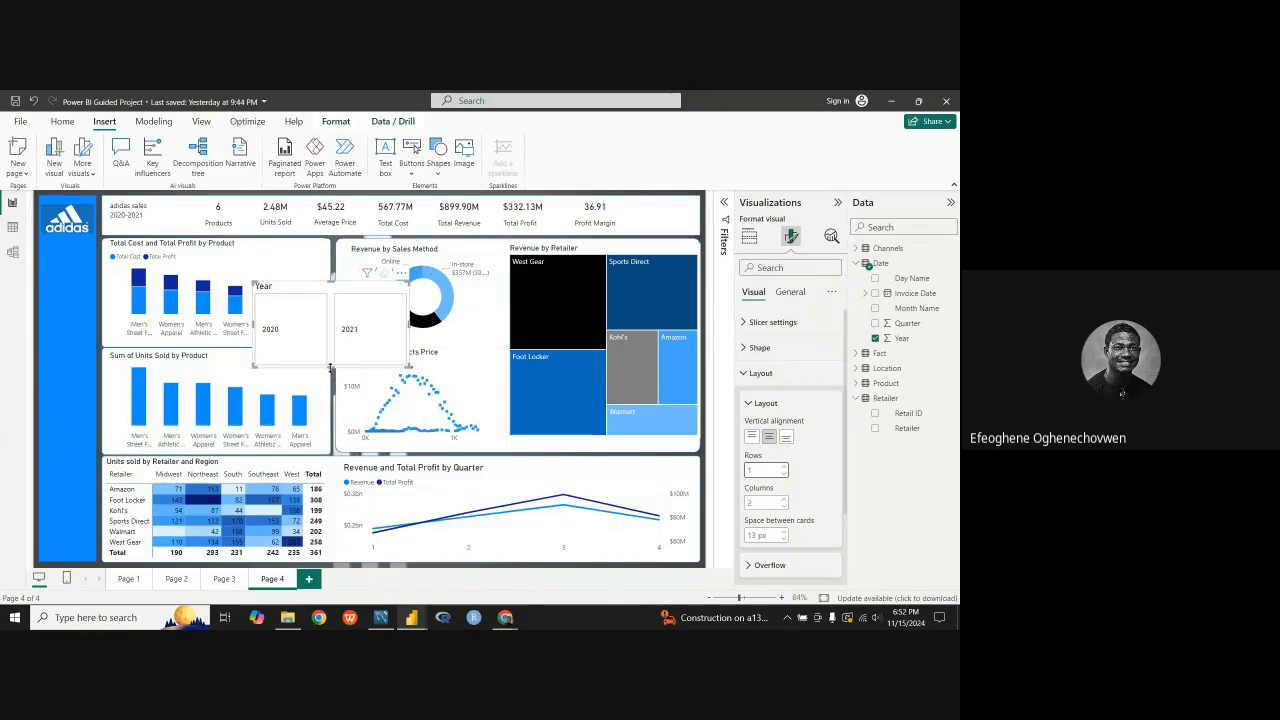
# Step: Shrink the Year slicer and place it on the blue sidebar just below the Adidas logo
pyautogui.moveTo(330, 368); pyautogui.dragTo(332, 323)
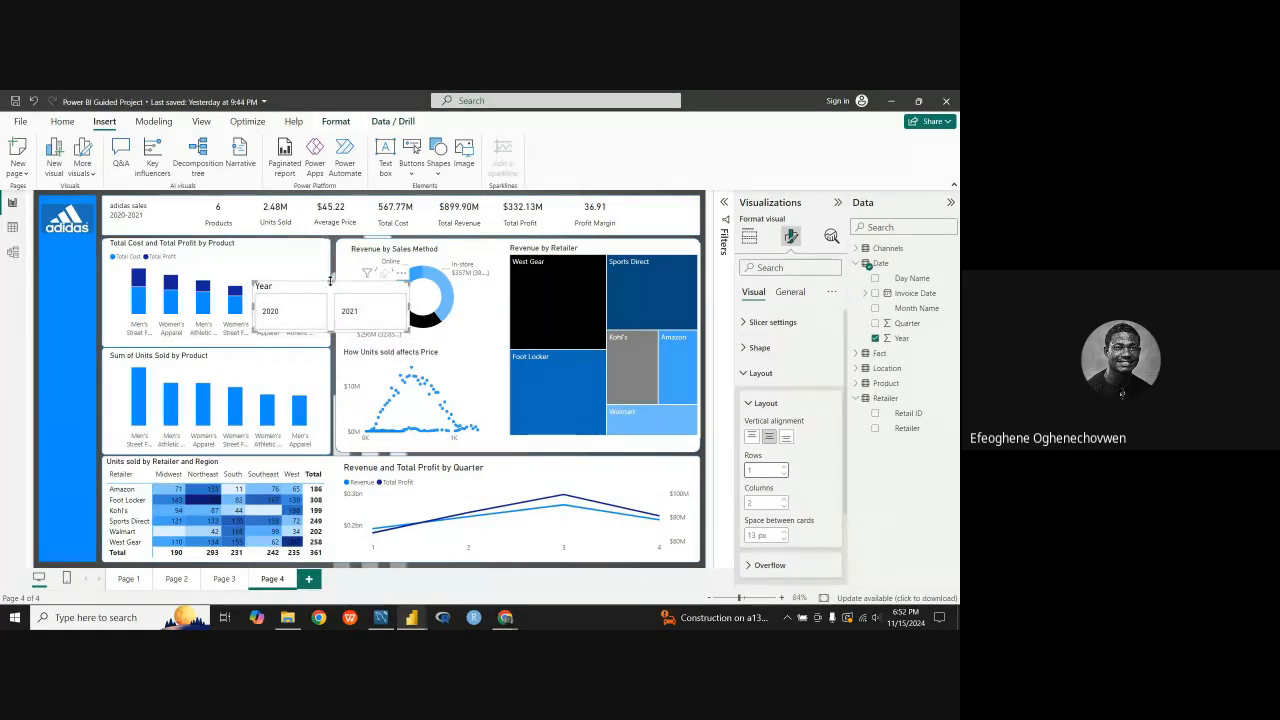
pyautogui.moveTo(295, 294); pyautogui.dragTo(131, 262)
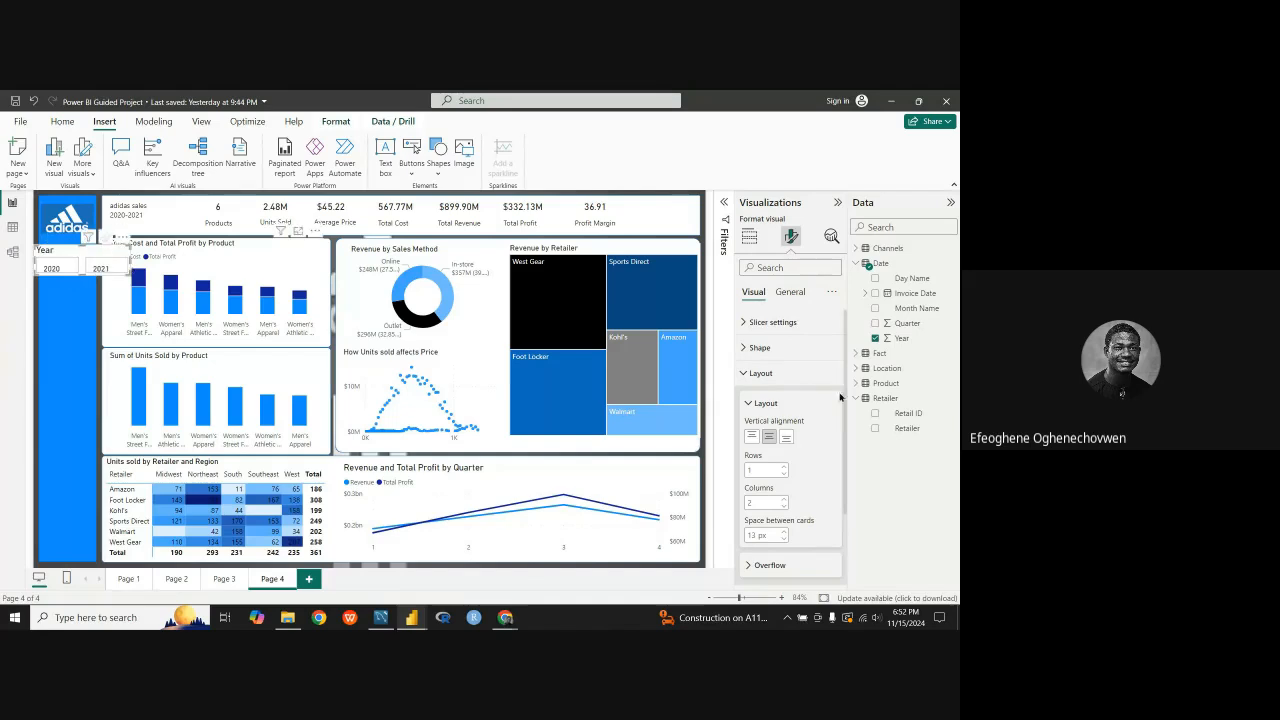
# Step: Set the space between the Year slicer's cards to 7 px
pyautogui.scroll(-1, 776, 499)
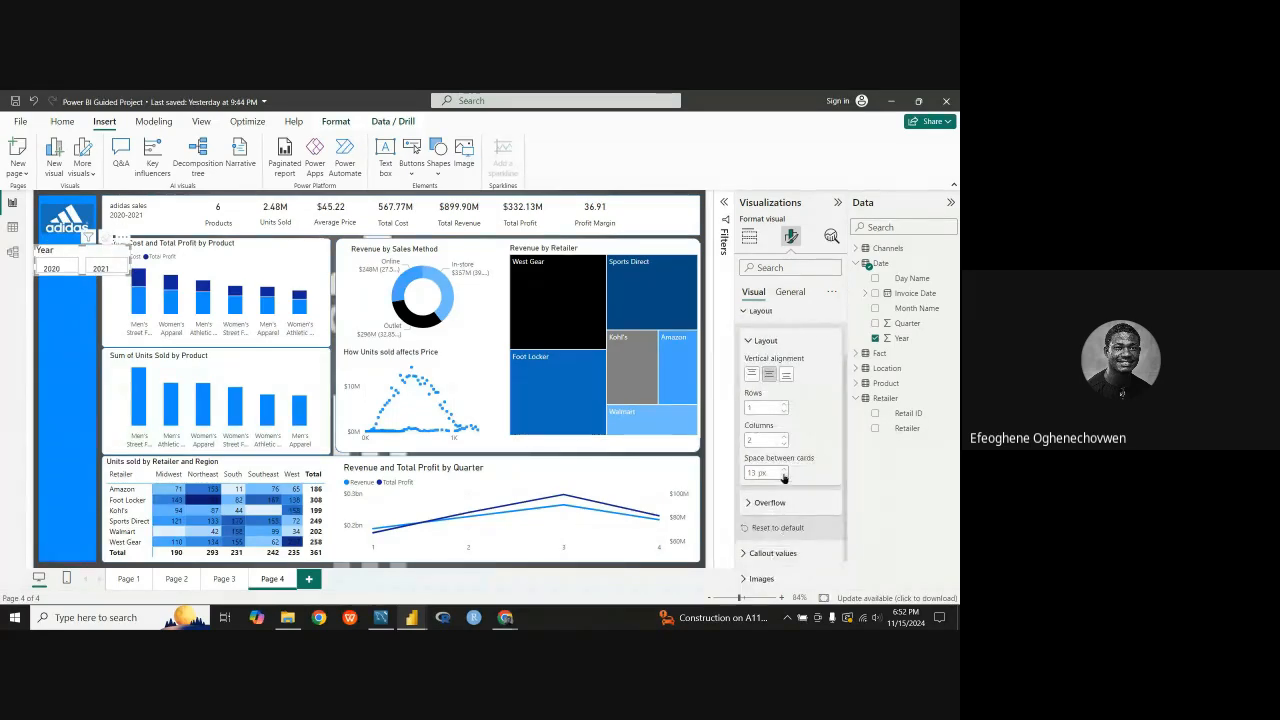
pyautogui.click(784, 477)
pyautogui.click(784, 477)
pyautogui.click(784, 477)
pyautogui.click(784, 477)
pyautogui.click(784, 477)
pyautogui.click(783, 477)
pyautogui.click(783, 477)
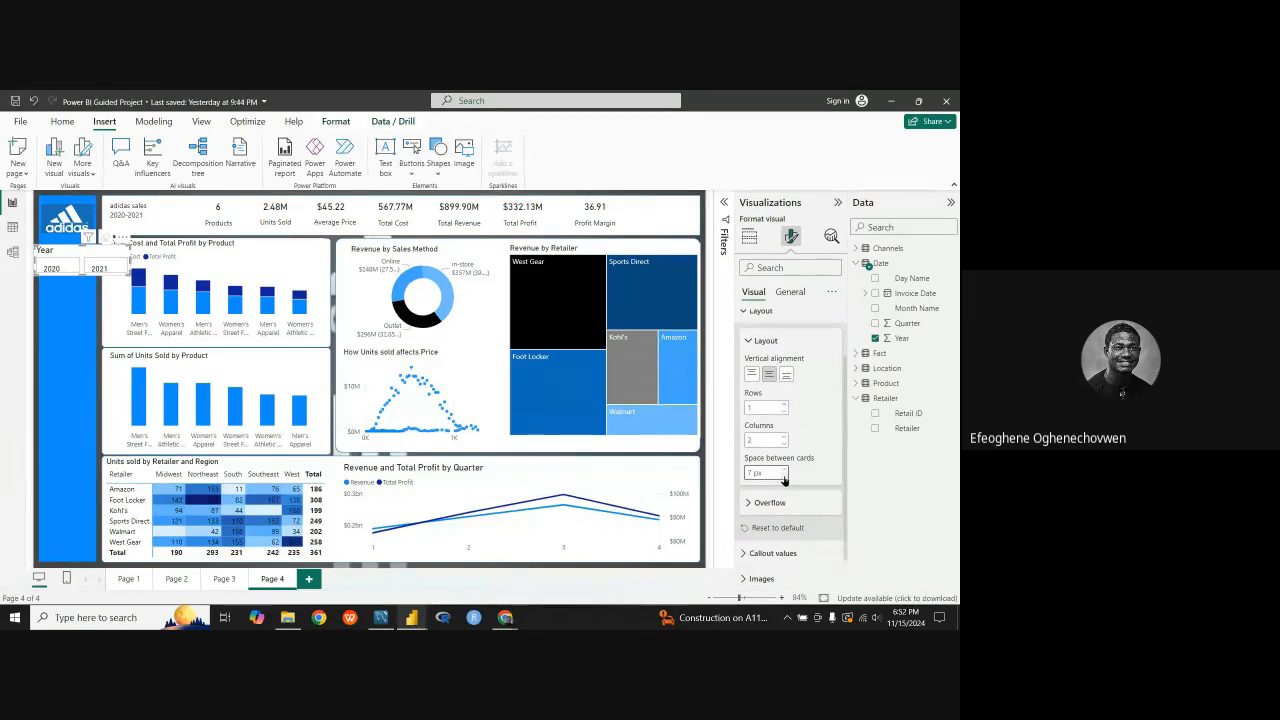
pyautogui.click(752, 311)
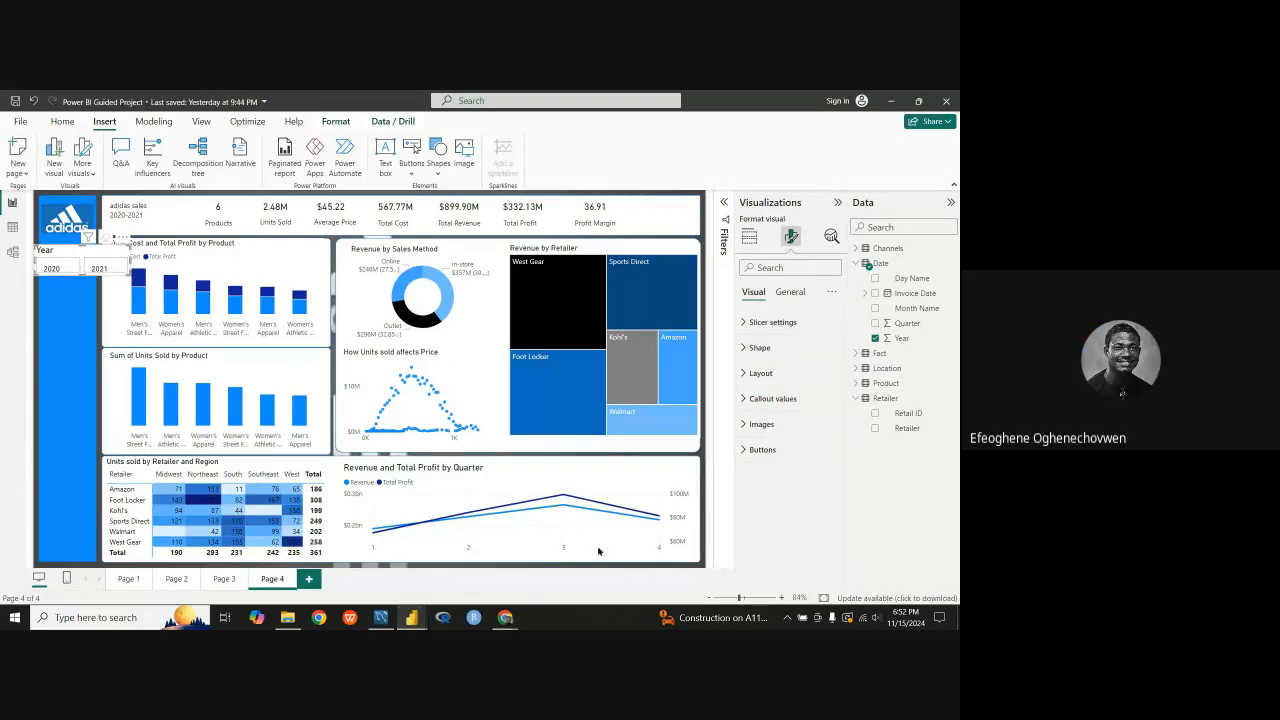
pyautogui.moveTo(605, 542)
pyautogui.click(740, 349)
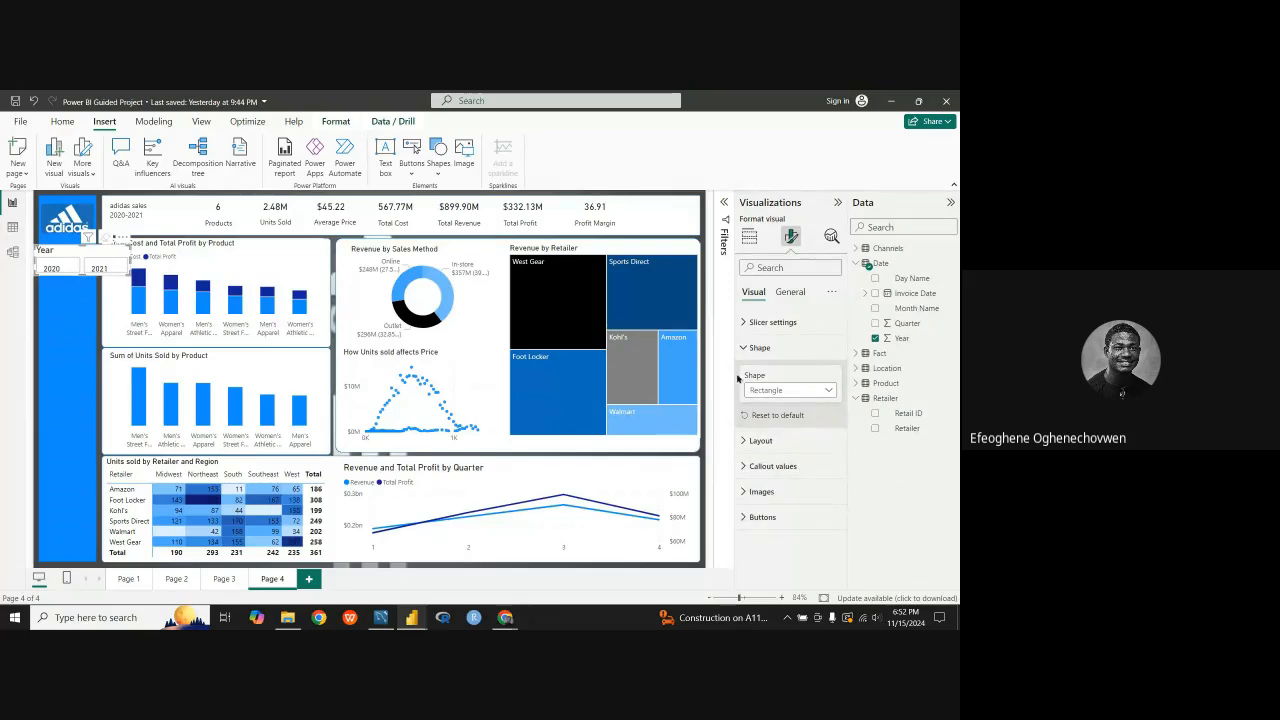
pyautogui.click(752, 347)
pyautogui.click(758, 373)
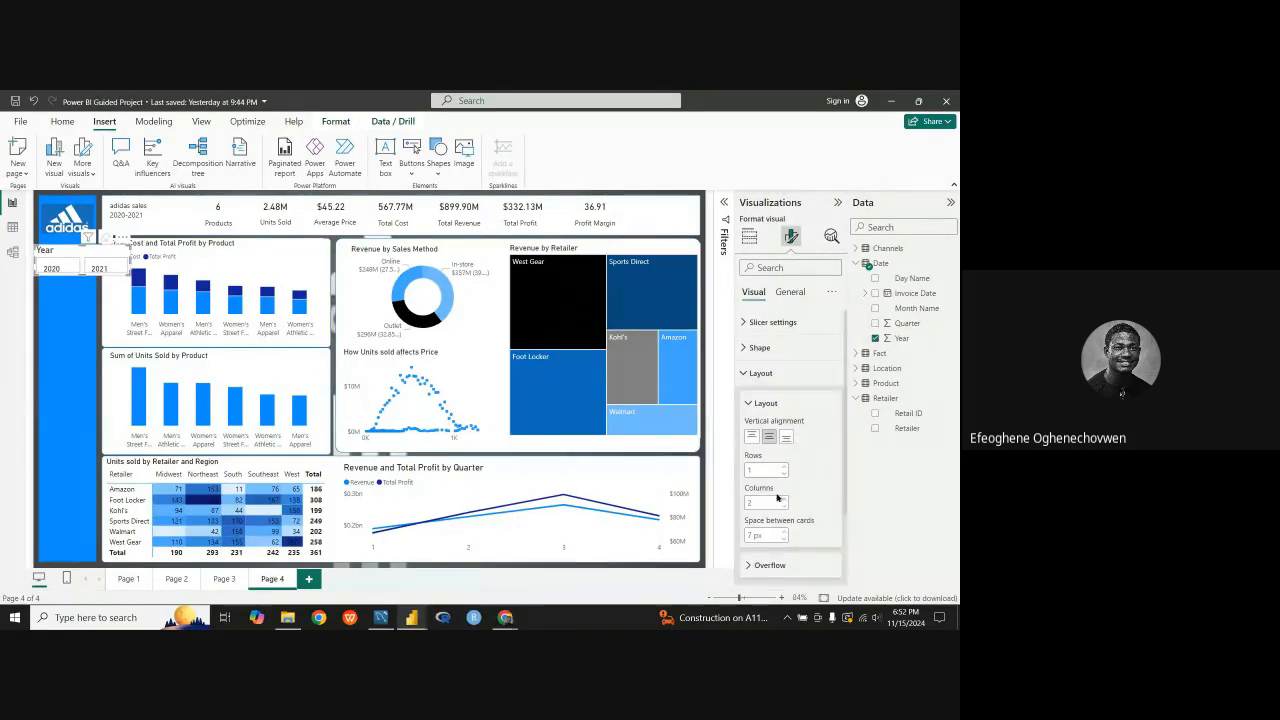
pyautogui.click(747, 406)
pyautogui.click(746, 349)
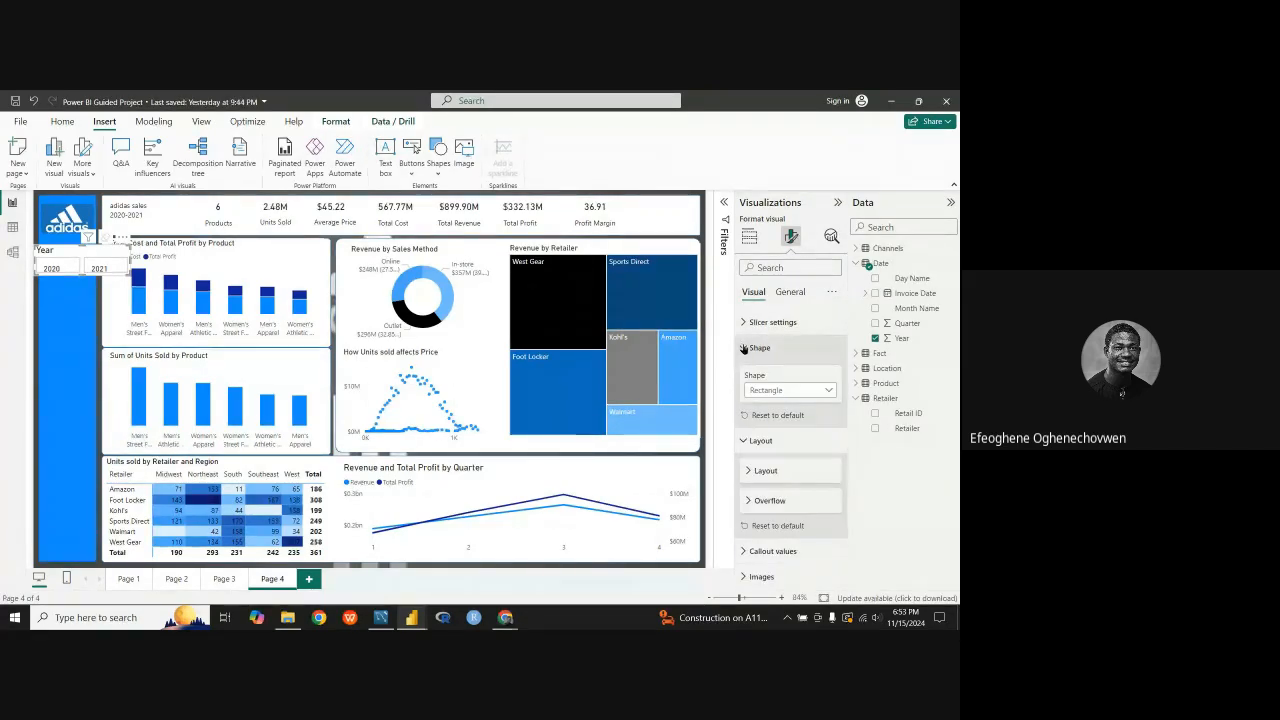
# Step: Widen and heighten the Year slicer so it extends past the blue sidebar over the product charts
pyautogui.click(746, 349)
pyautogui.click(748, 373)
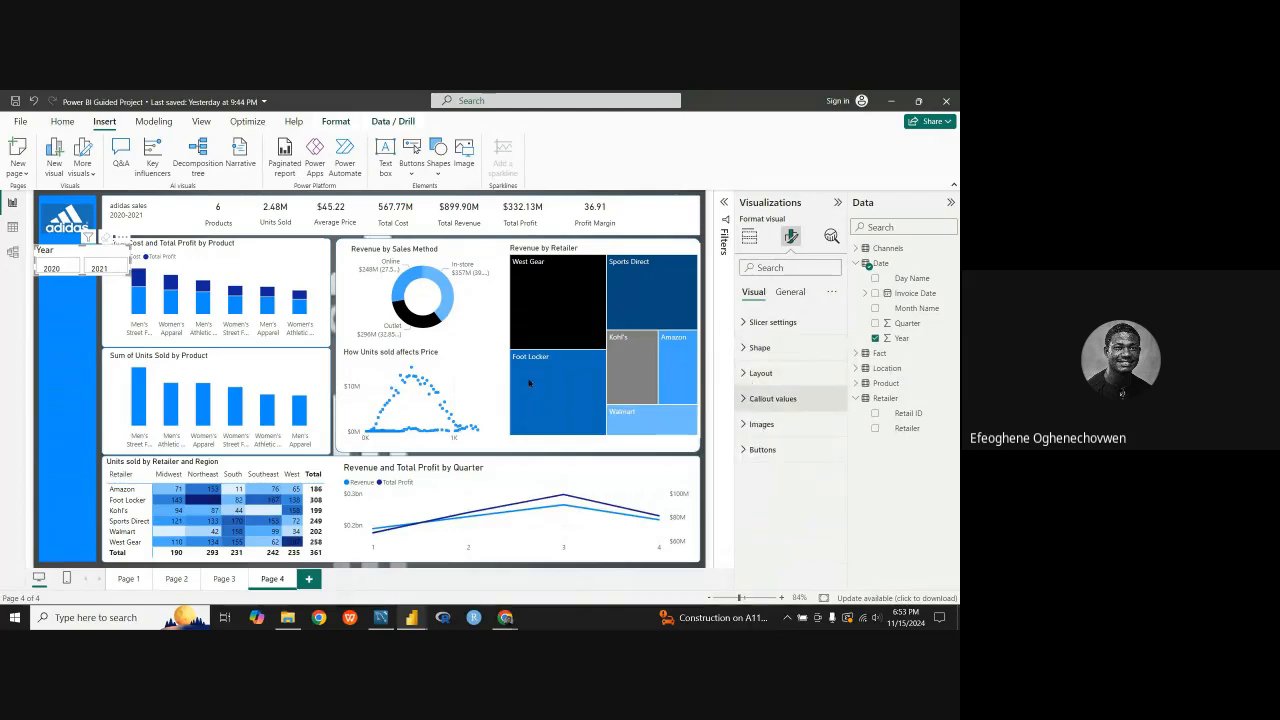
pyautogui.moveTo(130, 262); pyautogui.dragTo(185, 263)
pyautogui.moveTo(110, 275); pyautogui.dragTo(109, 293)
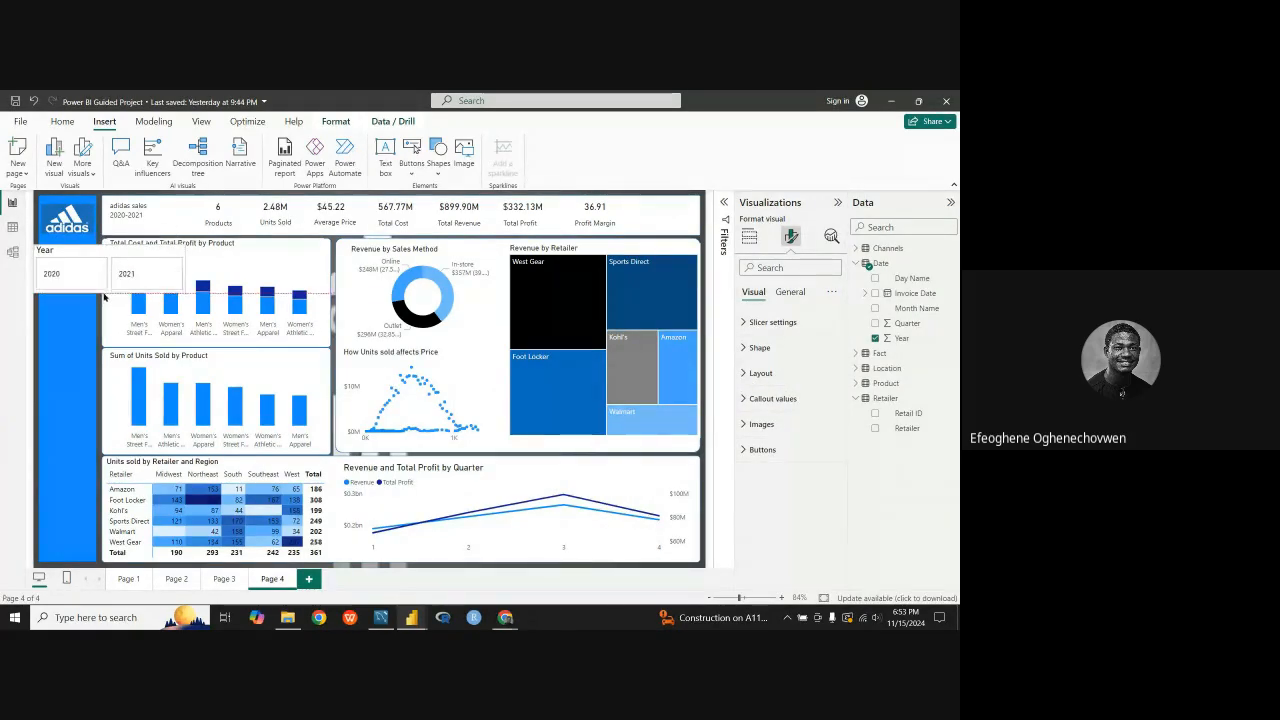
# Step: Reduce the Year slicer's layout to 1 column and make the slicer considerably taller
pyautogui.click(745, 324)
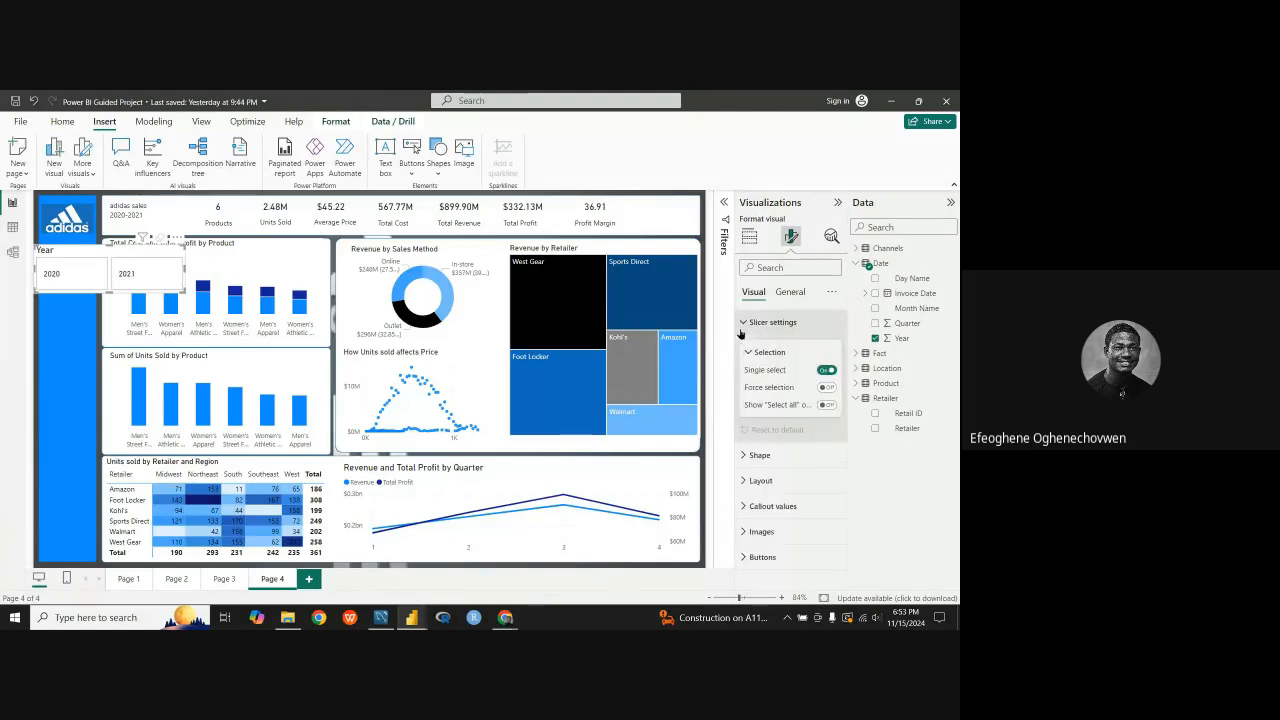
pyautogui.click(745, 324)
pyautogui.click(742, 350)
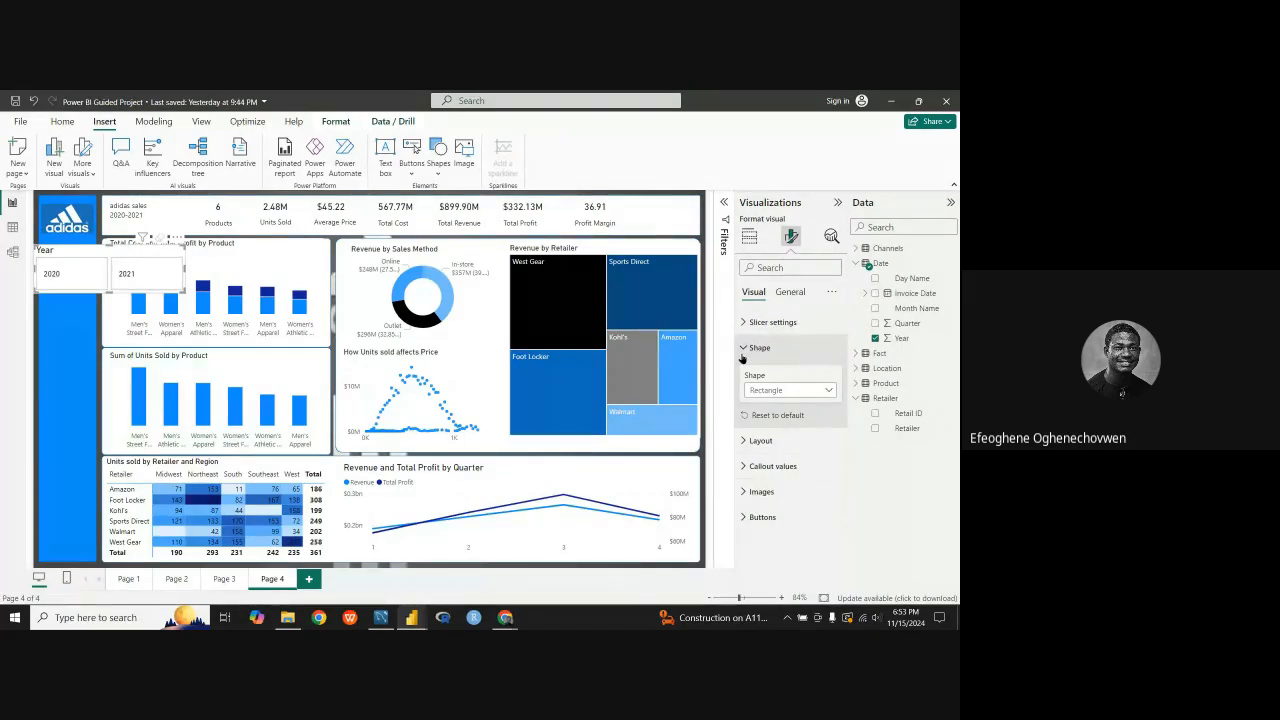
pyautogui.click(743, 348)
pyautogui.click(744, 373)
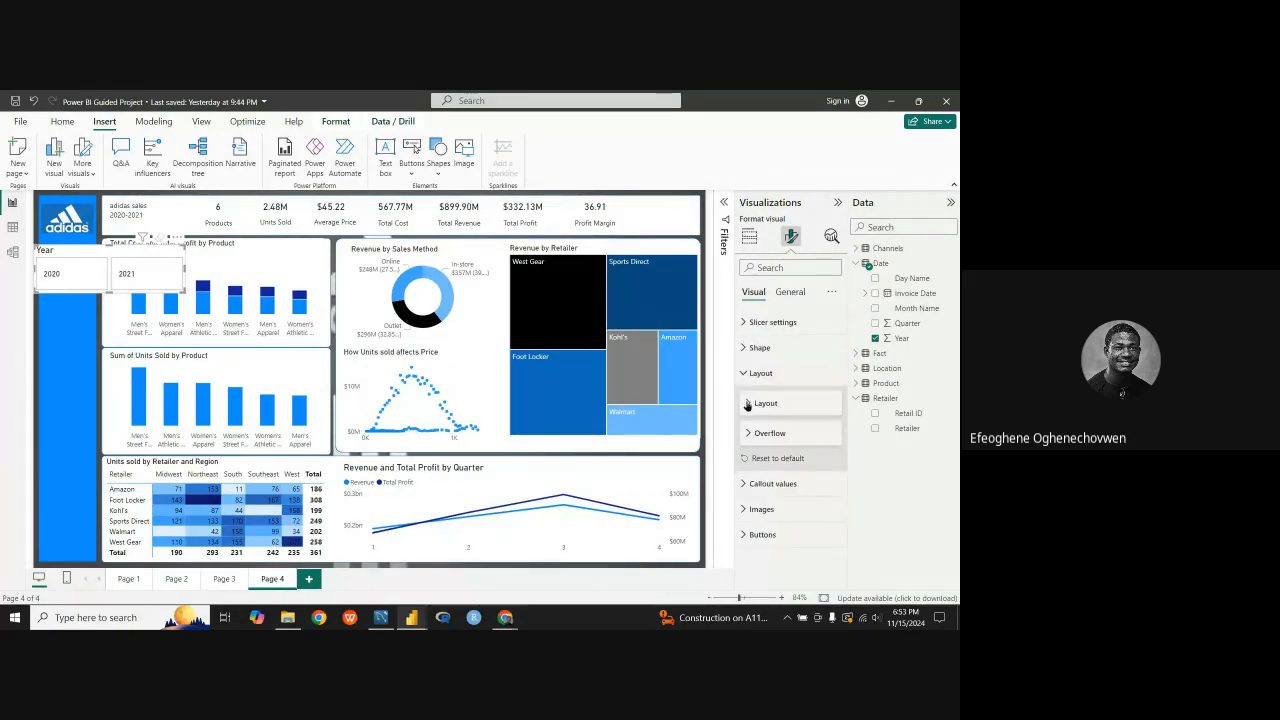
pyautogui.click(746, 404)
pyautogui.scroll(-1, 781, 438)
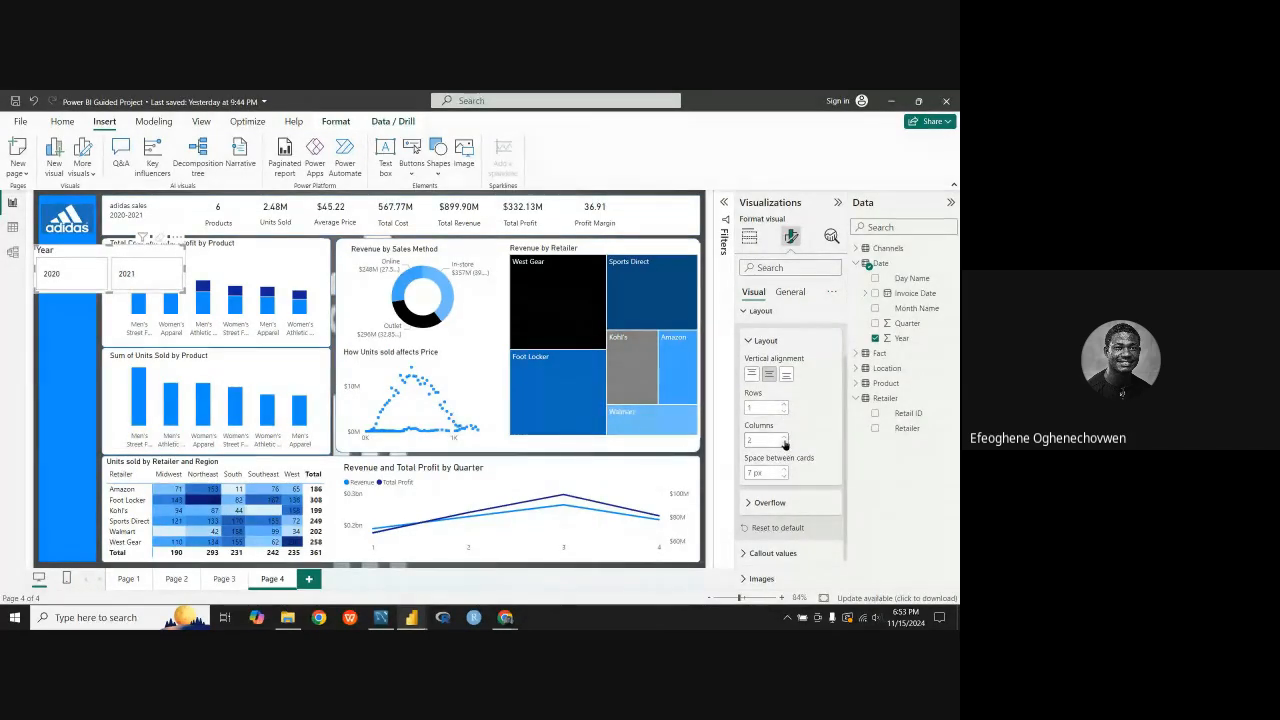
pyautogui.click(784, 438)
pyautogui.click(783, 445)
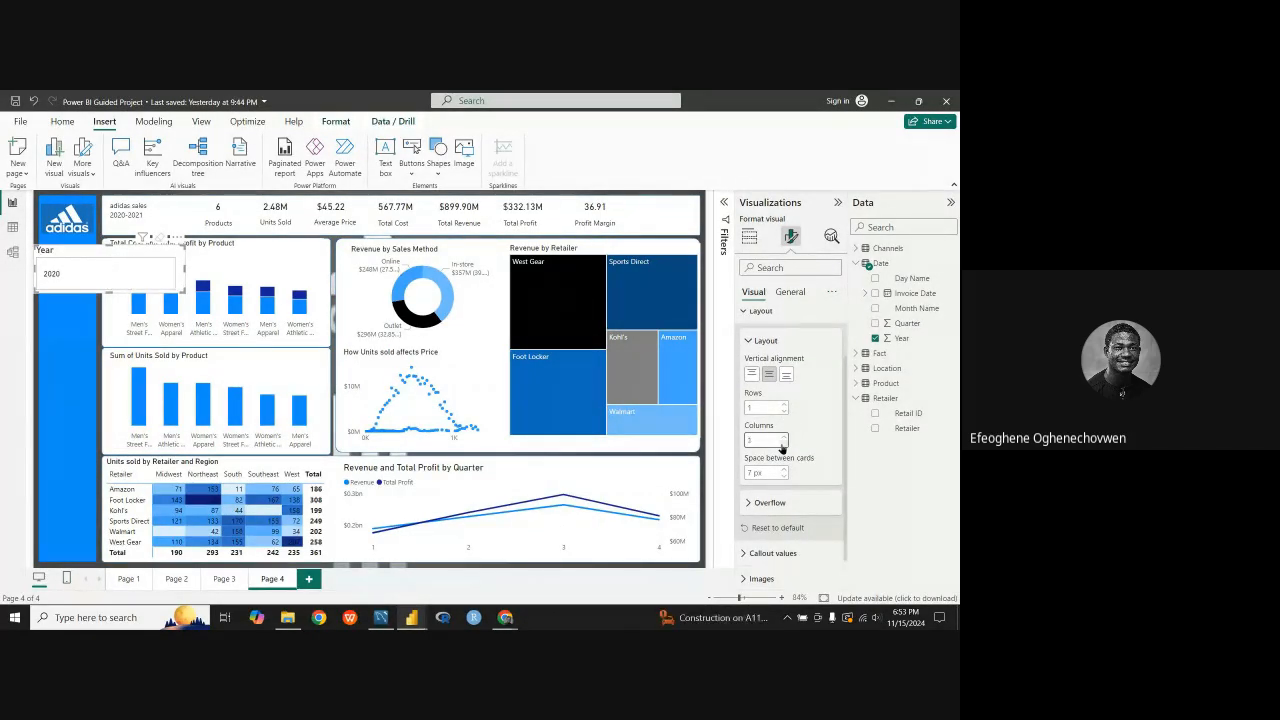
pyautogui.click(783, 445)
pyautogui.moveTo(110, 309); pyautogui.dragTo(110, 366)
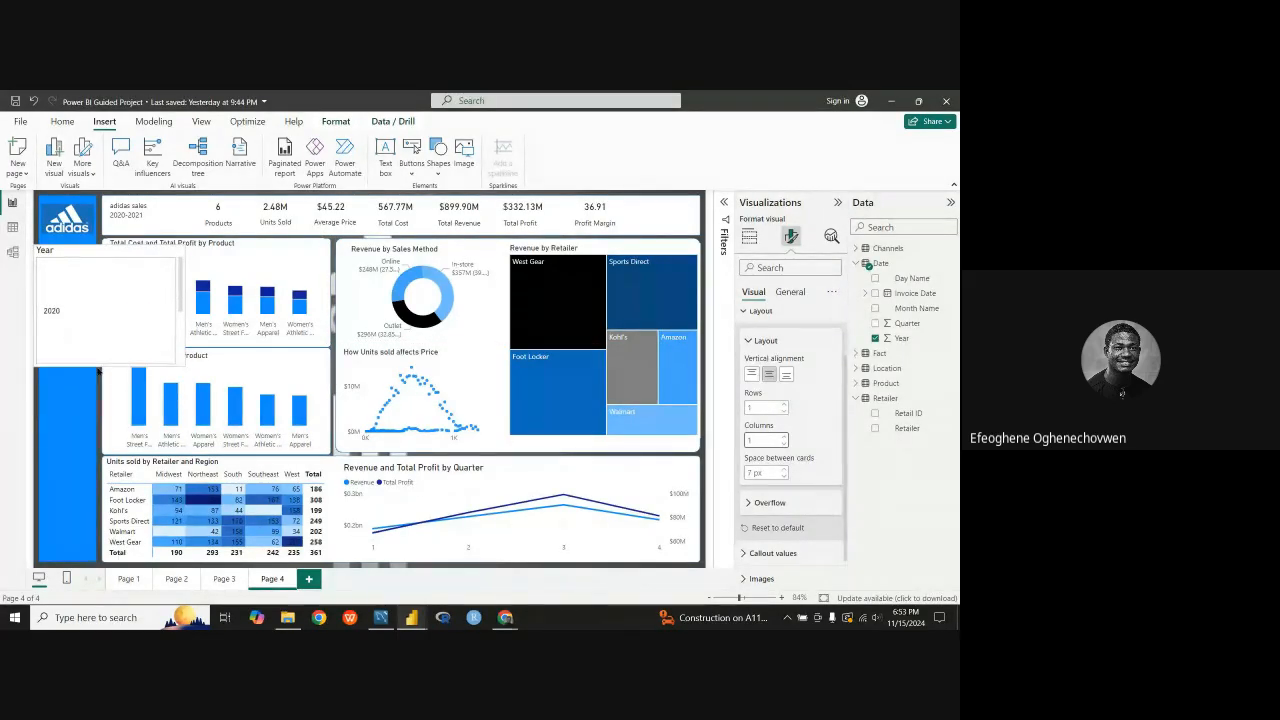
# Step: Try arranging the Year slicer's buttons in 3 rows and 2 columns
pyautogui.click(785, 437)
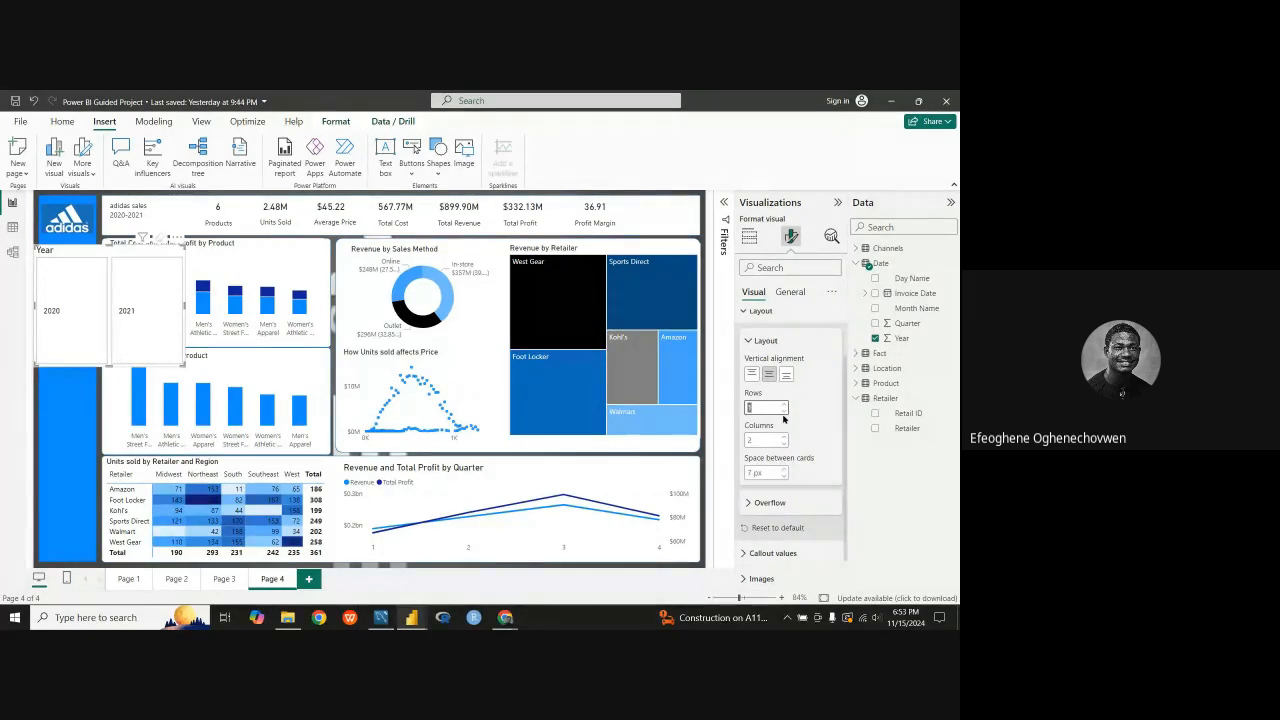
pyautogui.click(785, 406)
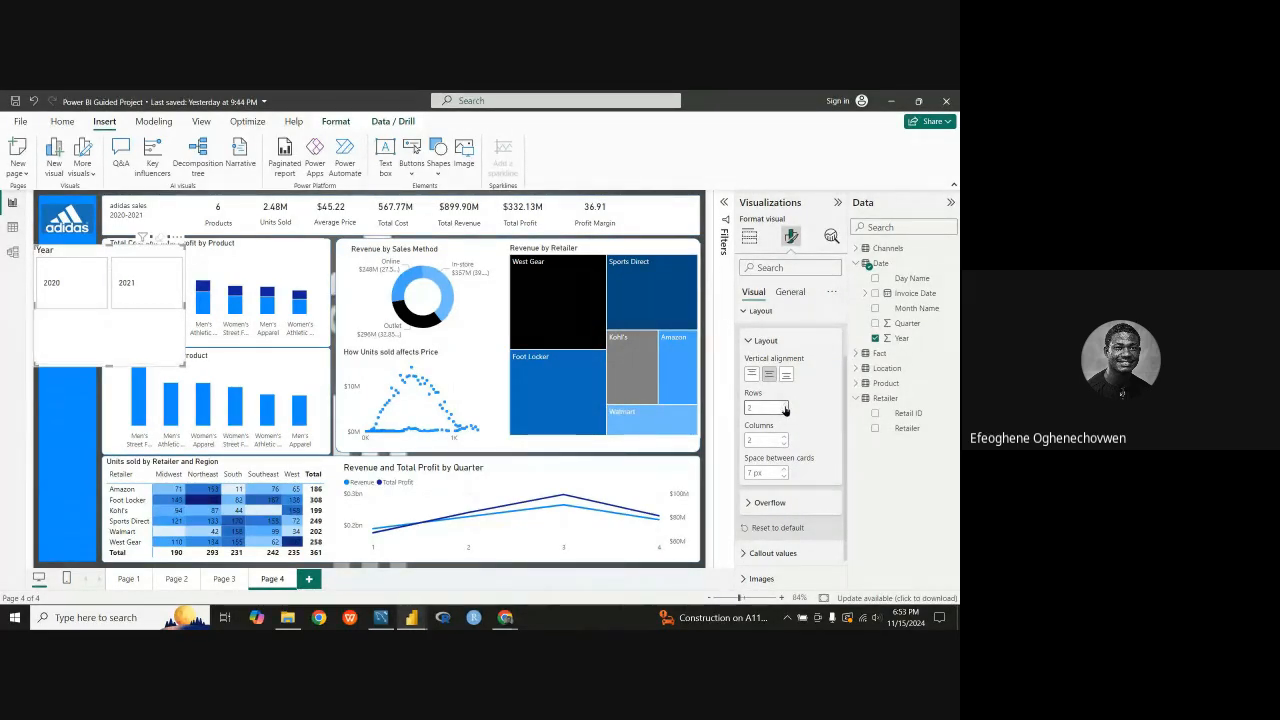
pyautogui.click(785, 406)
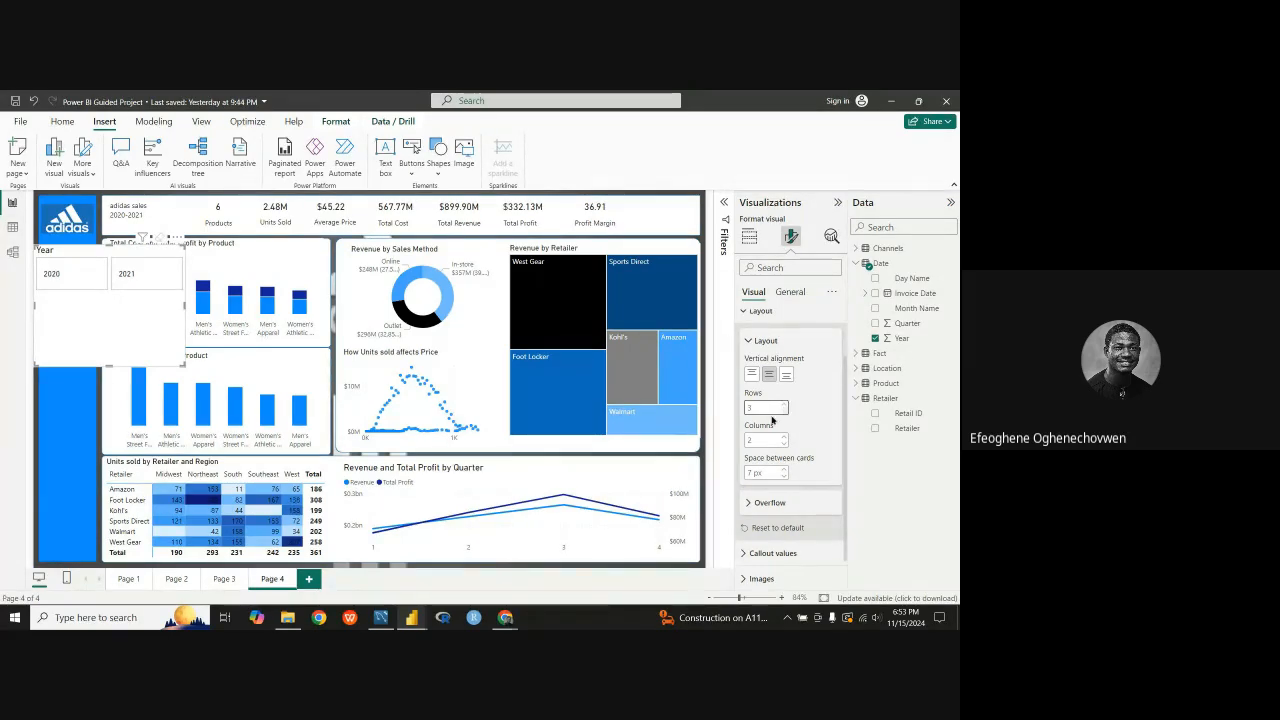
# Step: Switch to the Adidas reference report and check the rows, columns and card spacing of its Year slicer layout
pyautogui.moveTo(412, 617)
pyautogui.click(460, 573)
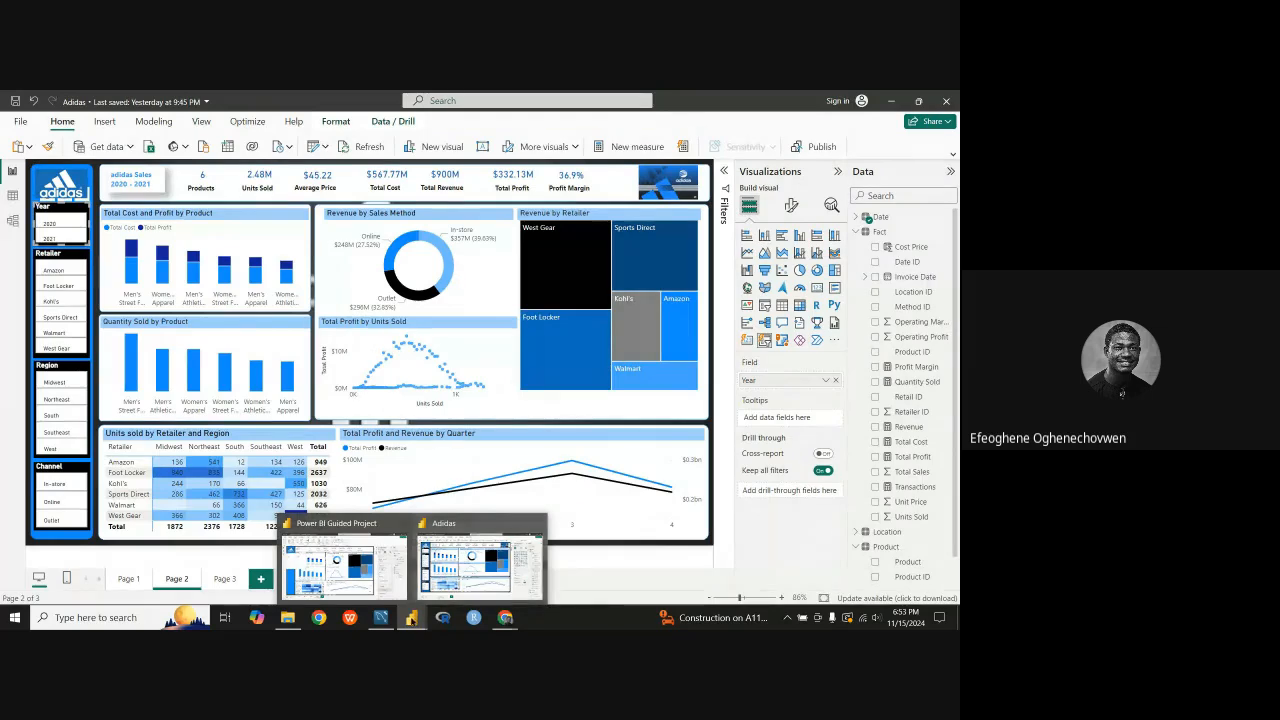
pyautogui.click(340, 566)
pyautogui.click(440, 590)
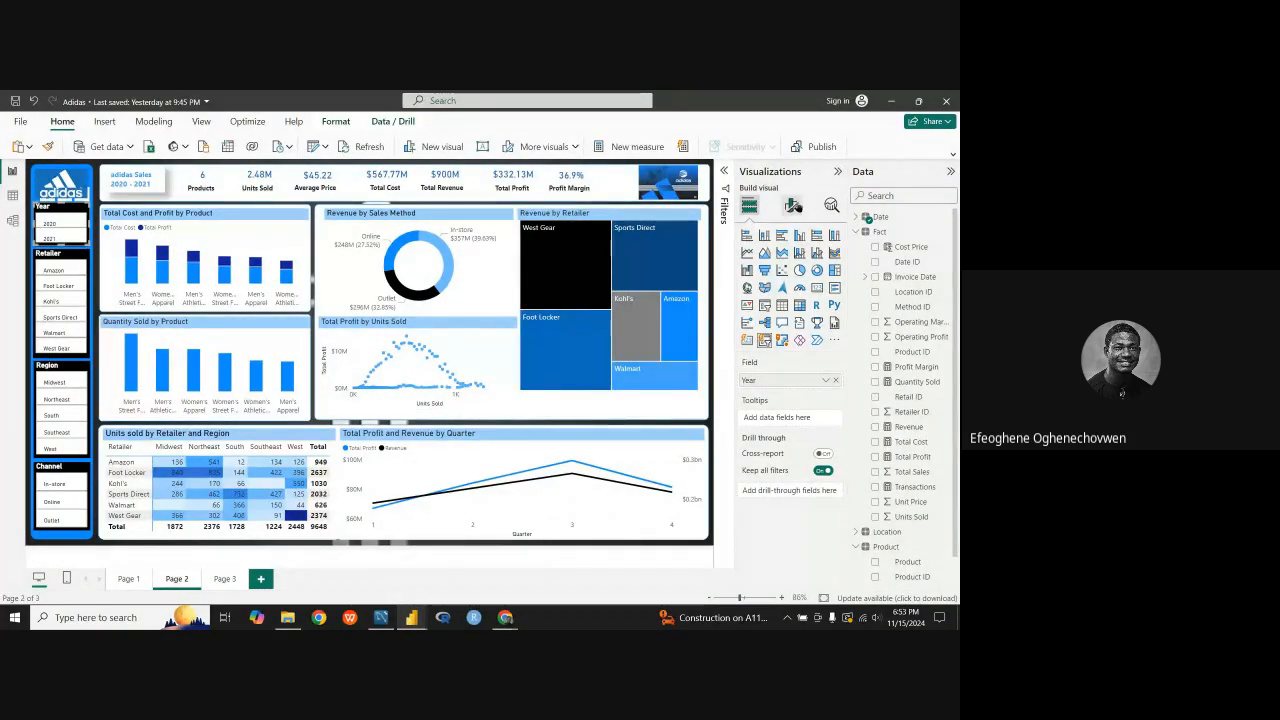
pyautogui.click(791, 205)
pyautogui.click(744, 342)
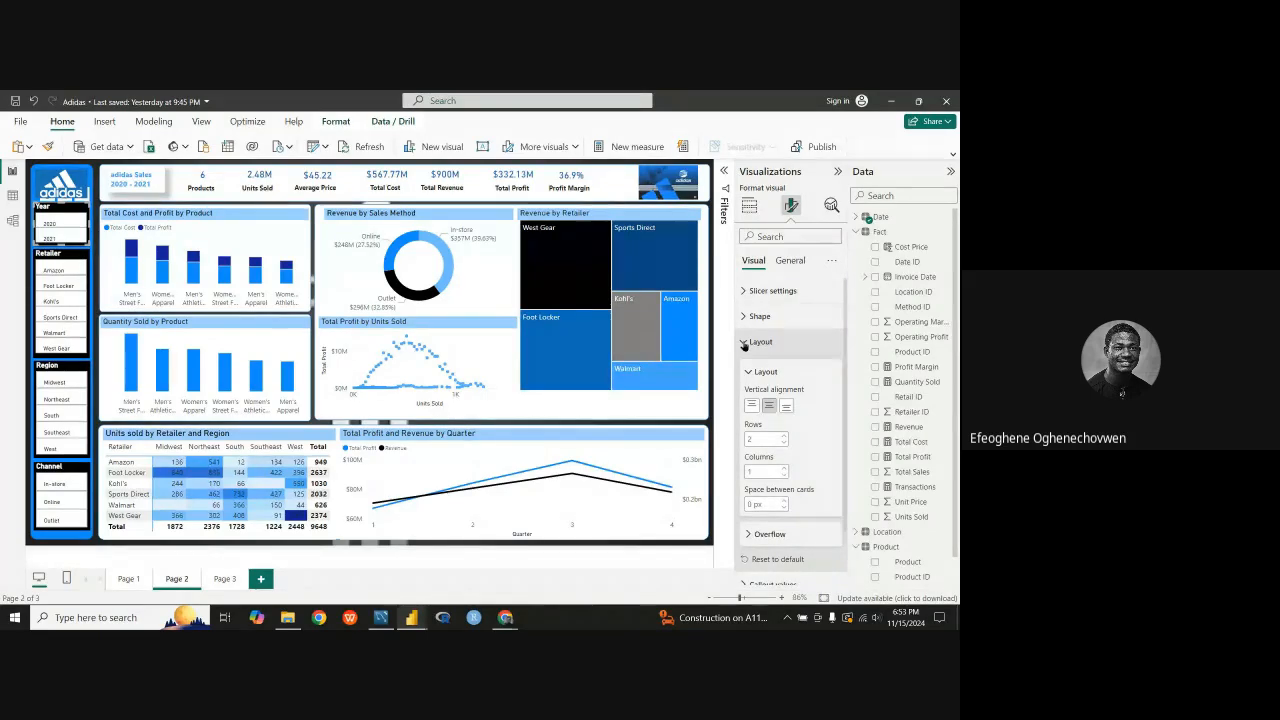
pyautogui.click(744, 342)
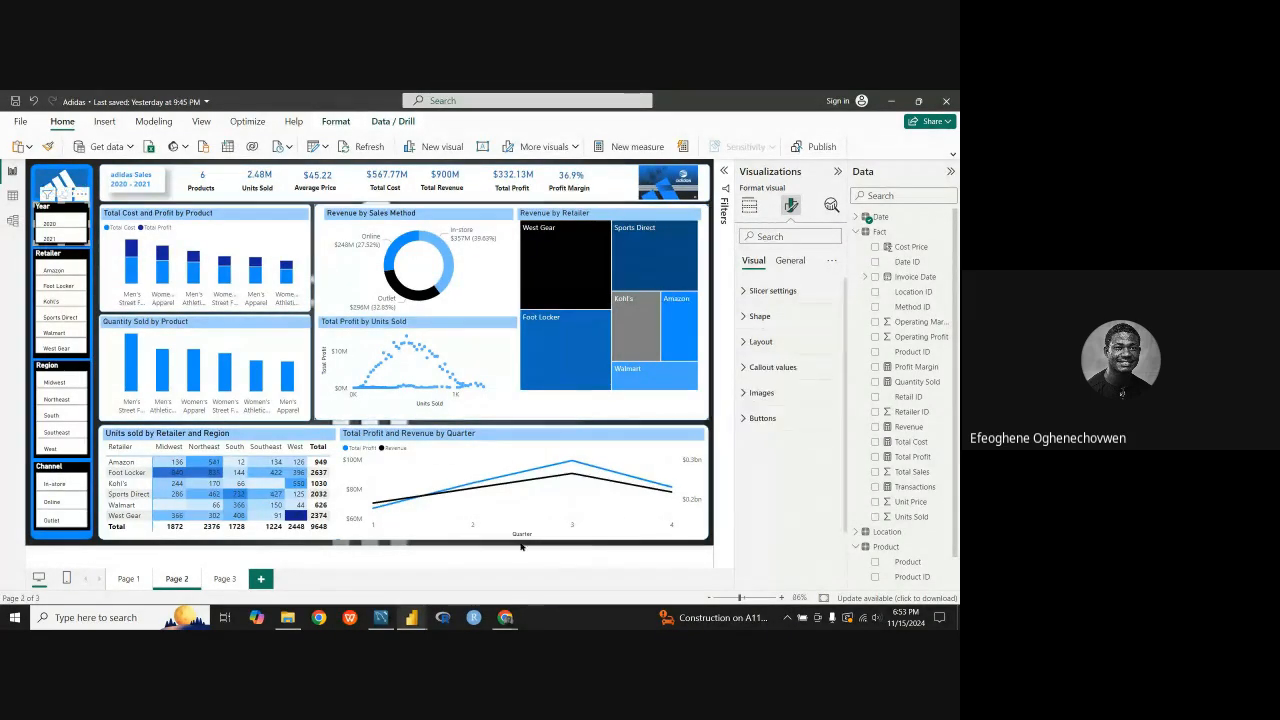
# Step: Return to the Power BI Guided Project report and arrange the Year slicer's buttons in 2 rows and 1 column
pyautogui.moveTo(411, 617)
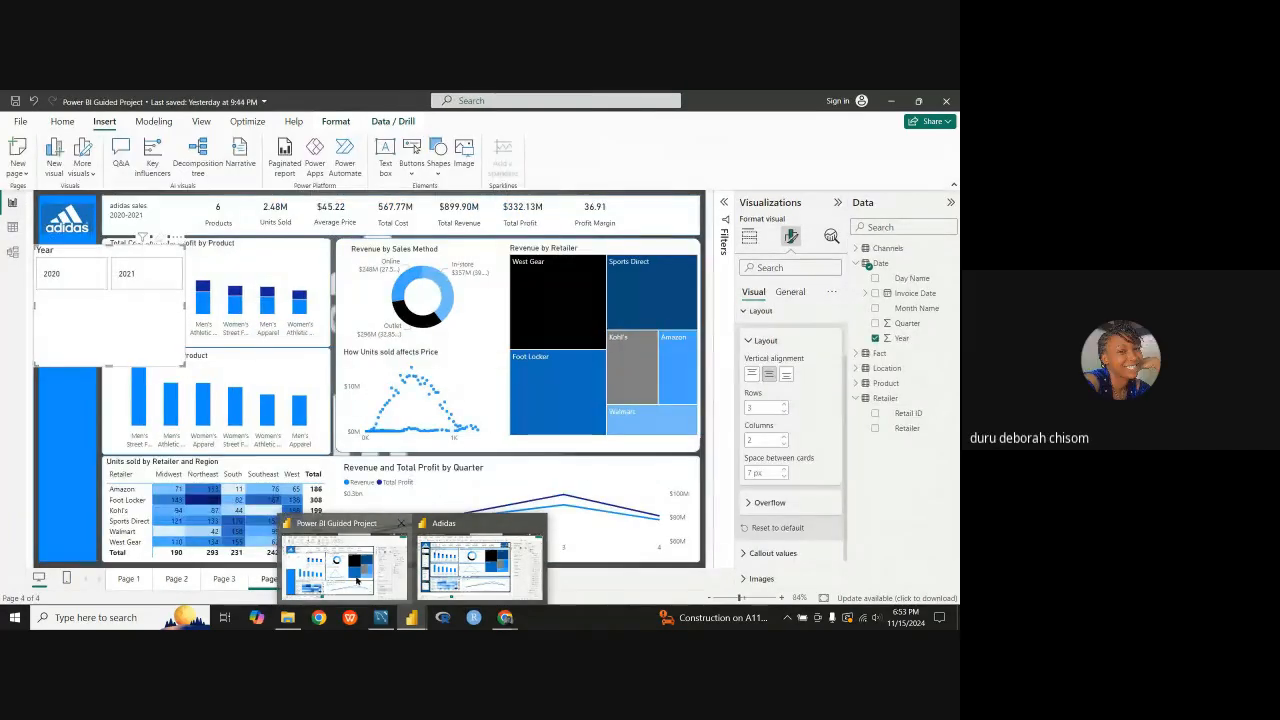
pyautogui.click(340, 566)
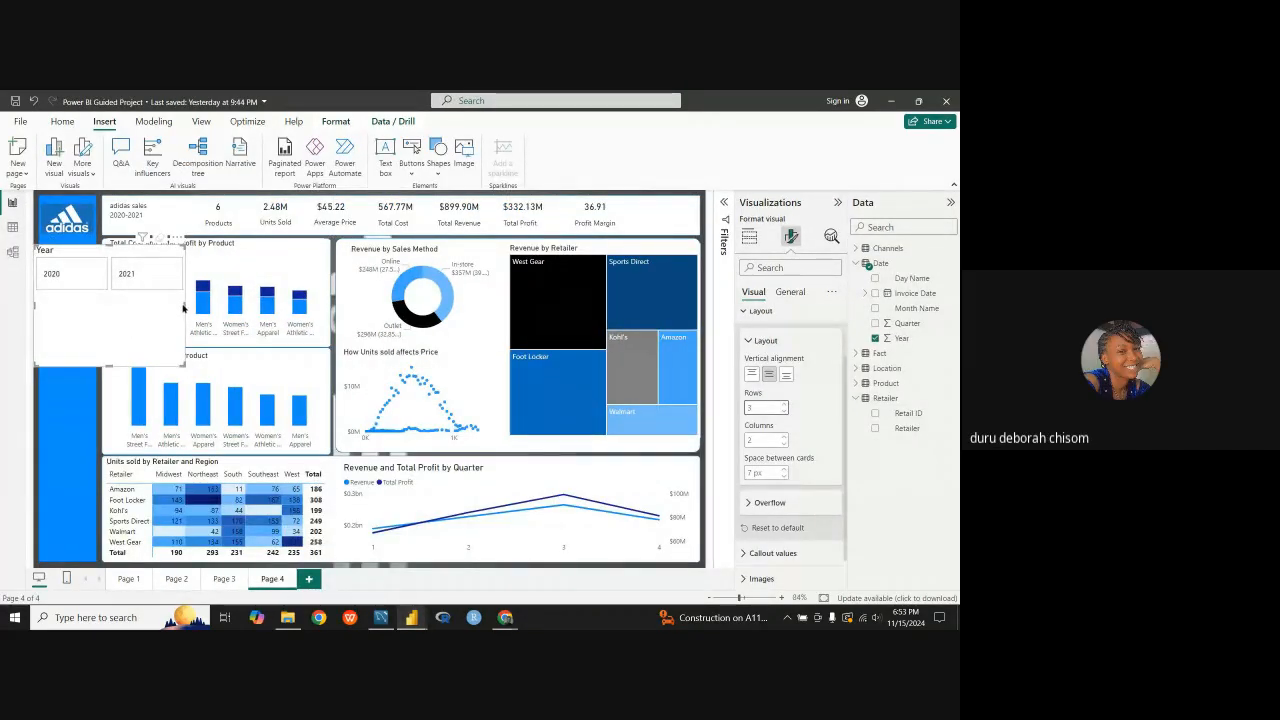
pyautogui.click(783, 413)
pyautogui.click(785, 444)
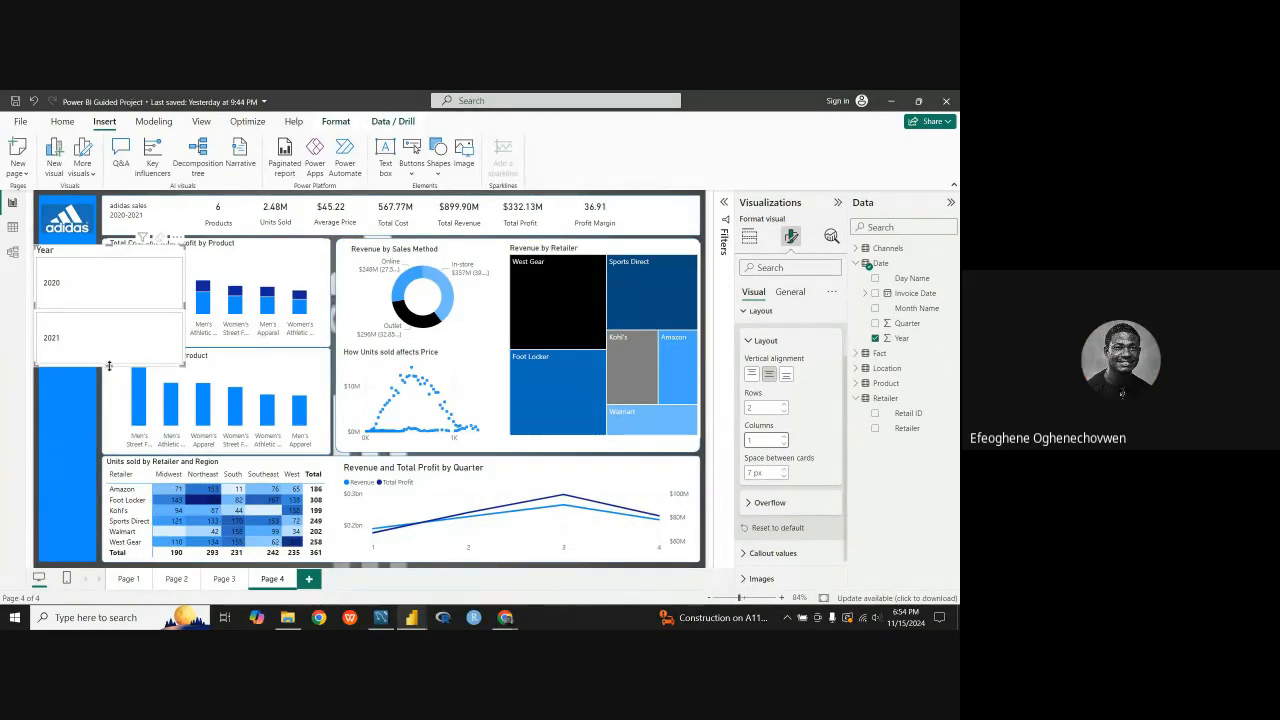
# Step: Try the Year slicer at a taller size with different widths and with 2 columns
pyautogui.moveTo(109, 366); pyautogui.dragTo(109, 403)
pyautogui.moveTo(184, 325); pyautogui.dragTo(95, 325)
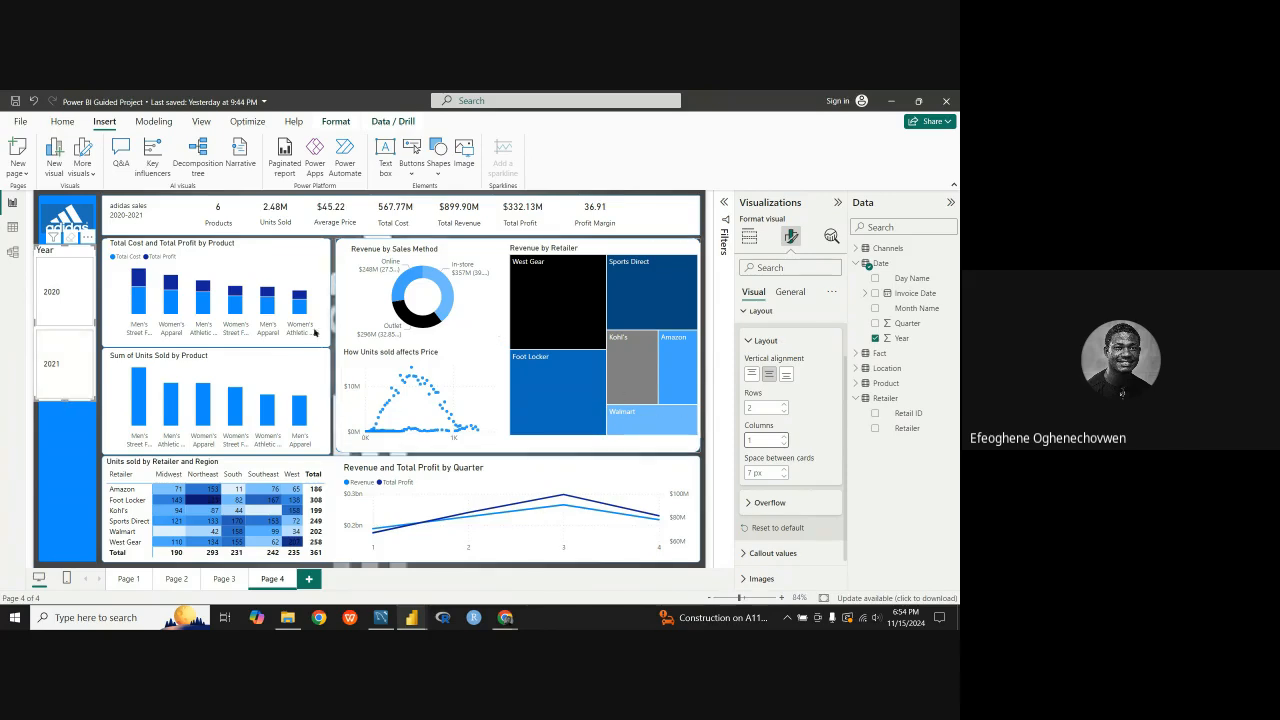
pyautogui.moveTo(95, 324); pyautogui.dragTo(193, 328)
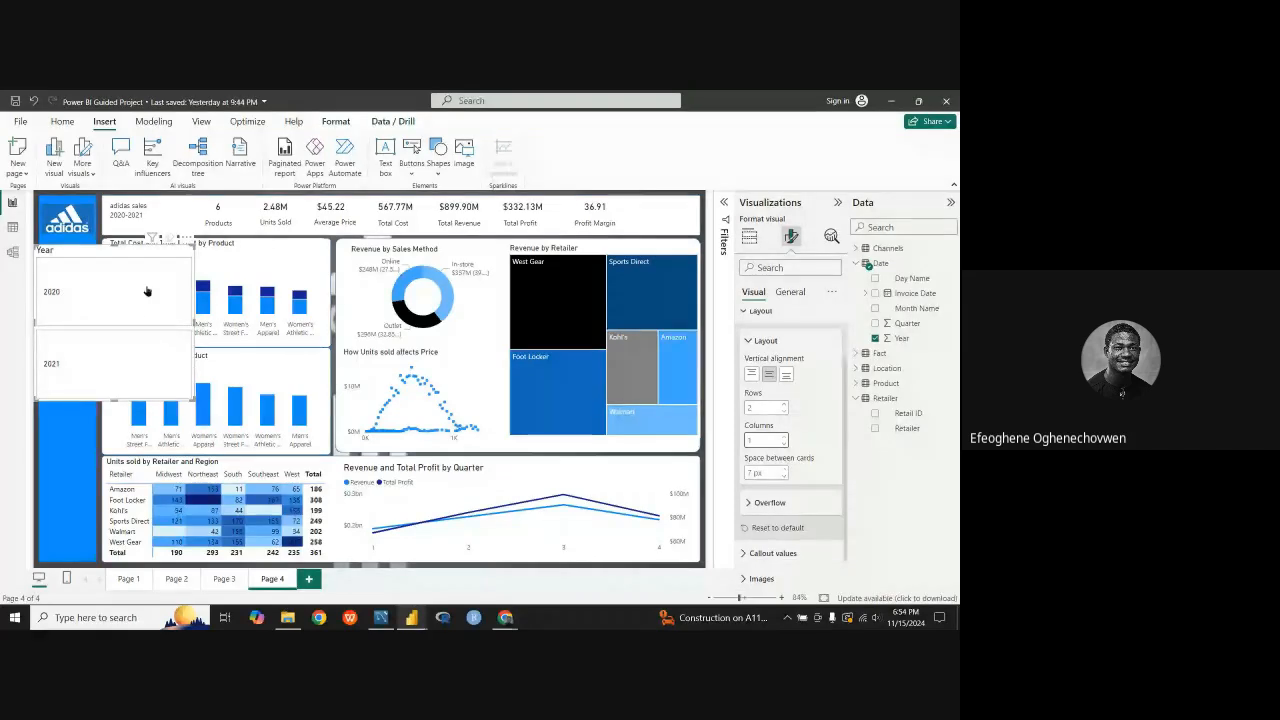
pyautogui.click(785, 438)
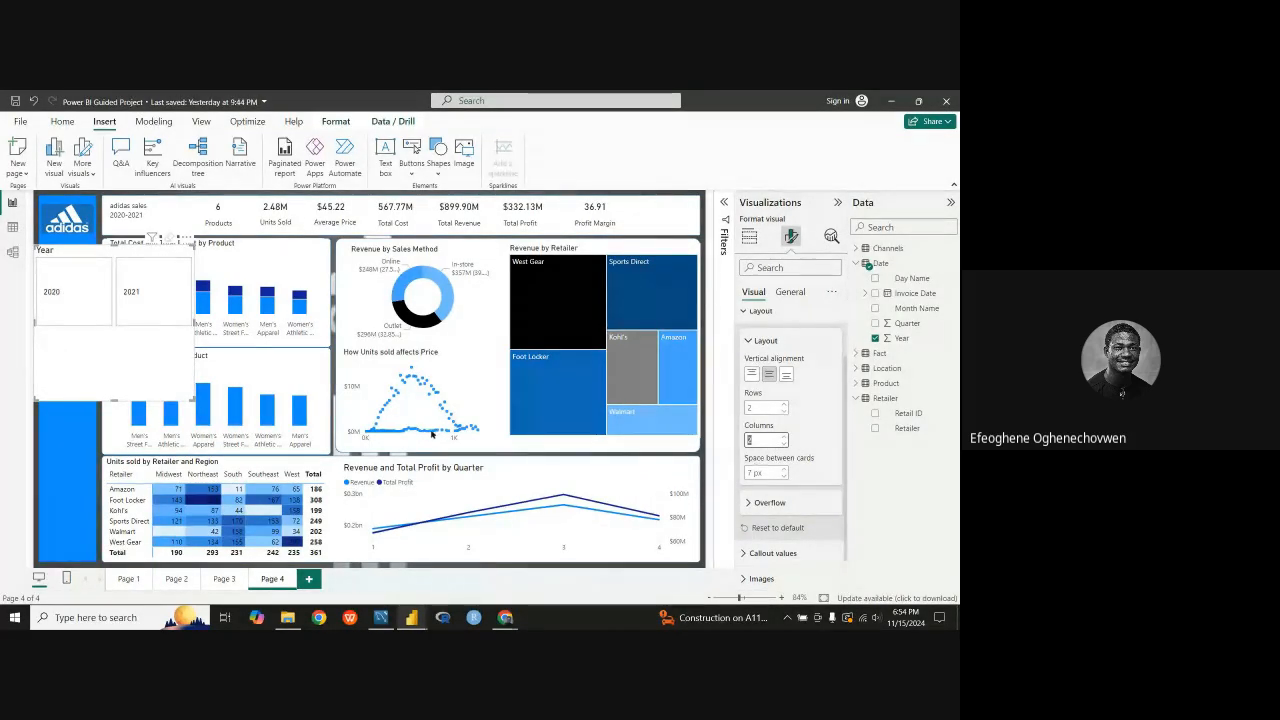
pyautogui.click(785, 443)
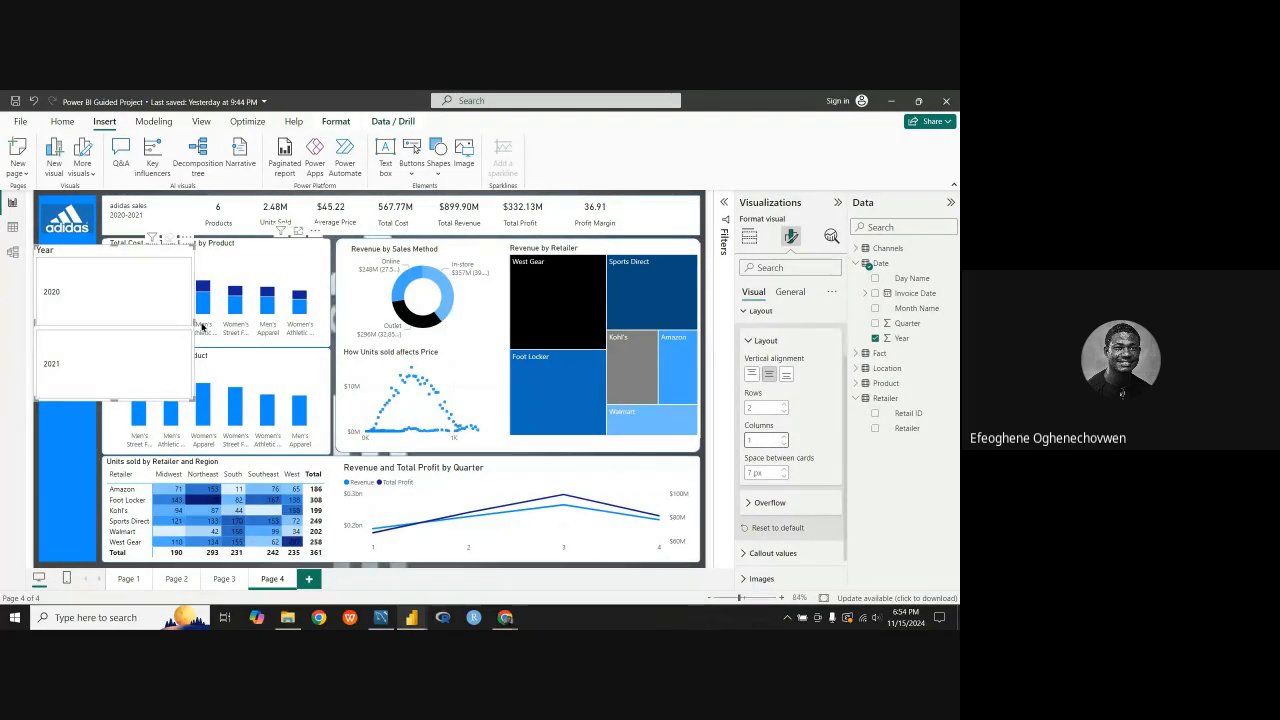
# Step: Shrink the Year slicer to fit the blue sidebar's width and place it compactly just below the Adidas logo
pyautogui.moveTo(202, 326); pyautogui.dragTo(90, 318)
pyautogui.moveTo(57, 257); pyautogui.dragTo(64, 256)
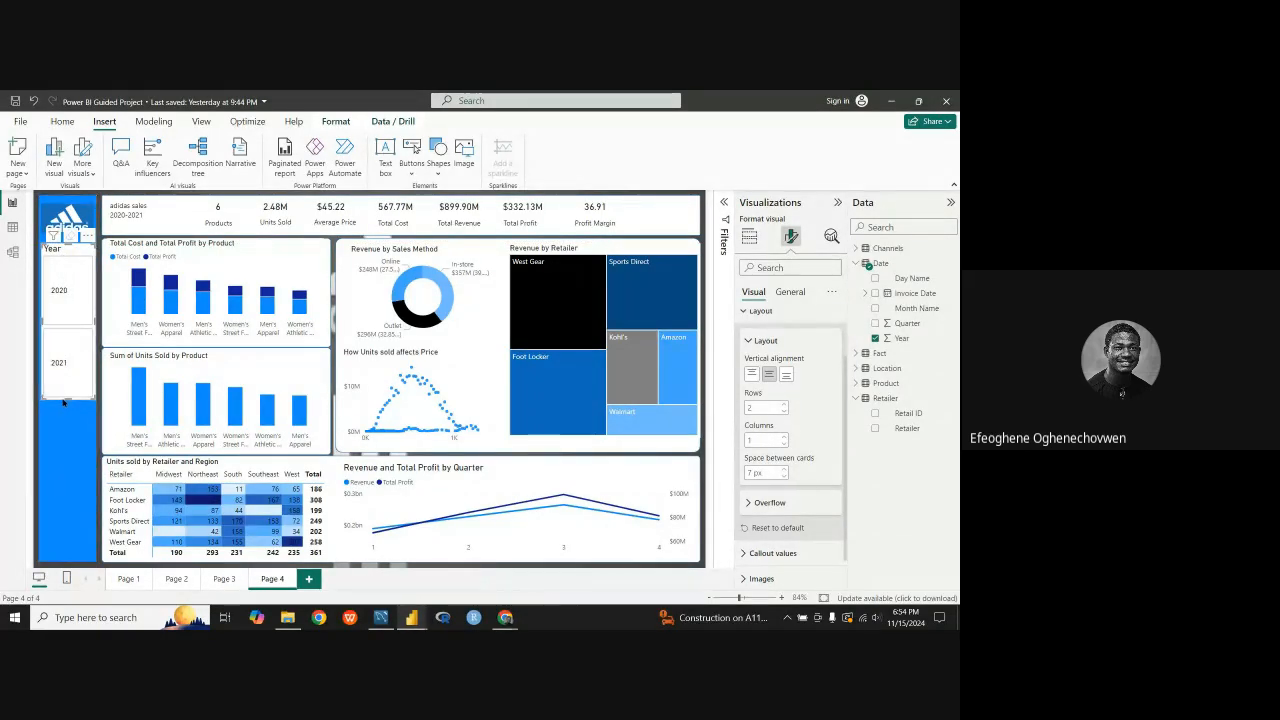
pyautogui.moveTo(63, 399); pyautogui.dragTo(67, 305)
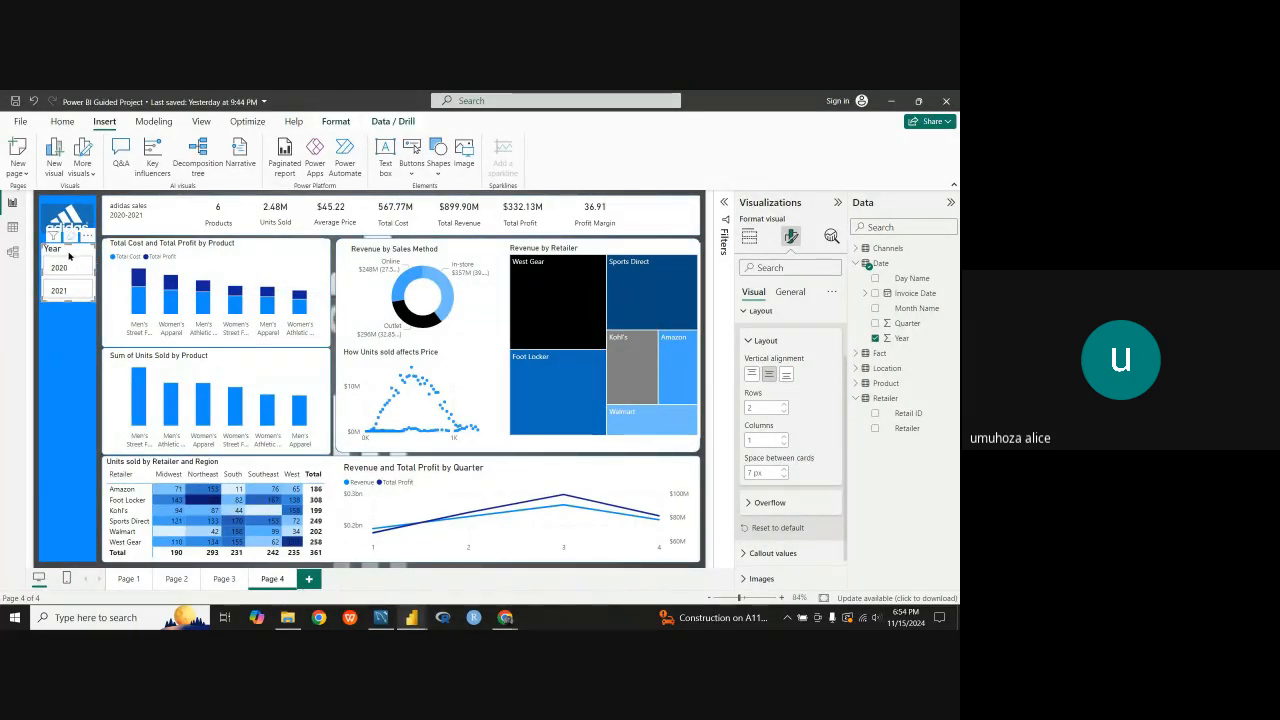
pyautogui.moveTo(69, 256); pyautogui.dragTo(72, 258)
# Step: Set the font size of the Year slicer's callout values to 10 and fit the slicer closer beneath the logo
pyautogui.click(752, 312)
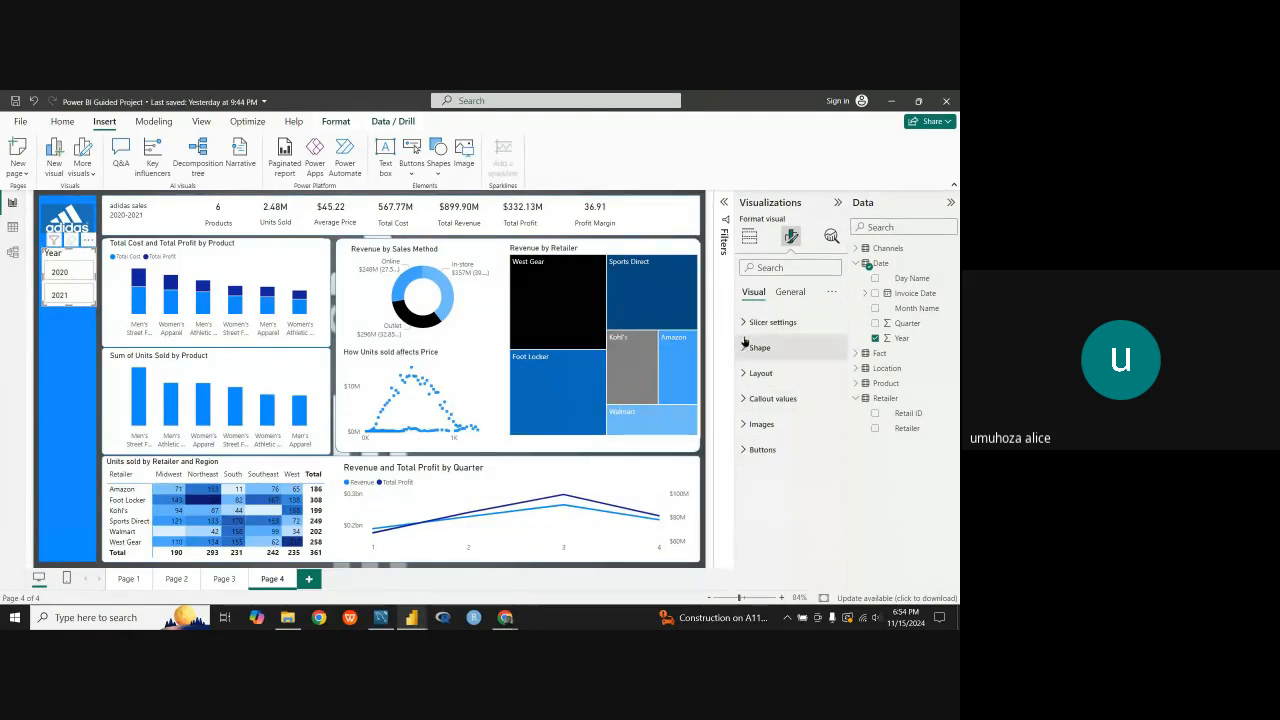
pyautogui.click(746, 399)
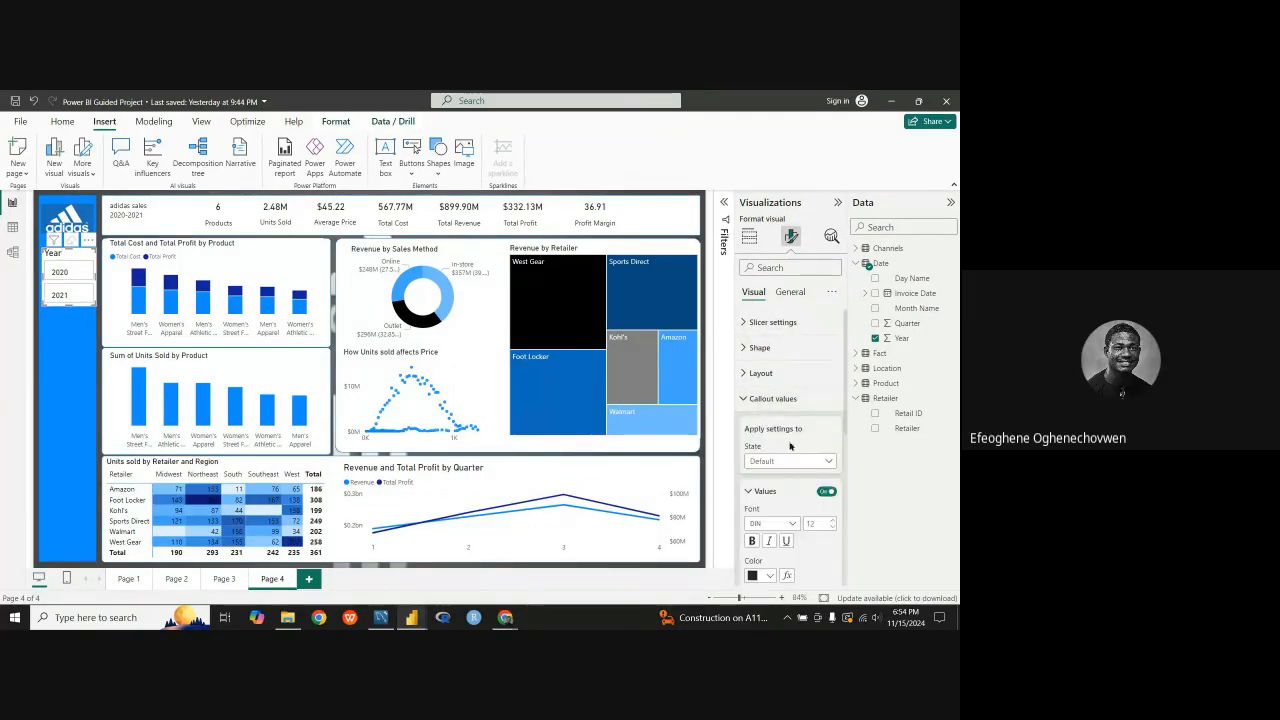
pyautogui.click(826, 493)
pyautogui.click(826, 492)
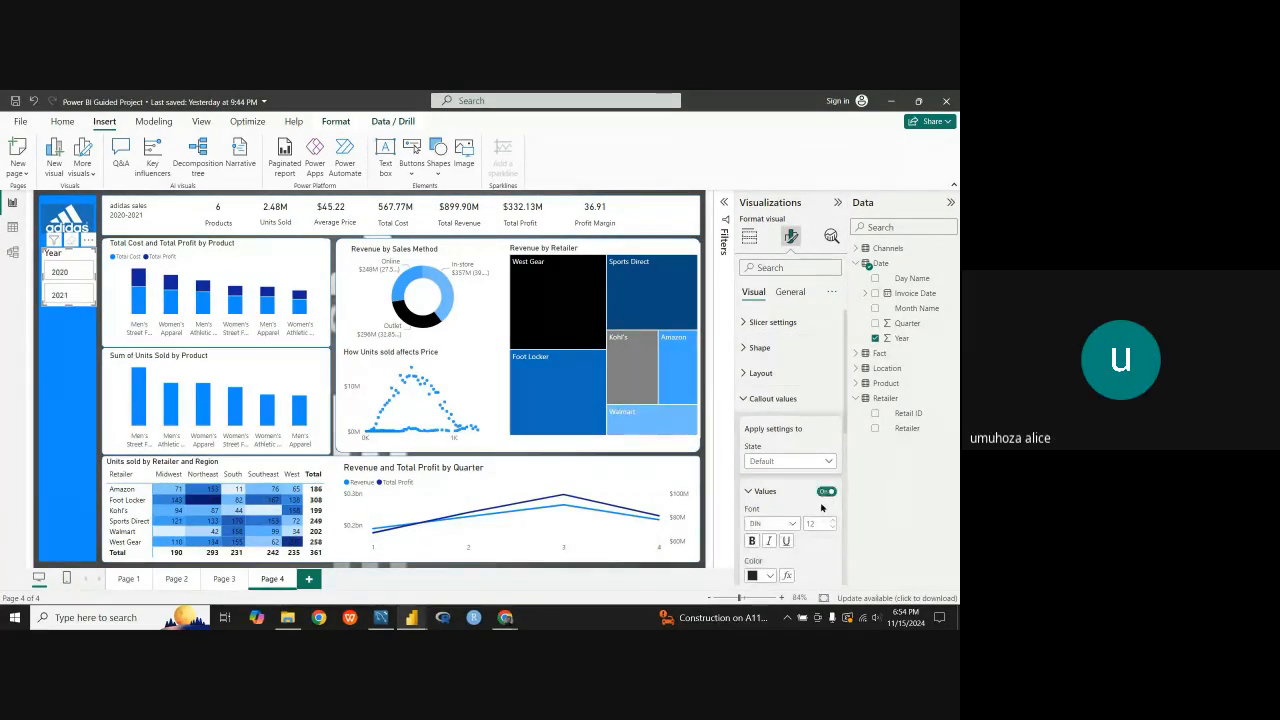
pyautogui.scroll(-2, 808, 522)
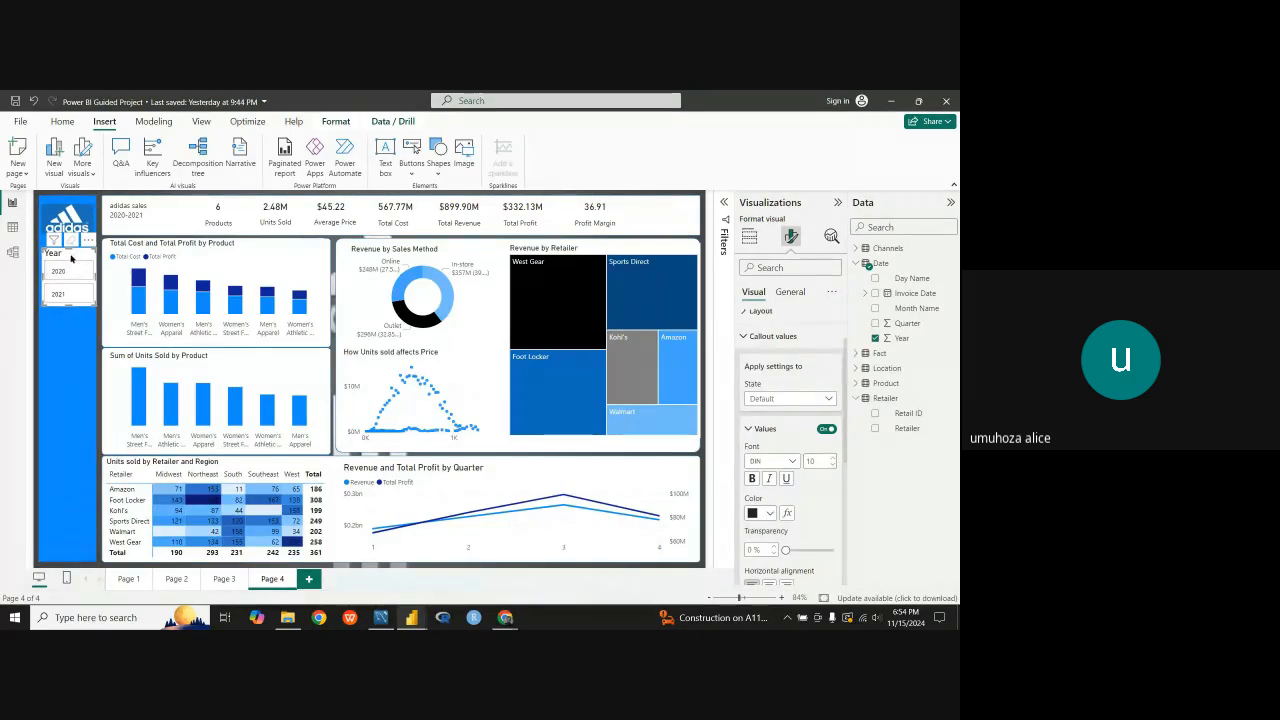
pyautogui.moveTo(71, 259); pyautogui.dragTo(73, 257)
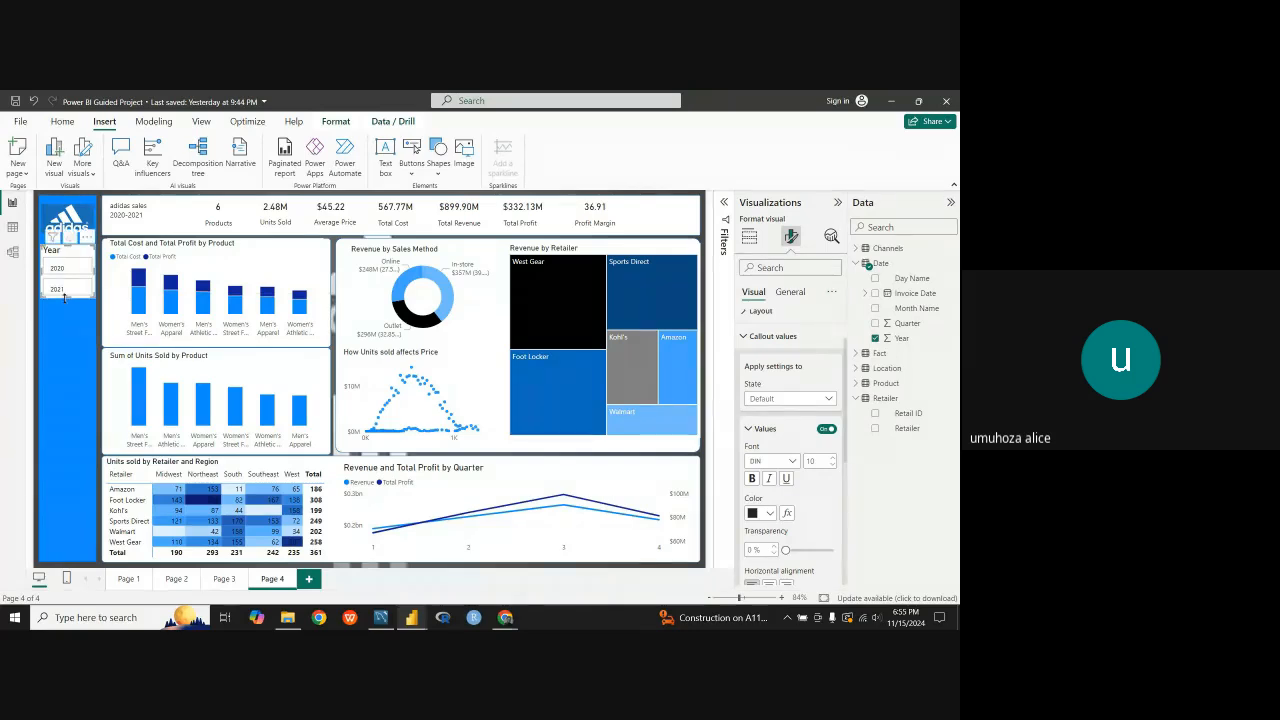
pyautogui.click(831, 465)
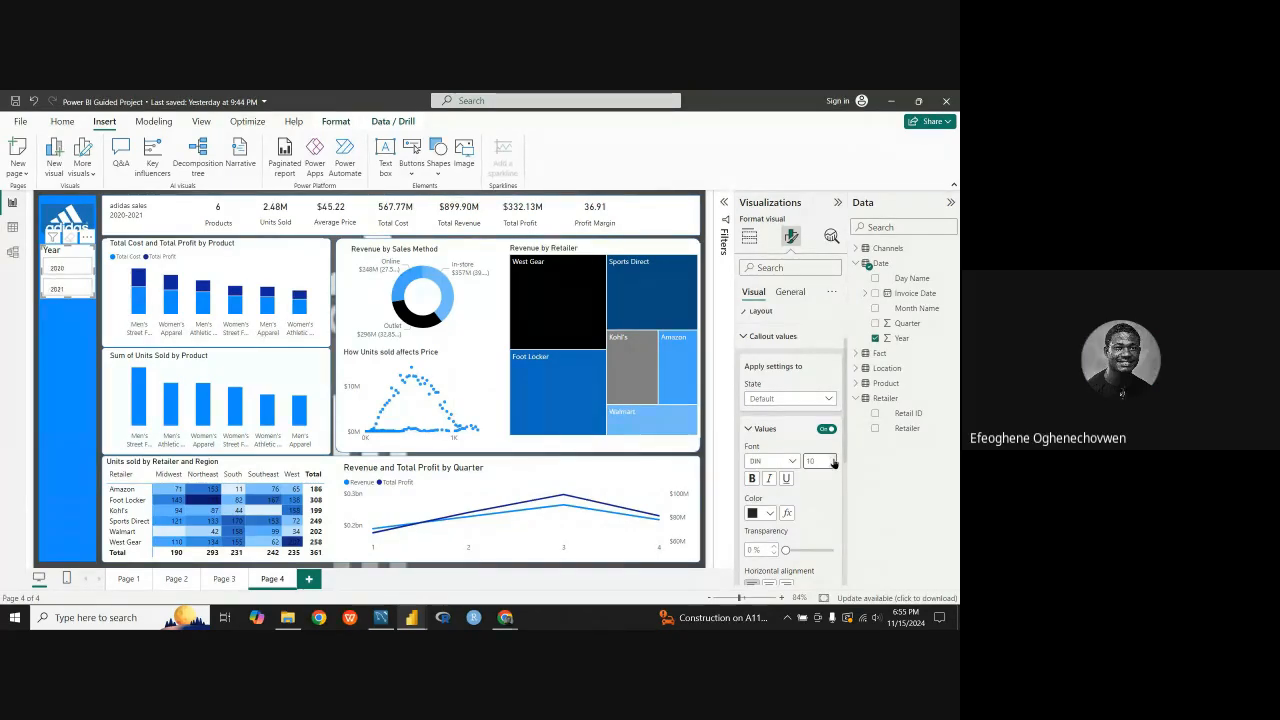
pyautogui.click(742, 337)
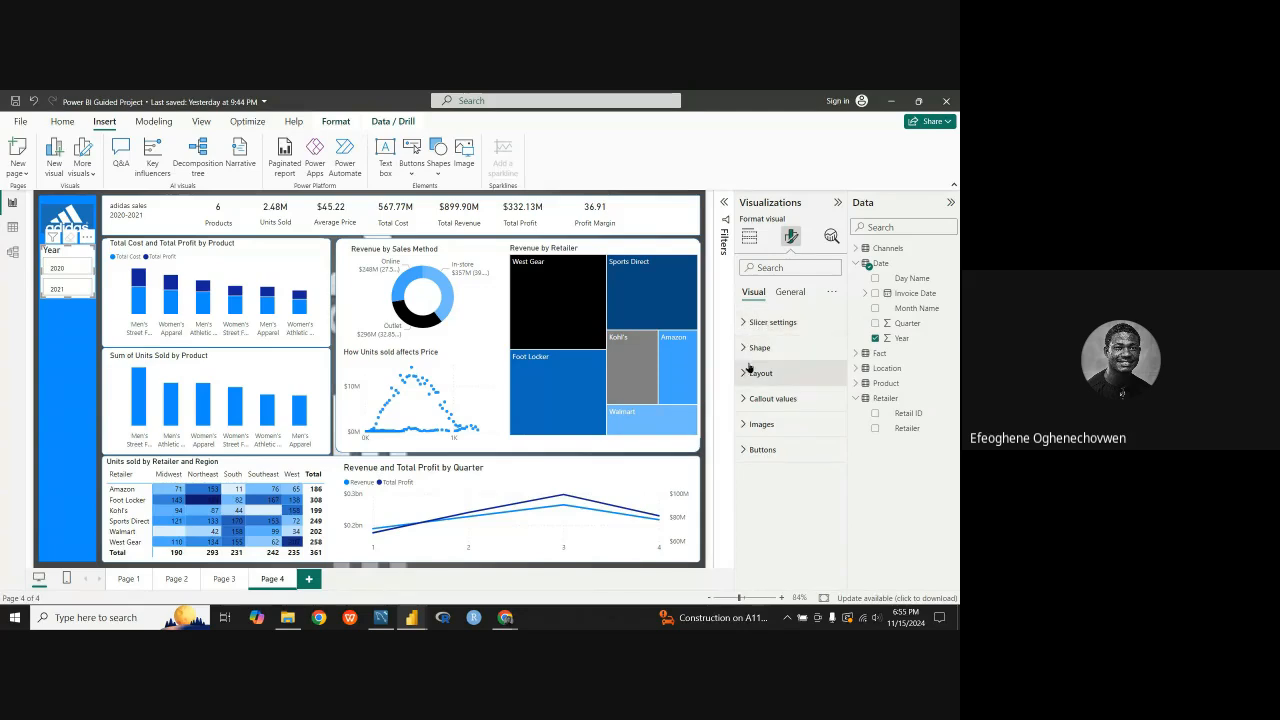
# Step: Set the font size of the Year slicer's title to 13
pyautogui.click(789, 291)
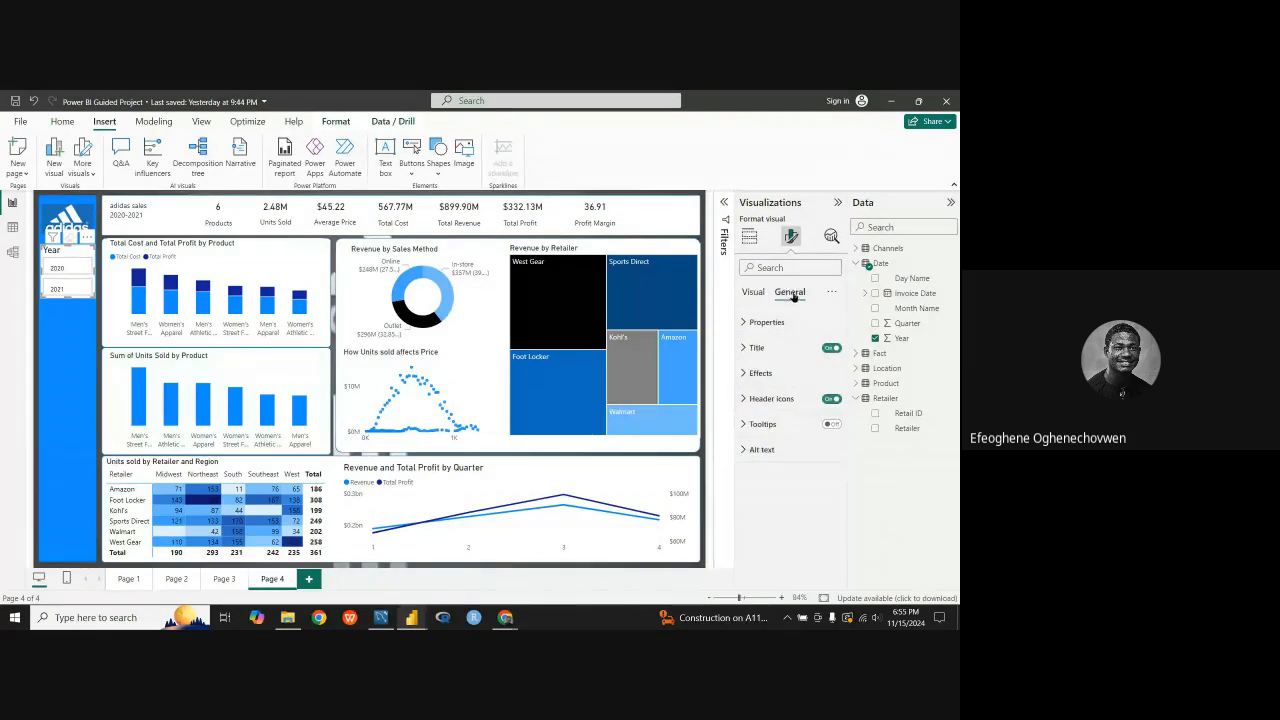
pyautogui.click(775, 348)
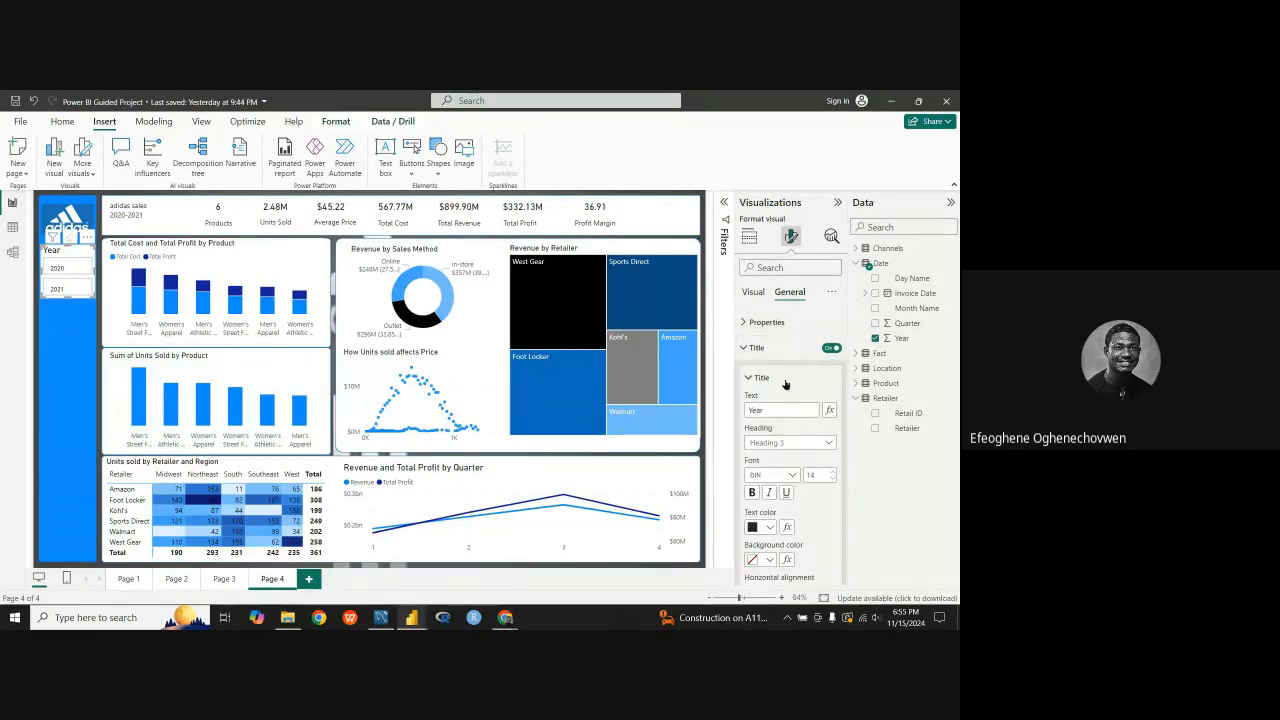
pyautogui.click(831, 481)
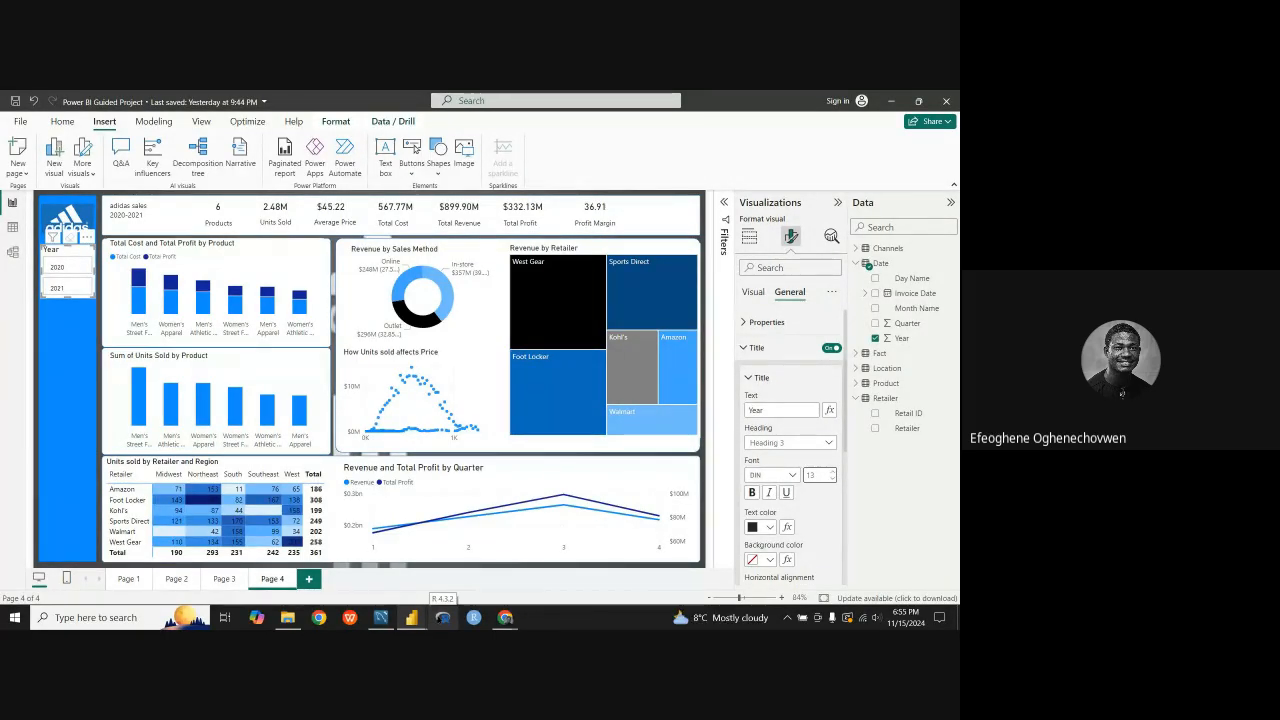
# Step: Duplicate the Year slicer and place the copy directly beneath the original in the blue sidebar
pyautogui.moveTo(411, 617)
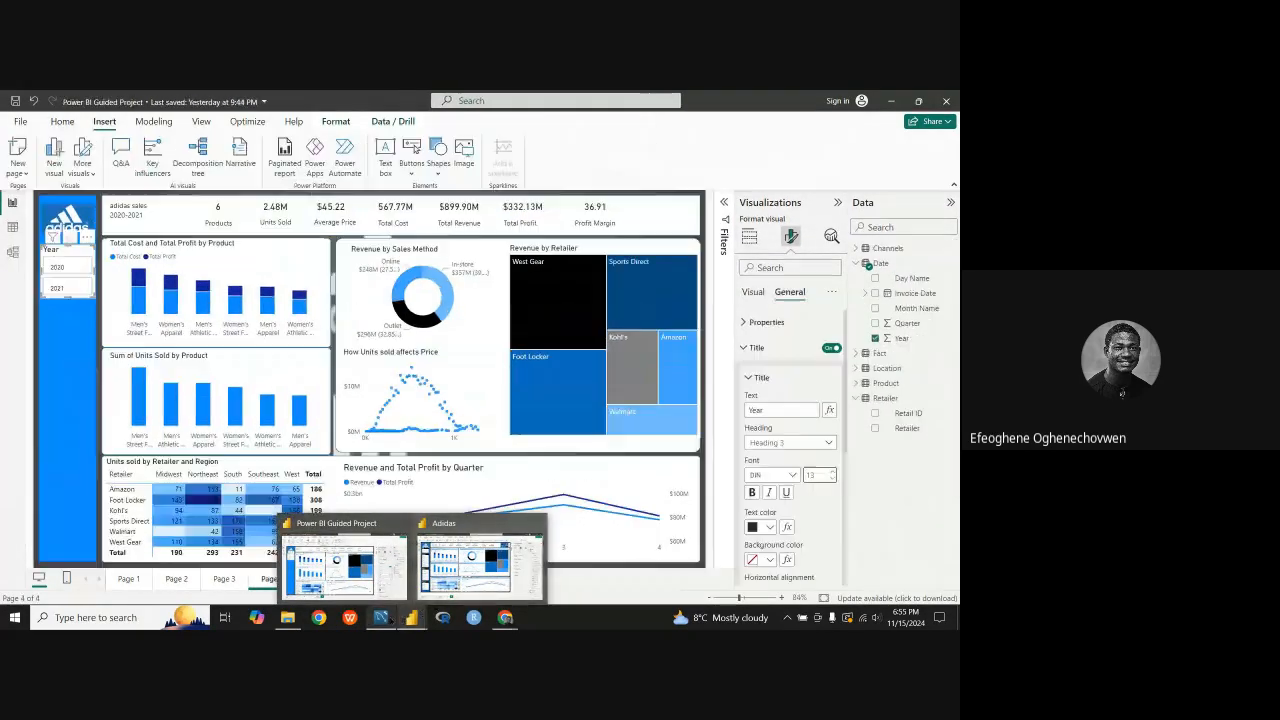
pyautogui.moveTo(368, 592)
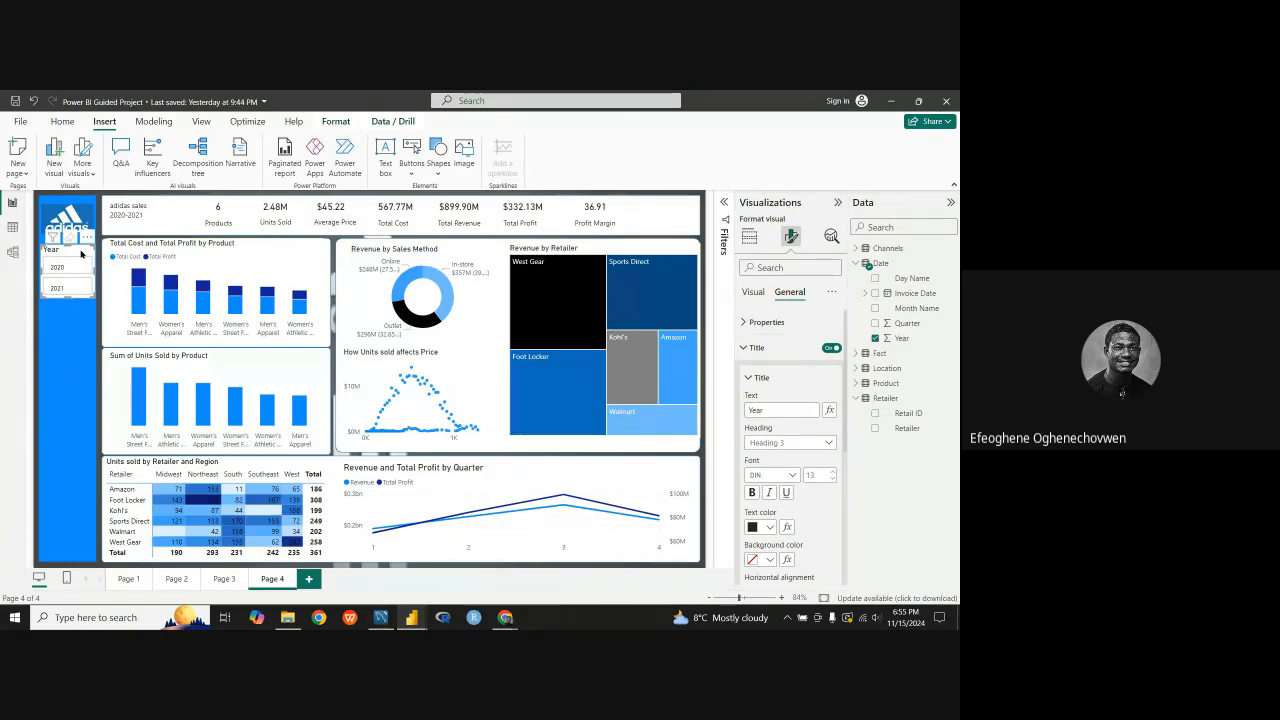
pyautogui.hotkey('ctrl', 'v')
pyautogui.moveTo(74, 259); pyautogui.dragTo(69, 315)
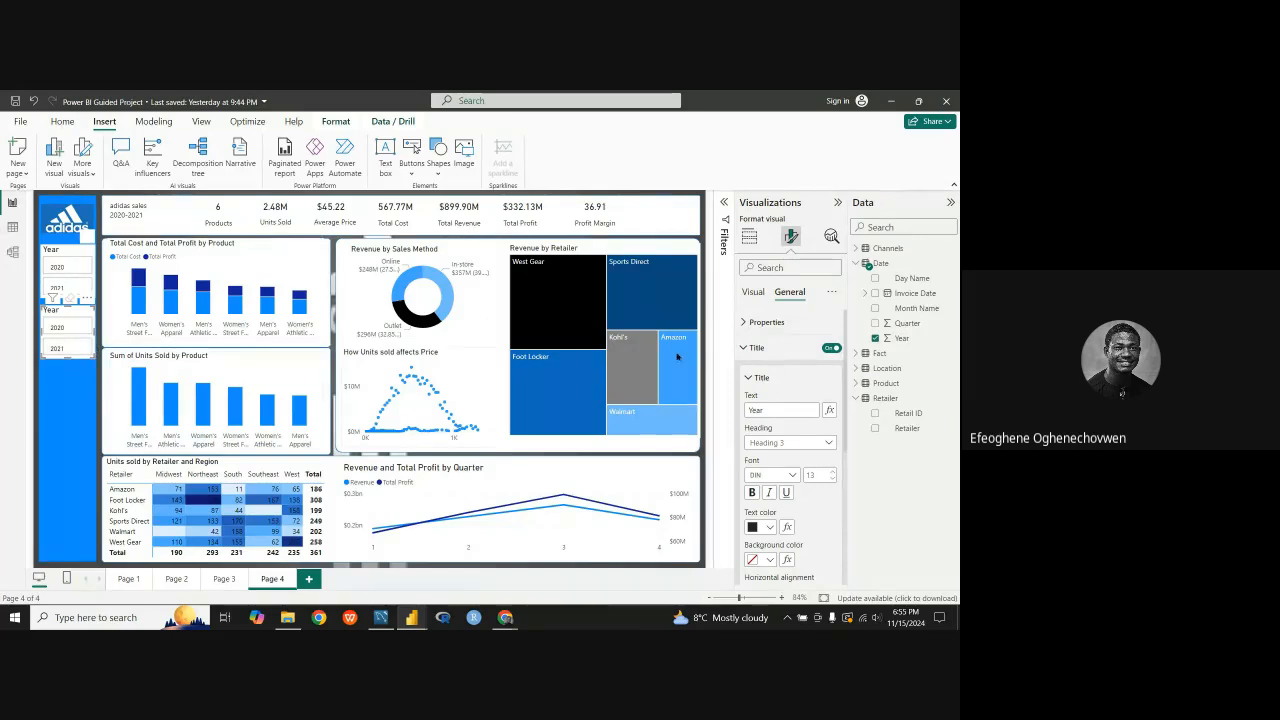
# Step: Replace the Year field with Retailer in the lower slicer copy and make that slicer slightly taller
pyautogui.click(751, 293)
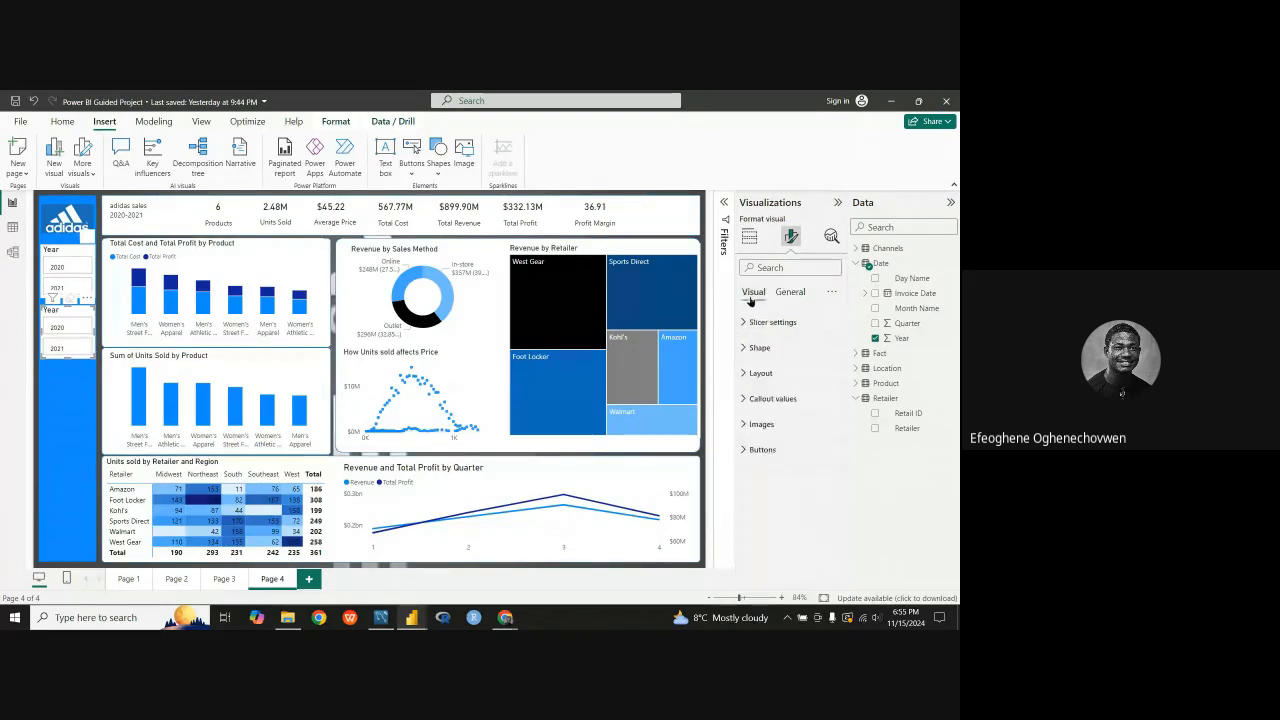
pyautogui.click(875, 340)
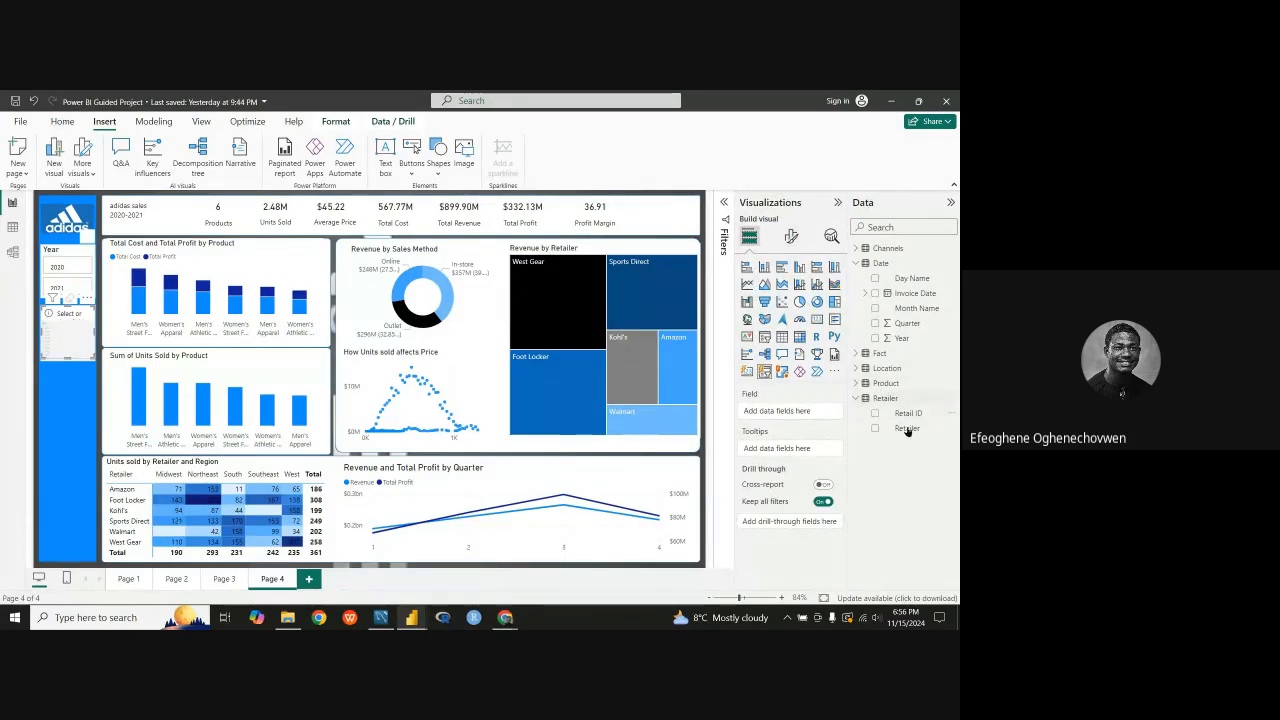
pyautogui.moveTo(907, 428); pyautogui.dragTo(776, 411)
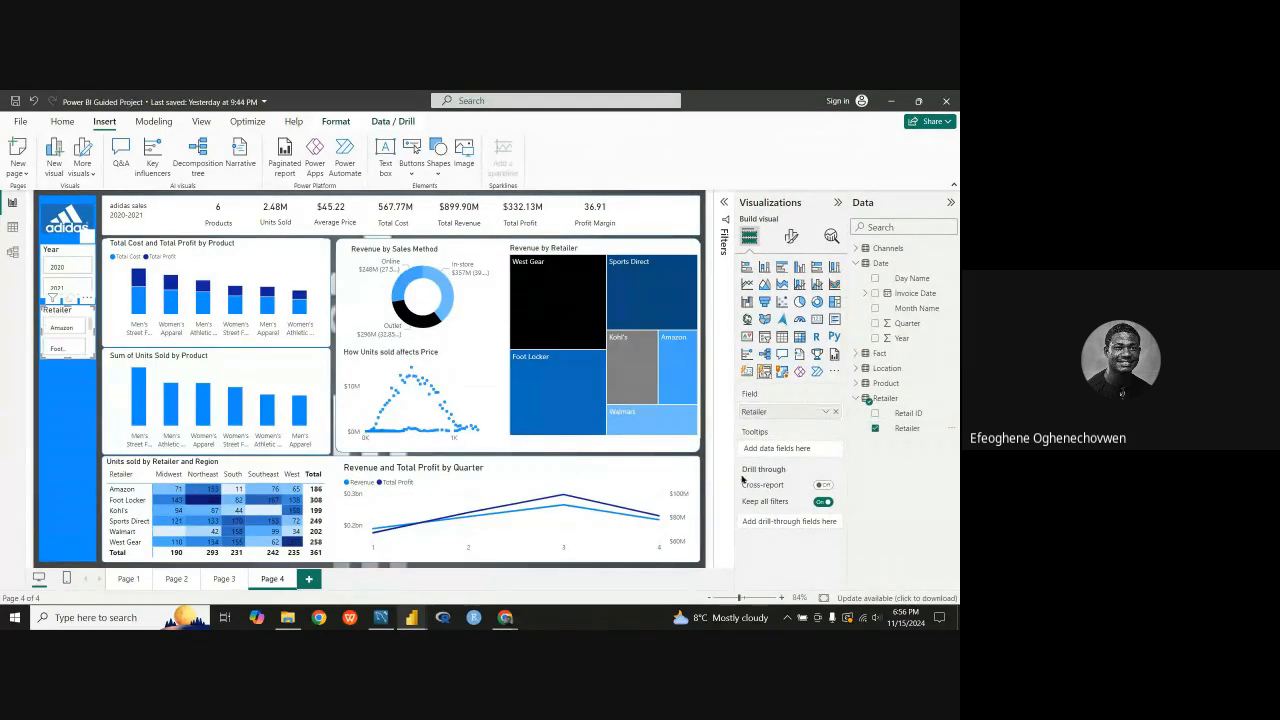
pyautogui.moveTo(67, 358)
pyautogui.mouseDown()
pyautogui.moveTo(63, 464)
pyautogui.moveTo(70, 372)
pyautogui.mouseUp()
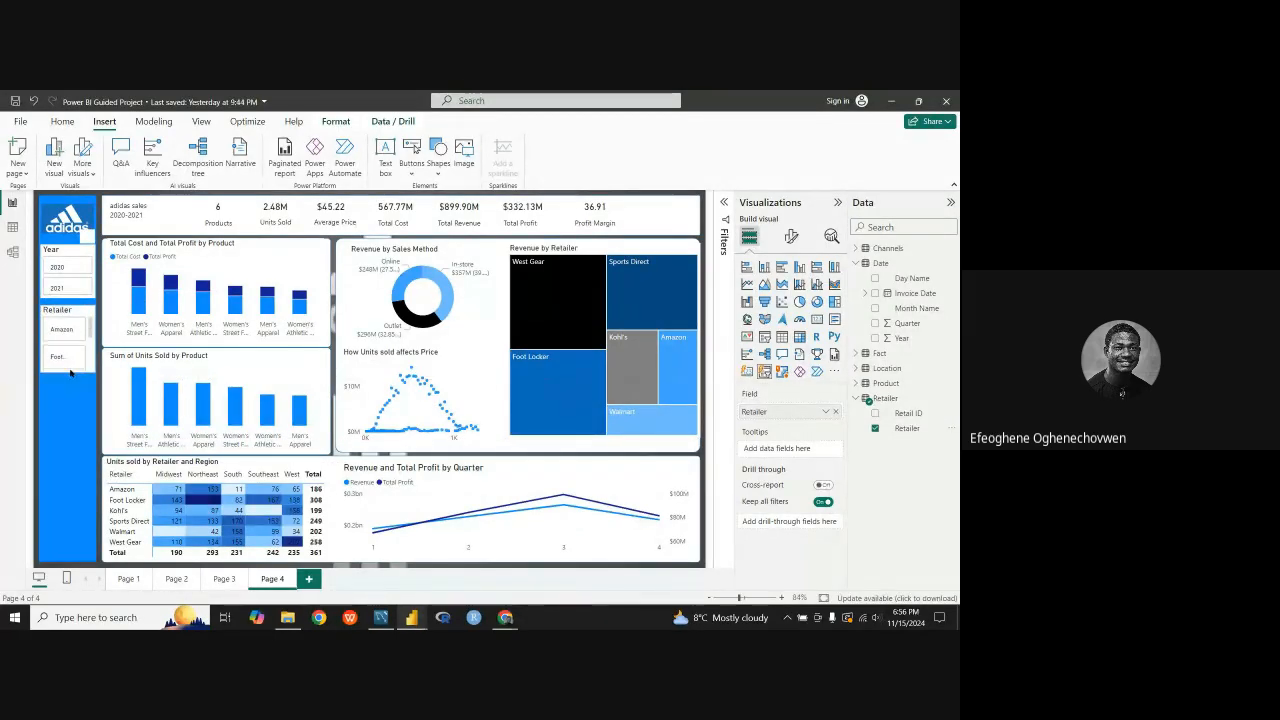
# Step: Set the Retailer slicer's layout to 6 rows and stretch the slicer down the sidebar to fit the retailer buttons
pyautogui.click(791, 236)
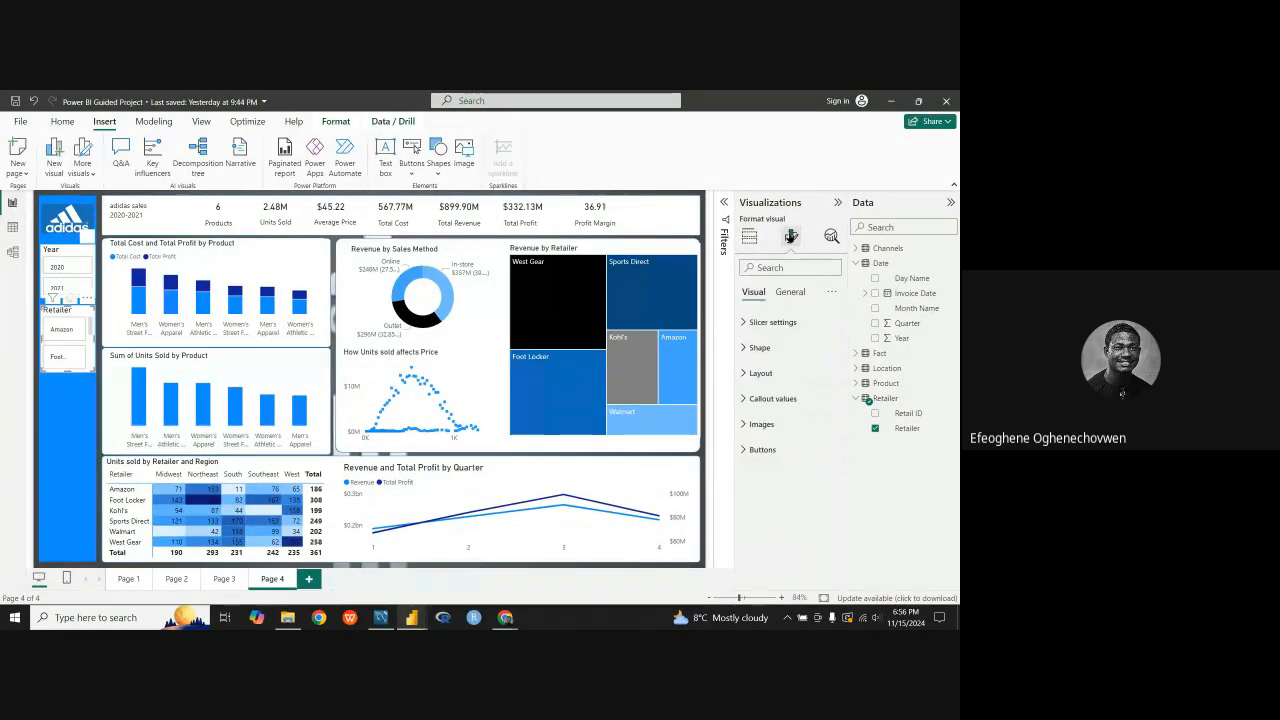
pyautogui.click(756, 373)
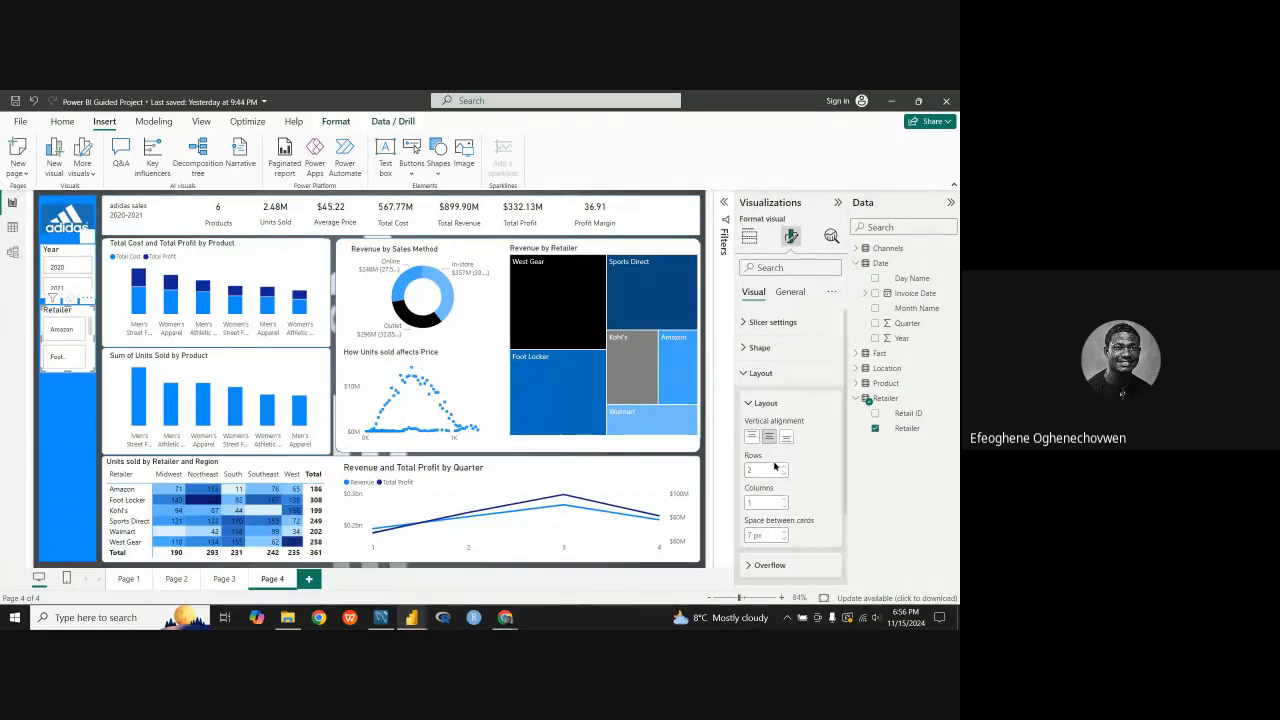
pyautogui.scroll(-1, 777, 476)
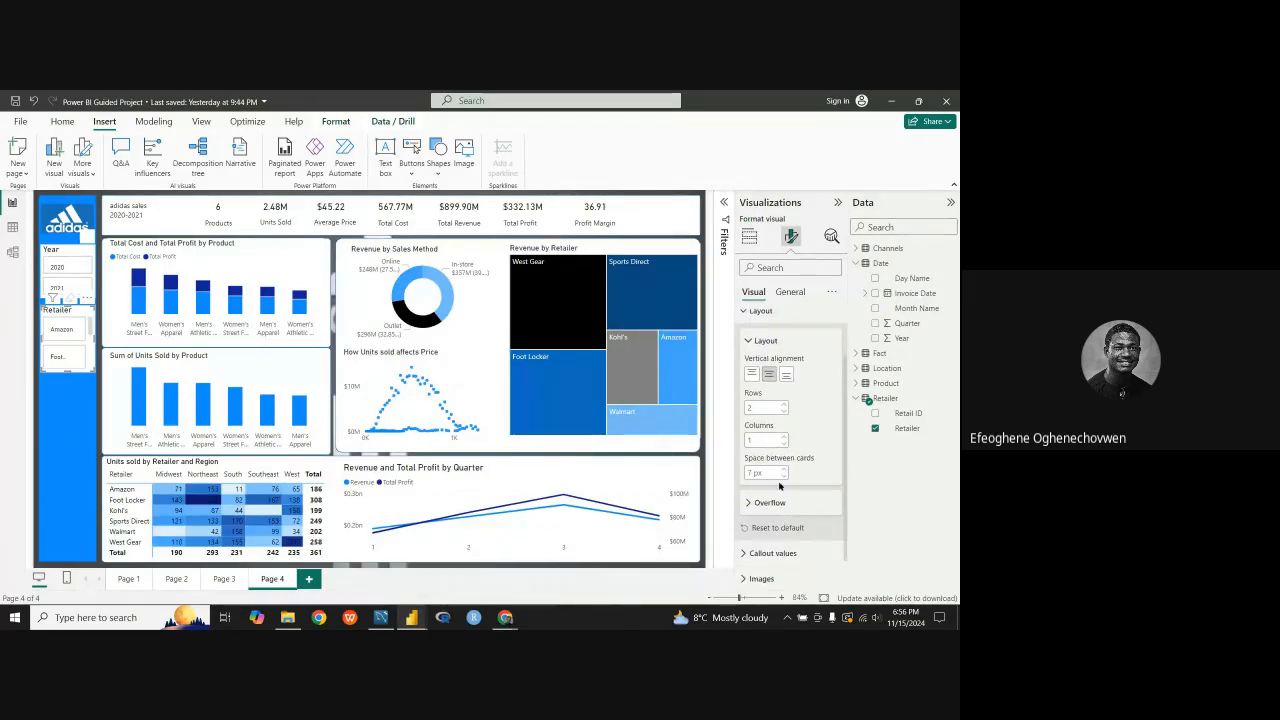
pyautogui.click(783, 412)
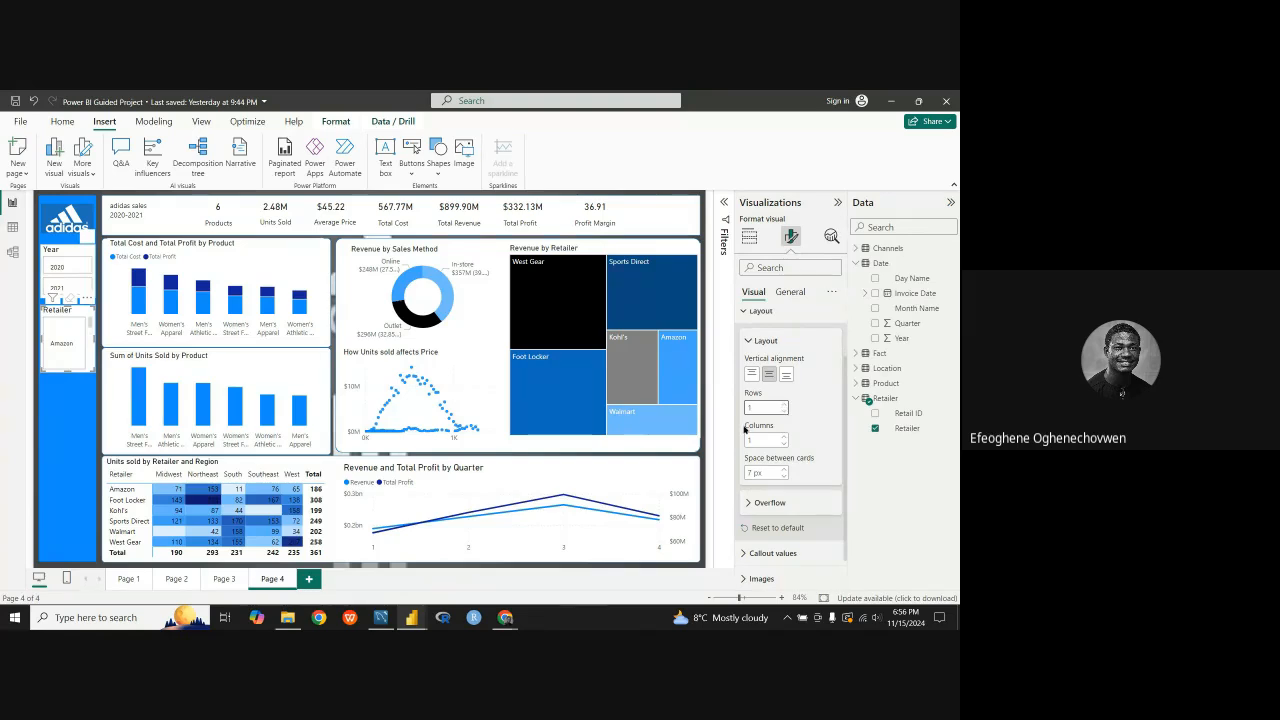
pyautogui.click(784, 405)
pyautogui.click(784, 405)
pyautogui.click(784, 405)
pyautogui.click(784, 405)
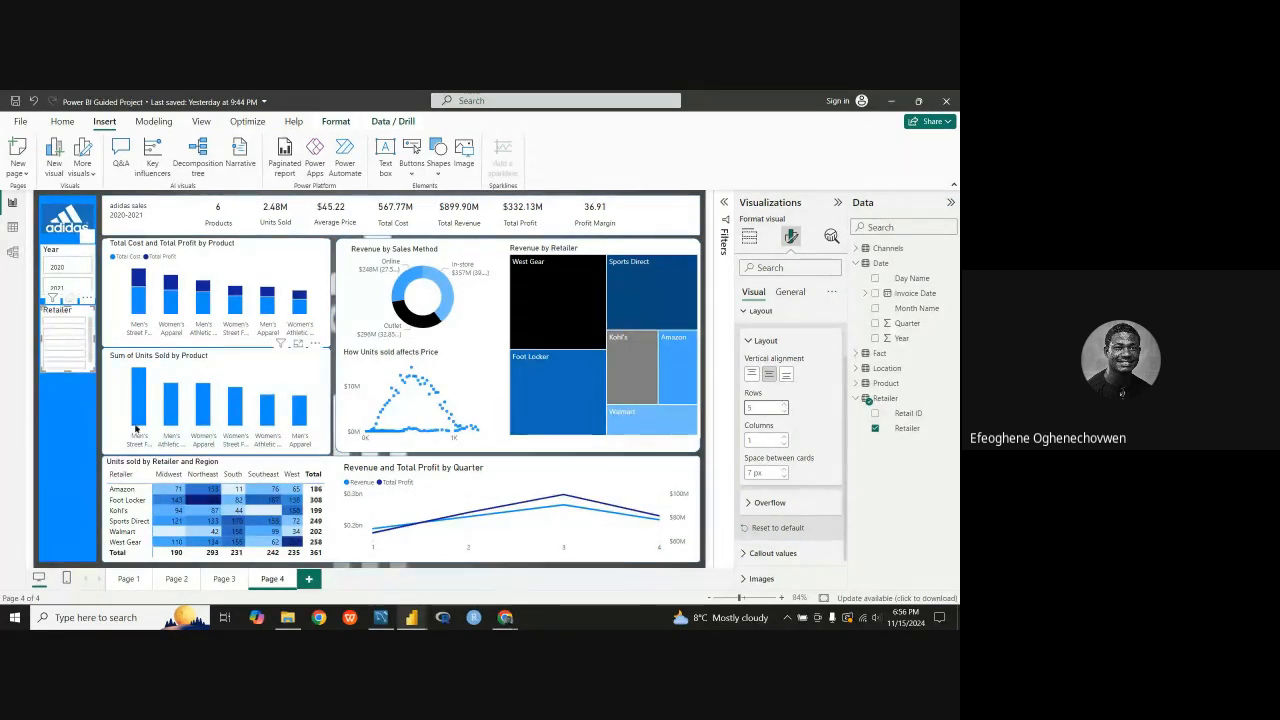
pyautogui.moveTo(68, 371); pyautogui.dragTo(68, 437)
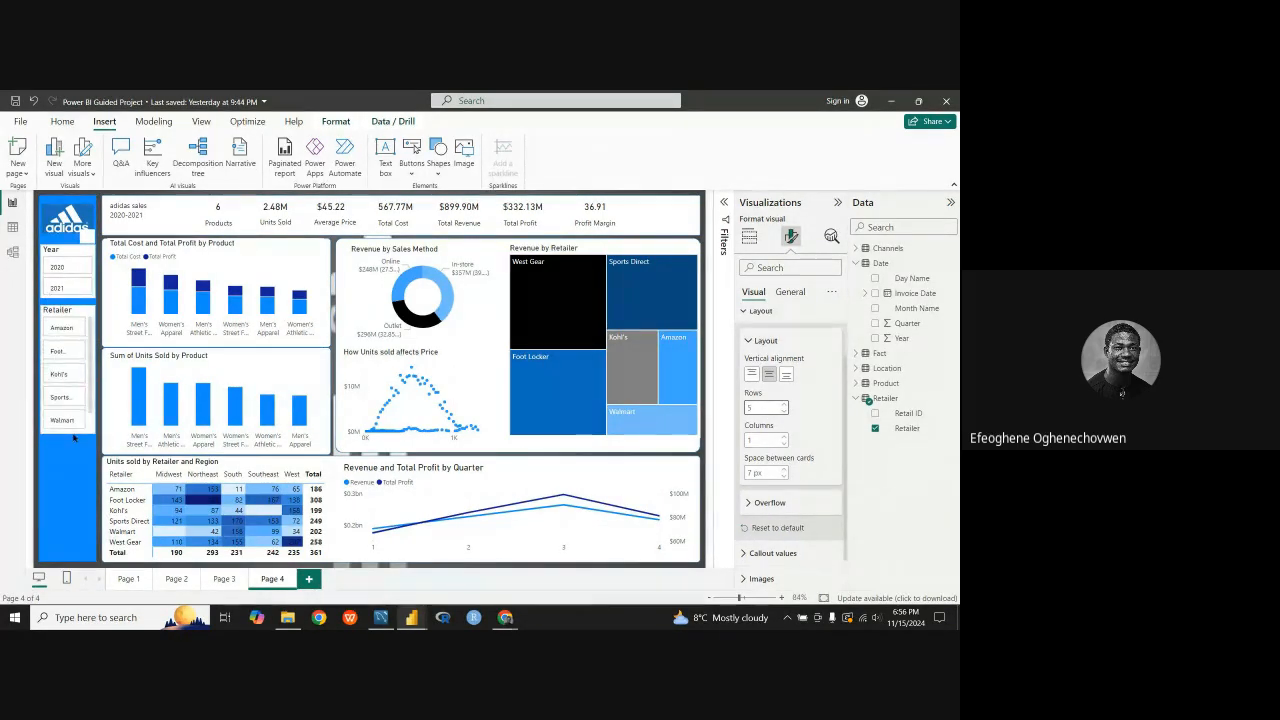
pyautogui.click(783, 406)
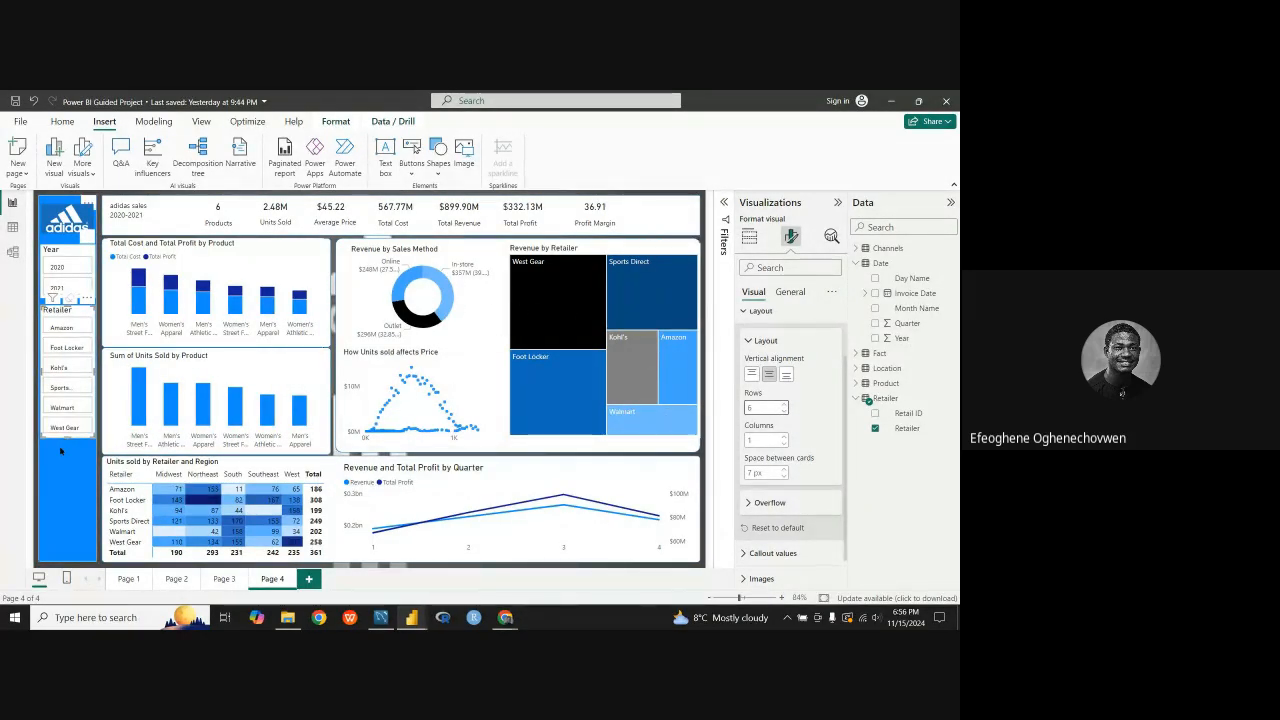
# Step: Lengthen the Retailer slicer to about the lower edge of the units sold chart and move it closer beneath the Year slicer
pyautogui.moveTo(68, 437); pyautogui.dragTo(68, 458)
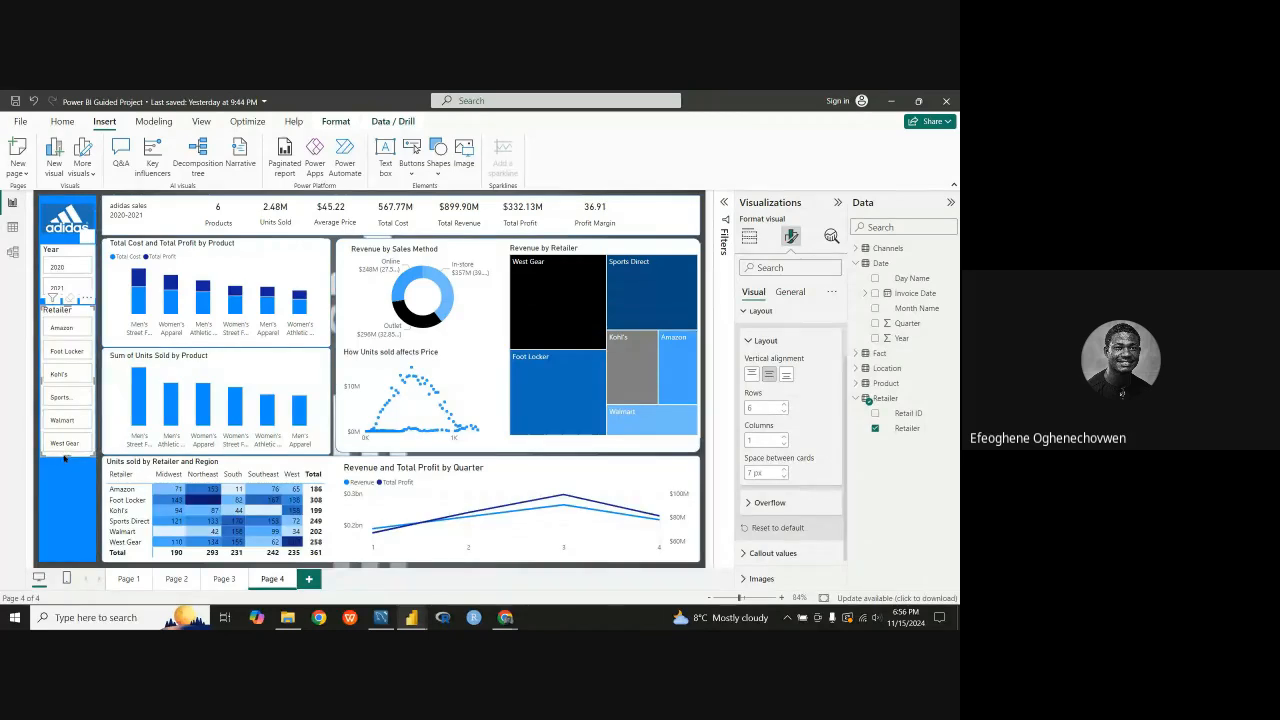
pyautogui.moveTo(64, 457); pyautogui.dragTo(62, 467)
pyautogui.moveTo(72, 311); pyautogui.dragTo(74, 308)
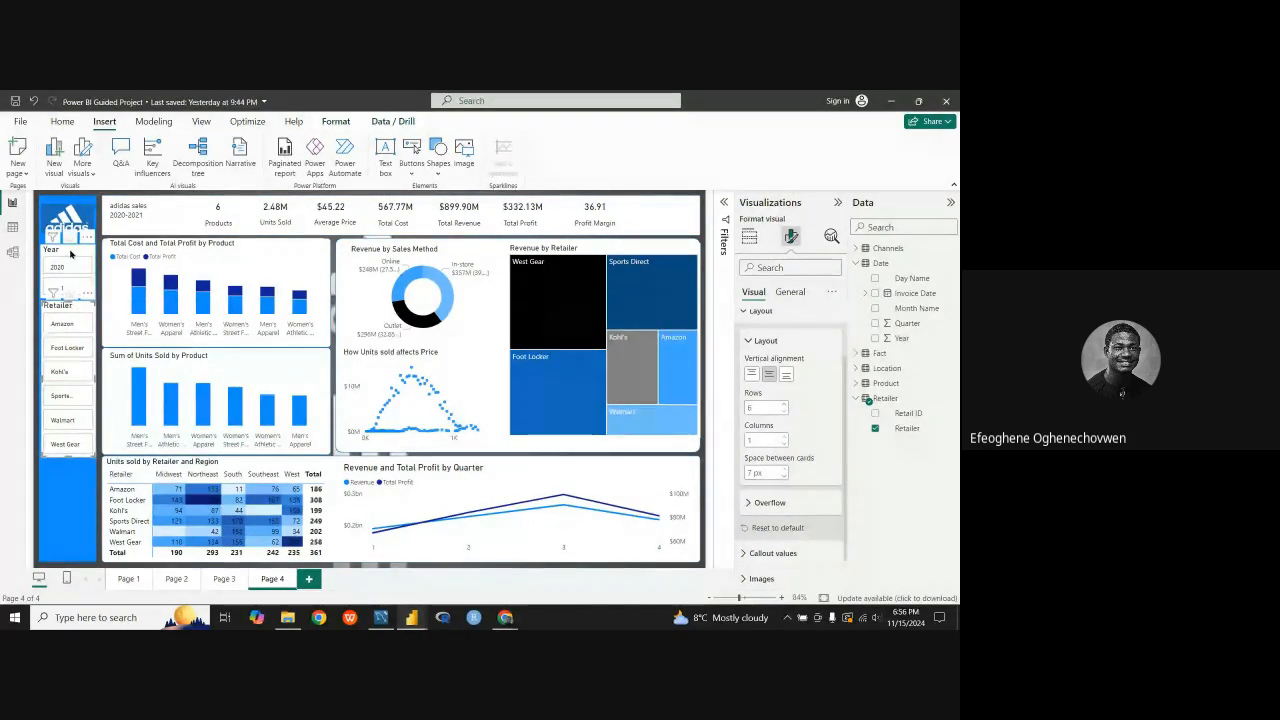
# Step: Duplicate the Year slicer again and place the copy just below the Retailer slicer in the sidebar
pyautogui.click(67, 261)
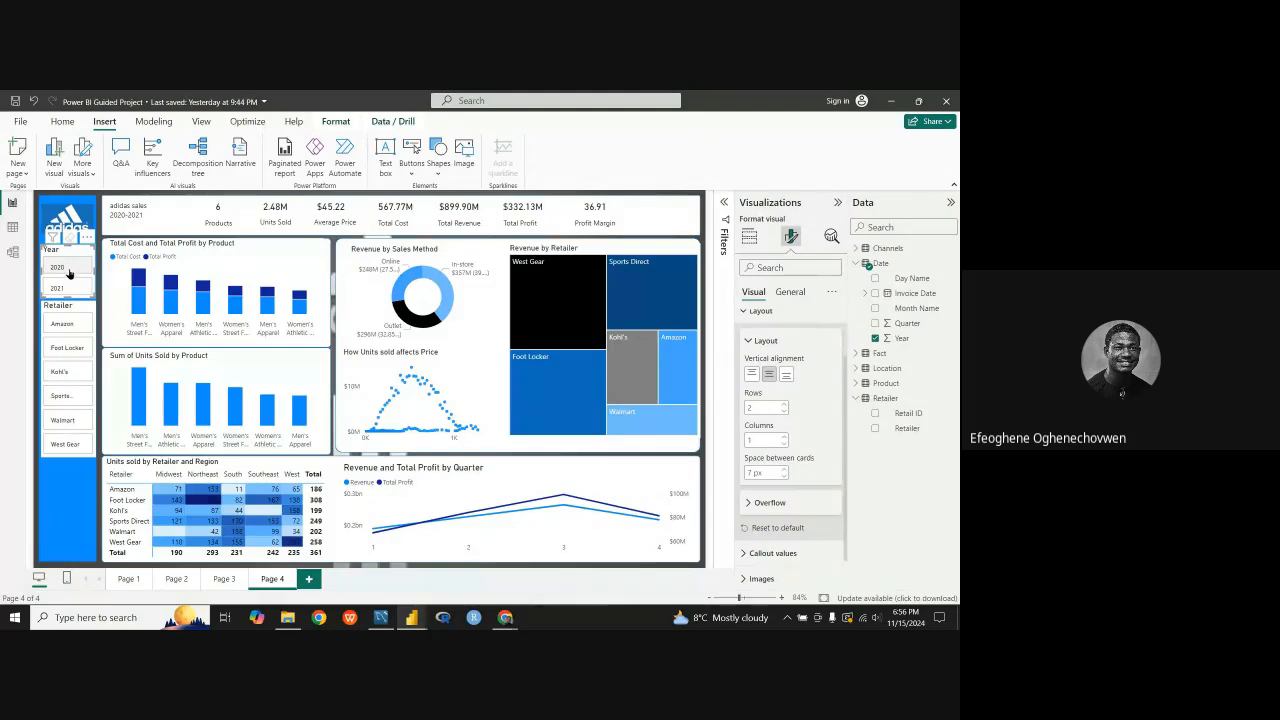
pyautogui.click(76, 343)
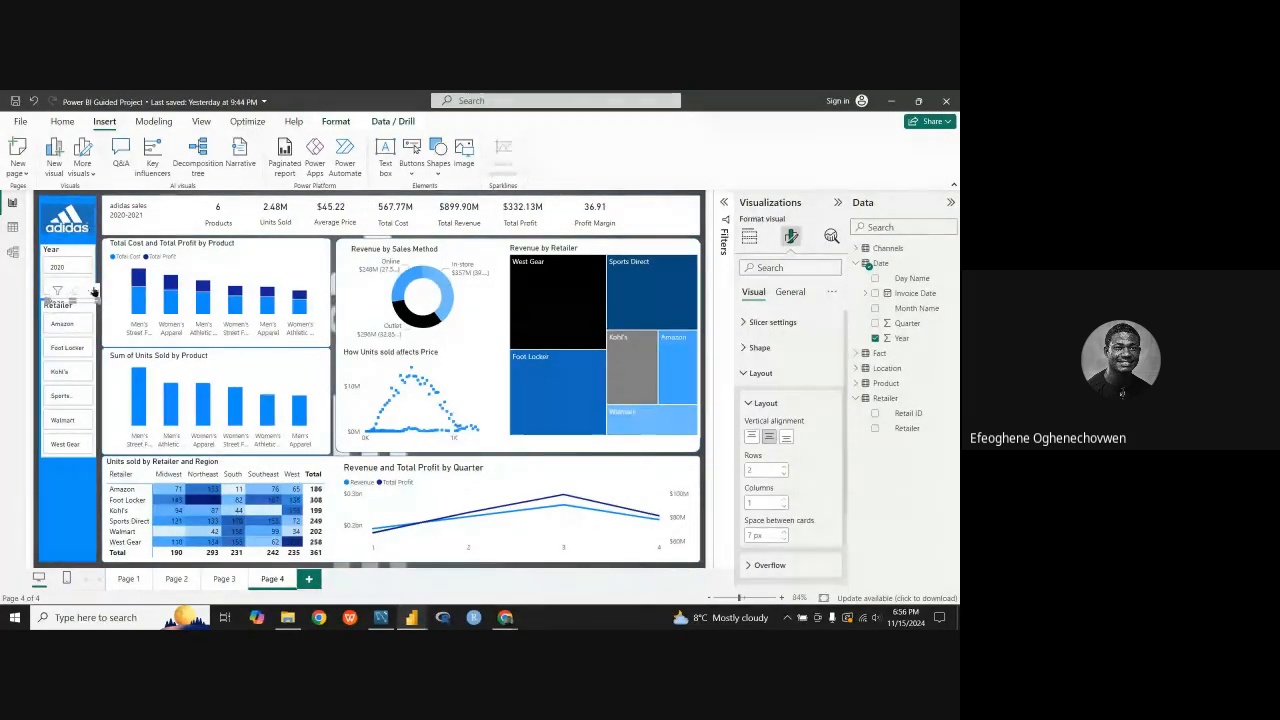
pyautogui.moveTo(93, 291); pyautogui.dragTo(66, 462)
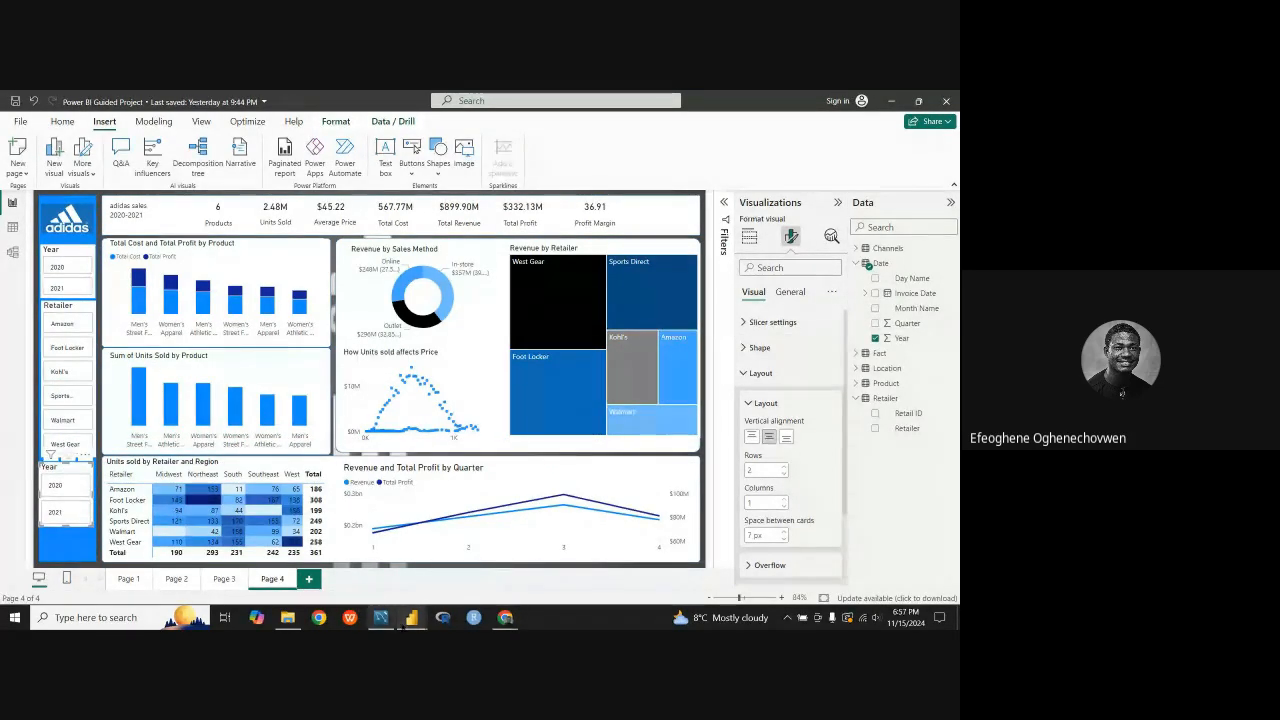
pyautogui.moveTo(407, 621)
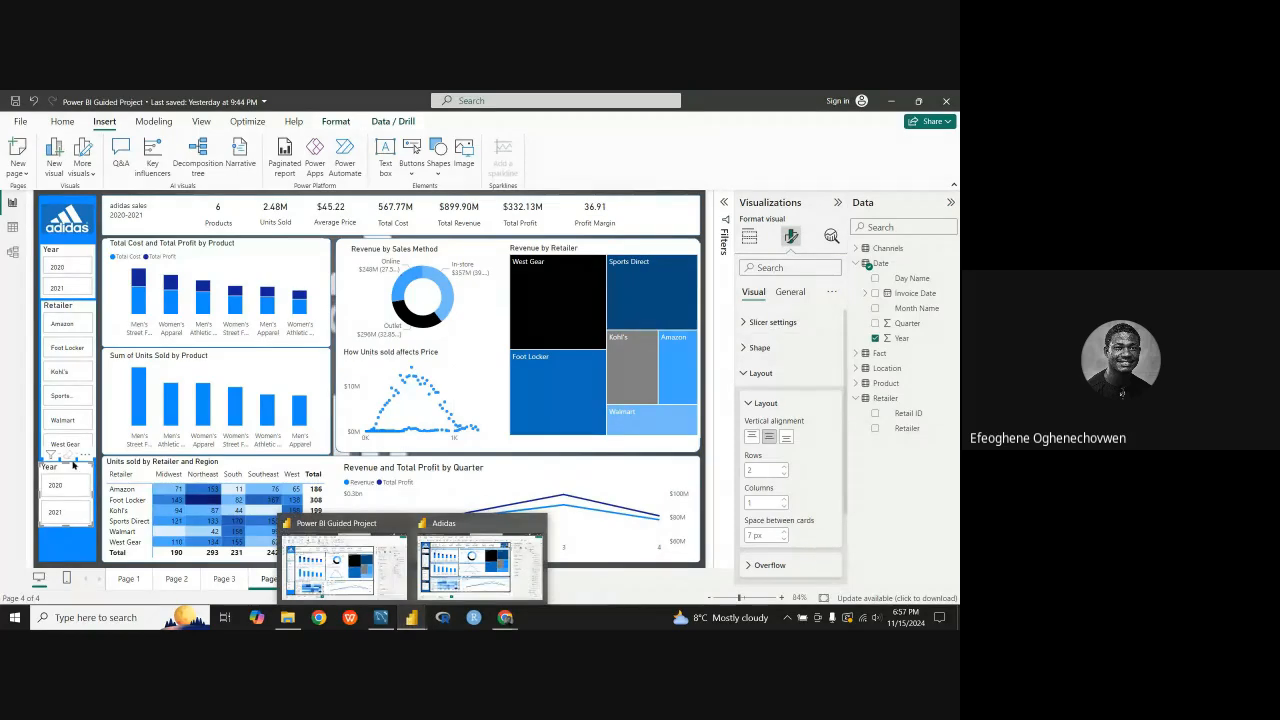
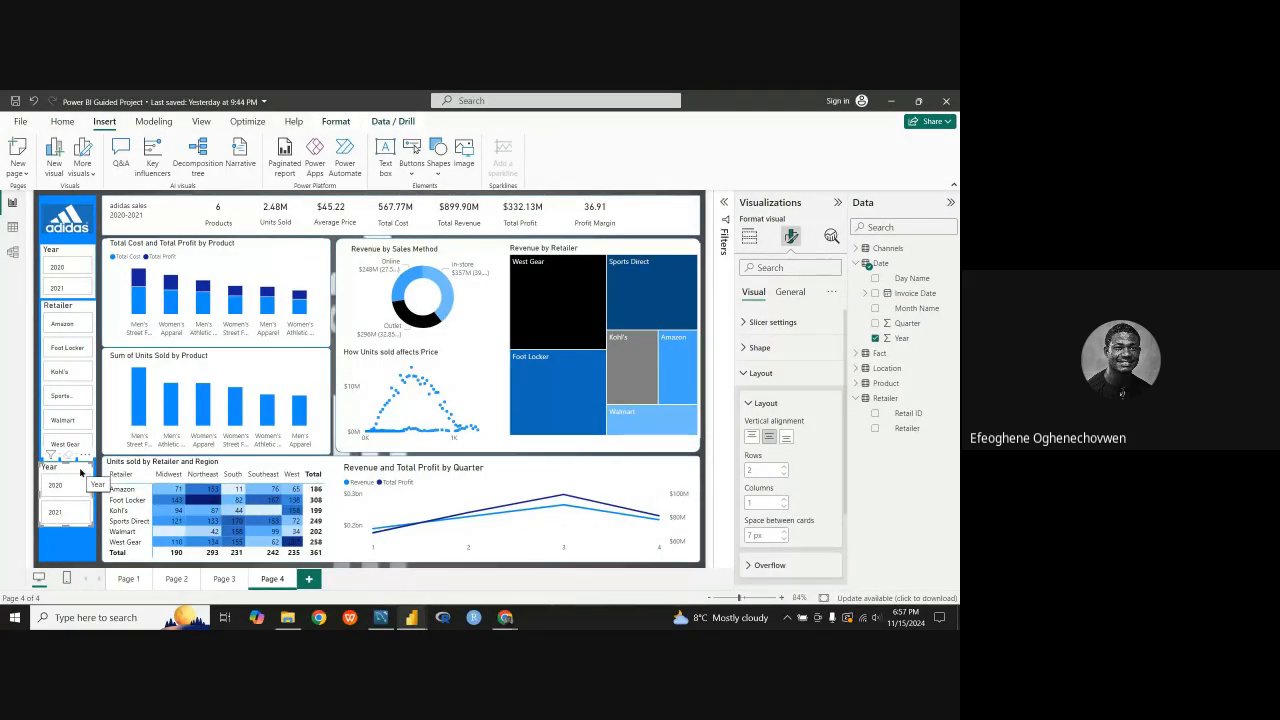
# Step: Replace the Year field with Region from the Location table in the slicer copy below the Retailer slicer
pyautogui.moveTo(88, 470); pyautogui.dragTo(84, 473)
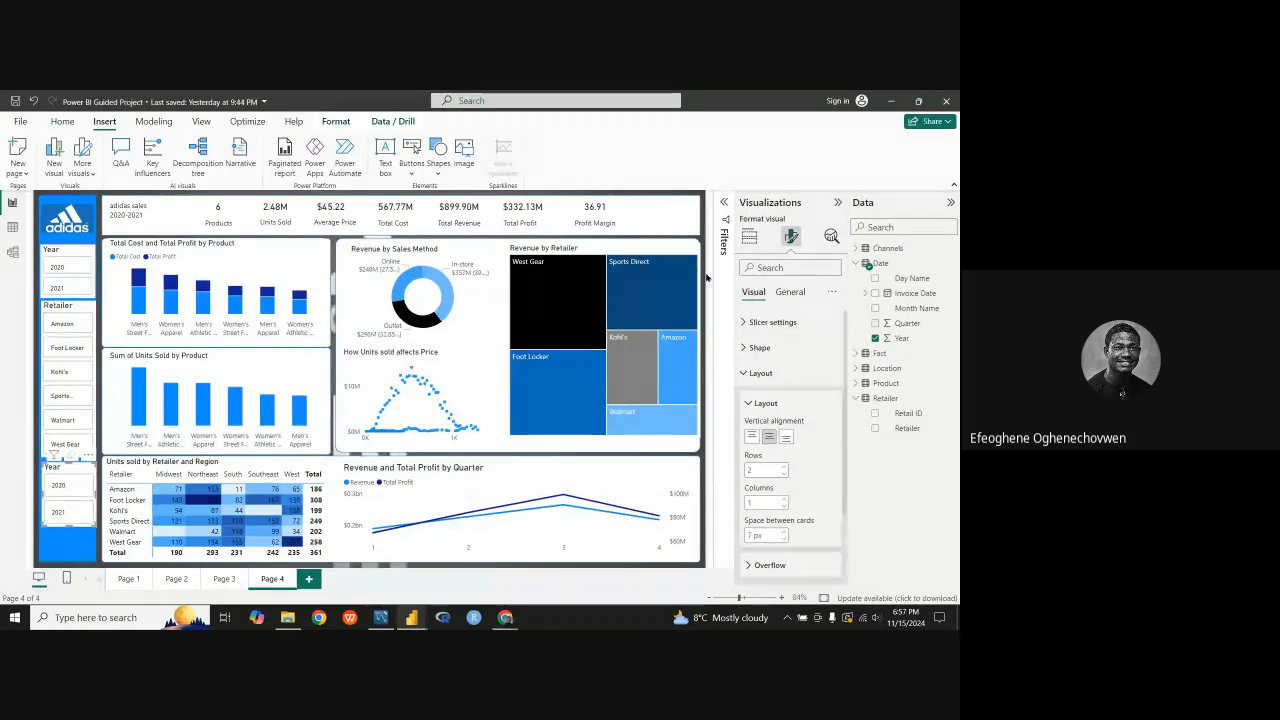
pyautogui.click(748, 404)
pyautogui.click(745, 377)
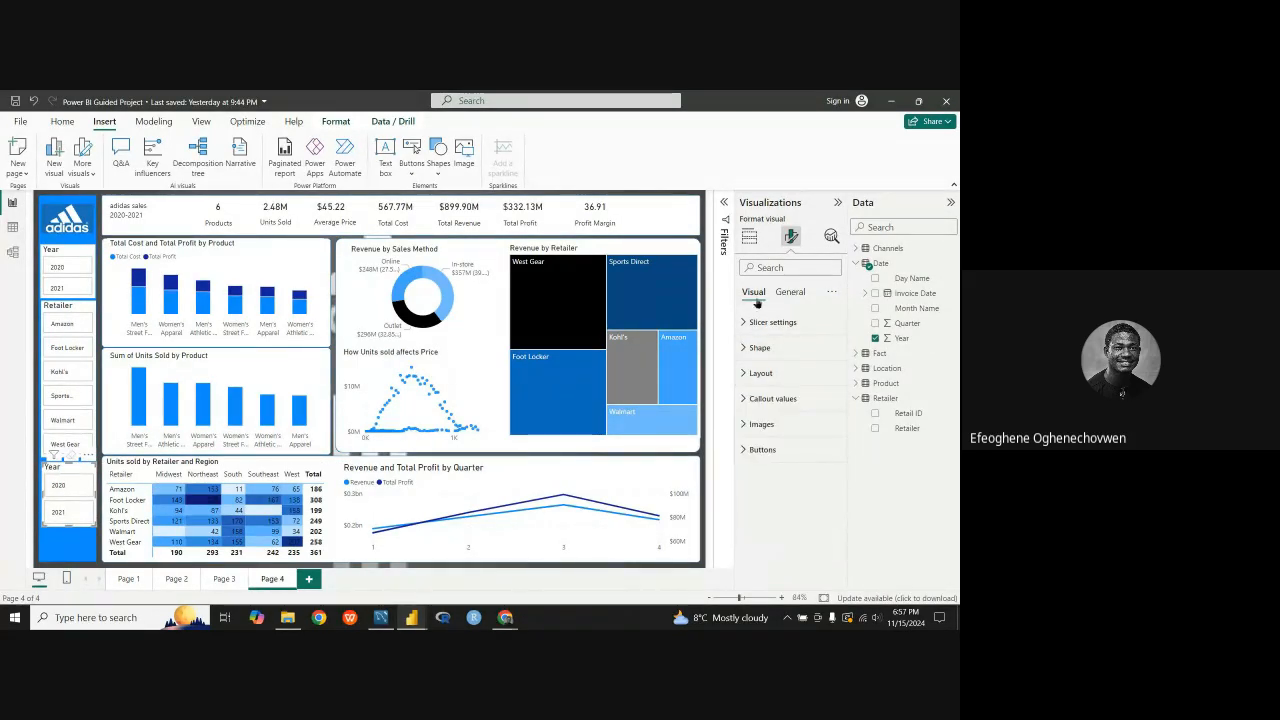
pyautogui.click(789, 292)
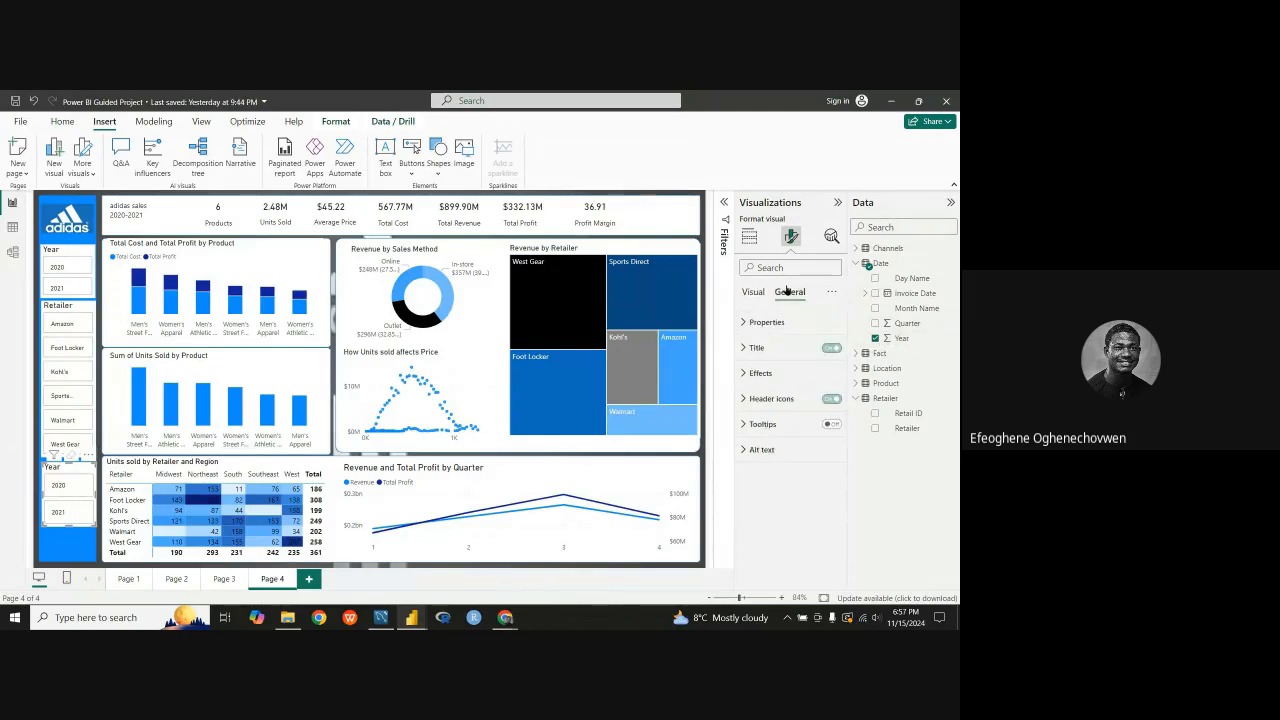
pyautogui.click(753, 292)
pyautogui.click(749, 237)
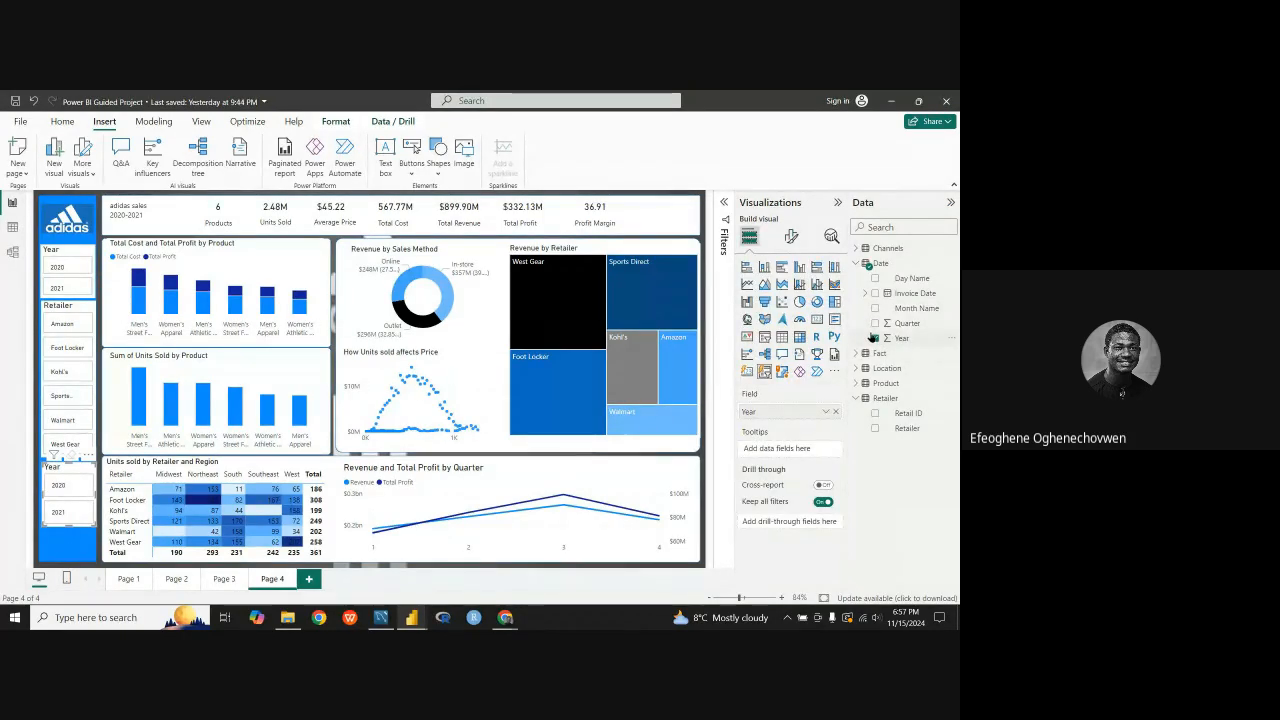
pyautogui.click(873, 338)
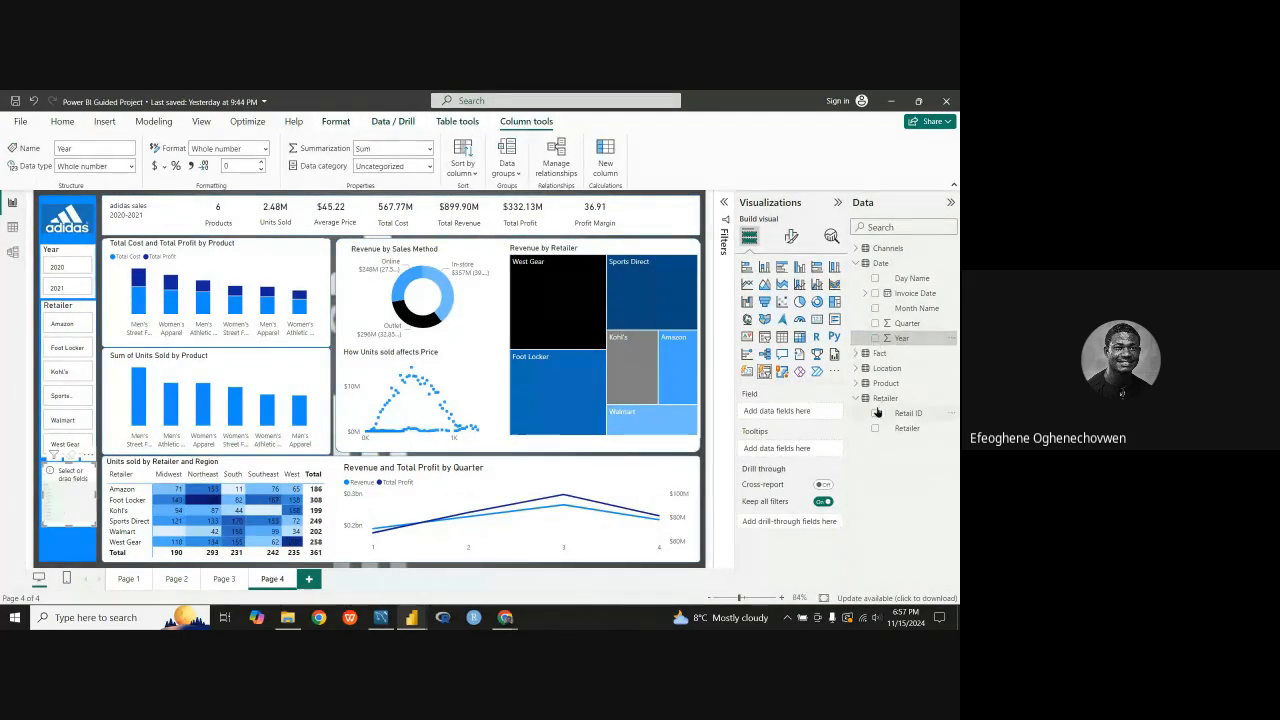
pyautogui.click(866, 369)
pyautogui.moveTo(903, 412); pyautogui.dragTo(785, 412)
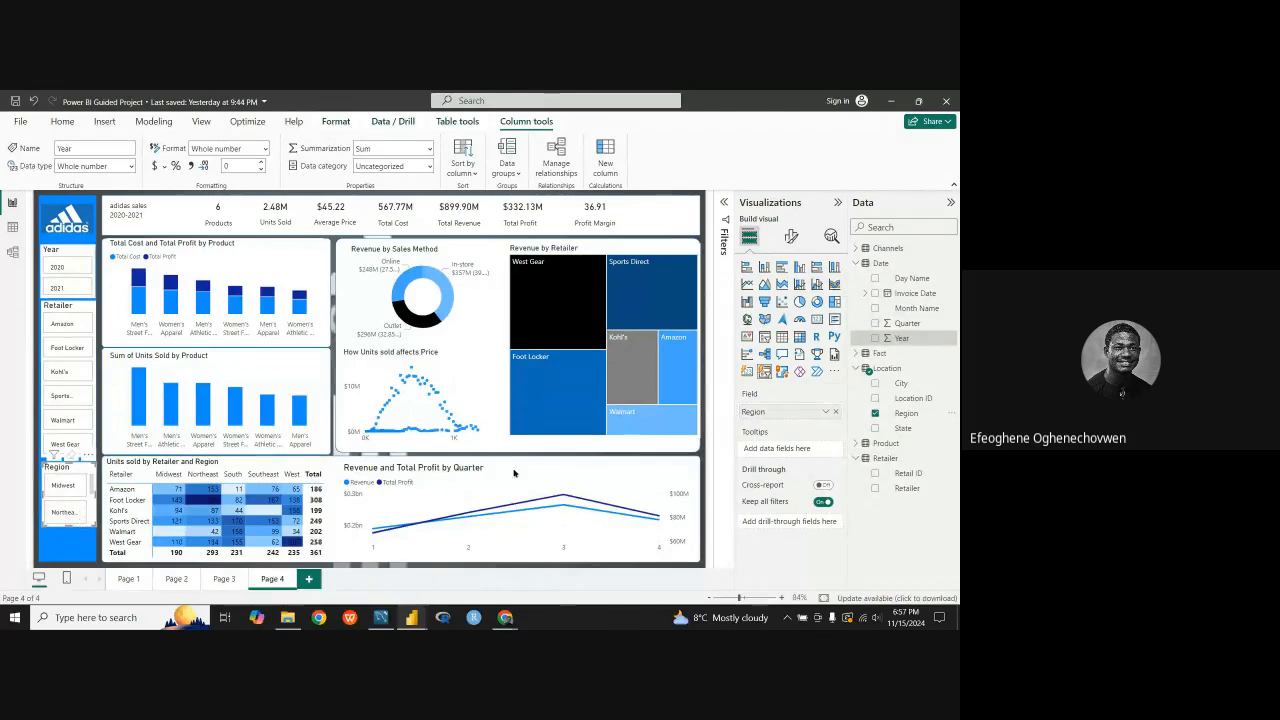
# Step: Make the Year slicer slightly shorter and set the space between its cards to 2 px
pyautogui.click(63, 255)
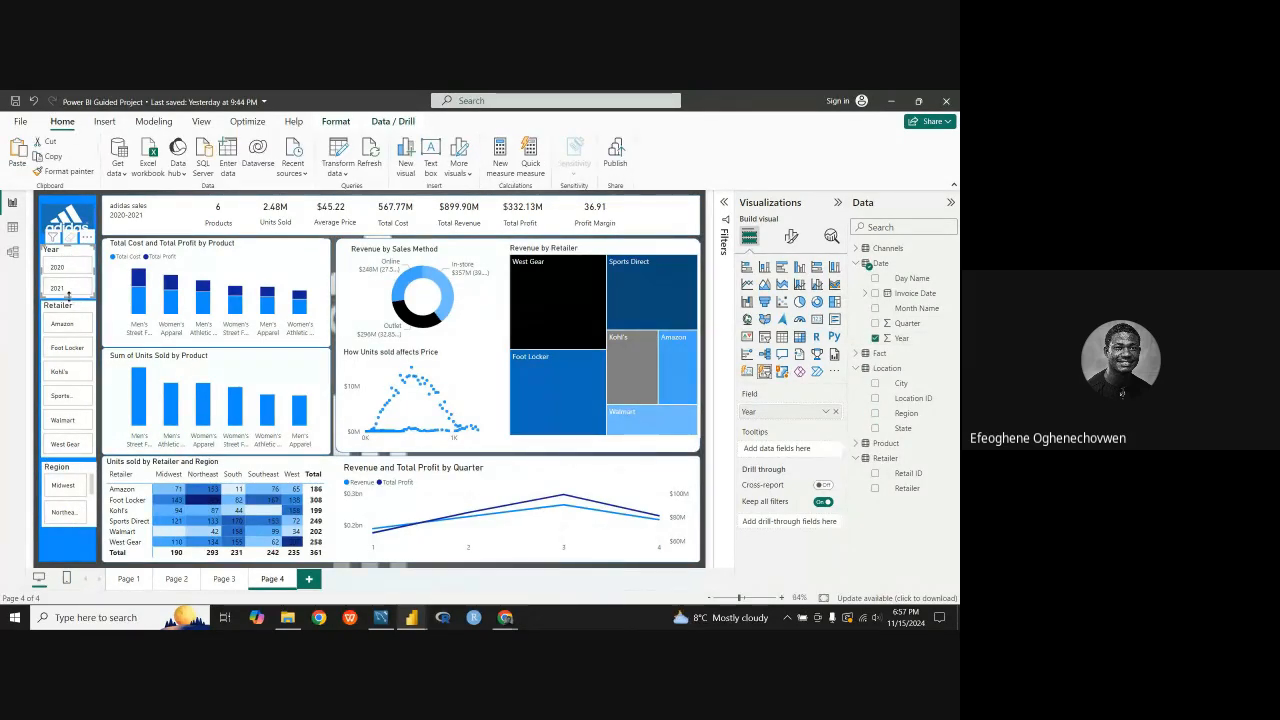
pyautogui.moveTo(69, 297); pyautogui.dragTo(69, 291)
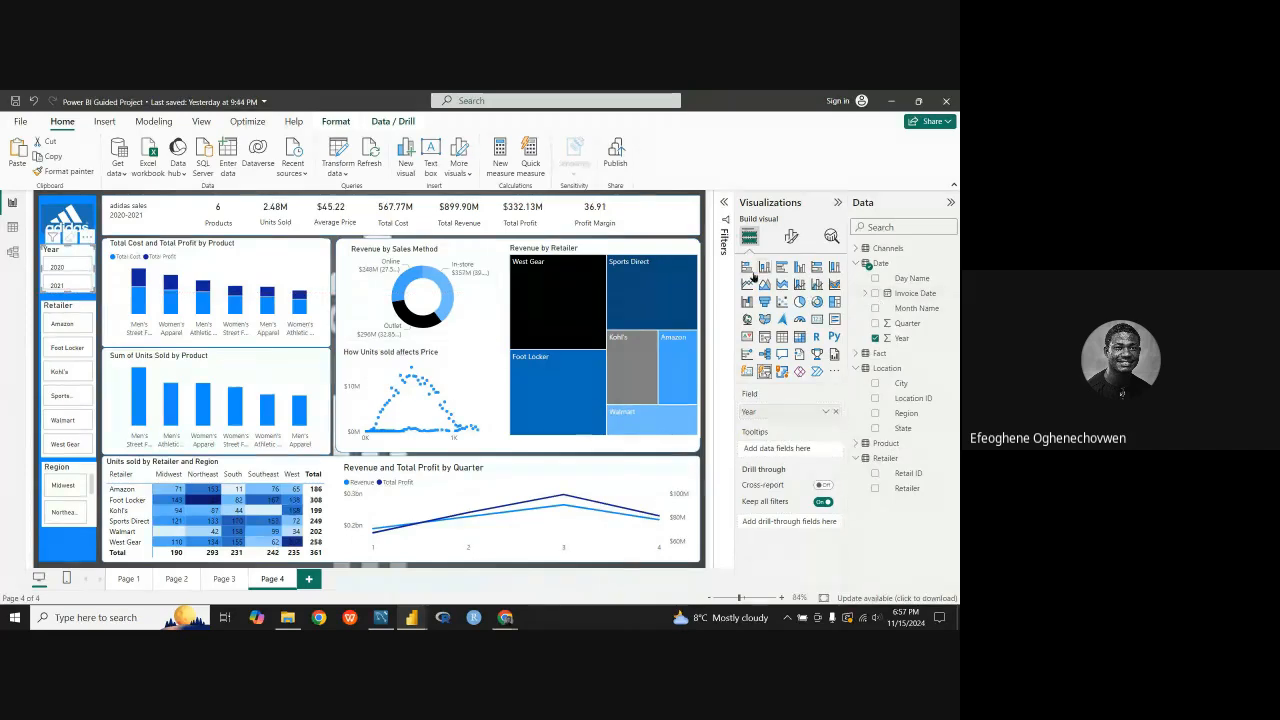
pyautogui.click(791, 236)
pyautogui.click(744, 374)
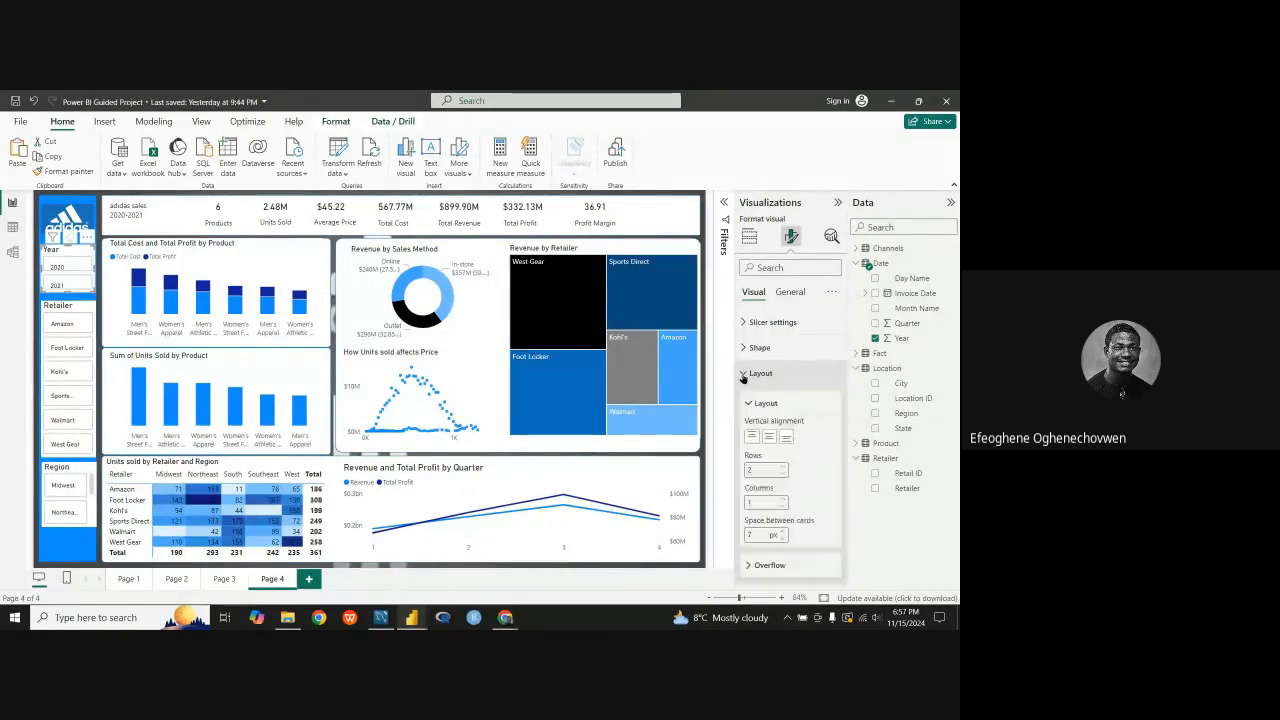
pyautogui.click(769, 437)
pyautogui.scroll(-2, 772, 440)
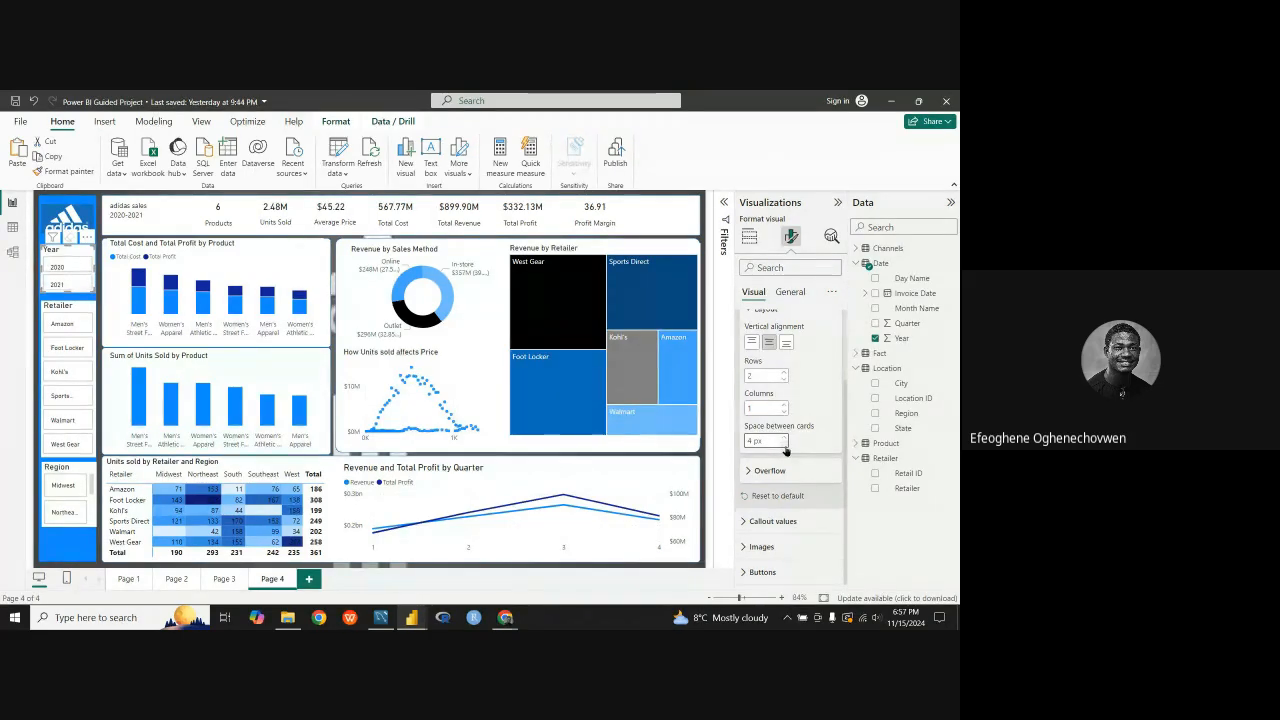
pyautogui.click(785, 446)
pyautogui.click(785, 446)
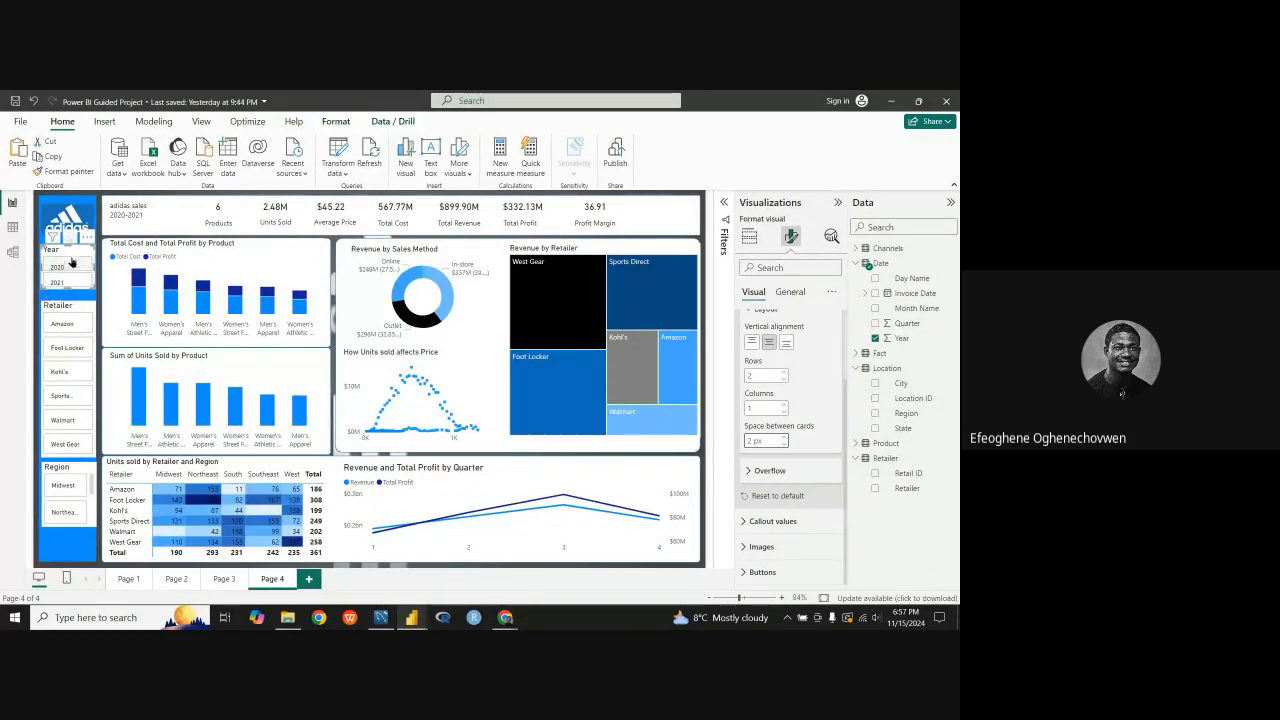
# Step: Move the Retailer slicer up closer beneath the Year slicer and set its space between cards to 3 px
pyautogui.moveTo(81, 310); pyautogui.dragTo(81, 302)
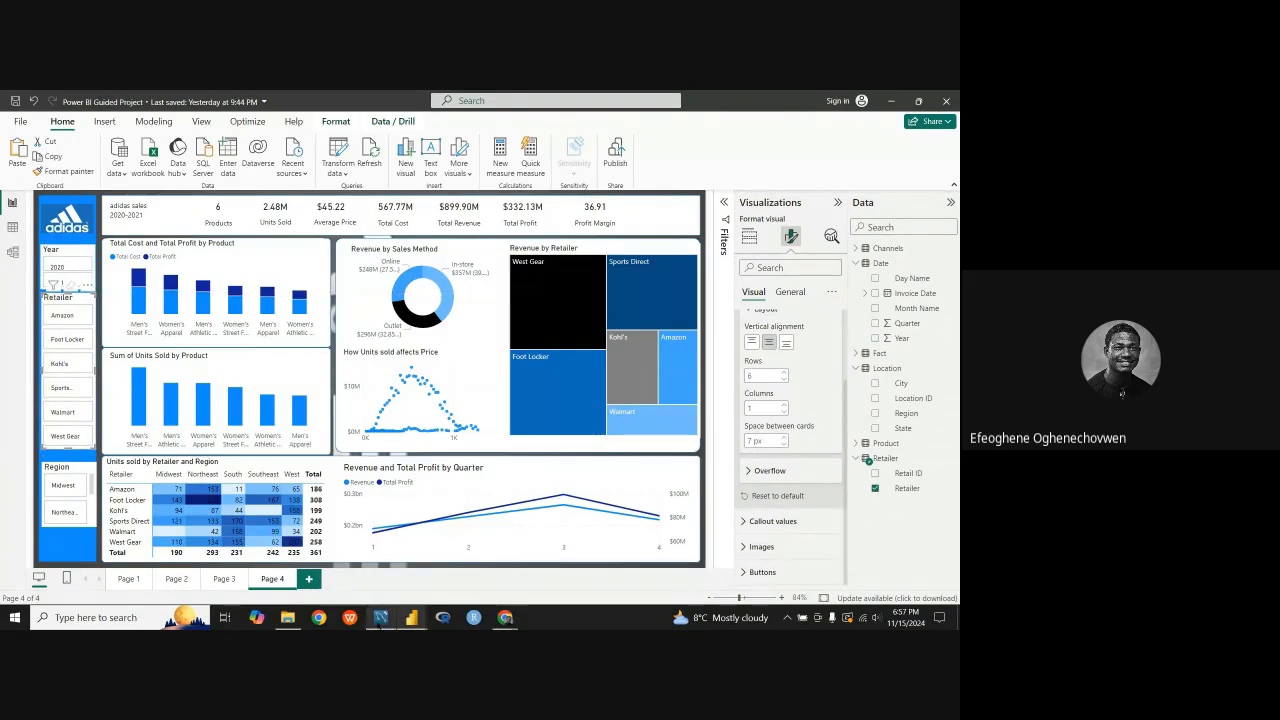
pyautogui.click(785, 445)
pyautogui.click(785, 445)
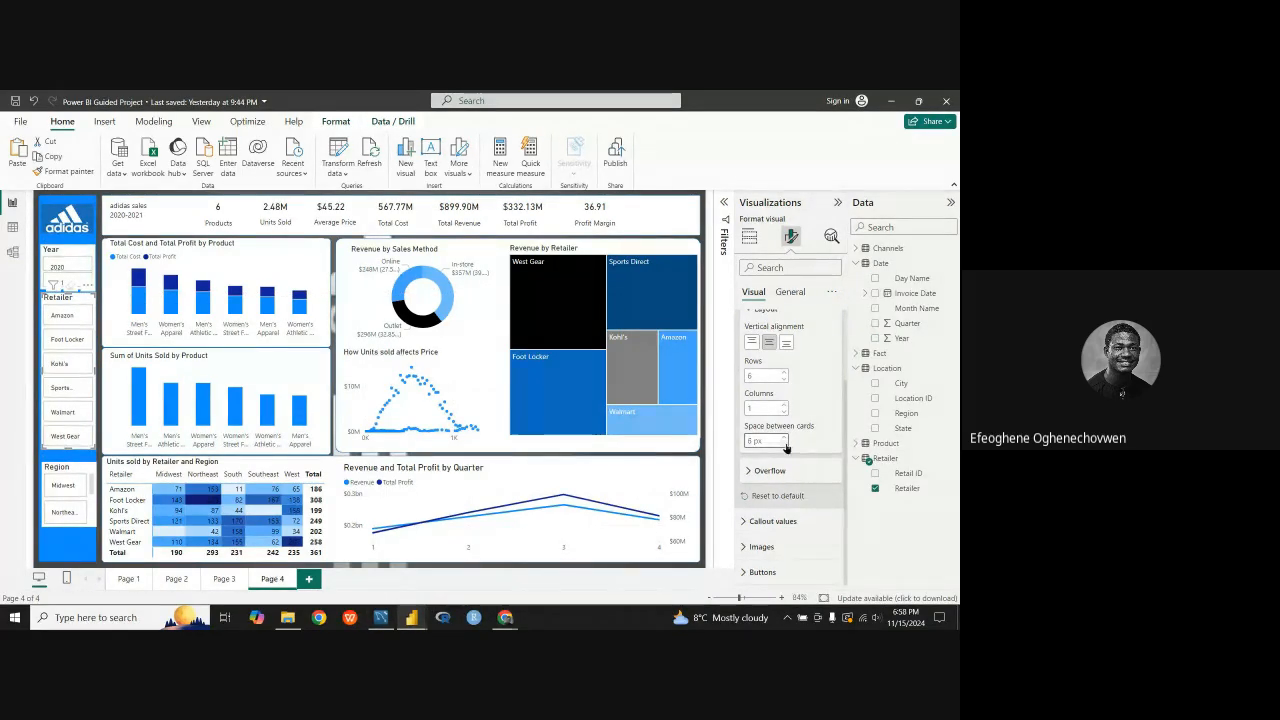
pyautogui.click(785, 445)
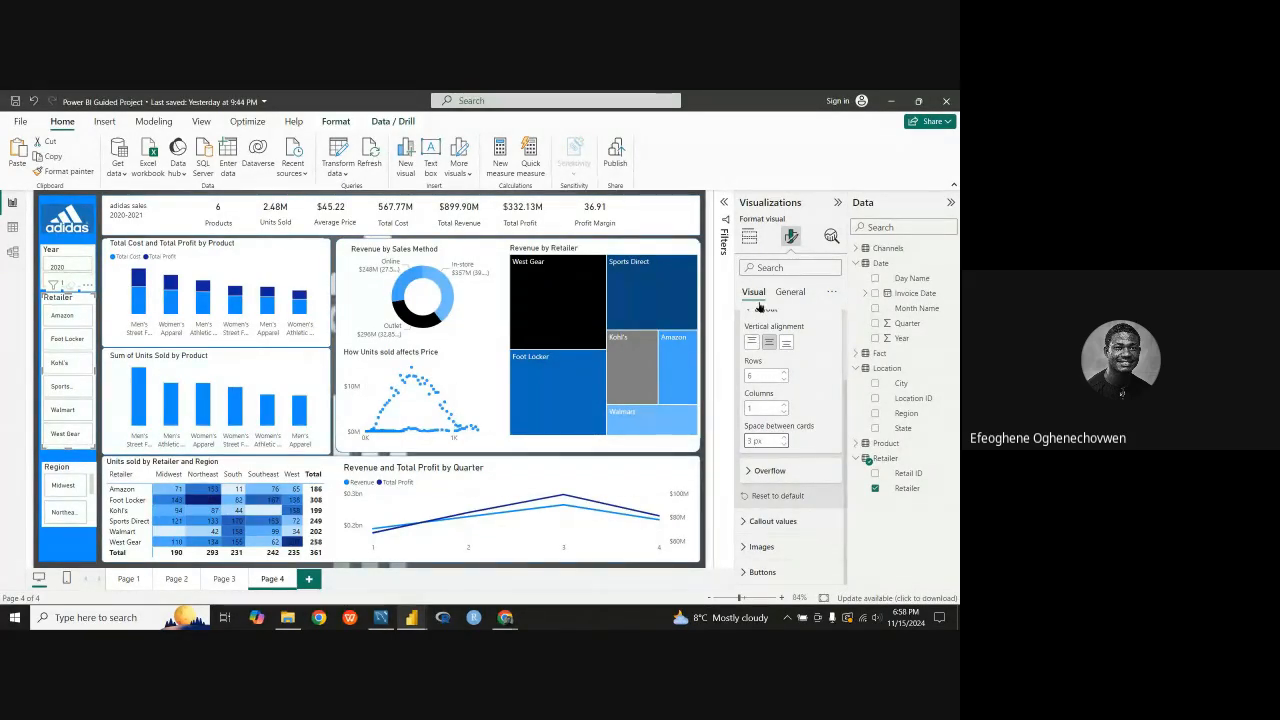
# Step: Set the font size of the Retailer slicer's callout values to 9
pyautogui.click(789, 291)
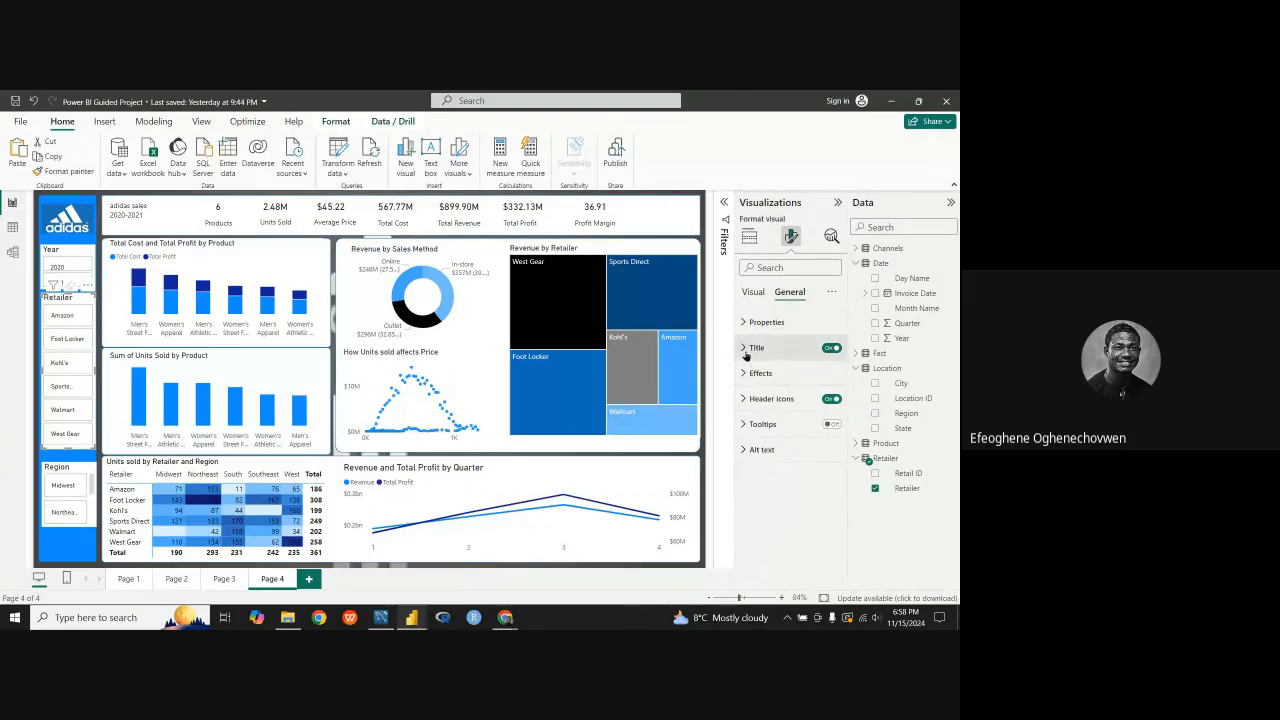
pyautogui.click(751, 292)
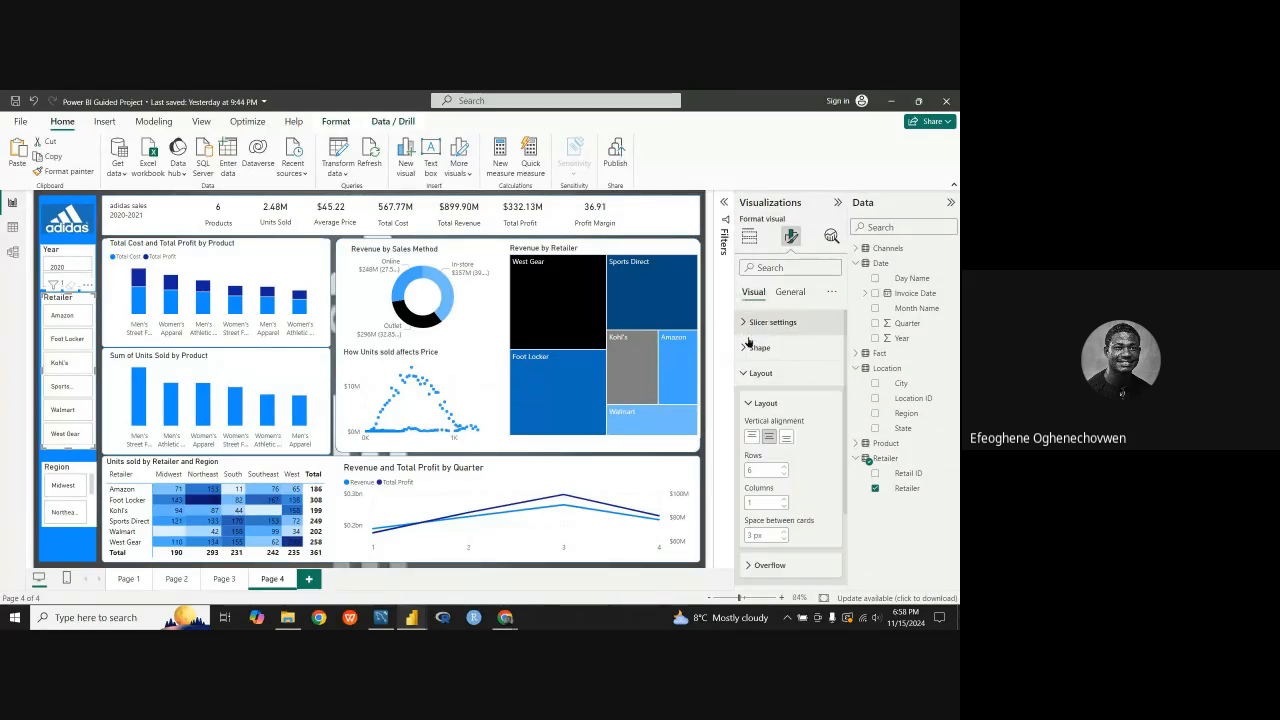
pyautogui.click(750, 398)
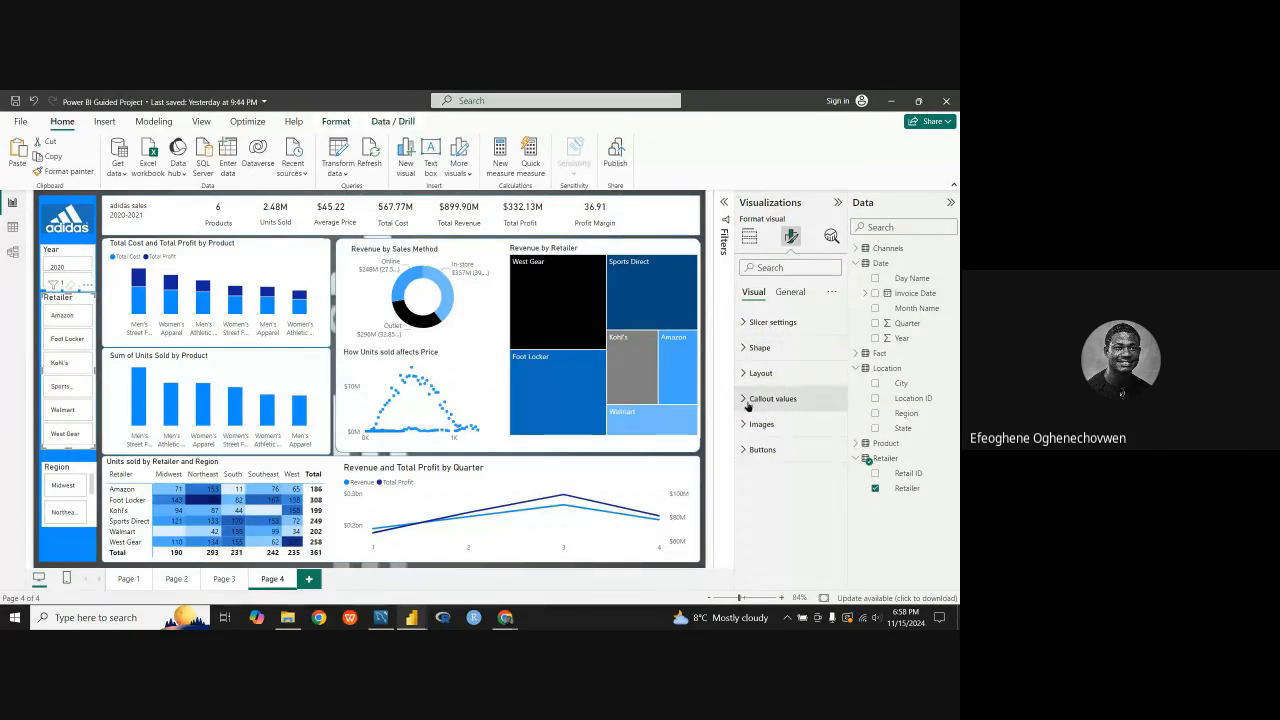
pyautogui.click(830, 530)
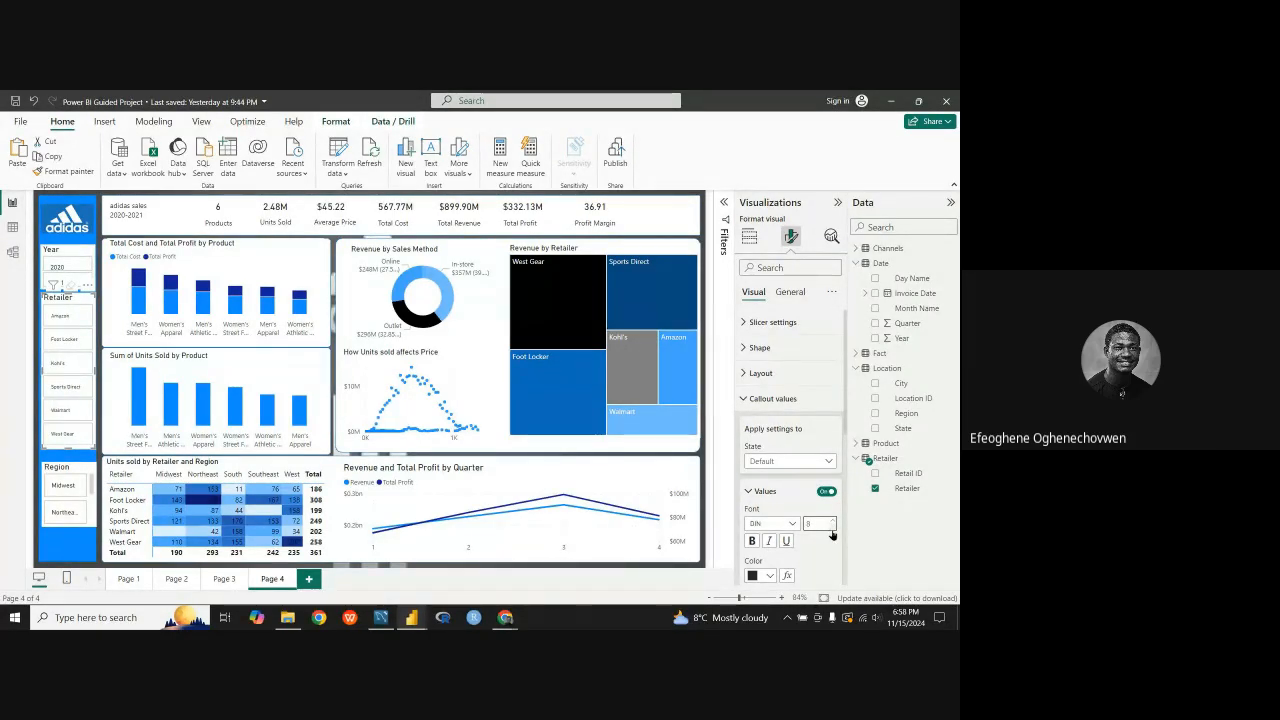
pyautogui.click(831, 520)
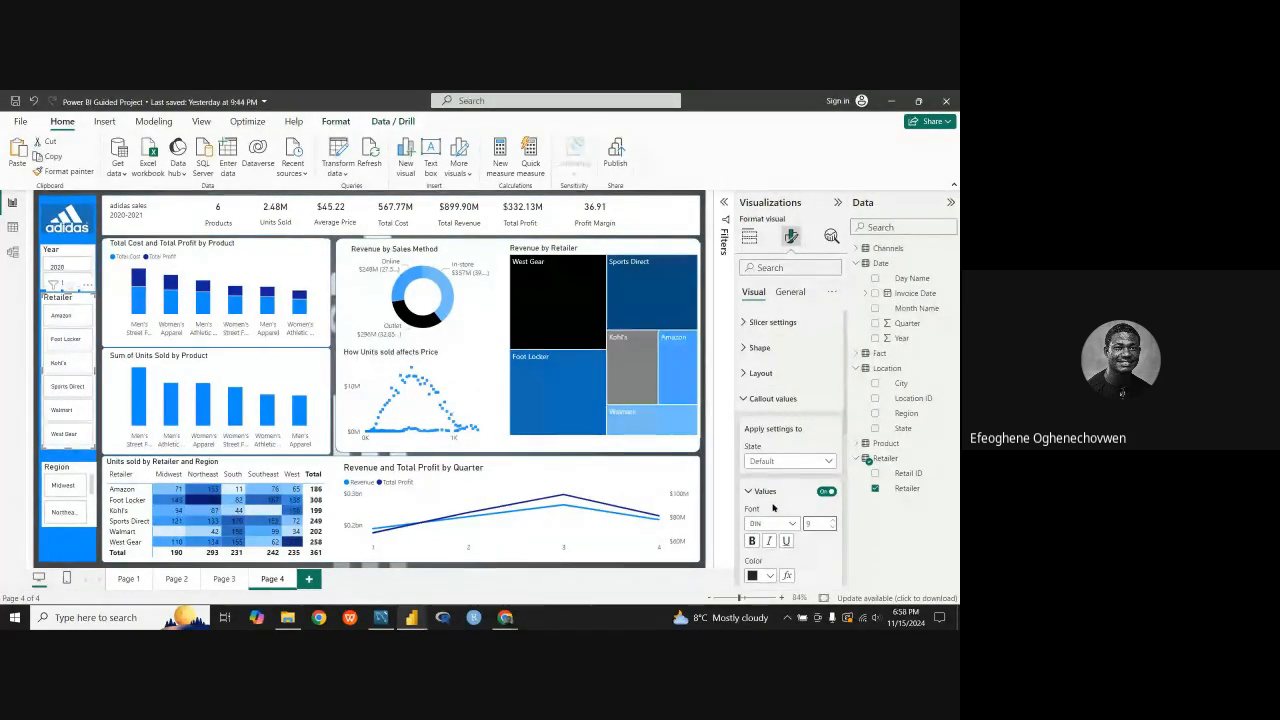
# Step: Look through the Retailer slicer's remaining callout value, shape and selection settings
pyautogui.scroll(-1, 778, 472)
pyautogui.scroll(-2, 765, 455)
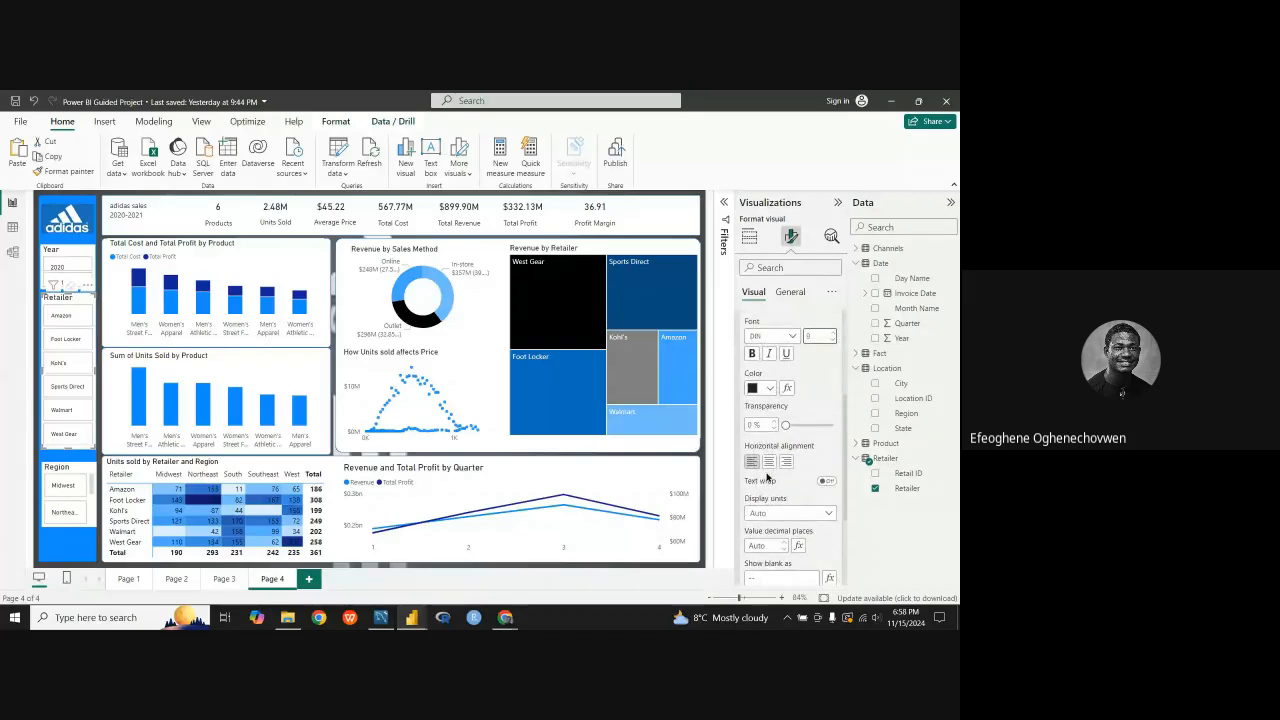
pyautogui.scroll(-2, 768, 478)
pyautogui.scroll(3, 767, 470)
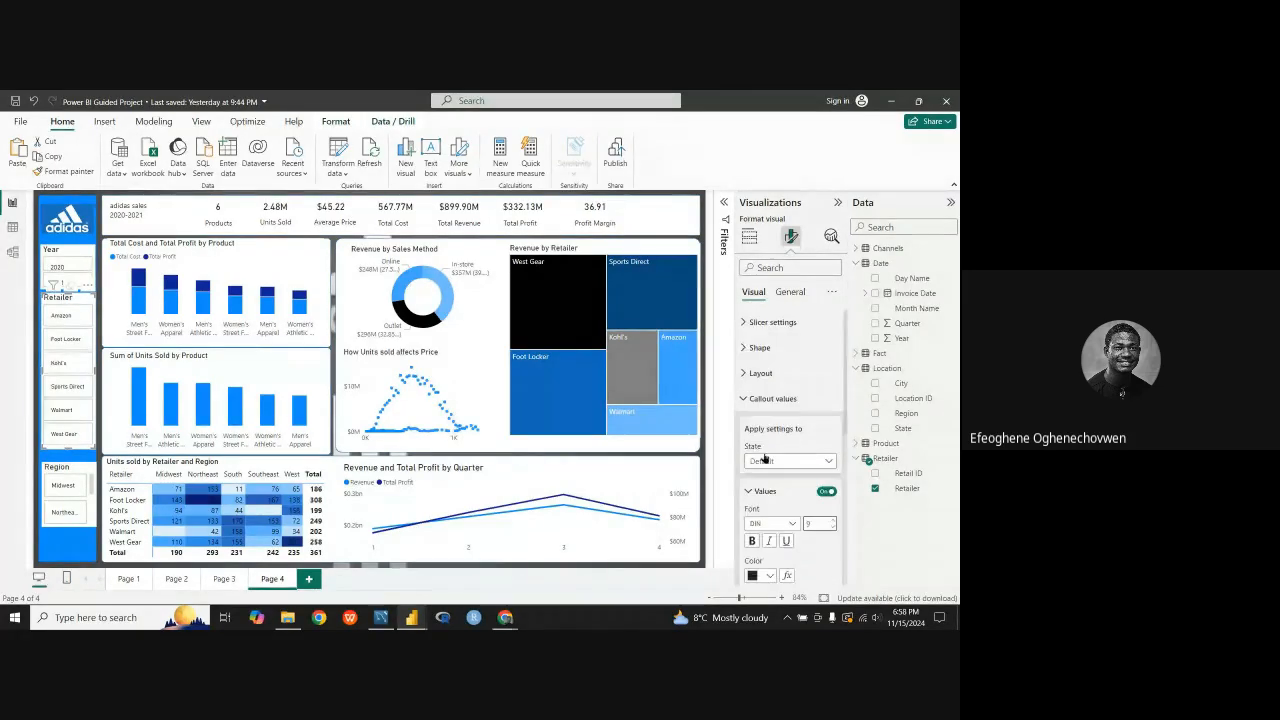
pyautogui.click(742, 405)
pyautogui.click(742, 352)
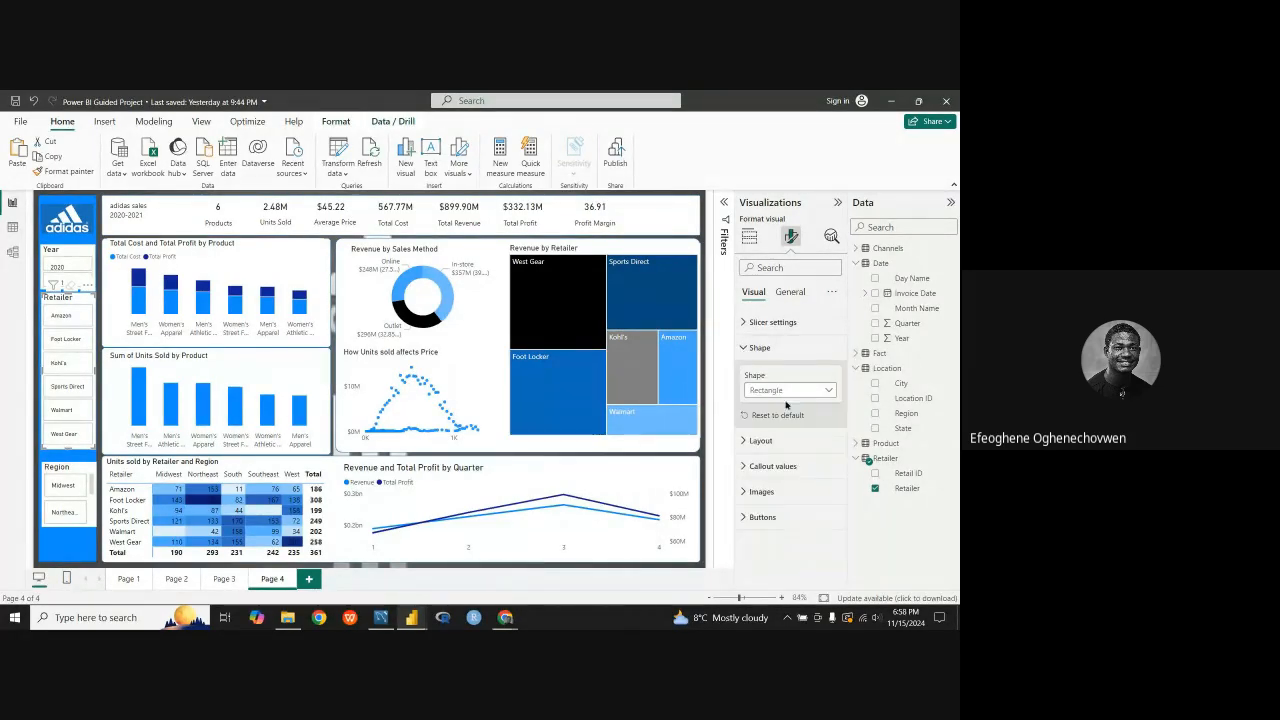
pyautogui.click(743, 349)
pyautogui.click(743, 325)
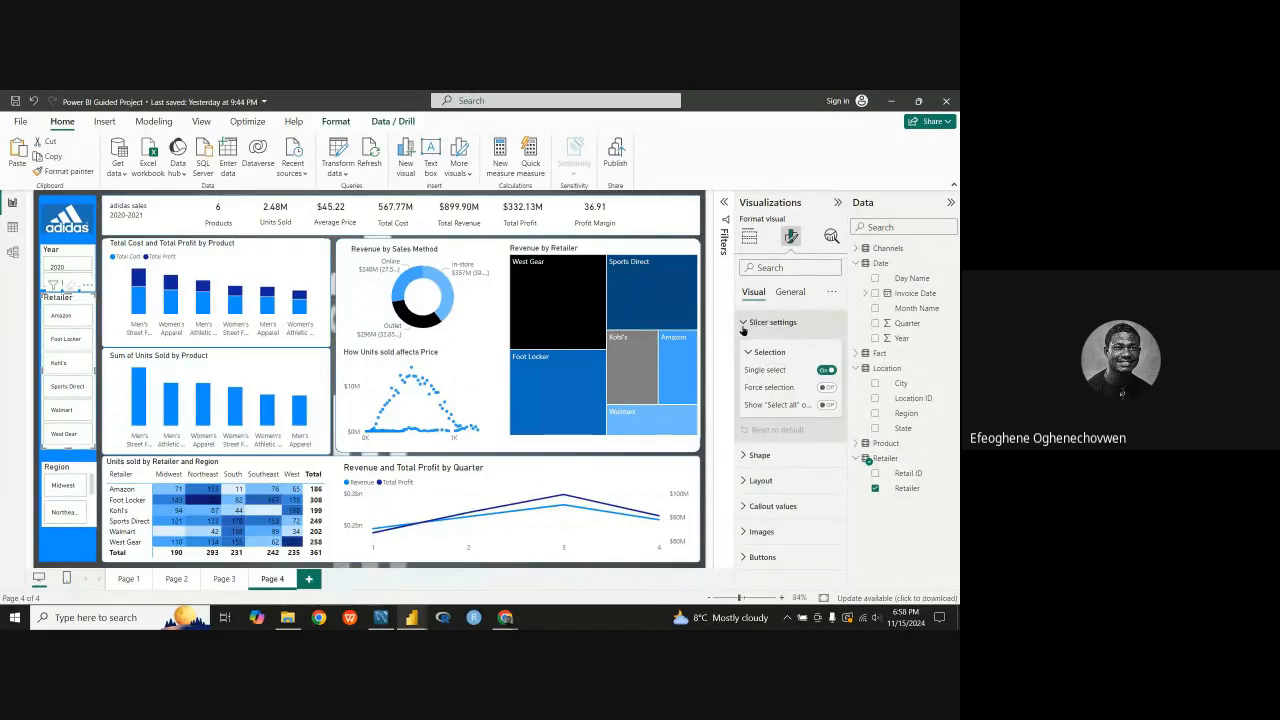
pyautogui.click(743, 325)
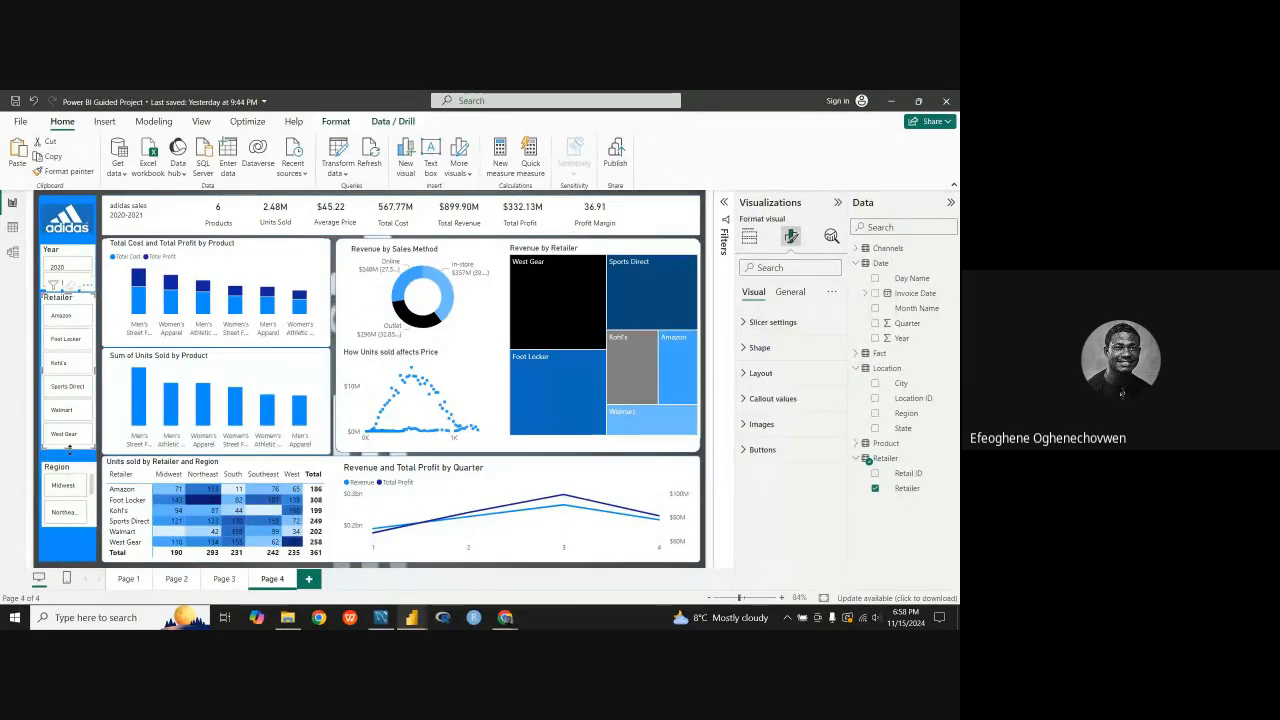
# Step: Shorten the Retailer slicer to end just below the West Gear button and move the Region slicer up directly beneath it
pyautogui.moveTo(69, 448); pyautogui.dragTo(72, 424)
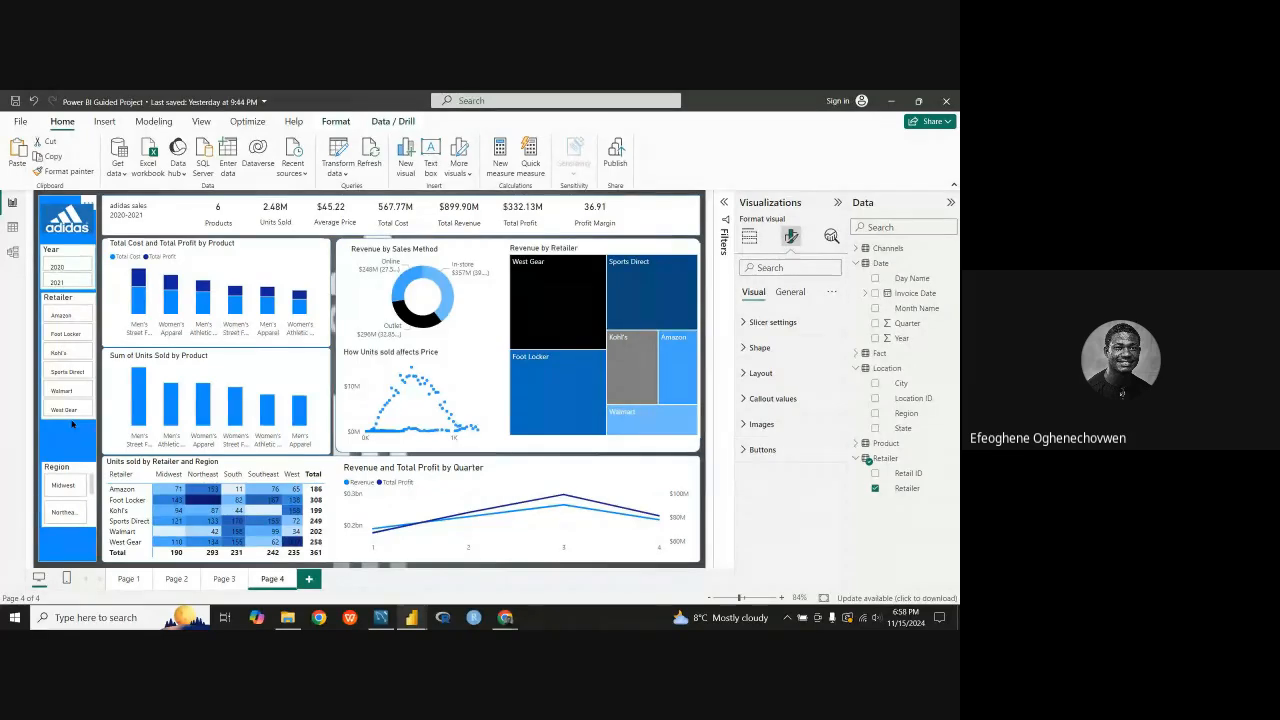
pyautogui.moveTo(69, 472); pyautogui.dragTo(69, 435)
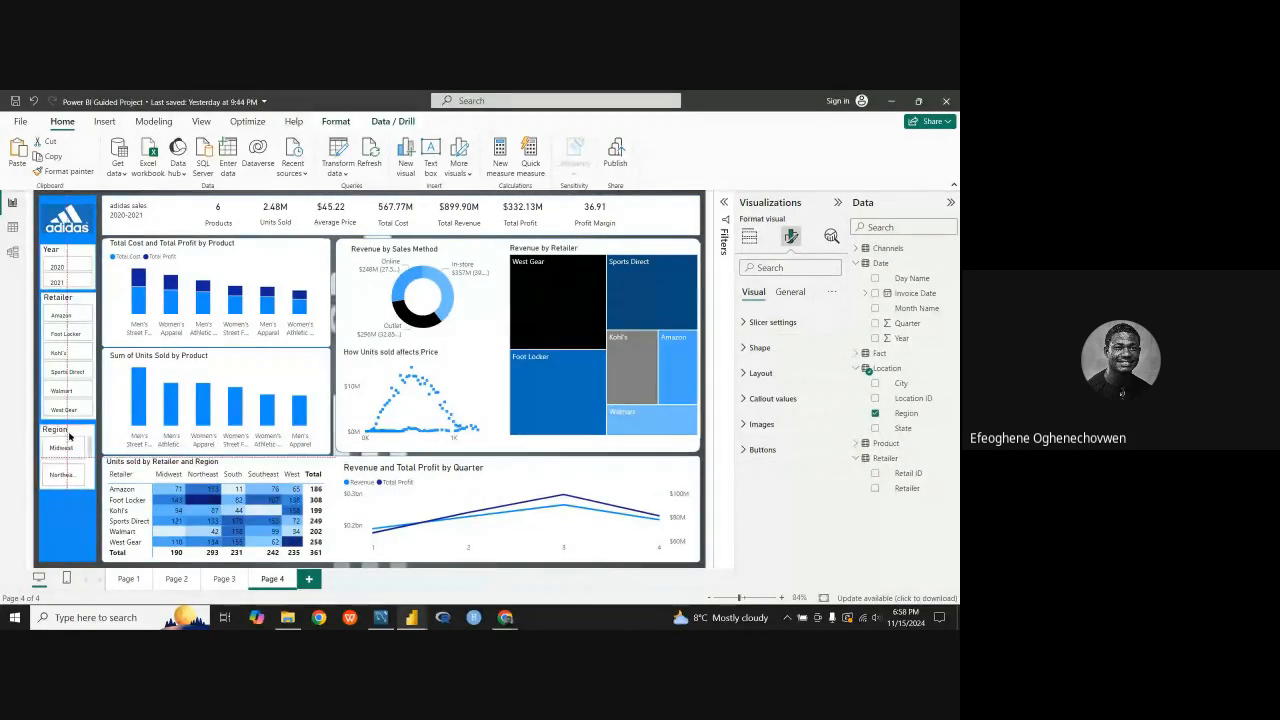
# Step: Set the Region slicer's space between cards to 2 px
pyautogui.click(745, 324)
pyautogui.click(748, 481)
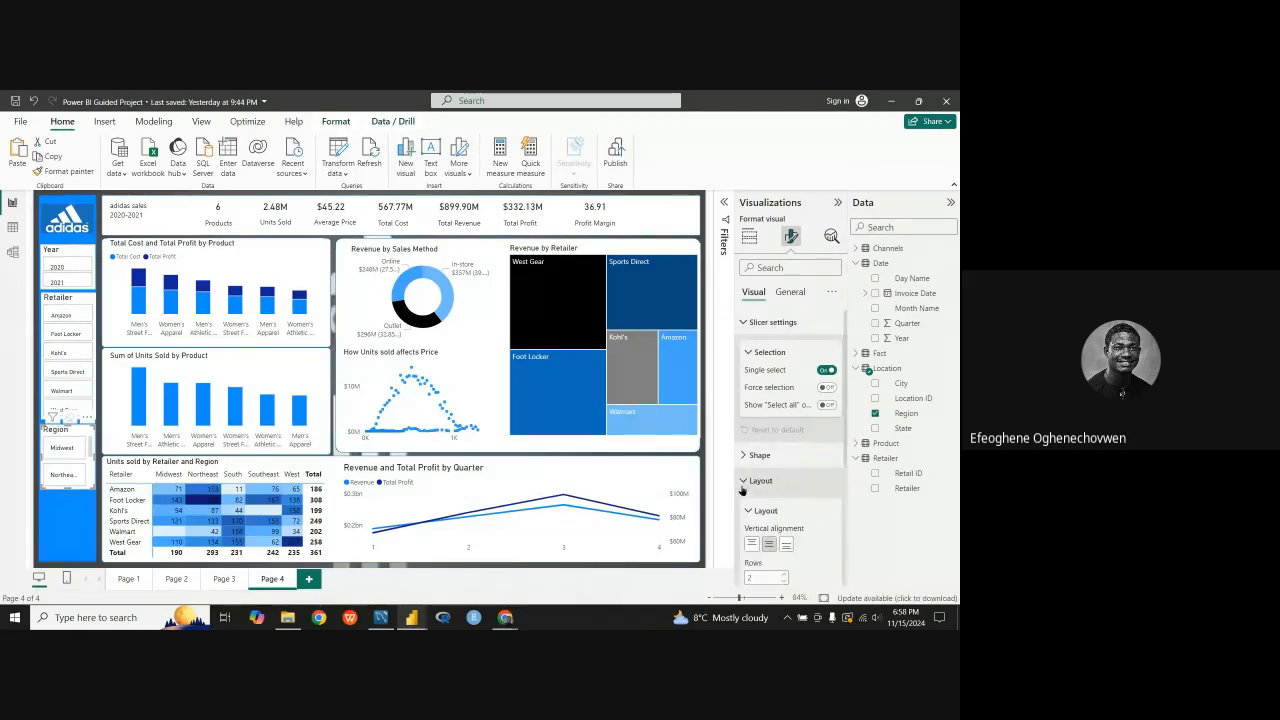
pyautogui.scroll(-3, 763, 487)
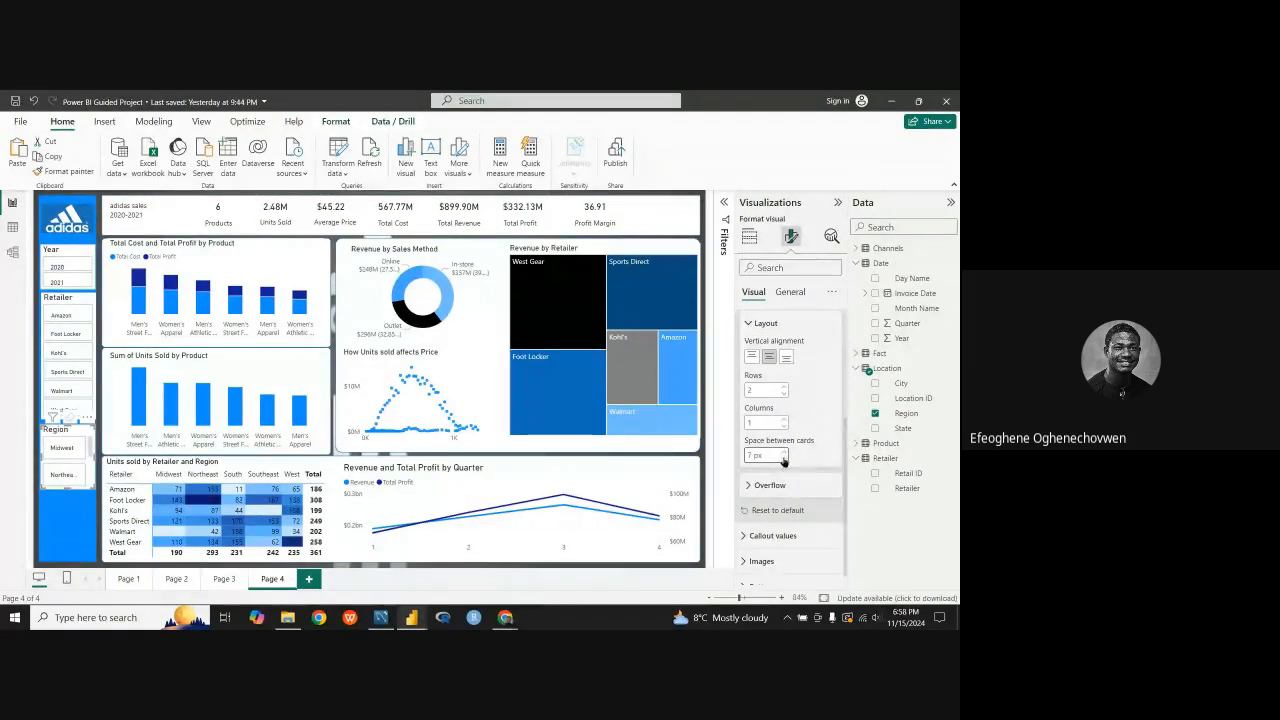
pyautogui.click(784, 460)
pyautogui.click(784, 460)
pyautogui.click(784, 460)
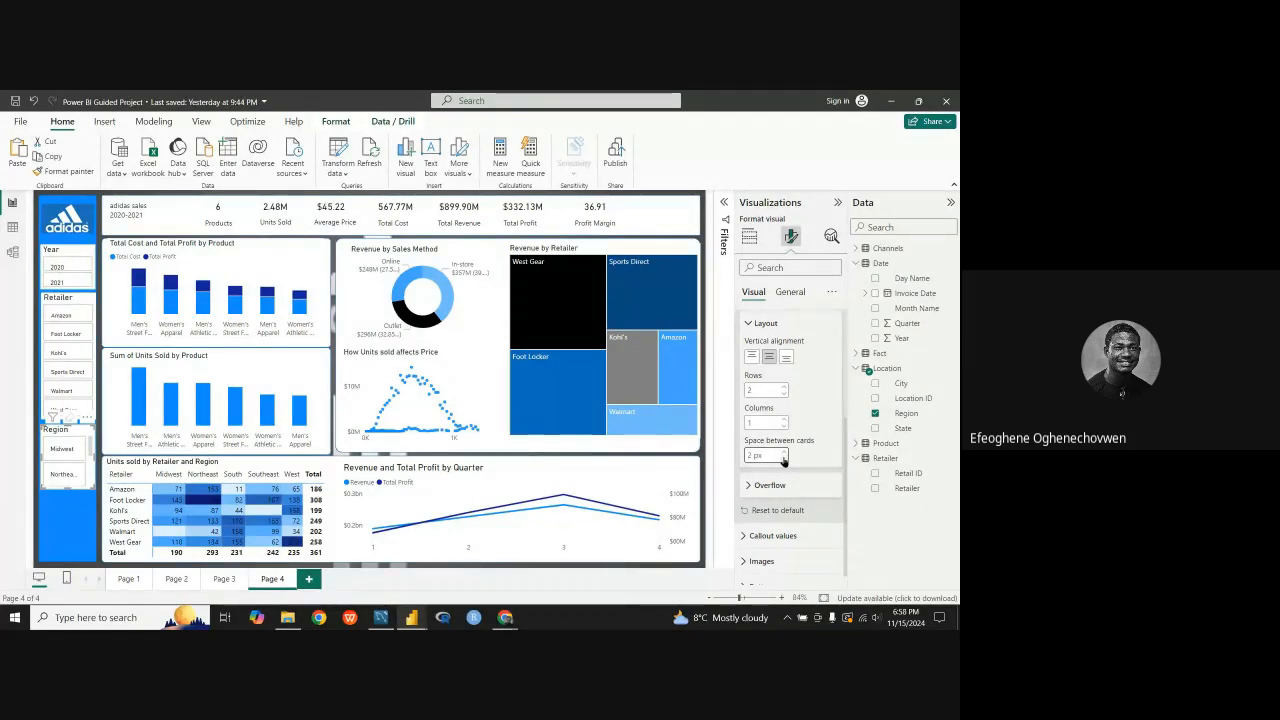
# Step: Set the font size of the Region slicer's title to 12
pyautogui.click(790, 291)
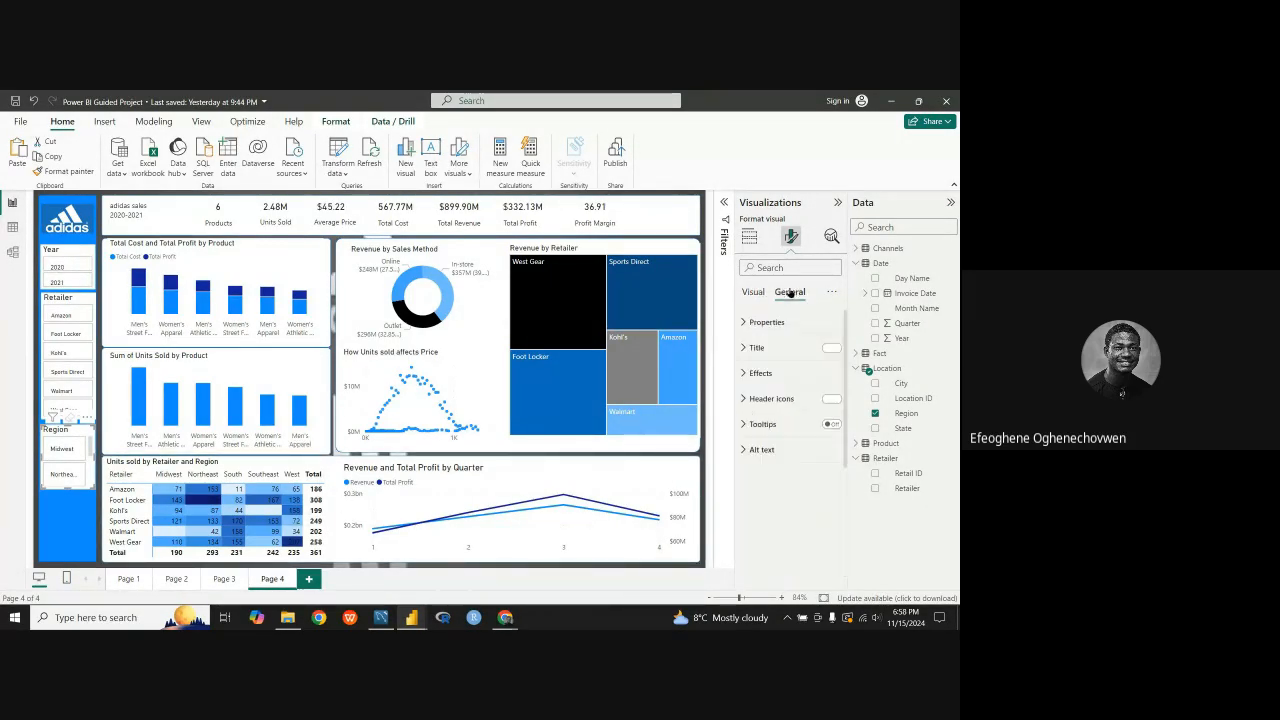
pyautogui.click(747, 326)
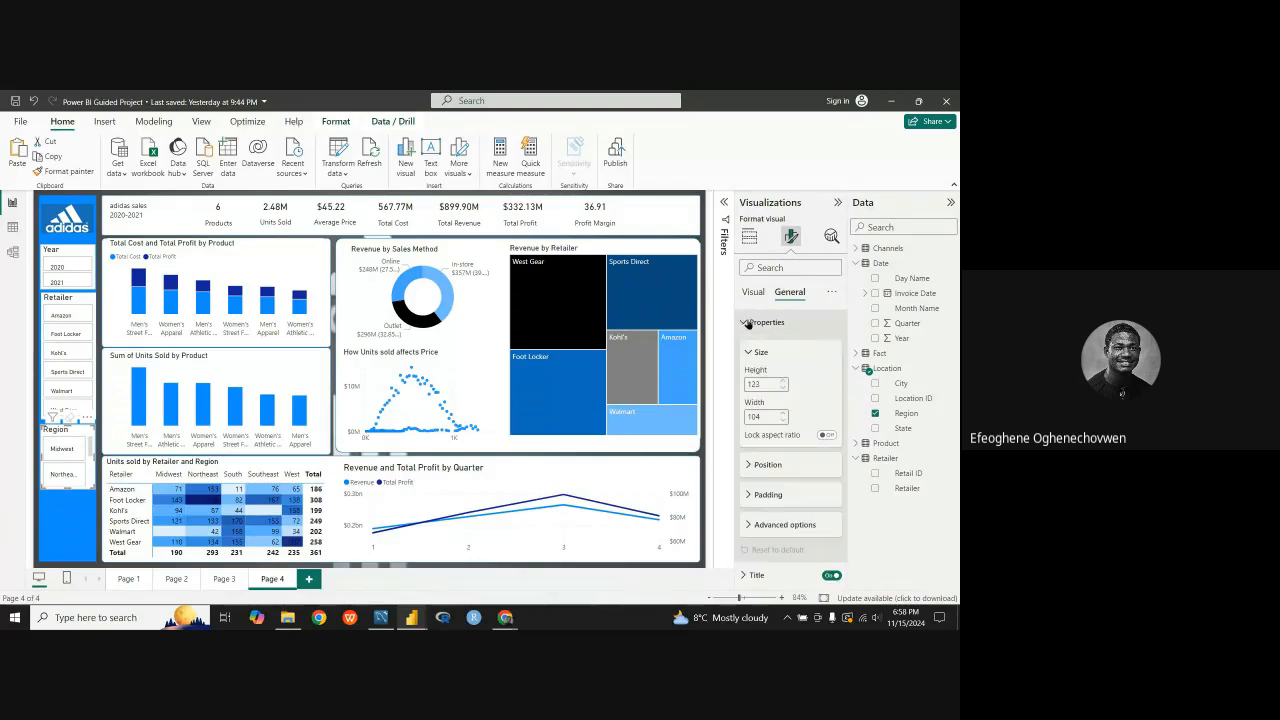
pyautogui.click(747, 328)
pyautogui.click(745, 372)
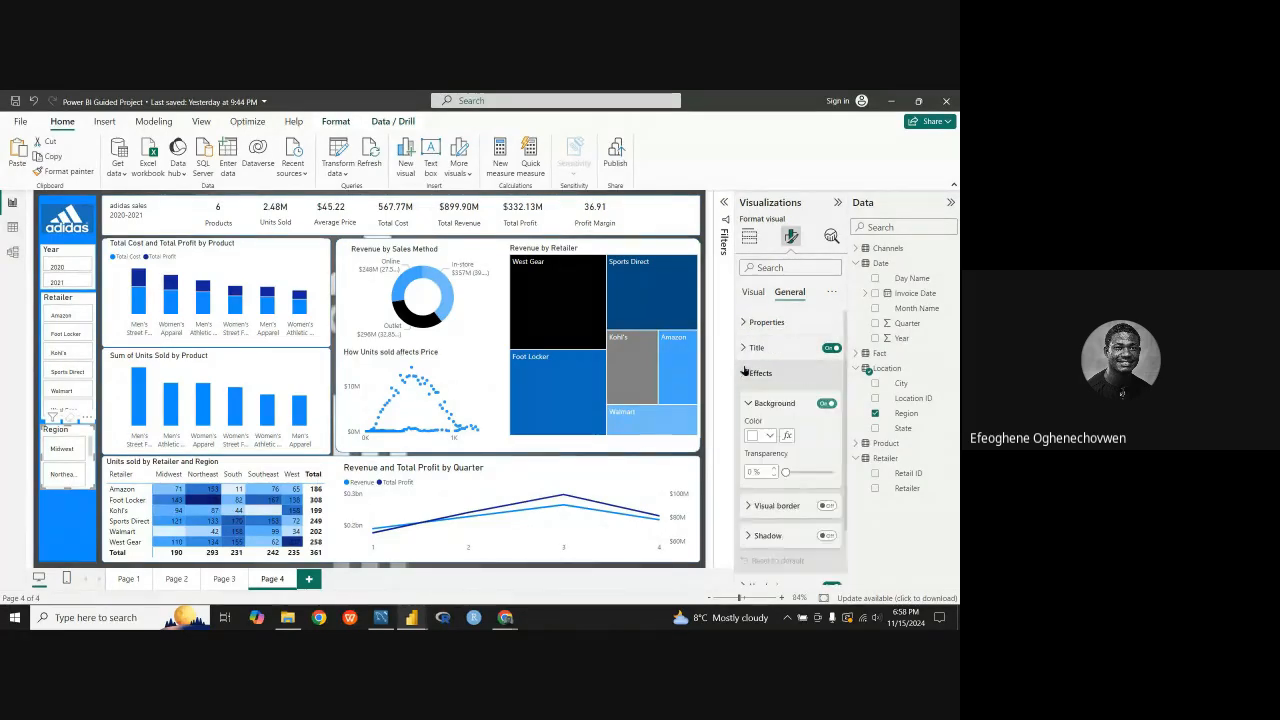
pyautogui.click(745, 372)
pyautogui.click(748, 347)
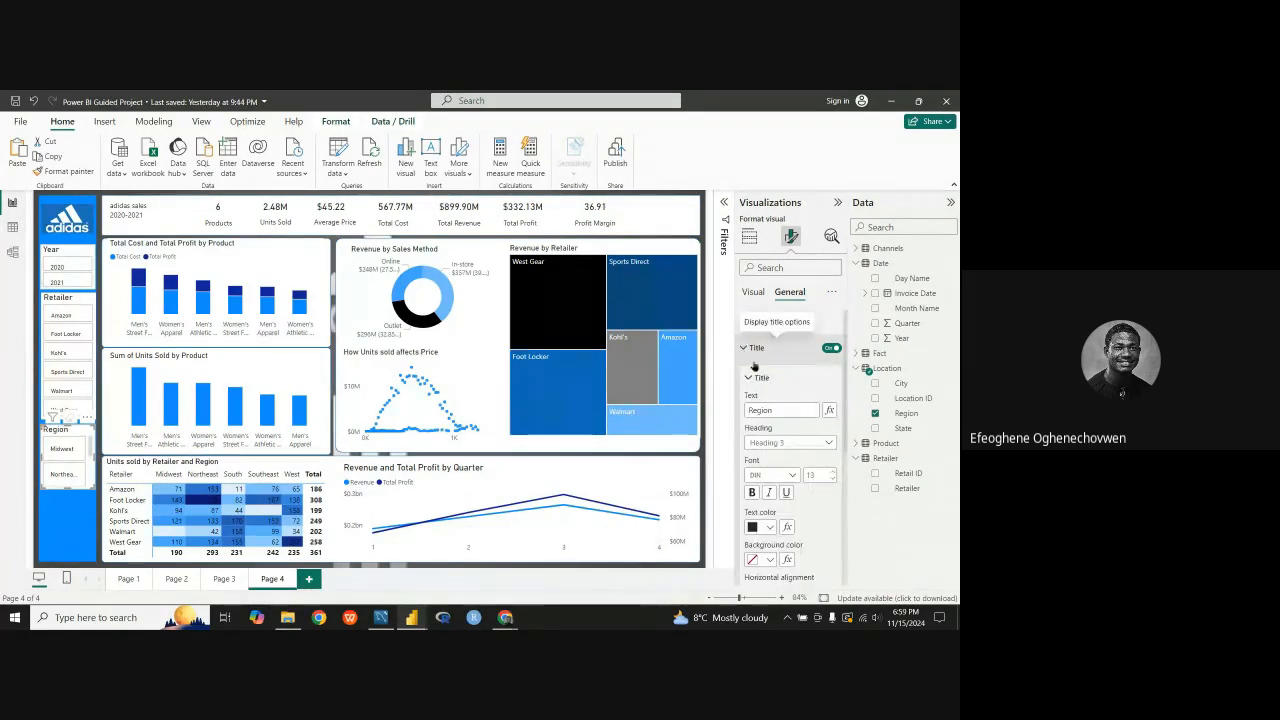
pyautogui.click(831, 481)
pyautogui.click(831, 481)
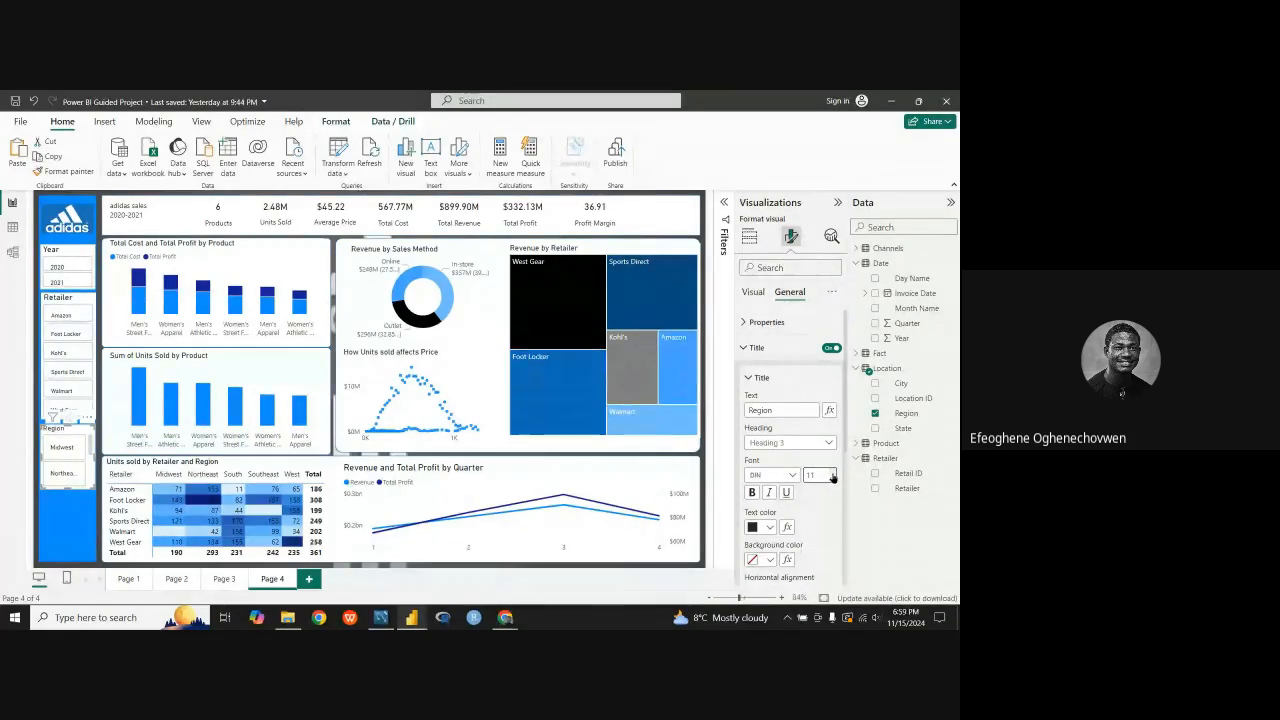
pyautogui.click(832, 475)
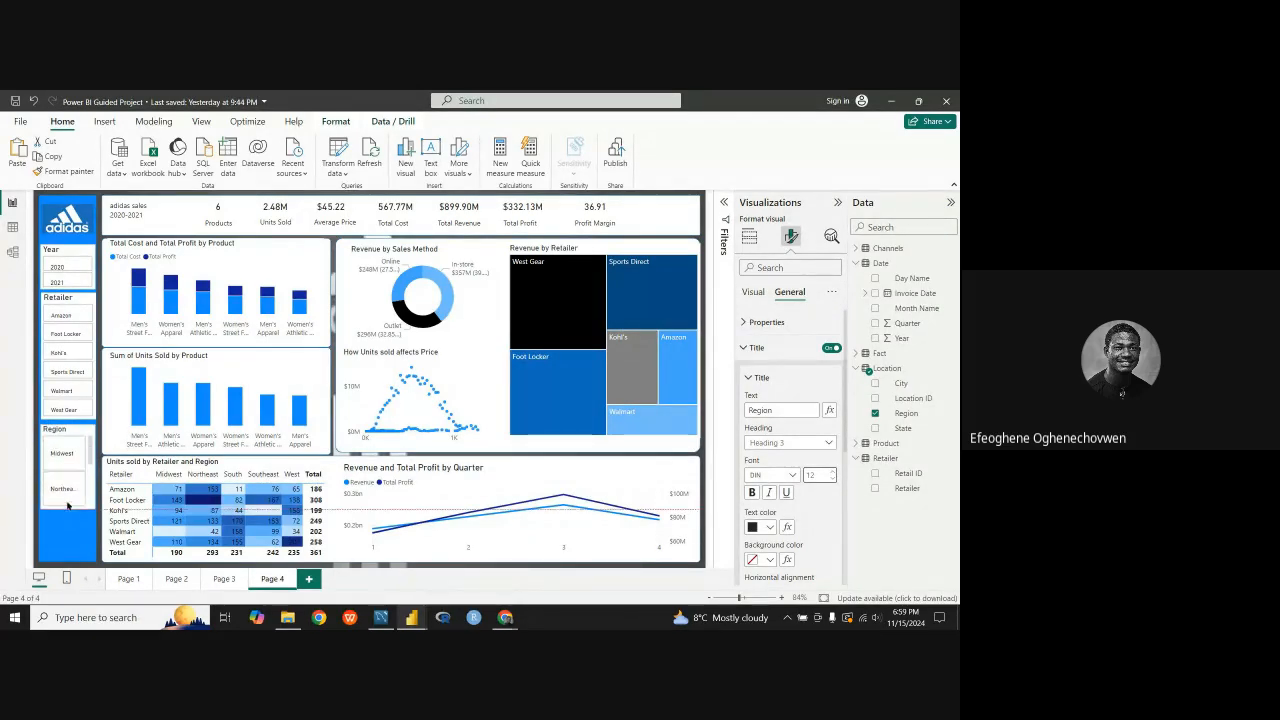
# Step: Set the number of rows in the Region slicer's layout to 5
pyautogui.click(742, 347)
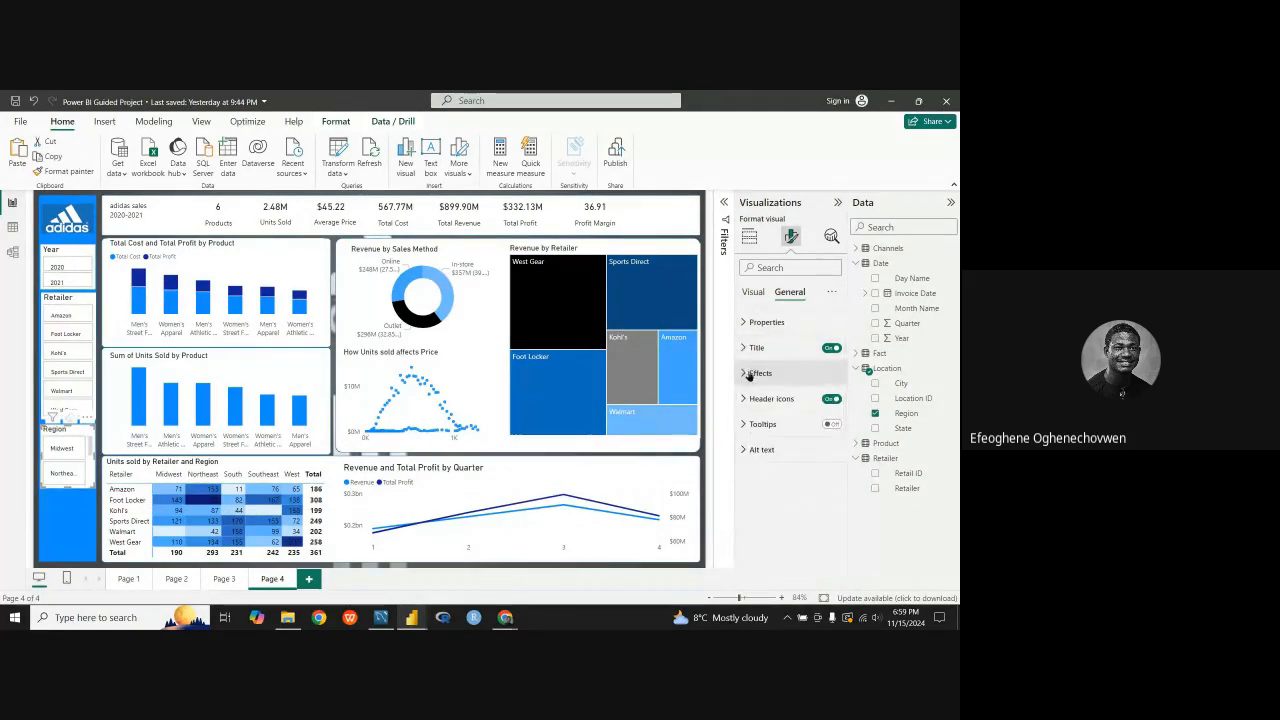
pyautogui.click(751, 373)
pyautogui.click(748, 374)
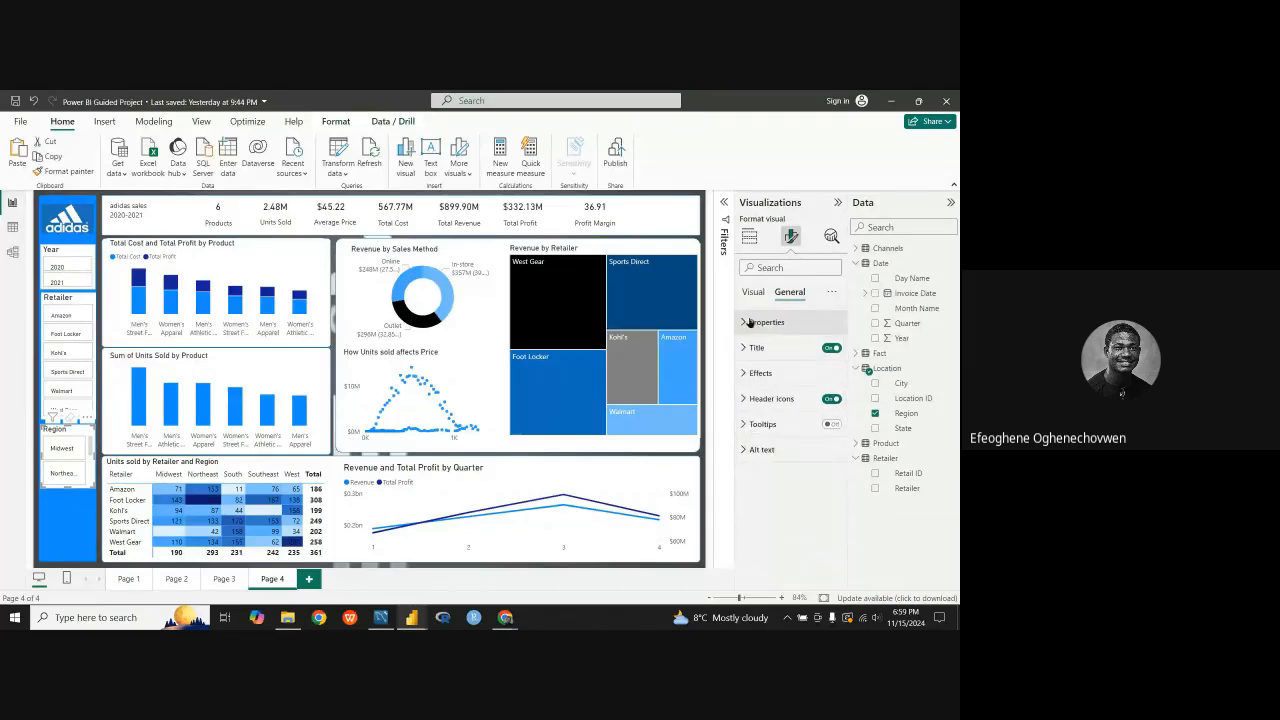
pyautogui.click(752, 293)
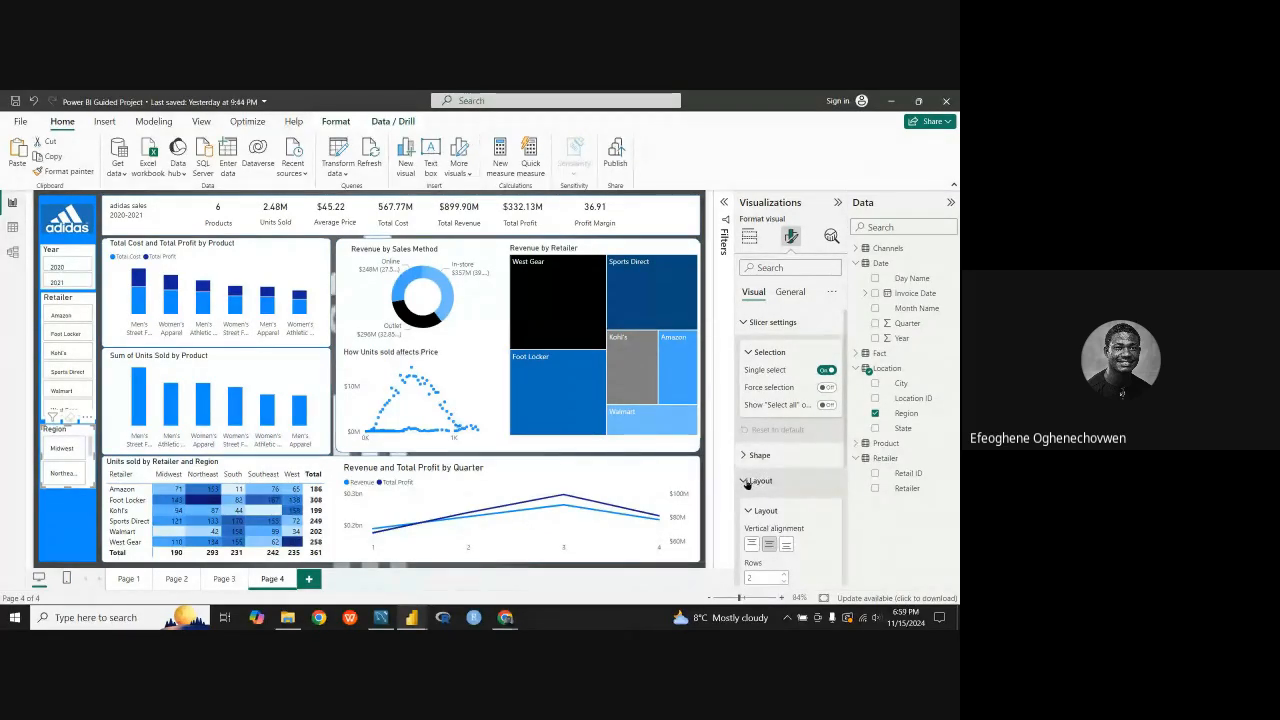
pyautogui.scroll(-2, 770, 470)
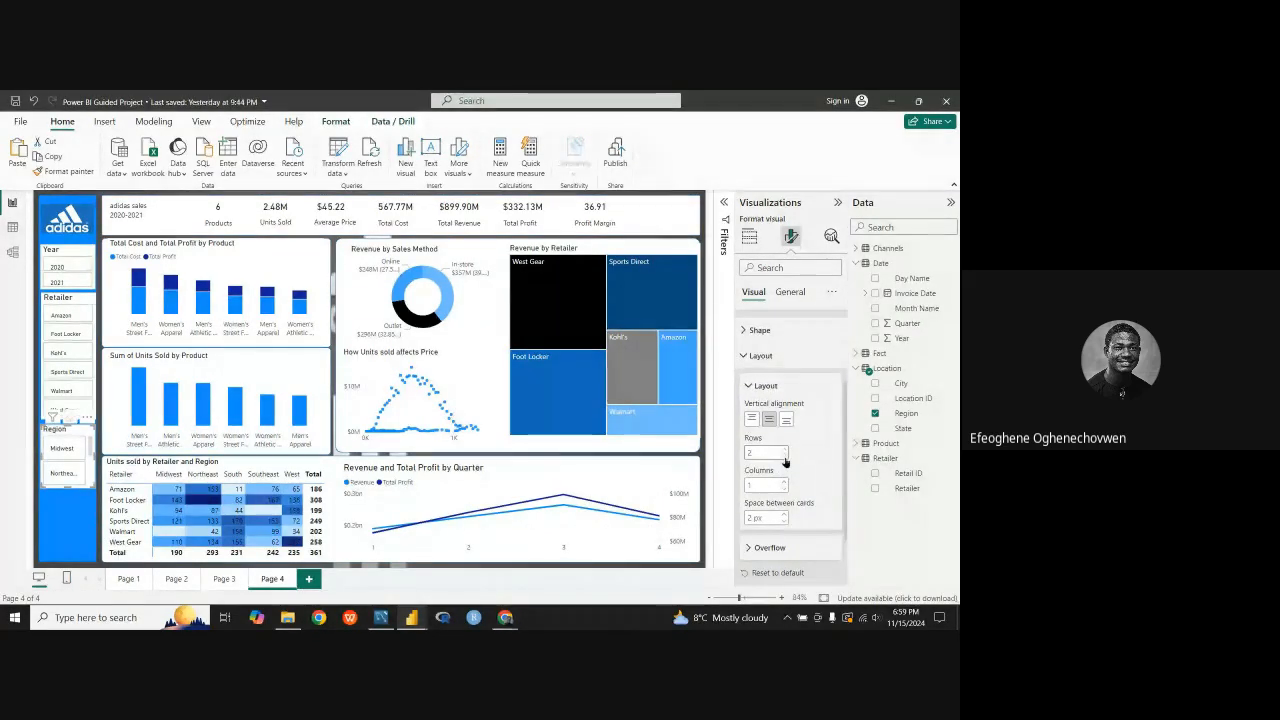
pyautogui.click(784, 457)
pyautogui.click(784, 451)
pyautogui.click(784, 451)
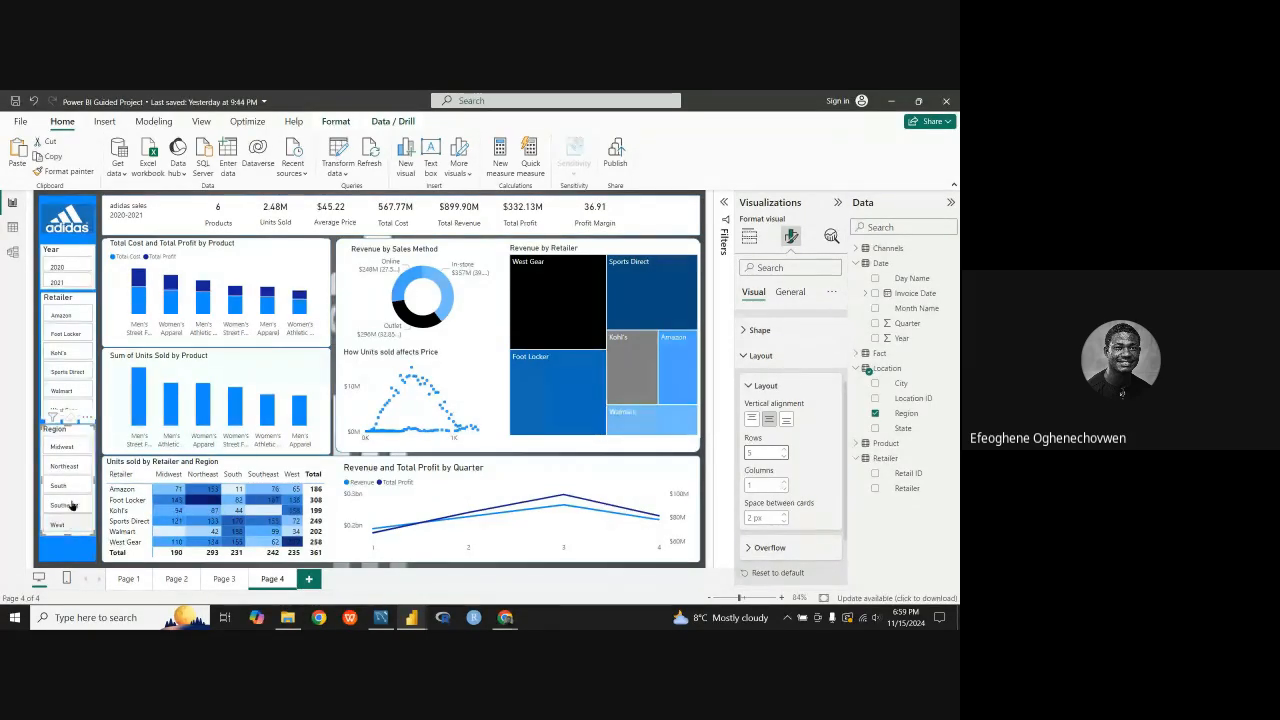
# Step: Extend the blue sidebar rectangle down to the page's lower edge and nudge the Adidas logo upward within it
pyautogui.click(70, 236)
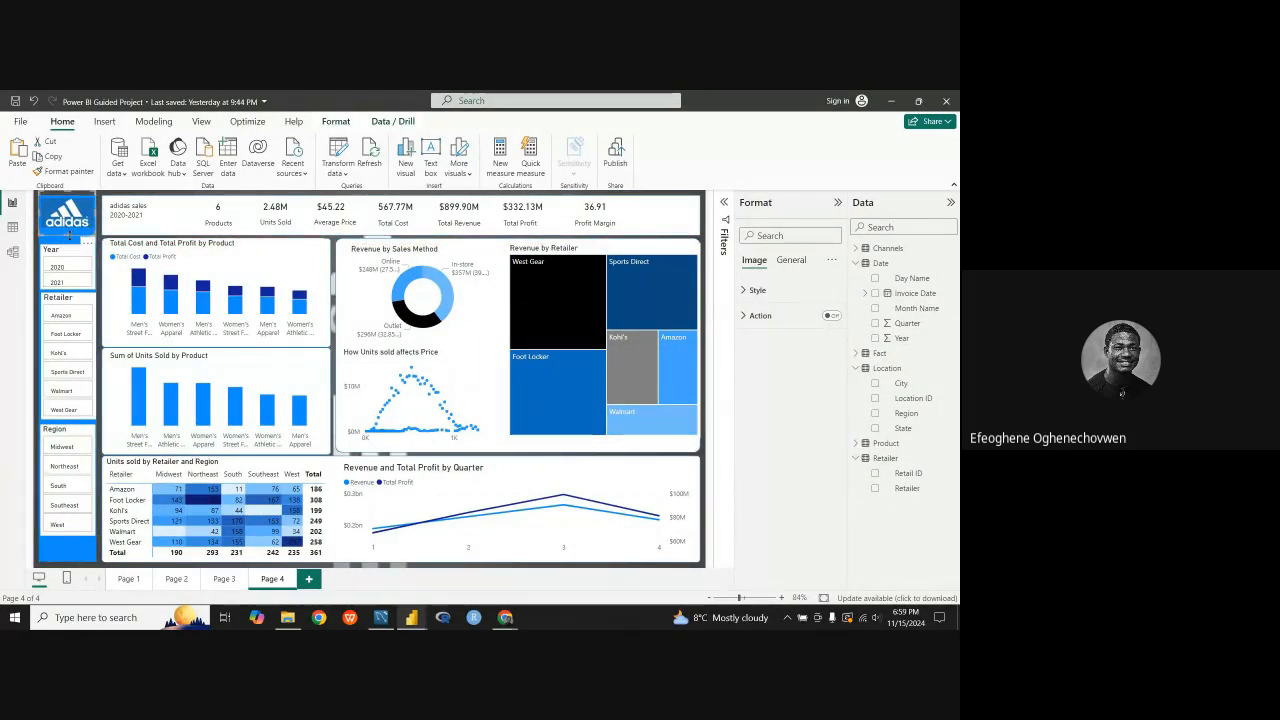
pyautogui.moveTo(70, 202); pyautogui.dragTo(71, 205)
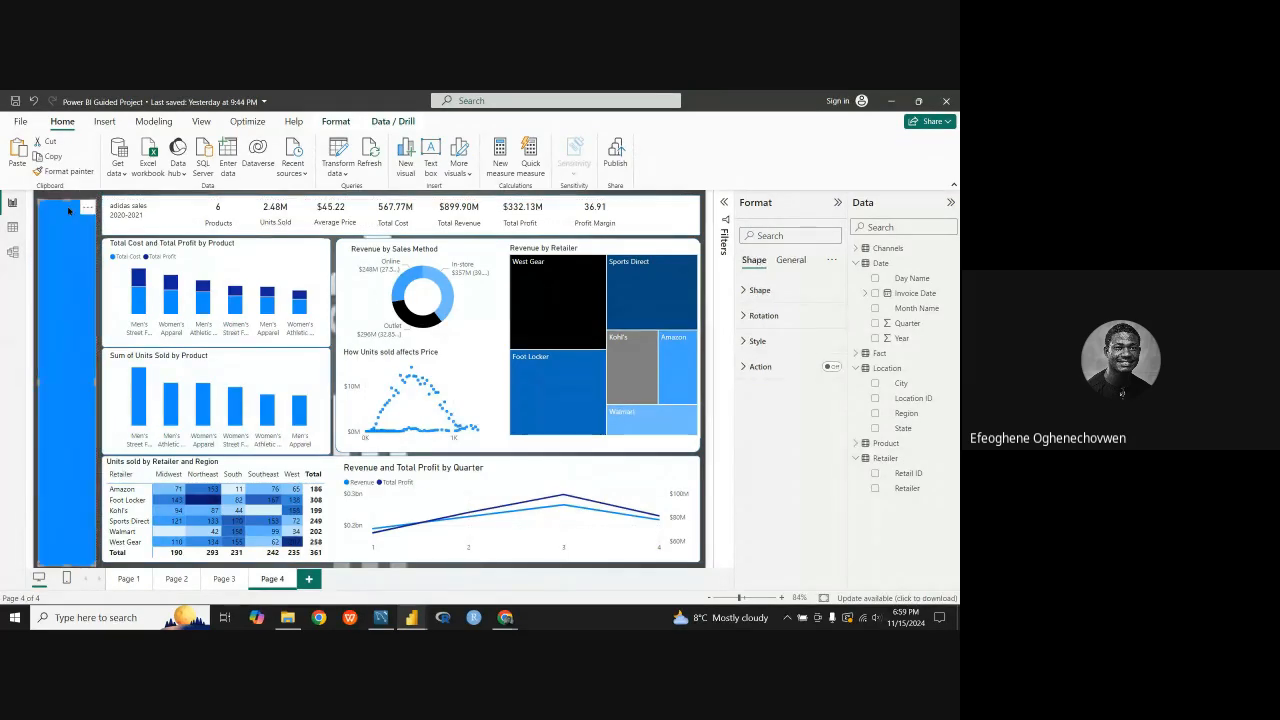
pyautogui.click(100, 528)
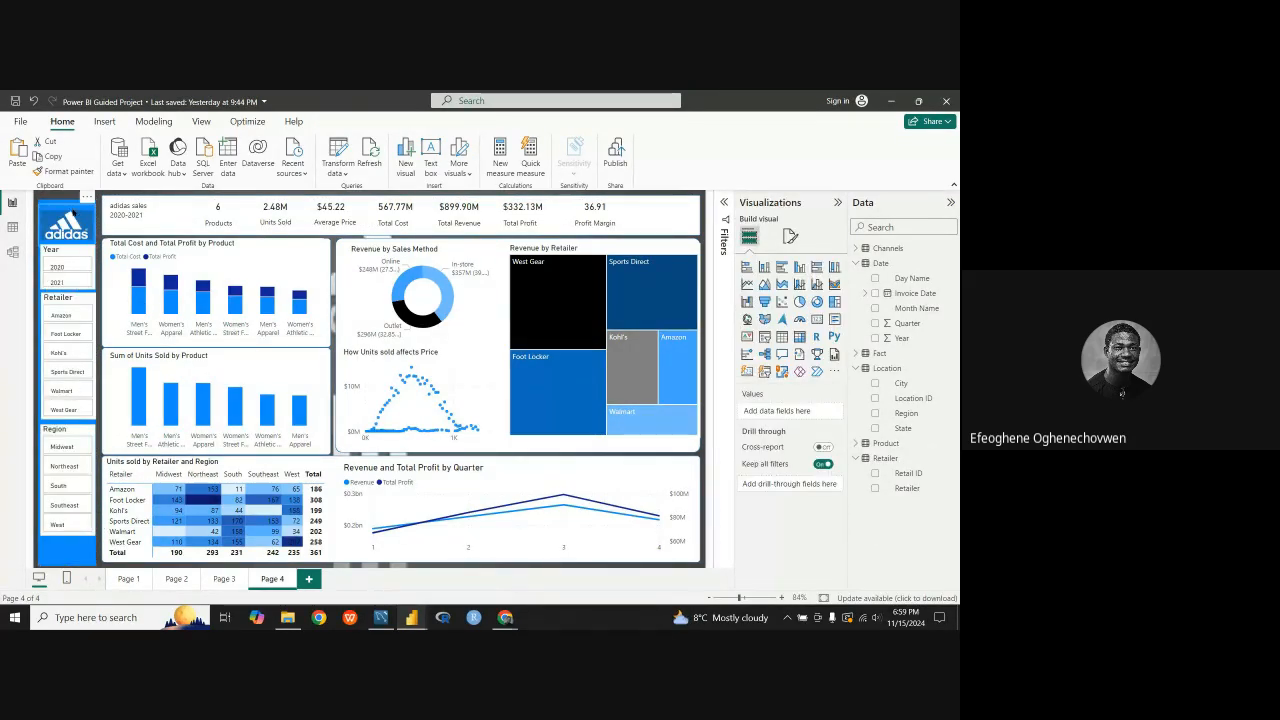
pyautogui.moveTo(72, 218)
pyautogui.mouseDown()
pyautogui.moveTo(68, 204)
pyautogui.moveTo(68, 218)
pyautogui.mouseUp()
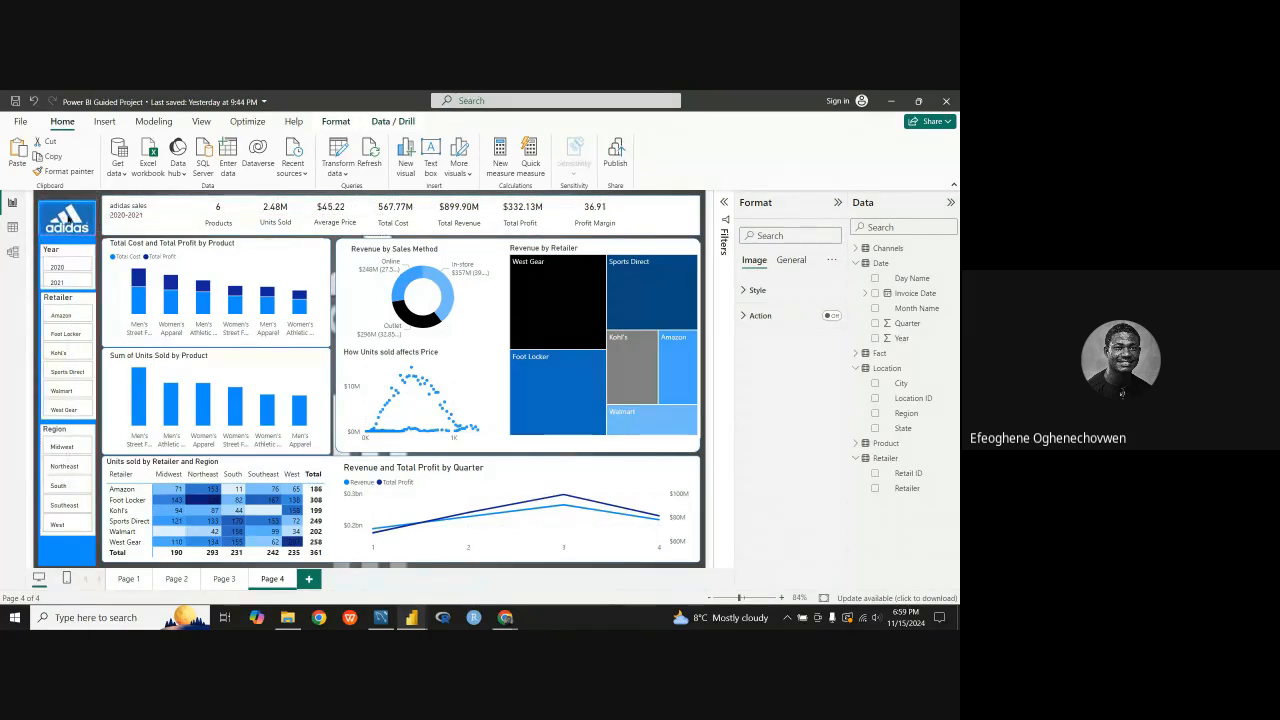
pyautogui.click(60, 558)
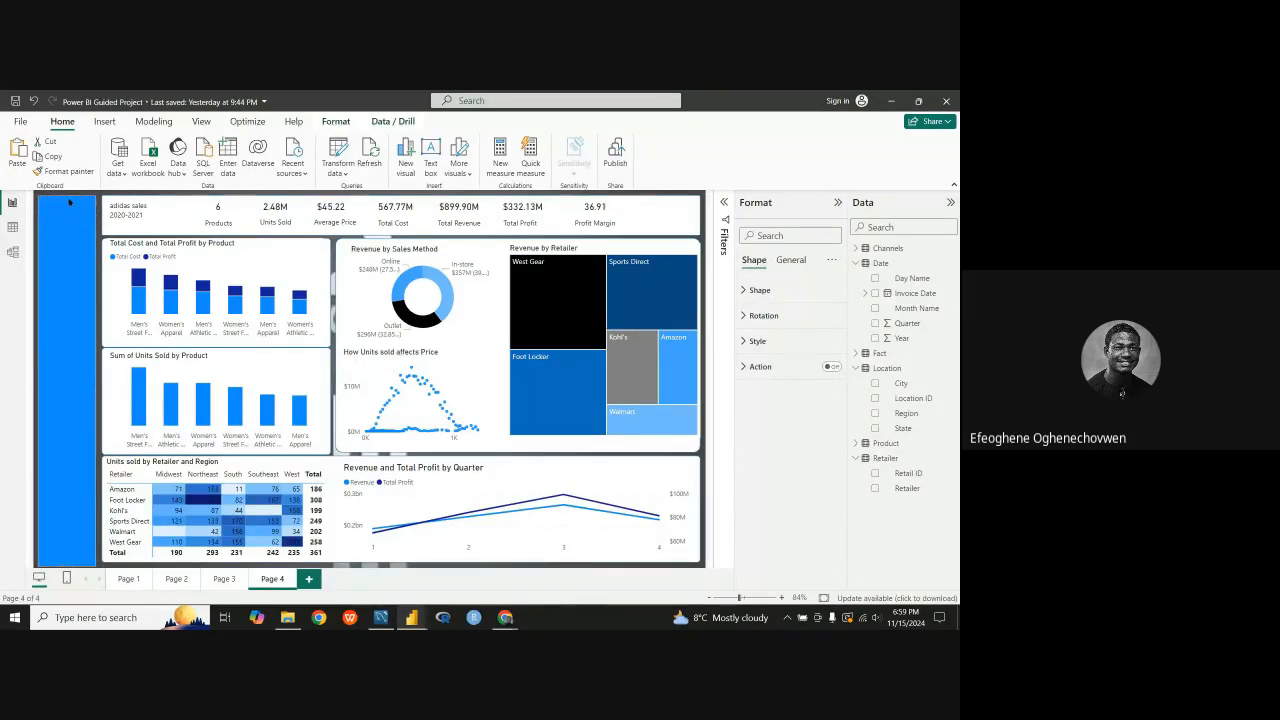
pyautogui.click(97, 427)
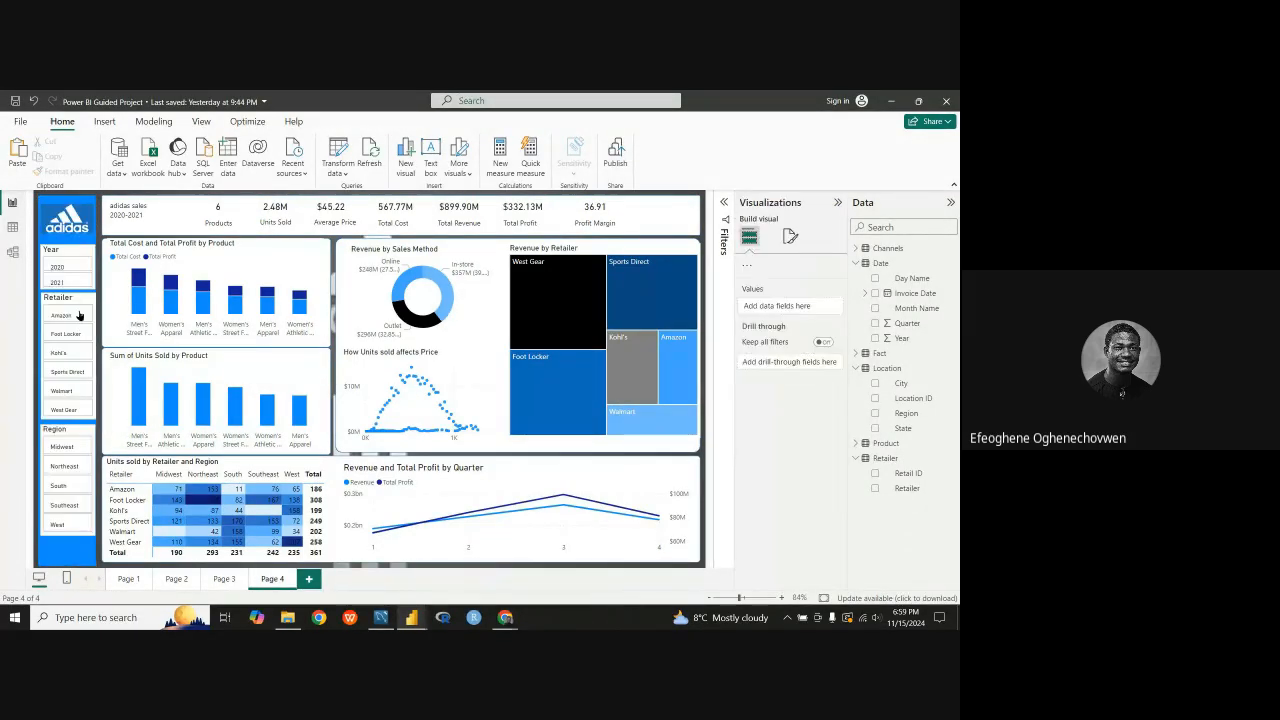
pyautogui.click(84, 211)
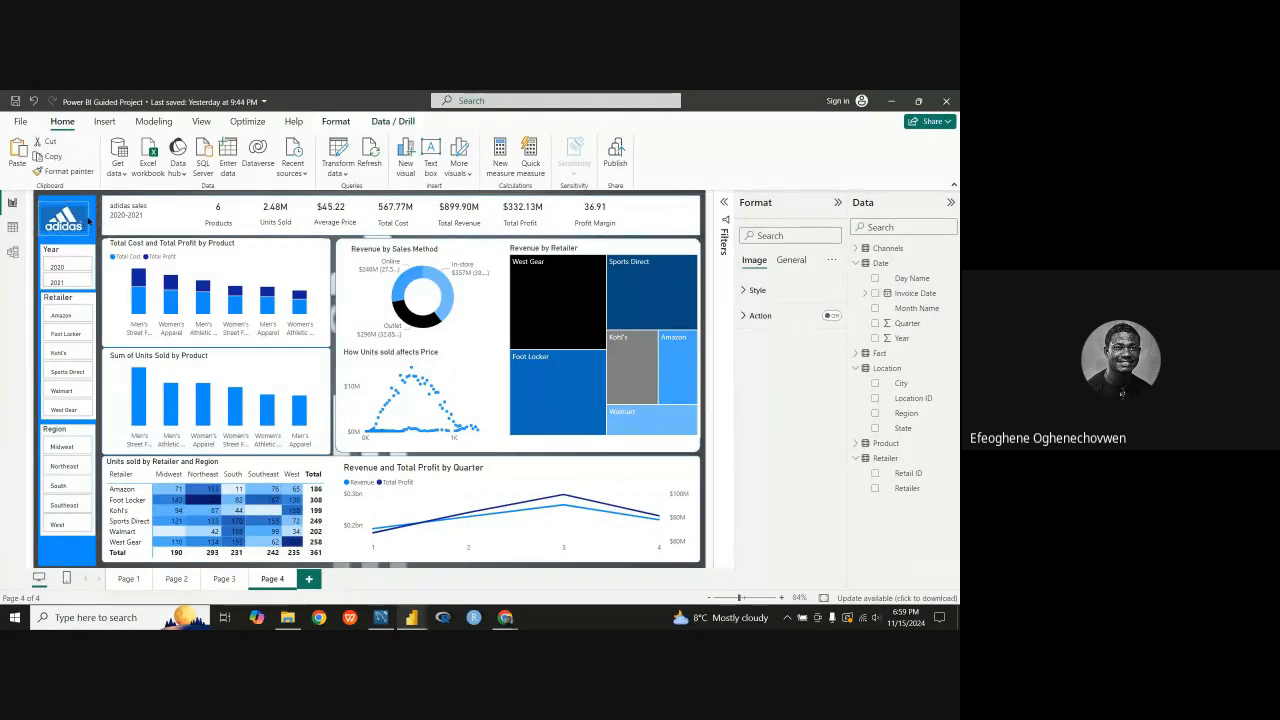
pyautogui.moveTo(80, 215); pyautogui.dragTo(74, 207)
# Step: Move the Year slicer up directly beneath the logo and shift the Retailer and Region slicers up to close the gaps
pyautogui.click(67, 252)
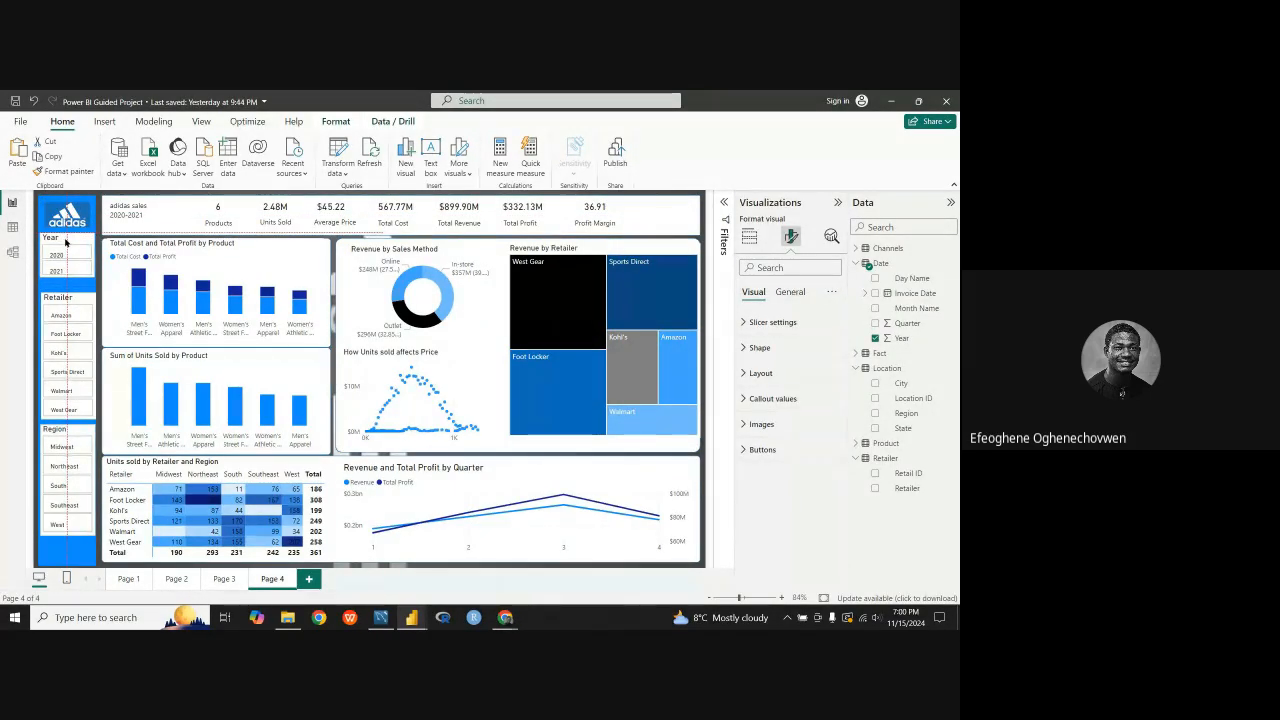
pyautogui.moveTo(65, 242); pyautogui.dragTo(66, 240)
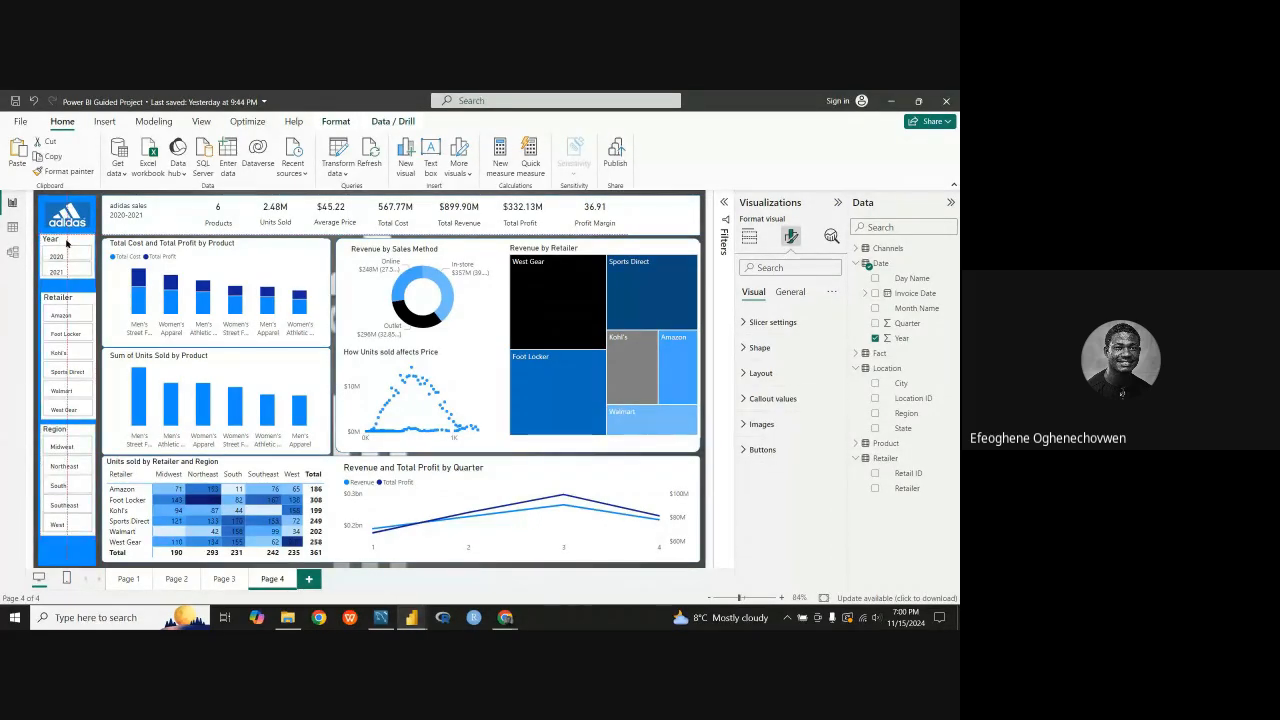
pyautogui.moveTo(66, 300); pyautogui.dragTo(66, 290)
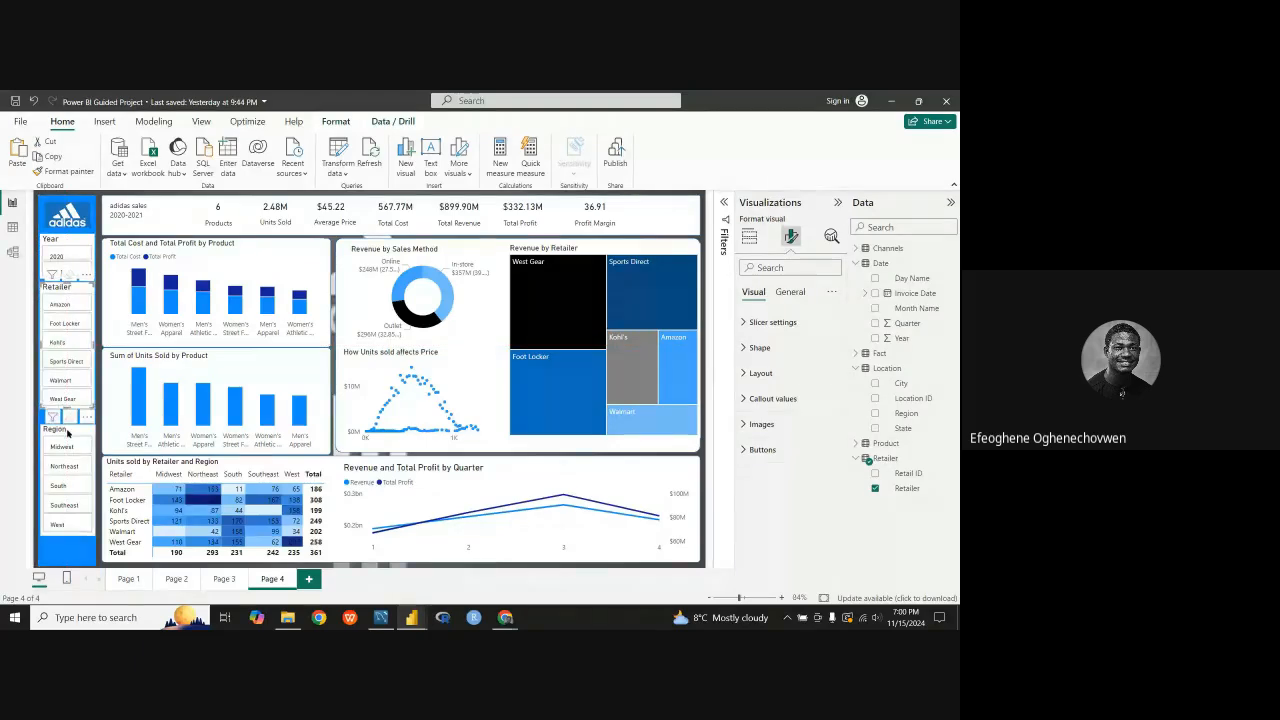
pyautogui.moveTo(67, 435); pyautogui.dragTo(66, 421)
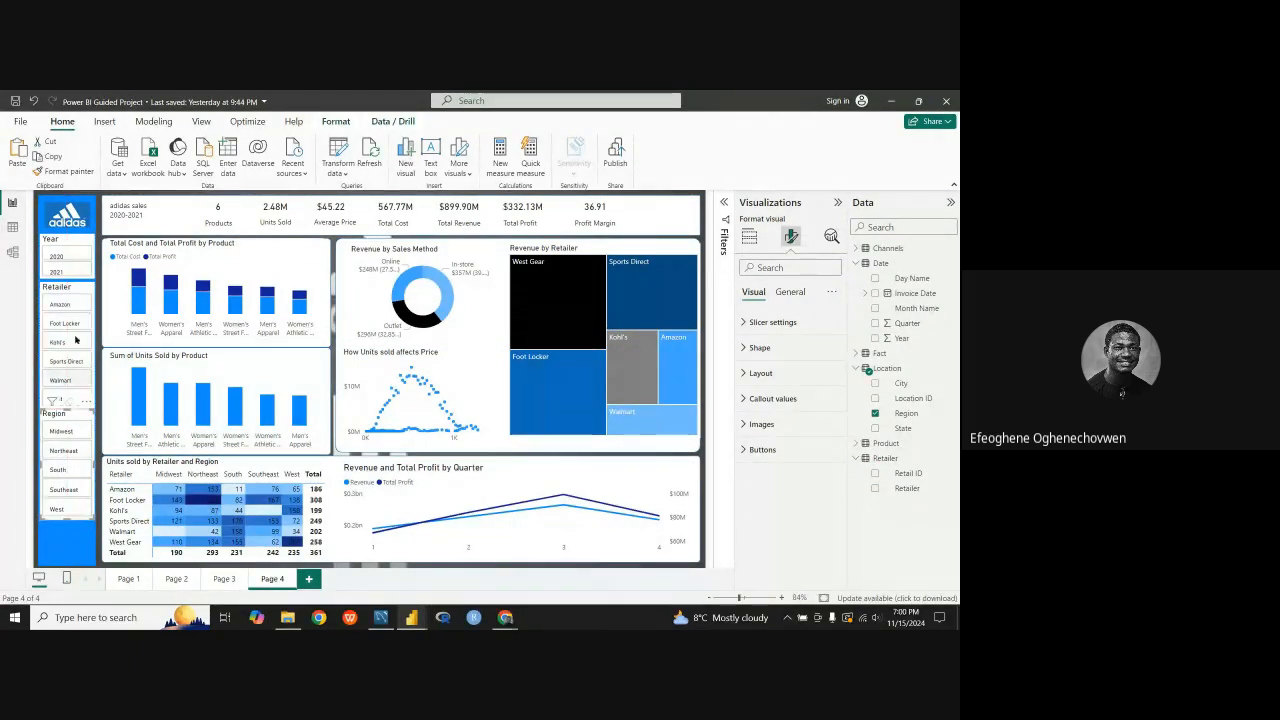
# Step: Place a copy of the Year slicer beneath the Region slicer and remove the Year field from the copy
pyautogui.click(73, 240)
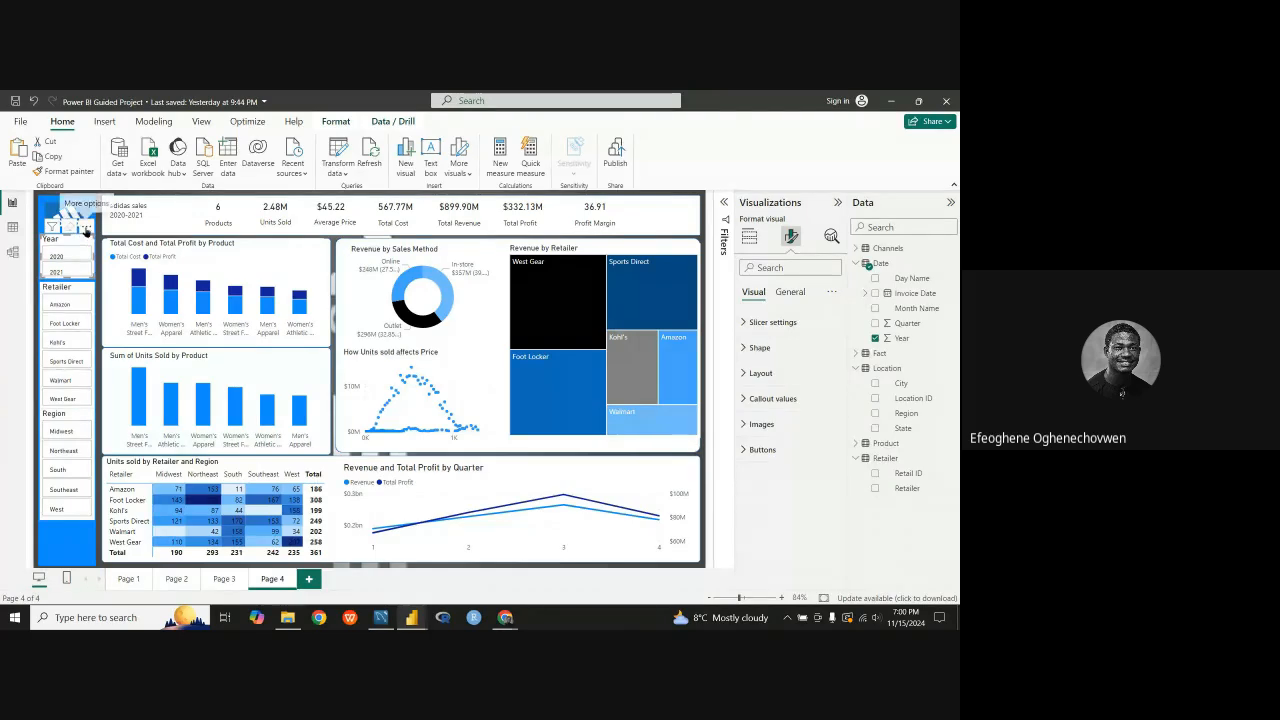
pyautogui.moveTo(68, 238); pyautogui.dragTo(70, 566)
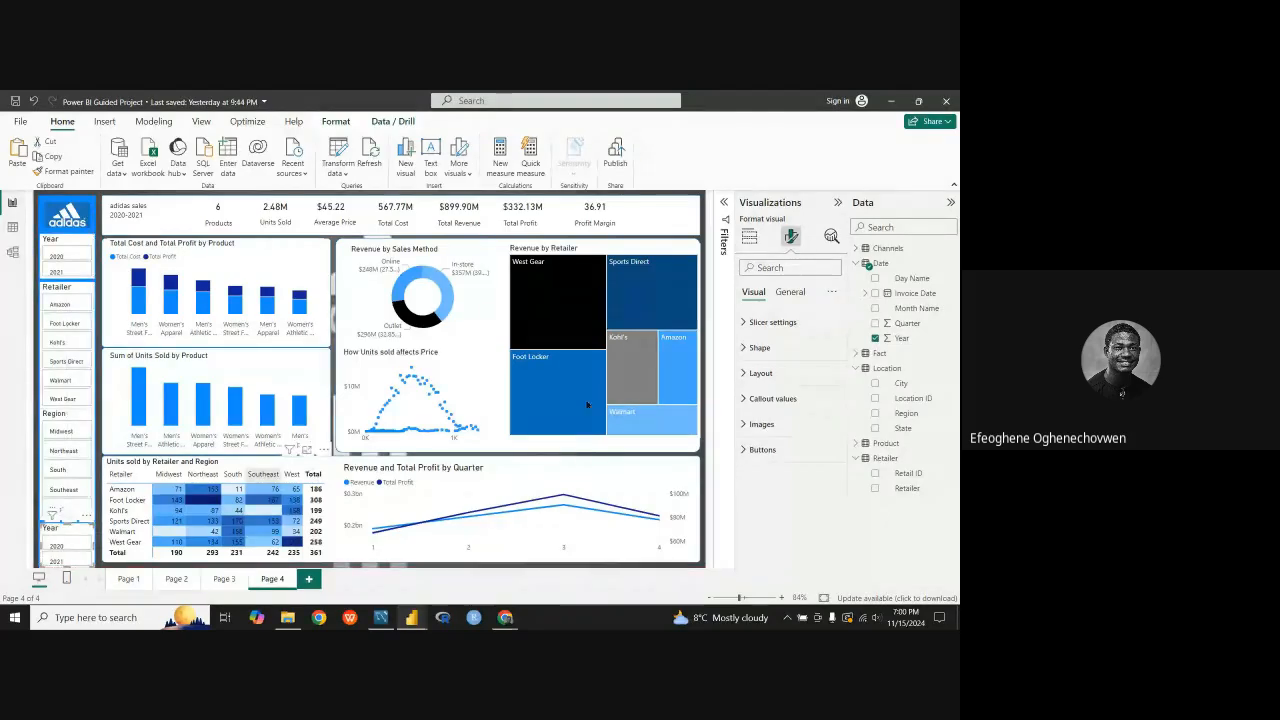
pyautogui.click(788, 292)
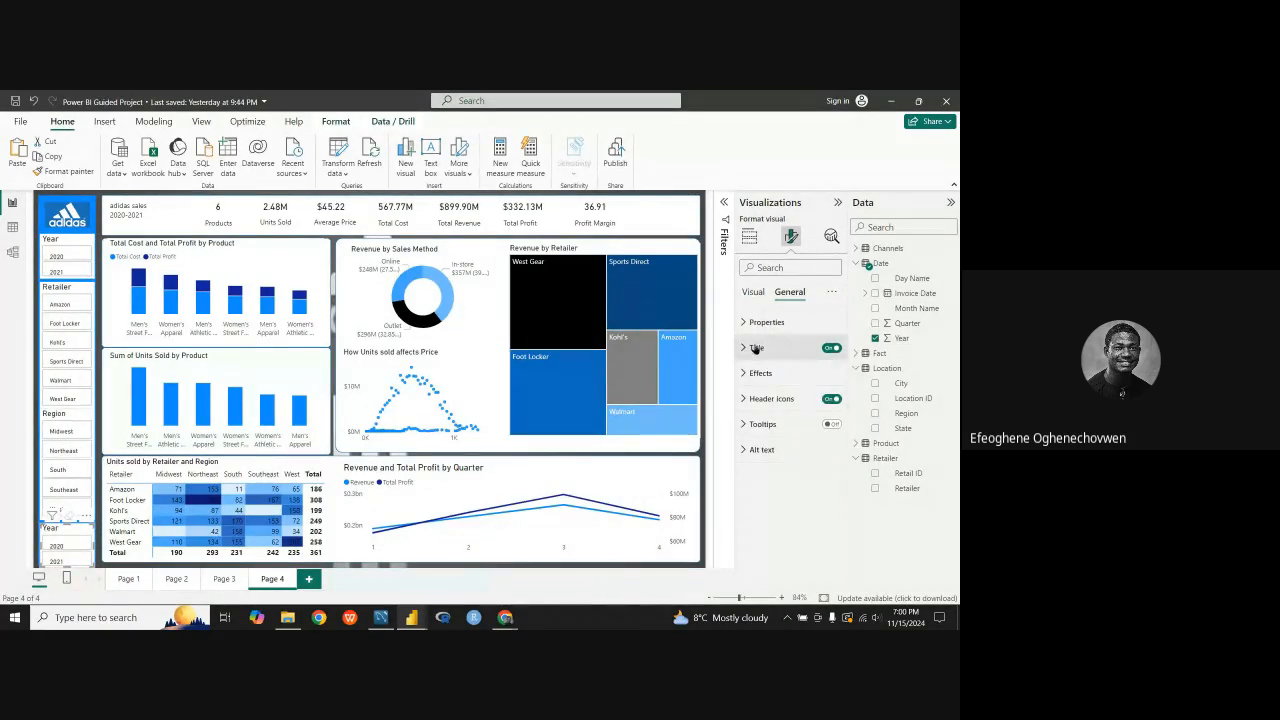
pyautogui.click(752, 292)
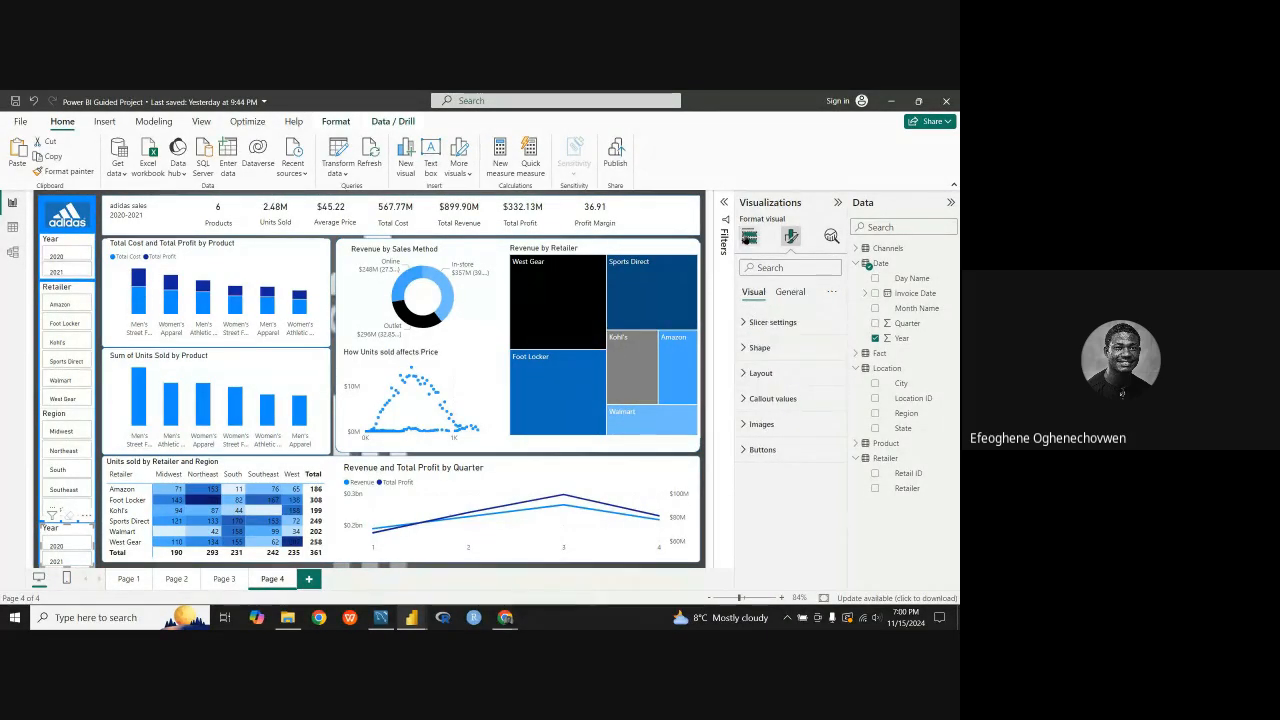
pyautogui.click(748, 236)
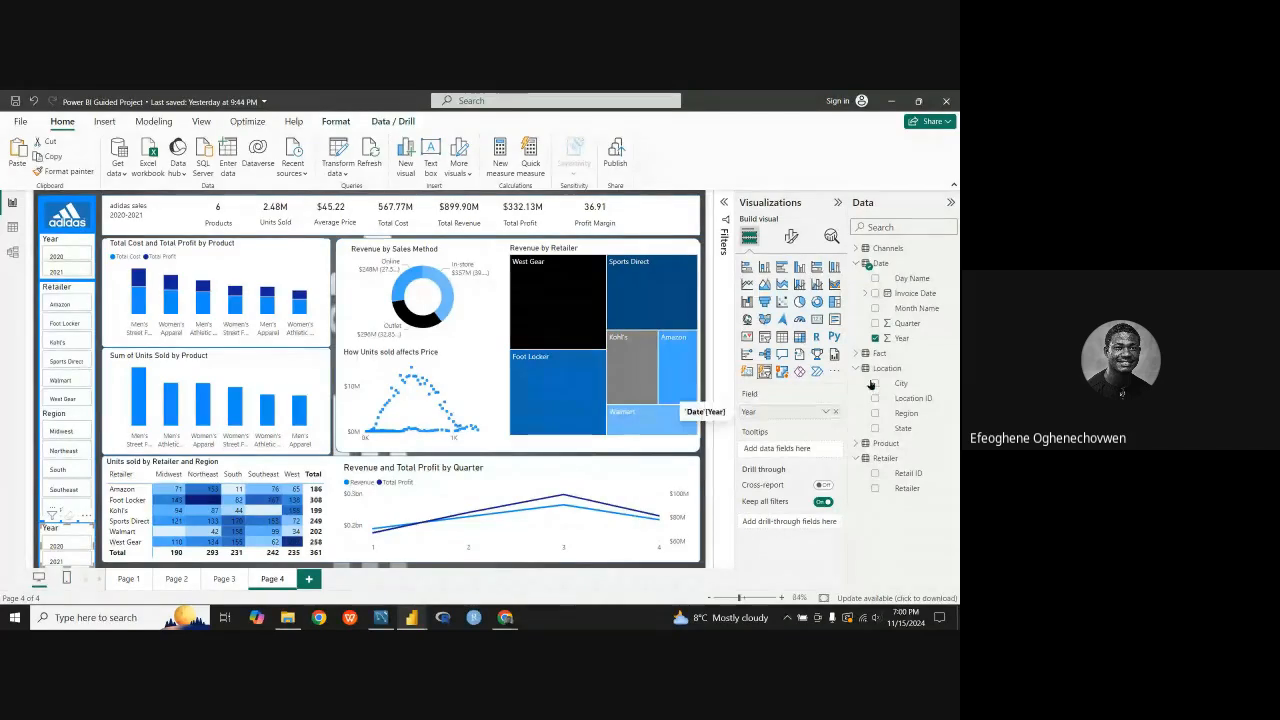
pyautogui.moveTo(870, 384); pyautogui.dragTo(880, 377)
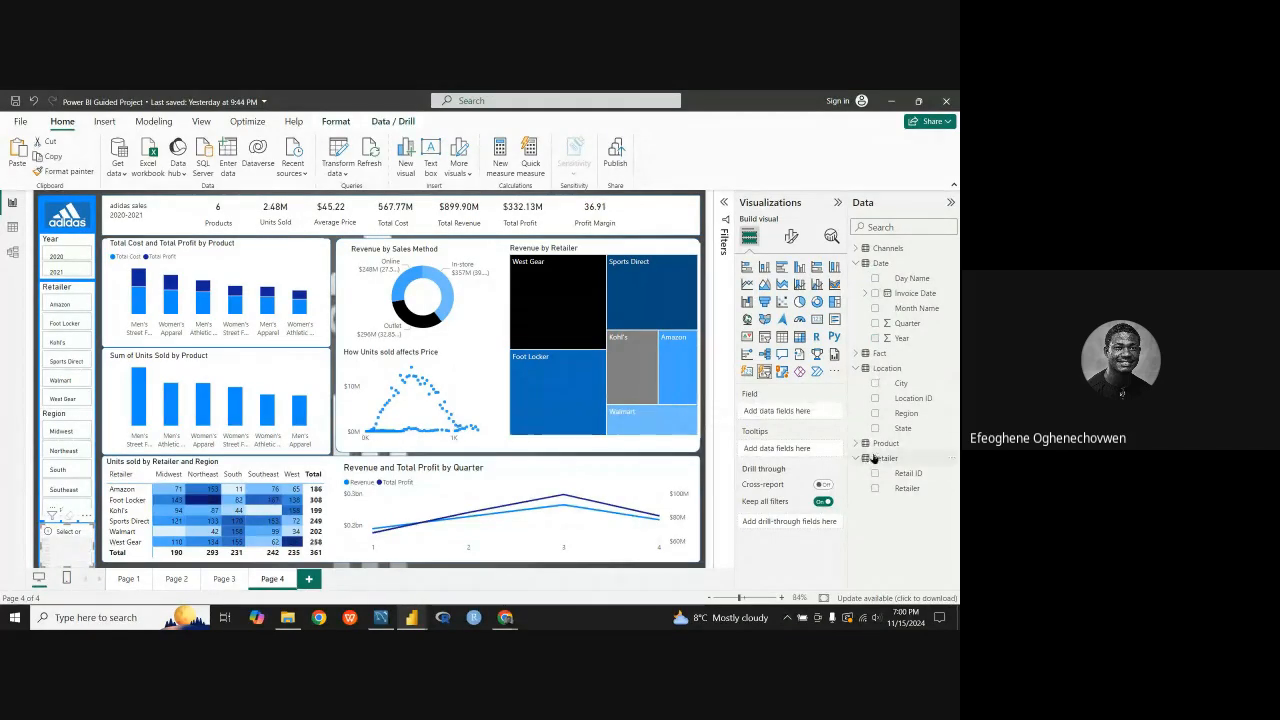
# Step: Assign the Sales Method field from the Channels table to the empty slicer copy
pyautogui.click(856, 369)
pyautogui.click(856, 263)
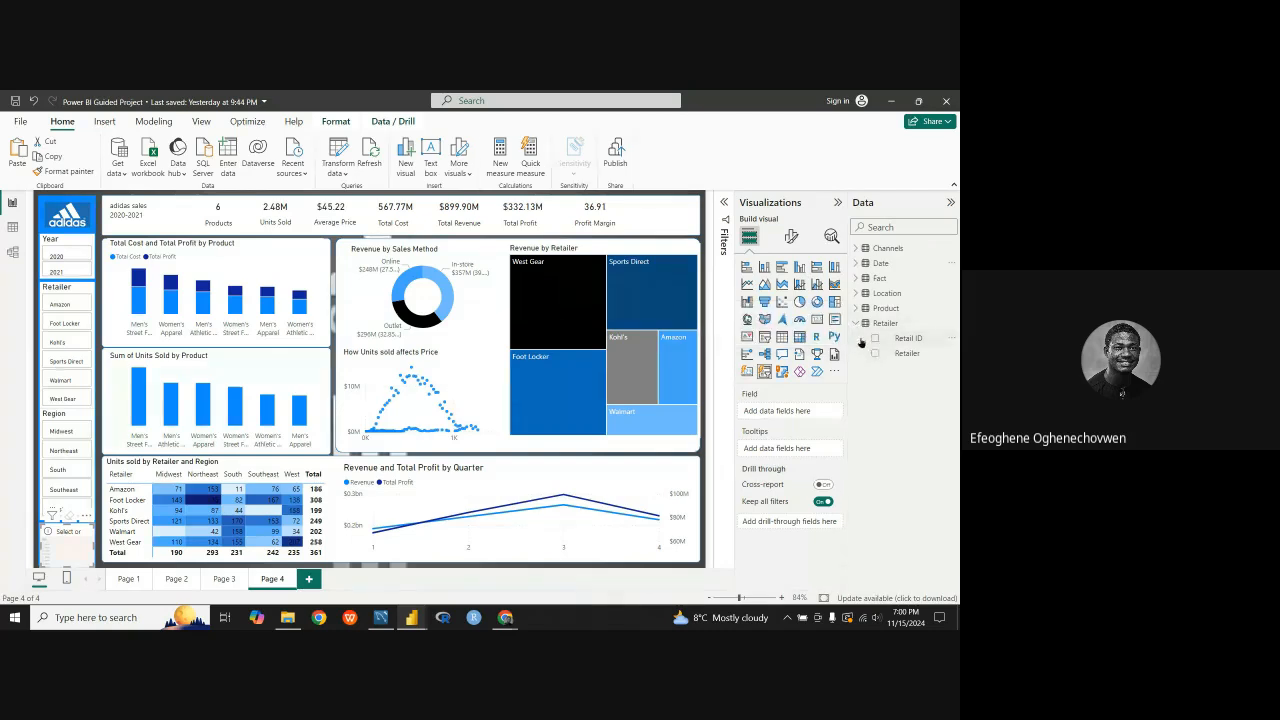
pyautogui.click(856, 325)
pyautogui.click(856, 325)
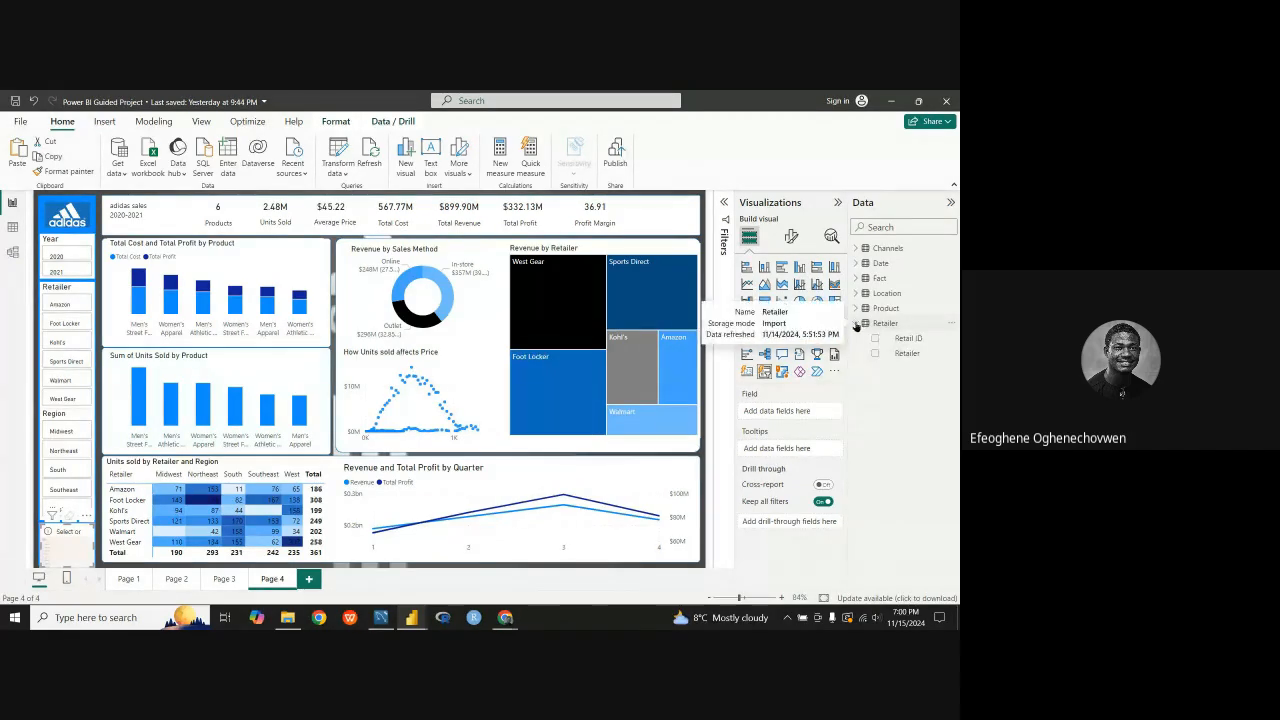
pyautogui.click(856, 325)
pyautogui.click(857, 248)
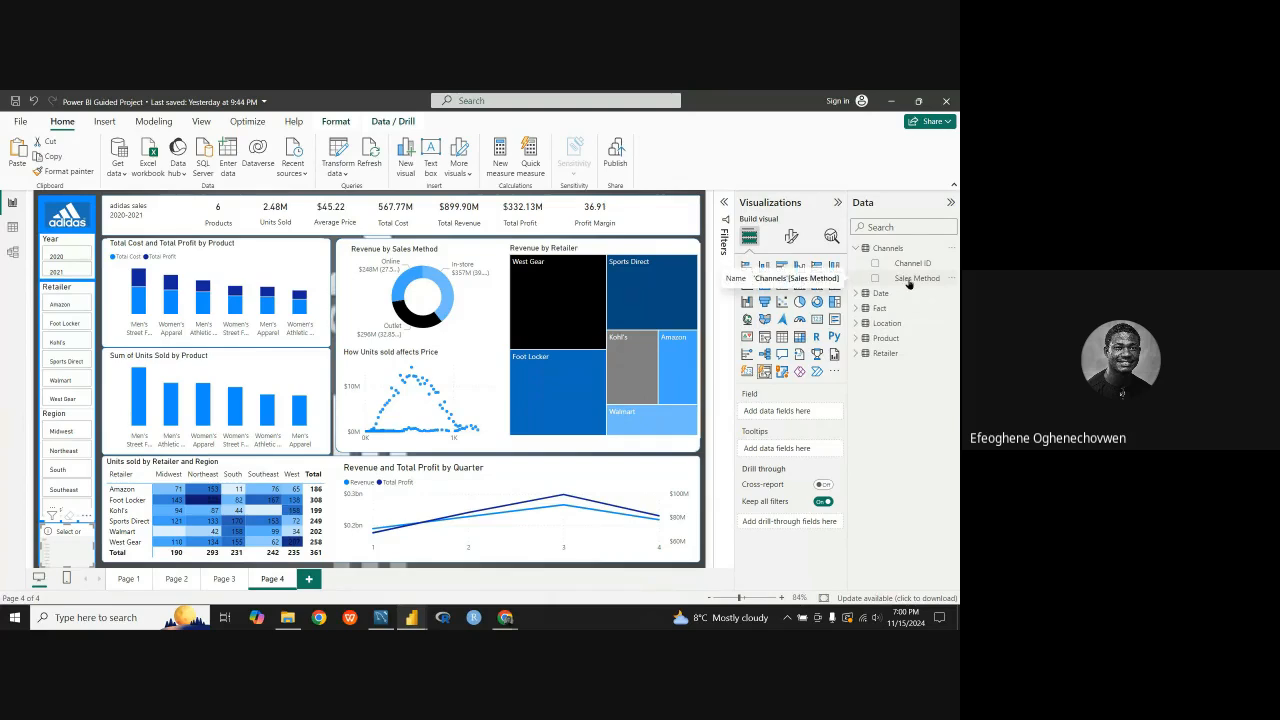
pyautogui.click(876, 279)
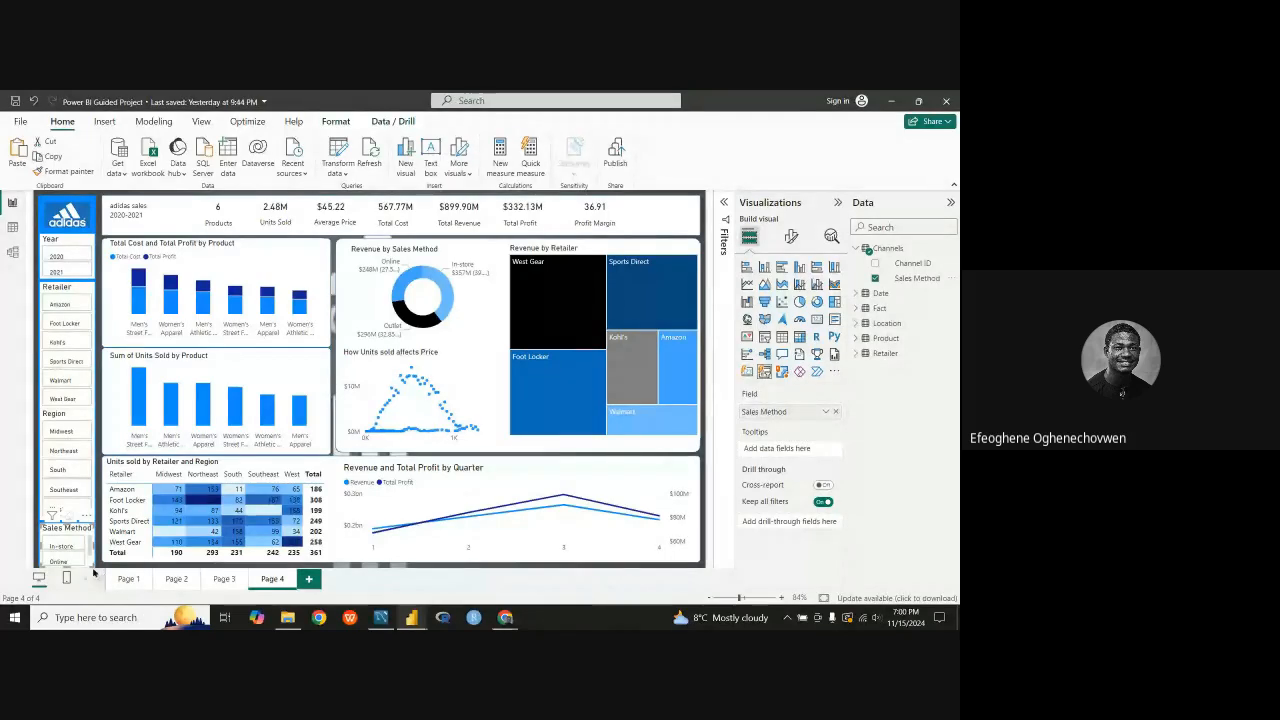
pyautogui.click(80, 293)
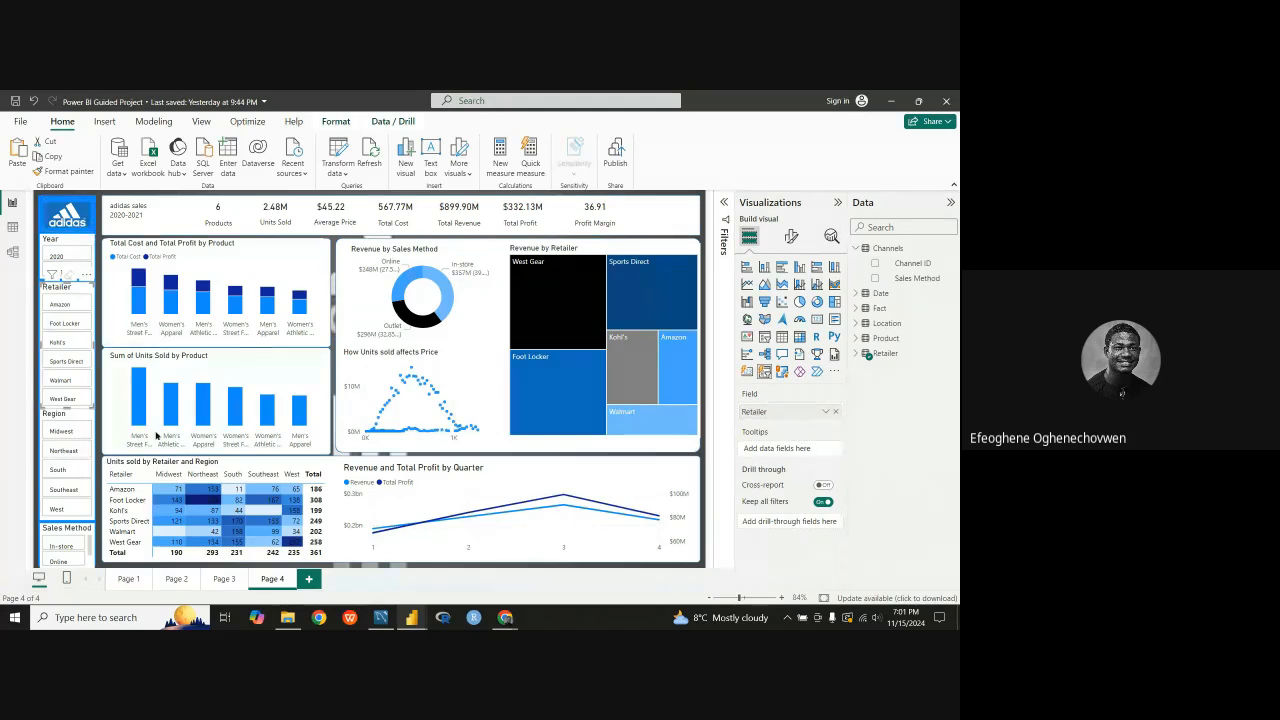
pyautogui.click(411, 568)
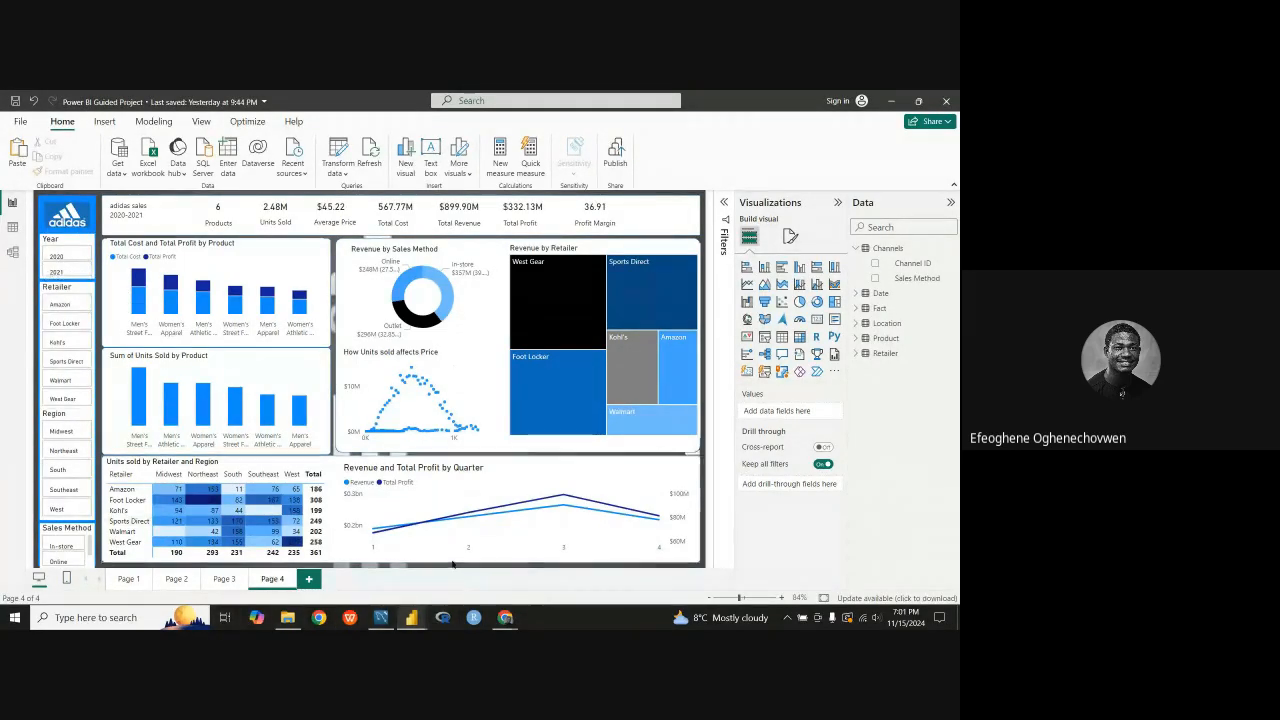
# Step: Set the font size of the Year slicer's title to 12
pyautogui.click(77, 243)
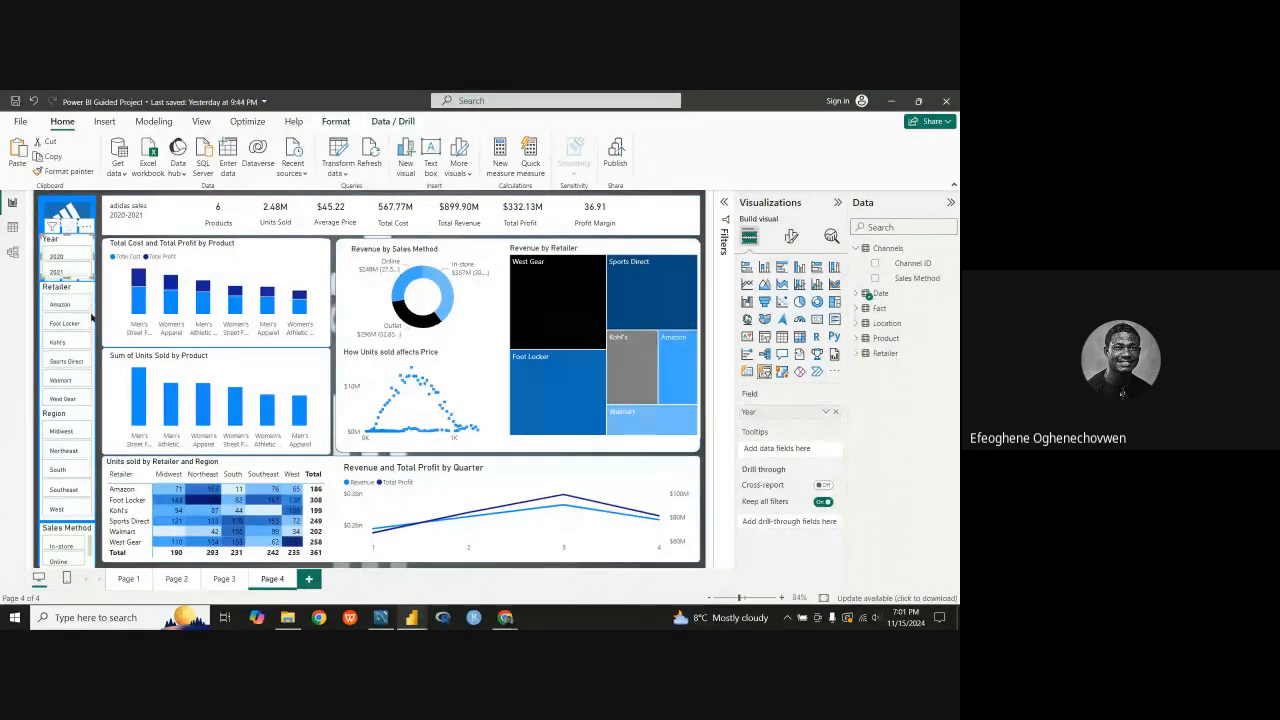
pyautogui.click(791, 236)
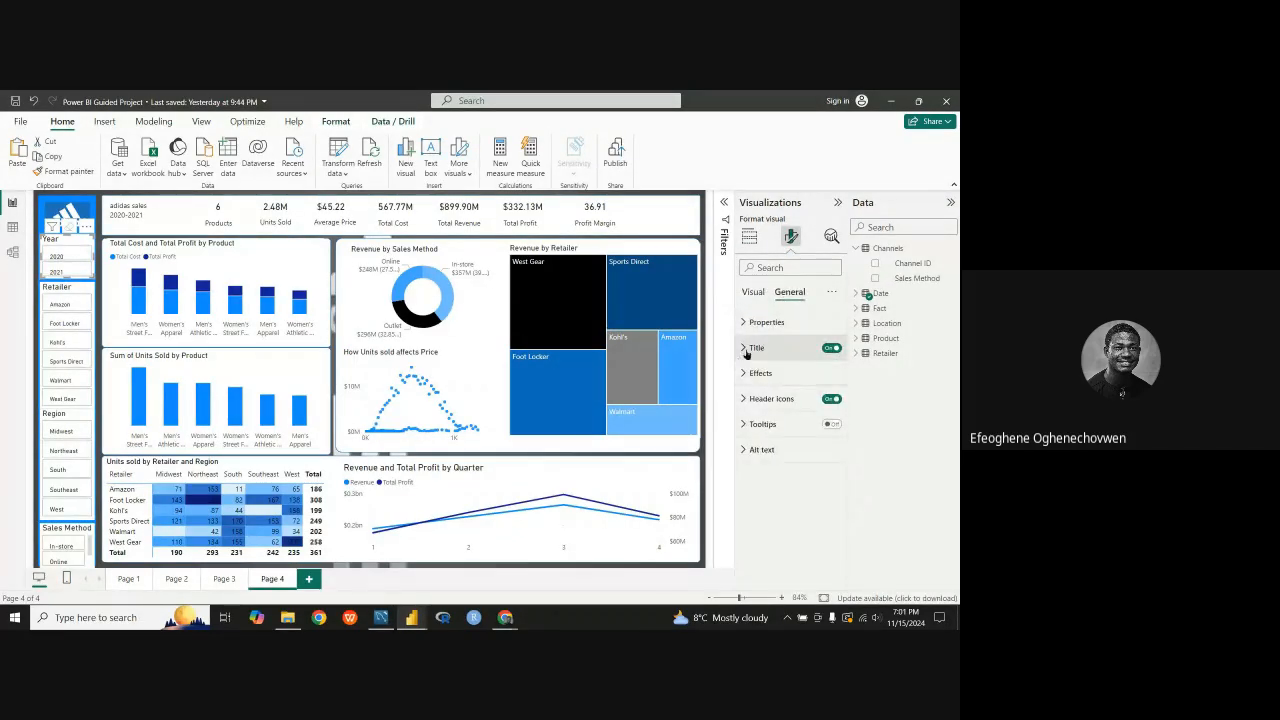
pyautogui.click(753, 291)
pyautogui.click(758, 348)
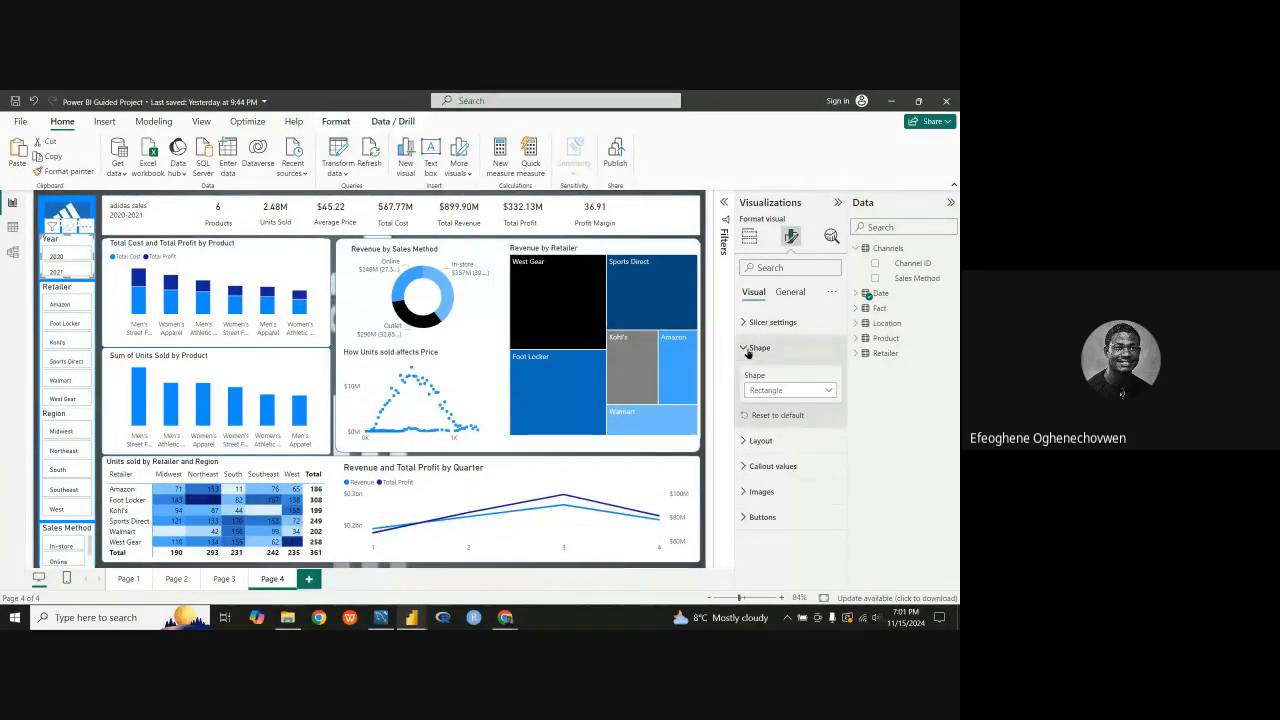
pyautogui.click(758, 348)
pyautogui.click(760, 373)
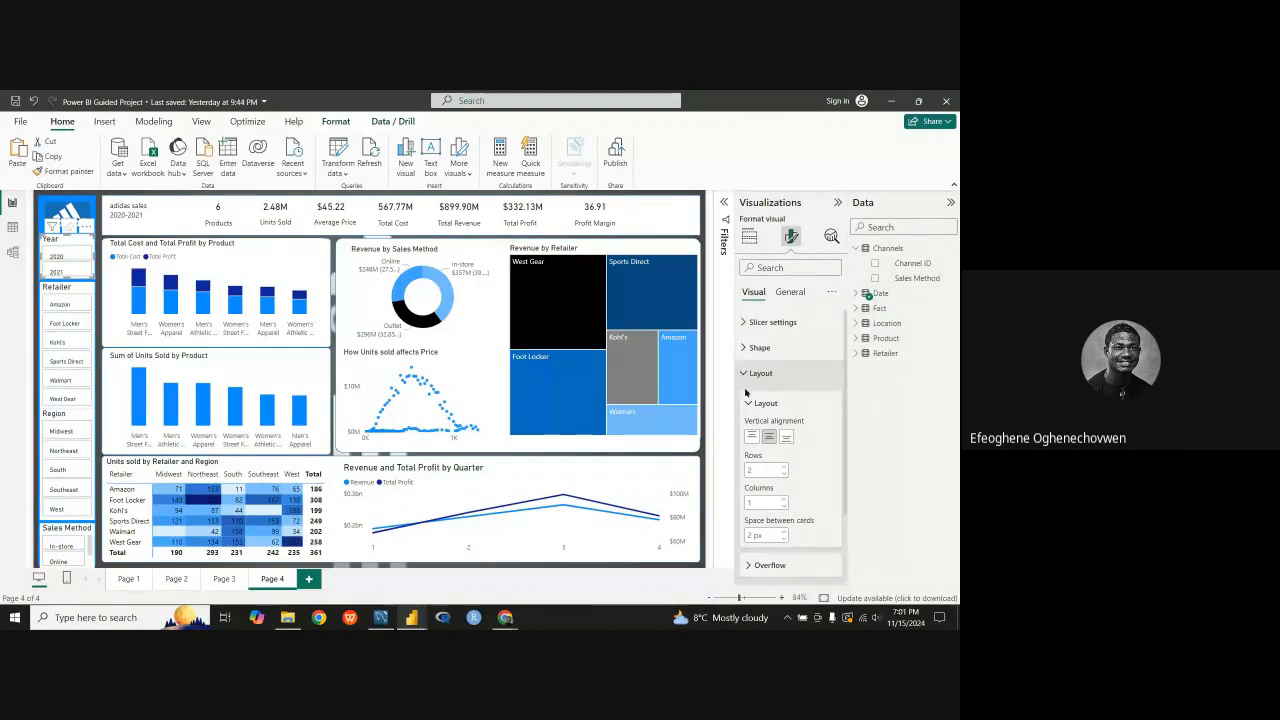
pyautogui.click(789, 291)
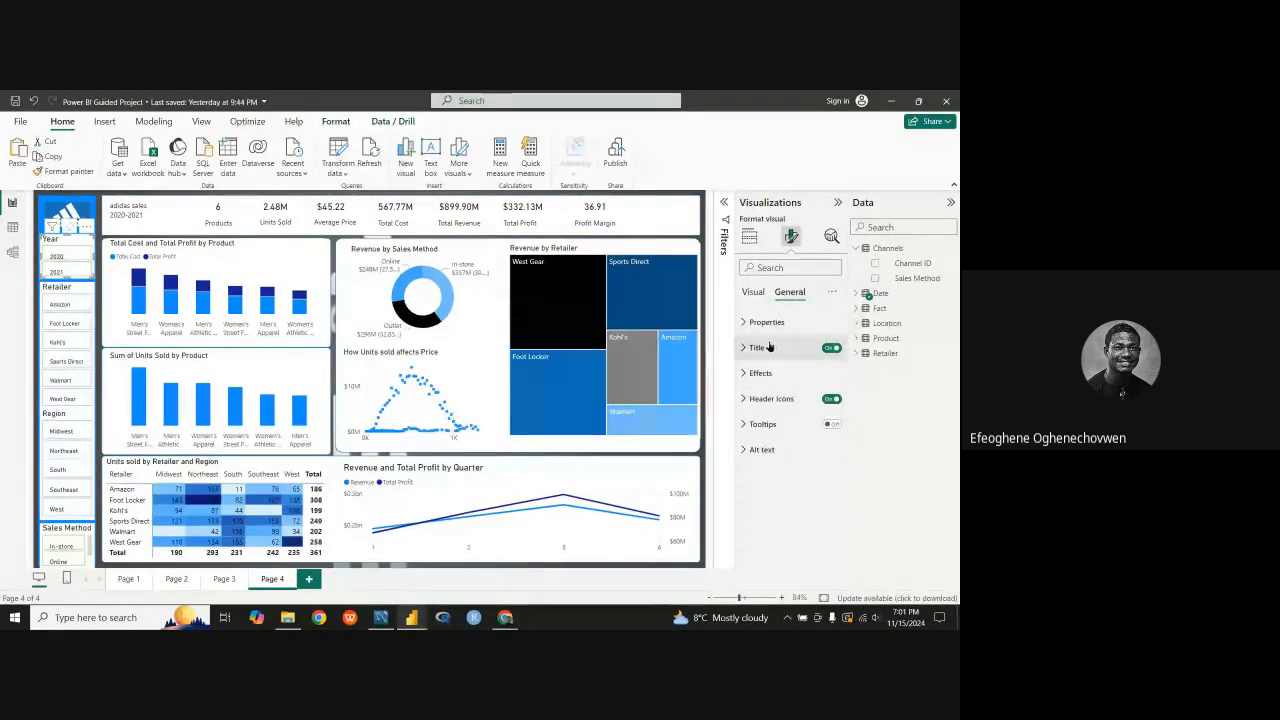
pyautogui.click(766, 347)
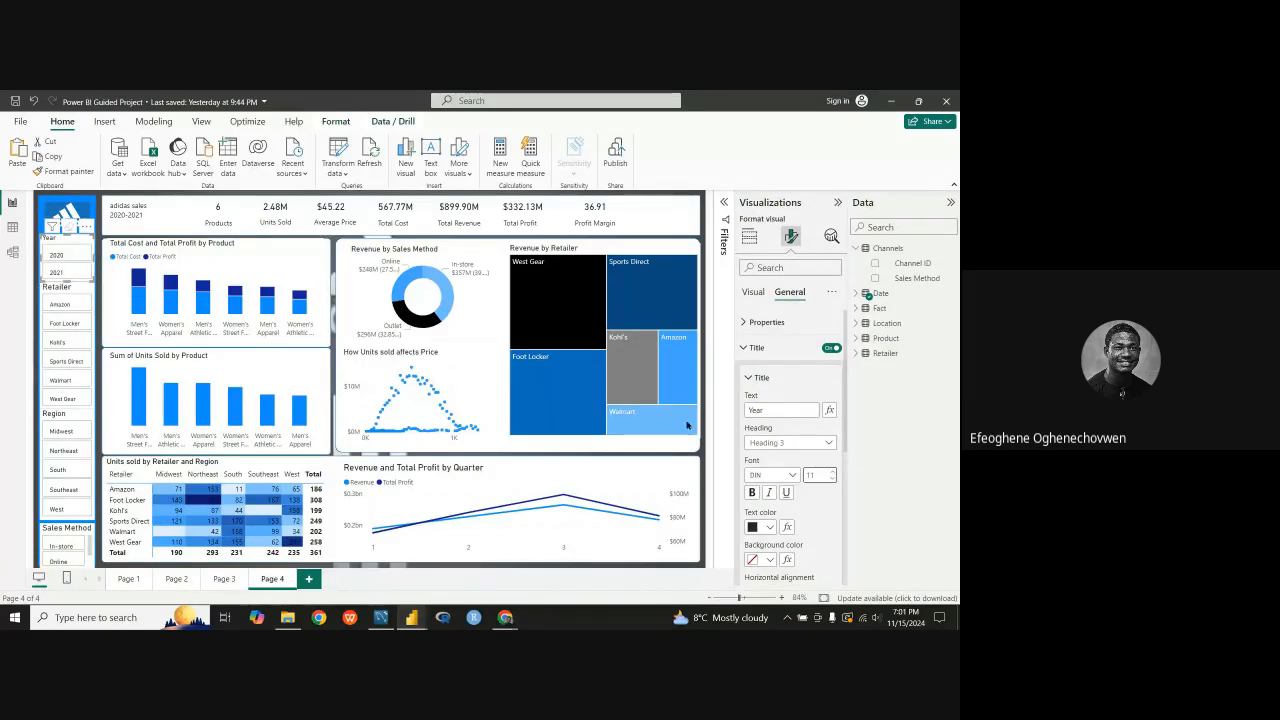
pyautogui.click(833, 471)
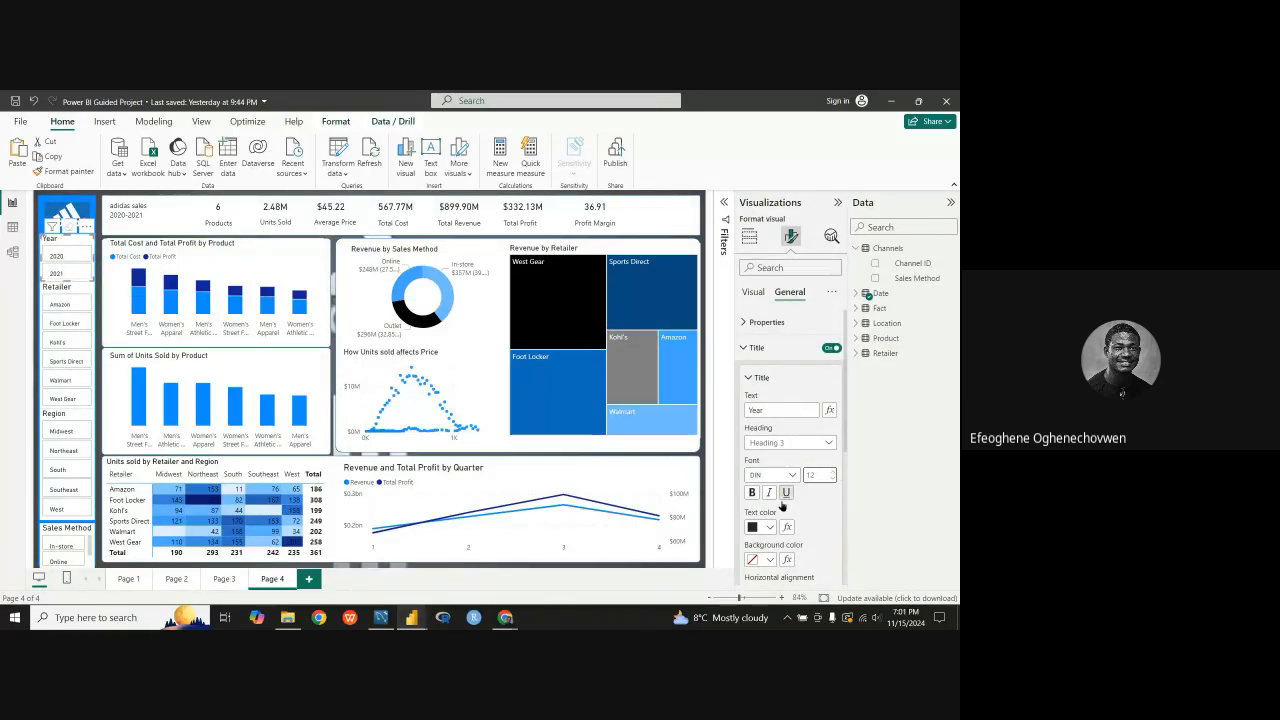
# Step: Set the space between cards in the Year slicer's layout to 0 px
pyautogui.scroll(-2, 781, 507)
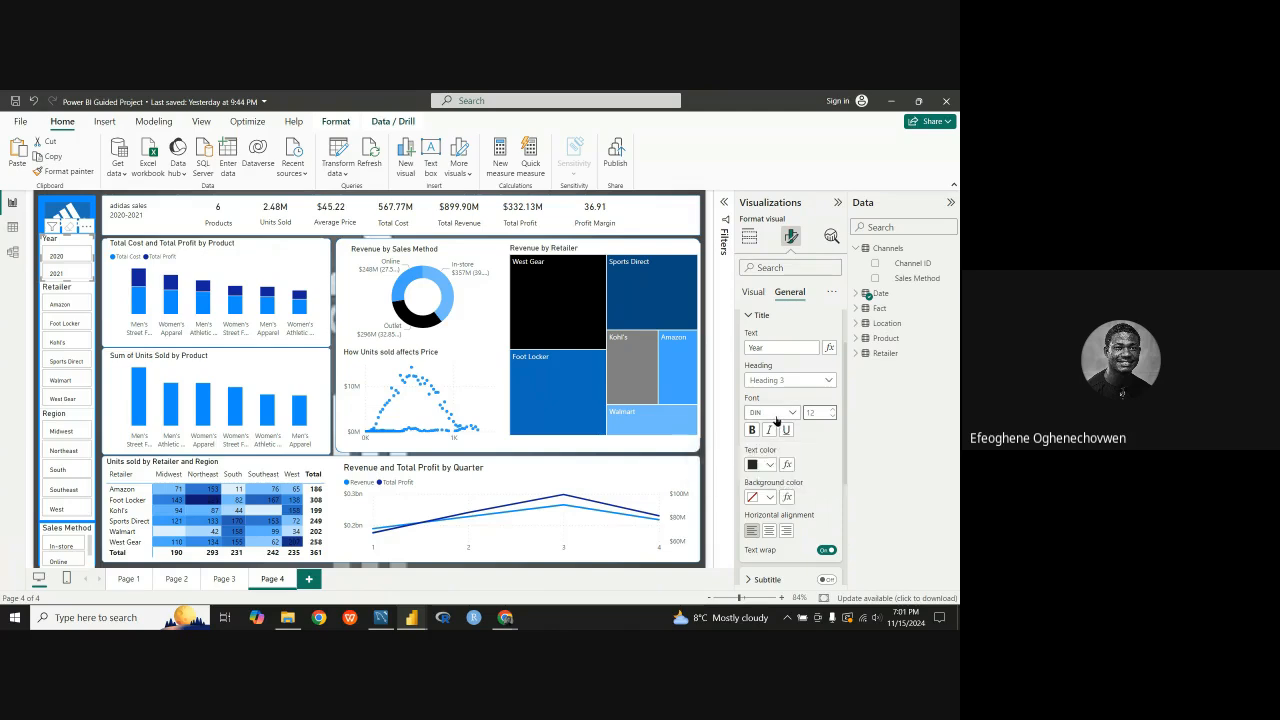
pyautogui.scroll(2, 776, 421)
pyautogui.click(749, 380)
pyautogui.click(744, 354)
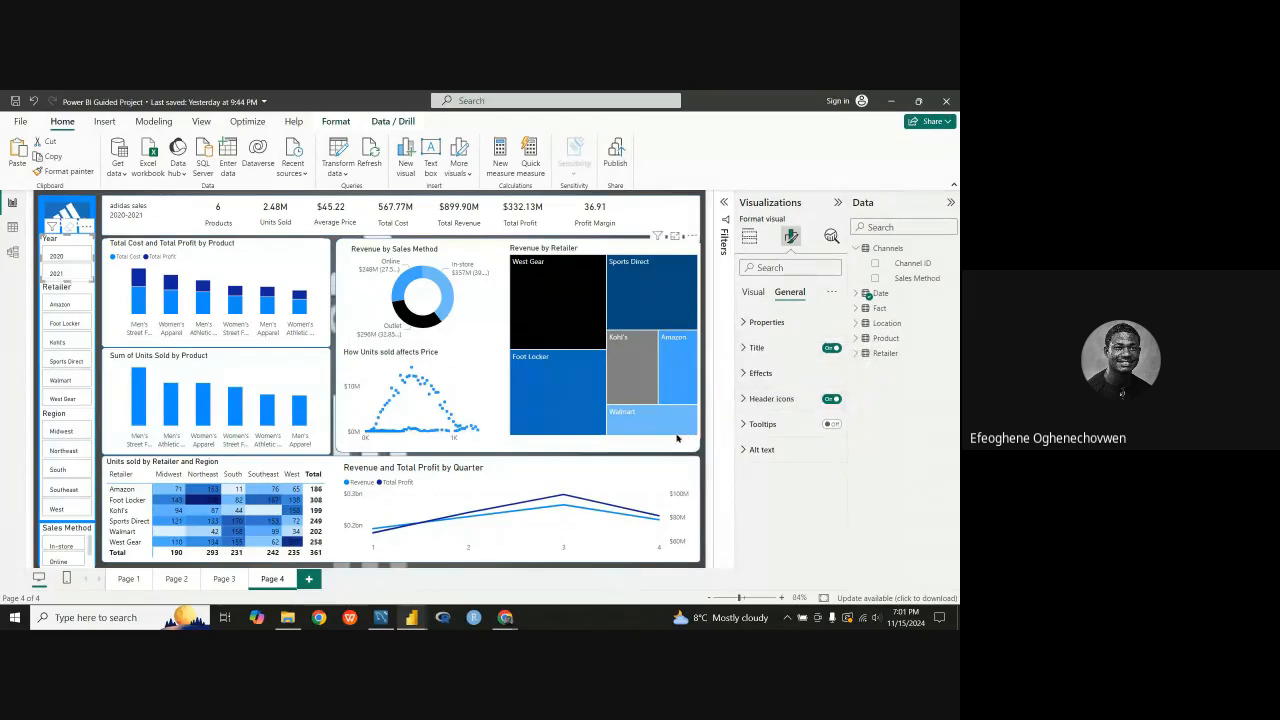
pyautogui.click(746, 323)
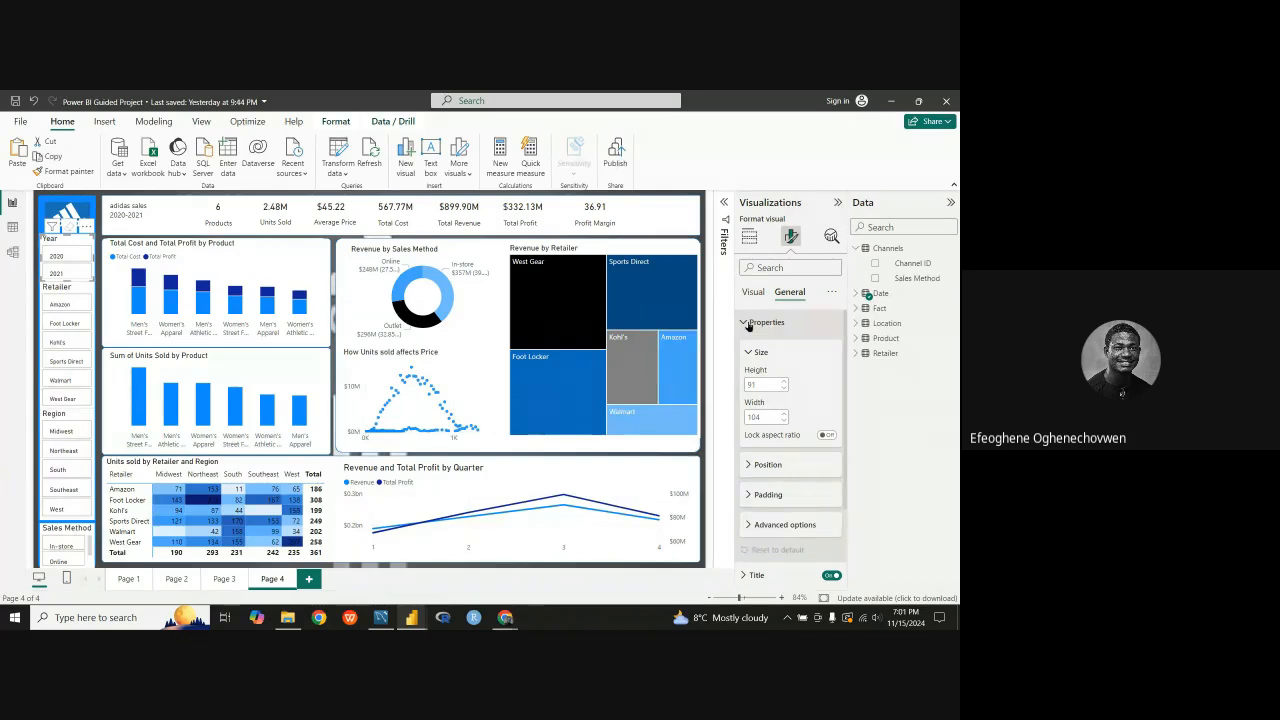
pyautogui.click(748, 323)
pyautogui.click(752, 291)
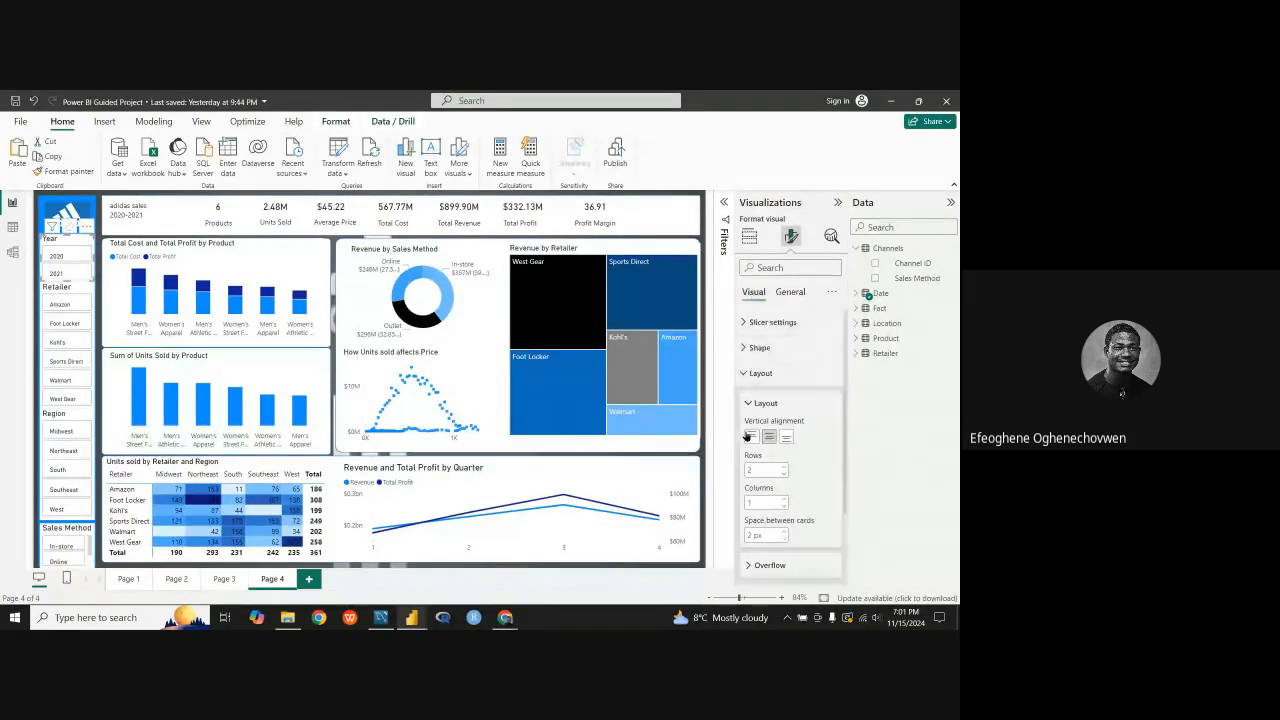
pyautogui.scroll(-1, 750, 440)
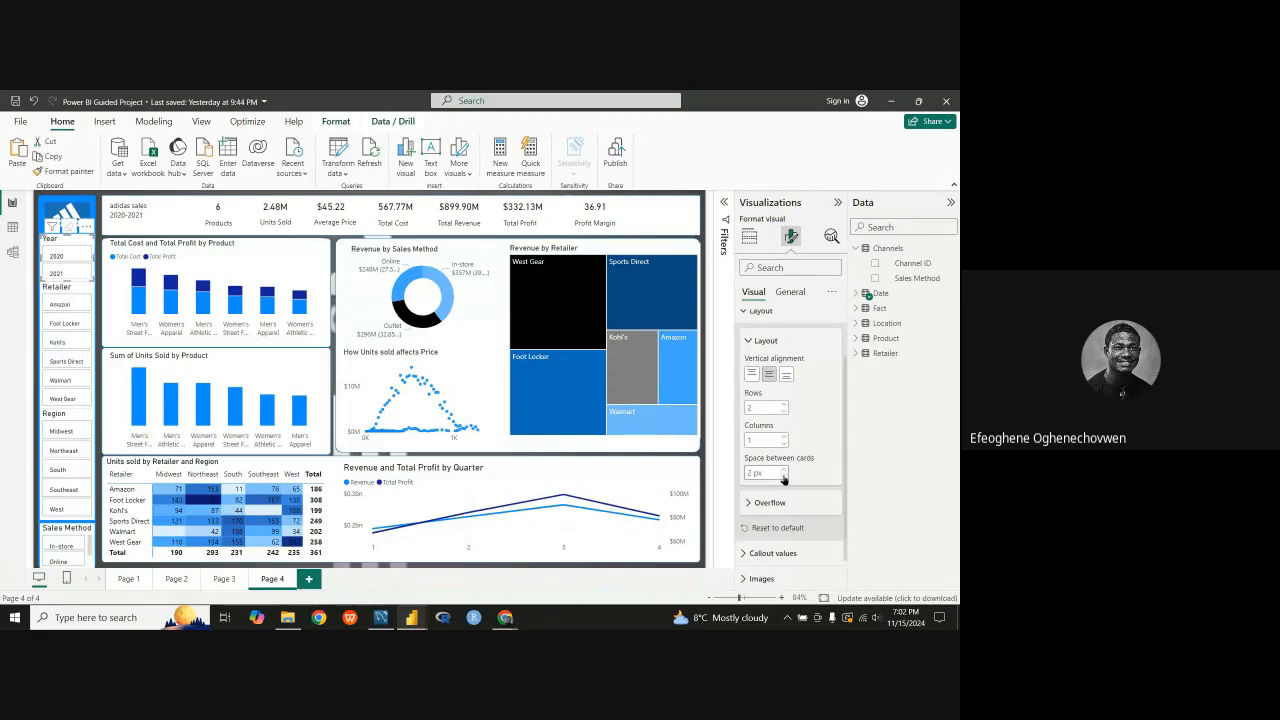
pyautogui.click(783, 477)
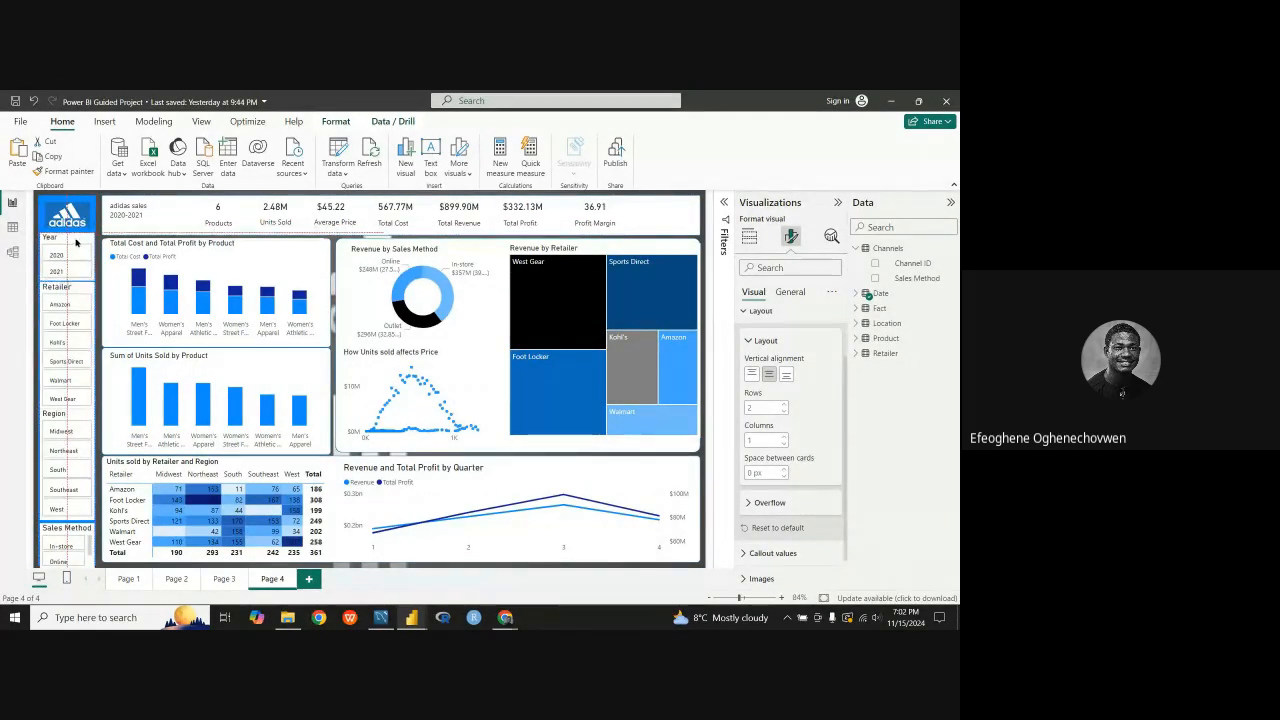
# Step: Set the font size of the Retailer slicer's title to 12
pyautogui.click(75, 291)
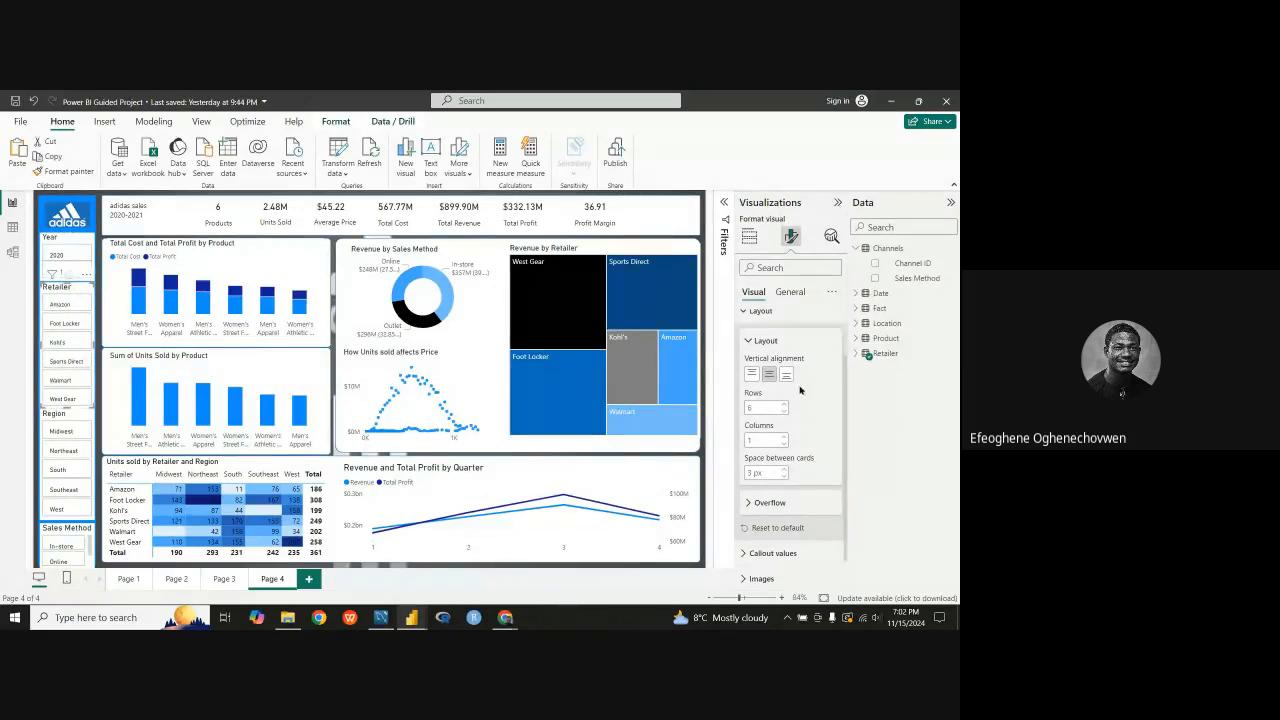
pyautogui.click(755, 311)
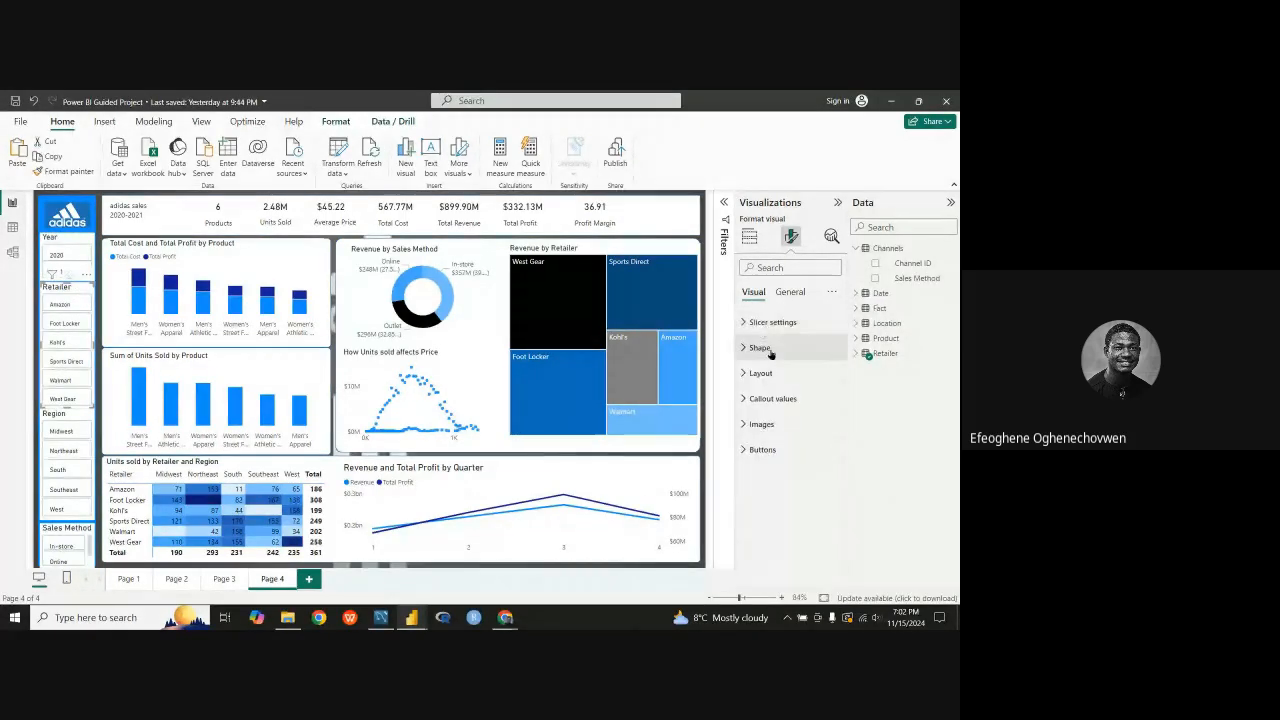
pyautogui.click(789, 291)
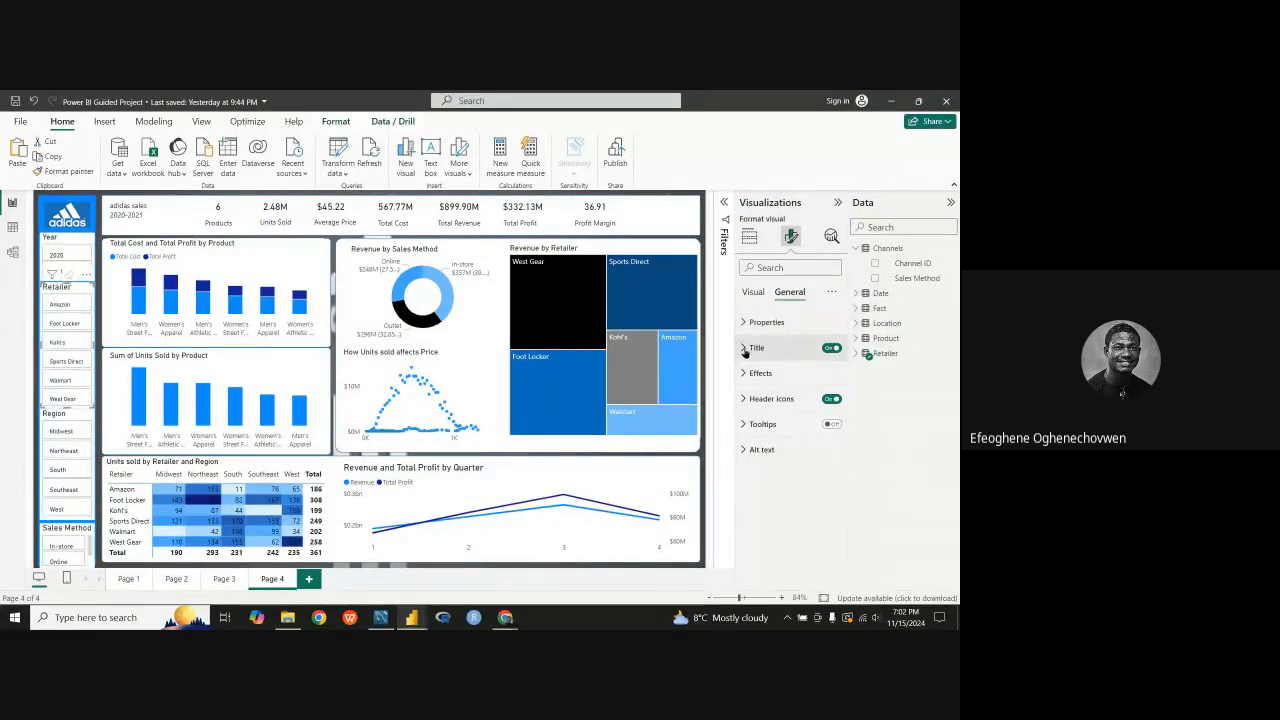
pyautogui.click(757, 347)
pyautogui.click(745, 352)
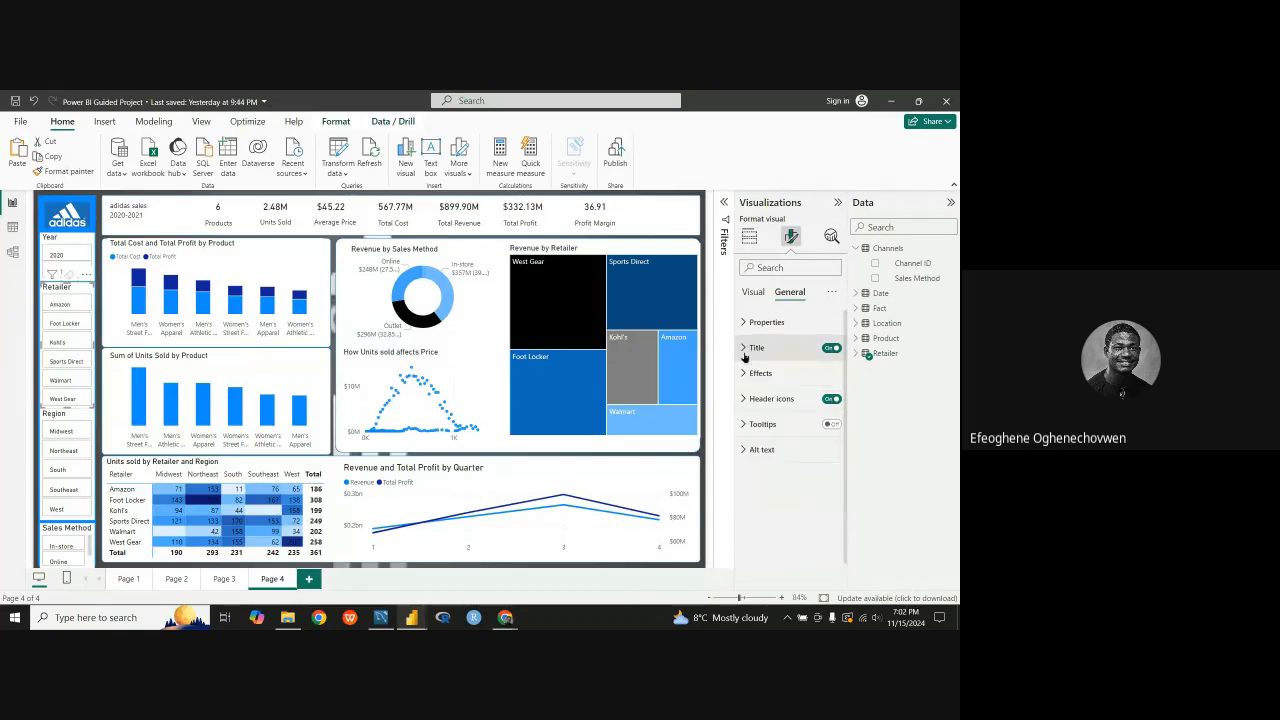
pyautogui.click(745, 352)
pyautogui.click(779, 383)
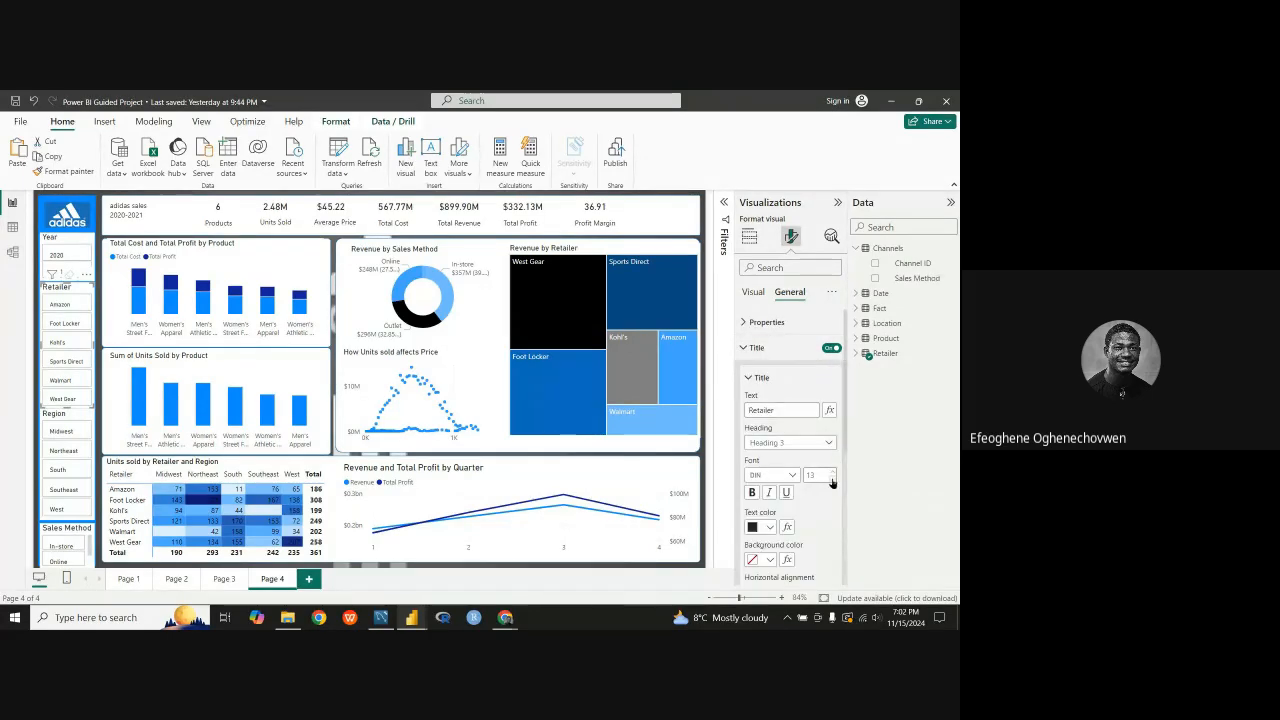
pyautogui.click(831, 482)
# Step: Try a font size of 8 for the Retailer slicer's callout values and restore it to 9
pyautogui.click(757, 292)
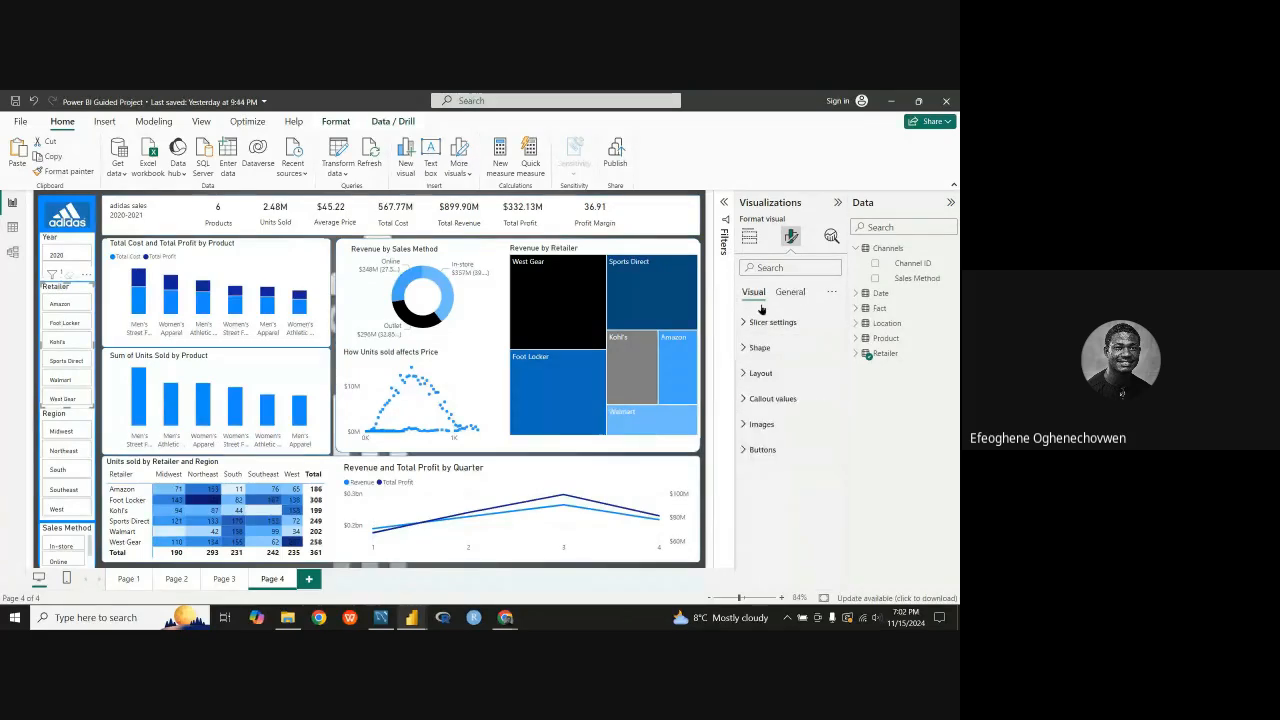
pyautogui.click(755, 399)
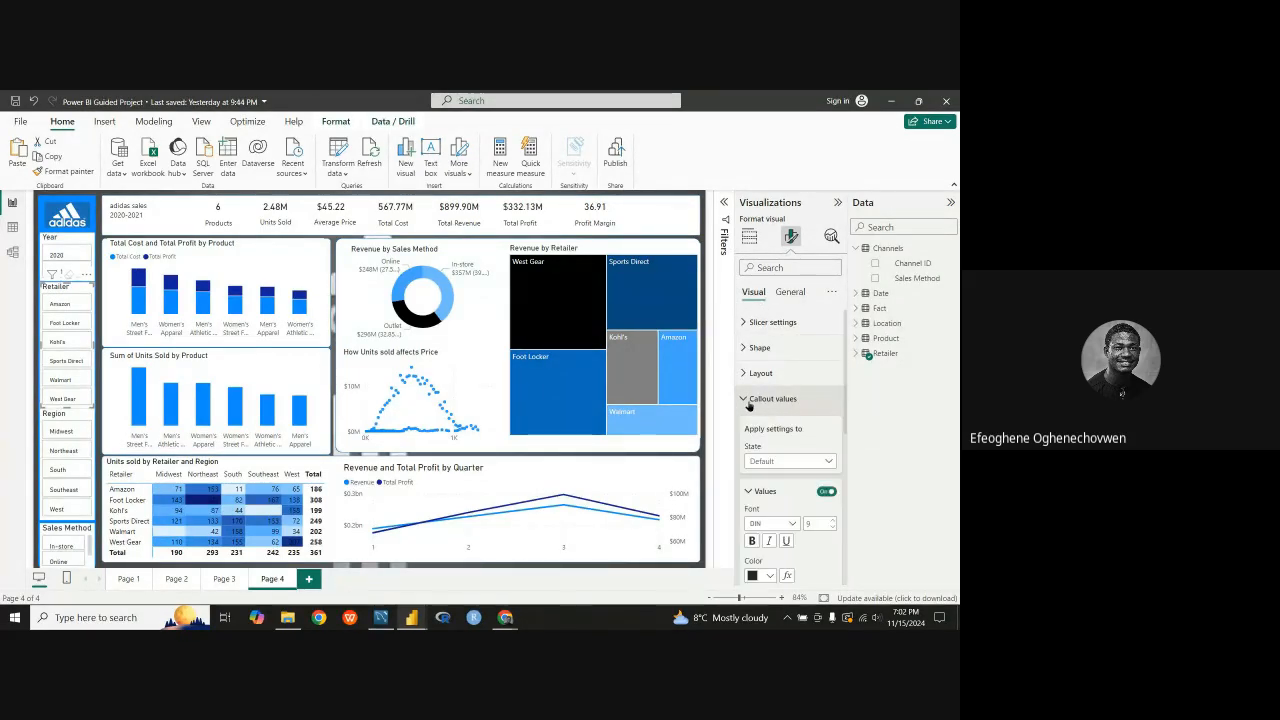
pyautogui.click(830, 528)
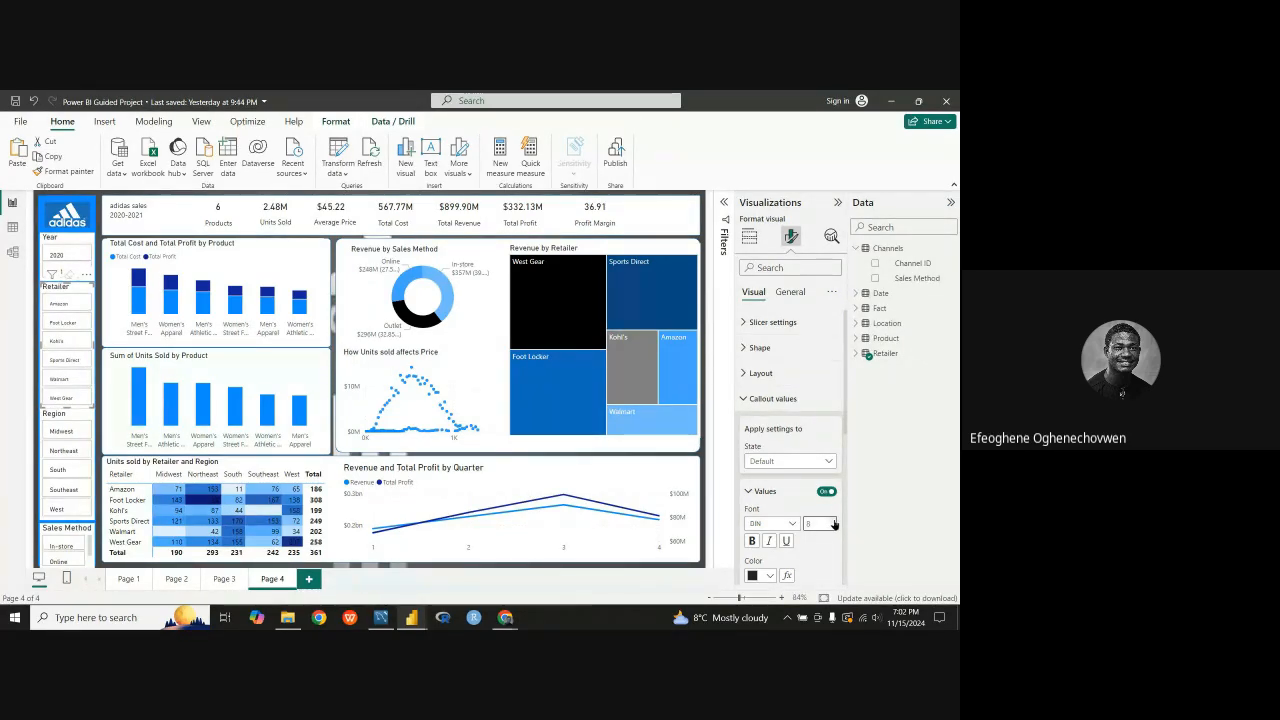
pyautogui.click(834, 522)
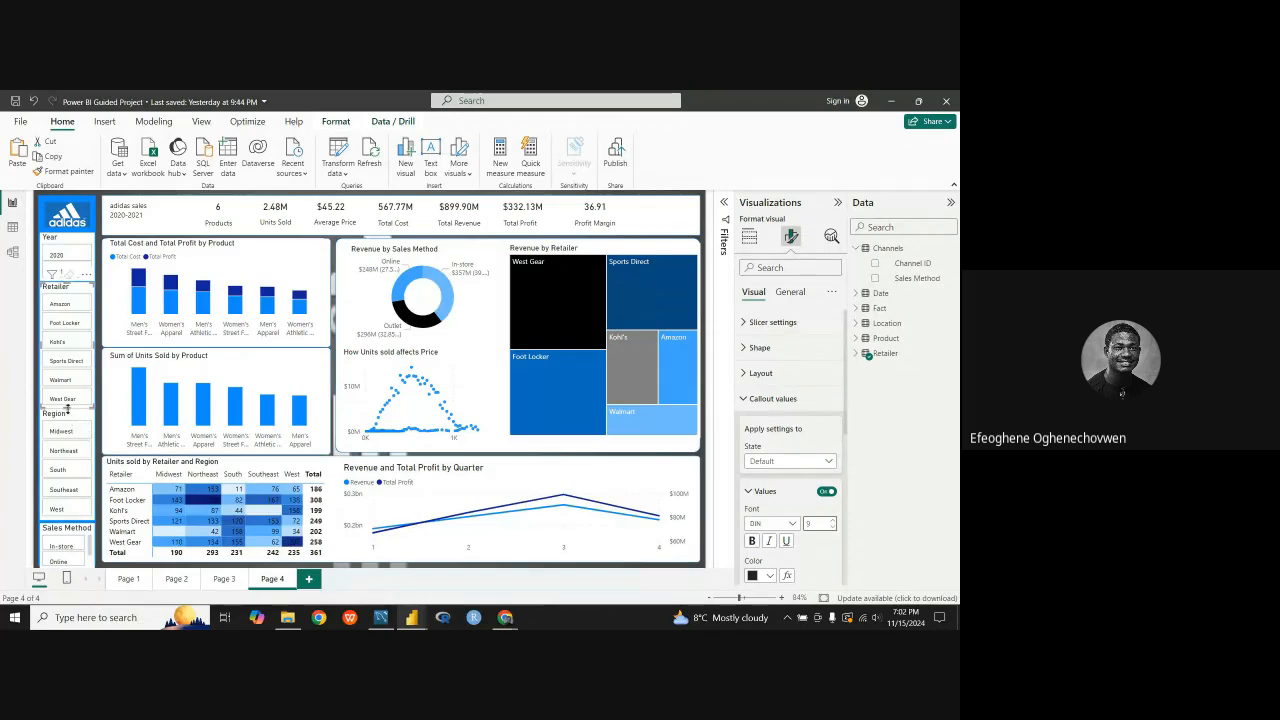
# Step: Shorten the Retailer and Region slicers and move the Sales Method slicer up beneath the Region slicer
pyautogui.moveTo(67, 408); pyautogui.dragTo(66, 399)
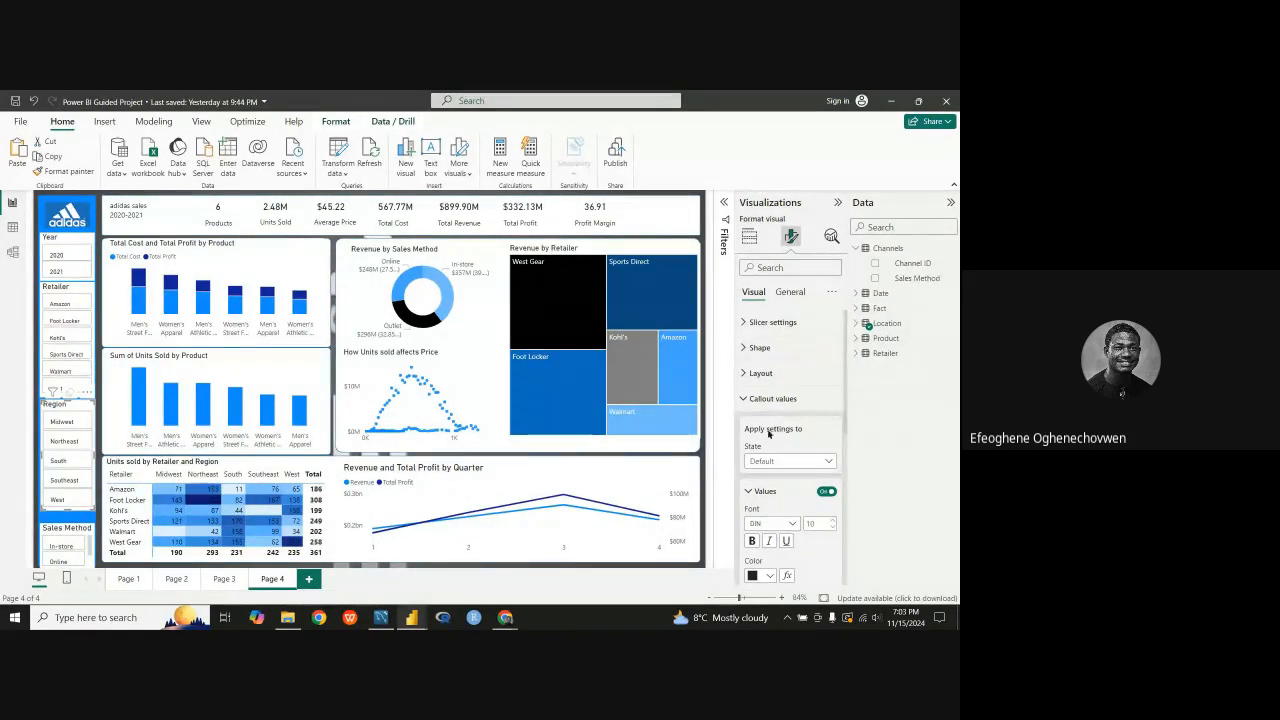
pyautogui.click(747, 492)
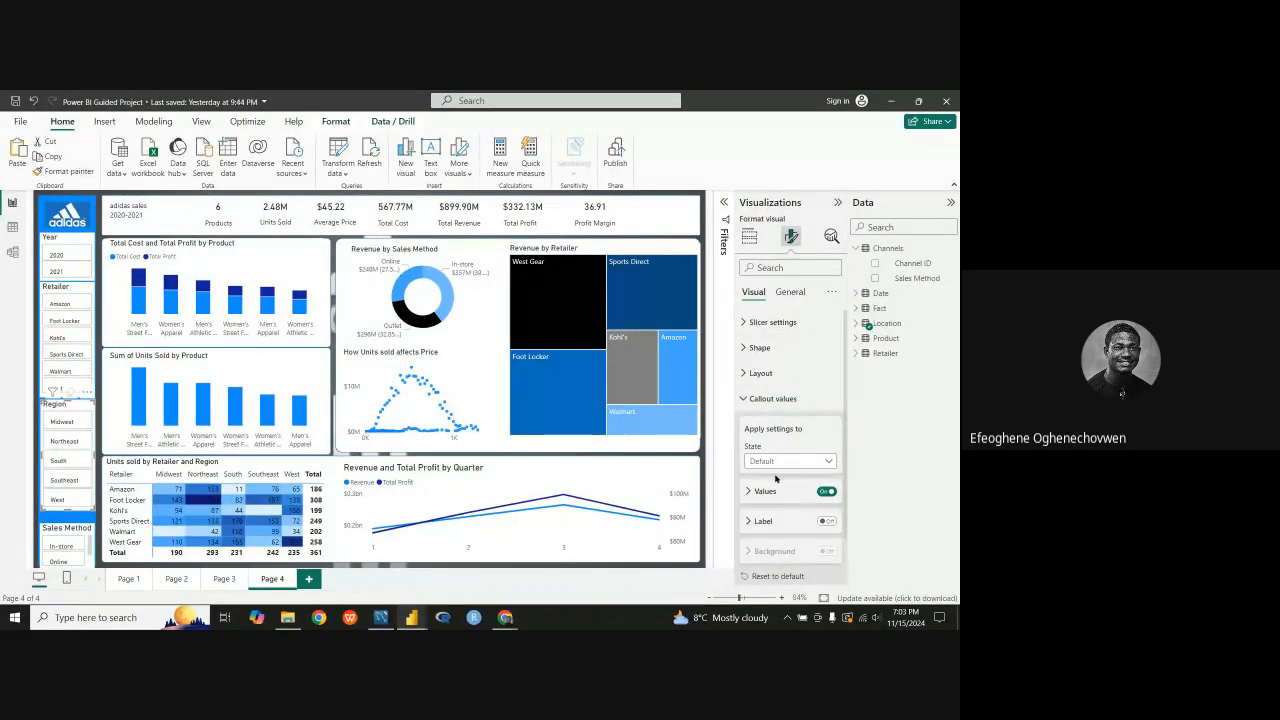
pyautogui.click(744, 402)
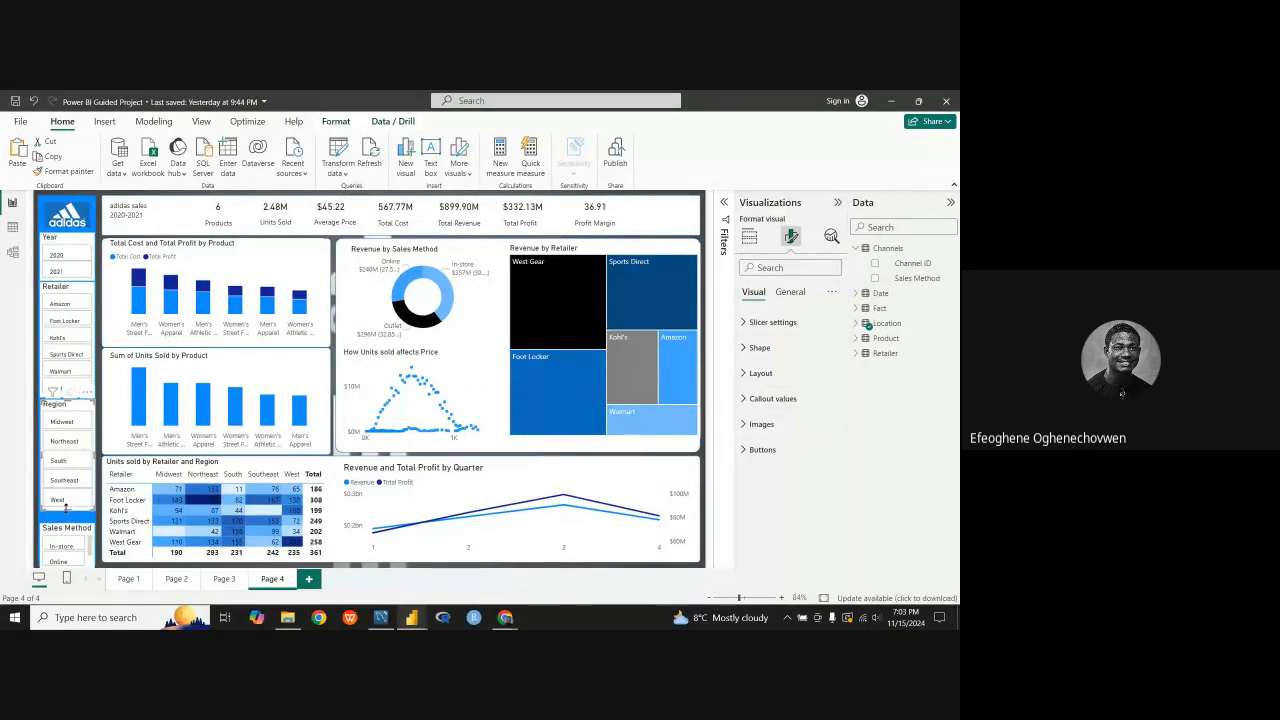
pyautogui.moveTo(67, 511); pyautogui.dragTo(72, 495)
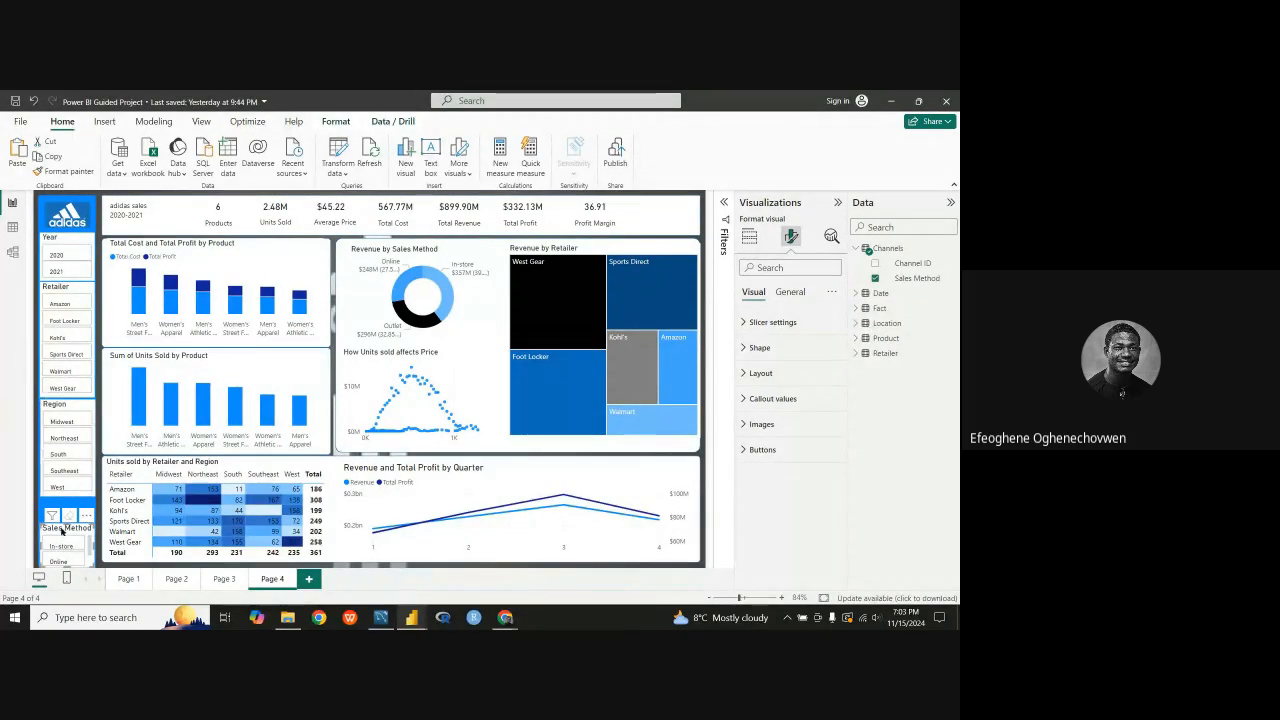
pyautogui.moveTo(62, 537)
pyautogui.mouseDown()
pyautogui.moveTo(60, 510)
pyautogui.moveTo(66, 571)
pyautogui.moveTo(66, 560)
pyautogui.mouseUp()
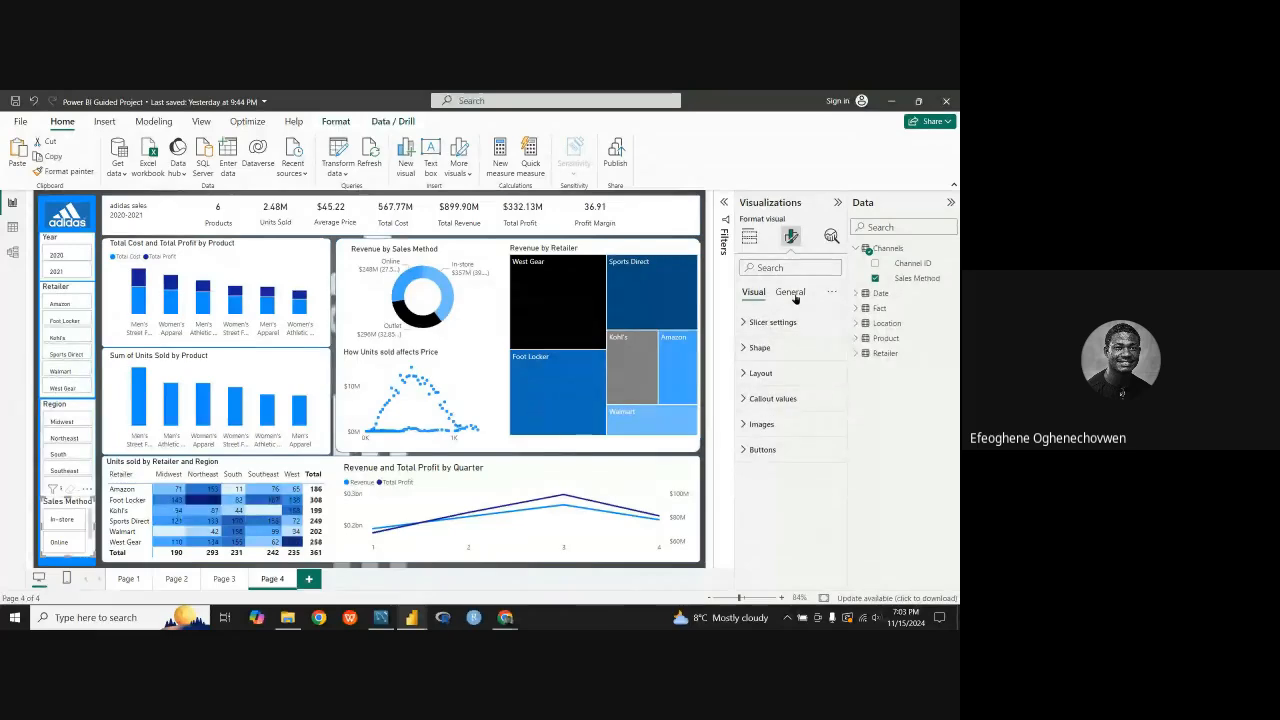
# Step: Lay out the Sales Method slicer in 3 rows and reduce the space between its cards
pyautogui.click(791, 293)
pyautogui.click(746, 348)
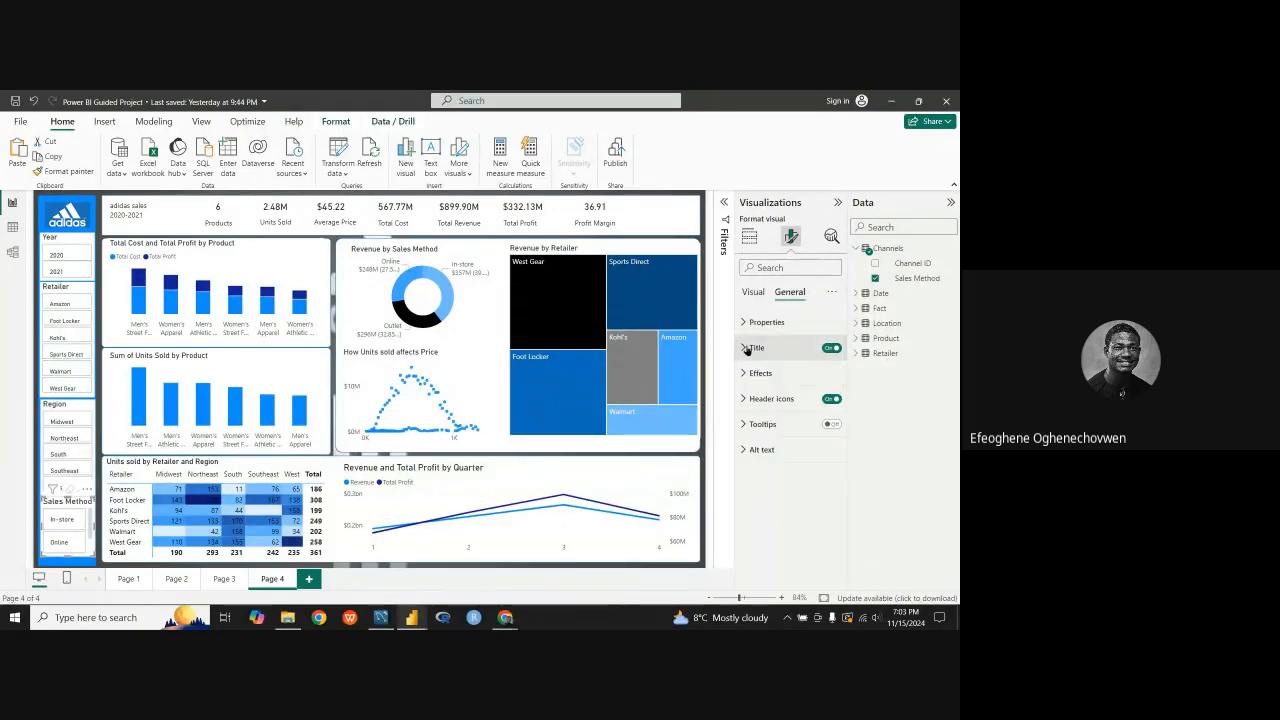
pyautogui.click(753, 292)
pyautogui.click(760, 373)
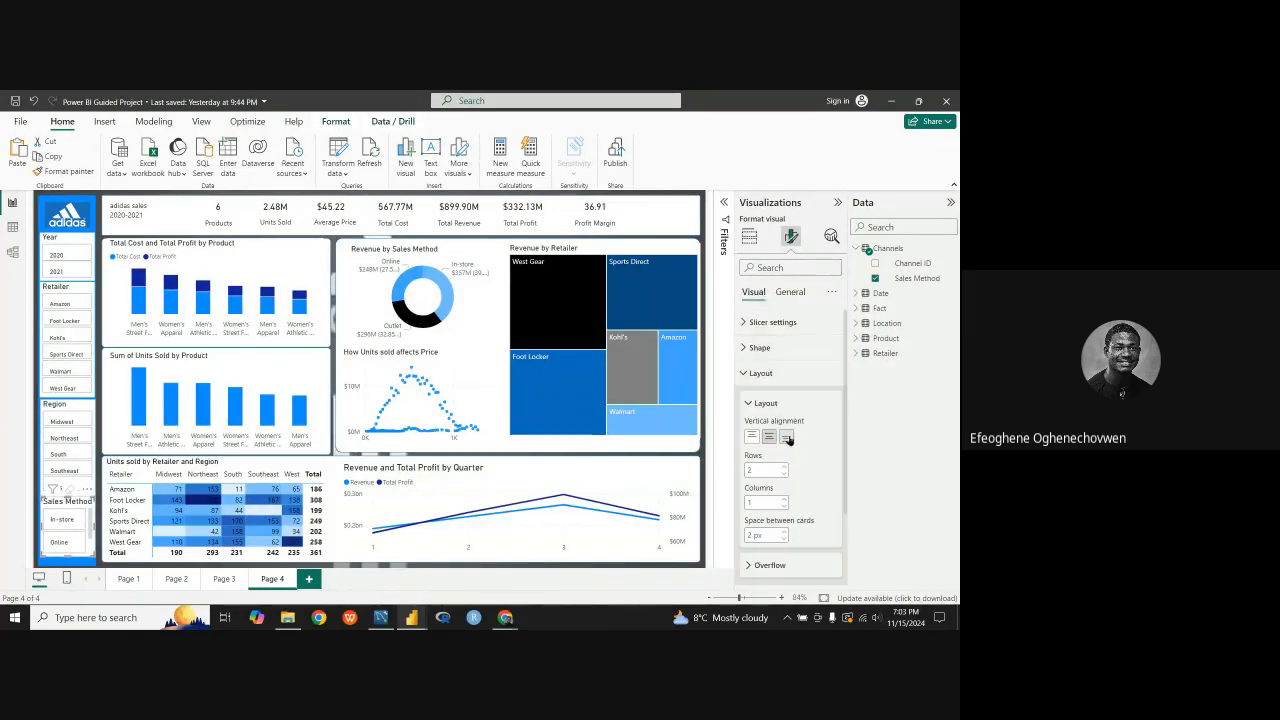
pyautogui.scroll(-2, 788, 460)
pyautogui.click(785, 477)
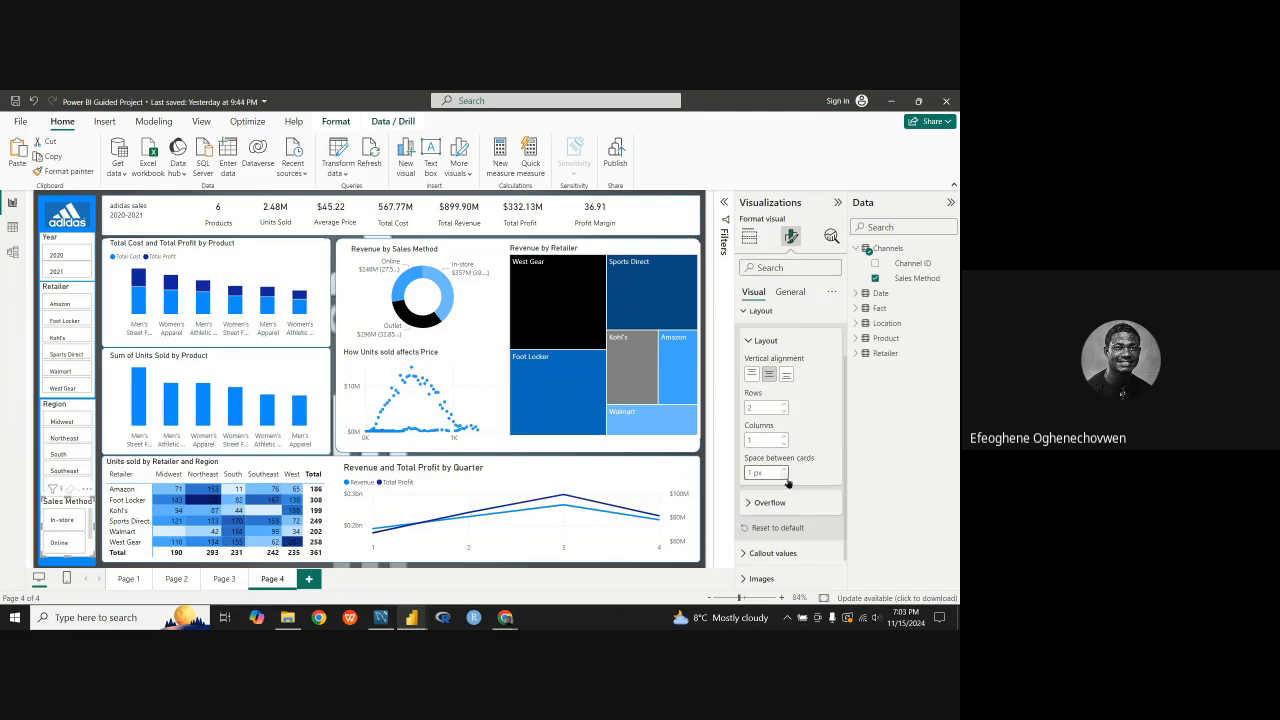
pyautogui.click(785, 406)
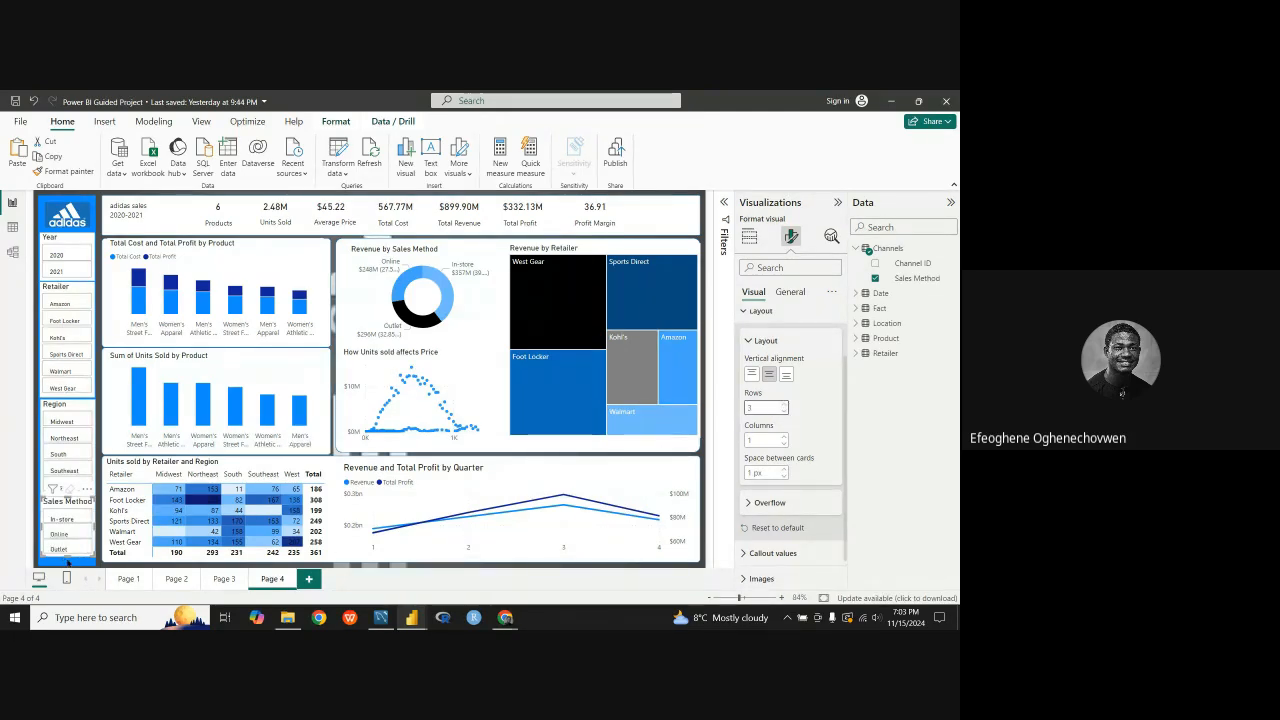
pyautogui.click(783, 477)
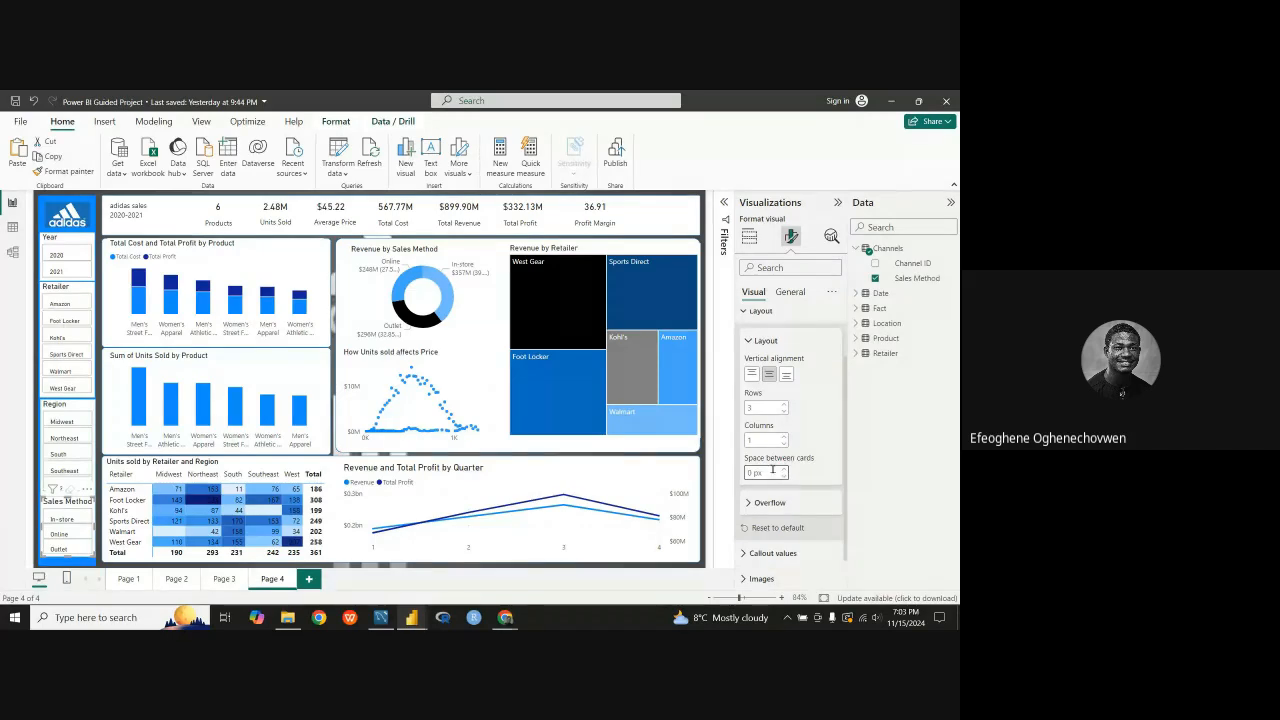
pyautogui.click(749, 344)
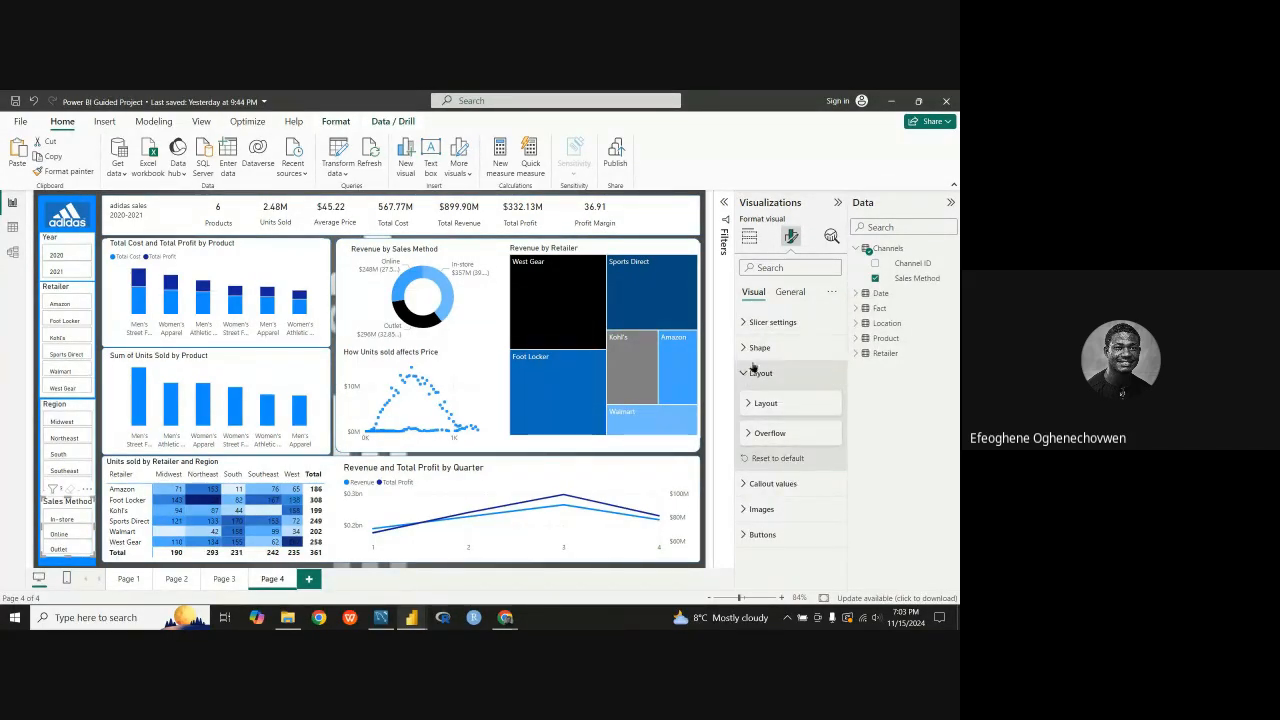
# Step: Set the font size of the Sales Method slicer's title to 12
pyautogui.click(790, 294)
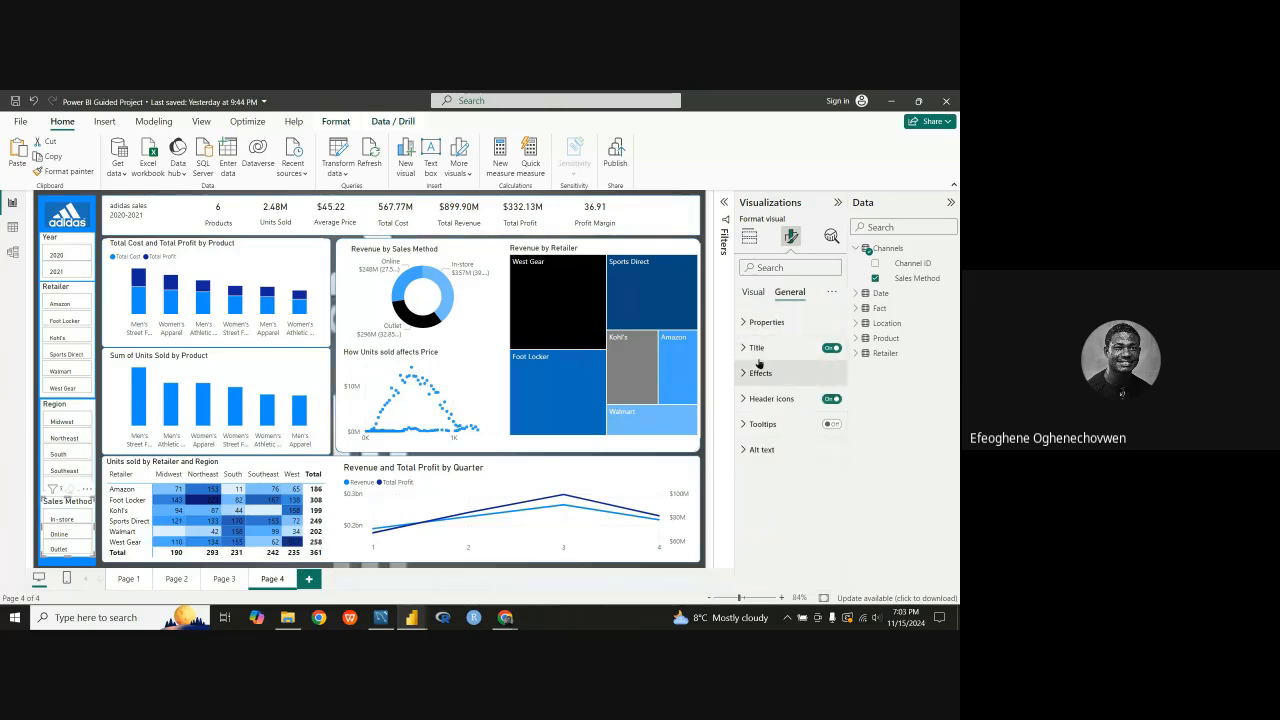
pyautogui.click(757, 350)
pyautogui.click(832, 479)
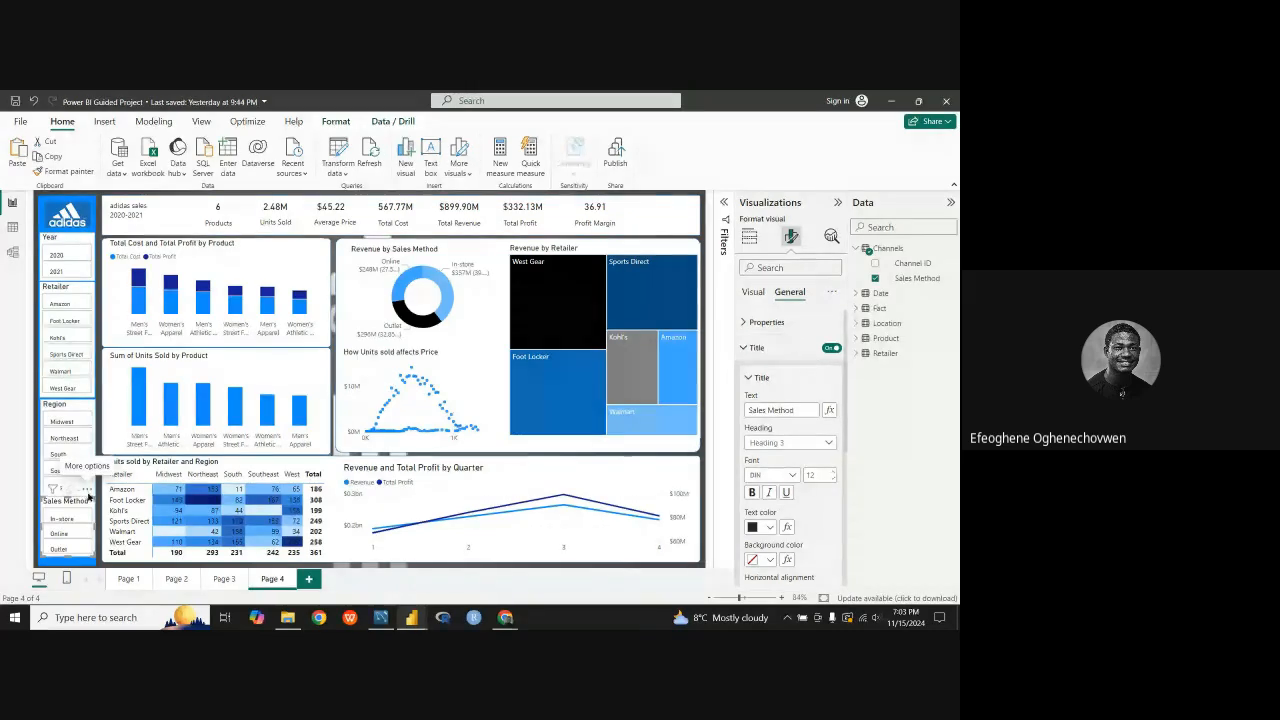
# Step: Nudge the Sales Method slicer slightly down and fine-tune the Region slicer's position so the sidebar slicers are evenly spaced
pyautogui.moveTo(88, 493); pyautogui.dragTo(89, 497)
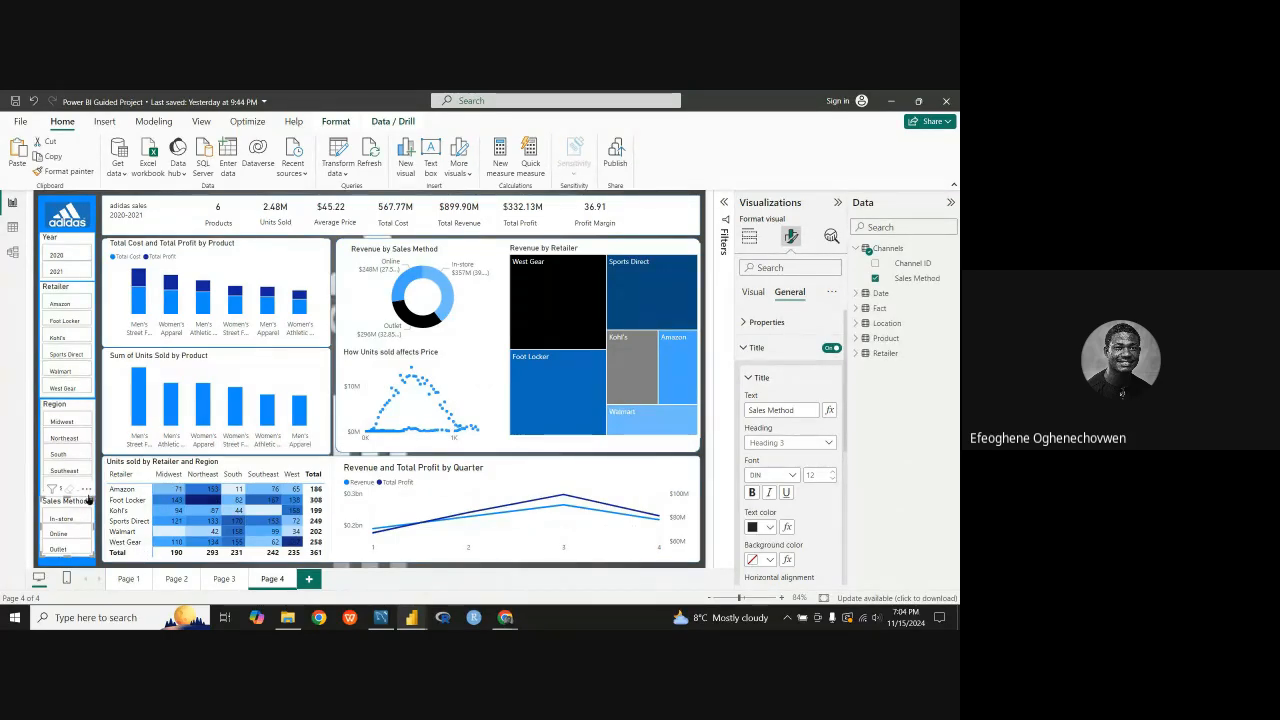
pyautogui.moveTo(88, 510); pyautogui.dragTo(86, 514)
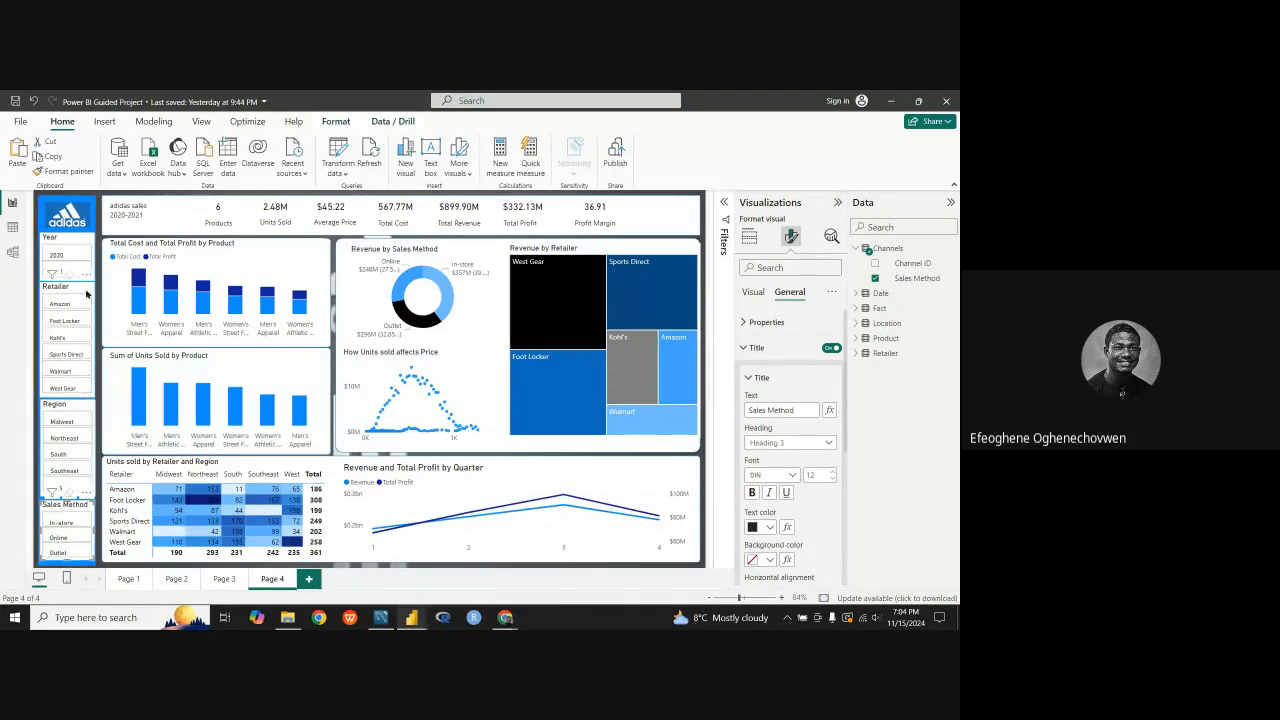
pyautogui.click(89, 323)
pyautogui.click(84, 407)
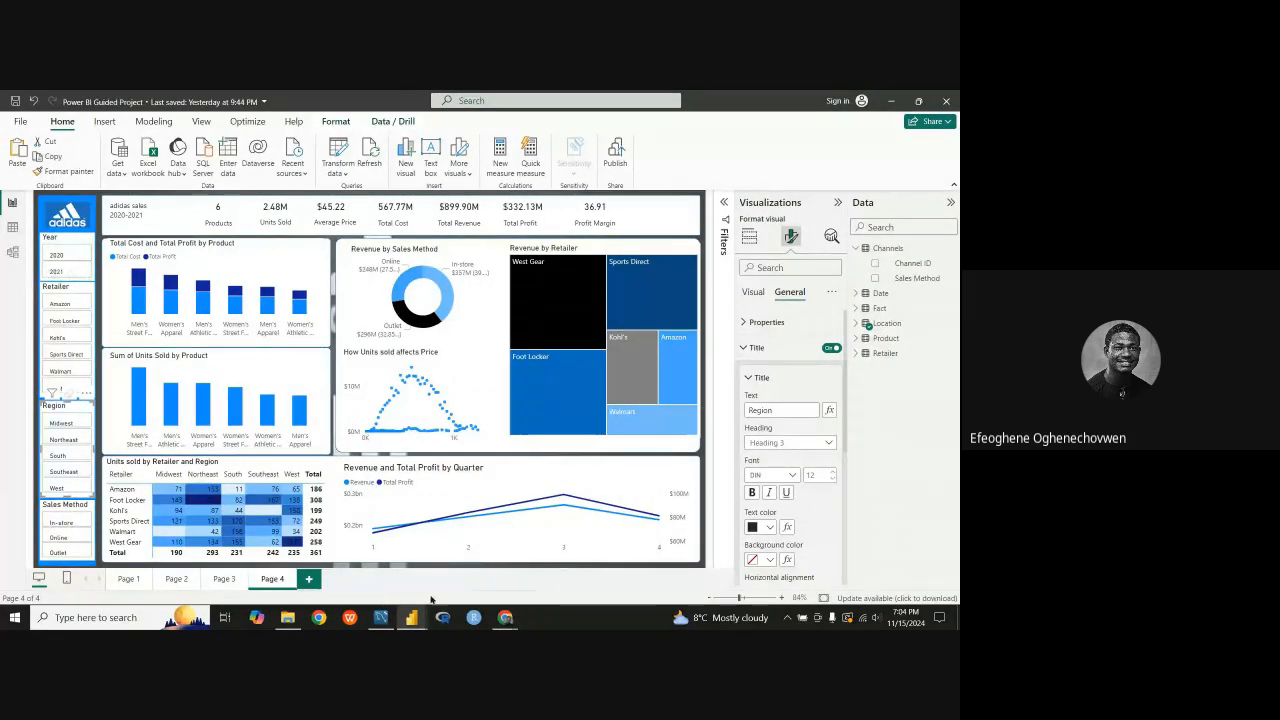
# Step: Compare the slicer sidebar with the Adidas reference report and return to the Power BI Guided Project report
pyautogui.click(412, 565)
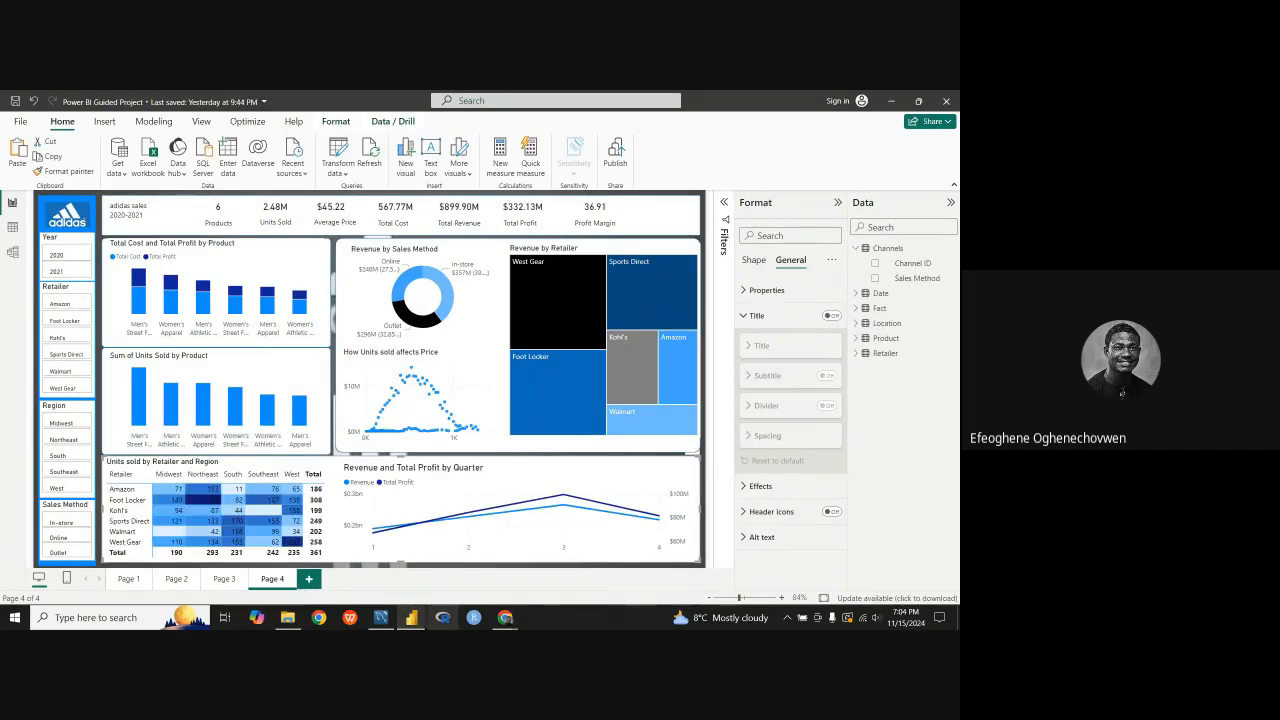
pyautogui.moveTo(412, 620)
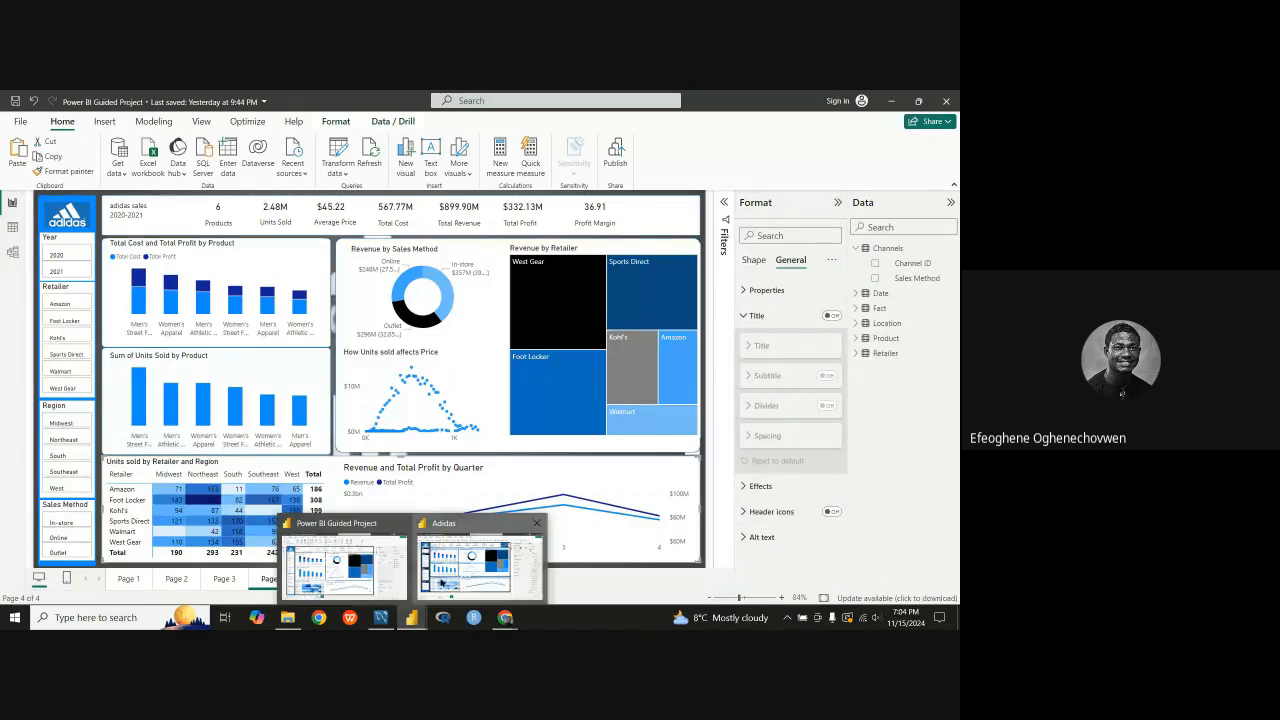
pyautogui.click(441, 583)
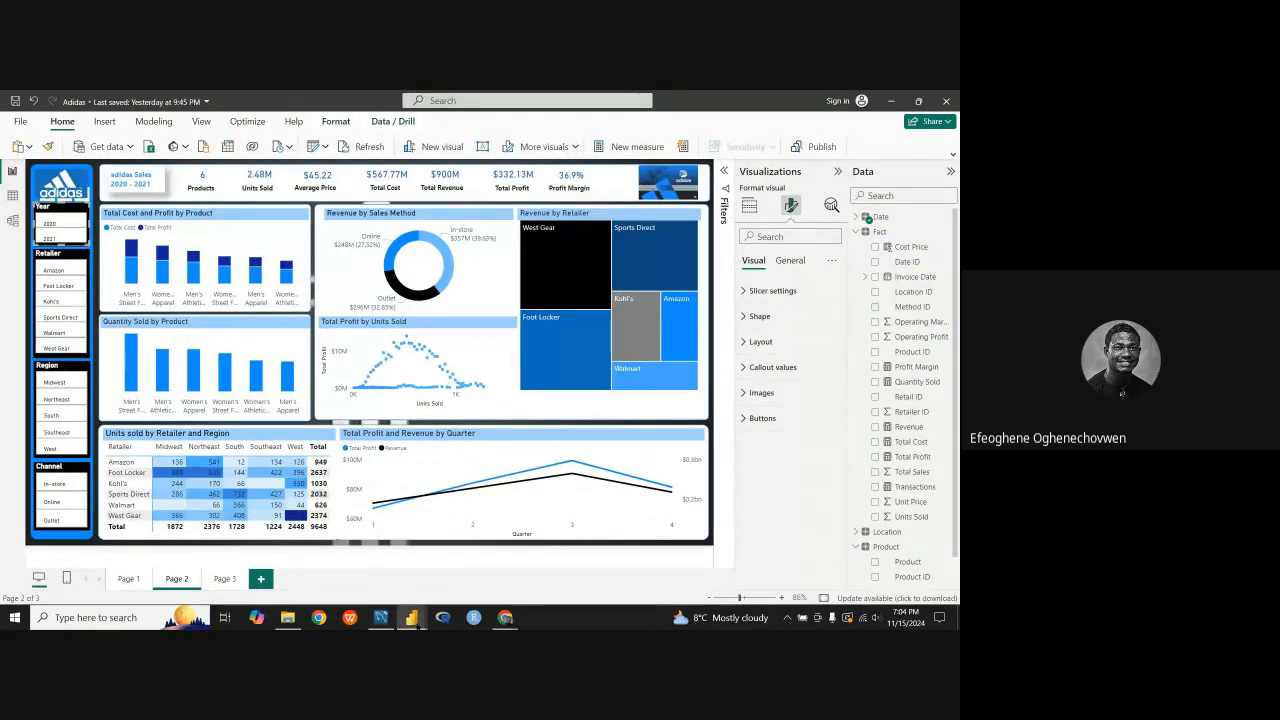
pyautogui.moveTo(412, 617)
pyautogui.click(350, 585)
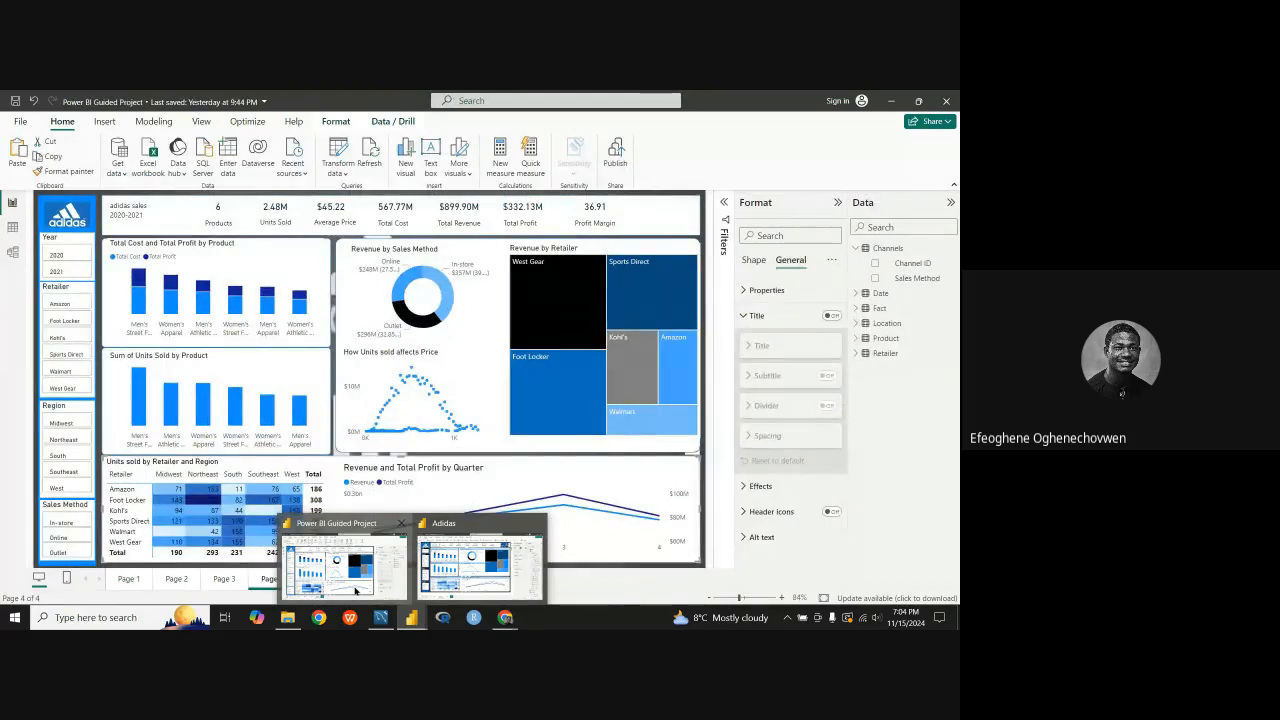
pyautogui.click(356, 591)
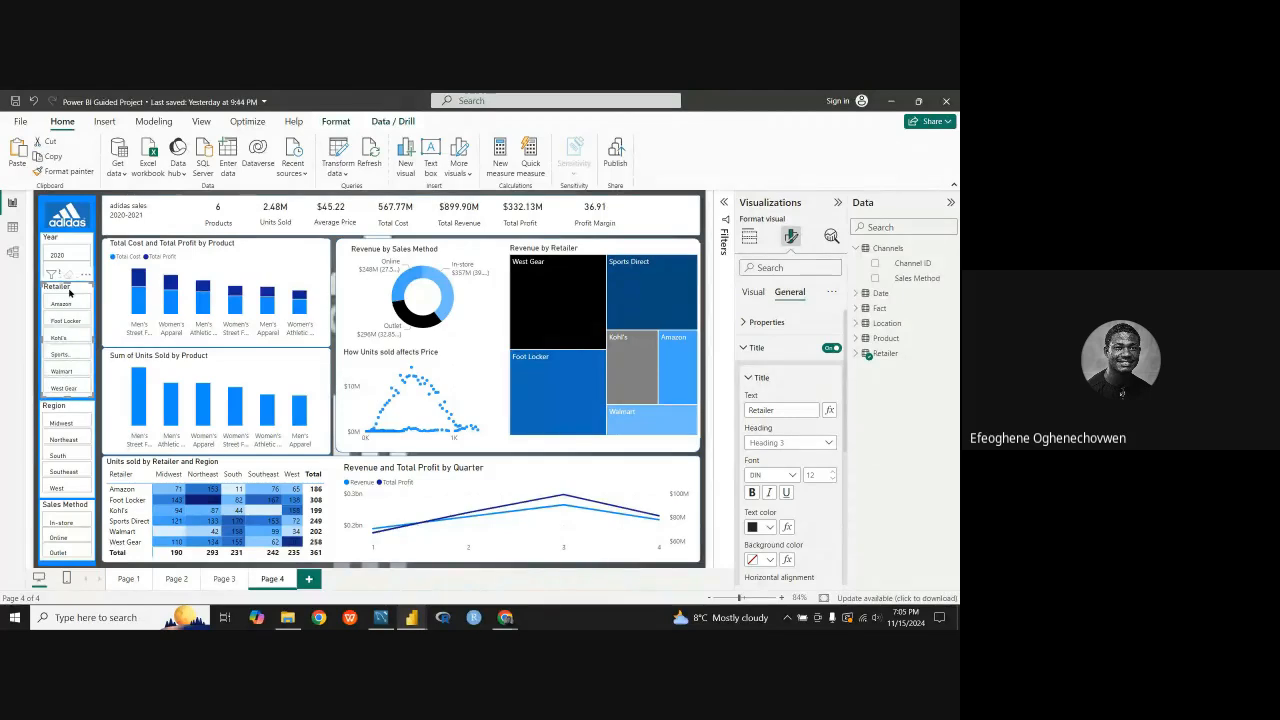
# Step: Check the edges and alignment of the Region, Sales Method and Retailer slicers in the sidebar
pyautogui.click(85, 409)
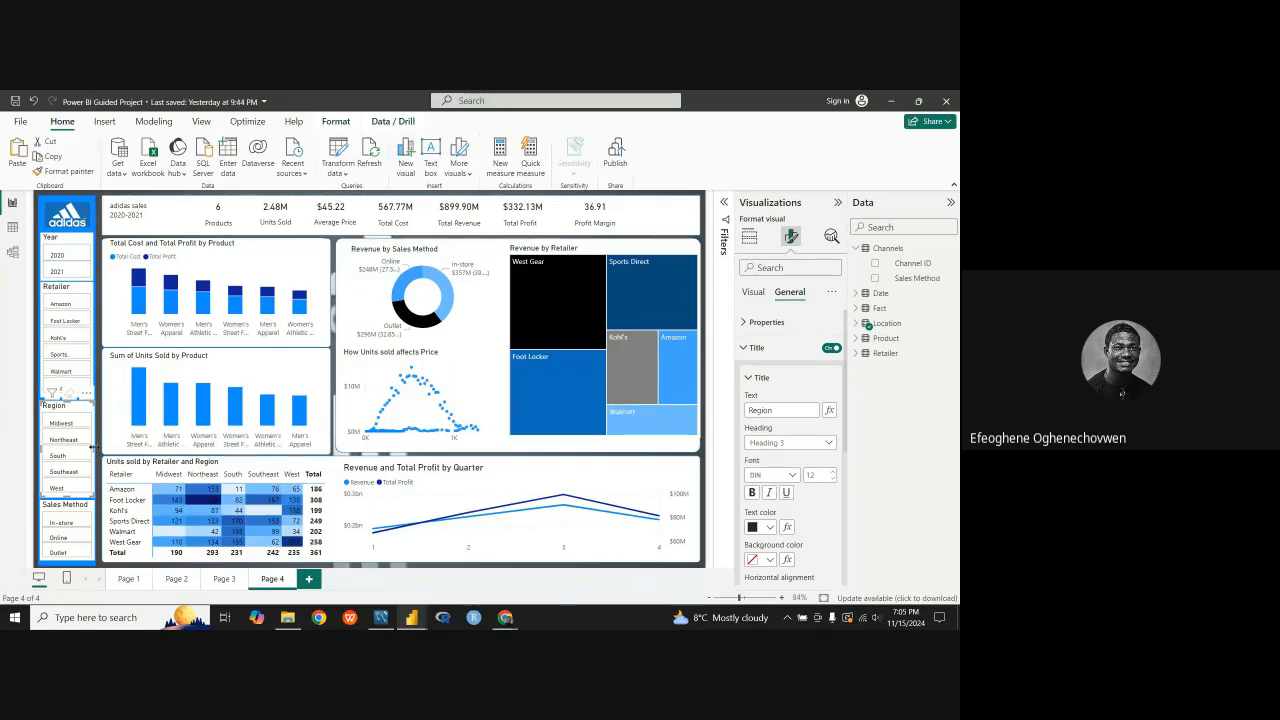
pyautogui.moveTo(92, 448); pyautogui.dragTo(89, 449)
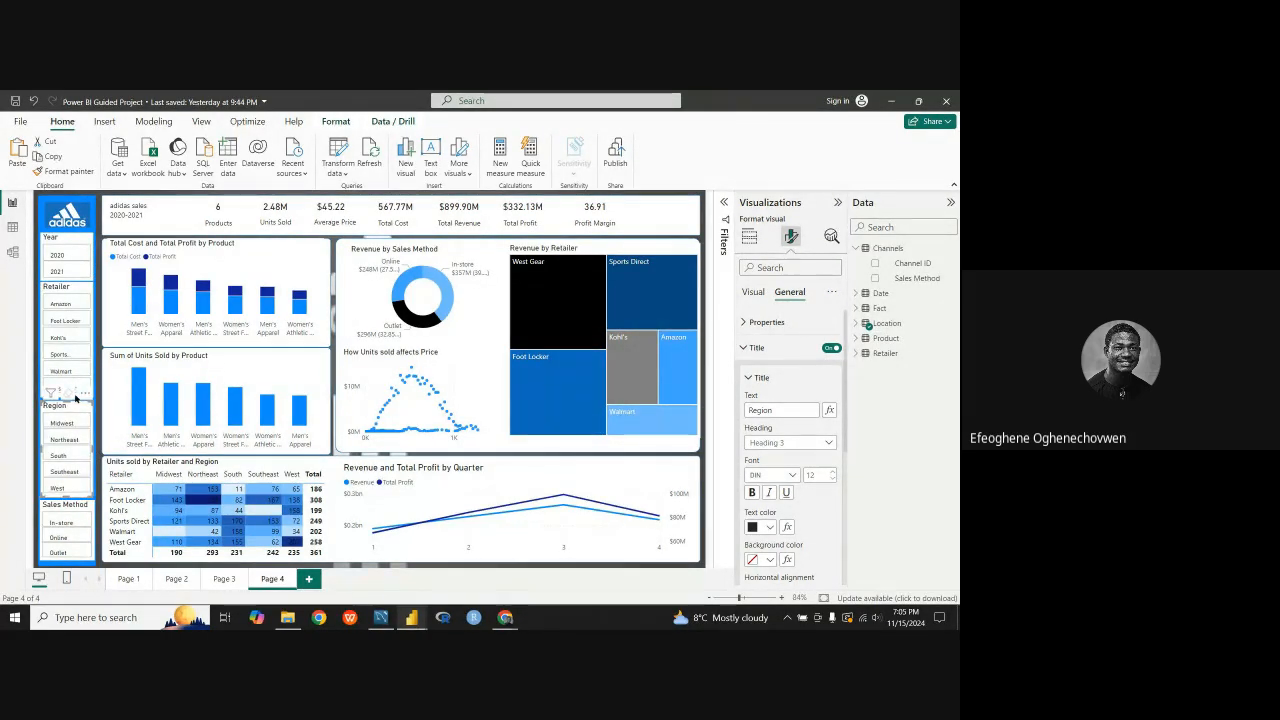
pyautogui.click(93, 521)
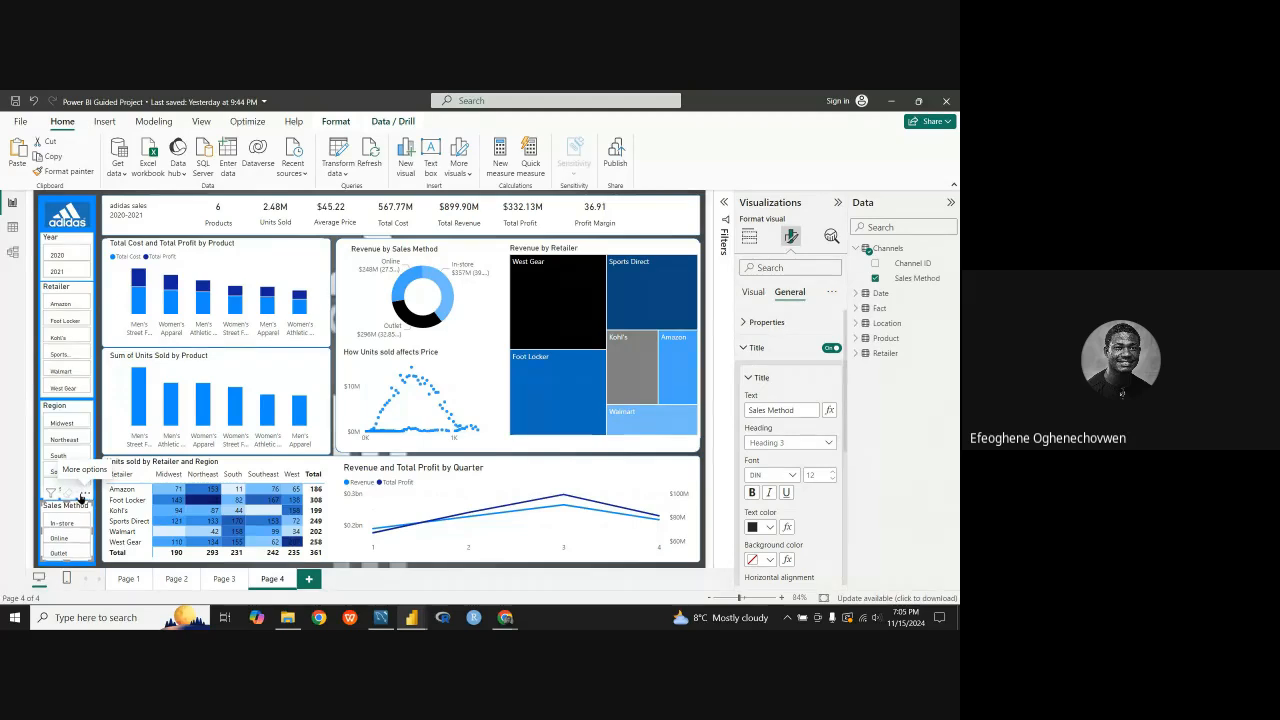
pyautogui.click(88, 286)
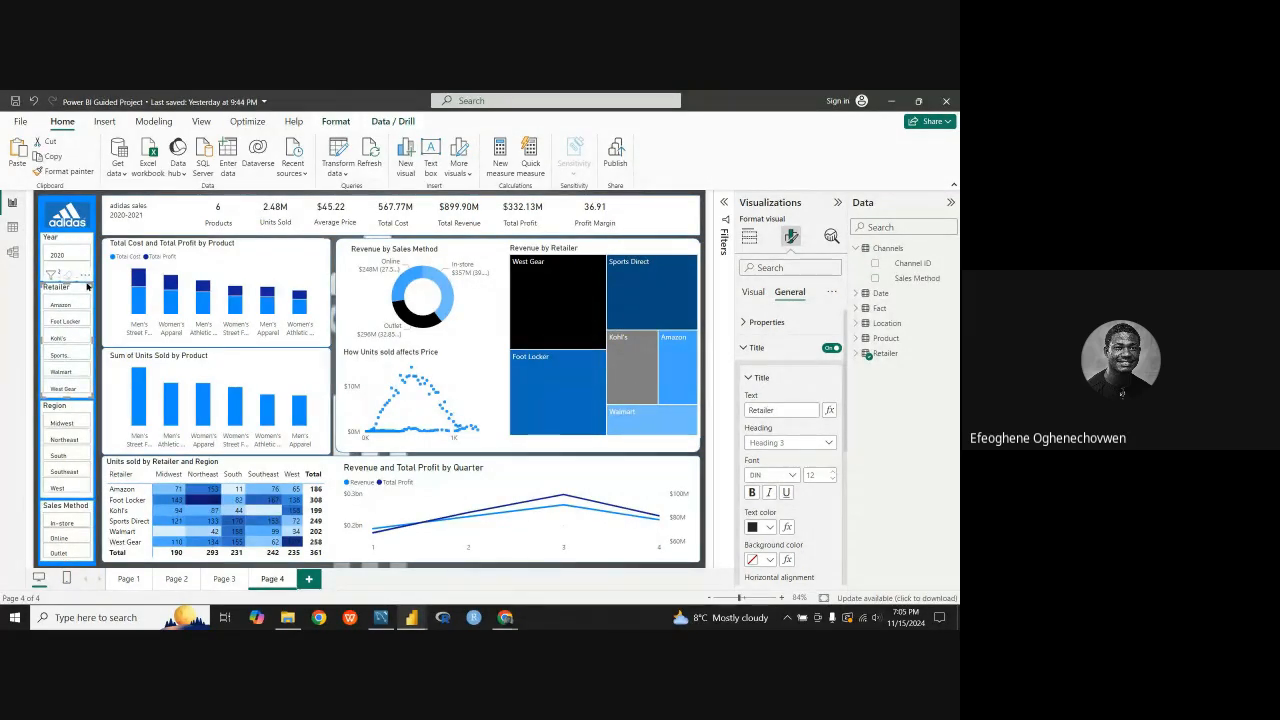
pyautogui.click(418, 569)
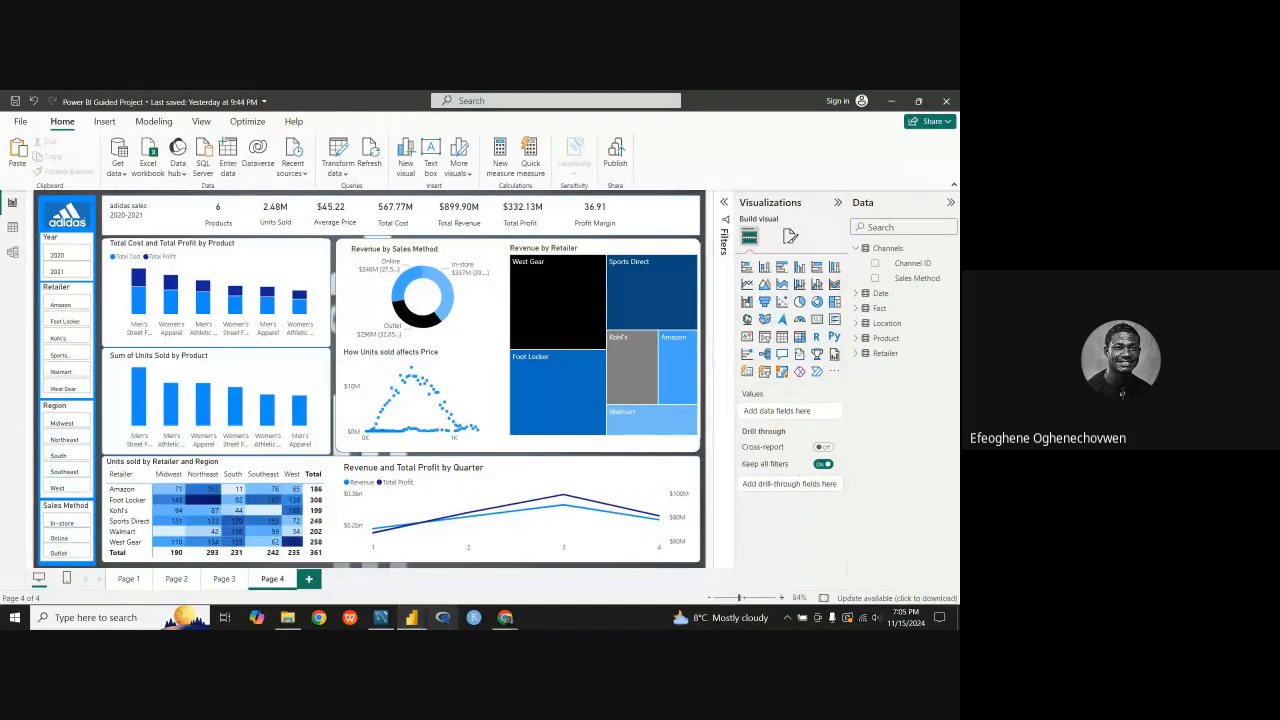
# Step: Compare the overall chart layout with the Adidas reference report and return to the Power BI Guided Project report
pyautogui.moveTo(411, 617)
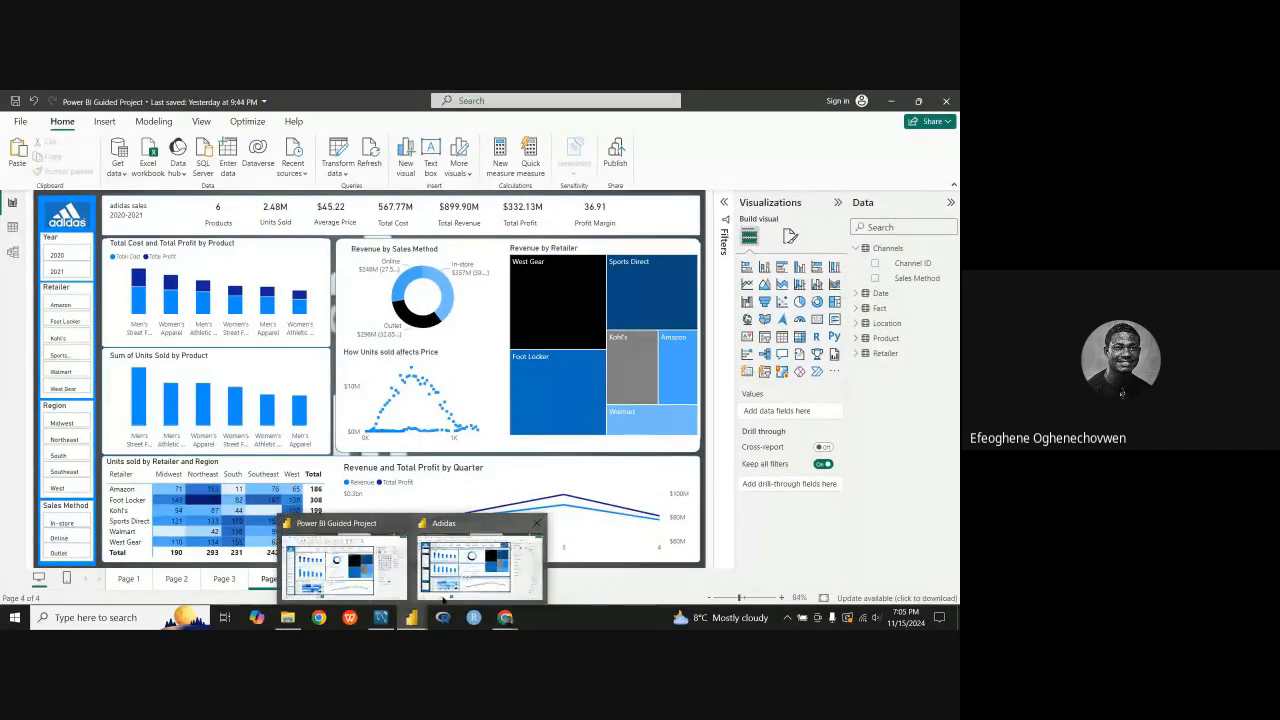
pyautogui.click(450, 588)
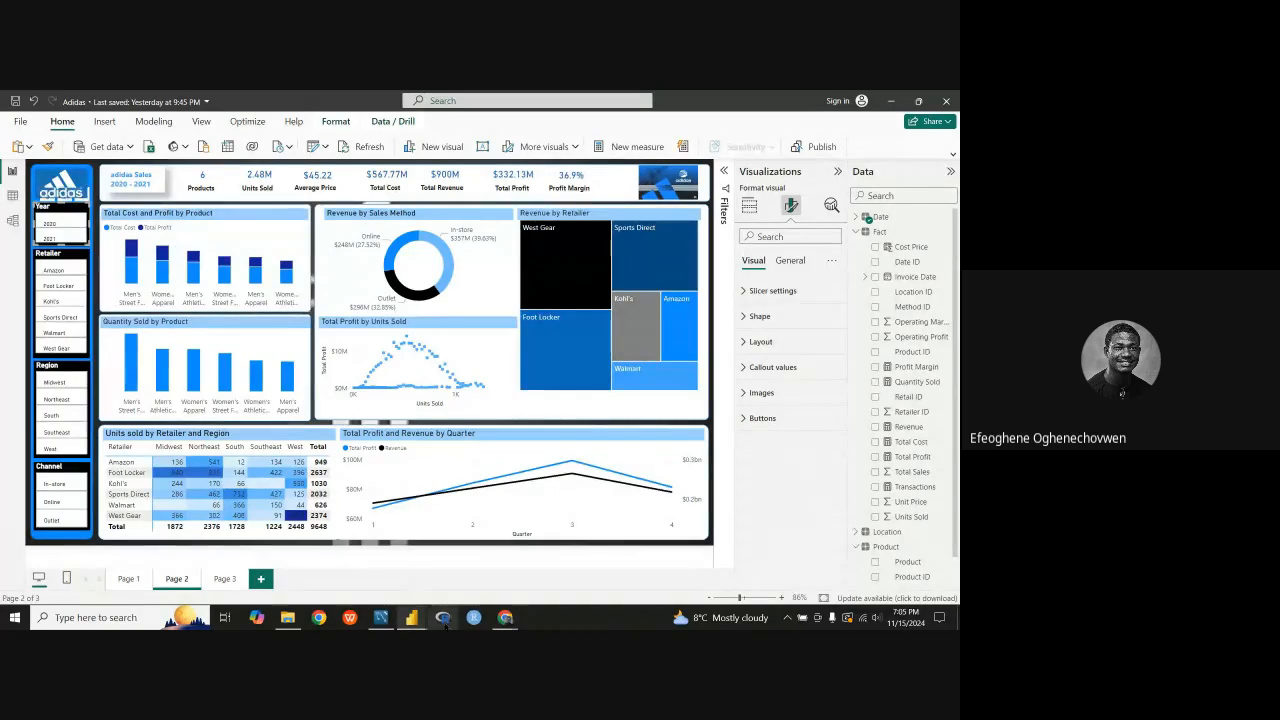
pyautogui.moveTo(494, 626)
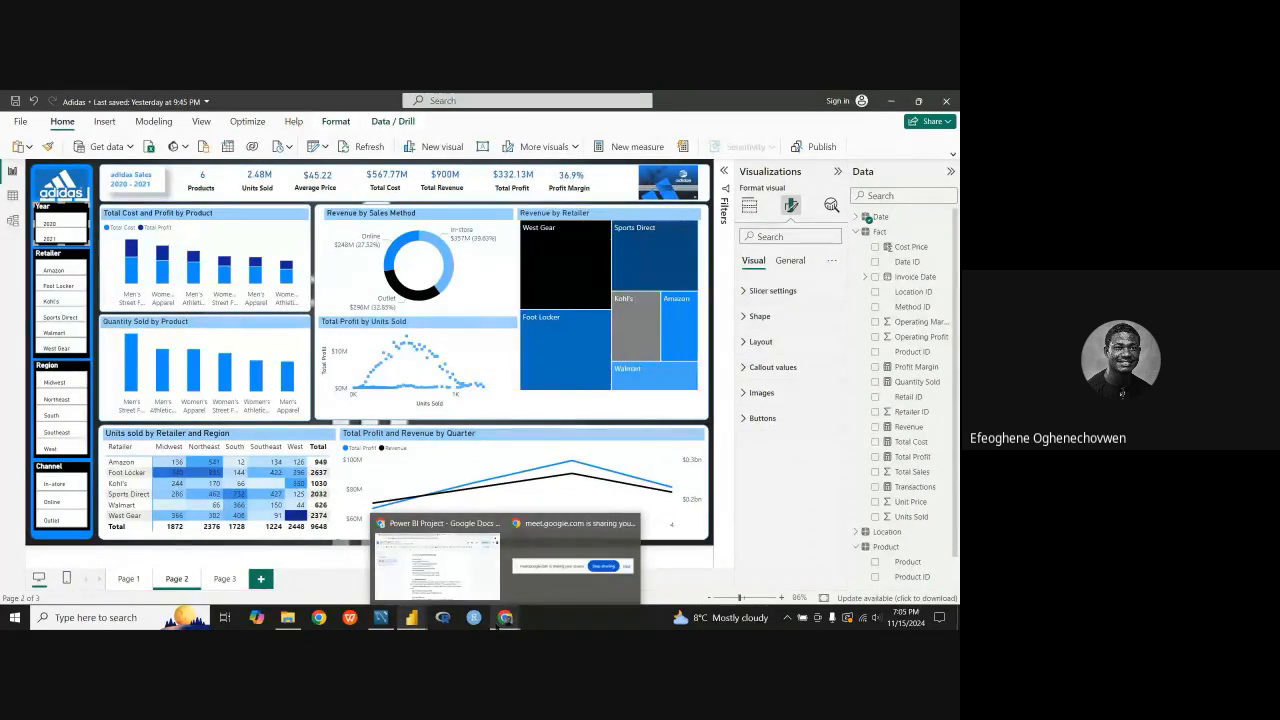
pyautogui.moveTo(411, 618)
pyautogui.click(387, 588)
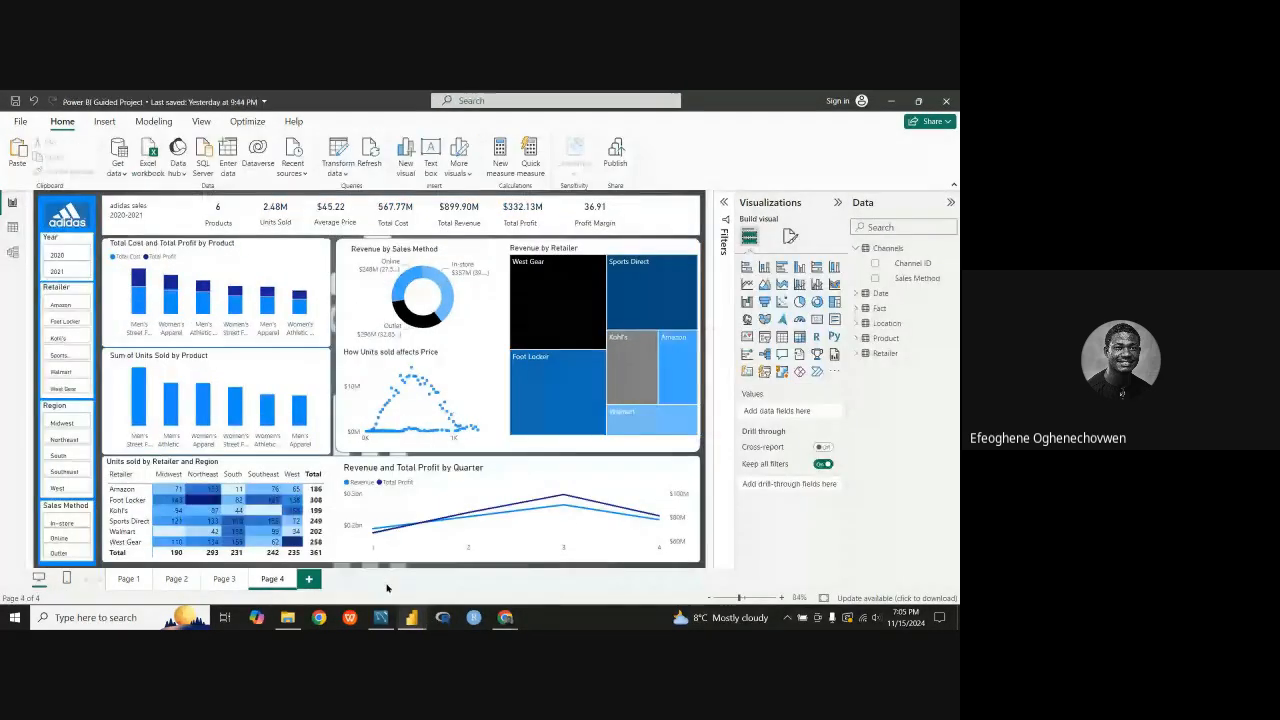
# Step: Nudge the Total Cost and Total Profit by Product chart slightly down within its white card
pyautogui.click(181, 247)
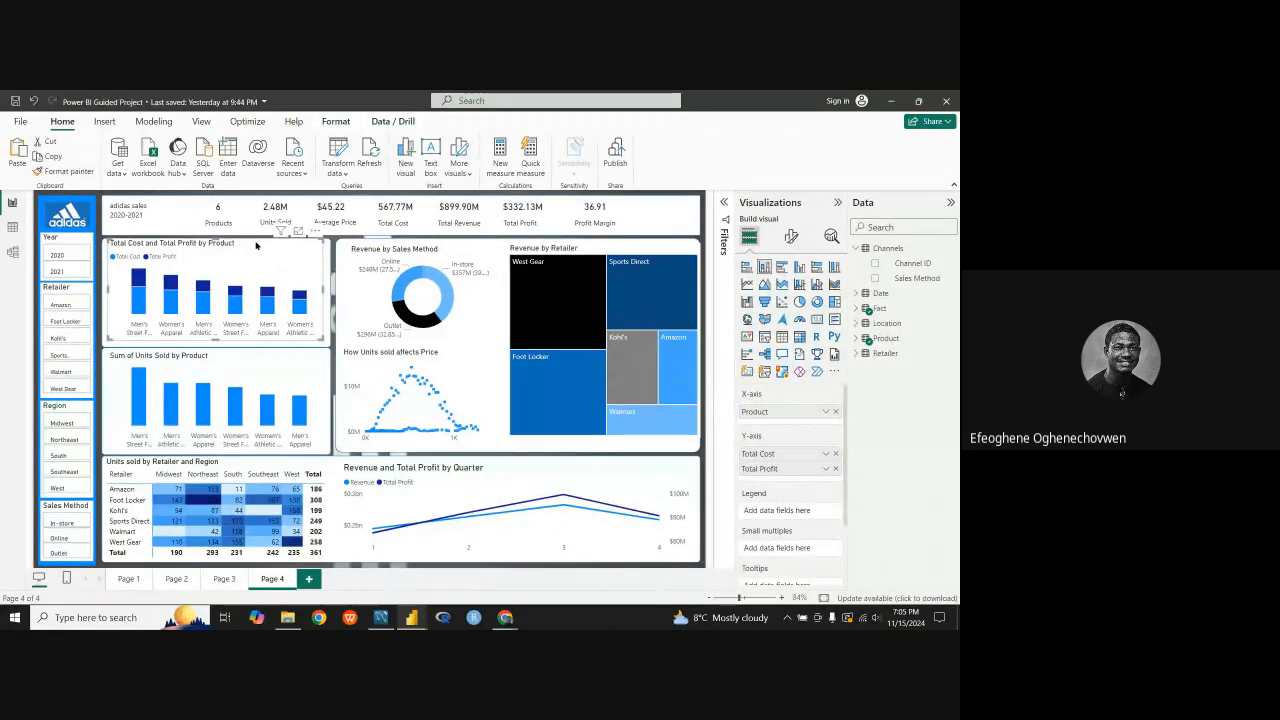
pyautogui.moveTo(257, 246); pyautogui.dragTo(257, 251)
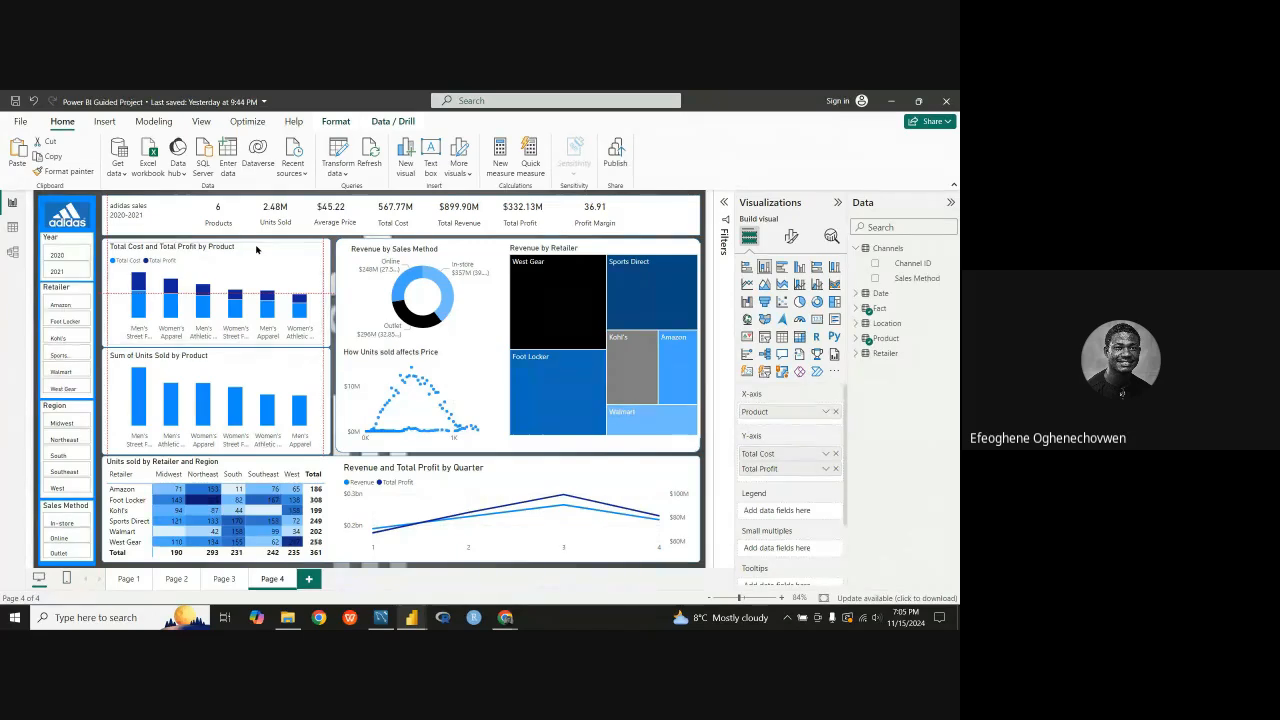
pyautogui.moveTo(256, 249); pyautogui.dragTo(256, 250)
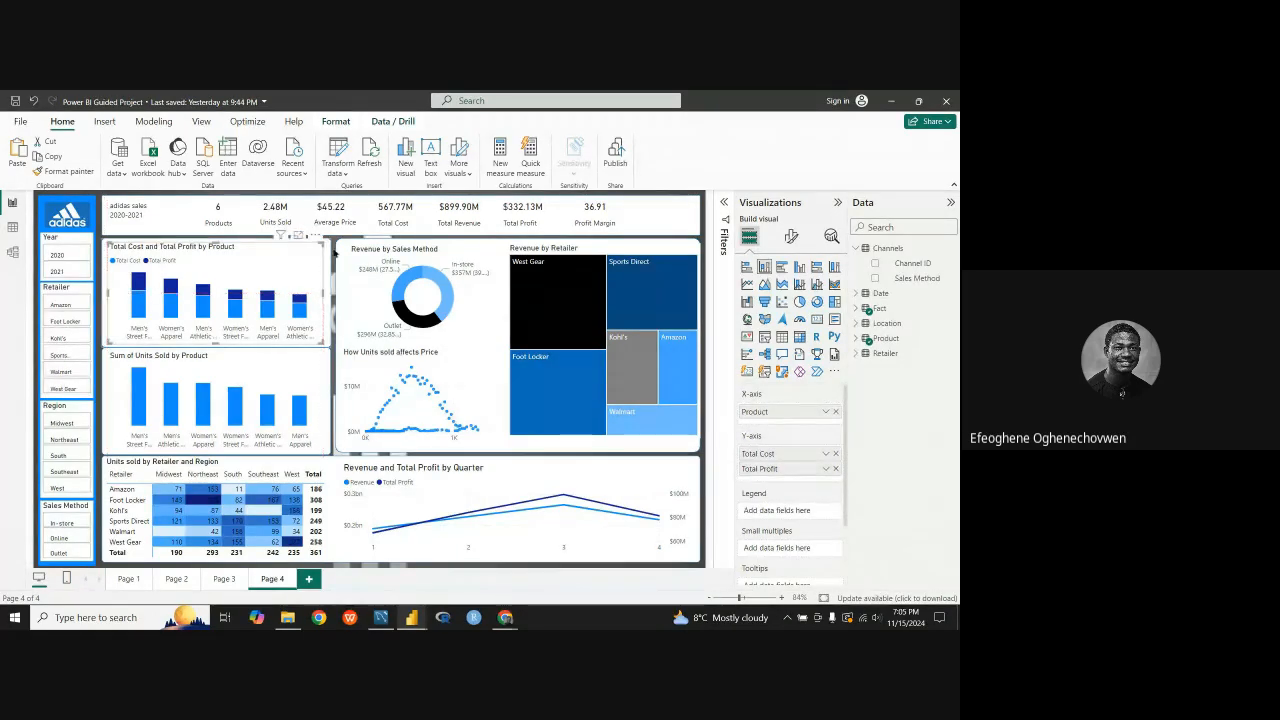
# Step: Try adjusting the left edge of the white card behind the revenue visuals and review its fill and border settings
pyautogui.click(340, 313)
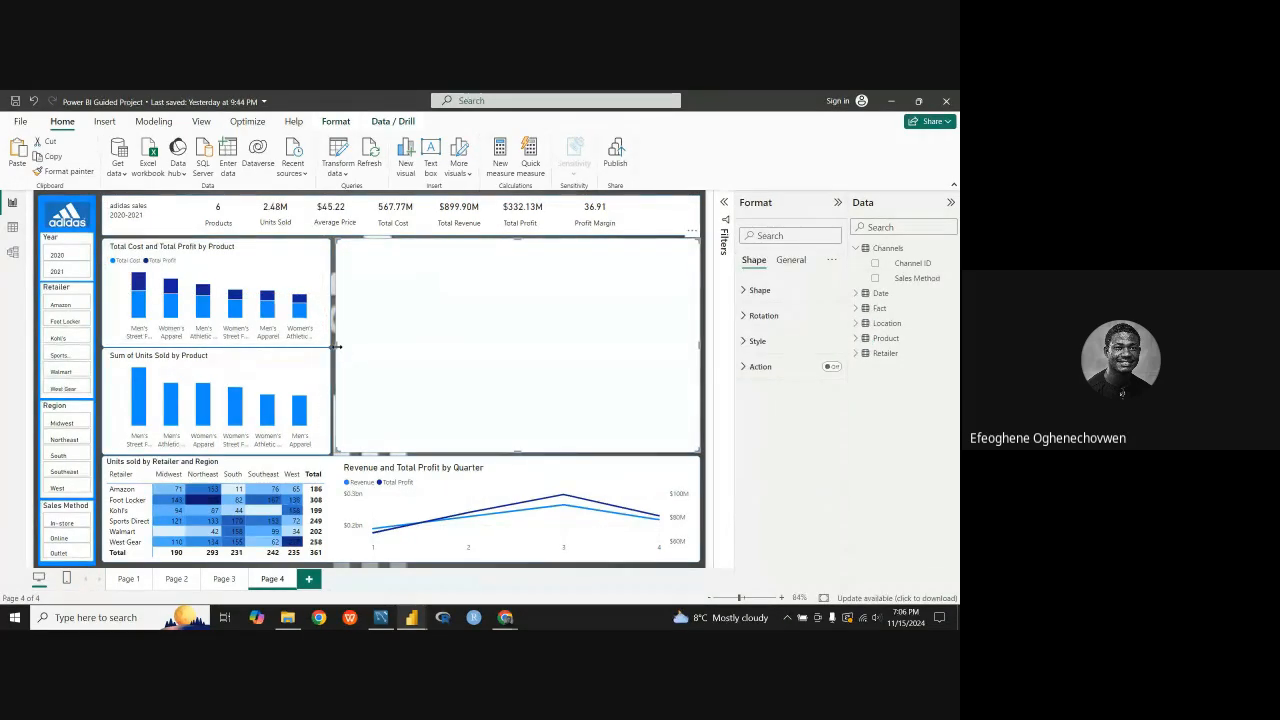
pyautogui.moveTo(335, 350); pyautogui.dragTo(337, 350)
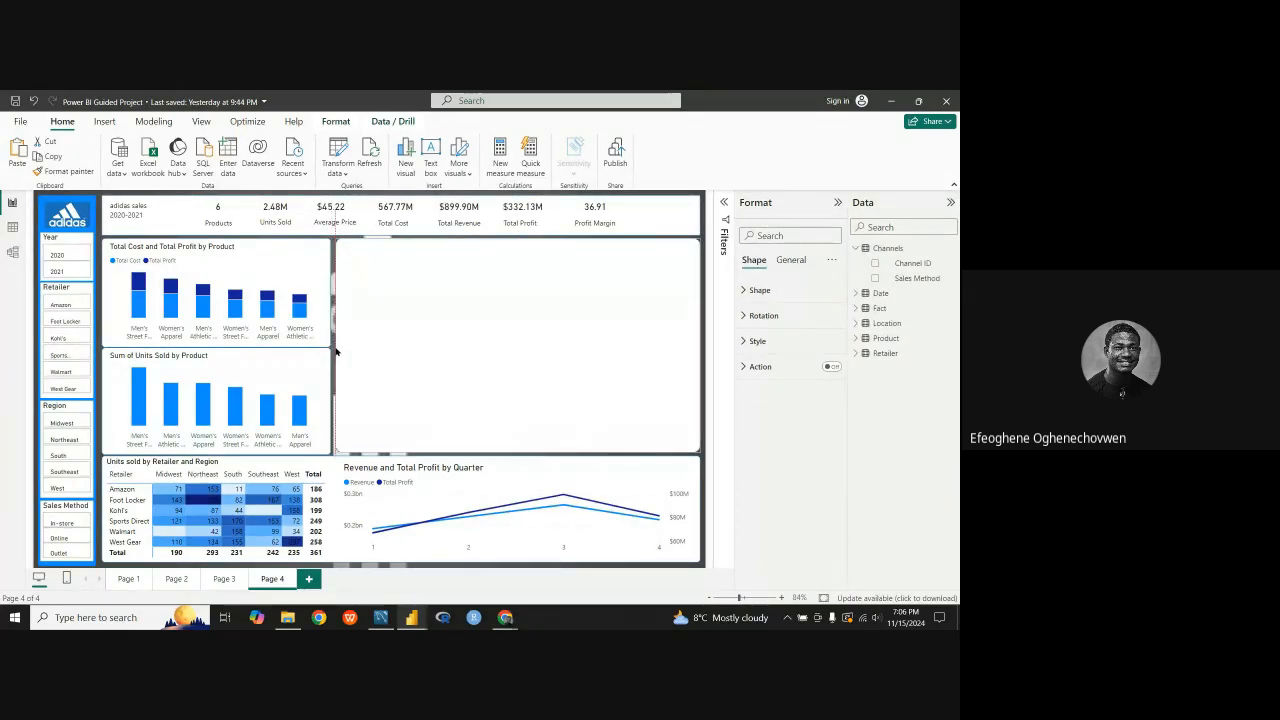
pyautogui.click(750, 341)
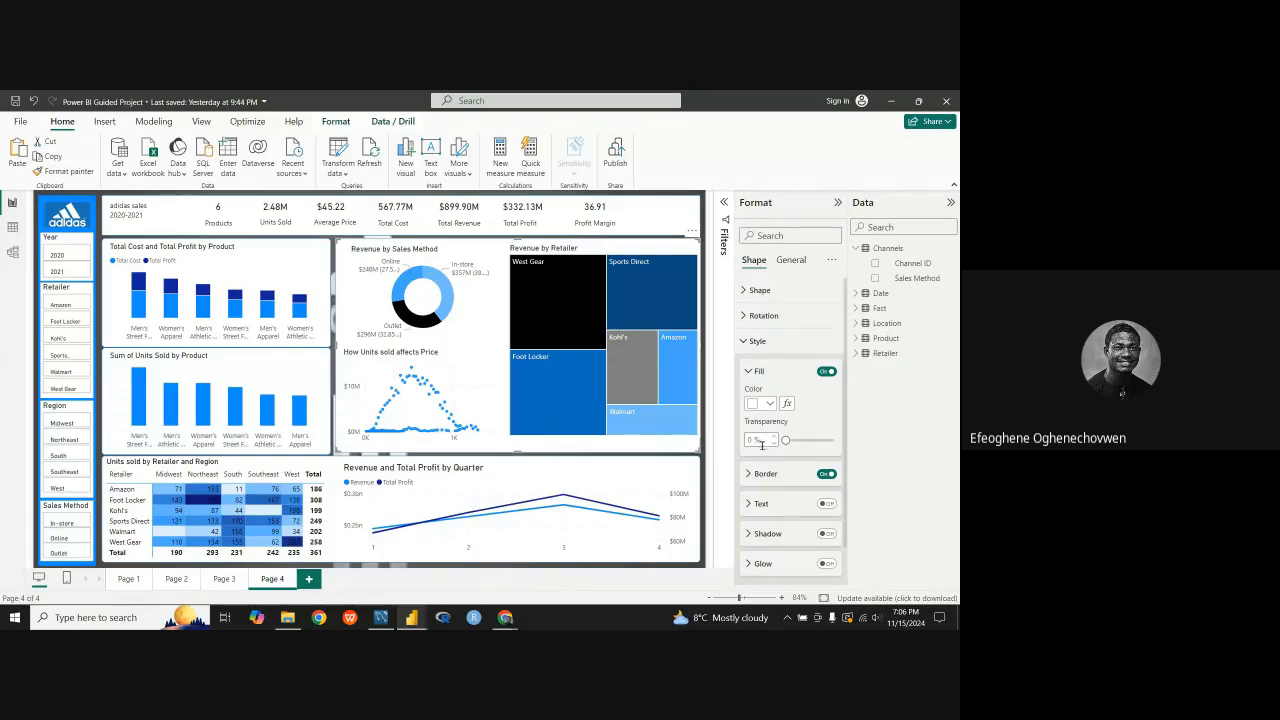
pyautogui.click(750, 475)
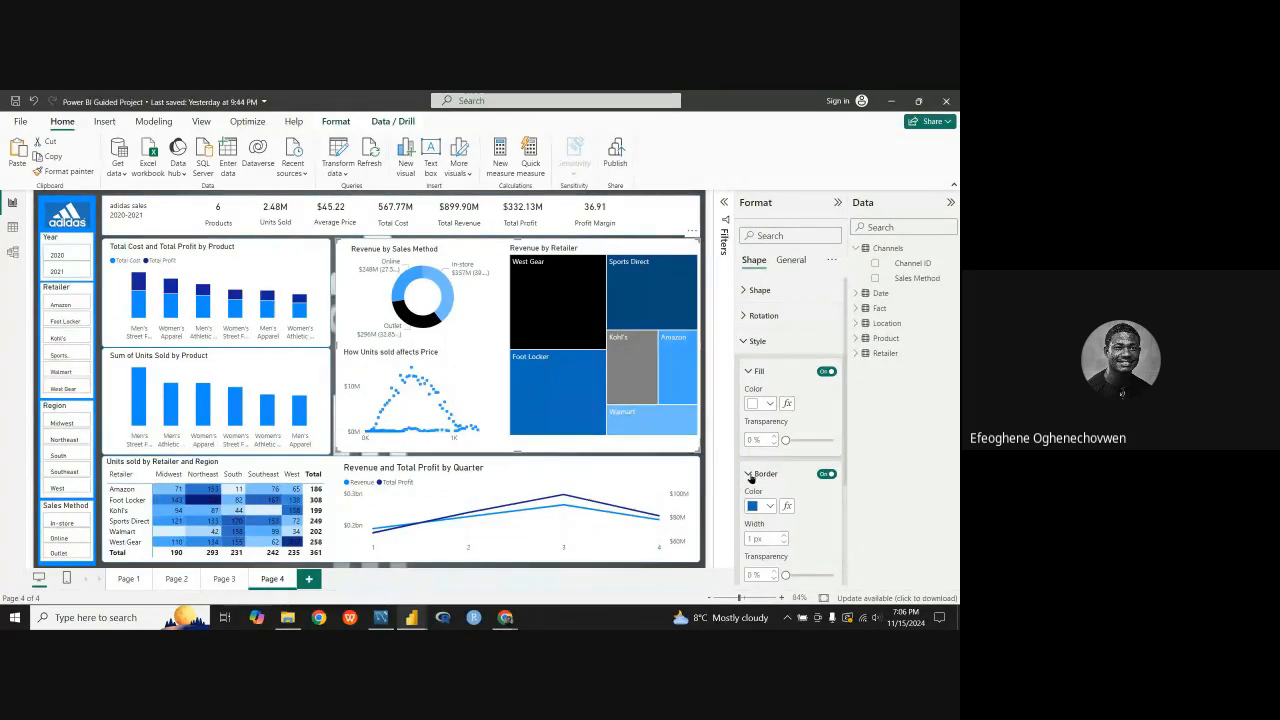
pyautogui.scroll(-3, 752, 480)
pyautogui.click(747, 348)
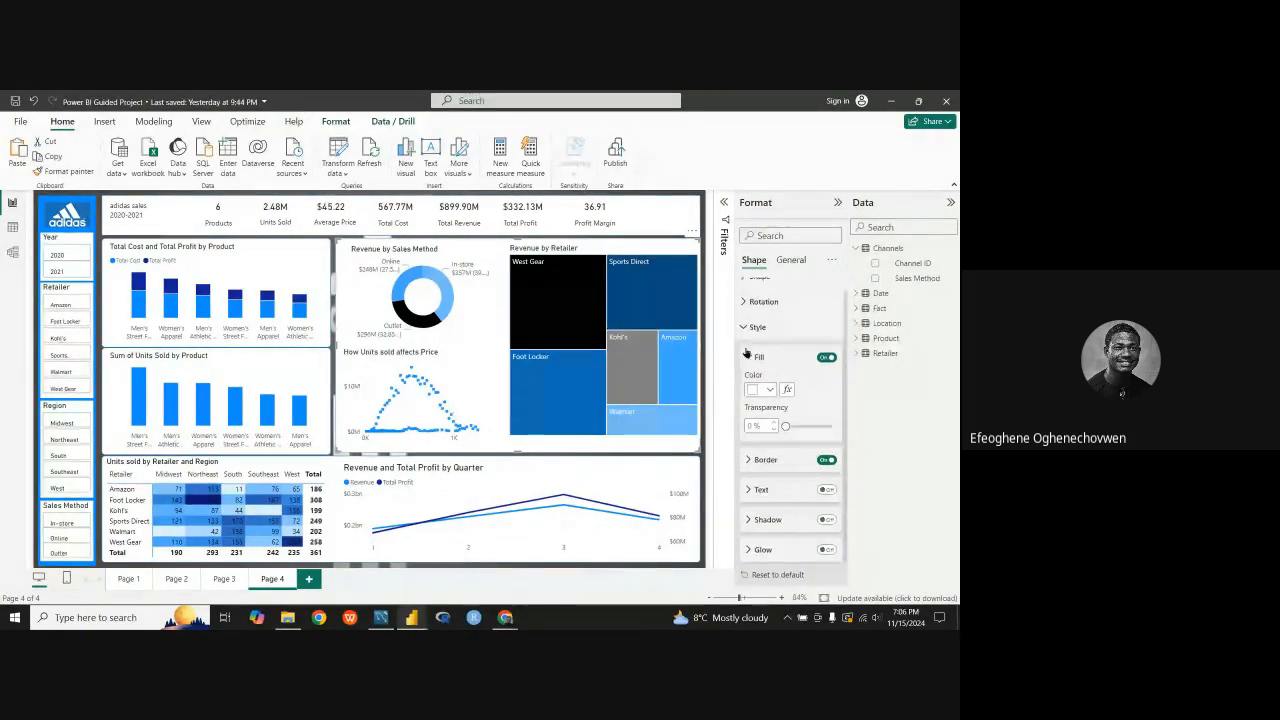
pyautogui.scroll(3, 745, 352)
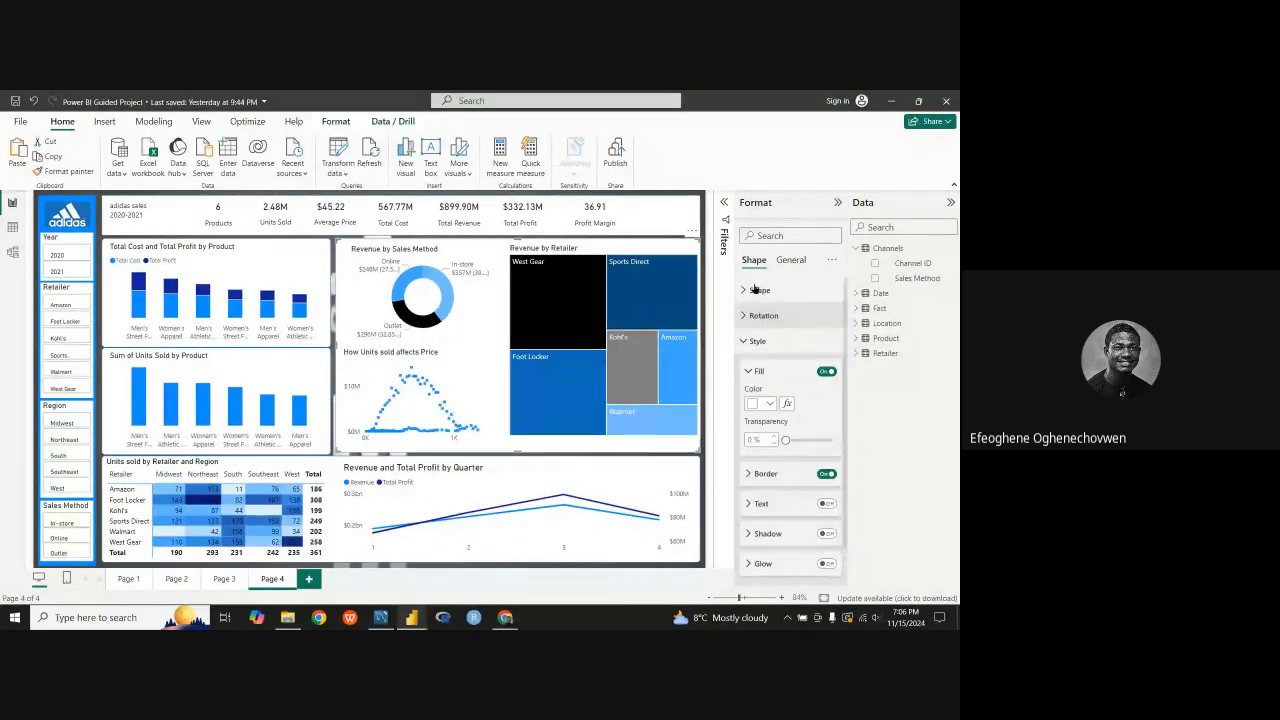
pyautogui.click(747, 372)
# Step: Set the height of the white card behind the revenue visuals to 410
pyautogui.click(785, 260)
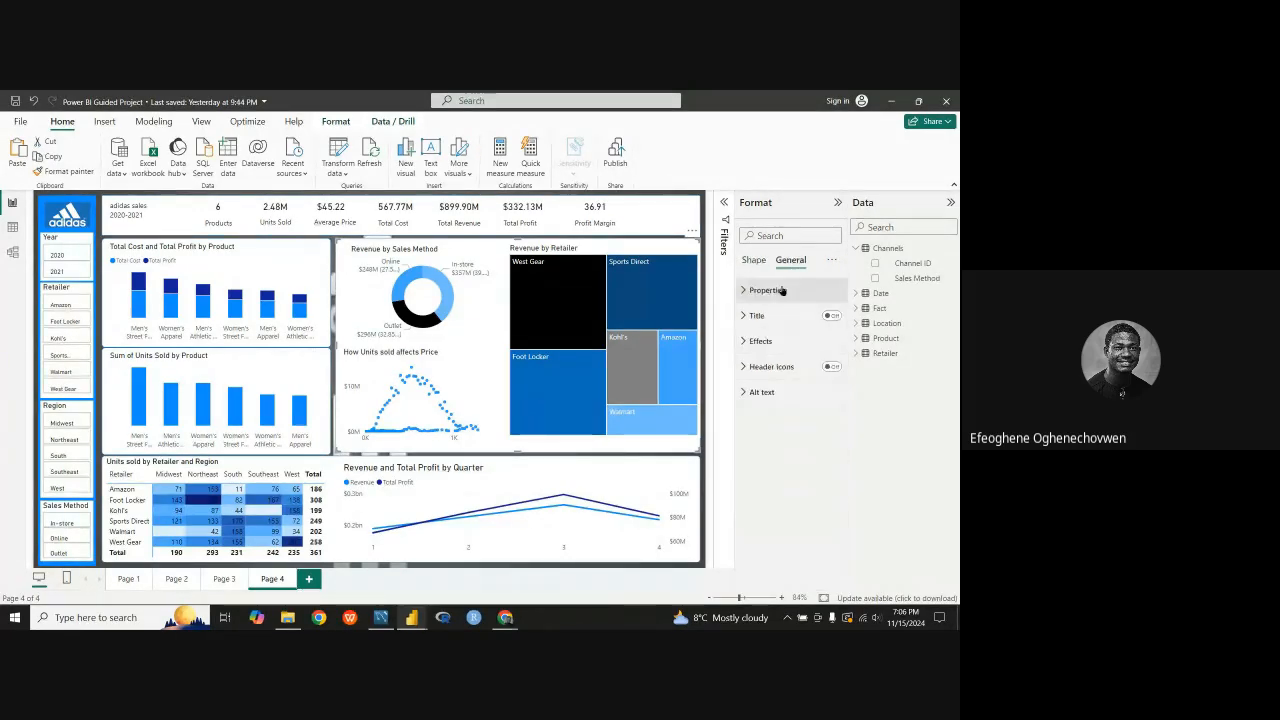
pyautogui.click(747, 290)
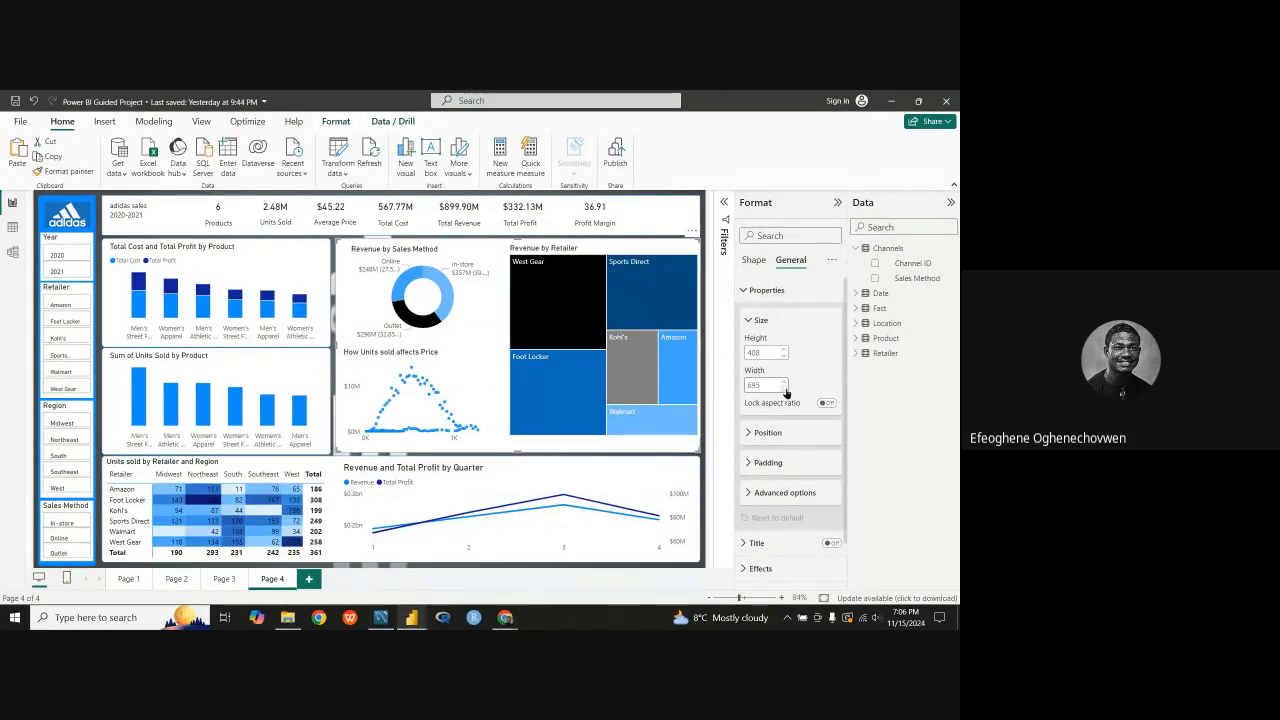
pyautogui.click(785, 389)
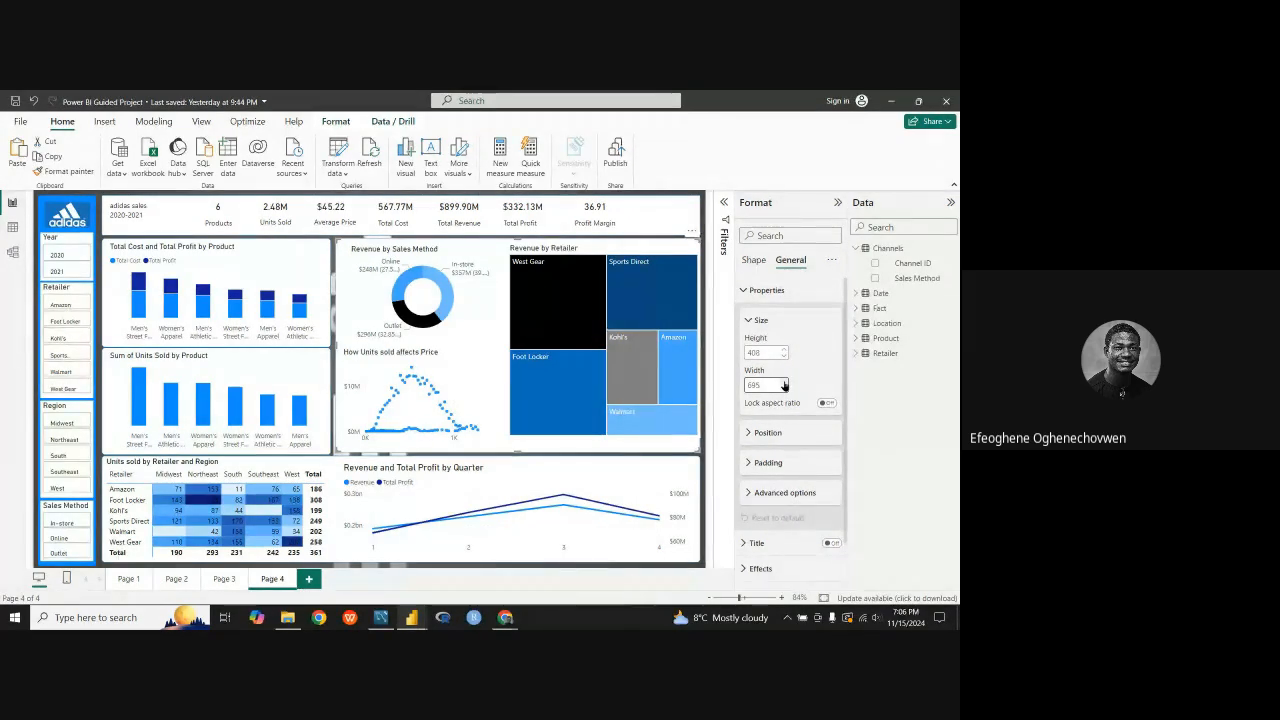
pyautogui.click(784, 357)
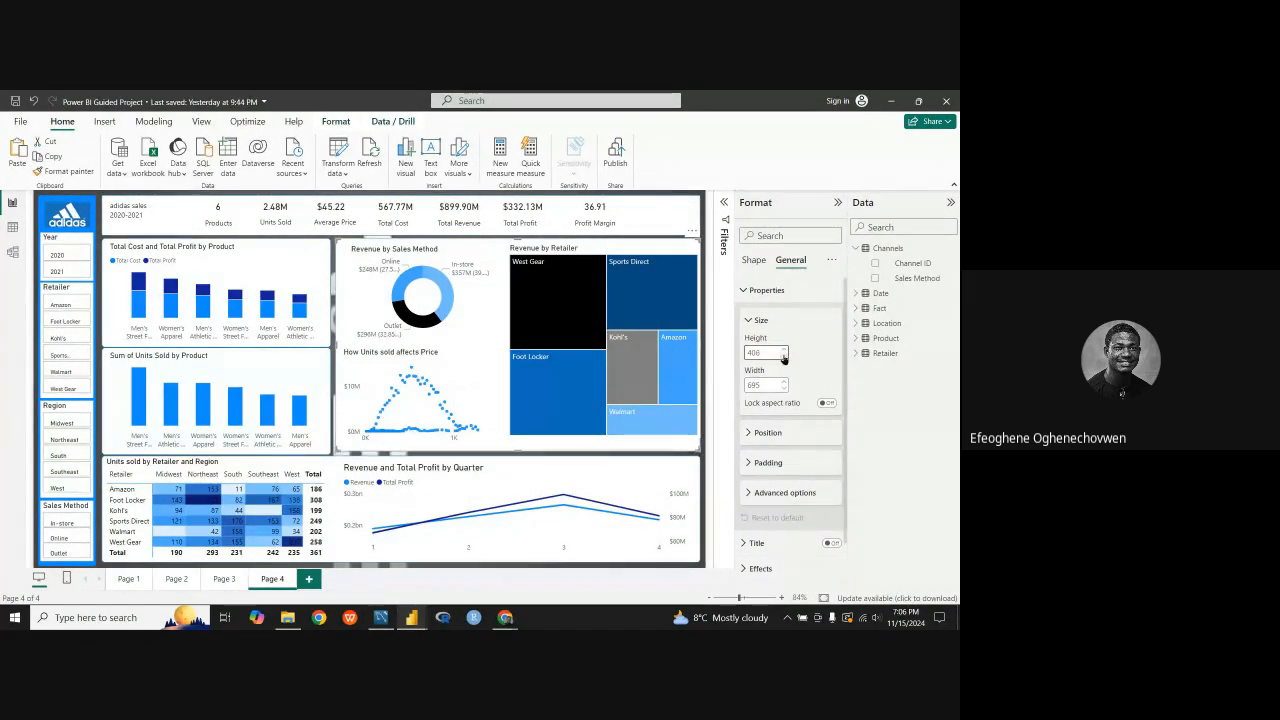
pyautogui.click(784, 357)
pyautogui.click(784, 357)
pyautogui.click(785, 357)
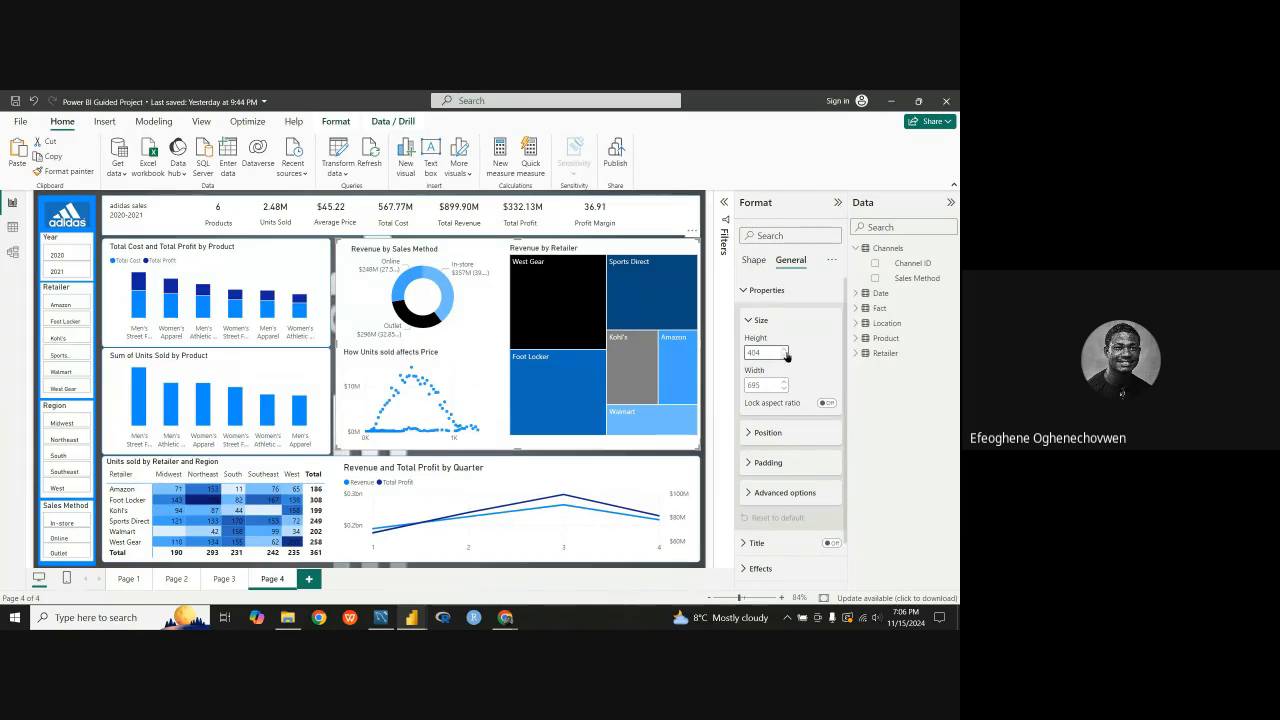
pyautogui.click(785, 357)
pyautogui.click(785, 357)
pyautogui.click(785, 357)
pyautogui.click(785, 357)
pyautogui.click(785, 357)
pyautogui.click(785, 357)
pyautogui.click(785, 357)
pyautogui.click(785, 357)
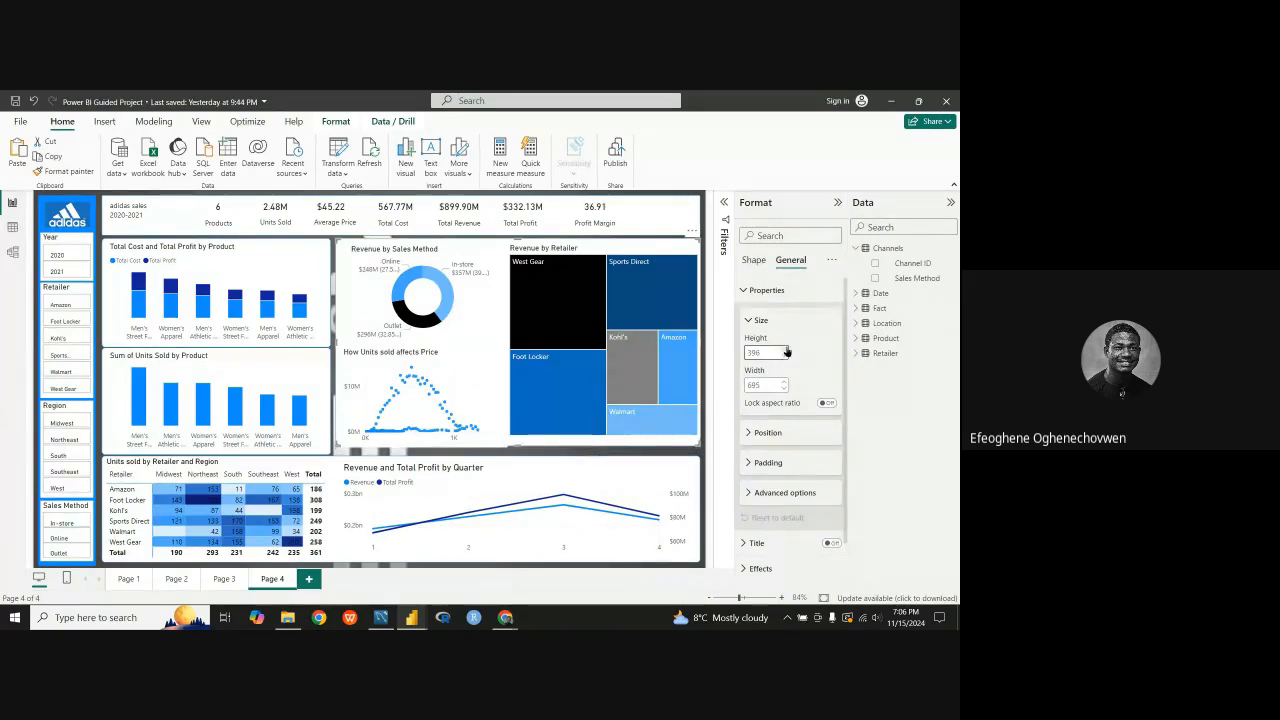
pyautogui.click(787, 350)
pyautogui.click(787, 350)
pyautogui.click(787, 350)
pyautogui.click(787, 350)
pyautogui.click(787, 350)
pyautogui.click(787, 350)
pyautogui.click(787, 350)
pyautogui.click(787, 350)
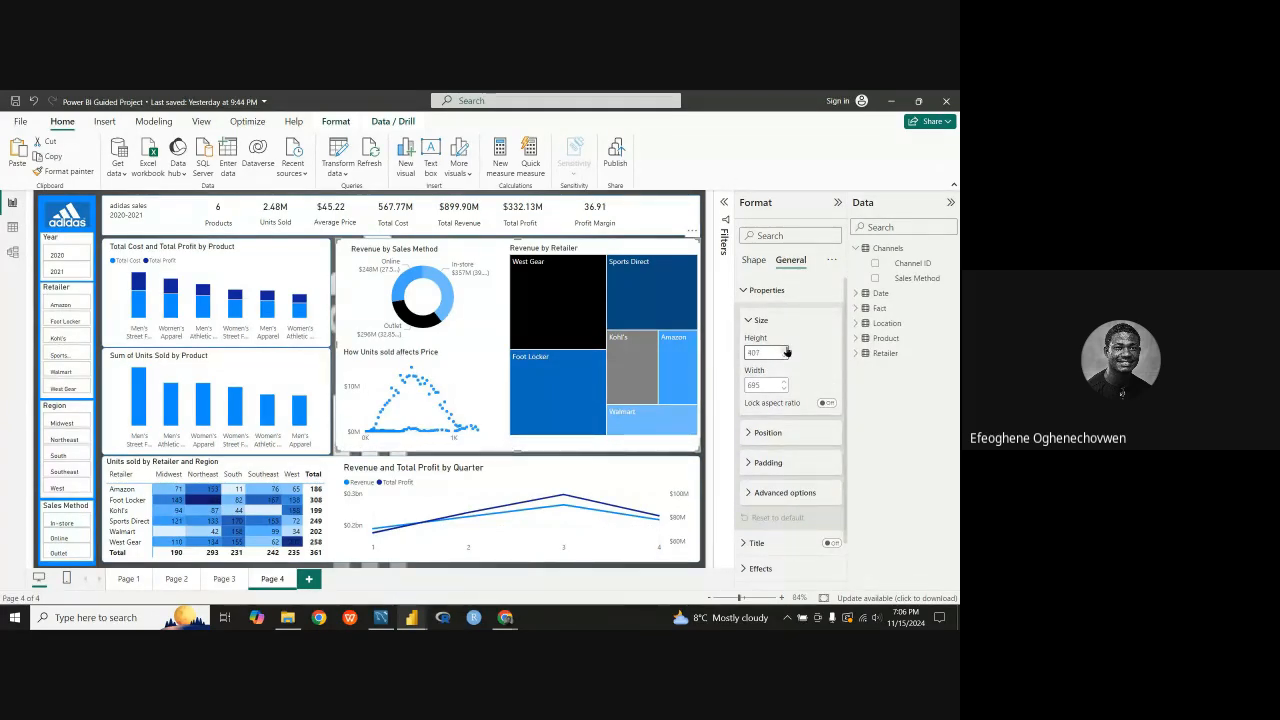
pyautogui.click(787, 350)
pyautogui.click(787, 350)
pyautogui.click(787, 350)
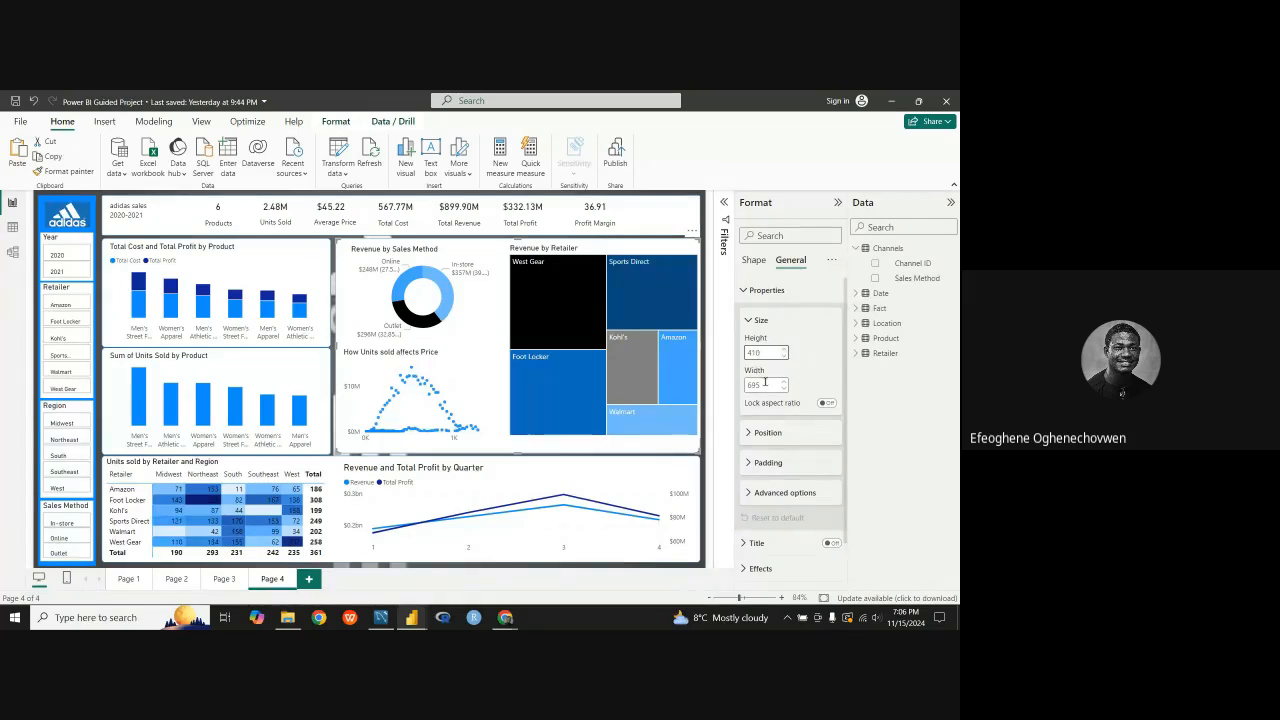
# Step: Widen the white card behind the revenue visuals slightly, with its left edge closer to the bar chart cards
pyautogui.click(783, 381)
pyautogui.click(783, 381)
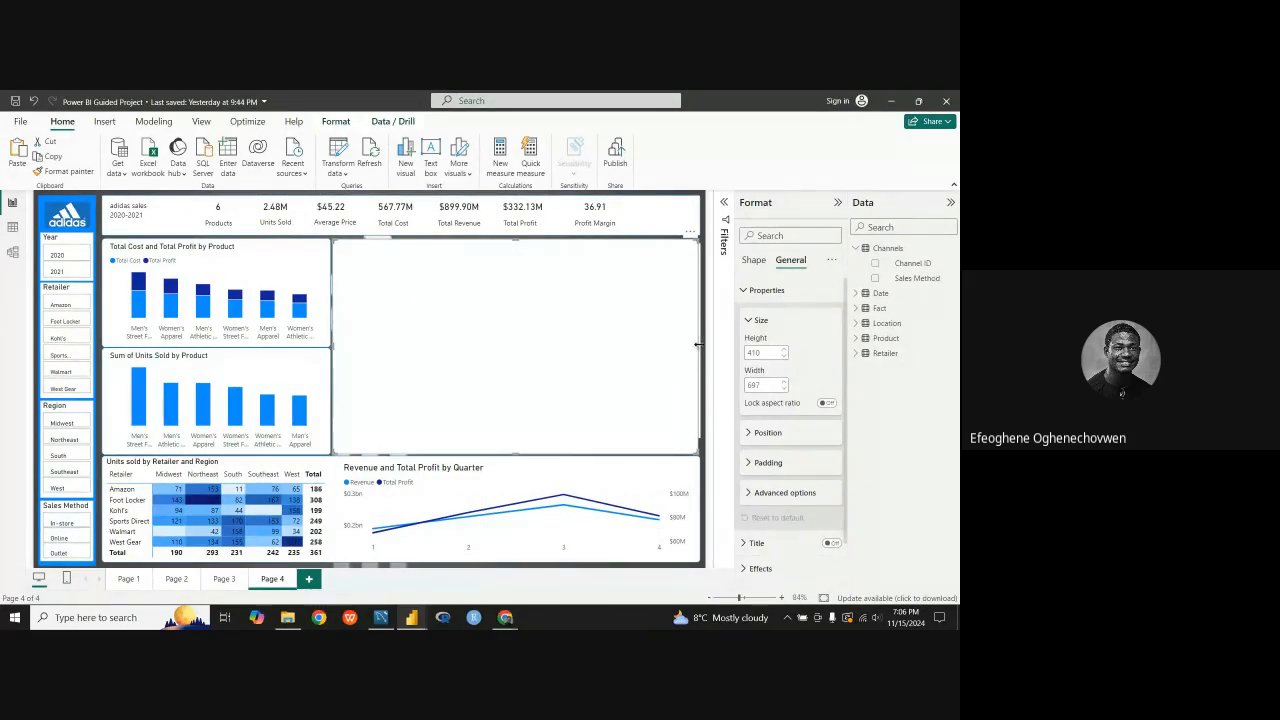
pyautogui.click(784, 384)
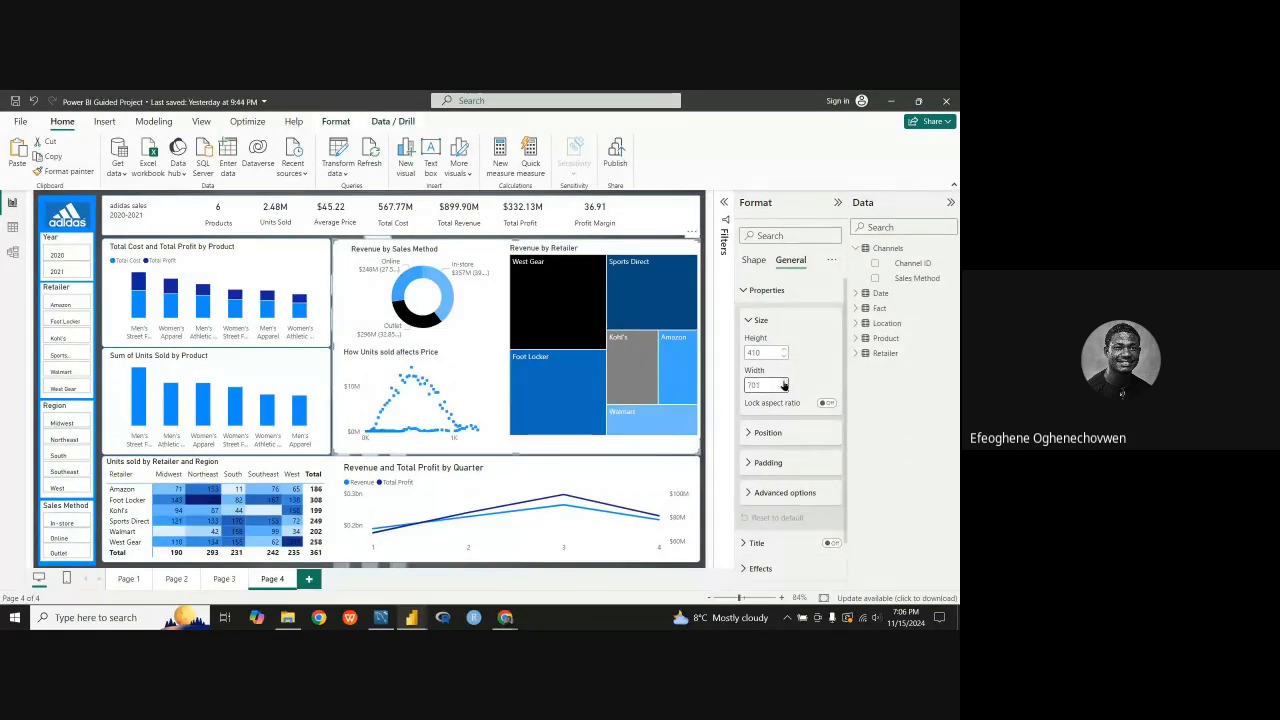
pyautogui.click(698, 569)
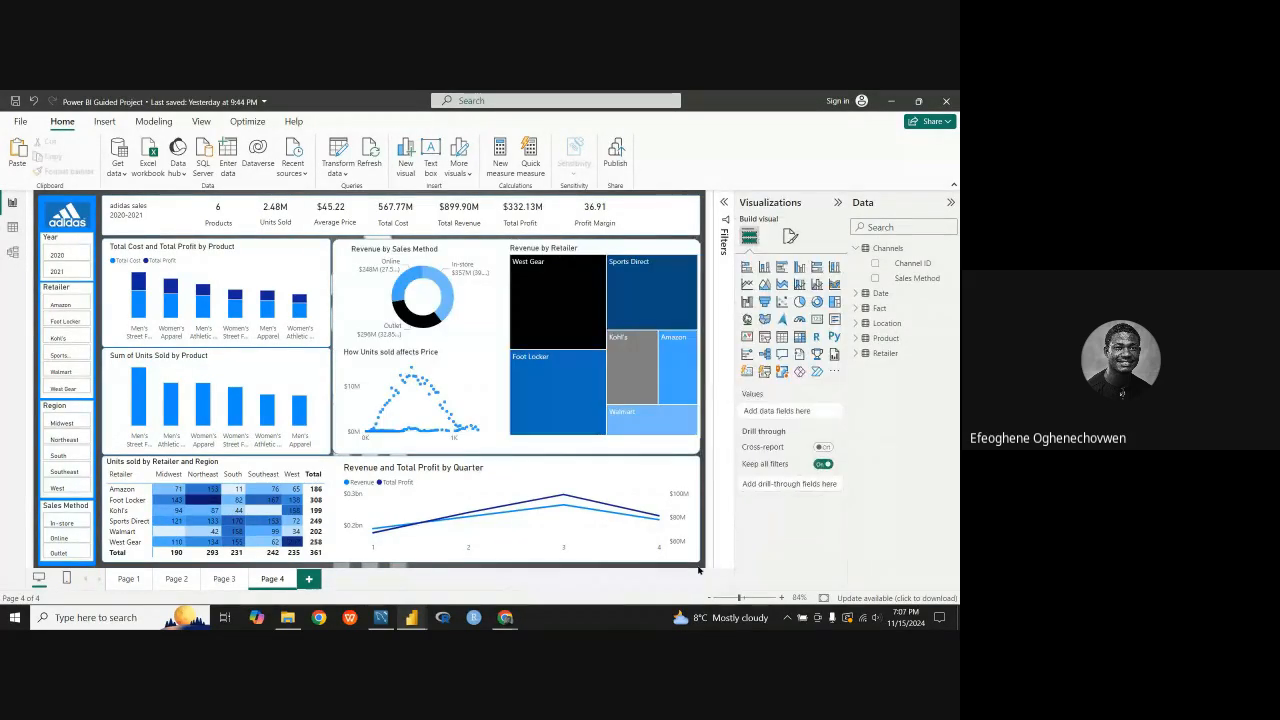
# Step: Shift the Revenue by Retailer treemap slightly left and down so it sits inside its white card
pyautogui.click(641, 253)
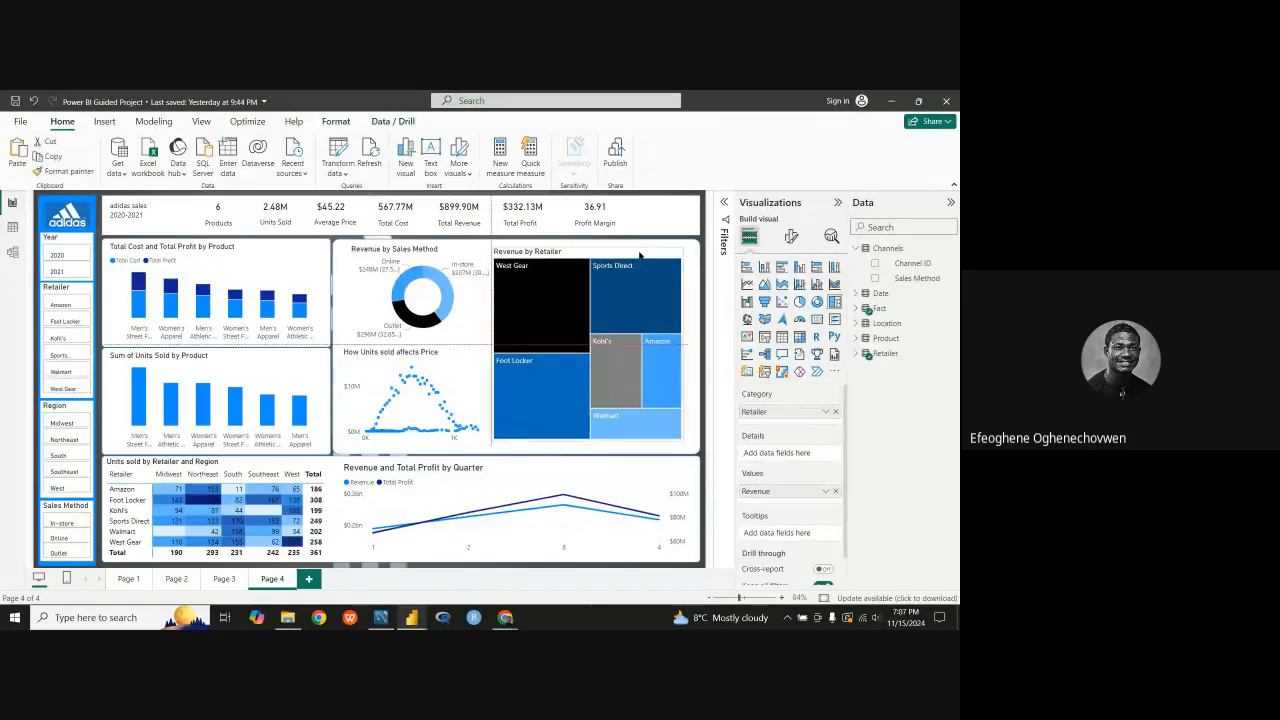
pyautogui.moveTo(652, 253); pyautogui.dragTo(648, 250)
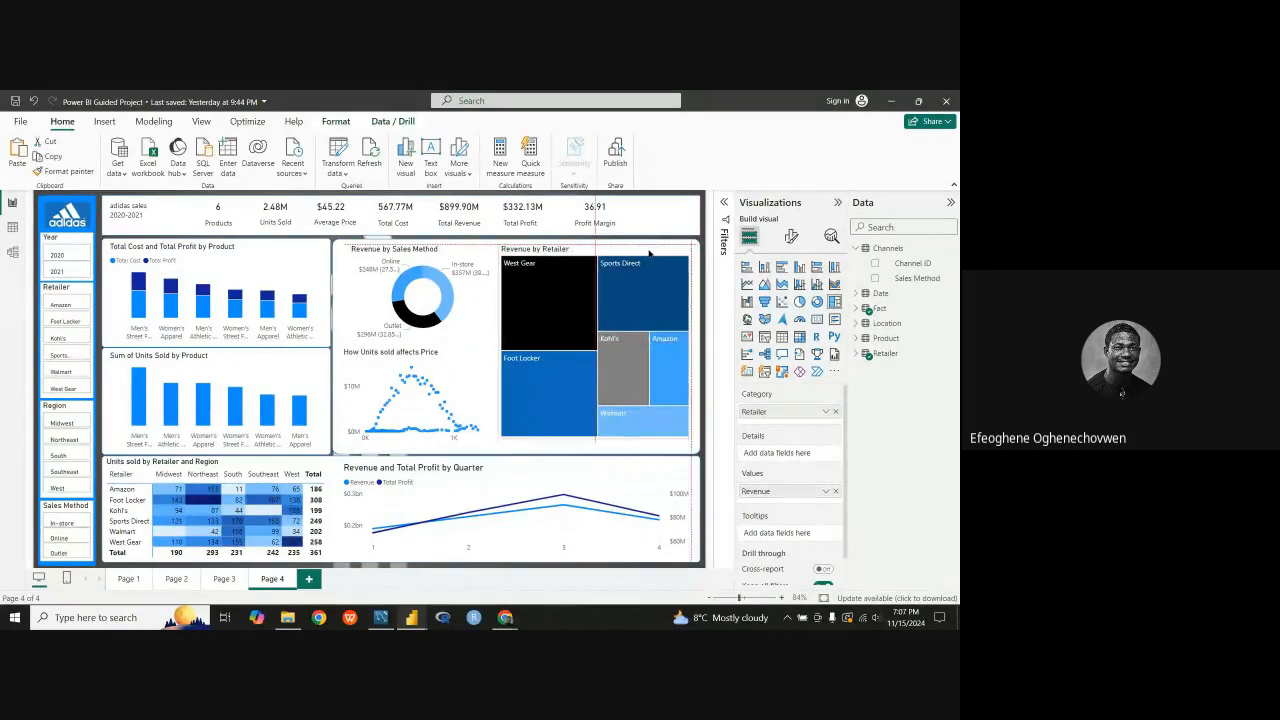
pyautogui.press('Right')
pyautogui.press('Right')
pyautogui.press('Right')
pyautogui.press('Right')
pyautogui.press('Right')
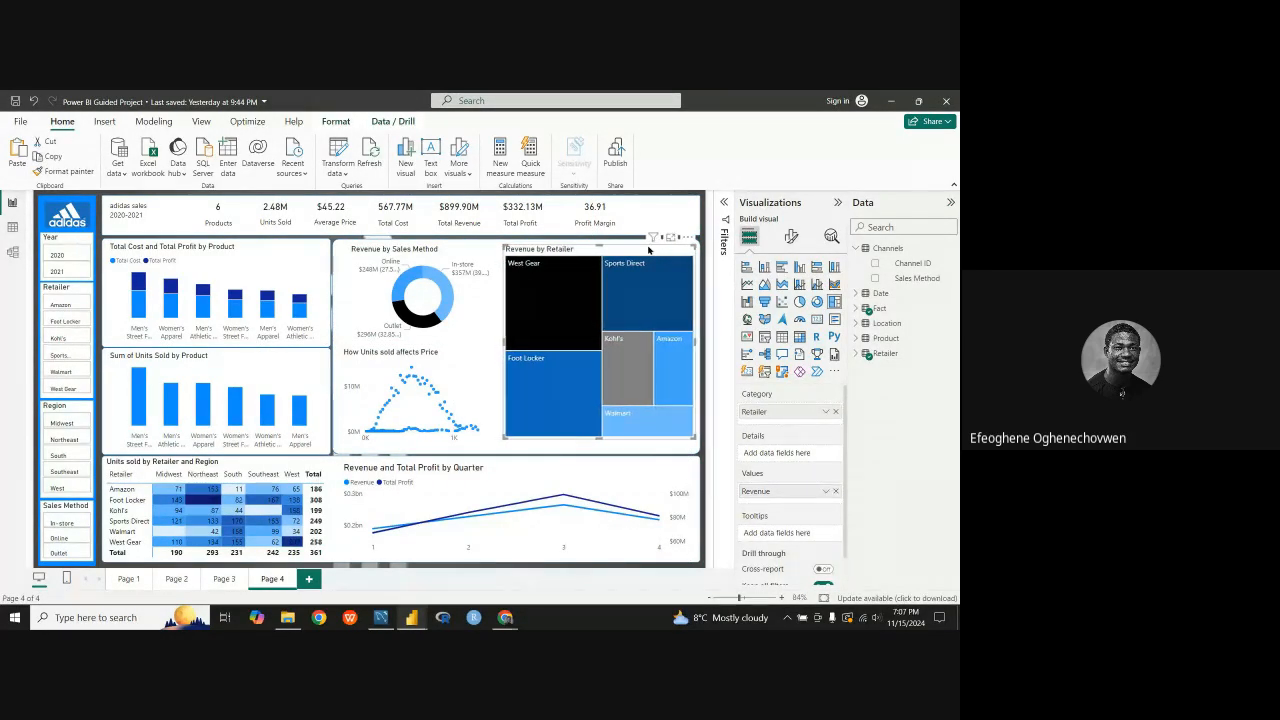
pyautogui.press('Down')
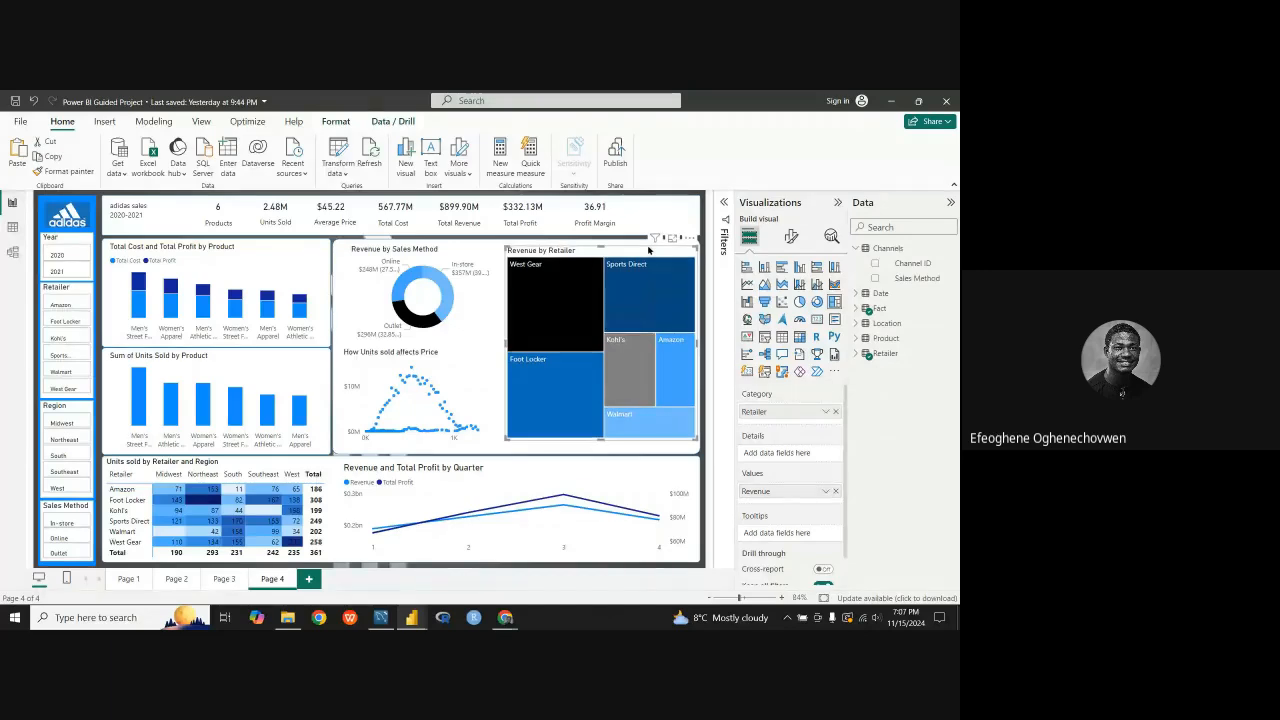
# Step: Open the general formatting settings of the Total Cost and Total Profit by Product chart
pyautogui.click(478, 261)
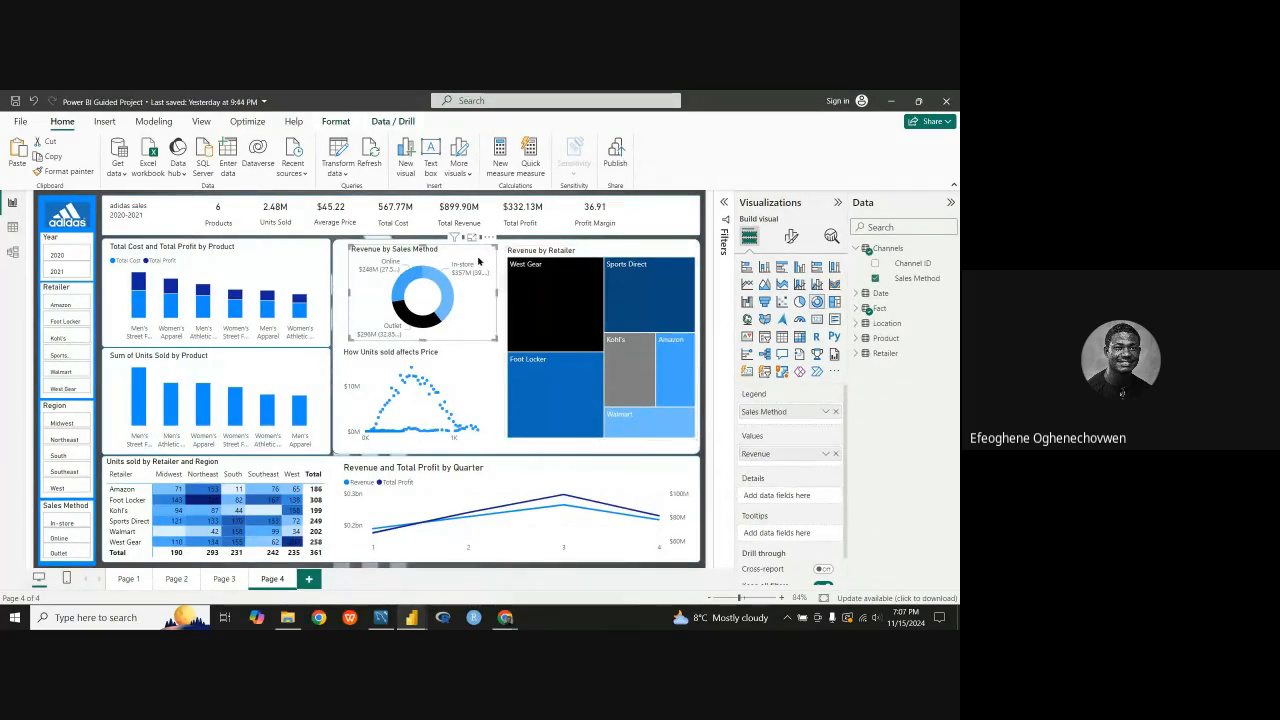
pyautogui.click(279, 251)
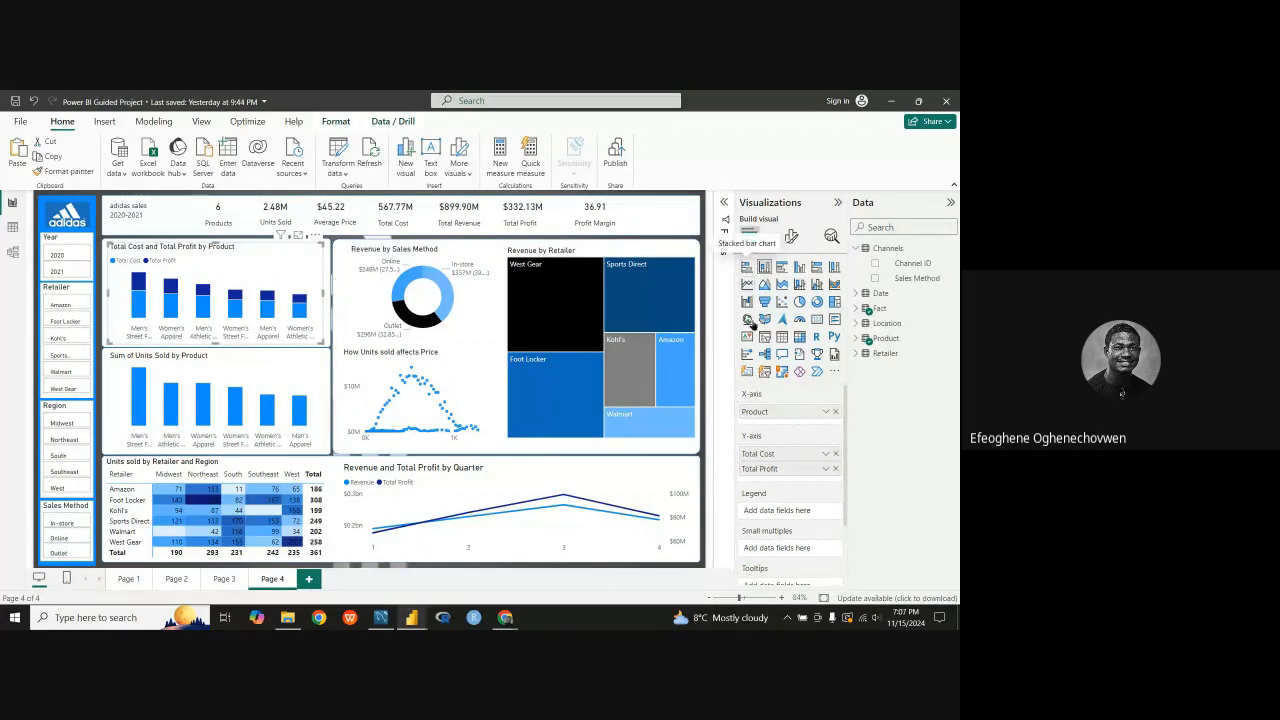
pyautogui.click(791, 236)
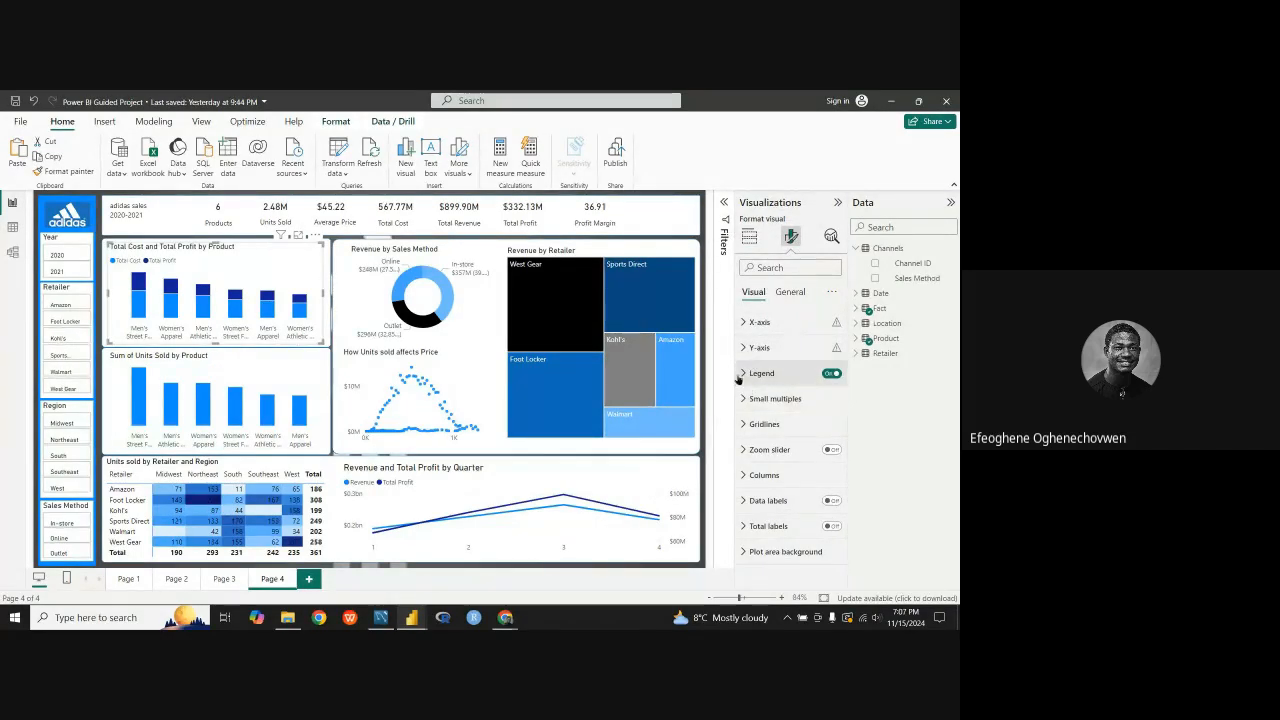
pyautogui.click(786, 296)
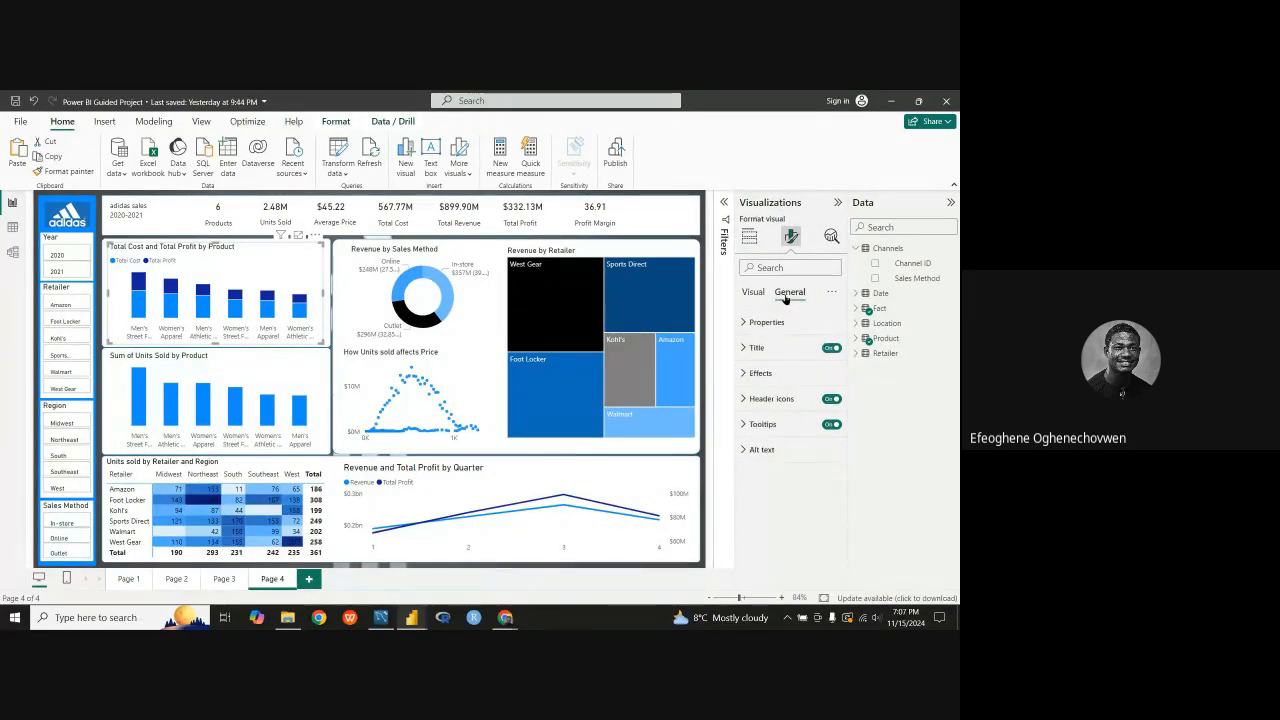
pyautogui.click(751, 292)
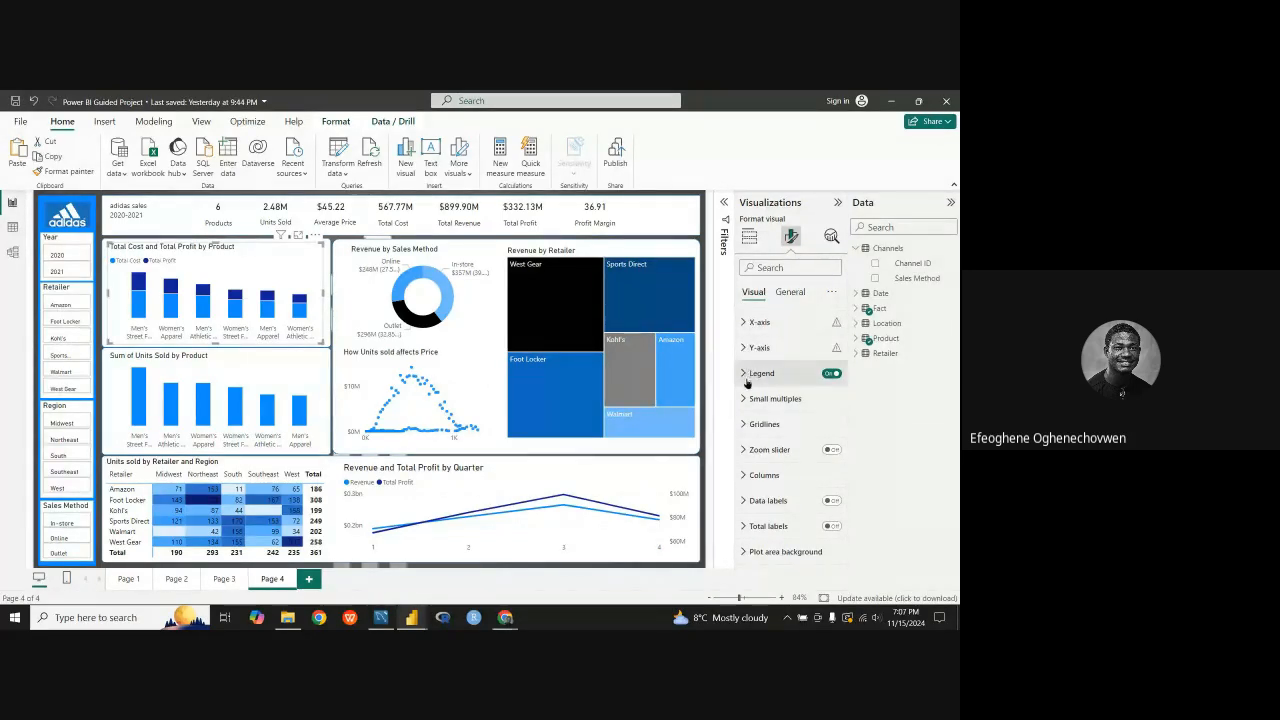
pyautogui.click(789, 292)
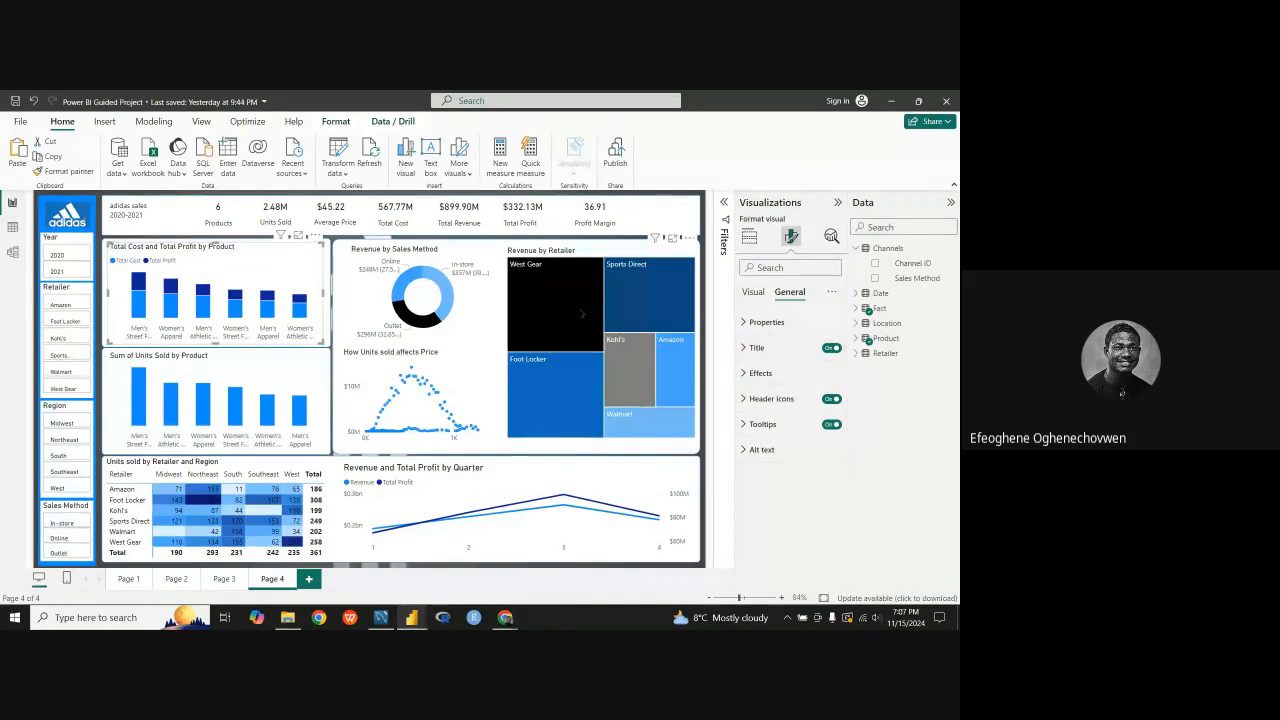
# Step: Examine the chart title styling in the Adidas reference report and return to the Power BI Guided Project report
pyautogui.moveTo(411, 617)
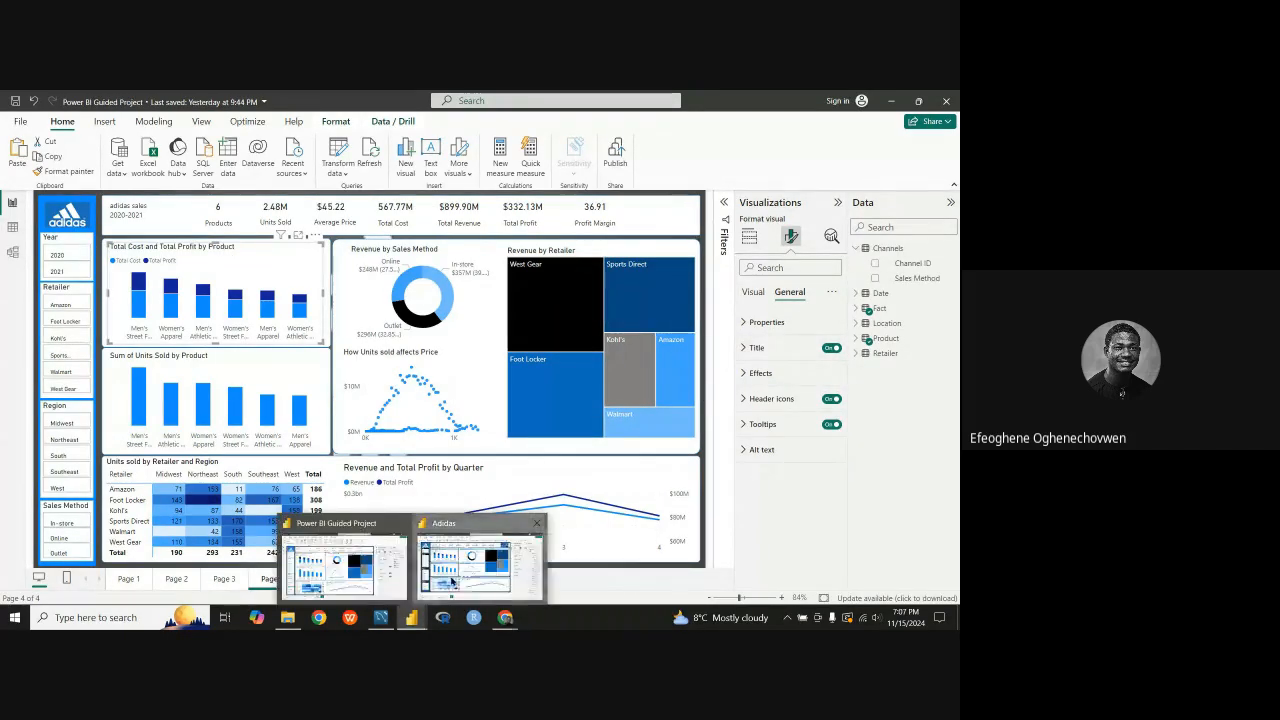
pyautogui.click(475, 560)
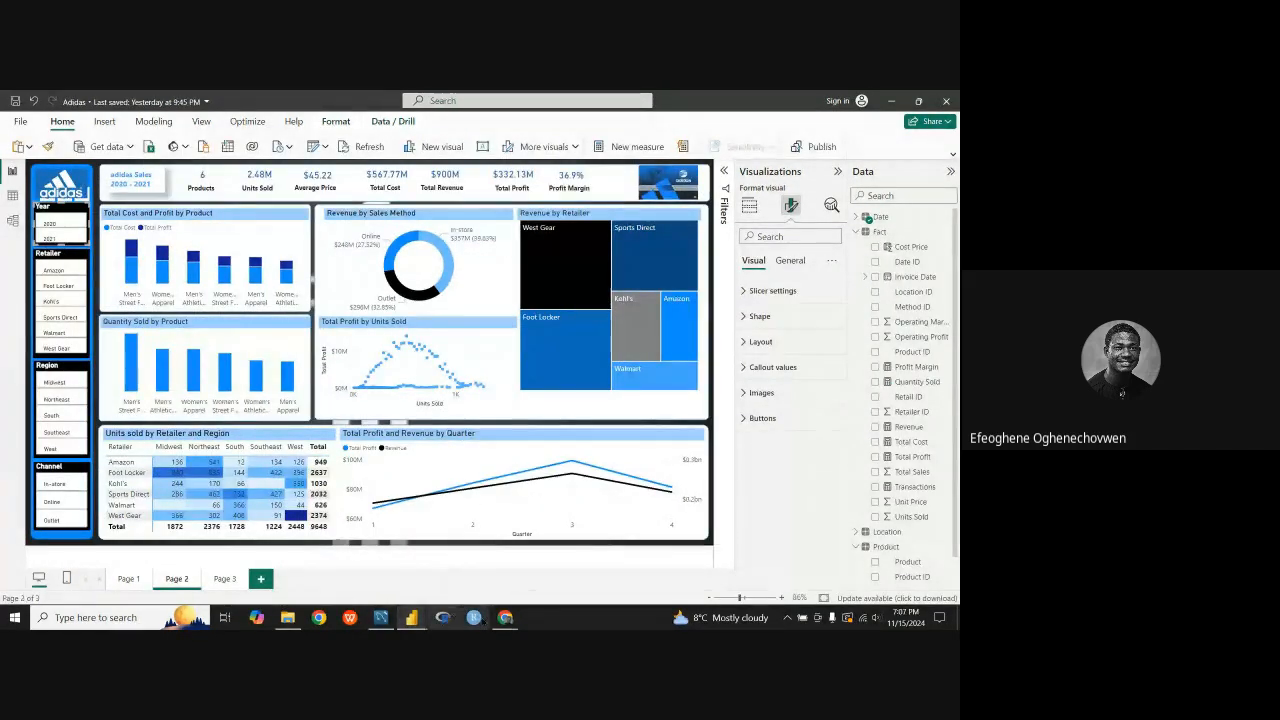
pyautogui.moveTo(411, 617)
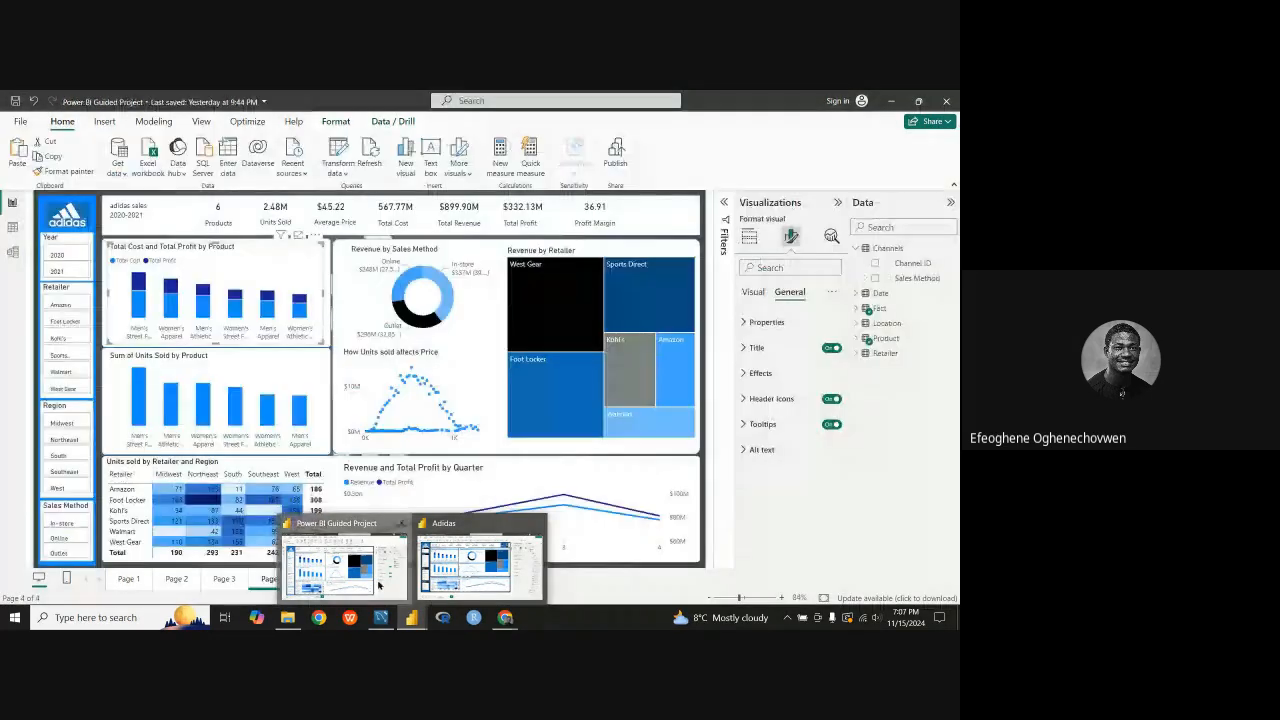
pyautogui.click(378, 585)
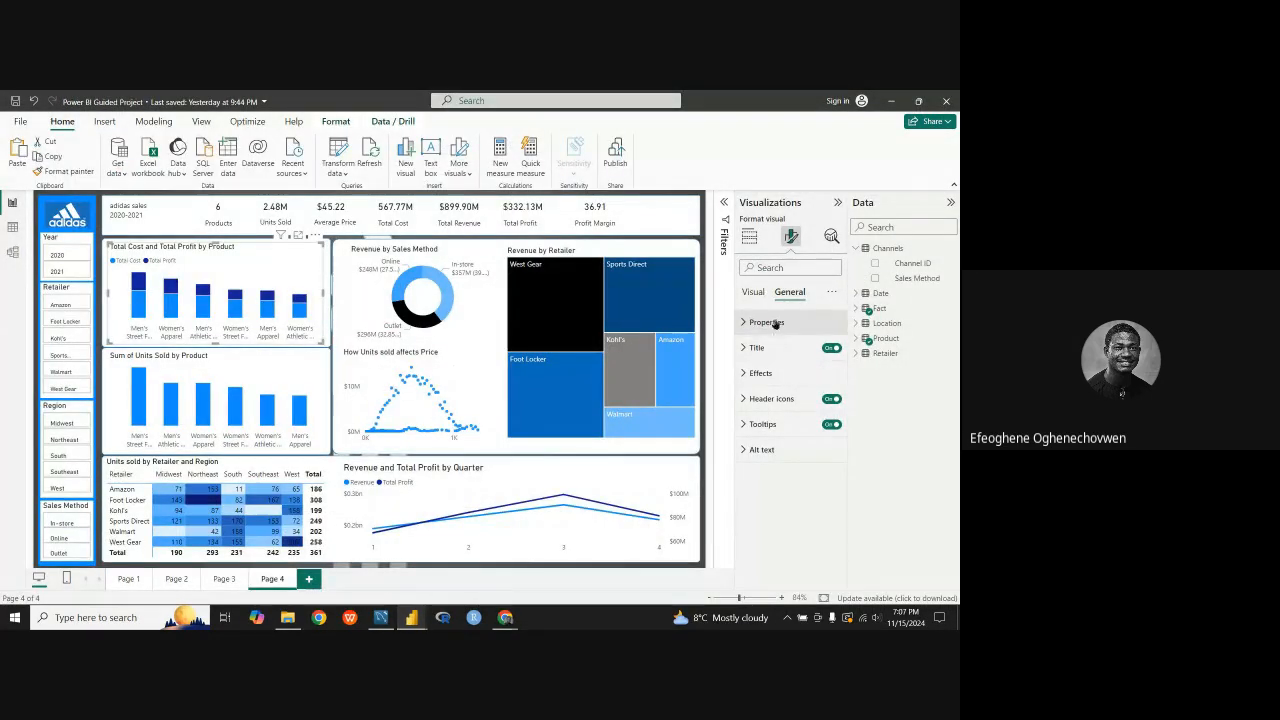
# Step: Give the Total Cost and Total Profit by Product chart a light blue title background (Theme color 1, 40% lighter)
pyautogui.click(744, 348)
pyautogui.scroll(-2, 770, 420)
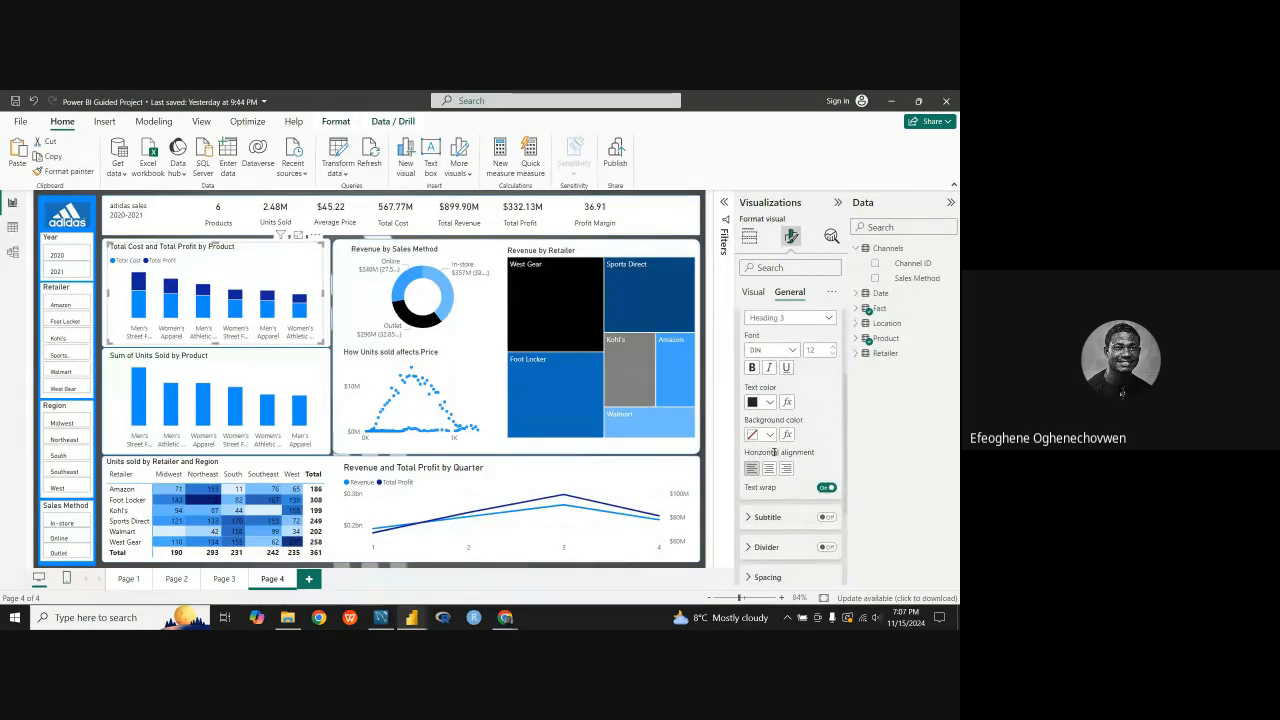
pyautogui.click(771, 434)
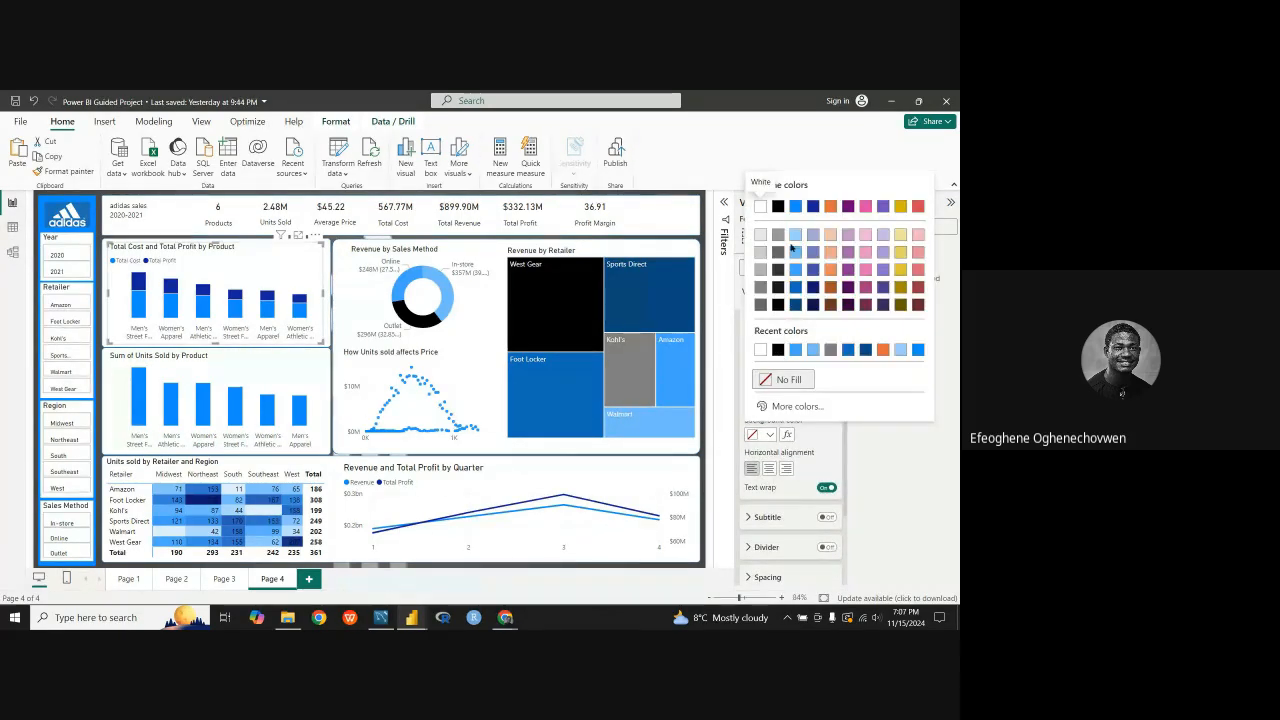
pyautogui.click(796, 252)
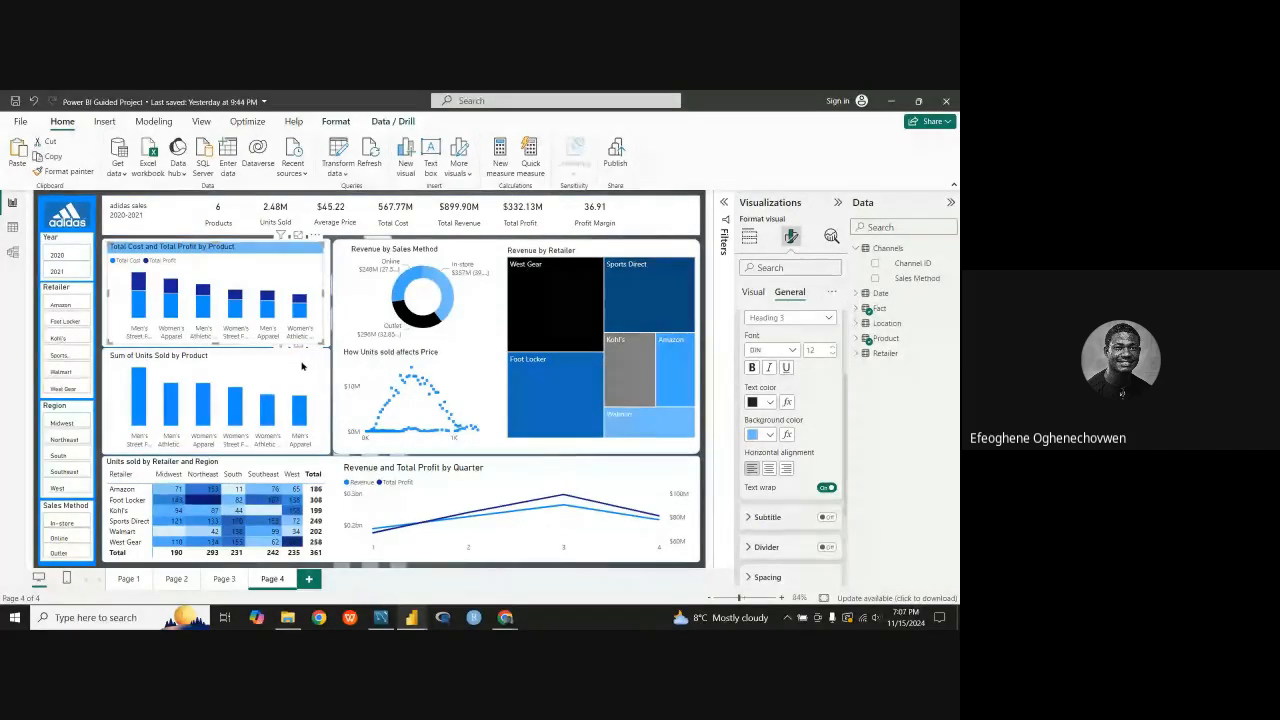
# Step: Apply light blue #70bbff title backgrounds to the Sum of Units Sold by Product chart and the Units sold by Retailer and Region matrix
pyautogui.click(770, 435)
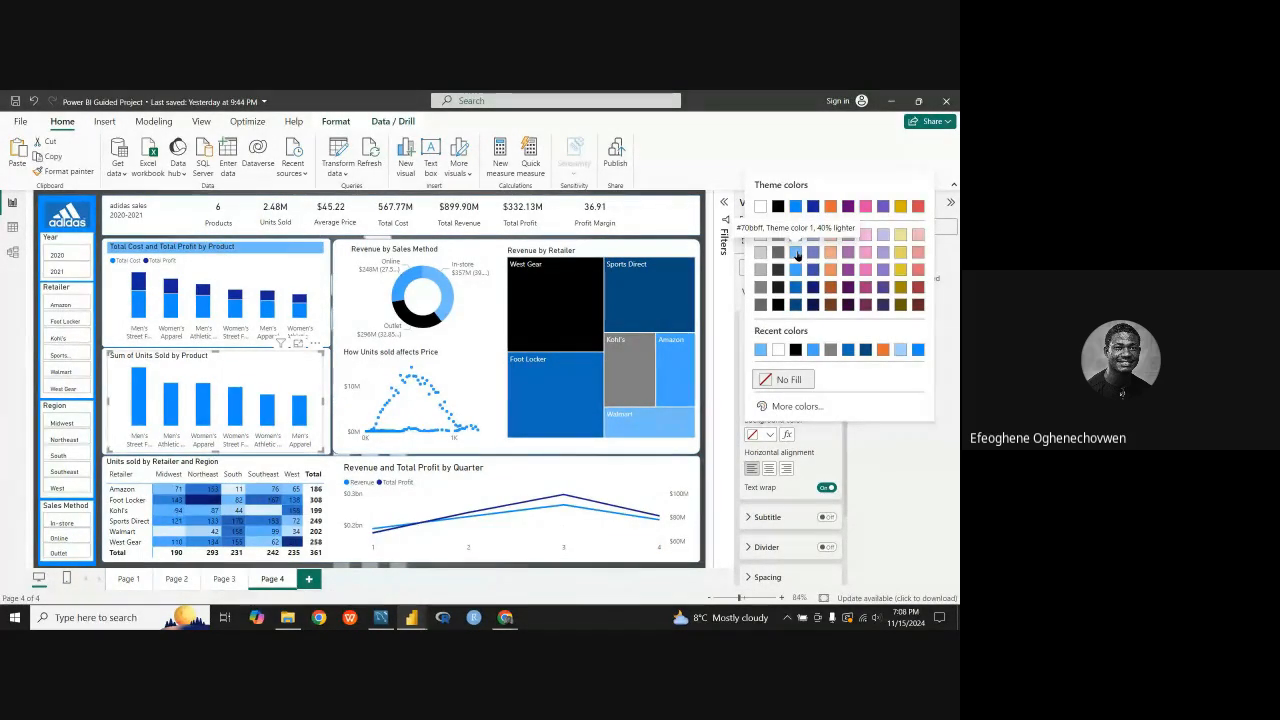
pyautogui.click(795, 252)
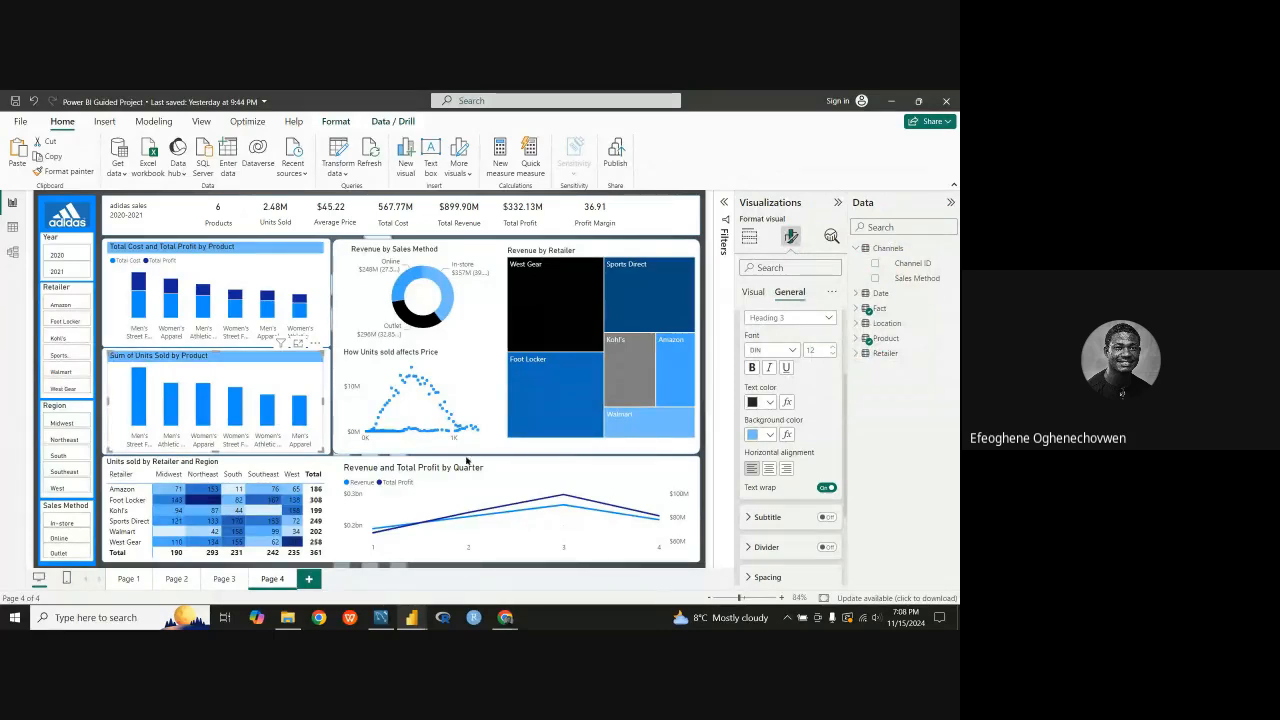
pyautogui.click(288, 465)
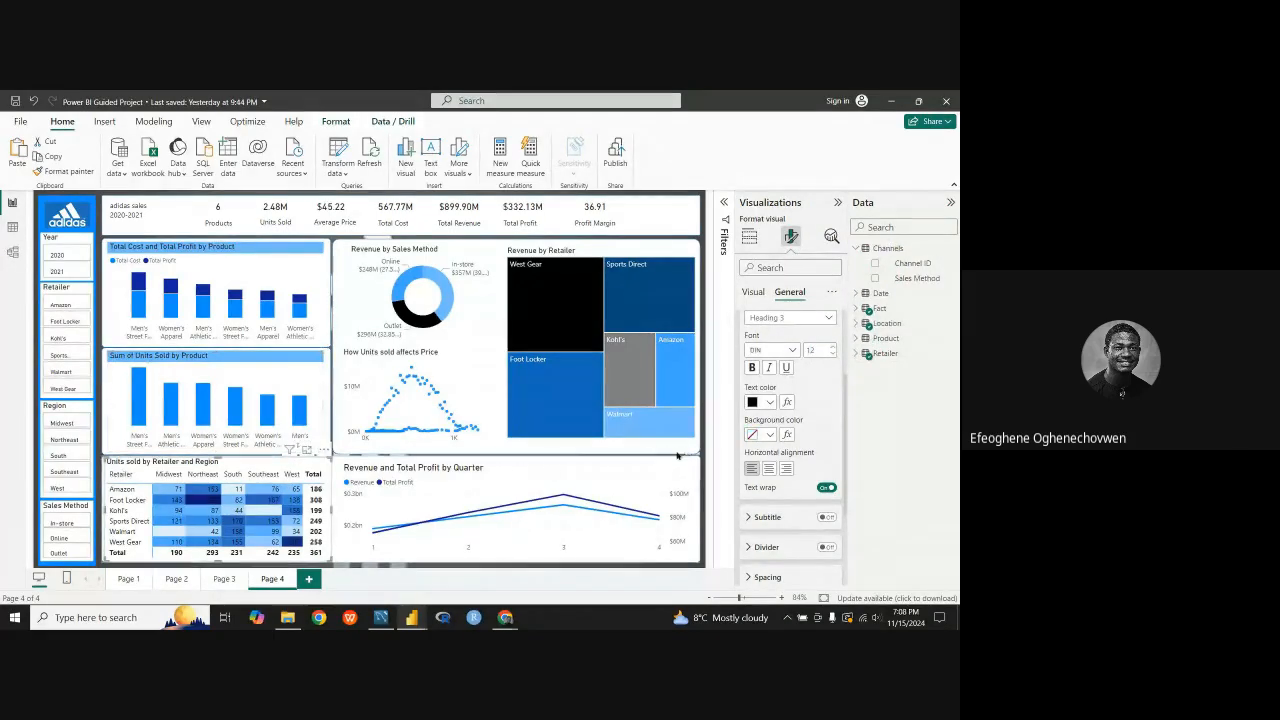
pyautogui.click(770, 435)
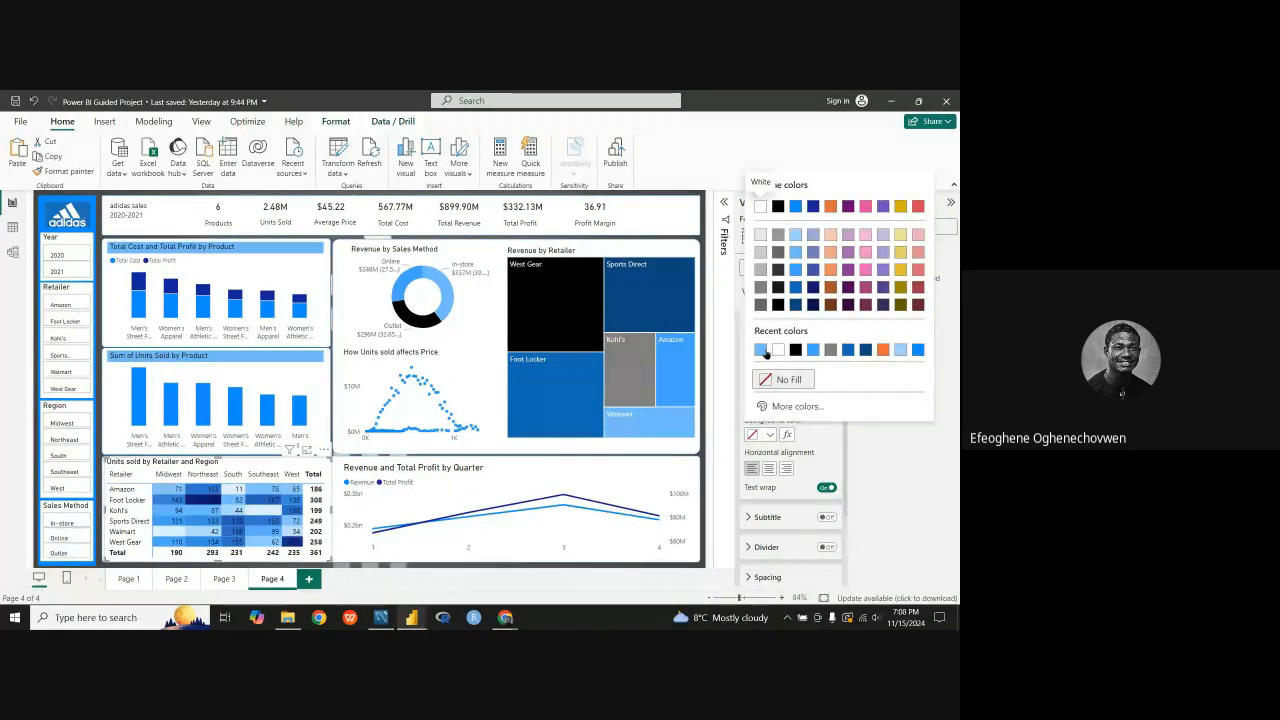
pyautogui.click(766, 351)
# Step: Set the title background of the Revenue by Sales Method donut chart to the recently used light blue
pyautogui.click(460, 262)
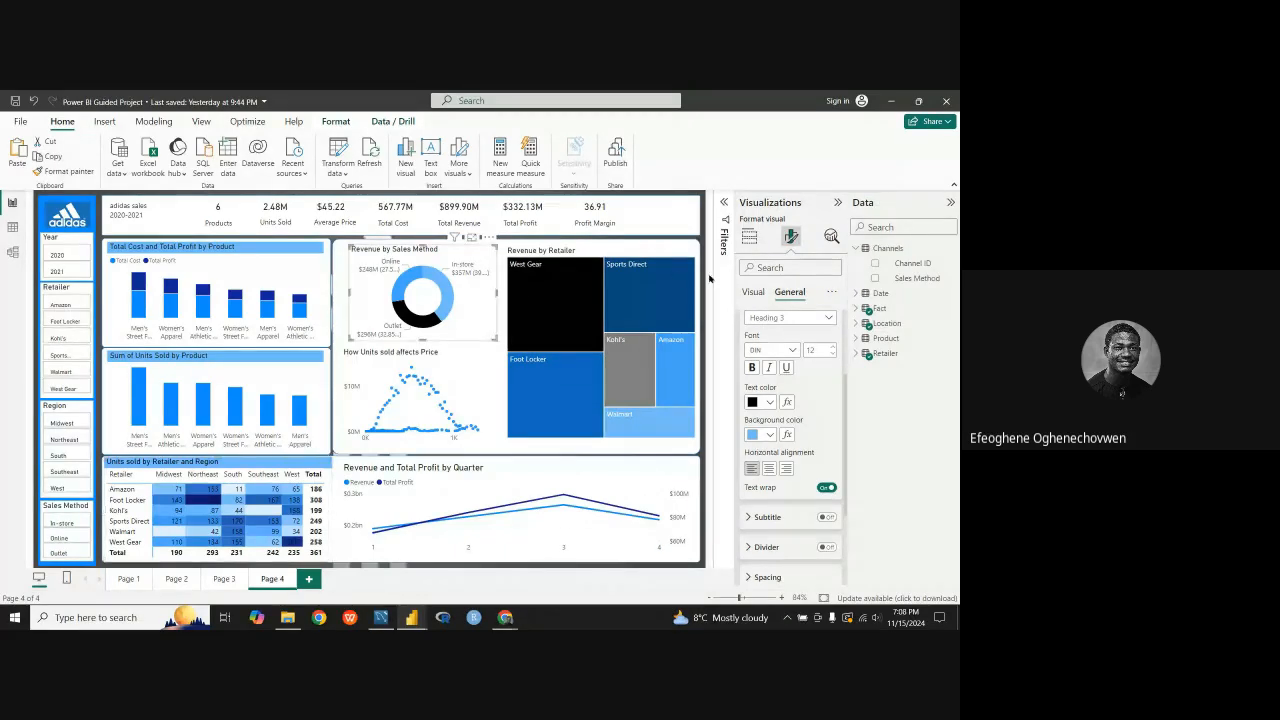
pyautogui.click(770, 435)
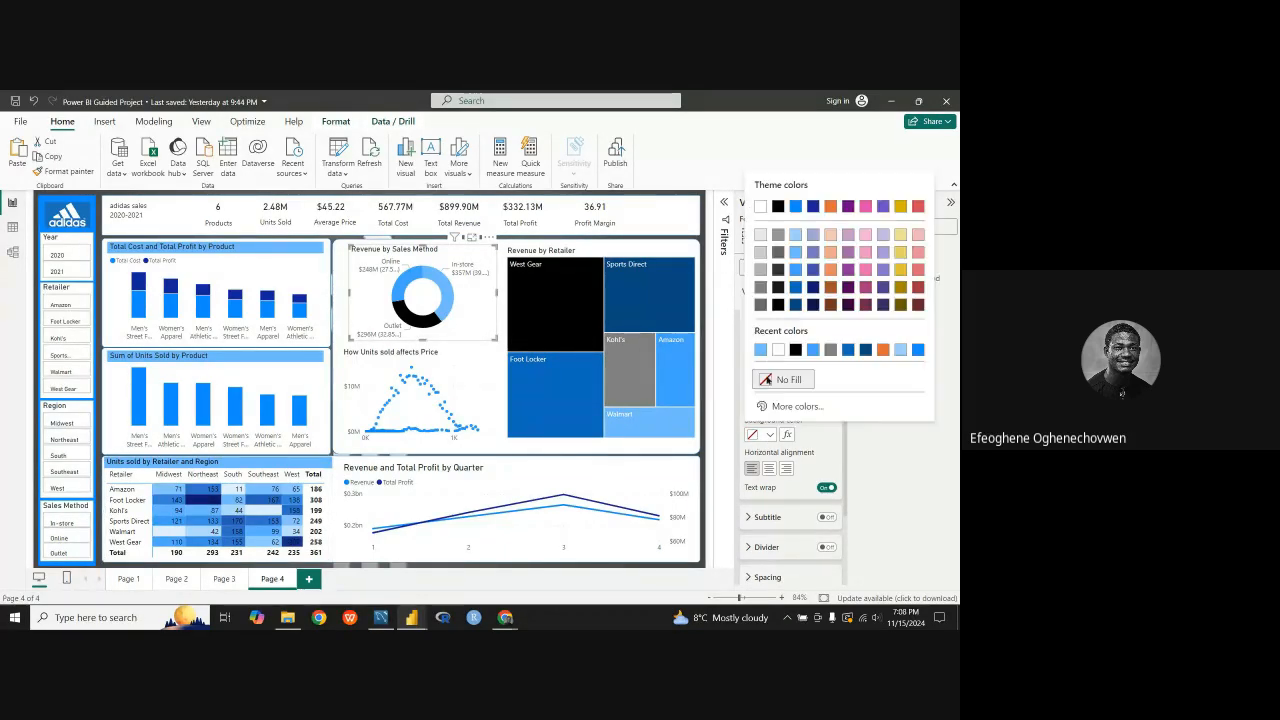
pyautogui.click(760, 350)
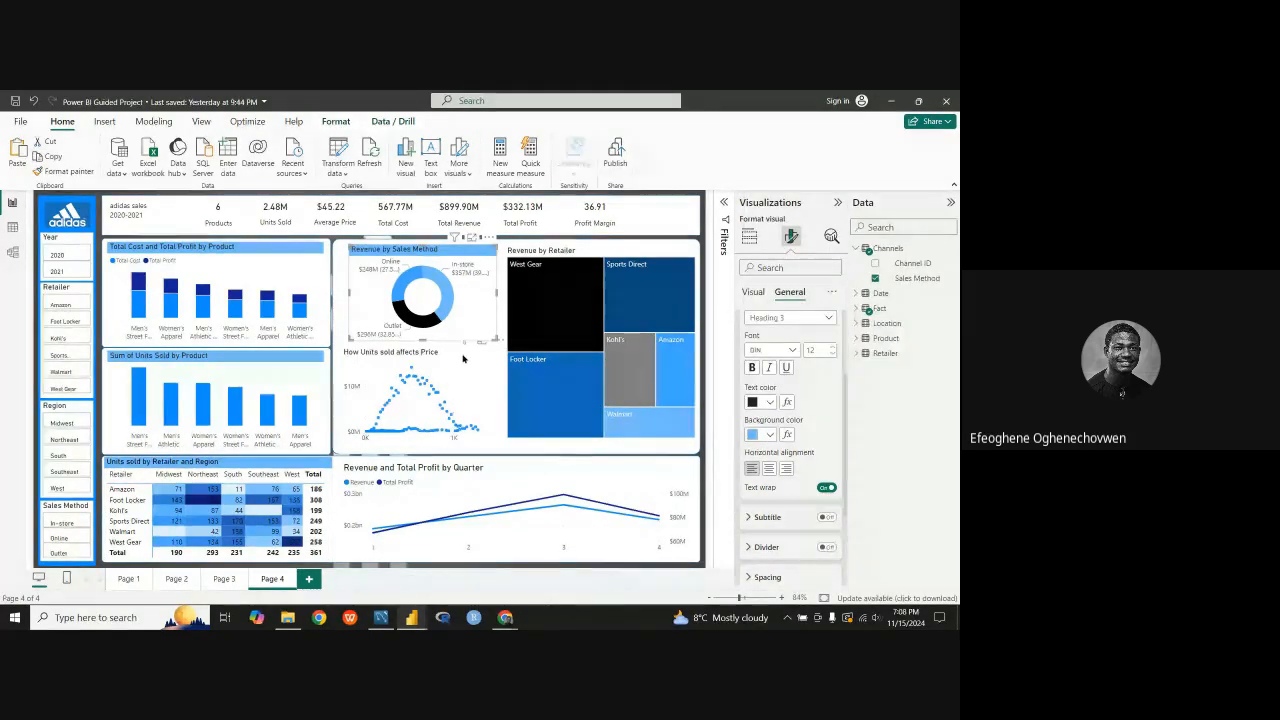
# Step: Give the How Units sold affects Price scatter chart black title text on a light blue title background
pyautogui.click(768, 404)
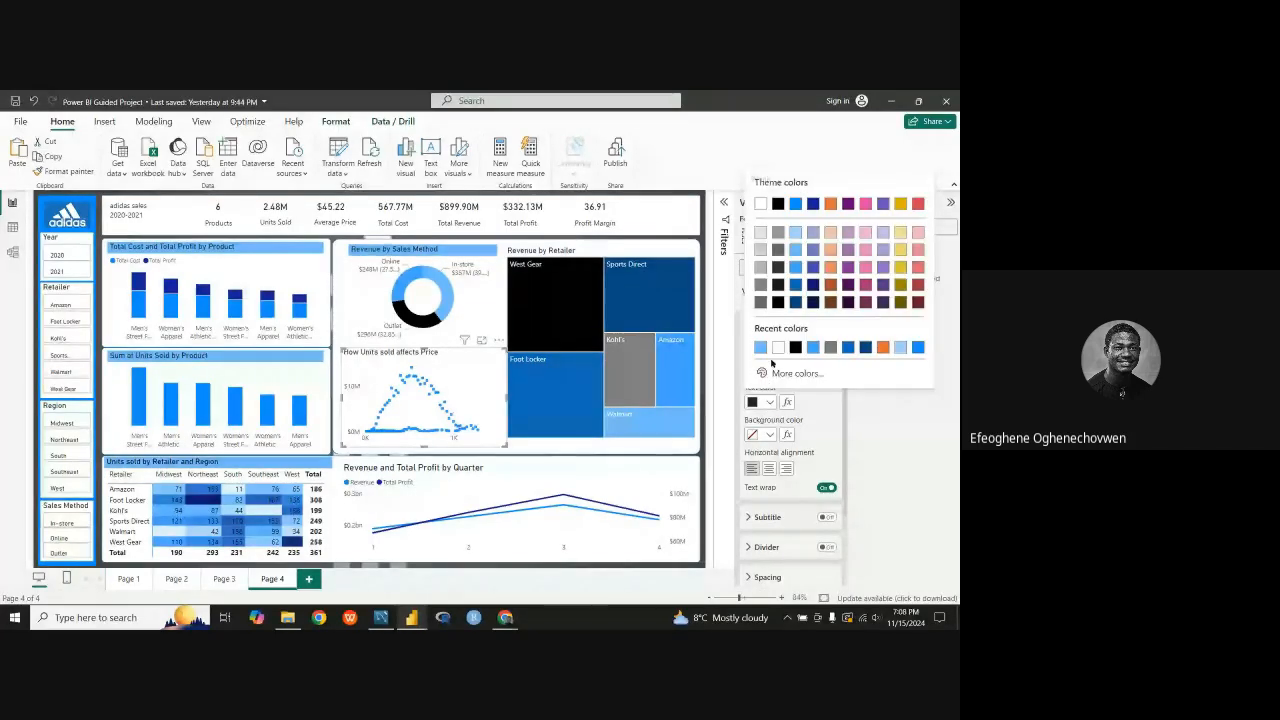
pyautogui.click(760, 347)
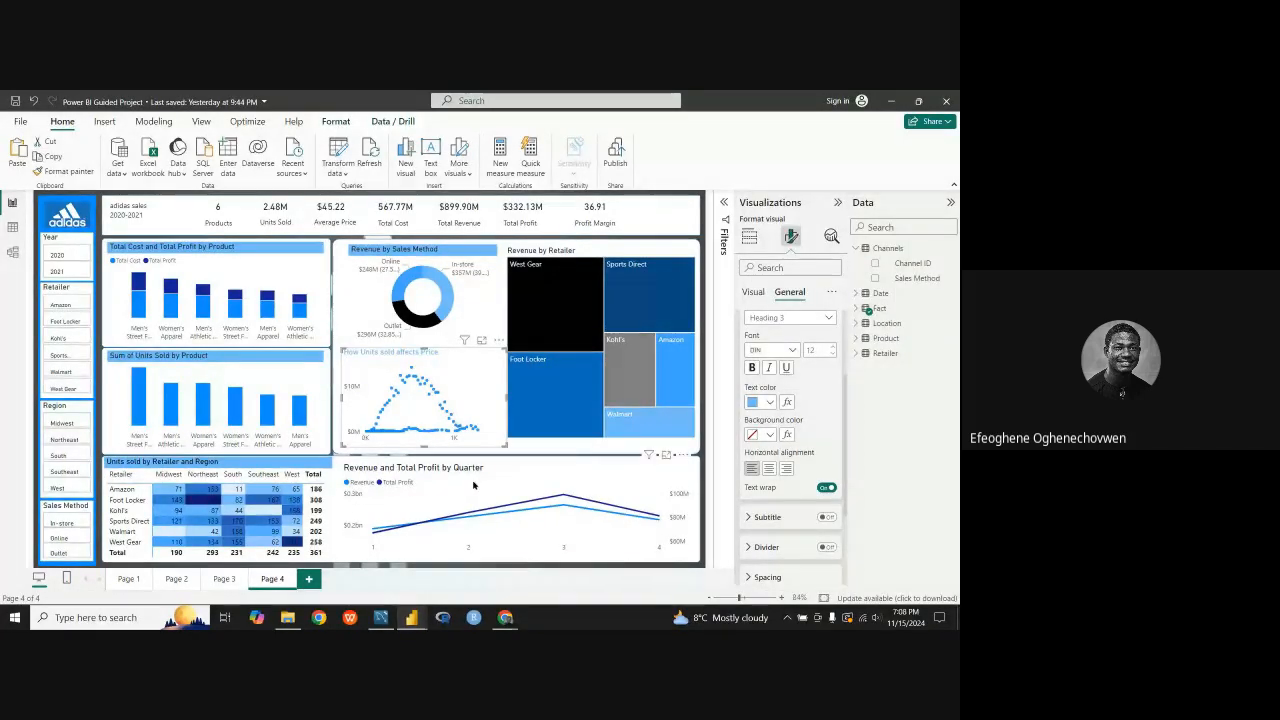
pyautogui.click(770, 404)
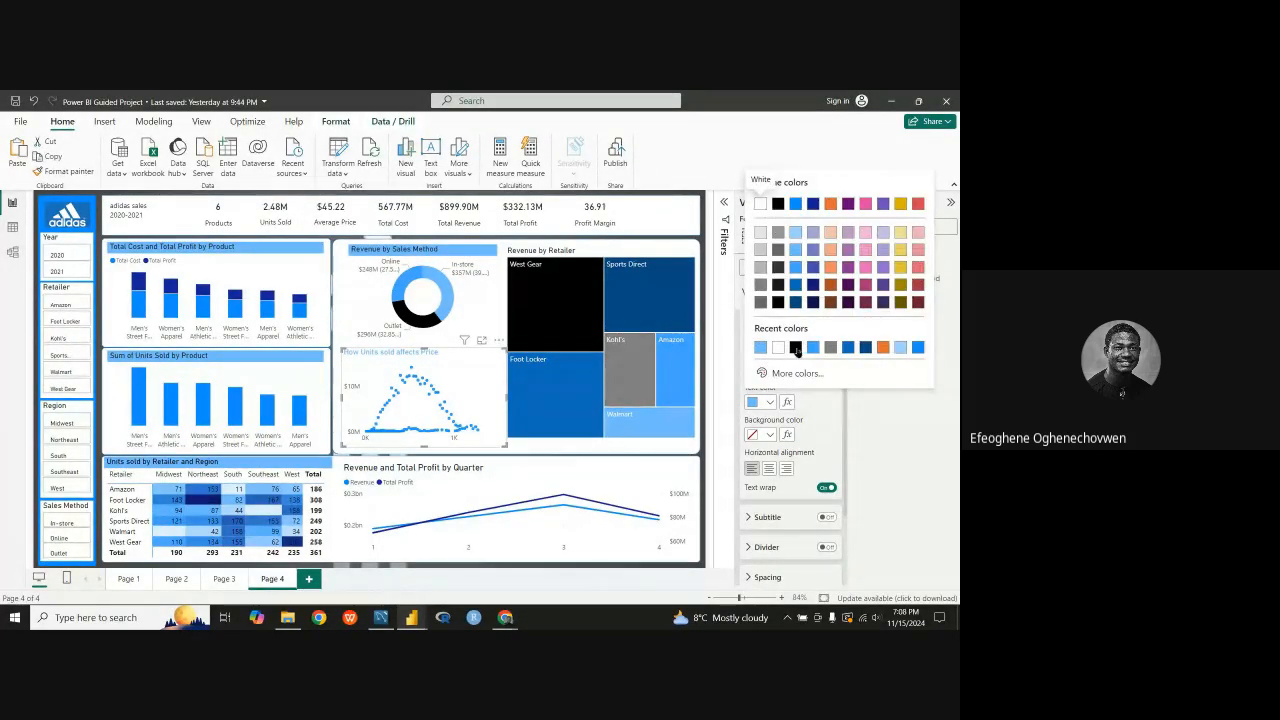
pyautogui.click(796, 349)
pyautogui.click(769, 435)
pyautogui.click(779, 350)
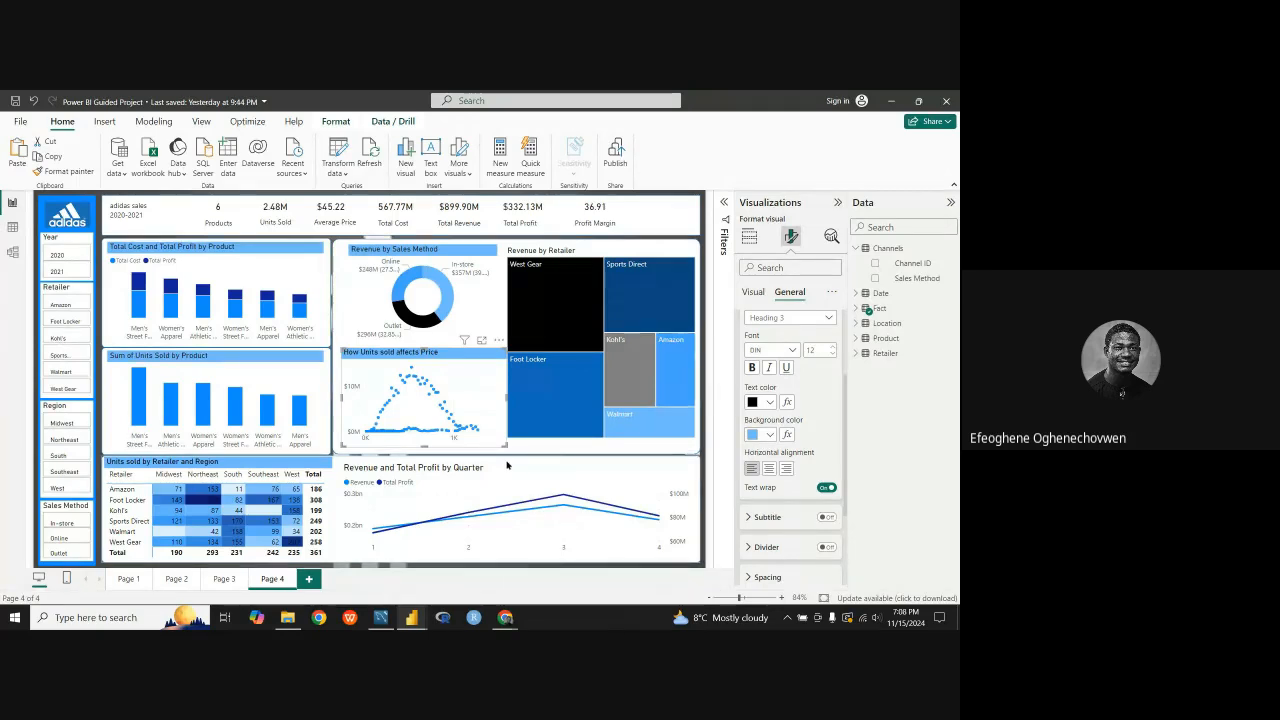
# Step: Set the title background of the Revenue and Total Profit by Quarter line chart to the recently used light blue
pyautogui.click(664, 536)
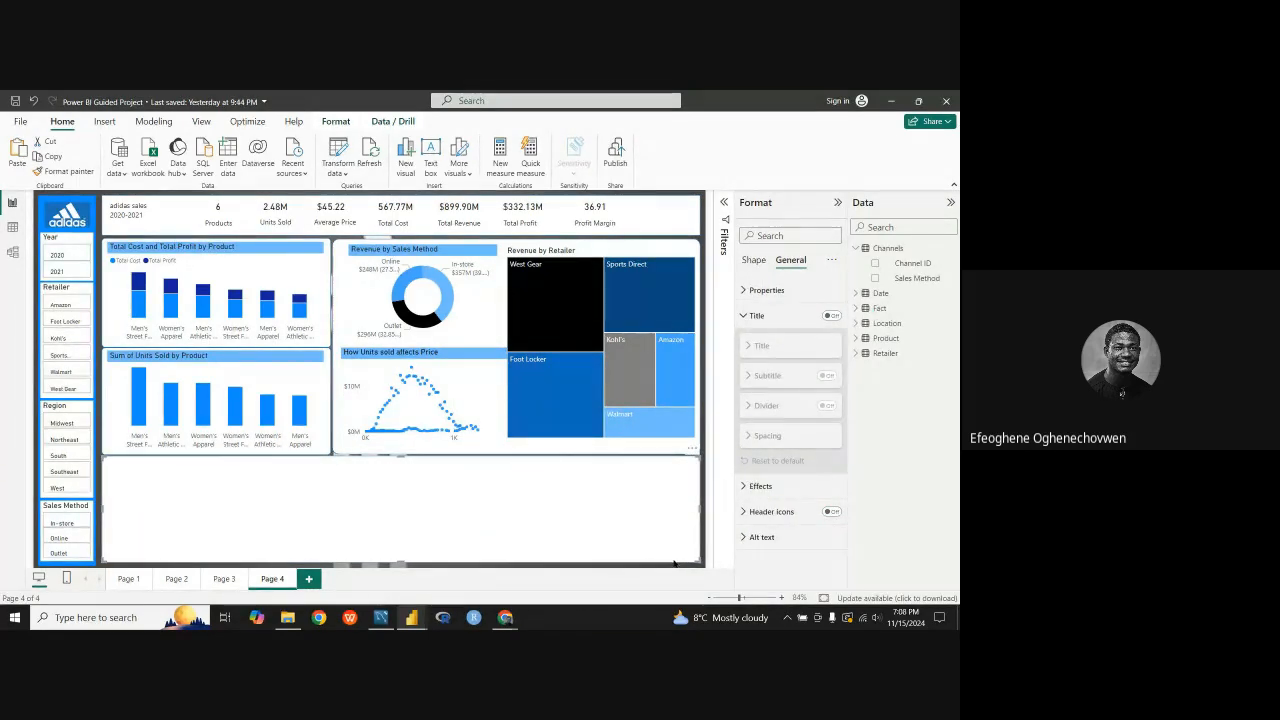
pyautogui.click(690, 567)
pyautogui.click(641, 489)
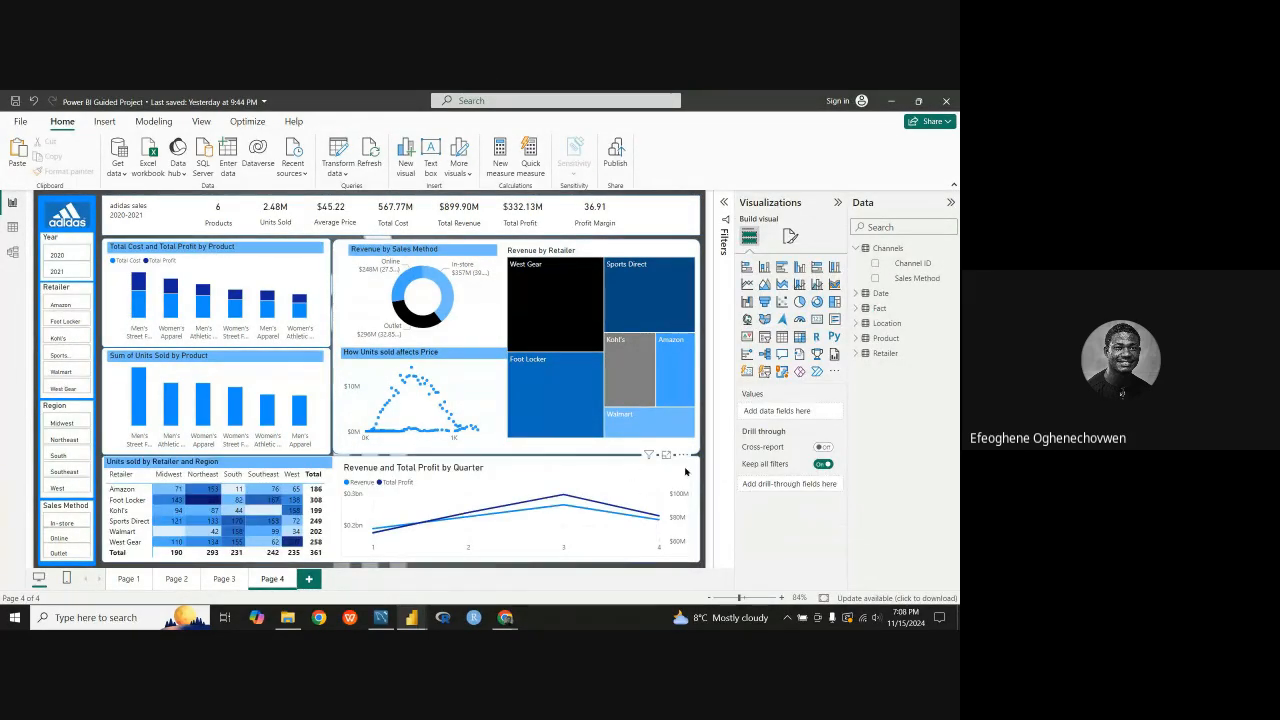
pyautogui.click(795, 237)
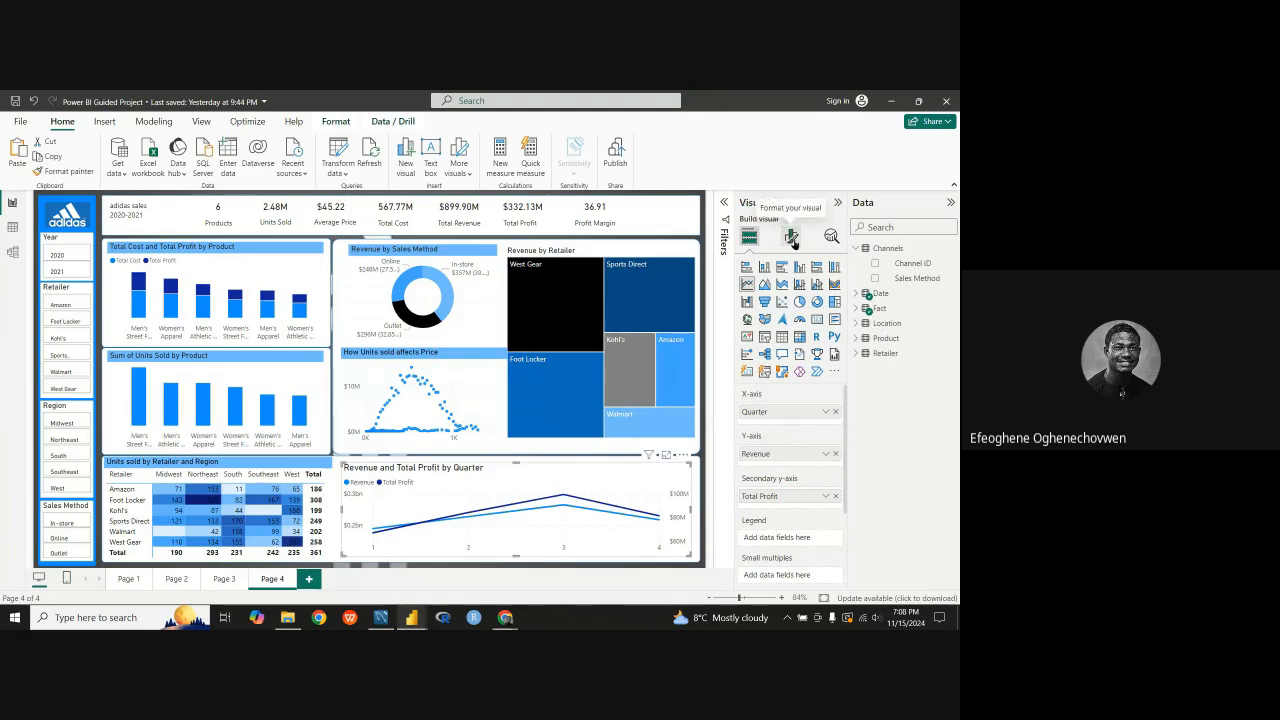
pyautogui.click(789, 291)
pyautogui.click(757, 347)
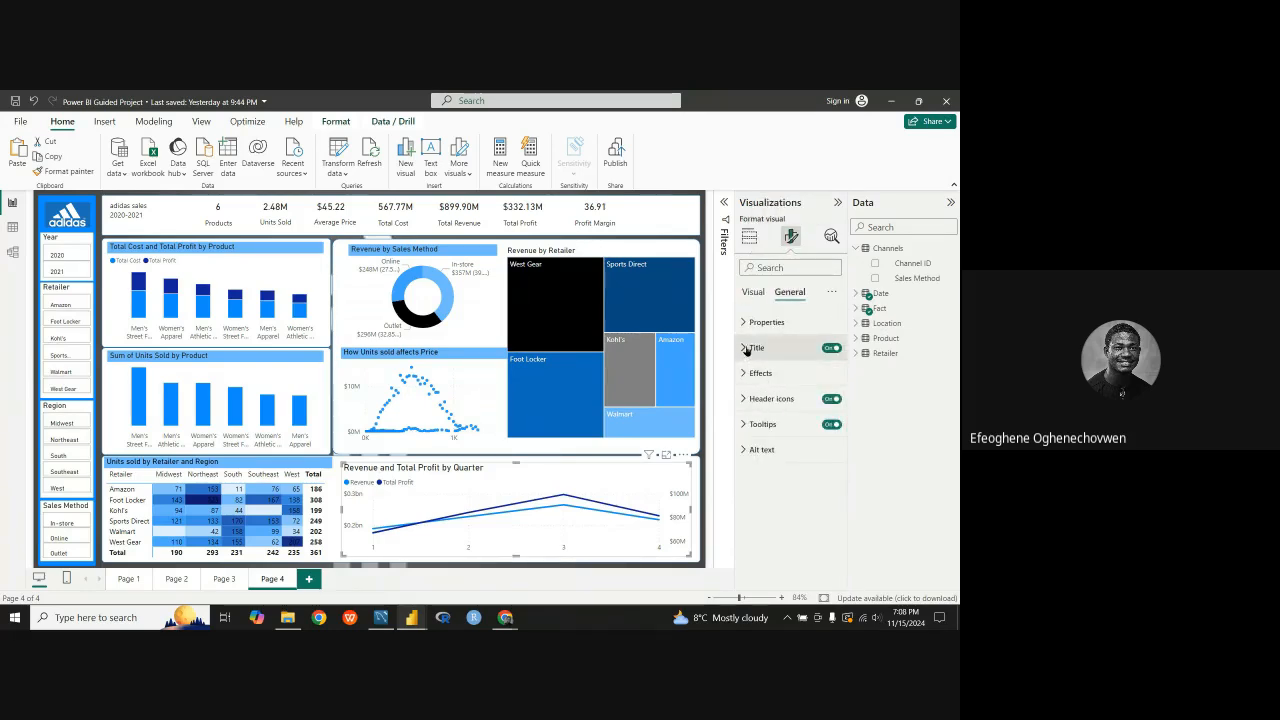
pyautogui.click(771, 559)
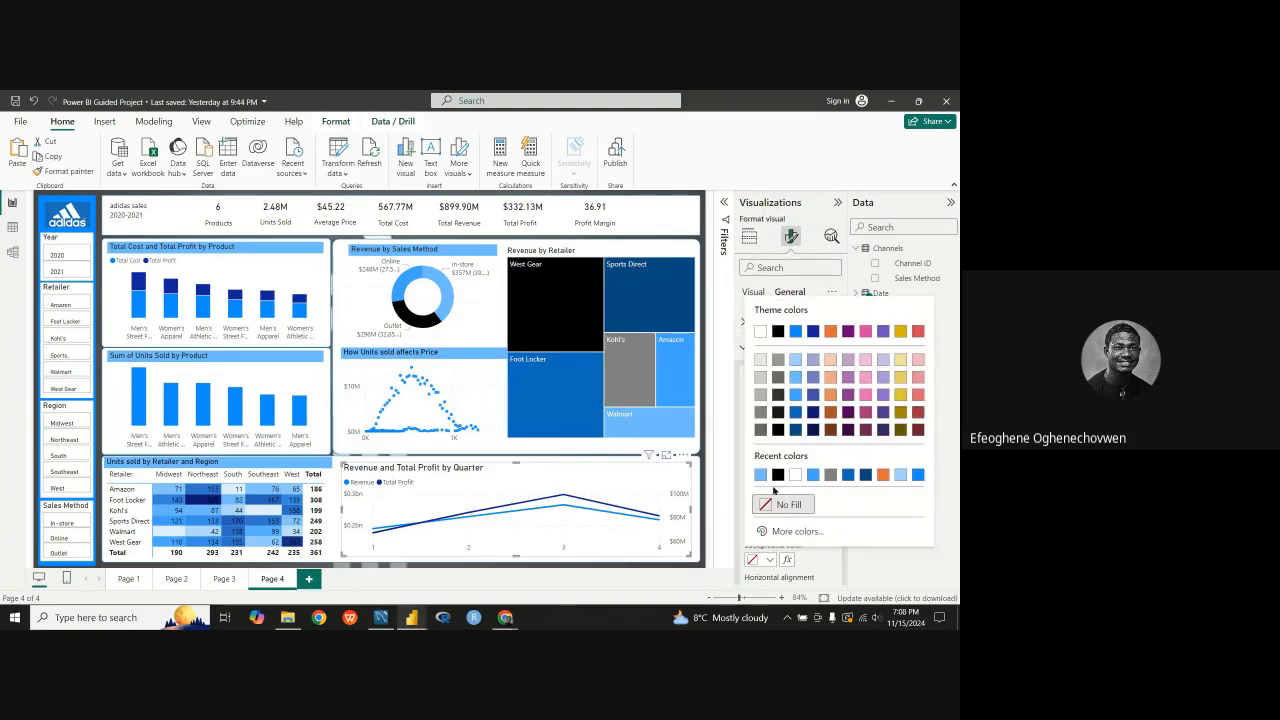
pyautogui.click(762, 477)
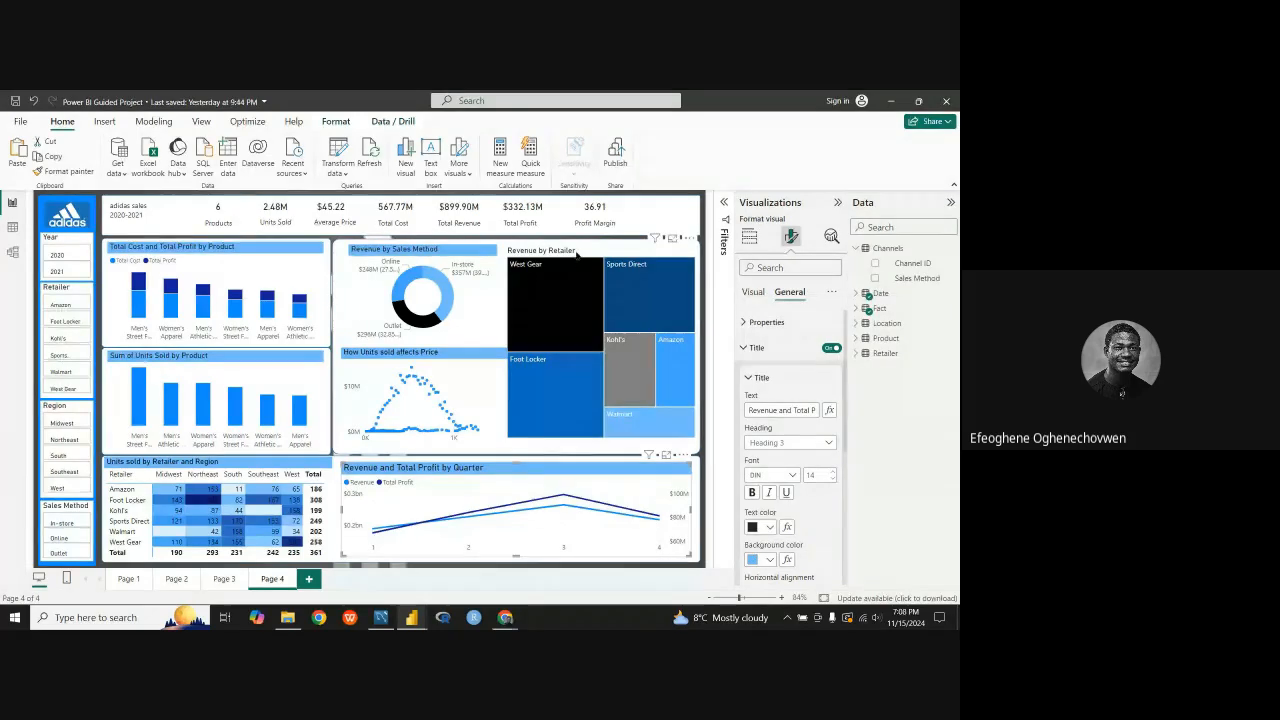
# Step: Set the title background of the Revenue by Retailer treemap to the recently used light blue
pyautogui.click(551, 244)
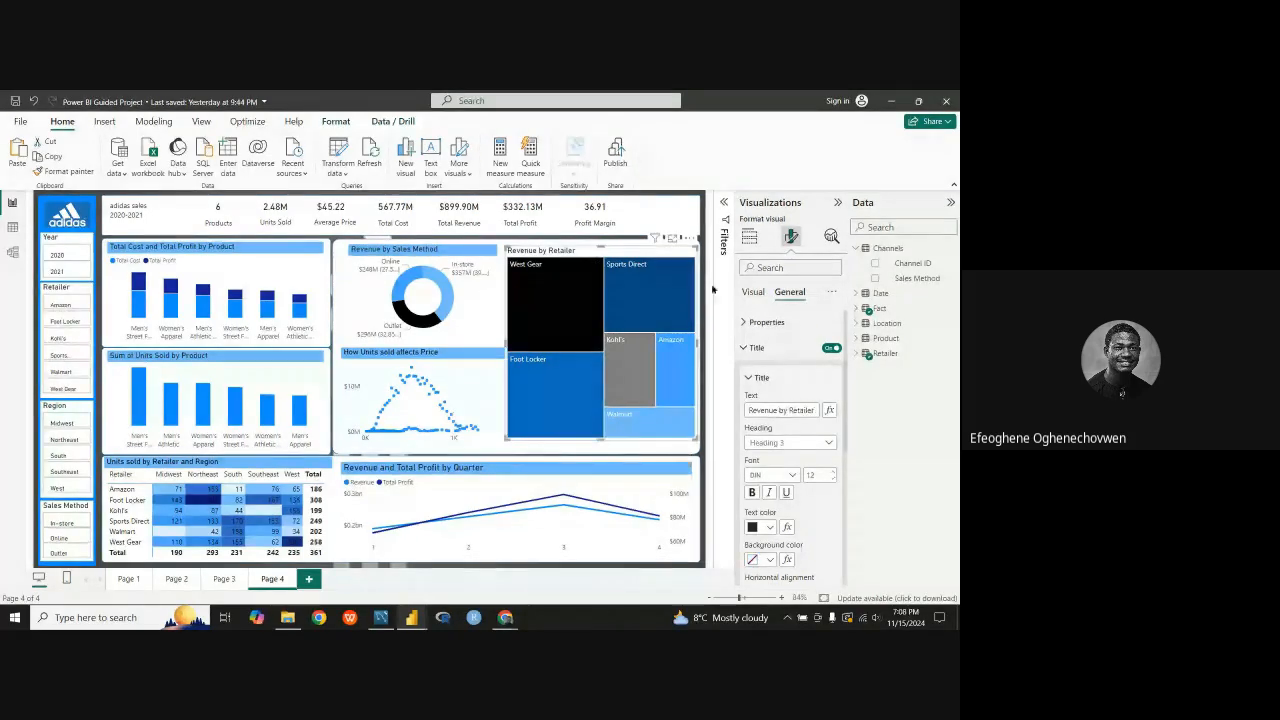
pyautogui.click(771, 559)
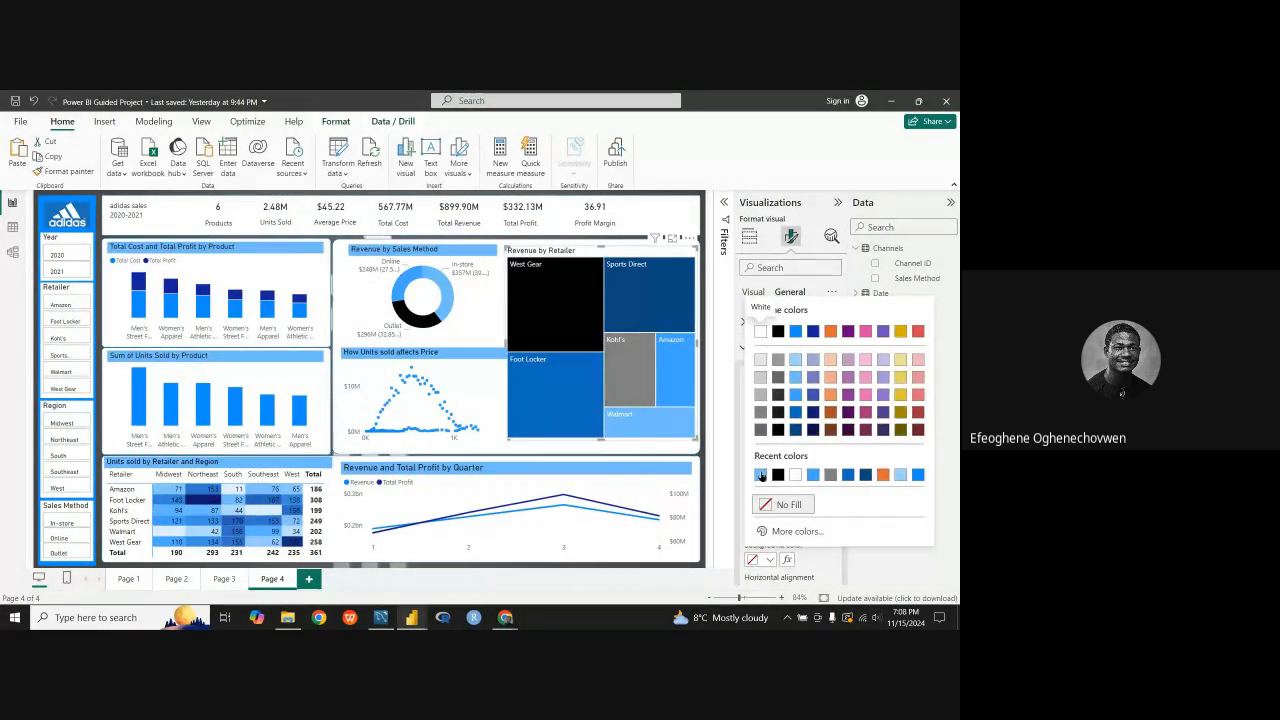
pyautogui.click(761, 474)
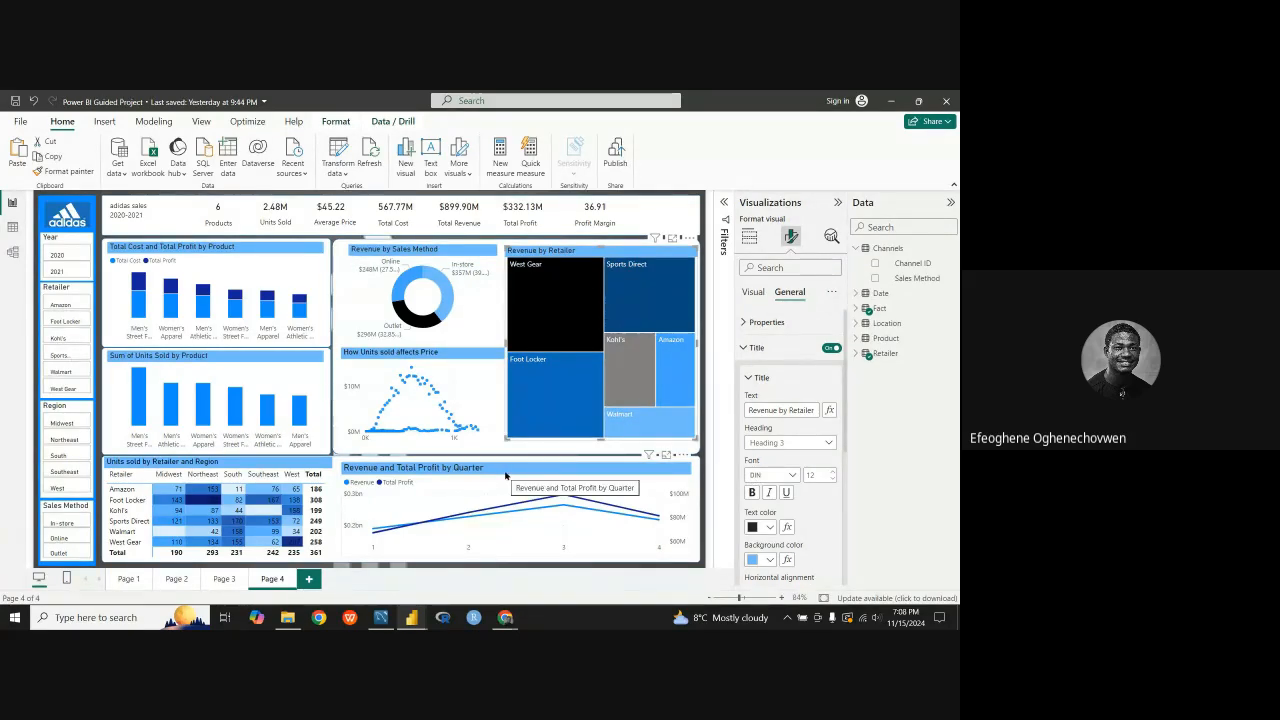
# Step: Check the header text box styling in the Adidas reference report, then return to the Power BI Guided Project report
pyautogui.click(148, 214)
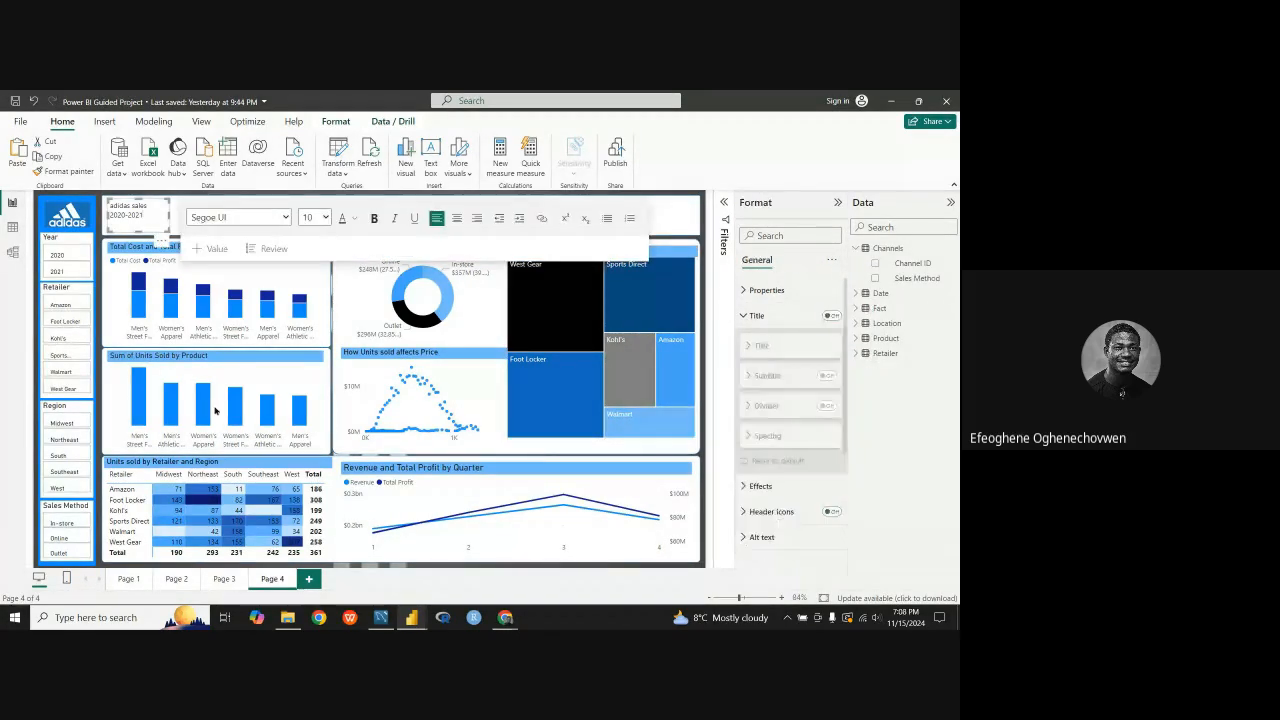
pyautogui.moveTo(412, 622)
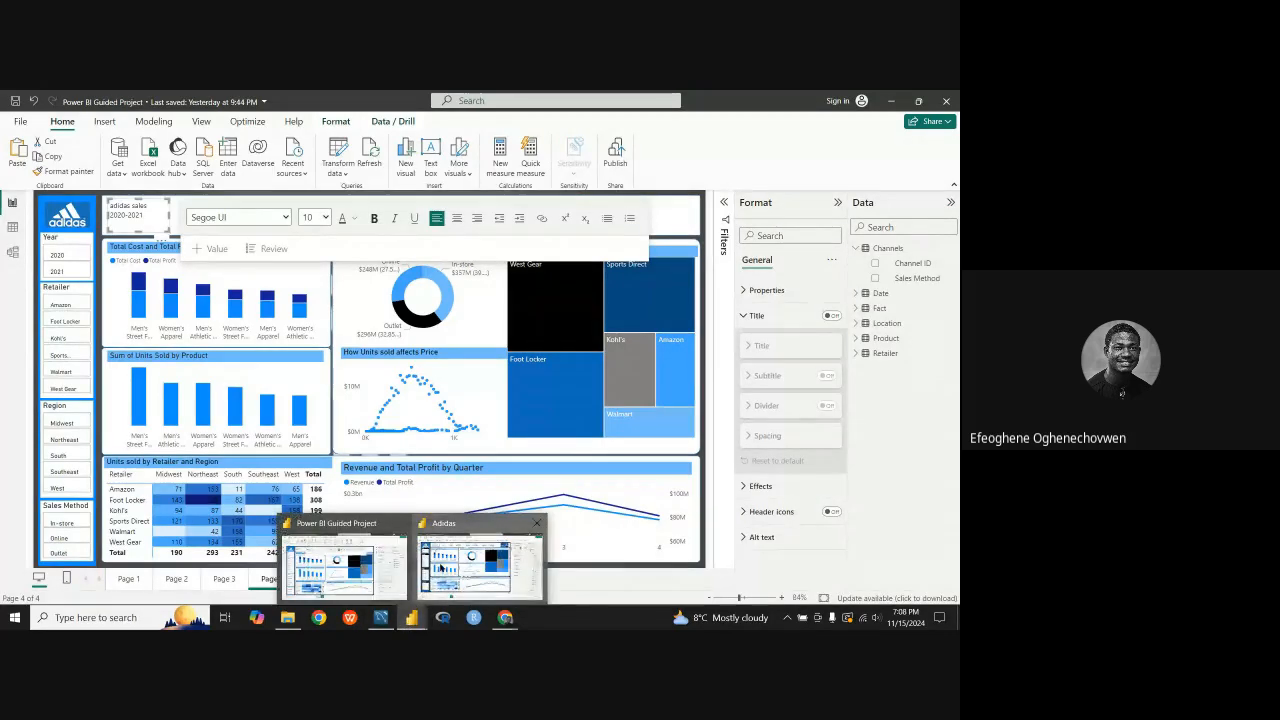
pyautogui.click(470, 568)
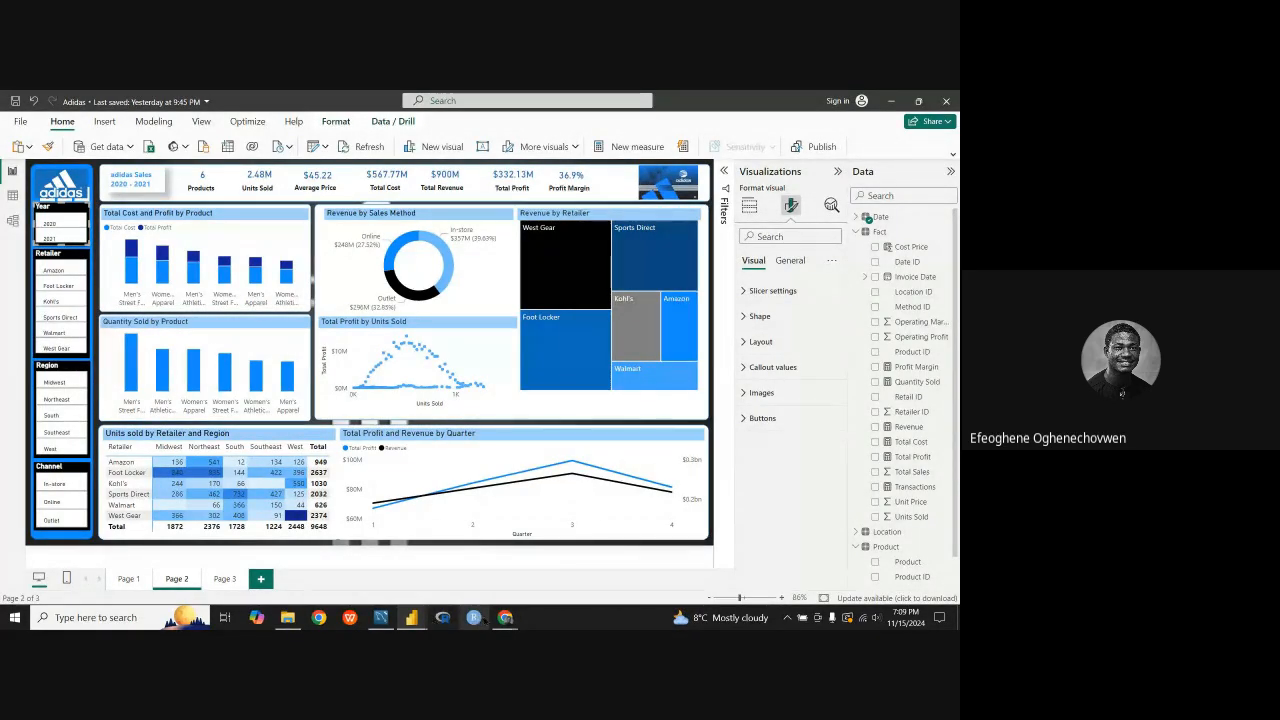
pyautogui.moveTo(406, 619)
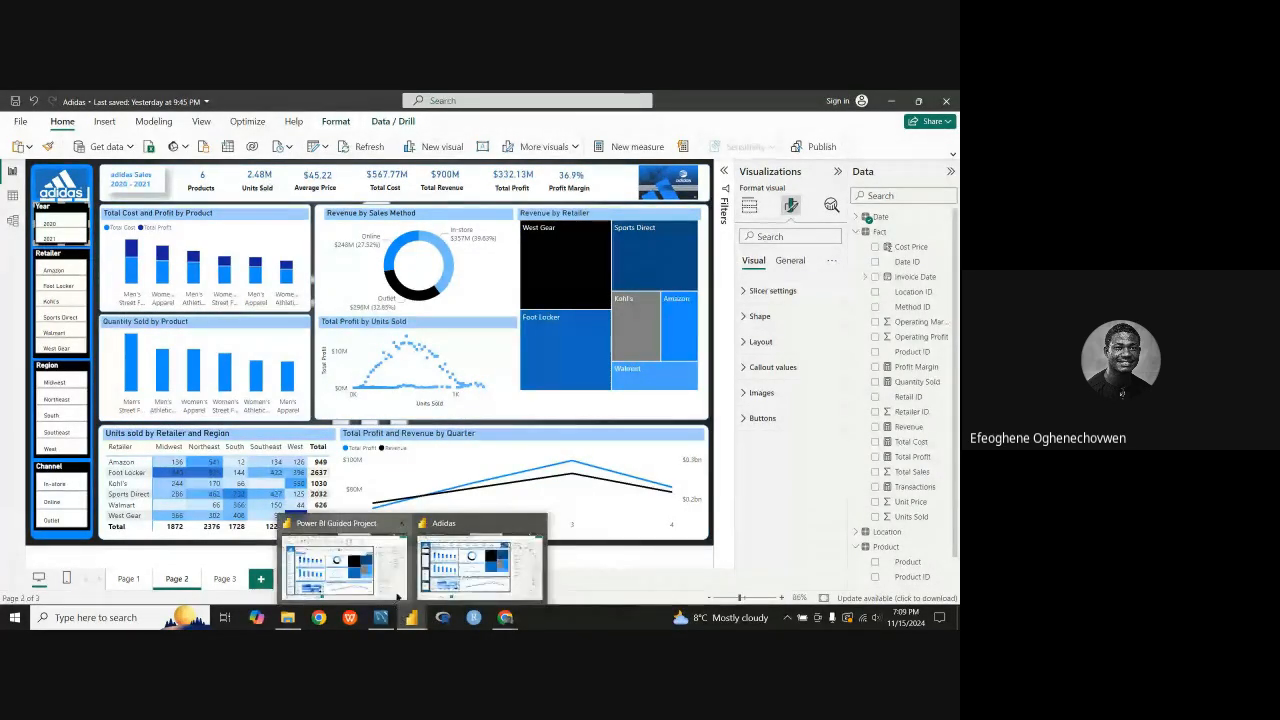
pyautogui.click(345, 568)
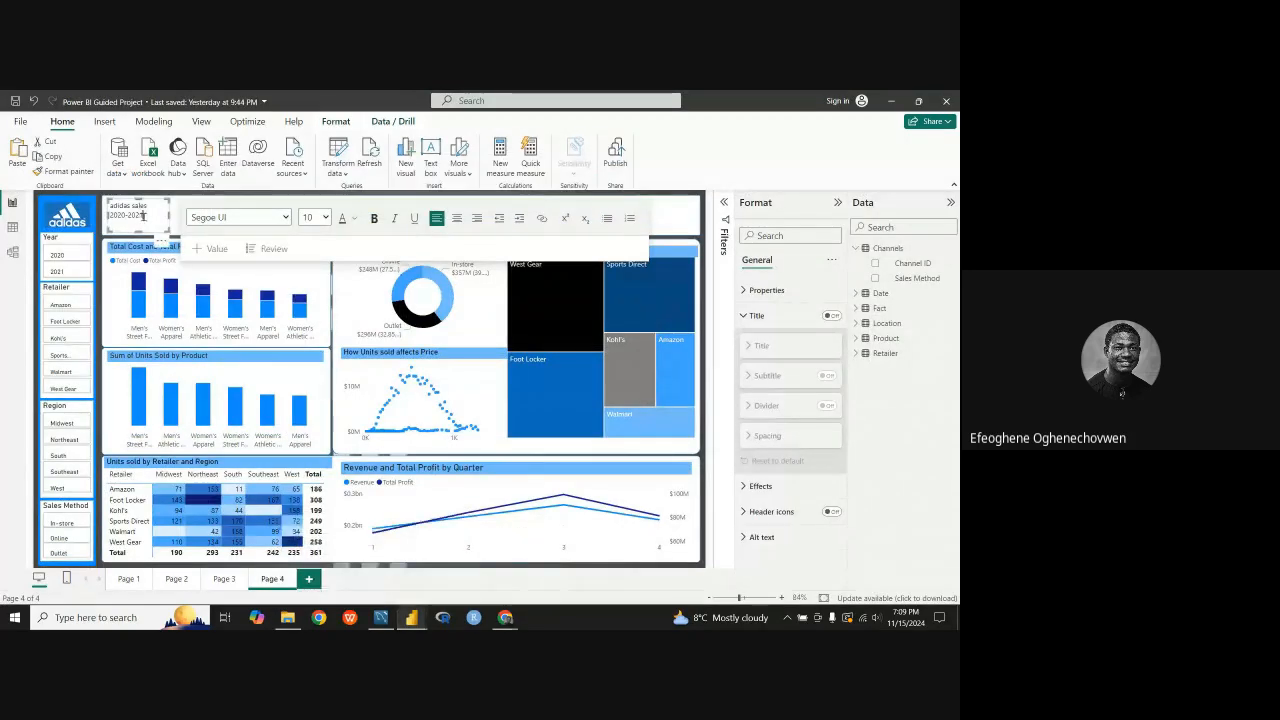
# Step: Color both lines of the "adidas sales 2020-2021" header text with the 40% lighter blue of theme color 1
pyautogui.moveTo(143, 215); pyautogui.dragTo(106, 208)
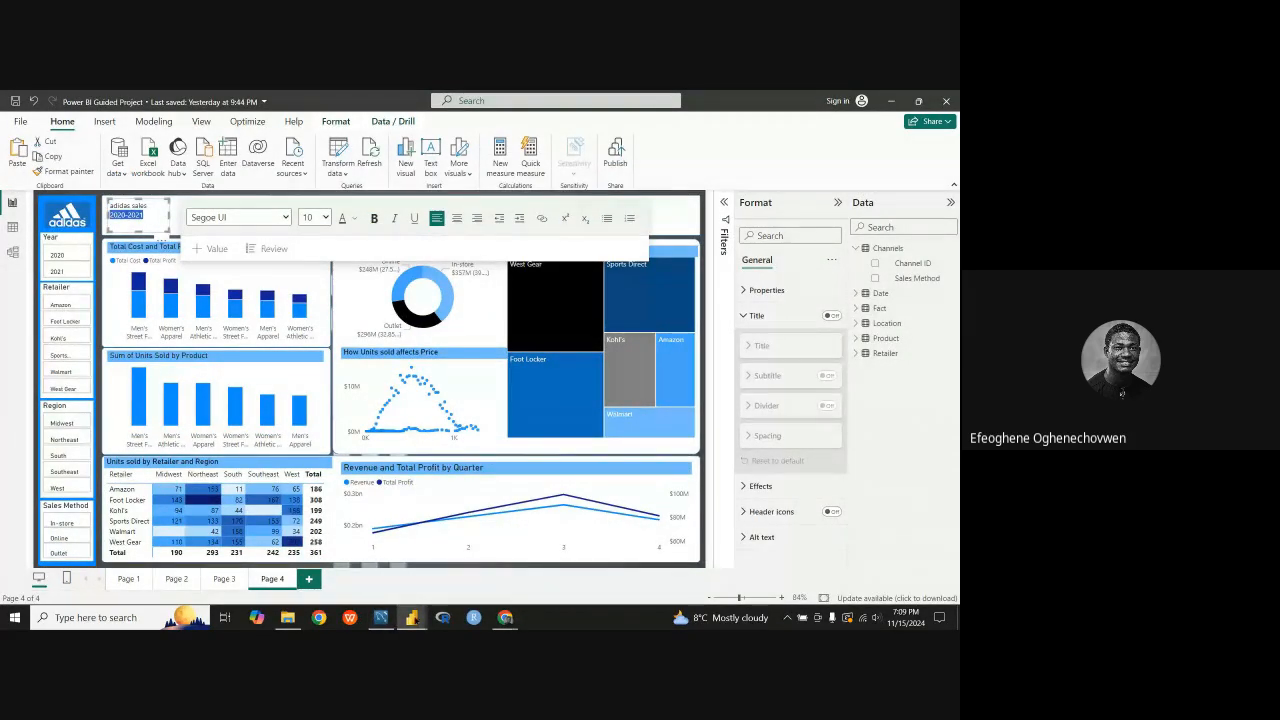
pyautogui.moveTo(411, 617)
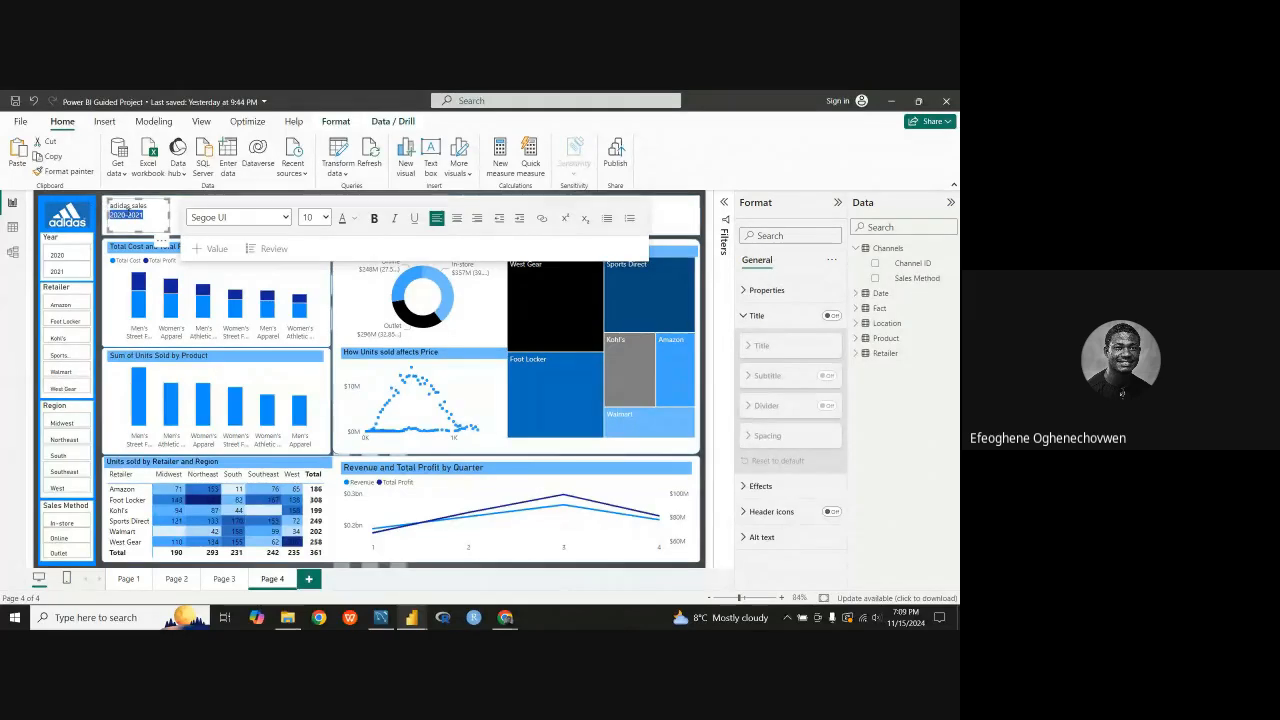
pyautogui.moveTo(150, 214); pyautogui.dragTo(109, 204)
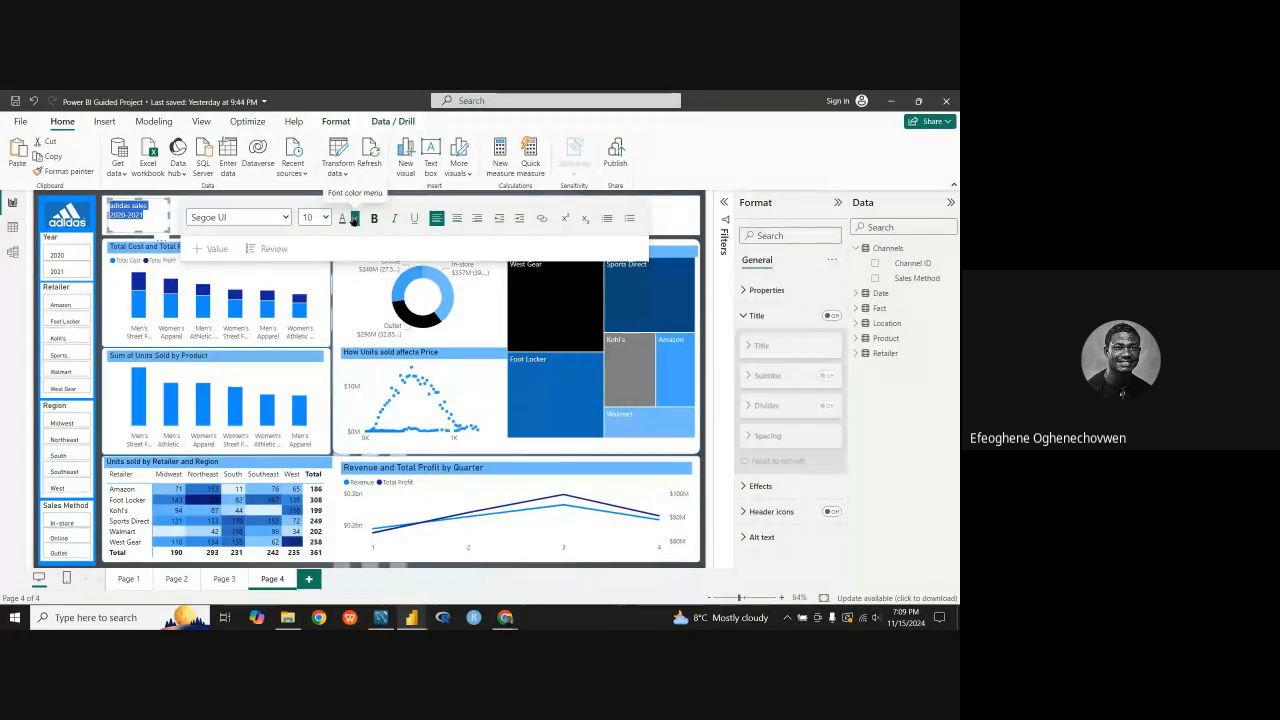
pyautogui.click(349, 218)
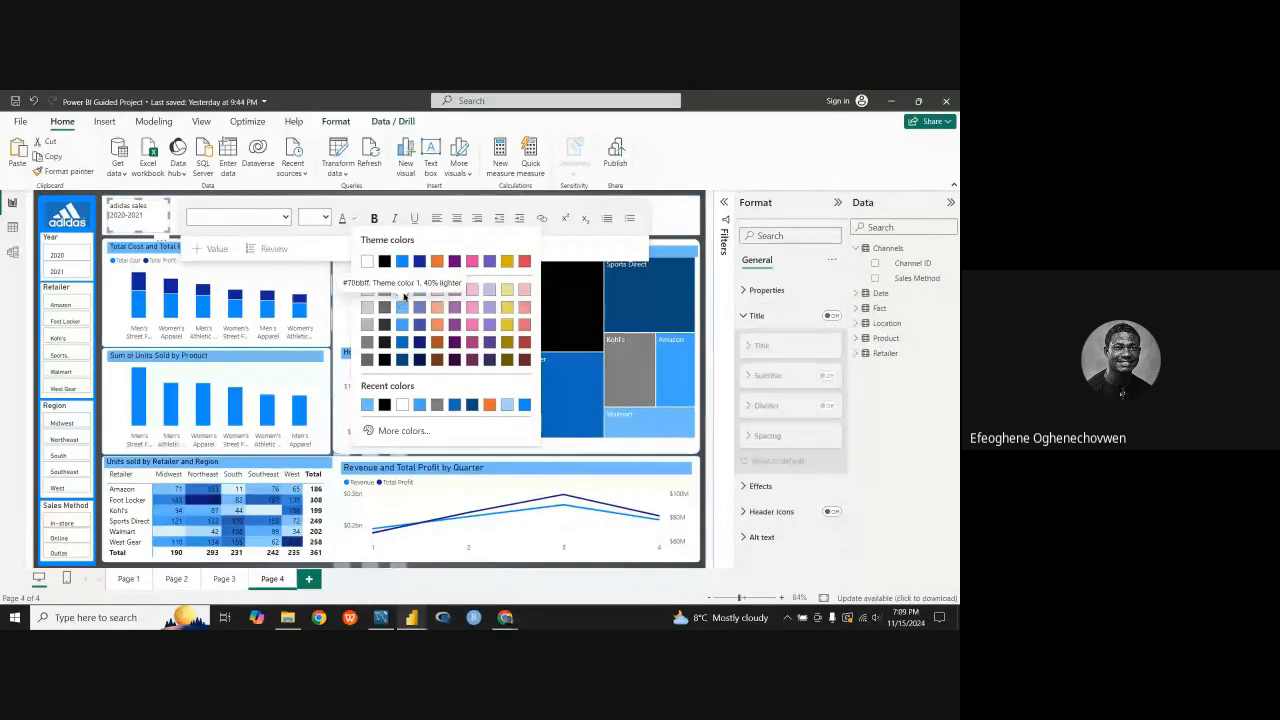
pyautogui.click(404, 307)
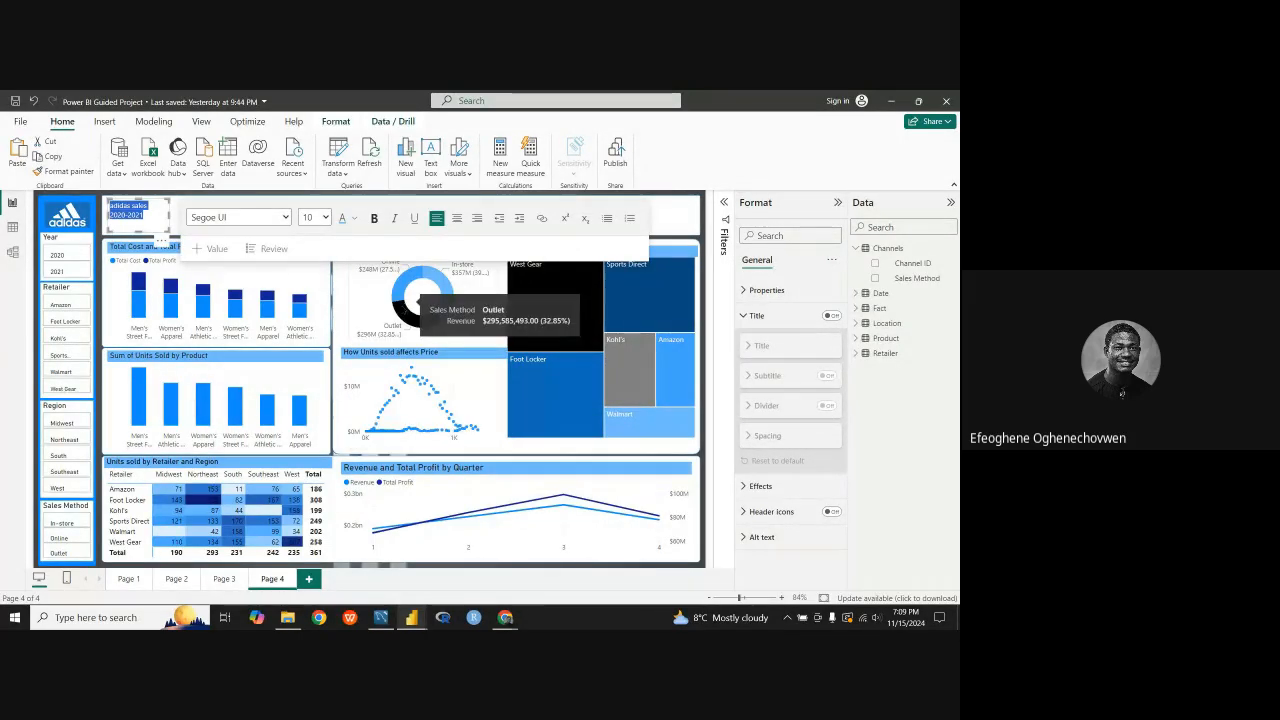
pyautogui.click(468, 566)
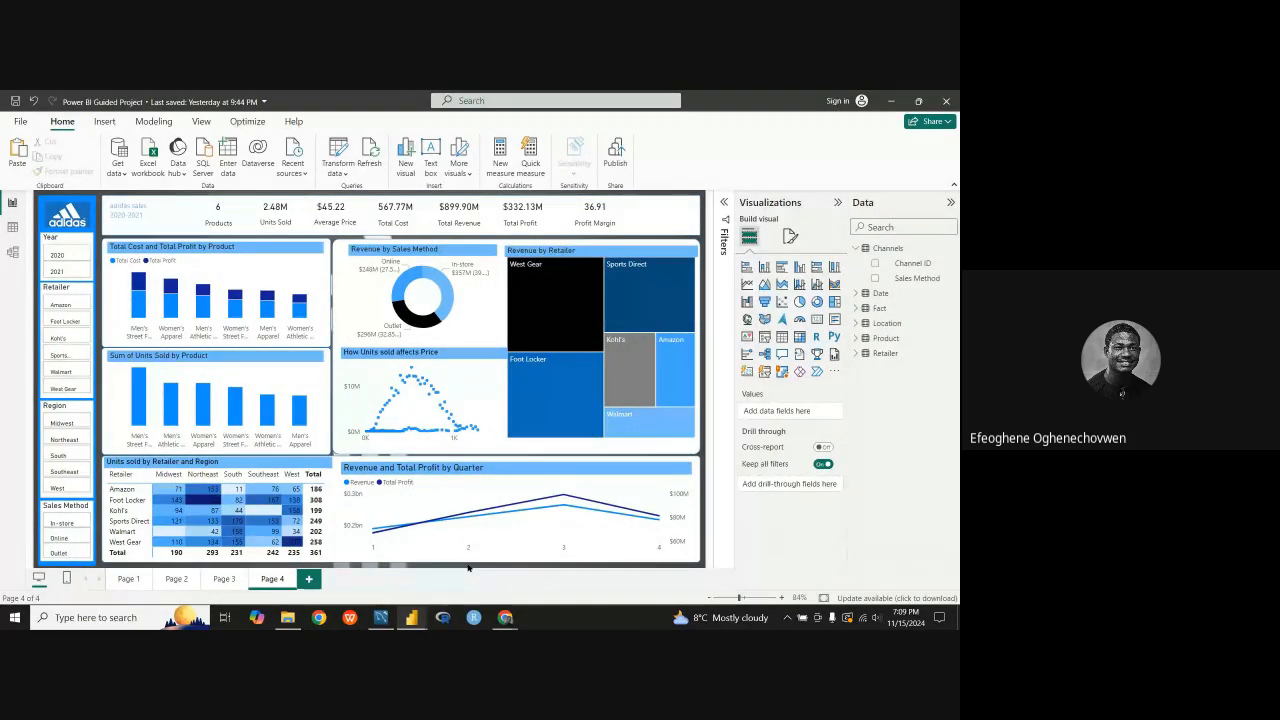
# Step: Turn on the background and shadow effects for the adidas sales header text box
pyautogui.click(171, 229)
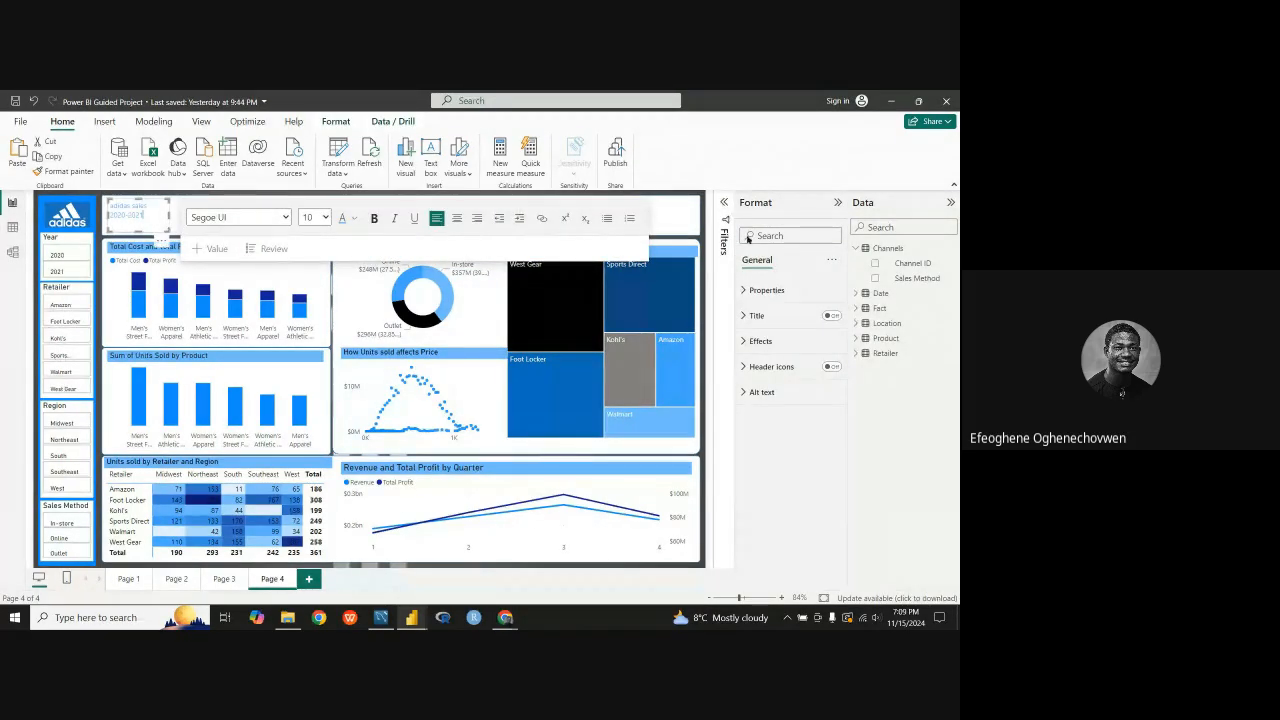
pyautogui.click(752, 341)
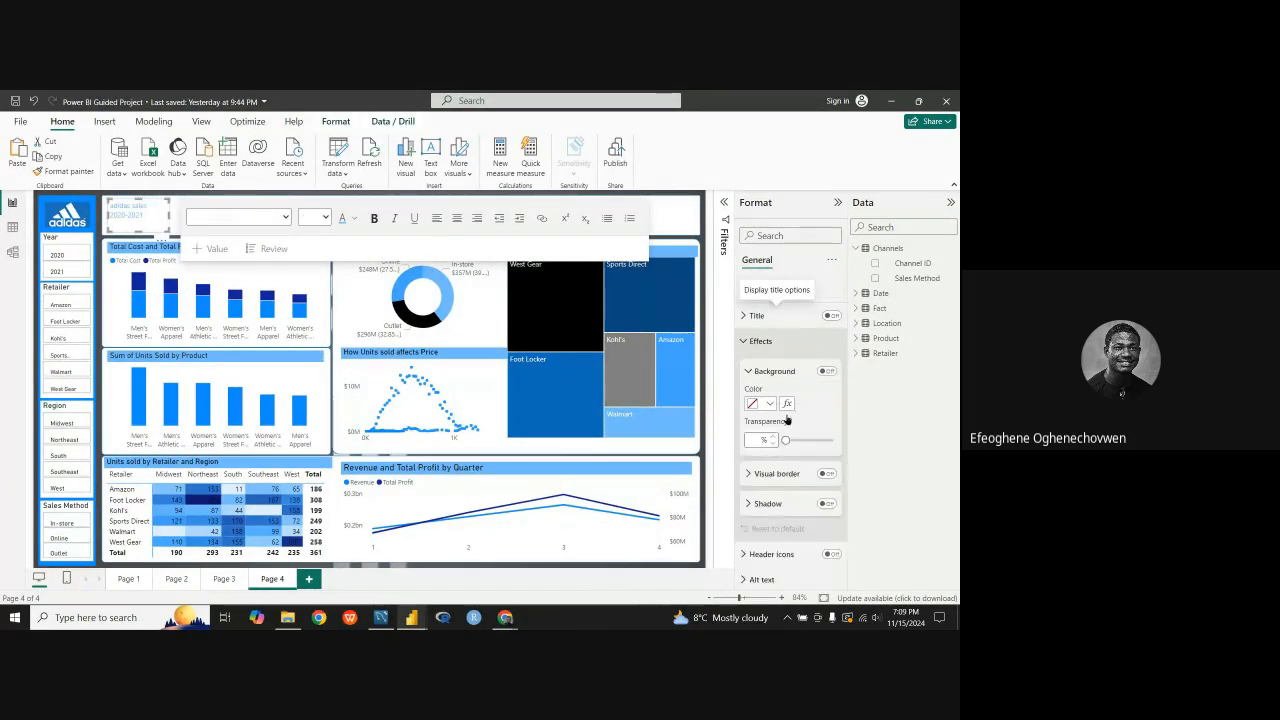
pyautogui.click(827, 504)
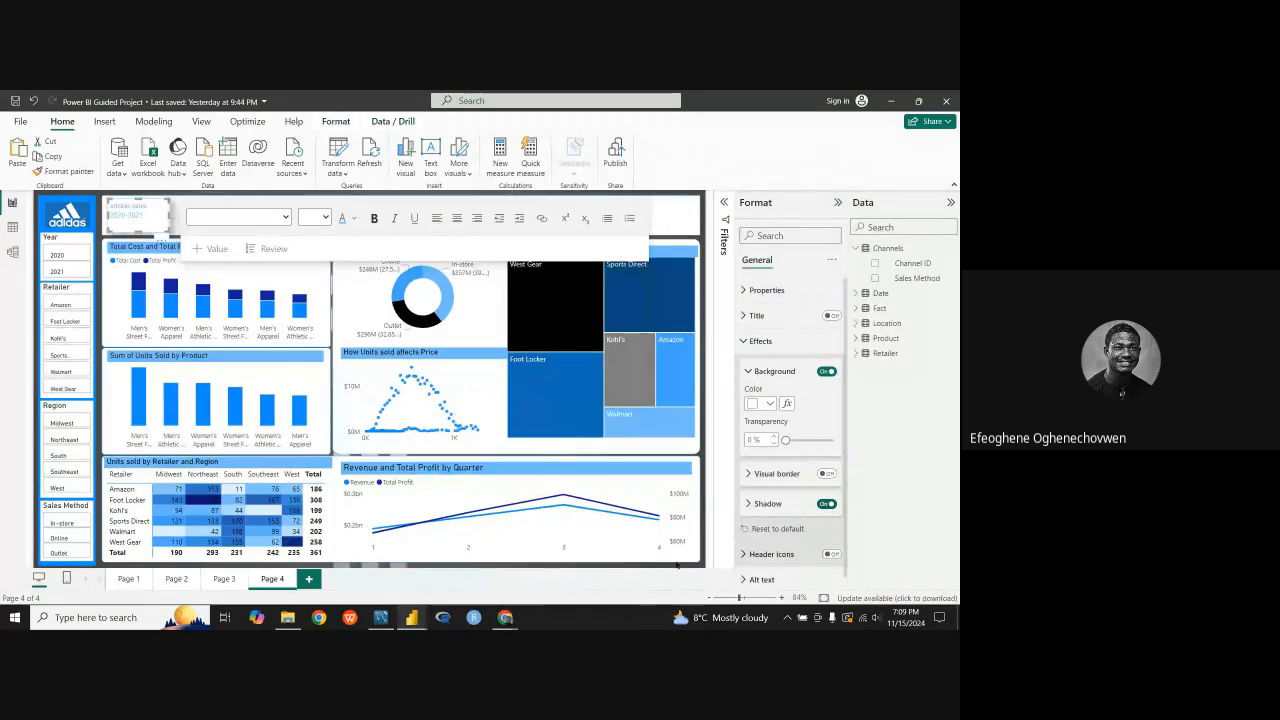
# Step: Try a different blue theme shade for both lines of the header text and compare with the reference report
pyautogui.moveTo(147, 215); pyautogui.dragTo(109, 205)
pyautogui.click(355, 219)
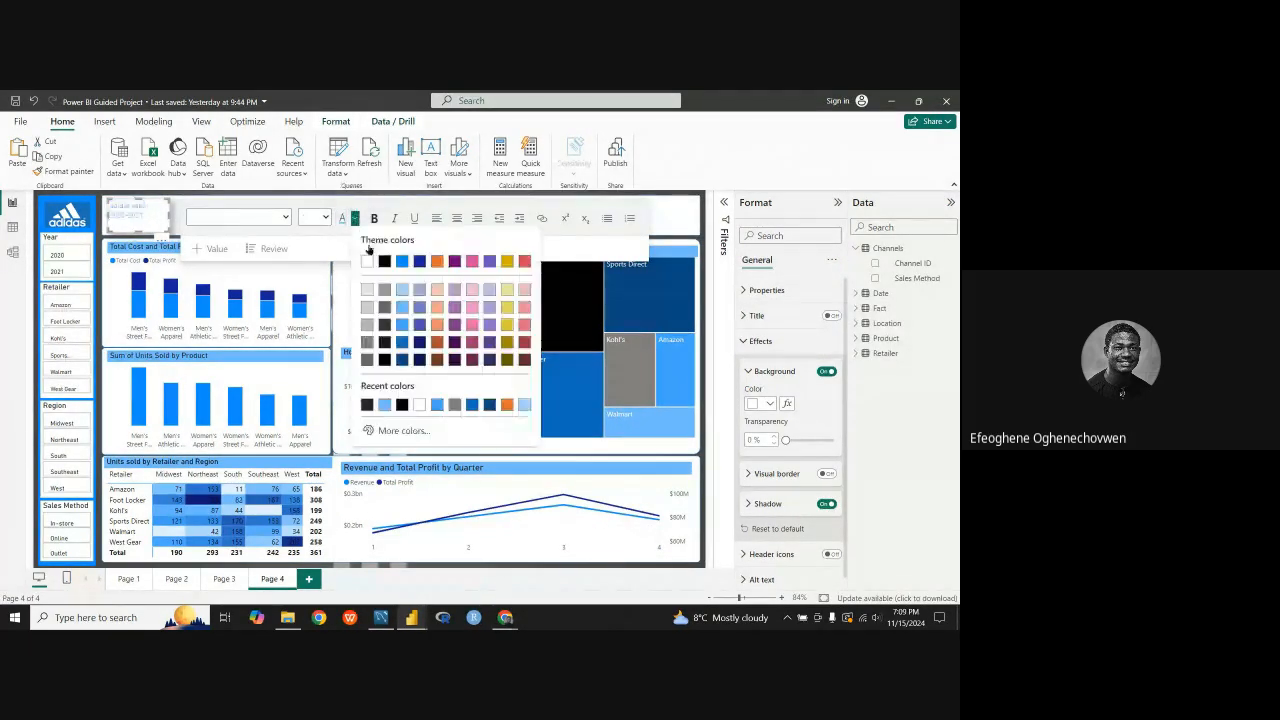
pyautogui.click(405, 359)
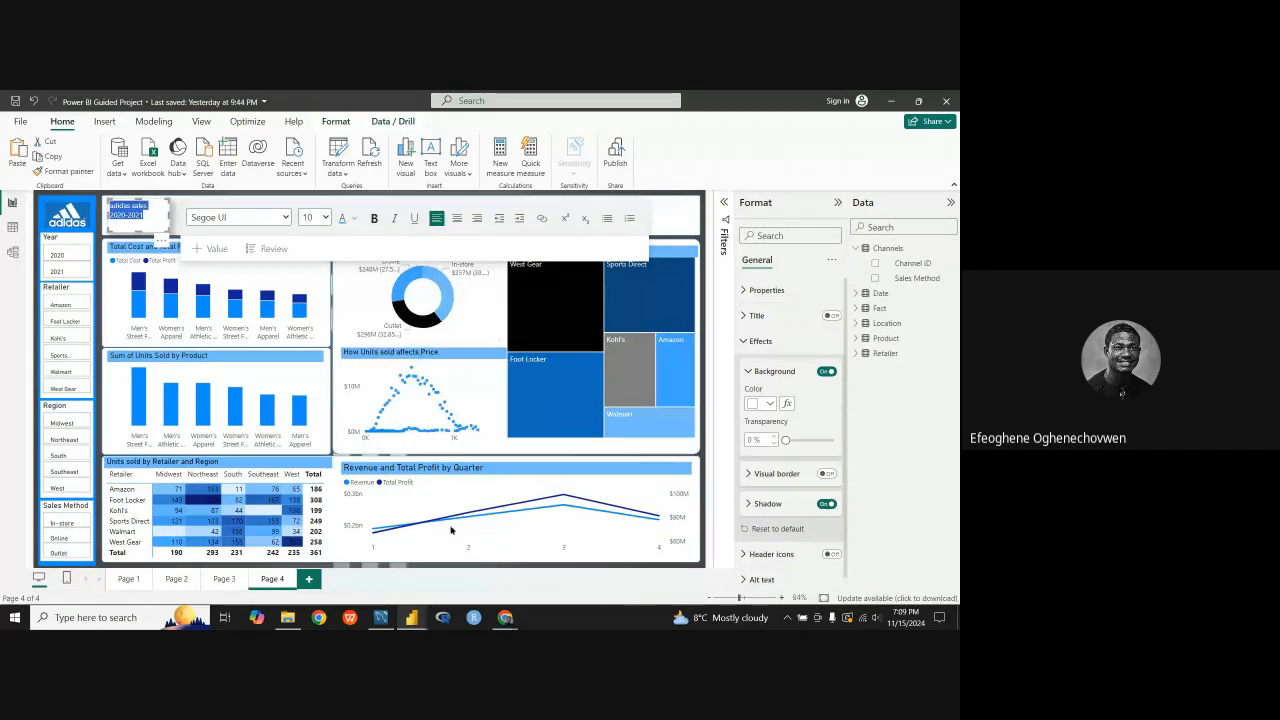
pyautogui.click(447, 568)
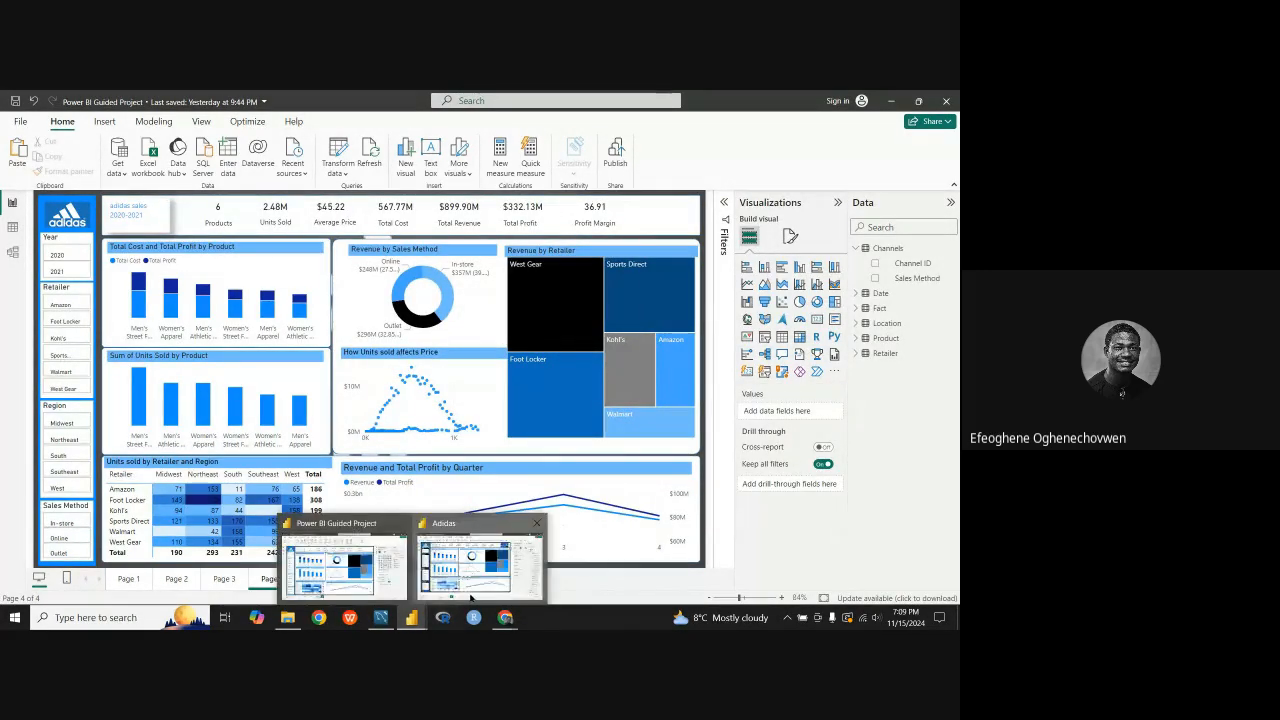
pyautogui.moveTo(470, 597)
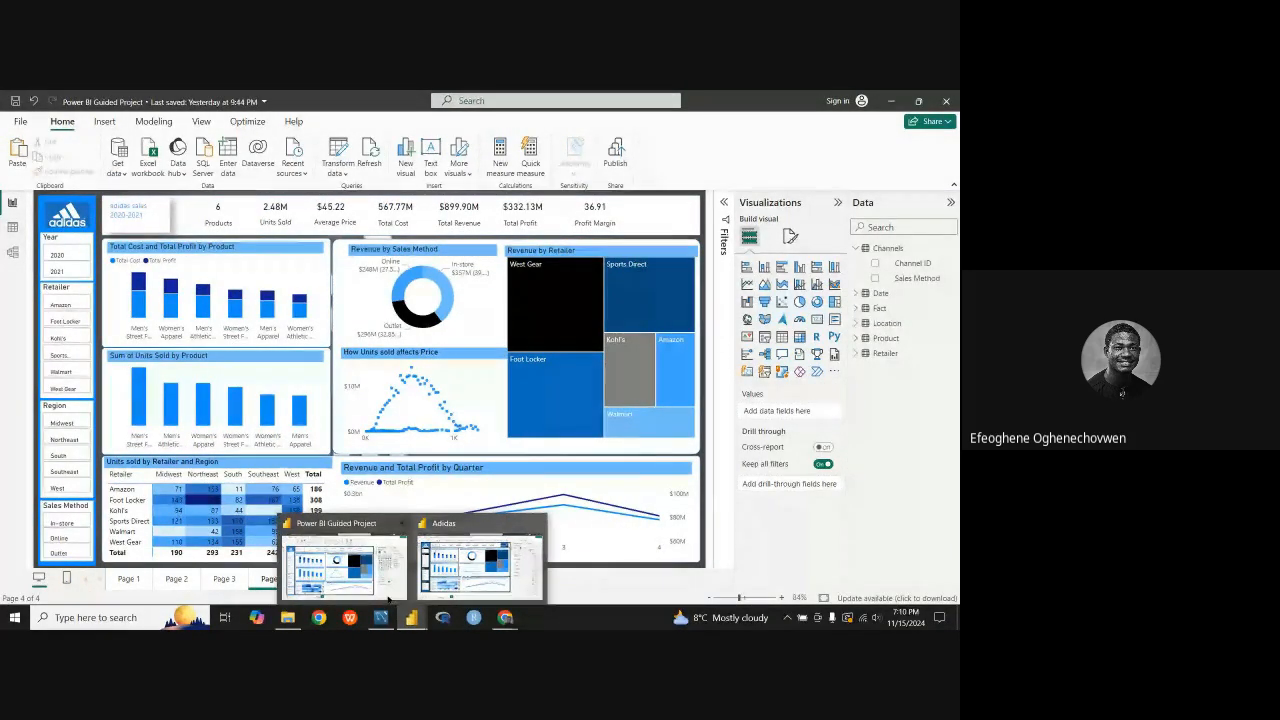
# Step: Change the font color of all text in the adidas sales header box to a darker blue
pyautogui.click(124, 217)
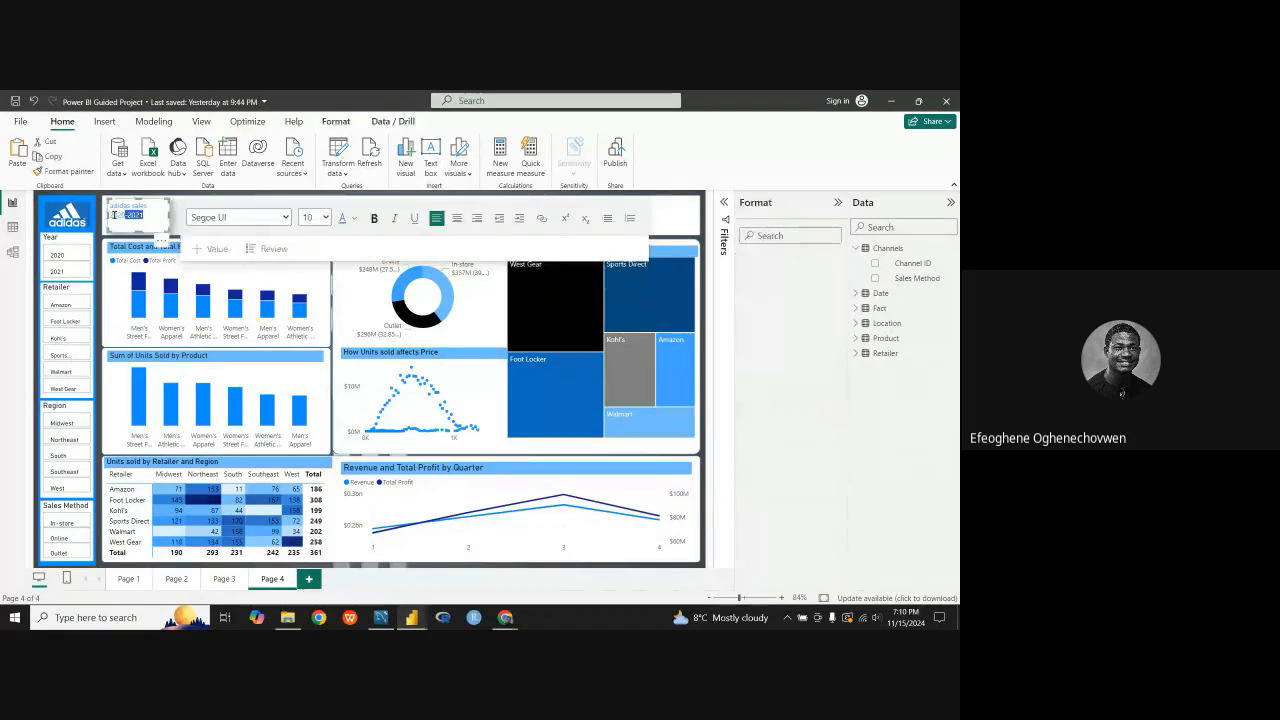
pyautogui.hotkey('ctrl', 'a')
pyautogui.click(355, 218)
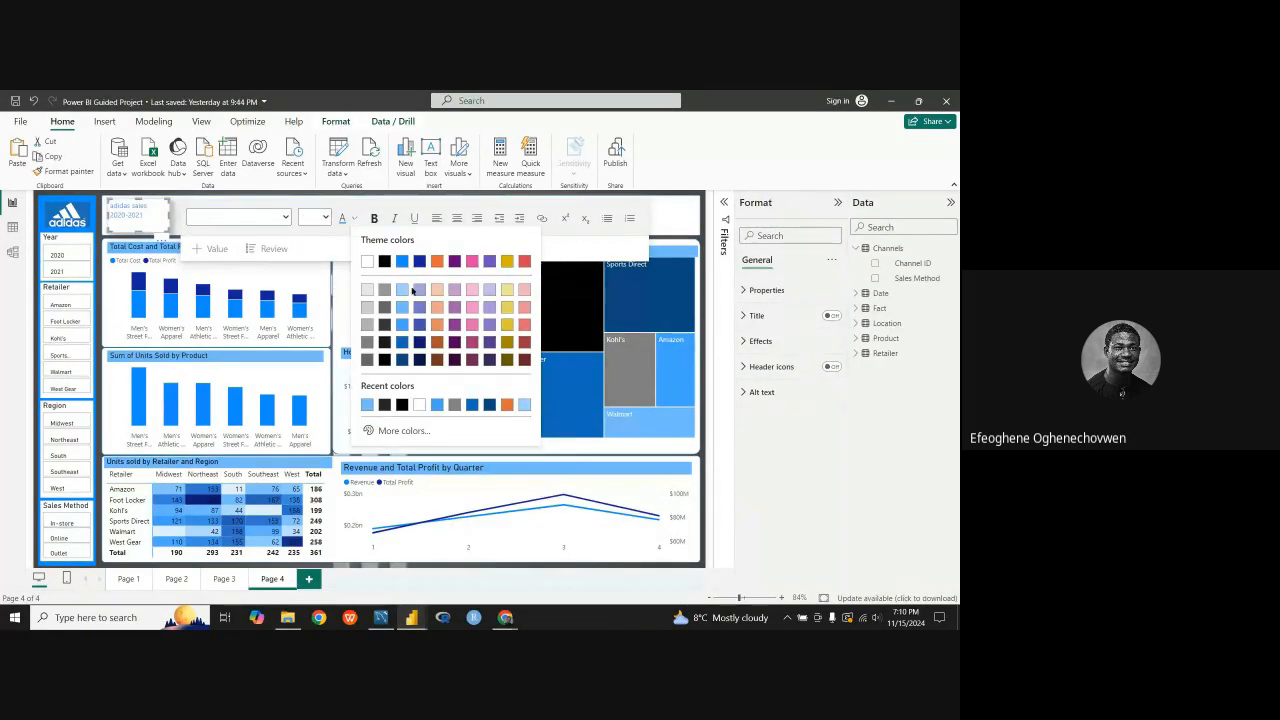
pyautogui.click(373, 350)
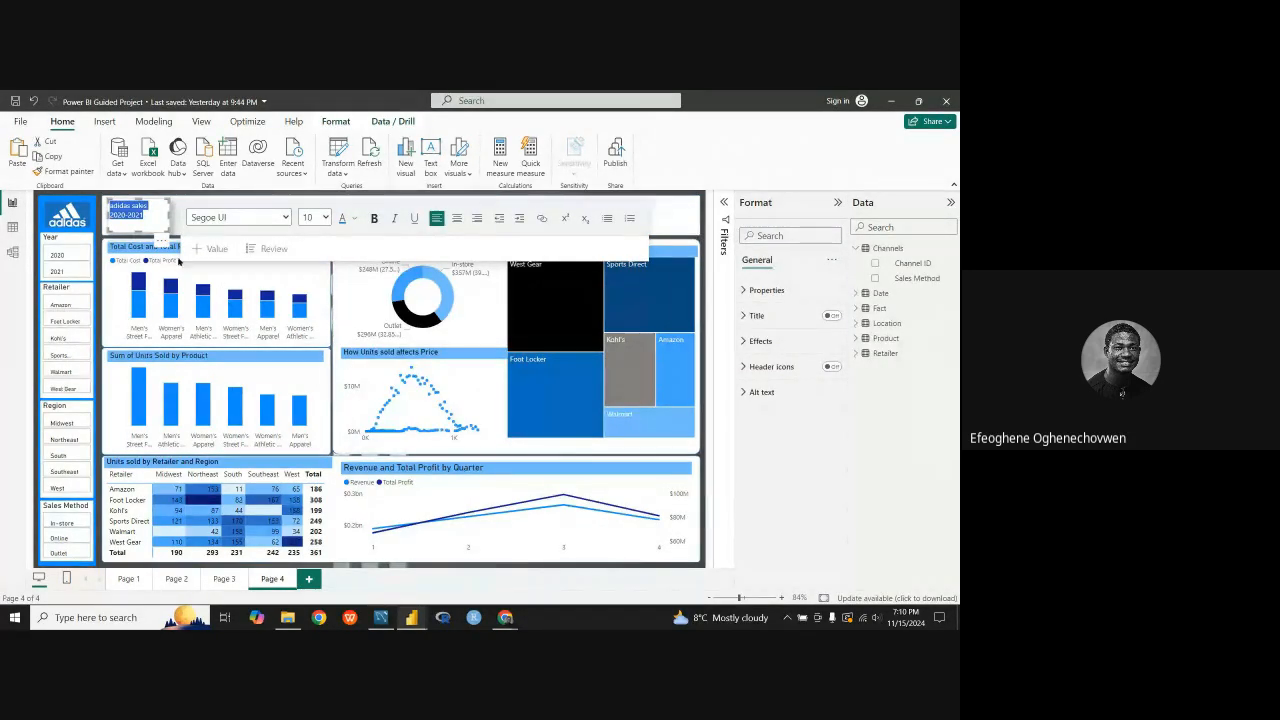
pyautogui.click(149, 216)
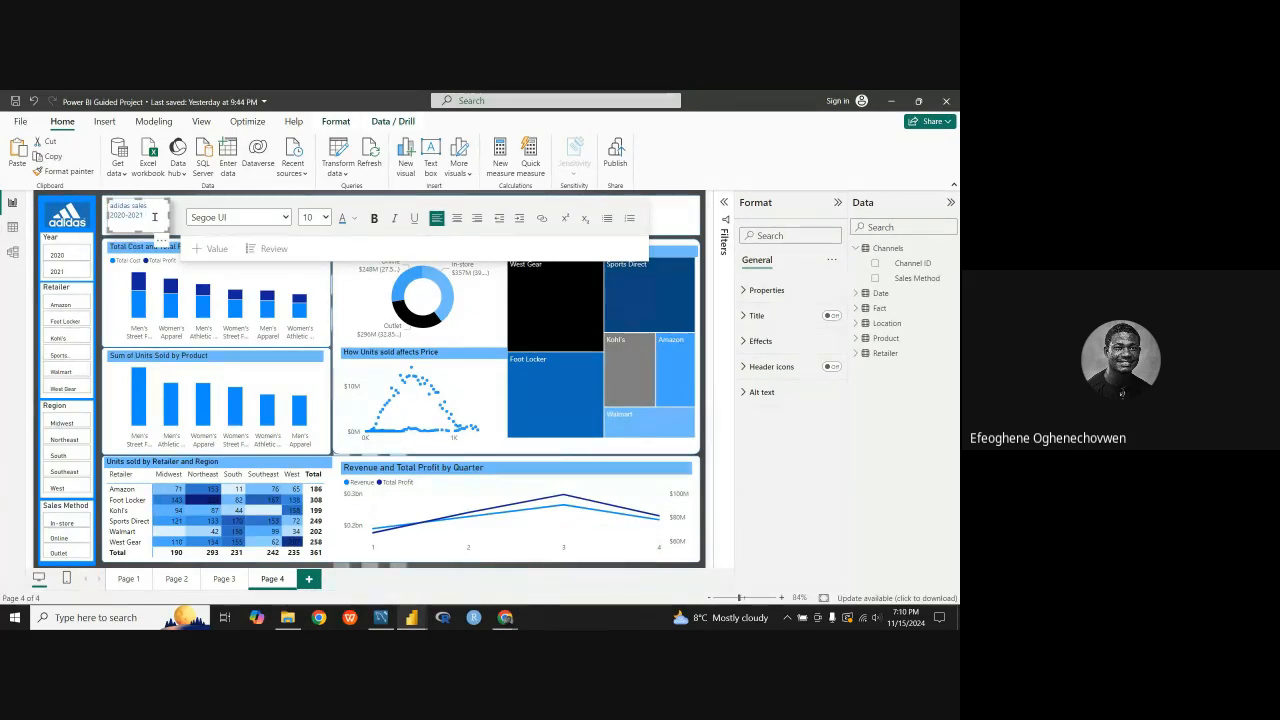
# Step: Set the font size of both header text lines to 11
pyautogui.moveTo(154, 216); pyautogui.dragTo(108, 205)
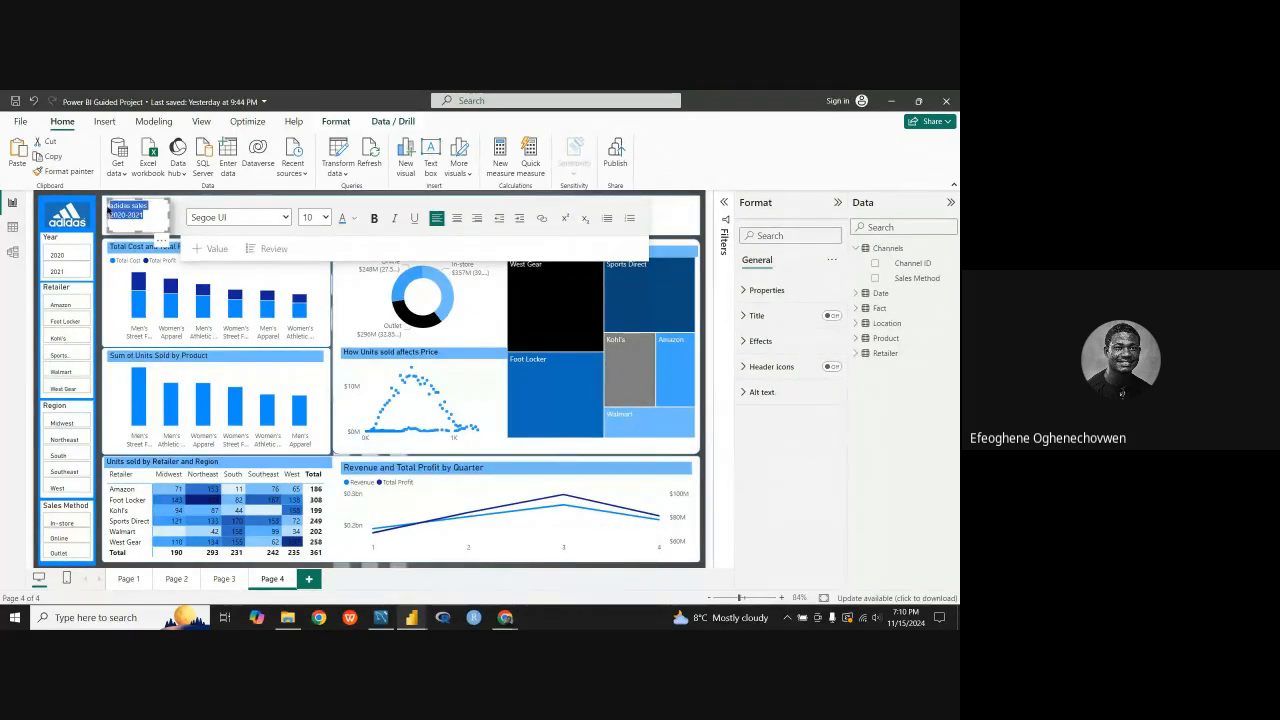
pyautogui.click(324, 218)
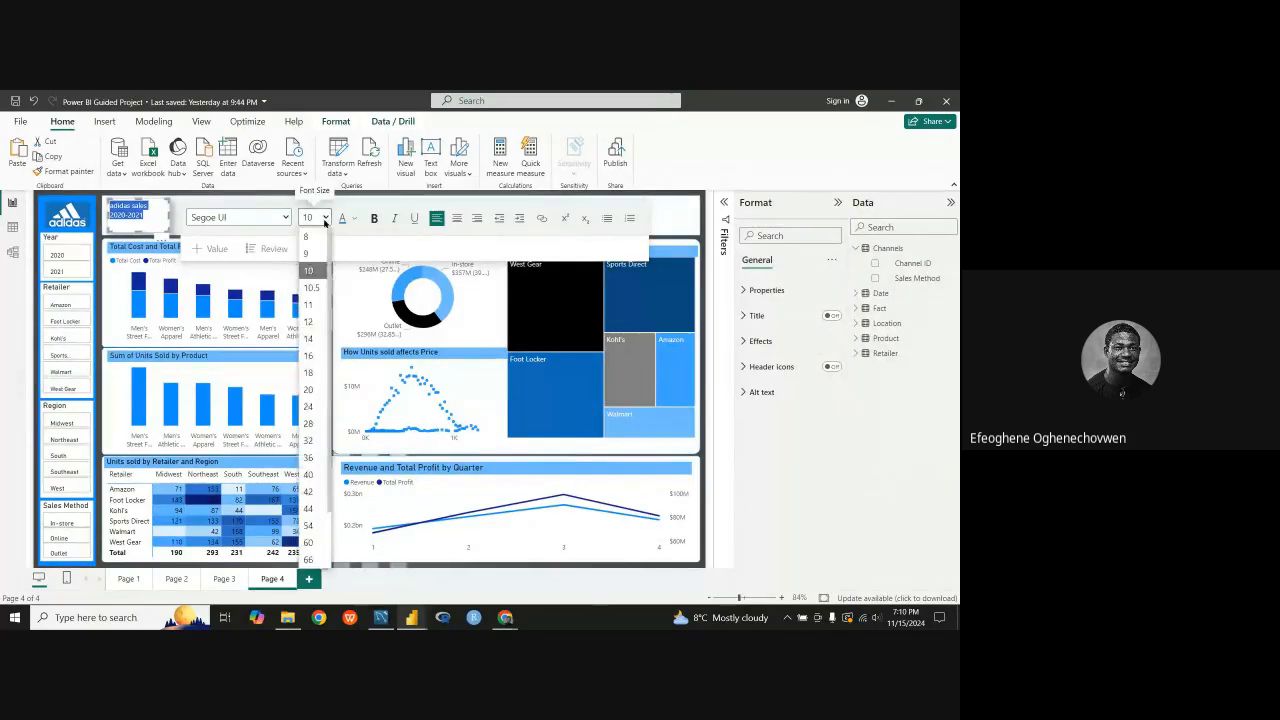
pyautogui.click(309, 304)
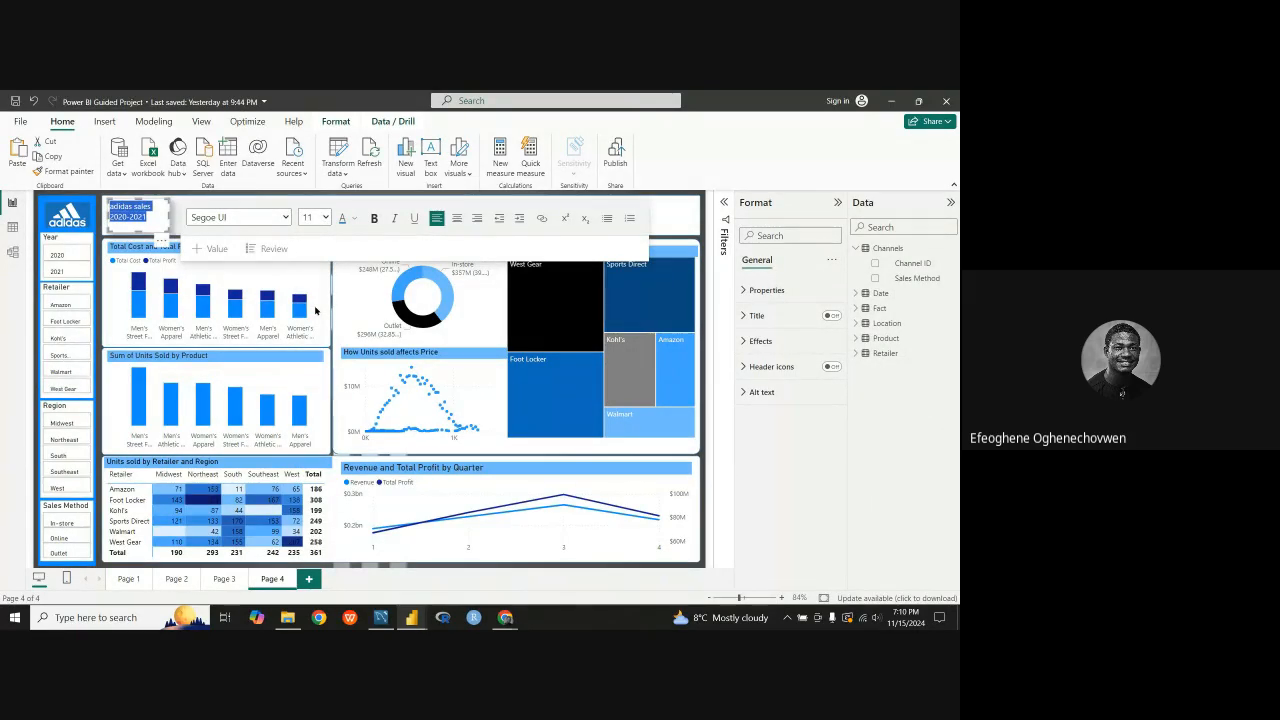
pyautogui.click(540, 563)
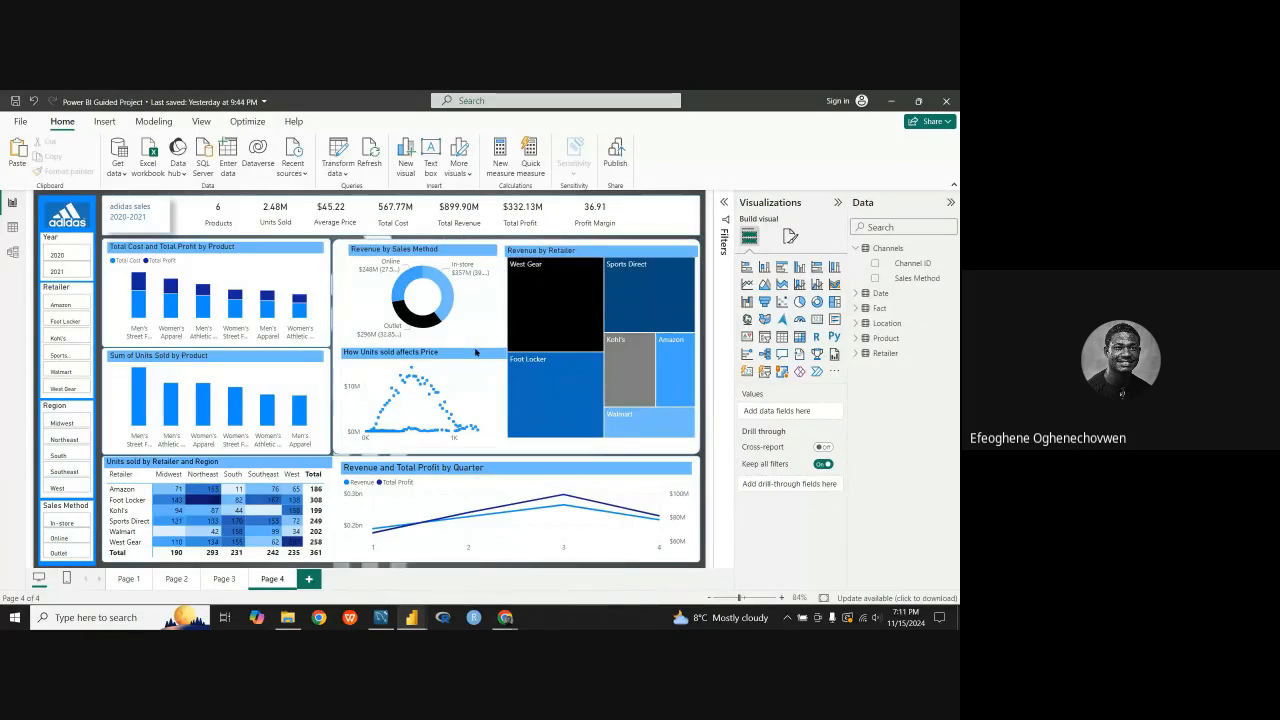
# Step: Shift the How Units sold affects Price scatter chart slightly left and widen the Revenue by Sales Method donut chart to match its edges
pyautogui.moveTo(495, 356); pyautogui.dragTo(488, 358)
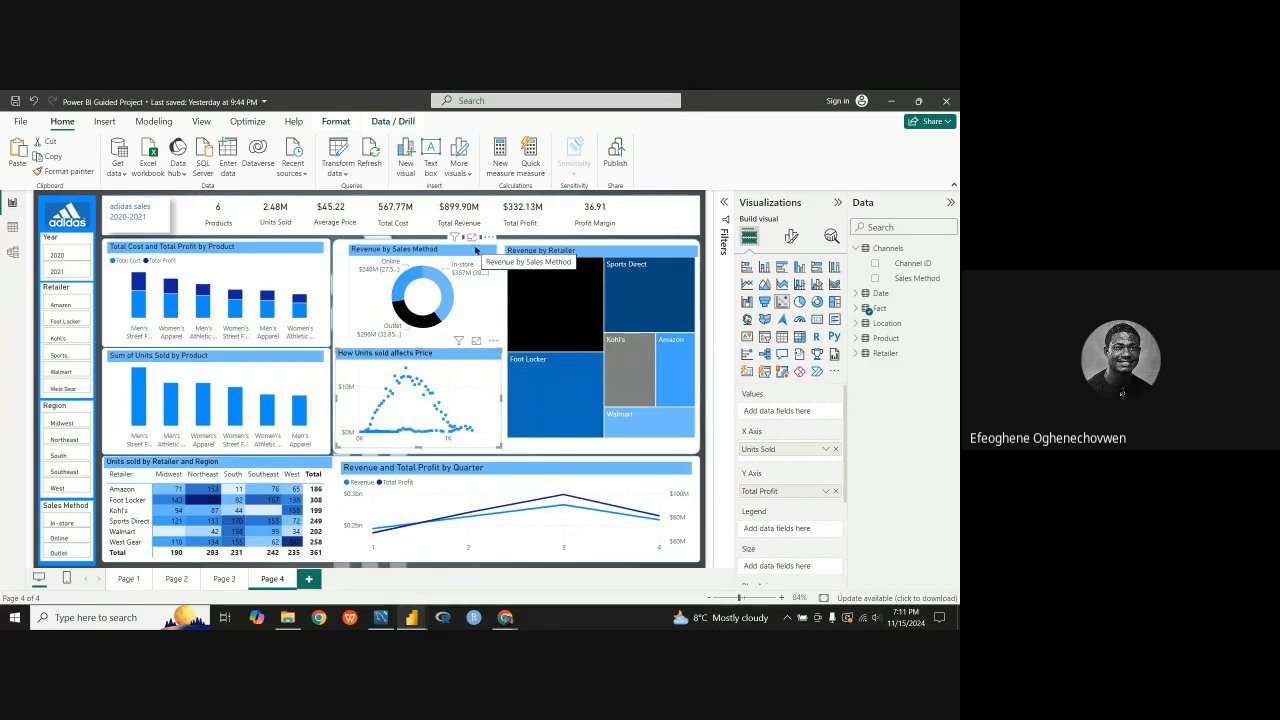
pyautogui.click(476, 251)
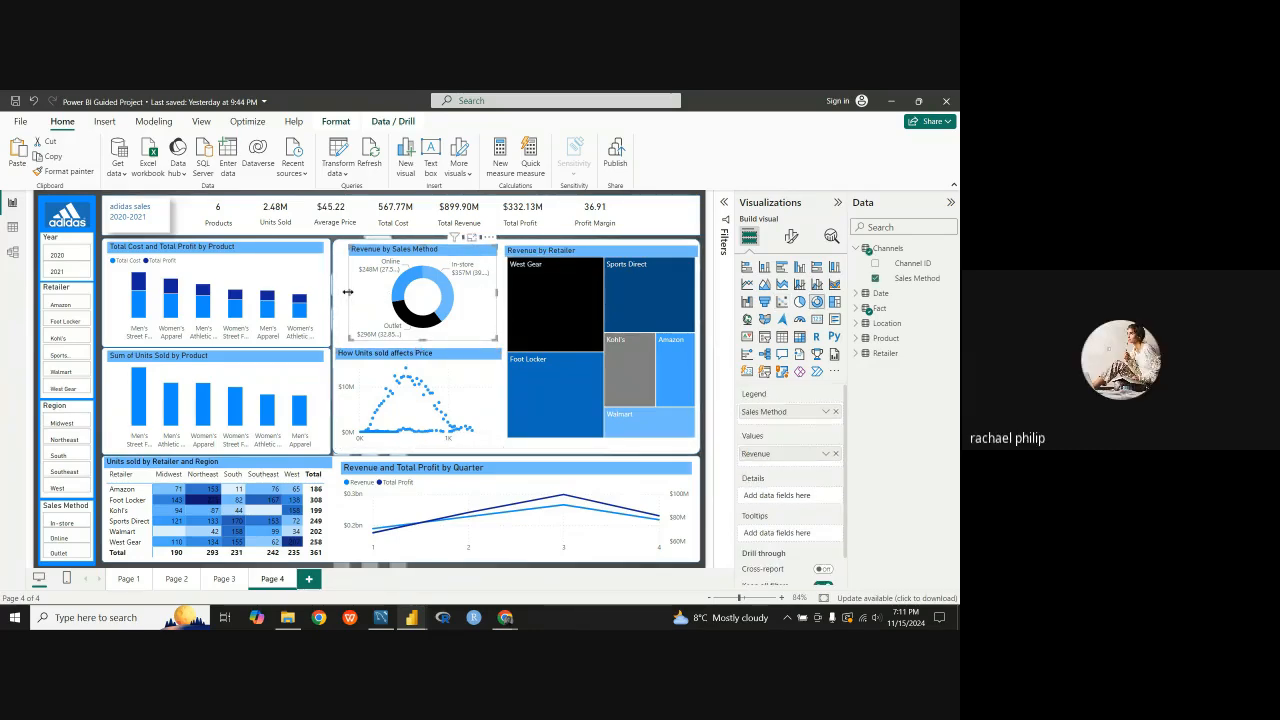
pyautogui.moveTo(348, 293); pyautogui.dragTo(335, 295)
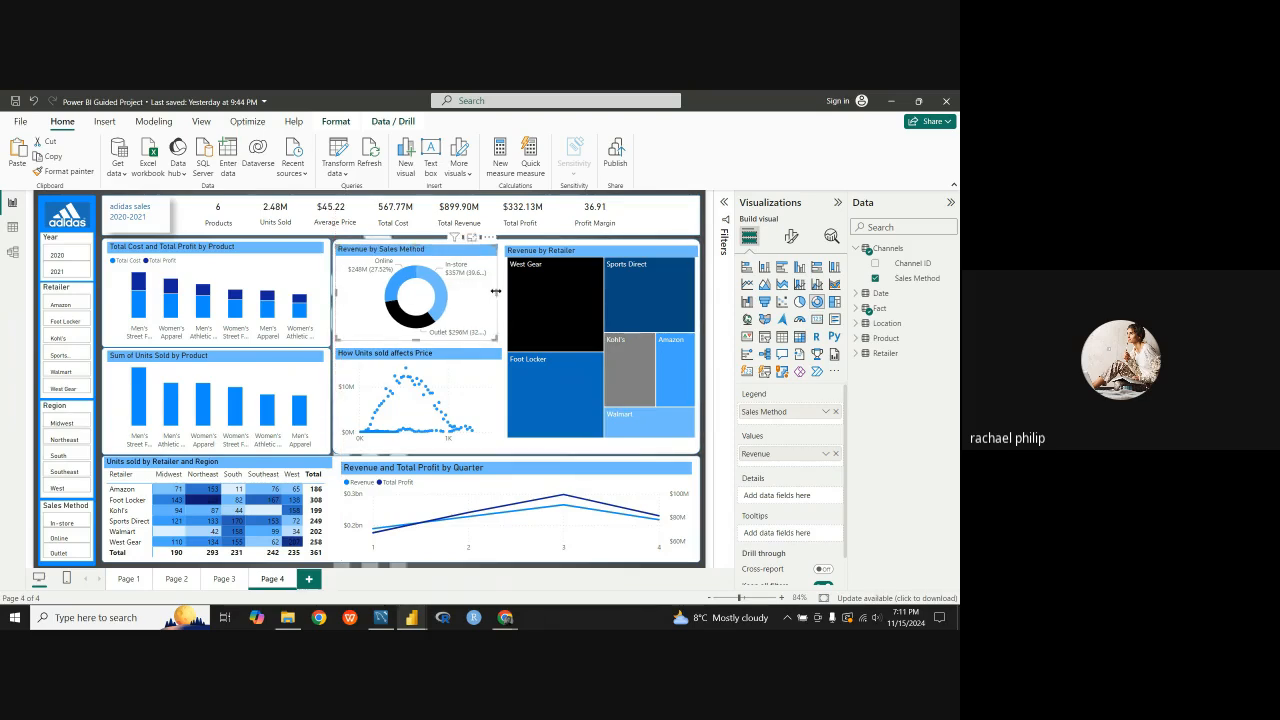
pyautogui.moveTo(495, 291); pyautogui.dragTo(501, 291)
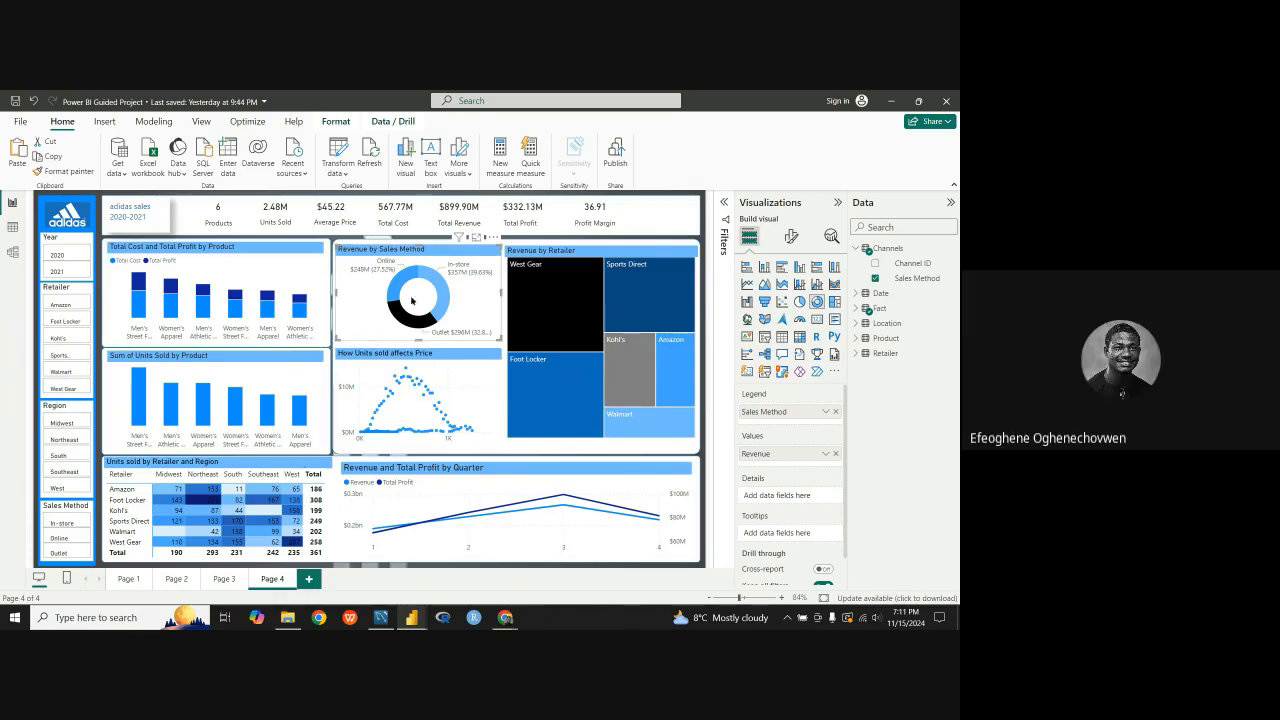
pyautogui.click(445, 399)
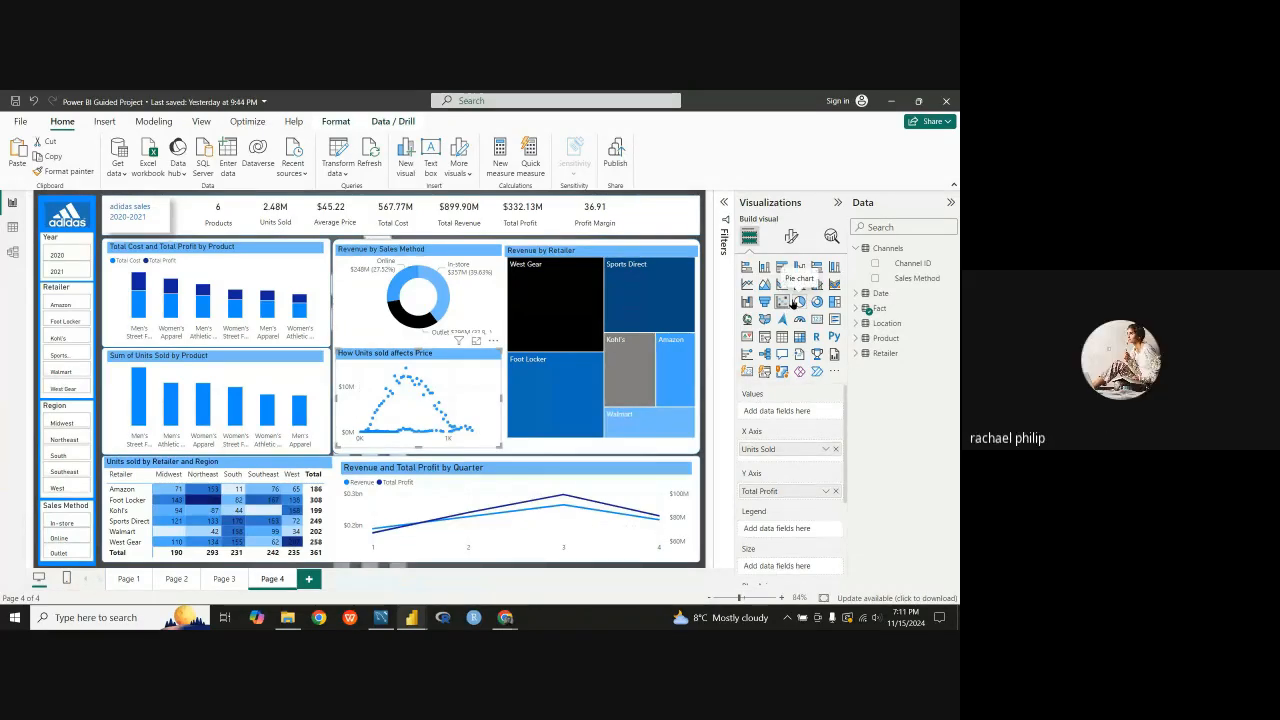
pyautogui.click(311, 286)
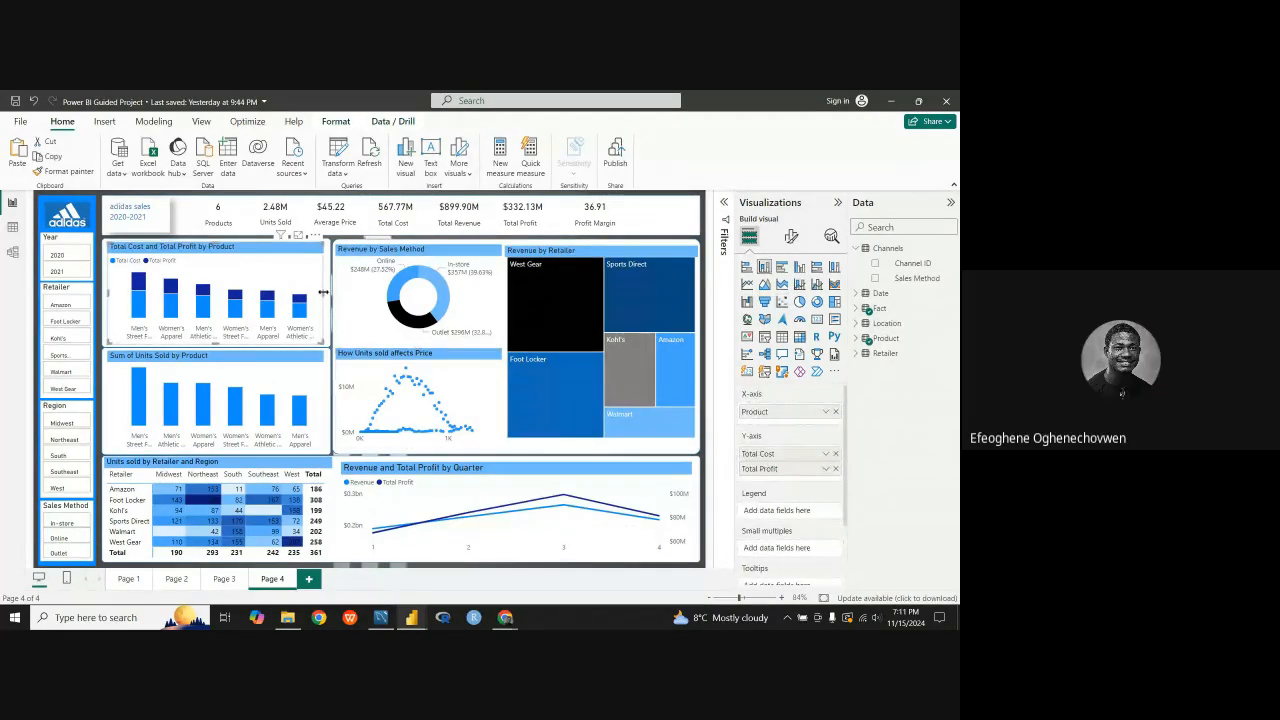
pyautogui.moveTo(328, 293); pyautogui.dragTo(327, 296)
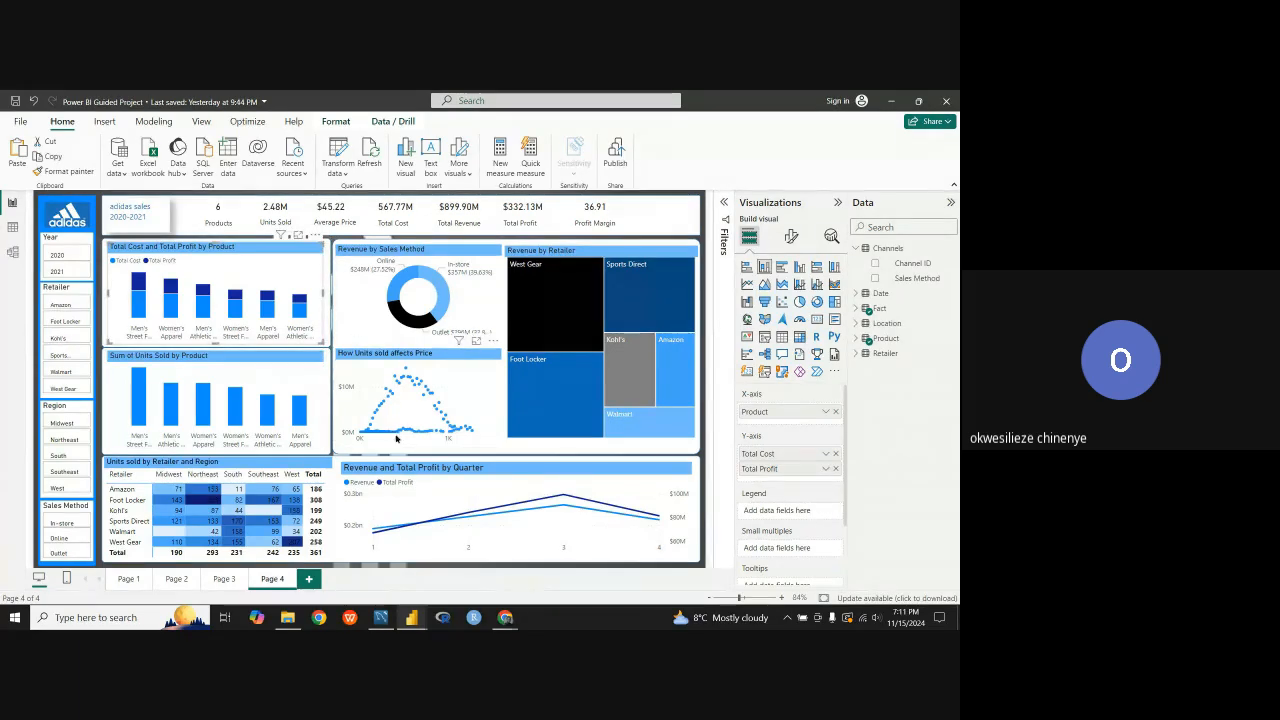
pyautogui.click(484, 565)
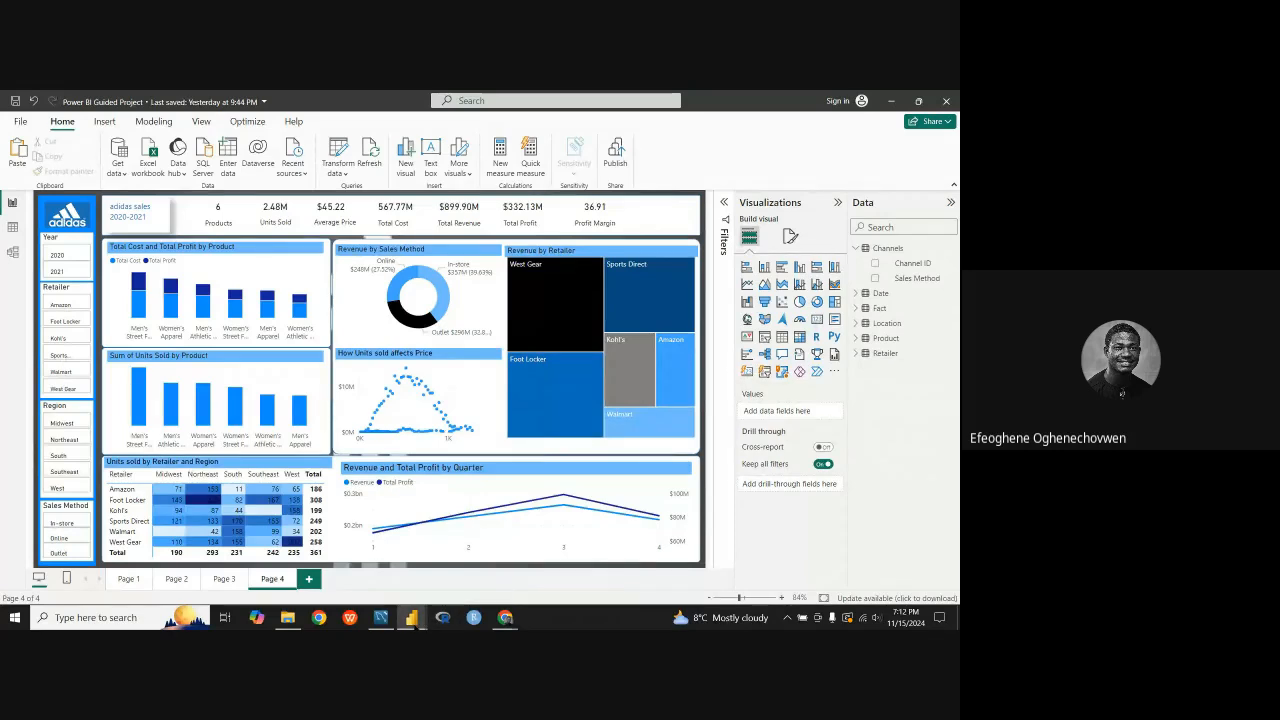
pyautogui.moveTo(411, 617)
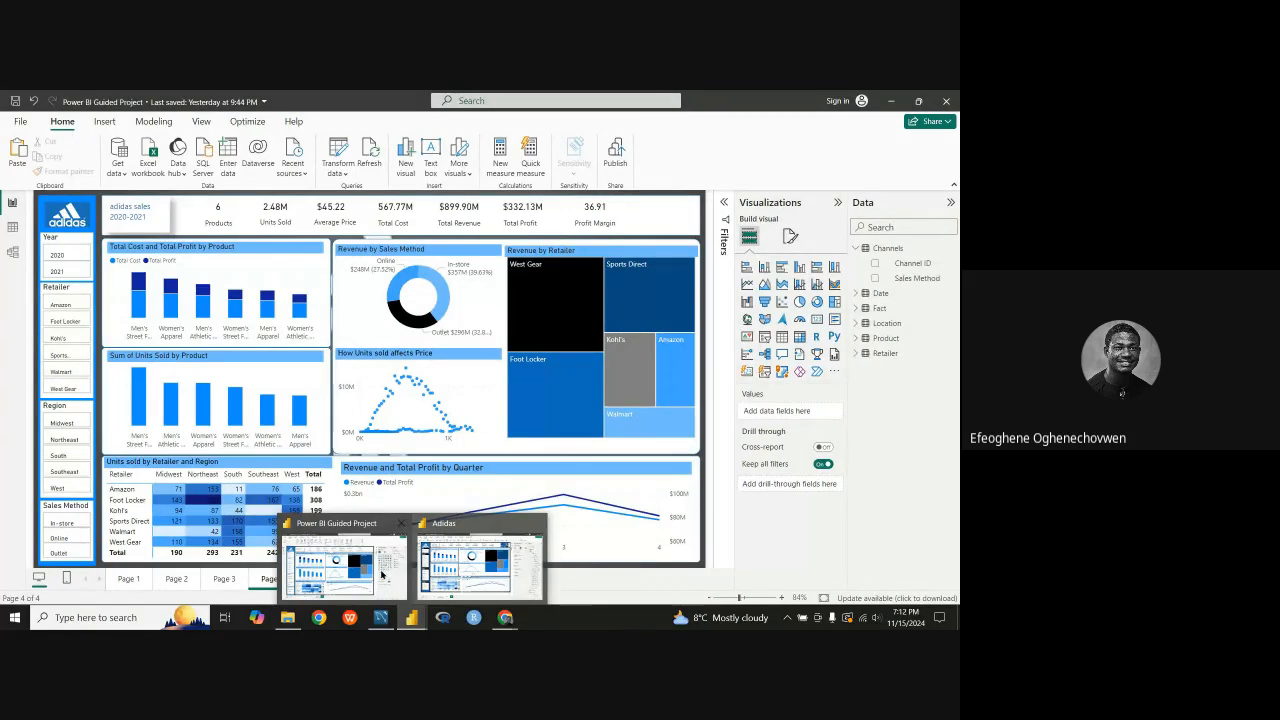
# Step: Compare the guided project dashboard with the Adidas reference report in Power BI
pyautogui.moveTo(451, 580)
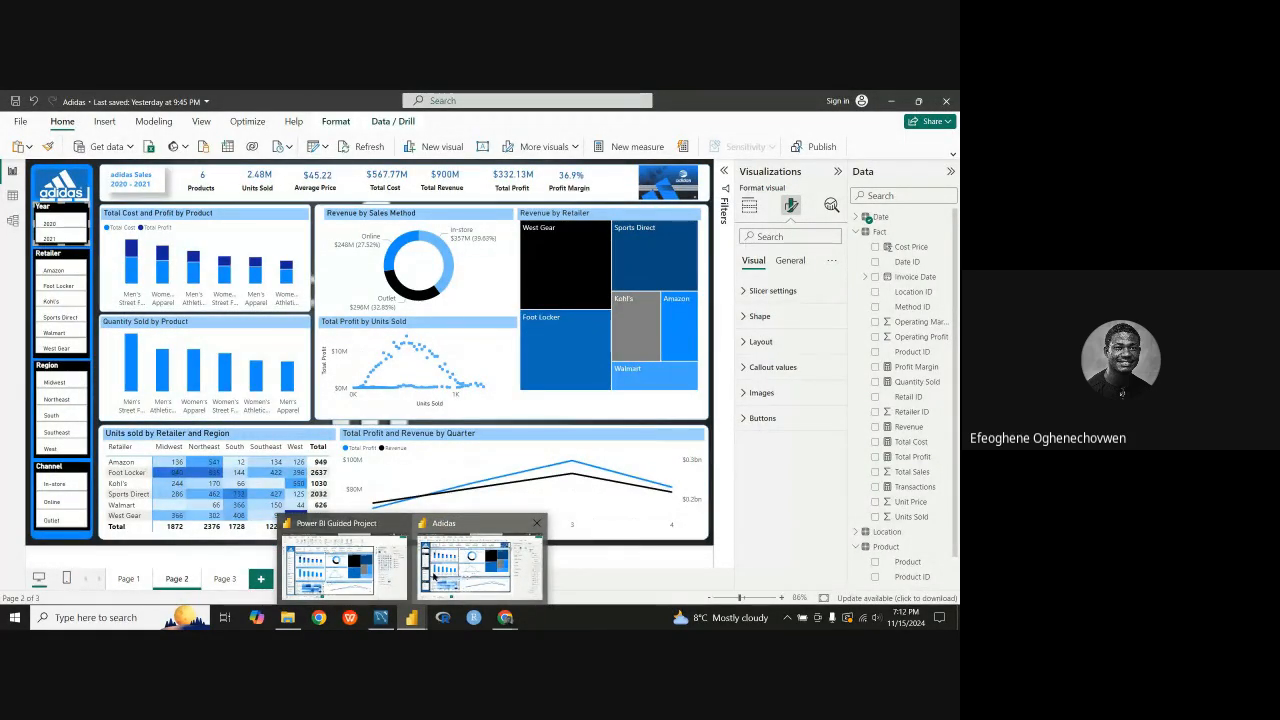
pyautogui.moveTo(388, 566)
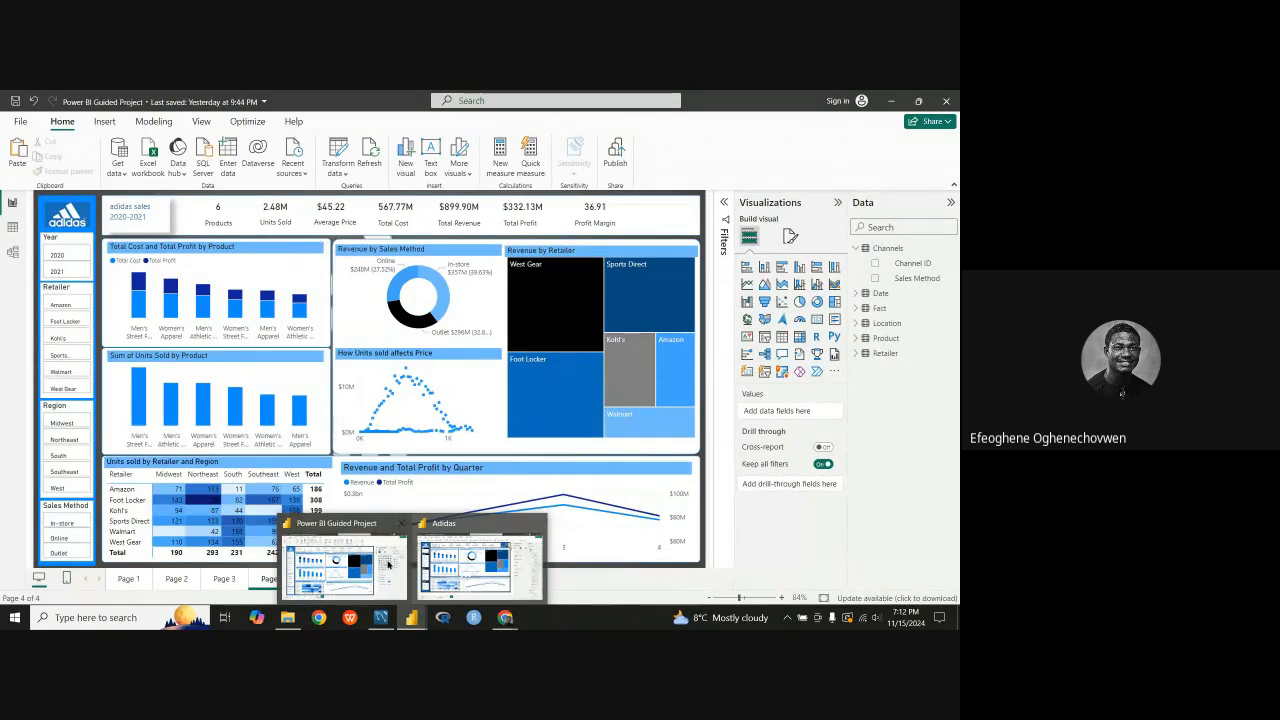
pyautogui.click(388, 565)
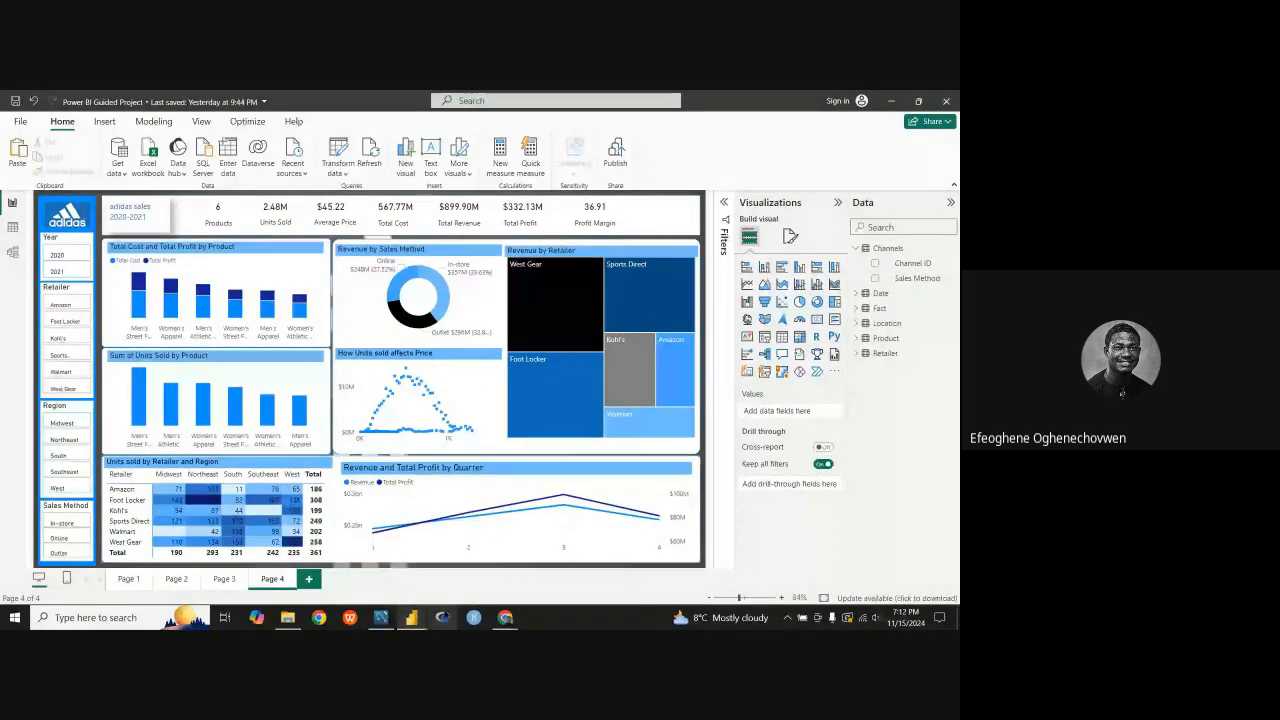
pyautogui.click(456, 588)
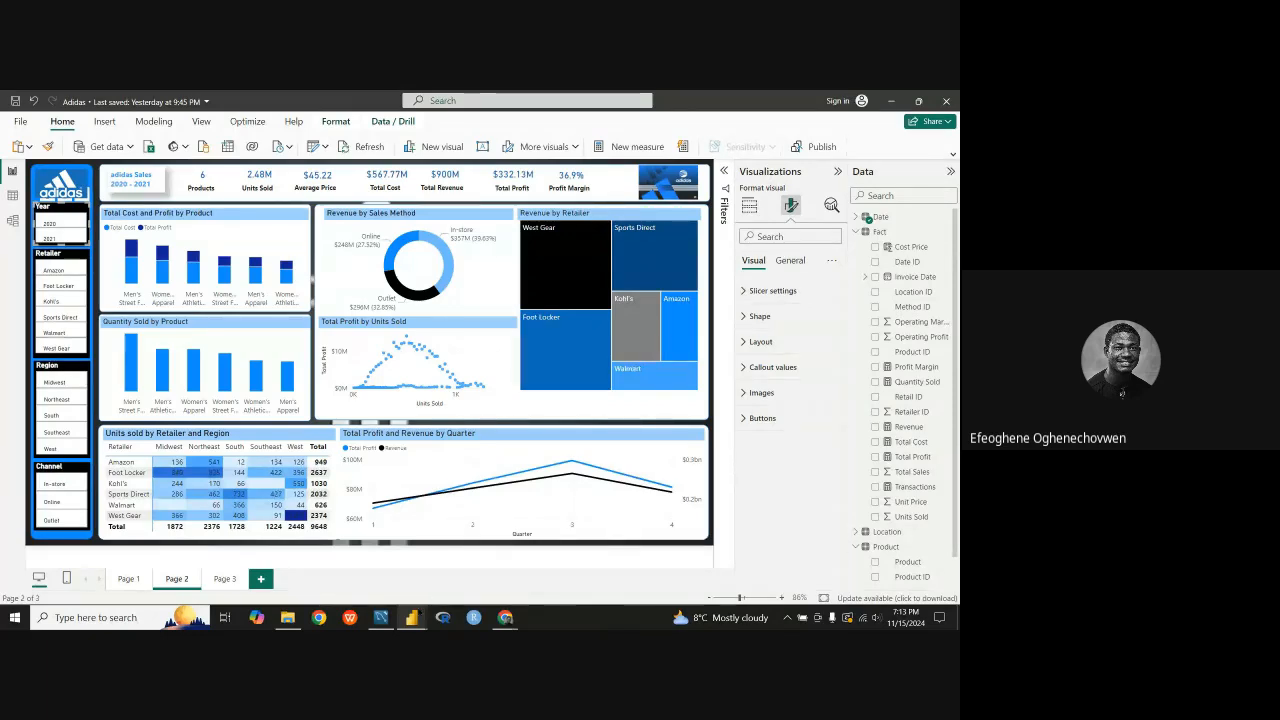
# Step: Switch to the Power BI Project document in Google Docs and read the Overview Page requirements for the interactive dashboard
pyautogui.moveTo(506, 617)
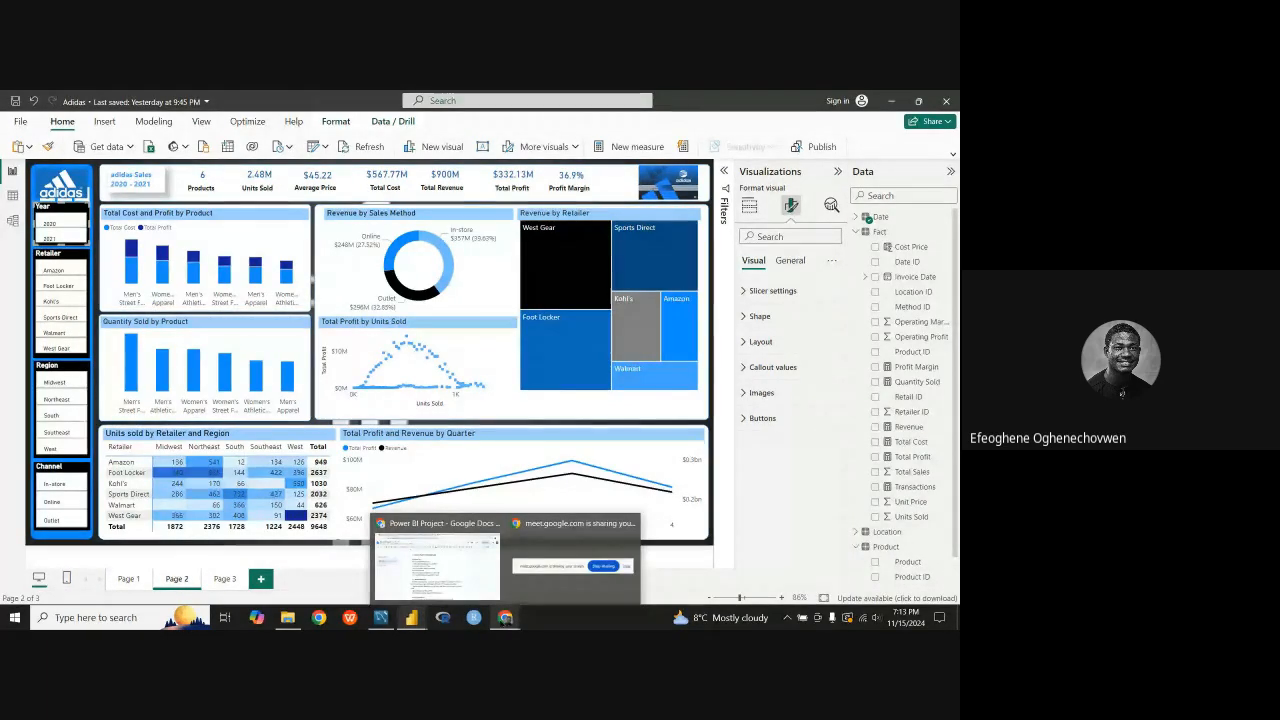
pyautogui.click(436, 556)
pyautogui.scroll(-4, 467, 484)
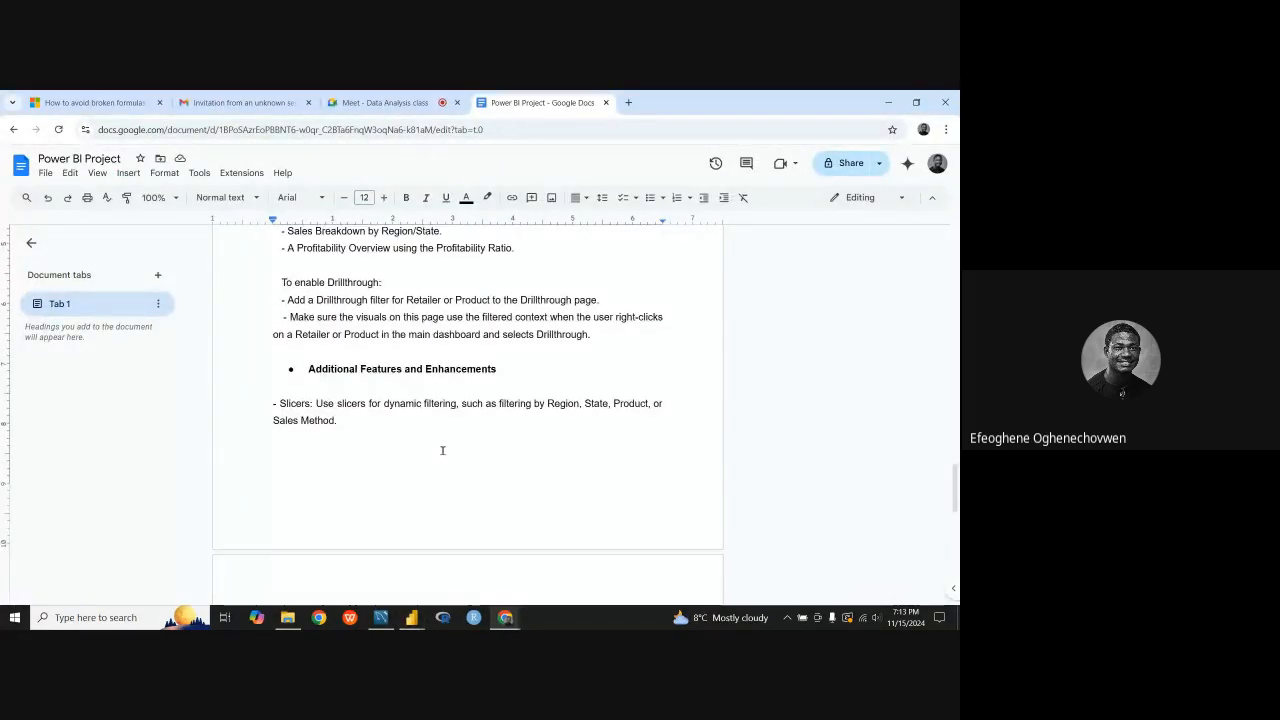
pyautogui.scroll(4, 374, 326)
pyautogui.moveTo(303, 320); pyautogui.dragTo(275, 338)
pyautogui.scroll(-1, 325, 415)
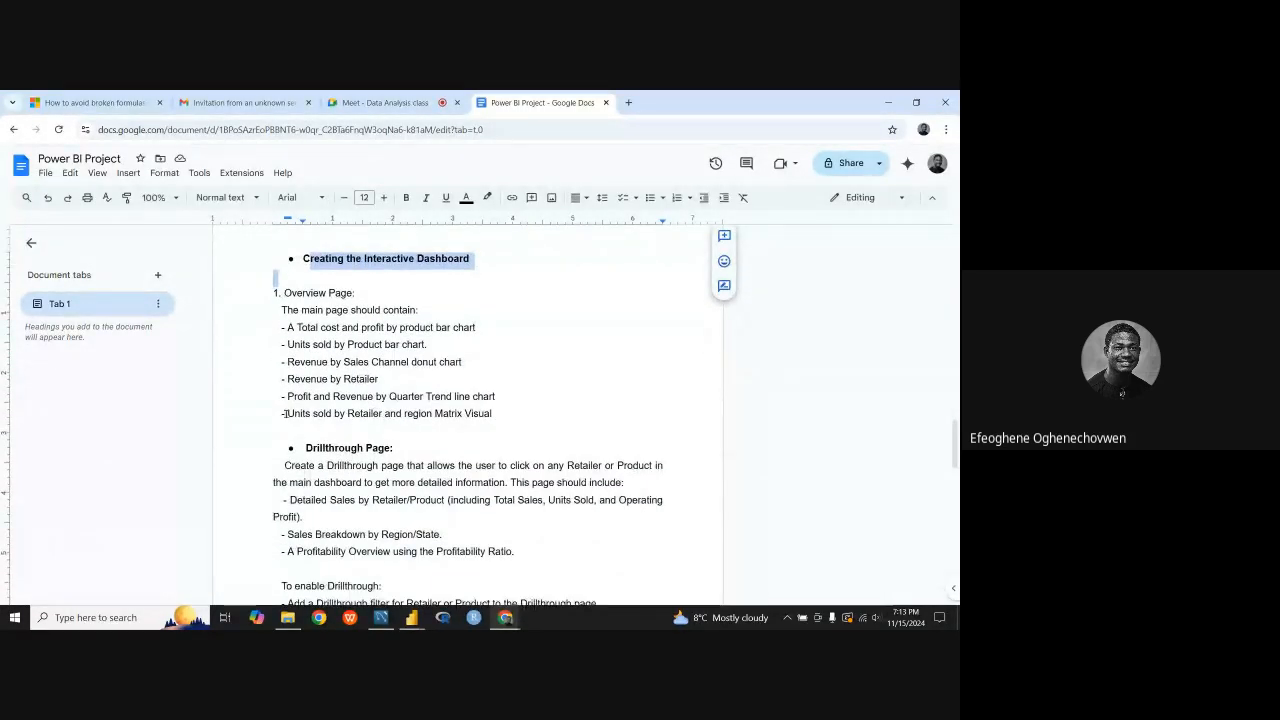
pyautogui.click(509, 420)
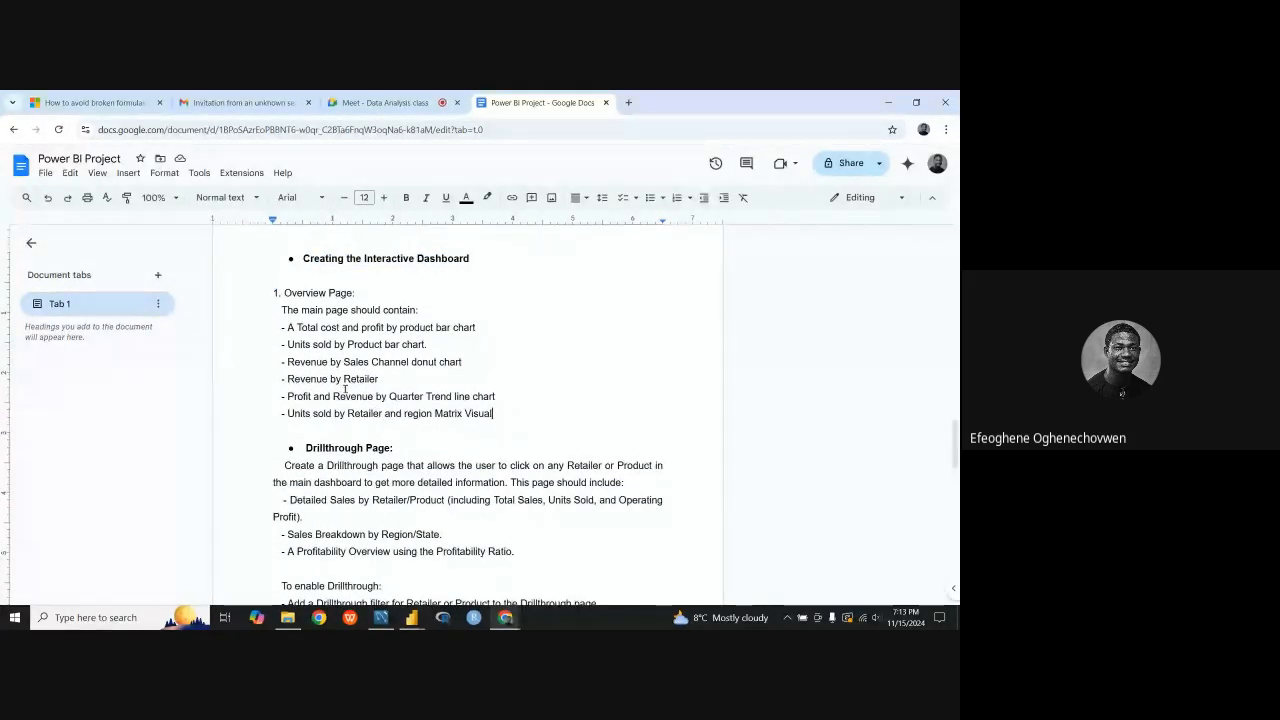
pyautogui.scroll(-3, 438, 338)
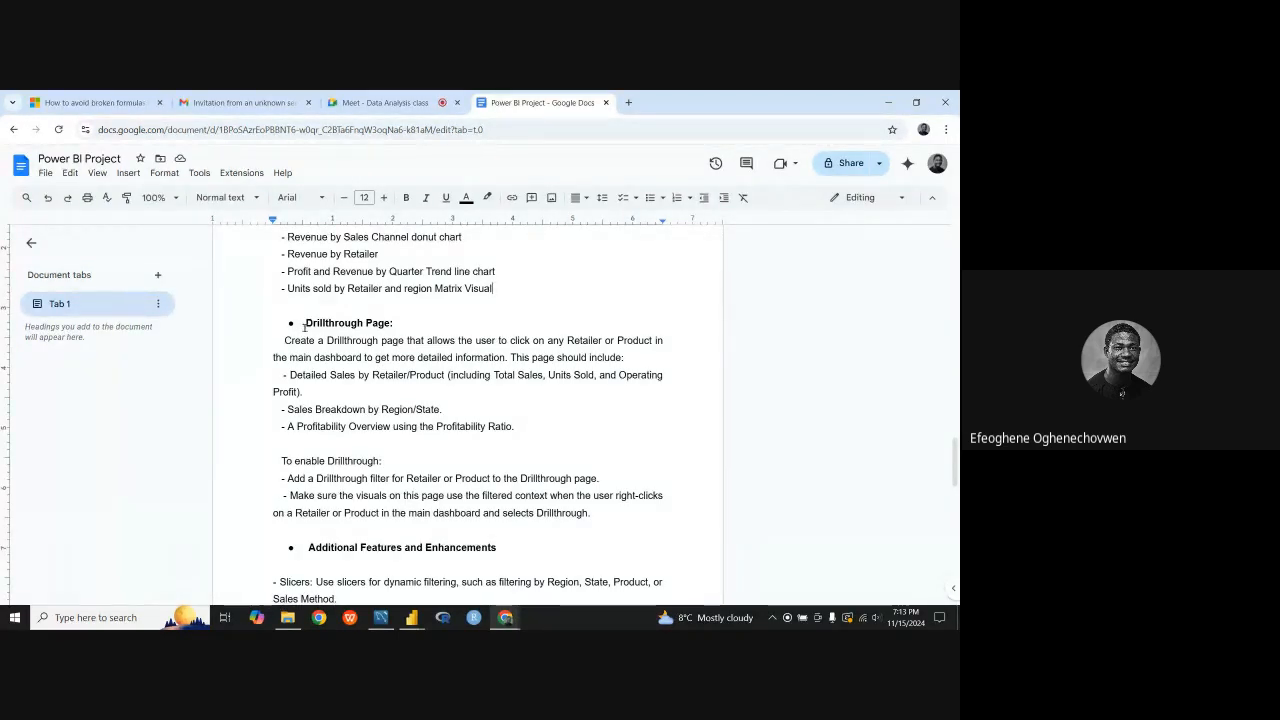
pyautogui.moveTo(303, 323); pyautogui.dragTo(393, 323)
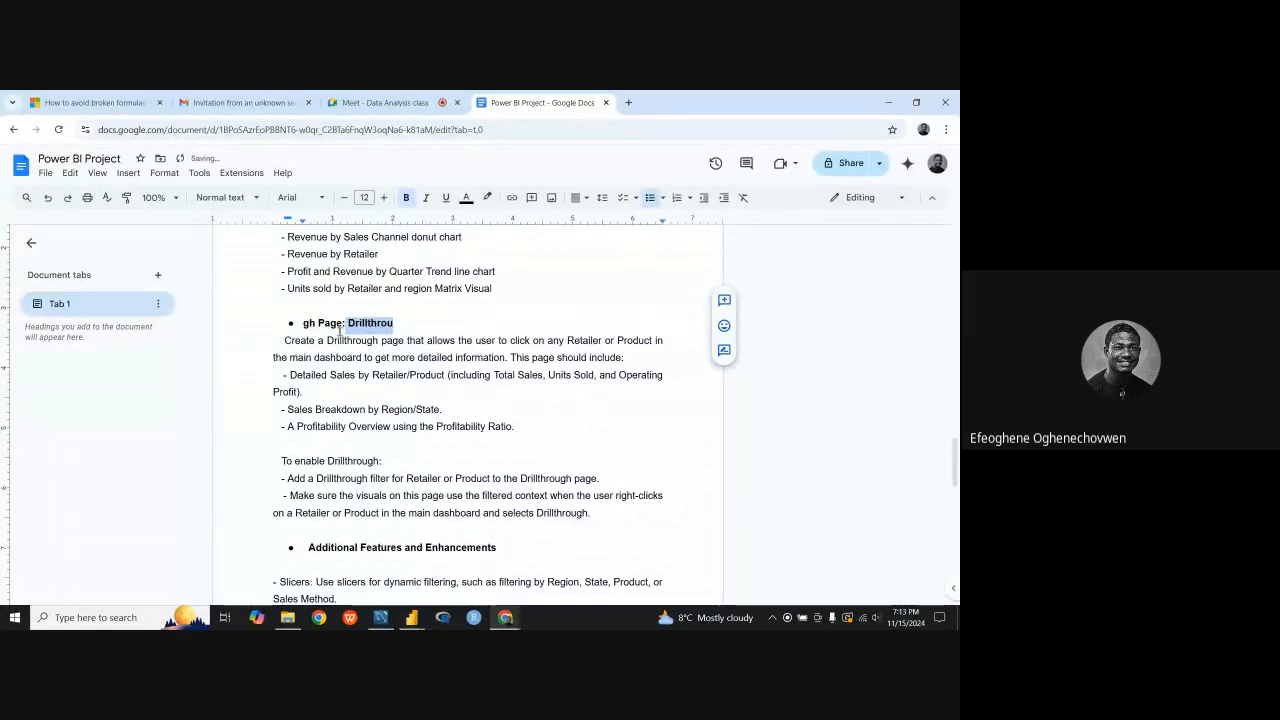
pyautogui.hotkey('ctrl', 'z')
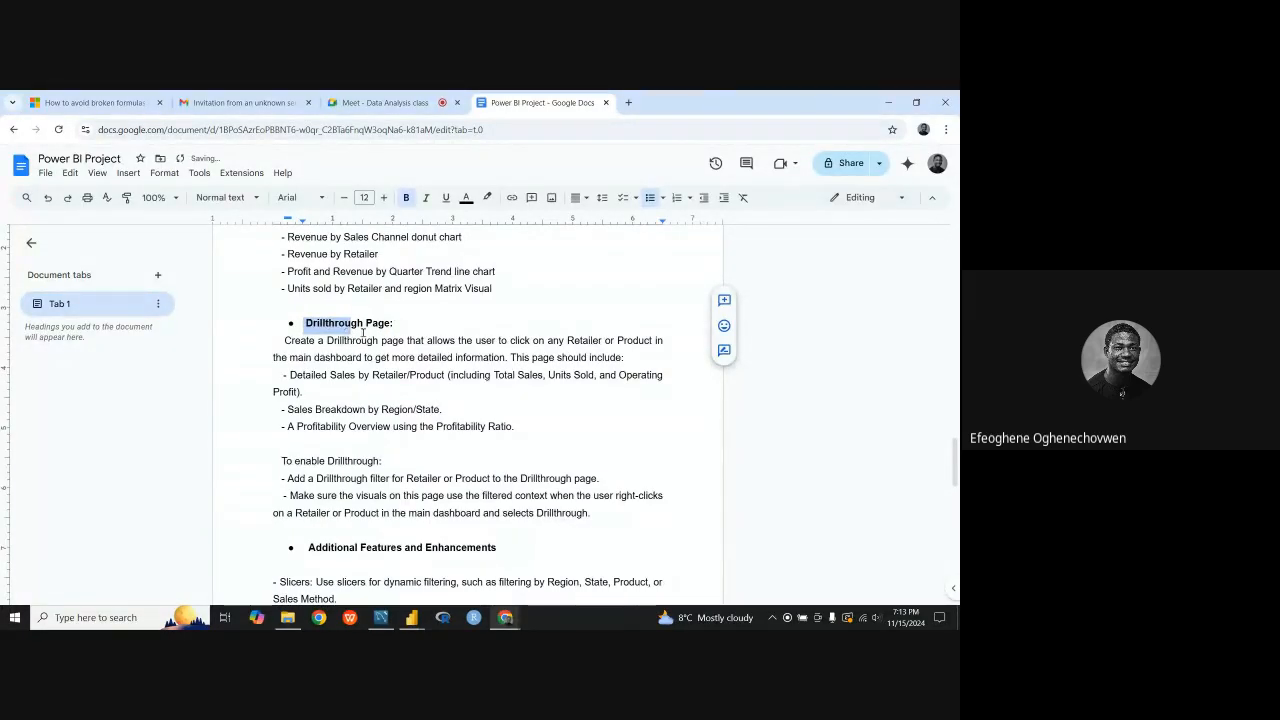
pyautogui.click(366, 329)
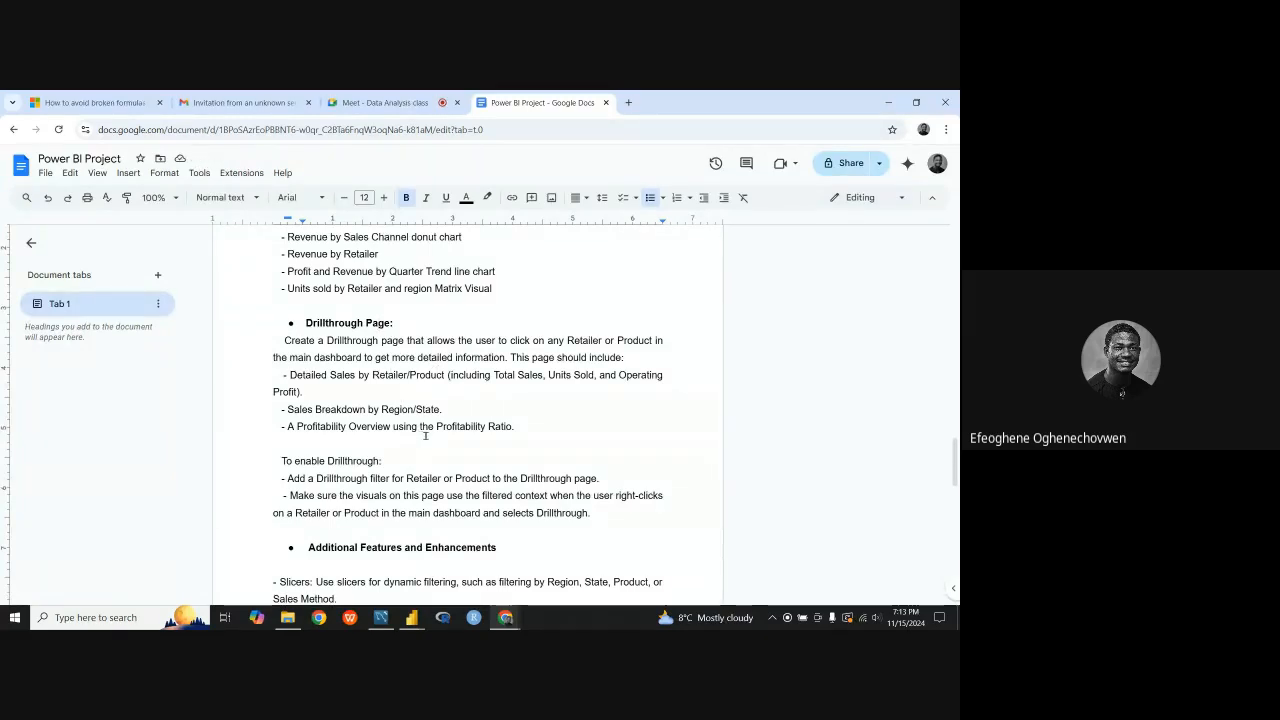
pyautogui.doubleClick(330, 322)
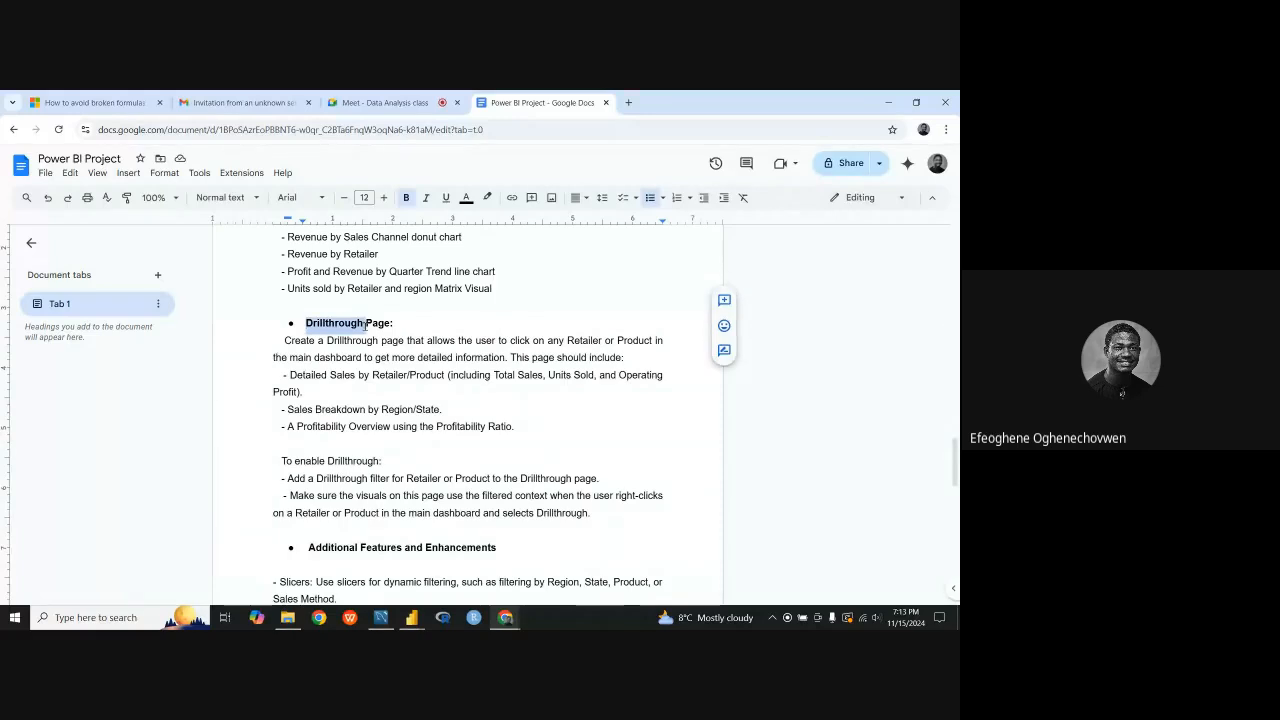
pyautogui.click(424, 406)
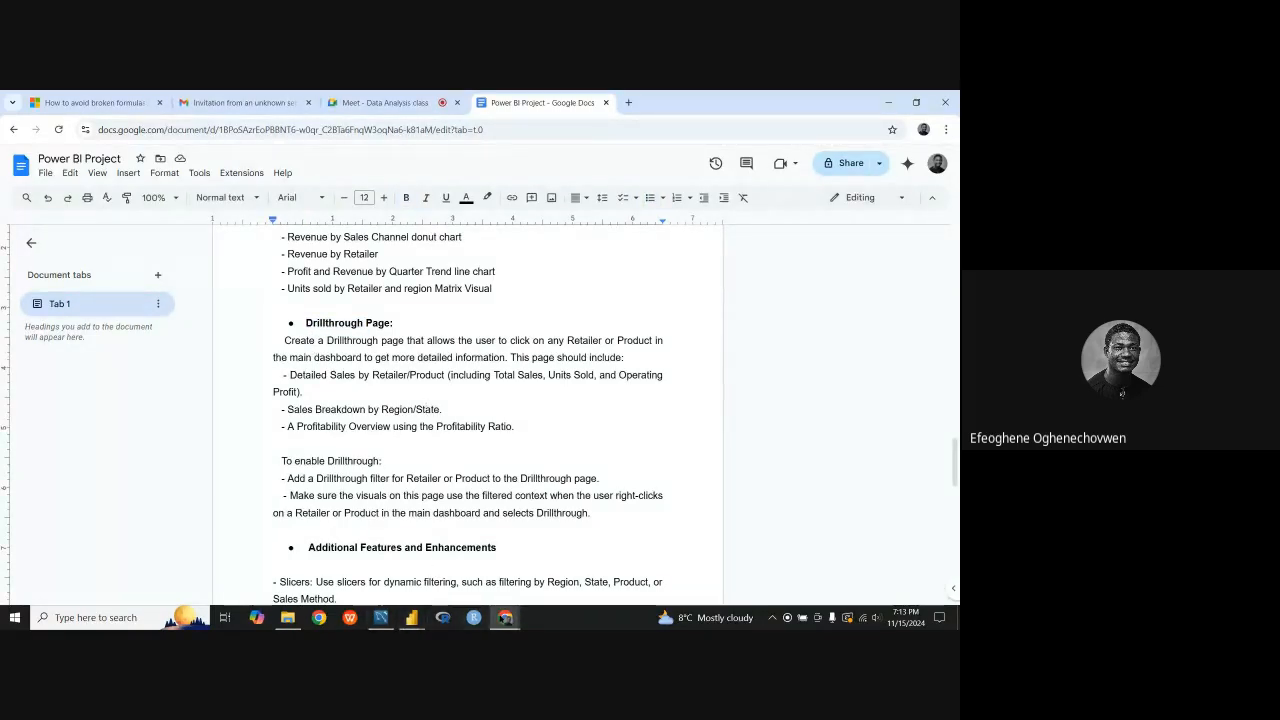
# Step: Check the guided project dashboard in Power BI and reread the Drillthrough Page requirements in the Google Docs brief
pyautogui.moveTo(420, 622)
pyautogui.click(343, 562)
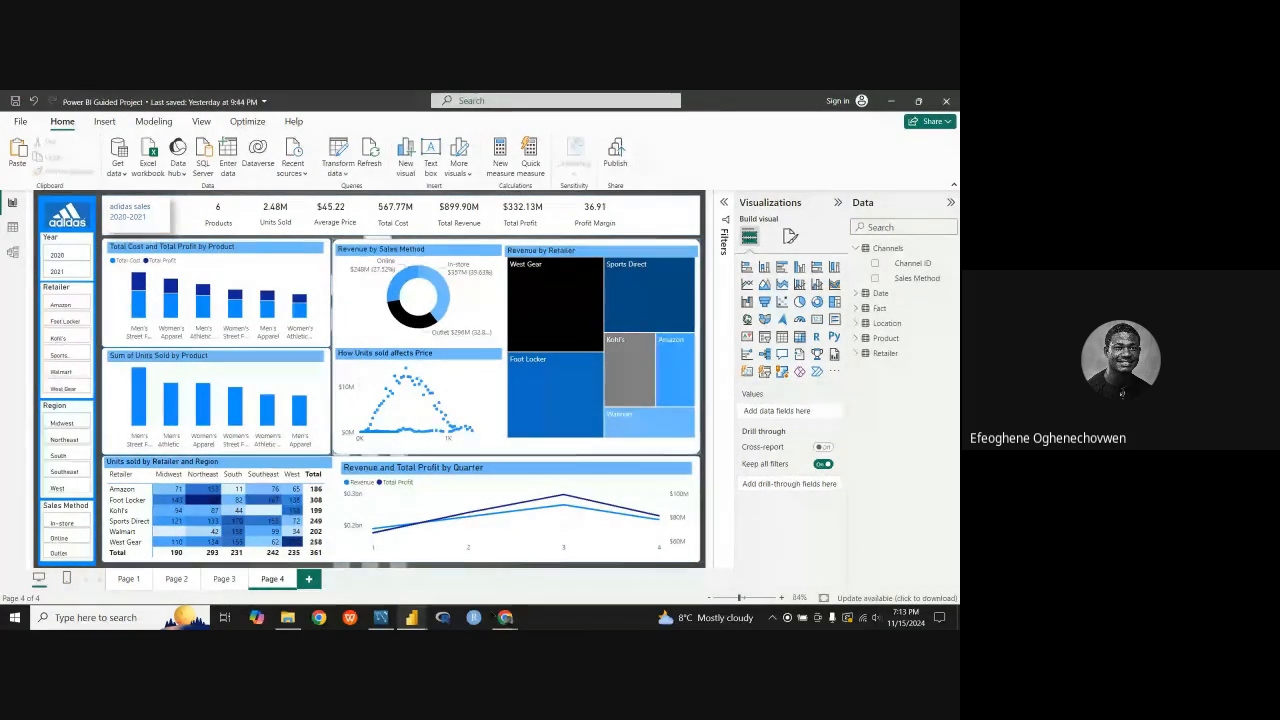
pyautogui.moveTo(505, 617)
pyautogui.click(430, 555)
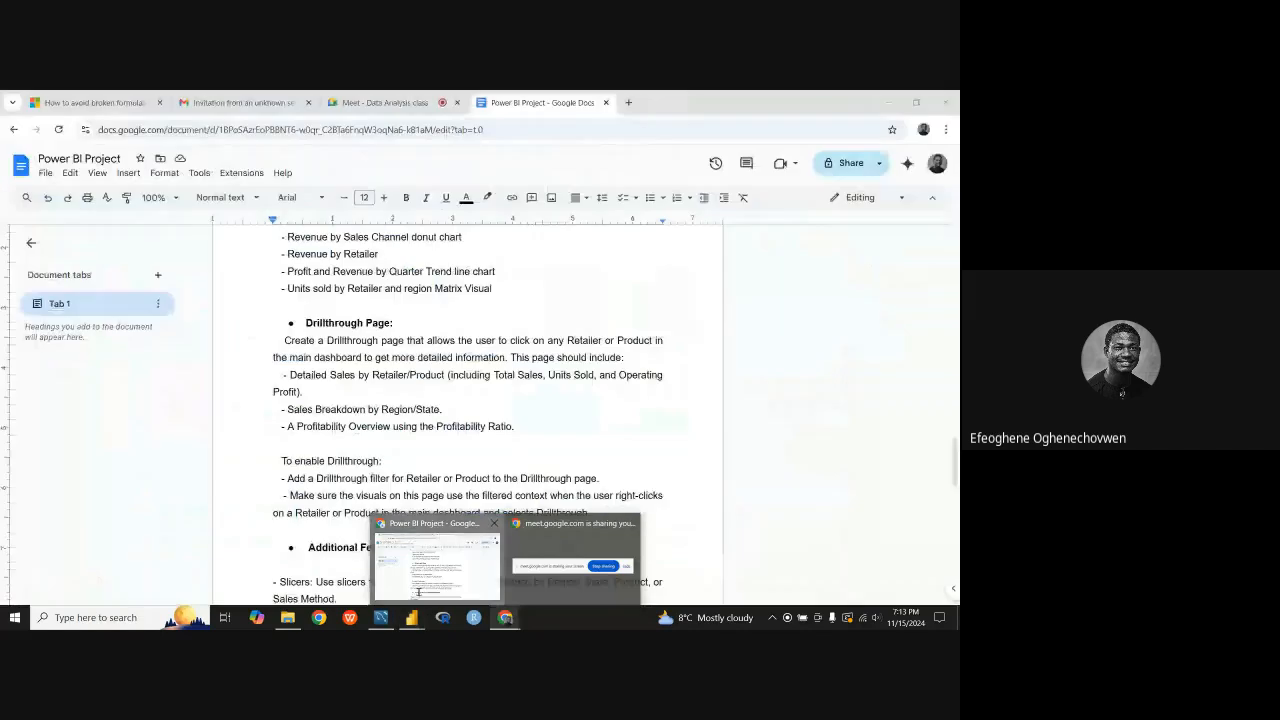
pyautogui.scroll(-1, 409, 484)
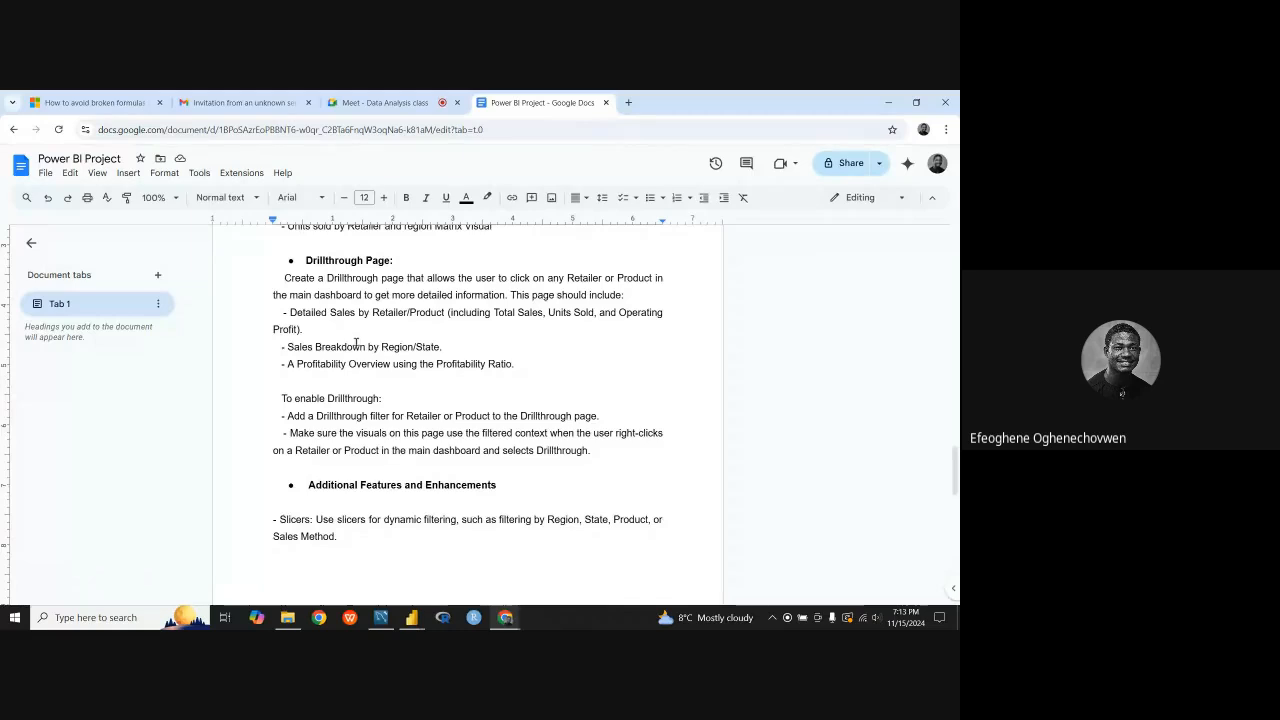
pyautogui.scroll(2, 362, 346)
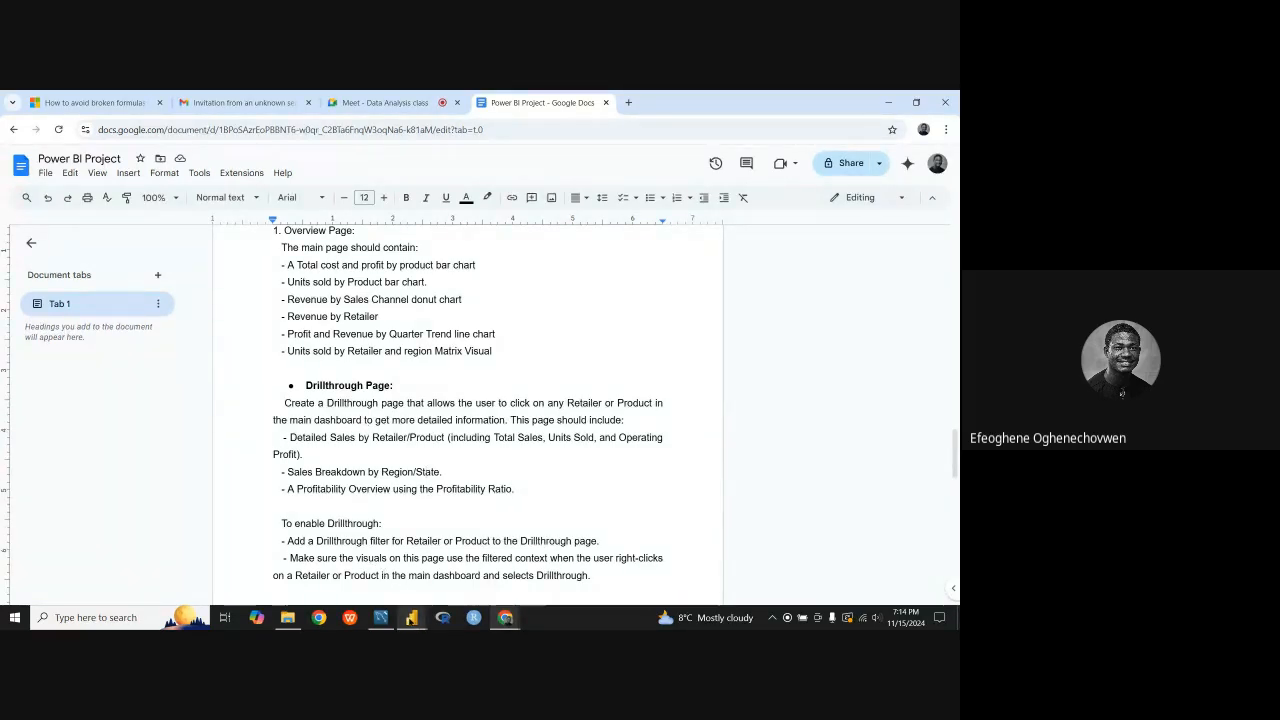
# Step: Switch to the Adidas reference report in Power BI and examine its visuals against the Overview Page list
pyautogui.moveTo(411, 617)
pyautogui.click(345, 555)
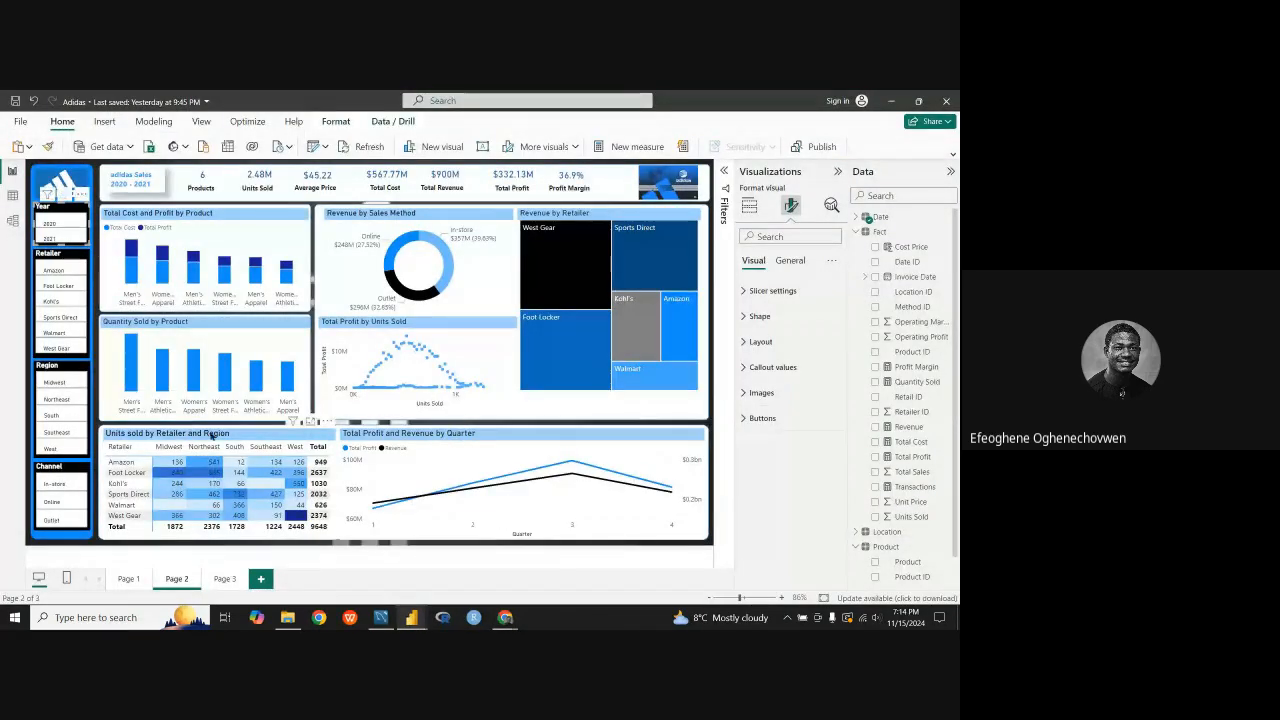
pyautogui.moveTo(568, 258)
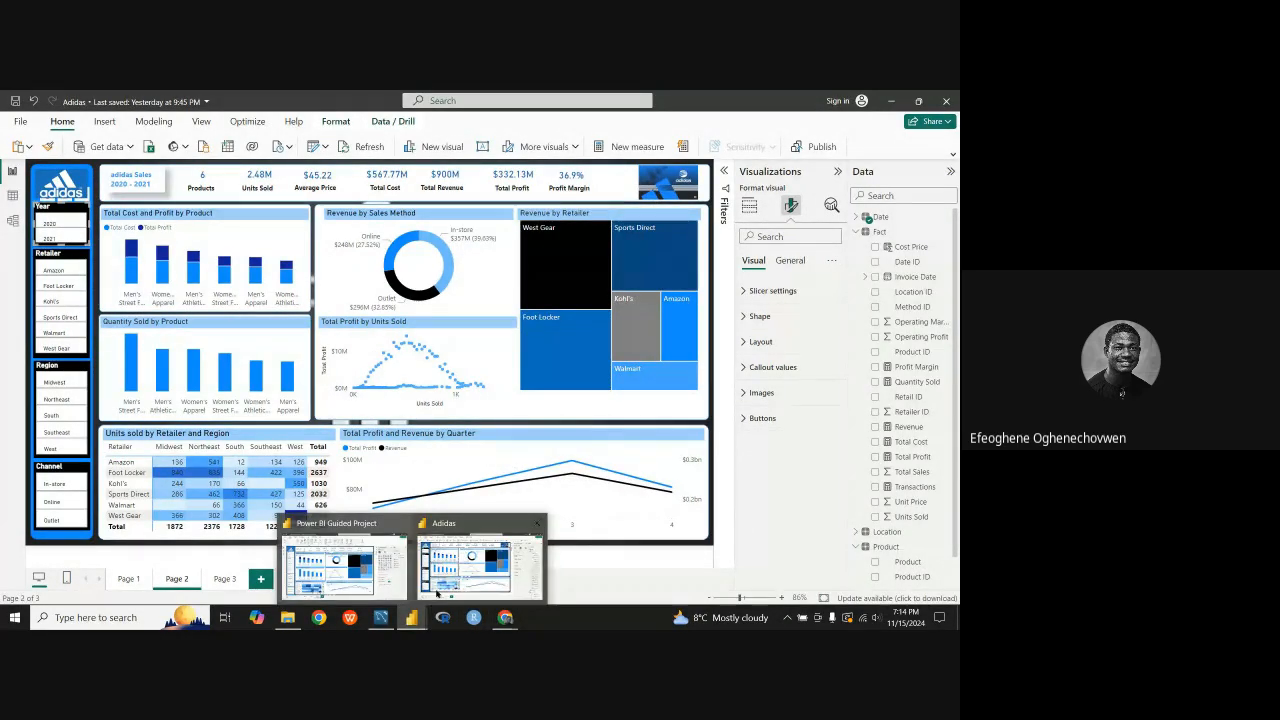
# Step: Switch to the Google Docs brief and read the additional features, deliverables and evaluation criteria
pyautogui.moveTo(505, 617)
pyautogui.click(437, 560)
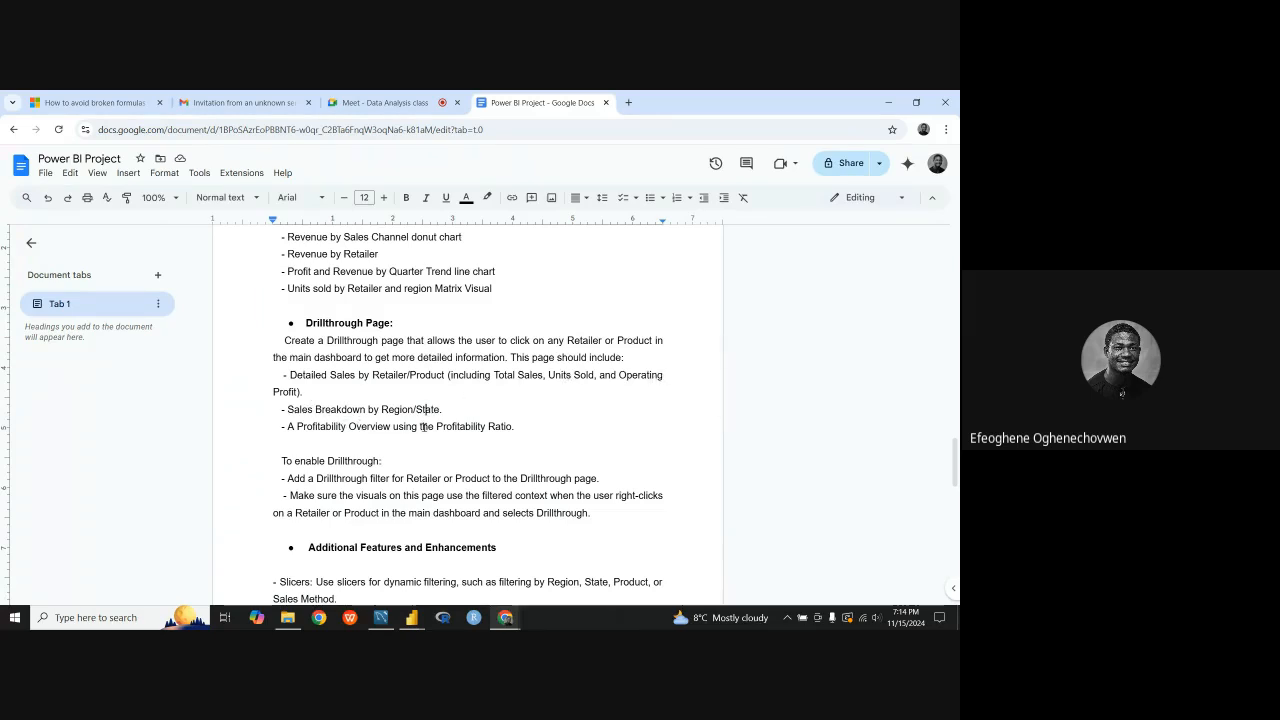
pyautogui.scroll(-3, 369, 458)
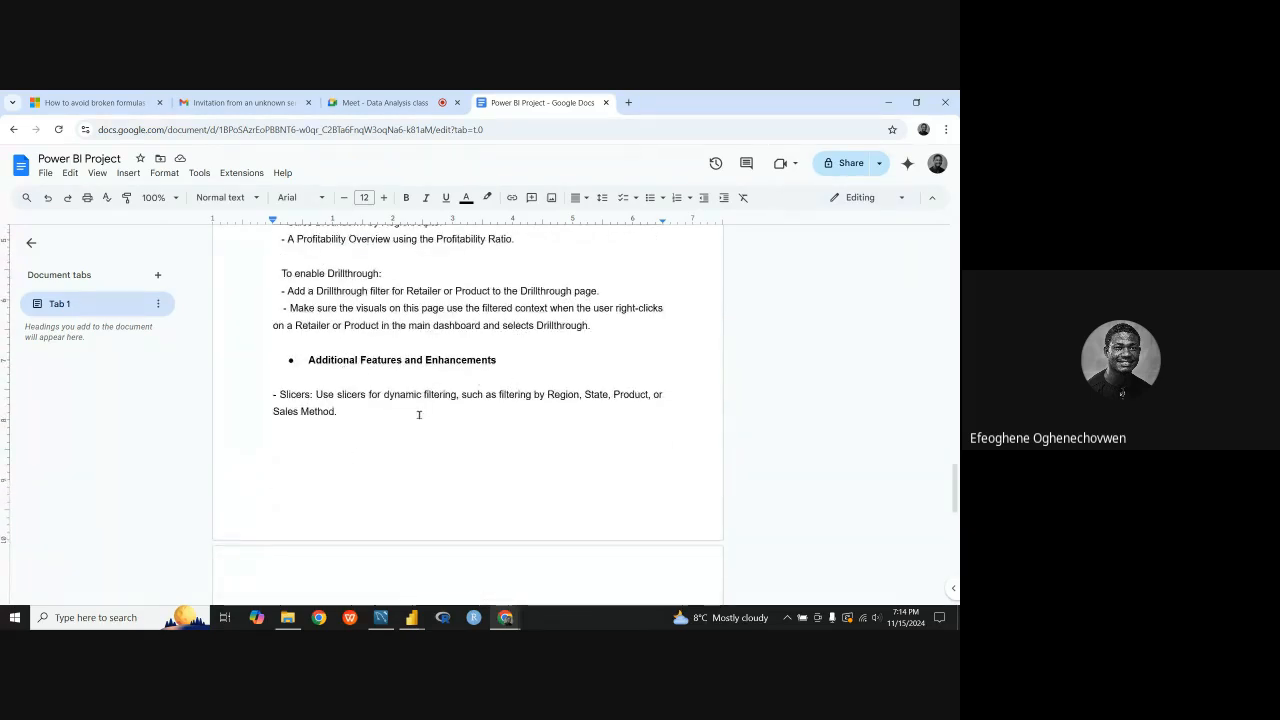
pyautogui.scroll(-3, 420, 413)
pyautogui.scroll(-2, 370, 465)
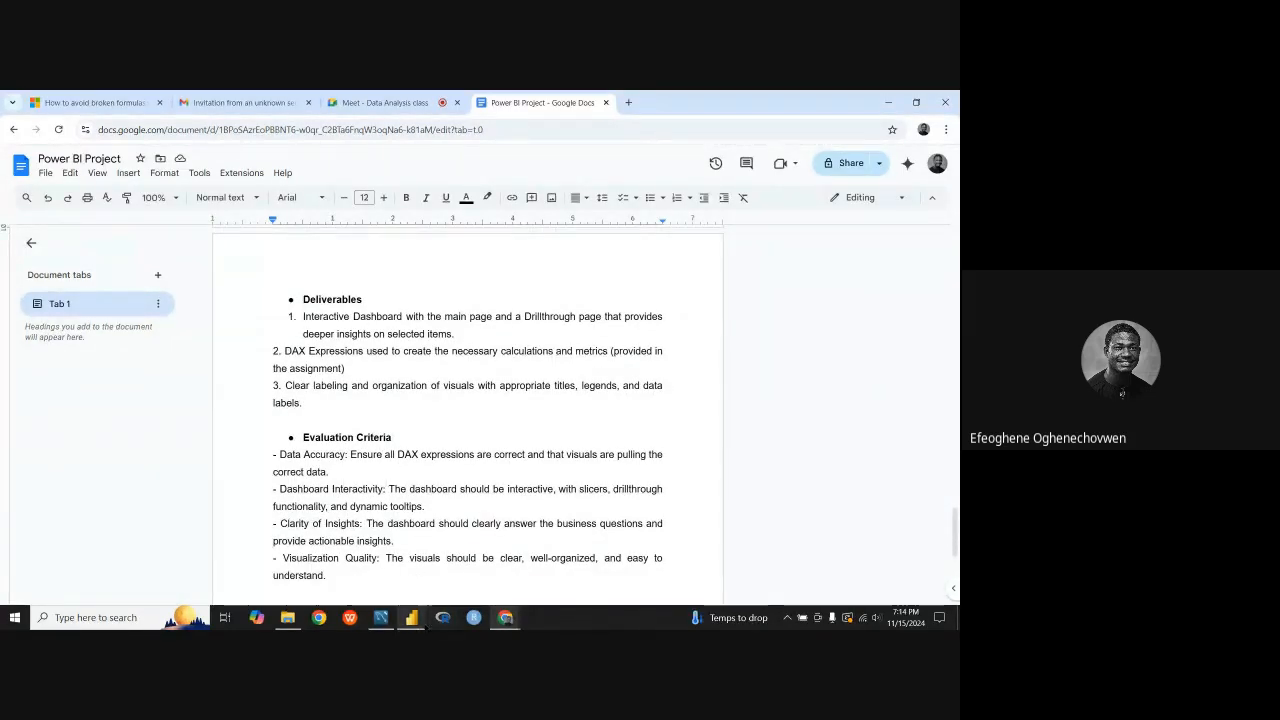
# Step: Return to the Adidas reference report in Power BI and examine the Total Profit and Revenue by Quarter chart
pyautogui.click(423, 622)
pyautogui.moveTo(466, 591)
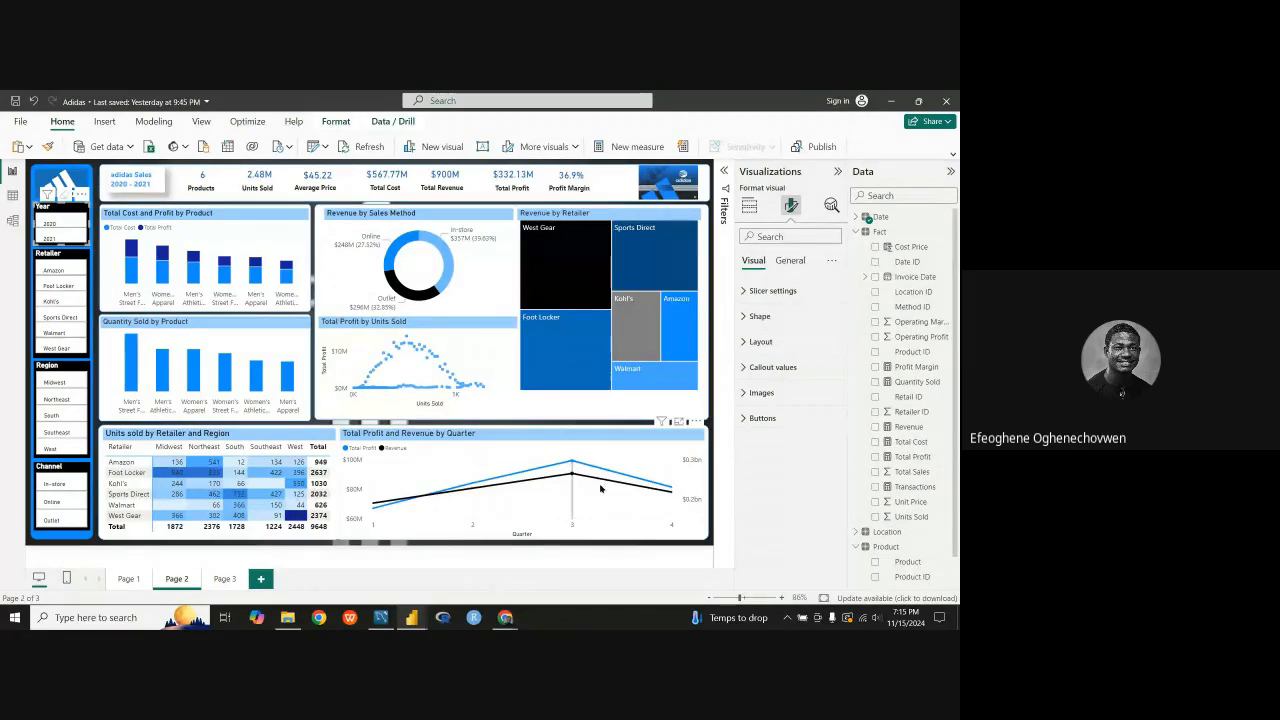
pyautogui.moveTo(586, 491)
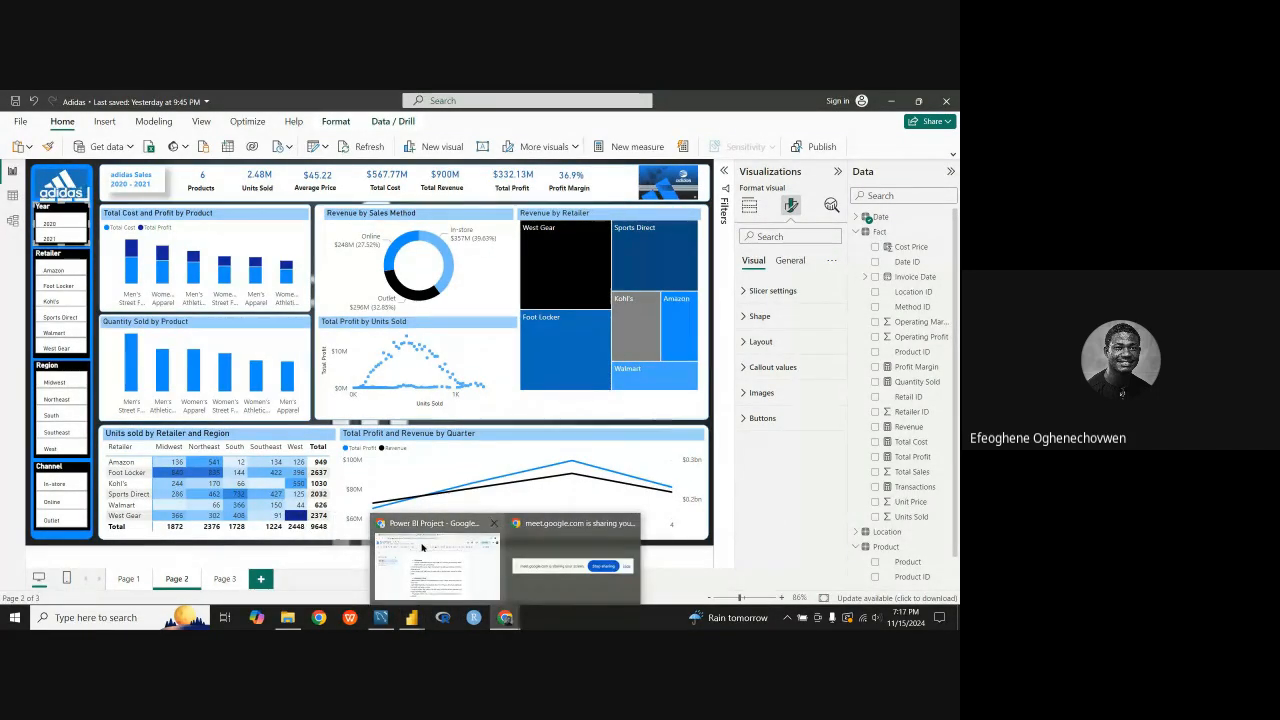
# Step: Switch to the Google Meet call in Chrome and change the presentation to share only the Adidas report window
pyautogui.click(423, 551)
pyautogui.click(380, 102)
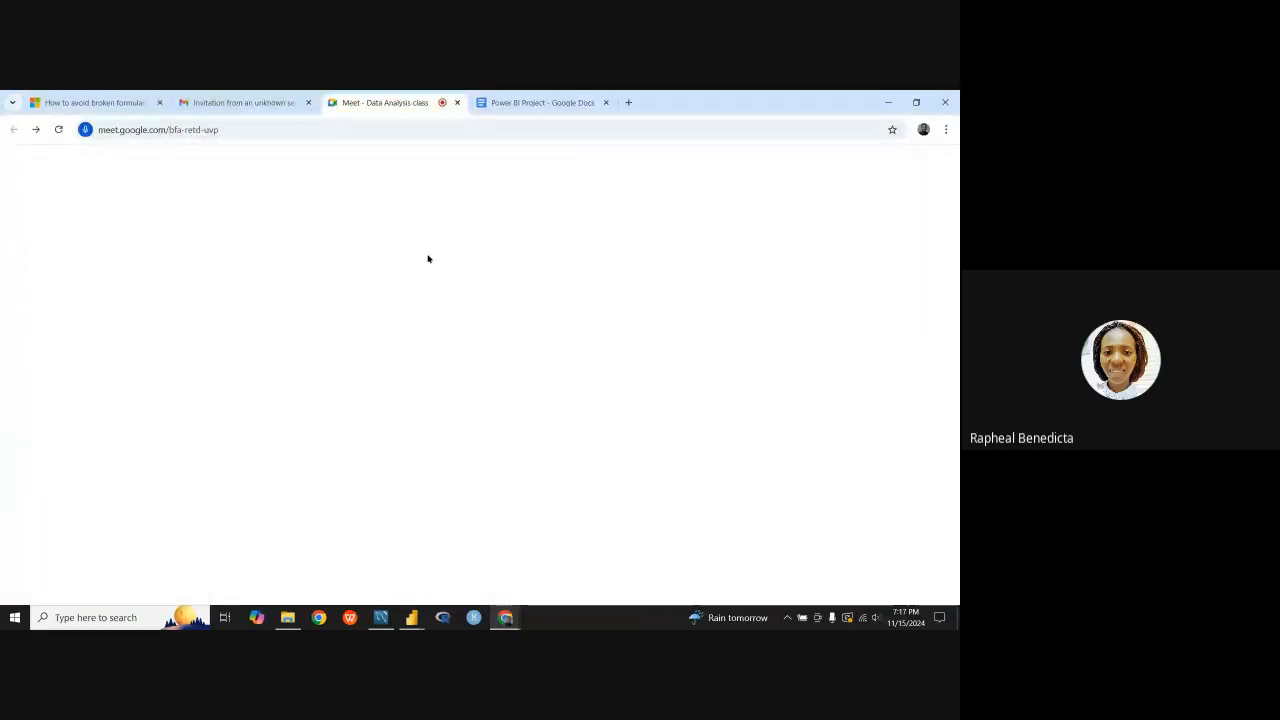
pyautogui.click(521, 580)
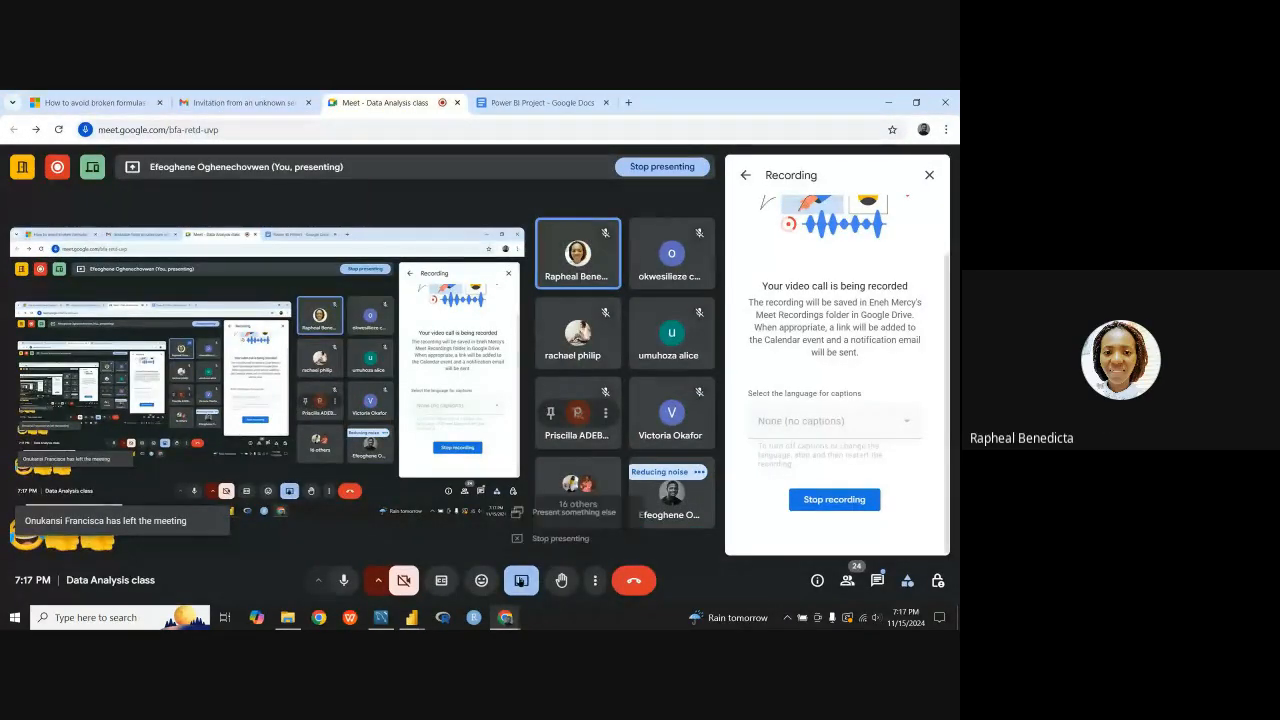
pyautogui.click(575, 506)
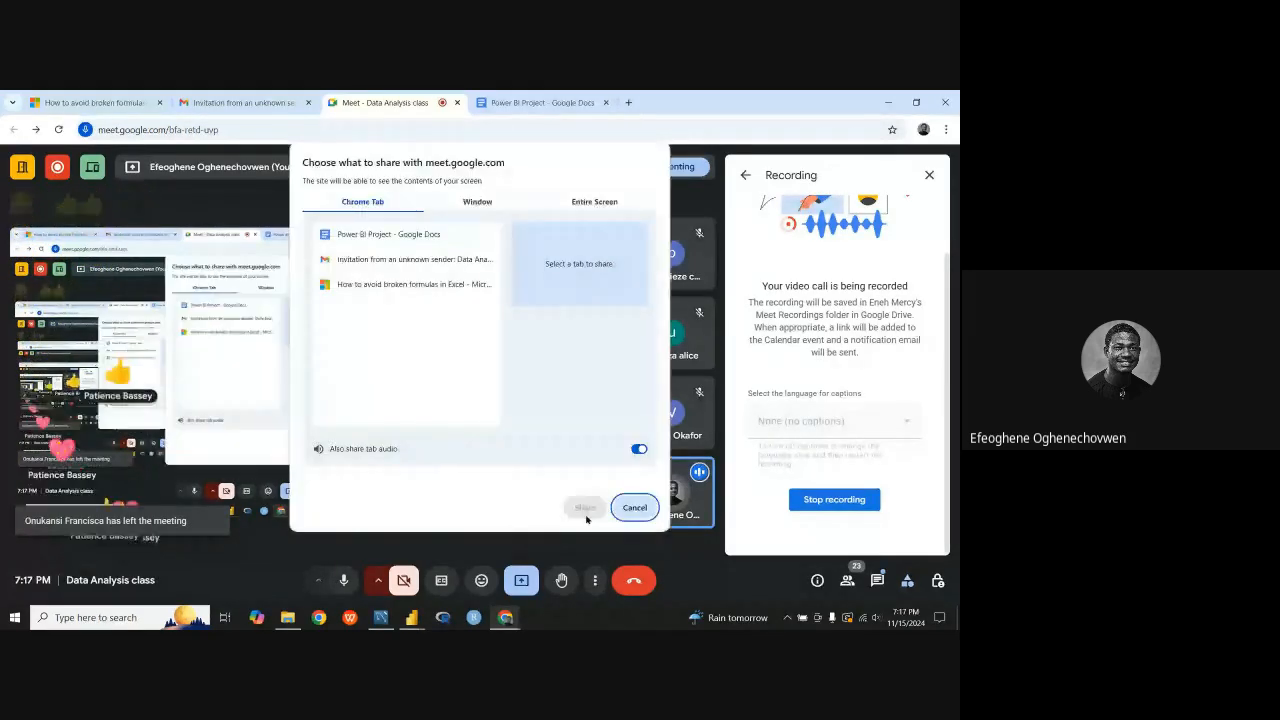
pyautogui.click(479, 205)
pyautogui.click(480, 268)
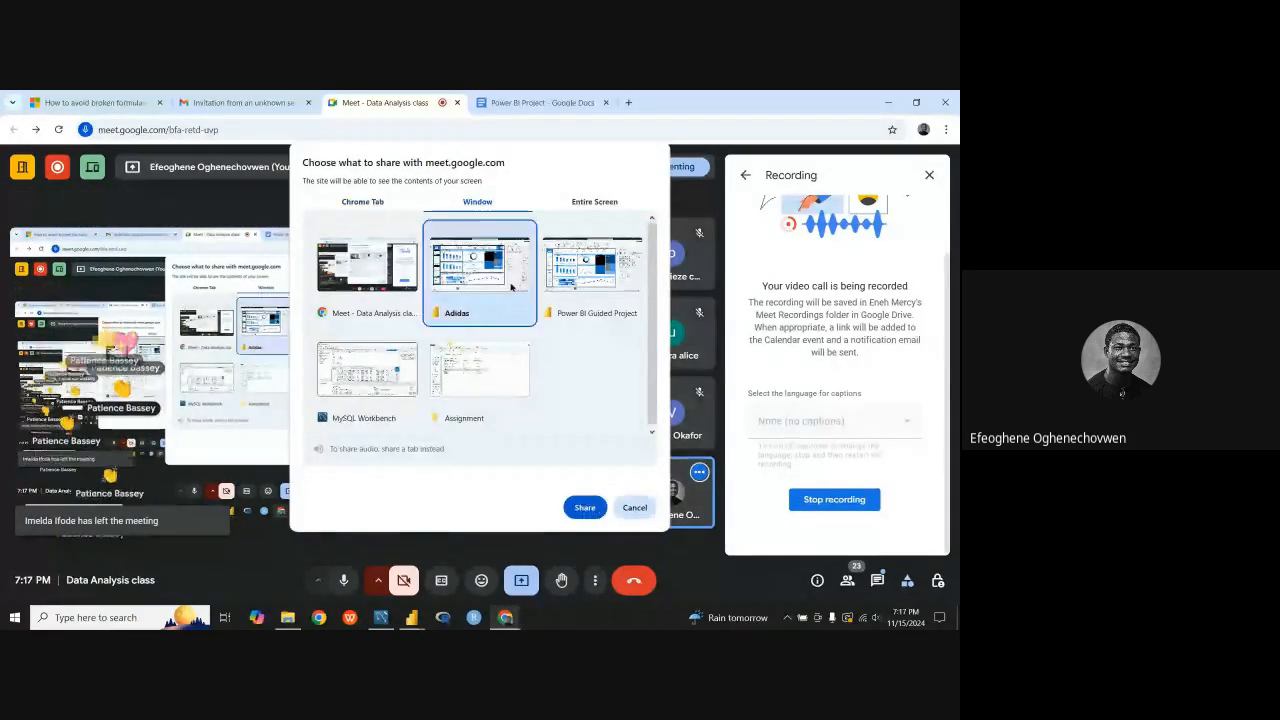
pyautogui.click(586, 511)
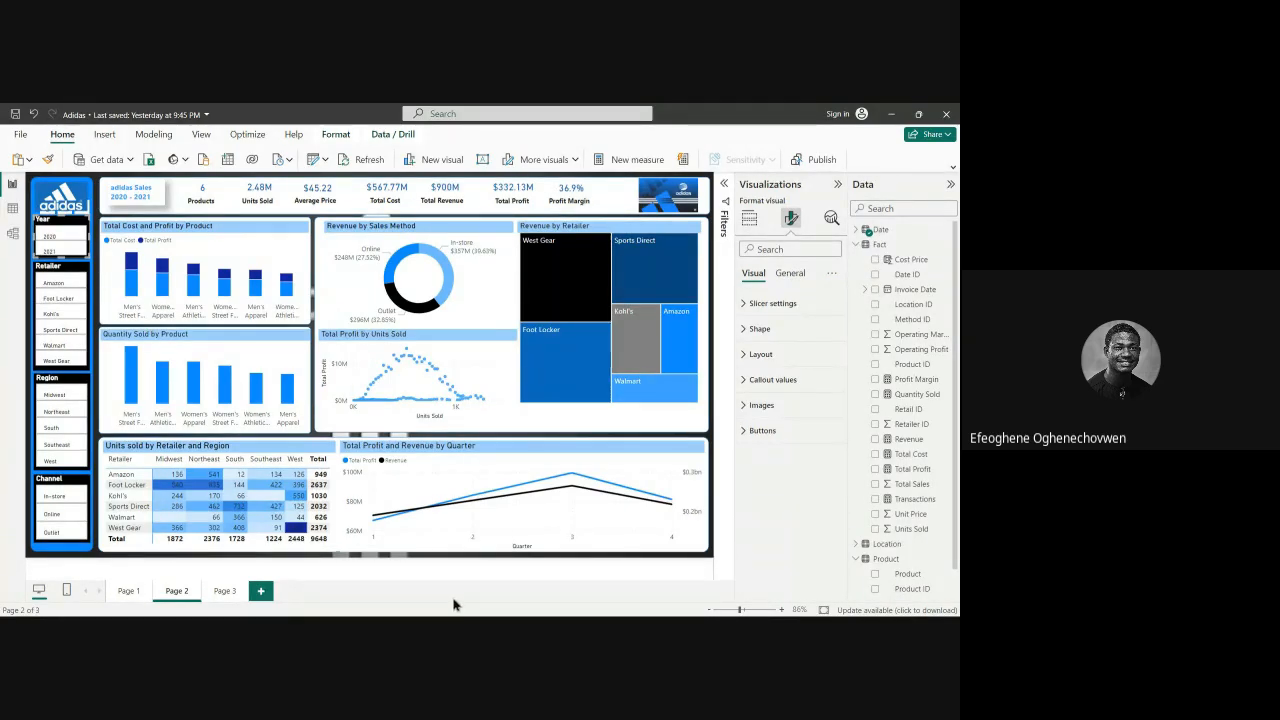
# Step: Collapse the Visualizations and Data panes to enlarge the Adidas report page
pyautogui.click(837, 184)
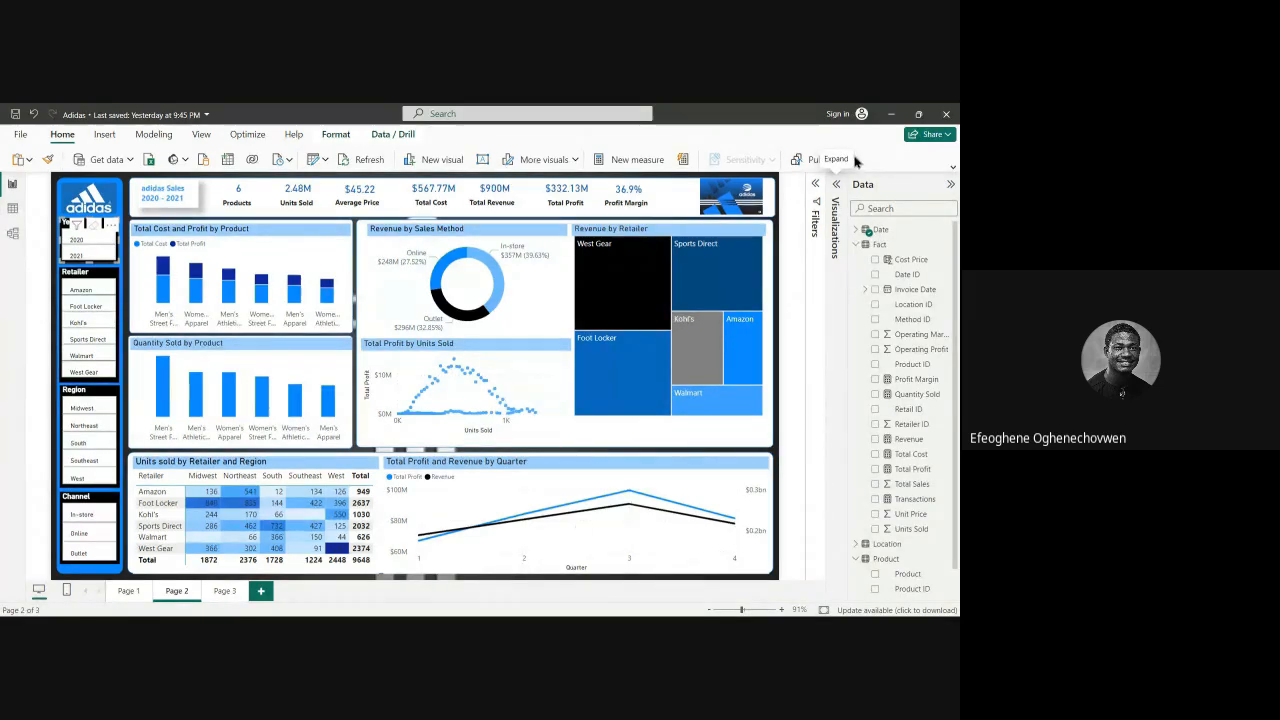
pyautogui.click(949, 188)
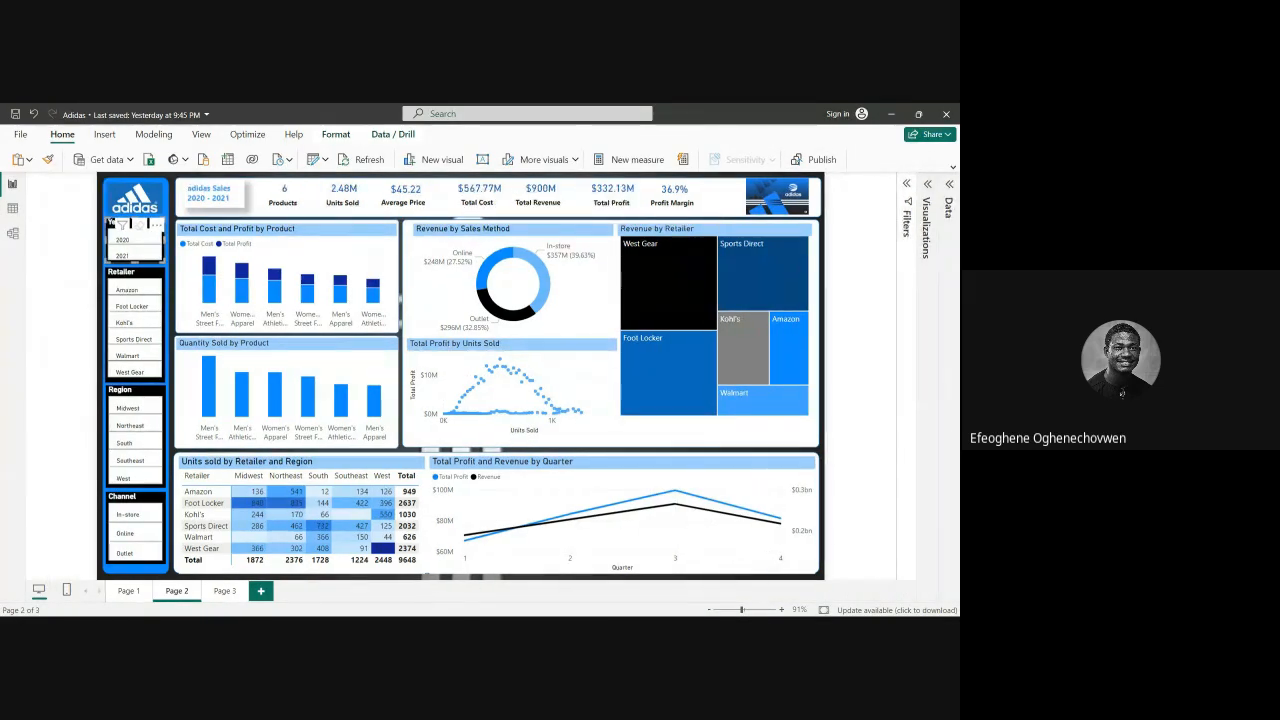